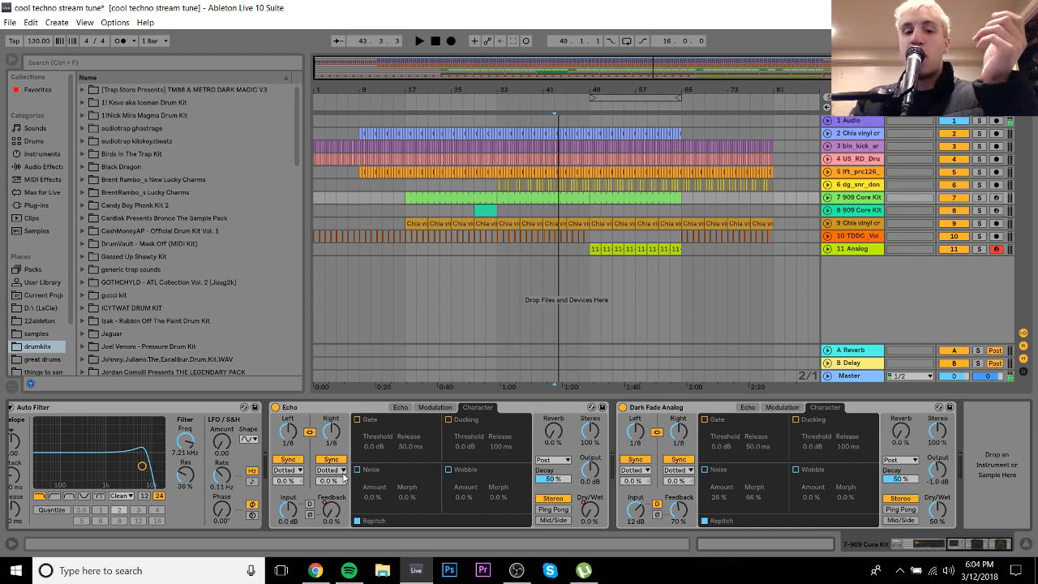
Step: Check the live stream in OBS and switch back to Ableton Live
click(516, 576)
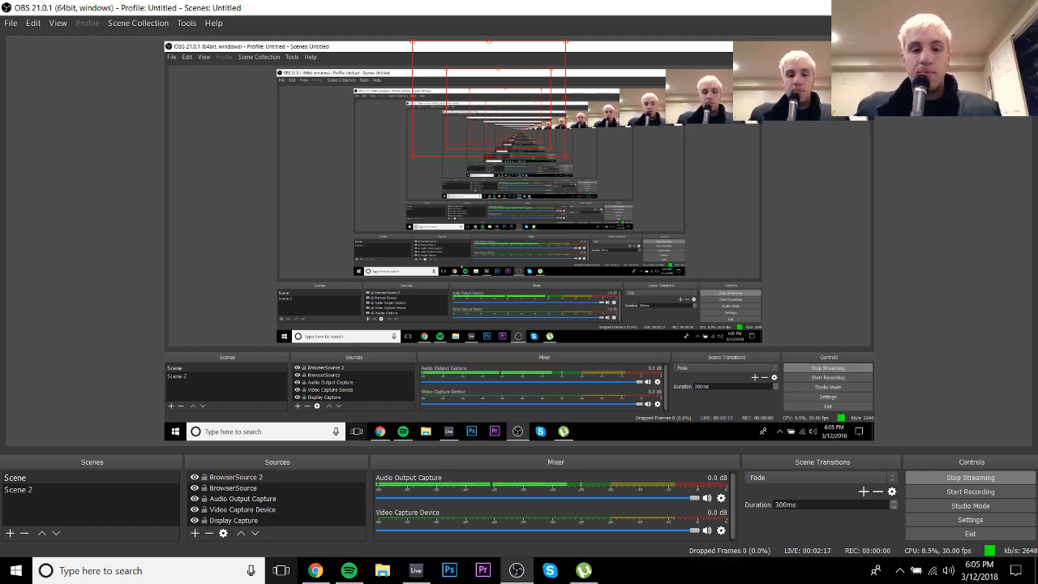
click(425, 571)
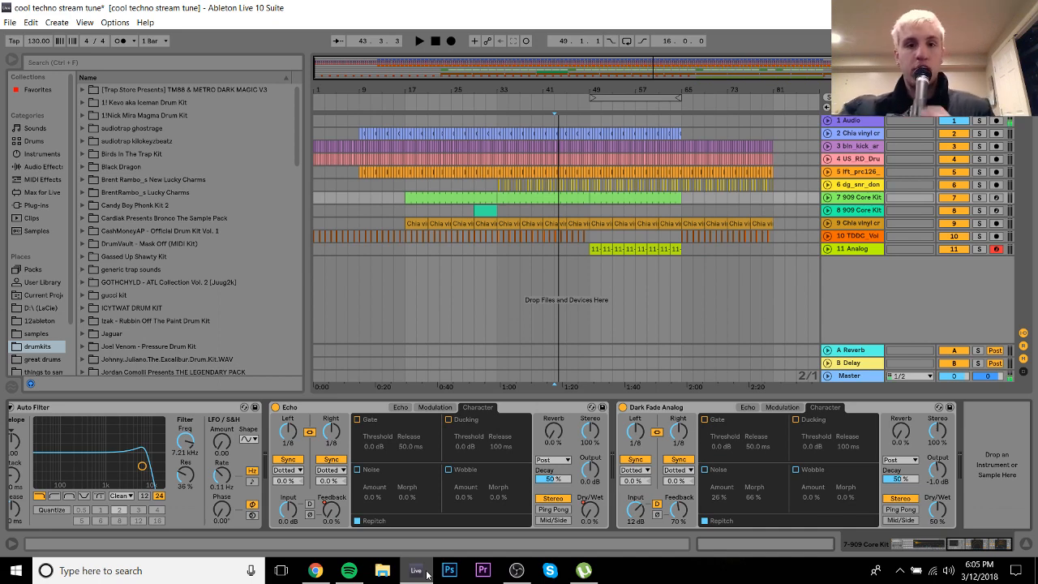
Step: Audition the arrangement from bar 43 and again from bar 65, stopping playback after each listen
key(space)
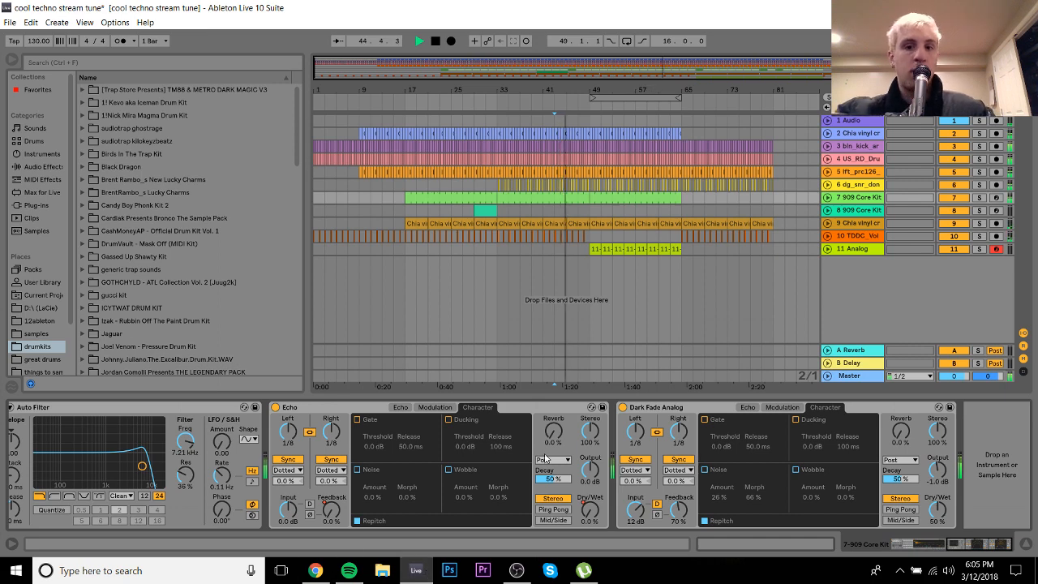
key(space)
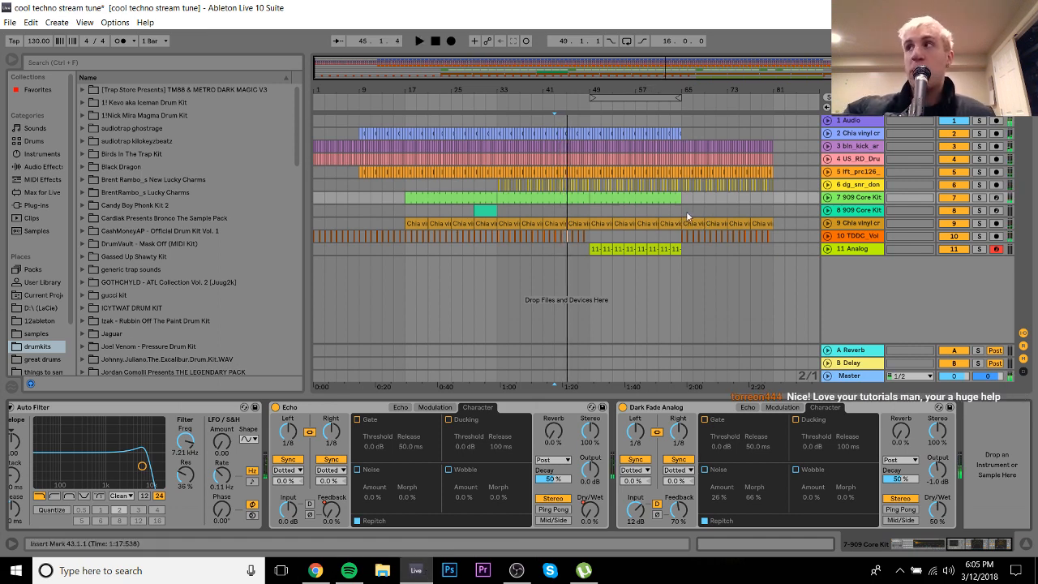
click(686, 210)
key(space)
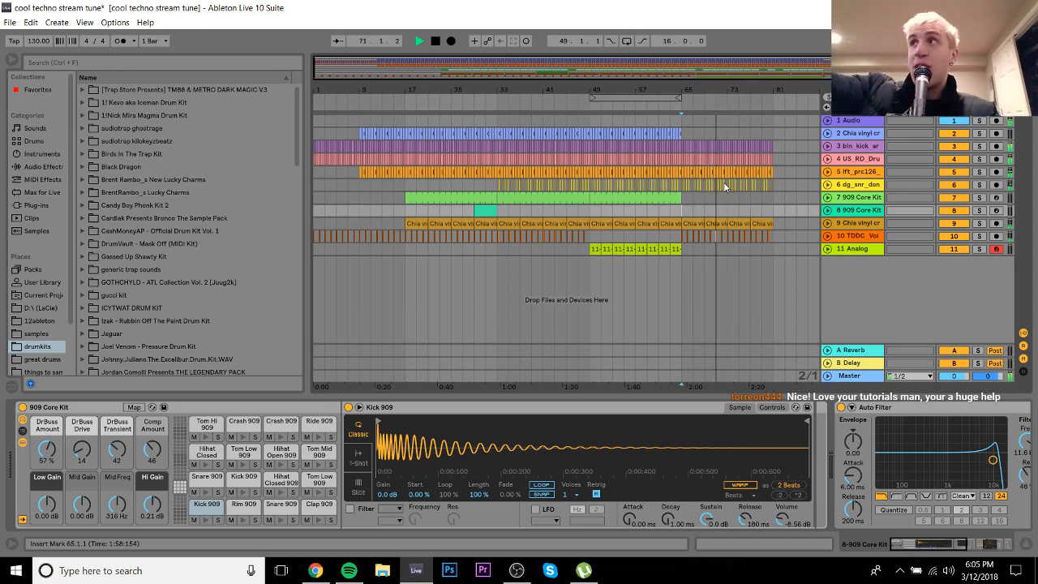
key(space)
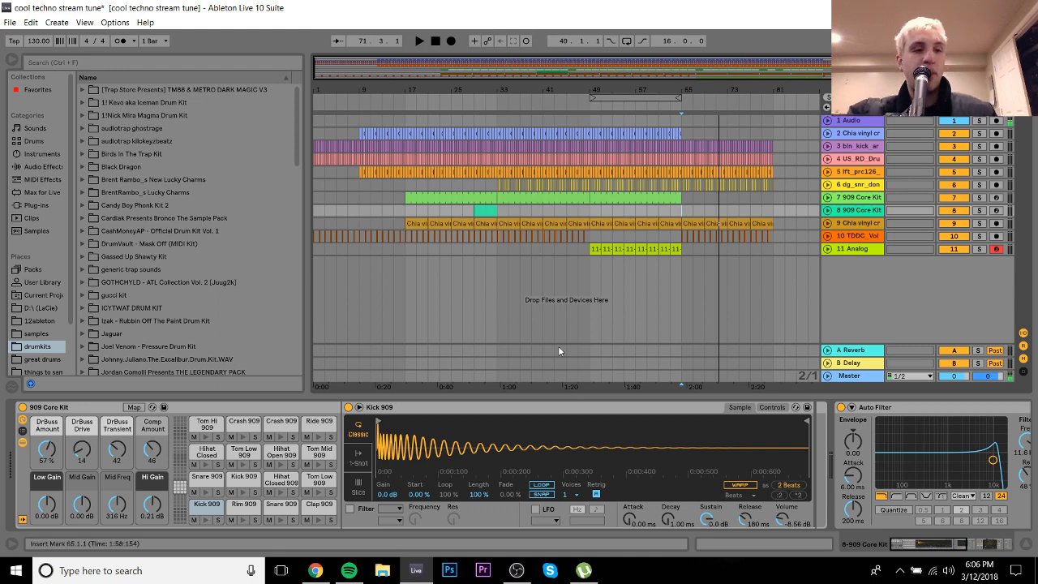
Step: Find the Virtual Riot Heavy Bass Design pack in the samples folder and expand it
click(25, 332)
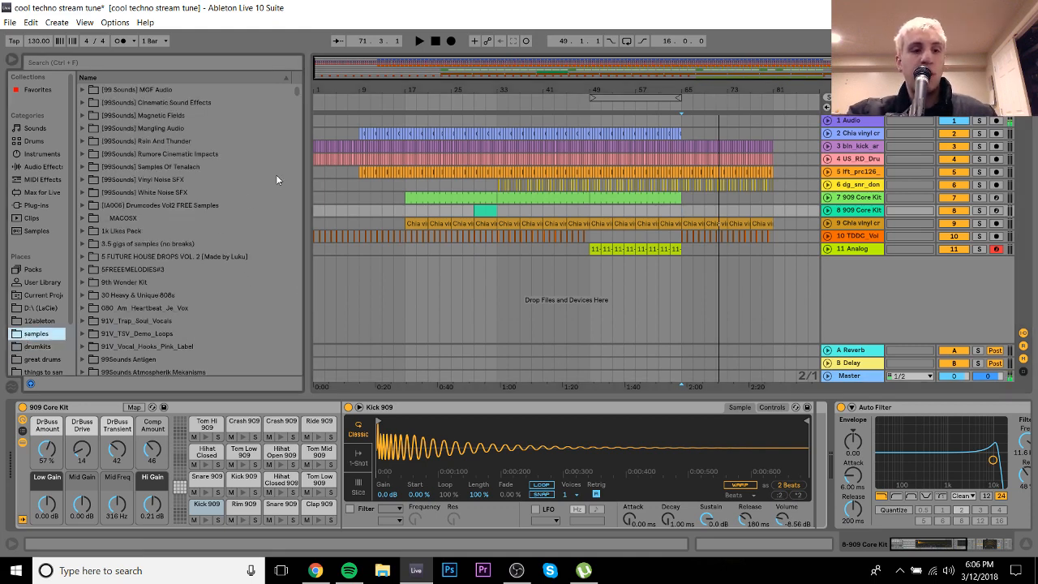
drag(299, 208, 299, 232)
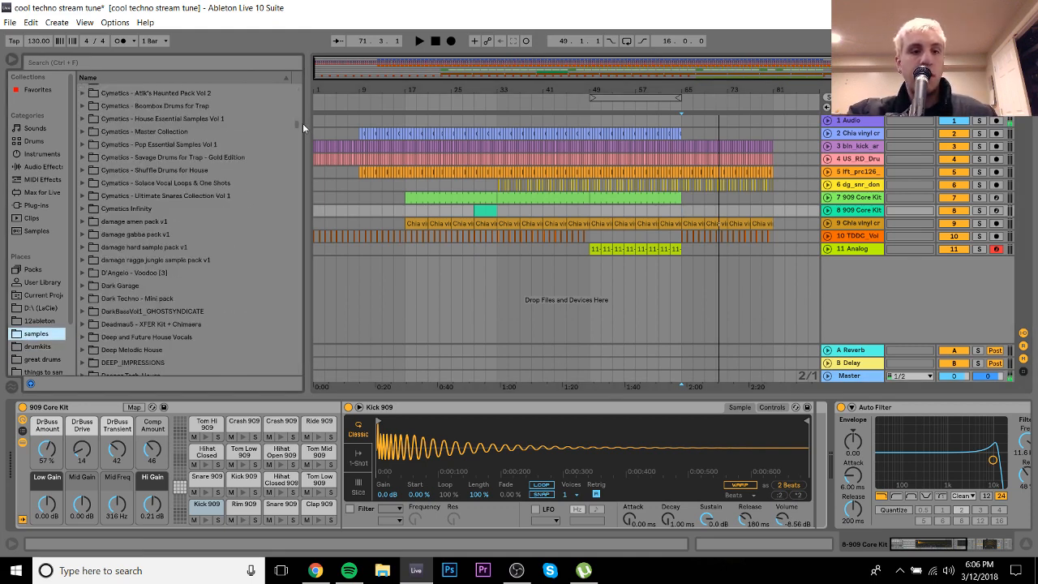
drag(296, 125, 284, 234)
scroll(286, 244, down, 5)
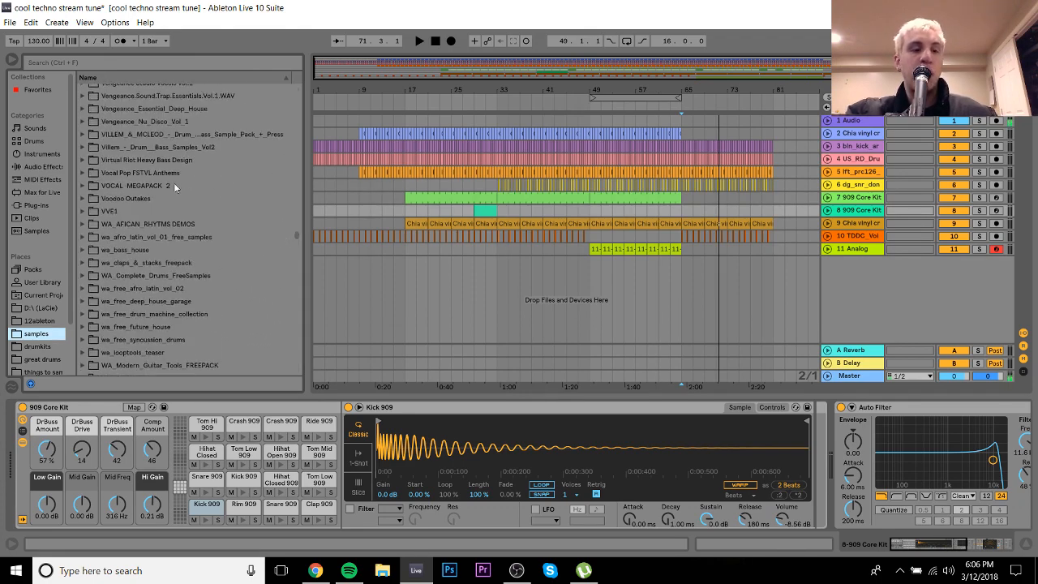
click(158, 184)
key(Up)
key(Up)
key(Right)
Step: Expand the pack's V_RIOT_drums and V_RIOT_kicks folders and preview the kicks through V_RIOT_kick_03.wav
key(Down)
key(Down)
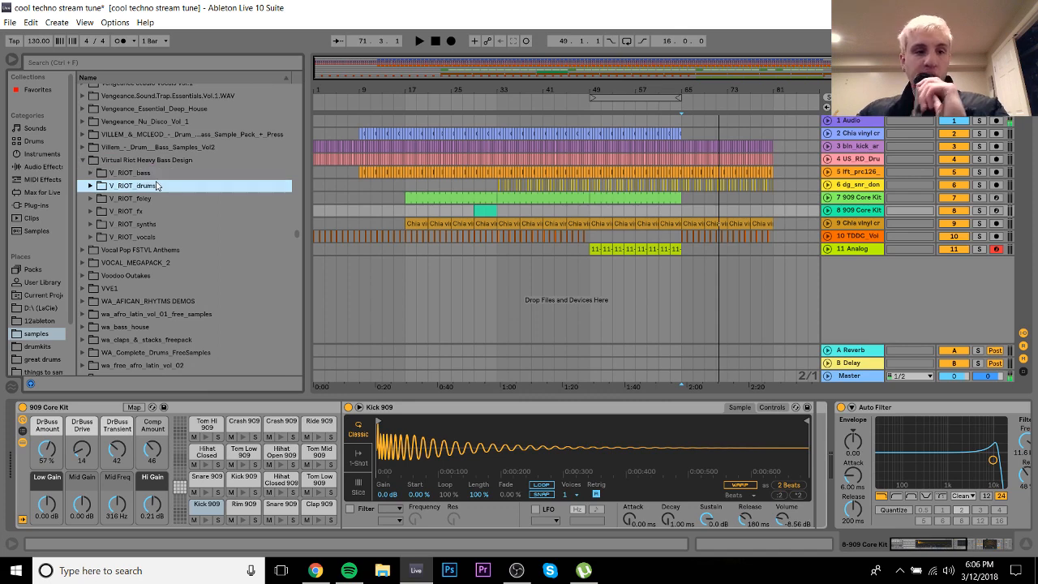
key(Right)
key(Down)
key(Down)
key(Down)
key(Down)
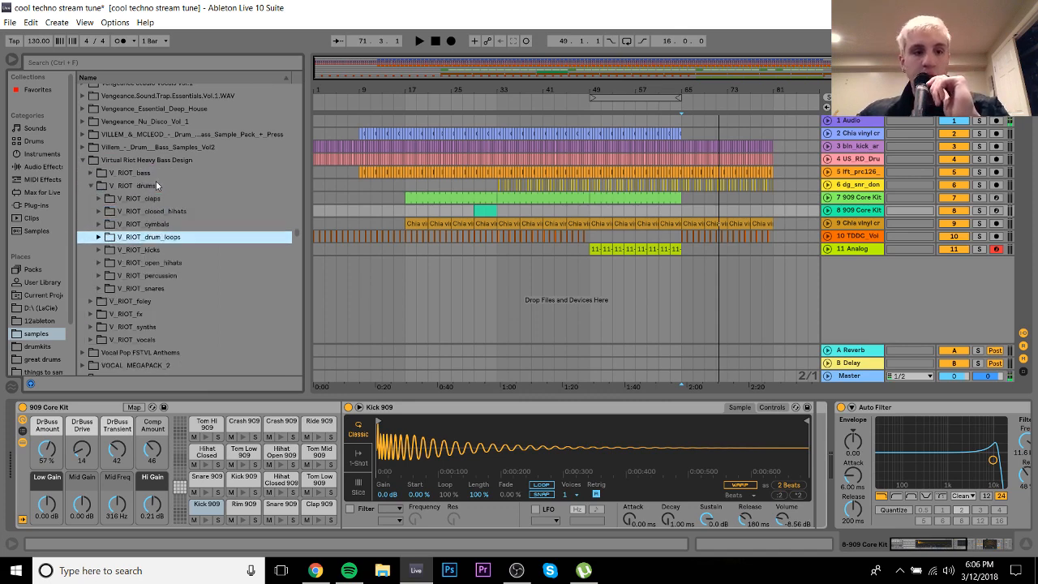
key(Down)
key(Right)
key(Down)
key(Down)
key(Down)
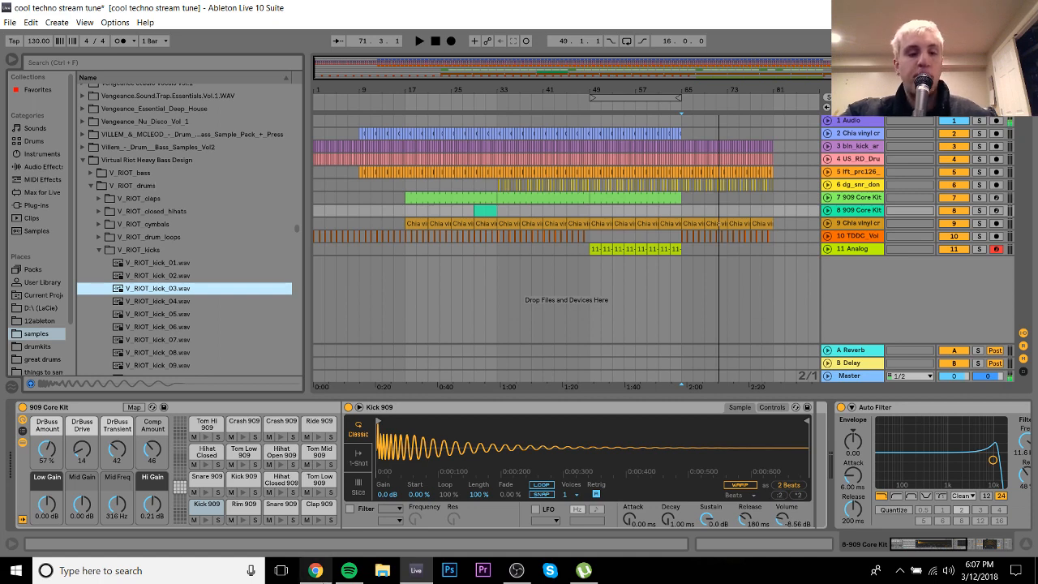
Step: Switch to Chrome and open facebook.com in a new tab
click(316, 570)
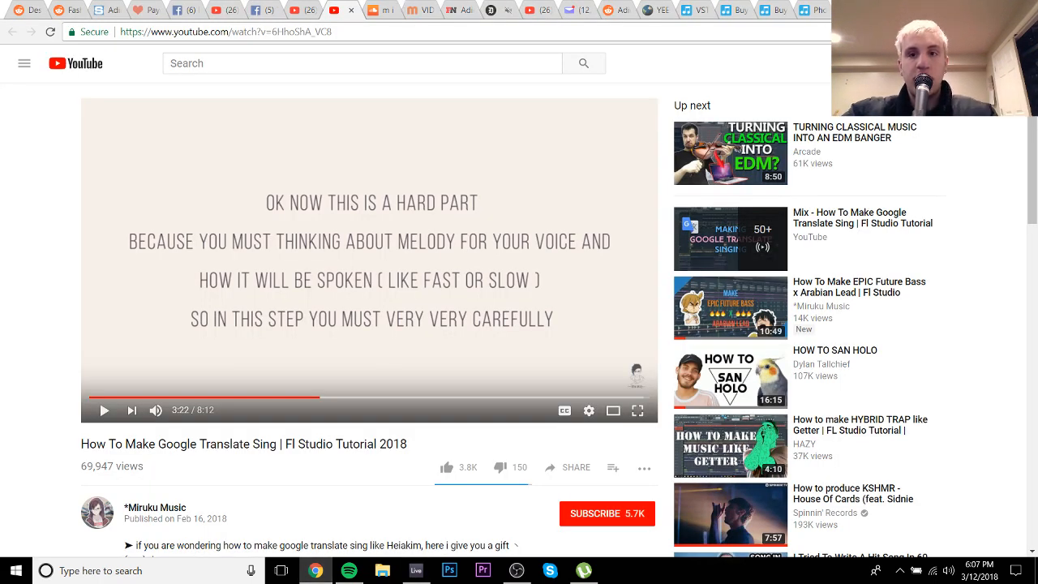
key(ctrl+t)
text(facebook.com)
key(Return)
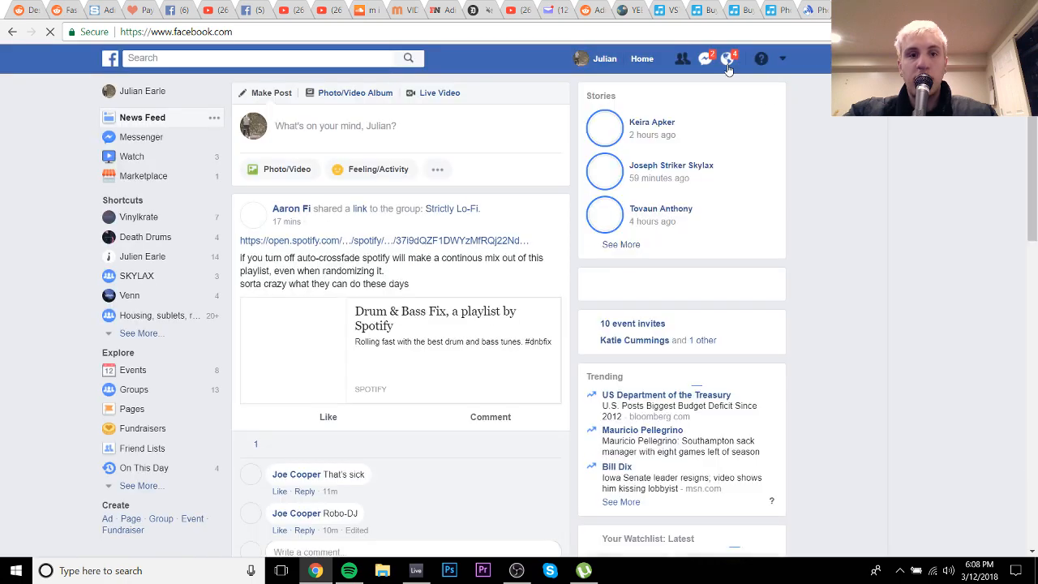
Step: Open the newest page message from the Facebook notifications and follow the SoundCloud link in it
click(727, 63)
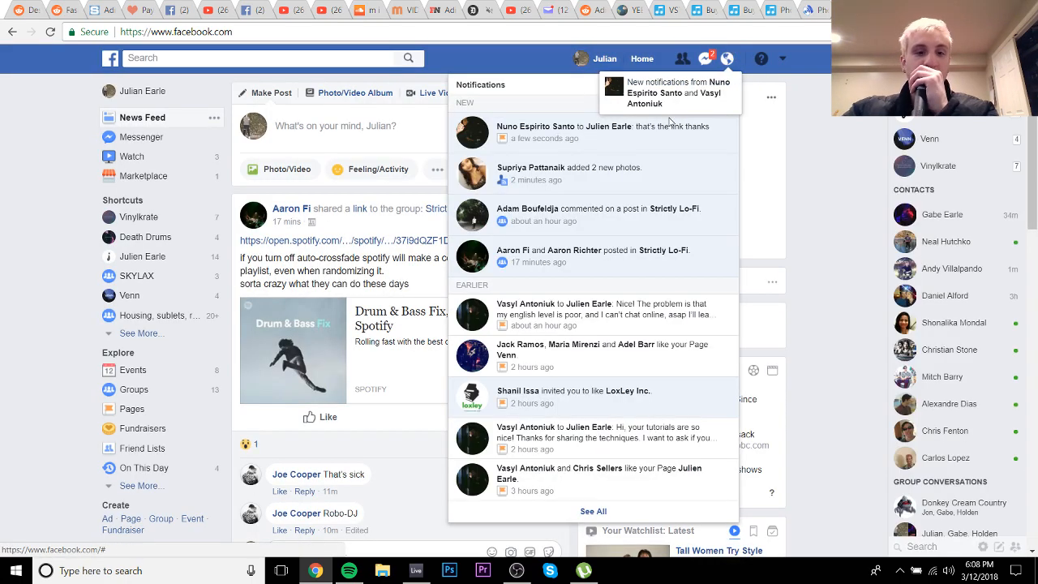
click(613, 147)
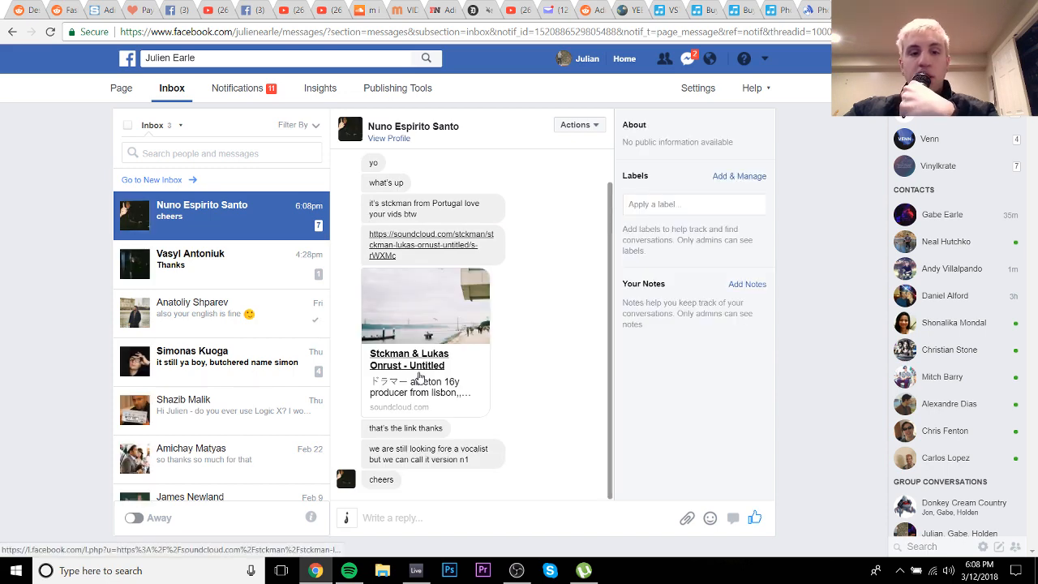
click(400, 248)
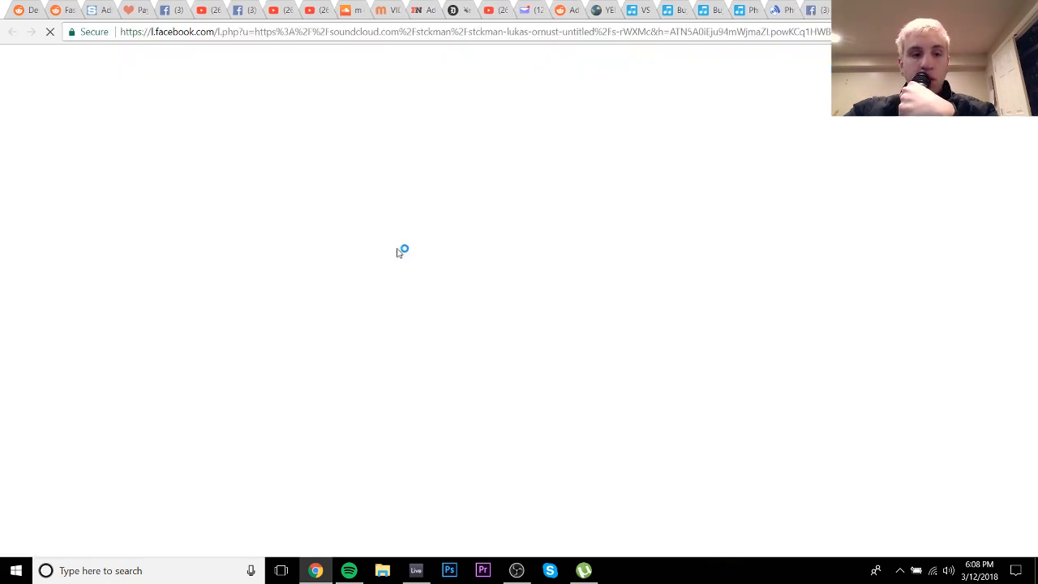
Step: Look through the newest messages in the Yahoo Mail inbox
click(522, 9)
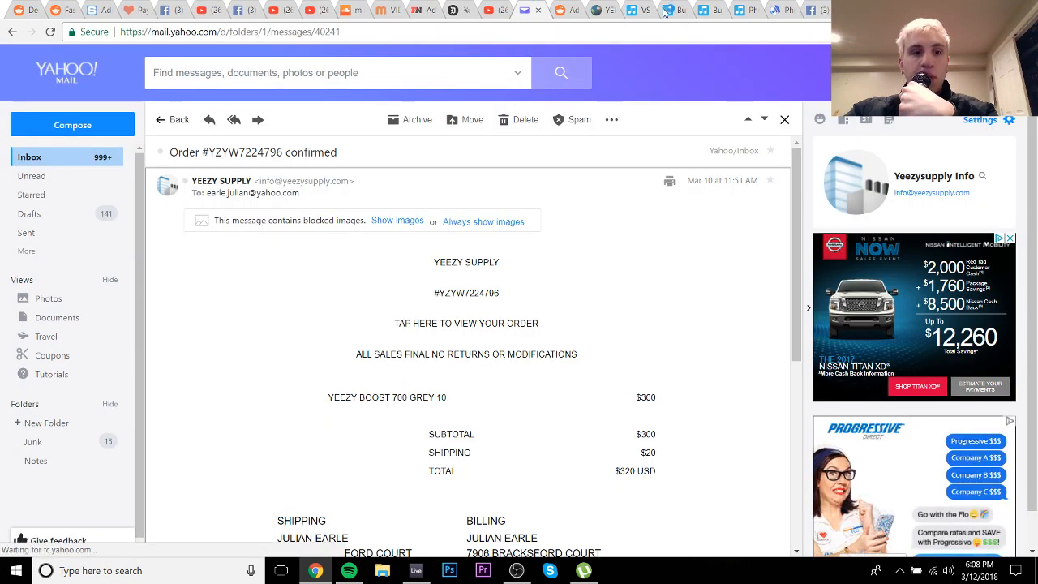
click(36, 157)
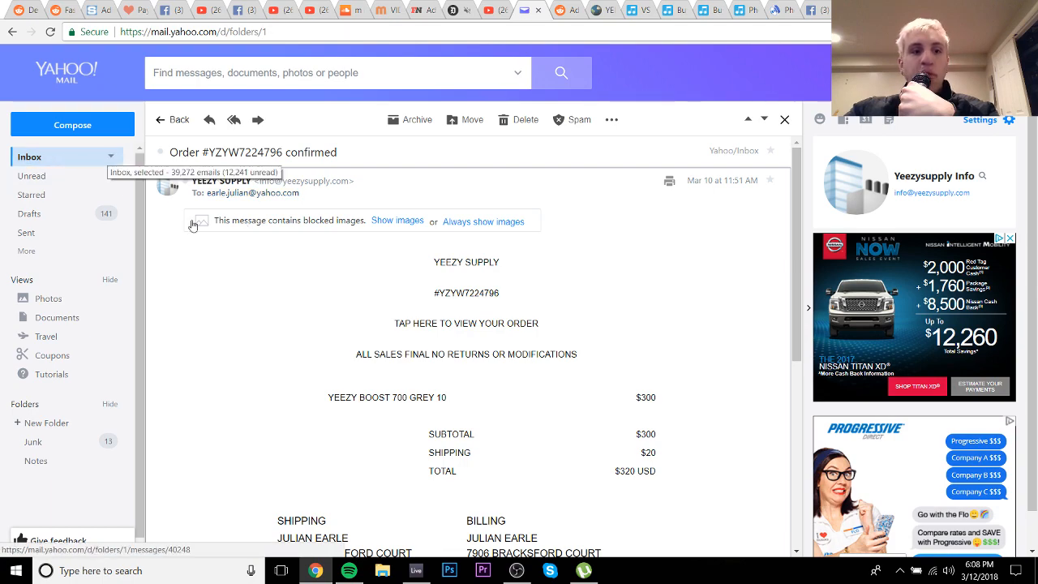
scroll(296, 235, up, 5)
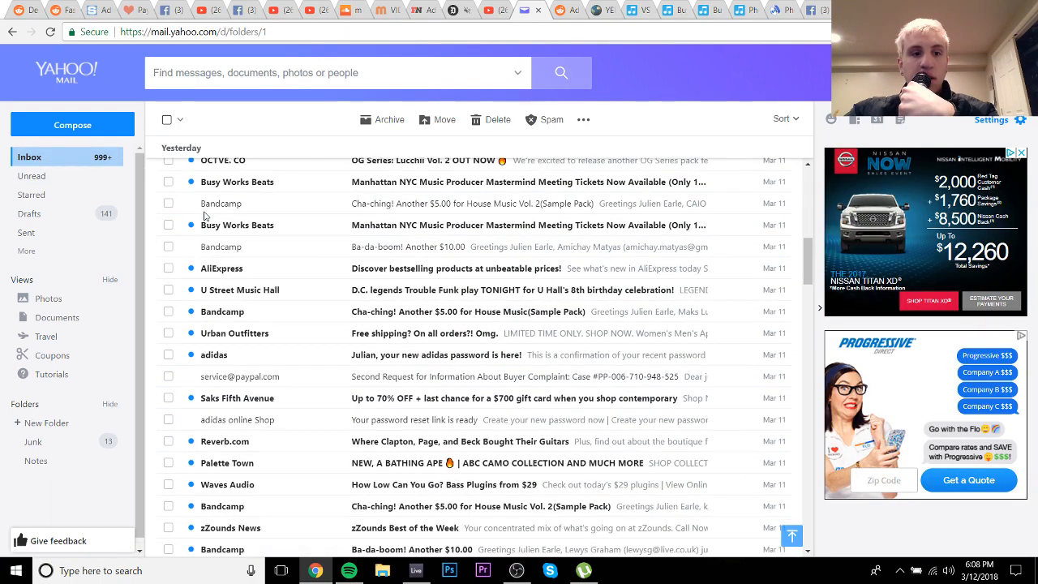
scroll(296, 235, up, 5)
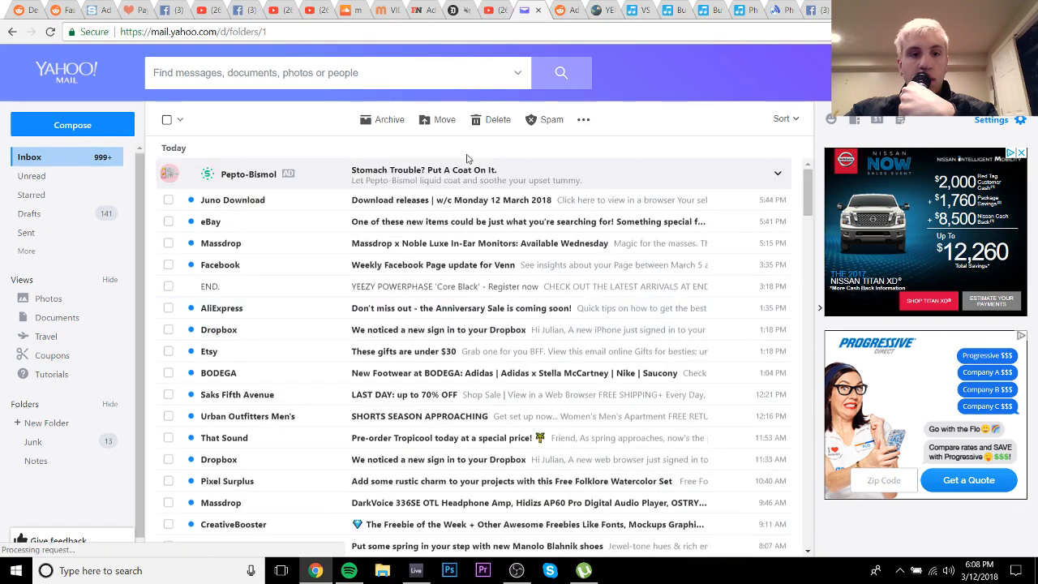
Step: Play the linked private SoundCloud track and set the player volume to just under half
click(859, 7)
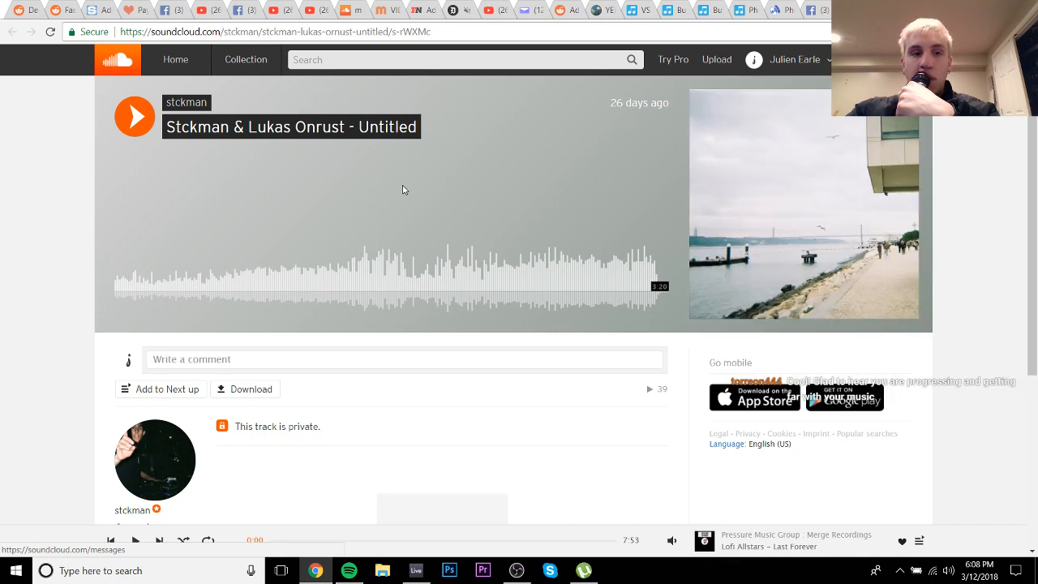
key(space)
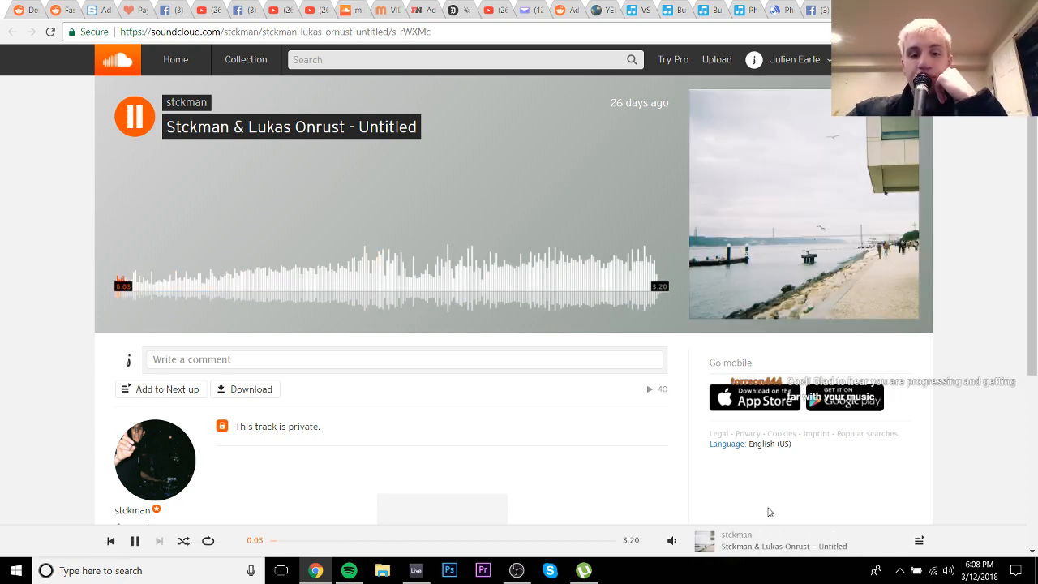
mouse_move(671, 541)
drag(672, 509, 671, 489)
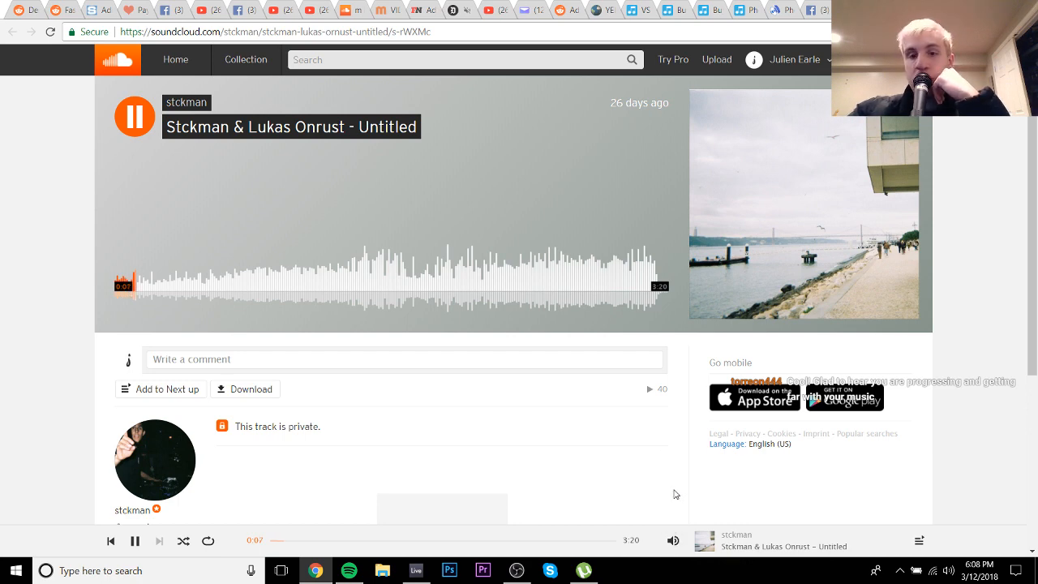
click(671, 493)
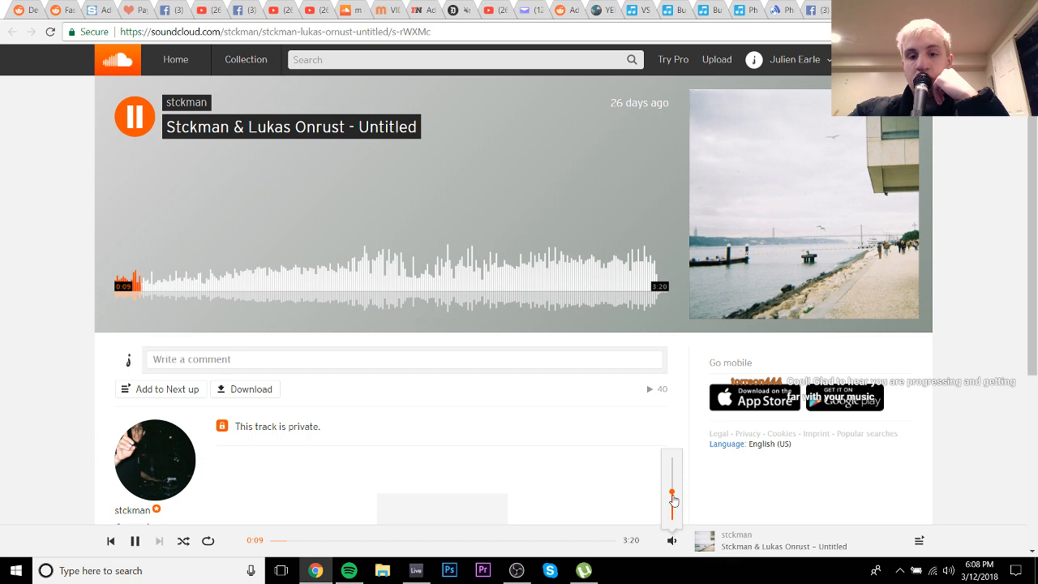
mouse_move(672, 540)
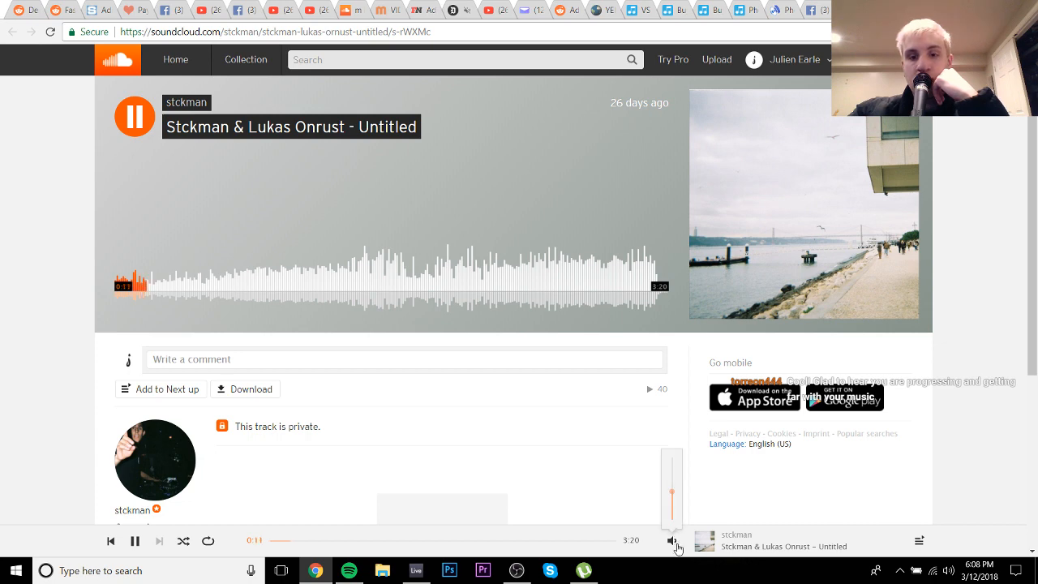
click(671, 499)
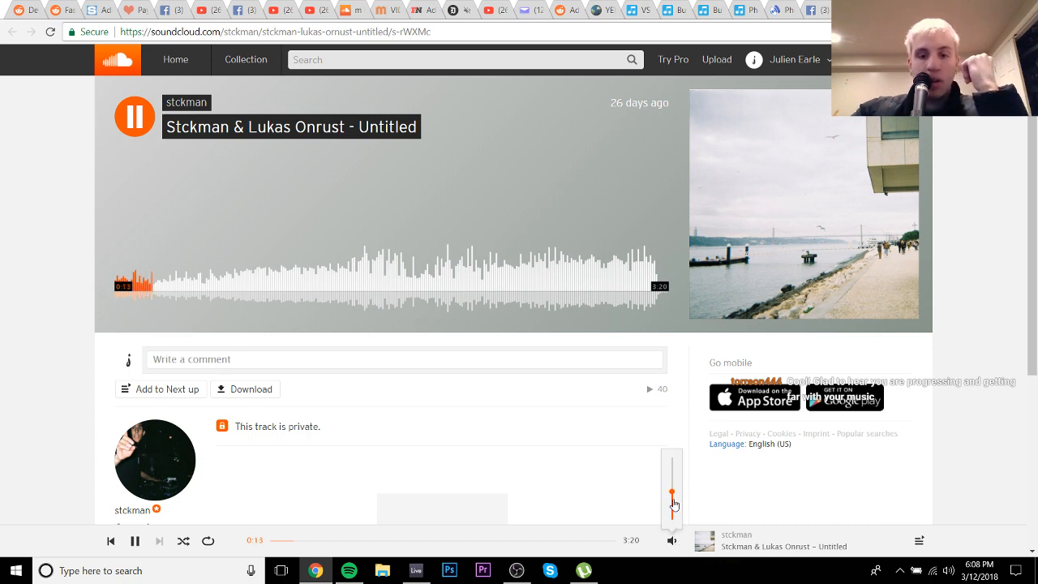
drag(672, 499, 672, 498)
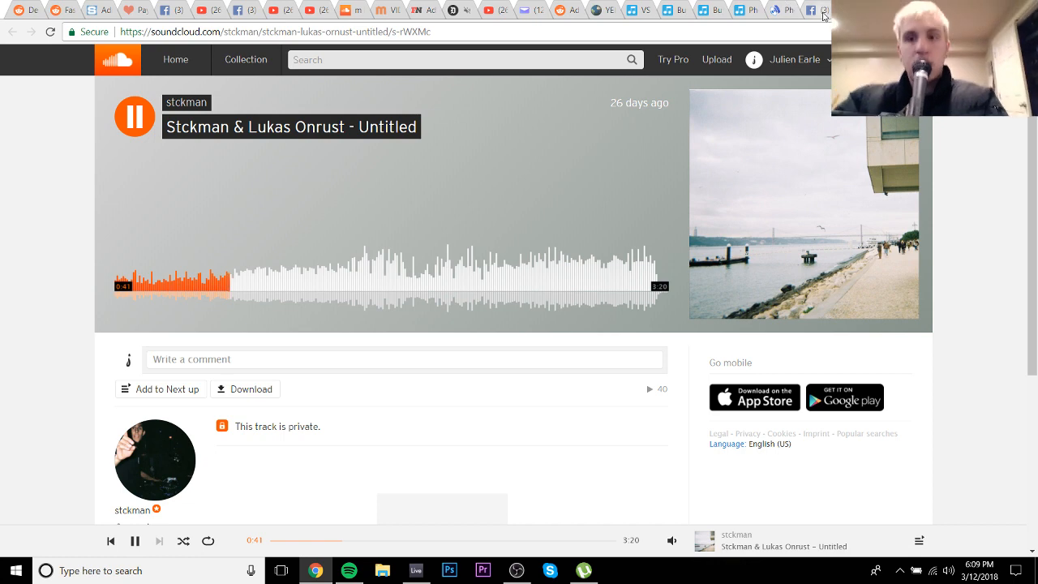
Step: Move the SoundCloud track's tab into its own browser window and bring that window to the front
drag(861, 11, 317, 157)
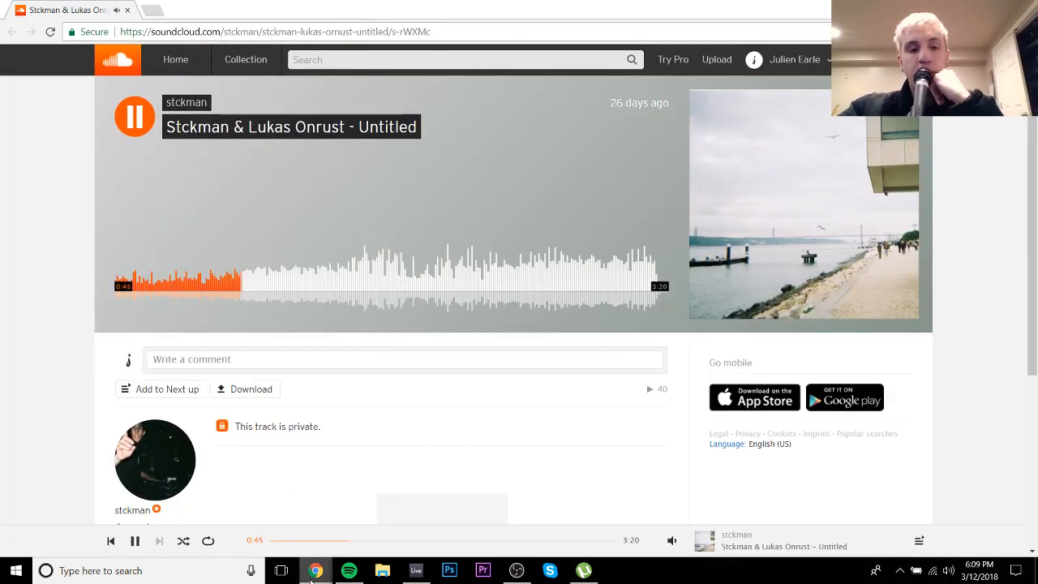
mouse_move(315, 571)
mouse_move(306, 470)
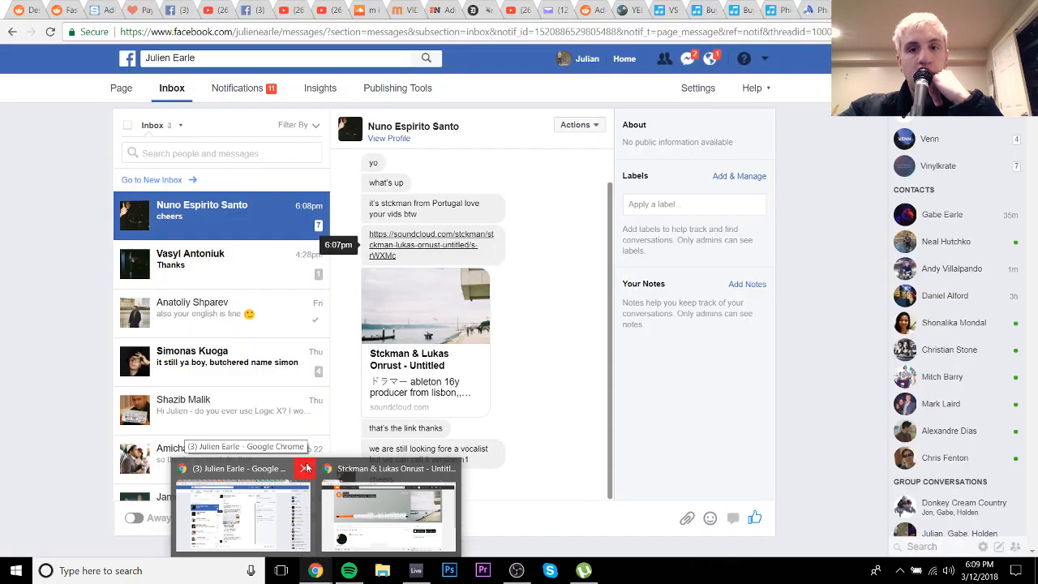
click(361, 523)
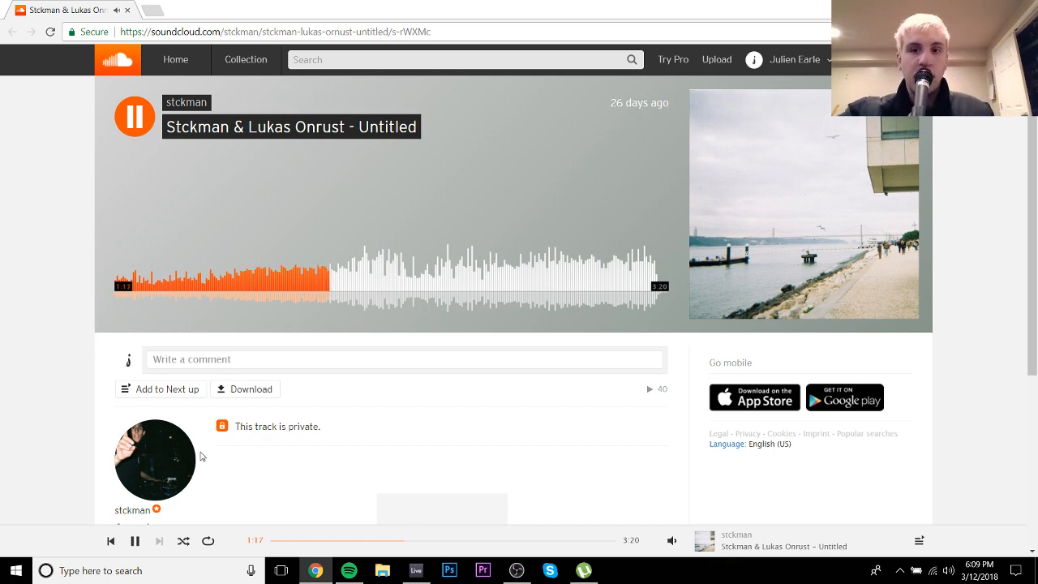
Step: Look over the tracks on the artist's SoundCloud profile and return to the private track's page
click(185, 102)
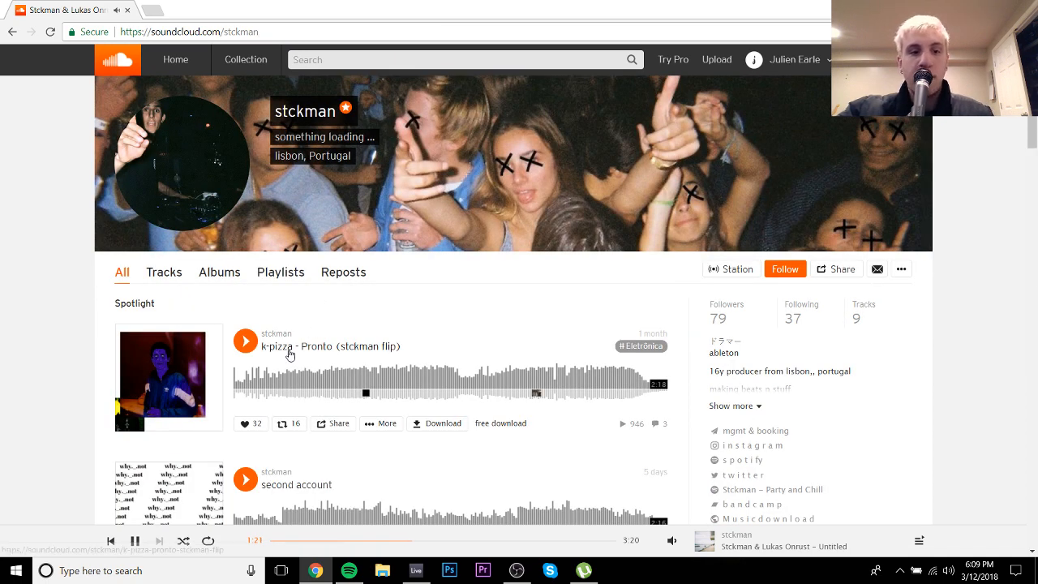
scroll(260, 354, down, 2)
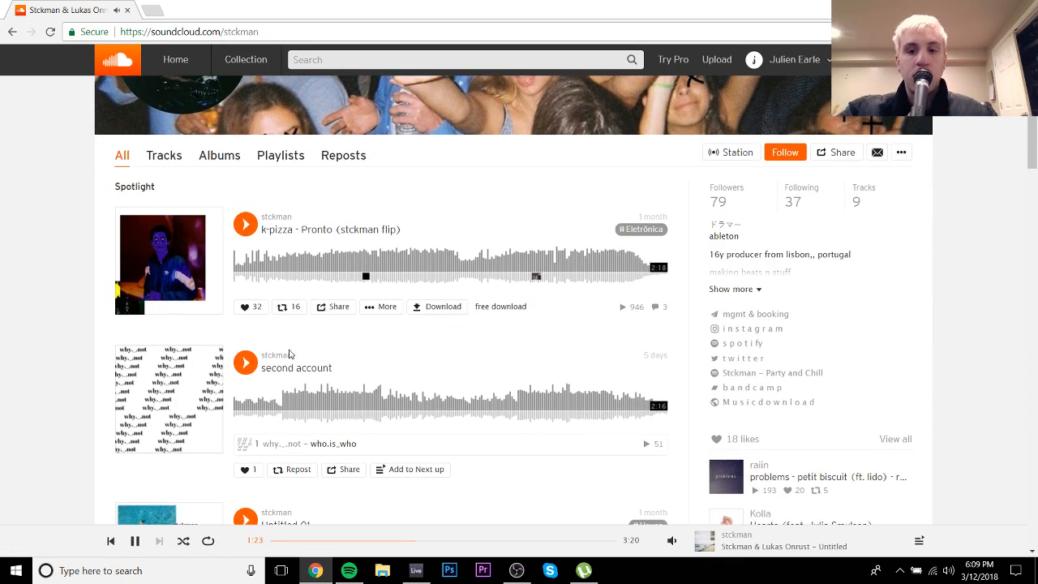
key(alt+Left)
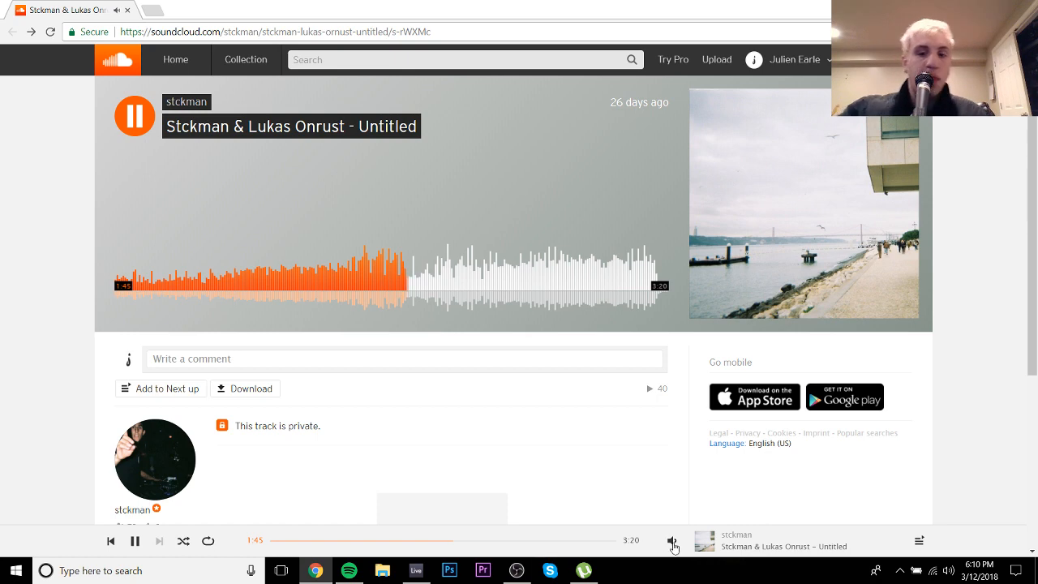
mouse_move(671, 540)
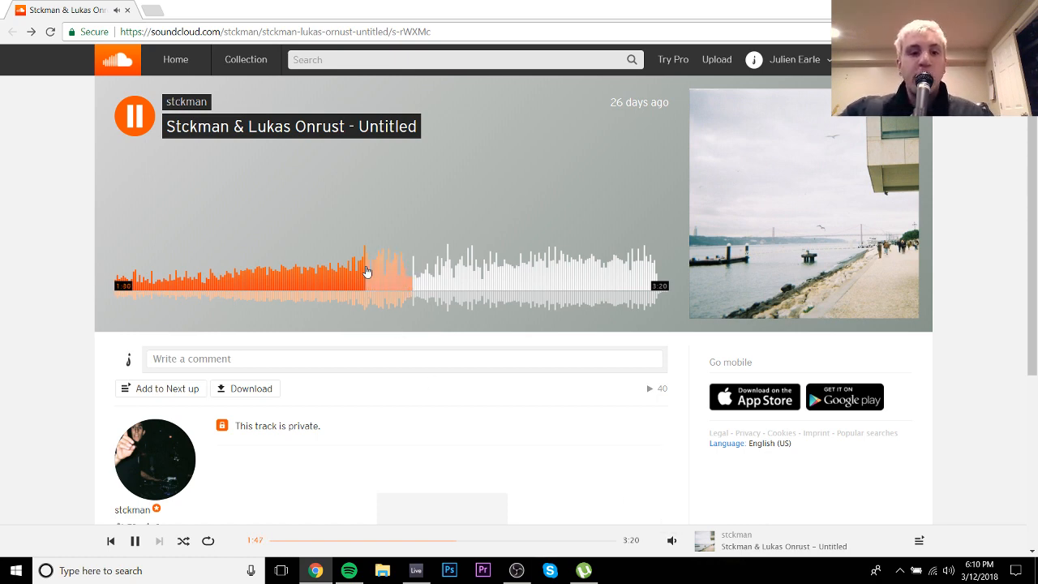
Step: Listen to several sections in the second half of the private SoundCloud track and pause it at about 3:01
click(366, 276)
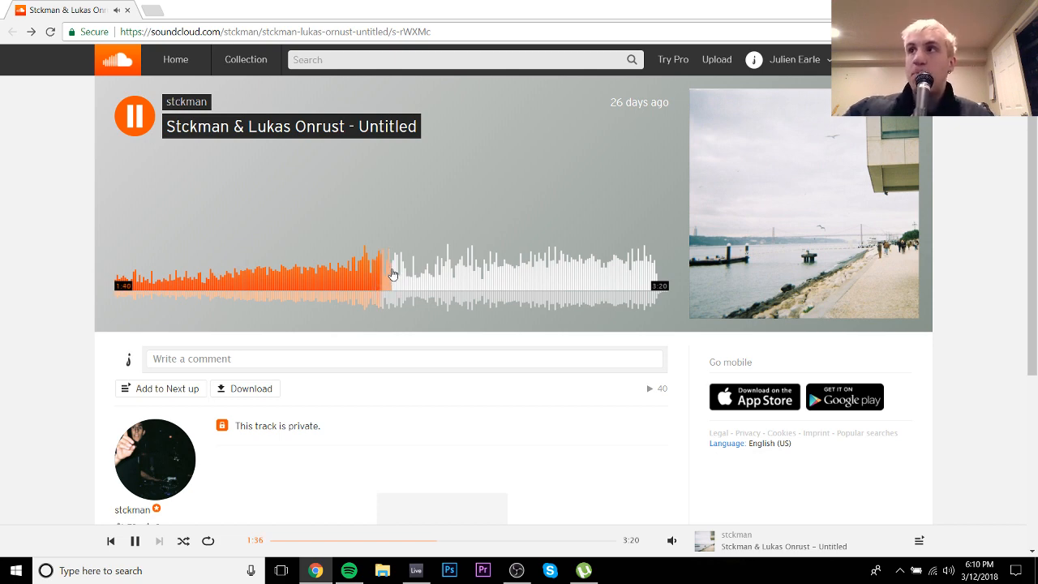
click(399, 276)
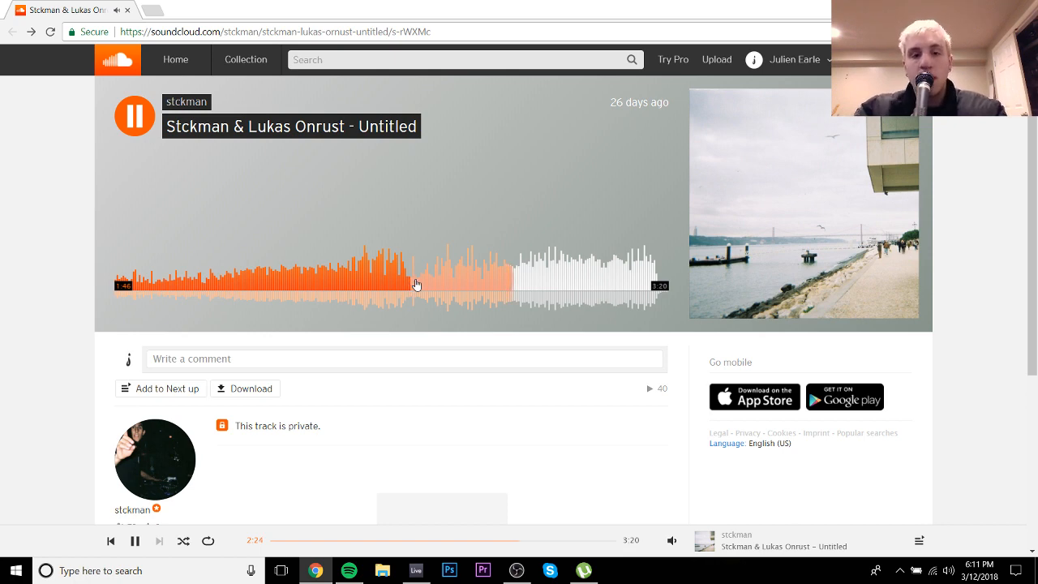
click(534, 285)
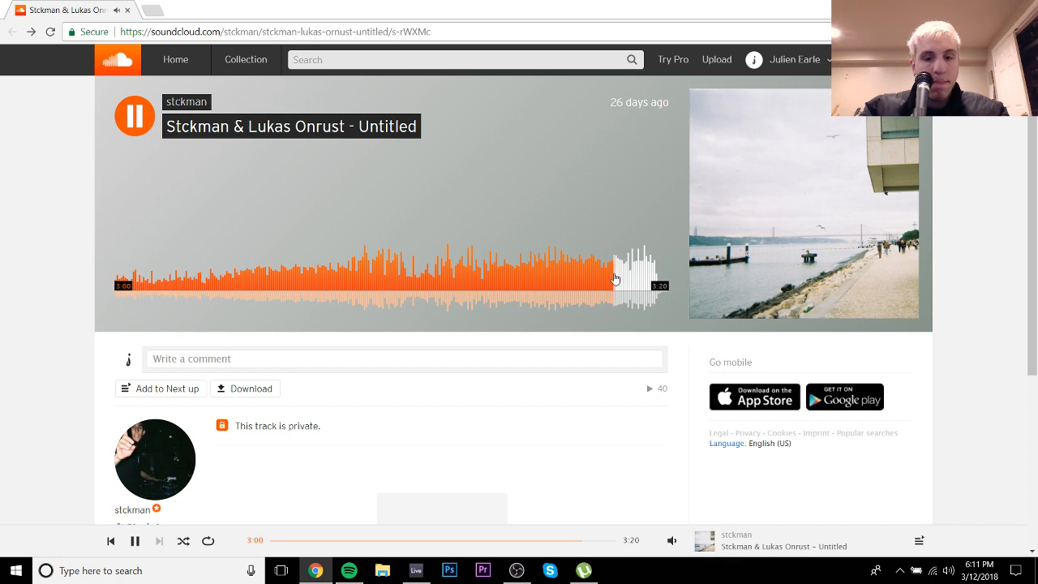
key(space)
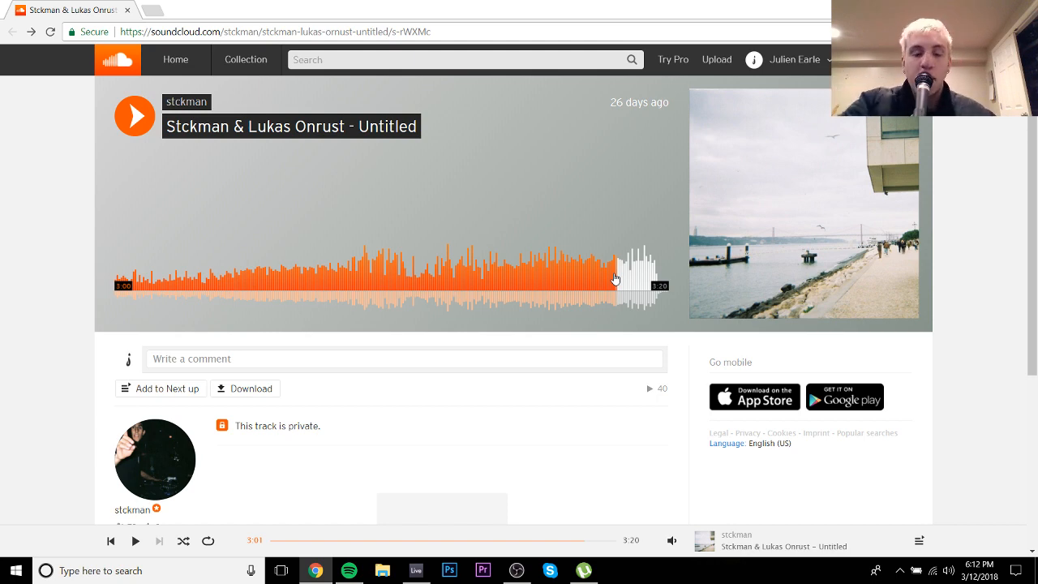
Step: Switch to Ableton Live and place the insert marker at bar 65 on the 11 Analog track
click(416, 570)
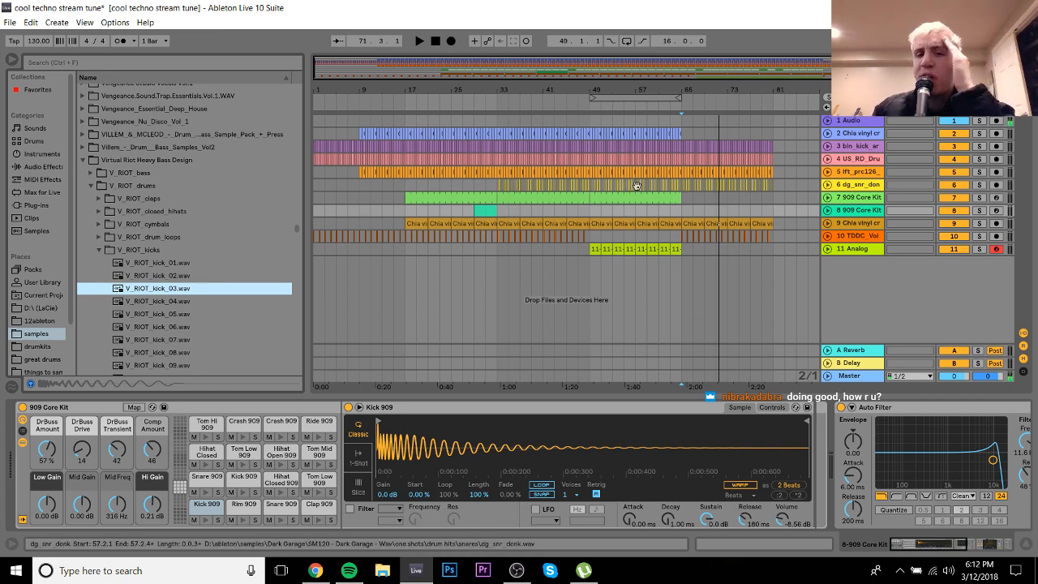
click(683, 217)
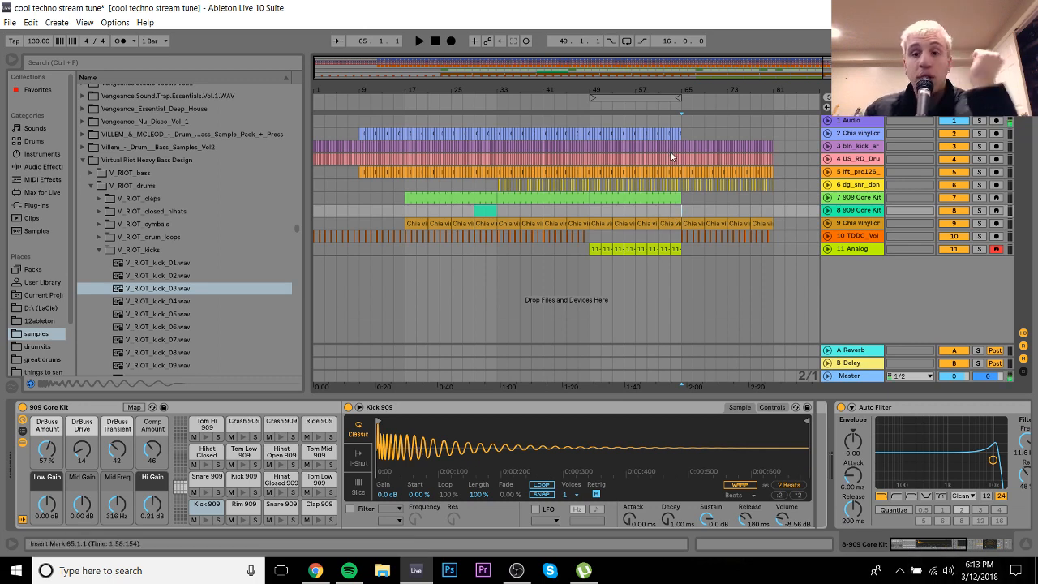
click(976, 570)
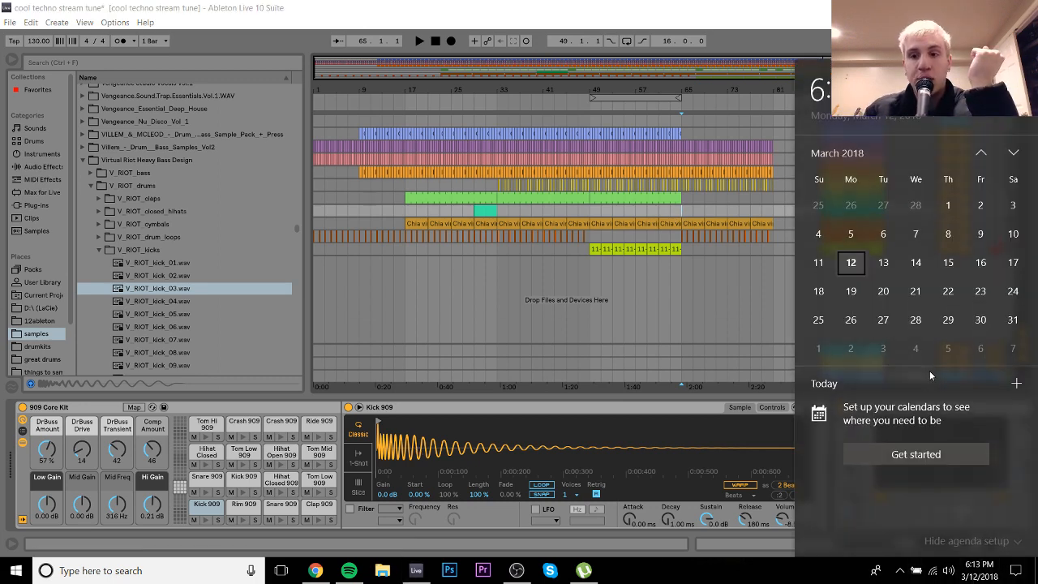
click(756, 40)
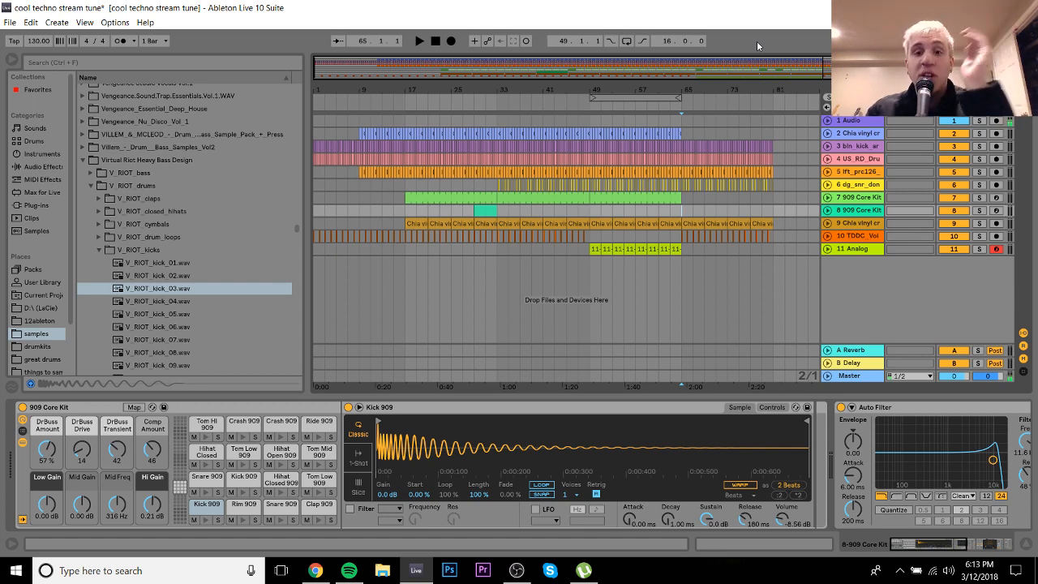
drag(688, 210, 780, 261)
click(775, 250)
click(681, 252)
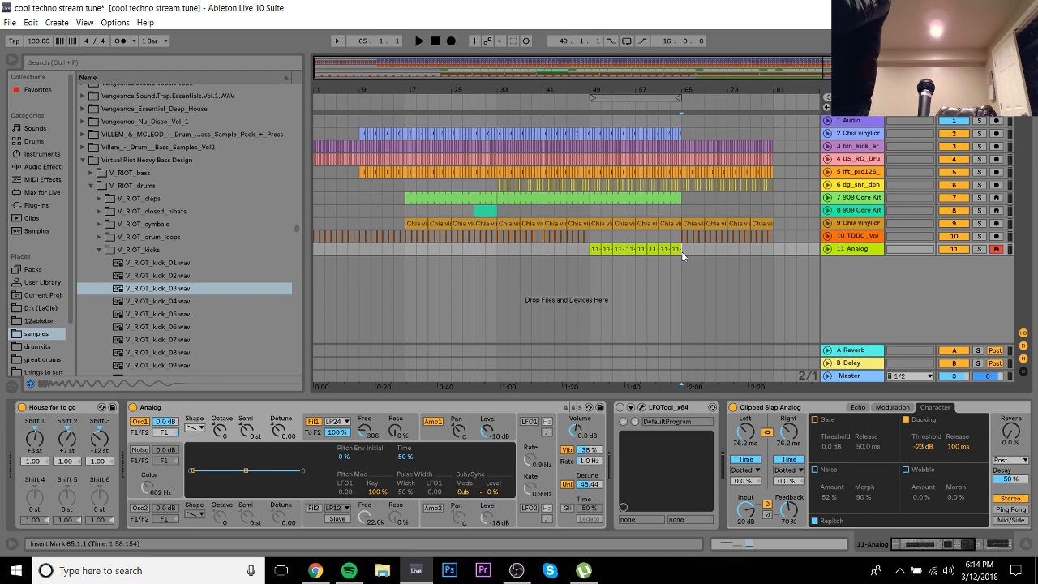
click(682, 255)
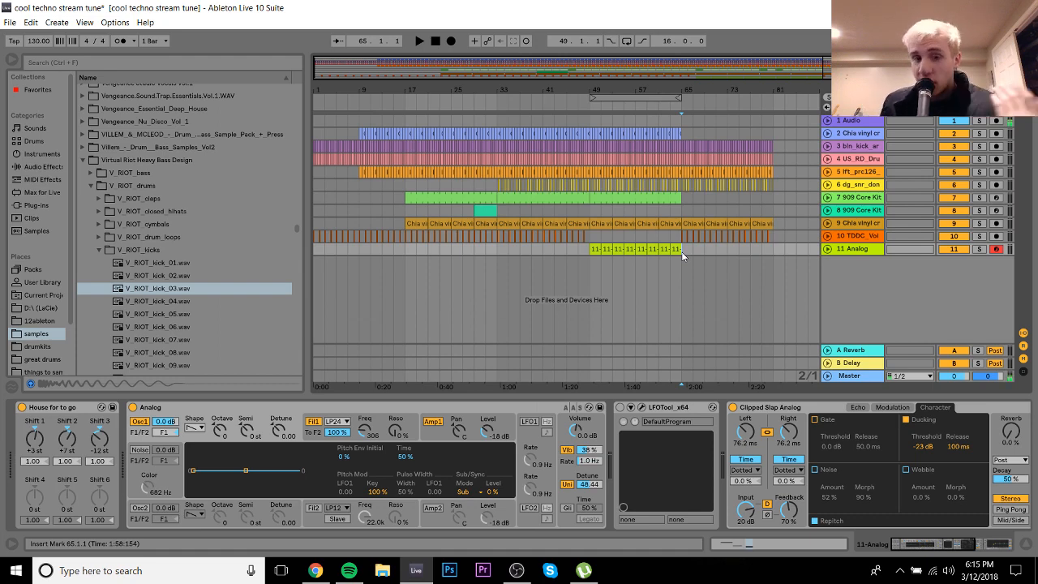
Step: Browse the D: (LaCie) drive to the House Music Vol. 2 pack and audition samples in its Bass One Shots folder
click(36, 308)
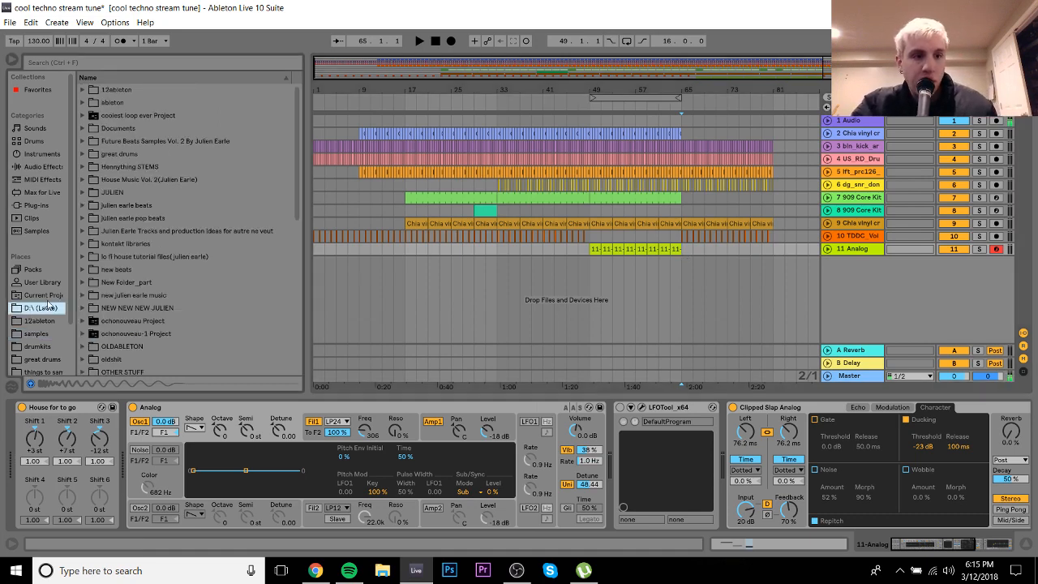
click(151, 208)
key(Up)
key(Up)
key(Right)
key(Down)
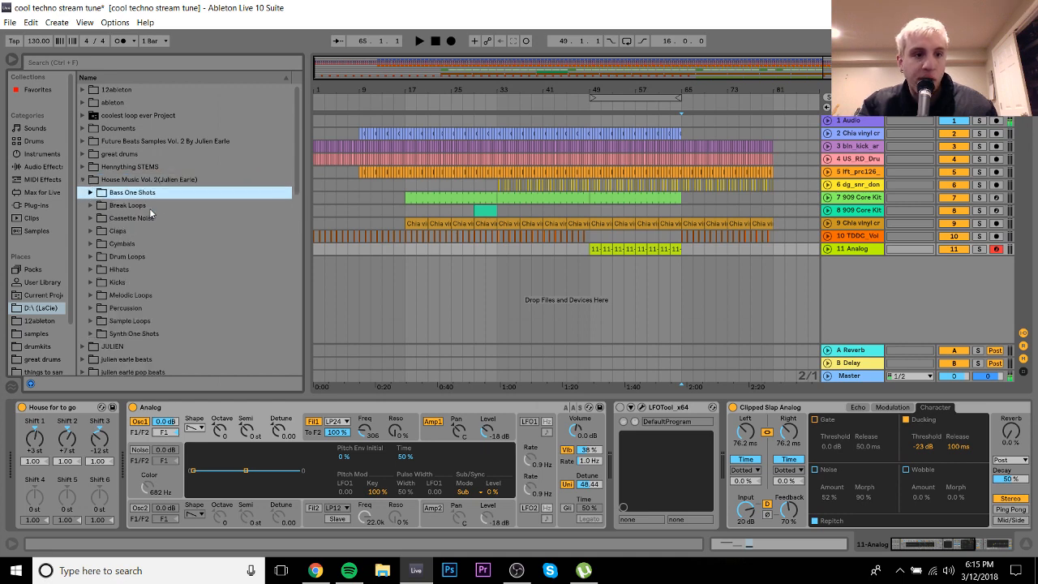
key(Right)
key(Down)
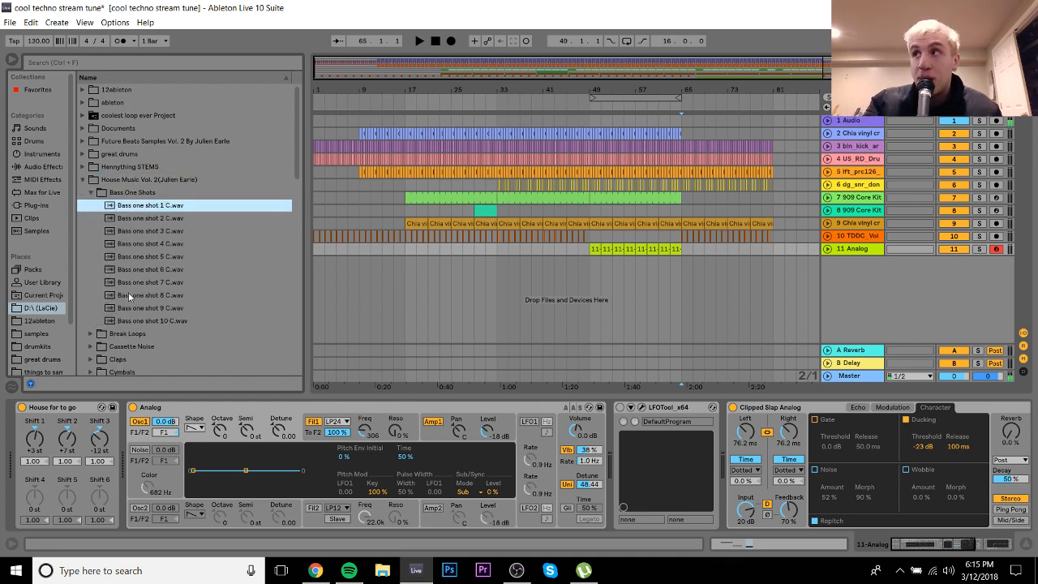
key(Down)
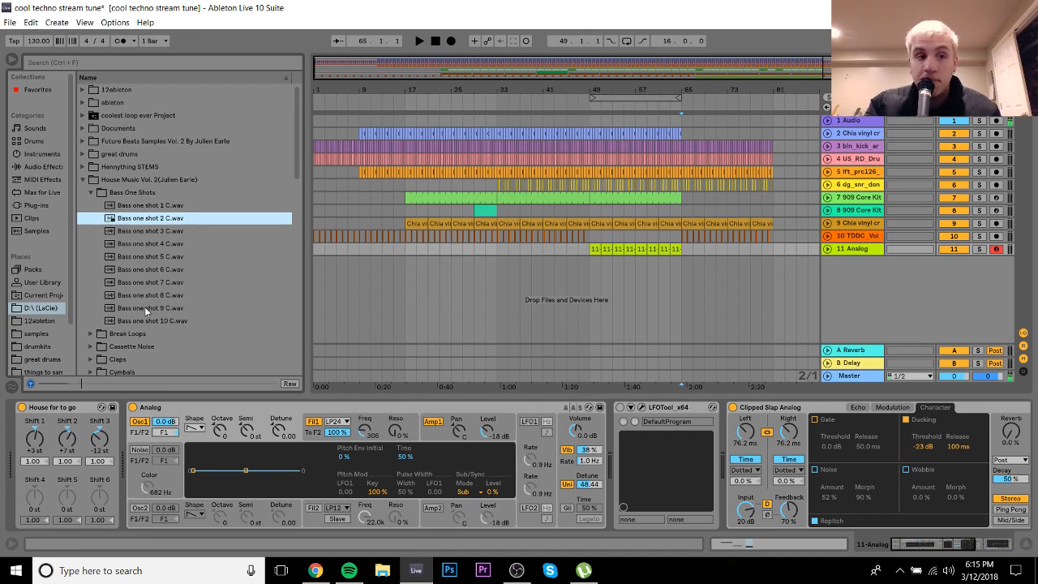
key(Down)
key(Down)
key(Left)
Step: Audition samples in the pack's Break Loops folder and collapse the folder again
key(Down)
key(Right)
key(Down)
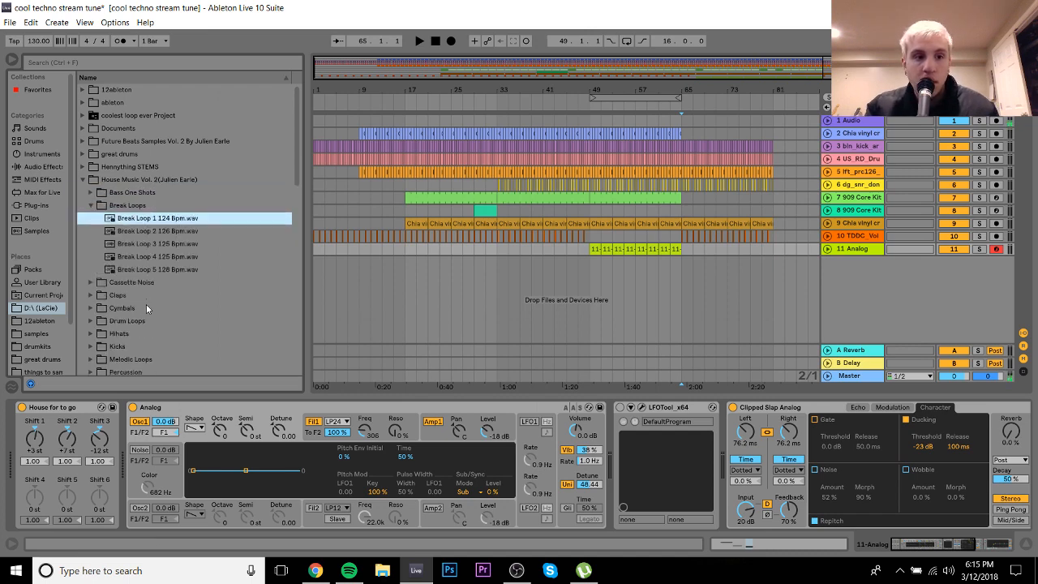
key(Down)
key(Left)
key(Left)
Step: Audition the recordings in the pack's Cassette Noise folder and collapse it
key(Down)
key(Right)
key(Down)
key(Down)
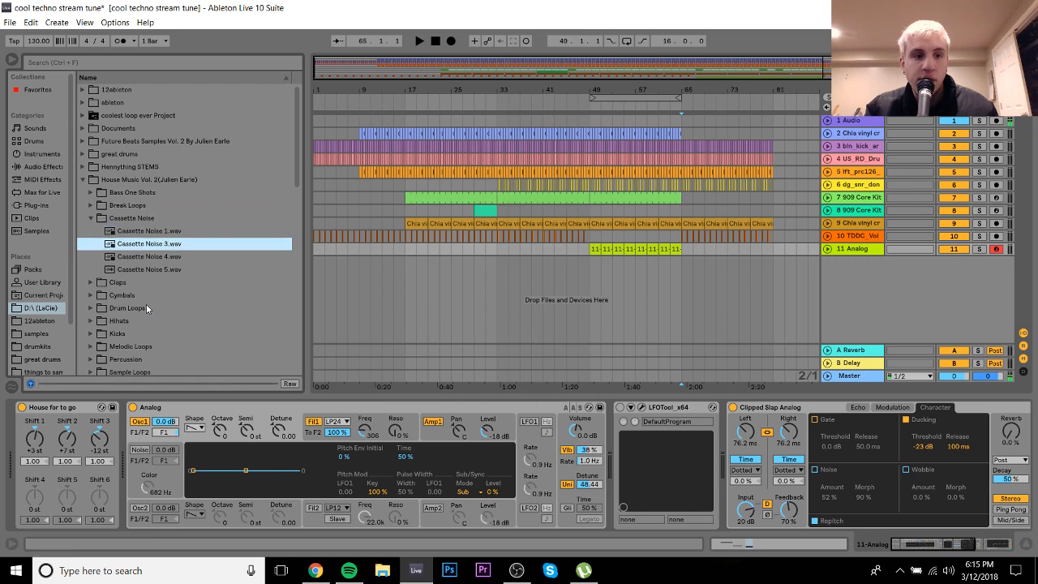
key(Down)
key(Left)
key(Left)
Step: Audition several samples in the pack's Cymbals folder and collapse it
key(Down)
key(Down)
key(Right)
key(Down)
key(Down)
key(Down)
key(Down)
key(Left)
key(Left)
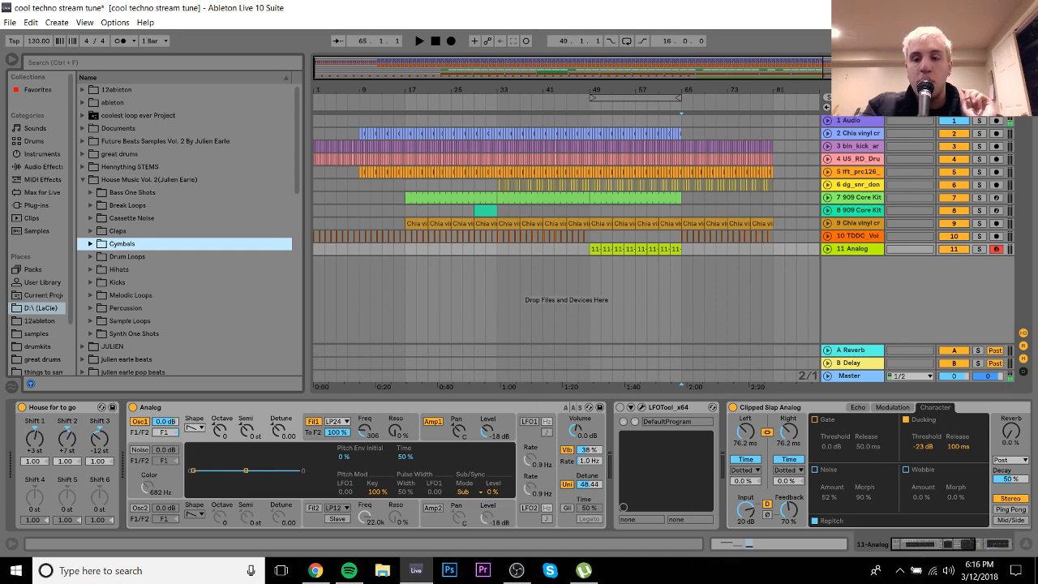
Step: Look at the contents of the vsts folder on the desktop and close its window
key(super+d)
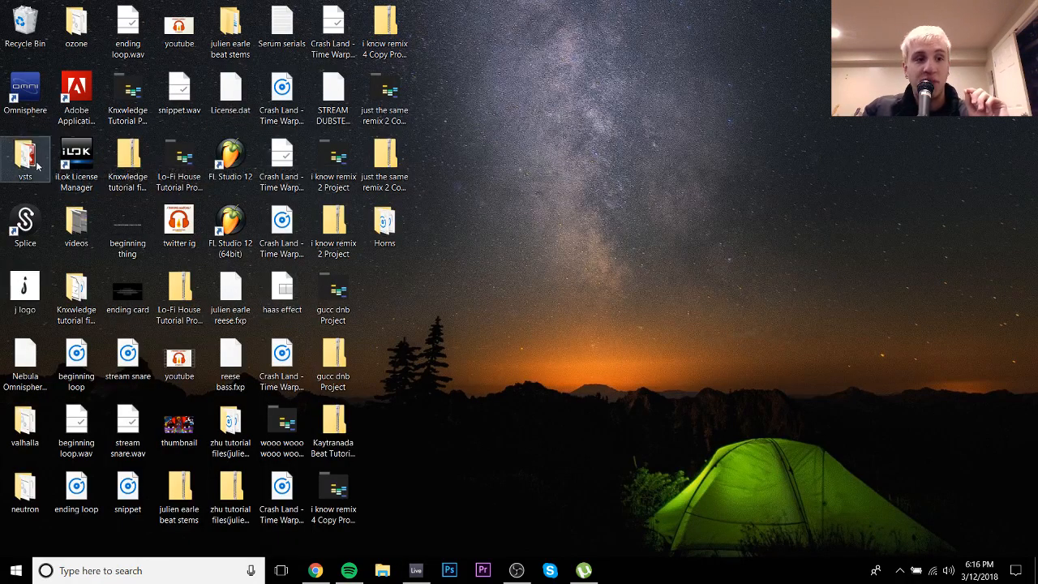
mouse_move(37, 166)
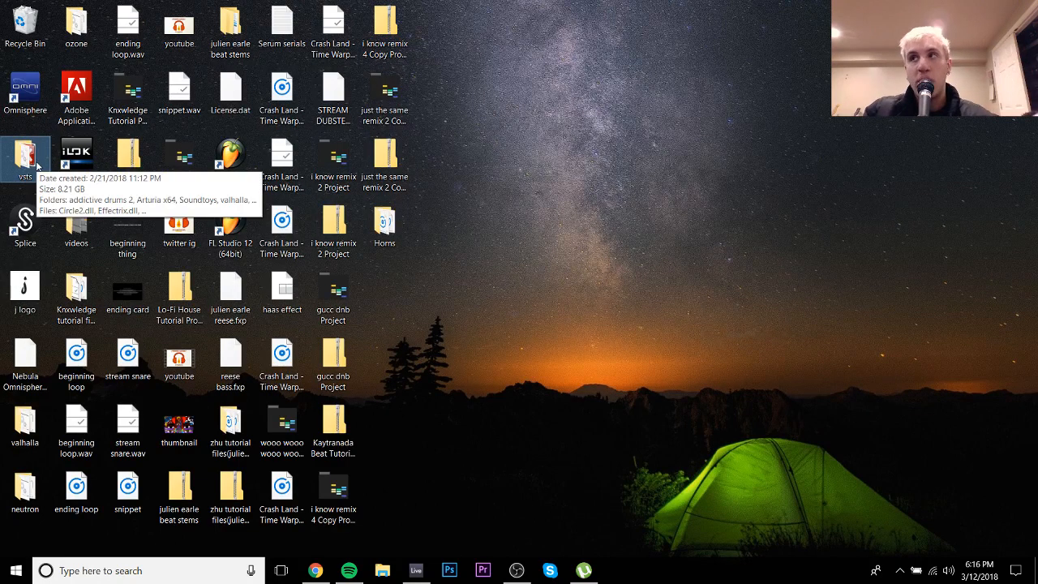
double_click(37, 166)
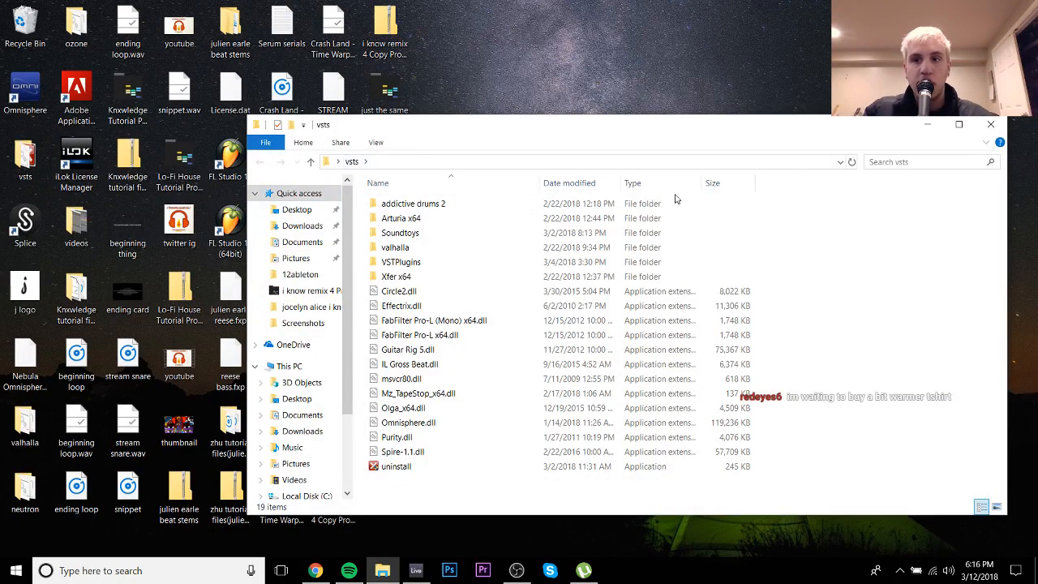
click(992, 127)
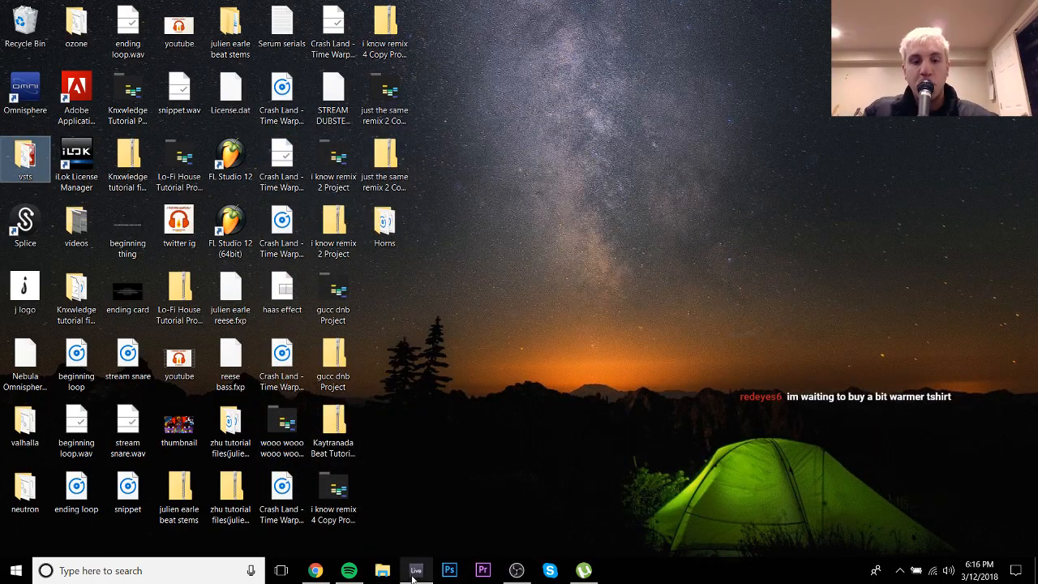
Step: Switch back to Ableton Live and choose the desktop's vsts folder as the VST Plug-In Custom Folder in the preferences
click(416, 570)
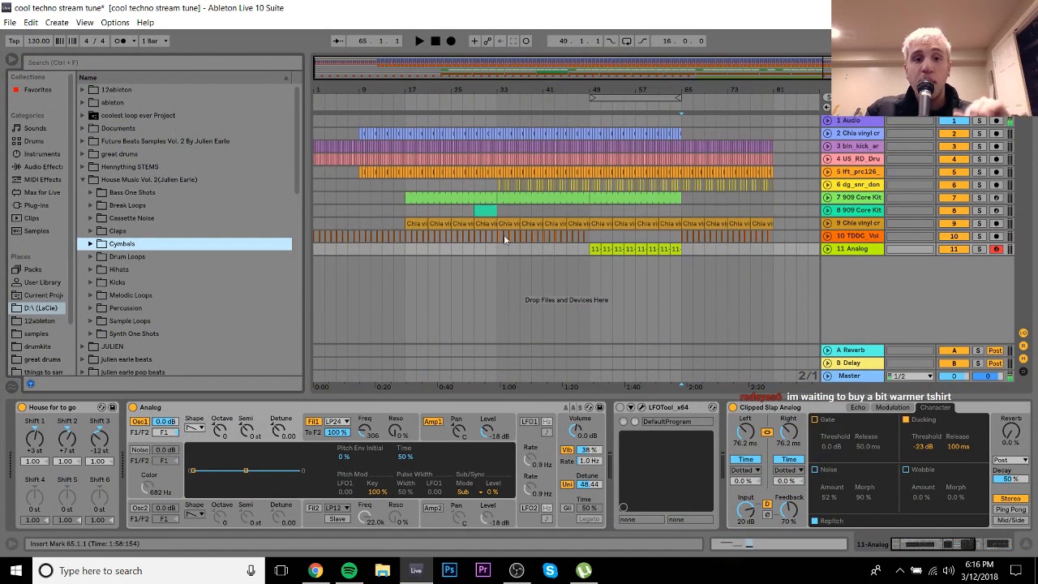
click(494, 258)
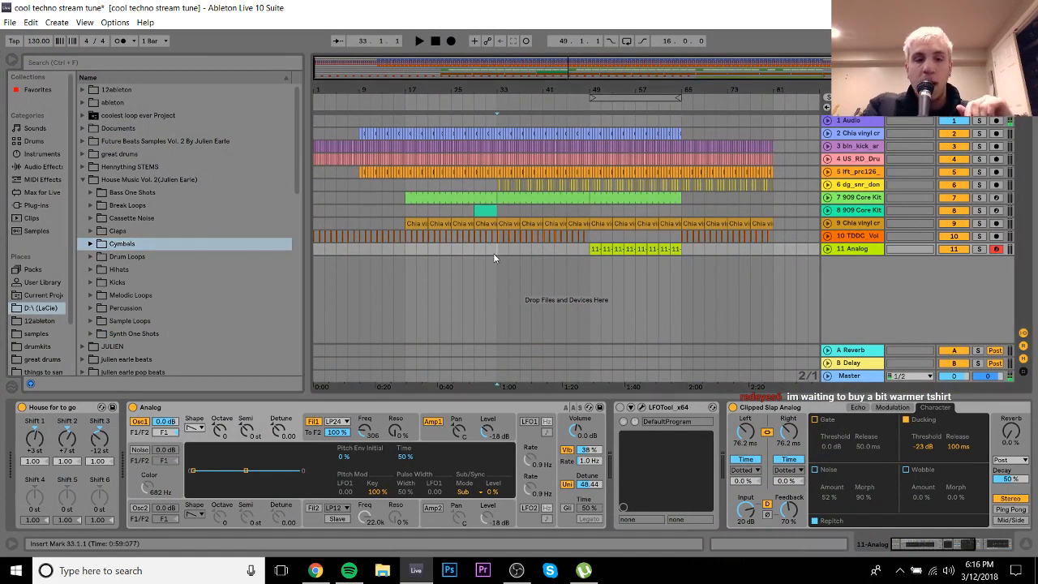
click(114, 22)
click(163, 325)
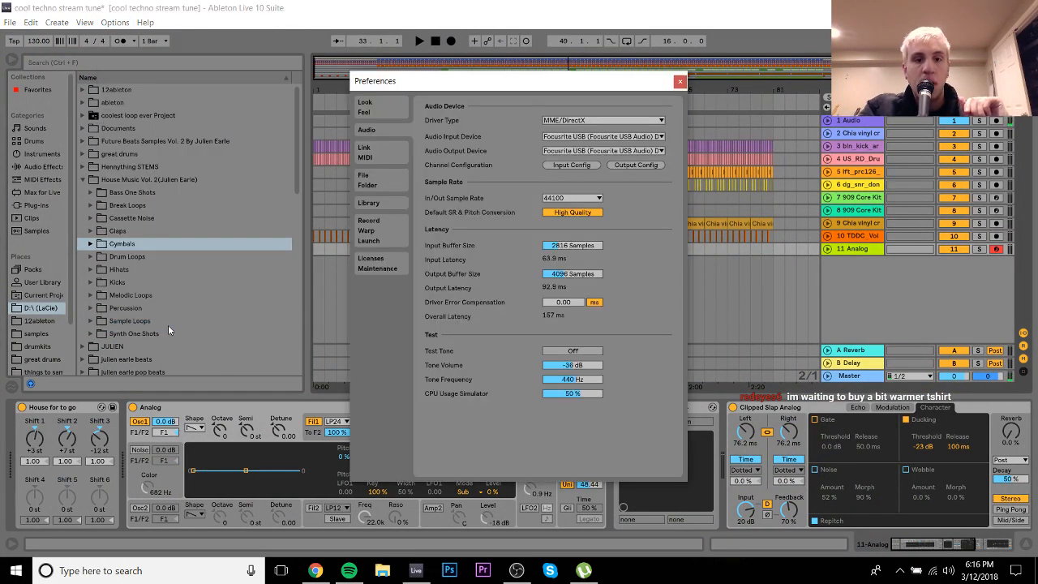
click(368, 184)
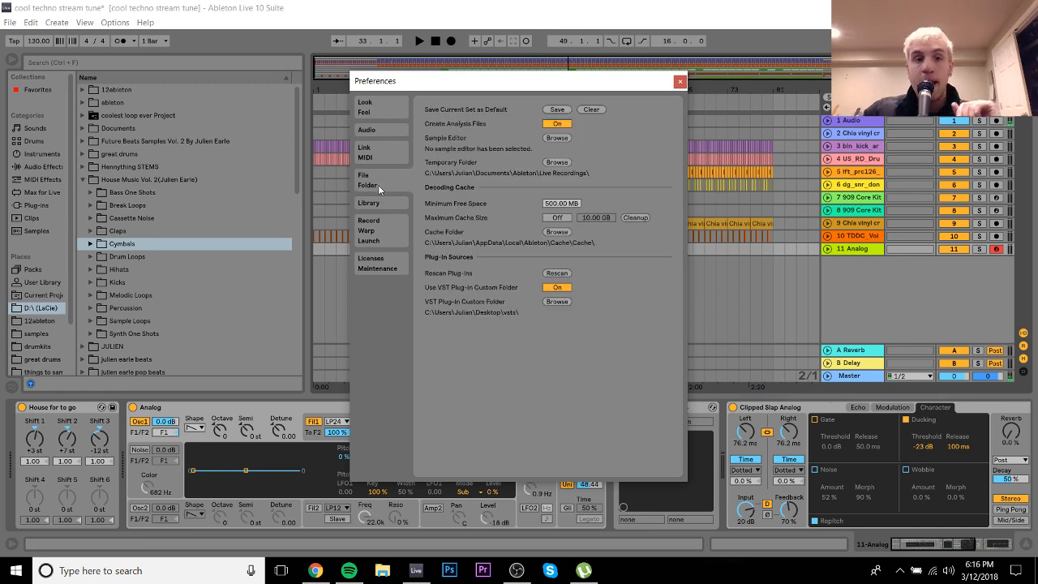
click(556, 302)
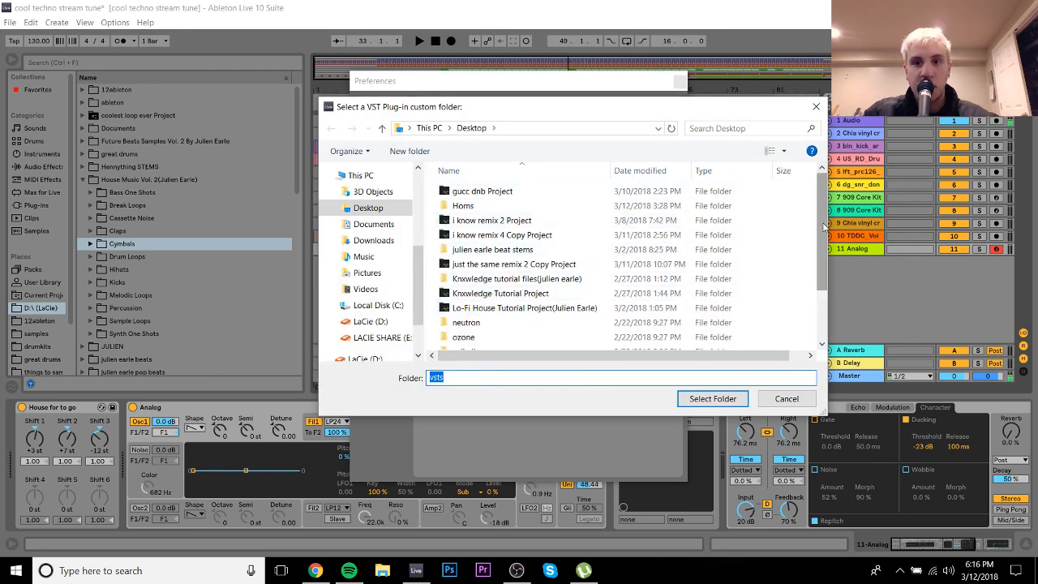
scroll(763, 254, down, 1)
scroll(733, 323, down, 3)
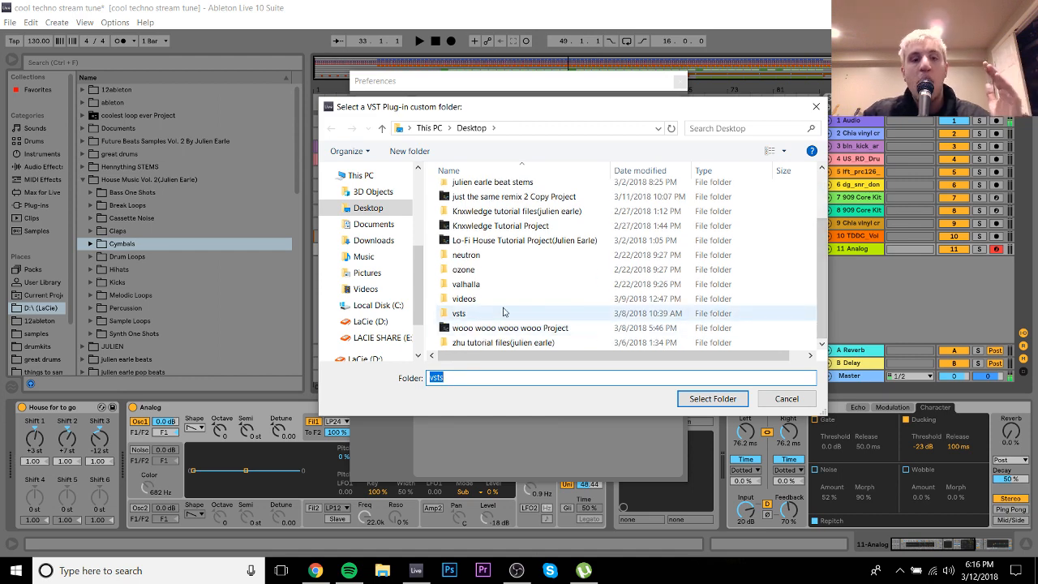
double_click(456, 315)
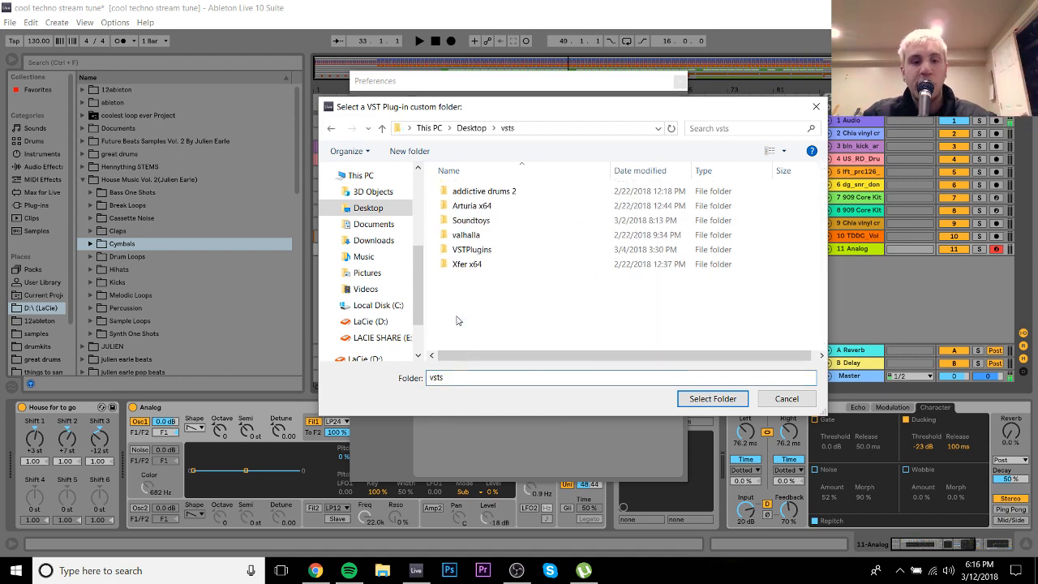
click(710, 398)
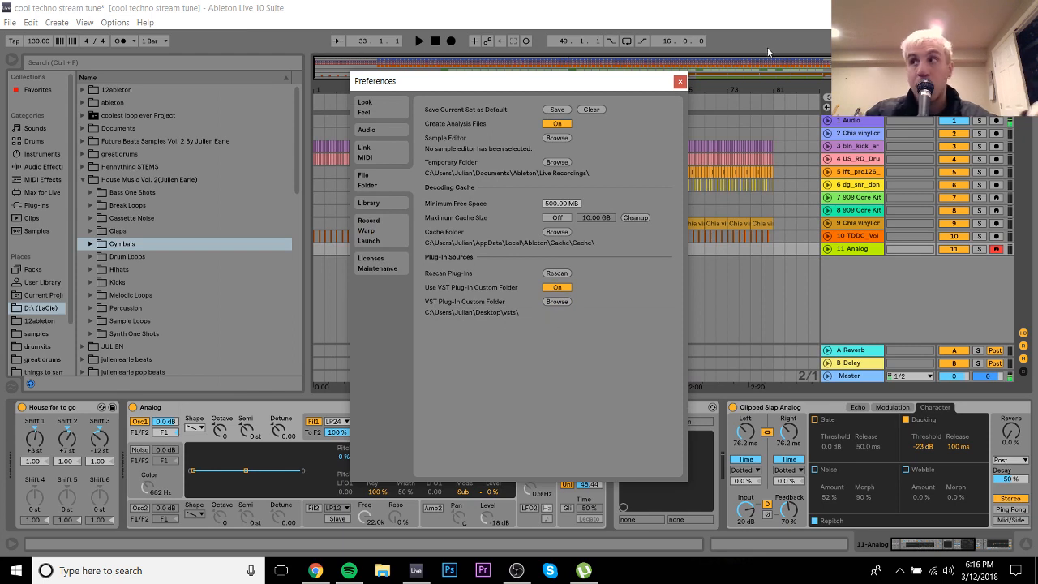
click(679, 82)
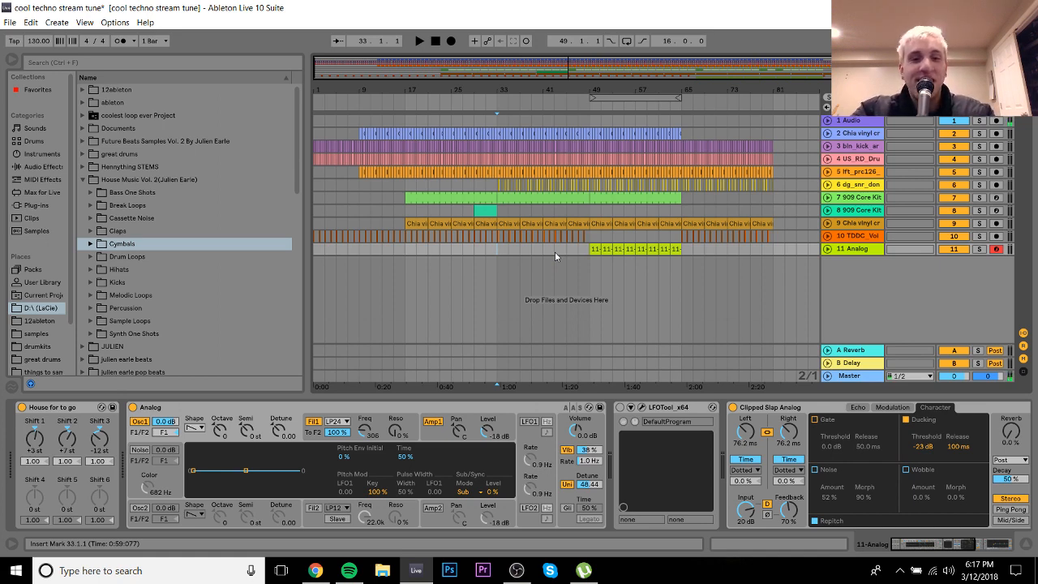
Step: Play the arrangement briefly from bar 33 and stop it
key(space)
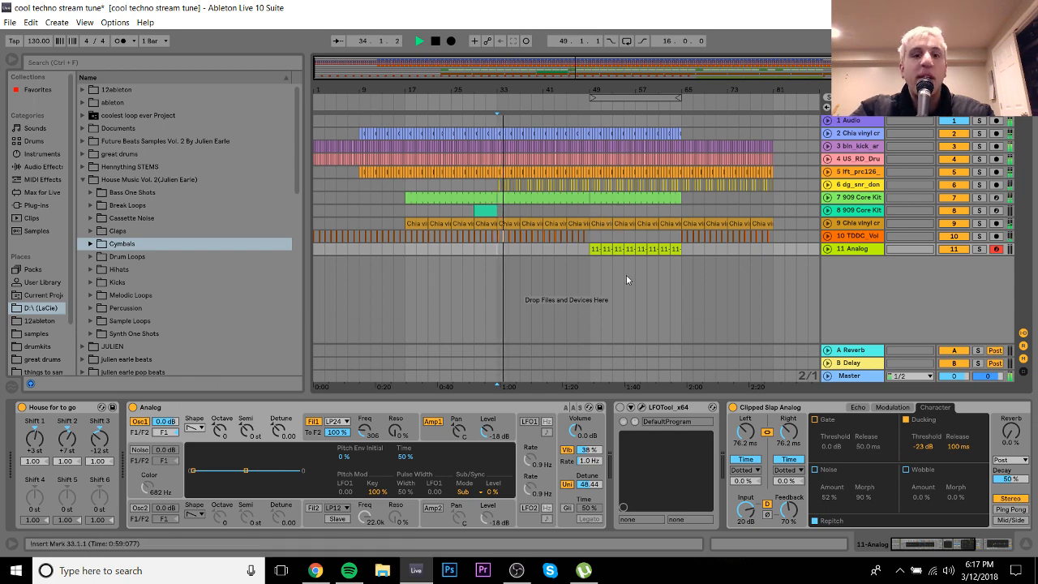
key(space)
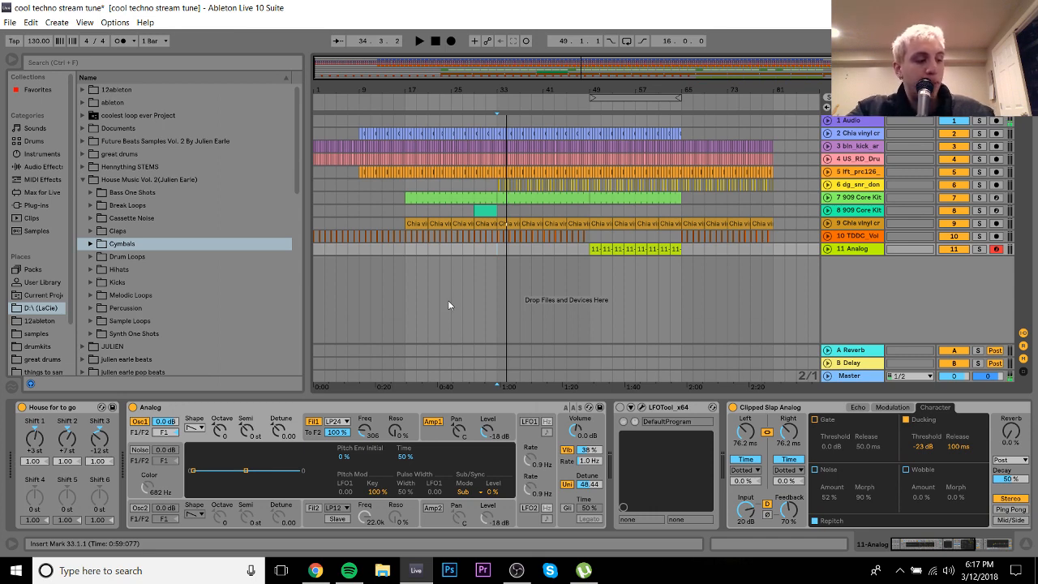
Step: Start a new Live set, saving the changes to "cool techno stream tune", and set the 2 Audio track's monitoring to In
key(ctrl+q)
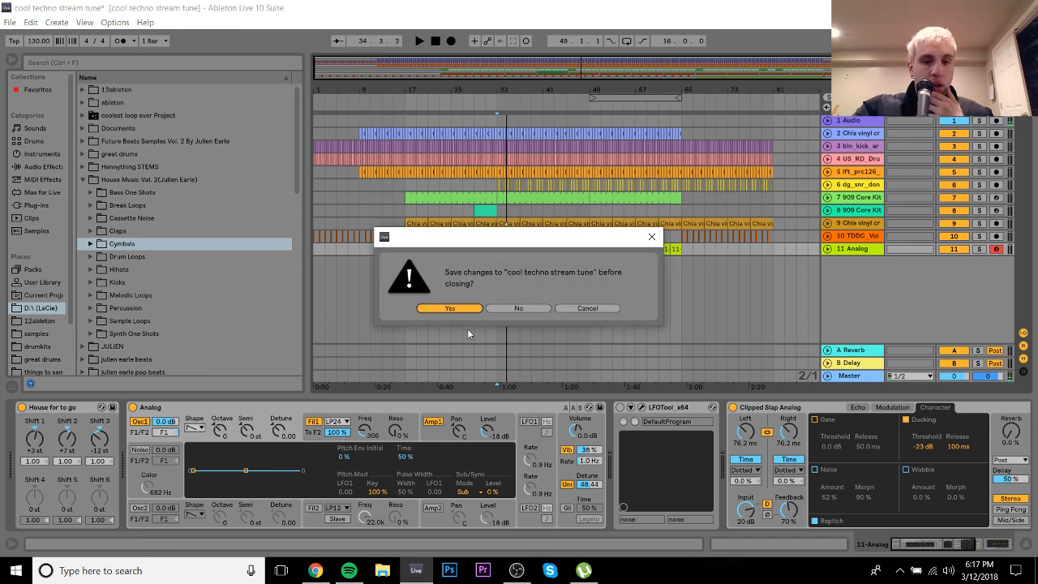
key(Return)
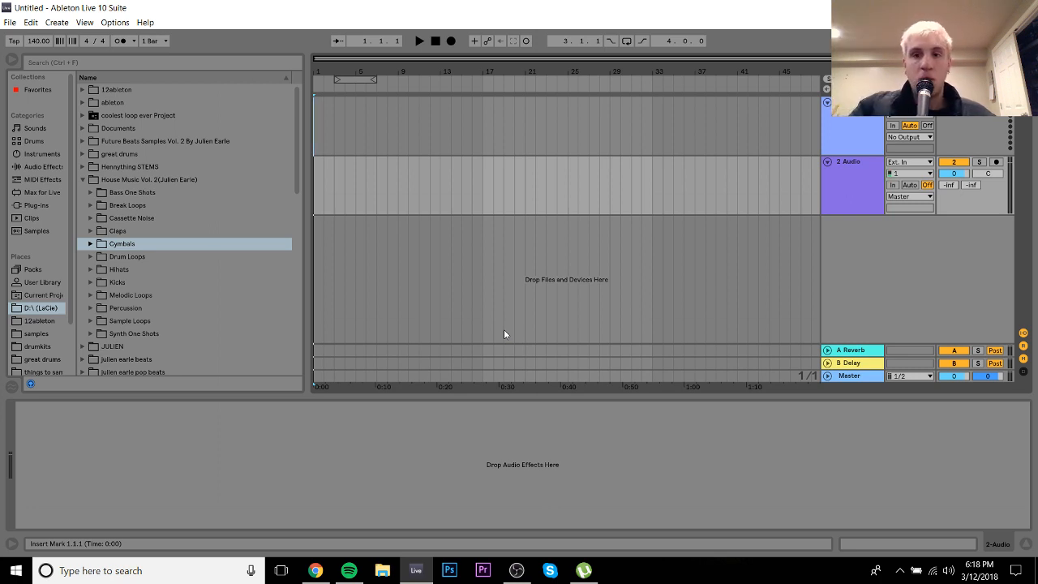
click(891, 186)
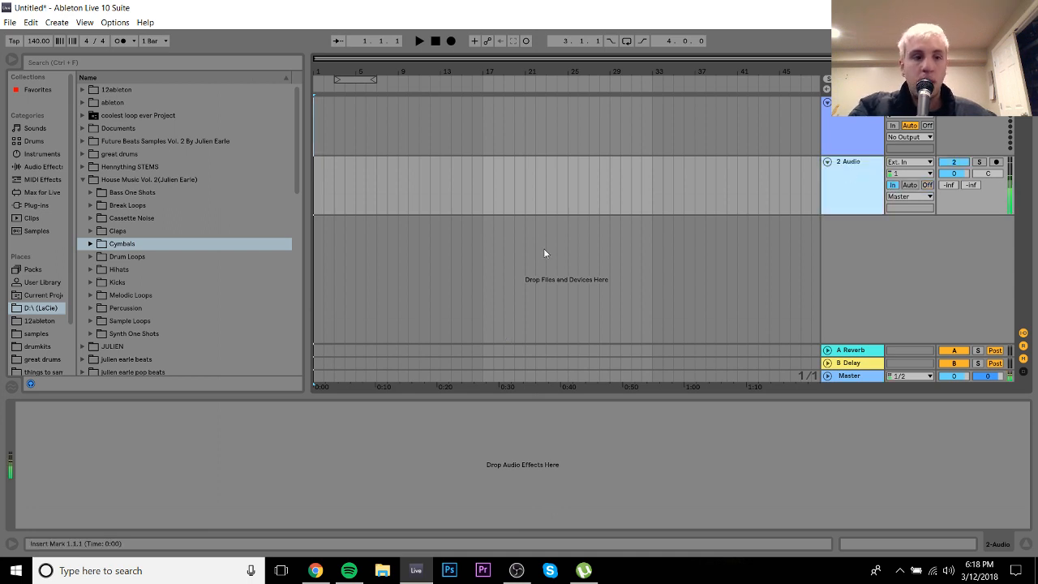
Step: Search the User Library for "stream", load stream rack.adg onto the 2 Audio track and move that track above the MIDI track
click(33, 282)
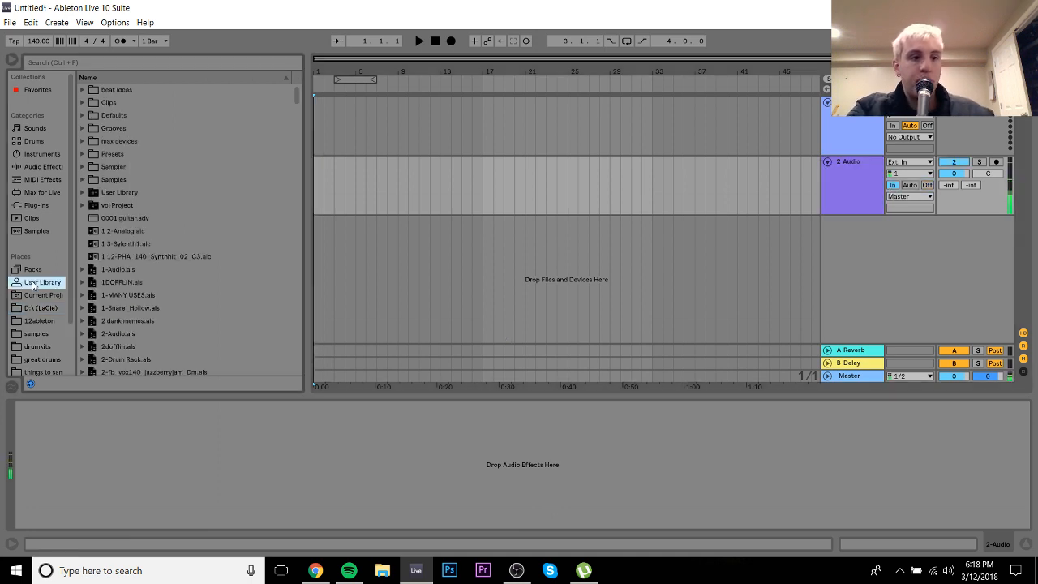
click(123, 65)
text(stream)
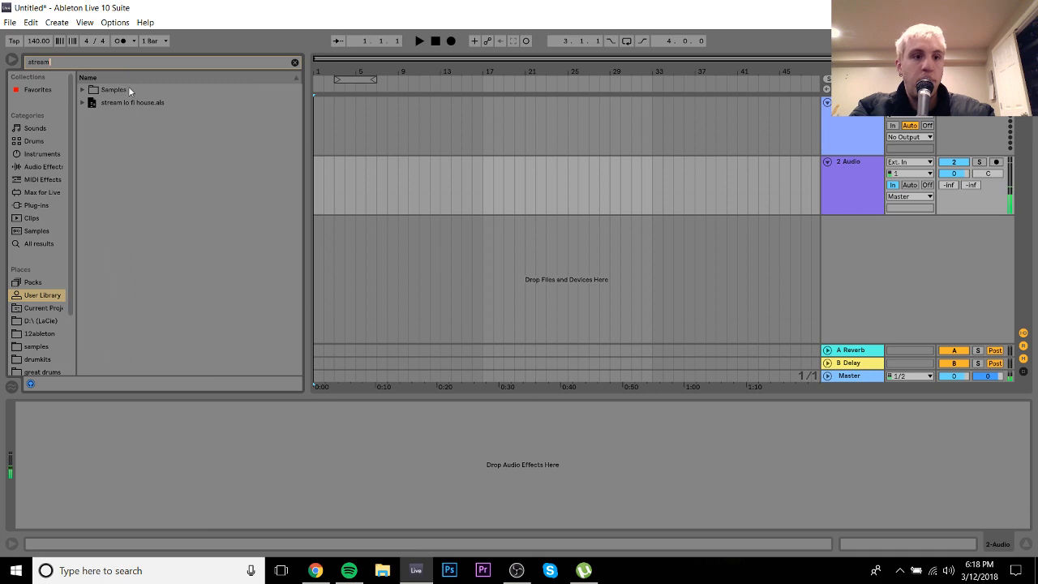
double_click(109, 91)
double_click(117, 102)
double_click(139, 115)
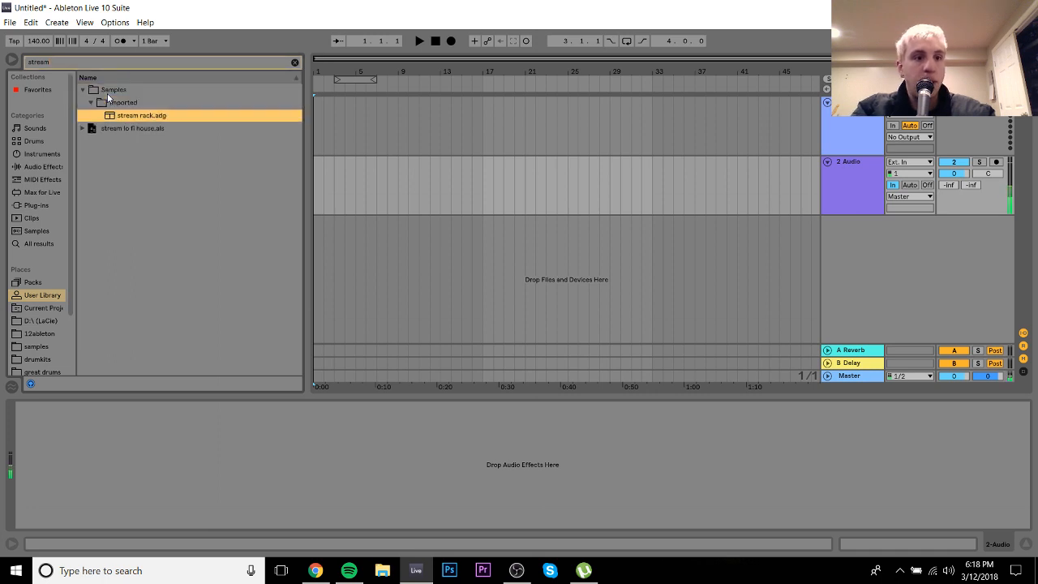
click(858, 120)
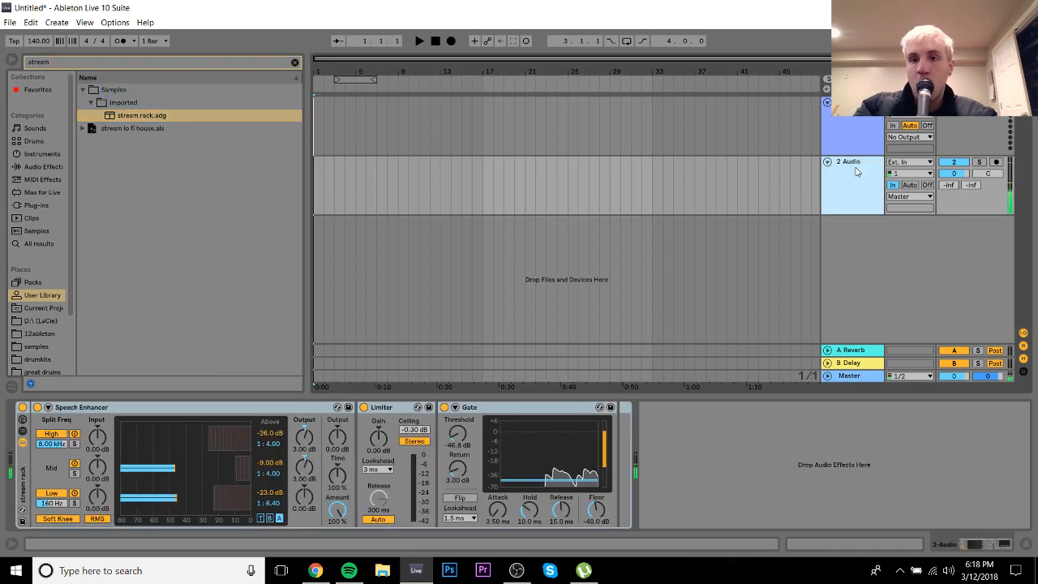
drag(856, 118, 854, 119)
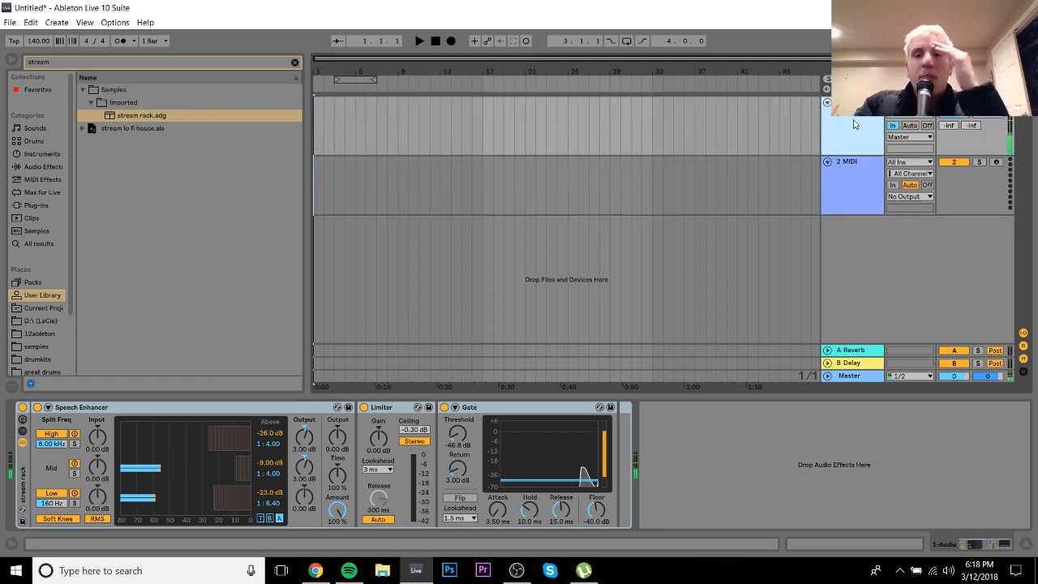
Step: Load the Omnisphere plug-in onto the 2 MIDI track and dismiss its splash screen
click(851, 191)
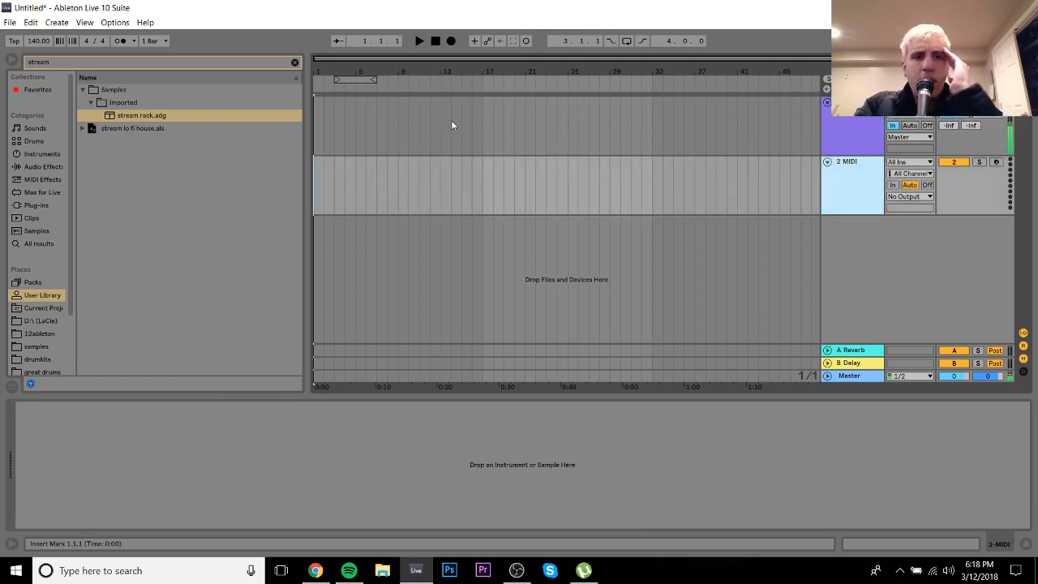
click(294, 62)
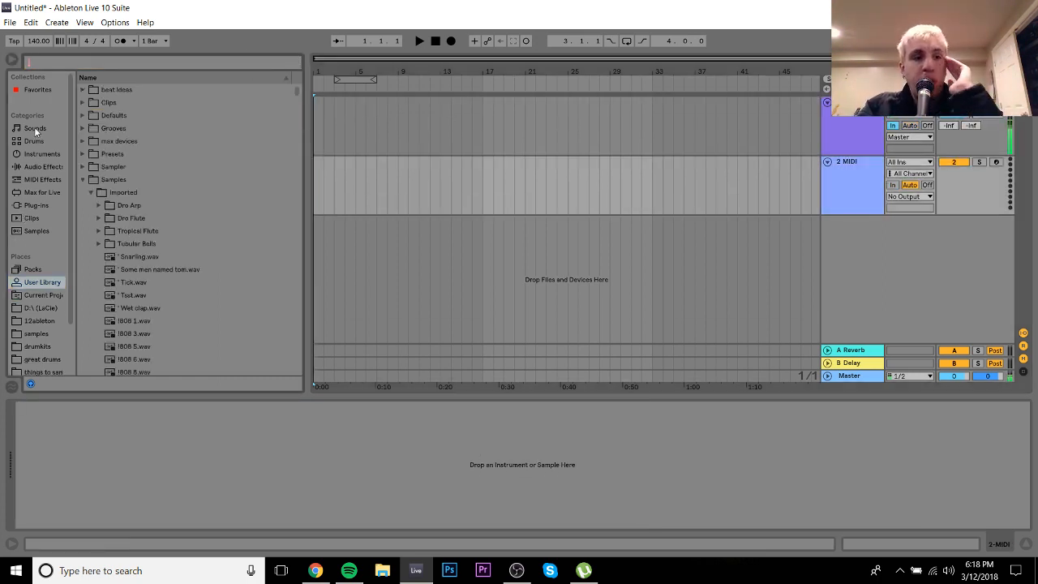
click(37, 205)
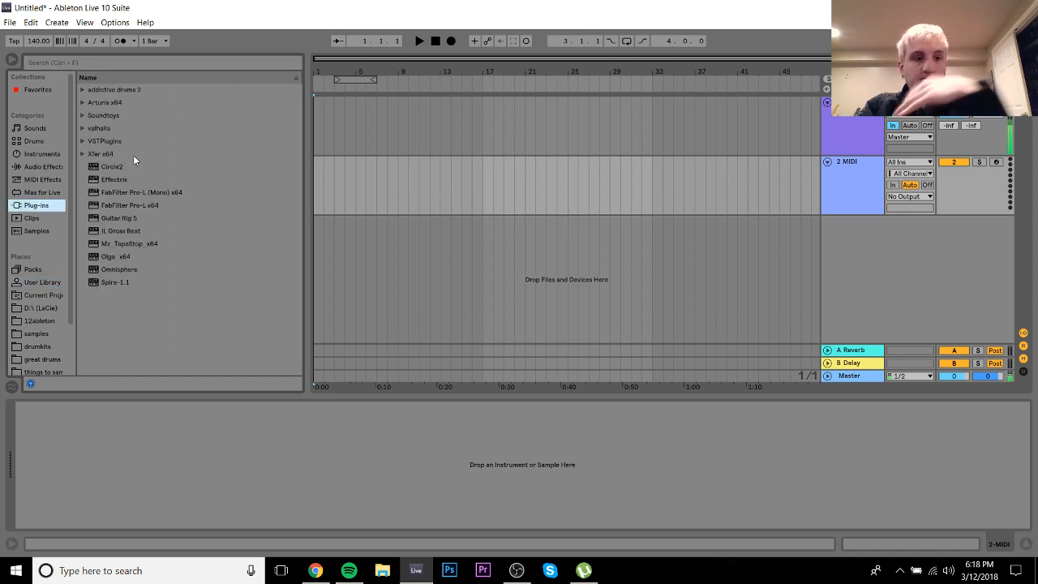
click(108, 269)
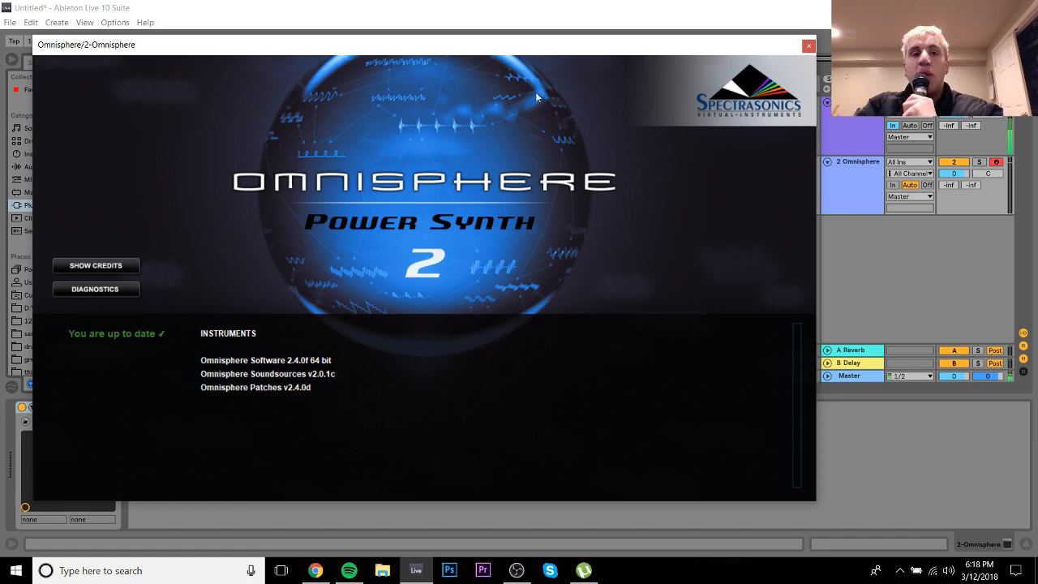
click(441, 182)
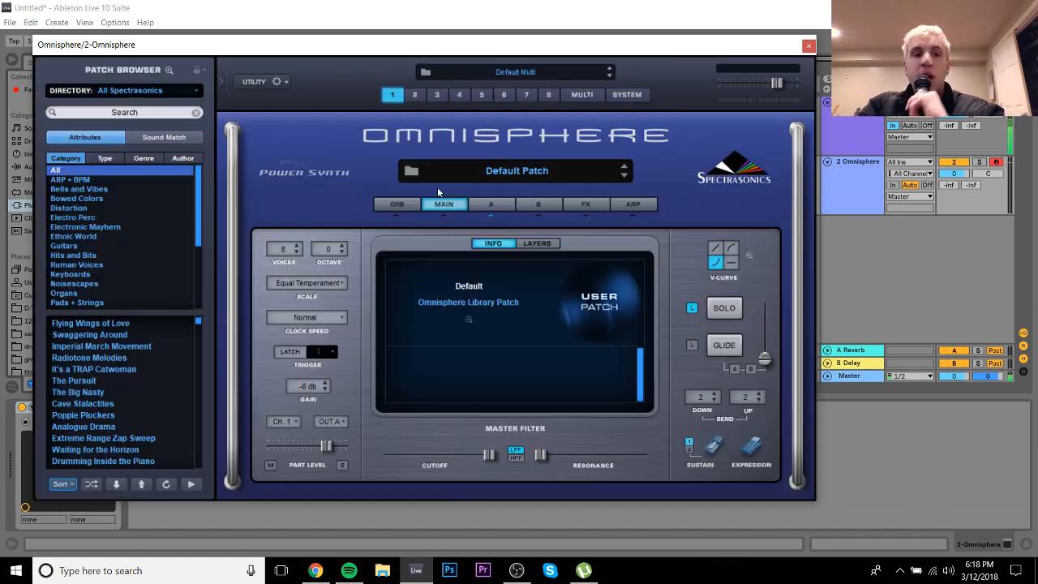
Step: Search Omnisphere's patches for "string" and load the Hollywood Studio String Section patch
click(124, 114)
text(string)
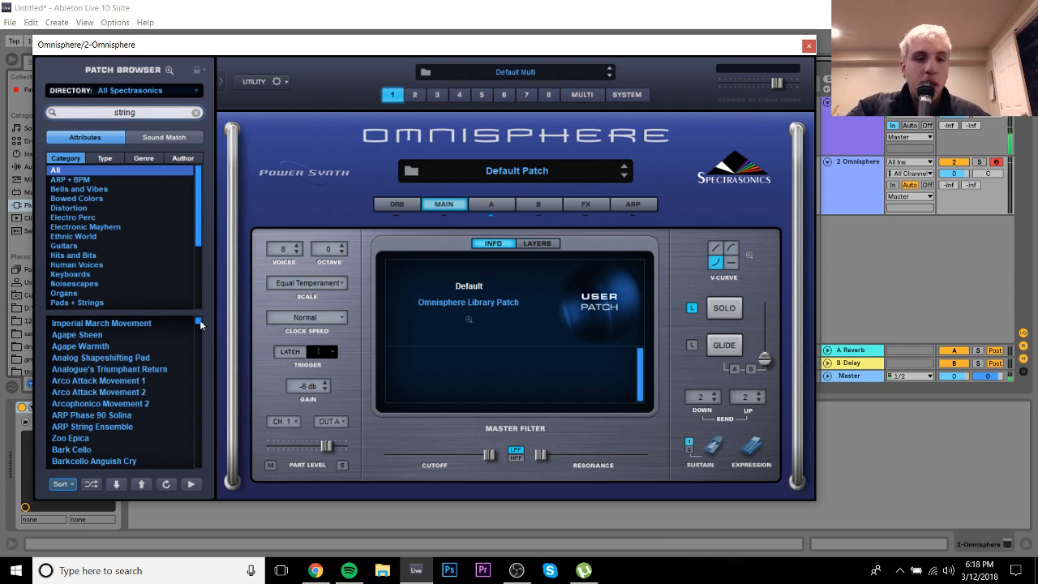
scroll(198, 325, down, 5)
scroll(198, 326, down, 10)
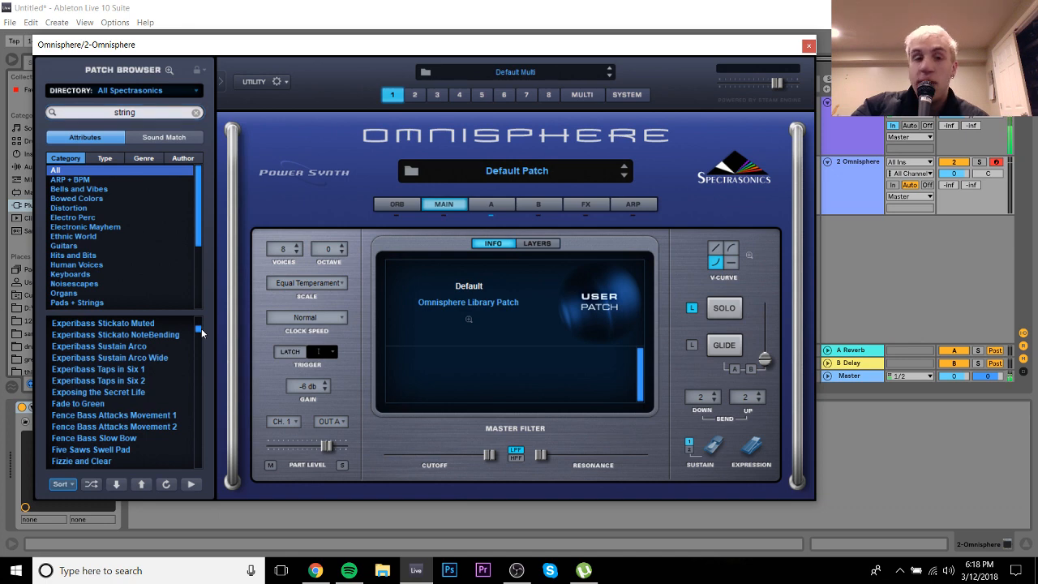
scroll(202, 332, down, 15)
scroll(204, 341, down, 10)
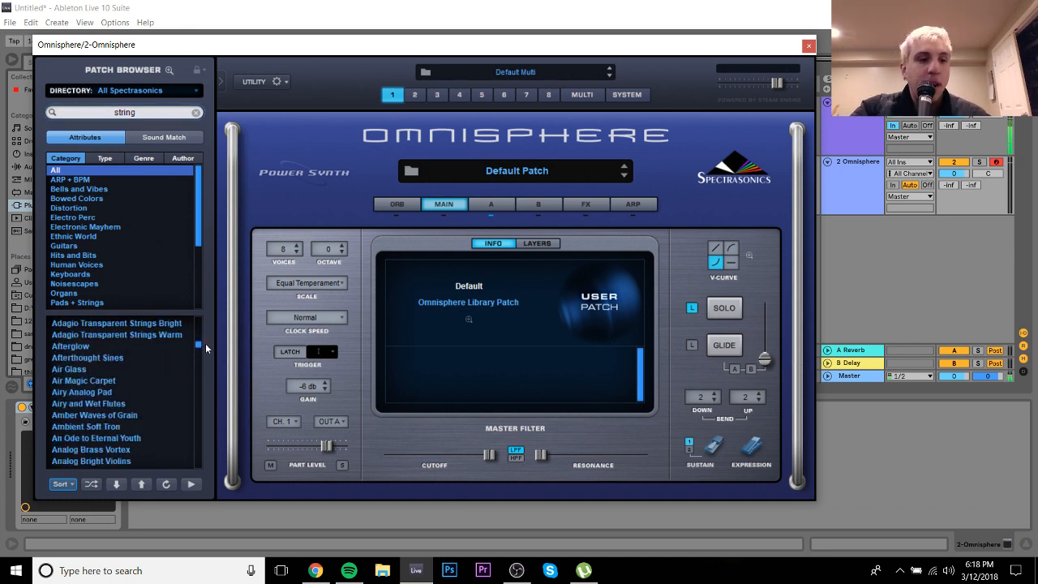
scroll(205, 343, down, 5)
drag(208, 347, 207, 390)
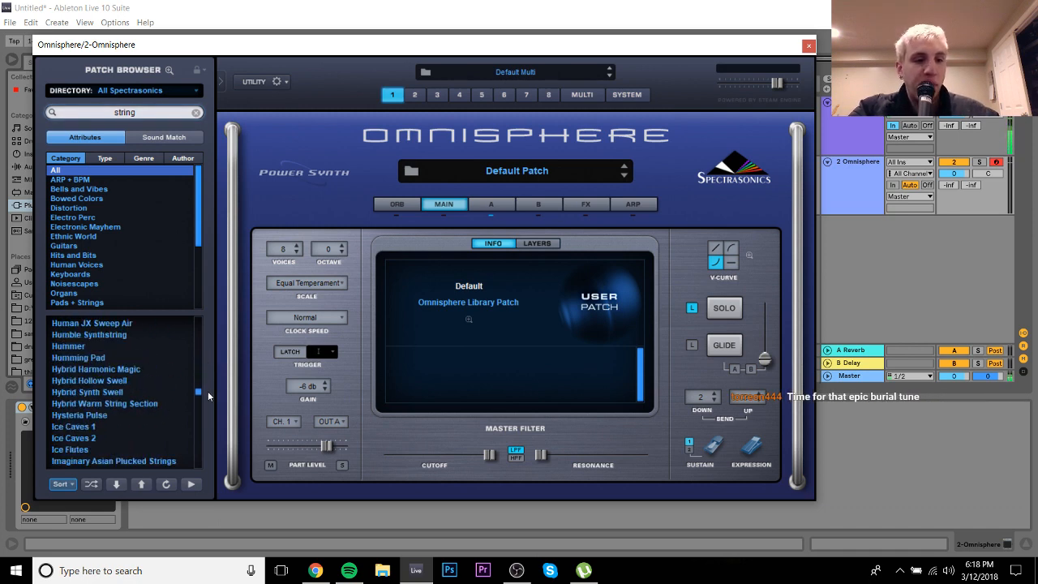
scroll(198, 371, up, 4)
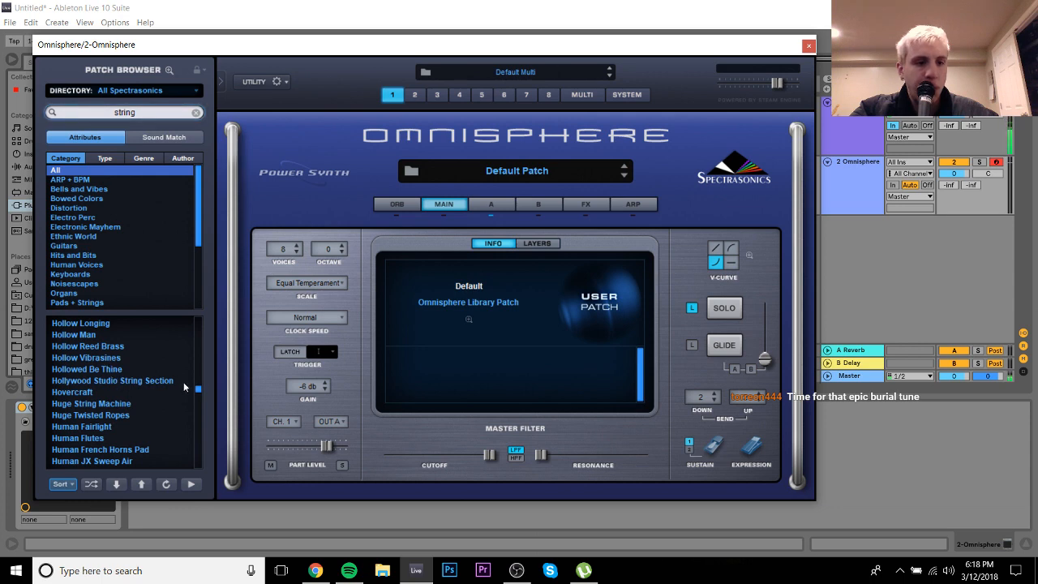
scroll(199, 393, down, 4)
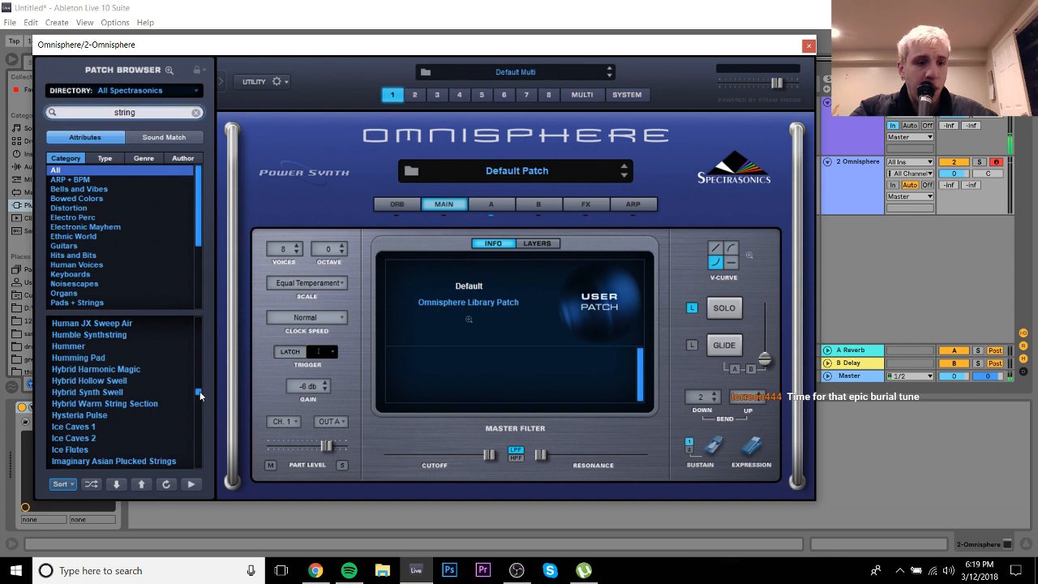
scroll(200, 392, up, 6)
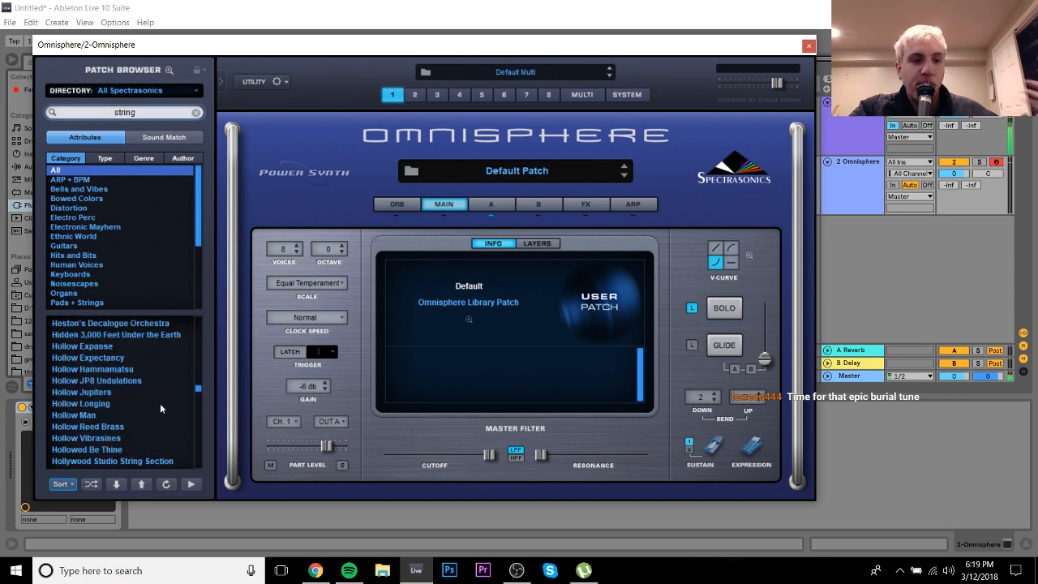
scroll(199, 374, up, 4)
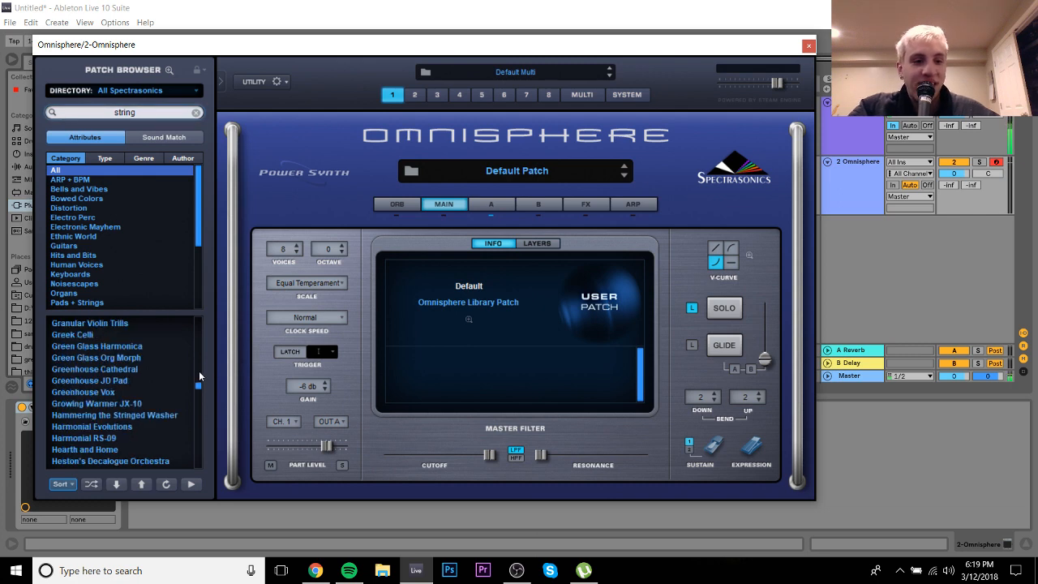
scroll(198, 401, down, 4)
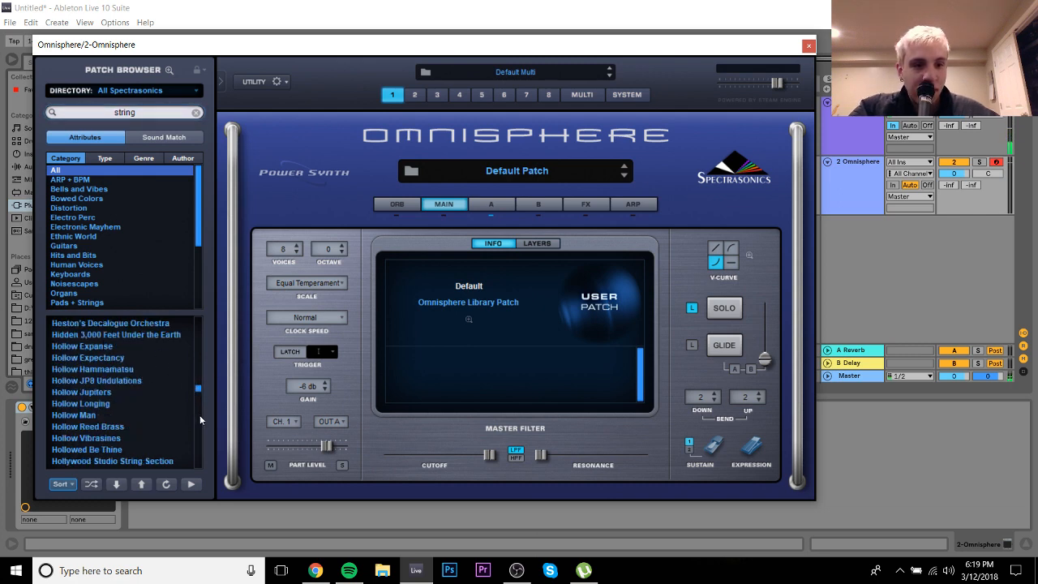
click(139, 459)
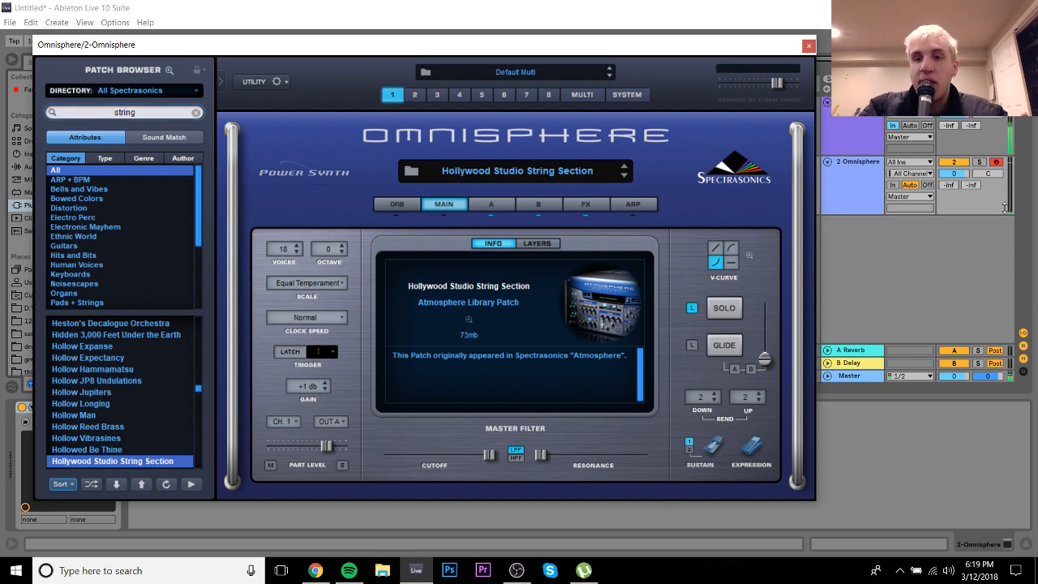
Step: Lower the Omnisphere track's volume to -7.4 dB, shift the computer keyboard down to octave C2 to D3, and close the Omnisphere window
right_click(963, 175)
click(964, 175)
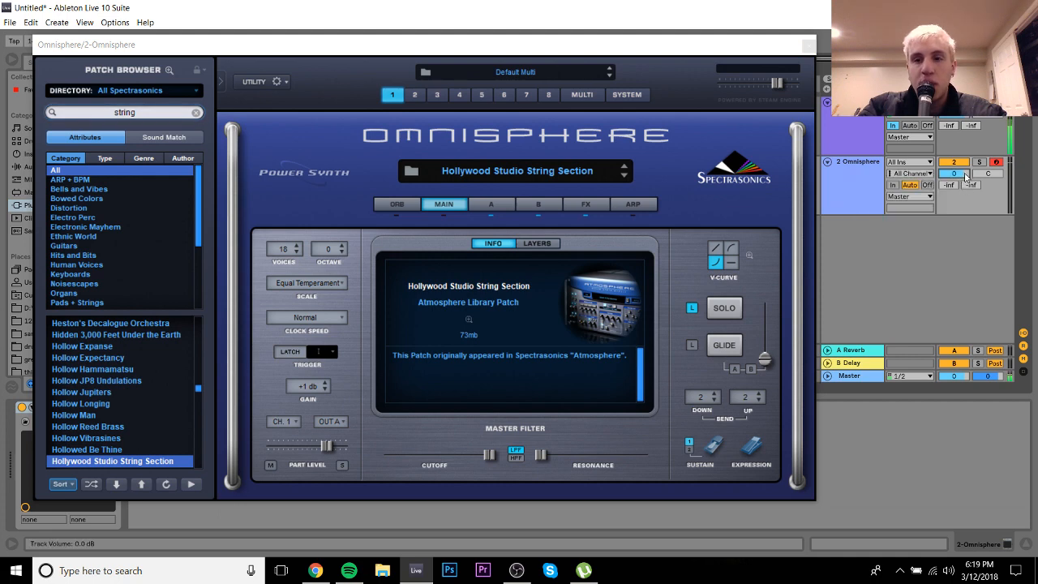
drag(962, 175, 962, 191)
key(z)
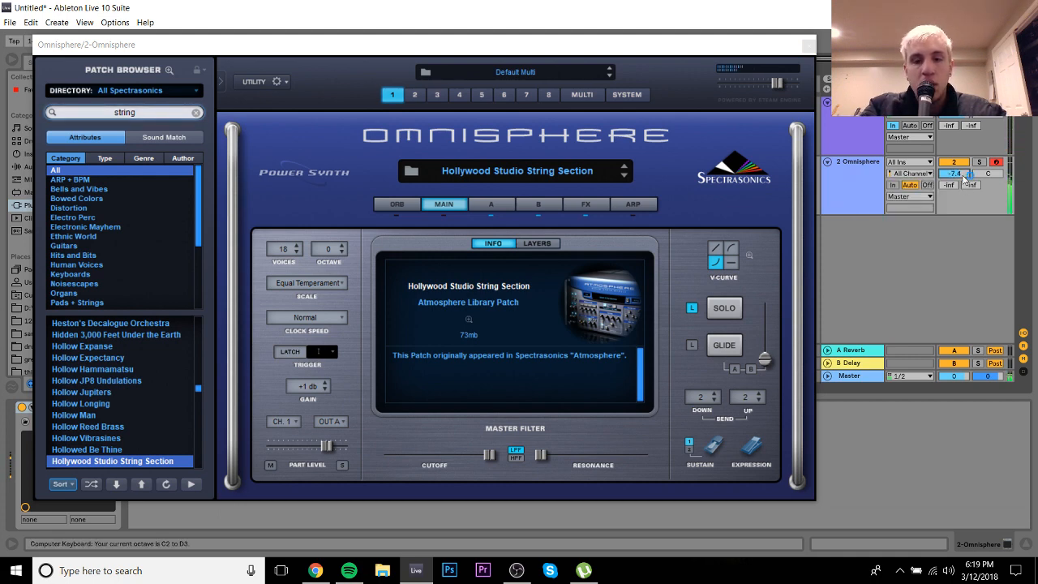
click(809, 44)
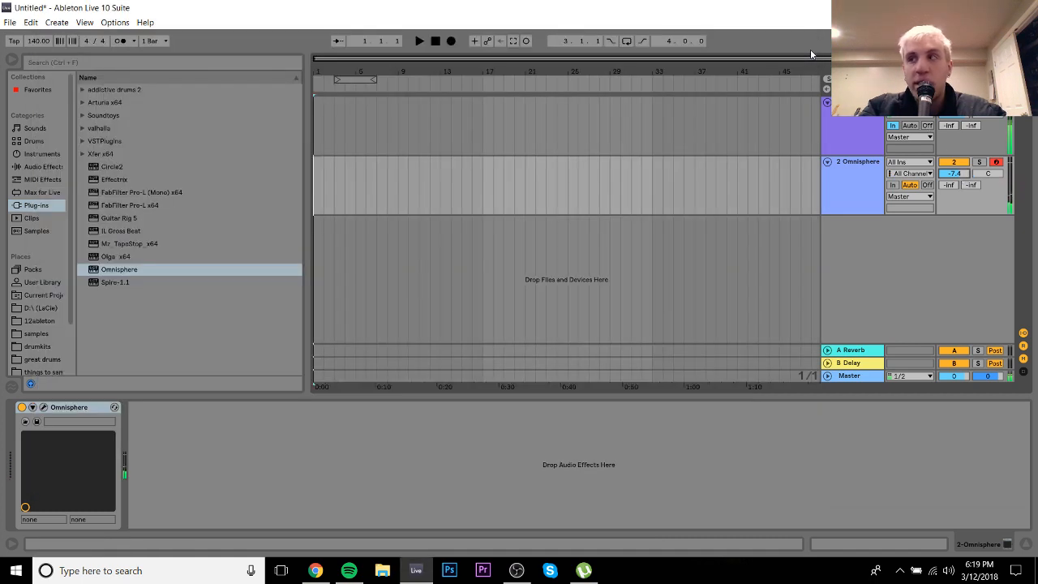
Step: Create a four-bar MIDI clip from bar 1 on the Omnisphere track and set the tempo to 135 BPM
shift+click(350, 181)
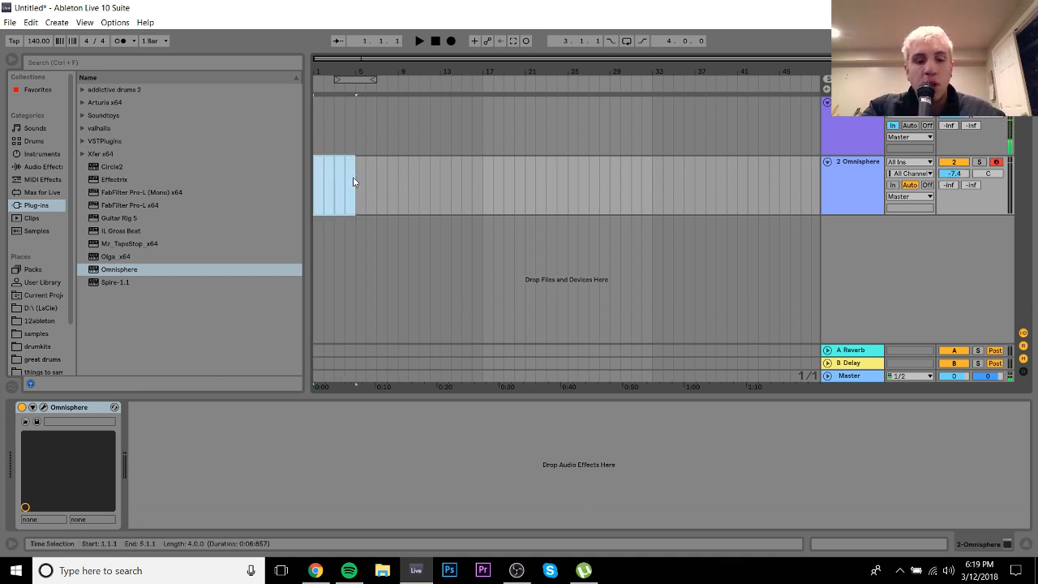
key(ctrl+shift+m)
scroll(35, 49, down, 5)
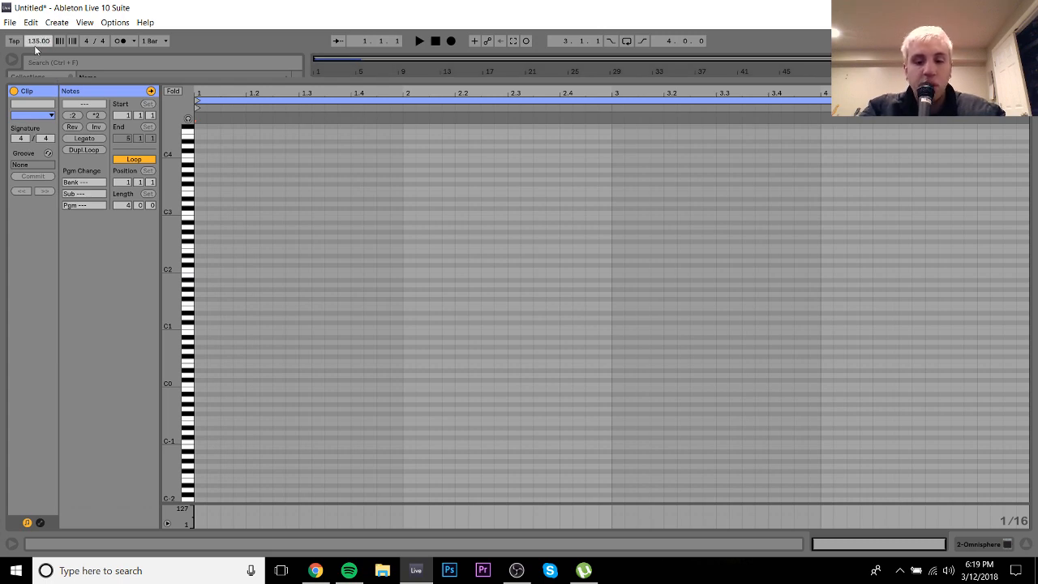
Step: Add G2, A#2 and D3 notes at the very start of the clip to form a G minor chord
click(201, 235)
double_click(200, 223)
double_click(200, 205)
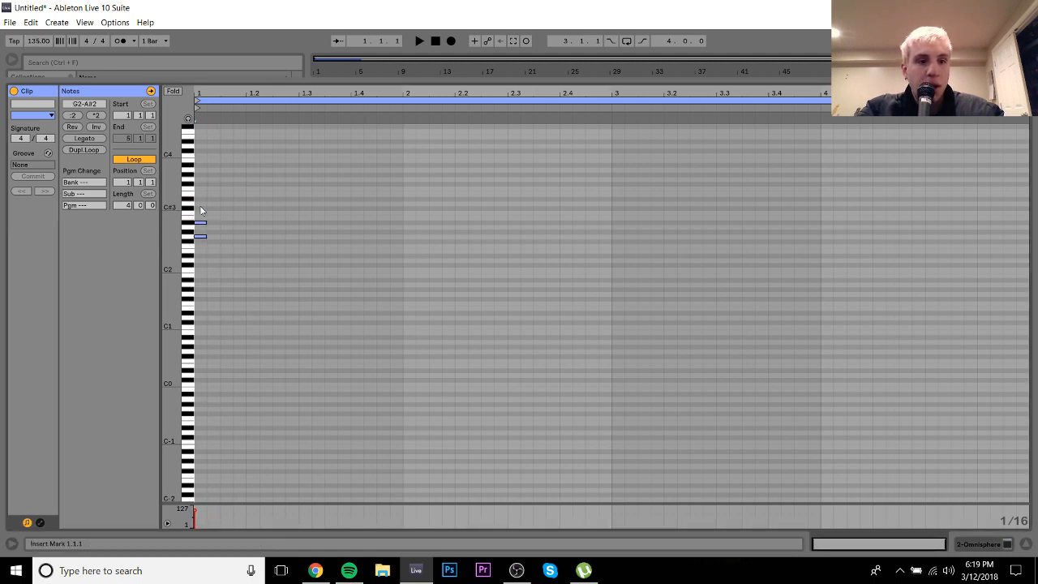
Step: Lengthen all three notes of the chord to fill the whole first bar
key(ctrl+a)
key(shift+Right)
key(shift+Right)
key(shift+Right)
key(shift+Right)
key(shift+Right)
key(shift+Right)
key(shift+Right)
key(shift+Right)
key(shift+Right)
key(shift+Right)
key(shift+Right)
key(shift+Right)
key(shift+Right)
key(shift+Right)
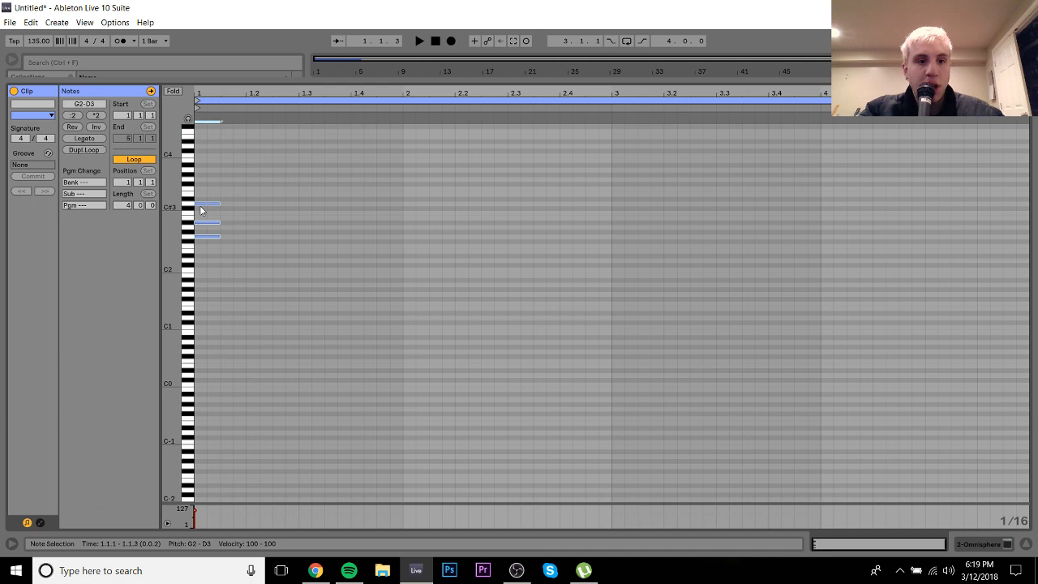
Step: Duplicate the chord into bar 2, transpose the copy down two semitones, and raise its middle note to A2
key(ctrl+d)
key(Down)
key(Down)
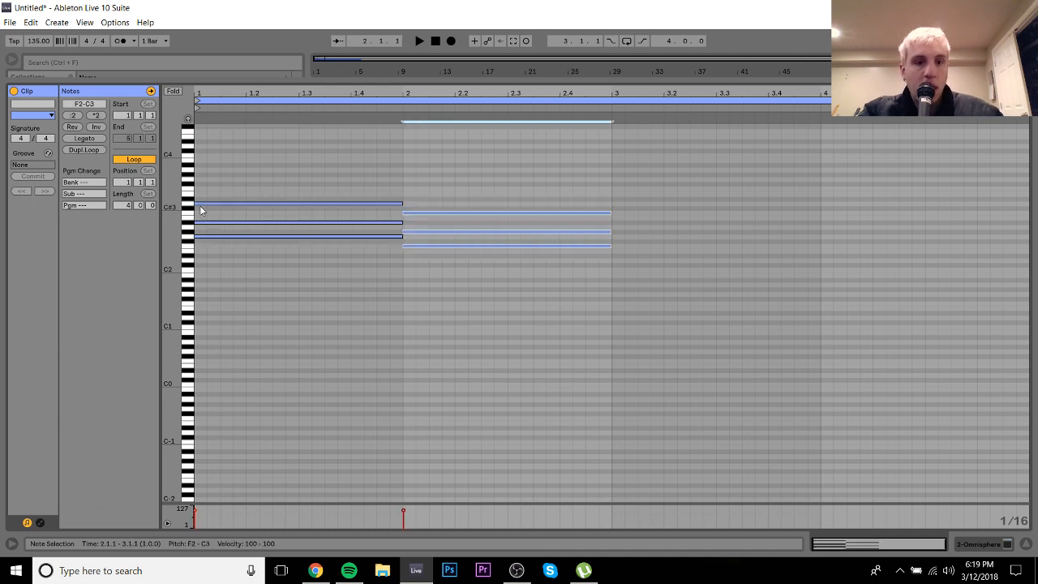
click(471, 231)
key(Up)
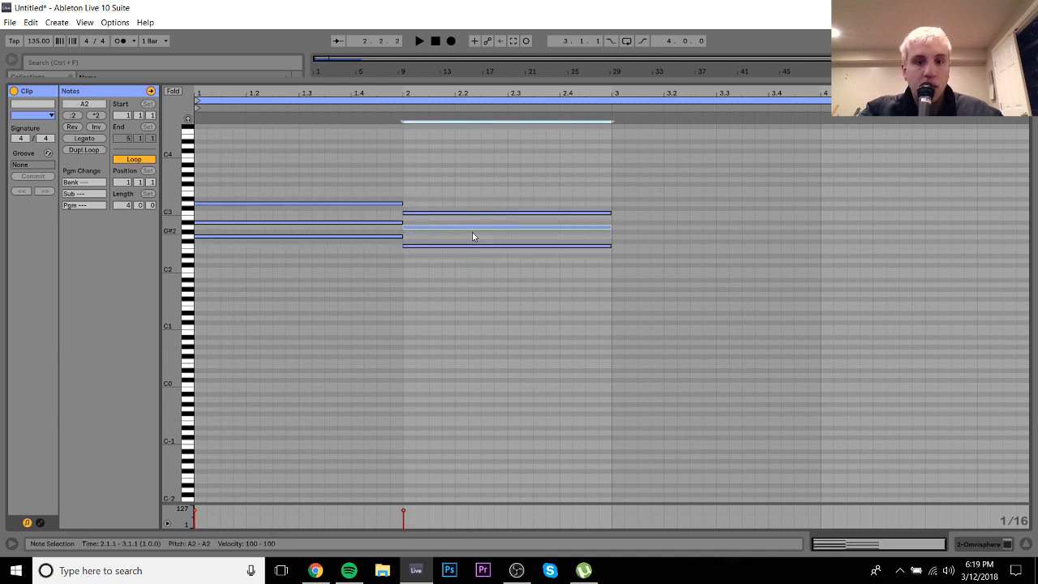
Step: Duplicate the bar 2 chord into bar 3, transpose the copy down to C2–G2, and lower its middle note to D#2
drag(541, 317, 548, 111)
key(ctrl+d)
key(Down)
key(Down)
key(Down)
key(Down)
key(Down)
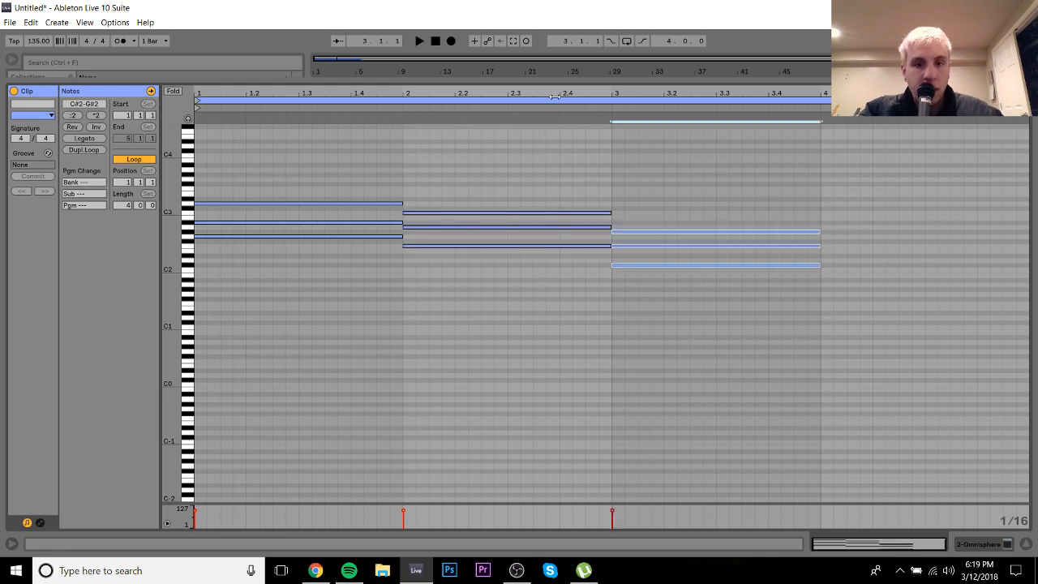
click(718, 260)
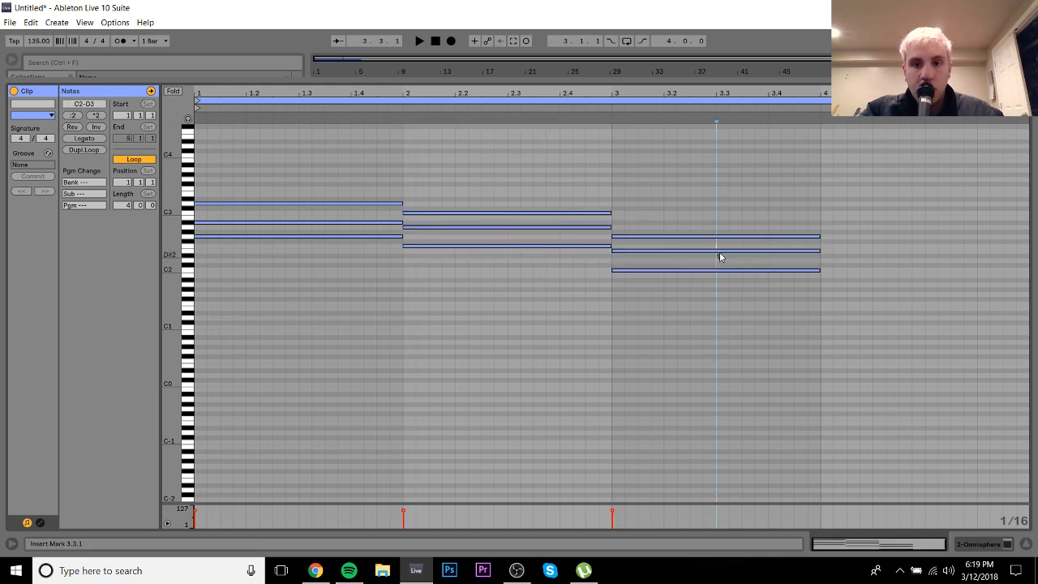
click(719, 251)
key(Down)
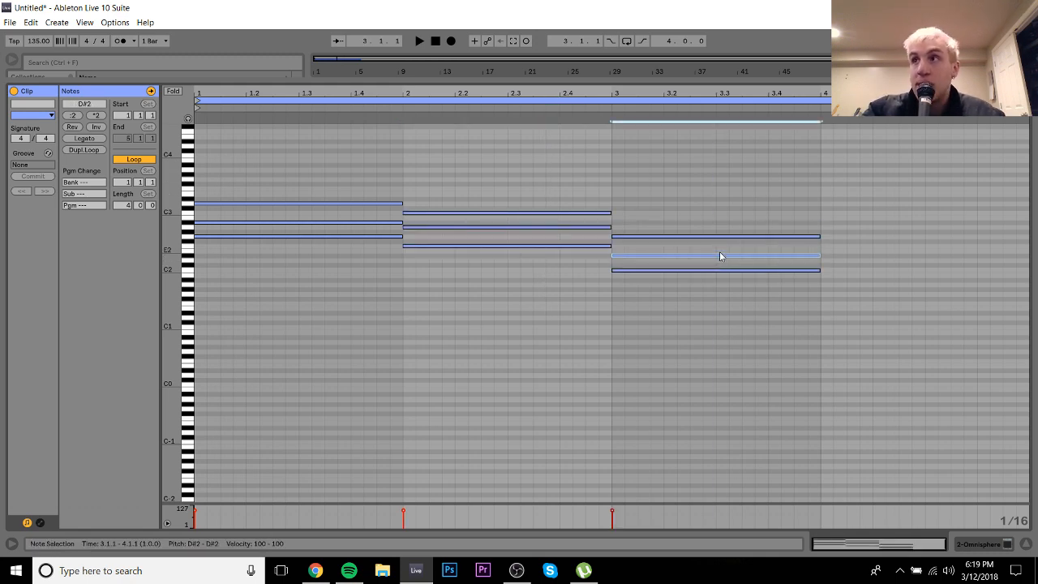
Step: Apply Legato to all notes so the last chord fills bars 3 and 4, and turn on note preview
key(ctrl+a)
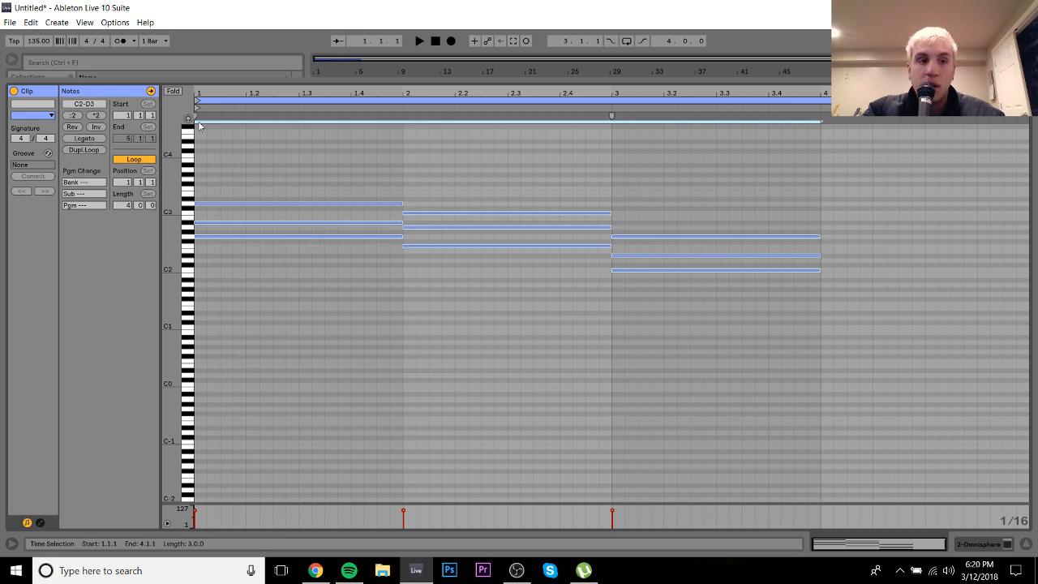
click(89, 139)
click(189, 119)
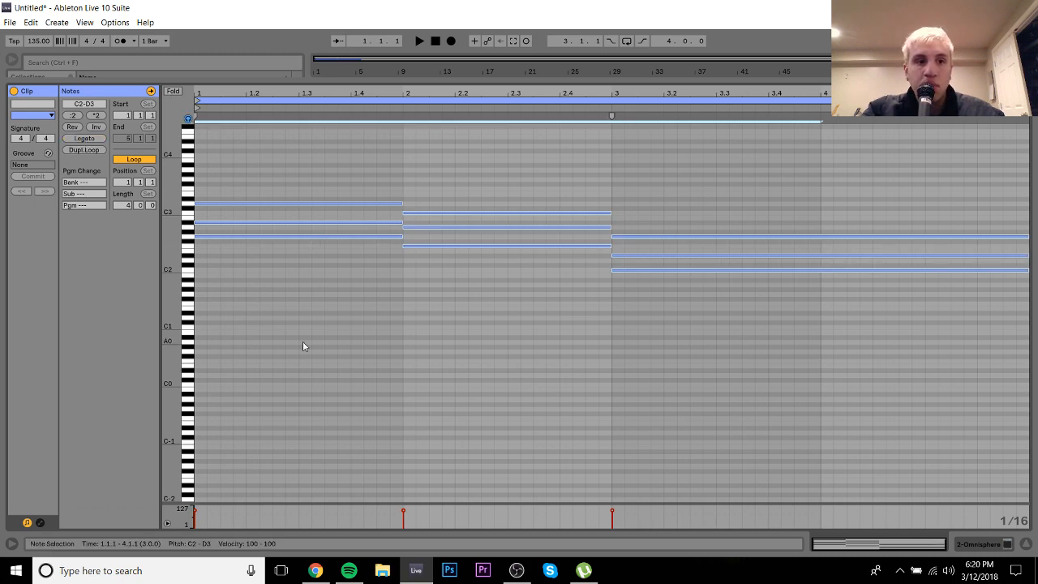
Step: Select the chords starting in bars 1, 2 and 3 one after another to audition them
drag(308, 351, 308, 154)
drag(524, 372, 526, 130)
drag(678, 348, 685, 205)
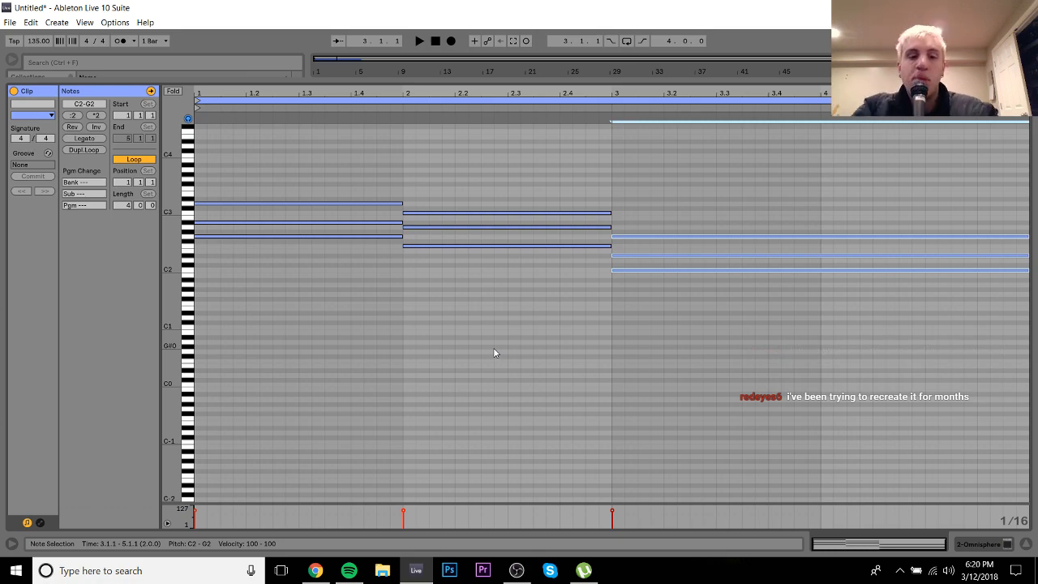
Step: Switch to Chrome and search the web for "burial and four tet moth"
click(315, 570)
click(349, 26)
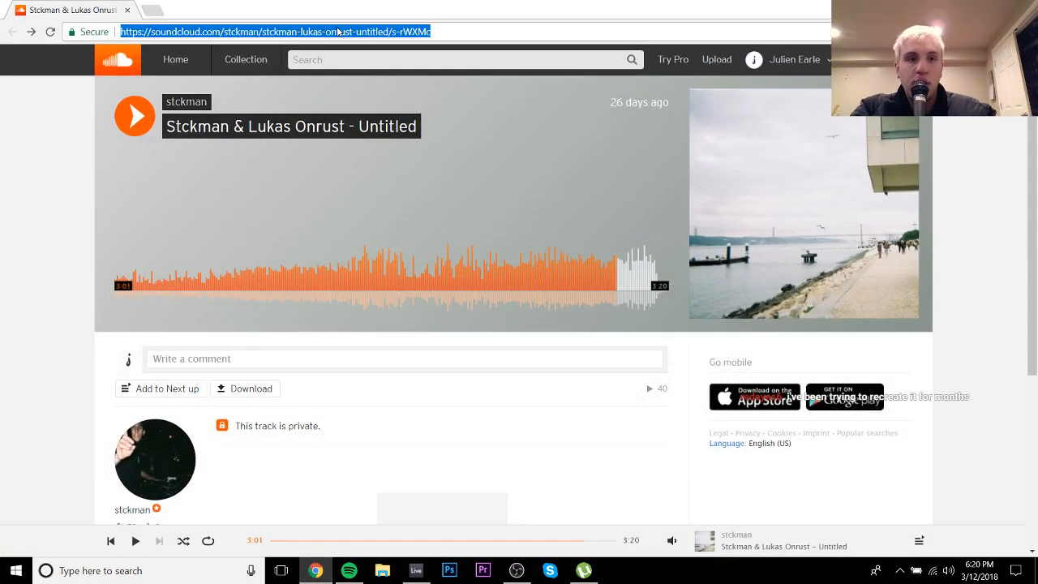
text(burial and fout te)
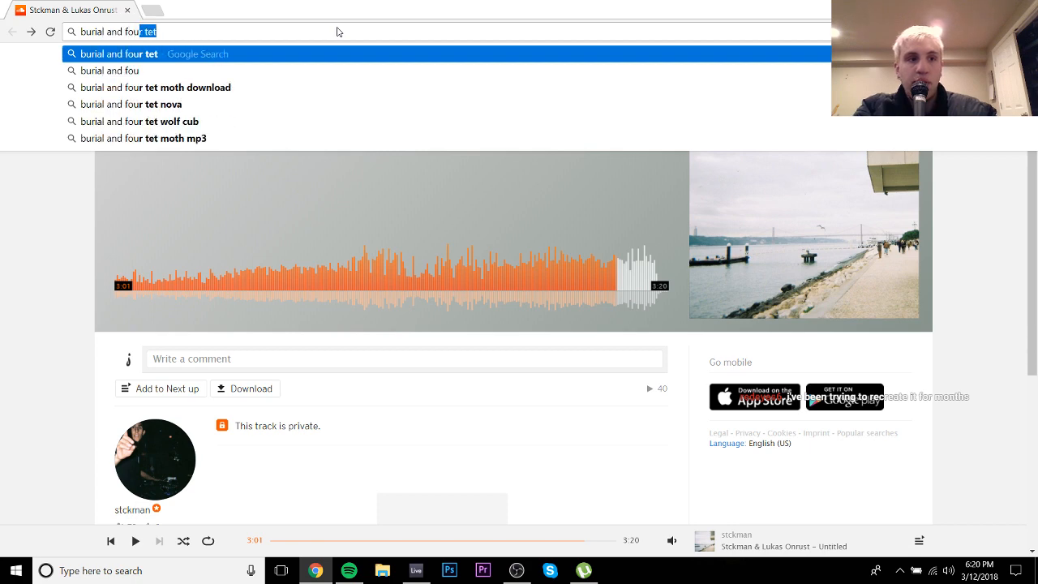
key(BackSpace)
key(BackSpace)
key(BackSpace)
key(BackSpace)
key(BackSpace)
text(r tet )
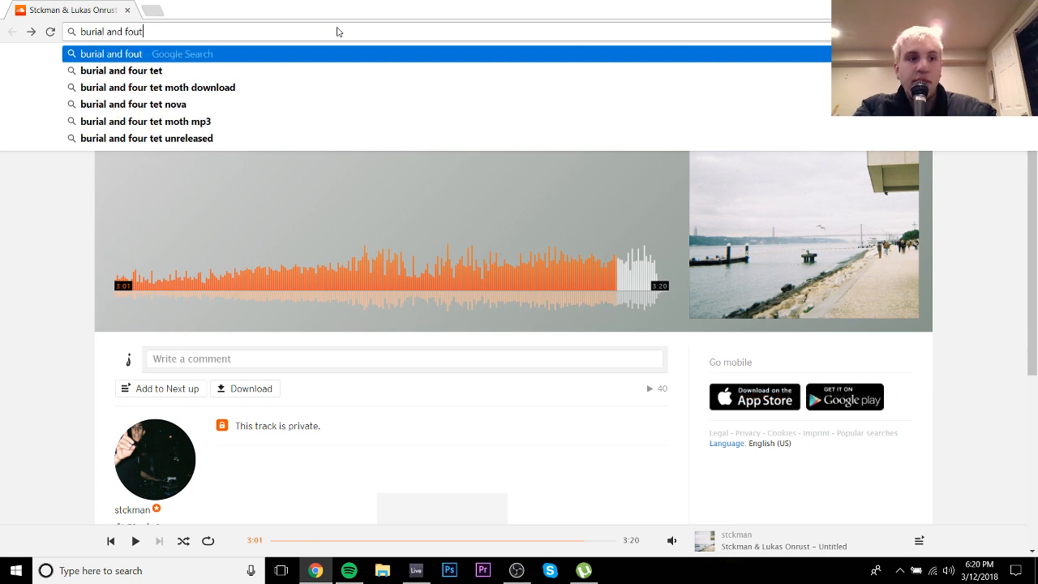
text(moth)
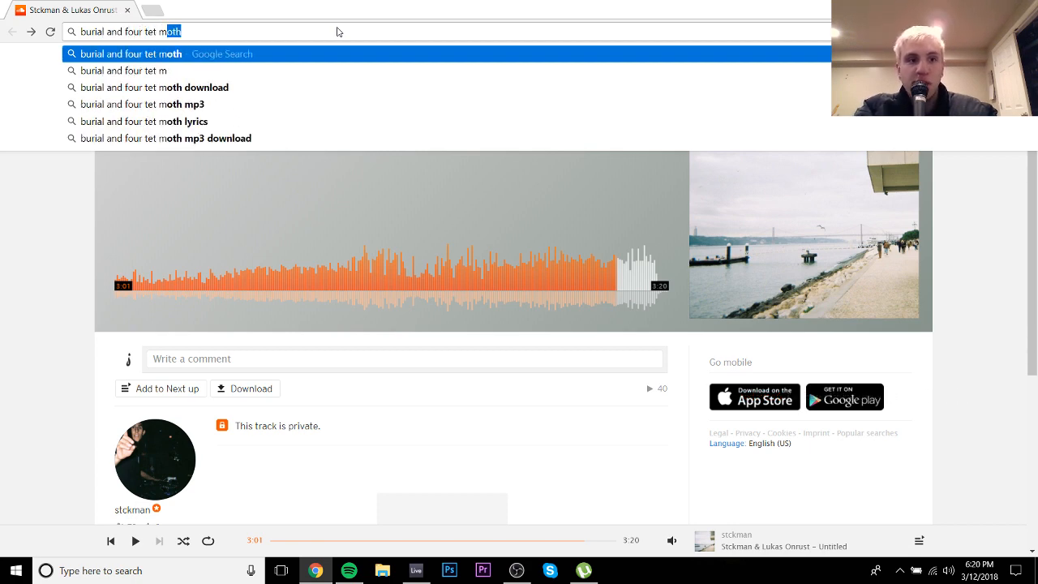
key(Return)
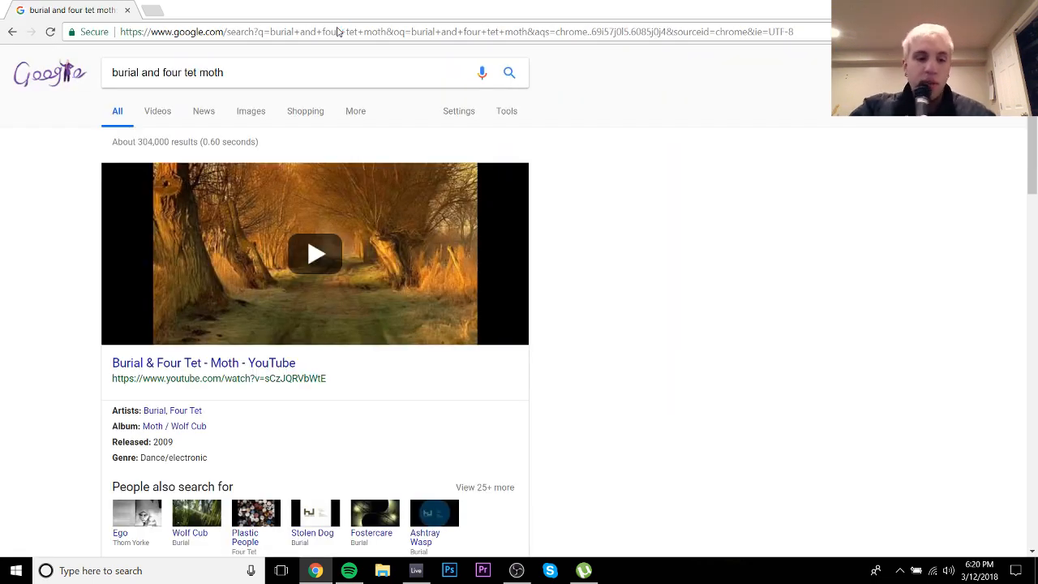
Step: Open the YouTube video of Burial & Four Tet - Moth, skip ahead to listen to a passage, and pause it at 1:26
click(311, 281)
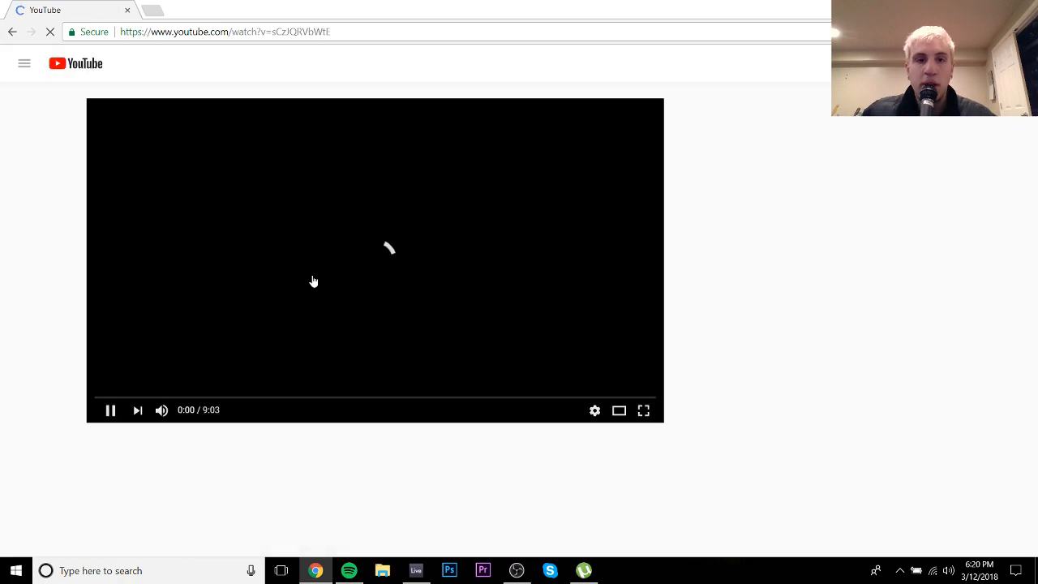
click(313, 280)
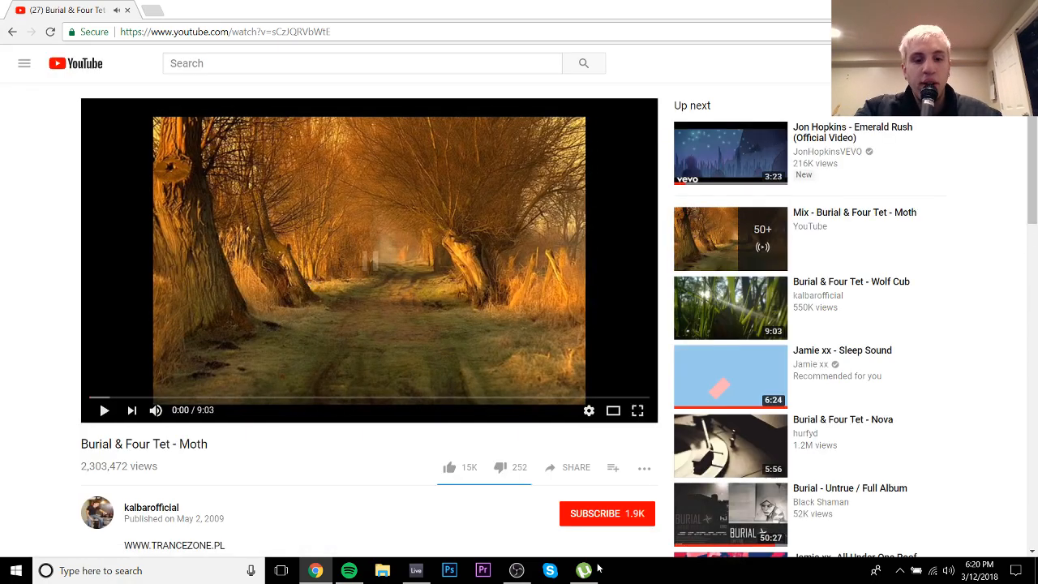
click(514, 571)
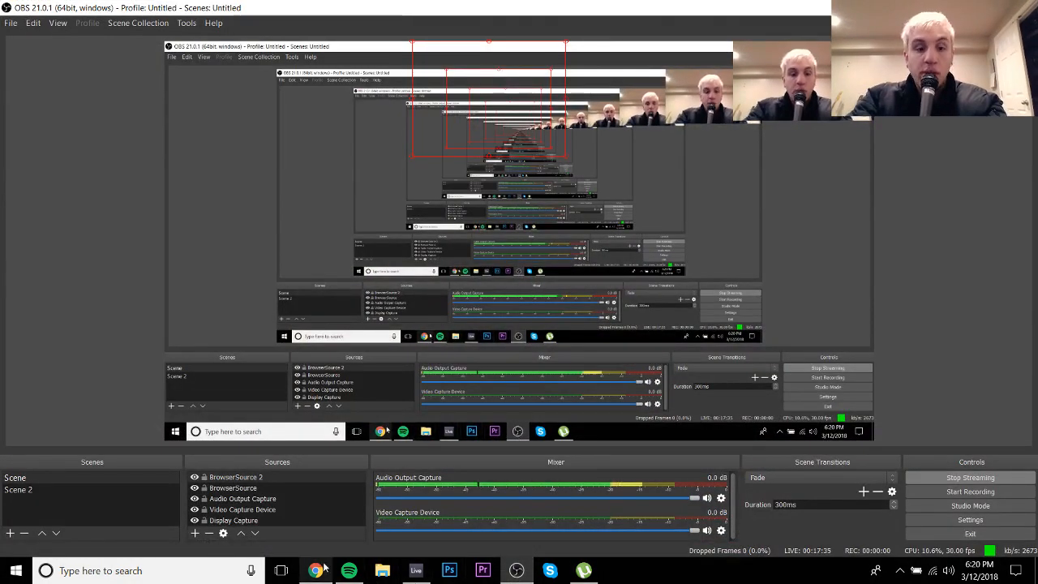
click(316, 571)
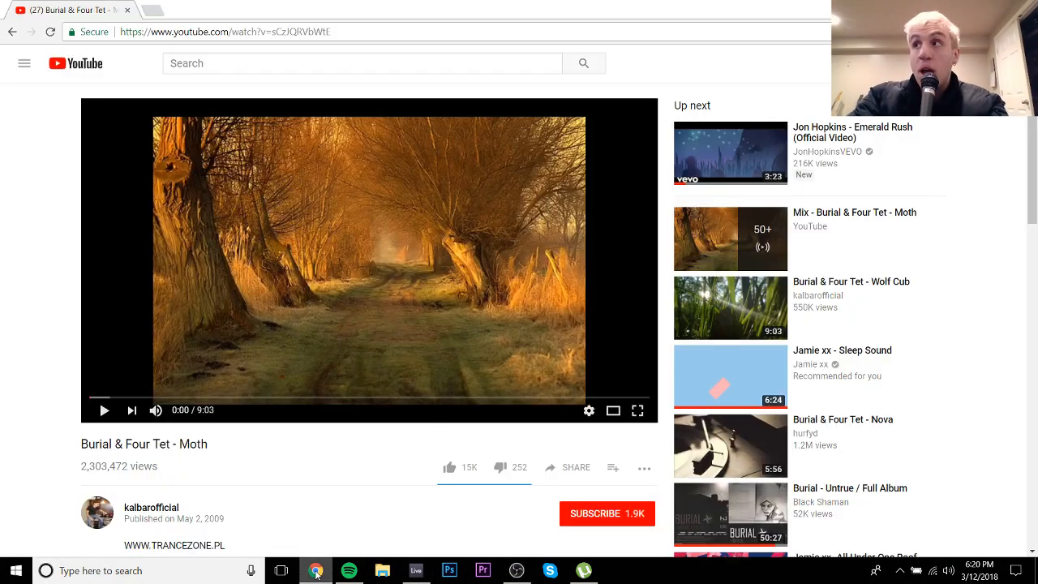
click(485, 322)
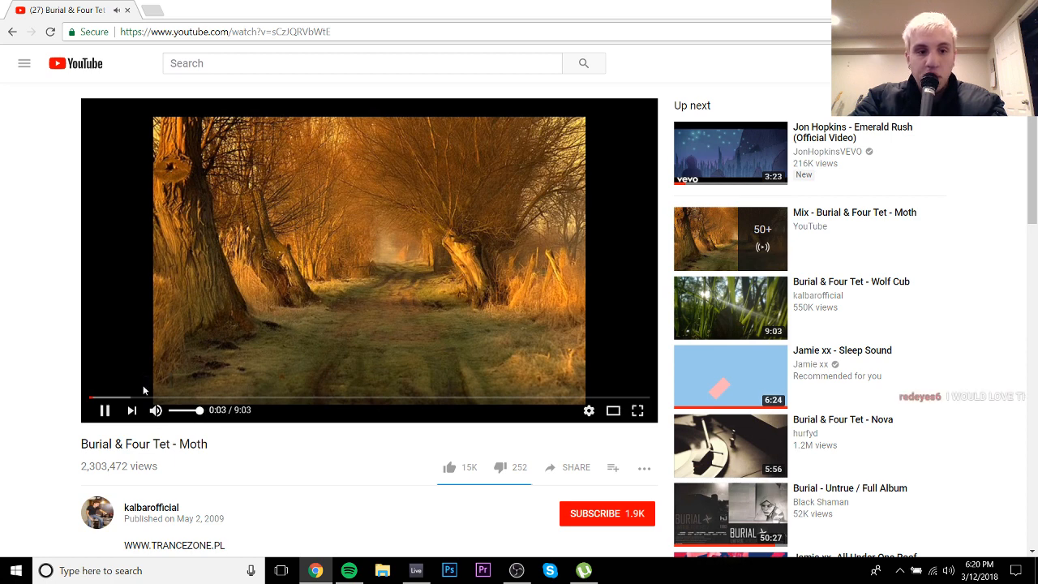
click(150, 398)
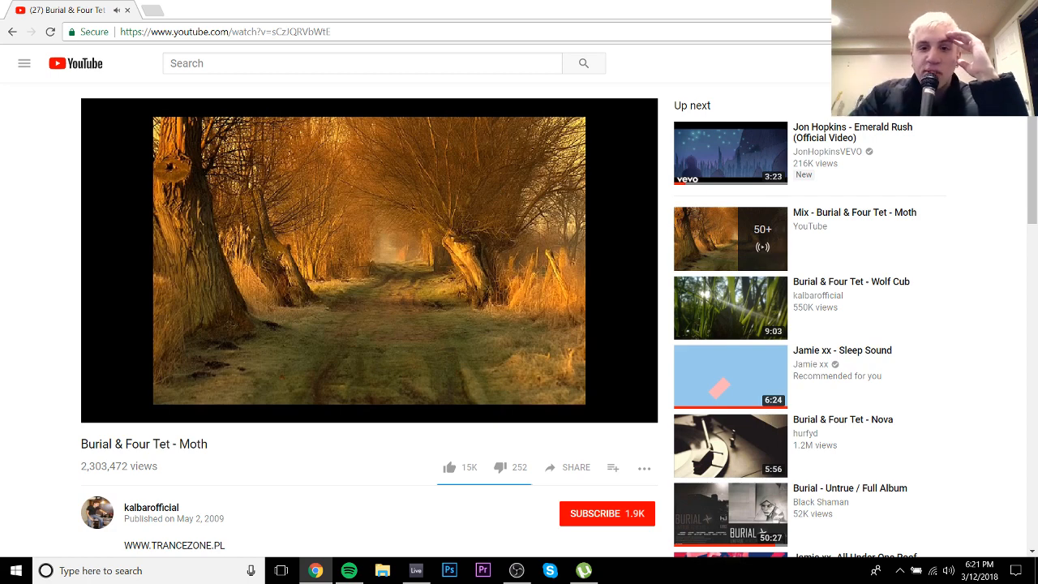
click(385, 345)
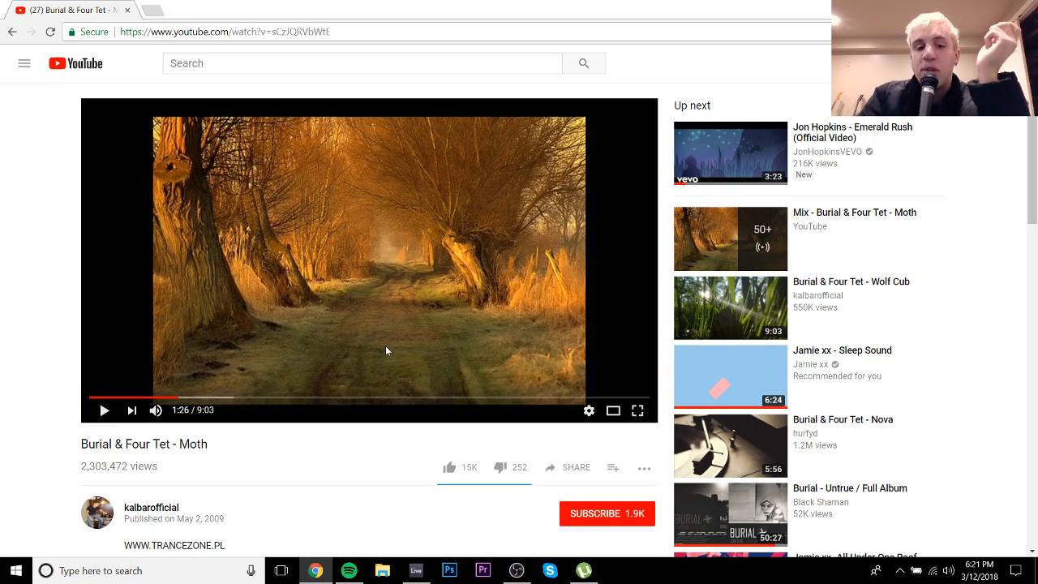
Step: Switch to Ableton Live and browse the files on the D:\ (LaCie) drive and in the current project folder
click(415, 570)
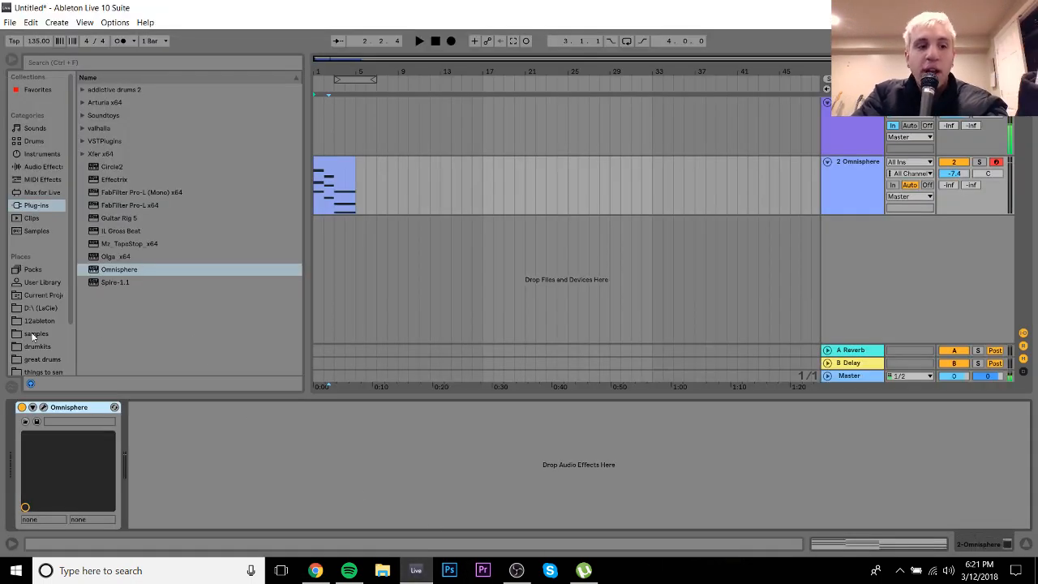
click(39, 308)
drag(296, 179, 299, 367)
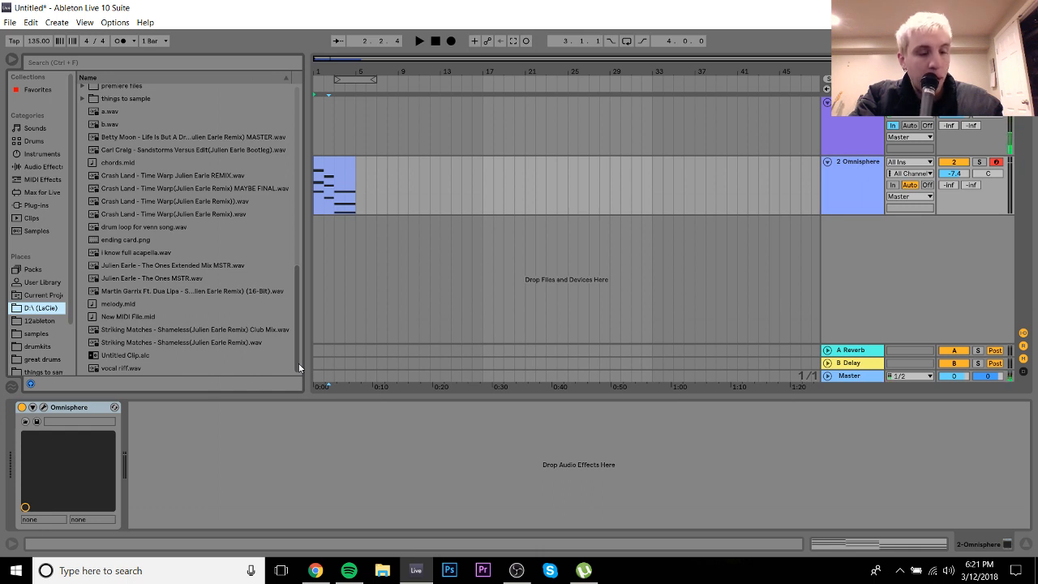
click(181, 277)
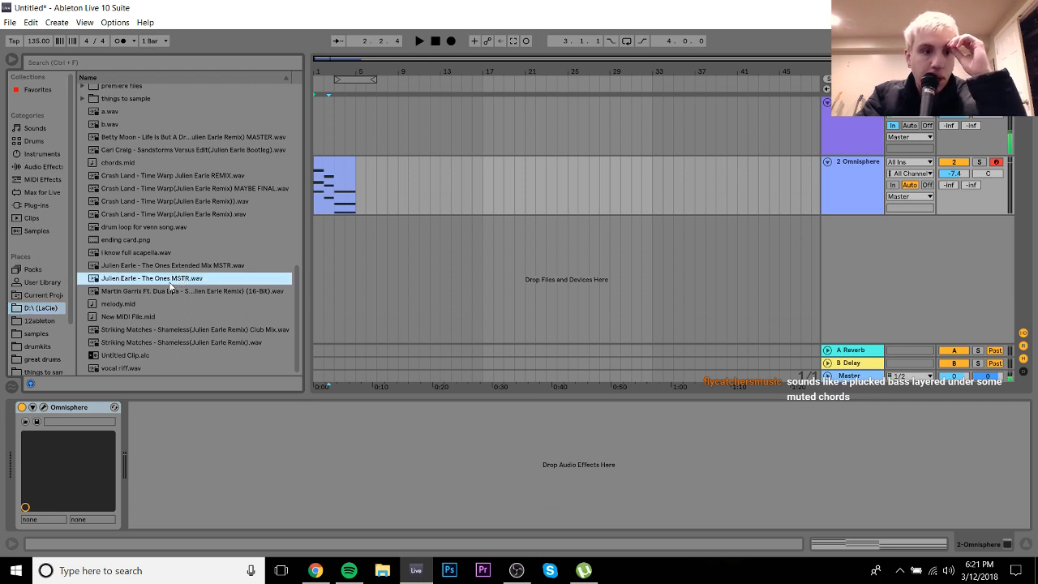
click(42, 295)
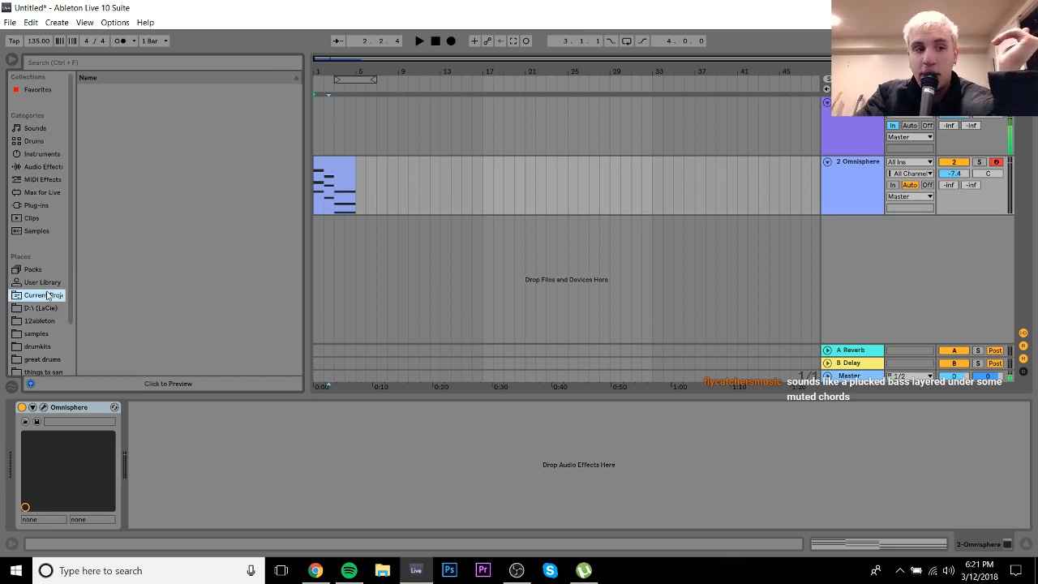
Step: Set the arrangement loop to the four-bar chord clip's range and delete the Omnisphere track
click(328, 166)
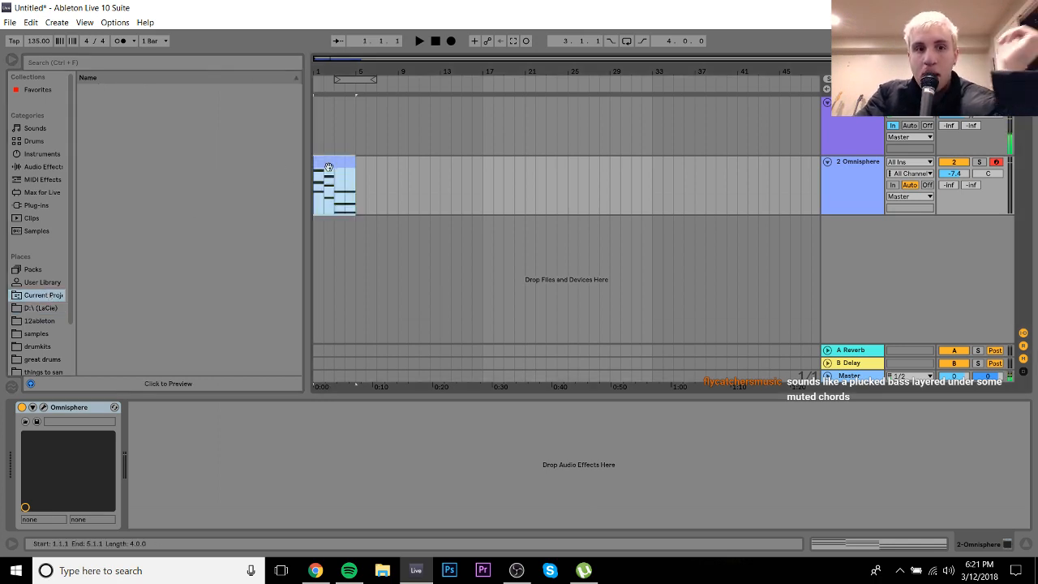
key(ctrl+l)
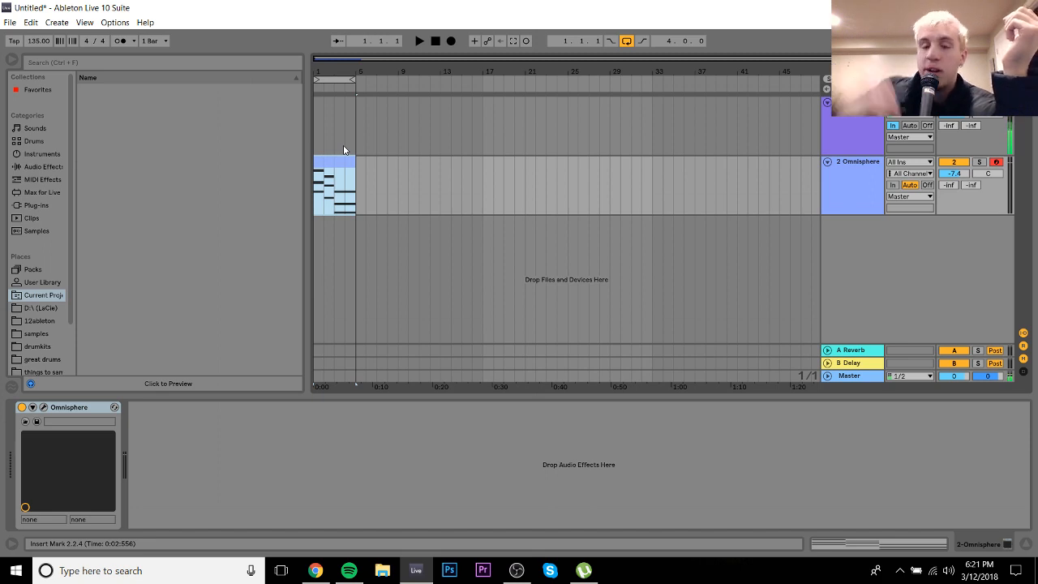
click(835, 165)
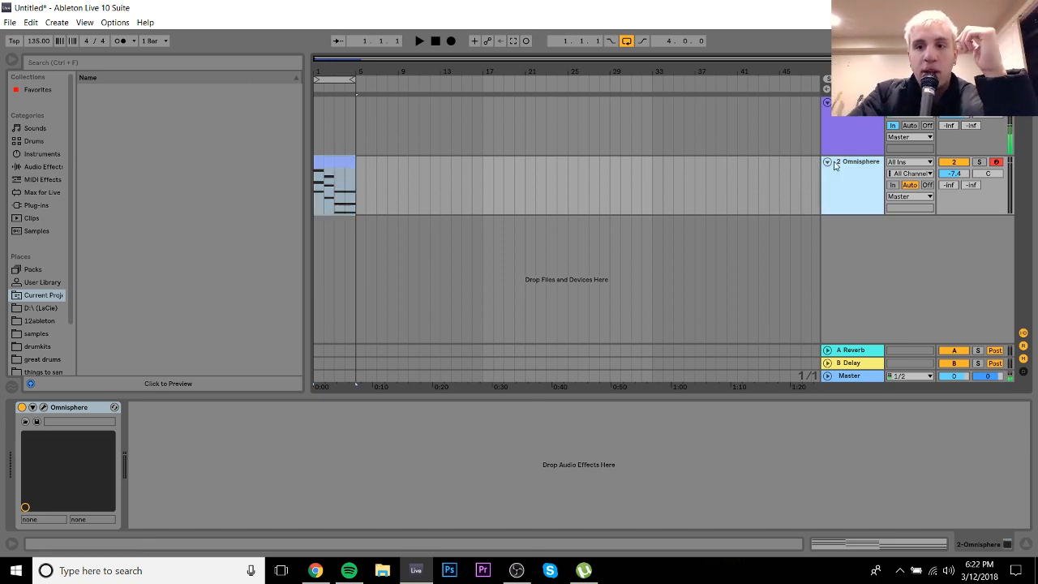
key(Delete)
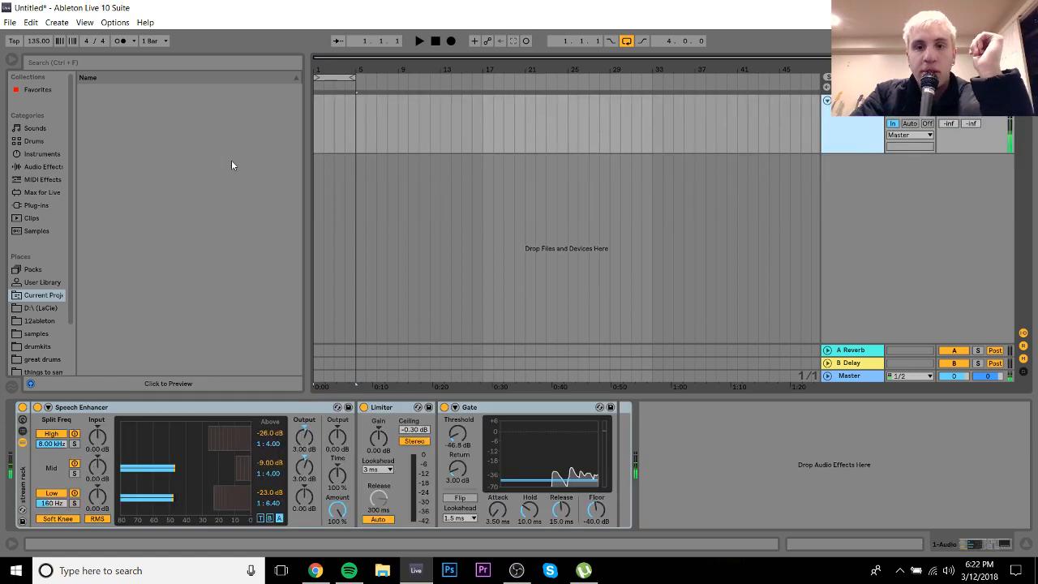
Step: Load the Operator instrument on a new MIDI track and set the tempo to 120 BPM
click(42, 154)
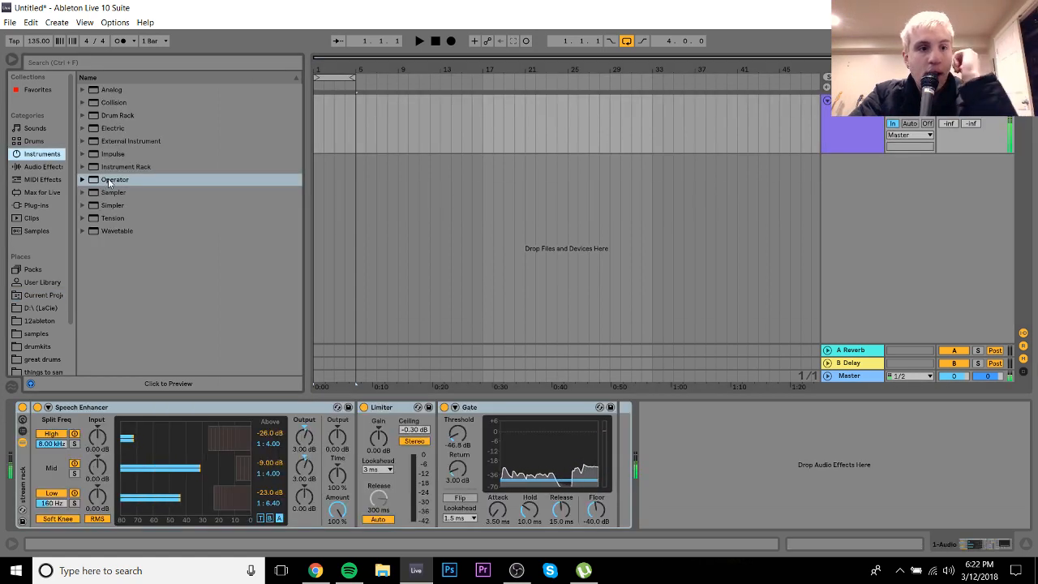
drag(110, 180, 326, 195)
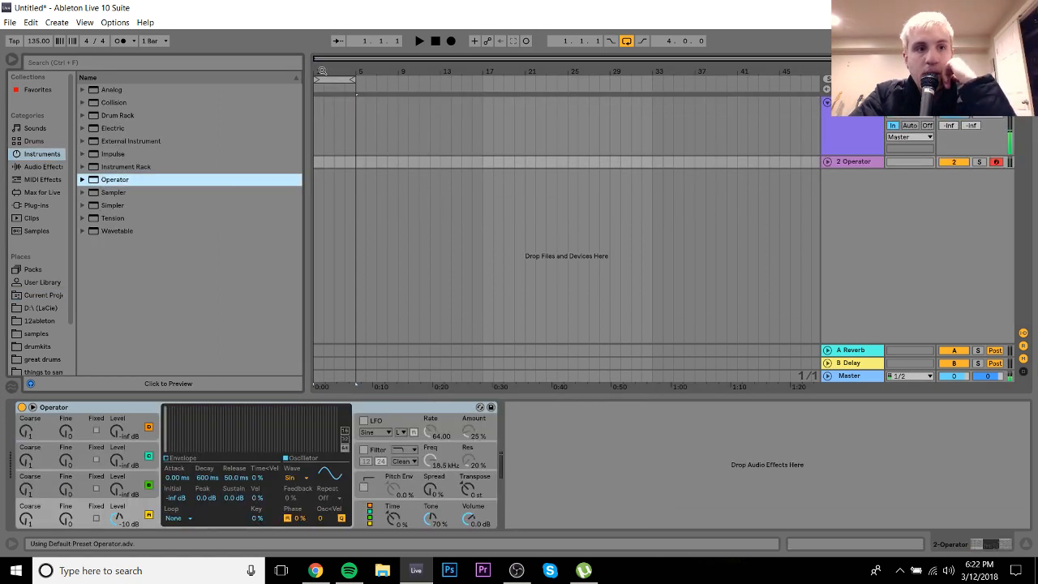
click(38, 42)
text(120)
key(Return)
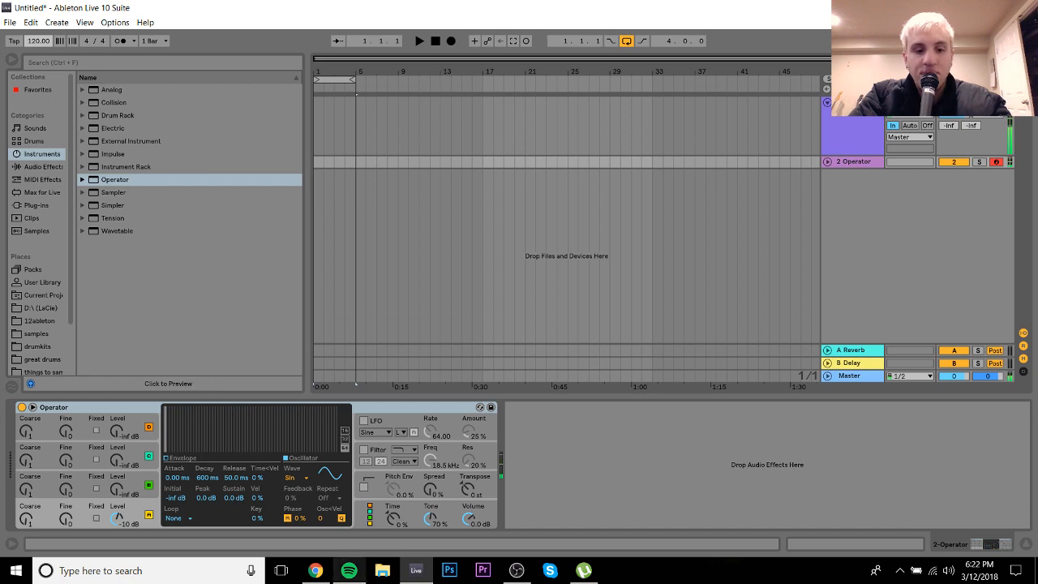
Step: Switch to Chrome and replay the short passage of the Moth video between 1:20 and 1:26, pausing and rewinding as needed
click(318, 572)
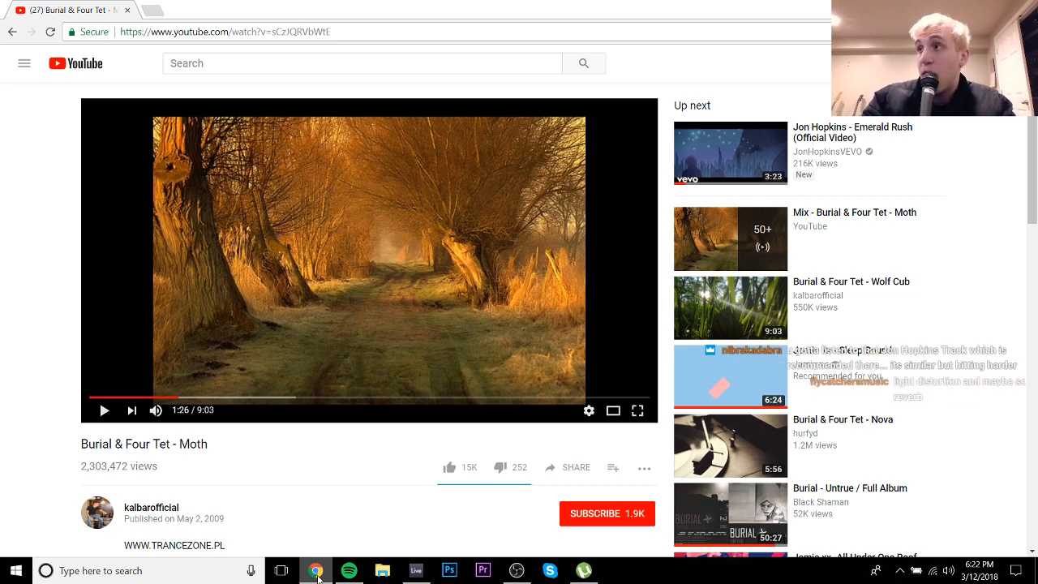
key(Left)
key(space)
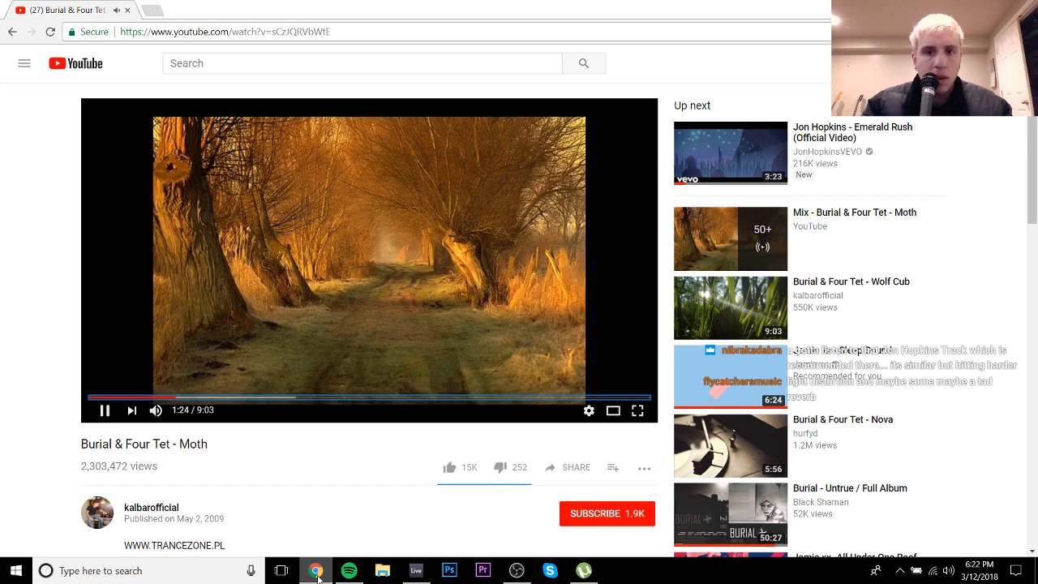
key(space)
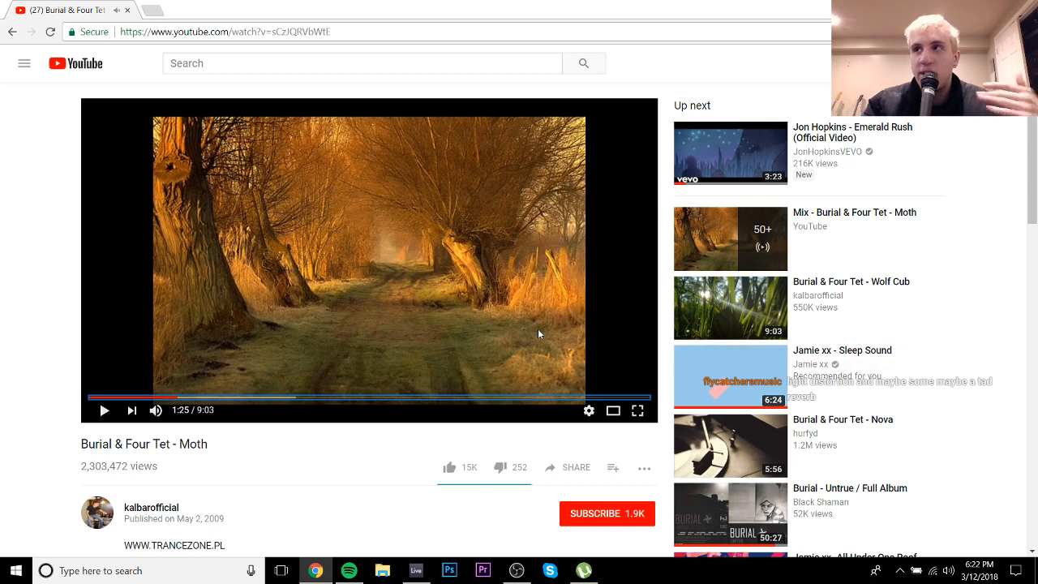
key(Left)
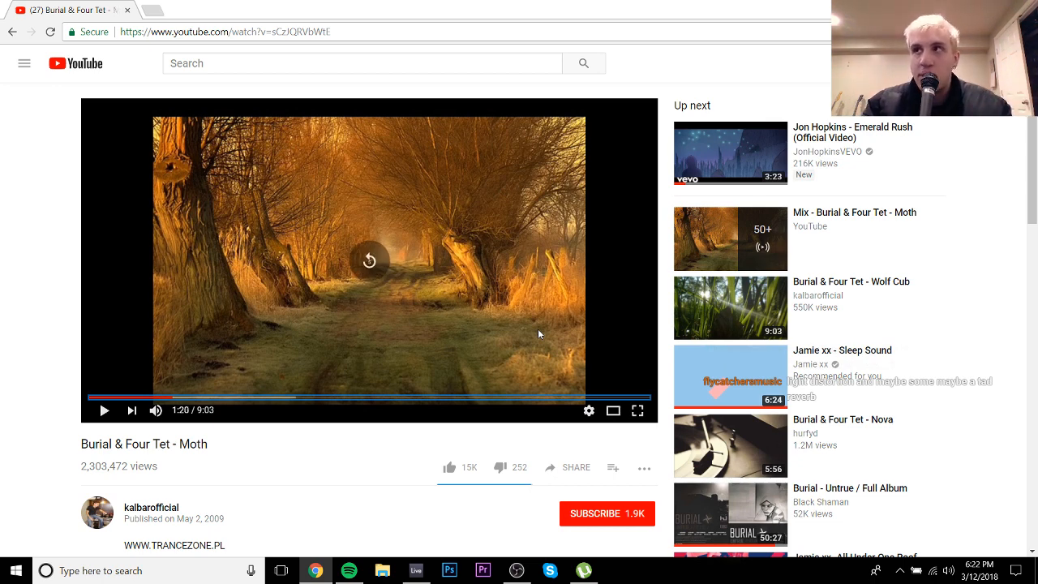
key(space)
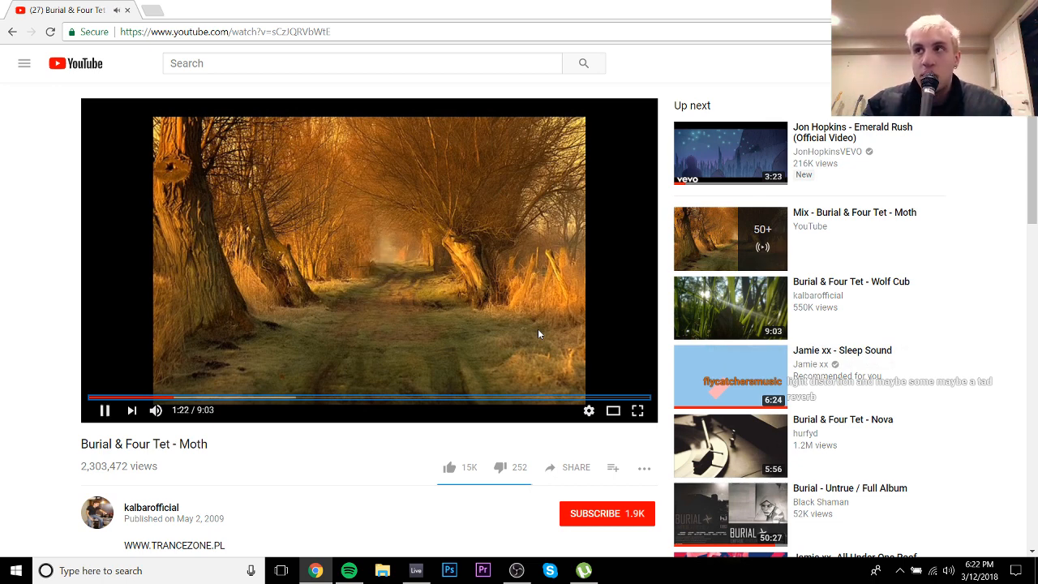
key(space)
Step: Return to Ableton Live and end the Adobe Photoshop CC 2015 task in Task Manager
click(439, 568)
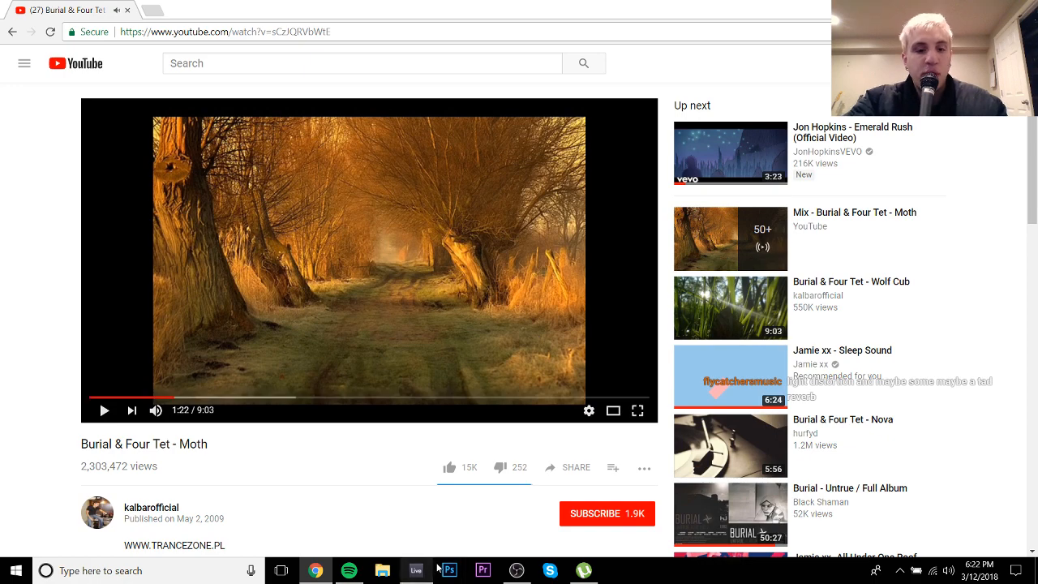
click(421, 575)
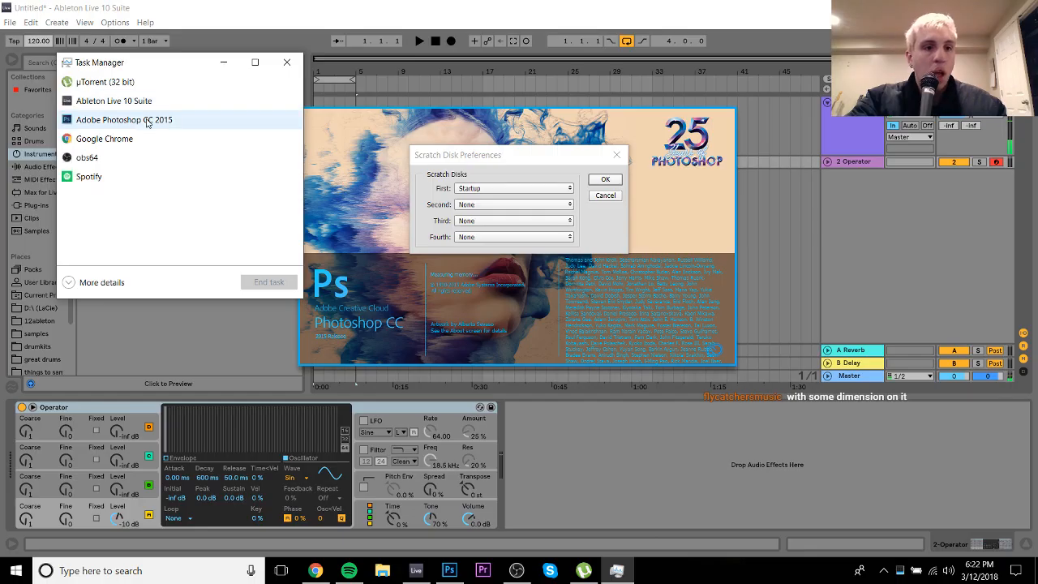
click(130, 118)
click(262, 284)
click(524, 449)
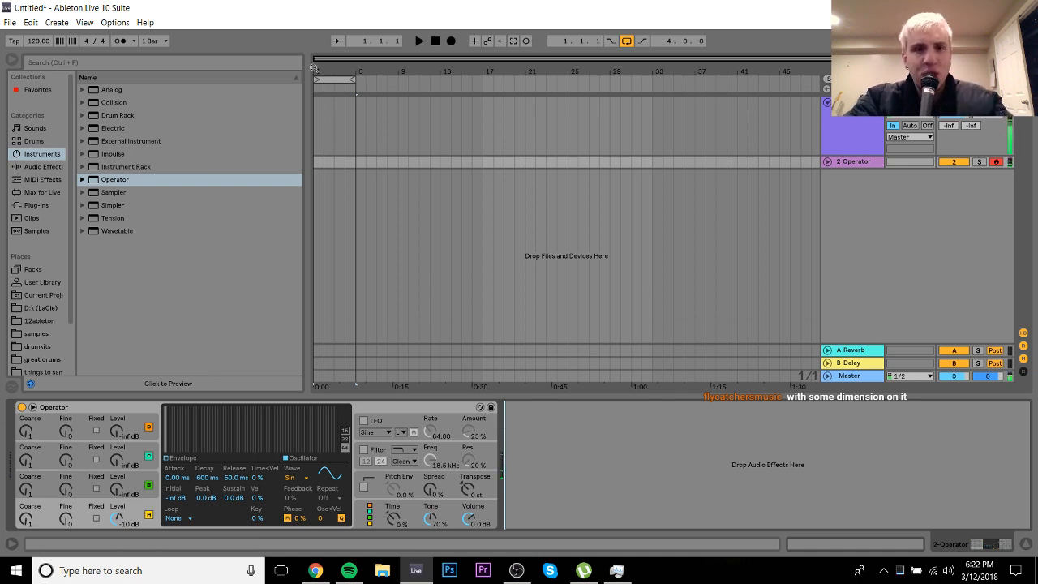
Step: Create a four-bar MIDI clip at bar 1 on the Operator track and add an eighth-note F#2 at its start
drag(315, 70, 484, 164)
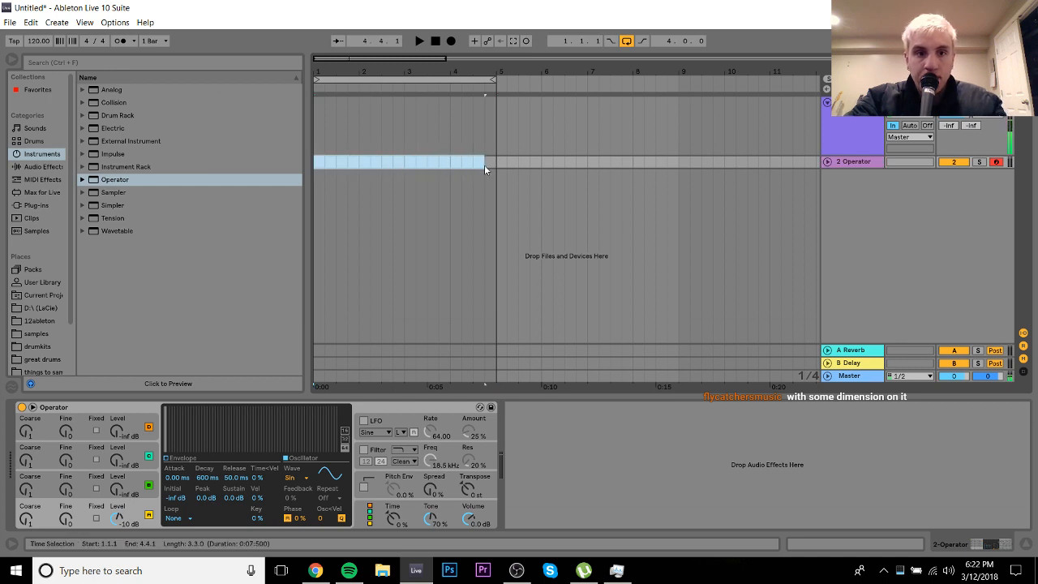
key(ctrl+shift+m)
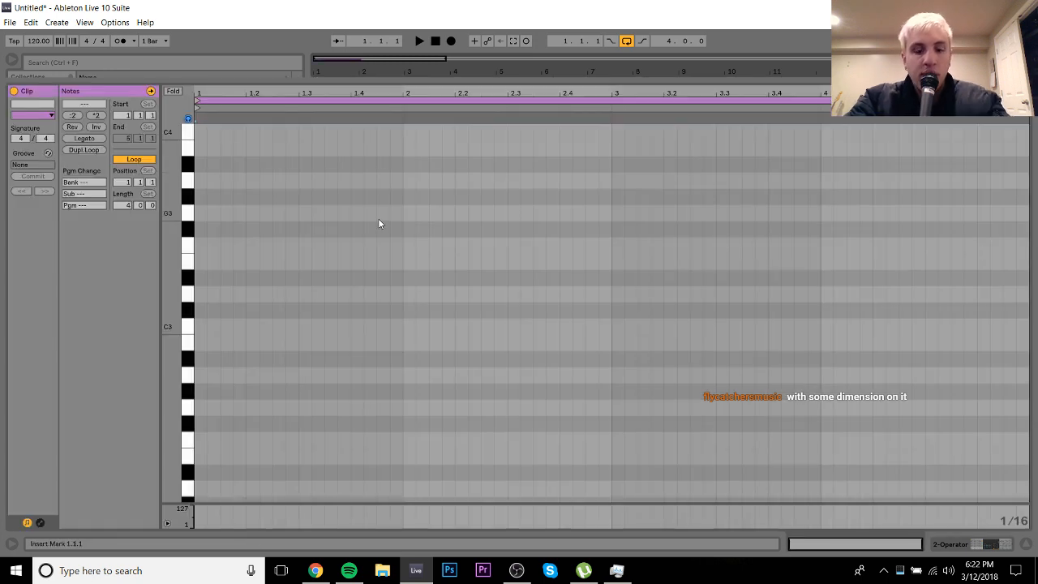
double_click(201, 424)
key(shift+Right)
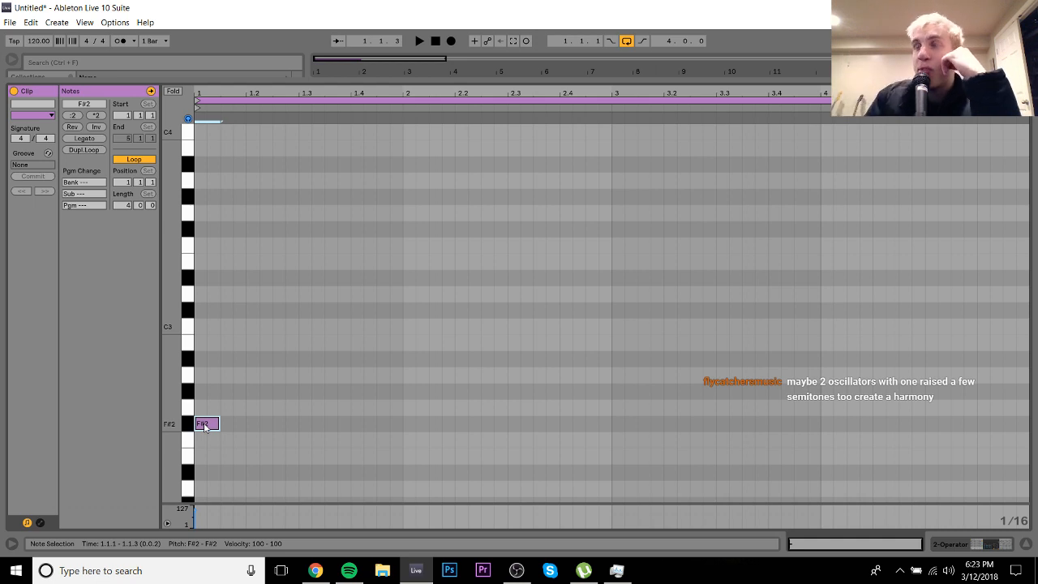
click(975, 544)
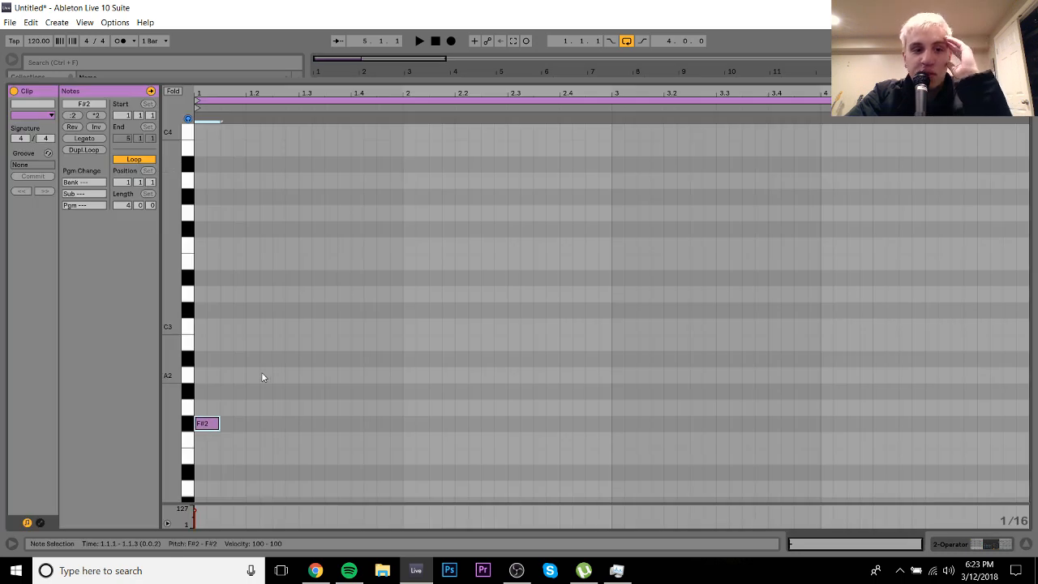
Step: Duplicate the F#2 note along bar 1 so that copies start at 1.1.4, 1.2.4 and 1.3.3
key(space)
key(ctrl+d)
key(Right)
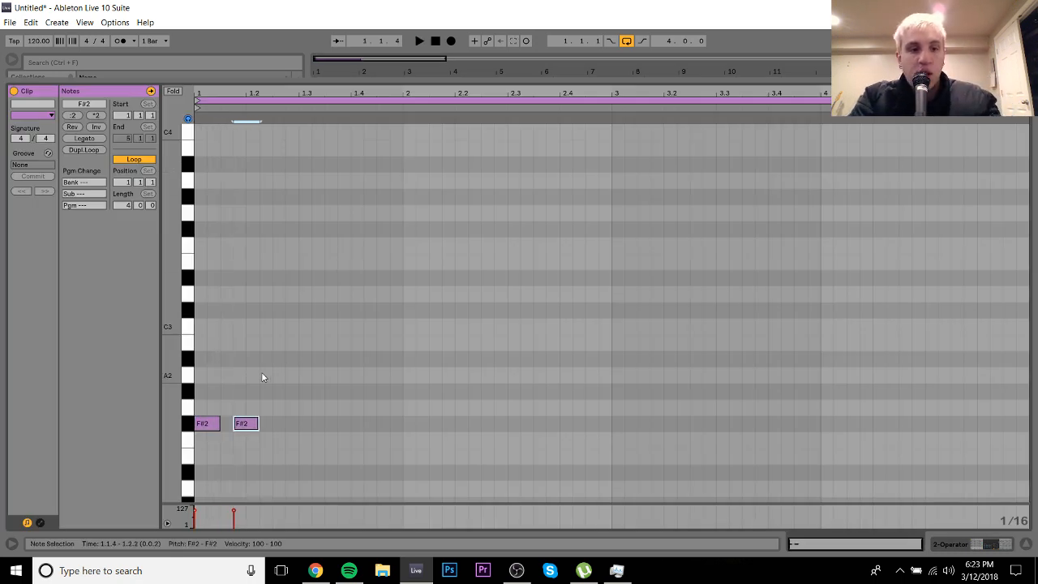
key(space)
key(space)
key(ctrl+d)
key(Right)
key(Right)
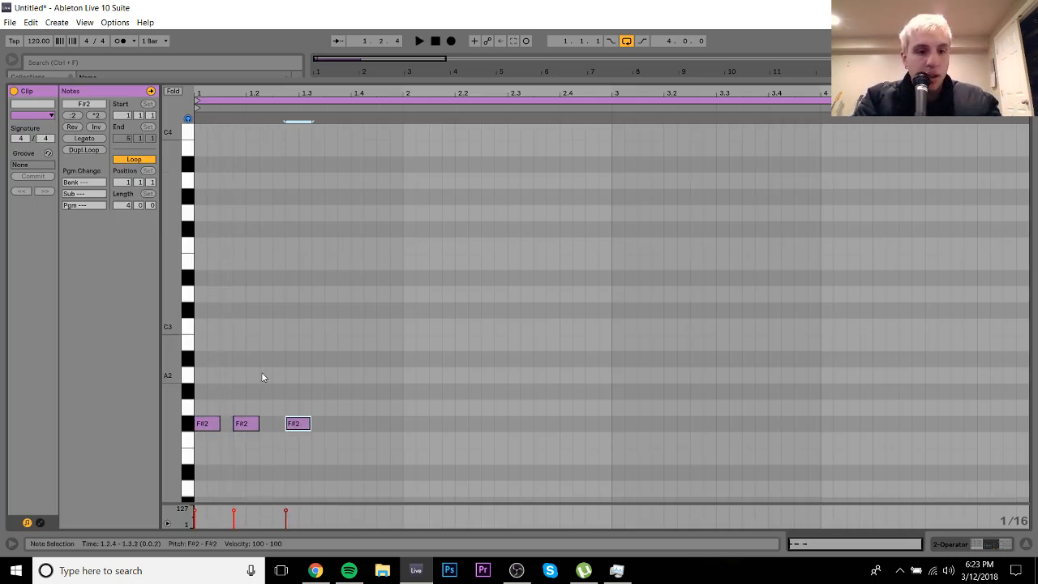
key(space)
key(space)
key(ctrl+d)
key(Right)
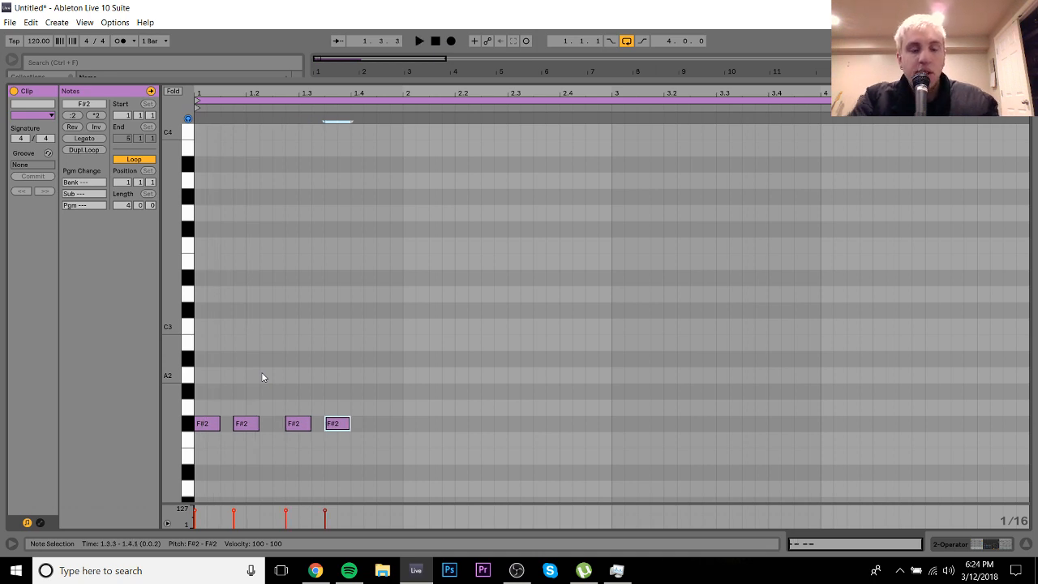
Step: Set the tempo to 115 BPM and play the pattern with the metronome on
click(43, 44)
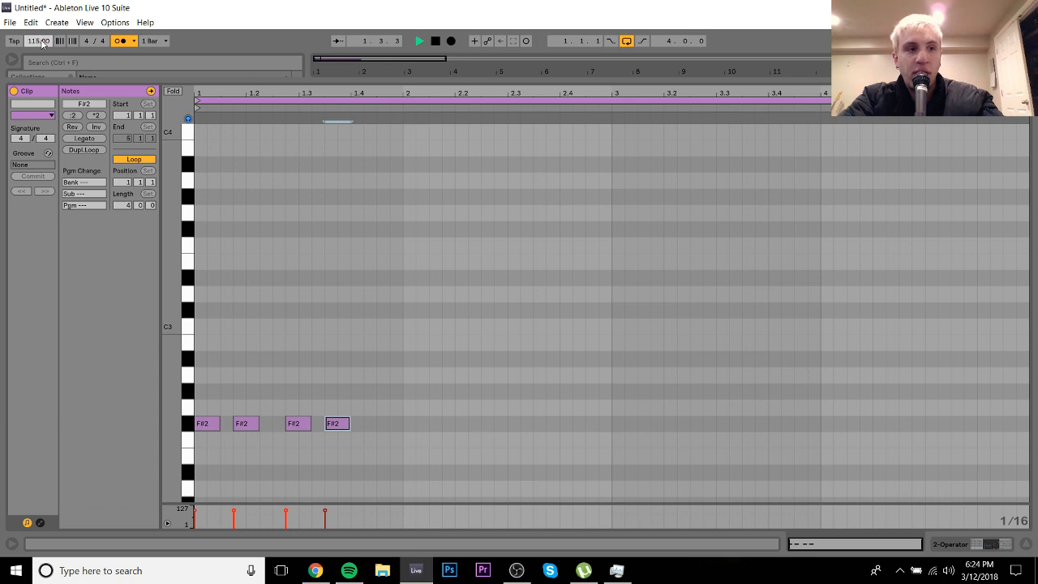
key(space)
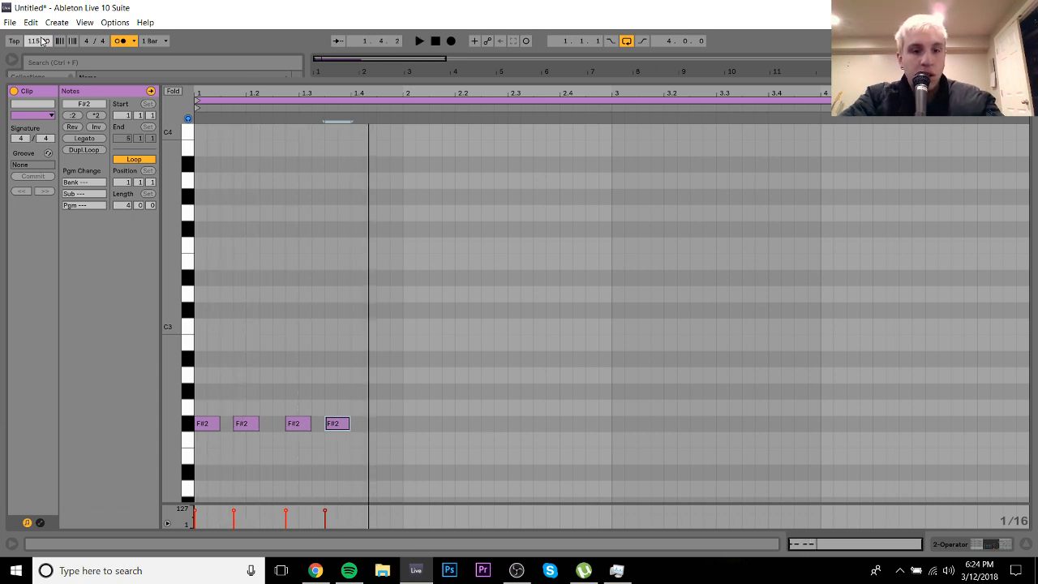
key(space)
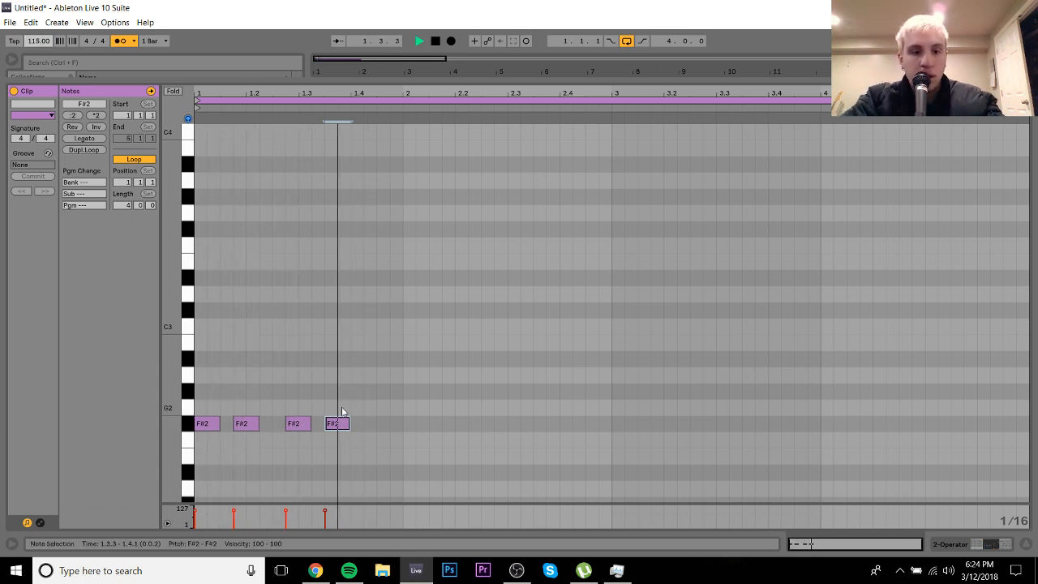
Step: Shift the fourth F#2 note one sixteenth later and duplicate it so that the copy starts at 1.4.3
key(space)
key(Right)
key(ctrl+d)
key(Right)
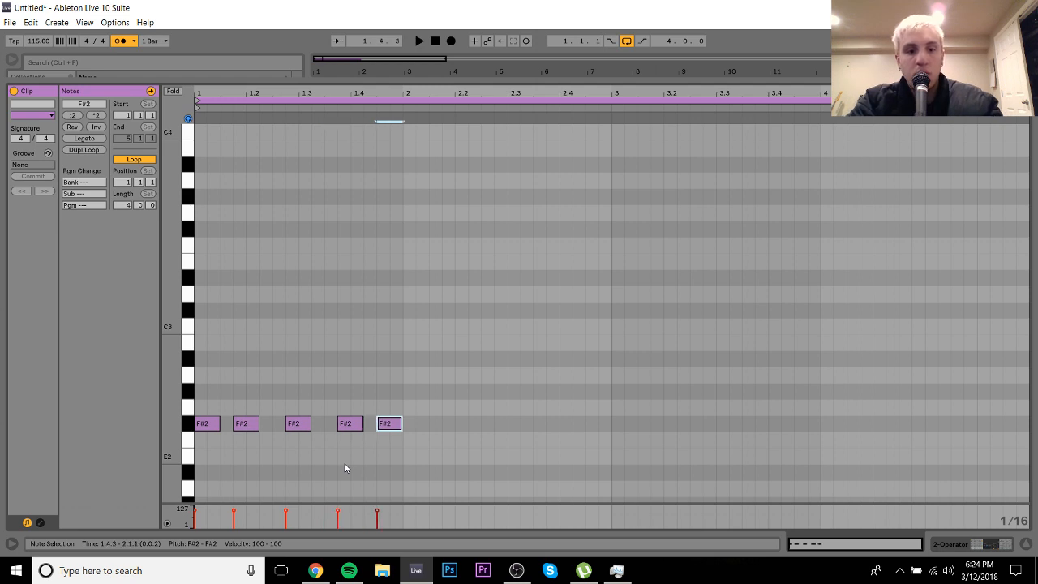
Step: Duplicate the whole F#2 pattern into bar 2 and lower the copied notes to C#2
key(ctrl+a)
key(ctrl+d)
key(Down)
key(Down)
key(Down)
key(Down)
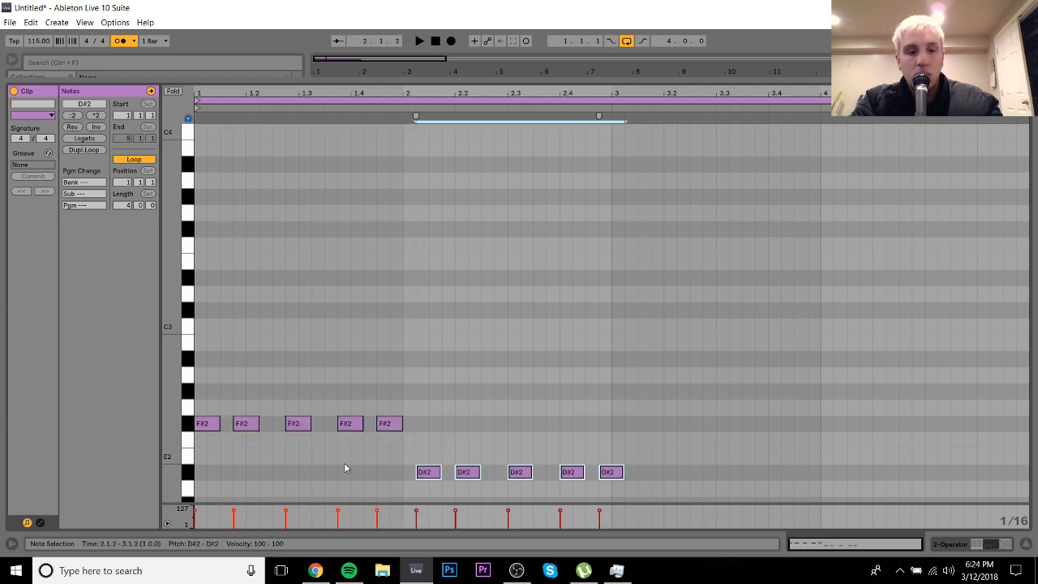
key(Down)
Step: Move the second C#2 note of bar 2 to 2.1.3 and place a duplicate of it at 2.2.2
click(451, 493)
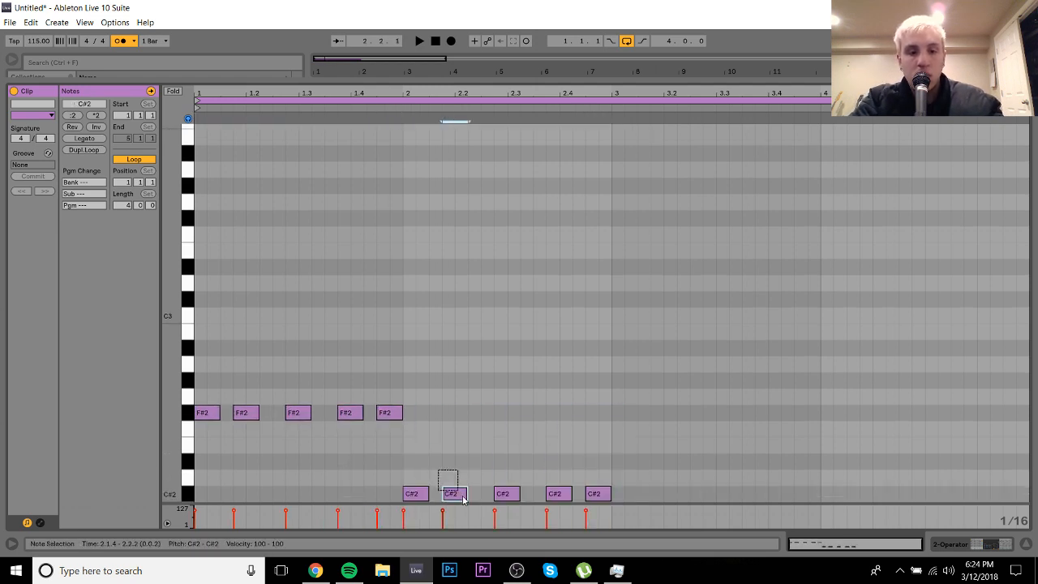
key(Left)
key(ctrl+d)
key(Right)
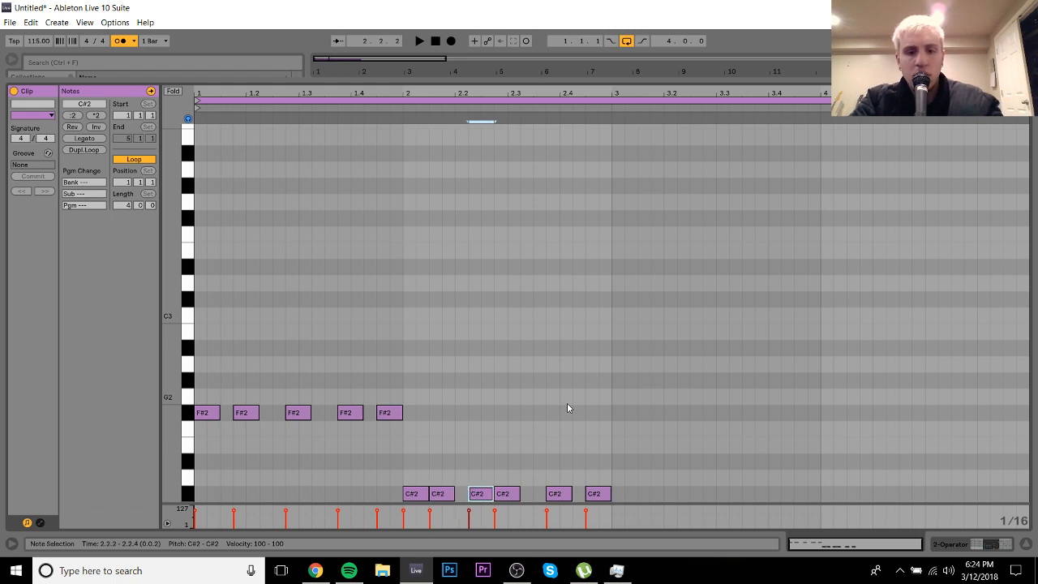
Step: Move the C#2 note at 2.3.4 back to 2.3.2 and place a duplicate of it at 2.3.4
drag(508, 474, 511, 512)
drag(547, 483, 571, 500)
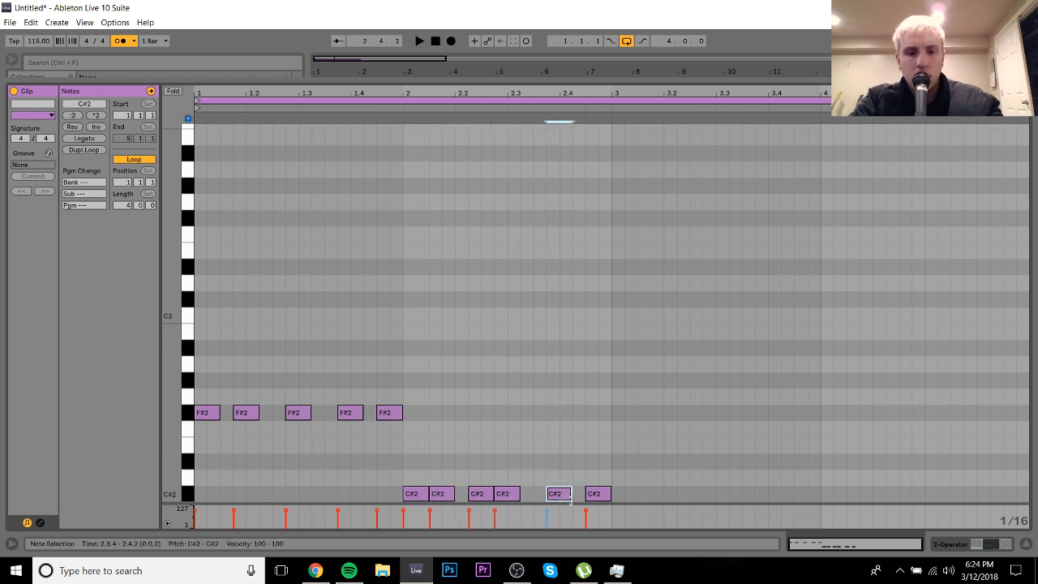
key(Left)
key(Down)
key(Up)
key(Left)
key(ctrl+d)
key(Right)
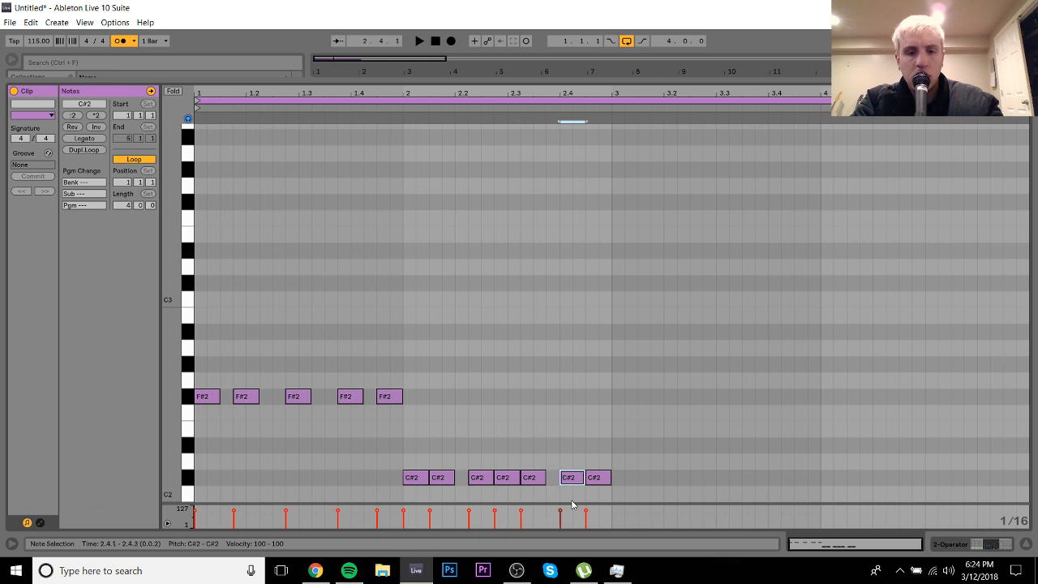
key(Left)
Step: Delete the last C#2 note in bar 2 and play the clip
drag(602, 447, 599, 528)
key(Delete)
key(space)
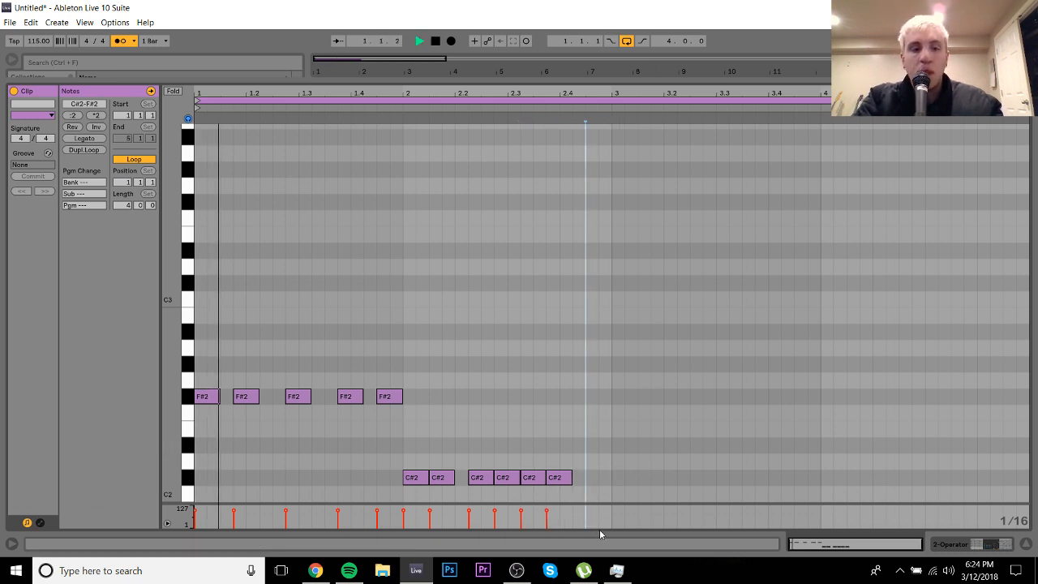
Step: Try the bar 2 notes at C2 and D#2, play the clip, and settle them on D2
click(427, 420)
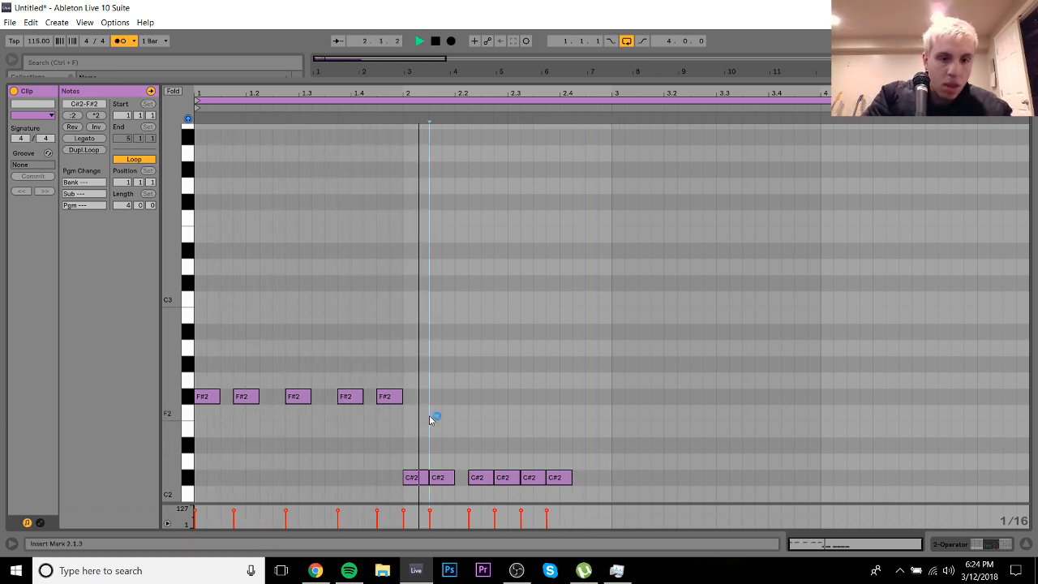
drag(399, 451, 638, 486)
key(Down)
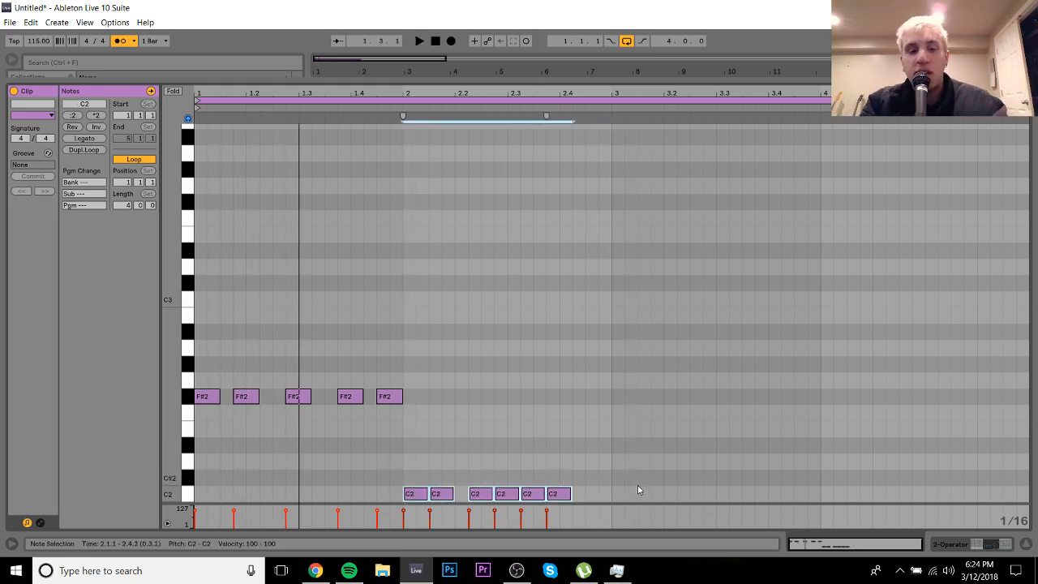
key(Up)
key(Up)
key(Up)
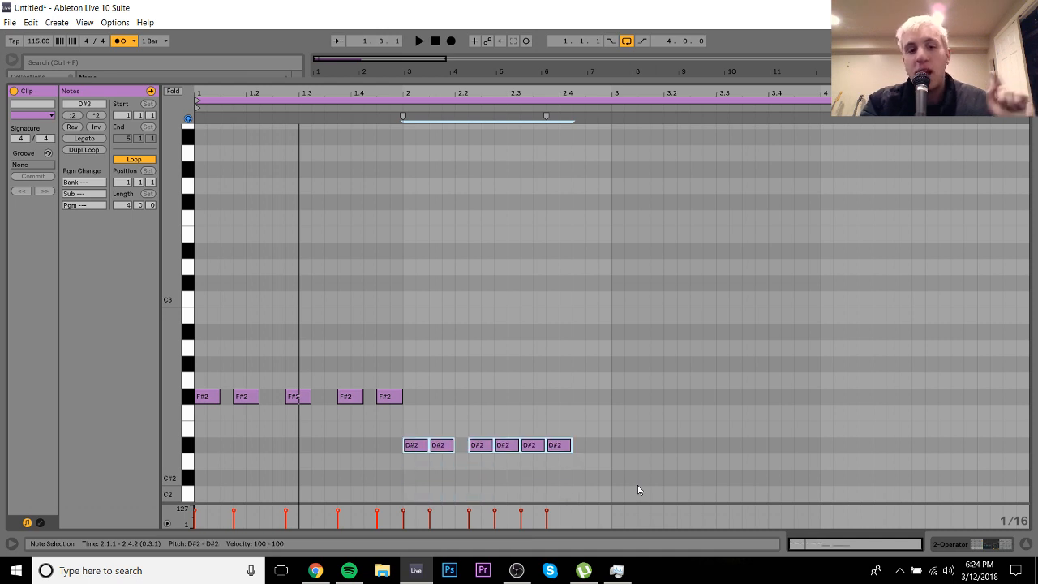
key(space)
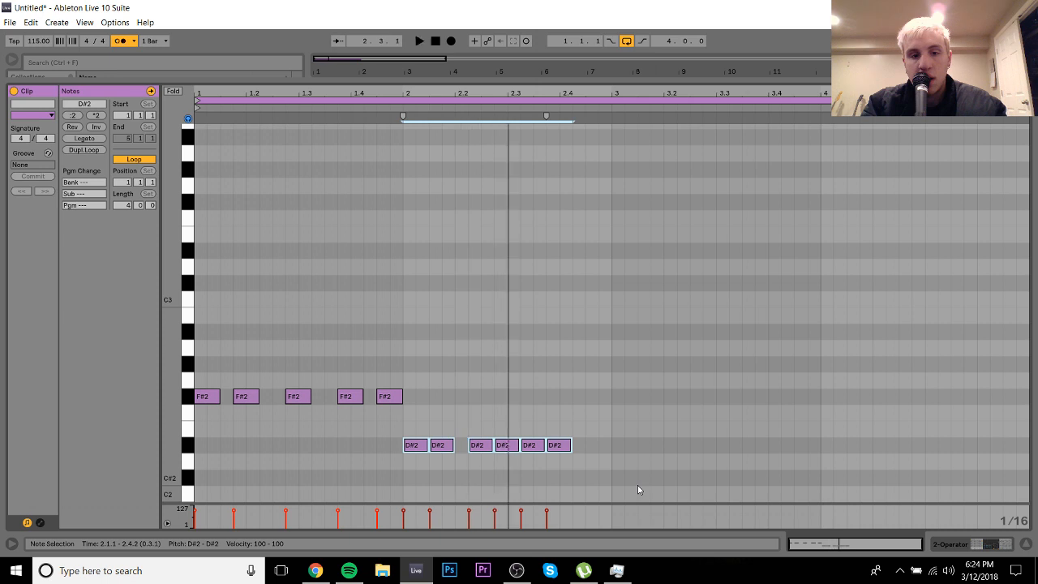
key(Down)
Step: Transpose all notes up two octaves, play them, and lower the bar 2 notes to C#4
key(ctrl+a)
key(shift+Up)
key(shift+Up)
key(space)
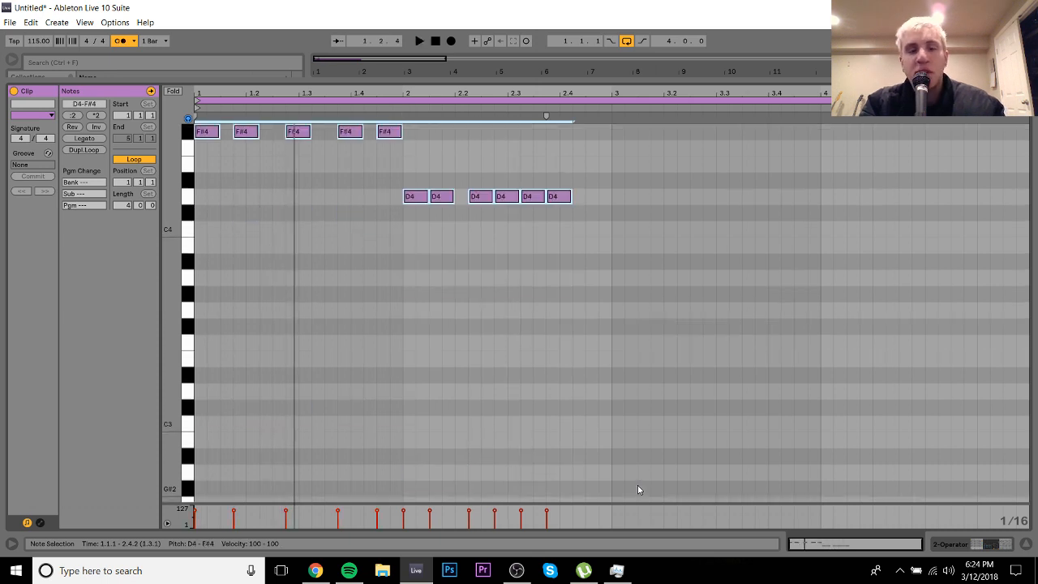
key(space)
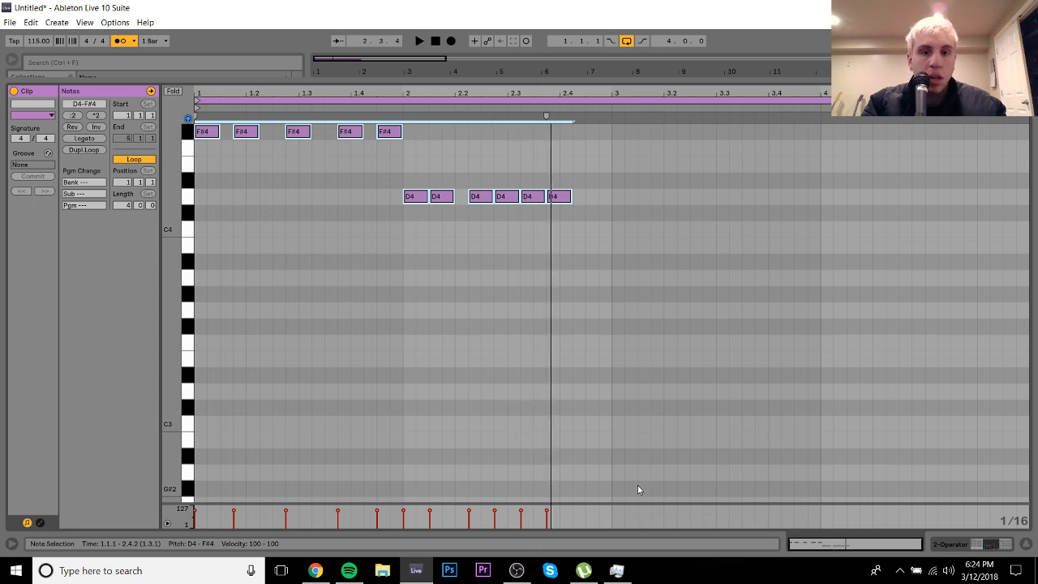
drag(338, 233, 646, 197)
key(Right)
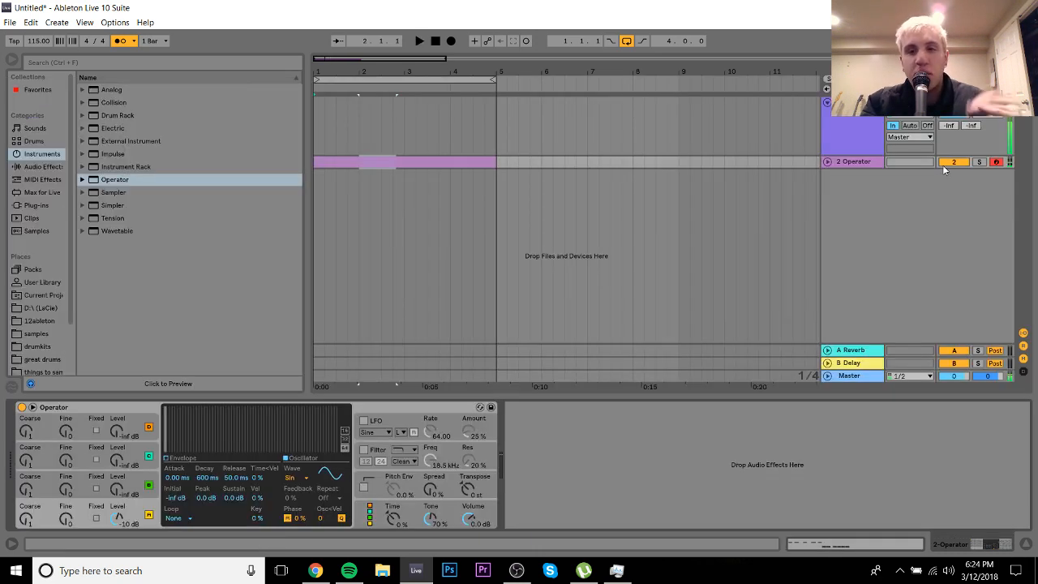
Step: Unfold the Operator track in the arrangement, then reopen its MIDI clip and play it
click(828, 162)
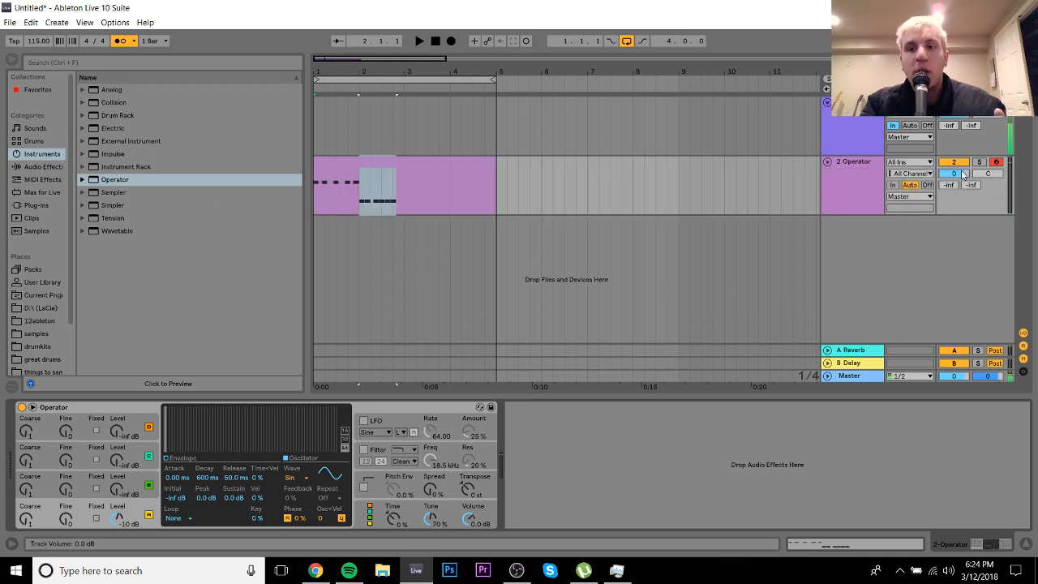
double_click(426, 167)
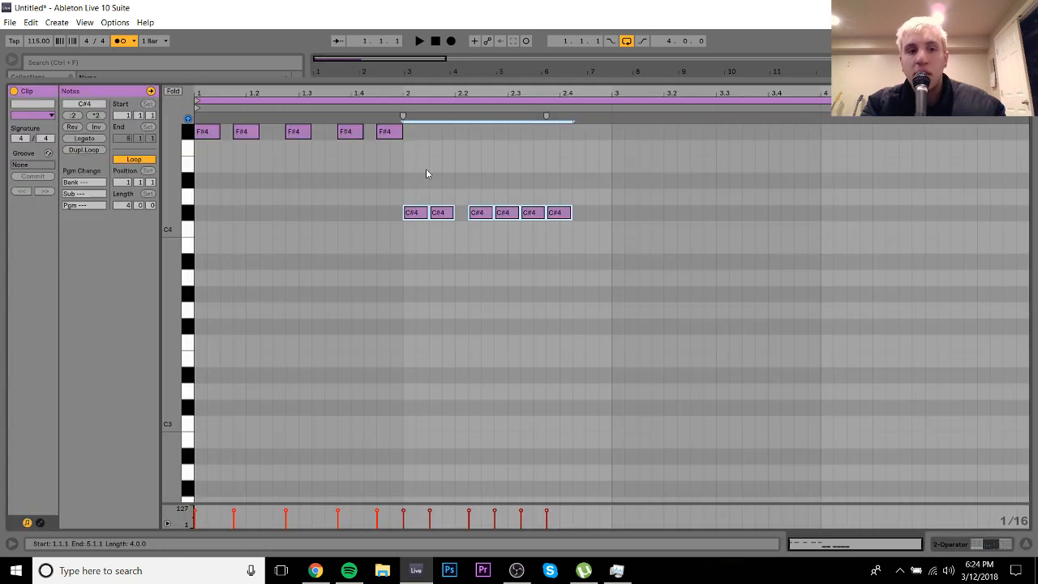
key(space)
click(385, 305)
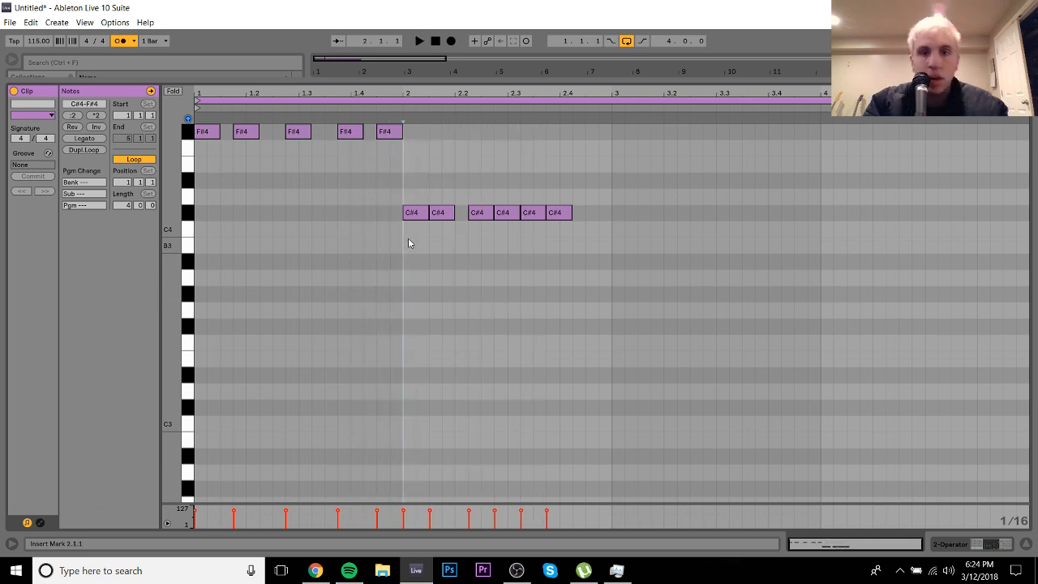
key(space)
Step: Raise the bar 2 notes to D4 and play the clip
drag(407, 238, 637, 168)
key(Up)
key(space)
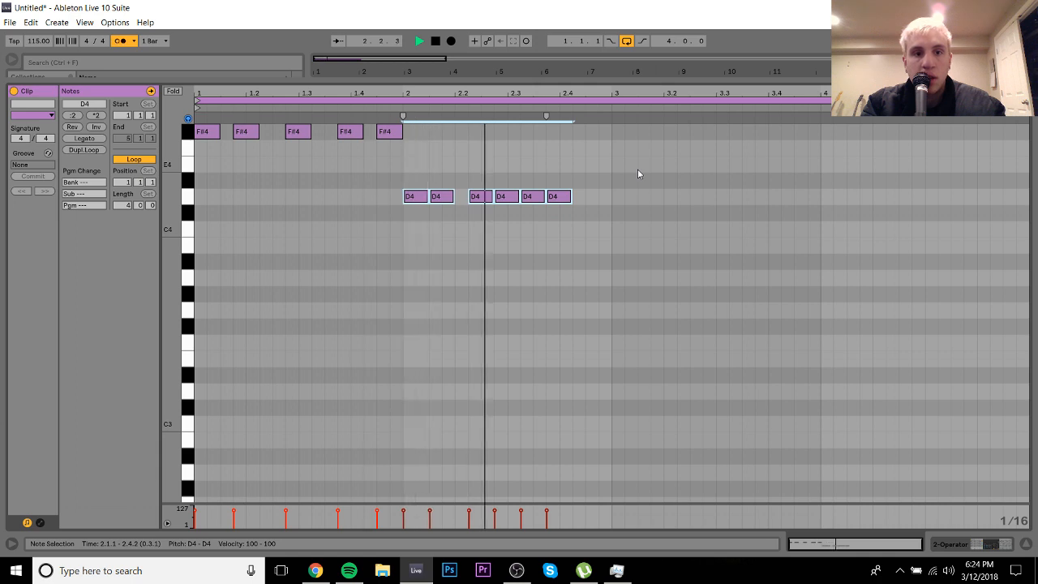
key(space)
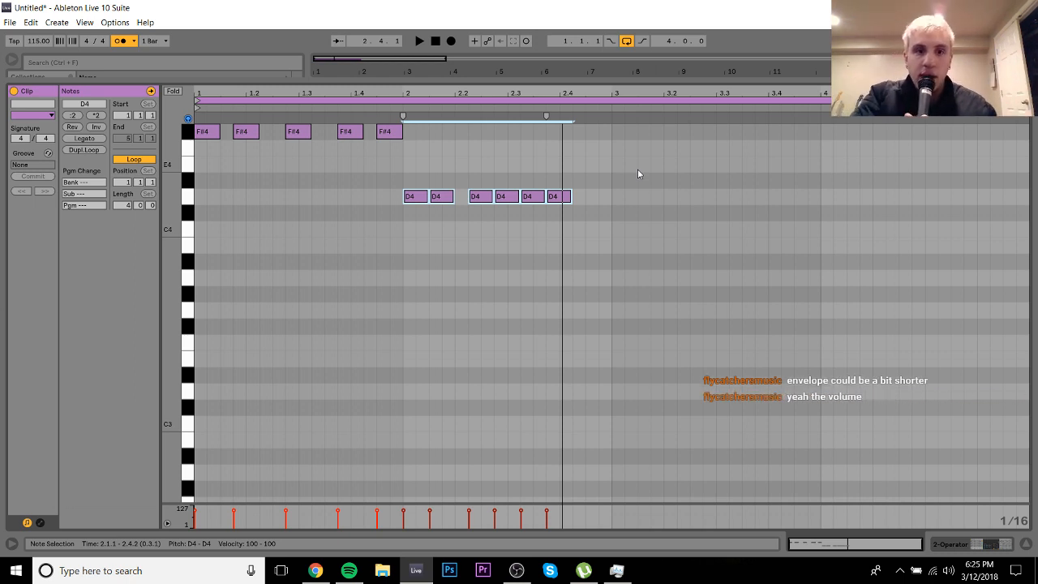
Step: Transpose all notes in the clip down two octaves
key(ctrl+a)
key(shift+Down)
key(shift+Down)
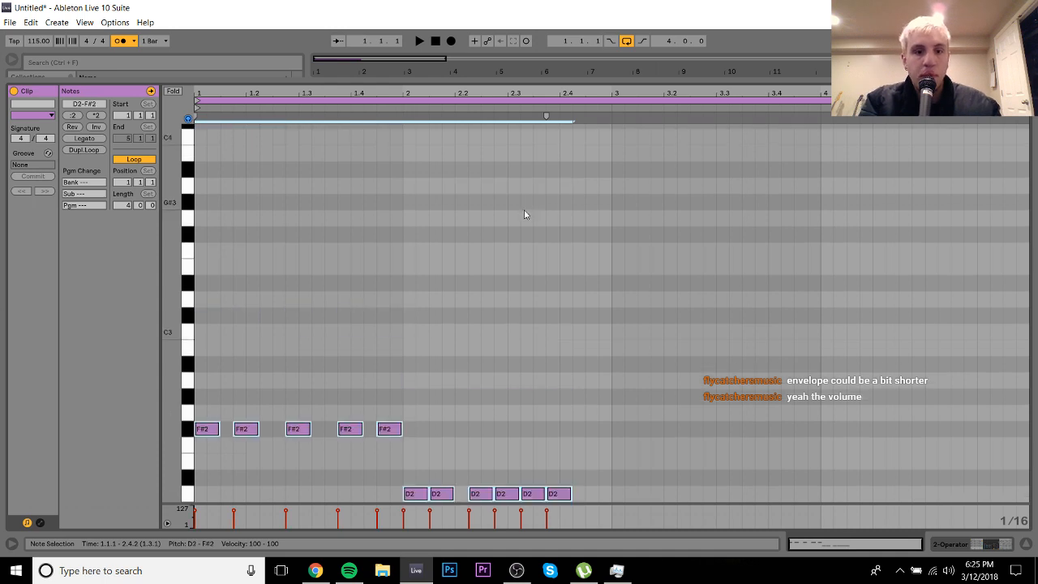
Step: Duplicate the two-bar pattern to start at bar 3 and stack copies at A2 and C#3 above all F#2 notes
key(ctrl+d)
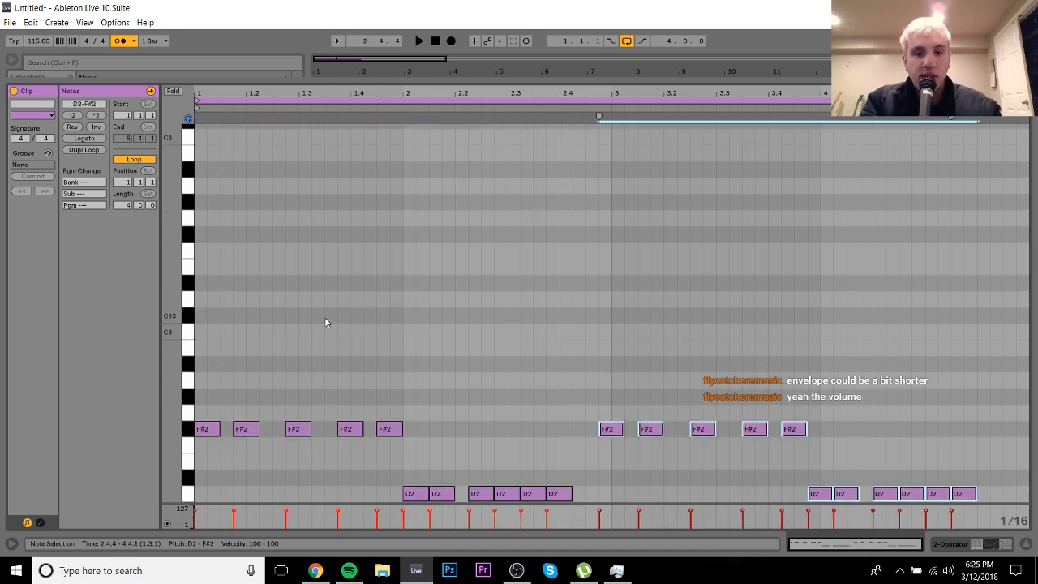
key(Right)
drag(209, 389, 860, 448)
ctrl+drag(806, 428, 811, 323)
key(space)
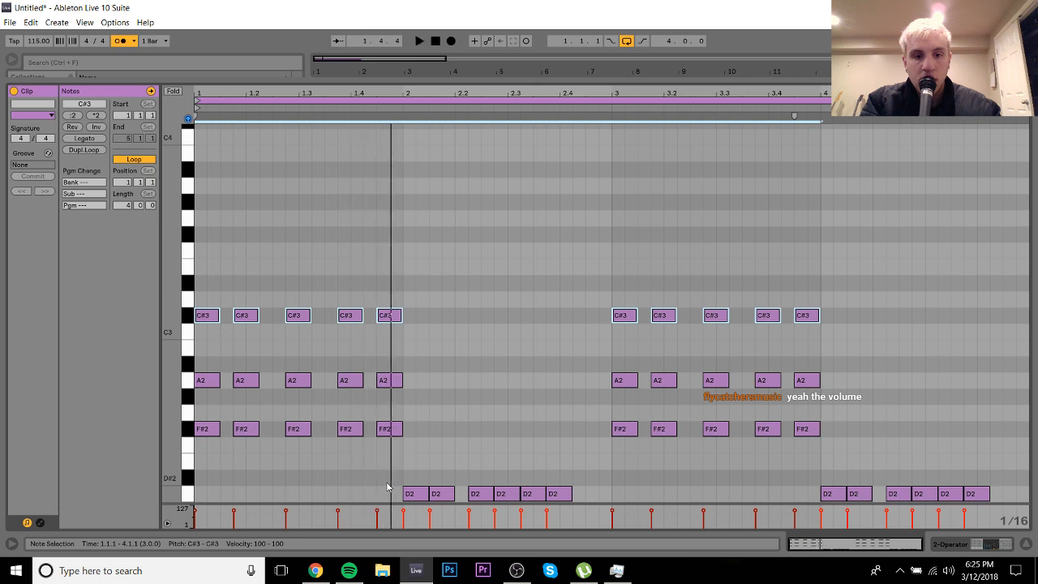
key(space)
Step: Stack copies at F#2 and A2 above the D2 notes in bars 2 and 4 and play the chords
drag(387, 487, 977, 380)
key(space)
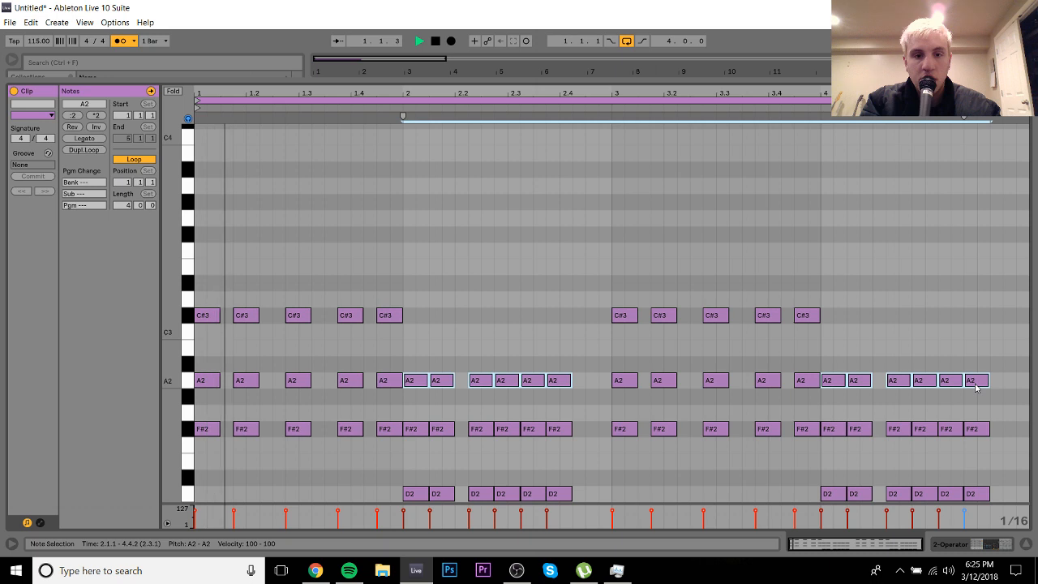
click(716, 483)
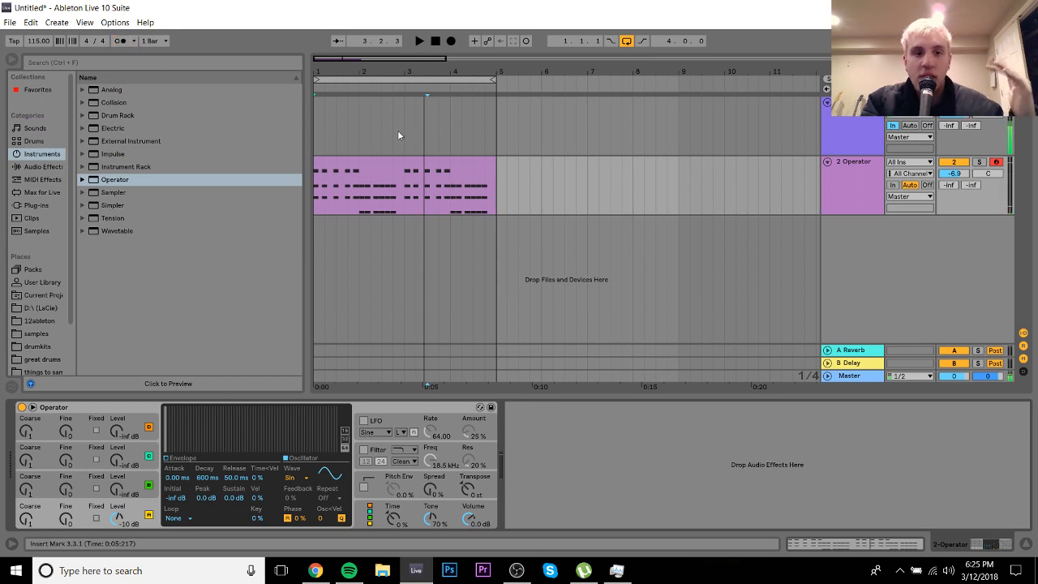
Step: Set Operator's oscillator envelope attack to 1.44 ms and sustain to -inf dB, and play the chords
click(450, 170)
drag(321, 71, 320, 139)
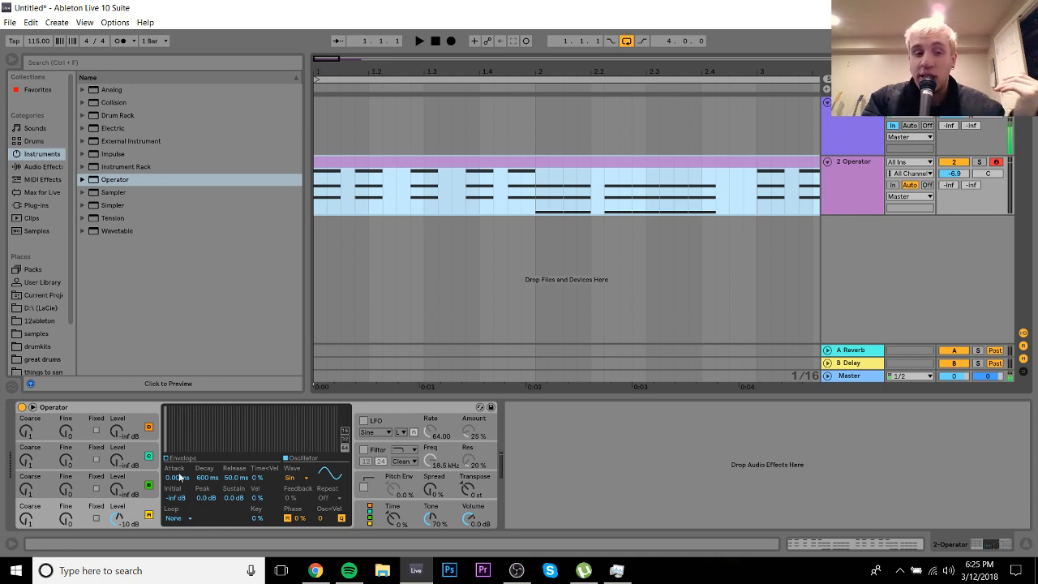
drag(177, 477, 179, 467)
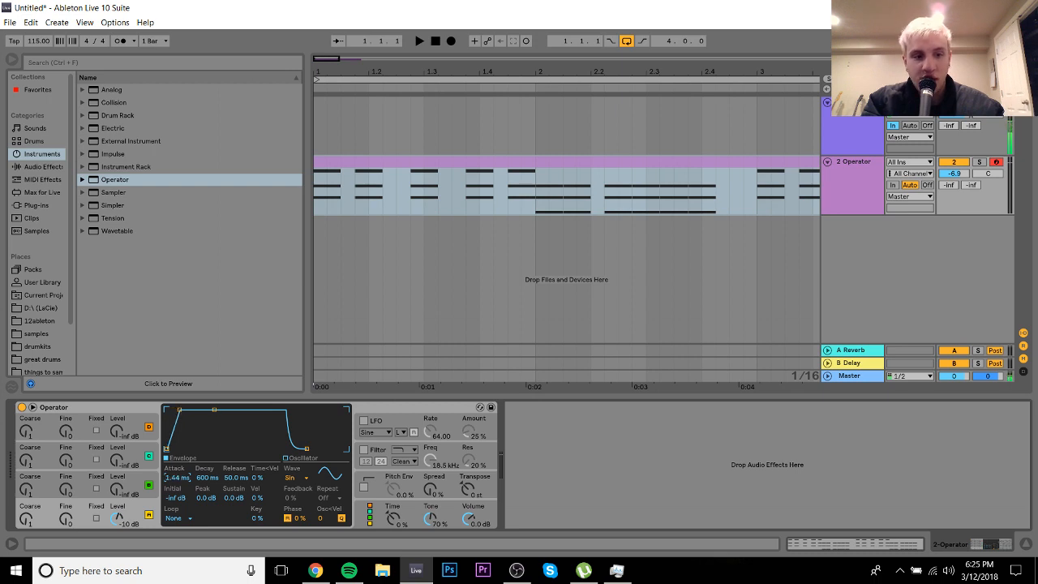
drag(234, 497, 237, 518)
key(space)
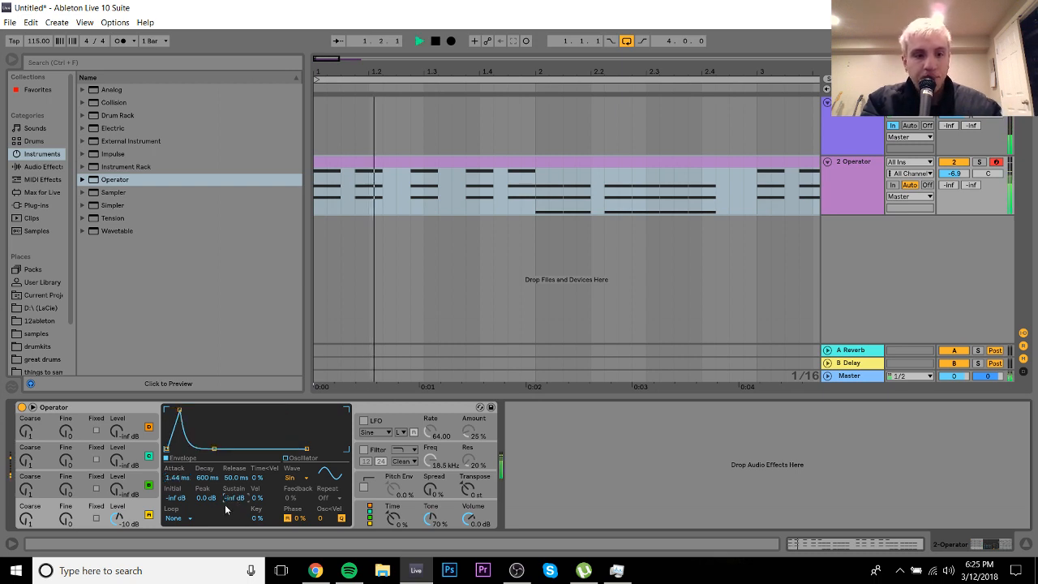
Step: Set the envelope decay to 816 ms while playing the clip
drag(207, 477, 208, 452)
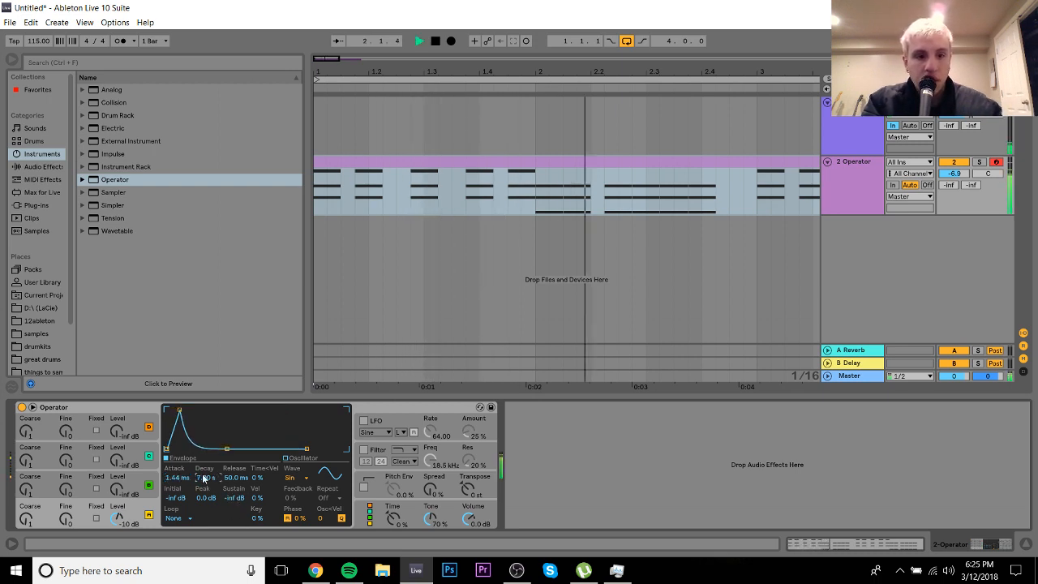
key(space)
click(235, 498)
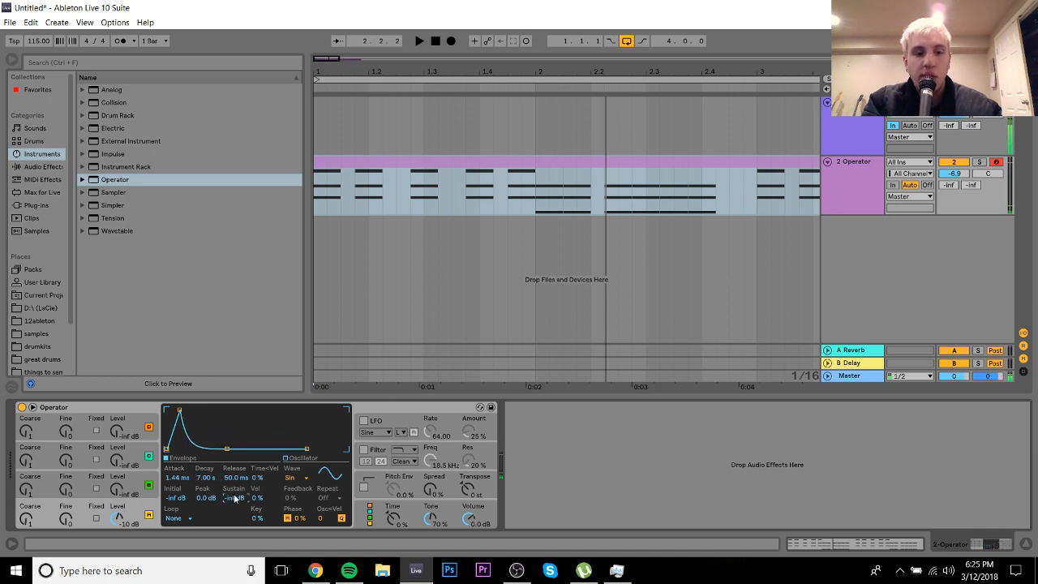
key(space)
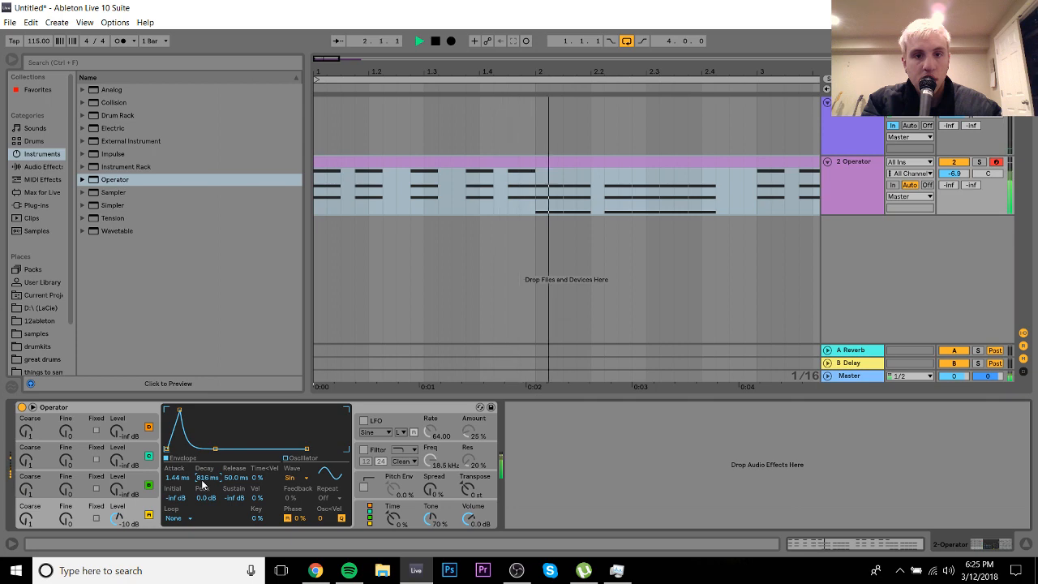
key(space)
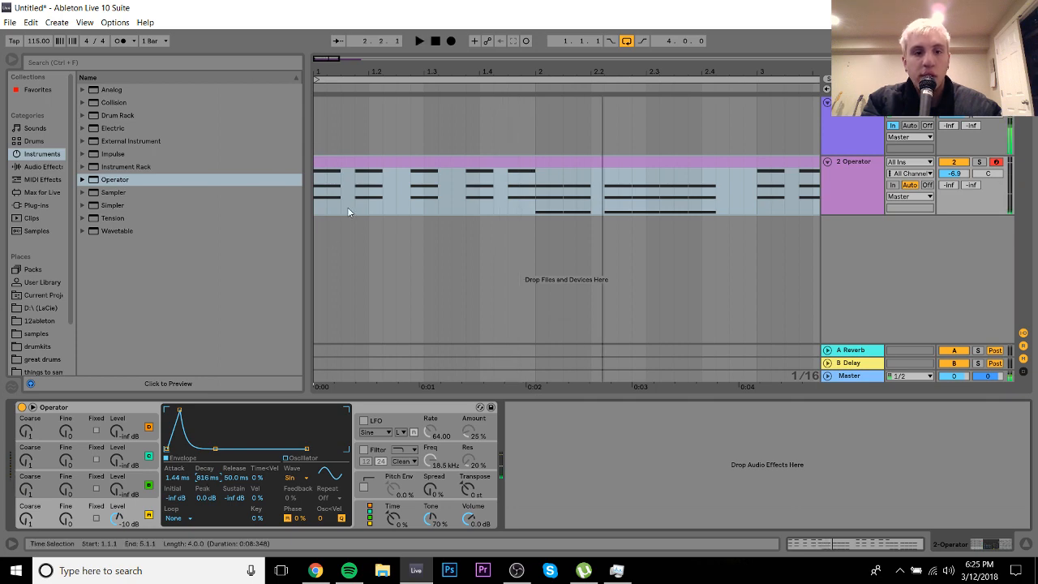
Step: Replay the Moth passage on YouTube in Chrome, and compare it with the clip played in Ableton Live
click(316, 570)
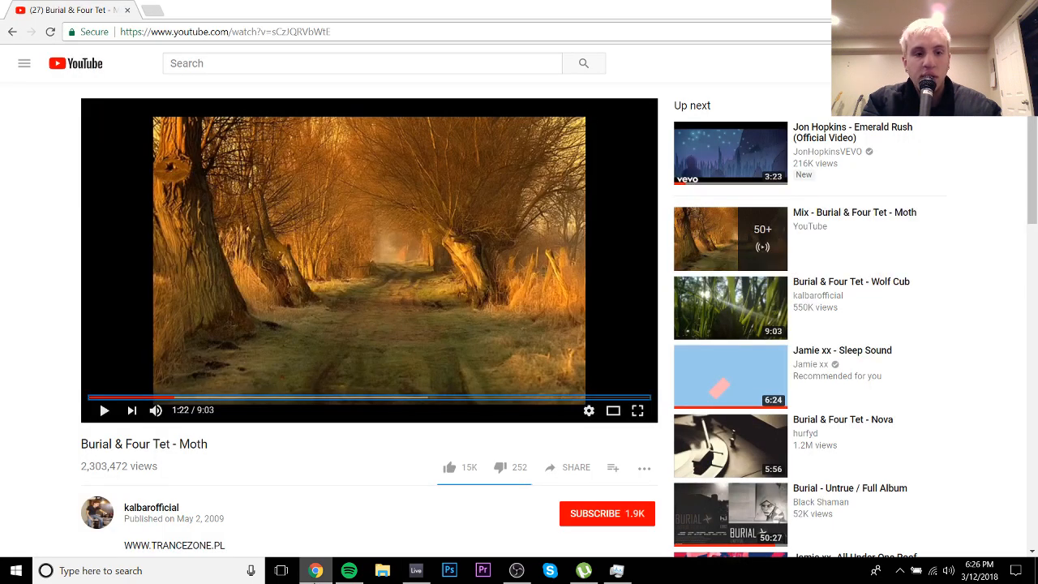
key(Left)
key(space)
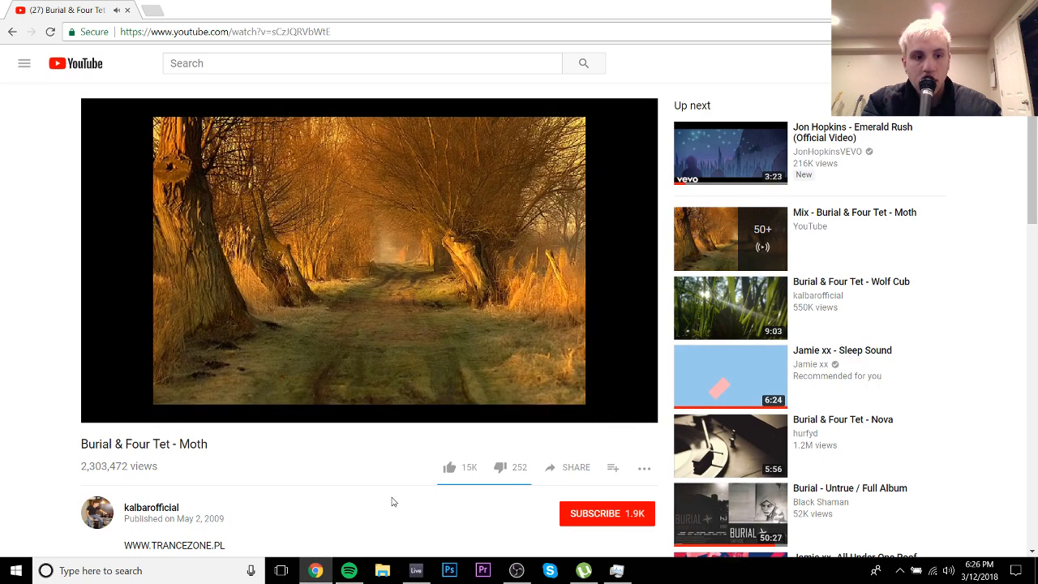
key(space)
click(416, 570)
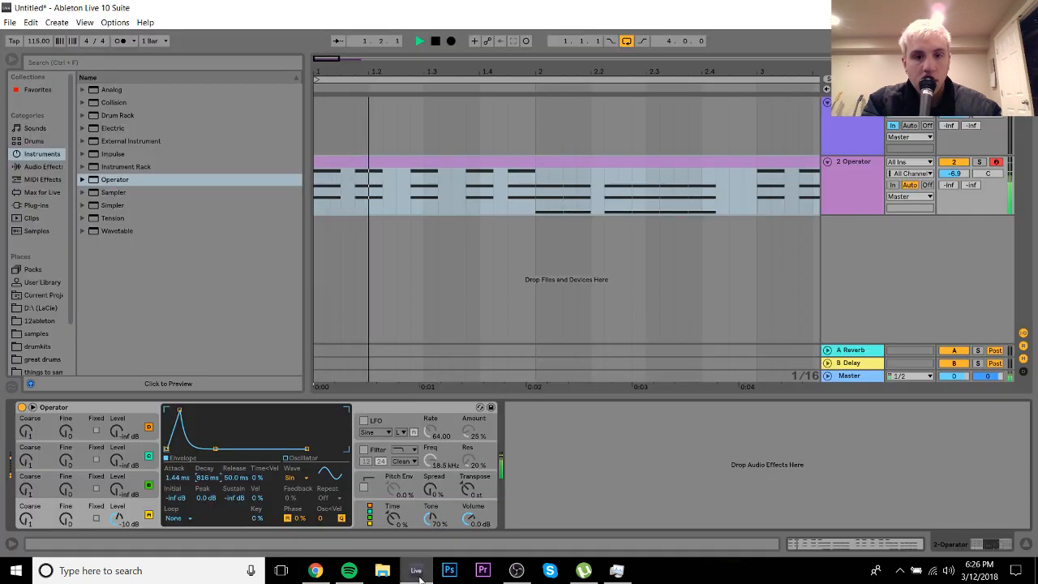
key(space)
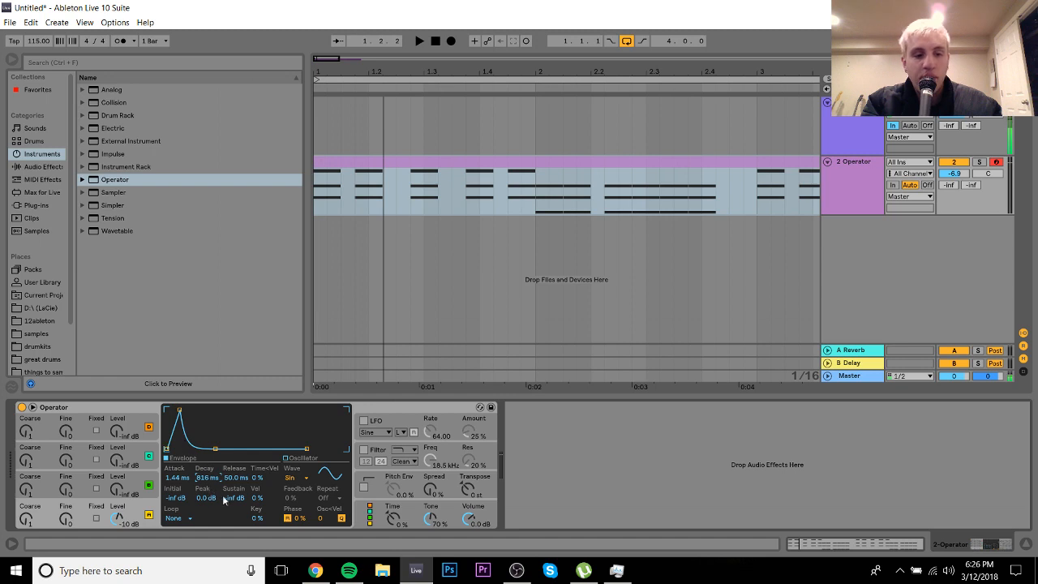
Step: Reset the envelope's sustain to 0 dB and attack to 0 ms, and show the automation of Operator's Volume
drag(224, 499, 175, 479)
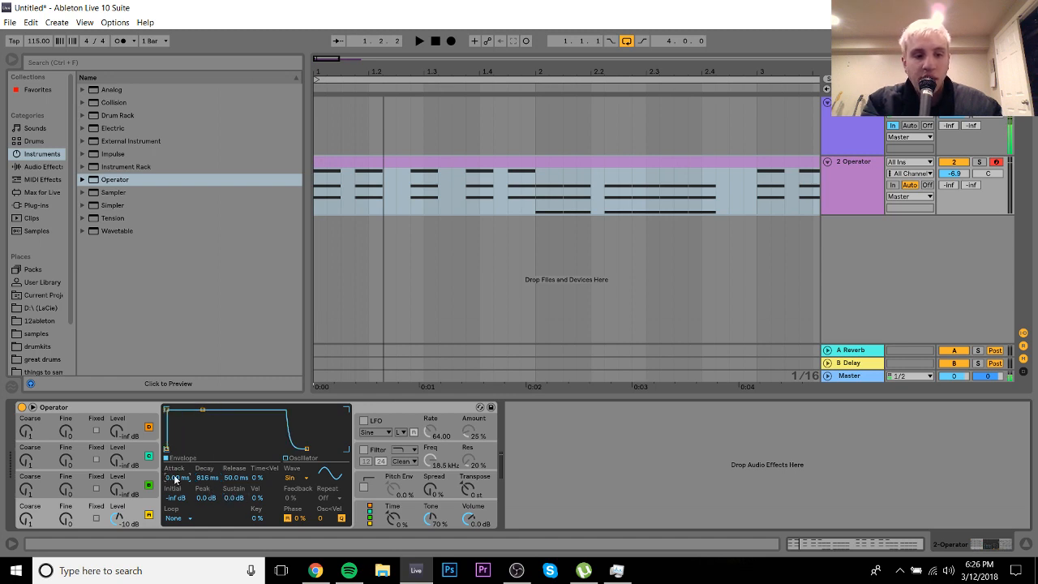
right_click(469, 518)
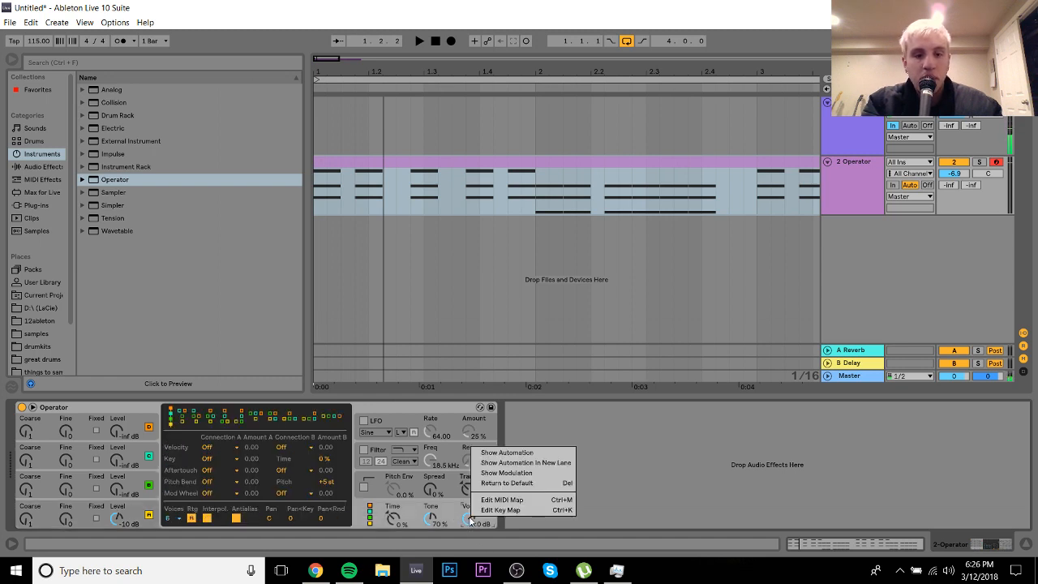
click(488, 455)
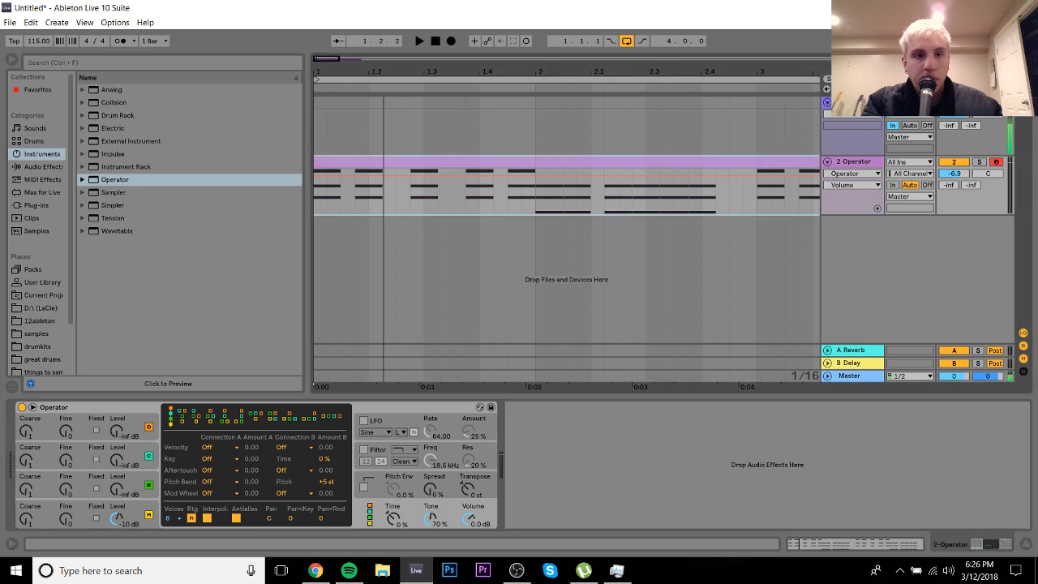
Step: Draw Volume automation over the first chord, rising from -inf dB to 0 dB and fading to -inf dB at the chord's end, and play it
drag(316, 67, 316, 85)
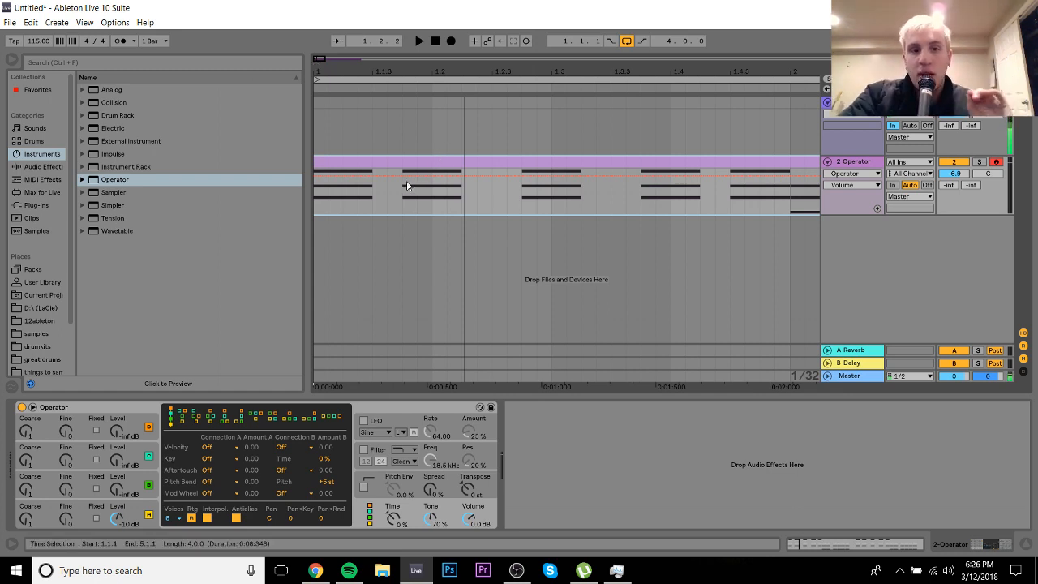
click(317, 178)
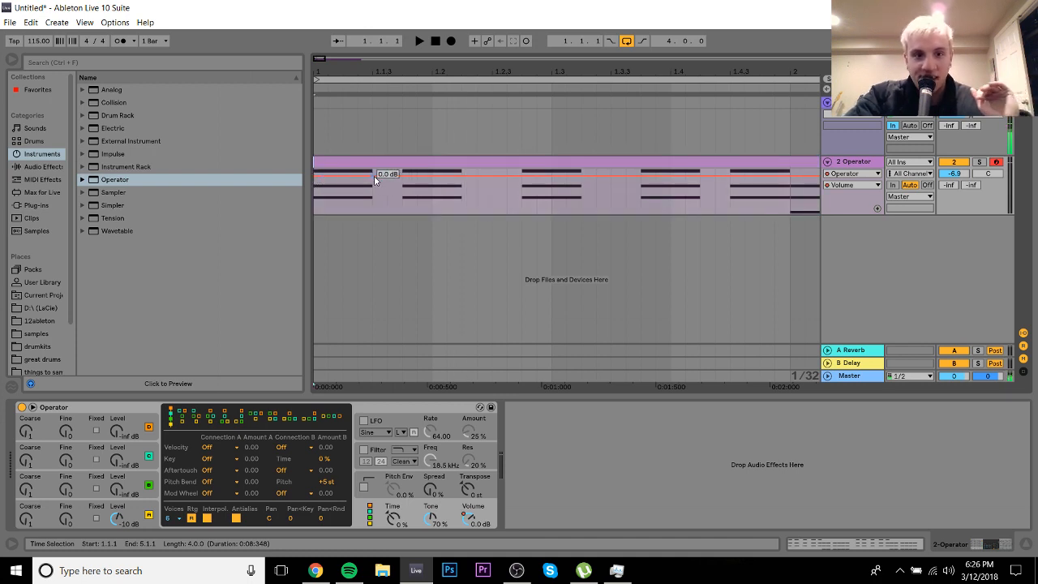
drag(374, 177, 375, 214)
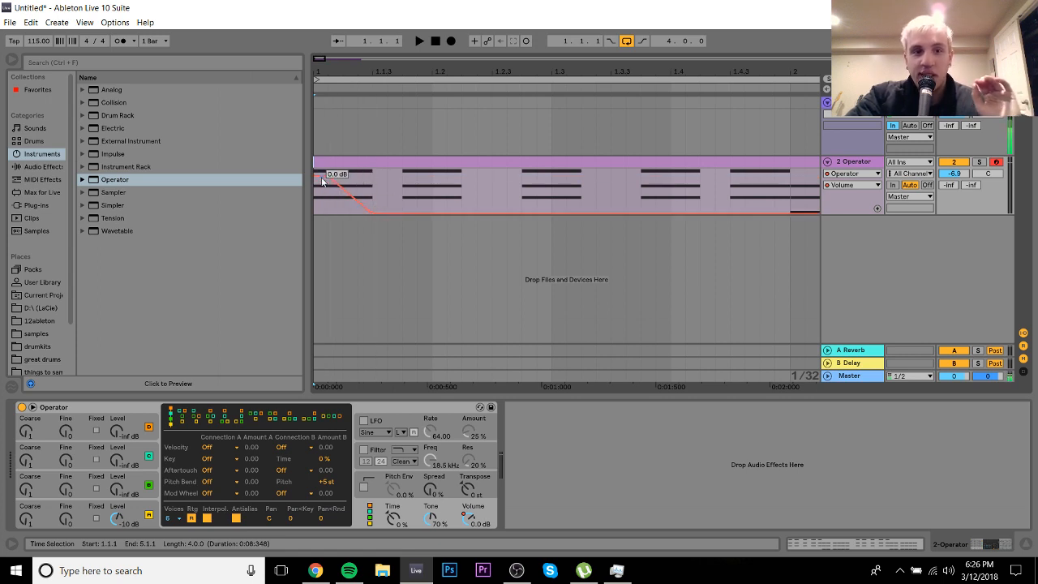
drag(318, 181, 318, 212)
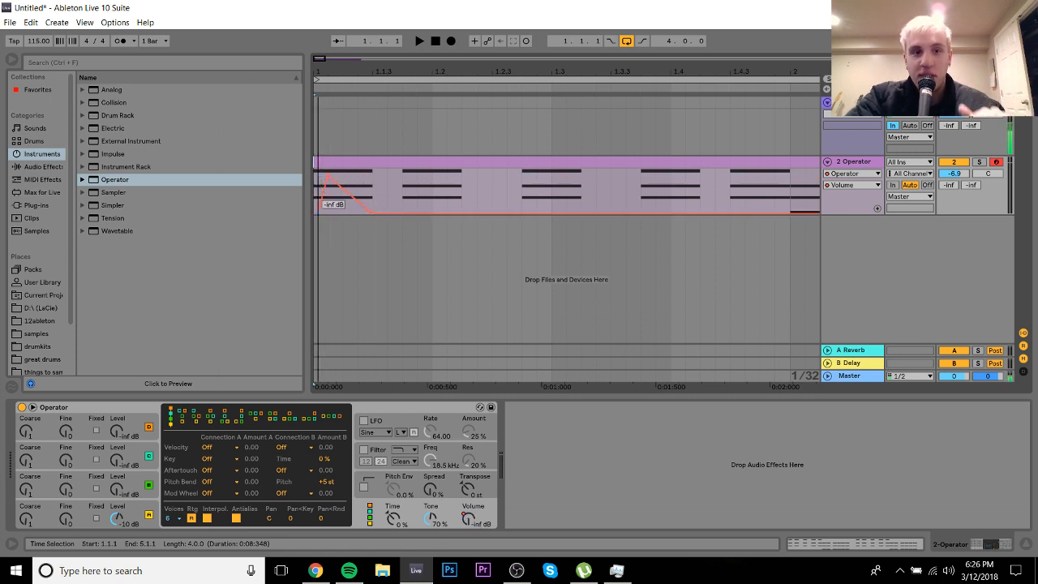
click(326, 162)
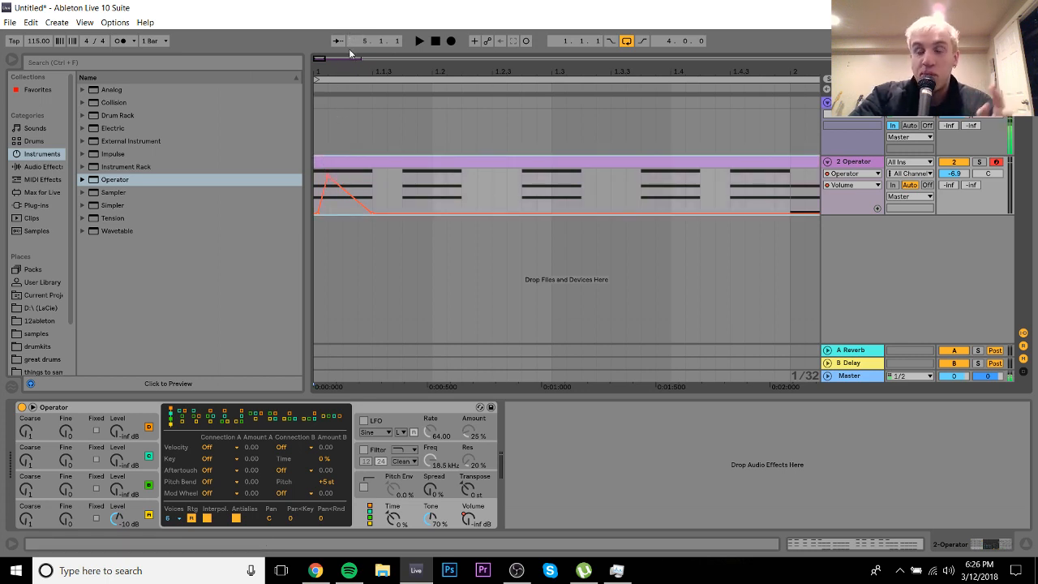
key(space)
key(space)
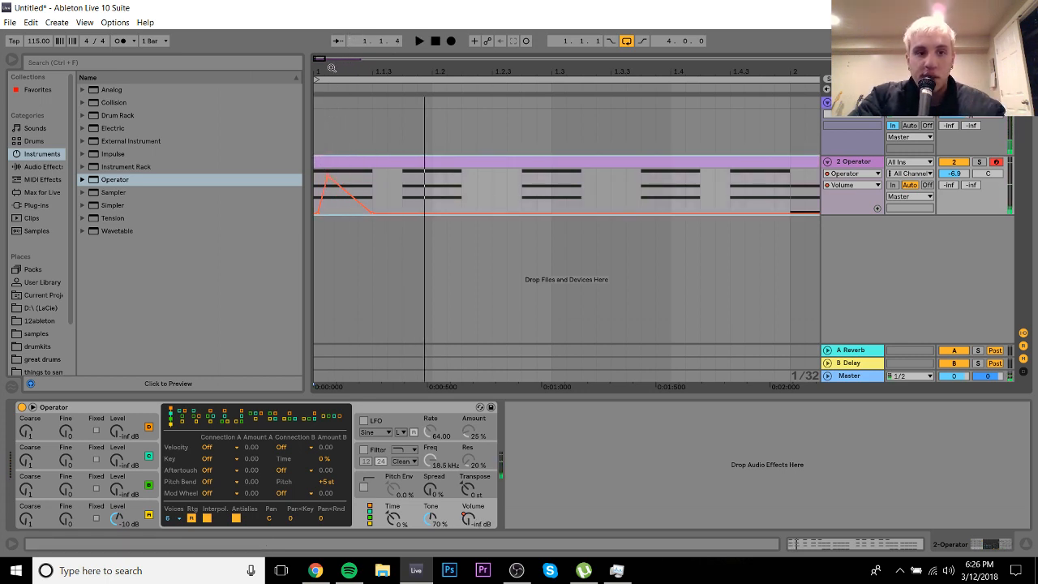
Step: Move the first fade's start point to 1.1.1 and its peak just after it, bow the fade-out outward, and play the result
drag(330, 68, 326, 123)
drag(413, 70, 457, 101)
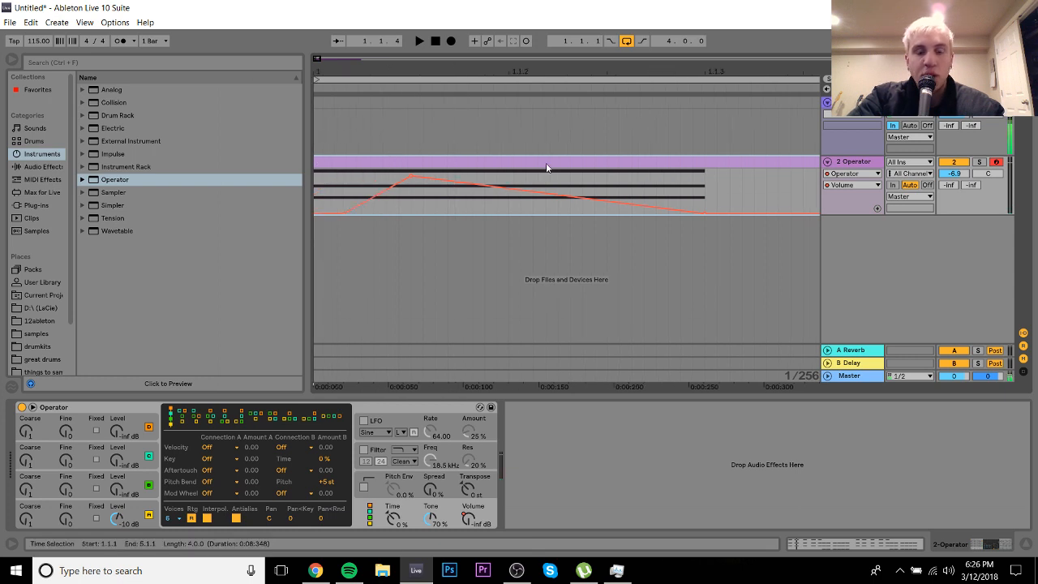
click(729, 191)
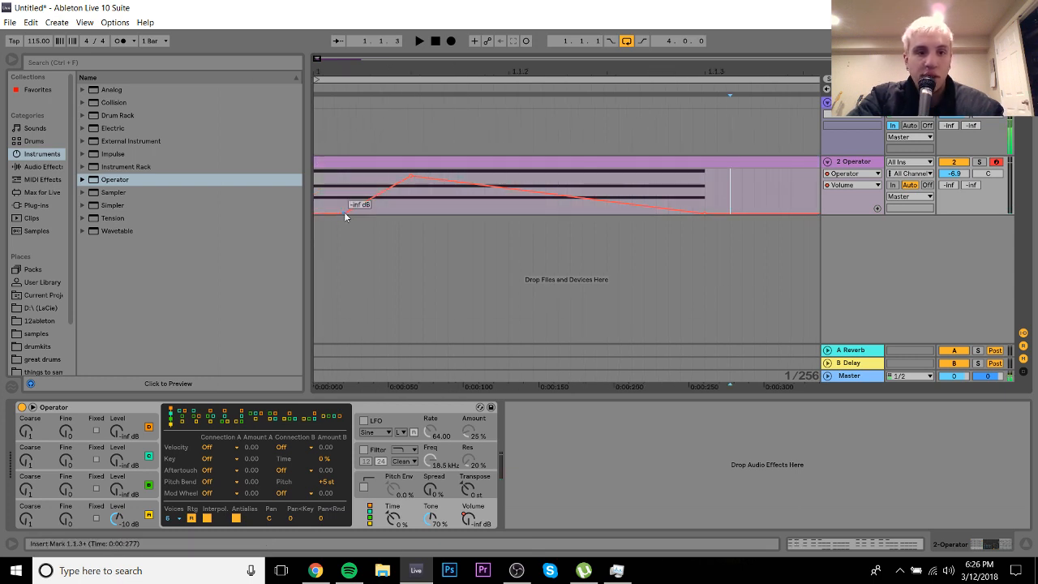
drag(345, 213, 314, 213)
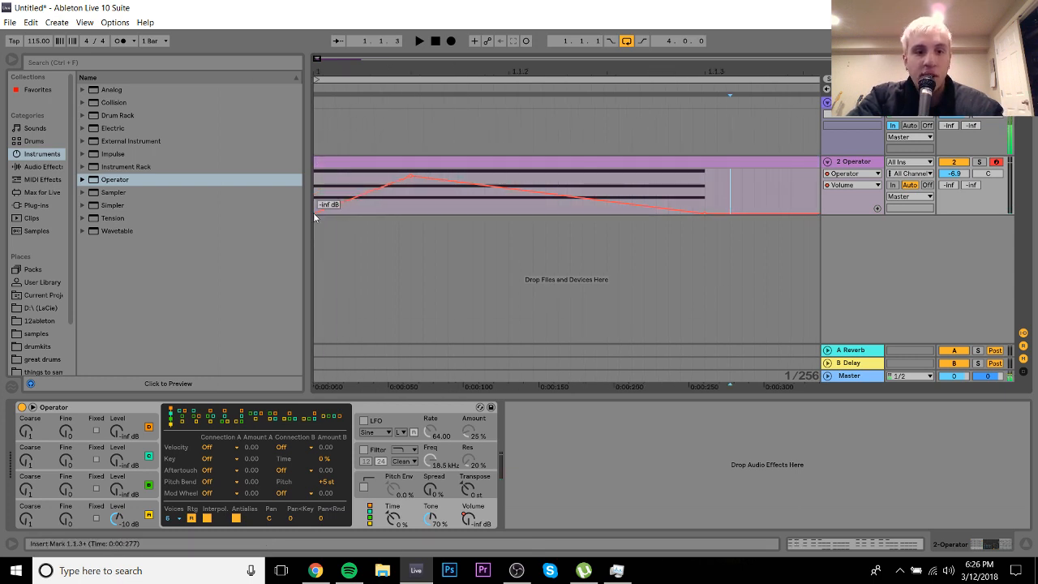
drag(413, 177, 327, 175)
key(space)
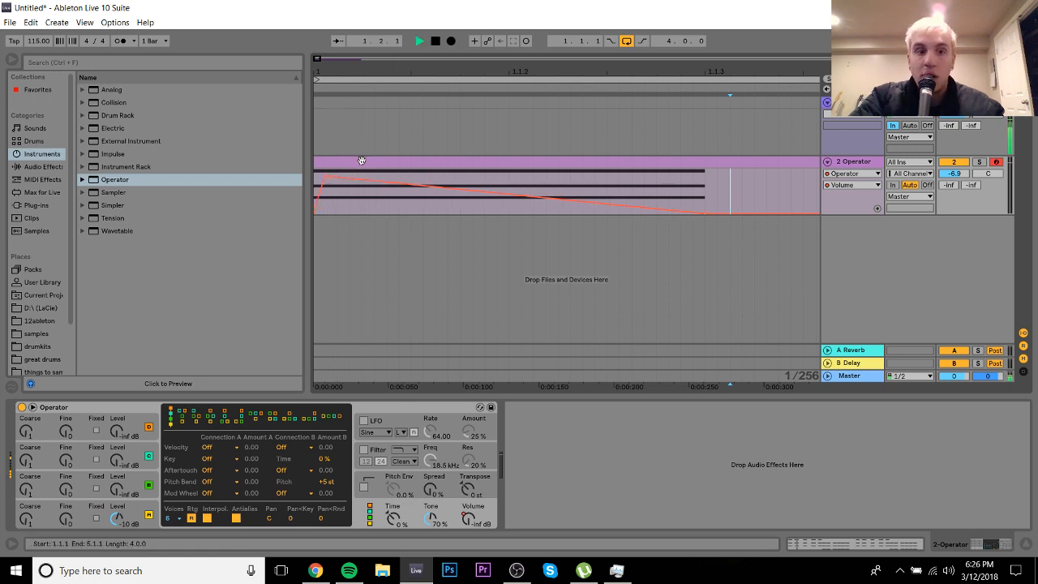
key(space)
click(362, 161)
key(space)
key(space)
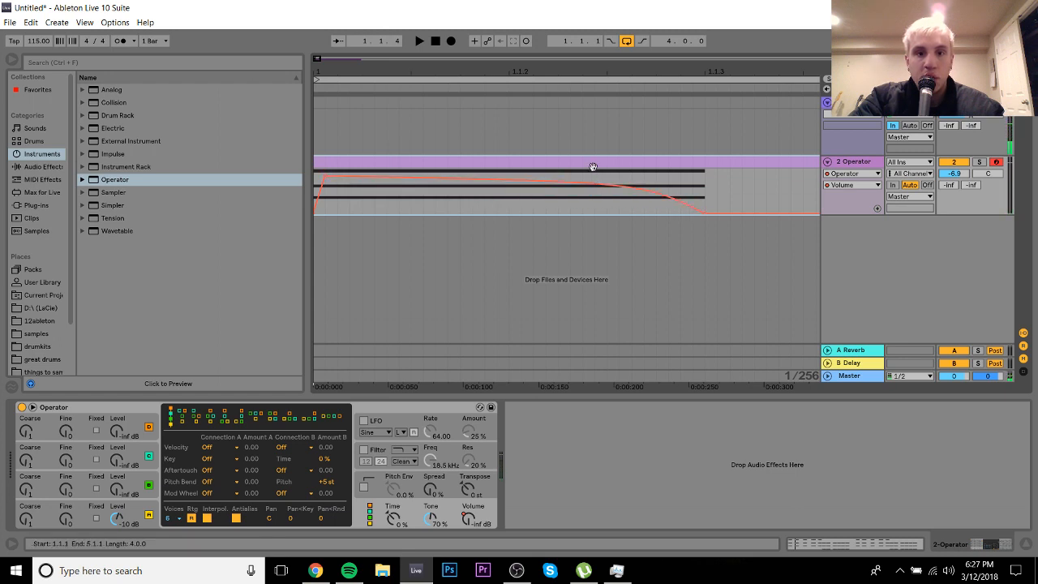
key(space)
key(space)
Step: Raise the first chord's volume peak to the maximum, shift it slightly later, and play the clip
drag(684, 70, 684, 48)
click(381, 210)
drag(317, 179, 341, 174)
click(338, 163)
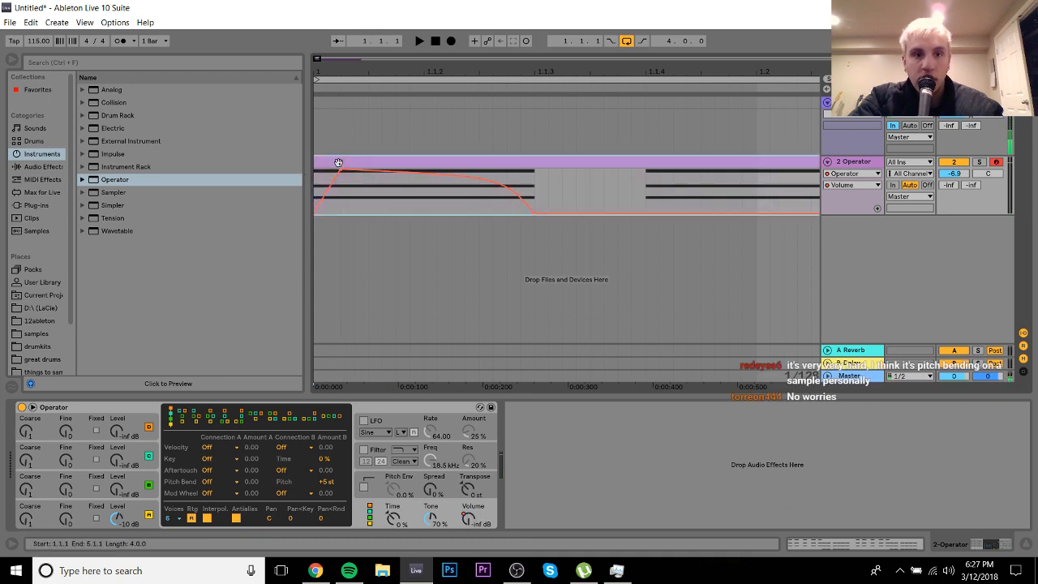
key(space)
key(space)
drag(633, 72, 633, 42)
key(space)
key(space)
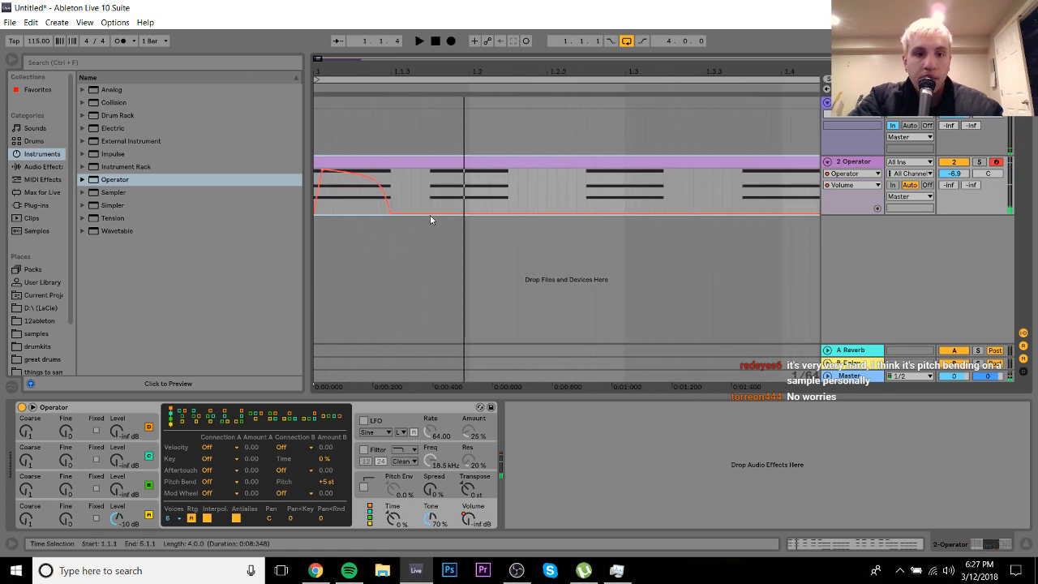
Step: Draw two volume peaks over the second chord, each falling to -inf dB, with silence between the first and second chords
mouse_move(430, 215)
mouse_down()
mouse_move(429, 171)
mouse_move(468, 214)
mouse_up()
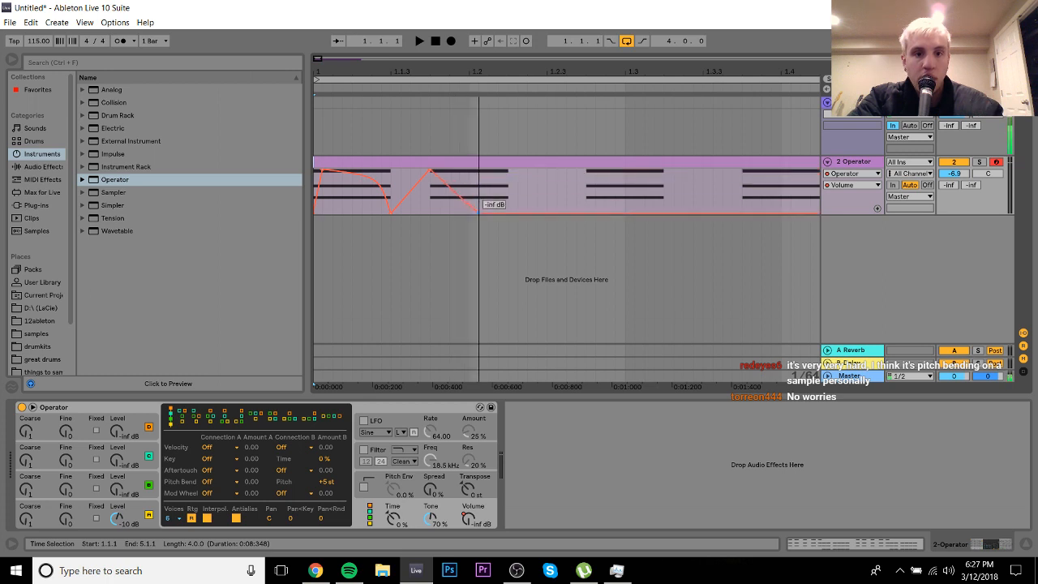
click(509, 214)
drag(490, 214, 478, 171)
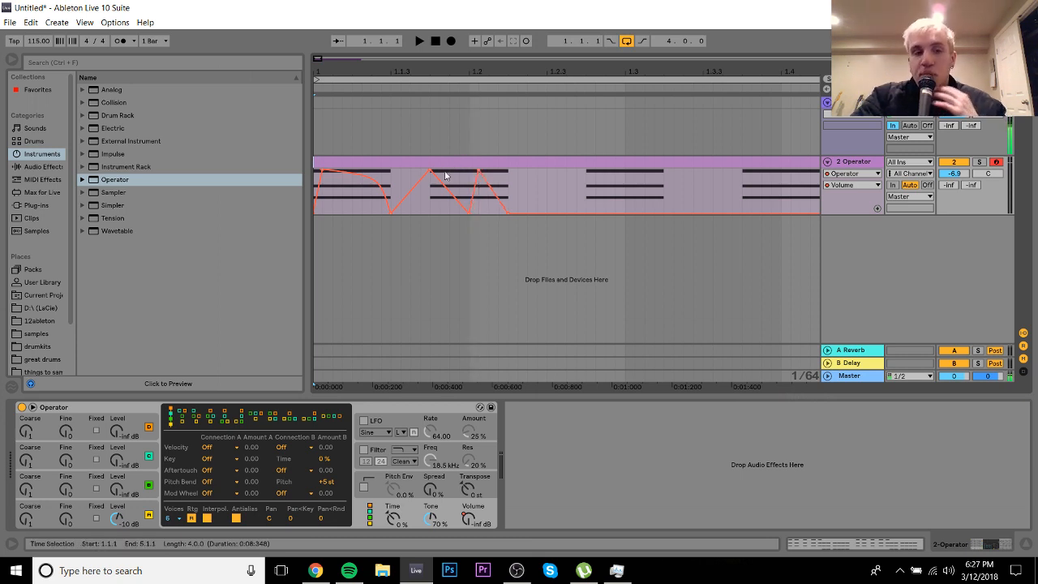
drag(420, 180, 420, 214)
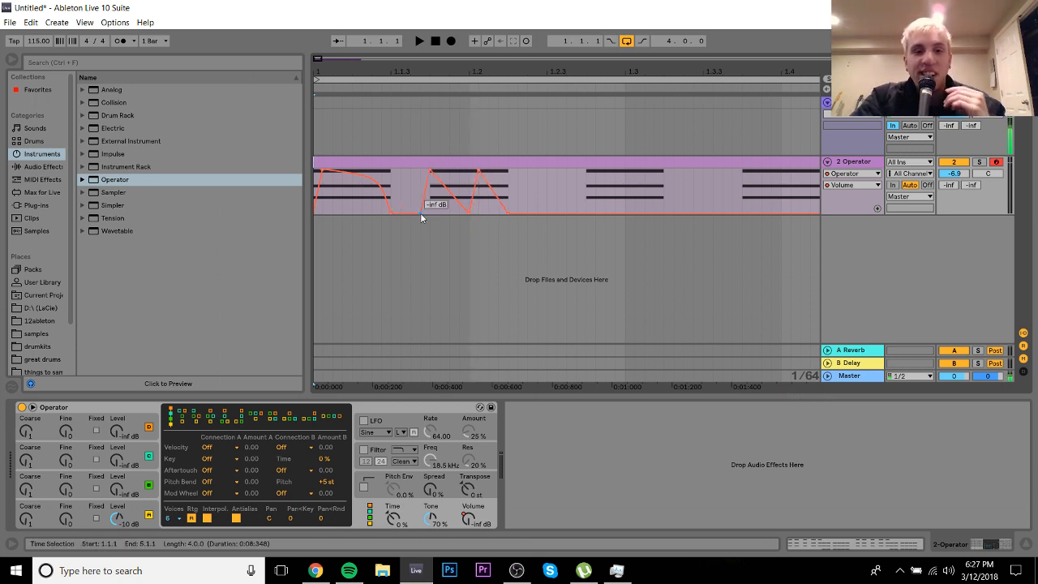
click(441, 165)
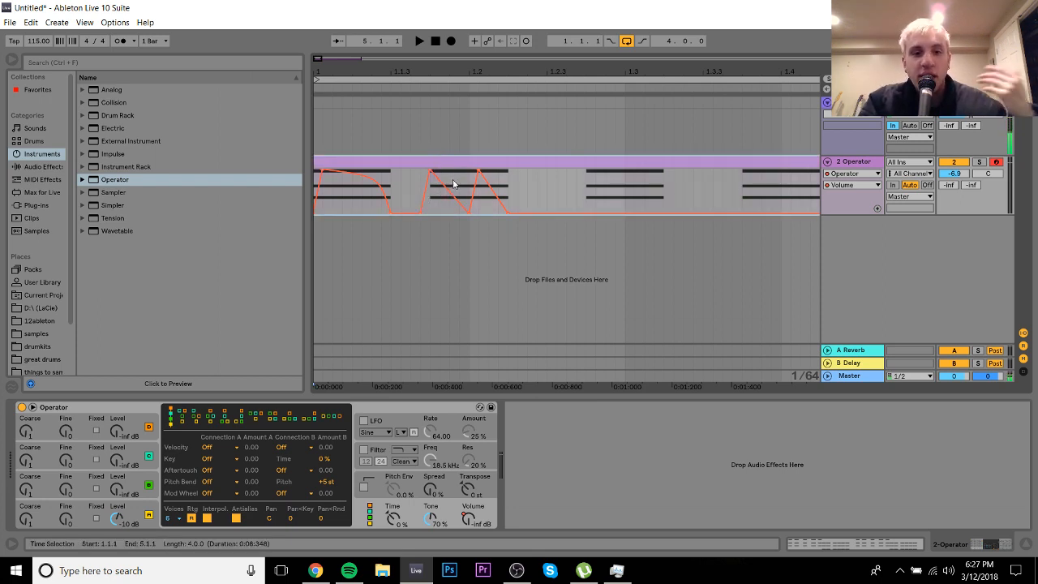
Step: Lower the second chord's first volume peak to -5.5 dB and bow the fade-out of its second peak outward
click(450, 182)
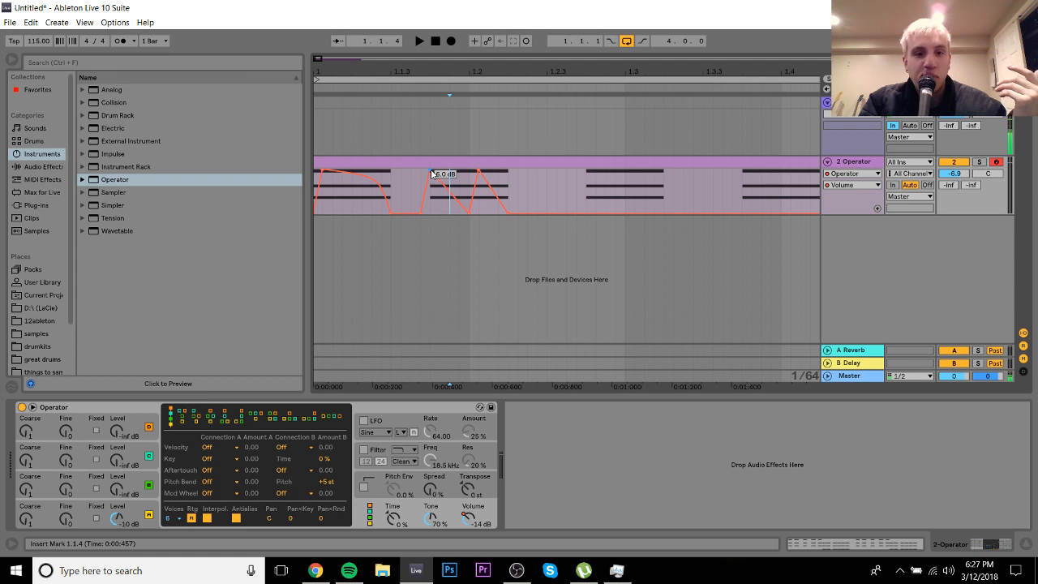
drag(432, 174, 432, 185)
click(499, 159)
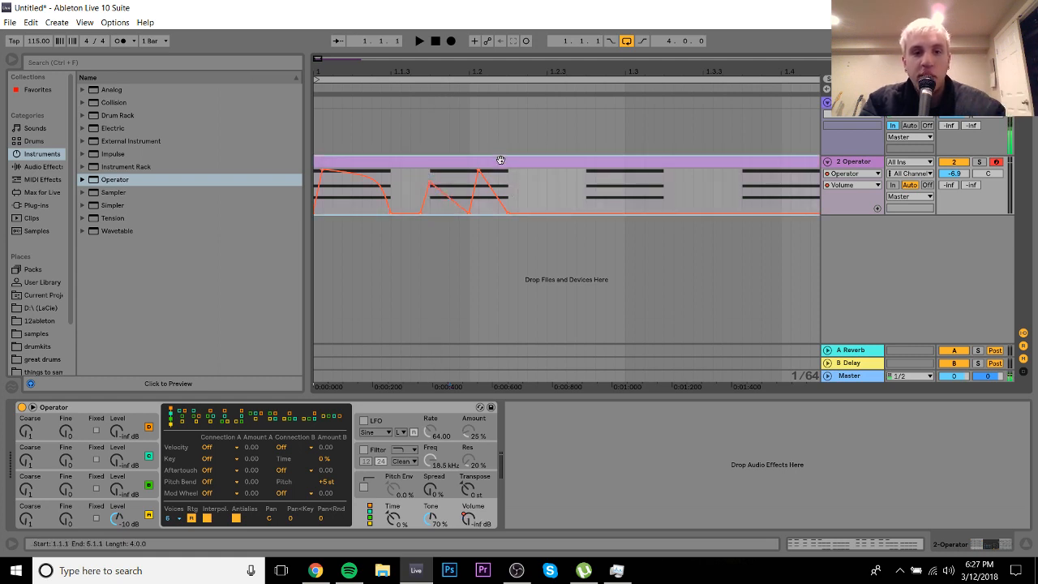
click(528, 203)
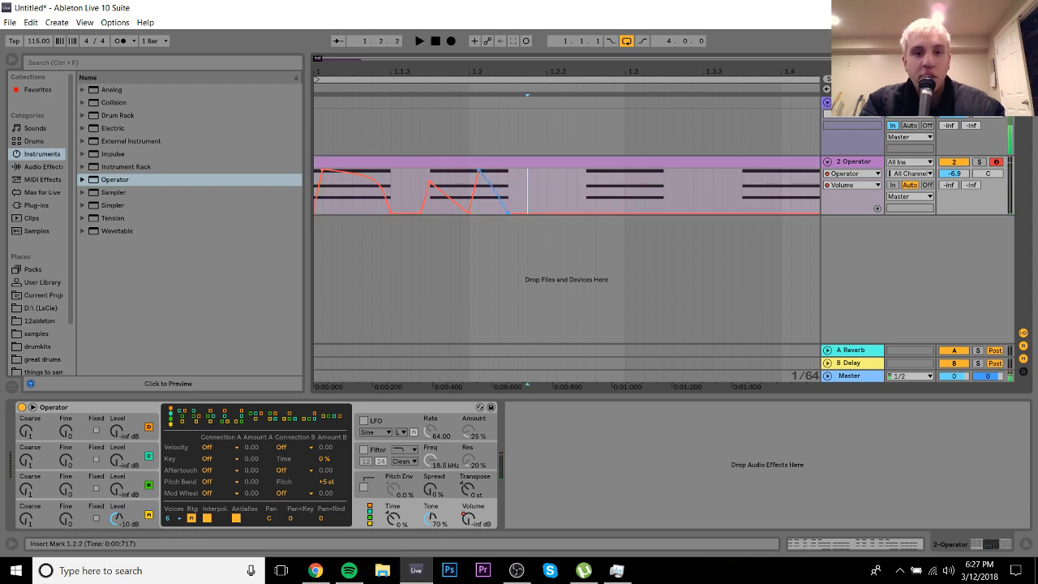
drag(498, 196, 498, 173)
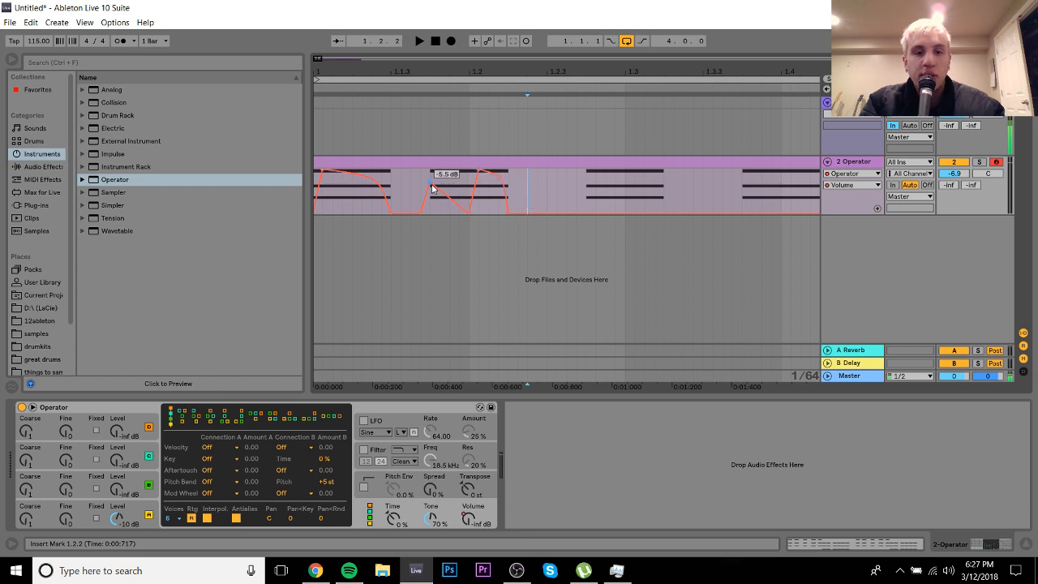
Step: Raise the second chord's first volume peak to the maximum, shift it slightly later, and play the clip
drag(432, 189, 431, 177)
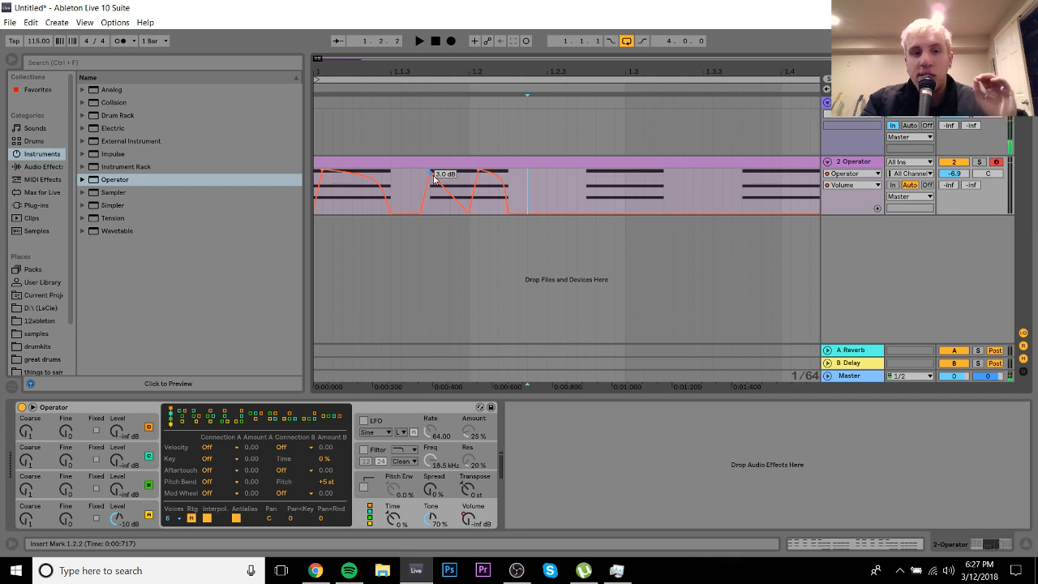
click(442, 163)
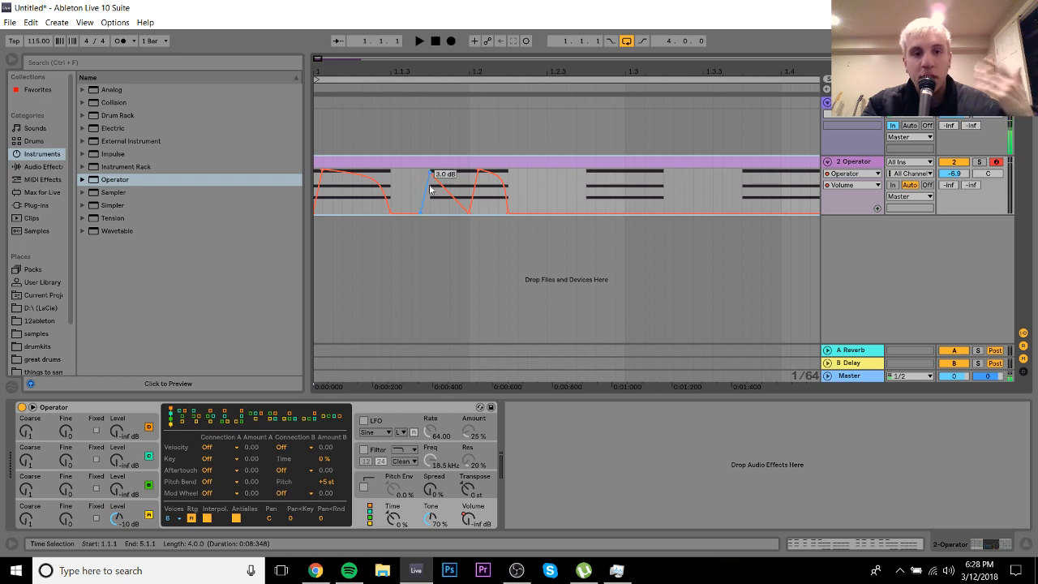
drag(431, 173, 430, 177)
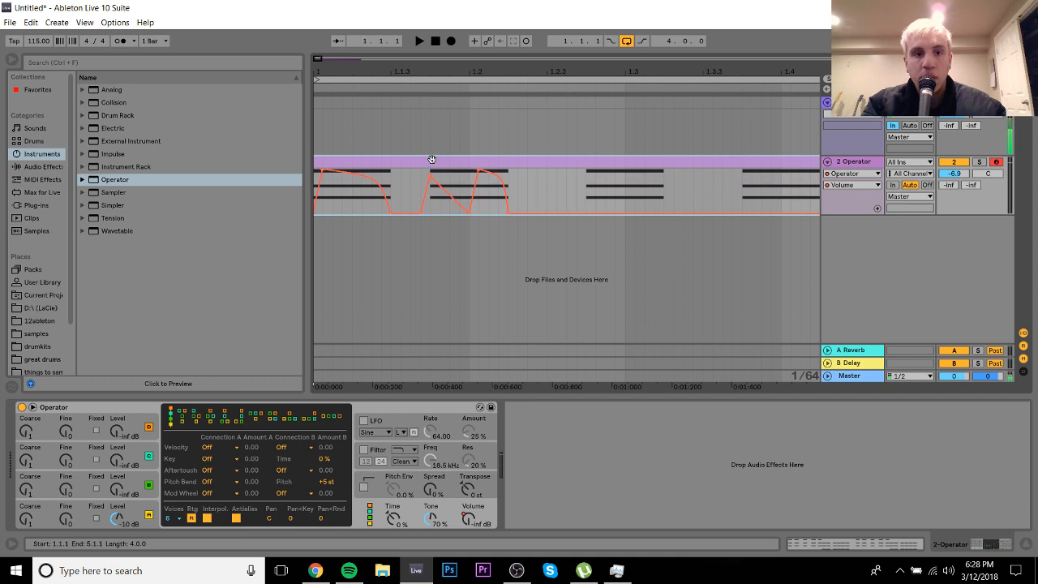
key(space)
key(space)
click(459, 175)
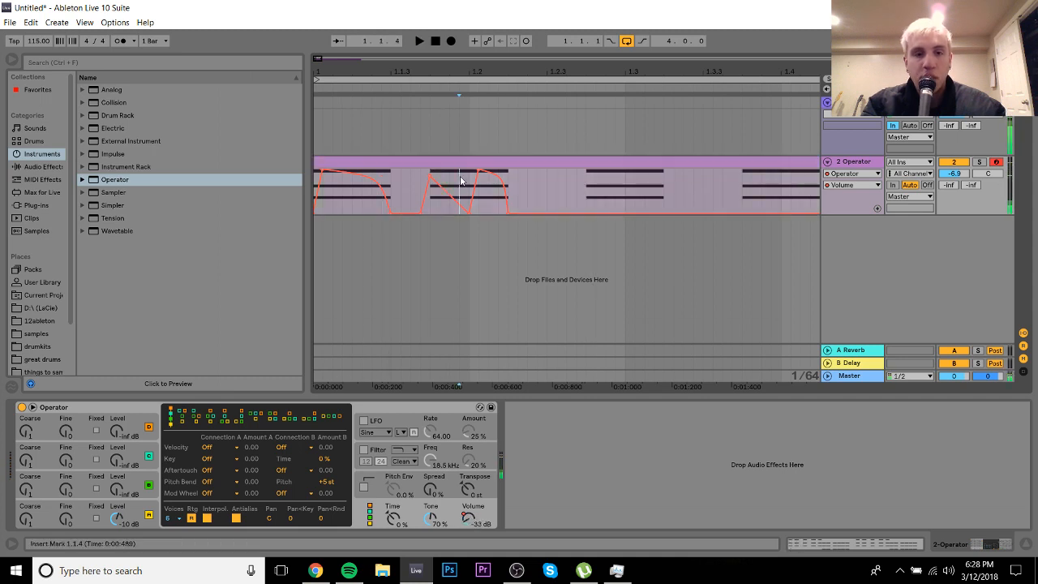
drag(432, 181, 455, 201)
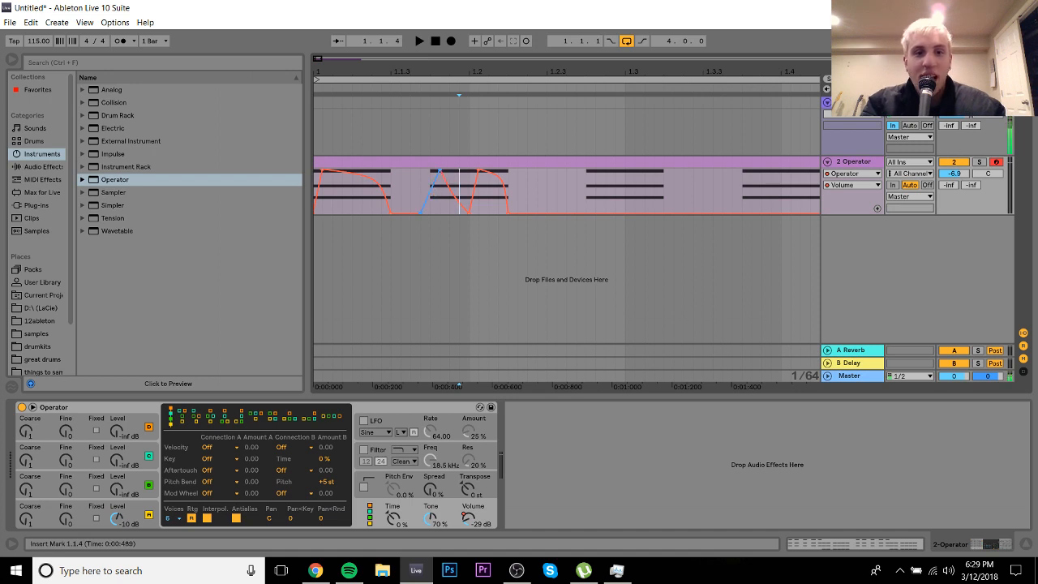
click(458, 160)
key(space)
key(space)
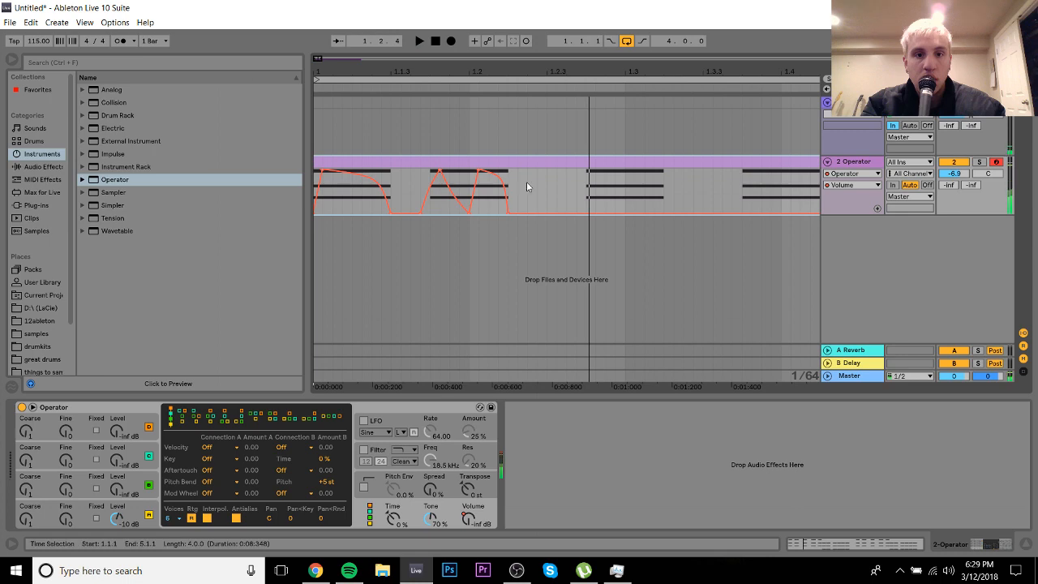
Step: Lengthen the second chord's F#2, A2 and C#3 notes by one sixteenth so they end at 1.2.3
double_click(549, 162)
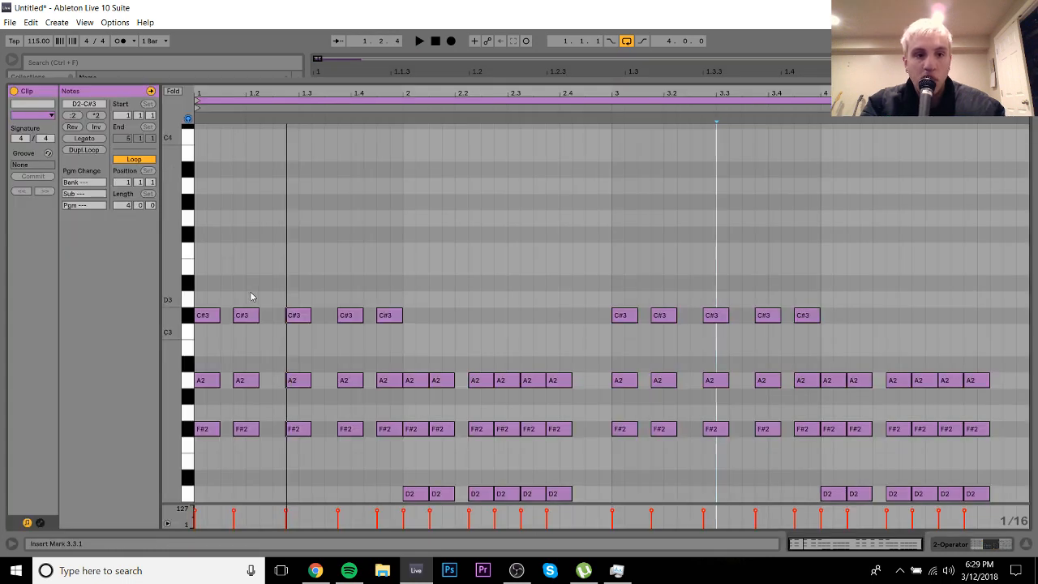
drag(250, 297, 257, 452)
key(shift+Right)
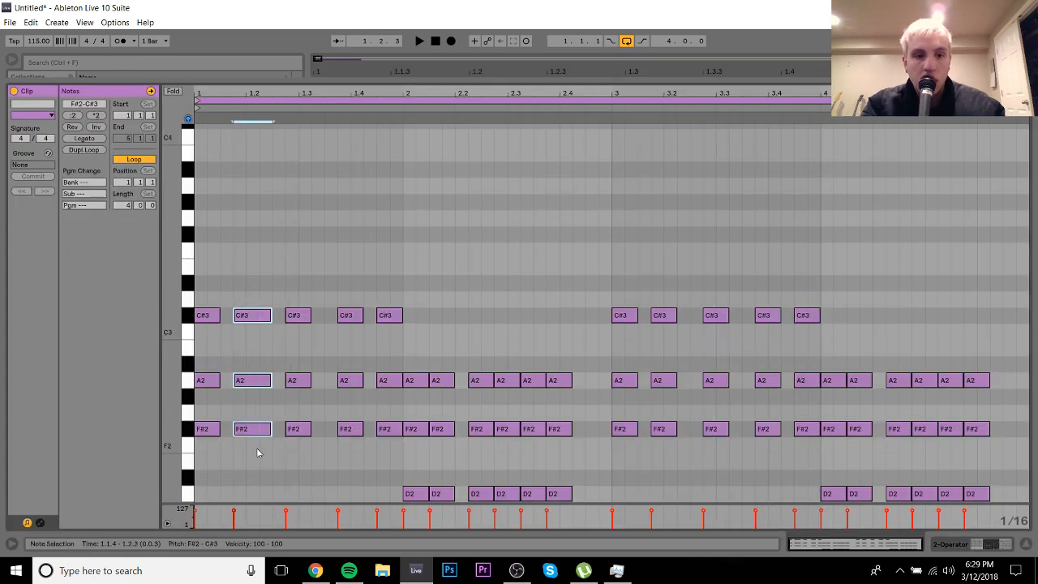
click(952, 546)
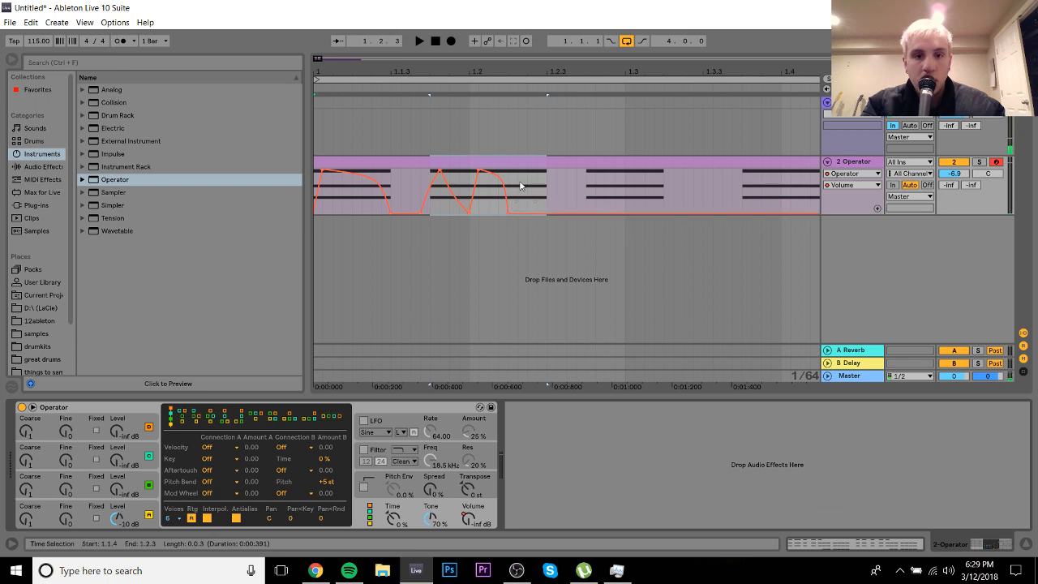
Step: Extend the second chord's last volume fade-out to -inf dB at 1.2.3, bow it outward, and play the clip
key(space)
click(549, 212)
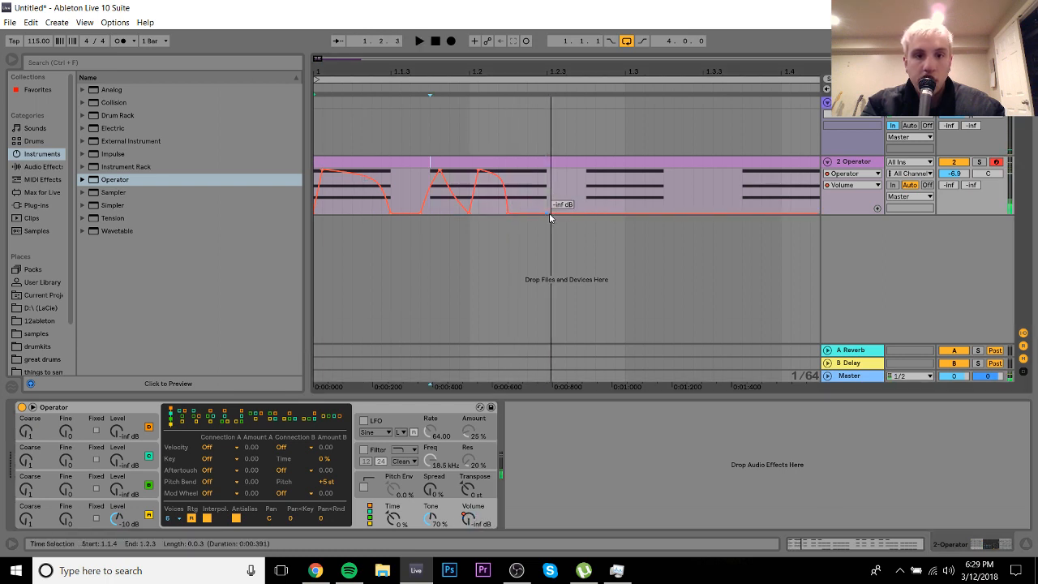
click(549, 212)
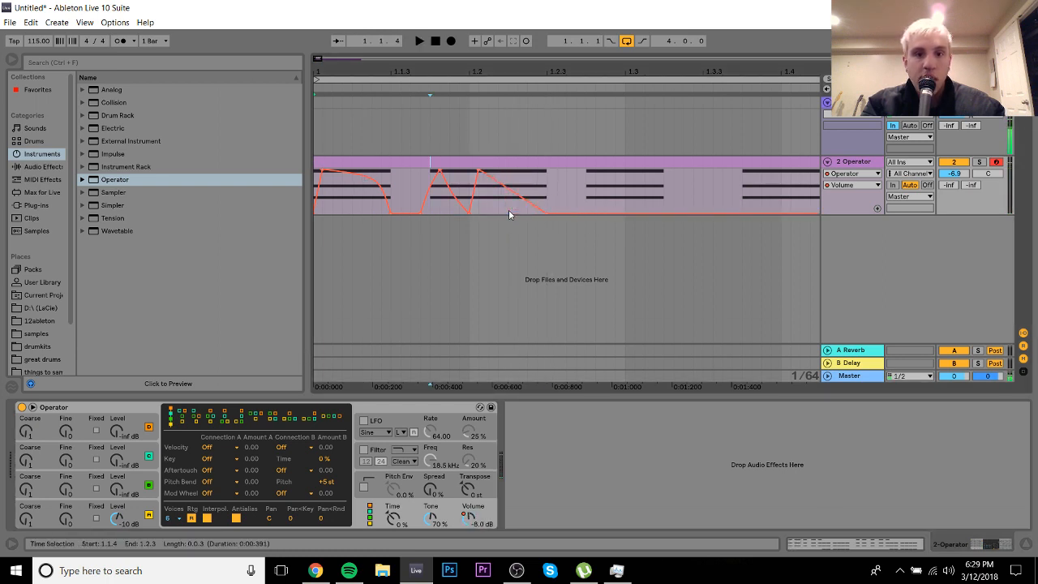
key(space)
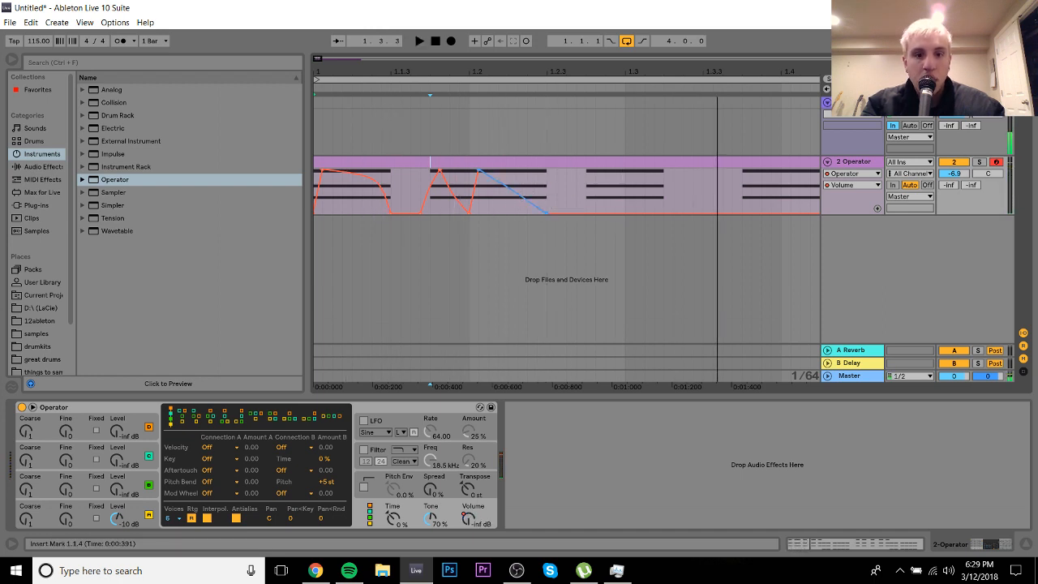
drag(527, 200, 527, 193)
key(space)
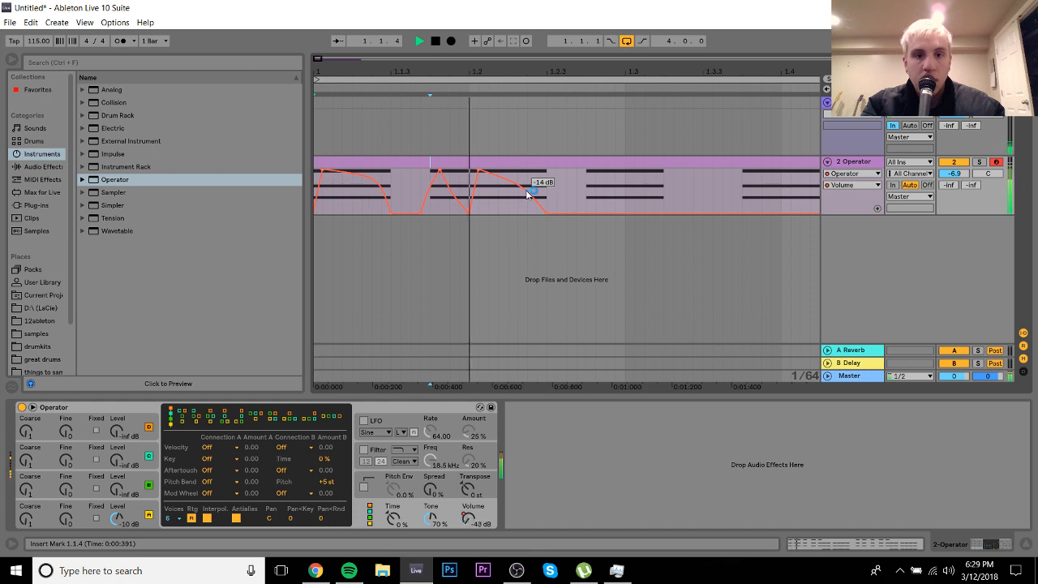
key(space)
Step: Try starting the second chord's C#3 at 1.2.1 with a length of two sixteenths, play it, and undo the change
double_click(574, 162)
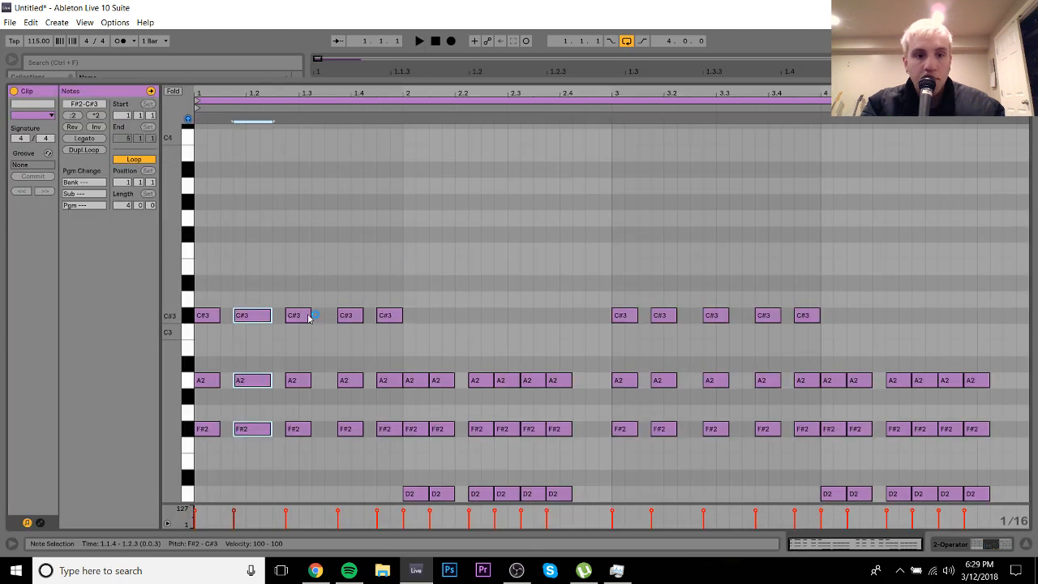
click(251, 316)
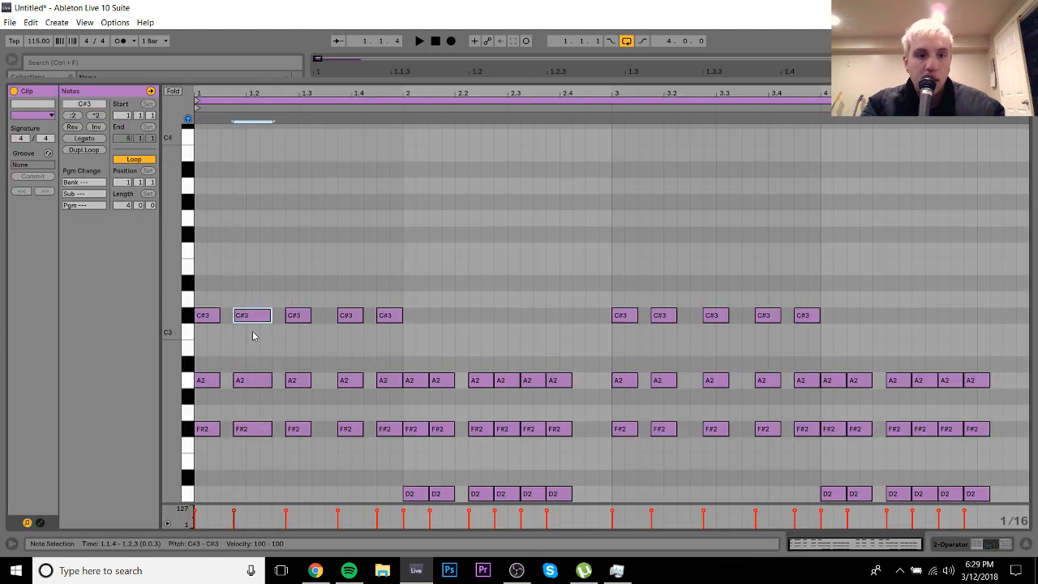
key(shift+Left)
key(Right)
key(space)
key(space)
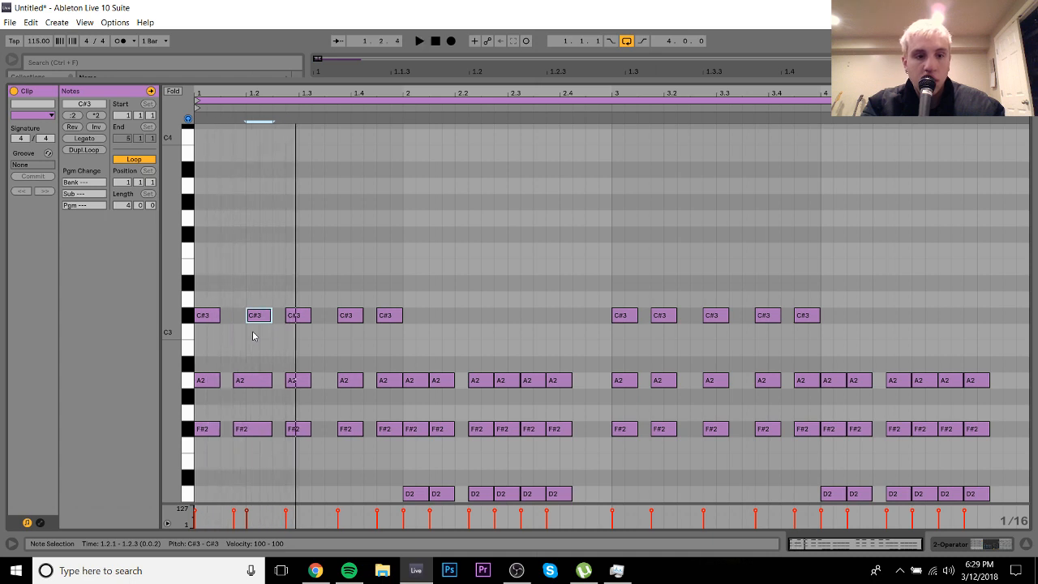
key(ctrl+z)
key(ctrl+z)
key(space)
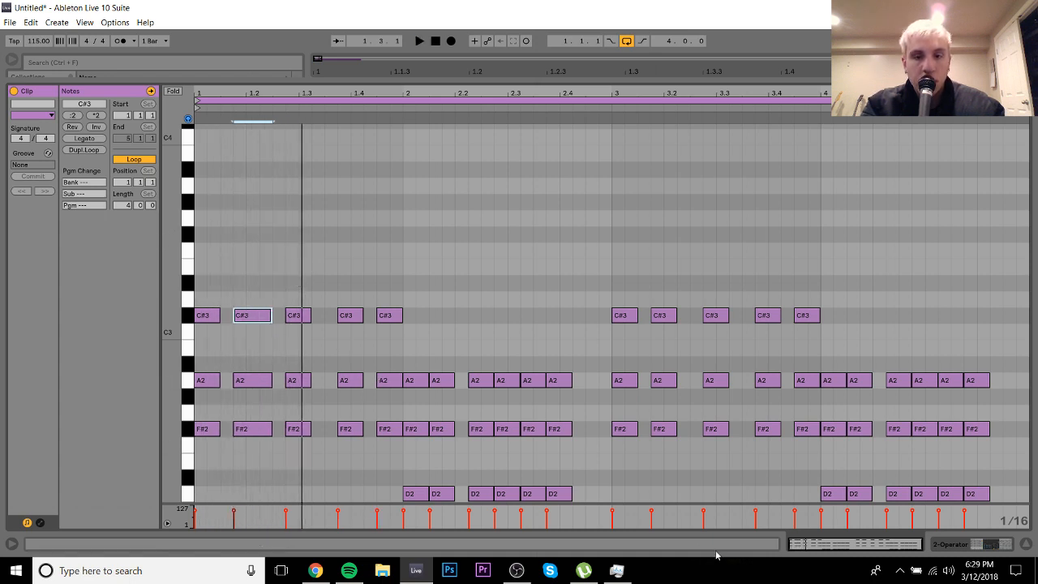
click(1025, 545)
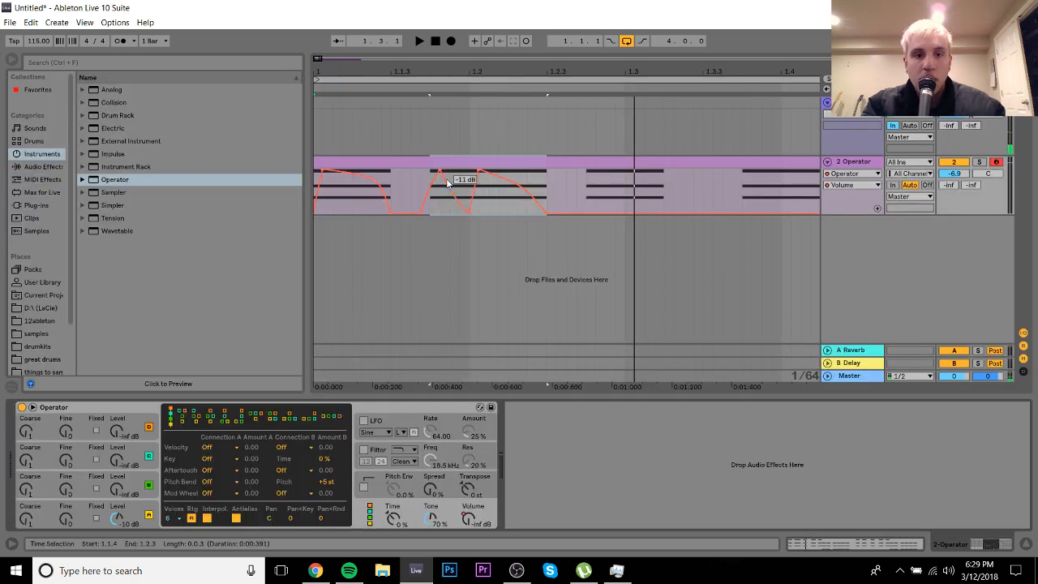
Step: Lengthen the third chord's F#2, A2 and C#3 notes by one sixteenth so they end at 1.3.3
double_click(532, 161)
drag(295, 289, 306, 479)
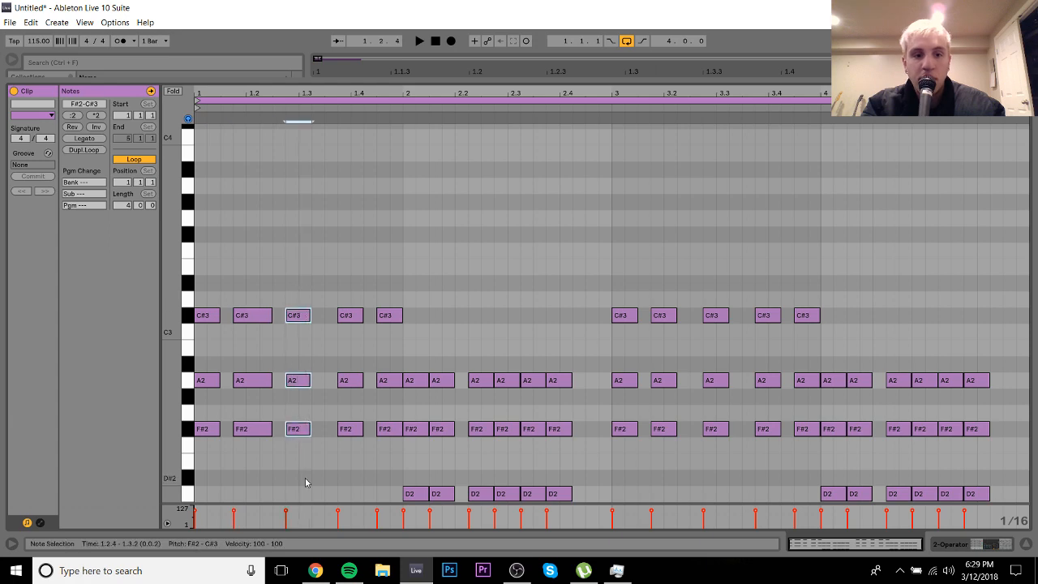
click(955, 541)
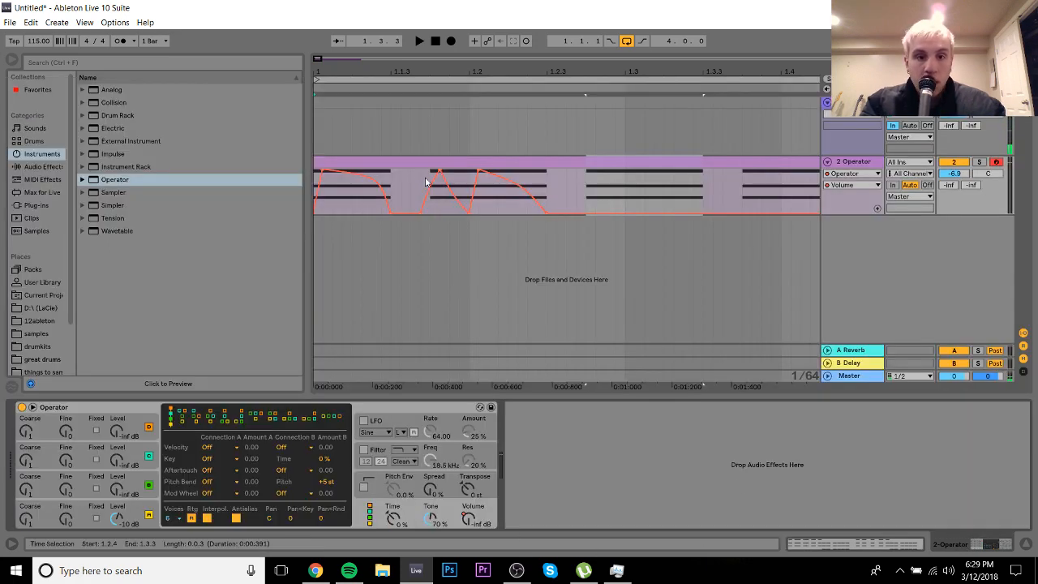
Step: Duplicate the second chord's two-peak volume automation onto the third chord and play the clip
drag(419, 183, 578, 176)
key(ctrl+d)
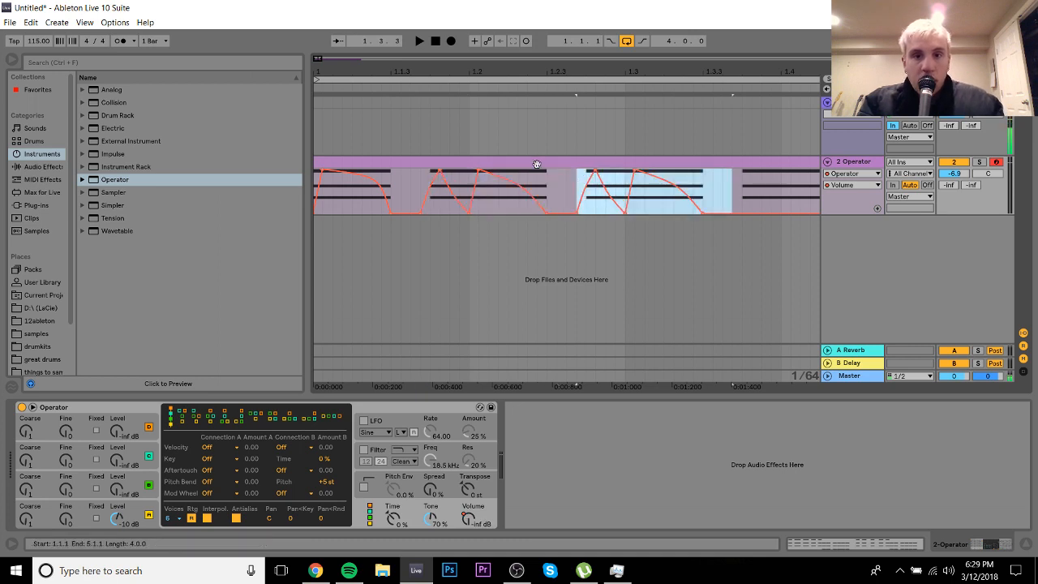
click(526, 163)
key(space)
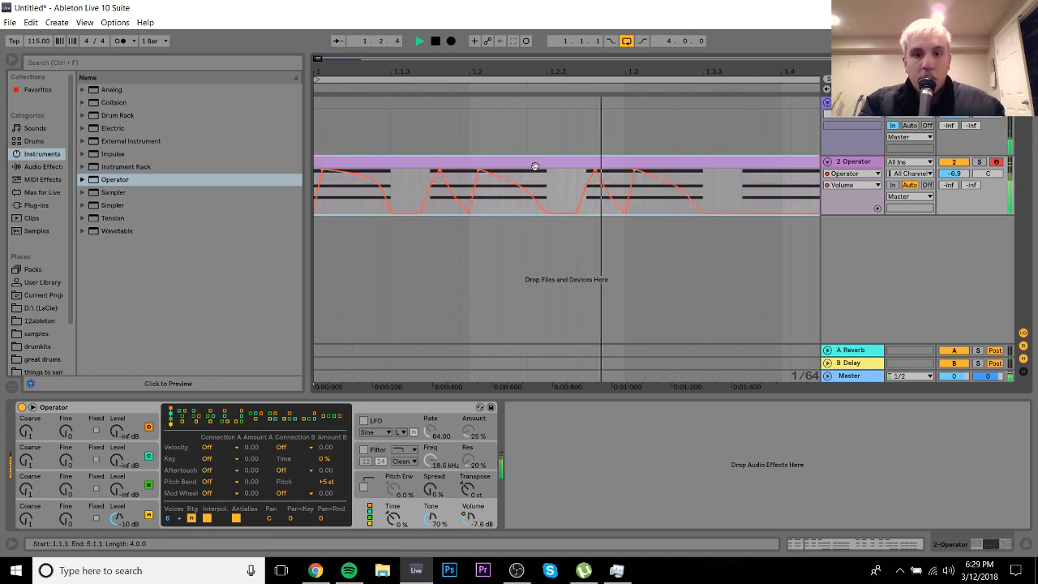
click(754, 105)
key(space)
Step: Draw a volume rise from -inf to 6.0 dB at the fourth chord's start, falling to -inf dB at its end
drag(757, 71, 540, 71)
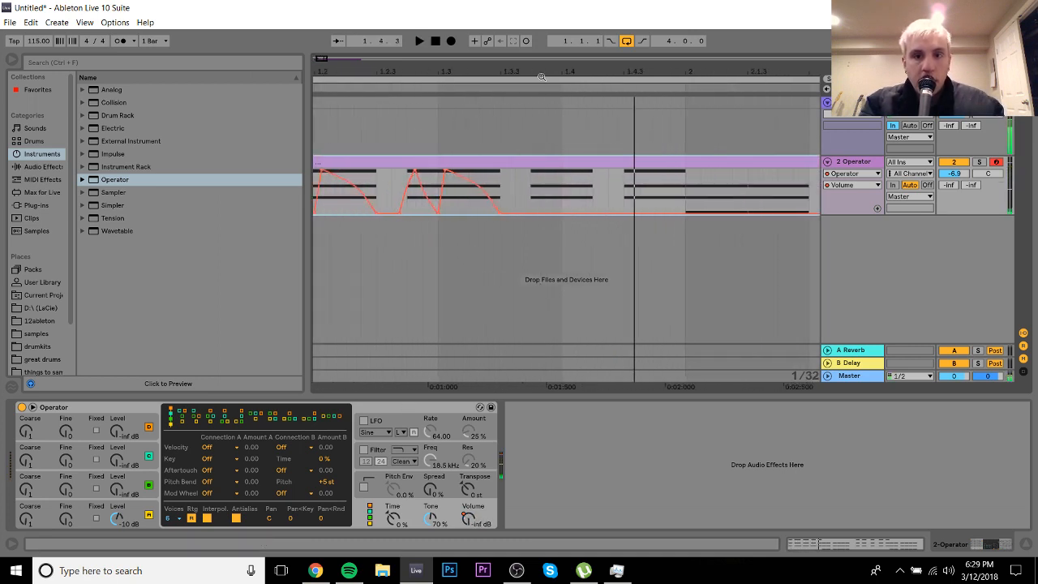
click(529, 213)
drag(527, 212, 534, 173)
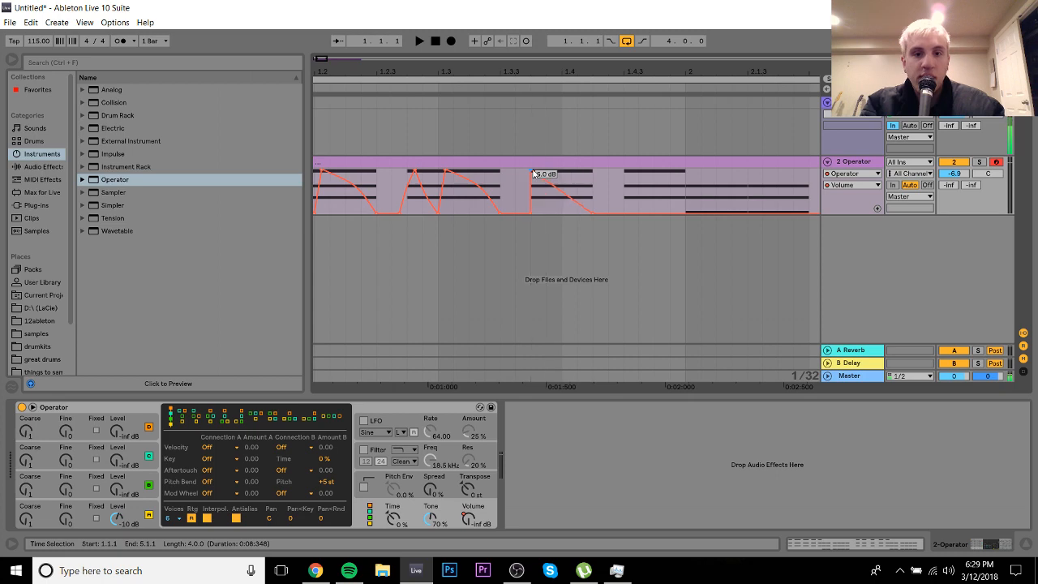
drag(539, 65, 539, 97)
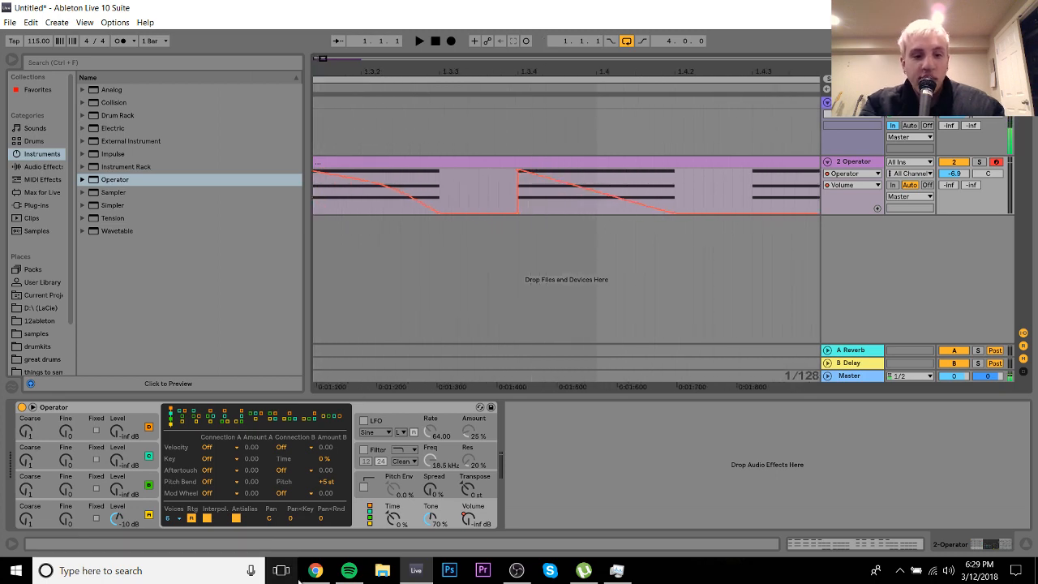
Step: Shift the fourth chord's 6.0 dB volume peak slightly later and bow its fade-out outward
click(315, 570)
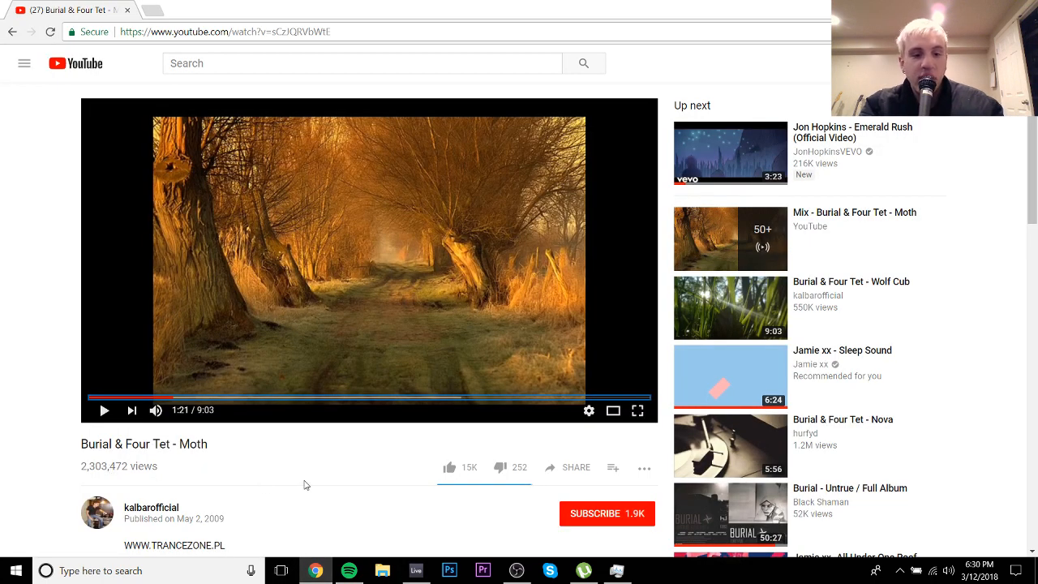
click(416, 569)
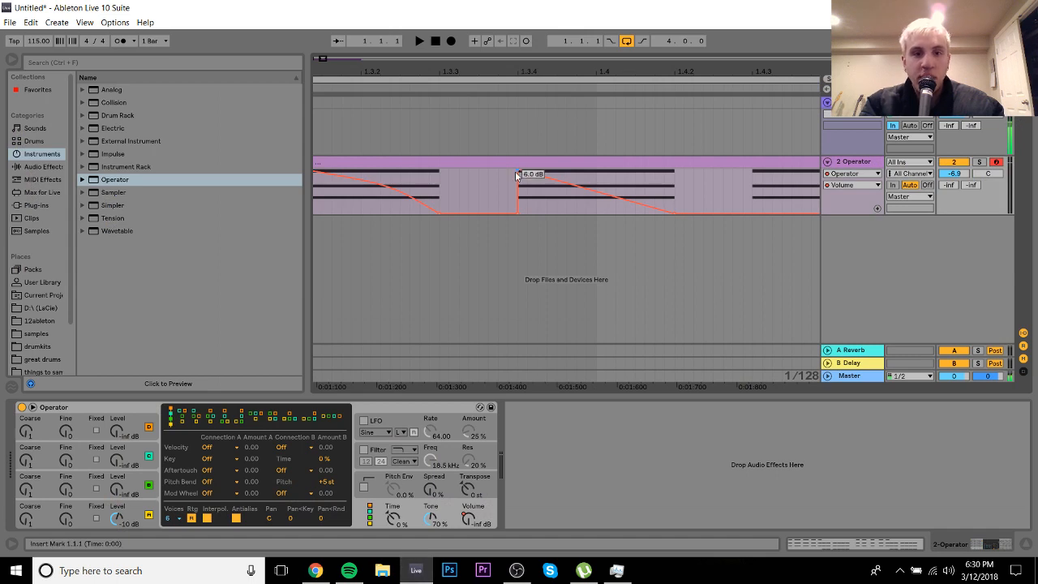
drag(520, 174, 537, 172)
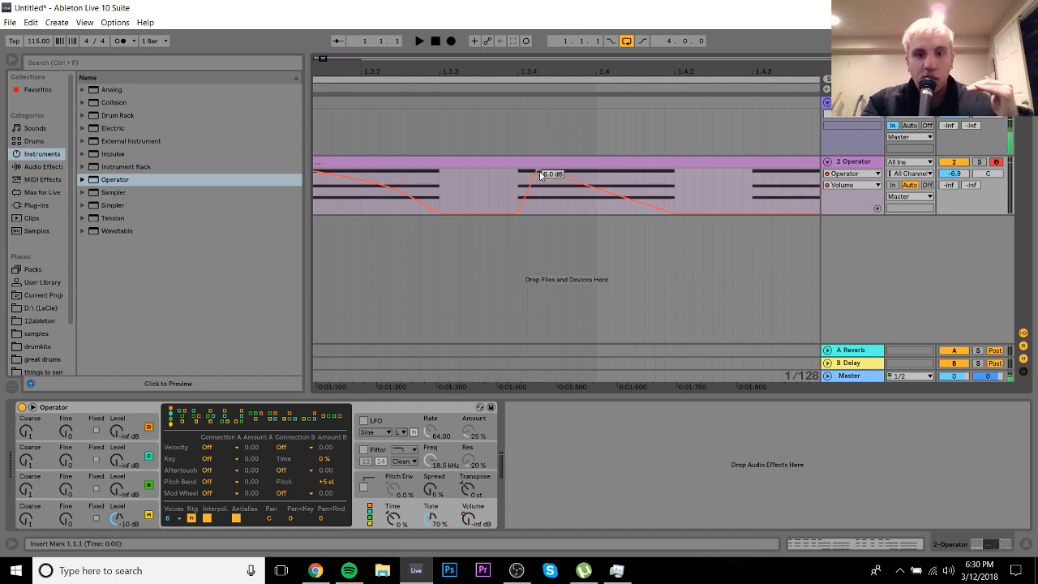
drag(630, 207, 645, 181)
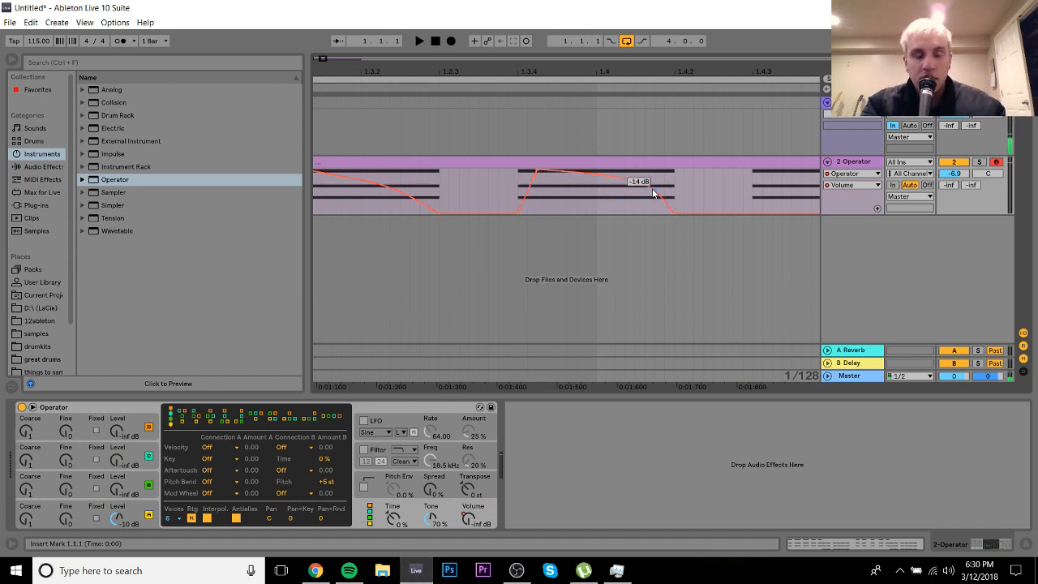
Step: Duplicate the fourth chord's volume automation from 1.3.3 to 1.4.2 onto the fifth chord and play the clip
drag(525, 74, 486, 24)
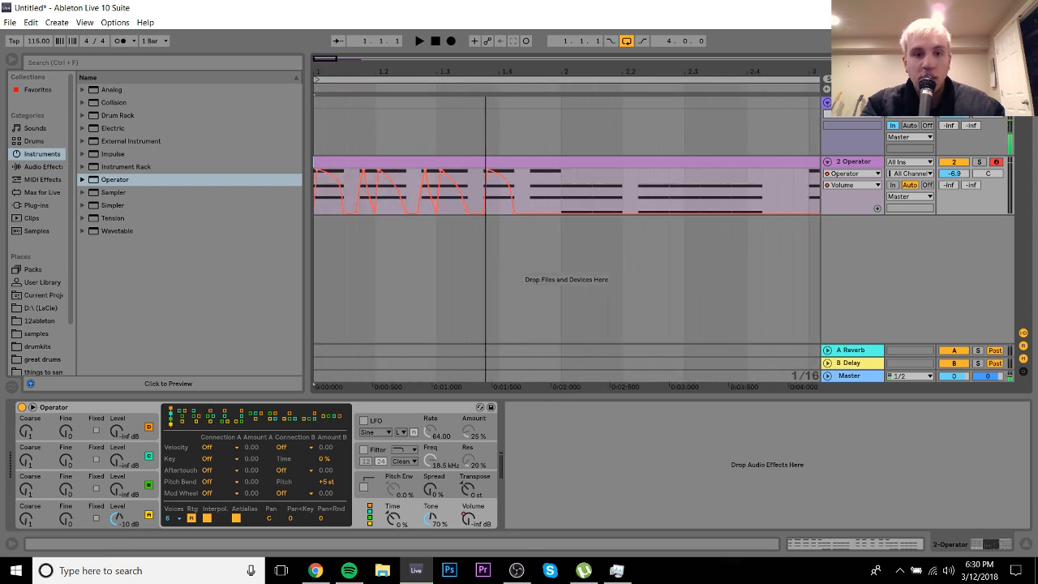
click(479, 185)
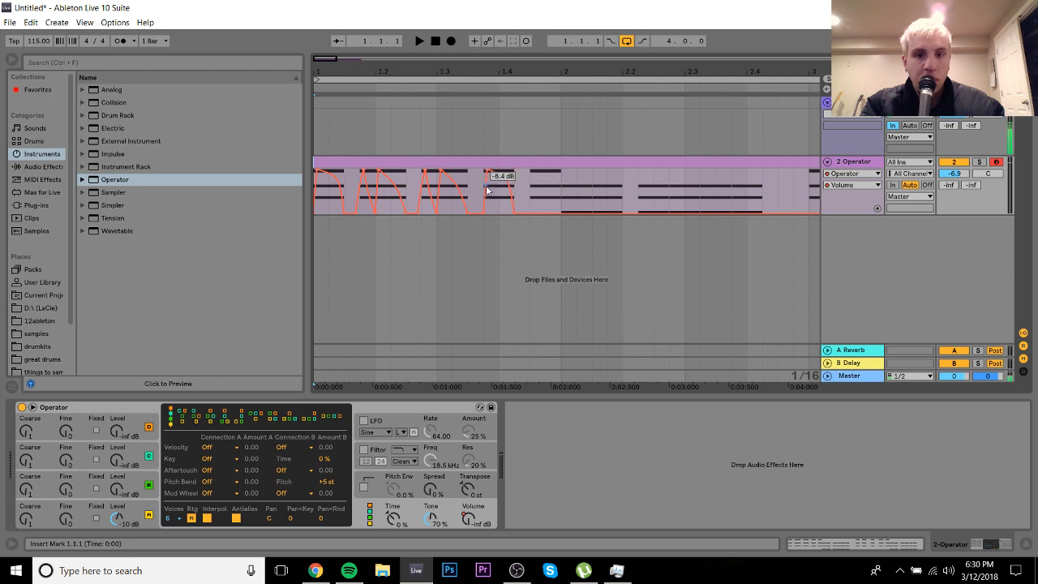
drag(476, 190, 516, 187)
key(ctrl+d)
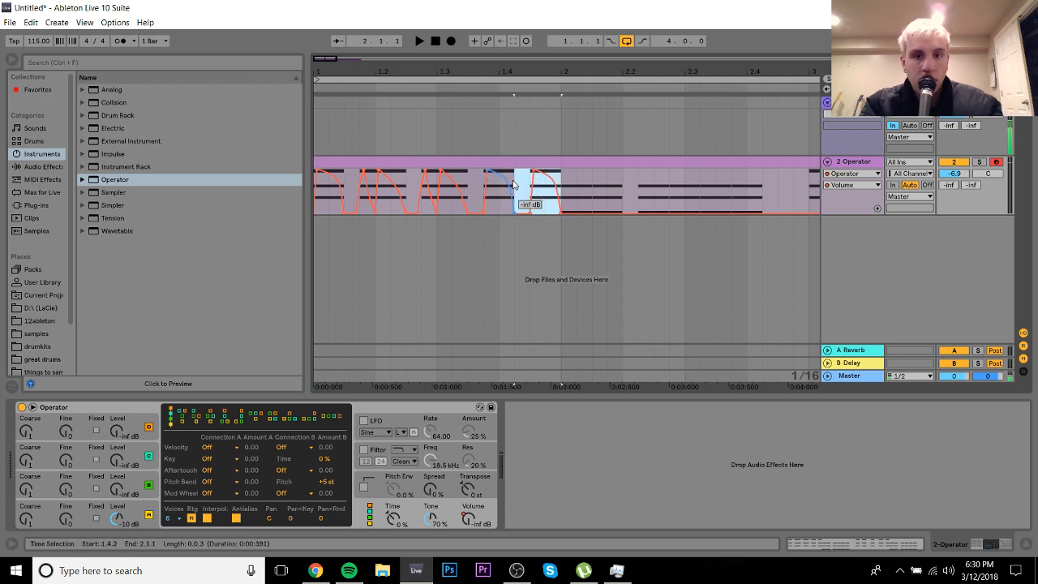
click(450, 166)
key(space)
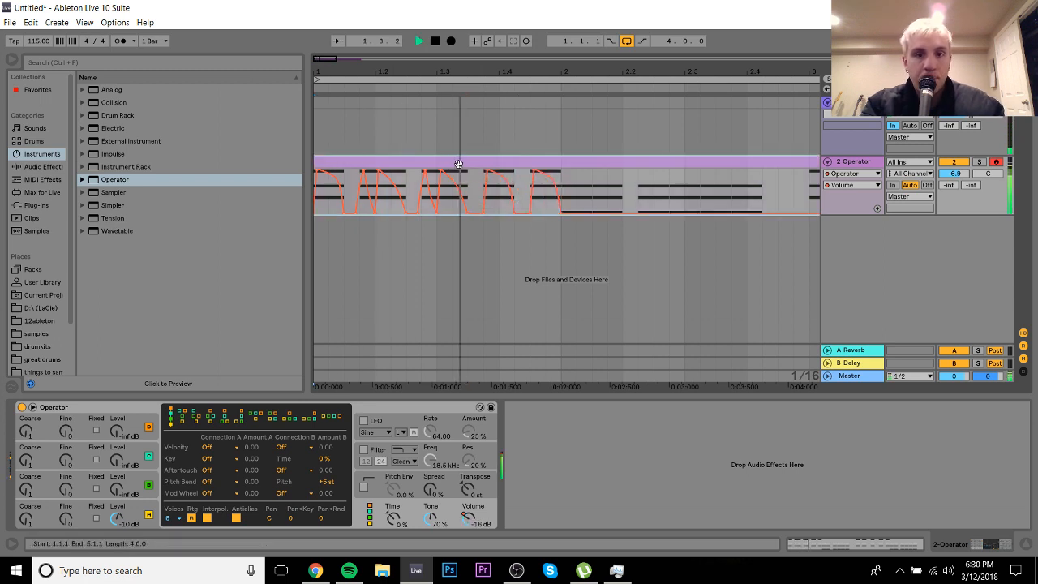
key(space)
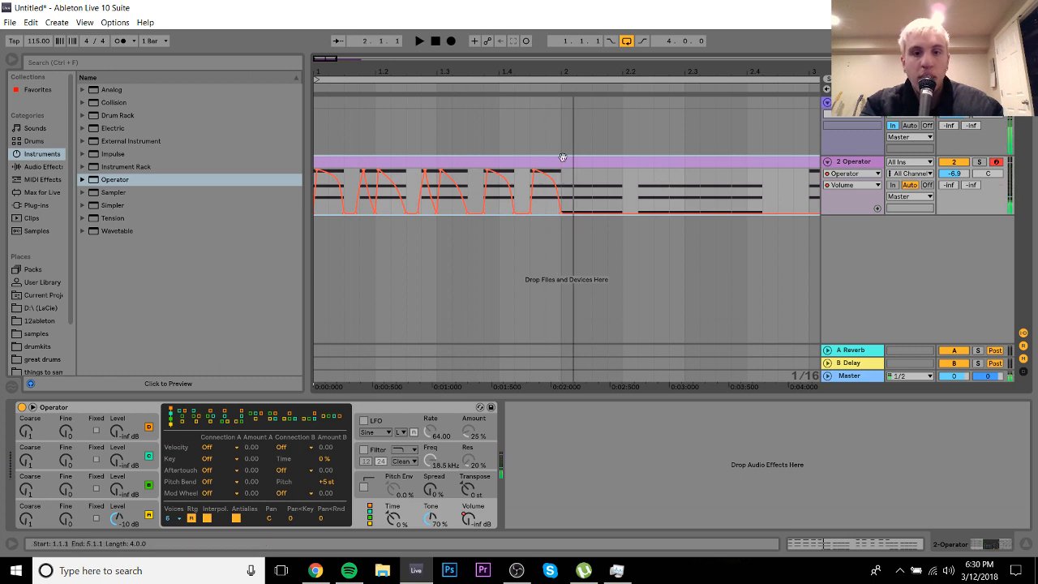
drag(536, 66, 568, 185)
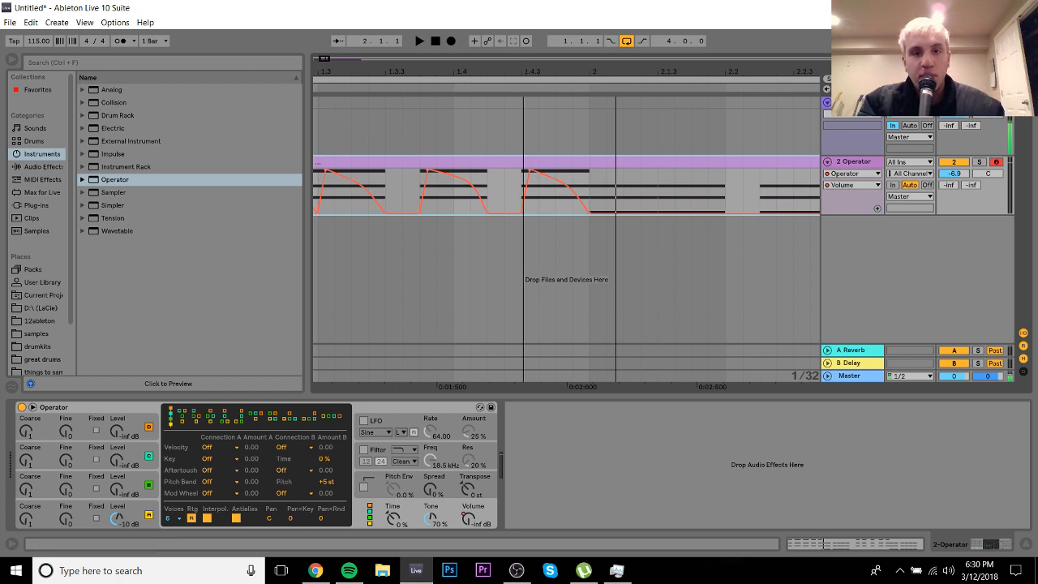
Step: Play the chord clip from its start past the fifth chord to check the volume automation
drag(524, 69, 429, 69)
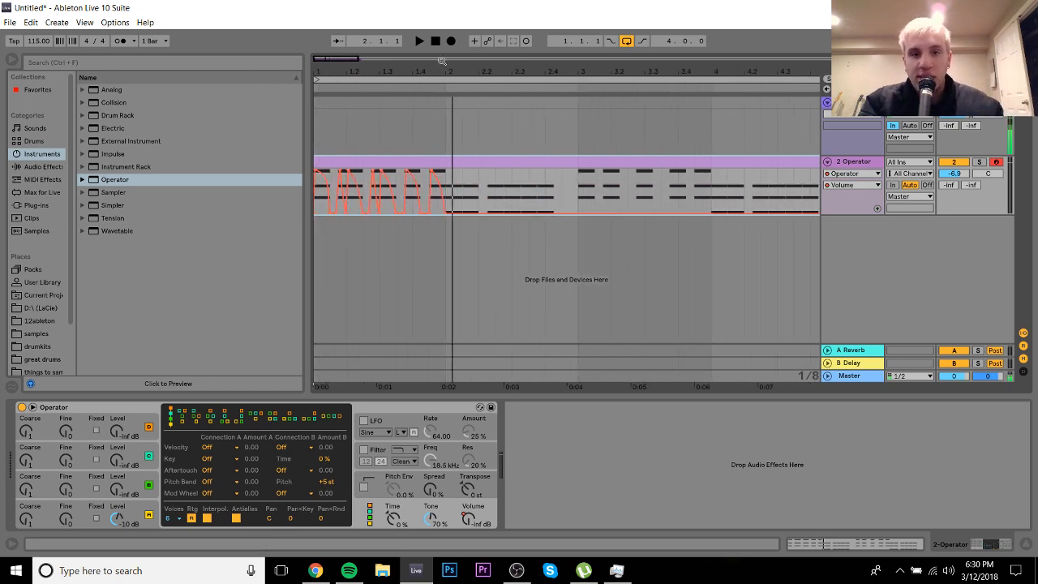
click(459, 162)
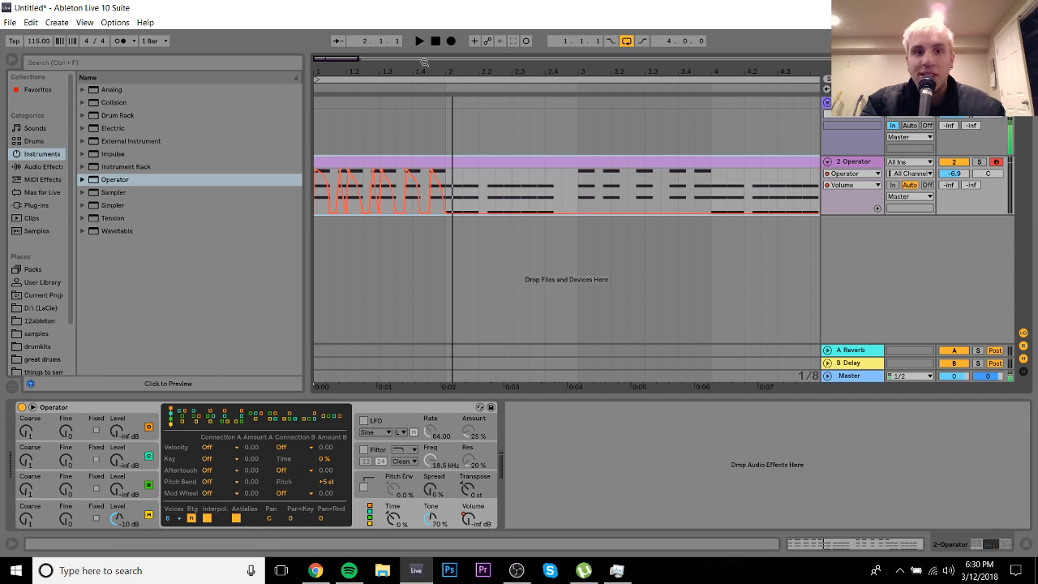
drag(424, 71, 424, 140)
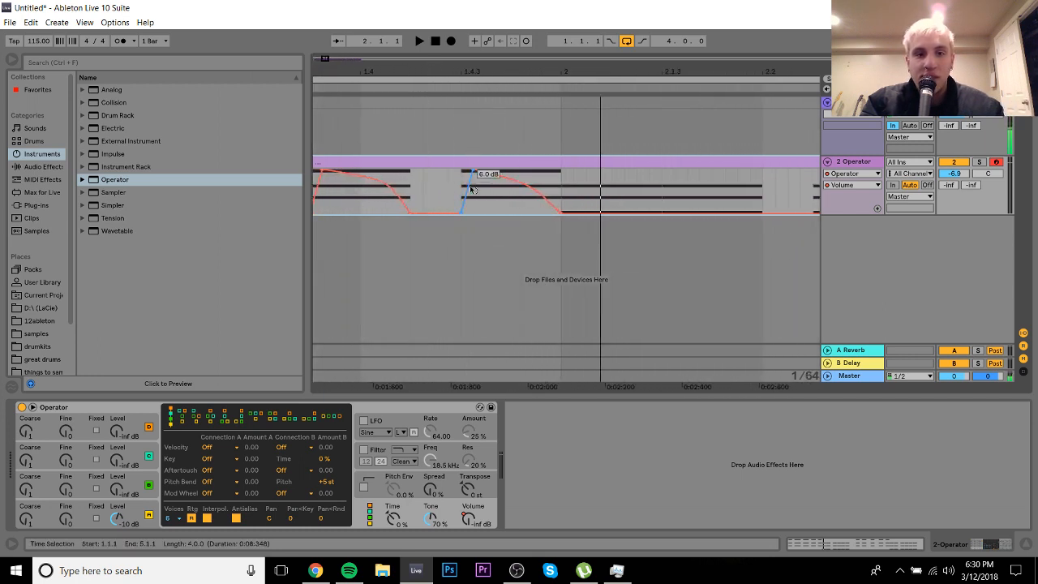
key(space)
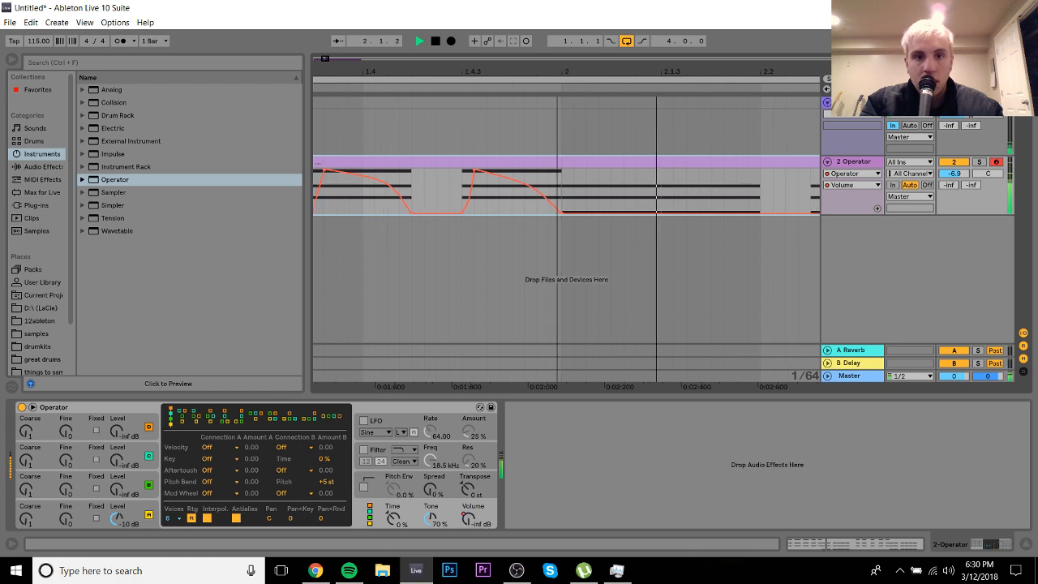
key(space)
Step: Draw two successive volume peaks across the sixth chord from 2.1 to 2.2, each falling to -inf dB, playing the clip in between
drag(557, 71, 557, 46)
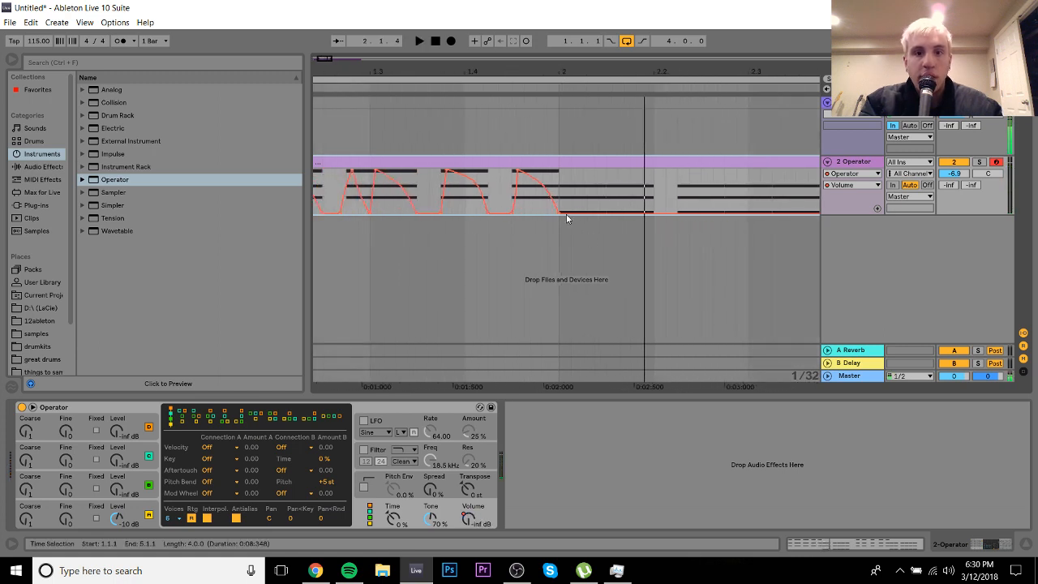
drag(568, 215, 605, 212)
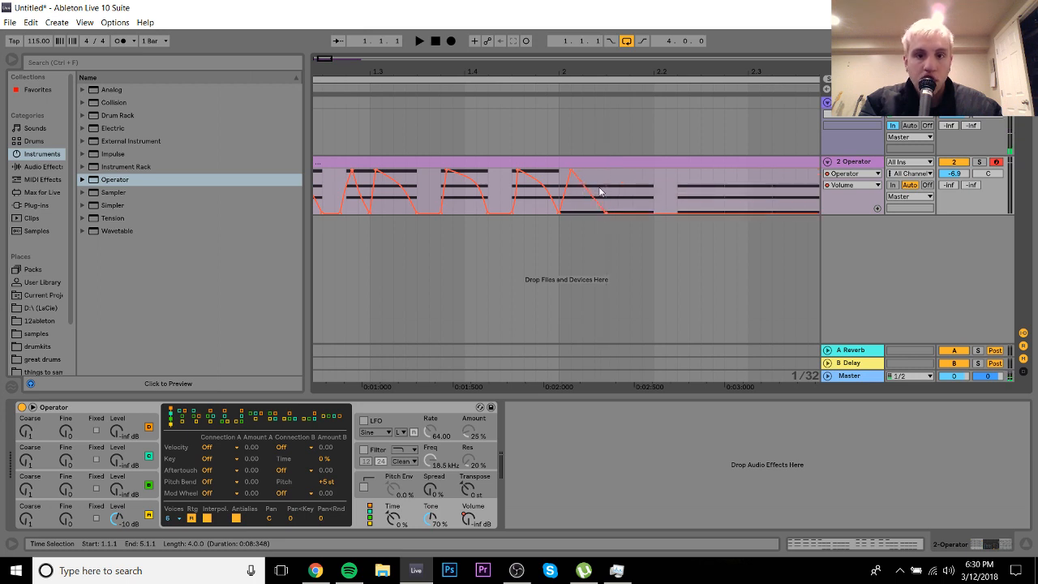
key(space)
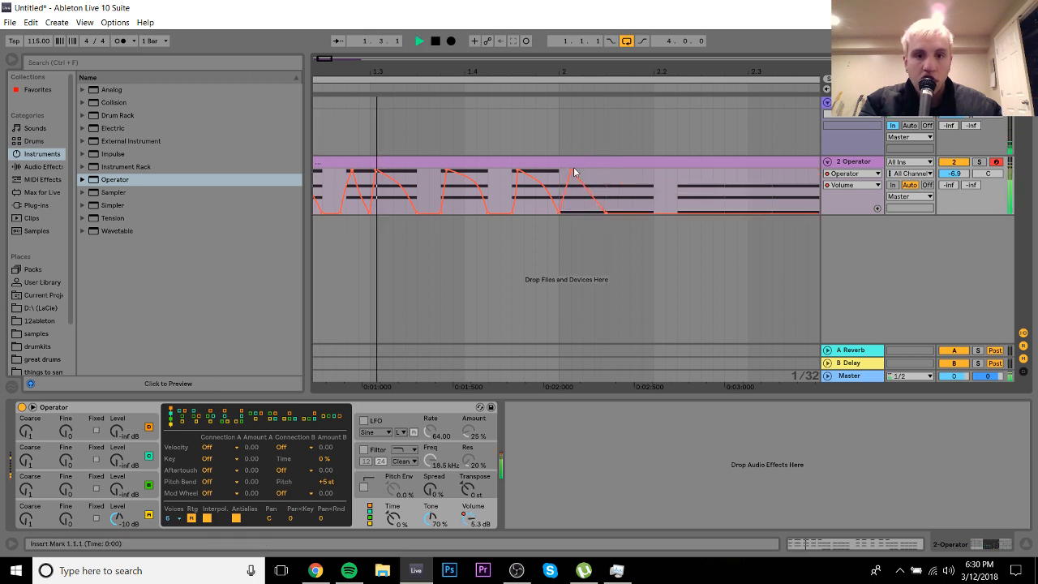
key(space)
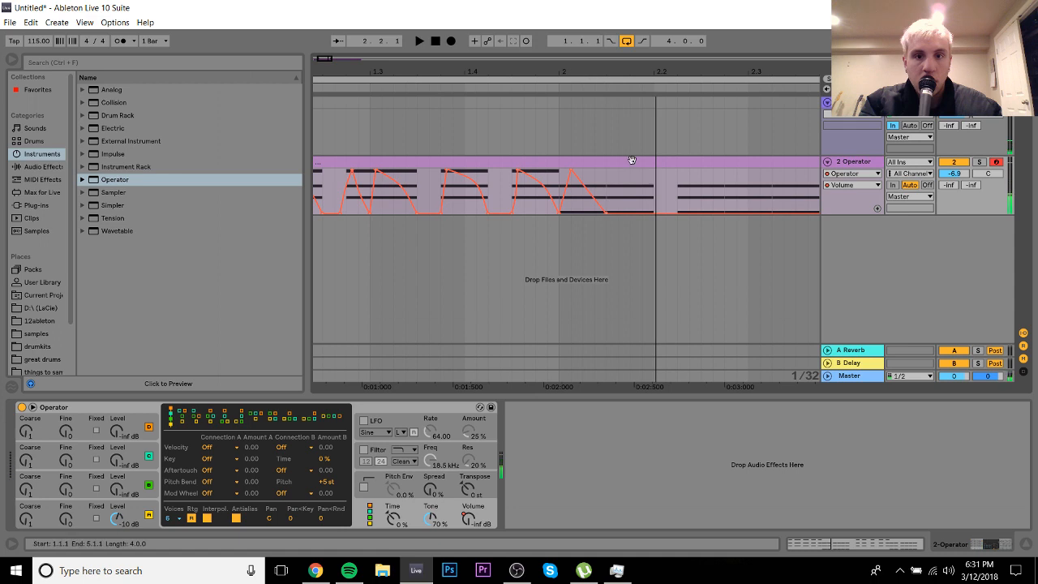
click(655, 213)
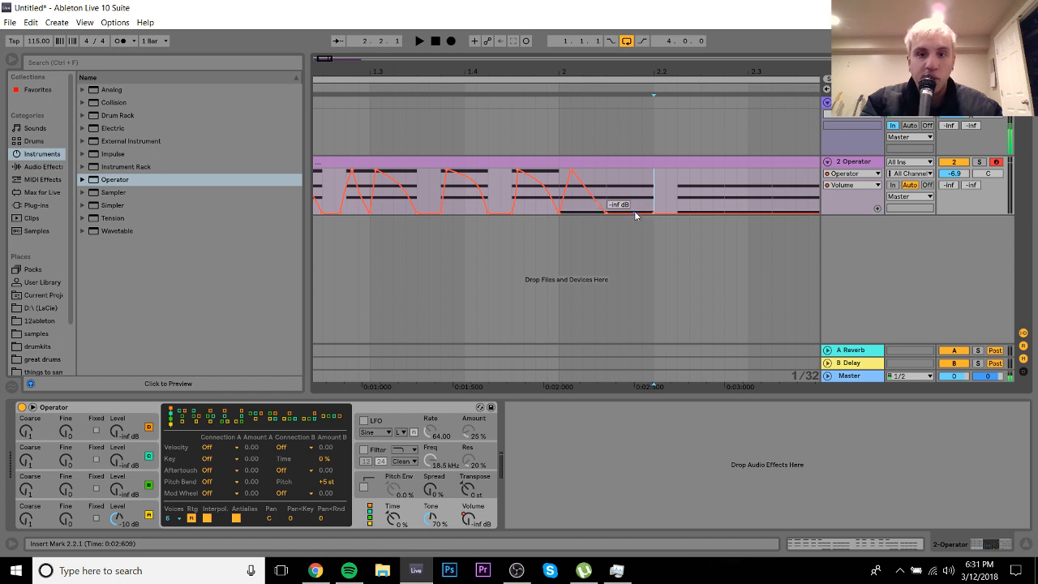
drag(619, 213, 619, 170)
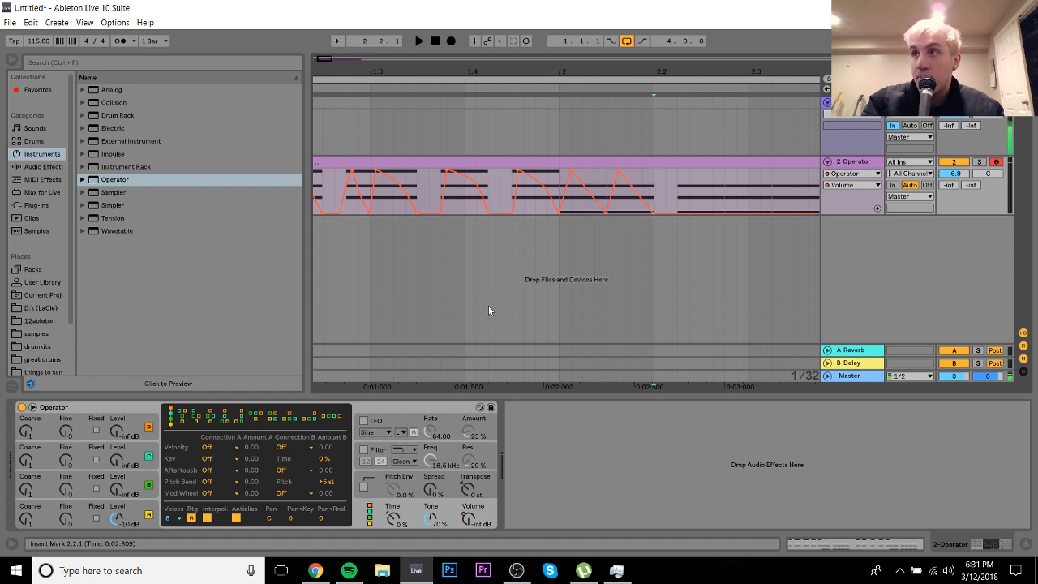
Step: Switch to Chrome, play a few seconds of Burial & Four Tet - Moth on YouTube as reference, and return to Ableton Live
click(315, 569)
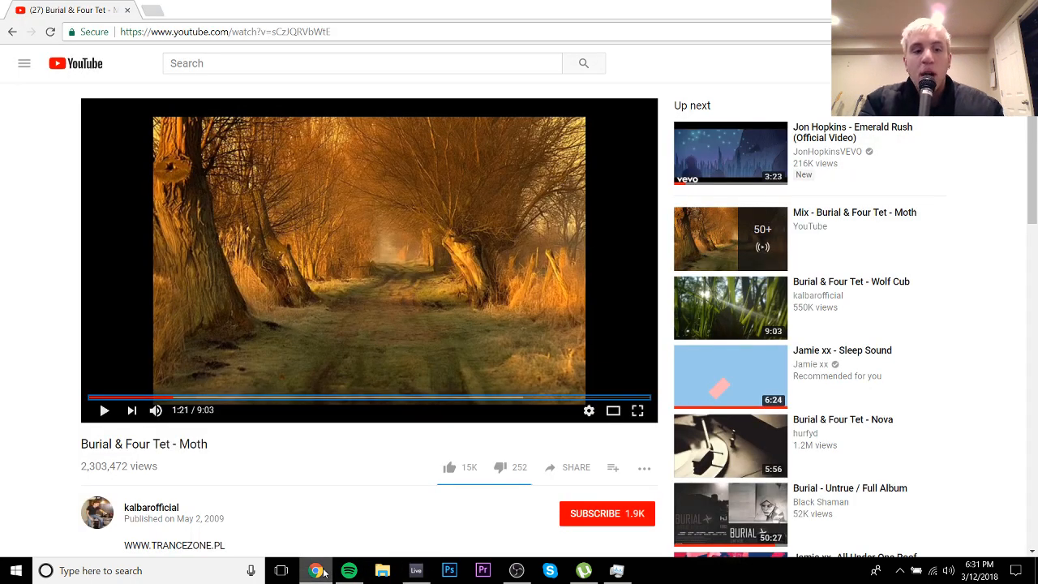
click(319, 183)
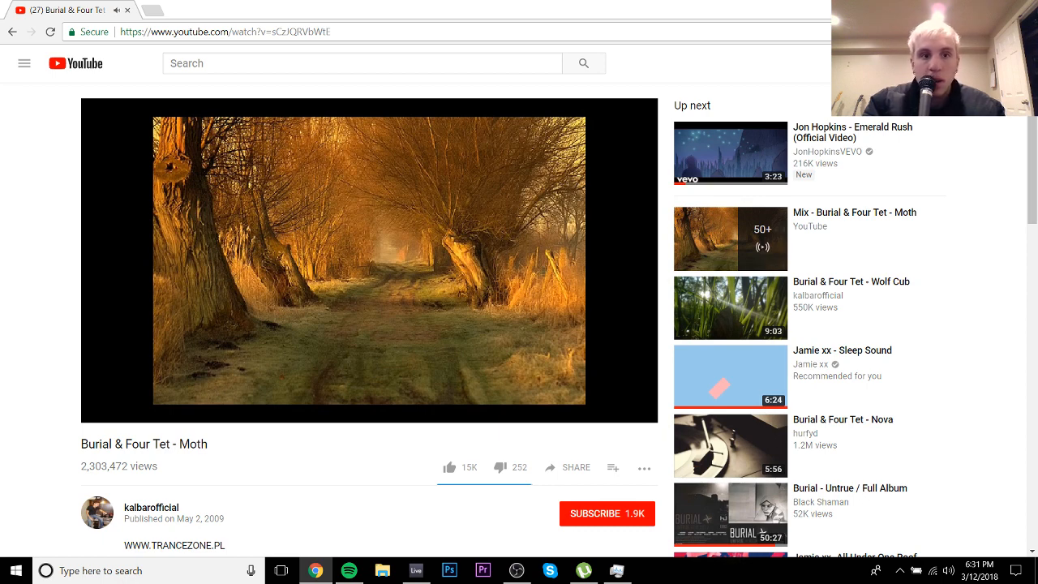
click(317, 180)
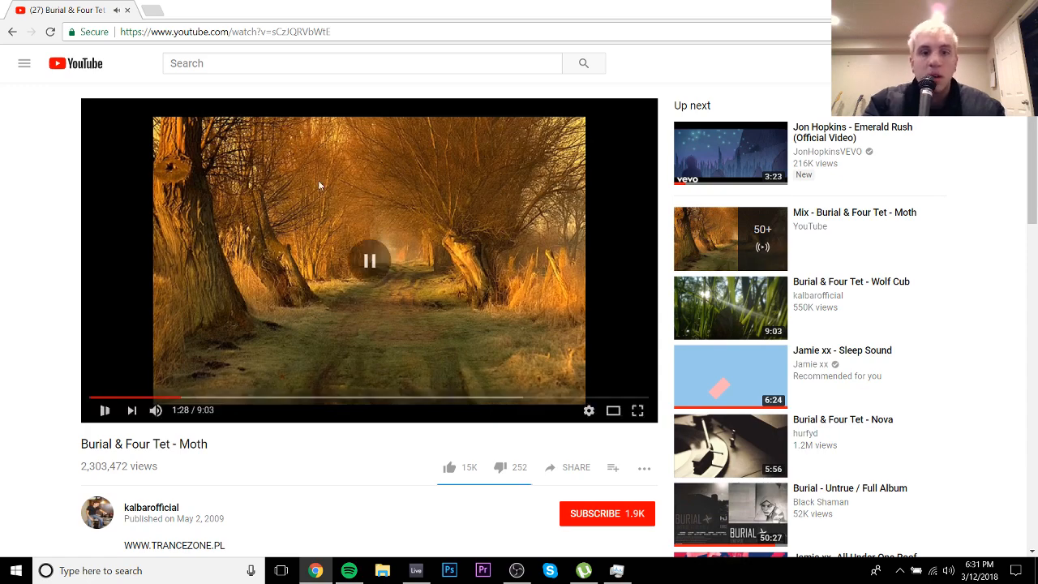
click(417, 570)
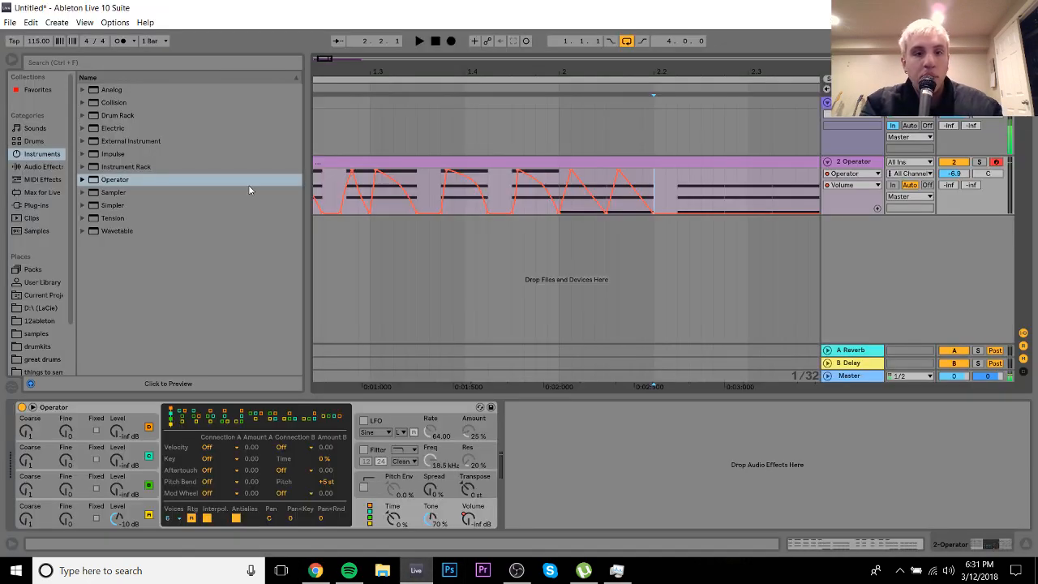
Step: Apply the Logic 16 Swing 69 groove from the Core Library's Swing and Groove folder to the chord clip and play it
mouse_move(426, 71)
mouse_down()
mouse_move(433, 16)
mouse_move(433, 77)
mouse_up()
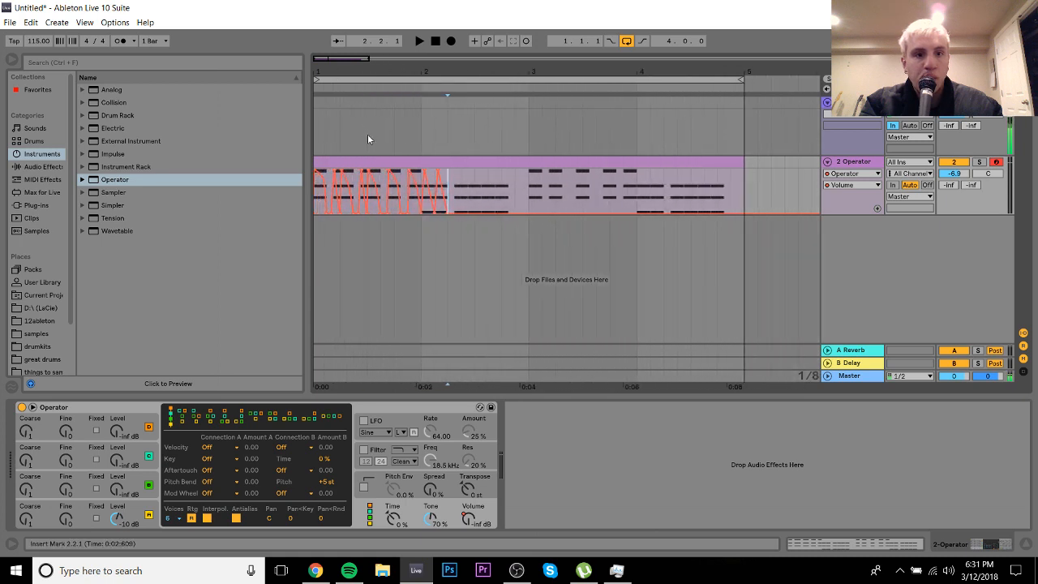
click(30, 271)
click(83, 90)
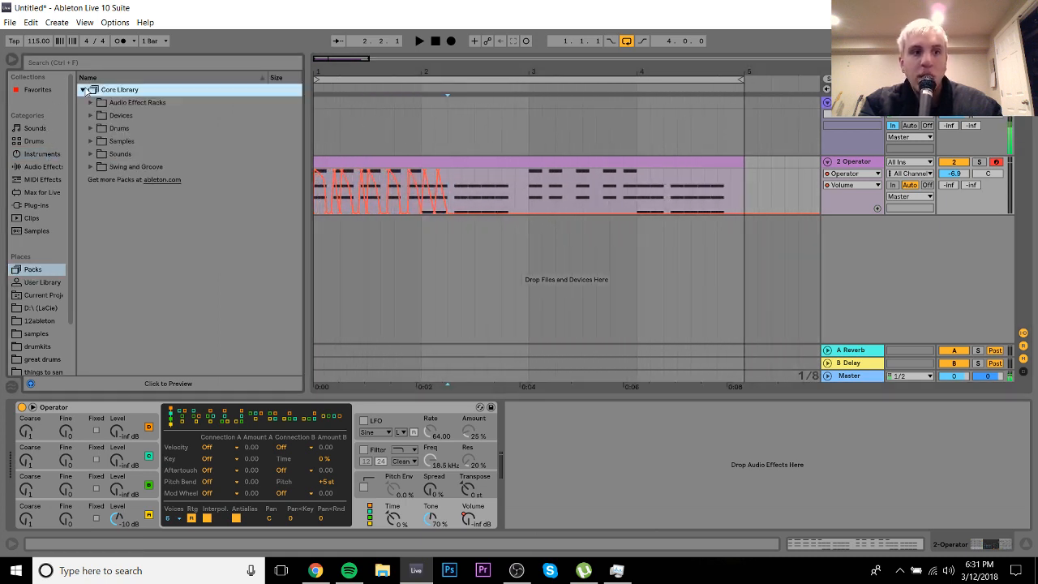
click(91, 167)
click(99, 206)
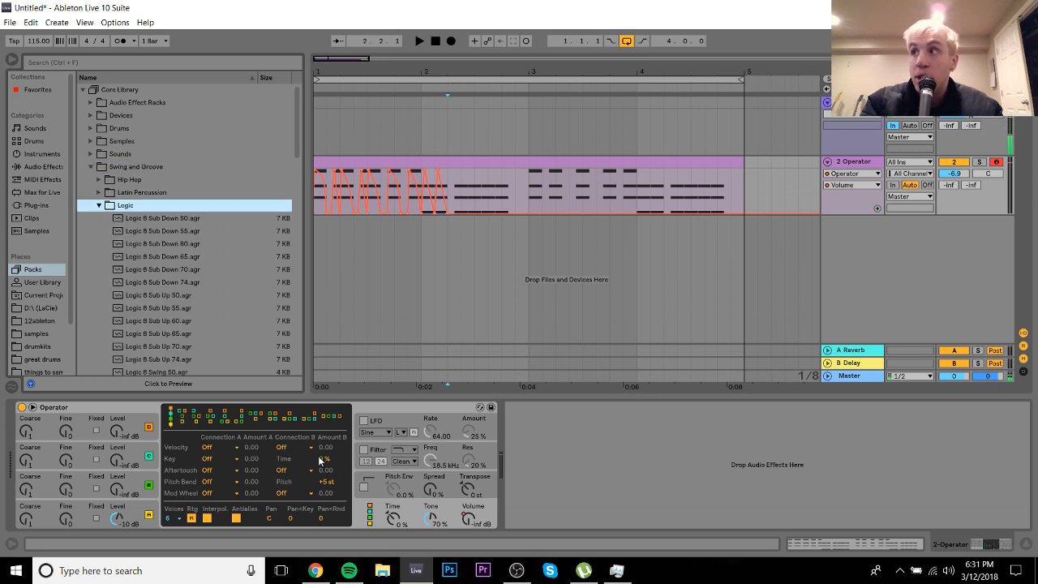
scroll(297, 330, down, 15)
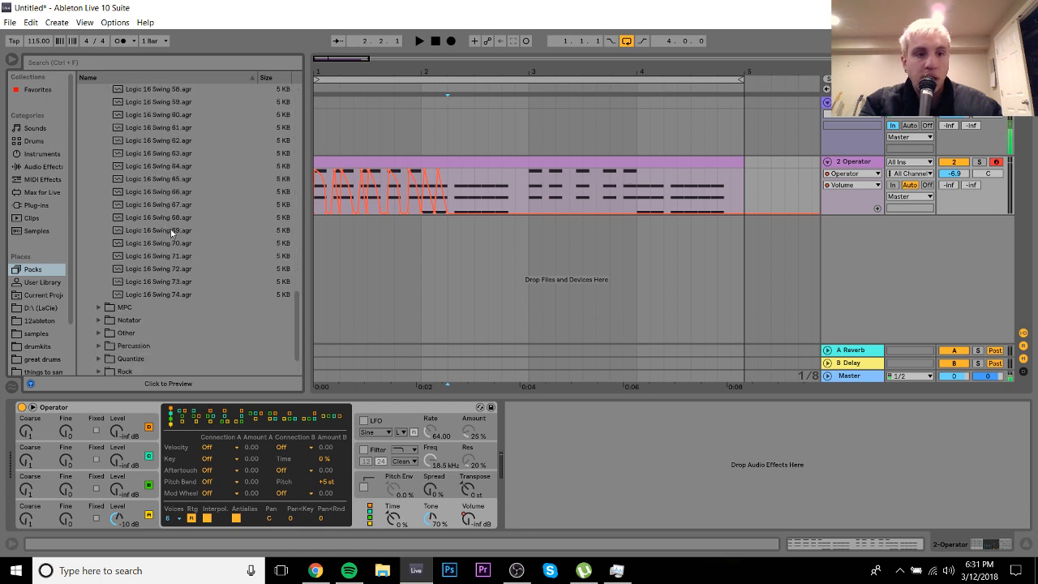
click(171, 233)
drag(171, 233, 436, 160)
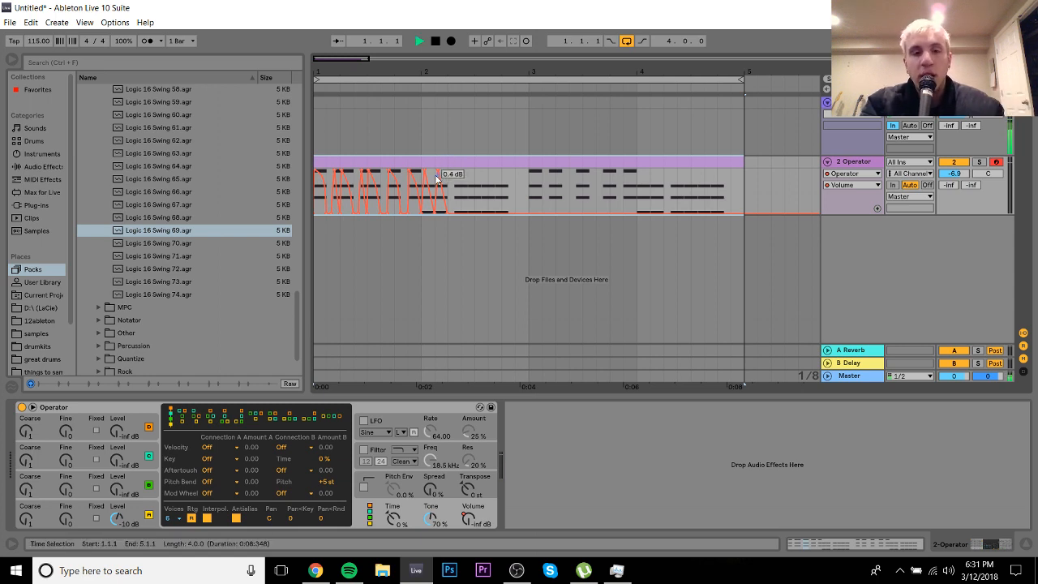
key(space)
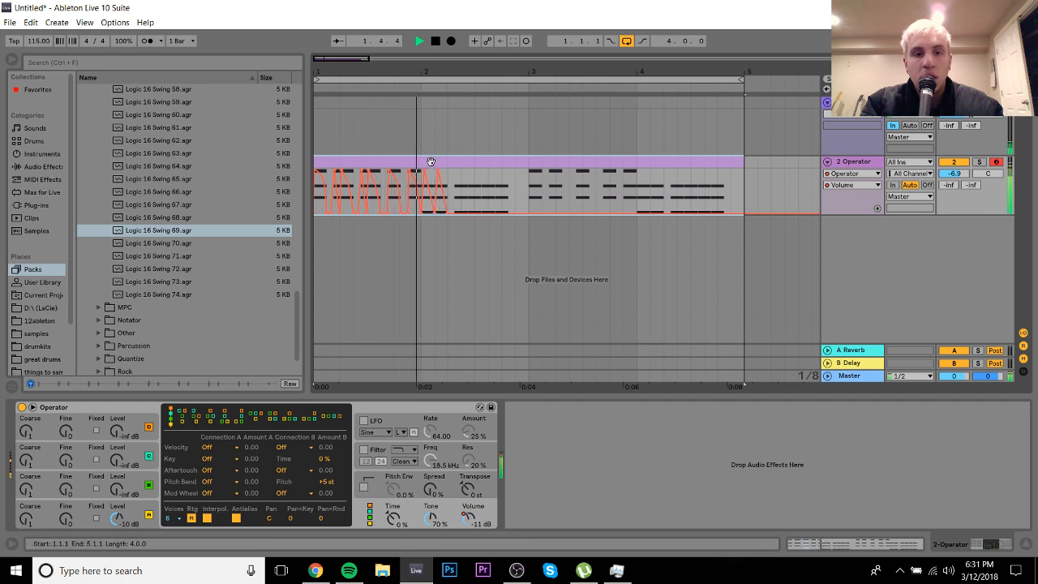
key(space)
Step: Shift the second chord's first volume peak later, bow its rise inward from -inf dB, and play the clip
drag(324, 66, 324, 158)
mouse_move(416, 171)
mouse_down()
mouse_move(445, 171)
mouse_move(432, 171)
mouse_up()
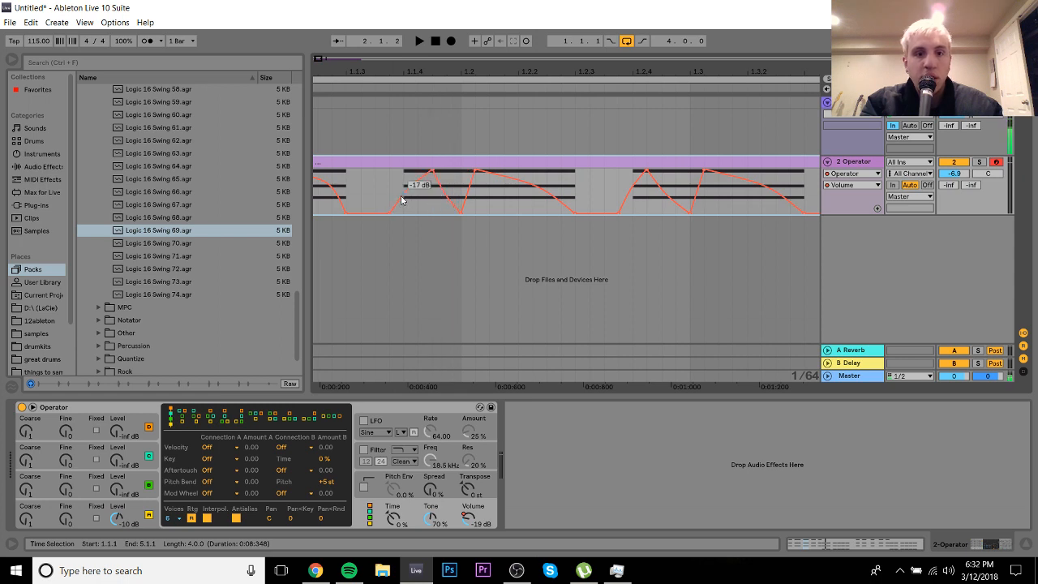
click(401, 193)
key(space)
key(space)
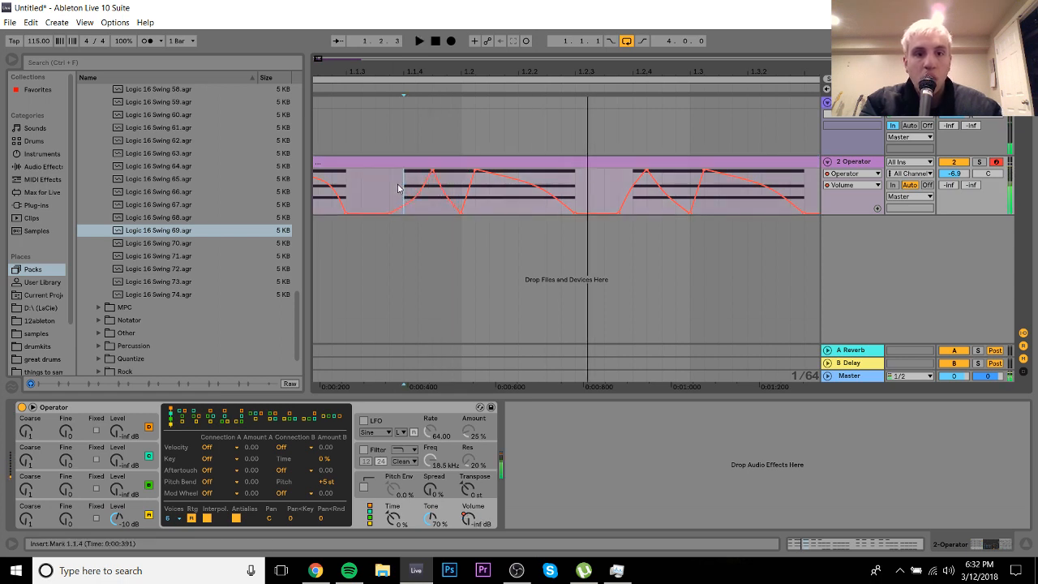
click(401, 162)
key(space)
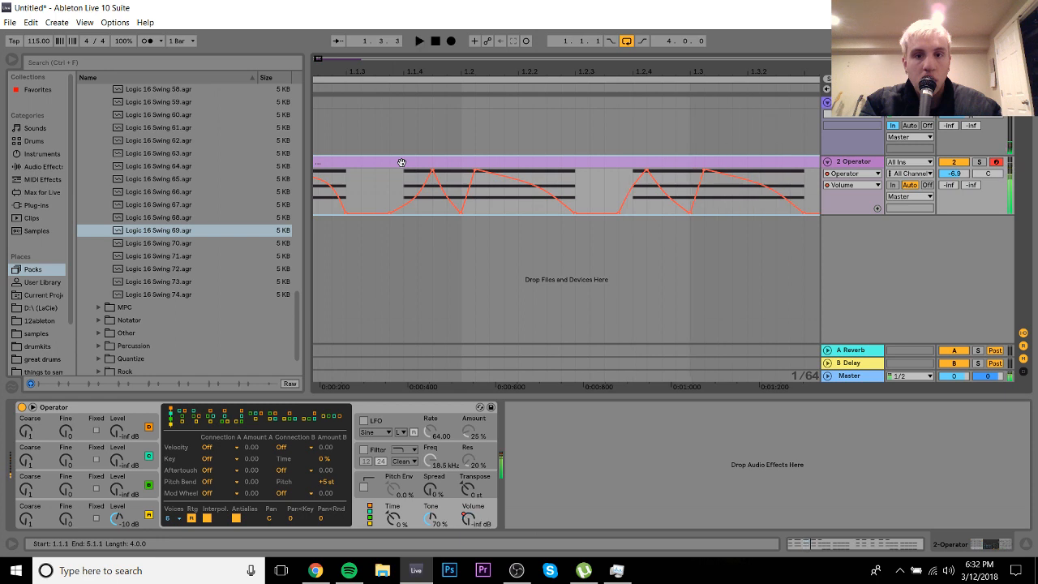
key(space)
Step: Shift the third chord's first volume peak later, bow its rise inward, and play the clip from the start
mouse_move(647, 172)
mouse_down()
mouse_move(660, 172)
mouse_move(649, 202)
mouse_up()
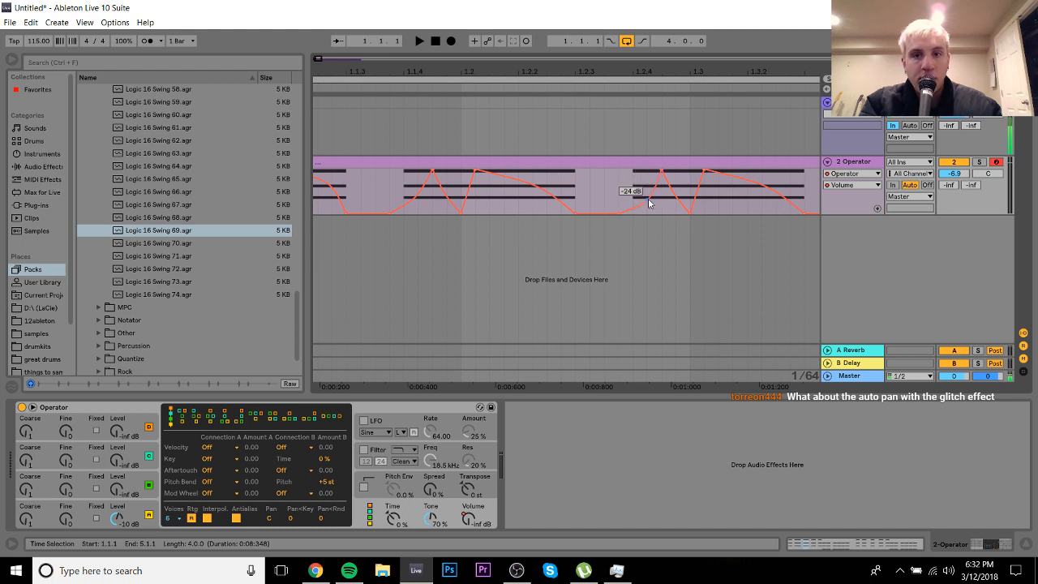
drag(692, 71, 691, 45)
drag(575, 69, 454, 61)
click(449, 164)
key(space)
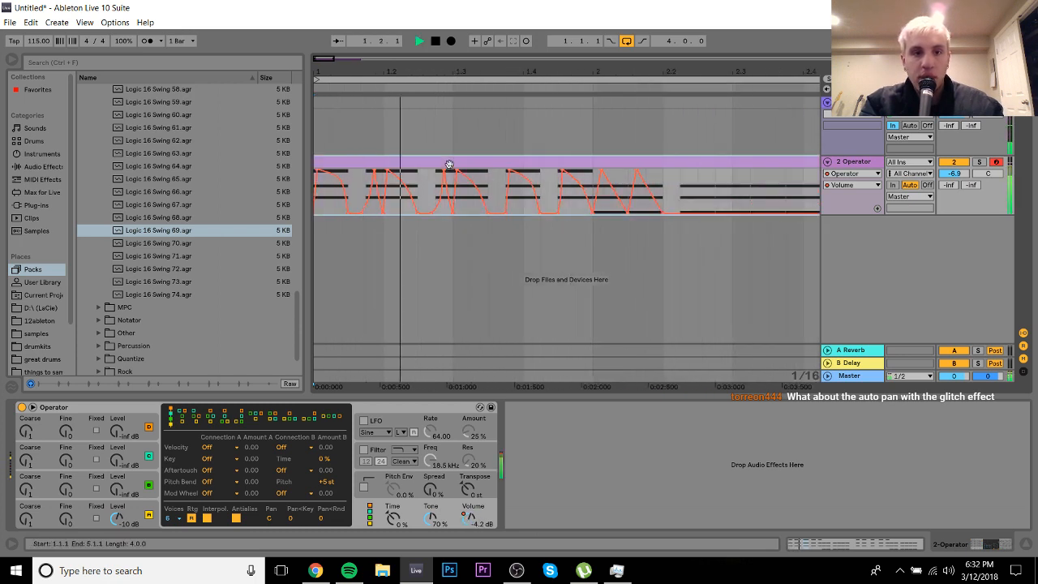
key(space)
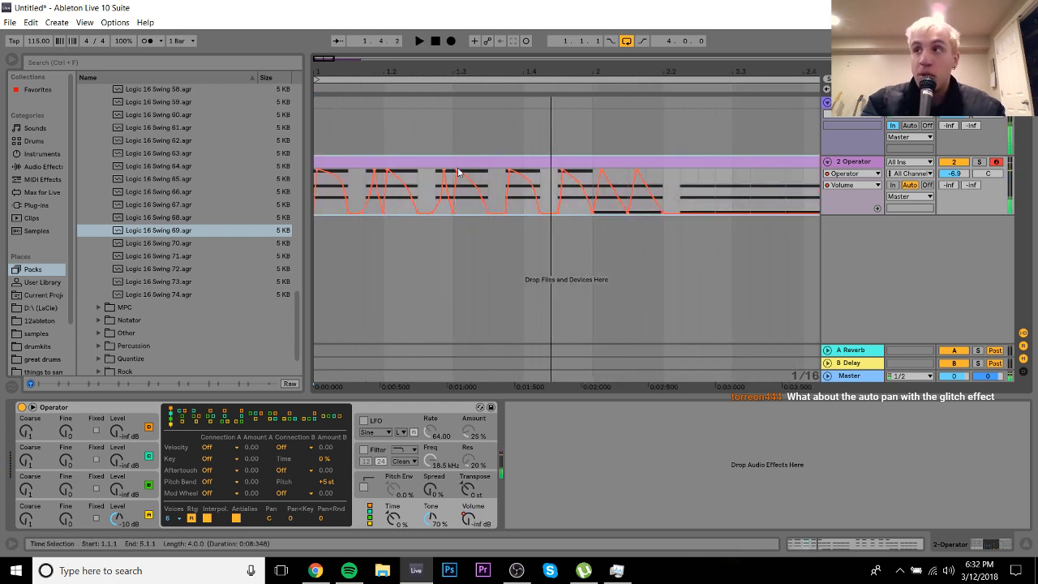
Step: Shift the fourth chord's volume peak and the third chord's second volume peak slightly later, keeping both at 6.0 dB
click(510, 174)
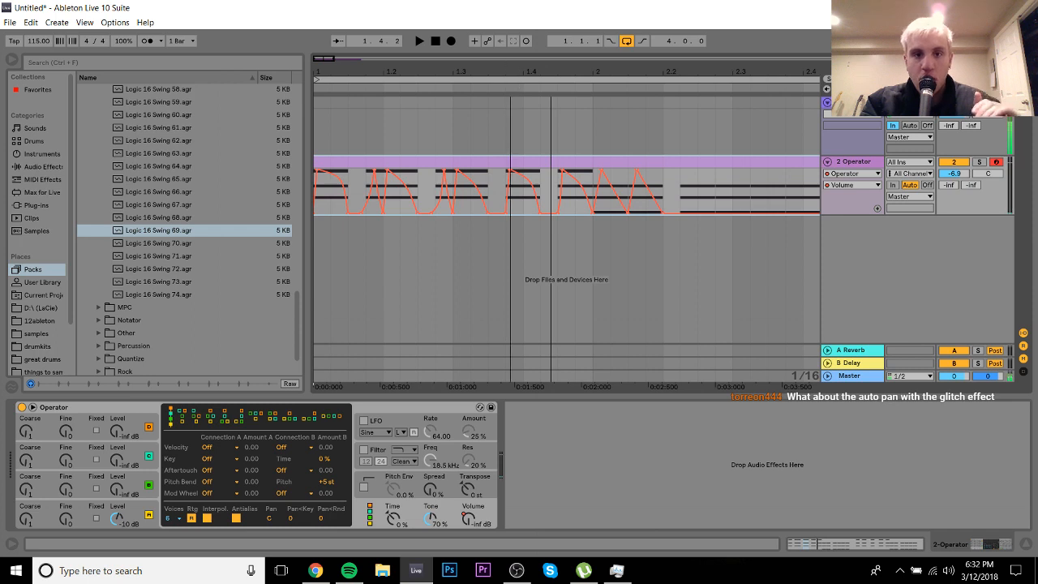
drag(510, 73, 510, 109)
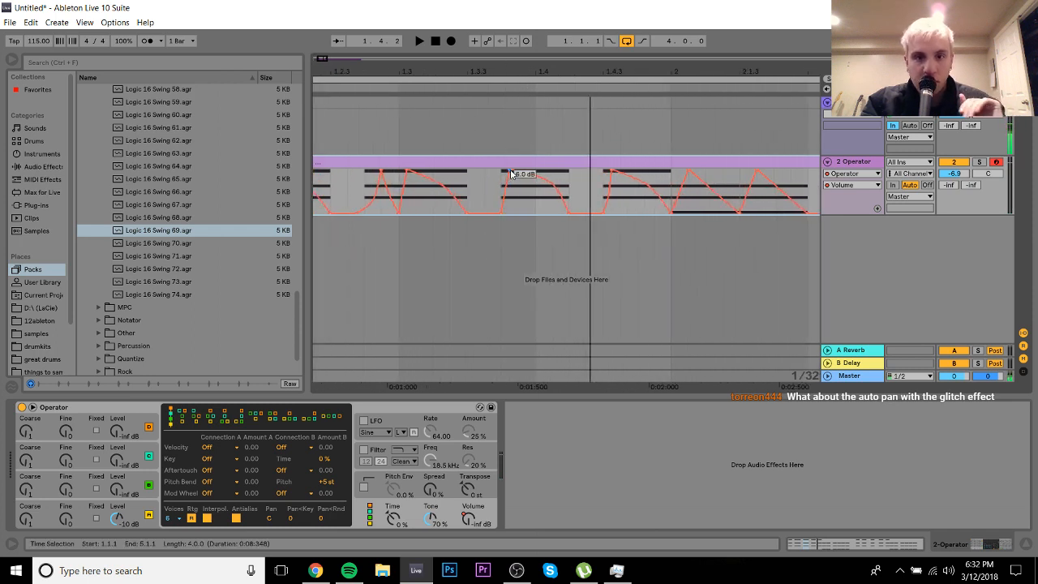
drag(511, 172, 520, 173)
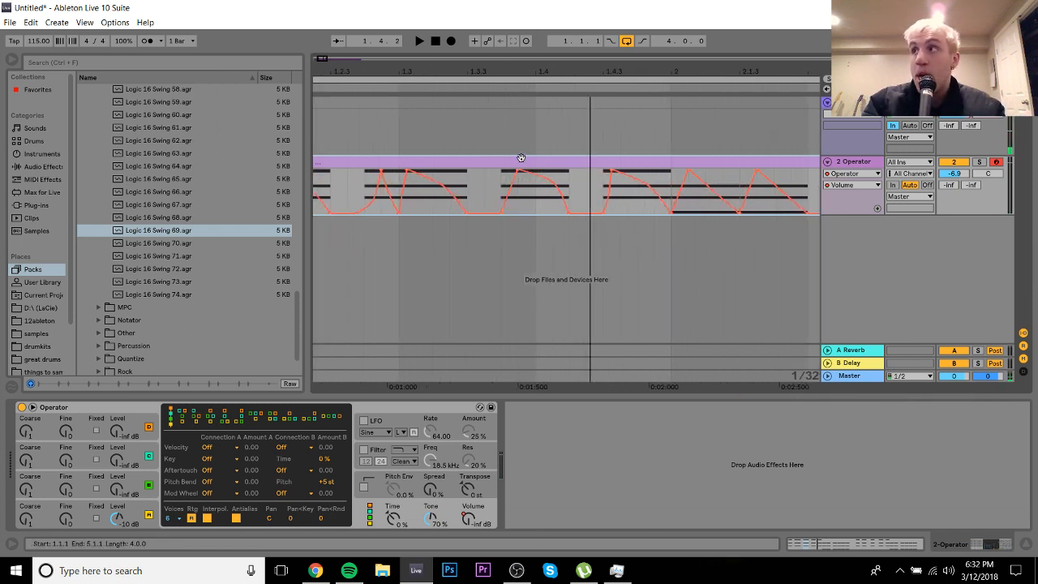
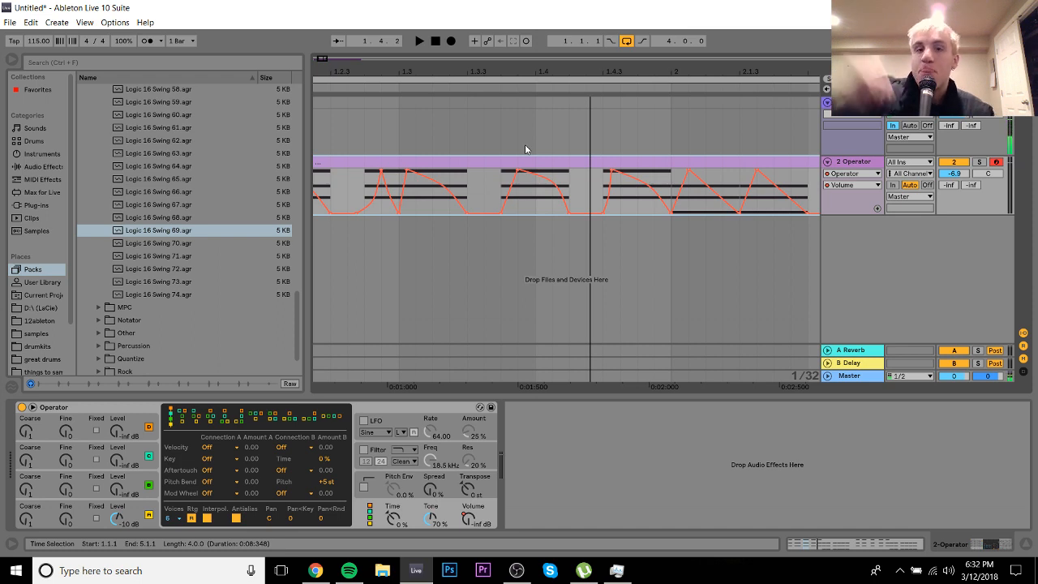
drag(432, 68, 527, 57)
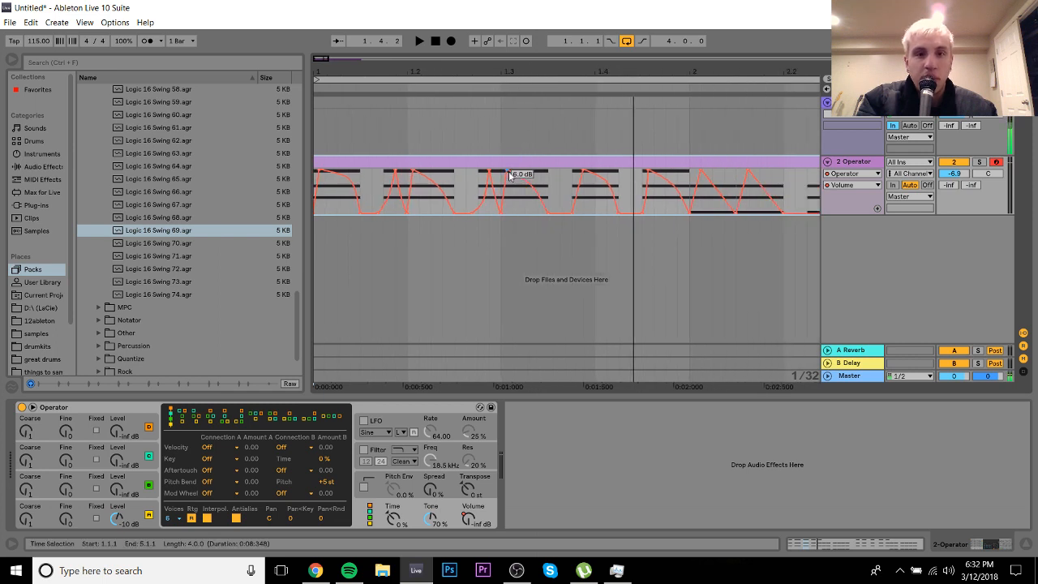
drag(508, 170, 512, 170)
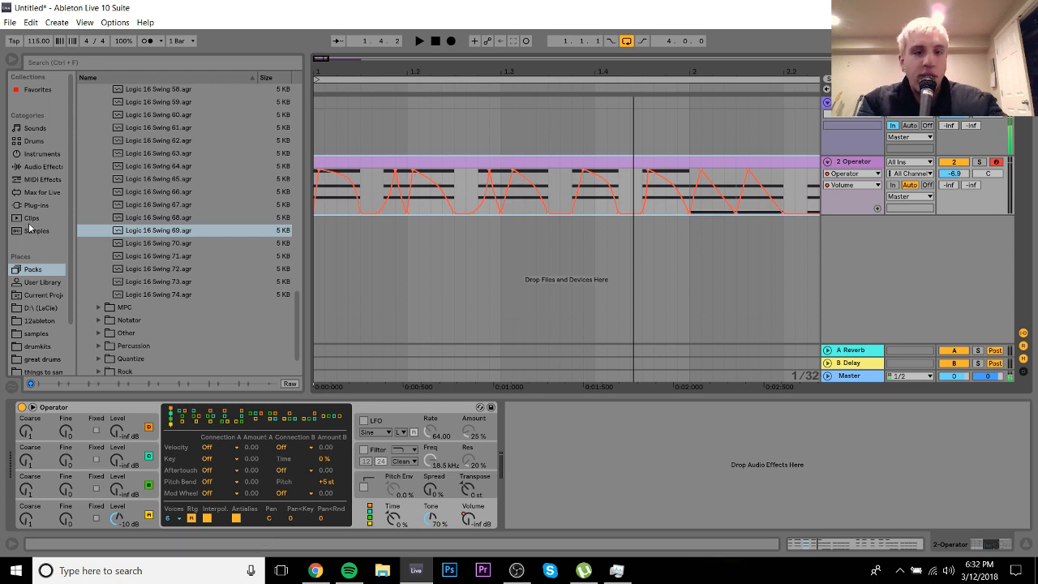
Step: Add the Auto Pan audio effect after Operator on the chord track and set its waveform to random
click(327, 199)
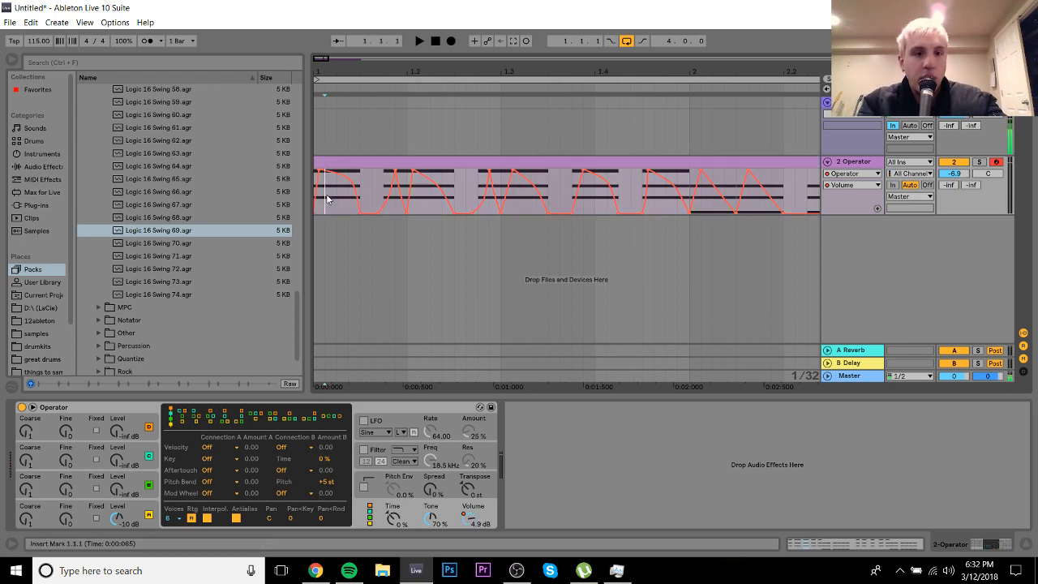
click(37, 167)
click(103, 128)
double_click(103, 128)
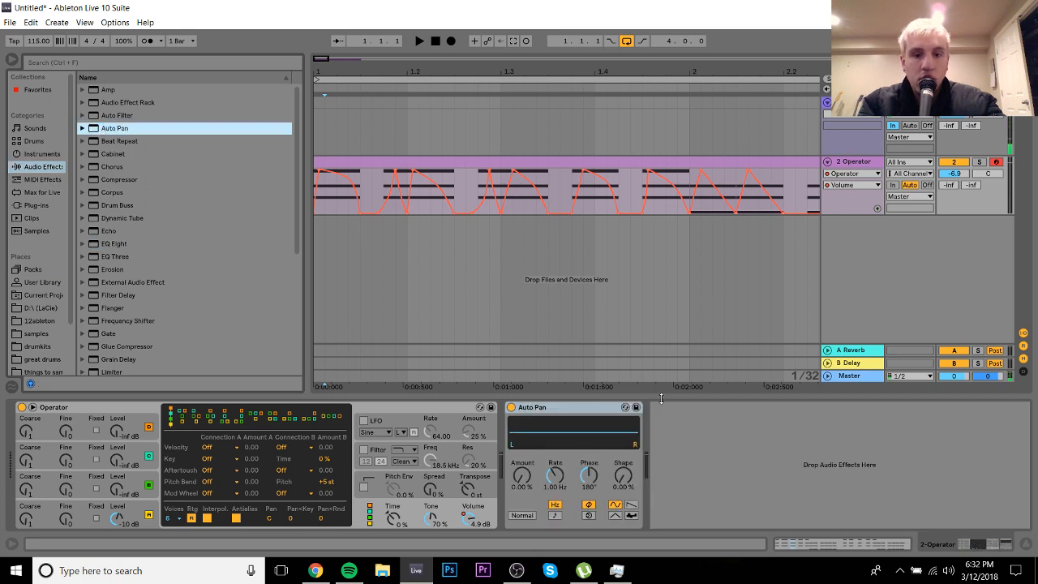
click(631, 516)
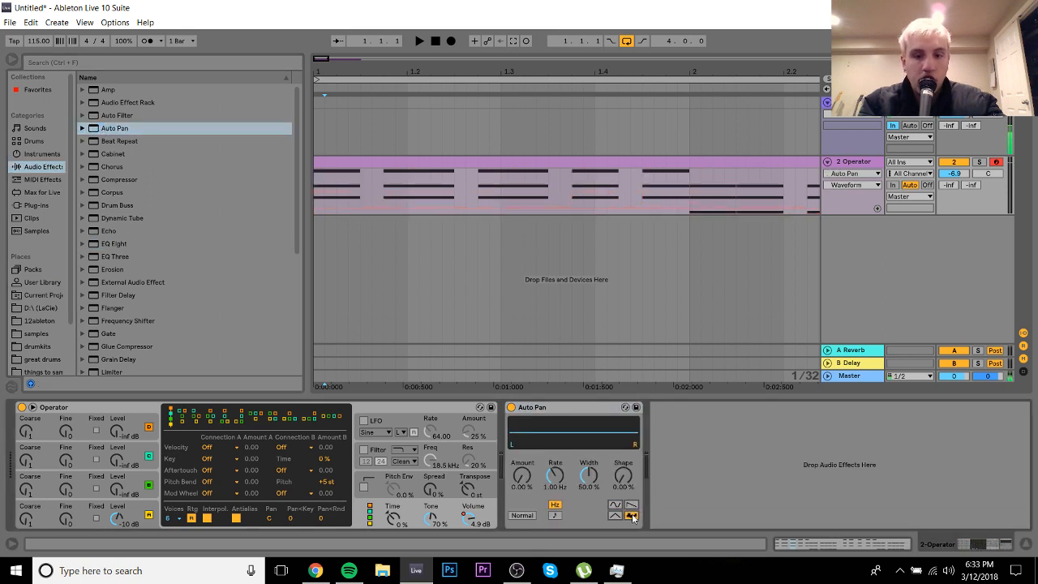
Step: Set Auto Pan's width to 0%, its rate to 8.84 Hz and its amount to 100%, and play the clip
drag(531, 477, 531, 422)
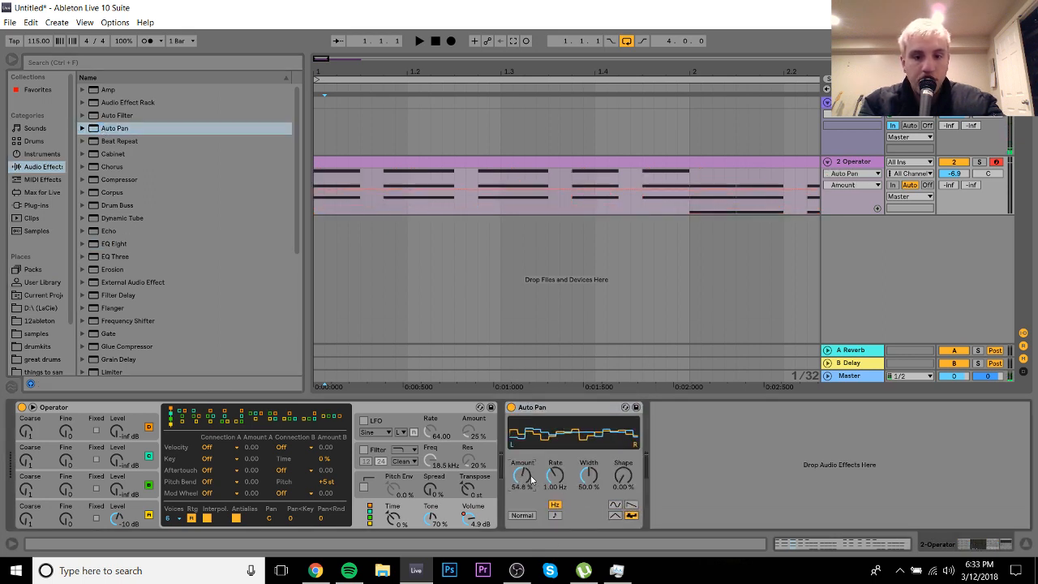
click(584, 475)
drag(587, 476, 587, 524)
drag(555, 477, 555, 433)
drag(555, 484, 555, 500)
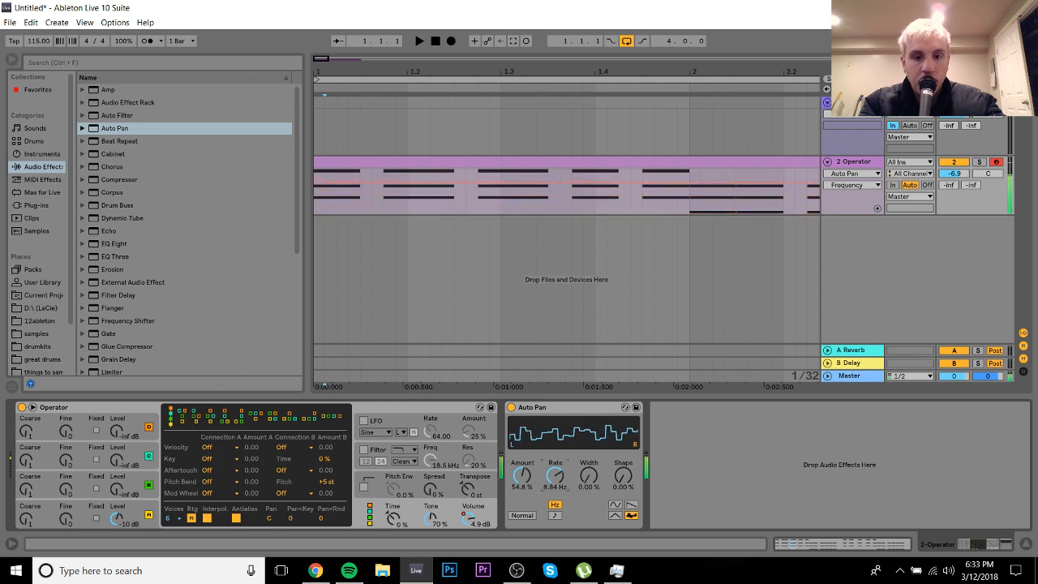
key(x)
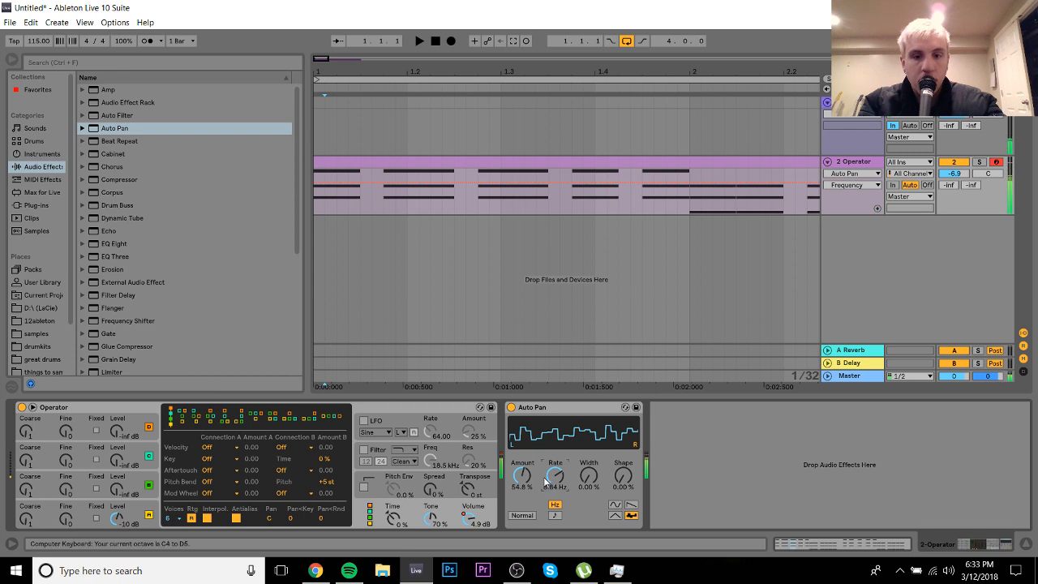
drag(512, 484, 513, 422)
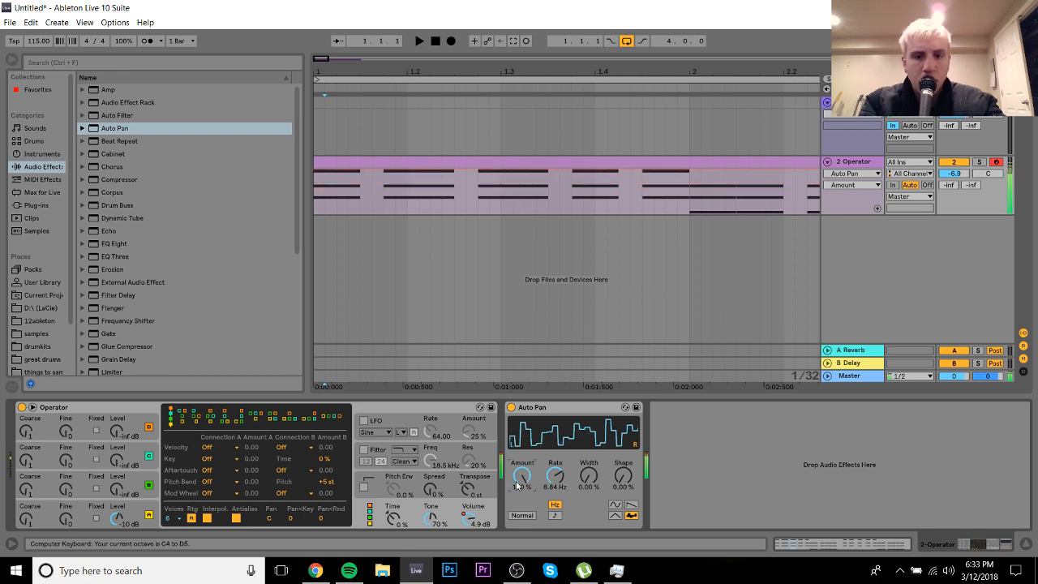
key(space)
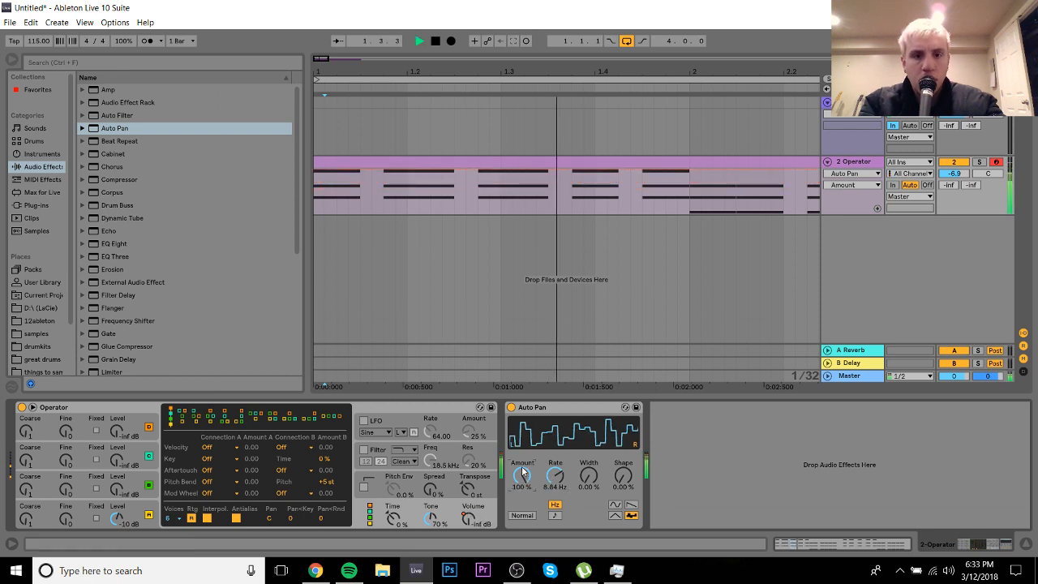
key(space)
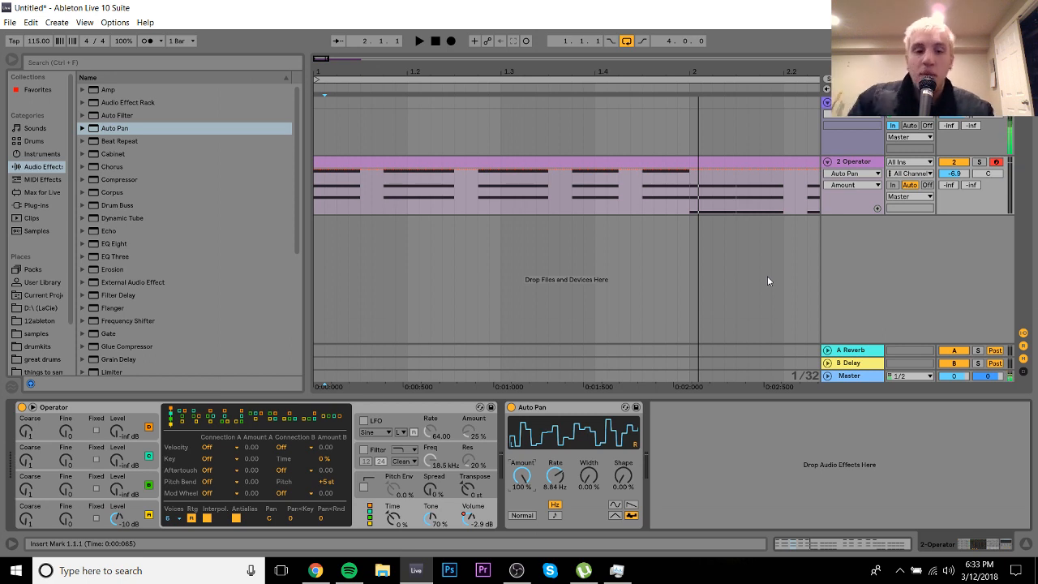
Step: Turn Auto Pan off, show Operator's volume automation on the chord track, and play the clip from the start
click(511, 407)
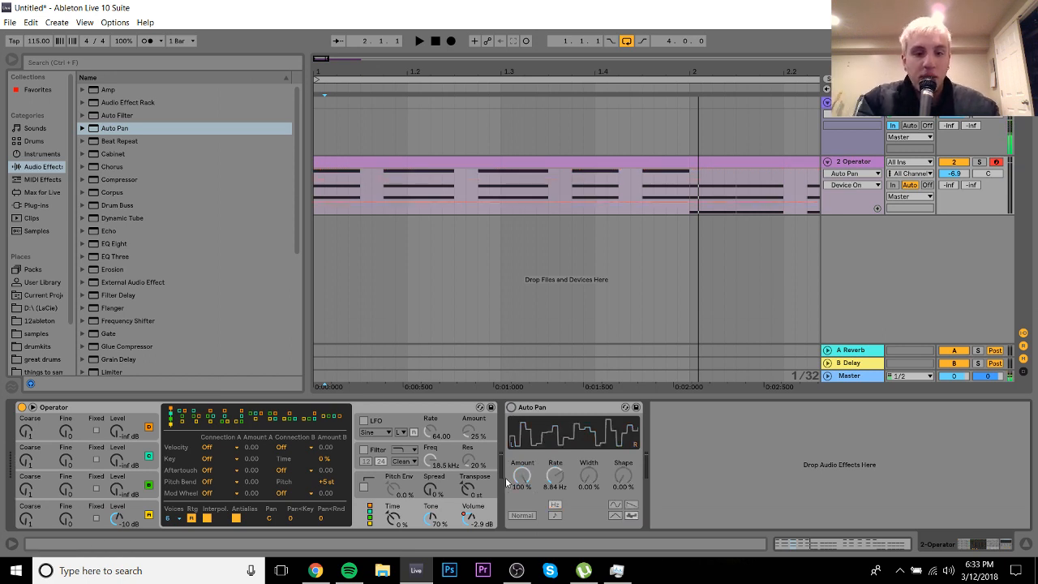
right_click(469, 521)
click(417, 228)
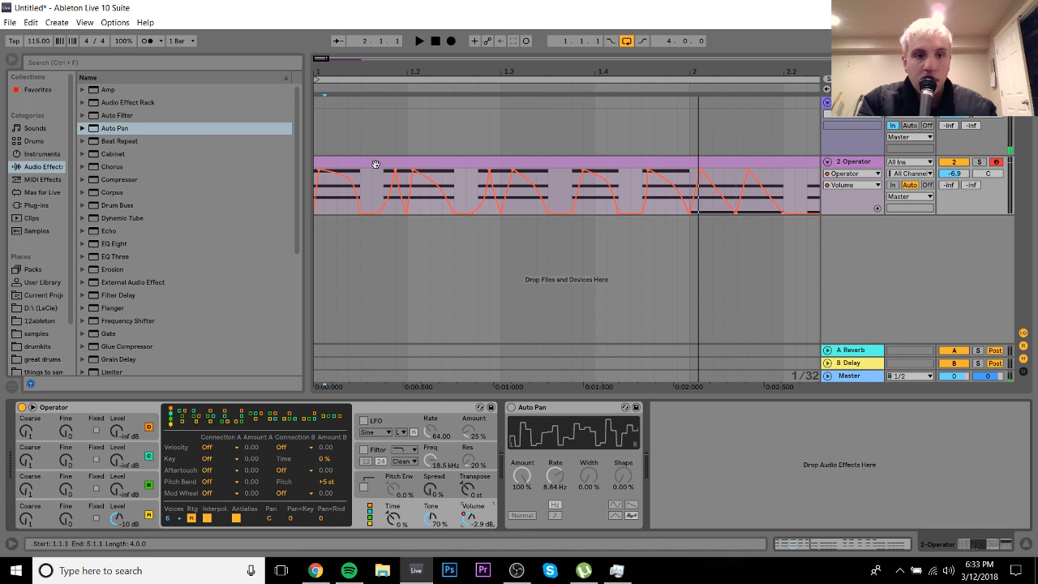
key(space)
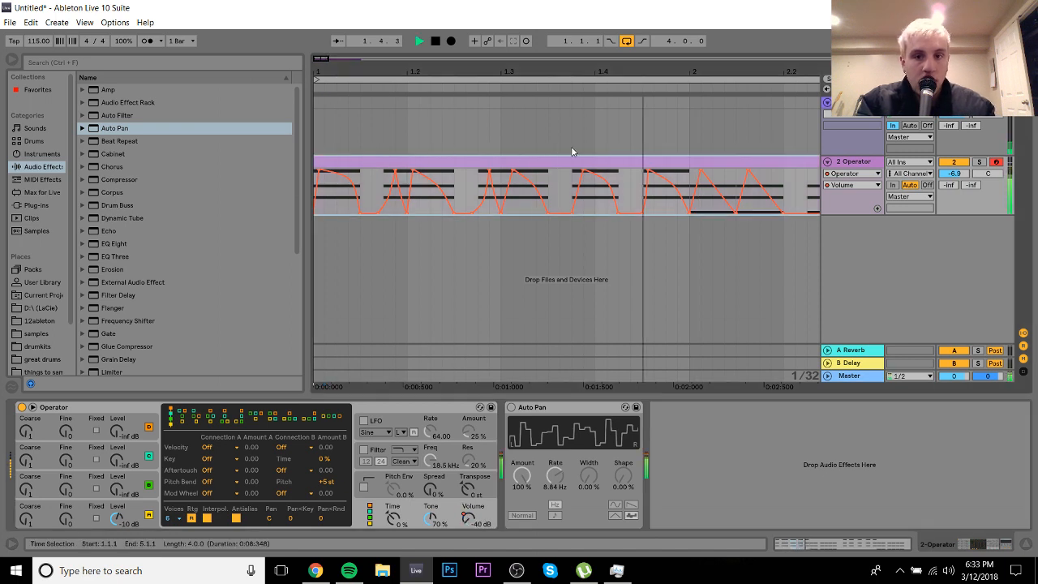
key(space)
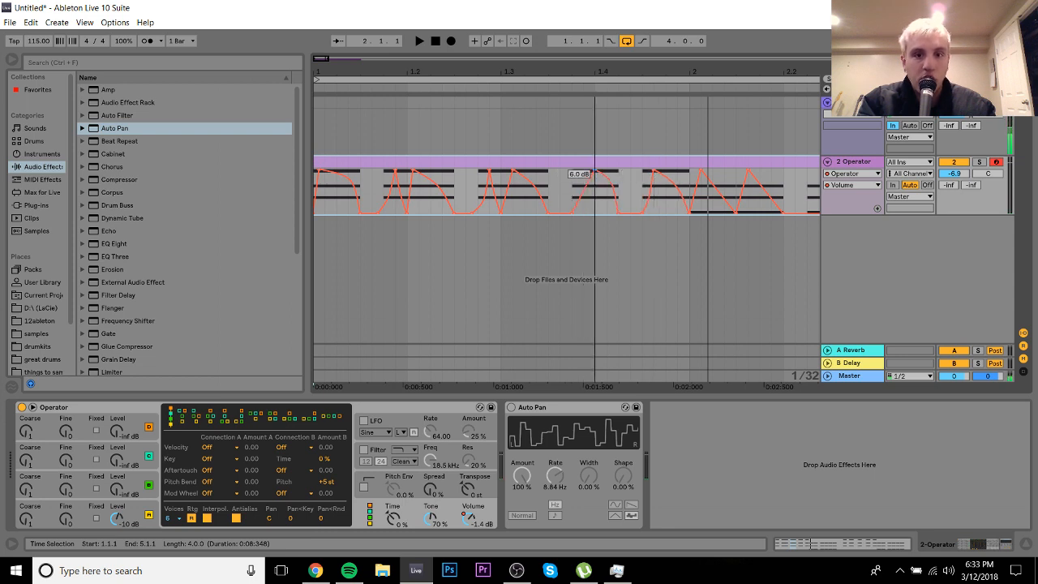
Step: Shift the fourth chord's volume peak slightly later at 6.0 dB and play the clip
drag(583, 79, 582, 78)
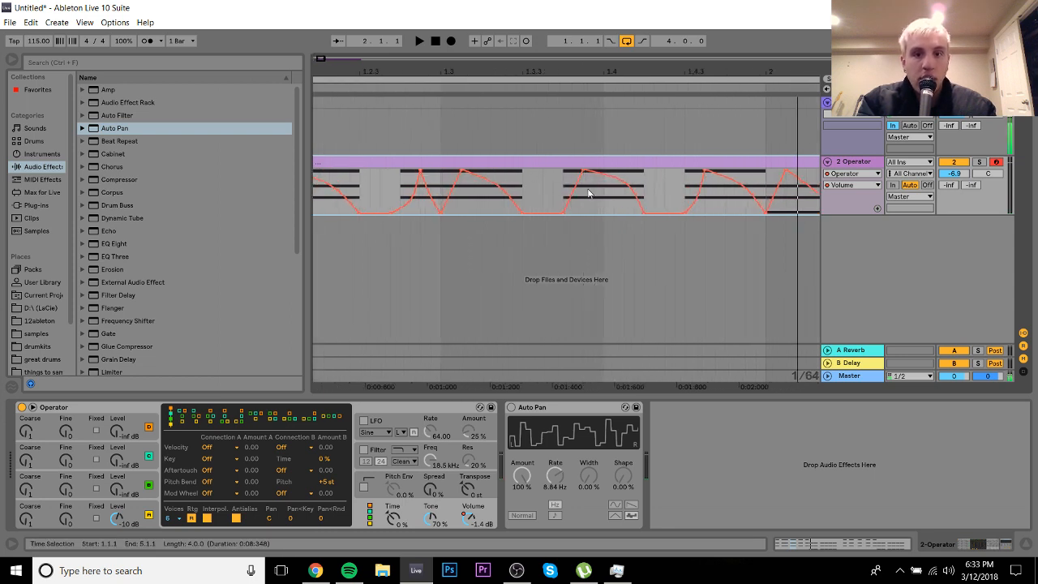
drag(584, 174, 594, 172)
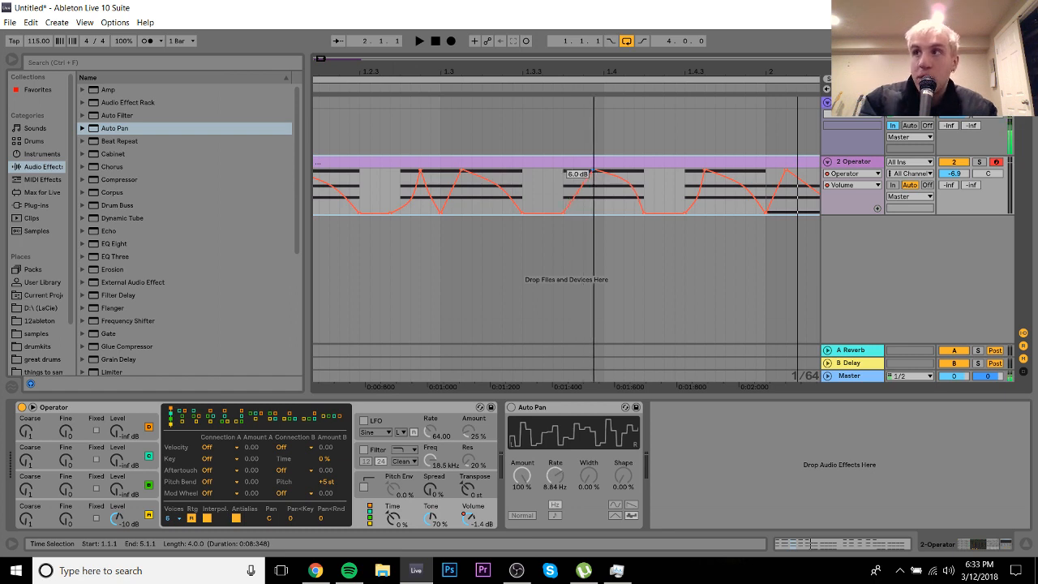
key(space)
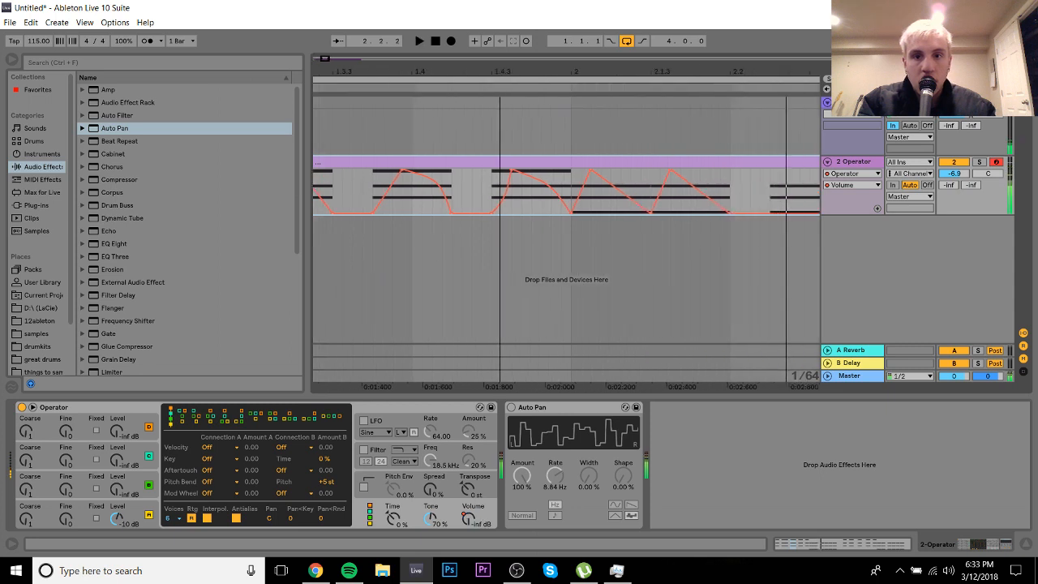
key(space)
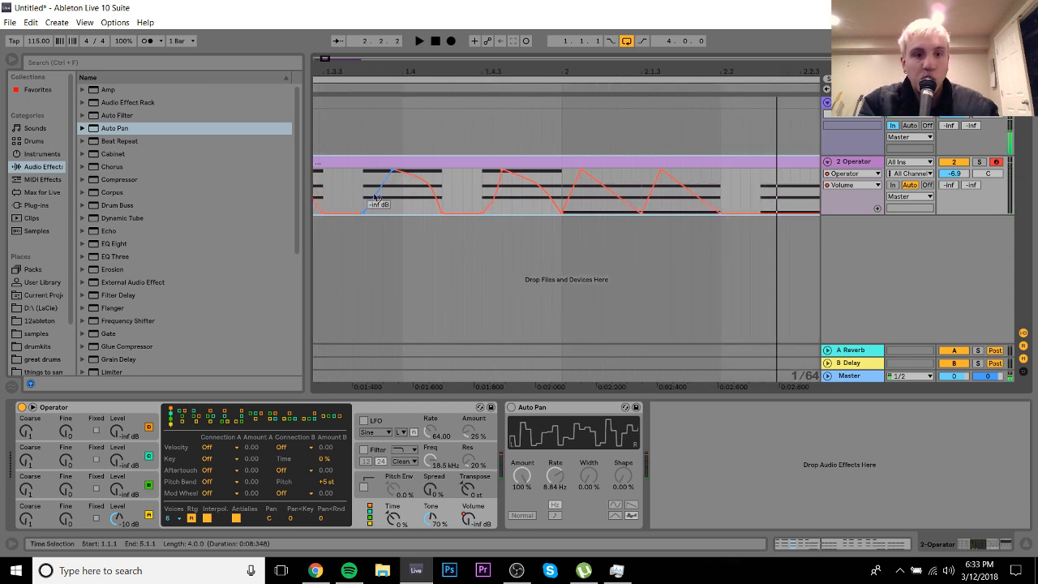
Step: Bow the volume decay before 2.2 outward, move its 6.0 dB peak slightly earlier, and play from bar 2
drag(710, 70, 542, 72)
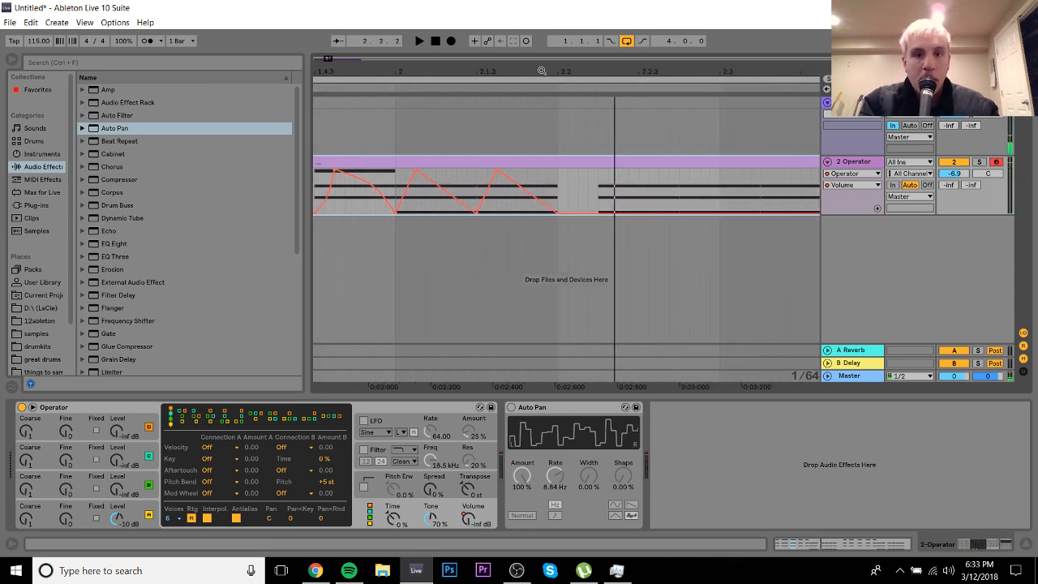
mouse_move(530, 196)
mouse_down()
mouse_move(555, 179)
mouse_move(535, 185)
mouse_up()
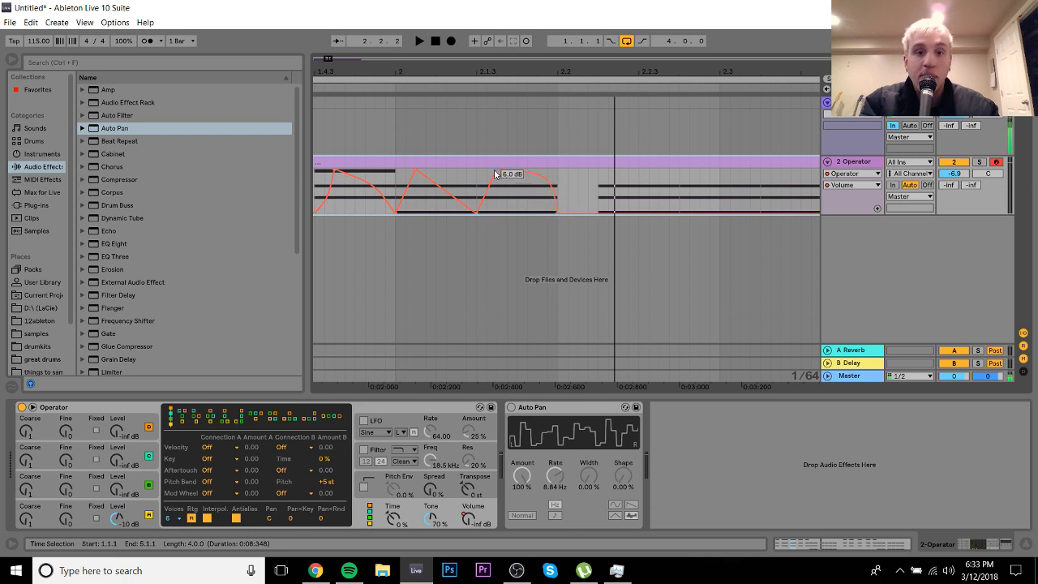
drag(495, 175, 485, 170)
click(392, 180)
key(space)
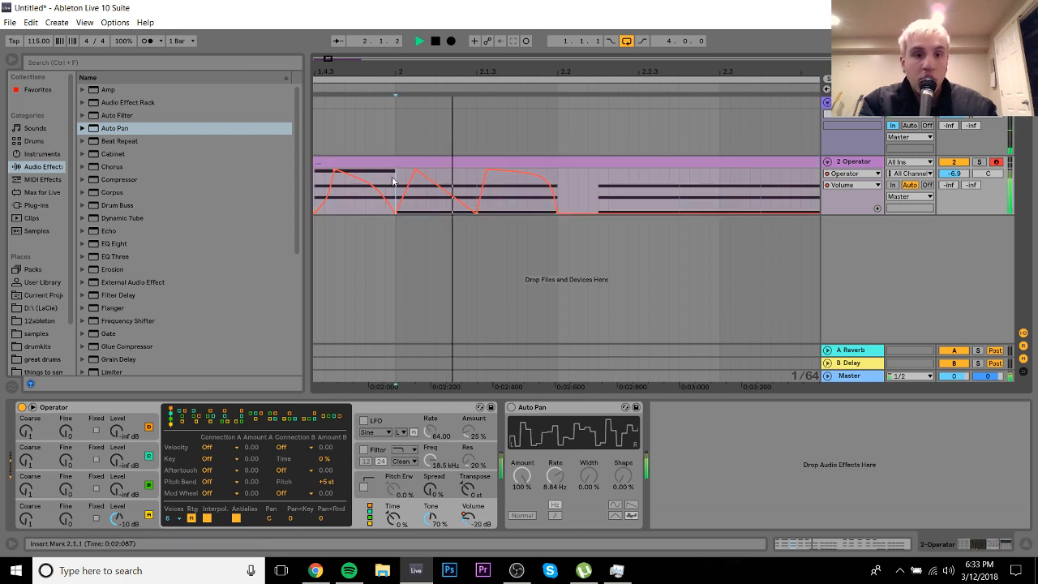
key(space)
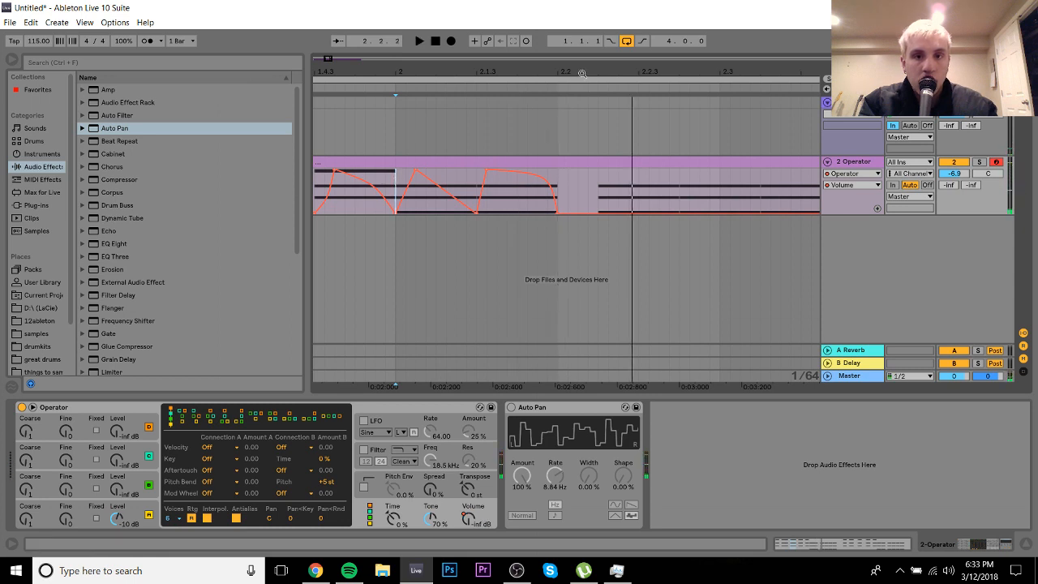
Step: Duplicate the volume pulse at 2.1.3 to start at 2.2.2 and shift the copy's 6.0 dB peak slightly later
drag(581, 73, 501, 67)
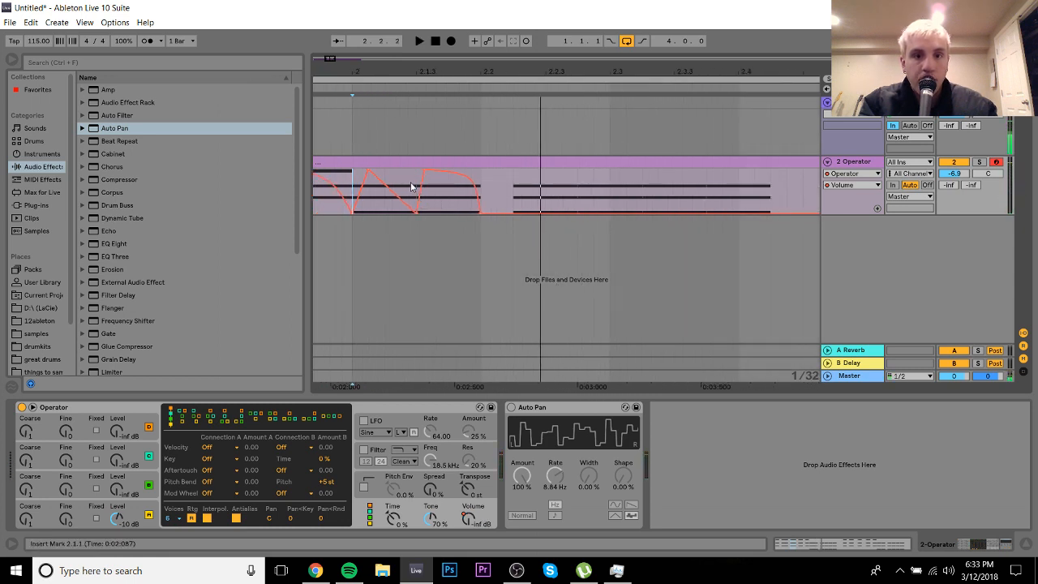
drag(416, 180, 515, 177)
key(ctrl+d)
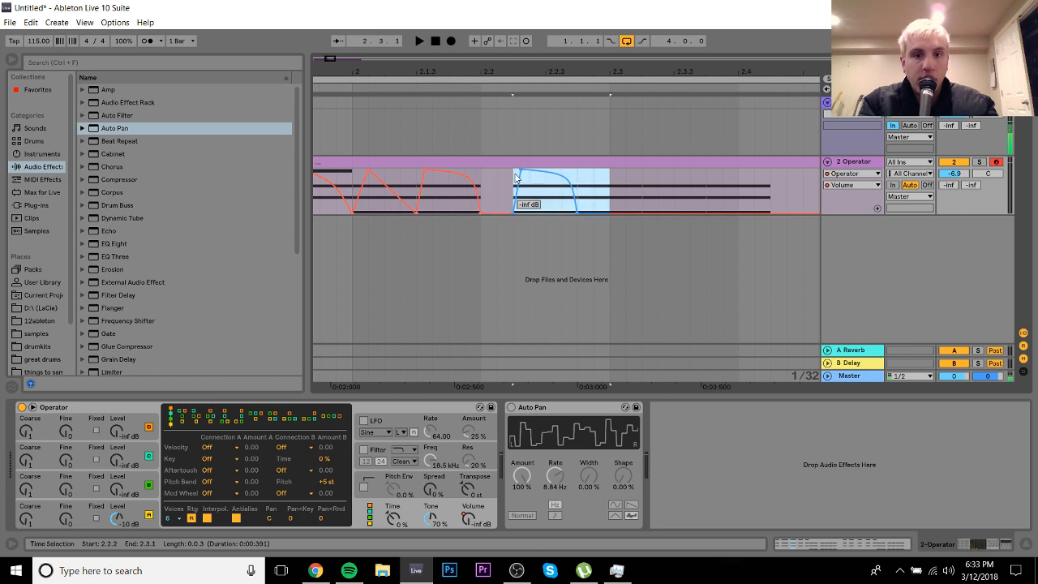
click(516, 176)
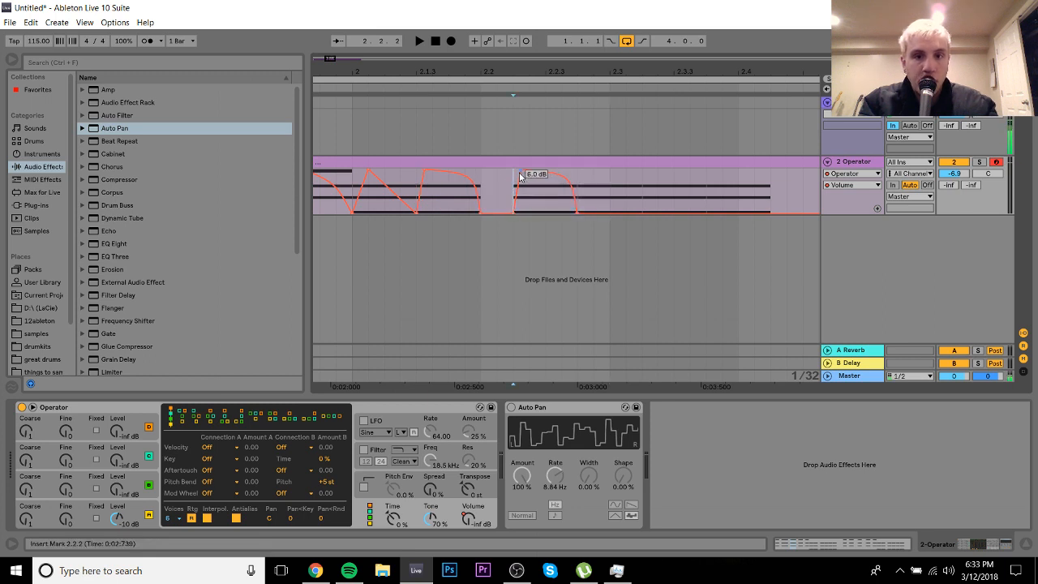
click(519, 175)
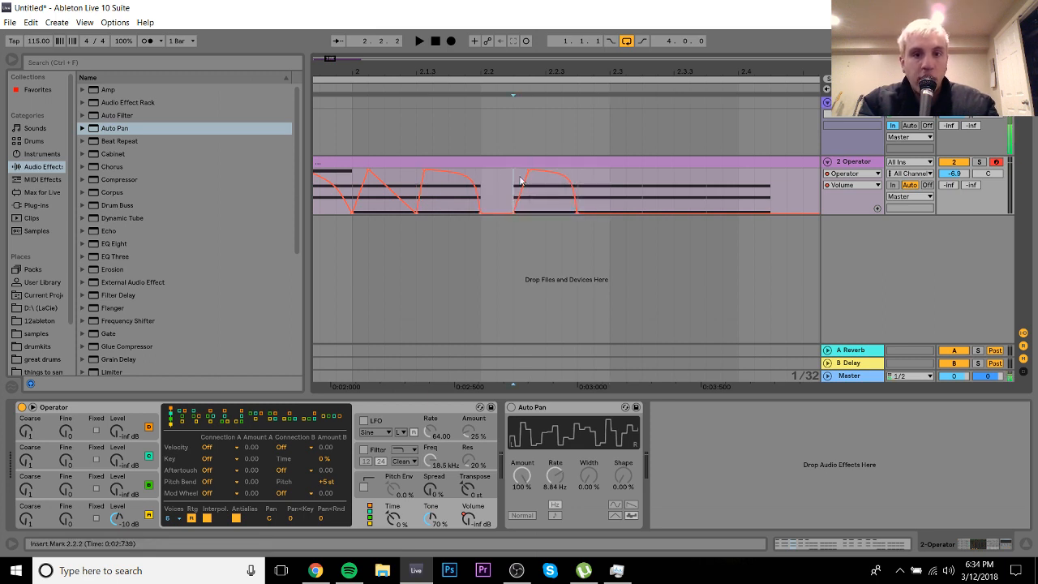
Step: Duplicate the volume pulse at 2.2.2 three times in a row to fill the chord up to 2.4.2
drag(519, 180, 577, 179)
key(ctrl+d)
key(ctrl+d)
key(ctrl+d)
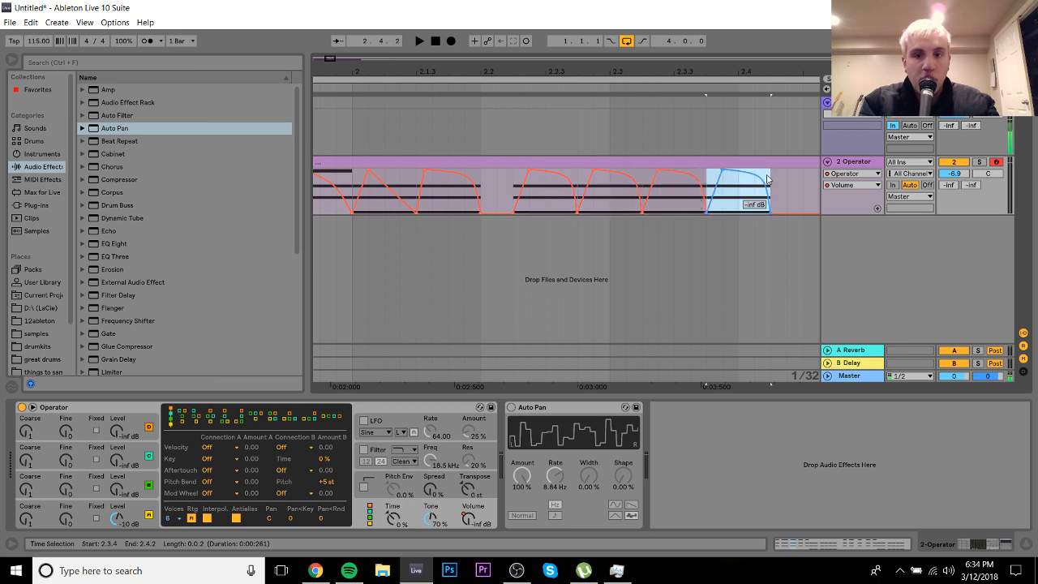
click(784, 184)
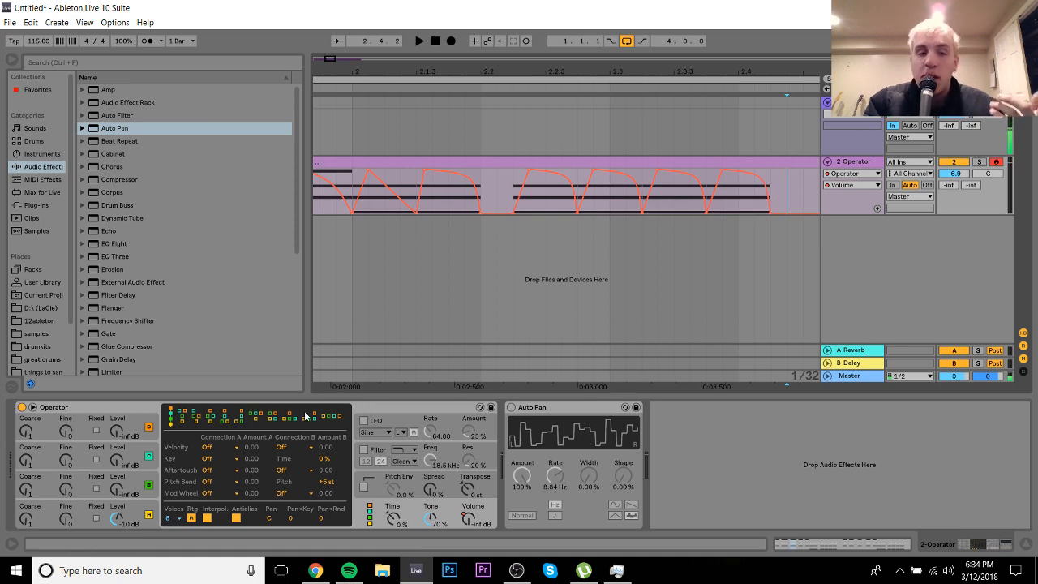
Step: Switch to Chrome and listen to the Burial & Four Tet - Moth video as a reference for the chord pattern
click(316, 569)
key(space)
key(space)
key(space)
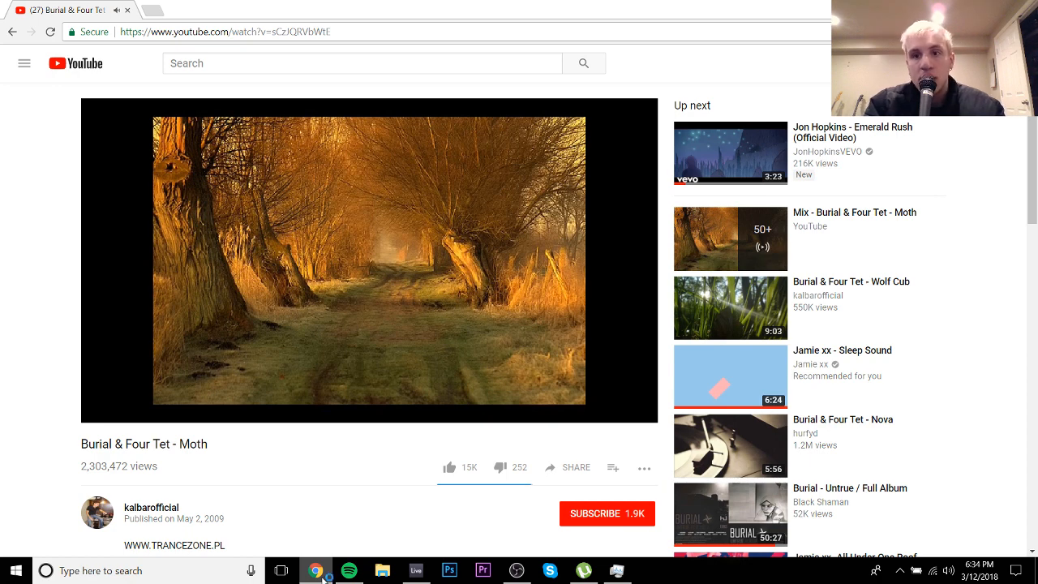
key(space)
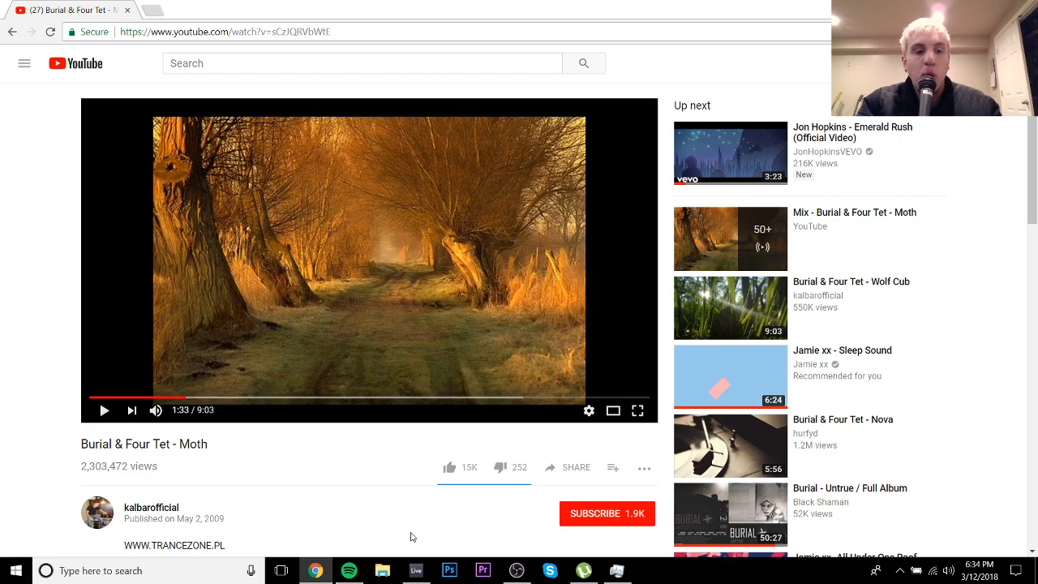
click(415, 570)
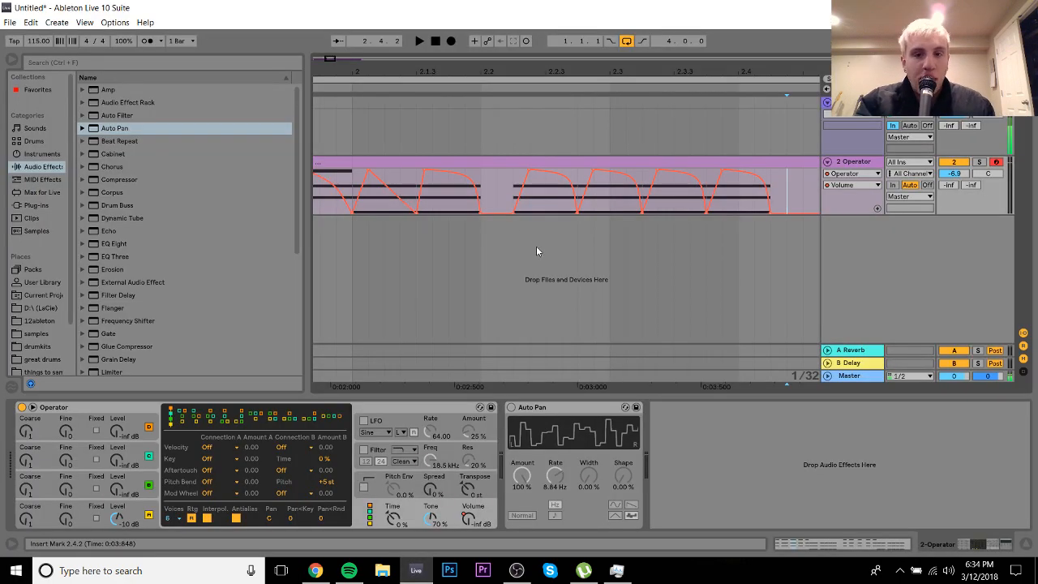
click(315, 569)
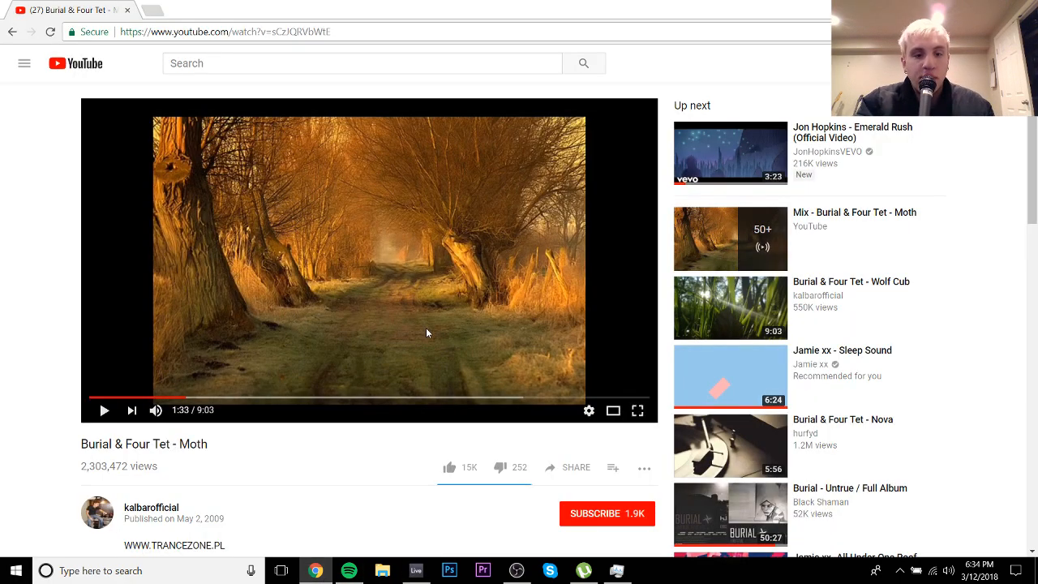
scroll(426, 329, down, 2)
scroll(426, 332, up, 2)
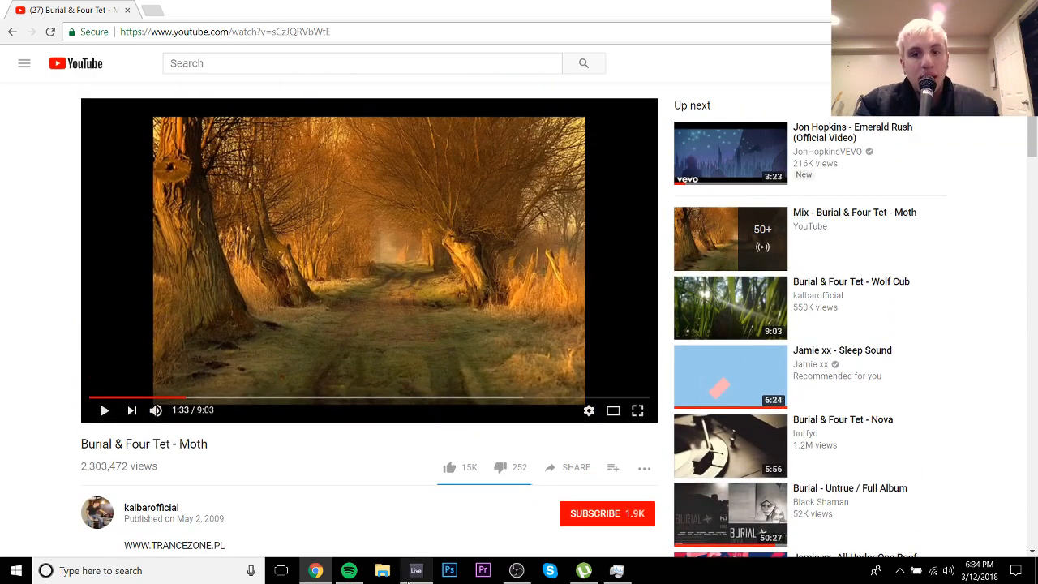
Step: Switch back to Ableton Live and play the repeated chord pulses from 2.2.1
click(416, 570)
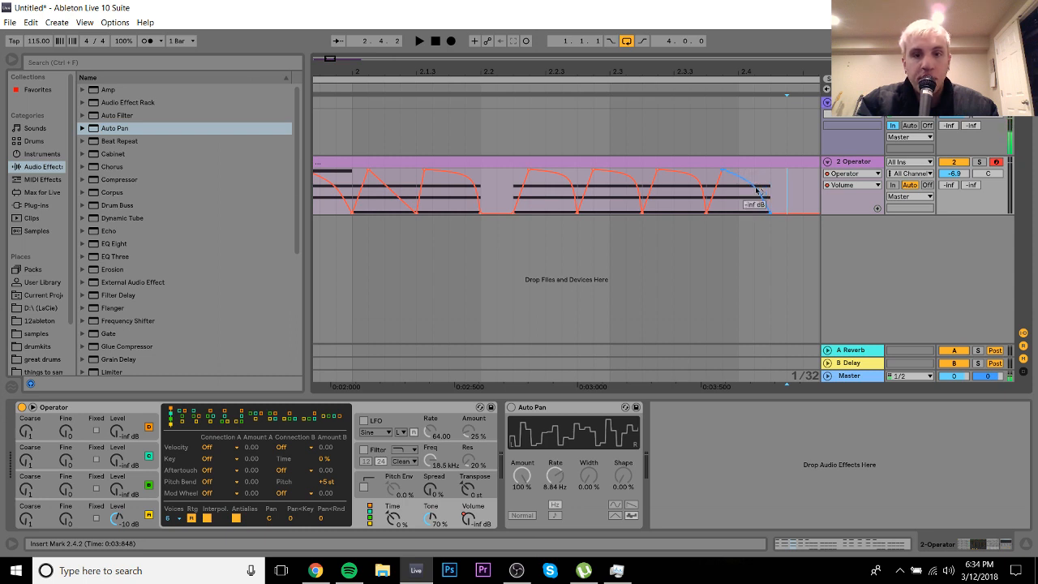
click(489, 187)
key(space)
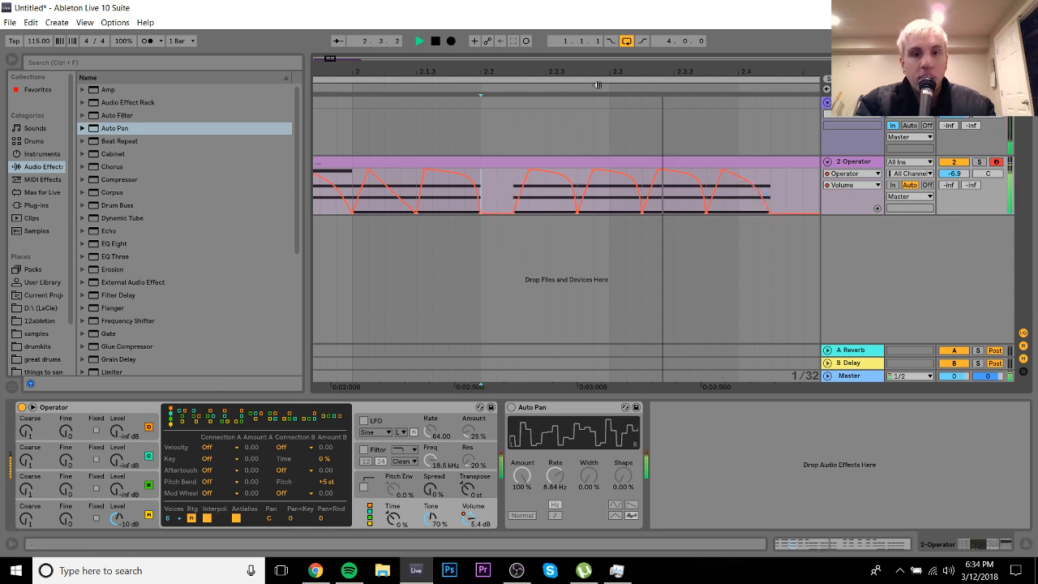
Step: Duplicate bars 1 and 2 of the Operator clip into bars 3 and 4, and play from the first clip
drag(632, 72, 633, 34)
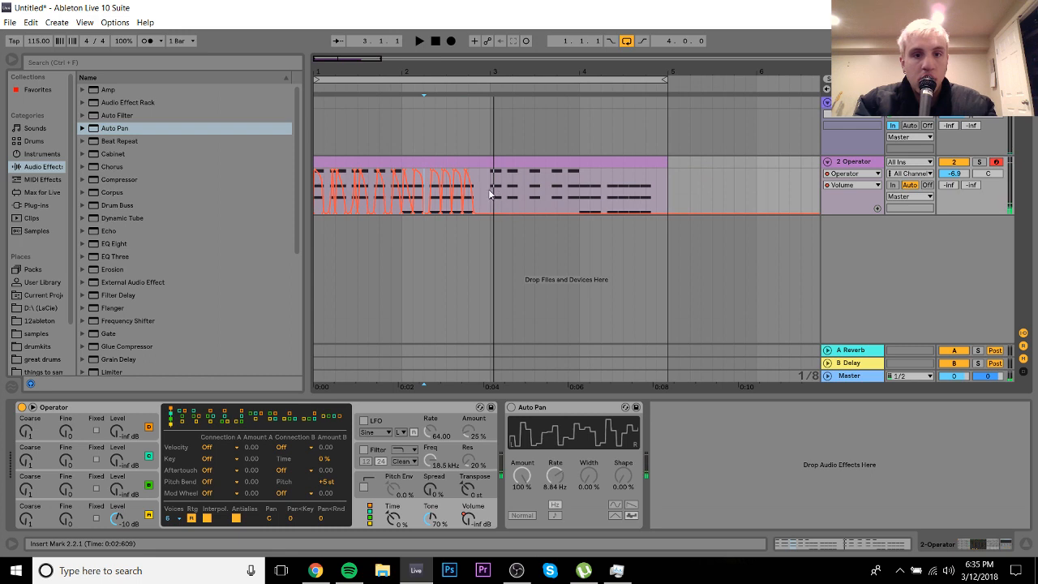
drag(489, 195, 314, 184)
key(ctrl+d)
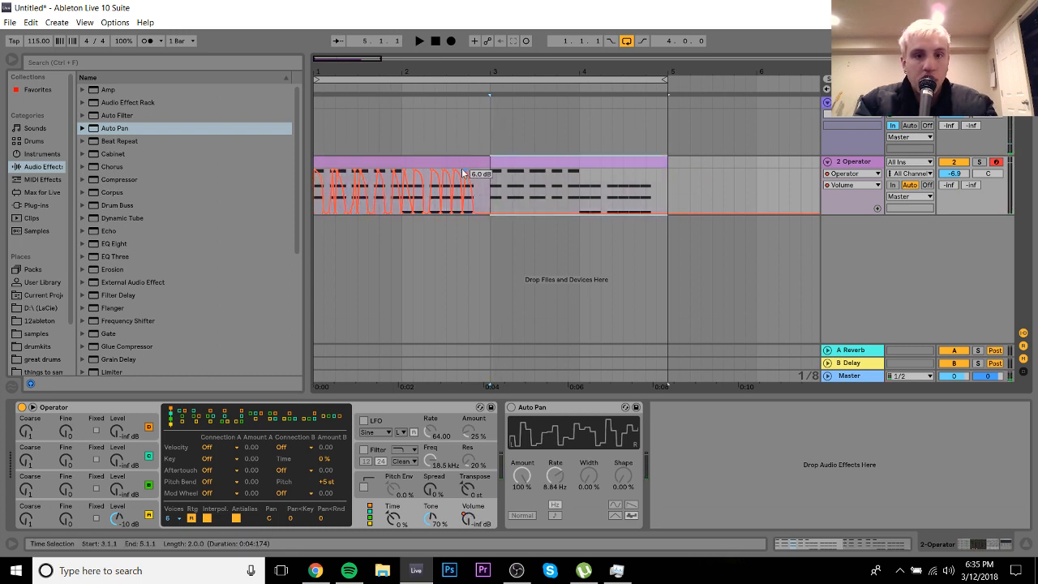
click(458, 159)
key(space)
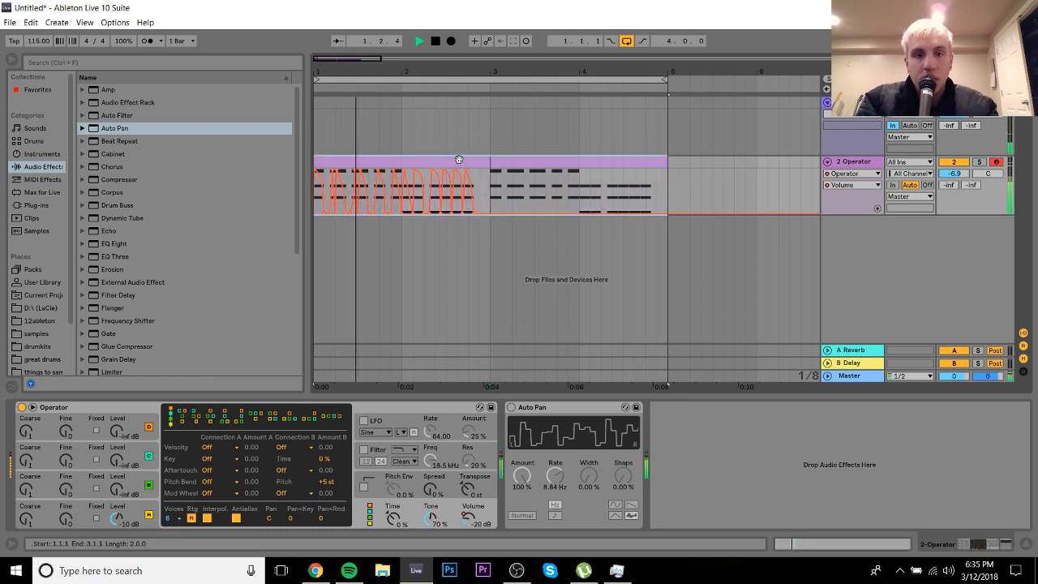
Step: Stop playback and duplicate the volume automation of bars 1 and 2 into bars 3 and 4
drag(490, 192, 316, 187)
key(space)
key(ctrl+d)
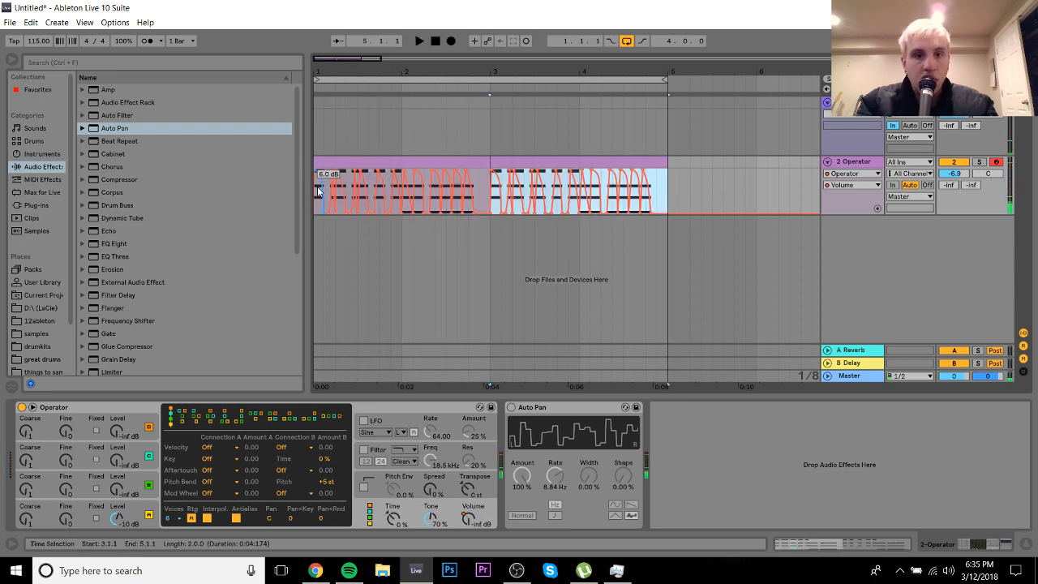
Step: Play the four-bar Operator chord pattern from bar 1 to check the duplicated bars
key(space)
click(433, 158)
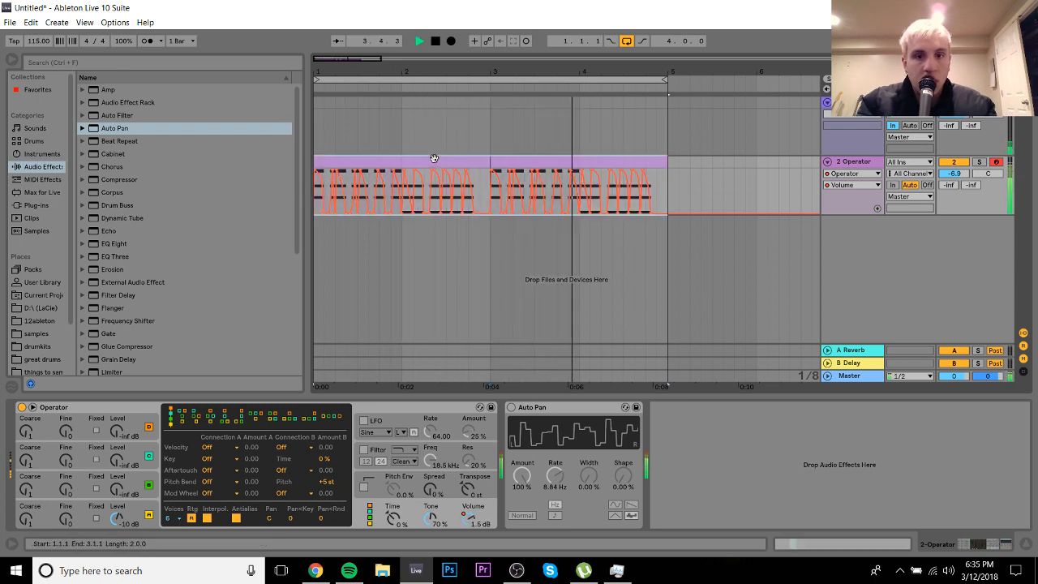
key(space)
key(ctrl+a)
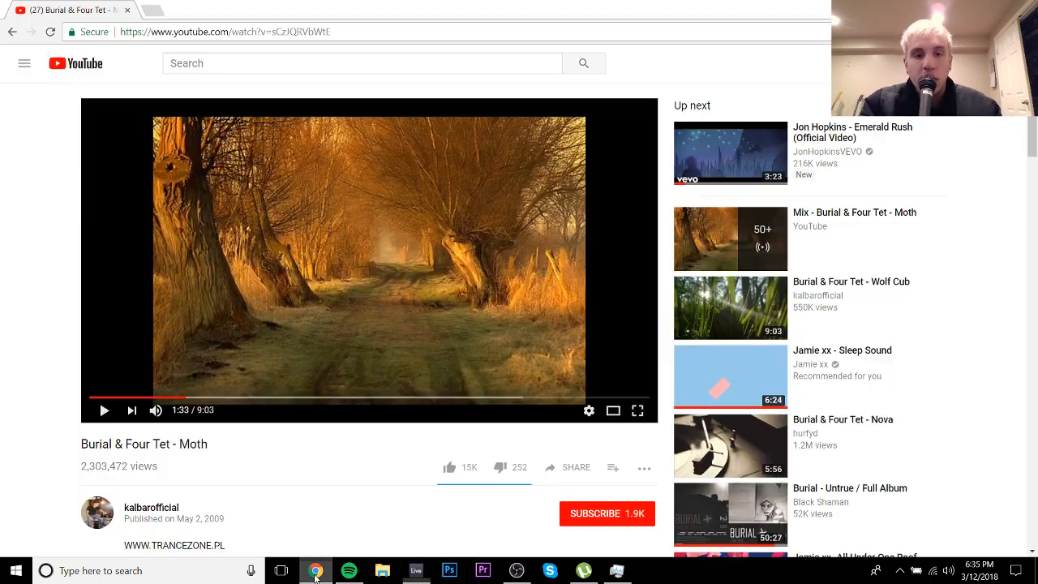
Step: Switch to Chrome and listen to the chord change in the Burial & Four Tet - Moth video around 1:30
click(316, 571)
key(space)
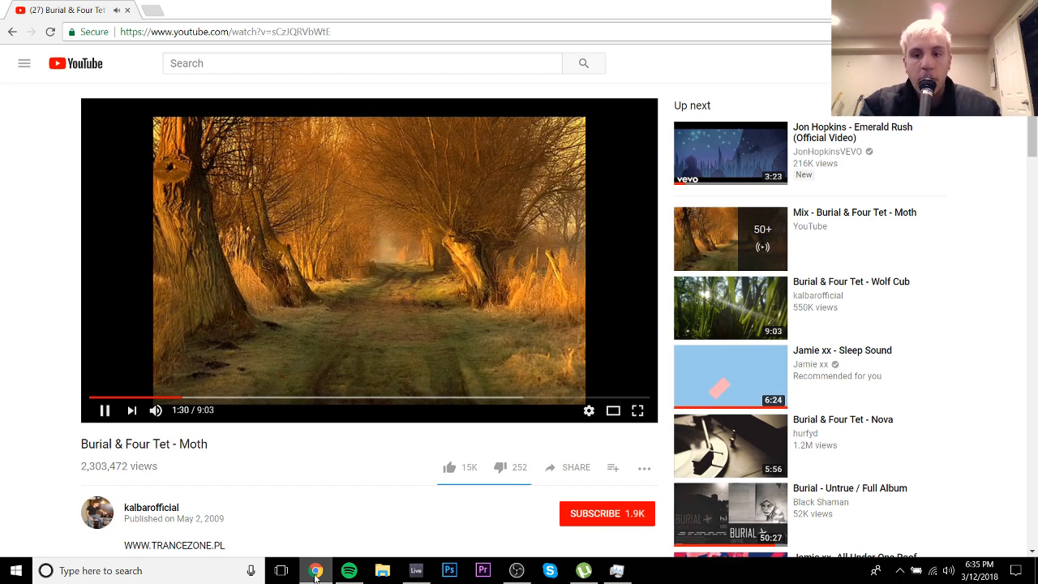
key(space)
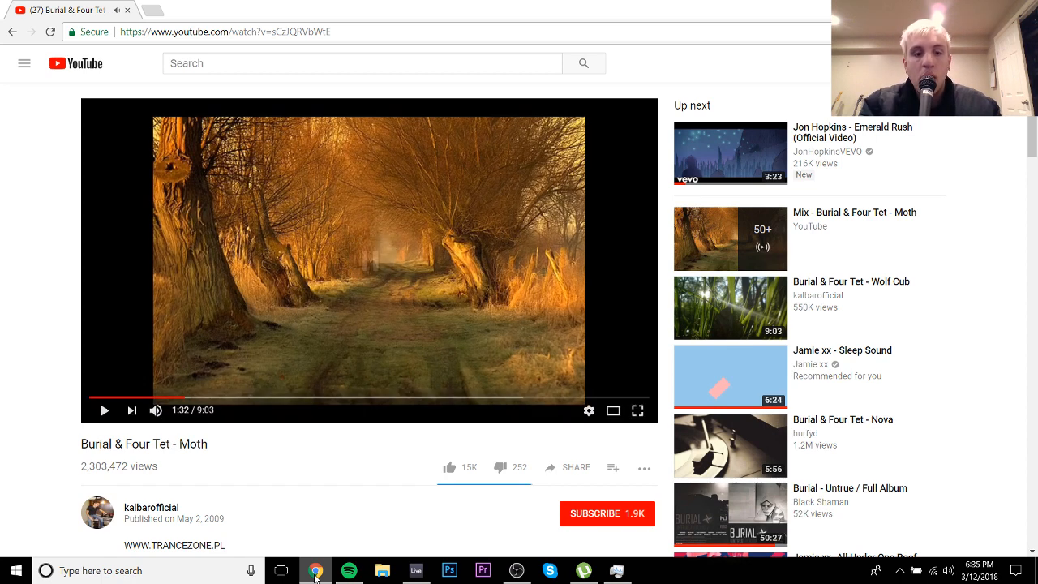
Step: Switch back to Ableton Live, and in the first clip shorten the 1.4.3 chord by 1/32 and start the following D2 chord 1/32 earlier
click(416, 571)
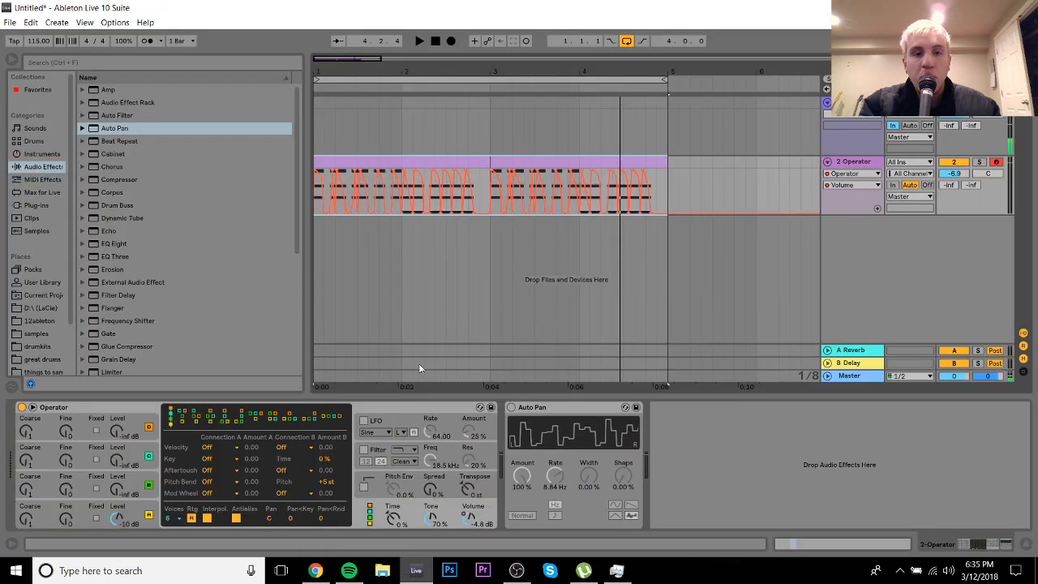
double_click(438, 164)
drag(593, 280, 583, 490)
key(shift+Left)
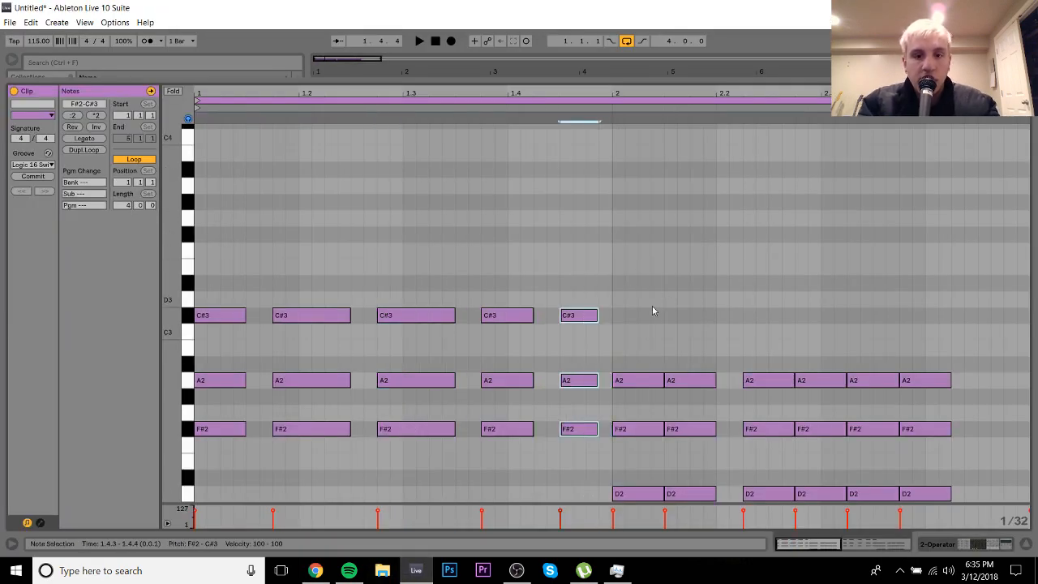
drag(640, 318, 608, 498)
key(Left)
key(shift+Right)
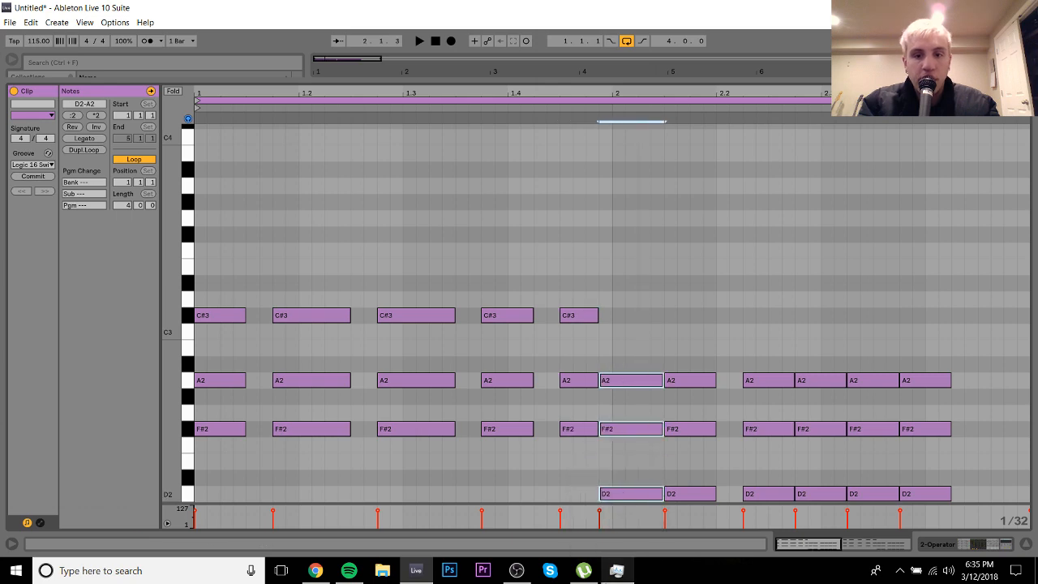
click(655, 317)
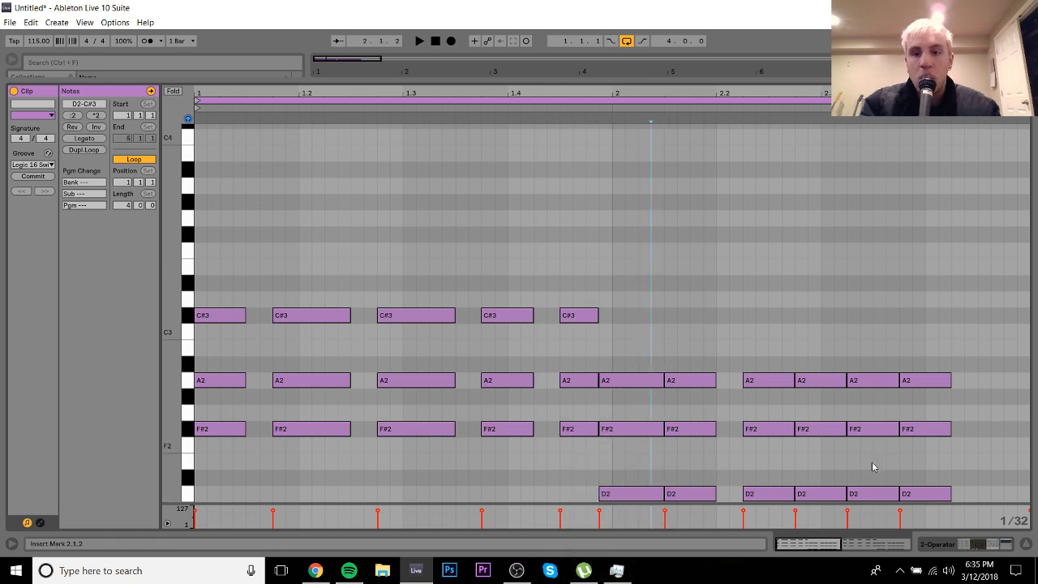
Step: Move the volume automation dip before bar 2 earlier to the new D2 chord start, and its following peak just after it
click(978, 544)
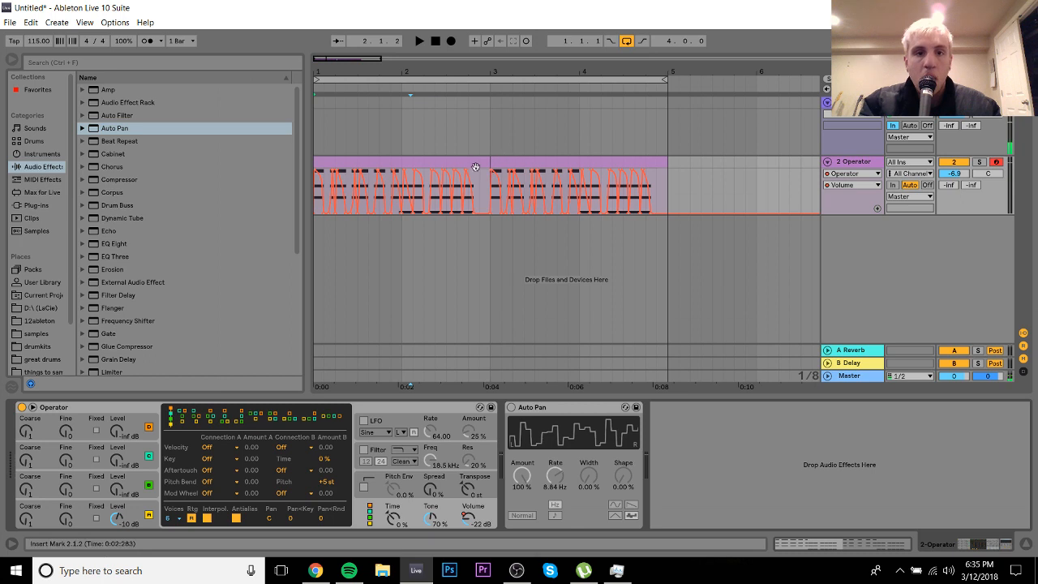
drag(397, 68, 395, 160)
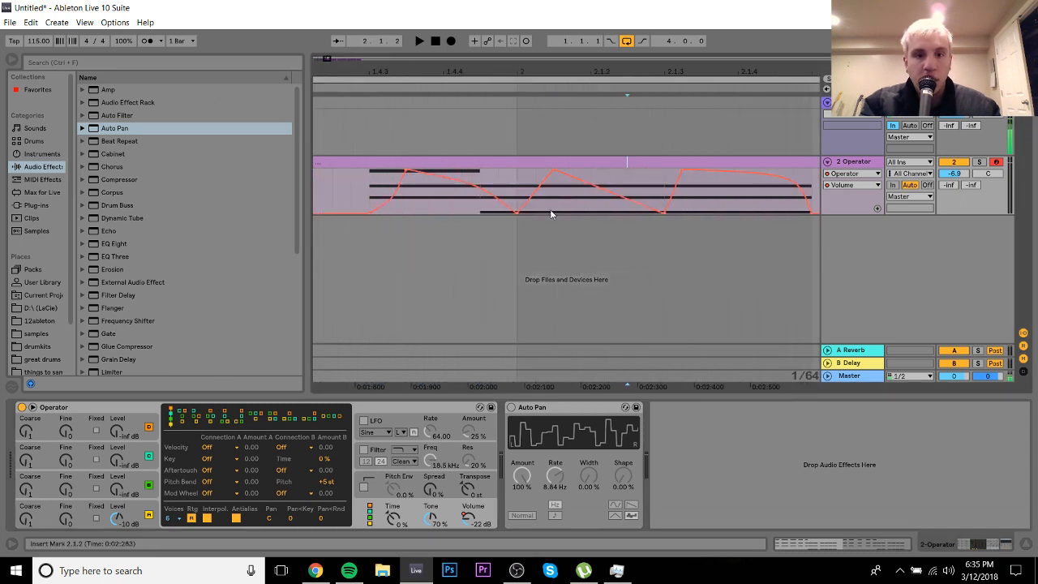
click(518, 213)
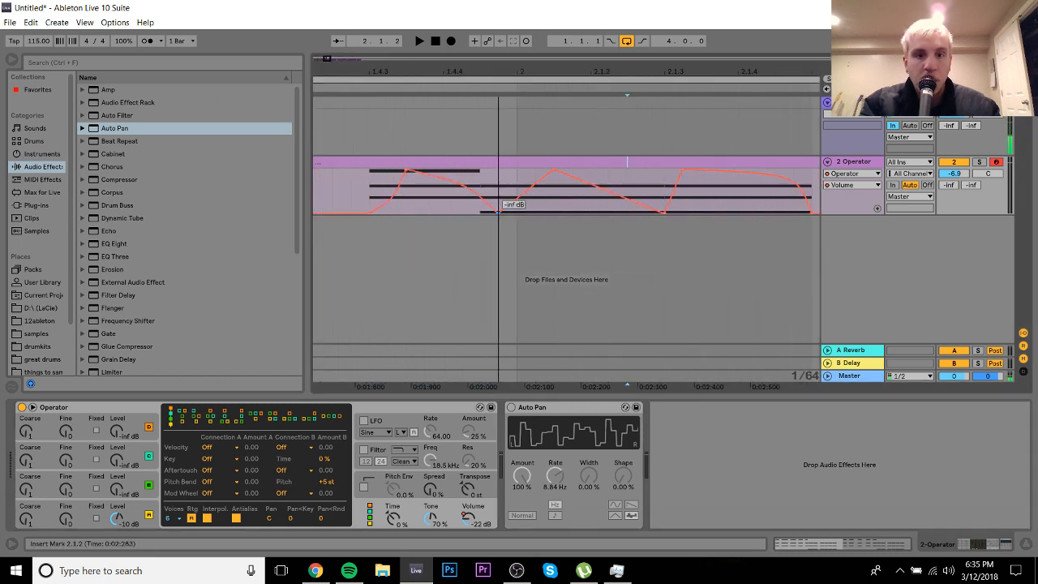
drag(499, 211, 481, 212)
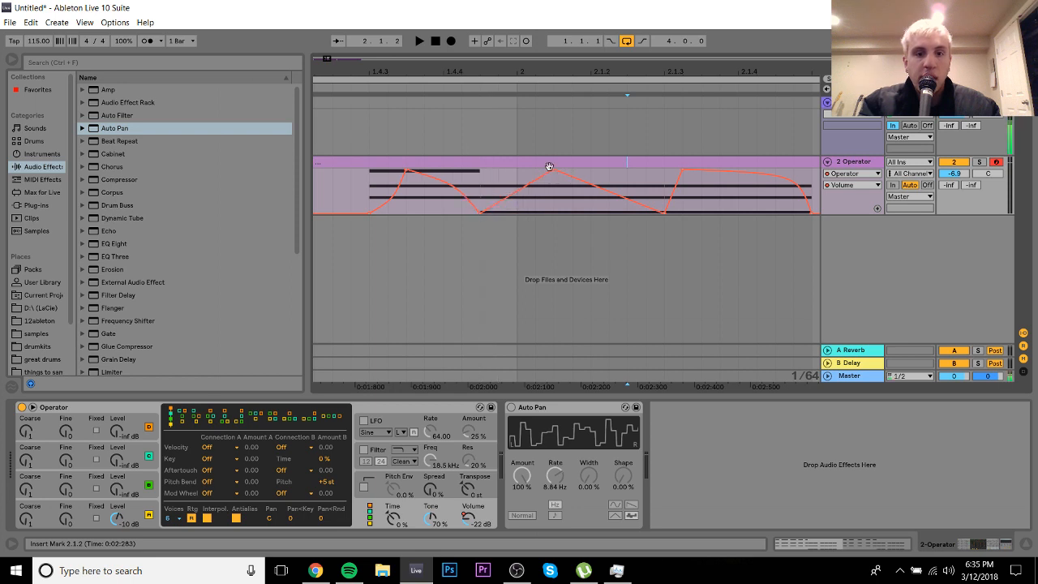
drag(554, 170, 517, 171)
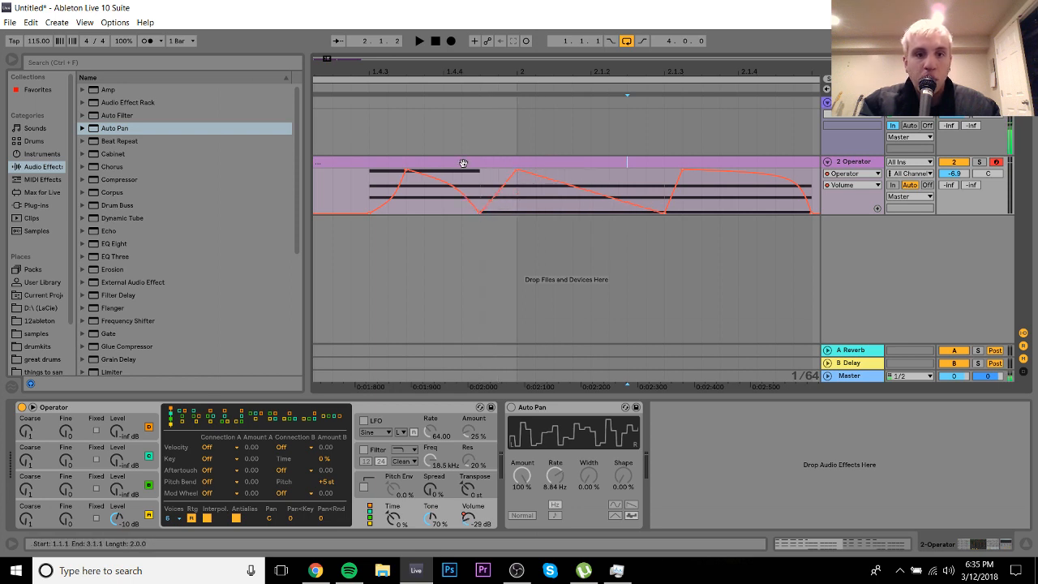
key(space)
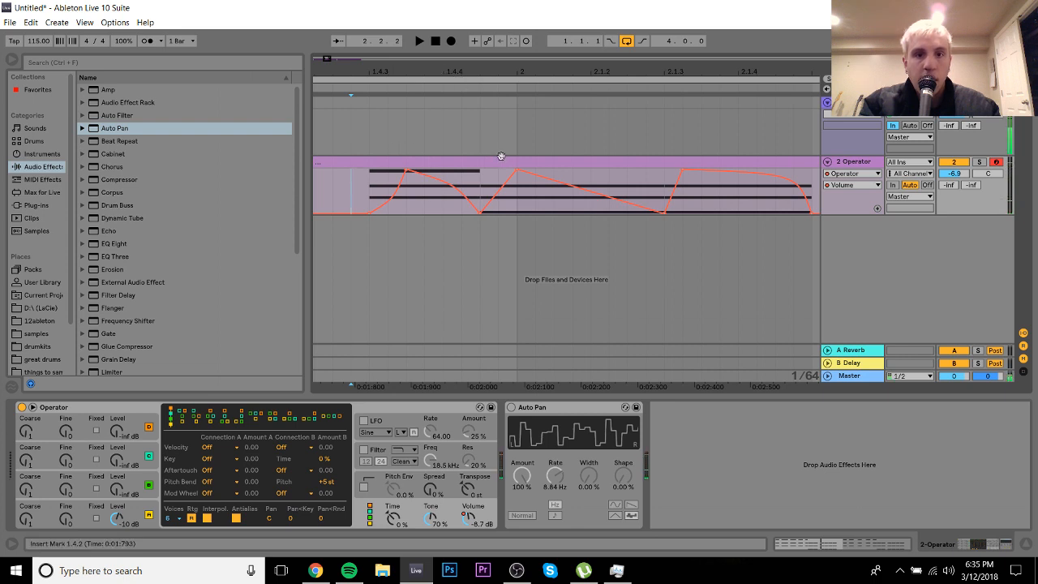
drag(517, 172, 498, 170)
Step: Play from 1.4.2 to hear the adjusted chord change into bar 2
key(space)
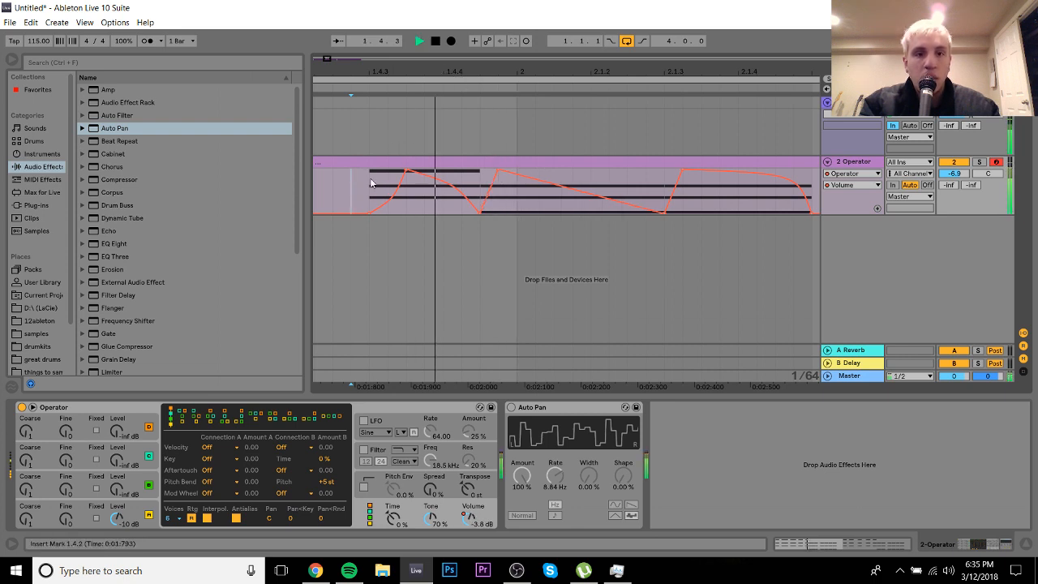
drag(490, 70, 491, 57)
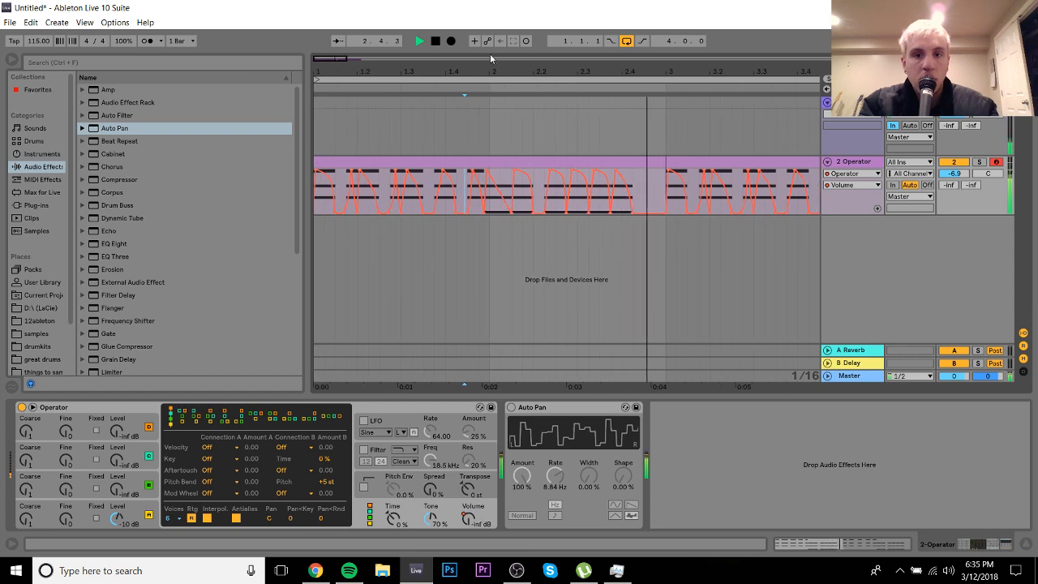
key(space)
Step: Shift the volume automation peaks of the chord pulses starting at 2.2.4 and 2.3.2 later for slower fade-ins, the first to 2.3
drag(591, 68, 591, 87)
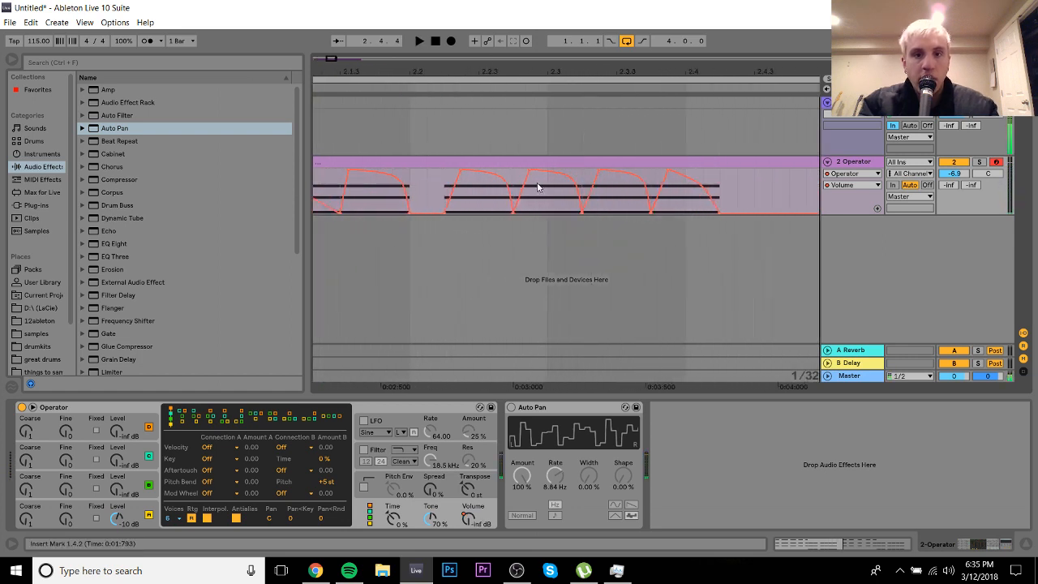
mouse_move(530, 171)
mouse_down()
mouse_move(557, 177)
mouse_move(531, 178)
mouse_up()
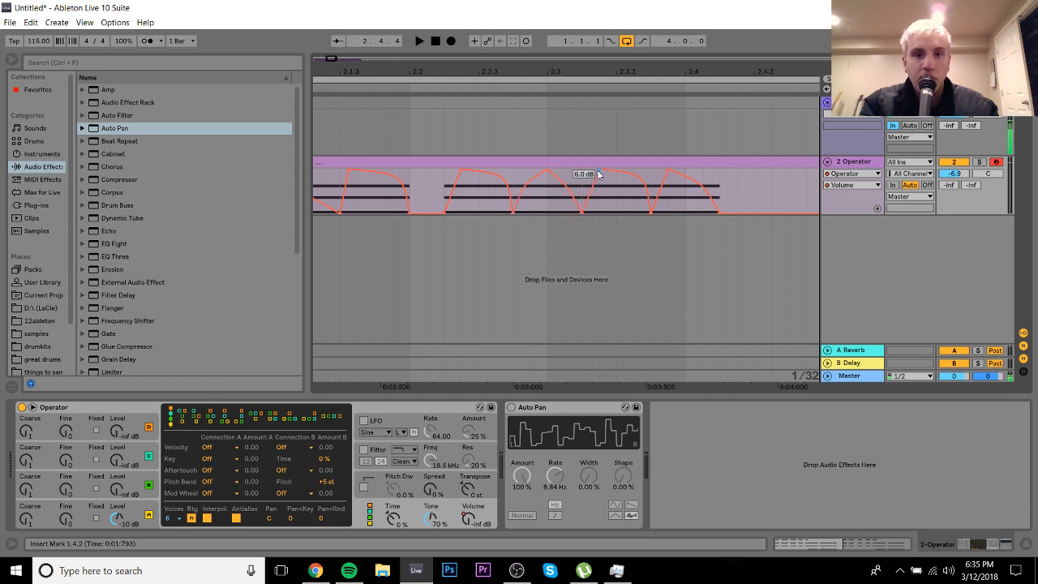
click(602, 73)
drag(601, 72, 601, 101)
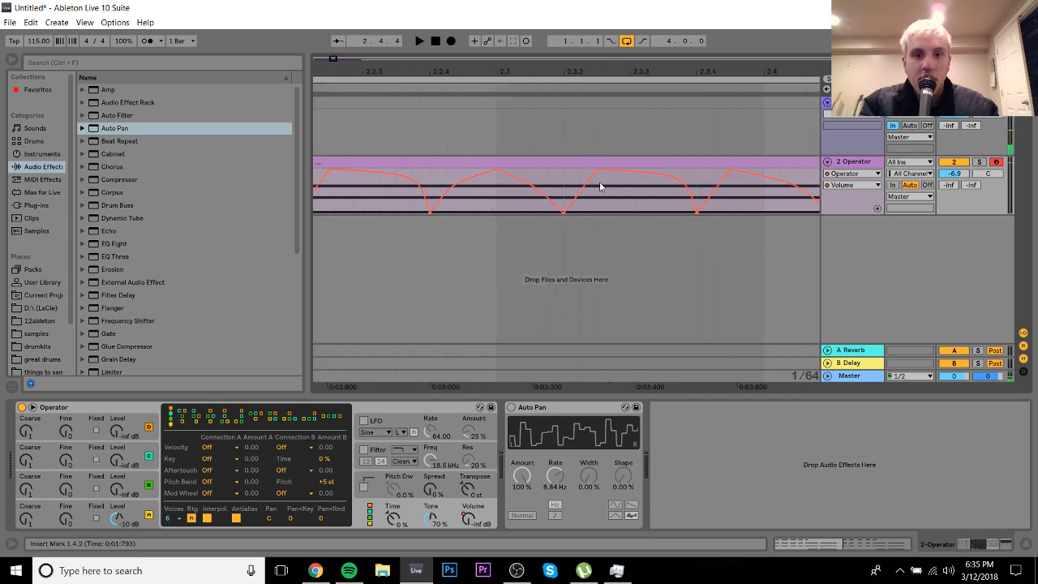
drag(599, 172, 657, 180)
Step: Lengthen the last D2 chord of the first clip, starting at 2.3.4, by two 1/32 steps so it ends at 2.4.3
drag(730, 64, 592, 55)
double_click(660, 160)
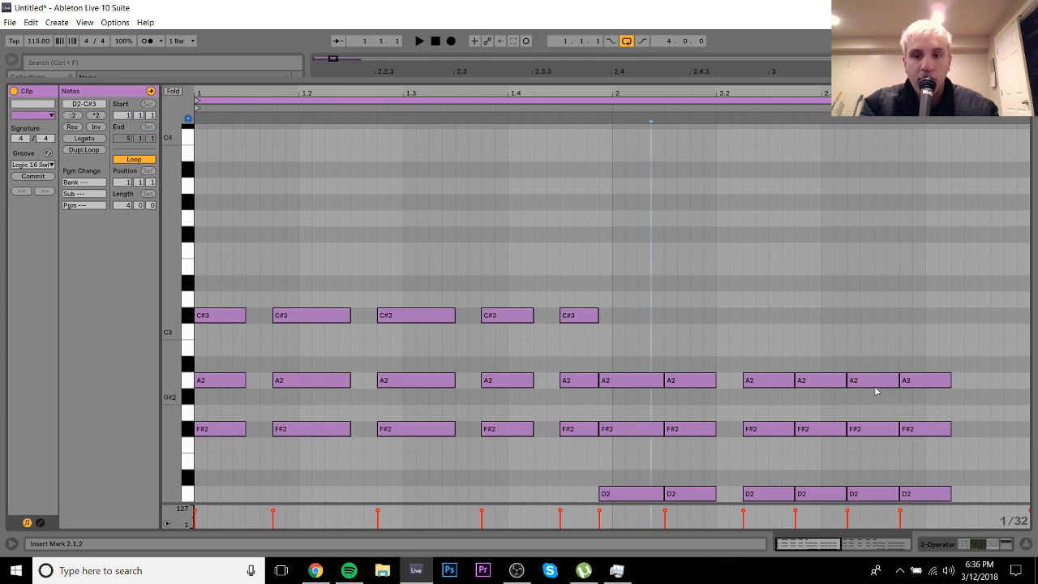
drag(937, 348, 921, 519)
key(shift+Right)
key(shift+Right)
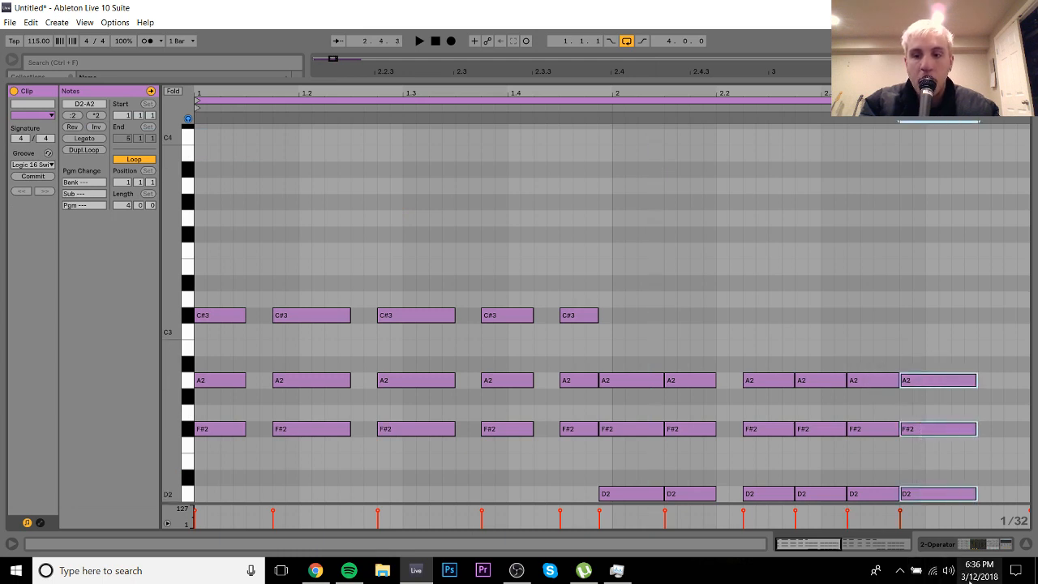
Step: Extend the last chord's volume fade-out to just past 2.4.3 and flatten its curve into a more even decline
click(973, 547)
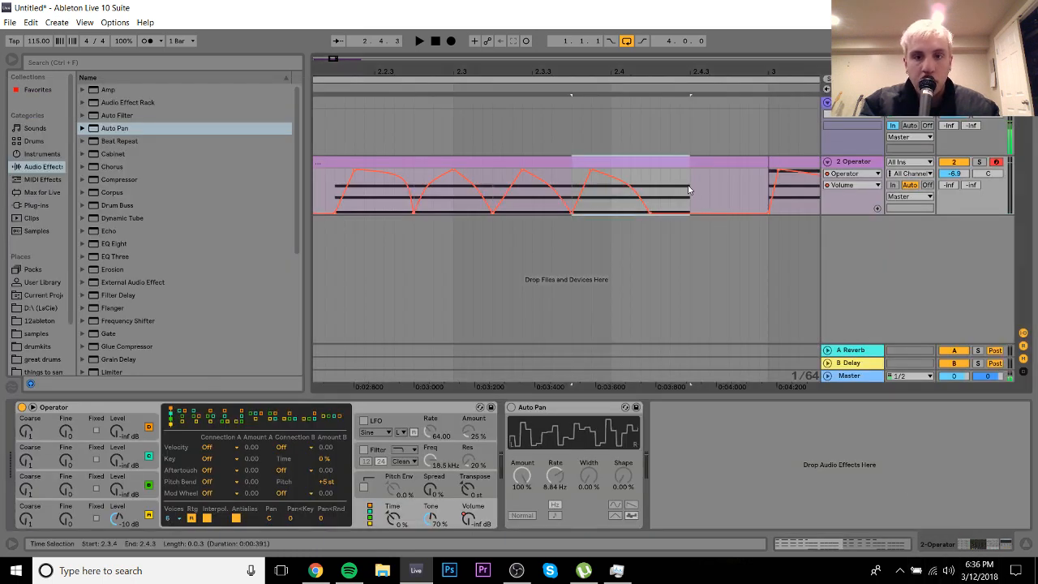
drag(661, 212, 699, 213)
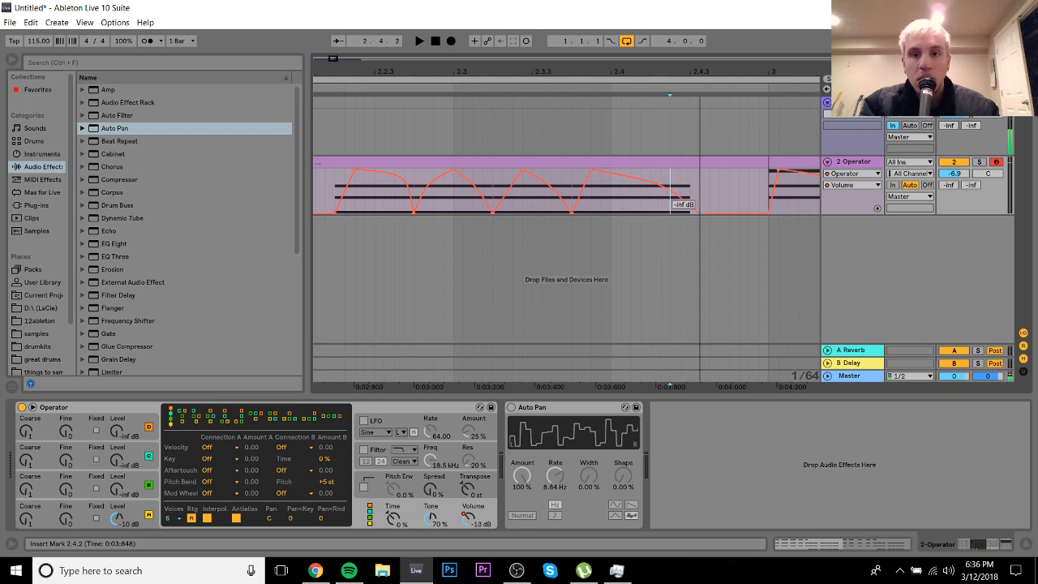
drag(700, 212, 699, 215)
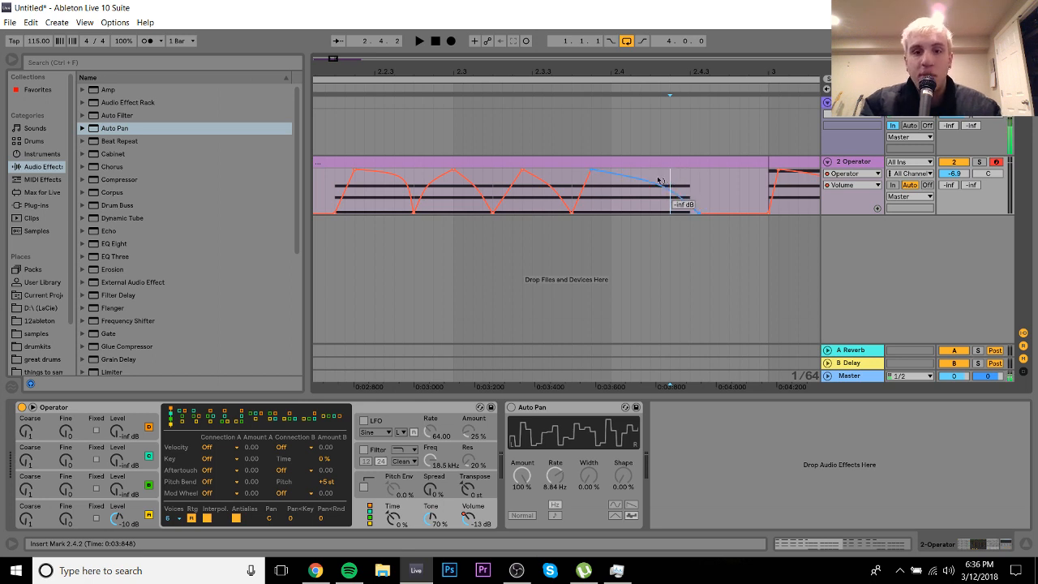
drag(657, 186, 647, 192)
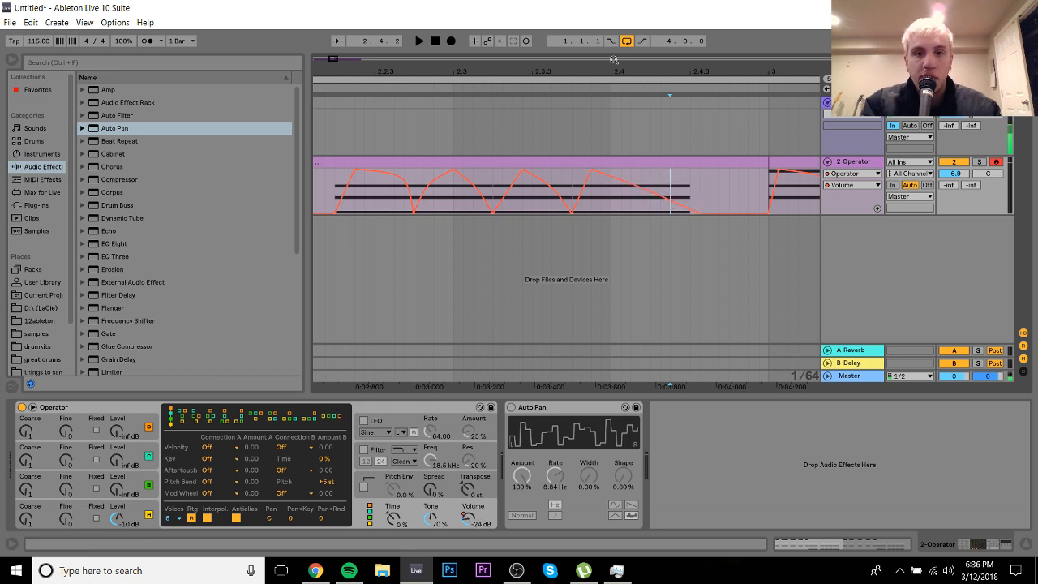
Step: Remove the clip and its volume automation from bars 3 and 4 of the Operator track
drag(613, 59, 475, 20)
click(458, 160)
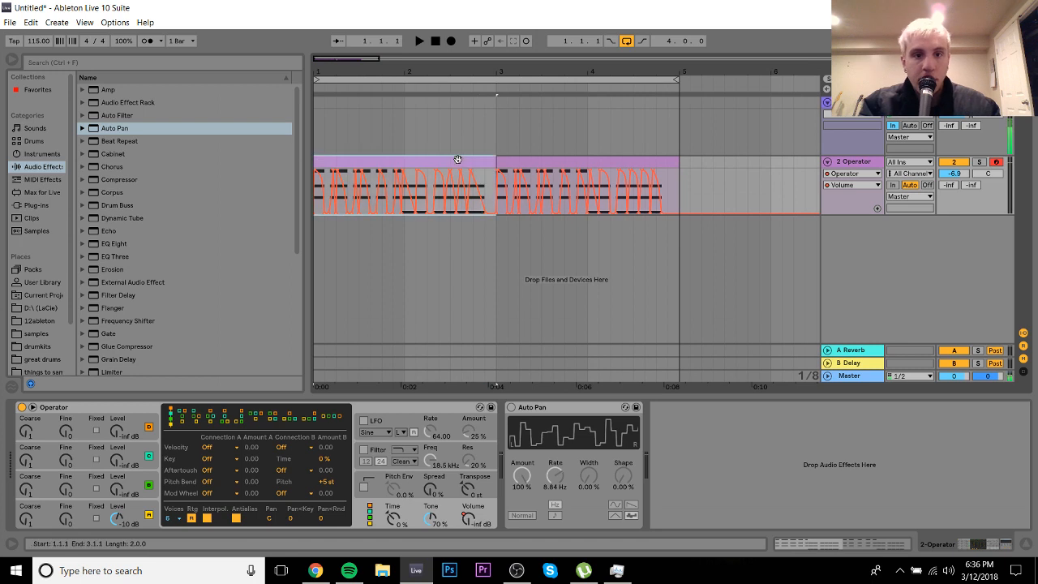
key(ctrl+a)
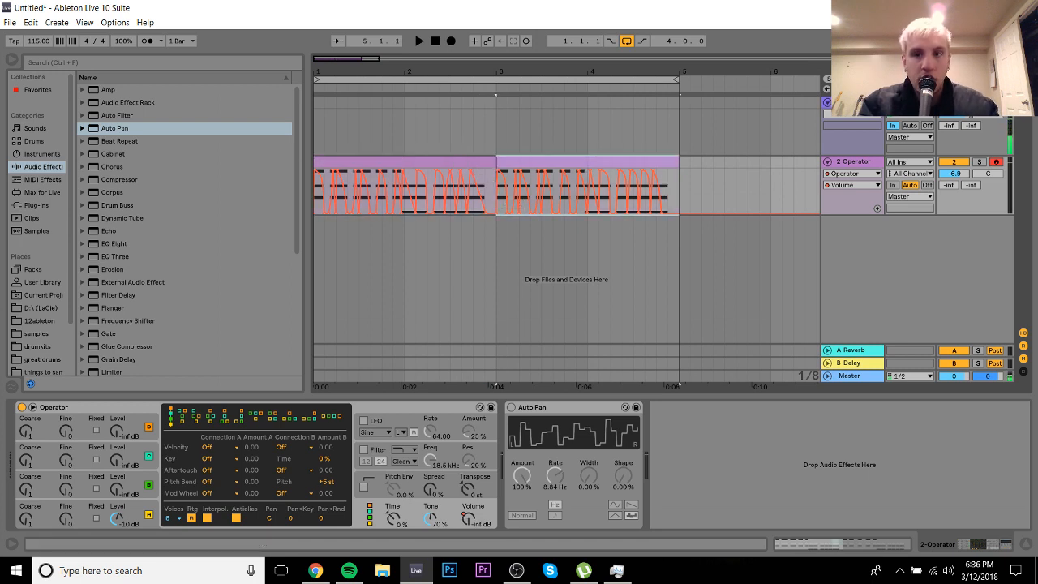
key(Delete)
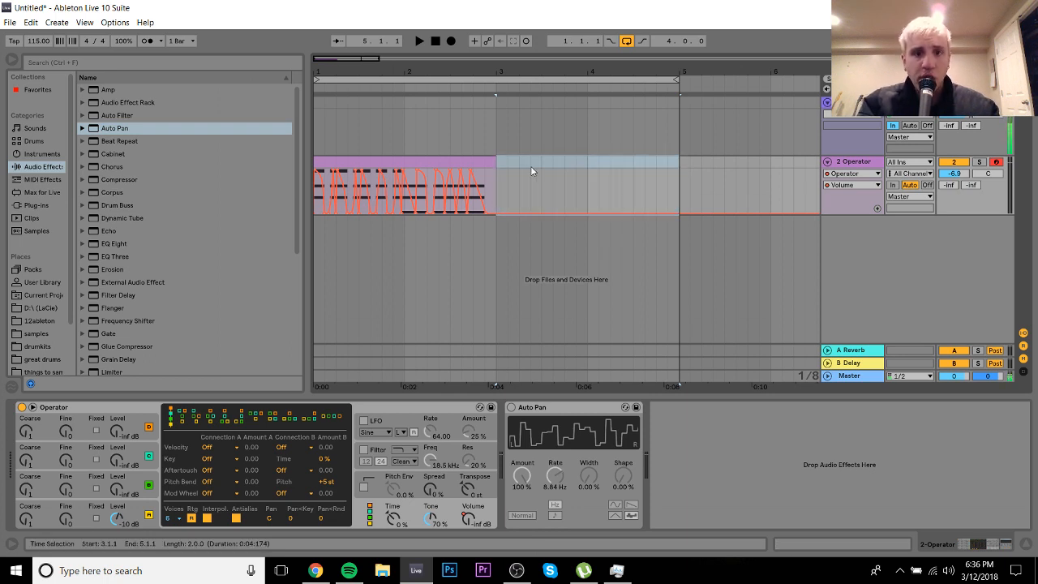
Step: Try duplicating the first Operator clip alone into bars 3 and 4, and undo the duplication
click(476, 161)
key(ctrl+d)
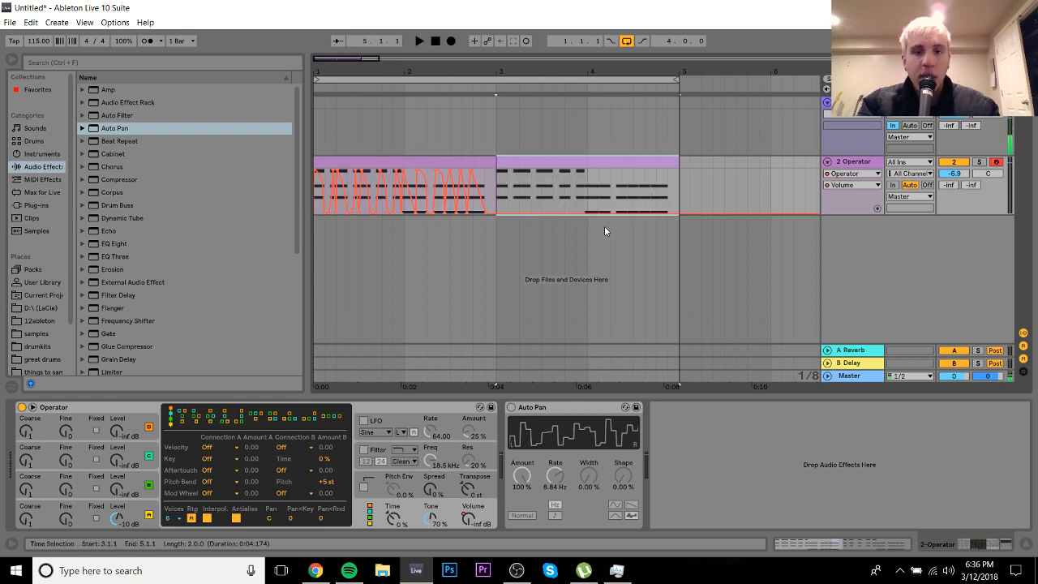
key(ctrl+z)
Step: Duplicate bars 1 and 2 of the Operator clip together with their volume automation into bars 3 and 4
drag(315, 175, 504, 156)
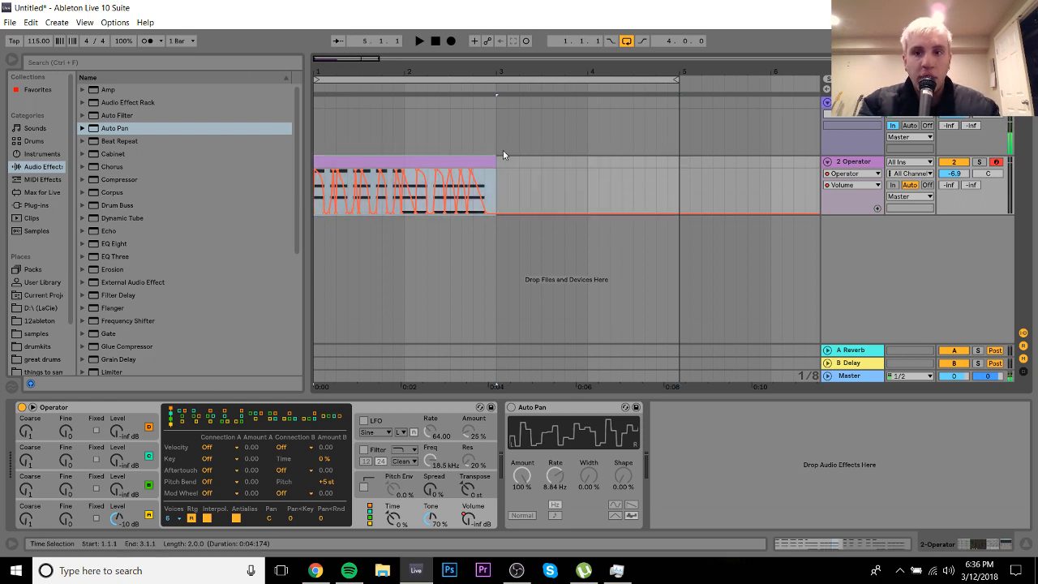
click(451, 162)
key(ctrl+d)
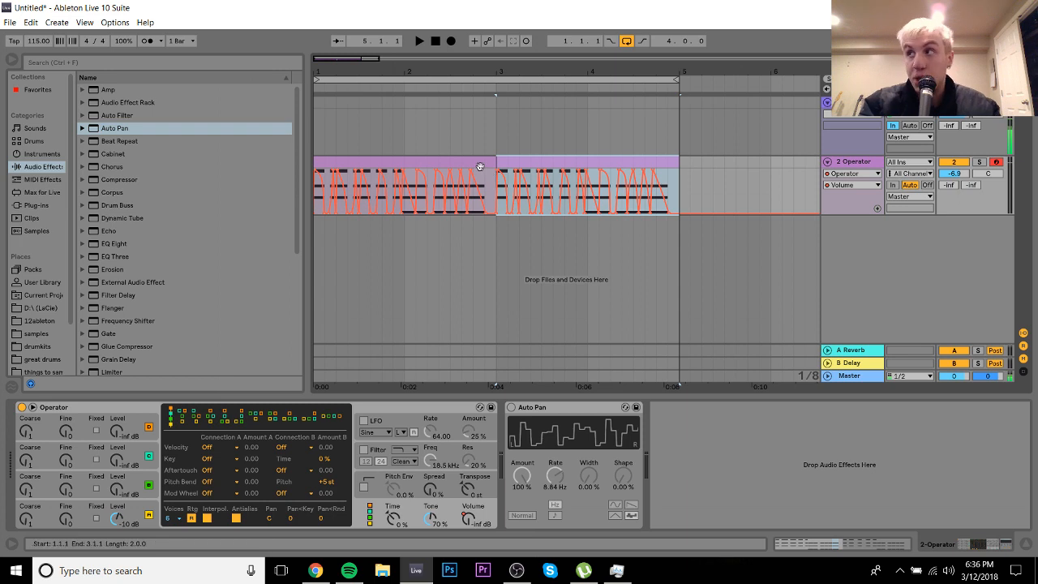
Step: Select both Operator clips and play the revised chord pattern from bar 1
shift+click(476, 165)
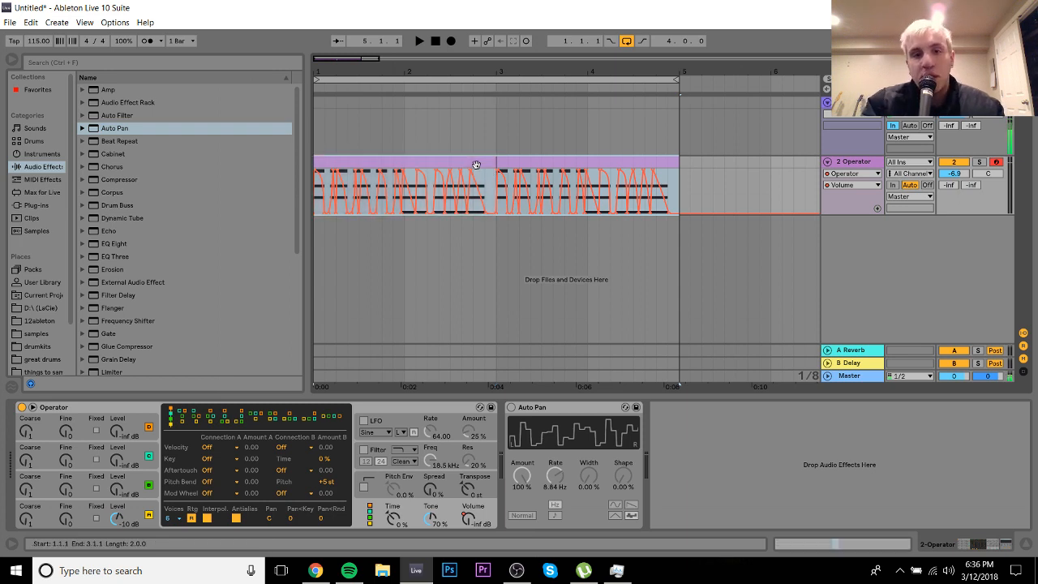
key(space)
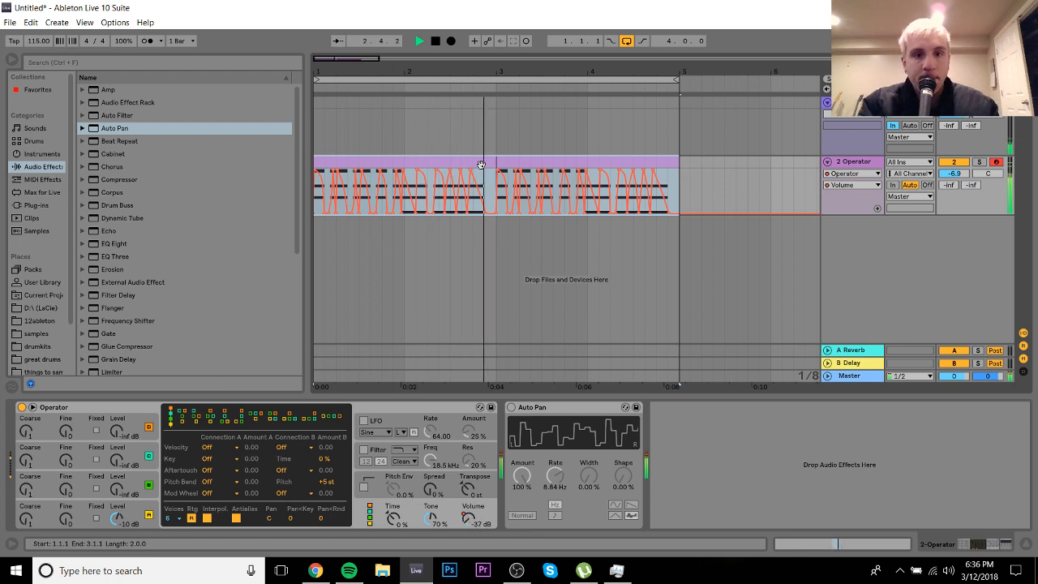
key(space)
Step: Move the 6.0 dB volume automation peak near the start of bar 2 slightly later, curve its rise, and play that passage
drag(400, 64, 487, 65)
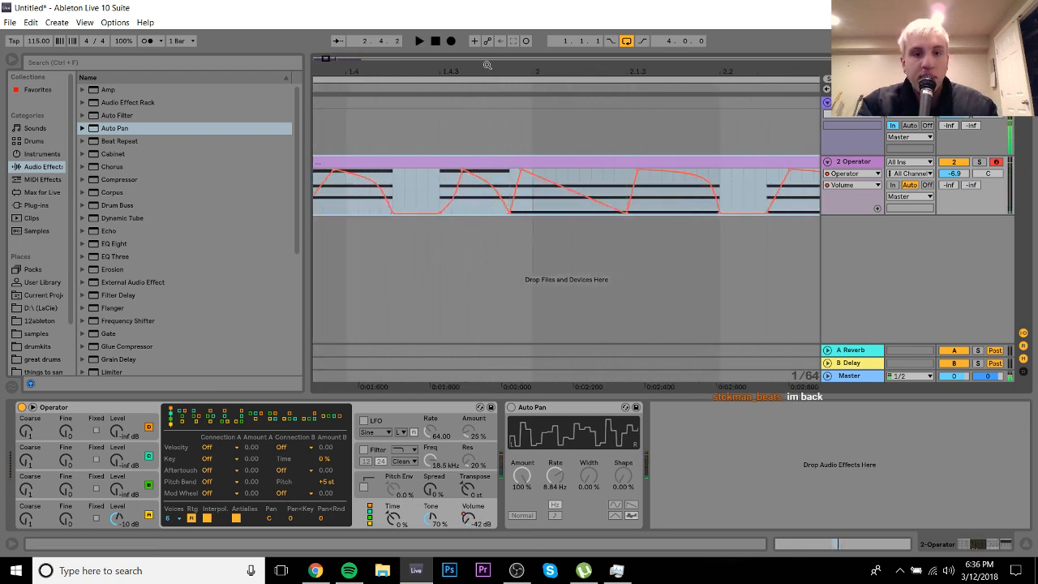
click(509, 141)
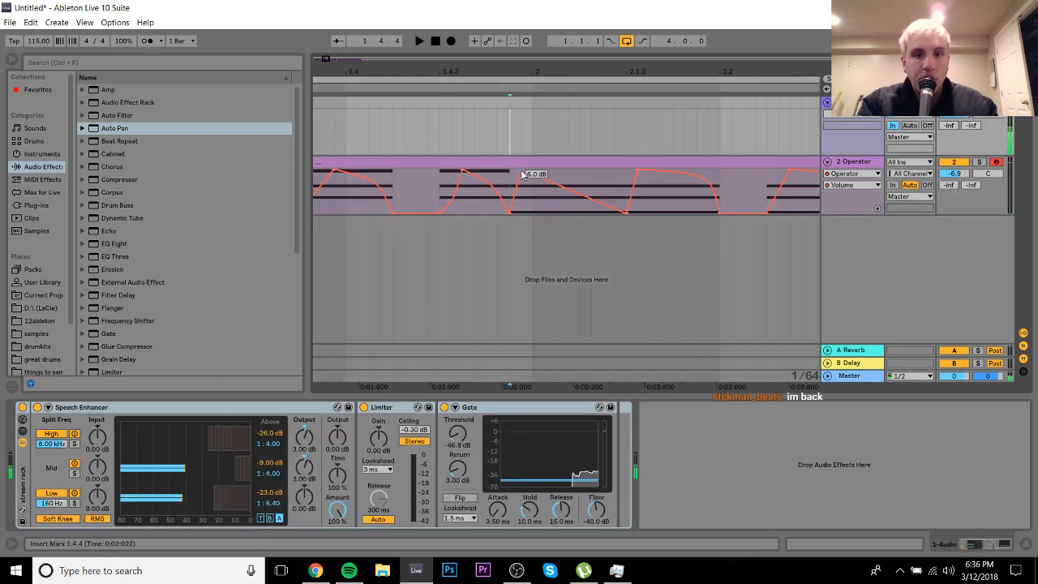
click(522, 172)
drag(522, 173, 544, 170)
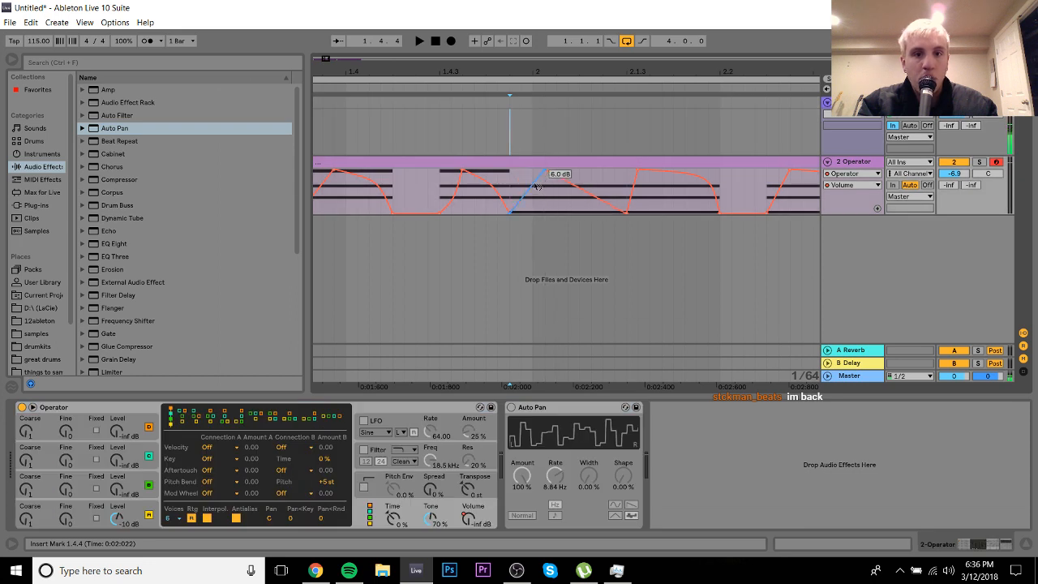
click(430, 173)
key(space)
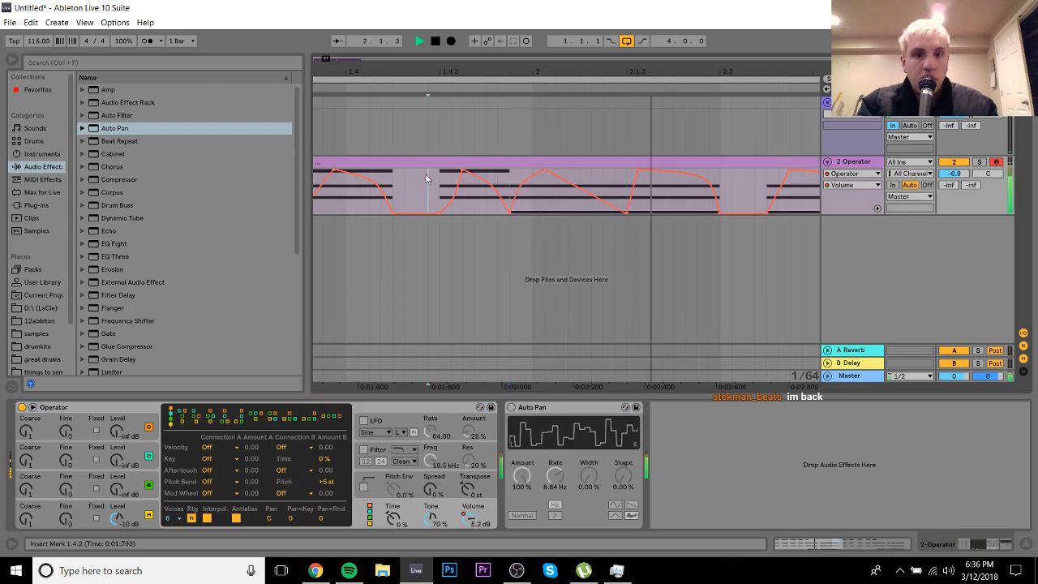
drag(593, 72, 514, 70)
key(space)
Step: Shift the volume automation dips at 2.2.4 and 2.3.2 slightly later than their chords, playing the passage to check it
drag(630, 69, 628, 98)
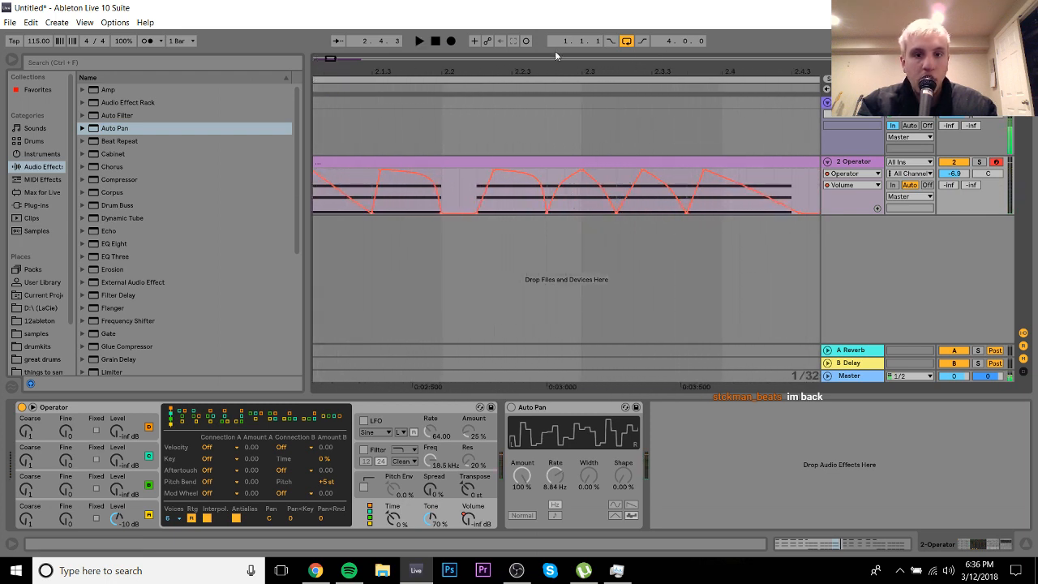
drag(553, 68, 552, 106)
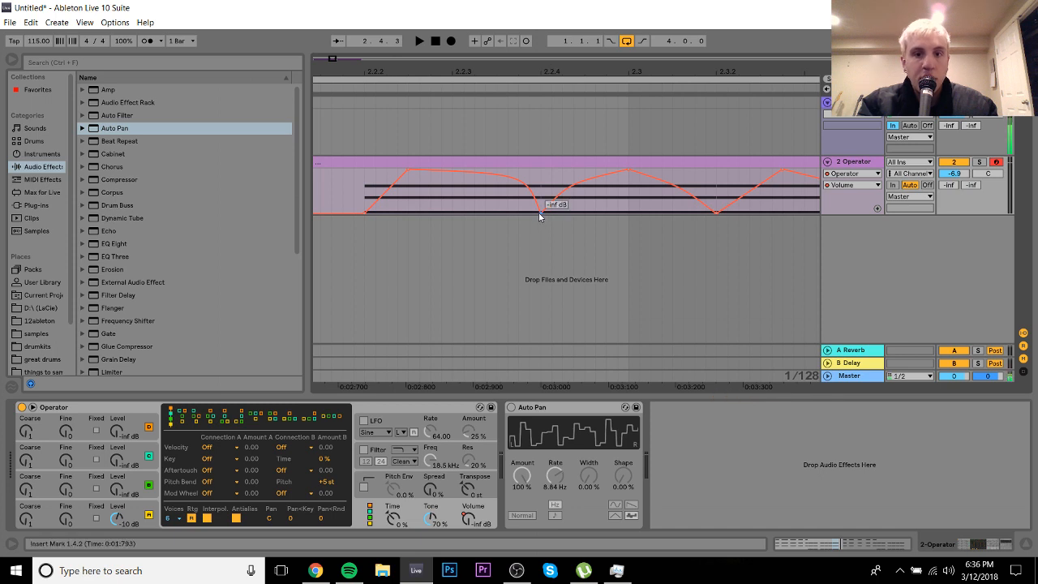
drag(541, 215, 581, 204)
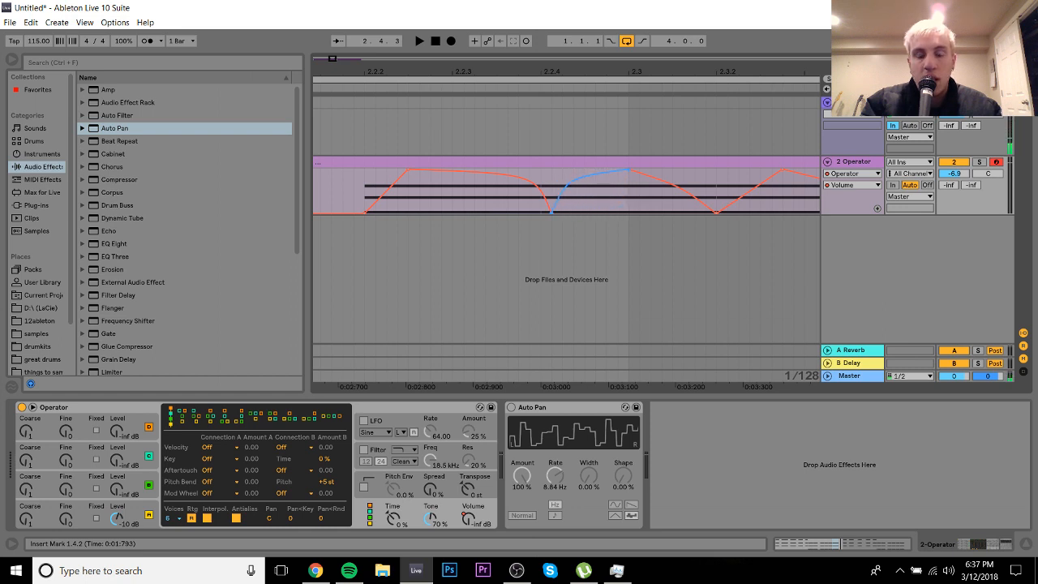
click(351, 177)
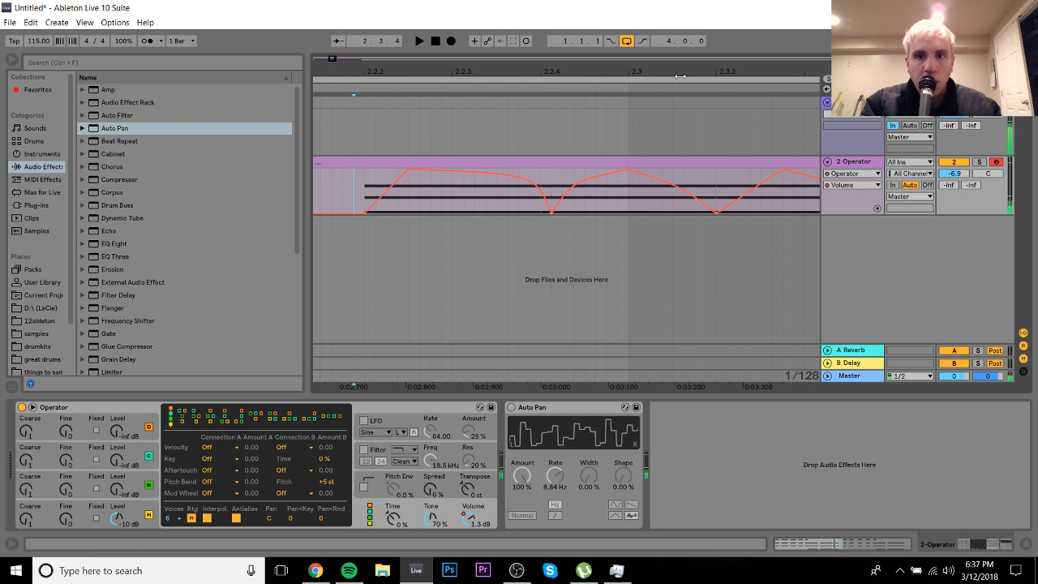
drag(702, 68, 488, 64)
mouse_move(490, 211)
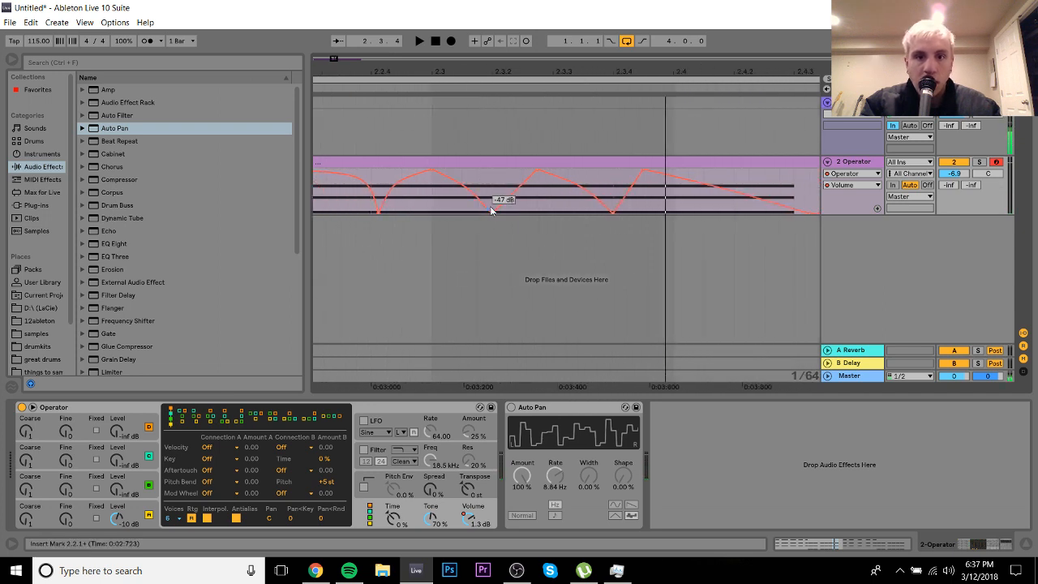
drag(490, 211, 509, 214)
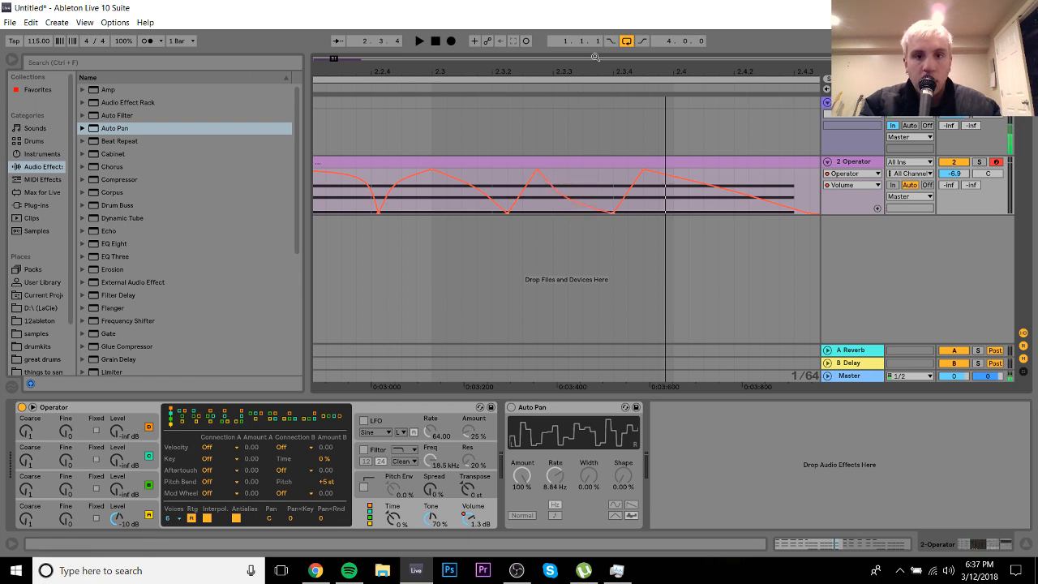
Step: Duplicate bars 1 and 2 of the Operator clip with their revised volume automation into bars 3 and 4, and play the pattern
mouse_move(596, 62)
mouse_down()
mouse_move(595, 24)
mouse_move(596, 49)
mouse_up()
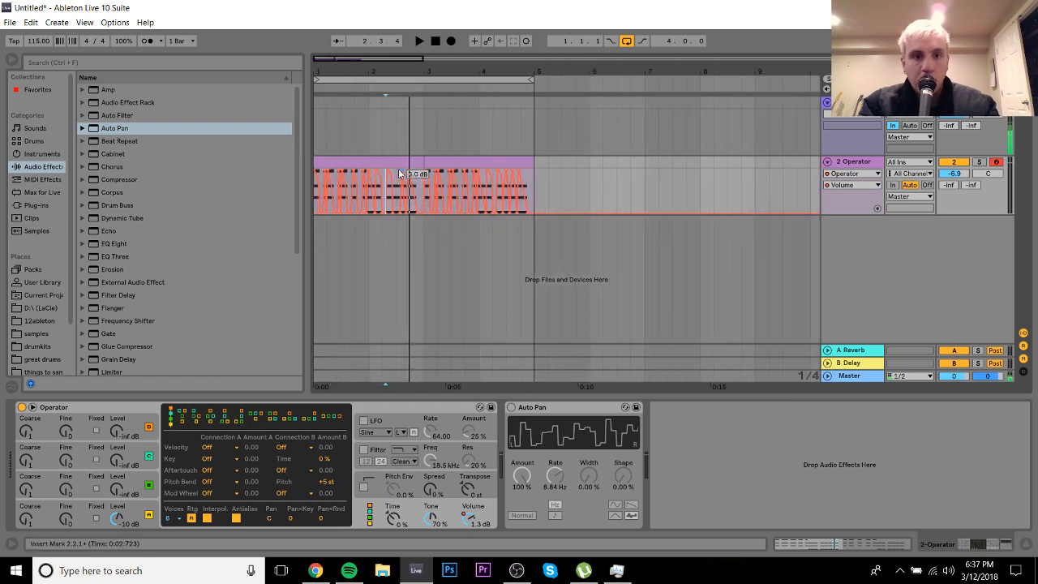
click(391, 161)
key(ctrl+d)
click(391, 161)
key(space)
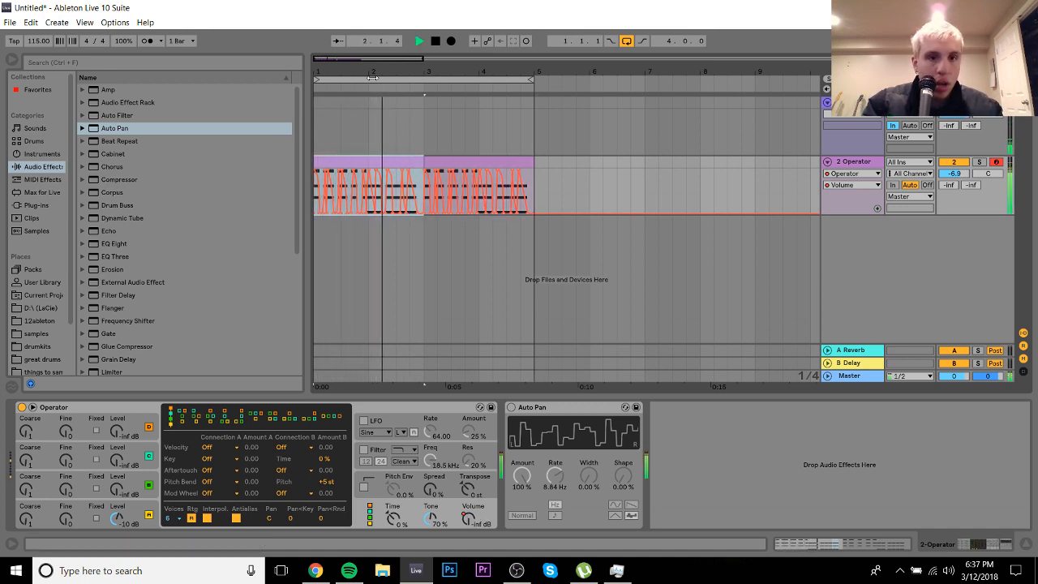
drag(373, 72, 373, 101)
key(space)
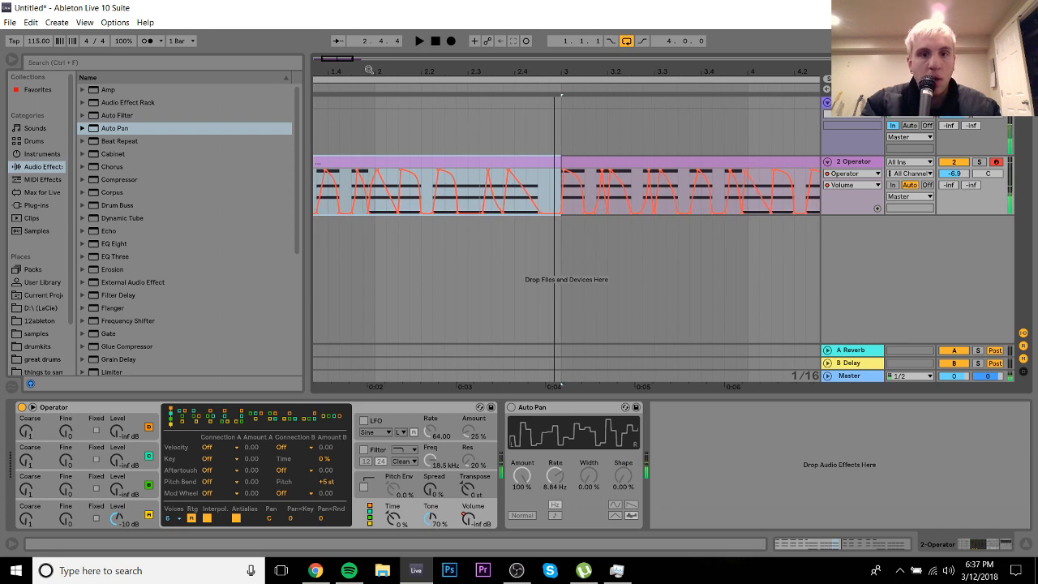
key(space)
key(ctrl+d)
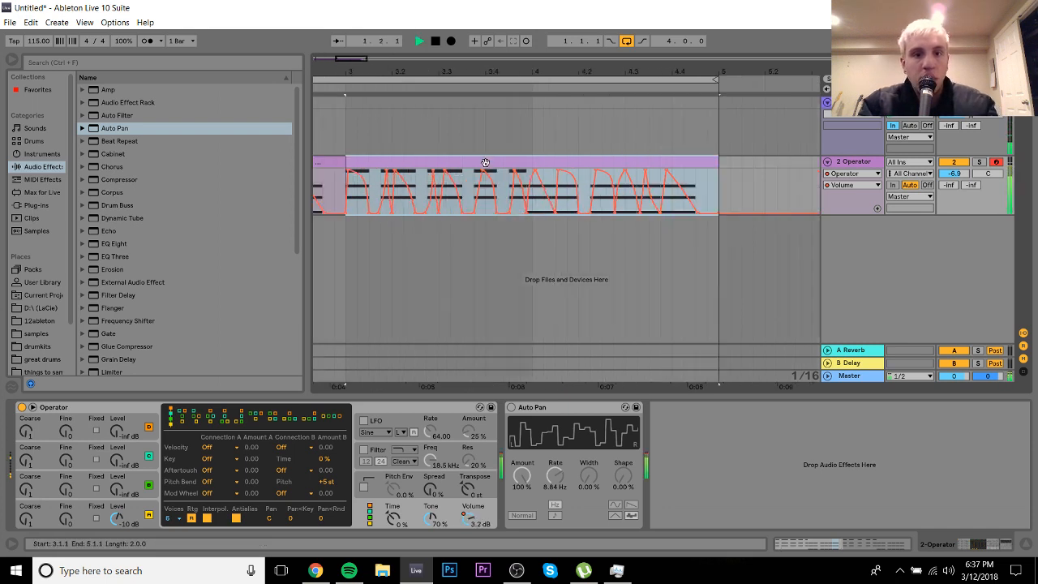
drag(459, 78, 513, 70)
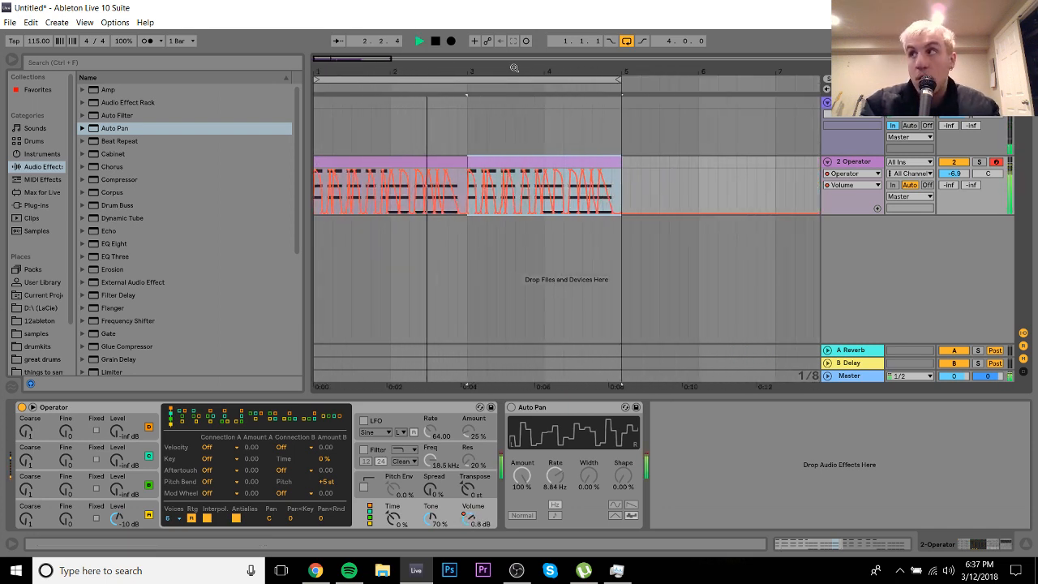
Step: Open the notes of the first Operator clip, transpose all of them down one octave, and audition the lower chords
click(440, 159)
key(space)
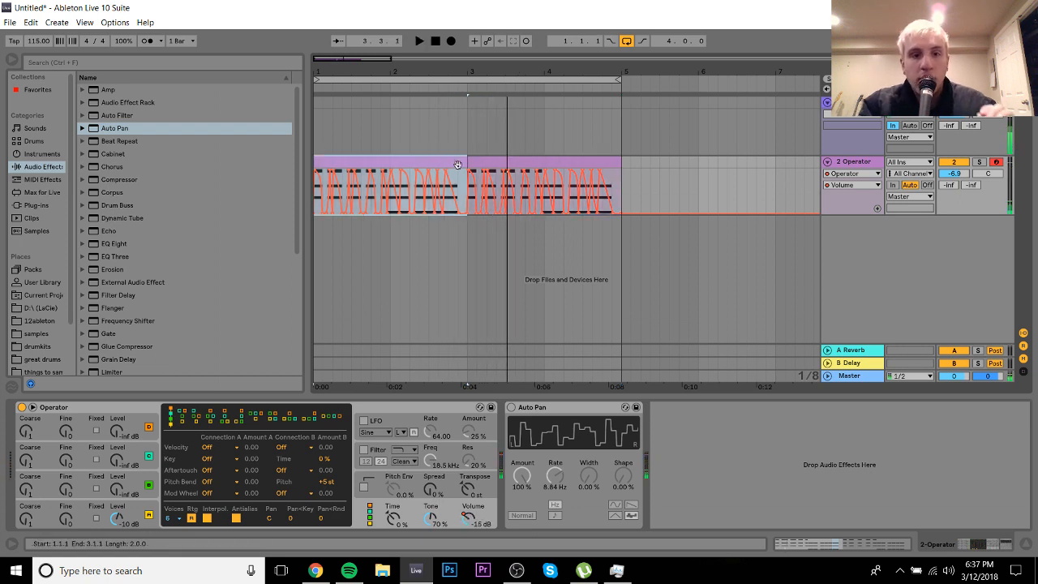
double_click(455, 165)
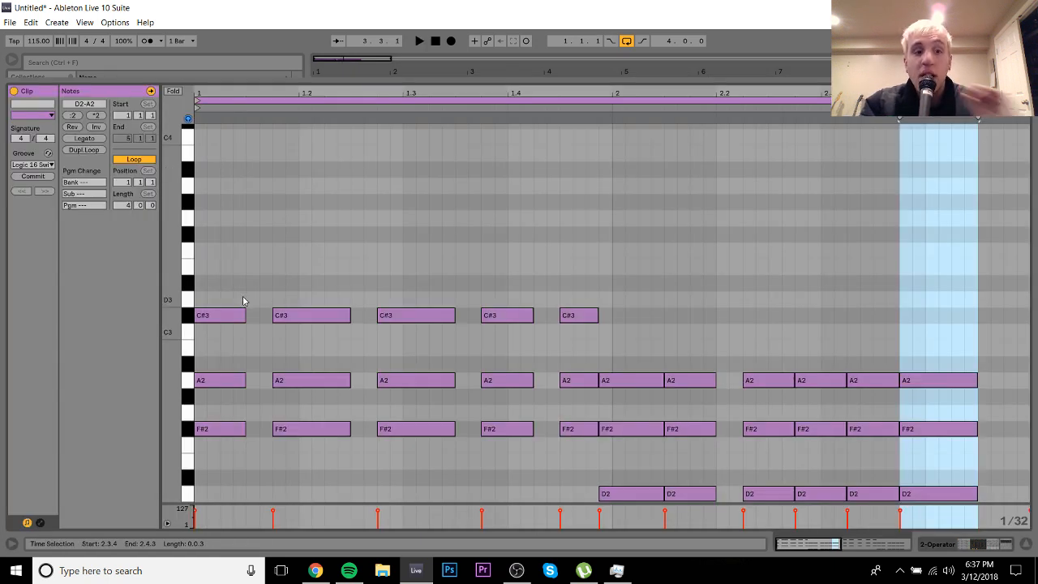
key(ctrl+a)
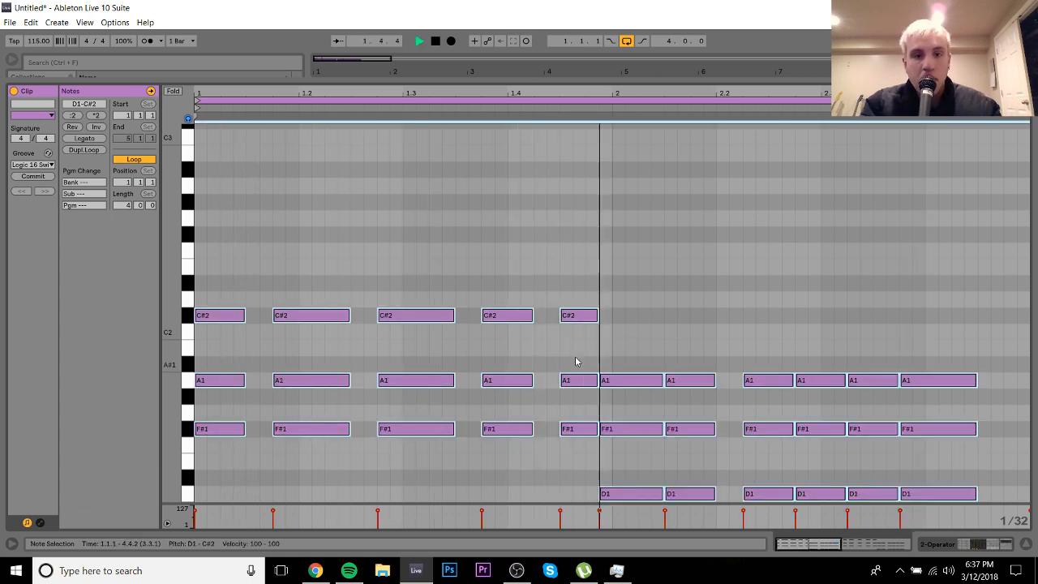
key(space)
Step: Raise the A1 notes of the first chord and the F#1 notes of the second chord by one octave, and play the clip
drag(578, 364, 235, 387)
drag(618, 407, 955, 449)
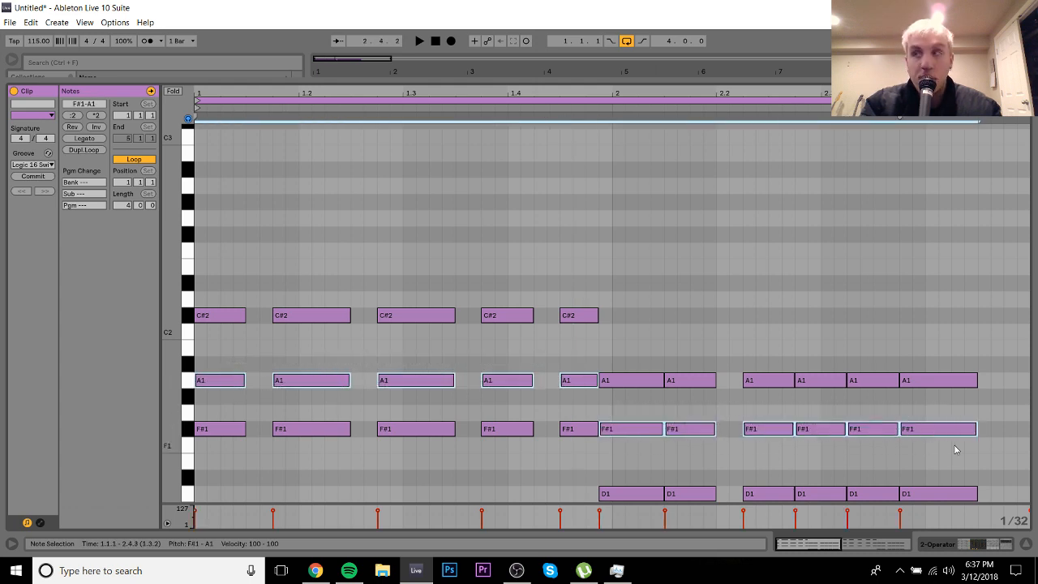
key(shift+Up)
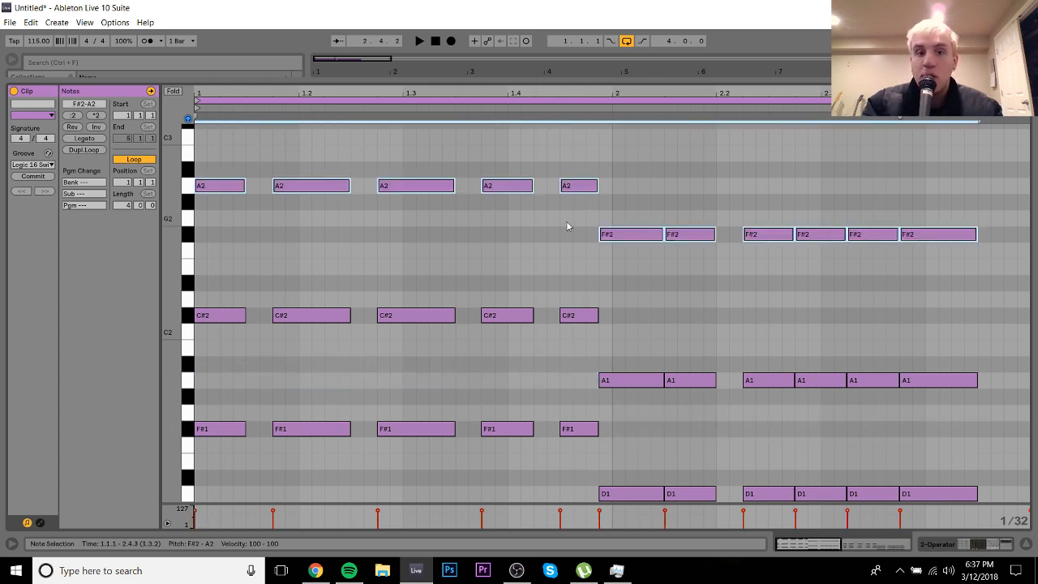
key(space)
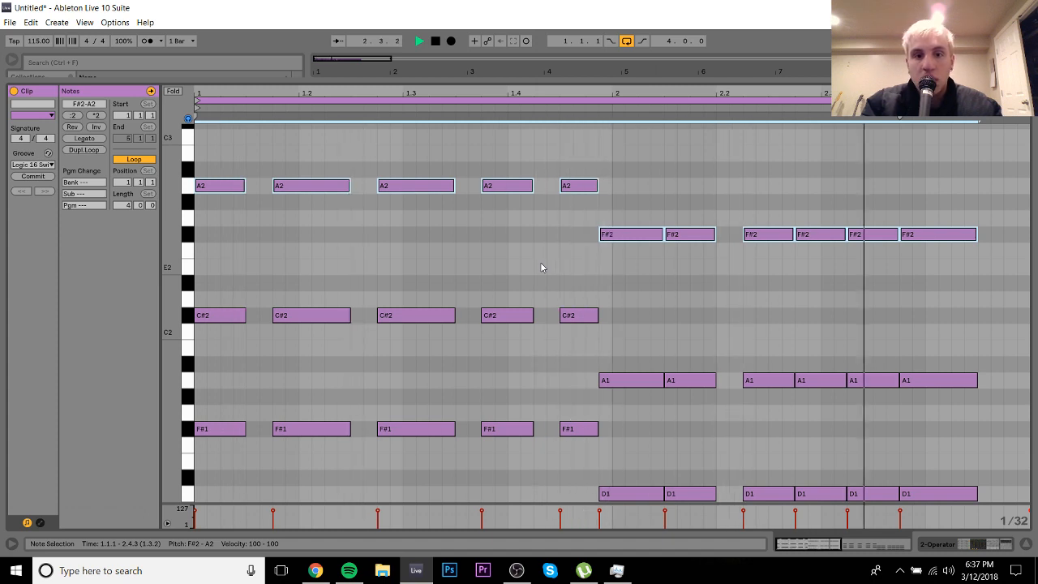
Step: Try all the clip's notes one octave higher during playback, and return them to the lower octave
key(ctrl+a)
key(shift+Up)
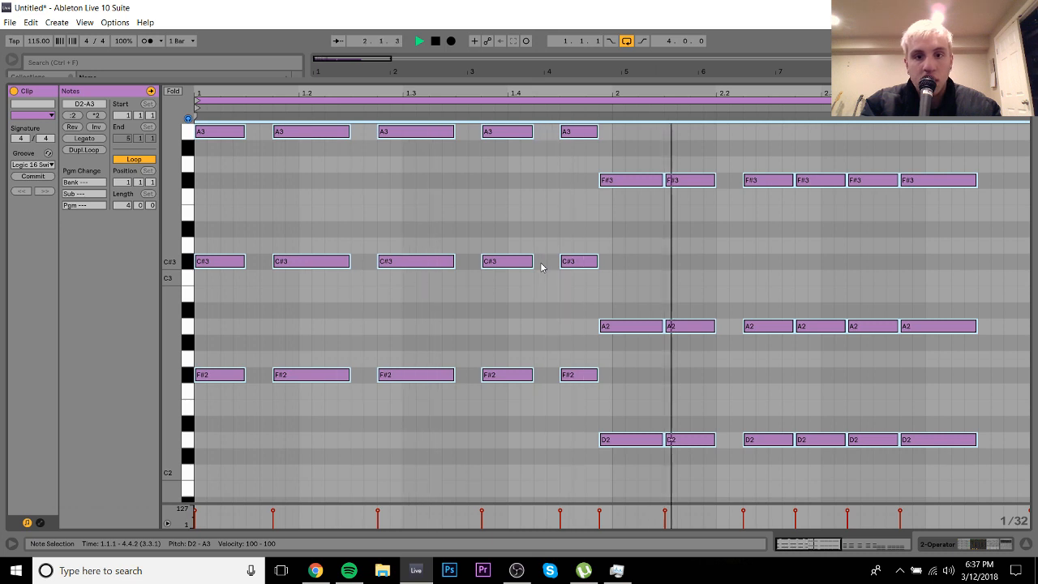
key(shift+Down)
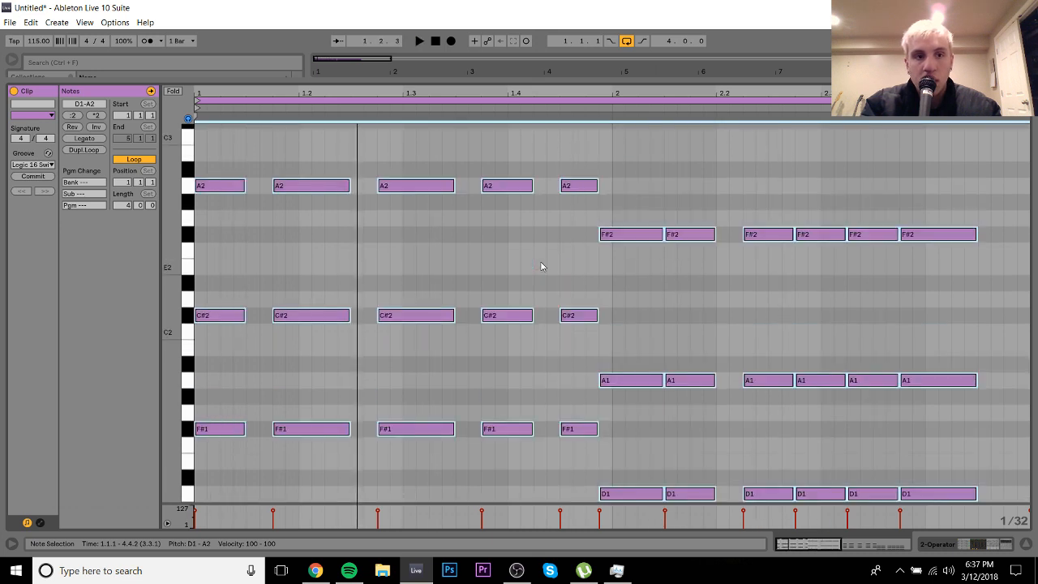
scroll(299, 327, up, 5)
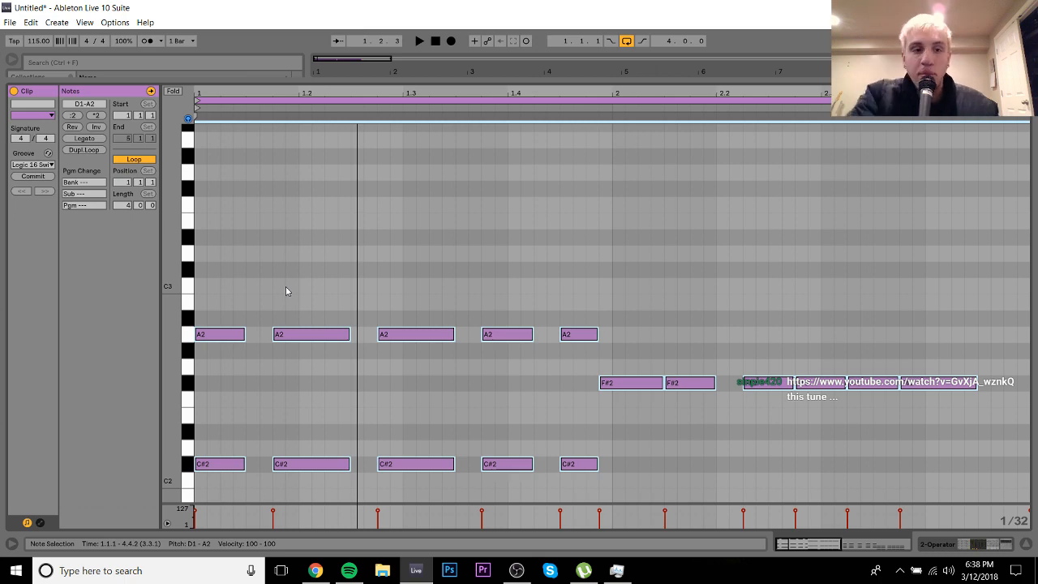
click(314, 569)
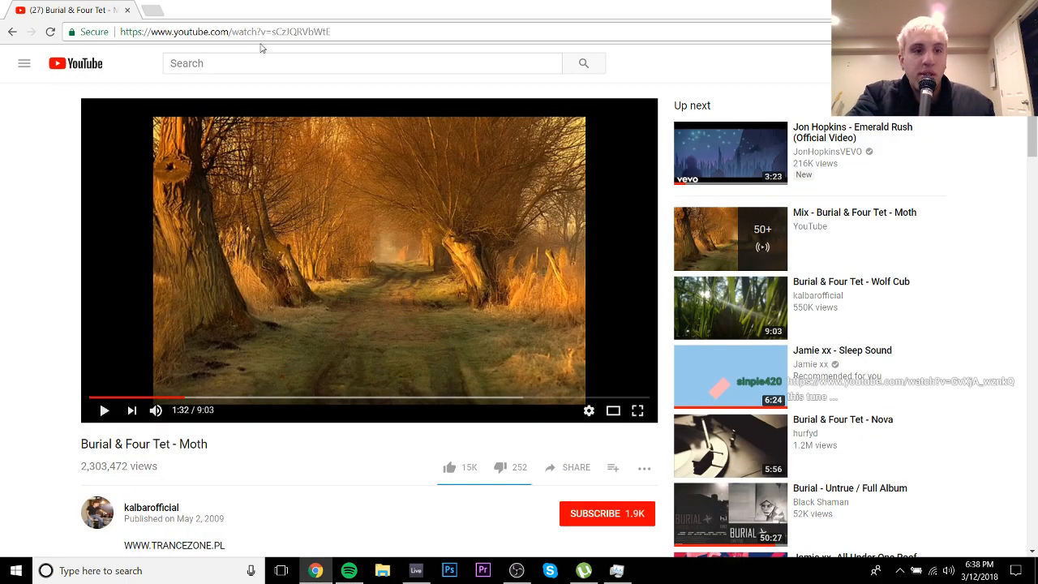
click(209, 64)
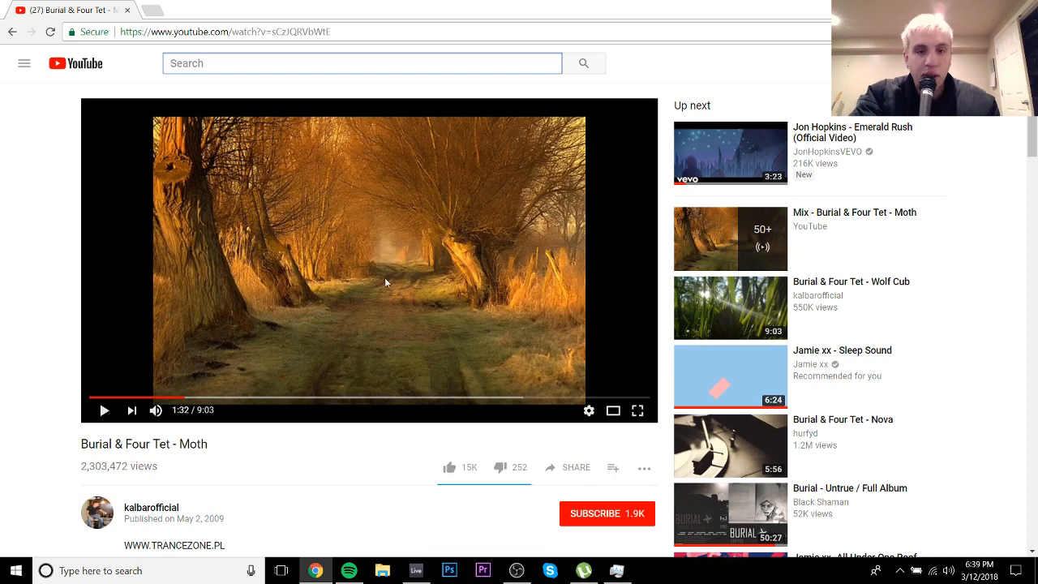
click(411, 571)
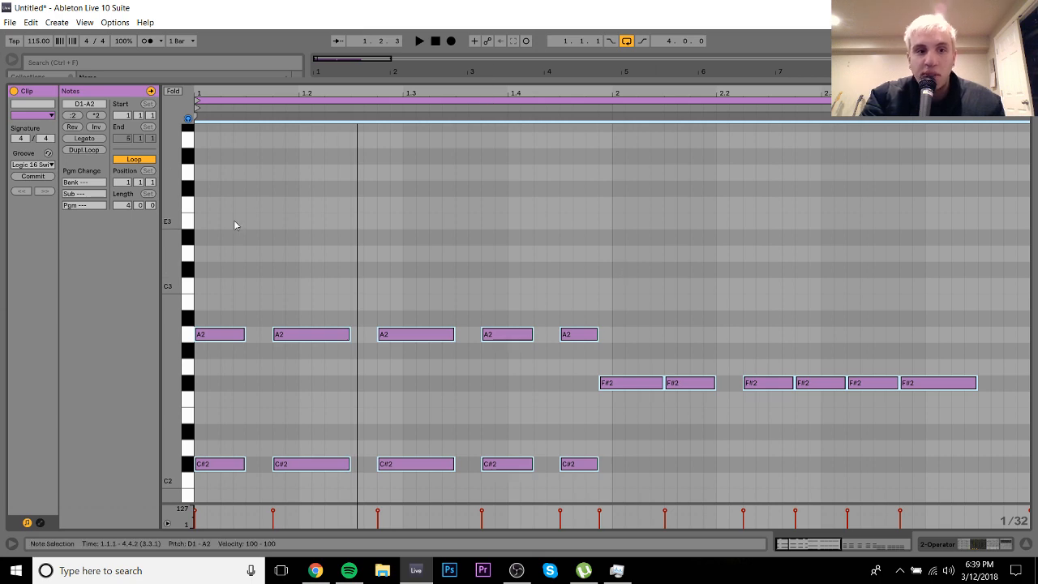
Step: Return to the arrangement and play the Operator track with the revised chord voicing in the first clip
drag(172, 233, 109, 157)
drag(479, 95, 337, 94)
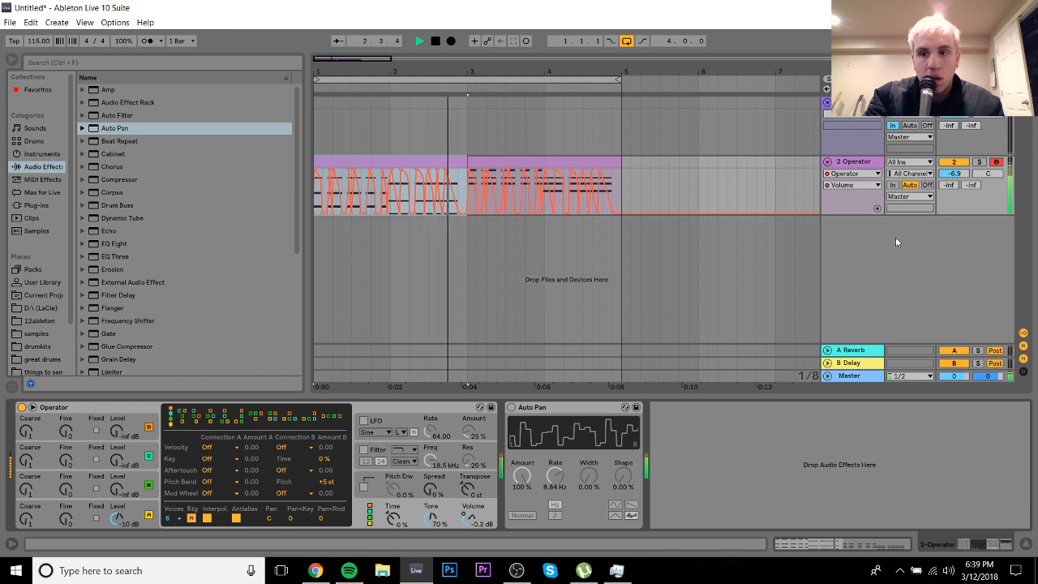
Step: Lower the 2 Operator track's volume to -10.2 dB and duplicate its first two bars over bars 3 and 4
click(955, 173)
key(space)
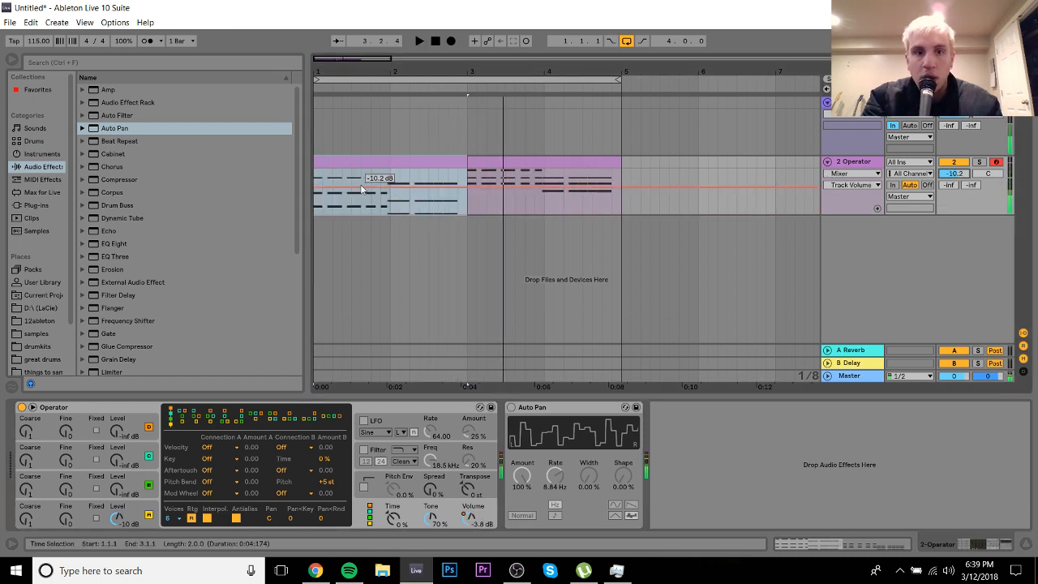
key(ctrl+d)
click(372, 159)
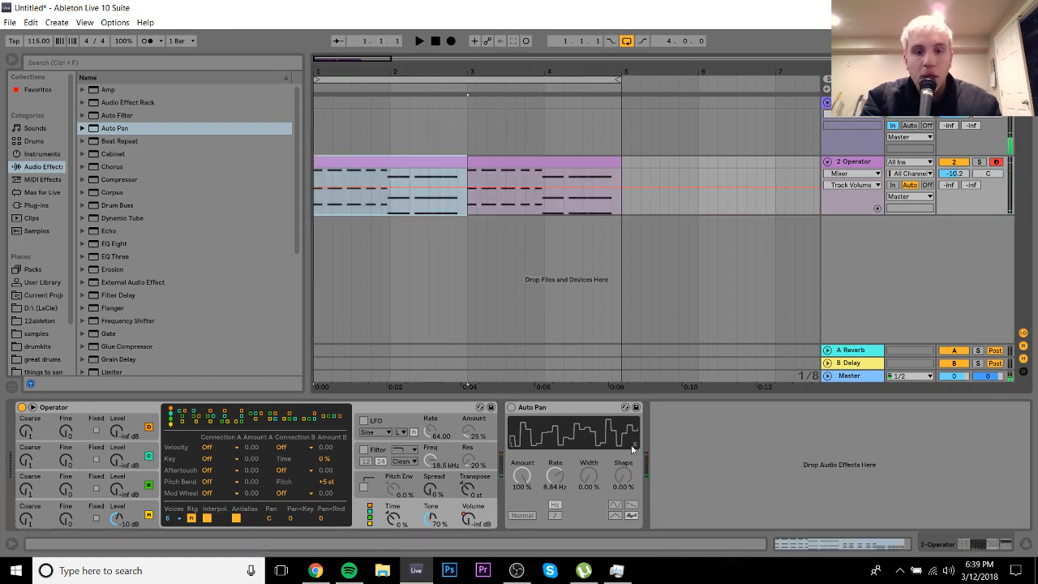
Step: Play the chord clip while switching Auto Pan on and off to compare the sound
key(space)
click(511, 407)
click(510, 407)
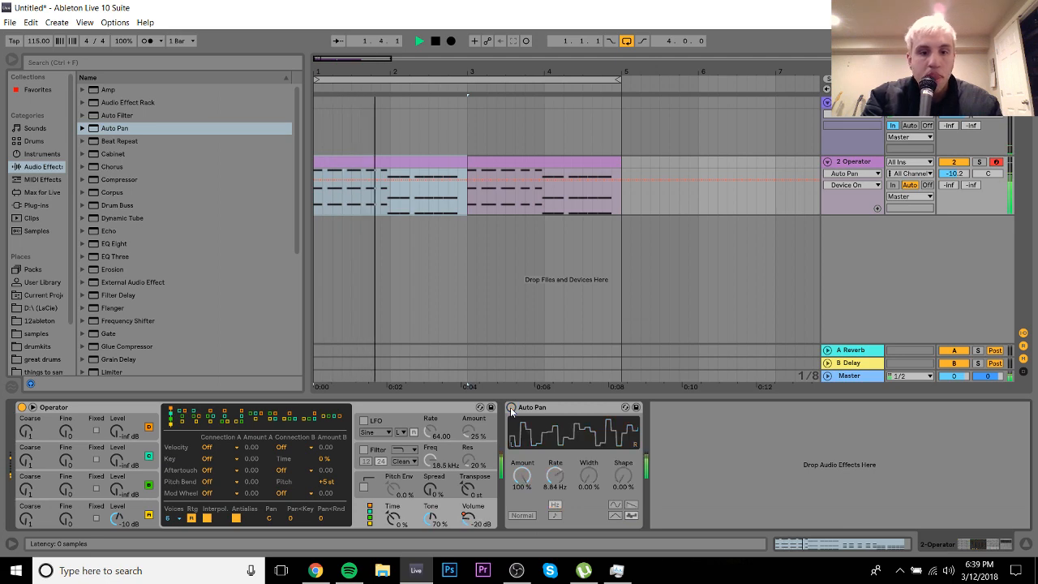
key(space)
Step: Duplicate the 2 Operator track with its clips and solo both the original and the copy
double_click(385, 159)
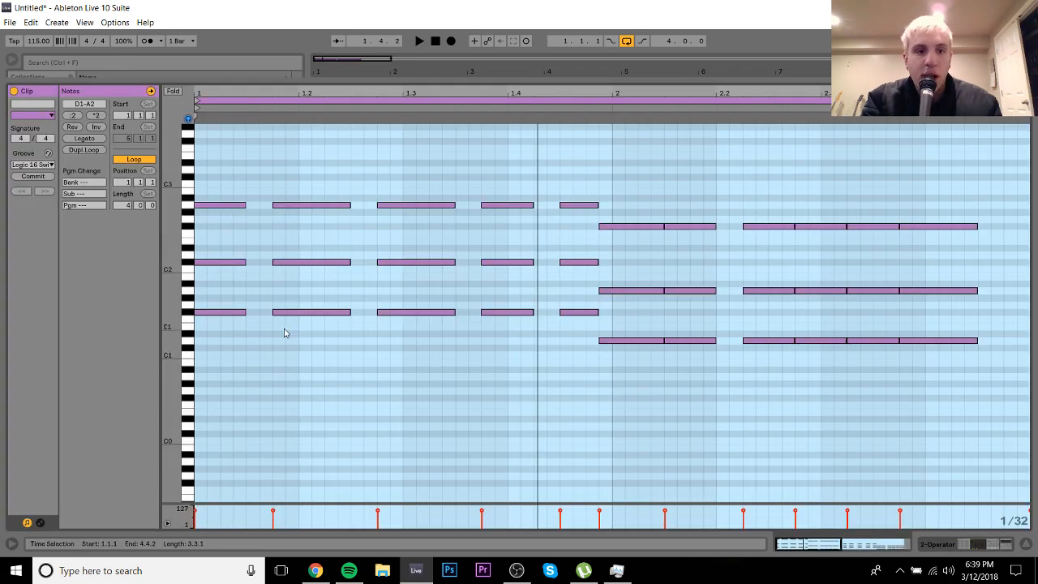
click(246, 419)
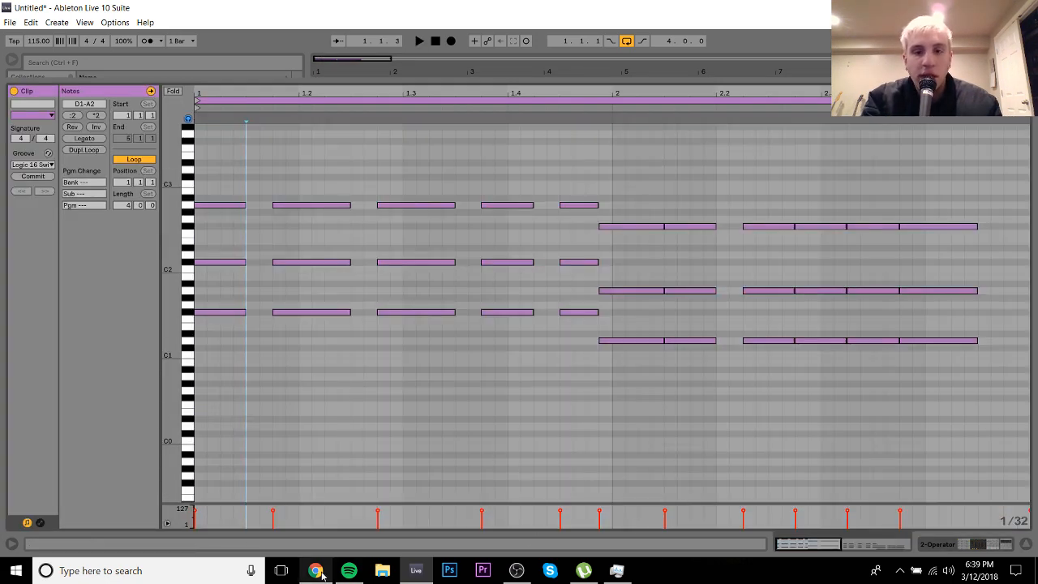
click(937, 544)
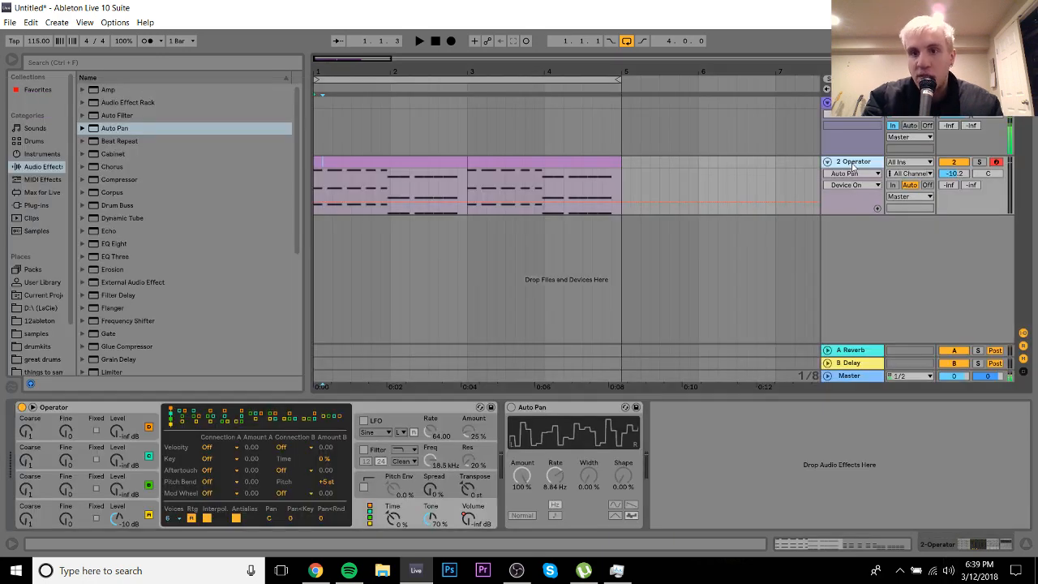
key(ctrl+d)
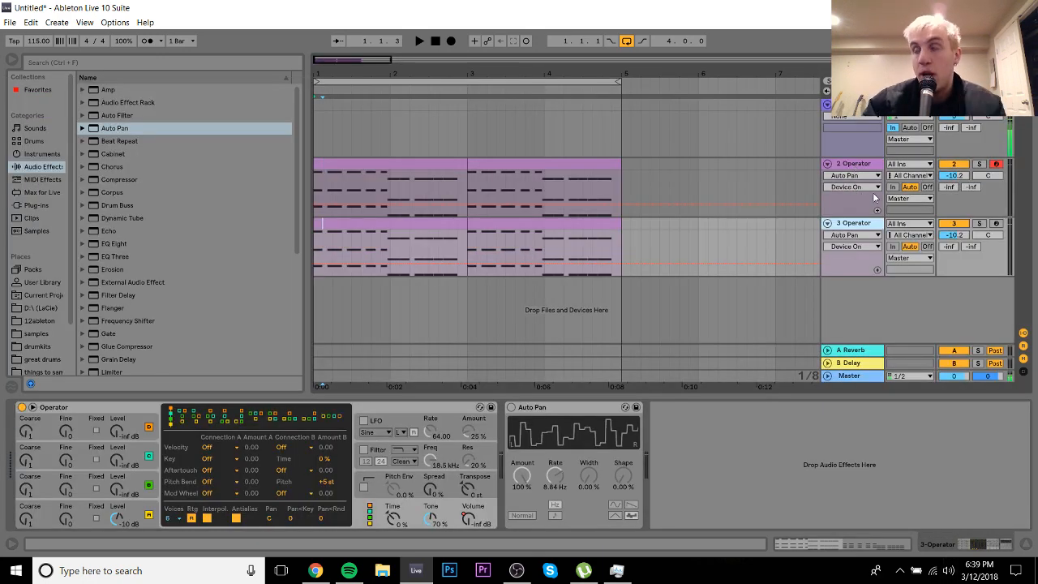
click(979, 164)
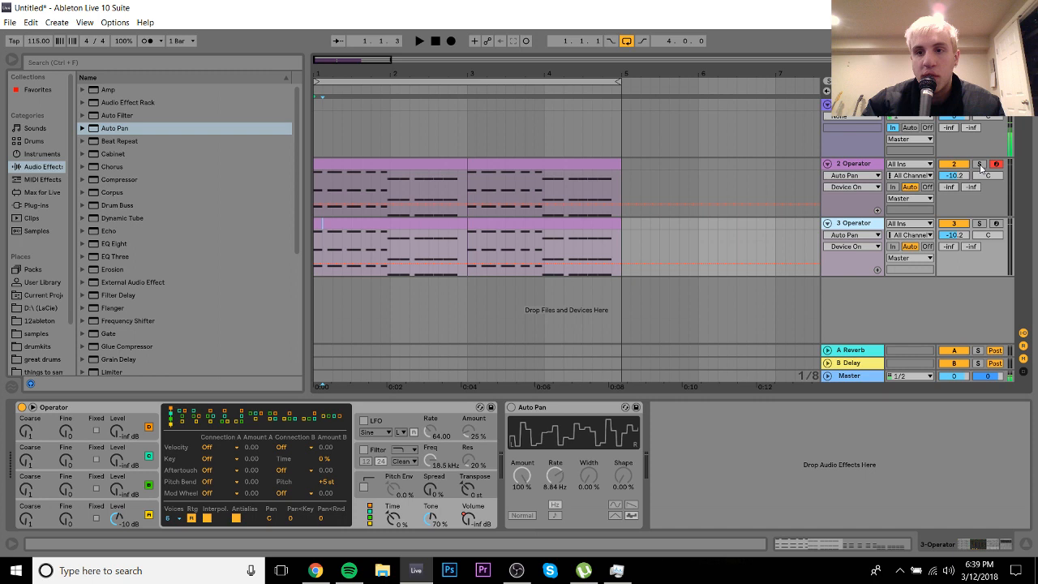
click(979, 223)
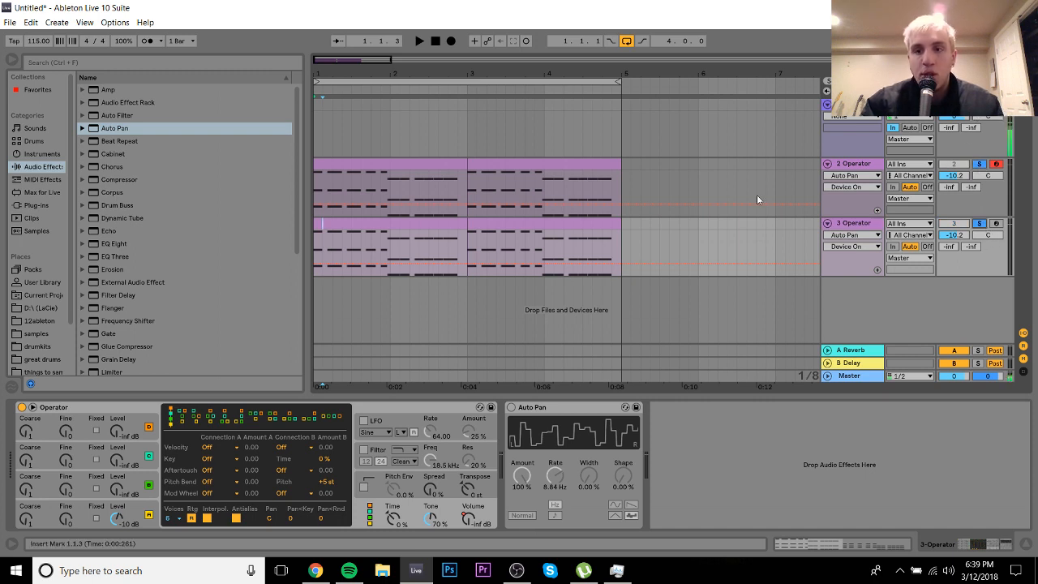
Step: Open the first clip on the duplicated 3 Operator track and delete all of its notes
double_click(401, 233)
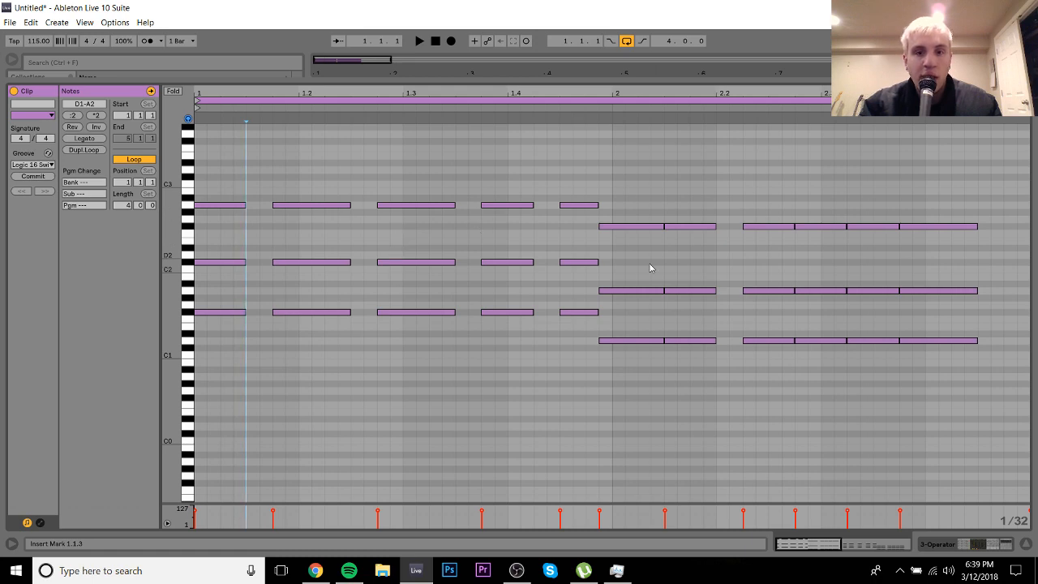
key(ctrl+a)
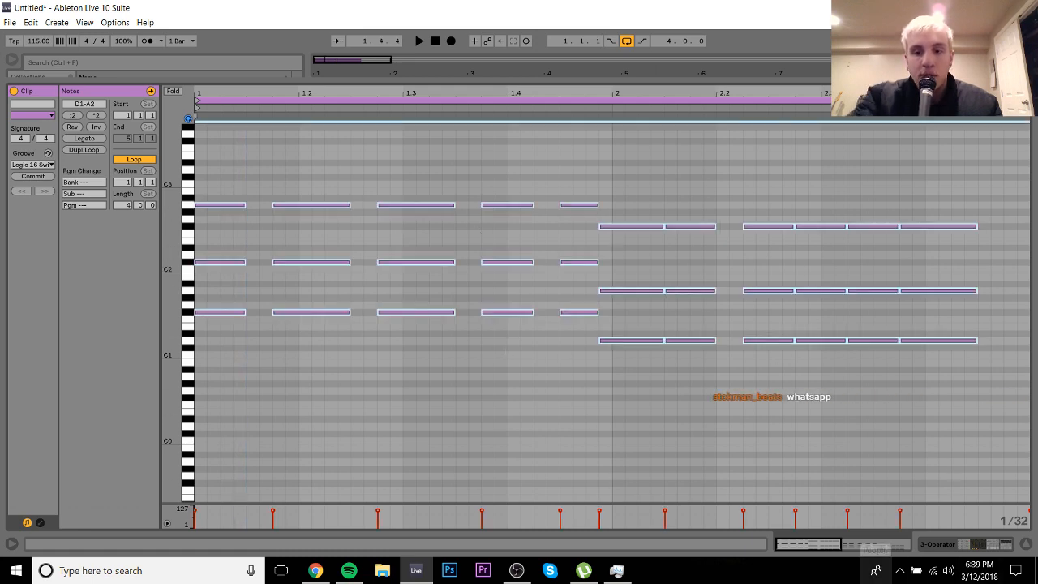
key(Delete)
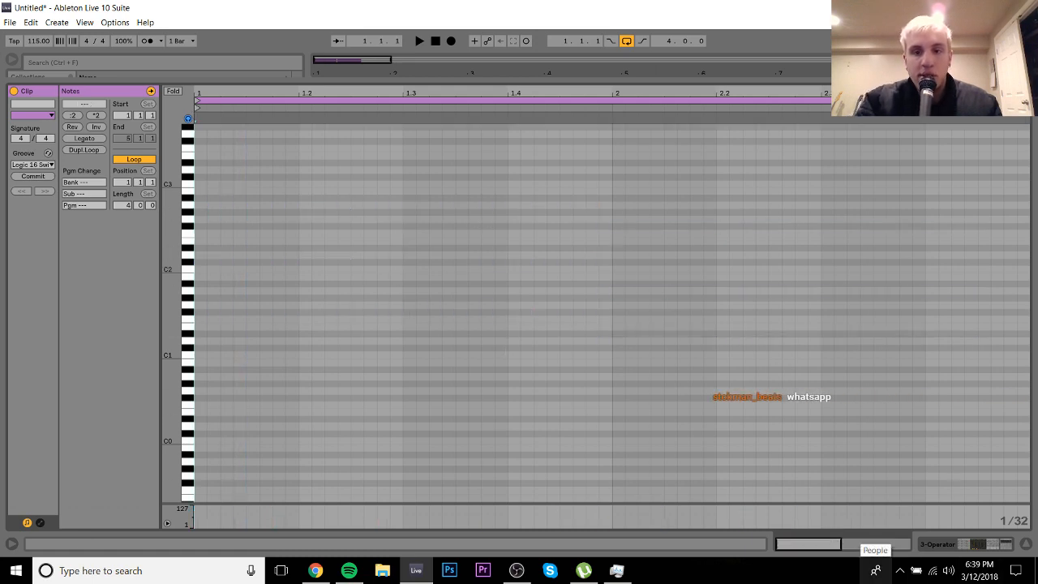
Step: Switch to Chrome, listen briefly to Burial & Four Tet - Moth from 1:32, and return to Ableton Live
click(315, 570)
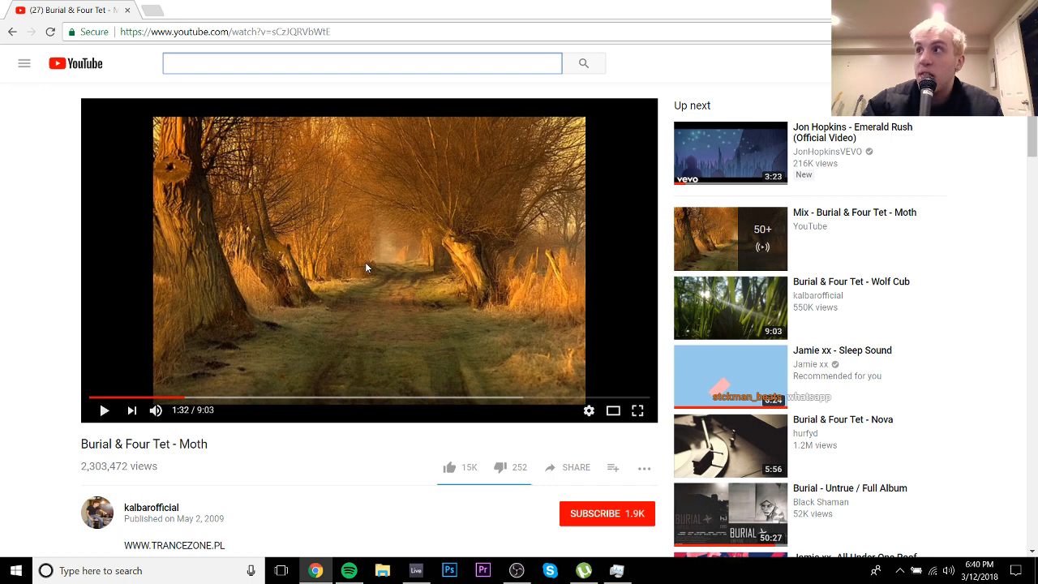
click(331, 245)
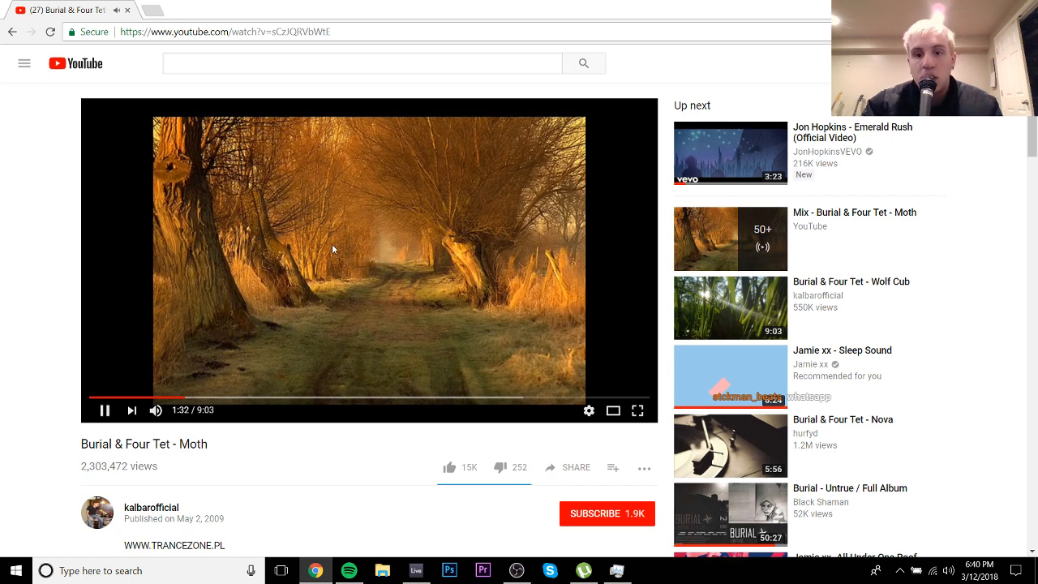
click(331, 243)
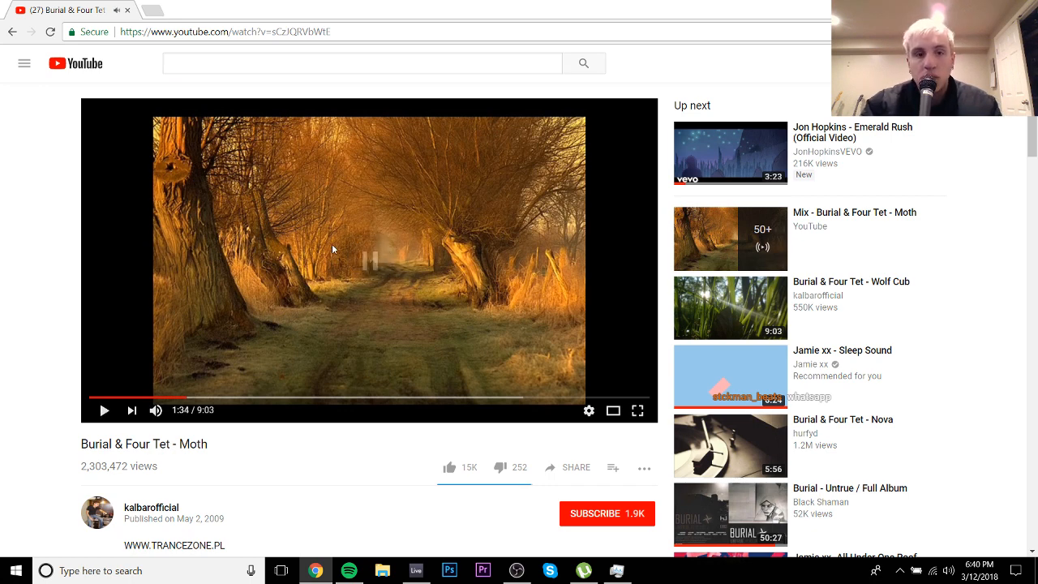
click(415, 570)
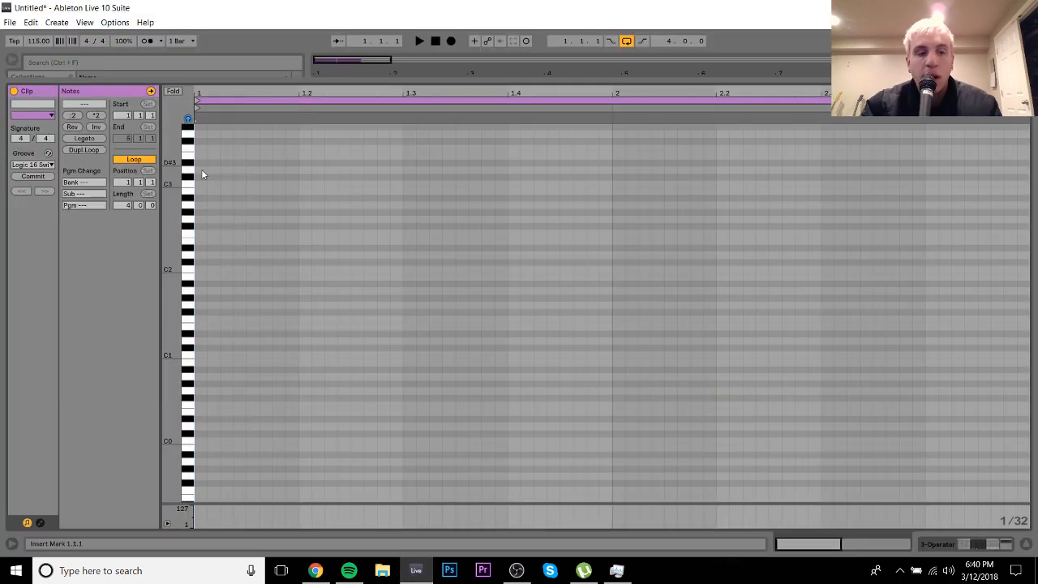
Step: Add an F#1 note at the start of the empty clip, lengthen it to two sixteenths, and audition it
click(199, 314)
key(shift+Right)
key(shift+Right)
key(shift+Right)
key(space)
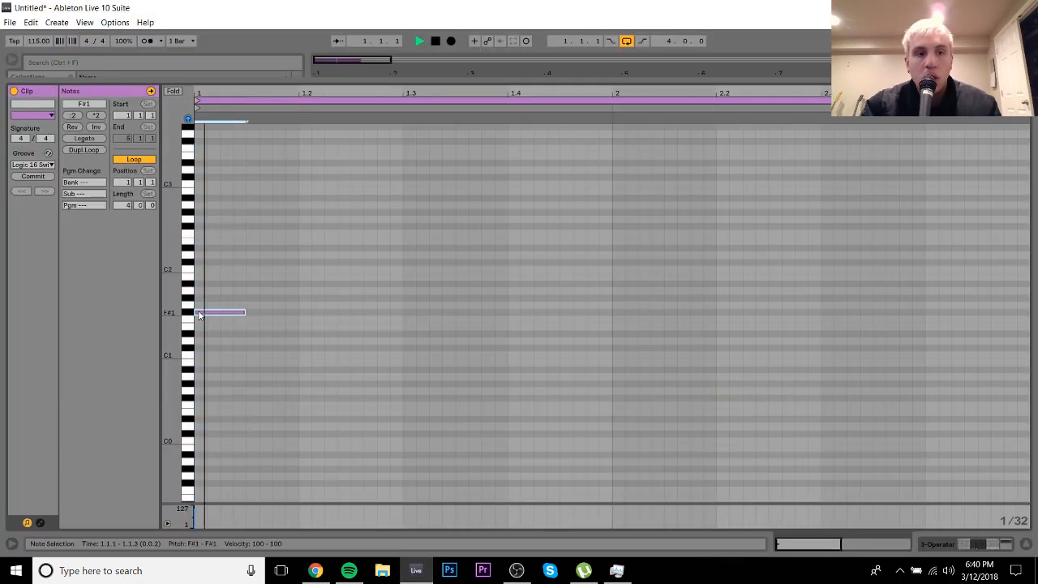
key(space)
Step: Duplicate the F#1 note to 1.1.4 and raise the copy to G#2, auditioning the phrase
key(ctrl+d)
key(Right)
key(Right)
key(Up)
key(Up)
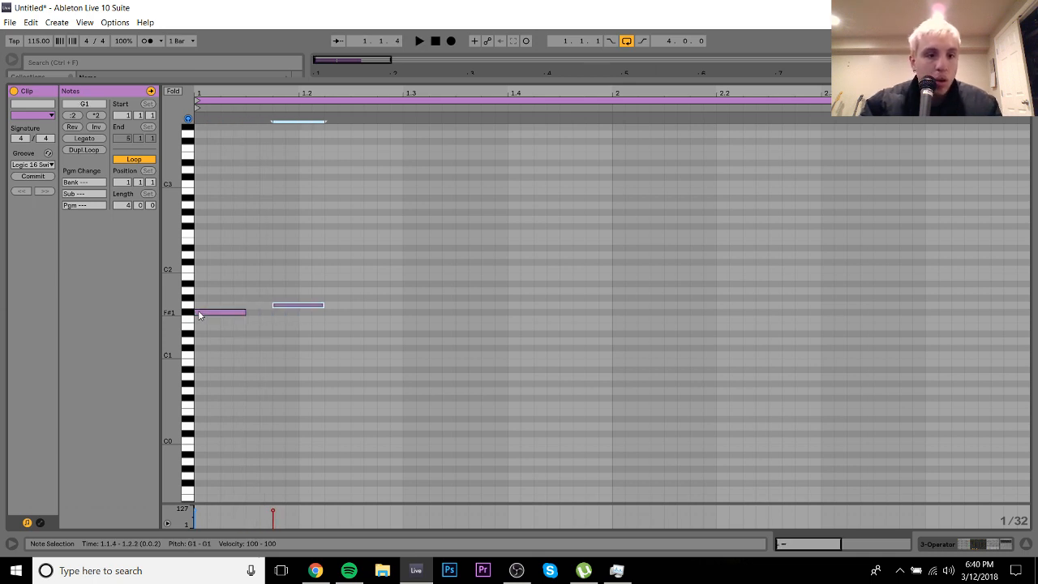
key(space)
key(shift+Up)
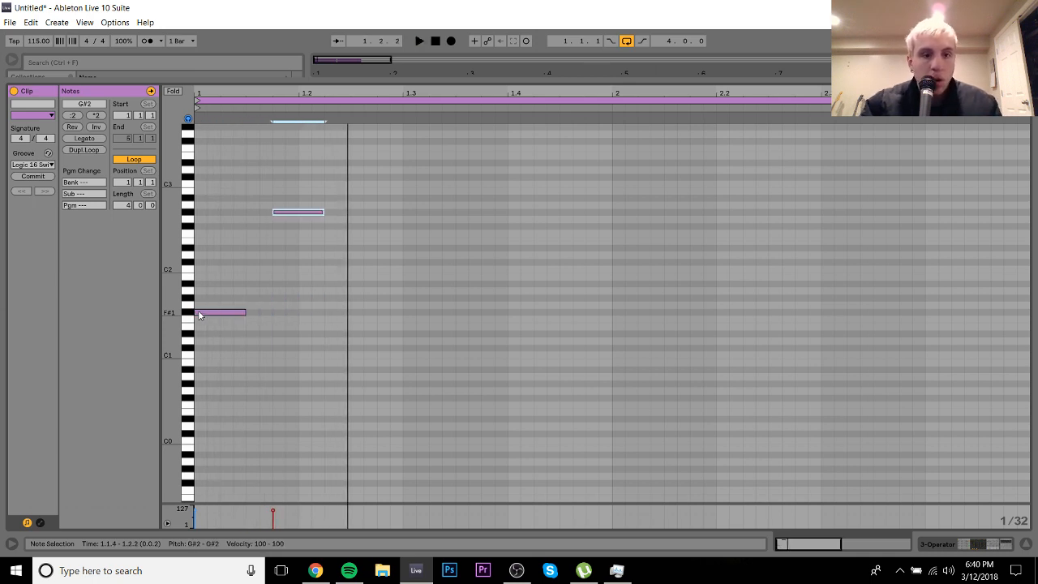
key(space)
Step: Transpose both notes up two octaves to F#3 and G#4 and play them back
key(ctrl+a)
key(shift+Up)
key(shift+Up)
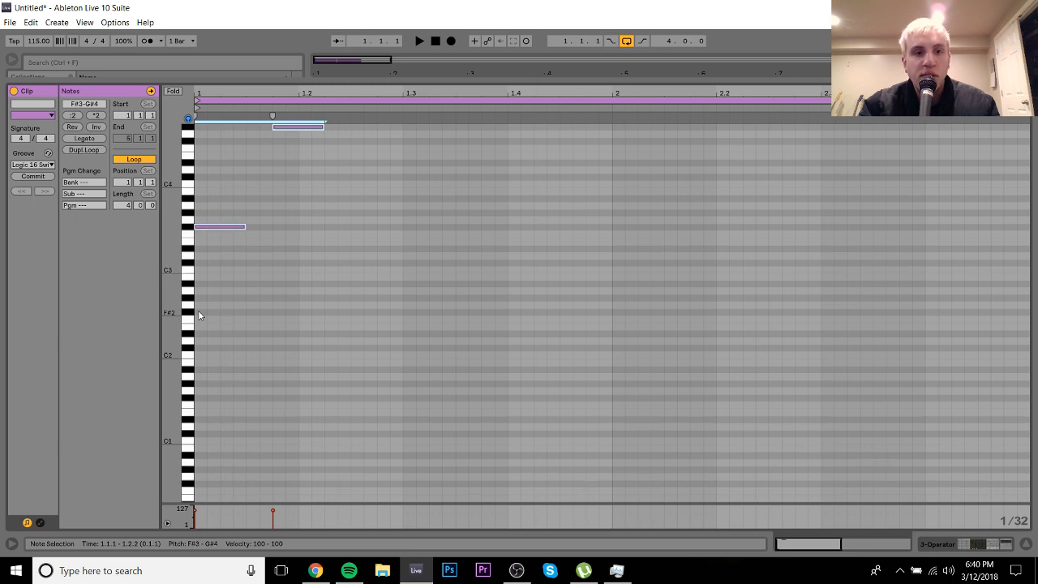
key(space)
key(space)
Step: Try the second note at A3 and audition it
click(298, 126)
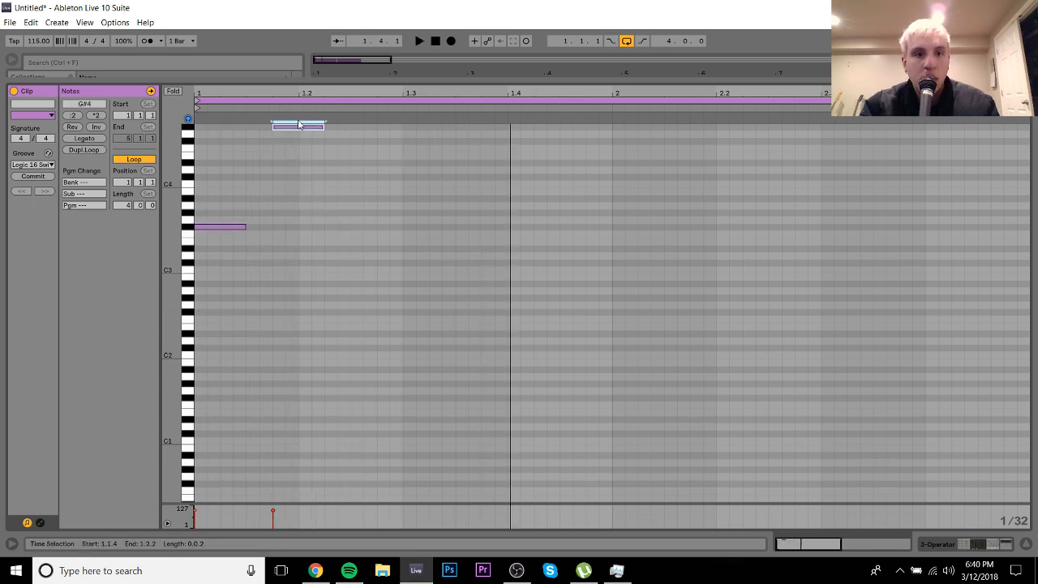
key(shift+Down)
key(Up)
key(space)
key(space)
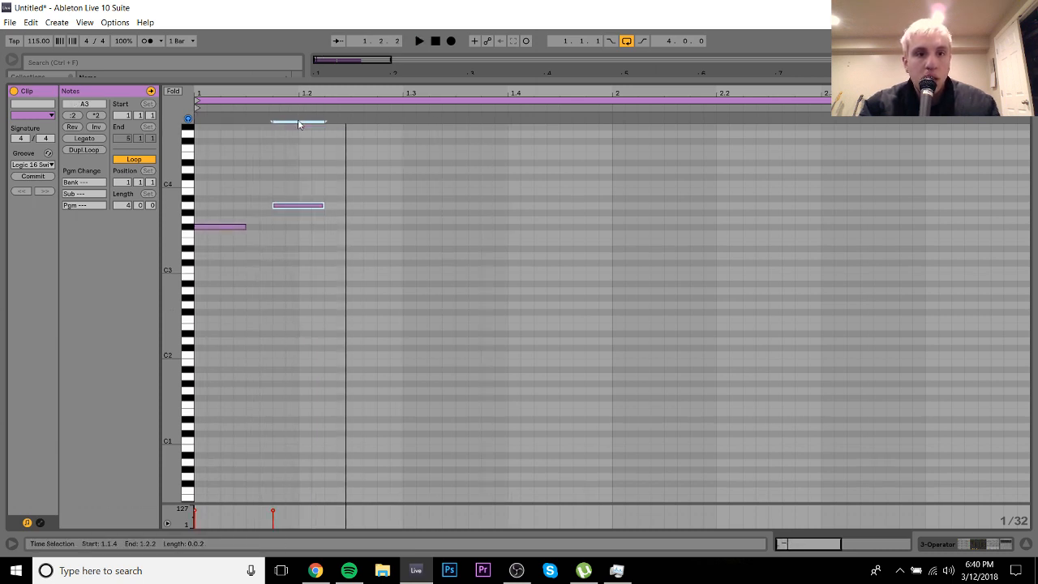
Step: Set the second note to F#3 at one sixteenth long and duplicate it to 1.2.1
key(Down)
key(Down)
key(Down)
key(shift+Left)
key(shift+Left)
key(ctrl+d)
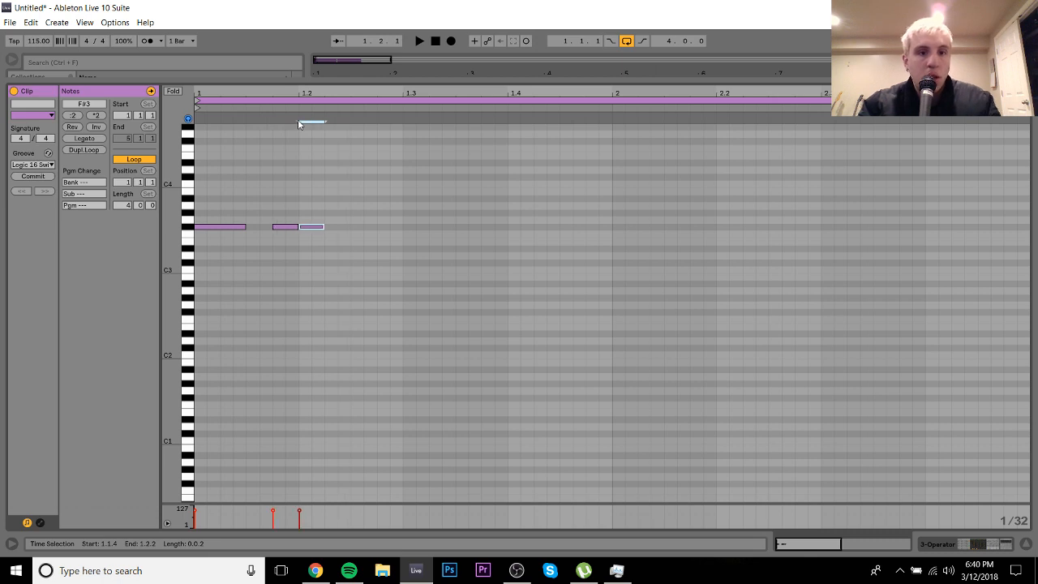
Step: Lengthen the note at 1.2.1 to two sixteenths, auditioning it at A3 before settling on F#3
key(Up)
key(Up)
key(Up)
key(shift+Right)
key(shift+Right)
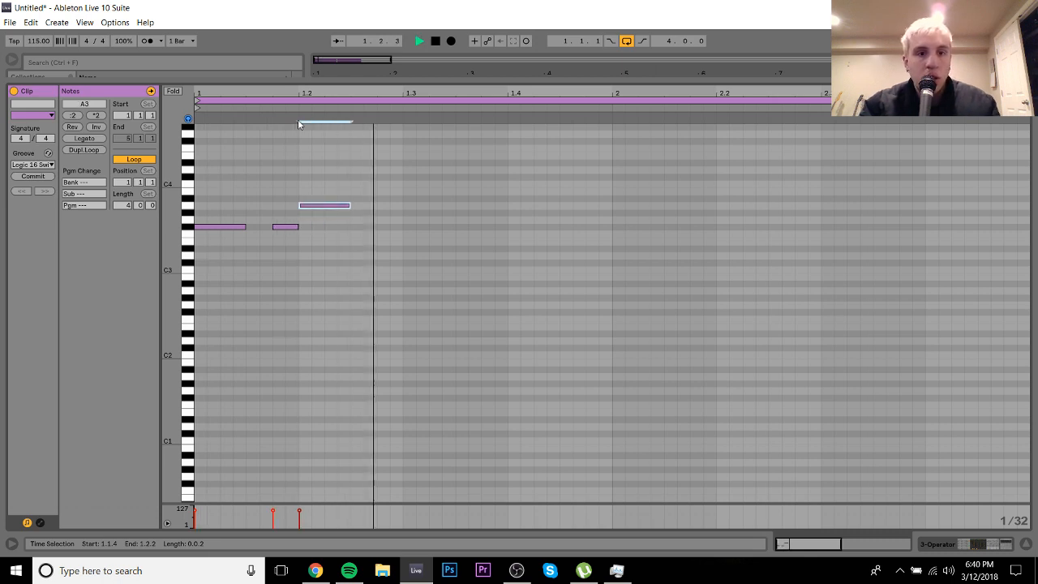
key(Down)
key(Down)
key(Down)
key(space)
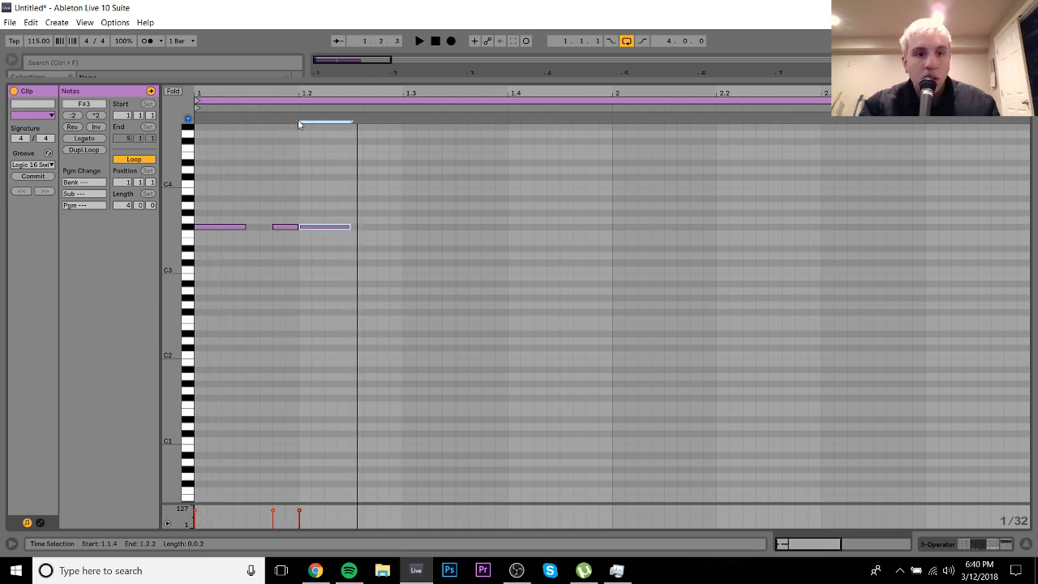
Step: Duplicate the last F#3 note to 1.2.4, raise the copy to A3, and audition it
key(ctrl+d)
key(Right)
key(Up)
key(Up)
key(Up)
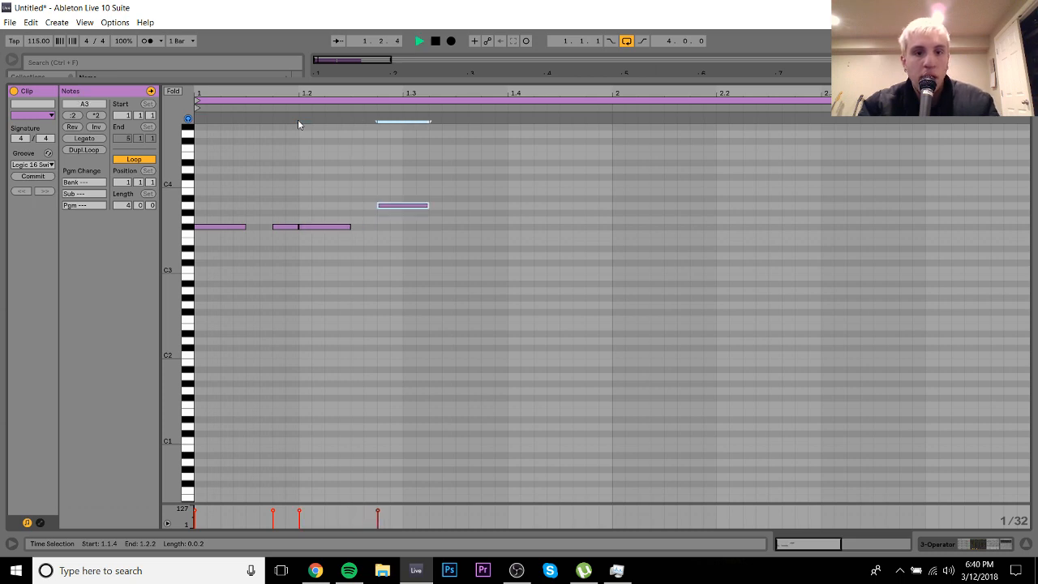
key(space)
Step: Adjust the length of the A3 note at 1.2.4 to three sixteenths while listening back
key(shift+Left)
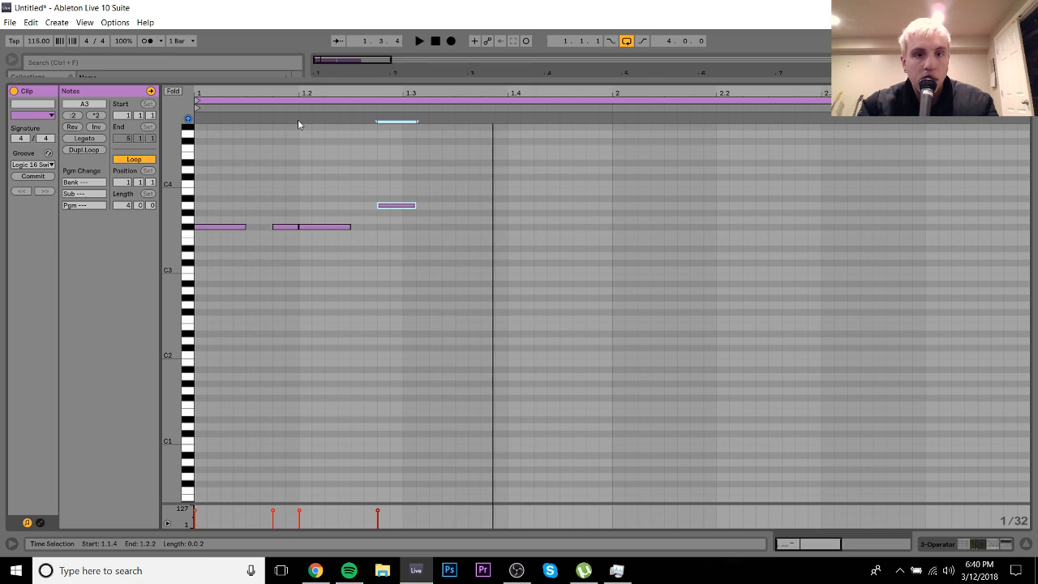
key(space)
key(shift+Right)
key(shift+Right)
key(space)
key(shift+Right)
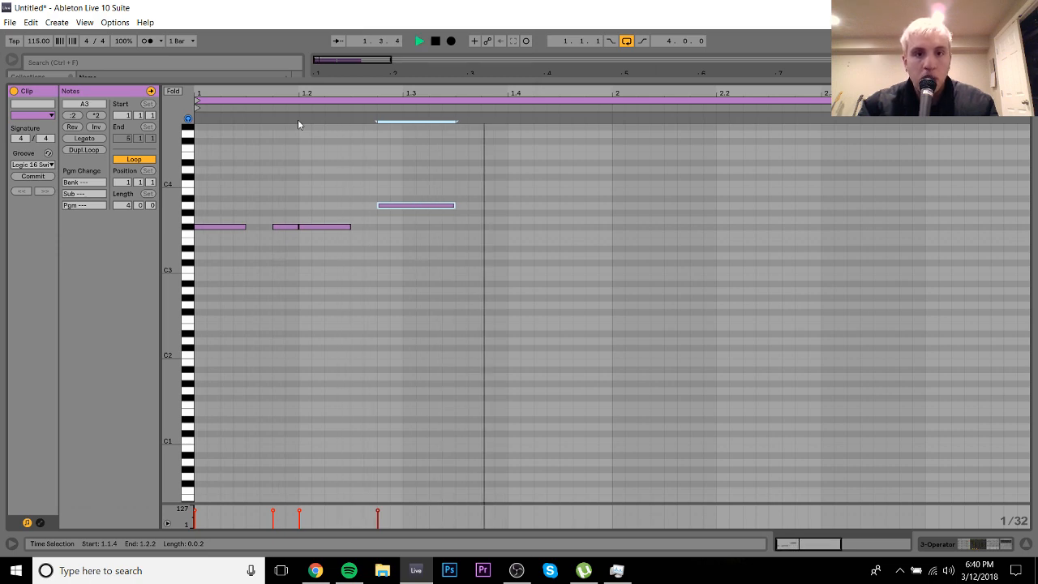
key(space)
Step: Duplicate the A3 note to 1.3.4 and play the phrase
key(ctrl+d)
key(Right)
key(Right)
key(space)
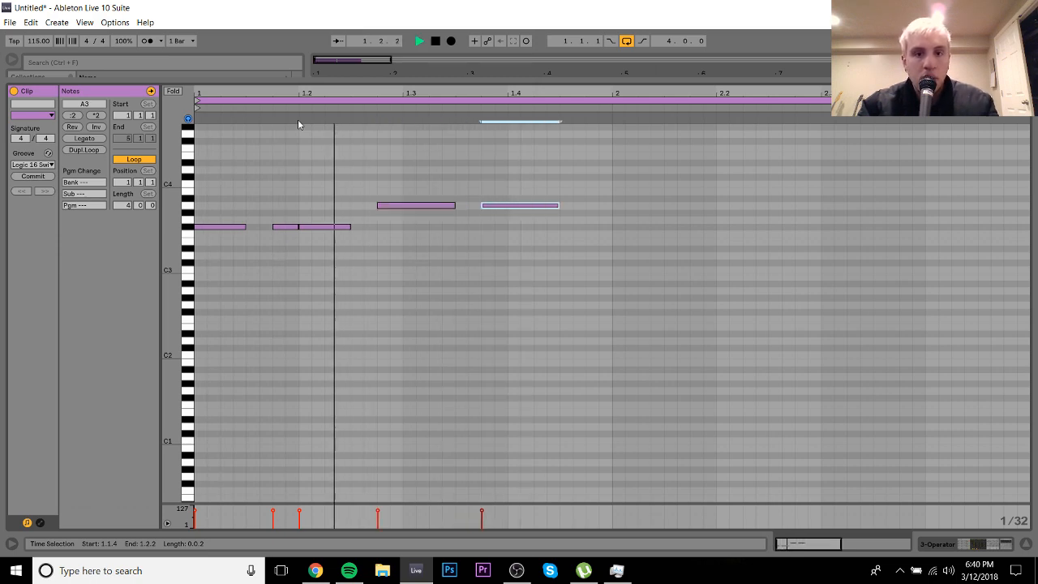
Step: Shorten the note at 1.3.4 to two sixteenths and lower it to F#3
key(shift+Left)
key(shift+Left)
key(Down)
key(Down)
key(Down)
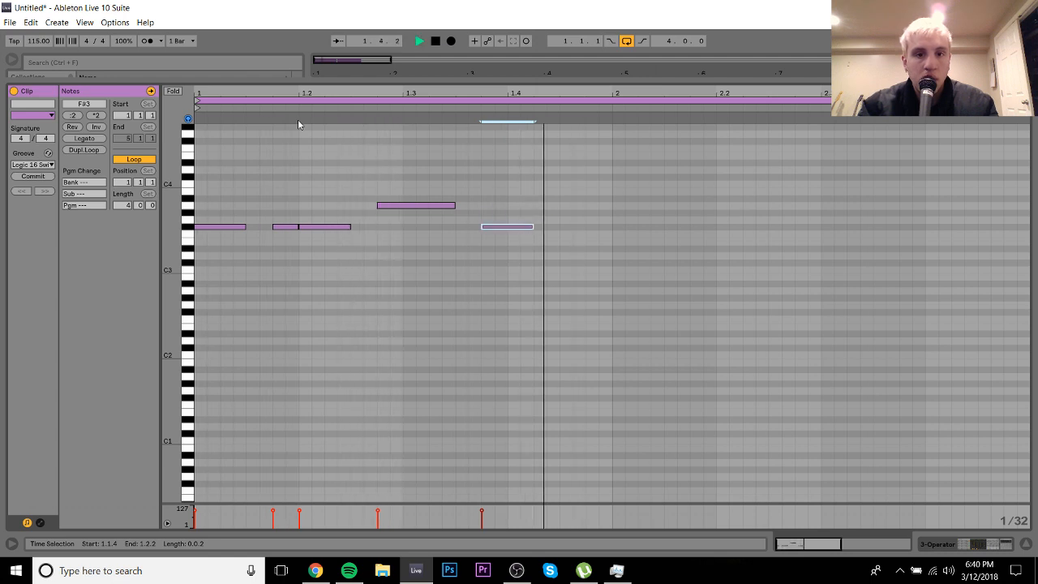
key(space)
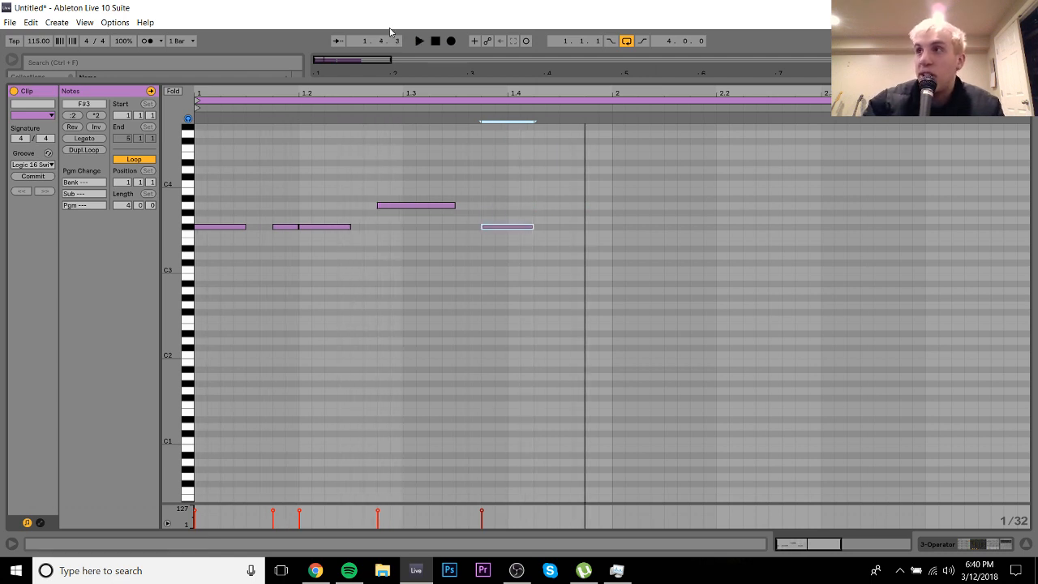
Step: Try the note at 1.3.4 at A3 and G3, auditioning each pitch
key(Up)
key(Up)
key(Up)
key(space)
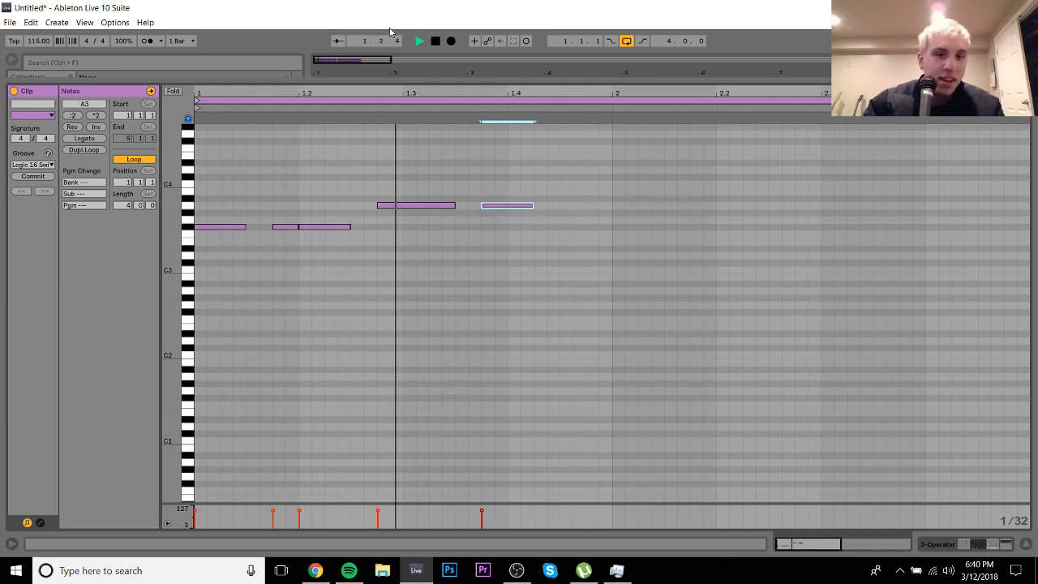
key(space)
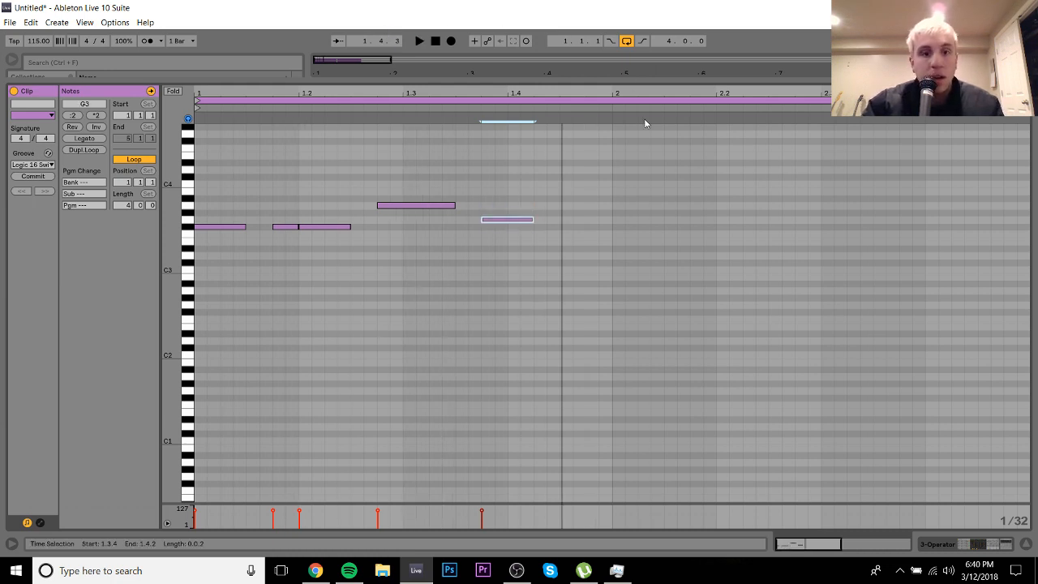
key(space)
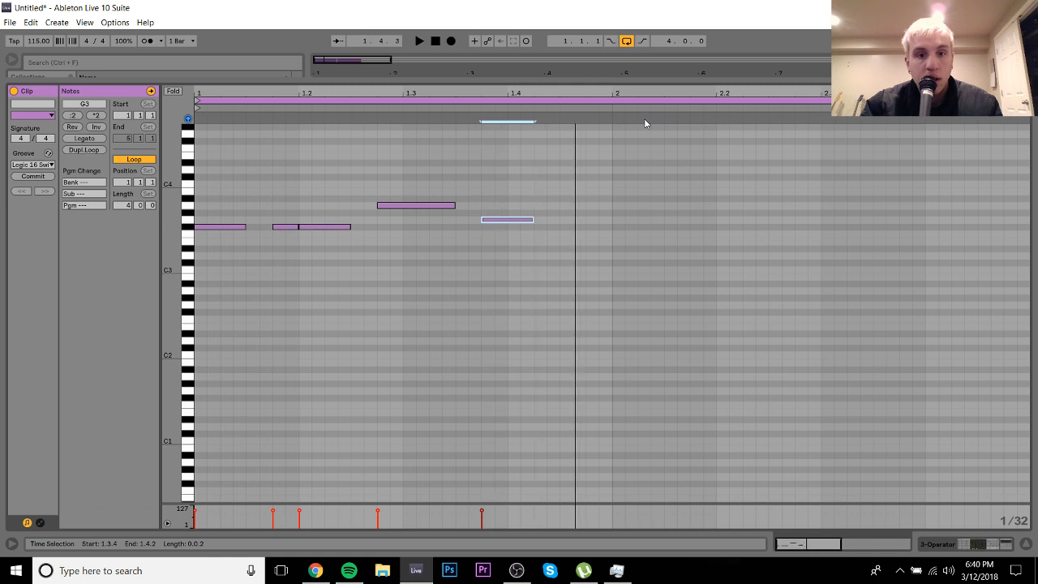
Step: Set the note at 1.3.4 to F#3 and add an F3 copy starting a thirty-second after its end
key(space)
key(ctrl+d)
key(Down)
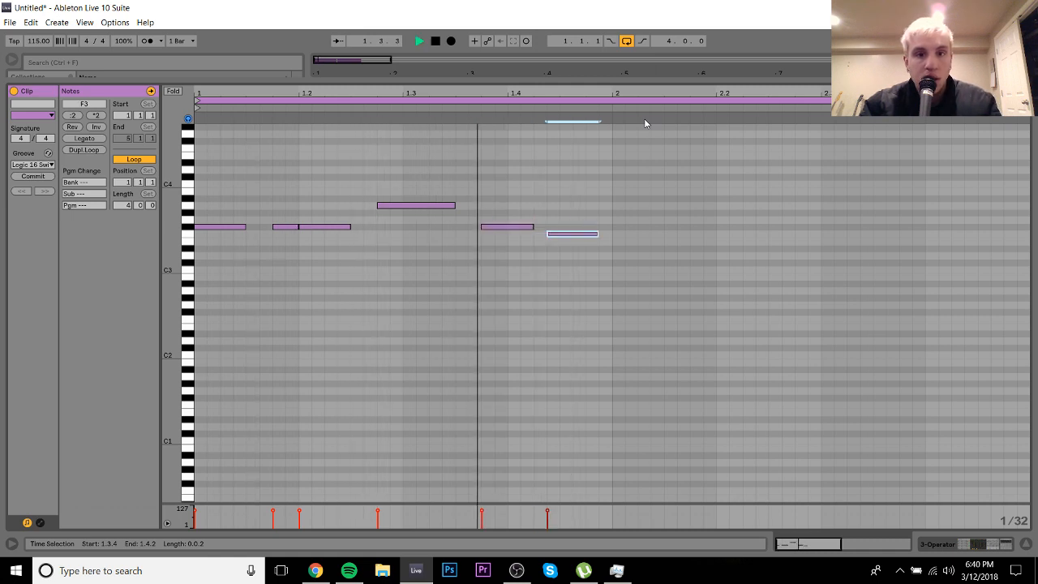
Step: Move the F3 note a thirty-second earlier to meet the preceding F#3 note, and lower it to C#3, auditioning the change
key(space)
key(Left)
key(Down)
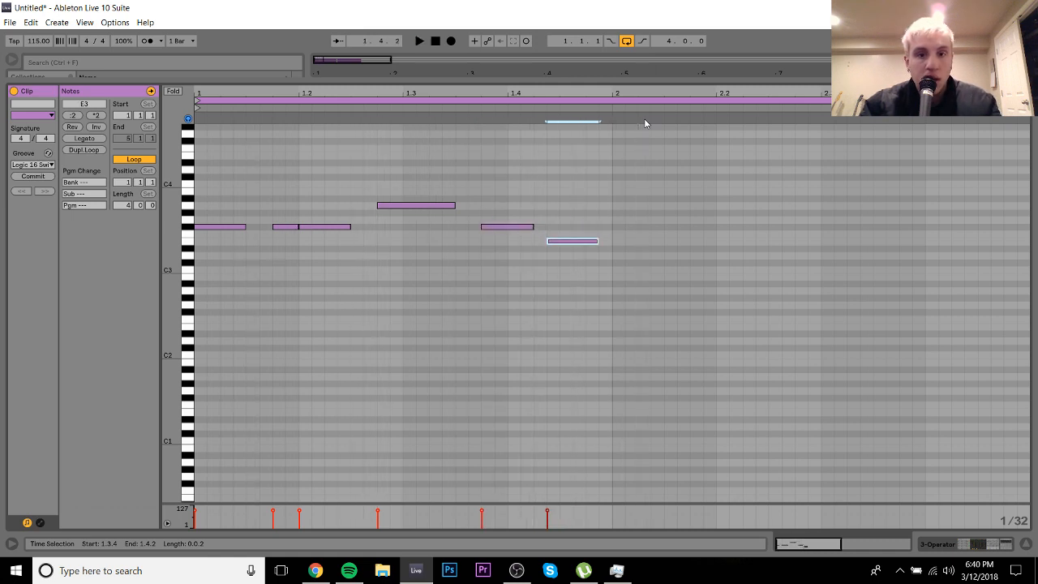
key(space)
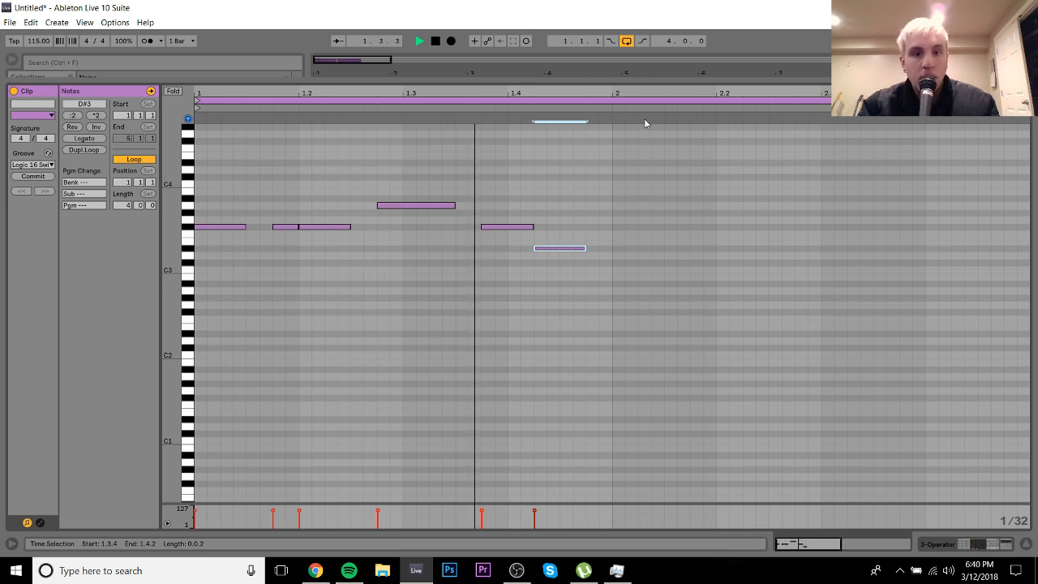
key(Down)
key(Down)
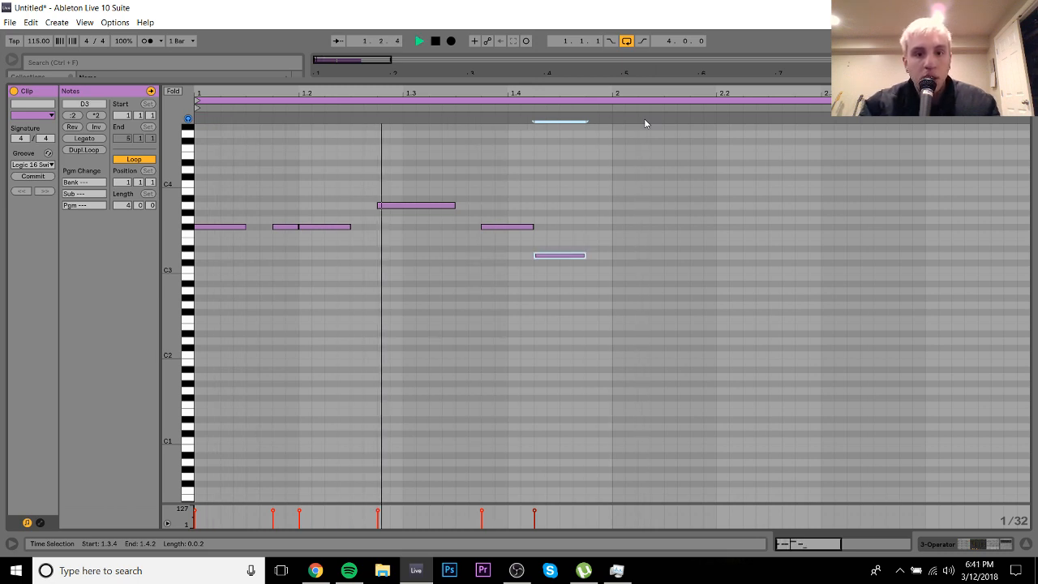
key(space)
Step: Duplicate the C#3 note directly after itself and lower the copy to A2 while auditioning the phrase
key(ctrl+d)
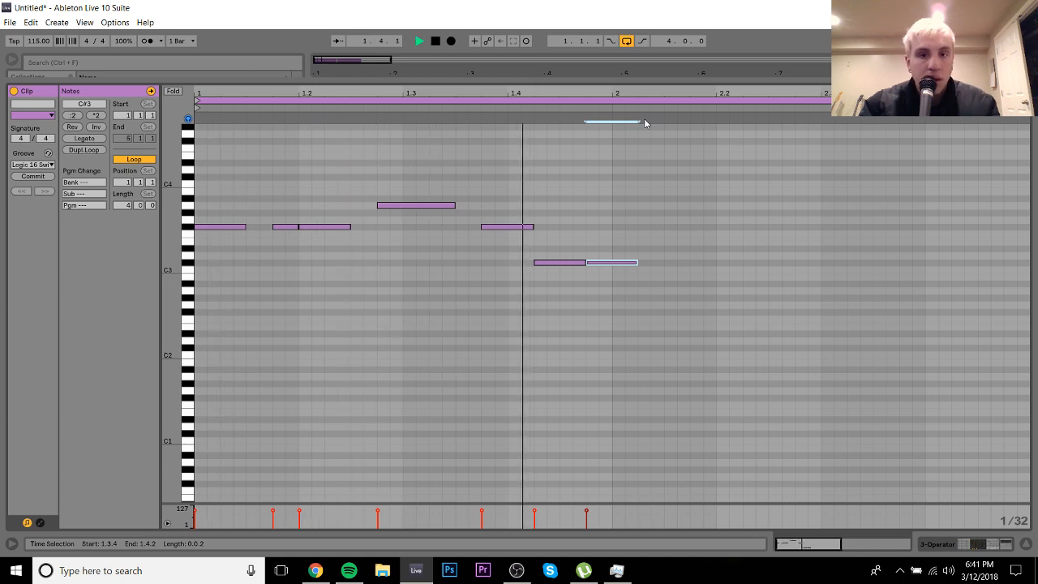
key(space)
key(Down)
key(Down)
key(space)
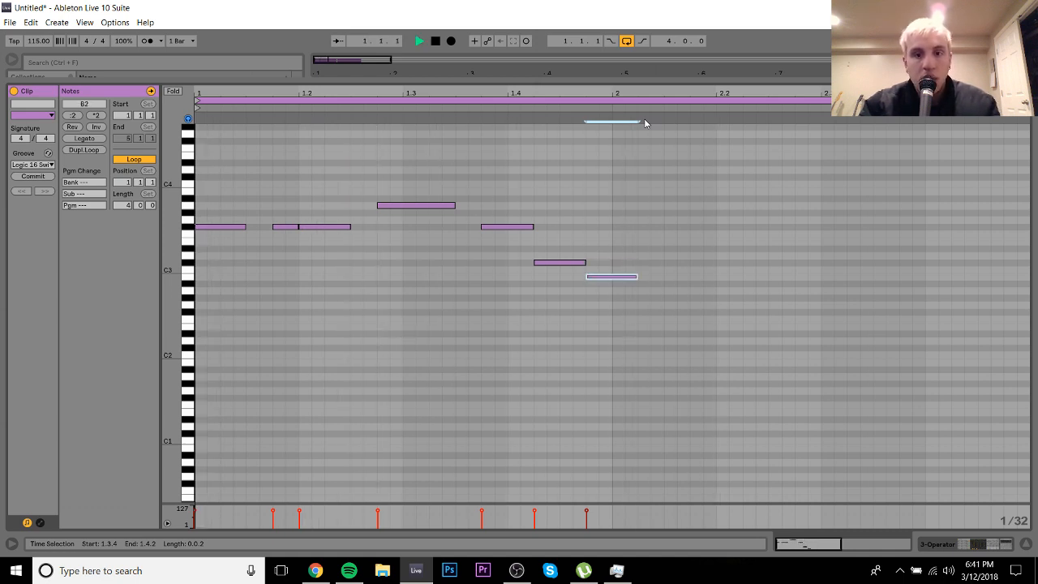
key(Down)
key(Down)
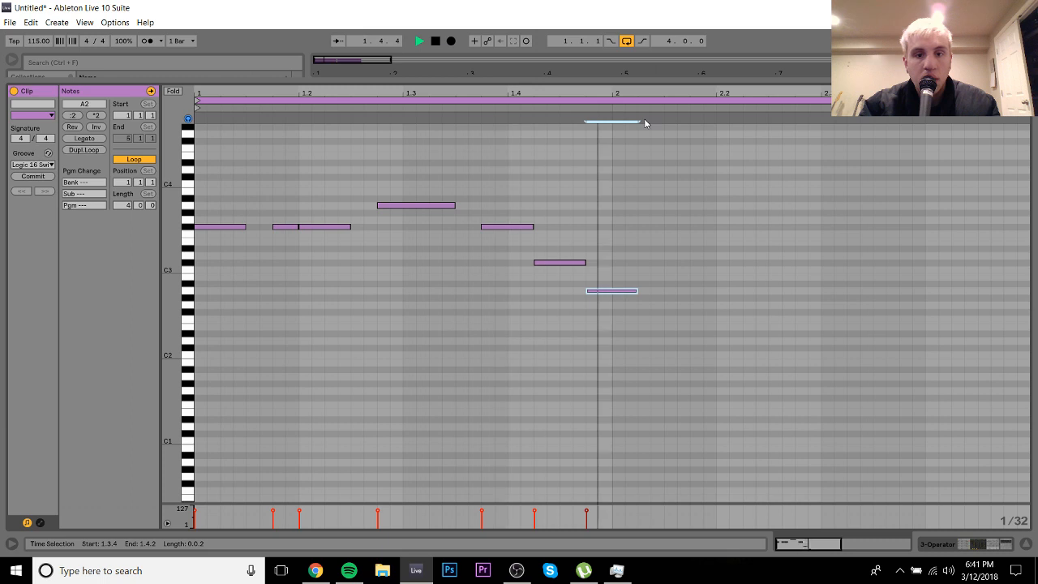
Step: Add two copies of the A2 note, starting at 2.1.3 and 2.2.2, and play the phrase
key(space)
key(ctrl+d)
key(Right)
key(ctrl+d)
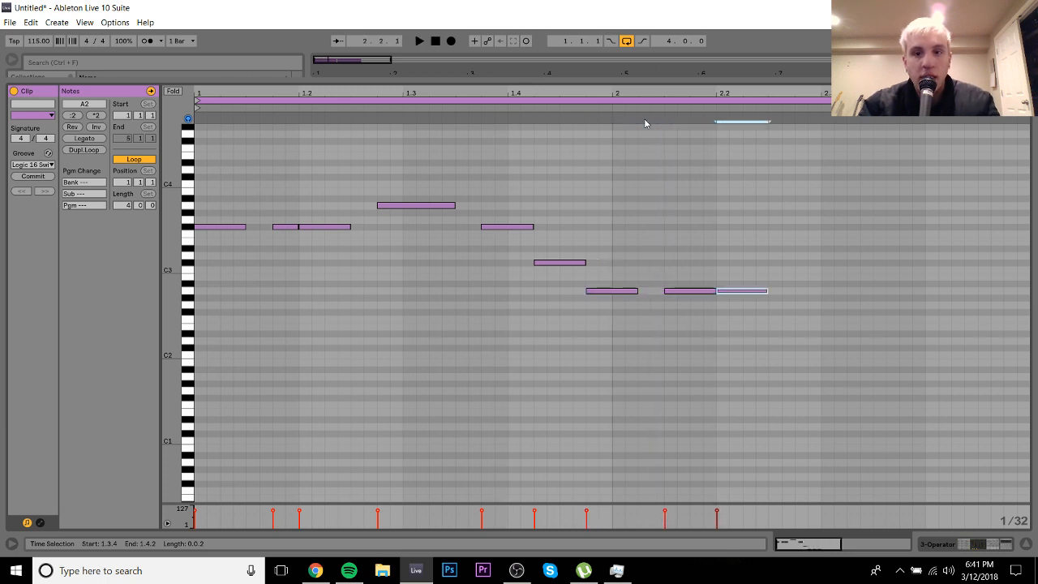
key(Right)
key(space)
key(Left)
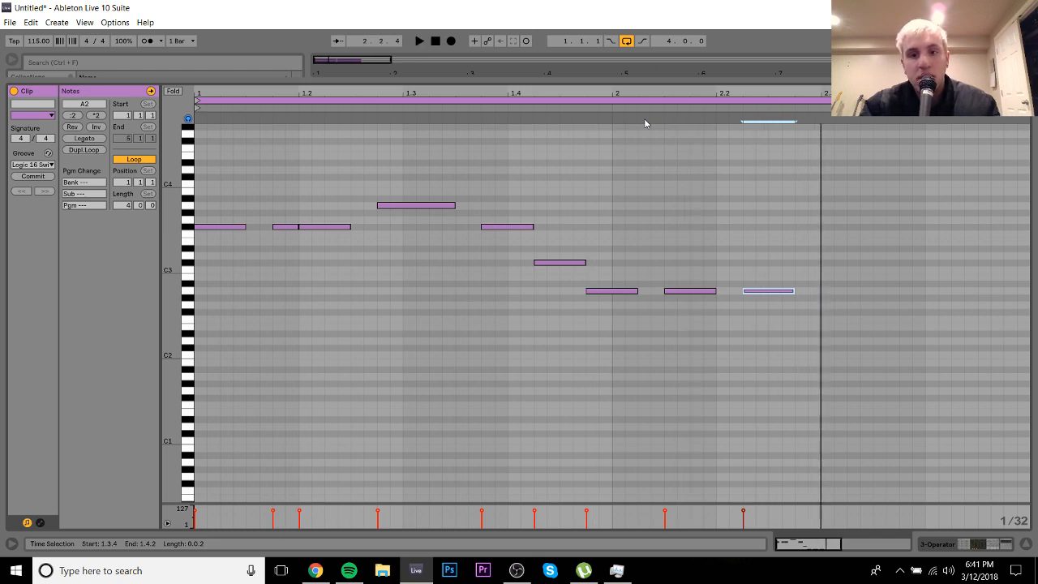
Step: Add three back-to-back A2 copies after the last note, ending at 2.4.2, and play the melody
key(space)
key(ctrl+d)
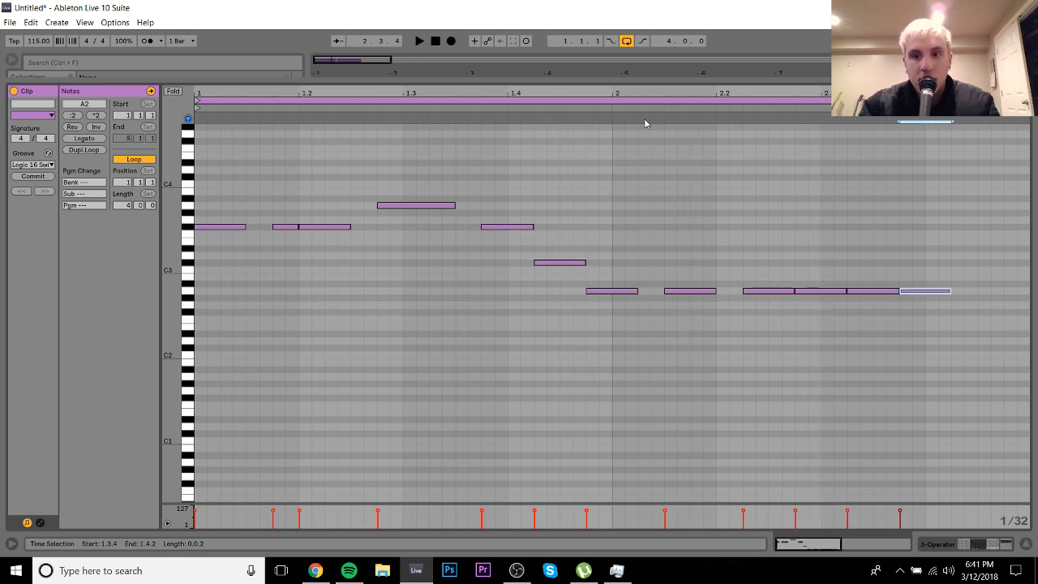
key(space)
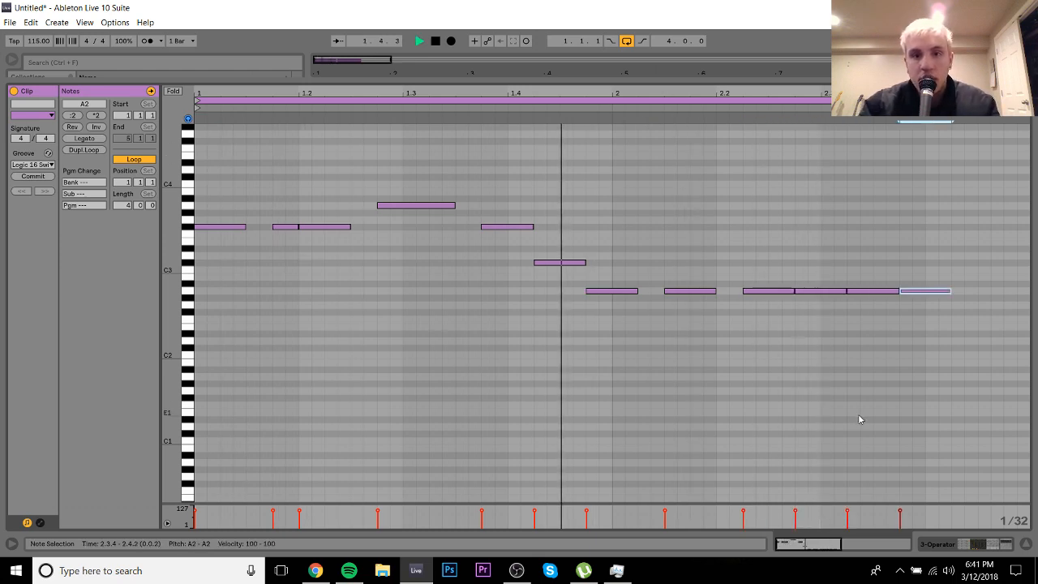
Step: Duplicate the two-bar melody clip on the 3 Operator track to bar 3 and select both clips
click(982, 544)
click(443, 225)
key(ctrl+d)
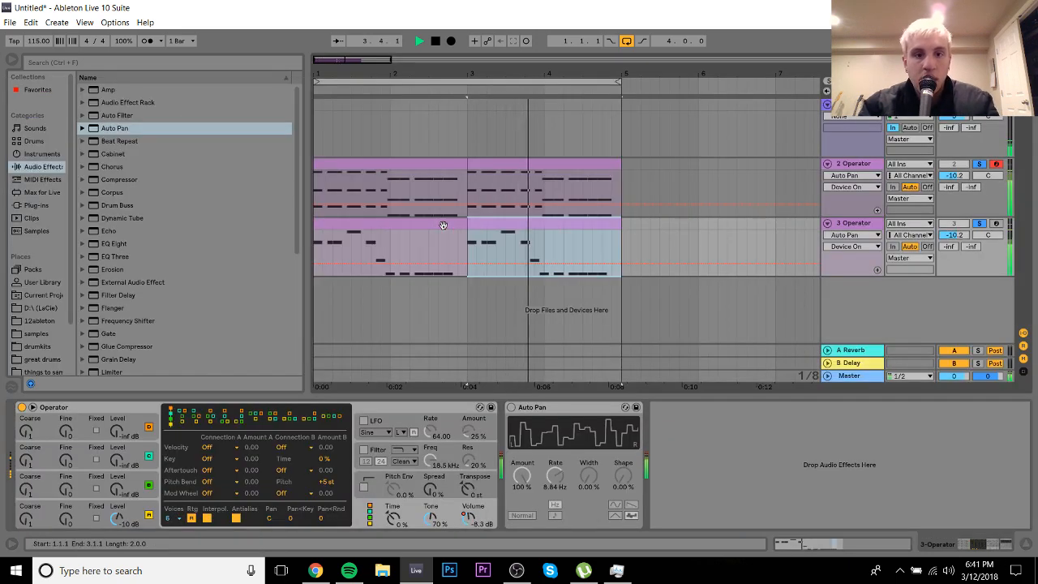
shift+click(444, 225)
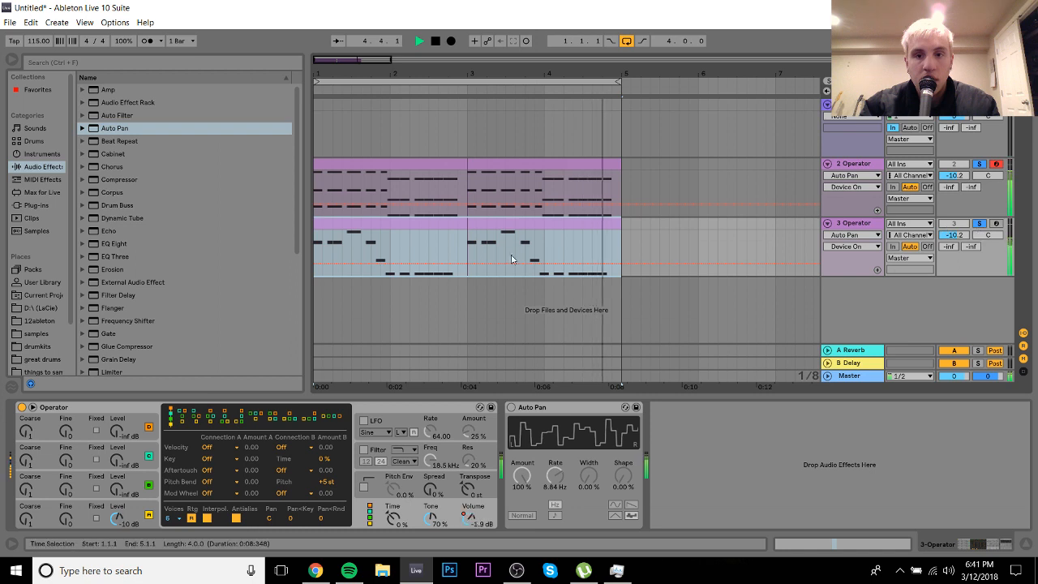
key(ctrl+j)
Step: Lower all notes of the first melody clip by an octave and listen to it against the chords in the arrangement
double_click(419, 225)
key(space)
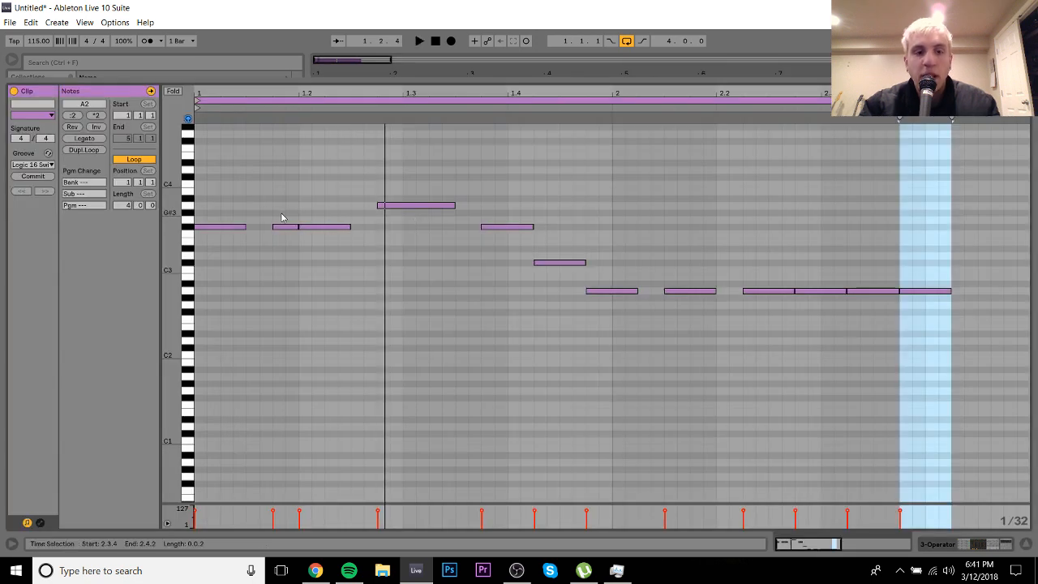
key(ctrl+a)
key(shift+Down)
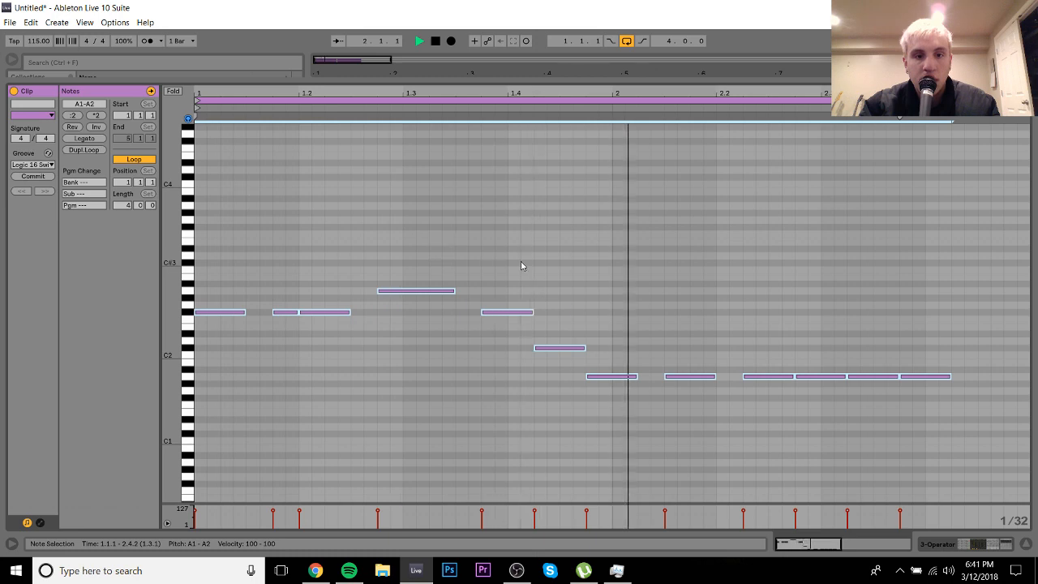
click(995, 549)
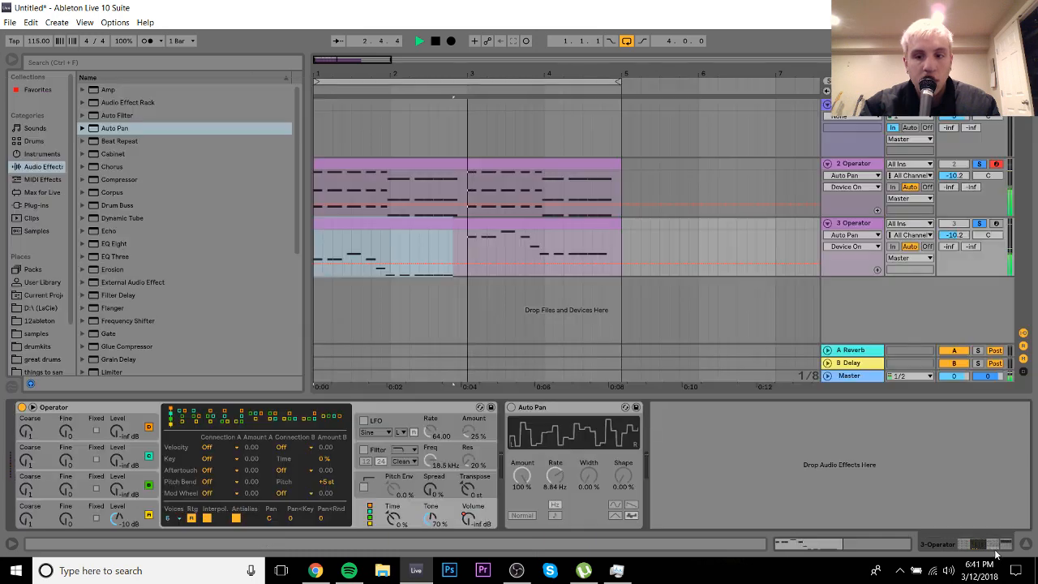
key(space)
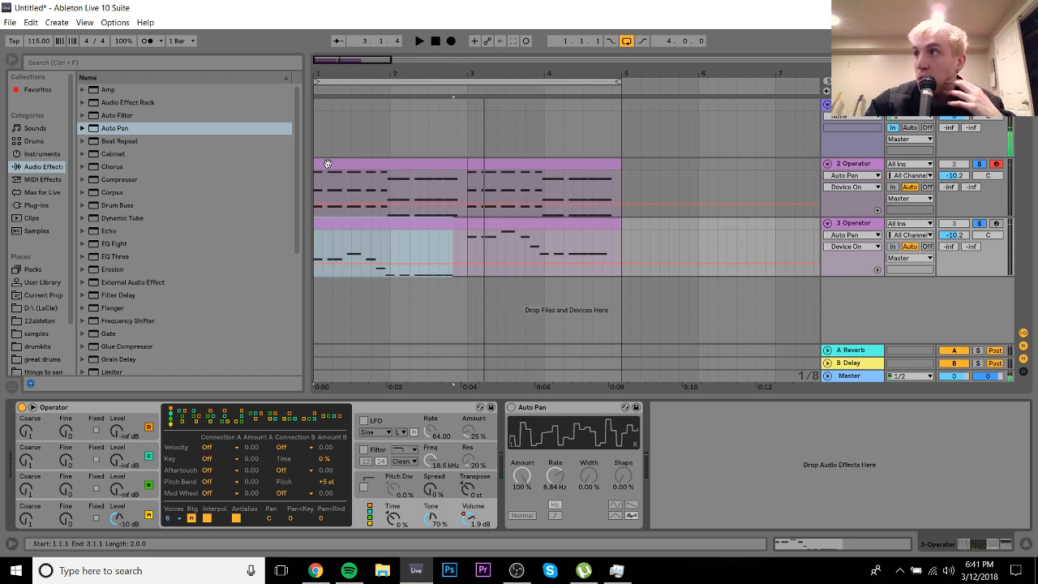
Step: Duplicate the lowered melody clip over the second clip at bar 3, and reselect the first one
click(377, 221)
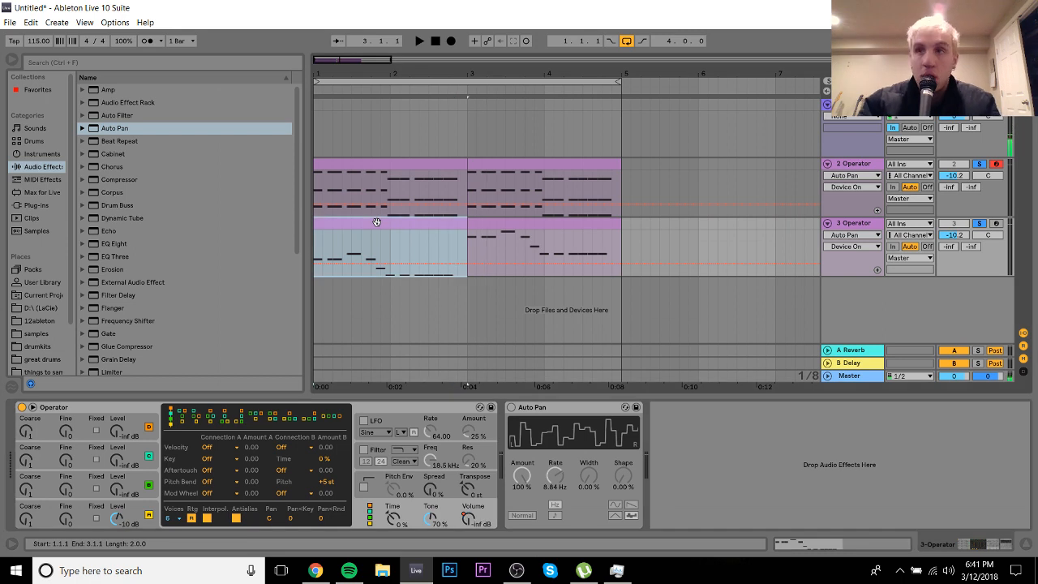
key(ctrl+d)
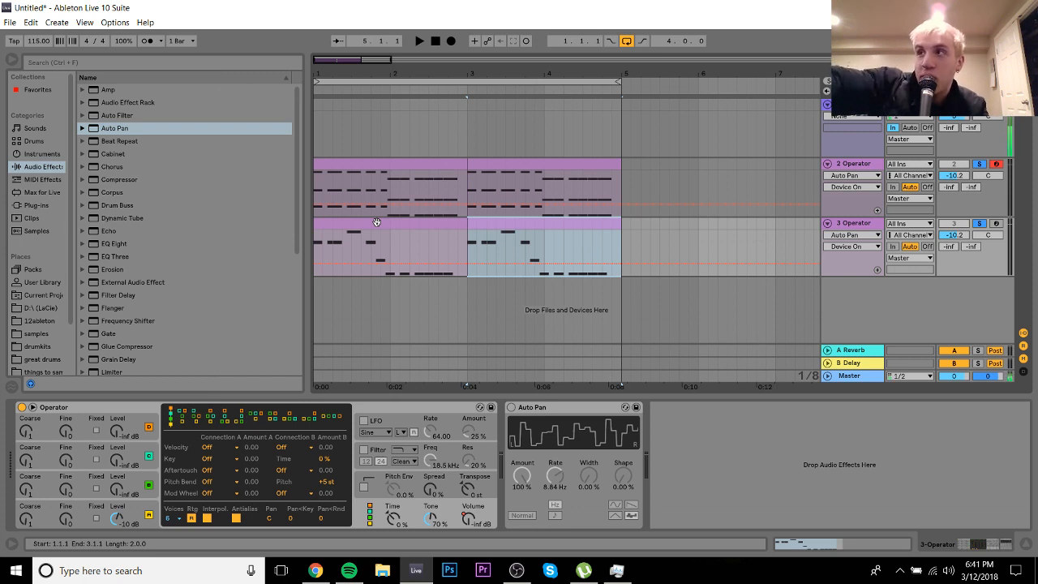
click(376, 221)
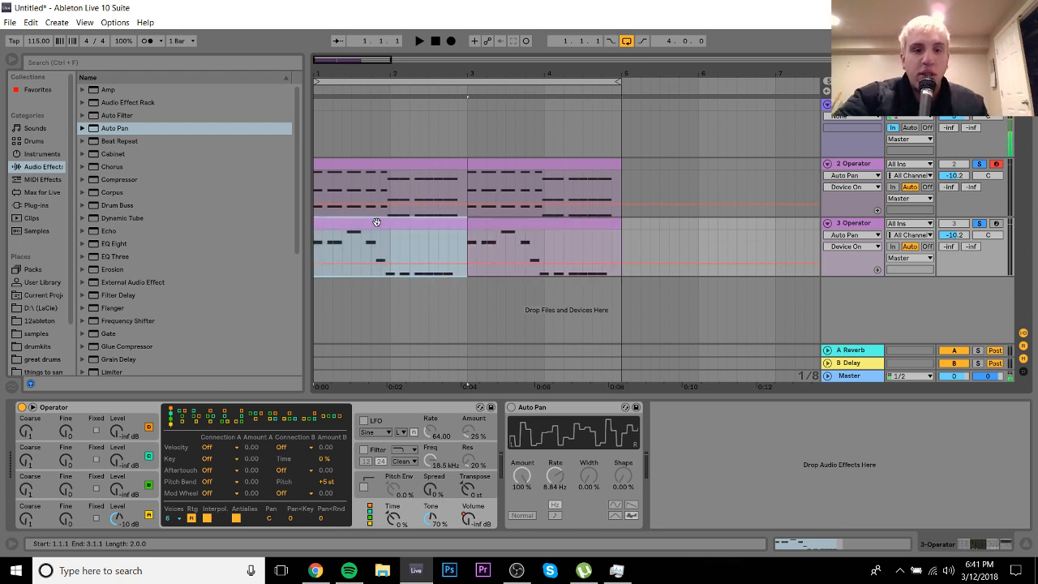
Step: Play the chords and melody together from the start and select the 2 Operator and 3 Operator tracks
key(space)
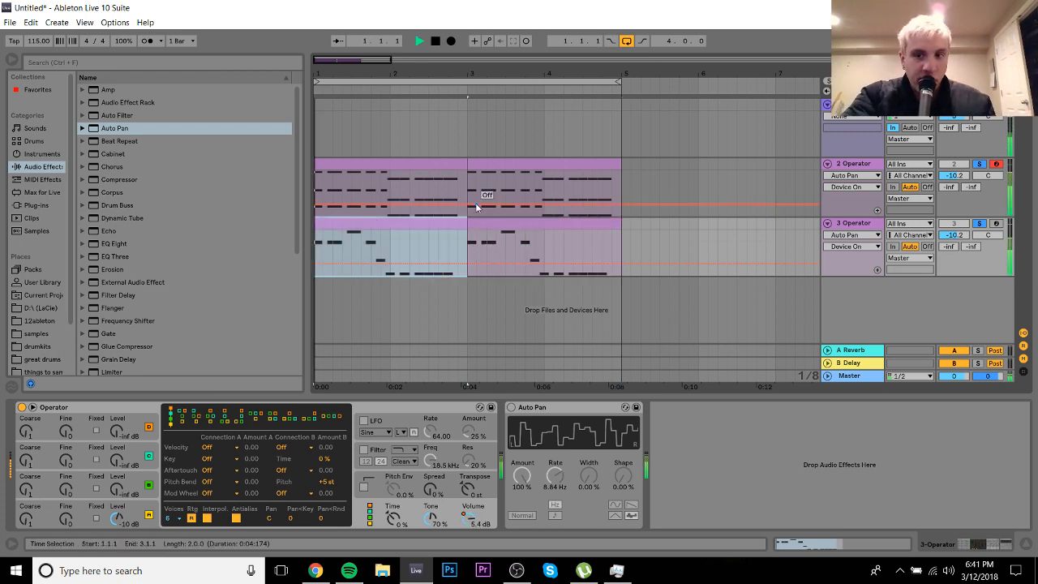
click(861, 227)
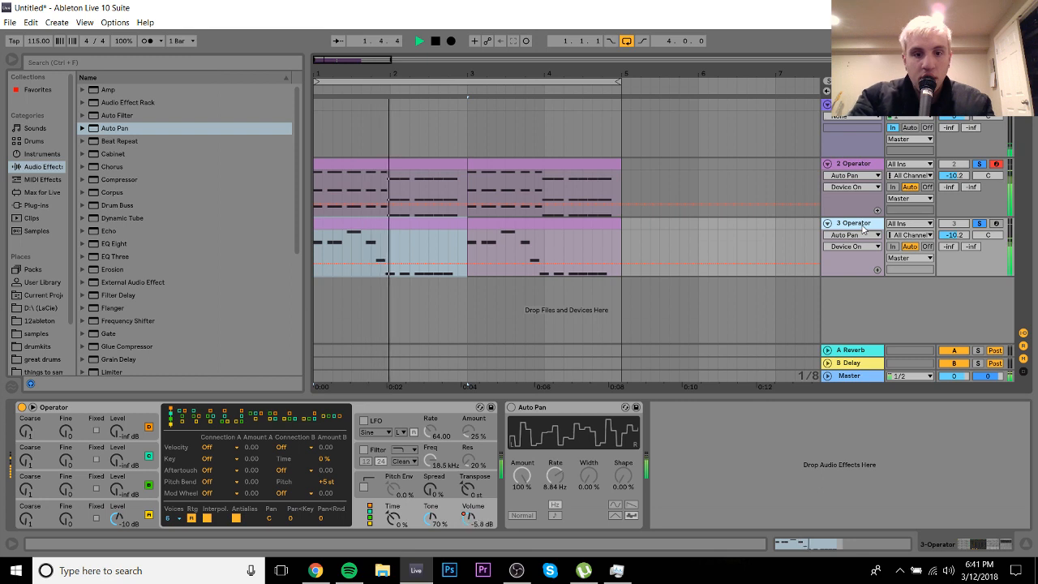
shift+click(850, 164)
key(space)
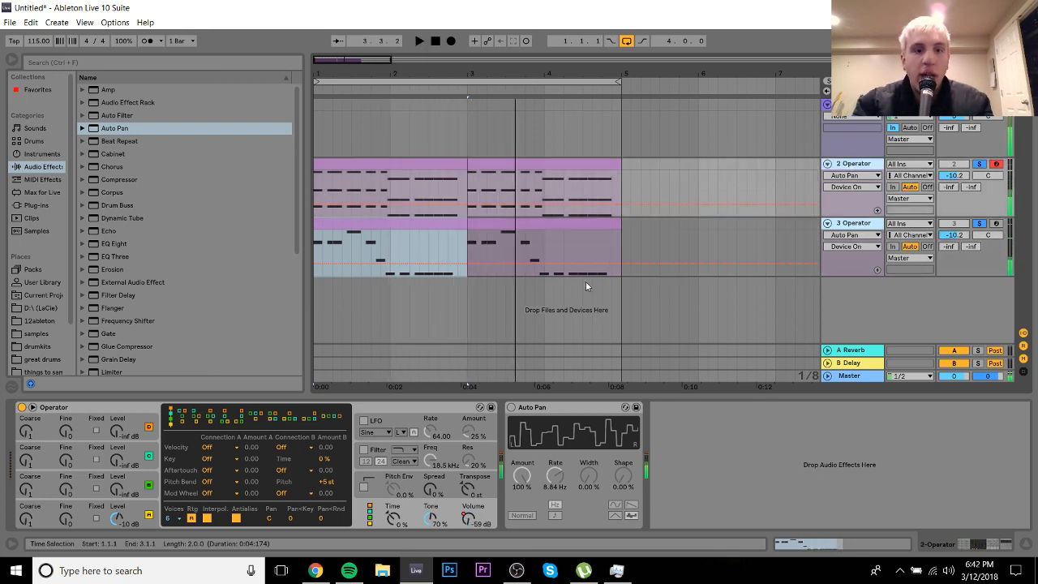
Step: Open the first melody clip, lower its first note three semitones to D#2, and audition it
double_click(438, 225)
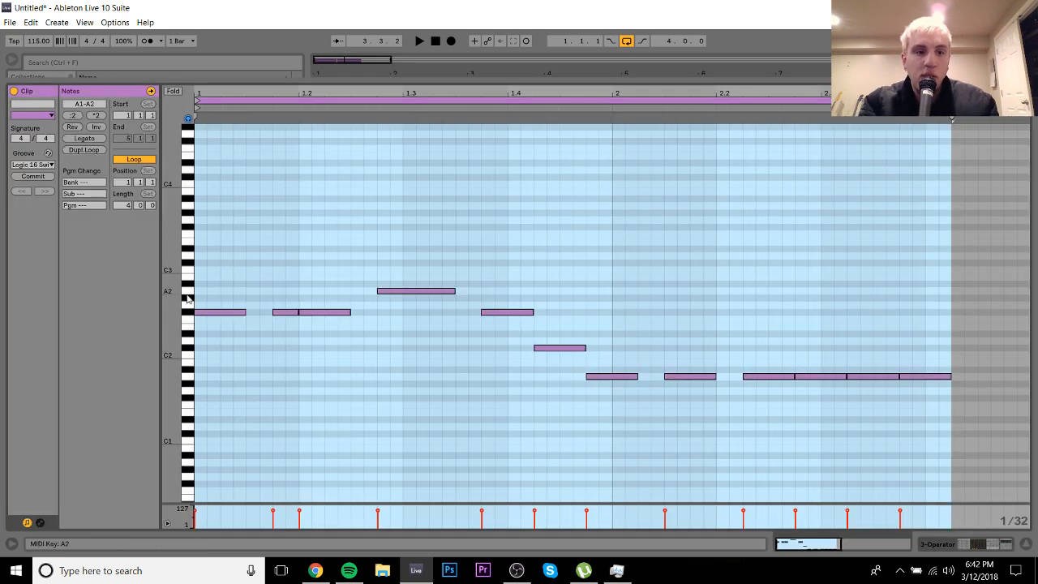
click(215, 312)
key(Down)
key(Down)
key(Down)
key(space)
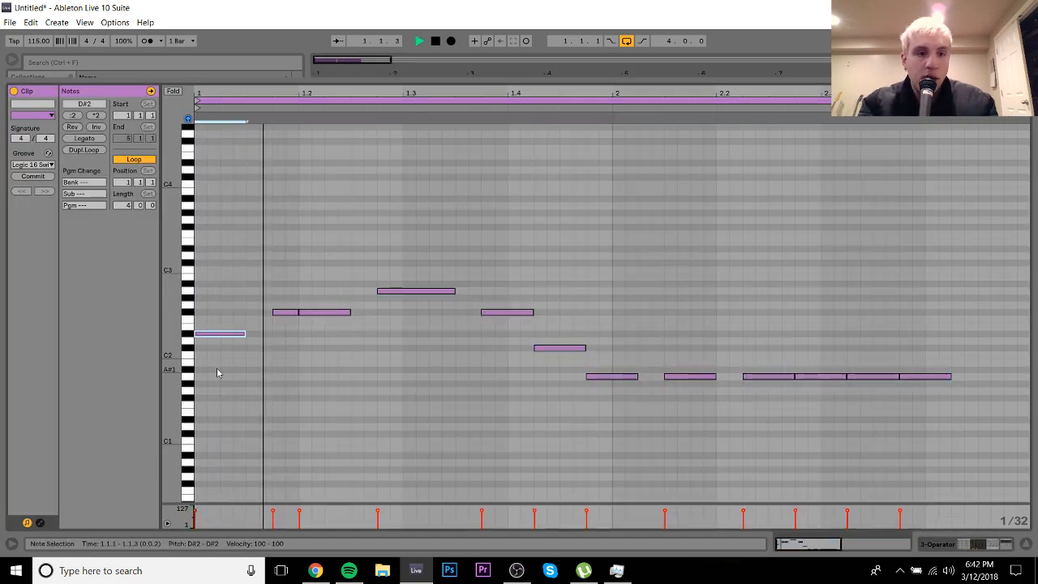
Step: Raise all notes of the clip by an octave and lower the first note to C#3, auditioning the pitches
key(ctrl+a)
key(shift+Up)
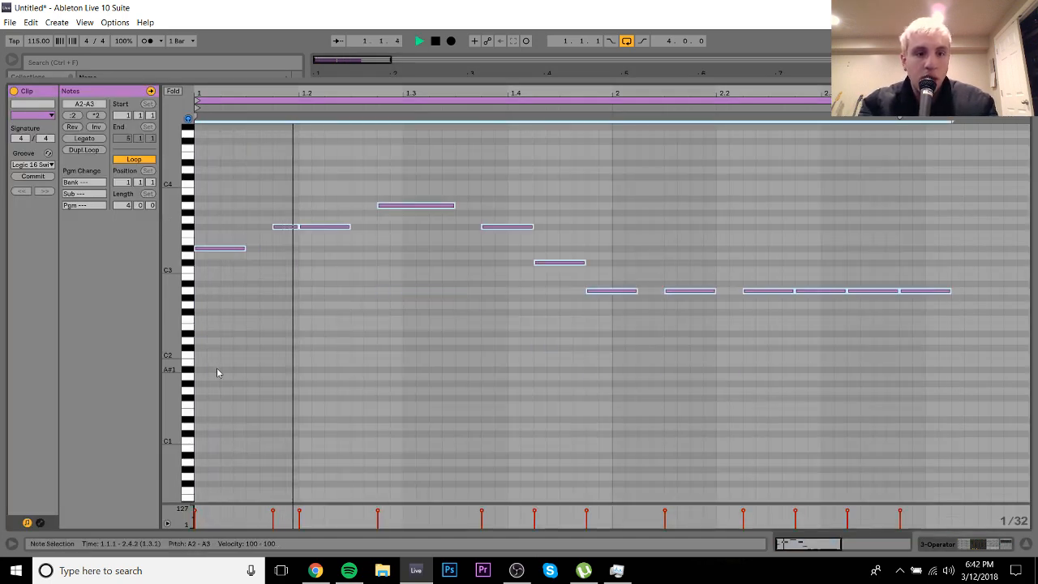
drag(216, 371, 220, 197)
key(space)
key(Down)
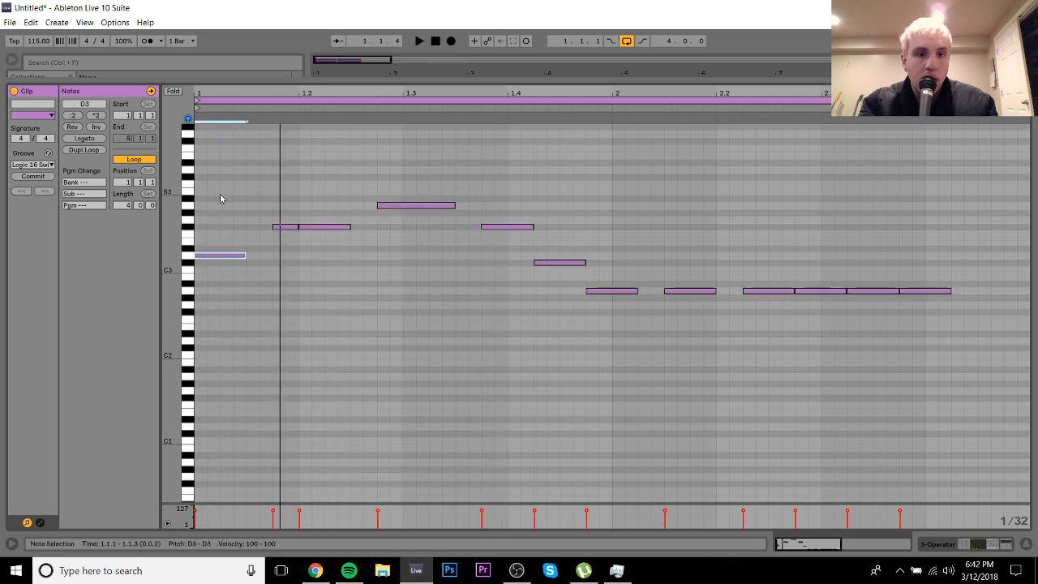
key(space)
key(Down)
key(space)
key(space)
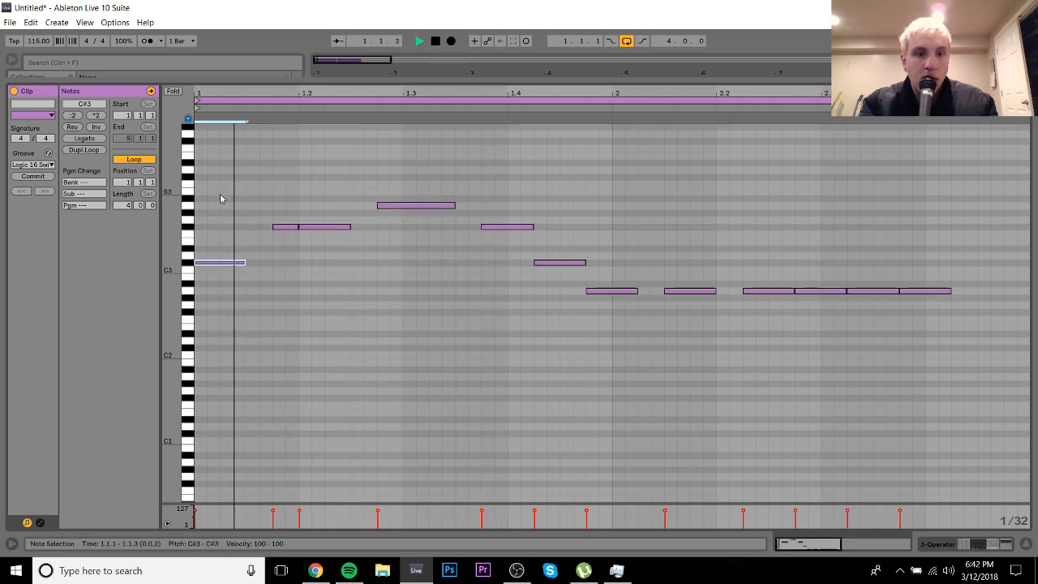
key(space)
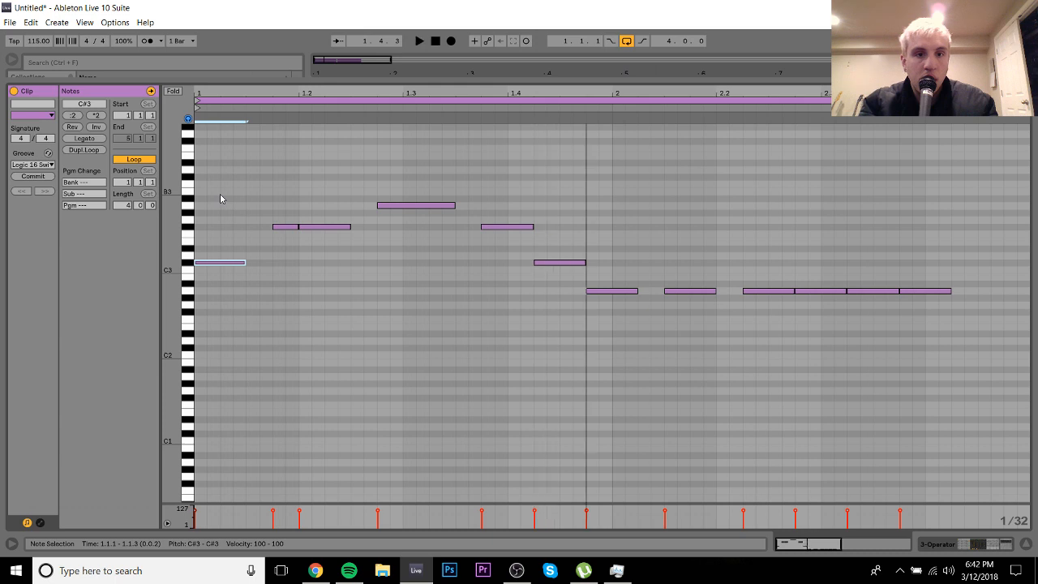
Step: Try the long note at 1.2.4 at F#3, audition it, and return it to A3
click(398, 204)
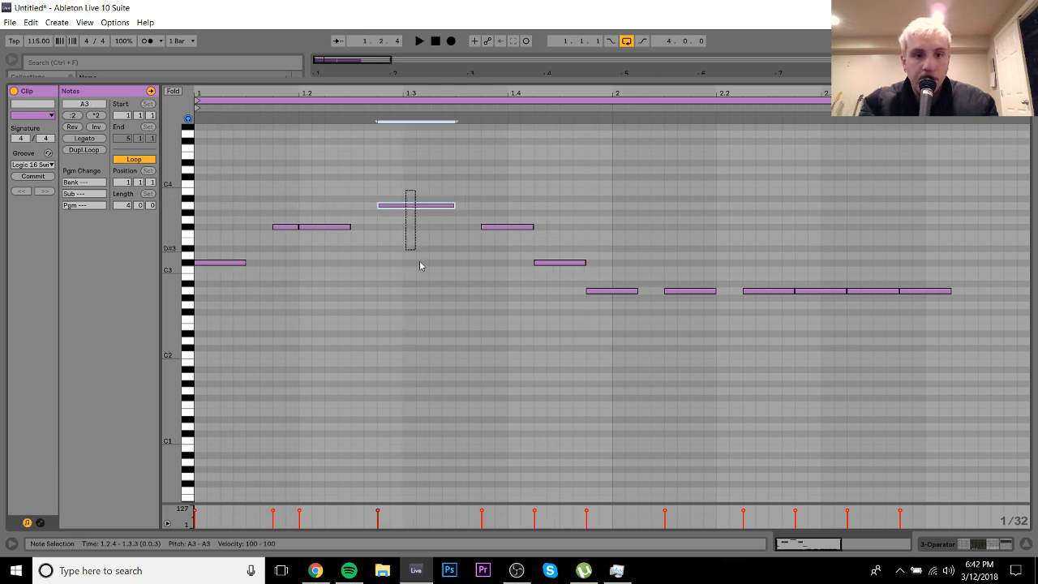
key(Down)
key(Down)
key(Down)
key(space)
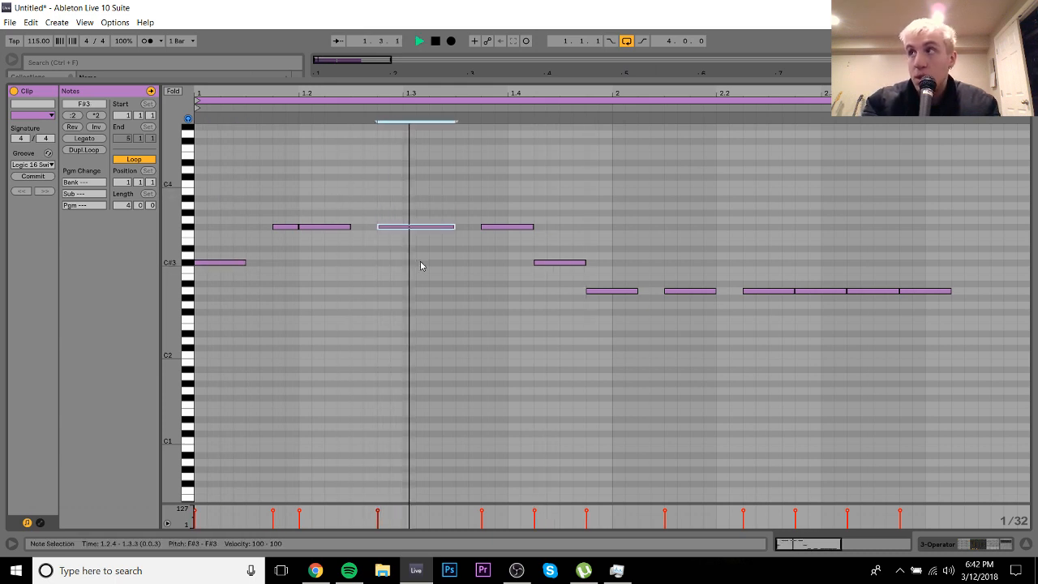
key(space)
key(Up)
key(Up)
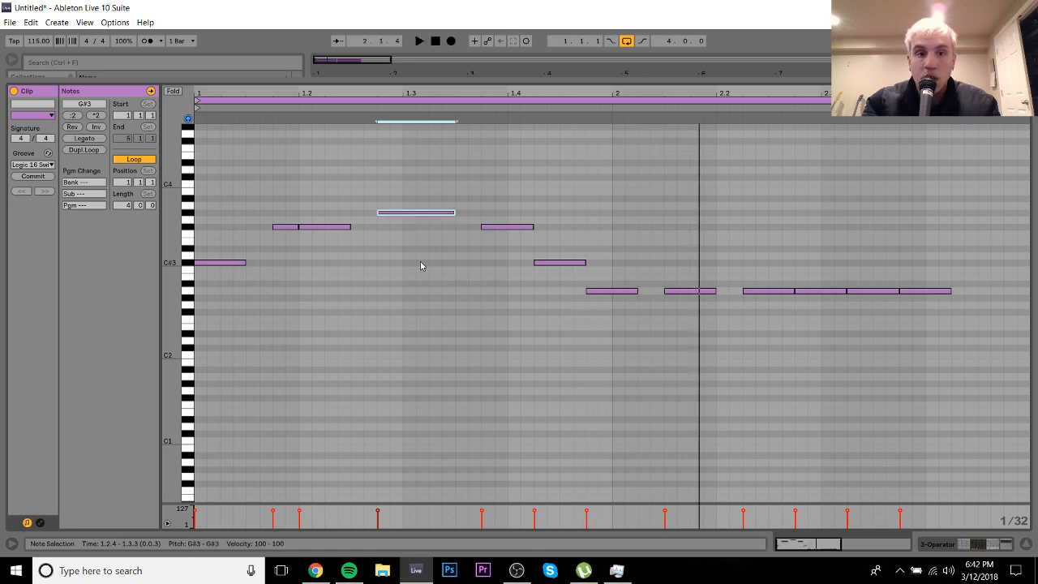
key(Up)
key(space)
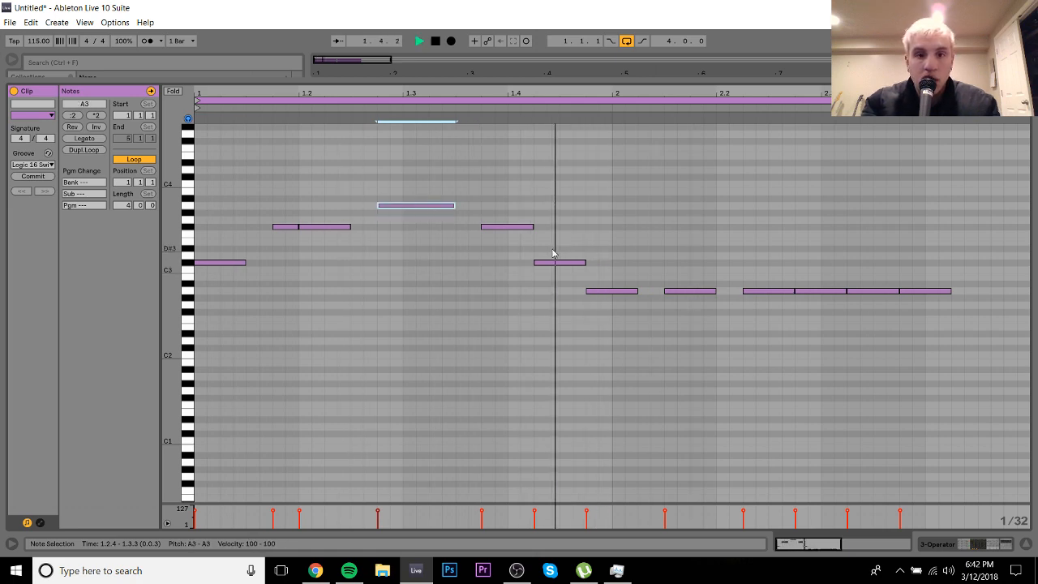
Step: Lower the entire melody by an octave and play it, switching from the note editor to the track's devices
key(space)
key(ctrl+a)
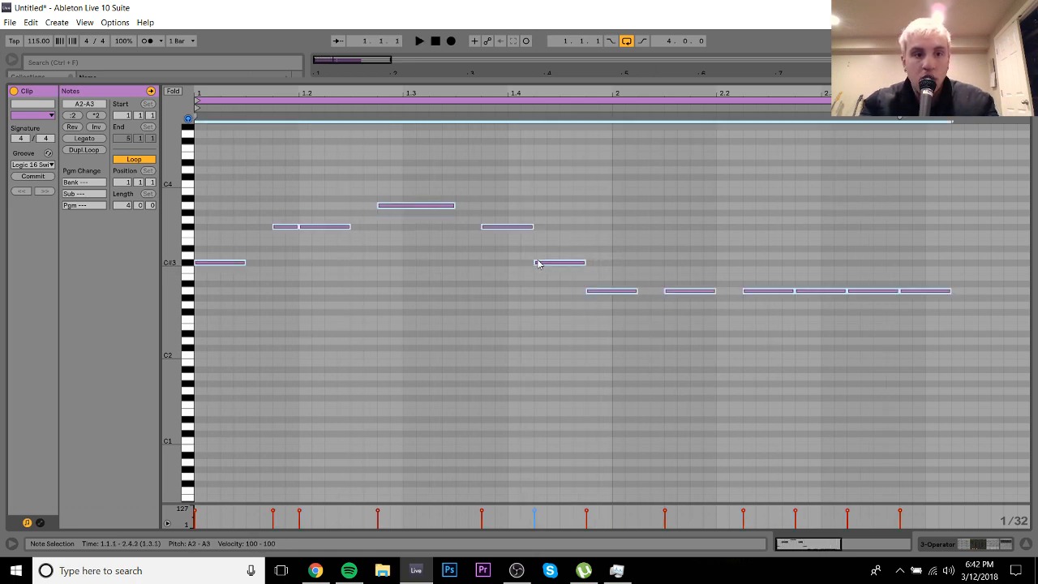
key(shift+Down)
key(space)
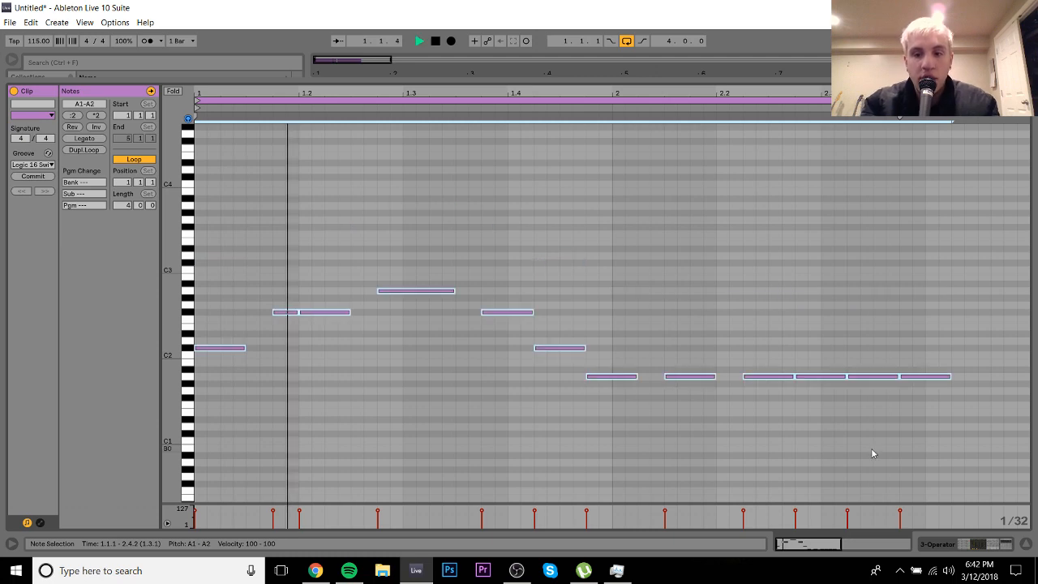
click(958, 543)
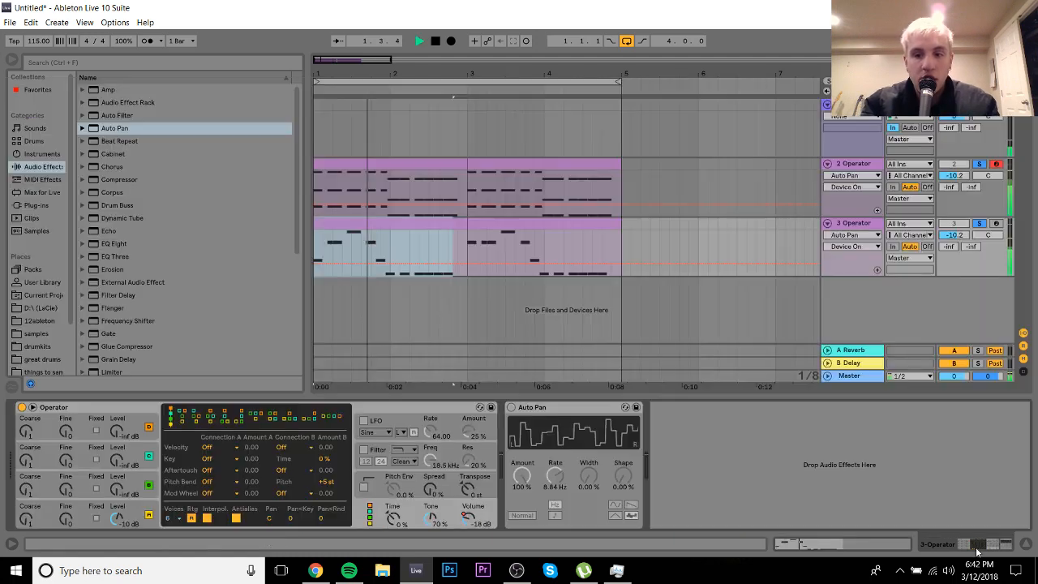
Step: Repeat the revised melody clip over bars 3 and 4, and put the two Operator tracks into a folded group
click(419, 226)
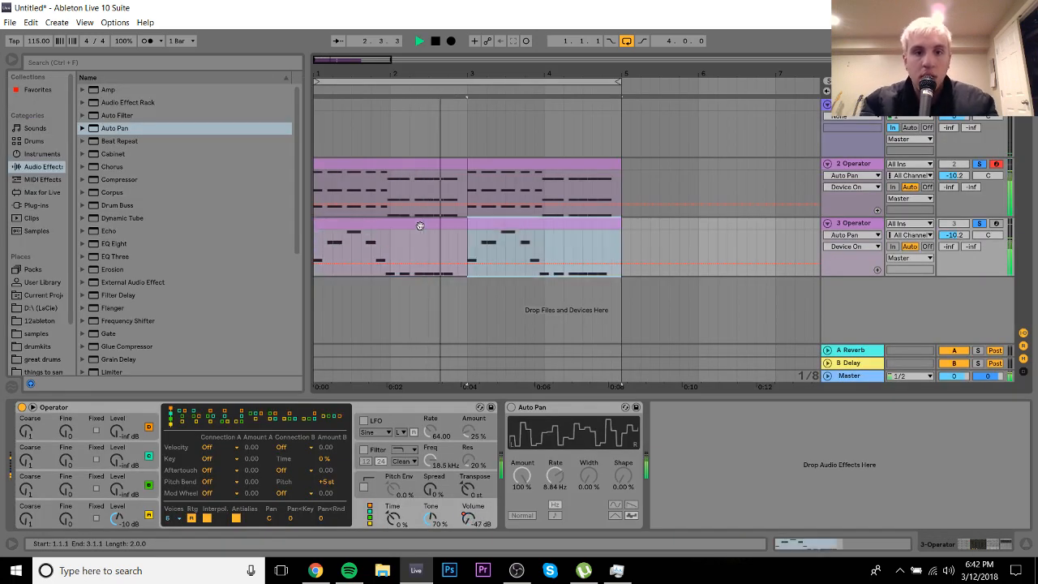
click(868, 227)
key(space)
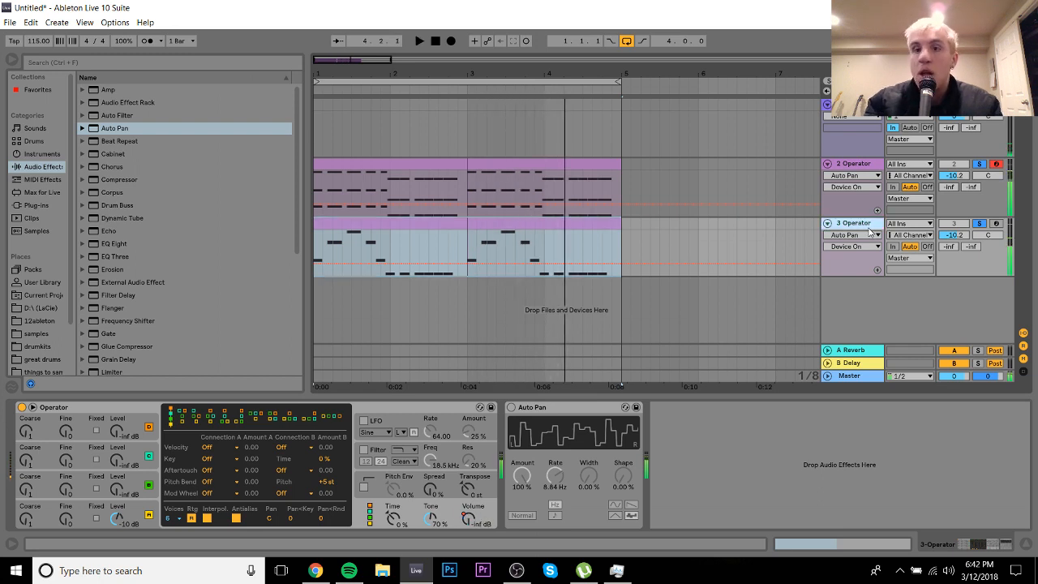
shift+click(866, 166)
key(ctrl+g)
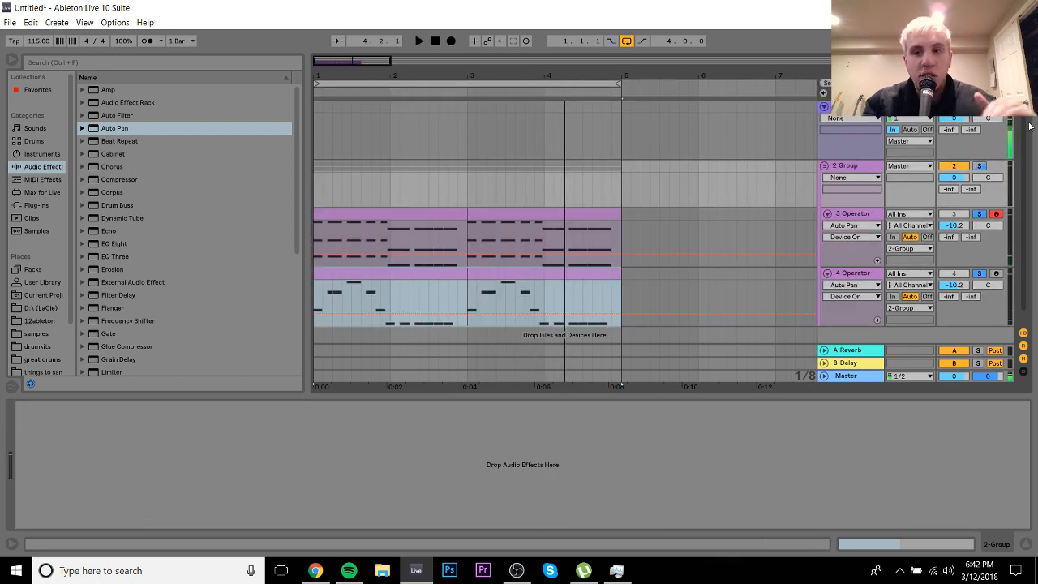
click(842, 167)
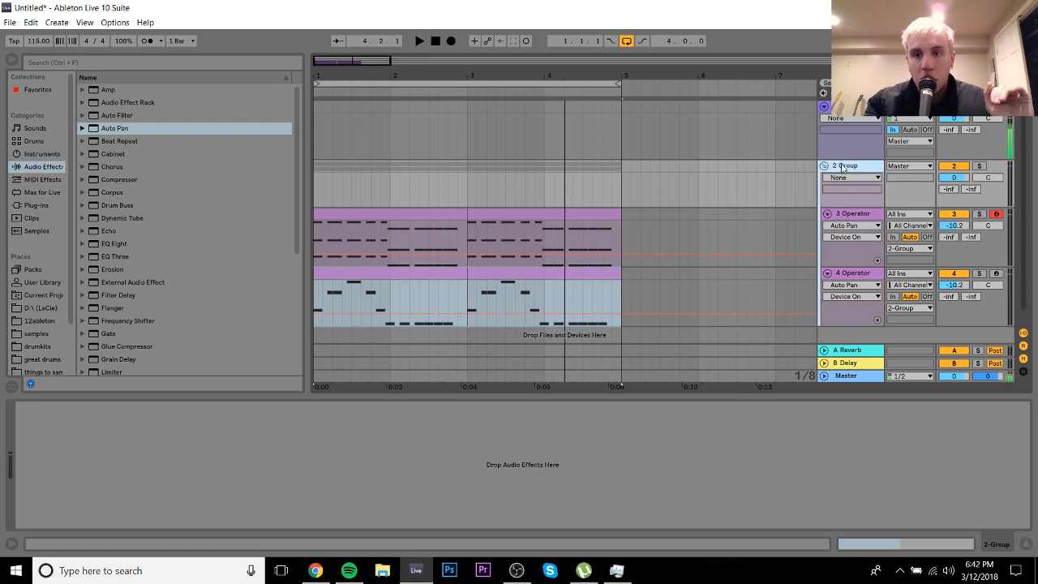
click(824, 166)
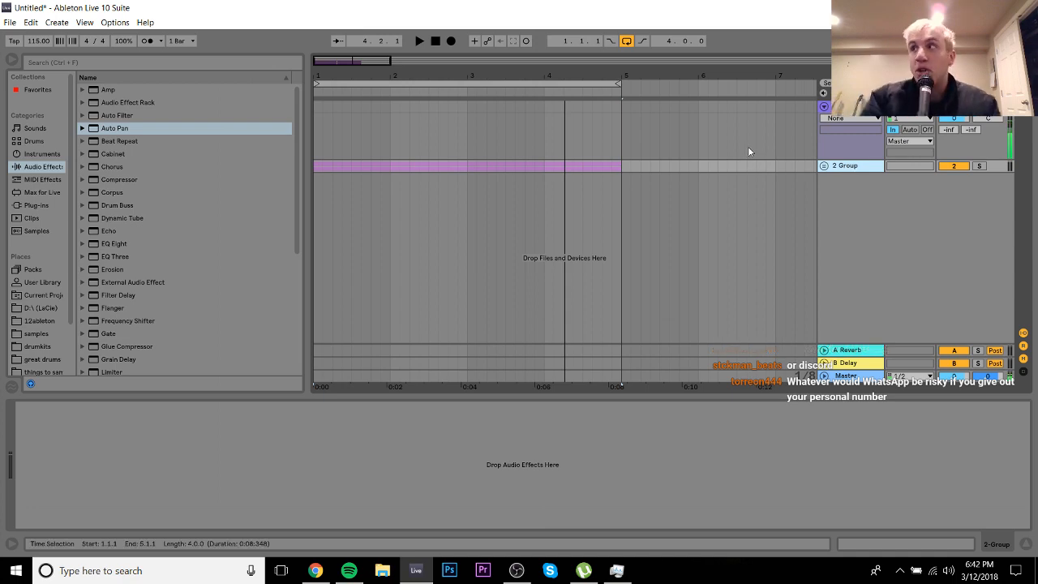
Step: Check the "Moth" reference page in Chrome, return to Live, and play the grouped chord and melody loop
click(316, 571)
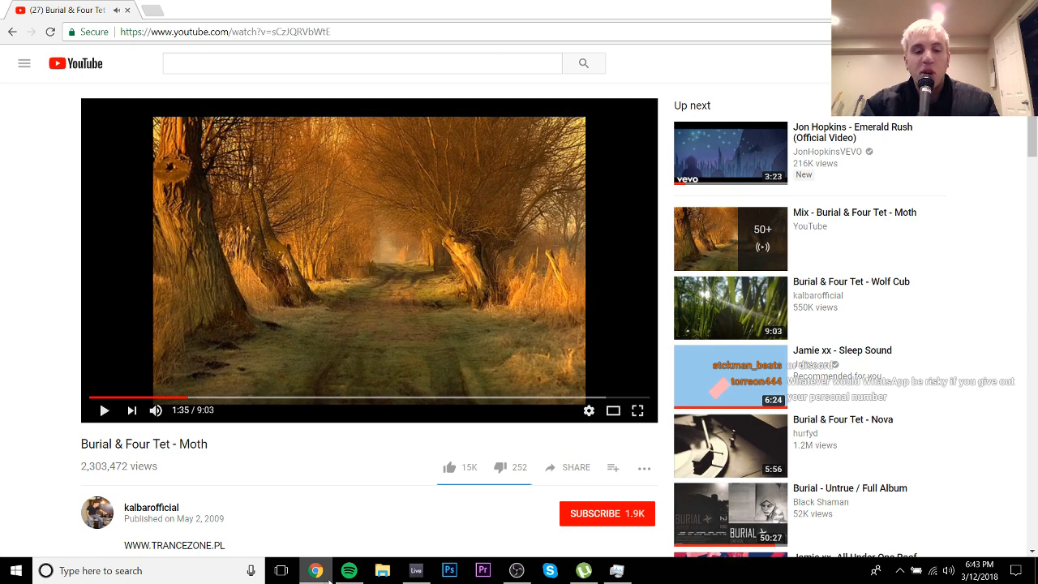
click(413, 572)
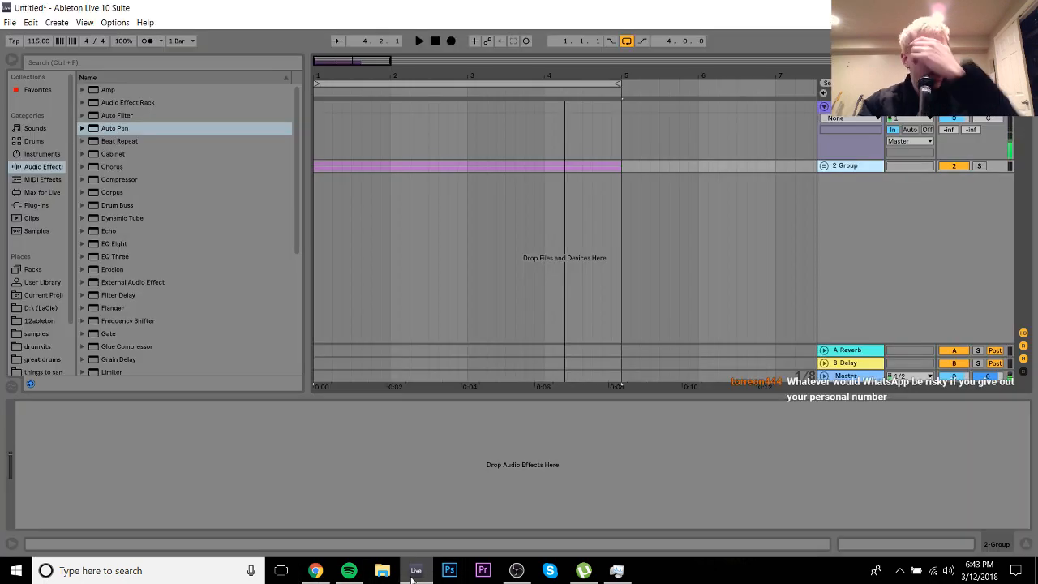
key(space)
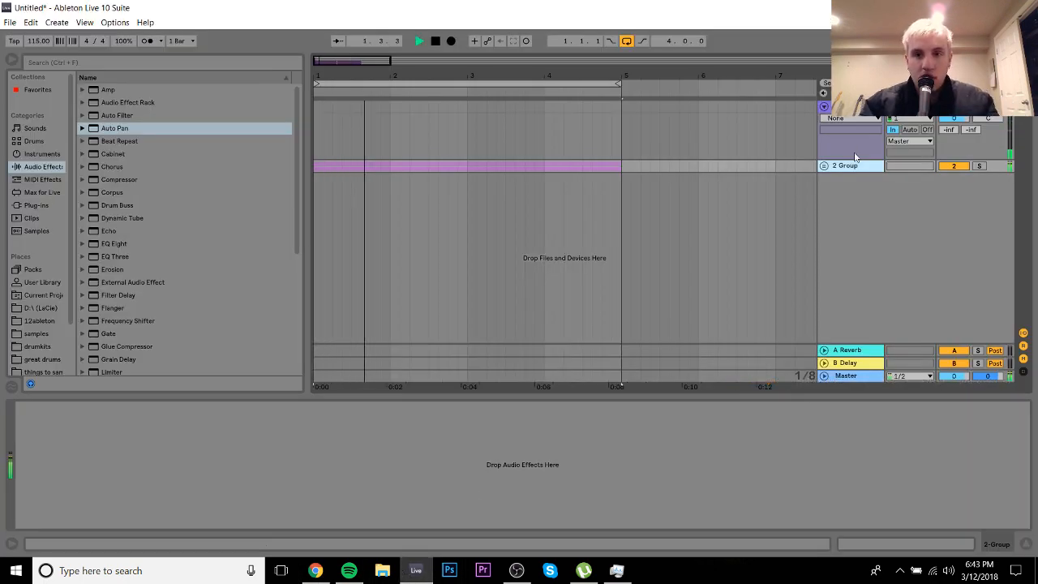
key(space)
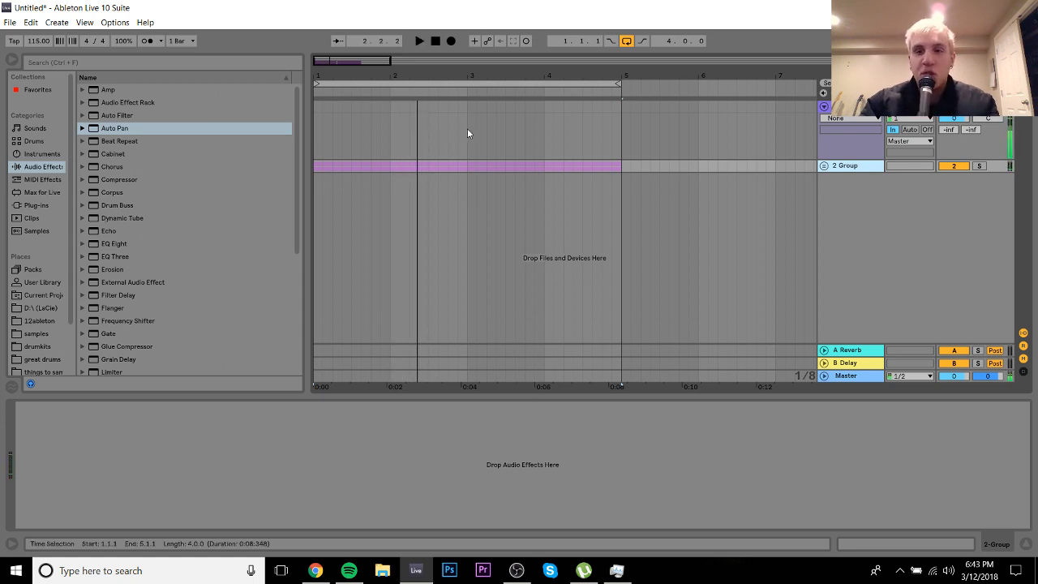
click(823, 166)
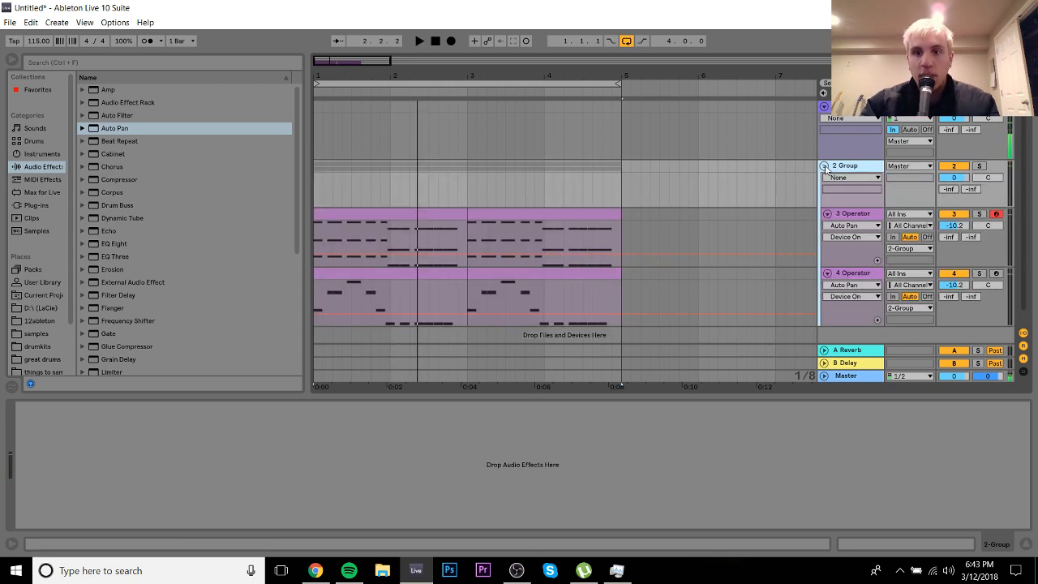
click(823, 165)
key(space)
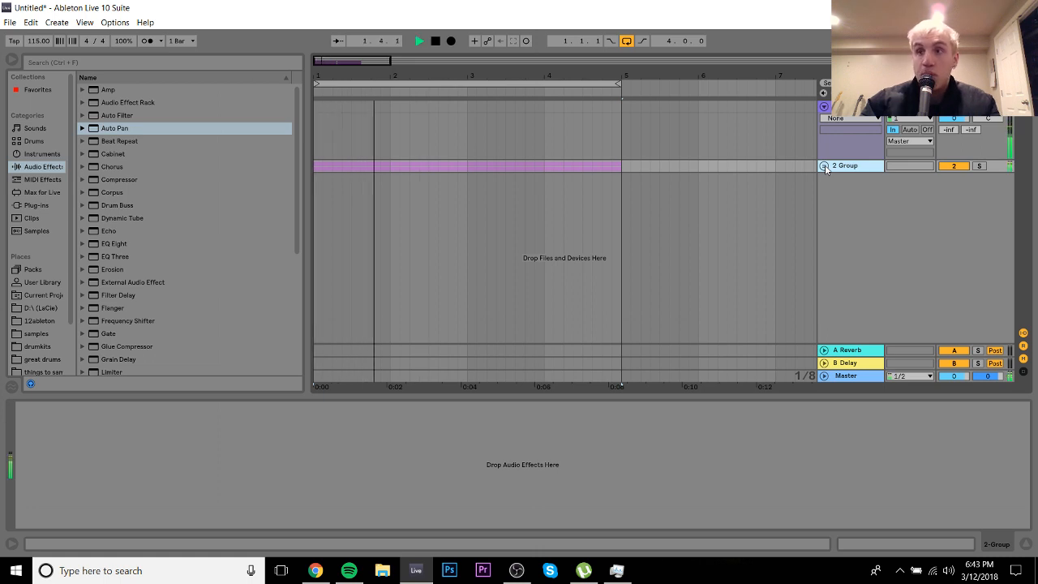
key(space)
Step: Unfold the group and duplicate the chord Operator track
click(823, 166)
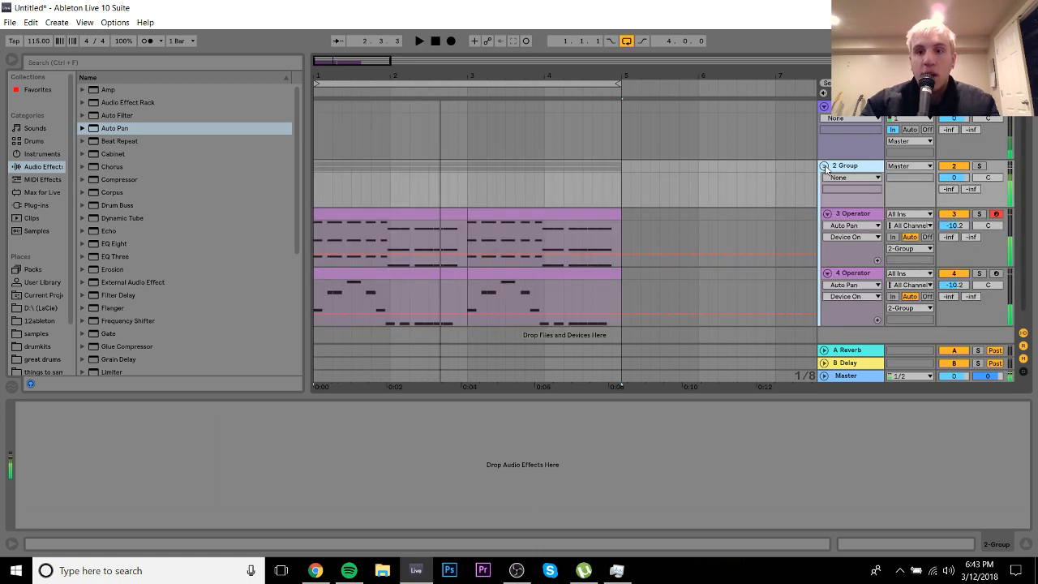
click(862, 278)
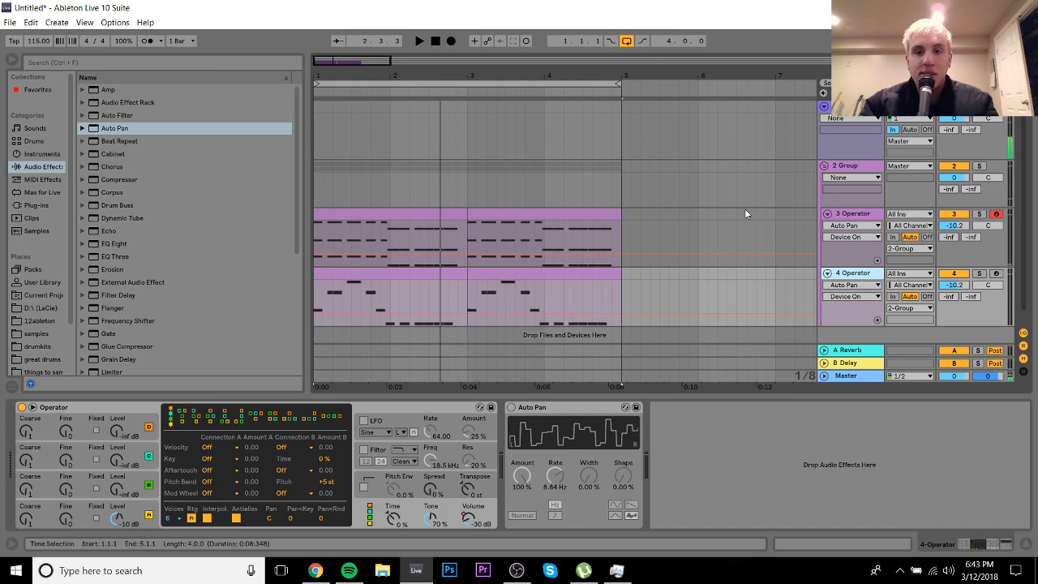
click(855, 216)
key(ctrl+d)
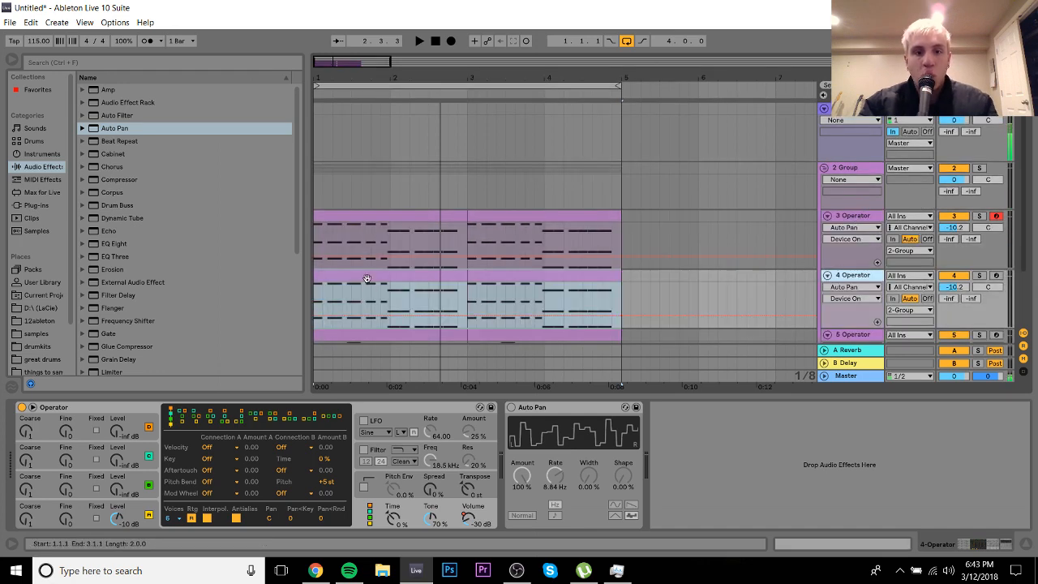
Step: Delete the upper two notes of every chord in the duplicated track's first clip, keeping only the lowest line
double_click(366, 278)
drag(220, 283, 651, 101)
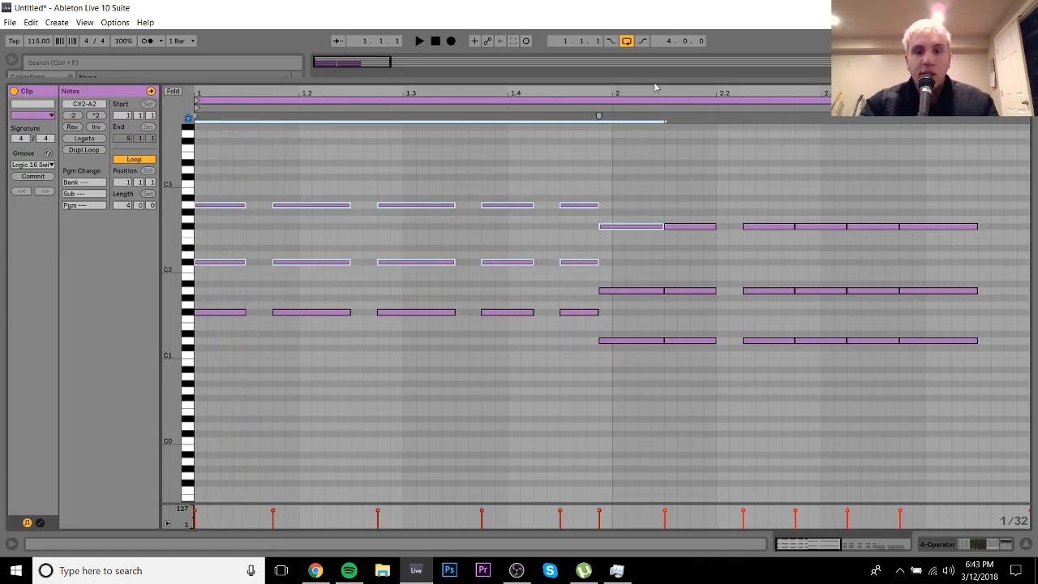
drag(622, 250, 960, 307)
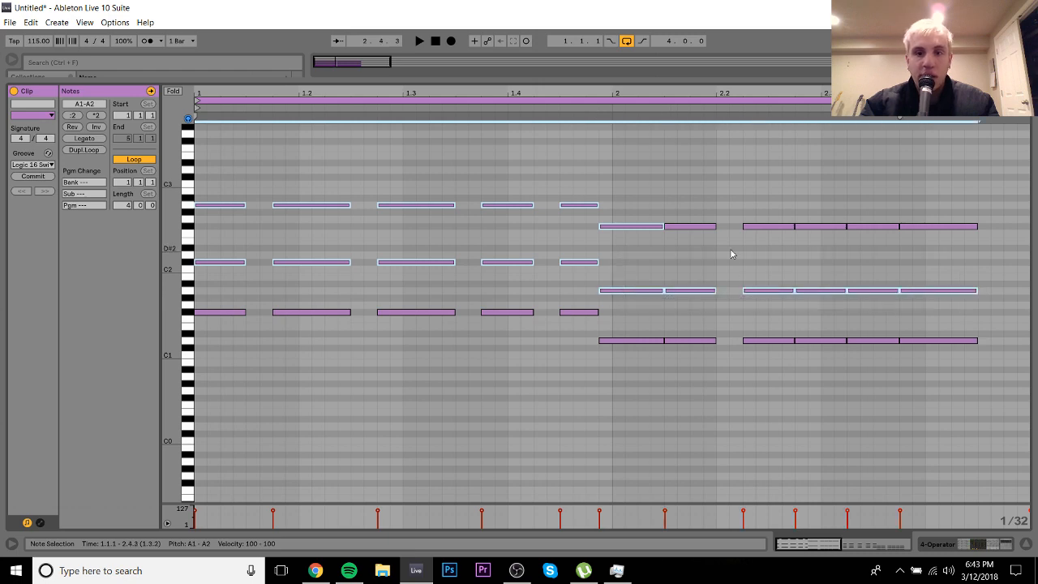
drag(695, 248, 1030, 123)
key(Delete)
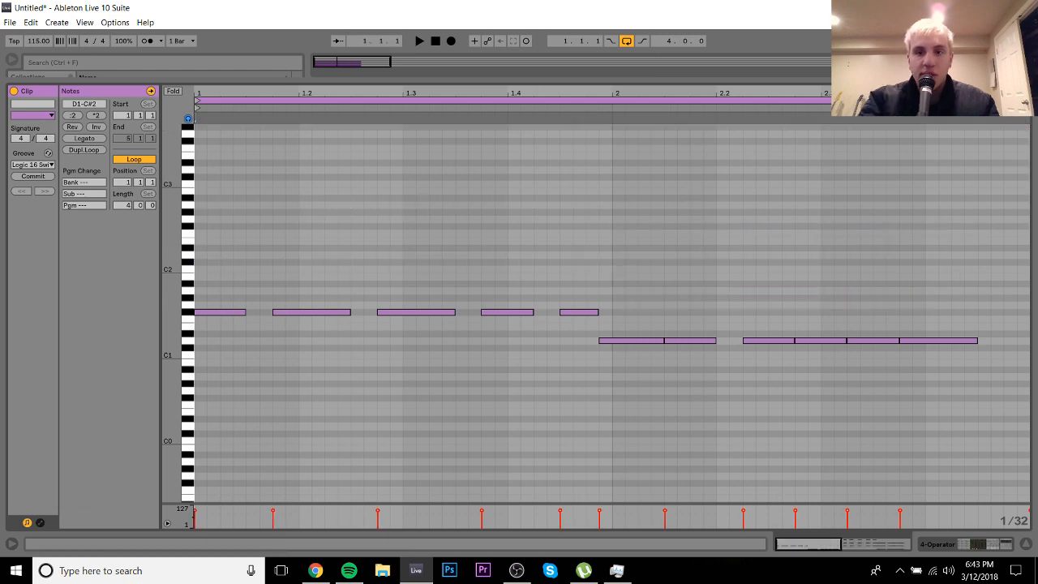
Step: Duplicate the reduced bass clip over bars 3 and 4 of its track and play the loop
click(974, 544)
right_click(467, 520)
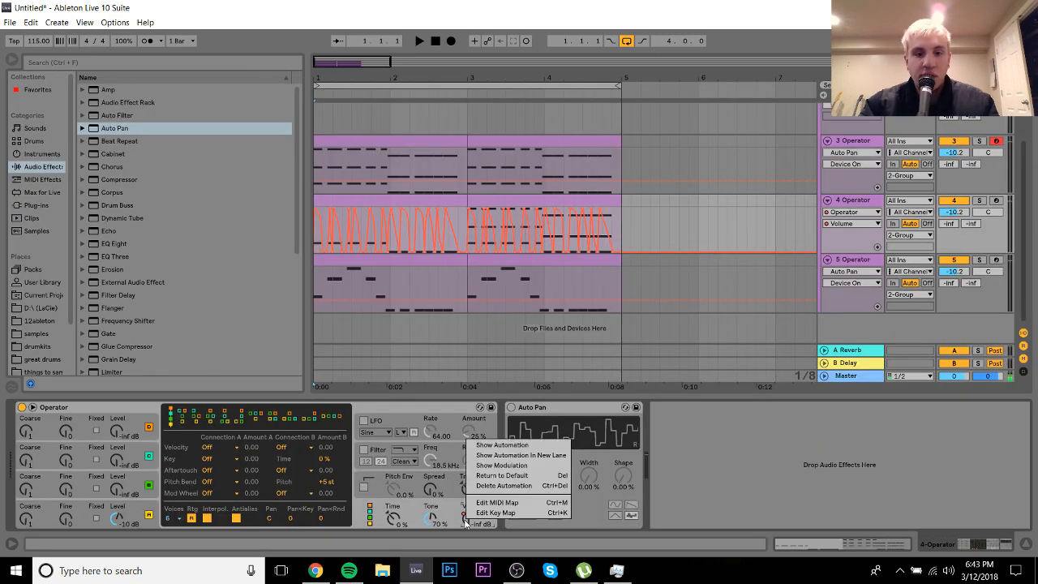
click(393, 193)
click(406, 202)
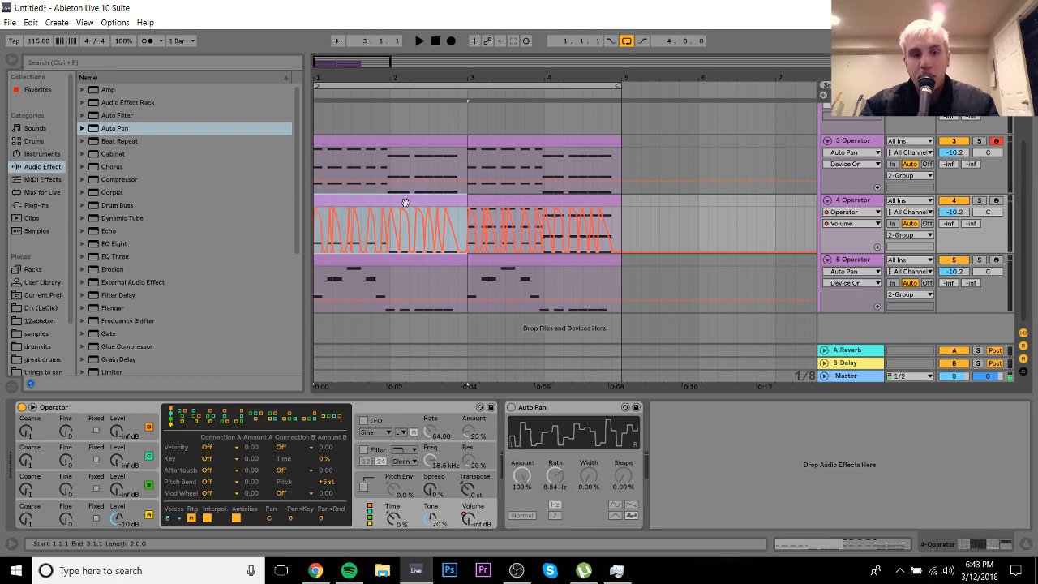
key(ctrl+d)
shift+click(405, 202)
key(space)
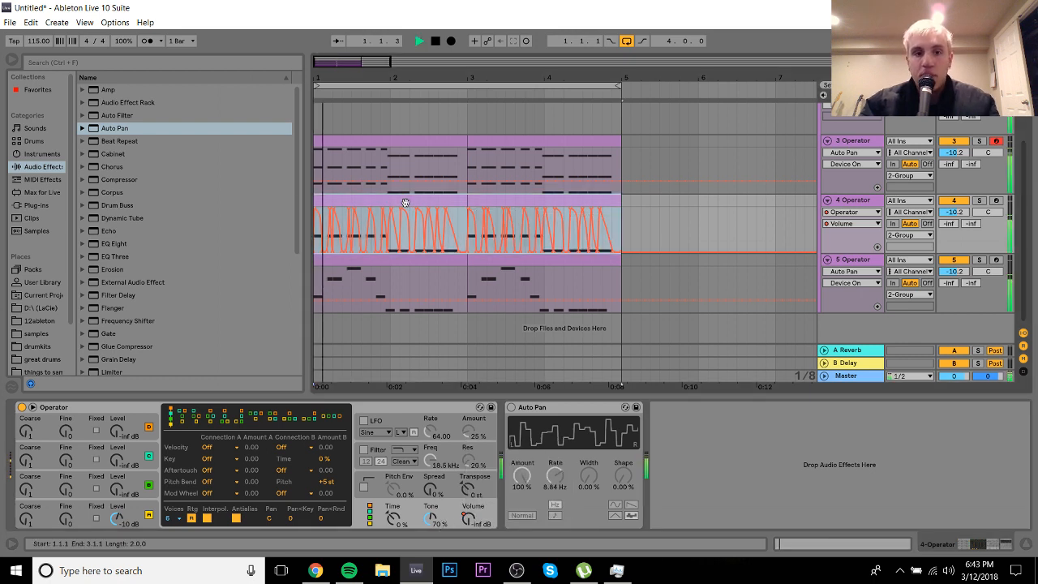
Step: Set the bass track's volume to -11.8 dB and solo the track
drag(954, 212, 953, 214)
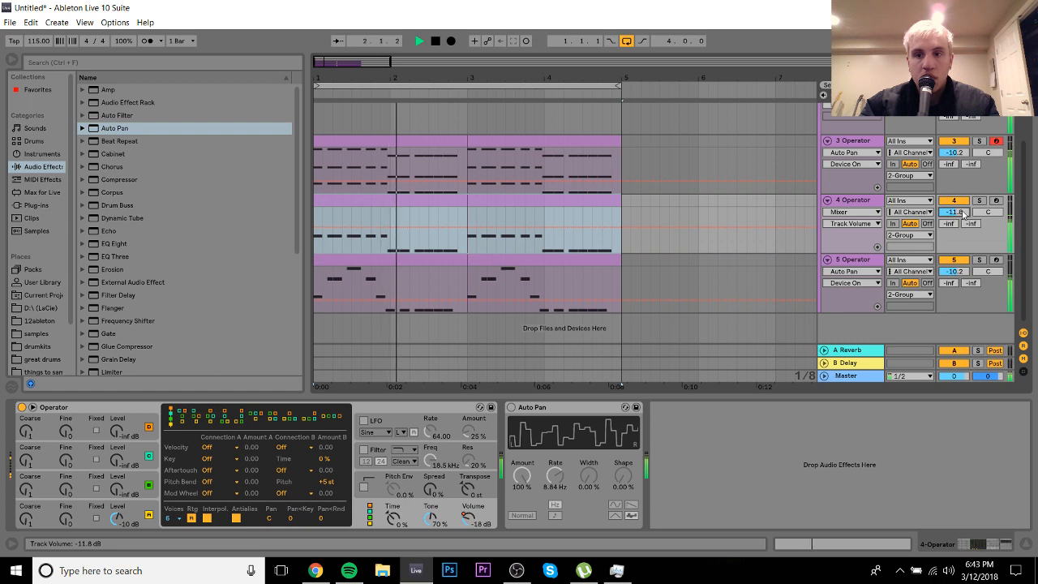
scroll(567, 244, up, 3)
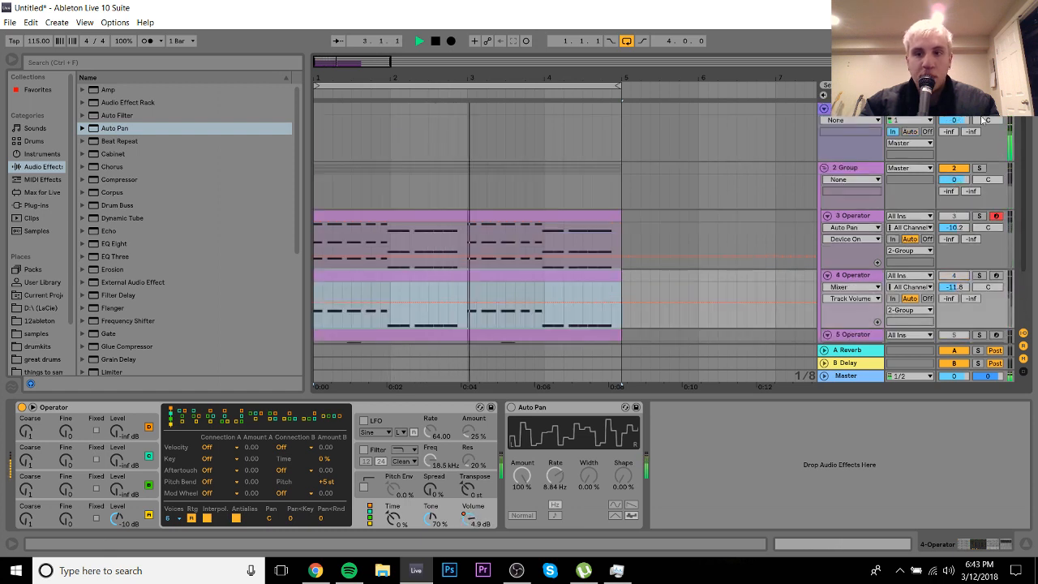
click(845, 277)
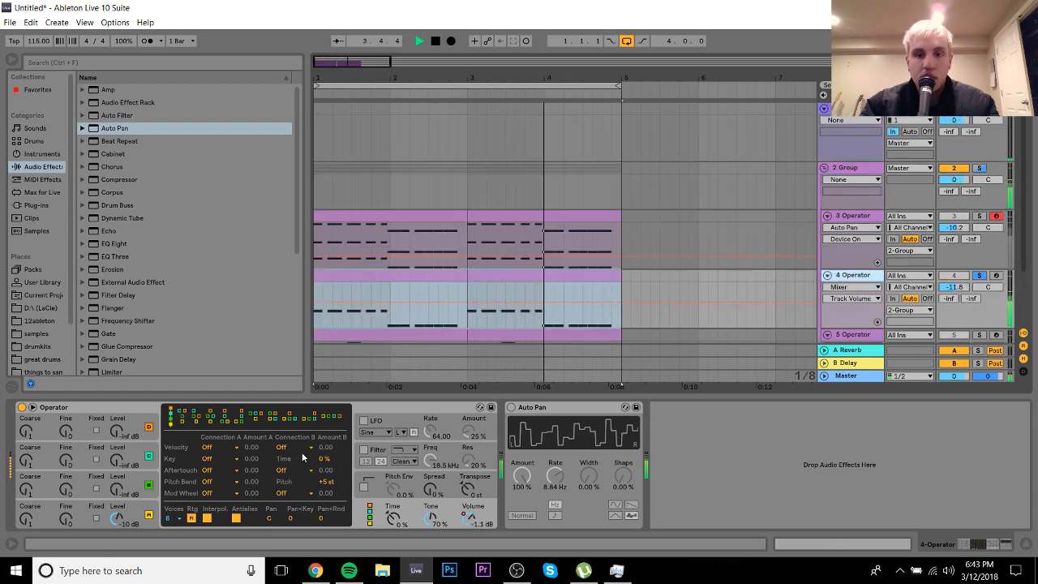
Step: Set oscillator A of the bass Operator to Coarse 0.5, Level 0.0 dB and a Triangle wave
click(29, 519)
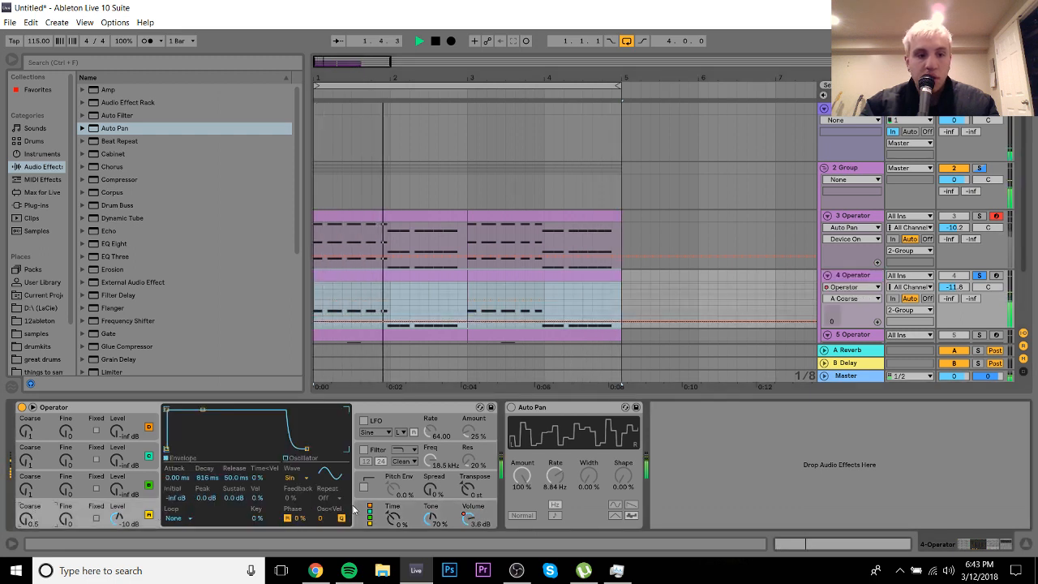
click(116, 519)
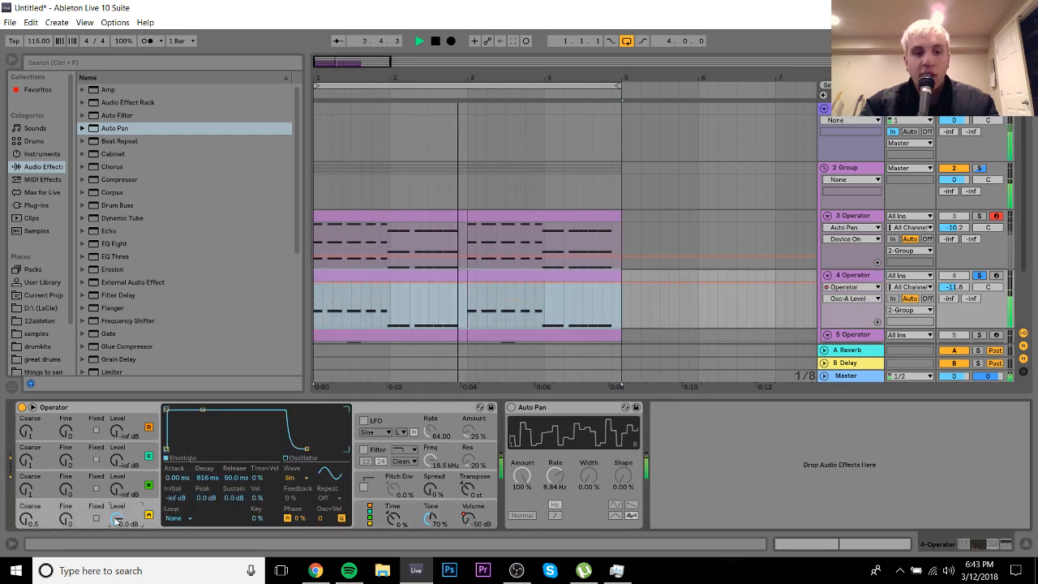
click(292, 478)
click(304, 439)
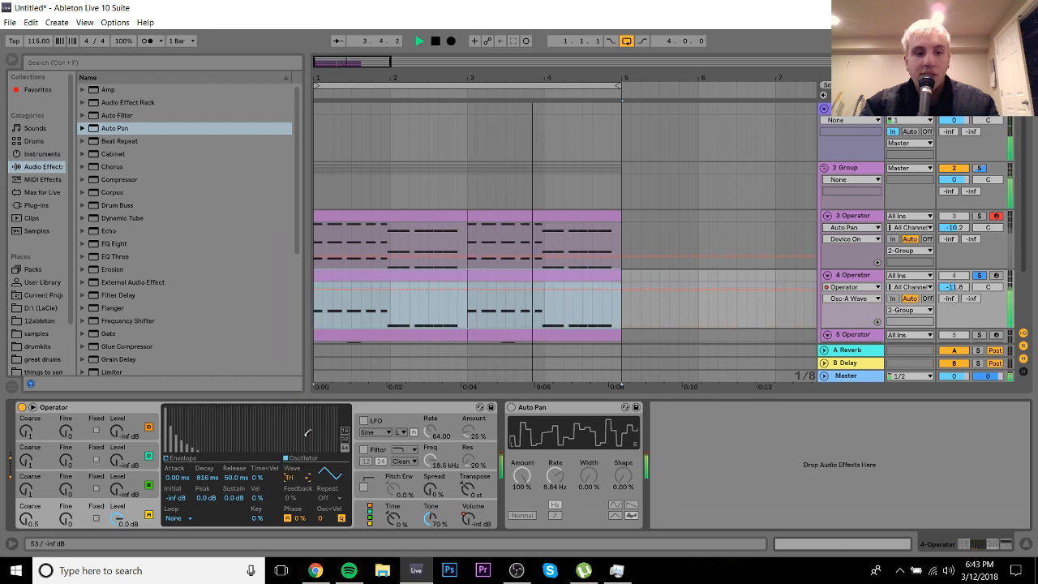
Step: Unsolo the bass track at a volume of -16.7 dB, and change its oscillator A wave to Sine while playing the loop
click(978, 275)
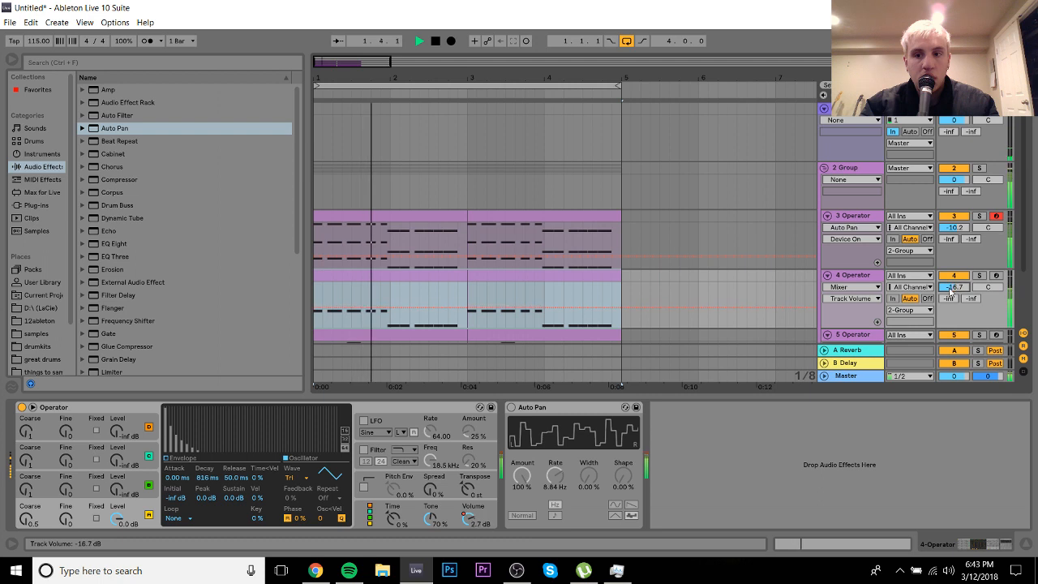
click(293, 477)
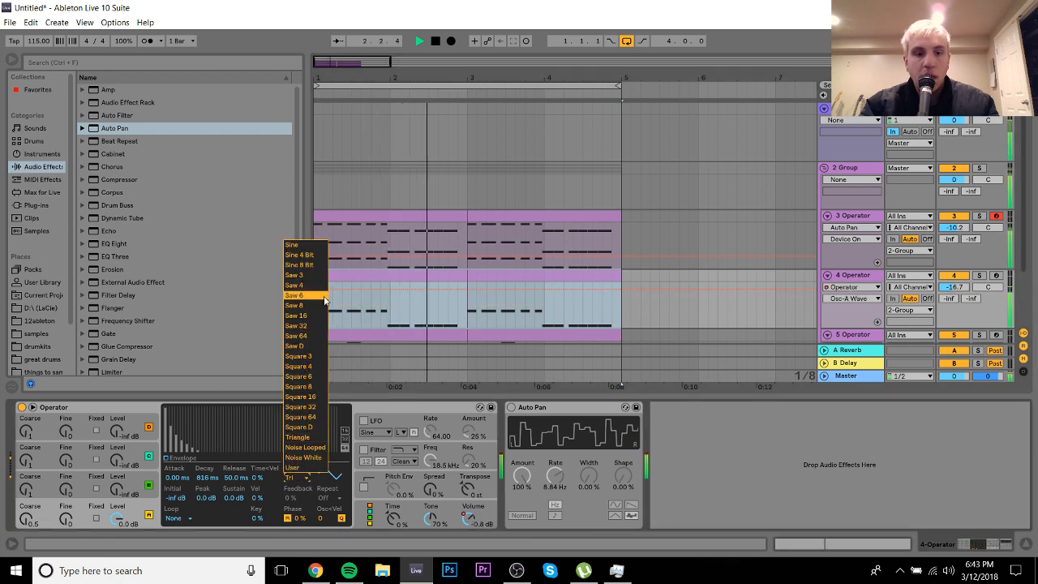
click(294, 244)
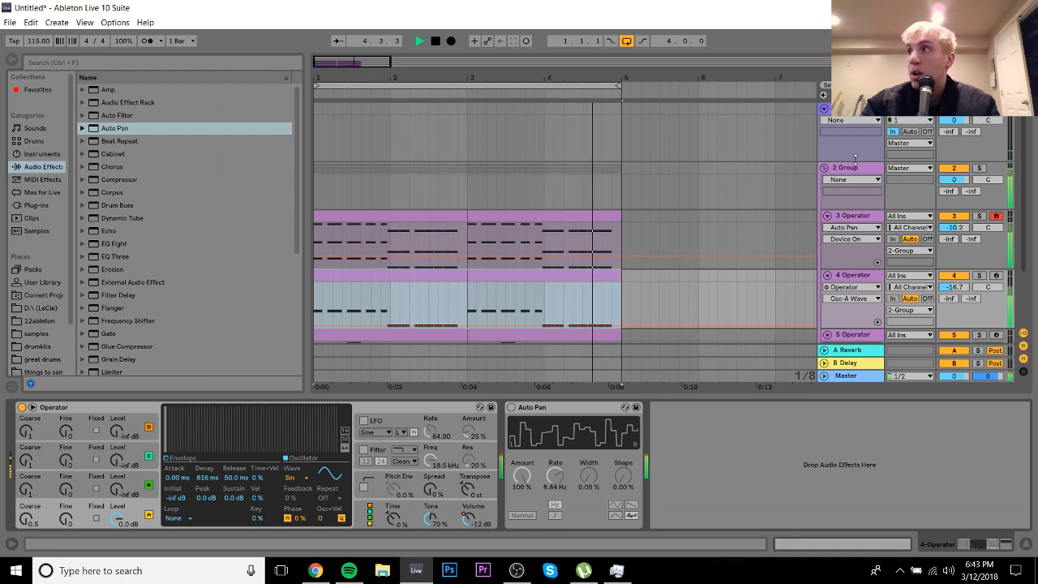
key(space)
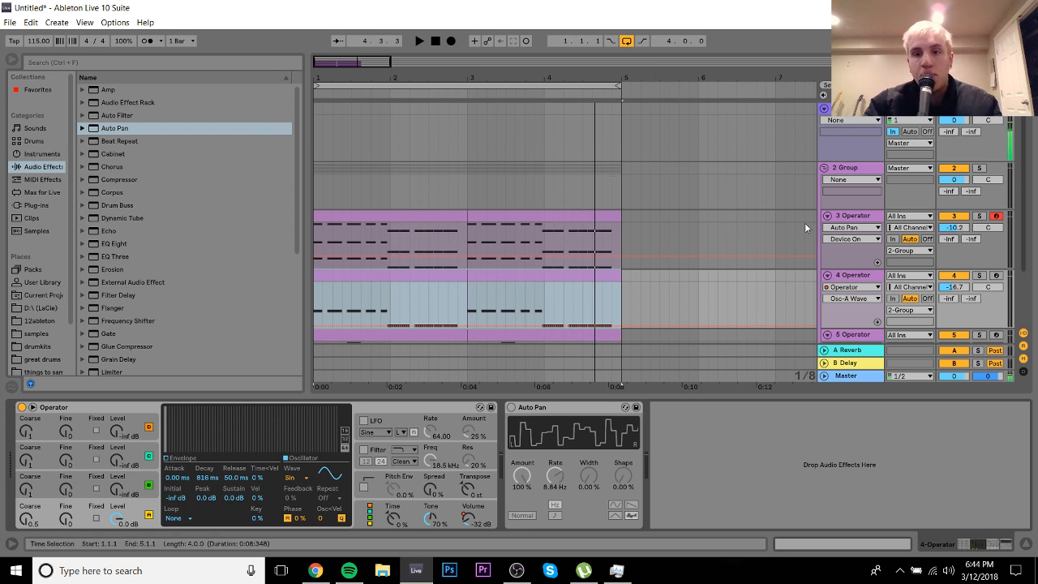
Step: Fold the Operator group and set the arrangement's start position to 1.1.1
click(823, 167)
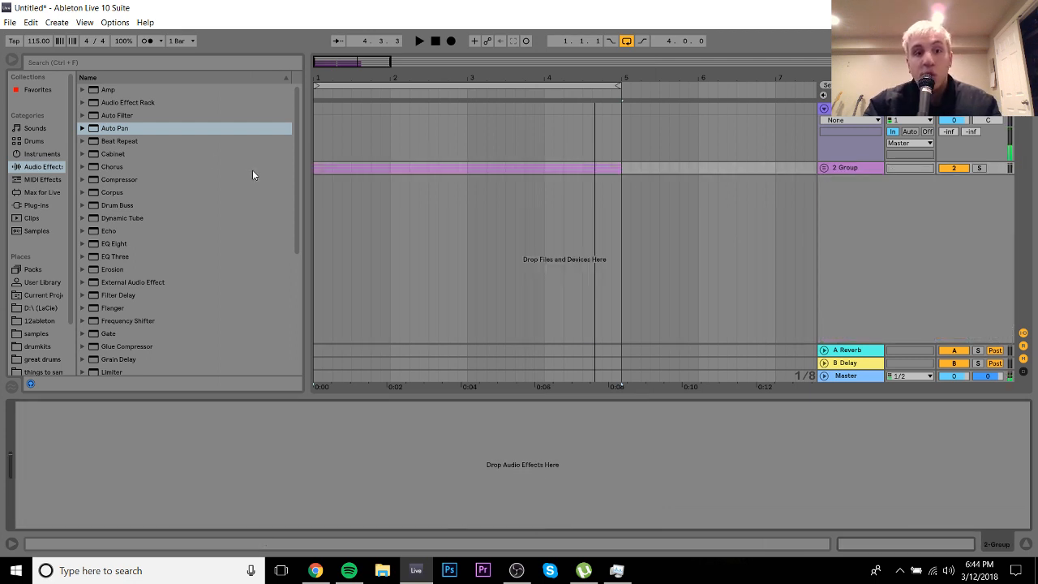
click(316, 168)
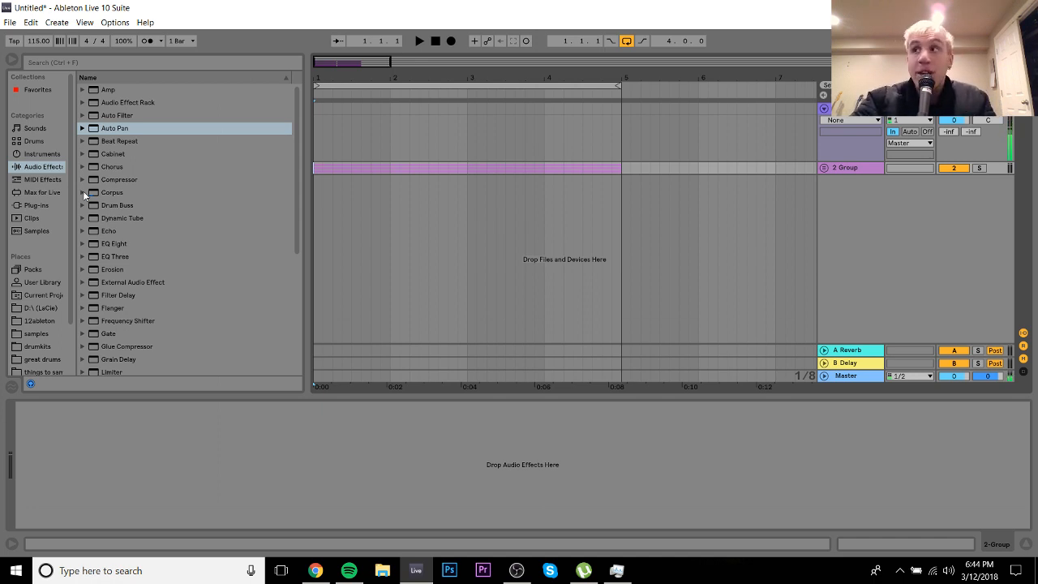
click(323, 121)
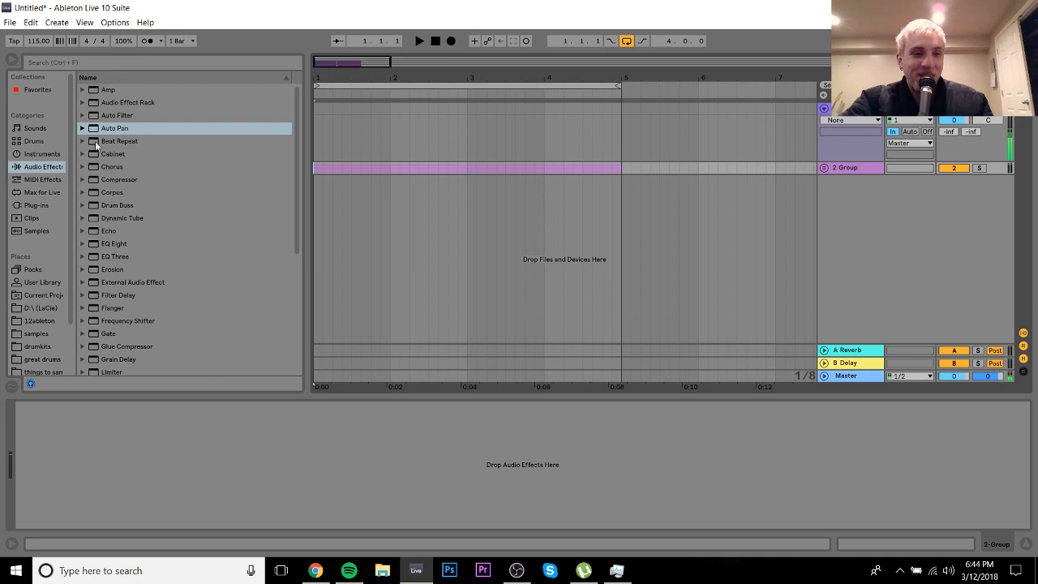
Step: Replay the passage of "Moth" around 1:30 in Chrome and compare it with the loop in Ableton Live
click(40, 206)
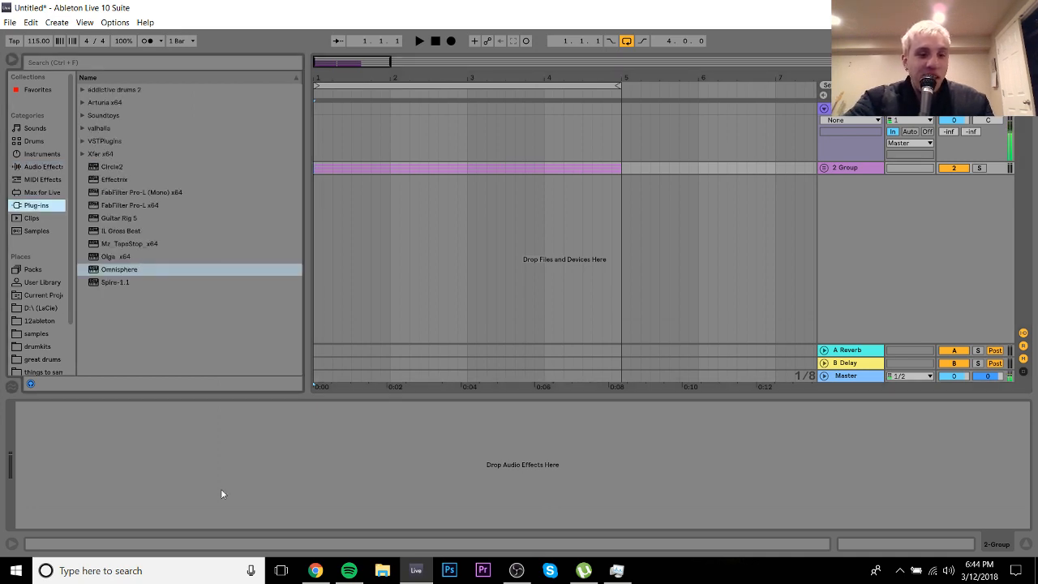
click(315, 571)
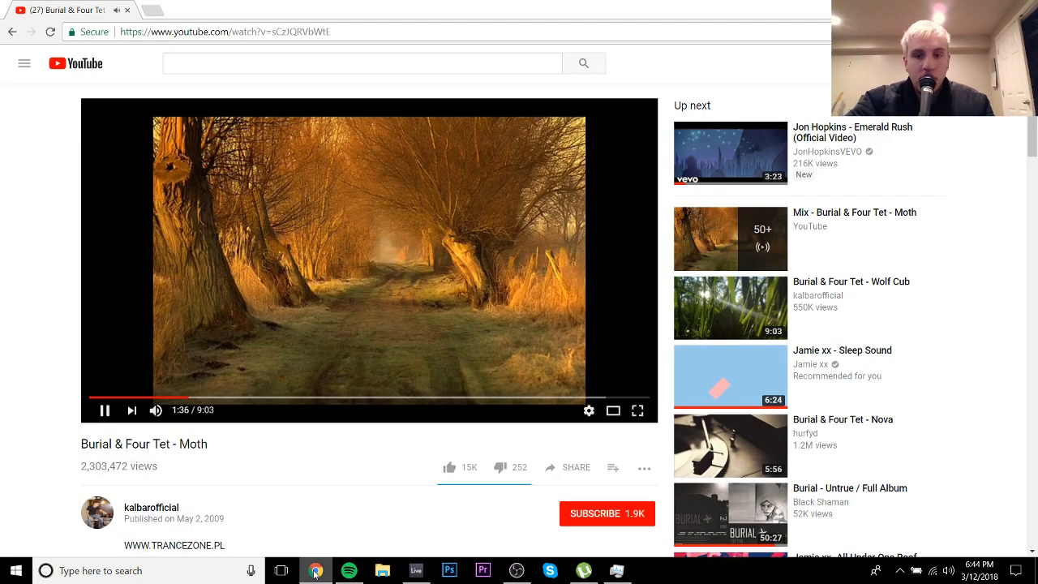
key(Left)
key(Left)
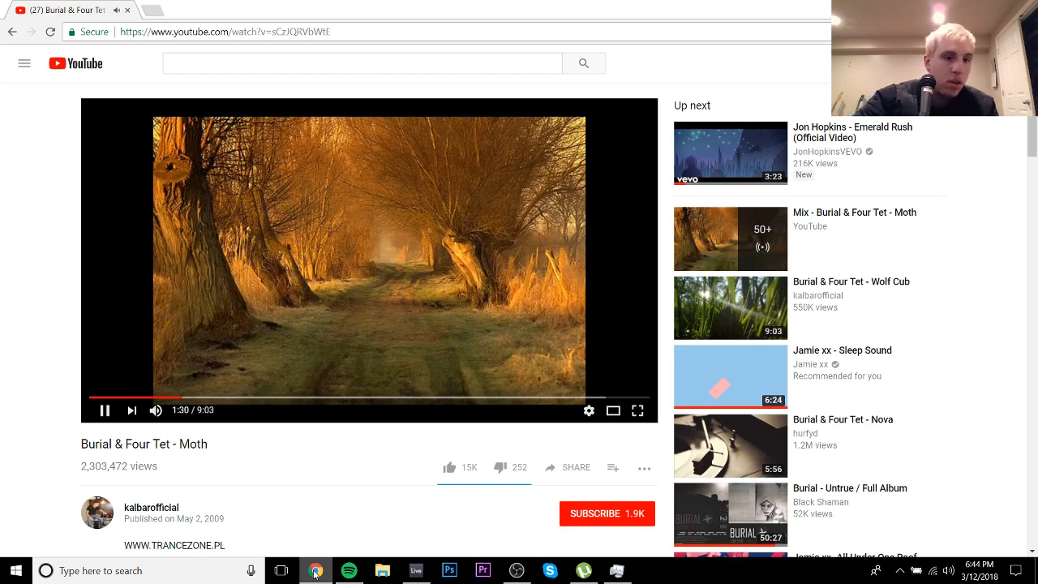
click(416, 571)
key(space)
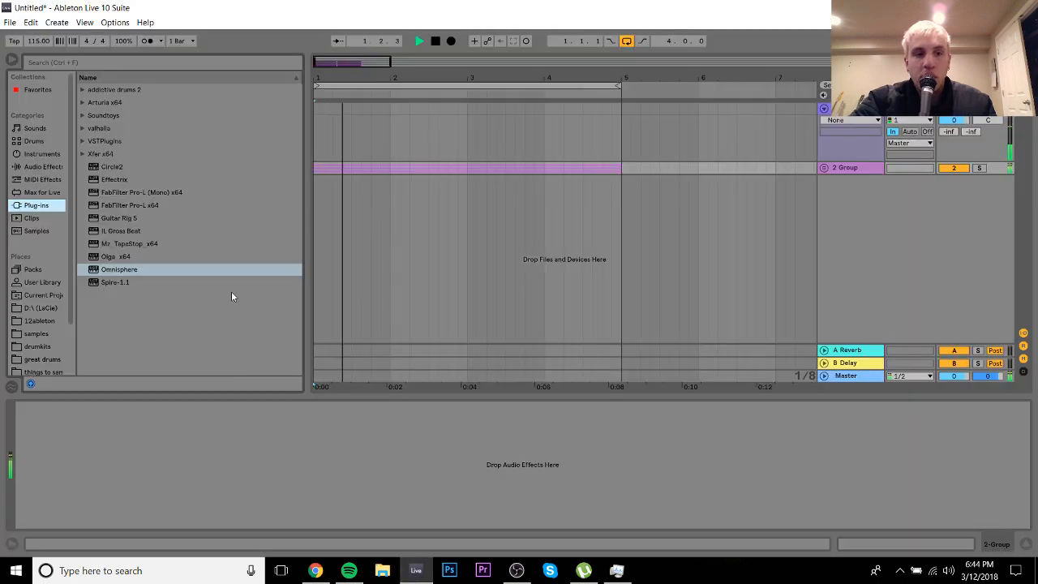
Step: Load the ValhallaVintageVerb_x64 plug-in from the valhalla folder onto the Operator group
click(109, 120)
key(space)
key(Right)
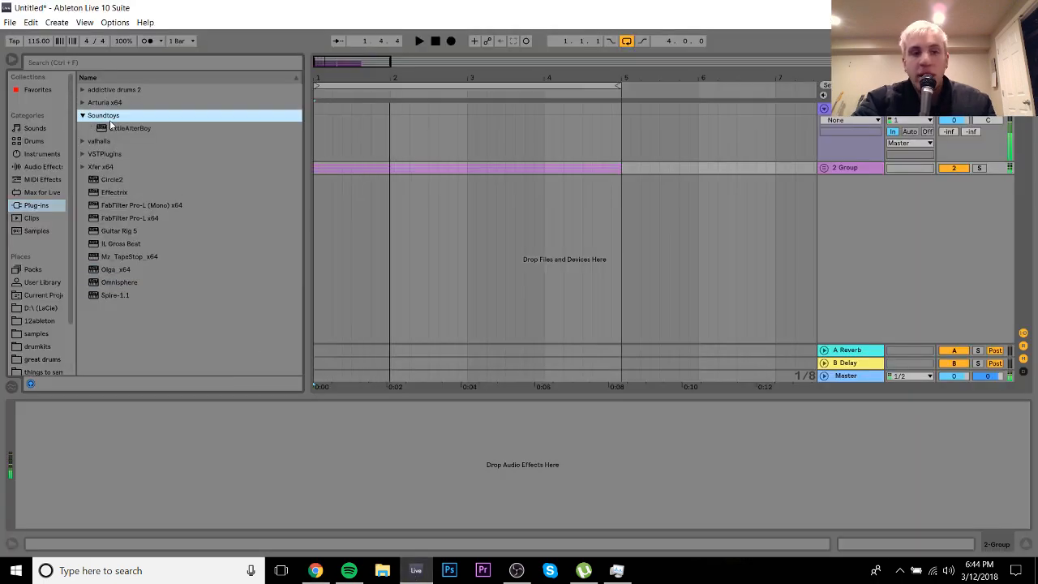
key(Down)
key(Down)
key(Right)
key(Down)
key(Down)
key(Down)
key(Down)
key(Down)
key(Down)
key(Down)
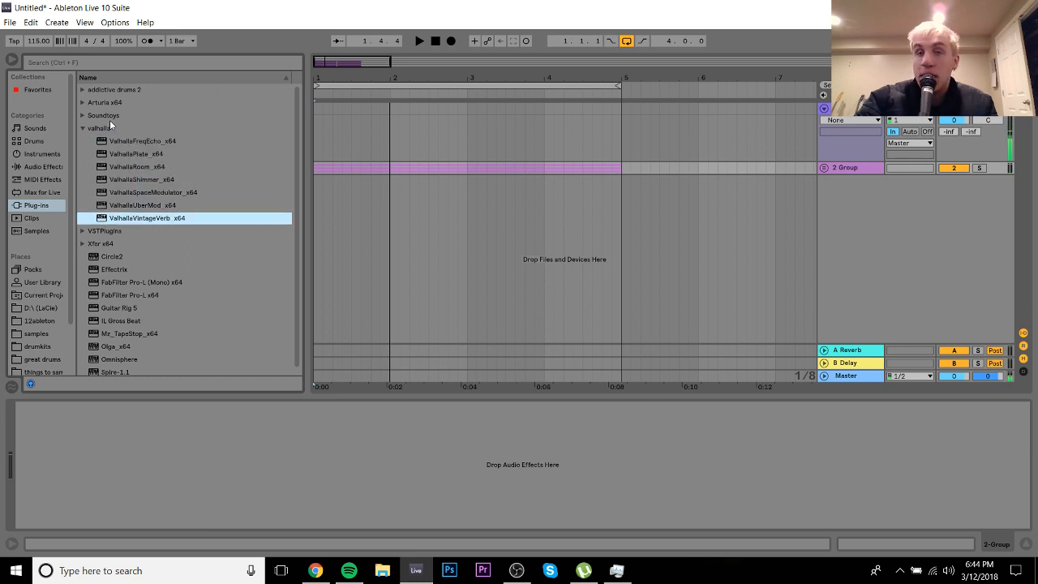
key(Return)
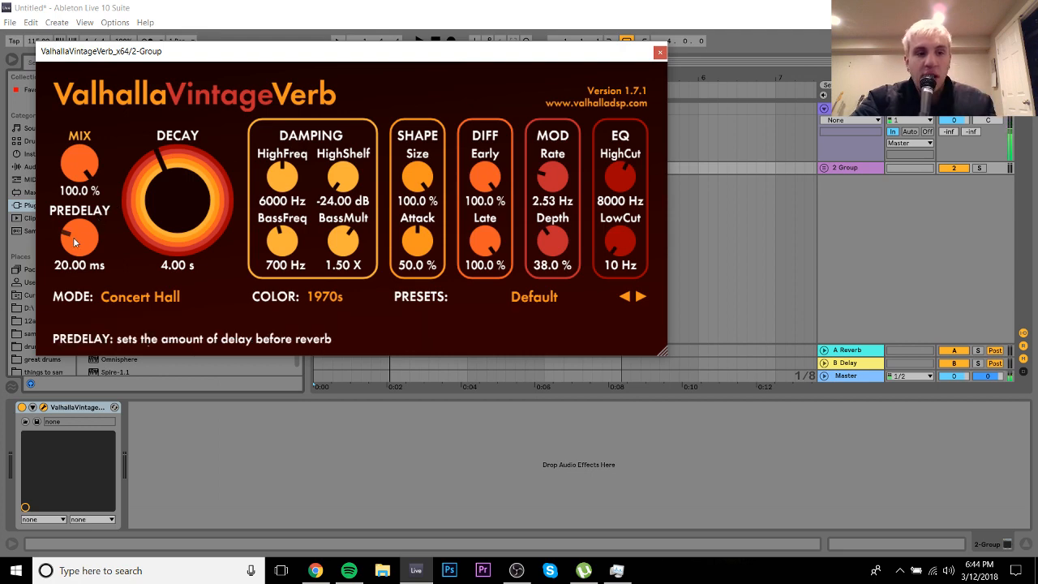
Step: Set the reverb's Decay to 0.20 s, Size to 6.4 % and Mix to 45.2 %, and close its window
drag(77, 166, 91, 250)
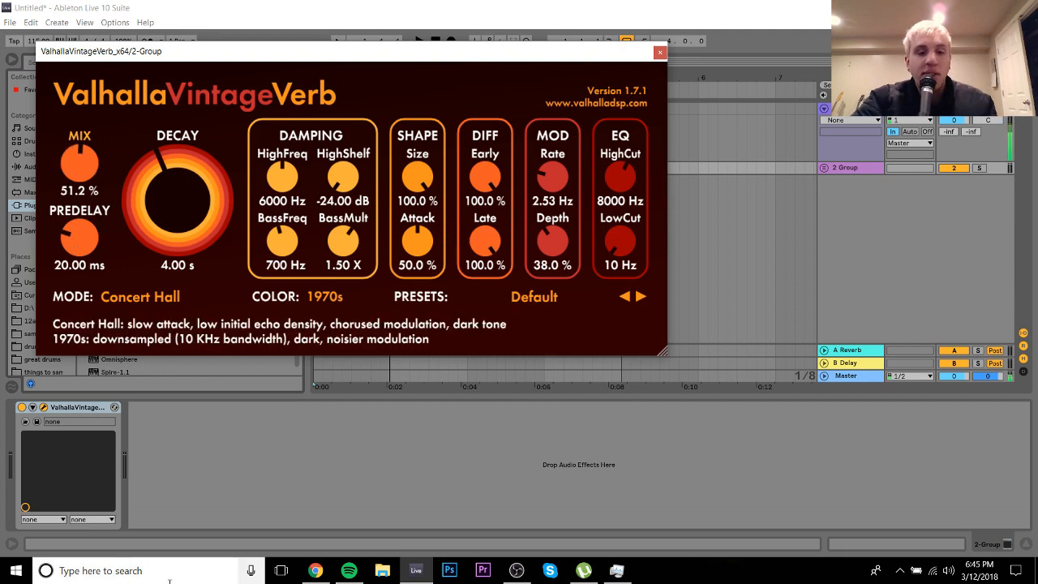
click(316, 571)
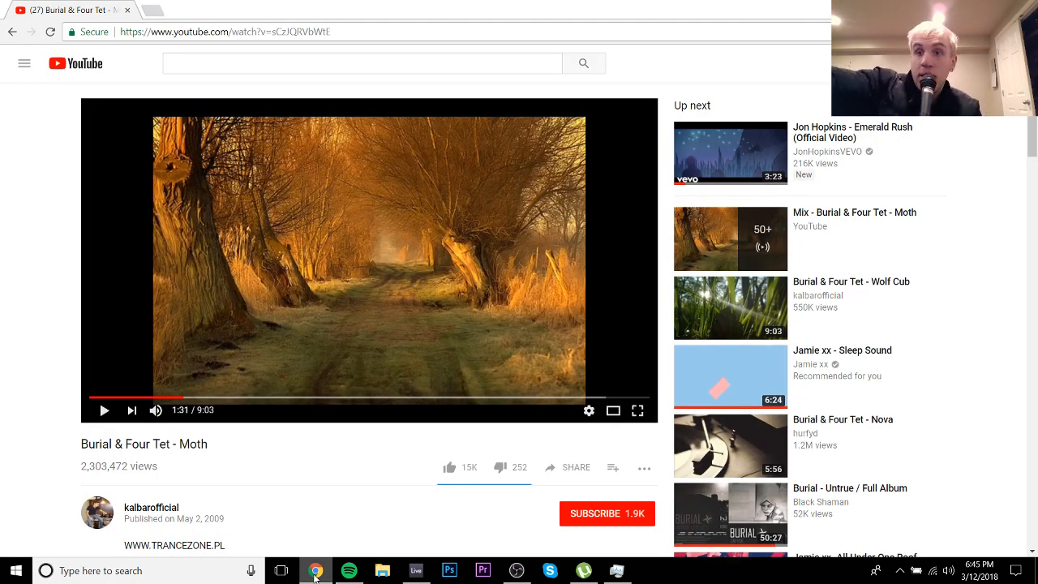
click(420, 572)
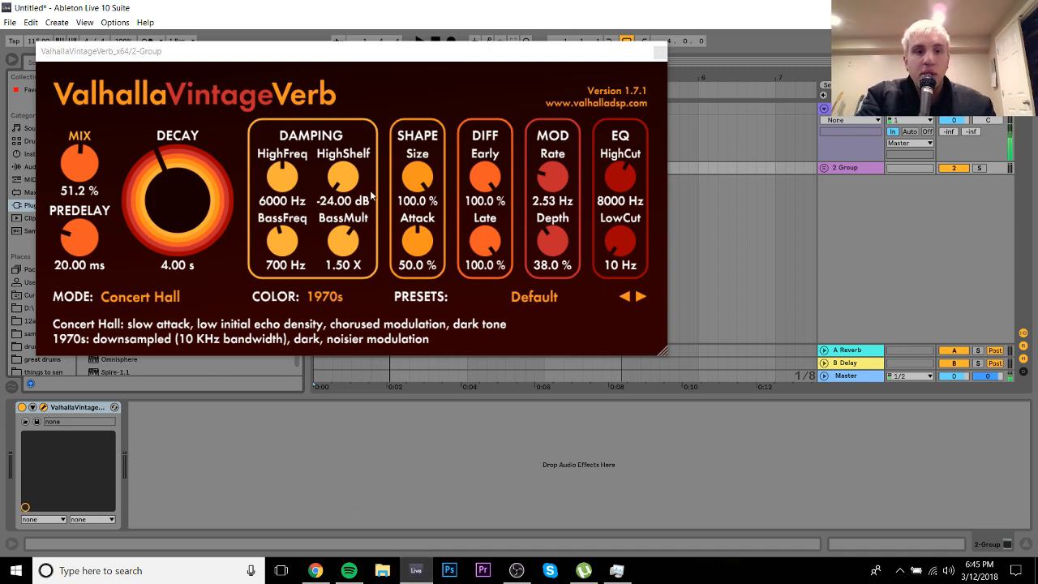
drag(178, 199, 210, 289)
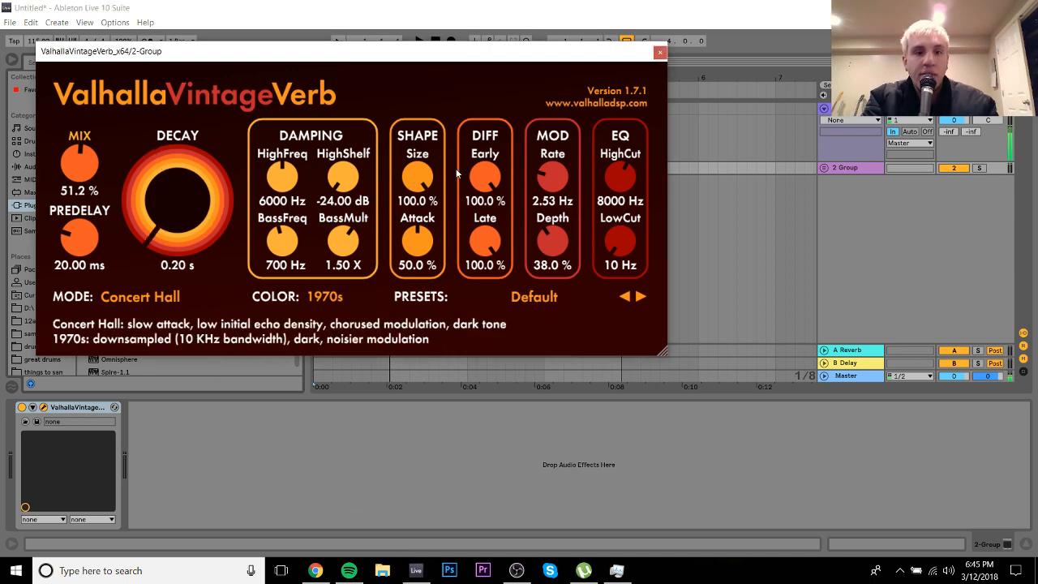
drag(416, 175, 404, 342)
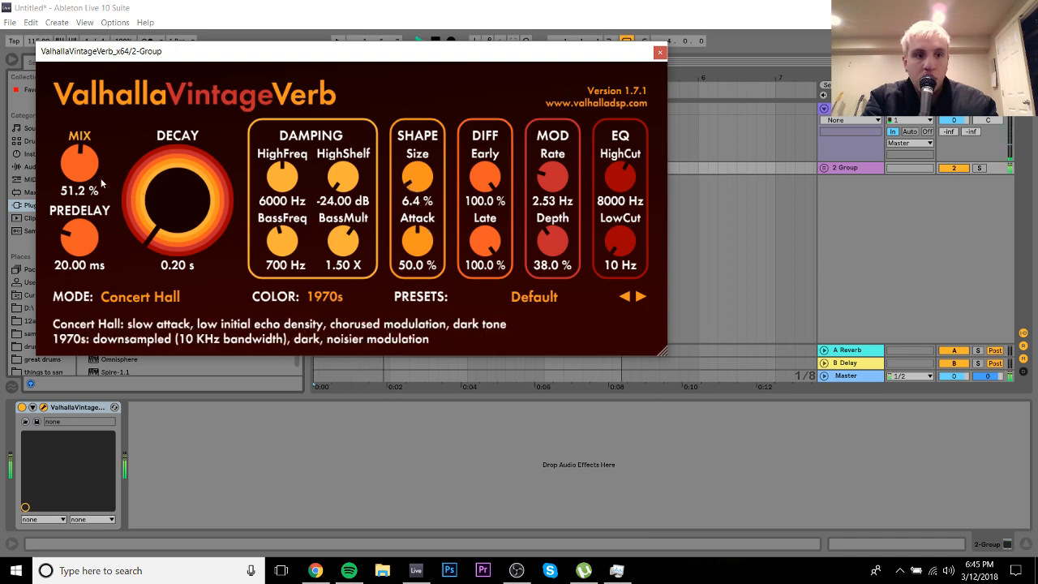
drag(81, 163, 81, 176)
click(661, 52)
Step: Unfold the group, move the bass Operator track out above it, and deactivate that track while the loop plays
click(824, 168)
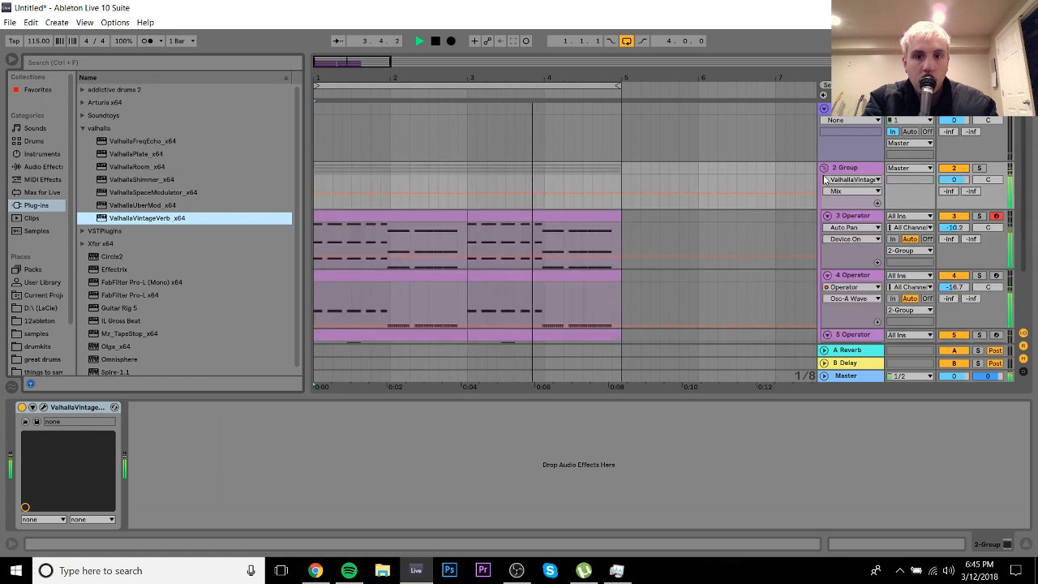
click(824, 168)
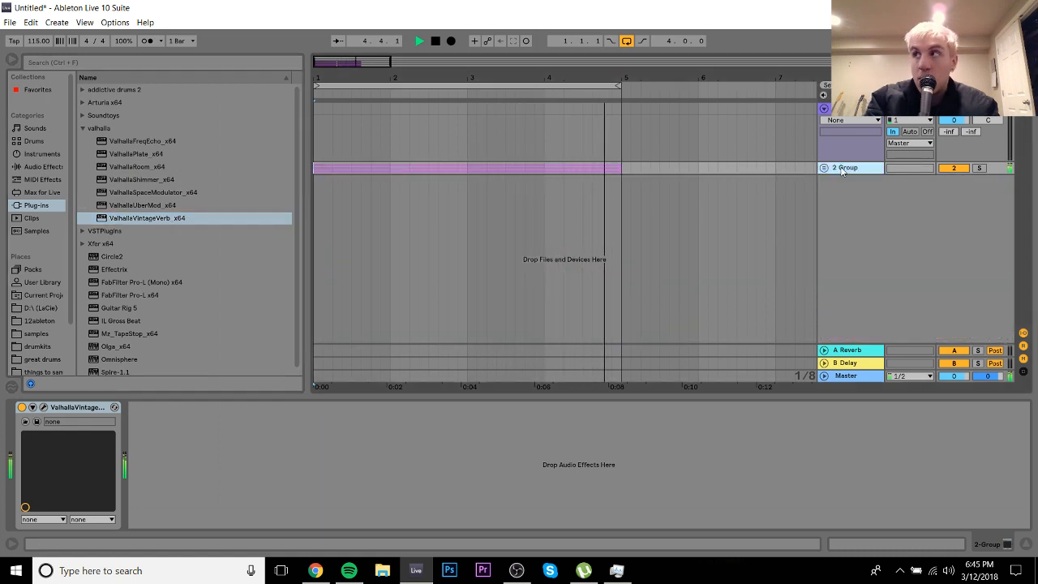
key(space)
click(824, 168)
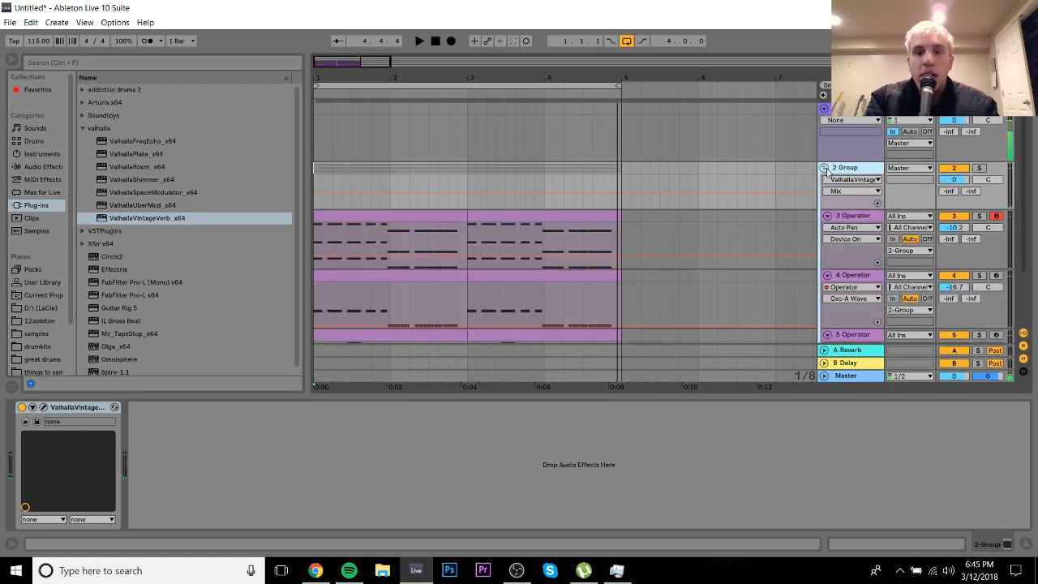
click(864, 283)
drag(854, 276, 856, 170)
key(space)
click(947, 171)
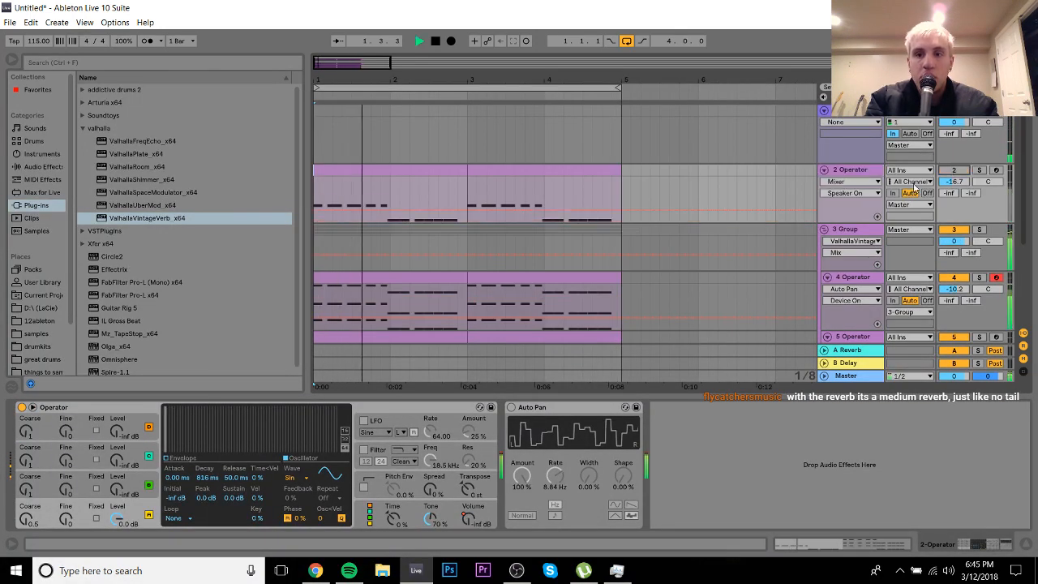
Step: Select the Operator group and compare its sound without bass against "Moth" in Chrome
click(846, 230)
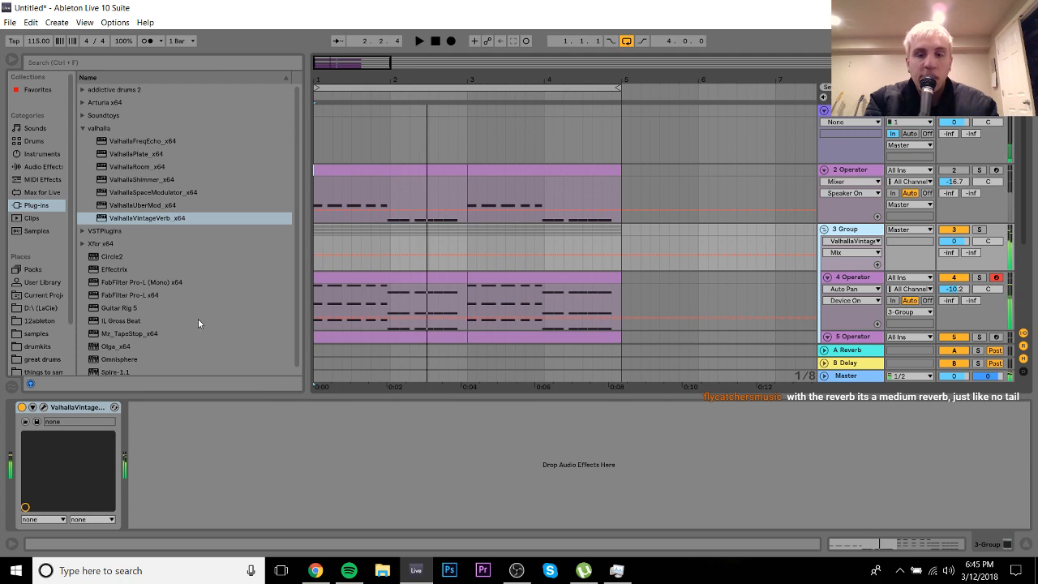
click(315, 570)
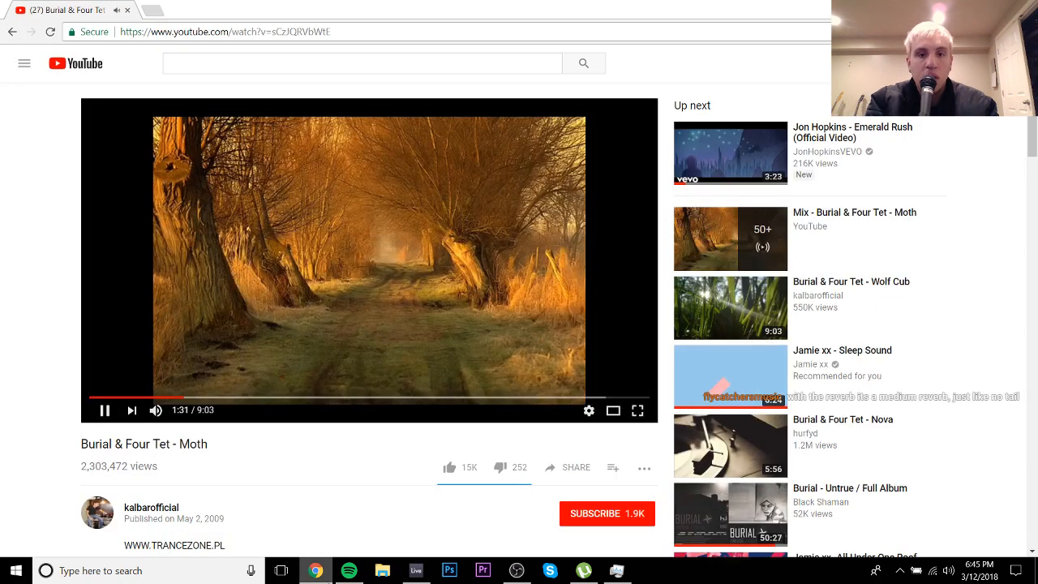
key(space)
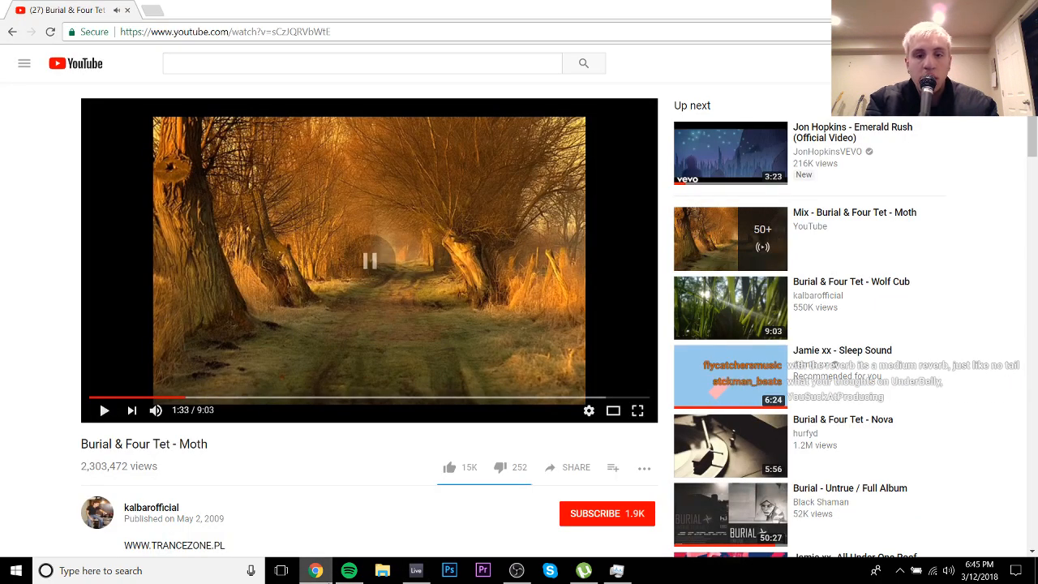
key(alt+Tab)
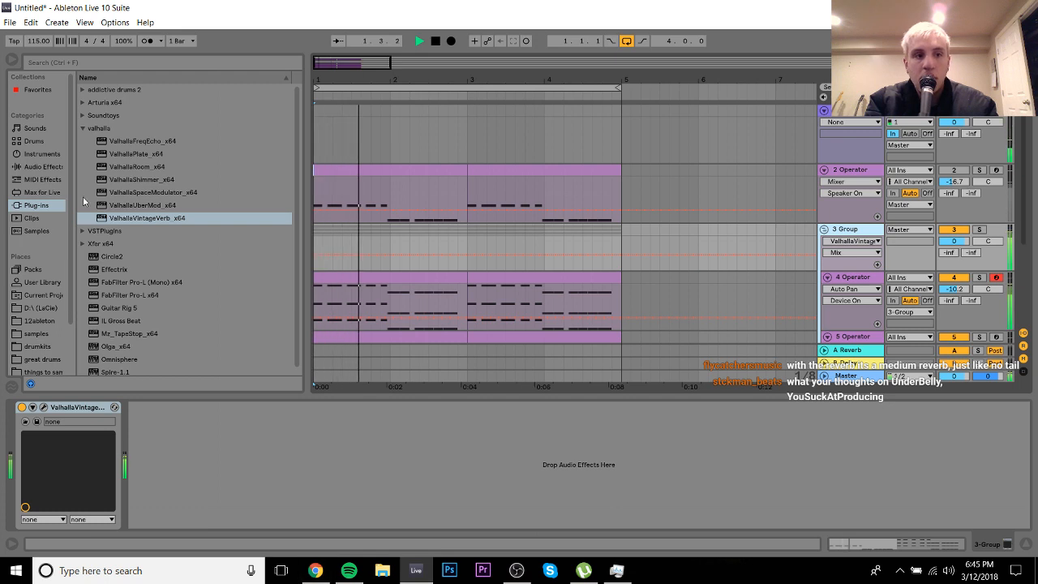
click(82, 128)
key(space)
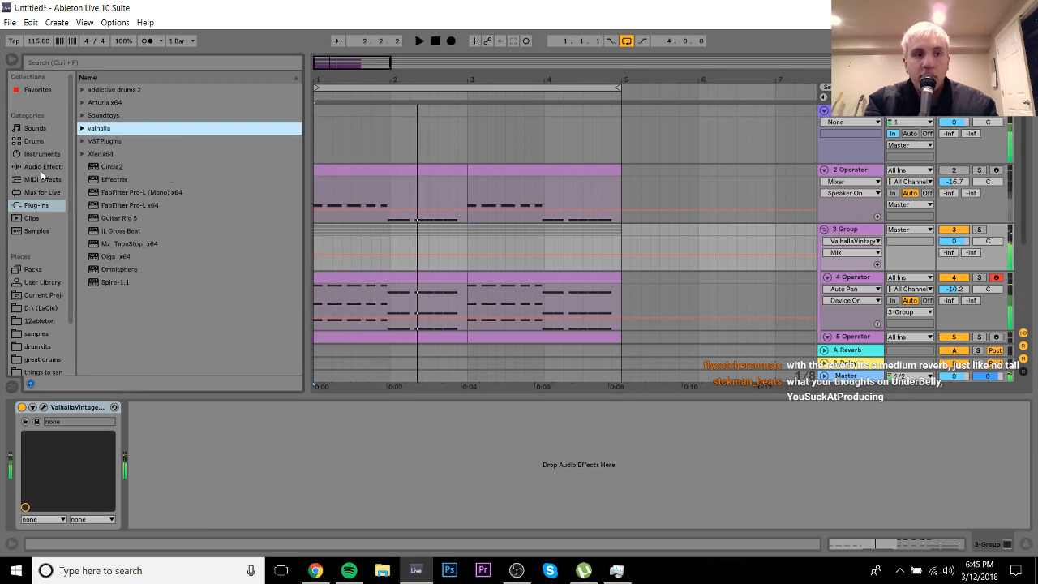
Step: Add an EQ Eight after the reverb on the Operator group and make band 1 a low-cut filter
click(41, 167)
double_click(114, 246)
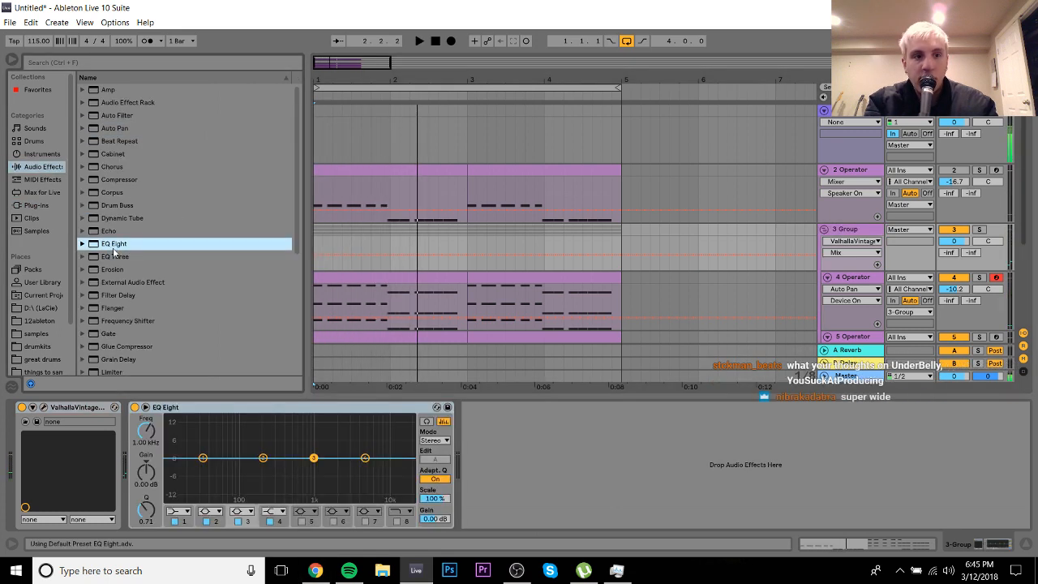
click(178, 510)
click(174, 442)
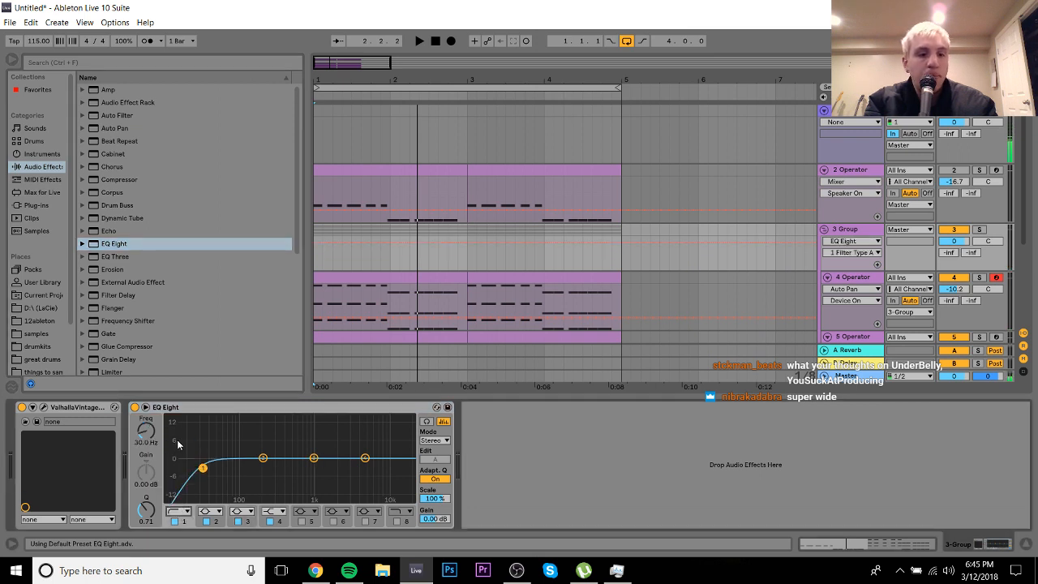
Step: Raise the low cut's frequency to just under 100 Hz and set band 2 to 284 Hz, -5.58 dB and Q 1.40 during playback
key(space)
drag(203, 465, 274, 472)
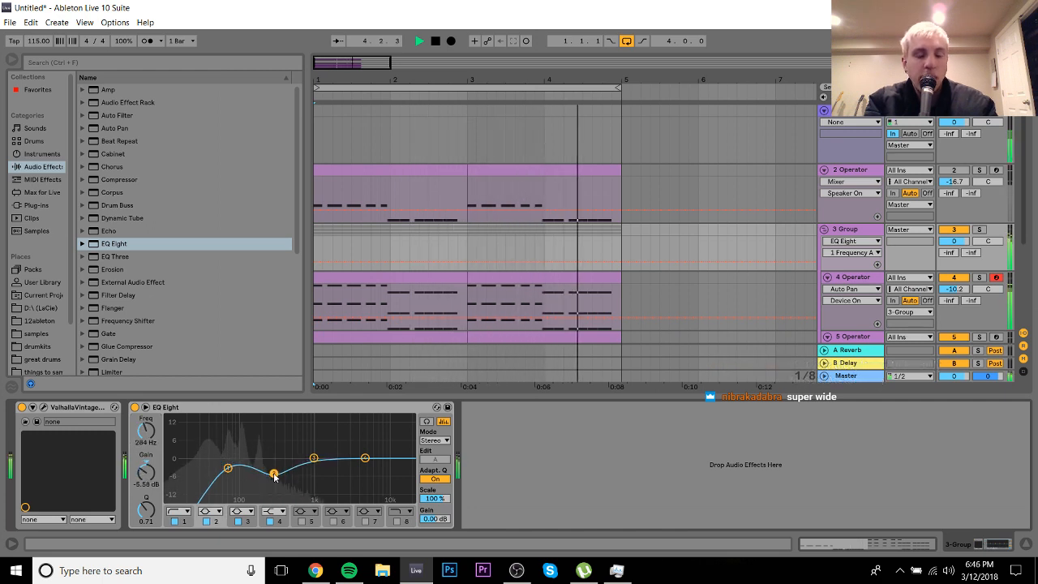
drag(146, 509, 145, 488)
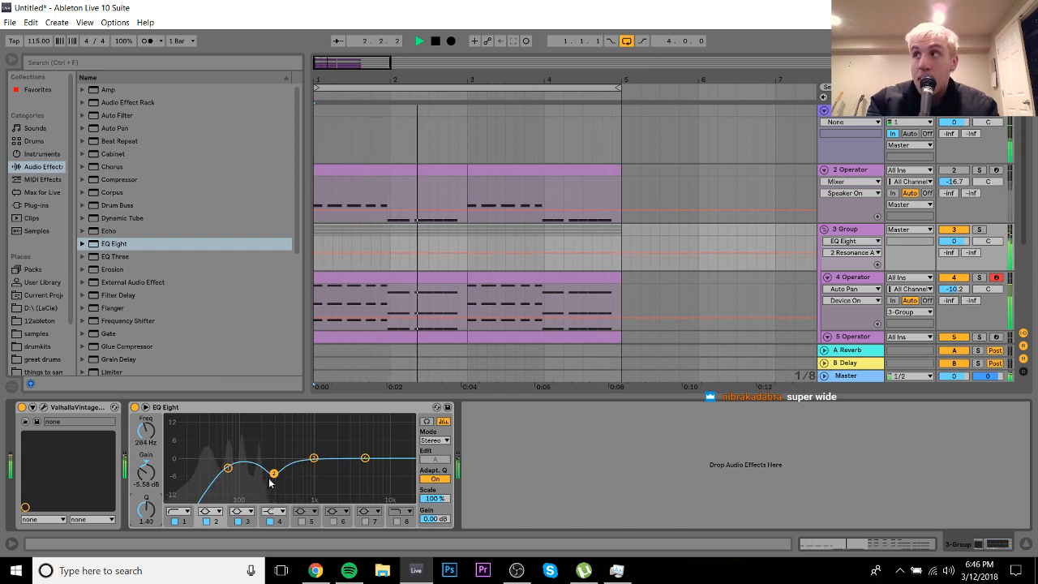
key(space)
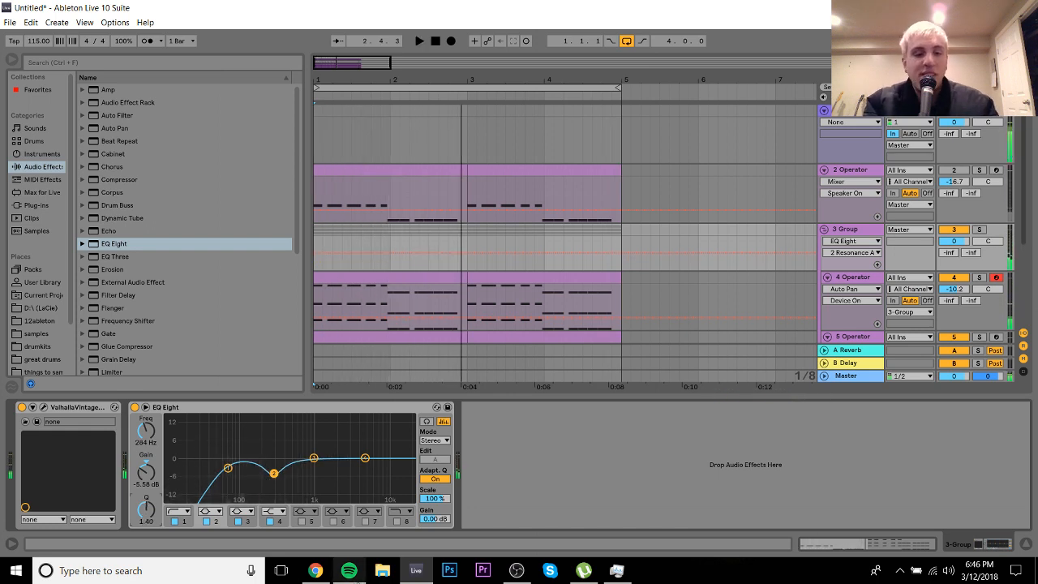
Step: Listen to "Moth" in Chrome again and play the equalized loop in Ableton Live for comparison
click(328, 572)
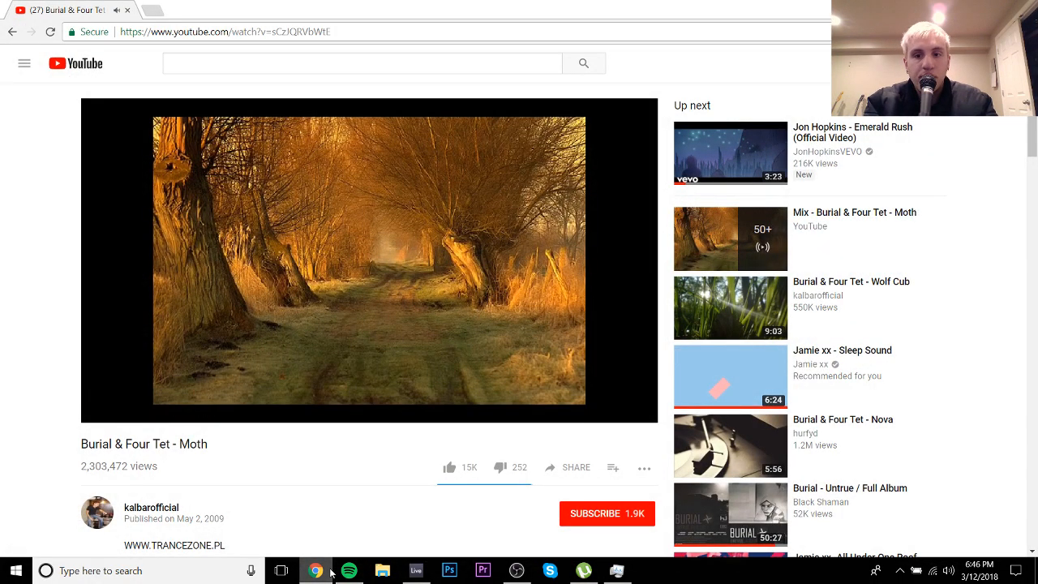
key(space)
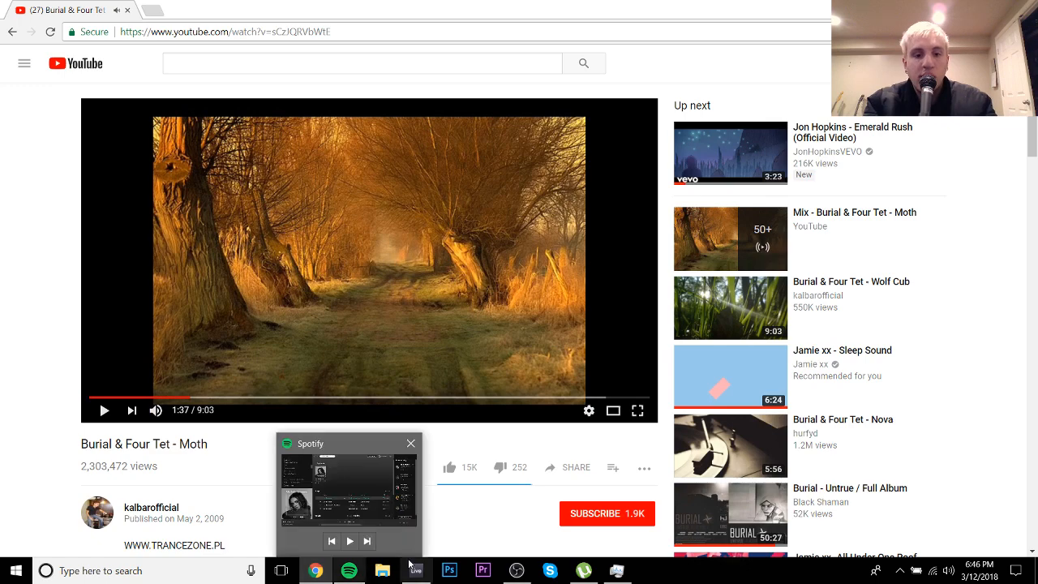
click(413, 571)
key(space)
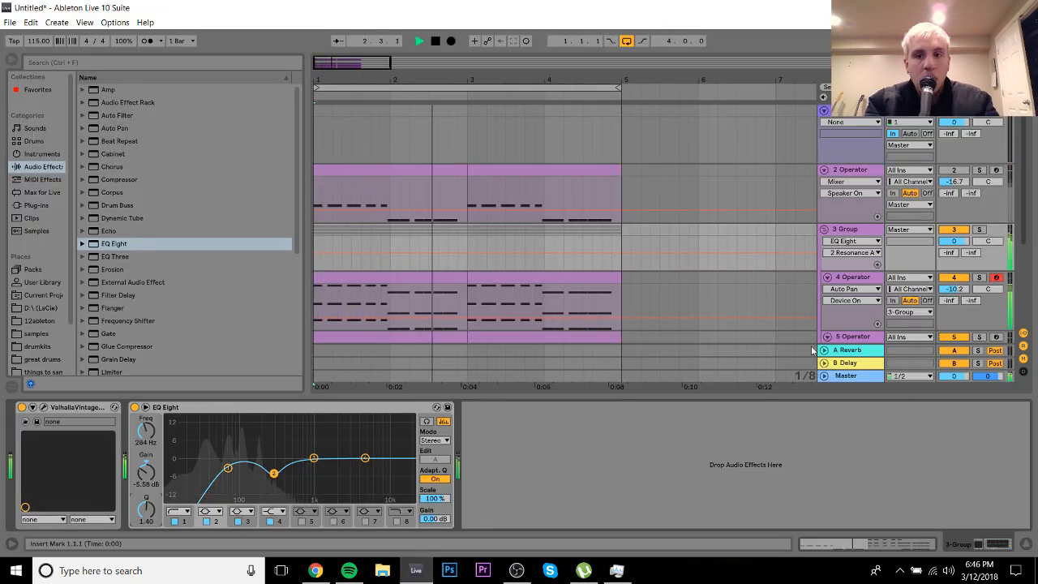
Step: Reopen the group's reverb and set Color to NOW, Early diffusion to 21.2 % and Late diffusion to 16.8 %
click(44, 407)
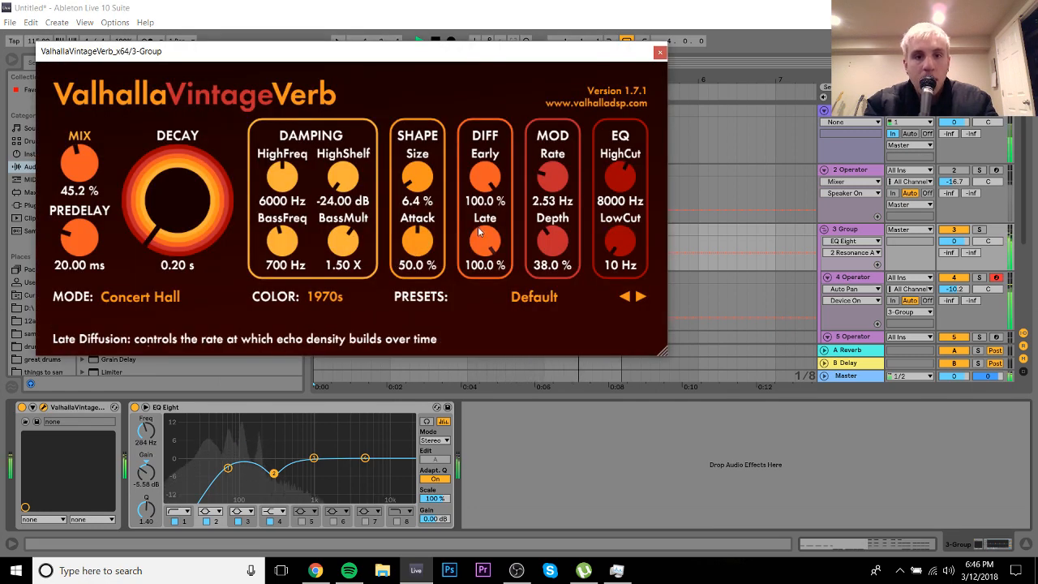
click(324, 298)
click(333, 346)
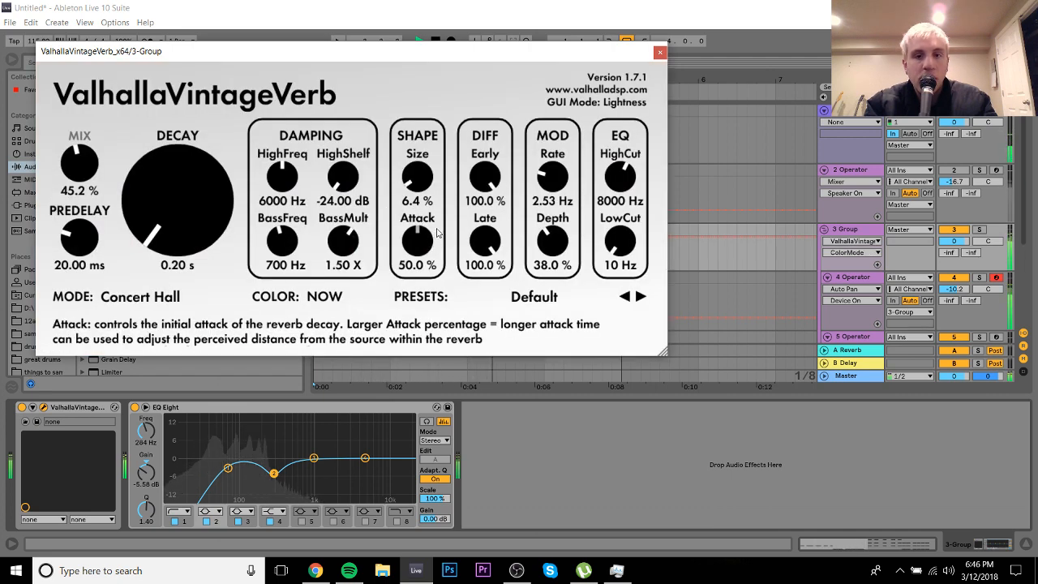
drag(510, 204, 487, 270)
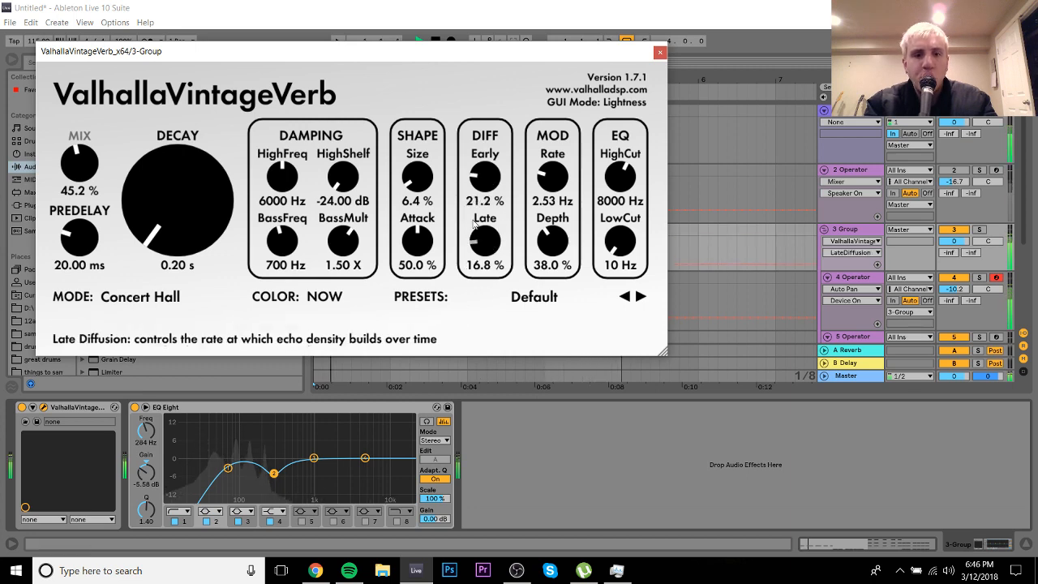
Step: Set the reverb's HighShelf damping to 0.00 dB, HighCut to 20000 Hz and Predelay to 1.96 ms
drag(340, 190, 407, 2)
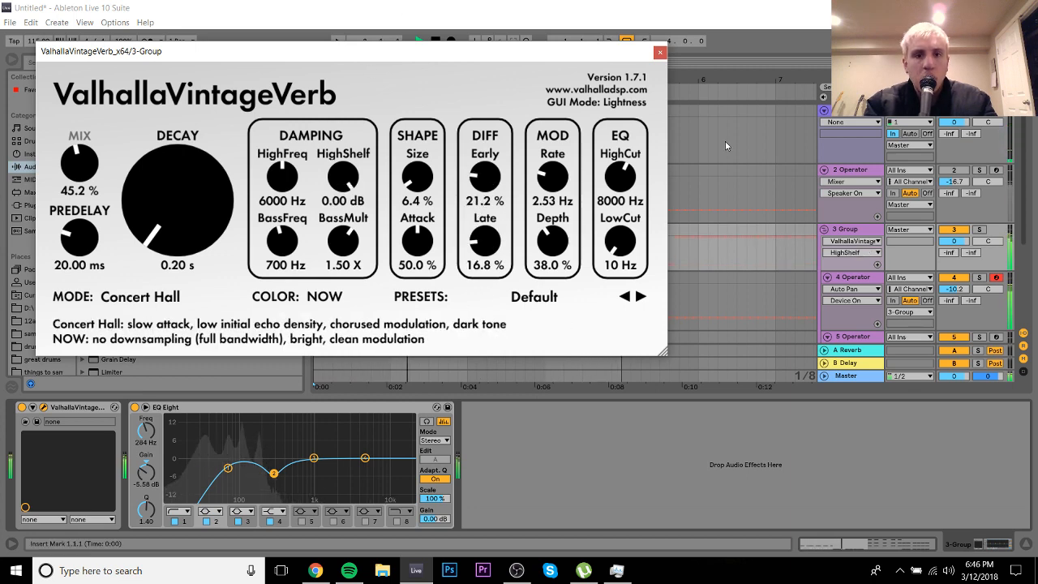
drag(634, 151, 637, 98)
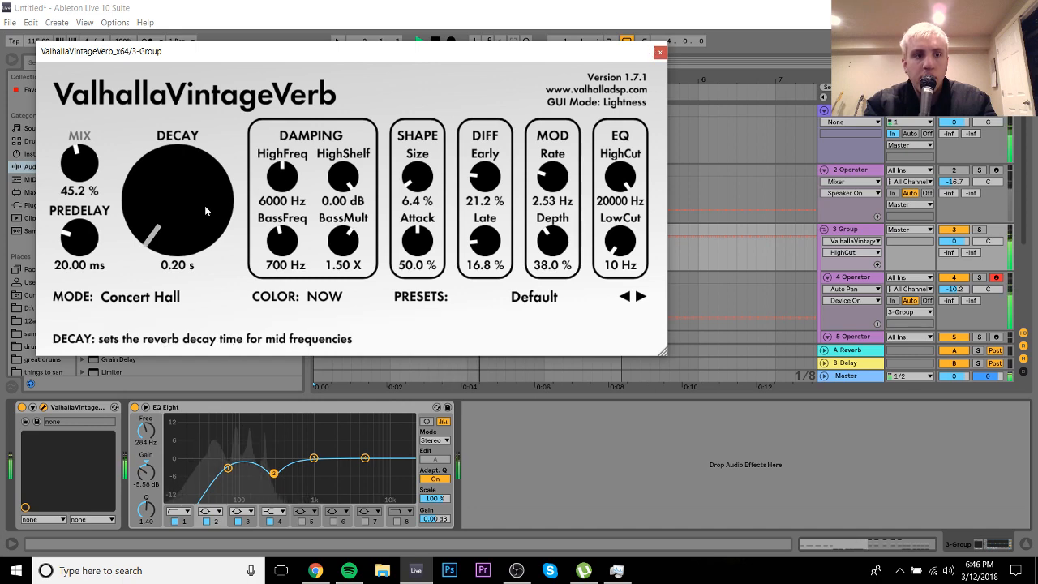
drag(80, 235, 81, 324)
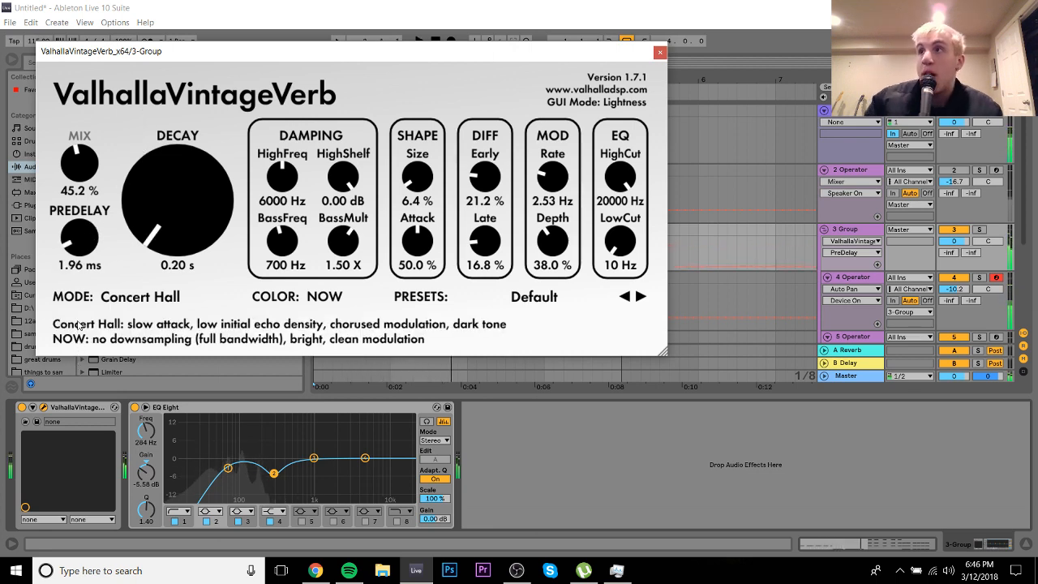
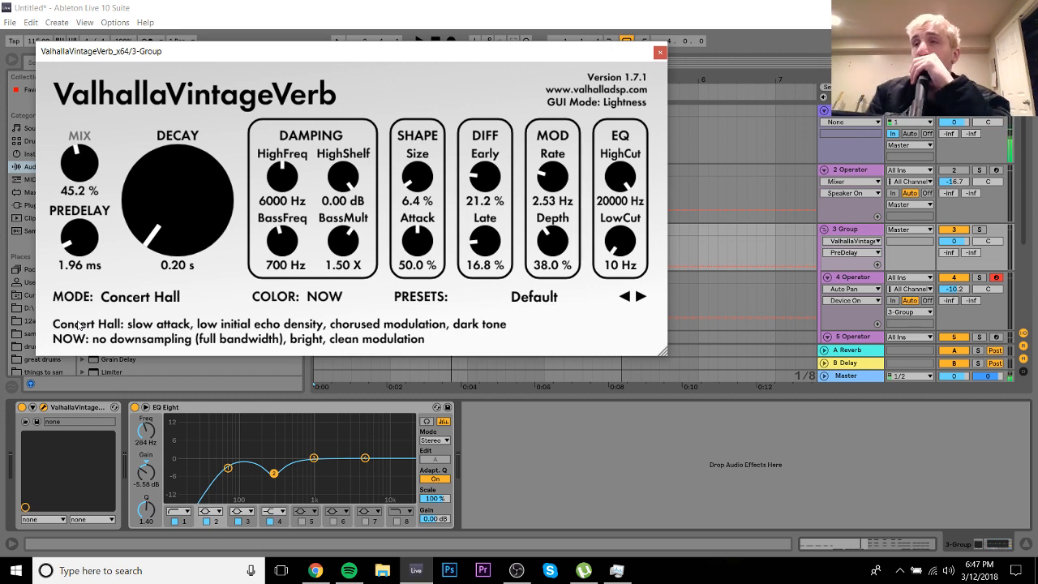
Step: Close the reverb window, add a Utility effect after the group's EQ Eight and narrow its Width to 37 % during playback
click(658, 54)
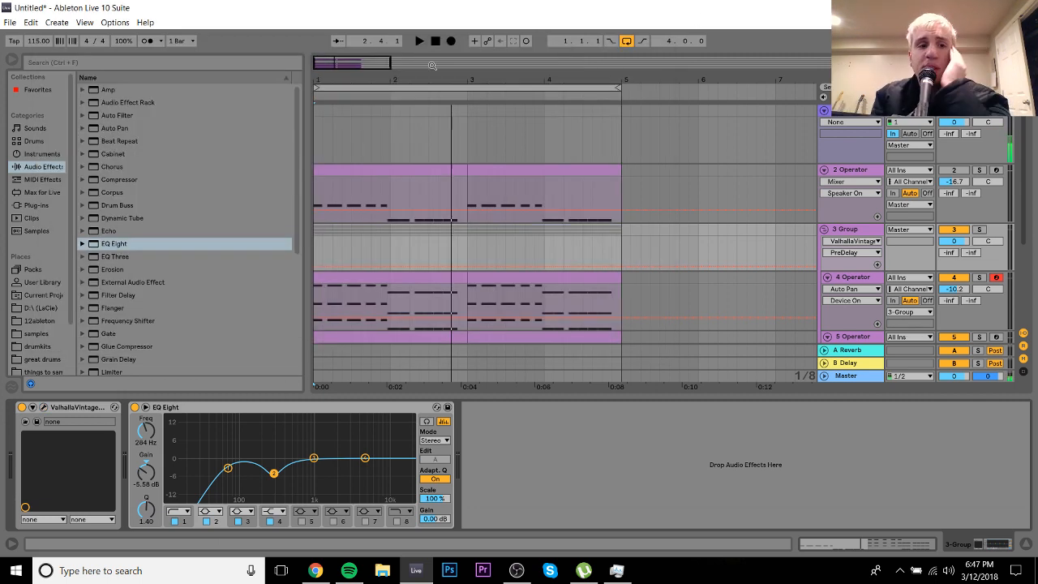
key(space)
scroll(293, 358, down, 5)
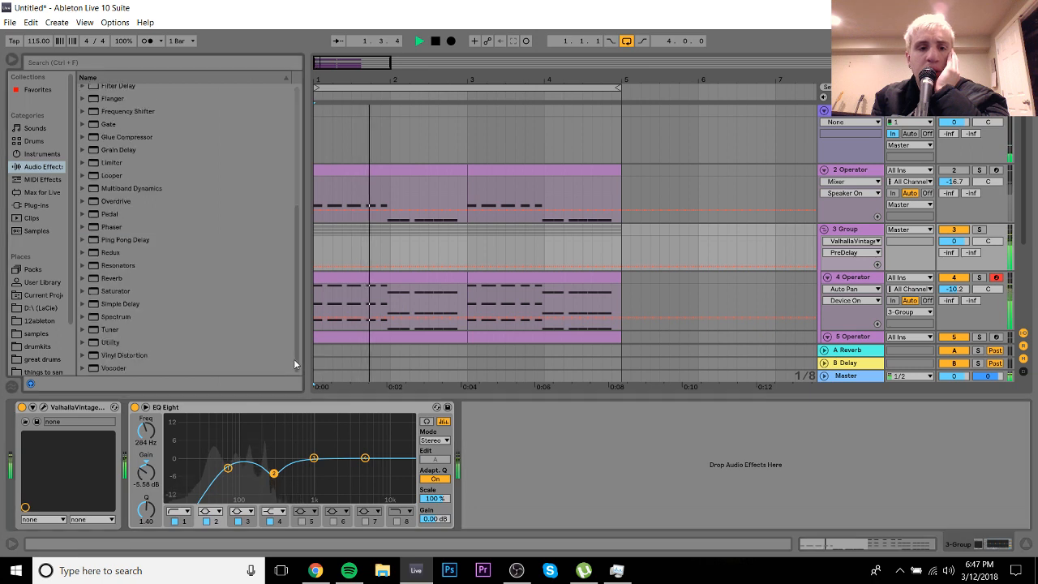
double_click(109, 342)
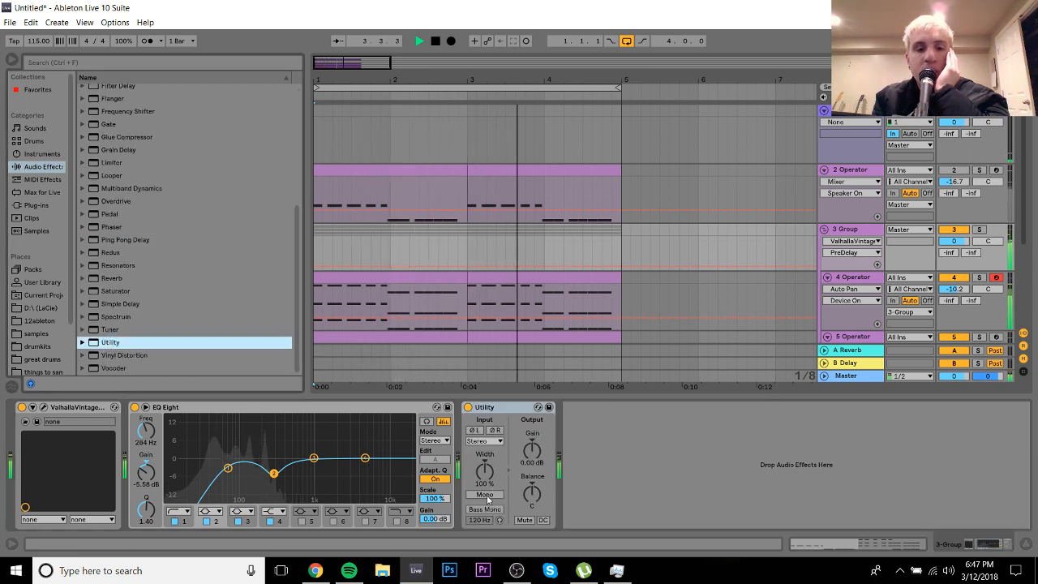
drag(492, 487, 492, 515)
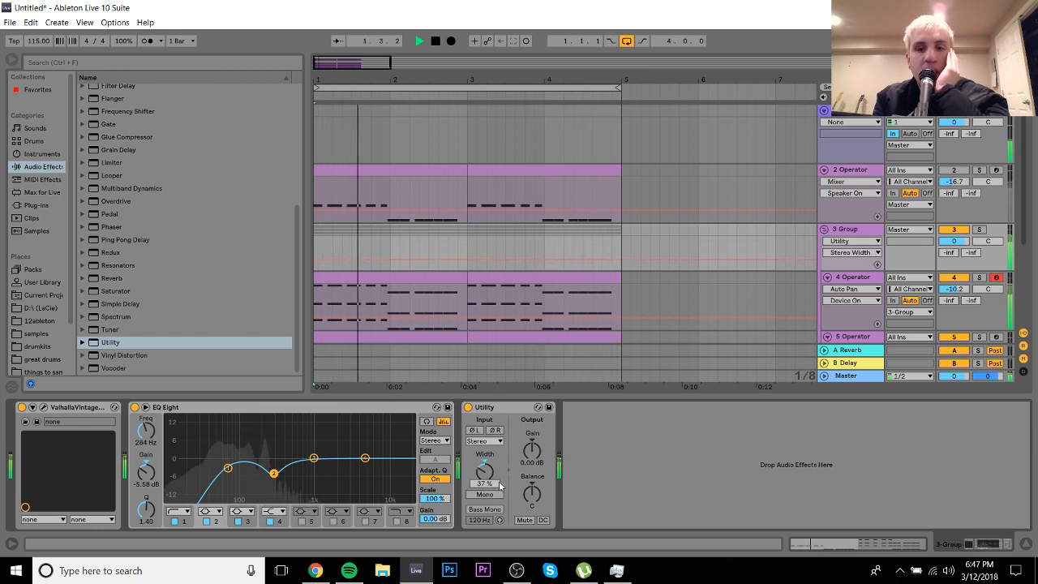
key(space)
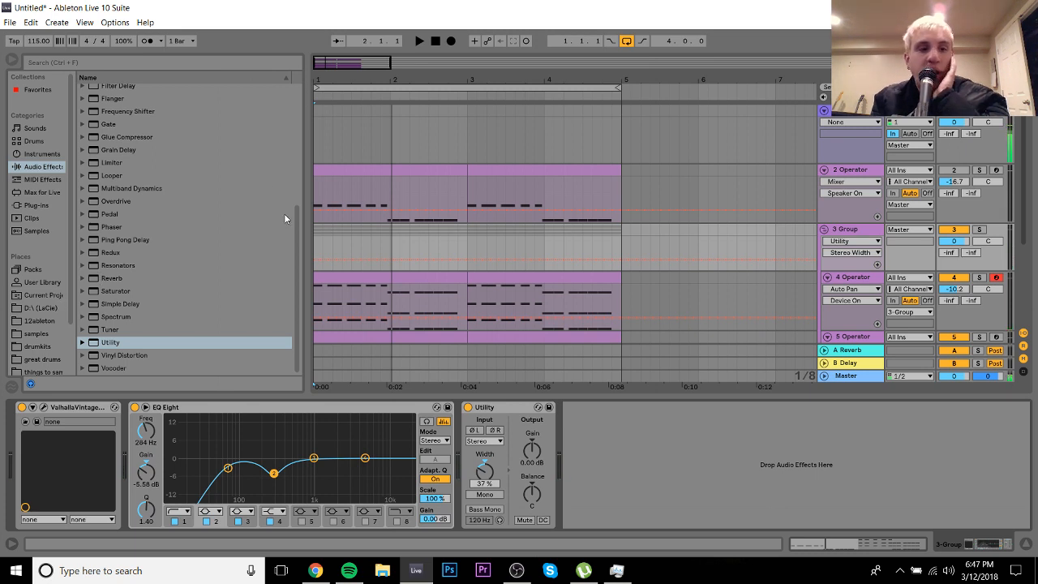
Step: Show the samples folder, then compare the narrowed loop in Ableton Live with "Moth" playing in Chrome
scroll(287, 173, up, 4)
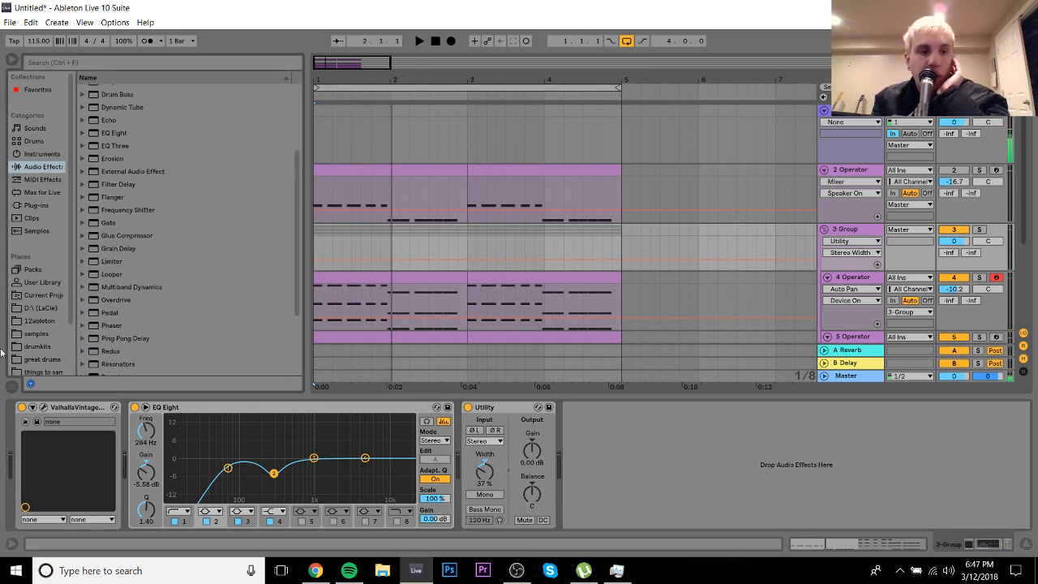
click(28, 334)
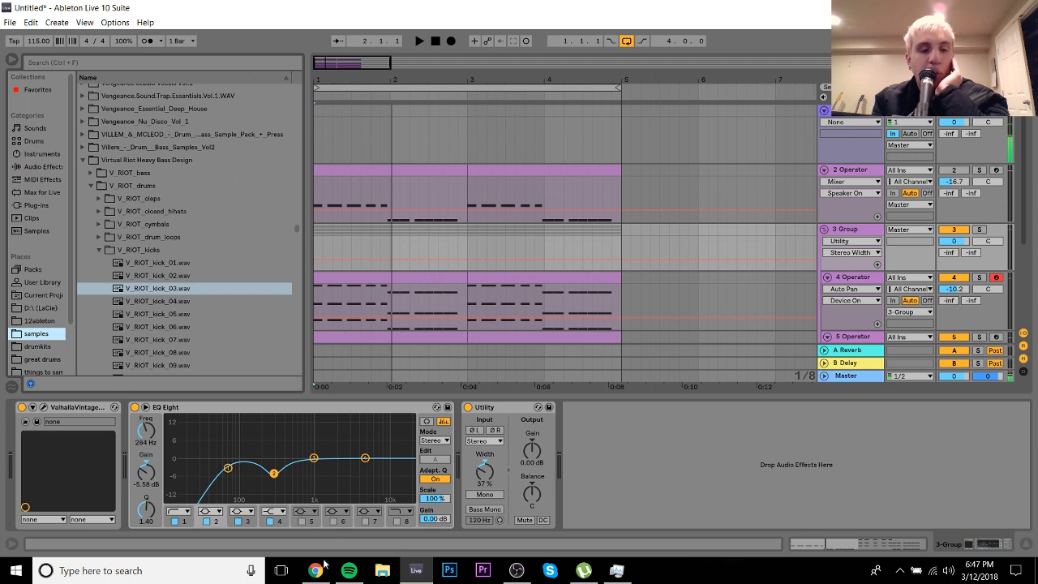
key(space)
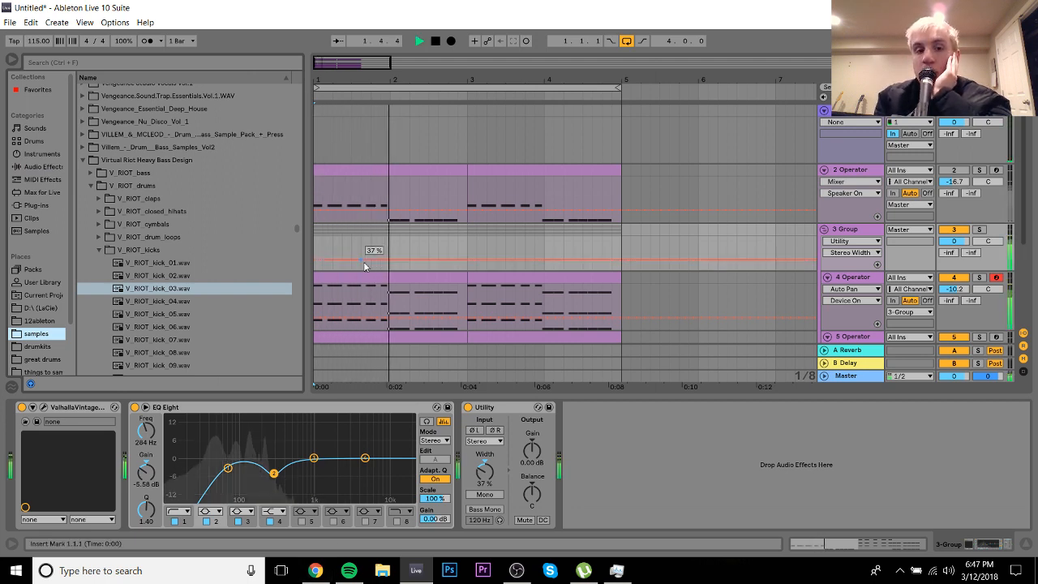
key(space)
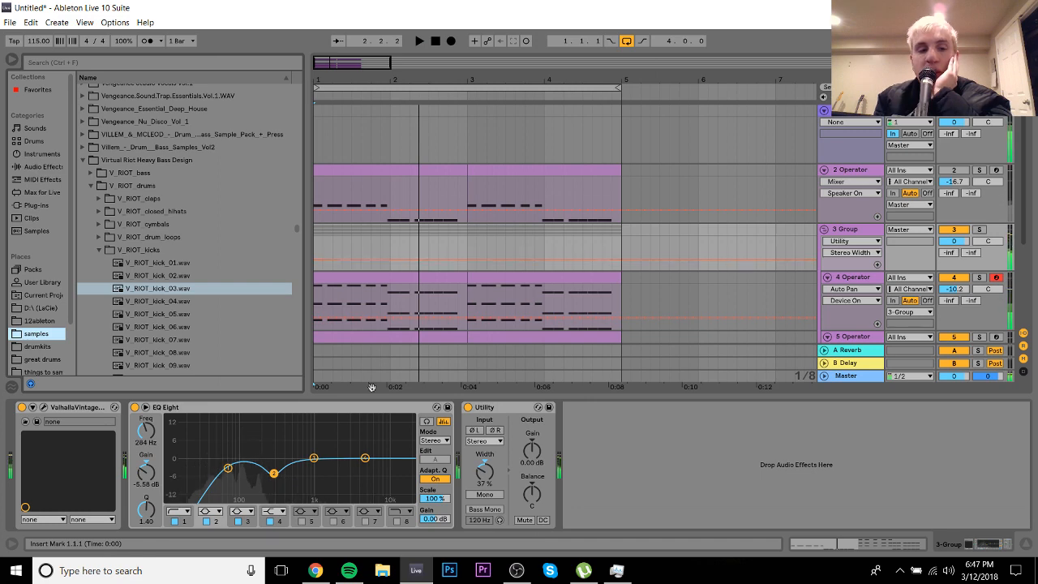
click(315, 570)
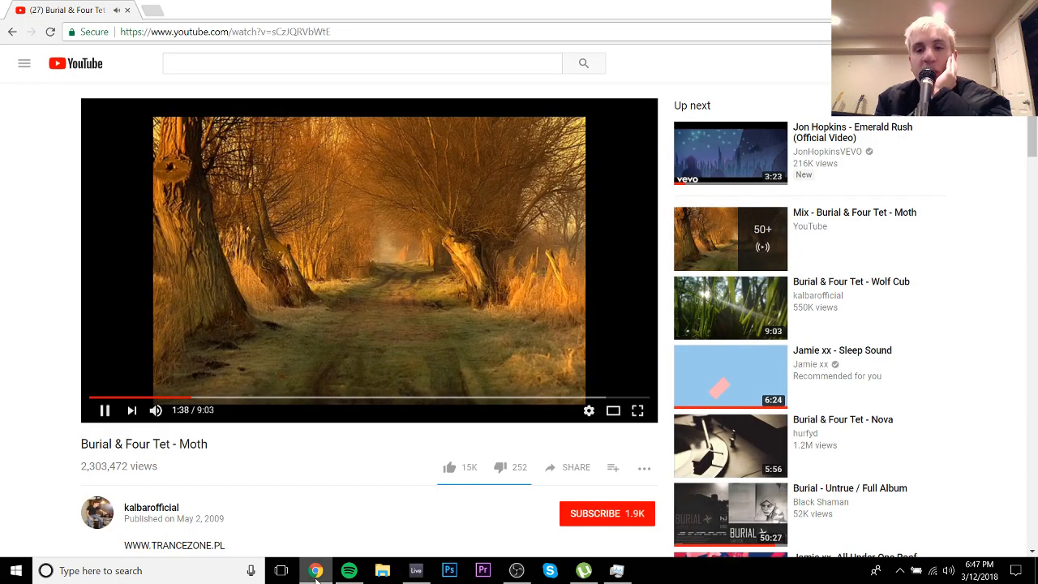
key(space)
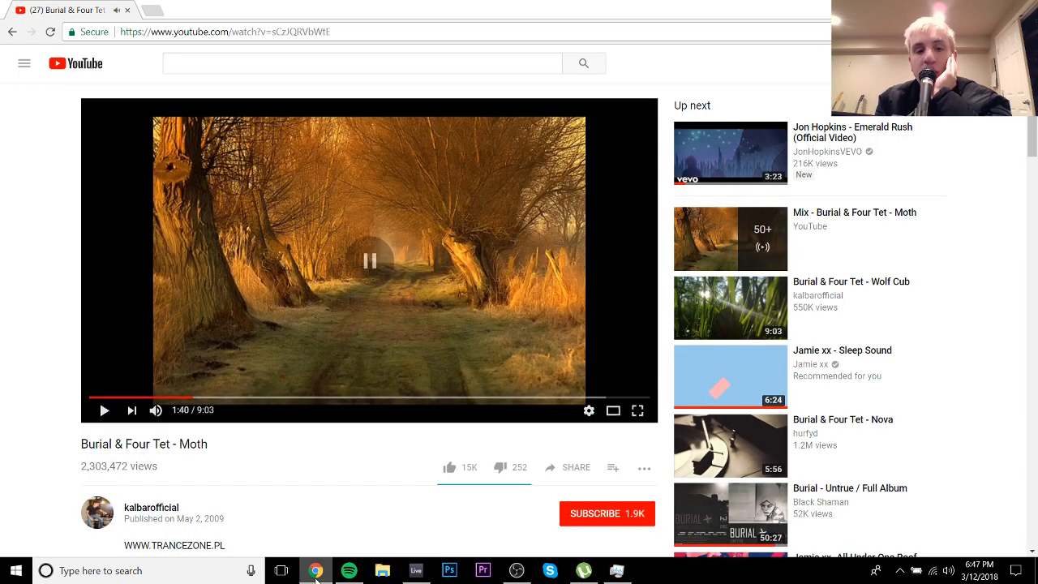
click(415, 570)
key(space)
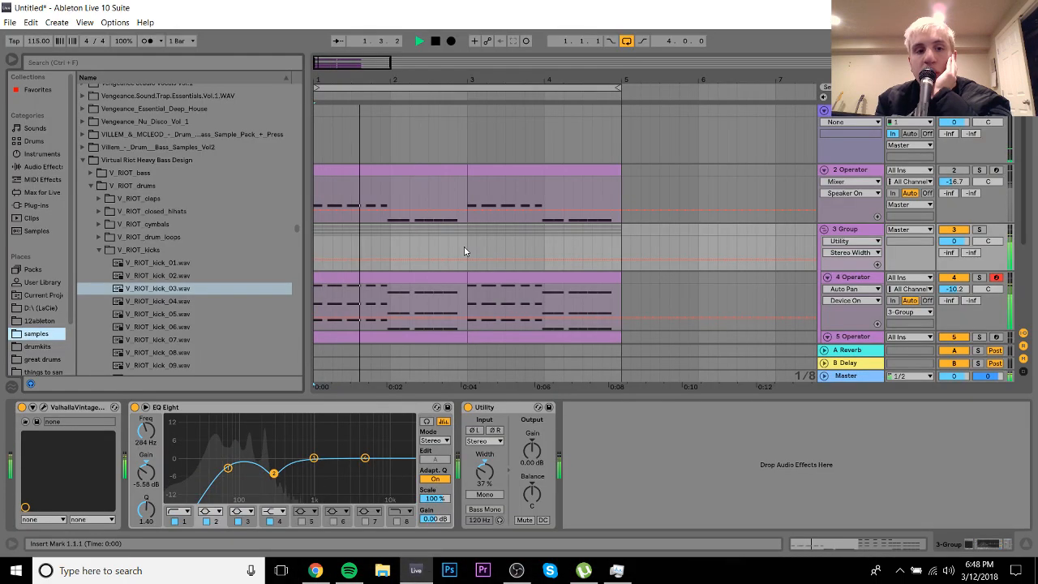
key(space)
Step: Check the 5 Operator bass clip while the loop plays, mute that track and audition the remaining Operator tracks
double_click(413, 338)
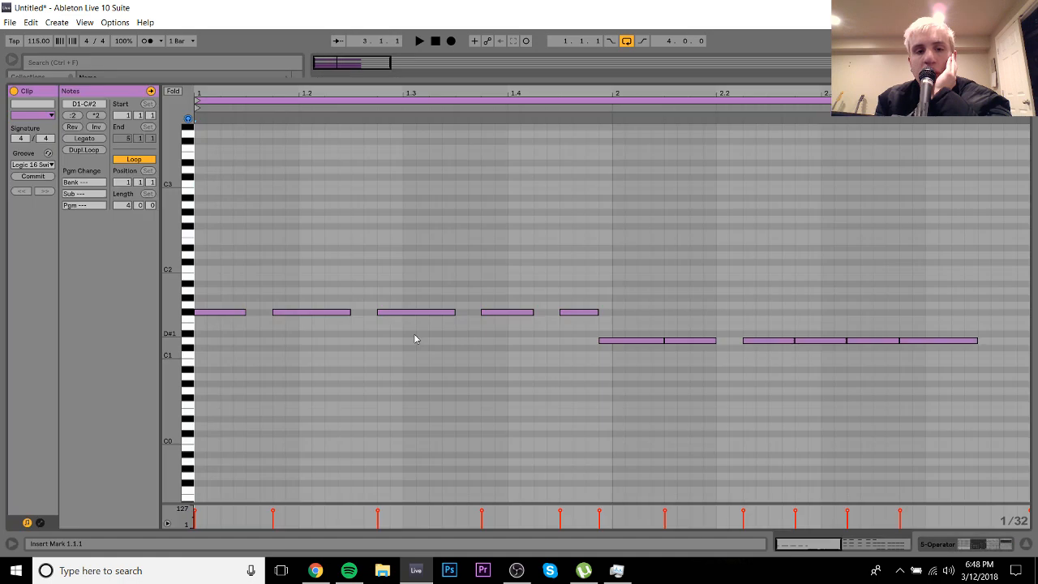
key(space)
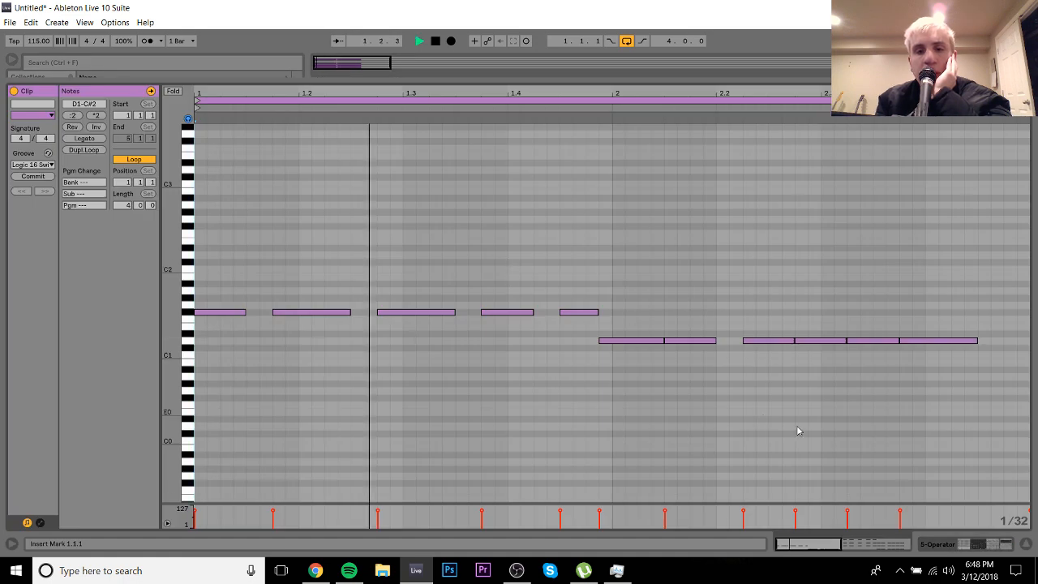
key(shift+Tab)
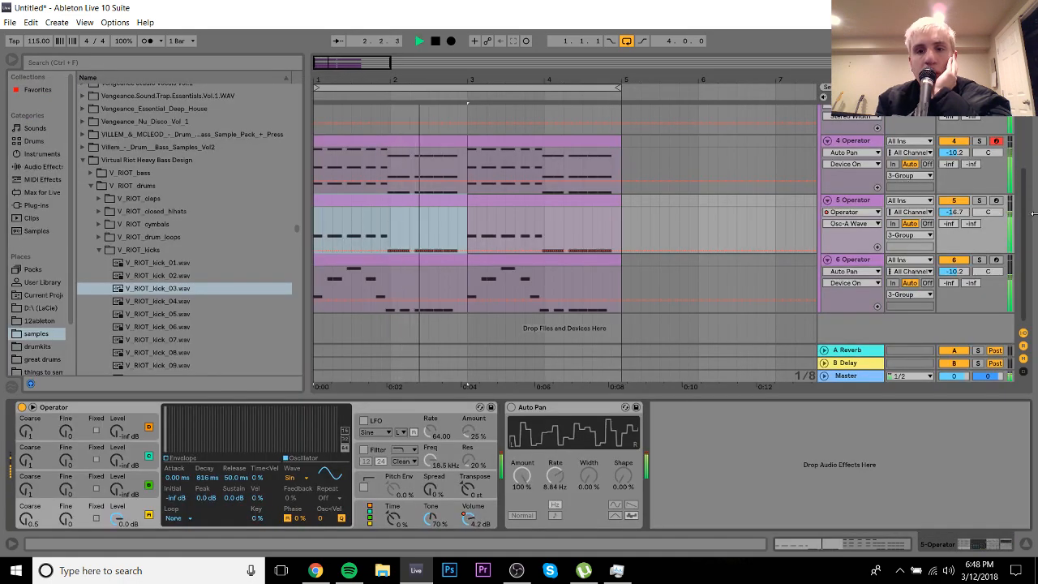
click(863, 261)
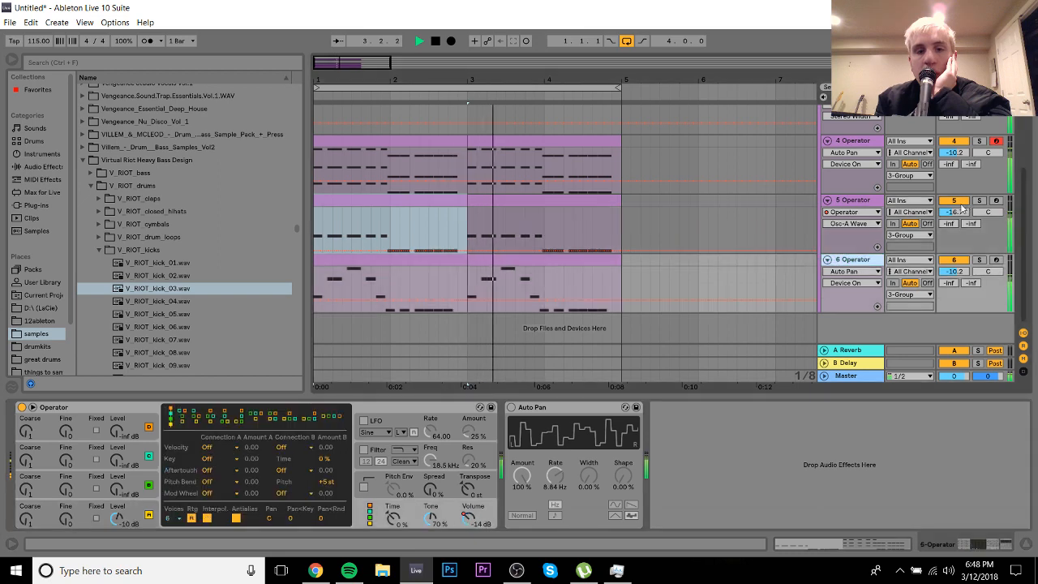
click(953, 201)
click(852, 264)
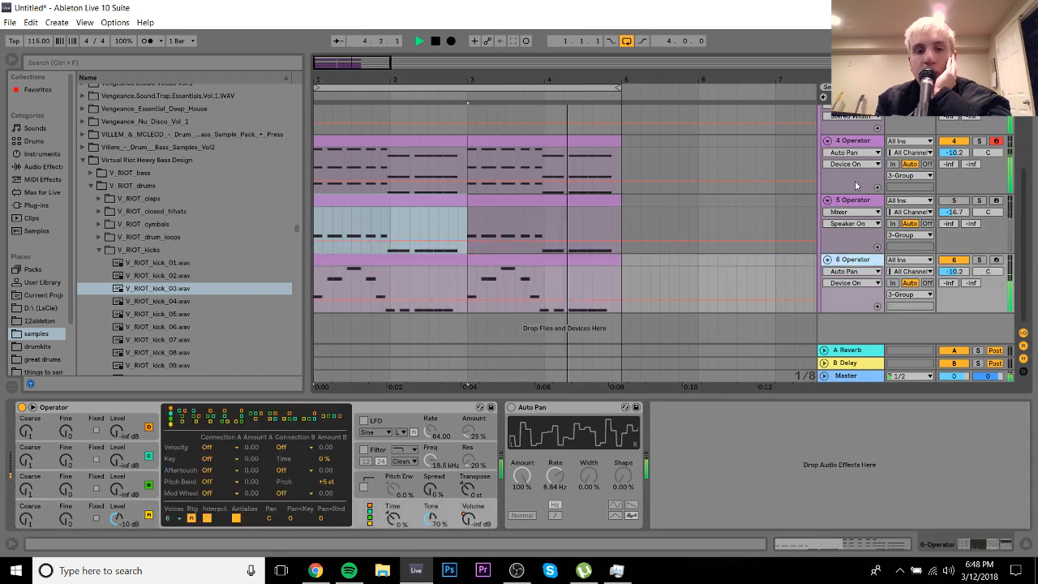
click(854, 142)
key(space)
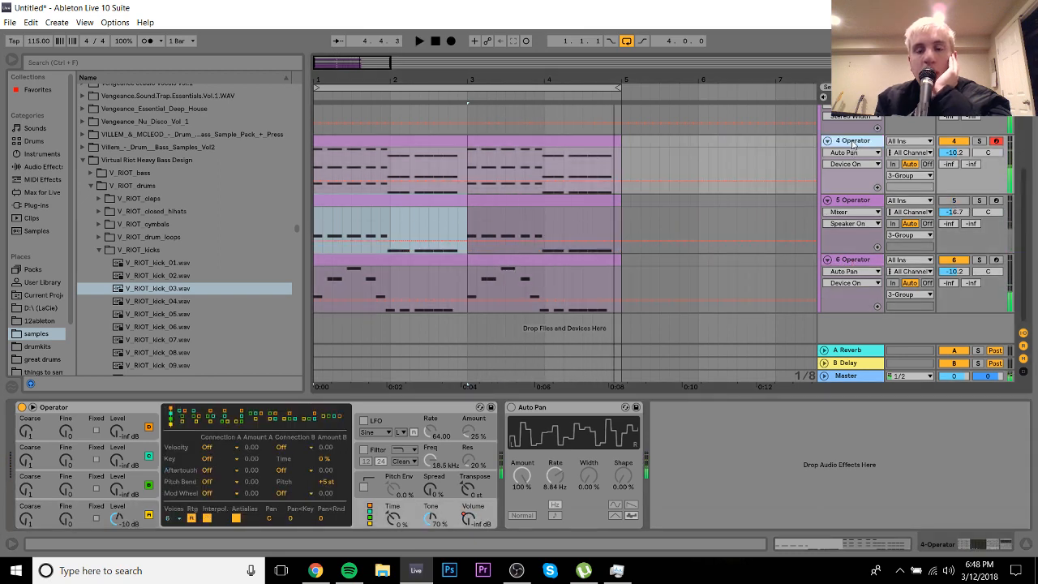
Step: Try the SMACKOS TAPE STATION rack from the samples folder on 3 Group, with Tape Noise at -inf dB
click(840, 129)
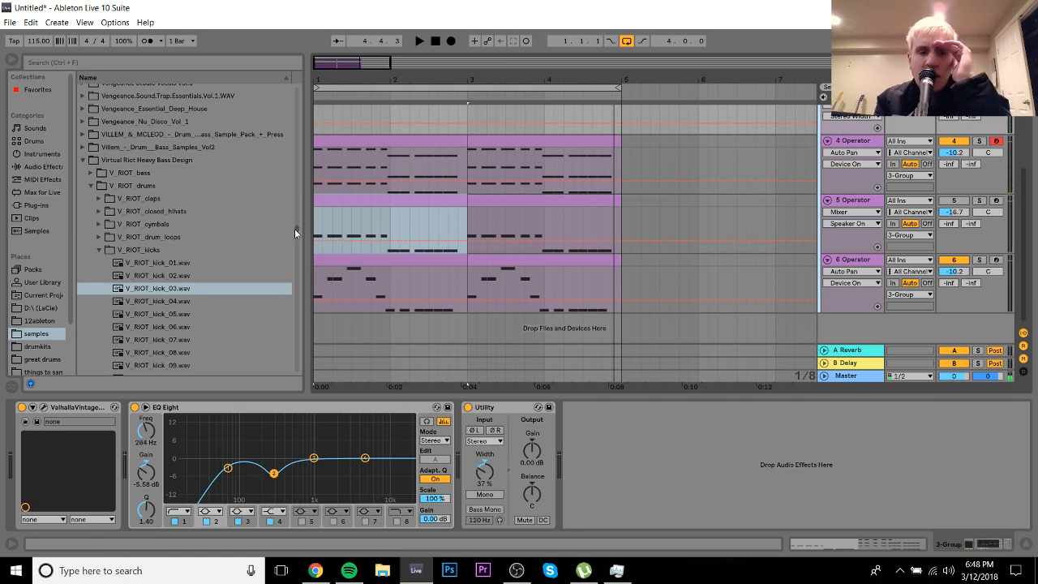
drag(294, 230, 291, 334)
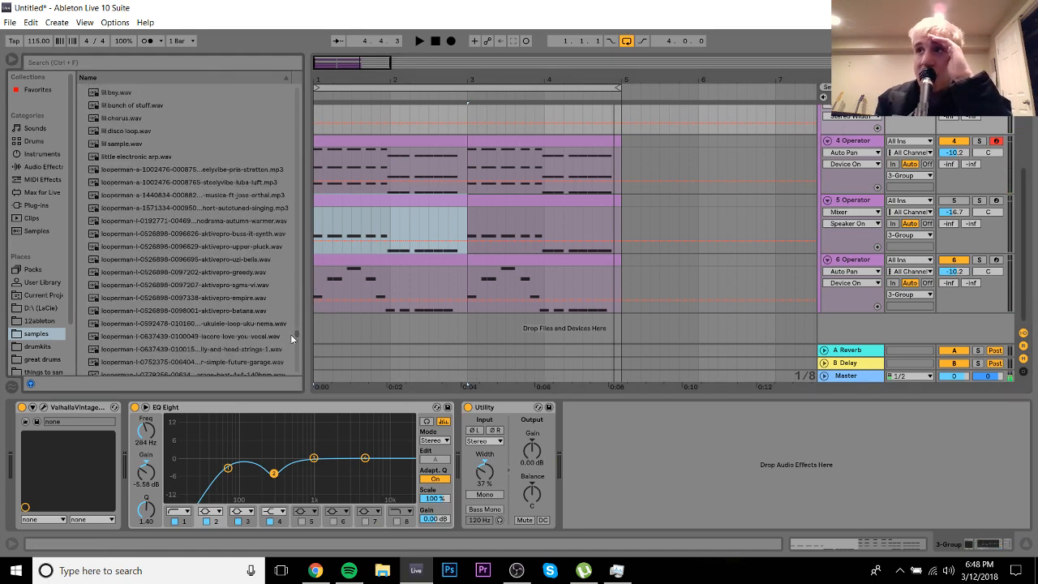
scroll(290, 334, down, 1)
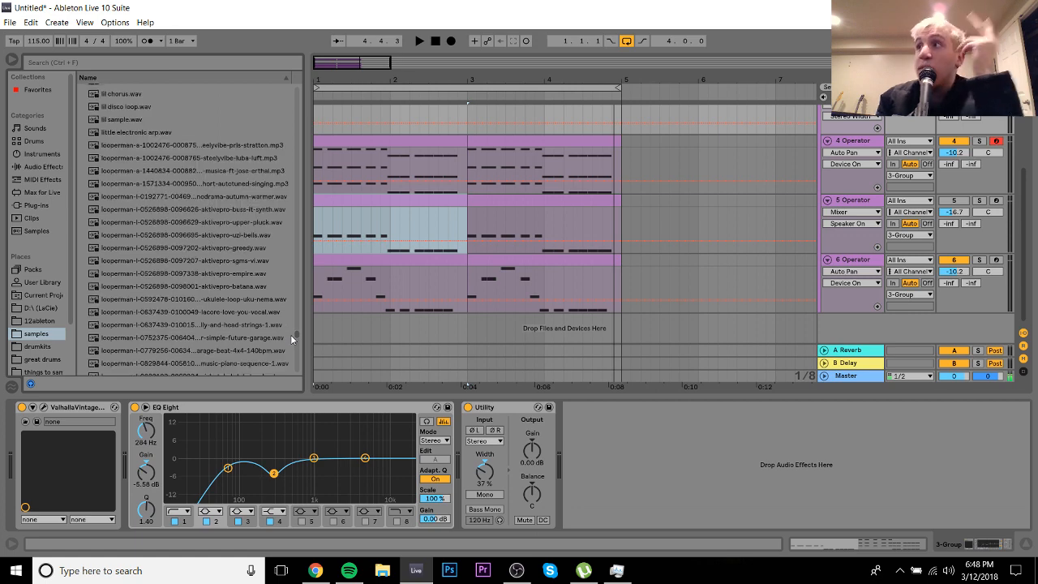
drag(290, 334, 295, 357)
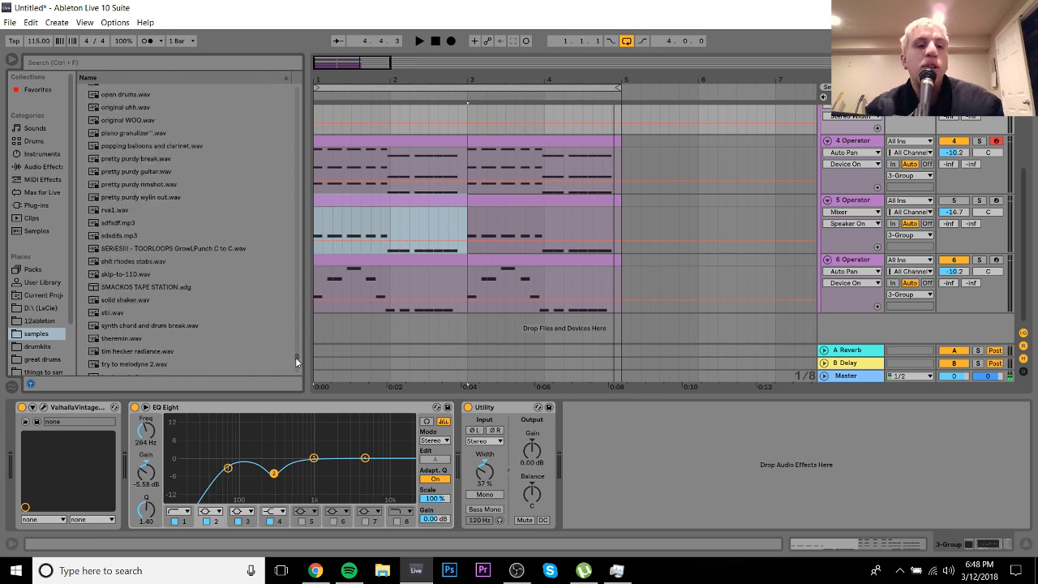
click(105, 292)
double_click(105, 294)
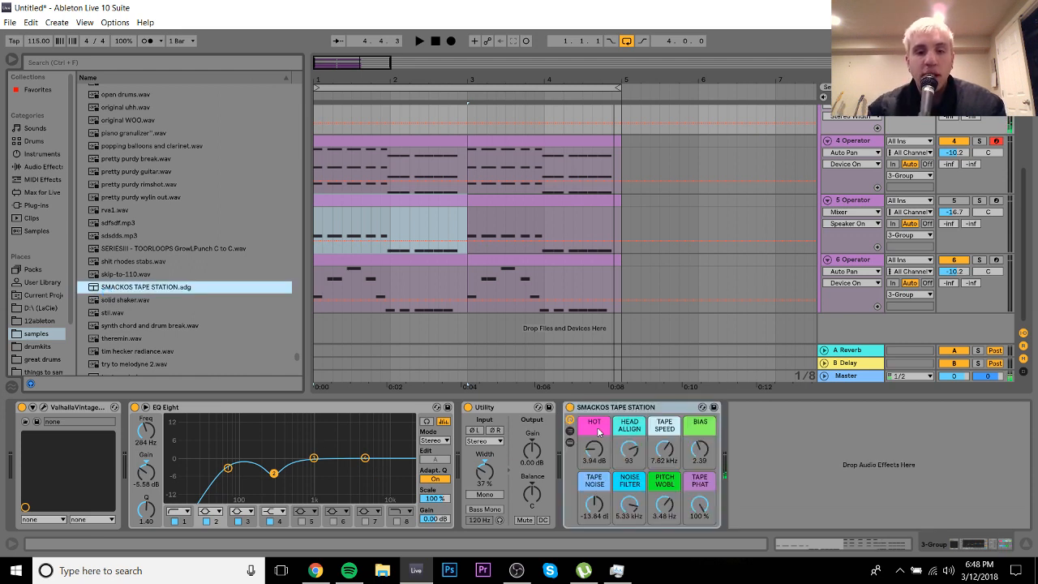
drag(598, 503, 598, 560)
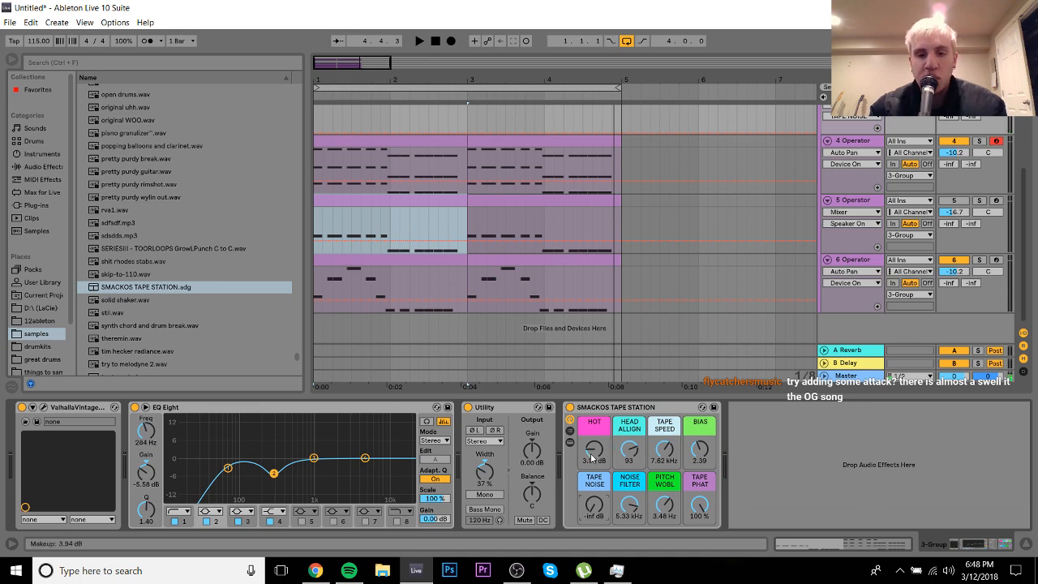
Step: Play the loop and lower the 3 Group track volume to -8.2 dB
key(space)
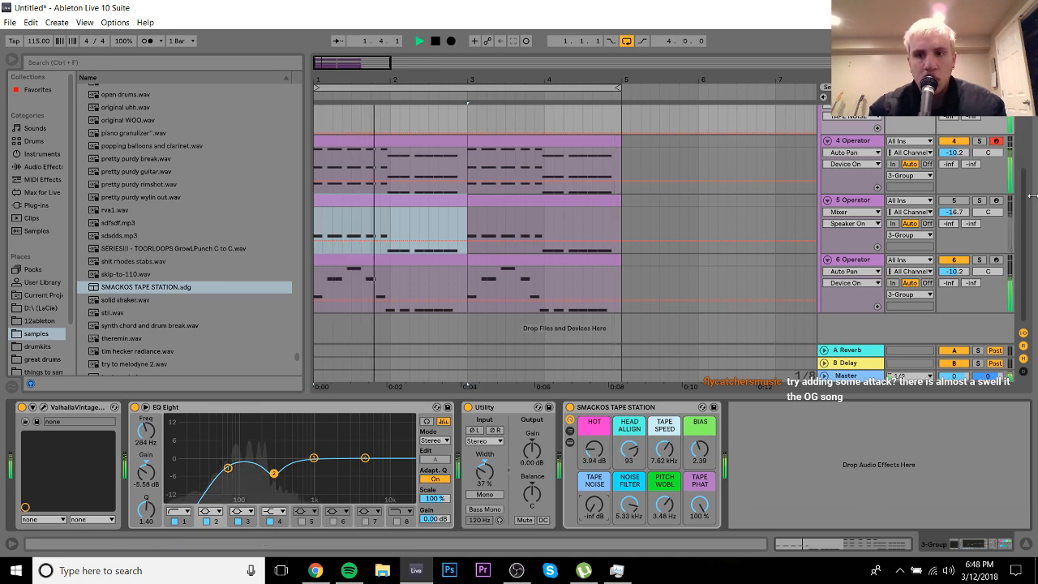
scroll(1031, 195, up, 2)
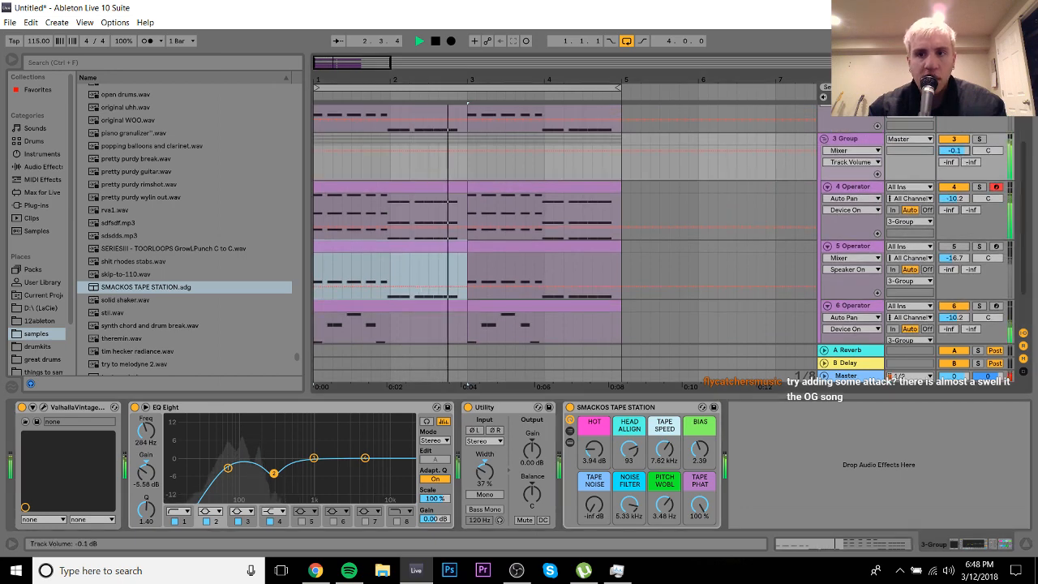
drag(953, 151, 954, 174)
Step: Try the tape rack with Tape Speed 19.9 kHz, Bias 16.3, Hot 13.4 dB, Pitch Wobl 0.00 Hz and Noise Filter 1.02 kHz
drag(664, 449, 664, 405)
drag(700, 449, 699, 413)
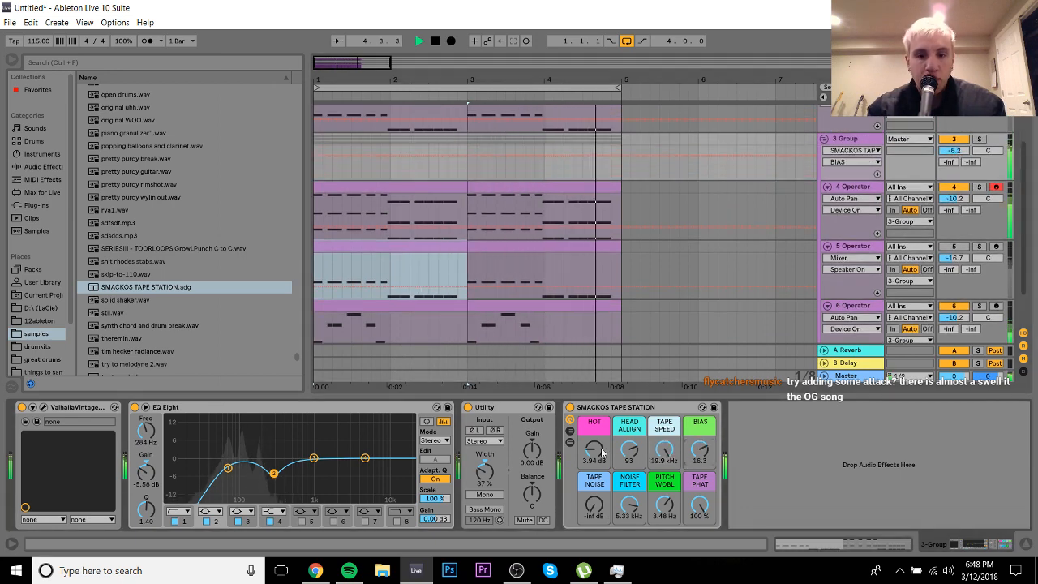
drag(595, 451, 596, 422)
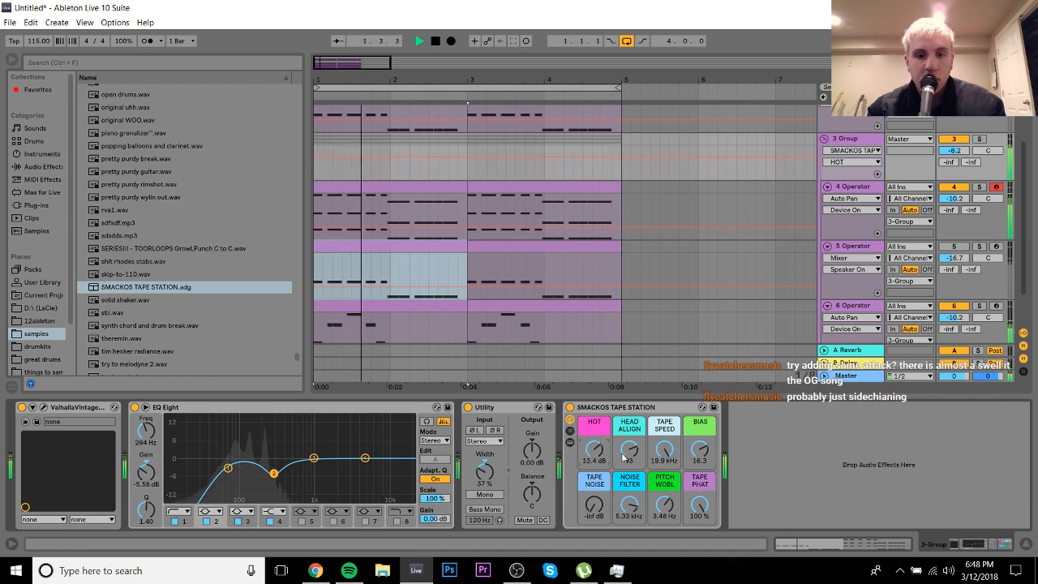
drag(664, 505, 664, 541)
drag(629, 504, 629, 533)
key(space)
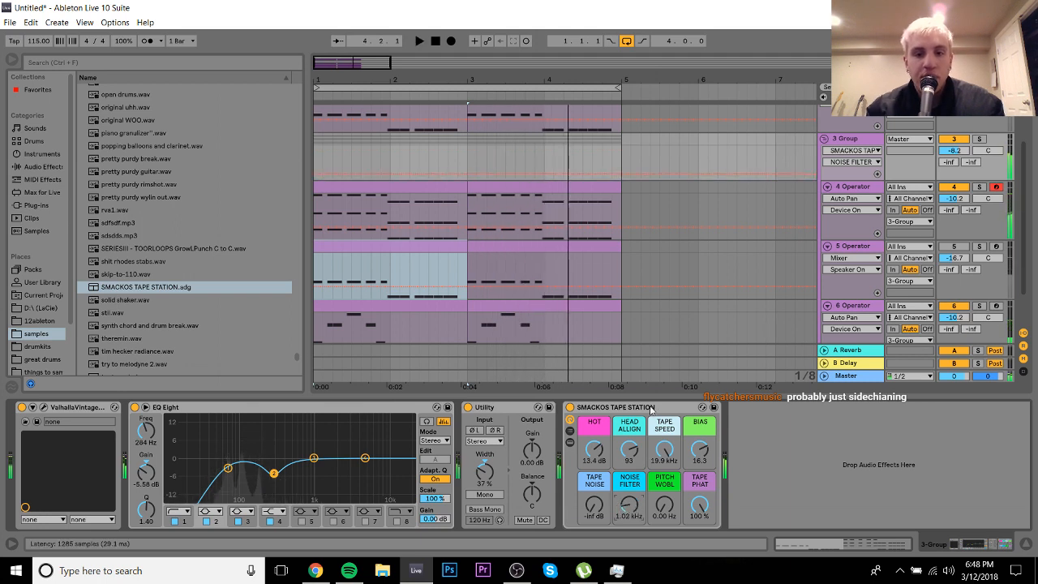
Step: Remove SMACKOS TAPE STATION from the group and listen to the loop without it
click(649, 409)
key(Delete)
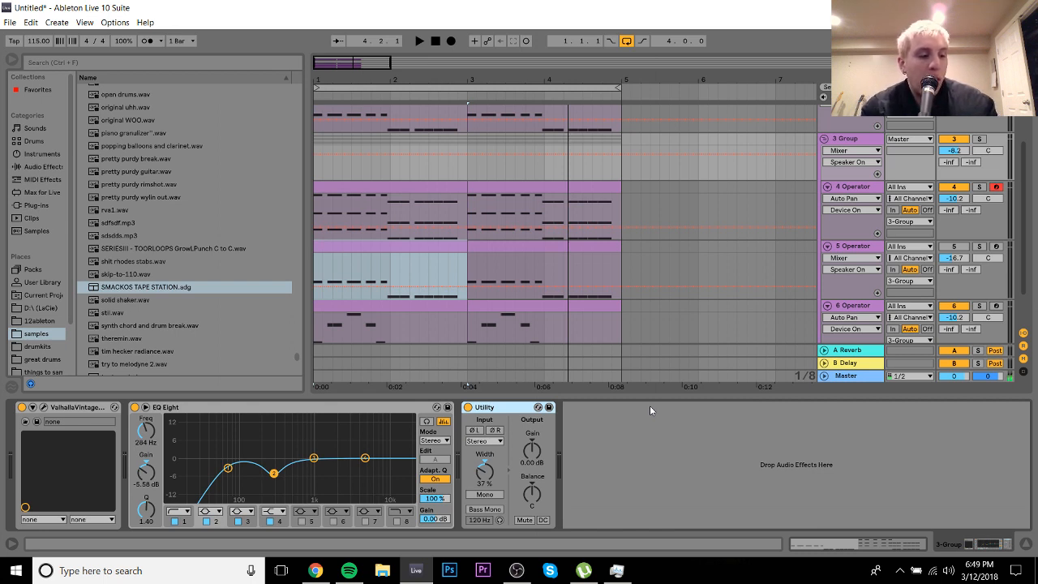
key(space)
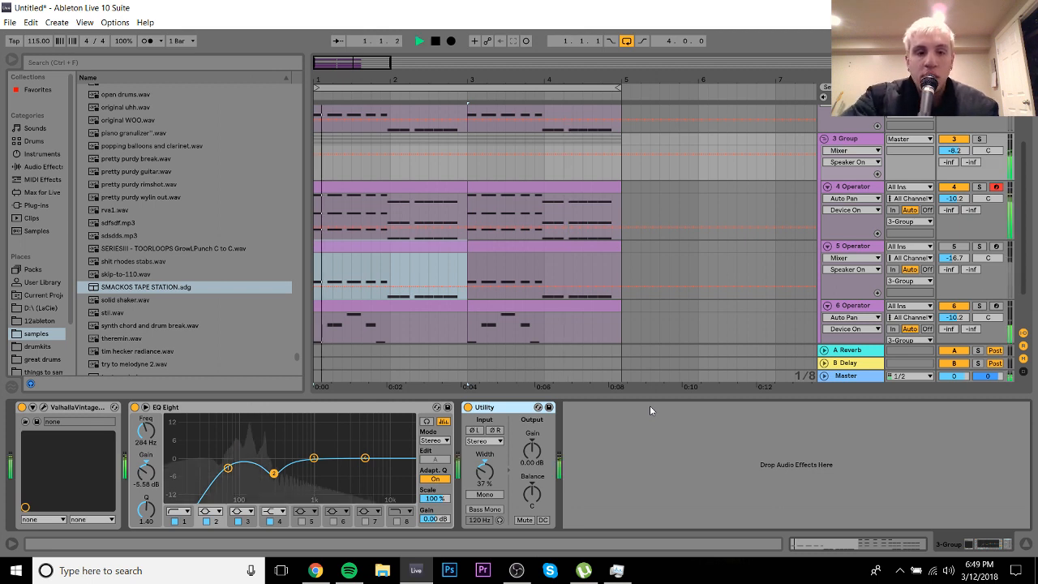
click(852, 145)
key(space)
Step: Add the Saturator preset A Bit Warmer after Utility on 3 Group and listen to the loop
click(42, 166)
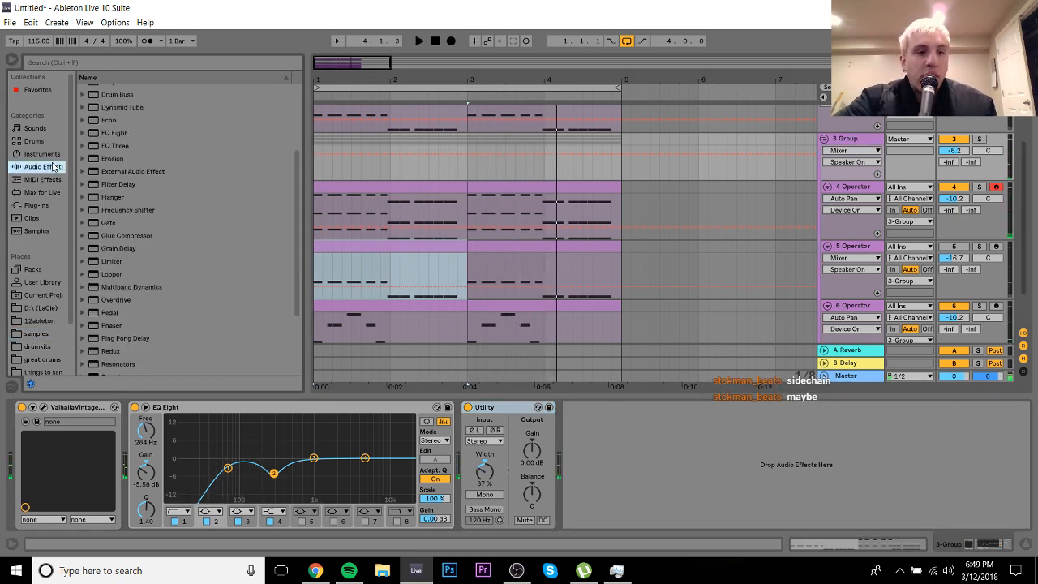
scroll(295, 352, down, 3)
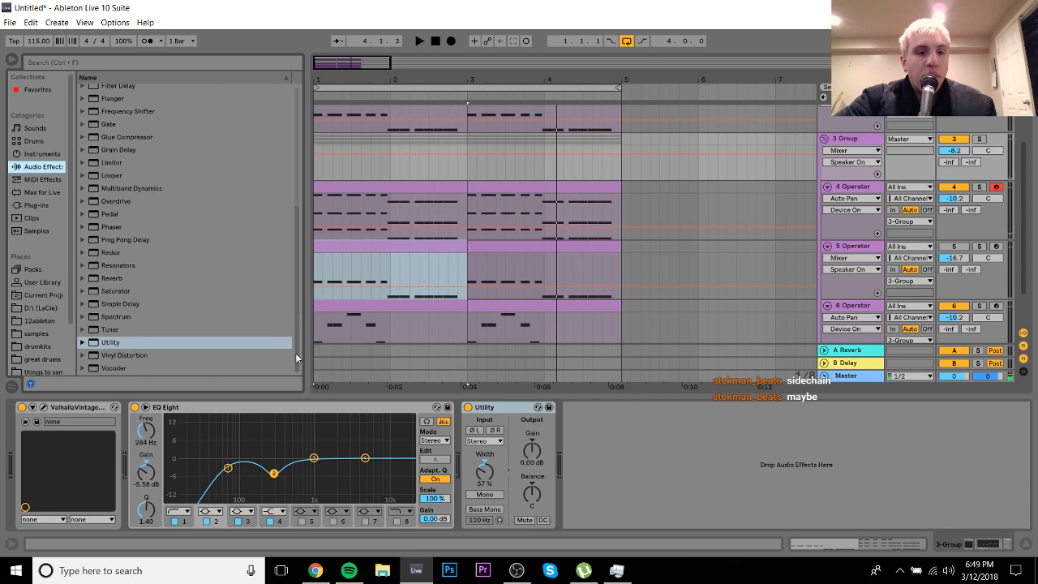
click(83, 292)
click(83, 292)
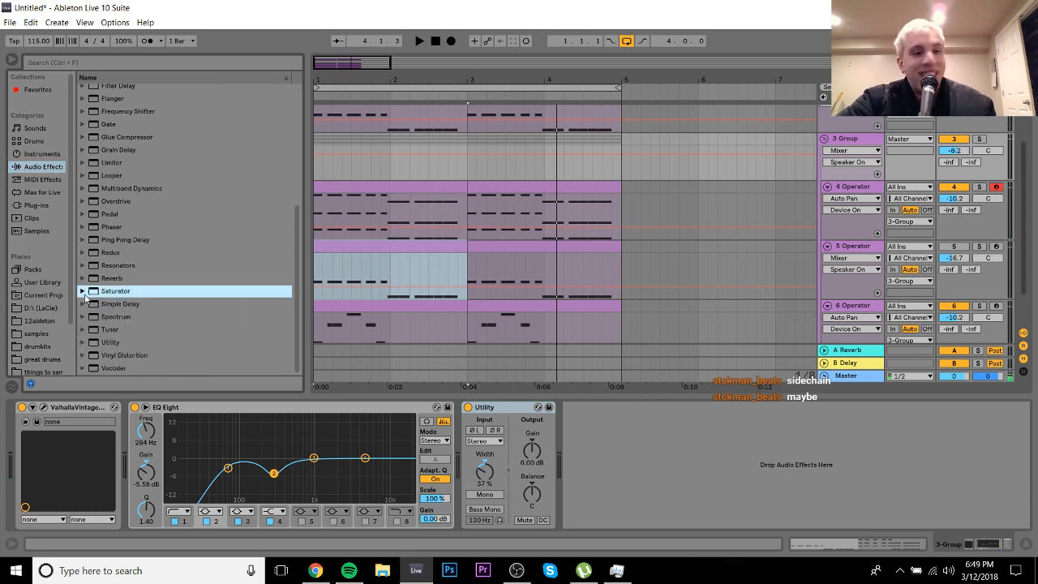
click(83, 291)
double_click(111, 304)
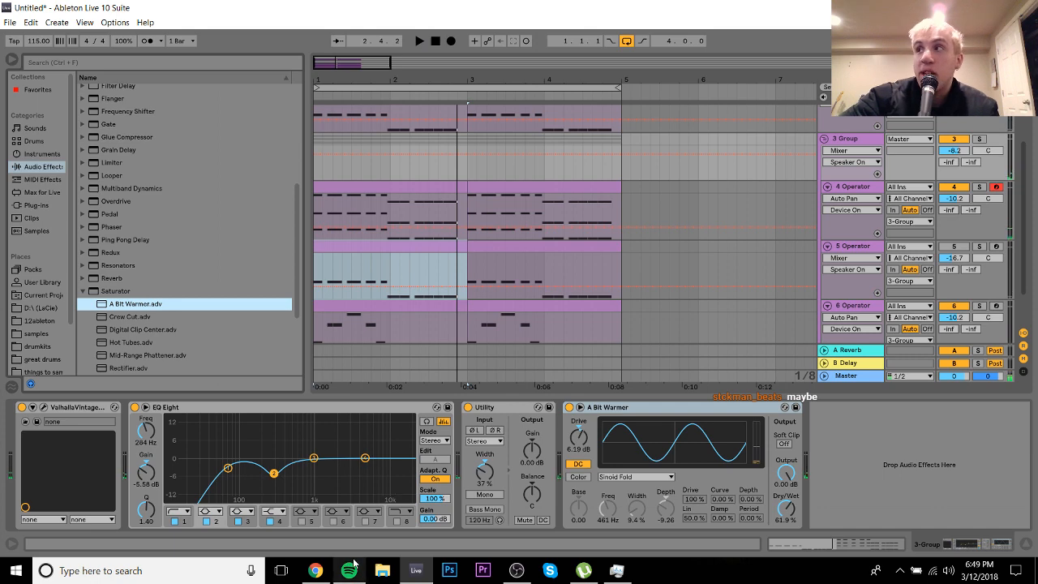
key(space)
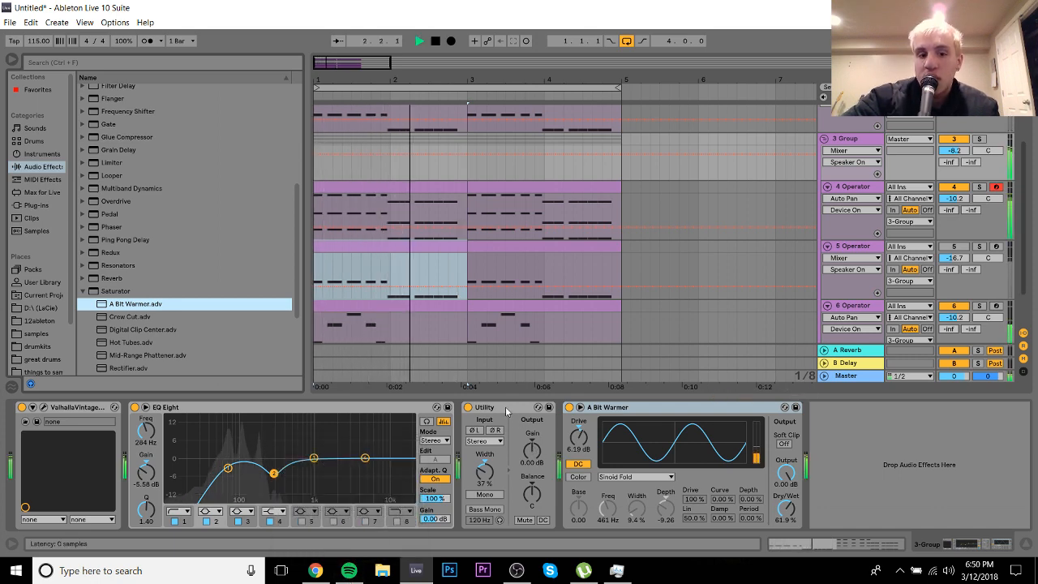
key(space)
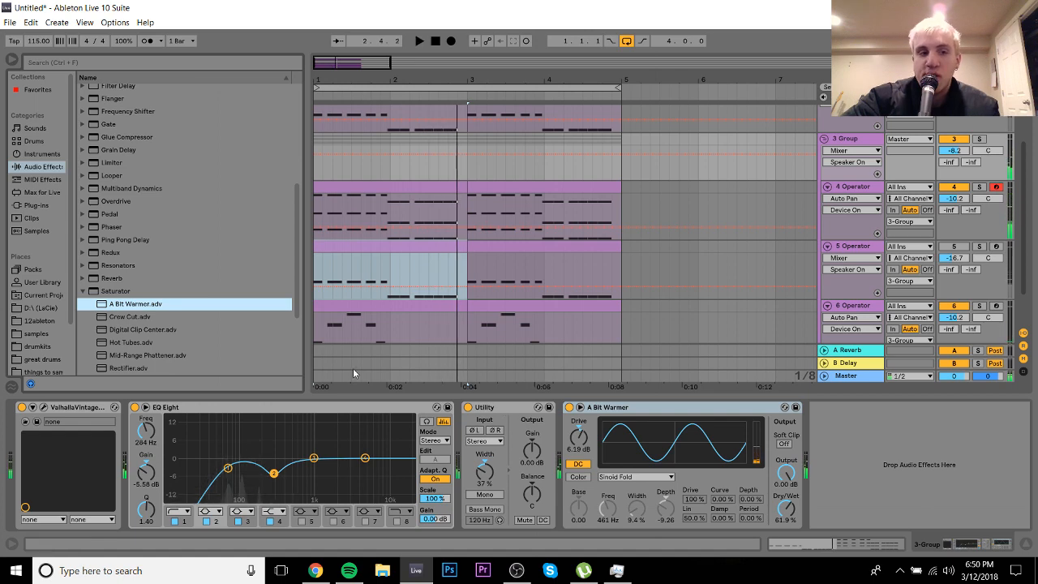
Step: Boost EQ Eight's high band by 6.57 dB at 1.90 kHz and listen to the loop
drag(299, 251, 293, 169)
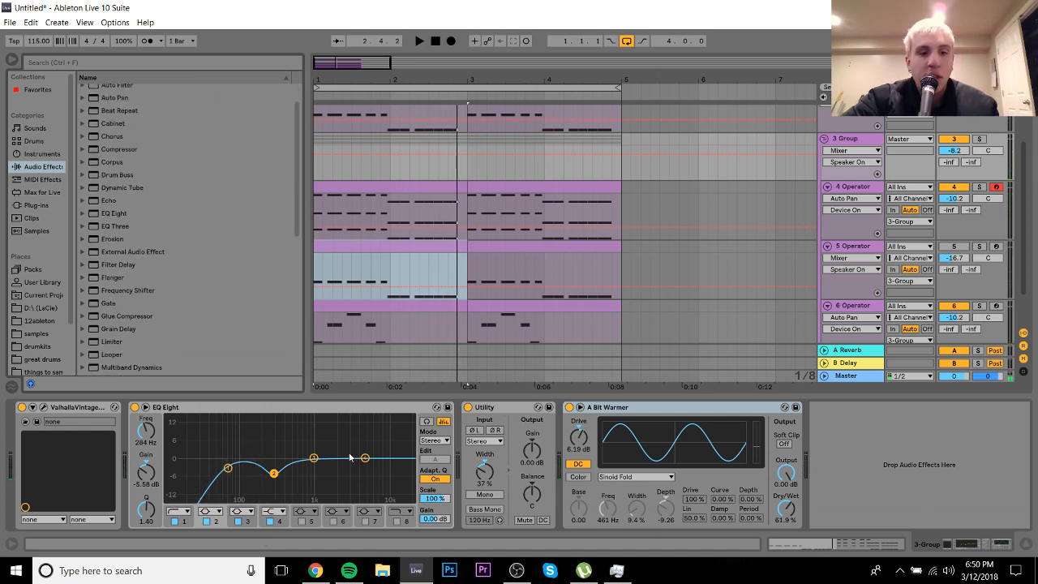
drag(365, 459, 336, 442)
key(space)
key(space)
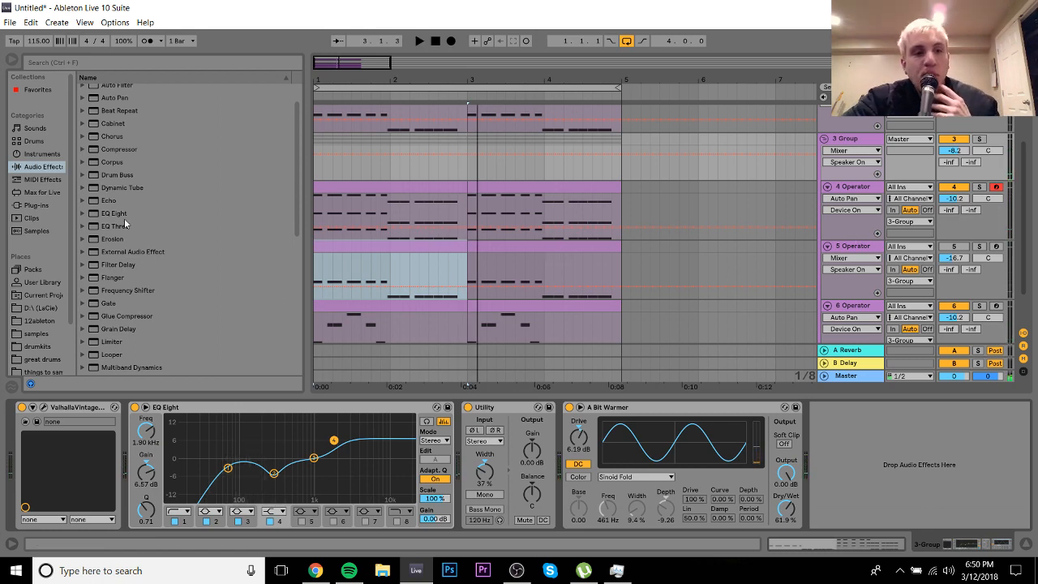
Step: Try an Echo after A Bit Warmer with 0.0 % feedback and 15 % dry/wet while the loop plays
double_click(111, 200)
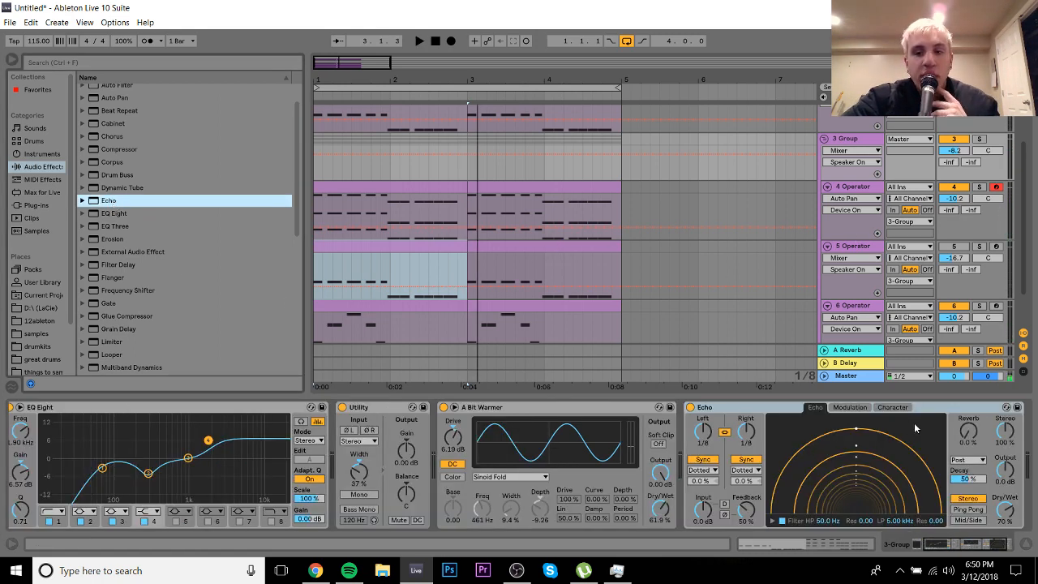
click(891, 407)
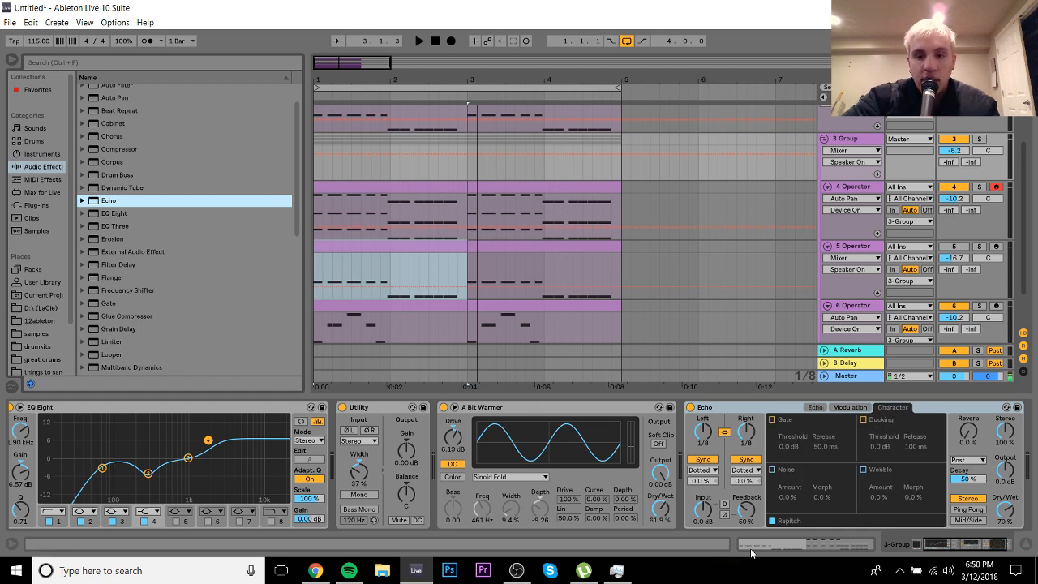
drag(747, 523, 747, 533)
key(space)
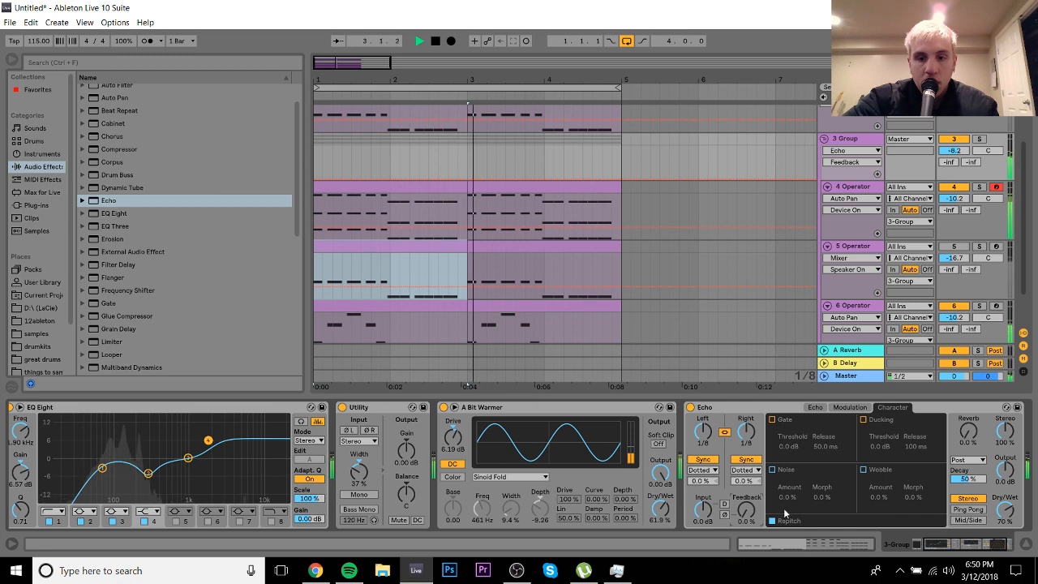
mouse_move(1011, 503)
mouse_down()
mouse_move(1011, 527)
mouse_move(1008, 513)
mouse_up()
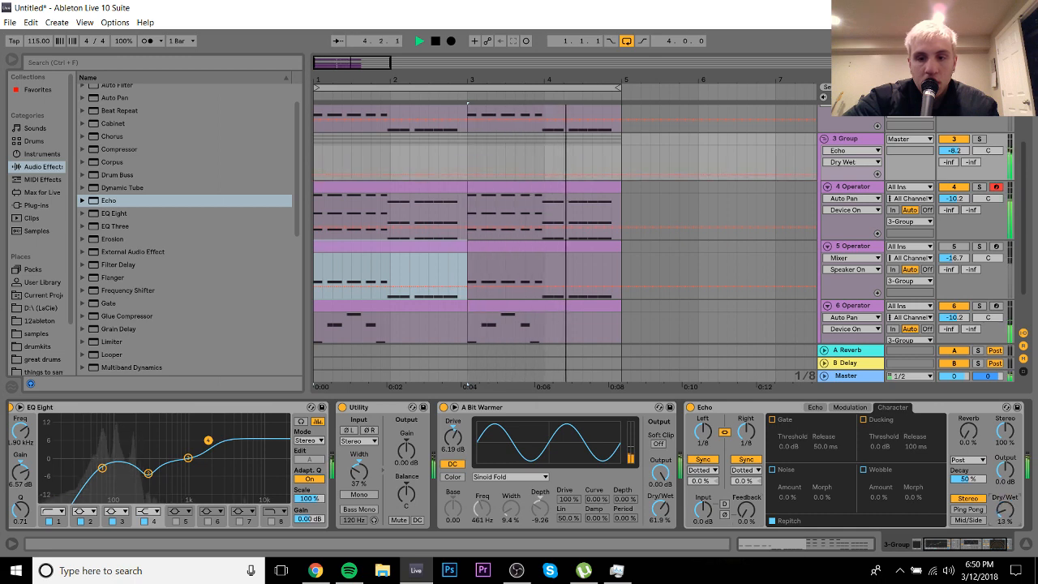
Step: Try Echo with both channels linked and unsynced at 65.4 ms, in Ping Pong mode
click(834, 408)
click(821, 405)
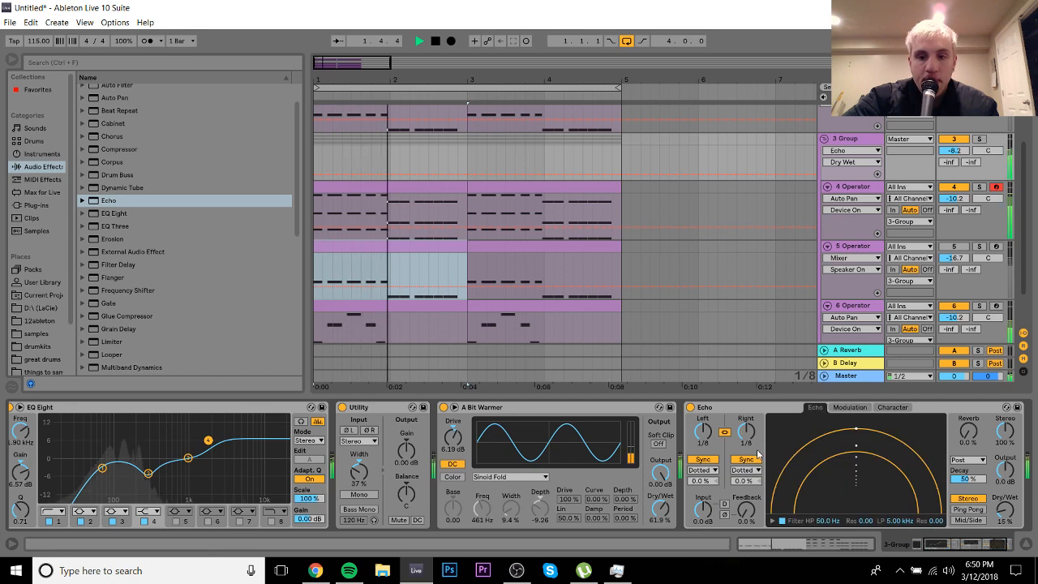
drag(746, 432, 747, 435)
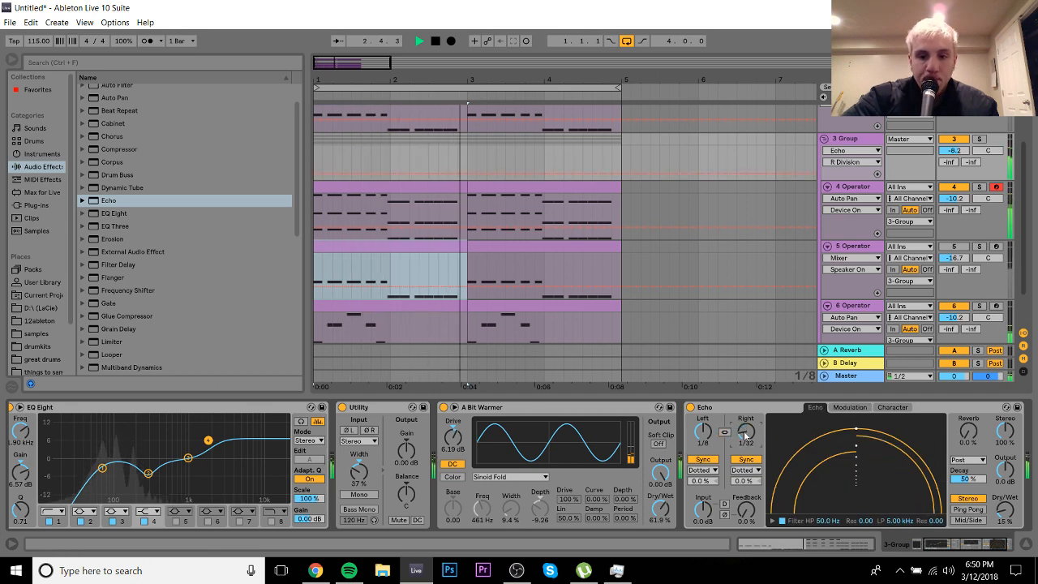
click(746, 460)
click(724, 432)
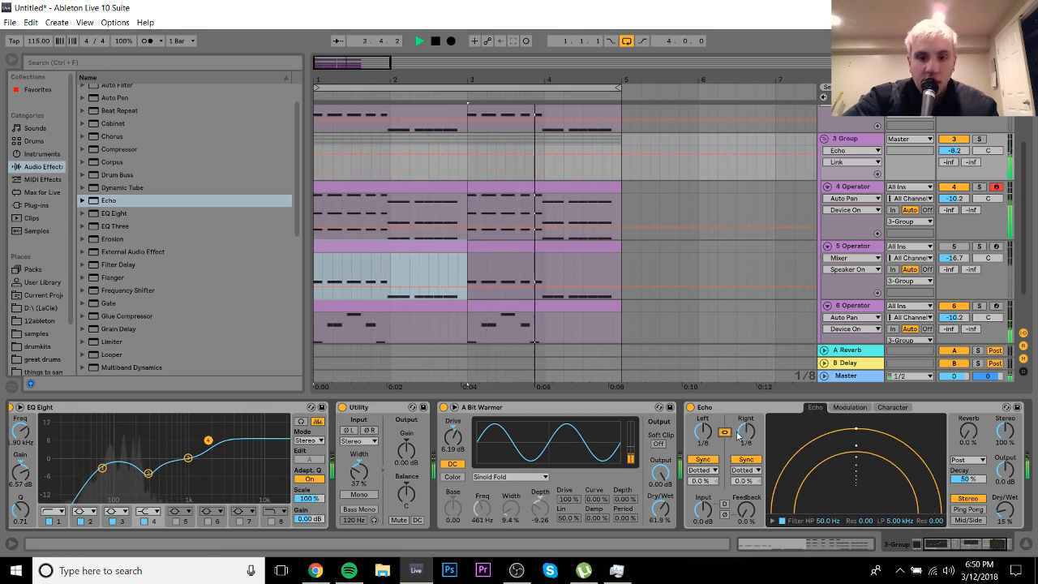
click(746, 460)
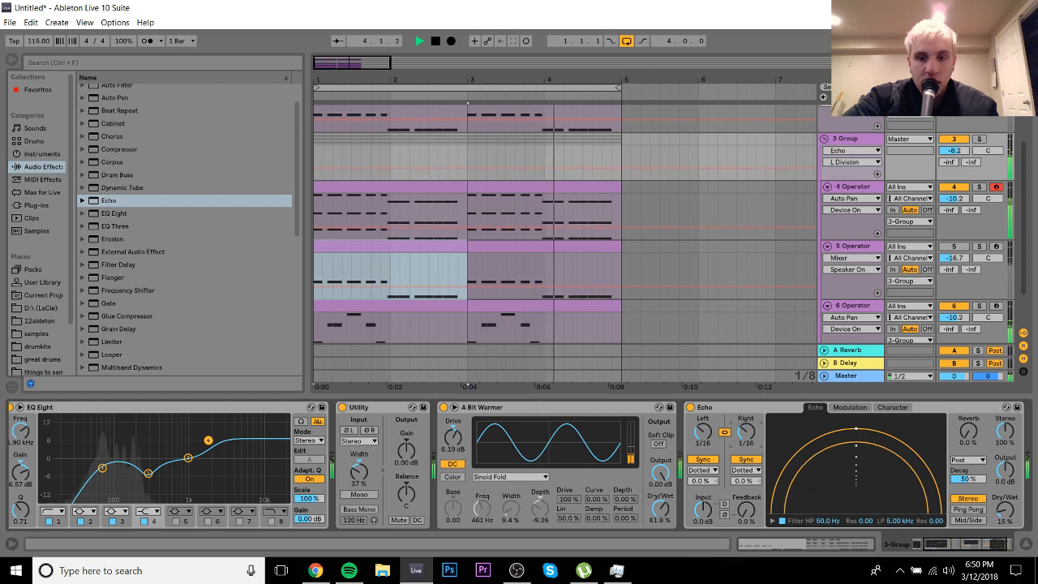
click(745, 460)
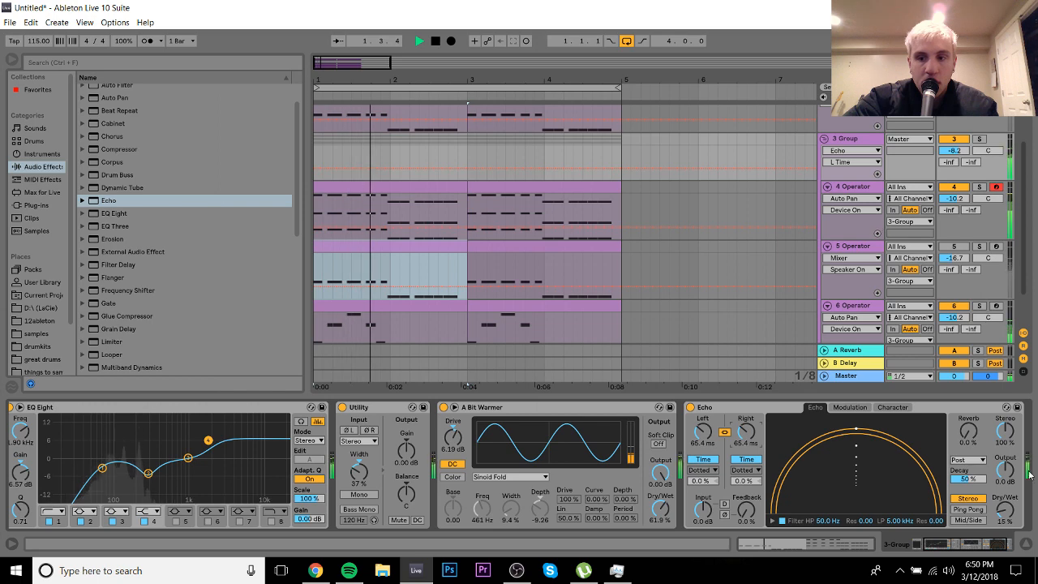
click(969, 509)
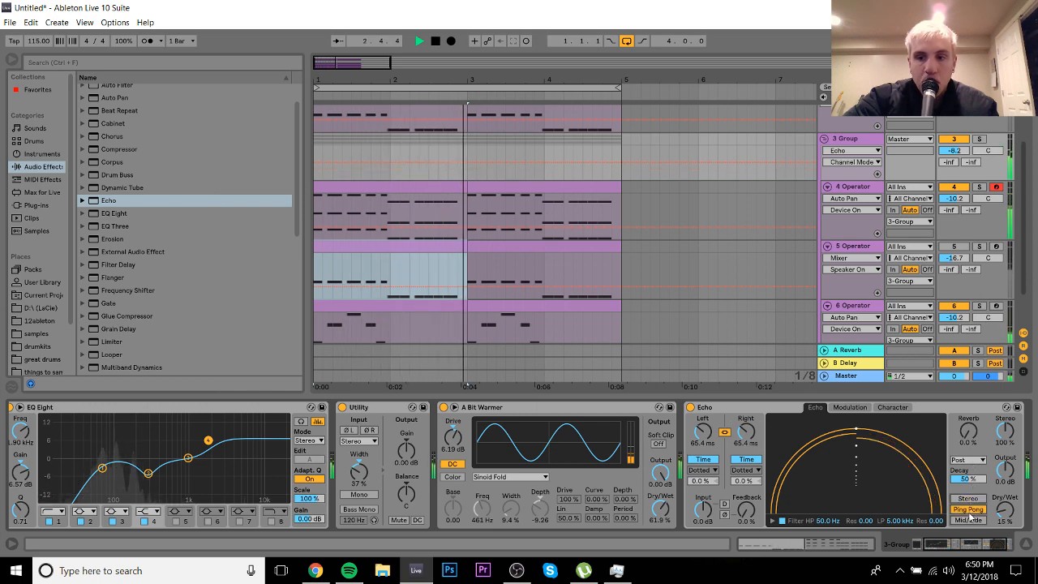
Step: Try raising Echo's output to 12 dB and its reverb to 5.6 %, and stop playback
click(890, 407)
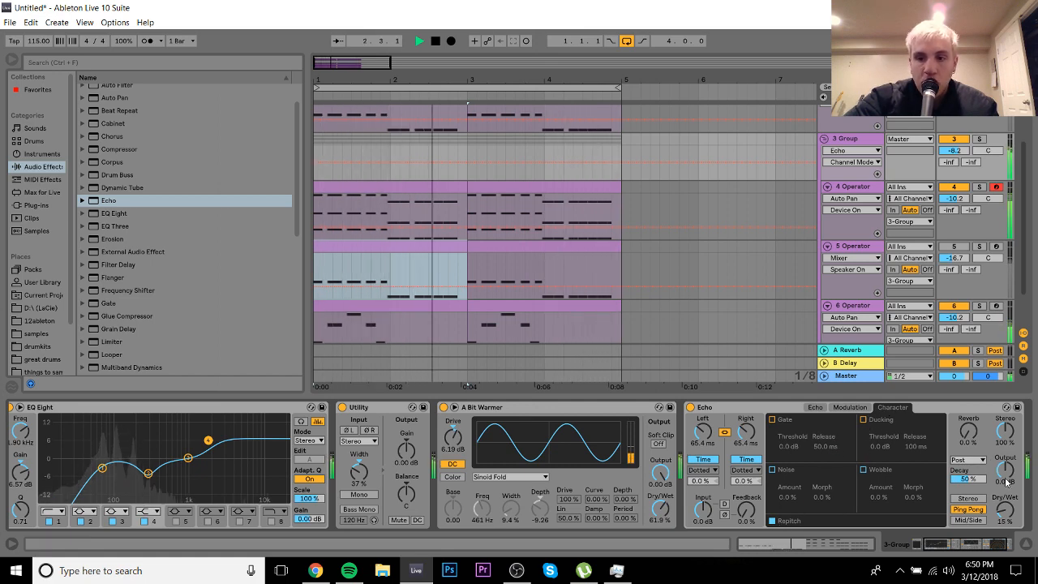
drag(1003, 469, 971, 450)
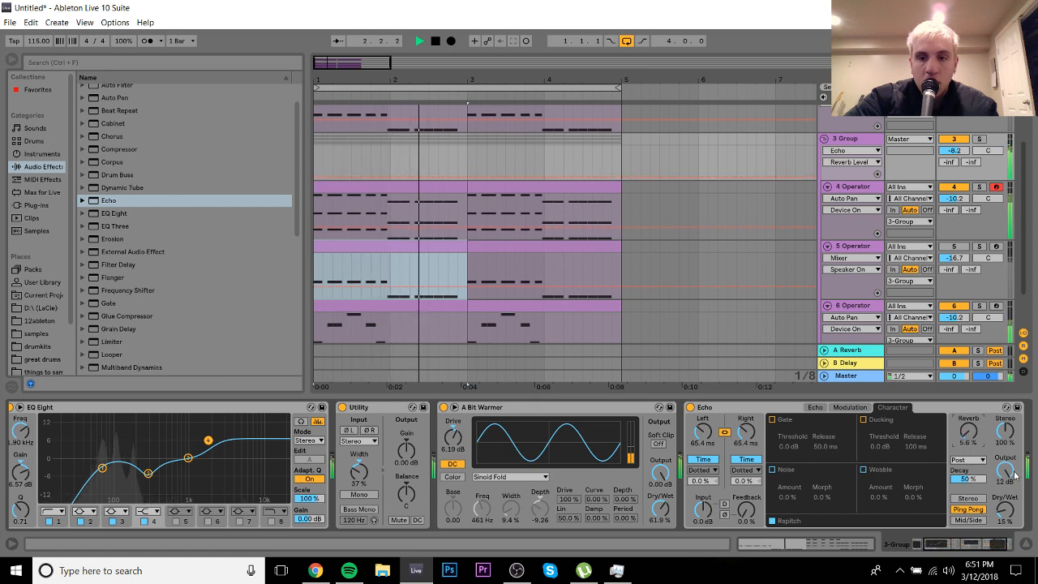
key(space)
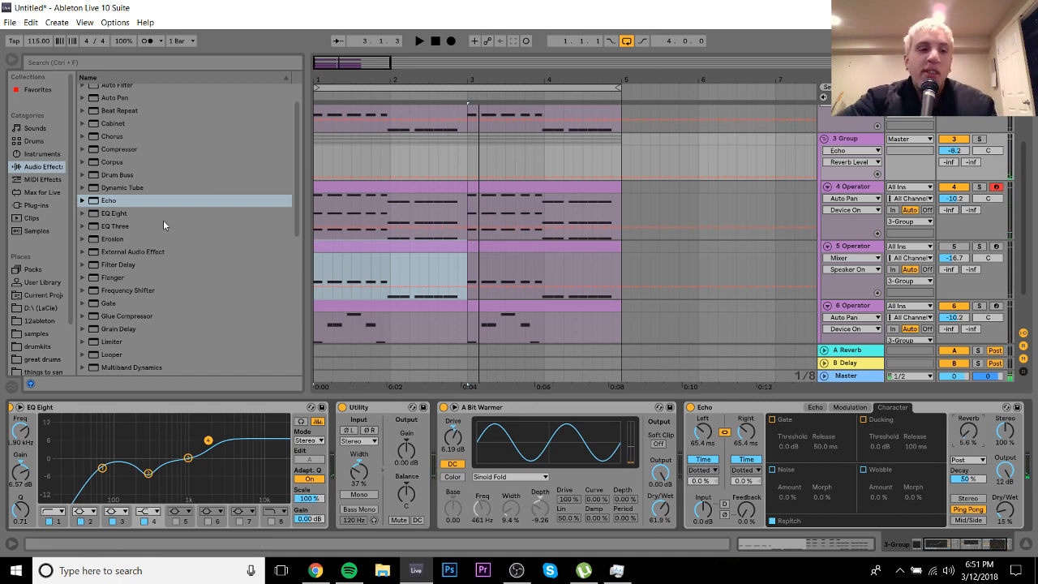
Step: Add a second A Bit Warmer saturator at the end of the group's effect chain and play the loop
scroll(295, 329, down, 7)
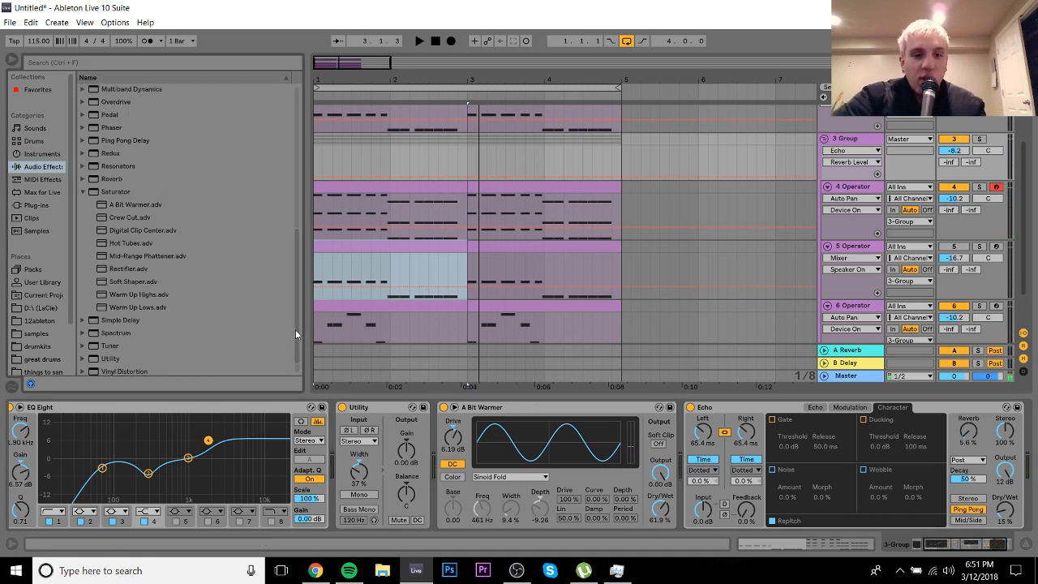
double_click(143, 206)
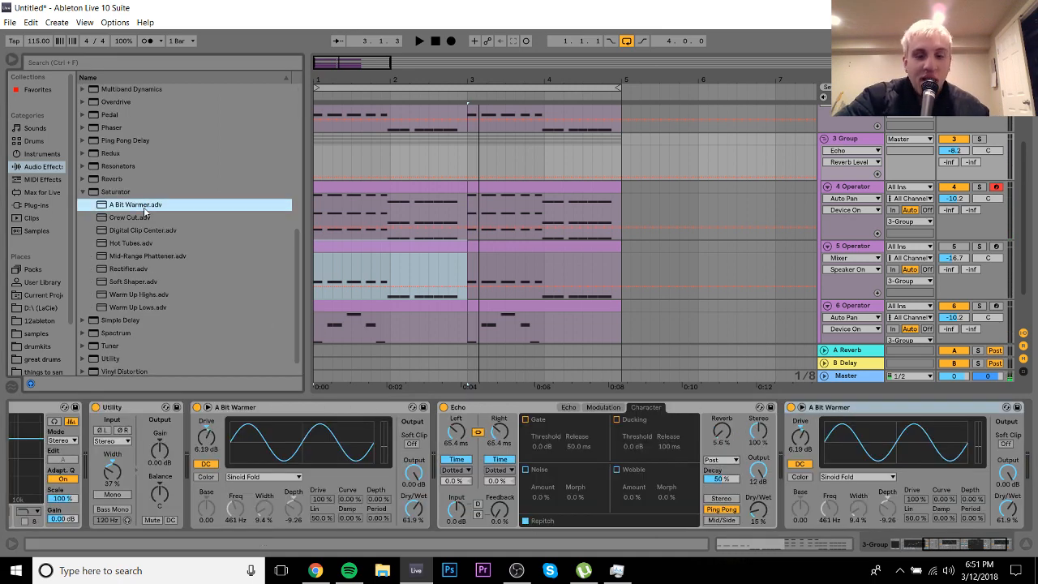
key(space)
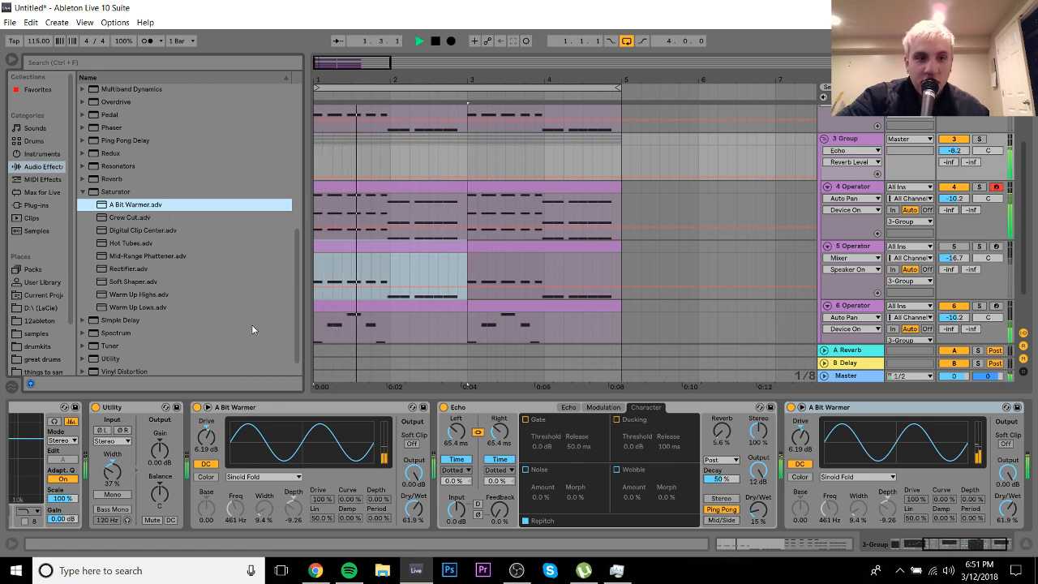
Step: Lower the 3 Group track volume to -12.9 dB and remove Echo from its effect chain
drag(953, 150, 954, 171)
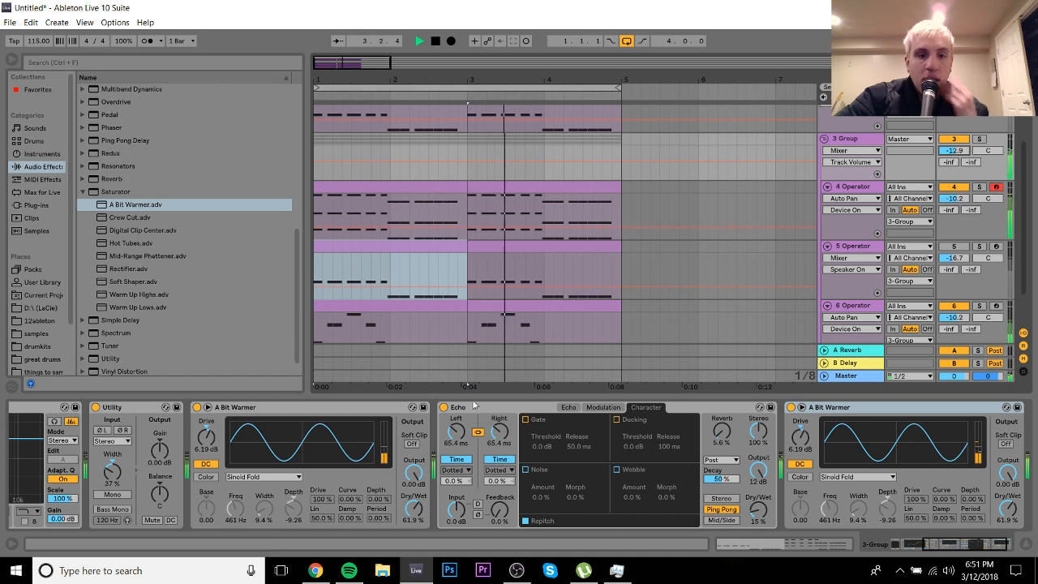
click(456, 407)
key(Delete)
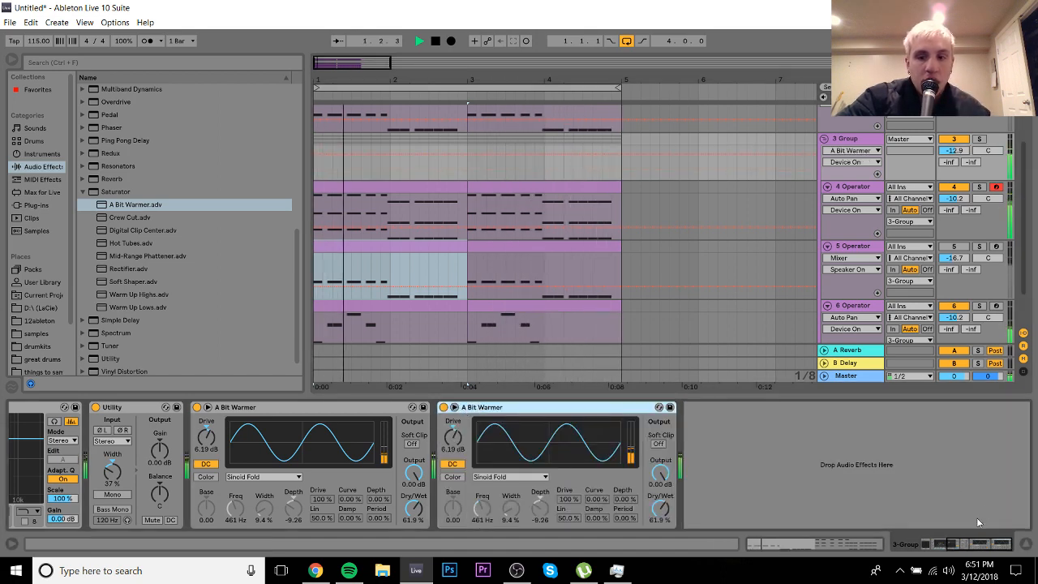
Step: Set ValhallaVintageVerb's mix to 49.2 % and fine-tune its decay and room size while listening to the loop
click(931, 549)
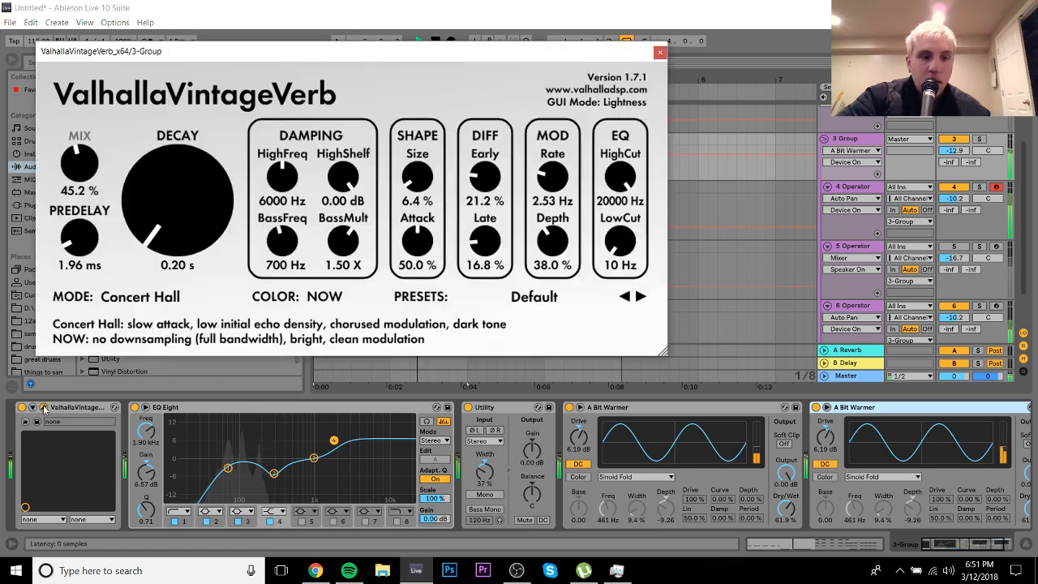
click(114, 407)
drag(80, 169, 79, 161)
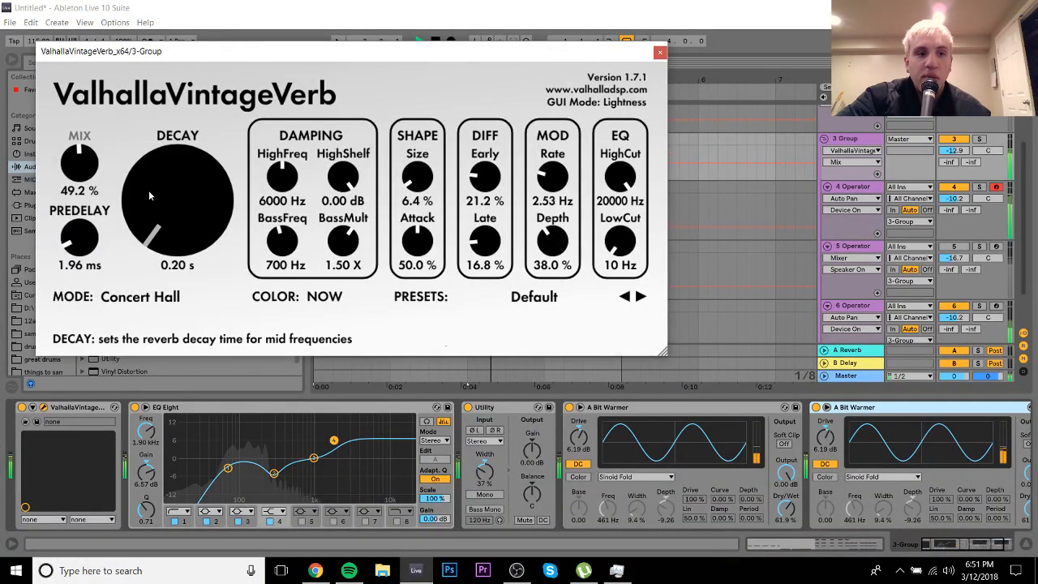
drag(172, 210, 172, 206)
drag(417, 175, 418, 154)
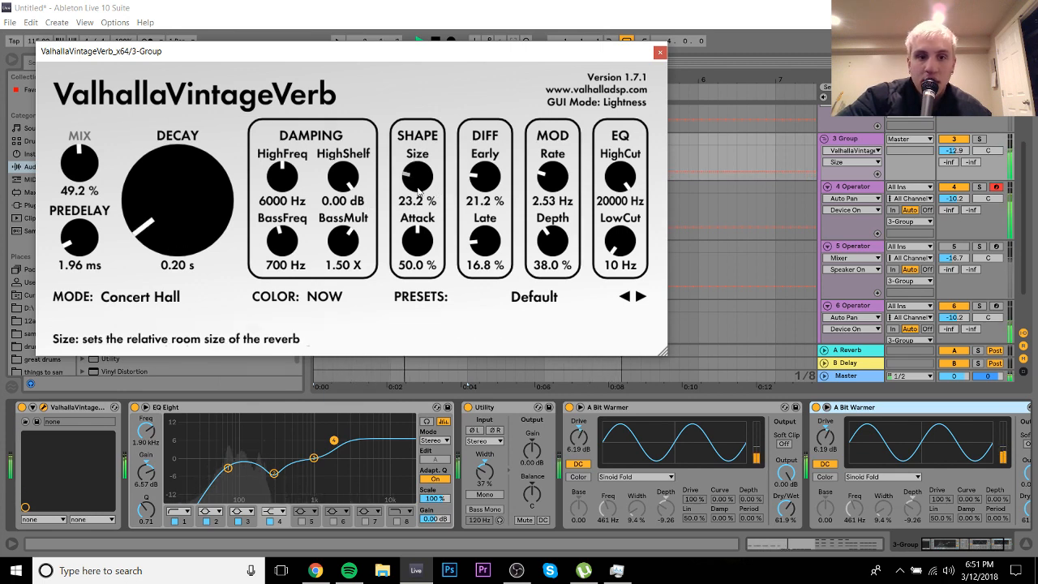
drag(417, 193, 418, 203)
click(659, 51)
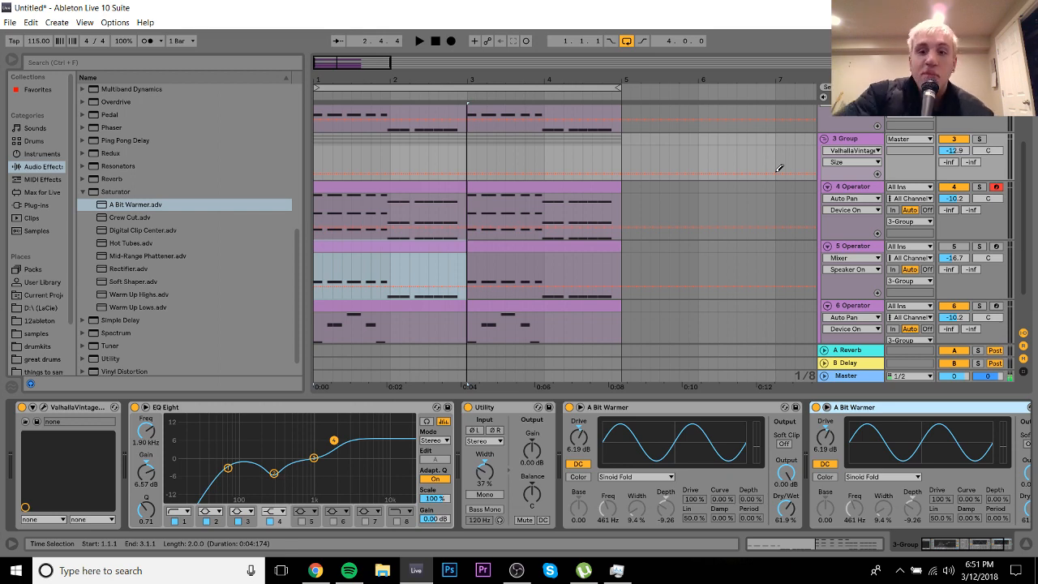
Step: Fold 3 Group and add another EQ Eight after the saturators, with band 1 as a low cut at 30.0 Hz
click(827, 139)
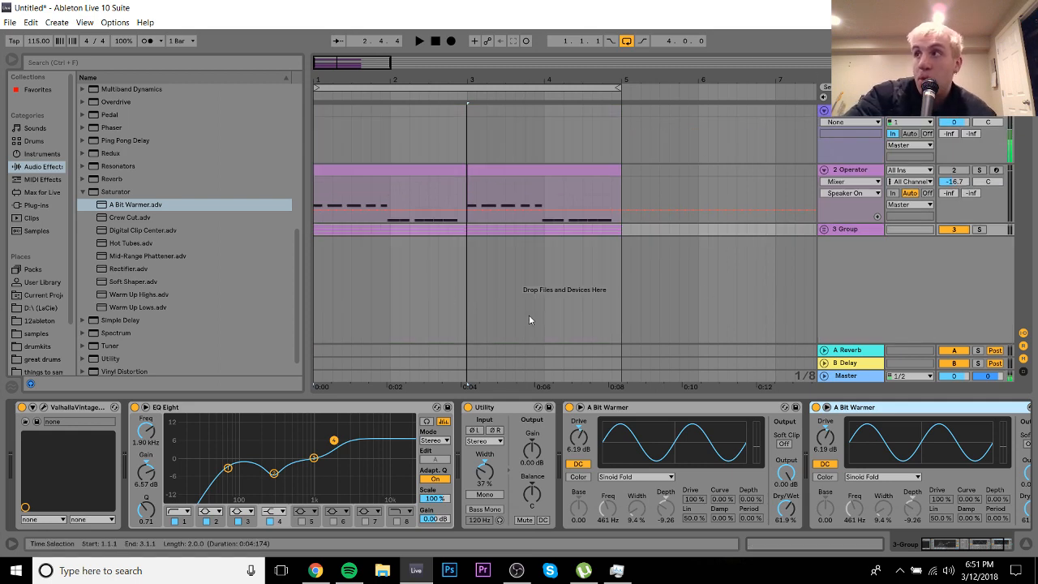
key(space)
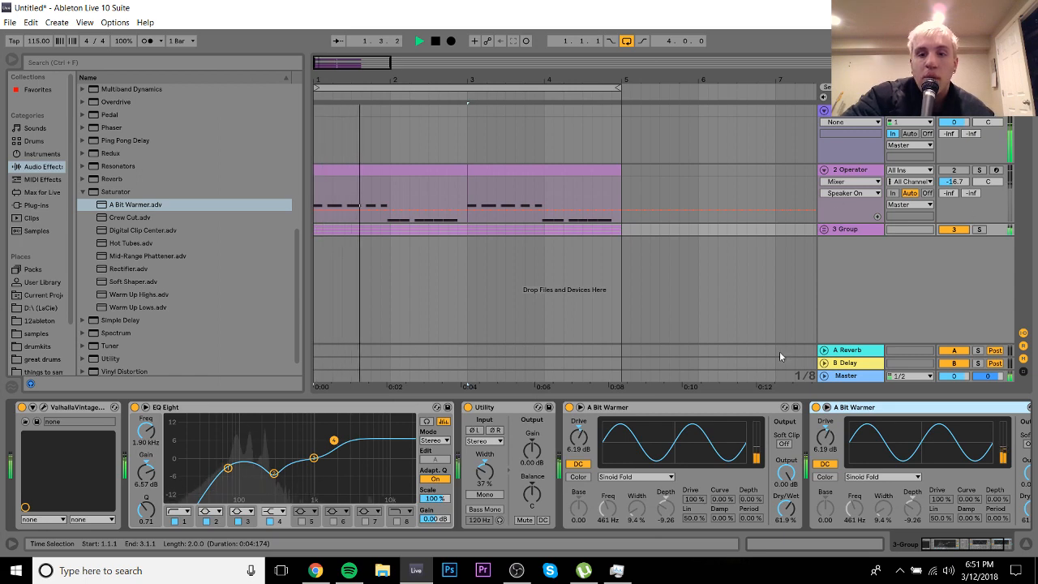
scroll(295, 193, up, 7)
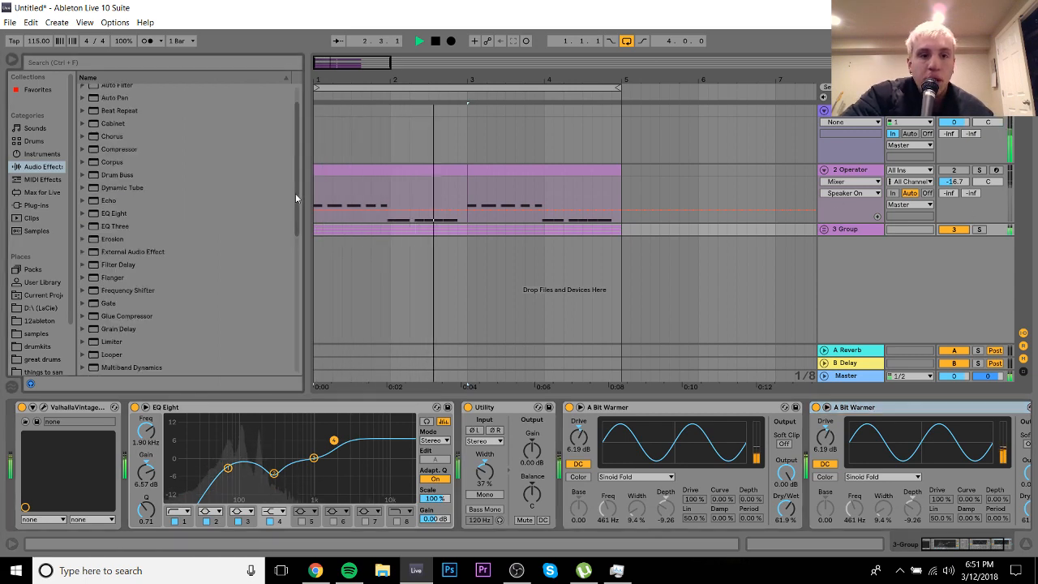
double_click(113, 214)
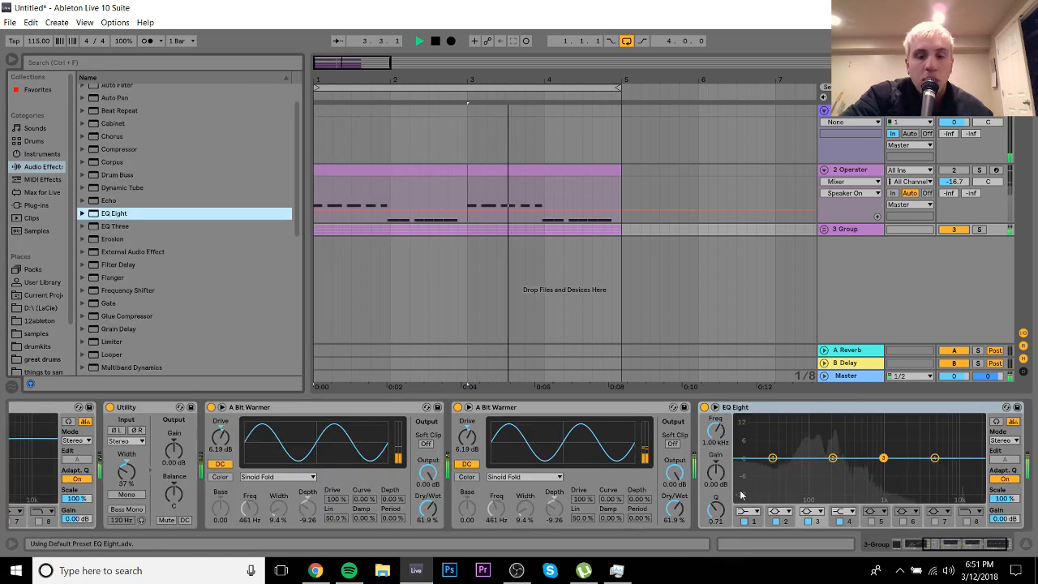
click(746, 511)
click(746, 439)
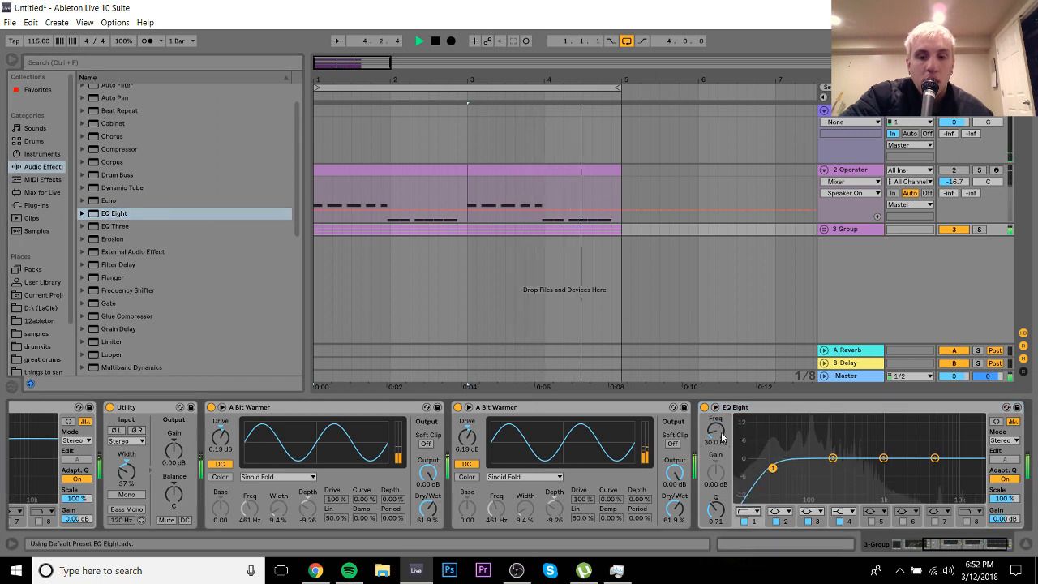
Step: Raise the group EQ Eight's band 1 low cut to 122 Hz and reactivate the 2 Operator track
drag(717, 432, 717, 404)
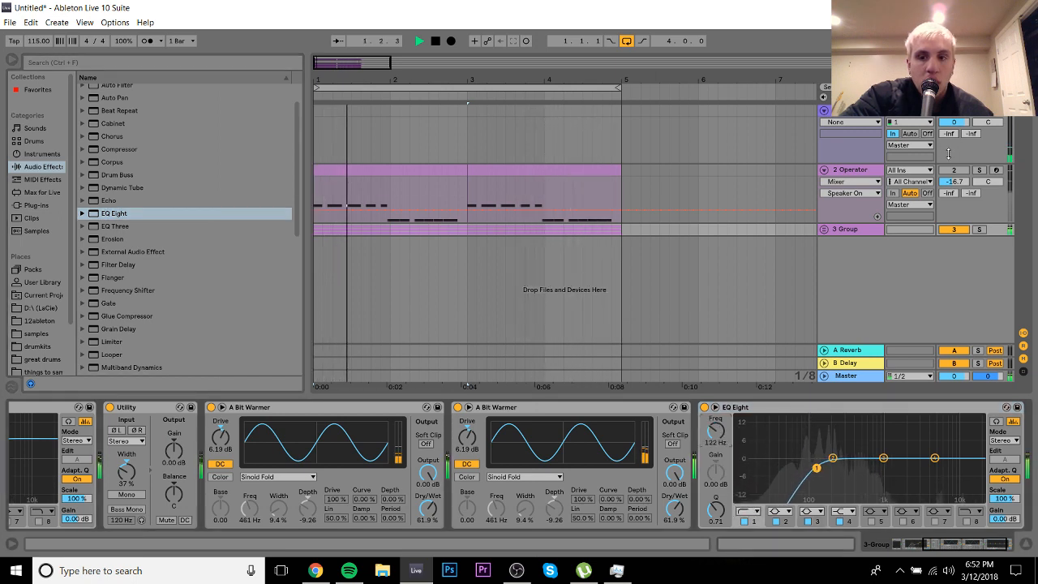
click(954, 171)
click(954, 182)
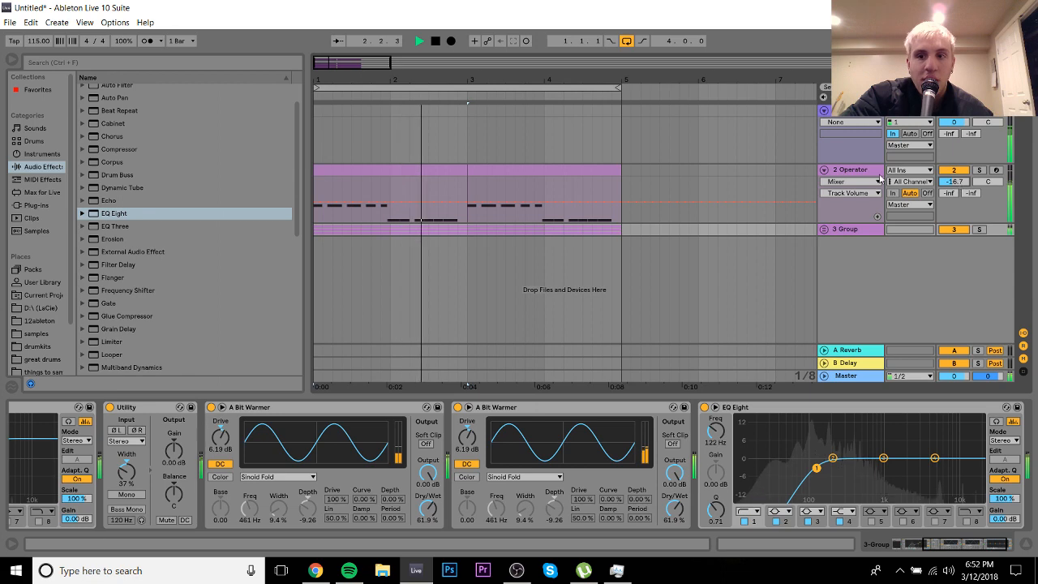
Step: Lower the second A Bit Warmer's drive to 1.13 dB and set EQ Eight band 2 to about 250 Hz at -1.36 dB
click(849, 198)
click(847, 227)
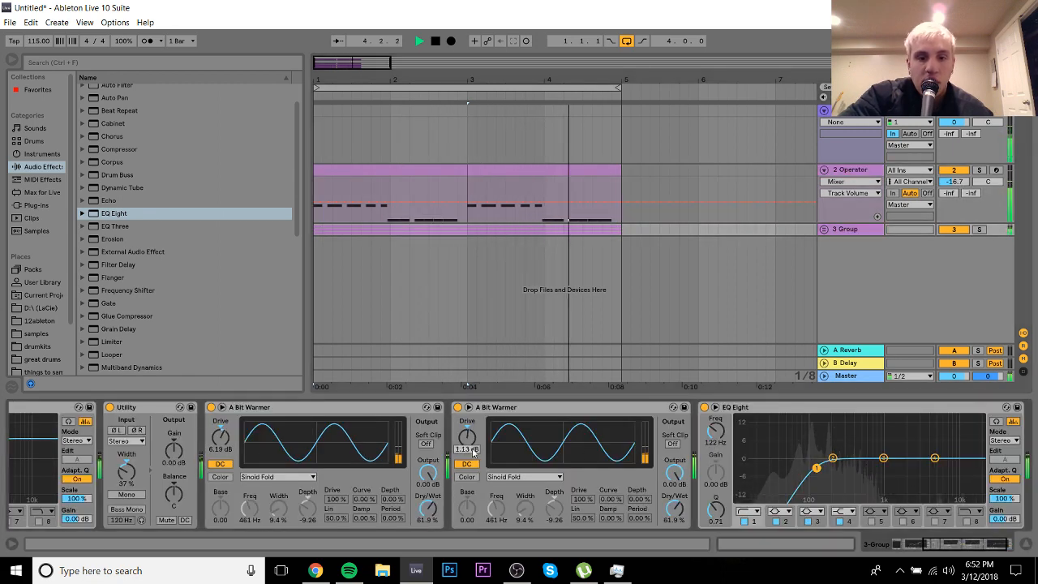
mouse_move(832, 458)
mouse_down()
mouse_move(818, 466)
mouse_move(847, 472)
mouse_move(839, 461)
mouse_up()
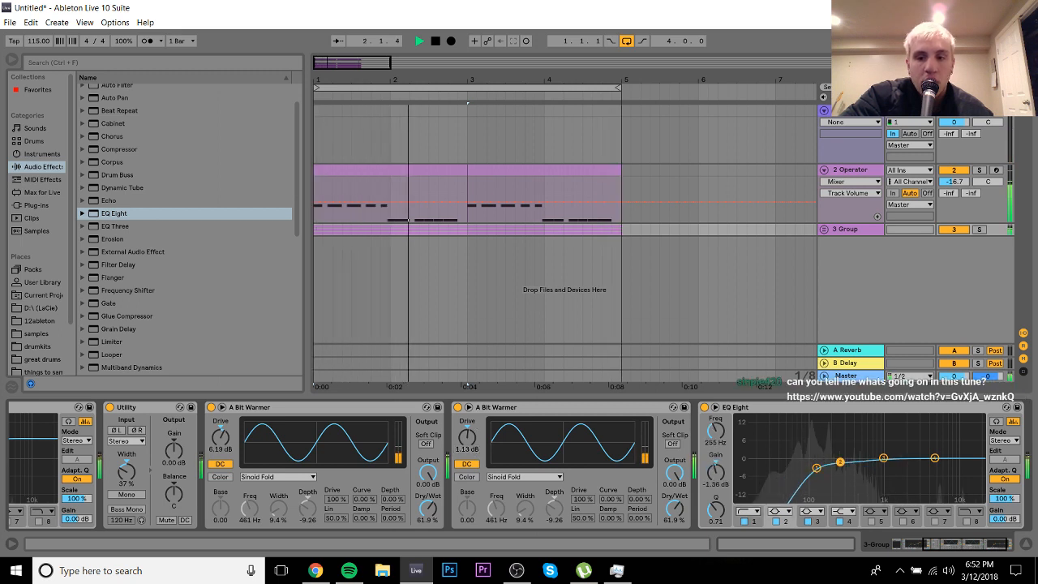
Step: Increase the height of the 2 Operator track in the arrangement and stop playback
click(956, 206)
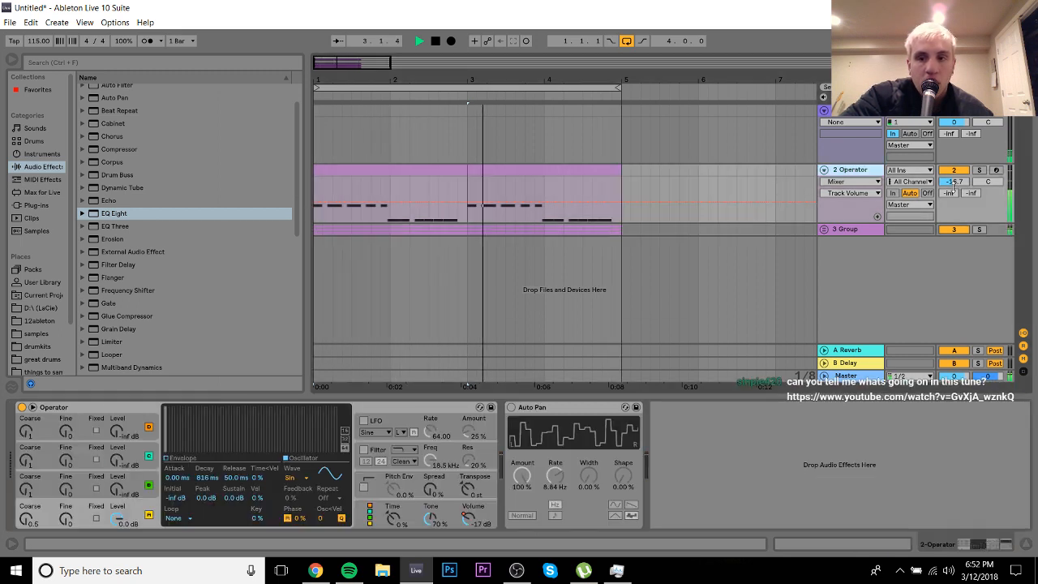
drag(956, 223, 957, 234)
key(space)
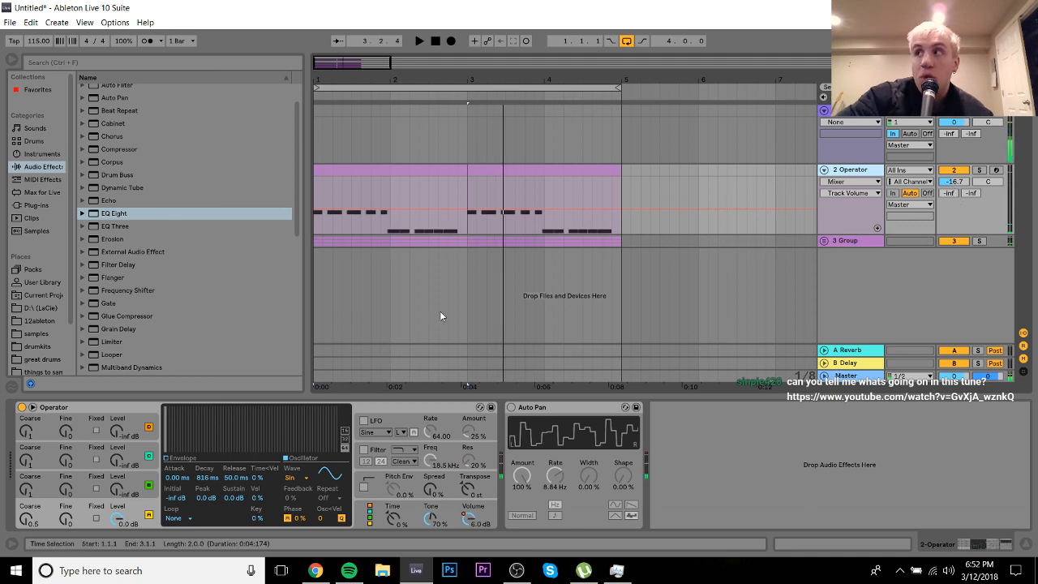
Step: Open the samples folder, listen to a few seconds of "Moth" in Chrome from 1:40, and return to Ableton Live
click(39, 335)
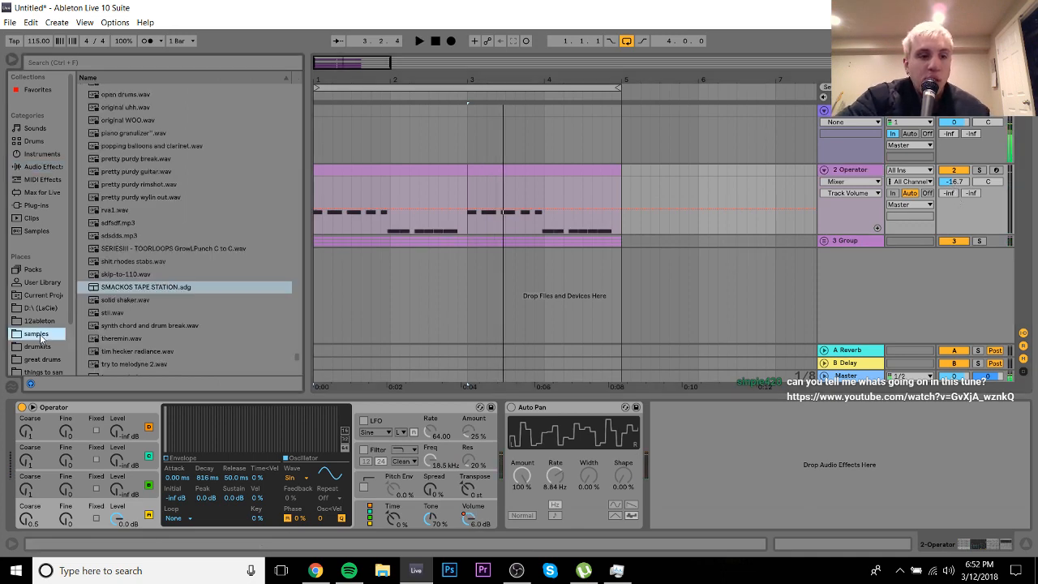
click(314, 572)
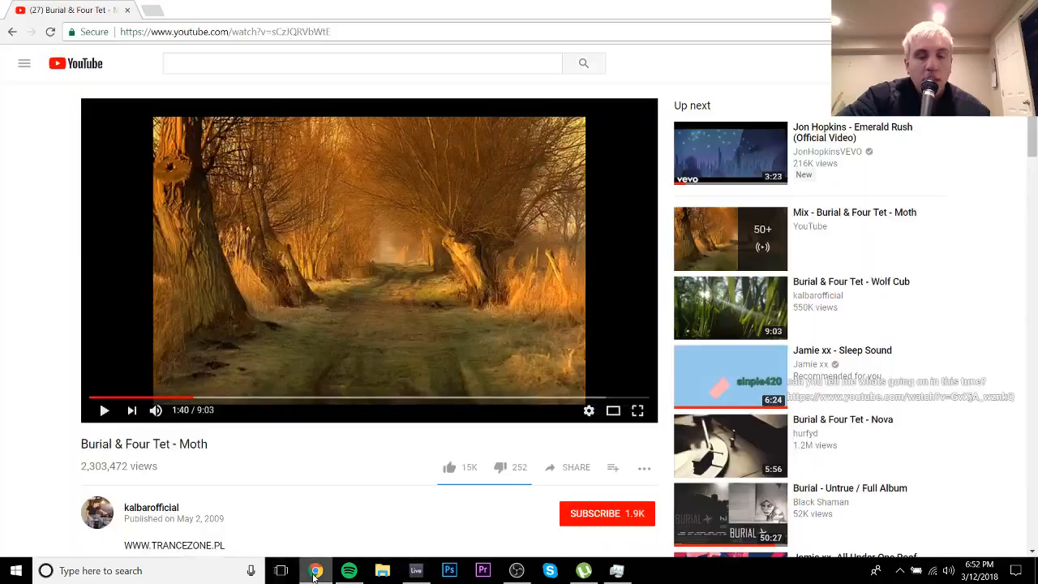
key(space)
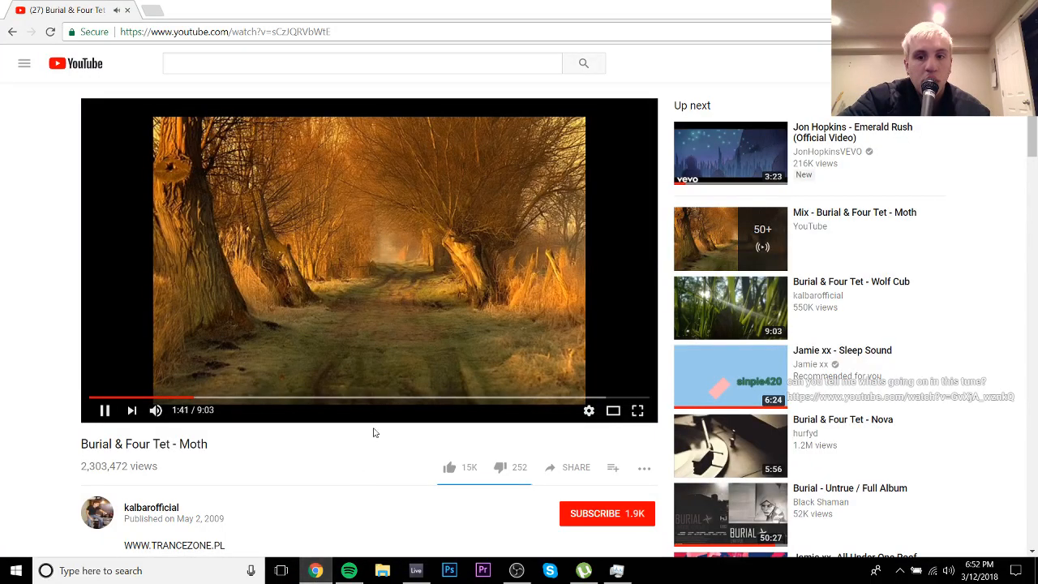
click(431, 295)
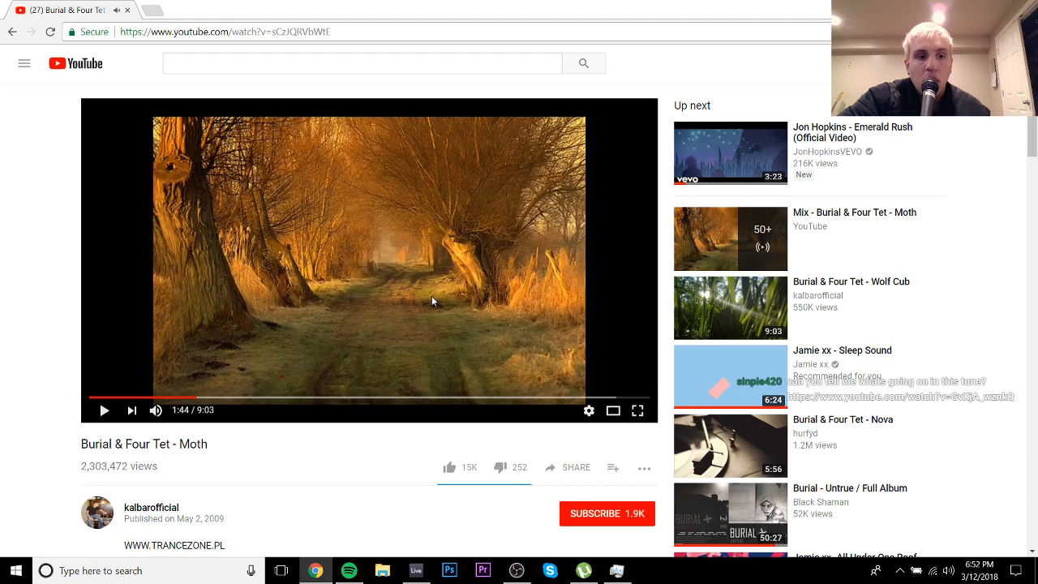
click(415, 571)
Step: Look through the drumkits and great drums folders and preview lapalux snap.wav
click(63, 346)
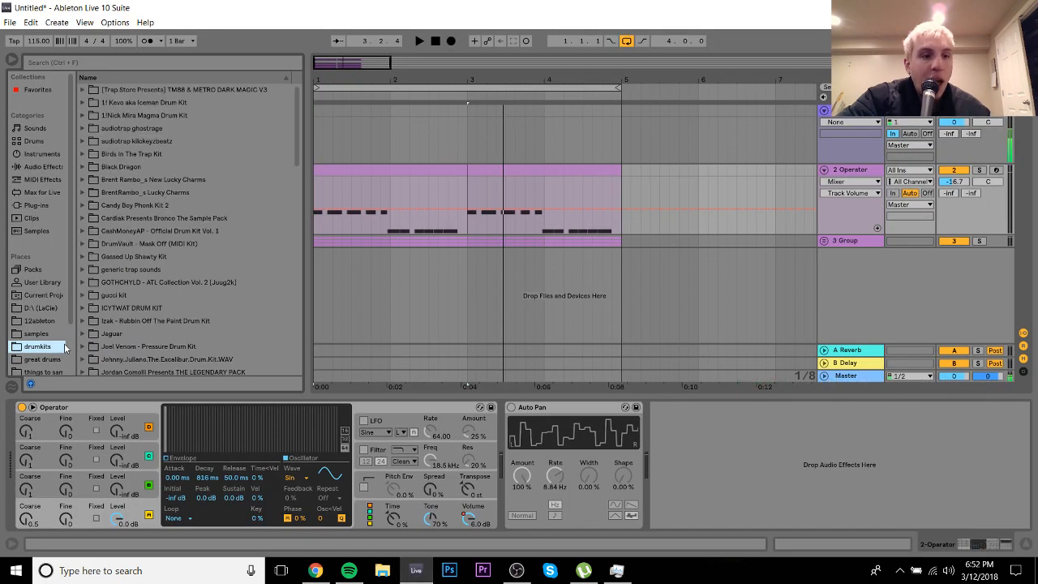
click(65, 360)
scroll(292, 315, down, 5)
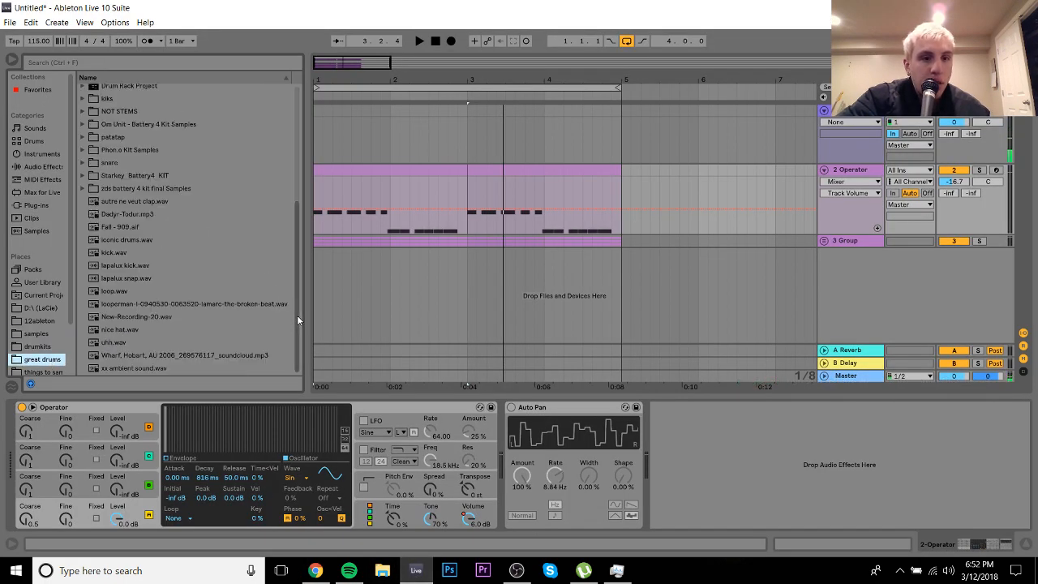
click(124, 280)
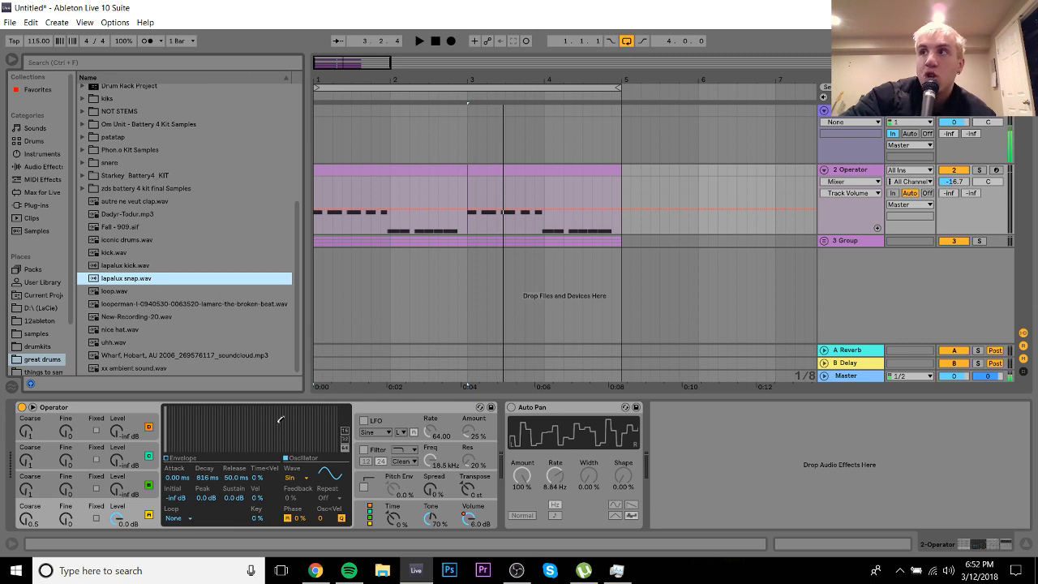
Step: Audition the other loose samples in the great drums folder, including lapalux kick.wav and nice hat.wav, and reopen the samples folder
key(Up)
key(Up)
key(Down)
key(Down)
key(Down)
key(Down)
key(Down)
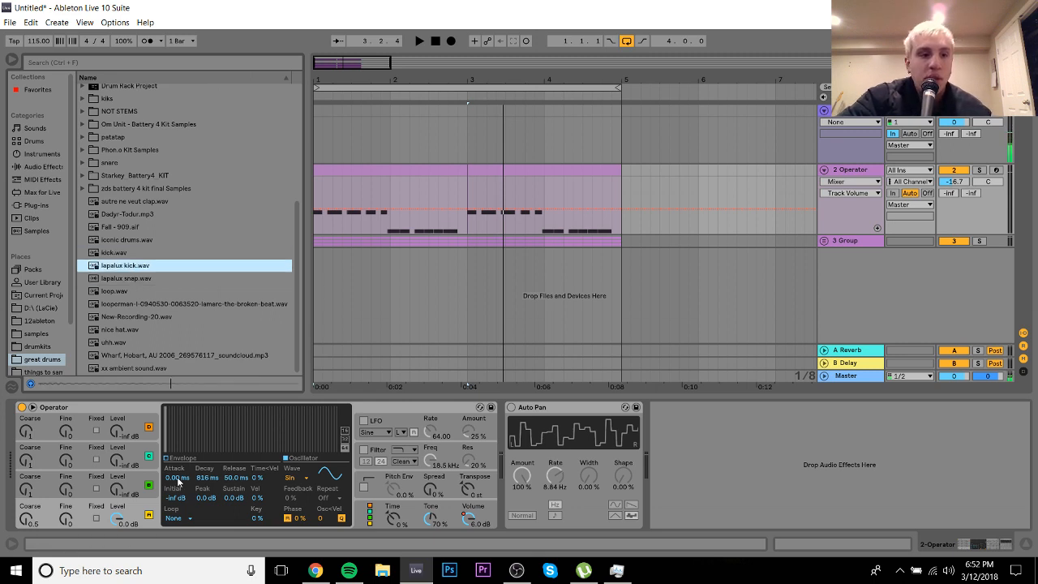
key(Down)
key(Down)
key(Down)
key(Down)
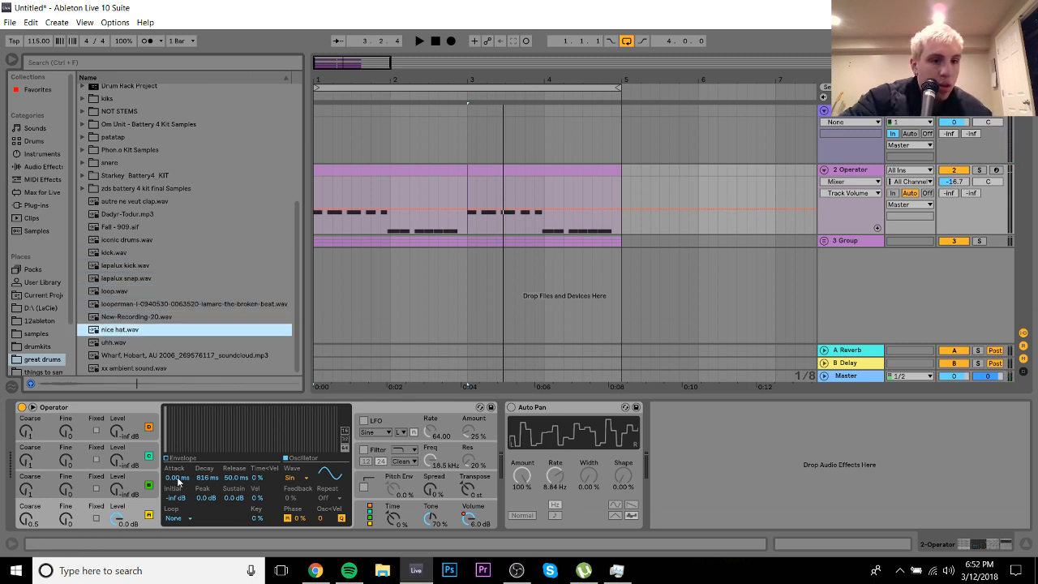
key(Up)
key(Up)
key(Up)
key(Up)
key(Up)
key(Up)
key(Up)
key(Up)
key(Up)
key(Up)
key(Up)
key(Up)
key(Up)
key(Up)
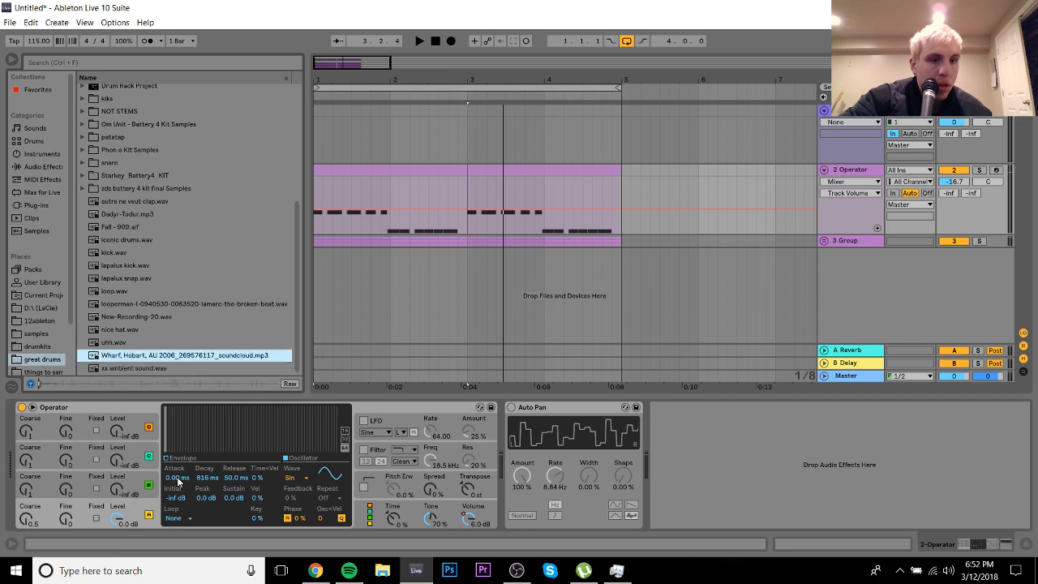
key(Up)
key(Up)
key(Up)
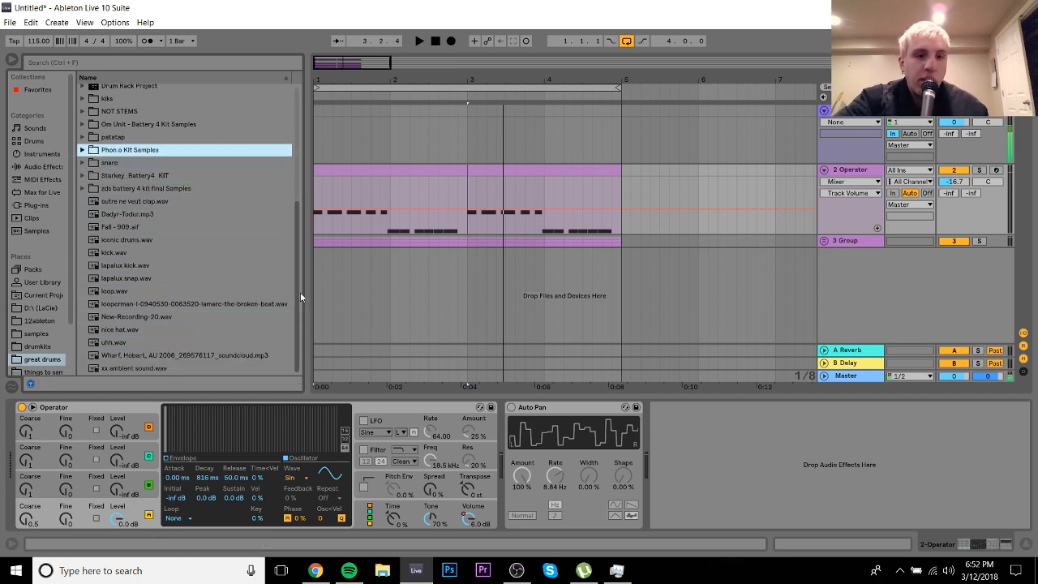
drag(295, 292, 295, 166)
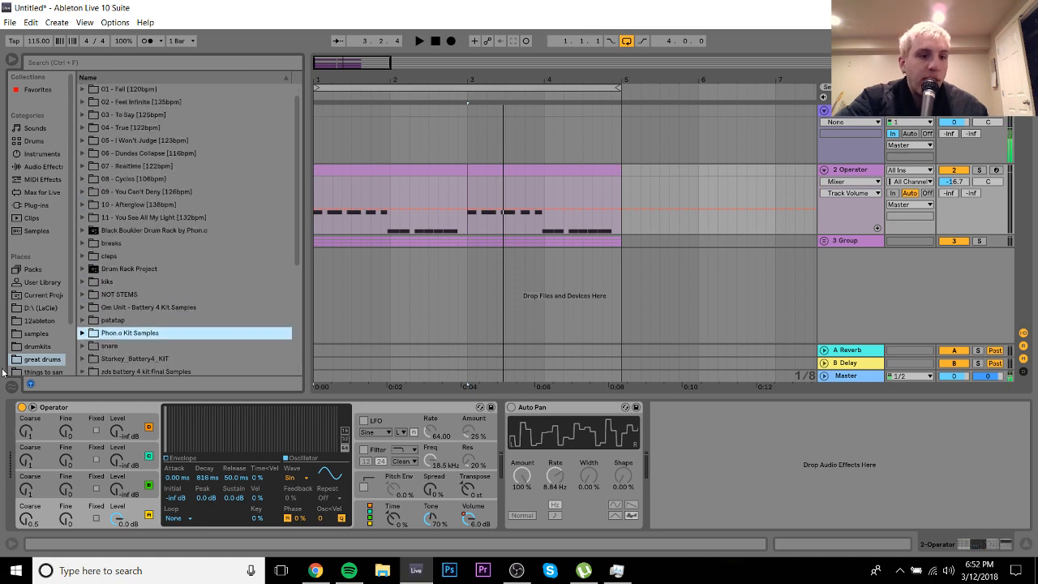
click(63, 333)
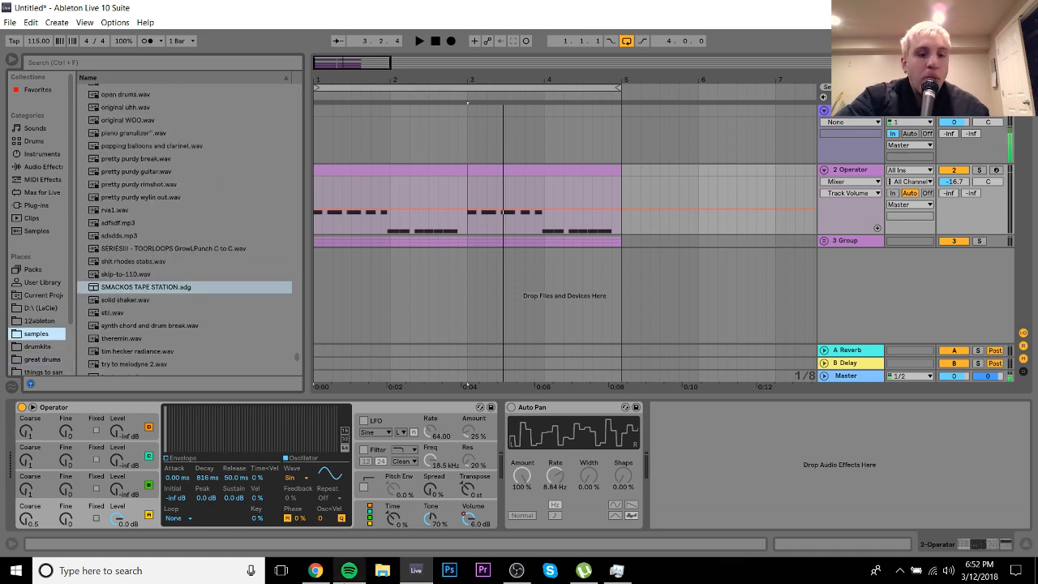
Step: Listen to another passage of "Moth" in Chrome up to 1:49, and play the loop in Ableton Live for comparison
click(315, 571)
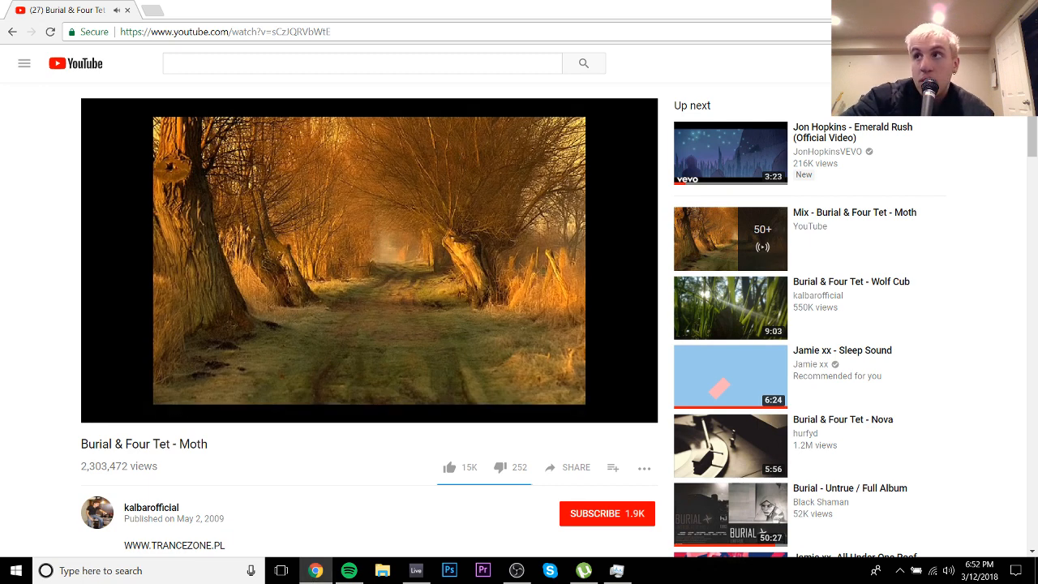
click(458, 148)
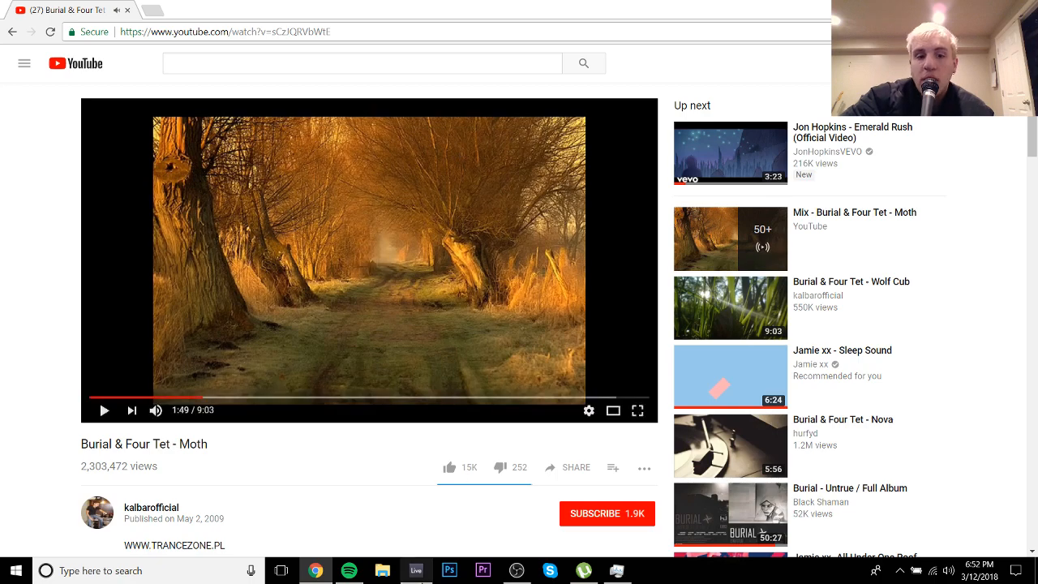
click(416, 570)
key(space)
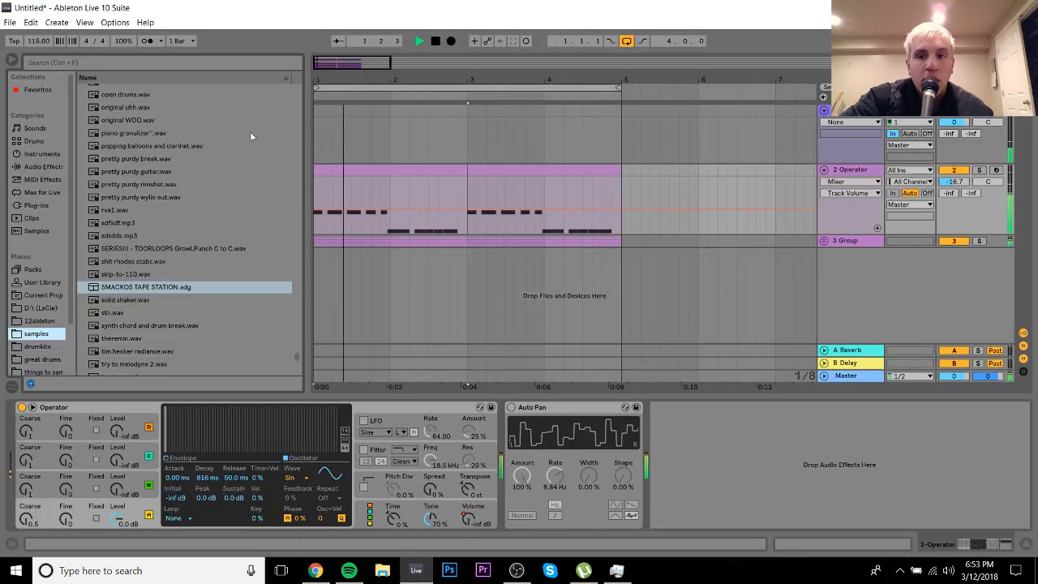
Step: Unfold 3 Group, set its track volume to -11.9 dB and stop playback
click(849, 245)
click(823, 240)
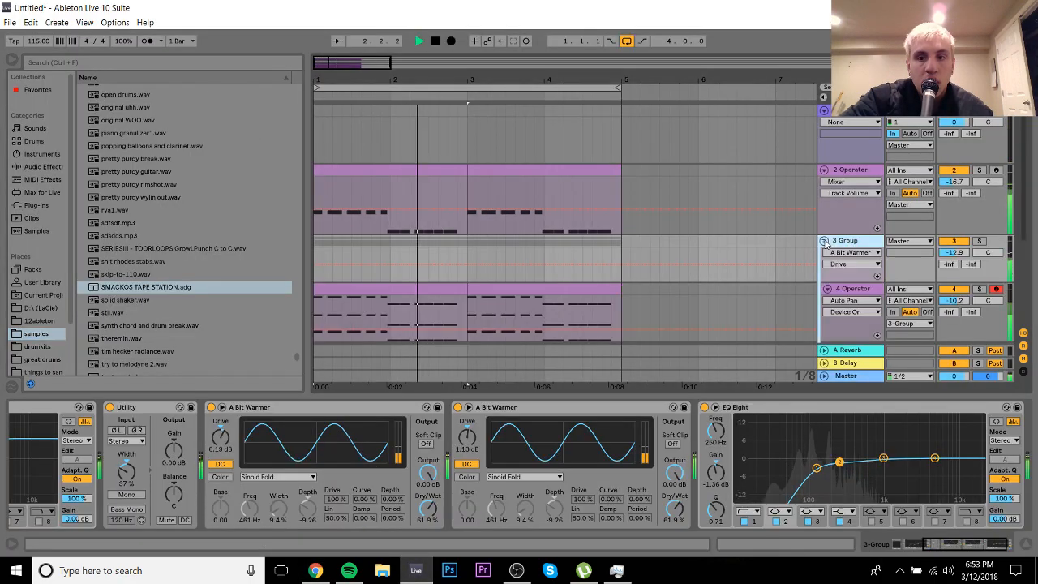
click(953, 252)
key(space)
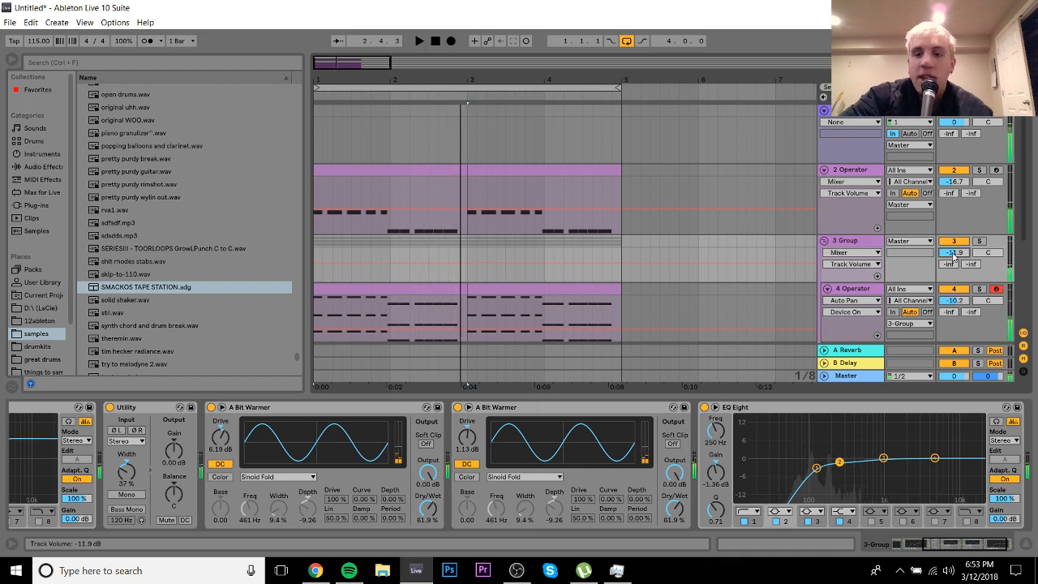
click(824, 240)
click(824, 240)
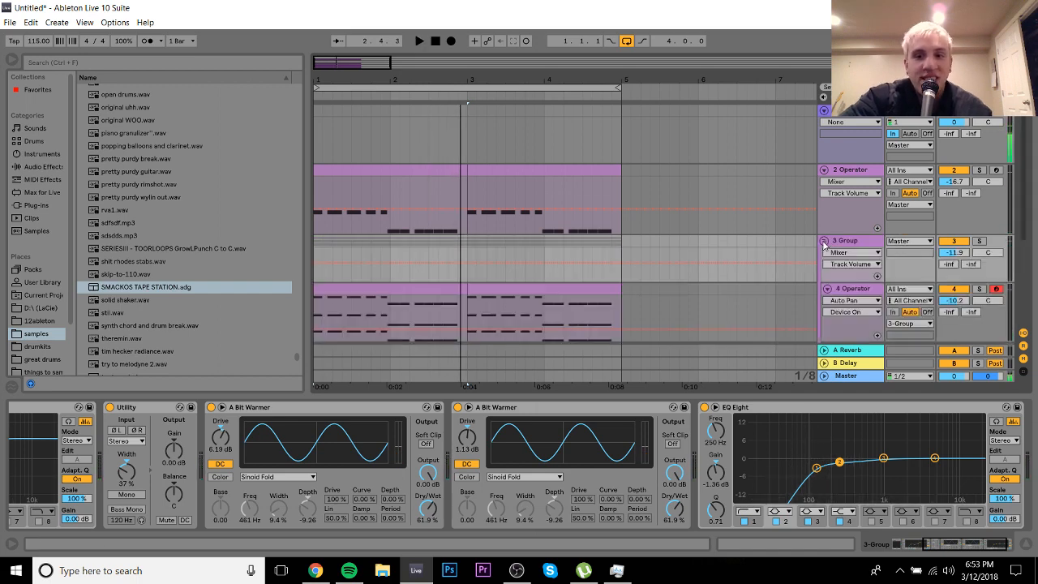
Step: Add a Chord MIDI effect before Operator on 4 Operator with Shift 1 at +12 st, and play the loop
click(845, 292)
click(41, 179)
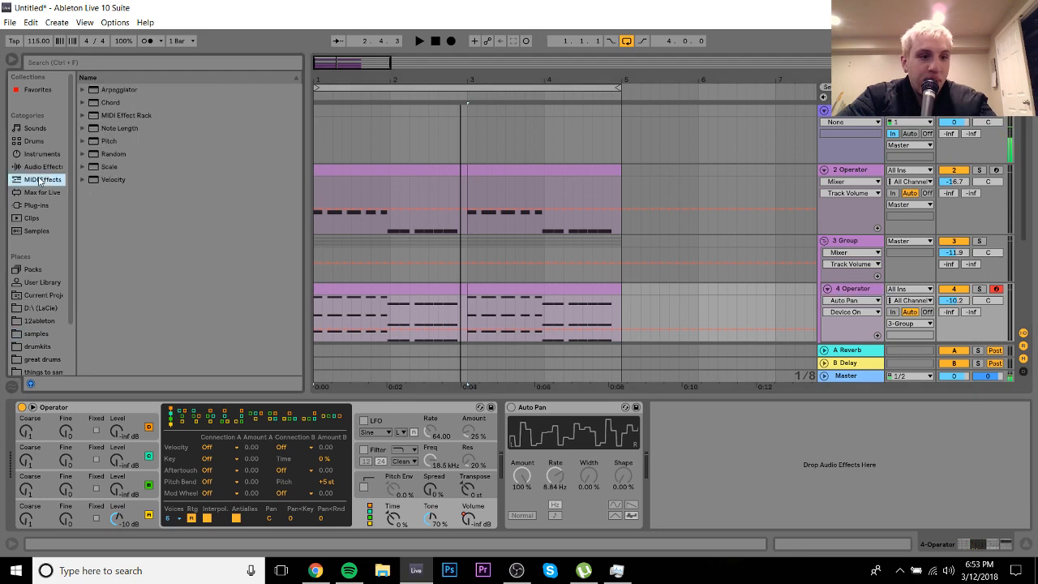
double_click(106, 103)
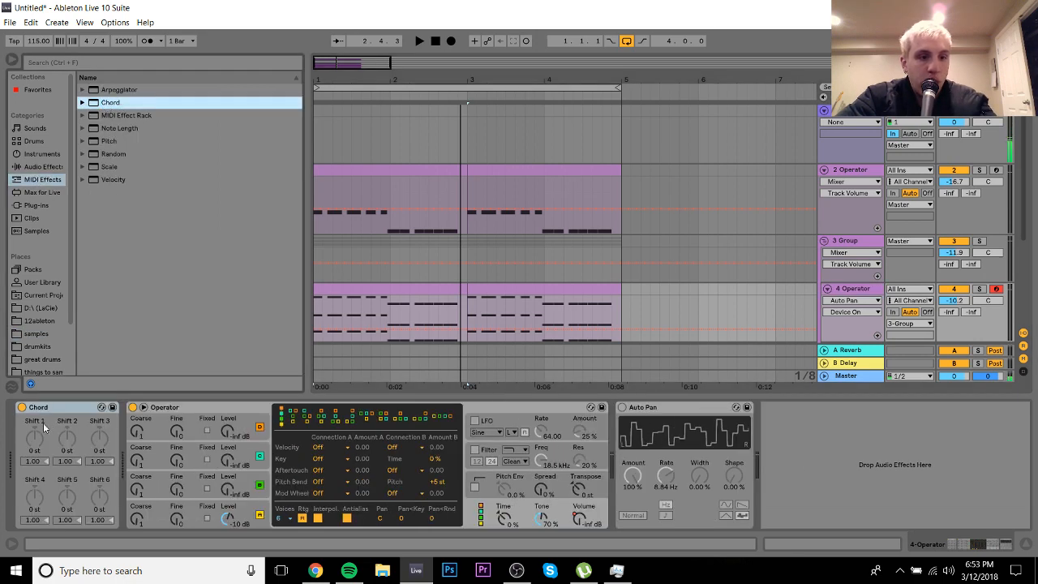
drag(35, 436, 35, 381)
key(space)
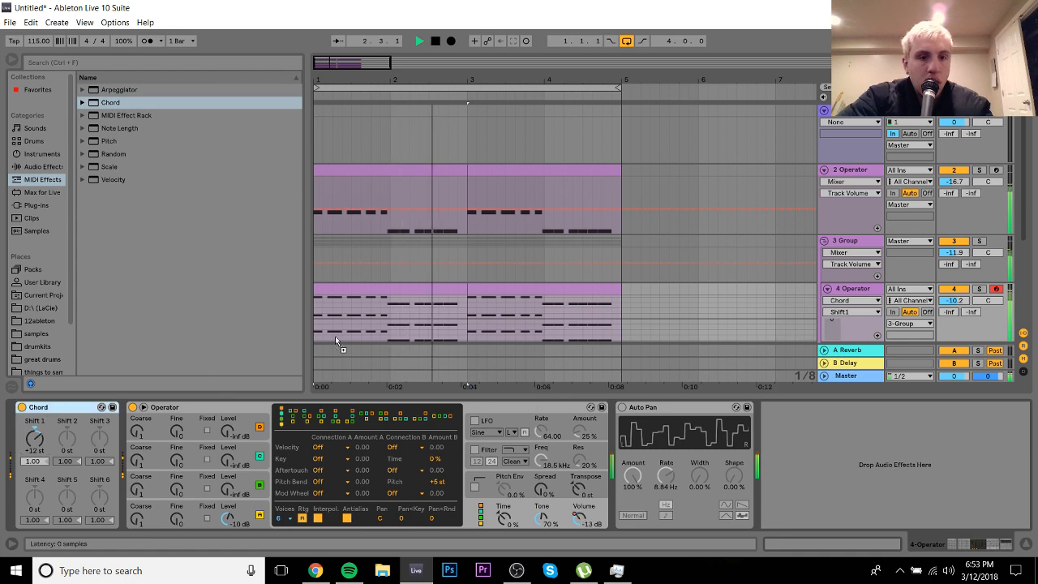
Step: Copy the +12 st Chord effect onto the 5 Operator and 6 Operator tracks, and fold 5 Operator
scroll(335, 335, down, 3)
click(344, 303)
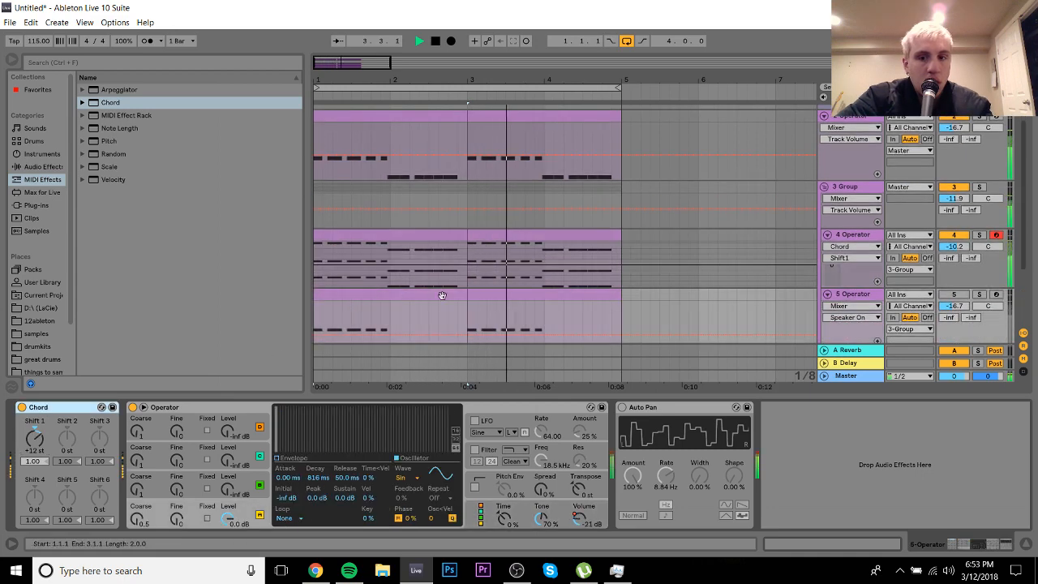
click(827, 294)
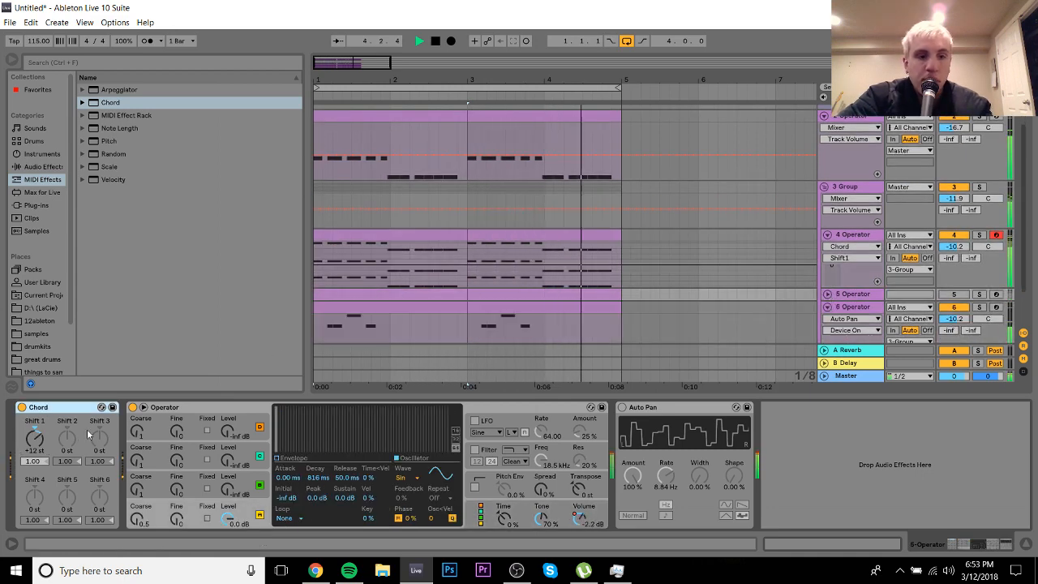
click(460, 318)
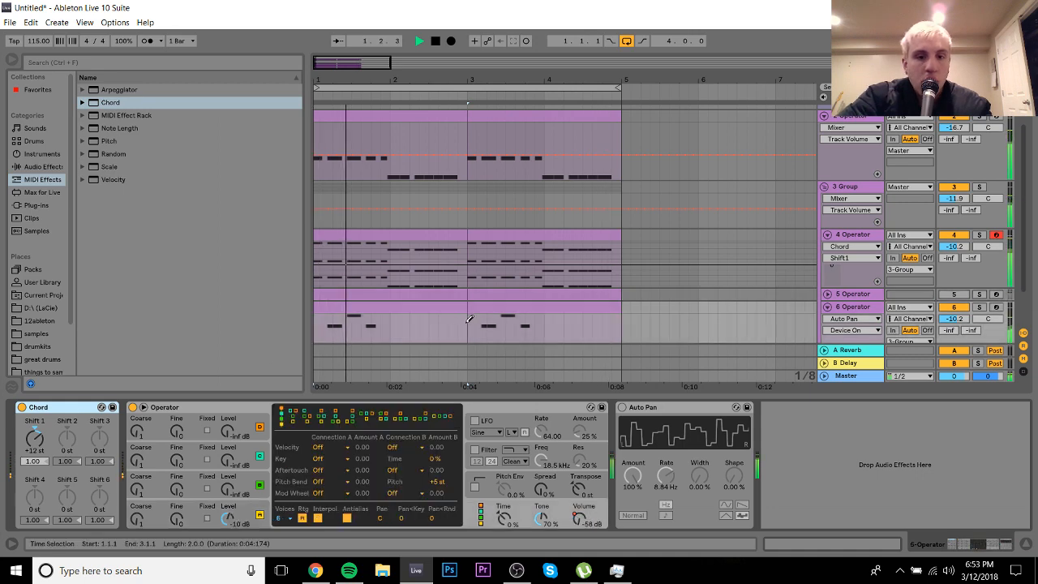
Step: Toggle the Chord effect on 4 Operator to compare the sound in the loop, fold 3 Group and stop playback
click(850, 234)
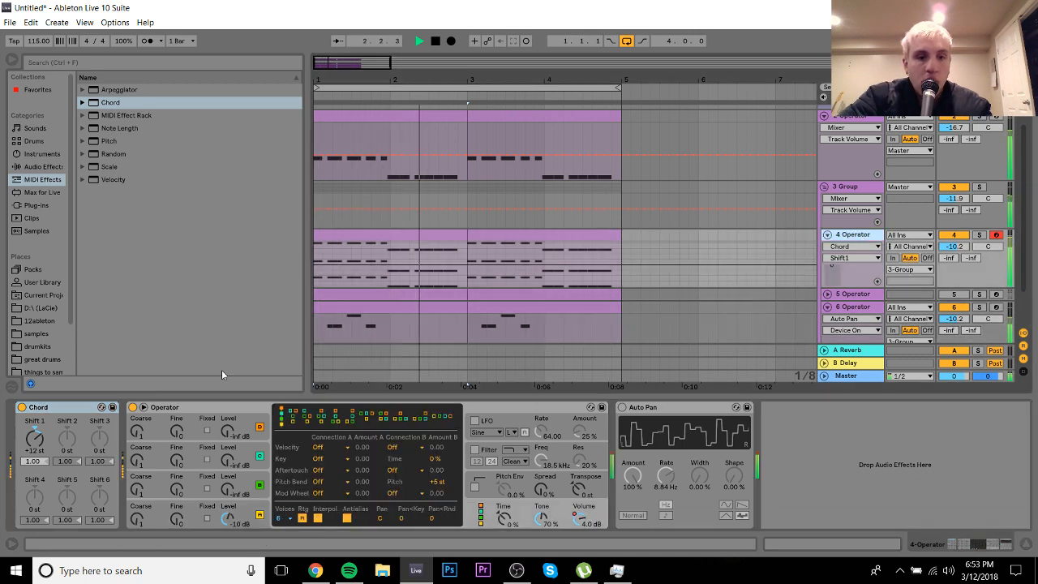
click(21, 407)
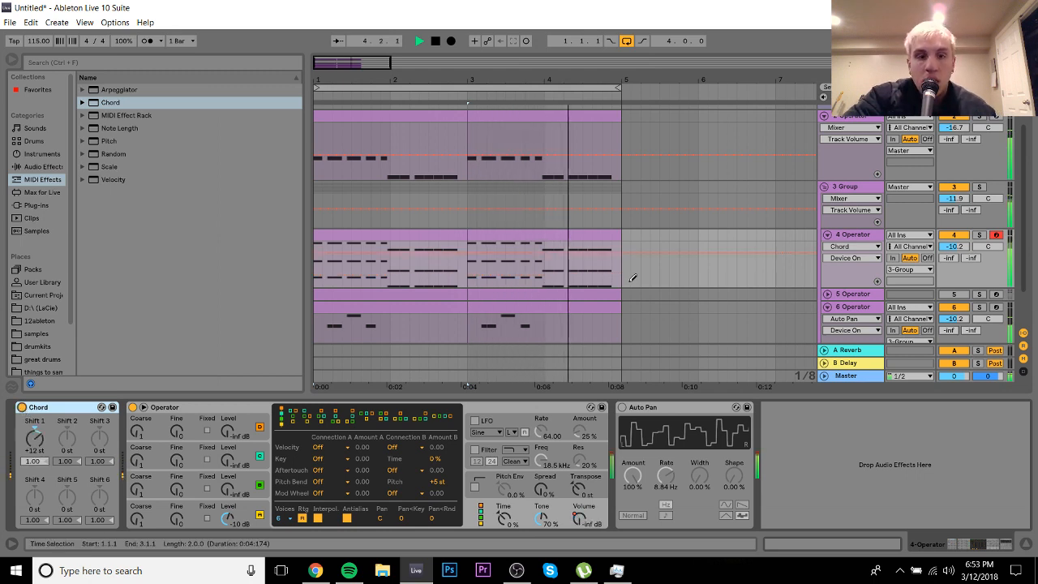
click(864, 310)
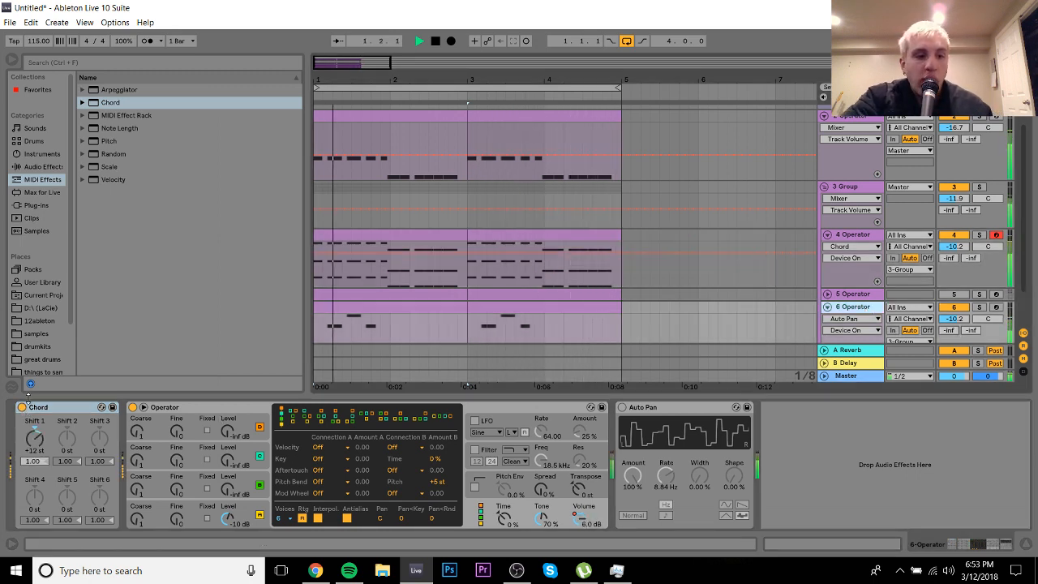
click(386, 244)
click(382, 235)
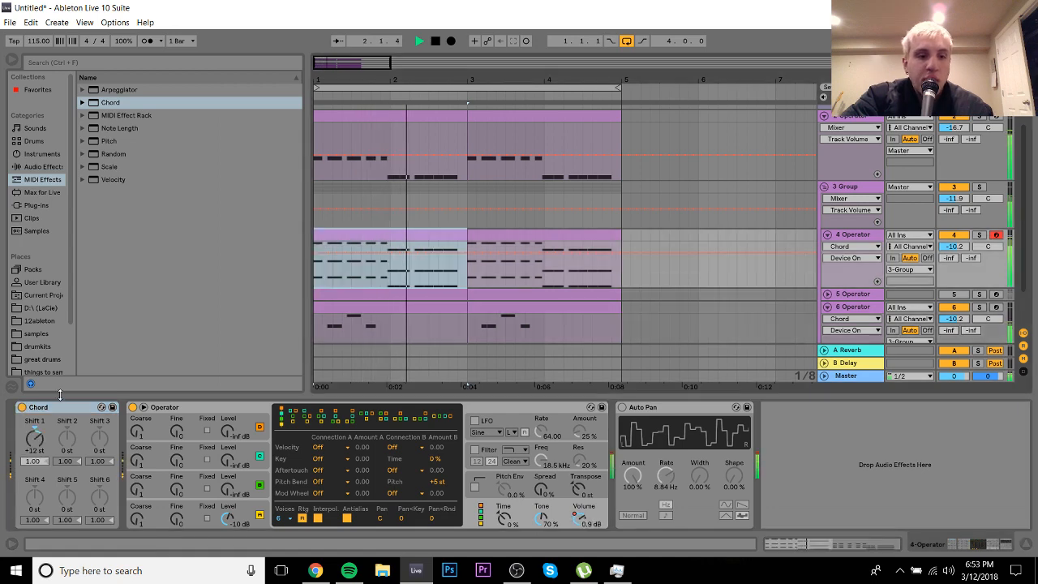
click(21, 407)
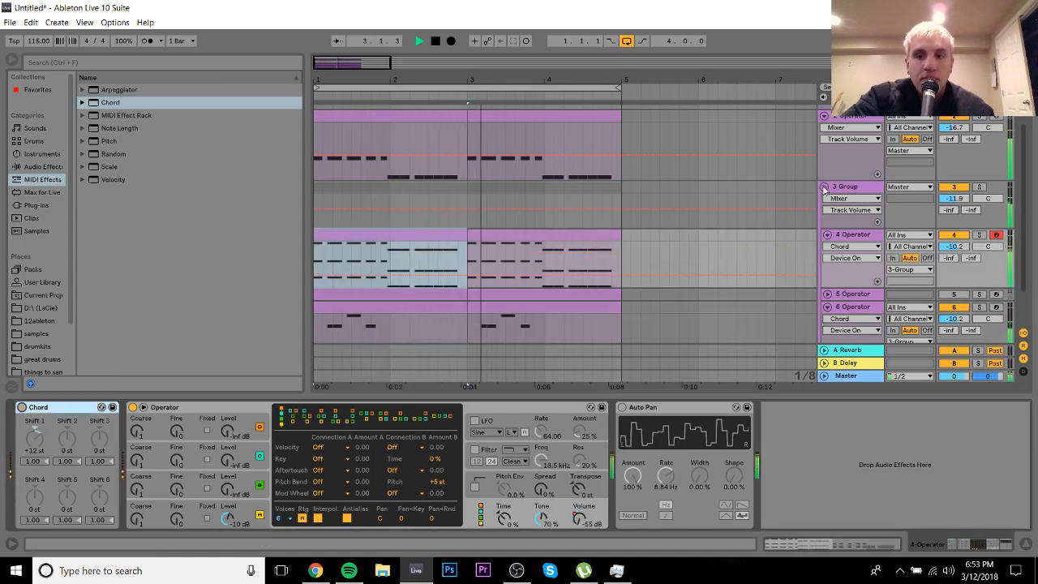
click(824, 188)
key(space)
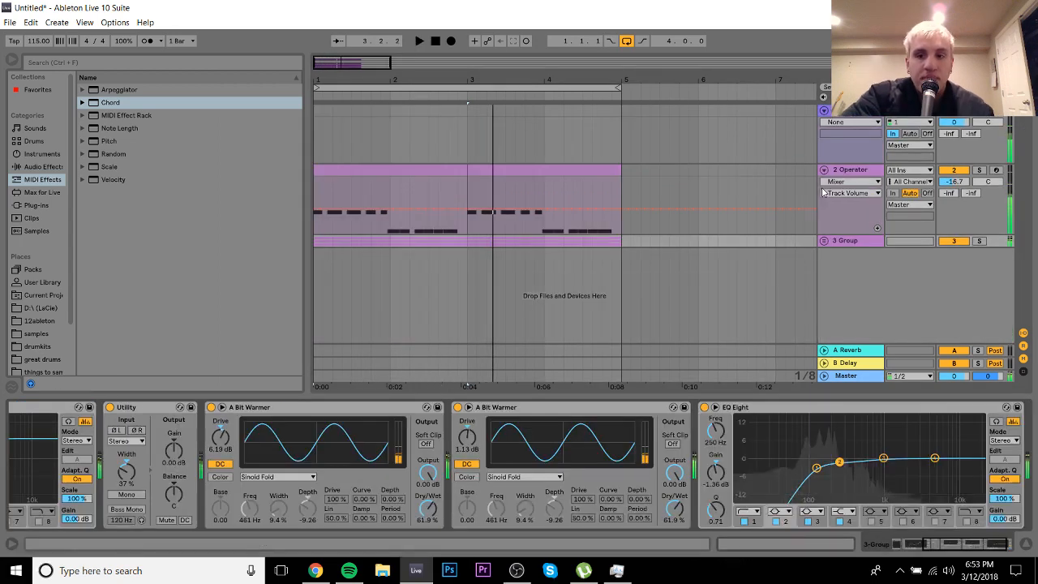
Step: Browse the samples place to the Dark Garage pack and expand its SM120 - Dark Garage - Wav folder
click(33, 334)
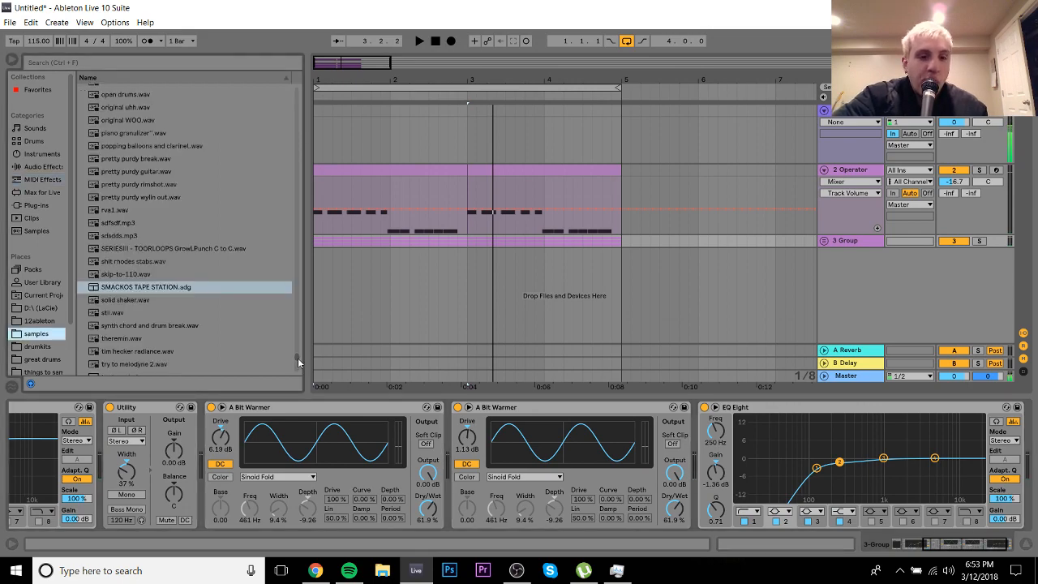
drag(297, 358, 297, 127)
click(157, 141)
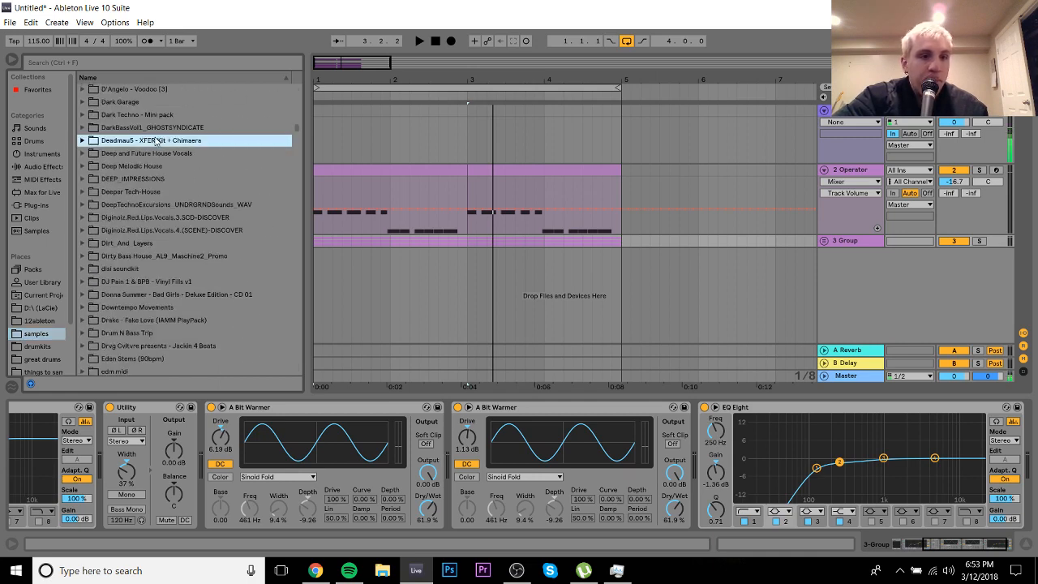
key(Up)
key(Up)
key(Up)
key(Right)
key(Down)
key(Down)
key(Down)
key(Right)
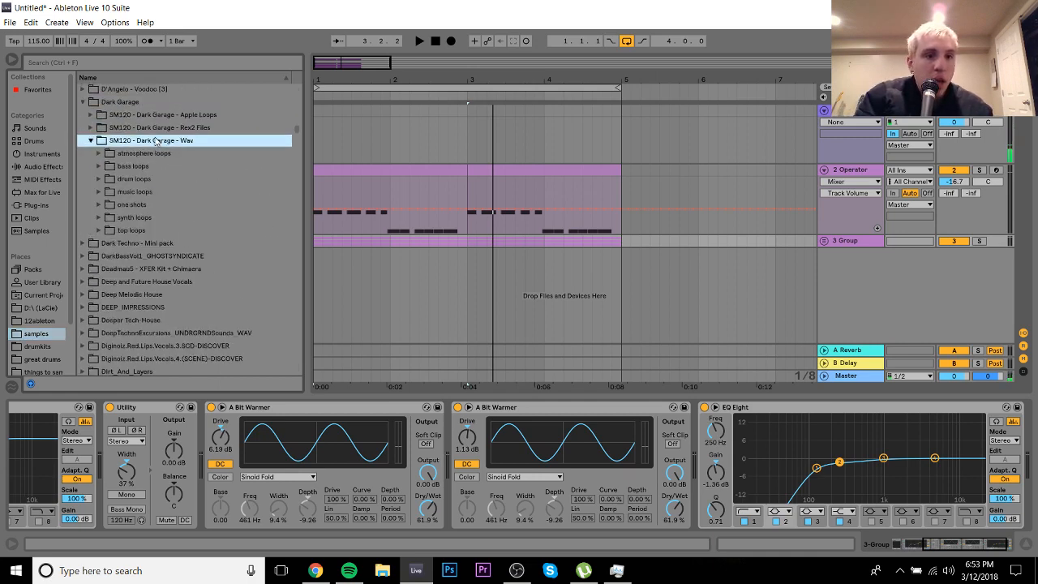
Step: Expand one shots, drum hits and kicks within the Dark Garage Wav folder and preview the first kick samples
key(Down)
key(Down)
key(Down)
key(Down)
key(Down)
key(Right)
key(Down)
key(Down)
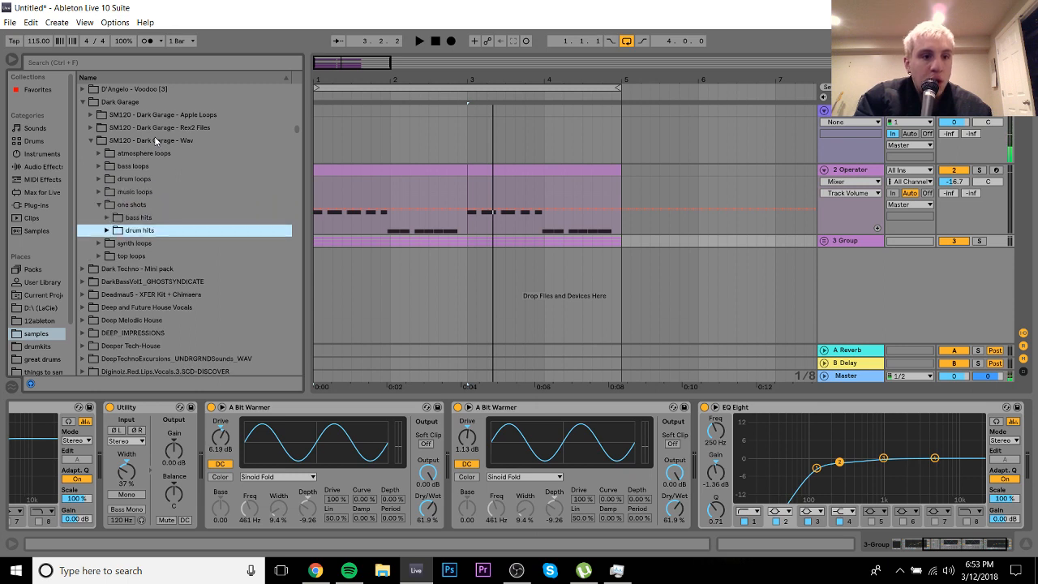
key(Right)
key(Down)
key(Down)
key(Down)
key(Right)
key(Down)
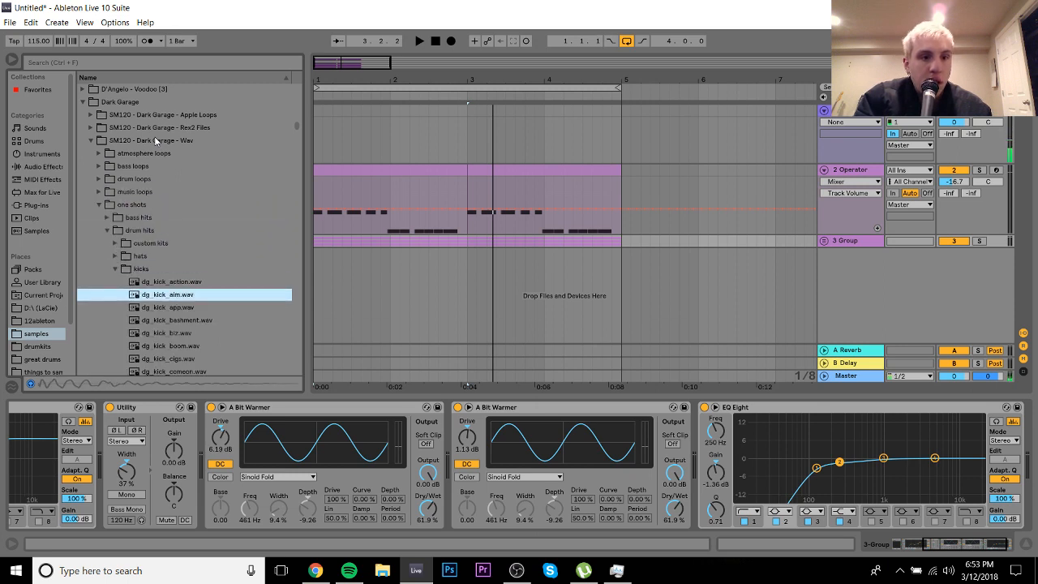
Step: Audition more kicks, and add dg_kick_app.wav and dg_kick_bashment.wav at bar 1, each on its own new audio track
key(Up)
key(Down)
key(Down)
key(Down)
key(Up)
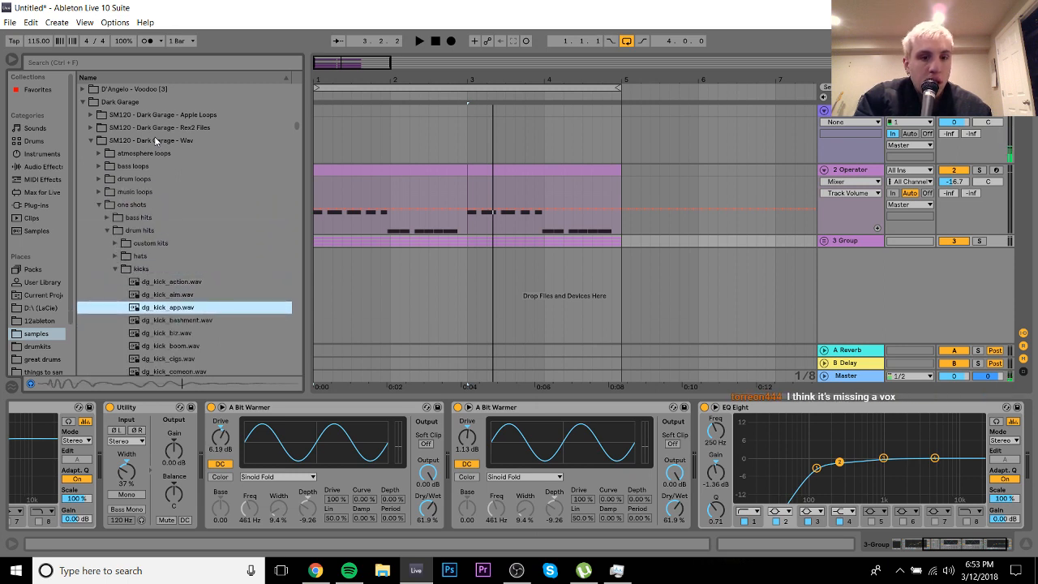
drag(170, 309, 317, 269)
click(169, 322)
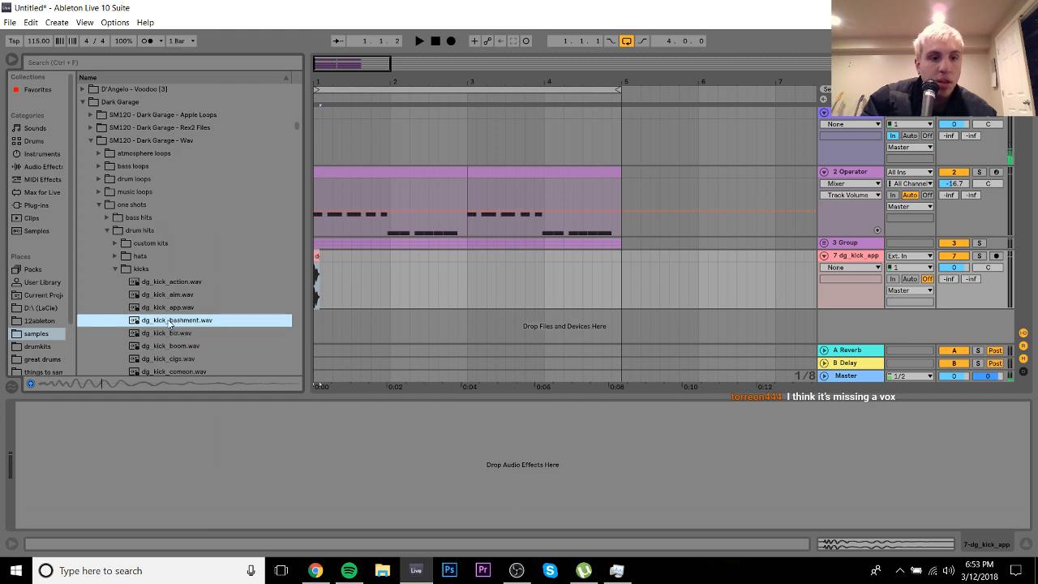
drag(170, 323, 519, 324)
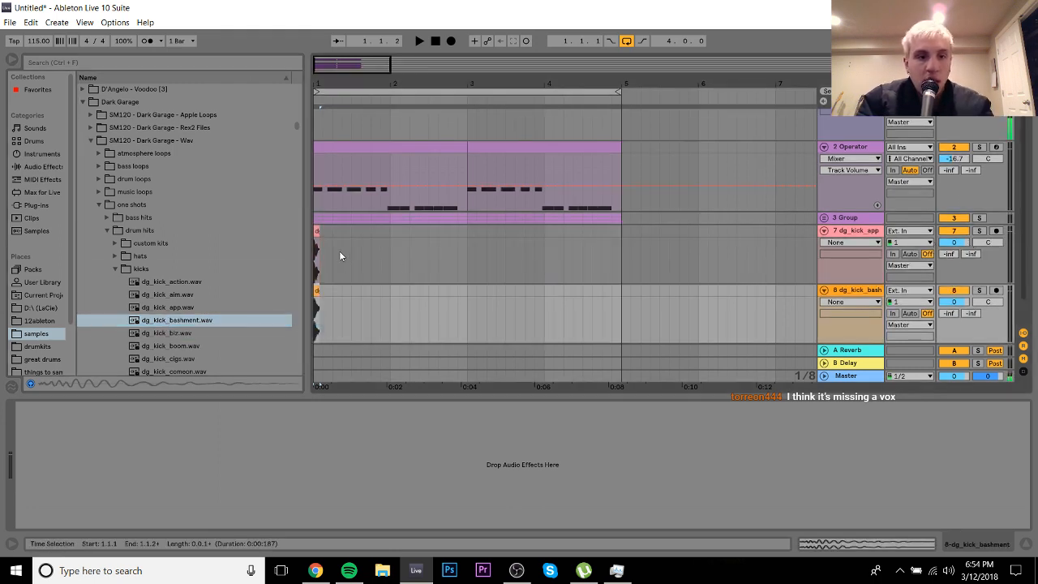
Step: Duplicate both kick clips on every beat to fill the four-bar loop
drag(333, 237, 307, 305)
key(ctrl+d)
key(ctrl+d)
key(ctrl+d)
key(ctrl+d)
key(ctrl+d)
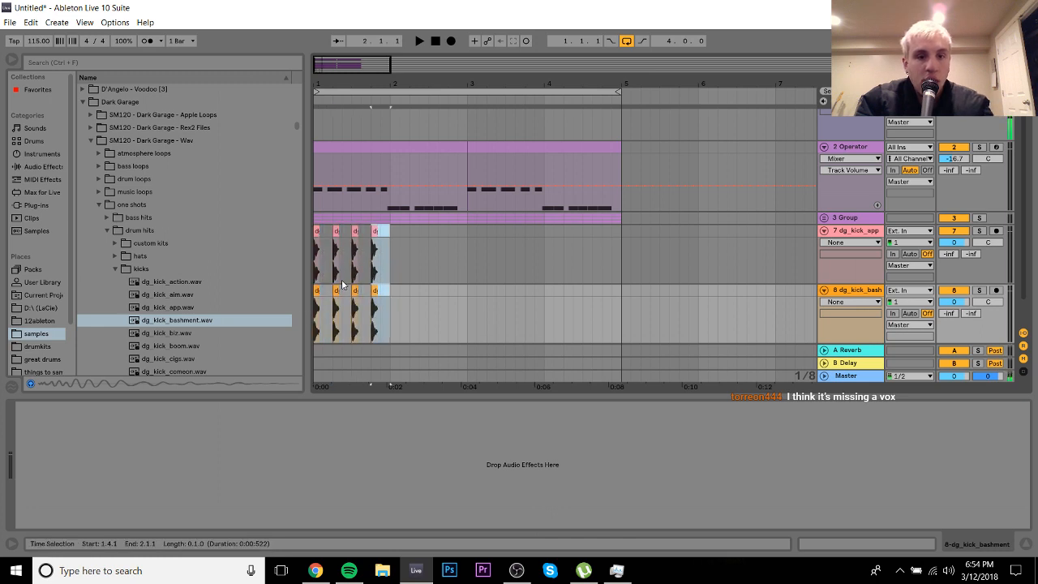
key(ctrl+d)
key(ctrl+d)
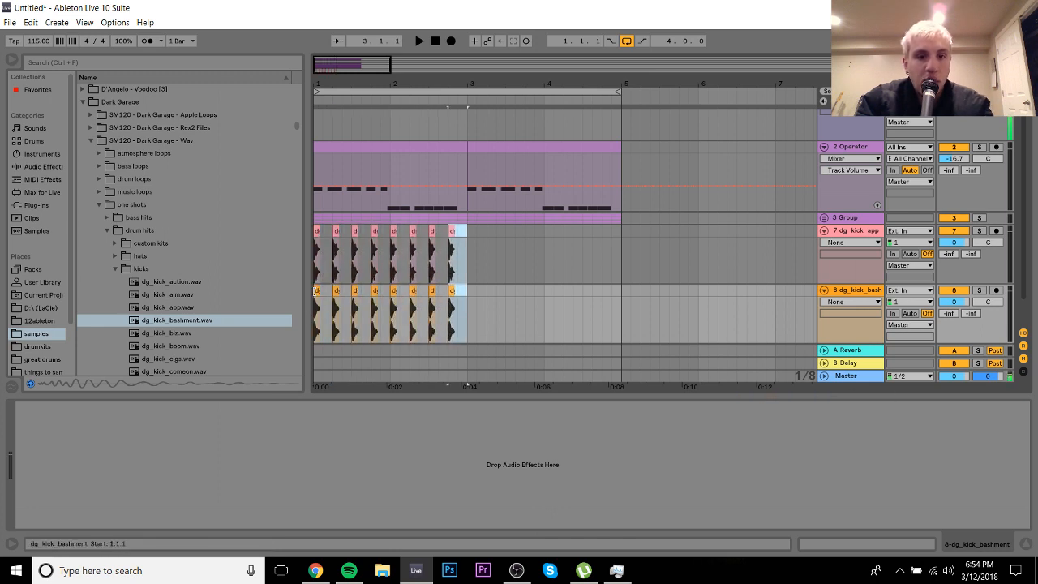
shift+click(316, 291)
key(ctrl+d)
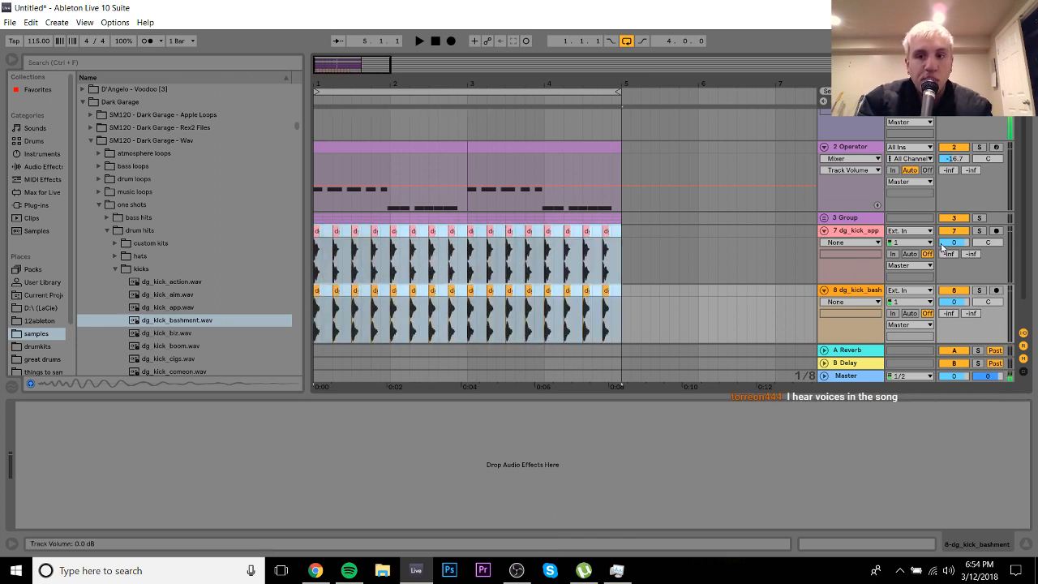
Step: Deactivate both kick tracks and set their track volume to -8.0 dB
click(948, 233)
click(958, 290)
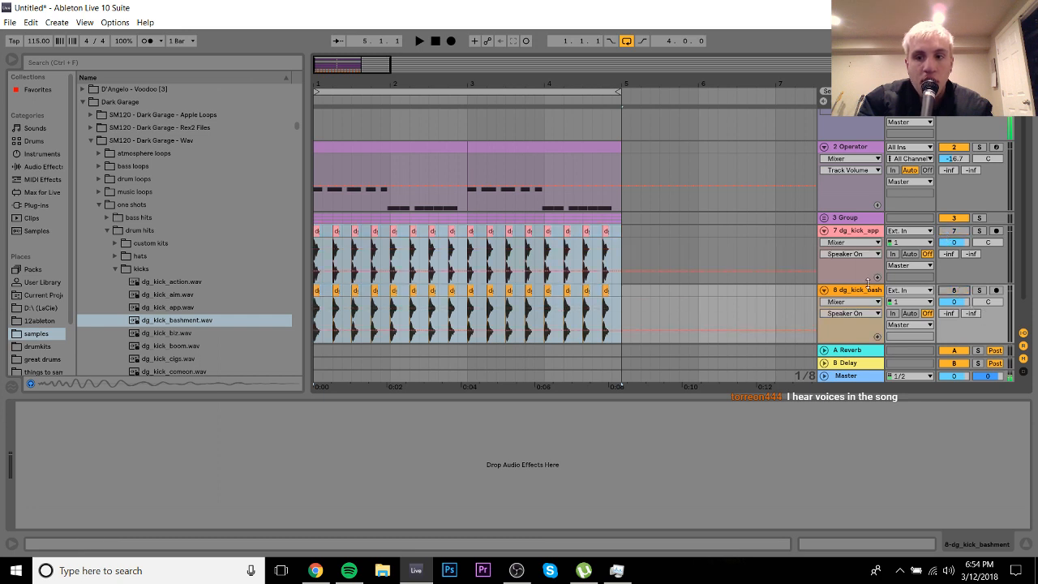
click(956, 242)
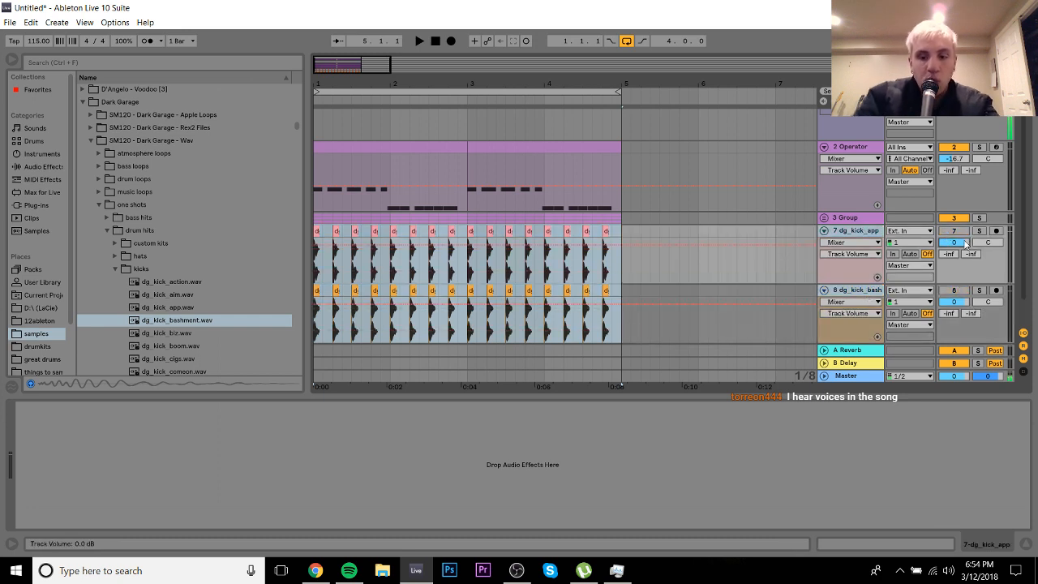
drag(965, 244, 964, 264)
Step: Play the loop and compare the kicks, leaving dg_kick_app muted and dg_kick_bashment active
key(space)
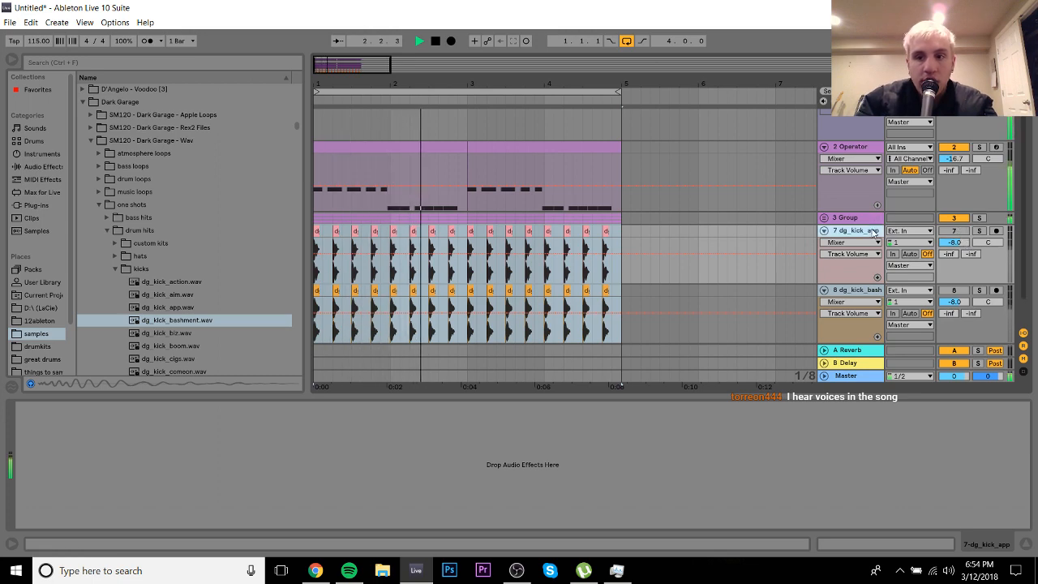
key(Tab)
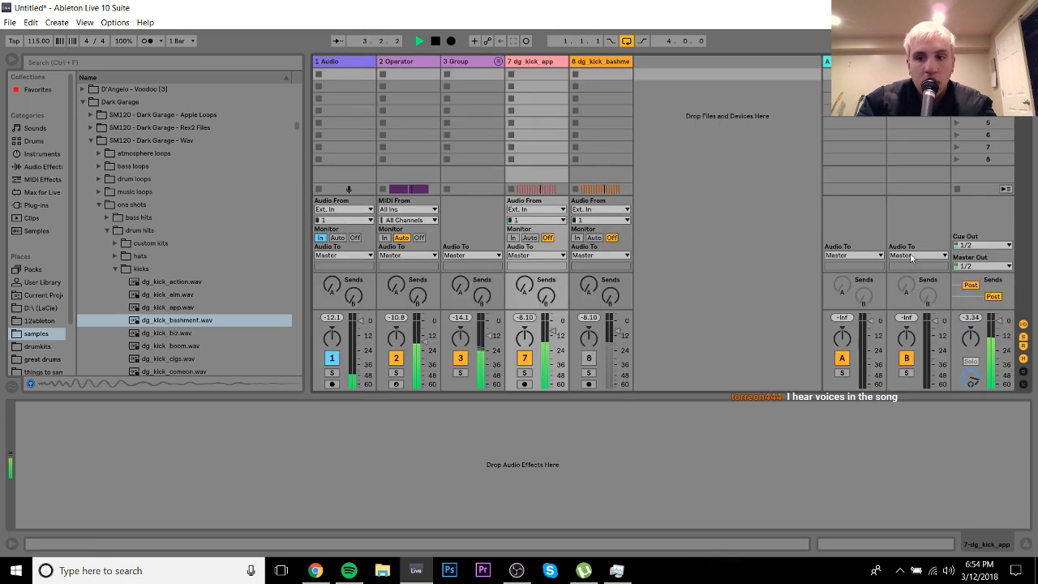
key(Tab)
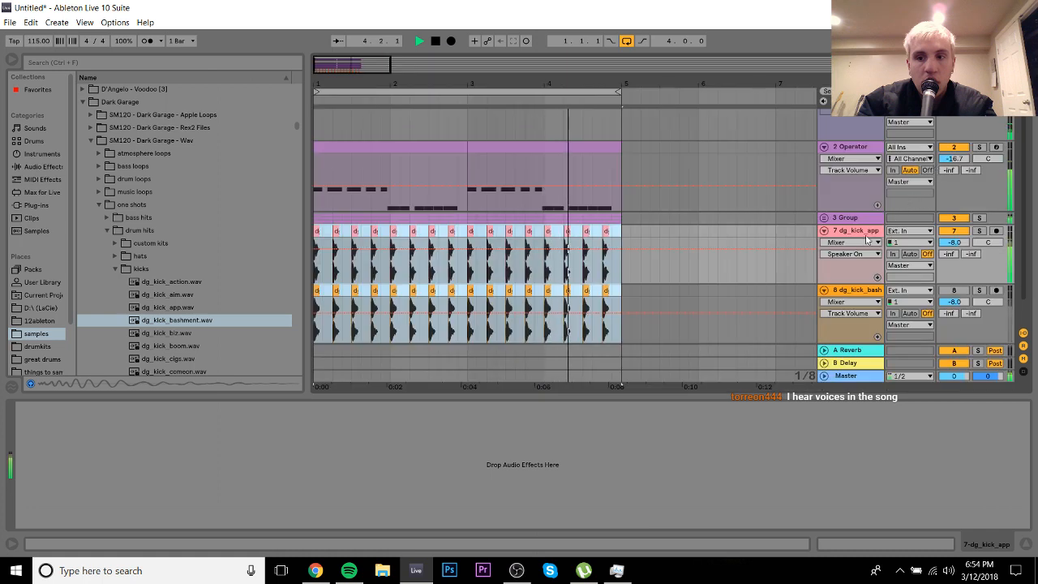
click(954, 231)
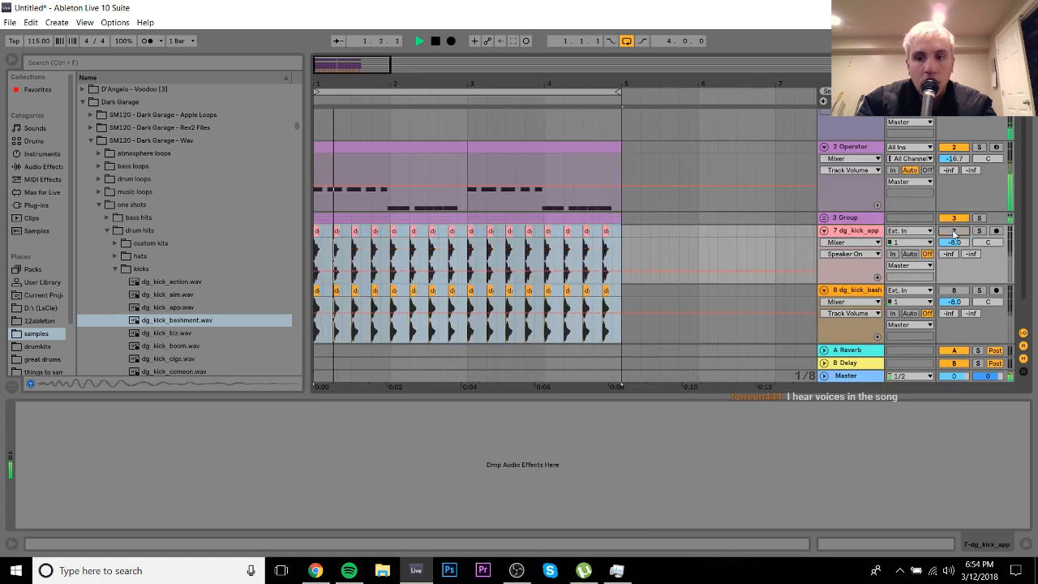
click(954, 291)
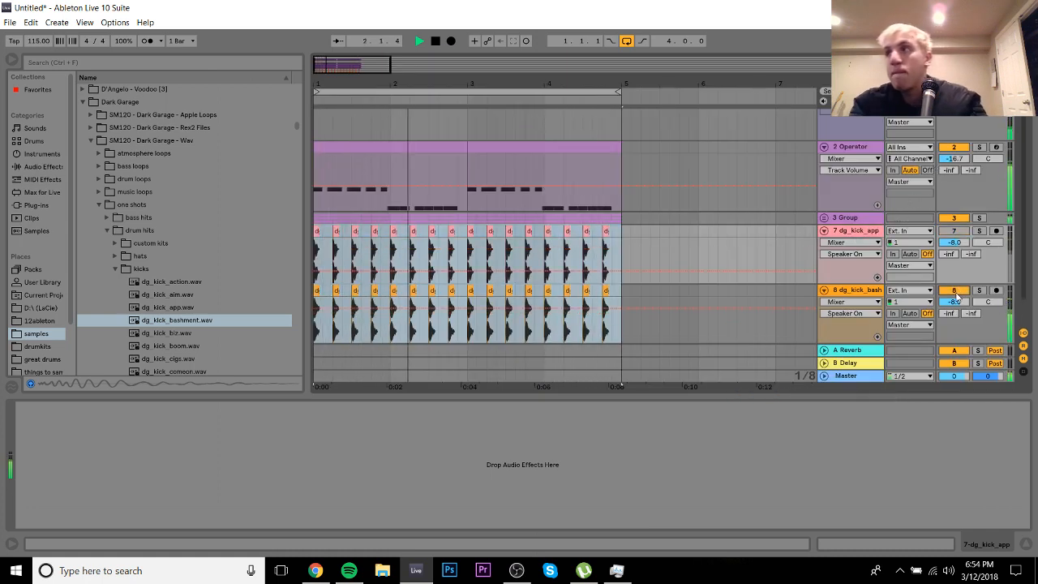
Step: Stop playback, delete the dg_kick_app track and fold the dg_kick_bashment track
click(849, 233)
key(space)
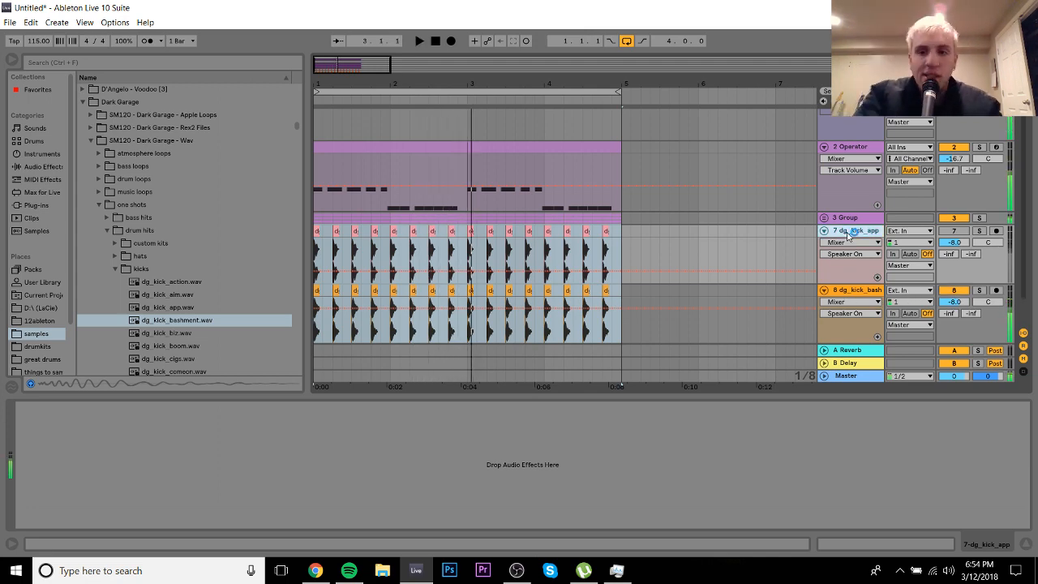
key(Delete)
click(823, 255)
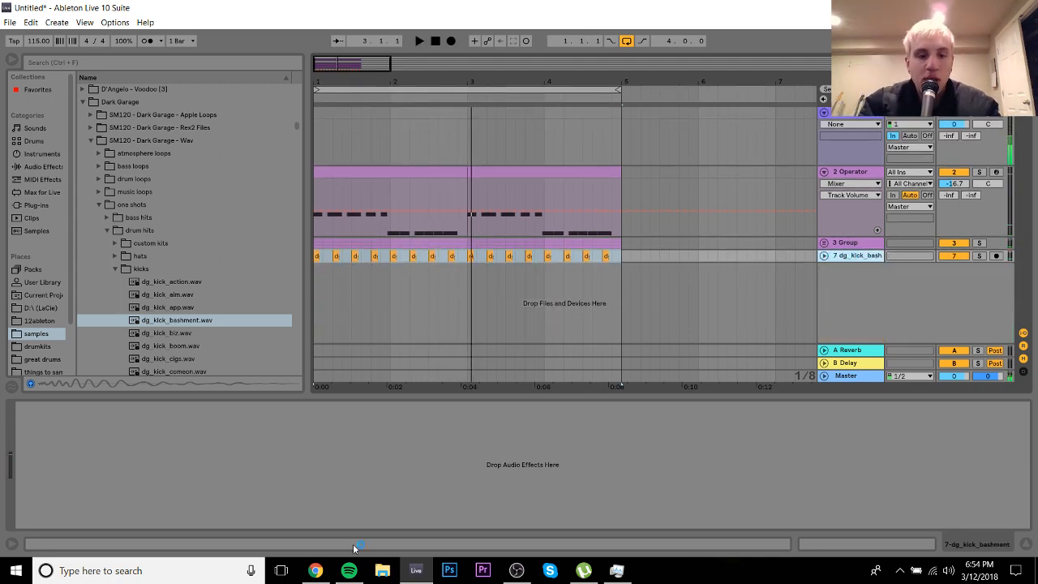
Step: Listen to more of "Moth" in Chrome as a drum reference, and return to Ableton Live
click(315, 570)
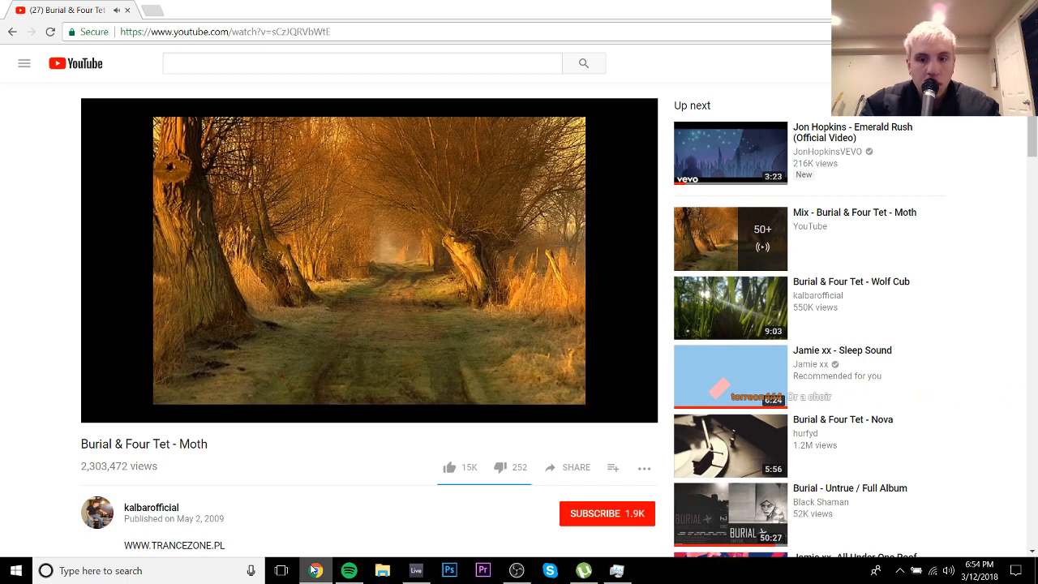
click(428, 574)
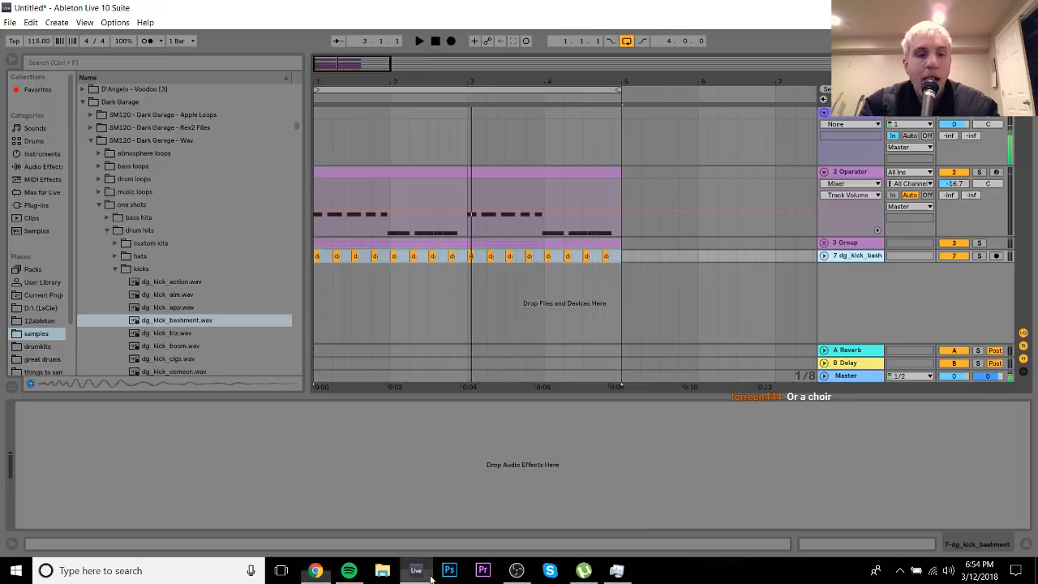
Step: Collapse the kicks folder, audition the samples in hats, and add dg_hat_clash.wav on a new track below the kick
click(116, 267)
click(115, 257)
click(114, 267)
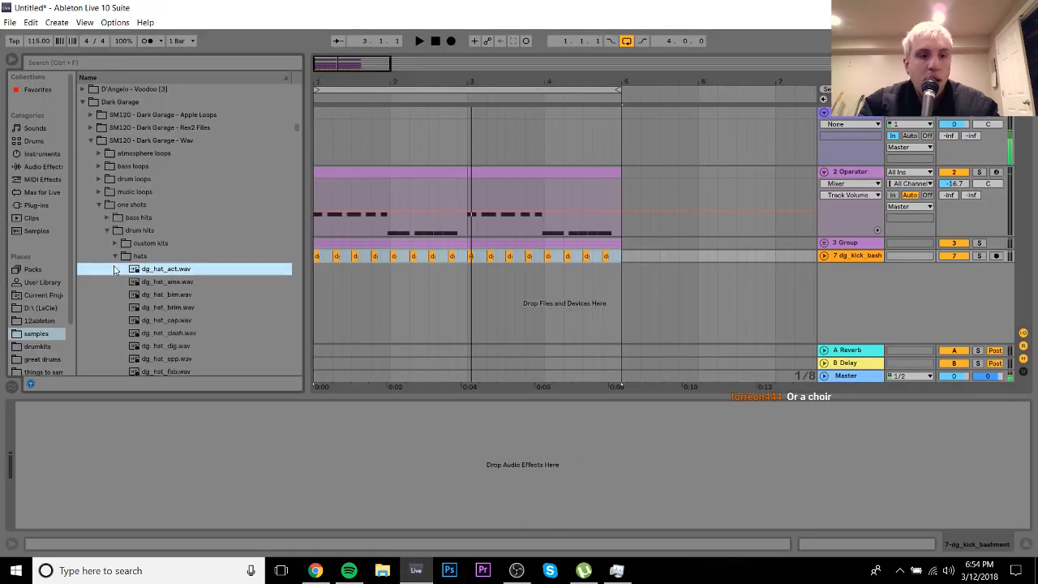
key(Down)
key(Down)
key(Down)
key(Down)
key(Down)
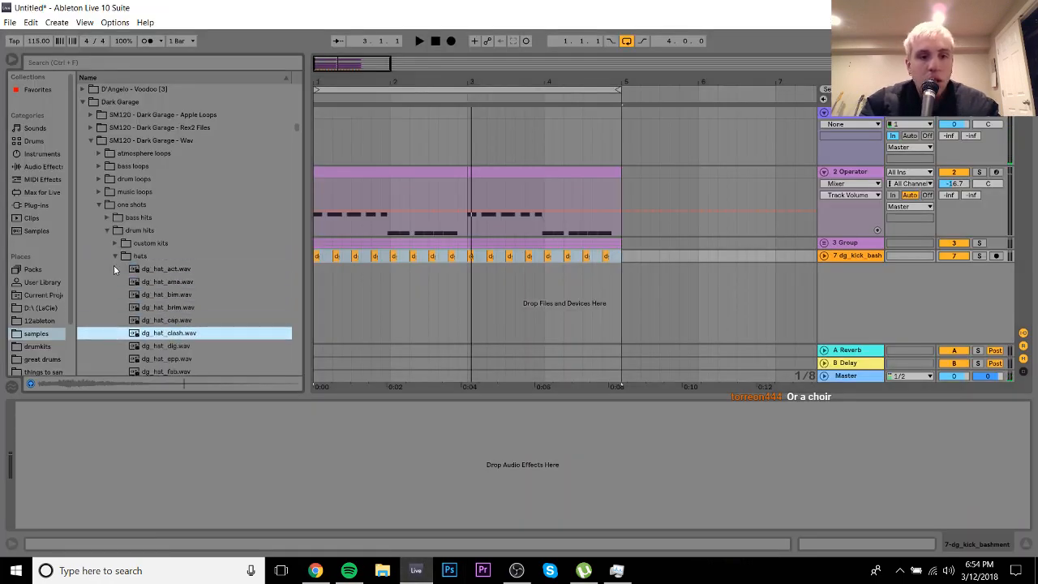
key(Down)
key(Down)
key(Down)
key(Up)
key(Up)
key(Up)
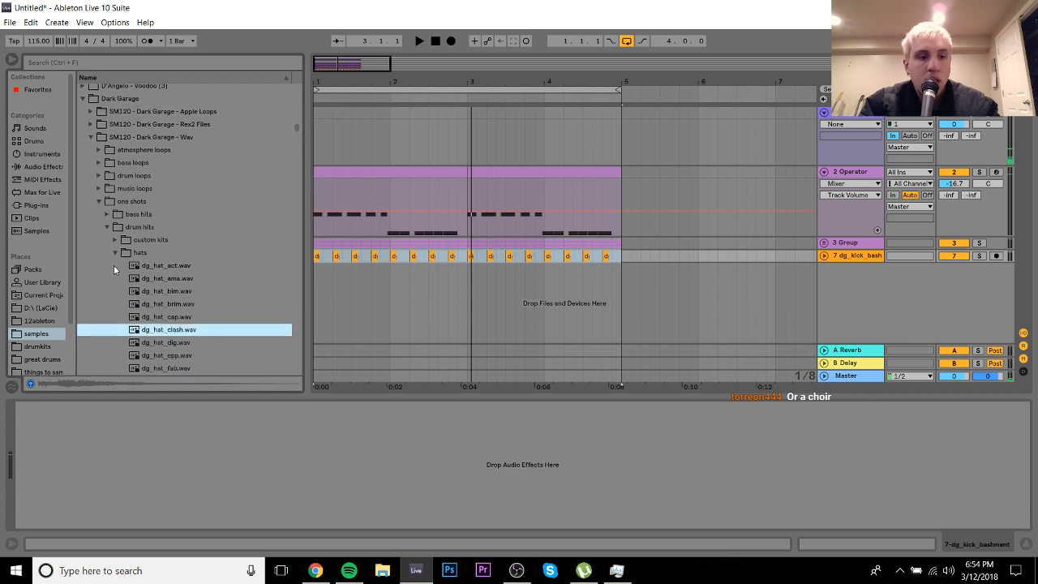
drag(153, 330, 325, 275)
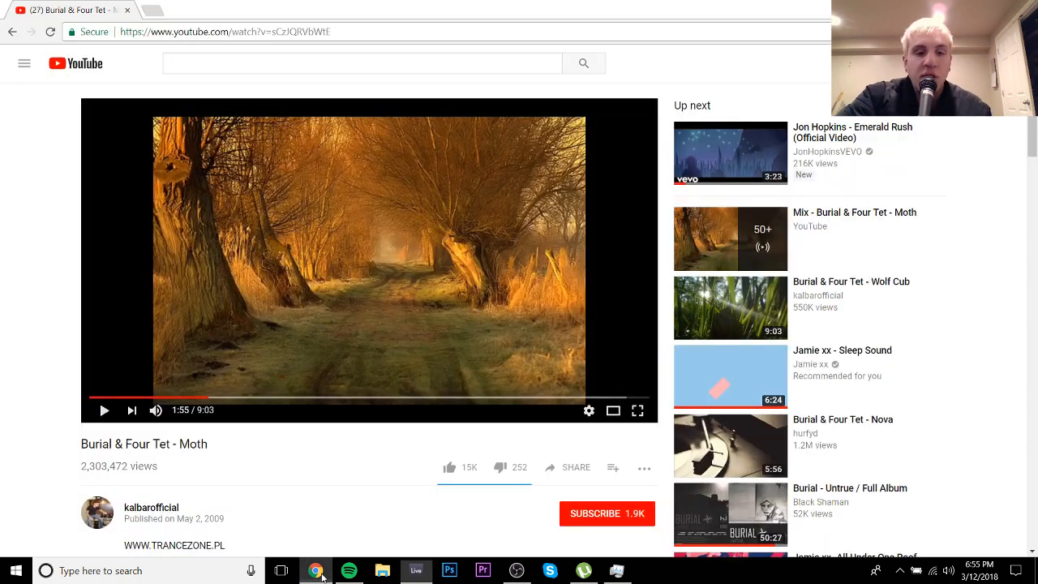
Step: Switch to Chrome and search YouTube for "mfa the difference it makes"
click(314, 570)
click(244, 71)
text(mfa )
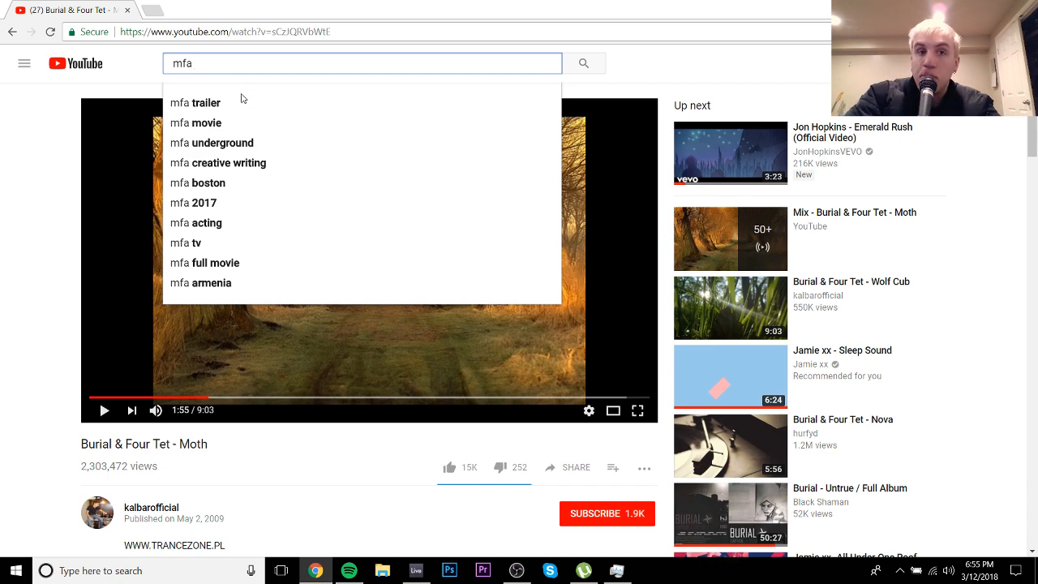
text(the)
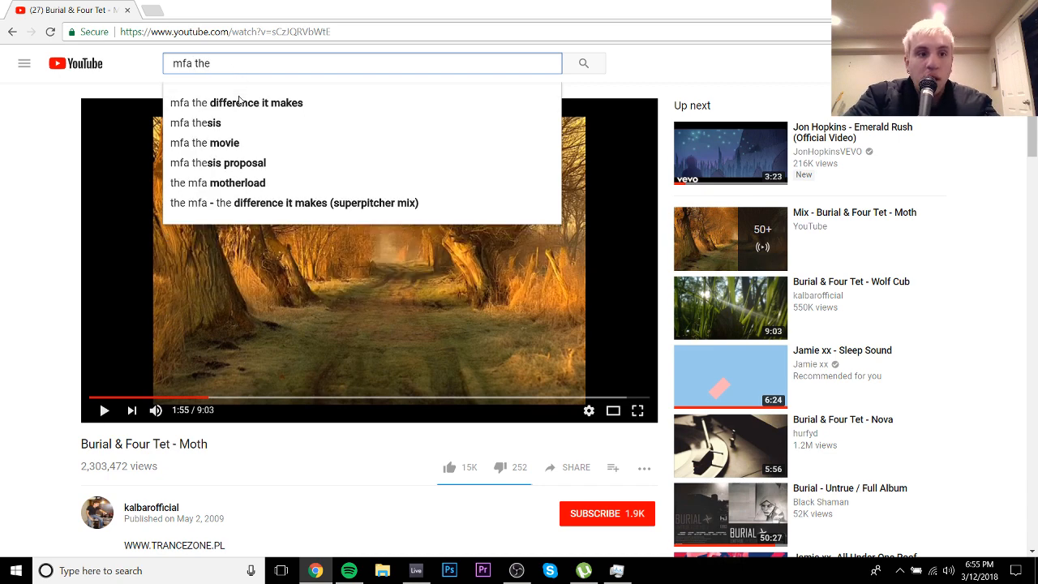
click(241, 107)
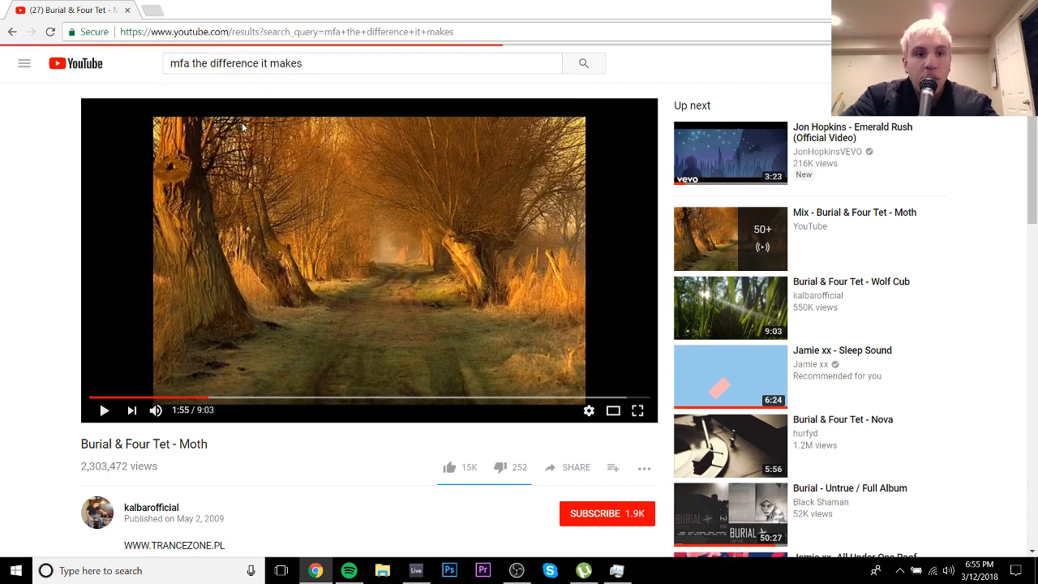
Step: Return to the "Moth" video in Chrome, listen to it near 2:04, and switch back to Ableton Live
key(alt+Left)
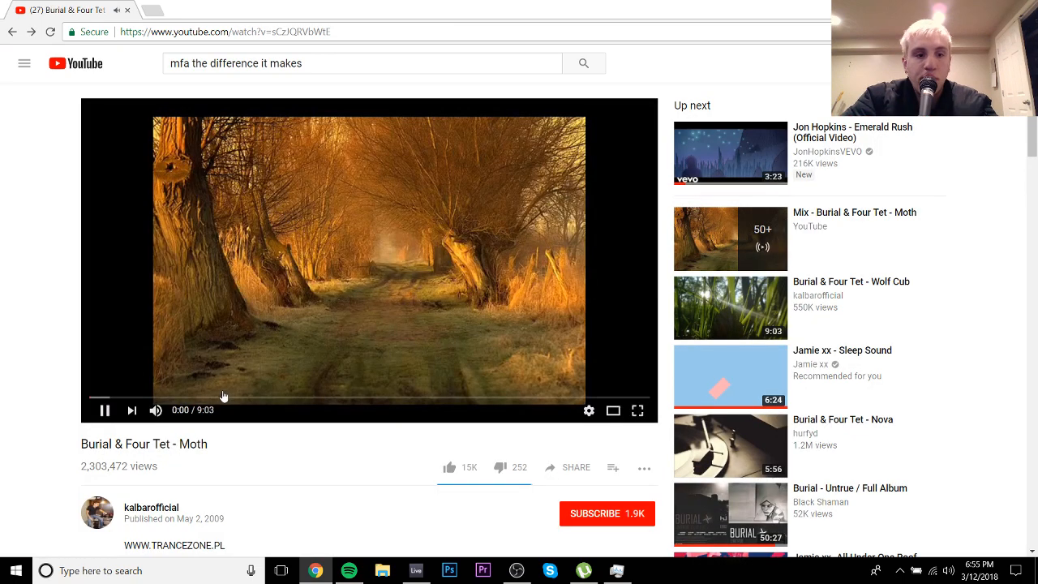
click(216, 397)
click(308, 333)
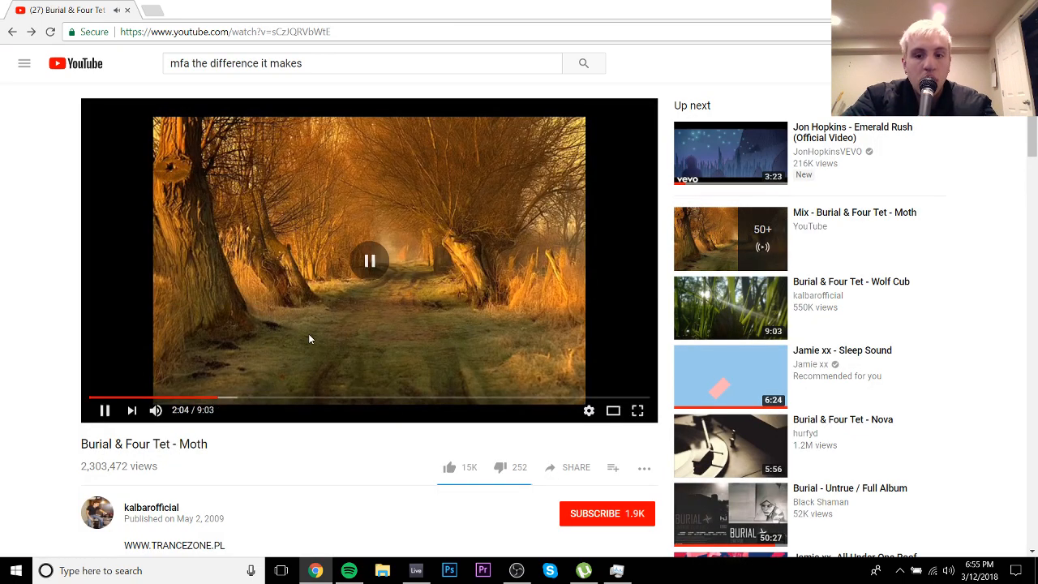
click(416, 570)
Step: Duplicate the one-beat dg_hat_clash section from 1.1.1 until the offbeat hats fill the first two bars
drag(326, 83, 327, 125)
click(376, 286)
drag(370, 283, 316, 280)
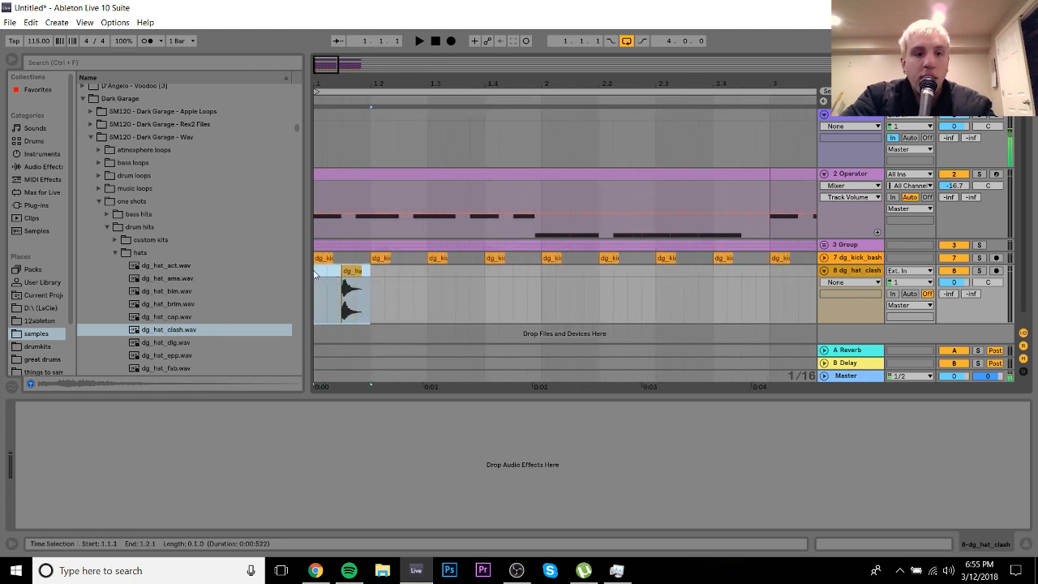
key(ctrl+d)
key(ctrl+d)
key(ctrl+d)
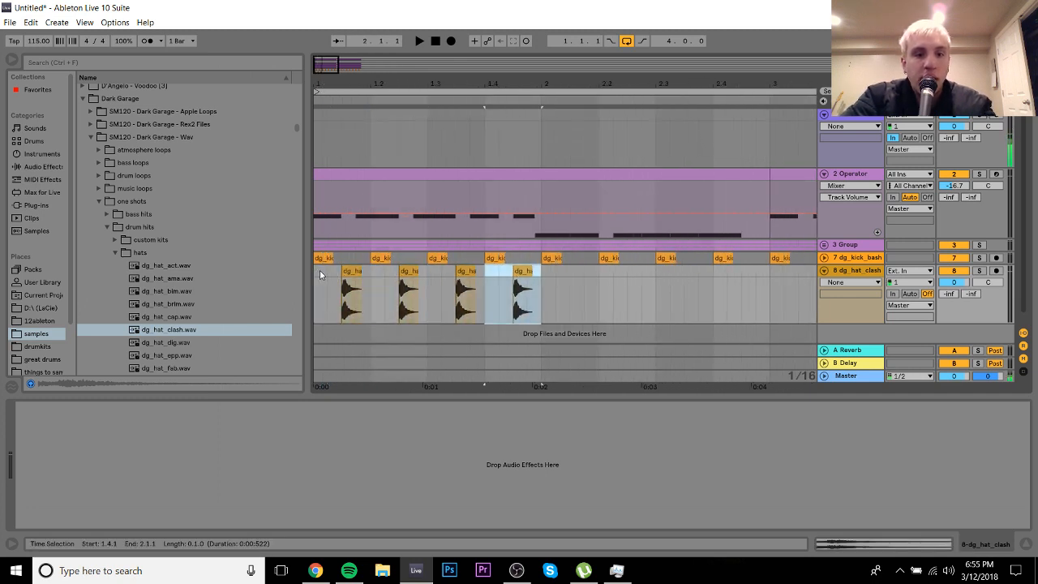
shift+click(316, 273)
key(ctrl+d)
Step: Duplicate the two-bar hat pattern up to bar 5 and undo the extra copy beyond the loop
shift+click(317, 273)
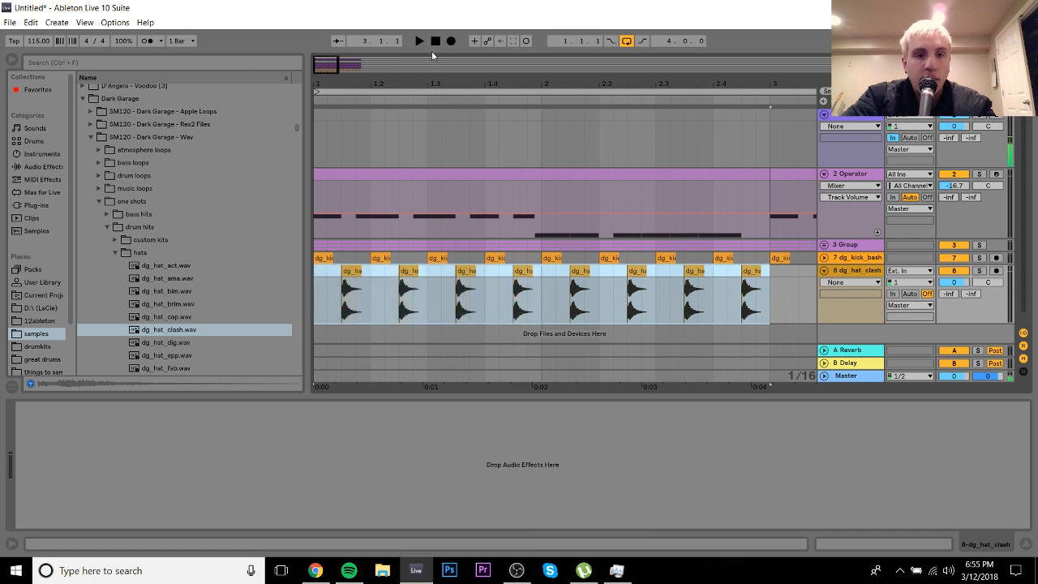
drag(431, 81, 431, 46)
key(ctrl+d)
key(ctrl+d)
key(ctrl+z)
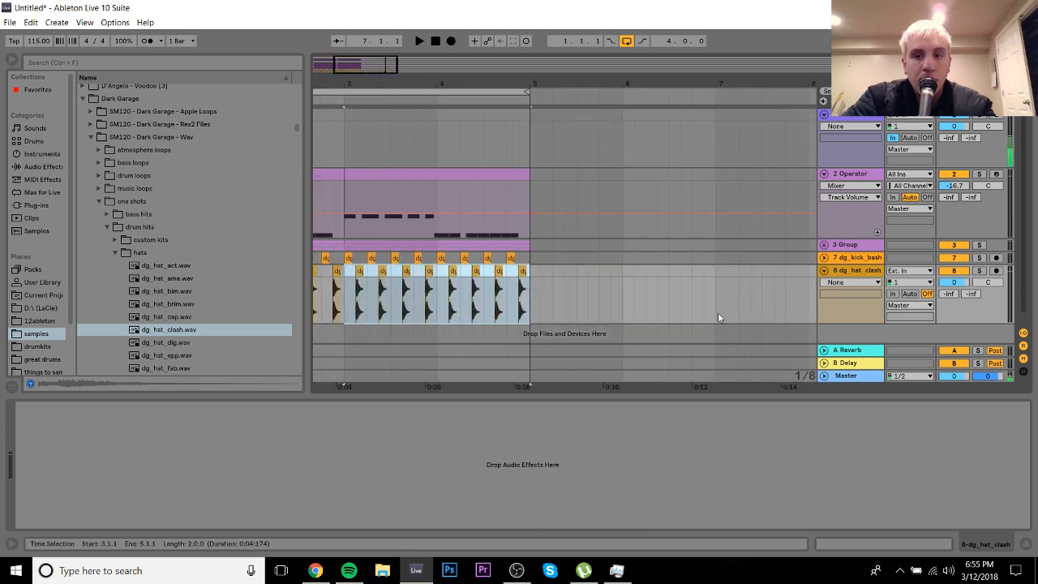
Step: Play the loop and lower the dg_hat_clash track's volume to -16.5 dB
key(space)
drag(961, 284, 962, 319)
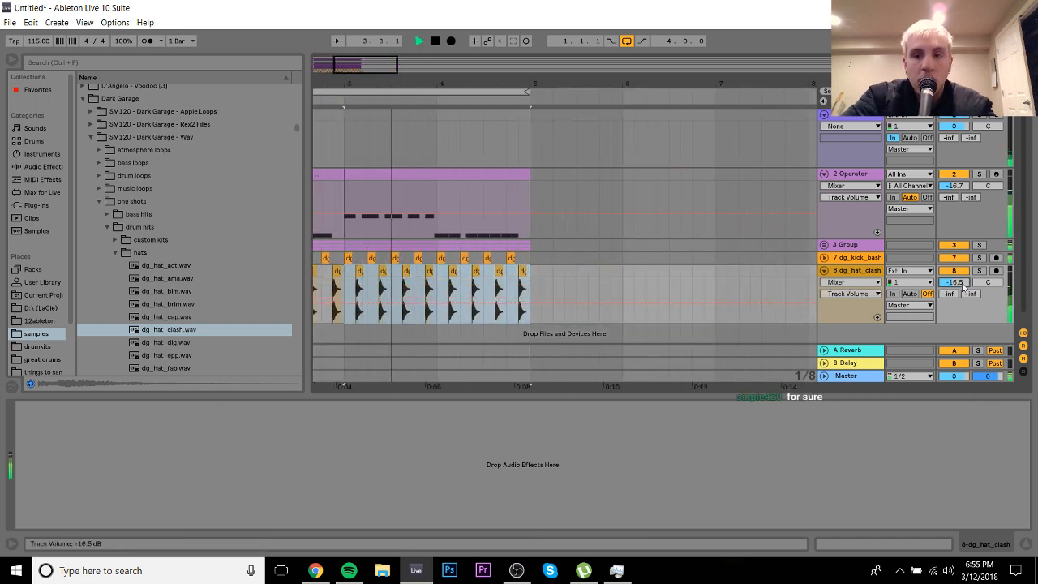
click(850, 273)
drag(437, 79, 590, 80)
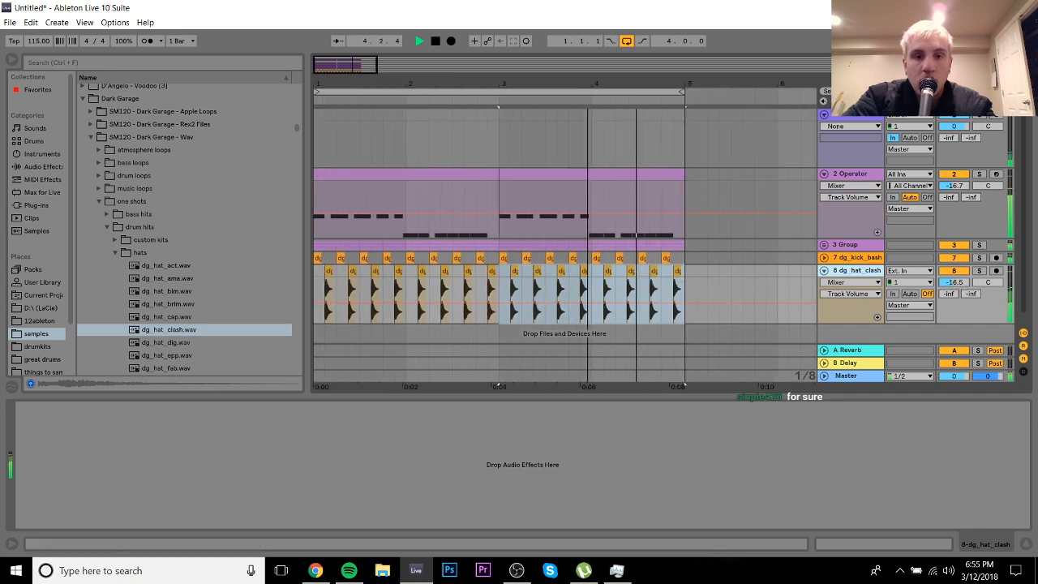
drag(321, 82, 321, 158)
key(space)
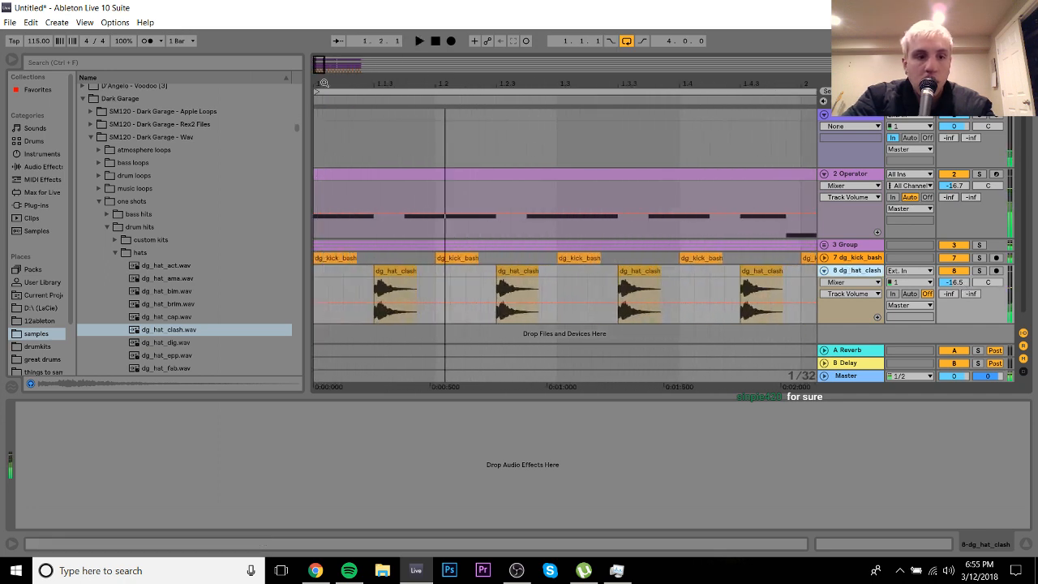
Step: Collapse the hats folder and expand the percussion folder in the Dark Garage drum hits
click(116, 253)
key(Down)
key(Down)
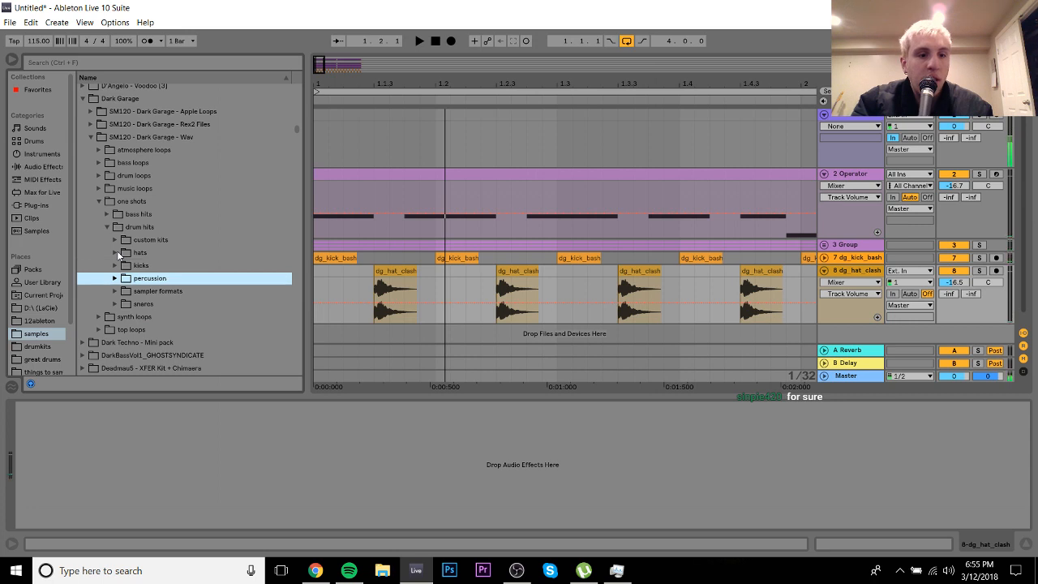
key(Right)
key(Down)
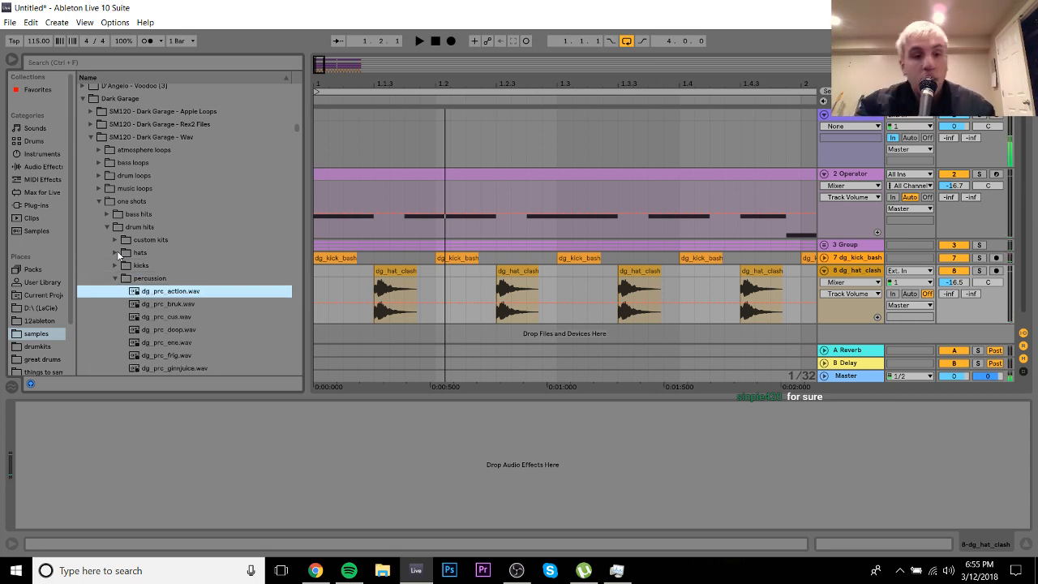
Step: Audition the percussion samples from dg_prc_action.wav through dg_prc_nonchalant.wav
click(144, 295)
key(Down)
key(Down)
key(Down)
key(Down)
key(Down)
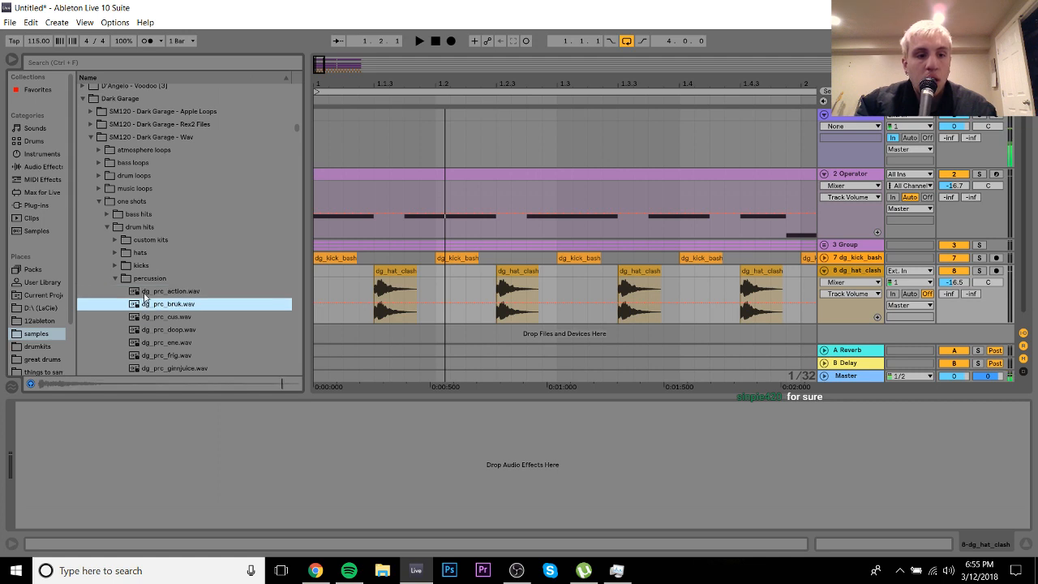
key(Down)
key(Down)
key(Down)
key(Down)
key(Down)
key(Down)
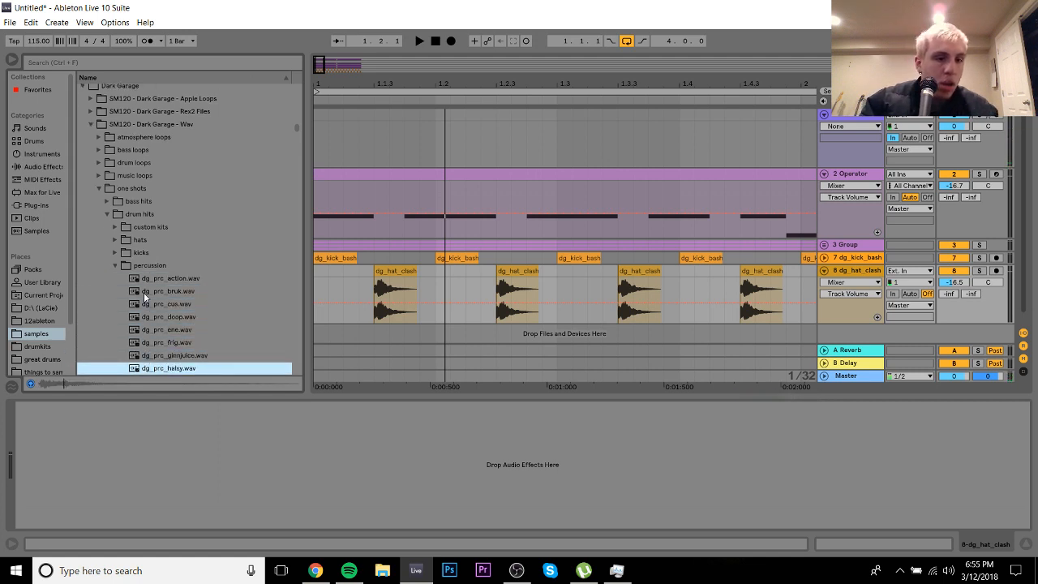
key(Down)
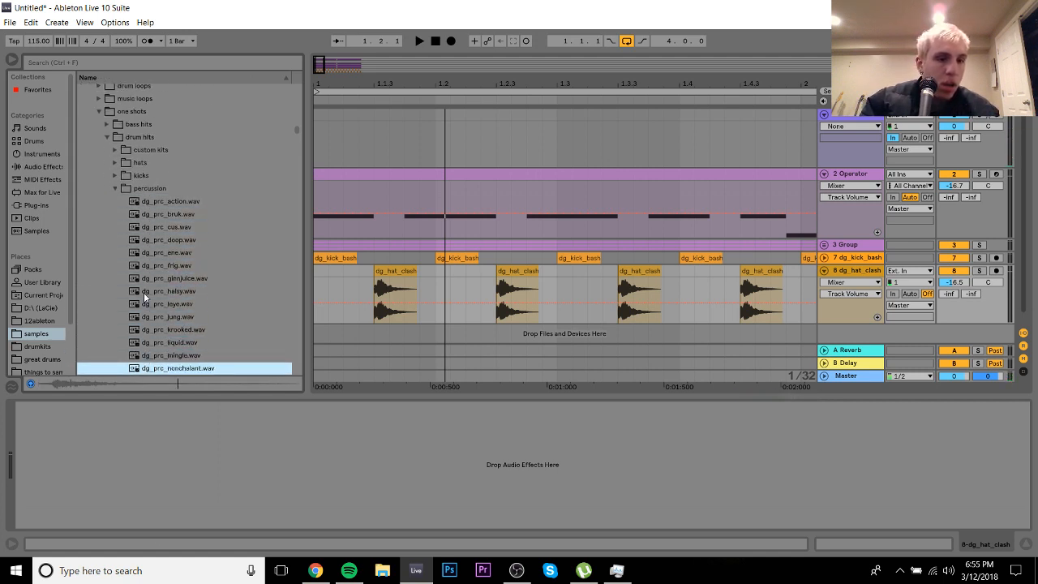
Step: Add dg_prc_mingle.wav on a new track below the hat and shift its clip slightly ahead of beat 1.2
key(Up)
drag(177, 357, 442, 319)
drag(429, 85, 429, 134)
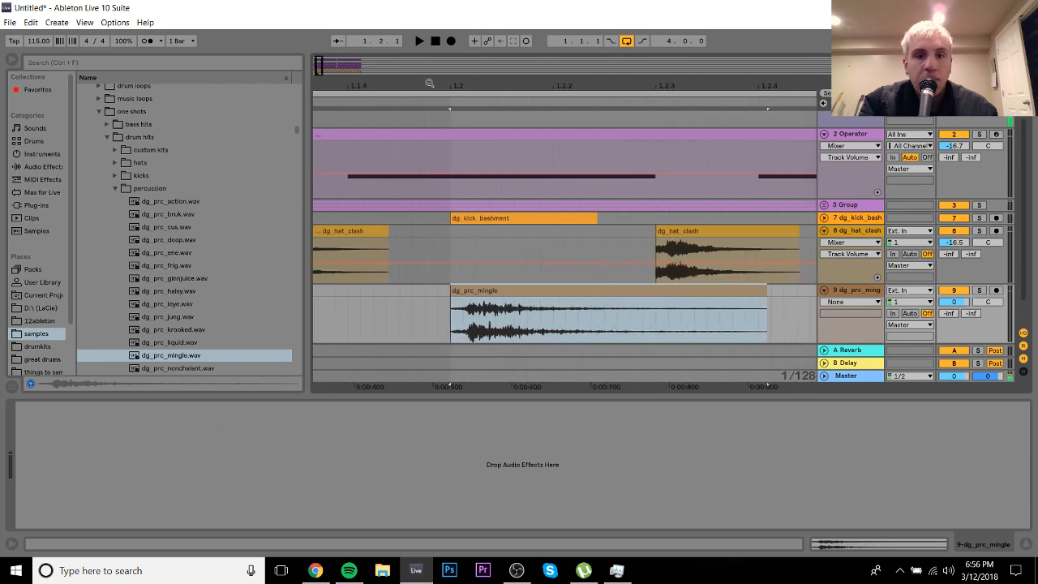
drag(476, 290, 451, 288)
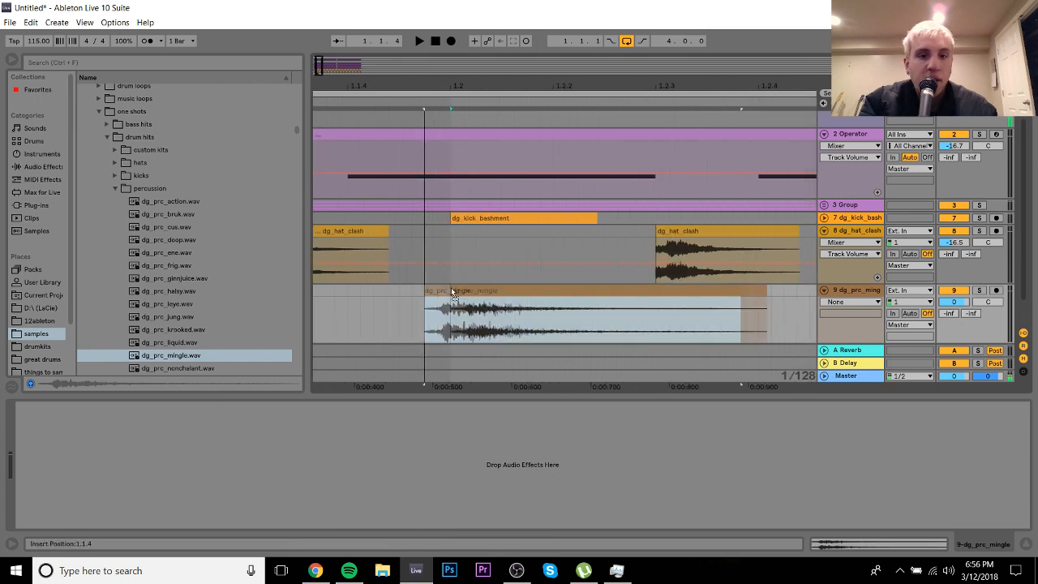
Step: Duplicate the two-beat dg_prc_mingle section from 1.1.1 until the pattern reaches bar 5
drag(471, 86, 367, 36)
drag(418, 299, 317, 297)
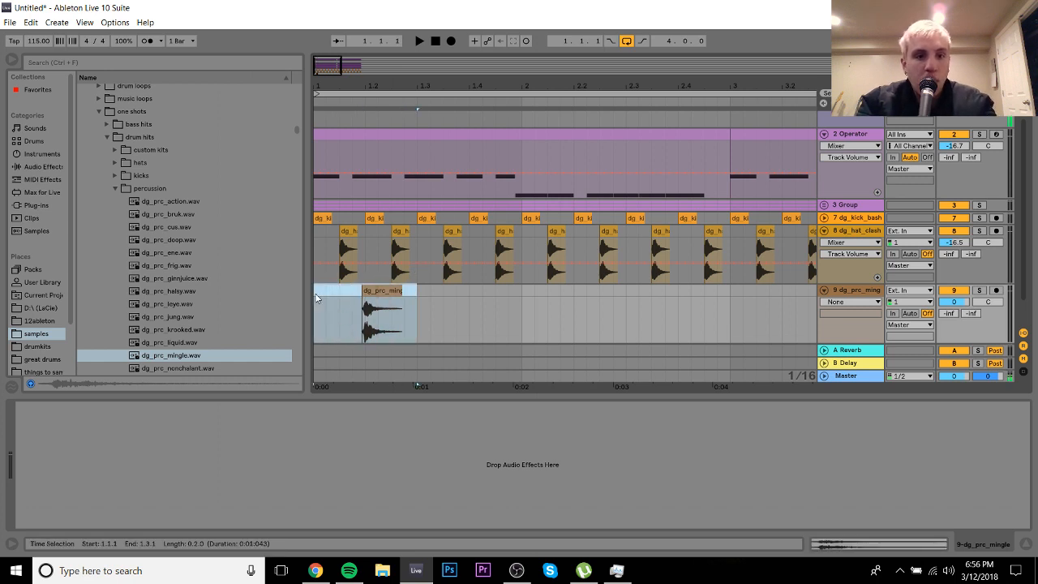
key(ctrl+d)
key(ctrl+d)
key(ctrl+d)
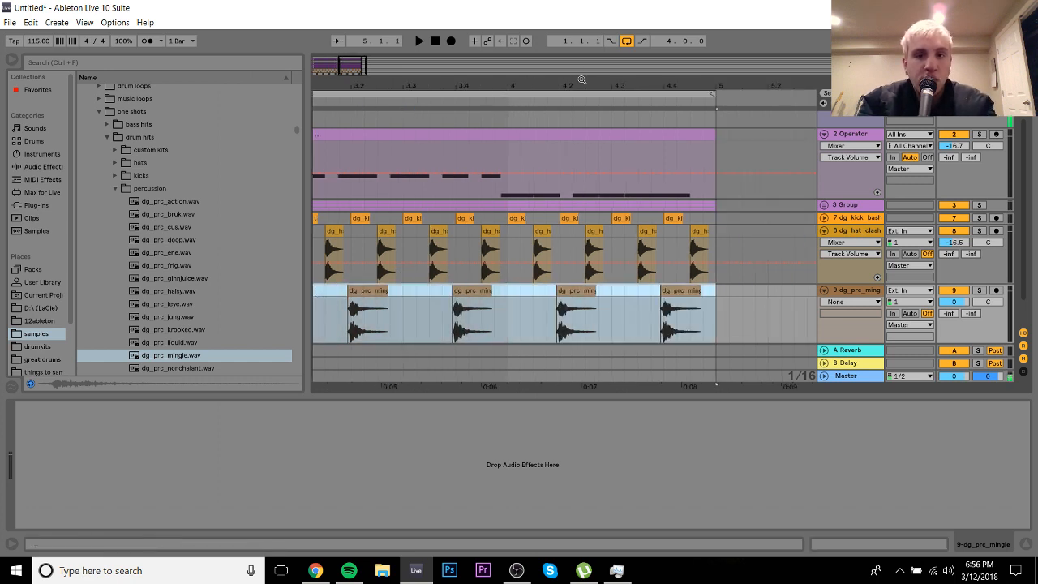
Step: Show the track delay controls and set the dg_hat_clash track's delay to 21 ms
drag(582, 79, 671, 78)
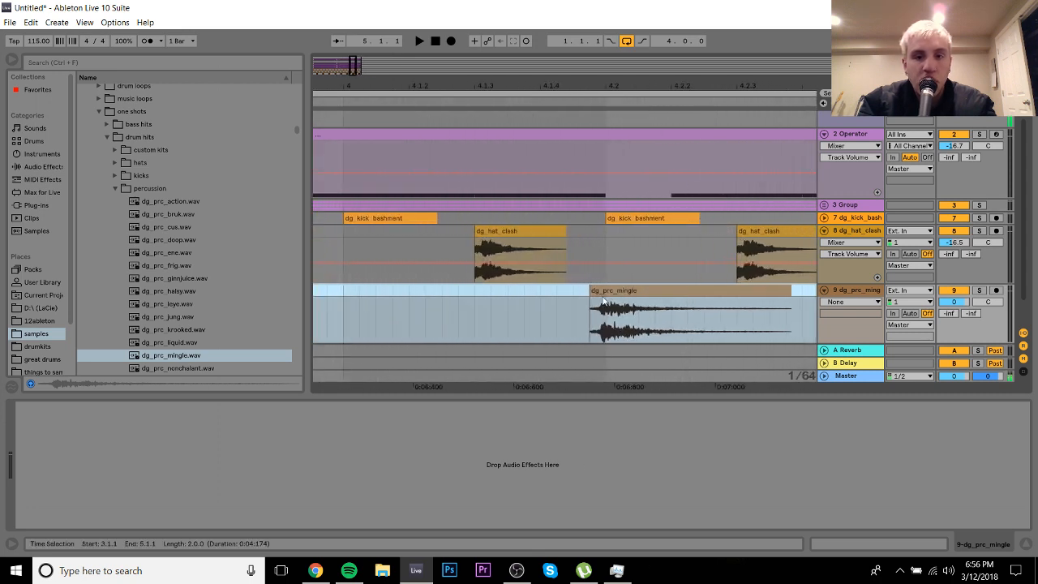
drag(558, 85, 650, 77)
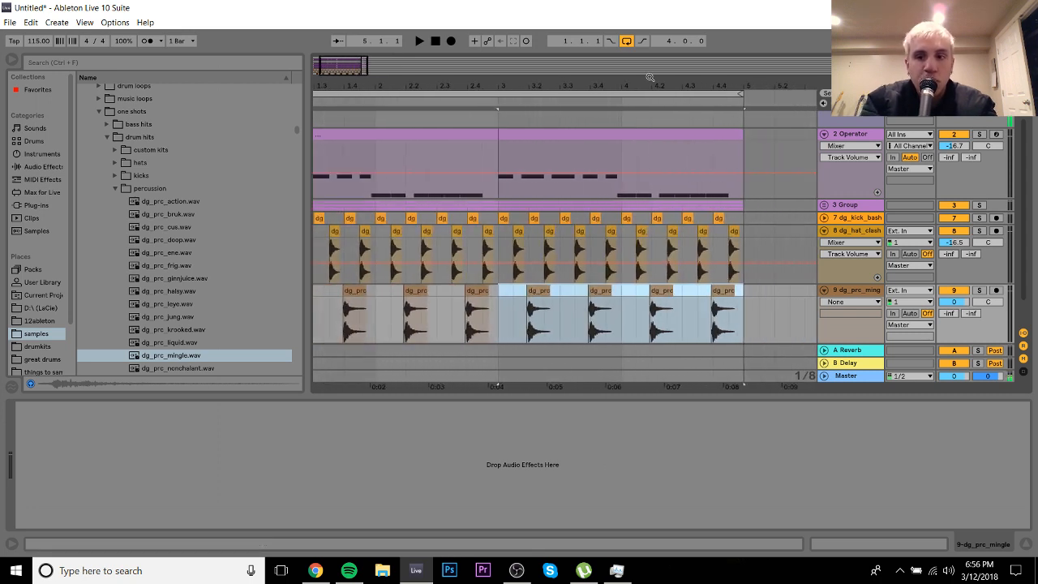
click(1024, 372)
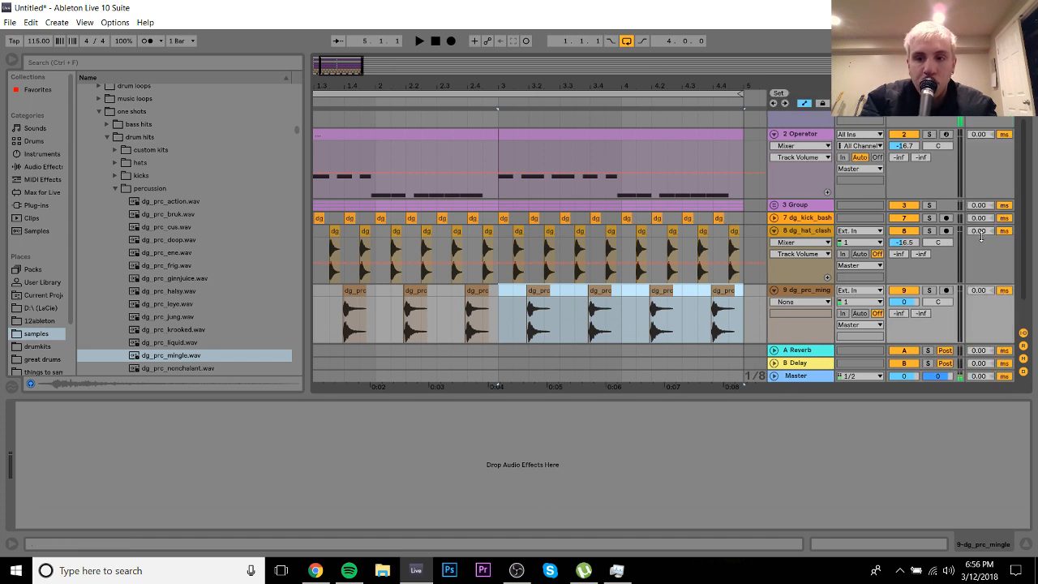
drag(981, 235, 981, 194)
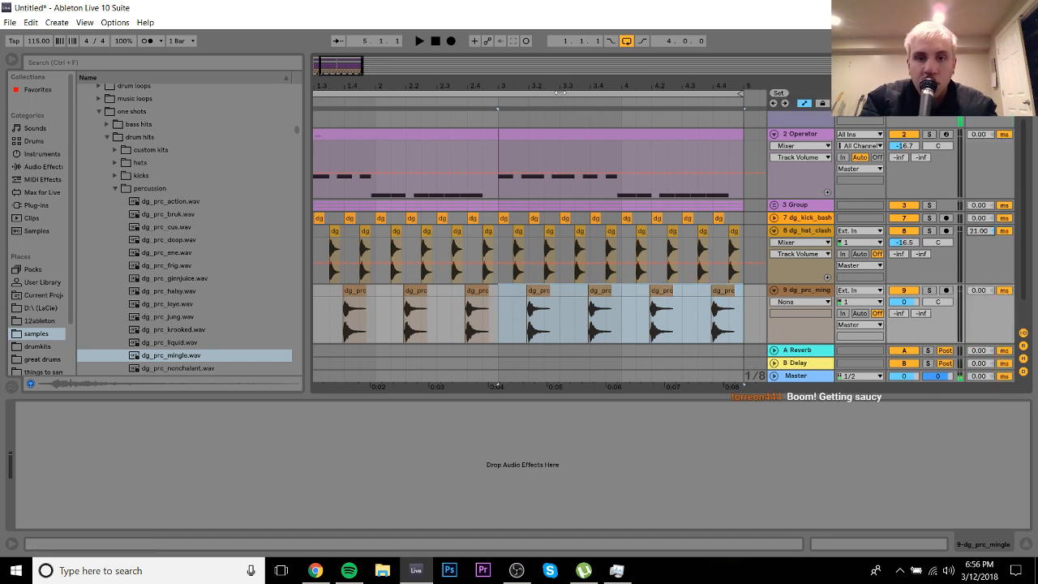
Step: Play the loop while lowering the dg_prc_mingle track's volume to -7.1 dB, and stop playback
drag(560, 93, 437, 85)
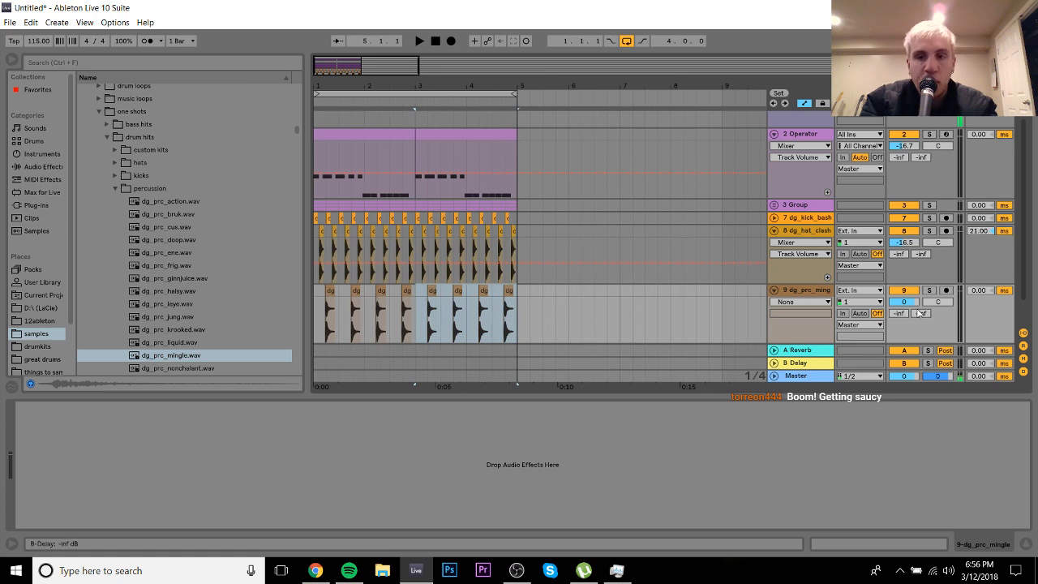
drag(913, 302, 915, 305)
key(space)
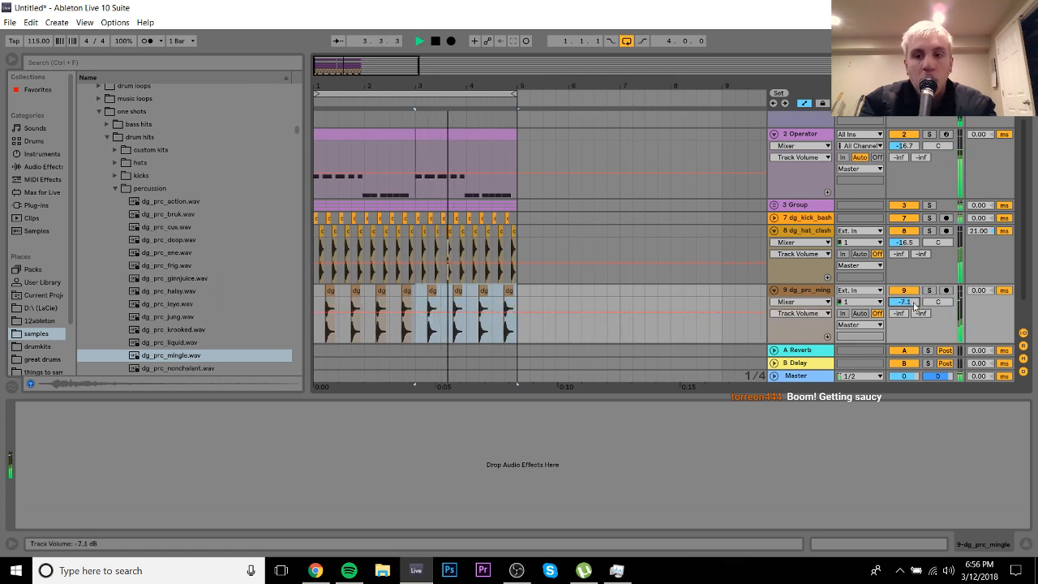
key(space)
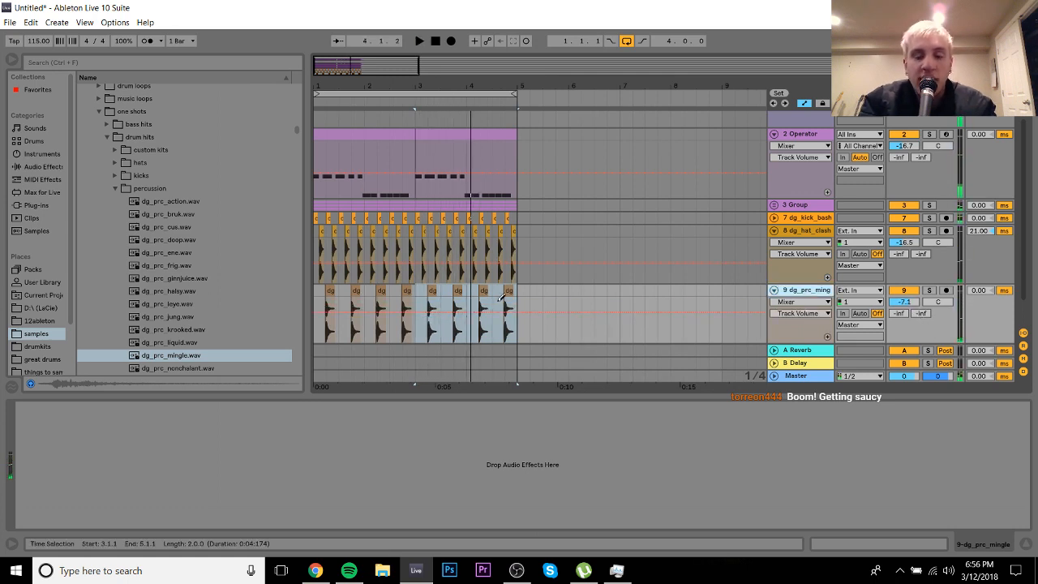
Step: Delete all the dg_prc_mingle clips from the percussion track and play the loop without them
drag(519, 290, 226, 307)
key(Delete)
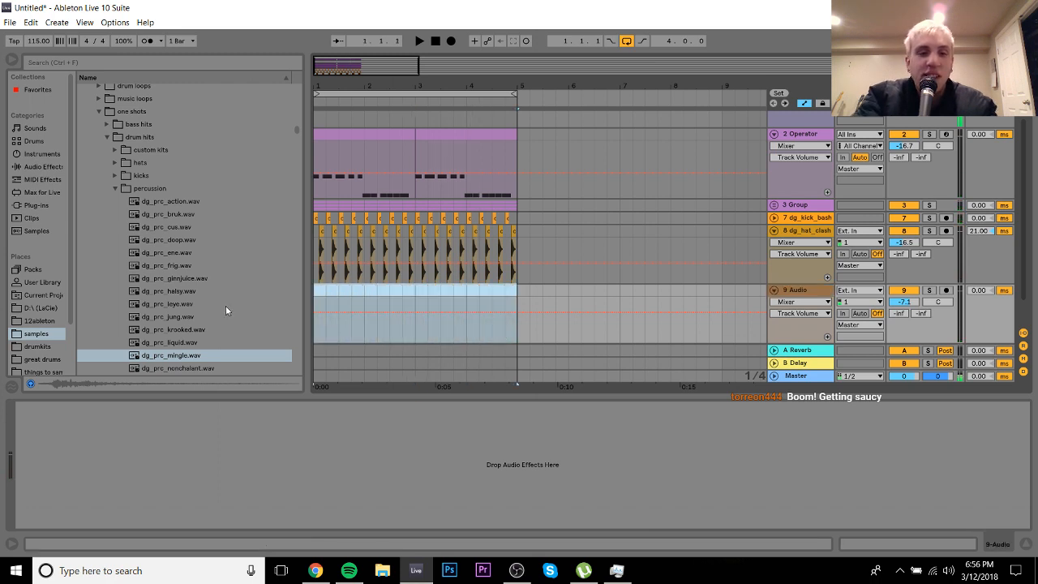
key(space)
Step: Collapse the percussion and drum hits folders and stop playback
click(116, 190)
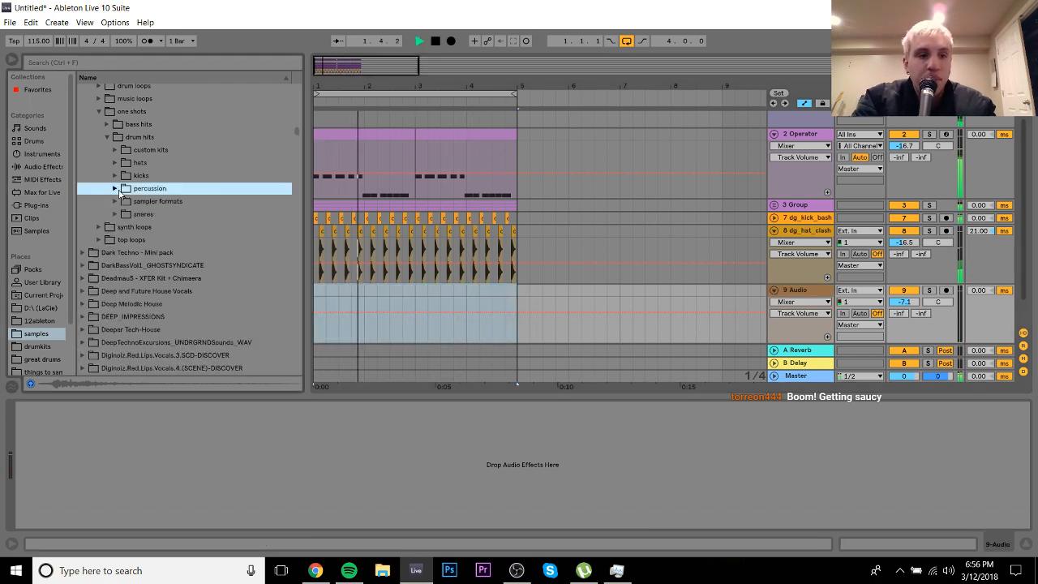
key(Left)
key(Left)
key(space)
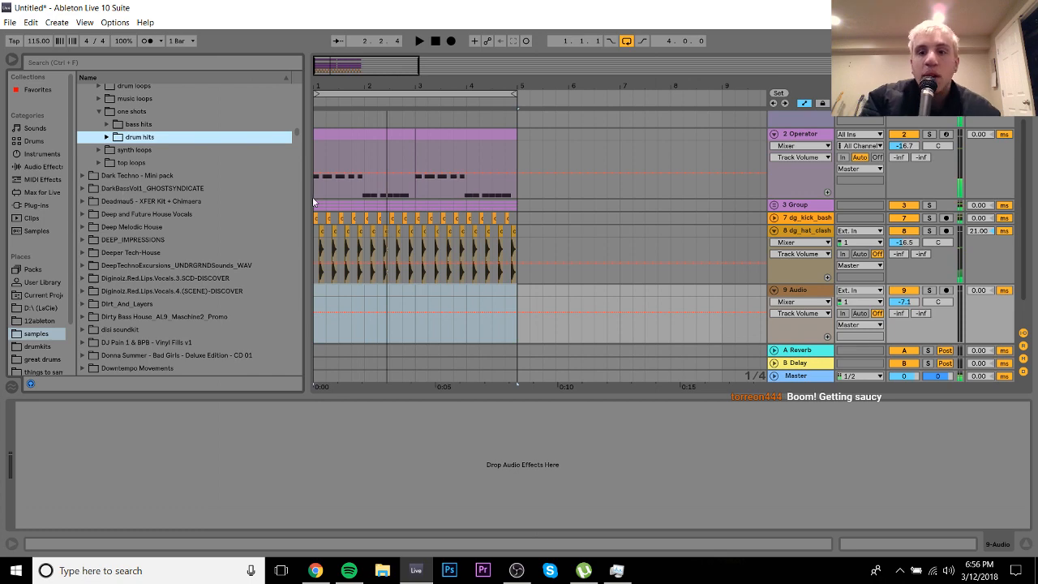
Step: Add a Compressor audio effect to the end of the 3 Group track's device chain
click(814, 206)
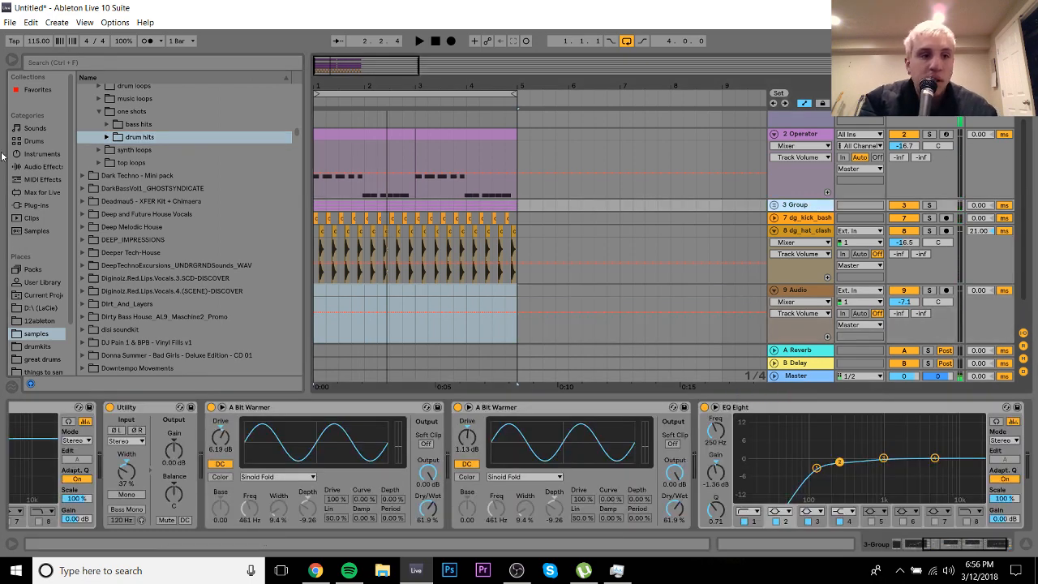
click(44, 167)
click(110, 149)
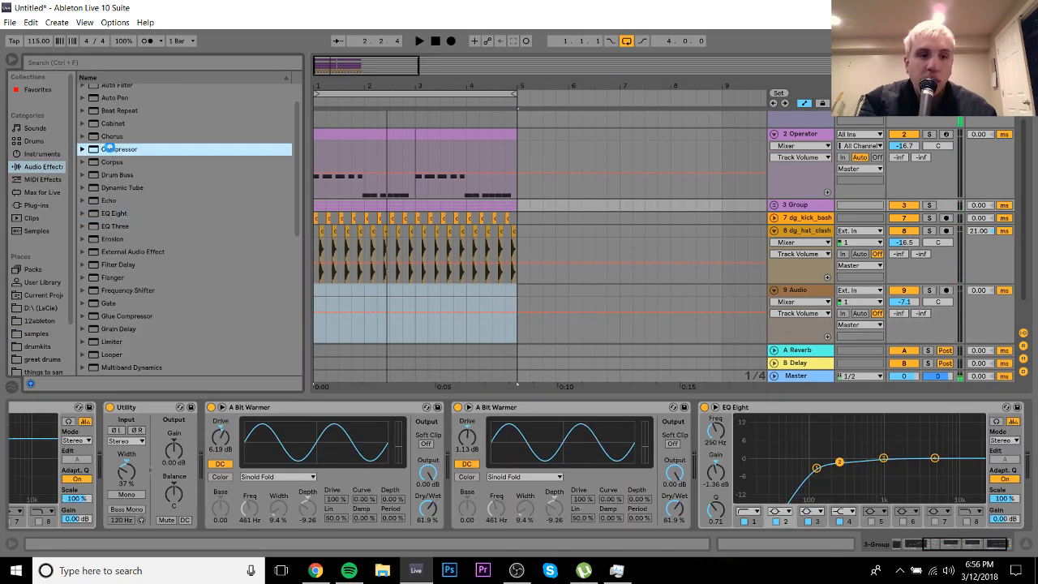
key(Return)
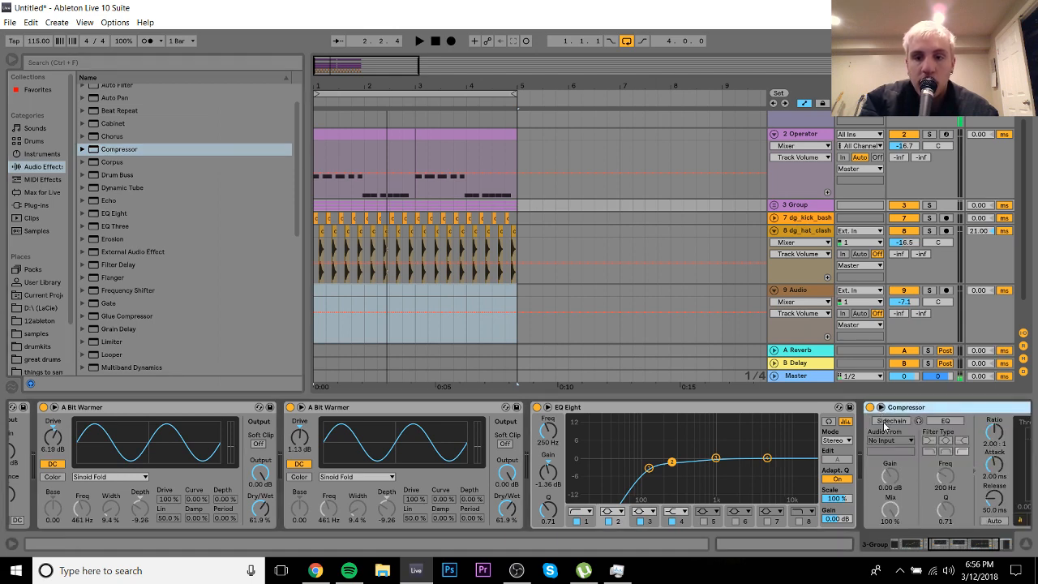
Step: Enable the Compressor's sidechain and take its audio from the dg_kick_bashment track
click(880, 407)
click(890, 440)
click(892, 367)
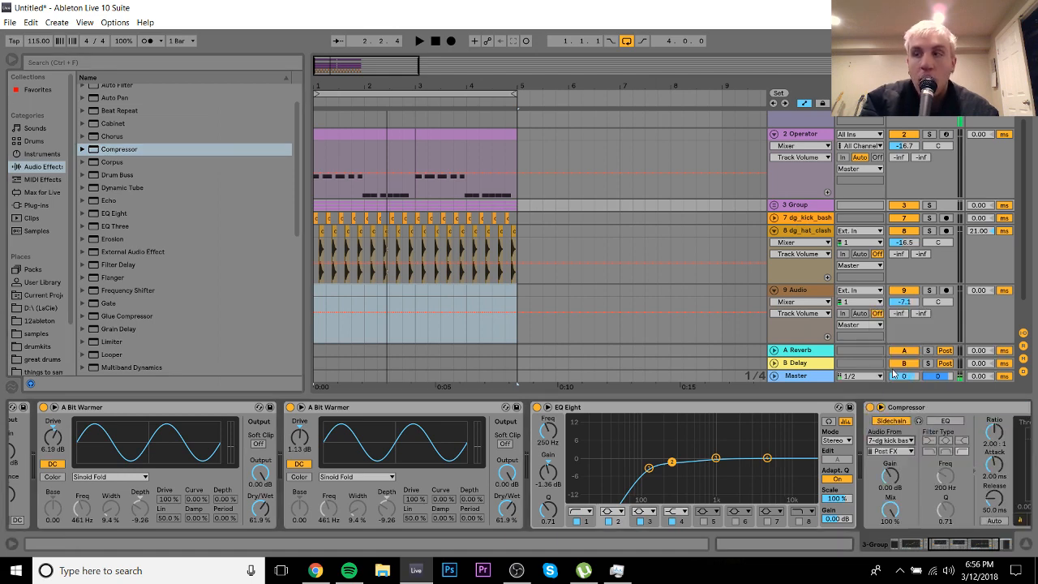
Step: Play the loop and lower the sidechain Compressor's threshold to -23.2 dB
key(space)
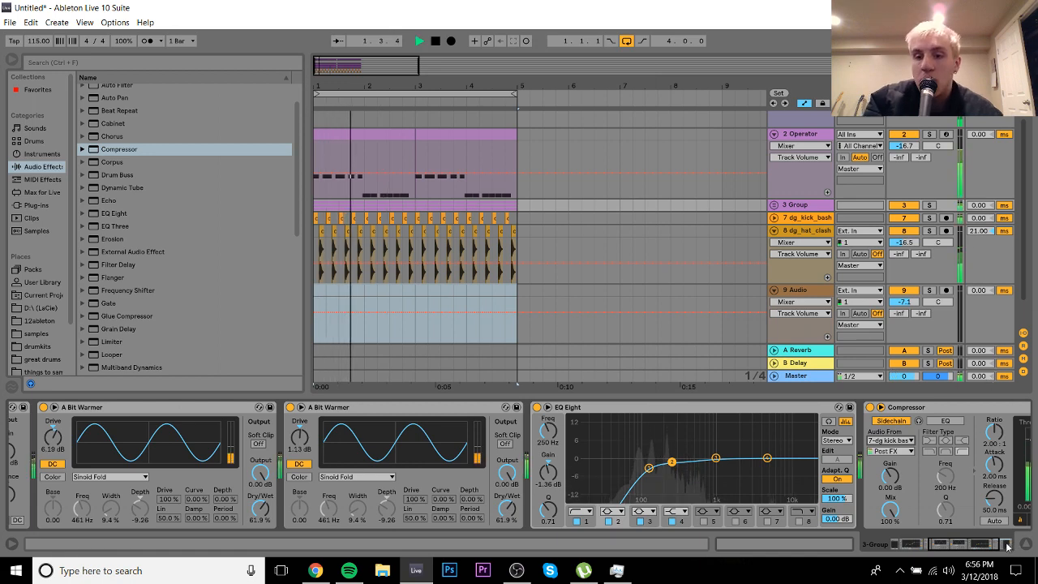
click(1007, 544)
drag(857, 439, 856, 478)
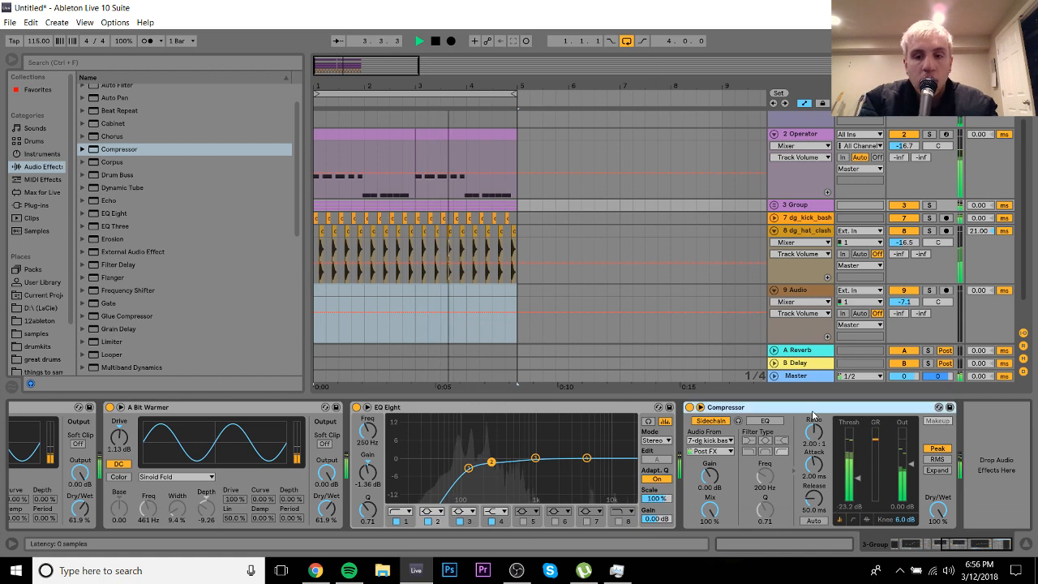
Step: Copy the sidechained Compressor onto the 2 Operator track and fold that track
click(780, 135)
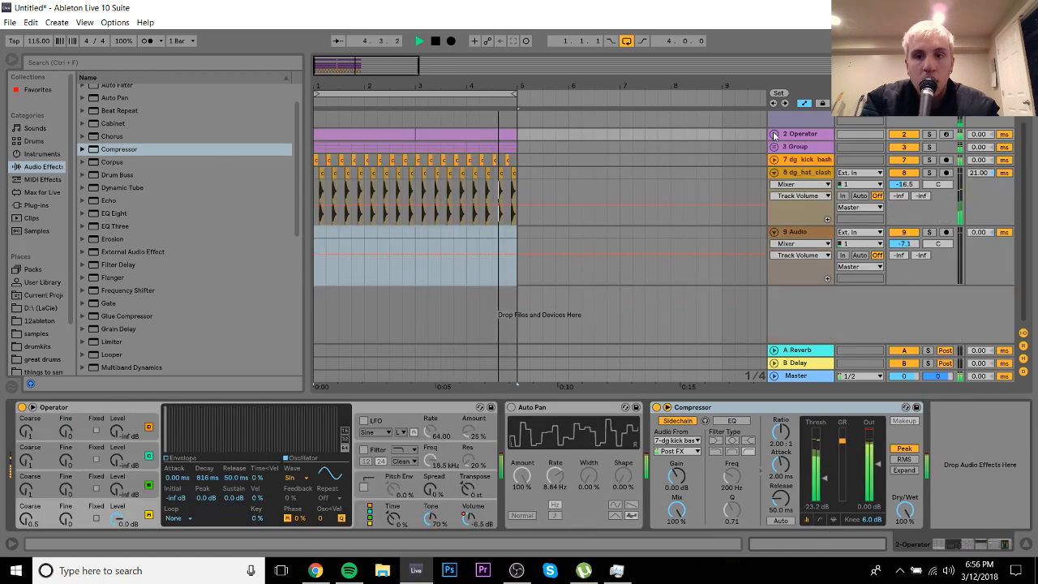
Step: Fold the dg_hat_clash track and select the four-bar range across it and the 9 Audio track
click(774, 134)
click(772, 172)
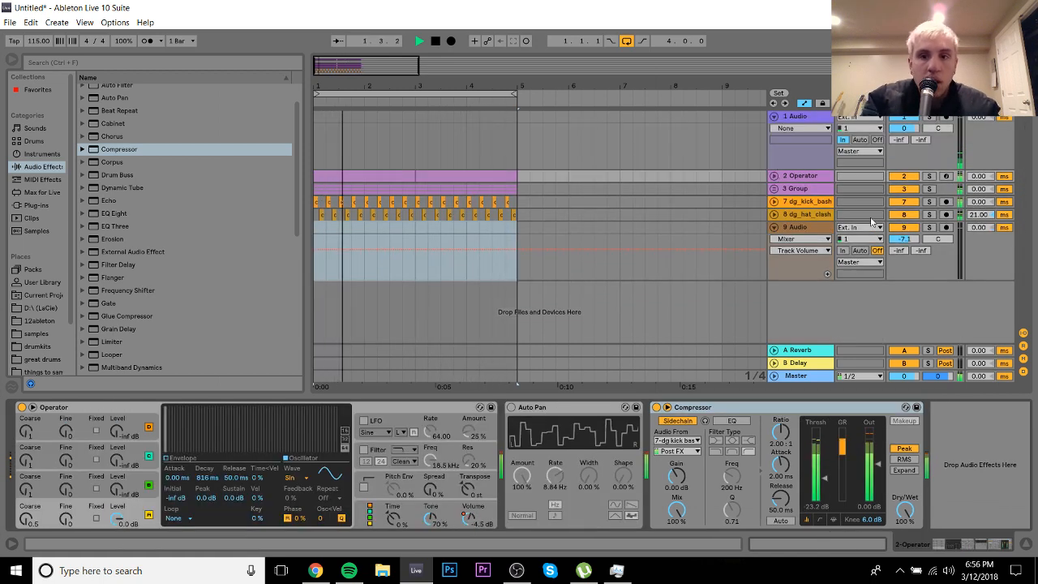
drag(531, 213, 281, 224)
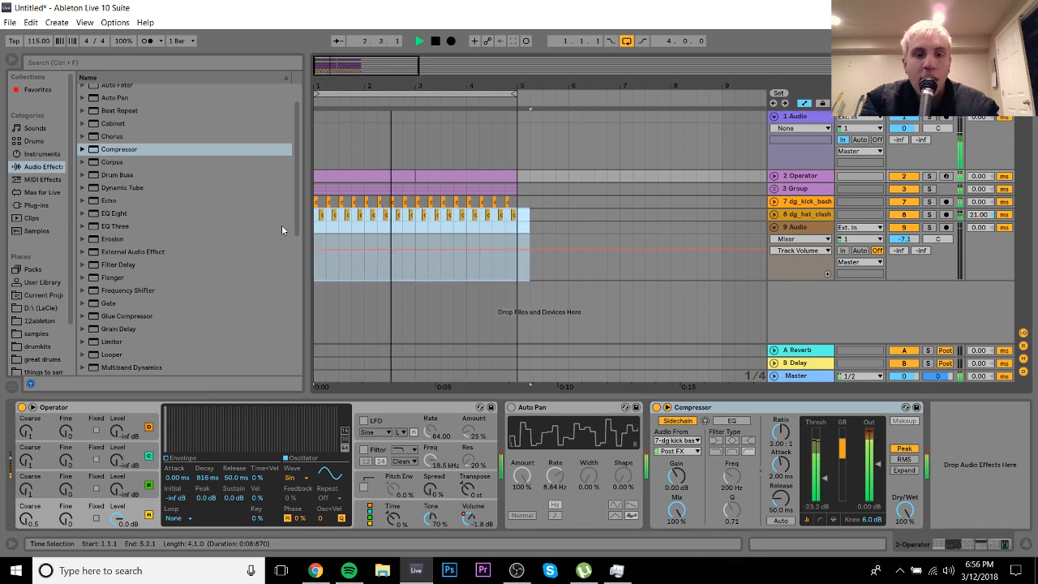
Step: Check the sample settings of the selected hat clips, return to the 9 Audio device view and stop playback
click(878, 539)
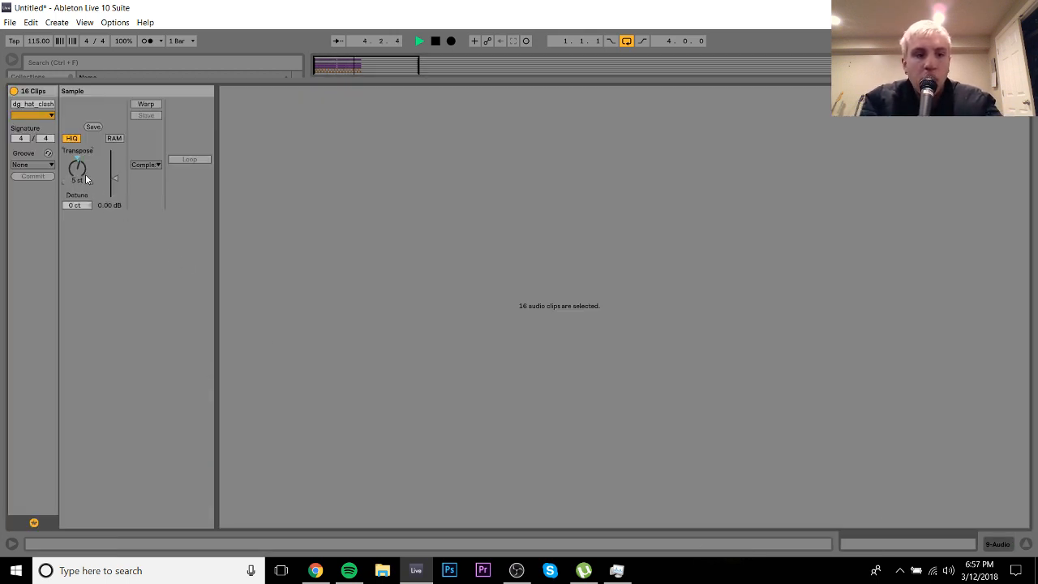
click(1001, 545)
key(space)
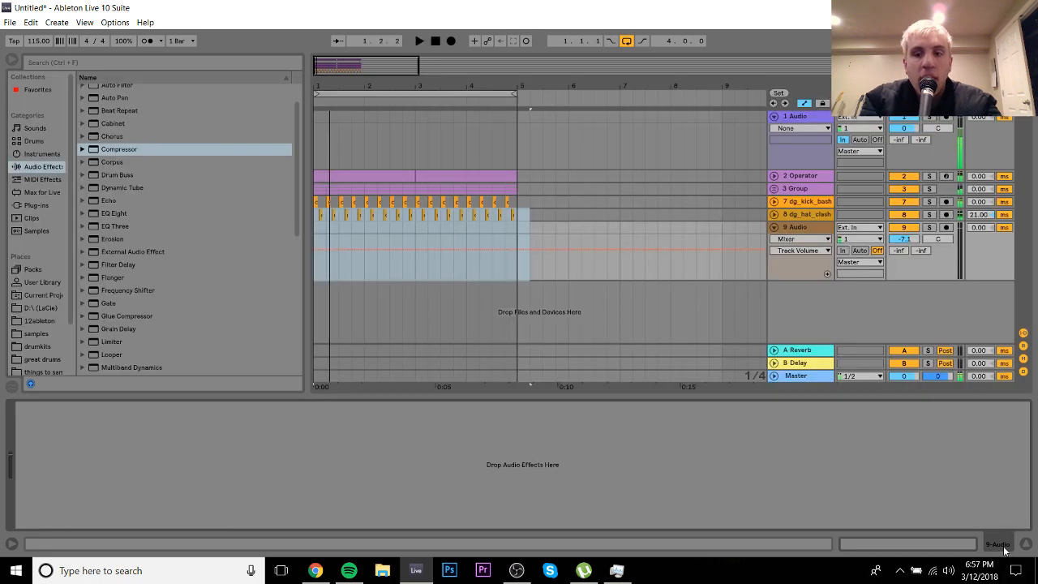
drag(357, 81, 356, 109)
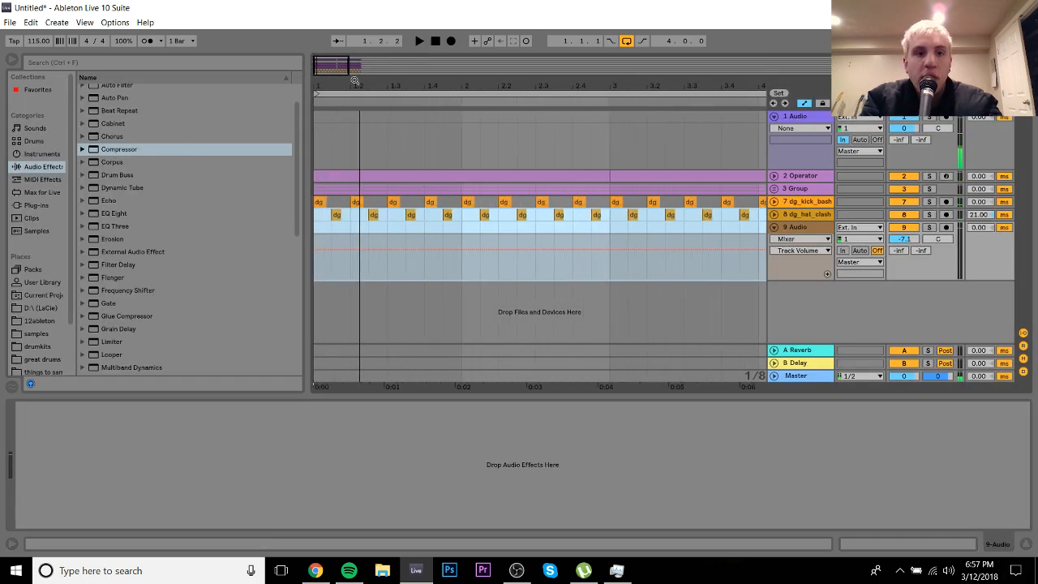
Step: Check the Burial & Four Tet "Moth" reference video in Chrome and return to Ableton Live
click(316, 571)
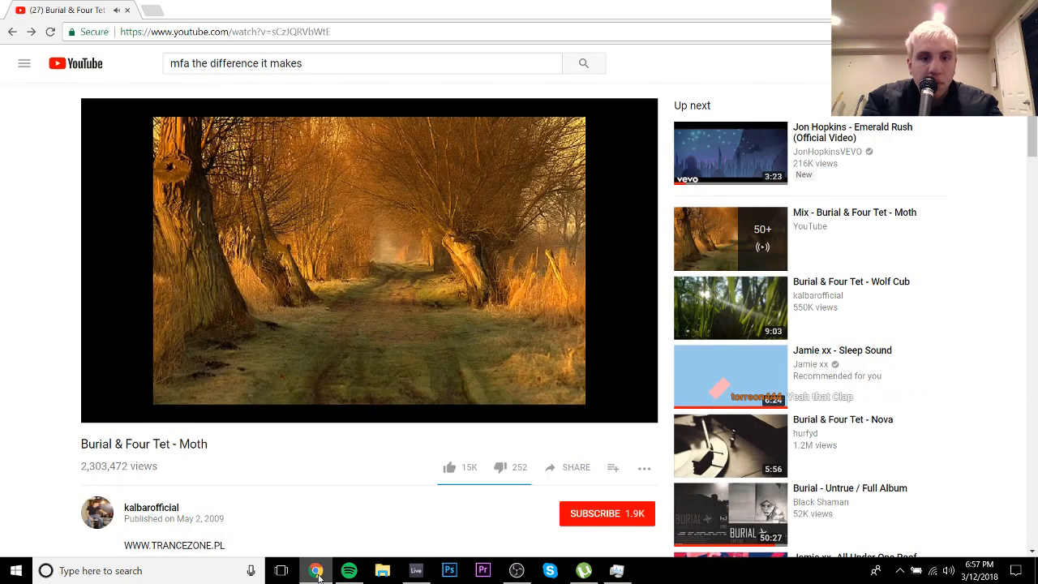
key(space)
click(416, 571)
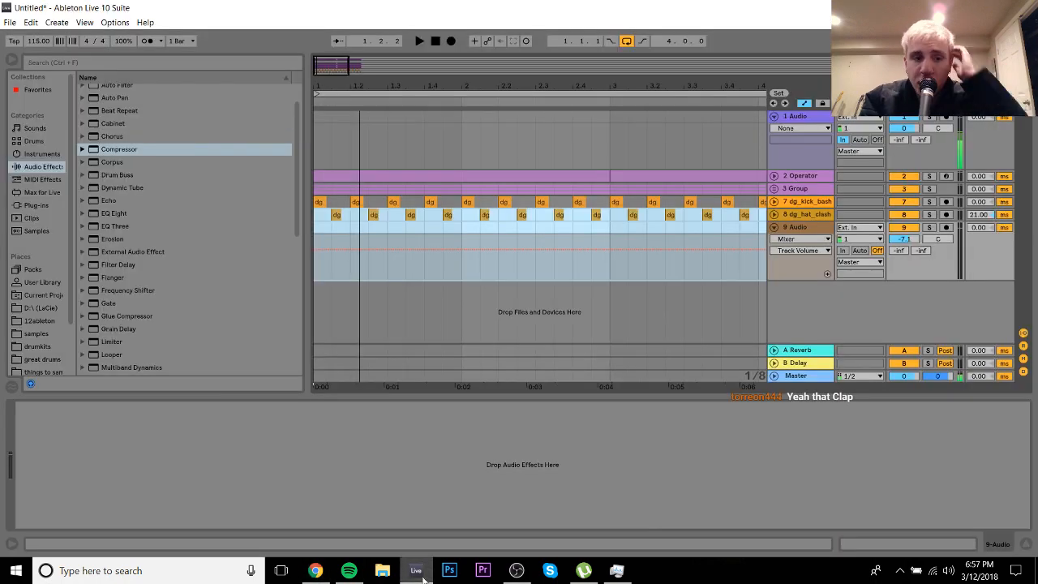
Step: Browse the samples place to the snares folder within the Dark Garage pack's one-shot drum hits
click(36, 333)
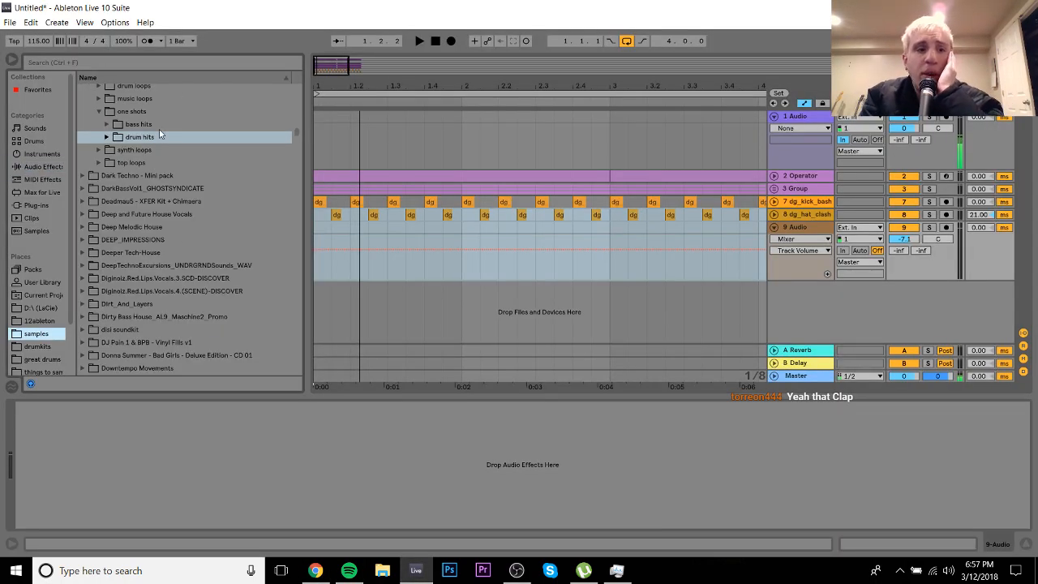
click(146, 148)
key(Up)
key(Right)
key(Down)
key(Down)
key(Down)
key(Down)
key(Down)
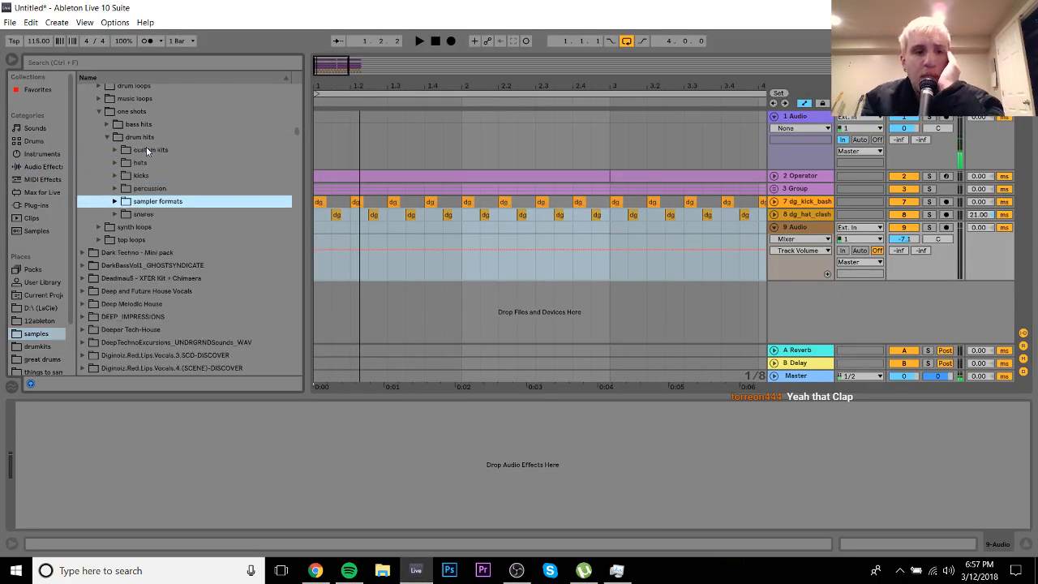
key(Down)
key(Right)
key(Down)
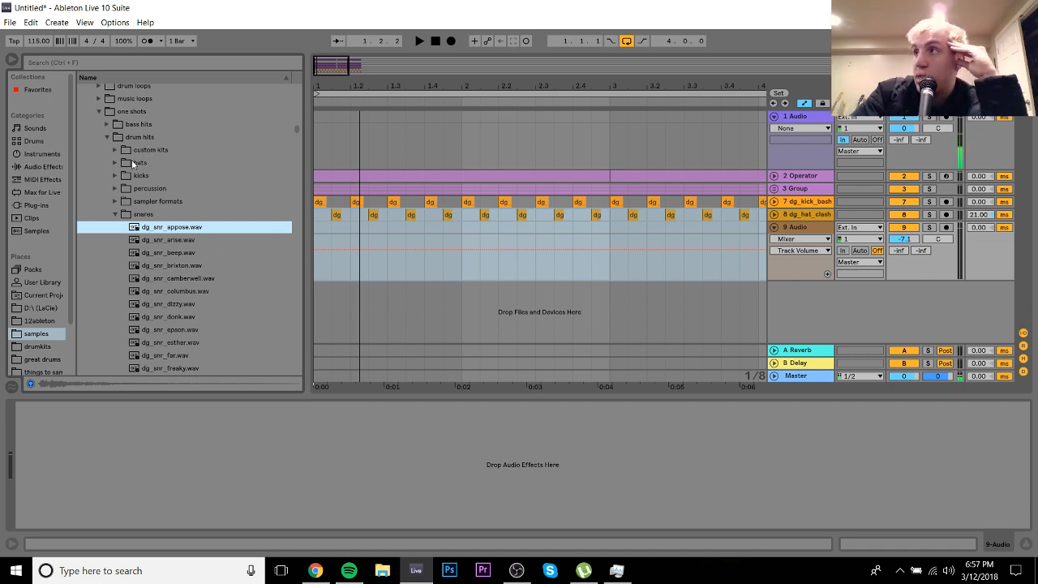
Step: Audition the Dark Garage snares from dg_snr_dizzy.wav through dg_snr_far.wav
click(189, 305)
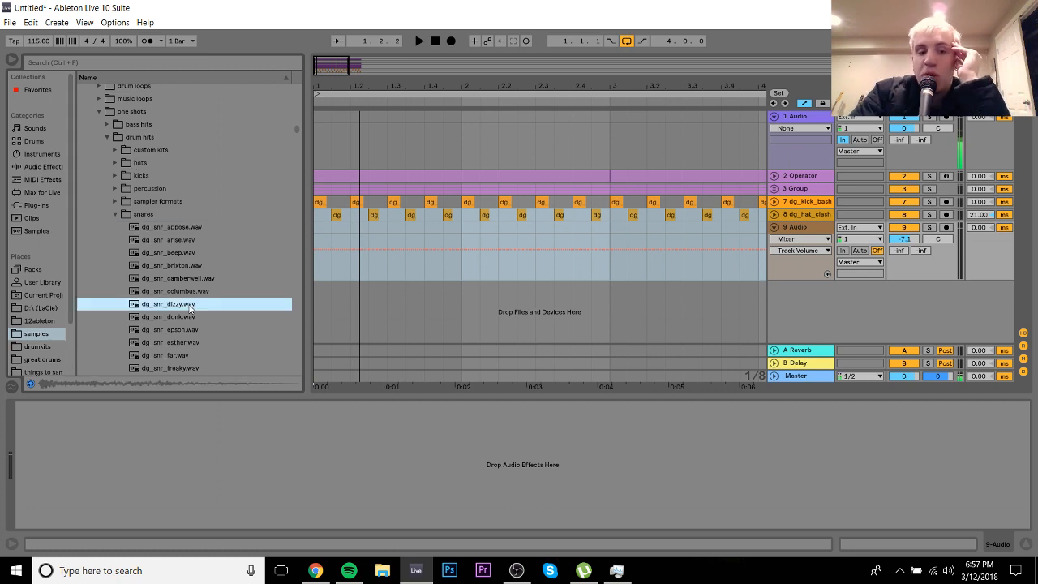
key(Down)
key(Down)
key(Down)
key(Down)
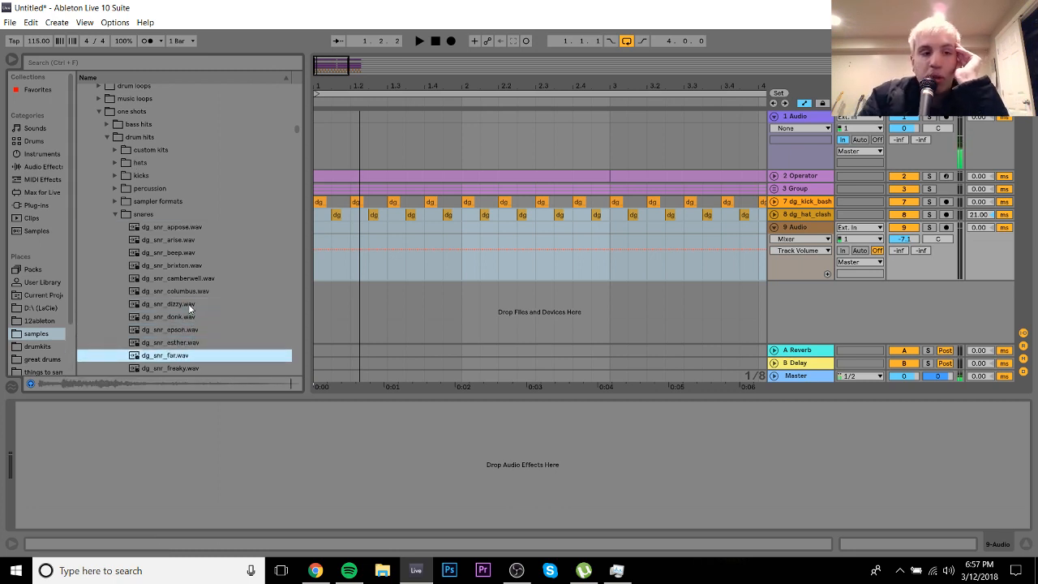
Step: Collapse the snares, drum hits and one shots folders and close the Dark Garage pack
key(Left)
key(Left)
key(Left)
key(Left)
key(Left)
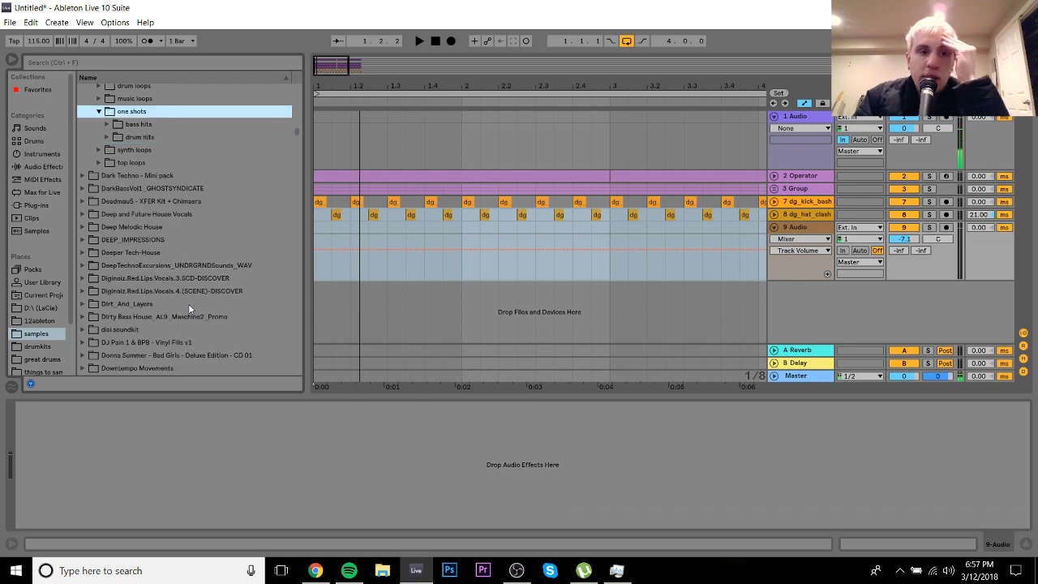
key(Left)
key(Left)
key(Left)
Step: Audition the drum loops in the Dark Techno - Mini pack folder and collapse it
key(Down)
key(Down)
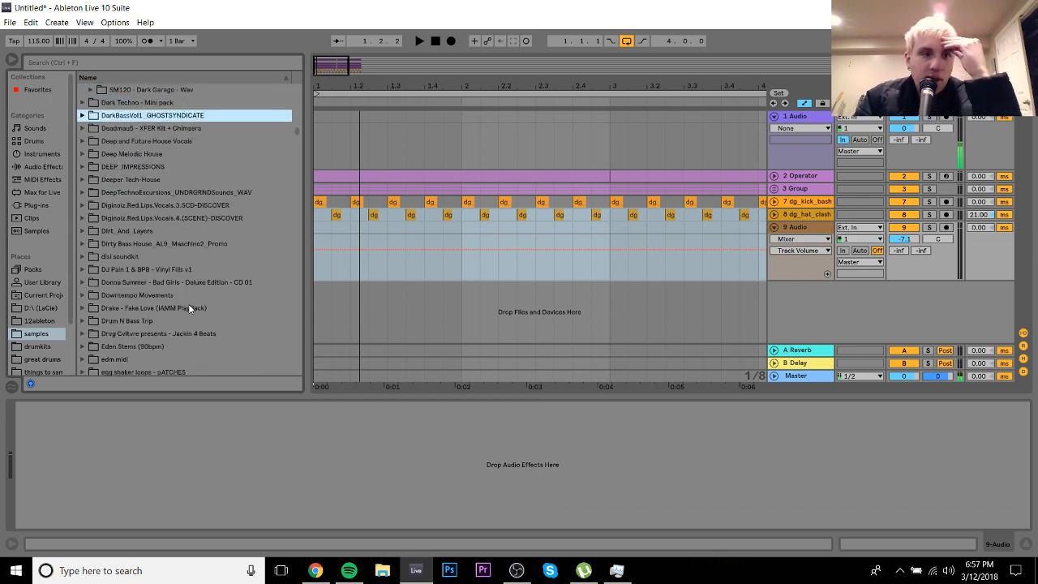
key(Up)
key(Right)
key(Down)
key(Down)
key(Down)
key(Down)
key(Down)
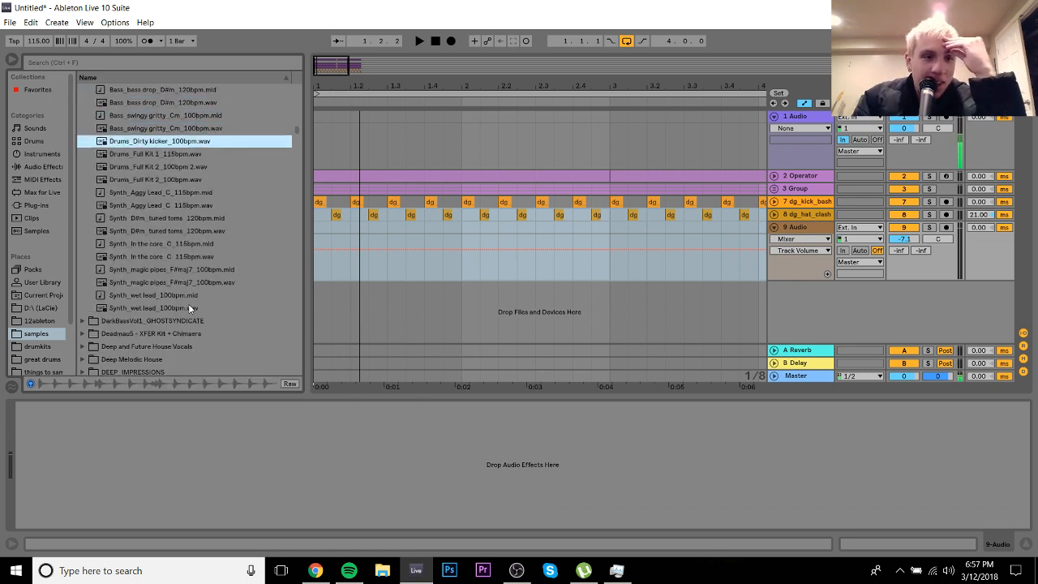
key(Down)
key(Down)
key(Left)
key(Left)
key(Down)
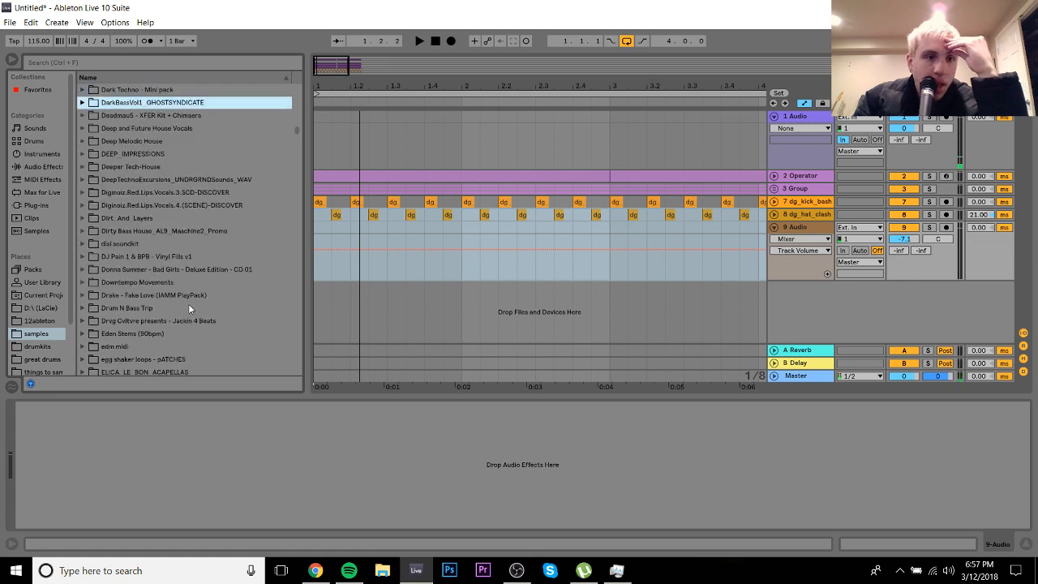
Step: Look through the sample packs around DarkBassVol1_GHOSTSYNDICATE for another source of clap sounds
key(Down)
key(Down)
key(Down)
key(Down)
key(Down)
key(Down)
key(Down)
key(Down)
key(Down)
key(Down)
key(Down)
key(Down)
key(Down)
key(Down)
key(Up)
key(Up)
key(Up)
key(Up)
key(Up)
key(Up)
key(Up)
key(Up)
key(Up)
key(Up)
key(Up)
key(Up)
key(Up)
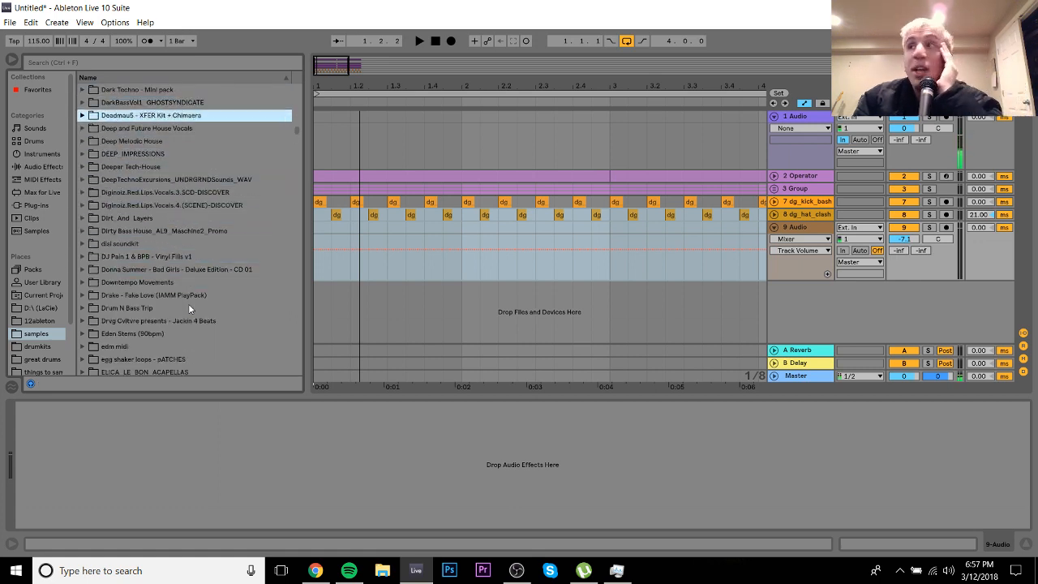
key(Up)
key(Up)
key(Up)
Step: Open the ROM_CLAPS_&_SNARES folder under the DEEP_IMPRESSIONS pack's ROM_DRUM_HITS
key(Down)
key(Down)
key(Down)
key(Down)
key(Down)
key(Down)
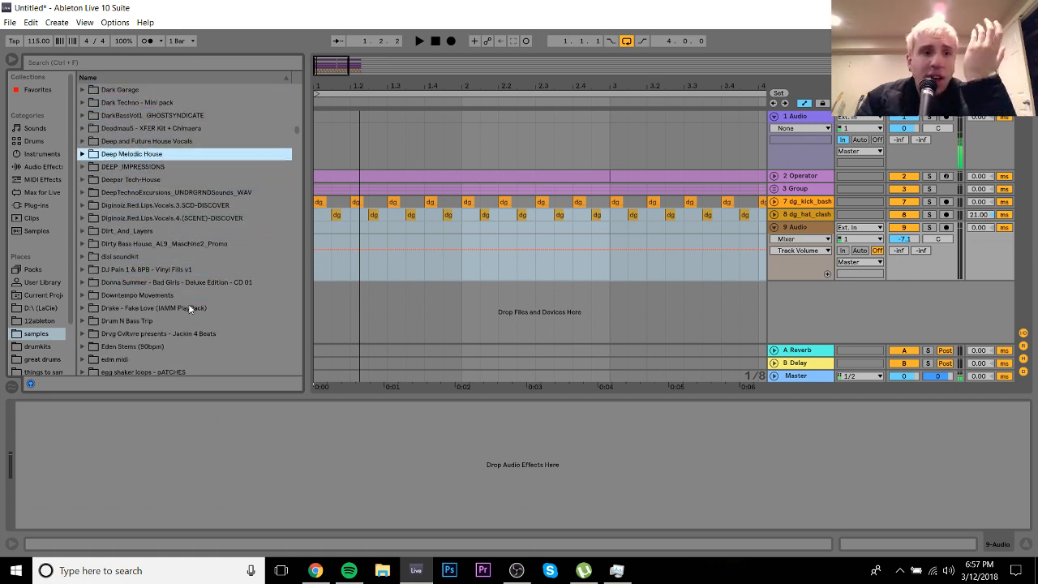
key(Right)
key(Down)
key(Down)
key(Down)
key(Down)
key(Right)
key(Down)
key(Down)
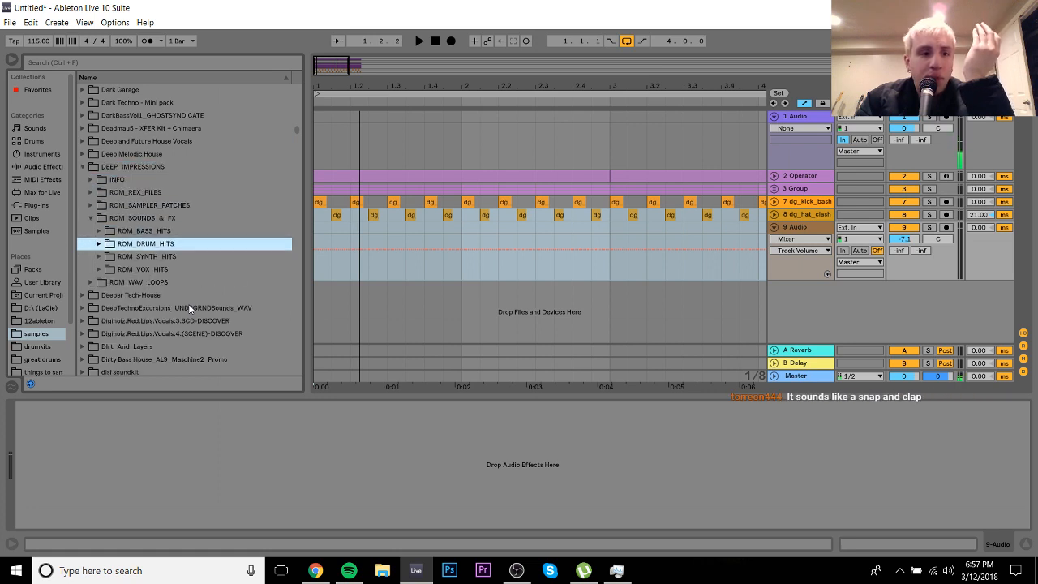
key(Right)
key(Down)
key(Right)
Step: Audition the DEEP_IMPRESSIONS claps through ROM_Clap_10.wav
key(Down)
key(Down)
key(Down)
key(Down)
key(Down)
key(Down)
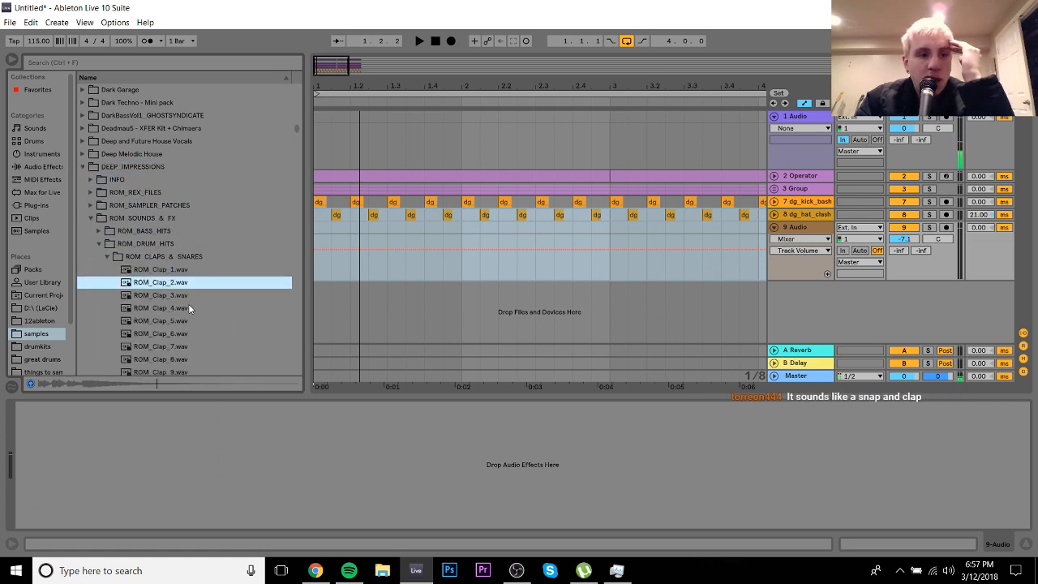
key(Down)
key(Down)
key(Down)
key(Down)
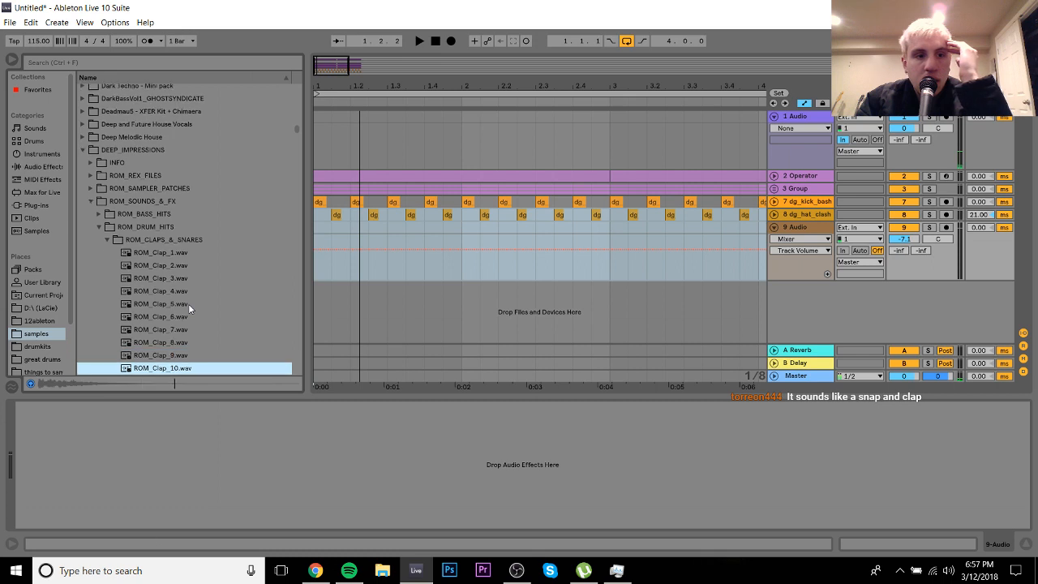
Step: Collapse the claps and snares folder and browse back up the sample packs to AA VENGEANCE ESSENTIAL HOUSE VOL.1
key(Left)
key(Left)
key(Left)
key(Up)
key(Up)
key(Up)
key(Up)
key(Up)
key(Up)
key(Up)
key(Up)
key(Up)
key(Up)
key(Up)
key(Up)
key(Up)
key(Up)
key(Up)
key(Up)
key(Up)
key(Up)
key(Up)
key(Up)
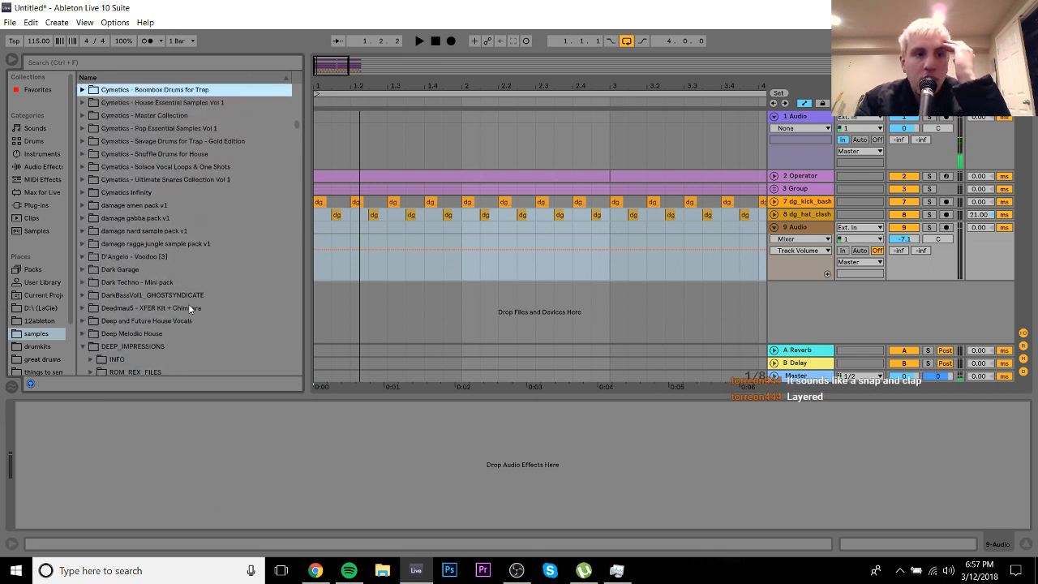
key(Up)
key(Up)
key(Up)
key(Up)
key(Up)
key(Up)
key(Up)
key(Up)
key(Up)
key(Up)
key(Up)
key(Up)
key(Up)
key(Up)
key(Up)
key(Up)
key(Up)
key(Up)
key(Up)
key(Up)
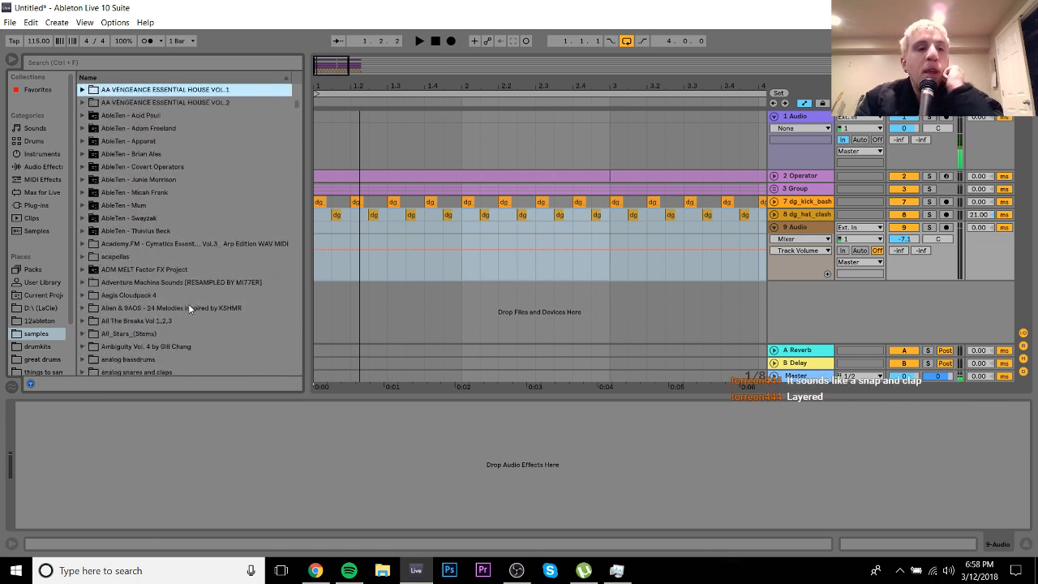
Step: Browse down the sample packs past AA VENGEANCE ESSENTIAL HOUSE and open the analog snares and claps folder
key(Down)
key(Down)
key(Down)
key(Down)
key(Down)
key(Down)
key(Down)
key(Down)
key(Down)
key(Down)
key(Down)
key(Down)
key(Down)
key(Down)
key(Down)
key(Down)
key(Down)
key(Down)
key(Down)
key(Down)
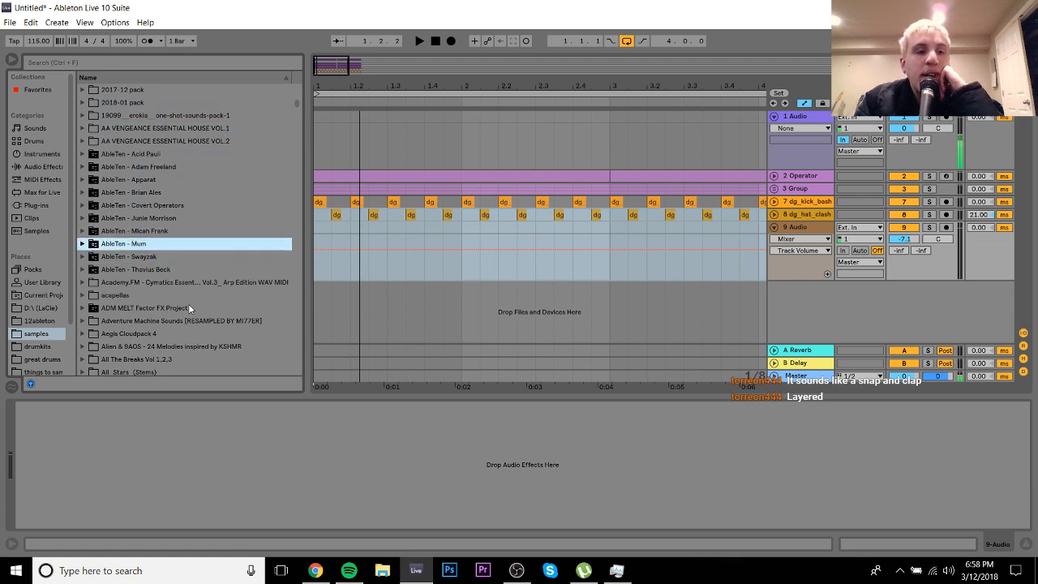
key(Down)
key(Down)
key(Down)
key(Down)
key(Down)
key(Down)
key(Down)
key(Down)
key(Down)
key(Down)
key(Down)
key(Down)
key(Down)
key(Down)
key(Down)
key(Down)
key(Down)
key(Down)
key(Down)
key(Down)
key(Up)
key(Up)
key(Up)
key(Up)
key(Up)
key(Up)
key(Up)
key(Up)
key(Up)
key(Up)
key(Up)
key(Up)
key(Up)
key(Up)
key(Up)
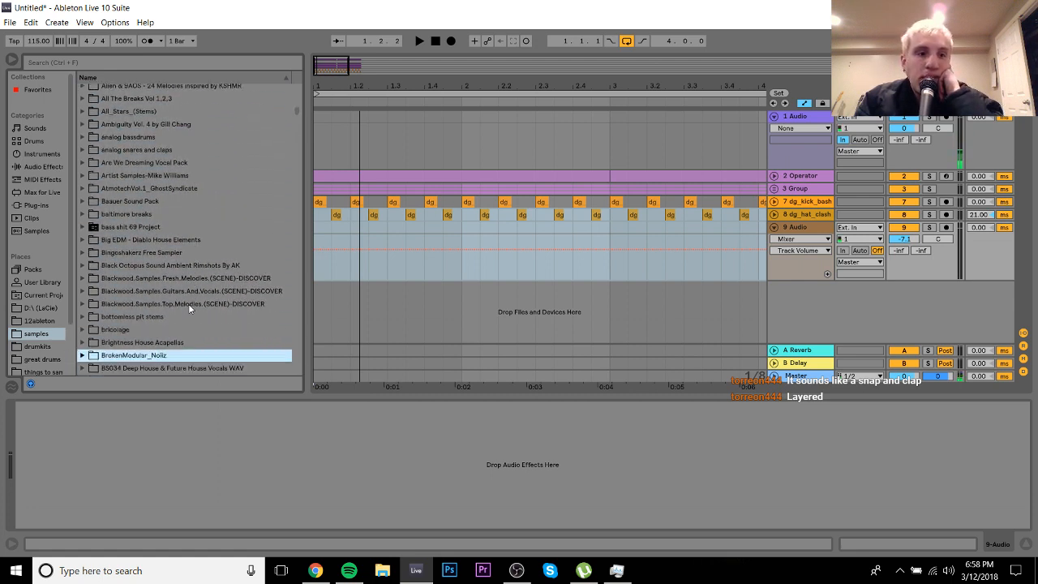
key(Up)
key(Up)
key(Right)
Step: Audition the analog snares and claps samples up to 05.wav and go back to 04.wav
key(Down)
key(Down)
key(Down)
key(Down)
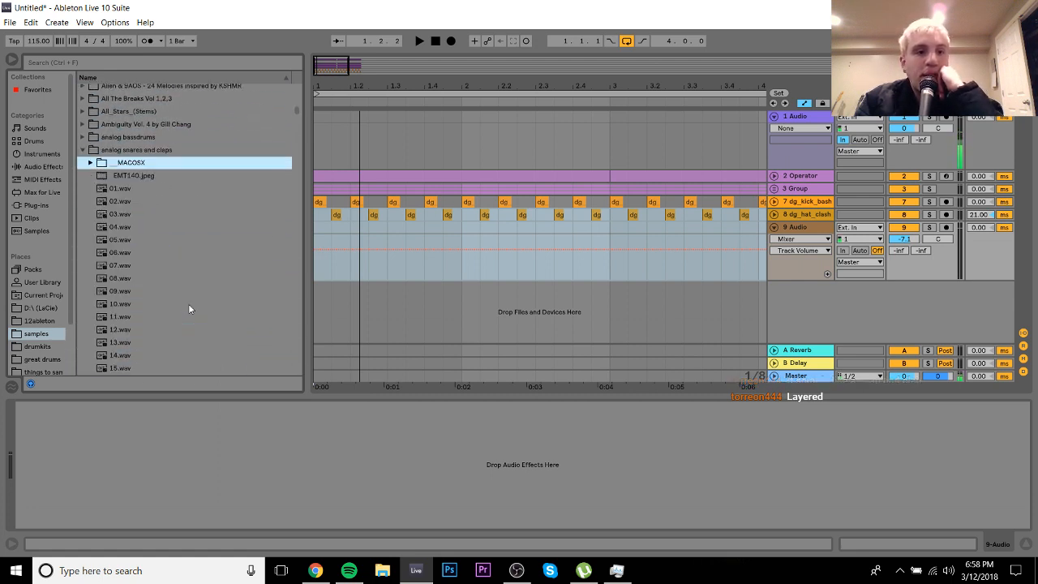
key(Down)
key(Down)
key(Down)
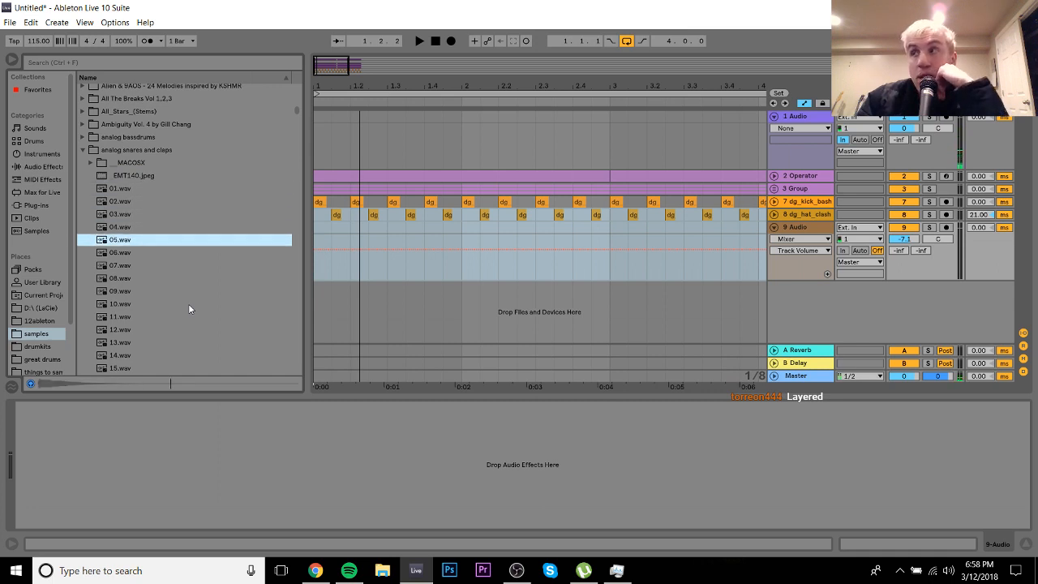
key(Up)
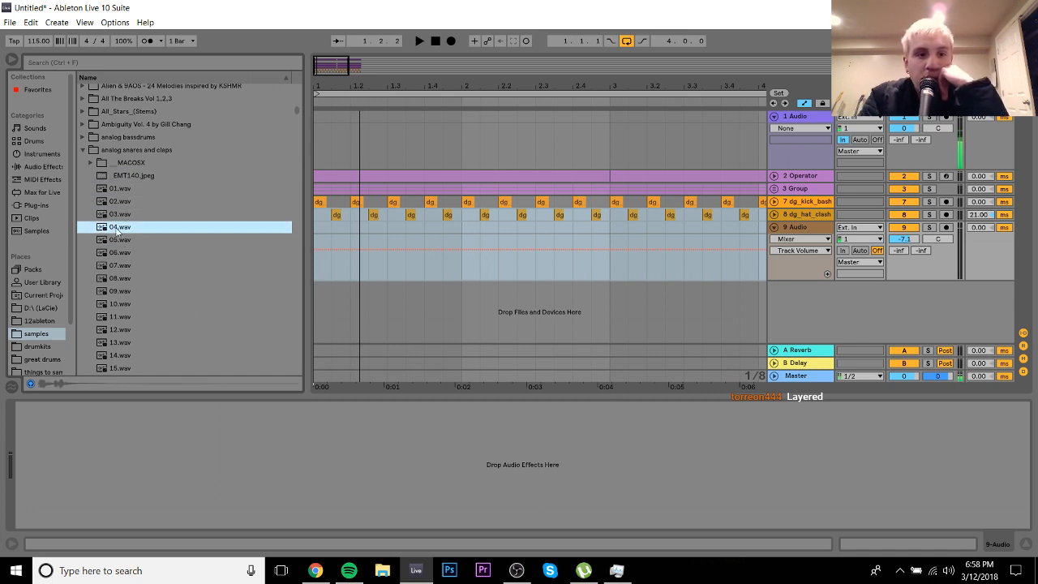
Step: Place 04.wav on audio track 9 at beat 1.2 and shift the clip slightly ahead of the beat
drag(120, 230, 351, 244)
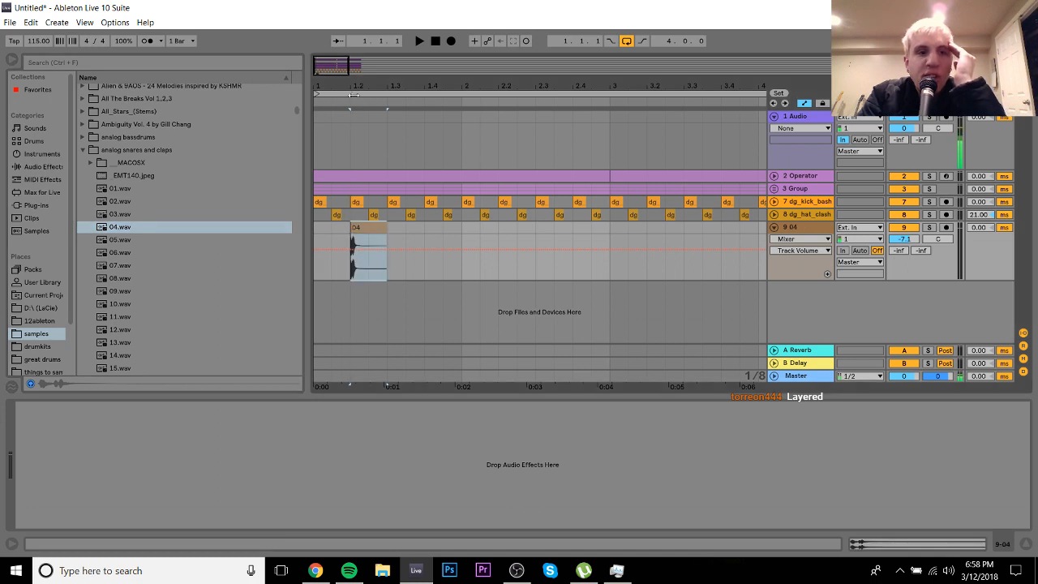
drag(333, 78, 454, 130)
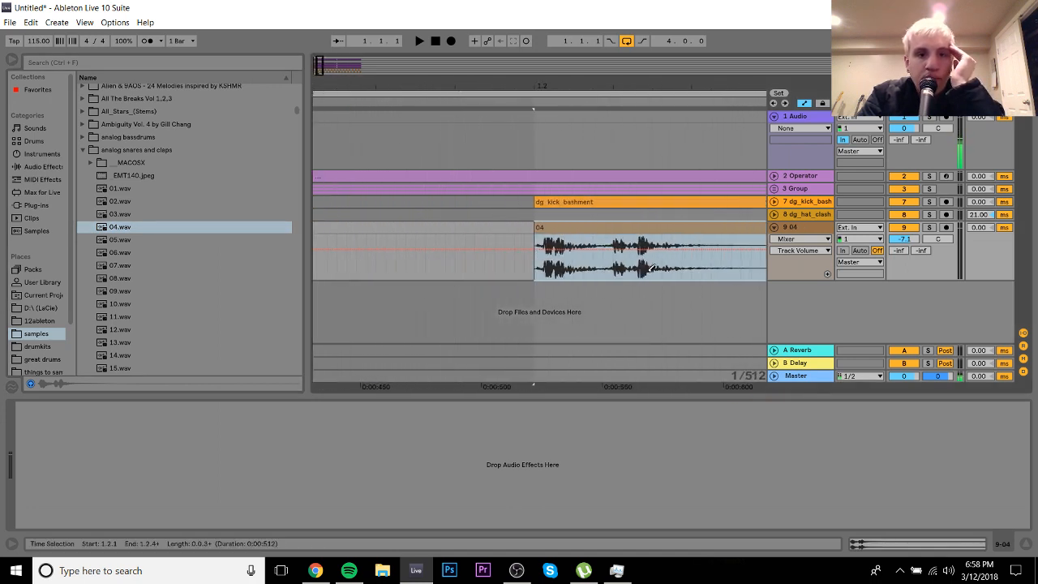
drag(593, 236, 557, 230)
click(577, 230)
drag(541, 85, 436, 85)
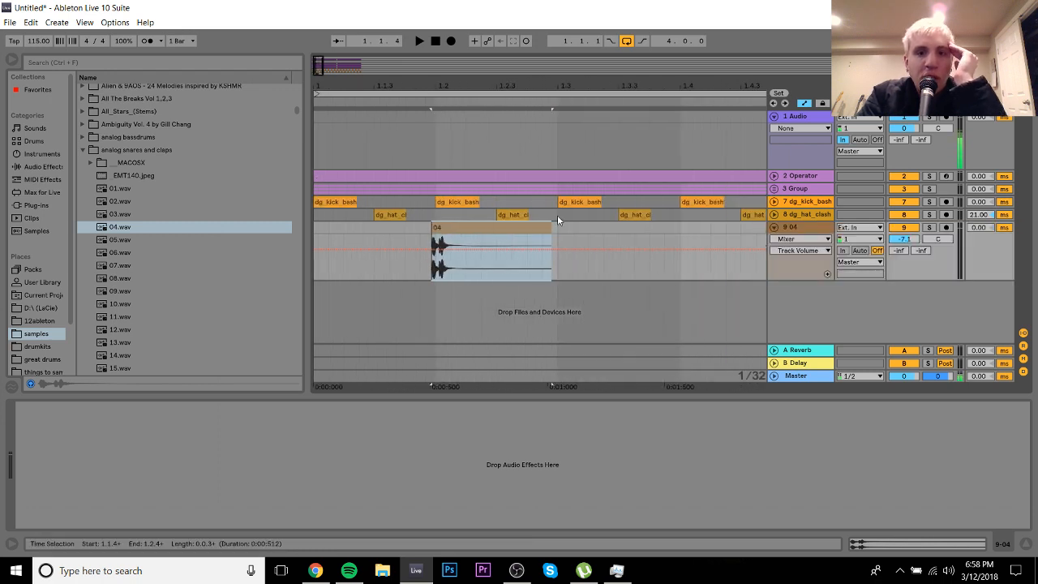
Step: Duplicate the two-beat section of the clap track from 1.1.1 to 1.3.1 until it fills all four bars
drag(557, 226, 314, 232)
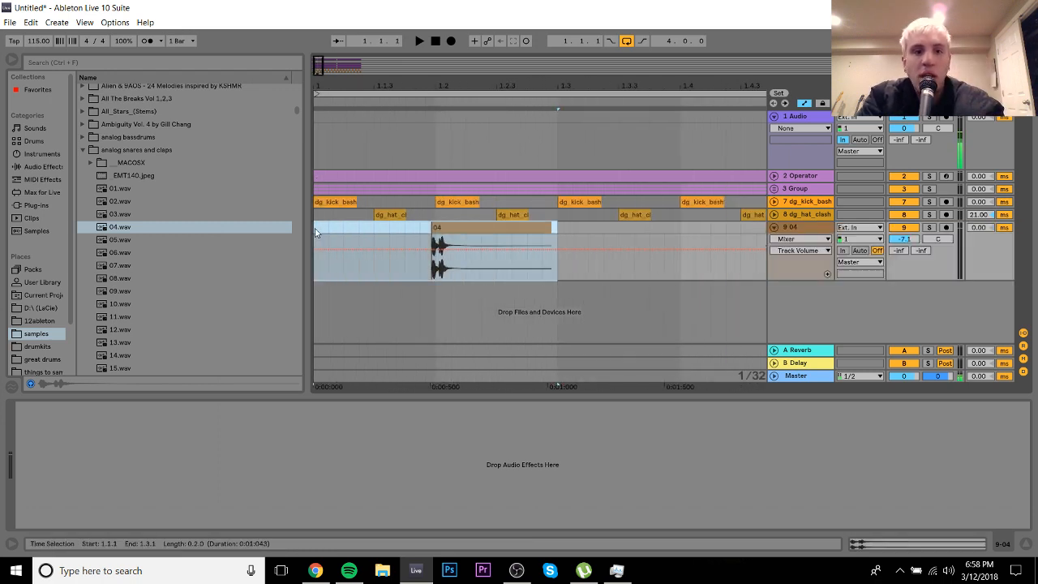
key(ctrl+d)
drag(569, 82, 438, 85)
key(ctrl+d)
key(ctrl+d)
key(ctrl+d)
key(ctrl+d)
key(ctrl+d)
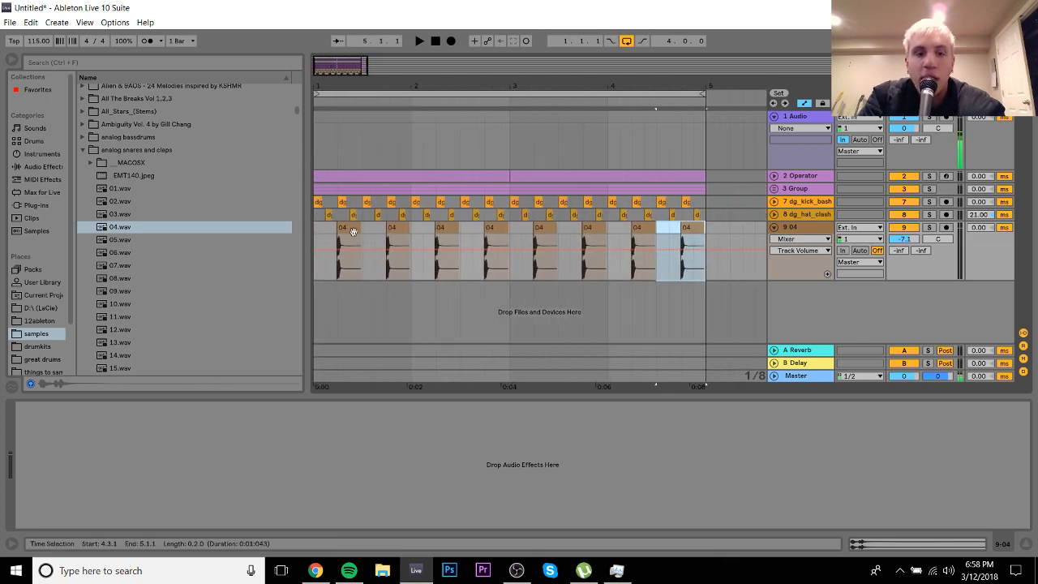
Step: Play the loop from the start and set the 04 clap track's volume to -13.6 dB
click(315, 230)
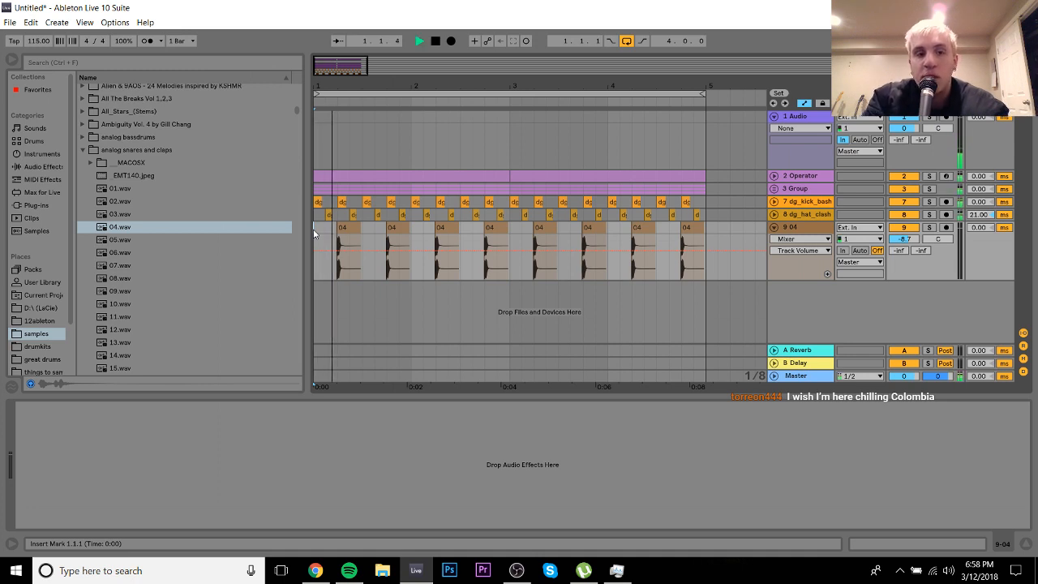
drag(904, 239, 904, 254)
Step: Add EQ Eight to the clap track with band 8 as a 6.48 kHz high cut, and copy it onto the dg_hat_clash track
click(783, 229)
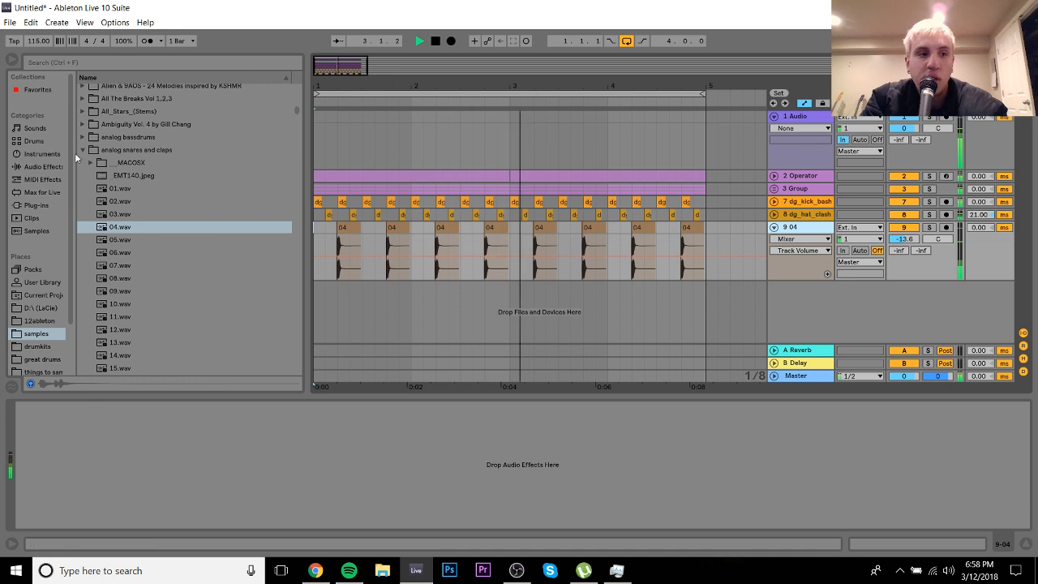
click(41, 166)
double_click(118, 214)
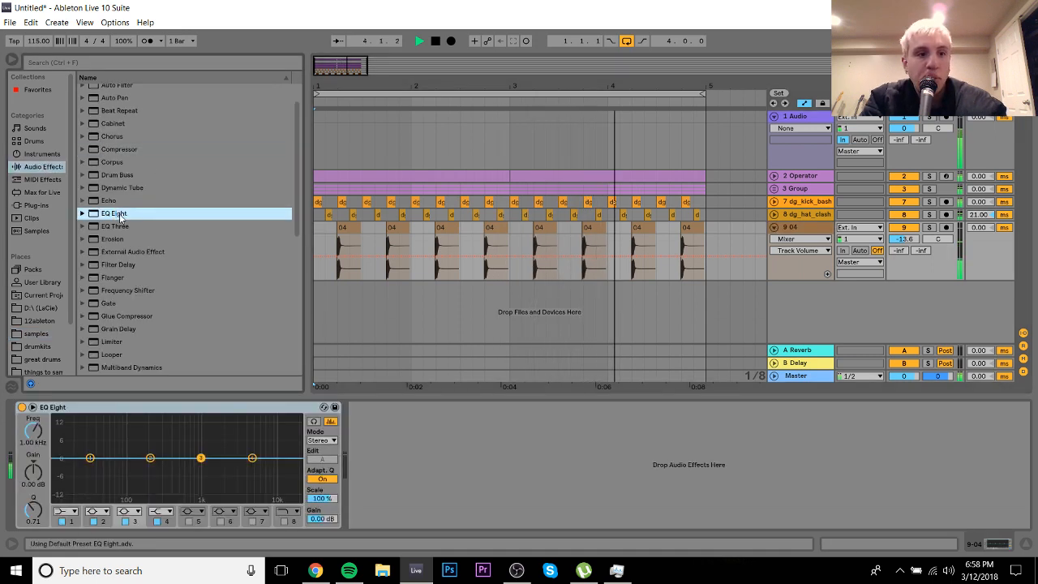
click(288, 511)
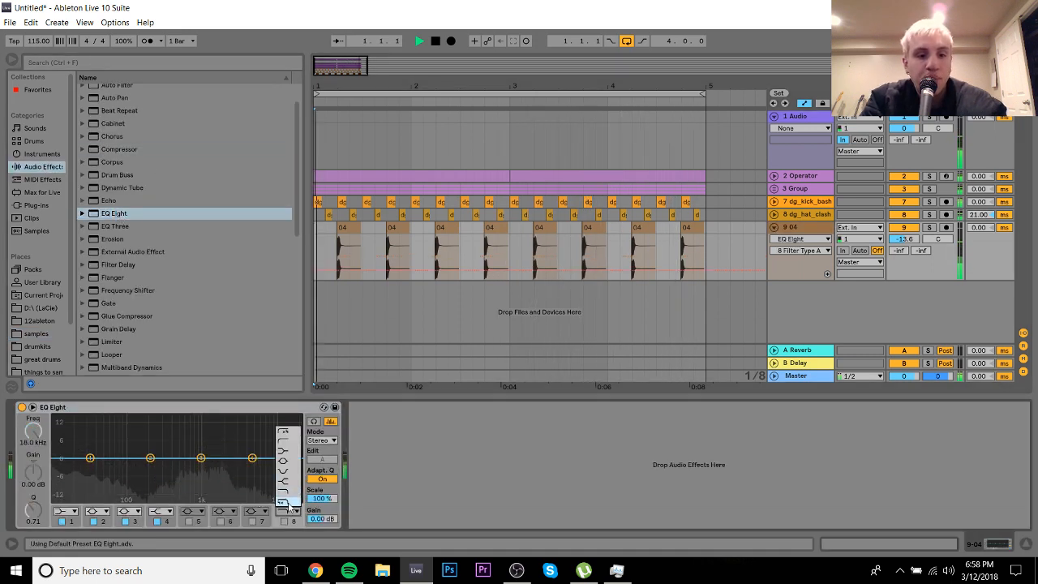
click(289, 502)
click(283, 520)
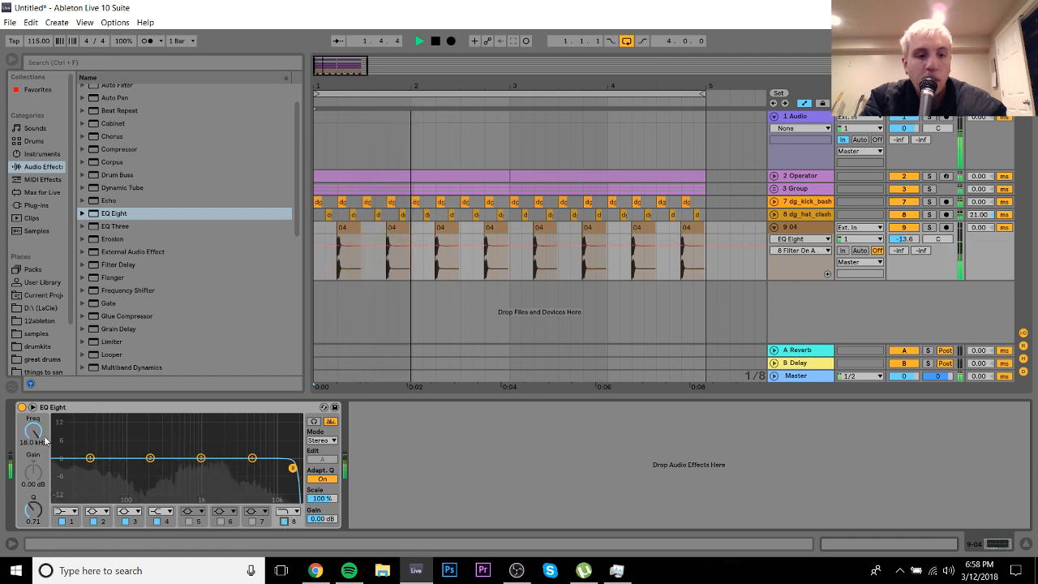
mouse_move(46, 441)
mouse_down()
mouse_move(46, 471)
mouse_move(34, 432)
mouse_up()
drag(170, 407, 445, 218)
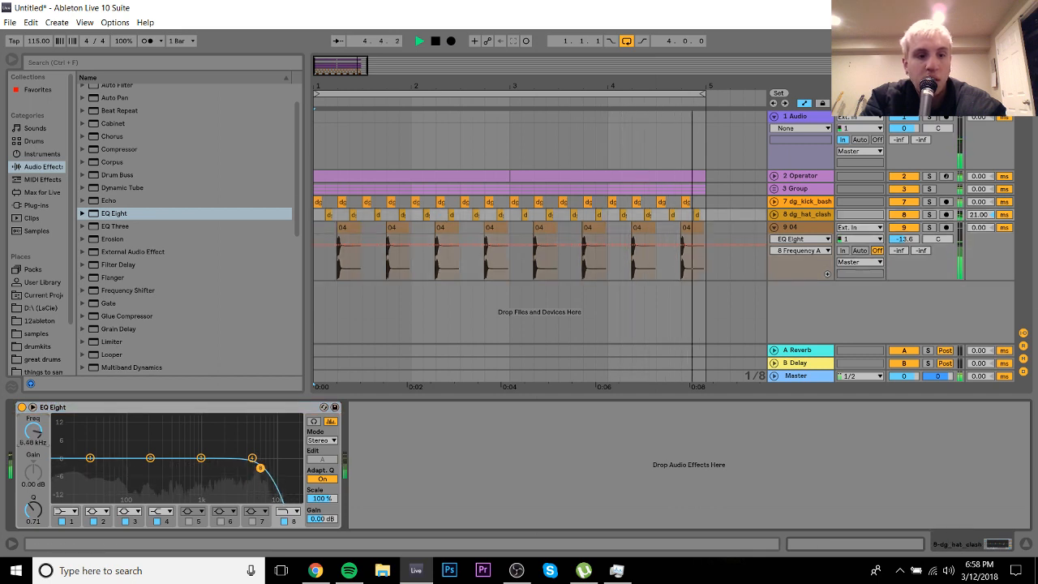
Step: Unfold the 3 Group track with its volume at -11.4 dB and compare the mix with the group muted and unmuted
click(812, 189)
click(774, 189)
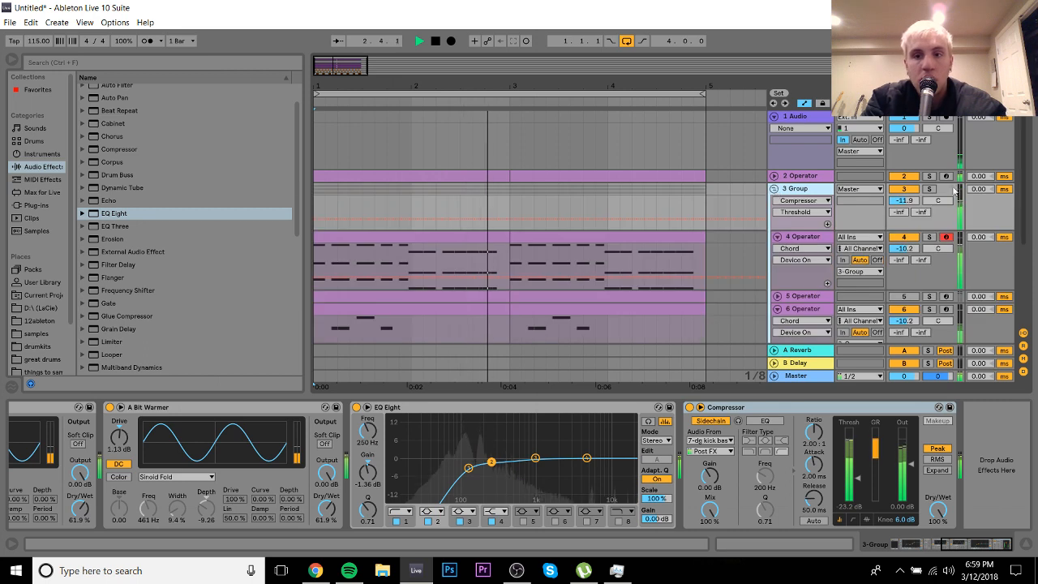
click(904, 189)
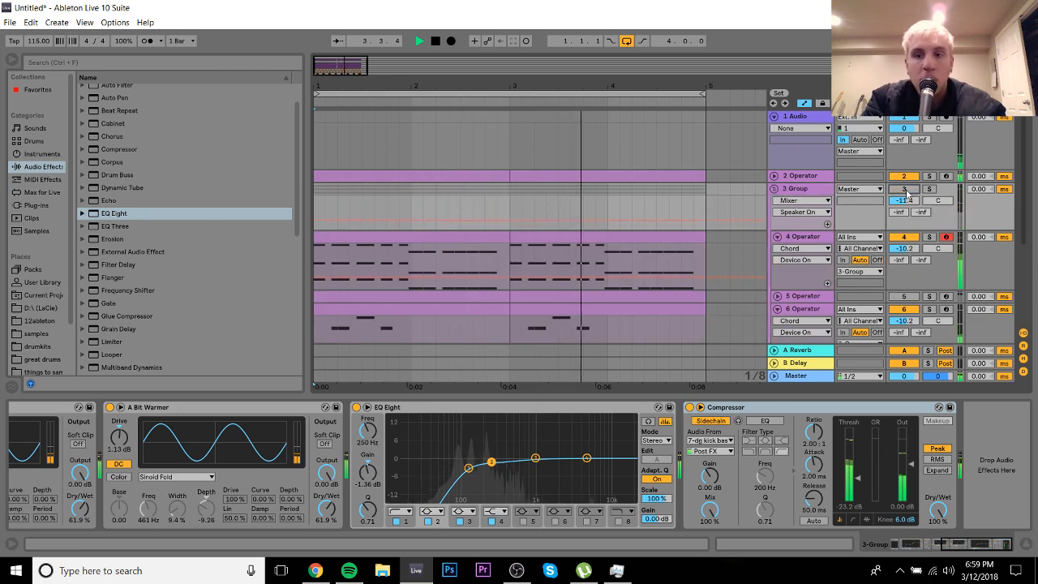
click(904, 188)
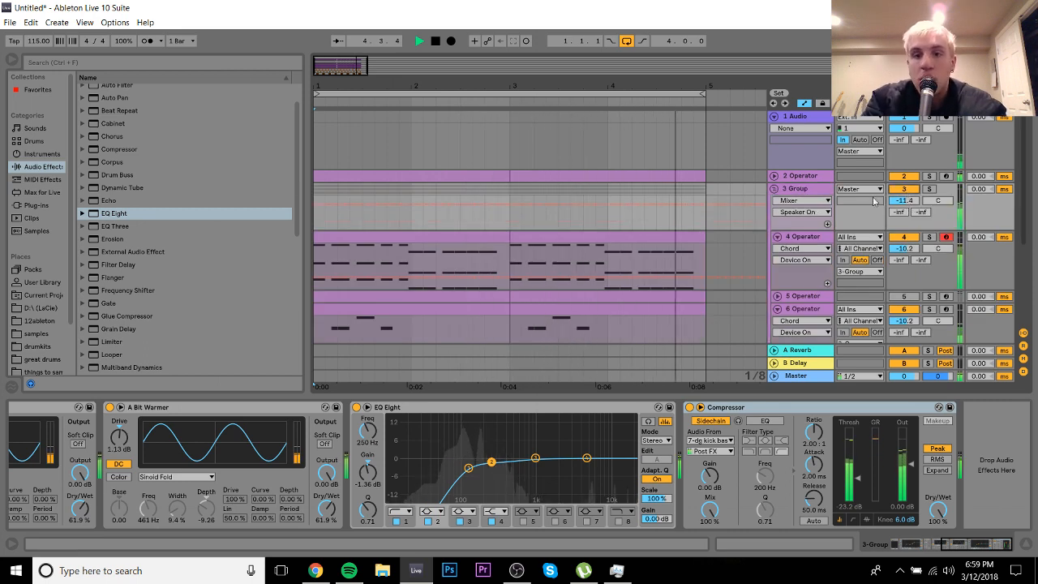
Step: Set oscillator A of the 2 Operator track's synth to Saw D and enable its filter with a frequency of 219 Hz
click(802, 176)
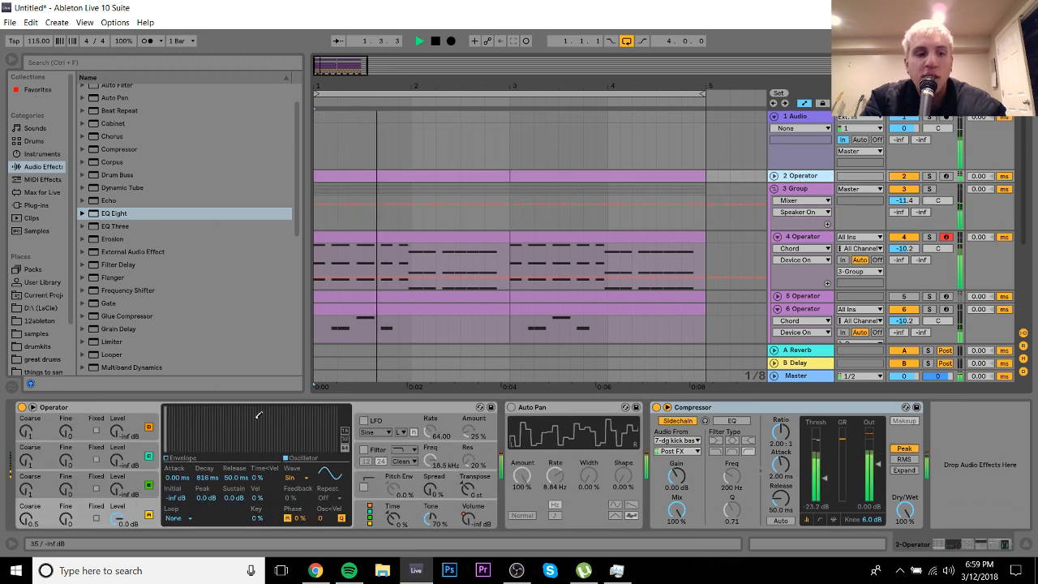
click(292, 478)
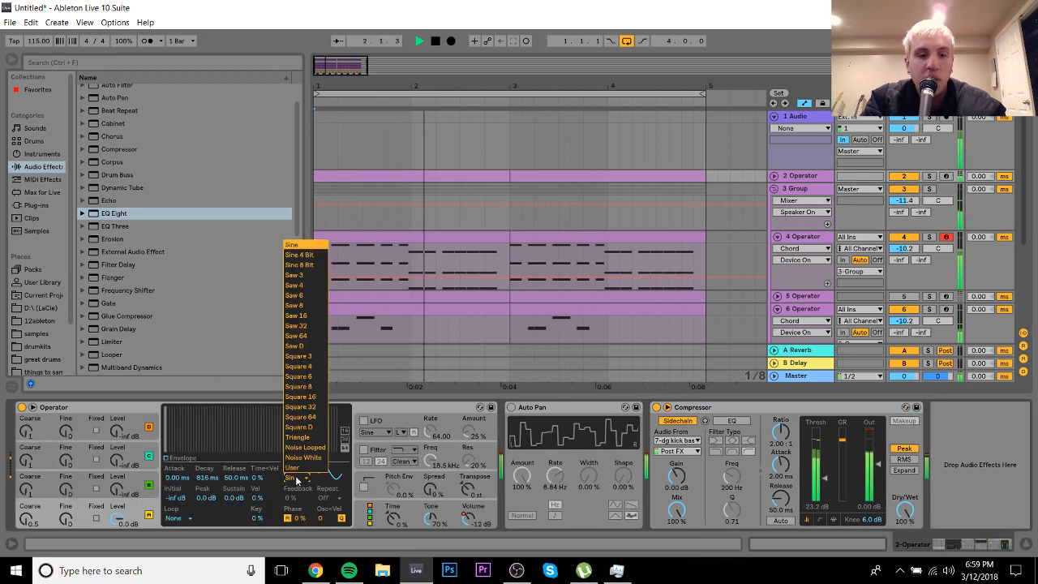
click(294, 346)
click(364, 449)
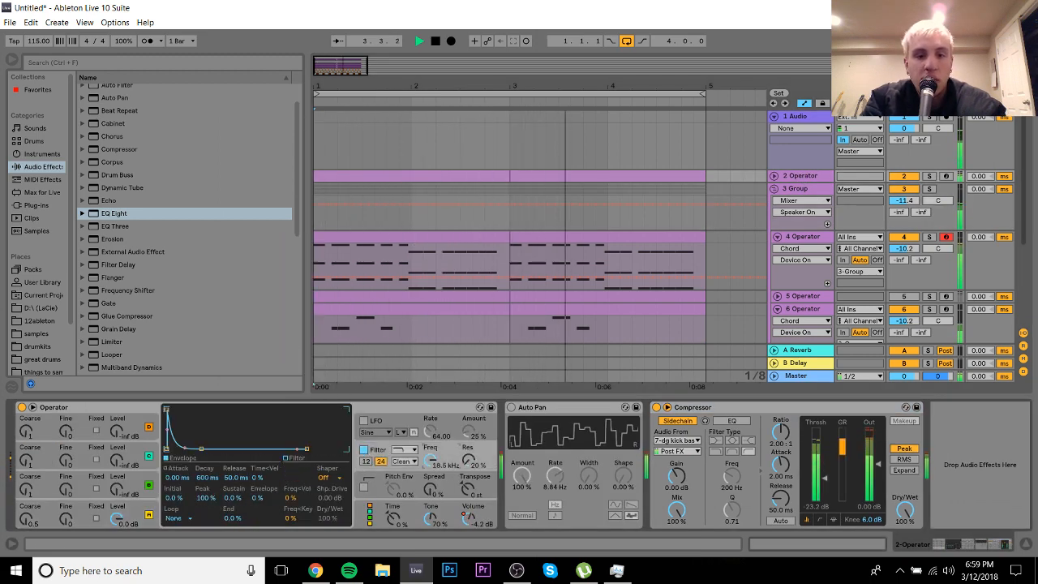
drag(429, 459, 429, 541)
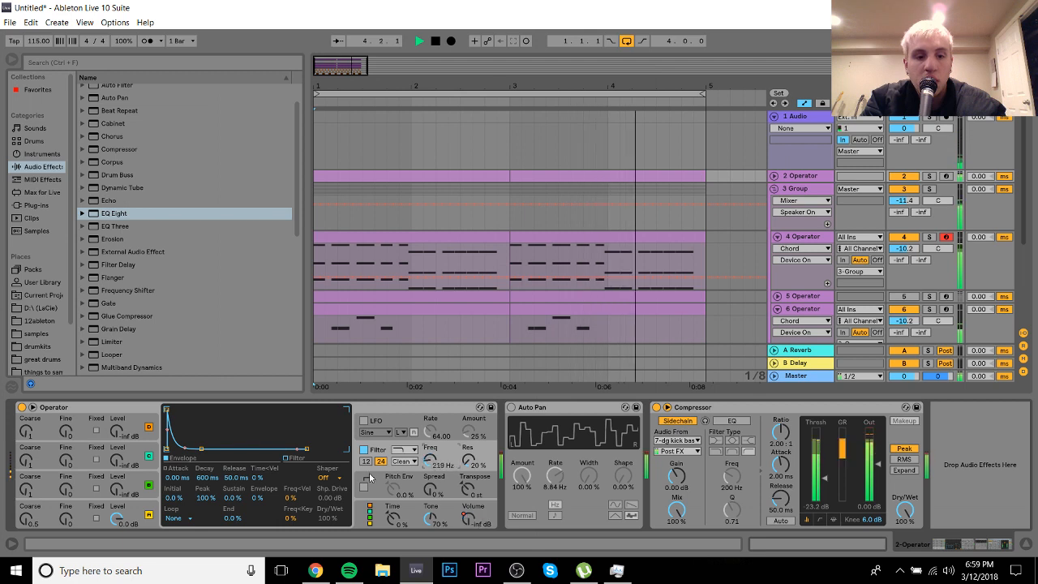
click(159, 519)
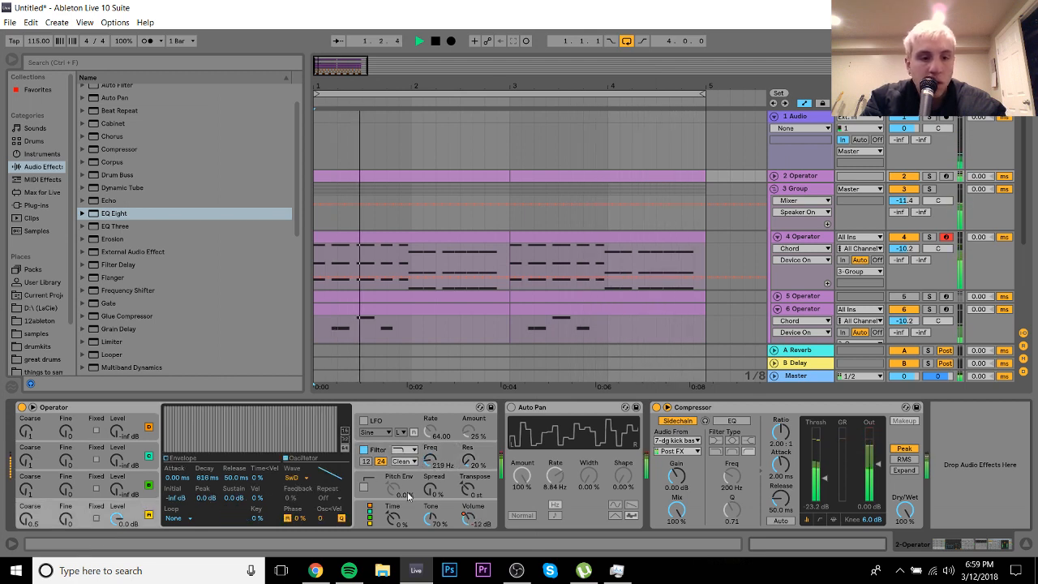
click(234, 497)
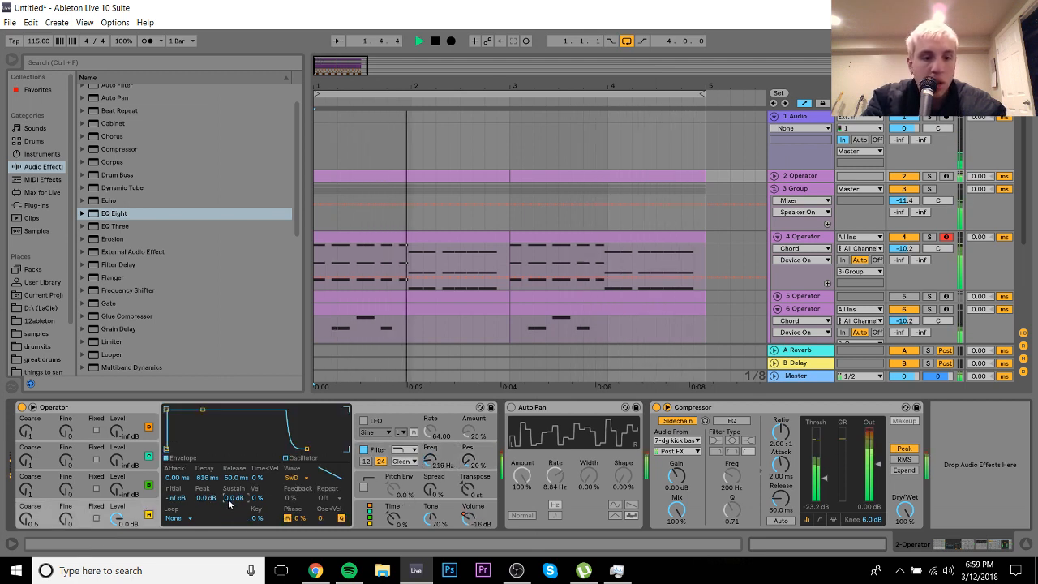
Step: Enable the filter in the 4 Operator track's synth and set its frequency to 329 Hz
click(809, 278)
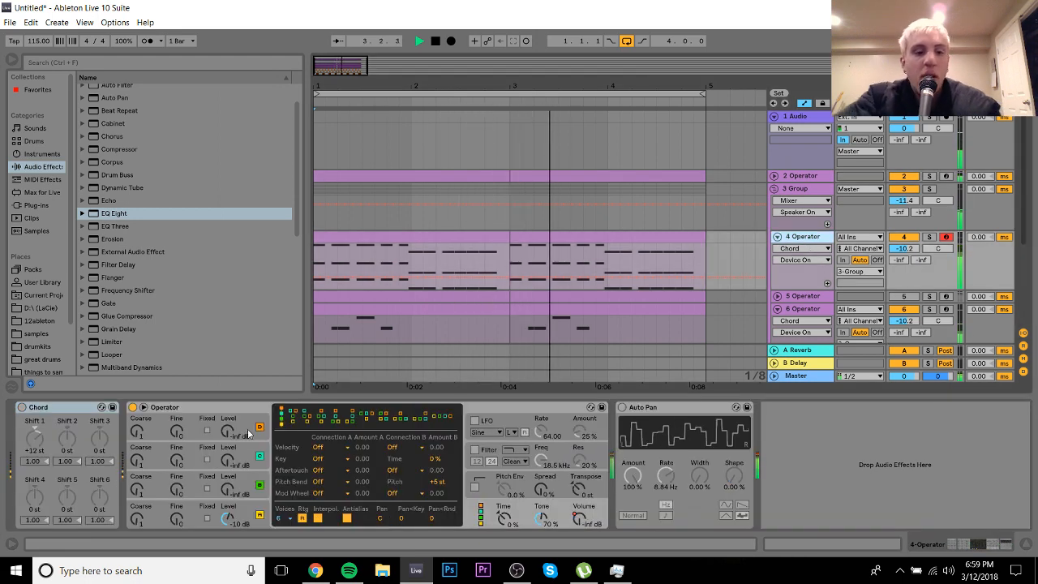
click(256, 515)
click(409, 478)
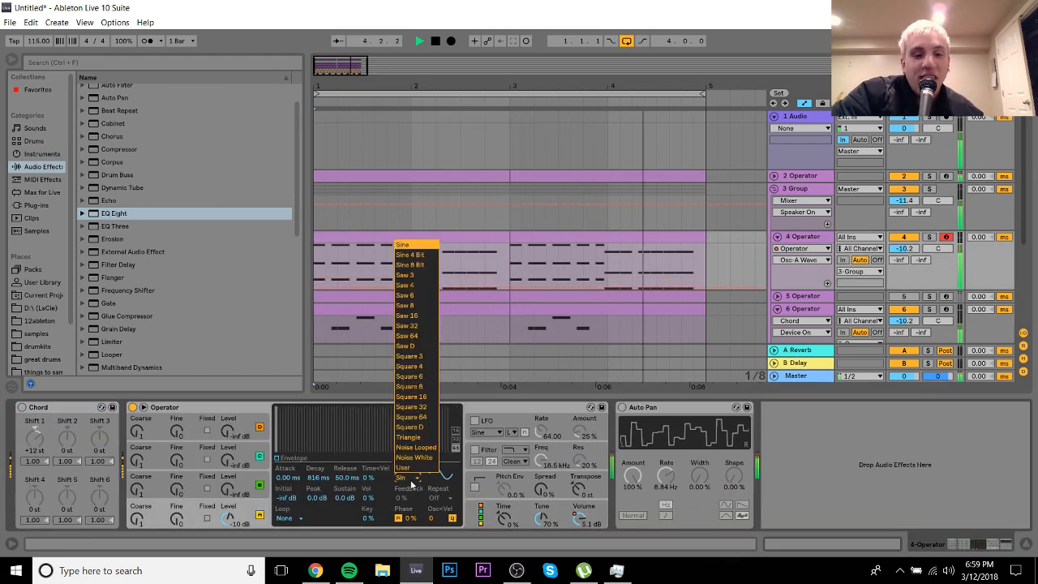
click(486, 454)
click(475, 450)
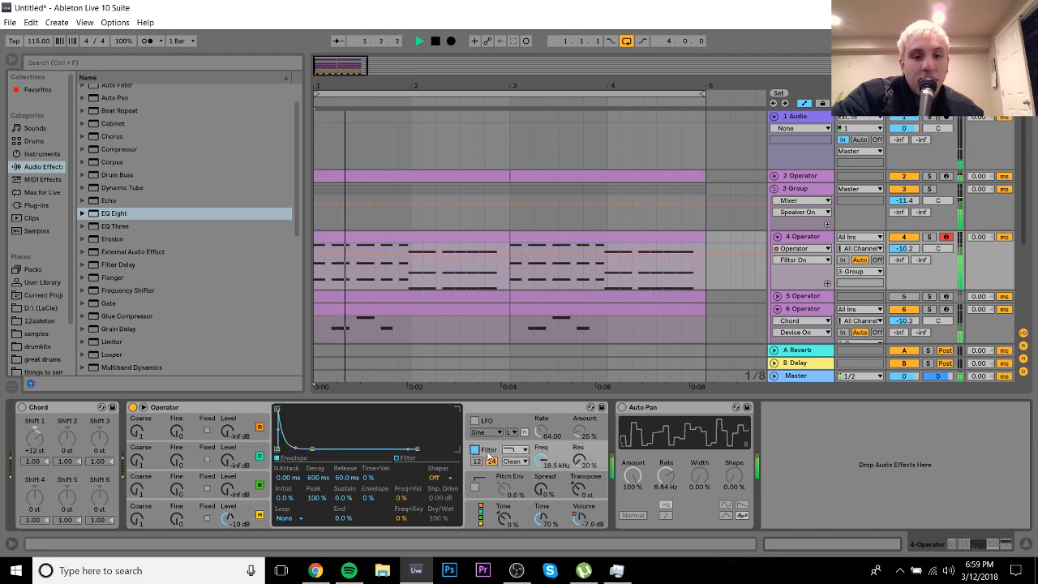
drag(541, 460, 541, 523)
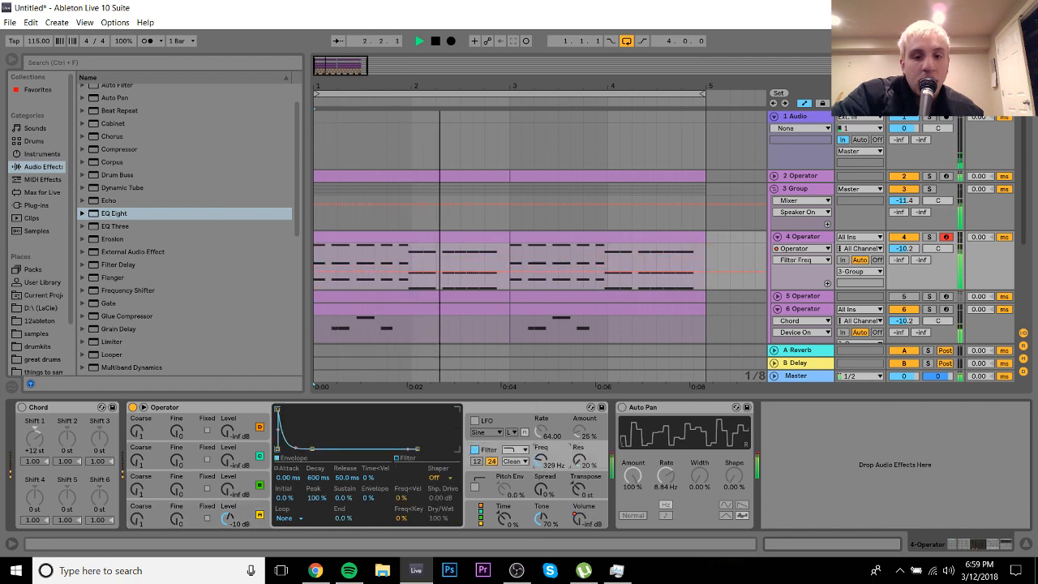
Step: Set the 6 Operator track's oscillator A to Saw D with coarse 2, enable its filter at 243 Hz, and fold the track
click(802, 309)
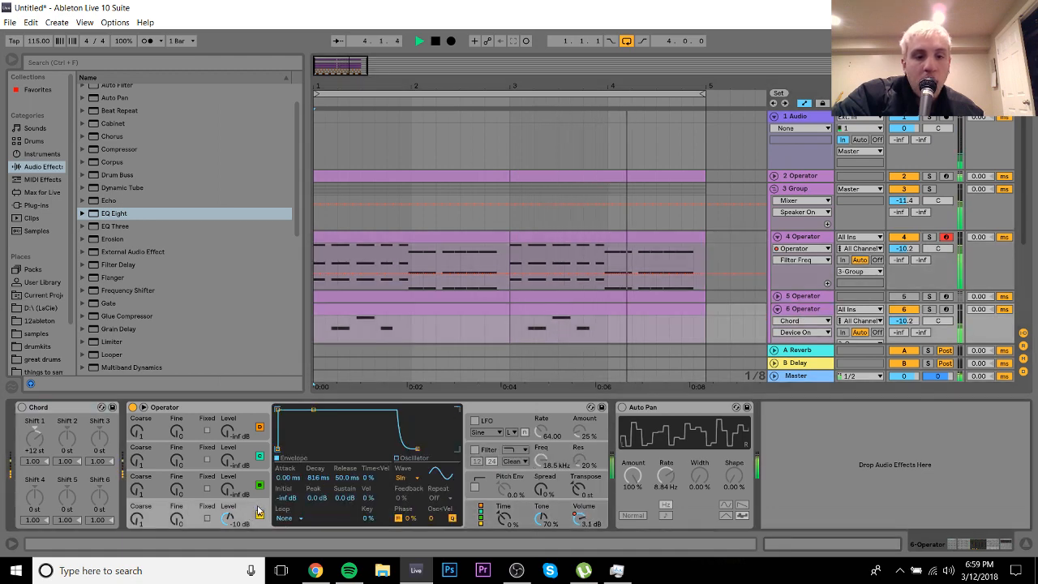
click(402, 478)
click(409, 344)
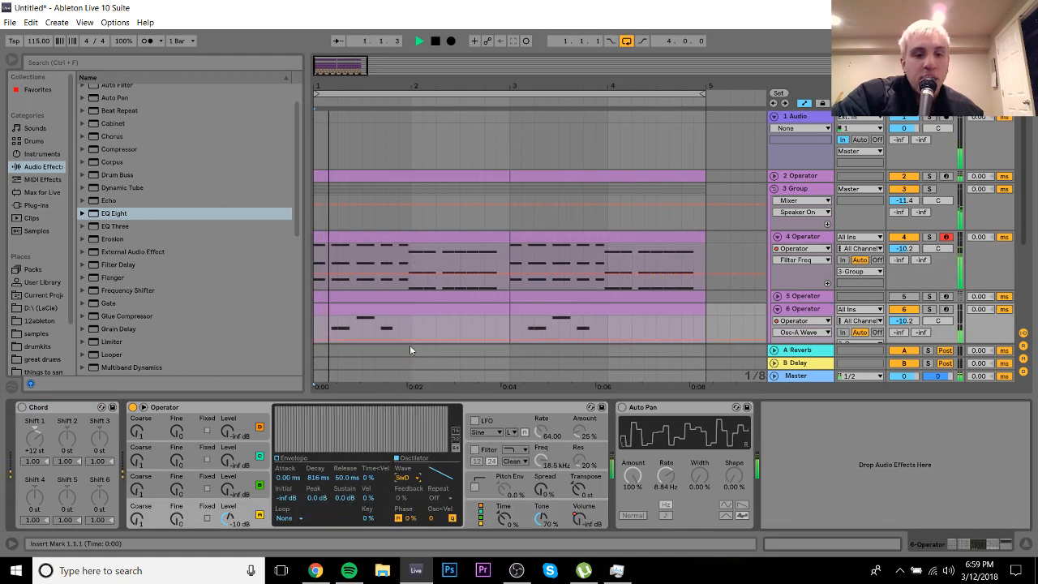
click(475, 449)
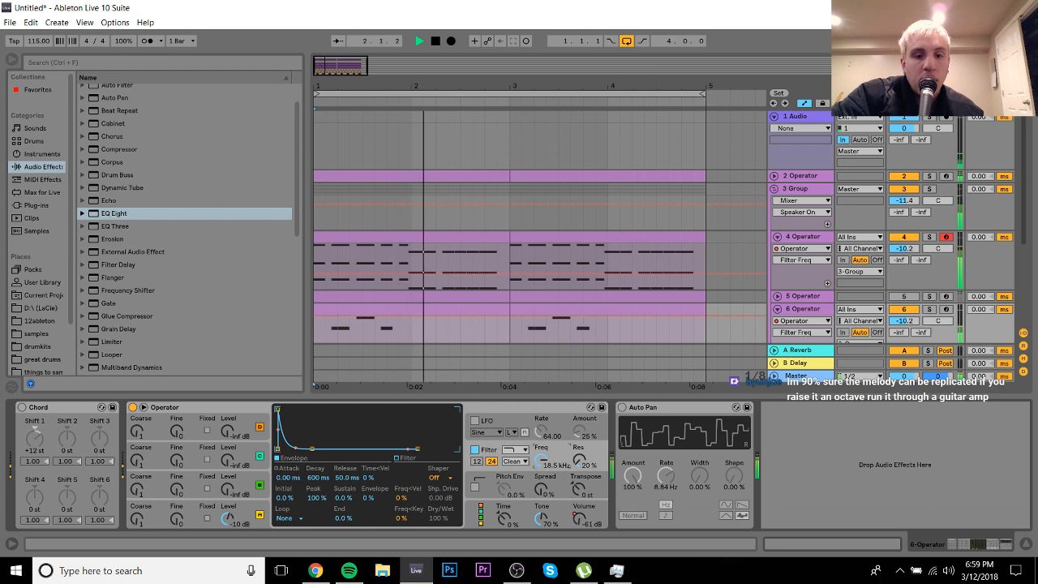
drag(541, 460, 541, 464)
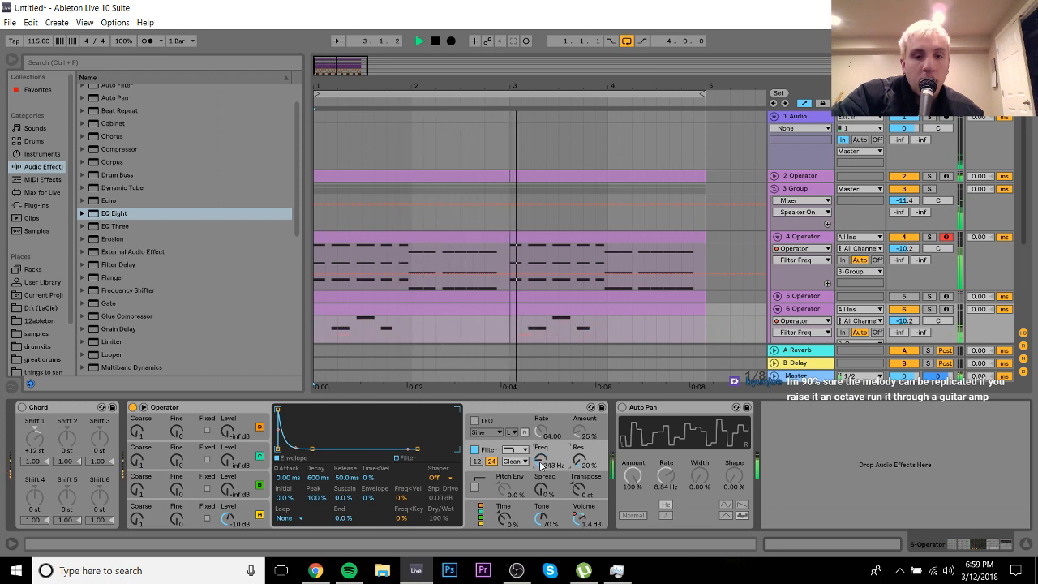
click(139, 522)
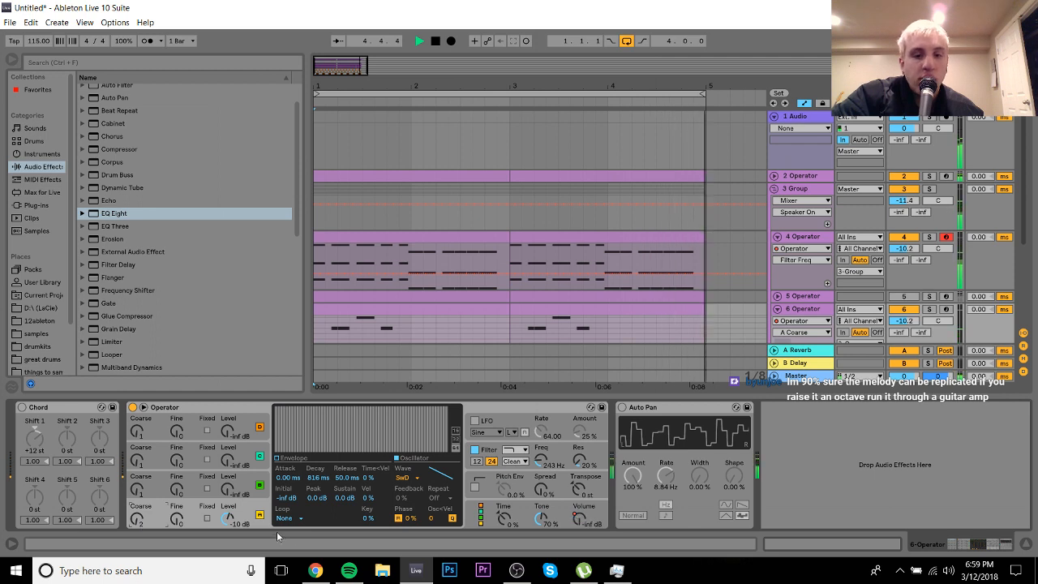
click(777, 309)
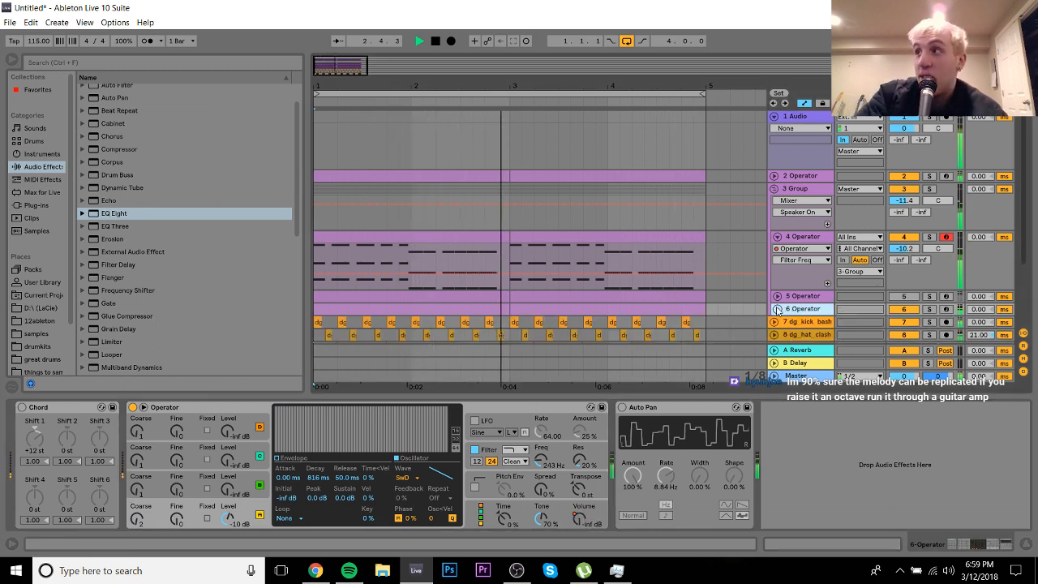
Step: Unfold the 6 Operator track, set its volume to -8.9 dB and the 4 Operator track's volume to -9.1 dB, and stop playback
click(776, 309)
drag(904, 321, 904, 314)
click(904, 249)
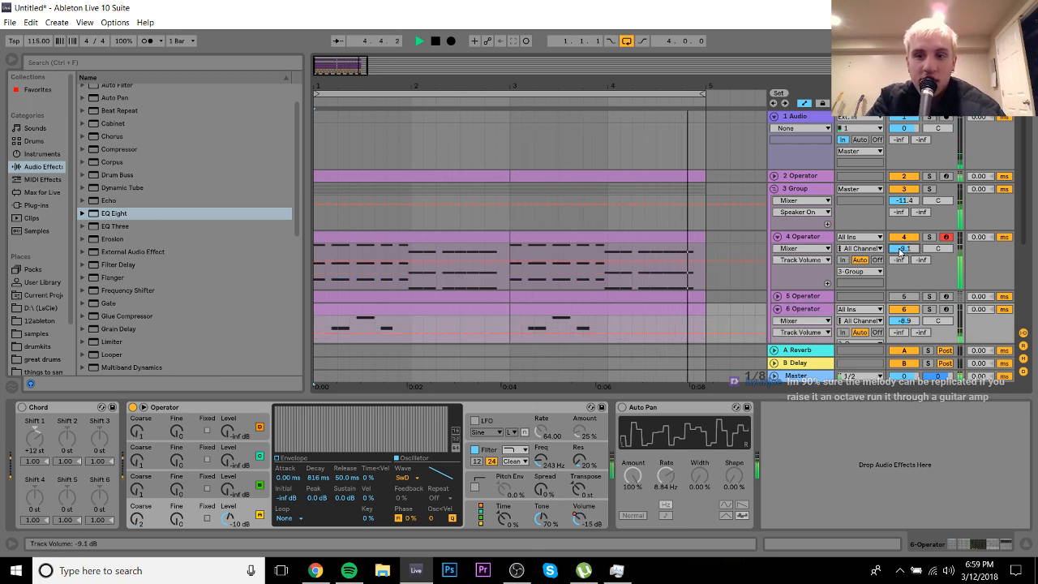
click(816, 239)
click(813, 310)
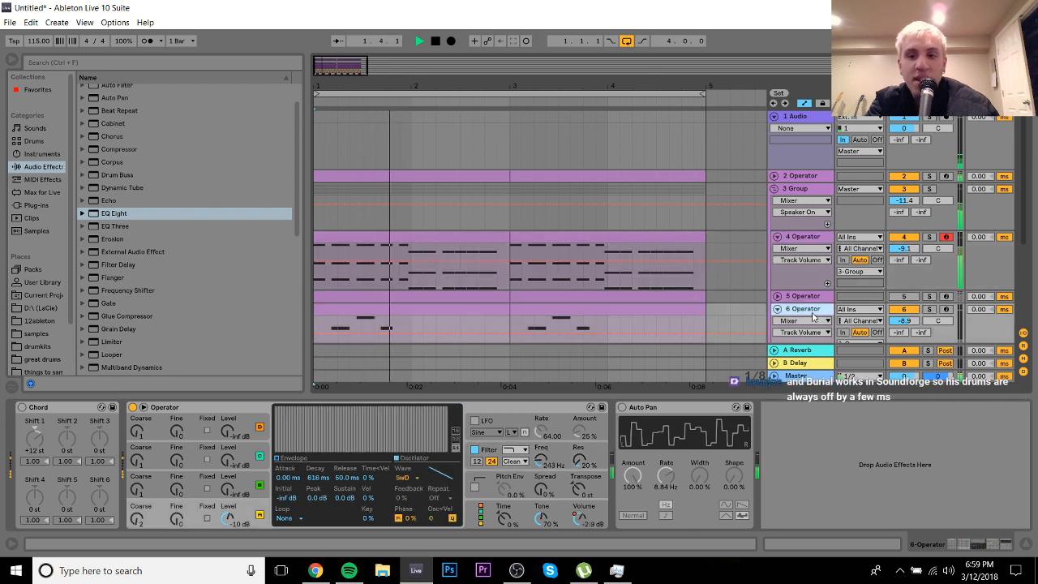
key(space)
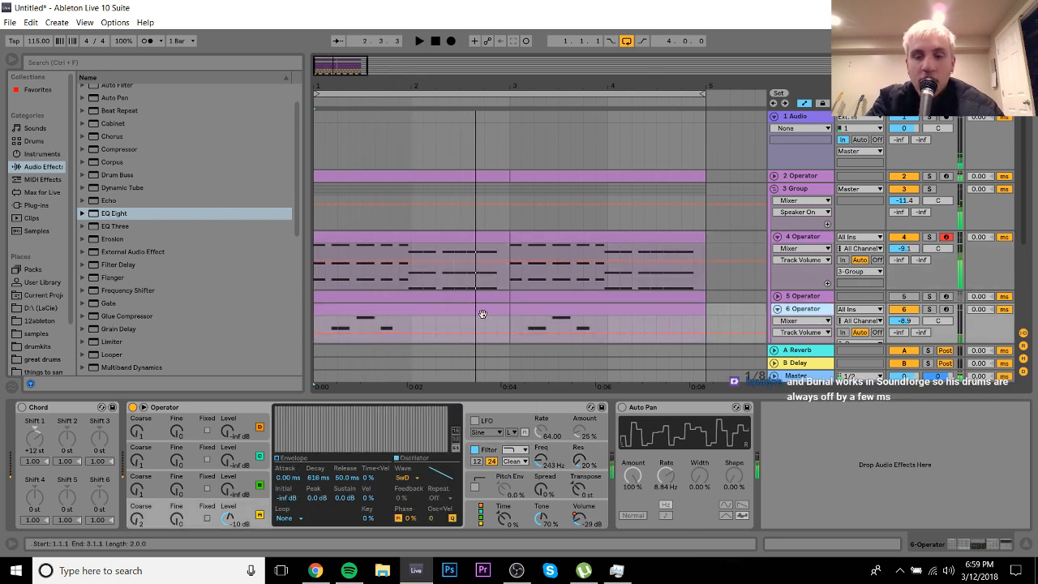
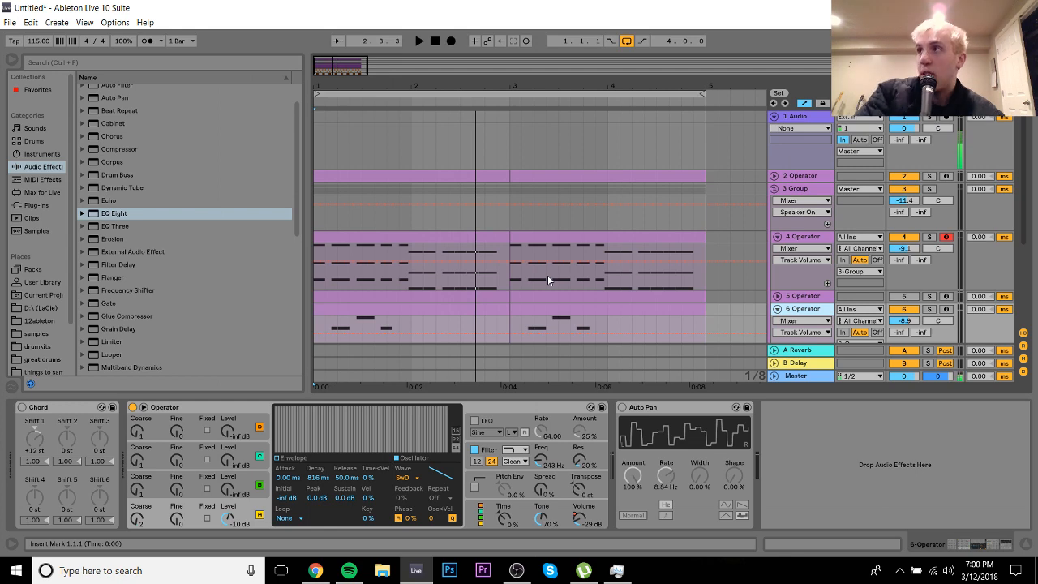
Step: Play the loop and display the 3 Group track's effect chain
key(space)
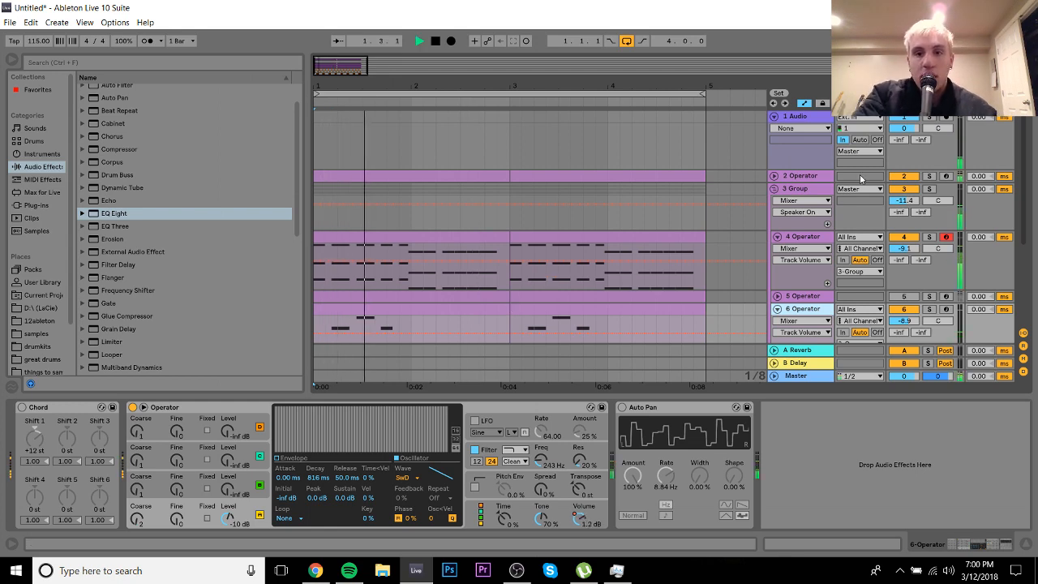
click(798, 195)
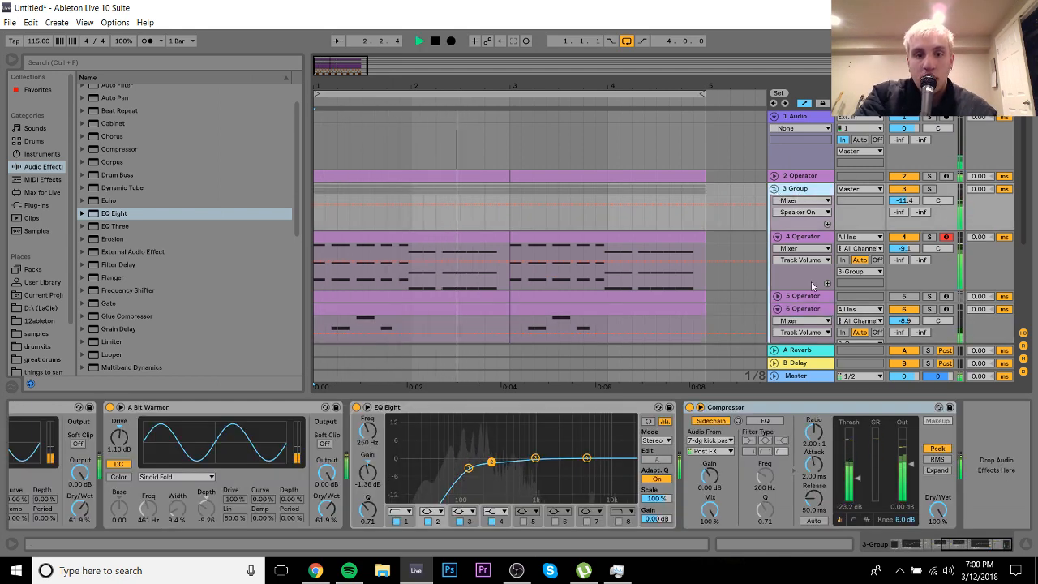
Step: On track 6 Operator, set oscillator A's coarse tuning to 1, transpose to +24 st and track volume to -5.7 dB
click(806, 323)
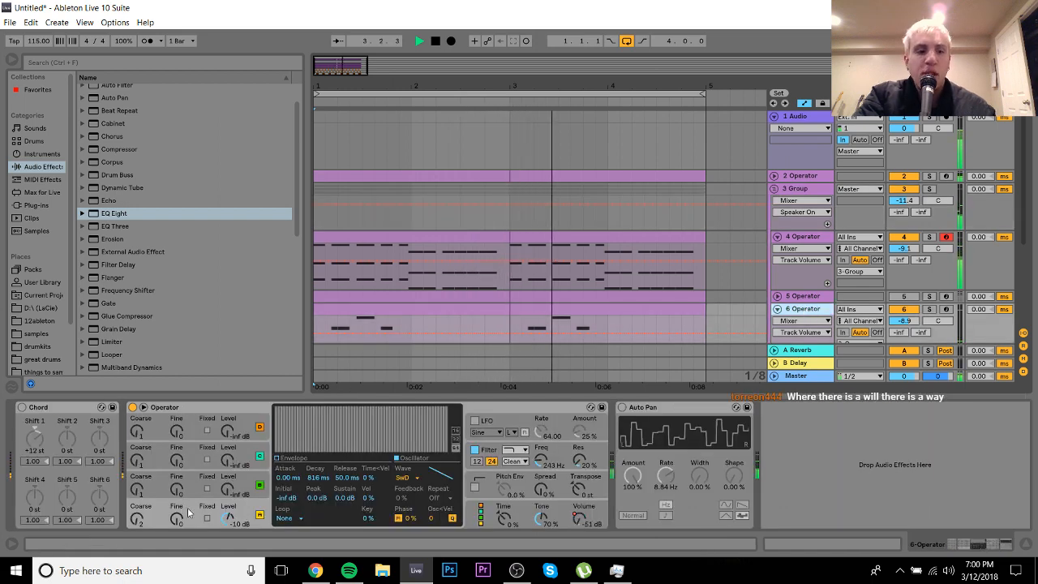
click(142, 518)
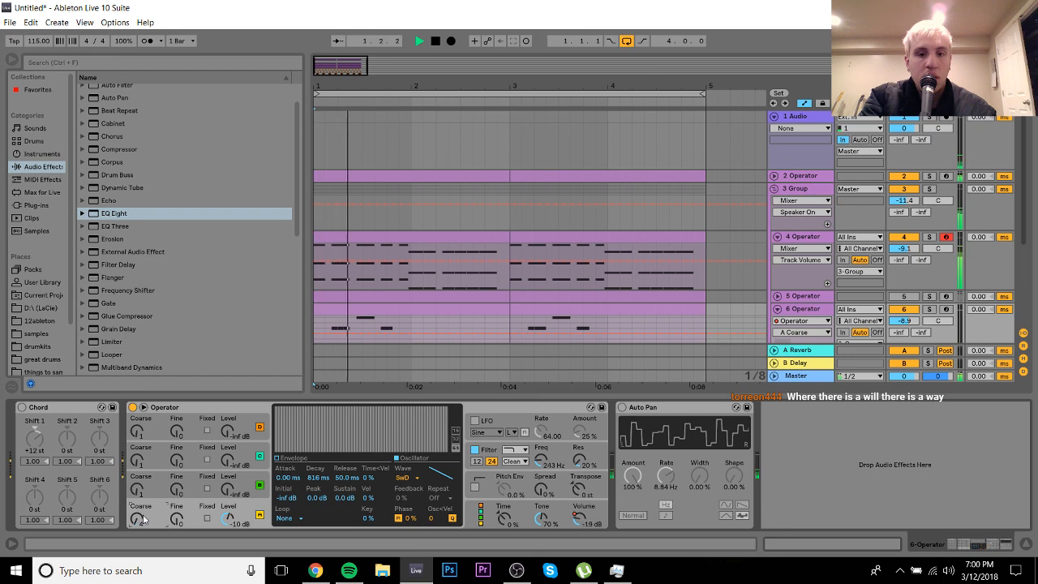
click(578, 489)
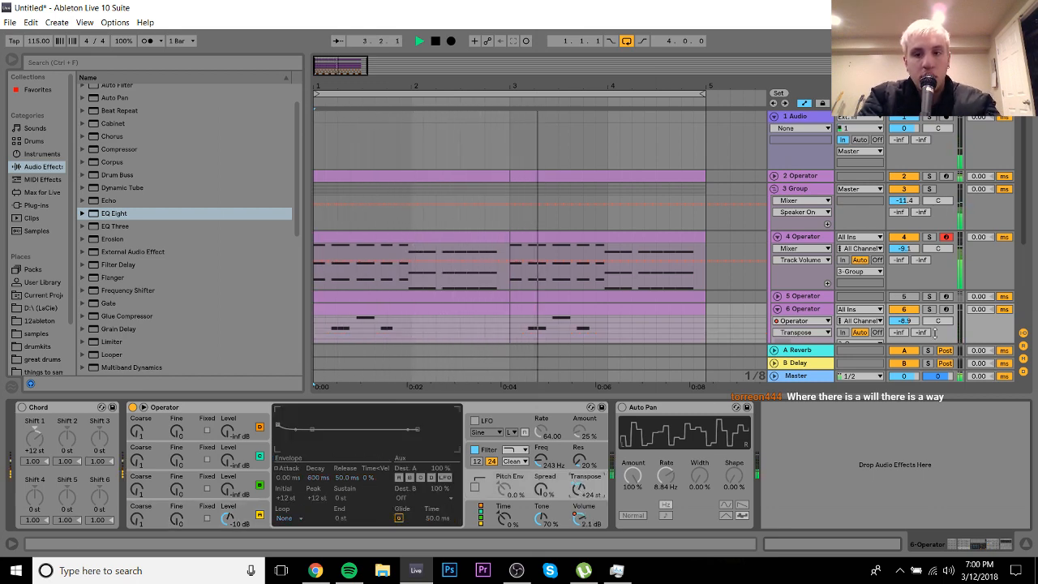
drag(900, 322, 900, 310)
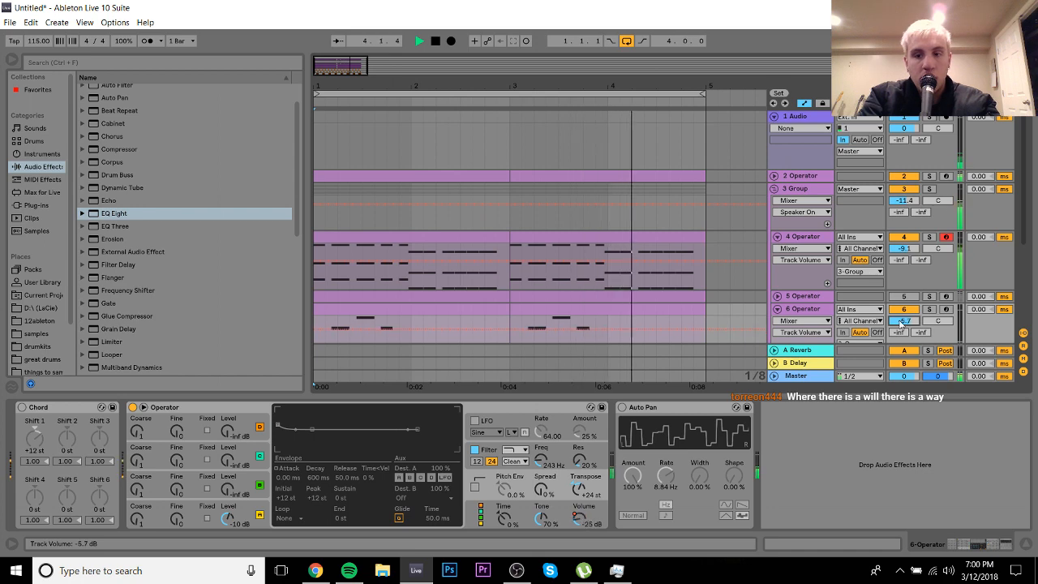
Step: Solo the group and set Operator's filter frequency to 347 Hz on track 4 and 208 Hz on track 6
drag(1026, 239, 1026, 266)
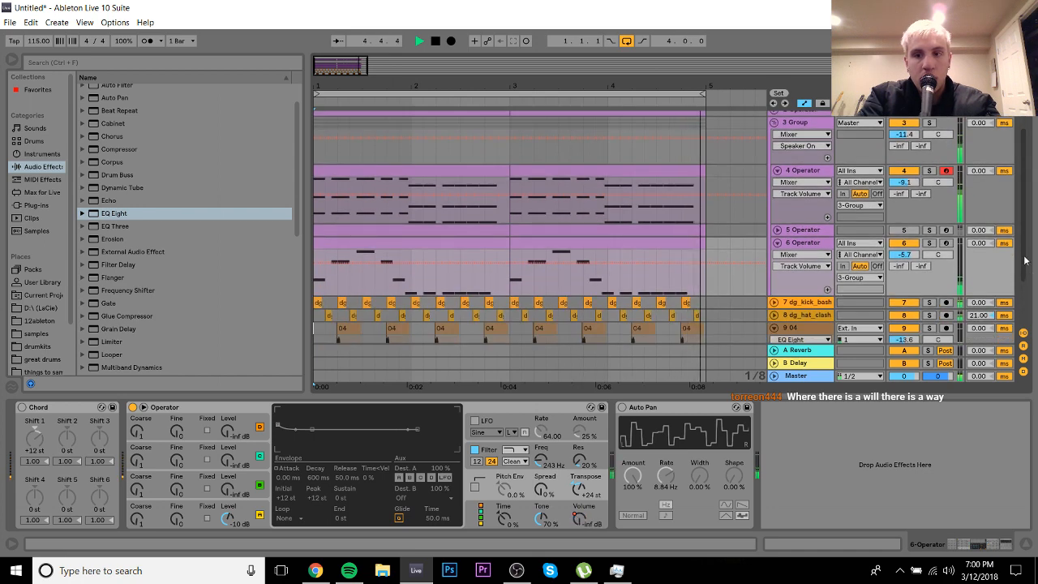
click(929, 124)
click(804, 171)
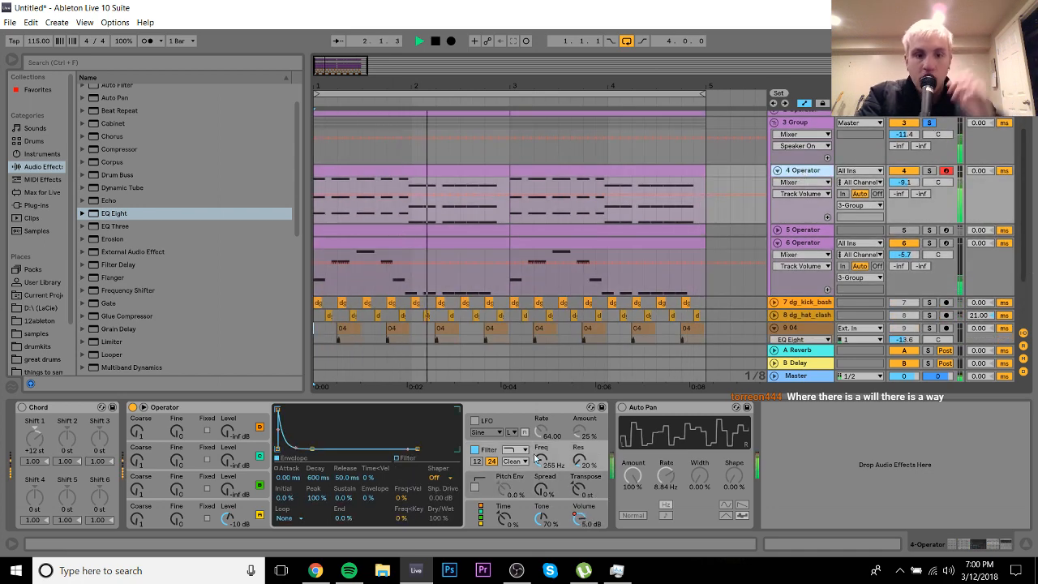
mouse_move(540, 468)
mouse_down()
mouse_move(540, 429)
mouse_move(539, 469)
mouse_up()
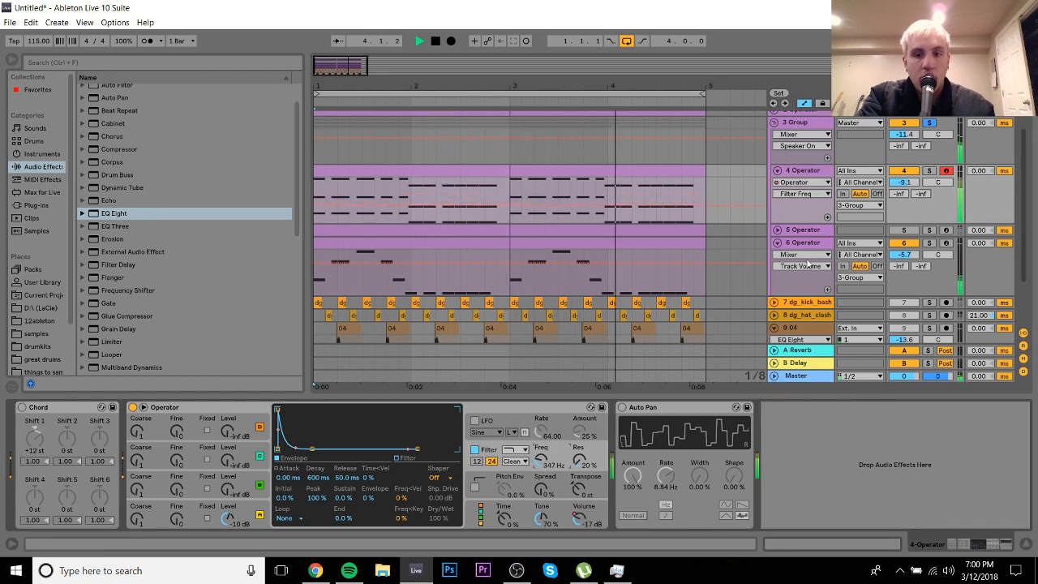
click(804, 244)
drag(540, 460, 540, 465)
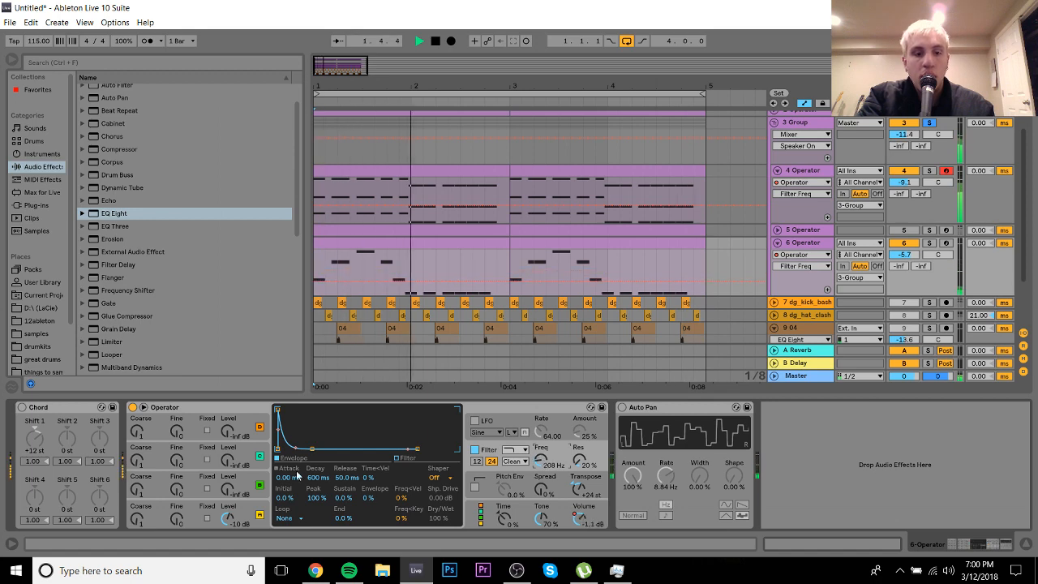
Step: In track 6's MIDI clip, lower the two notes starting at 1.1.4 to C#2 and play the loop
double_click(382, 247)
key(space)
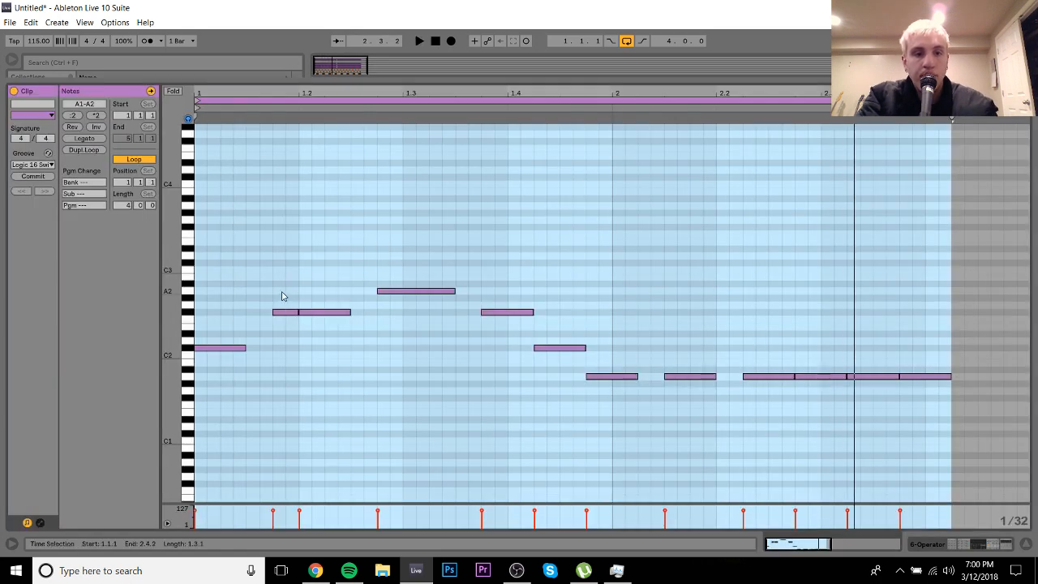
mouse_move(282, 296)
mouse_down()
mouse_move(387, 415)
mouse_move(267, 309)
mouse_up()
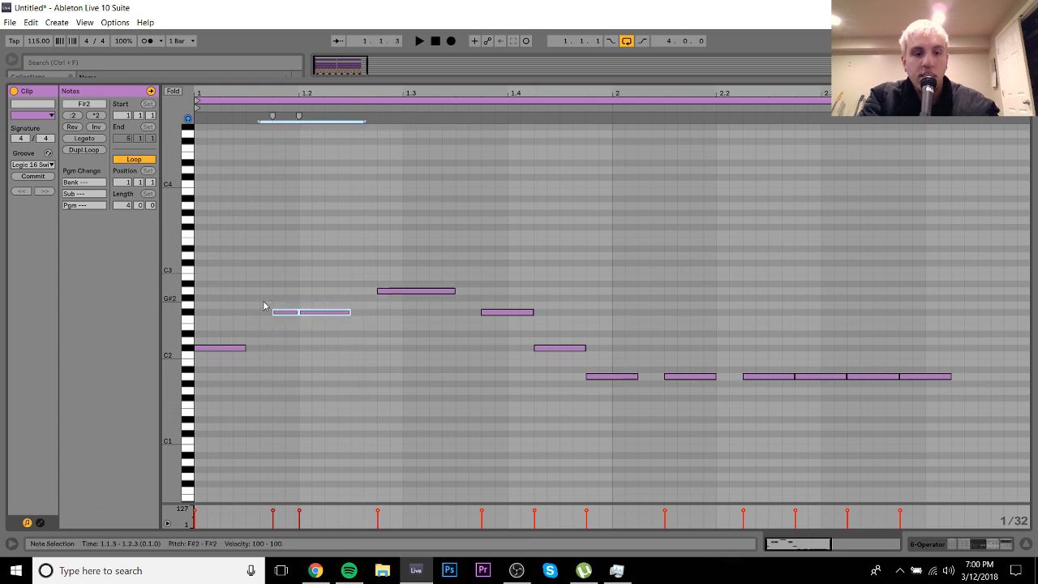
key(Down)
key(Down)
key(Down)
key(Down)
key(Down)
key(space)
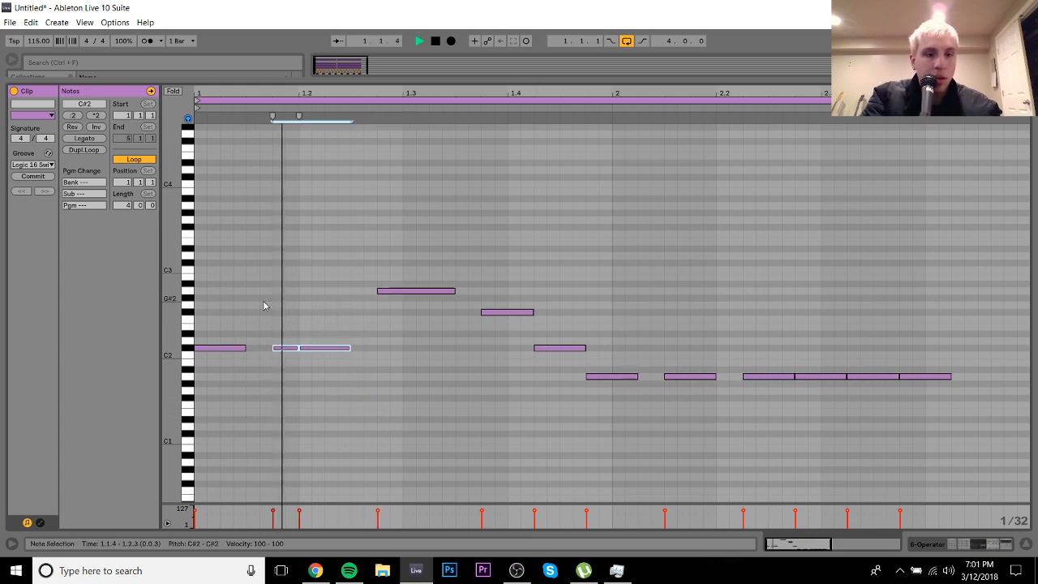
Step: Copy bars 1–2 of track 6's clip over bars 3–4 and set its Operator filter frequency to 365 Hz
click(978, 544)
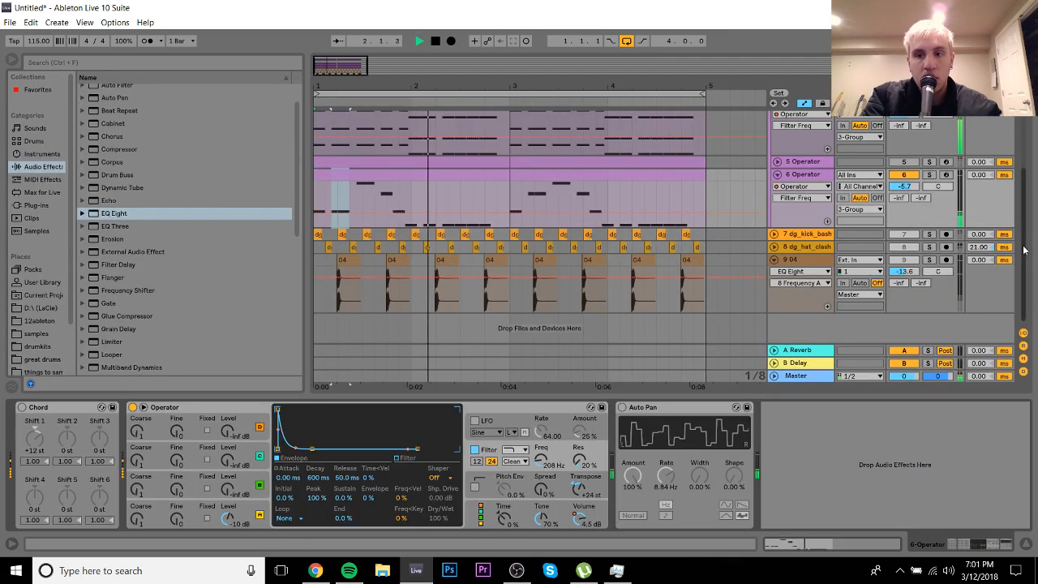
scroll(1023, 250, up, 5)
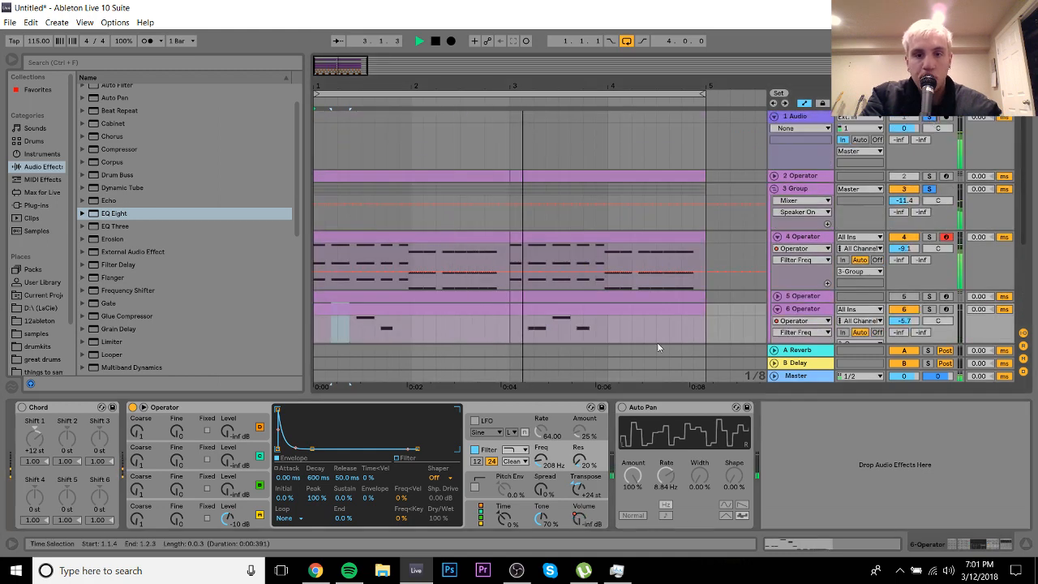
click(495, 315)
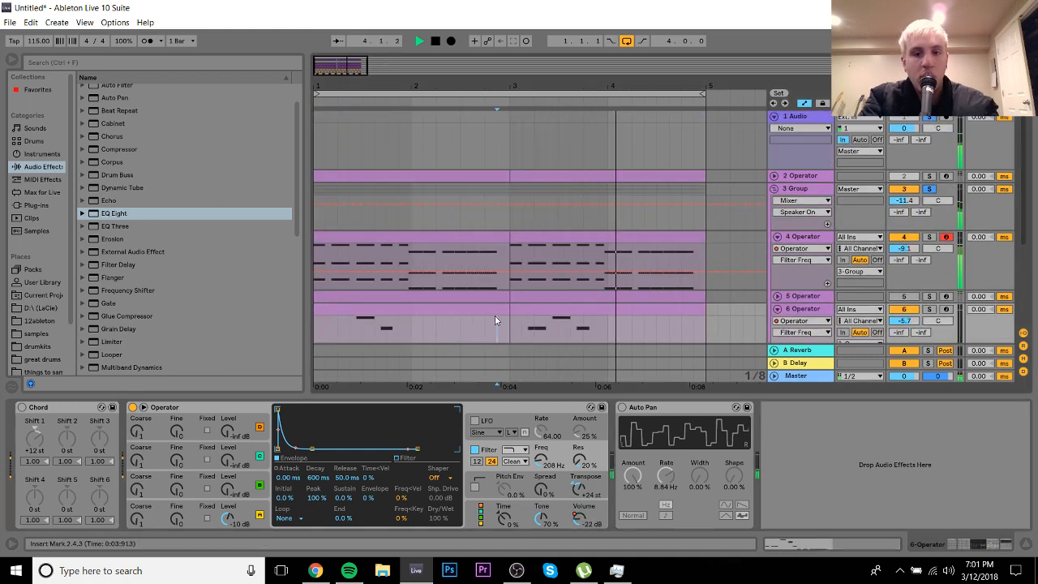
click(479, 306)
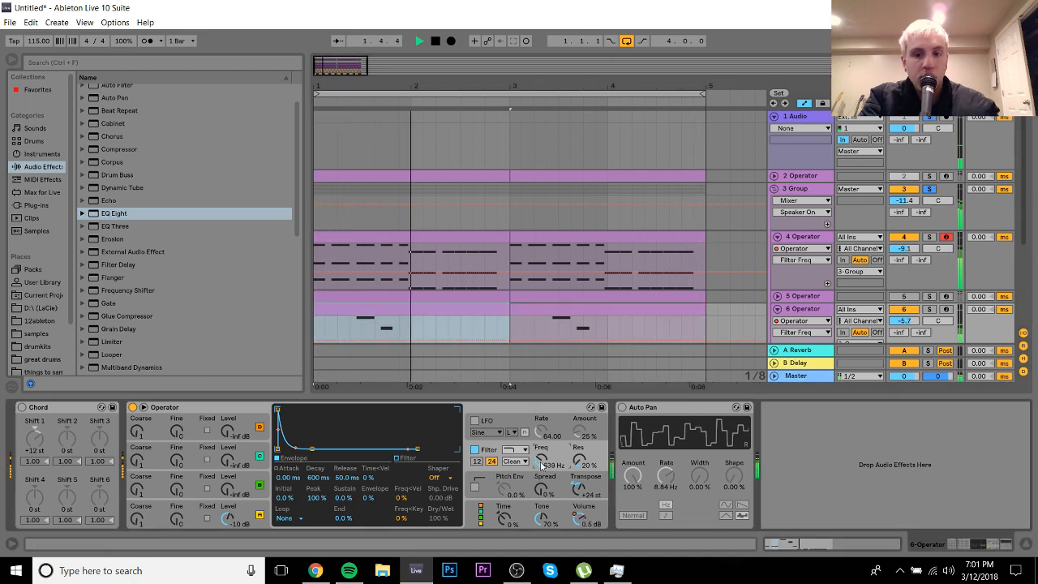
Step: In track 6's first clip, lower the highest note, starting at 1.2.4, to F#2
double_click(449, 306)
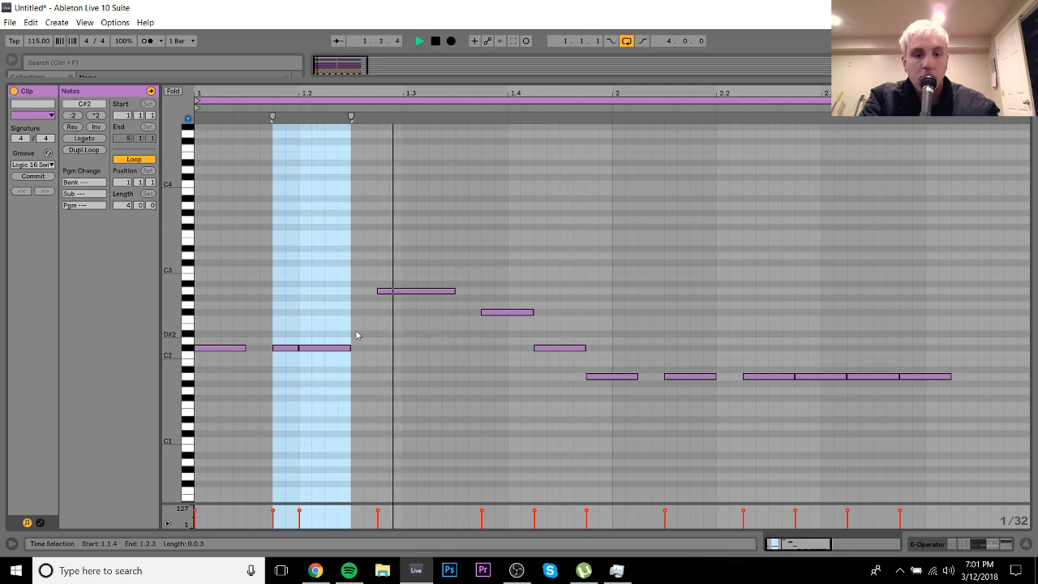
click(421, 290)
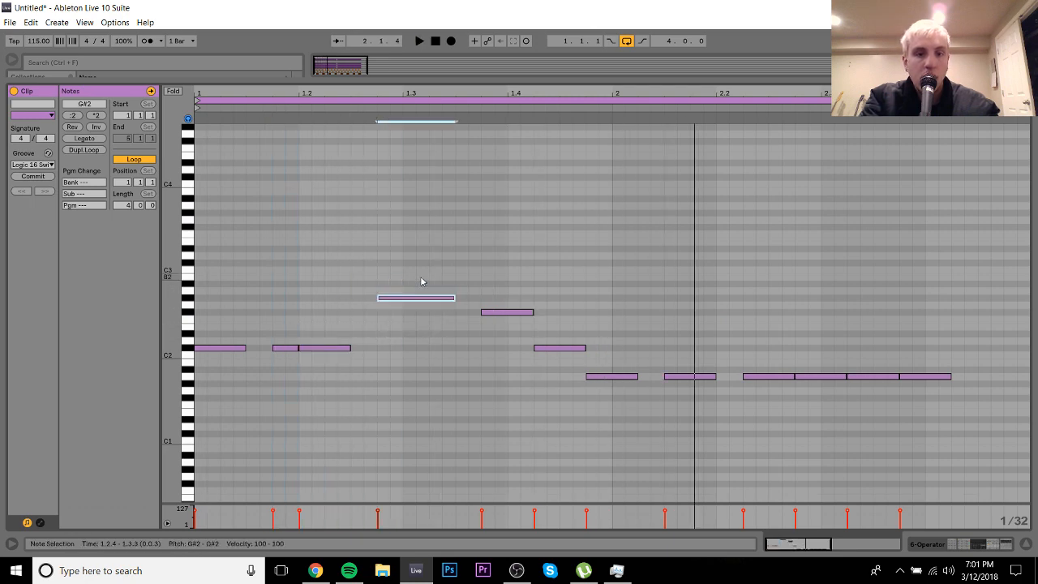
key(Down)
key(Down)
Step: Try the two notes starting at 1.3.4 and 1.4.2 two semitones lower, and return them to F#2 and C#2
drag(538, 292, 510, 352)
key(space)
key(Down)
key(Down)
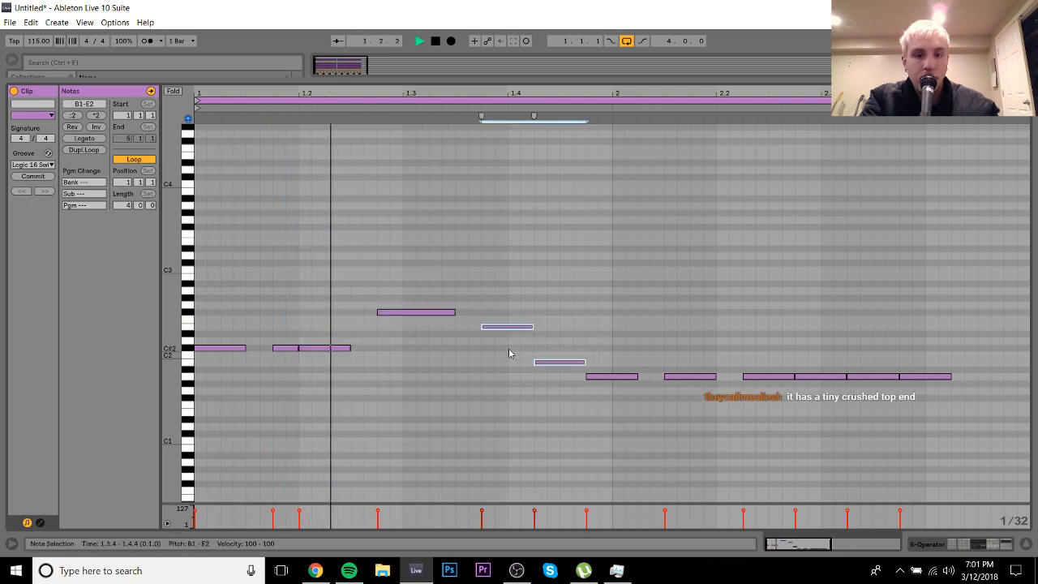
key(Up)
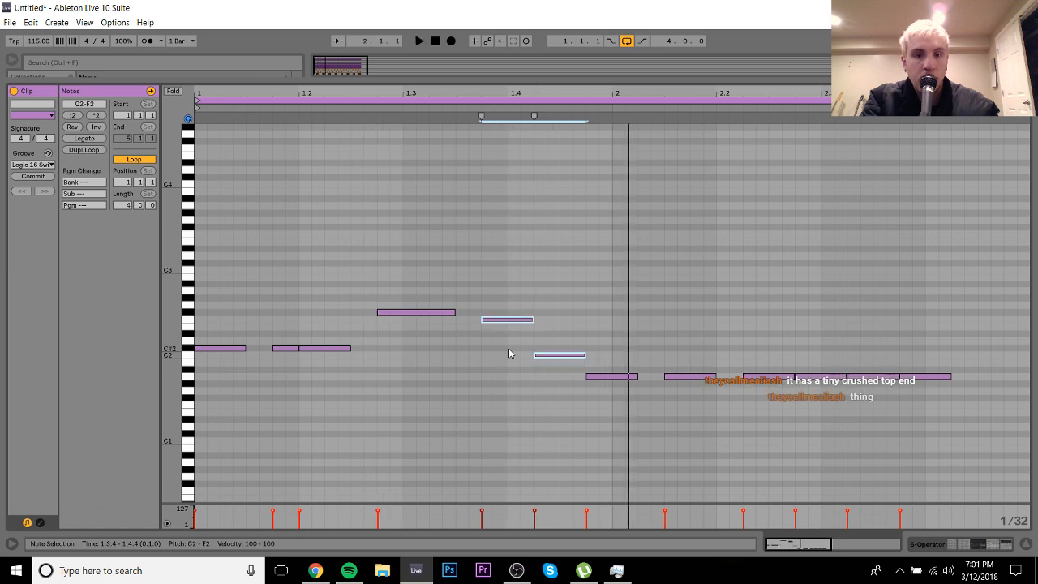
key(Up)
Step: Try the two notes starting at 1.1.4 at F#2, E2 and D#2 during playback, and return them to C#2
drag(311, 337, 284, 355)
key(Up)
key(Up)
key(Up)
key(Up)
key(Up)
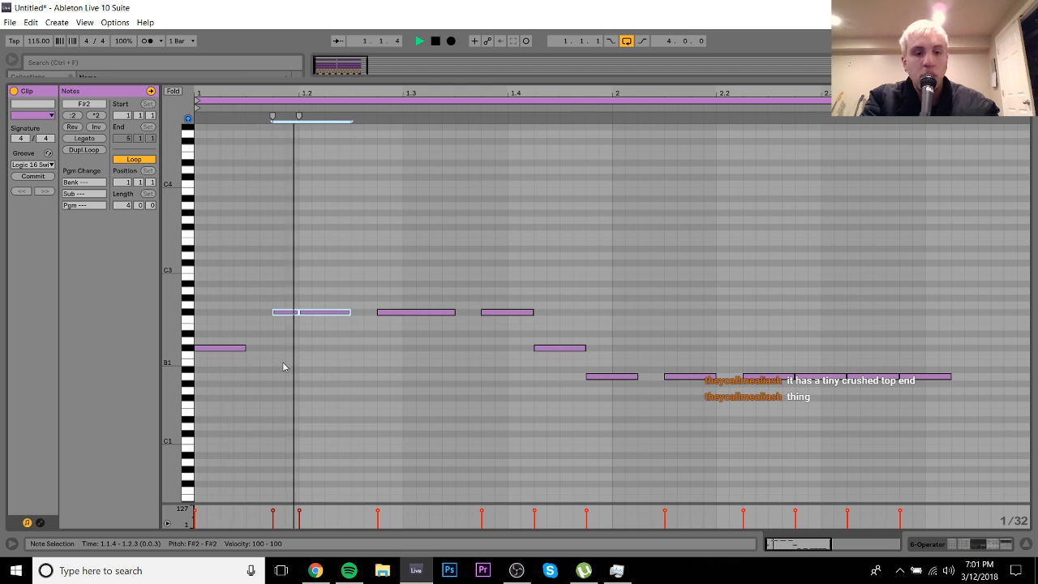
key(Down)
key(Down)
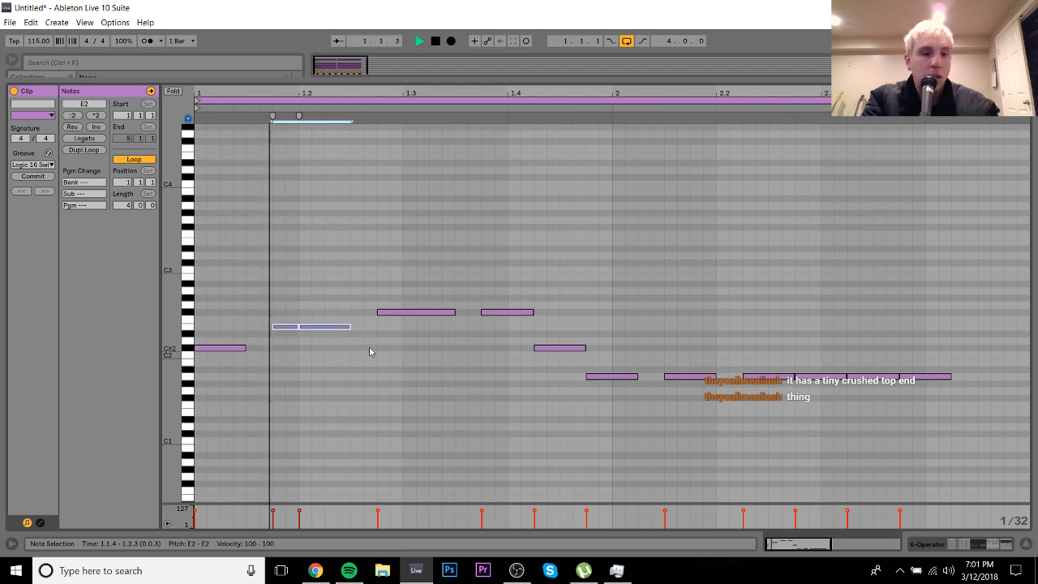
key(Down)
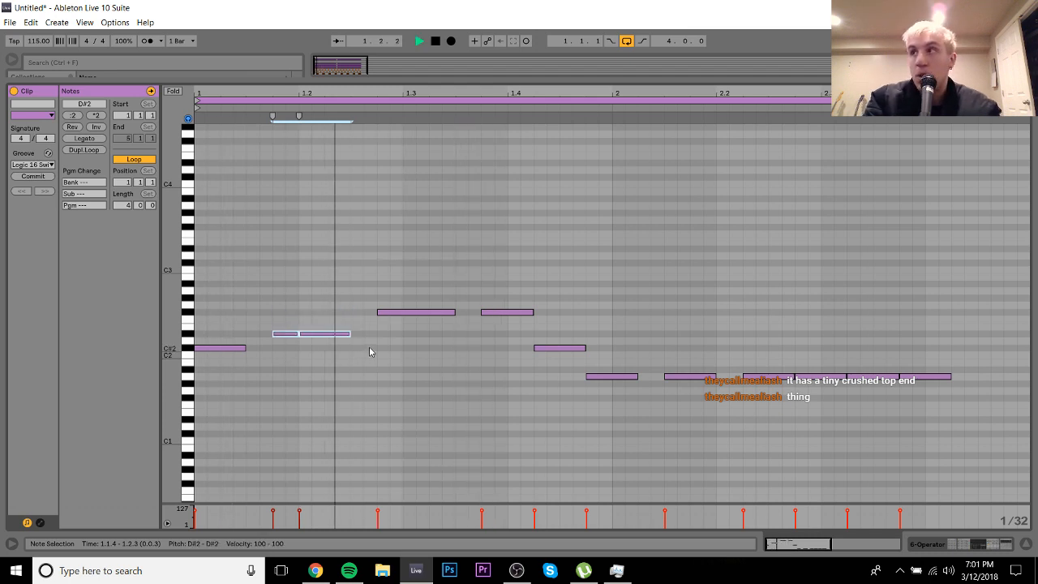
key(Down)
key(Down)
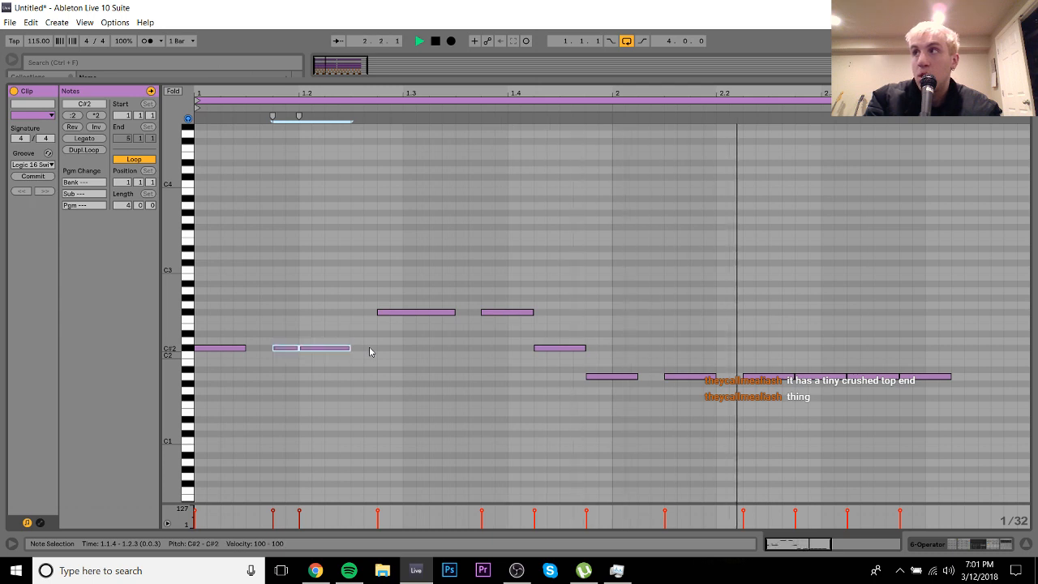
Step: Lower the note starting at 1.3.4 to C#2, keeping its start position, and deselect it
click(509, 312)
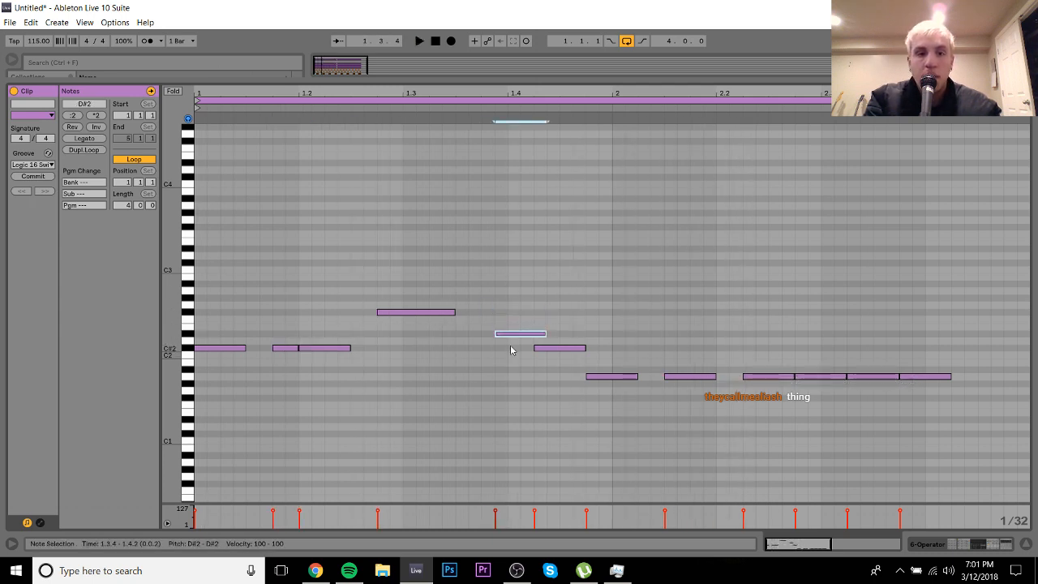
key(Down)
key(Right)
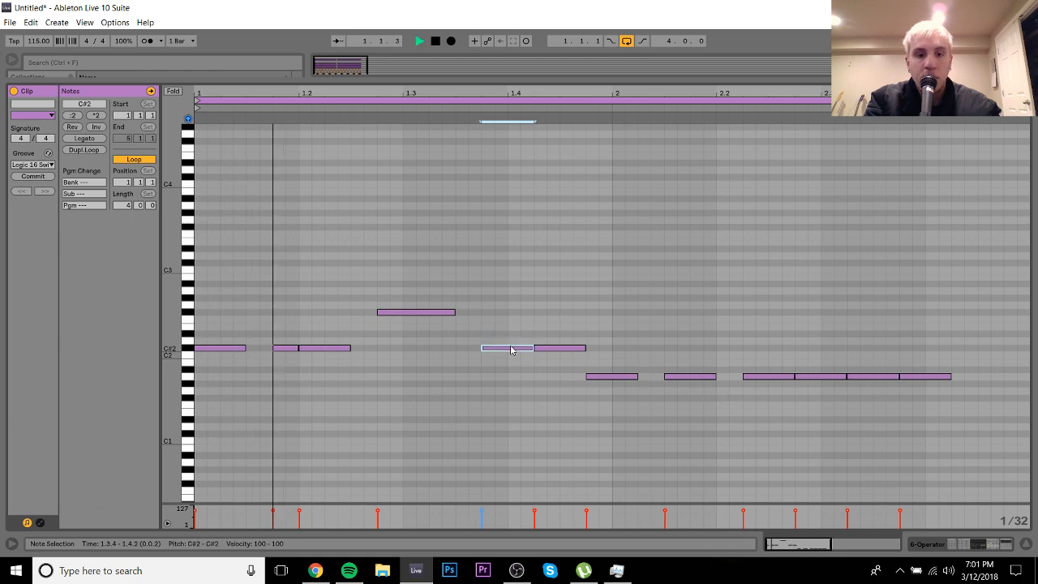
click(510, 411)
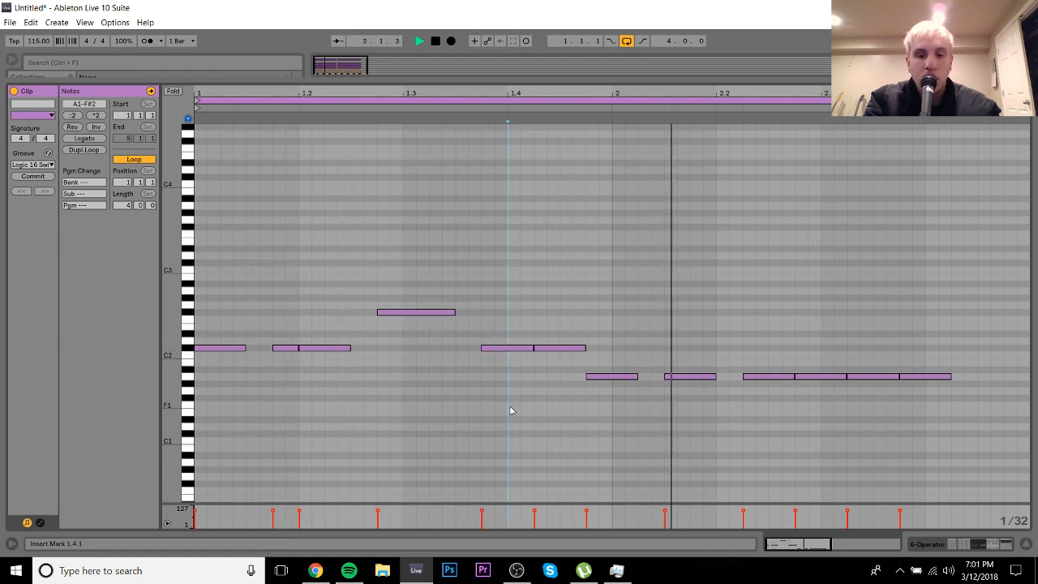
Step: Lower the note starting at 1.4.2 to A1 and play the loop from the start
click(560, 348)
key(space)
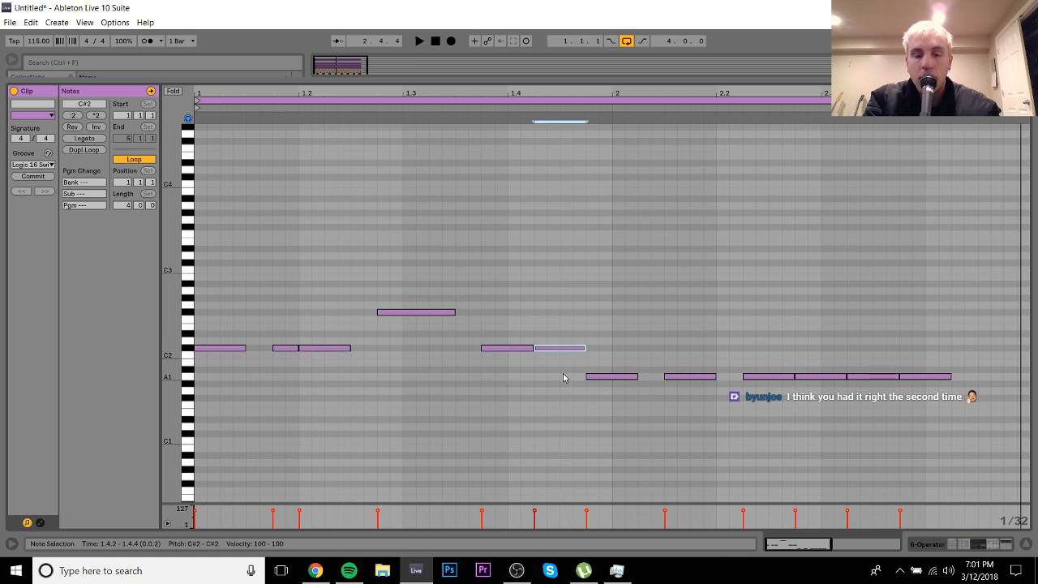
key(Down)
key(space)
key(Down)
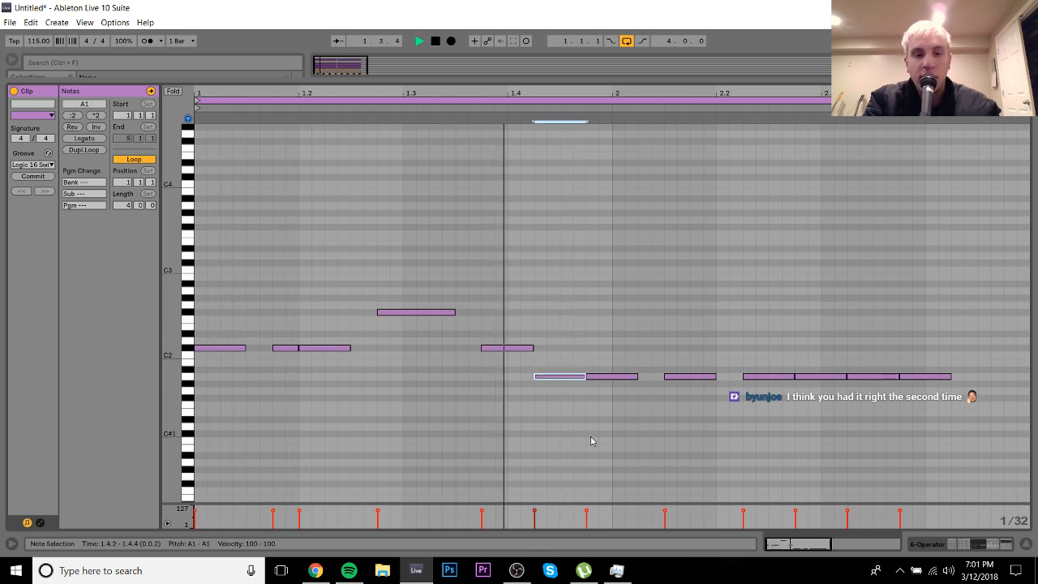
Step: Replace track 6's clip in bars 3–4 with a copy of the edited bars 1–2 clip, and unsolo the group to hear the full loop
click(985, 548)
click(584, 176)
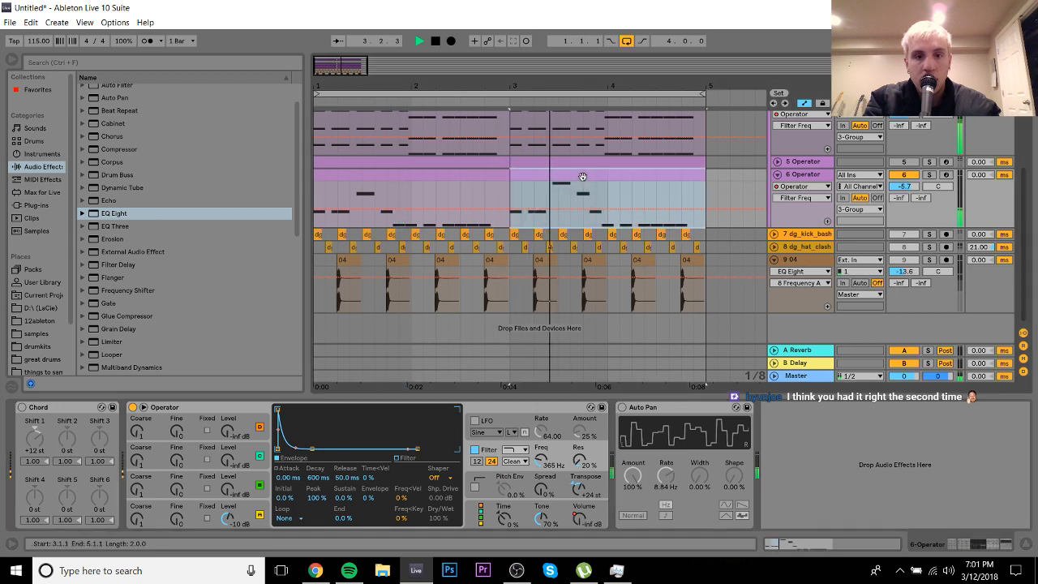
drag(633, 175, 446, 174)
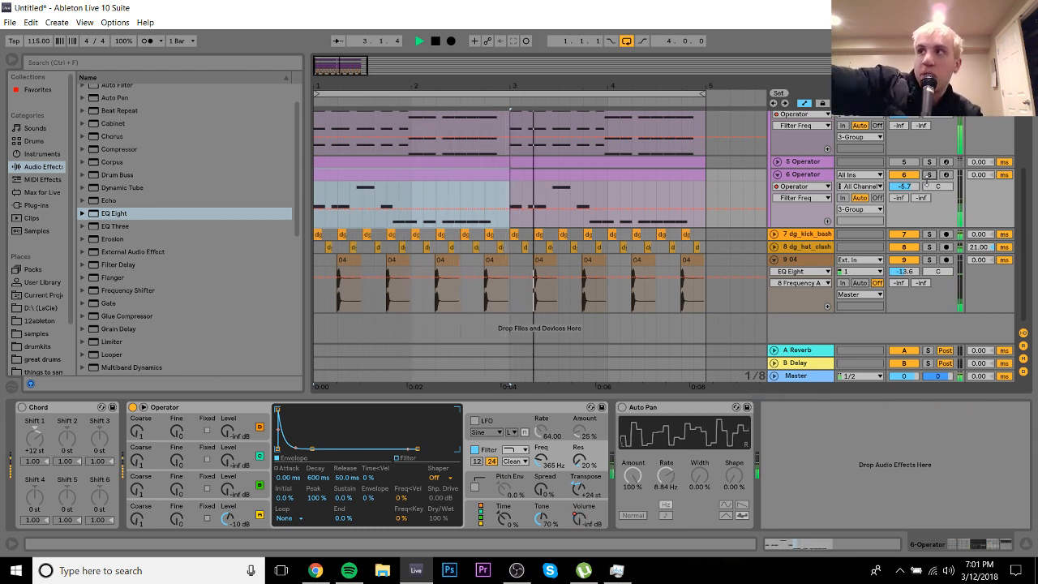
key(space)
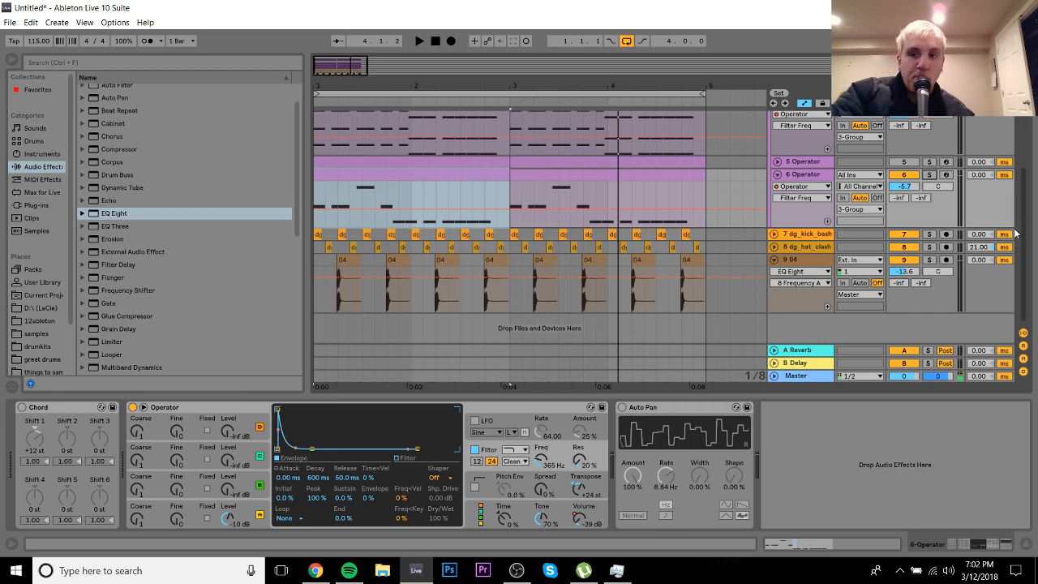
Step: Restart playback and collapse the 04 track, leaving the group's tracks unfolded
scroll(1016, 234, up, 3)
key(space)
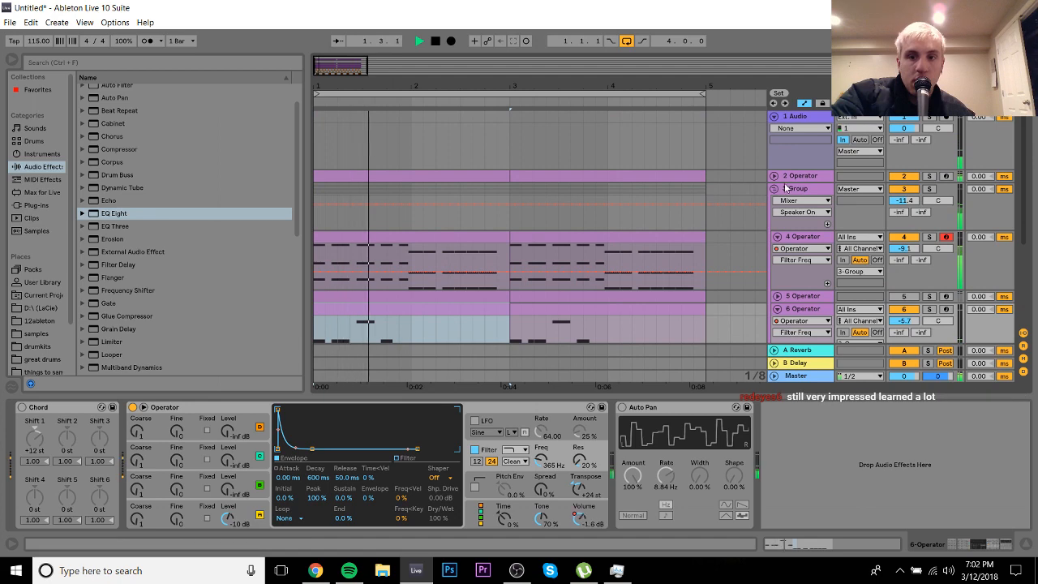
click(783, 188)
click(894, 241)
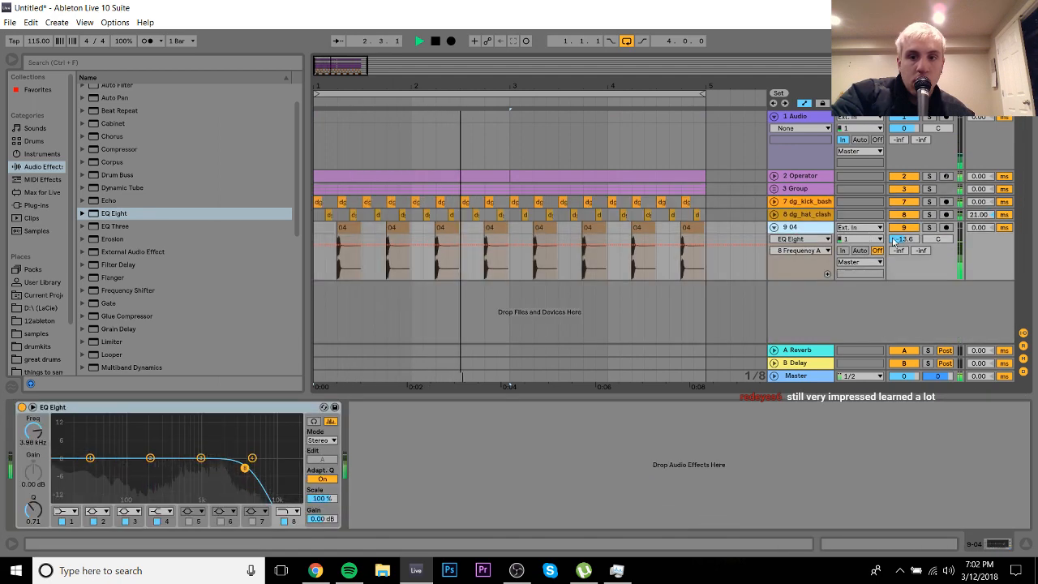
click(774, 227)
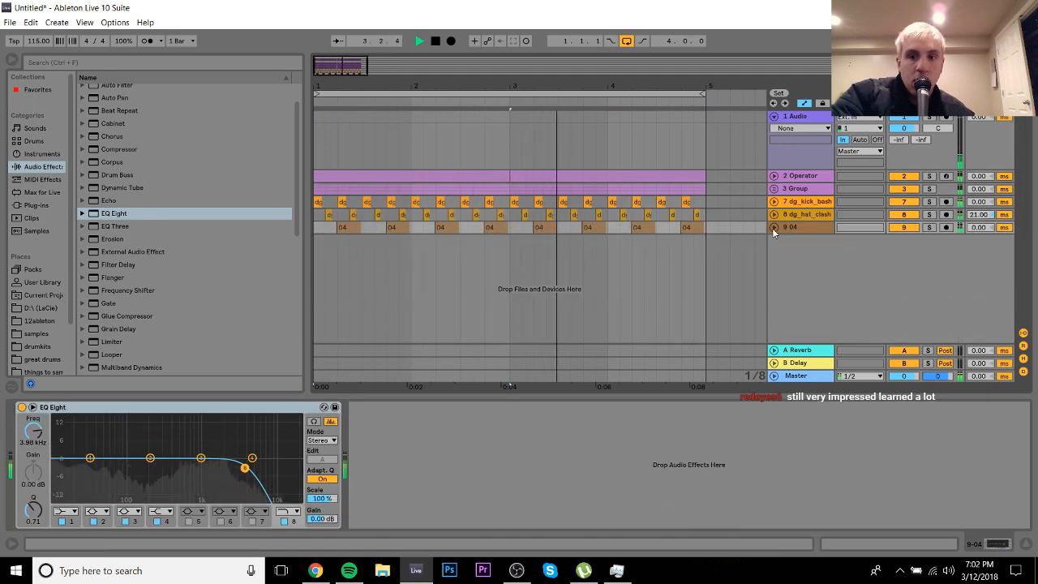
click(774, 189)
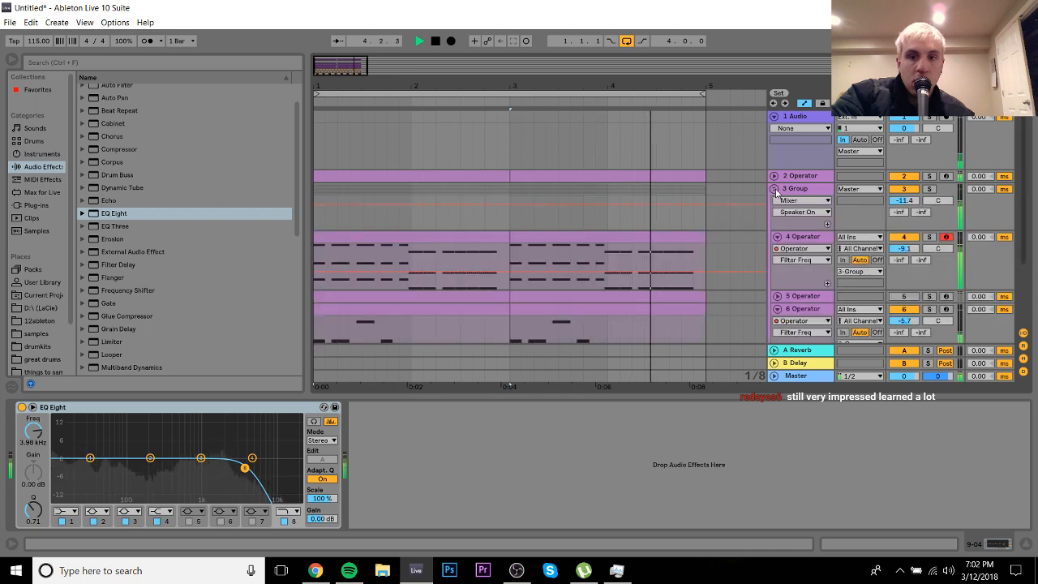
Step: Reactivate track 6, set its Operator transpose to +12 st and filter frequency to 231 Hz, and collapse the track
key(space)
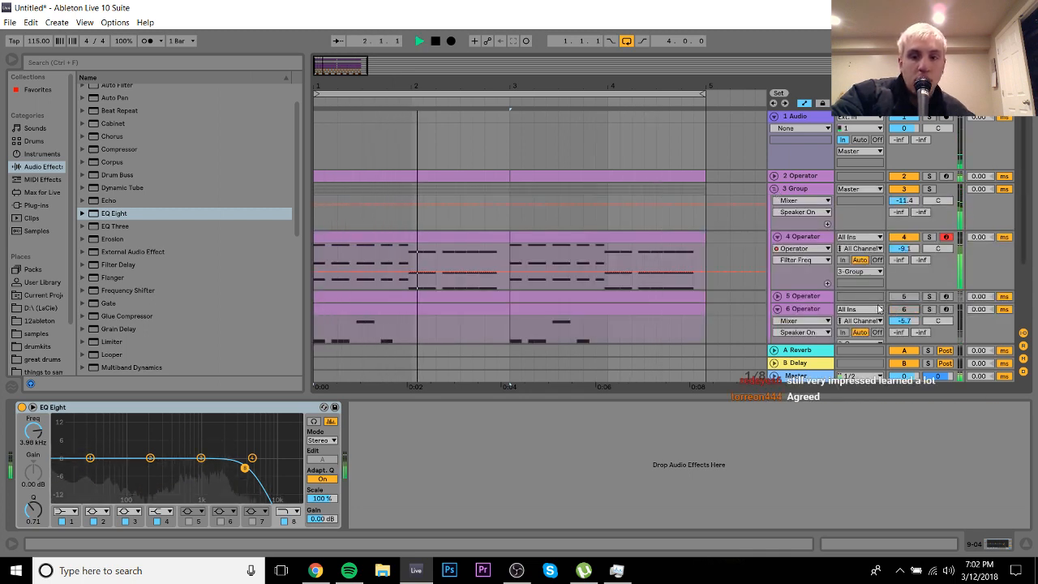
click(903, 310)
click(804, 309)
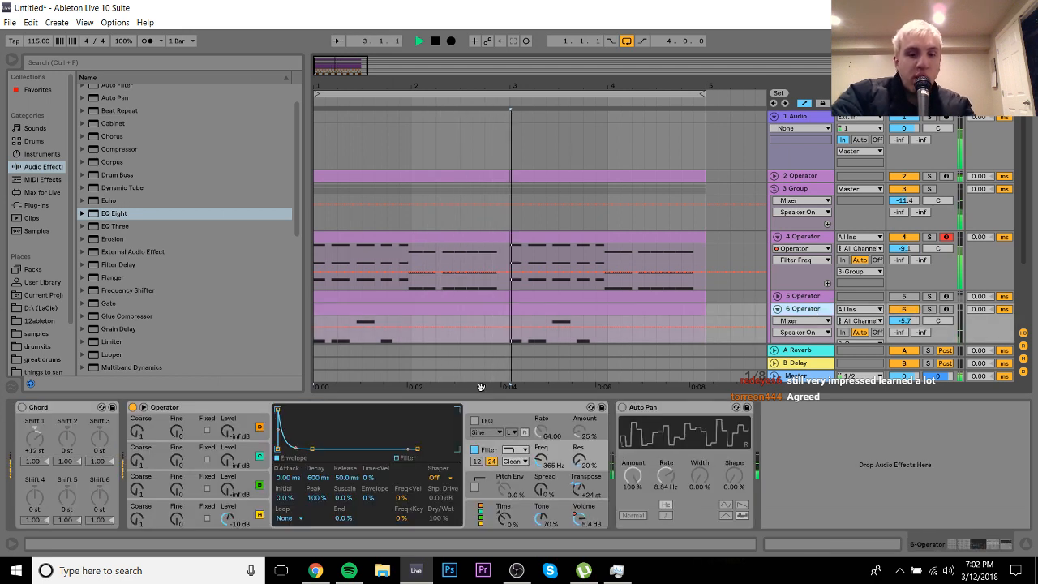
drag(581, 492, 580, 450)
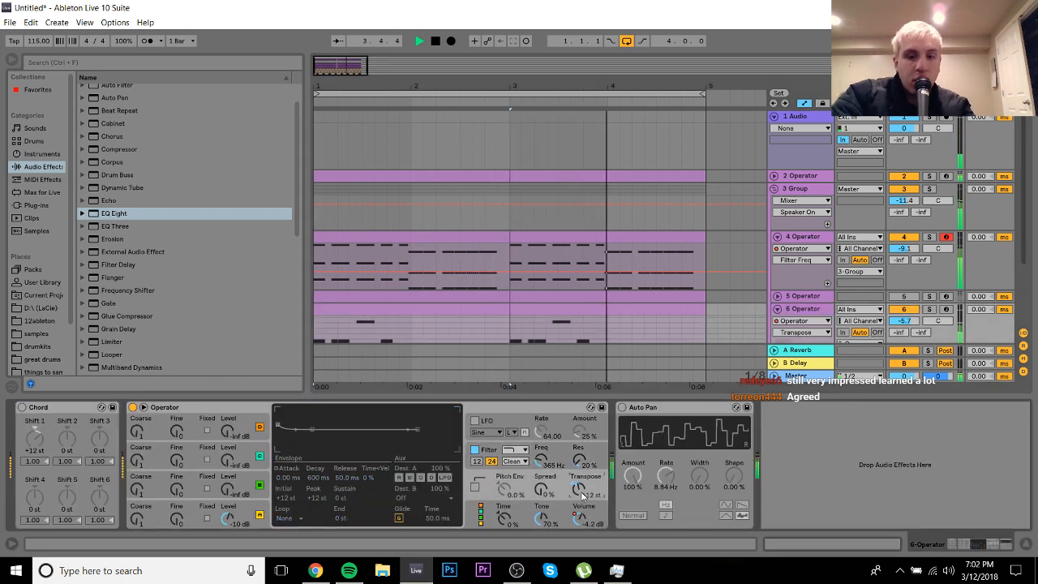
click(545, 460)
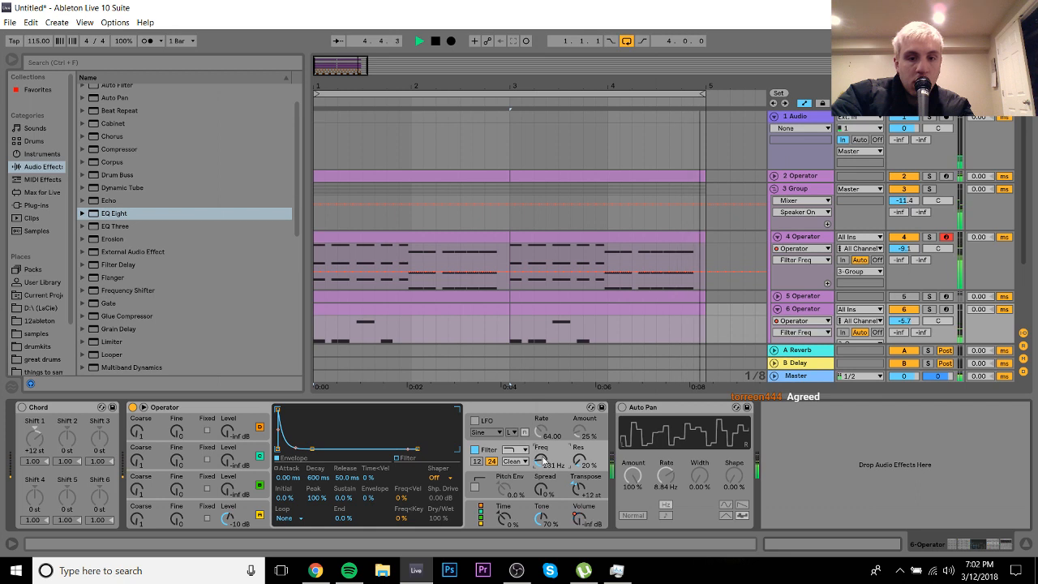
click(778, 310)
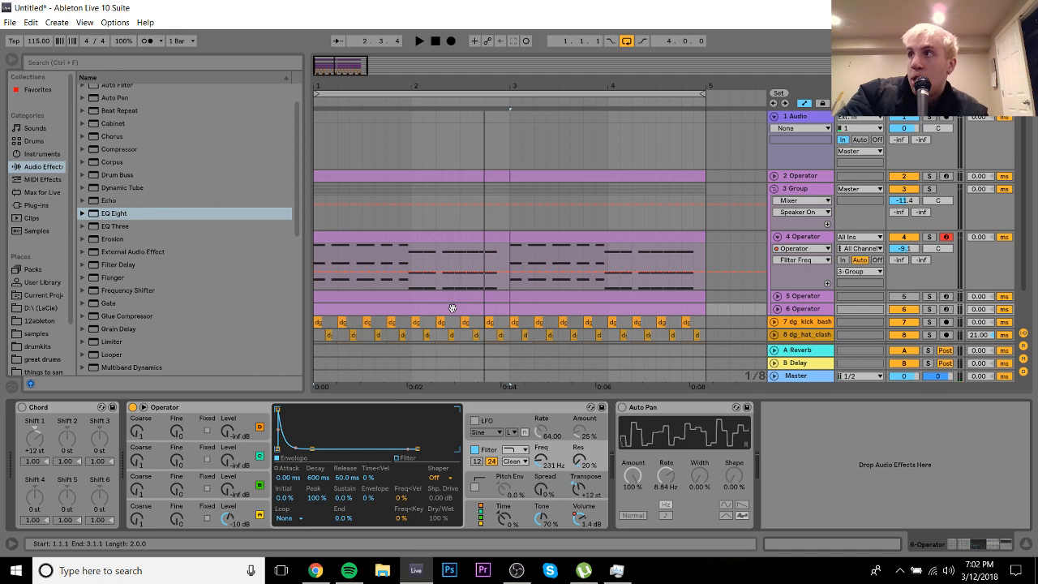
Step: Play the loop from the start and leave the 3 Group track folded
key(space)
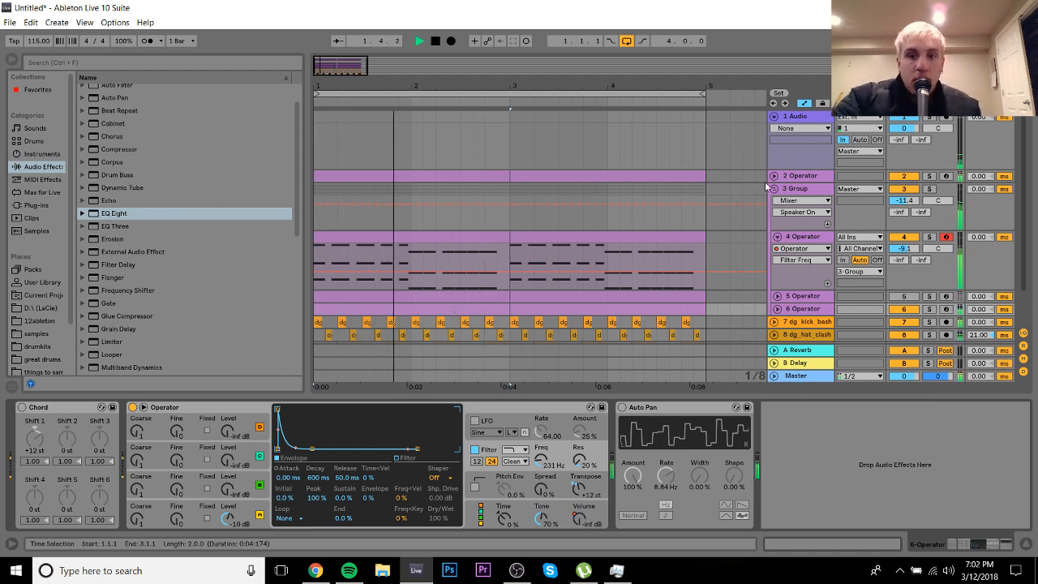
click(776, 188)
click(774, 189)
key(space)
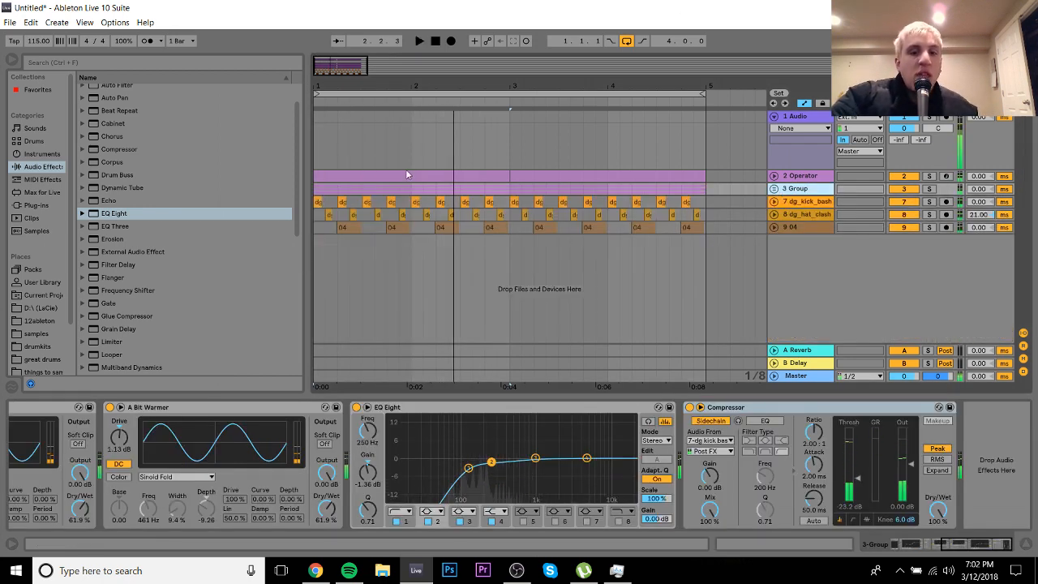
key(space)
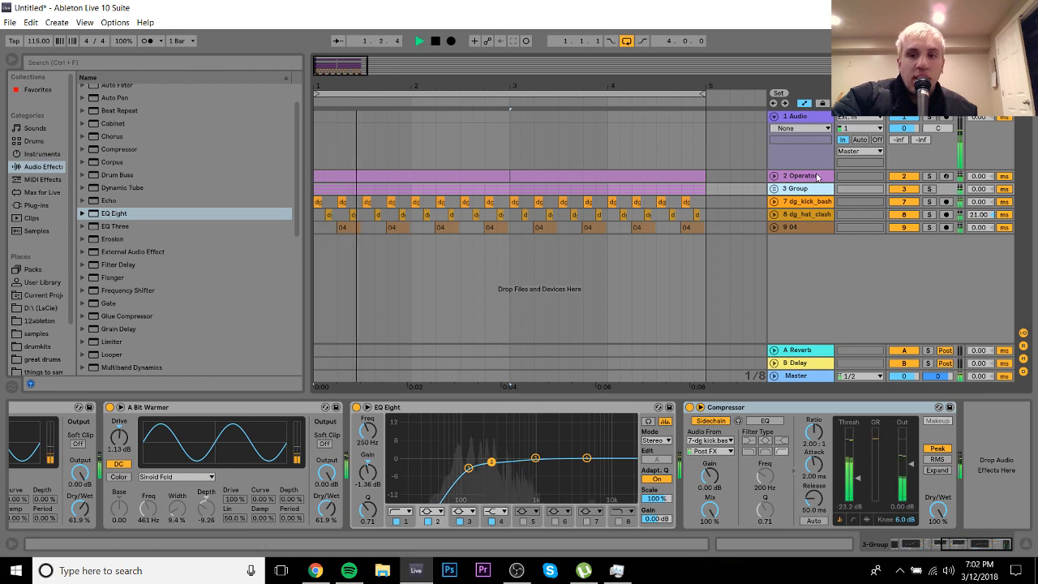
click(774, 191)
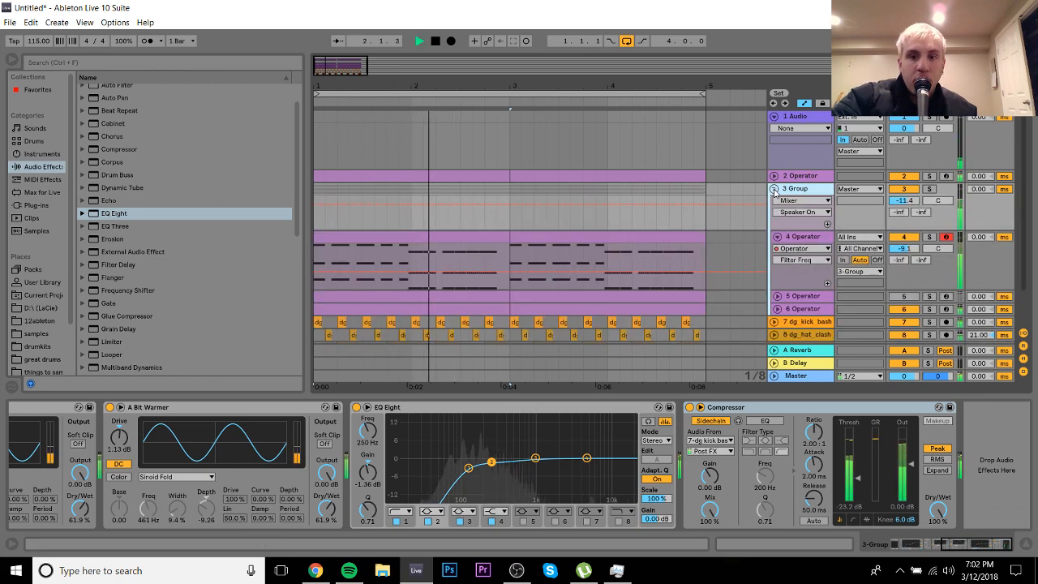
click(796, 237)
click(774, 190)
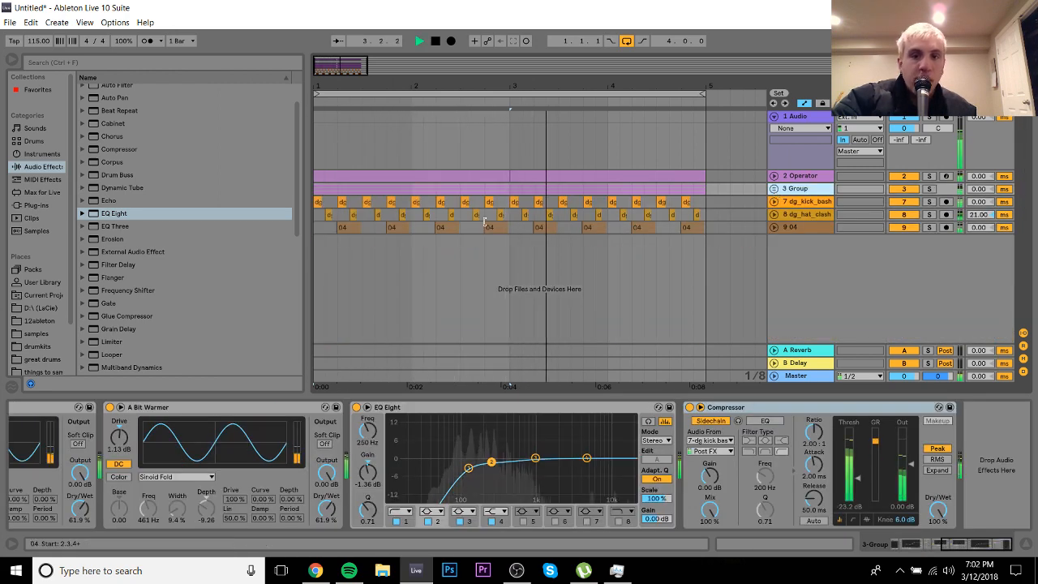
Step: Switch to Chrome to play a moment of the Burial & Four Tet - Moth video, and return to Ableton Live to play the loop
click(316, 569)
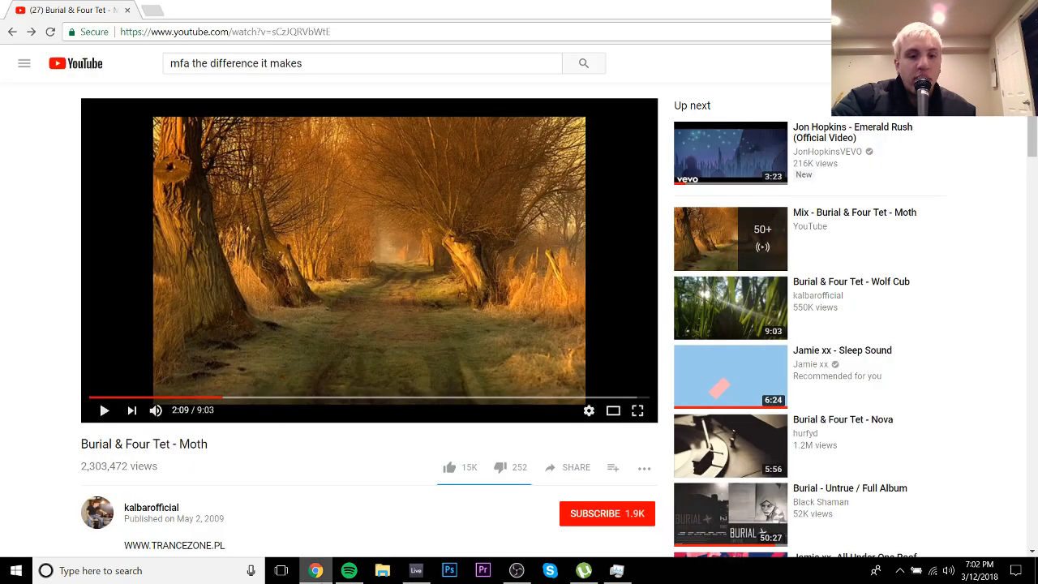
key(space)
key(space)
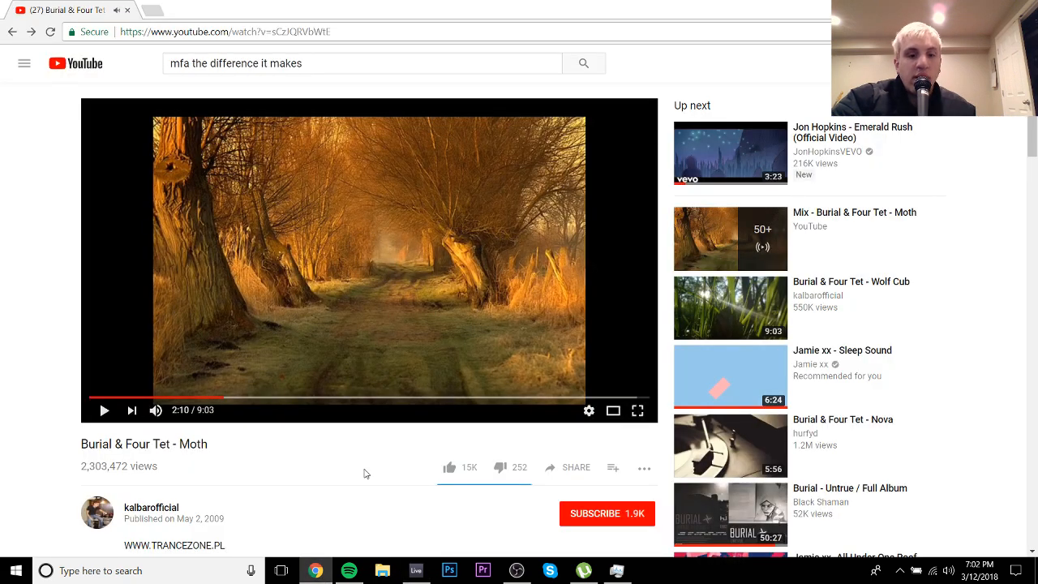
click(416, 569)
key(space)
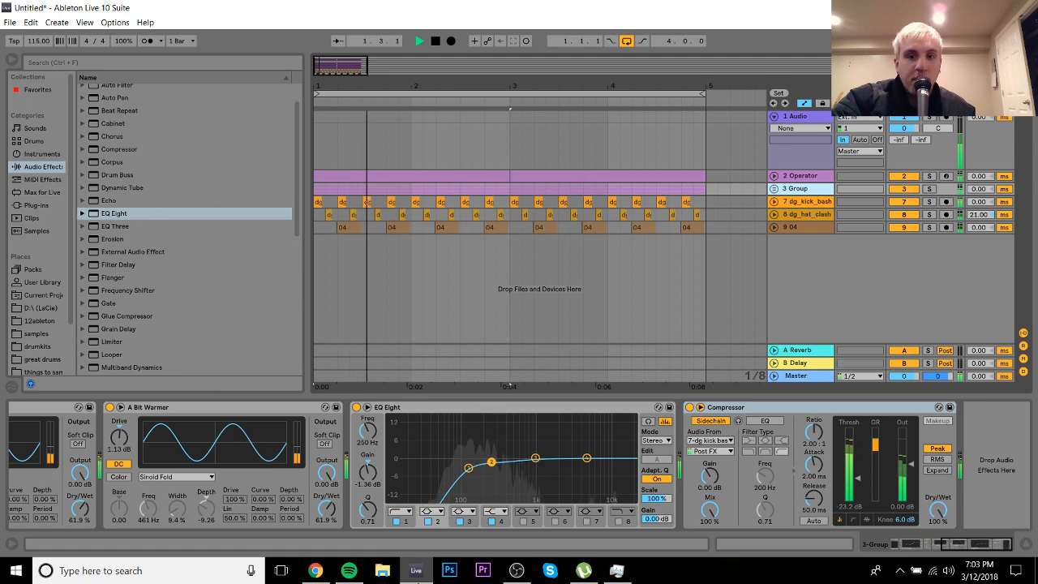
Step: Replay the loop while checking the mixer in Session View, return to Arrangement View and stop playback
key(space)
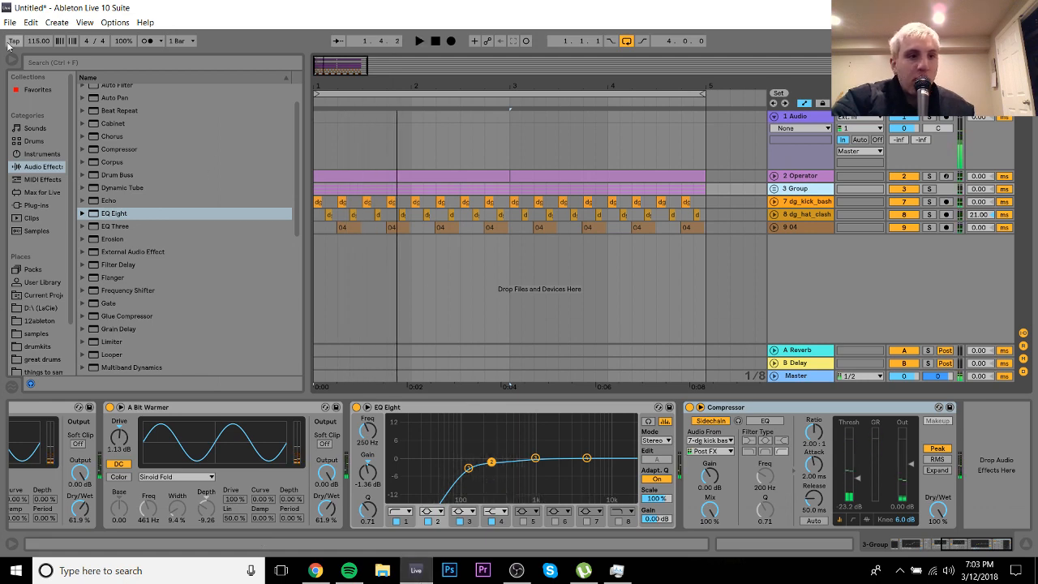
key(space)
key(Tab)
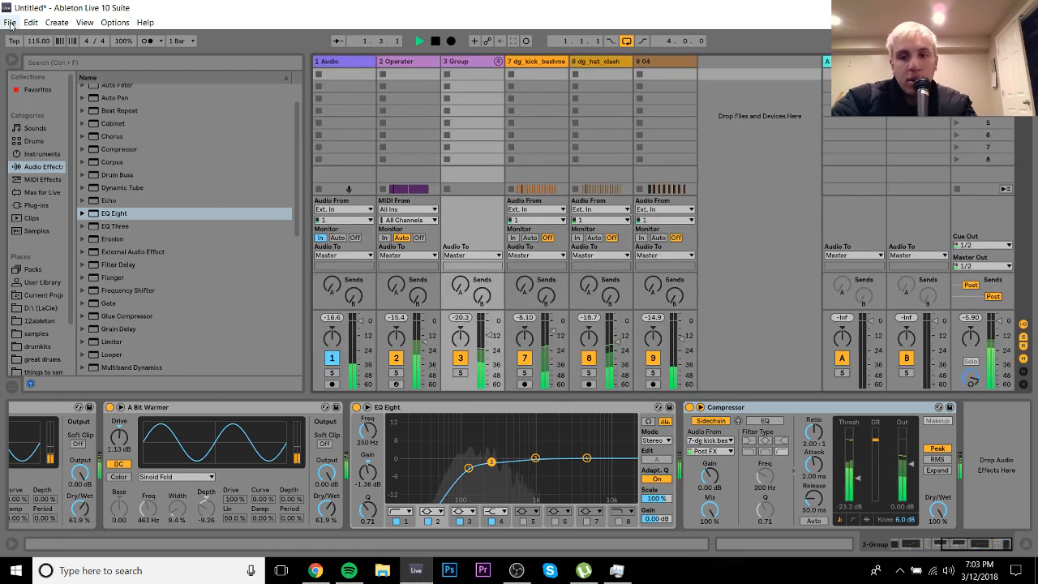
key(Tab)
key(space)
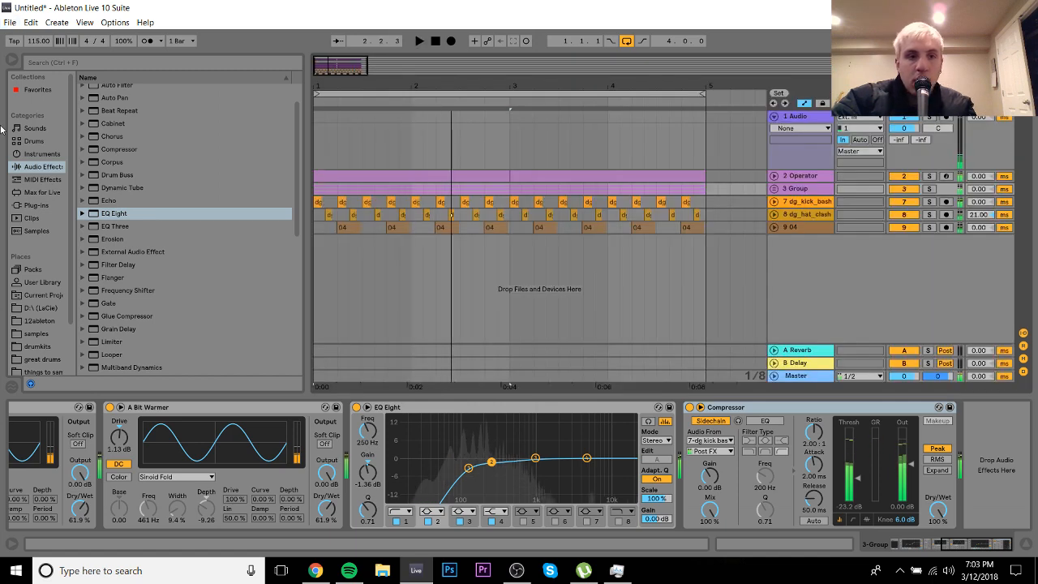
Step: Save the Live Set to the Desktop under the name "moth recreation"
click(10, 21)
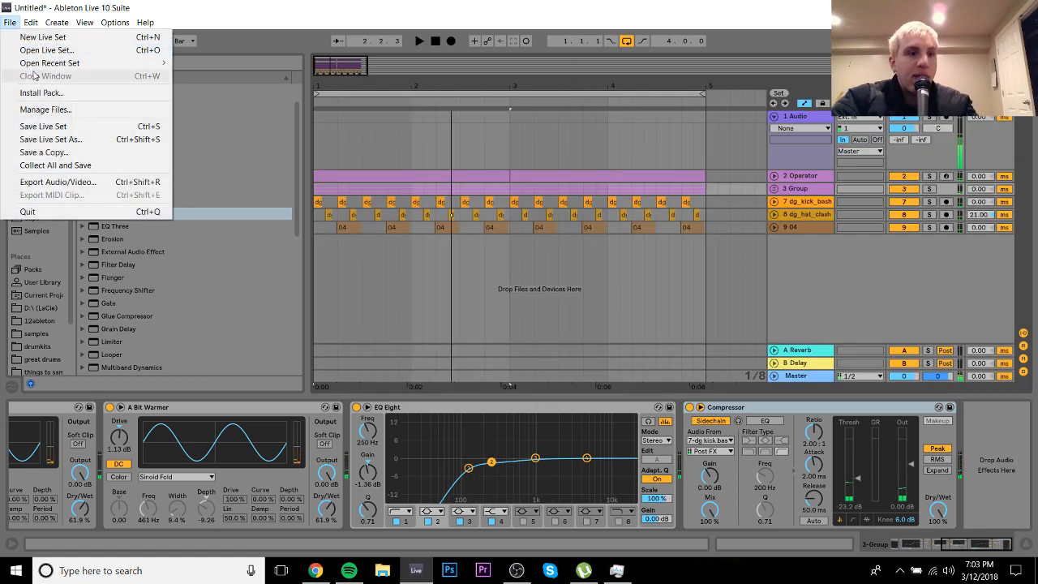
click(53, 143)
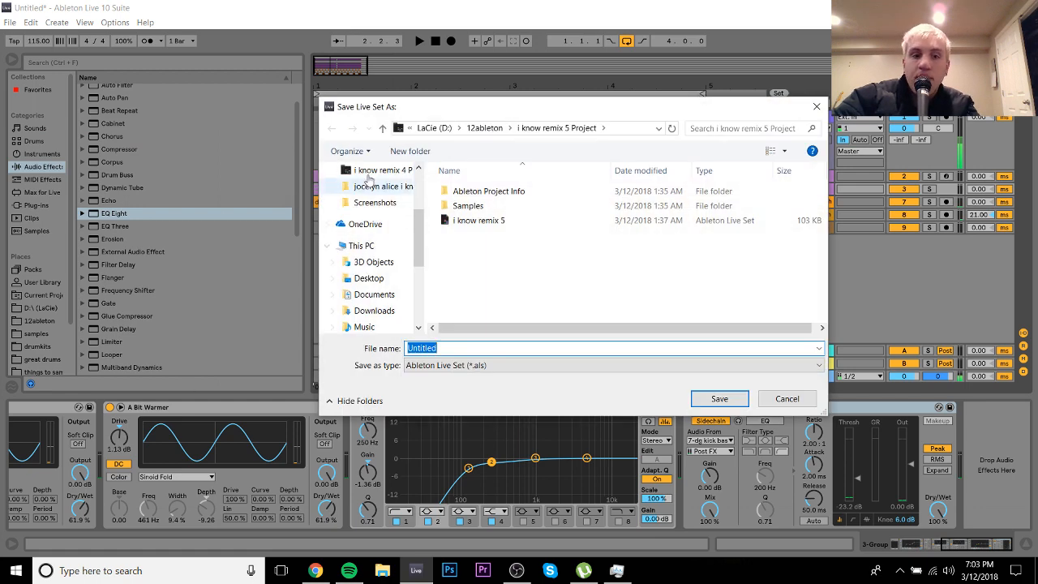
click(369, 278)
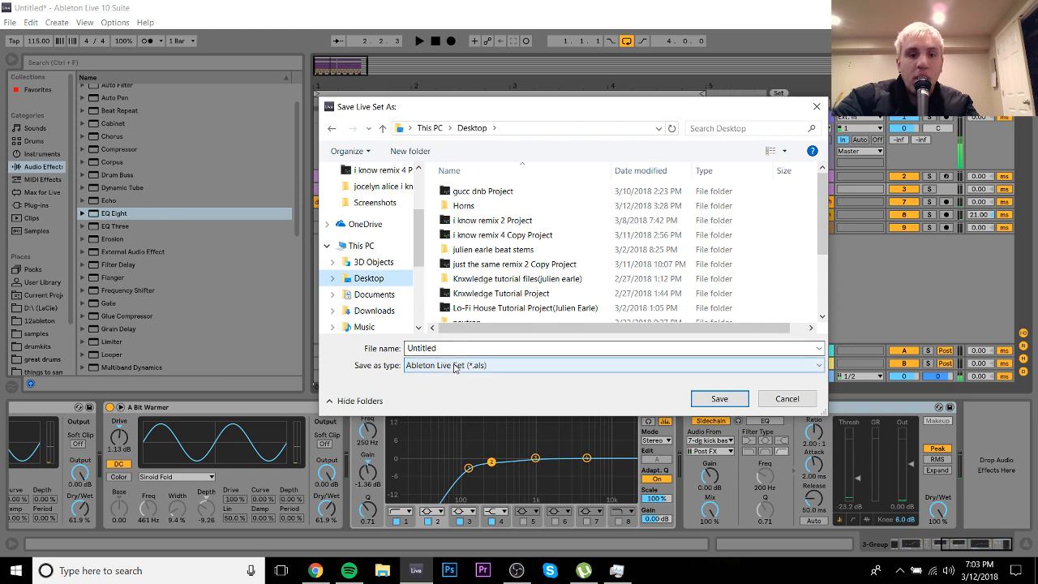
text(fou)
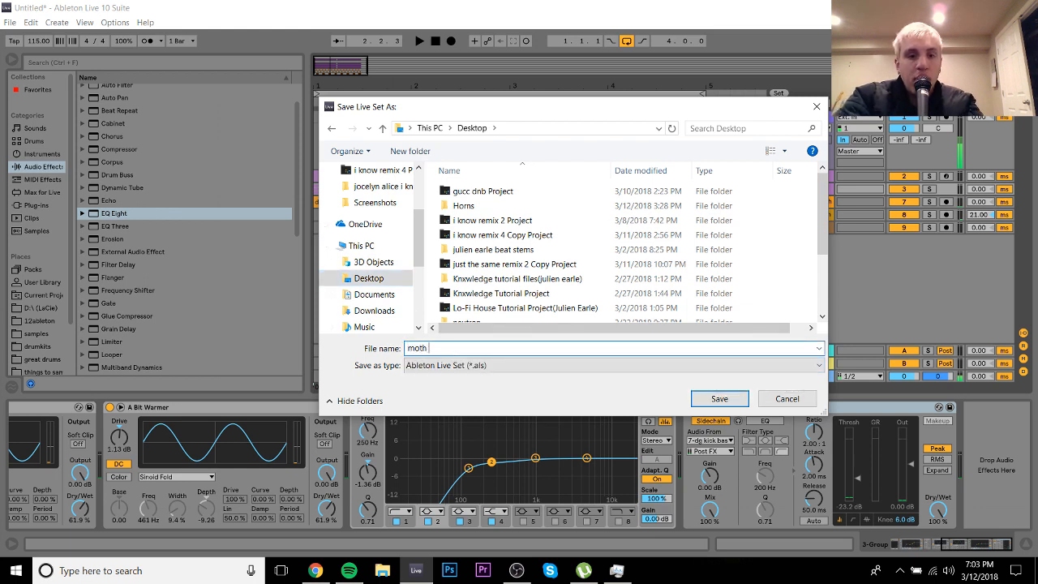
key(Return)
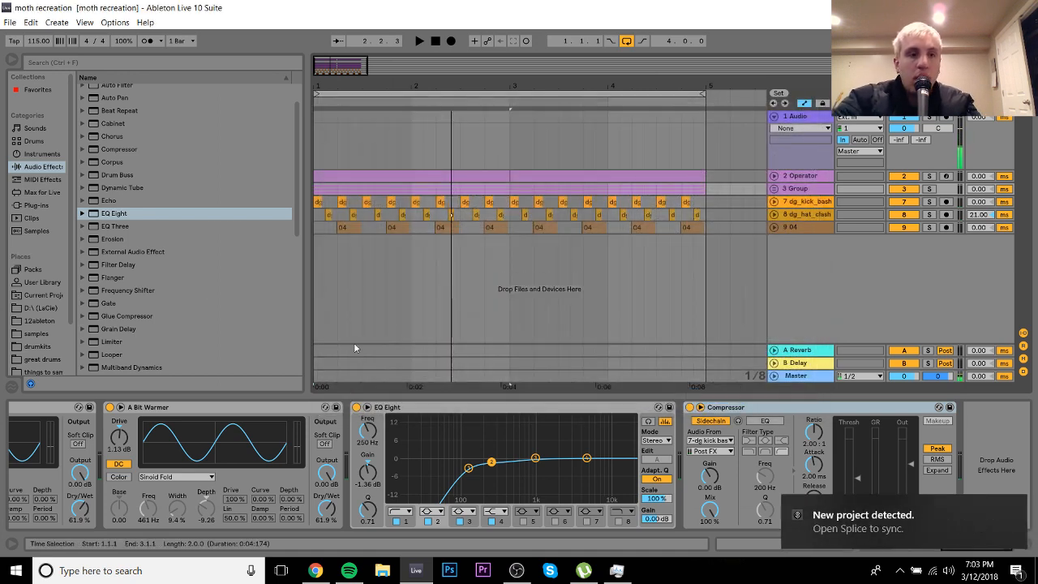
Step: Collect all and save, copying media files from elsewhere, other Projects, the User Library and Factory Packs into the project
click(16, 22)
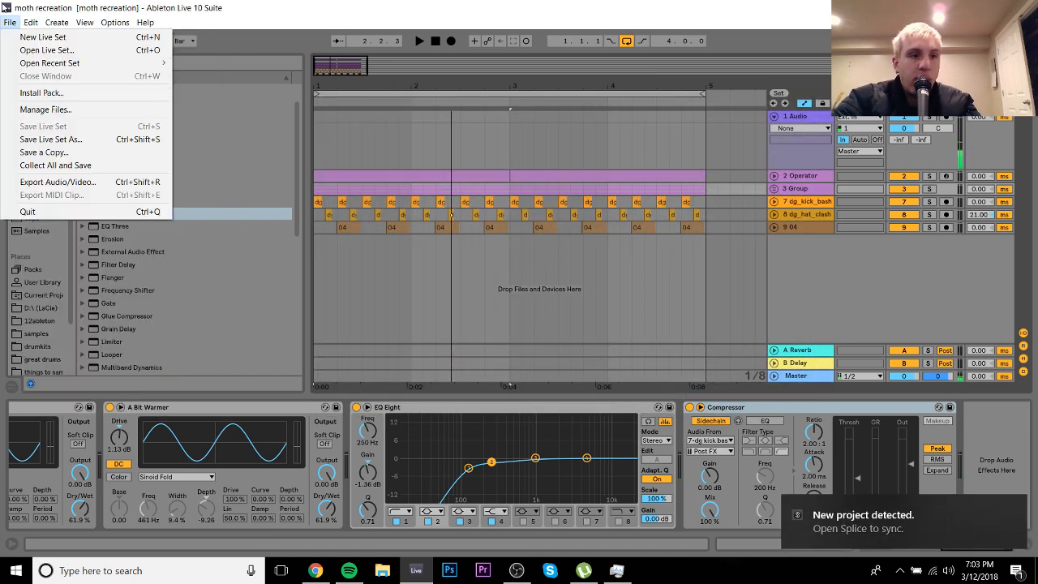
click(55, 165)
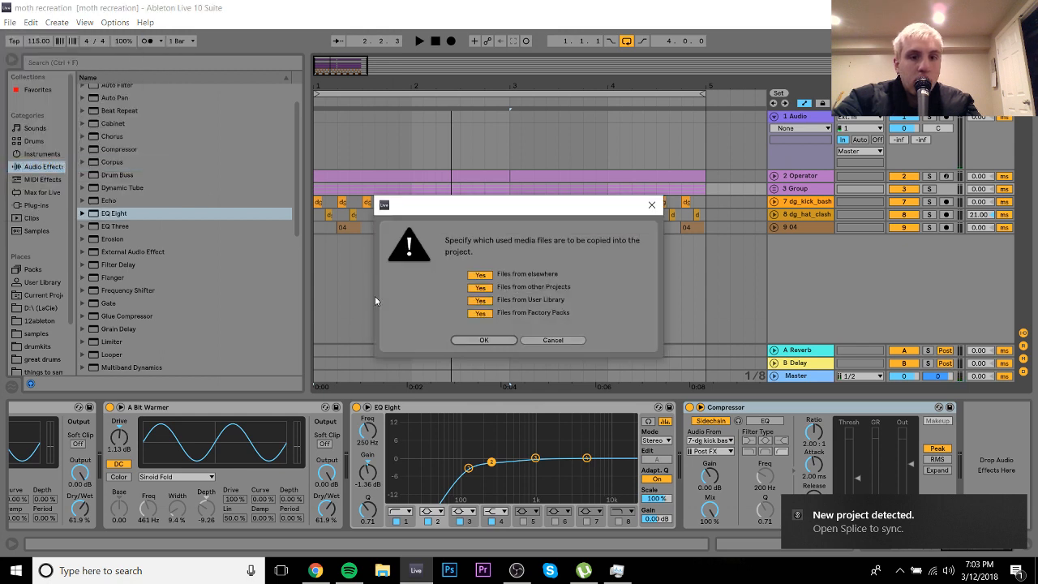
key(Return)
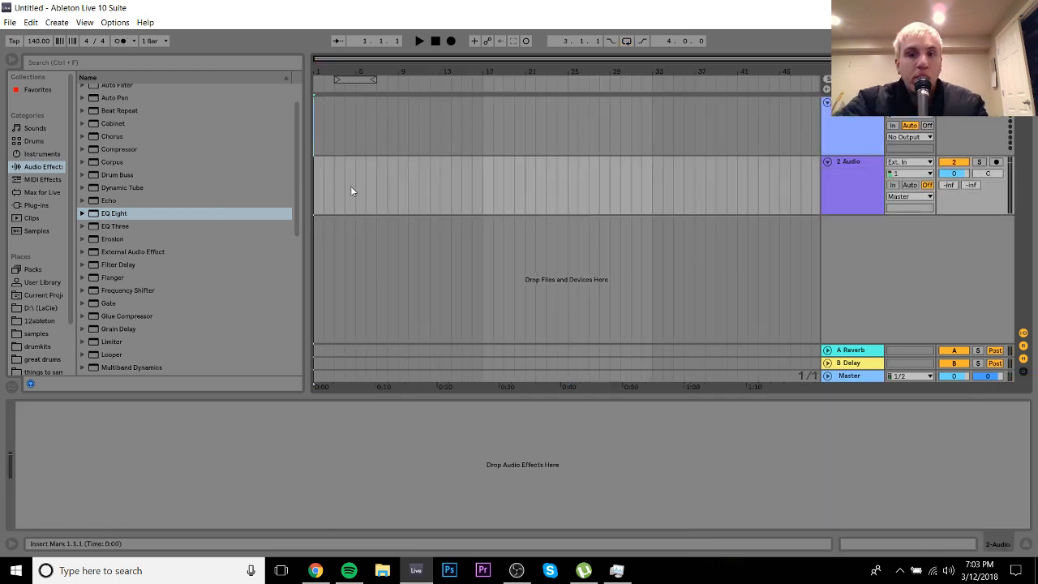
Step: Set the 2 Audio track's monitoring to In and load "stream rack.adg" from the User Library onto it
click(895, 187)
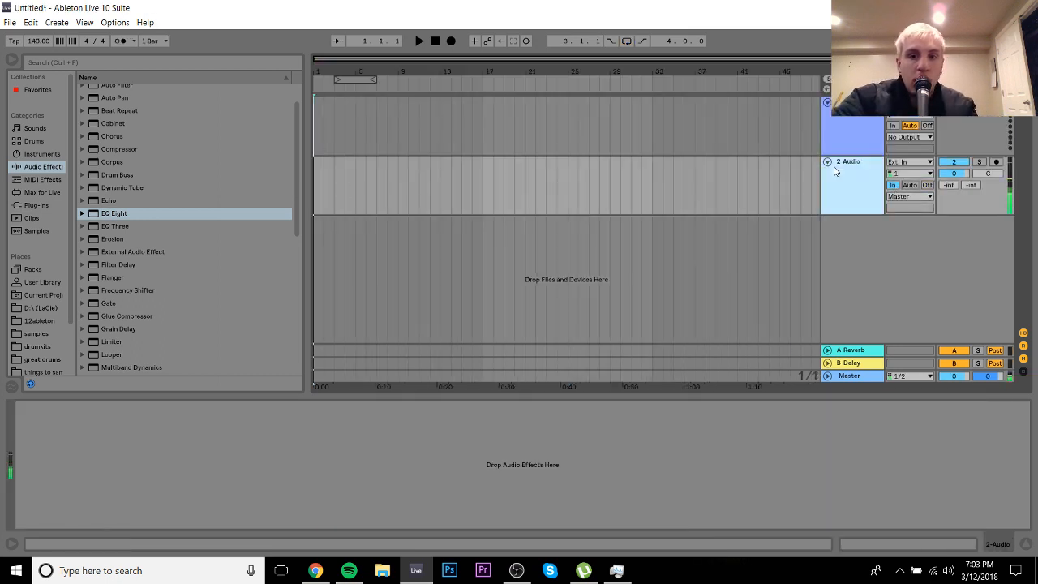
click(46, 282)
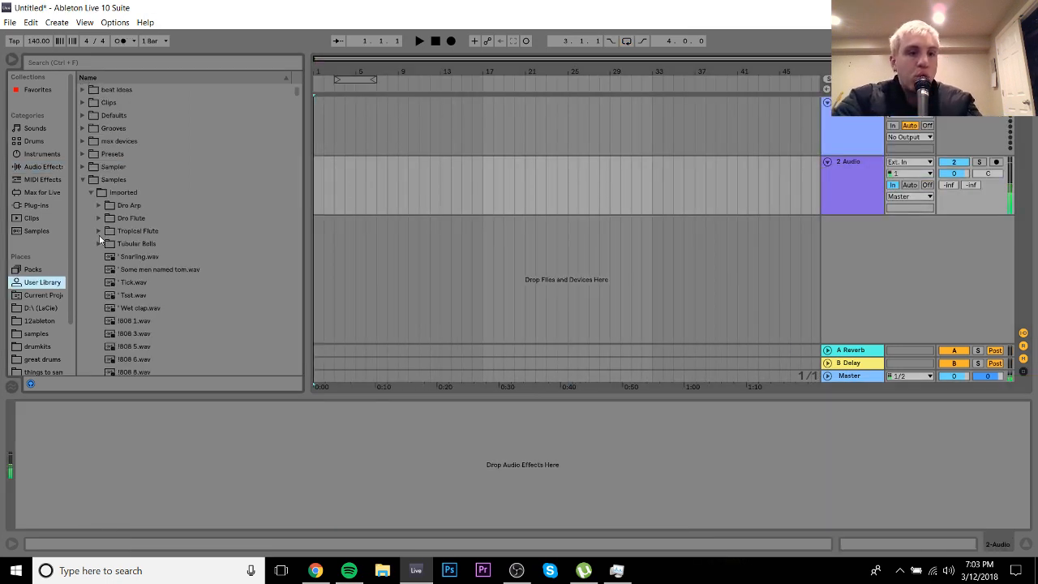
click(141, 62)
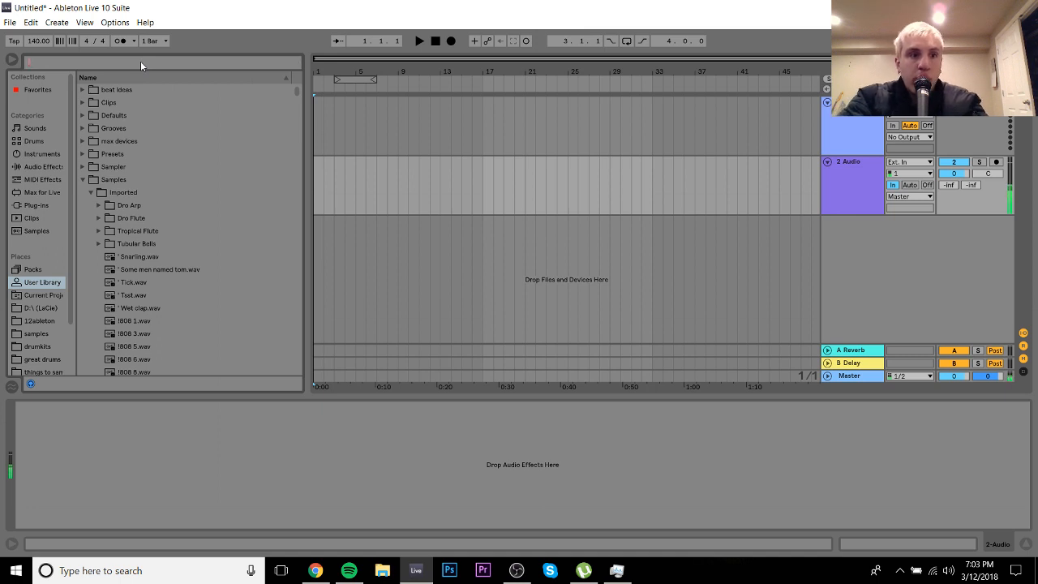
text(stream)
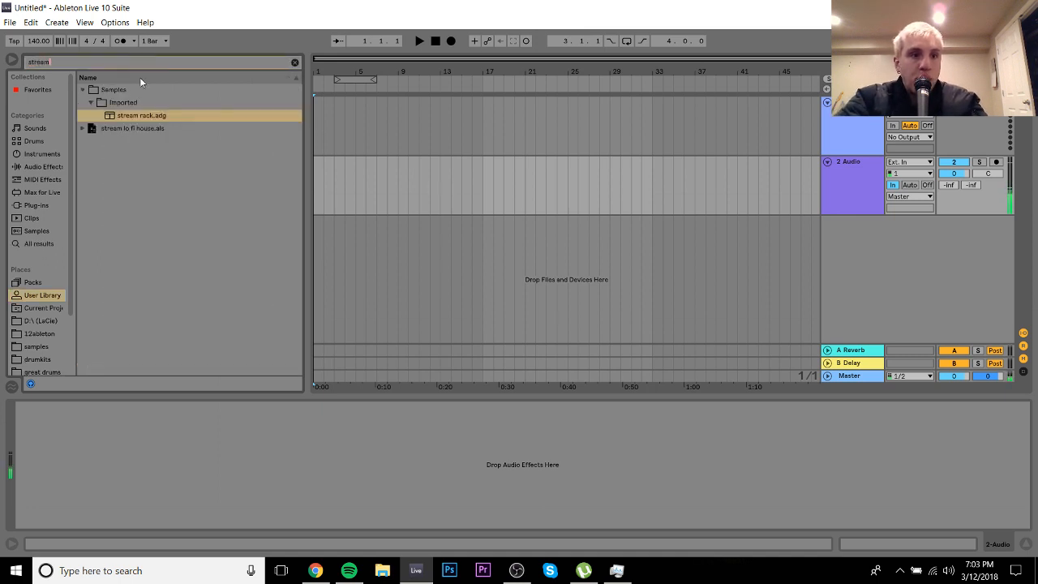
double_click(142, 116)
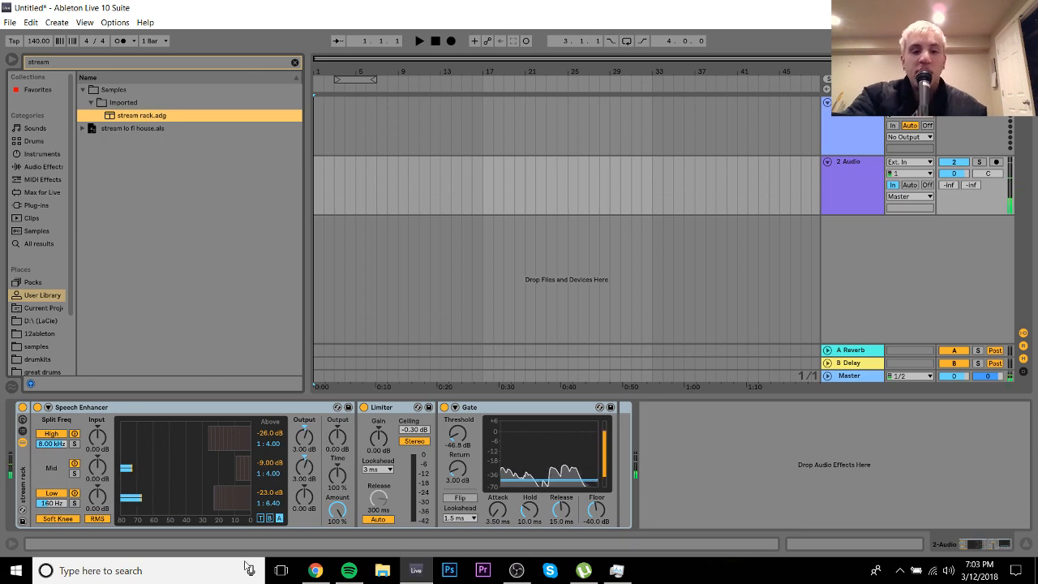
Step: Switch to Chrome and open drive.google.com in a new tab
click(319, 573)
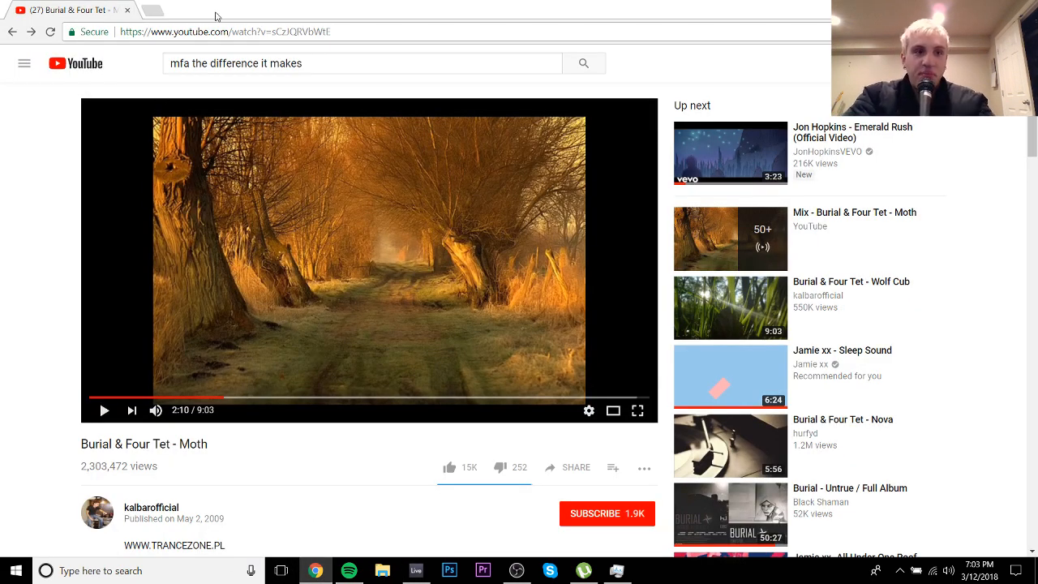
click(199, 33)
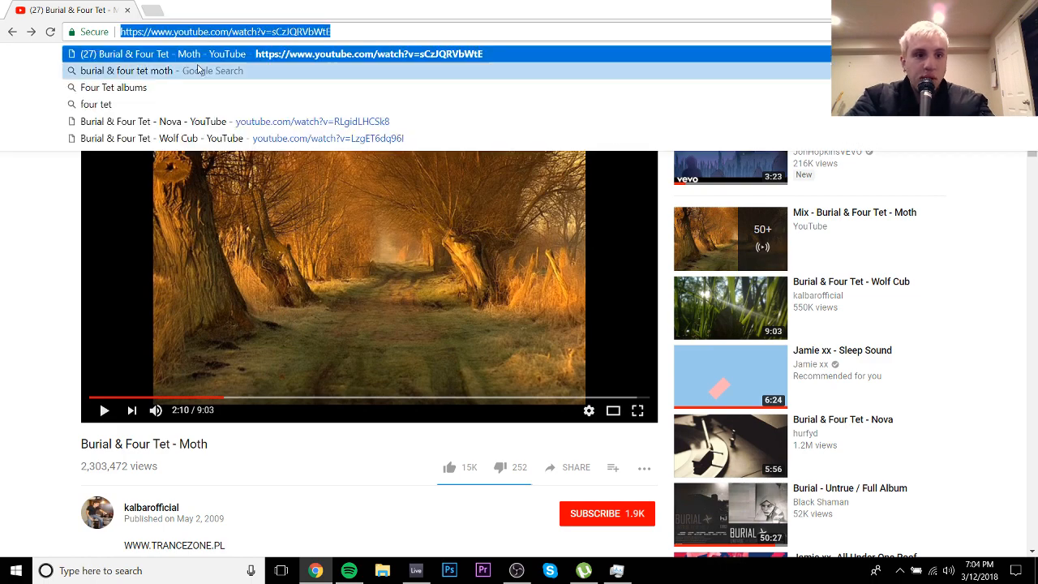
click(152, 10)
text(drive.google.com)
key(Return)
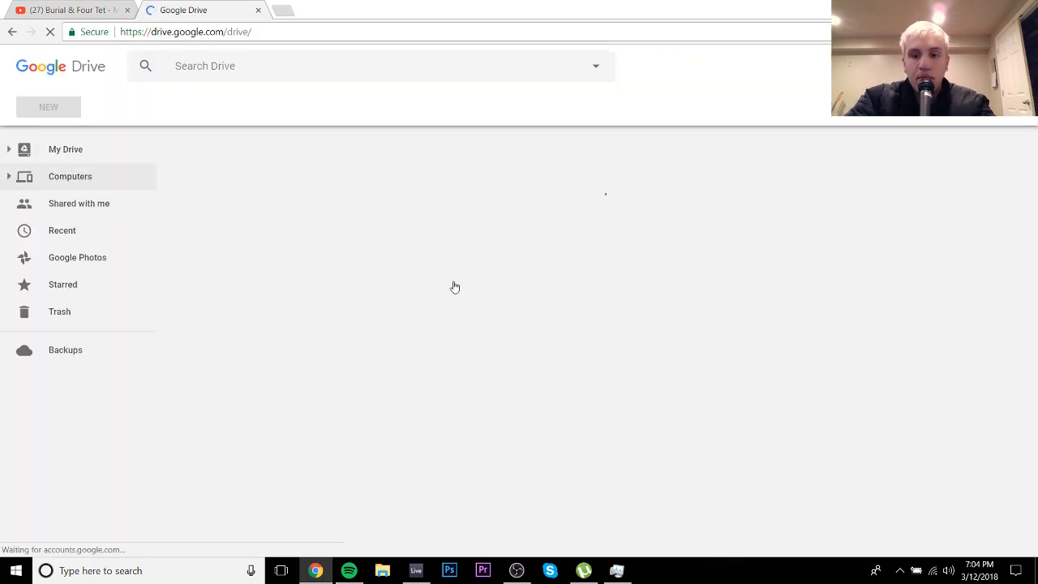
Step: Compress the "moth recreation Project" folder on the Desktop into a zip file with the same name, and return to Chrome
click(1035, 576)
right_click(388, 285)
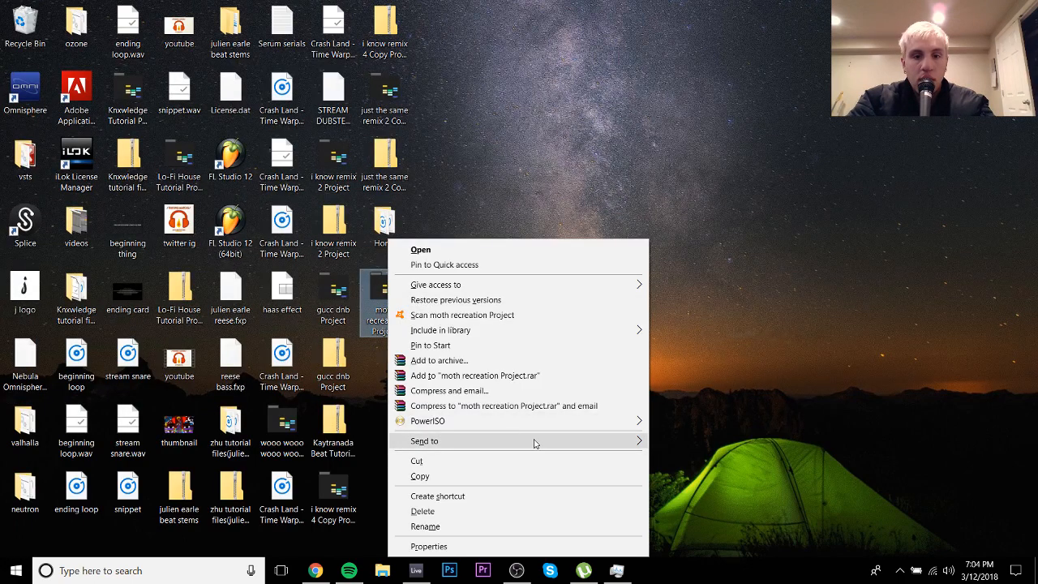
mouse_move(536, 443)
click(689, 458)
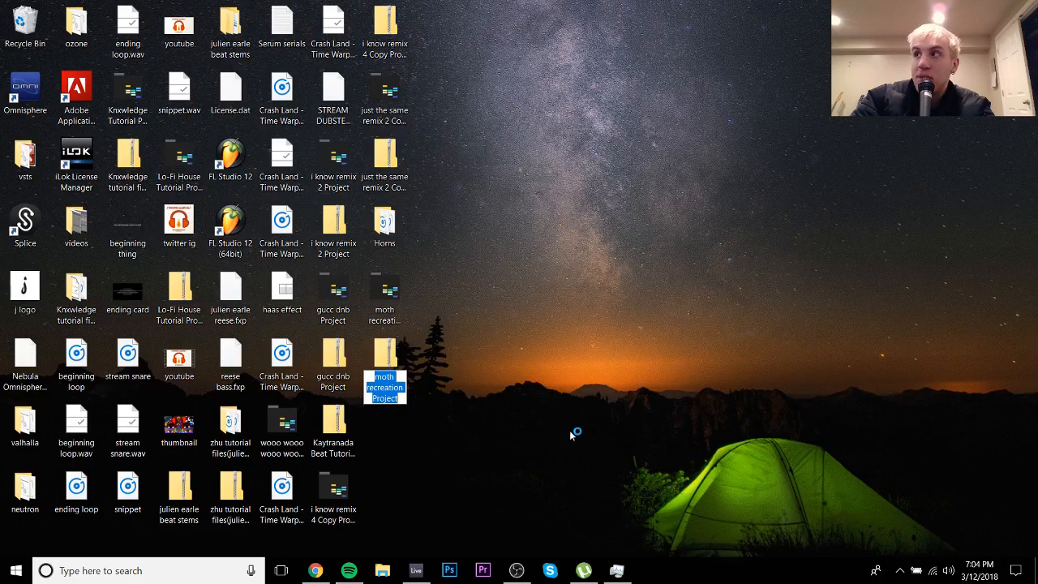
key(Return)
click(315, 570)
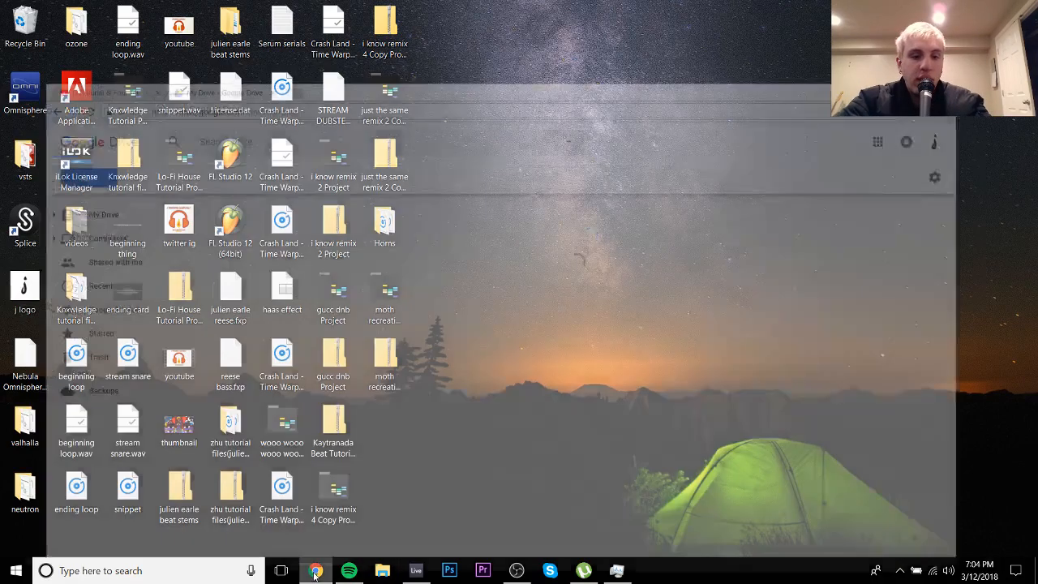
Step: Upload the zipped "moth recreation Project" from the Desktop to My Drive
click(45, 108)
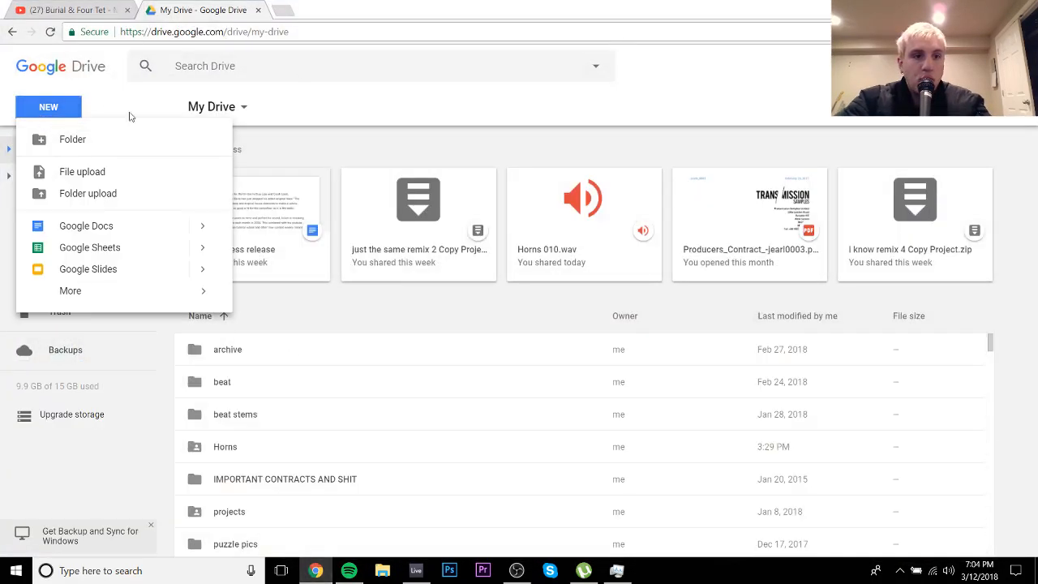
click(118, 171)
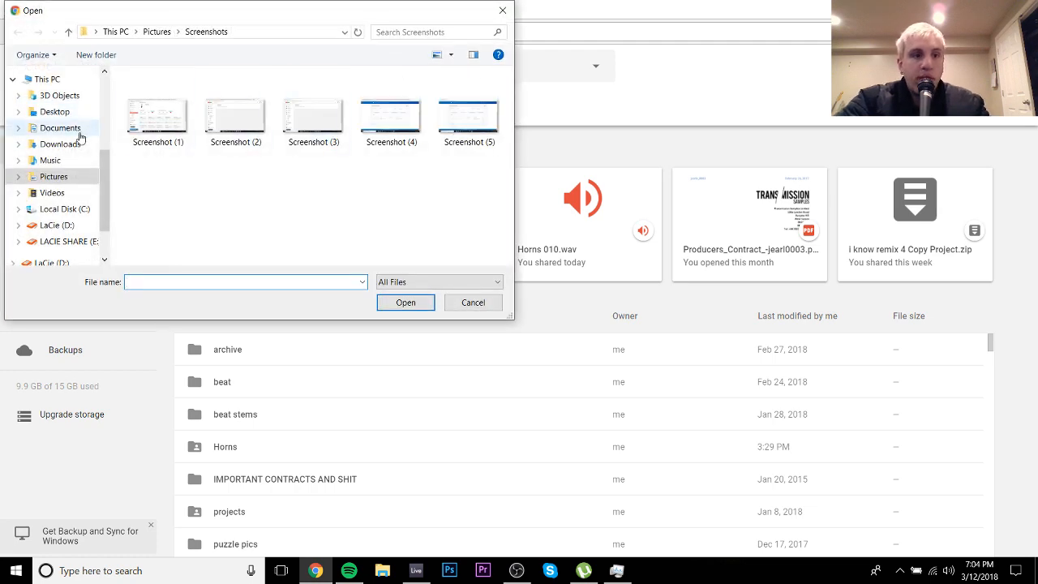
click(59, 111)
click(508, 154)
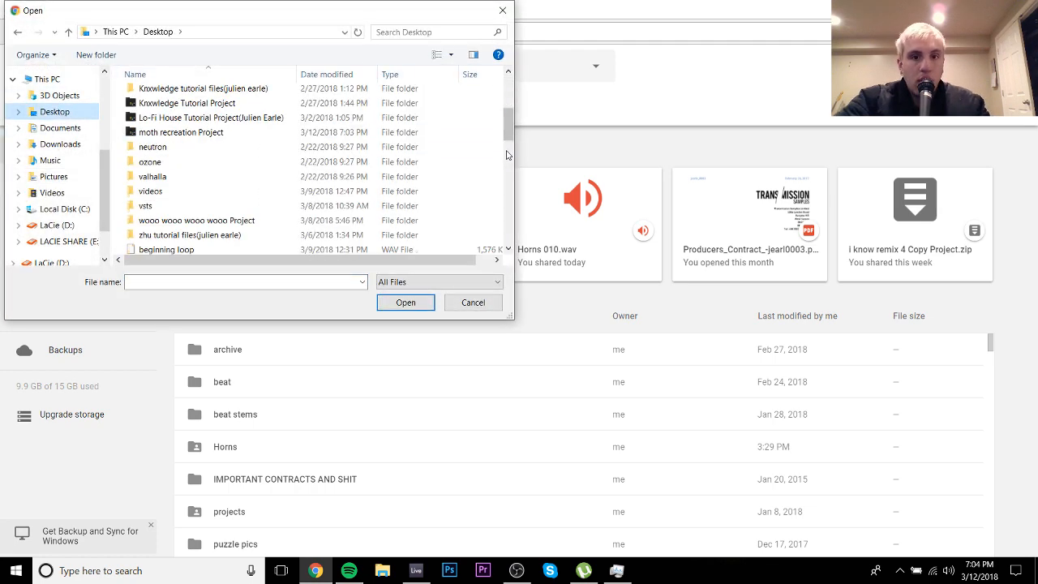
click(508, 154)
drag(508, 159, 506, 208)
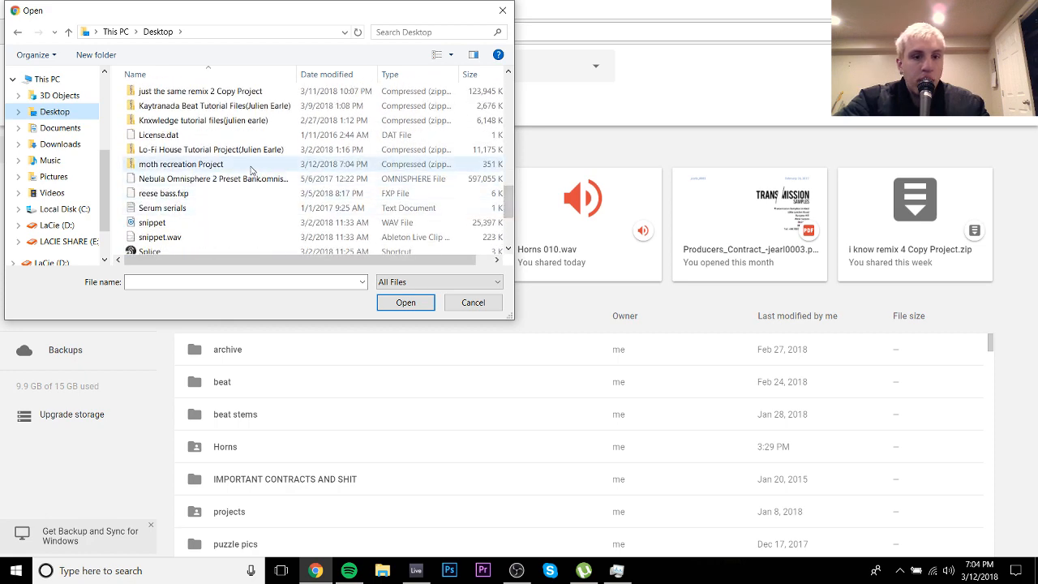
double_click(251, 164)
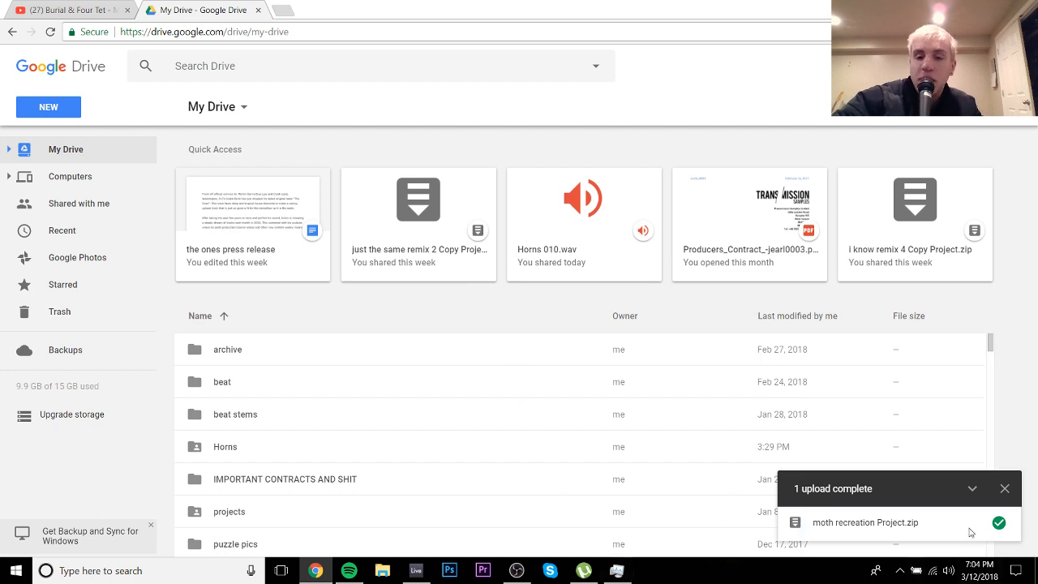
Step: Open the uploaded "moth recreation Project.zip", bring up its sharing options and close them
click(848, 522)
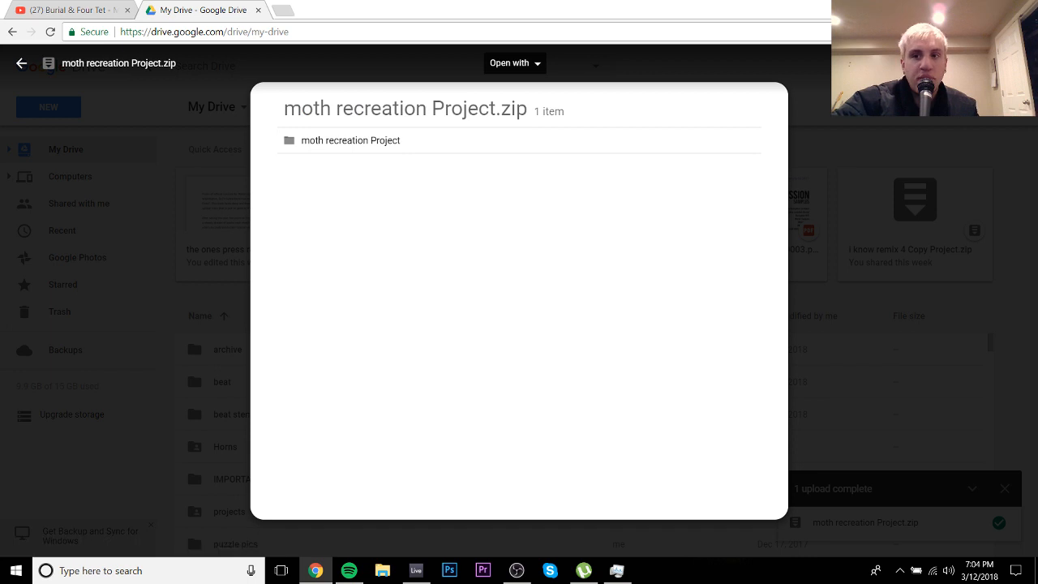
click(1015, 62)
click(884, 94)
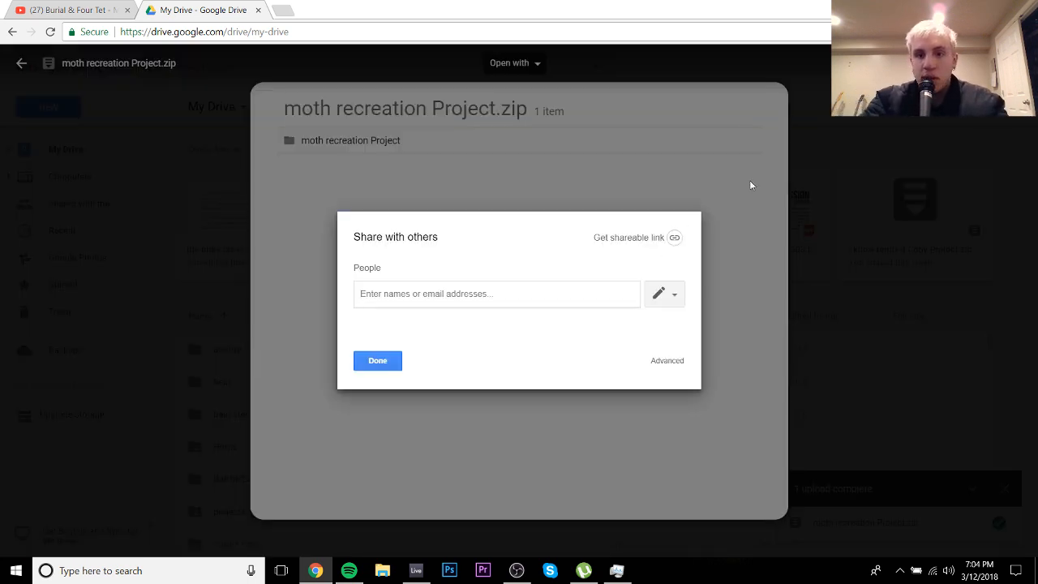
click(379, 364)
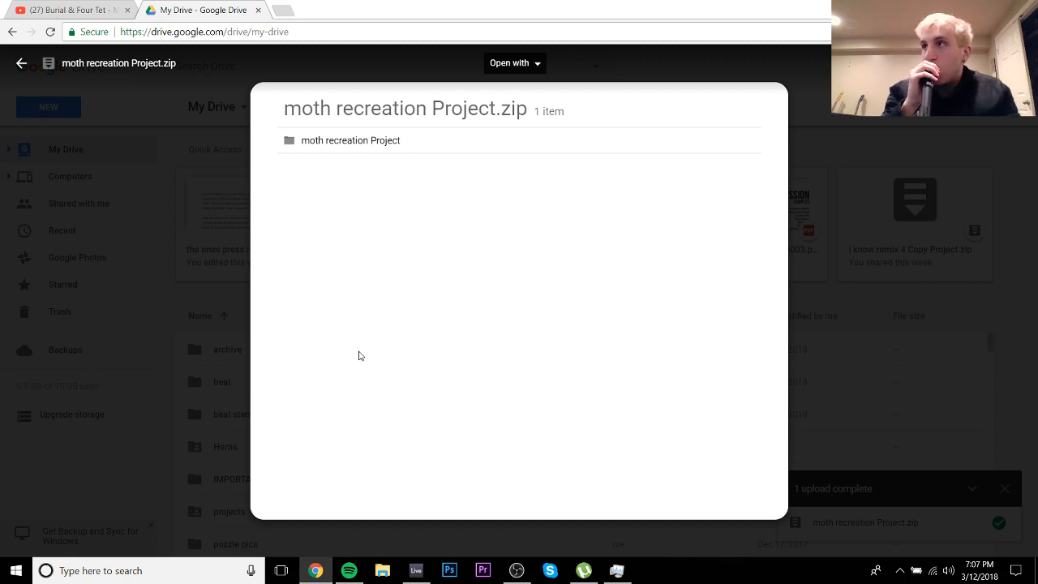
Step: Switch to Ableton Live, move the MIDI track below the audio track and clear the browser search
click(416, 570)
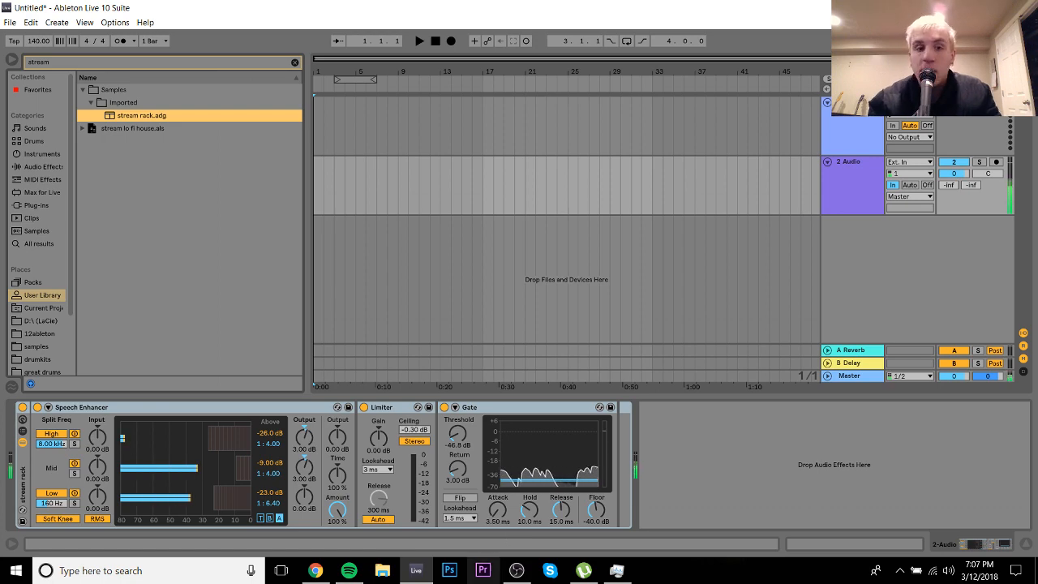
click(412, 573)
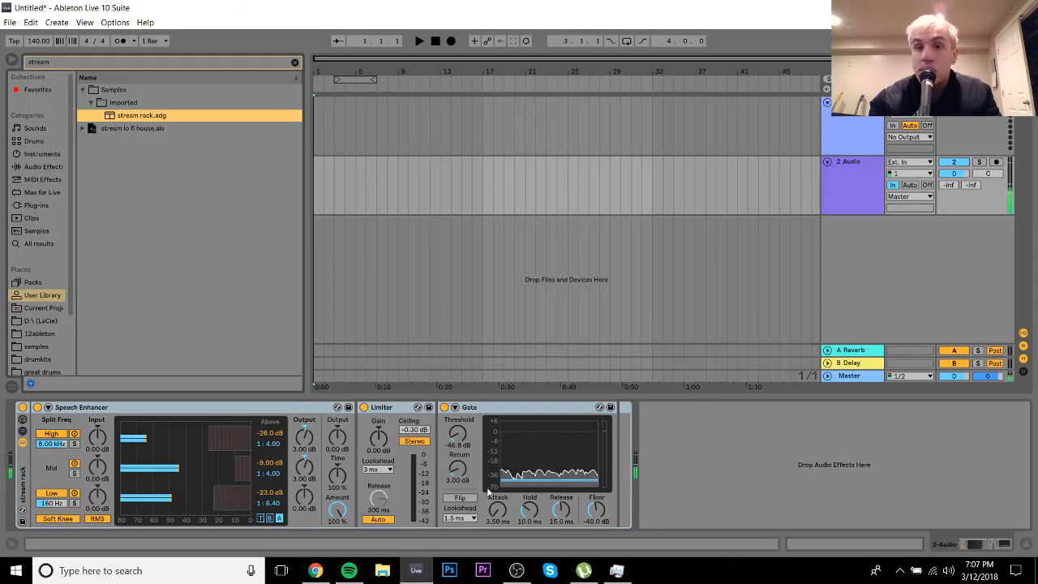
drag(851, 130, 857, 301)
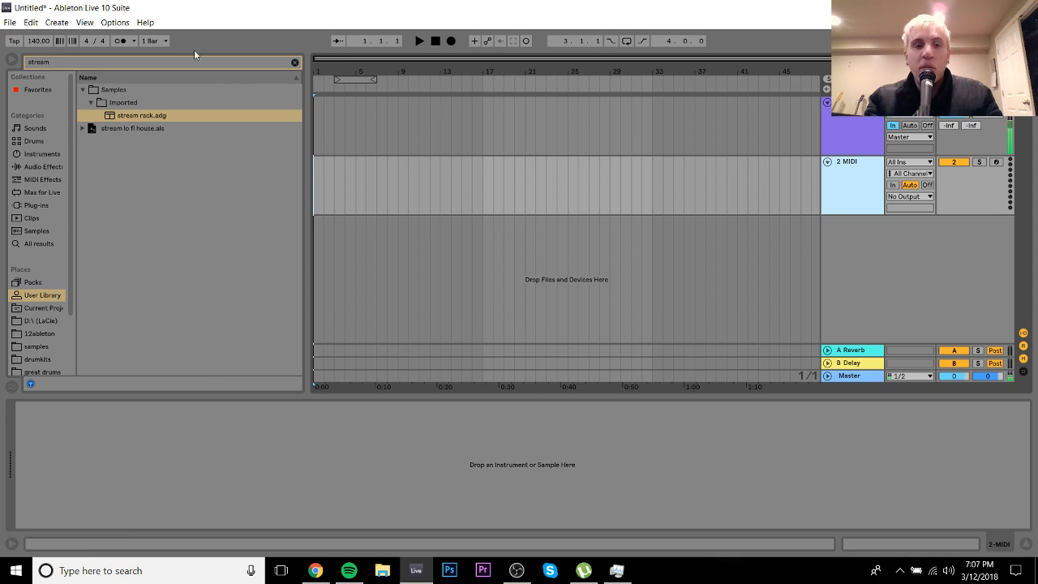
click(295, 61)
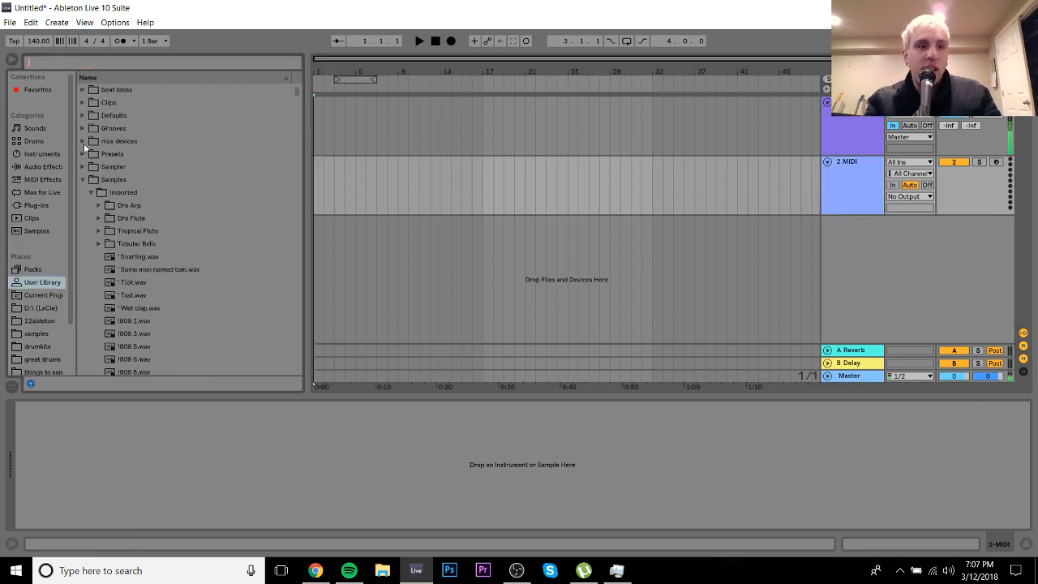
Step: Look through the Plug-ins category and preview the "Crash Land - Time Warp" REMIX file from D:\ (LaCie)
click(37, 192)
click(34, 206)
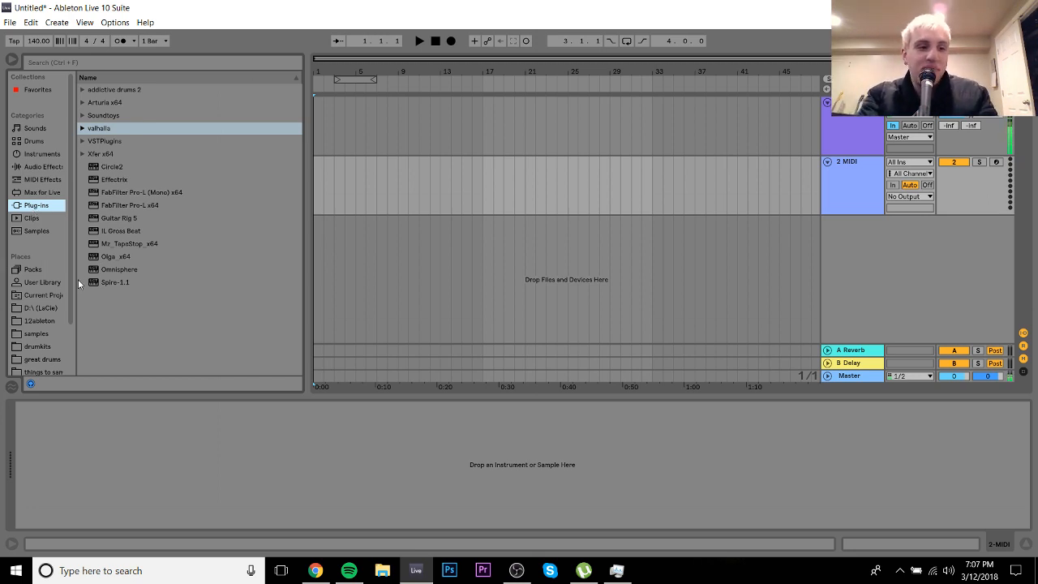
click(40, 308)
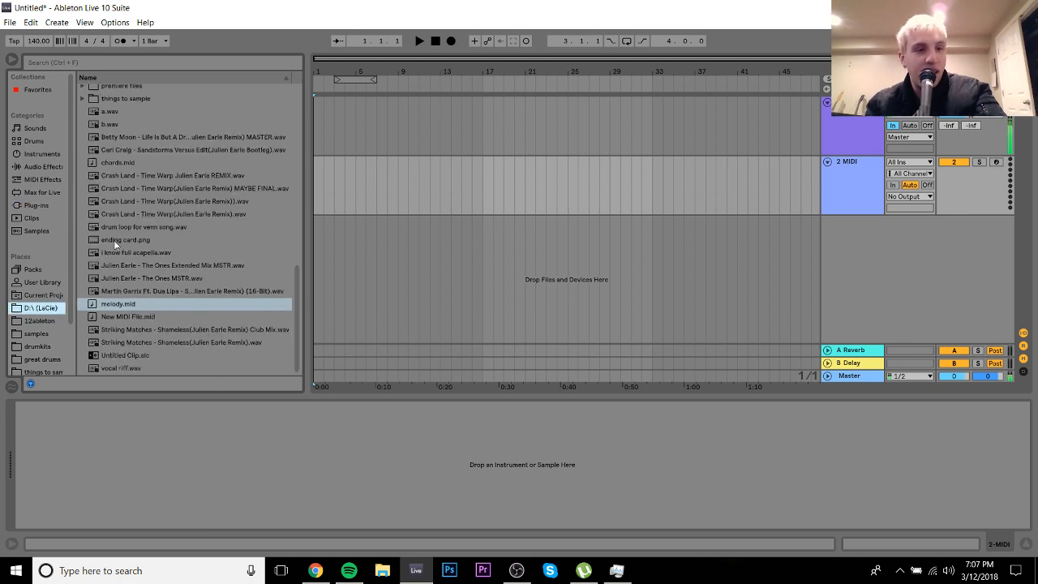
click(115, 216)
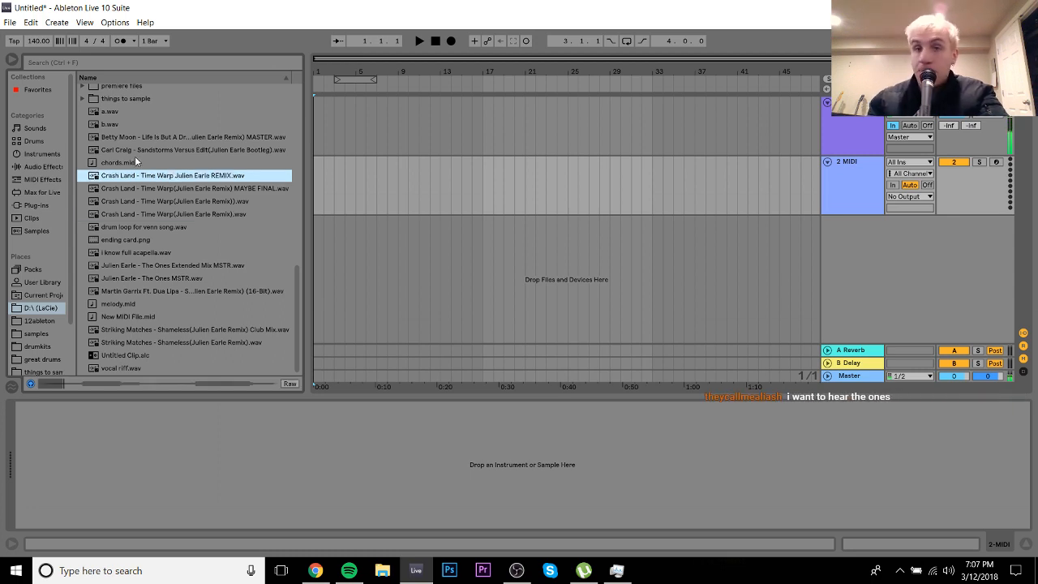
click(133, 162)
Step: Check the Plug-ins category again and preview the "The Ones MSTR" audio file from D:\ (LaCie)
click(41, 206)
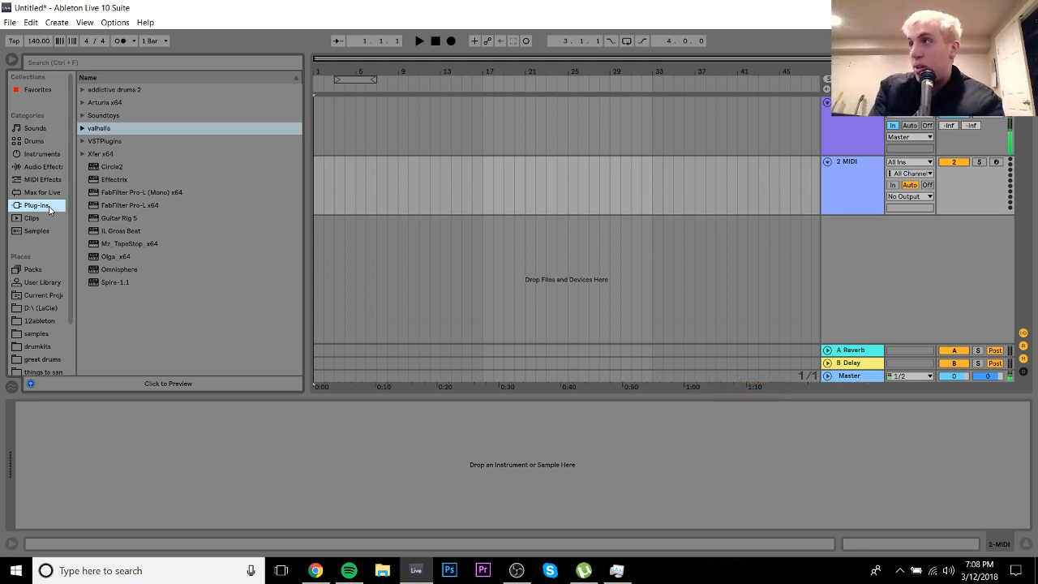
click(49, 208)
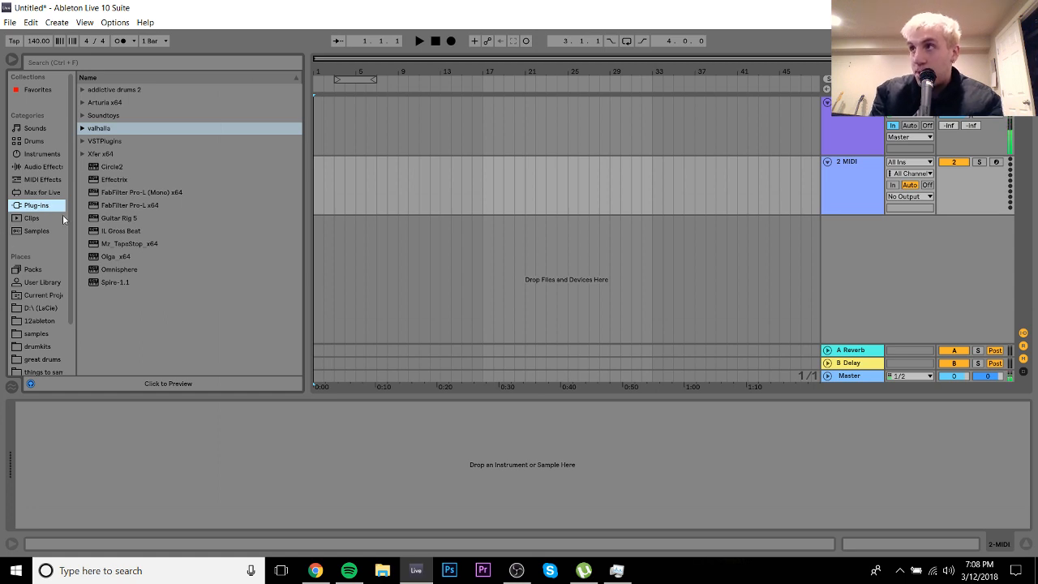
click(39, 309)
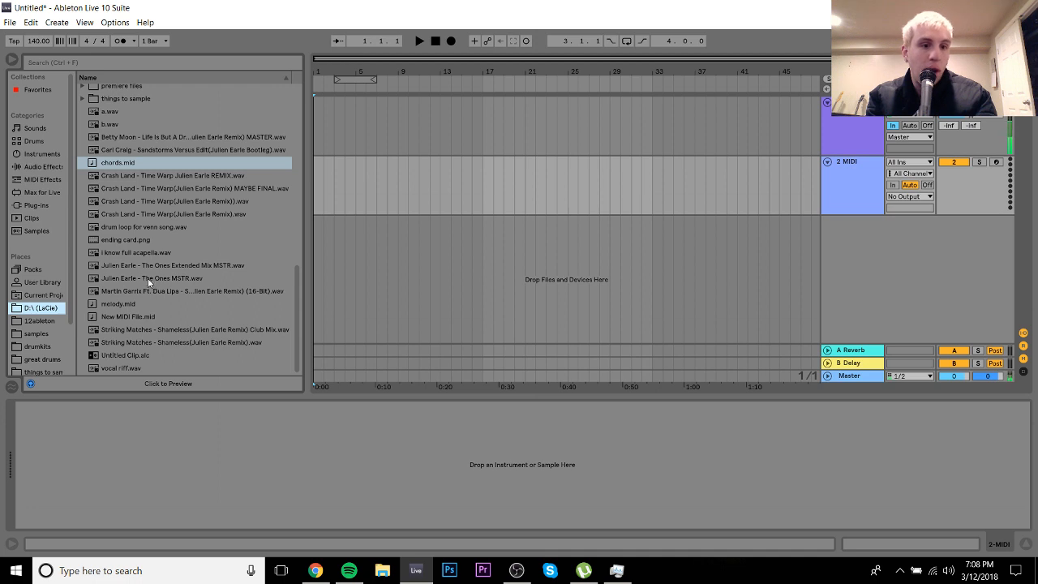
click(154, 282)
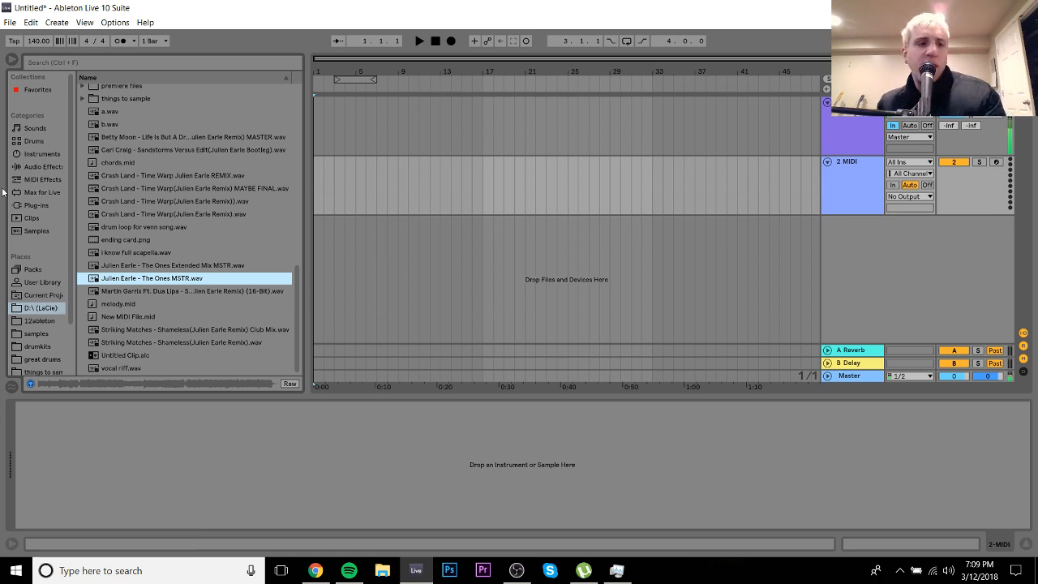
Step: Load the Analog instrument onto the 2 MIDI track and look through the audio effects
click(32, 154)
drag(102, 89, 391, 203)
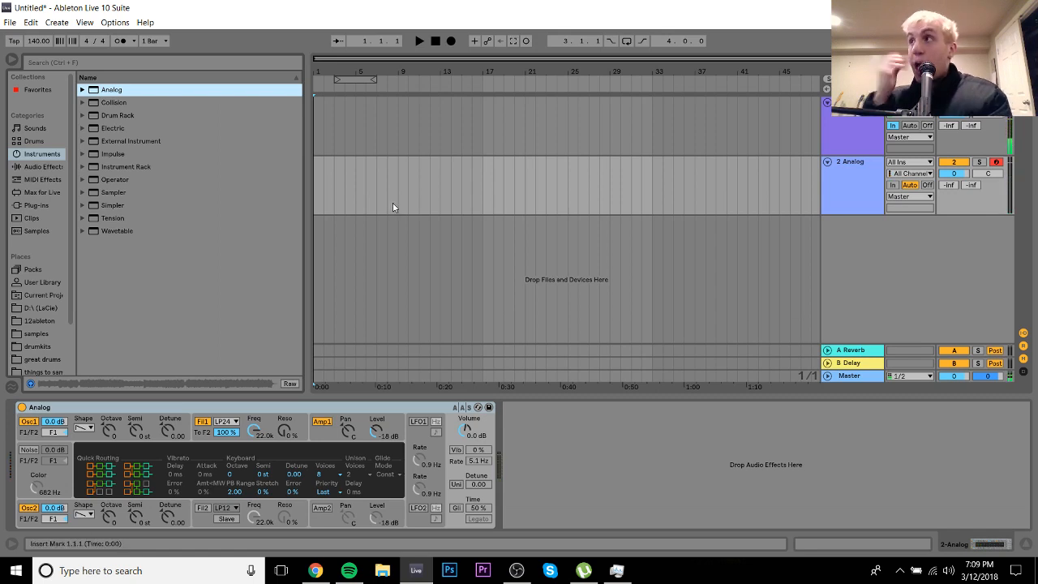
click(40, 168)
scroll(296, 359, down, 5)
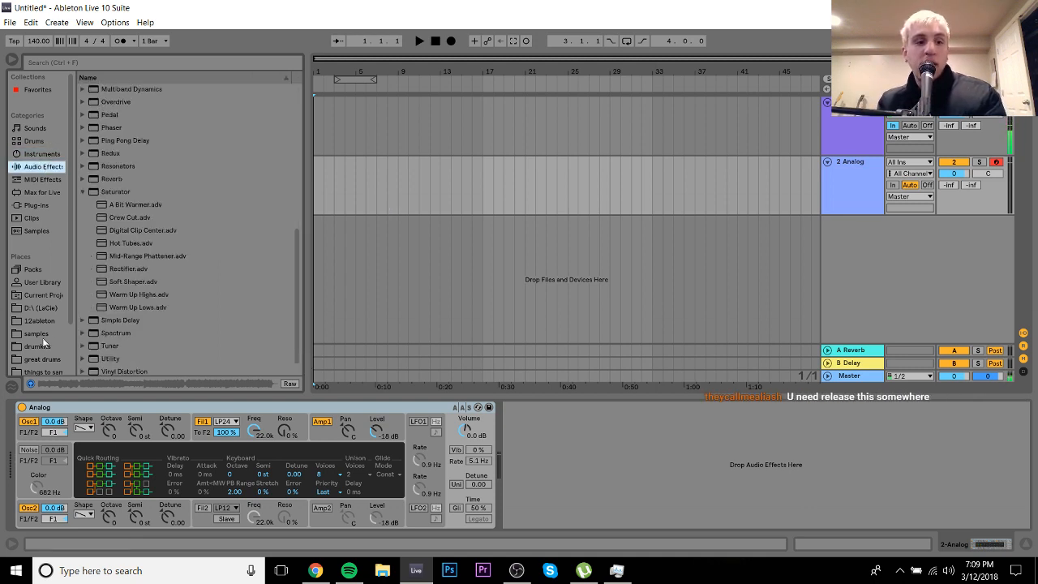
Step: Preview two versions of the "Crash Land - Time Warp" remix from D:\ (LaCie), and open the drumkits folder
click(40, 308)
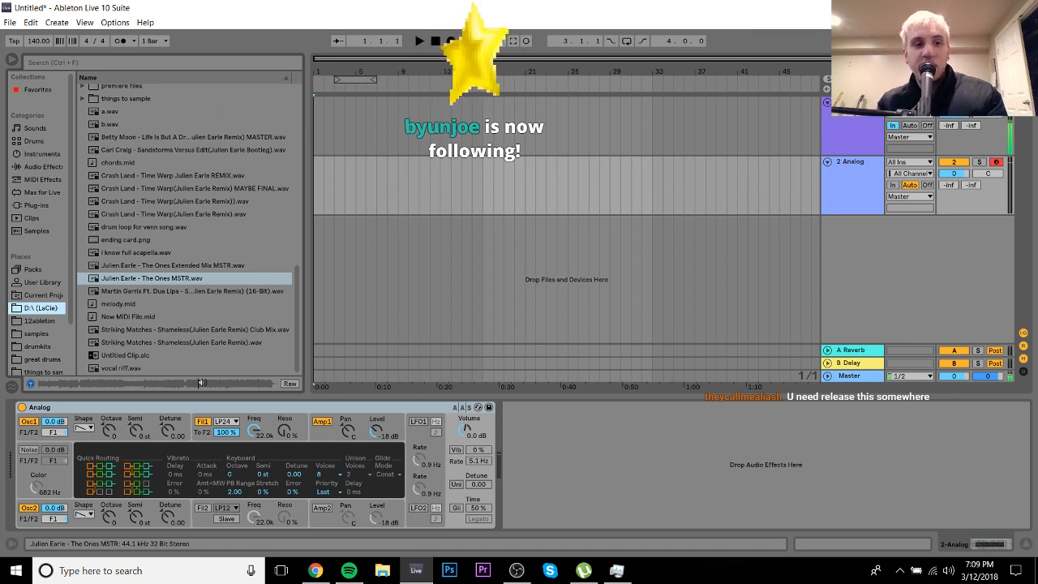
click(166, 176)
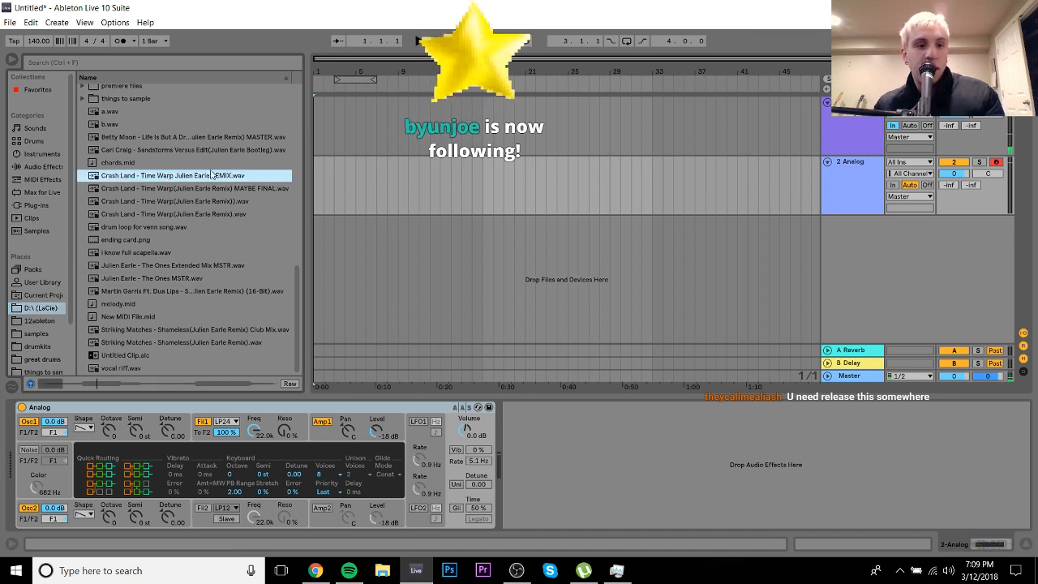
click(203, 203)
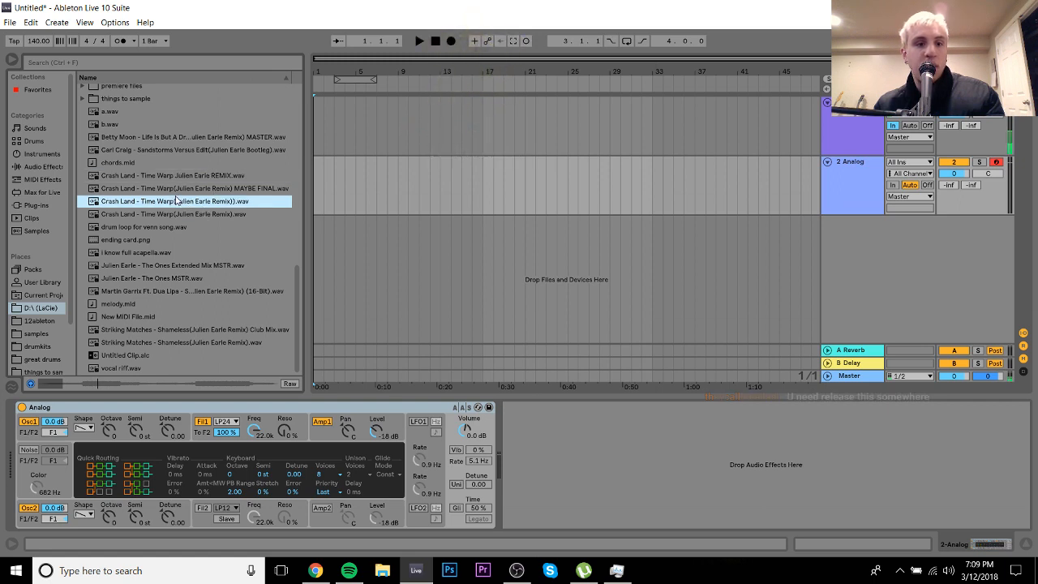
click(34, 348)
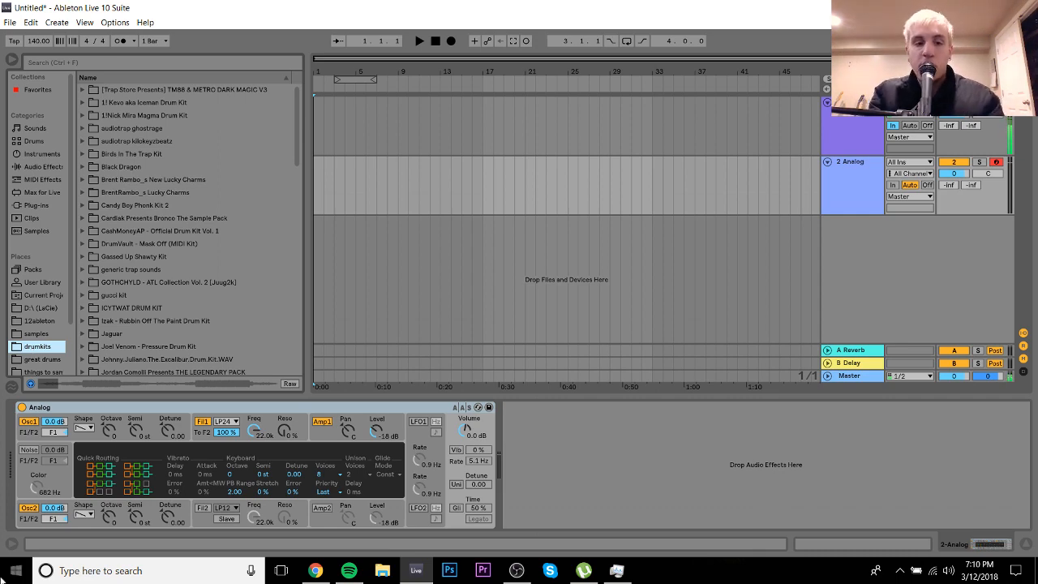
Step: Switch to Spotify, clear the search and open the "What I'm listening to" playlist
click(348, 570)
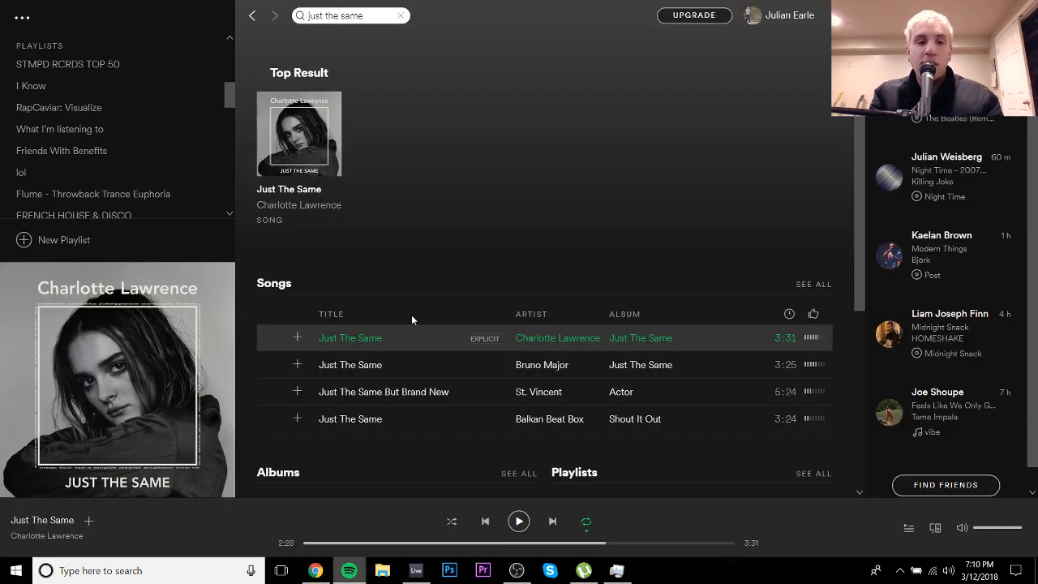
click(401, 15)
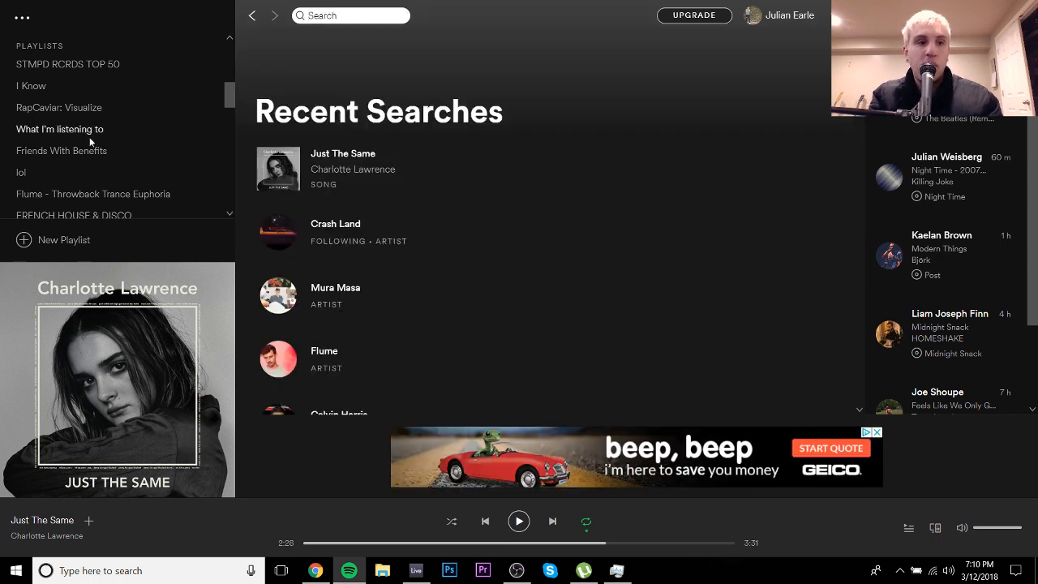
scroll(64, 94, up, 3)
scroll(65, 96, down, 3)
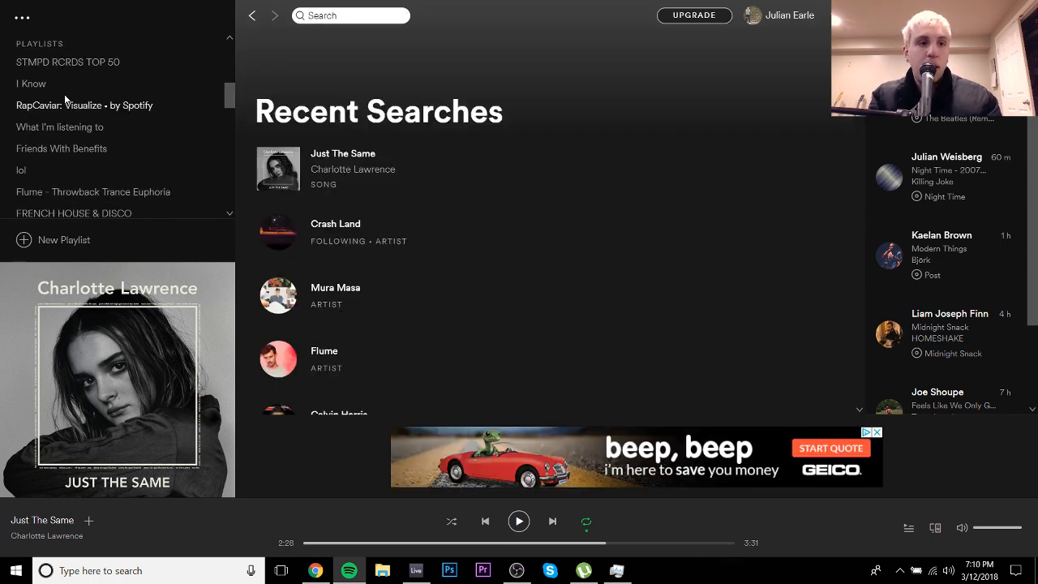
click(74, 127)
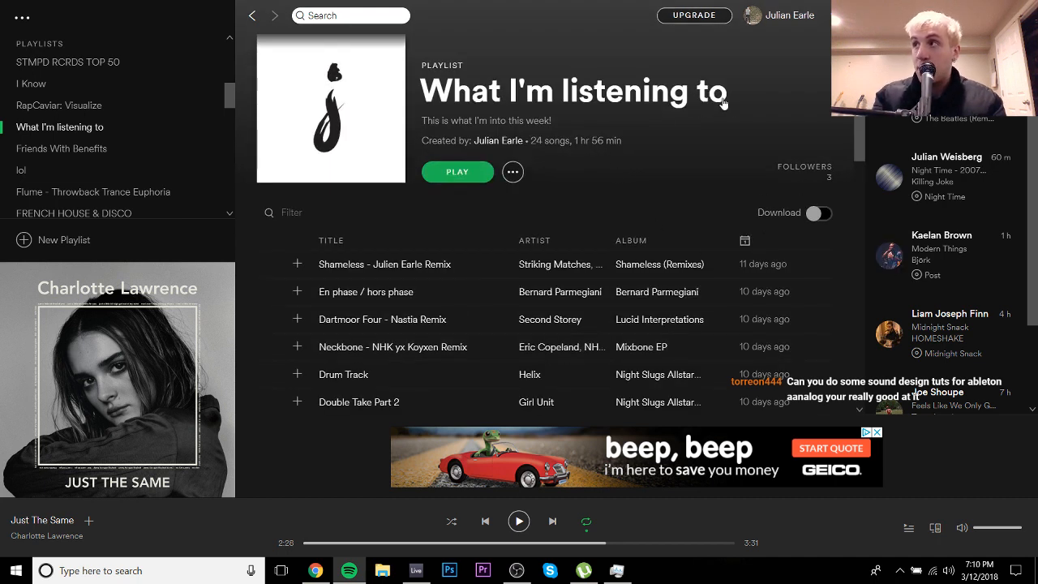
Step: Play "MTI" by Koreless from the playlist, skip to about 1:31 and pause it
scroll(582, 319, down, 5)
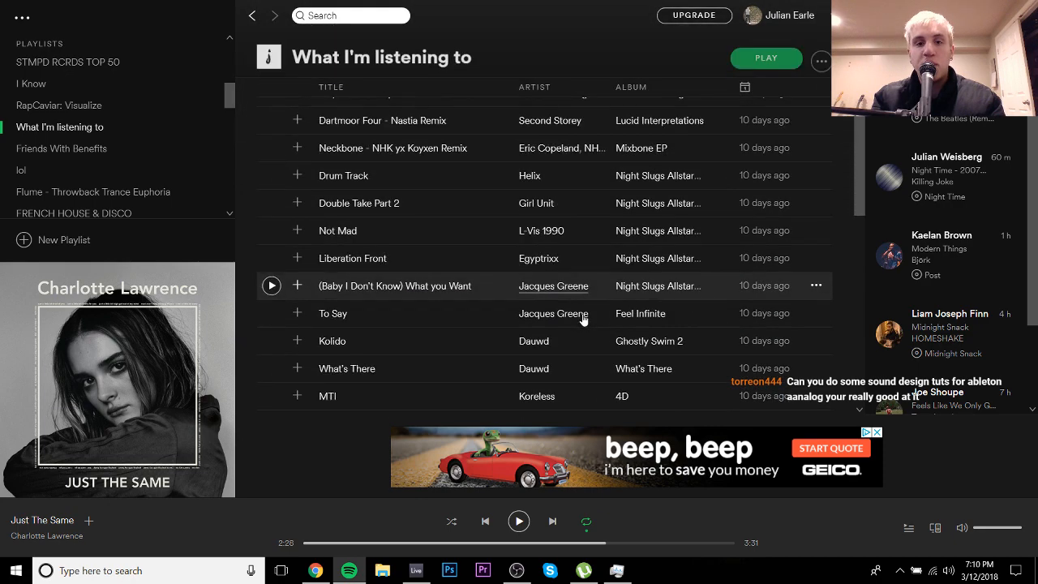
scroll(375, 323, up, 1)
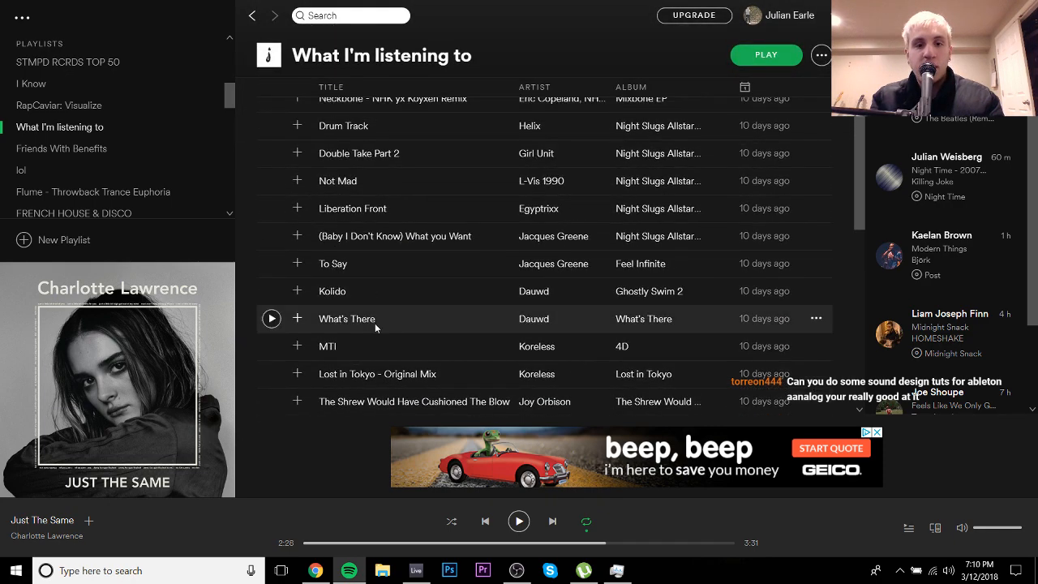
scroll(374, 322, down, 3)
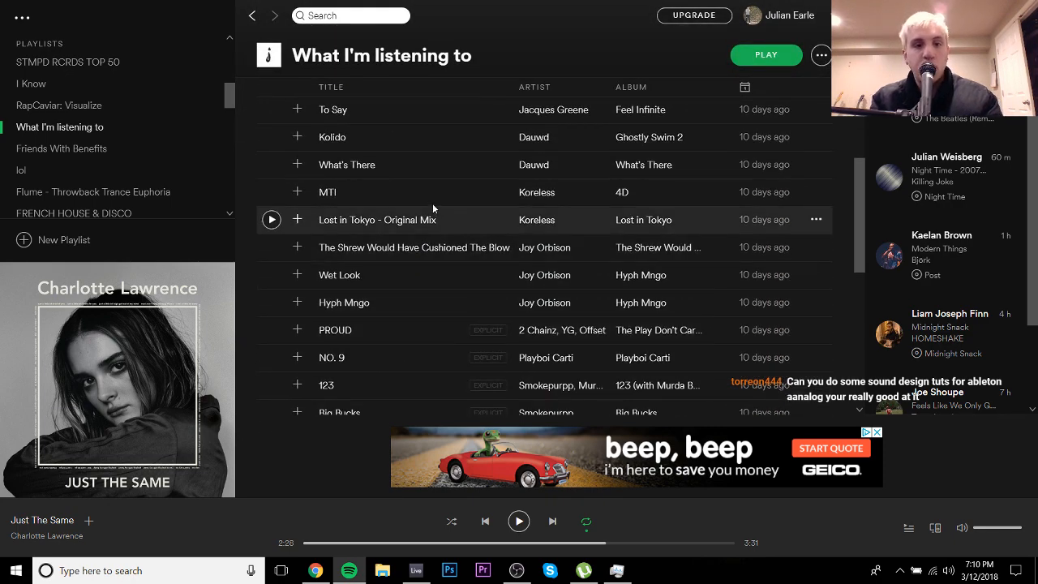
double_click(424, 192)
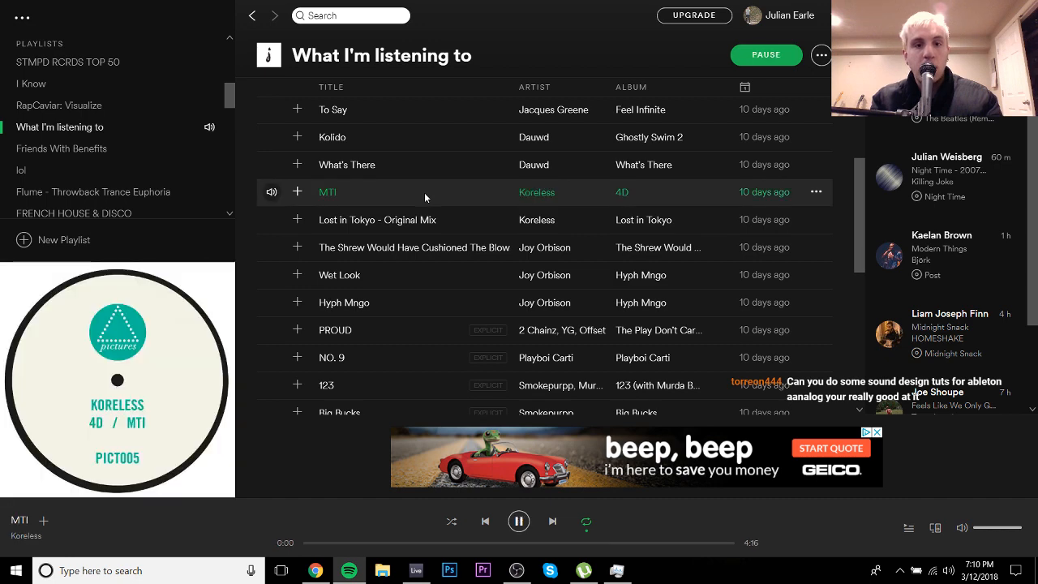
click(457, 542)
key(space)
Step: Play the "Shameless" remix by Striking Matches, the first track of the playlist
scroll(494, 203, up, 8)
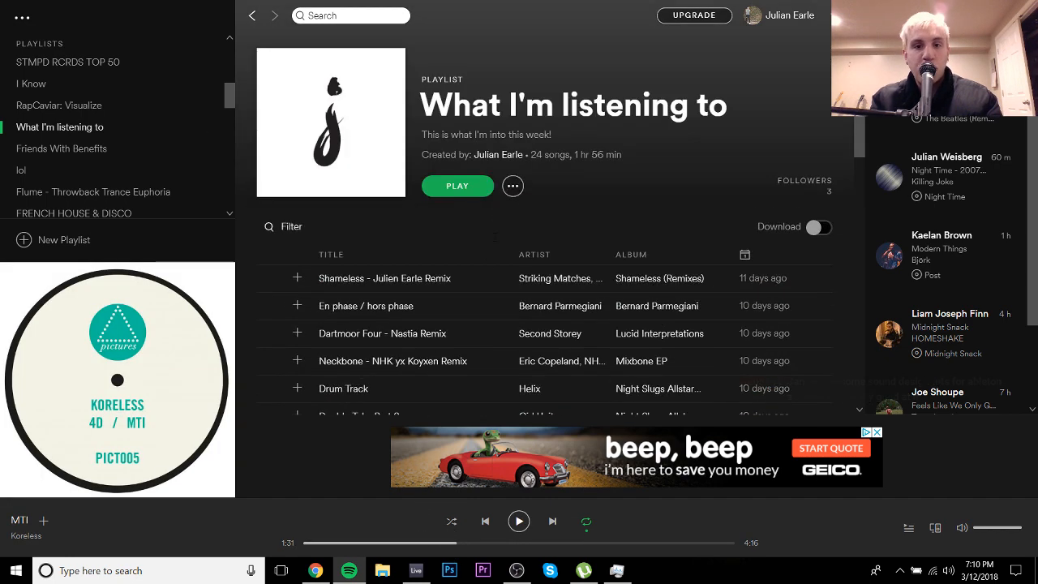
double_click(454, 291)
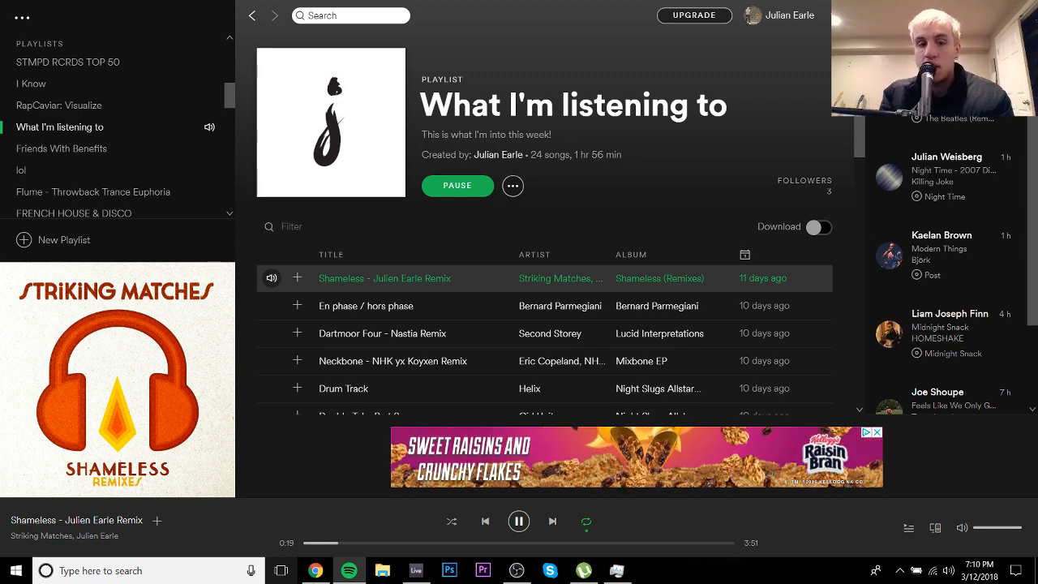
Step: Skip the playing "Shameless" remix ahead to about 1:09 and pause it
click(430, 542)
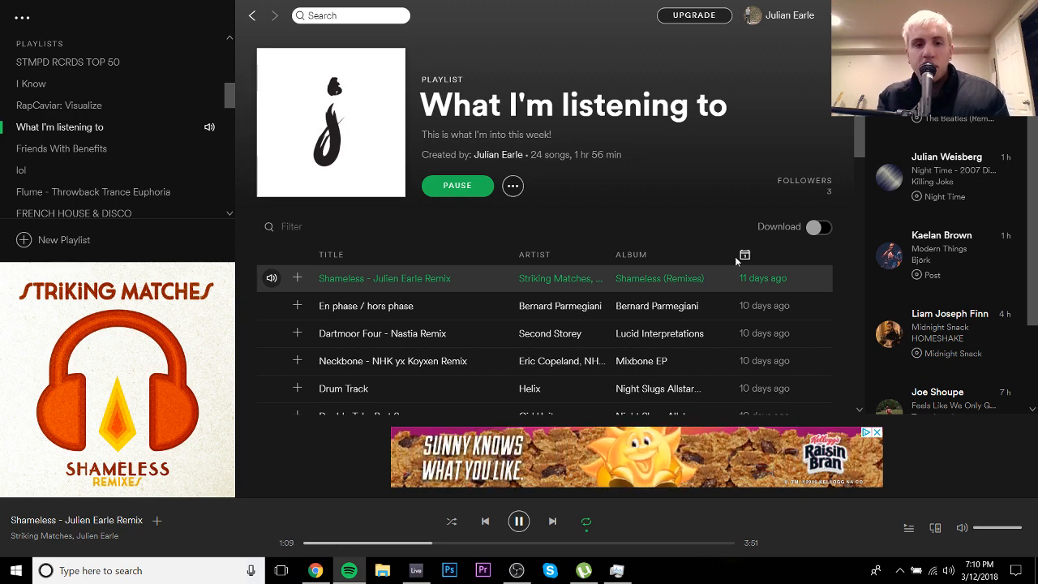
key(space)
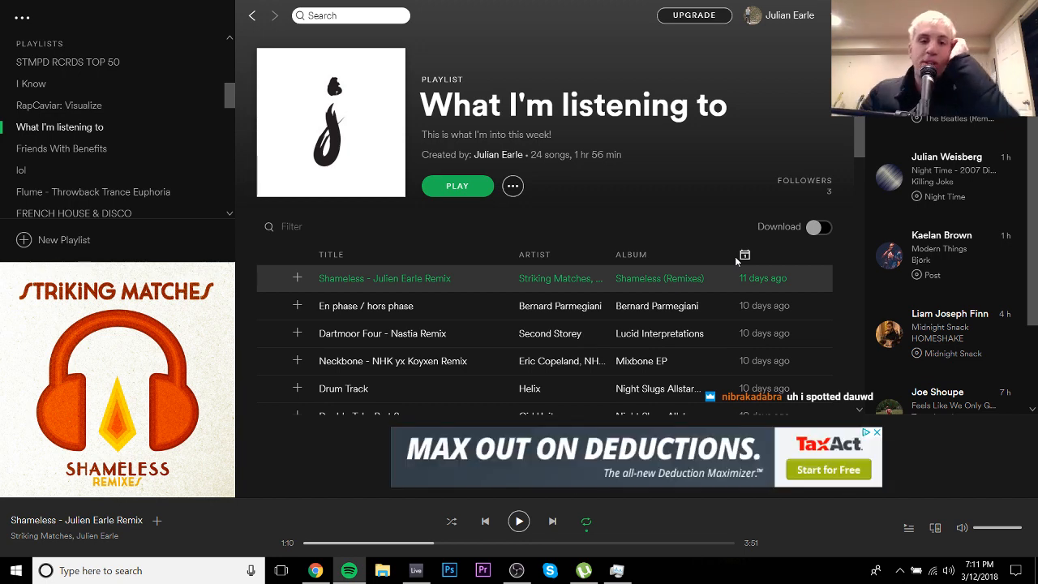
Step: Play "The Shape Of Trance To Come" by Lorenzo Senni from the playlist, skip to about 1:37 and pause it
scroll(551, 359, down, 1)
scroll(412, 332, down, 6)
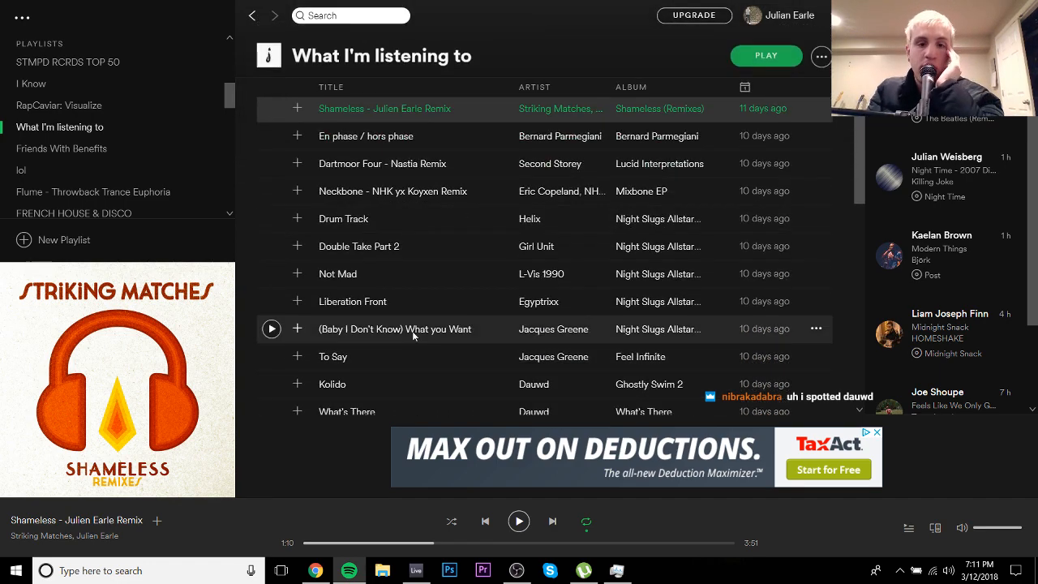
double_click(412, 332)
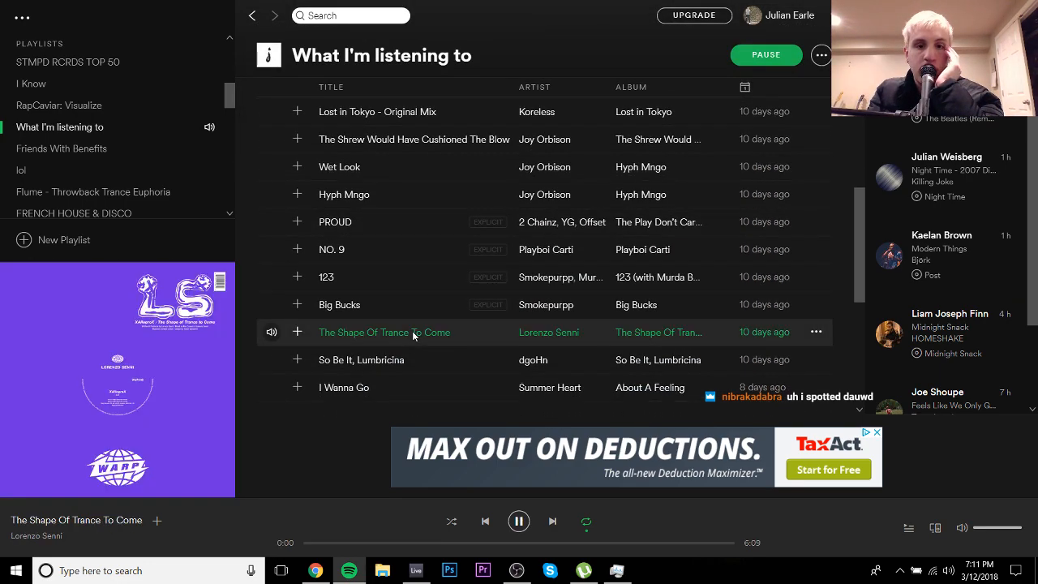
click(417, 544)
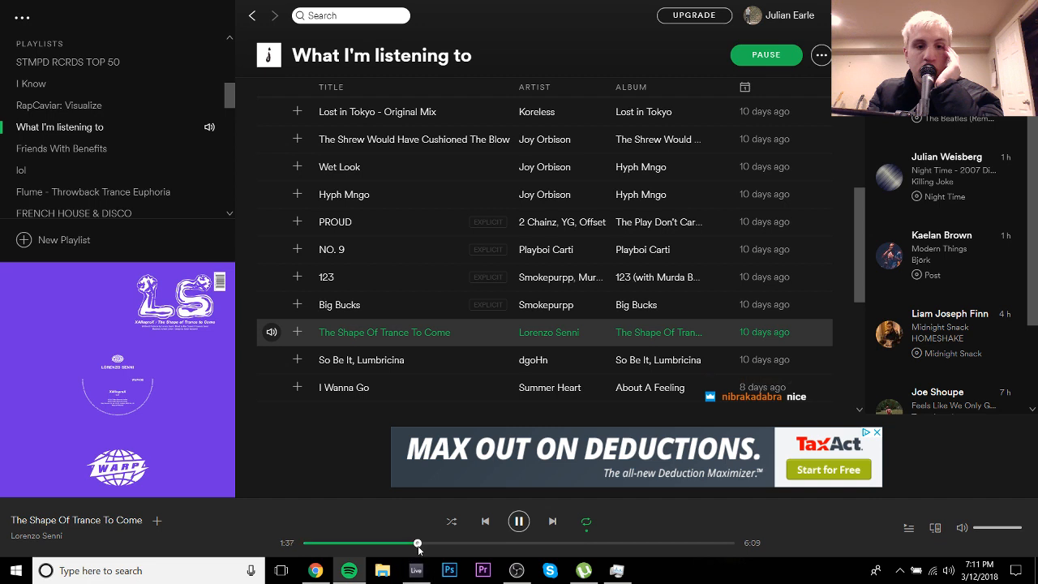
key(space)
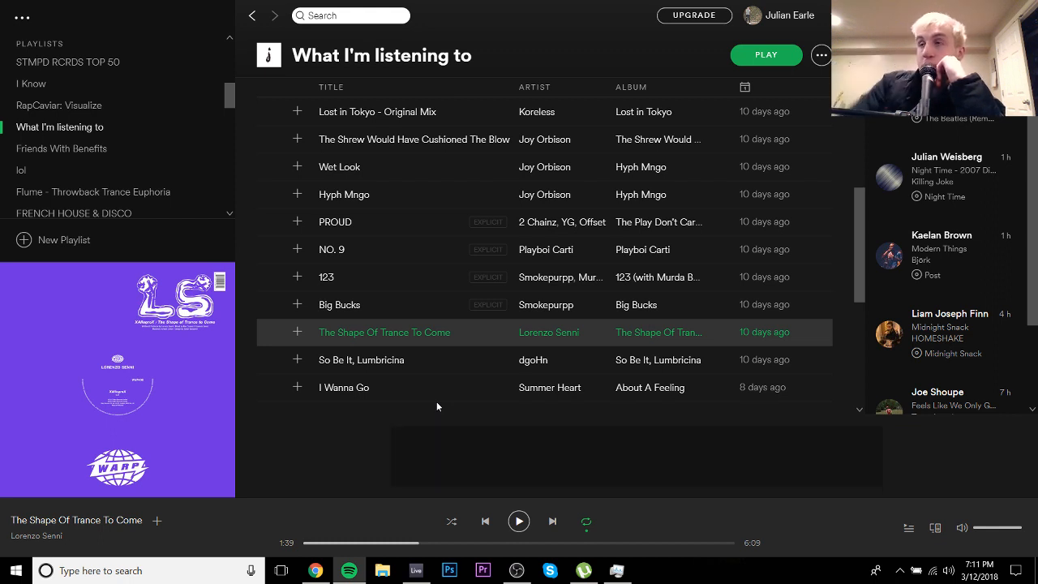
key(space)
Step: Play the "Shameless" remix at the start of the playlist again, skip to about 0:44 and pause it
scroll(437, 401, up, 10)
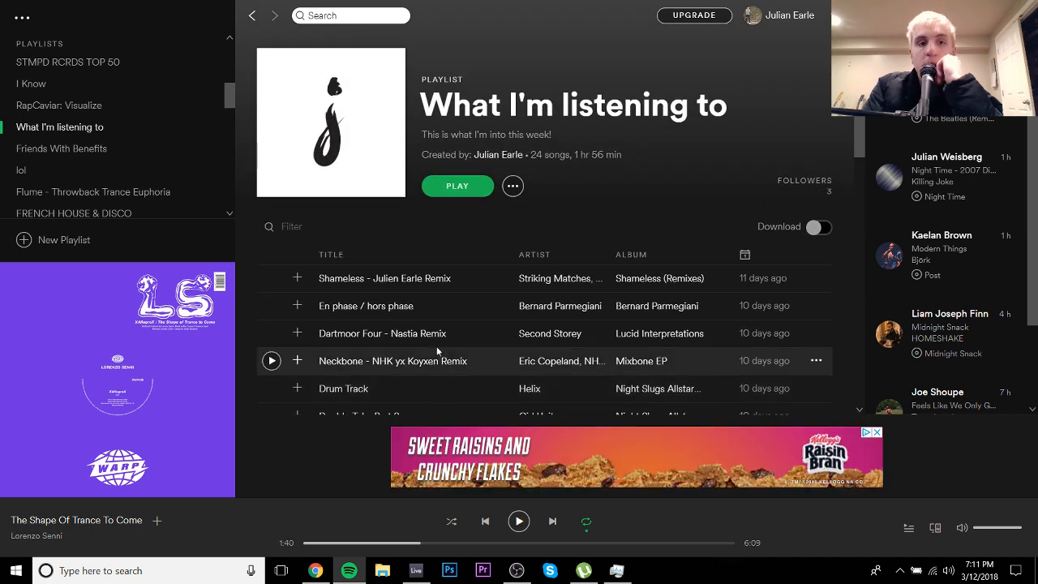
double_click(400, 277)
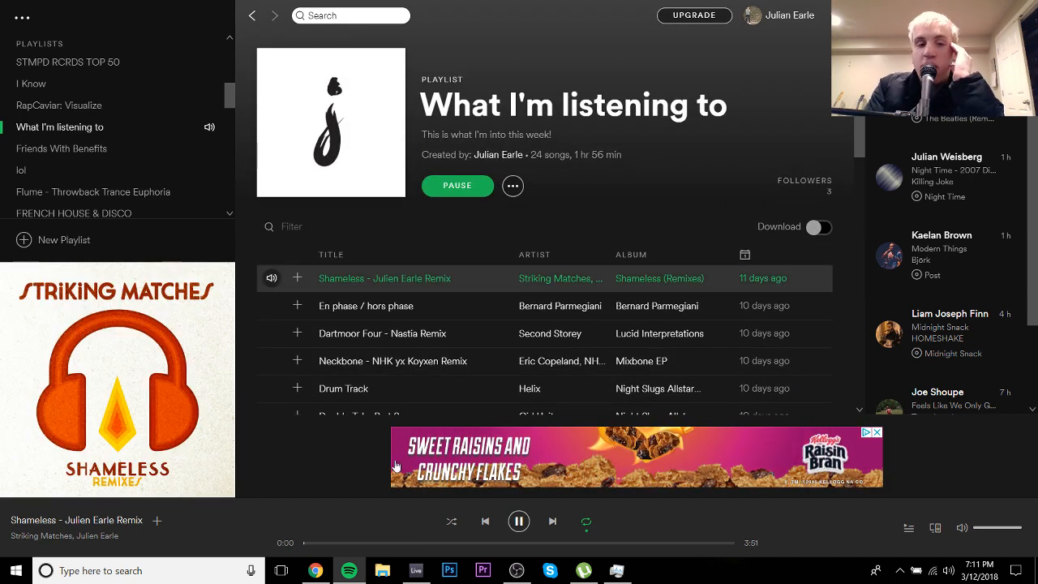
click(386, 543)
key(space)
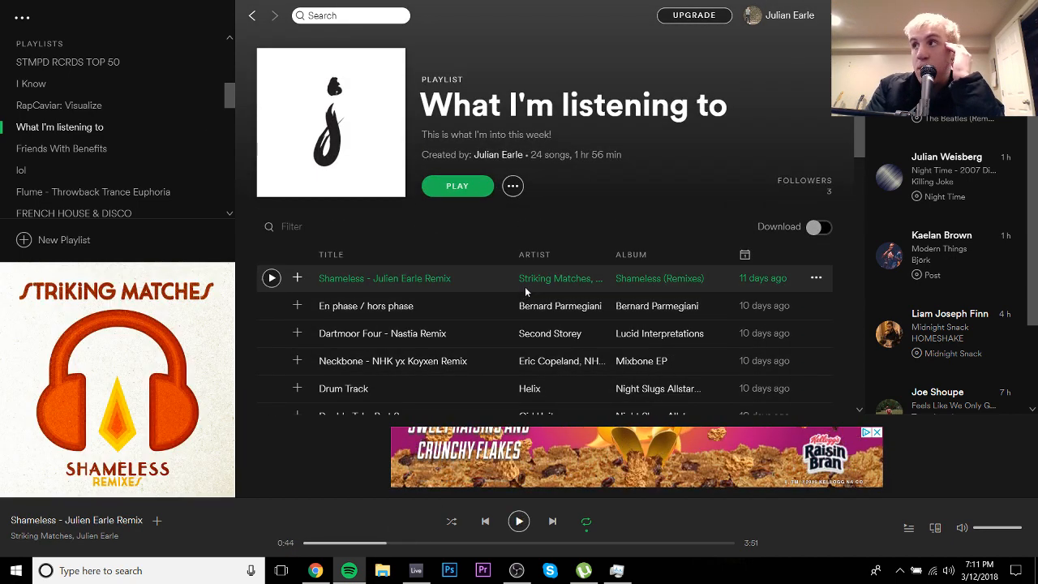
Step: Switch to Ableton Live, replace Analog on track 2 with the Omnisphere plug-in and dismiss its splash screen
click(417, 573)
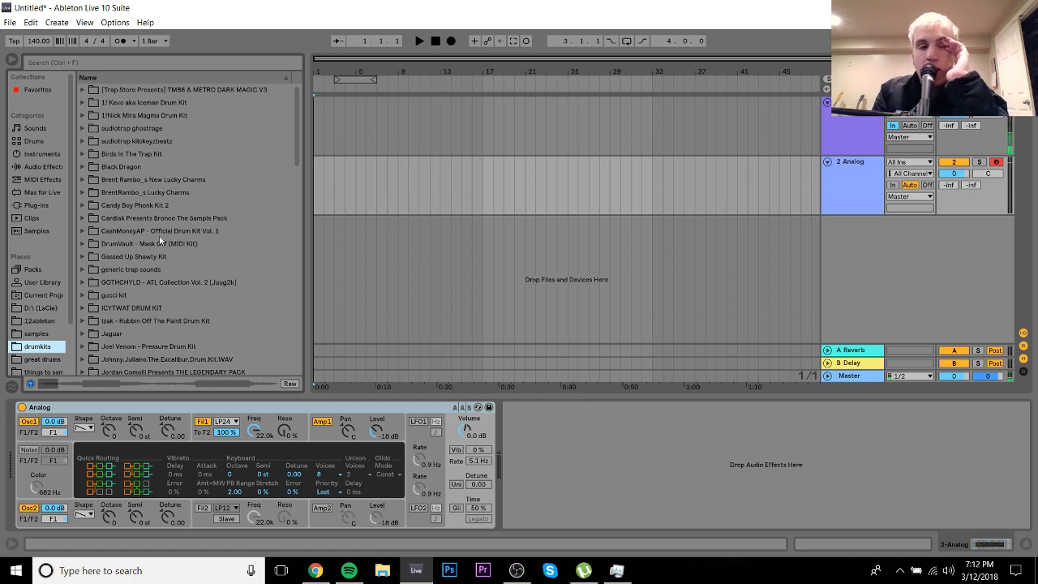
click(35, 207)
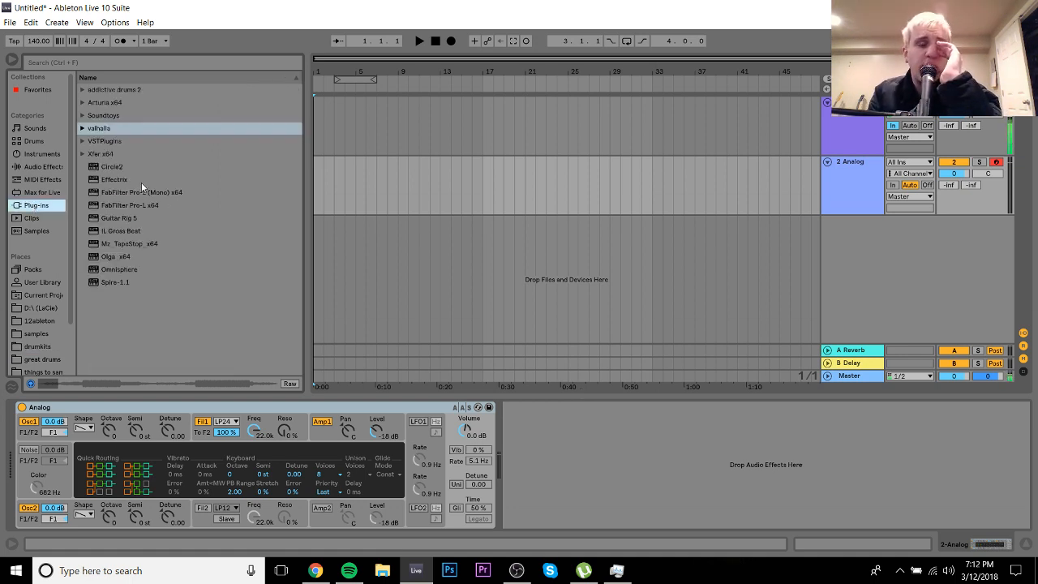
click(117, 192)
drag(125, 272, 208, 465)
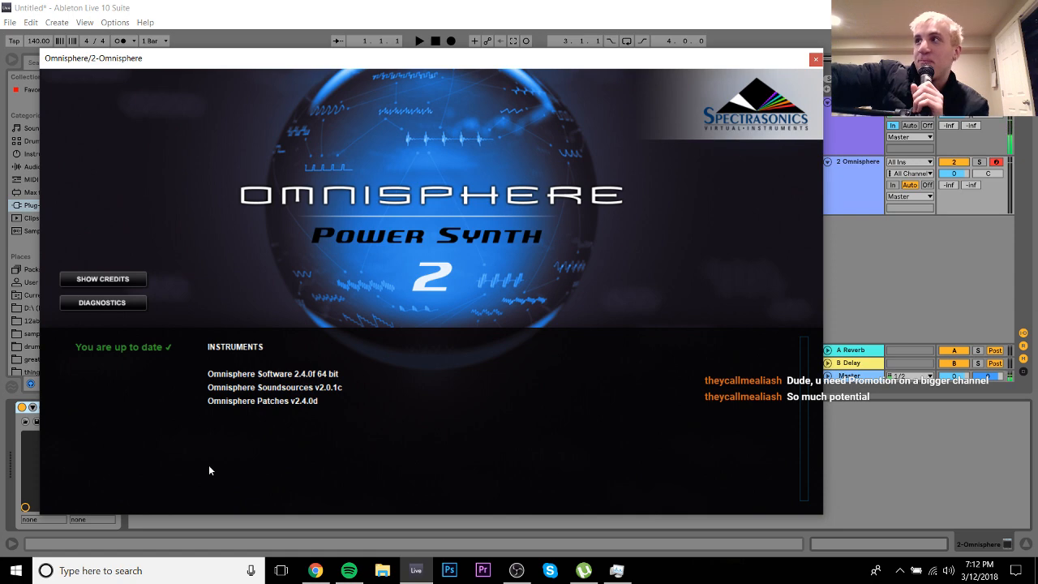
click(208, 466)
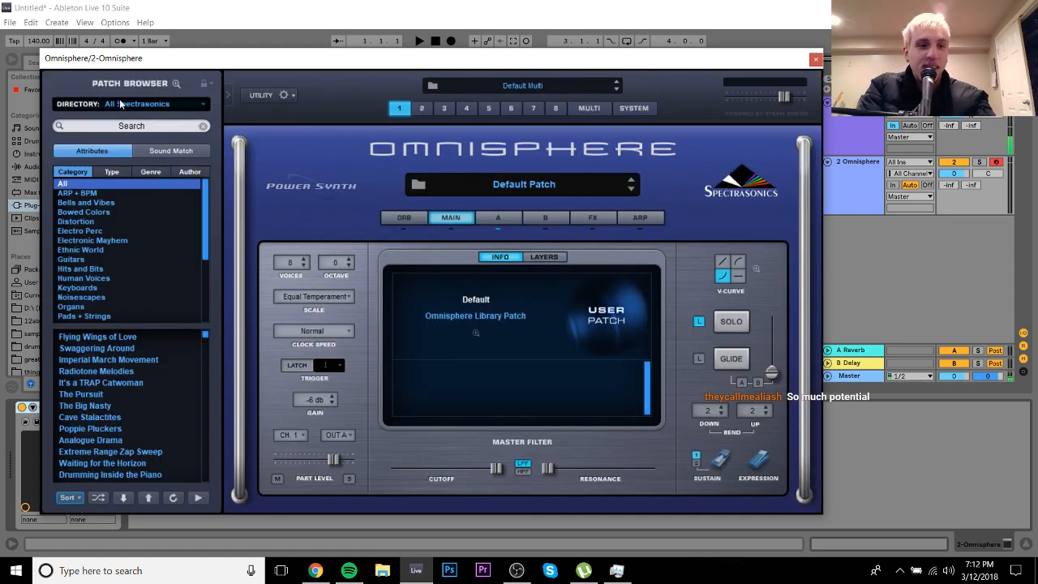
Step: Search the Omnisphere patches for "hollywood" and load Hollywood Studio String Section
click(131, 125)
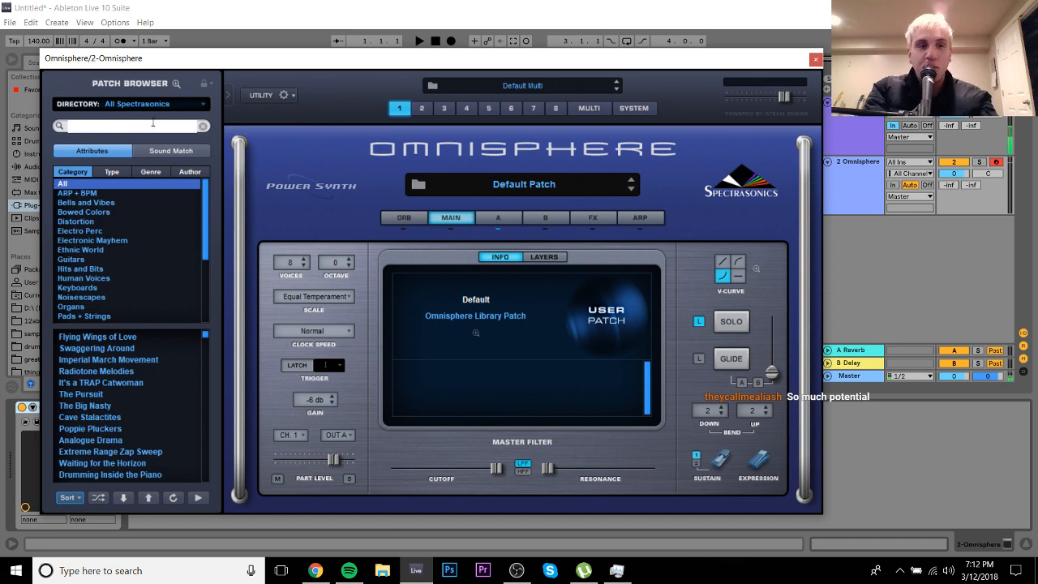
text(ho)
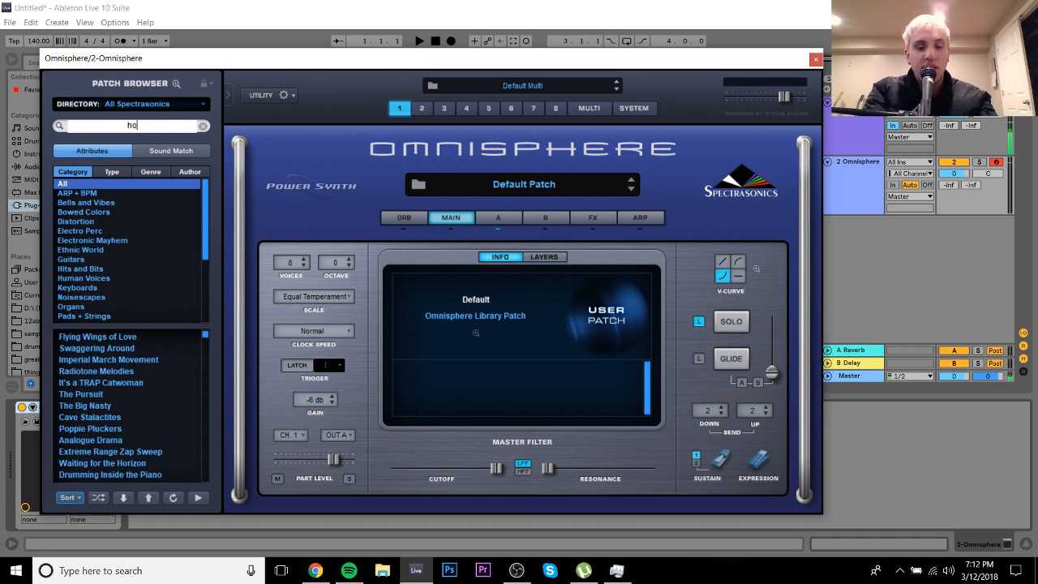
text(llywood)
key(Return)
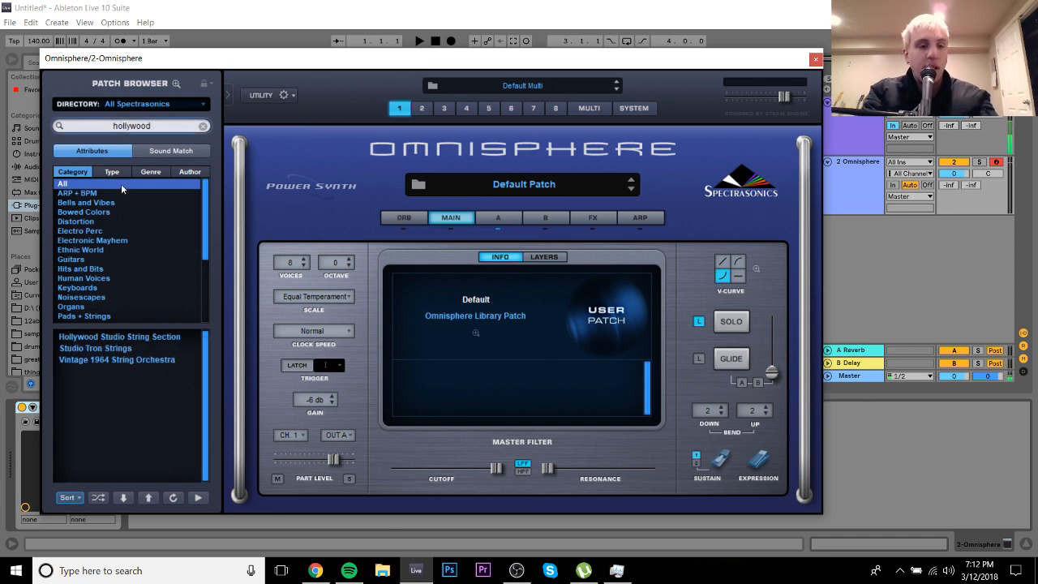
click(90, 341)
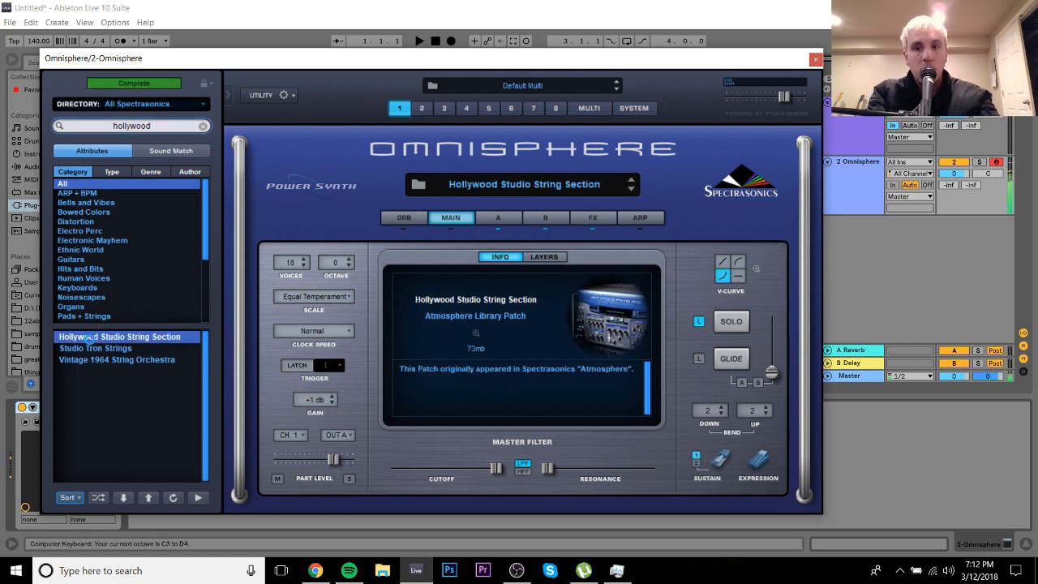
Step: Lower the computer keyboard by one octave, close Omnisphere and set its track volume to -5.8 dB
key(z)
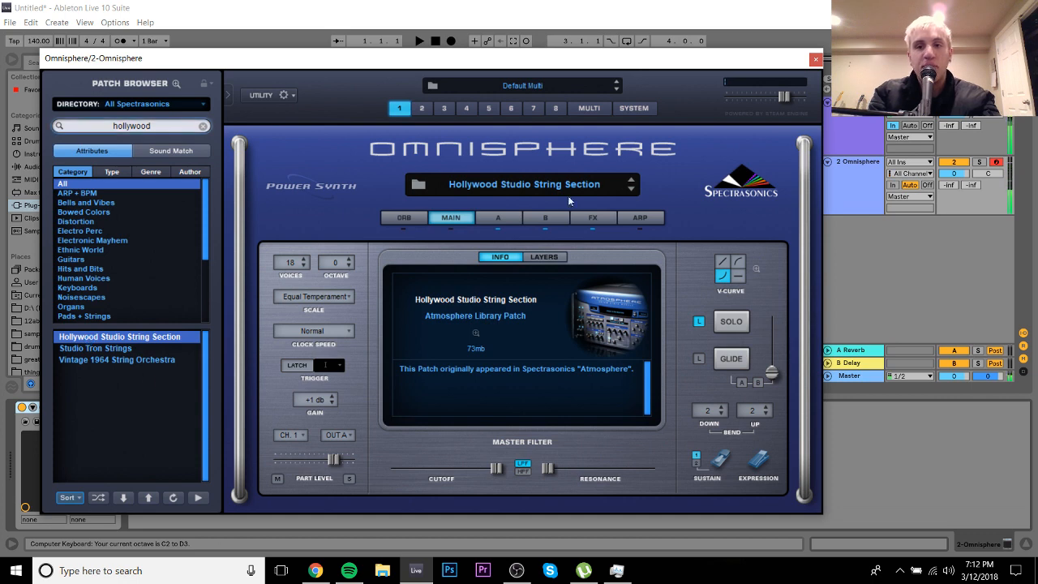
click(815, 59)
drag(945, 173, 945, 189)
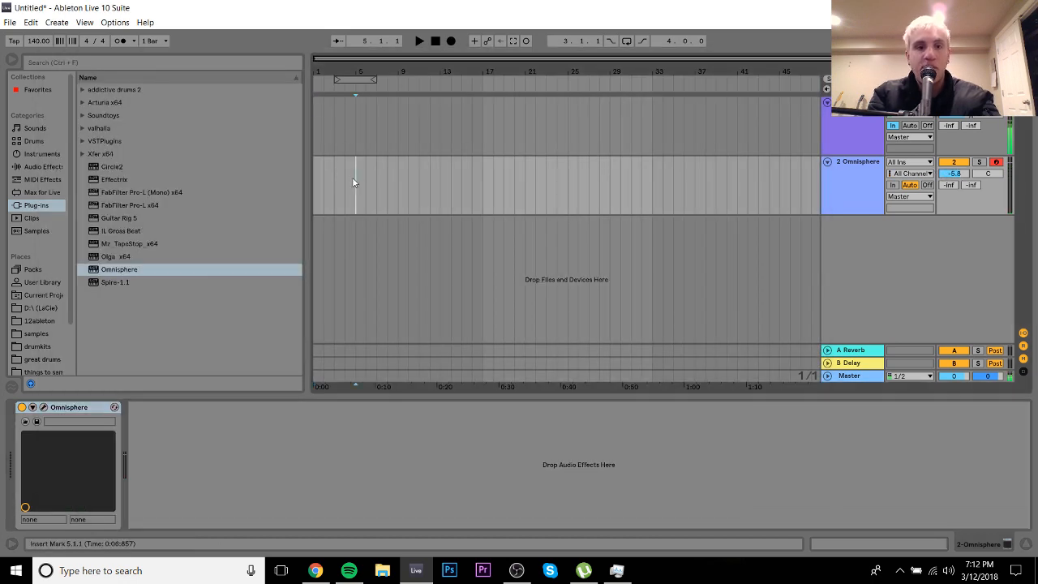
Step: Create an empty MIDI clip over the first four bars of the Omnisphere track and loop that range
drag(352, 177, 286, 184)
key(ctrl+shift+m)
key(ctrl+l)
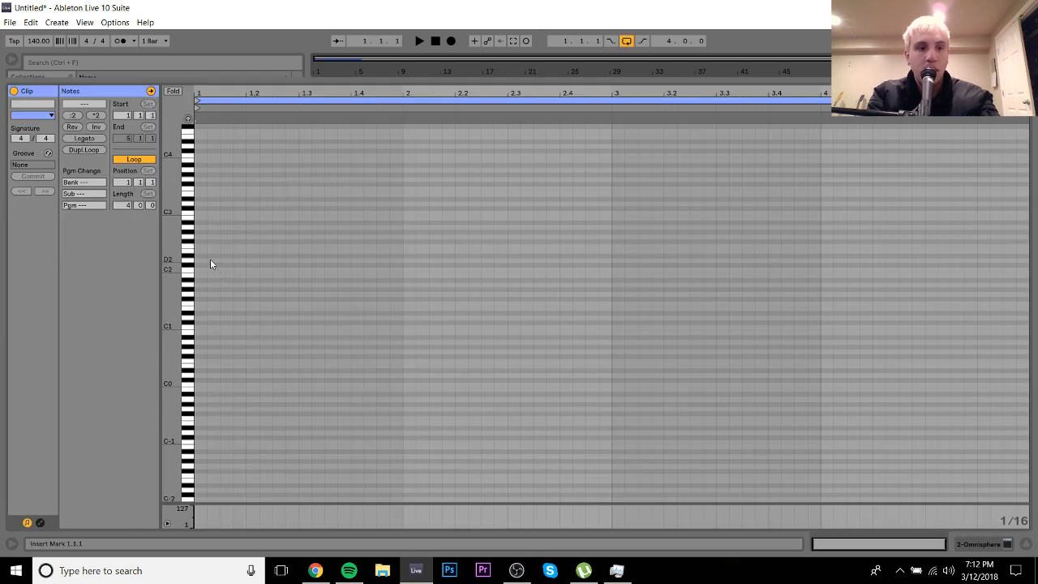
Step: Add a chord of G2, A#2 and D3 at the clip's start and lengthen it to one bar
double_click(199, 237)
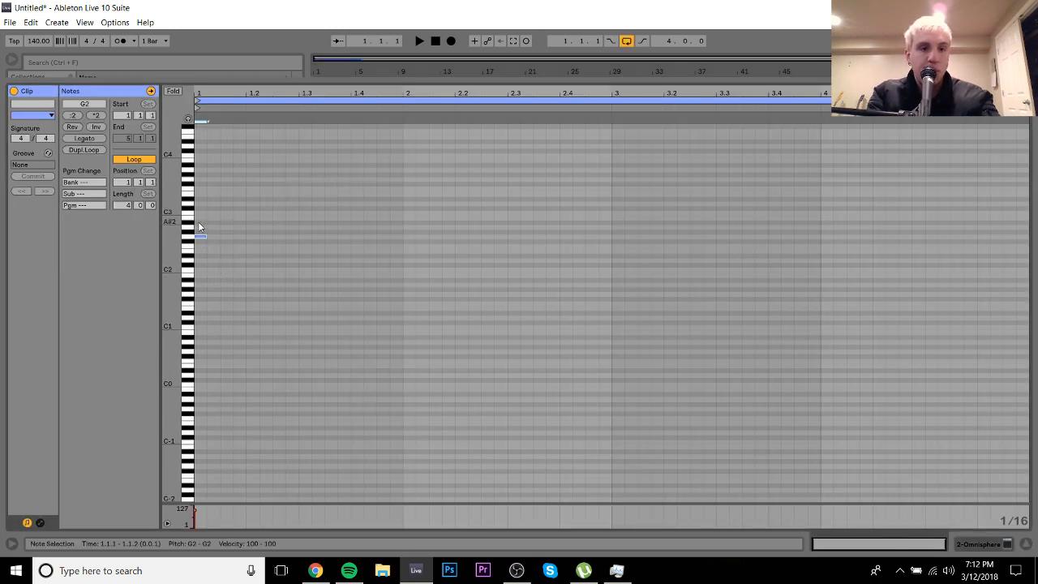
double_click(199, 222)
double_click(198, 204)
key(ctrl+a)
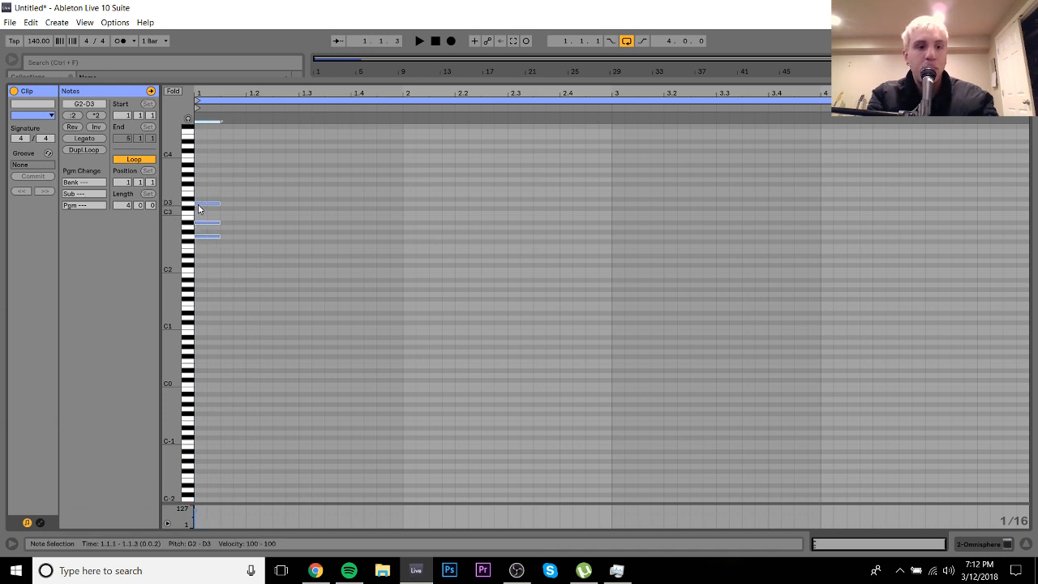
key(shift+Right)
key(shift+Right)
key(shift+Right)
key(shift+Right)
key(shift+Right)
key(shift+Right)
key(shift+Right)
key(shift+Right)
key(shift+Right)
key(shift+Right)
key(shift+Right)
key(shift+Right)
key(shift+Right)
key(shift+Right)
key(shift+Right)
Step: Duplicate the chord into bar 2, transpose it down two semitones and raise its middle note to A2
key(ctrl+d)
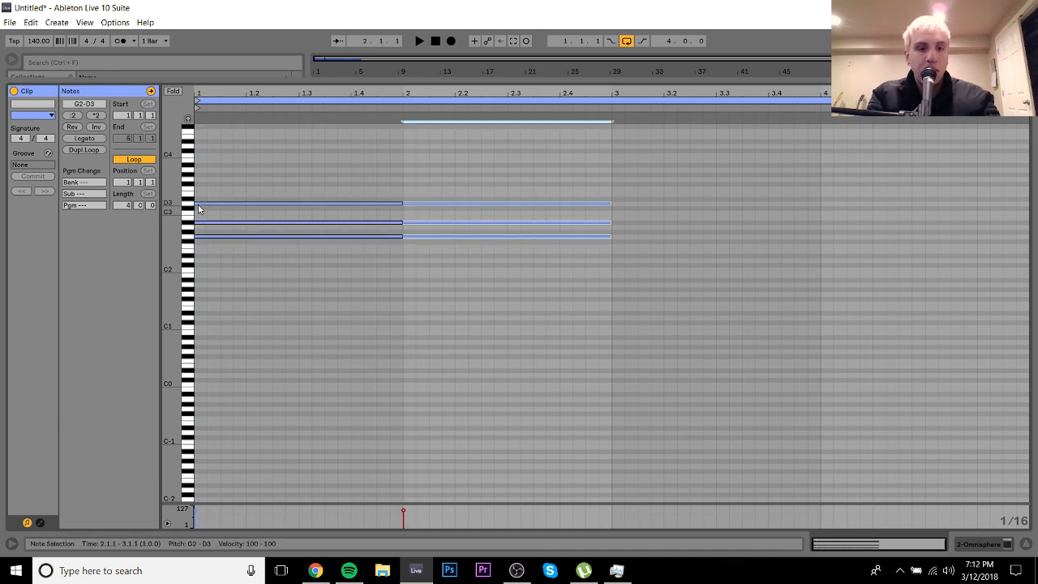
key(Down)
key(Down)
click(435, 227)
click(437, 231)
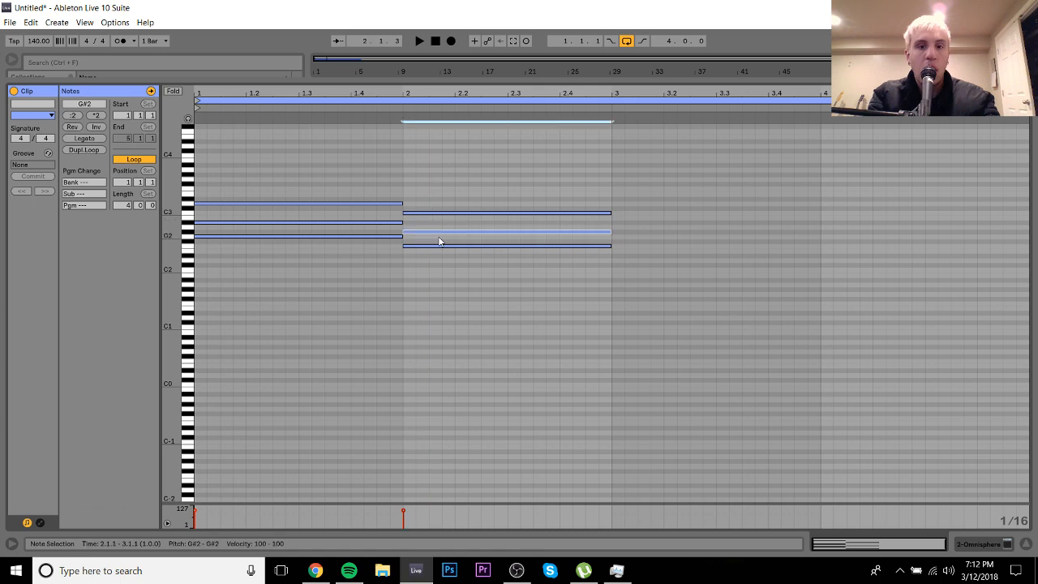
key(shift+Up)
key(Down)
key(shift+Down)
key(Up)
key(Up)
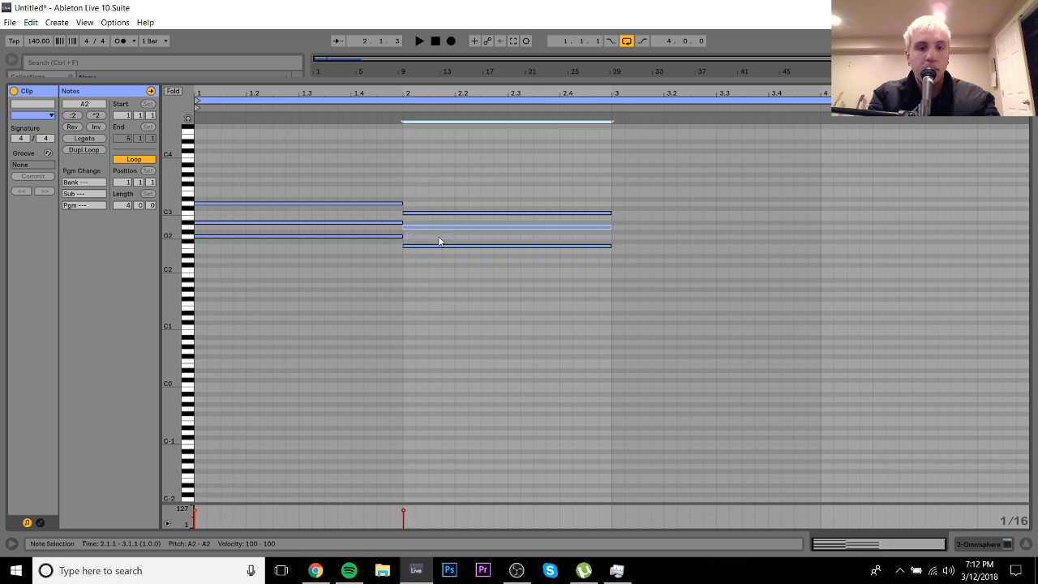
Step: Duplicate the second chord into bar 3, transpose it down to C2–G2 and extend it to the clip's end
drag(473, 278, 497, 125)
key(ctrl+d)
key(Down)
key(Down)
key(Down)
key(Down)
key(Down)
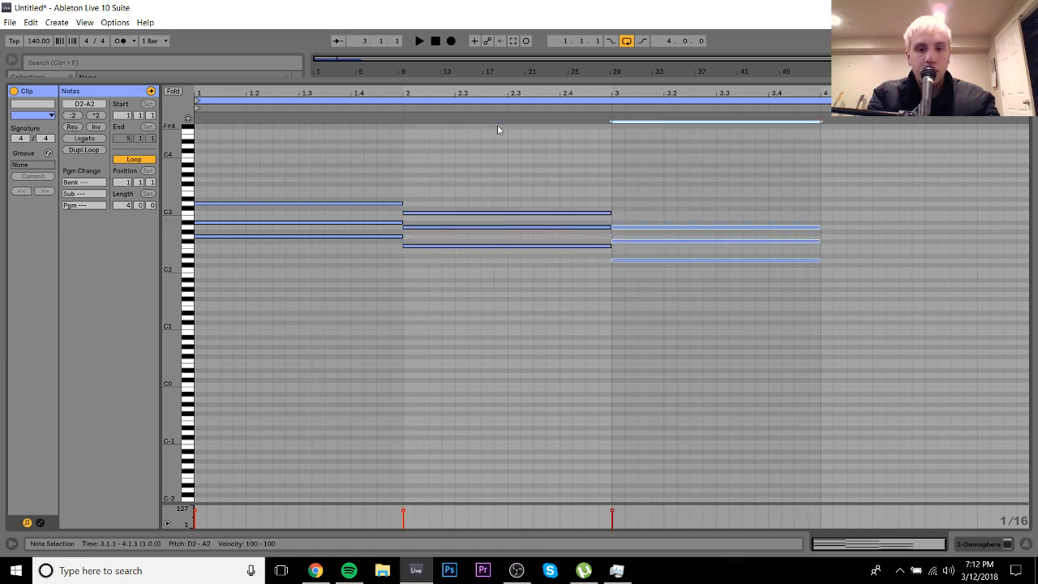
key(shift+Right)
key(shift+Right)
key(shift+Right)
key(shift+Right)
key(shift+Right)
key(shift+Right)
key(shift+Right)
key(shift+Right)
key(shift+Right)
key(shift+Right)
key(shift+Right)
key(shift+Right)
key(shift+Right)
key(shift+Right)
key(shift+Right)
key(shift+Right)
key(shift+Right)
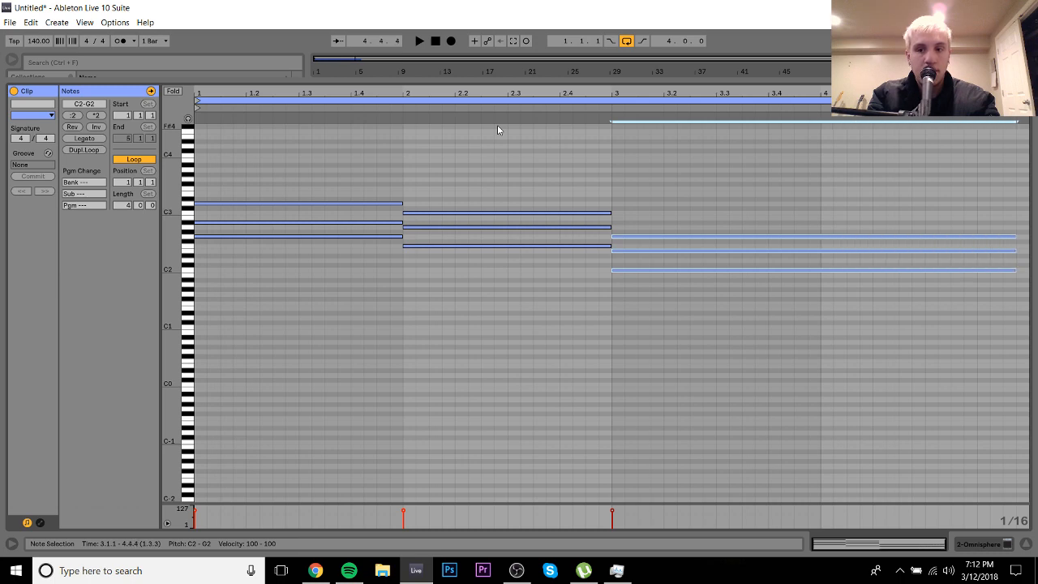
Step: Lower the third chord's middle note to D#2, play the progression and return to the track's device view
click(710, 266)
click(710, 250)
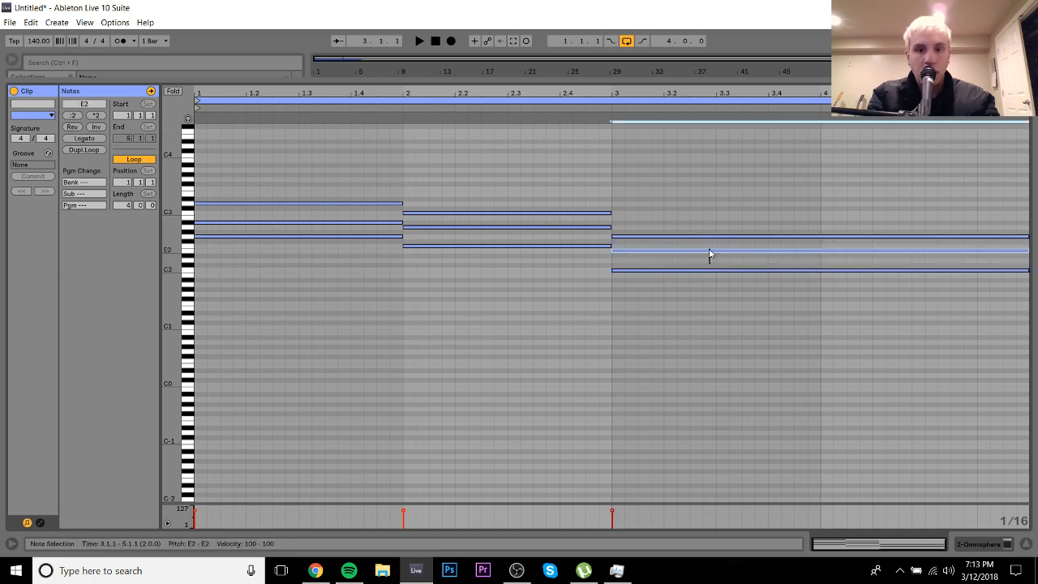
key(Down)
key(space)
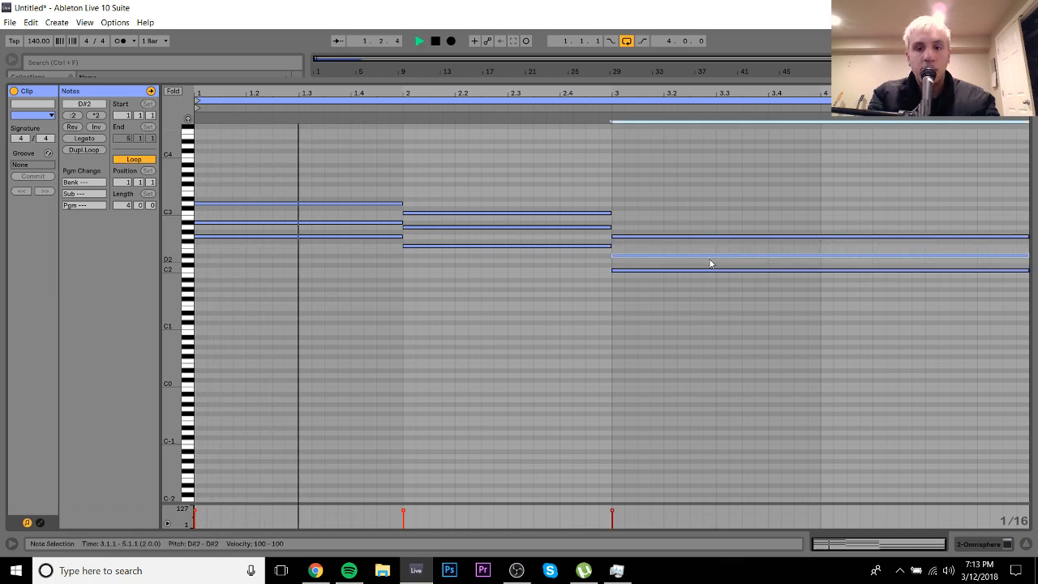
click(990, 549)
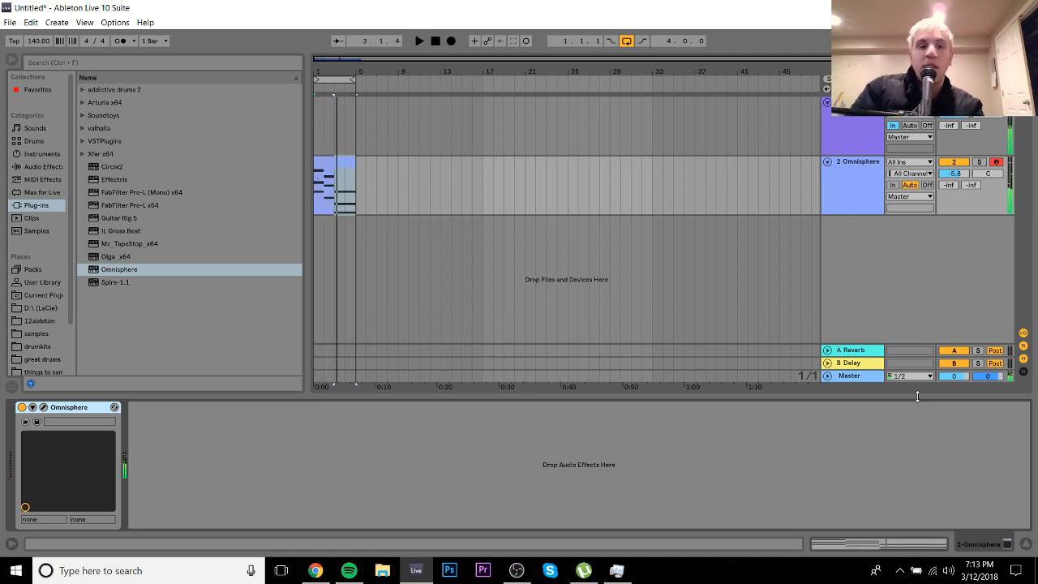
key(space)
Step: Select the chord clip and set the project tempo to 130 BPM
click(341, 162)
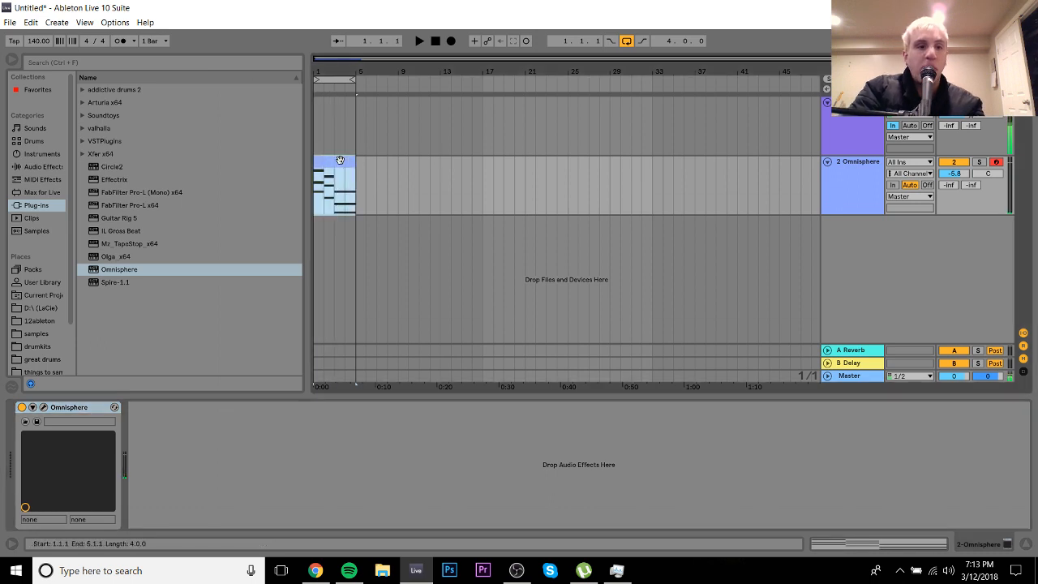
drag(40, 43, 40, 54)
Step: Browse the audio effects around EQ Eight and check the loaded Omnisphere patch in its plug-in window
click(42, 166)
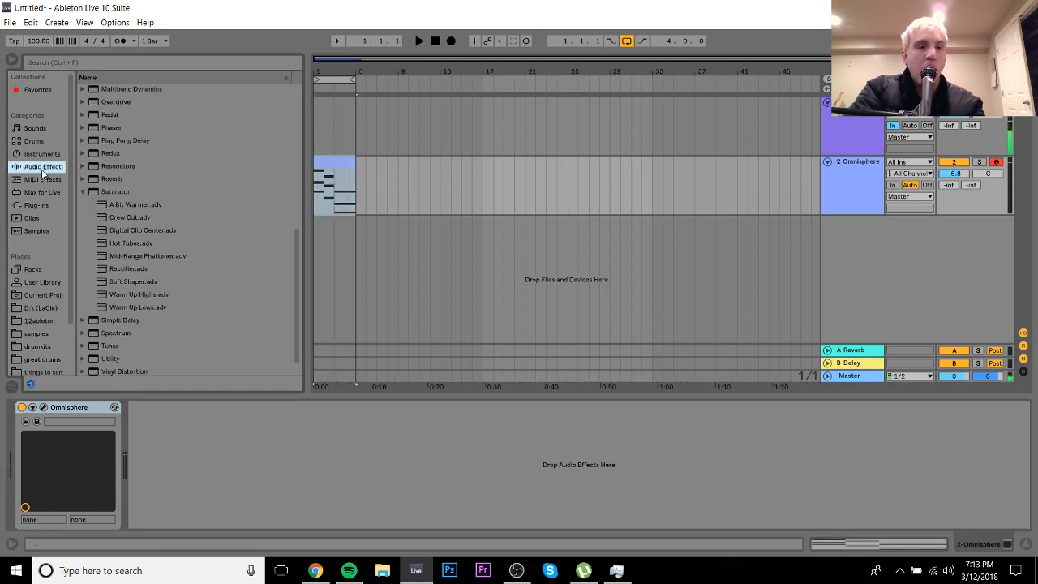
scroll(296, 199, down, 1)
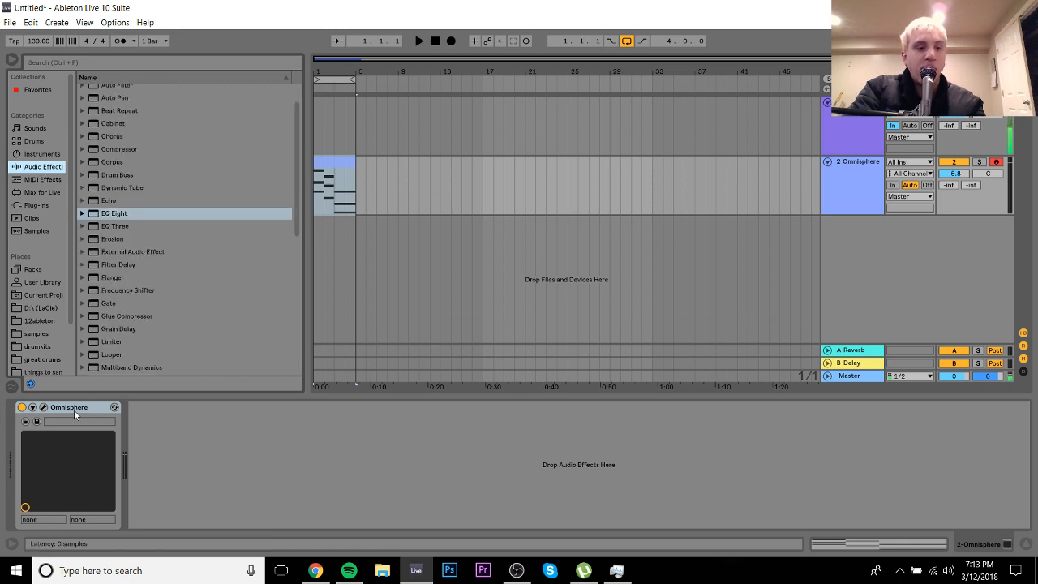
click(44, 406)
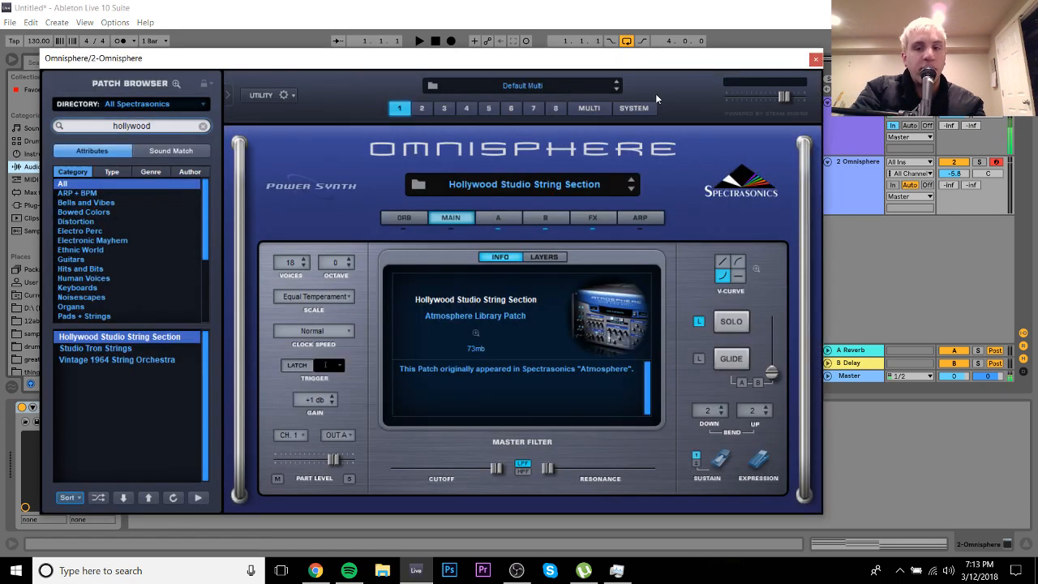
click(815, 59)
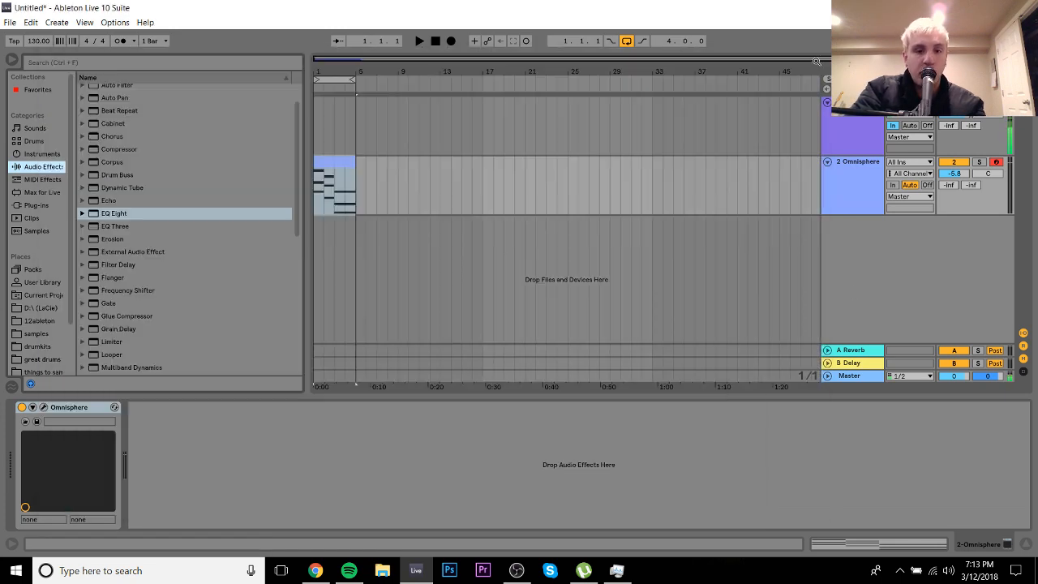
Step: Add EQ Eight to the Omnisphere track, enable band 8 as a steeper low-pass at 599 Hz and play the chords
double_click(121, 213)
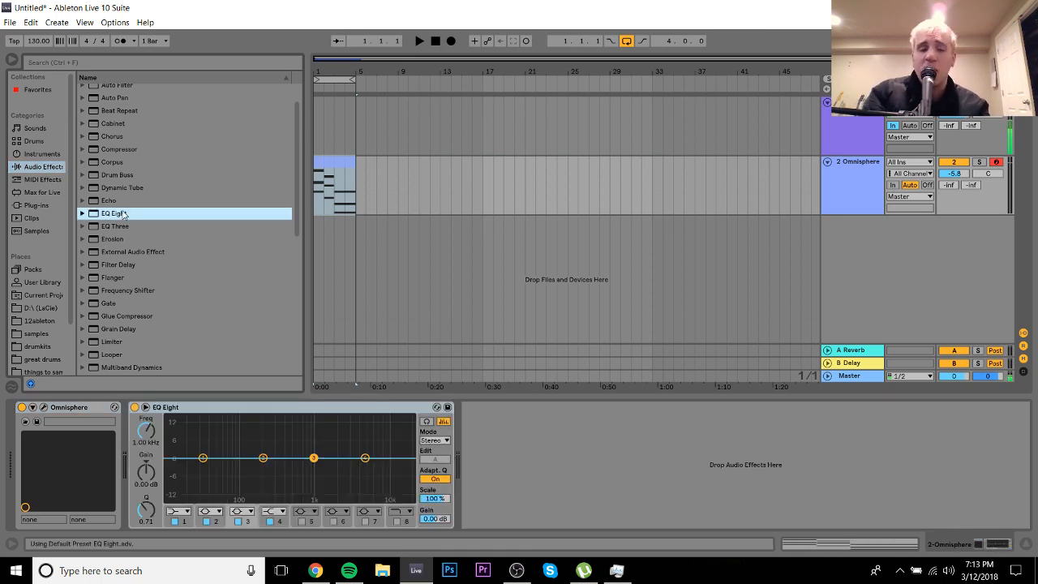
click(396, 520)
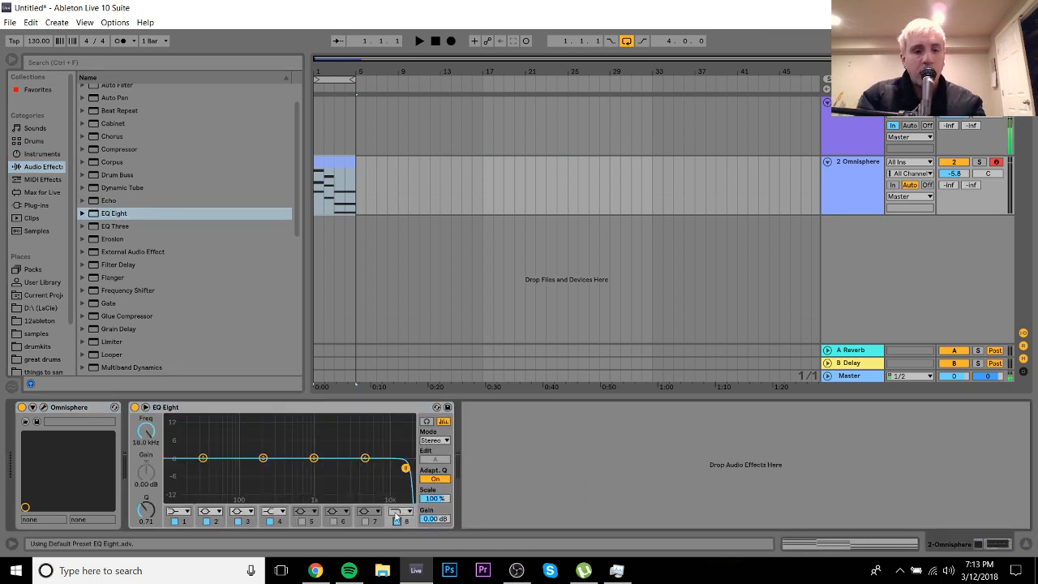
click(396, 512)
click(396, 504)
drag(405, 468, 297, 468)
key(space)
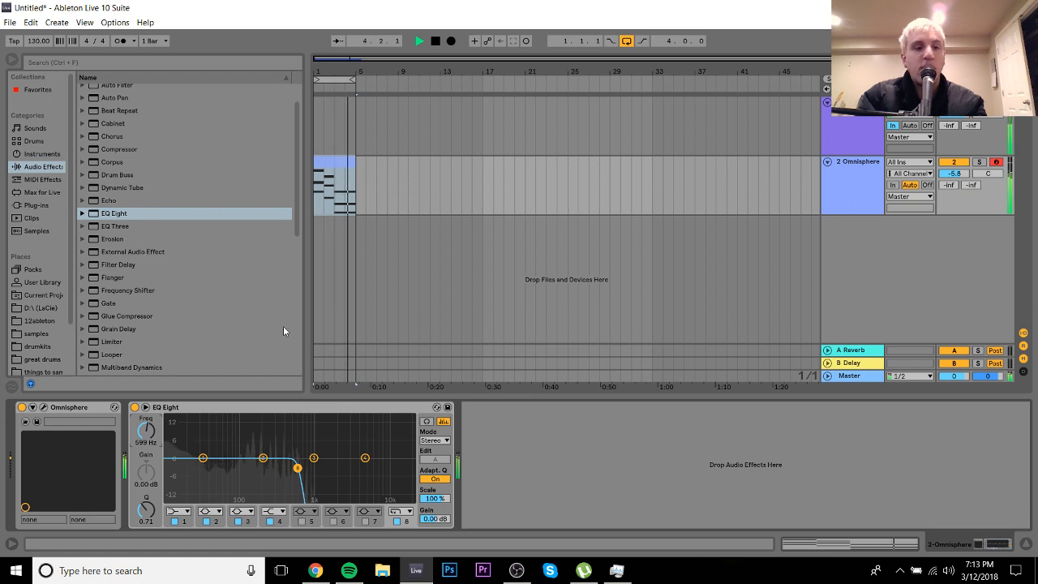
Step: Add Erosion after EQ Eight and set it to 14.1 kHz with an amount of 38.5
scroll(289, 364, down, 5)
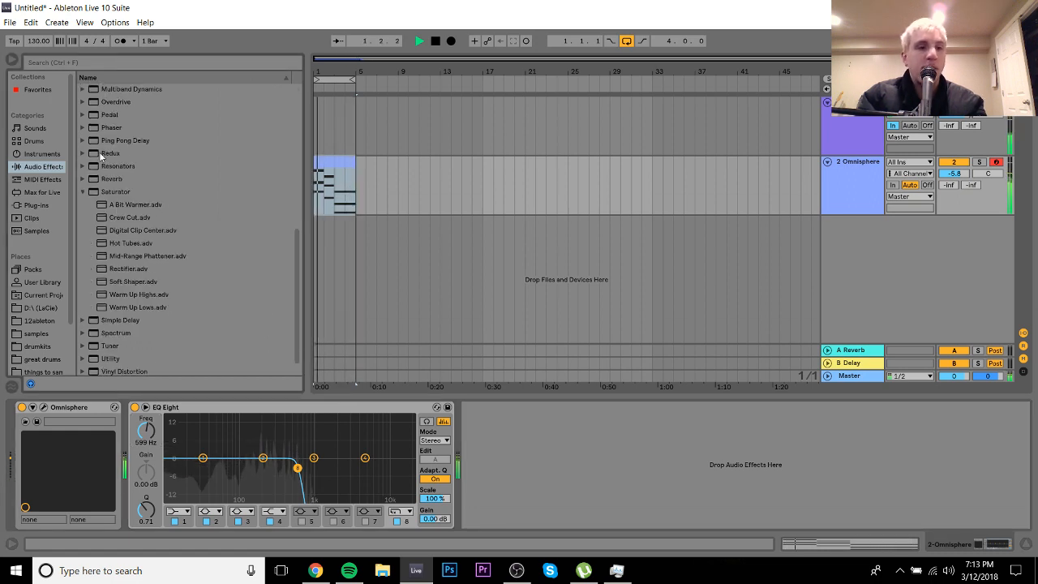
drag(299, 265, 295, 188)
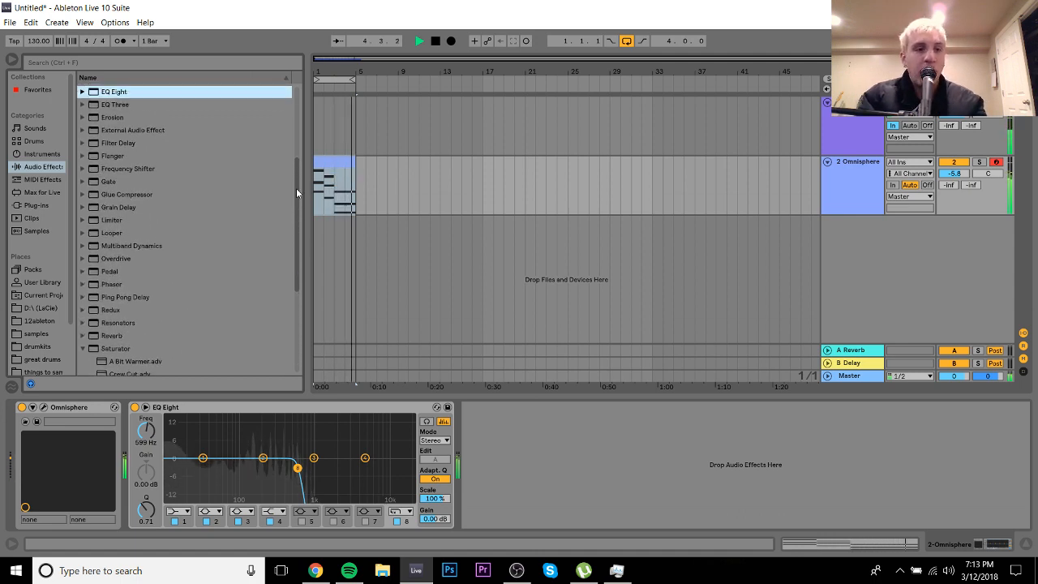
double_click(97, 119)
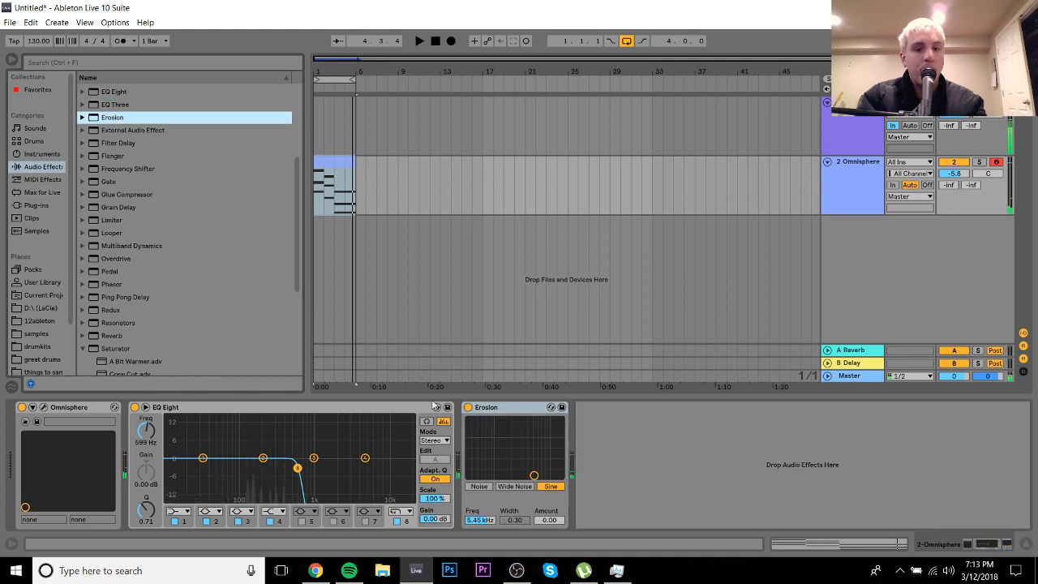
drag(525, 471, 521, 455)
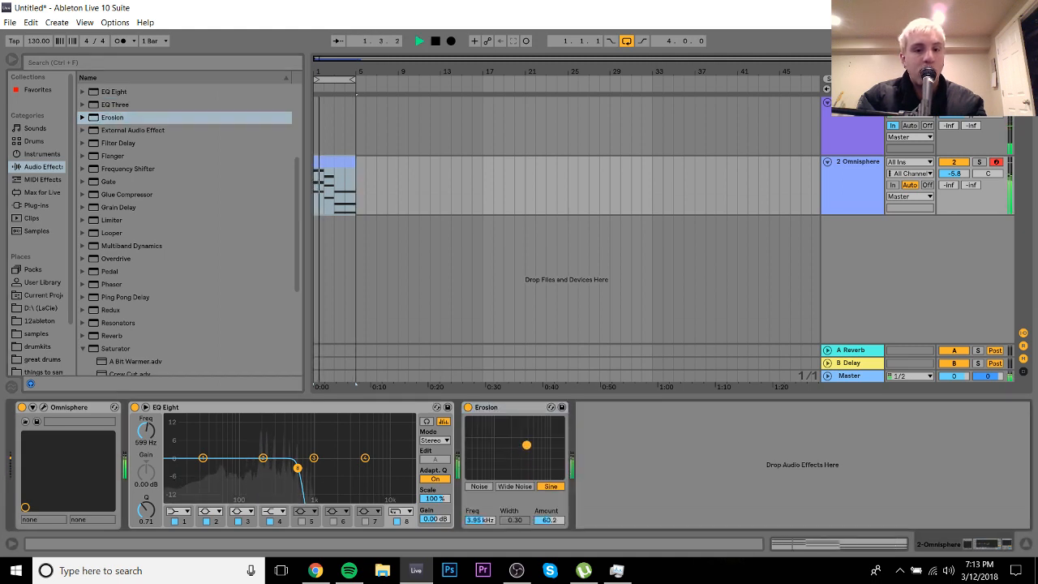
drag(526, 448, 555, 455)
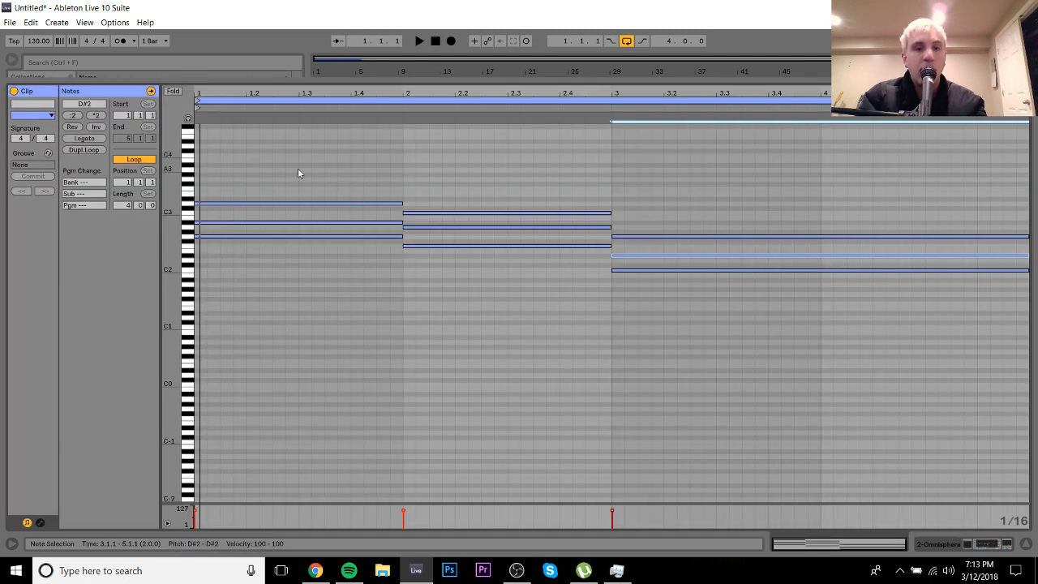
Step: Delete the first chord in the Omnisphere clip and move the second chord back to the clip's start
drag(298, 173, 321, 370)
key(Delete)
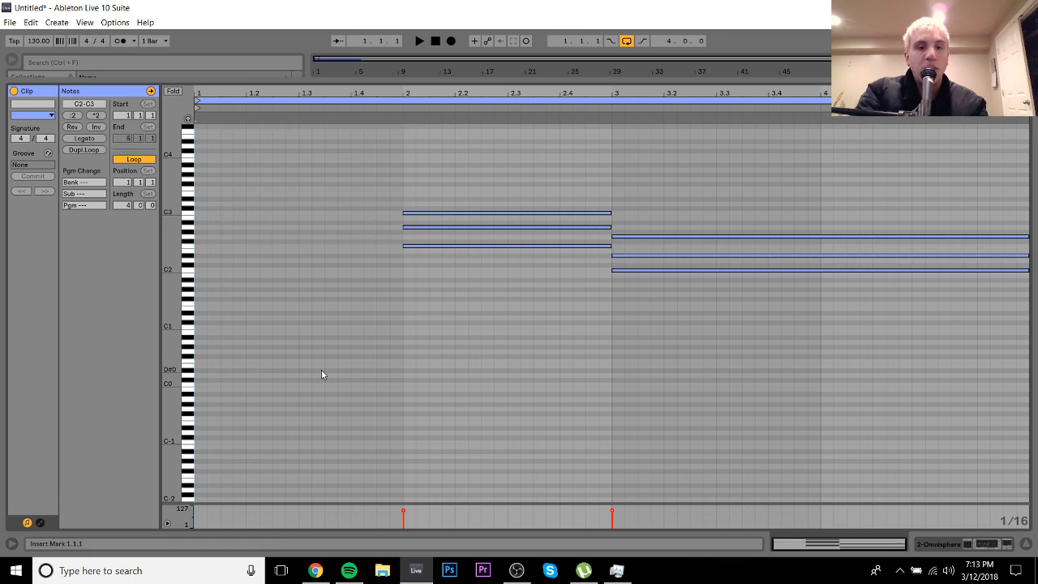
drag(420, 362, 467, 4)
key(Left)
key(Left)
key(Left)
key(Left)
key(Left)
key(Left)
key(Left)
key(Left)
key(Left)
key(Left)
key(Left)
key(Left)
key(Left)
key(Left)
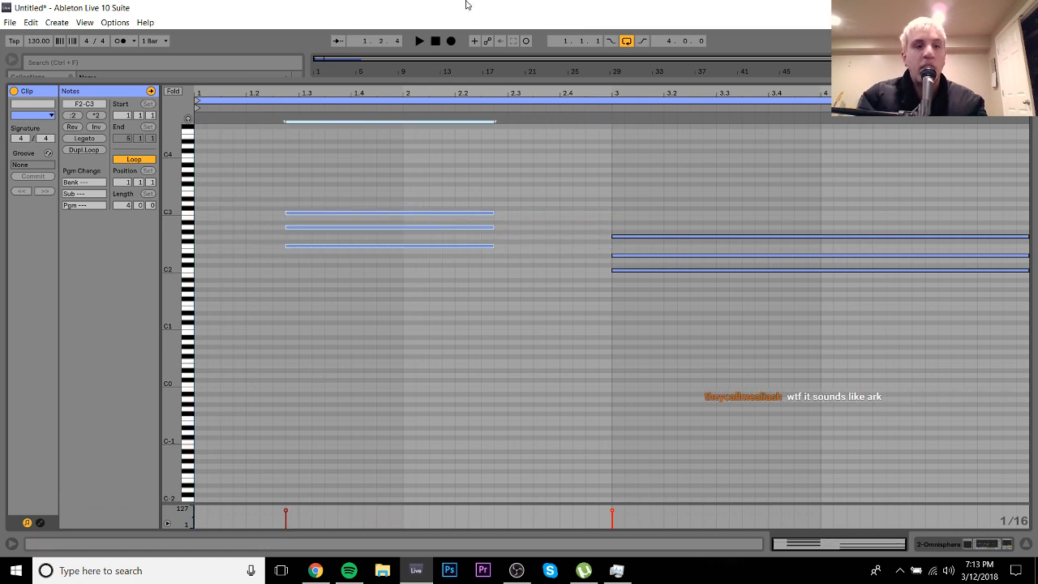
Step: Lengthen the opening F2–C3 chord to end at the start of bar 3
key(shift+Right)
key(shift+Right)
key(shift+Right)
key(shift+Right)
key(shift+Right)
key(shift+Right)
key(shift+Right)
key(shift+Right)
key(shift+Right)
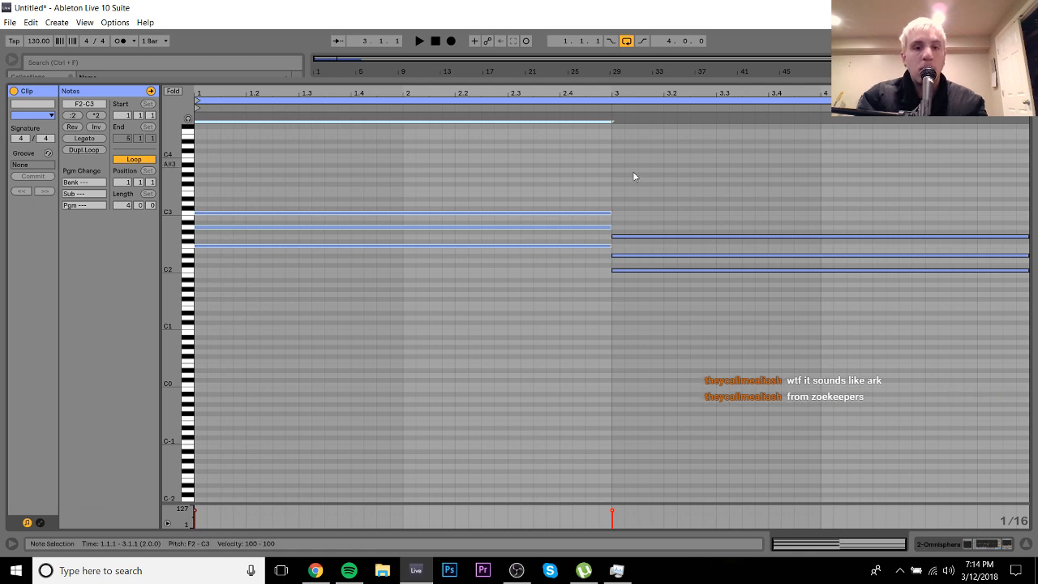
Step: Lower the opening chord's middle note to G#2, raise both chords' middle notes an octave to G#3 and D#3, and play the clip
click(587, 222)
drag(589, 227, 590, 233)
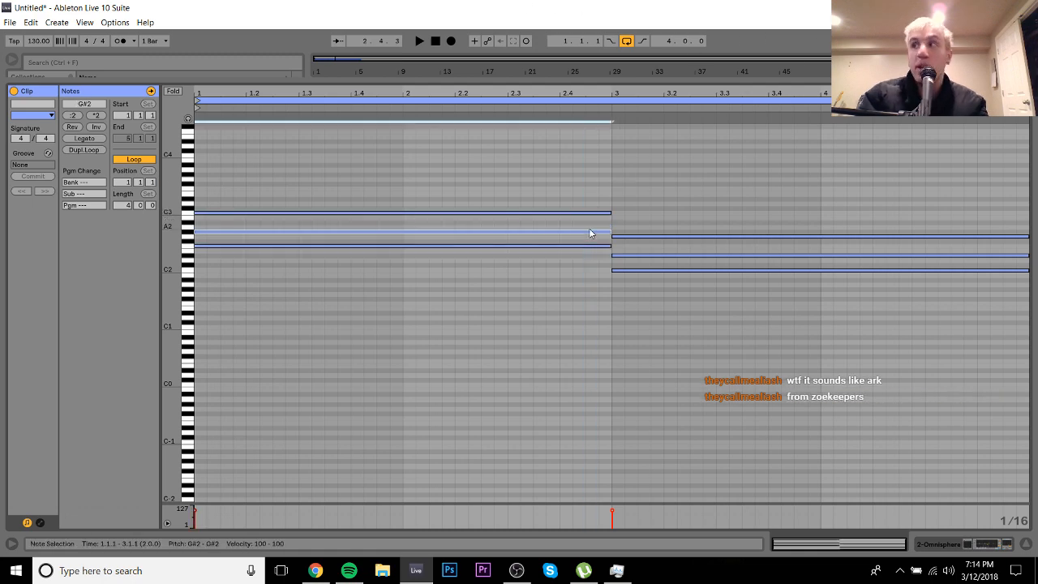
shift+click(629, 252)
key(shift+Up)
key(space)
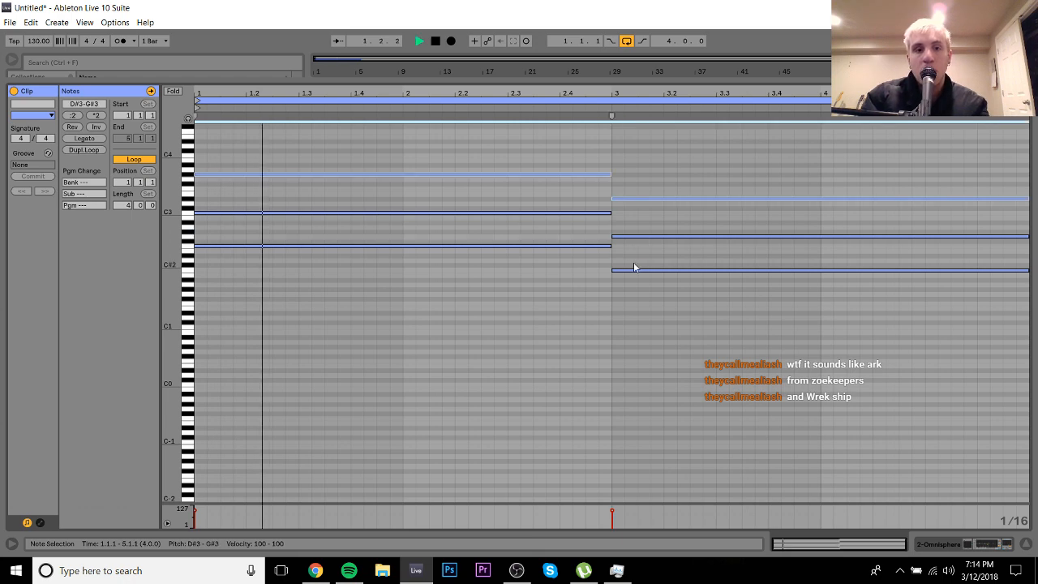
Step: Return to the track's devices, set Erosion to 6.04 kHz with an amount of 2.41 and stop playback
click(950, 545)
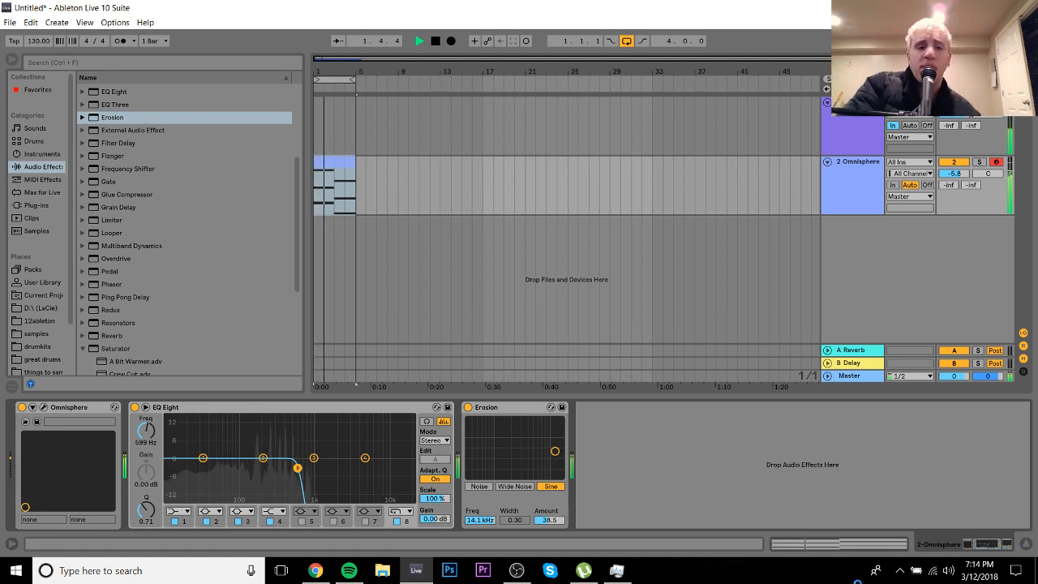
drag(535, 452, 536, 473)
key(space)
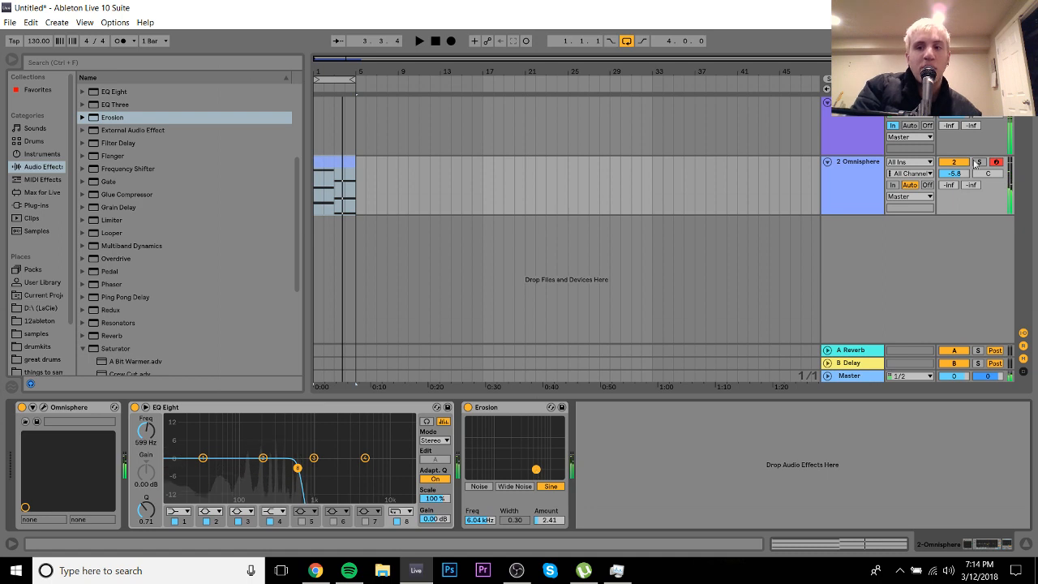
Step: Audition the chords with Erosion and EQ Eight bypassed, and switch both effects back on to compare
key(space)
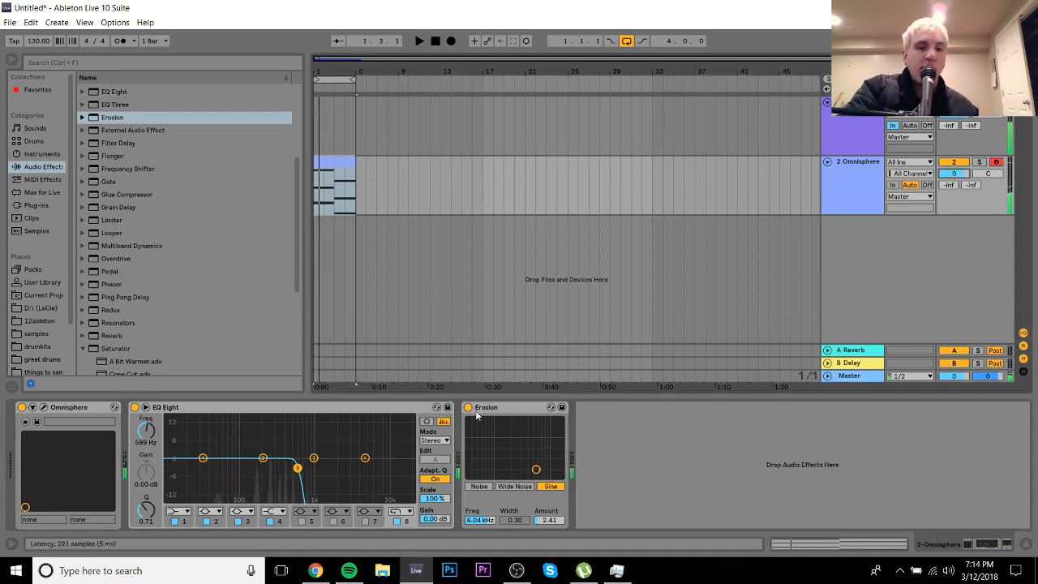
click(468, 407)
click(134, 407)
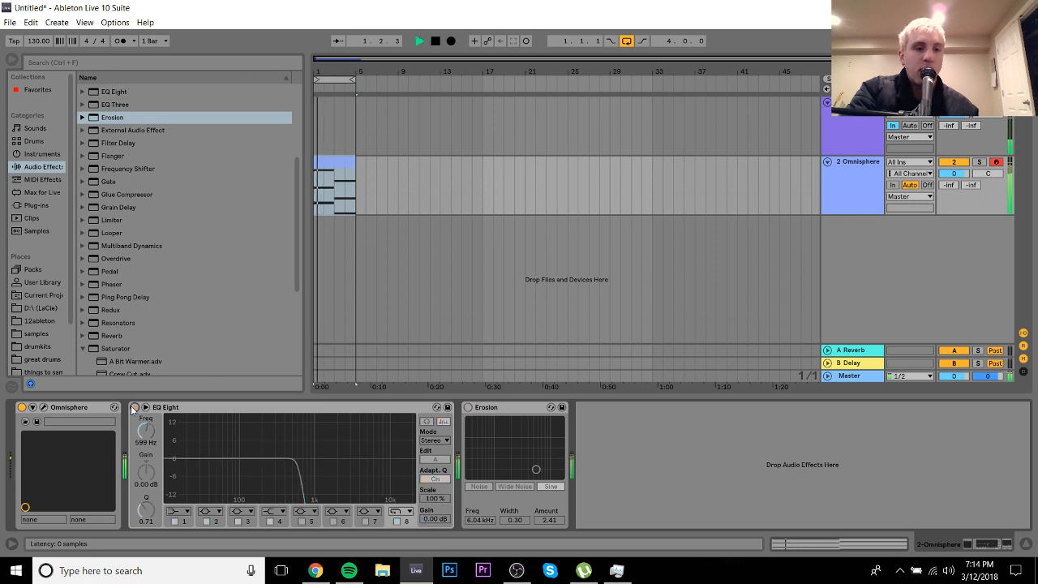
key(space)
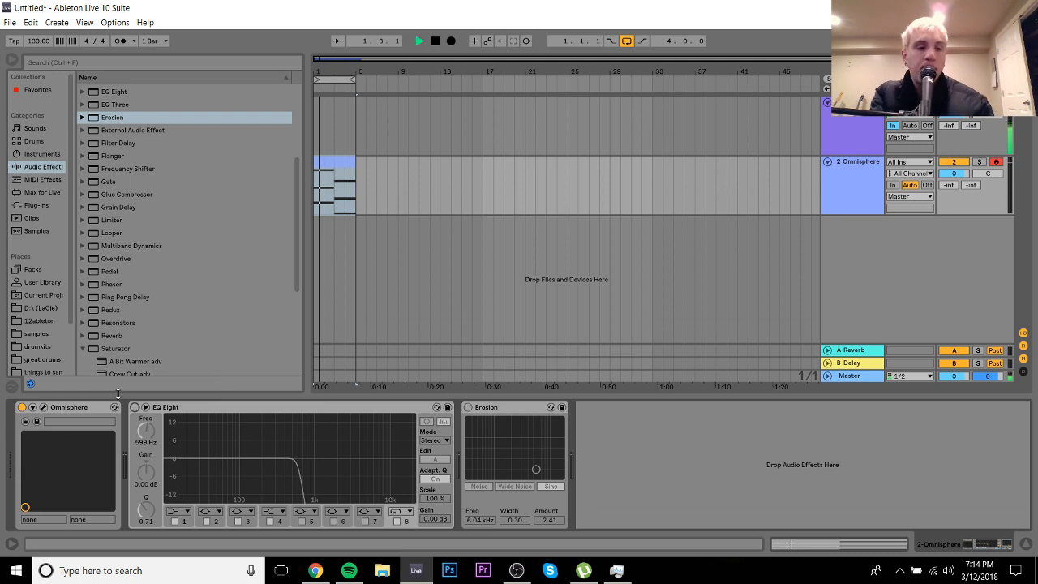
key(space)
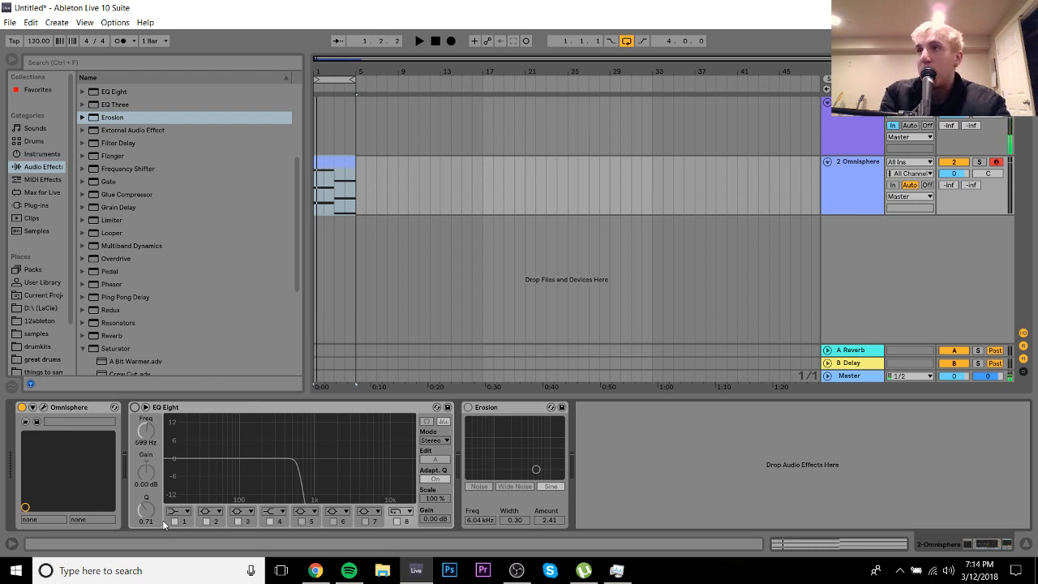
click(134, 408)
key(space)
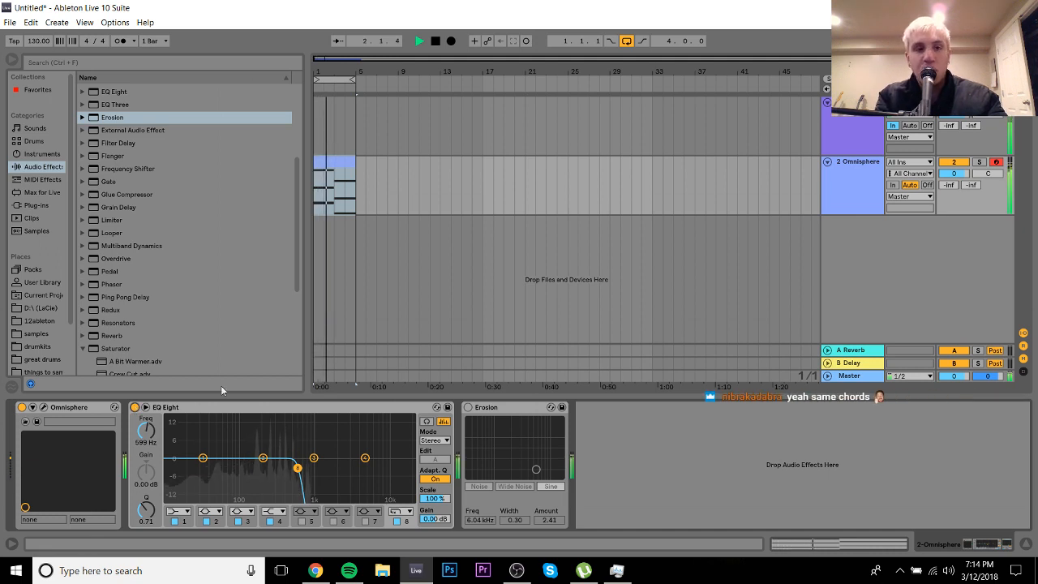
click(468, 407)
Step: Check the chord notes in the clip, set Erosion to 12.9 kHz with an amount of 2.97 and stop playback
double_click(330, 159)
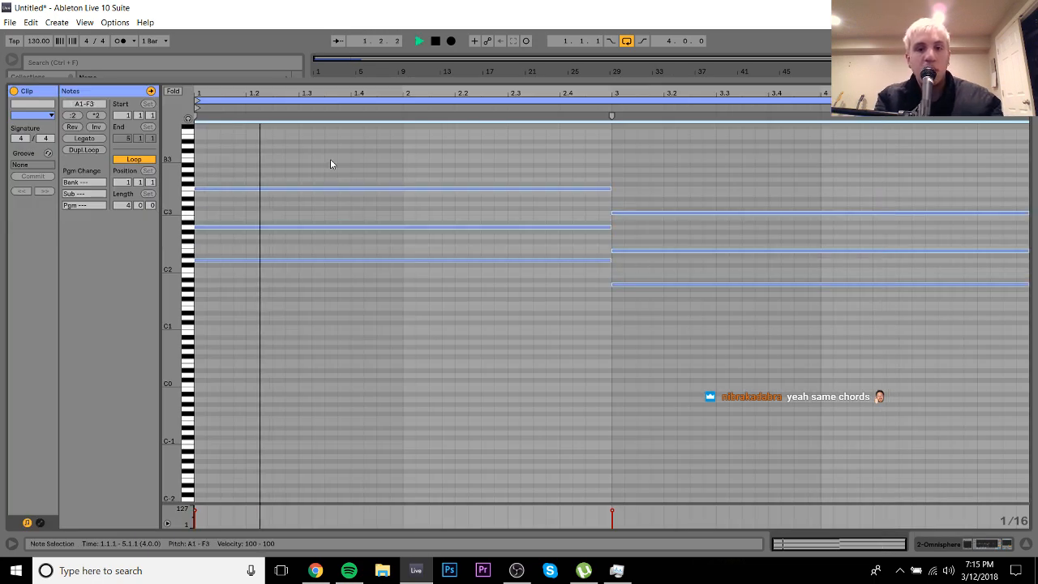
click(956, 546)
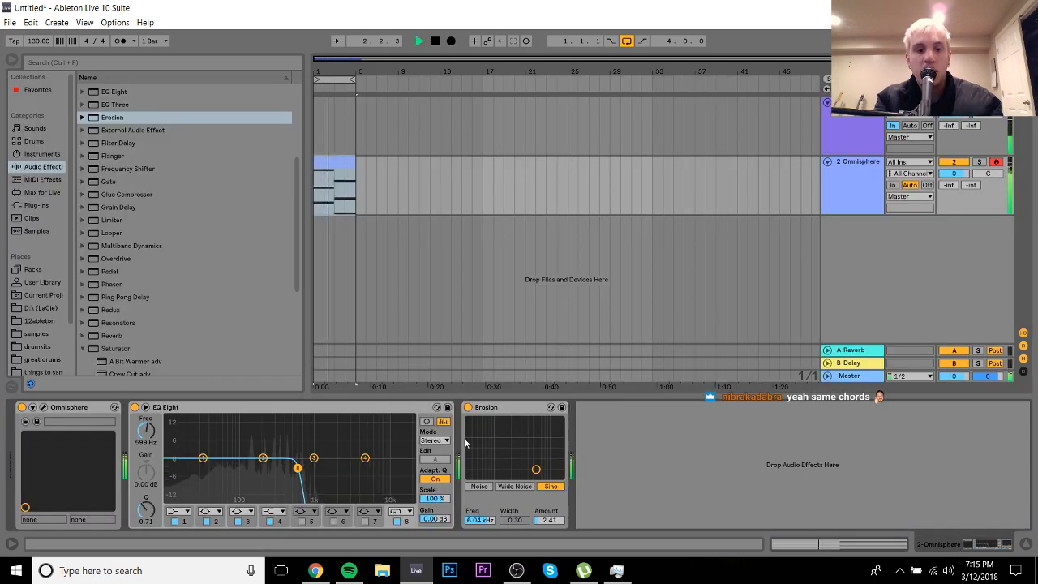
mouse_move(536, 469)
mouse_down()
mouse_move(548, 458)
mouse_move(552, 469)
mouse_up()
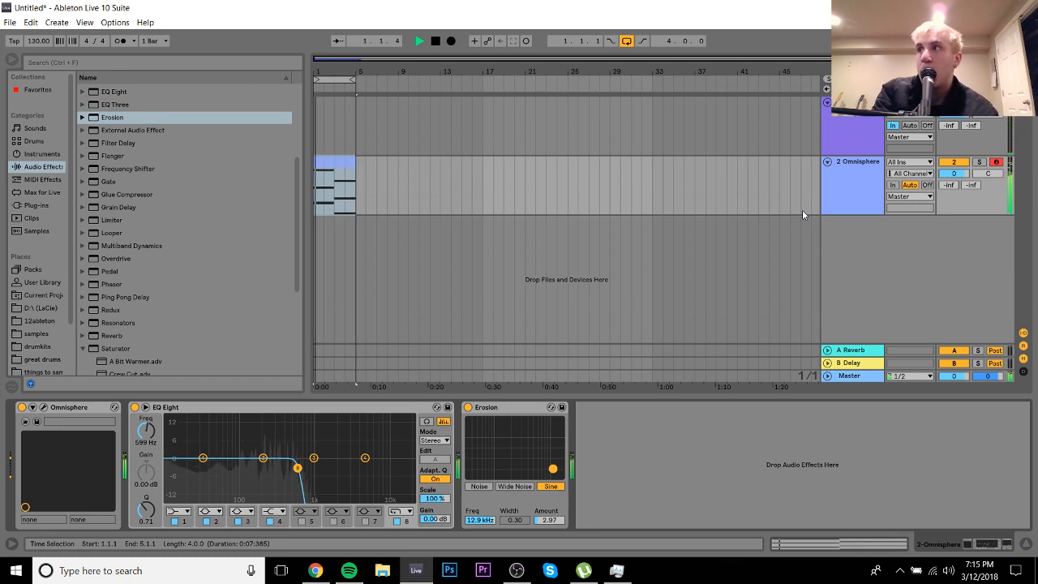
key(space)
Step: Raise the audio track's volume to 6.0 dB and show that track's device chain
drag(965, 115, 966, 81)
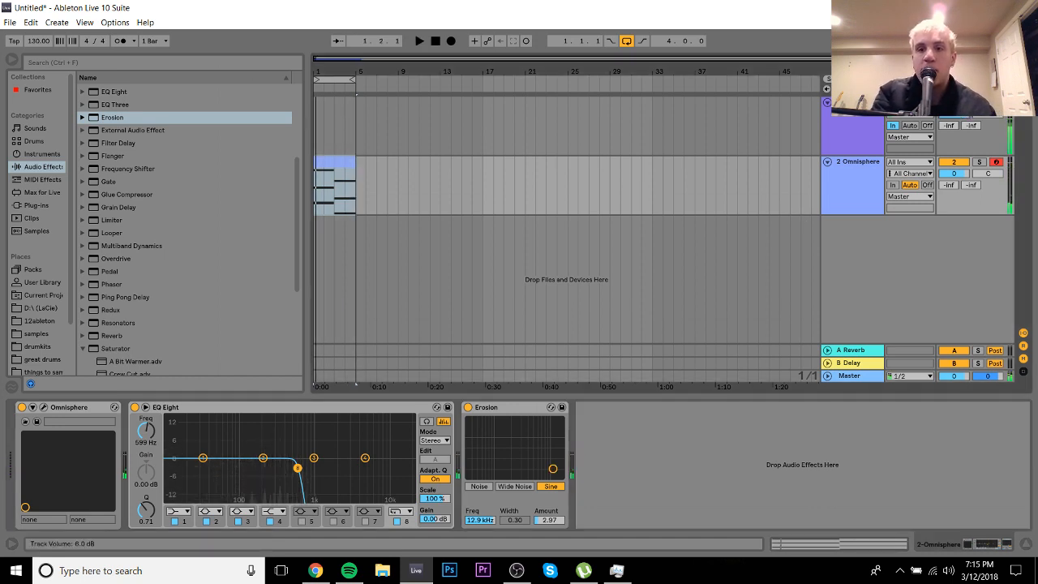
click(871, 108)
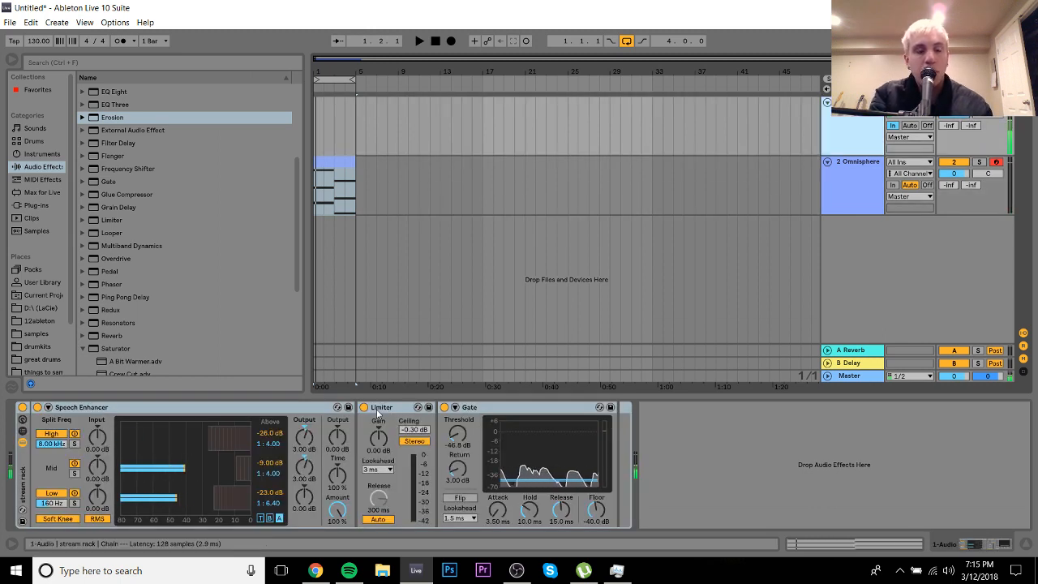
Step: Set the Omnisphere track's volume to -2.7 dB during playback, reselect that track and stop playback
key(space)
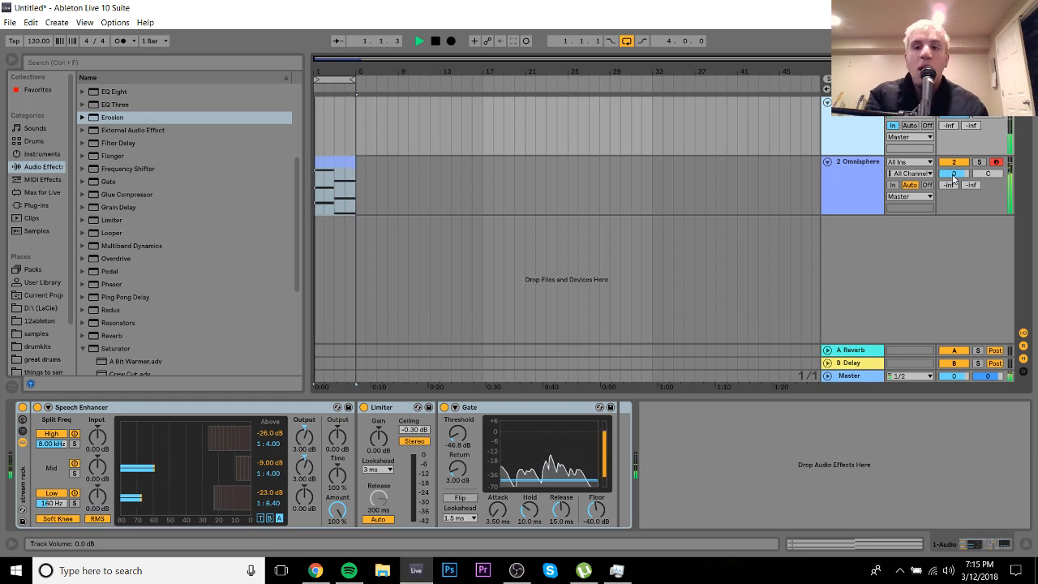
drag(951, 177, 952, 197)
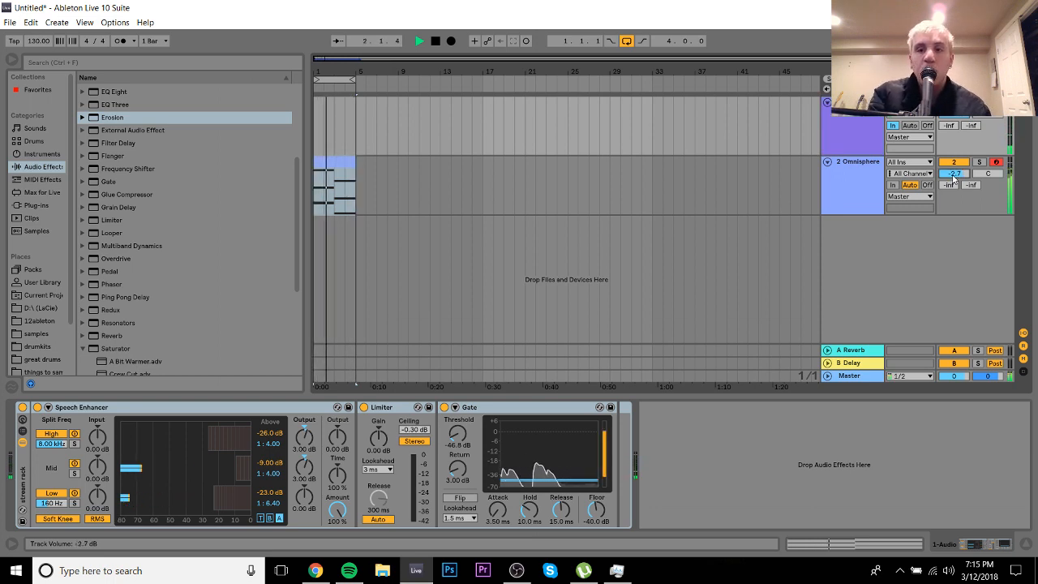
click(862, 177)
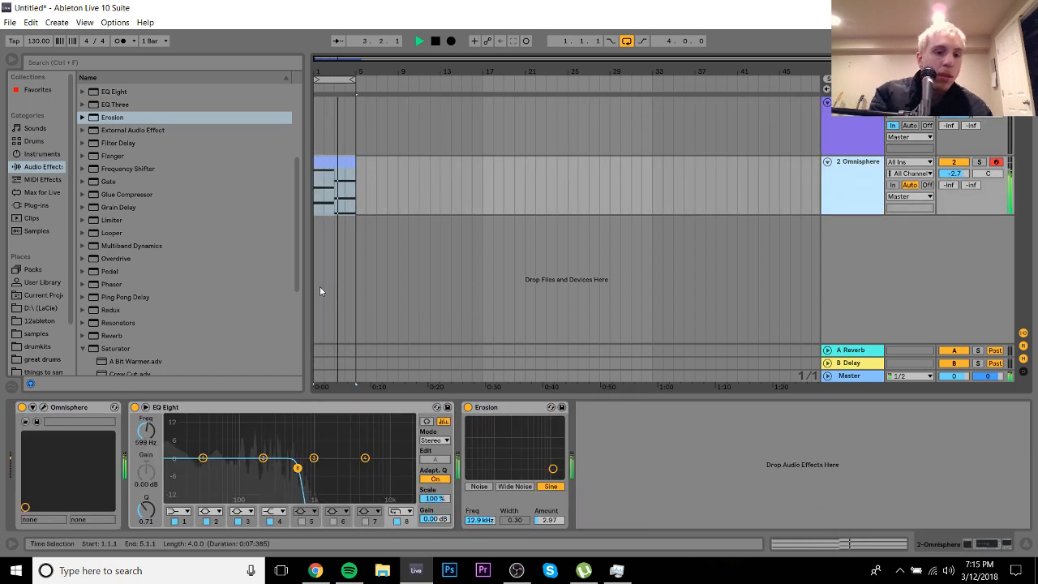
key(space)
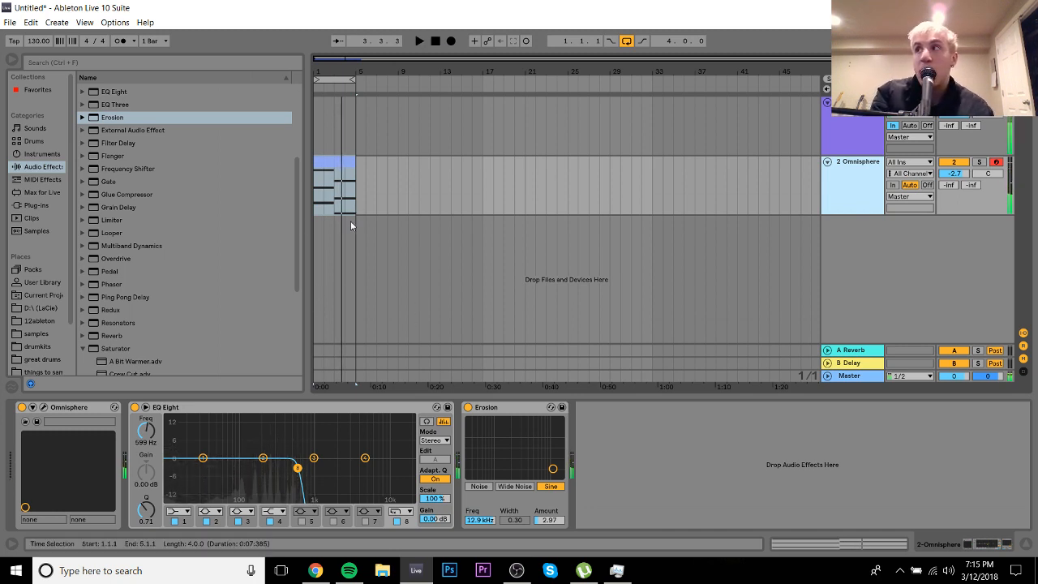
key(z)
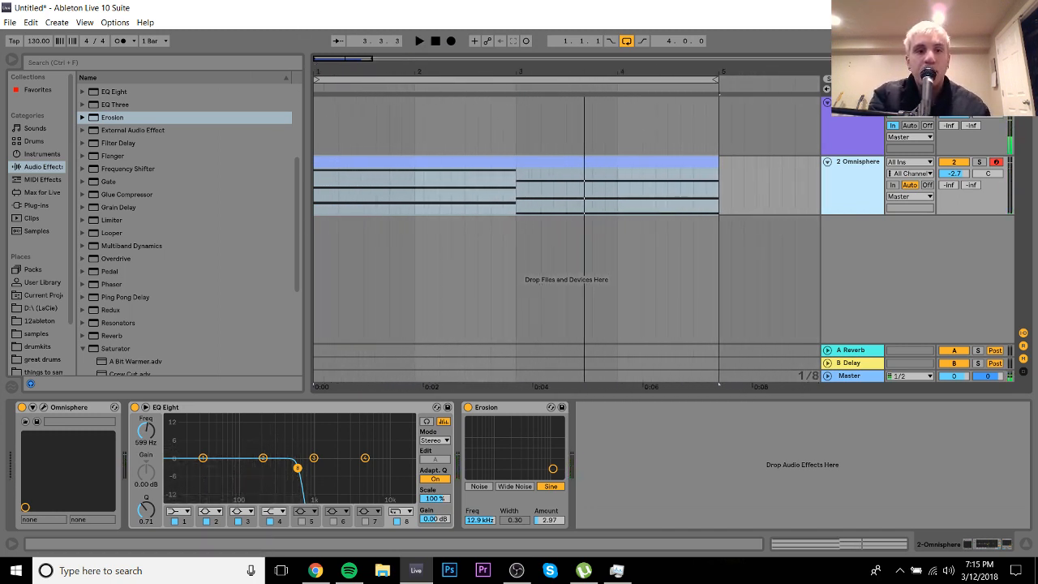
Step: Browse the samples folder to [99Sounds] Vinyl Noise SFX, expand its Samples subfolder and select Chia vinyl crackle sample 01.wav
click(39, 334)
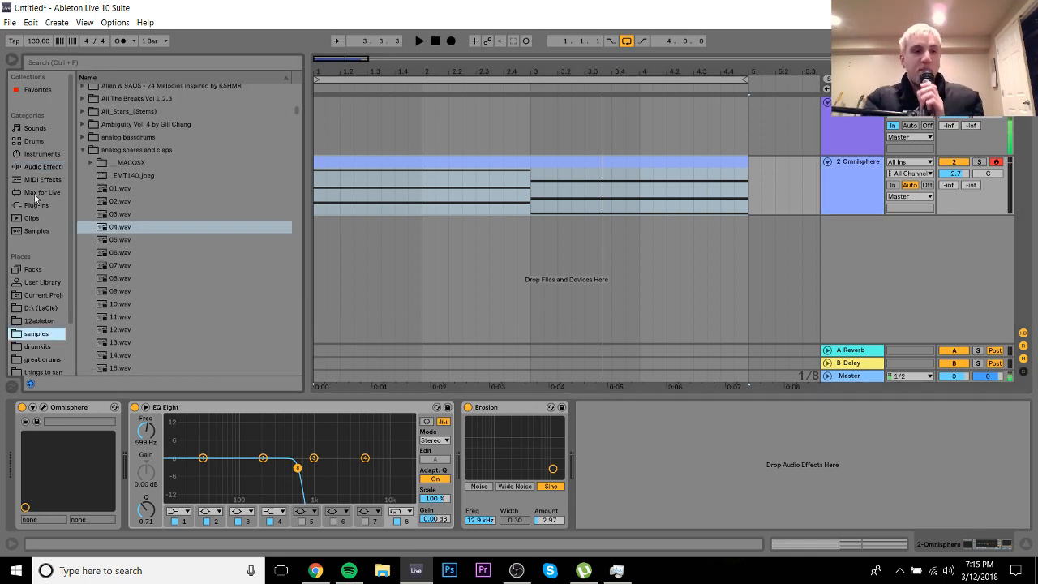
click(81, 150)
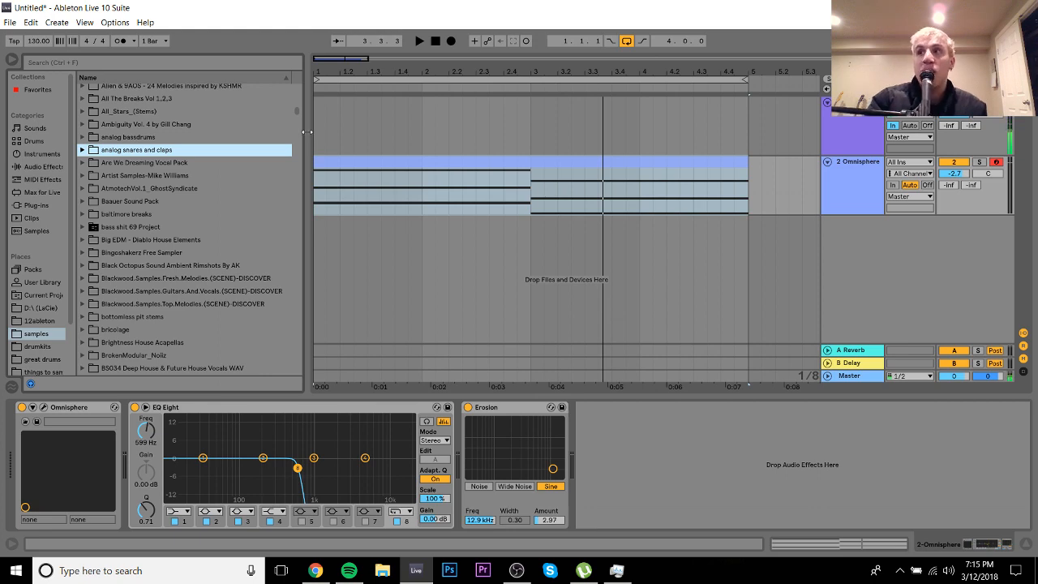
scroll(298, 120, up, 15)
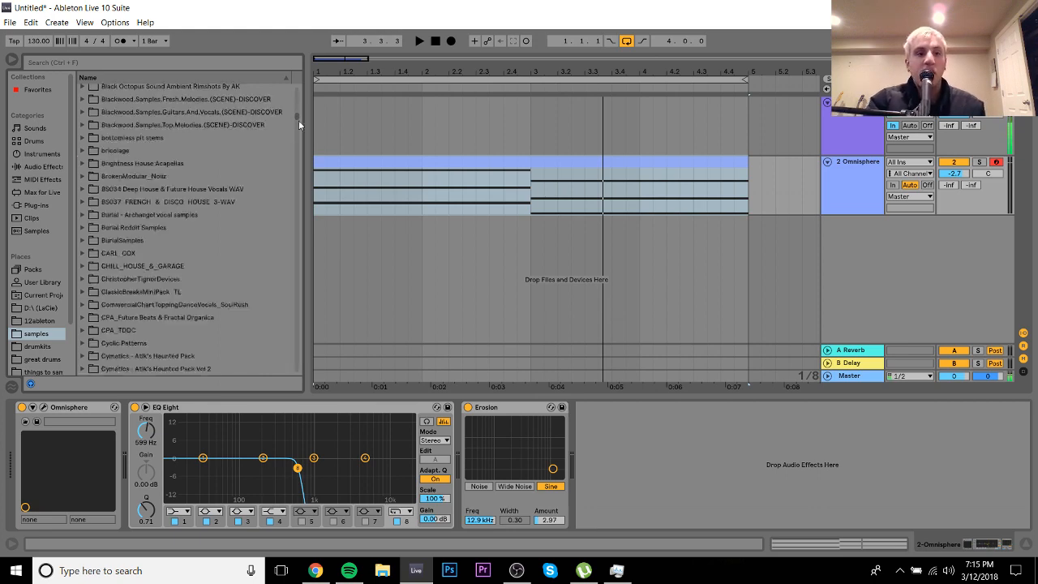
click(208, 168)
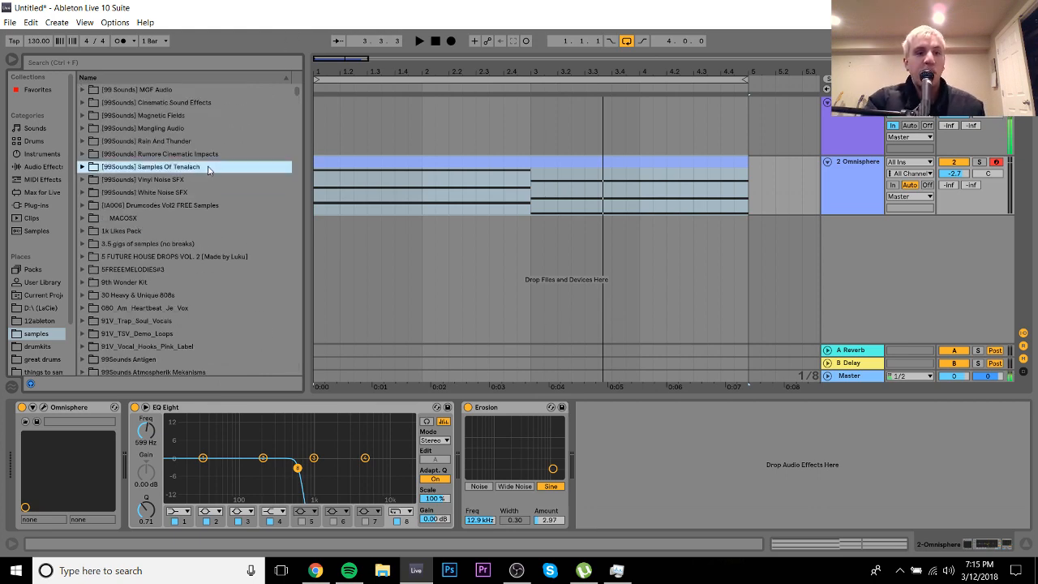
key(Down)
key(Right)
key(Down)
key(Right)
key(Down)
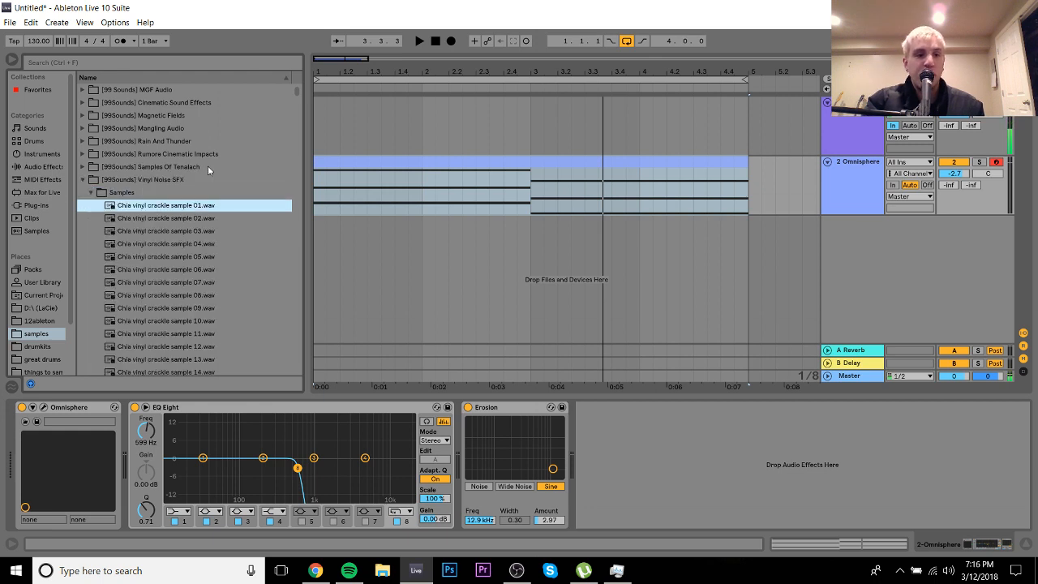
Step: Collapse the [99Sounds] Vinyl Noise SFX folder and select the HYPERBITS COMPLETE SAMPLE PACK VOL. 1 folder in the samples list
click(104, 182)
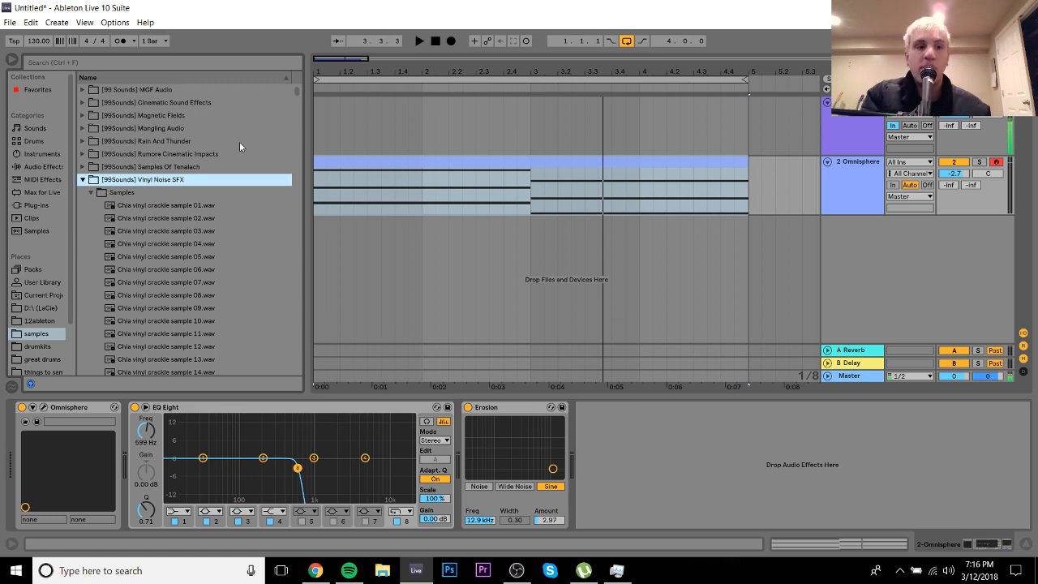
click(84, 179)
drag(296, 89, 296, 143)
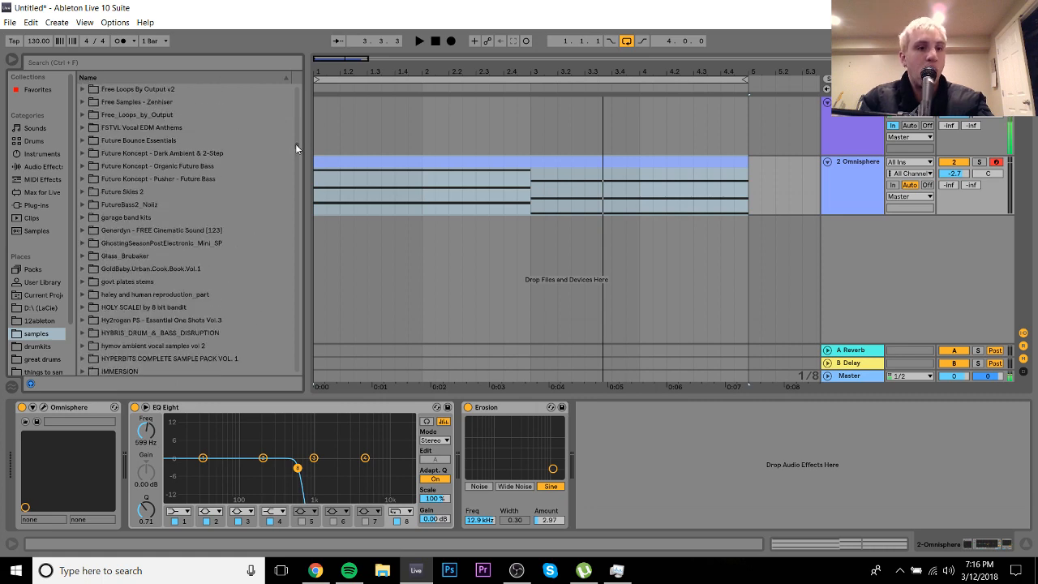
click(161, 167)
key(Down)
key(Down)
key(Down)
key(Down)
key(Down)
key(Down)
key(Down)
key(Down)
key(Down)
key(Down)
key(Down)
key(Down)
key(Down)
key(Down)
key(Down)
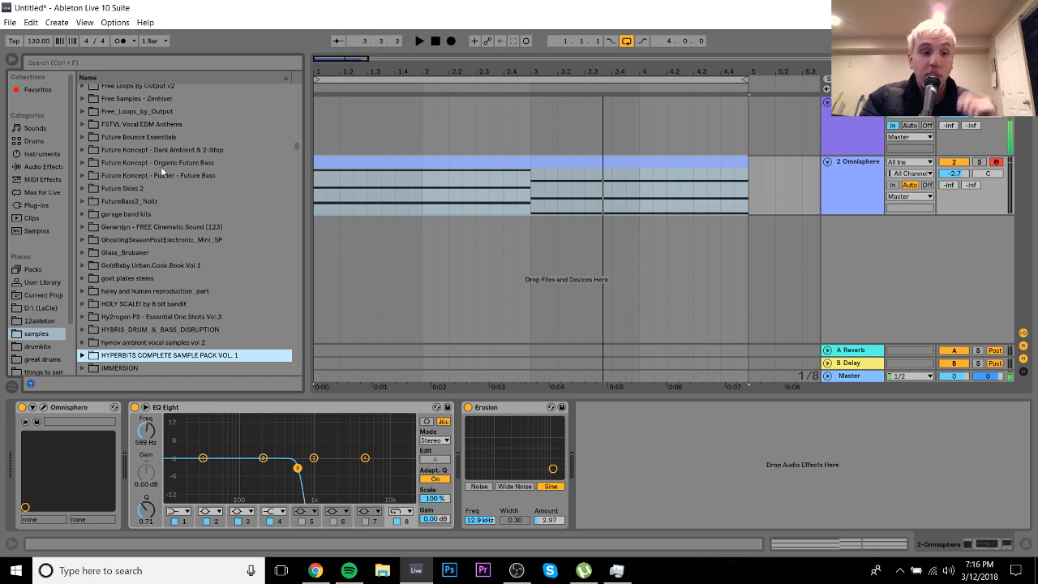
Step: Expand the Hyperbits pack's SAMPLES and ATMOSPHERE folders, audition the vinyl samples and place Atmosphere_3_Vinyl_Dirt.wav on a new track at bar 1
key(Right)
key(Down)
key(Down)
key(Right)
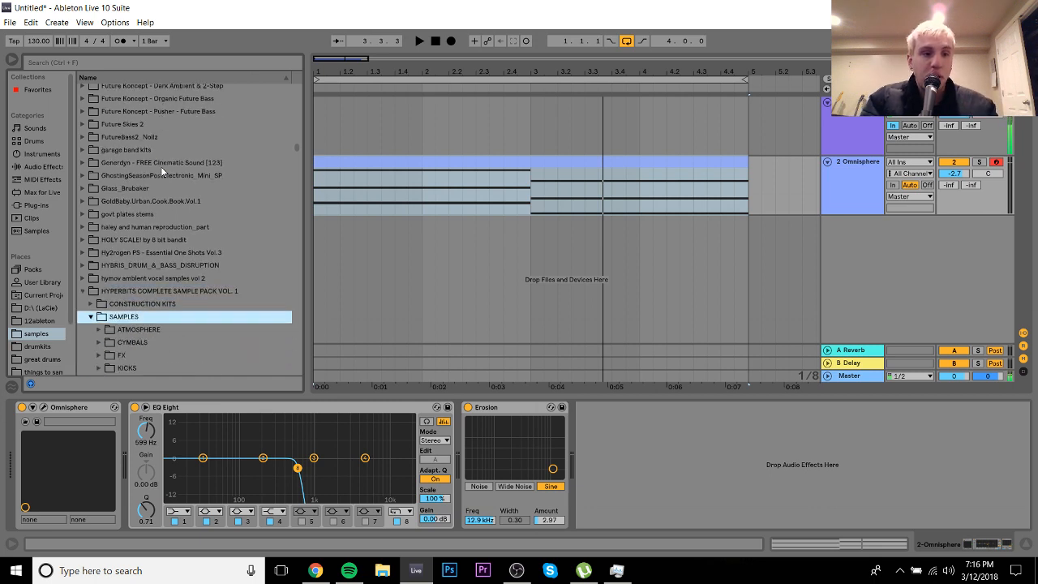
key(Down)
key(Right)
key(Down)
key(Down)
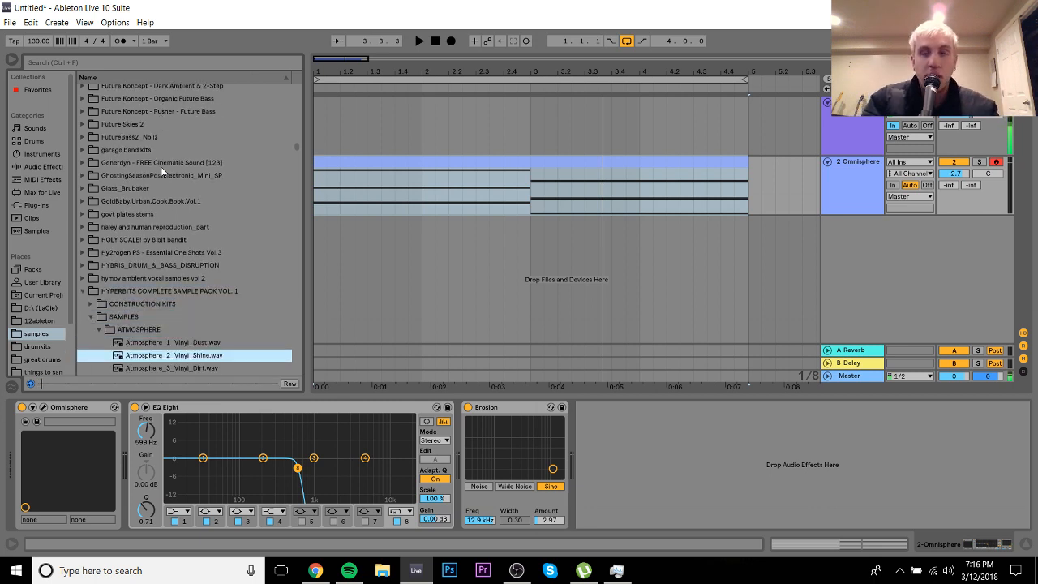
key(Down)
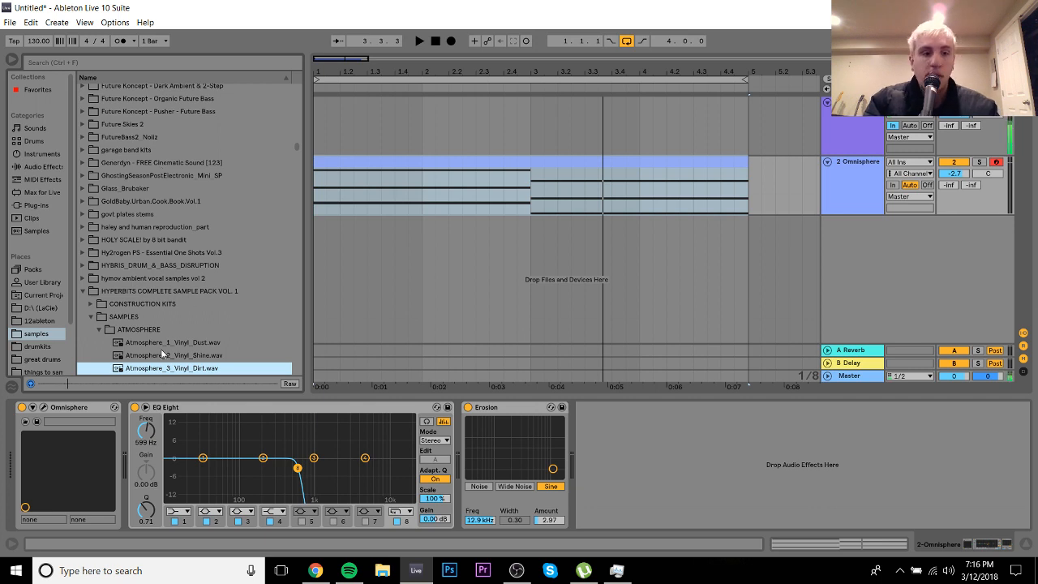
drag(168, 370, 319, 242)
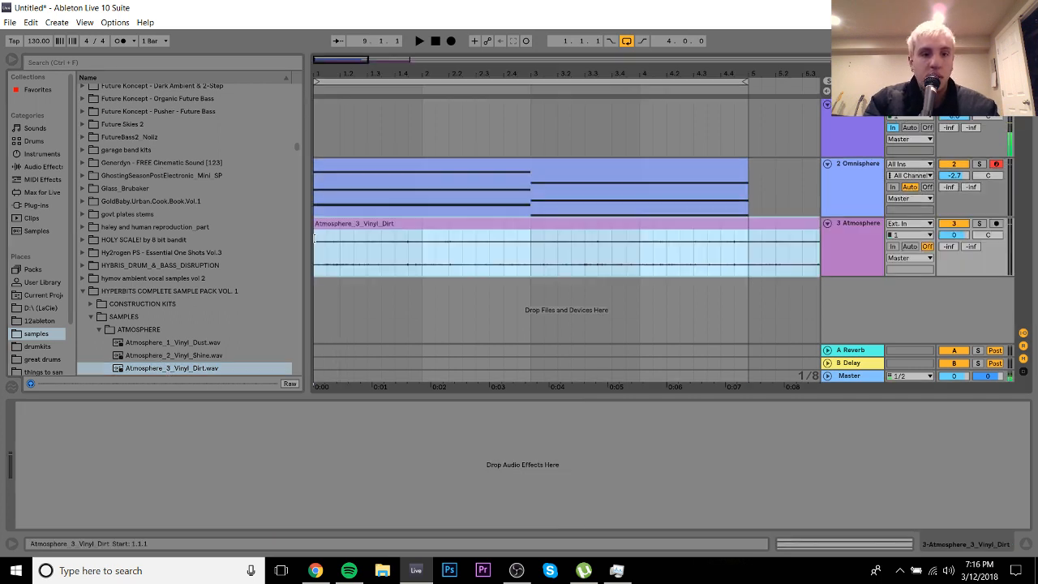
Step: Set the warp mode of the Atmosphere_3_Vinyl_Dirt clip to Re-Pitch
double_click(358, 229)
click(157, 166)
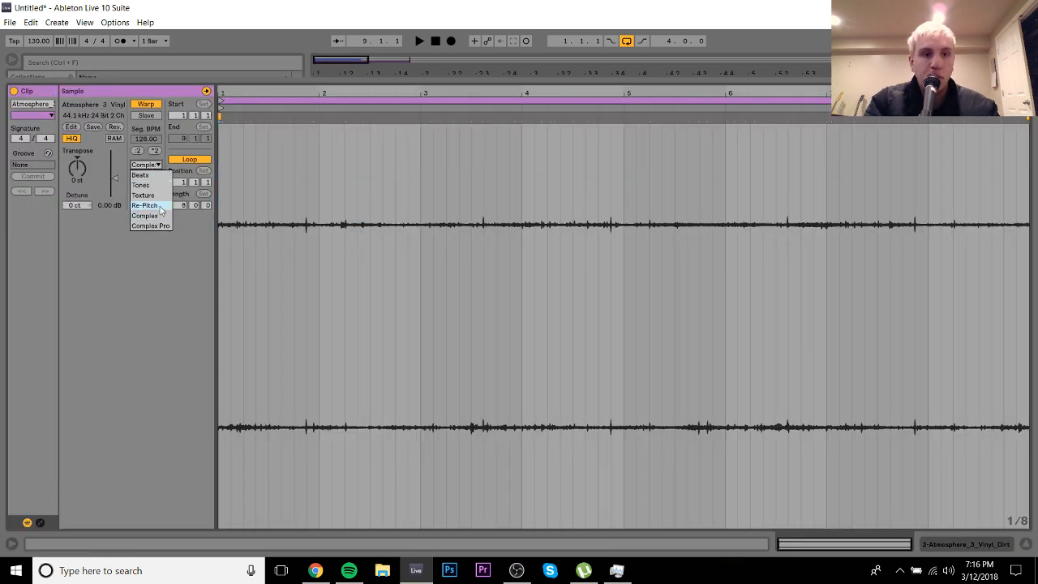
click(160, 208)
Step: During playback, set the Atmosphere track's volume to -6.8 dB and the Omnisphere track's to -3.8 dB
key(space)
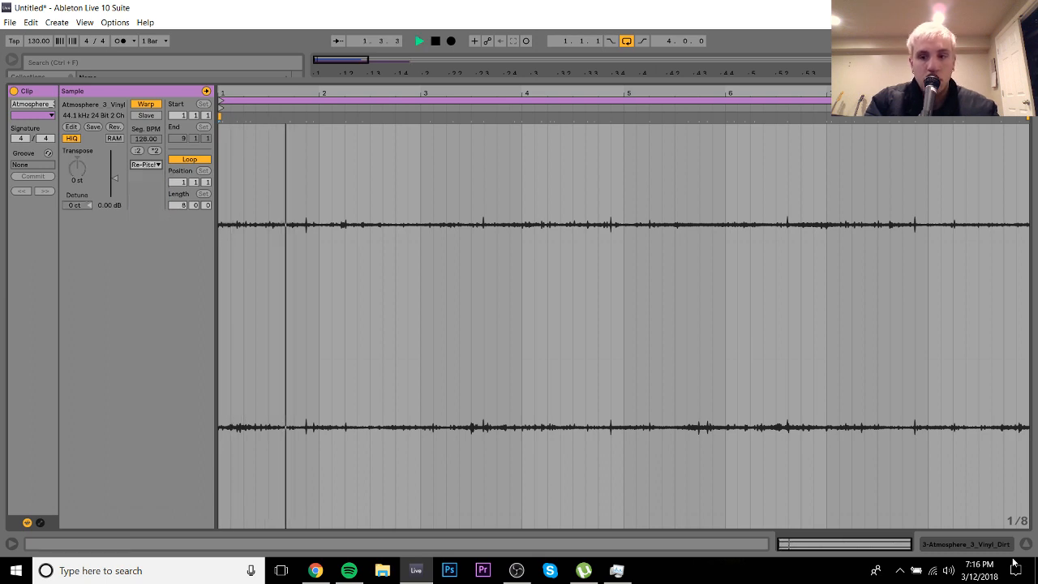
click(978, 543)
drag(954, 236, 953, 259)
drag(953, 175, 953, 180)
drag(942, 234, 942, 239)
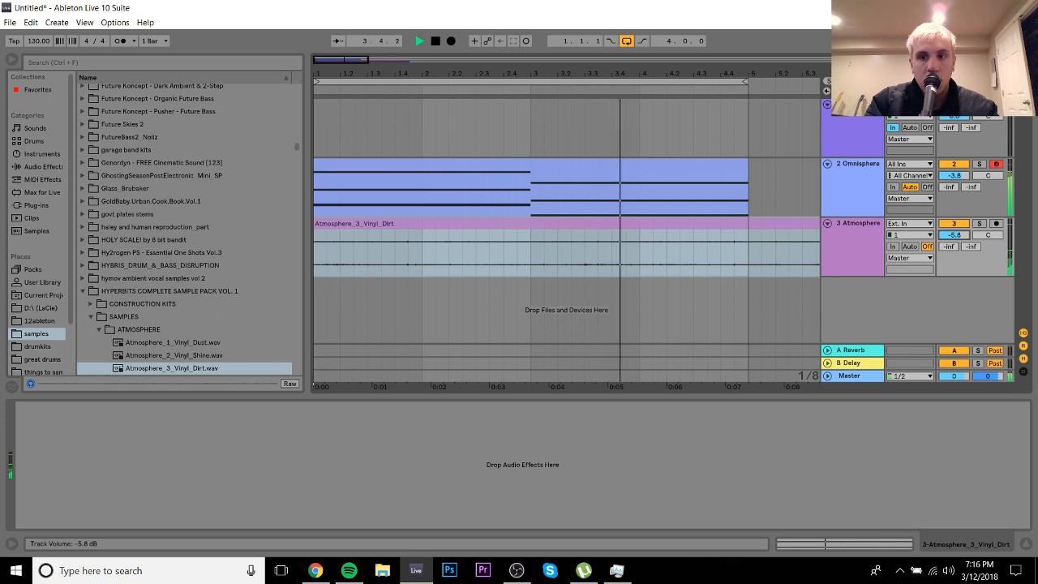
click(862, 225)
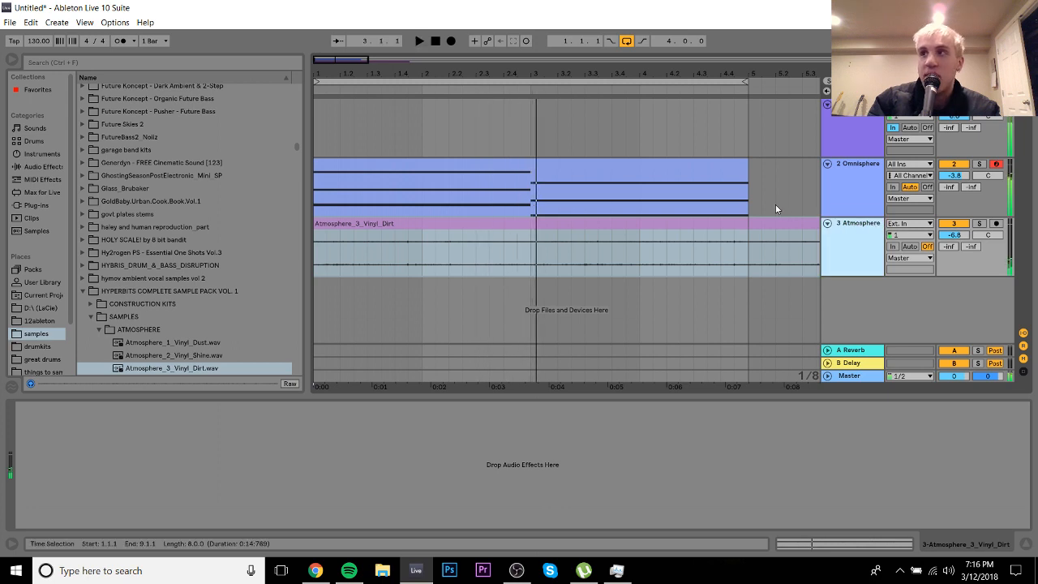
Step: Expand the hymov ambient vocal samples vol 2 folder and audition its Ambient_Vocal_Samples_1 A3, A4 and C3 files
click(126, 301)
key(Up)
key(Up)
key(Right)
key(Down)
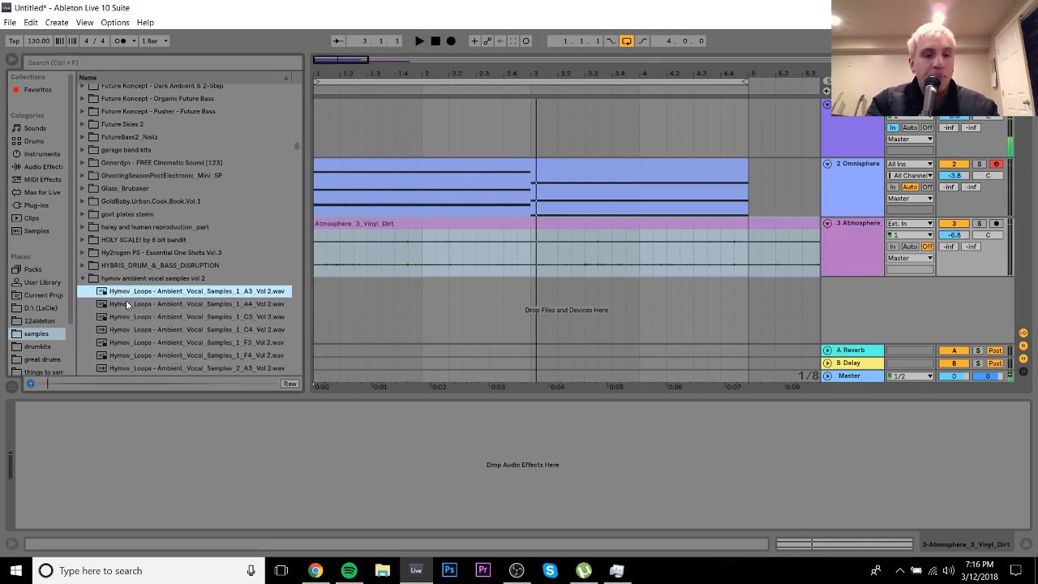
key(Down)
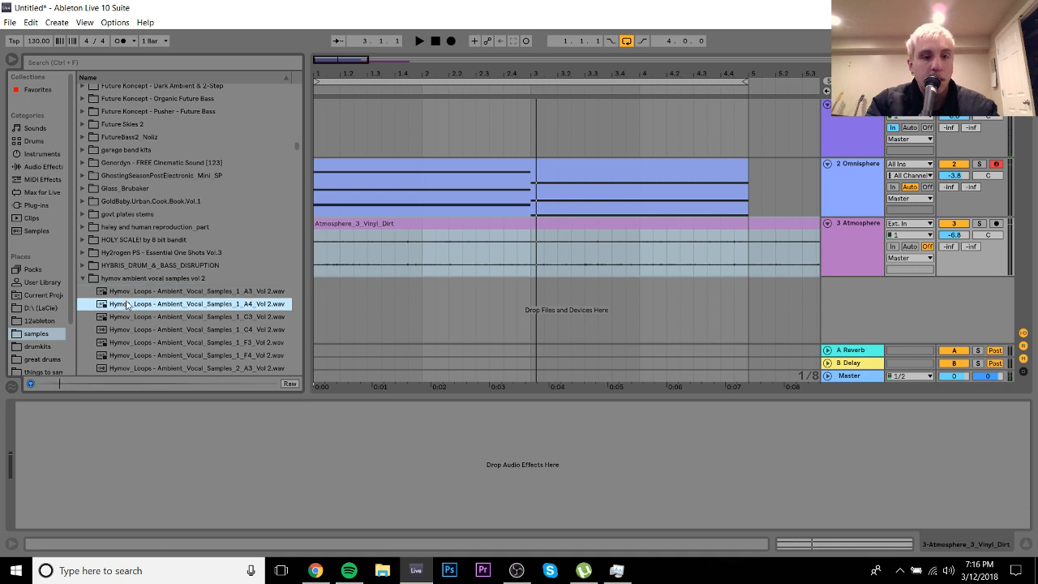
click(209, 315)
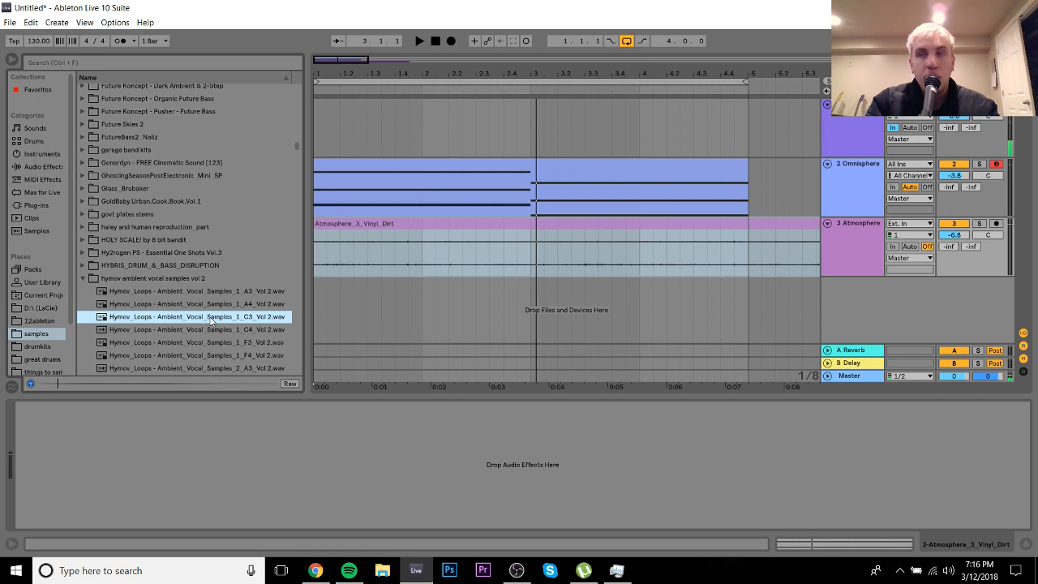
key(Up)
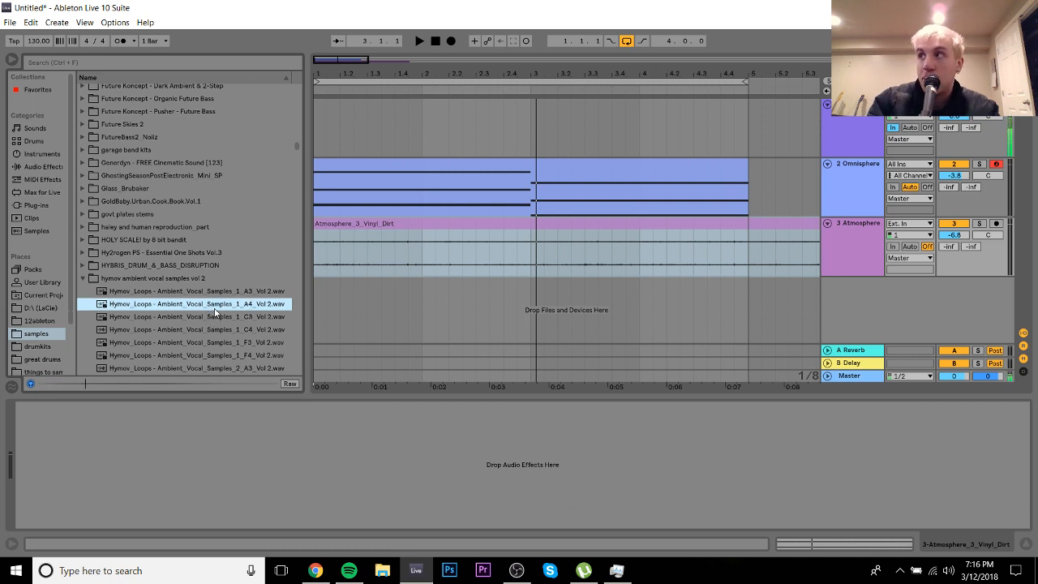
Step: Try the Ambient_Vocal_Samples_1_A4 sample on a new track, compare it with the Omnisphere chord notes and delete its clip
drag(217, 310, 322, 293)
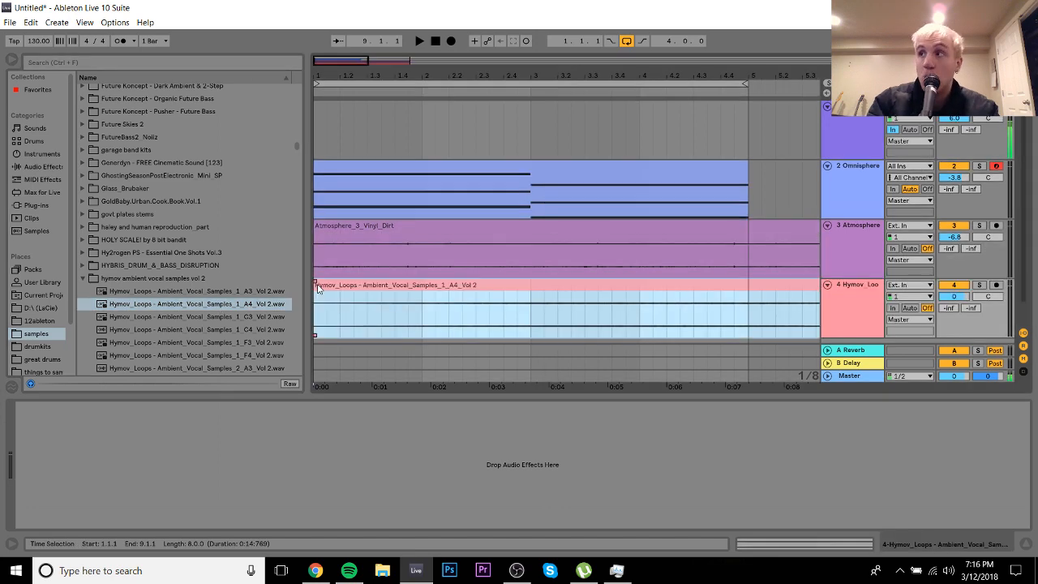
double_click(460, 170)
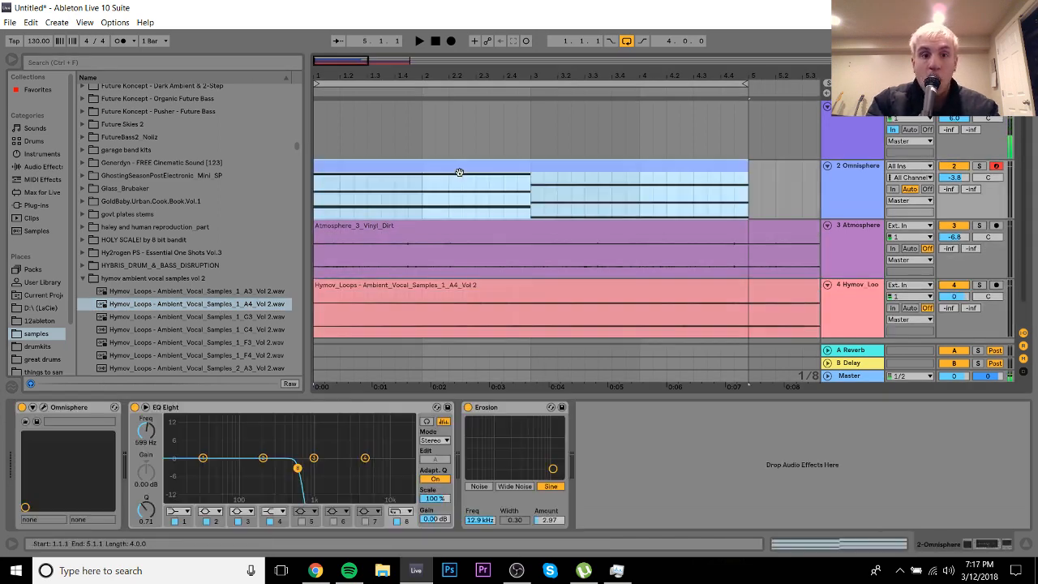
click(380, 249)
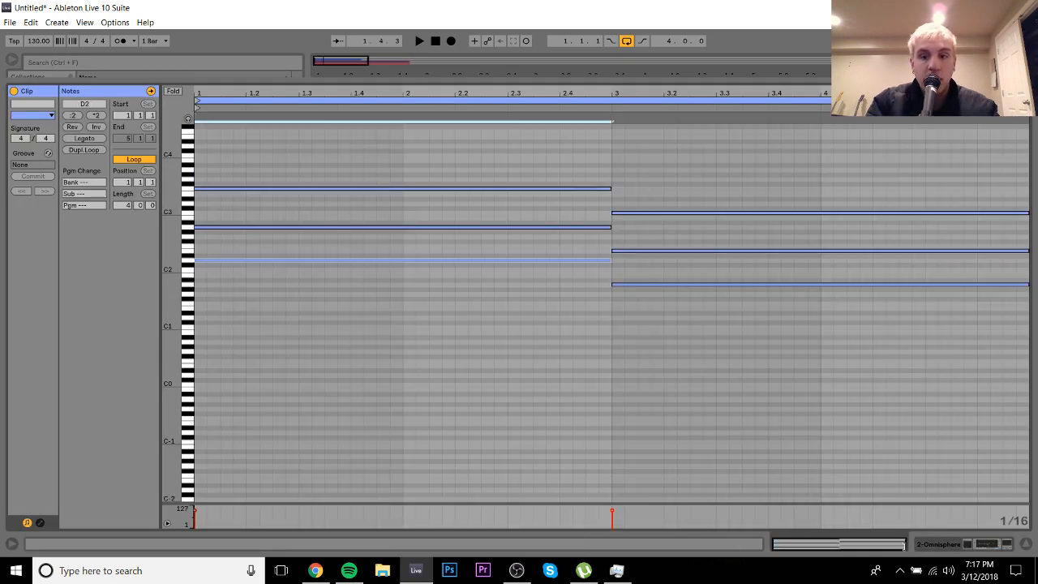
click(933, 544)
click(394, 271)
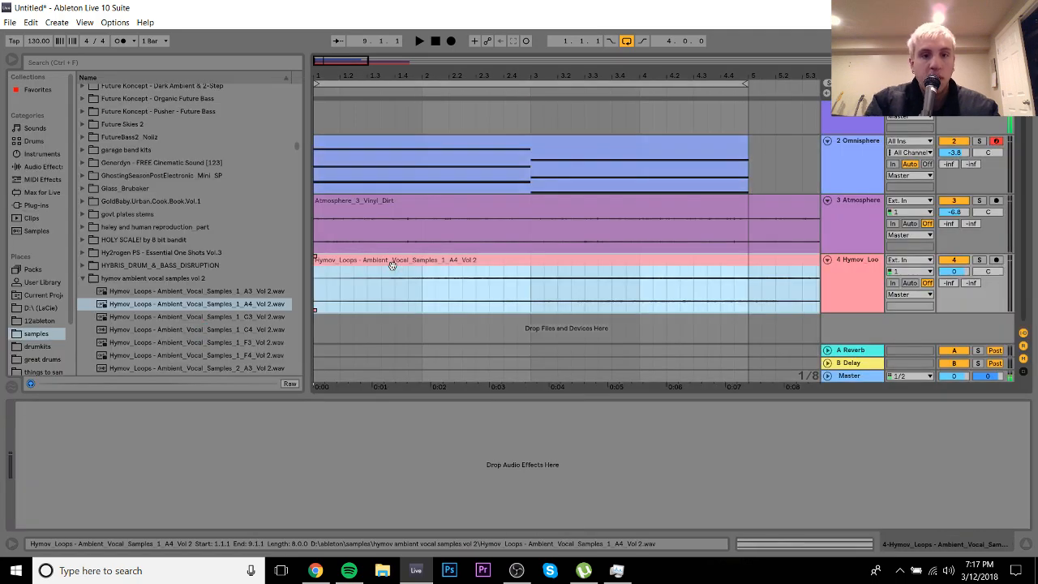
key(Delete)
Step: Audition the C3 and C4 vocal samples and place Ambient_Vocal_Samples_1_C3 on track 4 at bar 1
click(237, 318)
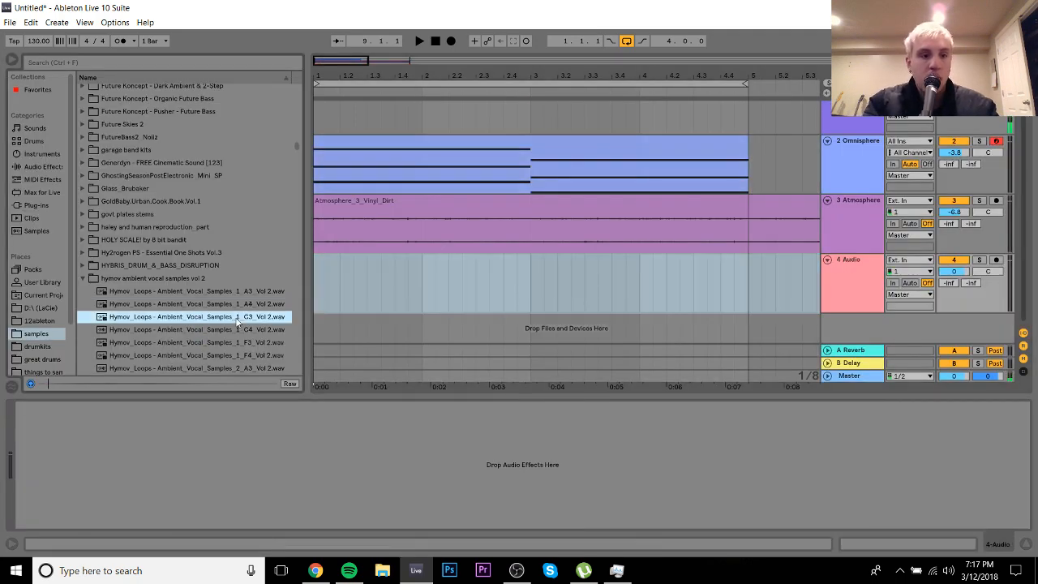
key(Down)
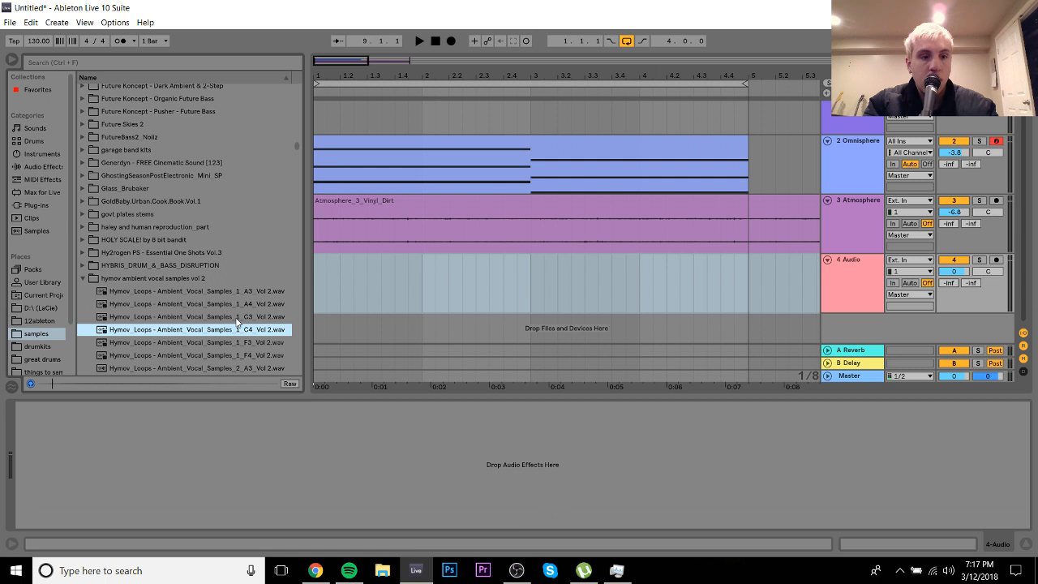
drag(237, 318, 324, 264)
Step: Turn off warping on the C3 vocal clip, transpose it by 2 st and lower its track's volume to -9.6 dB
double_click(337, 261)
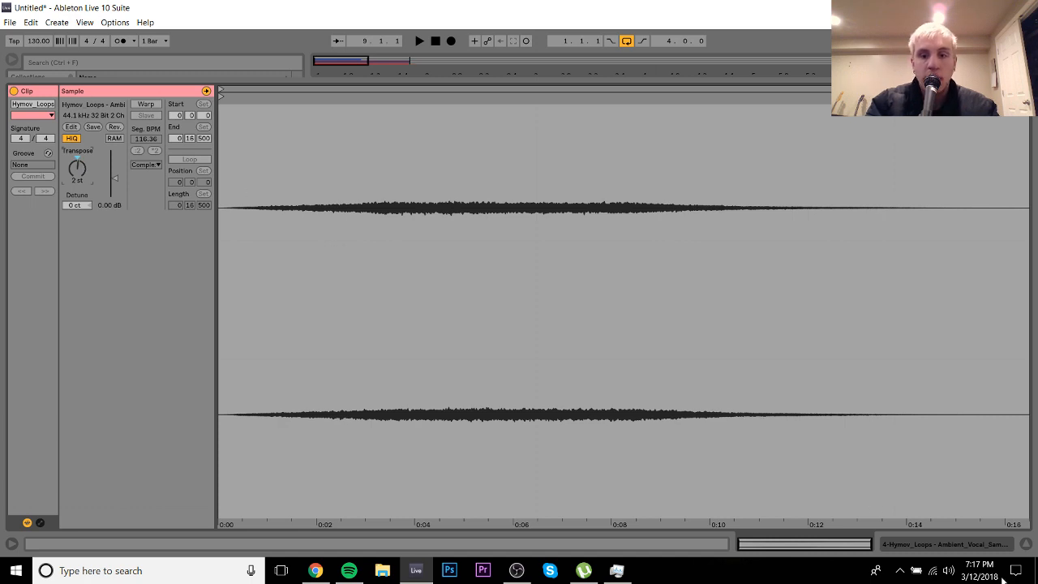
click(976, 543)
drag(957, 272, 957, 298)
key(space)
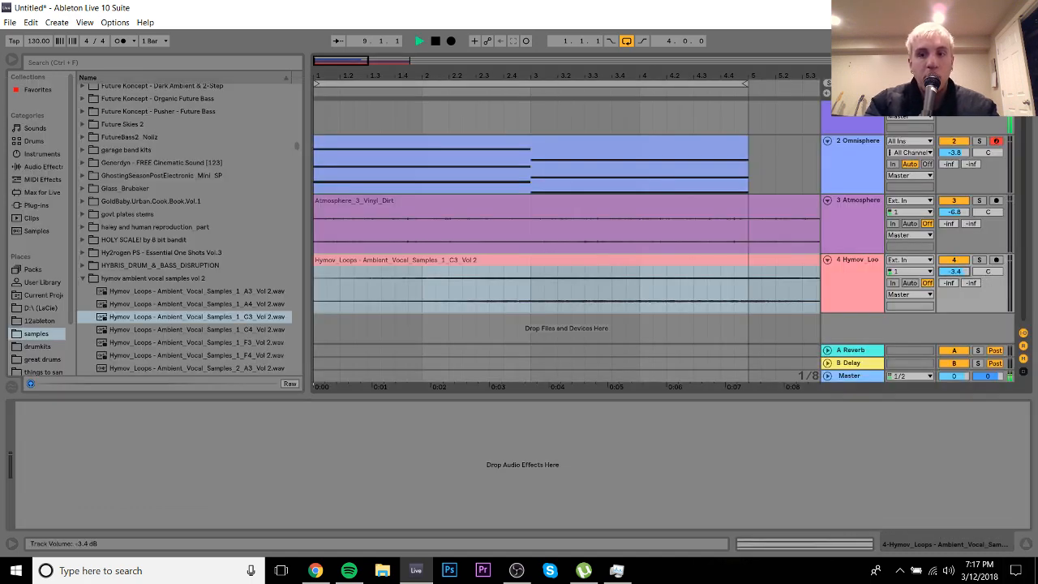
Step: Duplicate the four-bar Omnisphere clip and set the arrangement loop to span both clips, 8 bars long
drag(349, 77, 350, 40)
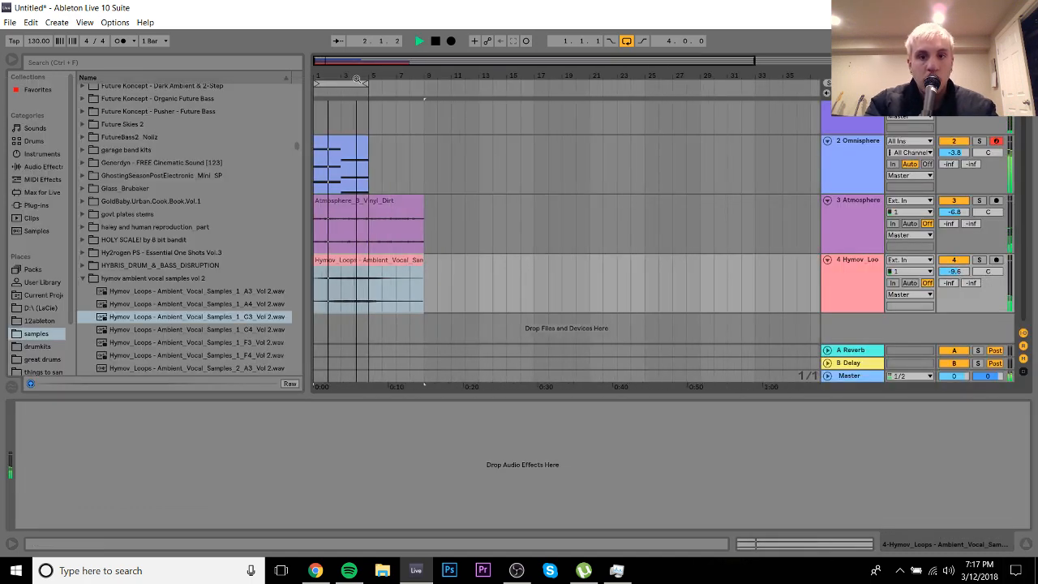
click(340, 142)
key(ctrl+d)
shift+click(340, 142)
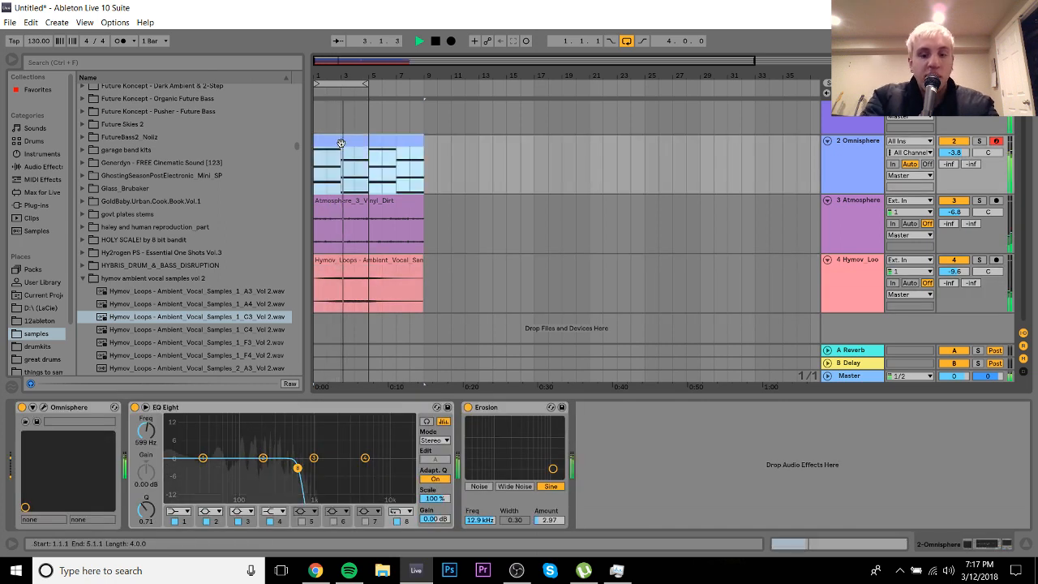
key(ctrl+l)
Step: Add the ValhallaVintageVerb_x64 plug-in to the Hymov vocal track
click(854, 301)
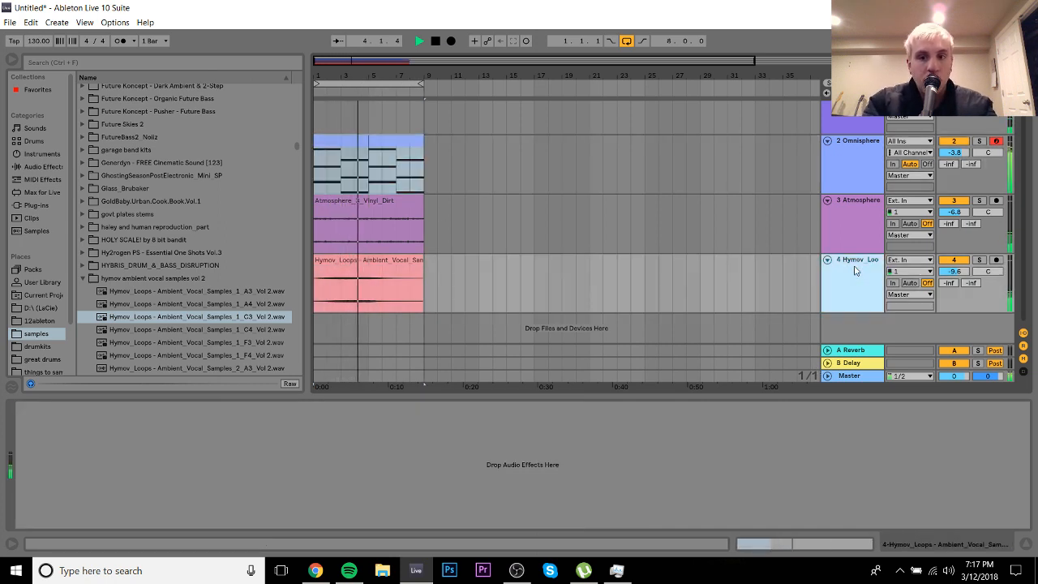
click(40, 166)
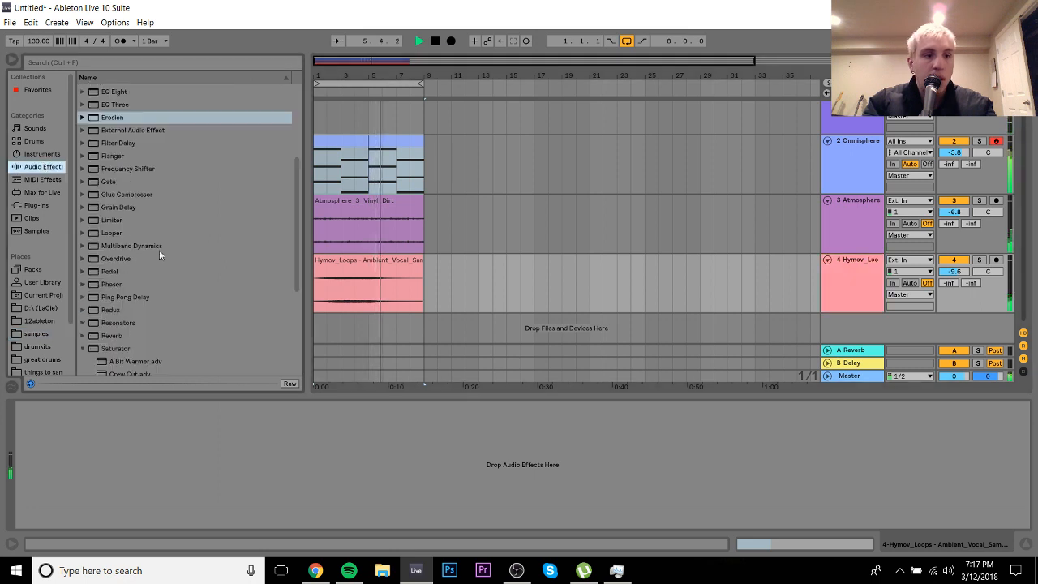
click(39, 204)
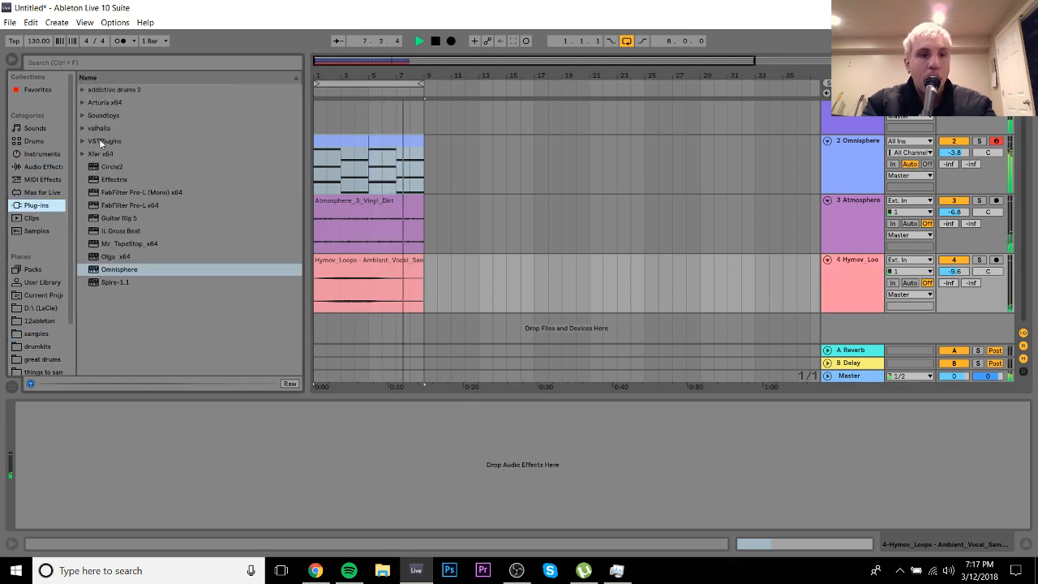
click(101, 128)
double_click(135, 224)
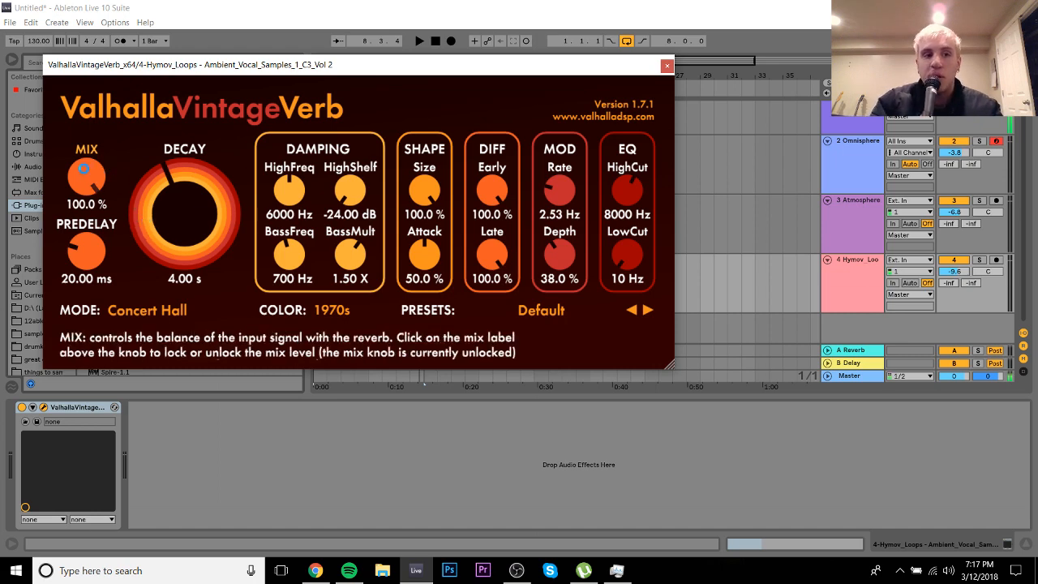
Step: Set ValhallaVintageVerb's mix to 78.4 % and decay to 7.37 s, and close the plug-in window
drag(86, 176, 84, 202)
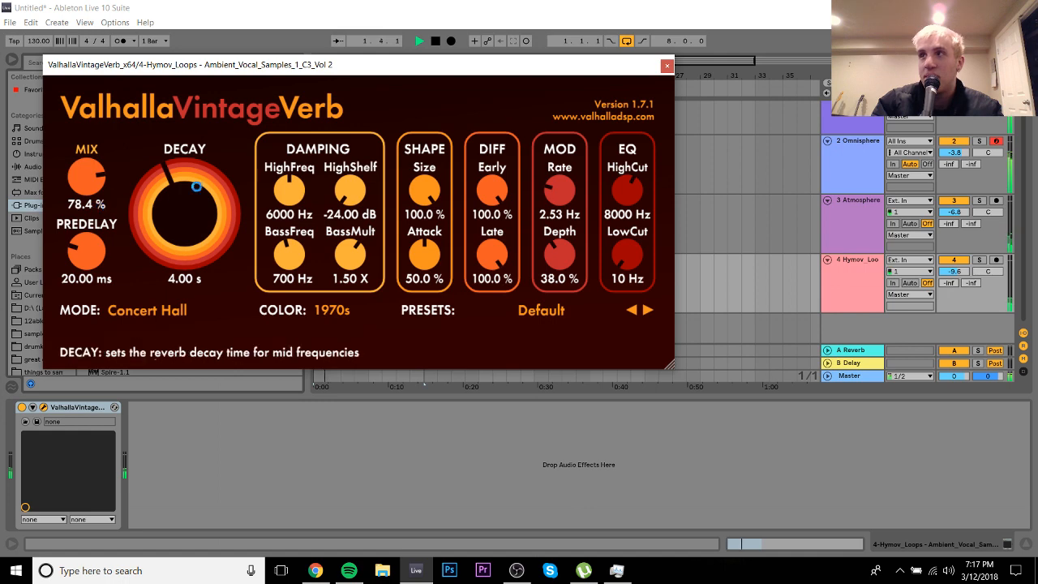
drag(167, 209, 165, 194)
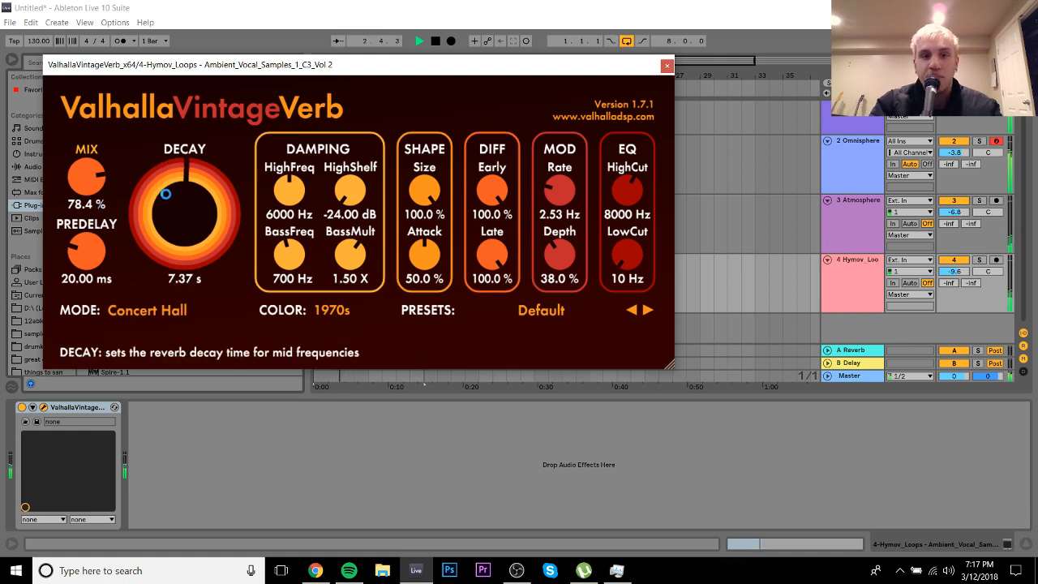
click(667, 65)
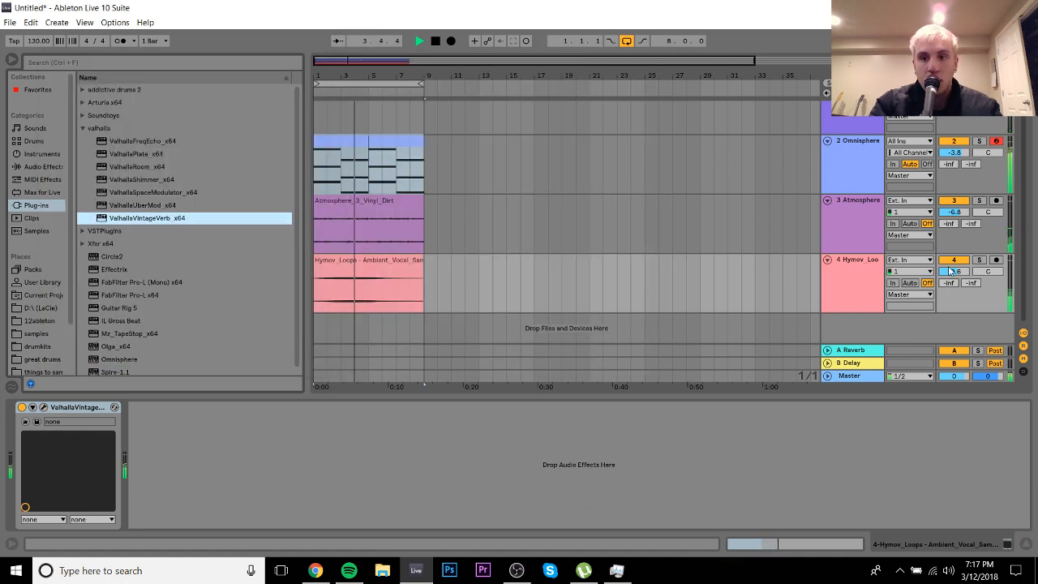
Step: Lower the Hymov vocal track's volume to -12.4 dB, fold the track and stop playback
drag(953, 272, 953, 278)
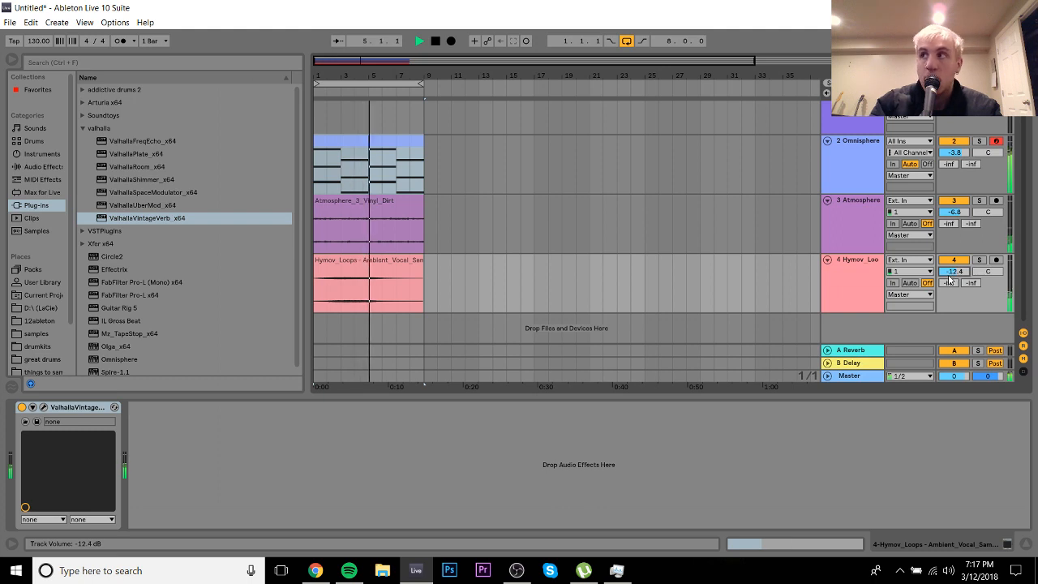
click(827, 259)
key(space)
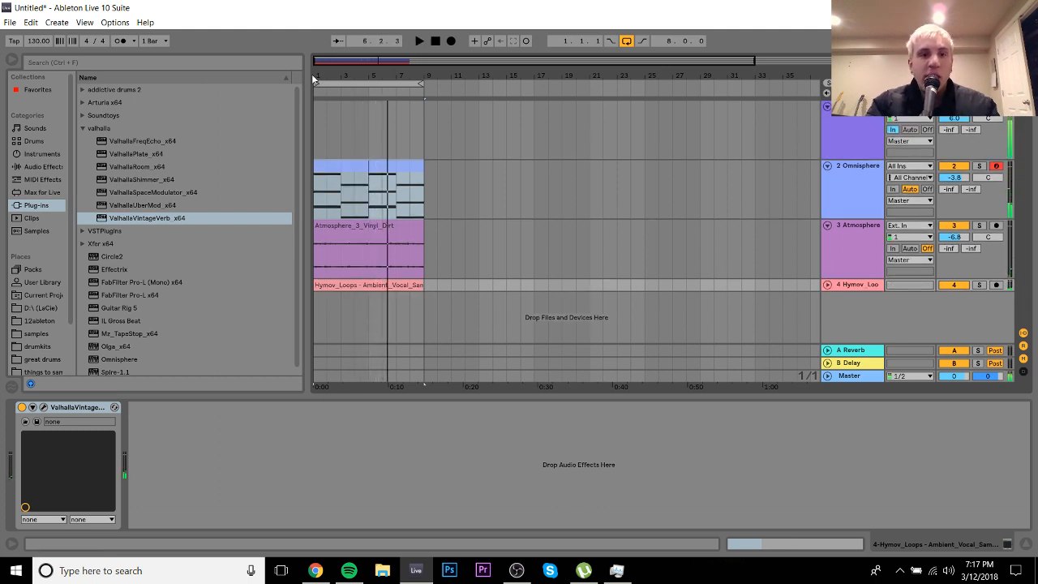
drag(321, 63, 321, 69)
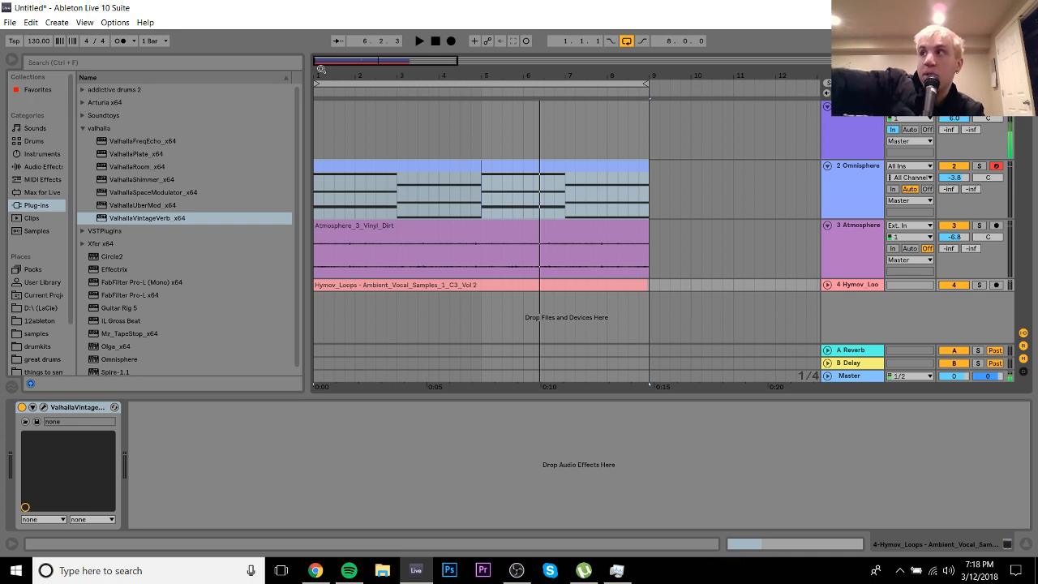
Step: Play the loop briefly, open the samples folder, collapse the hymov ambient vocal samples vol 2 pack and stop playback
key(space)
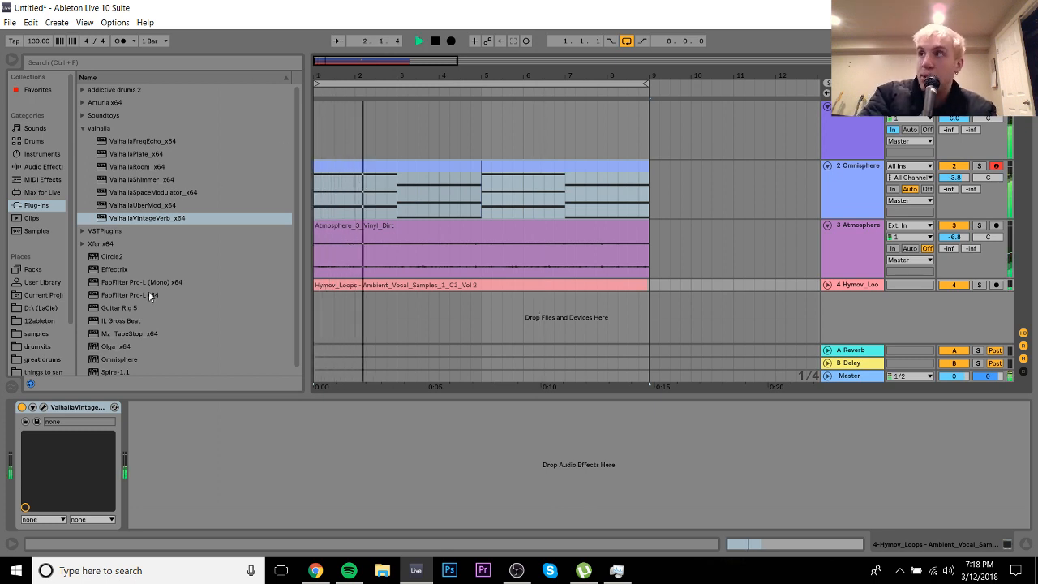
click(36, 333)
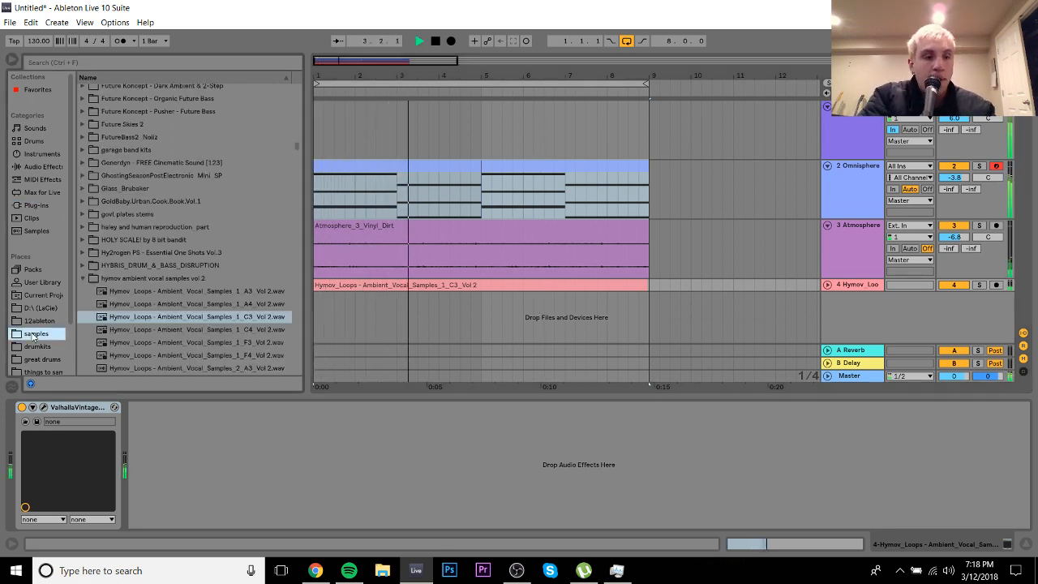
click(89, 278)
key(space)
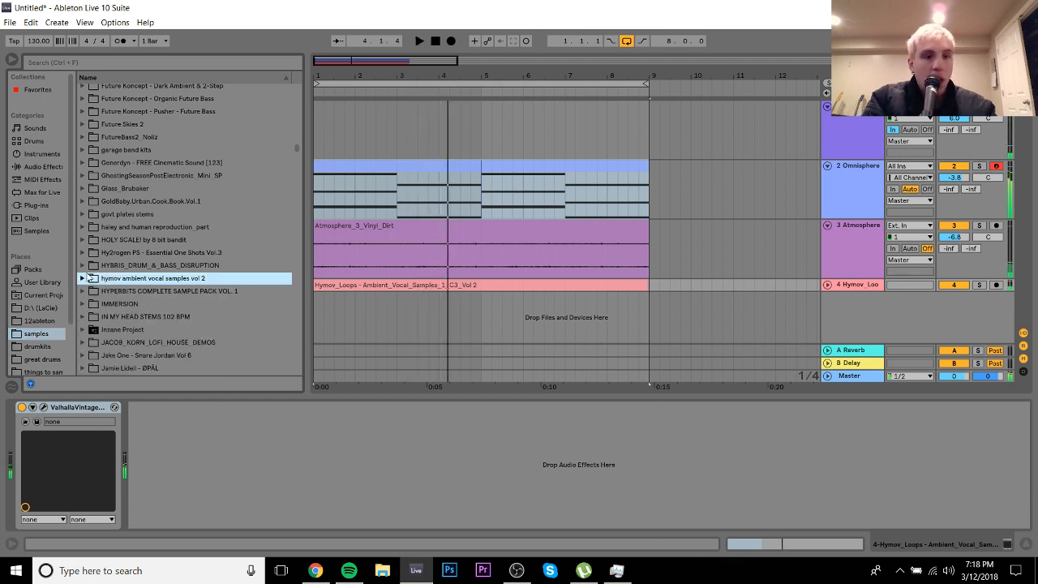
Step: Look through the sample packs from hymov ambient vocal samples vol 2 to Lovely Thunder (1976) and back for suitable material
key(Down)
key(Down)
key(Down)
key(Down)
key(Down)
key(Down)
key(Down)
key(Down)
key(Down)
key(Down)
key(Down)
key(Down)
key(Down)
key(Down)
key(Down)
key(Down)
key(Down)
key(Down)
key(Down)
key(Down)
key(Down)
key(Down)
key(Down)
key(Down)
key(Down)
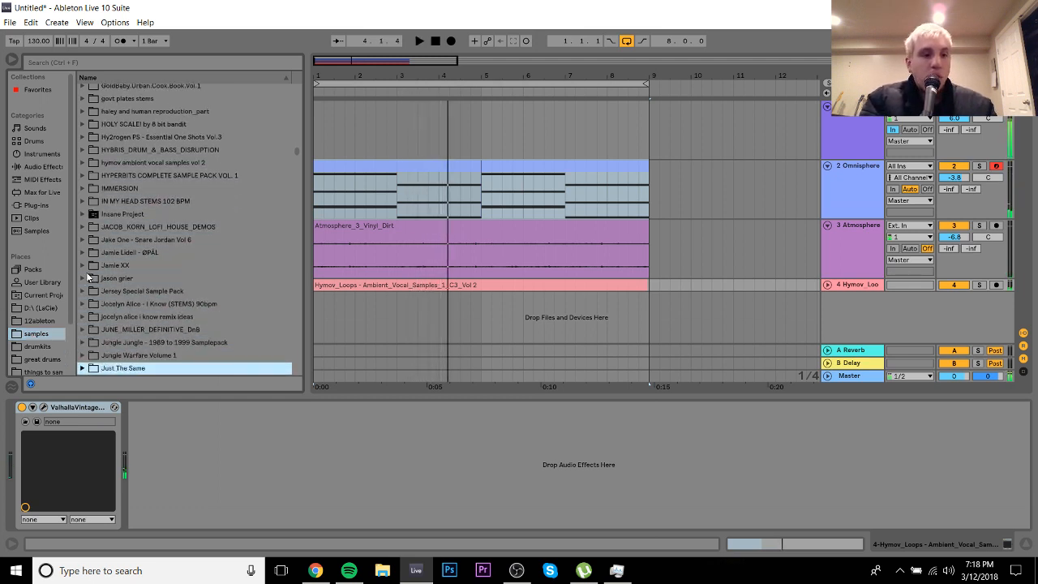
key(Up)
key(Up)
key(Up)
key(Up)
key(Up)
key(Up)
key(Up)
key(Up)
key(Up)
key(Up)
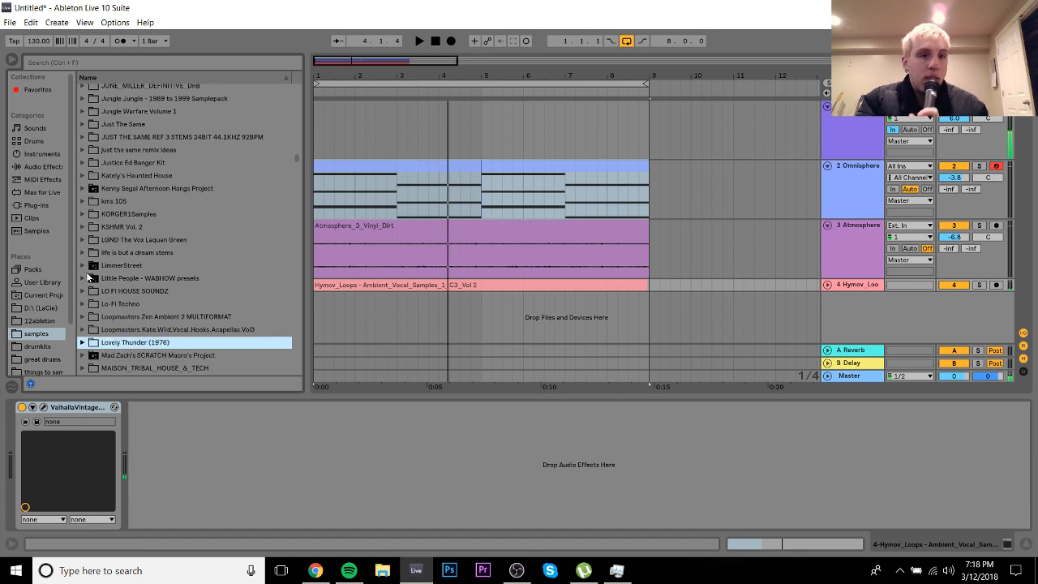
key(Up)
key(Up)
key(Up)
key(Up)
key(Up)
key(Up)
key(Up)
key(Up)
key(Up)
key(Up)
key(Up)
key(Up)
key(Up)
key(Up)
key(Up)
key(Up)
key(Up)
key(Up)
key(Up)
key(Up)
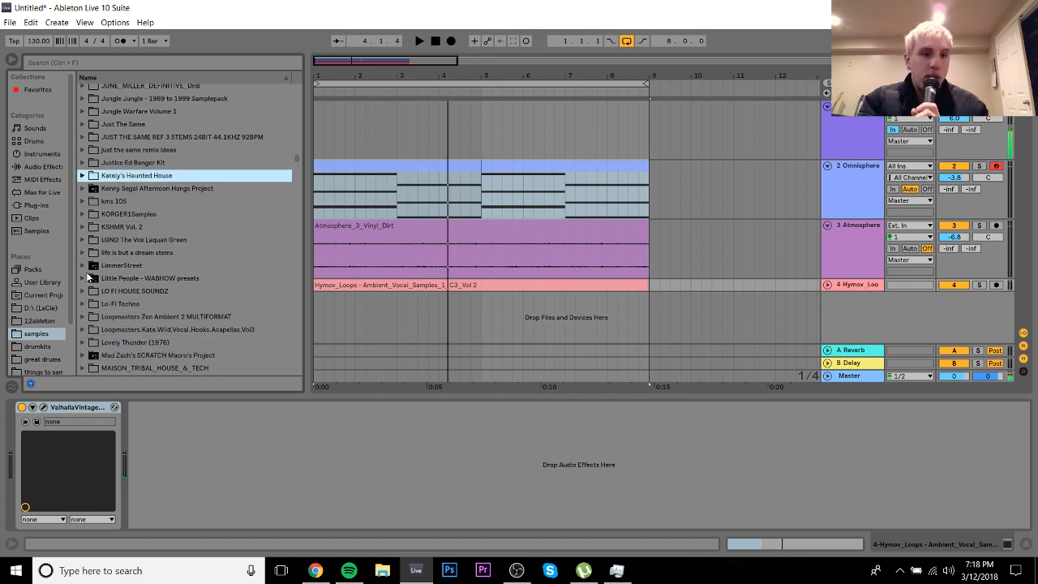
key(Down)
key(Down)
key(Down)
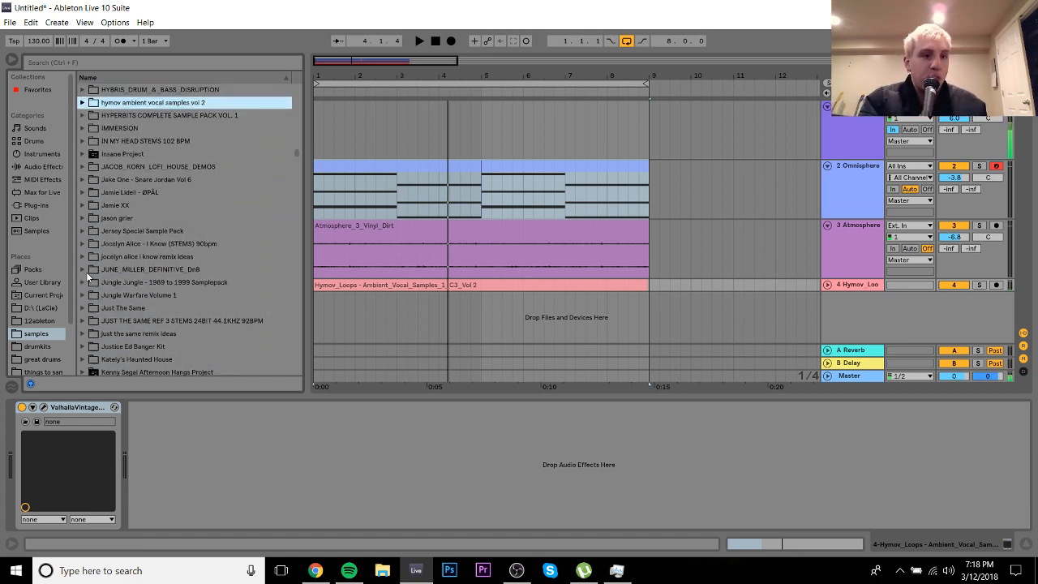
Step: Check the contents of the IMMERSION and IN MY HEAD STEMS 102 BPM packs, previewing 102_Vox_Lead.wav, and collapse both
key(Right)
key(Up)
key(Down)
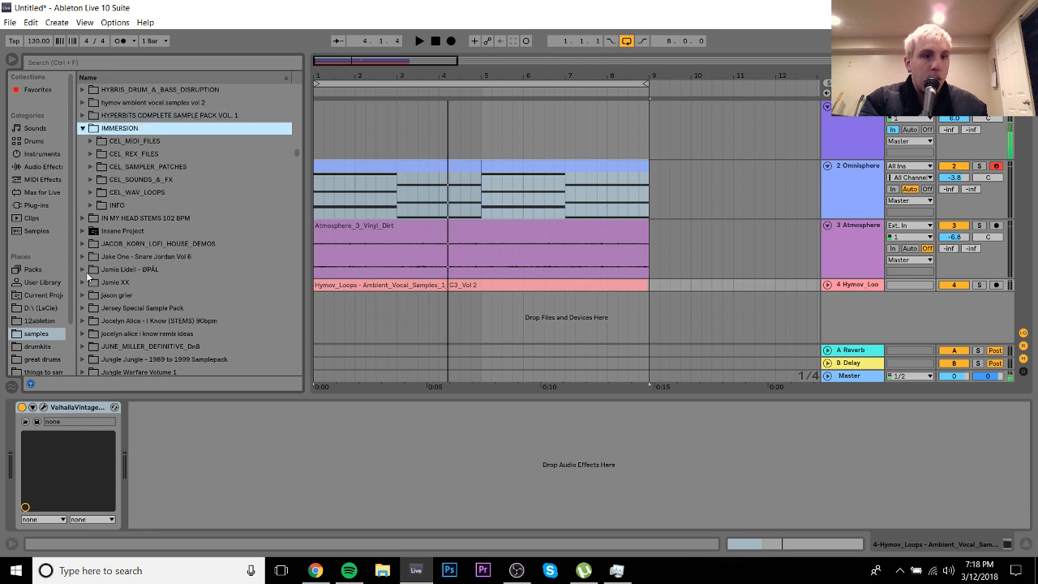
key(Left)
key(Down)
key(Right)
key(Down)
key(Down)
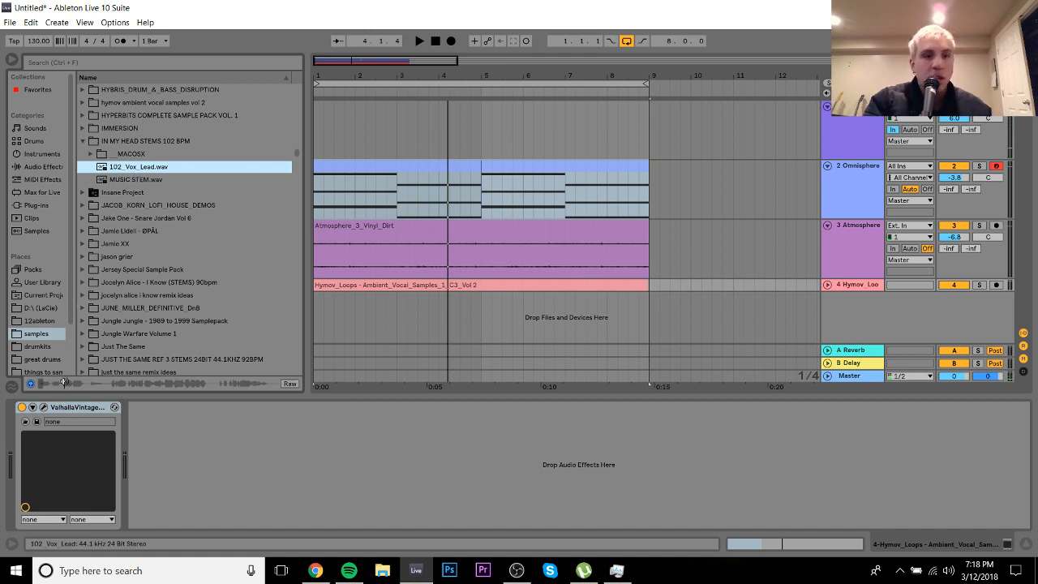
key(Left)
Step: Look through the sample packs from Insane Project to MIKE_VALE_TECH_HOUSE_EDGE and back to MARIBOU_STATE_ORGANIC for suitable material
key(Down)
key(Down)
key(Down)
key(Down)
key(Down)
key(Down)
key(Down)
key(Down)
key(Down)
key(Down)
key(Down)
key(Down)
key(Down)
key(Down)
key(Down)
key(Down)
key(Down)
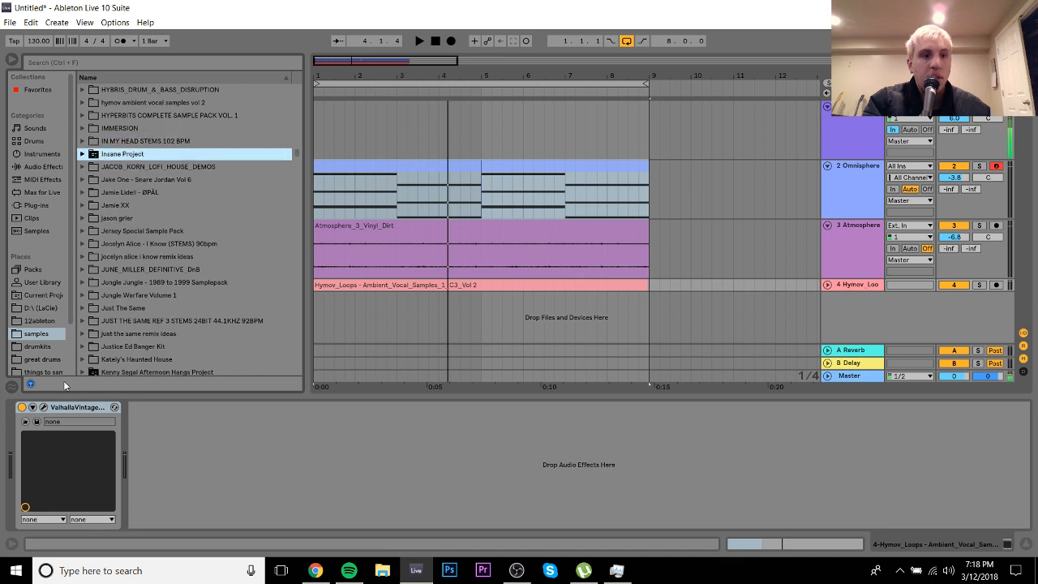
key(Down)
key(Down)
key(Down)
key(Down)
key(Down)
key(Down)
key(Down)
key(Down)
key(Down)
key(Down)
key(Down)
key(Down)
key(Down)
key(Down)
key(Down)
key(Down)
key(Down)
key(Down)
key(Down)
key(Down)
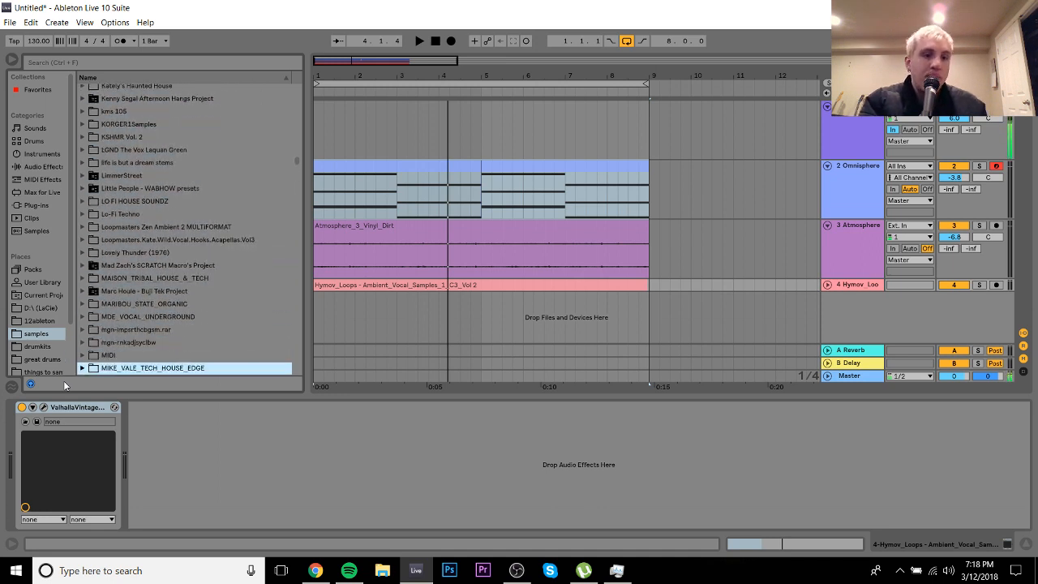
key(Up)
key(Up)
key(Up)
key(Up)
key(Up)
key(Up)
key(Up)
key(Up)
key(Up)
key(Up)
key(Up)
key(Up)
key(Up)
key(Up)
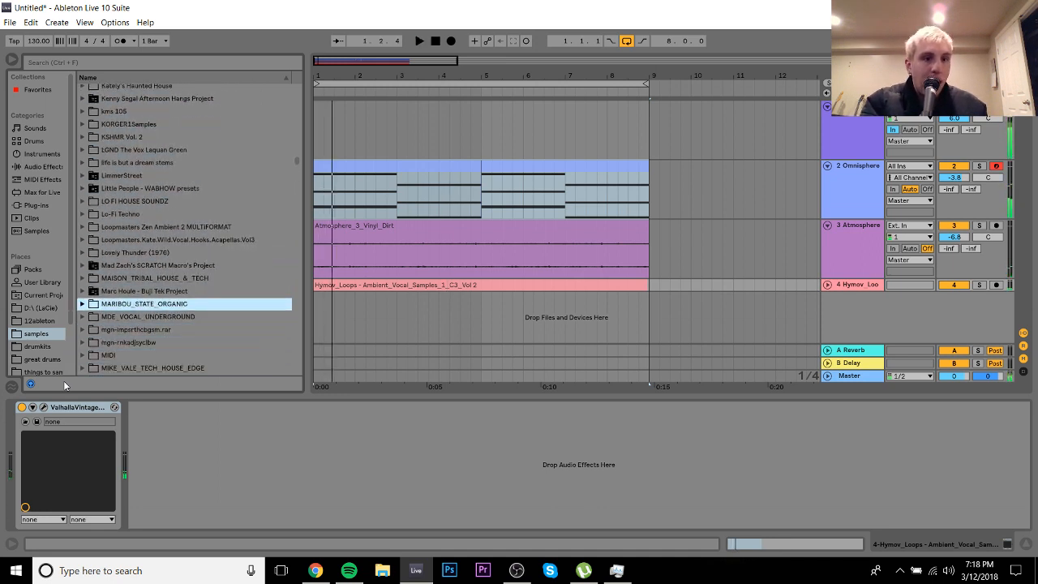
Step: Look through the sample packs after MARIBOU_STATE_ORGANIC, down to the vocal packs around RIYA_VOCAL_ACAPELLAS and Rob's Vocal Sample Pack 2
key(Down)
key(Down)
key(Down)
key(Down)
key(Down)
key(Down)
key(Down)
key(Down)
key(Down)
key(Down)
key(Down)
key(Down)
key(Down)
key(Down)
key(Down)
key(Down)
key(Down)
key(Down)
key(Down)
key(Down)
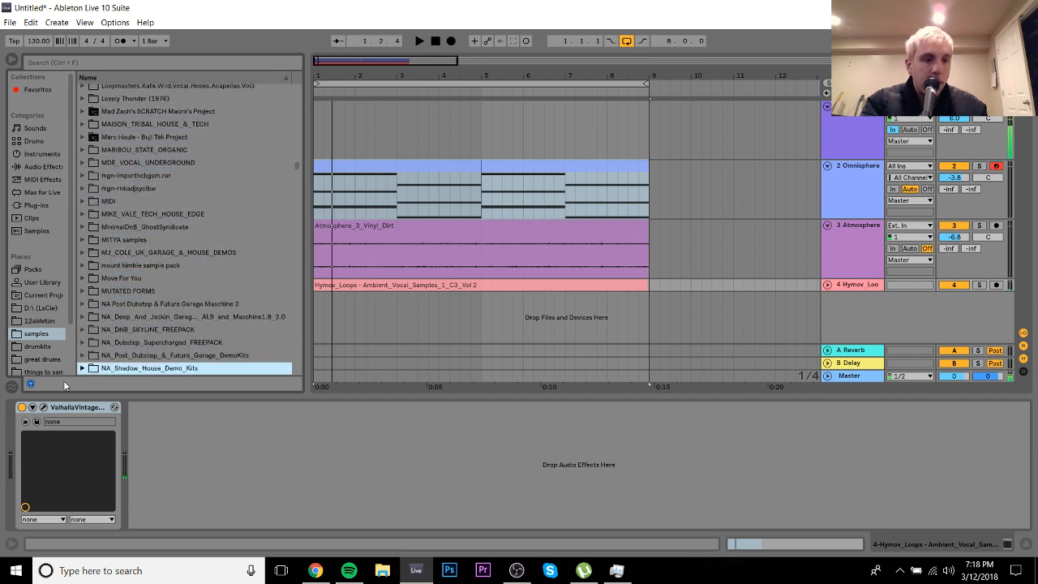
key(Down)
key(Down)
key(Down)
key(Down)
key(Down)
key(Down)
key(Down)
key(Down)
key(Down)
key(Down)
key(Down)
key(Down)
key(Down)
key(Down)
key(Down)
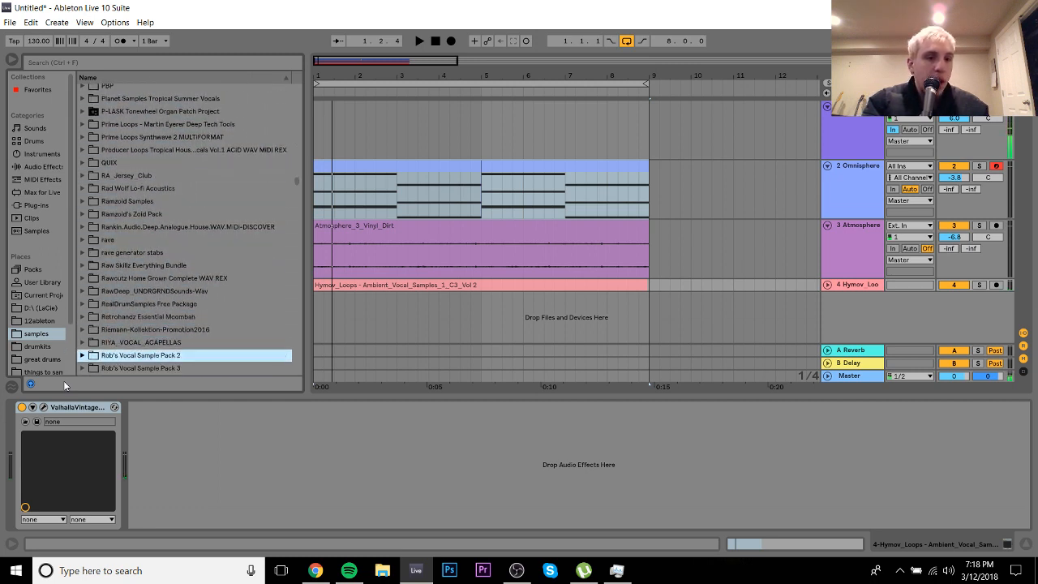
key(Up)
key(Up)
key(Up)
key(Up)
key(Up)
key(Up)
key(Up)
key(Up)
key(Up)
key(Up)
key(Up)
key(Up)
key(Up)
key(Up)
key(Up)
key(Up)
key(Down)
key(Down)
key(Down)
key(Down)
key(Down)
key(Down)
key(Down)
key(Down)
key(Down)
key(Down)
key(Down)
key(Down)
key(Down)
key(Down)
key(Down)
key(Down)
key(Down)
key(Down)
key(Down)
key(Down)
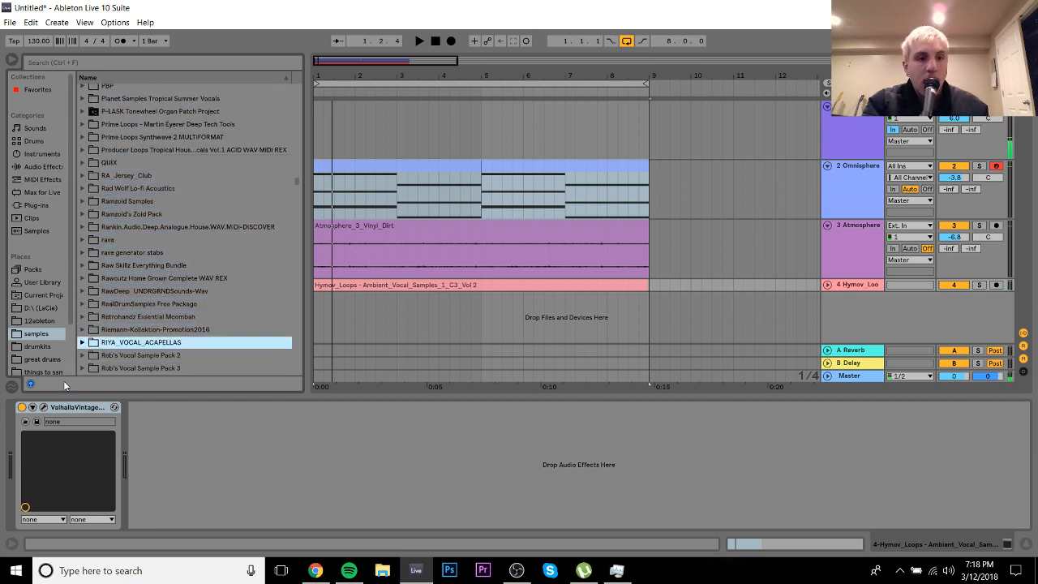
Step: Examine the packs from RIYA_VOCAL_ACAPELLAS through the Samplephonics folders and return to the Sample Magic and Sample Tools packs
key(Up)
key(Up)
key(Up)
key(Up)
key(Down)
key(Down)
key(Down)
key(Down)
key(Down)
key(Down)
key(Down)
key(Down)
key(Down)
key(Down)
key(Down)
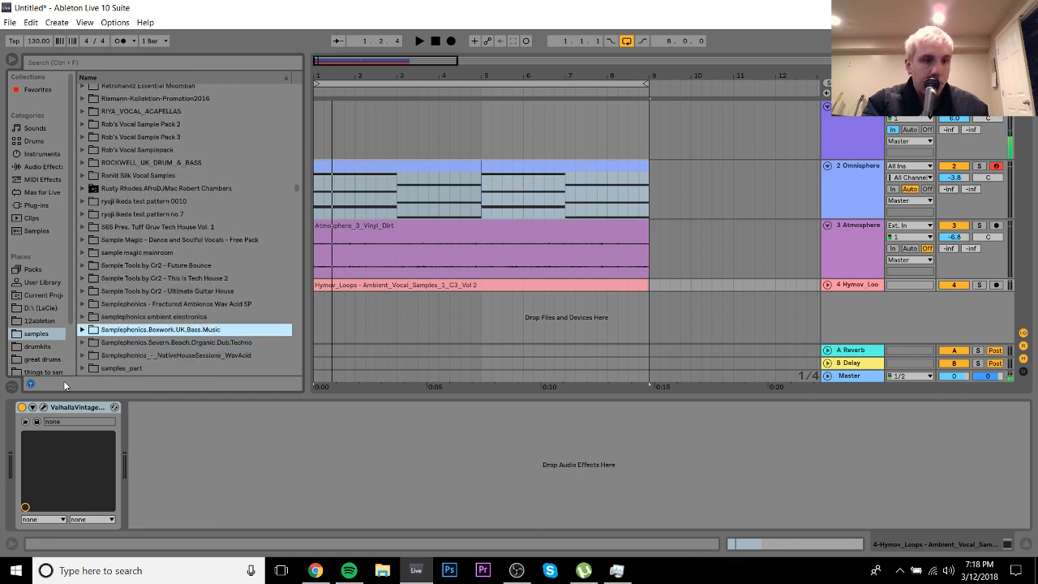
key(Up)
key(Up)
key(Up)
key(Up)
key(Up)
key(Up)
key(Up)
key(Up)
key(Up)
key(Up)
key(Up)
key(Up)
key(Up)
key(Up)
key(Up)
key(Up)
key(Up)
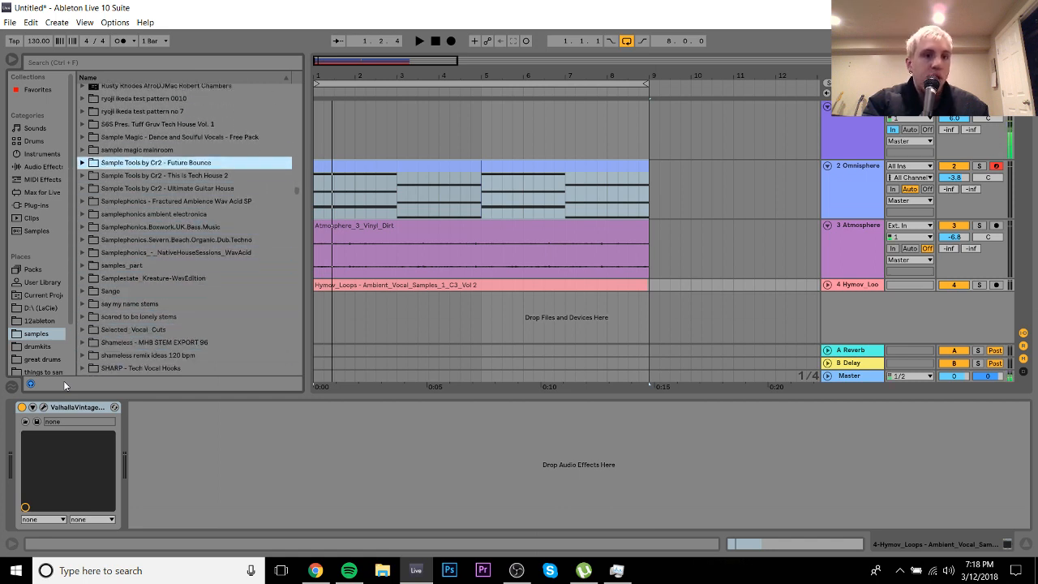
Step: Expand Dance Vocals in the Sample Magic - Dance and Soulful Vocals - Free Pack and preview dv_120_craveme_B.wav
key(Right)
key(Down)
key(Right)
key(Down)
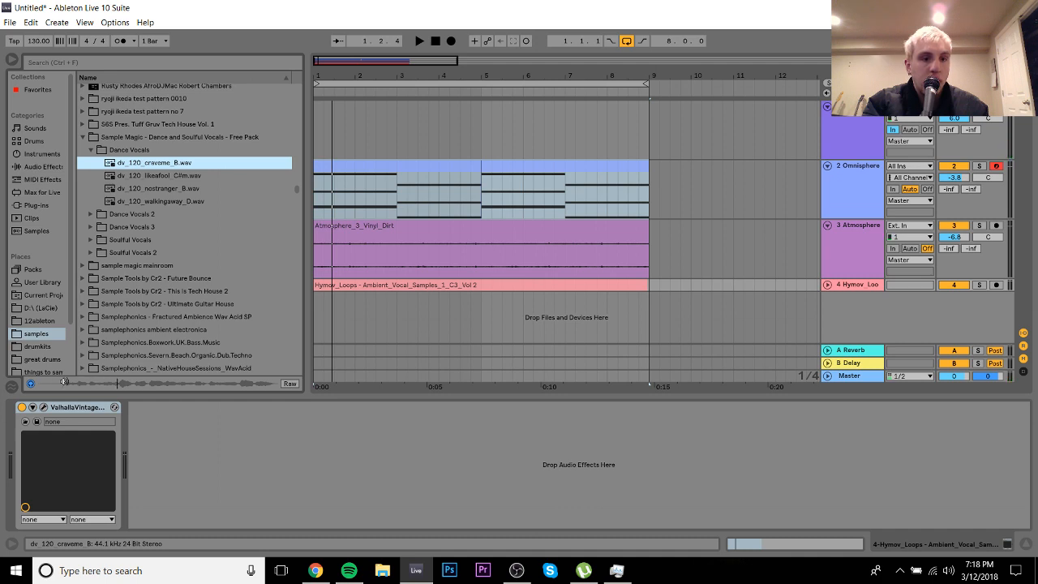
Step: Collapse Dance Vocals and the Sample Magic free pack, then look through the packs down to Samplephonics_-_NativeHouseSessions_WavAcid
key(Up)
key(Left)
key(Up)
key(Left)
key(Down)
key(Down)
key(Down)
key(Down)
key(Down)
key(Down)
key(Down)
key(Down)
key(Down)
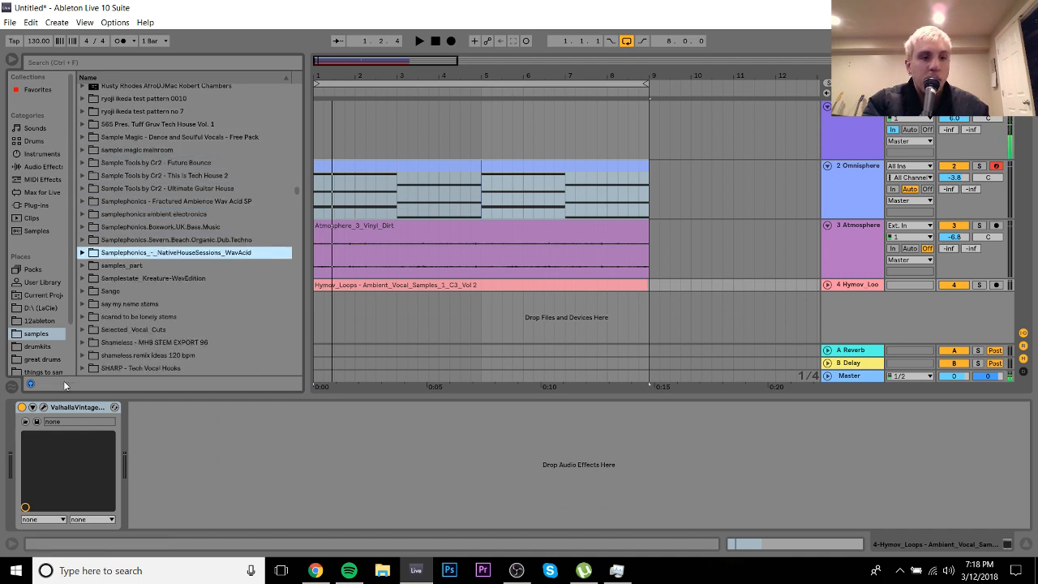
Step: Look through the sample packs after Samplephonics_-_NativeHouseSessions_WavAcid, down to stereo contact mics
key(Down)
key(Down)
key(Down)
key(Down)
key(Down)
key(Down)
key(Down)
key(Down)
key(Down)
key(Down)
key(Down)
key(Down)
key(Down)
key(Down)
key(Down)
key(Down)
key(Down)
key(Down)
key(Down)
key(Down)
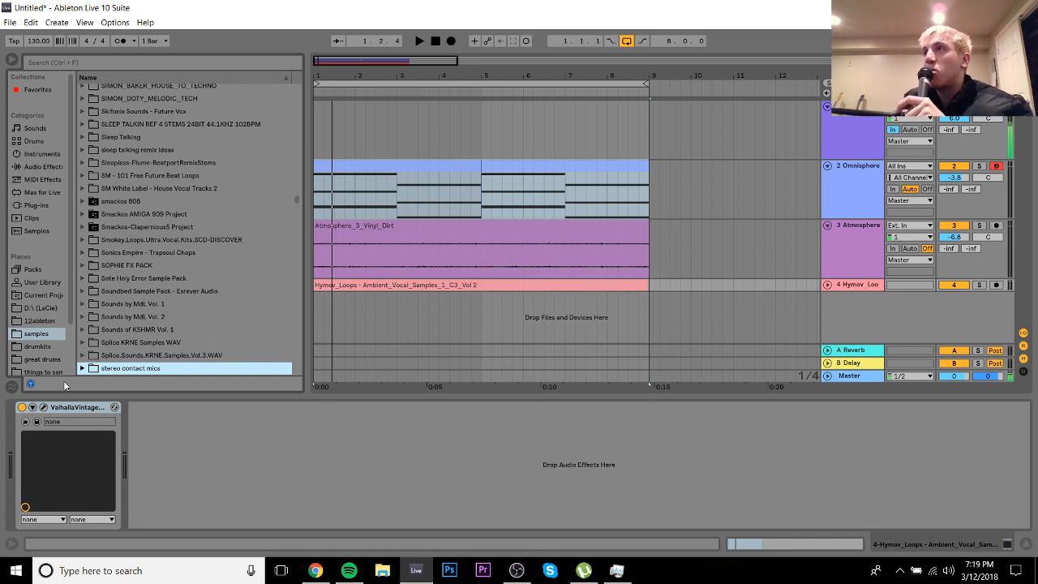
Step: Look through the packs from stereo contact mics to THE_CUBE_GUYS and return to TAMRA_KEENAN_VOCAL_ACAPELLAS
key(Down)
key(Down)
key(Down)
key(Down)
key(Down)
key(Down)
key(Down)
key(Down)
key(Down)
key(Down)
key(Down)
key(Down)
key(Down)
key(Down)
key(Down)
key(Down)
key(Down)
key(Down)
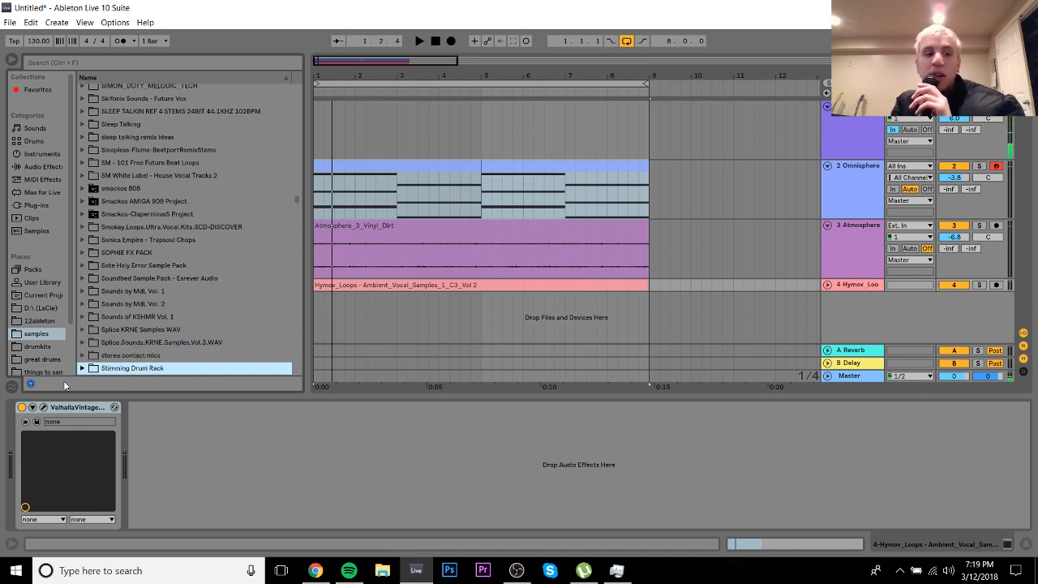
key(Up)
key(Up)
key(Up)
key(Up)
key(Up)
key(Up)
key(Up)
key(Up)
key(Up)
key(Up)
key(Up)
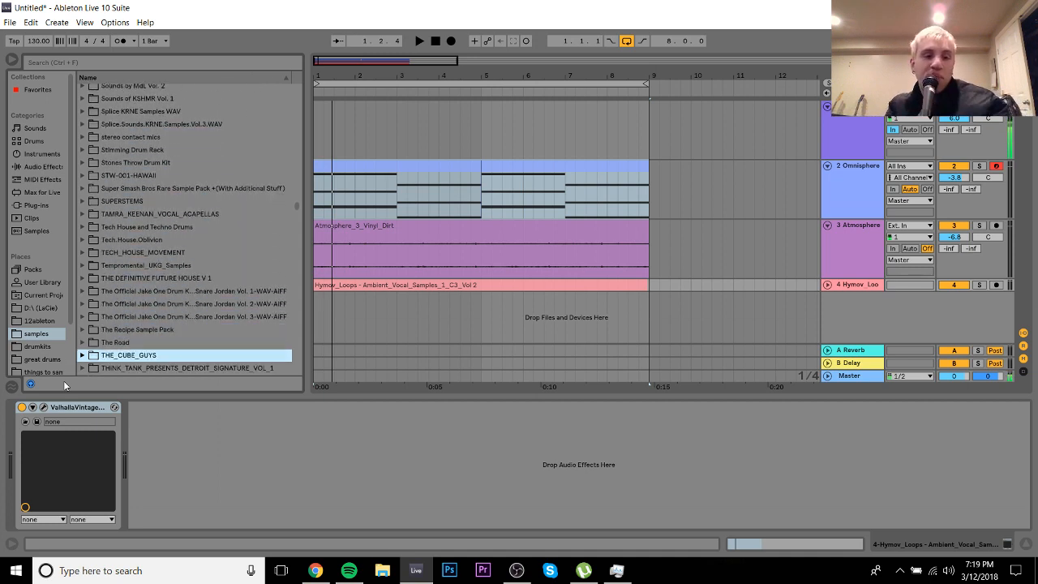
key(Up)
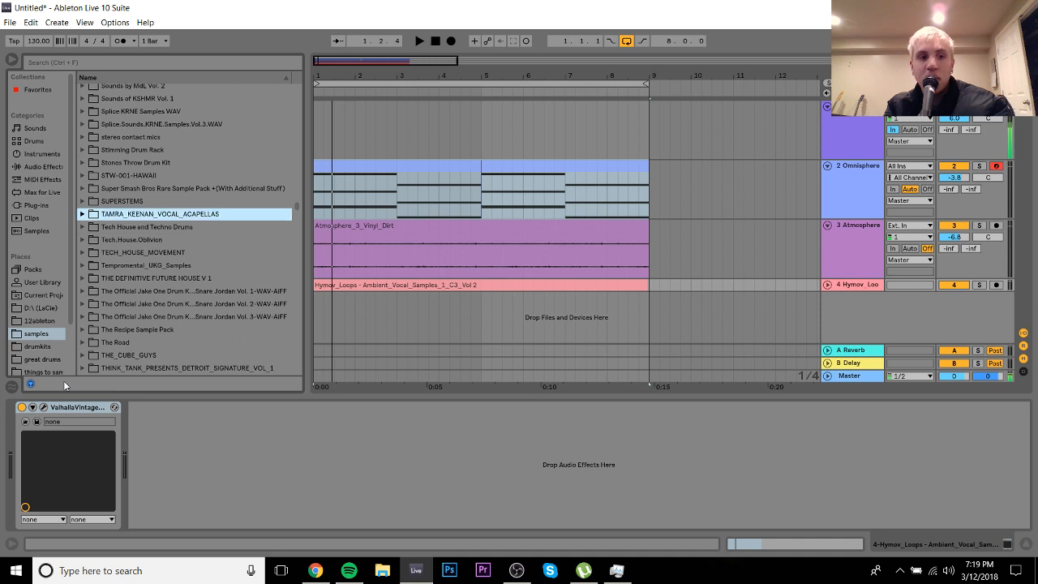
Step: Expand TAMRA_KEENAN_VOCAL_ACAPELLAS, TKV_WAV_LOOPS and TKV_122_C#_BONUS_ADLIBS, and preview TKV_122_C#_AhYe_Fem_Voc_AL_1.wav
key(Right)
key(Down)
key(Down)
key(Down)
key(Right)
key(Down)
key(Down)
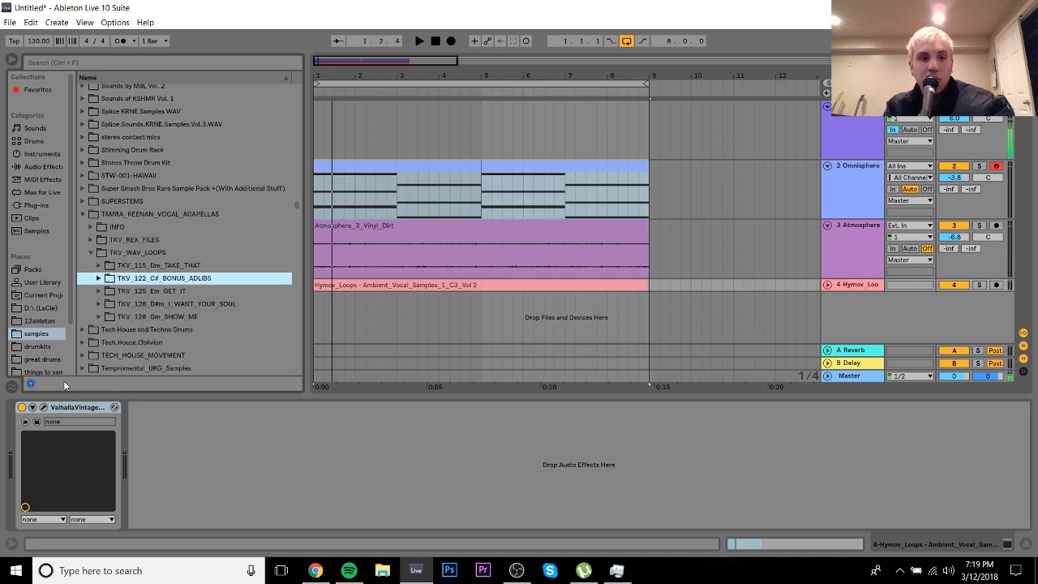
key(Right)
key(Down)
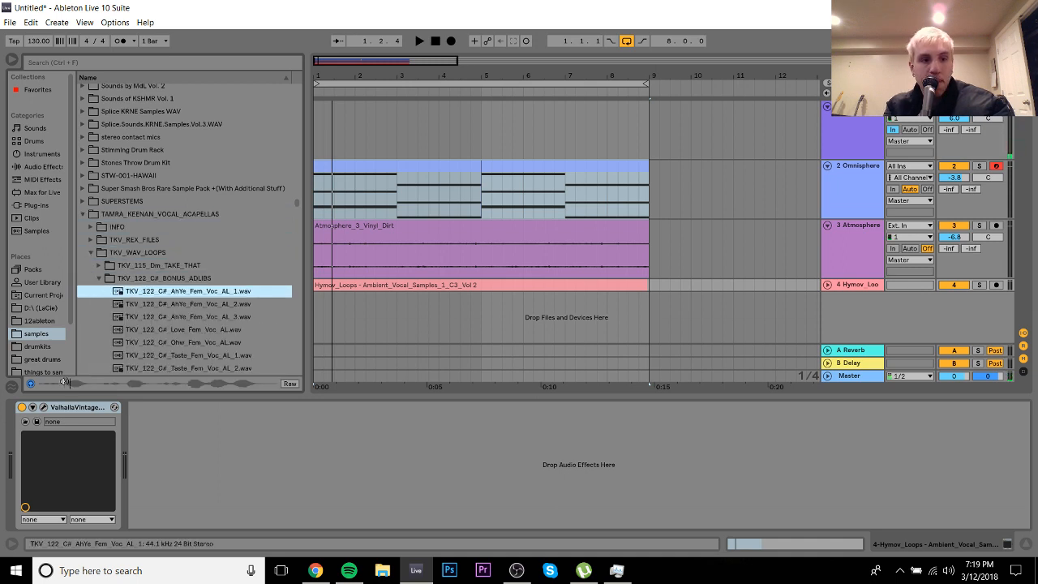
Step: Preview the remaining C# bonus adlibs, covering the AhYe, Love, Ohw, Taste and Woo female vocals
key(Down)
key(Down)
key(Down)
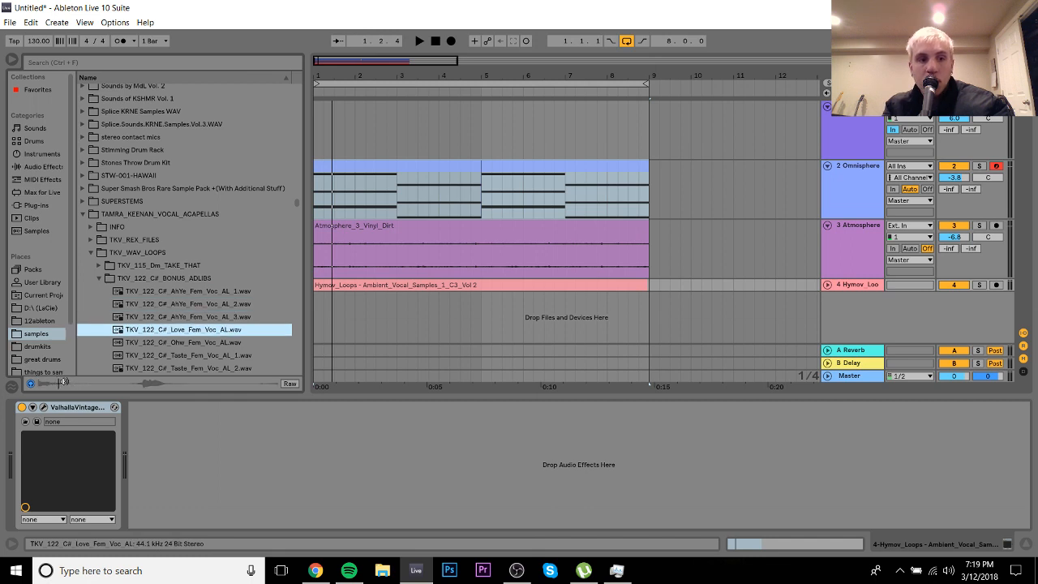
key(Down)
key(Down)
key(Down)
key(Down)
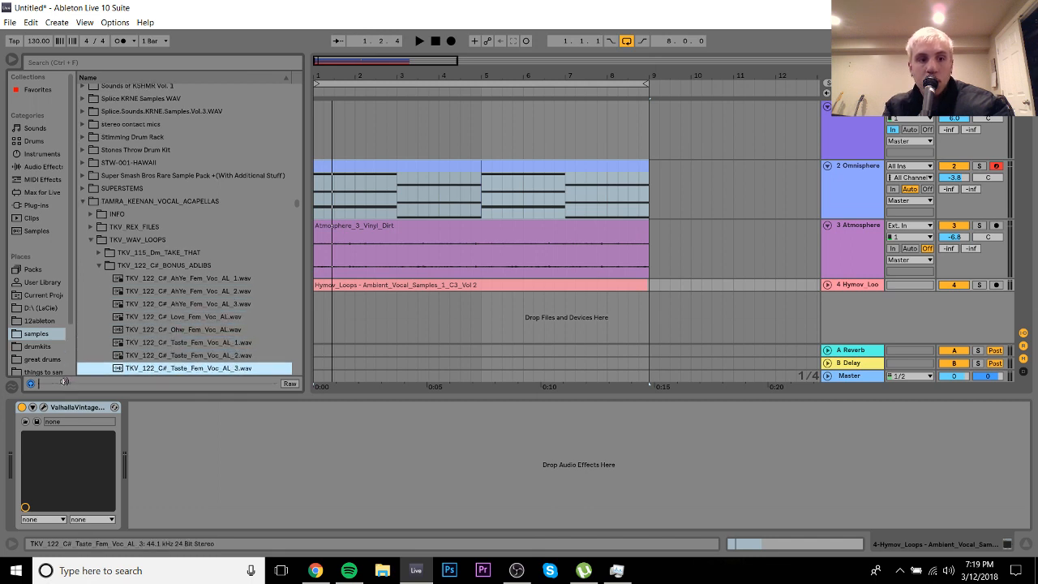
key(Up)
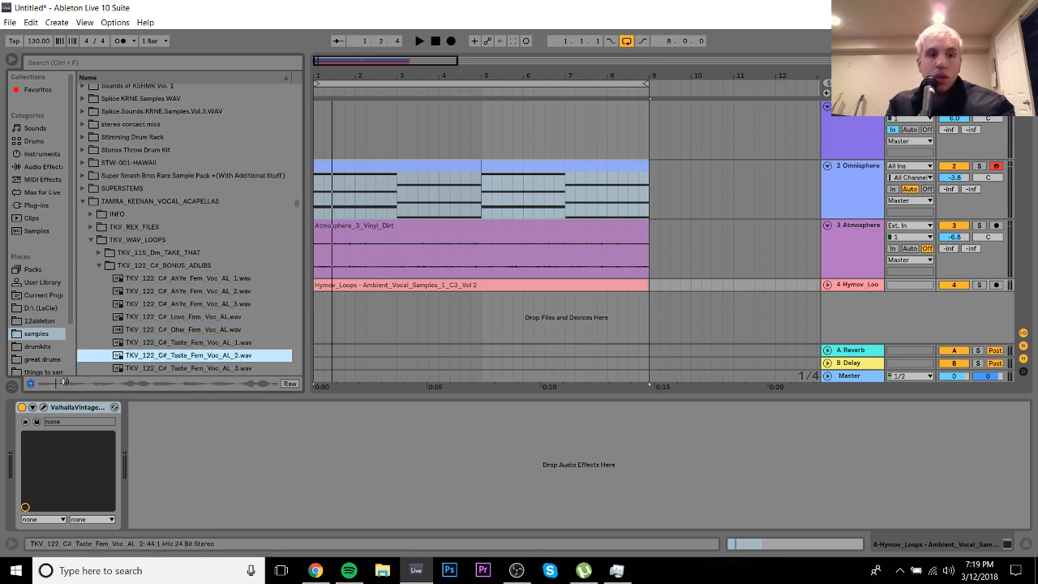
click(200, 369)
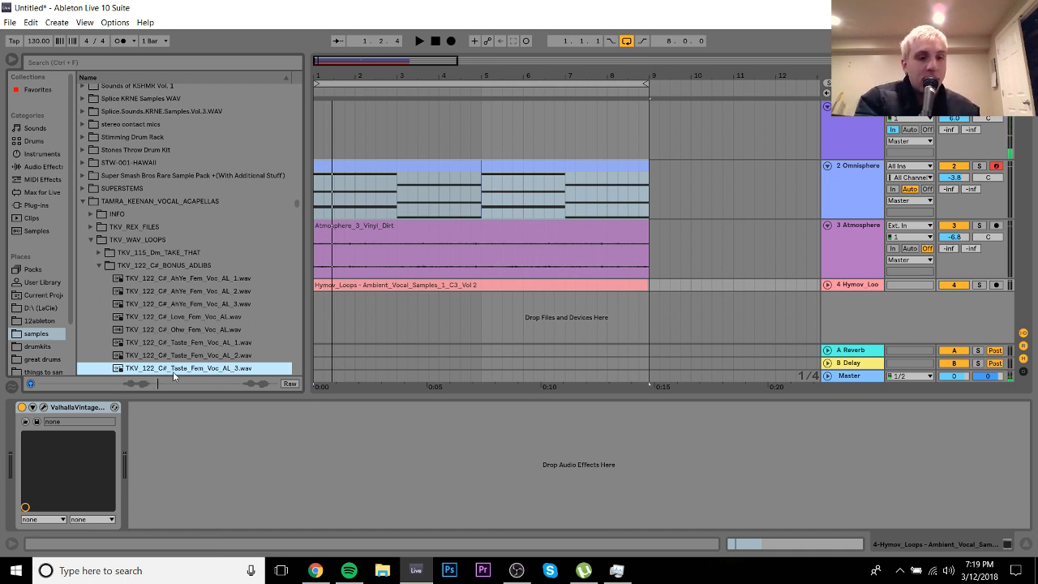
key(Down)
key(Down)
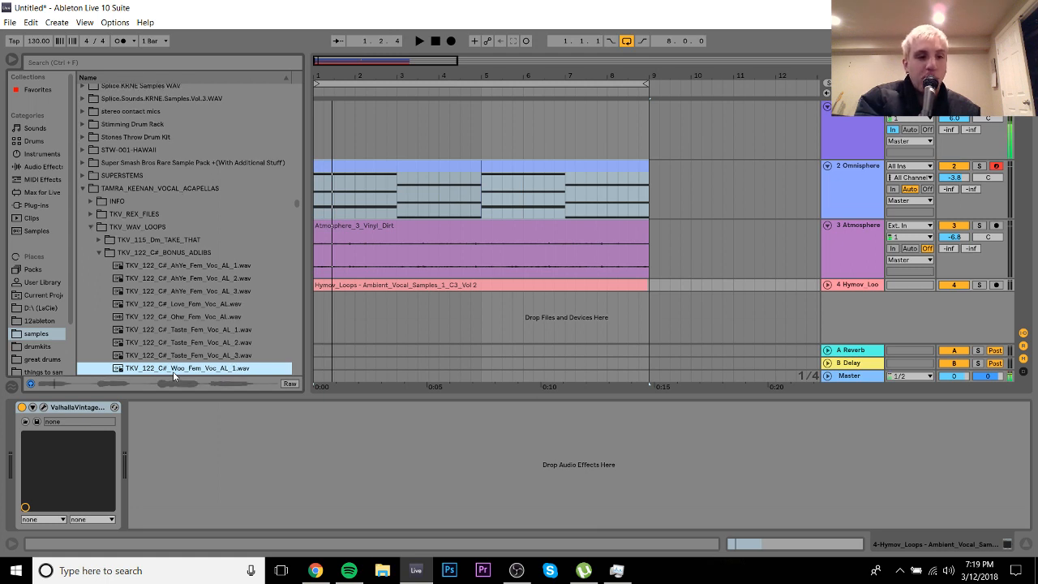
key(Down)
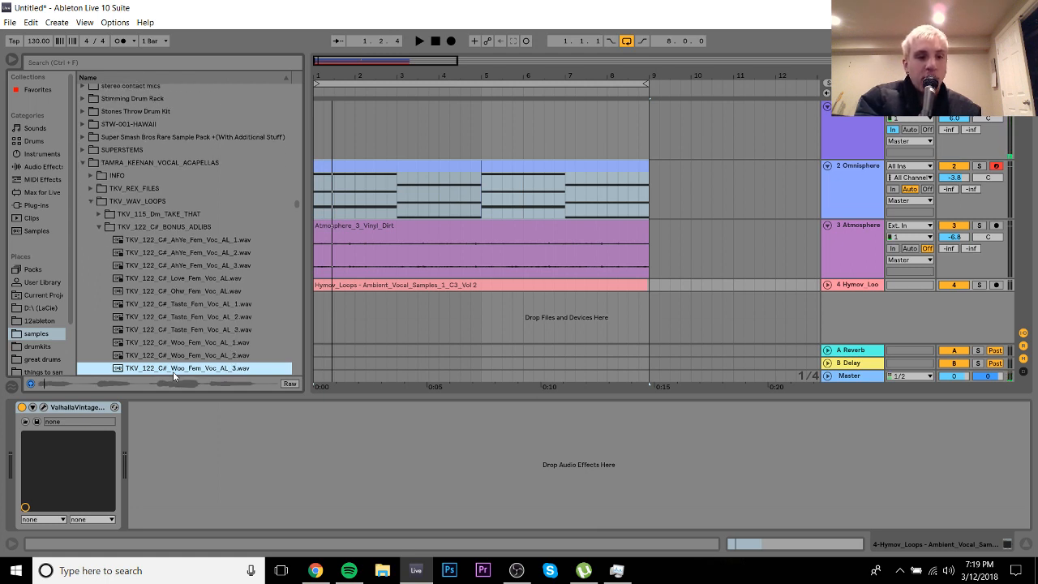
Step: Collapse the bonus adlibs, expand TKV_125_Em_GET_IT and preview TKV_125_Em_Aca_Full_Fem_Voc.wav
key(Left)
key(Left)
key(Down)
key(Right)
key(Down)
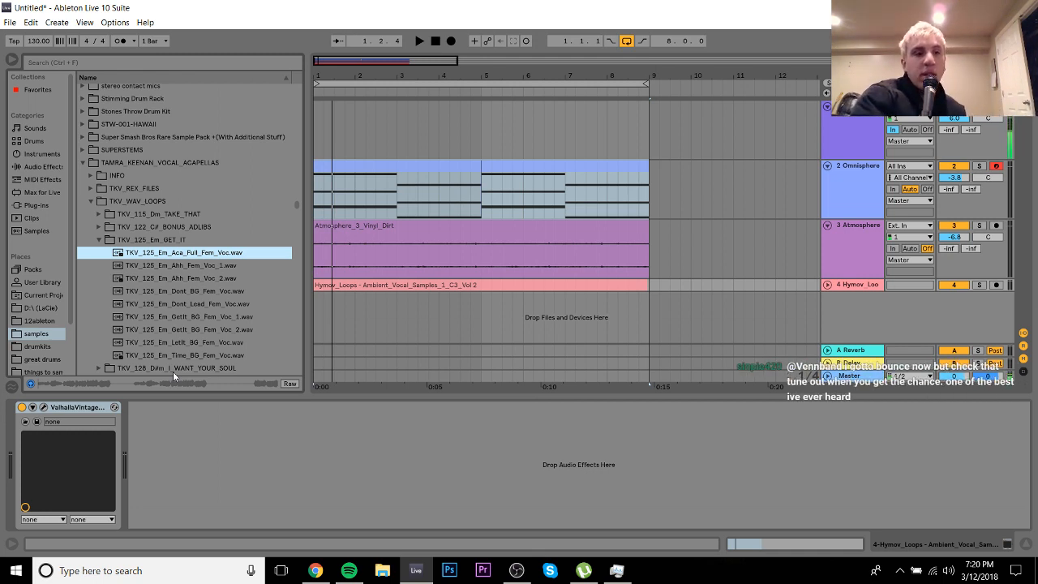
Step: Look through the built-in audio effects, from the Saturator presets back up to the start of the list
click(32, 167)
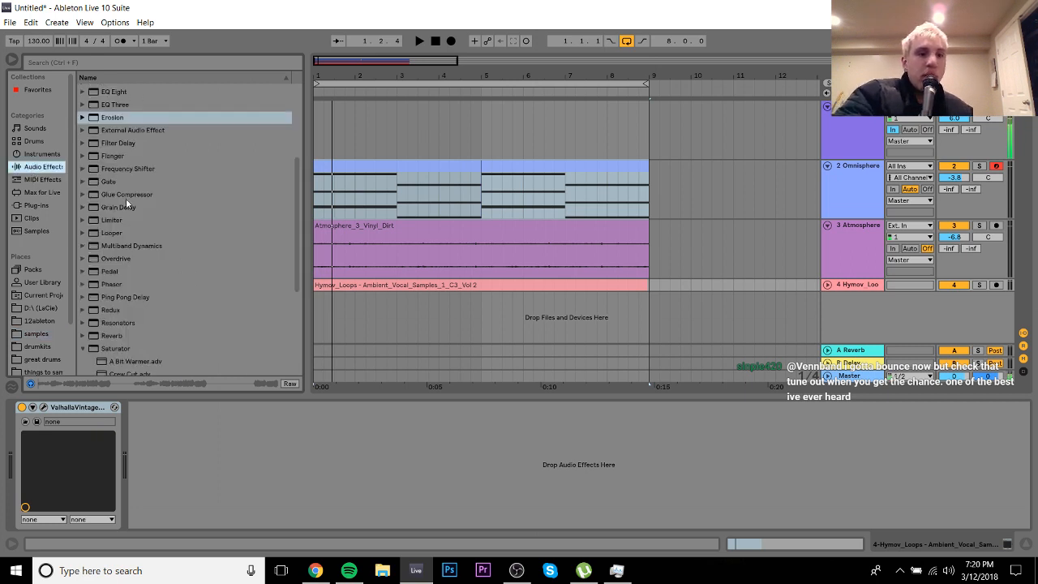
scroll(292, 236, down, 5)
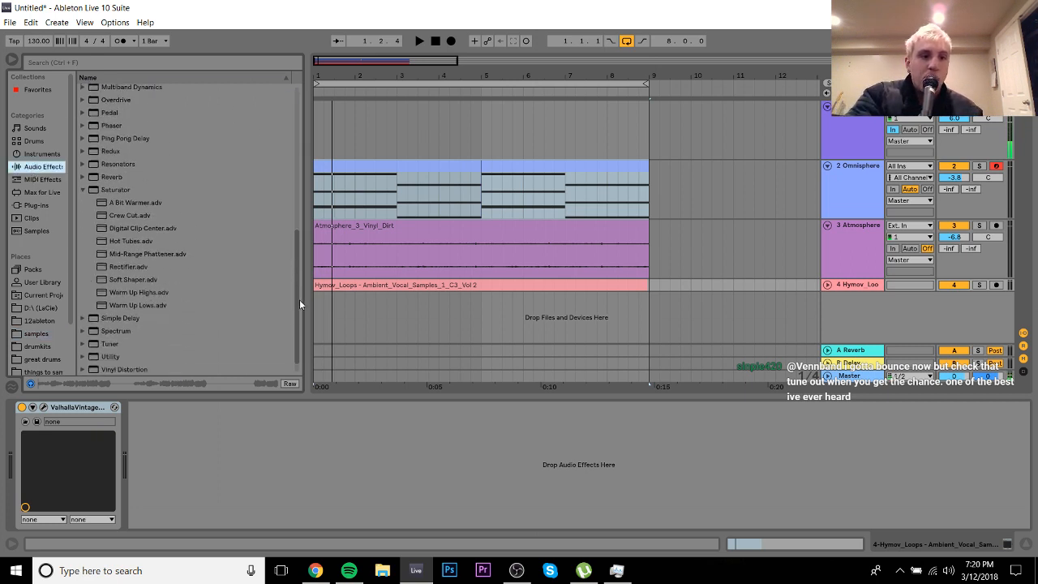
drag(296, 323, 304, 192)
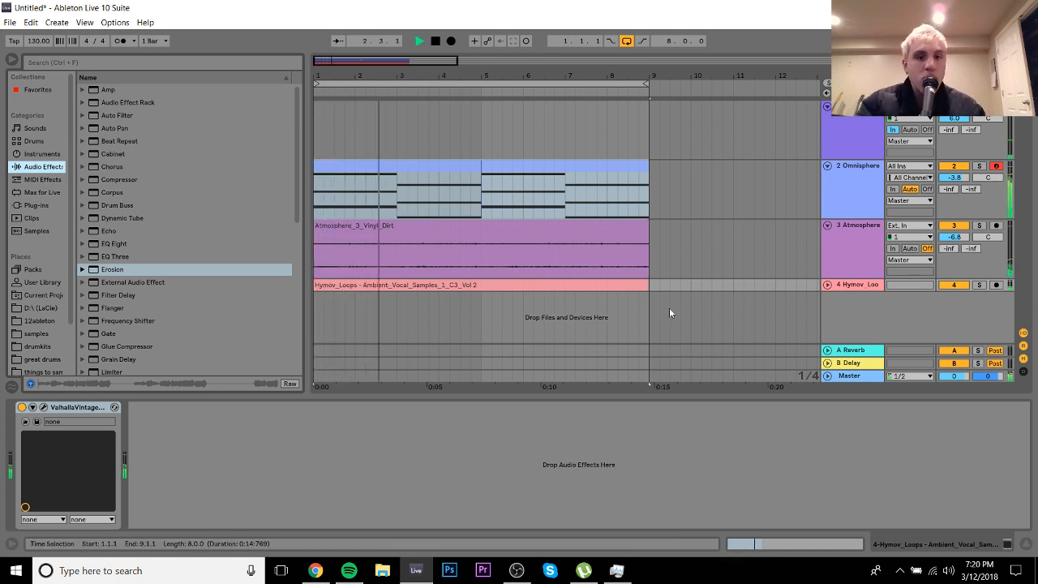
Step: Unfold the Hymov_Loops vocal track, fold and select the Atmosphere track, and stop playback
click(828, 284)
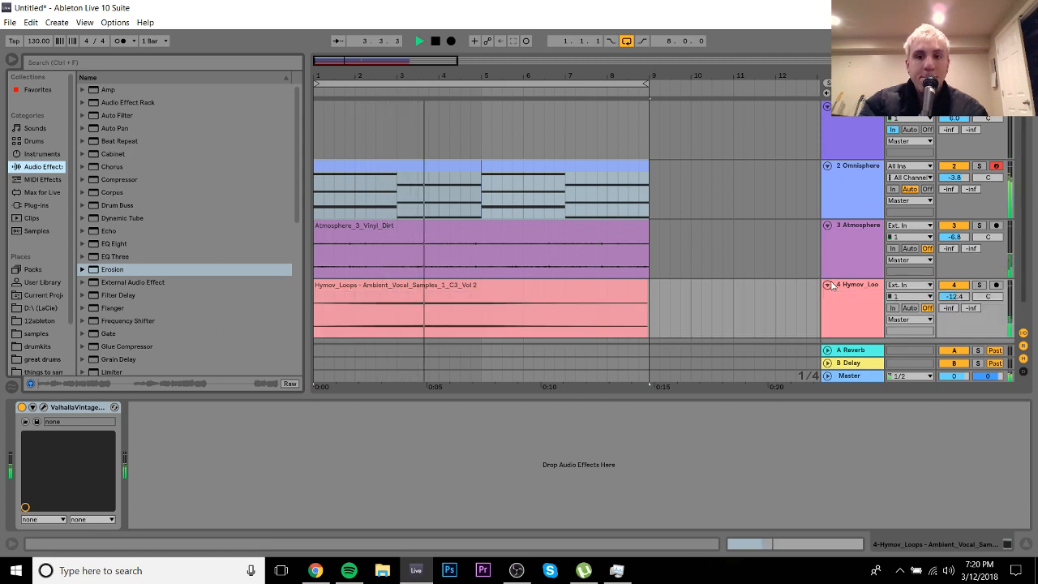
click(828, 224)
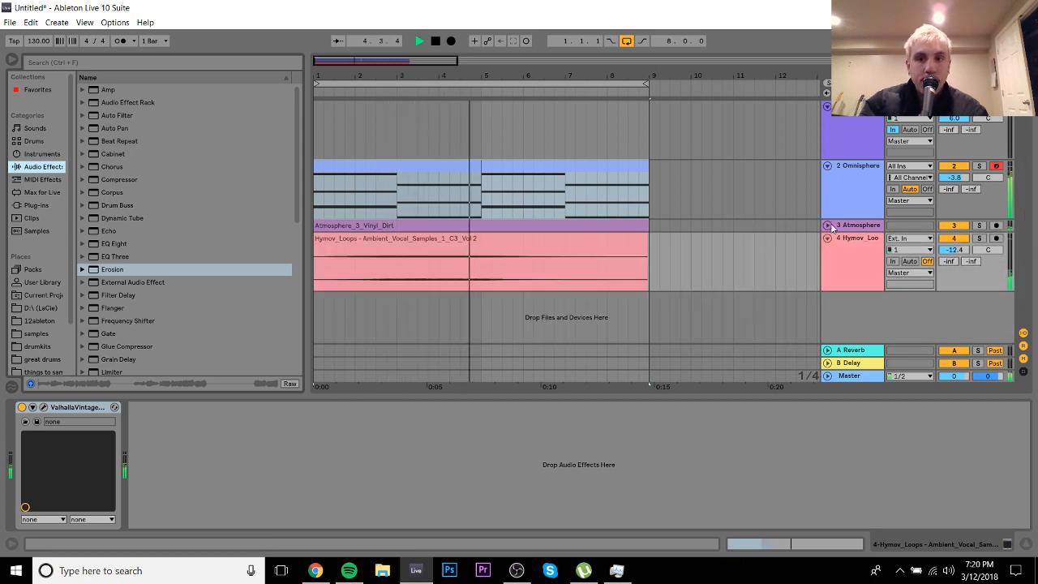
click(839, 226)
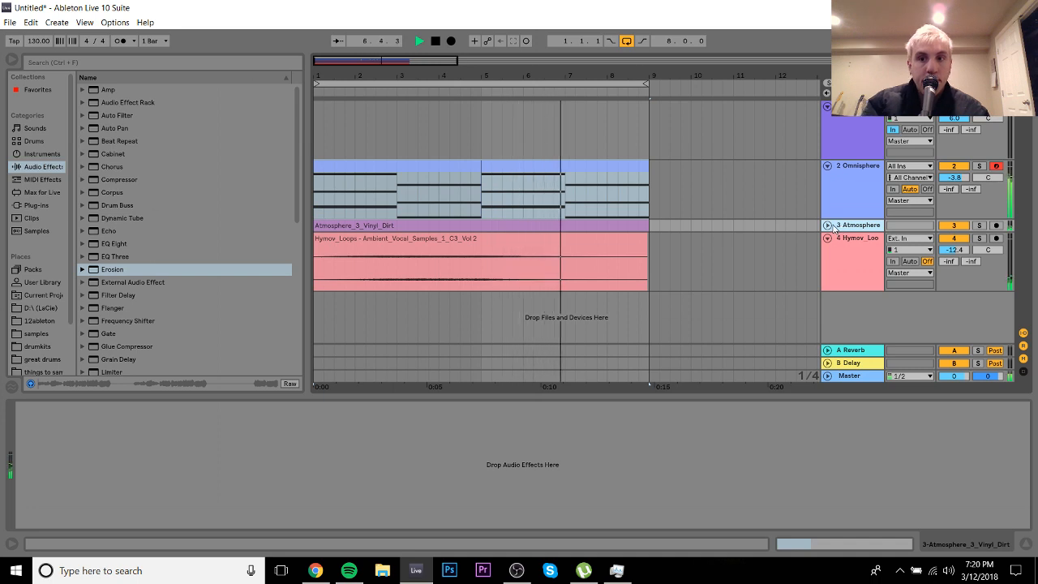
key(space)
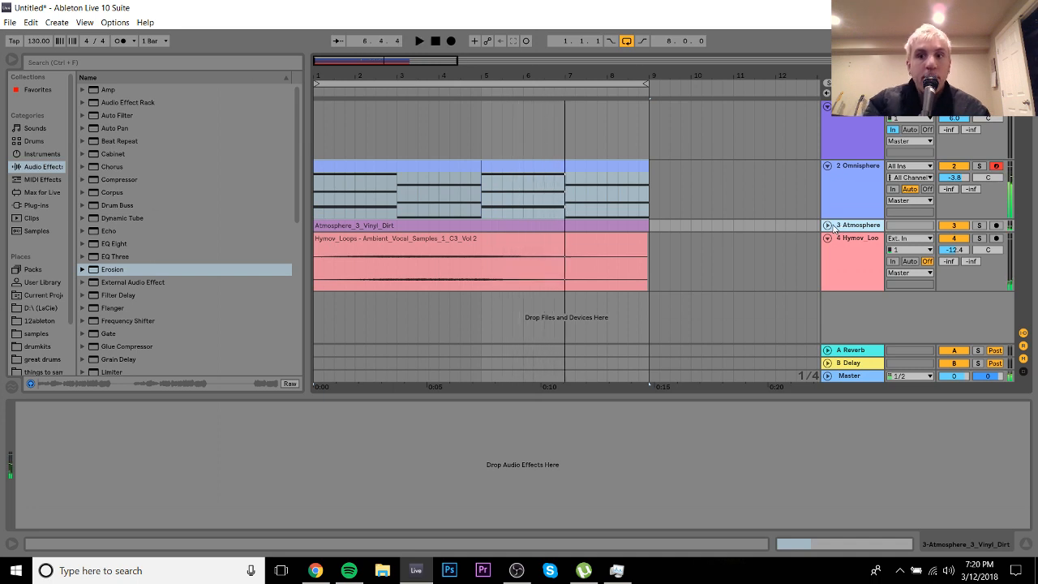
Step: Return to the samples folder and preview the loose files ohhhhhhhh.wav, original uhh.wav, original WOO.wav and the piano granalizer sample
click(36, 333)
drag(296, 200, 299, 316)
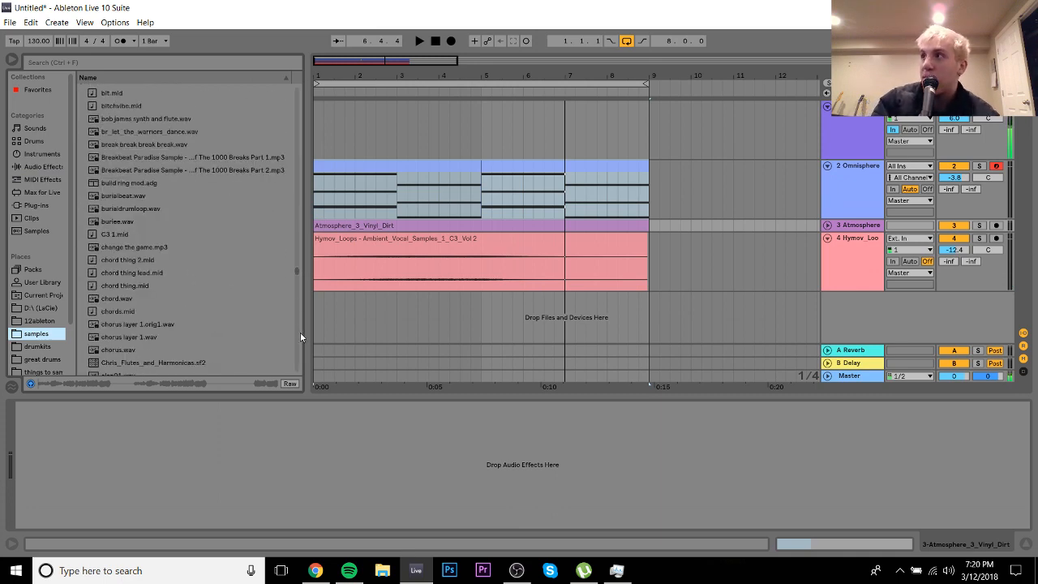
drag(301, 333, 302, 350)
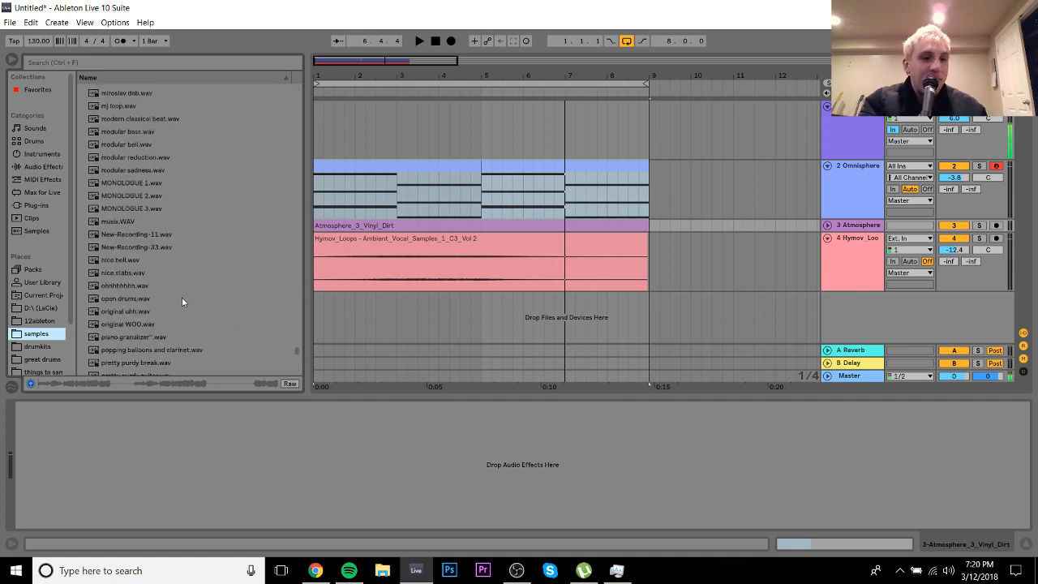
click(117, 285)
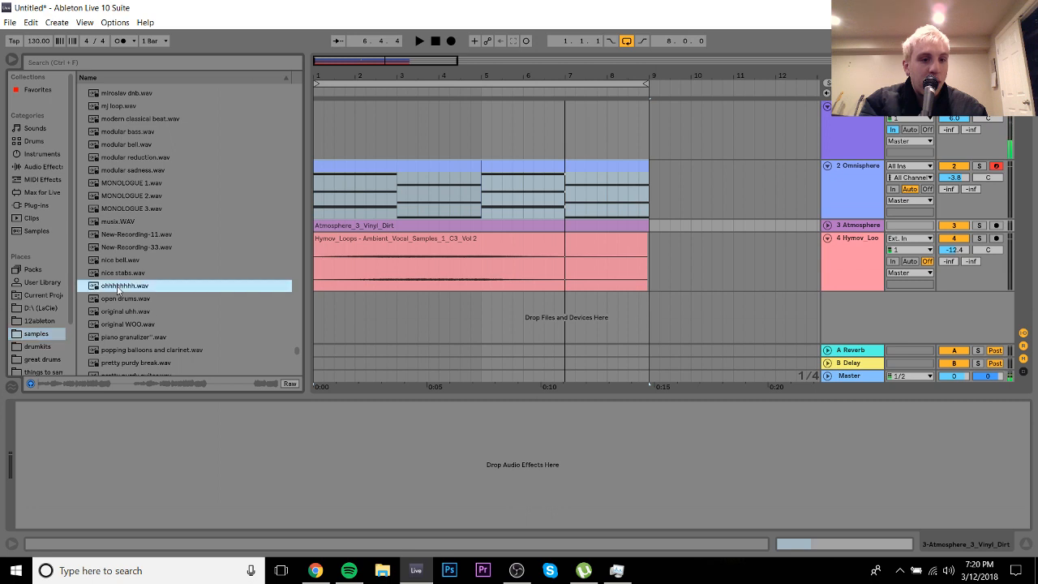
click(138, 314)
click(141, 325)
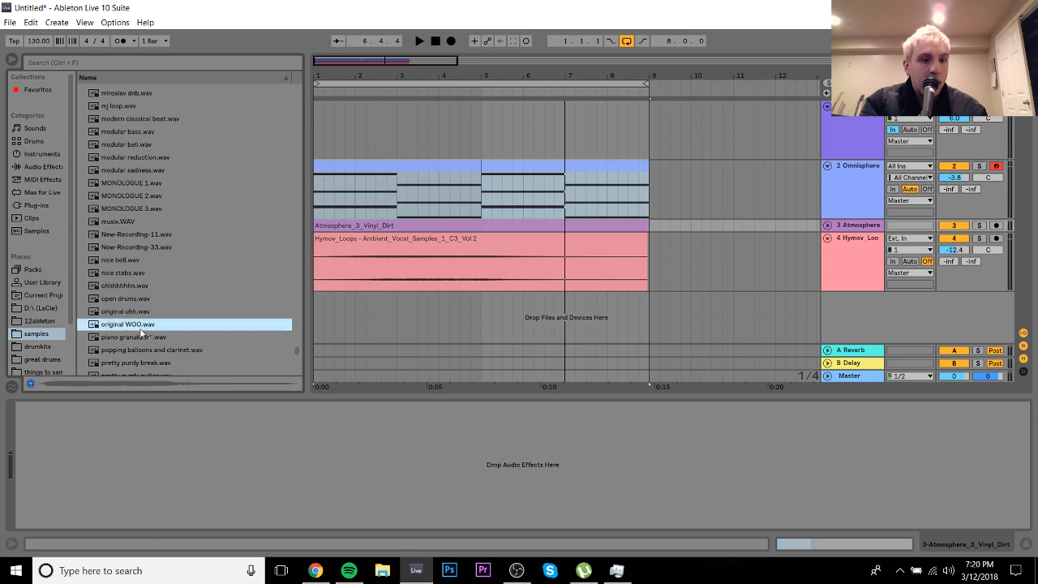
click(144, 338)
scroll(296, 369, down, 5)
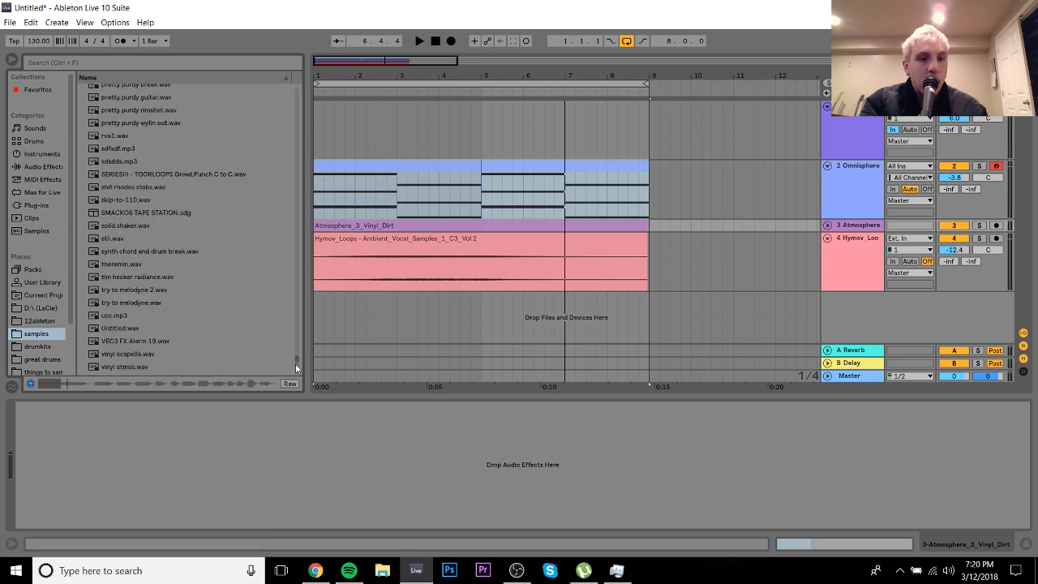
Step: Preview the loose samples around try to melodyne 2.wav, including synth chord and drum break.wav and theremin.wav
click(125, 292)
key(Up)
key(Up)
key(Up)
key(Up)
key(Up)
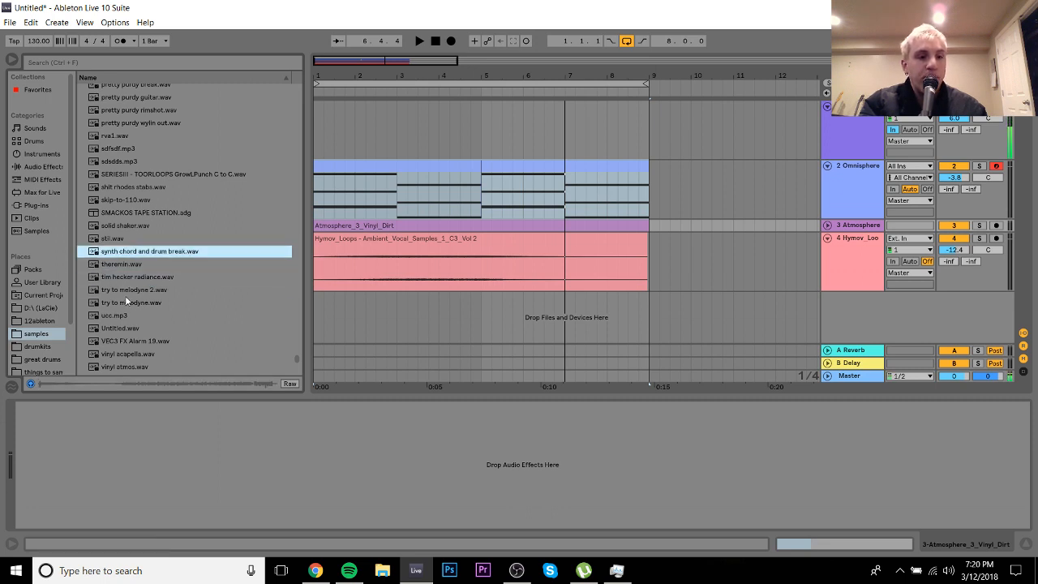
key(Down)
key(Down)
key(Down)
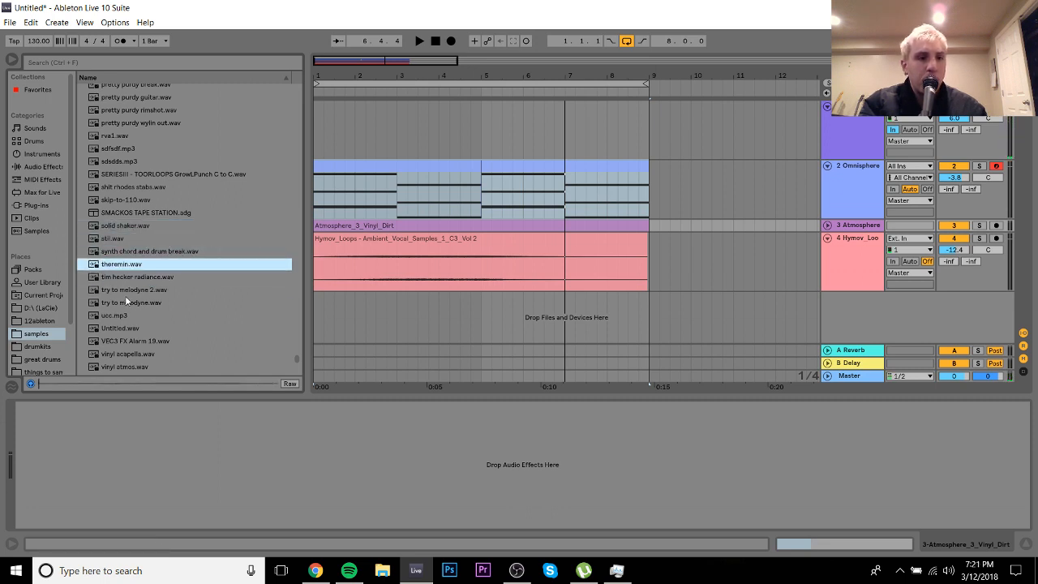
Step: Preview the loose samples backwards from theremin.wav to sdfsdf.mp3
key(Up)
key(Up)
key(Up)
key(Up)
key(Up)
key(Up)
key(Up)
key(Up)
key(Up)
key(Up)
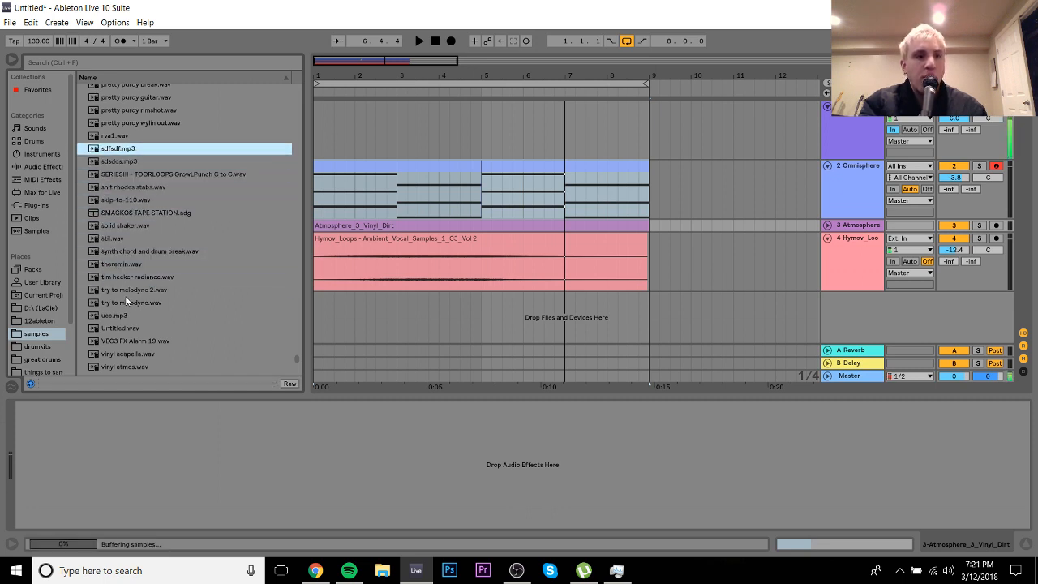
Step: Preview the loose samples backwards from sdfsdf.mp3 to nice bell.wav
key(Up)
key(Up)
key(Up)
key(Up)
key(Up)
key(Up)
key(Up)
key(Up)
key(Up)
key(Up)
key(Up)
key(Up)
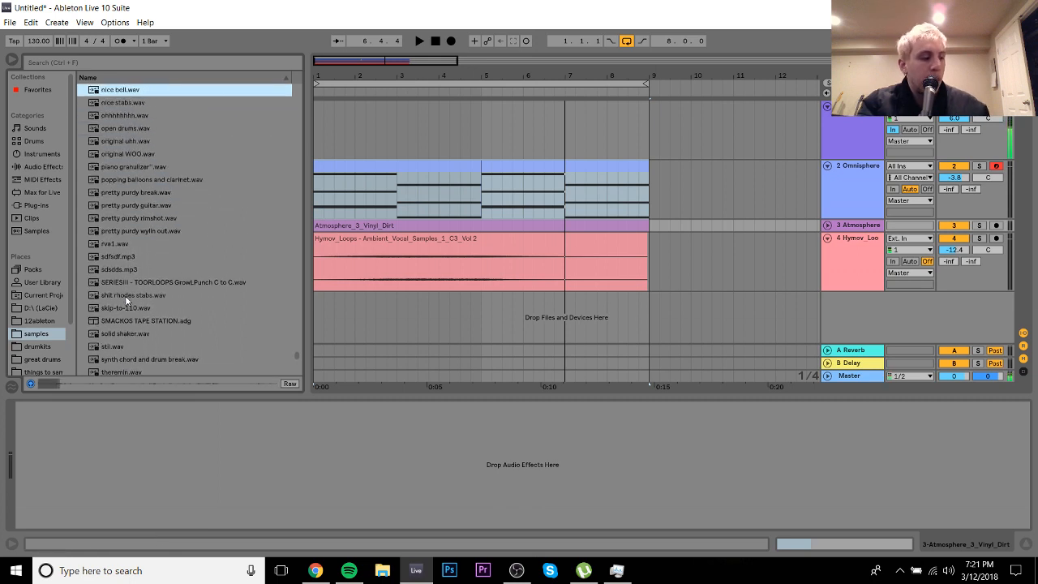
Step: Preview New-Recording-11.wav and New-Recording-33.wav, then continue backwards to MONOLOGUE 2.wav
key(Up)
key(Up)
key(Up)
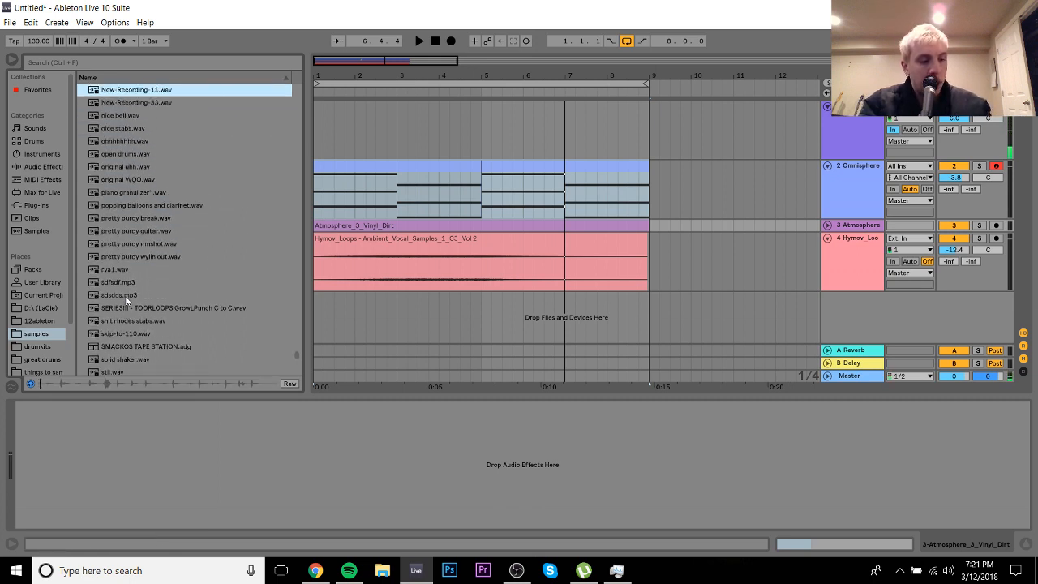
key(Down)
key(Down)
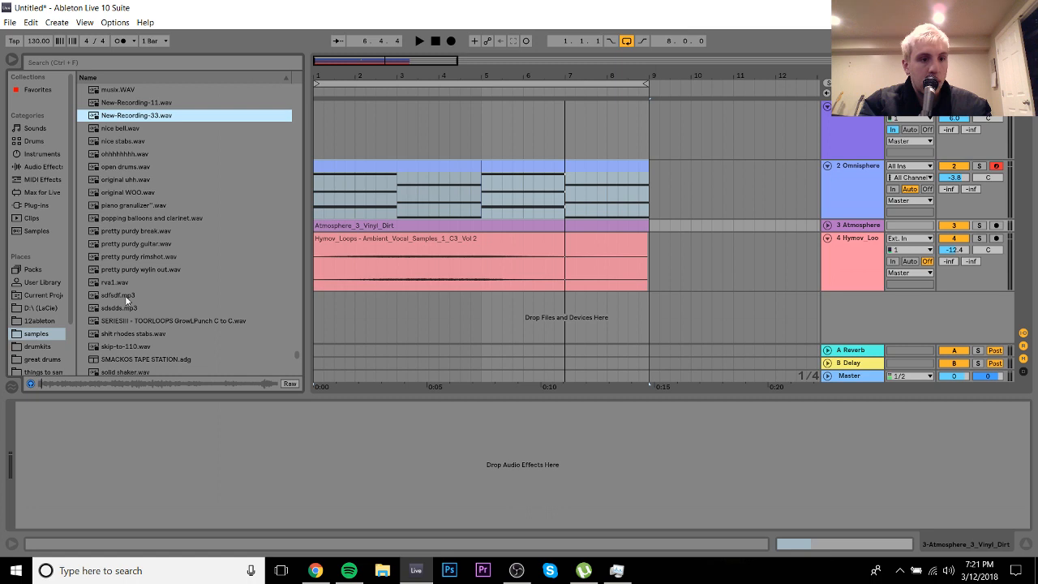
key(Up)
key(Up)
key(Up)
key(Up)
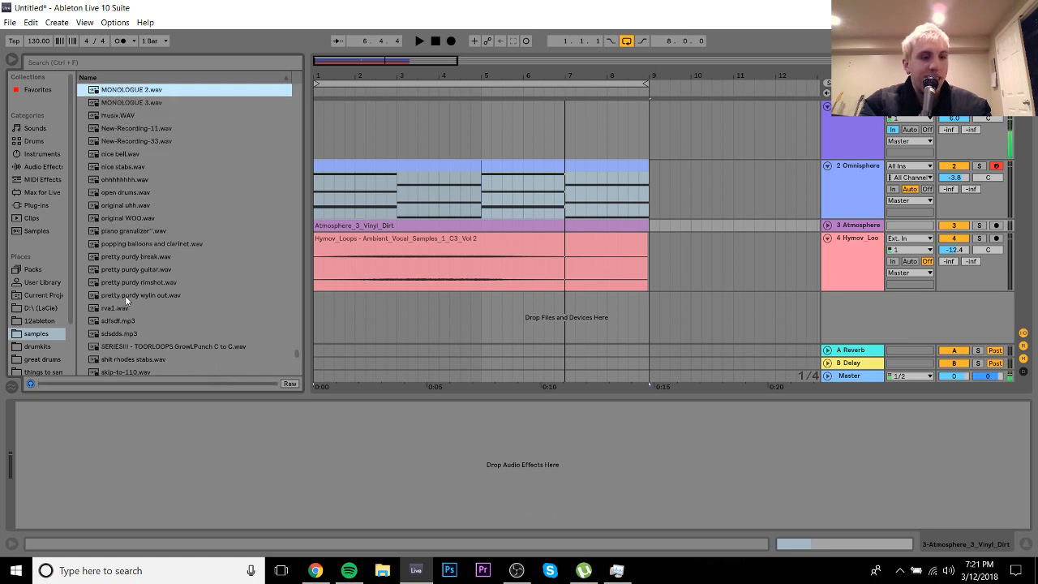
Step: Preview the loose samples backwards from MONOLOGUE 2.wav past mj loop.wav to Major Lazer-Dj Snake-Lean-On-Vocals-Sample.wav
key(Up)
key(Up)
key(Up)
key(Up)
key(Up)
key(Up)
key(Up)
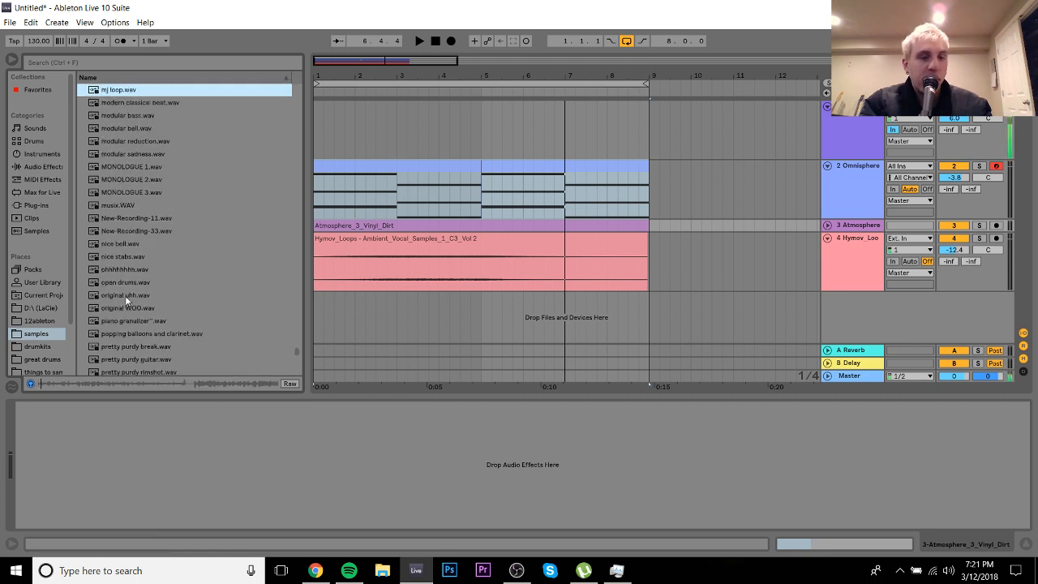
key(Up)
key(Up)
key(Up)
key(Up)
key(Up)
key(Up)
key(Up)
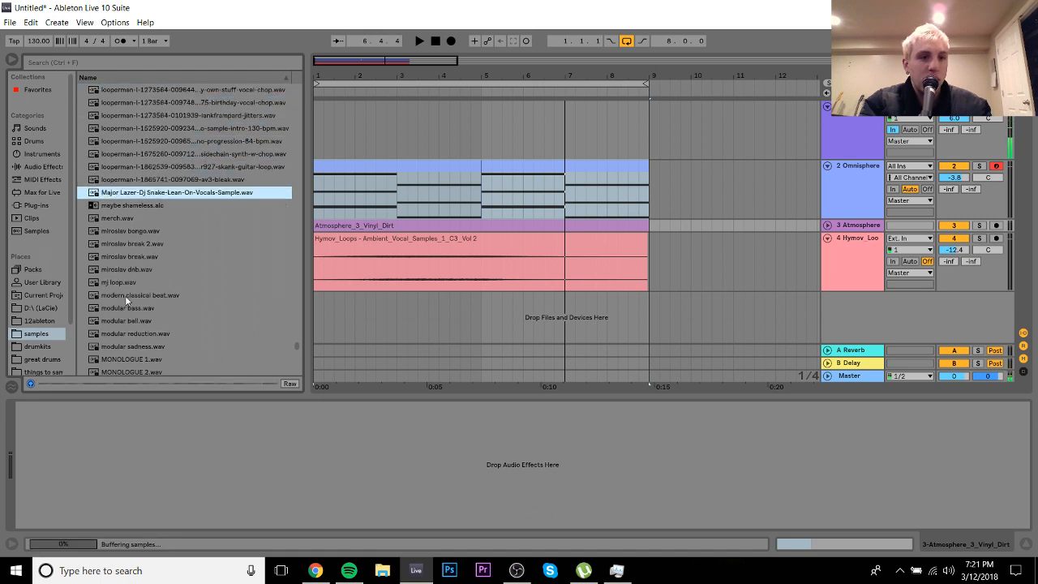
Step: Skim the loose samples forward from Major Lazer-Dj Snake-Lean-On-Vocals-Sample.wav to pretty purdy guitar.wav, then preview yeahhahehaheha.wav
key(Down)
key(Down)
key(Down)
key(Down)
key(Down)
key(Down)
key(Down)
key(Down)
key(Down)
key(Down)
key(Down)
key(Down)
key(Down)
key(Down)
key(Down)
key(Down)
key(Down)
key(Down)
key(Down)
key(Down)
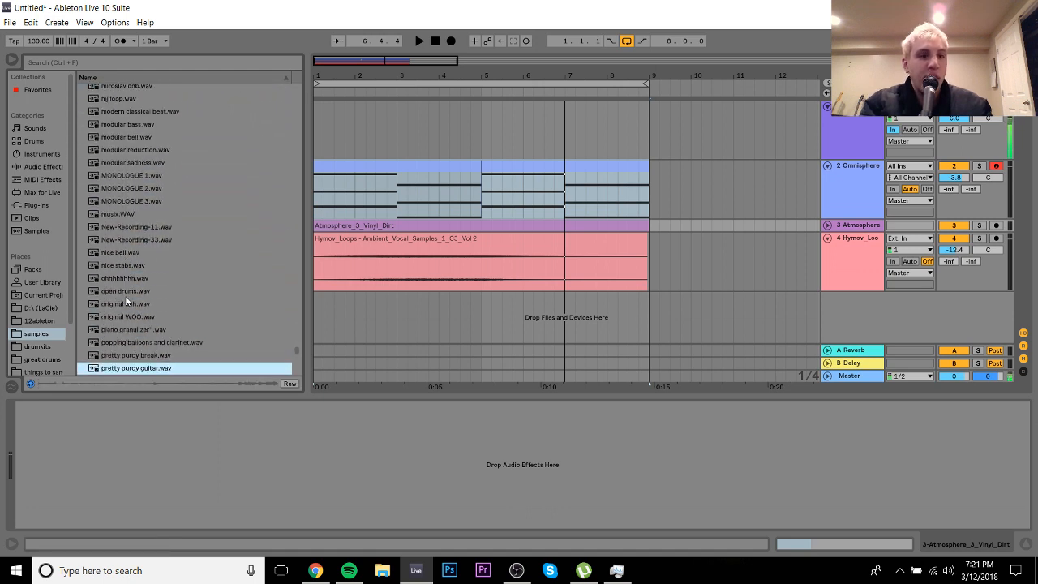
drag(298, 351, 299, 369)
click(165, 303)
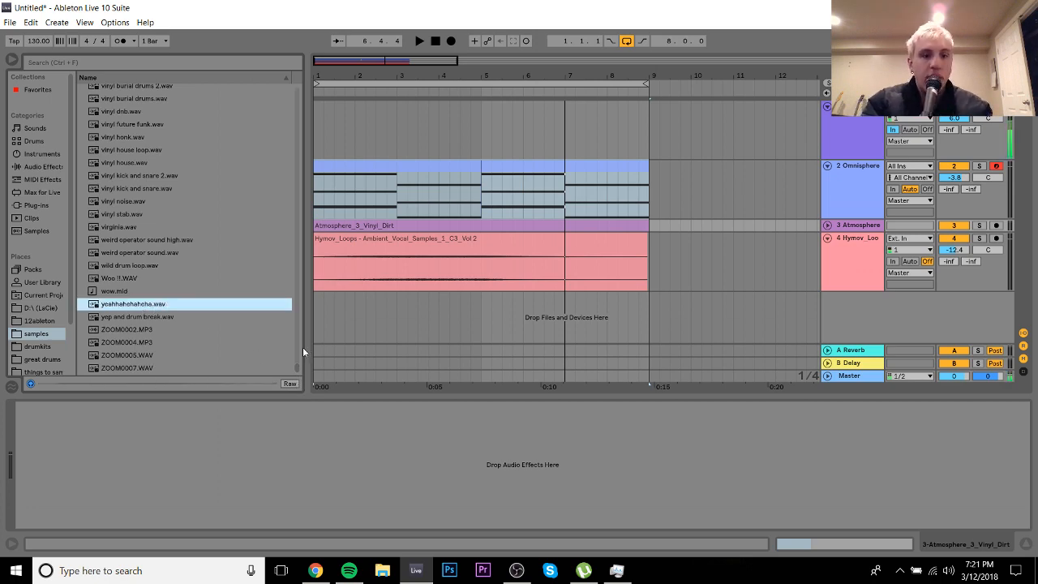
Step: Return to the sample pack folders and look through the subfolders of Future Koncept - Organic Future Bass
drag(298, 368, 275, 146)
click(126, 222)
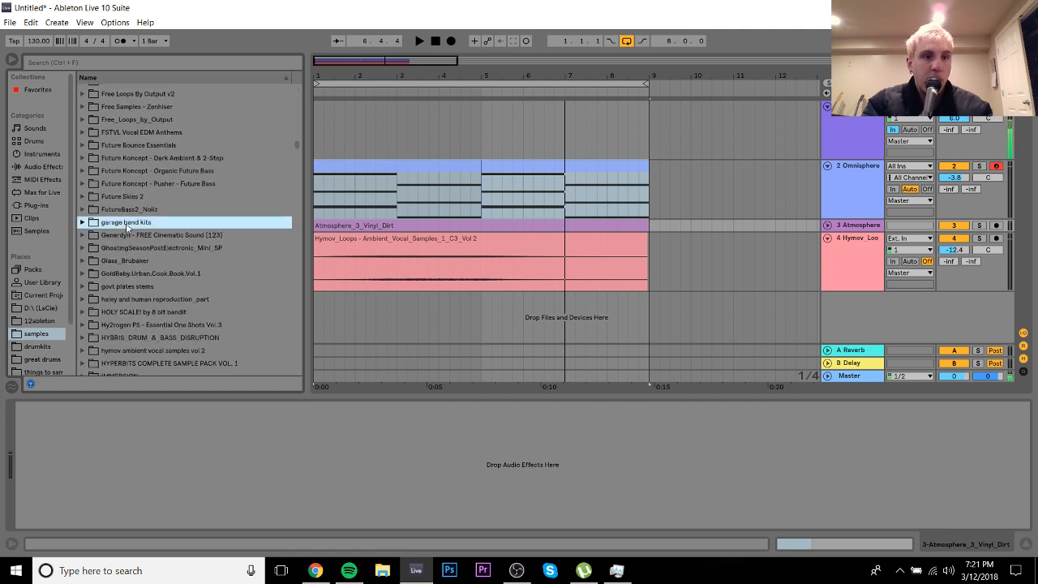
key(Up)
key(Up)
key(Up)
key(Up)
key(Right)
key(Down)
key(Down)
key(Down)
key(Down)
key(Down)
key(Down)
key(Down)
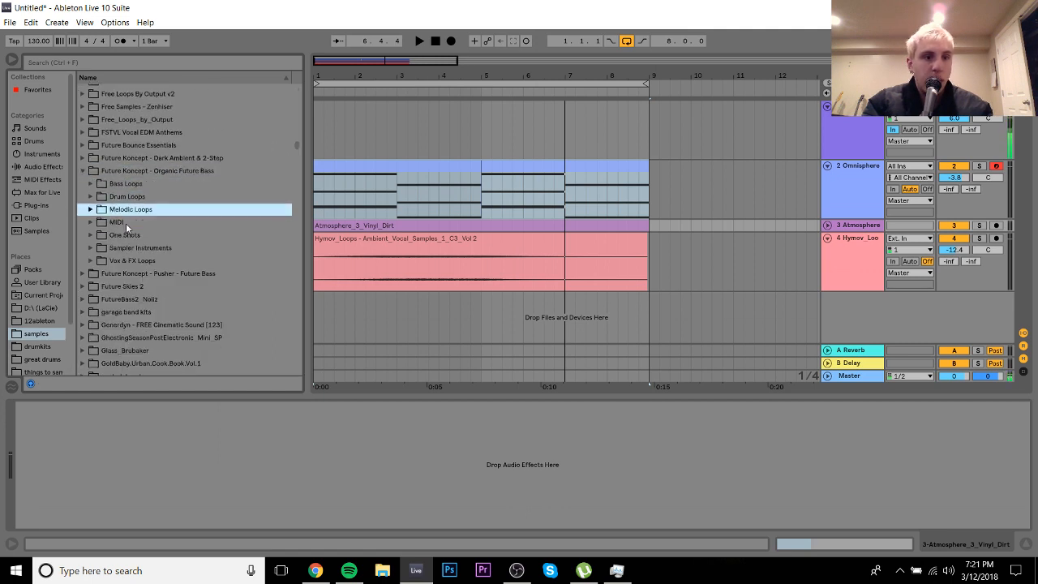
Step: Preview the vocals in the pack's Vox & FX Loops folder, from the Bpm90 adlibs past Bpm100_D#_KnowWhattodo02_Vox.wav
key(Right)
key(Down)
key(Down)
key(Down)
key(Down)
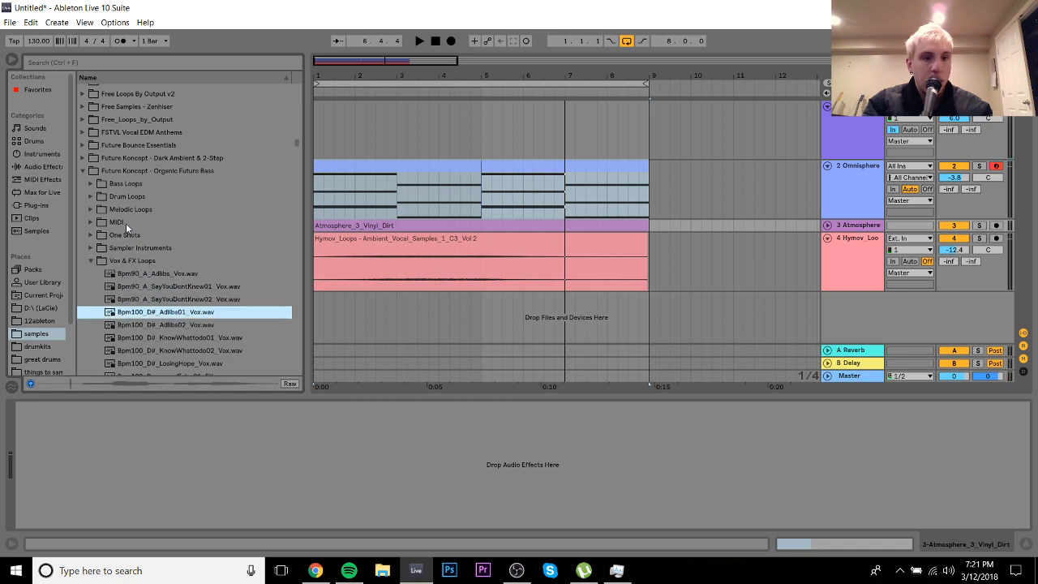
key(Down)
key(Down)
key(Down)
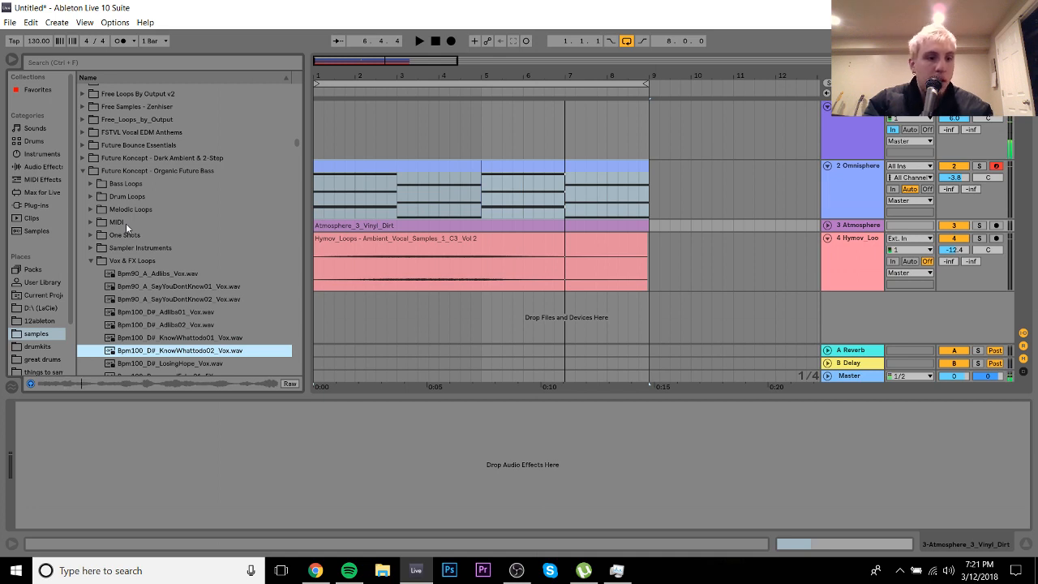
key(Down)
key(Down)
Step: Close the Organic Future Bass pack and look through the subfolders of Future Koncept - Pusher - Future Bass
key(Left)
key(Up)
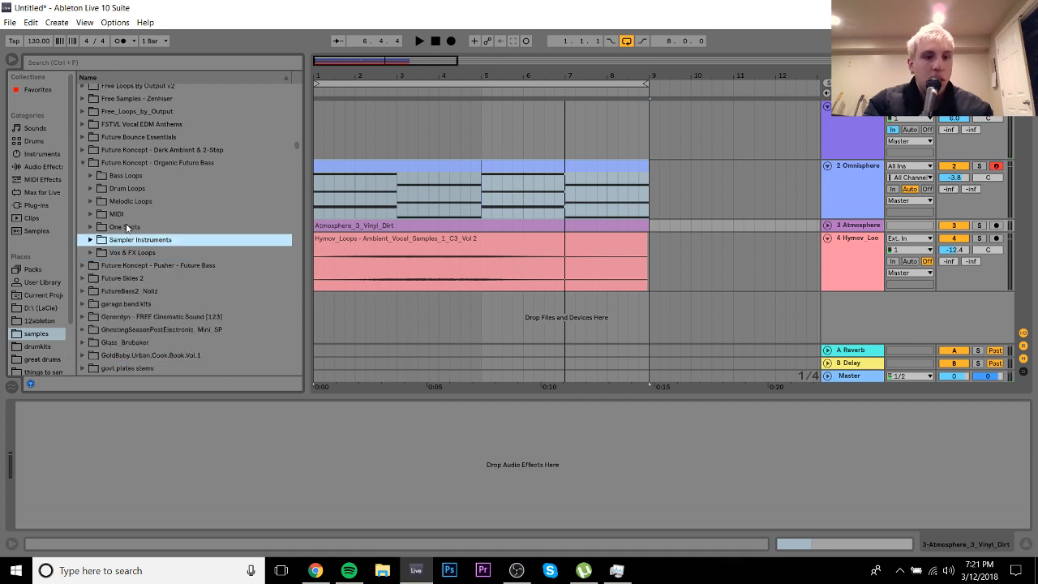
key(Left)
key(Left)
key(Down)
key(Right)
key(Down)
key(Down)
key(Down)
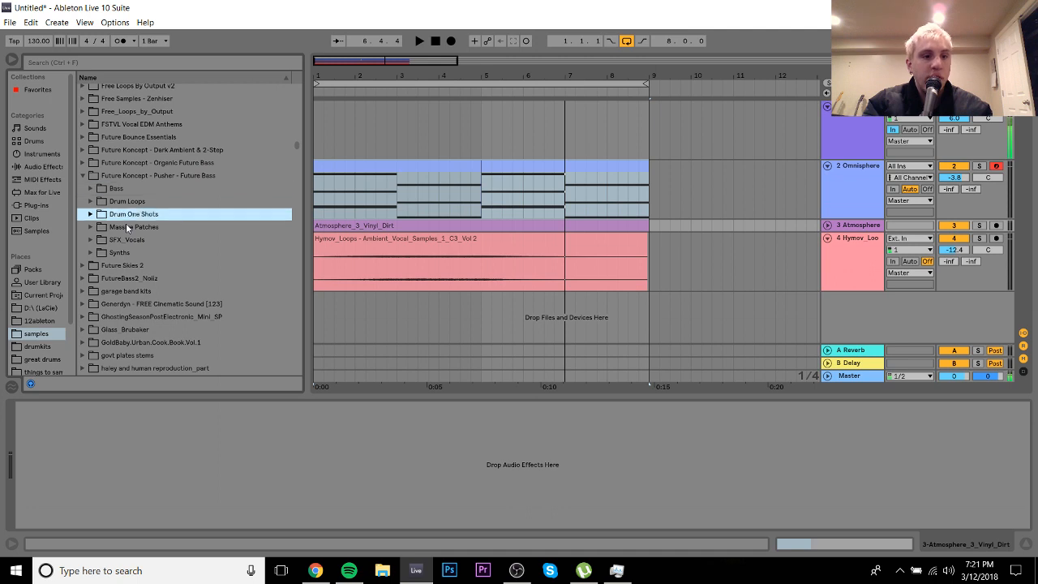
key(Down)
Step: Check the subfolders of Future Koncept - Dark Ambient & 2-Step for vocals, then close the pack
key(Up)
key(Up)
key(Up)
key(Up)
key(Up)
key(Up)
key(Right)
key(Down)
key(Down)
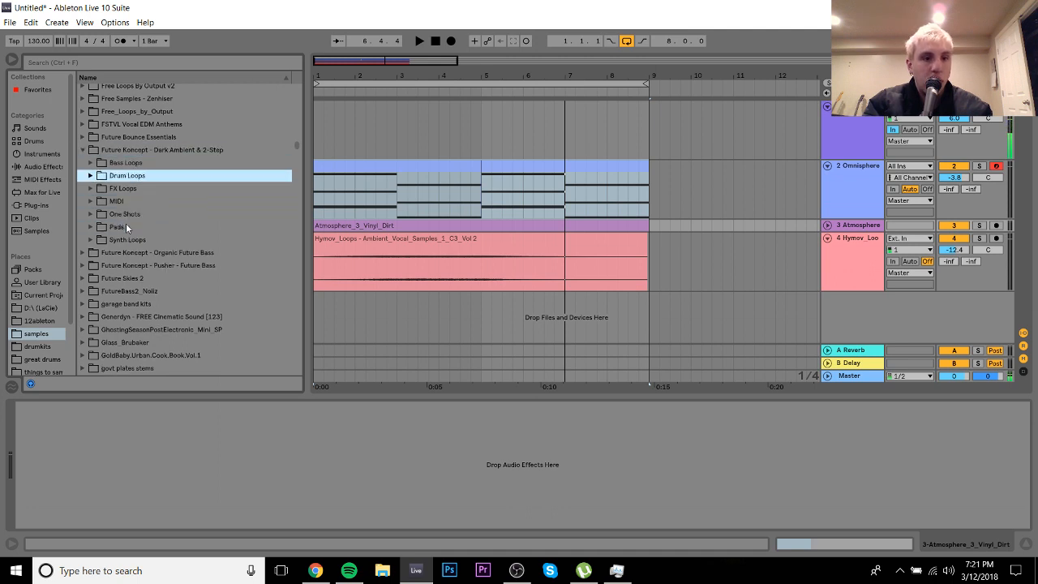
key(Down)
key(Down)
key(Down)
key(Up)
key(Left)
key(Left)
Step: Browse the sample pack folders backwards from Future Bounce Essentials to Dark Techno - Mini pack
key(Up)
key(Up)
key(Up)
key(Up)
key(Up)
key(Up)
key(Up)
key(Up)
key(Up)
key(Up)
key(Up)
key(Up)
key(Up)
key(Up)
key(Up)
key(Up)
key(Up)
key(Up)
key(Up)
key(Up)
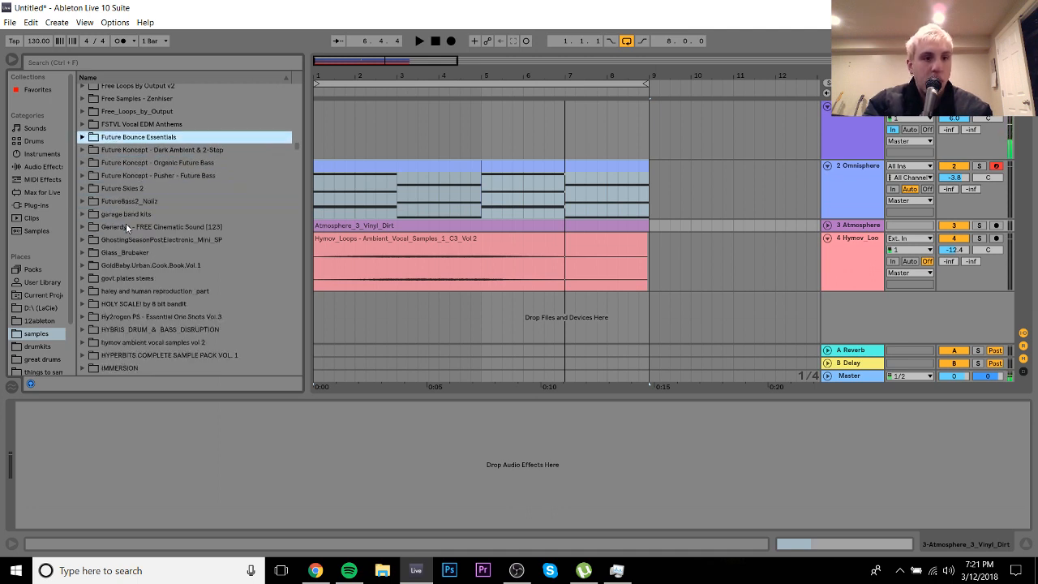
key(Up)
key(Up)
key(Up)
key(Up)
key(Up)
key(Up)
key(Up)
key(Up)
key(Up)
key(Up)
key(Up)
key(Up)
key(Up)
key(Up)
key(Up)
key(Up)
key(Up)
key(Up)
key(Up)
key(Up)
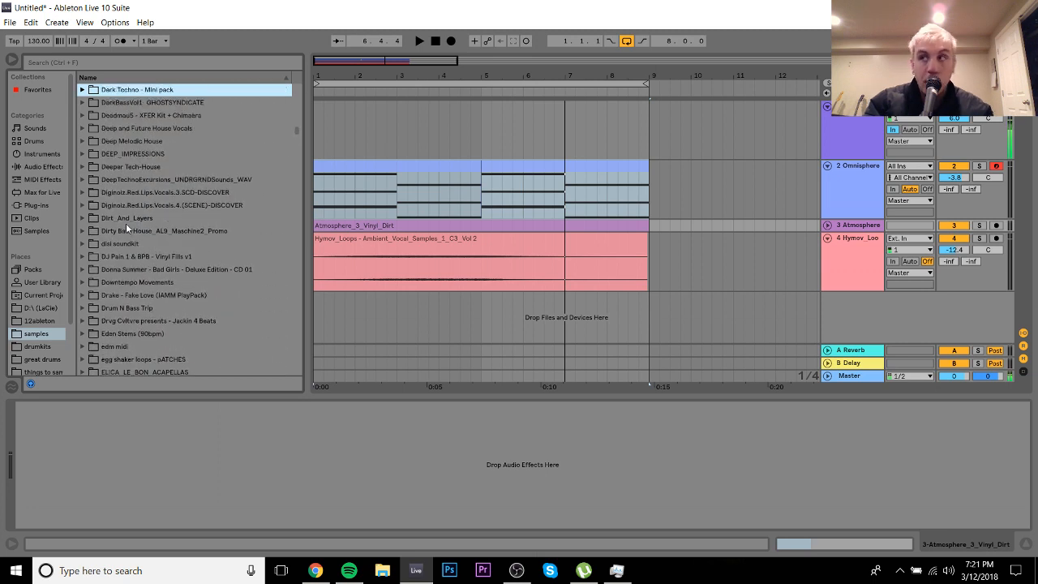
Step: Browse the sample pack folders backwards from Dark Techno - Mini pack to the first one, [99 Sounds] MGF Audio
key(Up)
key(Up)
key(Up)
key(Up)
key(Up)
key(Up)
key(Up)
key(Up)
key(Up)
key(Up)
key(Up)
key(Up)
key(Up)
key(Up)
key(Up)
key(Up)
key(Up)
key(Up)
key(Up)
key(Up)
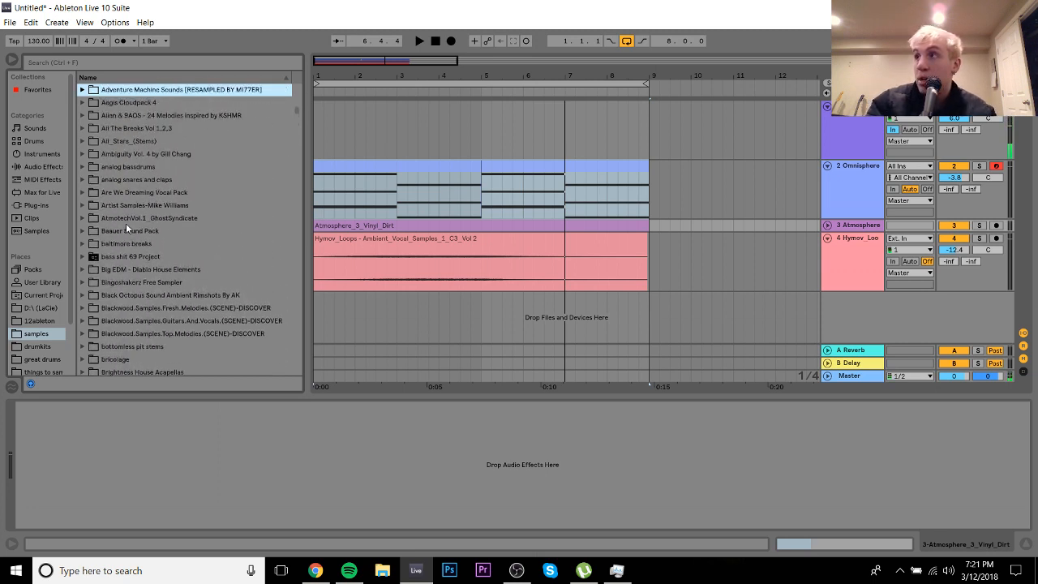
key(Up)
key(Up)
key(Up)
key(Up)
key(Up)
key(Up)
key(Up)
key(Up)
key(Up)
key(Up)
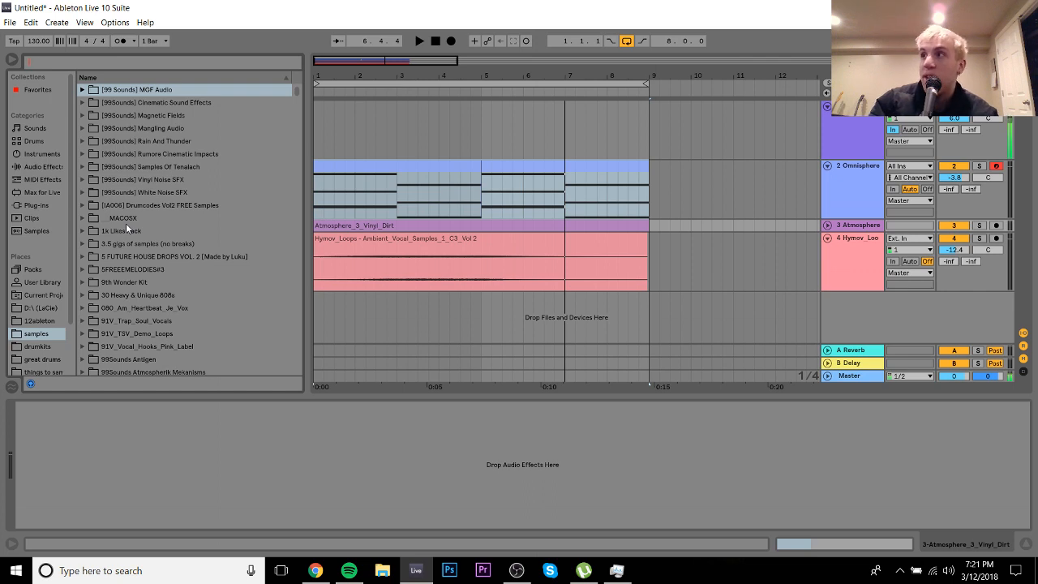
Step: Browse forward through the 99Sounds packs and look inside [IA006] Drumcodes Vol2 FREE Samples
key(Down)
key(Down)
key(Down)
key(Down)
key(Down)
key(Down)
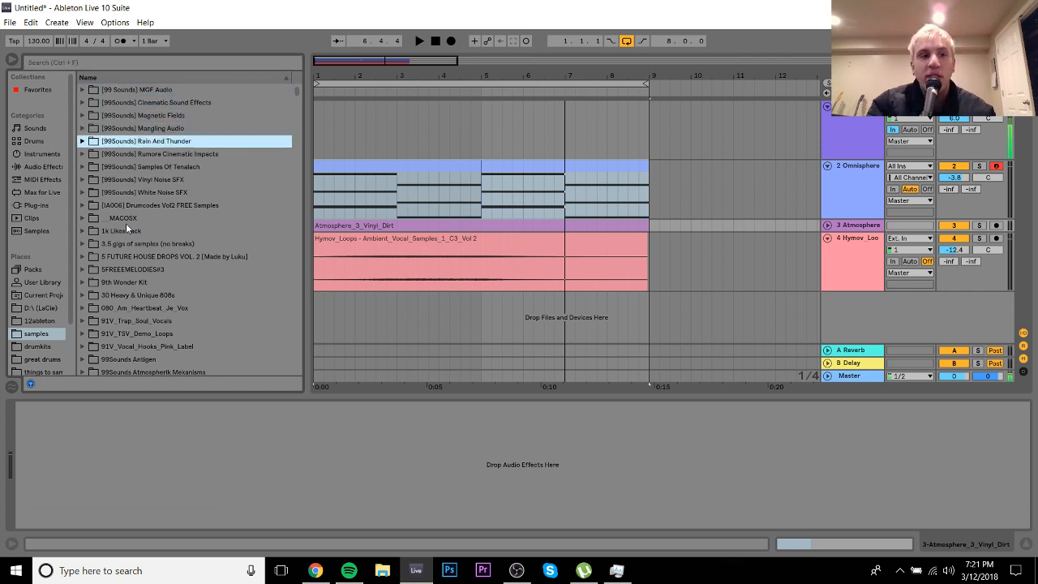
key(Down)
key(Down)
key(Down)
key(Down)
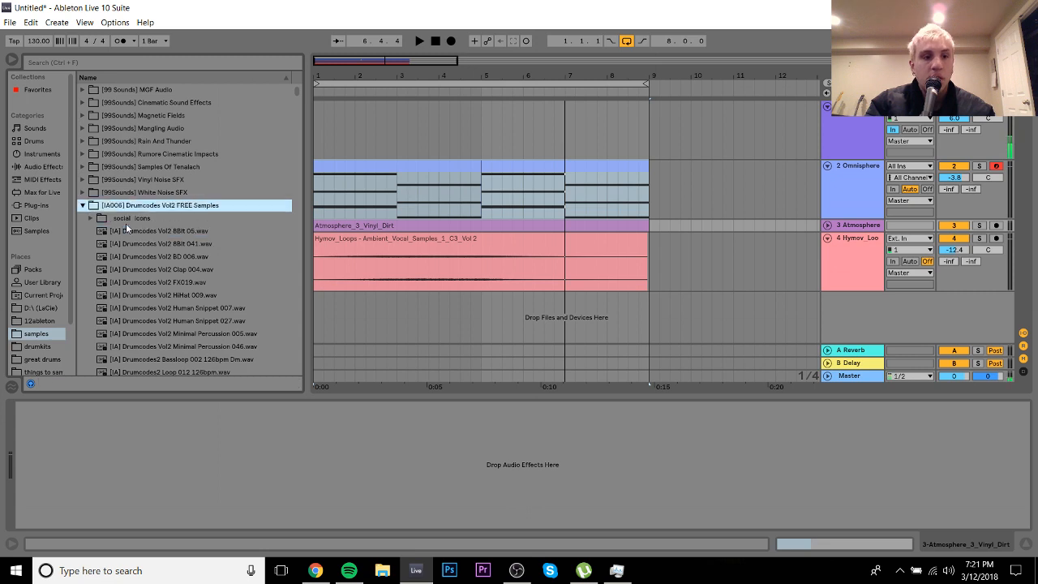
Step: Close the Drumcodes pack, browse forward to 91V_TSV_Demo_Loops and back to 5FREEEMELODIES#3
key(Down)
key(Down)
key(Down)
key(Down)
key(Down)
key(Down)
key(Down)
key(Down)
key(Down)
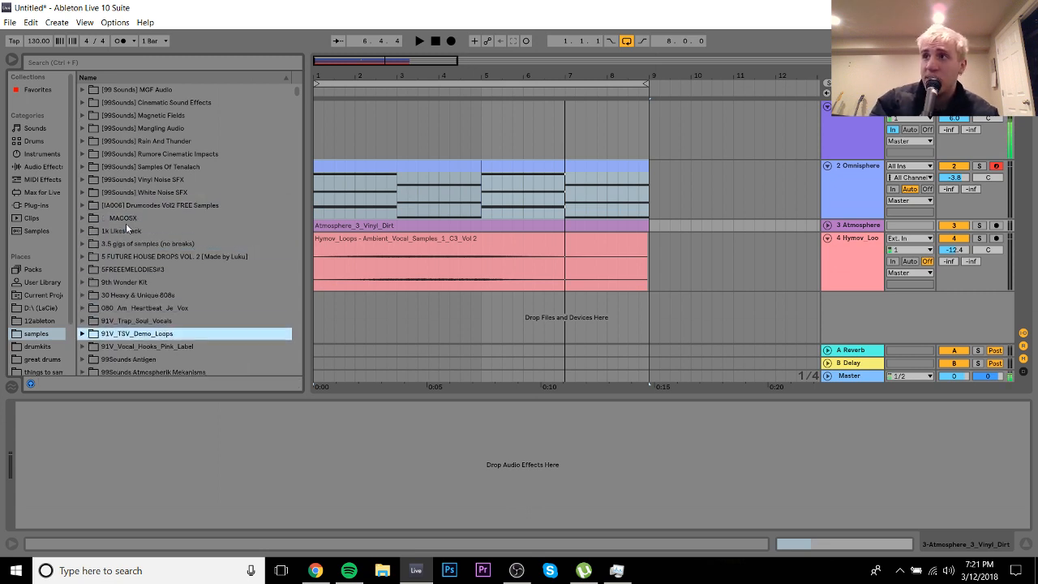
key(Up)
key(Up)
key(Up)
key(Up)
key(Up)
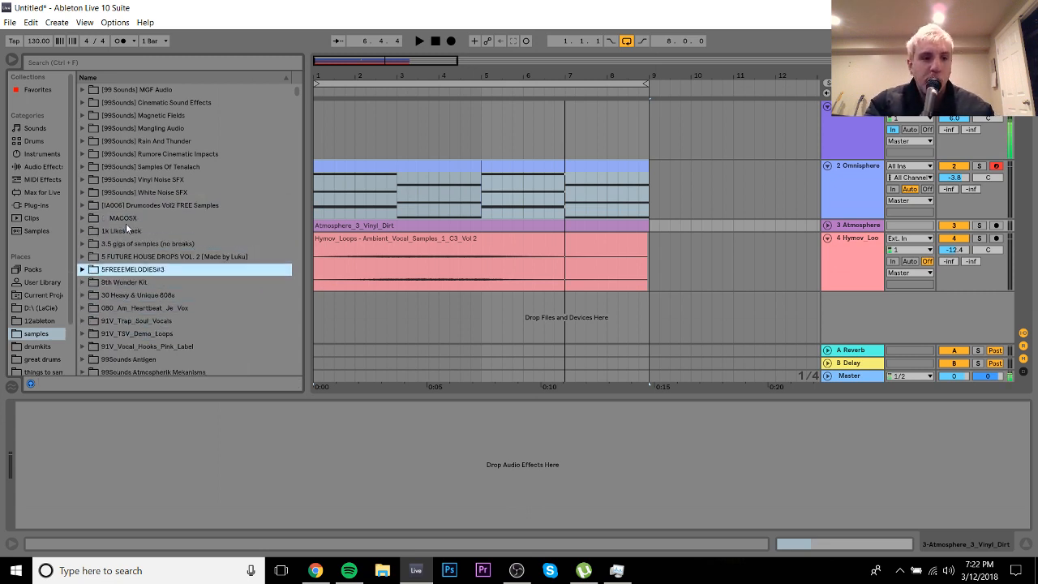
Step: Browse the sample folders past 100 Free Chord Samples and return to 5FREEEMELODIES#3
key(Down)
key(Down)
key(Down)
key(Down)
key(Down)
key(Down)
key(Down)
key(Down)
key(Down)
key(Down)
key(Down)
key(Down)
key(Down)
key(Down)
key(Down)
key(Up)
key(Up)
key(Up)
key(Up)
key(Up)
key(Up)
key(Up)
key(Up)
key(Up)
key(Up)
key(Up)
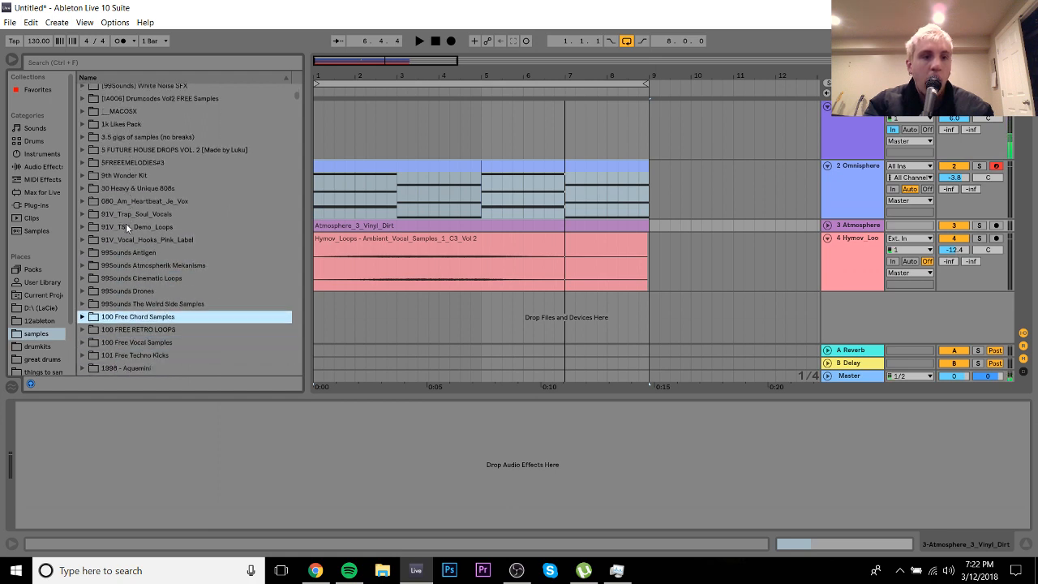
key(Down)
key(Up)
key(Up)
key(Up)
key(Up)
key(Up)
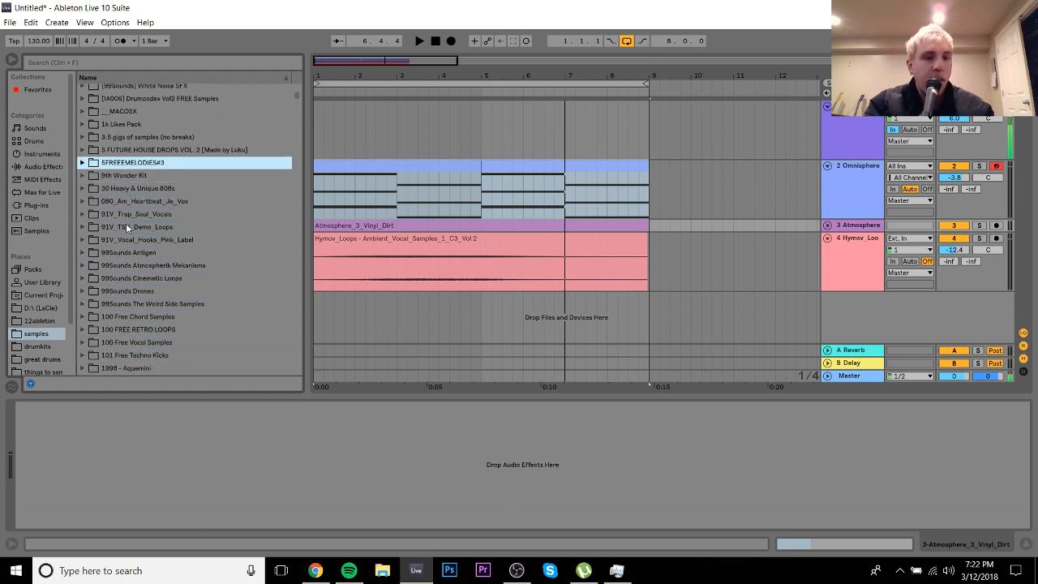
Step: Browse forward past the AbleTen packs to the acapellas folder, expand it and preview its first file
key(Down)
key(Down)
key(Down)
key(Down)
key(Down)
key(Down)
key(Down)
key(Down)
key(Down)
key(Down)
key(Down)
key(Down)
key(Down)
key(Down)
key(Down)
key(Down)
key(Down)
key(Down)
key(Down)
key(Down)
key(Down)
key(Down)
key(Down)
key(Down)
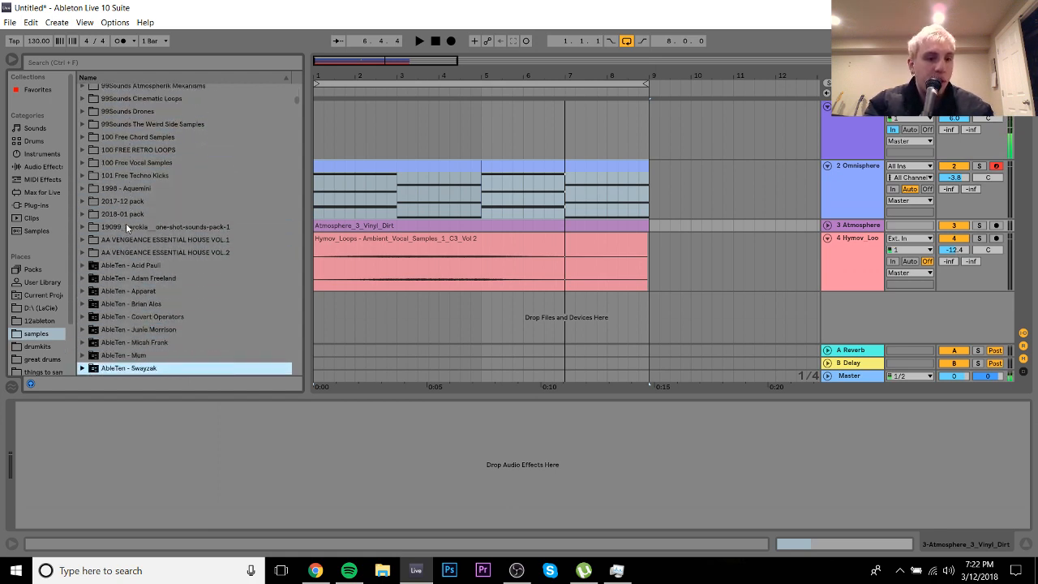
key(Right)
key(Down)
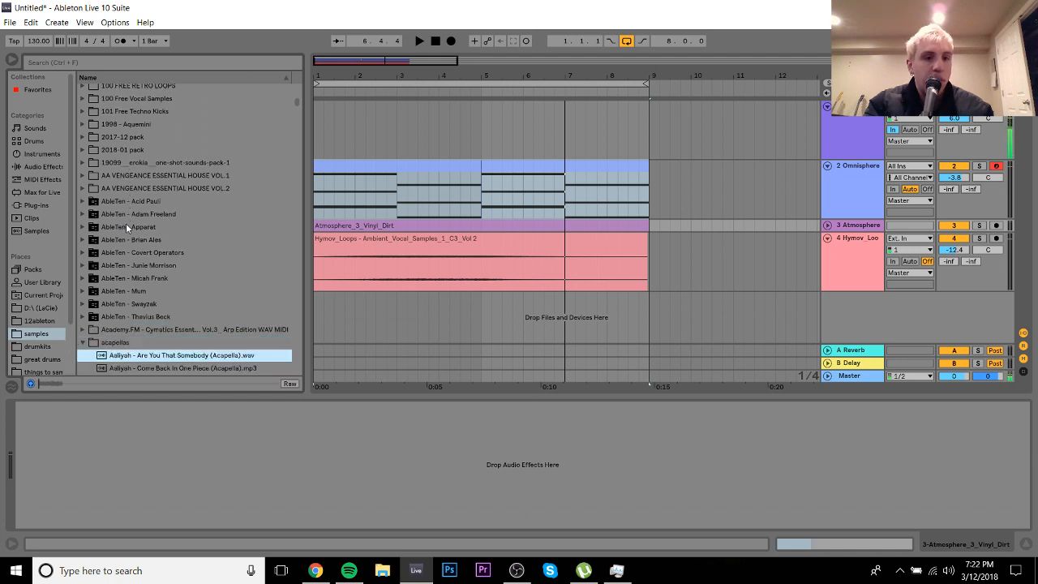
Step: Preview the other Aaliyah acapellas in the acapellas folder
key(Down)
key(Down)
key(Down)
key(Down)
key(Down)
key(Down)
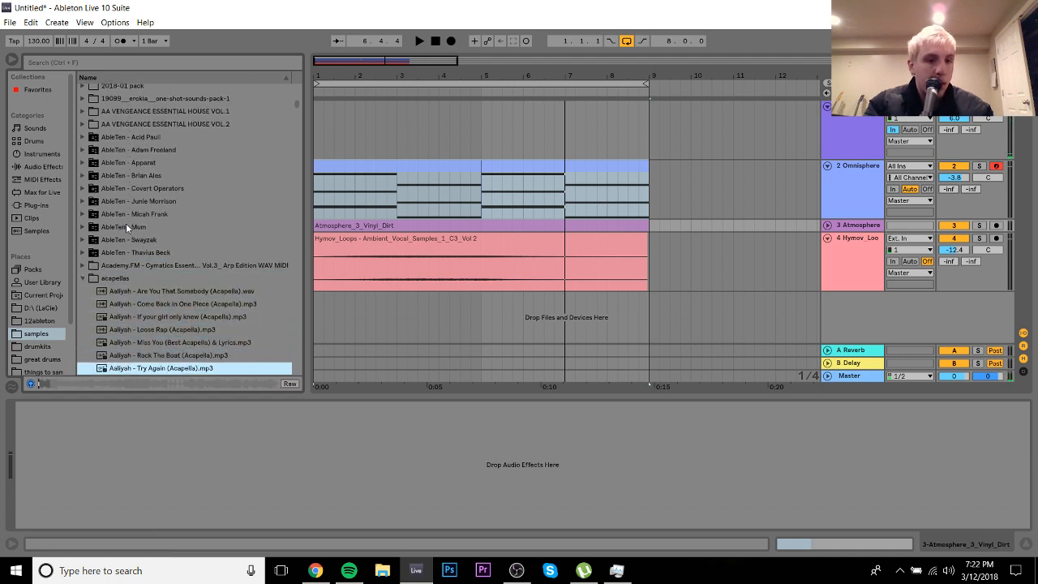
key(Down)
key(Down)
key(Up)
key(Up)
key(Up)
key(Up)
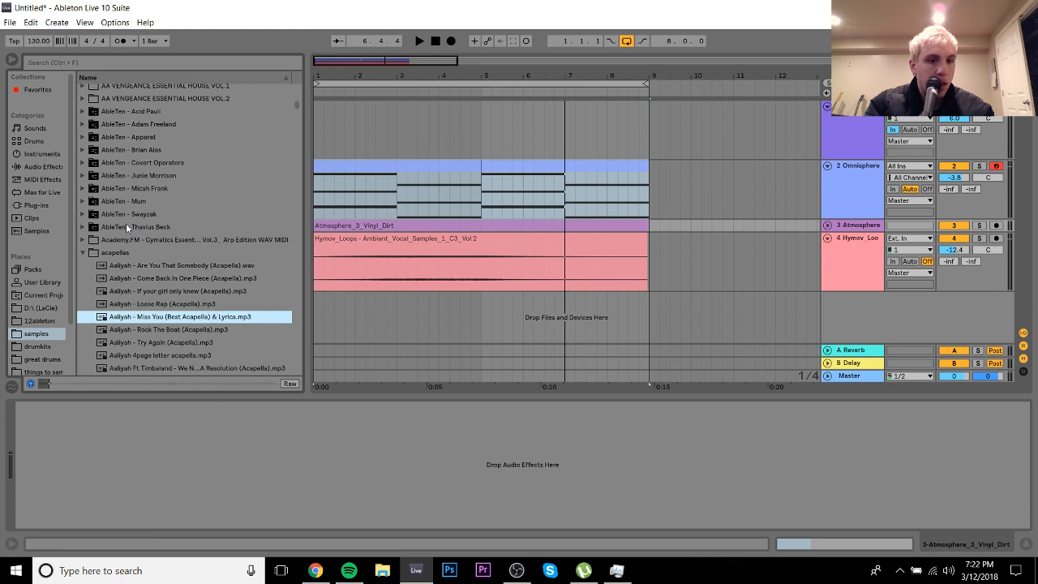
Step: Place Aaliyah - Rock The Boat (Acapella).mp3 at bar 9 on a new audio track and set the track volume to -3.8 dB
key(Down)
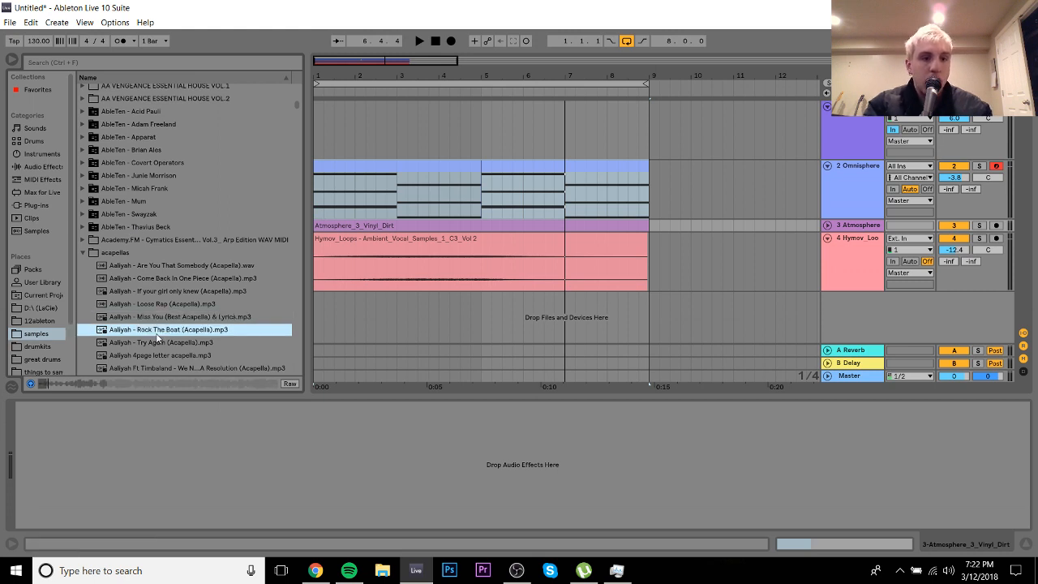
drag(157, 330, 653, 298)
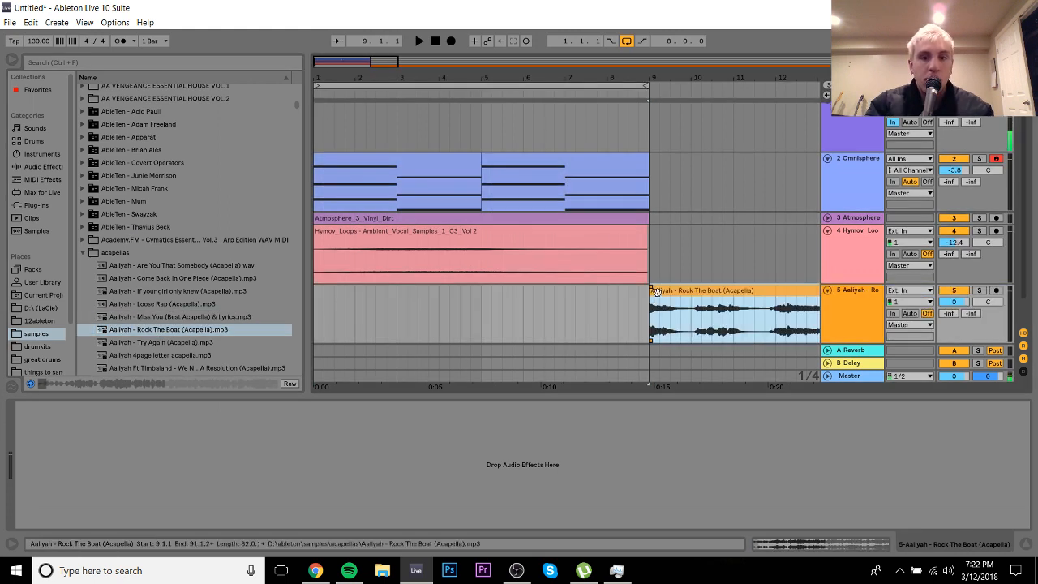
key(space)
drag(954, 302, 954, 309)
Step: Turn off Warp for the Rock The Boat acapella clip and return to the arrangement
double_click(725, 292)
key(space)
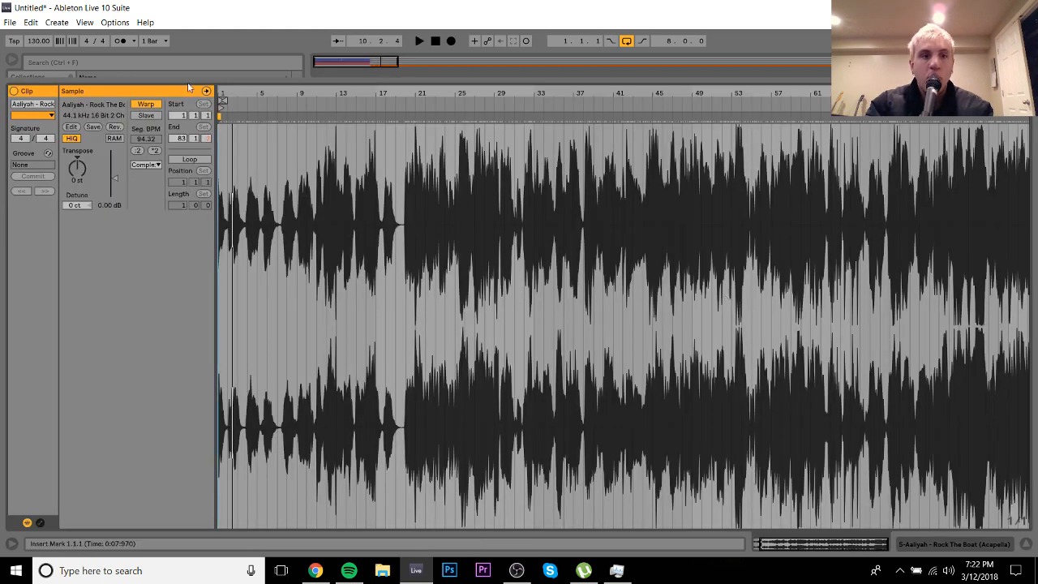
click(148, 104)
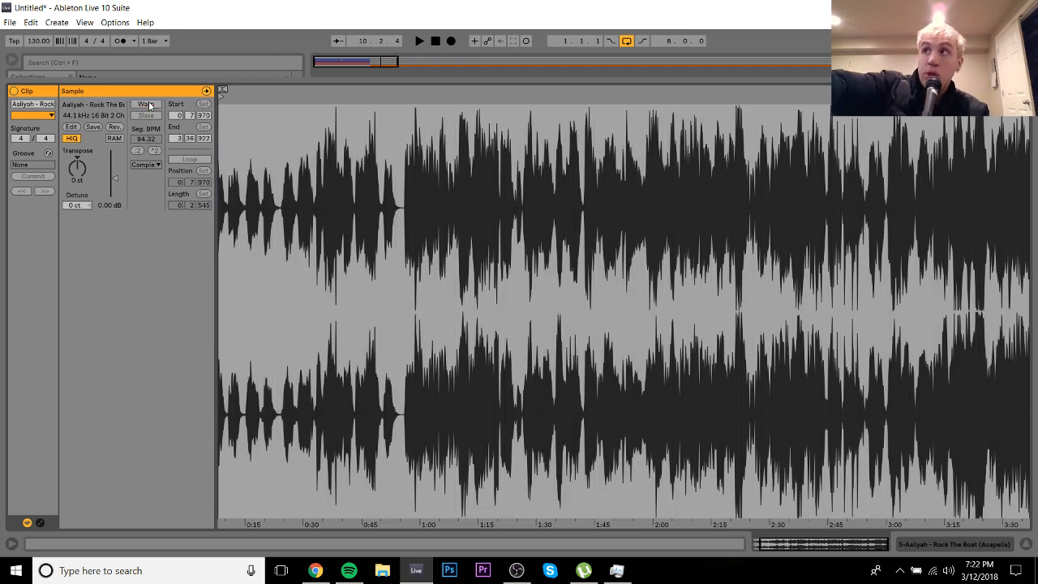
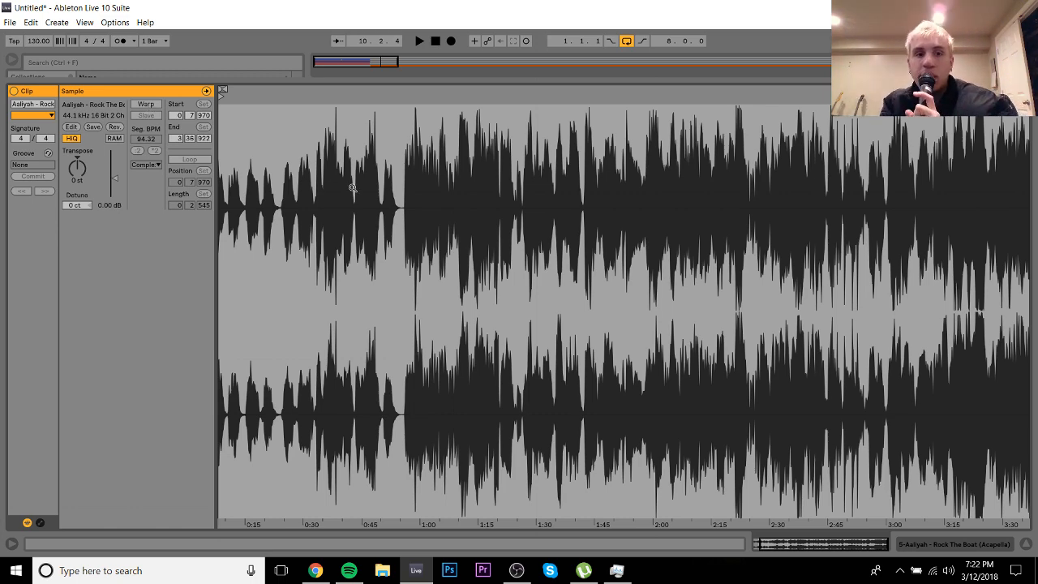
click(976, 540)
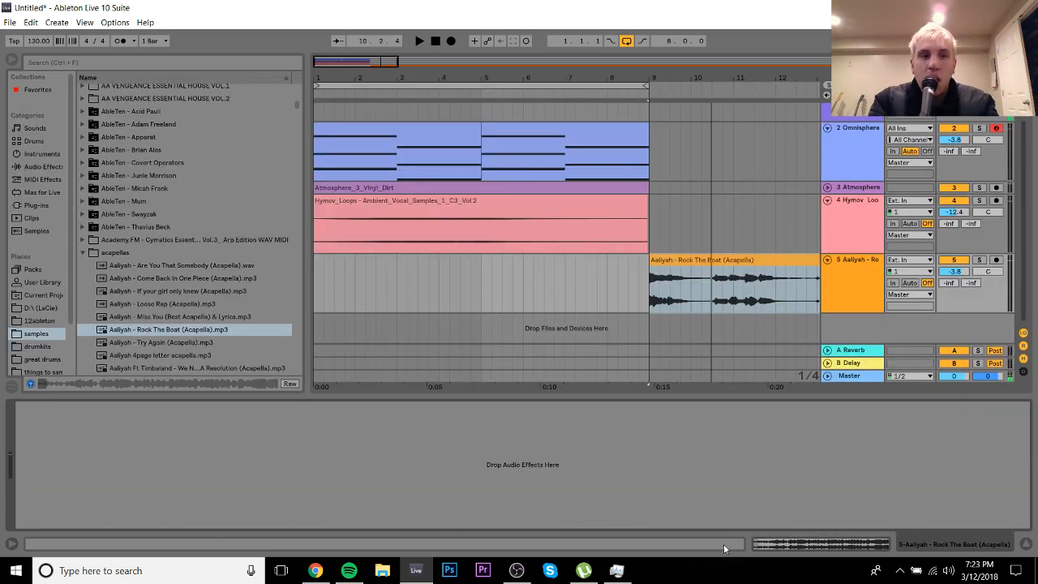
Step: Look through the Valhalla plug-ins and collapse their folder
click(18, 207)
click(126, 221)
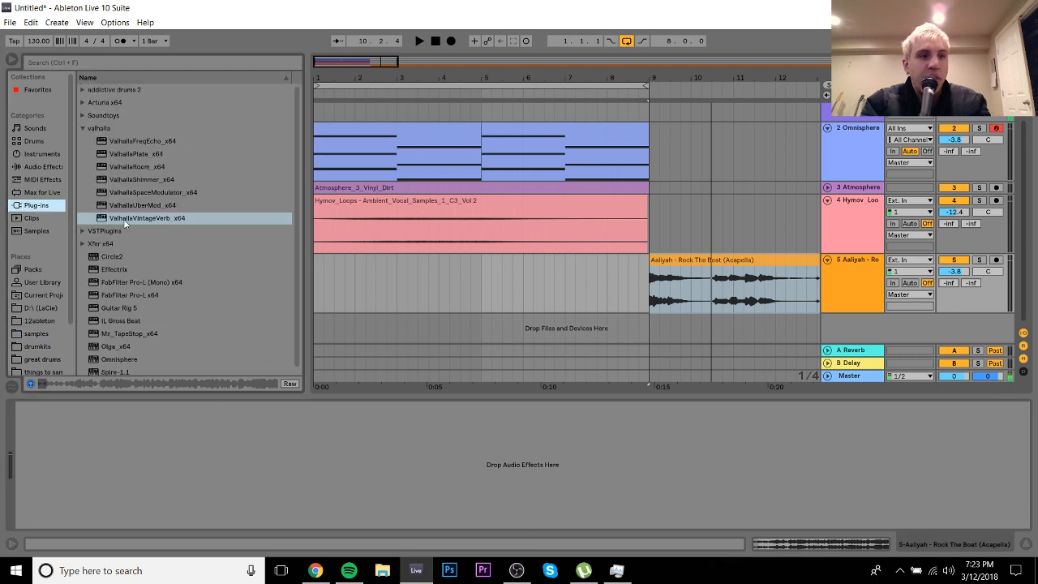
click(84, 131)
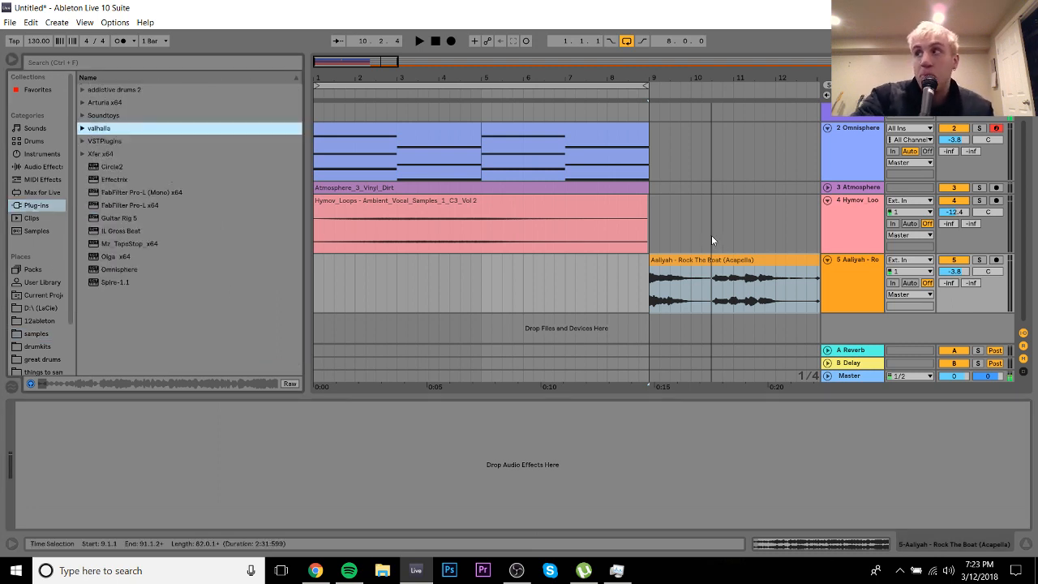
Step: Cut the vocal phrase from 9.2.3 to 9.4.3 out of the Rock The Boat clip and move it to bar 1
key(space)
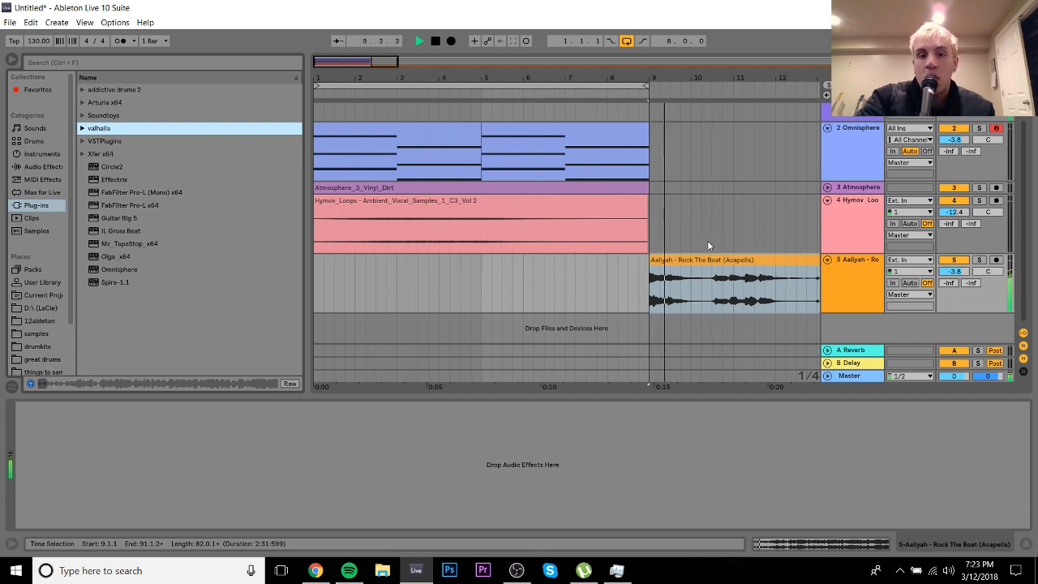
click(699, 259)
drag(699, 76, 516, 76)
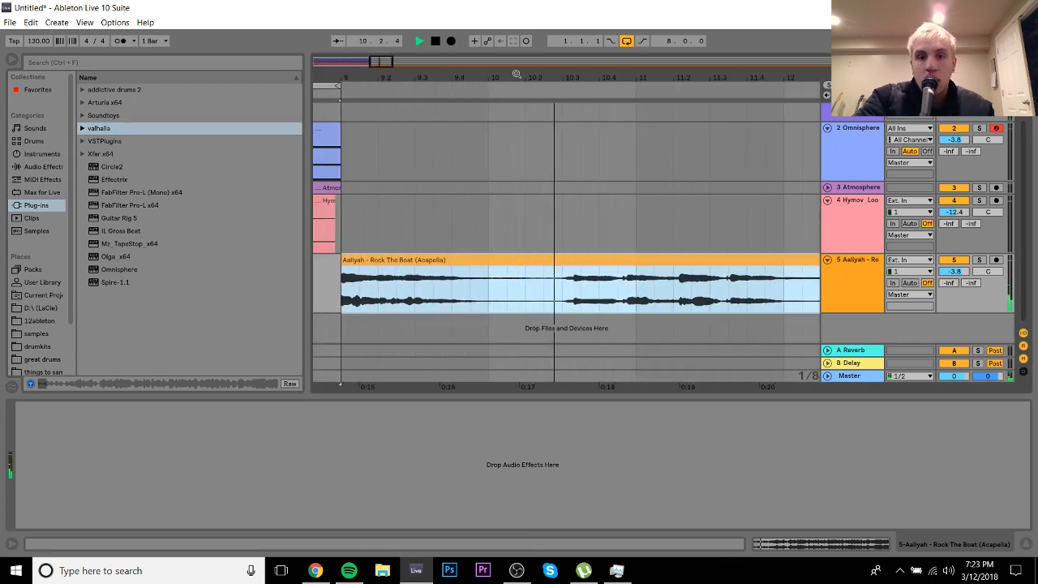
key(space)
click(402, 294)
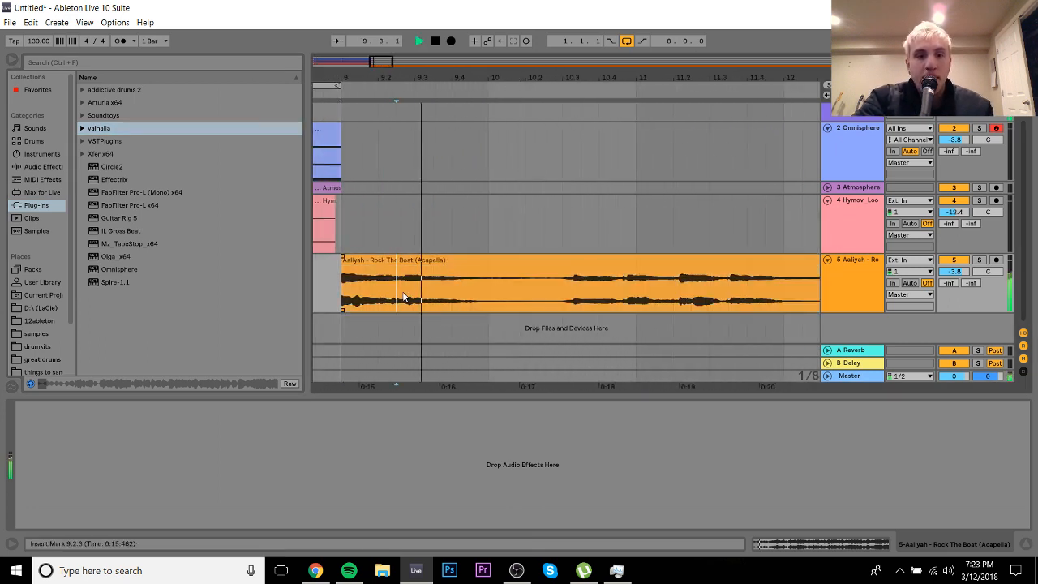
shift+click(470, 283)
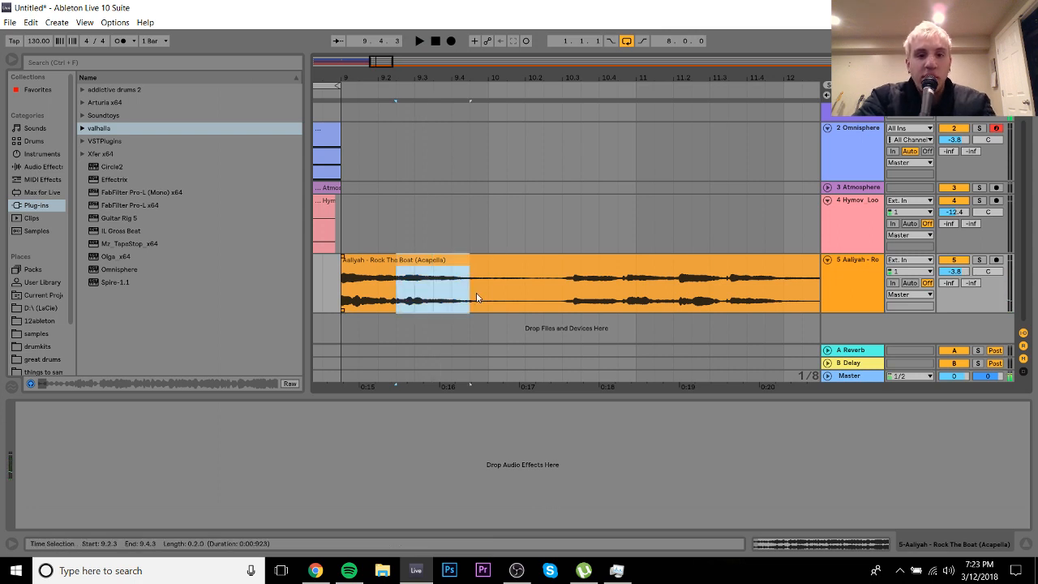
key(ctrl+e)
drag(424, 76, 587, 76)
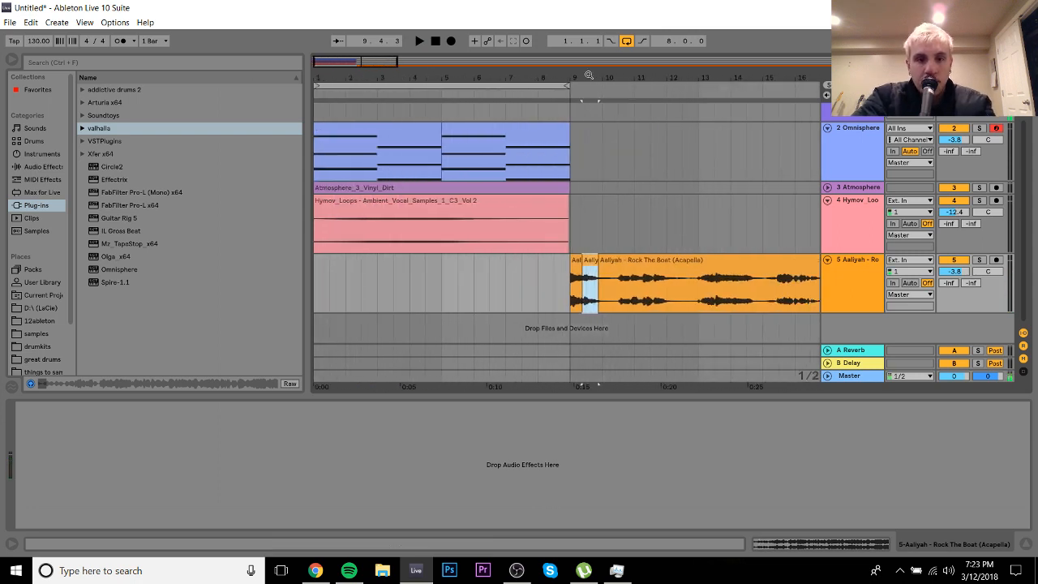
click(591, 263)
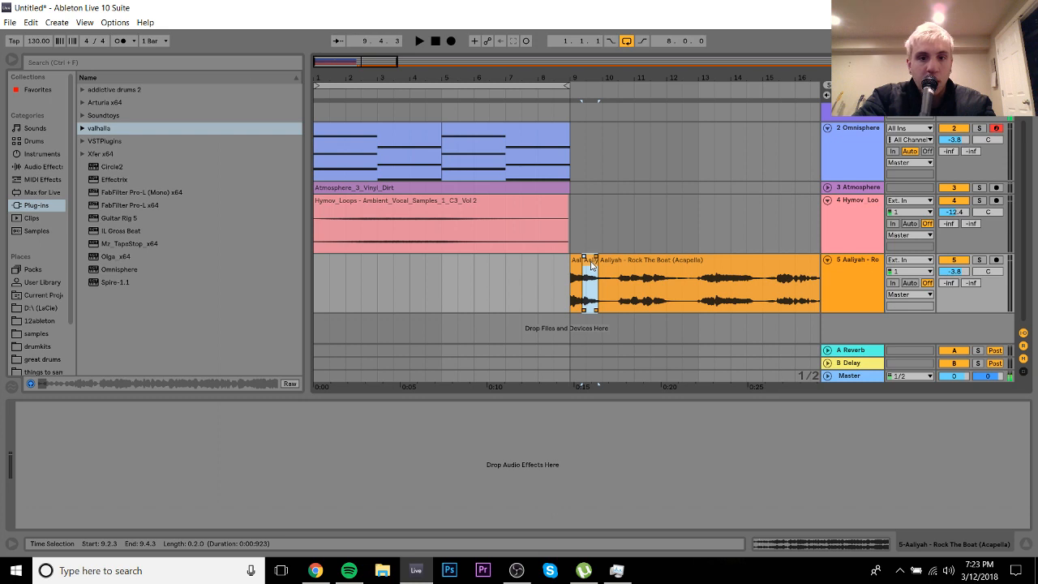
drag(590, 265, 319, 281)
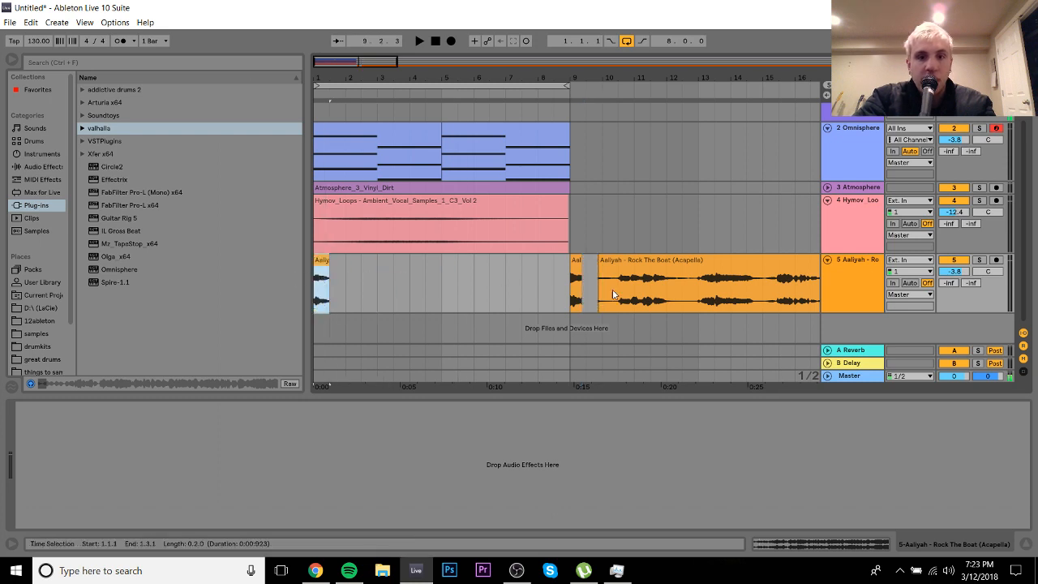
Step: Audition the Rock The Boat vocal from 10.3.1 for another usable phrase
click(616, 295)
key(space)
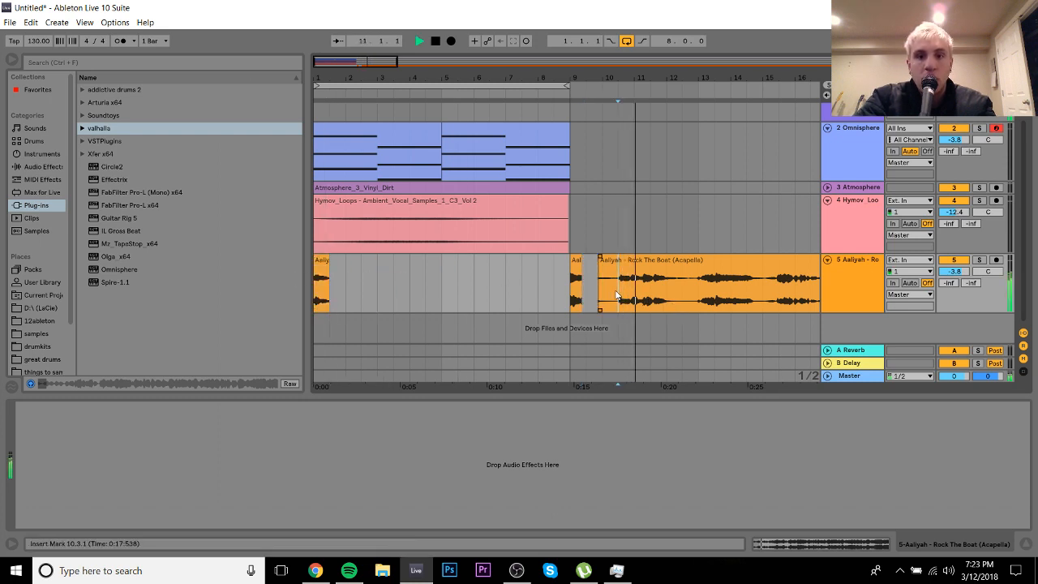
key(space)
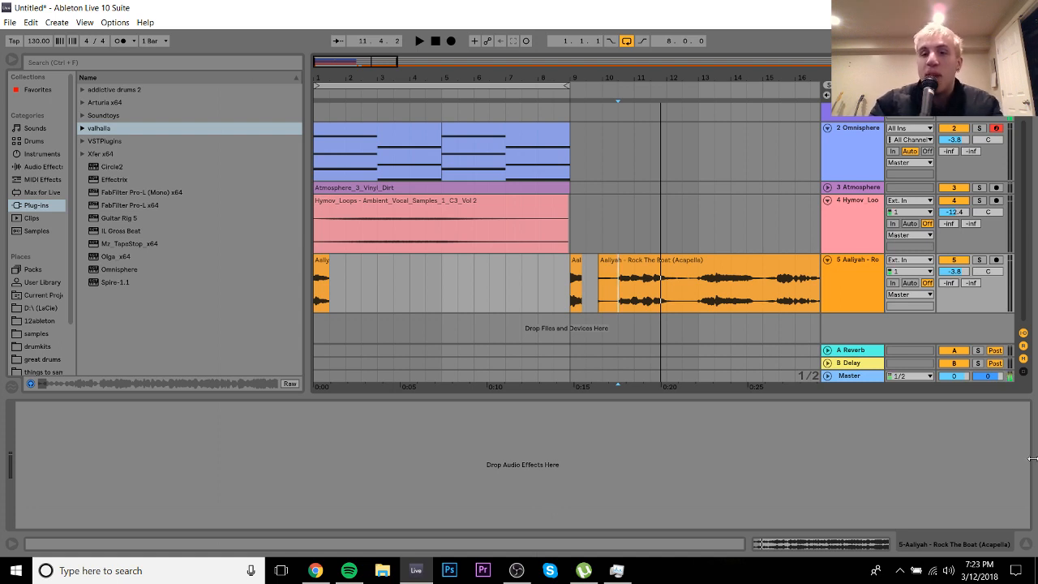
key(space)
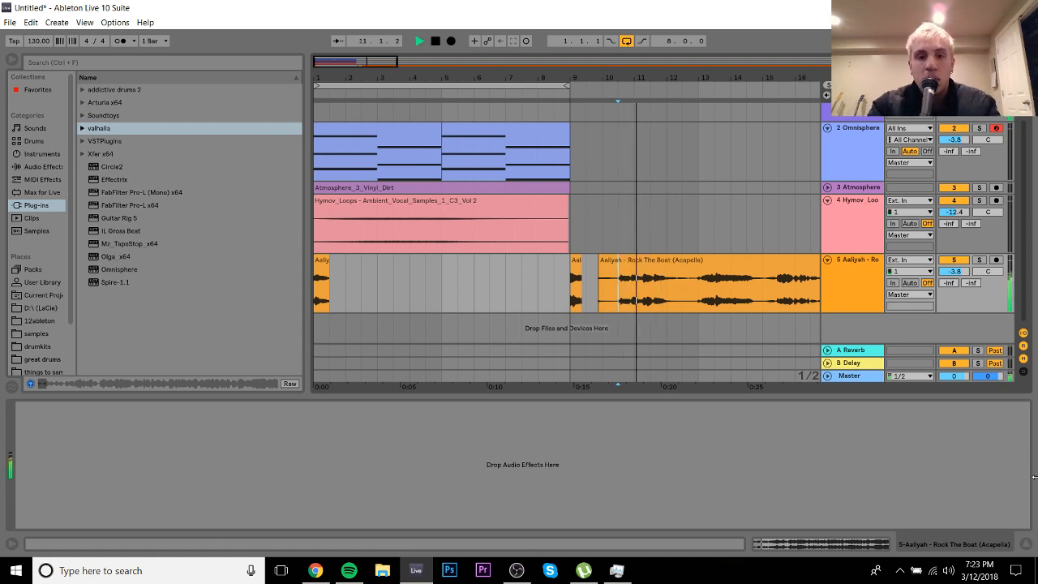
key(space)
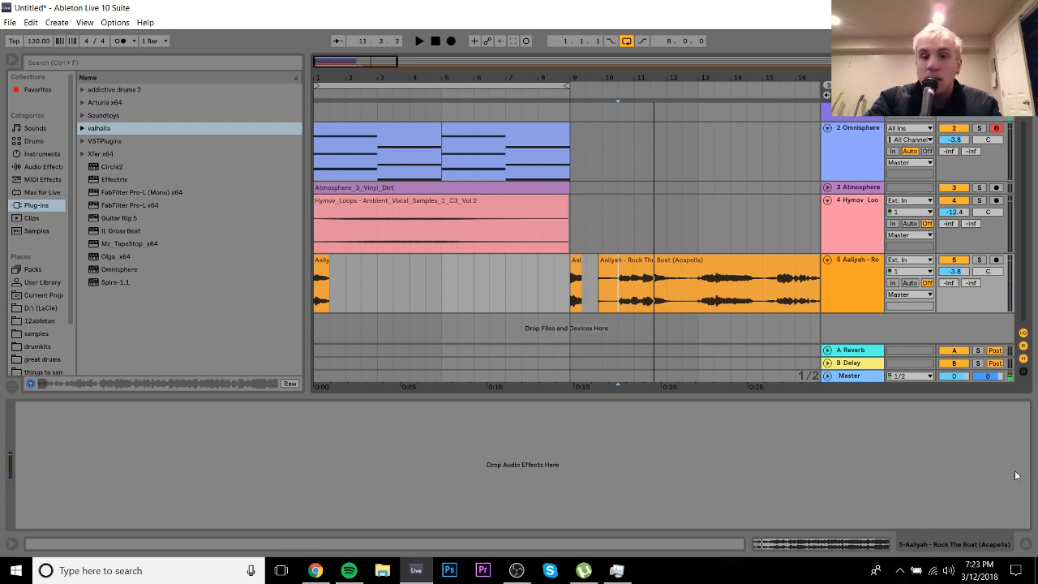
click(702, 298)
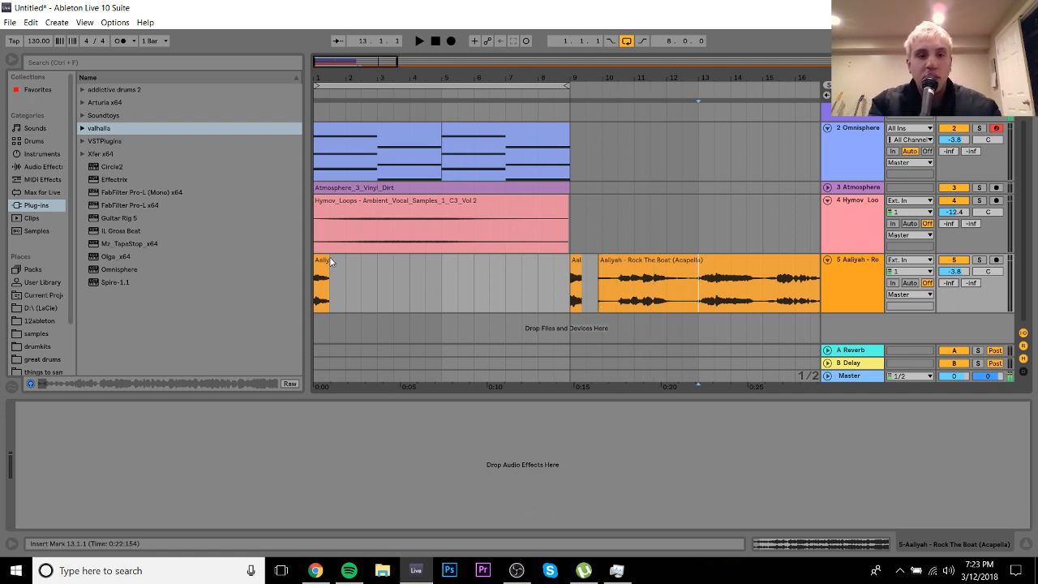
Step: Audition the vocal slice at bar 1 against the chords and delete it
key(Home)
click(980, 260)
key(space)
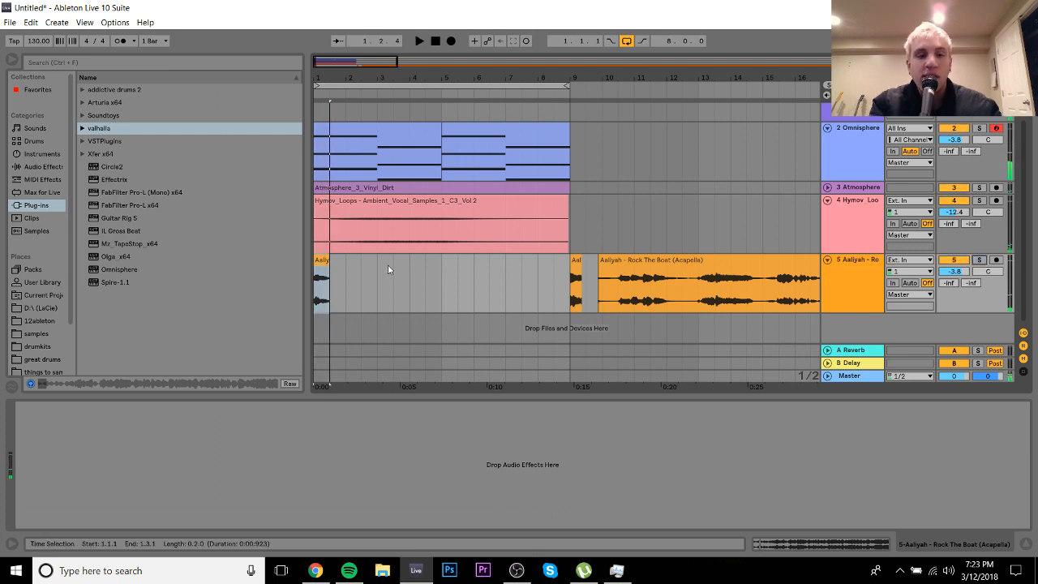
click(326, 262)
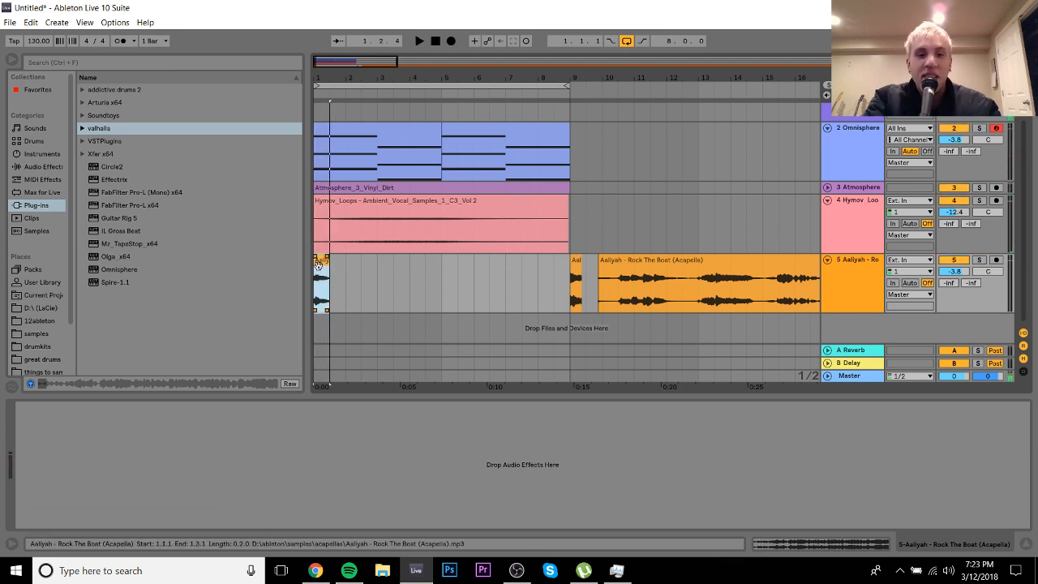
key(Delete)
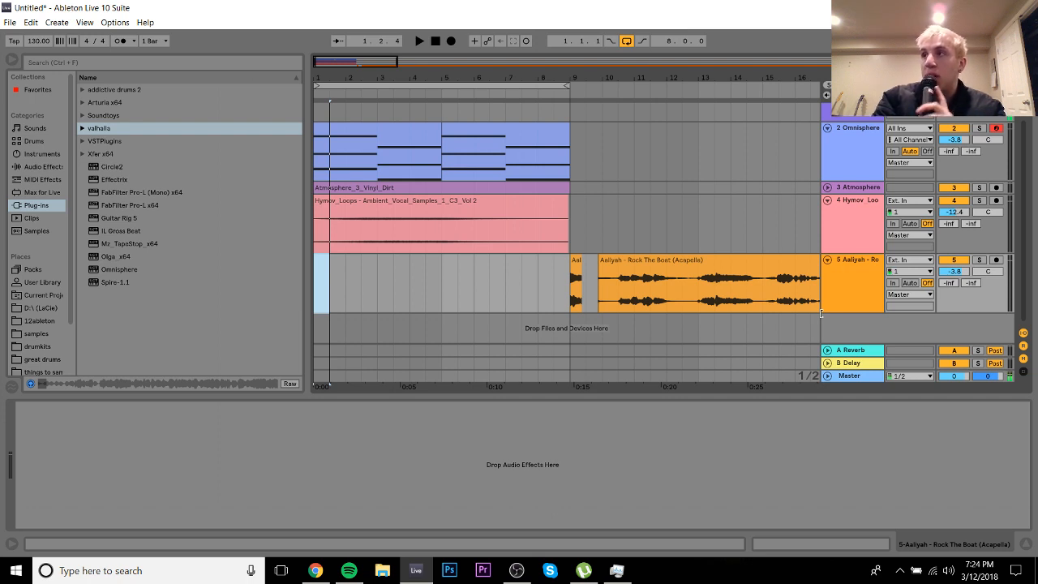
Step: Audition the acapella from bar 13 and move the one-bar phrase at bar 14 to bar 1 of the same track
click(701, 290)
key(space)
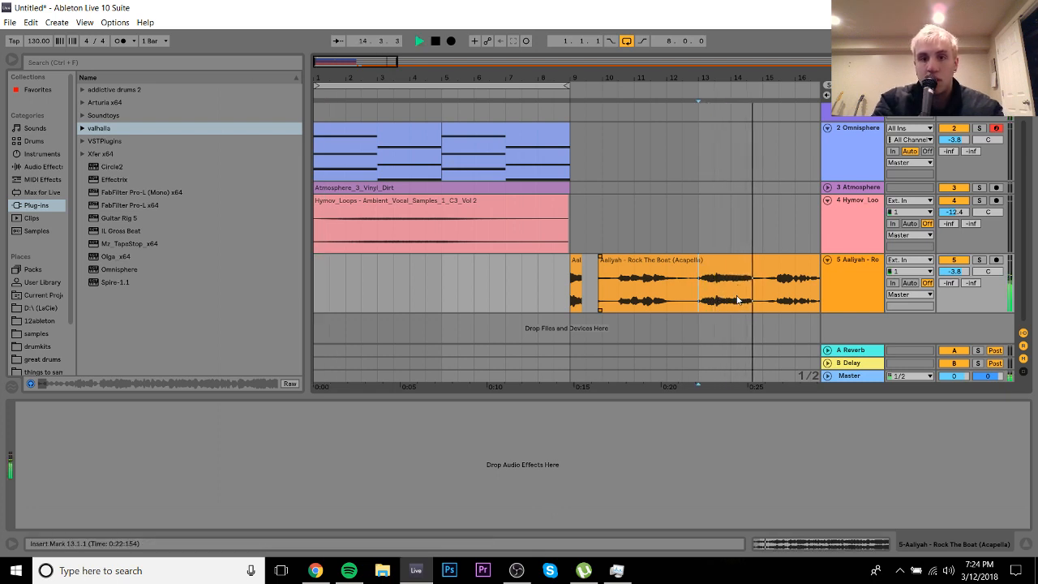
click(737, 299)
key(space)
key(space)
shift+click(757, 296)
key(space)
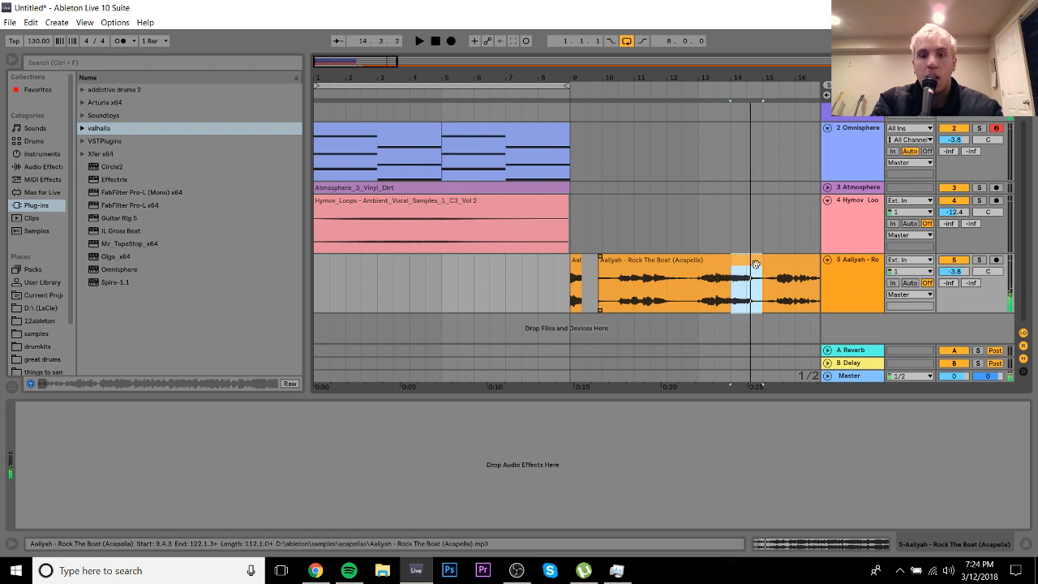
drag(755, 264, 326, 300)
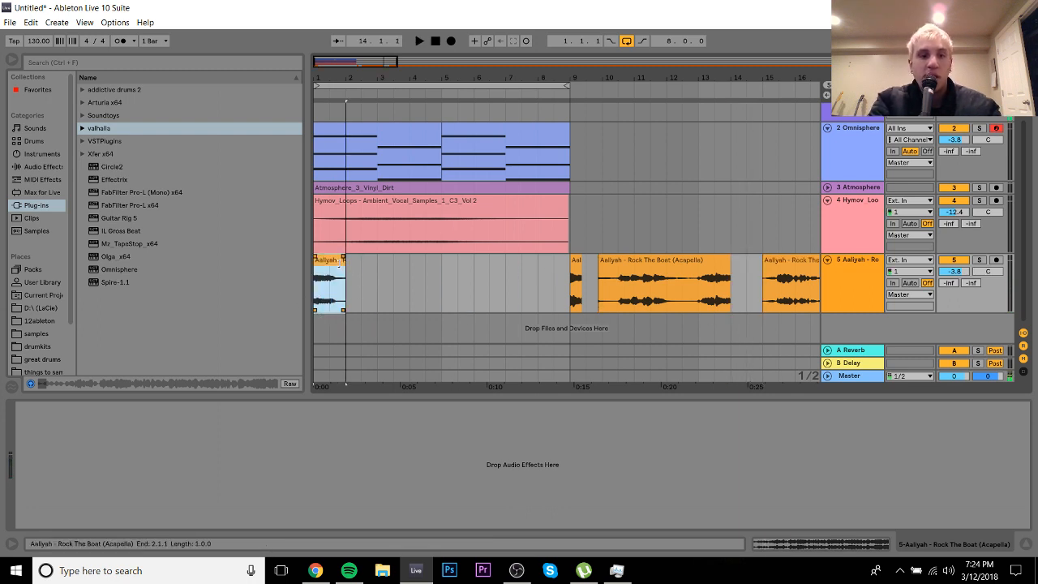
click(336, 261)
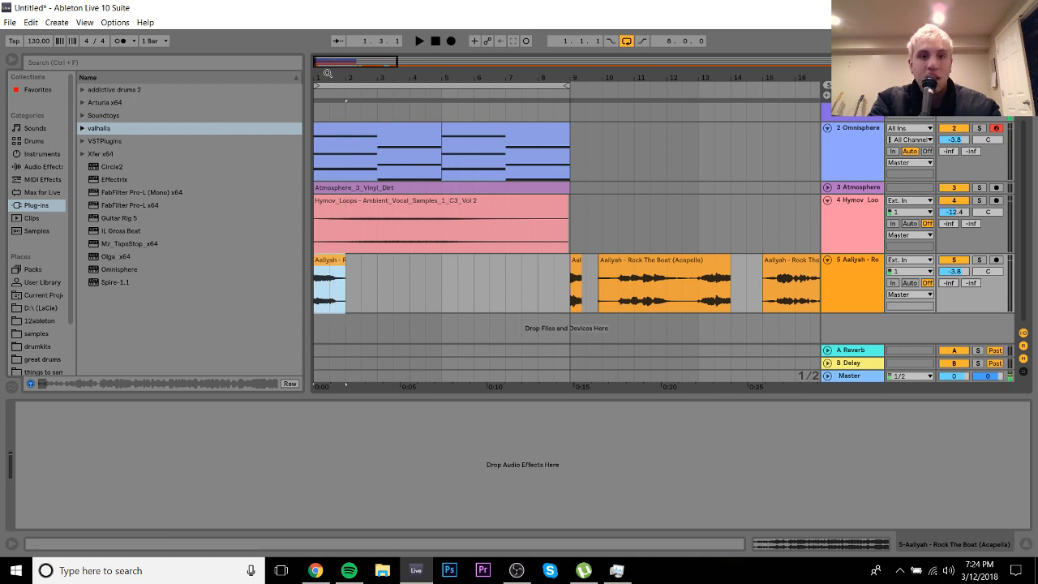
Step: Add a fade-out across the Rock The Boat vocal slice at bar 1 and transpose it down 3 semitones
drag(327, 73, 379, 74)
drag(452, 268, 319, 261)
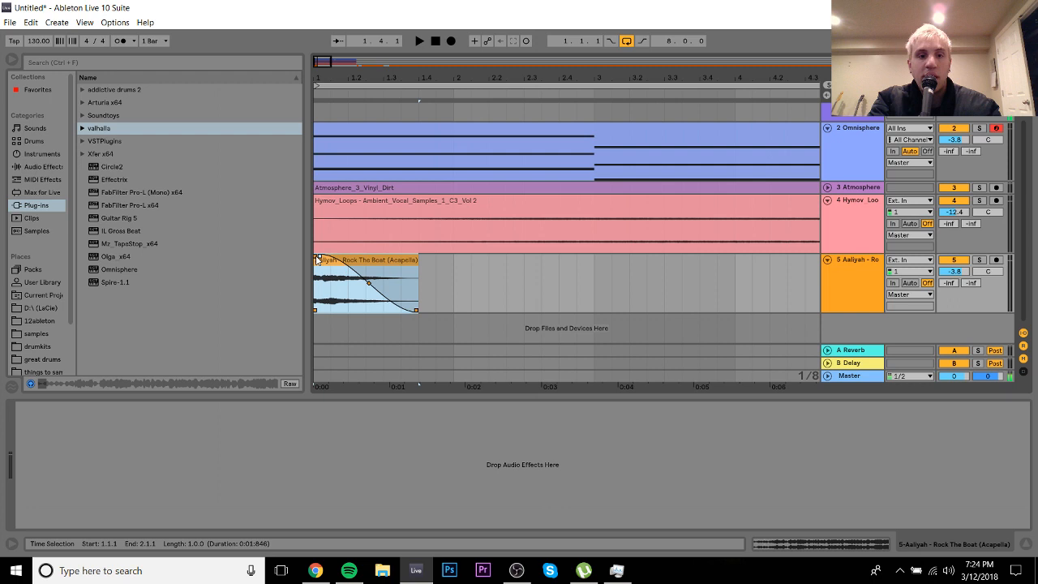
double_click(362, 261)
key(space)
key(space)
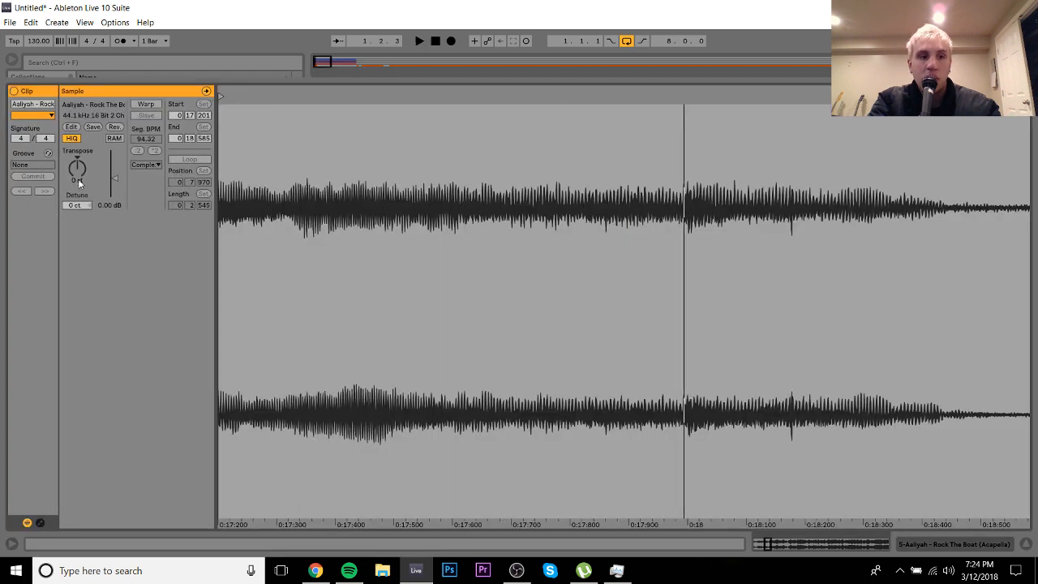
key(space)
key(space)
key(space)
drag(79, 183, 80, 190)
key(space)
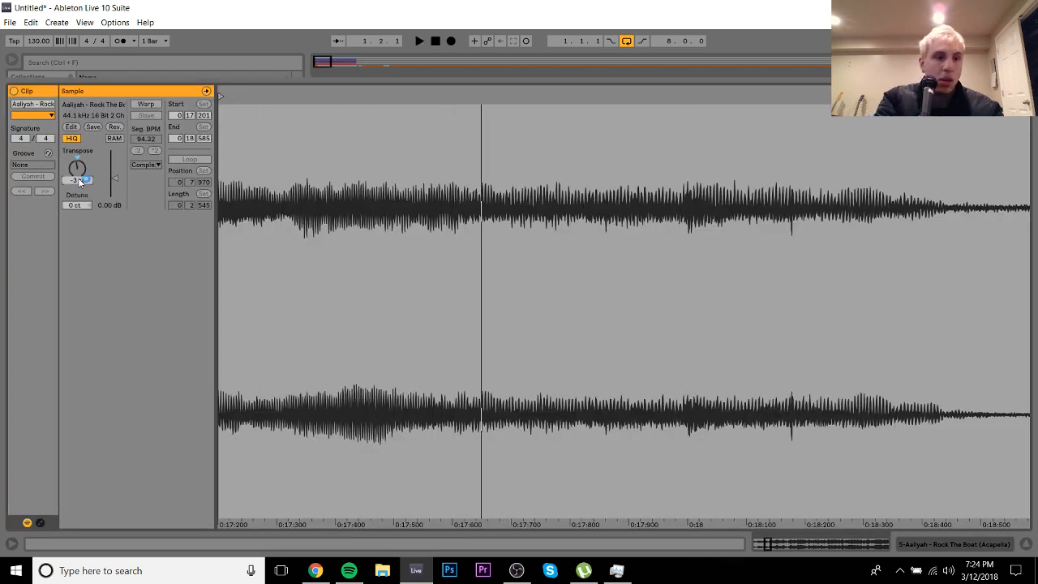
key(space)
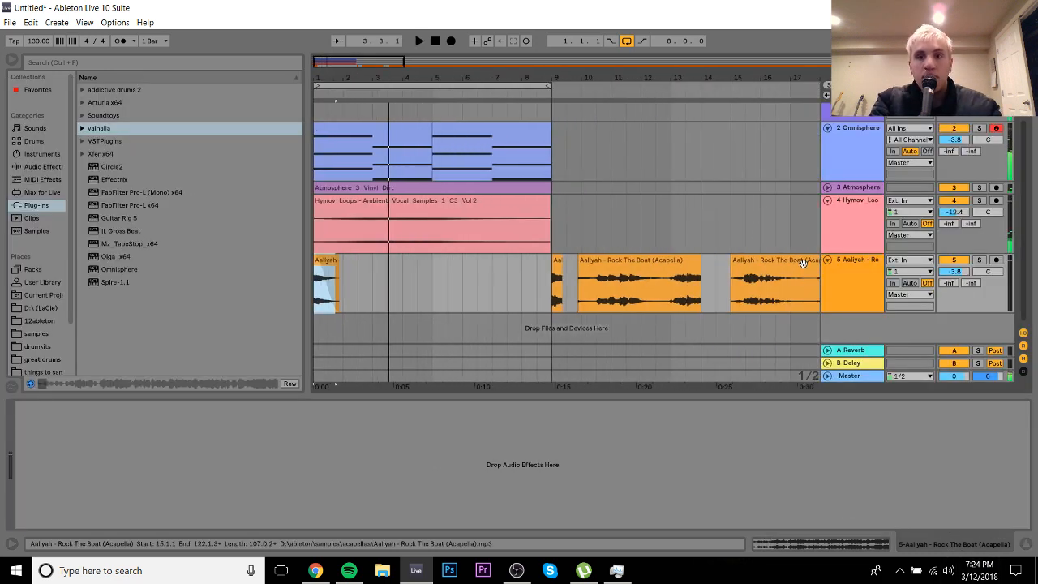
Step: Move the remaining long acapella clip from bar 15 to start at 9.1.1, over the earlier leftover slices
click(781, 264)
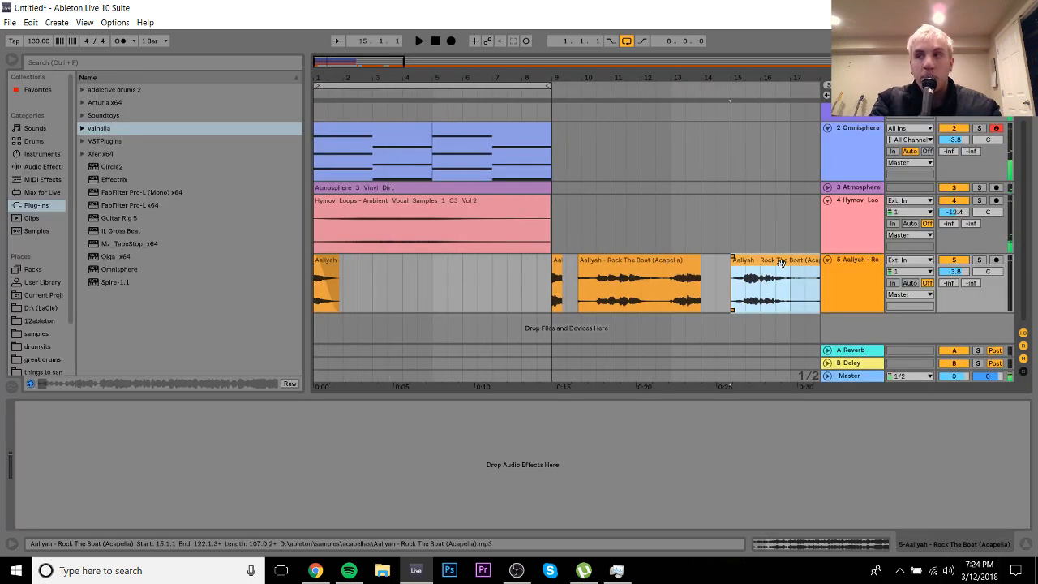
drag(779, 263, 693, 269)
click(584, 569)
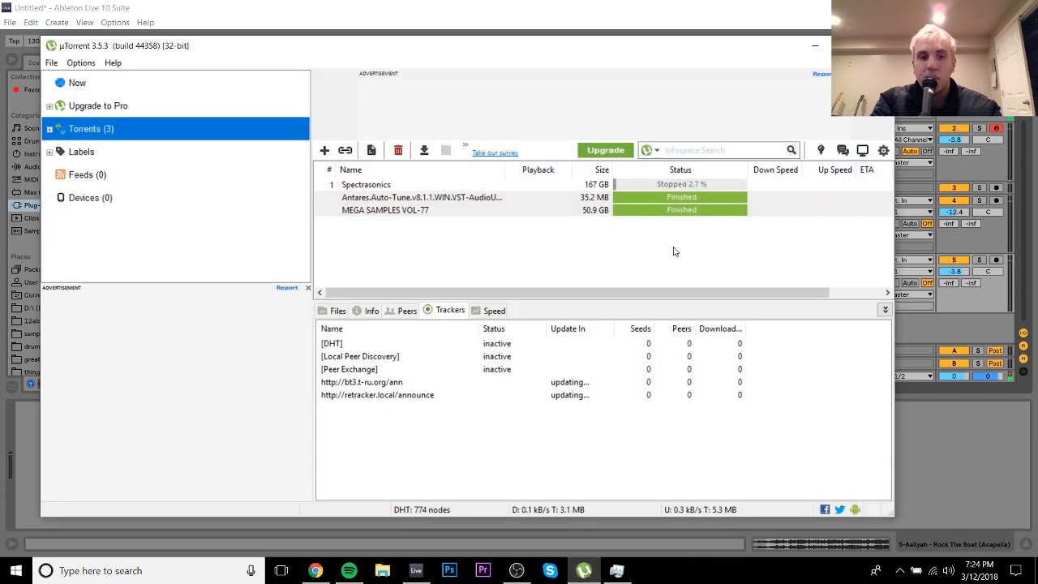
click(815, 45)
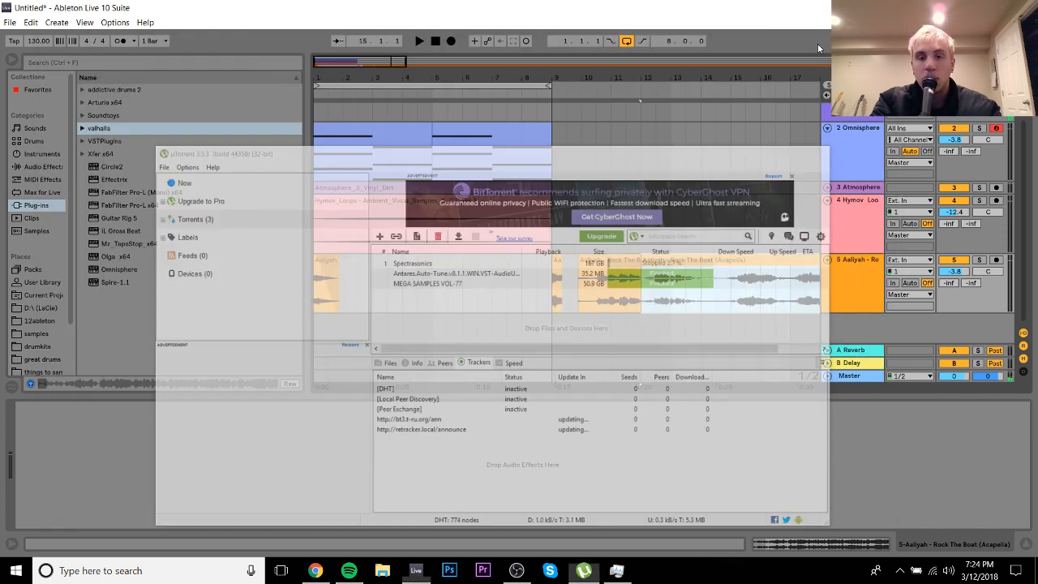
drag(688, 264, 617, 267)
Step: Audition the acapella from 9.1.1, 10.2.1 and 12.2.1 for another usable phrase
key(space)
key(space)
key(space)
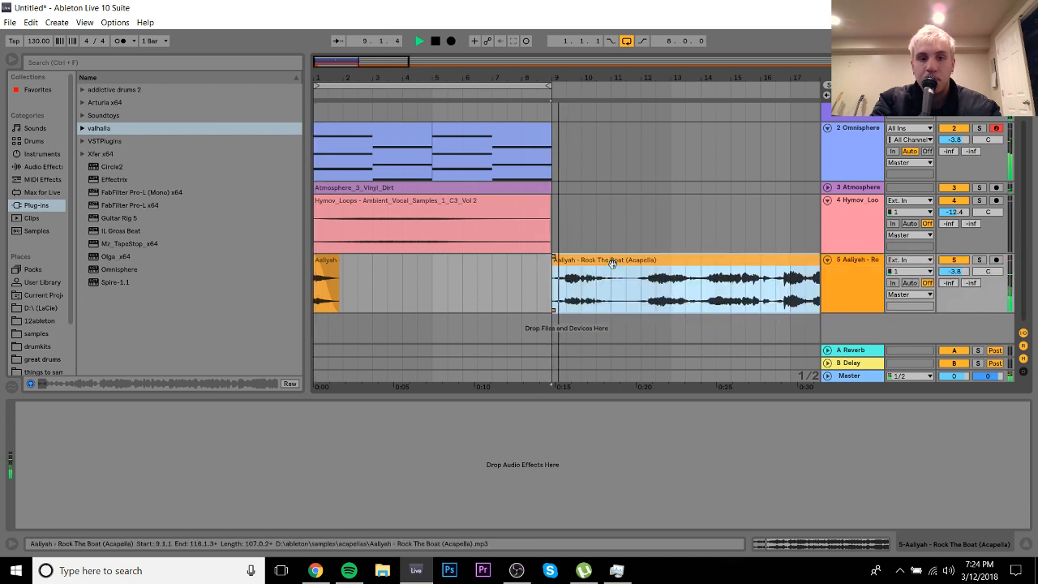
drag(570, 78, 514, 76)
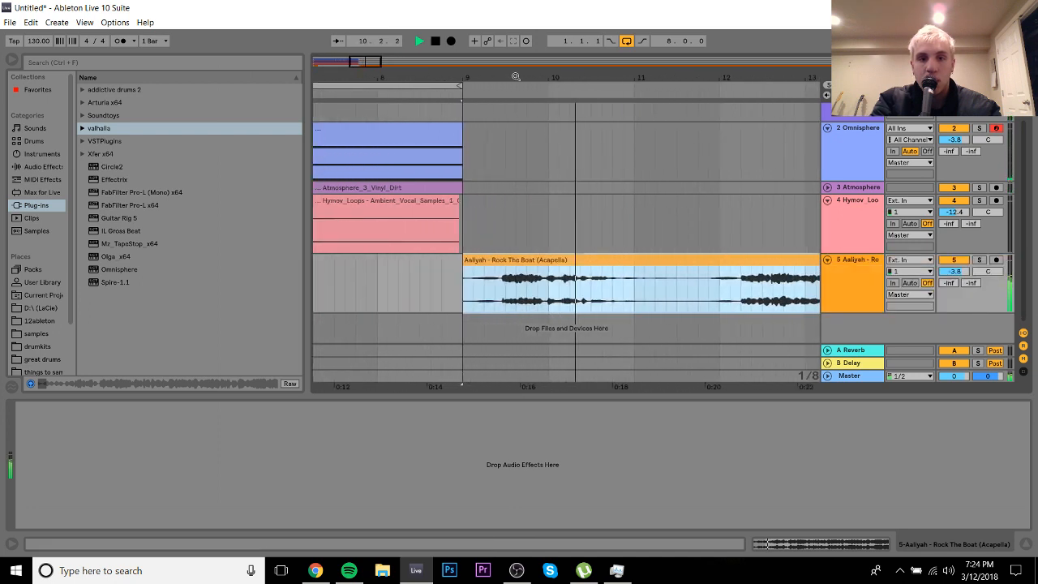
key(space)
drag(548, 287, 579, 281)
click(568, 287)
key(space)
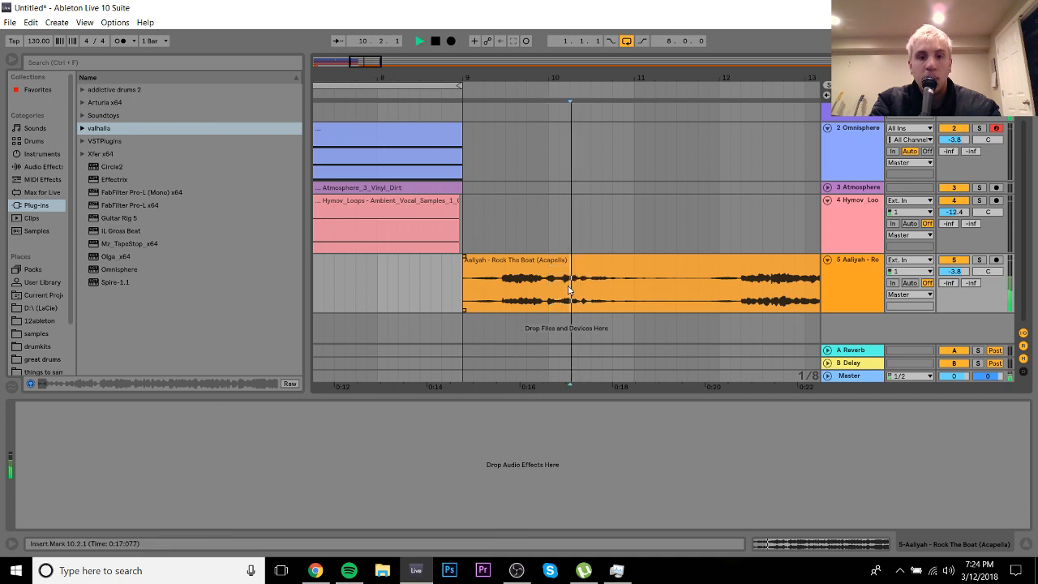
click(740, 294)
key(space)
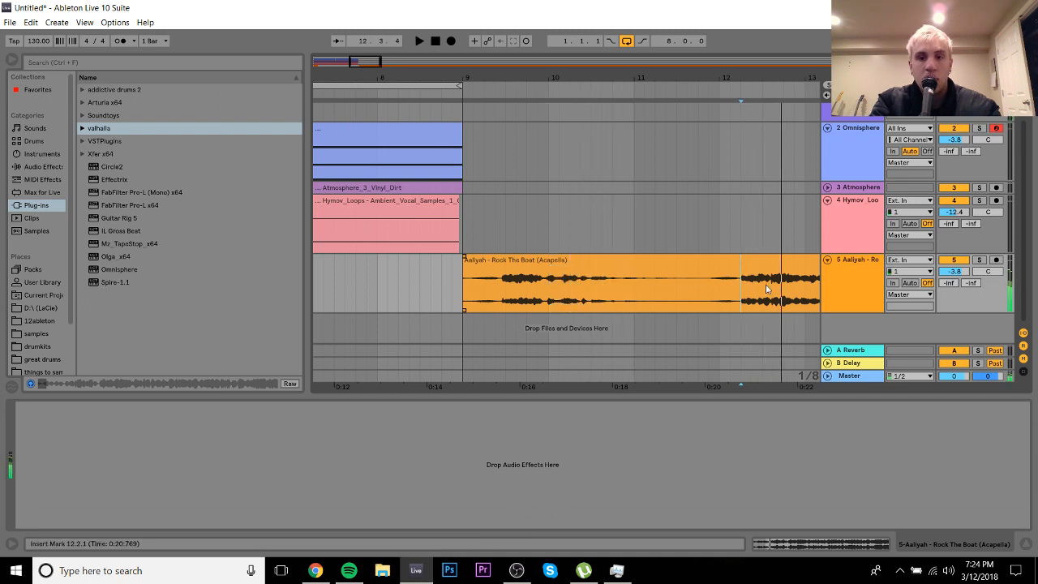
Step: Take the vocal phrase starting at 12.2.1 from the acapella and place it at 2.4.3 on the same track
drag(740, 294, 794, 288)
drag(767, 79, 540, 52)
drag(536, 261, 358, 272)
drag(358, 79, 634, 120)
drag(627, 262, 609, 261)
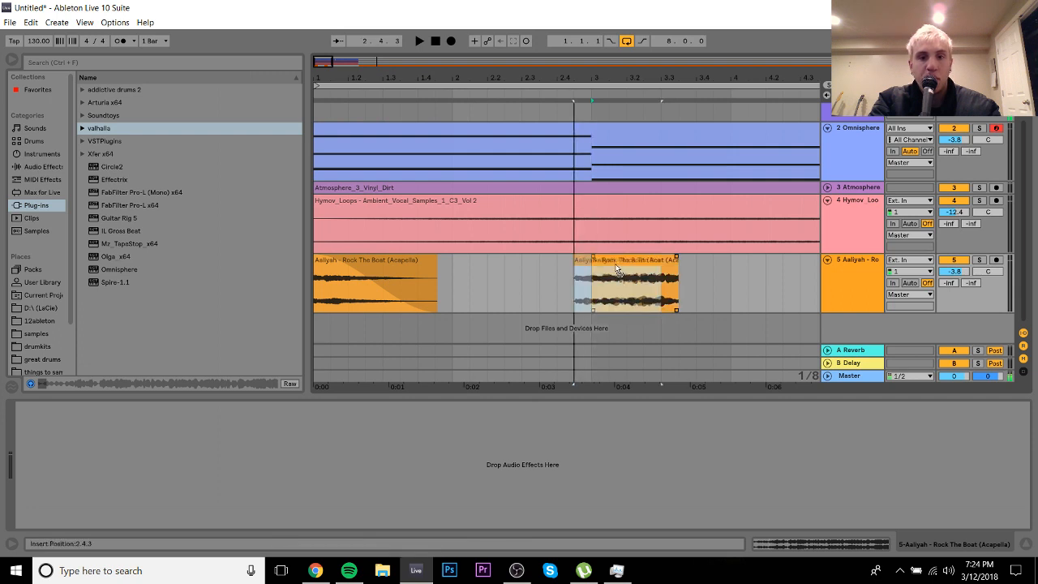
Step: Play the vocals from bar 1 and transpose the slice at 2.4.3 down 3 semitones
click(377, 261)
key(space)
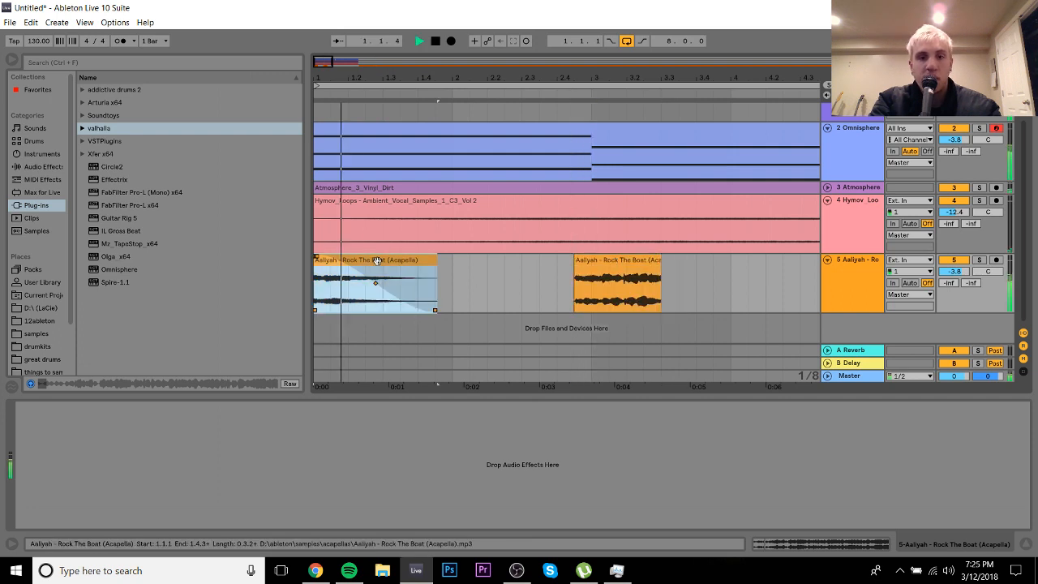
double_click(609, 262)
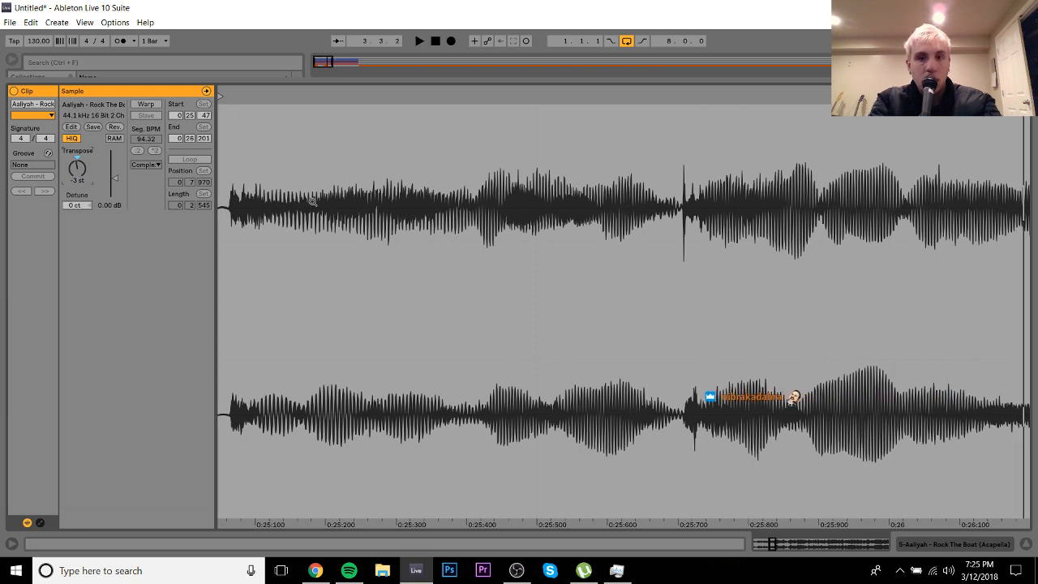
click(976, 546)
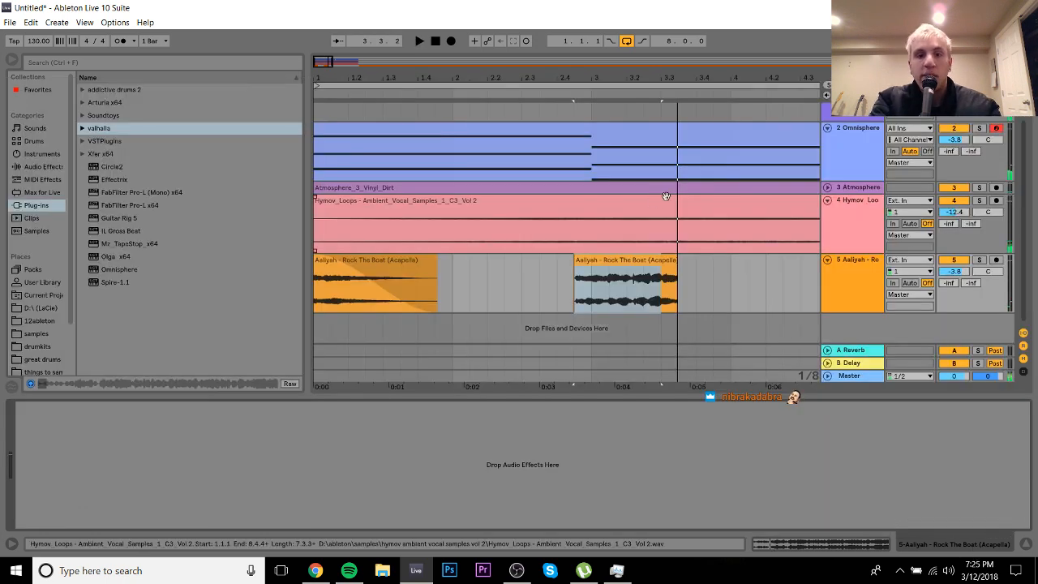
Step: Try the second vocal slice shortened to 3.1.1–3.2.3 against the chords and delete it
drag(577, 261, 648, 266)
key(space)
key(space)
key(space)
key(space)
key(space)
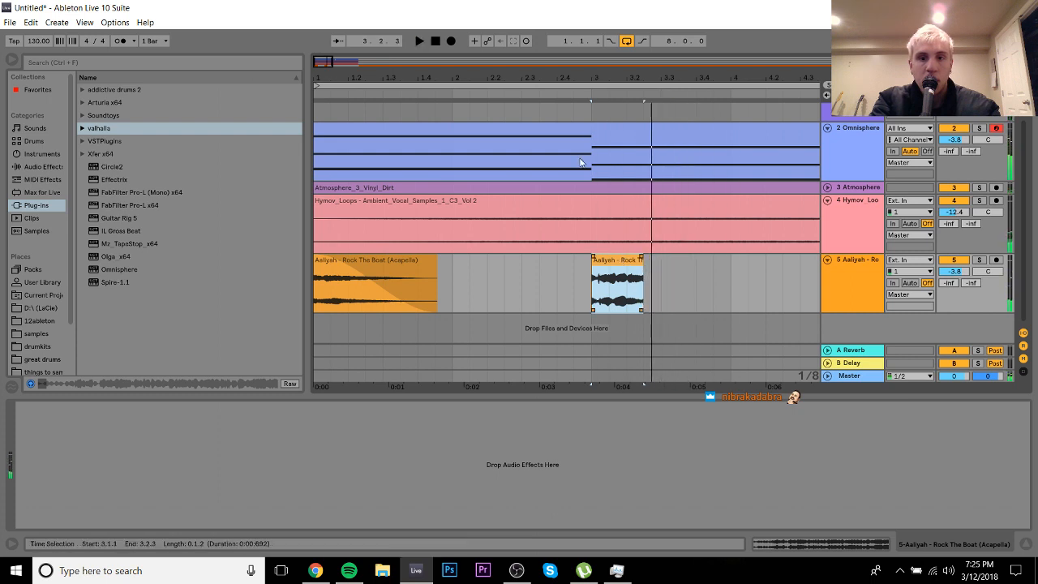
key(z)
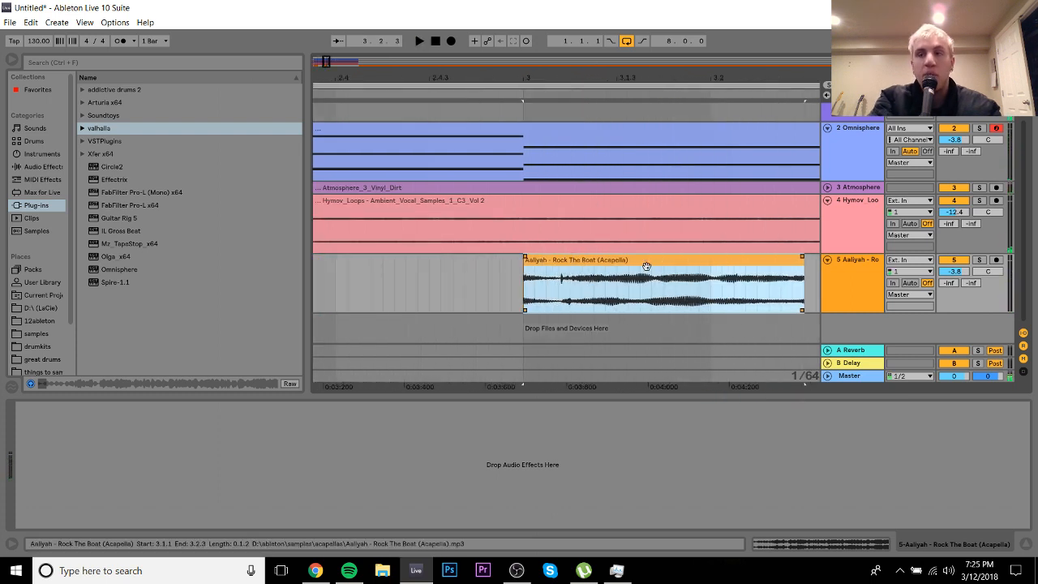
key(Delete)
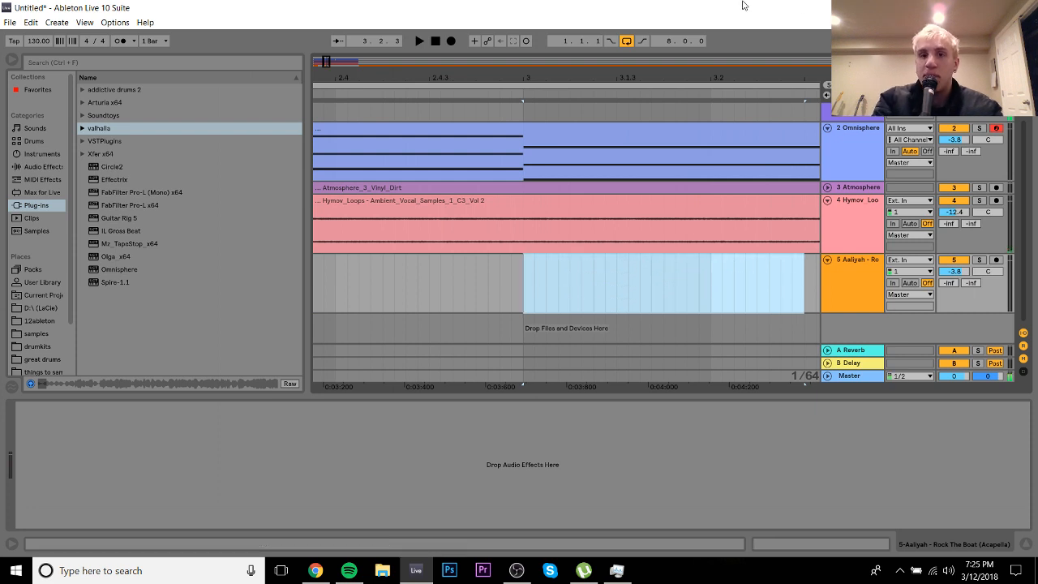
Step: Audition the acapella from 19.1.1 and 20.1.1 for a replacement phrase
key(x)
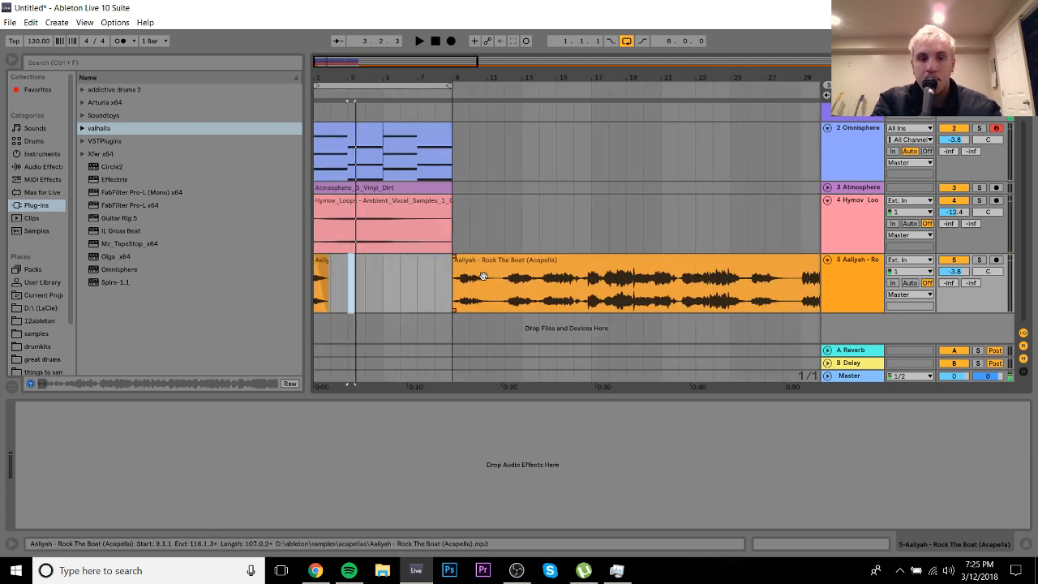
click(626, 299)
key(space)
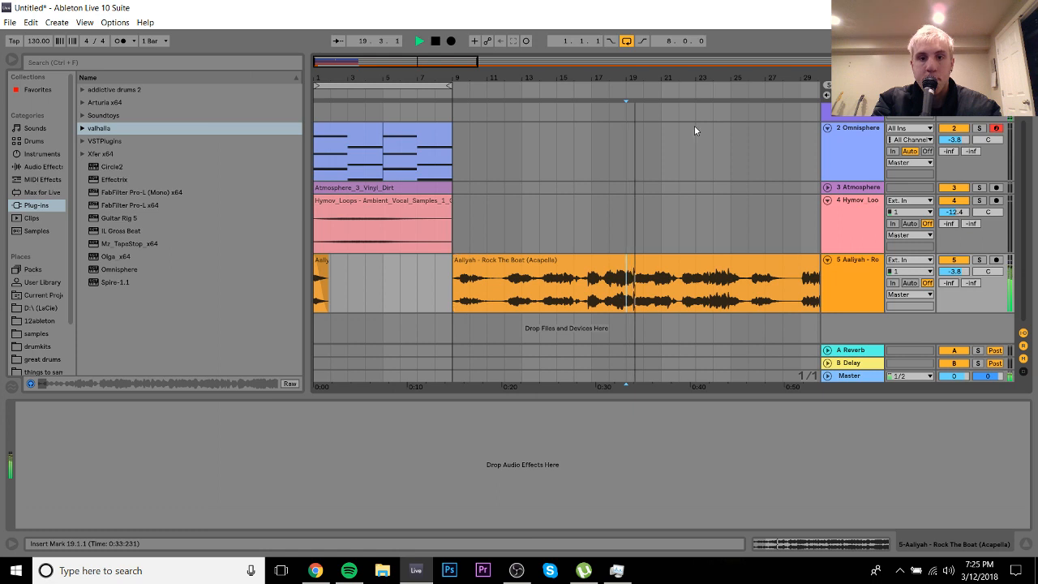
drag(665, 71, 586, 74)
key(space)
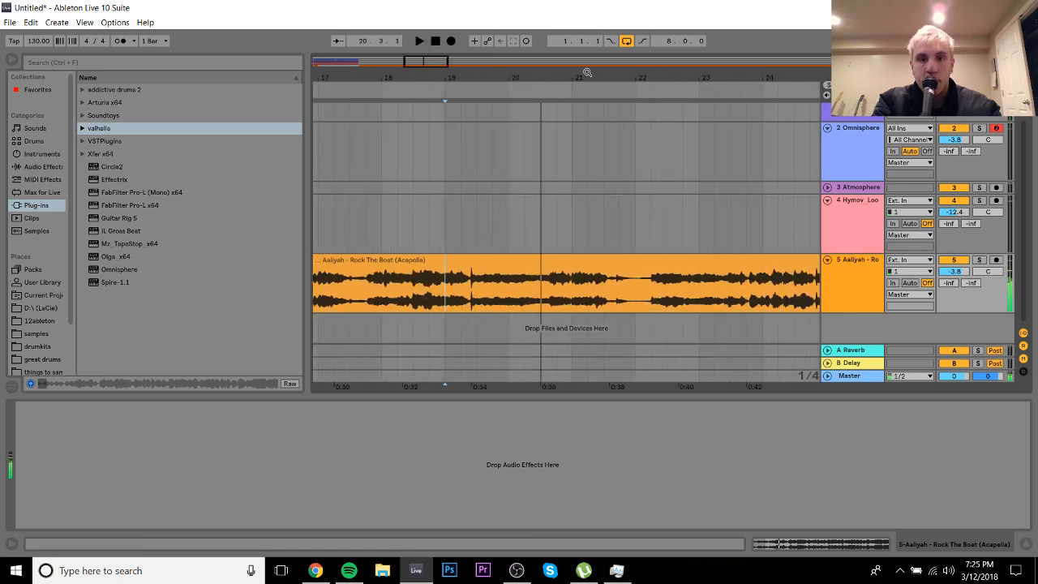
click(515, 298)
key(space)
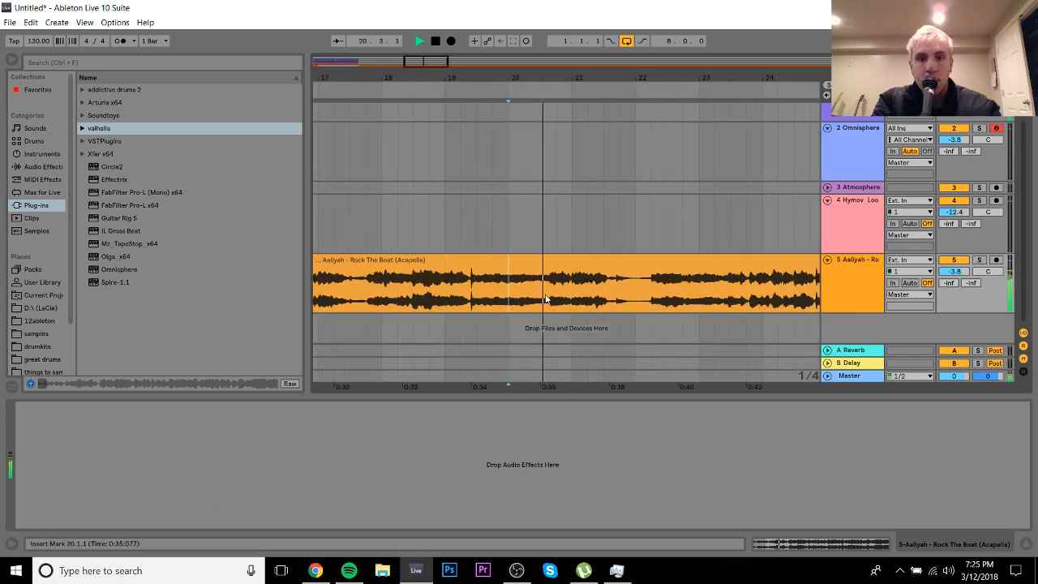
Step: Split the phrase from 20.1.1 to 20.3.1 out of the acapella and move it to 4.1.1
shift+click(547, 298)
key(space)
key(ctrl+e)
drag(496, 77, 492, 29)
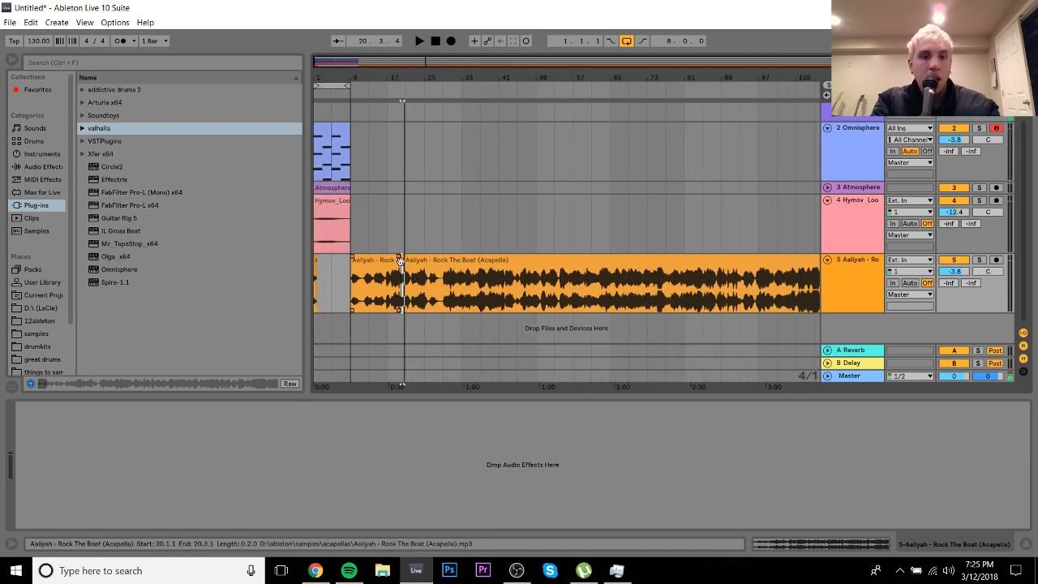
drag(401, 261, 328, 263)
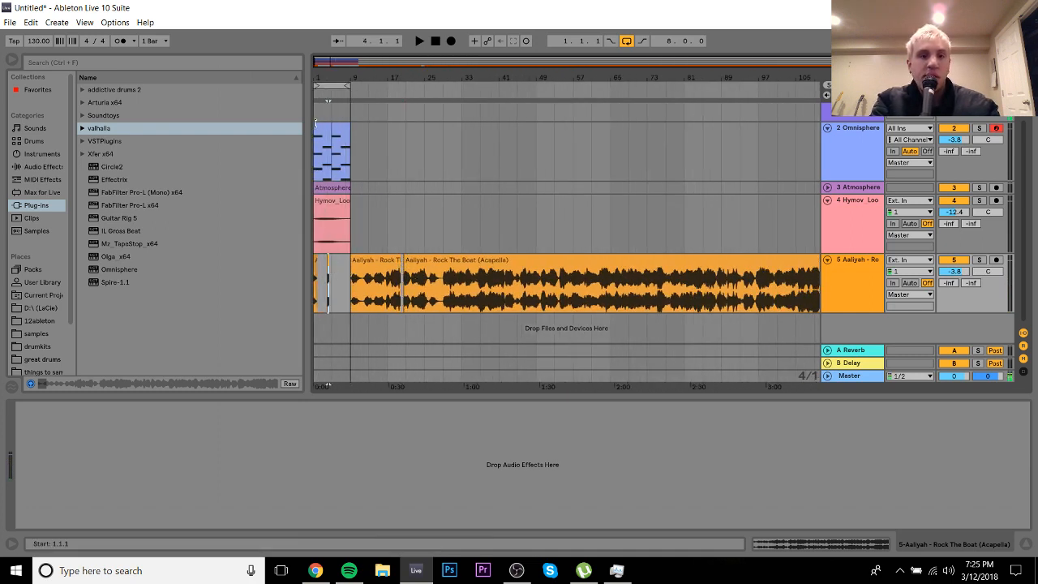
Step: Move the short vocal slice from 4.1.1 to 3.2.1 and audition it from bar 3
drag(324, 68, 323, 111)
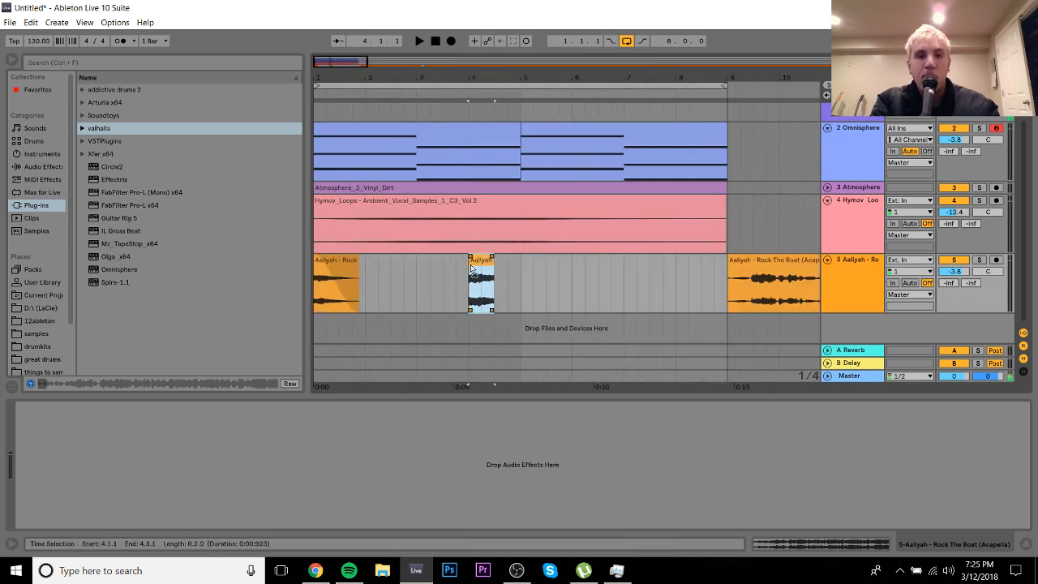
drag(481, 269, 442, 265)
click(414, 267)
key(space)
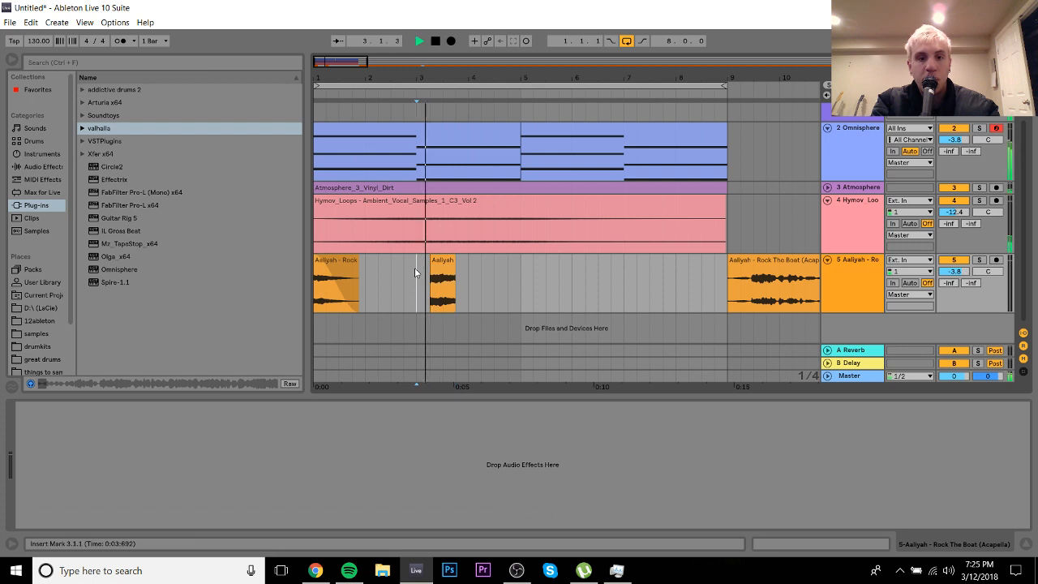
Step: Transpose the vocal slice at 3.2.1 down 3 semitones
double_click(445, 263)
key(space)
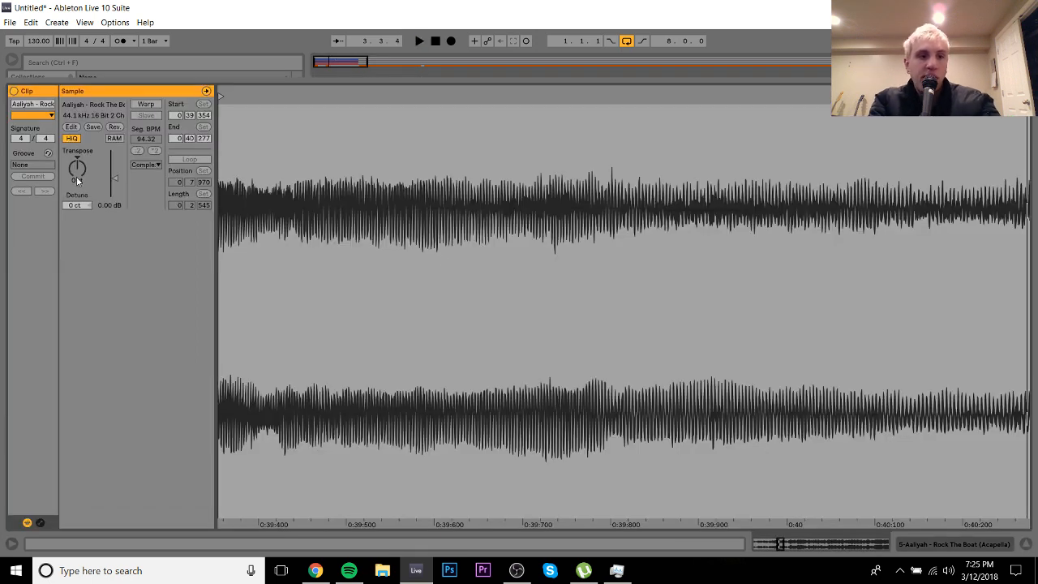
key(Return)
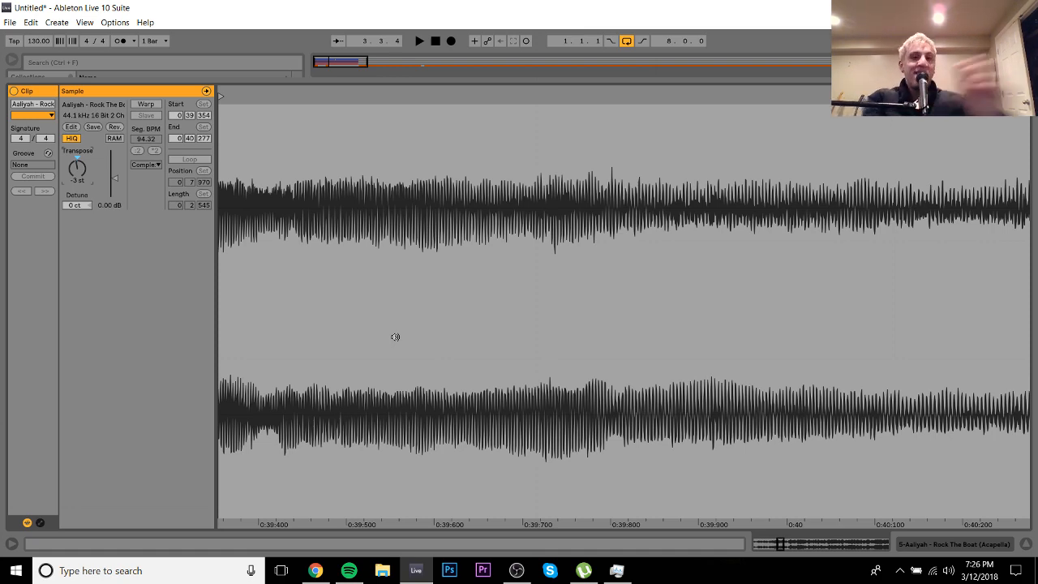
Step: Switch to OBS to check the running stream and return to Ableton Live
click(515, 571)
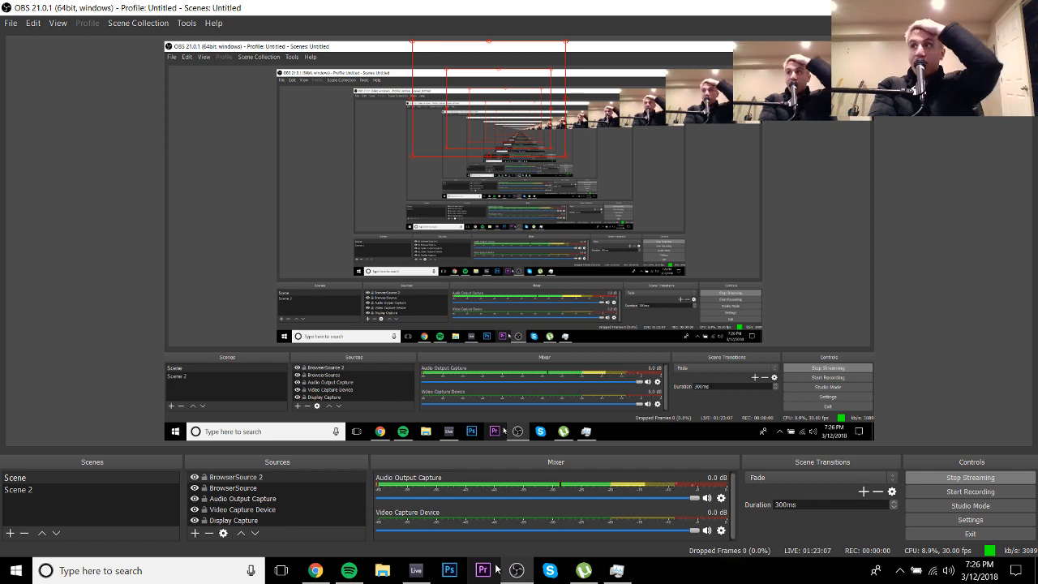
click(416, 571)
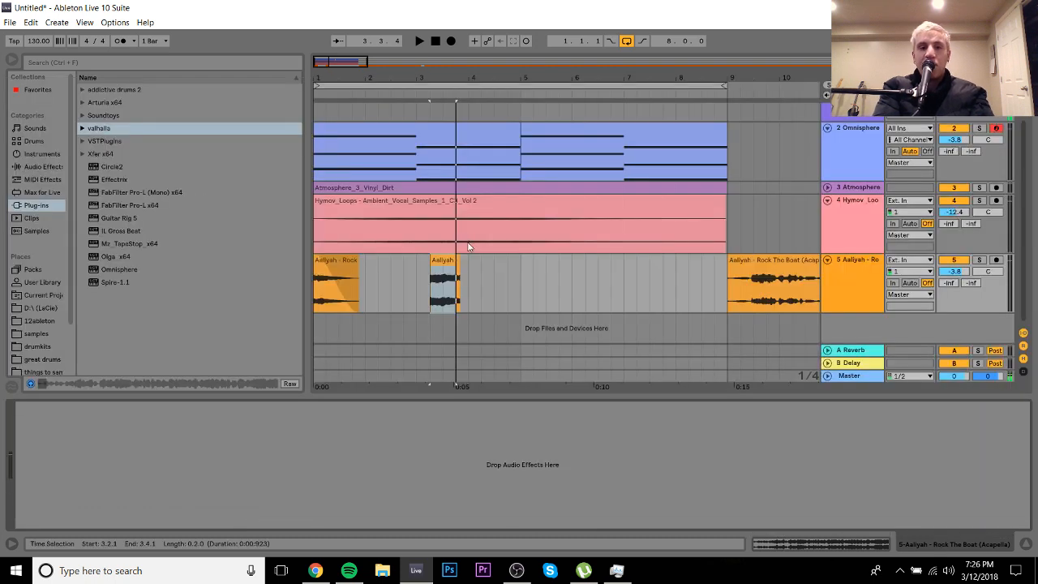
Step: Audition both vocal slices from bar 1 and move the second one to 3.3.1
click(336, 264)
key(space)
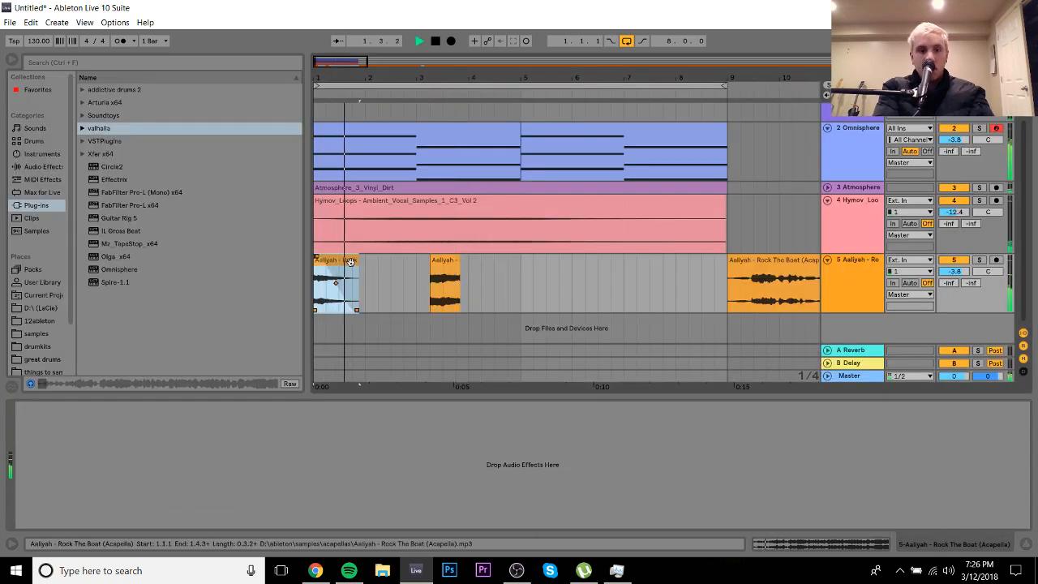
click(452, 266)
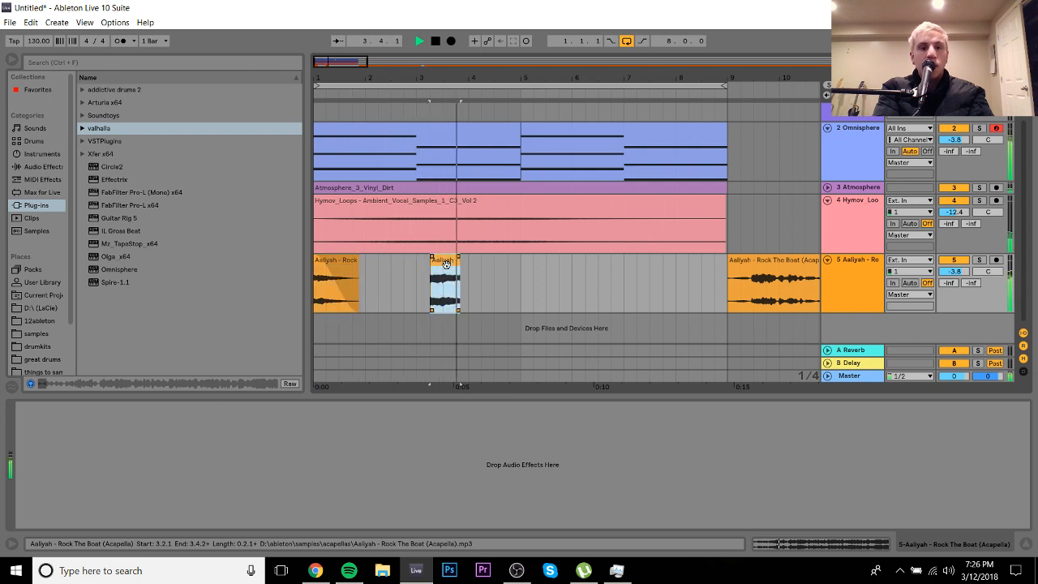
drag(446, 265, 459, 264)
key(space)
Step: Extend the second vocal slice back to about 3.1.4 with a fade-in and past 4.2 with a fade-out
drag(443, 69, 443, 72)
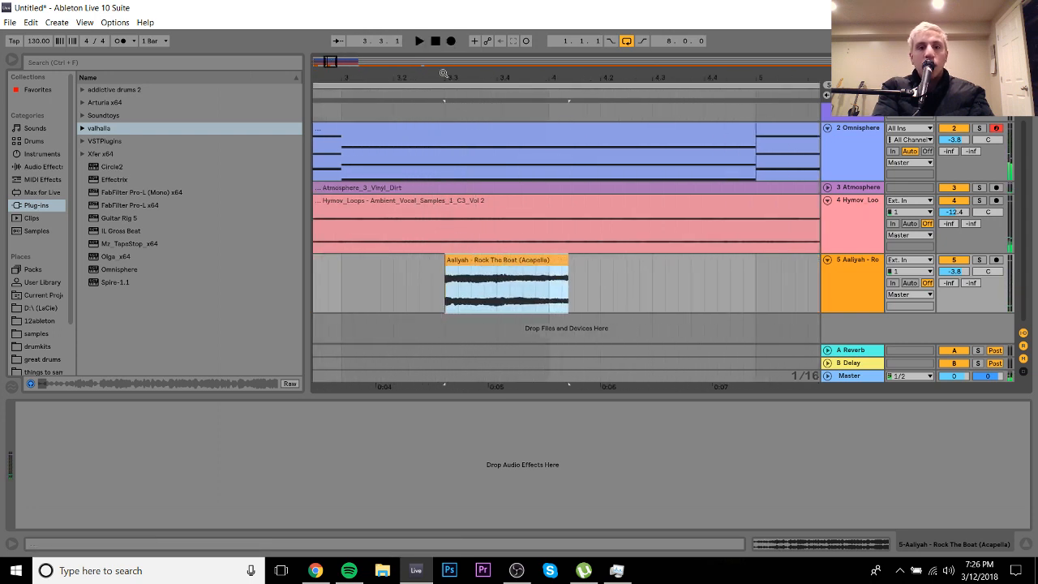
mouse_move(445, 261)
mouse_down()
mouse_move(381, 261)
mouse_move(460, 263)
mouse_up()
key(space)
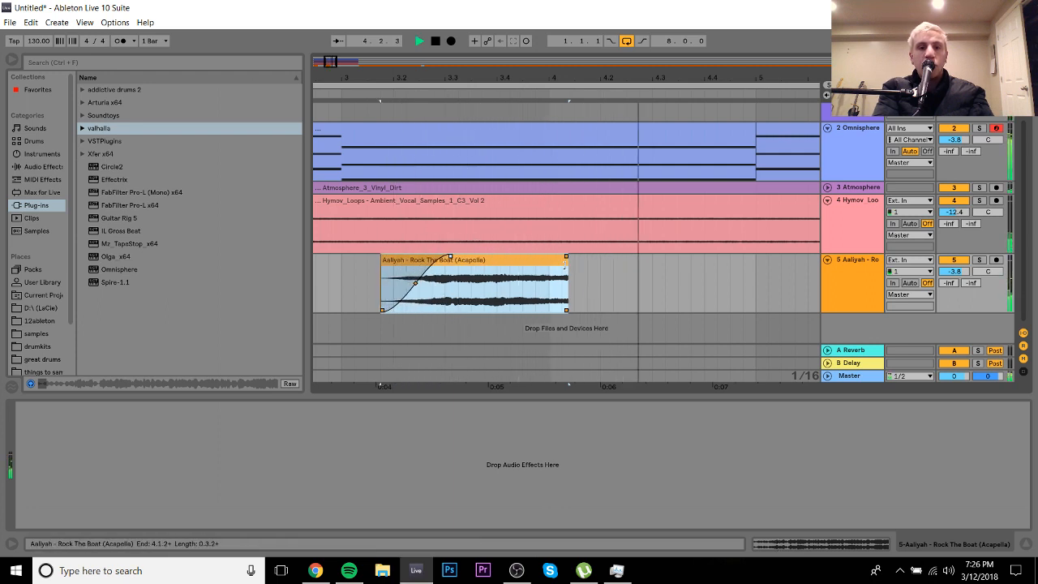
drag(567, 261, 621, 267)
key(space)
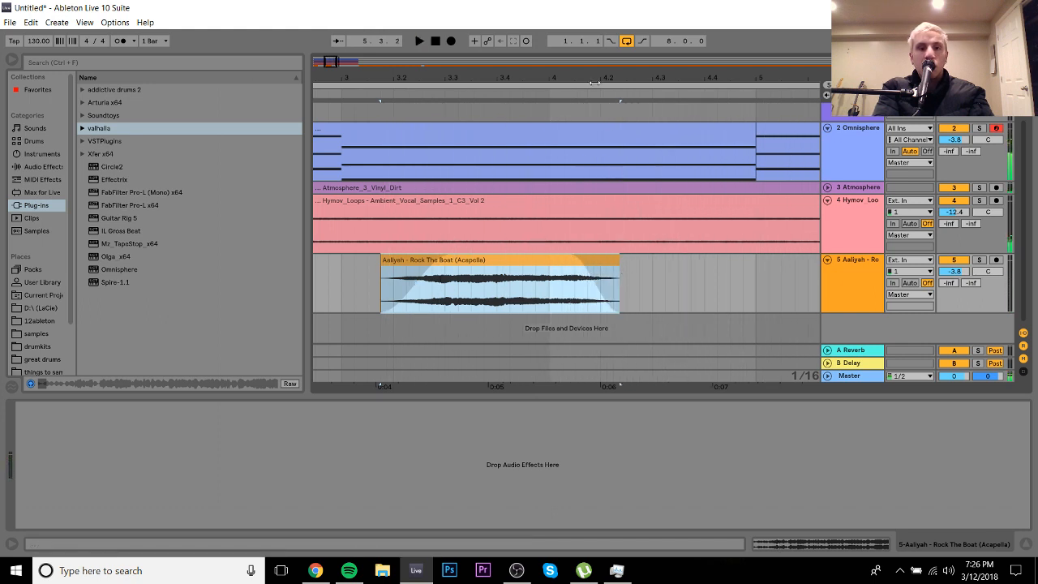
Step: Move the second vocal slice to 4.3.1 and bring the remaining acapella clip forward to start at bar 9
drag(592, 80, 382, 77)
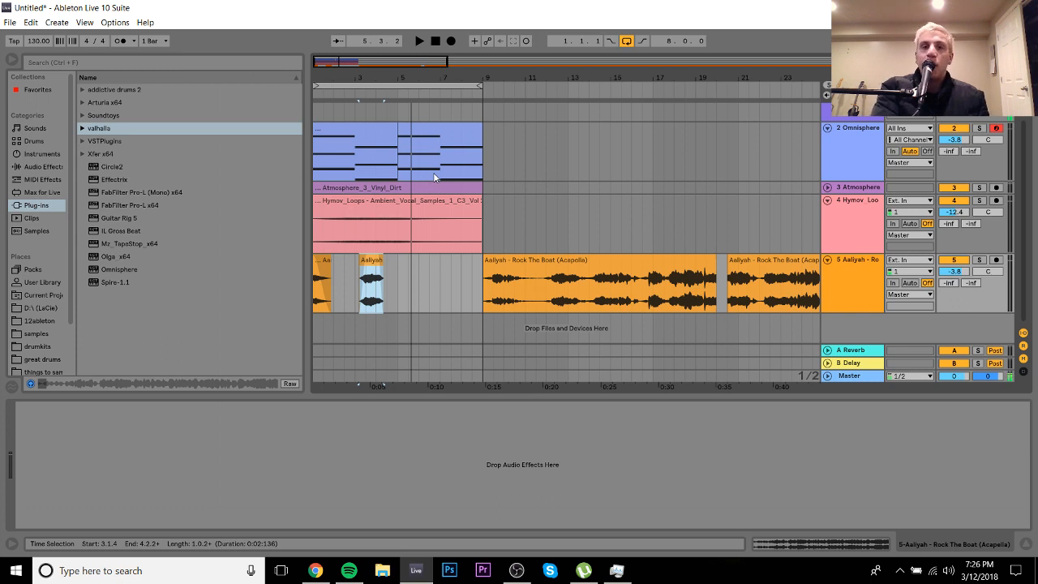
click(369, 261)
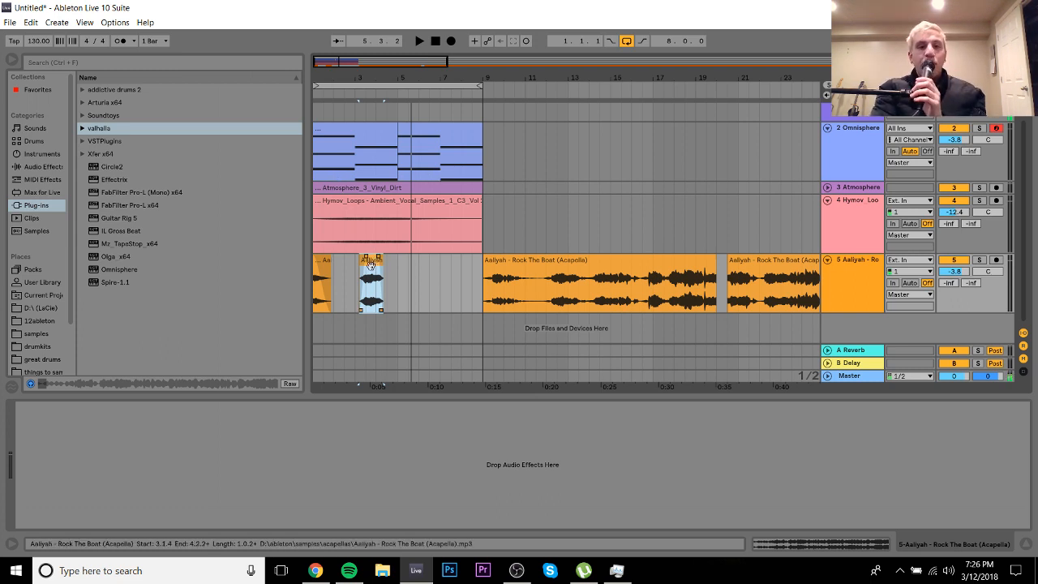
drag(369, 264, 397, 263)
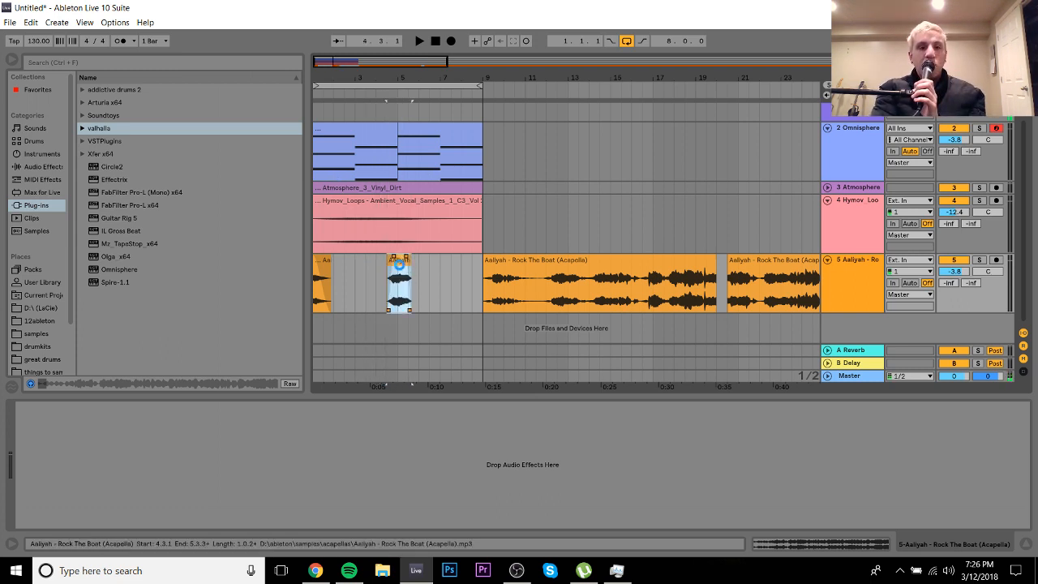
drag(769, 266, 527, 265)
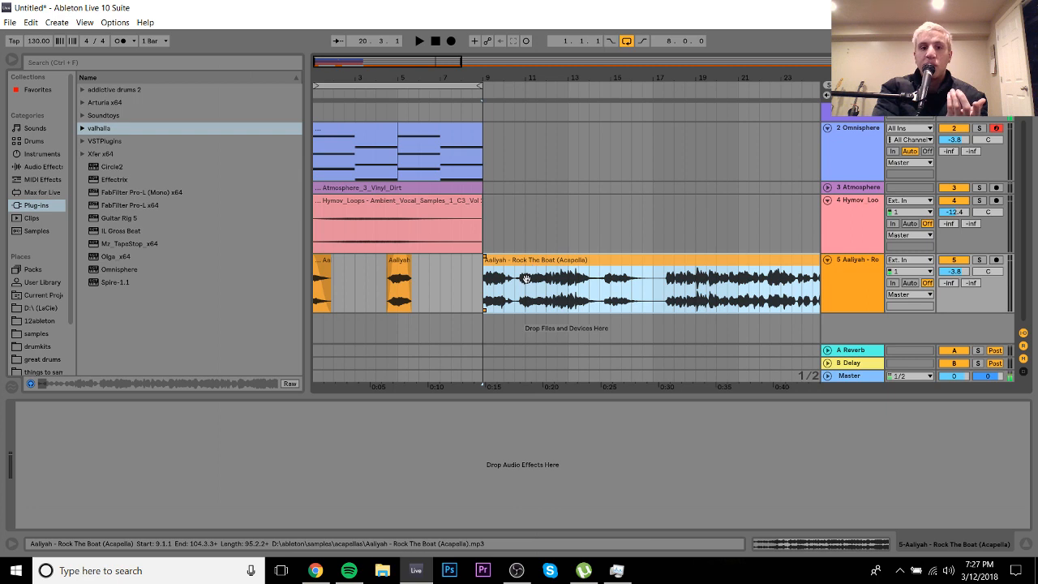
Step: Audition the remaining acapella, split off the phrase starting at 10.4.1 and move it to 7.2.1
drag(525, 77, 535, 105)
key(space)
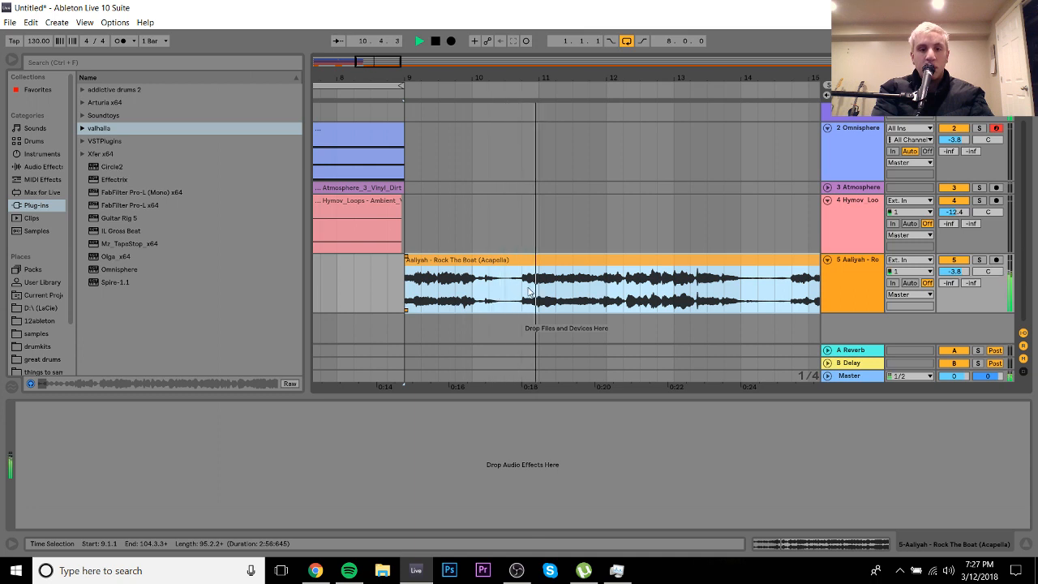
drag(523, 290, 543, 290)
drag(577, 290, 577, 284)
drag(492, 75, 628, 59)
drag(662, 259, 523, 274)
Step: Transpose the vocal slice at 7.2.1 down and audition it against the chords
double_click(522, 264)
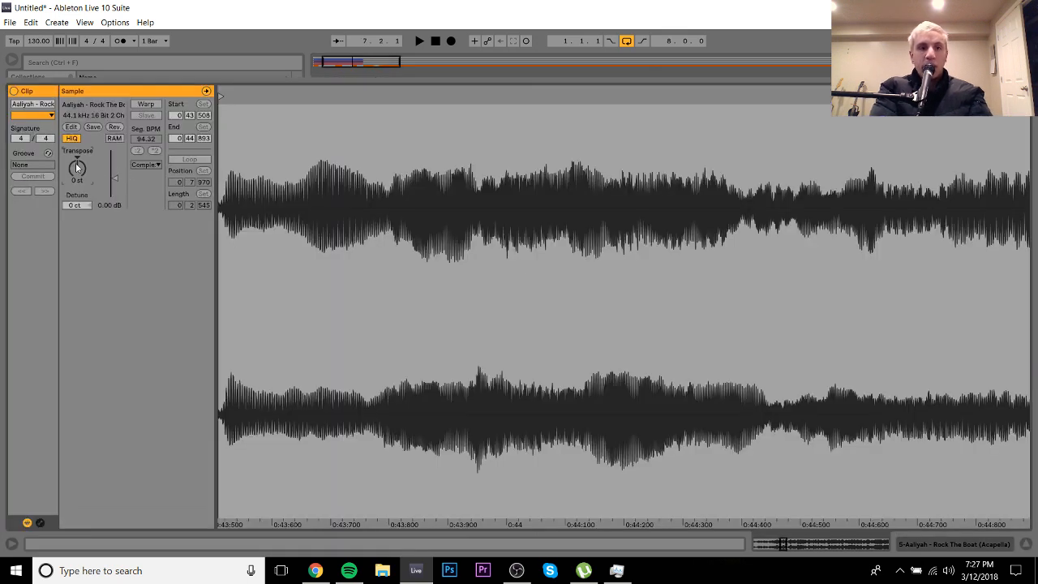
drag(77, 168, 77, 173)
key(space)
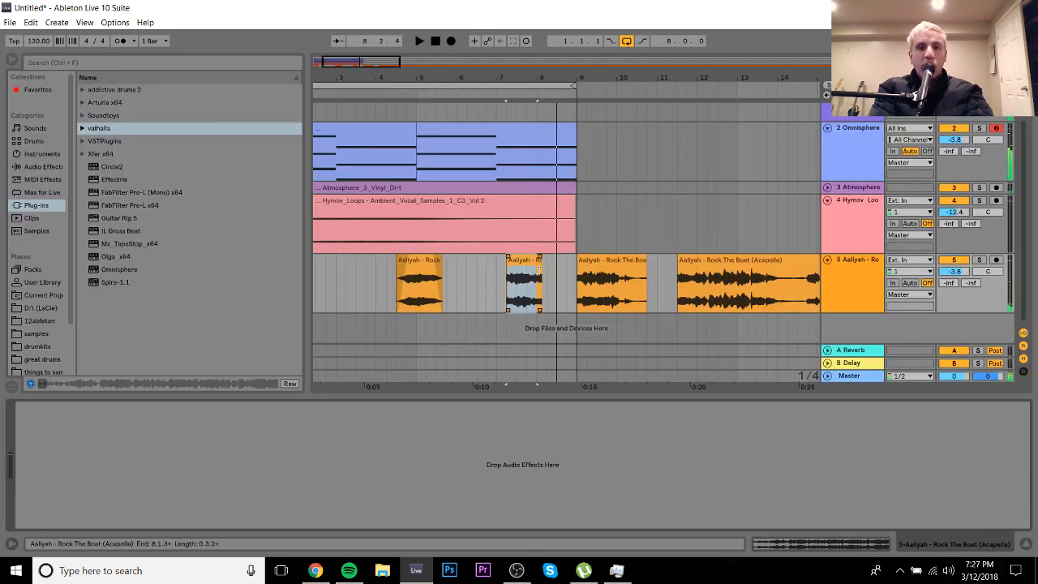
Step: Extend the third vocal slice to end at 8.3.1, audition it and add a short fade-out
drag(539, 263, 556, 262)
key(space)
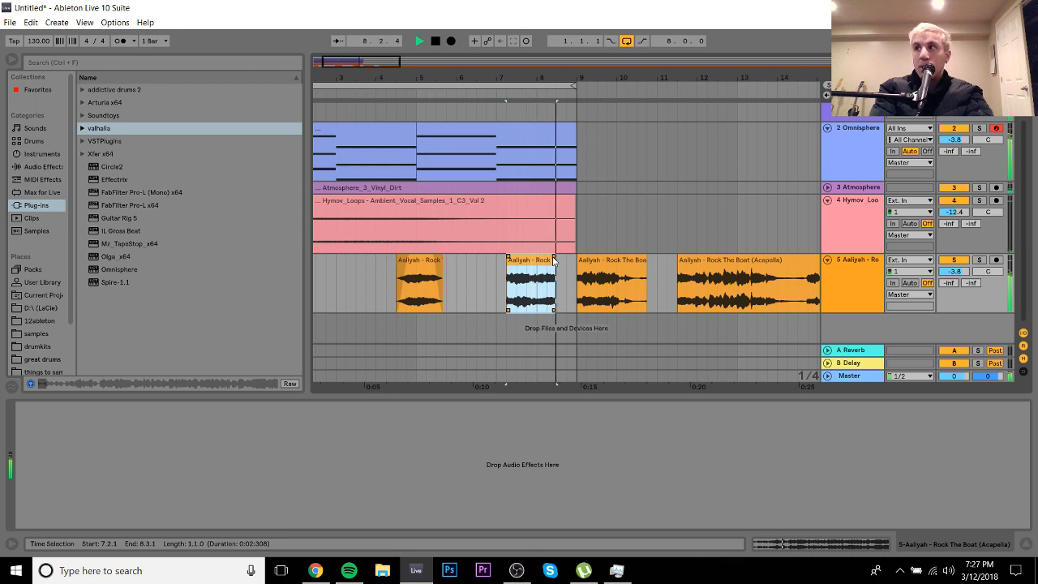
key(space)
drag(554, 257, 544, 259)
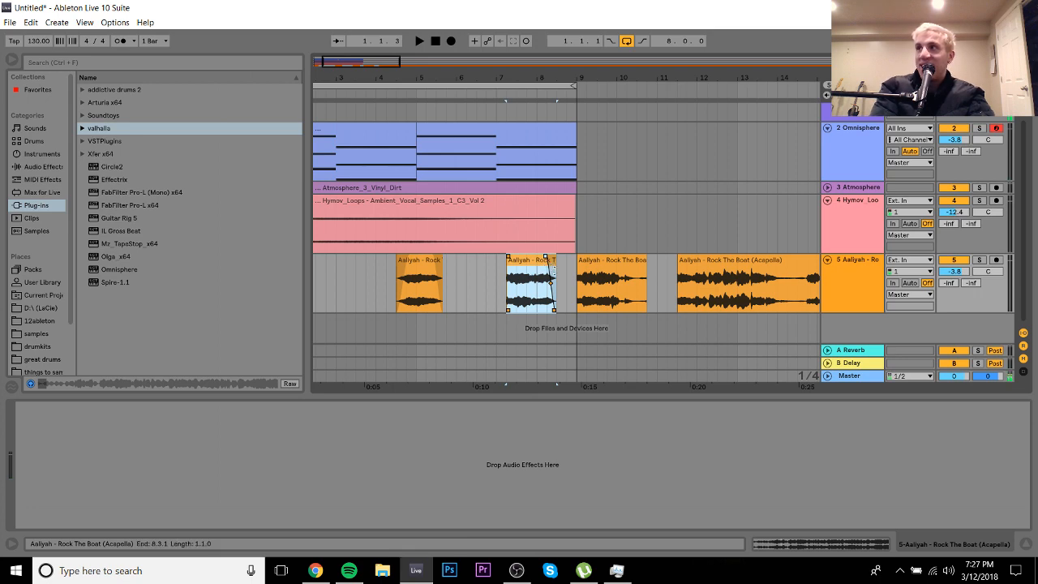
Step: Move the second vocal slice to 4.1.1 and the third to 6.4.1, giving the third a short fade-in
drag(661, 66, 661, 67)
drag(350, 77, 568, 158)
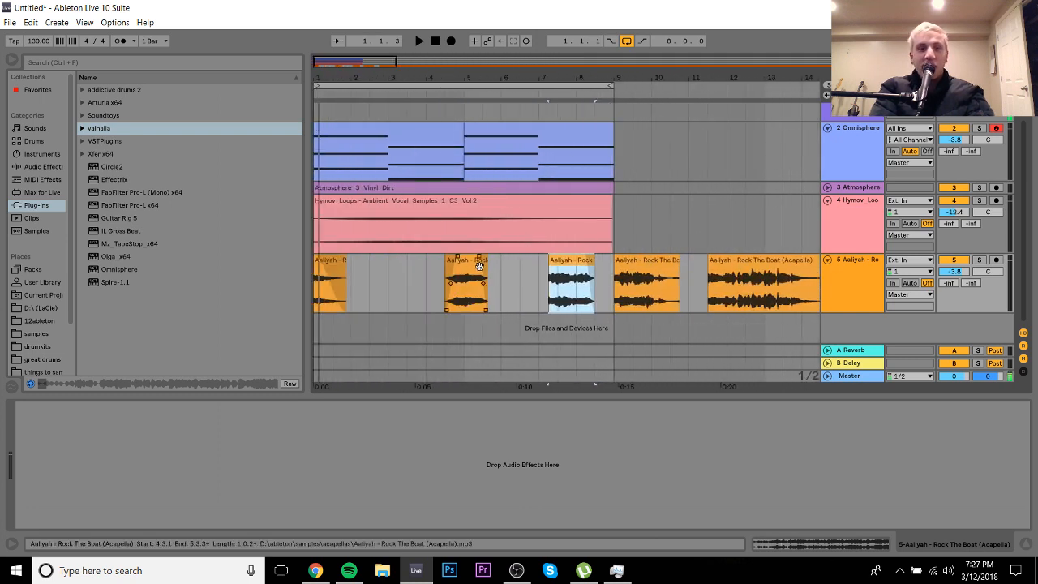
drag(469, 268, 451, 268)
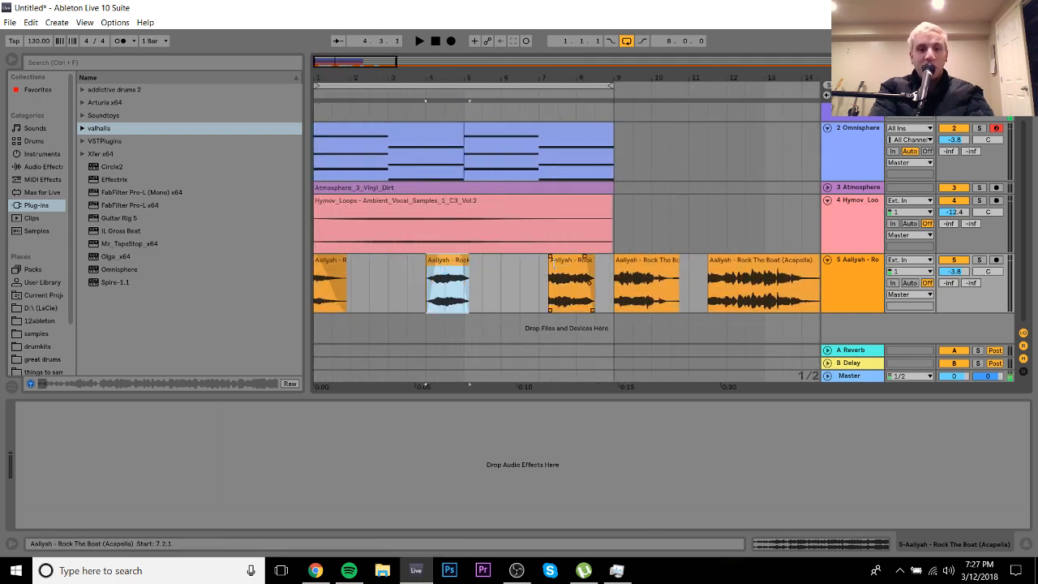
drag(575, 265, 541, 258)
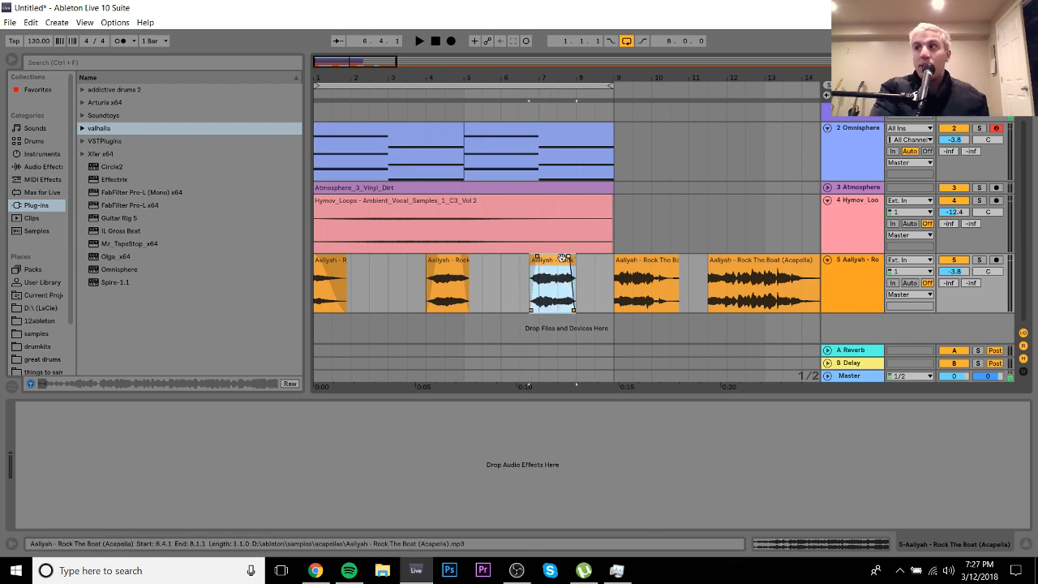
Step: Delete both leftover acapella clips from bar 9 onward
click(659, 261)
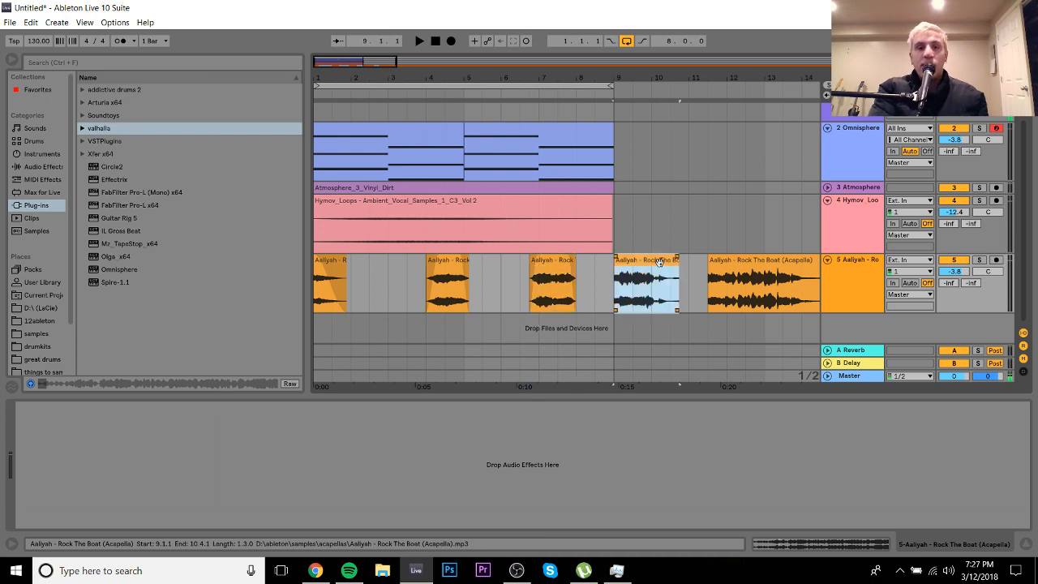
shift+click(760, 261)
key(Delete)
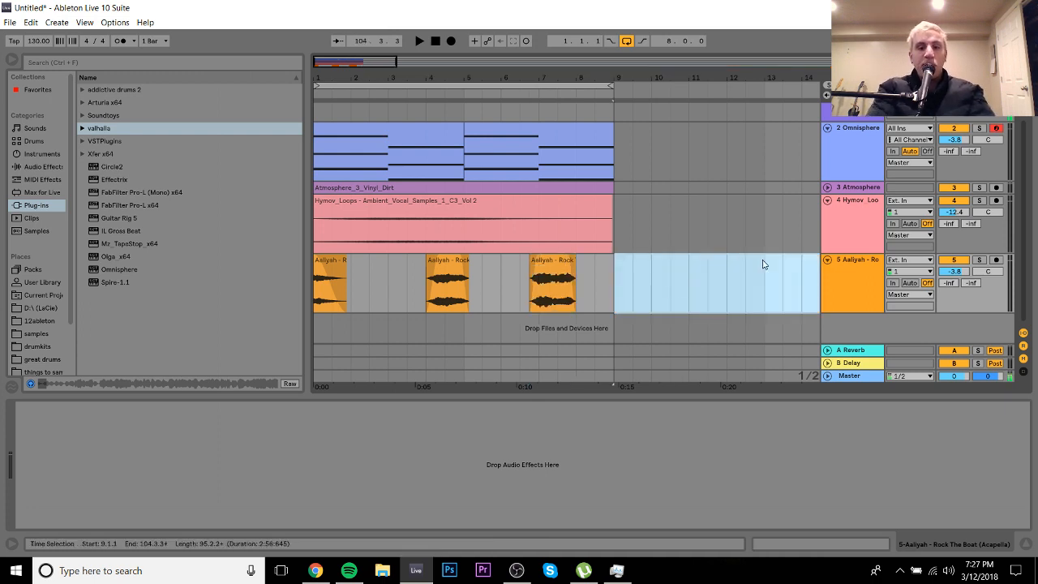
Step: Close the torrent client running in the background and return to the arrangement
right_click(587, 572)
click(579, 544)
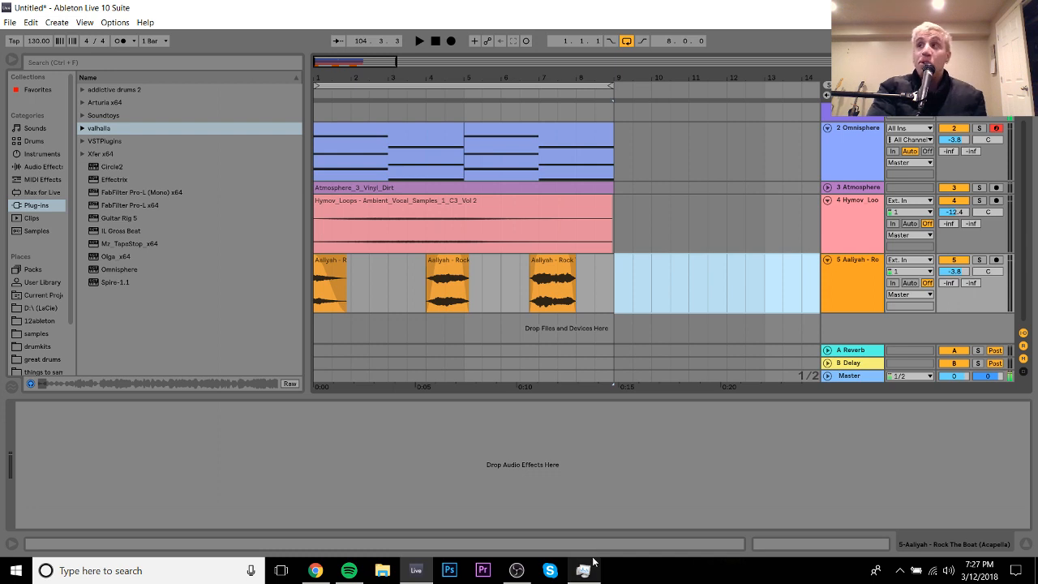
click(536, 506)
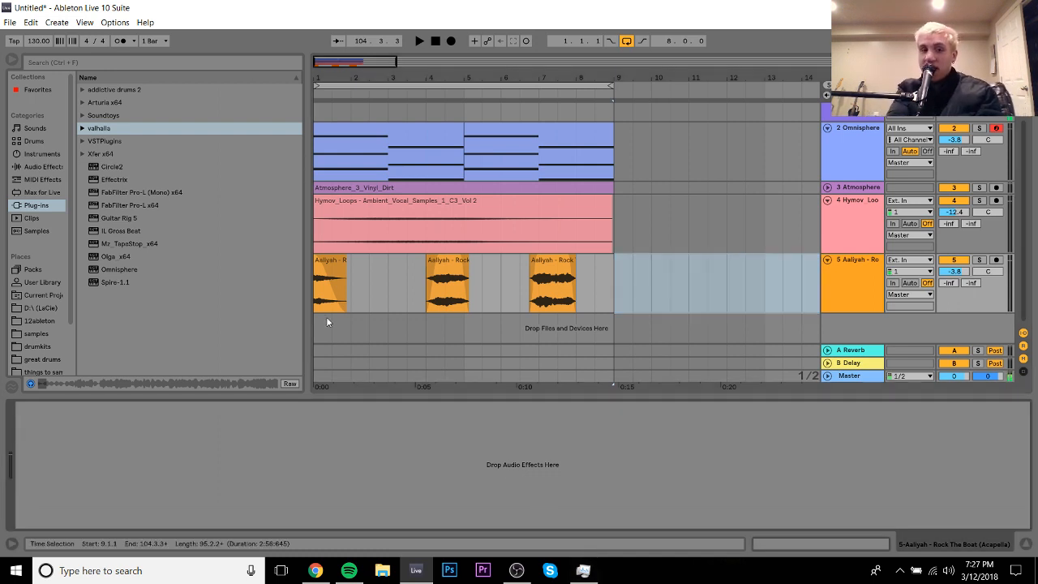
Step: Move the third vocal slice to 7.1.1 and select the first slice at bar 1
drag(555, 266, 567, 264)
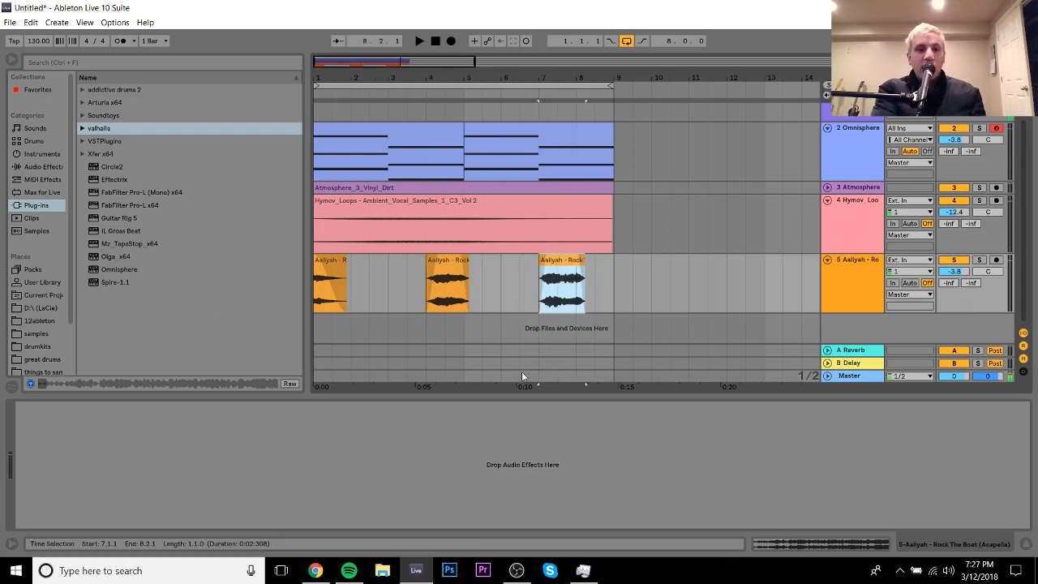
click(334, 266)
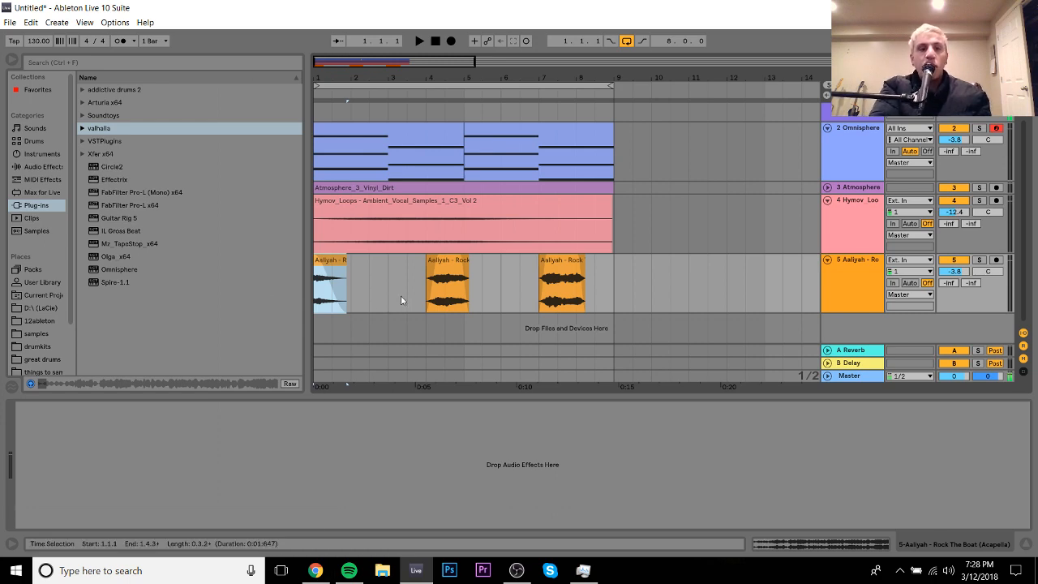
Step: Switch to OBS to check the live stream status, and return to Ableton Live
click(517, 570)
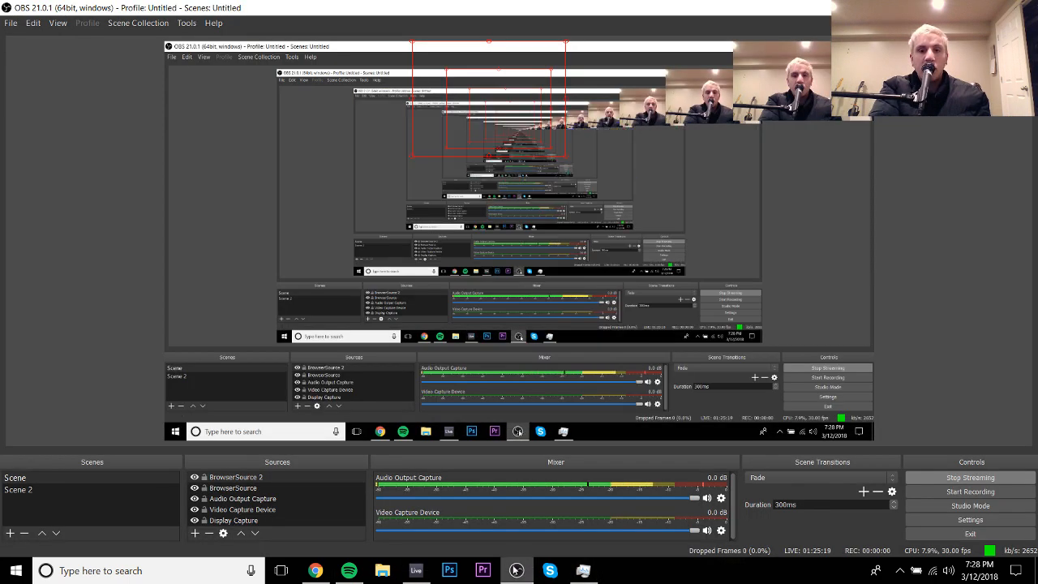
click(418, 574)
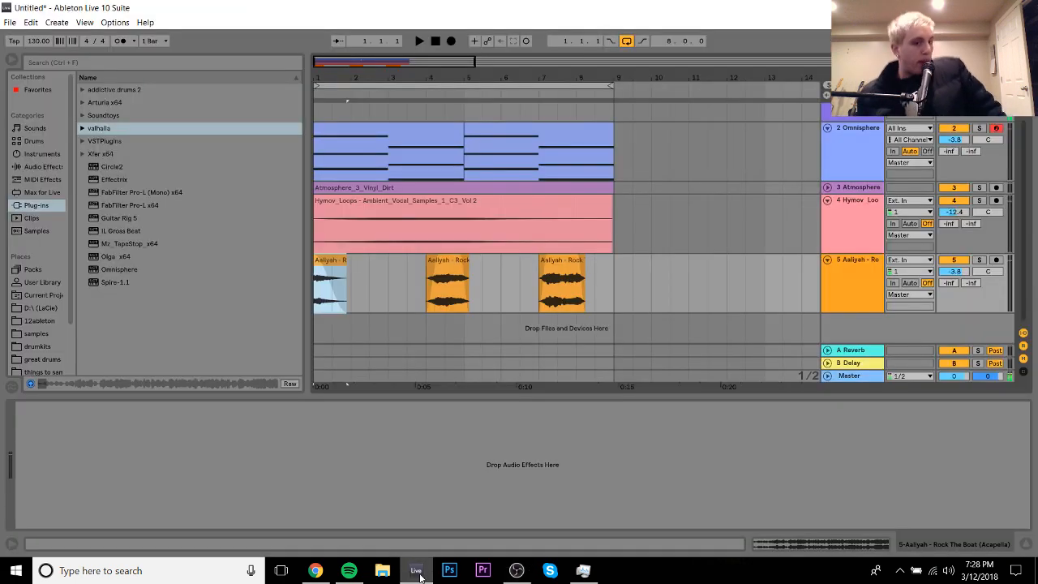
click(518, 571)
click(416, 572)
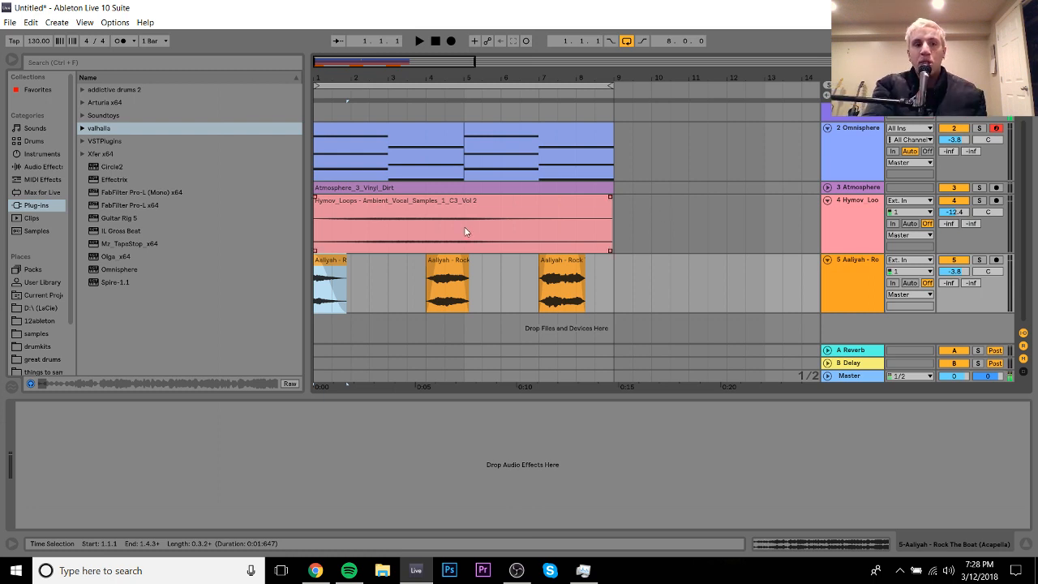
Step: Load the Soundtoys LittleAlterBoy plug-in onto the Aaliyah acapella track
click(82, 115)
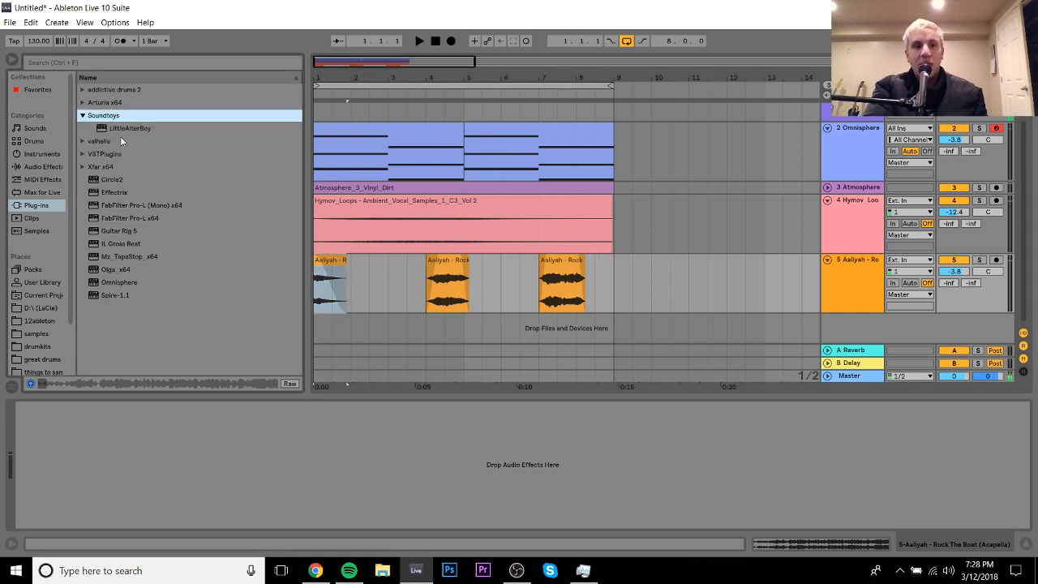
click(121, 129)
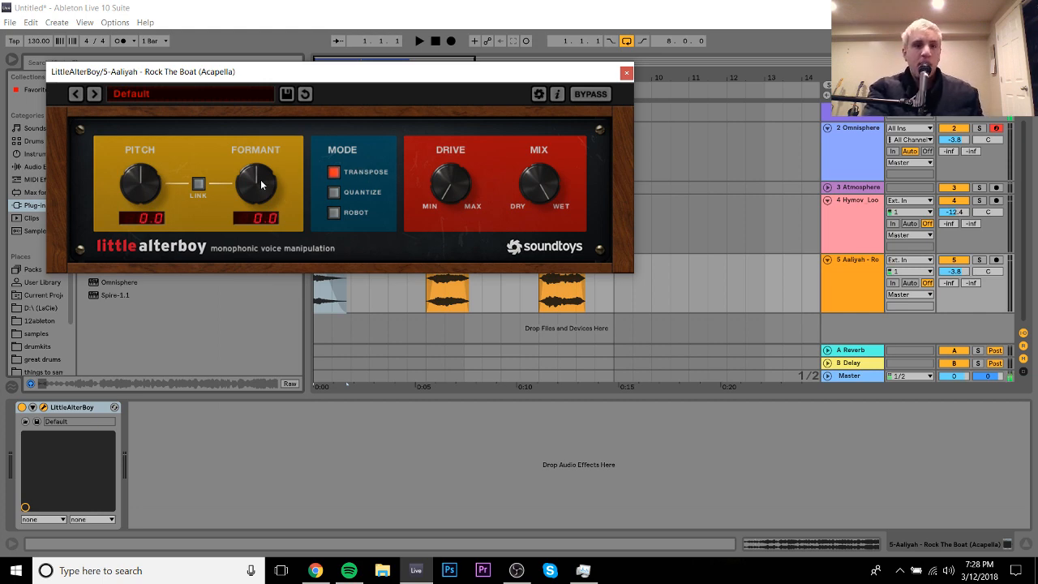
Step: Try different LittleAlterBoy Formant values down to -9.5 and show the automation lanes in the arrangement
mouse_move(261, 180)
mouse_down()
mouse_move(254, 203)
mouse_move(264, 125)
mouse_move(264, 172)
mouse_up()
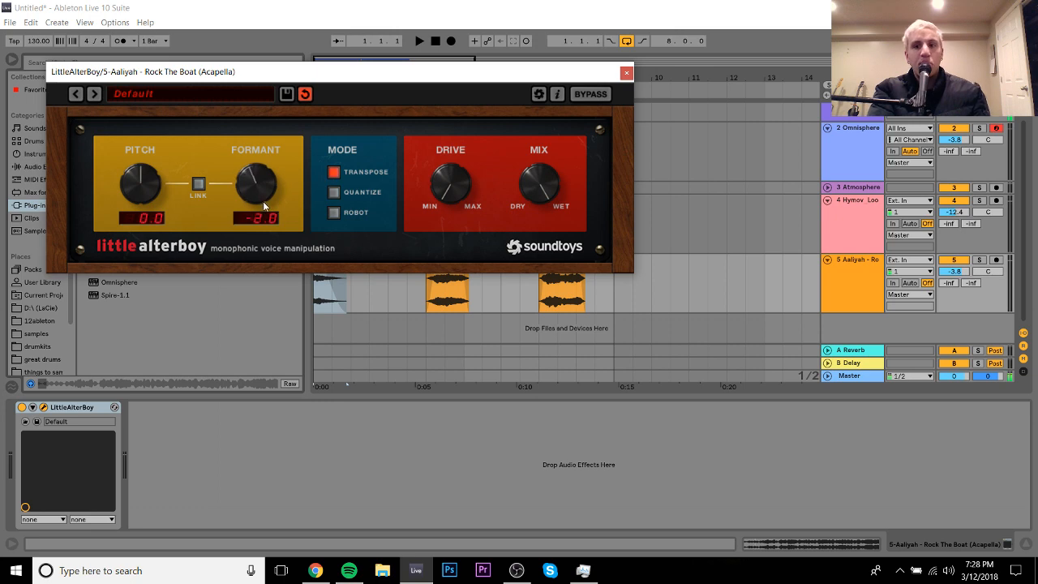
key(a)
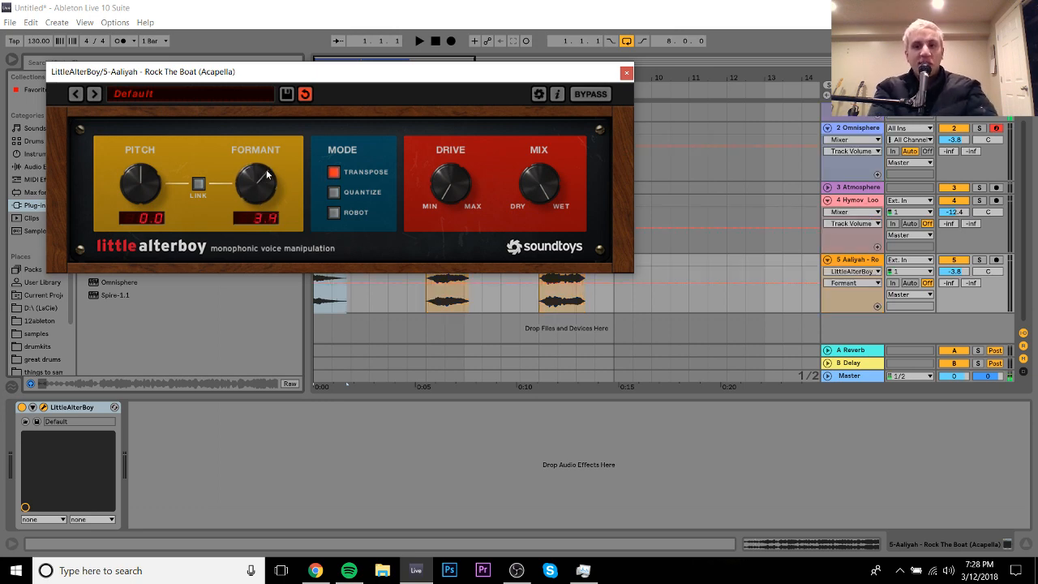
drag(254, 196, 254, 294)
scroll(1023, 138, up, 1)
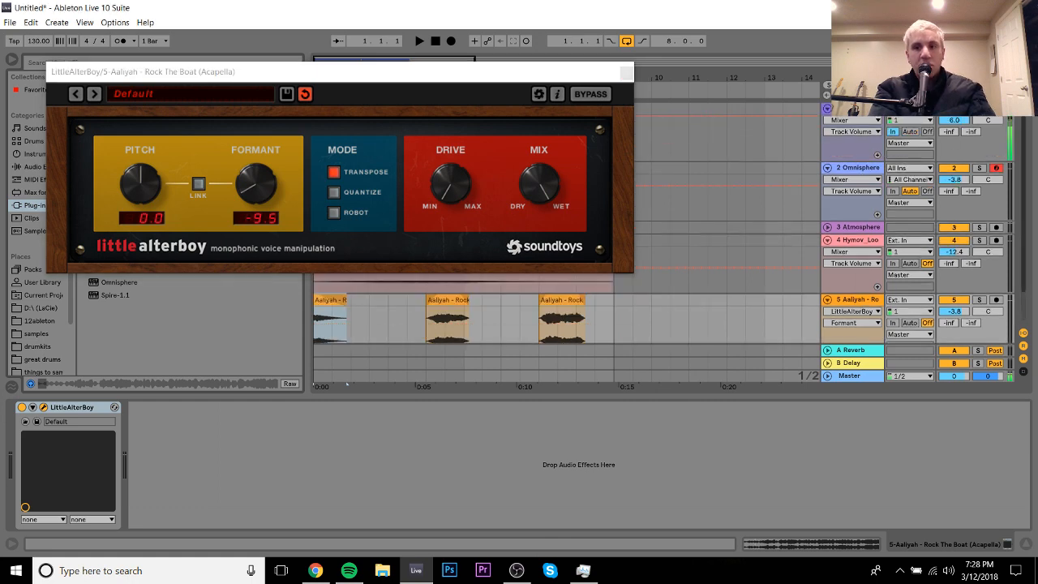
Step: Solo the Aaliyah acapella track so that it is the only one heard
click(980, 109)
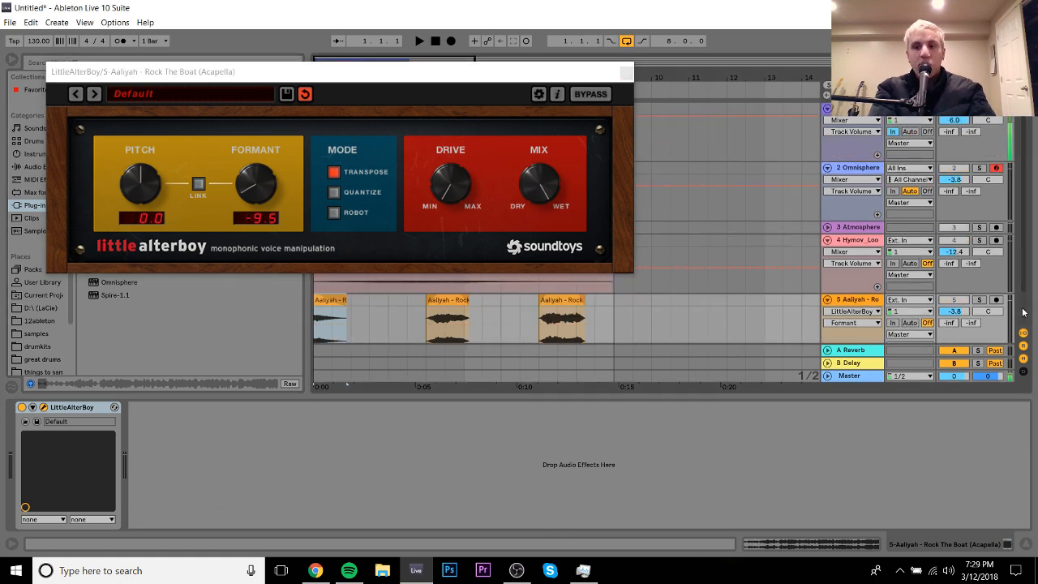
scroll(1011, 252, down, 1)
click(978, 259)
click(843, 260)
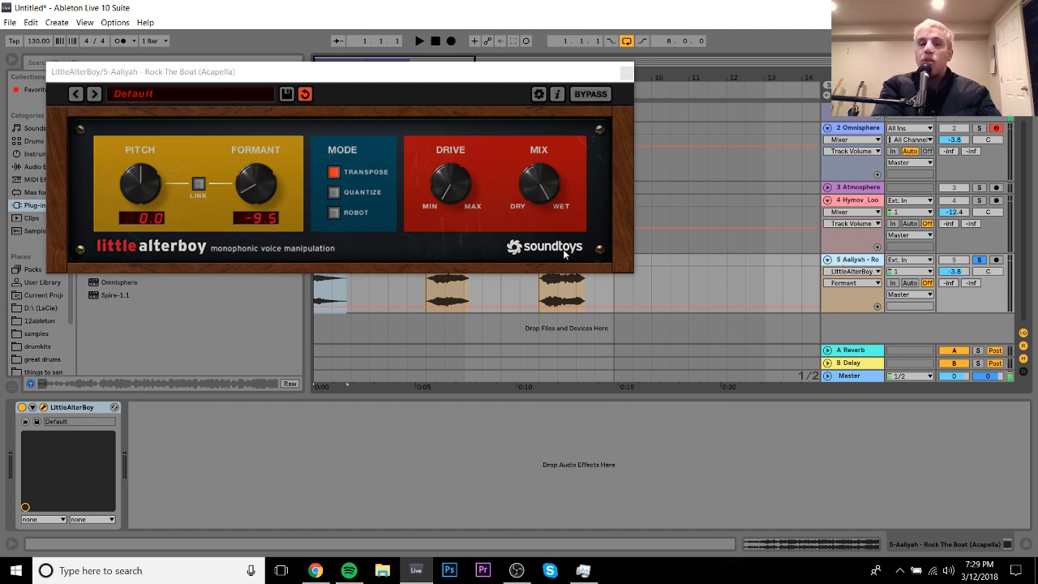
click(566, 298)
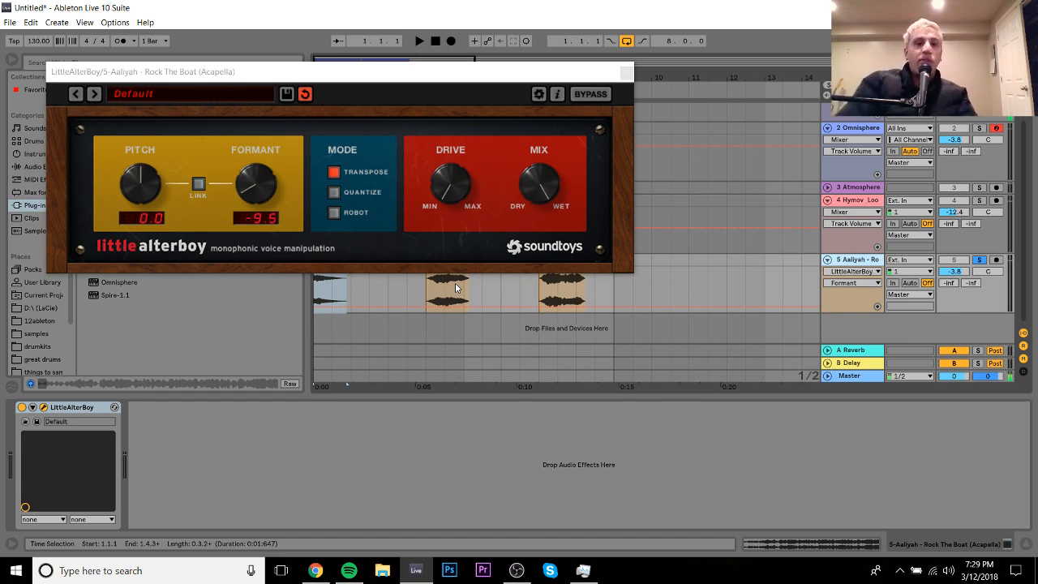
Step: Reset LittleAlterBoy's Formant to 0.0 and close the plug-in window
double_click(249, 181)
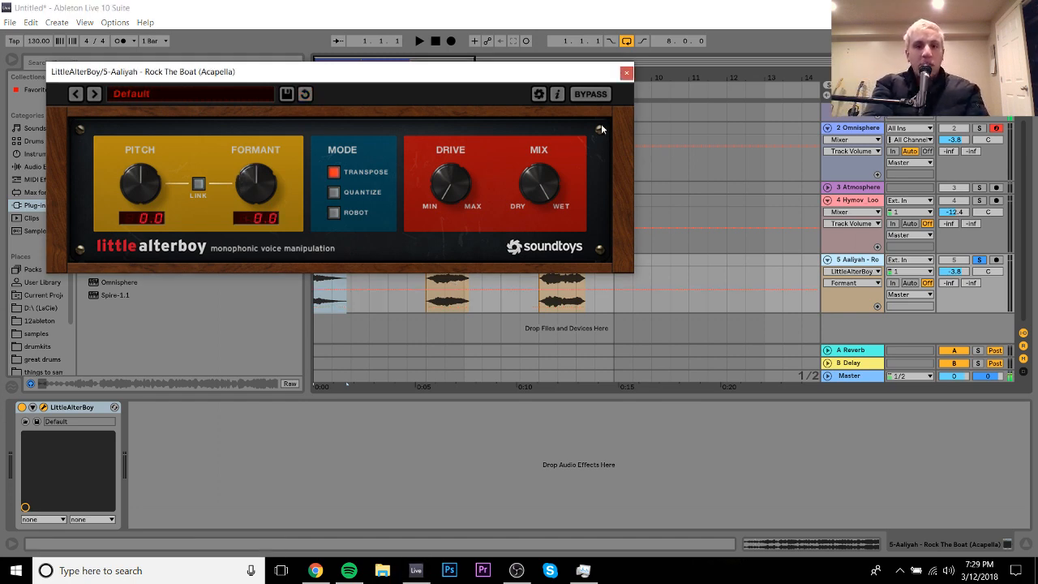
click(626, 72)
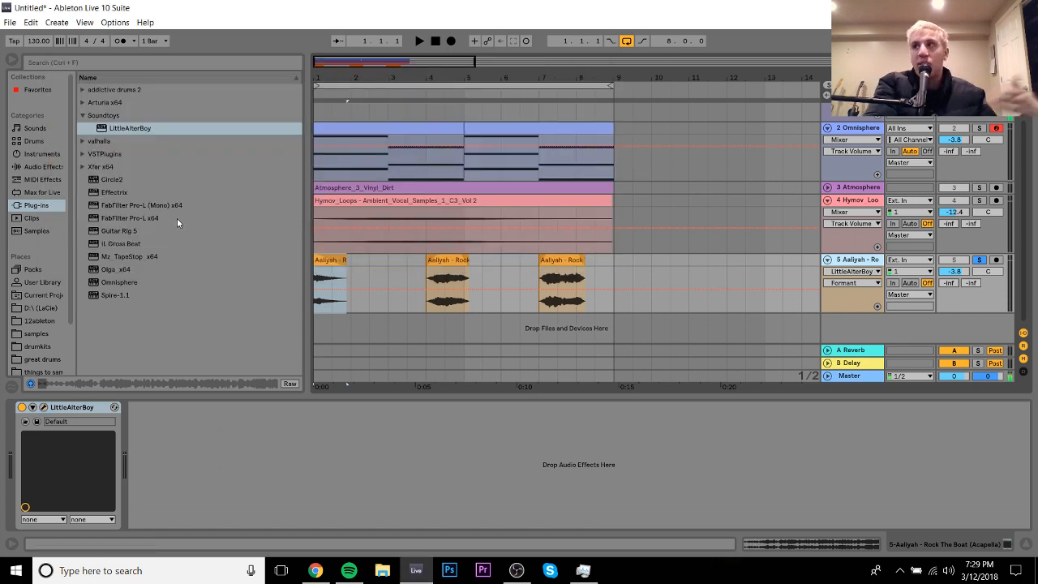
Step: Preview the file The Ones MSTR.wav from the D:\ (LaCie) drive as a reference
click(45, 308)
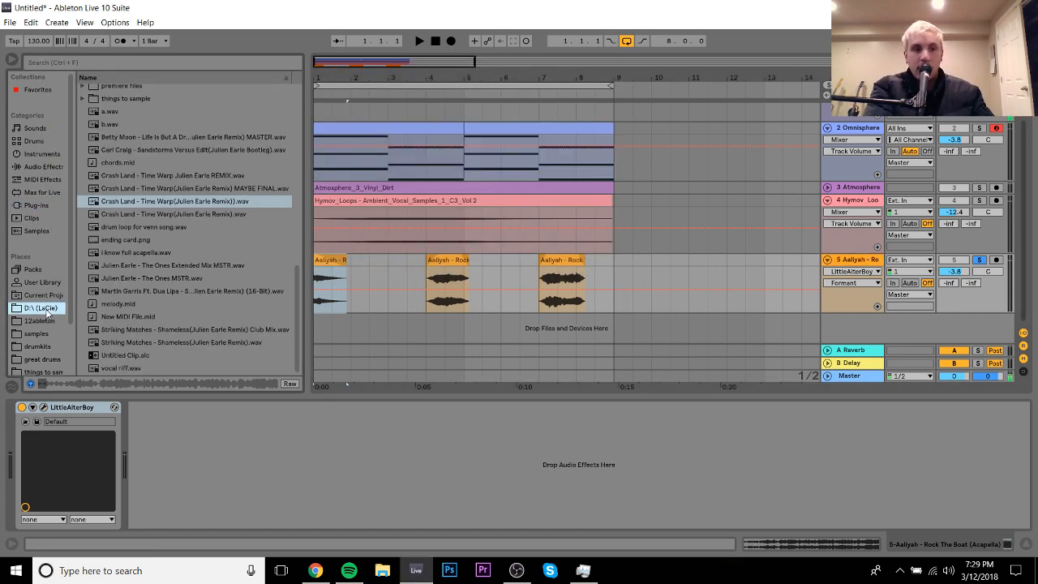
click(183, 280)
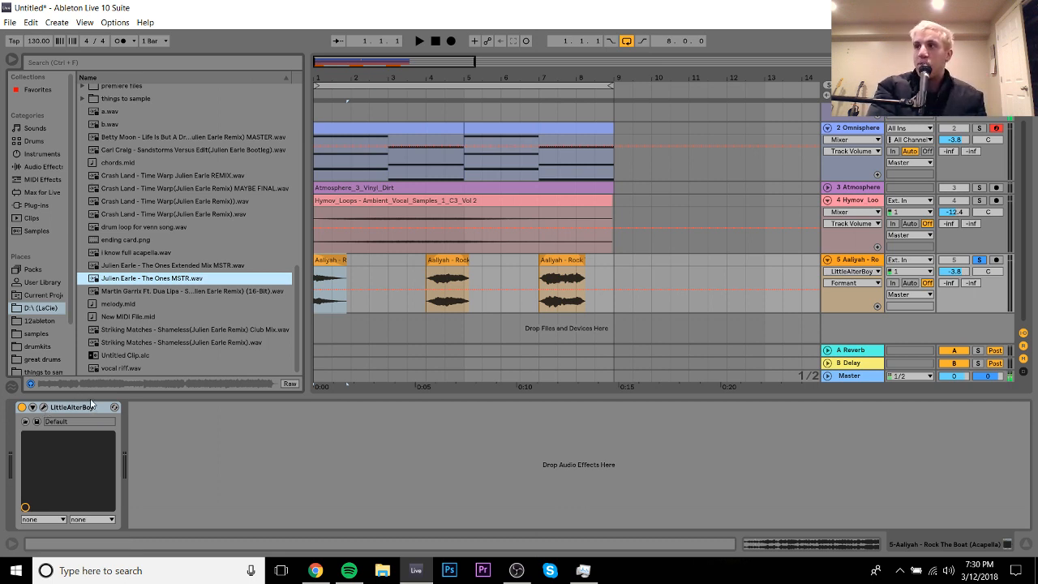
click(45, 406)
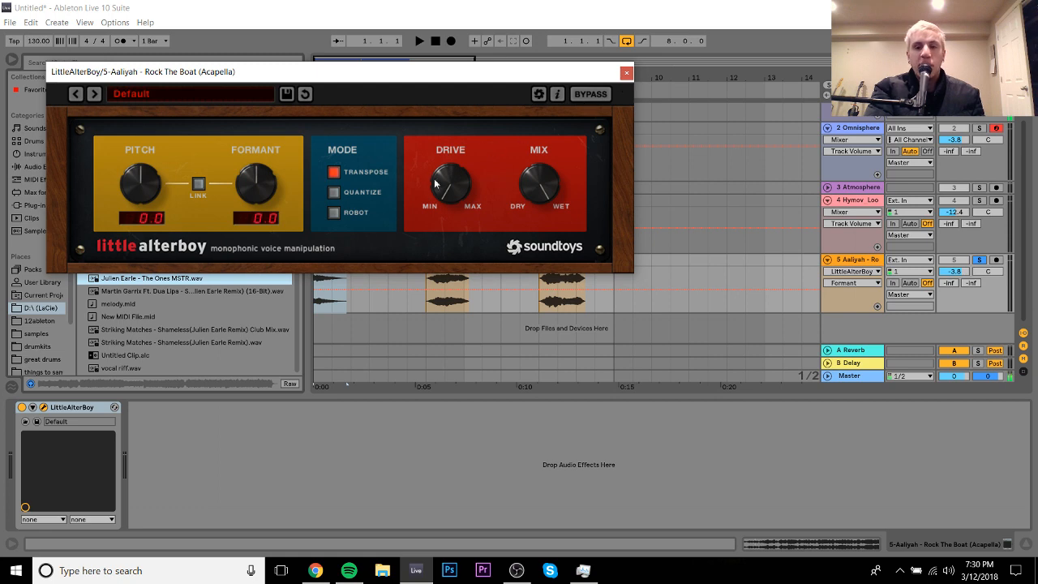
mouse_move(267, 193)
mouse_down()
mouse_move(263, 202)
mouse_move(263, 191)
mouse_up()
click(305, 95)
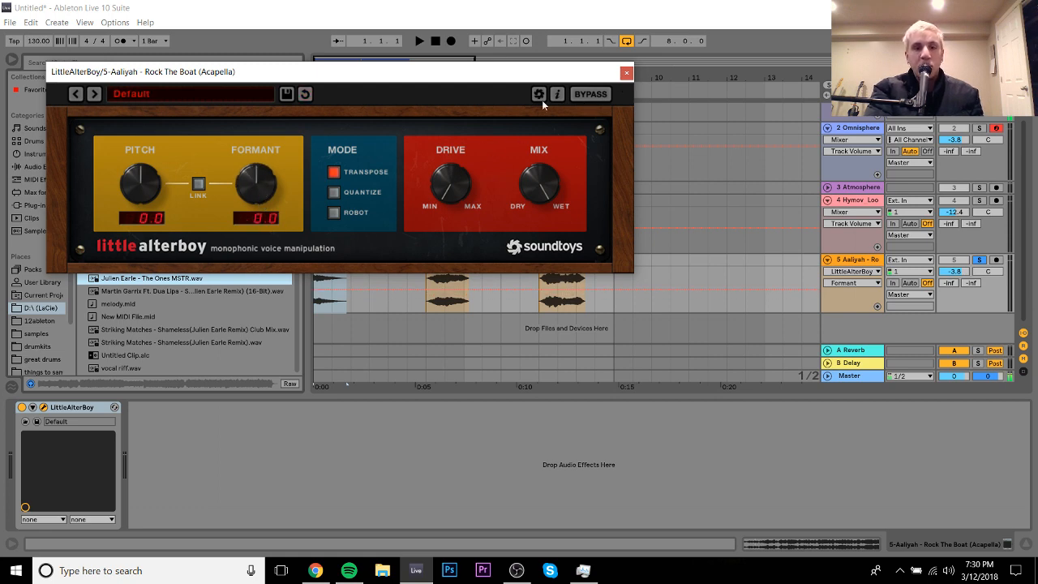
click(625, 74)
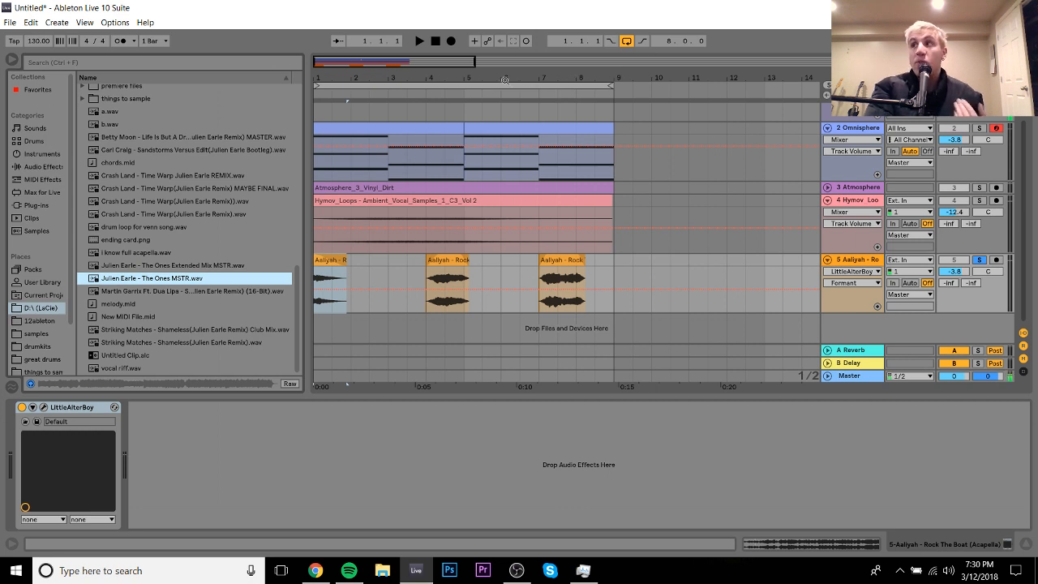
Step: Draw a Formant automation ramp falling to 0.03 across the first Aaliyah clip and play it back
drag(360, 74, 473, 125)
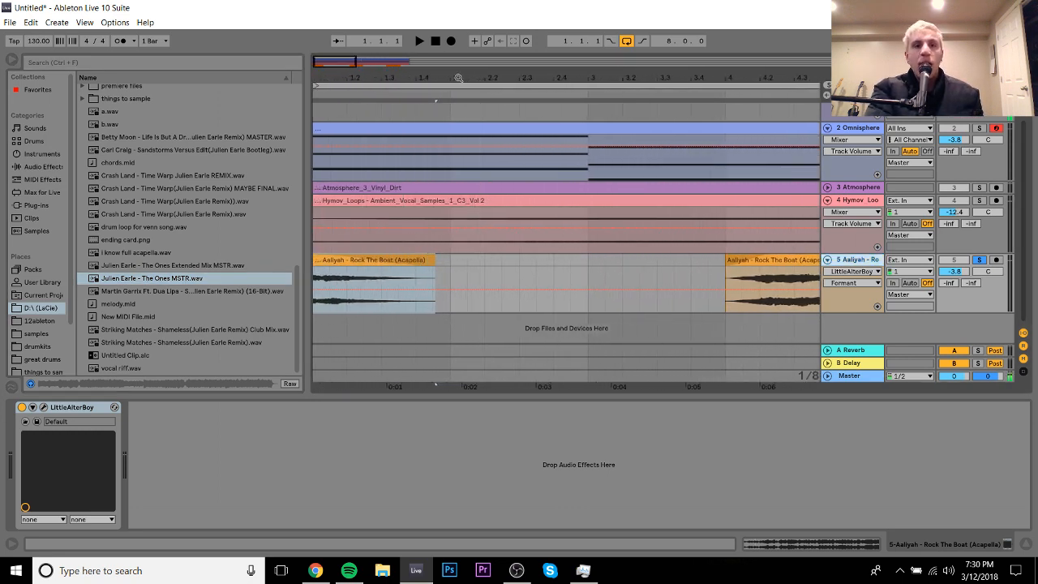
drag(455, 78, 491, 77)
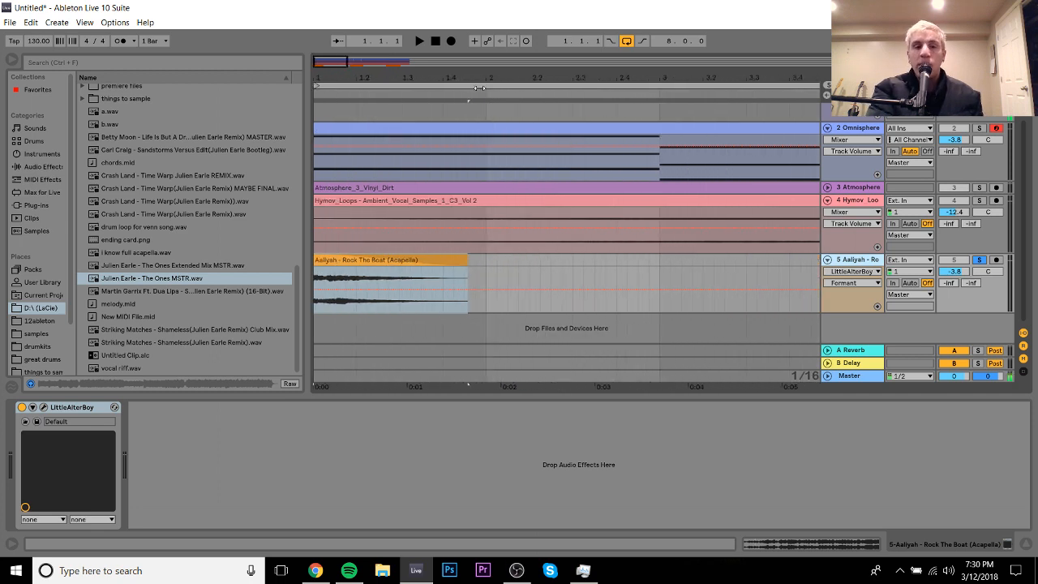
key(space)
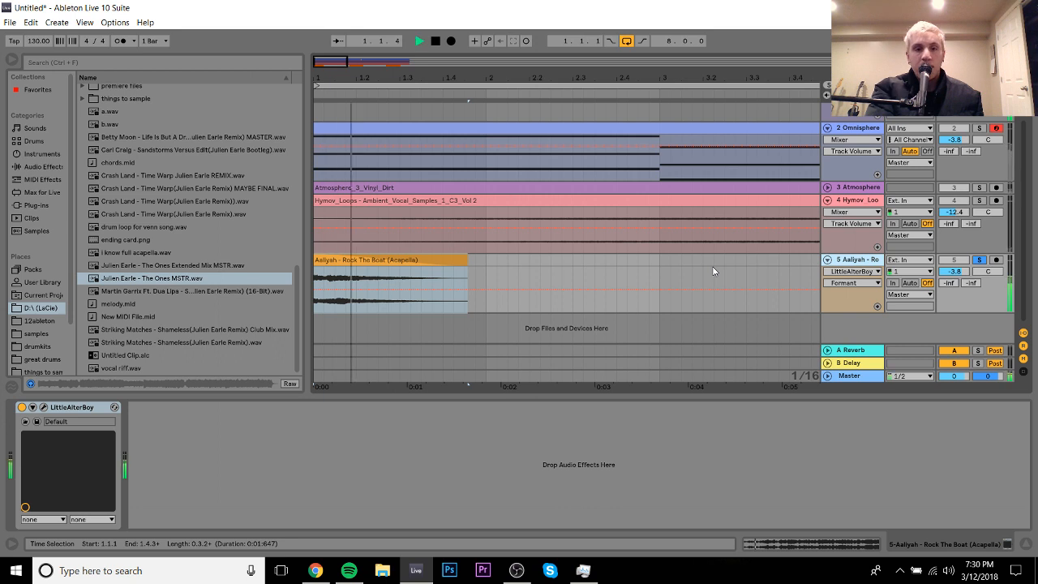
click(354, 290)
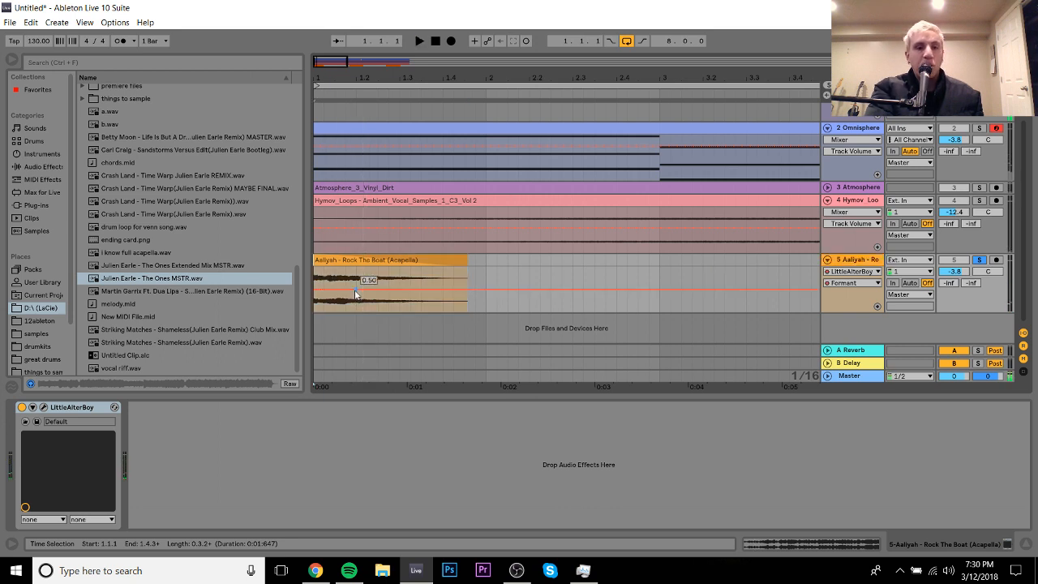
drag(354, 289, 475, 311)
key(space)
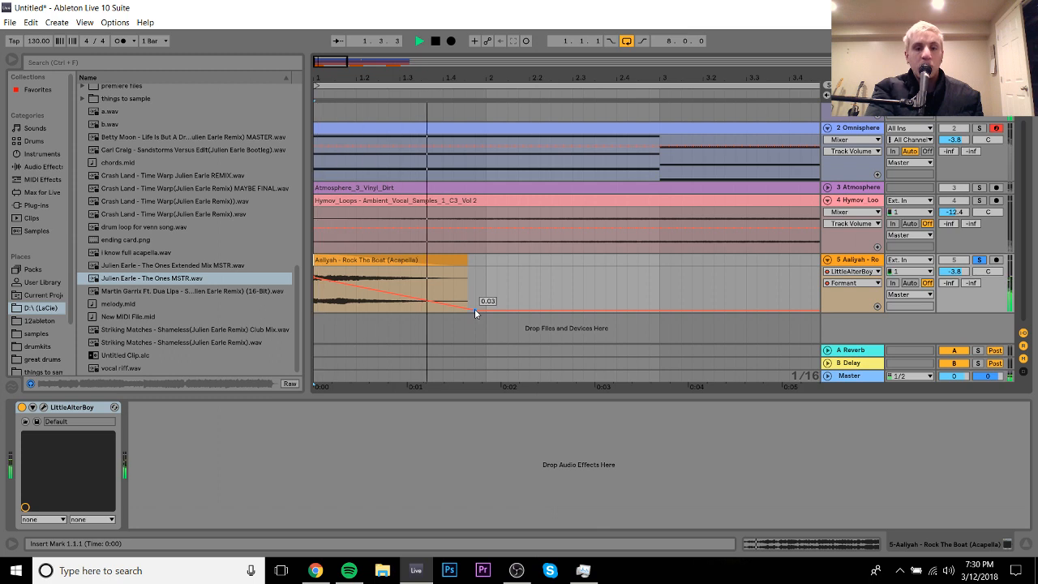
key(space)
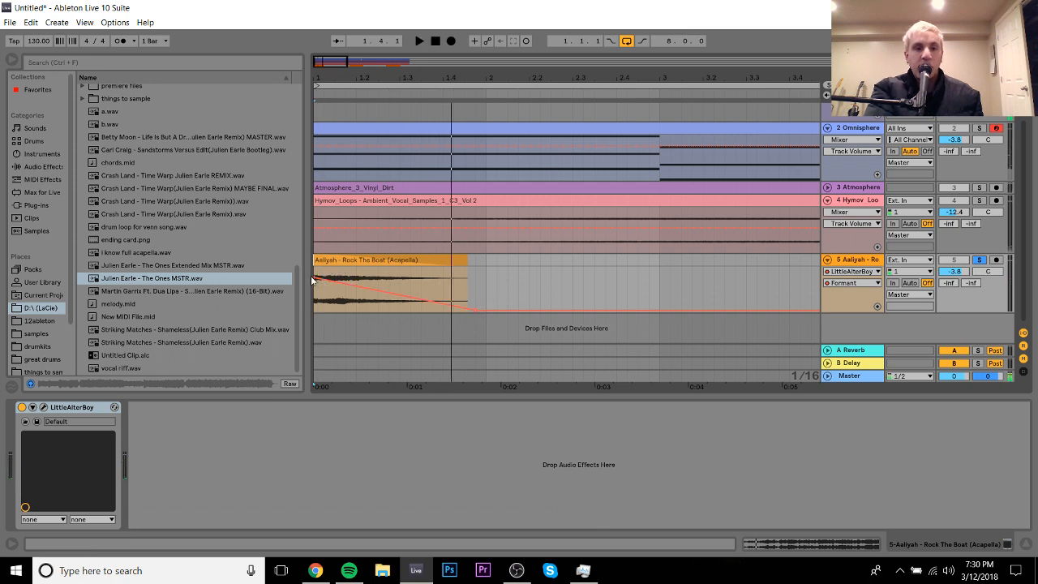
Step: Reshape the first clip's Formant automation to peak around beat 1.2 and play the result
drag(315, 277, 367, 280)
click(368, 260)
key(space)
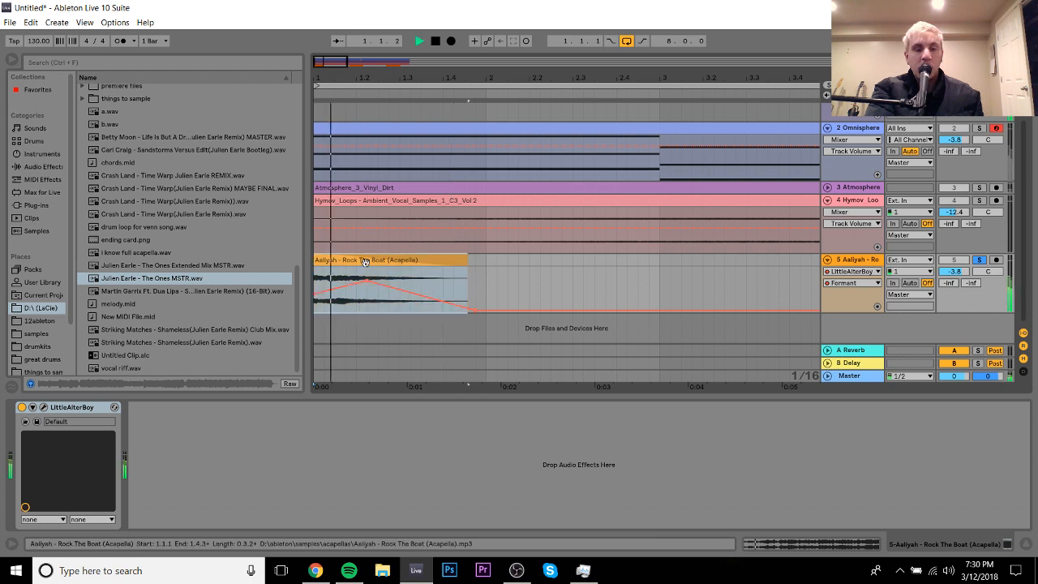
click(462, 280)
key(space)
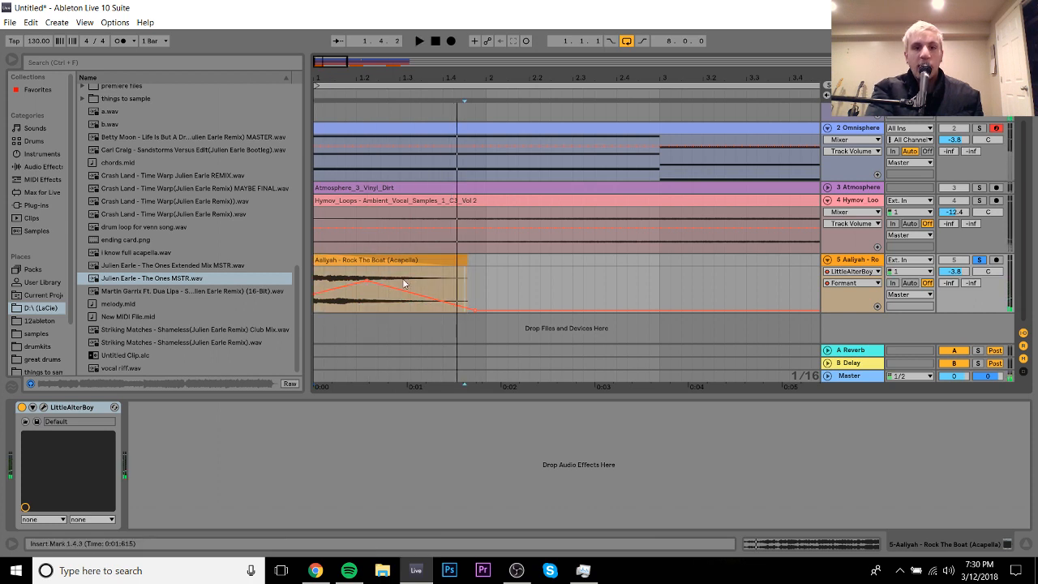
Step: Flatten the Formant automation over the first Aaliyah clip to a constant 0.20, removing the extra breakpoints
click(368, 281)
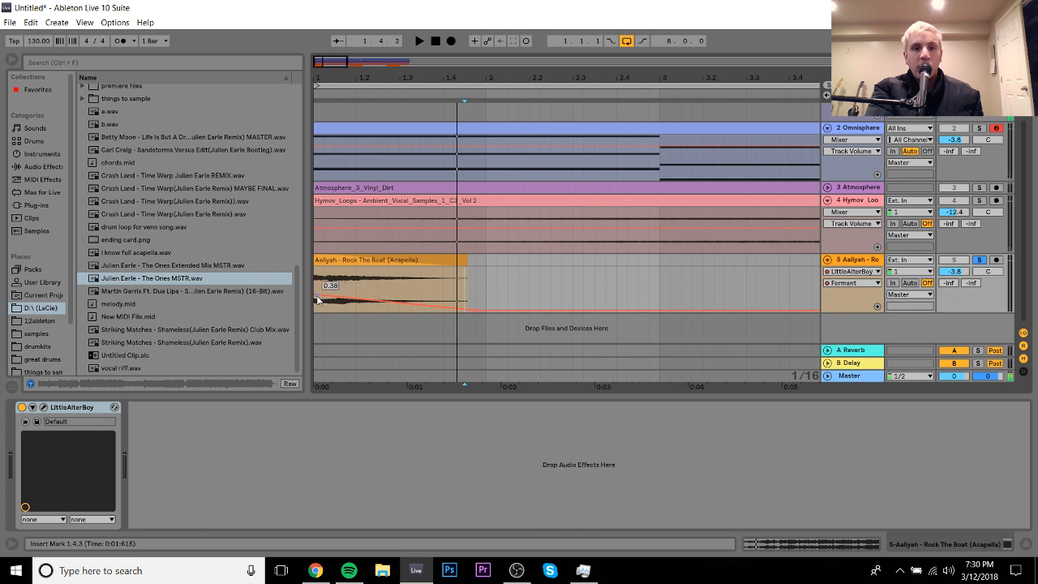
drag(316, 296, 317, 305)
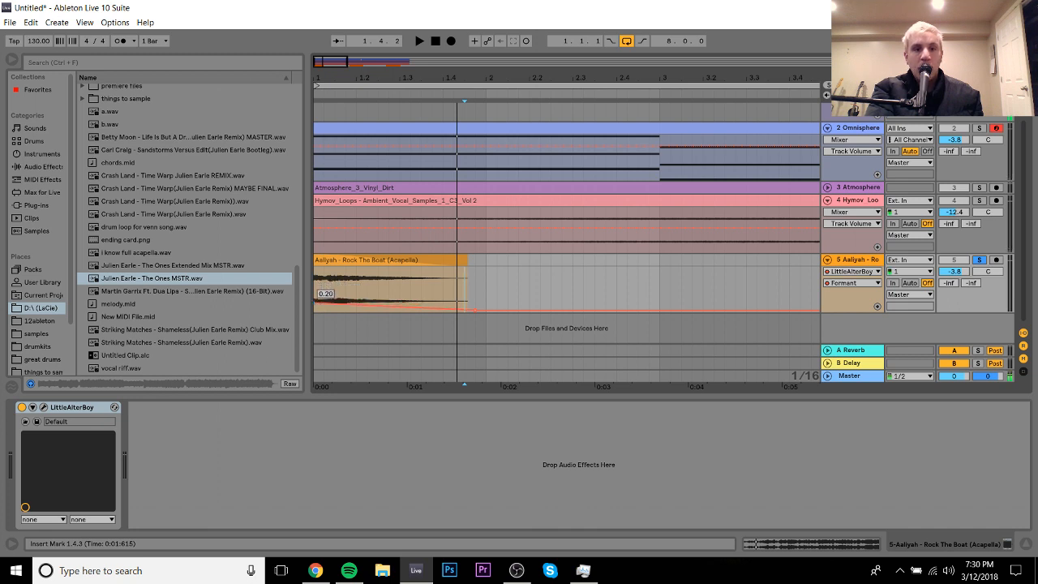
click(470, 309)
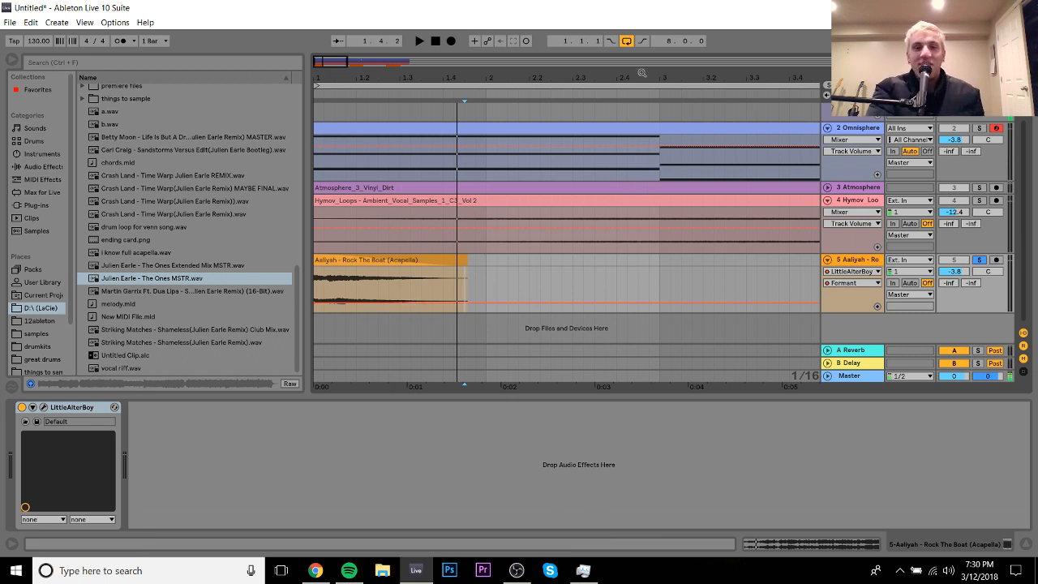
Step: Step the Formant automation up to about 0.50 just before the second Aaliyah clip at bar 4 and play it
drag(642, 74, 458, 42)
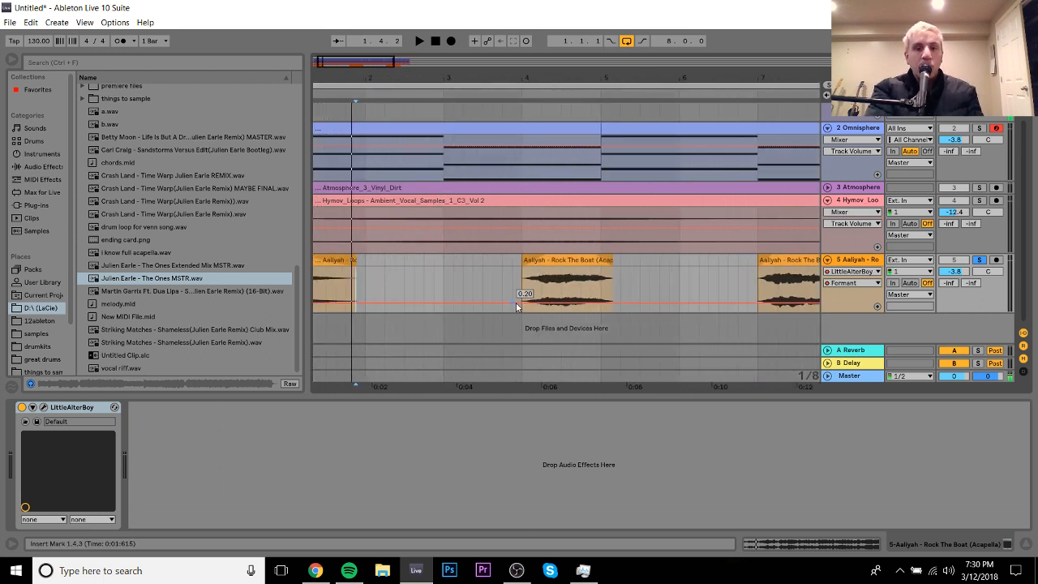
drag(515, 302, 515, 289)
click(521, 281)
key(space)
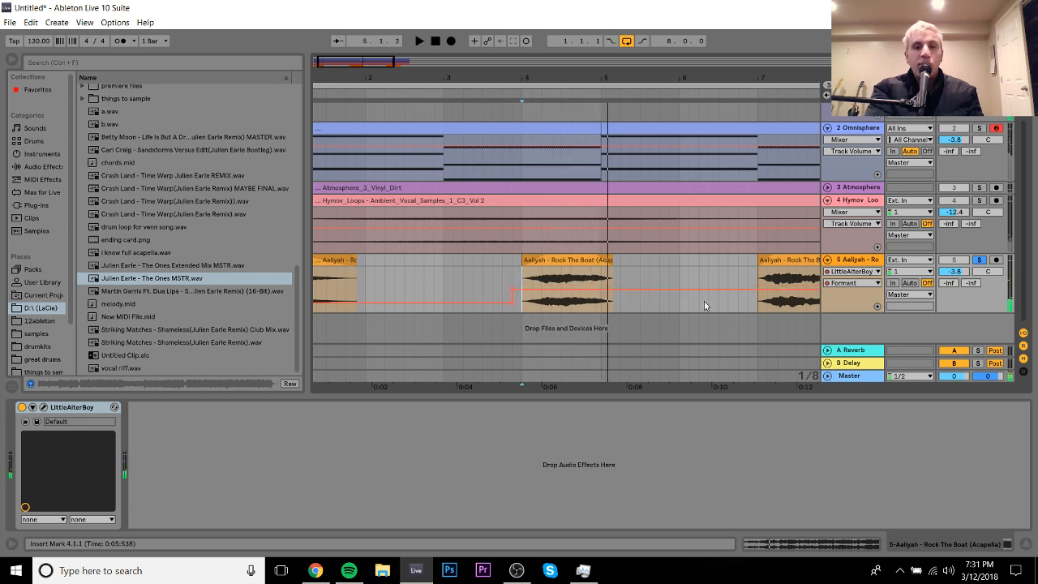
Step: Try a Formant automation dip to 0.30 within the third Aaliyah clip, play it, and replace it with a ramp falling to 0.12
click(748, 291)
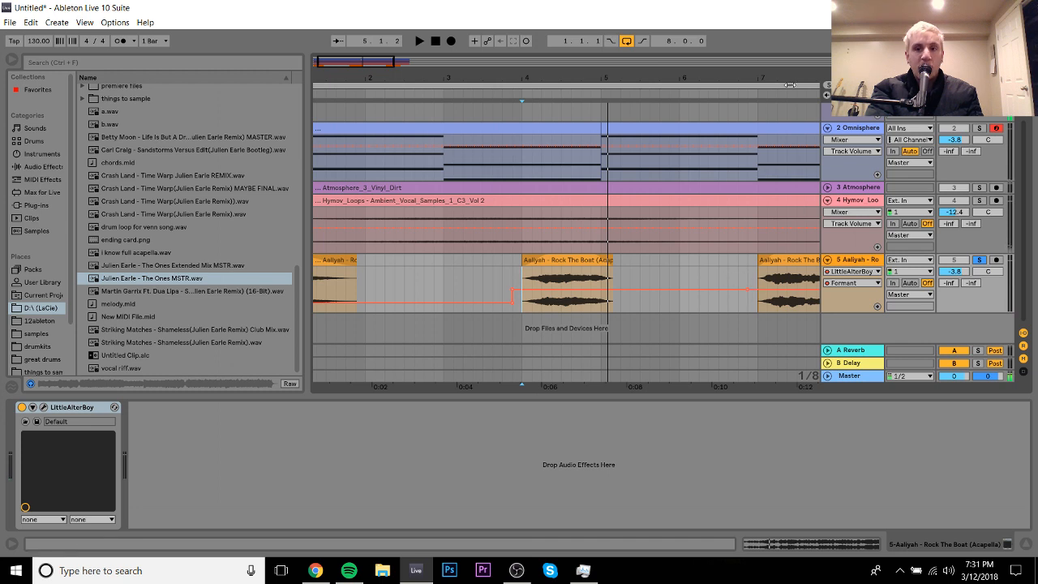
drag(787, 79, 566, 117)
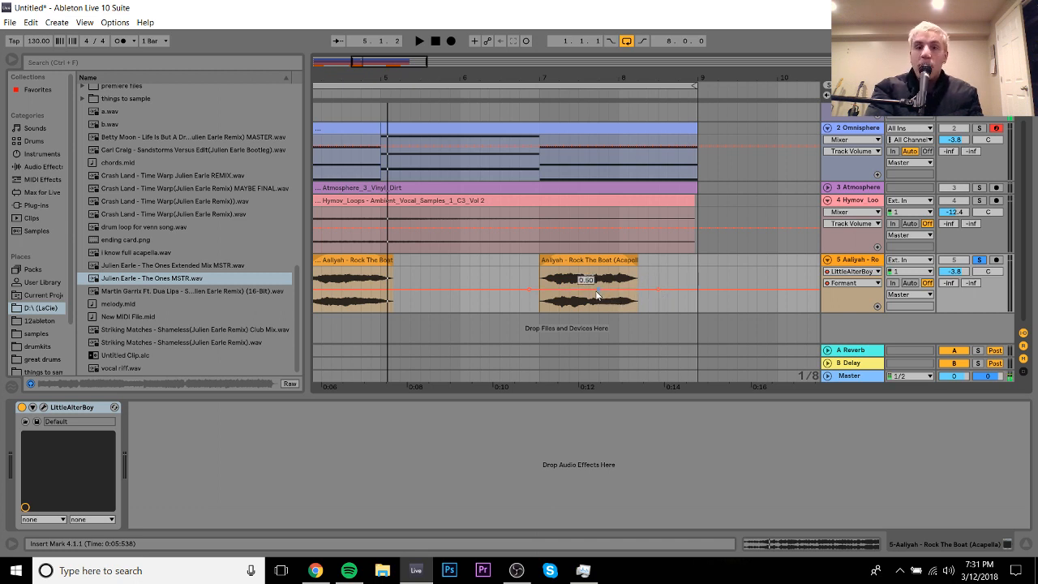
drag(589, 290, 590, 299)
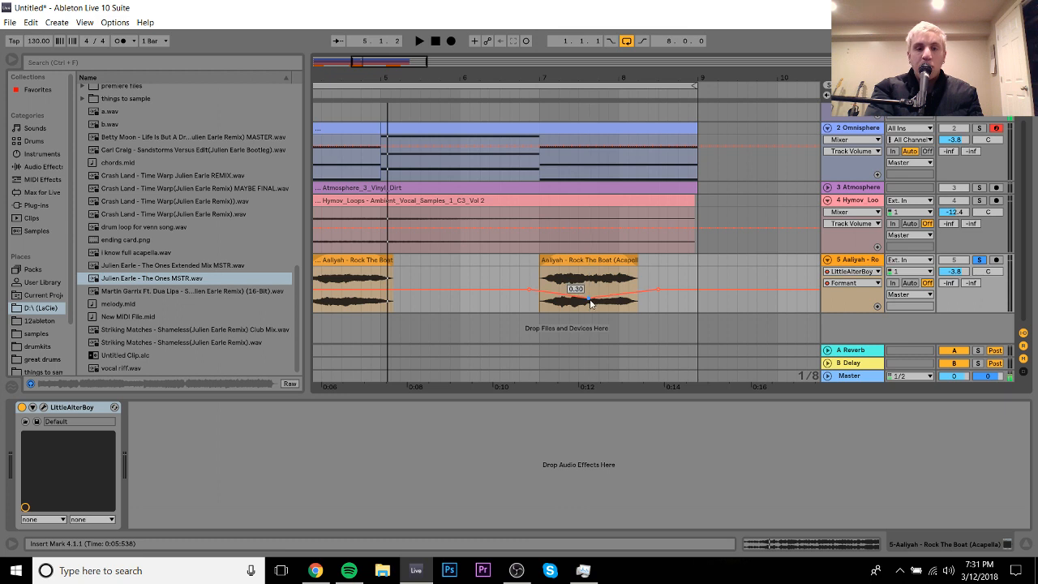
click(528, 281)
key(space)
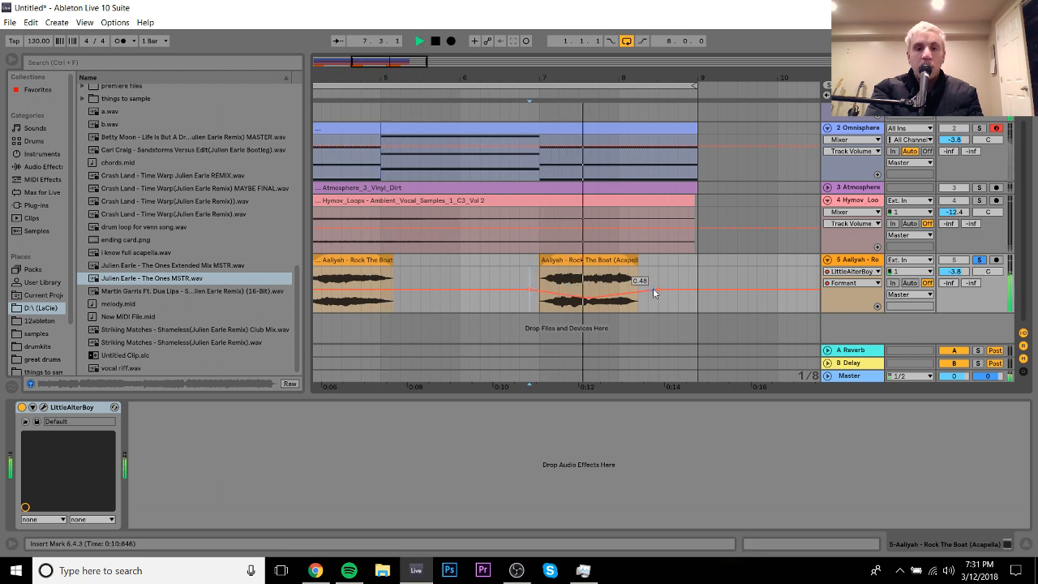
drag(658, 287, 658, 304)
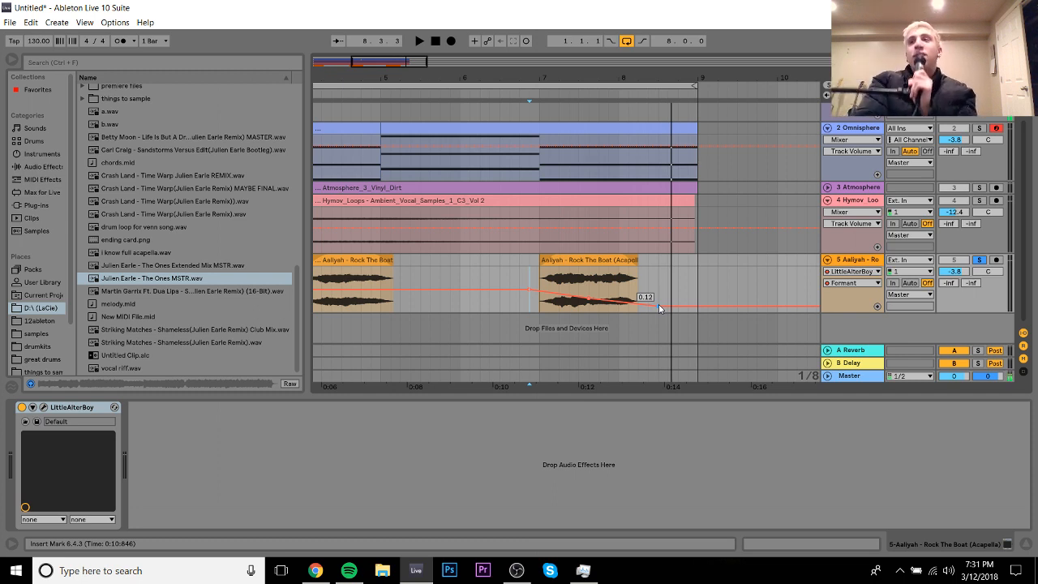
Step: Play the arrangement from the start with all tracks active and set the Aaliyah track's volume to -3.4
drag(529, 77, 472, 30)
click(325, 260)
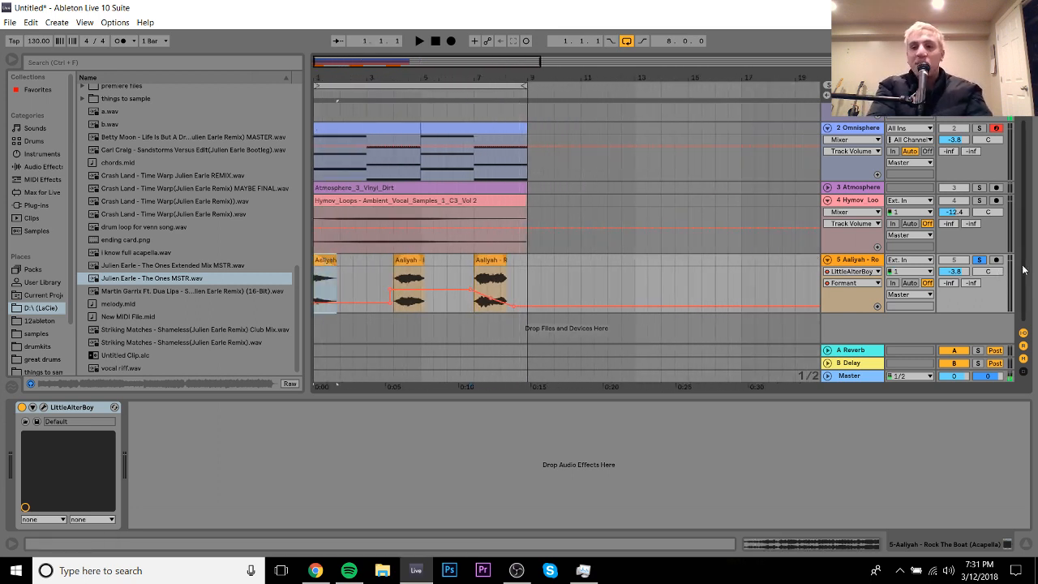
key(space)
drag(961, 274, 960, 271)
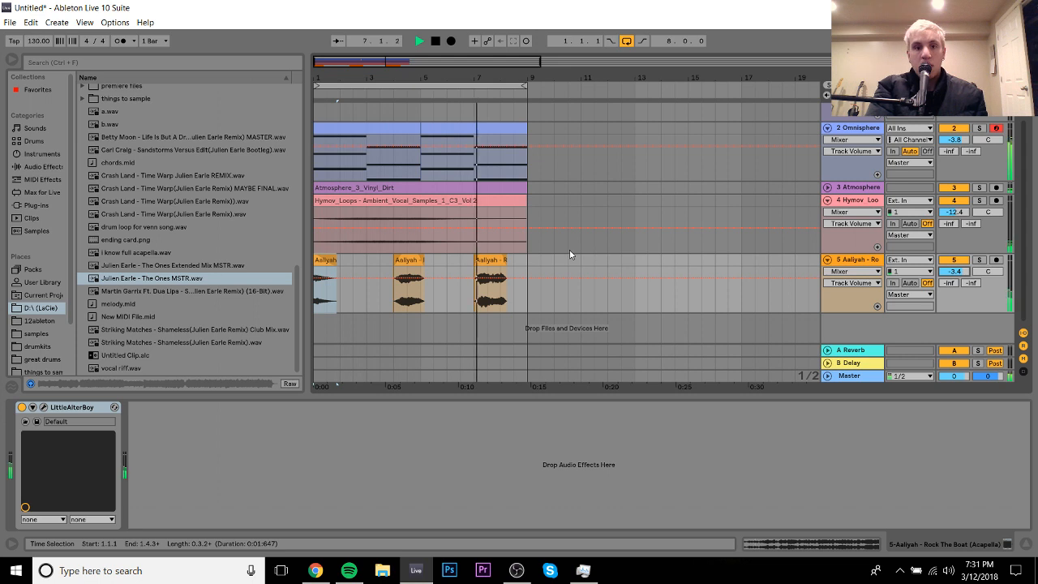
Step: Try the stock Reverb effect on the Aaliyah track with a 3.97 s decay time, play it, and remove the effect
click(36, 205)
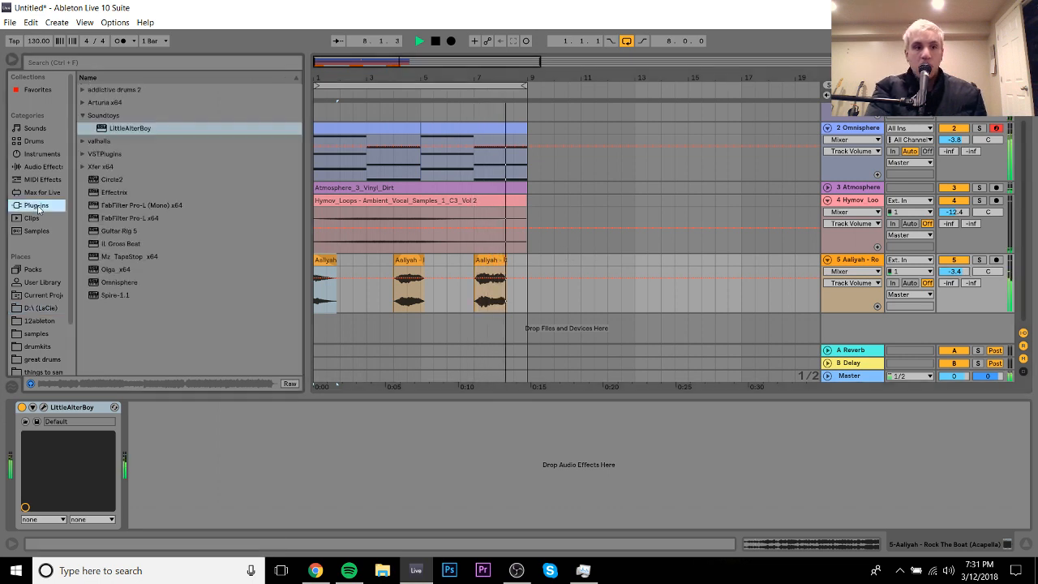
key(space)
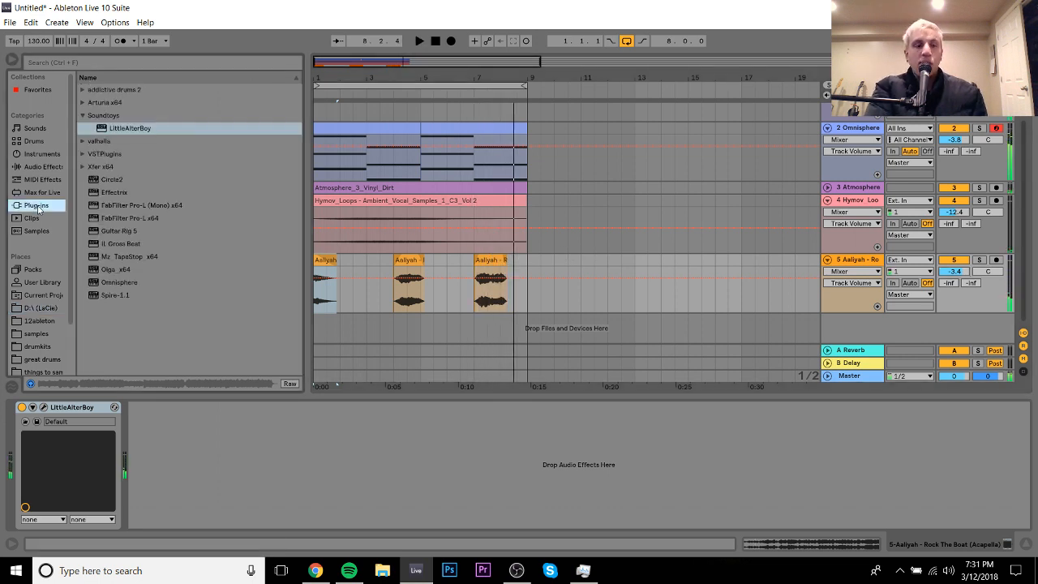
click(81, 141)
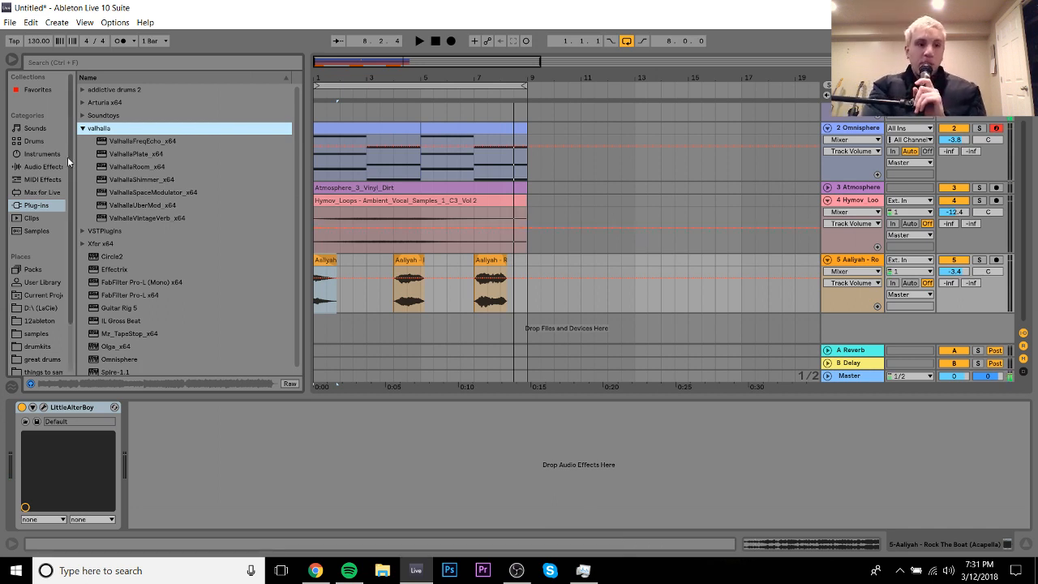
click(47, 166)
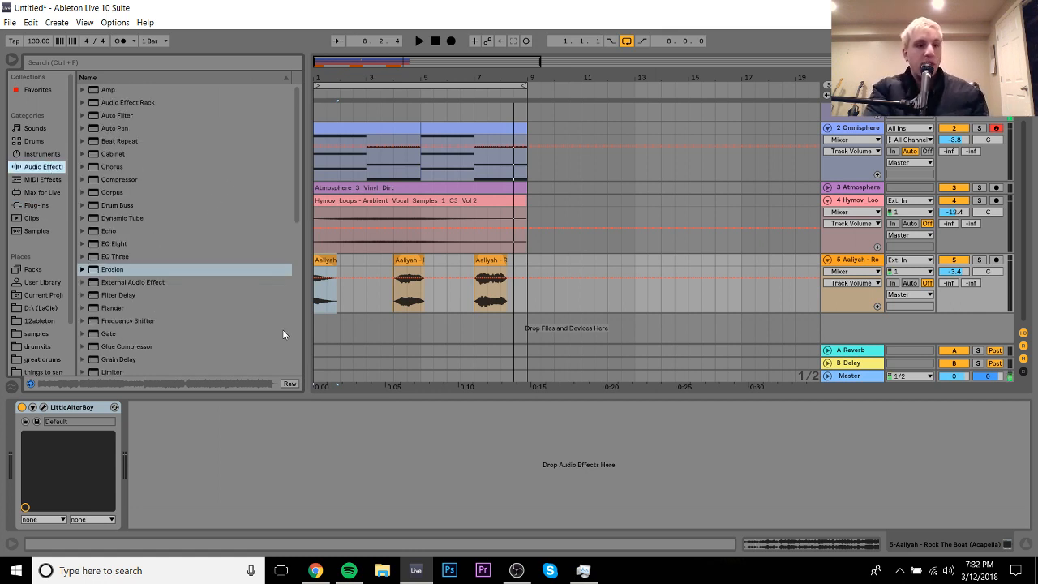
scroll(295, 342, down, 5)
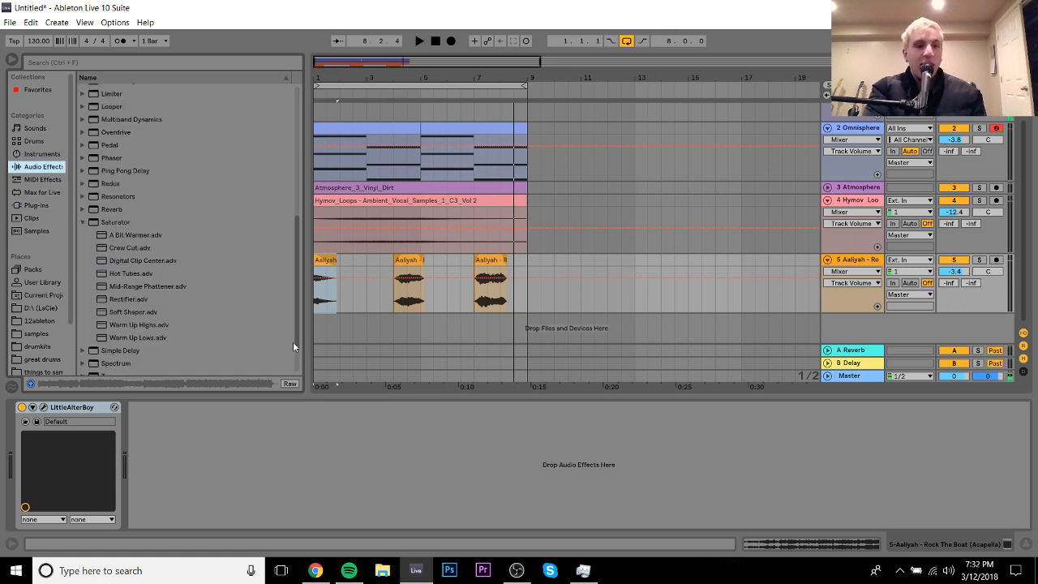
double_click(112, 209)
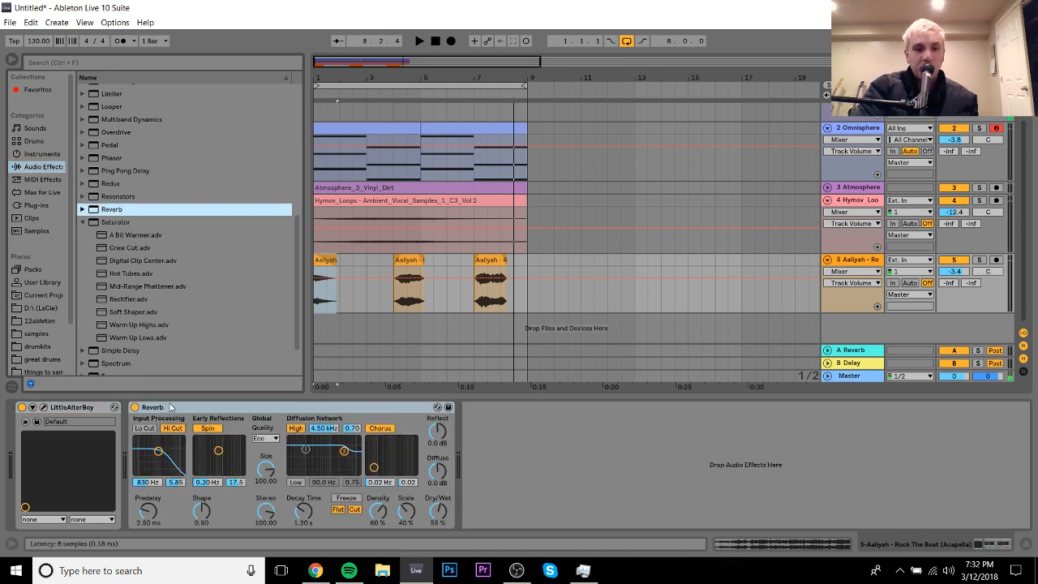
drag(308, 523, 303, 508)
key(space)
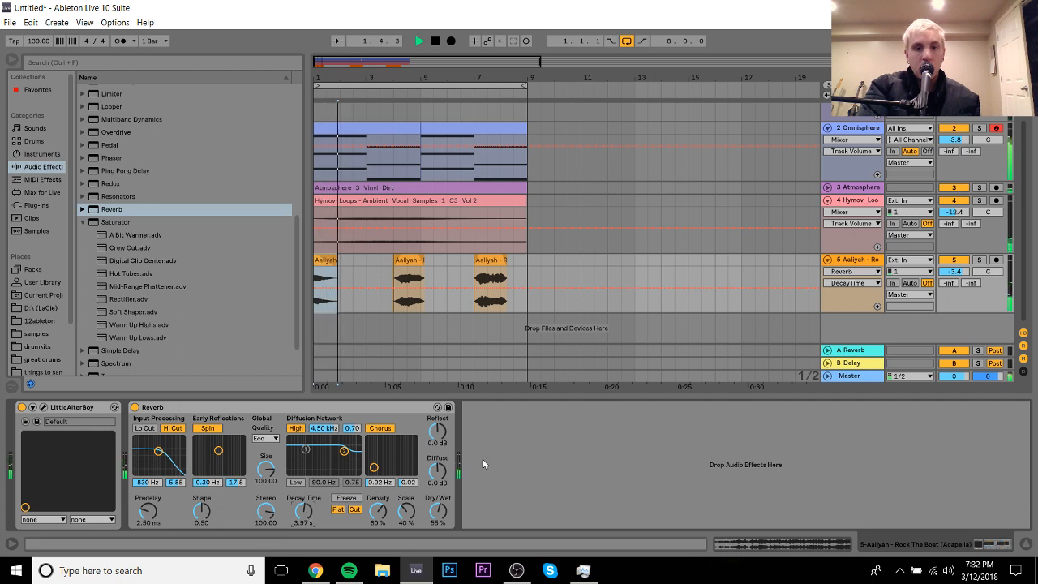
key(space)
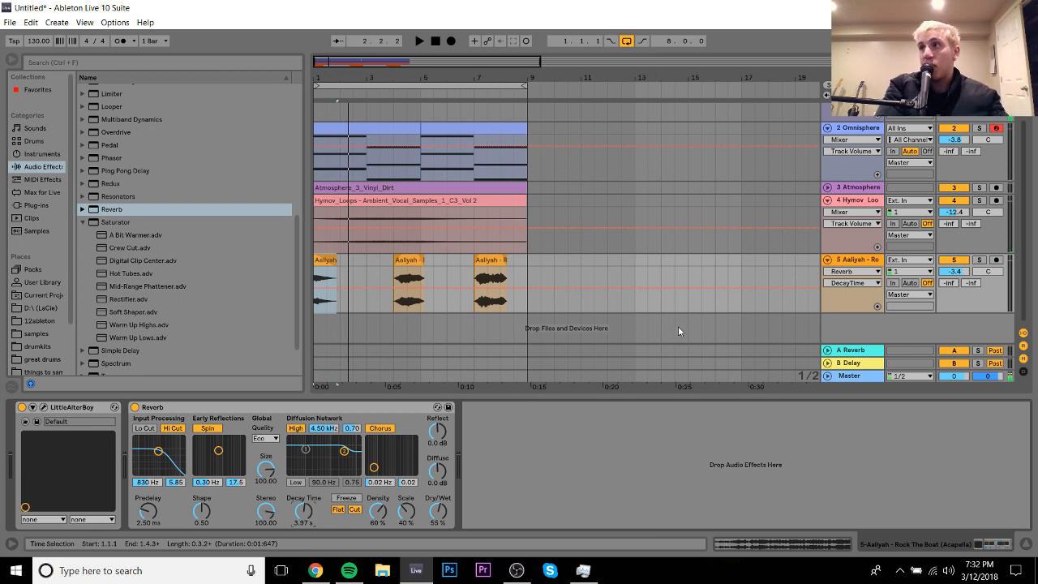
click(369, 405)
key(Delete)
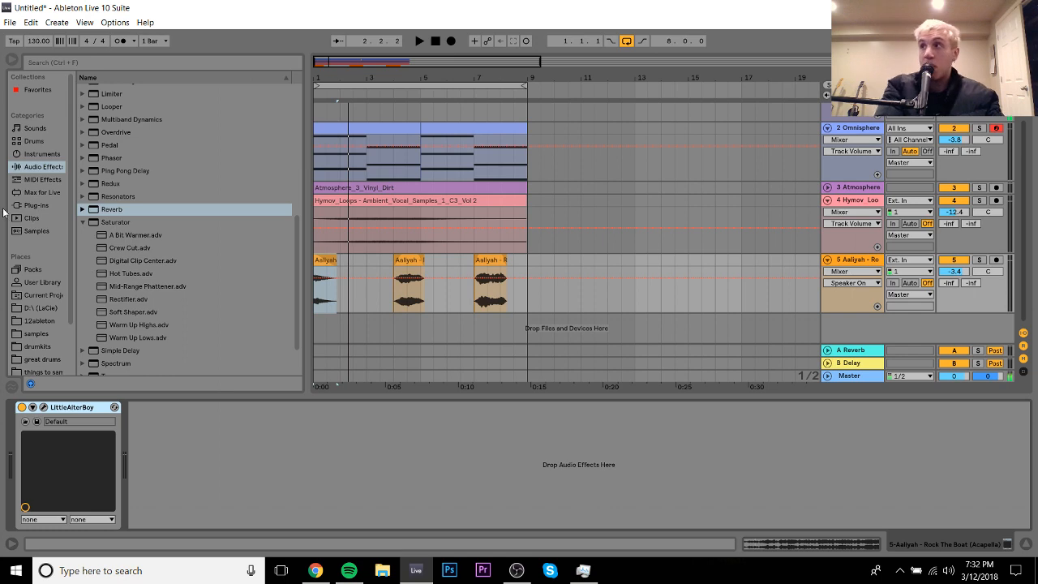
Step: Add ValhallaVintageVerb to the Aaliyah track, setting Mix to 48.8% and Decay to 8.58 s during playback
click(34, 206)
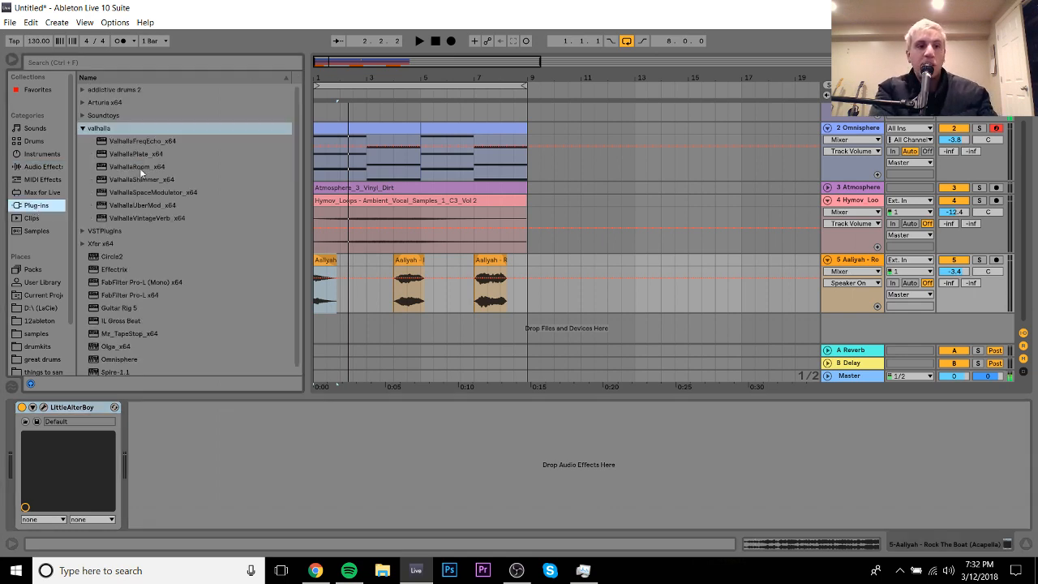
double_click(159, 220)
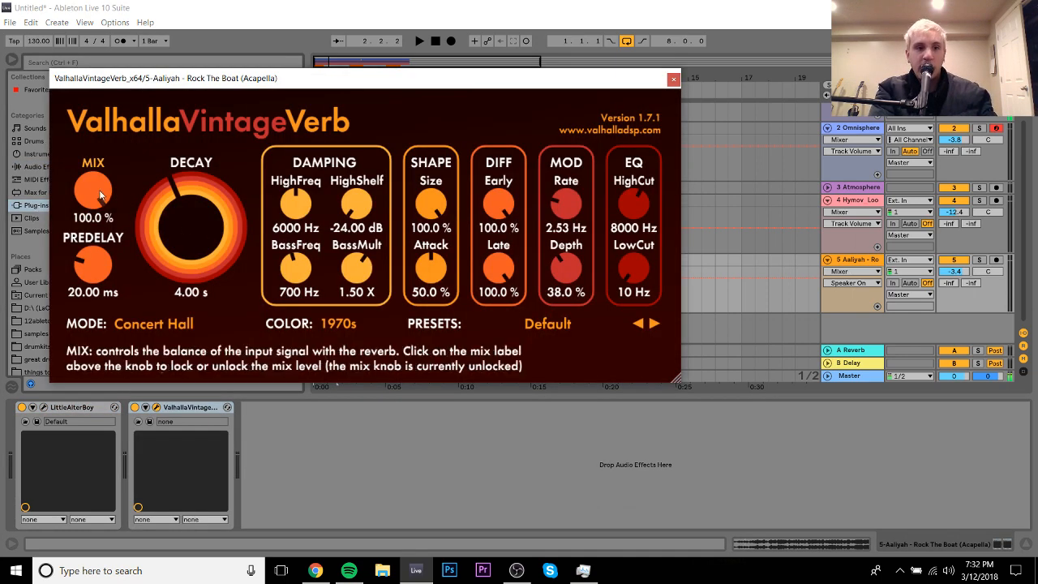
drag(99, 189, 94, 272)
key(space)
drag(169, 260, 172, 242)
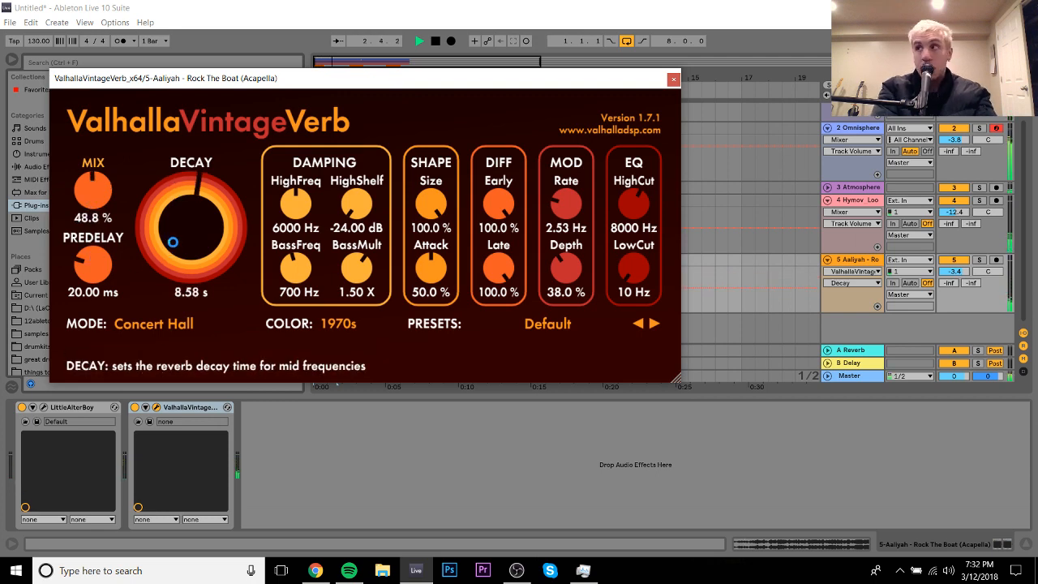
click(672, 79)
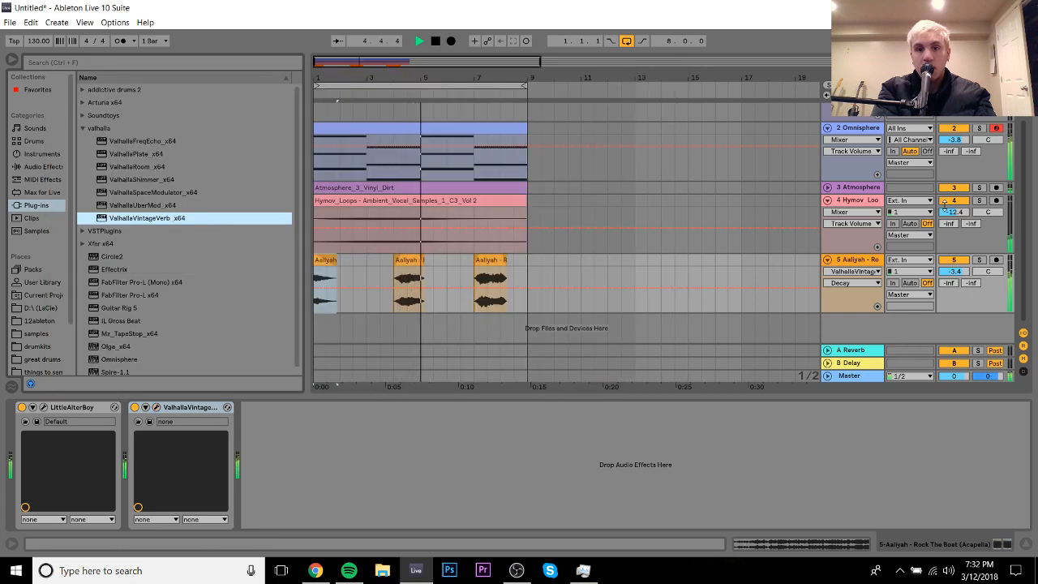
Step: Set the Hymov Loops track's volume to -11.1, show the Omnisphere track's devices, and play the arrangement
click(551, 240)
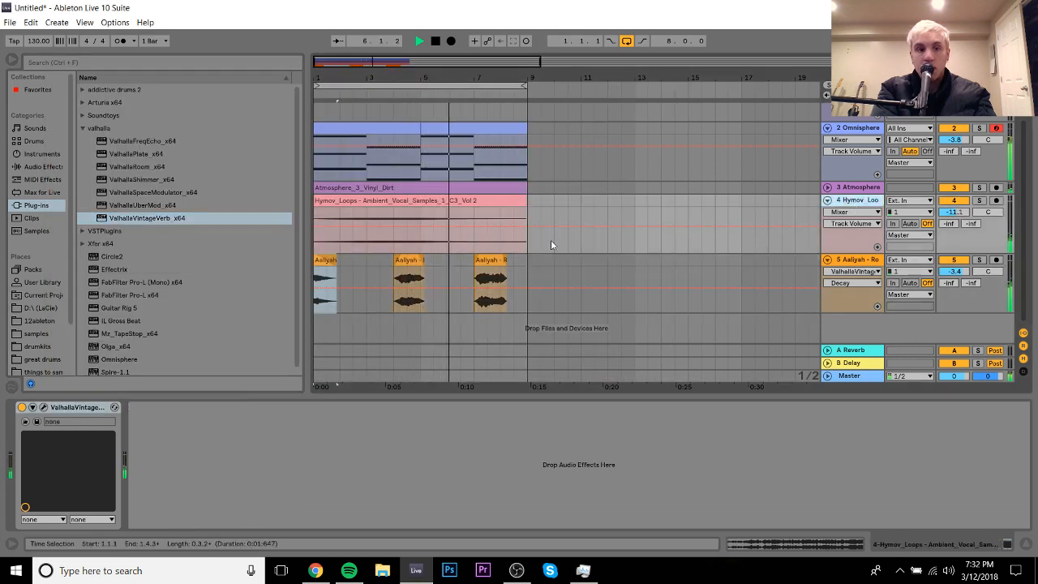
click(864, 130)
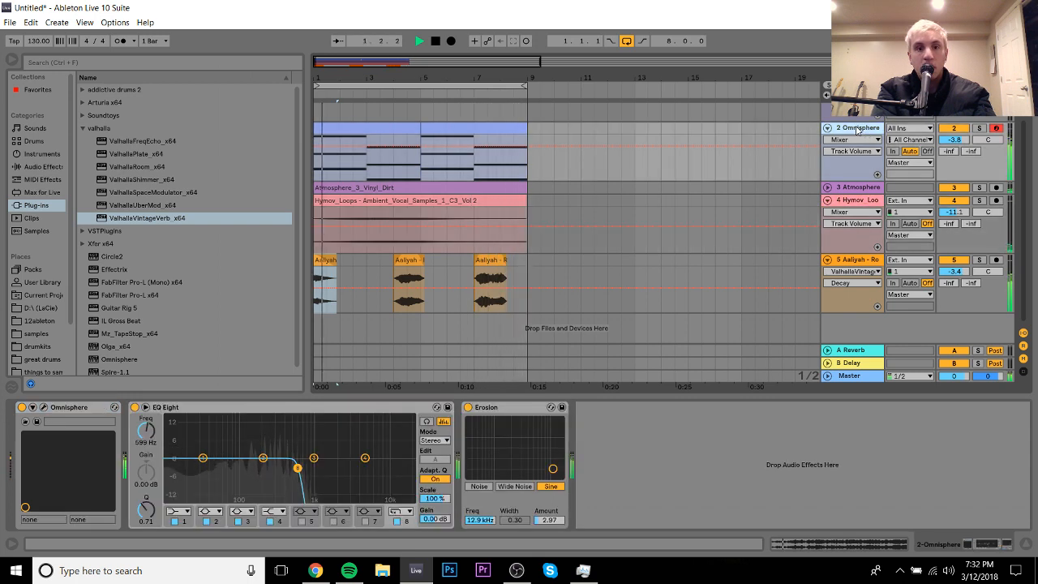
key(space)
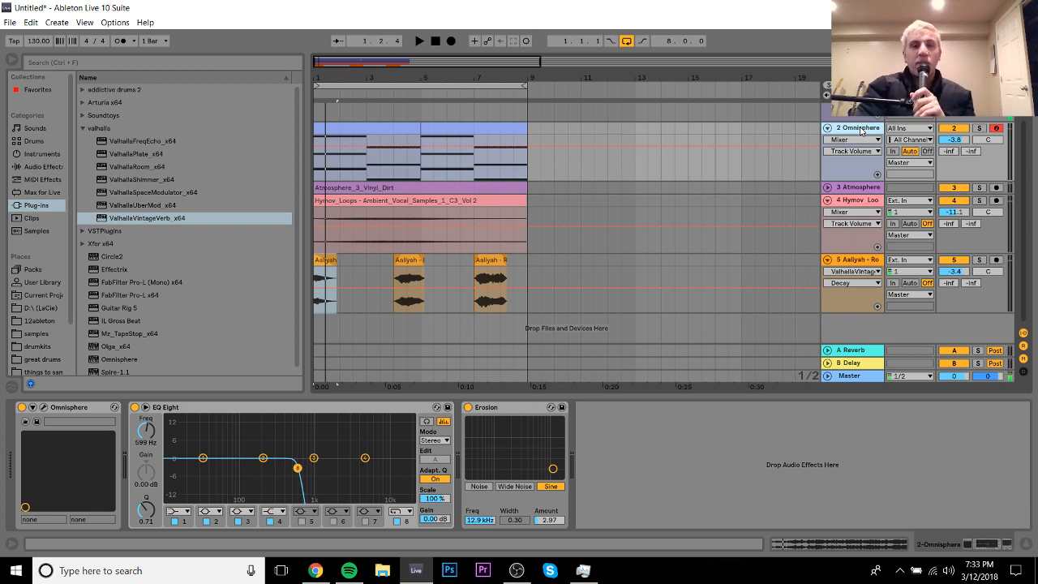
key(space)
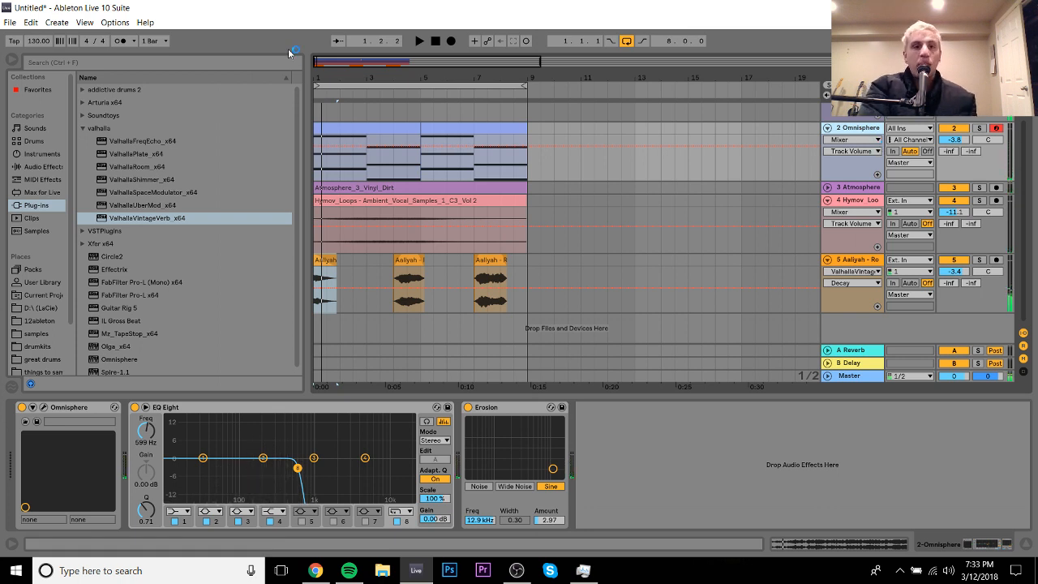
Step: Show the clip fades and add a short fade-in at the start of the first Aaliyah clip
drag(316, 75, 323, 255)
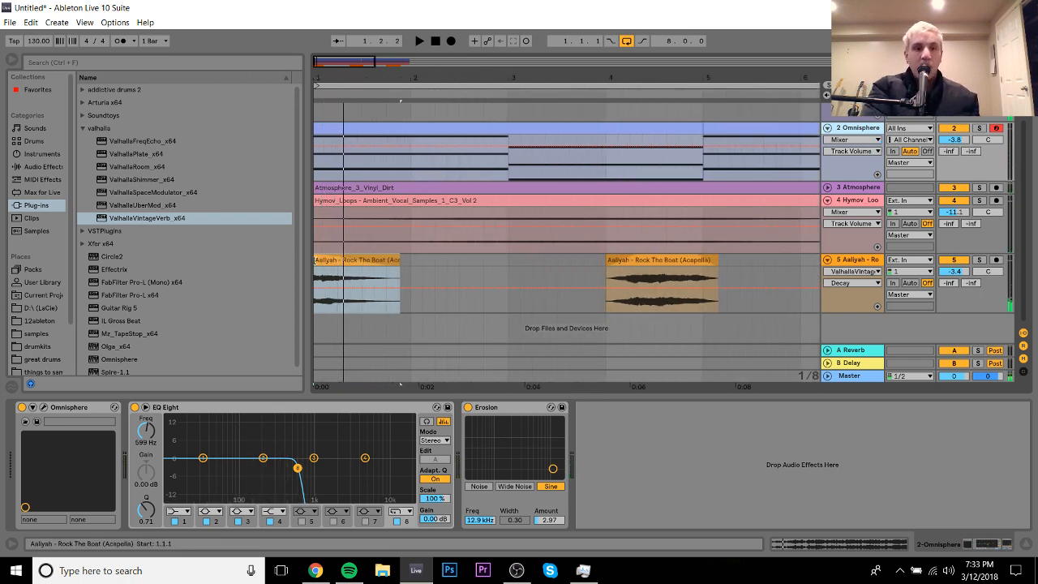
click(323, 260)
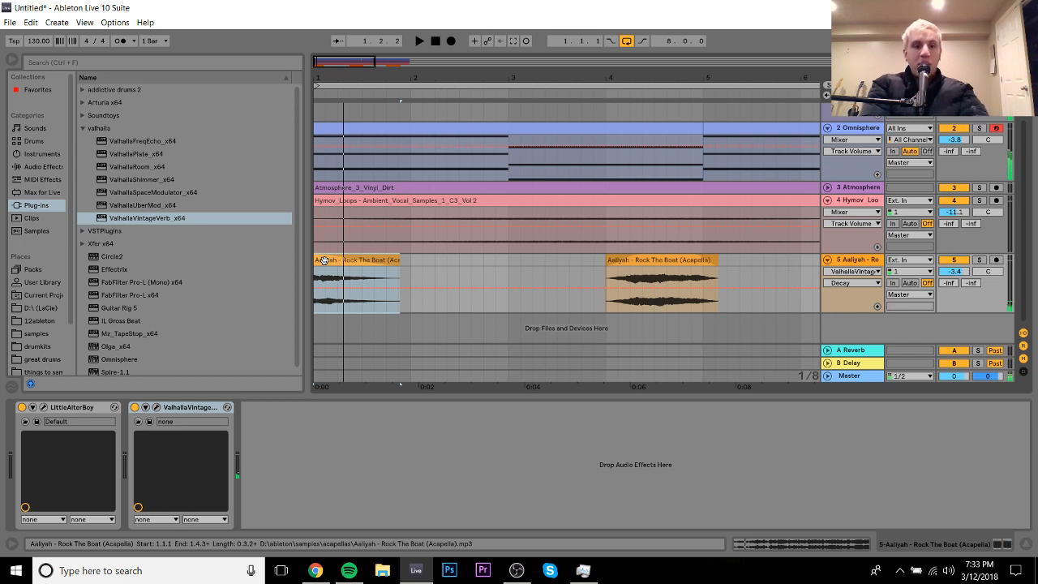
click(517, 263)
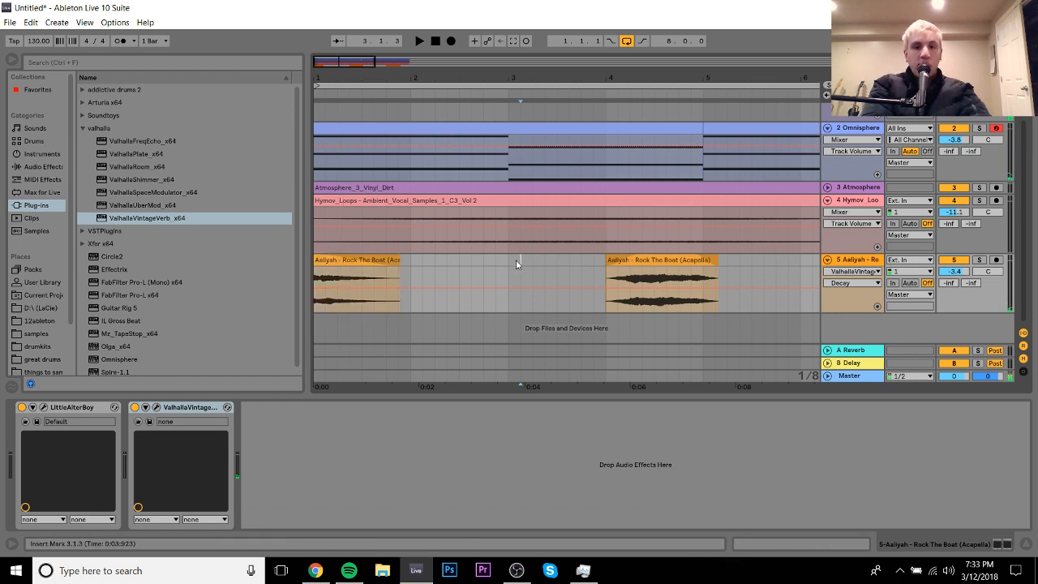
key(a)
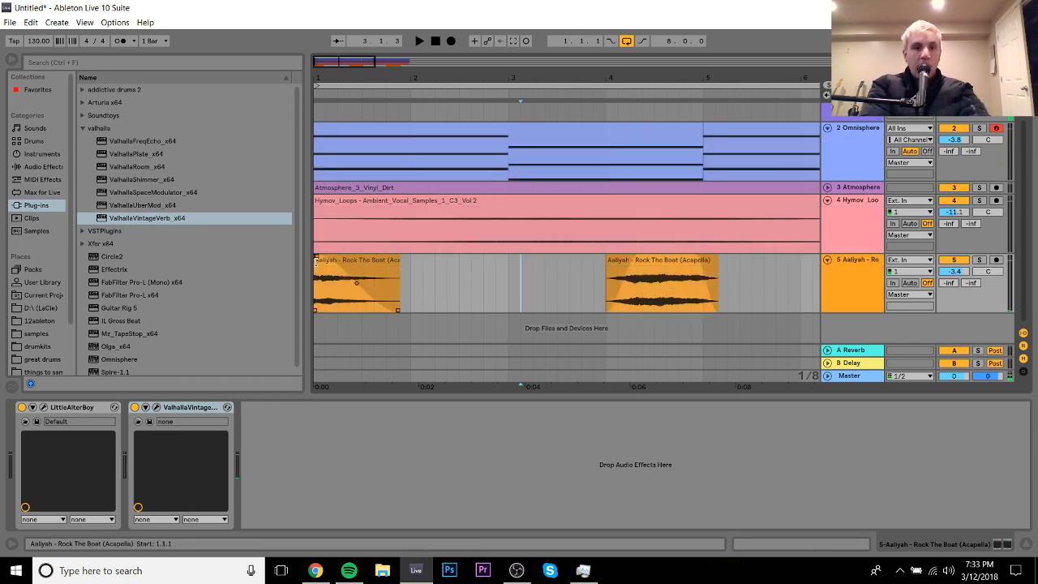
drag(316, 258, 325, 256)
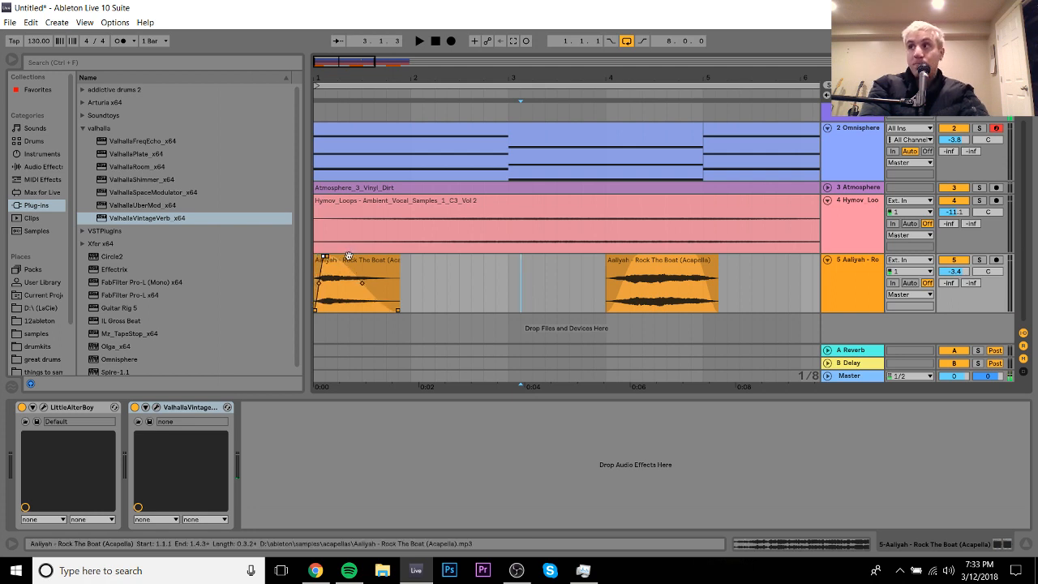
Step: Play the first Aaliyah clip and bend its fade-out curve upward so the level holds longer before dropping
click(349, 257)
key(space)
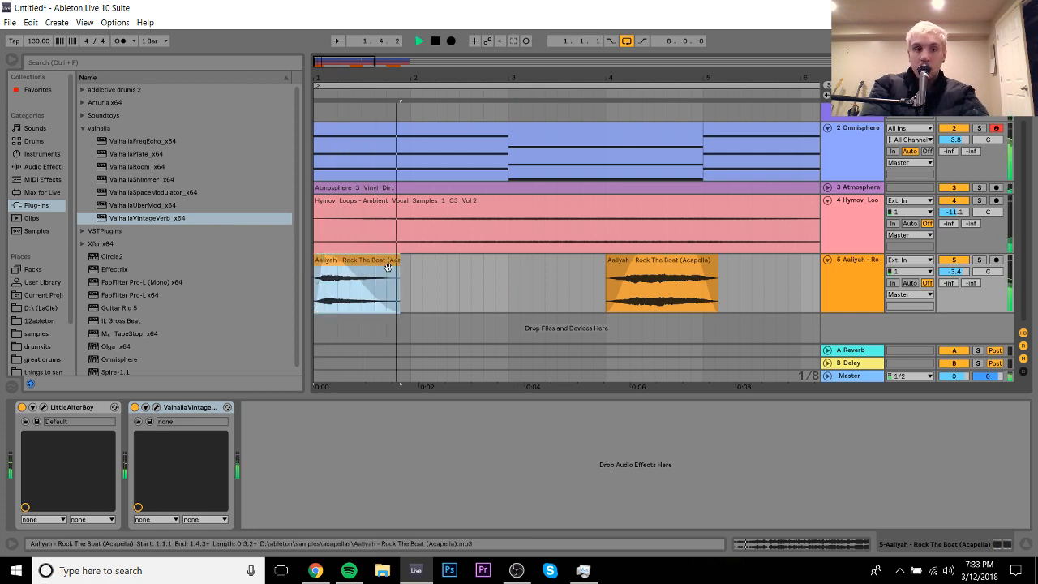
drag(363, 283, 374, 270)
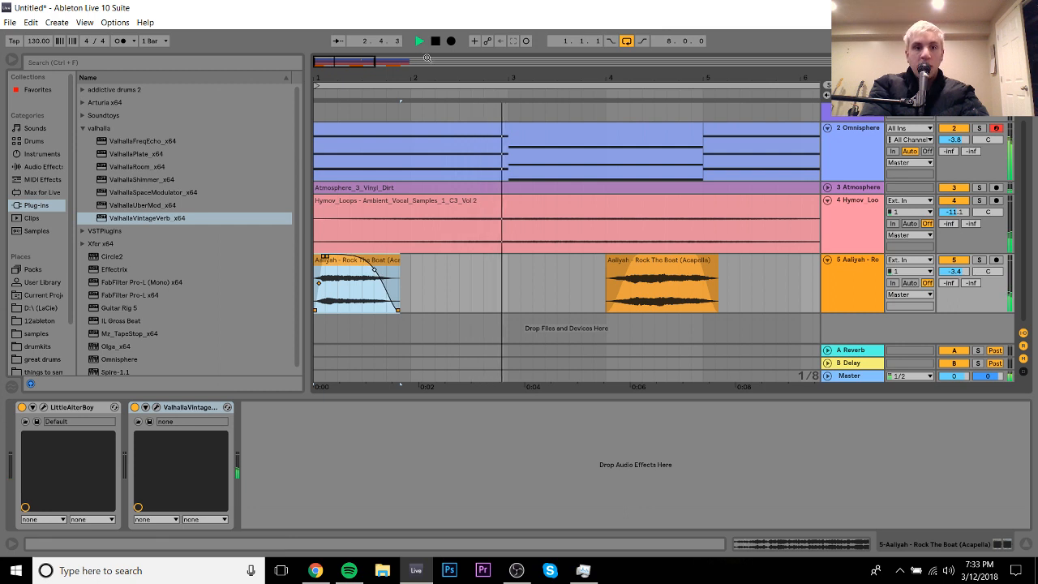
drag(427, 59, 427, 32)
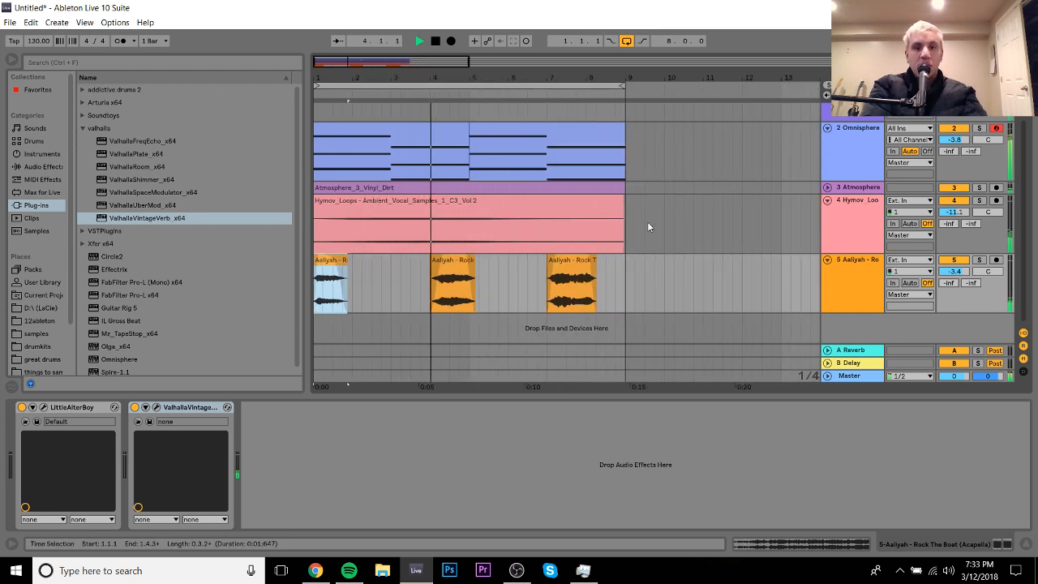
Step: Balance the mix during playback by setting the Aaliyah track's volume to 0 and the Omnisphere track's to 0.4
double_click(956, 272)
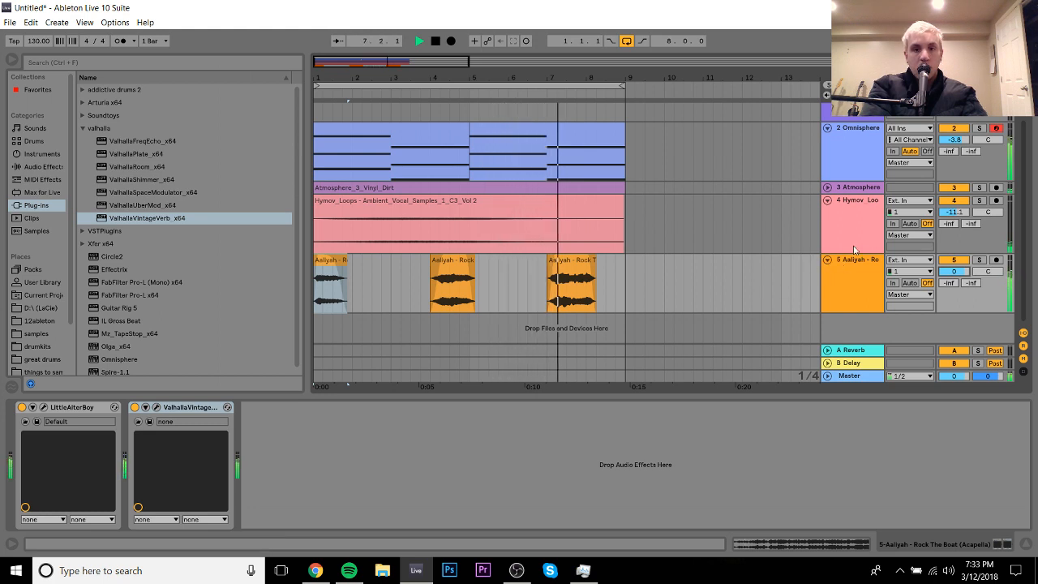
drag(956, 143, 957, 143)
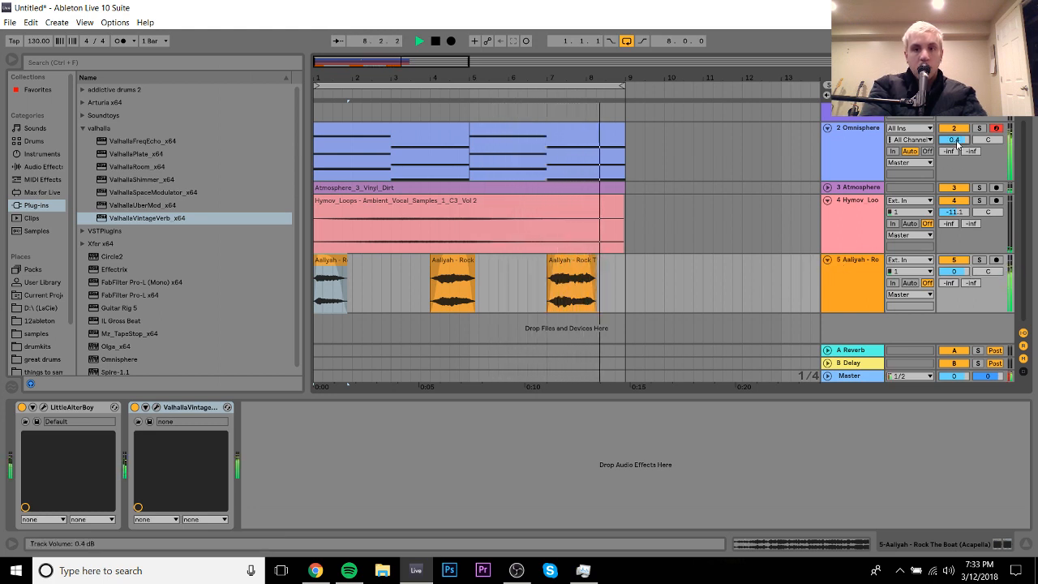
click(861, 133)
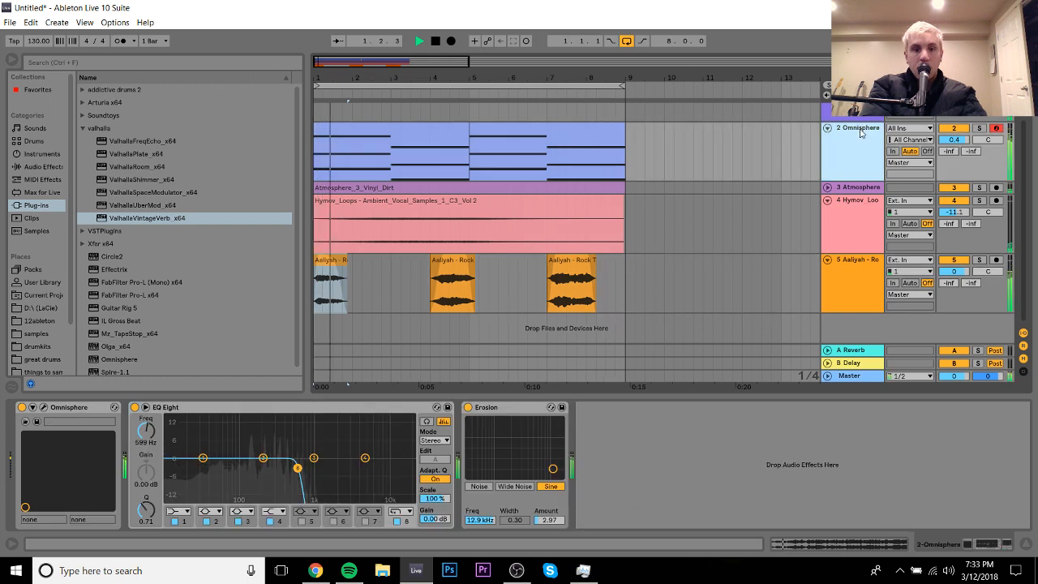
key(space)
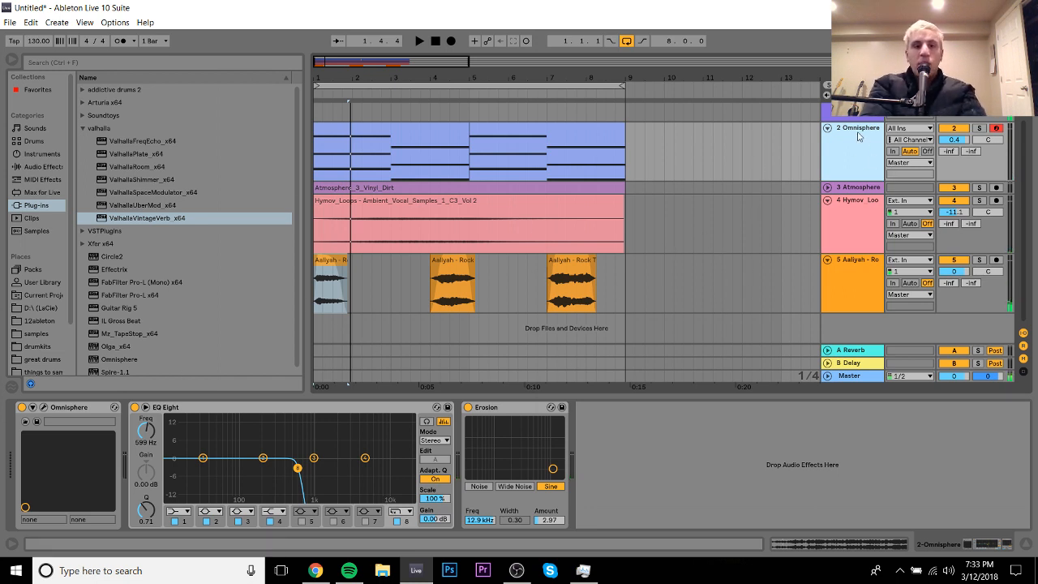
Step: Duplicate the Omnisphere track and delete the original, keeping only the copy
key(ctrl+d)
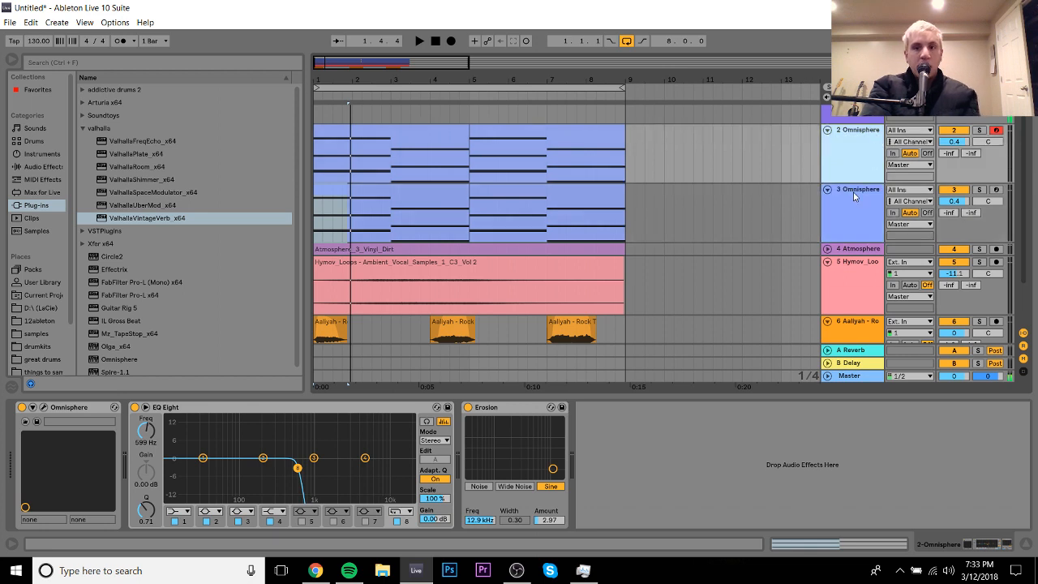
key(Delete)
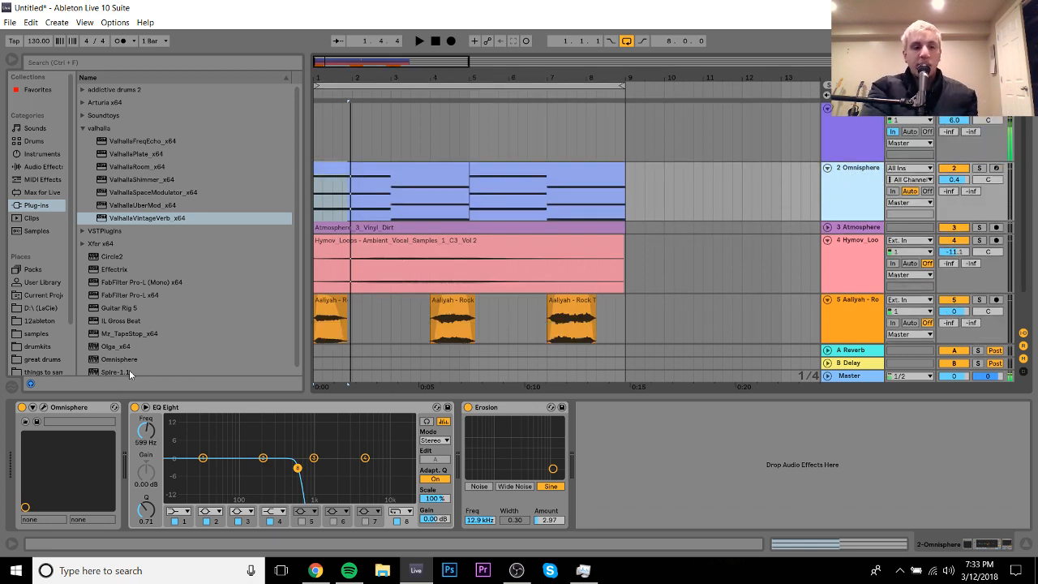
Step: Solo the Omnisphere track, play it with EQ Eight and Erosion bypassed, and remove its Omnisphere instrument
click(100, 407)
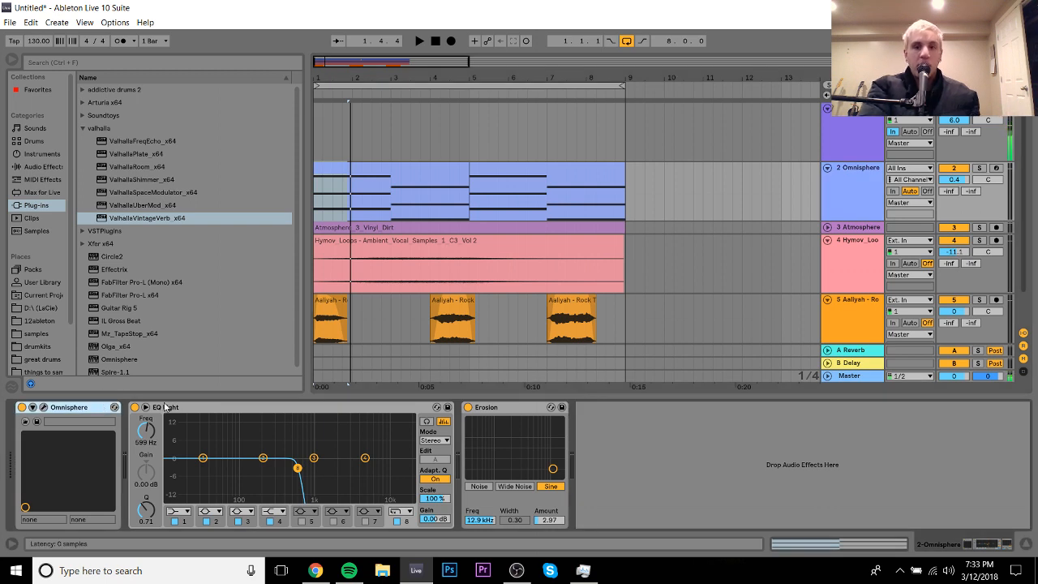
click(135, 407)
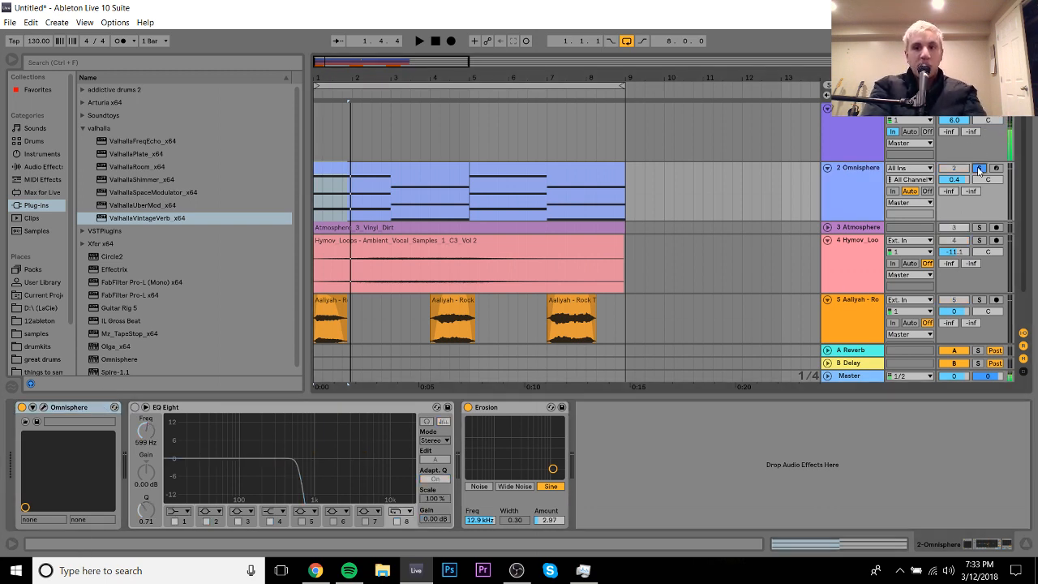
click(467, 407)
key(space)
key(space)
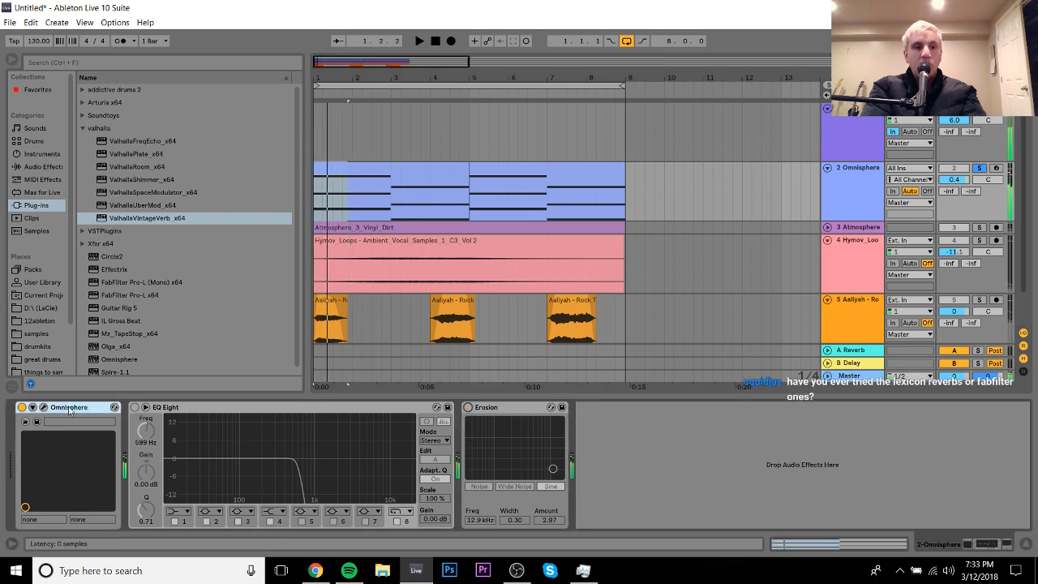
key(Delete)
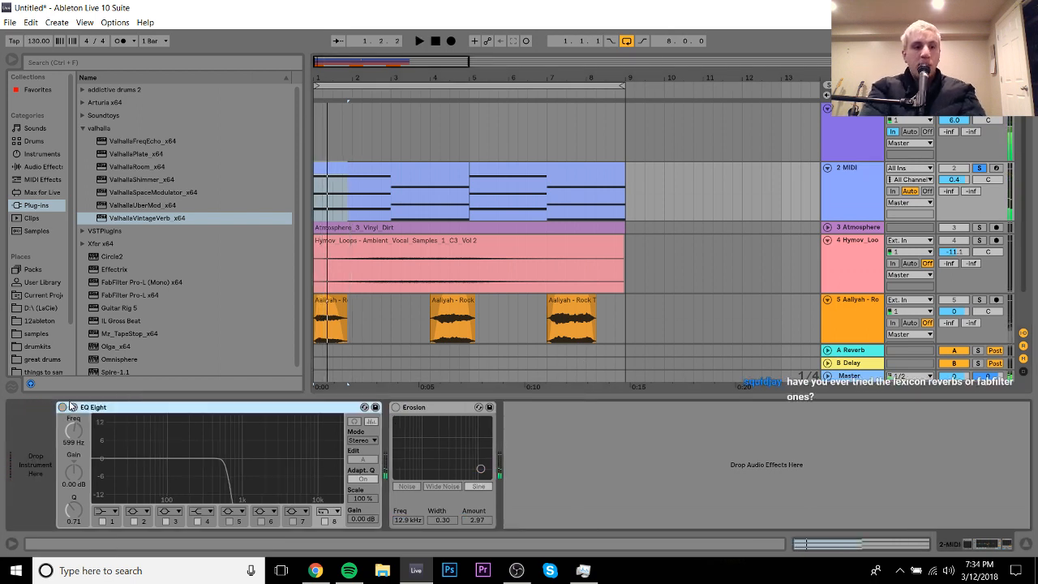
Step: Load the Analog instrument onto the soloed MIDI chord track and turn off its second oscillator
click(30, 155)
double_click(110, 90)
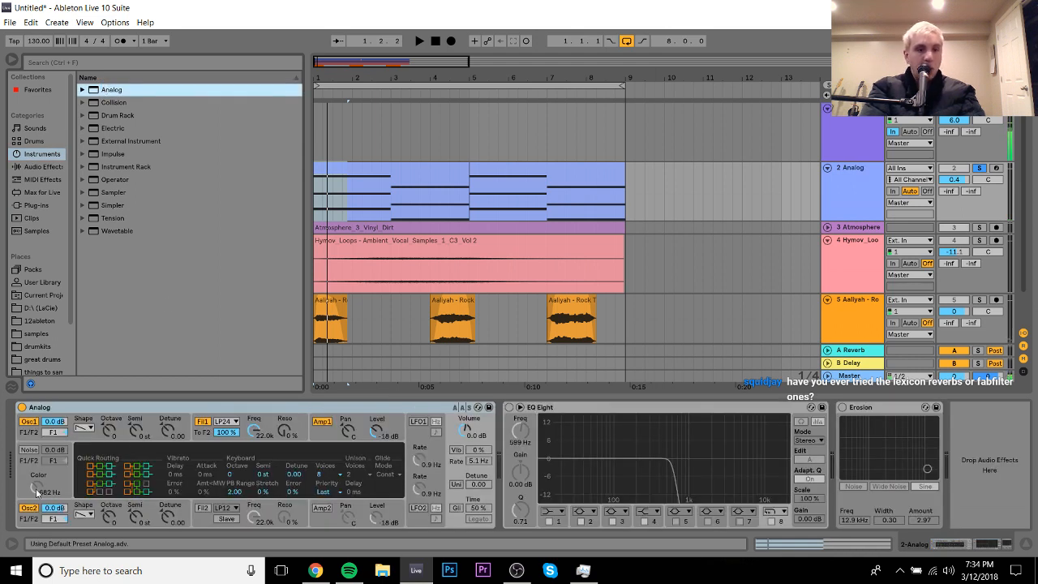
click(30, 508)
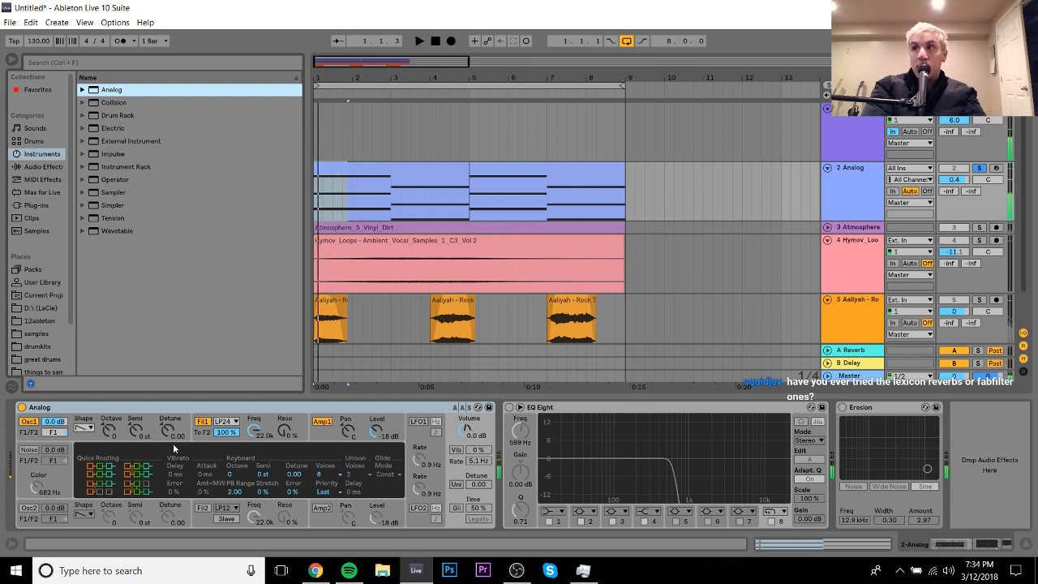
Step: Shorten the Amp1 envelope release in Analog to 126 ms and play the chords
click(293, 418)
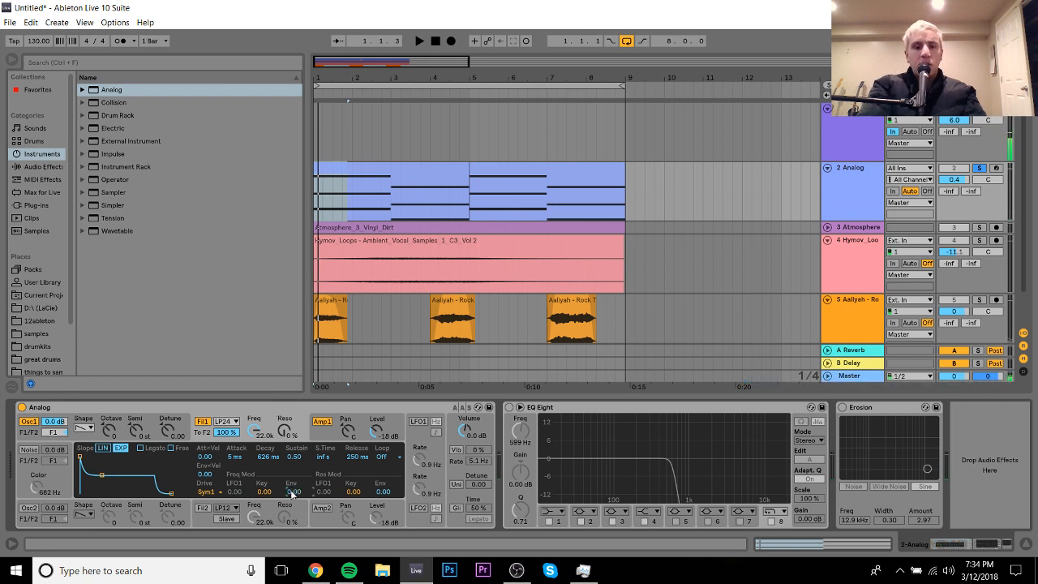
click(322, 436)
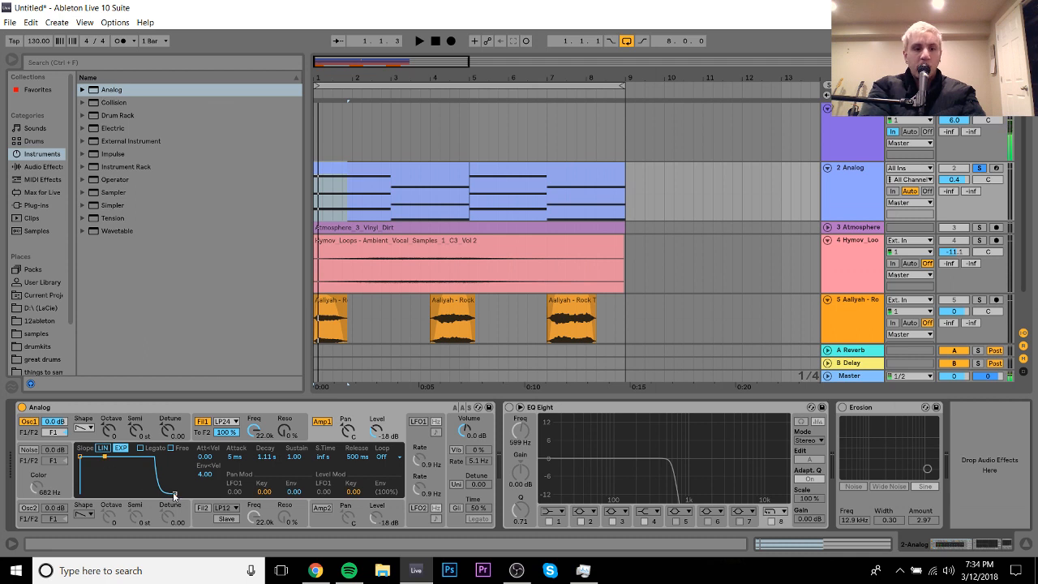
drag(170, 492, 167, 495)
key(space)
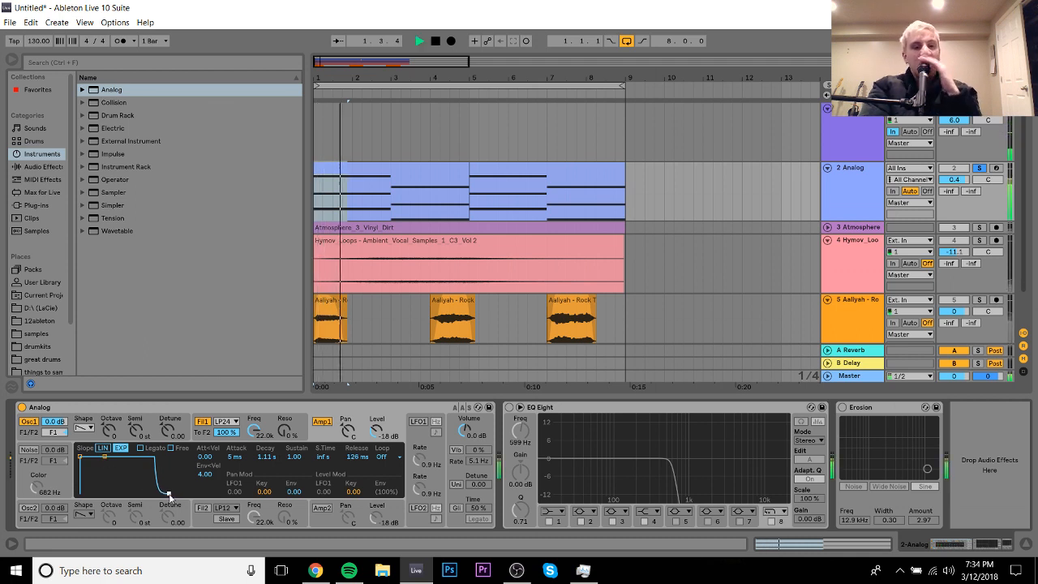
Step: Enable Analog's vibrato and set it to 58 % at a 1.1 Hz rate while playing the chords
click(478, 459)
key(space)
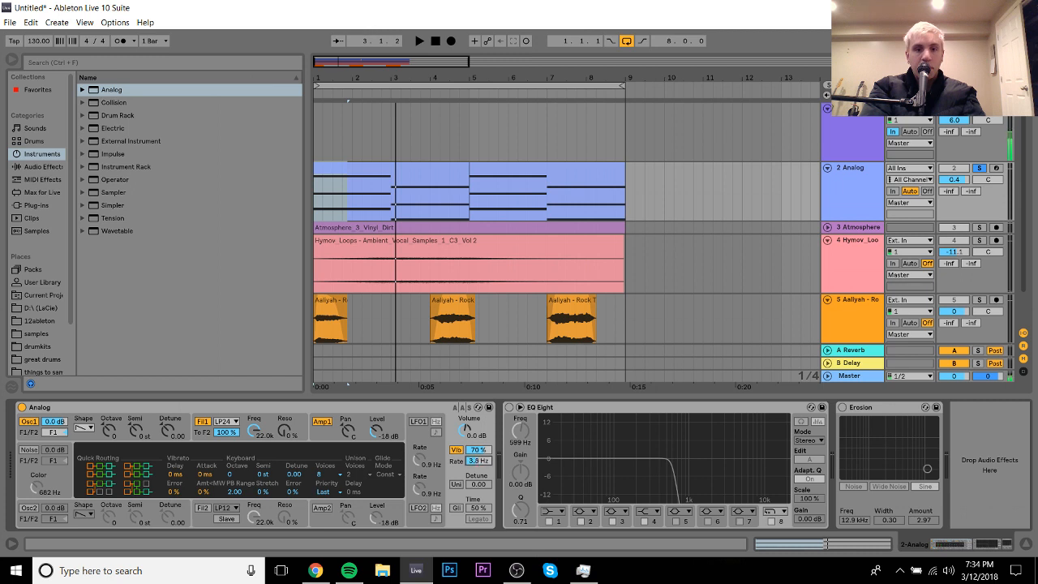
key(space)
mouse_move(479, 450)
mouse_down()
mouse_move(478, 463)
mouse_move(477, 451)
mouse_up()
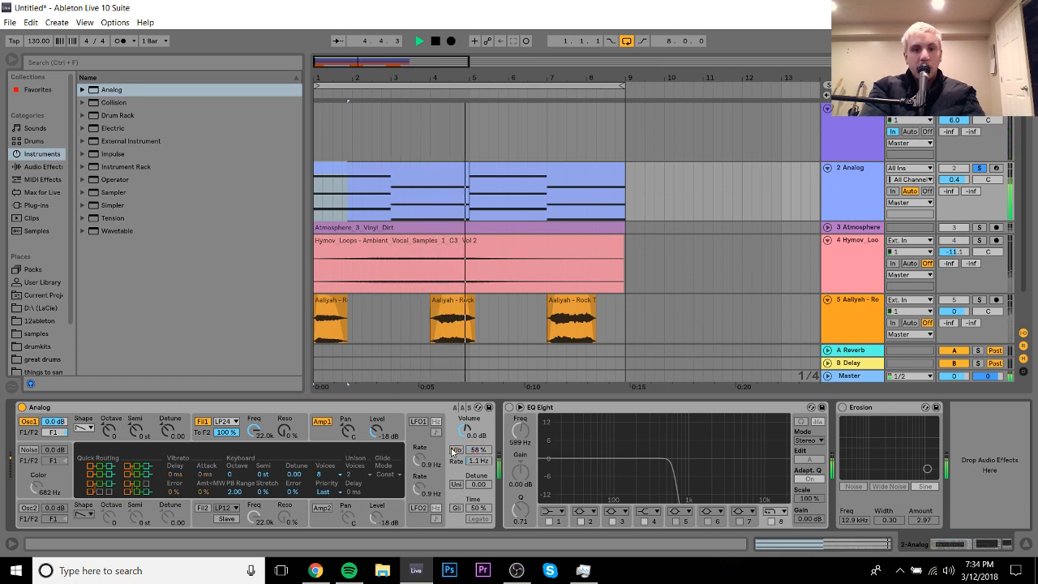
key(space)
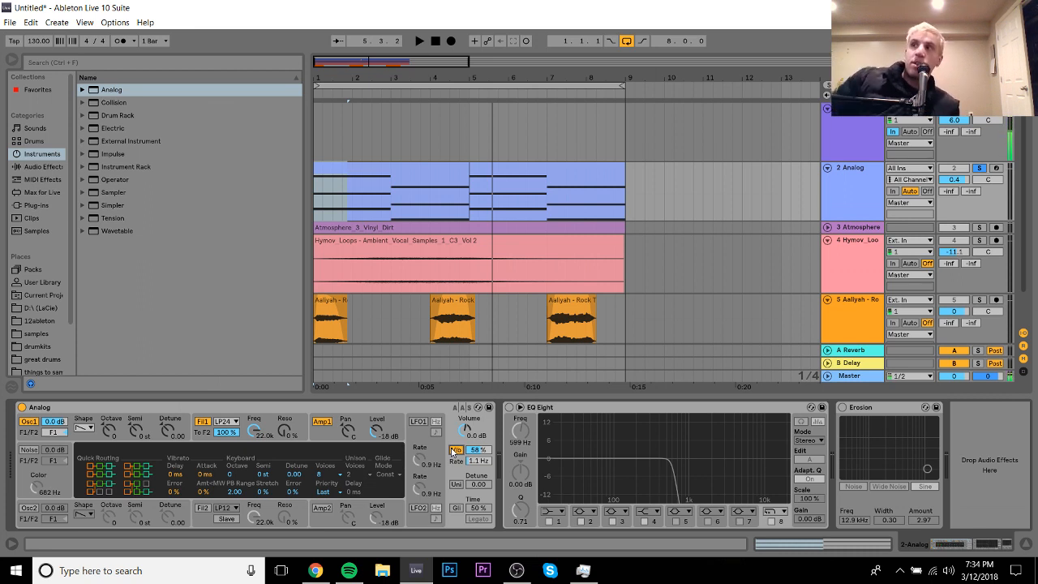
Step: Enable Analog's unison with a detune of 15.63 and 4 unison voices
key(space)
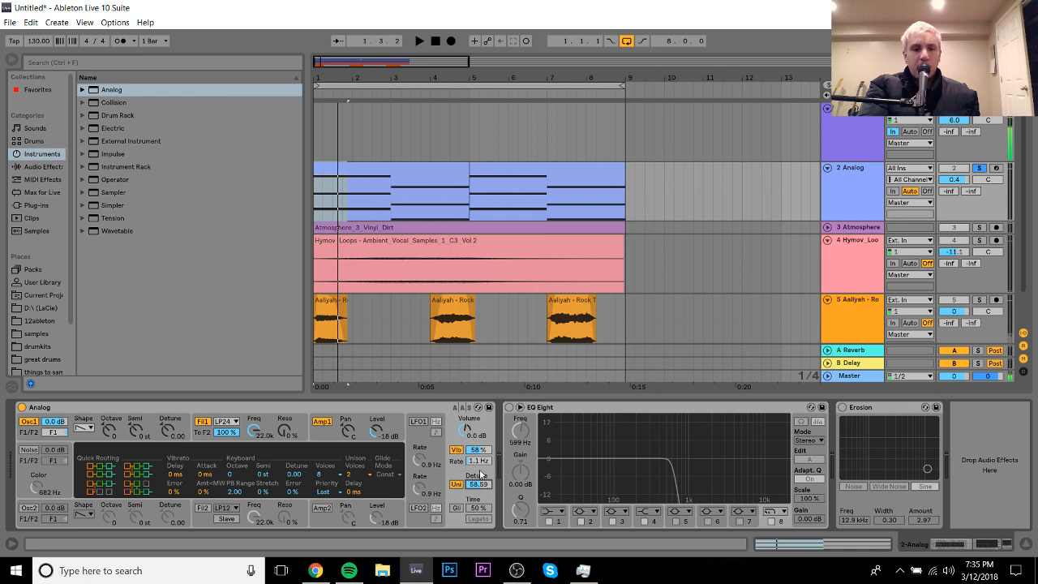
key(space)
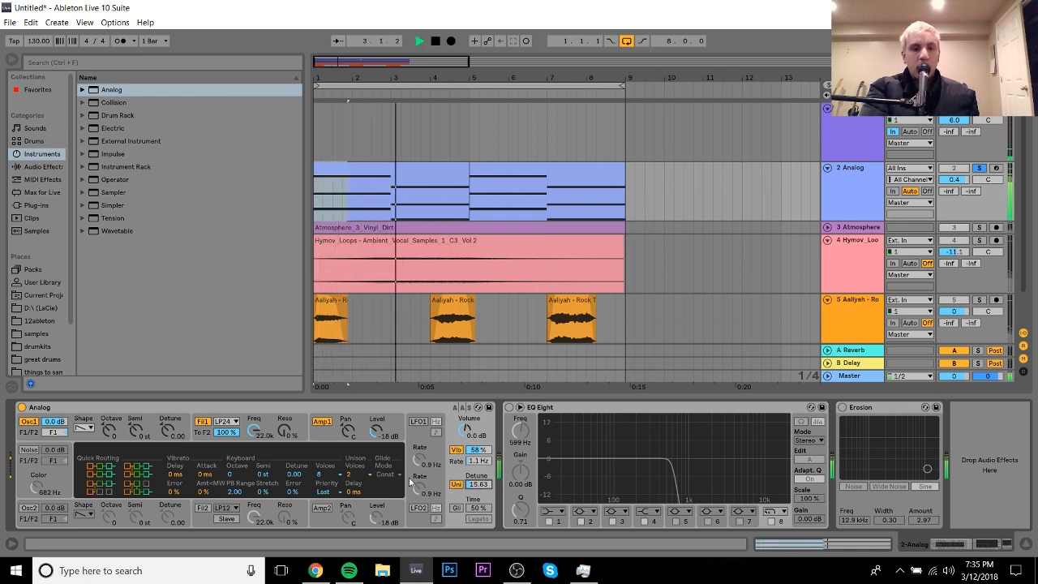
click(362, 475)
click(361, 492)
click(361, 492)
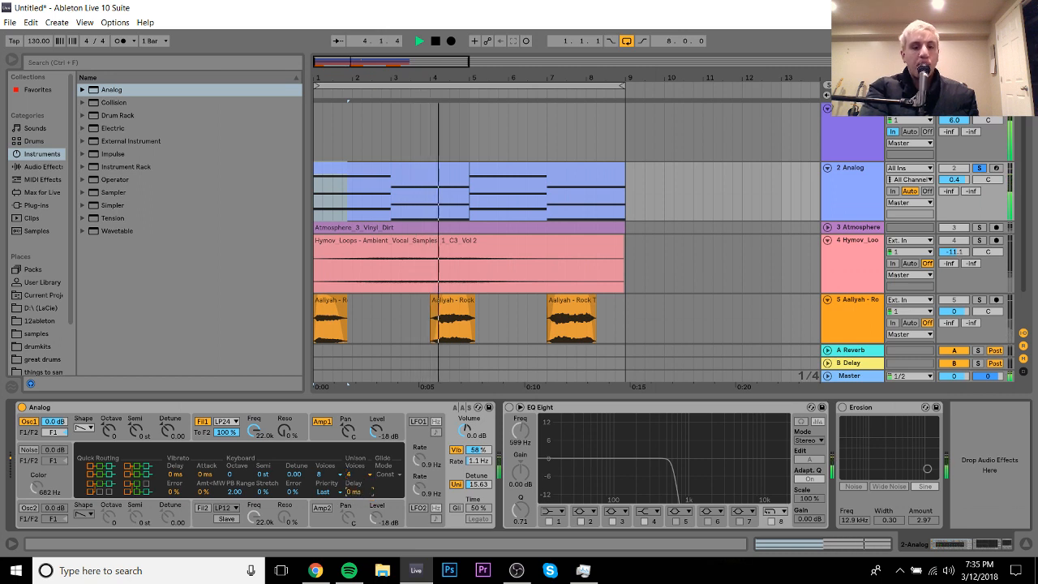
Step: Set Analog's unison delay to 4 ms and raise its polyphony to 32 voices
key(space)
key(space)
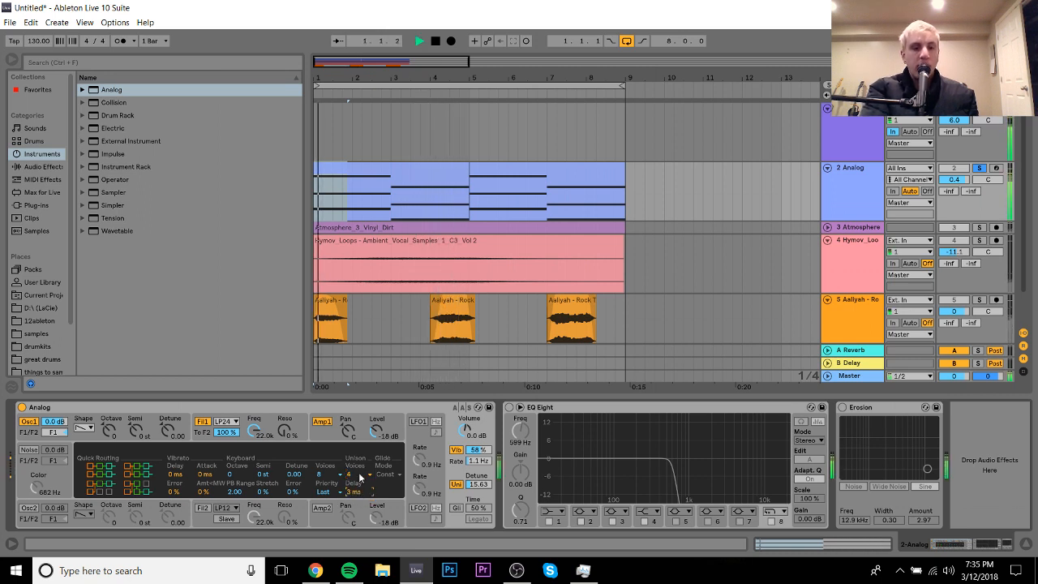
drag(362, 477, 362, 471)
key(space)
key(space)
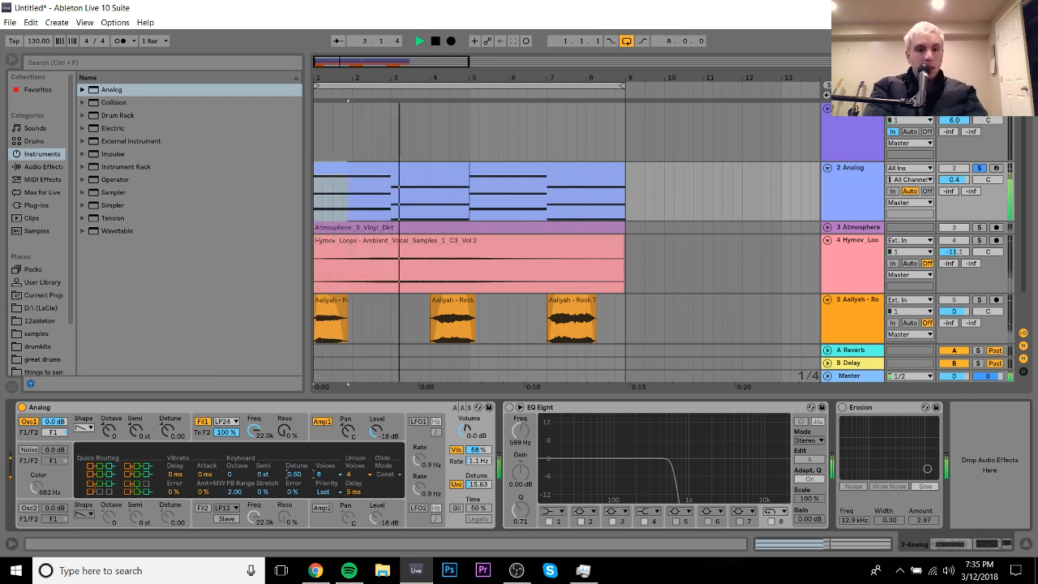
click(323, 475)
click(331, 467)
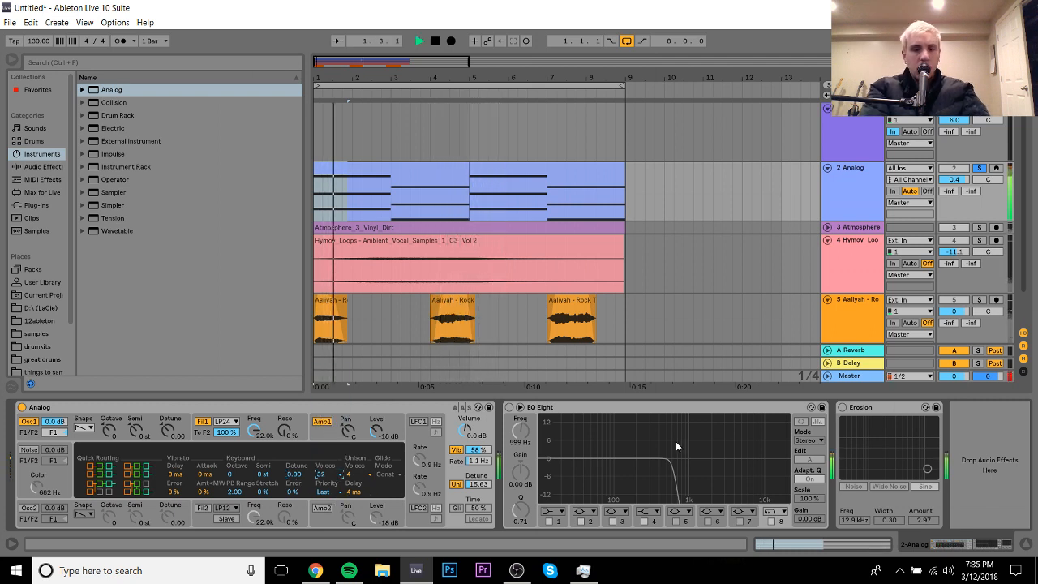
Step: Reduce Analog's unison voices to 2 and set the Analog track's volume to -6.8
drag(954, 179, 954, 224)
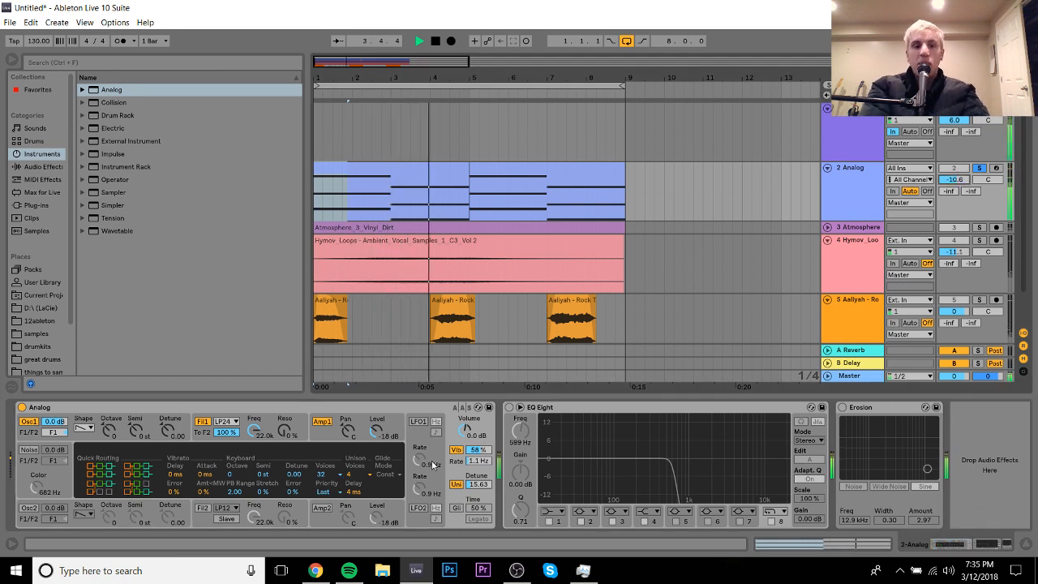
click(356, 475)
click(360, 487)
key(space)
key(space)
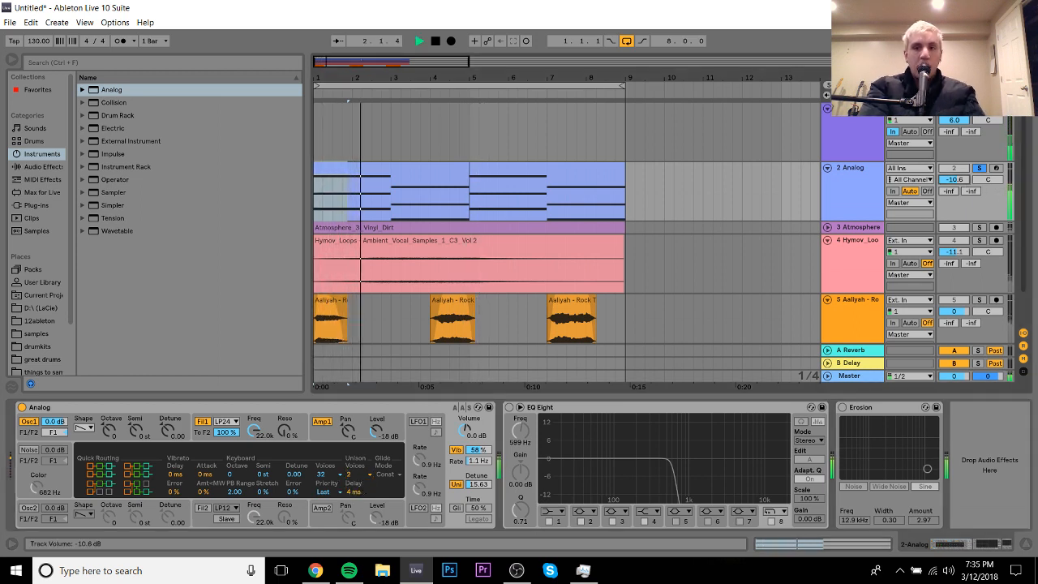
key(space)
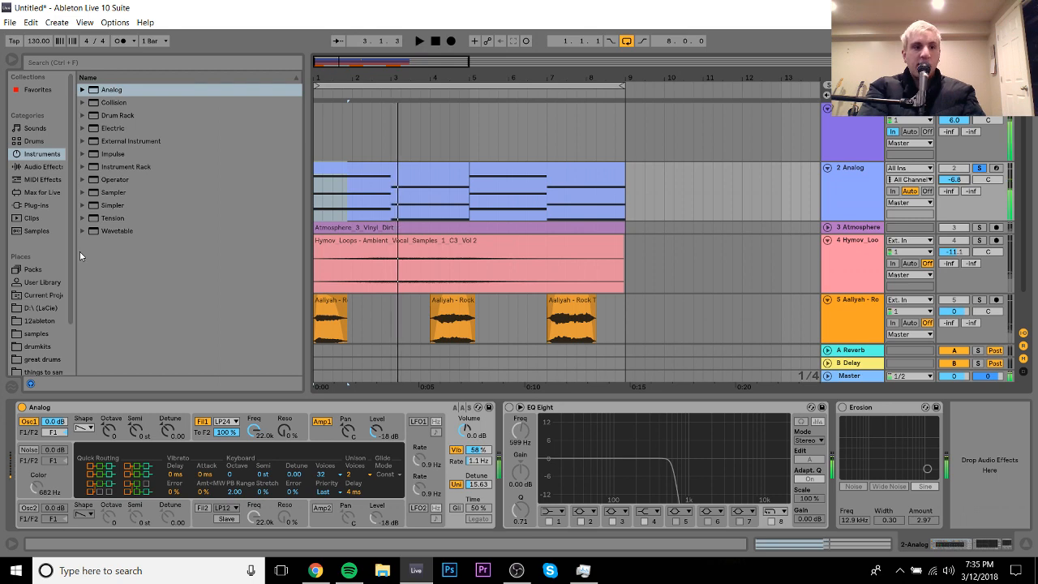
Step: Insert a Chorus effect between Analog and EQ Eight, and turn EQ Eight back on during playback
click(44, 208)
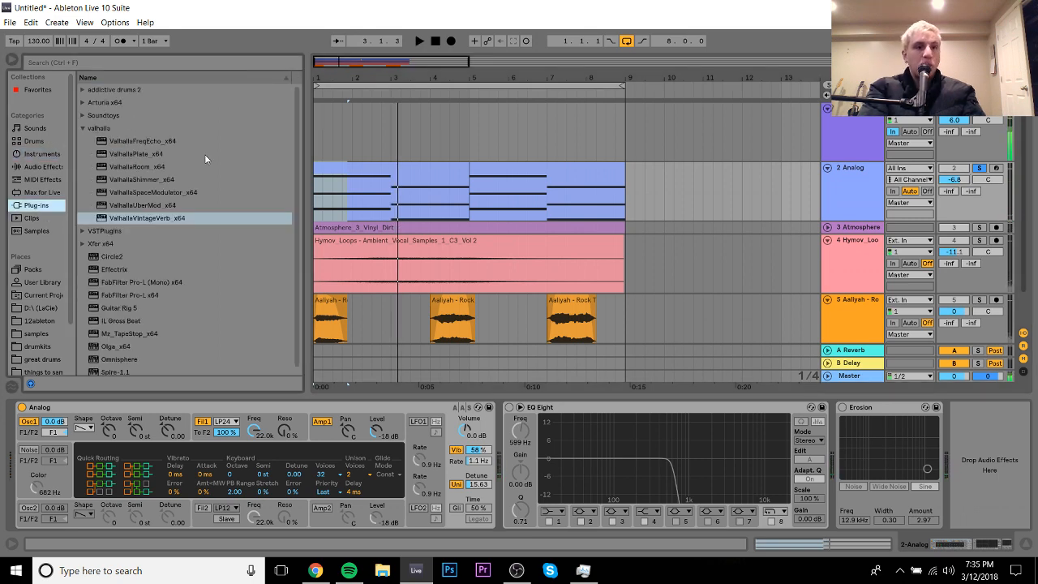
click(41, 166)
scroll(299, 116, up, 5)
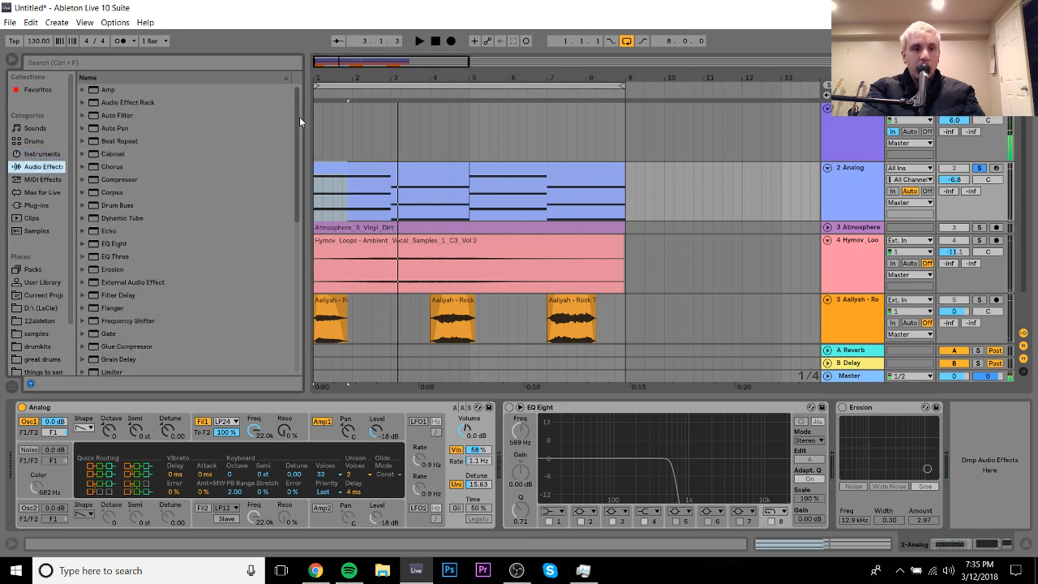
click(112, 167)
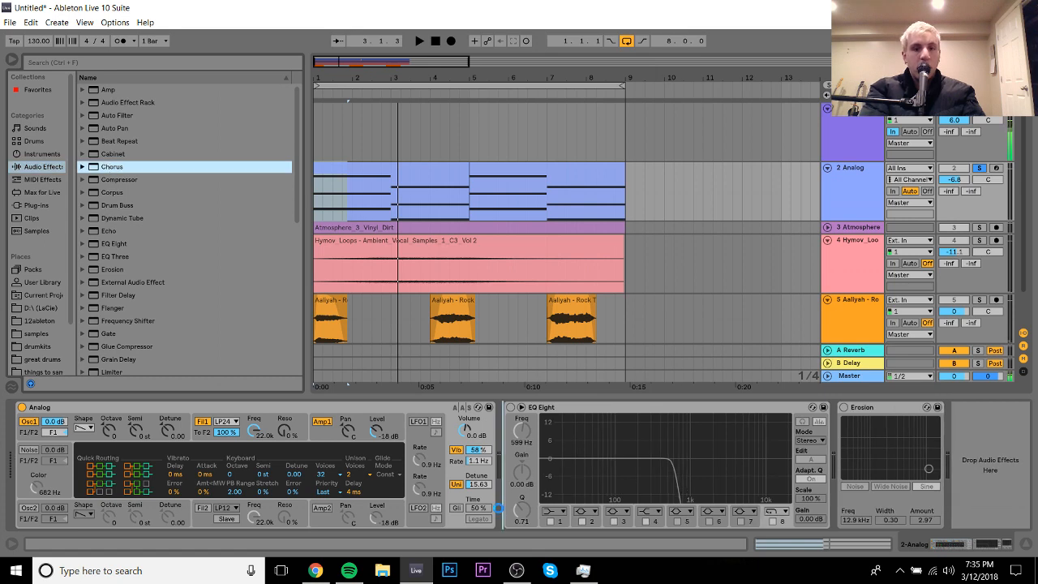
key(space)
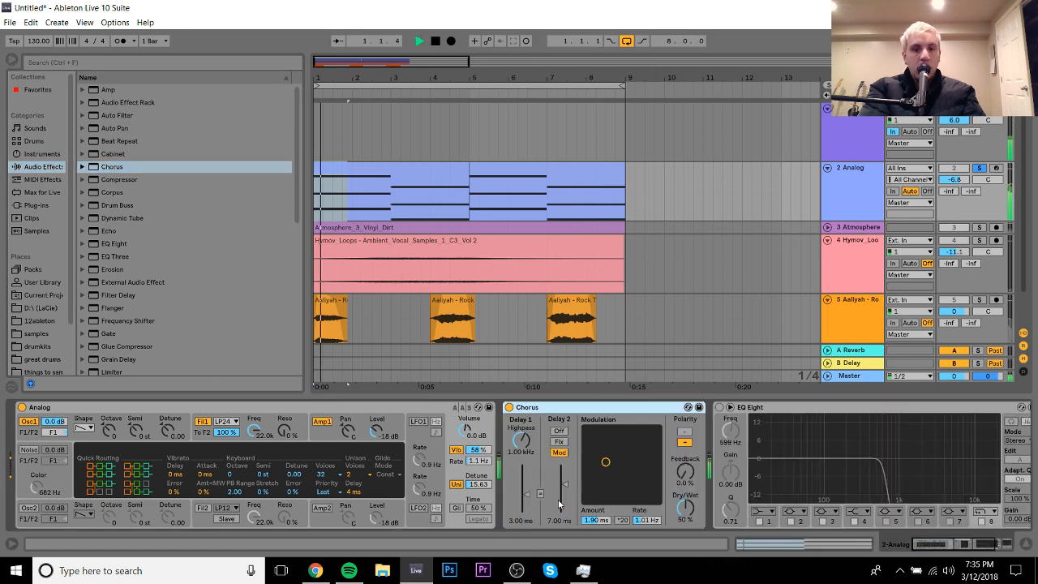
click(718, 407)
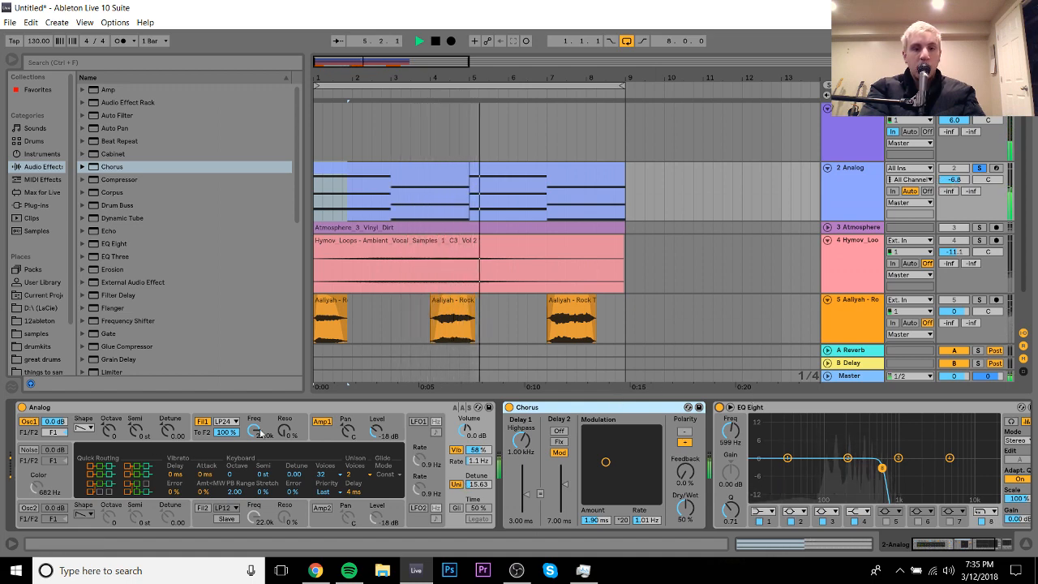
Step: Add a Reverb to the Analog track and place it between EQ Eight and Erosion
scroll(292, 347, down, 6)
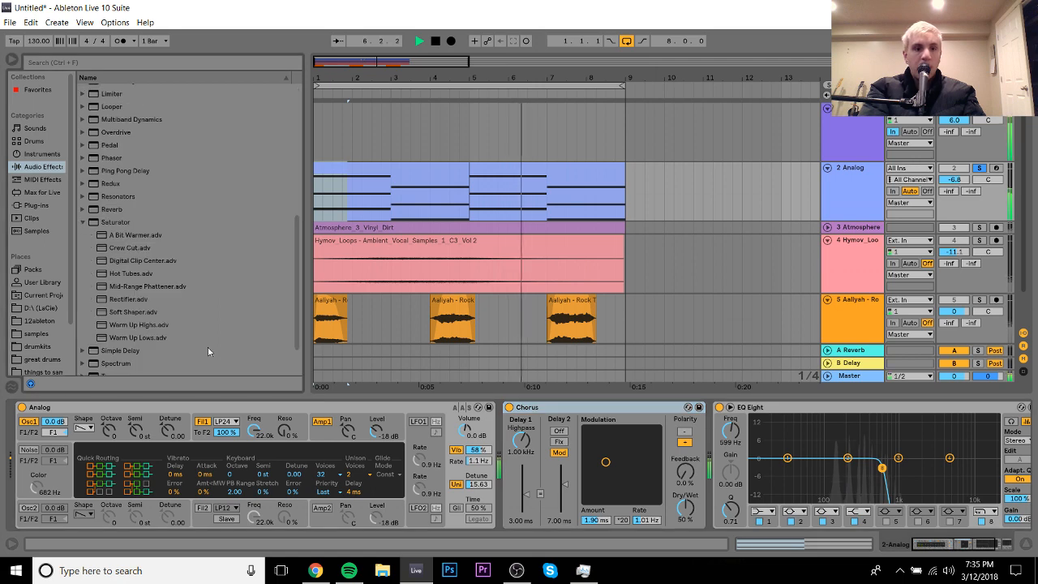
click(38, 206)
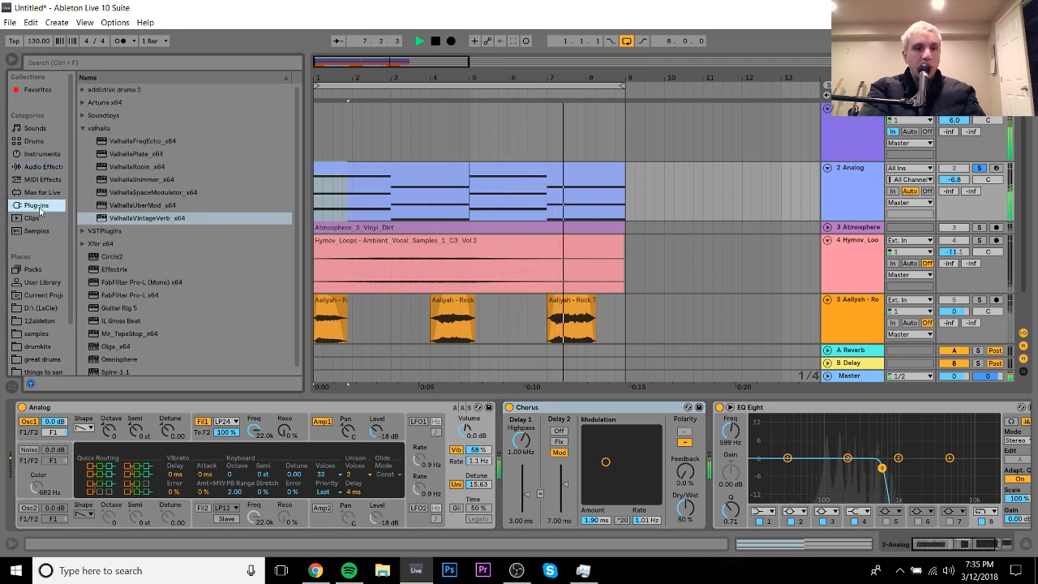
click(40, 166)
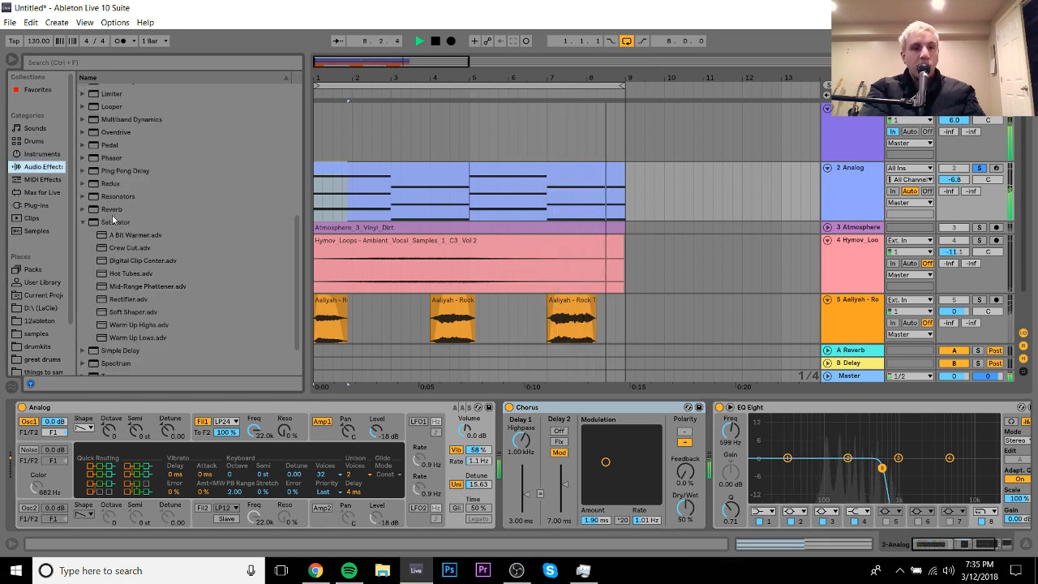
drag(112, 209, 883, 514)
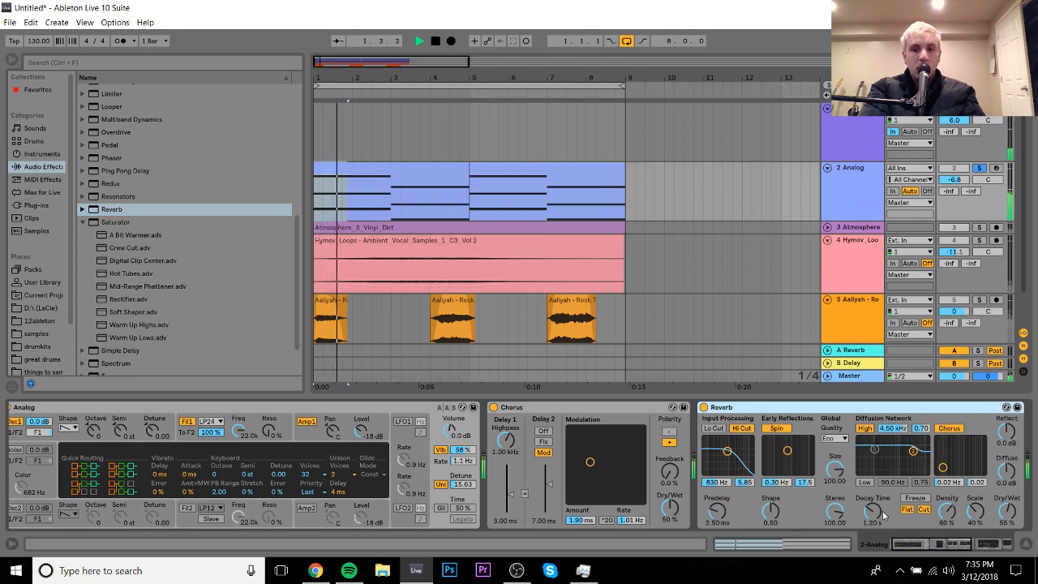
drag(868, 408, 965, 460)
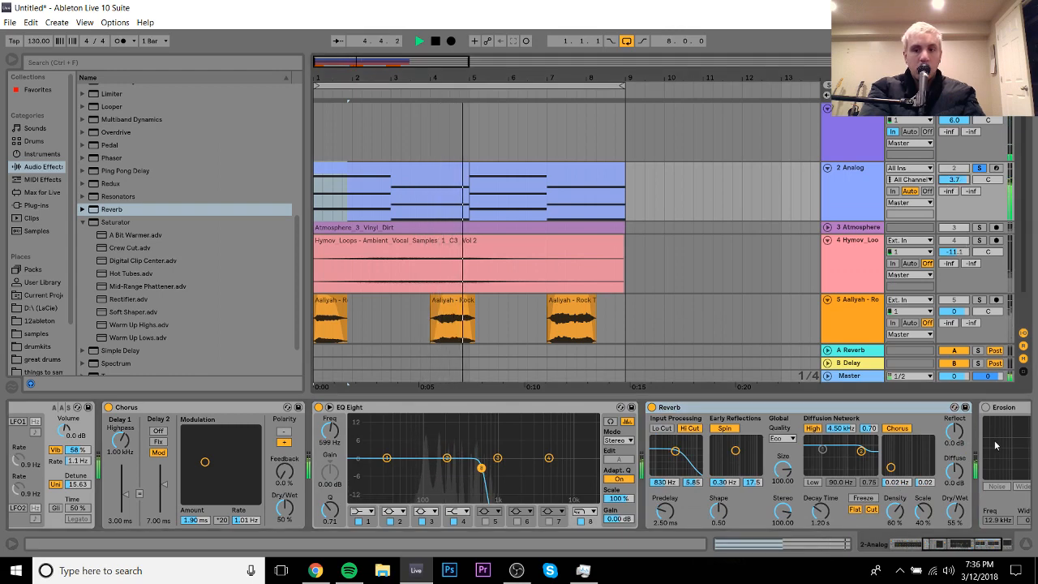
Step: Unsolo the Analog track with Erosion on, and set the volumes to 6.0 for Analog and -2.7 for Aaliyah
click(975, 425)
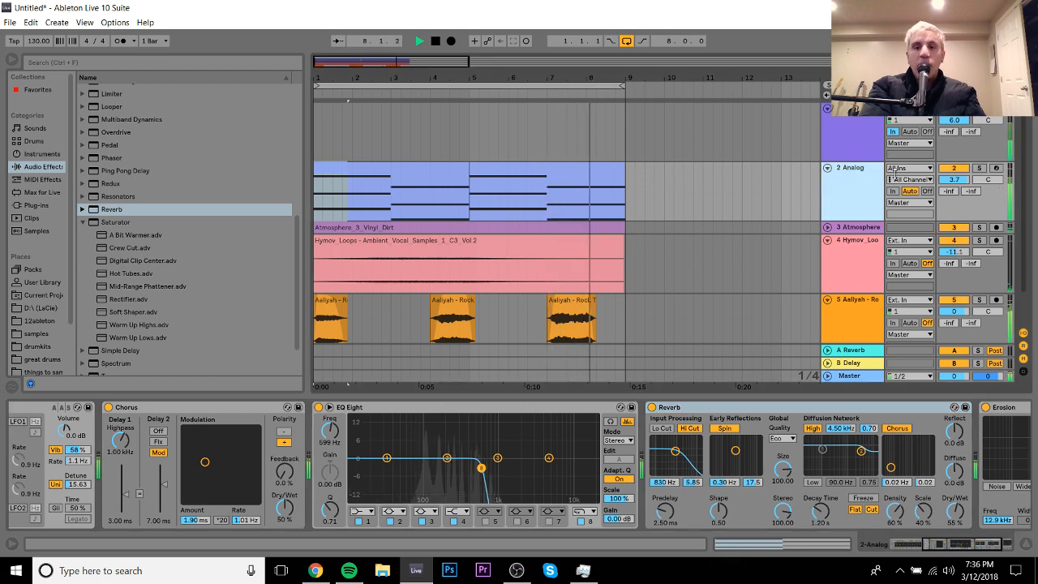
click(845, 242)
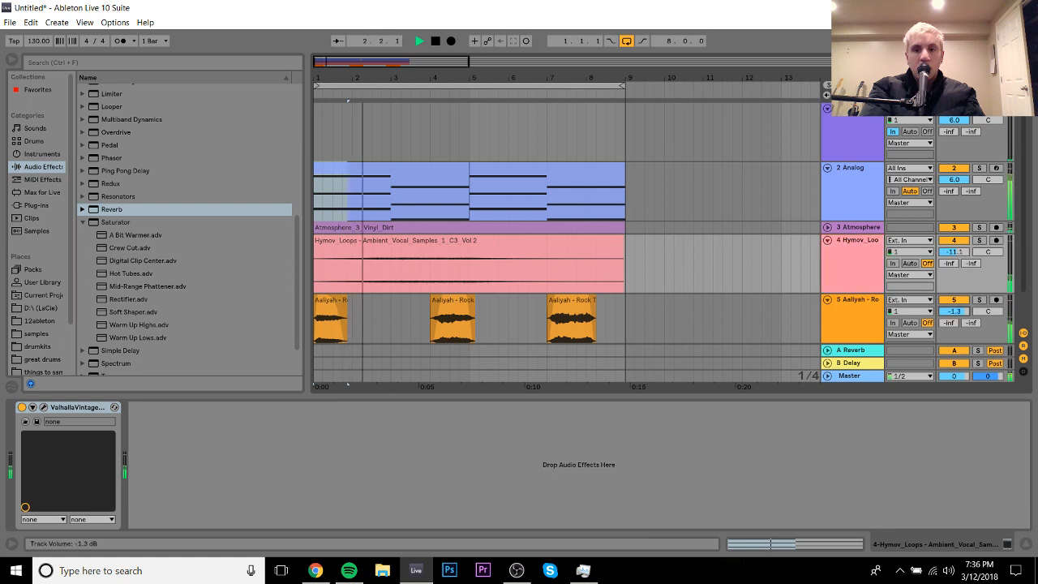
drag(953, 311, 954, 318)
Step: Replace ValhallaVintageVerb on the Aaliyah track with the built-in Reverb effect
click(861, 310)
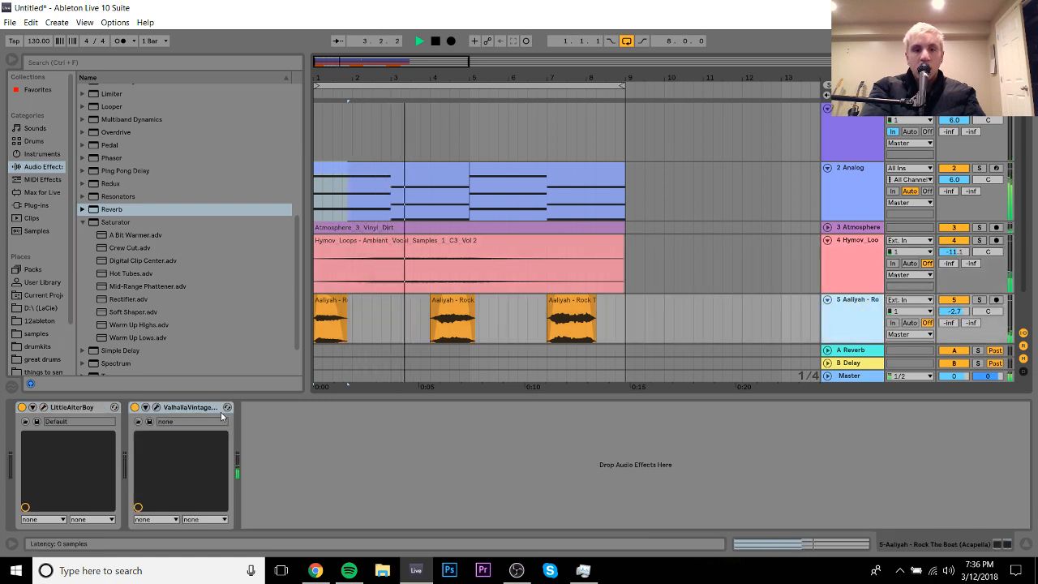
click(179, 411)
key(Delete)
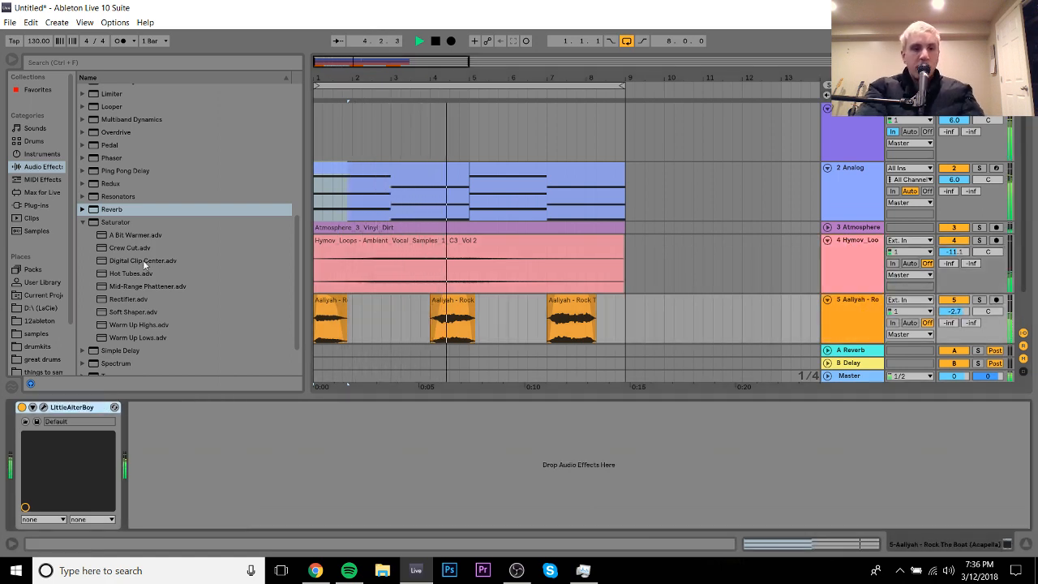
double_click(115, 210)
Step: Set the Aaliyah track's Reverb to a 9.38 s decay time and 79 % dry/wet during playback
drag(302, 512, 302, 474)
key(space)
key(space)
click(435, 508)
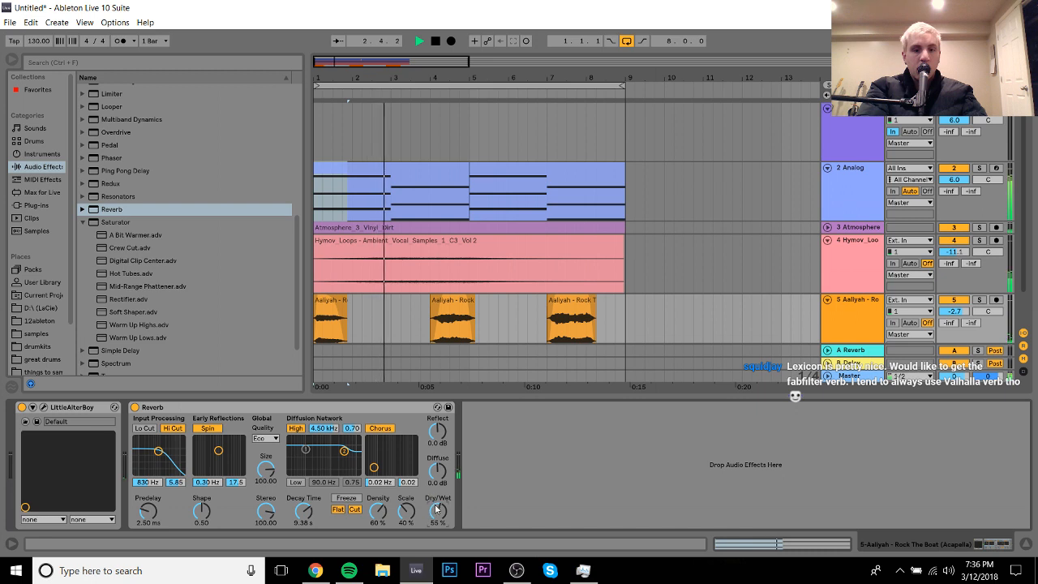
drag(436, 508, 436, 490)
key(space)
key(space)
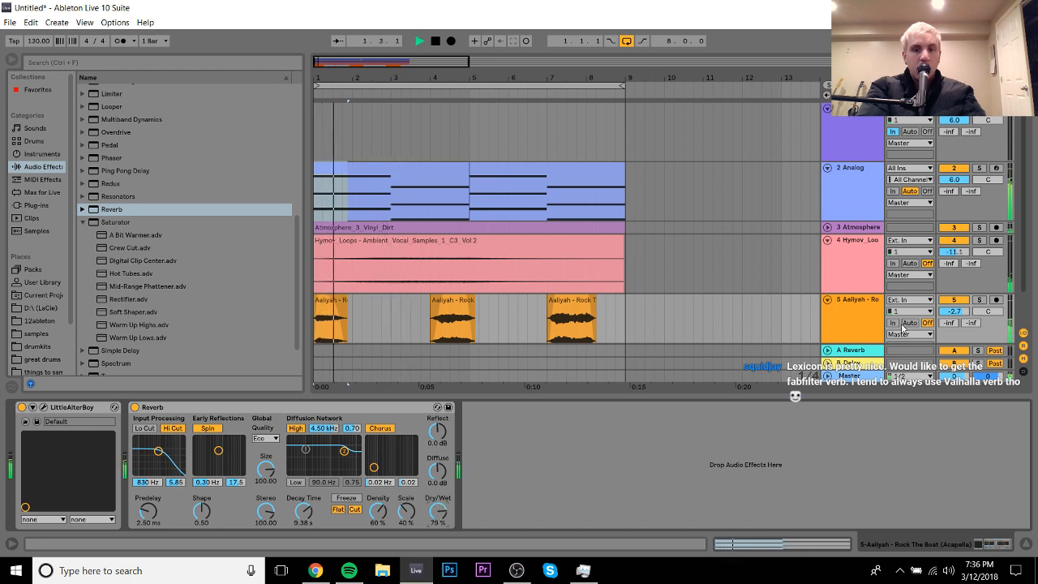
Step: Fine-tune the Aaliyah track's volume to -2.4 while listening to the mix, and stop playback
click(952, 312)
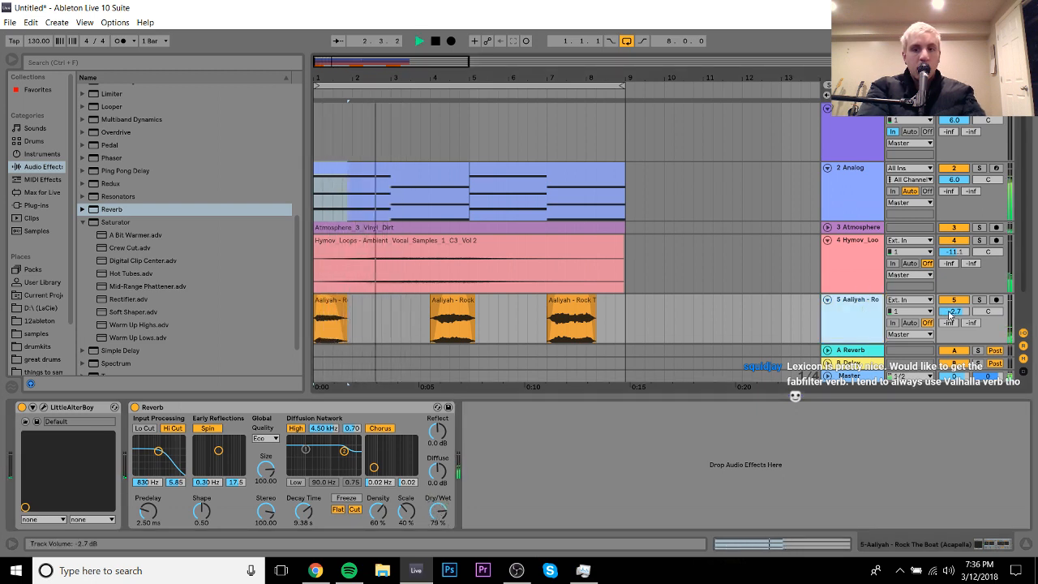
drag(949, 313, 950, 311)
key(space)
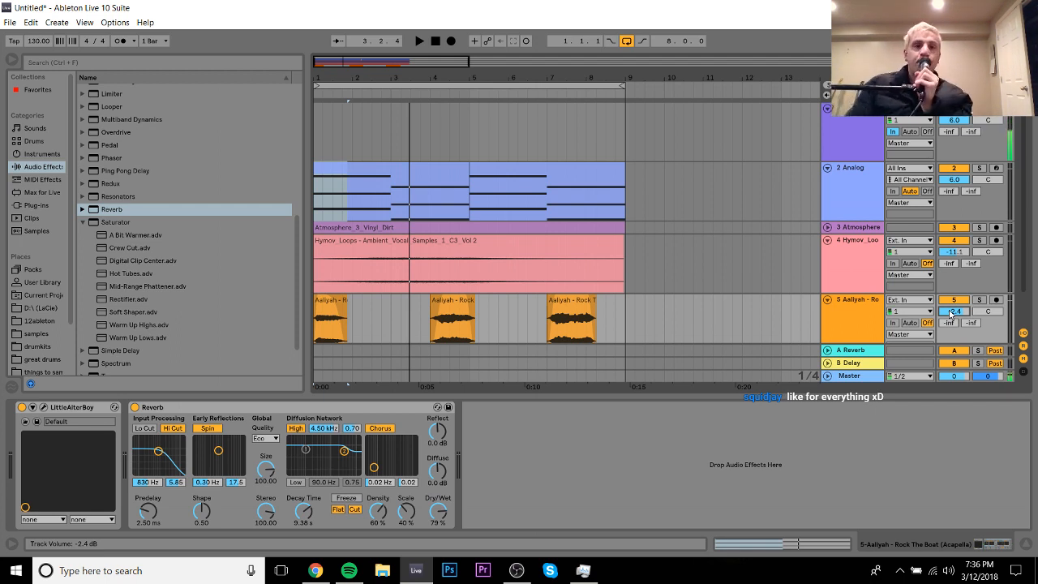
Step: Replace ValhallaVintageVerb on the Hymov_Loops vocal track with the built-in Reverb effect
key(space)
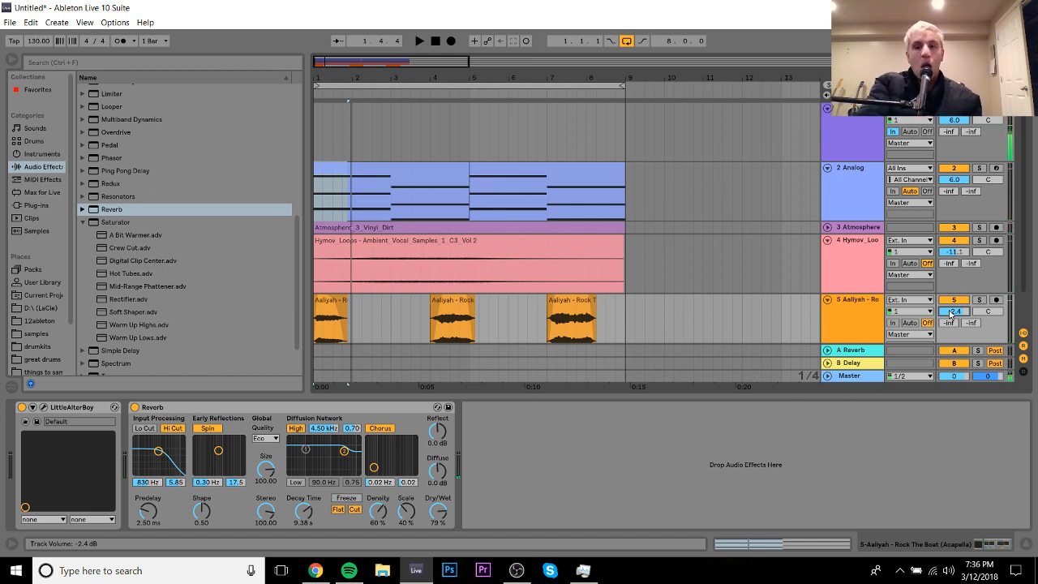
click(861, 303)
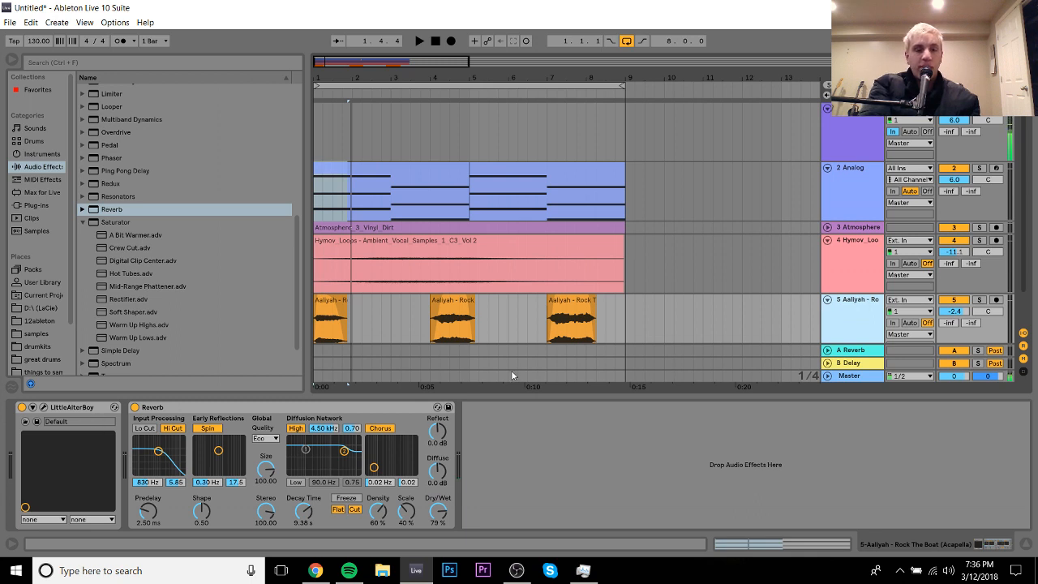
click(855, 247)
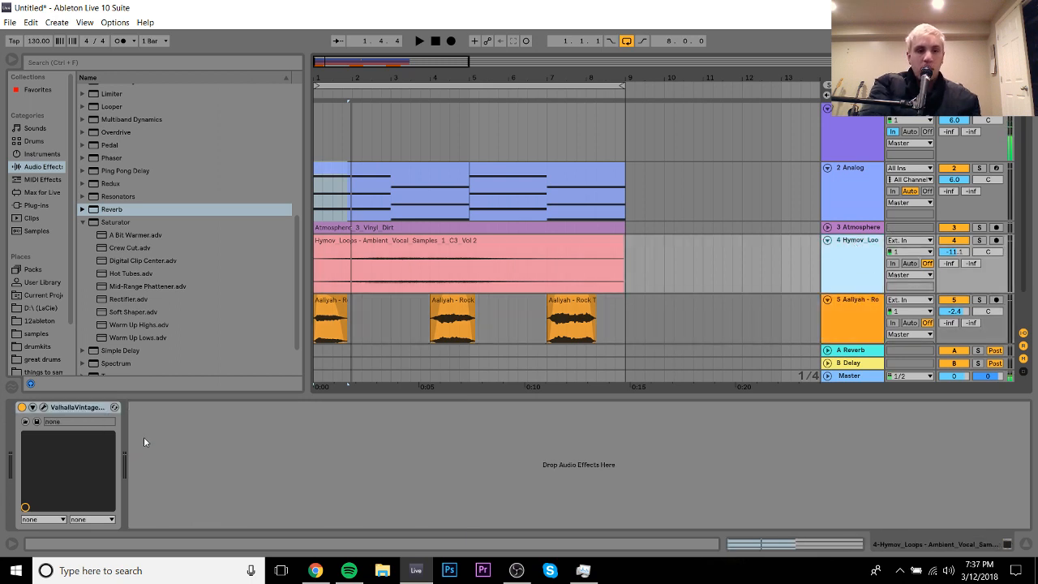
click(76, 411)
key(Delete)
double_click(115, 211)
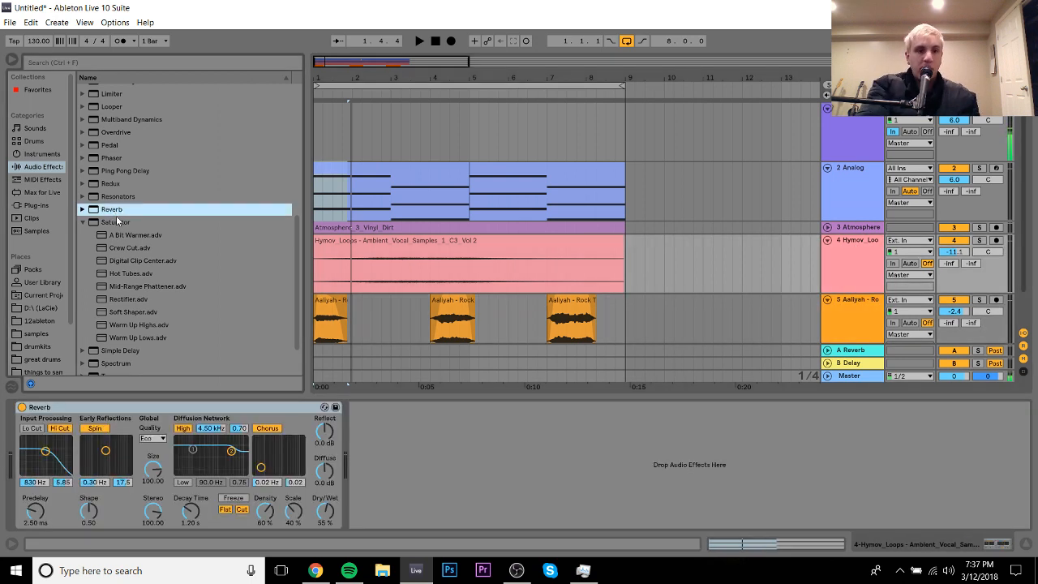
Step: Set the Hymov_Loops track's Reverb decay time to 8.96 s and its volume to -4.1 dB while listening to the mix
click(190, 512)
drag(190, 513, 190, 510)
key(space)
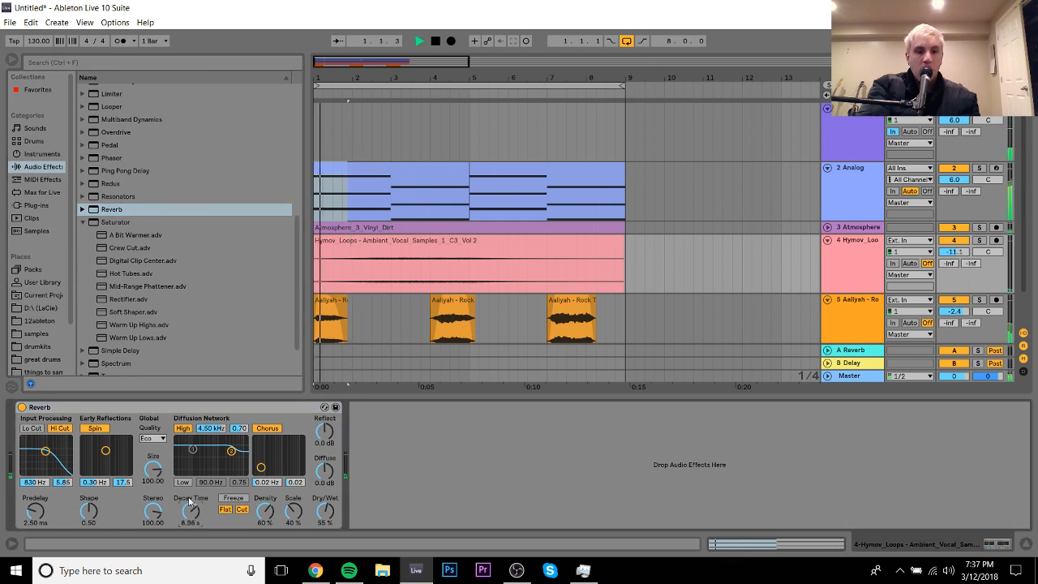
drag(948, 255, 948, 249)
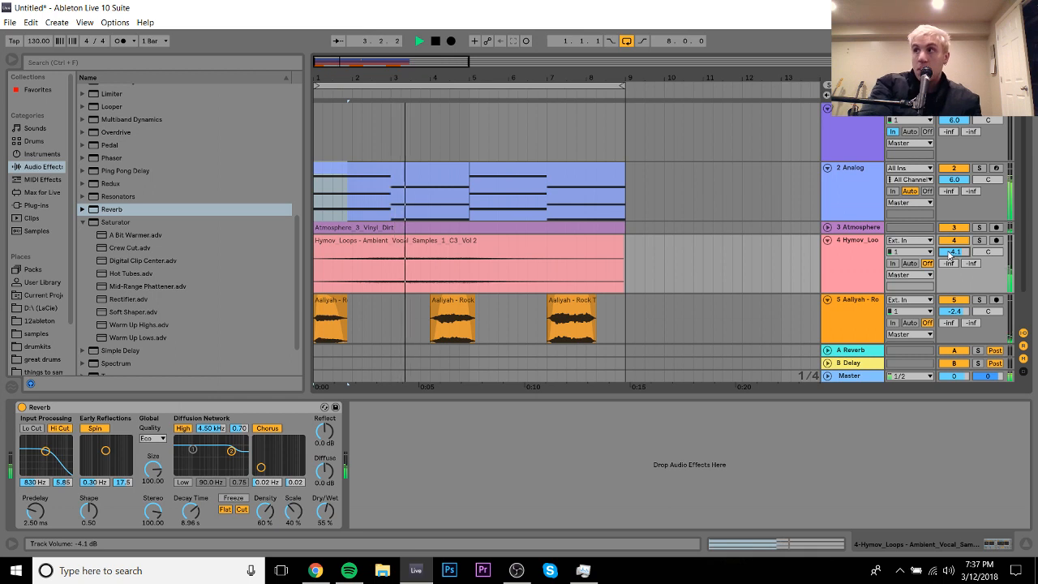
key(space)
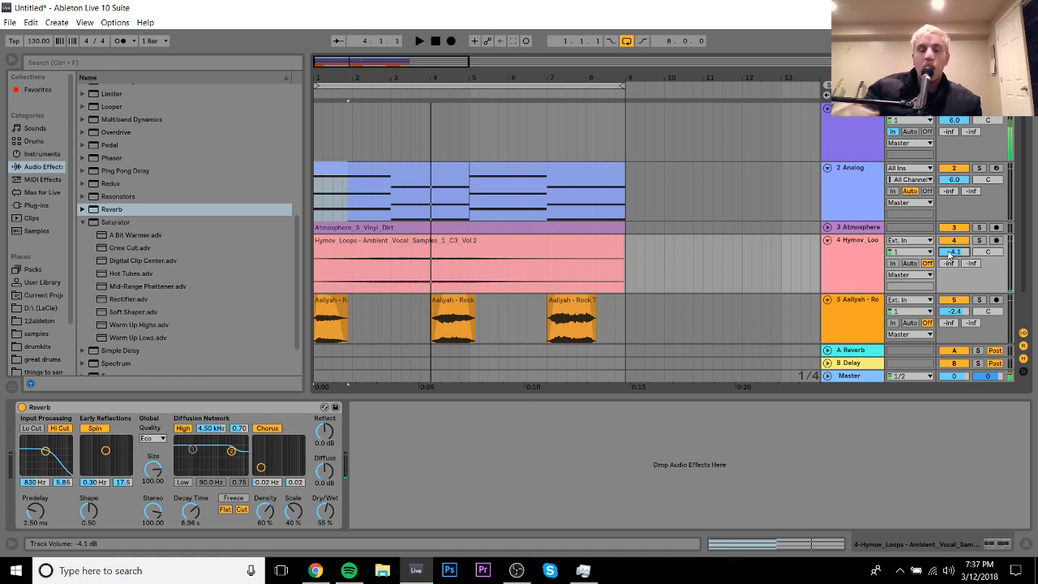
Step: Remove the Analog instrument, Chorus and Reverb from the Analog track's device chain, keeping EQ Eight and Erosion
click(810, 142)
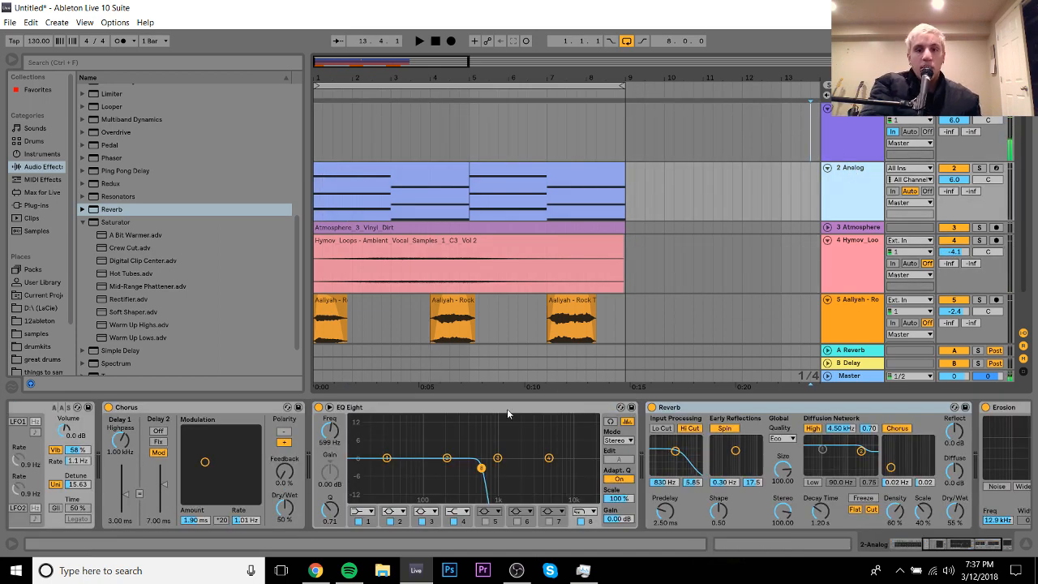
click(241, 410)
shift+click(46, 412)
key(Delete)
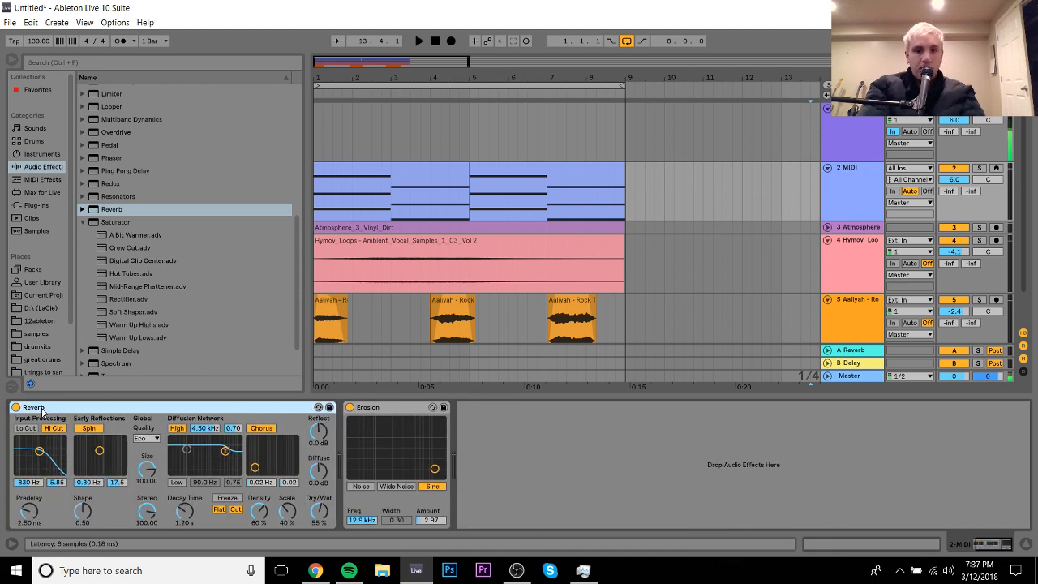
key(Delete)
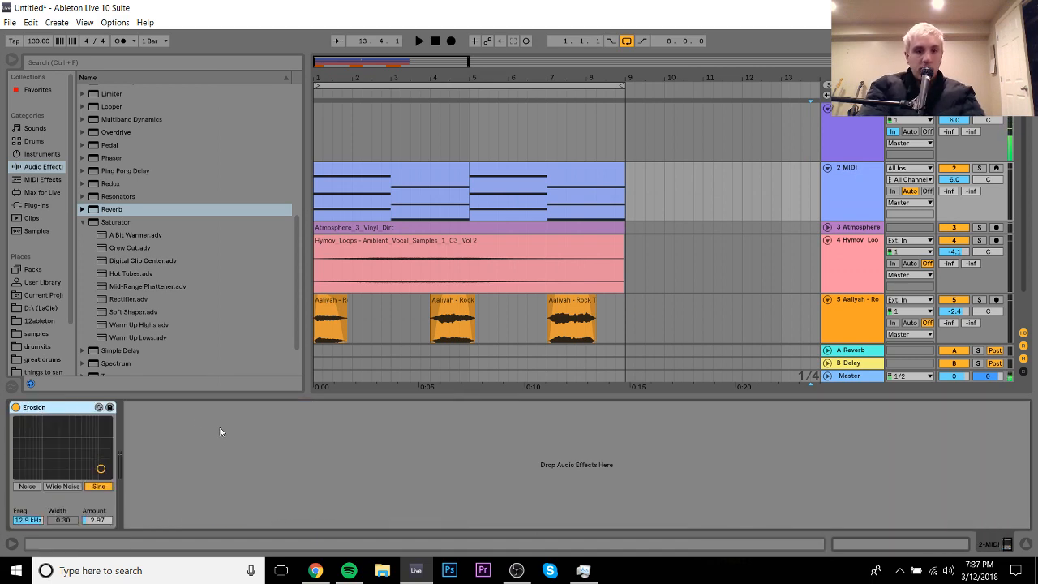
key(ctrl+z)
key(ctrl+z)
click(376, 412)
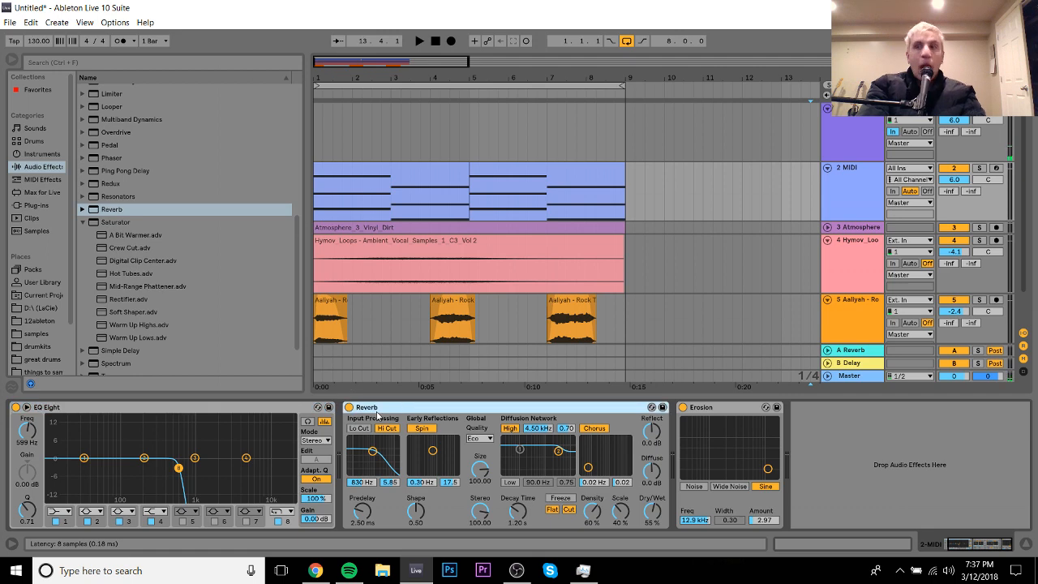
key(Delete)
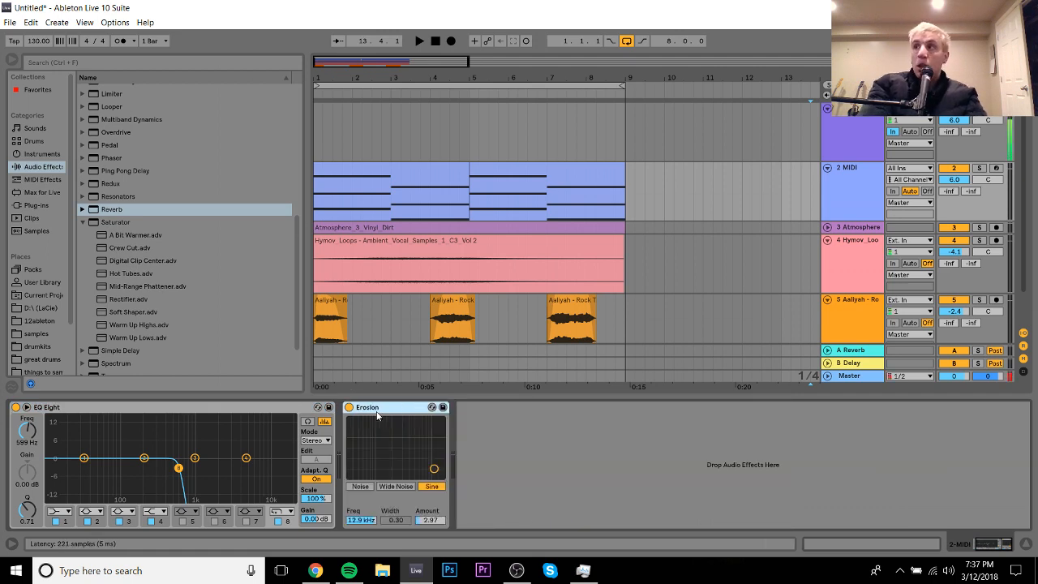
Step: Load Omnisphere on the chord track with the Hollywood Studio String Section patch, found by searching for "hollywood", and close its window
click(36, 205)
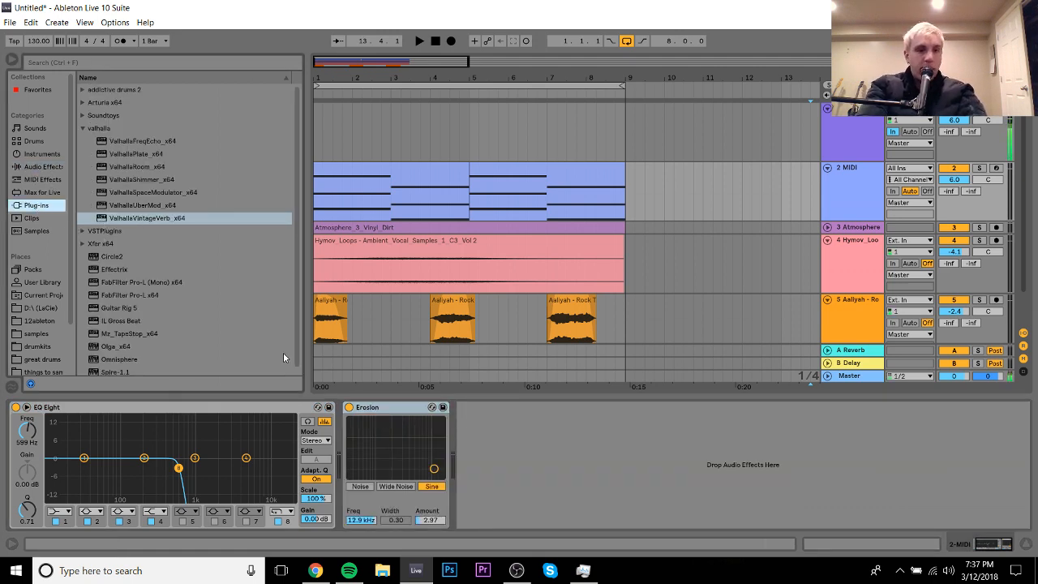
double_click(166, 358)
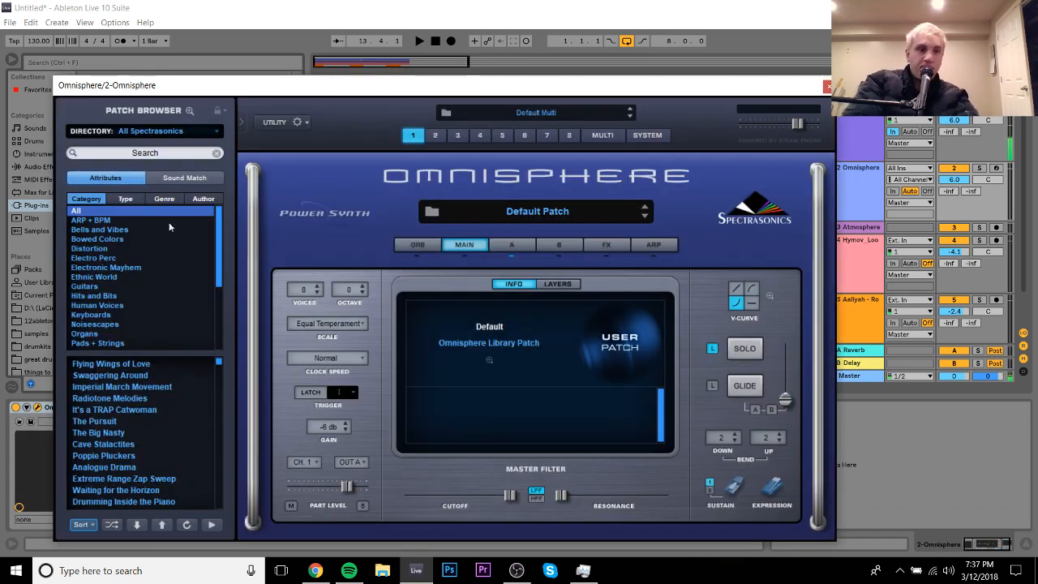
click(144, 153)
text(hollywood)
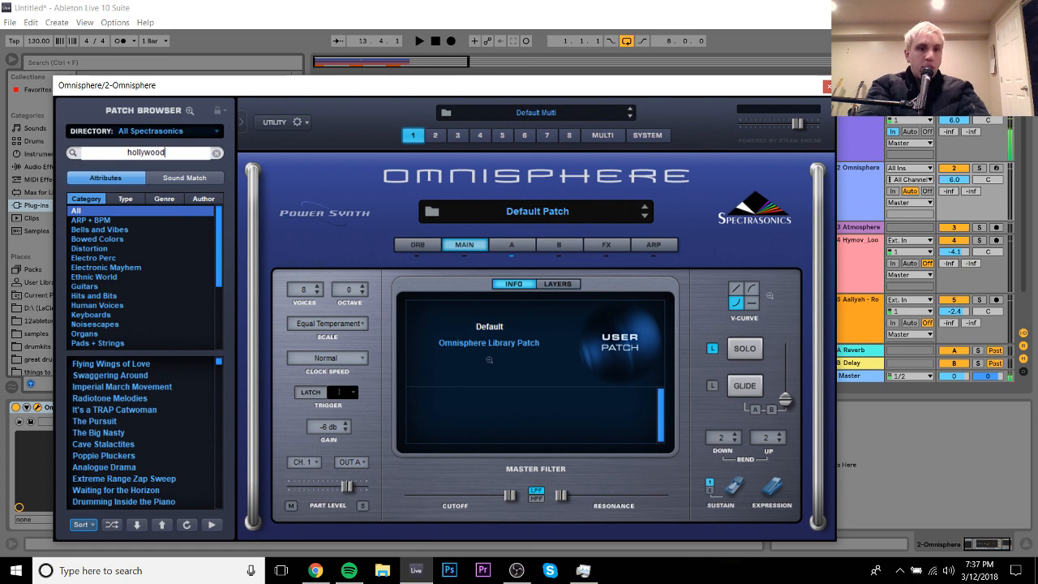
key(Return)
click(115, 369)
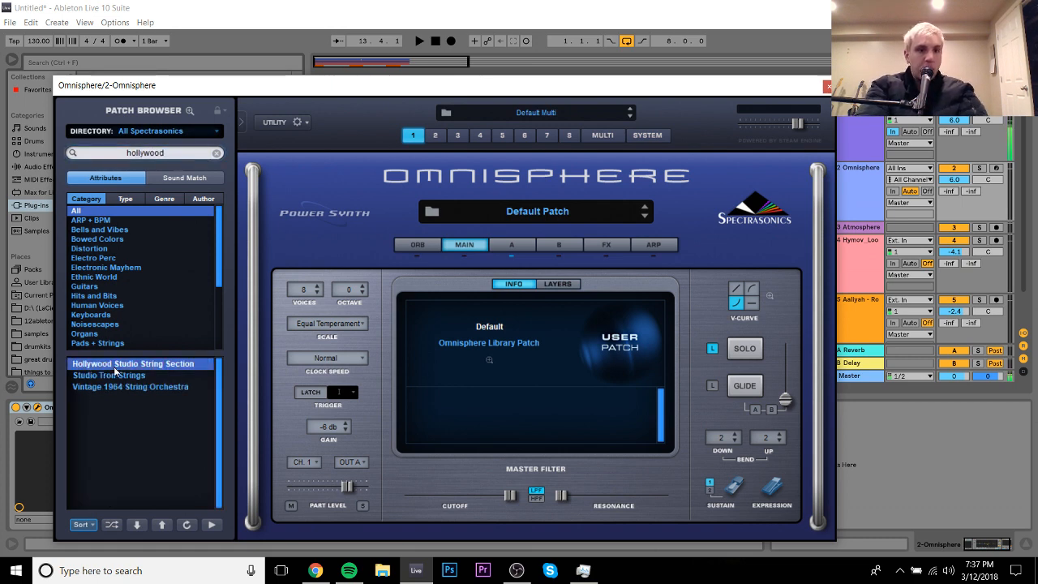
key(space)
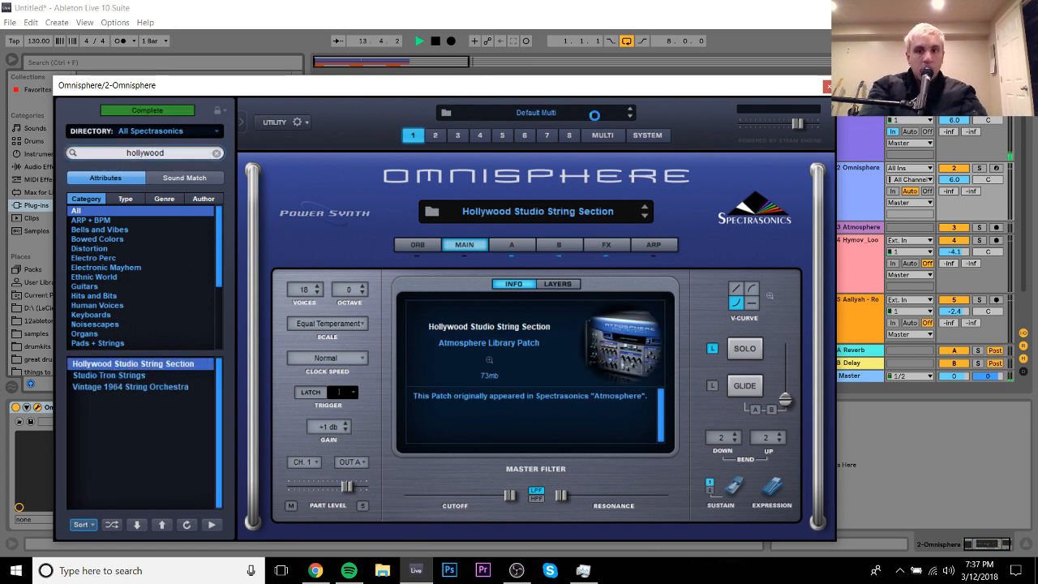
key(space)
click(825, 86)
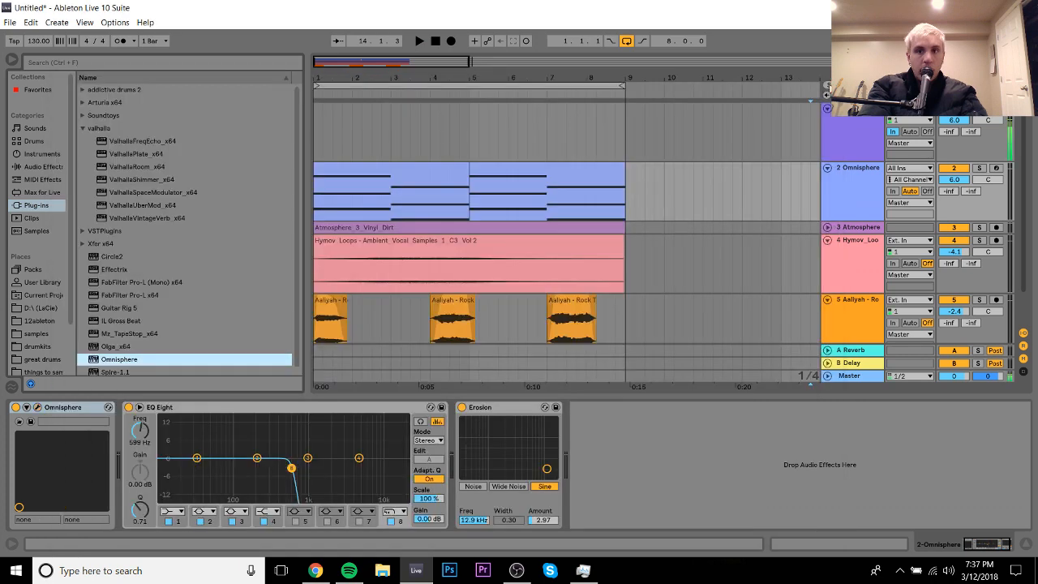
Step: Play the arrangement and lower the Omnisphere track's volume to -2.5 dB
click(430, 169)
key(space)
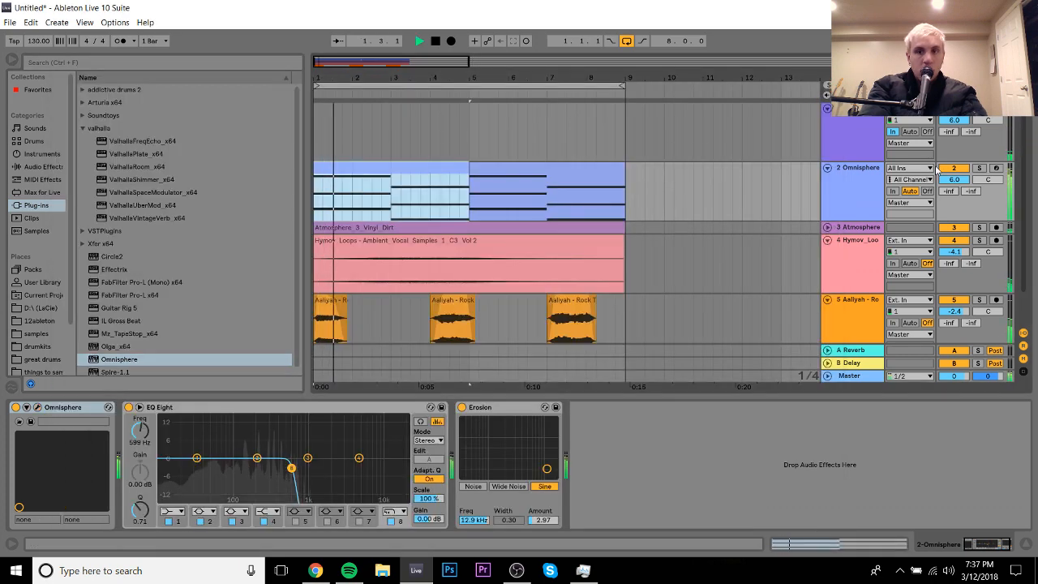
drag(958, 180, 958, 208)
Step: Collapse the Hymov_Loops track, compare the mix with Omnisphere muted and unmuted, and stop playback
click(855, 245)
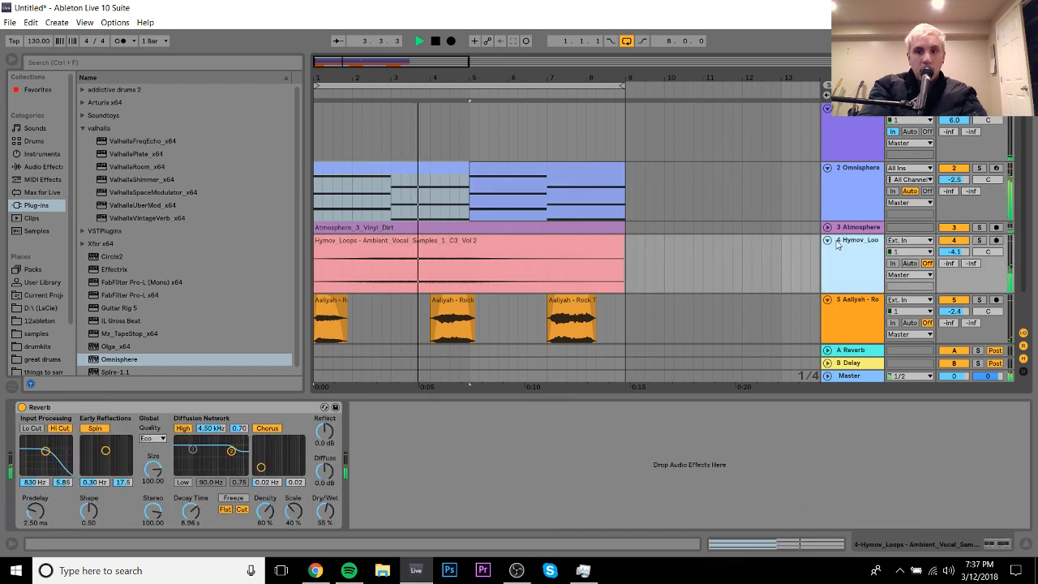
click(827, 240)
click(953, 168)
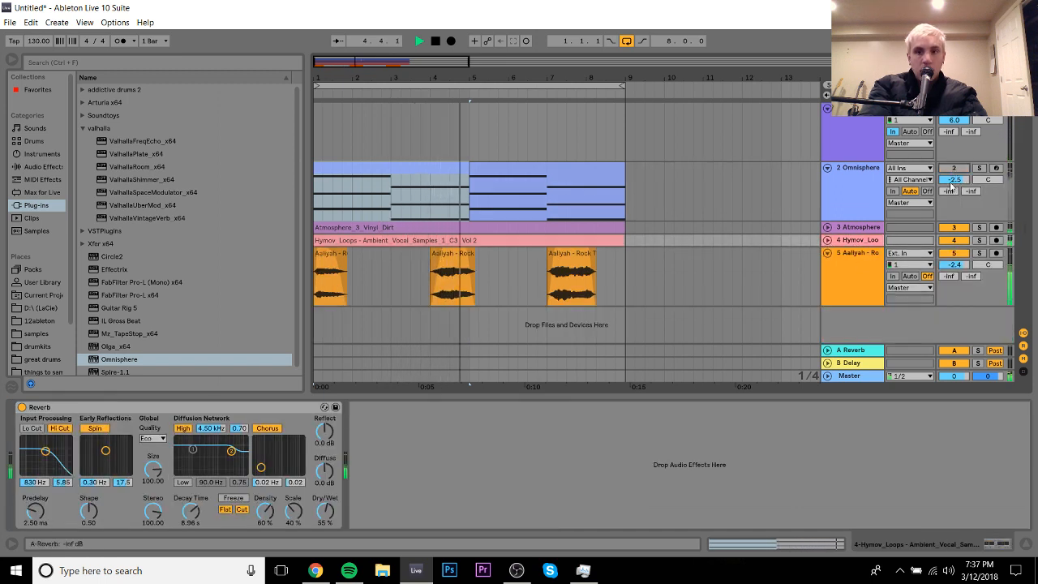
click(952, 168)
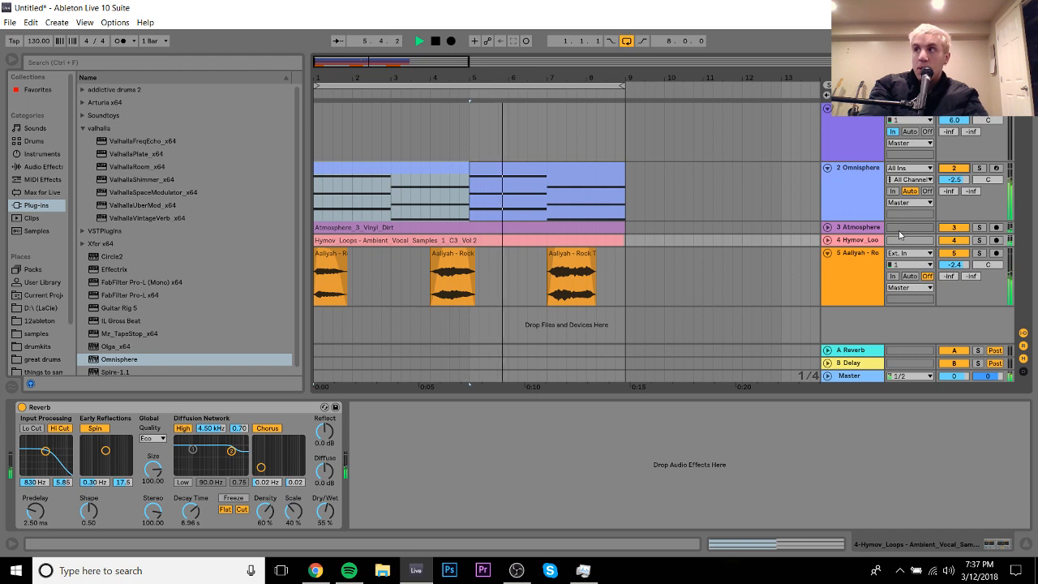
key(space)
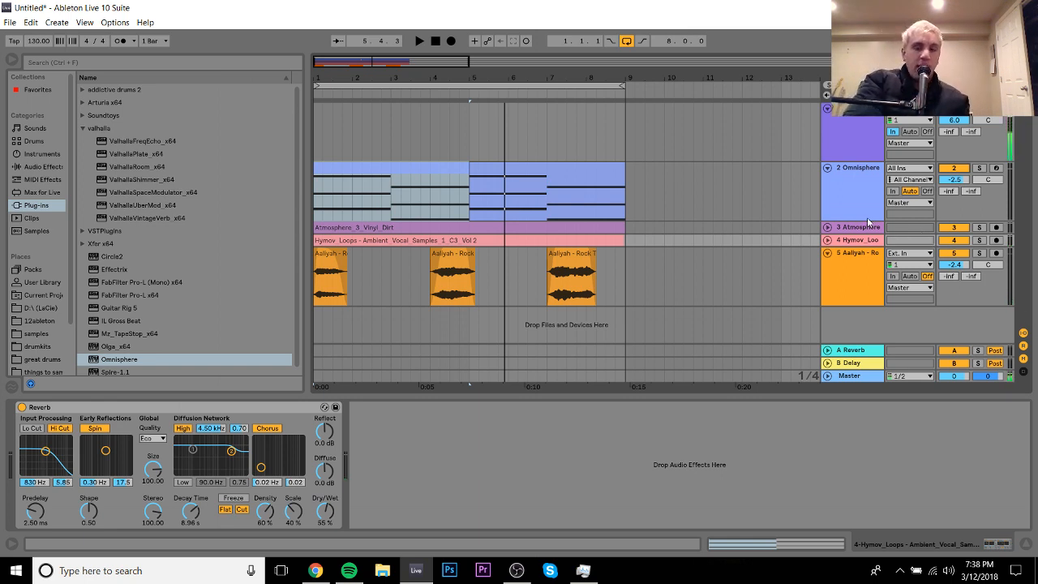
Step: Collapse the Aaliyah track and raise the expanded Atmosphere vinyl track's volume to 1.3 dB during playback
click(827, 227)
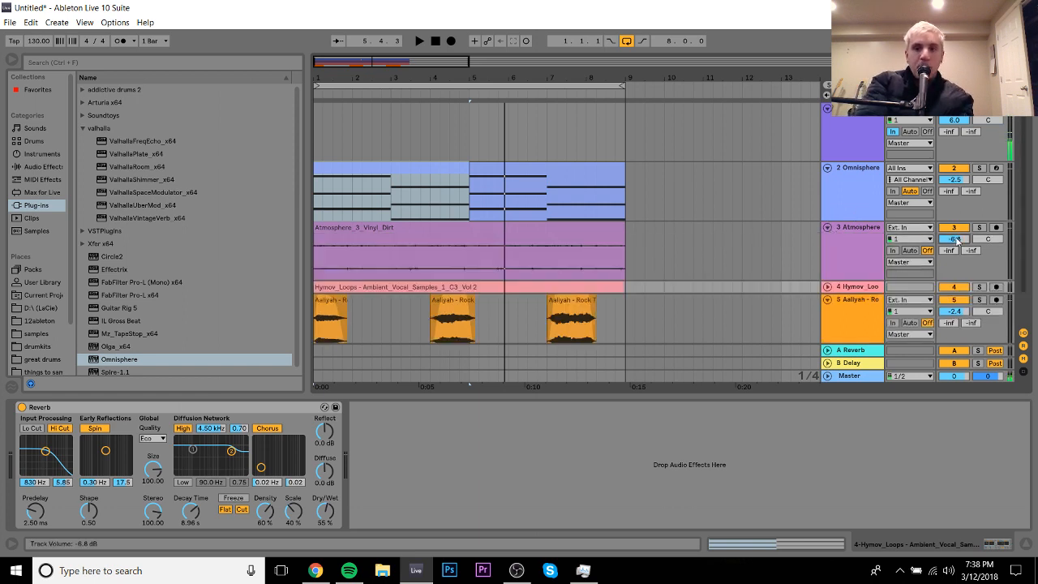
key(space)
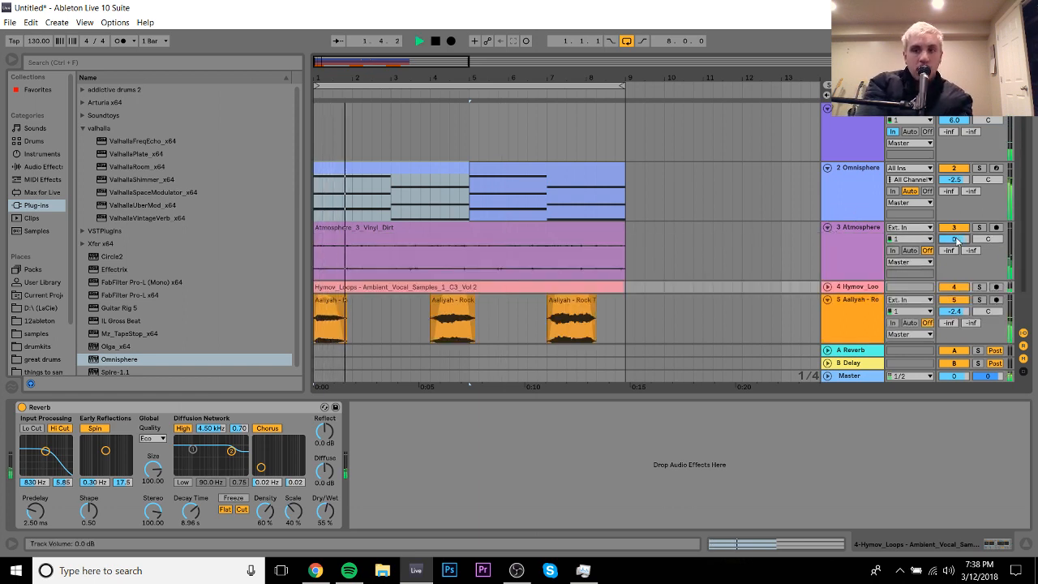
click(826, 227)
click(827, 253)
click(827, 227)
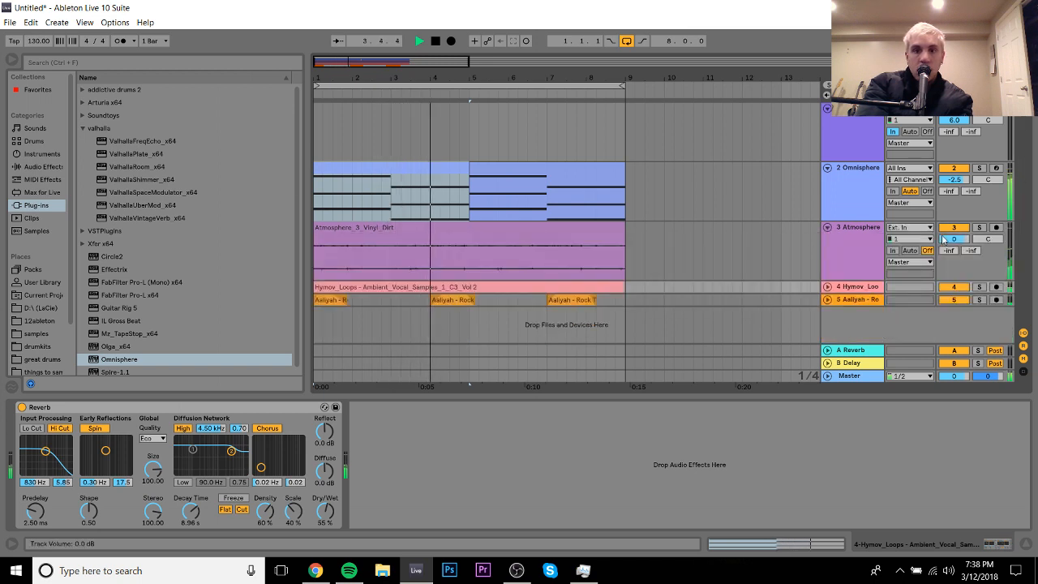
drag(951, 239, 951, 232)
key(space)
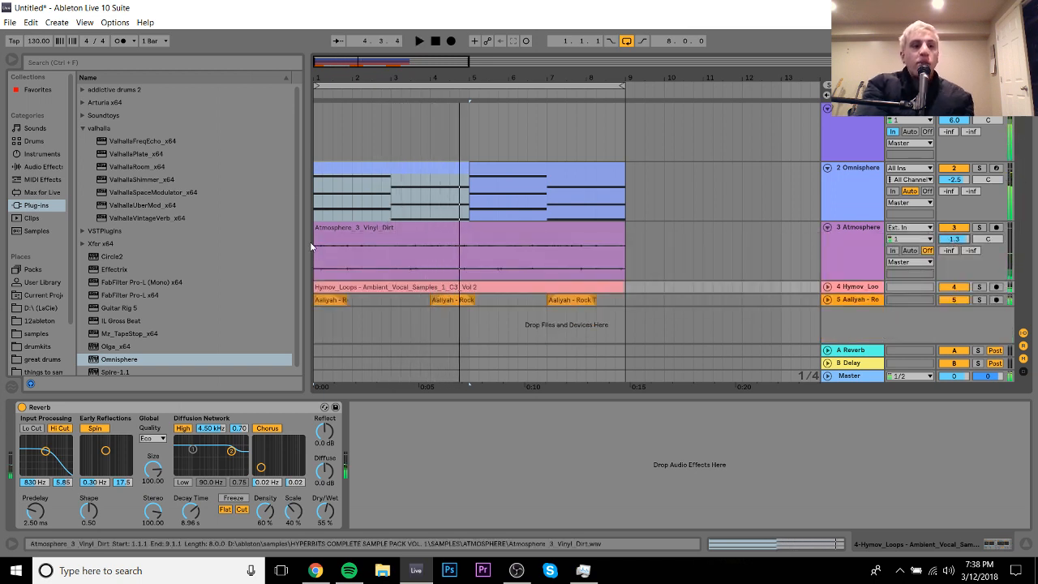
Step: Search the 12ableton folder for "burial"
click(56, 322)
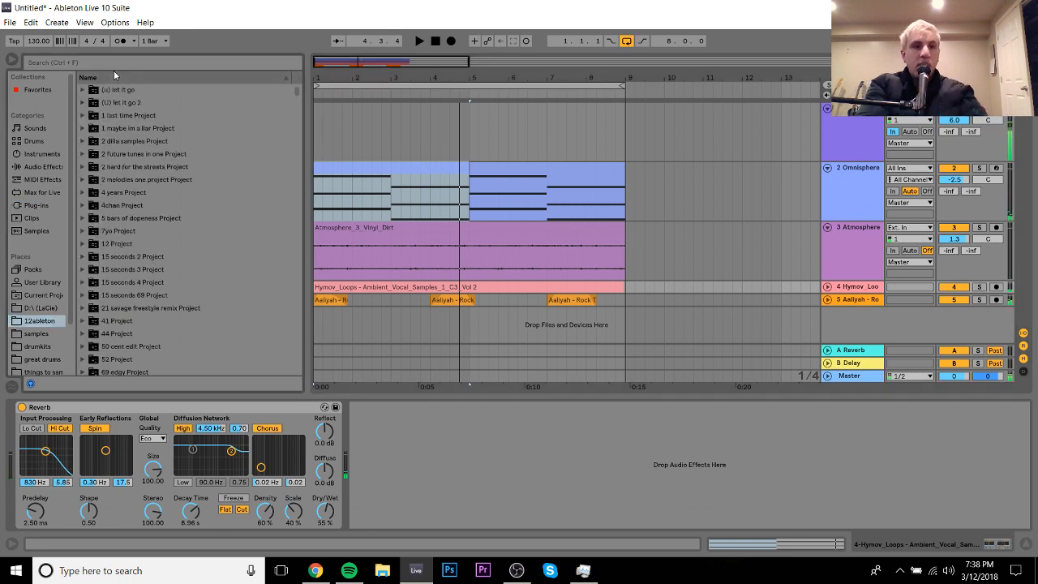
click(107, 59)
text(burial)
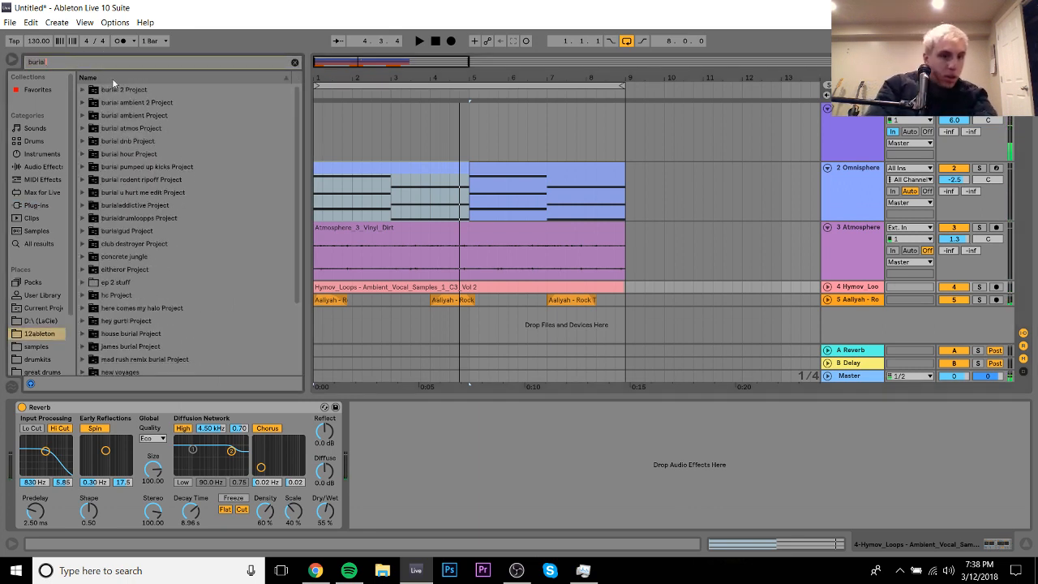
Step: Look through the burial search results in the 12ableton folder for a project to draw sounds from
click(156, 213)
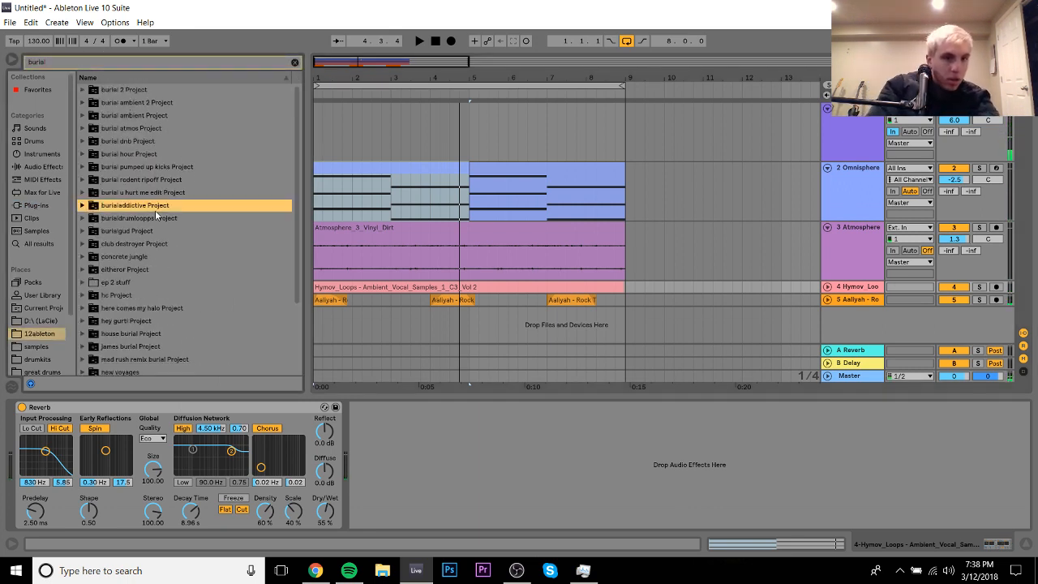
key(Up)
key(Up)
key(Up)
key(Up)
key(Up)
key(Up)
key(Up)
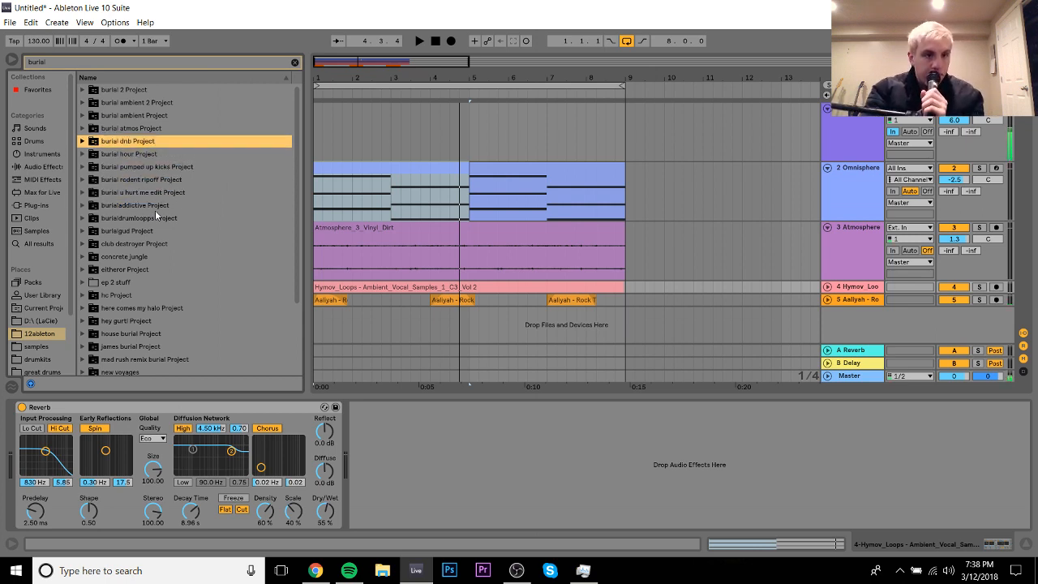
key(Up)
key(Down)
key(Down)
key(Down)
key(Down)
key(Down)
key(Down)
key(Down)
key(Down)
key(Down)
key(Down)
key(Down)
key(Down)
key(Down)
key(Down)
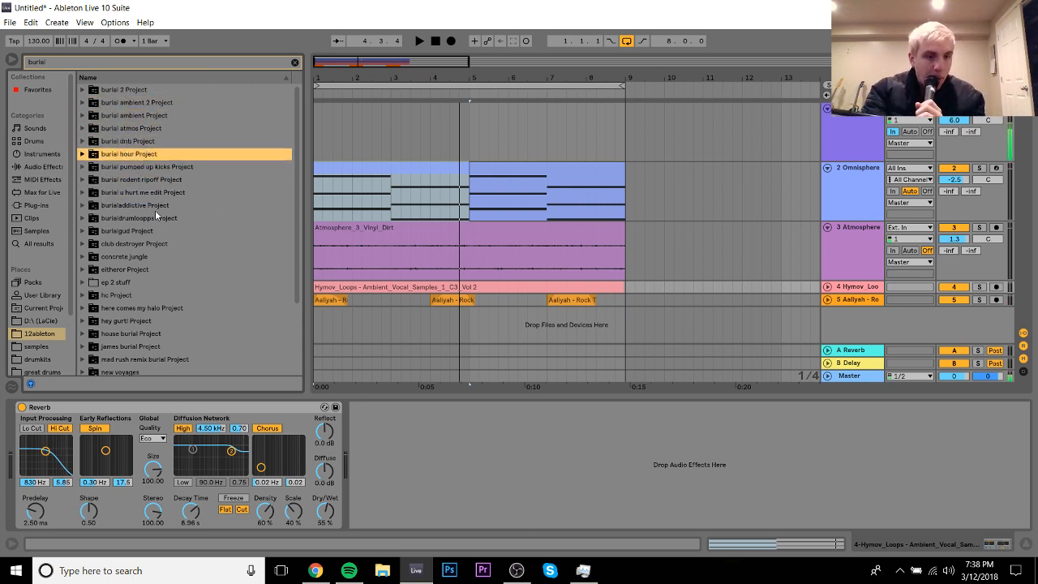
key(Down)
key(Down)
key(Down)
key(Down)
key(Down)
key(Down)
key(Down)
key(Down)
key(Down)
key(Down)
key(Up)
key(Up)
key(Up)
key(Up)
key(Up)
key(Up)
key(Up)
key(Up)
key(Up)
key(Up)
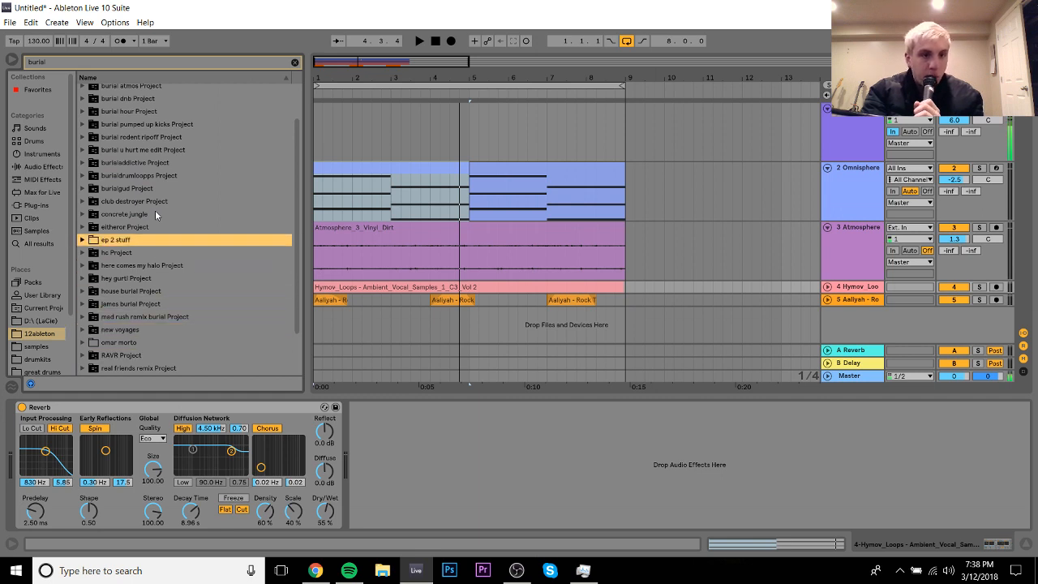
key(Down)
key(Down)
key(Down)
key(Down)
key(Down)
key(Down)
key(Down)
key(Down)
key(Down)
key(Down)
key(Down)
key(Down)
key(Down)
key(Down)
key(Up)
key(Up)
key(Up)
key(Up)
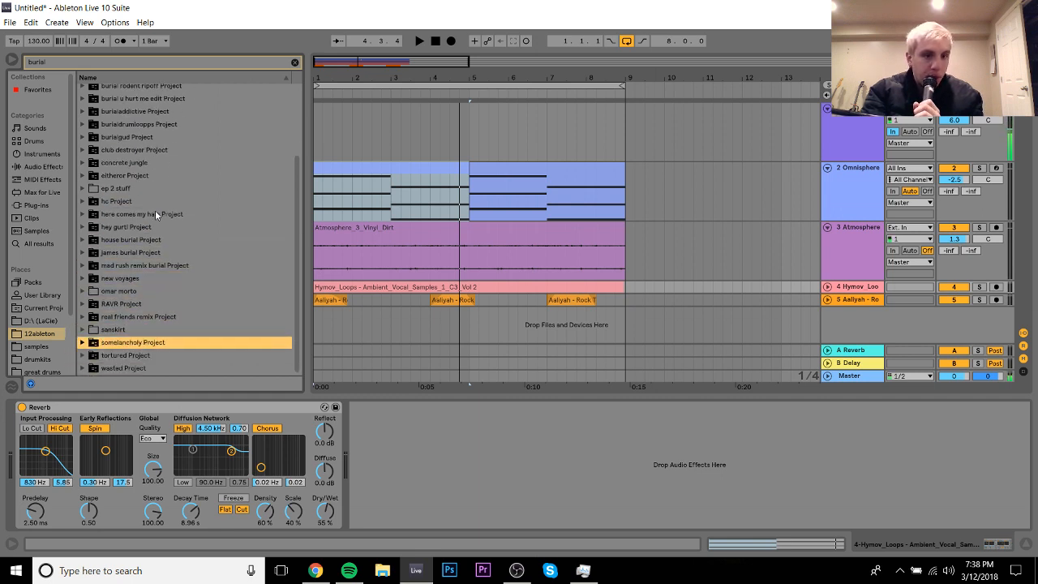
key(Down)
key(Down)
key(Down)
key(Up)
key(Up)
key(Up)
key(Up)
key(Up)
key(Up)
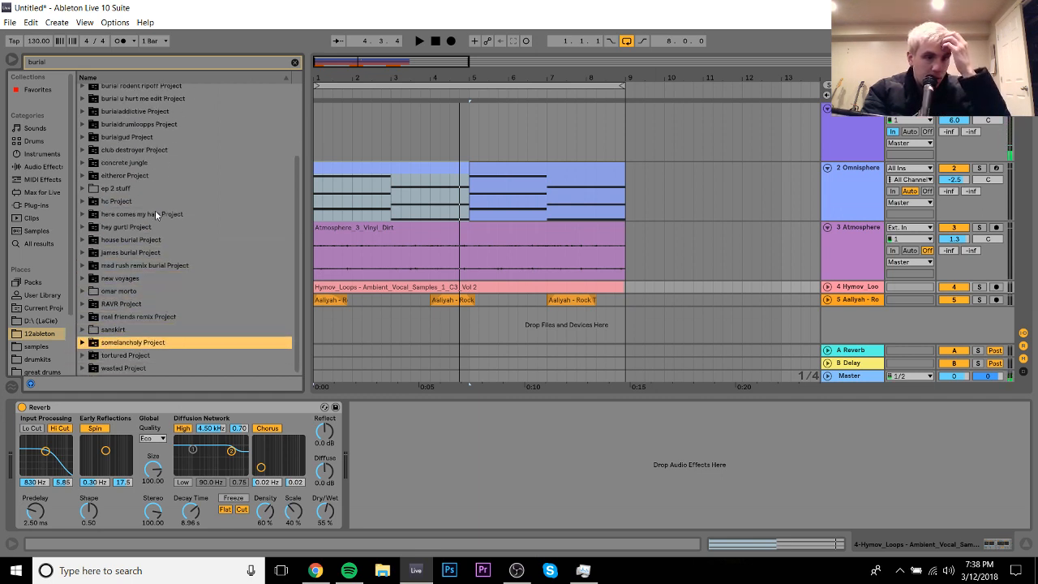
key(Up)
key(Up)
key(Up)
key(Up)
key(Up)
key(Up)
key(Up)
key(Up)
key(Up)
key(Up)
key(Up)
key(Up)
key(Up)
key(Up)
key(Up)
key(Up)
key(Up)
key(Up)
key(Up)
key(Up)
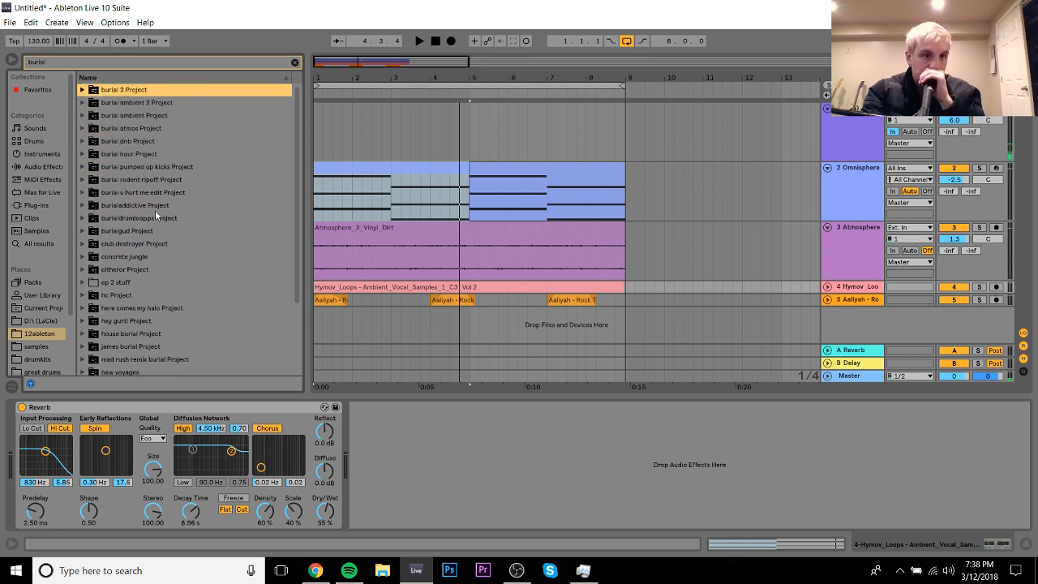
key(Down)
key(Down)
key(Down)
key(Down)
key(Down)
key(Down)
key(Down)
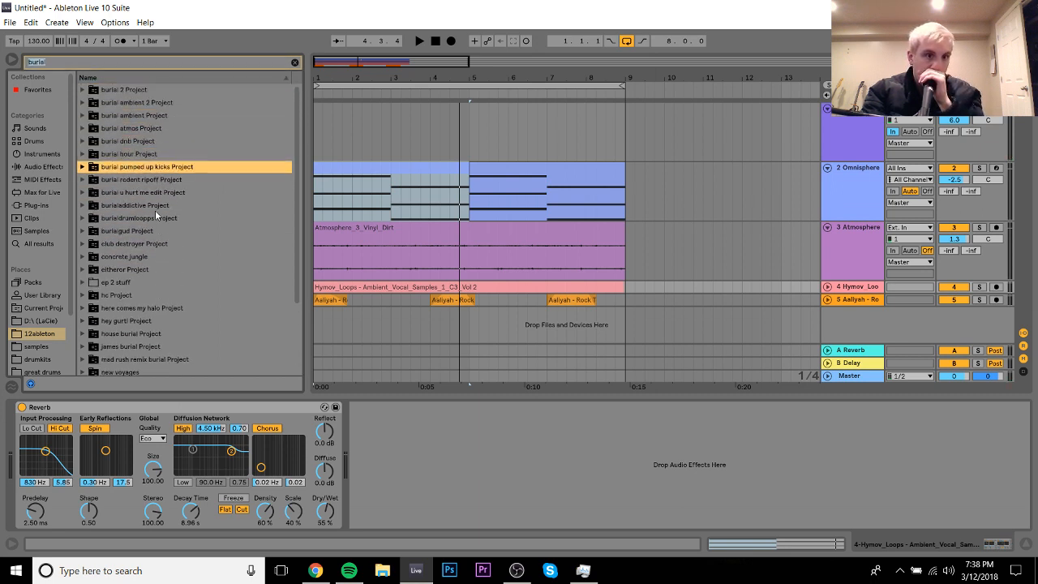
key(Up)
key(Up)
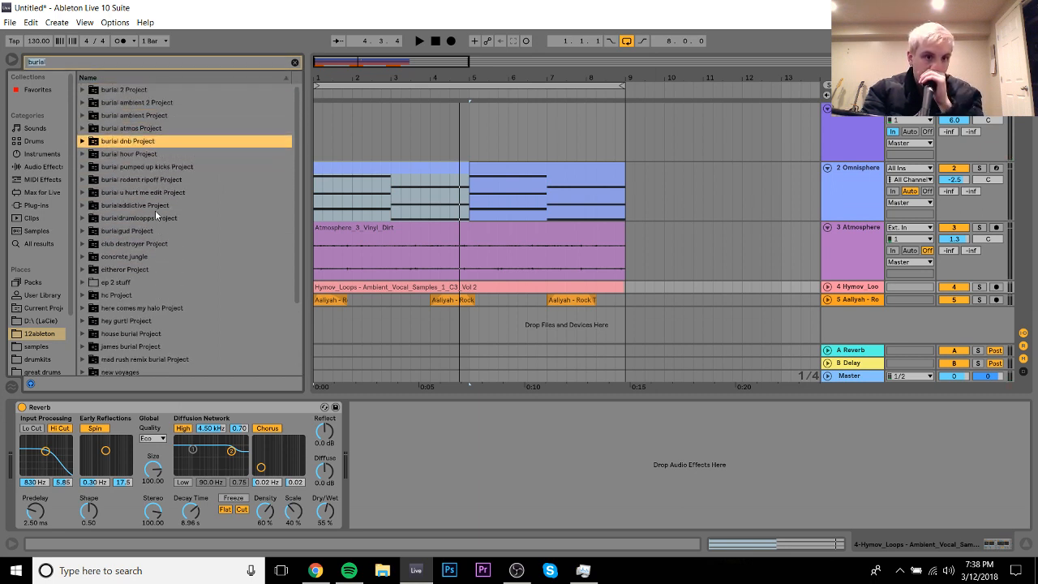
key(Down)
key(Down)
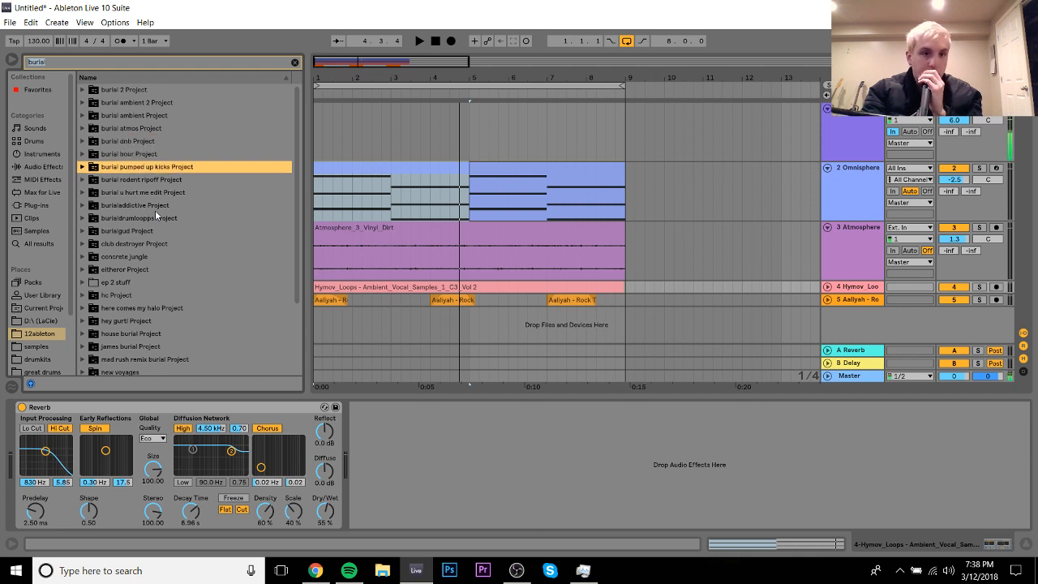
key(Up)
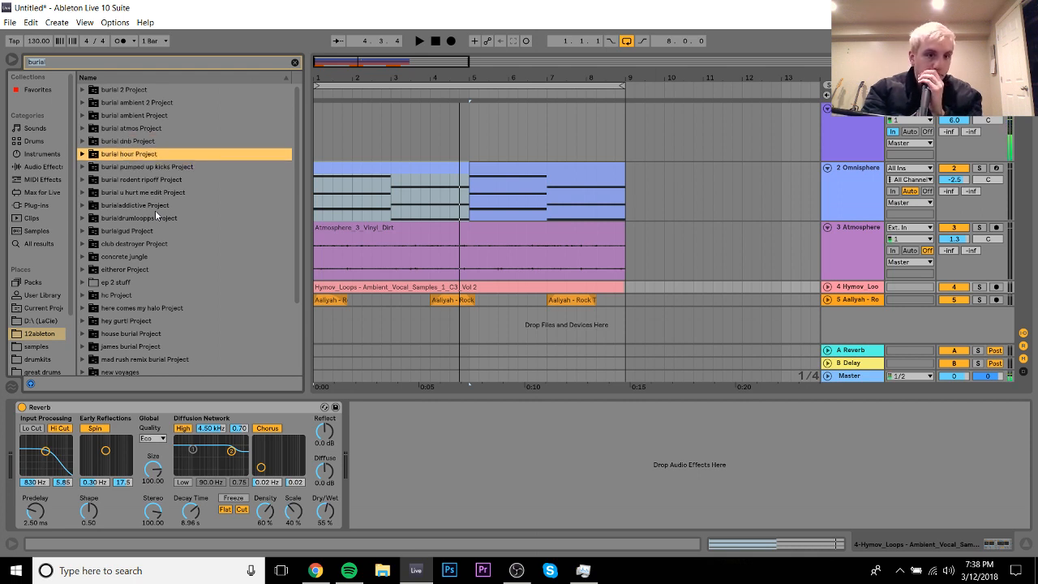
Step: Expand burial hour Project down to its Processed and Reverse sample folders and preview the 2-Step Drum Beat sample
click(82, 154)
click(90, 168)
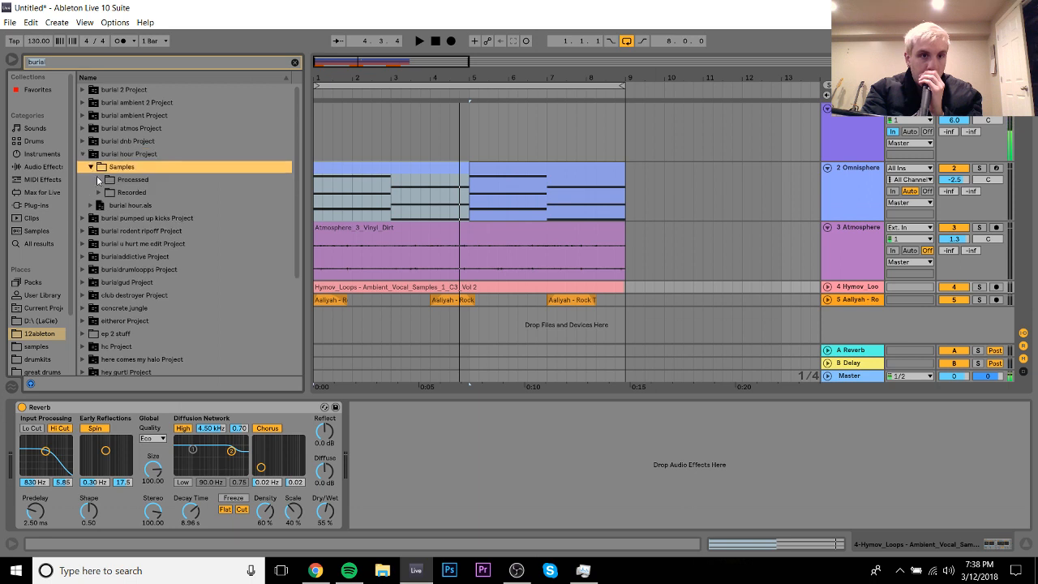
click(99, 180)
click(107, 193)
click(120, 201)
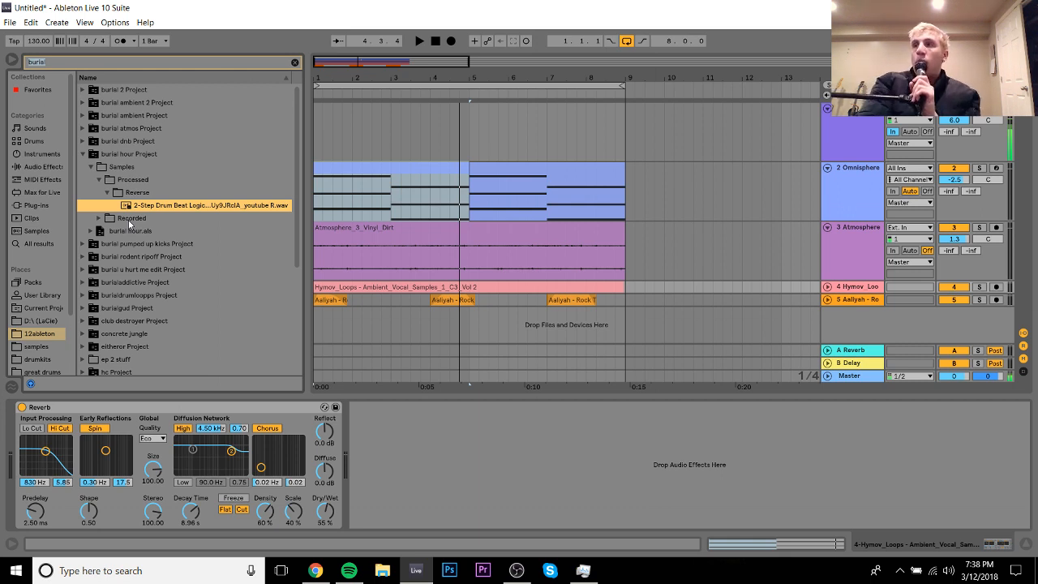
click(128, 220)
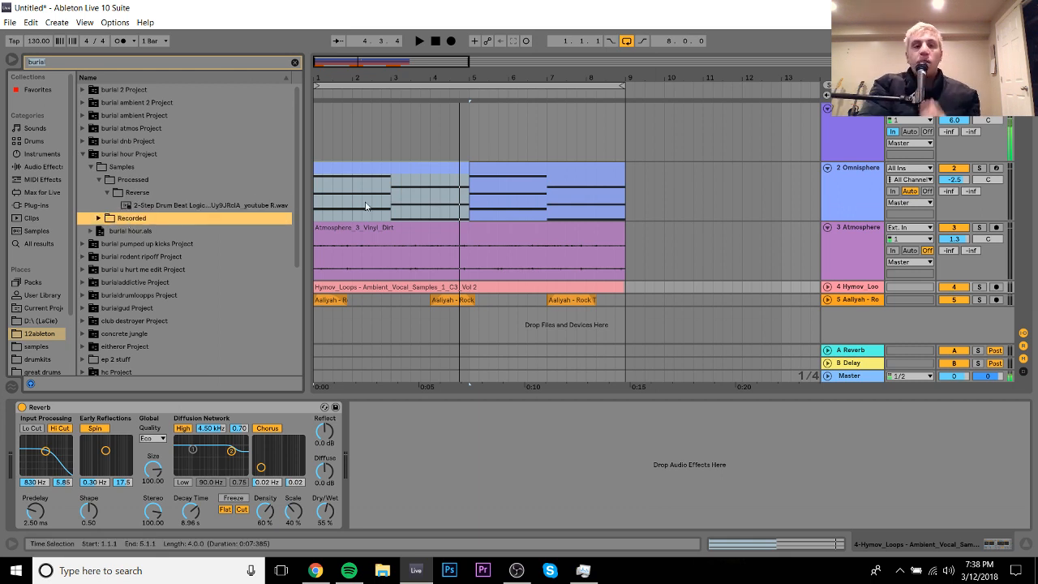
Step: Clear the burial search, switch the browser to the samples folder and collapse the acapellas subfolder
click(849, 299)
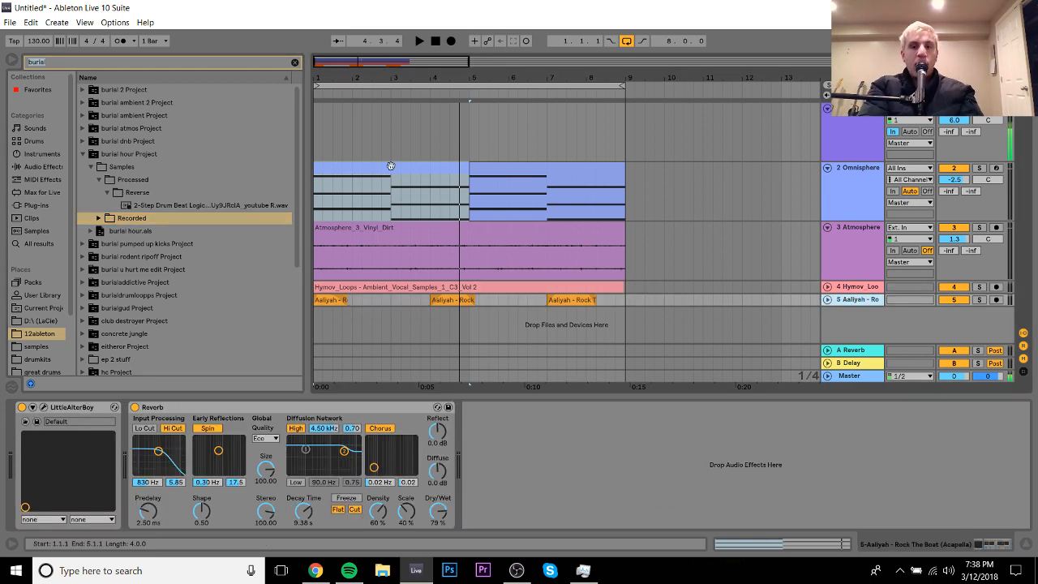
click(294, 63)
drag(321, 77, 320, 154)
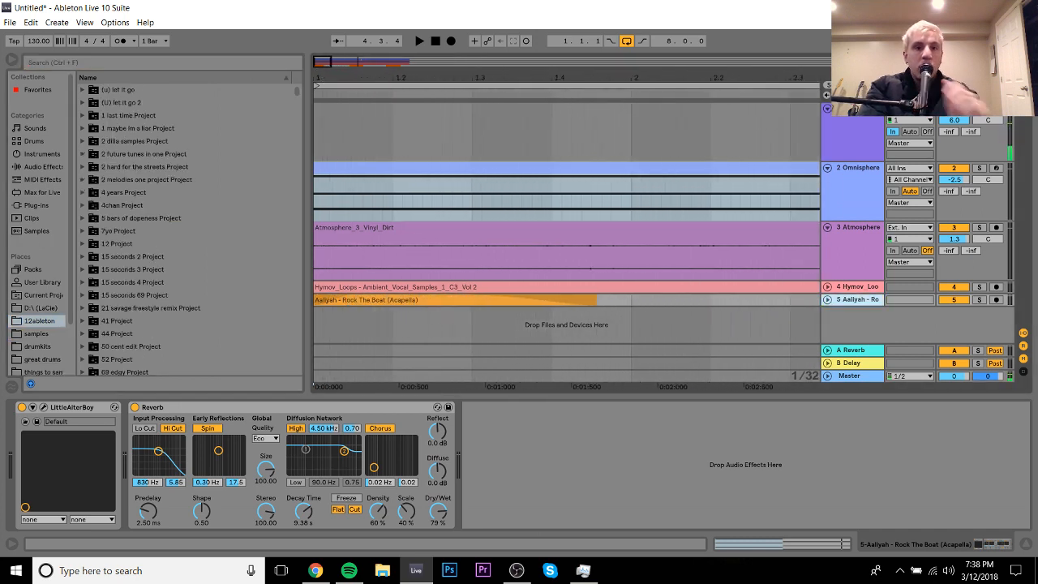
click(39, 333)
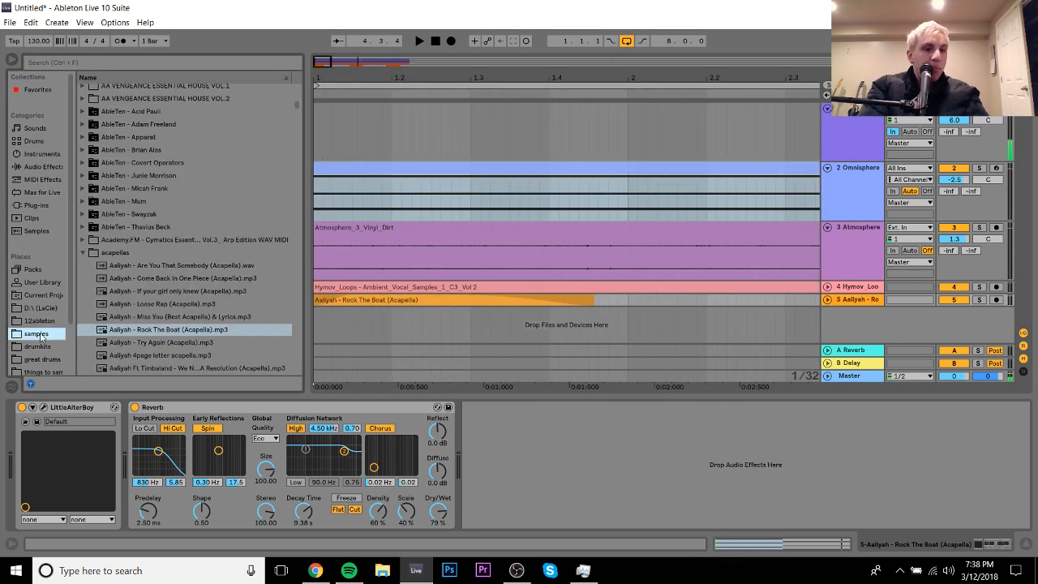
click(82, 252)
click(170, 278)
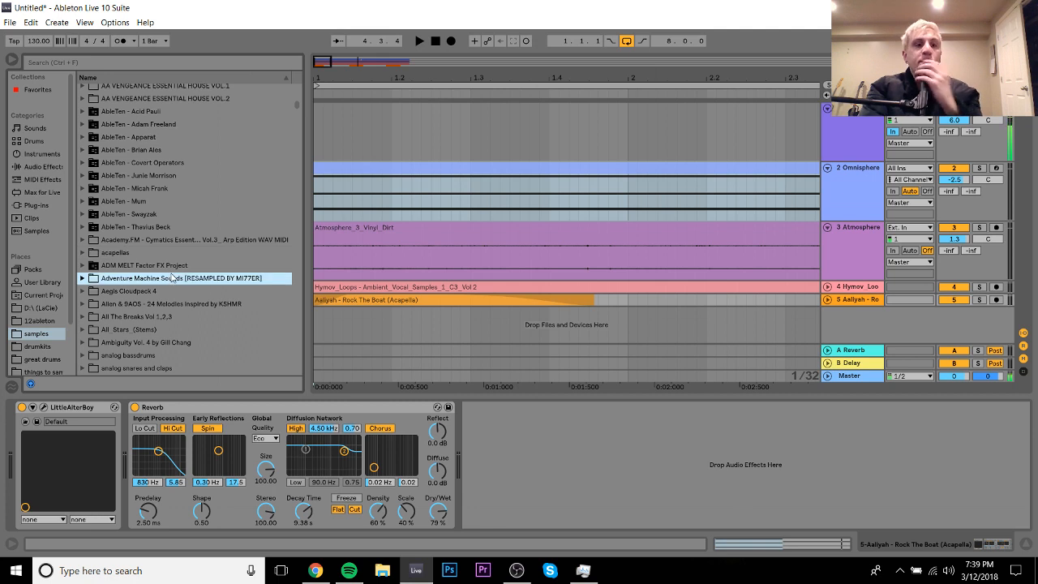
Step: Look through the samples folder's subfolders for the Burial sample collections
key(Down)
key(Down)
key(Down)
key(Down)
key(Down)
key(Down)
key(Down)
key(Down)
key(Down)
key(Down)
key(Down)
key(Down)
key(Down)
key(Down)
key(Down)
key(Down)
key(Down)
key(Down)
key(Down)
key(Down)
key(Down)
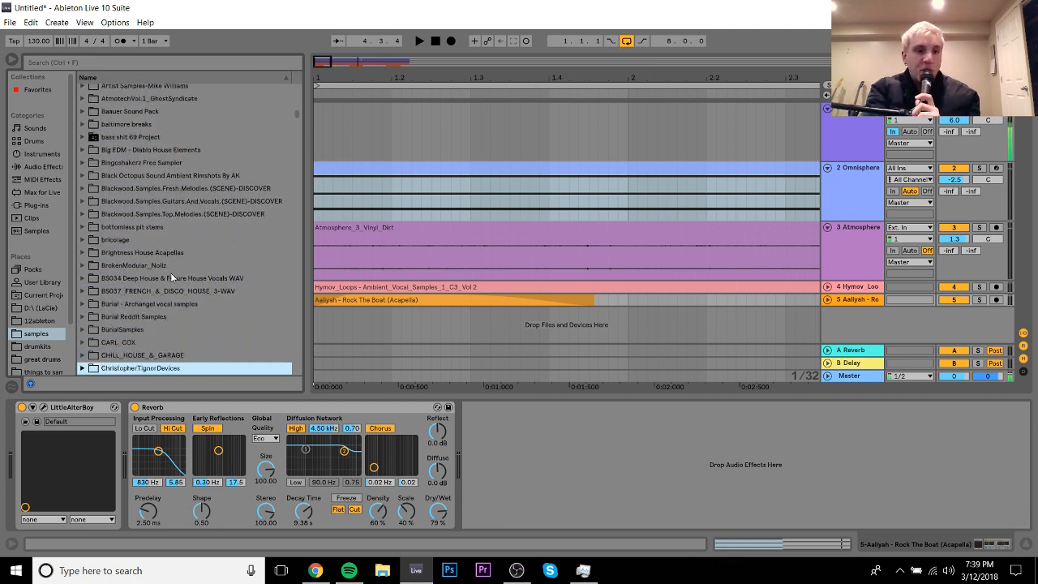
key(Up)
key(Up)
key(Up)
key(Down)
key(Down)
key(Down)
key(Up)
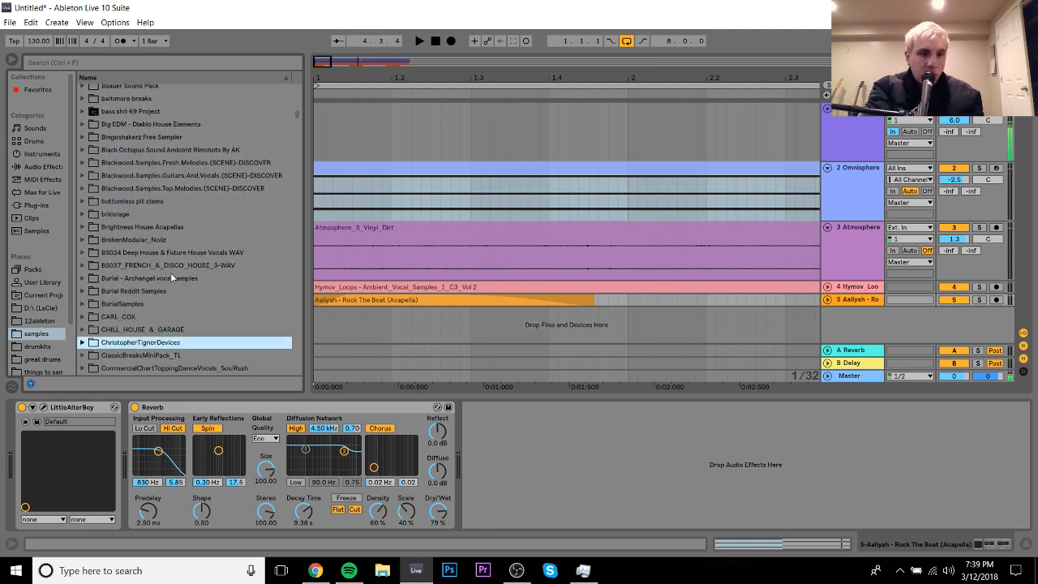
key(Up)
key(Up)
key(Up)
key(Up)
key(Down)
key(Up)
Step: Inspect the Burial Reddit Samples and BurialSamples folders, preview bow-pre1.wav and Clap1.wav, and collapse both folders
key(Right)
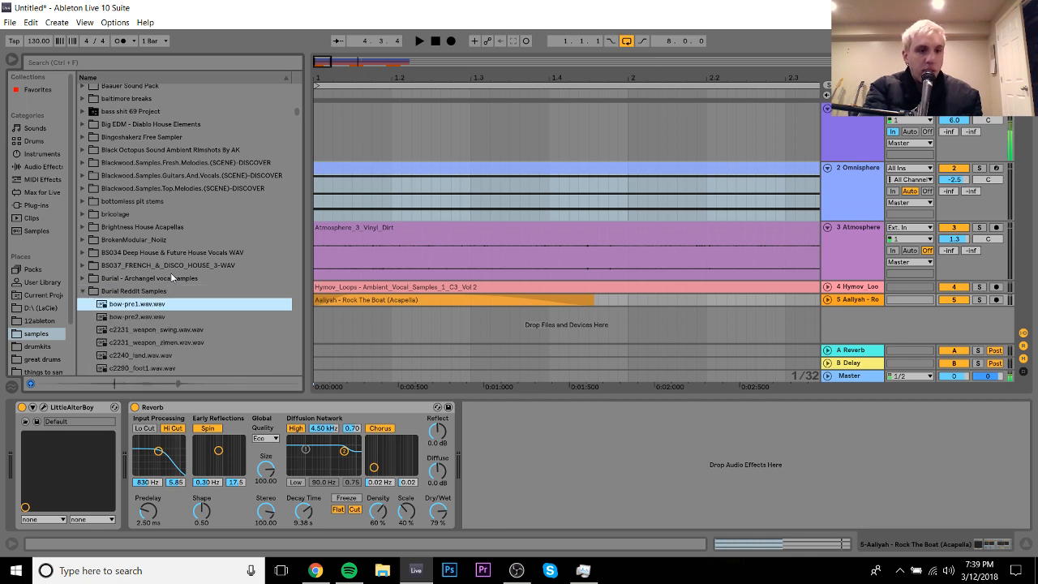
key(Left)
key(Down)
key(Right)
key(Down)
key(Down)
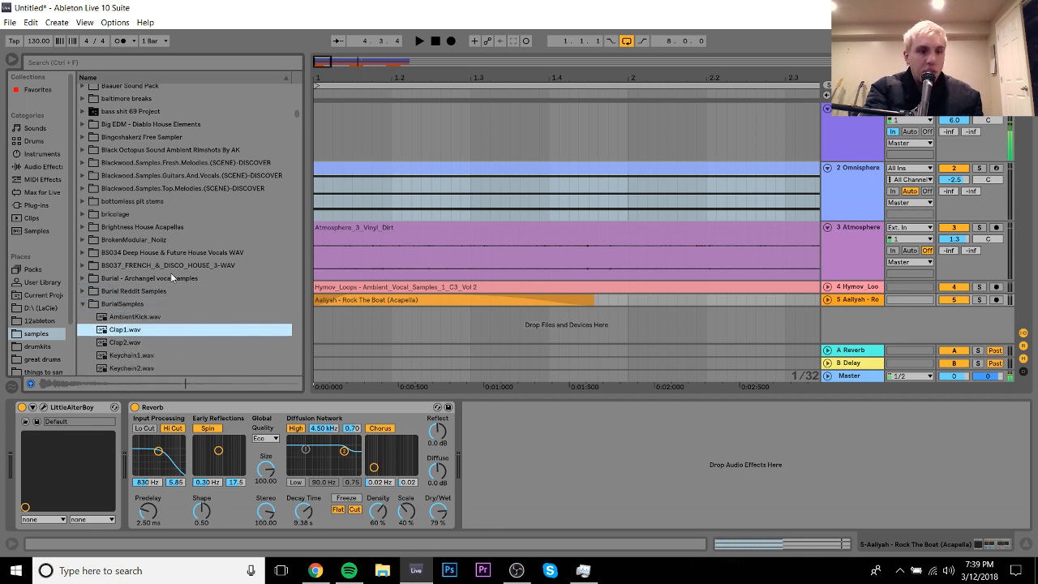
key(Up)
key(Left)
key(Up)
key(Up)
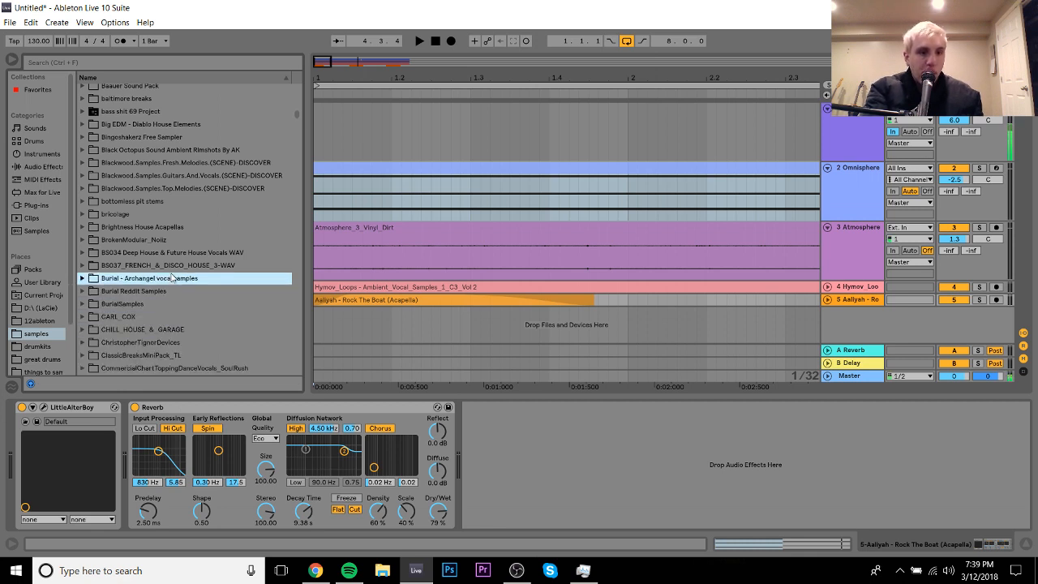
Step: Look through the samples folder's subfolders after the Burial collections for a pack with garage-style drums
key(Down)
key(Down)
key(Down)
key(Down)
key(Down)
key(Down)
key(Down)
key(Down)
key(Down)
key(Down)
key(Down)
key(Down)
key(Down)
key(Down)
key(Down)
key(Down)
key(Down)
key(Down)
key(Down)
key(Down)
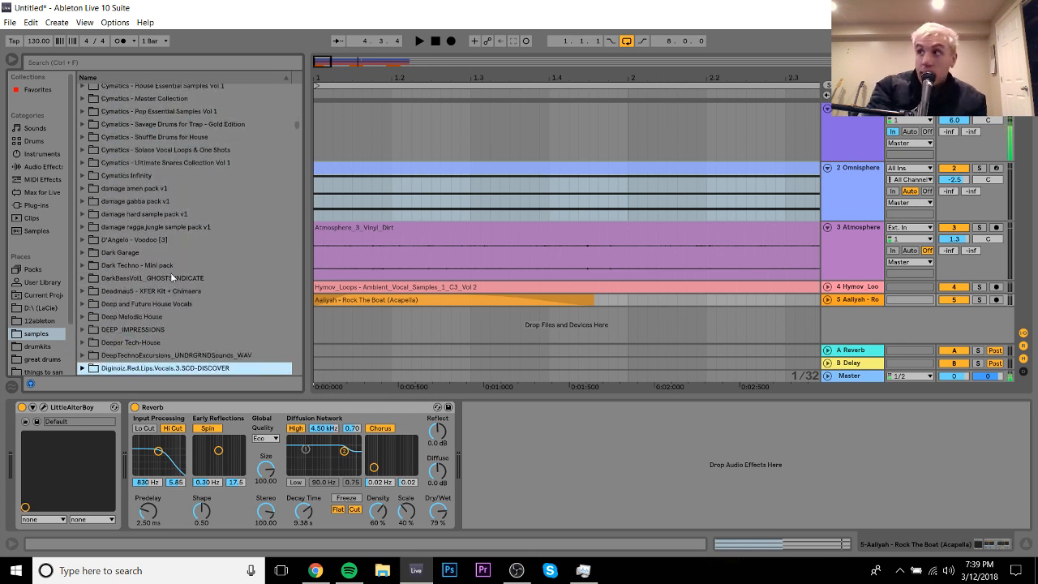
key(Down)
key(Down)
key(Down)
key(Down)
key(Down)
key(Down)
key(Down)
key(Down)
key(Down)
key(Down)
key(Down)
key(Down)
key(Down)
key(Down)
key(Down)
key(Down)
key(Down)
key(Down)
key(Down)
key(Down)
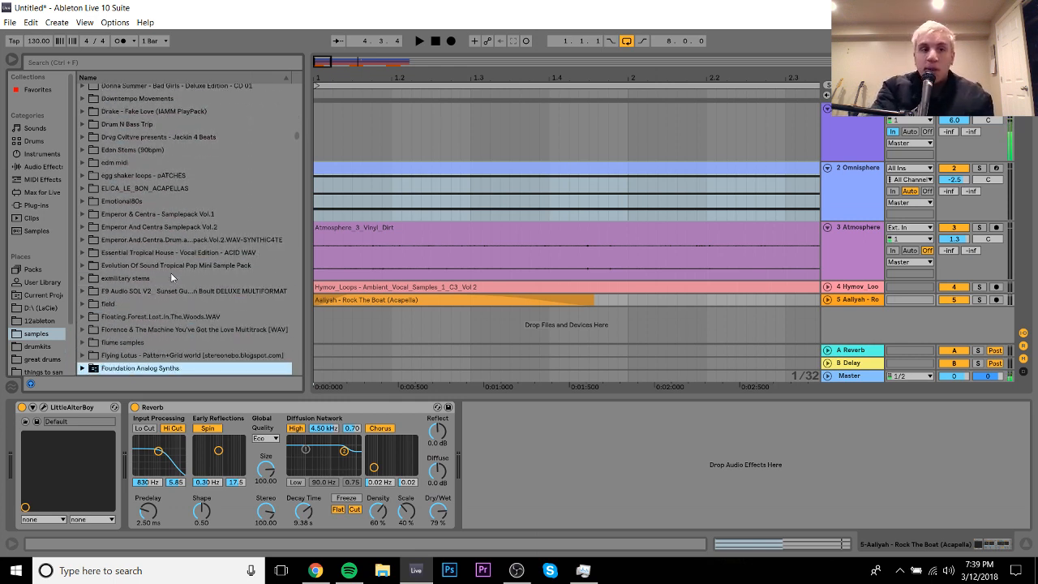
key(Up)
key(Up)
key(Up)
key(Up)
key(Up)
key(Up)
key(Up)
key(Up)
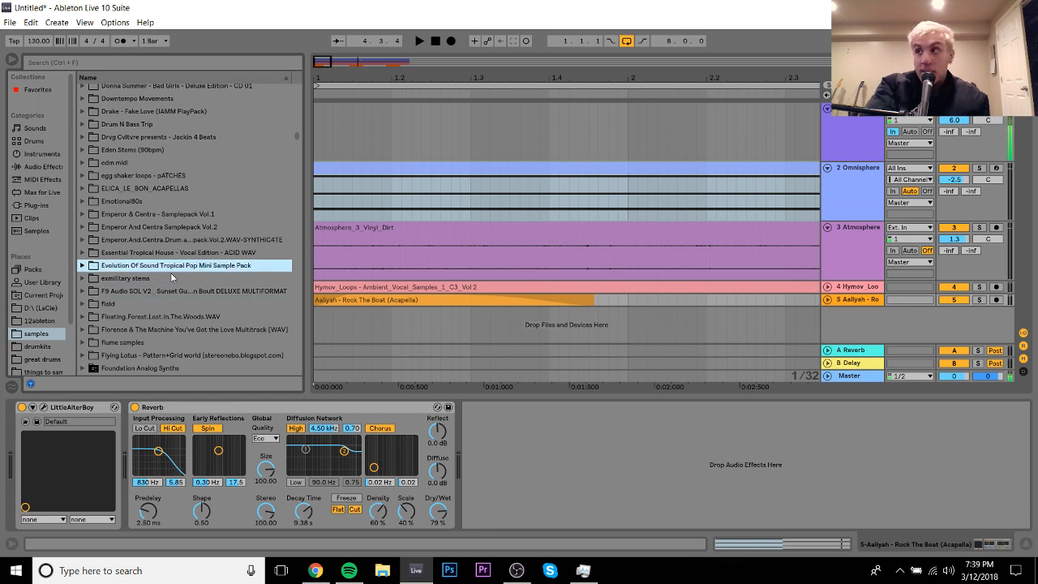
key(Up)
key(Up)
key(Up)
key(Up)
key(Up)
key(Up)
key(Up)
key(Up)
key(Up)
key(Up)
key(Up)
key(Up)
key(Up)
key(Up)
key(Up)
key(Up)
key(Up)
key(Up)
key(Up)
key(Up)
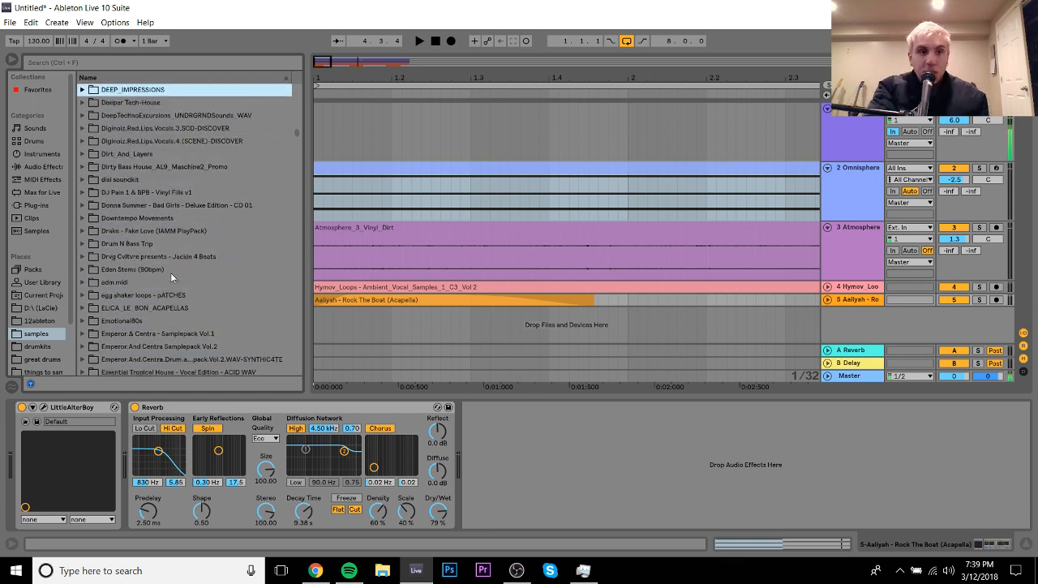
key(Up)
key(Up)
key(Up)
key(Up)
key(Up)
key(Up)
key(Up)
key(Up)
key(Up)
key(Up)
key(Up)
key(Up)
key(Up)
key(Down)
key(Down)
key(Down)
key(Down)
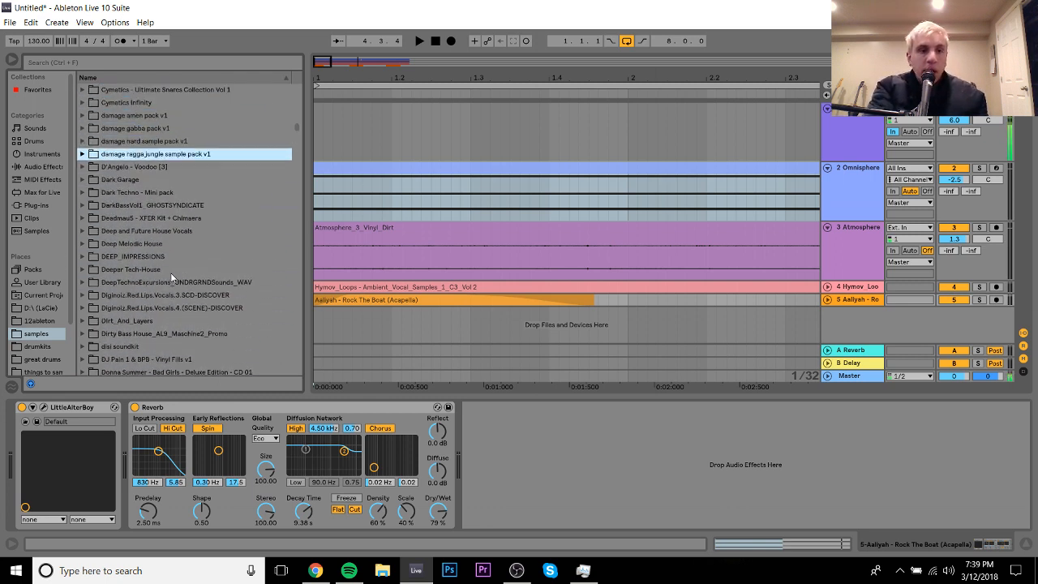
Step: Expand the Dark Garage pack through its SM120 - Dark Garage - Wav, one shots and drum hits folders to the kicks
key(Down)
key(Down)
key(Right)
key(Down)
key(Down)
key(Down)
key(Right)
key(Down)
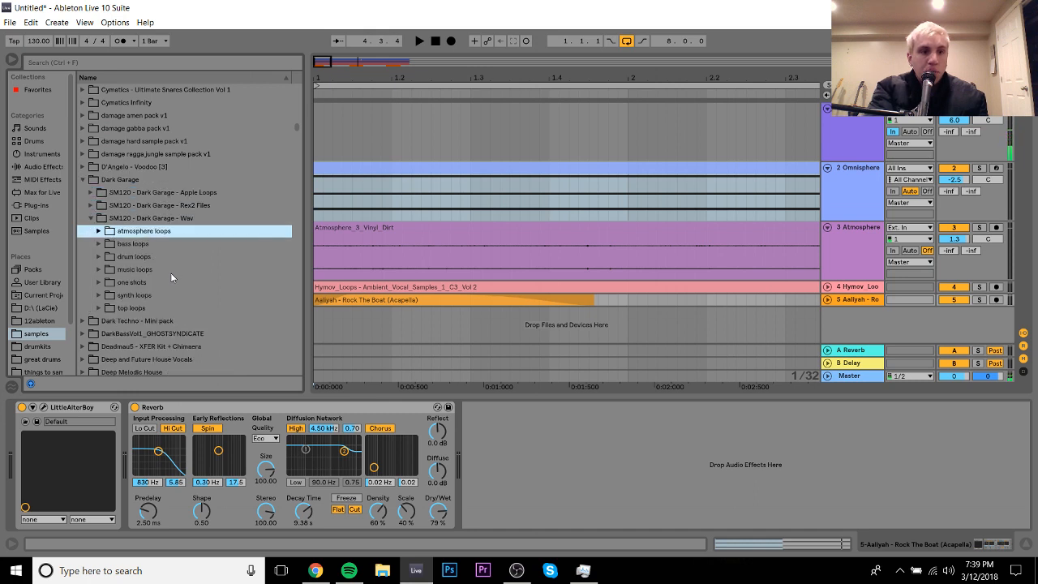
key(Down)
key(Down)
key(Down)
key(Down)
key(Right)
key(Down)
key(Down)
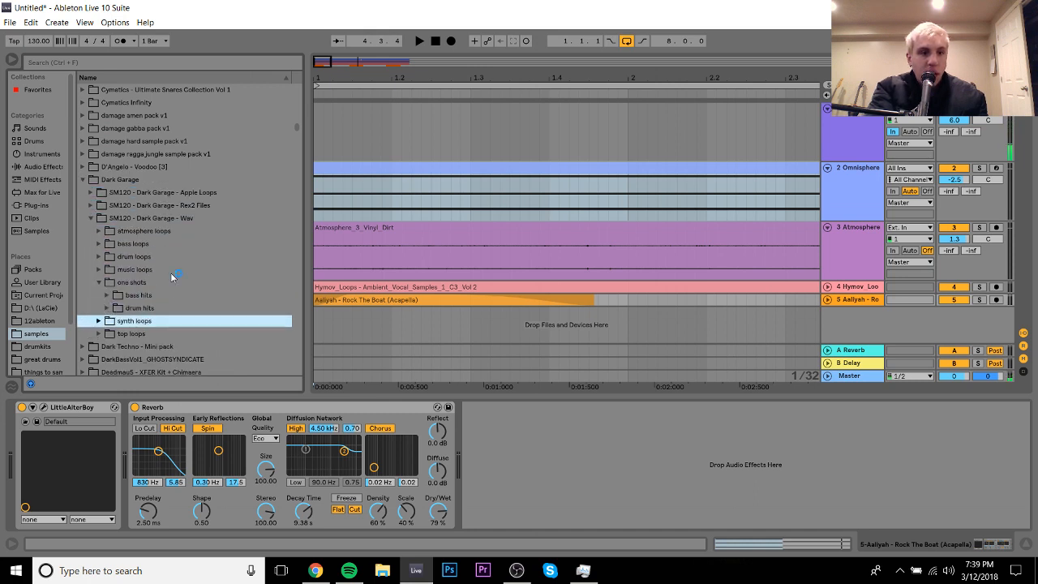
key(Right)
key(Down)
key(Down)
key(Down)
key(Right)
Step: Preview the Dark Garage kick samples from dg_kick_action.wav to dg_kick_constant.wav and collapse the kicks folder
key(Down)
key(Down)
key(Down)
key(Down)
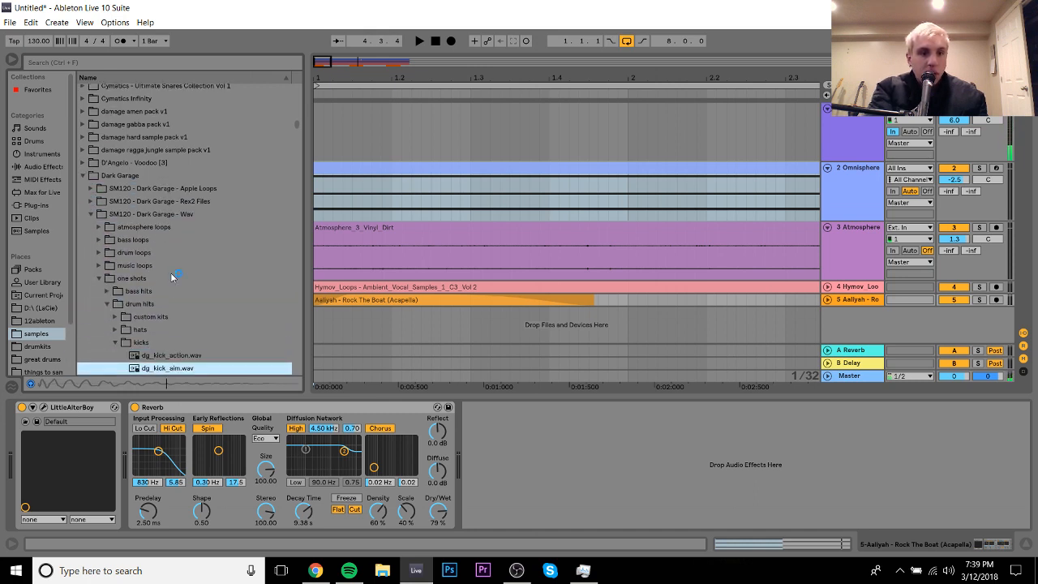
key(Up)
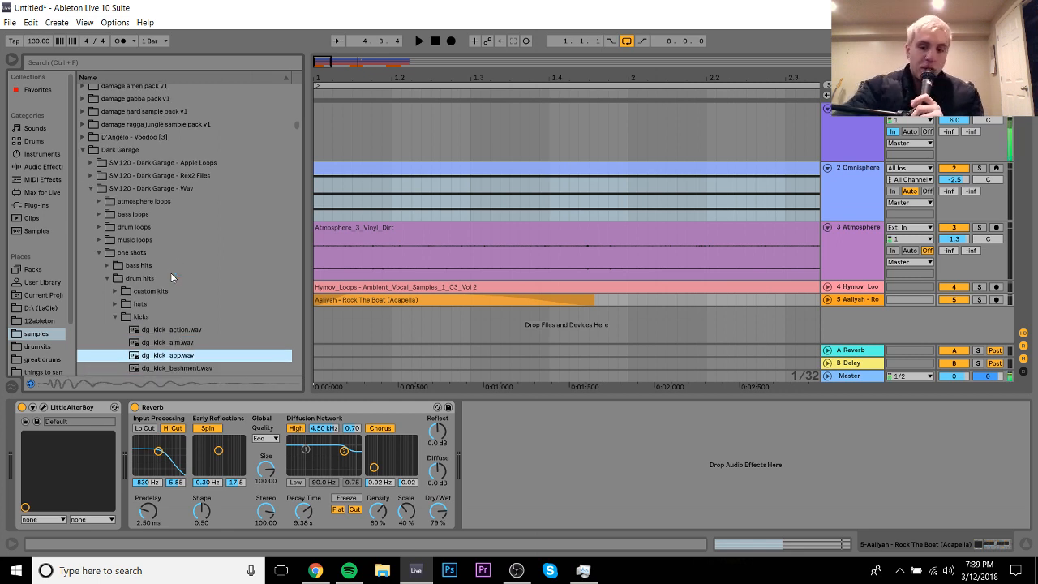
key(Down)
key(Down)
key(Down)
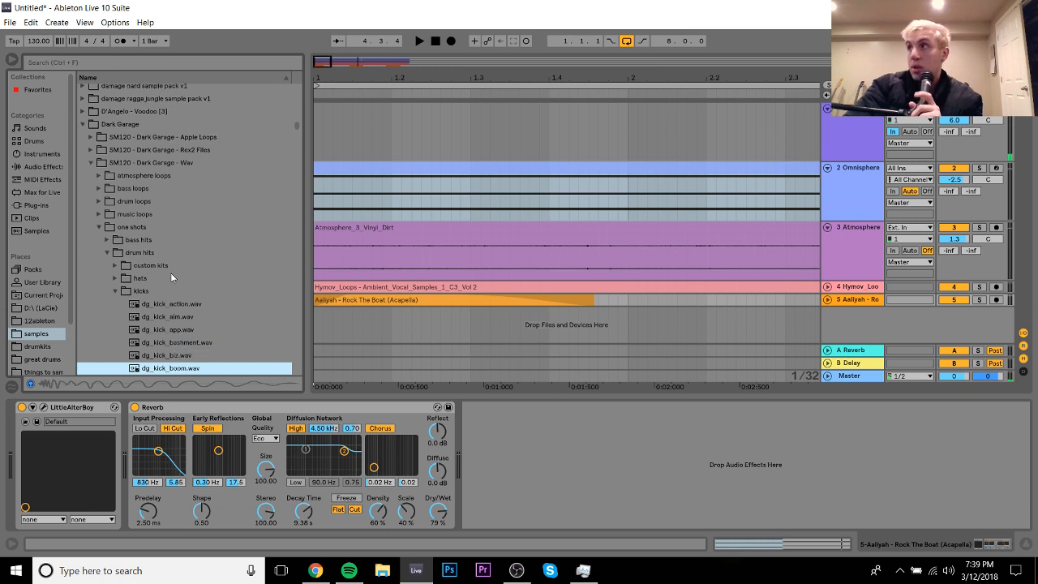
key(Down)
key(Down)
key(Down)
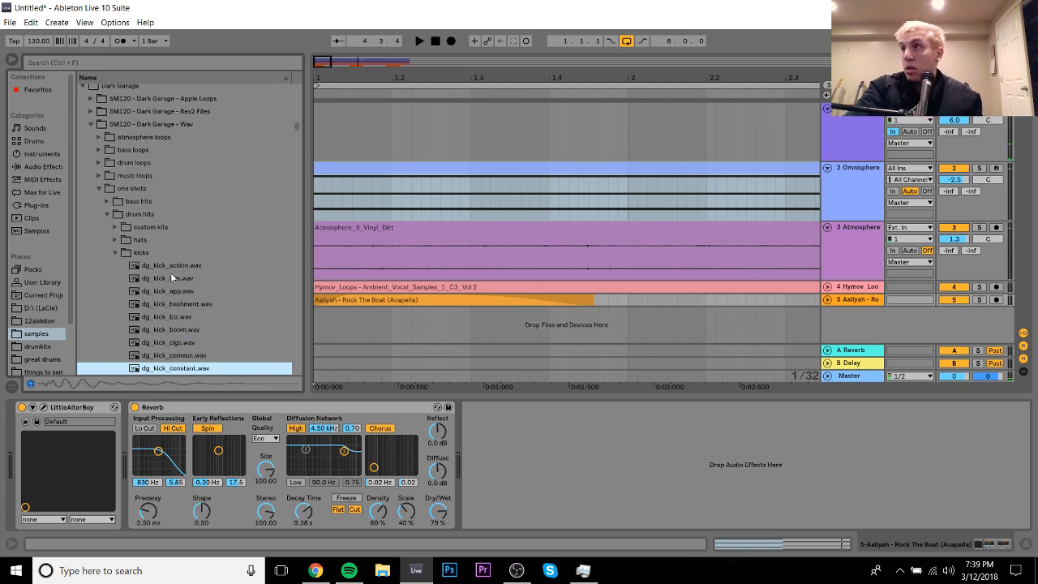
key(Up)
key(Left)
key(Left)
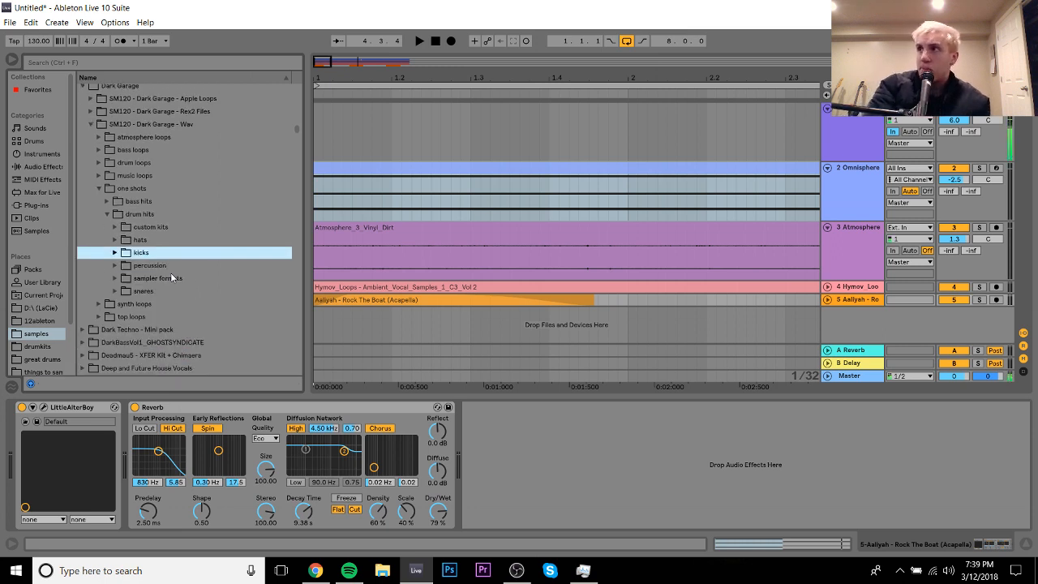
Step: Search the samples folder for ukg and expand Tempromental UKG Samples down to its Kick Drums folder
click(208, 63)
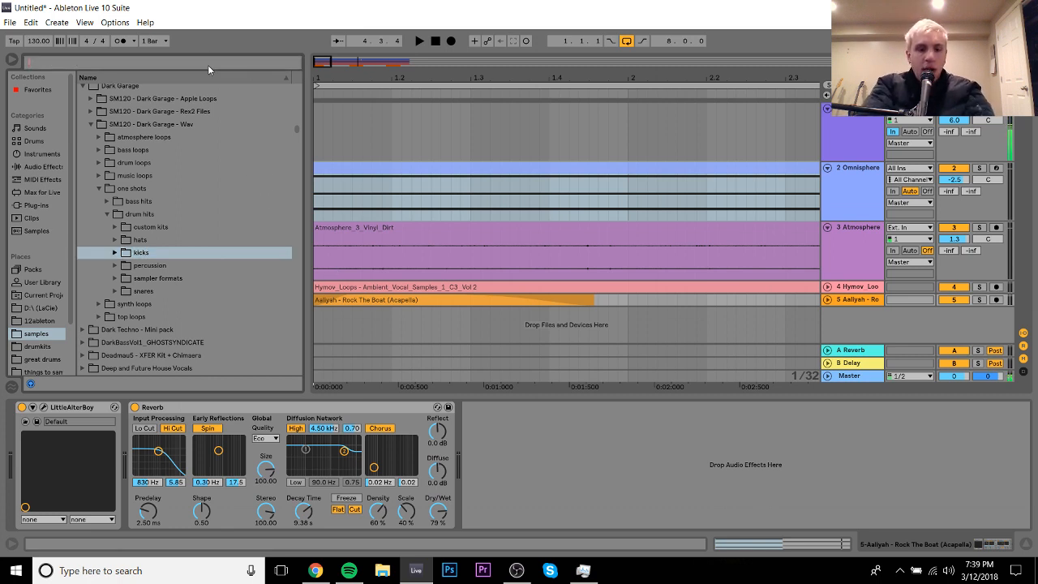
text(ukg)
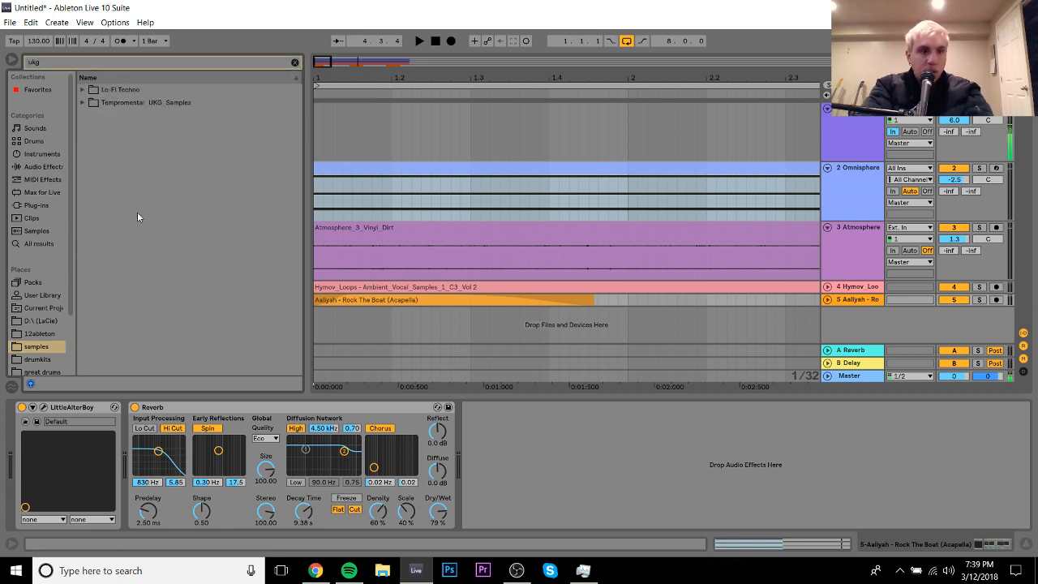
click(120, 105)
key(Right)
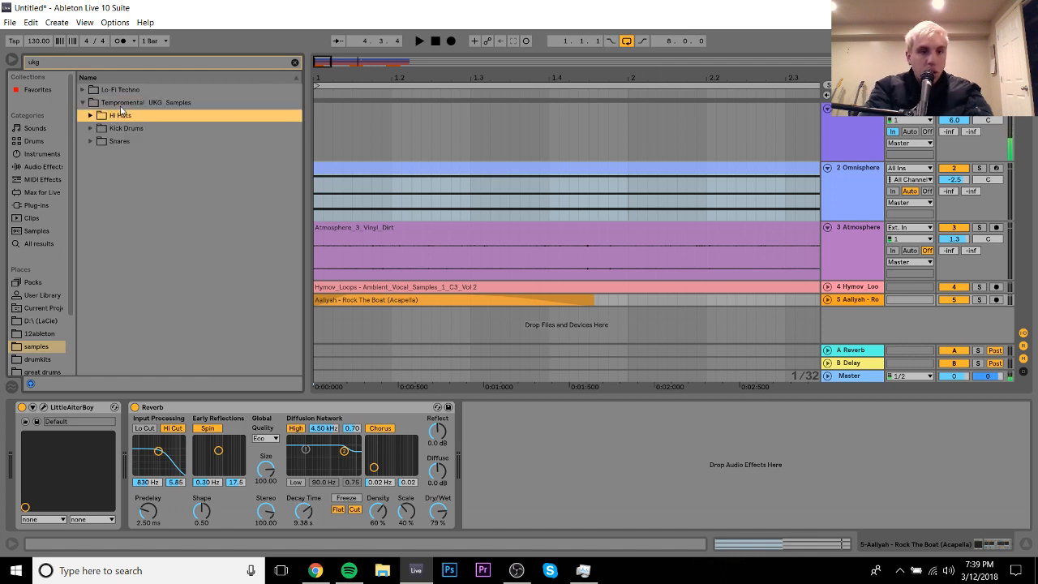
key(Down)
key(Right)
Step: Preview the kick and noise samples in the Kick Drums folder from highkick.wav down to ugkick6.wav
key(Down)
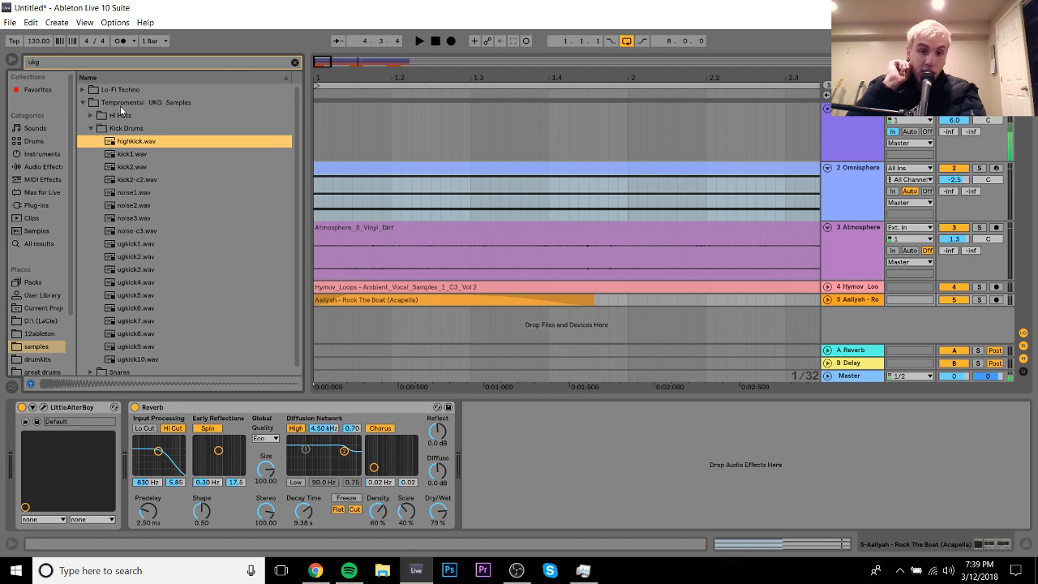
key(Down)
key(Down)
key(Down)
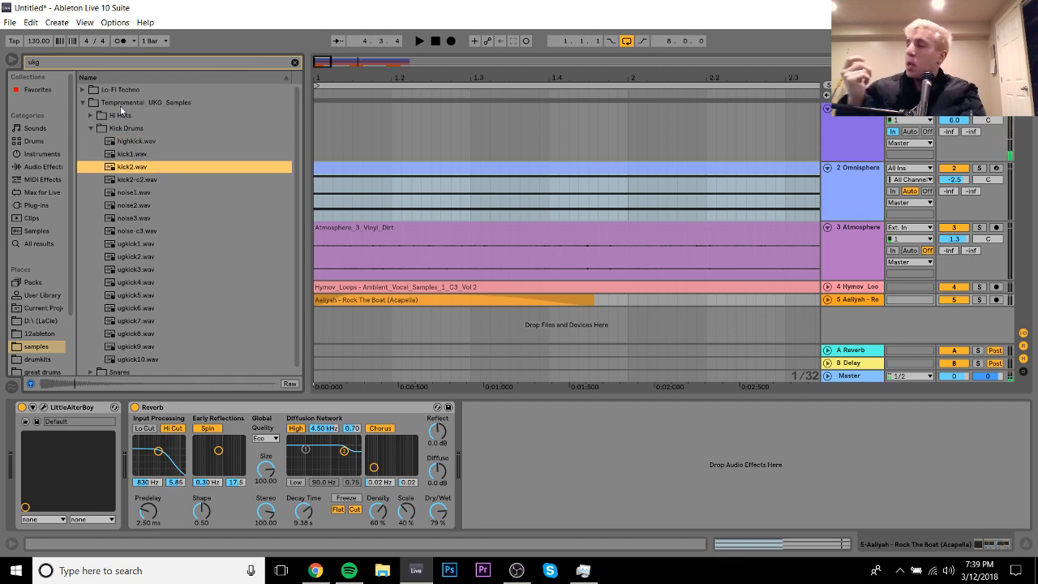
key(Down)
key(Down)
key(Down)
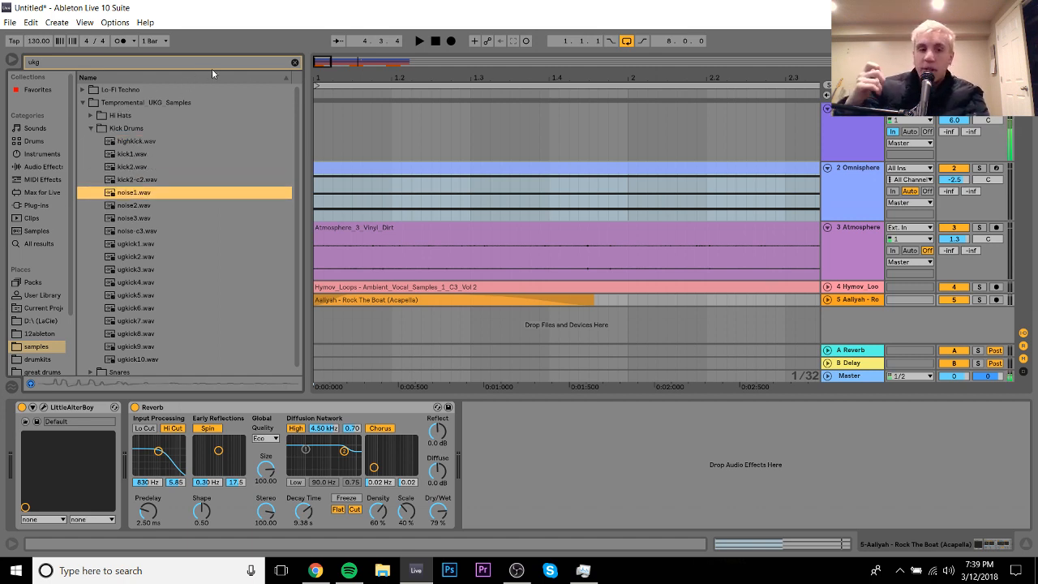
key(Down)
key(Down)
key(Down)
key(Down)
key(Down)
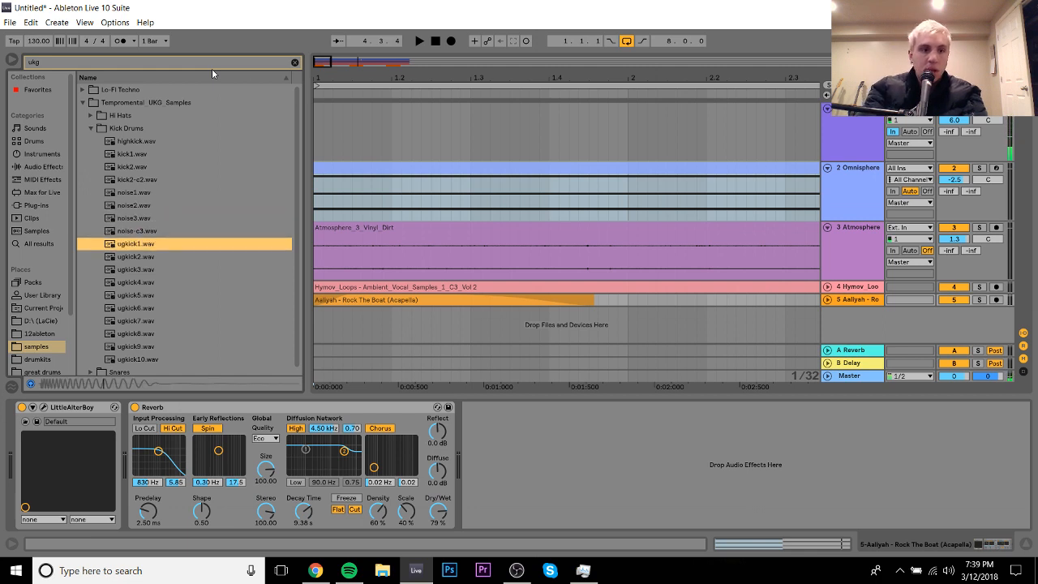
key(Down)
key(Down)
key(Down)
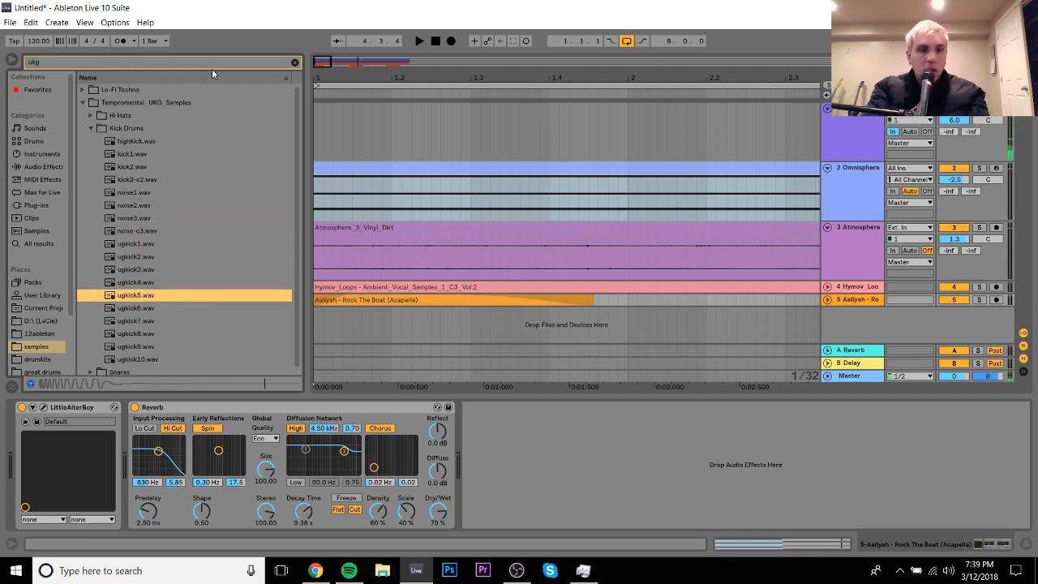
key(Up)
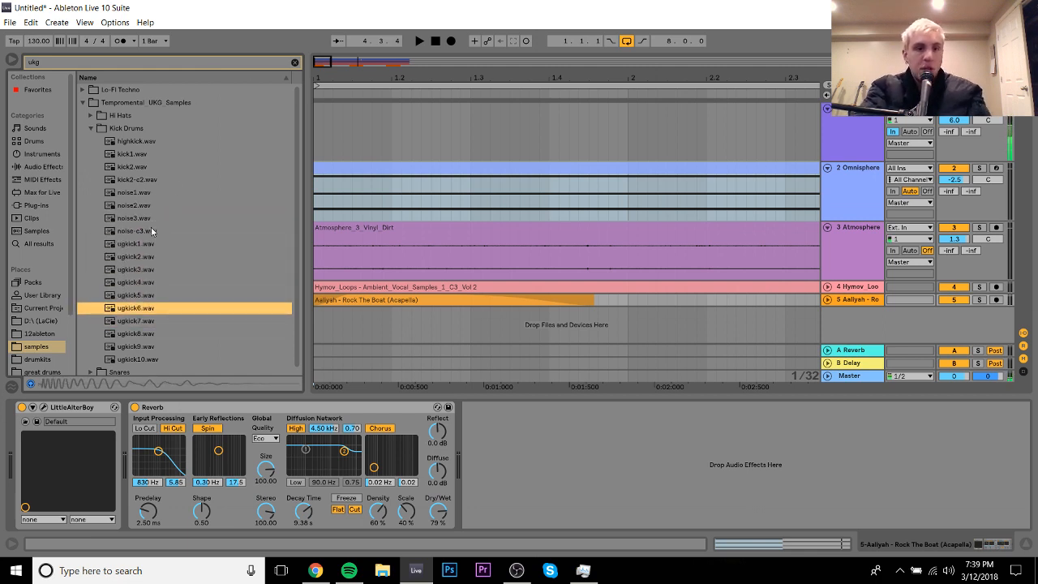
Step: Place ugkick6.wav on a new audio track at the start of the arrangement and set its track volume to -11.4 dB during playback
drag(132, 309, 318, 328)
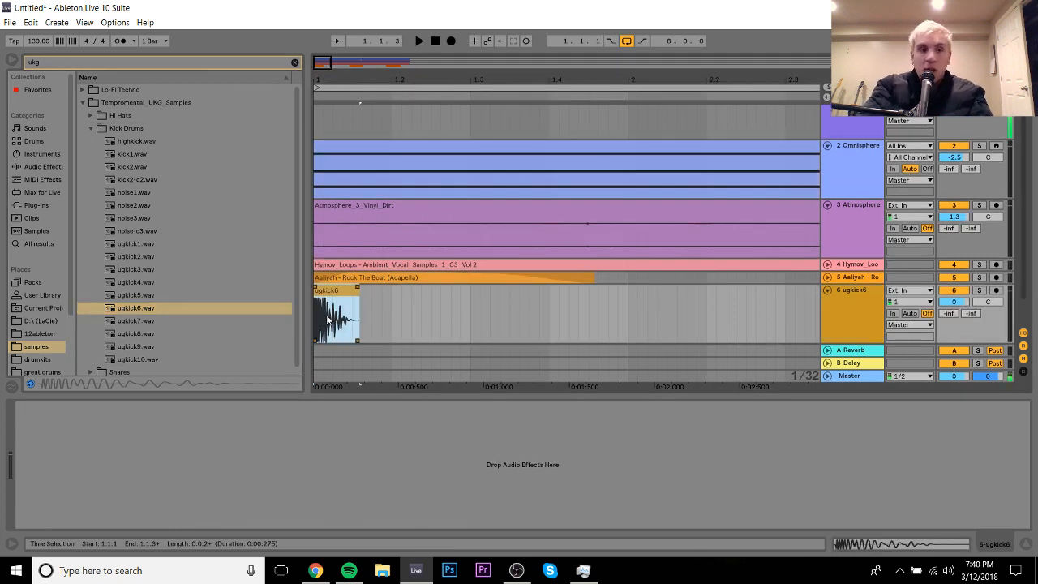
click(954, 302)
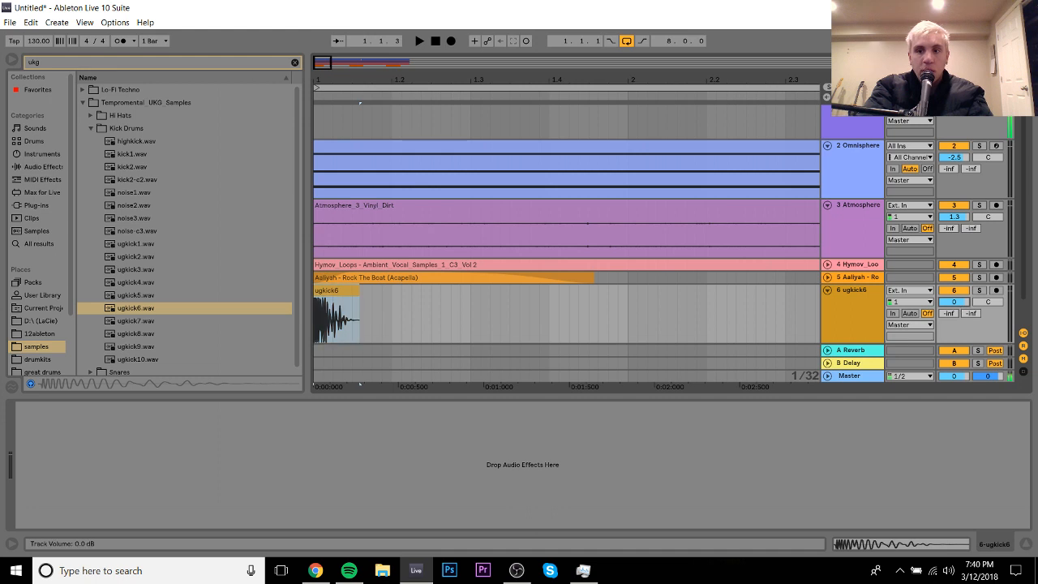
key(space)
mouse_move(954, 301)
mouse_down()
mouse_move(954, 326)
mouse_move(954, 301)
mouse_up()
key(space)
key(space)
key(space)
Step: Transpose the ugkick6 clip to -3 st and play back the result
click(338, 294)
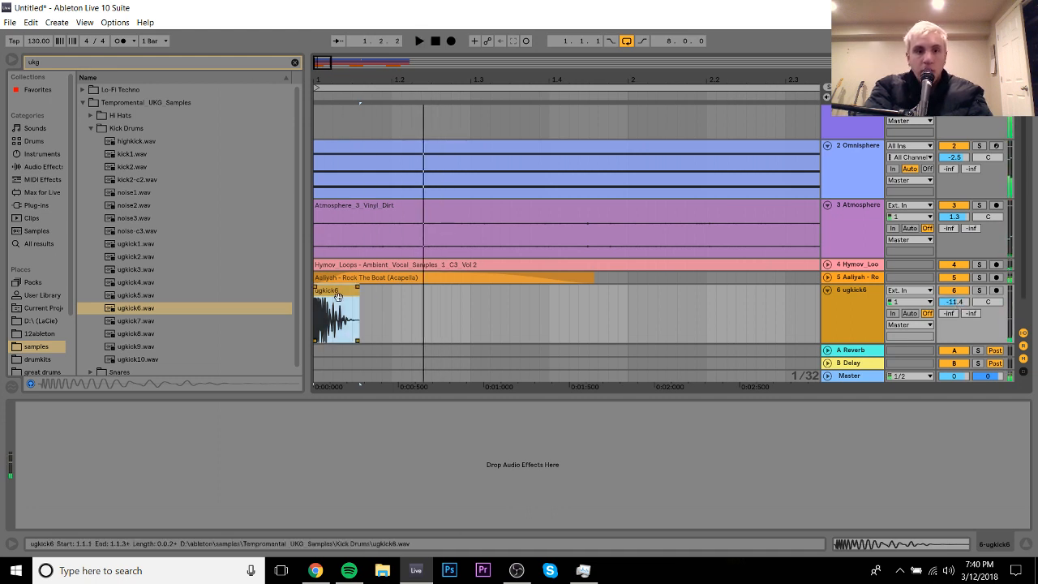
double_click(338, 297)
drag(86, 171, 86, 175)
key(space)
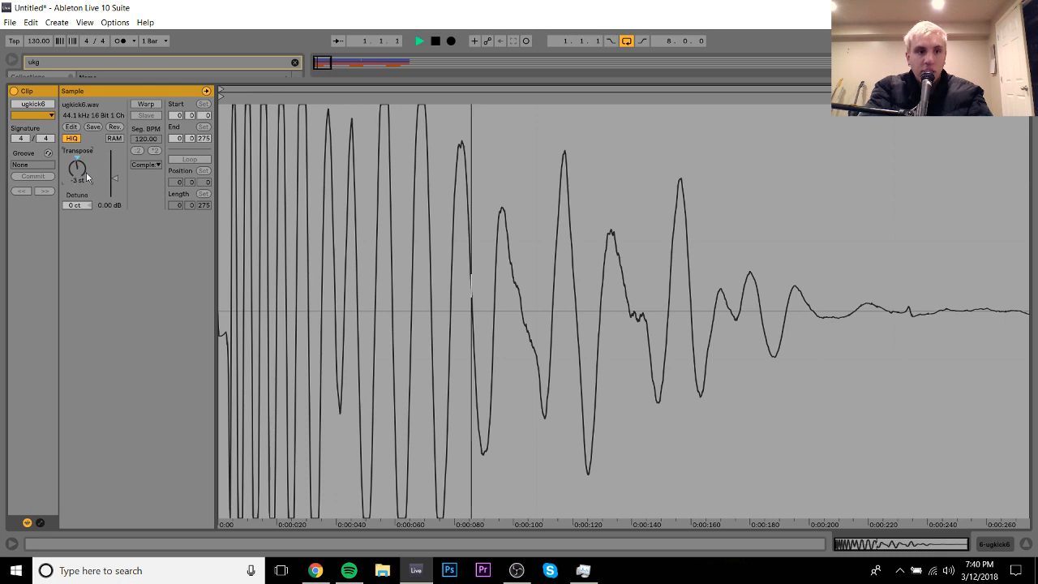
key(space)
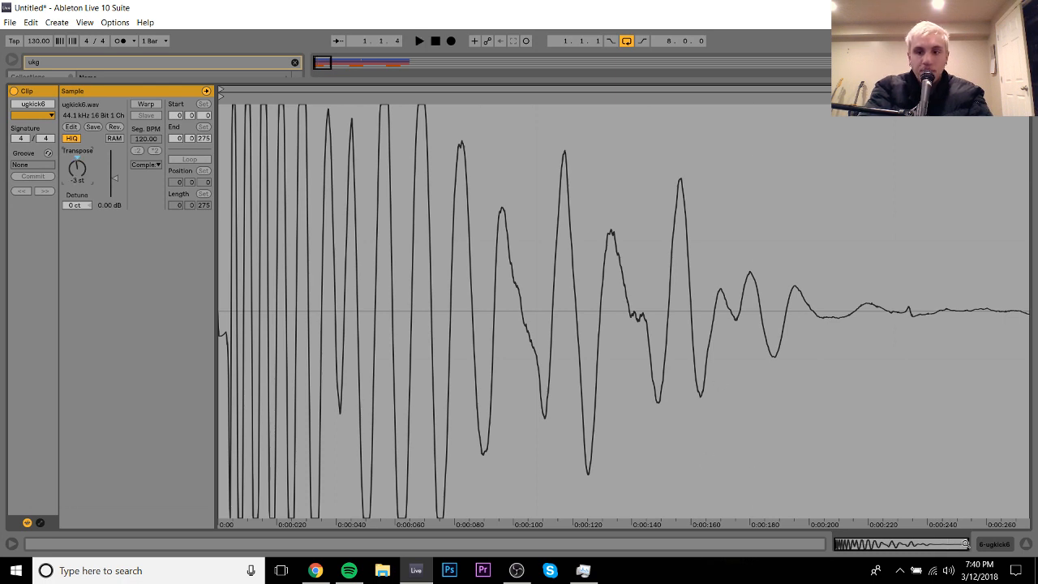
Step: Return to the arrangement, set the ugkick6 track volume to -6.1 dB, and select the kick clip after playback
click(998, 542)
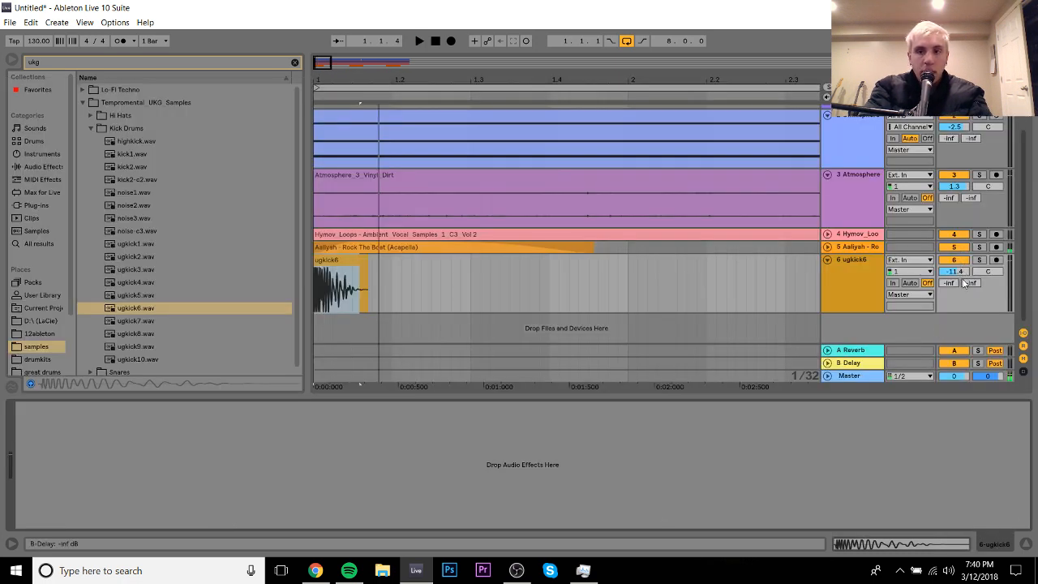
drag(958, 272, 959, 261)
key(space)
key(space)
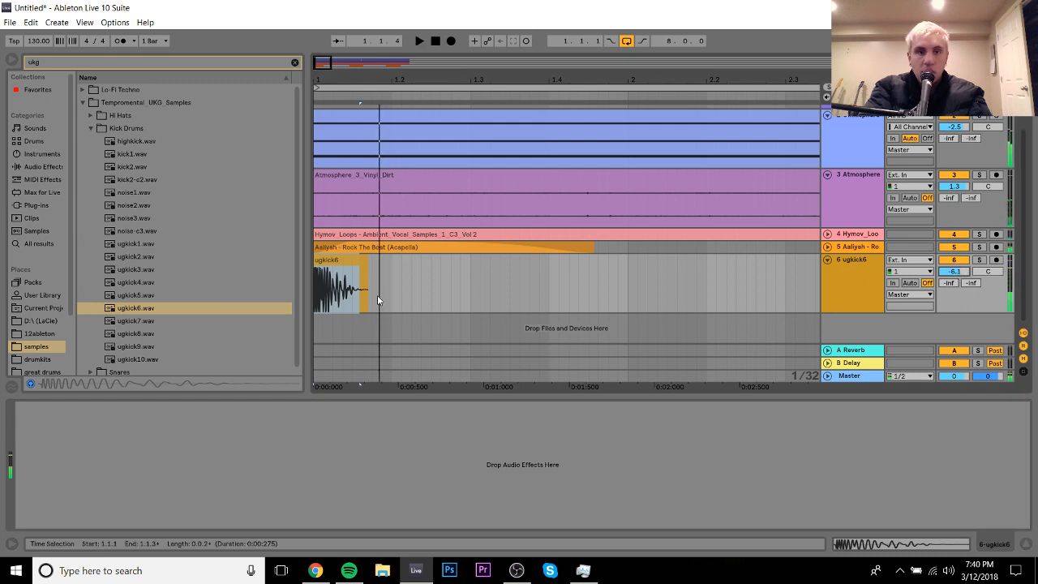
click(337, 259)
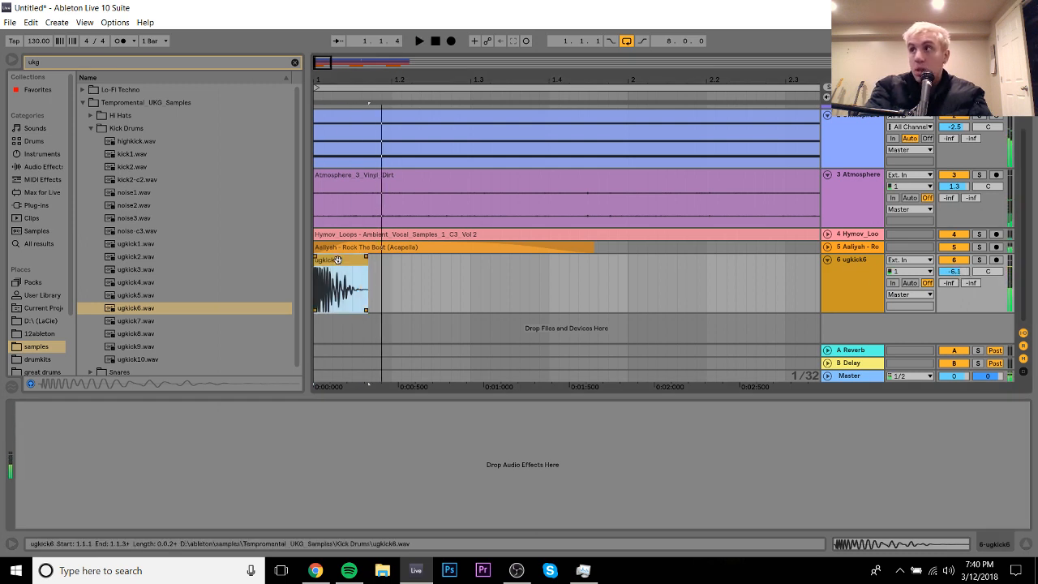
Step: Duplicate the ugkick6 clip onto beat 3 and loop the first bar
shift+click(470, 273)
key(ctrl+d)
drag(632, 286, 308, 297)
key(ctrl+l)
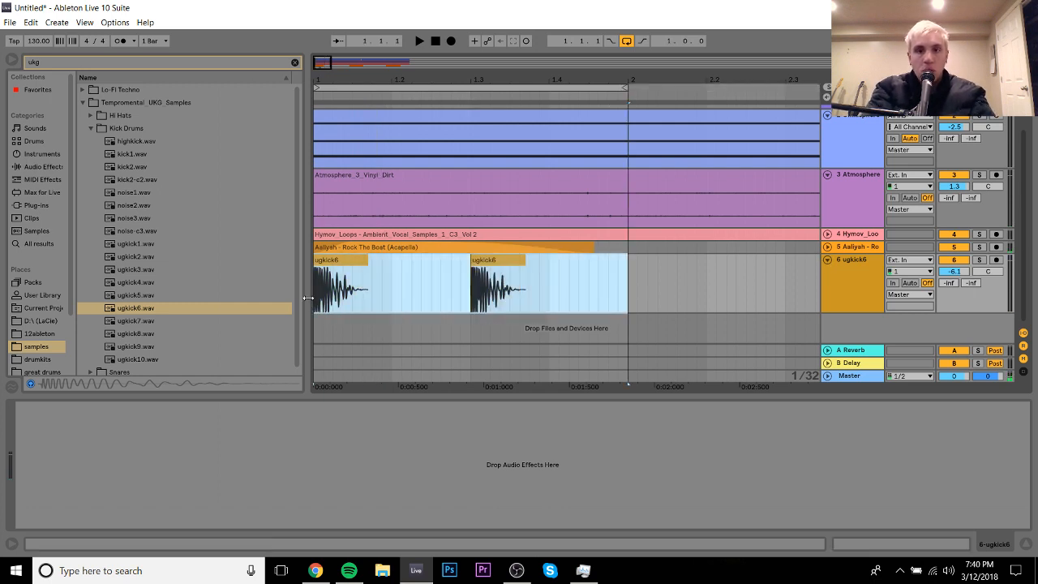
Step: Solo the Atmosphere vinyl and ugkick6 tracks, and set the kick track's volume to -5.9 dB during playback
drag(1025, 115, 1024, 80)
click(979, 110)
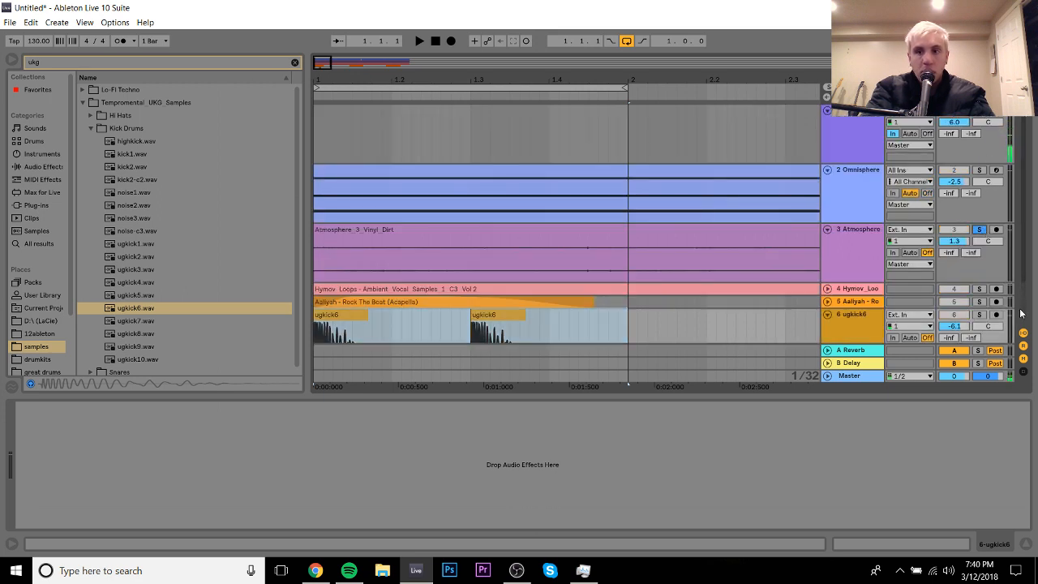
scroll(1021, 314, down, 2)
ctrl+click(978, 261)
key(space)
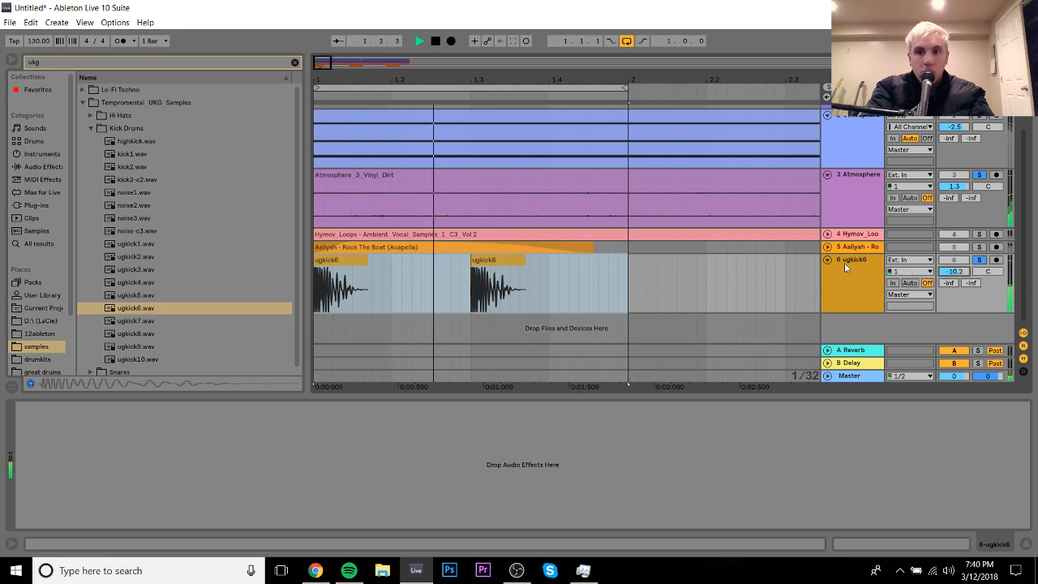
key(space)
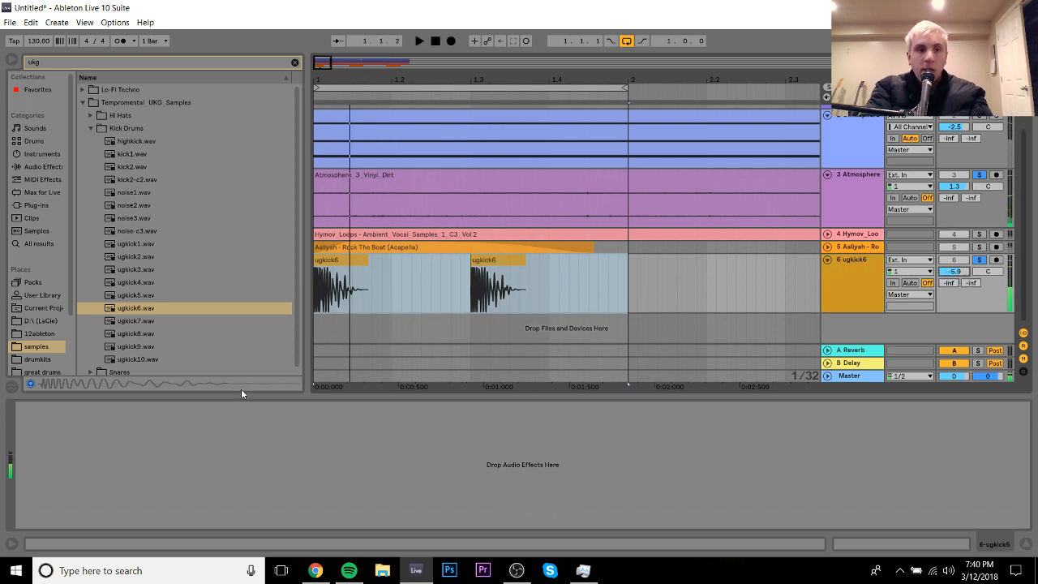
Step: Preview the snare samples in the Snares folder from 33_01_SD.WAV down to 33_45_SD.WAV
click(90, 126)
key(Down)
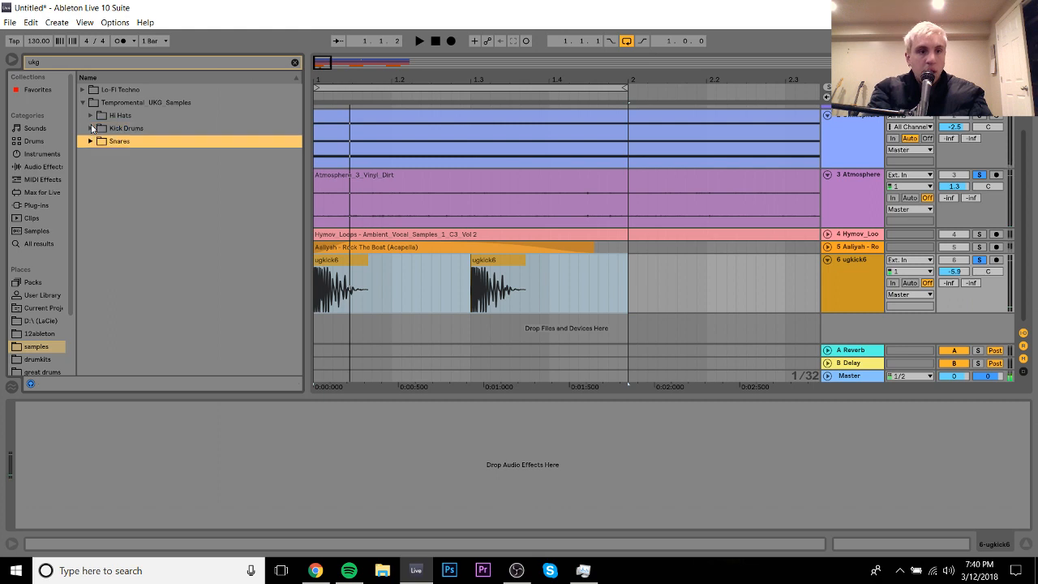
key(Right)
key(Down)
key(Down)
key(Down)
key(Down)
key(Down)
key(Down)
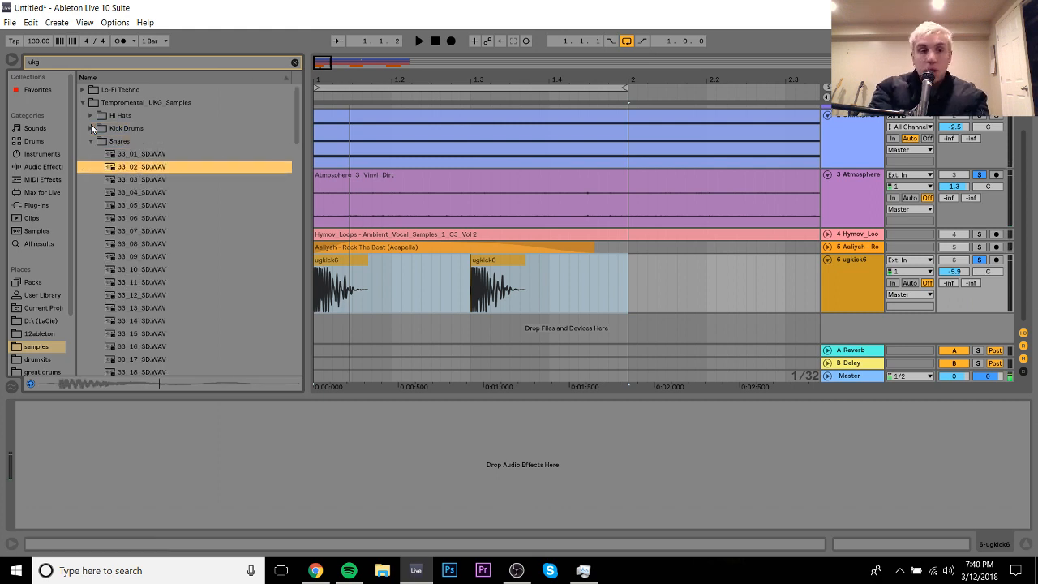
key(Down)
key(Down)
key(Down)
key(Down)
key(Down)
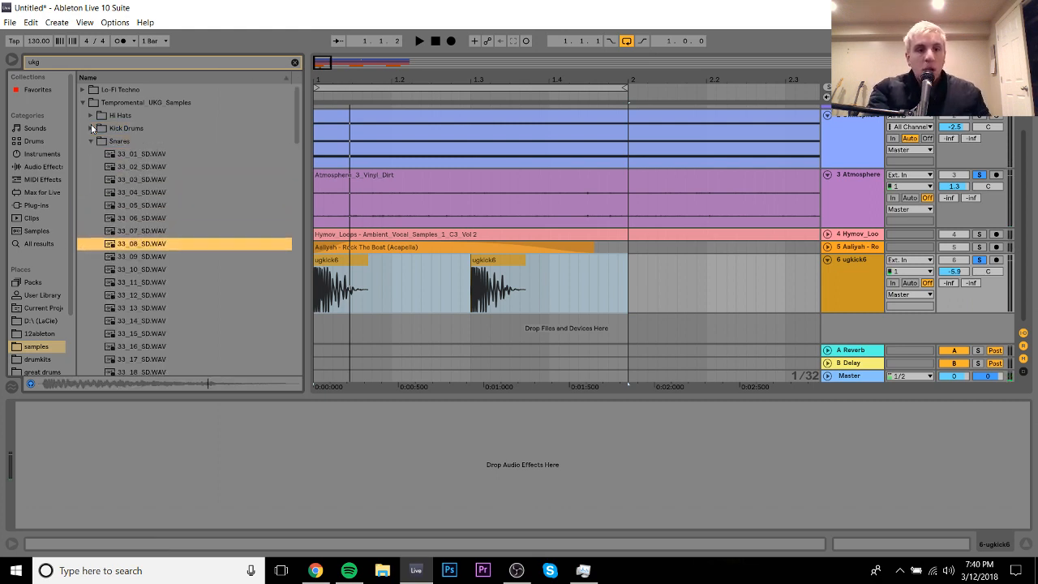
key(Up)
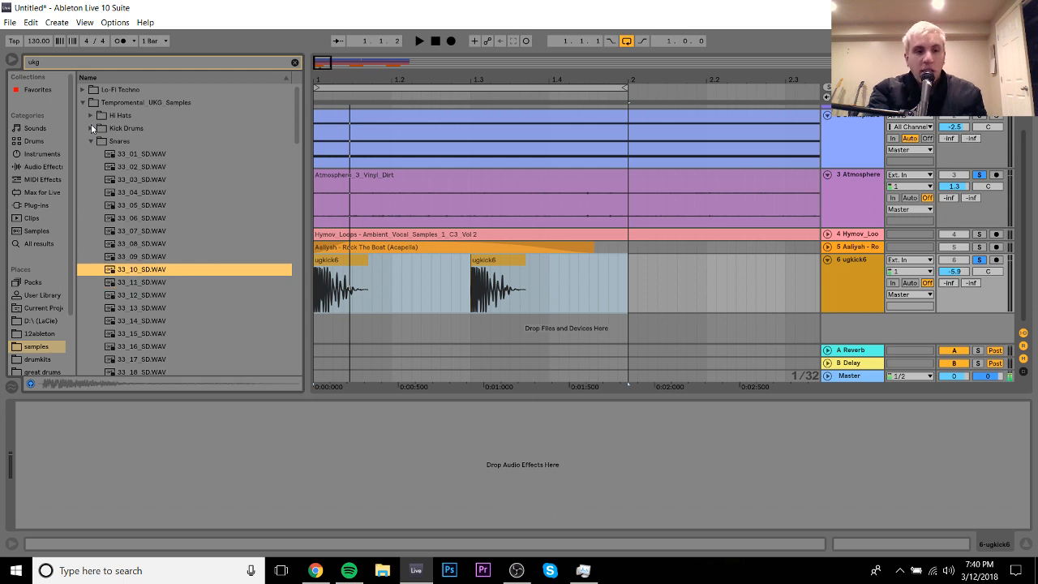
key(Up)
key(Down)
key(Down)
key(Down)
key(Down)
key(Down)
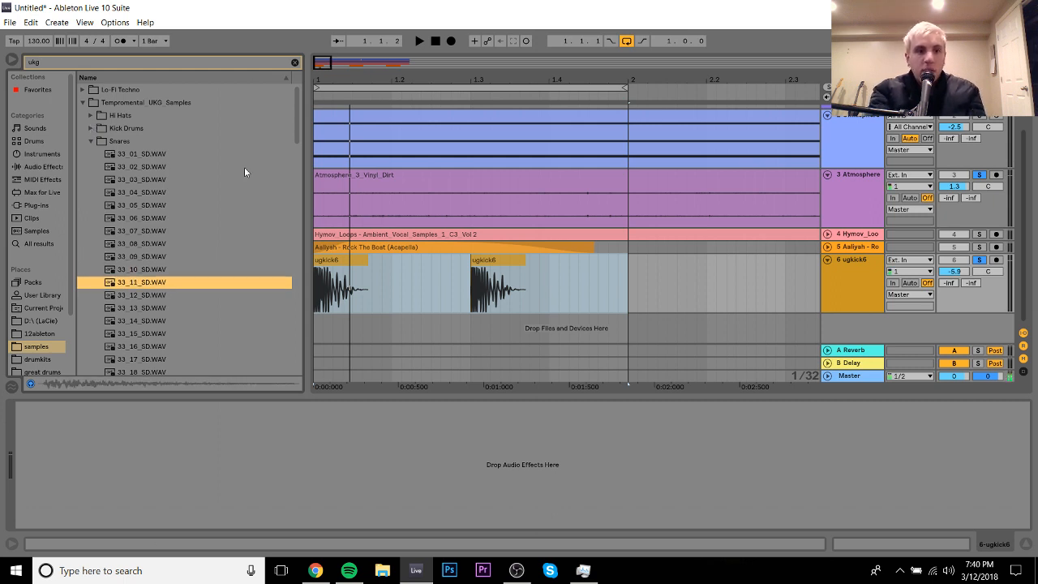
key(Down)
key(Down)
key(Down)
key(Down)
key(Down)
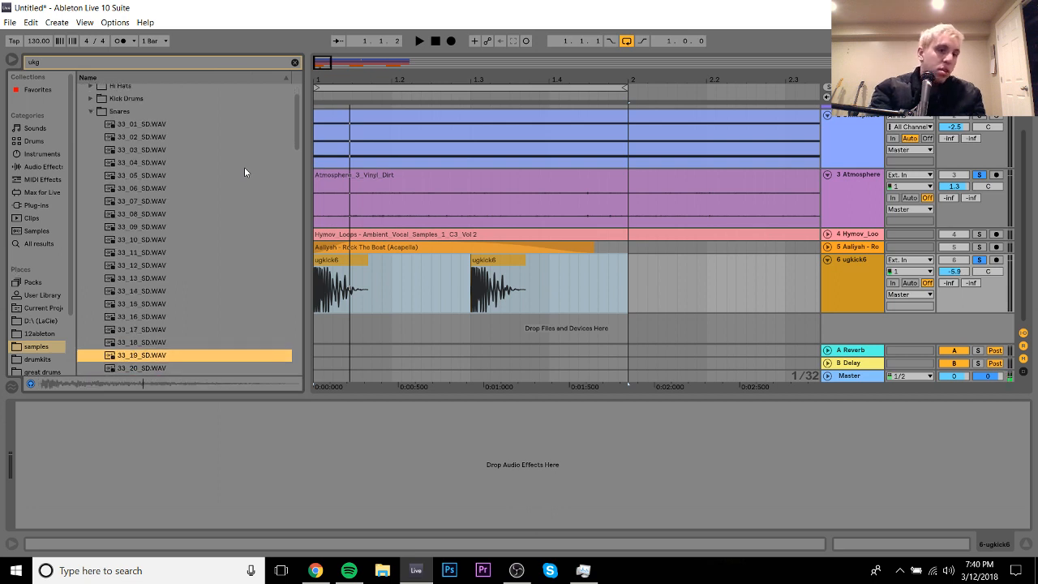
key(Down)
key(Down)
key(Down)
key(Down)
key(Down)
key(Down)
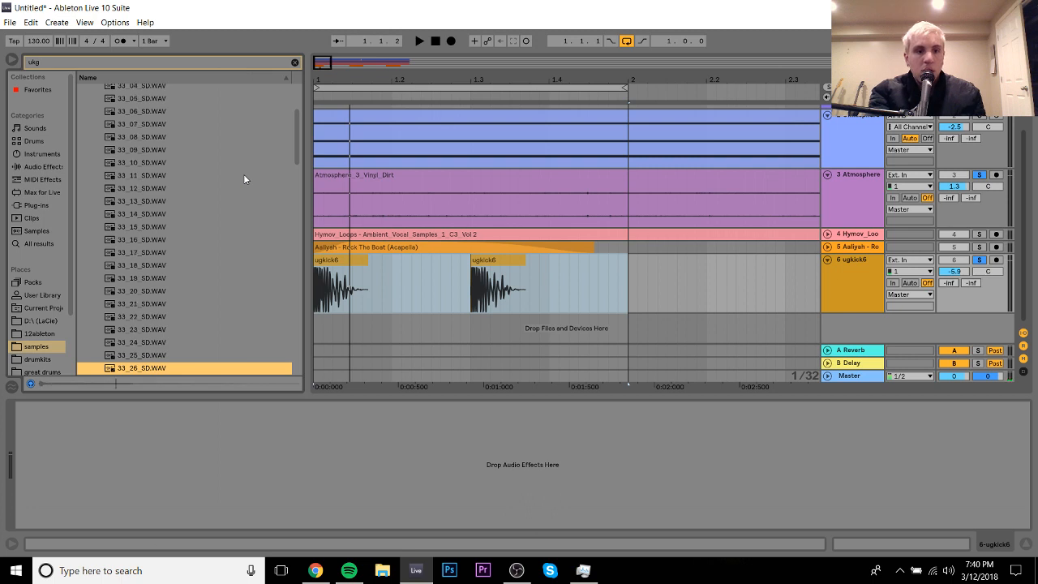
key(Down)
key(Down)
key(Down)
key(Down)
key(Down)
key(Down)
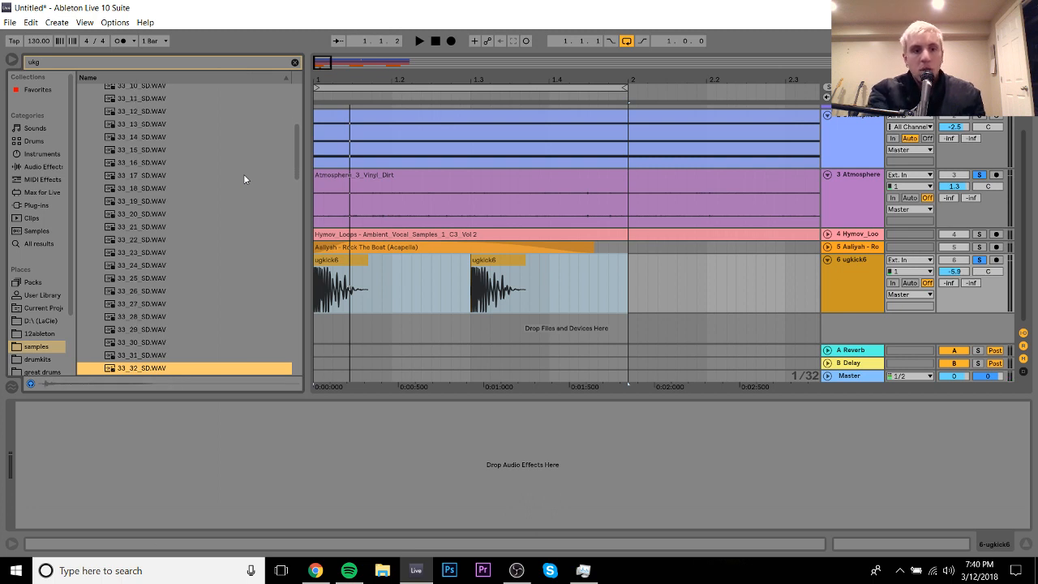
key(Down)
key(Down)
key(Down)
key(Down)
key(Down)
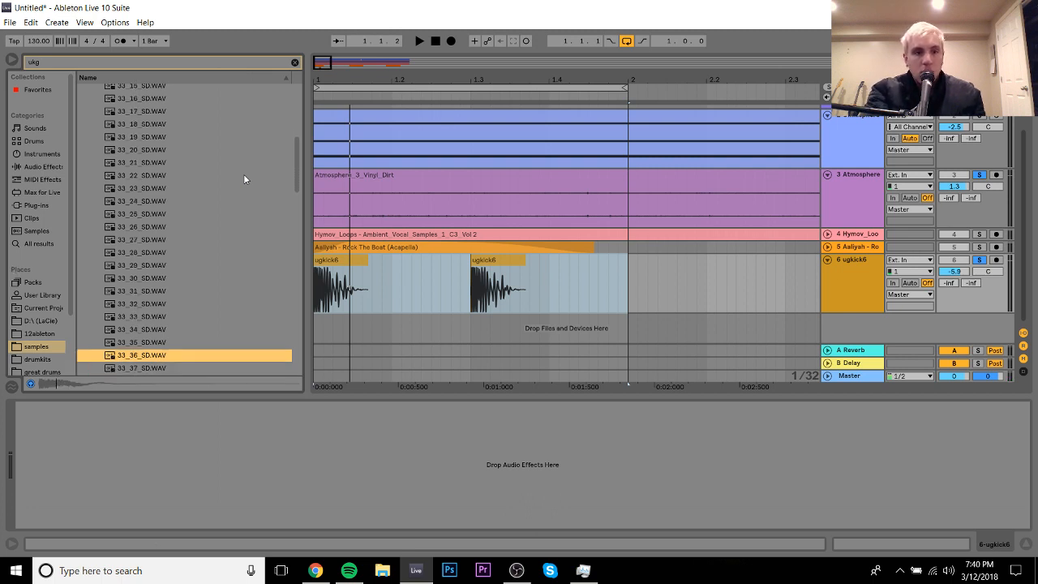
key(Down)
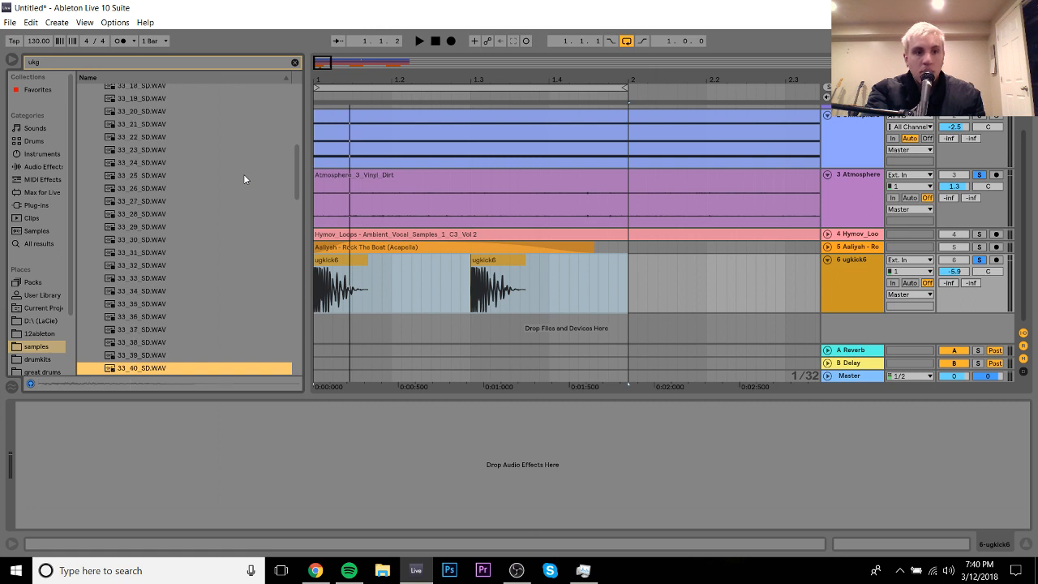
key(Down)
key(Down)
key(Down)
key(Down)
key(Down)
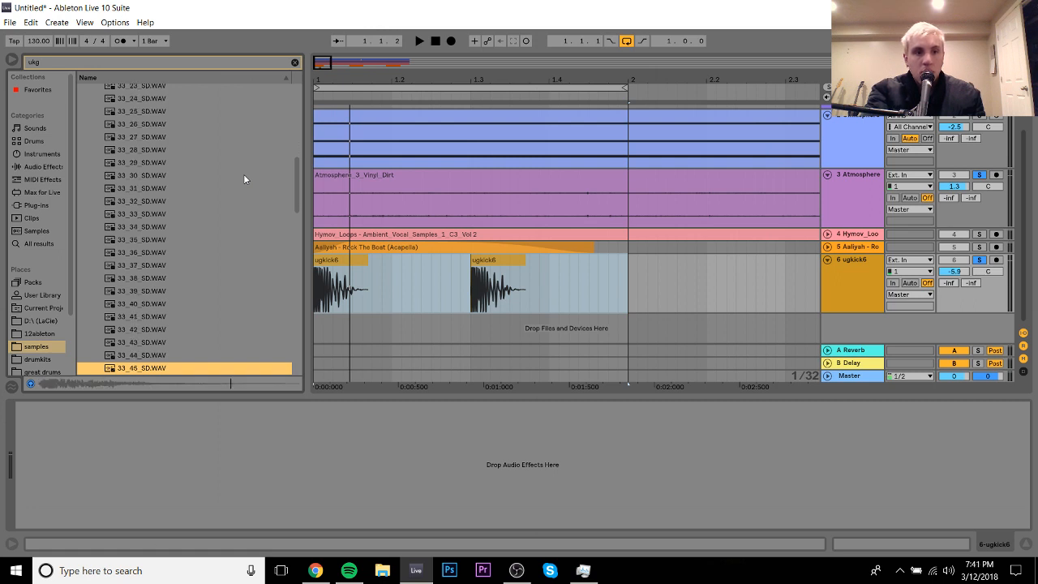
key(Down)
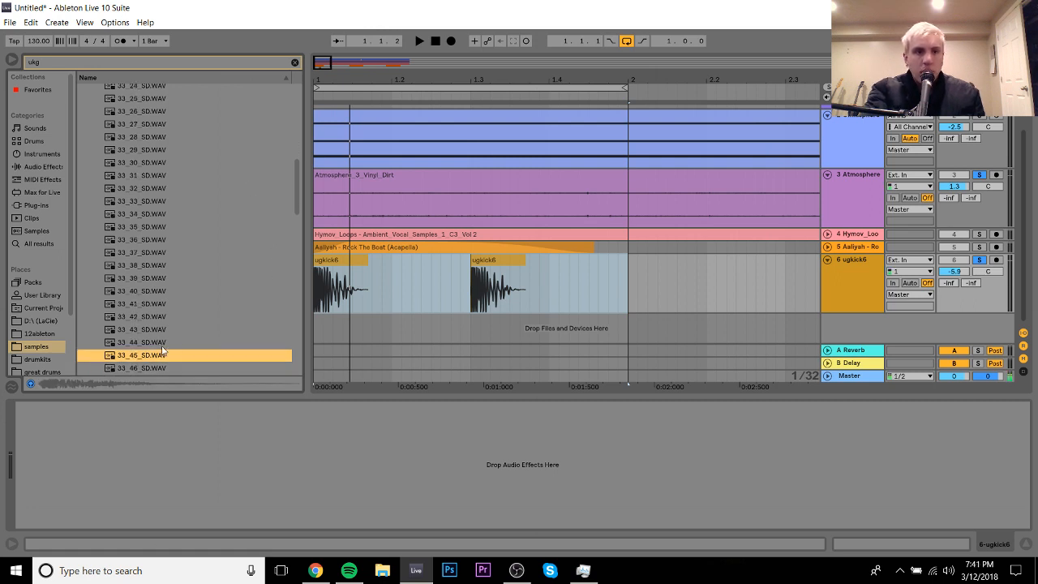
Step: Place 33_45_SD.WAV on a new audio track at beat 2, duplicate it to beat 4, and shift the copy a sixteenth earlier
drag(155, 359, 406, 294)
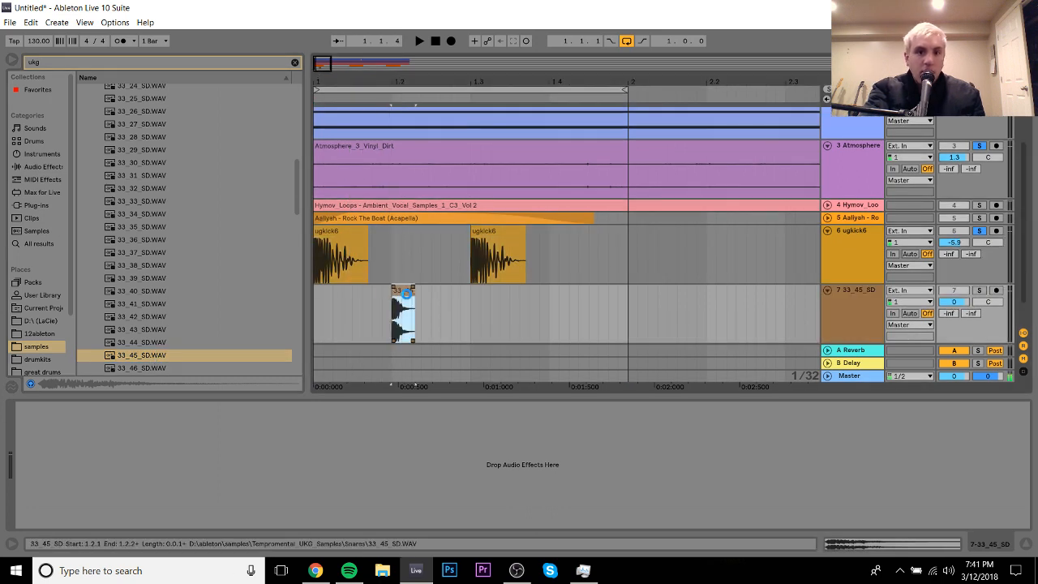
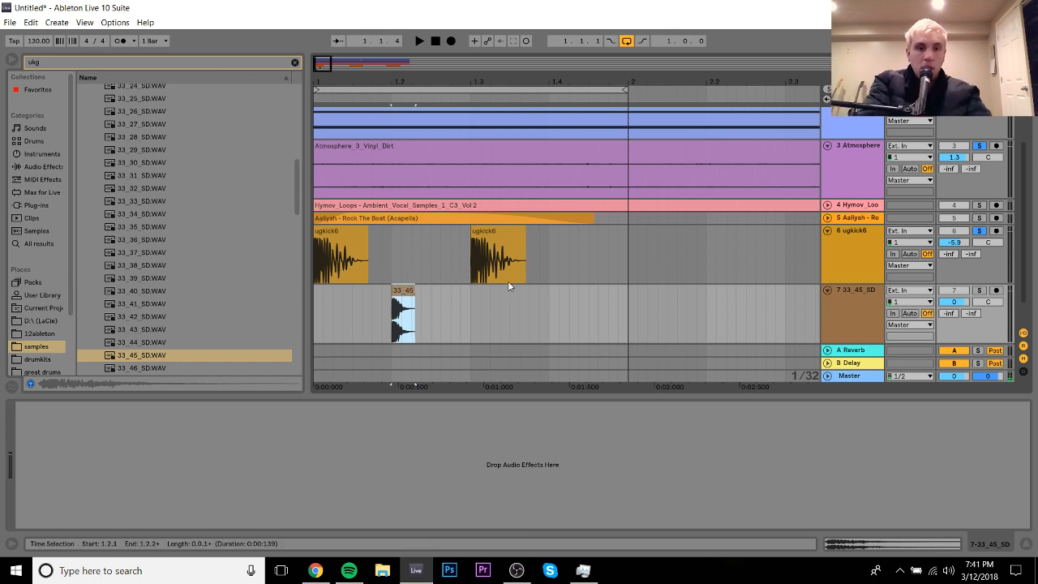
drag(474, 302, 302, 294)
key(ctrl+d)
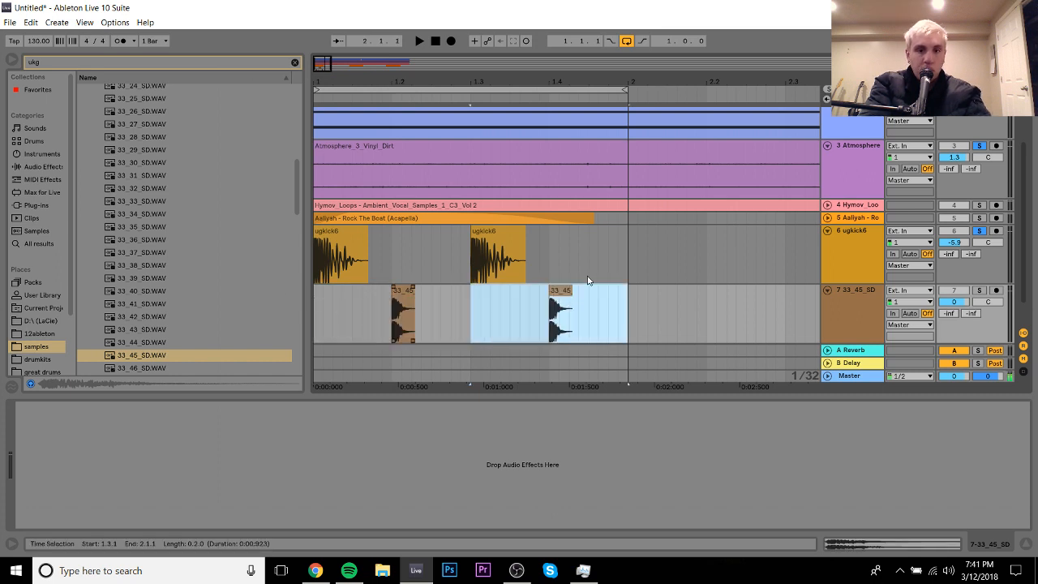
drag(559, 289, 540, 289)
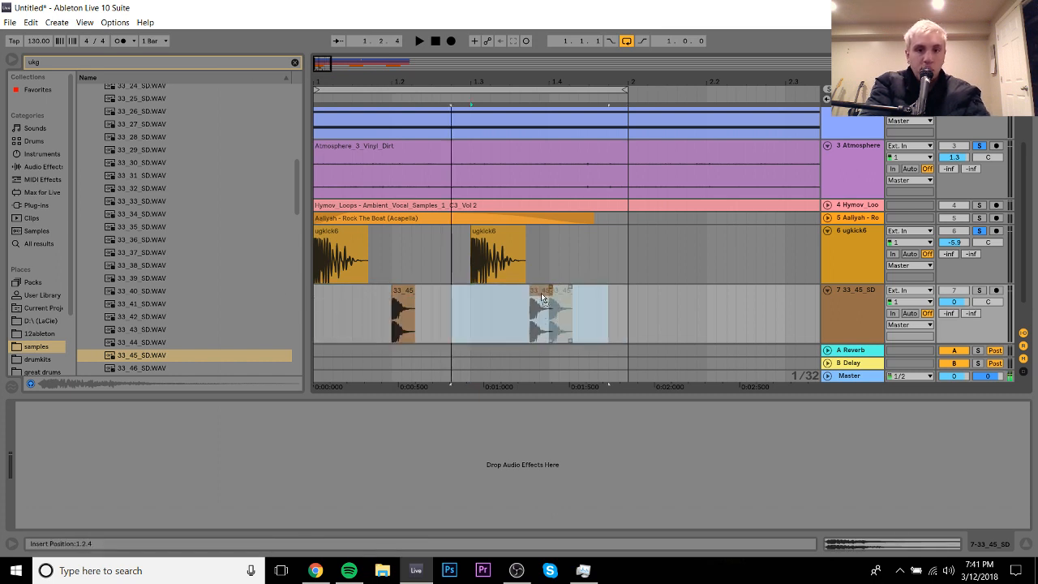
Step: Transpose both 33_45_SD snare clips to -5 st and return to the arrangement
drag(637, 310, 234, 321)
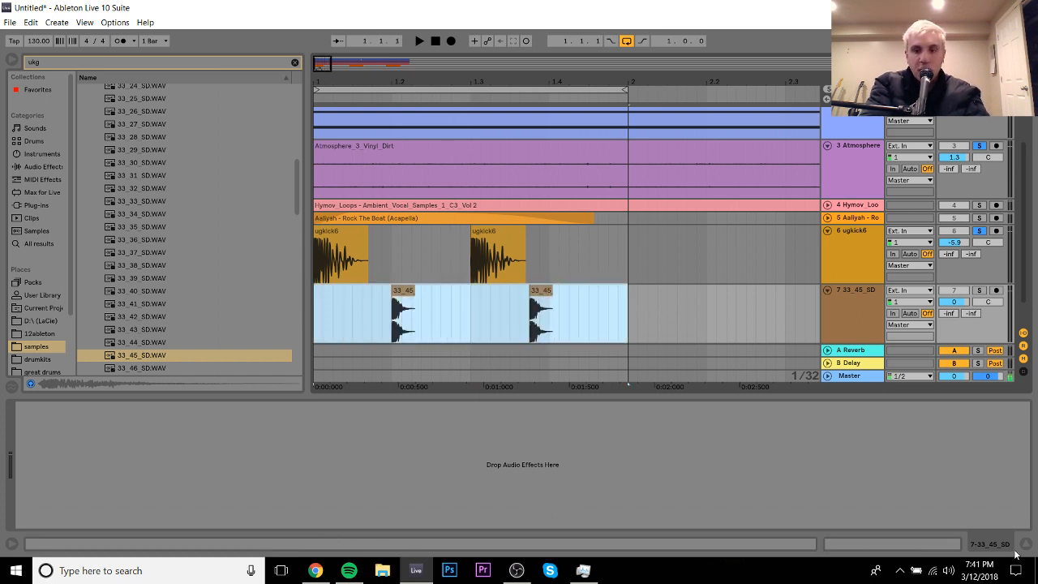
click(929, 546)
click(89, 170)
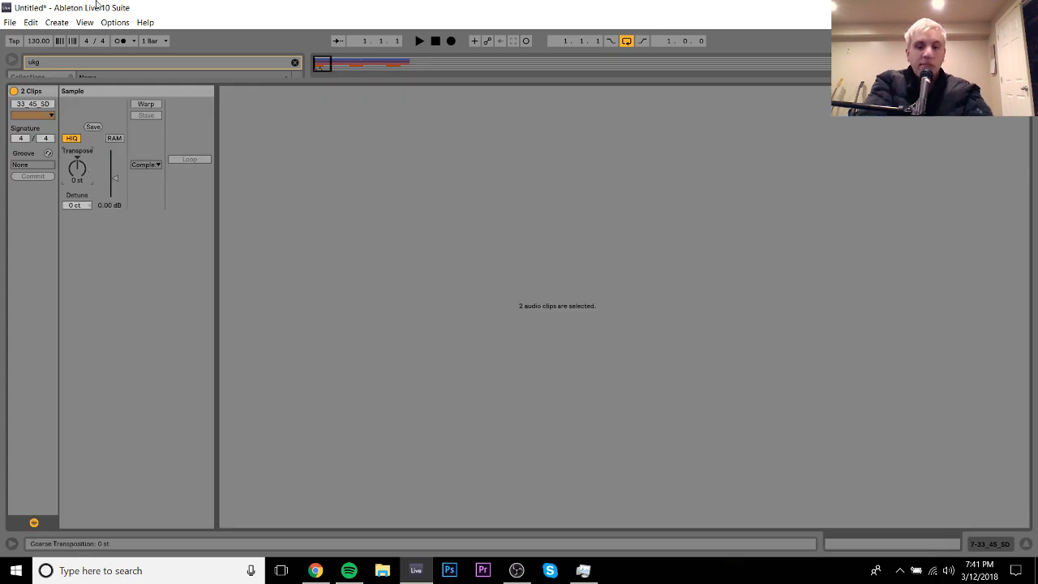
text(-5)
key(Return)
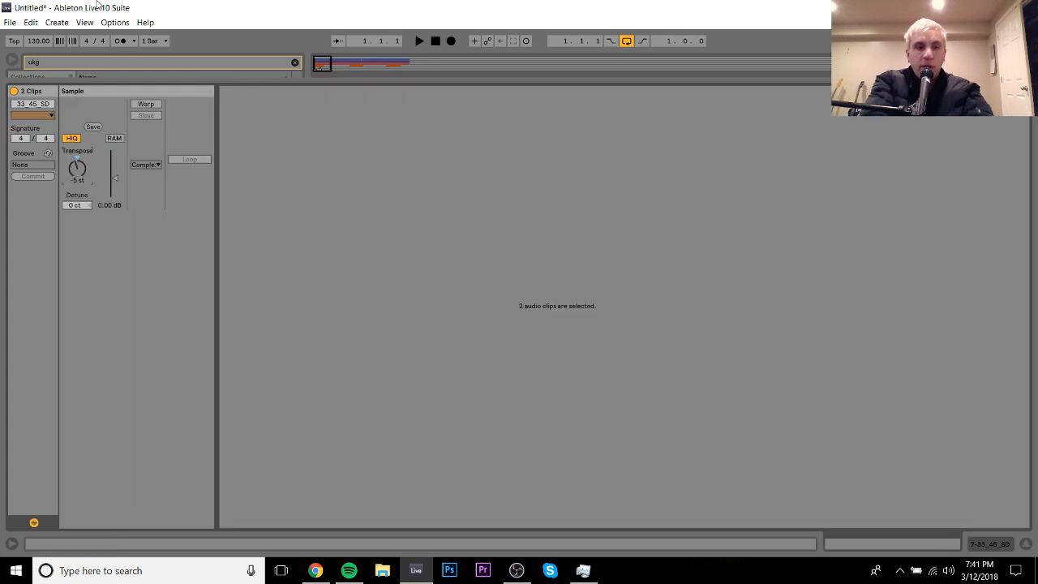
click(995, 546)
Step: Solo the 33_45_SD snare track as well and set its volume to -7.5 dB during playback
click(979, 290)
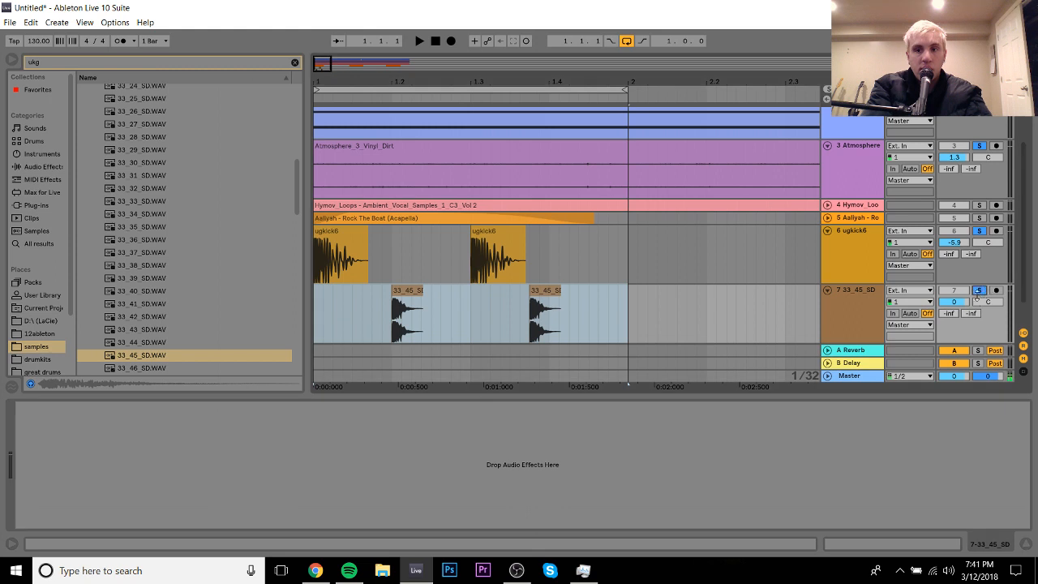
key(space)
mouse_move(954, 302)
mouse_down()
mouse_move(954, 324)
mouse_move(958, 295)
mouse_up()
key(space)
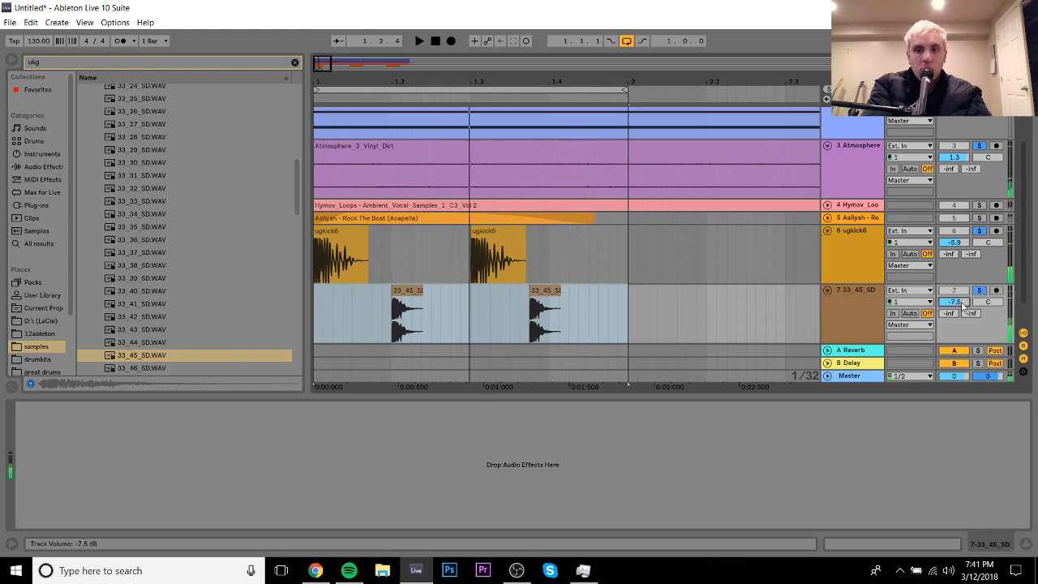
Step: Delete the ugkick6 track from the arrangement
click(848, 252)
key(Delete)
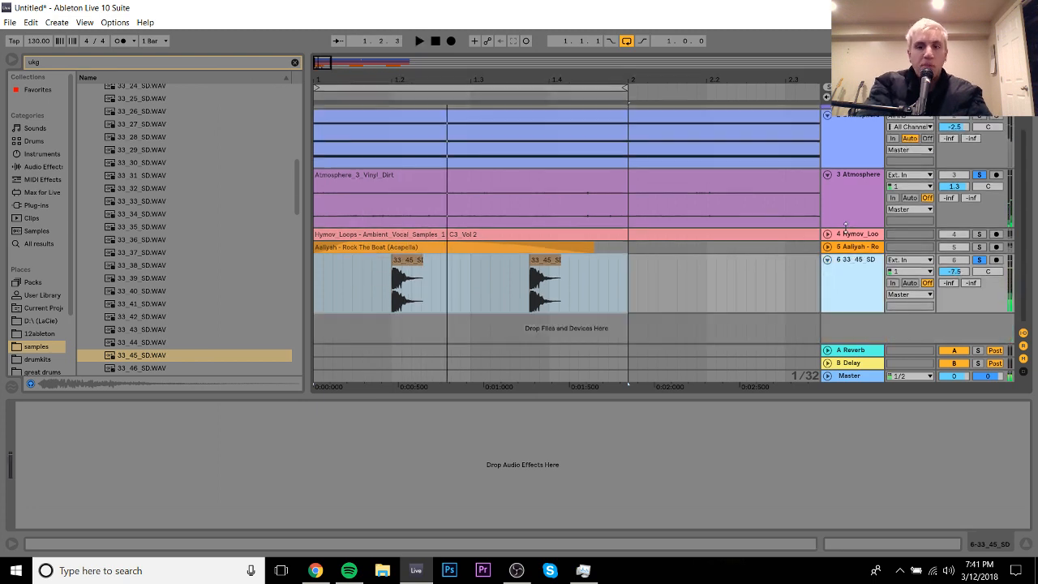
Step: Preview more snare samples from 33_46_SD.WAV to 33_50_SD.WAV, and collapse the Snares folder
click(127, 369)
key(Down)
key(Down)
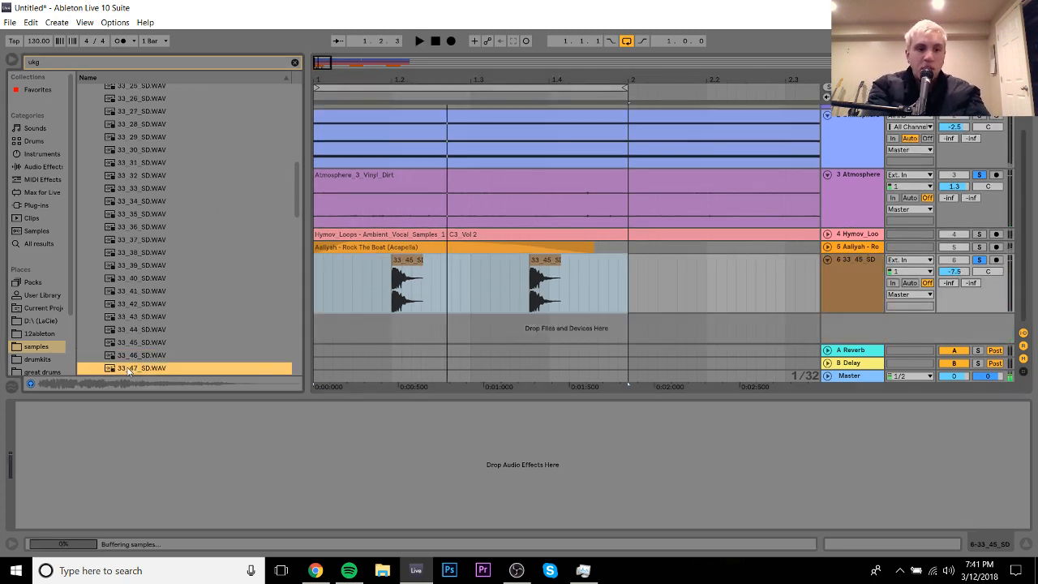
key(Up)
key(Up)
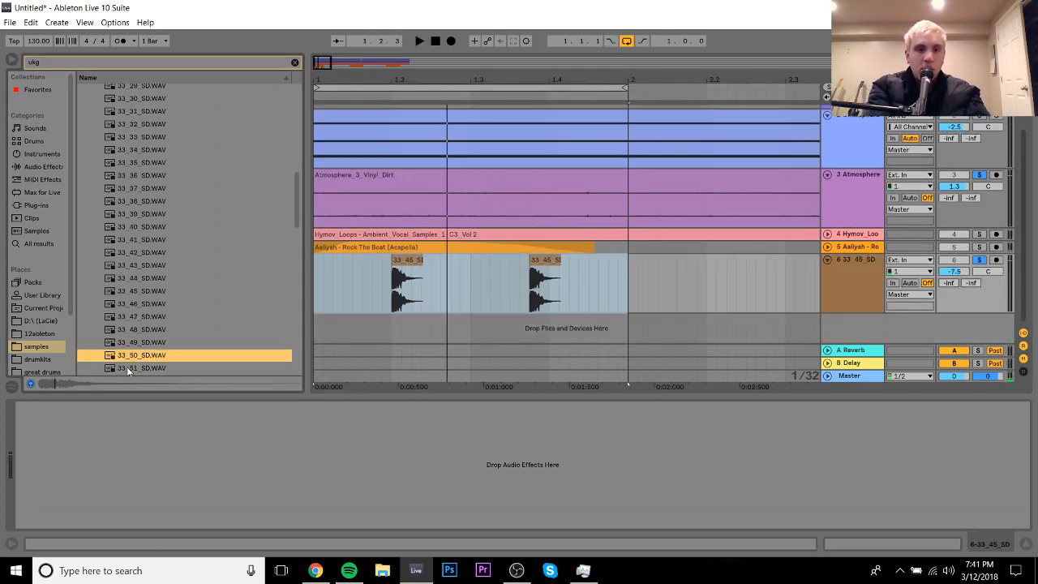
key(Left)
key(Left)
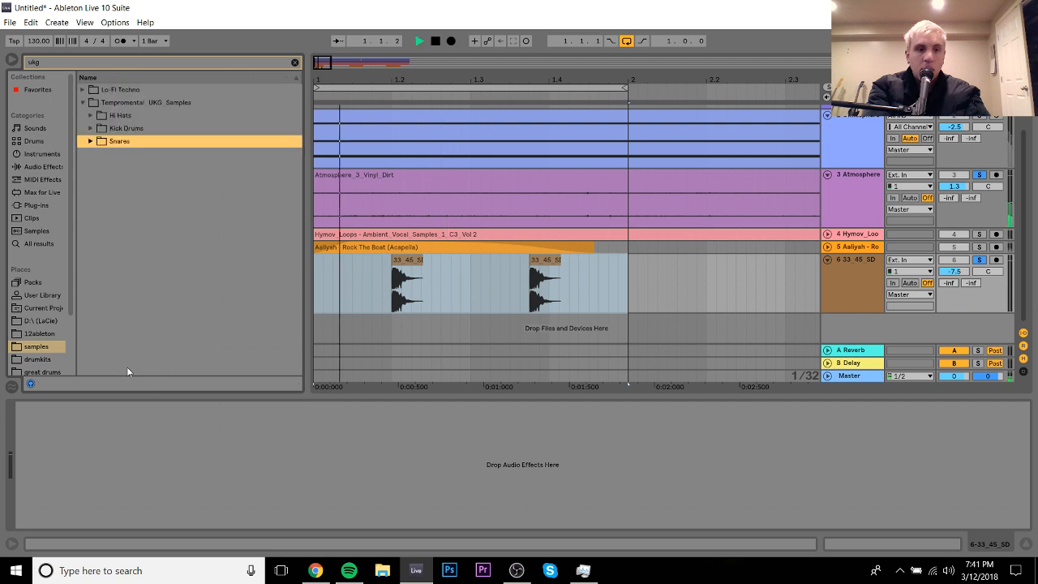
Step: Preview the hi-hat samples in the Hi Hats folder from 35_01_HH.WAV down to 35_18_HH.WAV
click(125, 130)
key(Up)
key(Right)
key(Down)
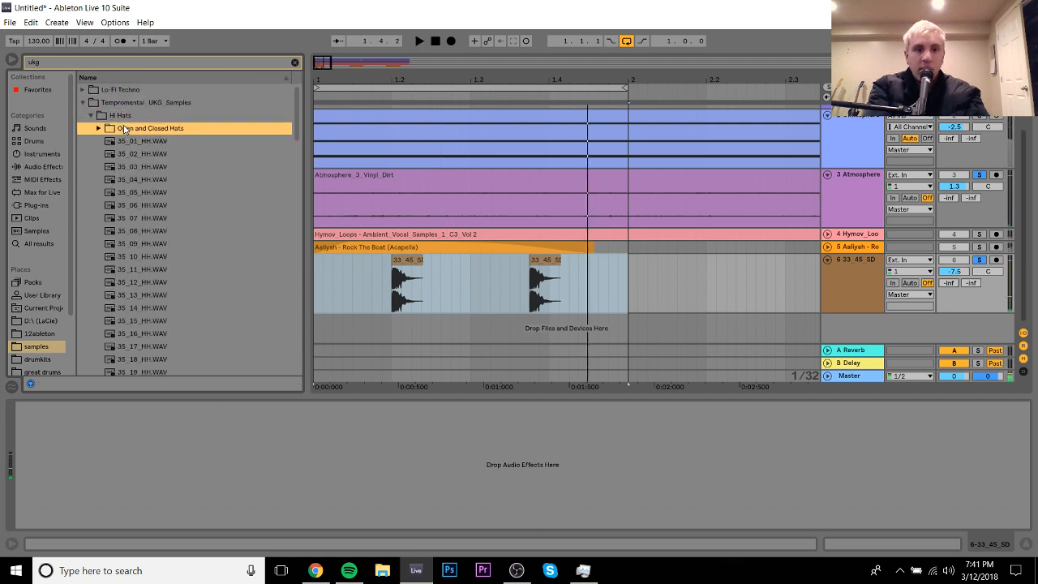
key(Down)
key(Down)
key(Down)
key(Down)
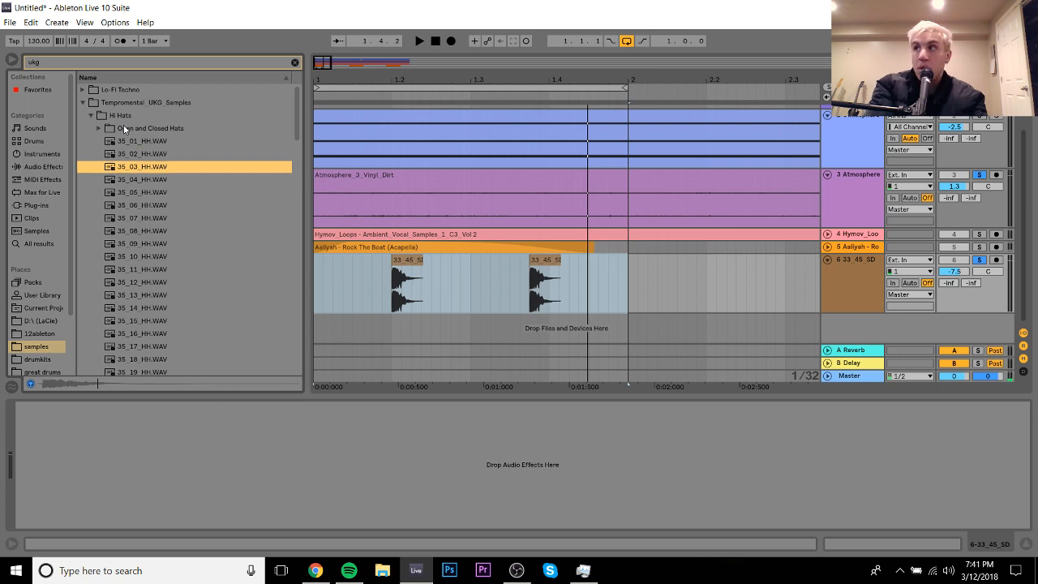
key(Down)
key(Down)
key(Down)
key(Down)
key(Down)
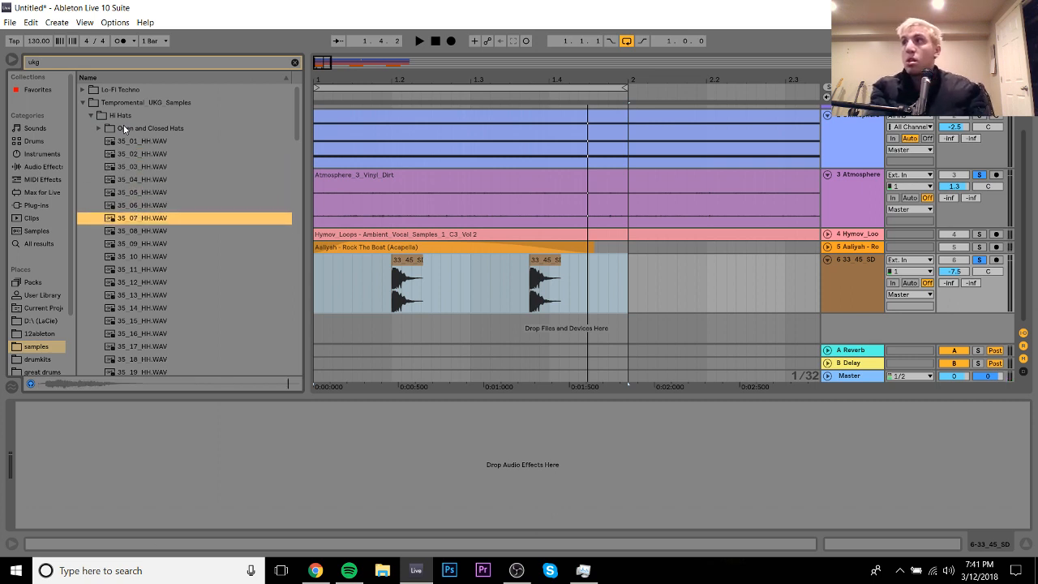
key(Down)
key(Down)
key(Down)
key(Down)
key(Down)
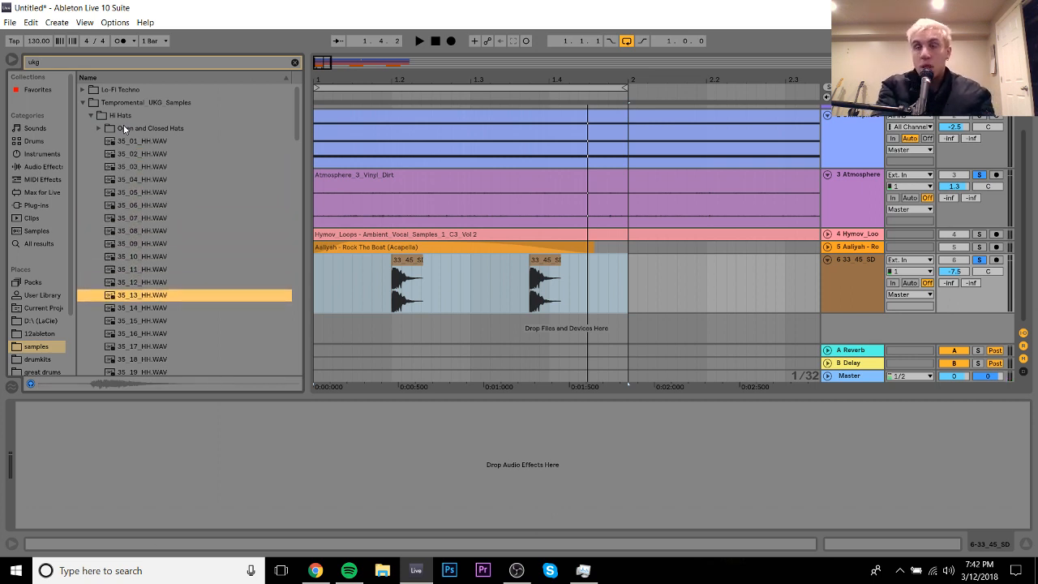
key(Down)
key(Down)
key(Down)
key(Down)
key(Down)
key(Up)
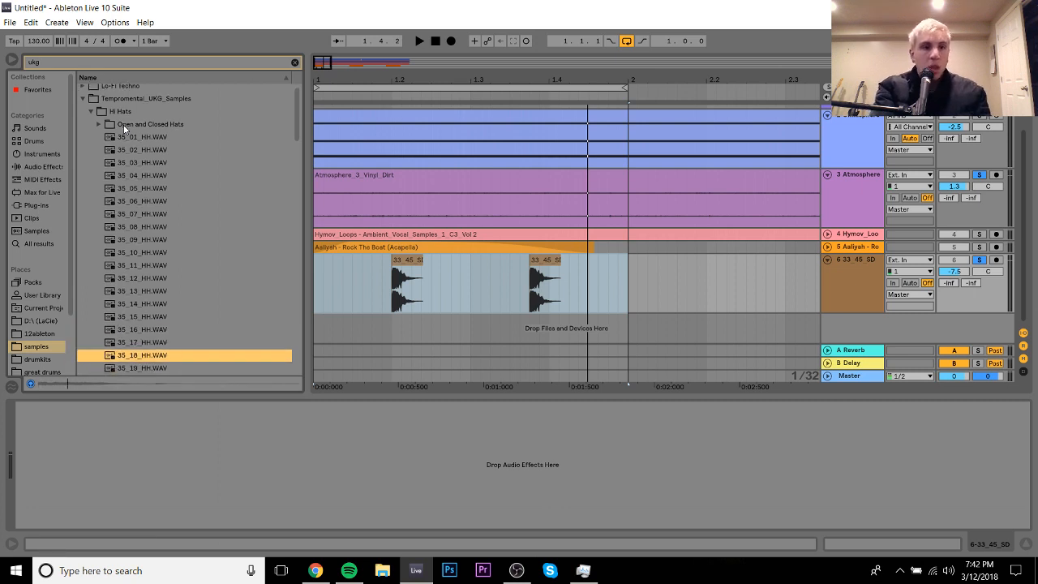
Step: Collapse the Tempromental_UKG_Samples folder and expand the Lo-Fi Techno folder to examine its subfolders
key(Left)
key(Left)
key(Left)
key(Left)
key(Up)
key(Right)
key(Down)
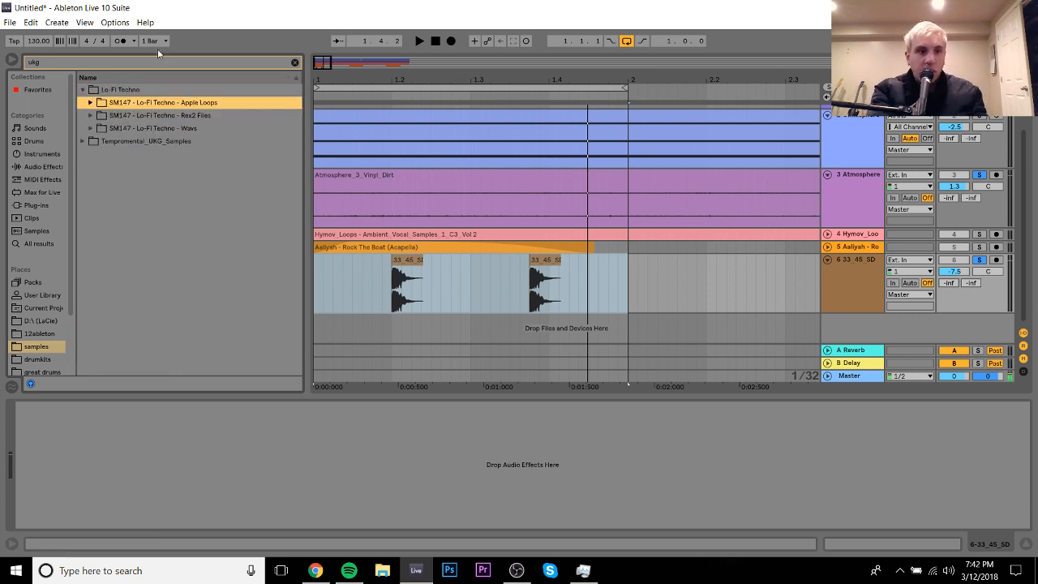
Step: Clear the browser search and expand the drum hits folder inside the Lo-Fi Techno pack
click(294, 62)
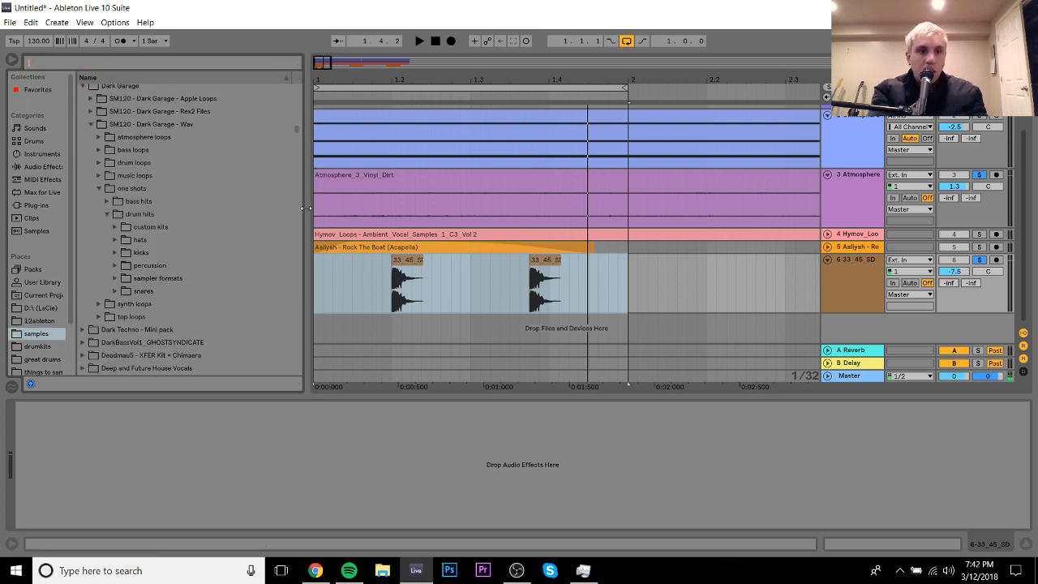
scroll(296, 214, up, 5)
scroll(296, 214, down, 10)
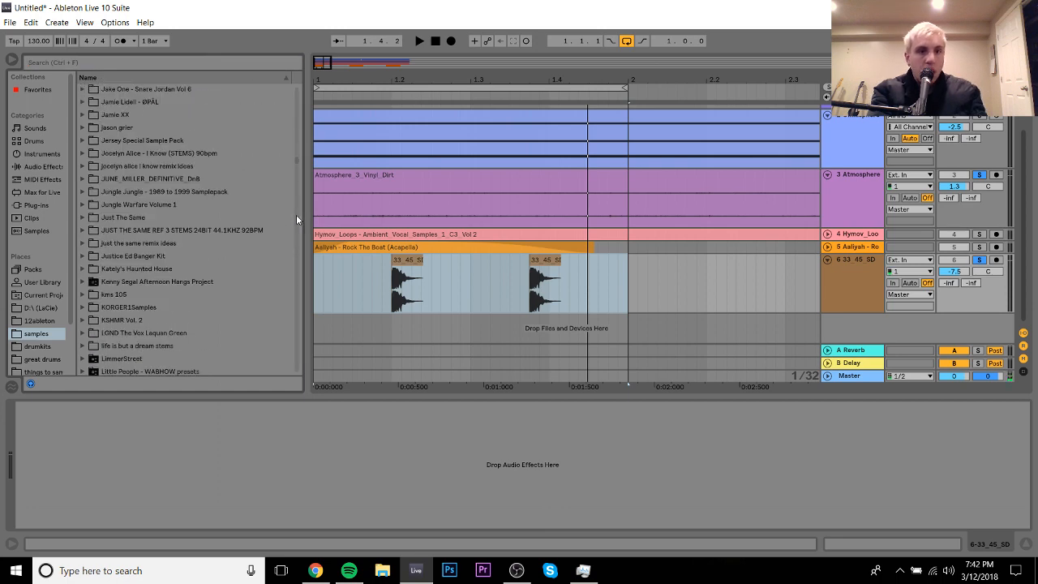
click(144, 155)
scroll(143, 154, down, 2)
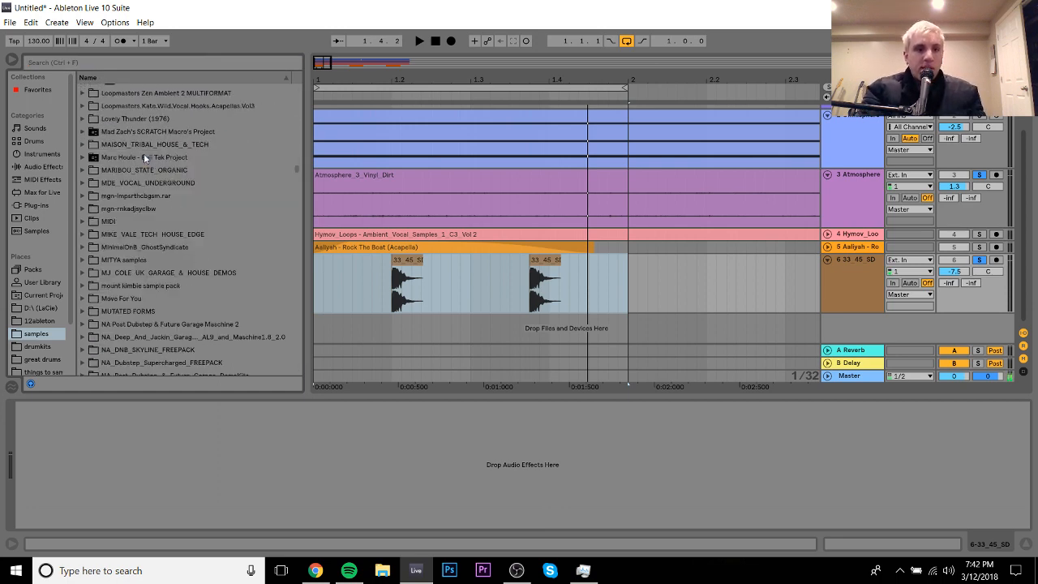
key(Right)
key(Down)
key(Down)
key(Down)
key(Down)
key(Down)
key(Down)
key(Right)
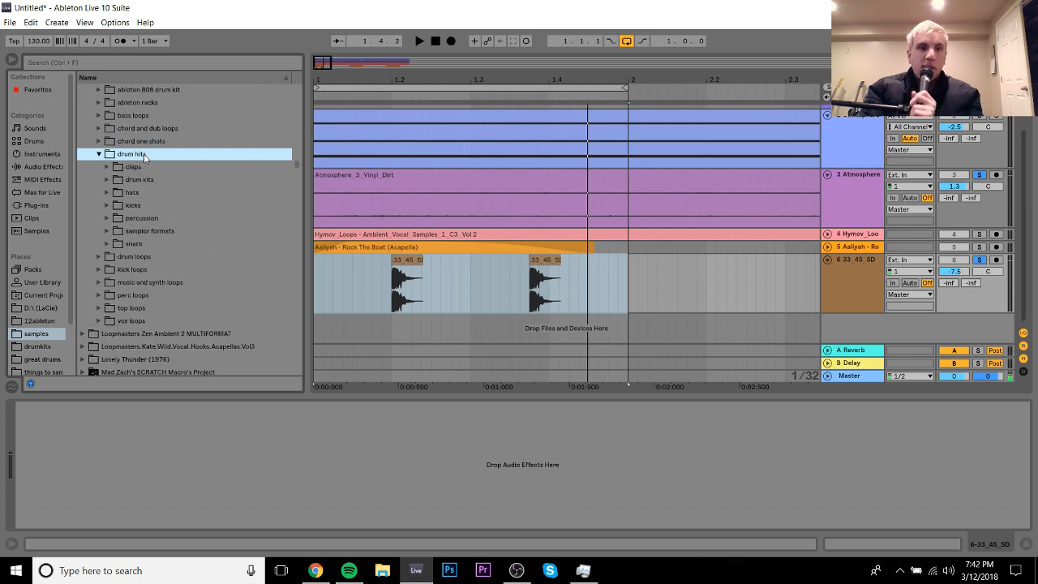
Step: Expand the hats folder and its closed hats subfolder, and preview lft_clhat_8bit.wav
key(Down)
key(Down)
key(Down)
key(Right)
key(Down)
key(Right)
key(Down)
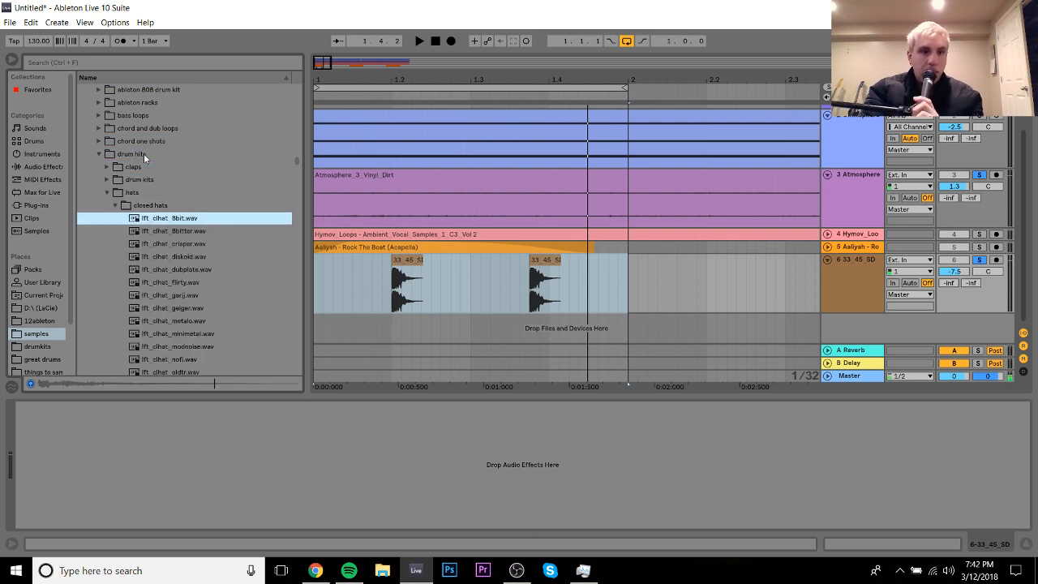
Step: Preview the remaining closed hat samples from lft_clhat_8bitter.wav down to lft_clhat_ukjuke.wav
key(Down)
key(Down)
key(Down)
key(Down)
key(Down)
key(Down)
key(Down)
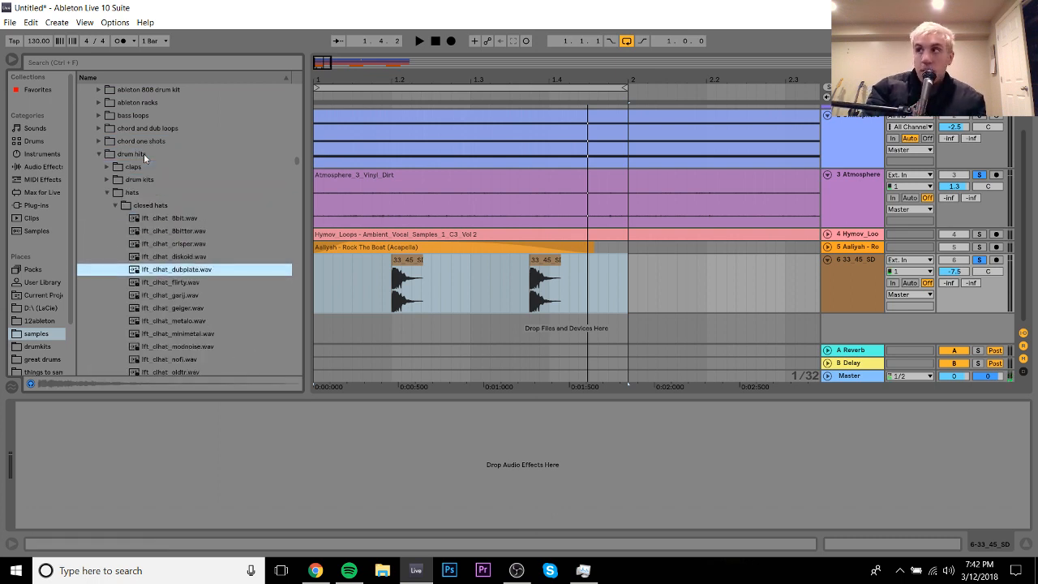
key(Up)
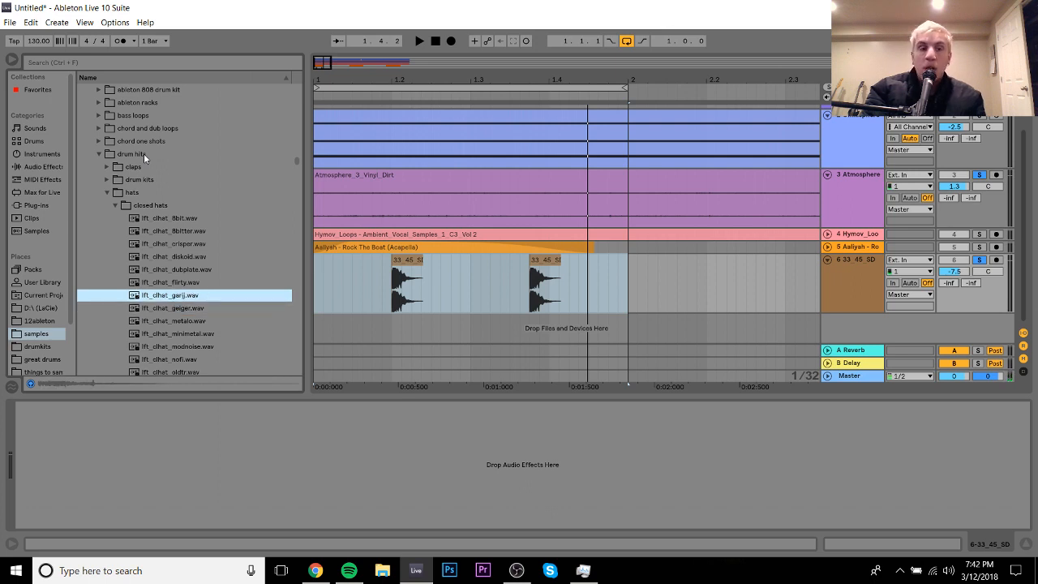
key(Down)
key(Down)
key(Down)
key(Down)
key(Down)
key(Down)
key(Down)
key(Down)
key(Down)
key(Down)
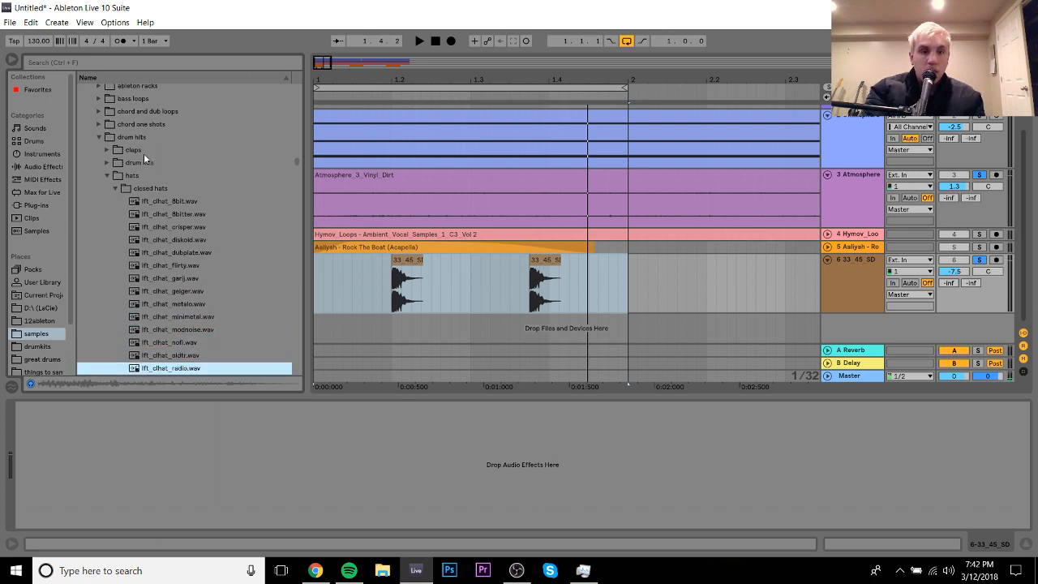
key(Down)
key(Down)
key(Down)
key(Down)
key(Down)
key(Down)
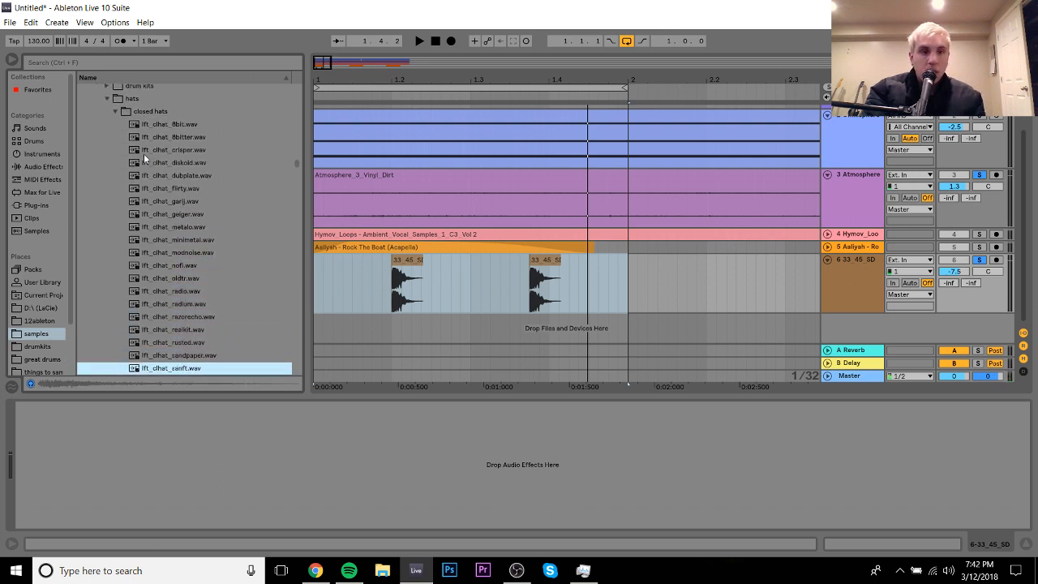
key(Down)
key(Down)
key(Down)
key(Down)
key(Down)
key(Down)
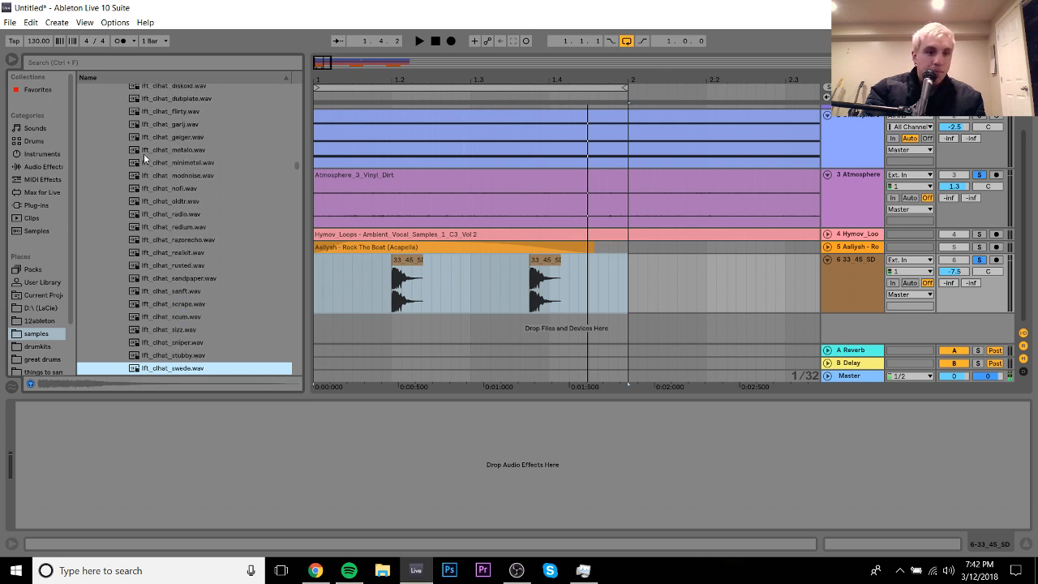
key(Down)
key(Down)
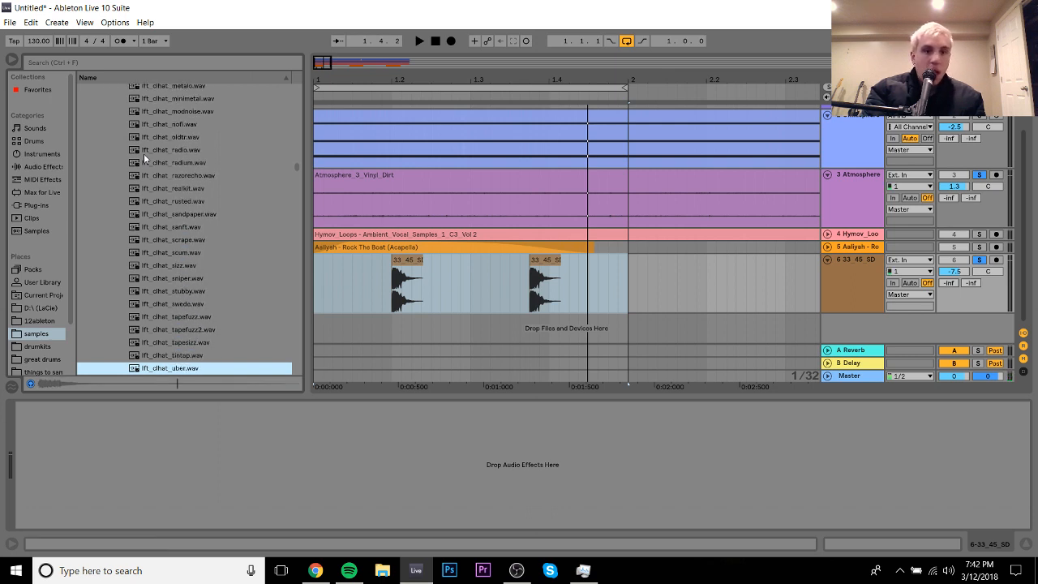
key(Down)
key(Down)
key(Down)
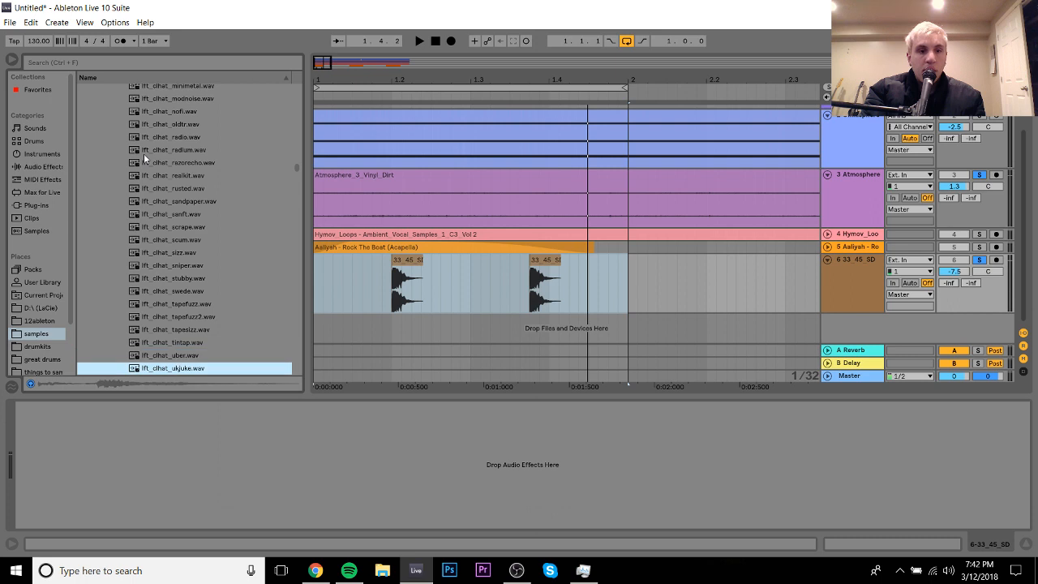
key(Up)
Step: Collapse the closed hats folder, and open the snare folder to preview lft_snr_8bit.wav
key(Left)
key(Left)
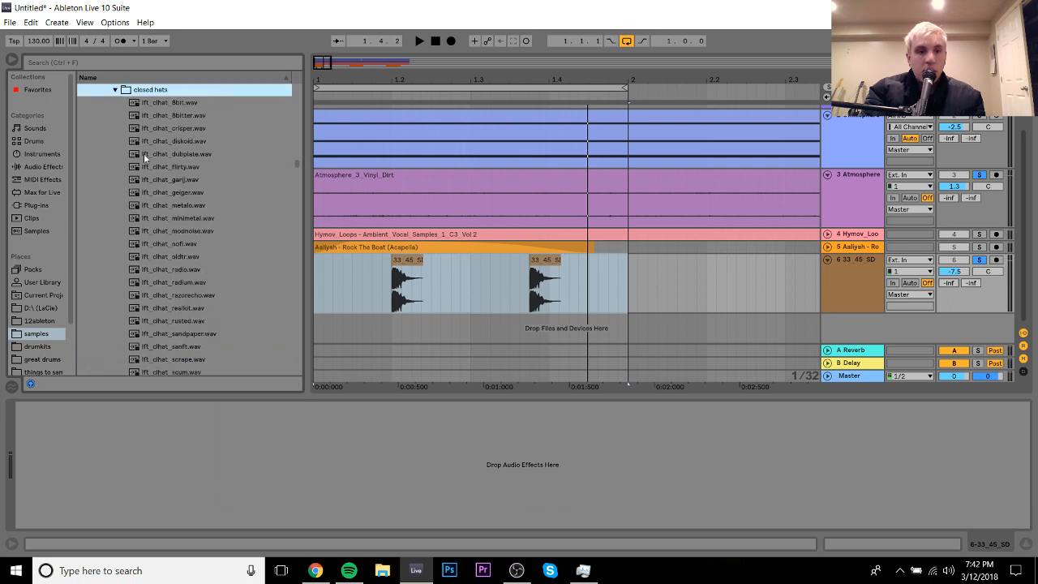
key(Down)
key(Down)
key(Down)
key(Down)
key(Down)
key(Right)
key(Down)
key(Down)
key(Down)
key(Down)
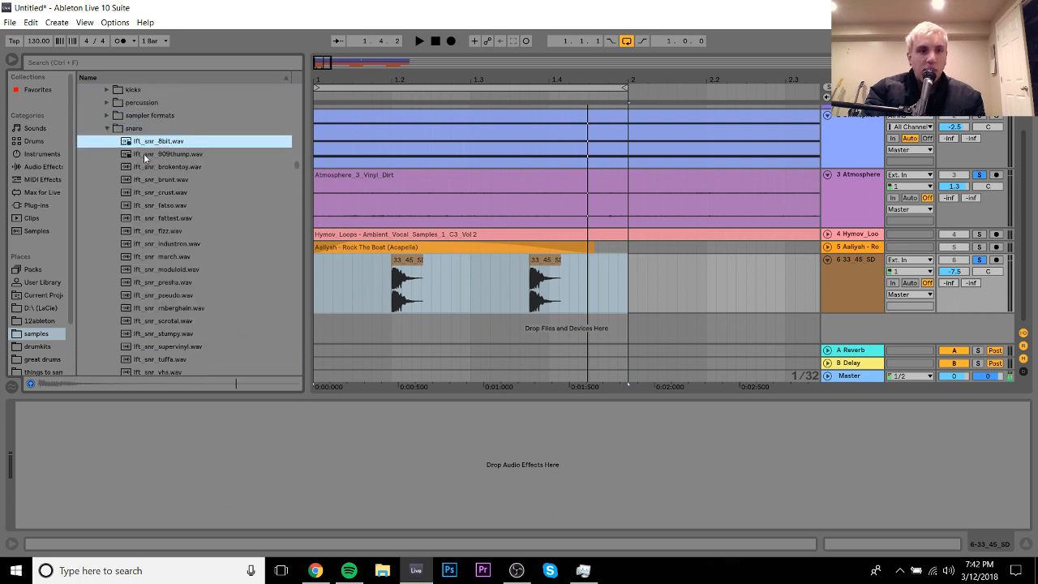
Step: Collapse the snare folder, and preview the percussion folder's samples from lft_prc_chug.wav to lft_prc_derpshaker.wav
key(Left)
key(Left)
key(Up)
key(Up)
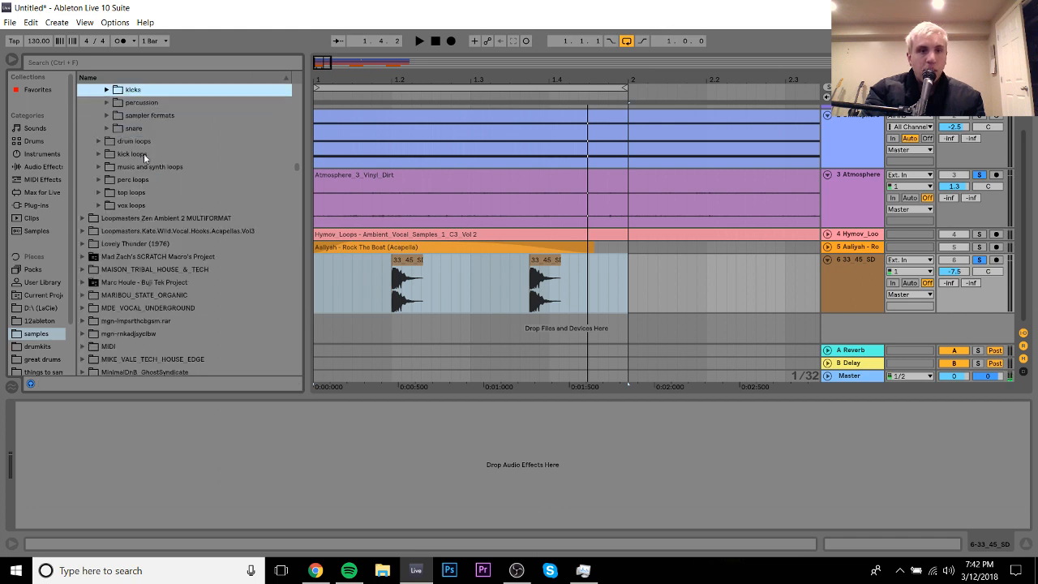
key(Right)
key(Down)
key(Down)
key(Down)
key(Up)
key(Down)
key(Down)
key(Down)
key(Down)
key(Down)
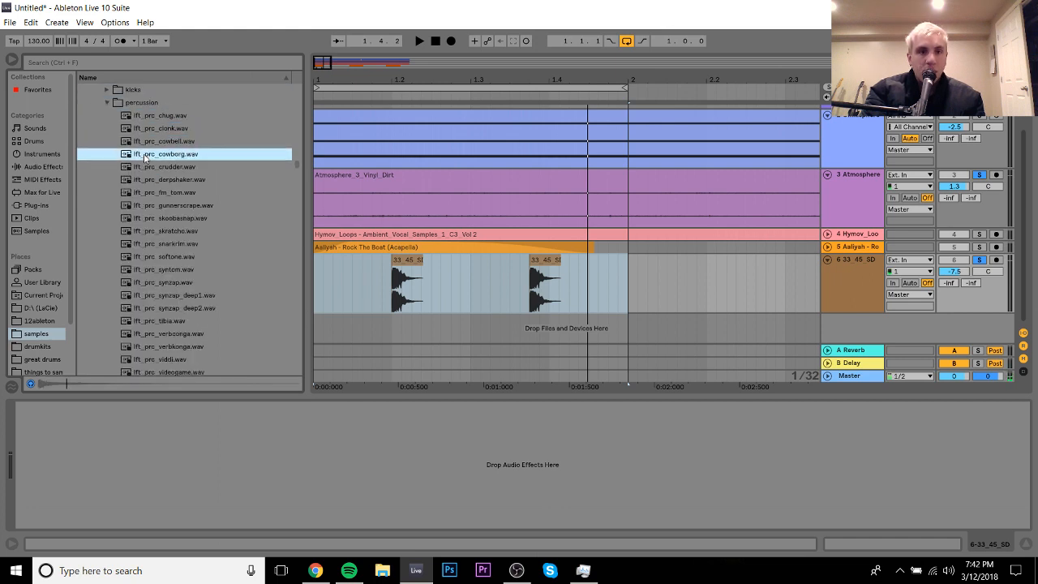
key(Up)
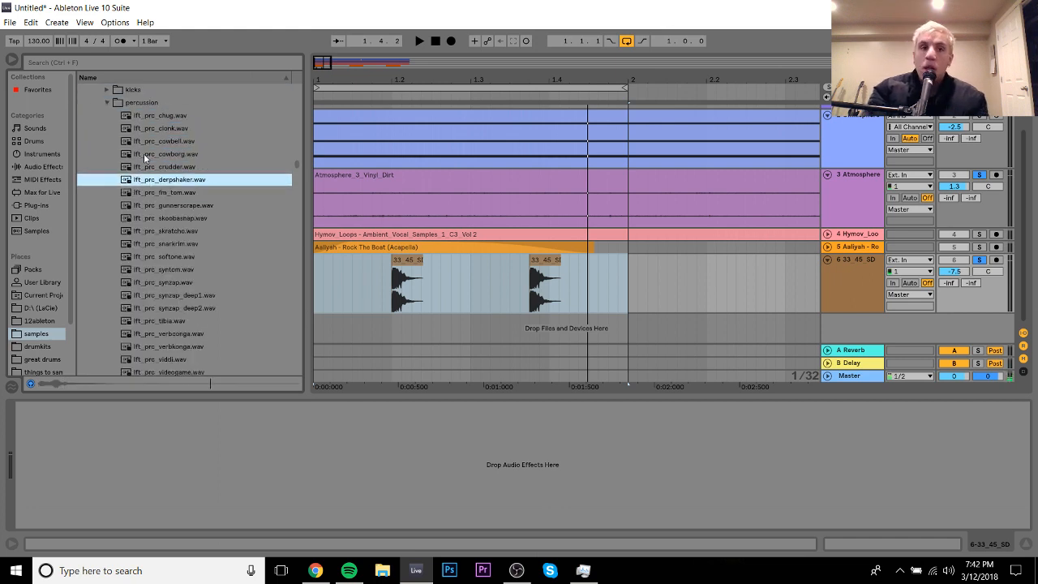
Step: Add lft_prc_derpshaker.wav on a new track, trim it to an eighth note, and repeat it on all four offbeats of bar 1
drag(203, 179, 360, 324)
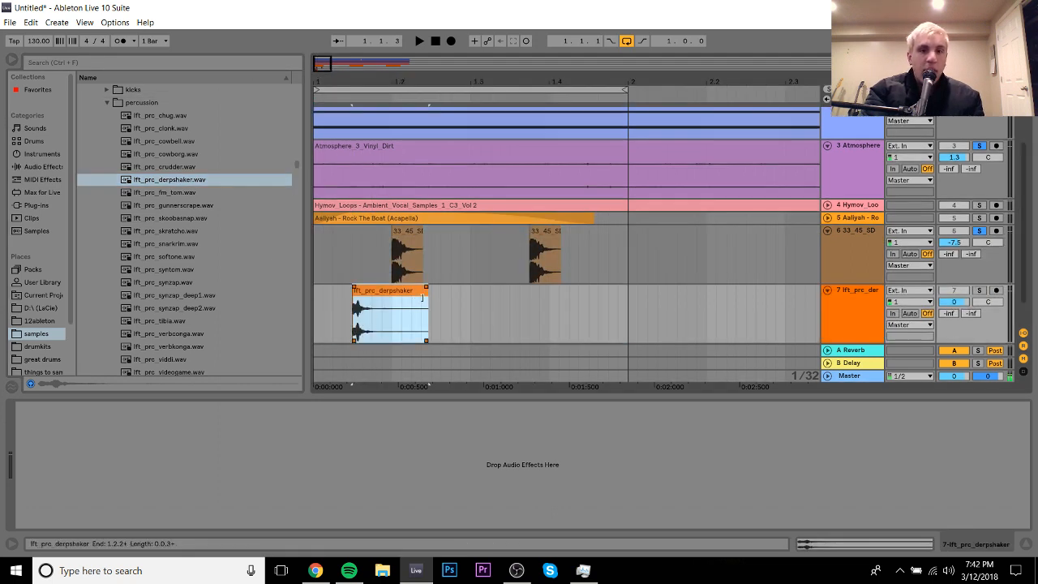
drag(427, 297, 317, 305)
key(ctrl+d)
key(ctrl+d)
key(ctrl+d)
click(317, 296)
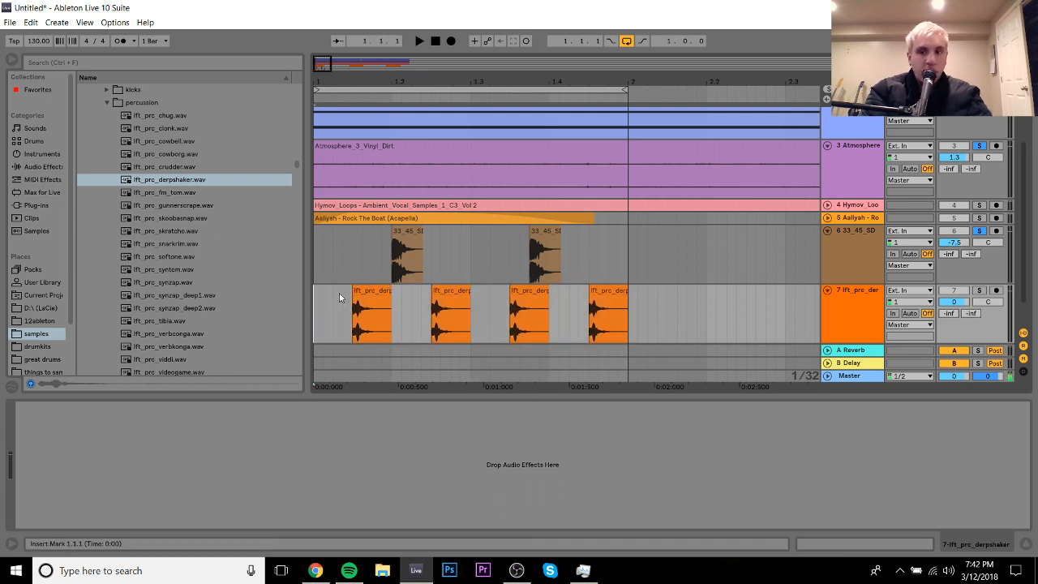
Step: Audition the shaker pattern with its track volume lowered to -12.2 dB, and delete the lft_prc_derpshaker track
drag(963, 305, 962, 305)
key(space)
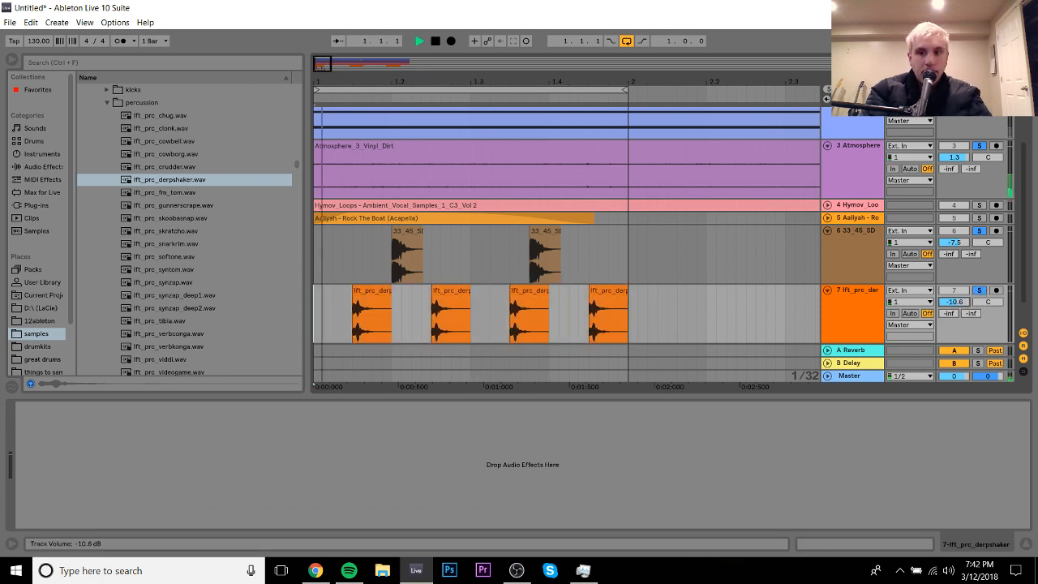
key(space)
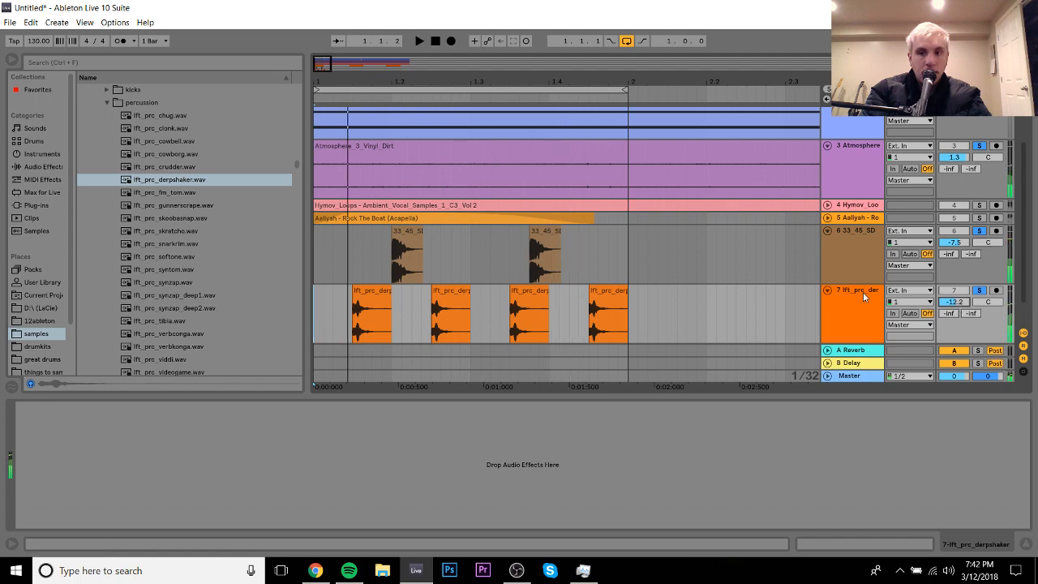
click(862, 292)
key(Delete)
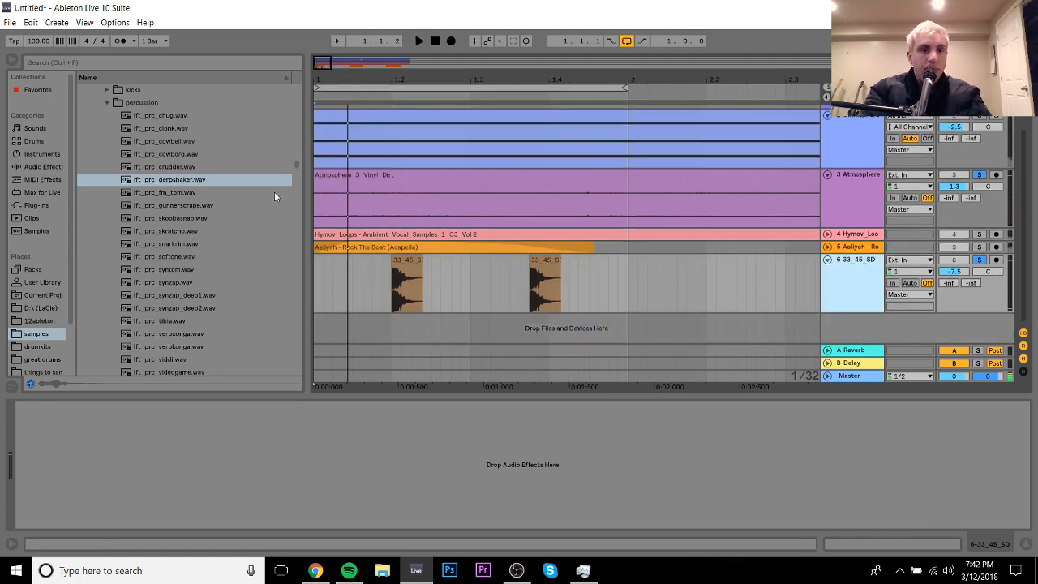
Step: Browse the samples library backwards from the Generdyn cinematic pack to damage hard sample pack v1, looking for a garage pack
drag(300, 166, 296, 143)
click(245, 216)
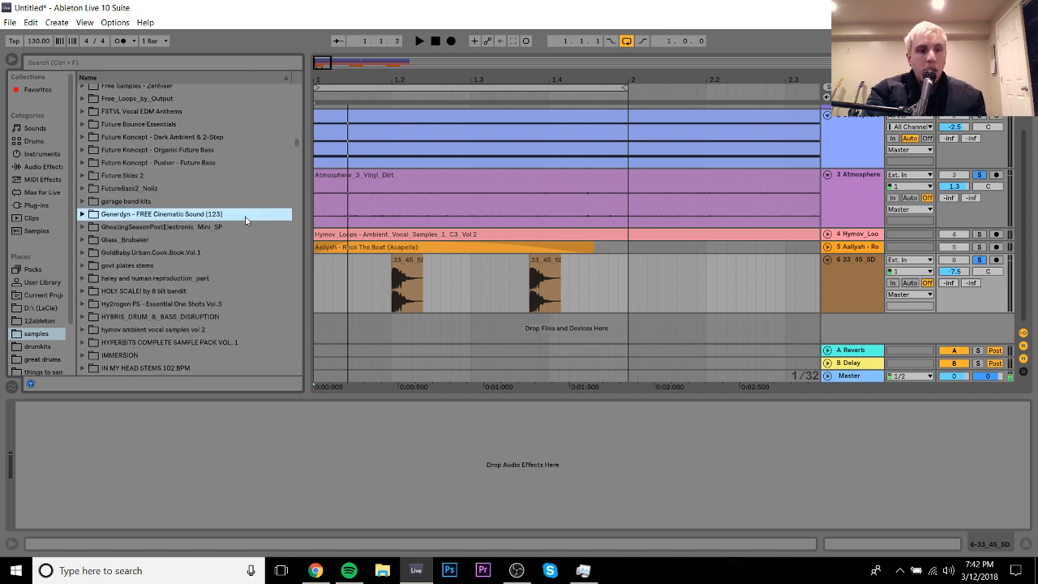
key(Up)
key(Up)
key(Up)
key(Up)
key(Up)
key(Up)
key(Up)
key(Up)
key(Up)
key(Up)
key(Up)
key(Up)
key(Up)
key(Up)
key(Up)
key(Up)
key(Up)
key(Up)
key(Up)
key(Up)
key(Up)
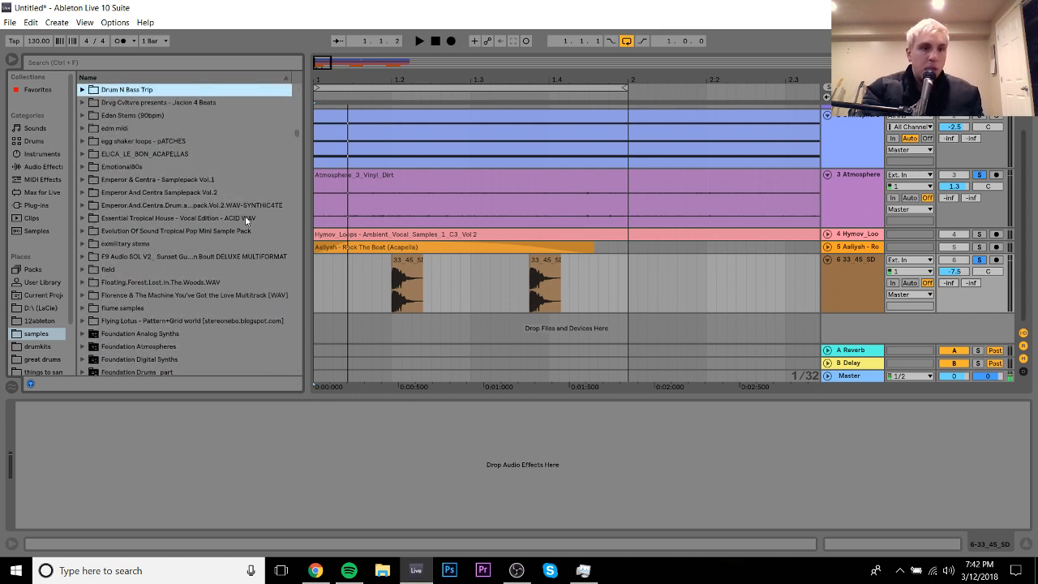
key(Up)
key(Up)
key(Up)
key(Up)
key(Up)
key(Up)
key(Up)
key(Up)
key(Up)
key(Up)
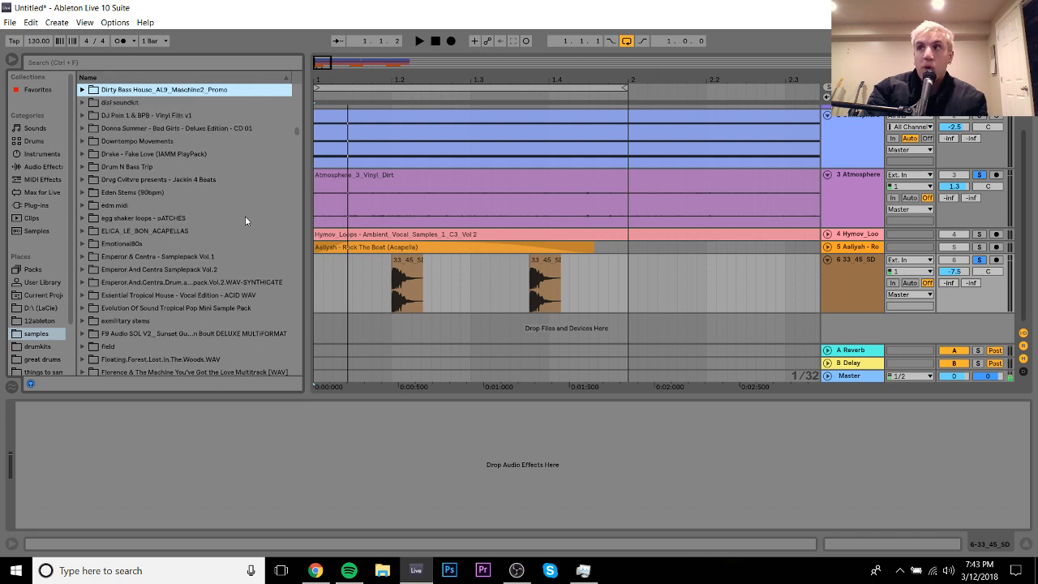
key(Up)
key(Up)
key(Up)
key(Up)
key(Up)
key(Up)
key(Up)
key(Up)
key(Up)
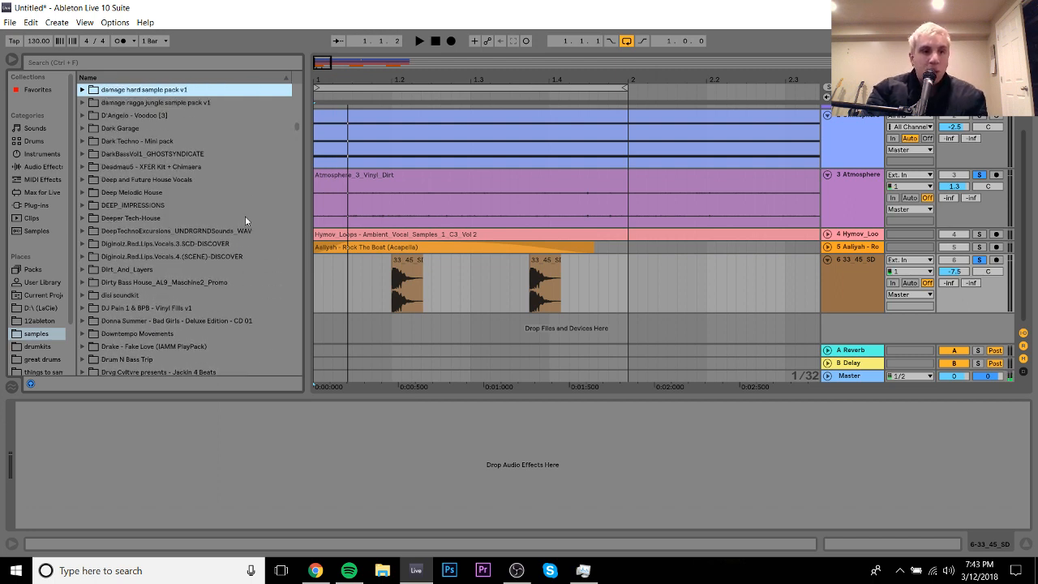
Step: Expand the hats folder among the Dark Garage pack's WAV one-shot drum hits in the samples library
key(Down)
key(Down)
key(Right)
key(Down)
key(Down)
key(Down)
key(Down)
key(Down)
key(Down)
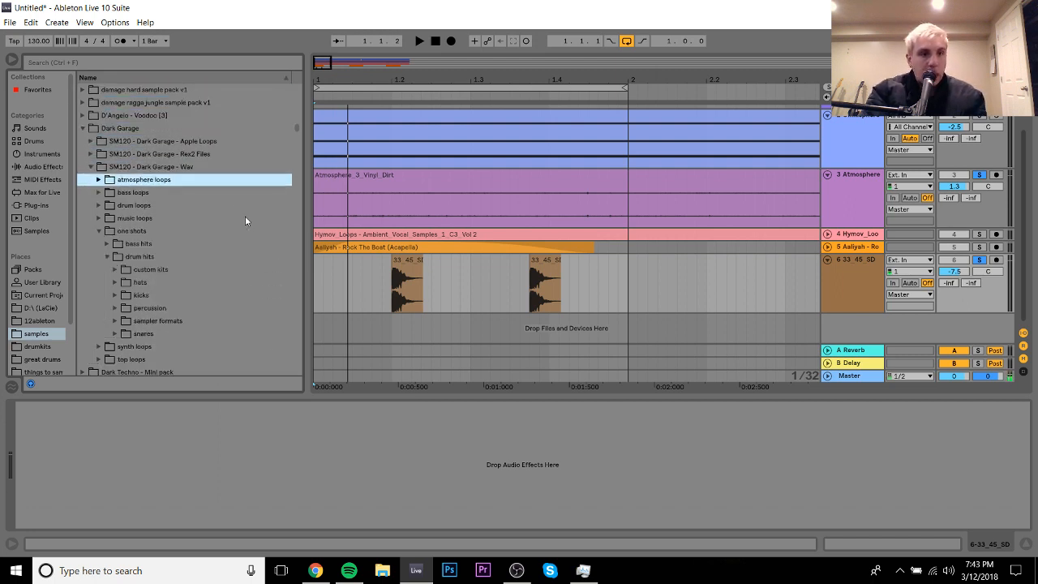
key(Down)
key(Down)
key(Down)
key(Down)
key(Down)
key(Down)
key(Down)
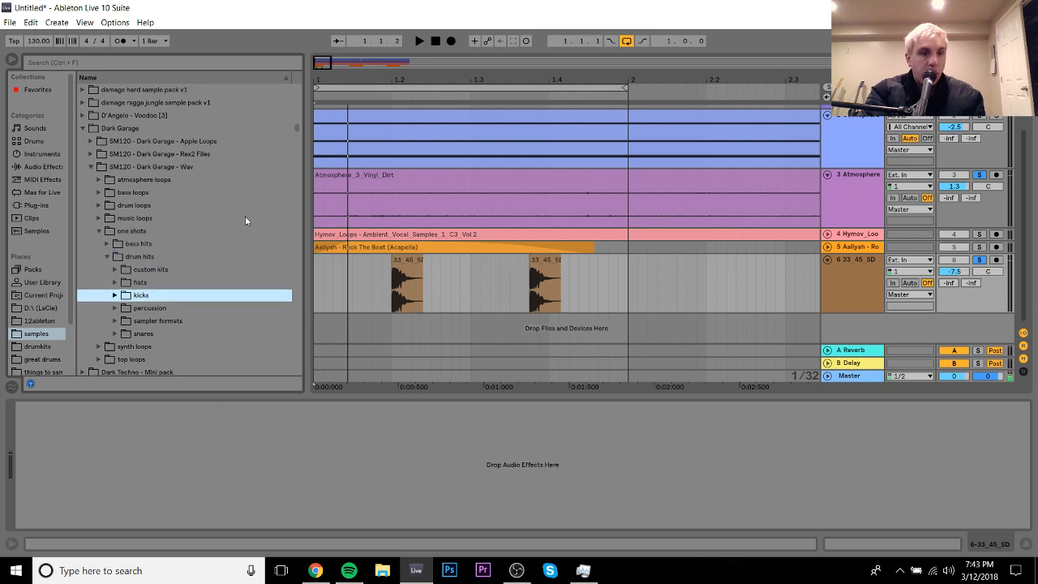
key(Up)
key(Right)
Step: Preview the Dark Garage hat samples from dg_hat_act.wav through dg_hat_zeezee.wav
key(Down)
key(Down)
key(Down)
key(Down)
key(Down)
key(Down)
key(Down)
key(Down)
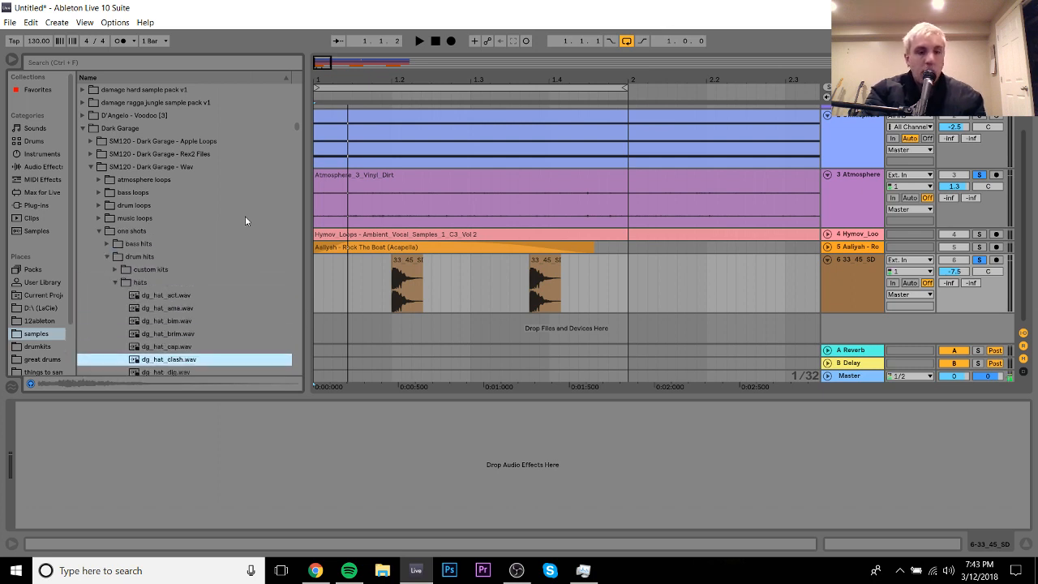
key(Down)
key(Down)
key(Down)
key(Down)
key(Down)
key(Down)
key(Down)
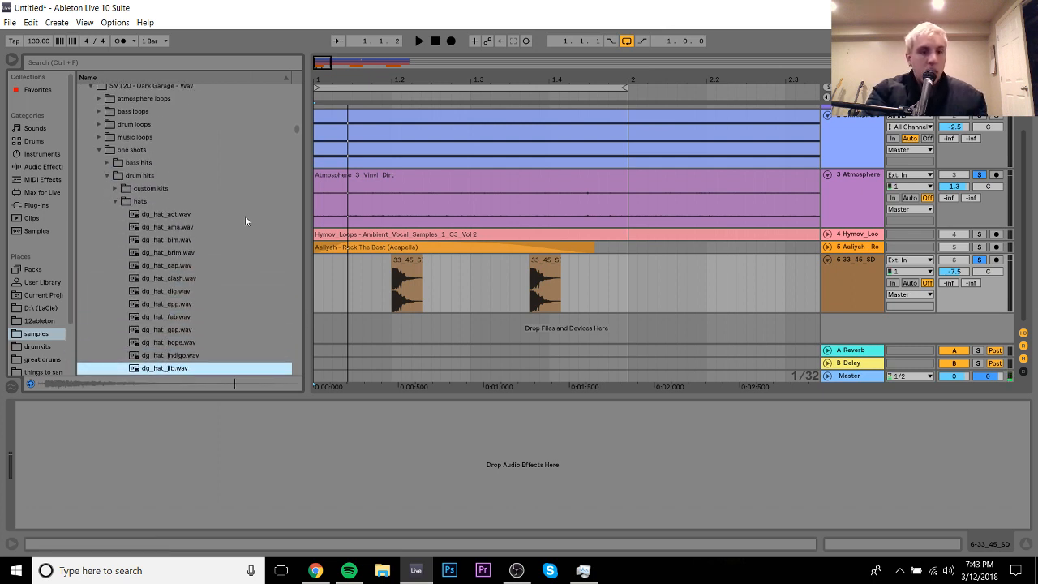
key(Down)
key(Down)
key(Down)
key(Down)
key(Down)
key(Down)
key(Down)
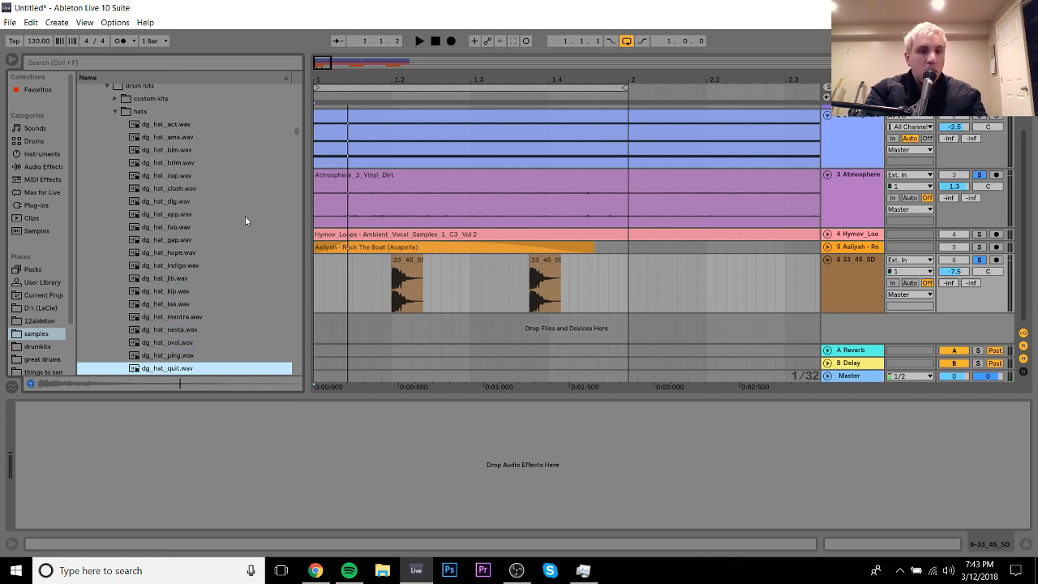
key(Down)
key(Down)
key(Down)
key(Down)
key(Down)
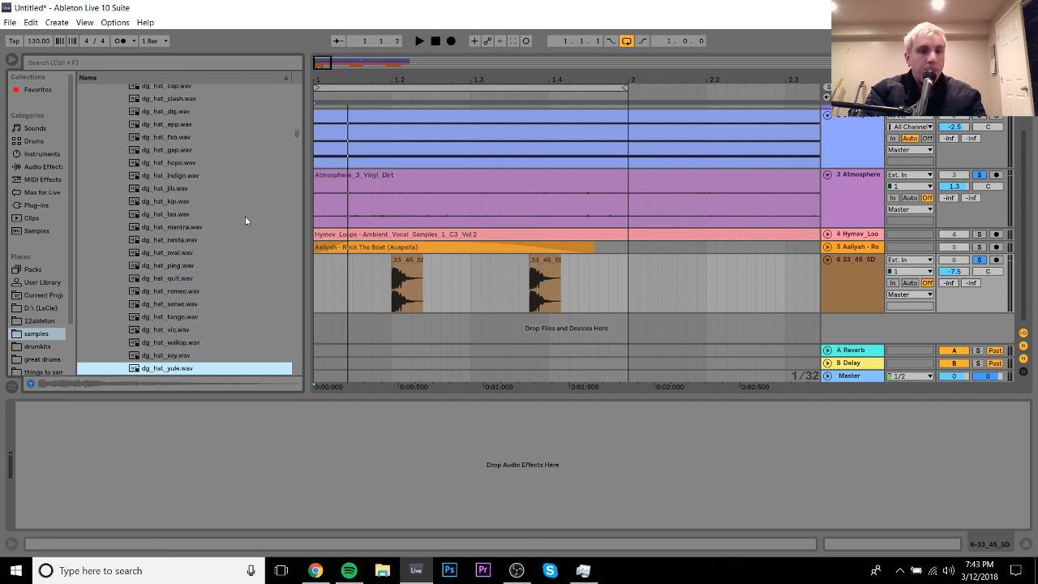
key(Down)
key(Up)
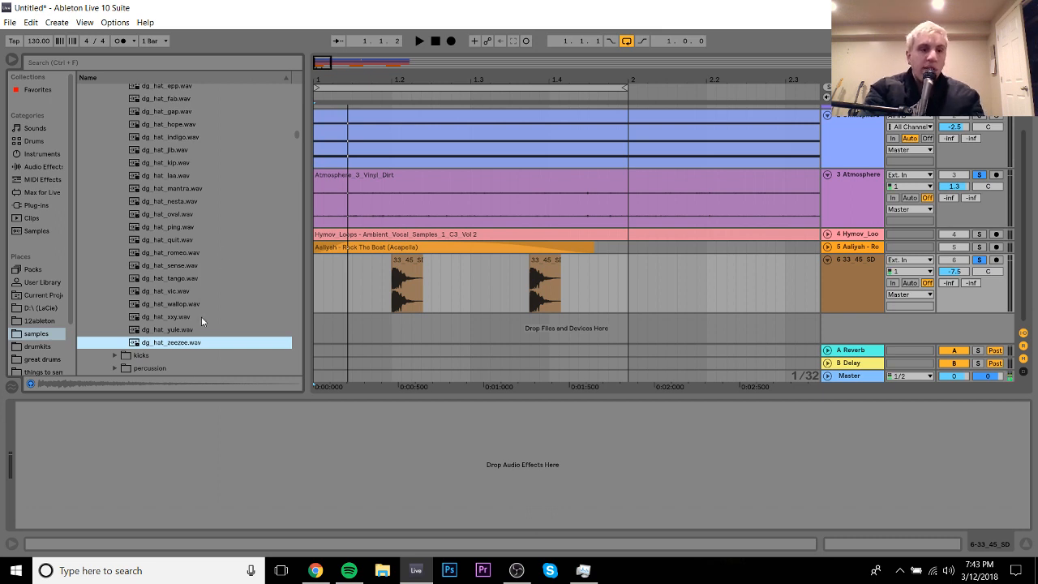
Step: Place dg_hat_yule.wav on a new audio track at 1.1.3, with a short fade-in on the clip
click(182, 330)
drag(170, 335, 343, 327)
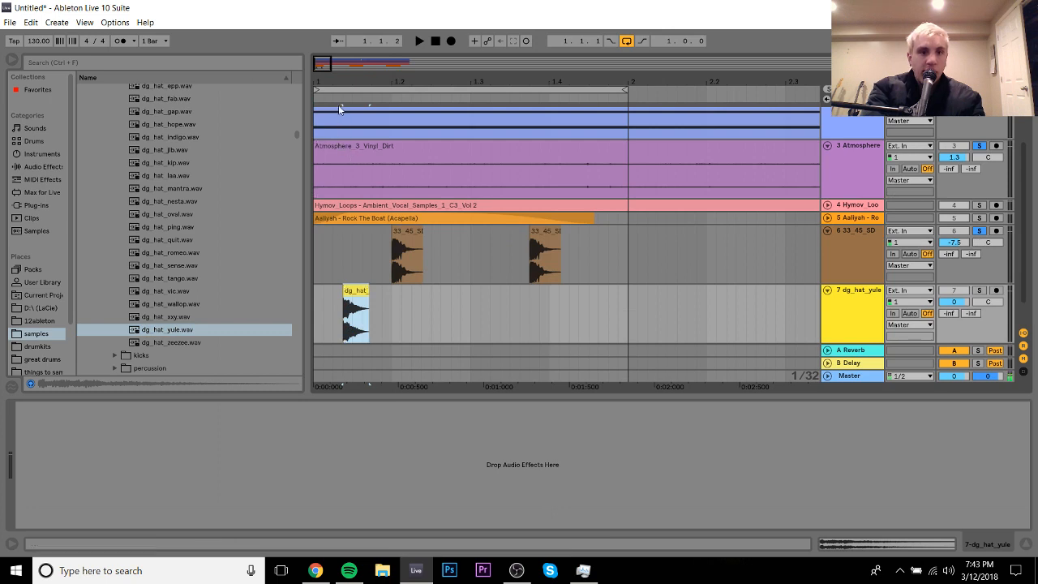
drag(339, 85, 340, 149)
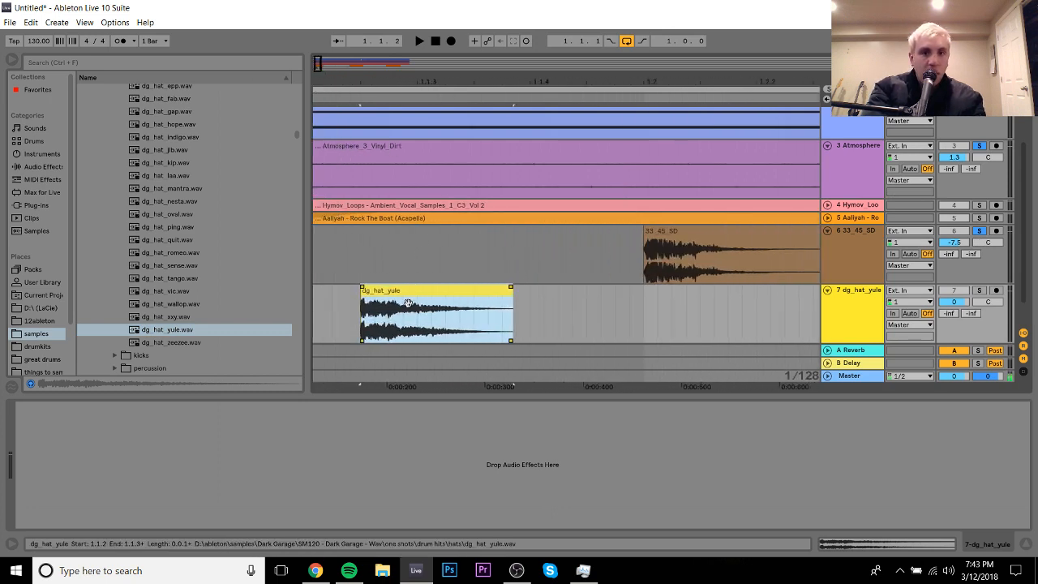
mouse_move(417, 303)
mouse_down()
mouse_move(475, 295)
mouse_move(431, 288)
mouse_up()
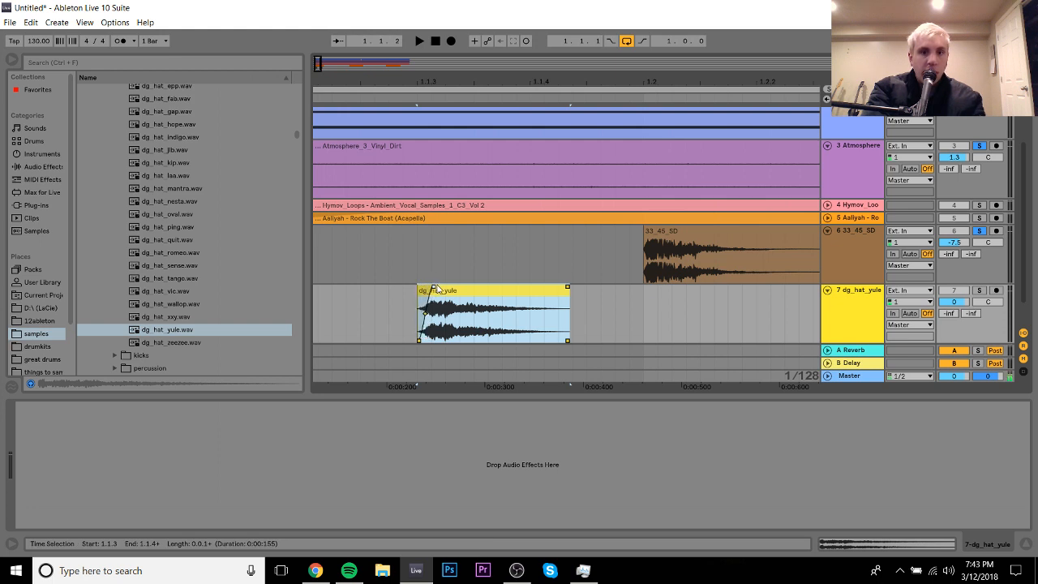
Step: Solo the dg_hat_yule track and set its volume to -13.9 dB
click(980, 291)
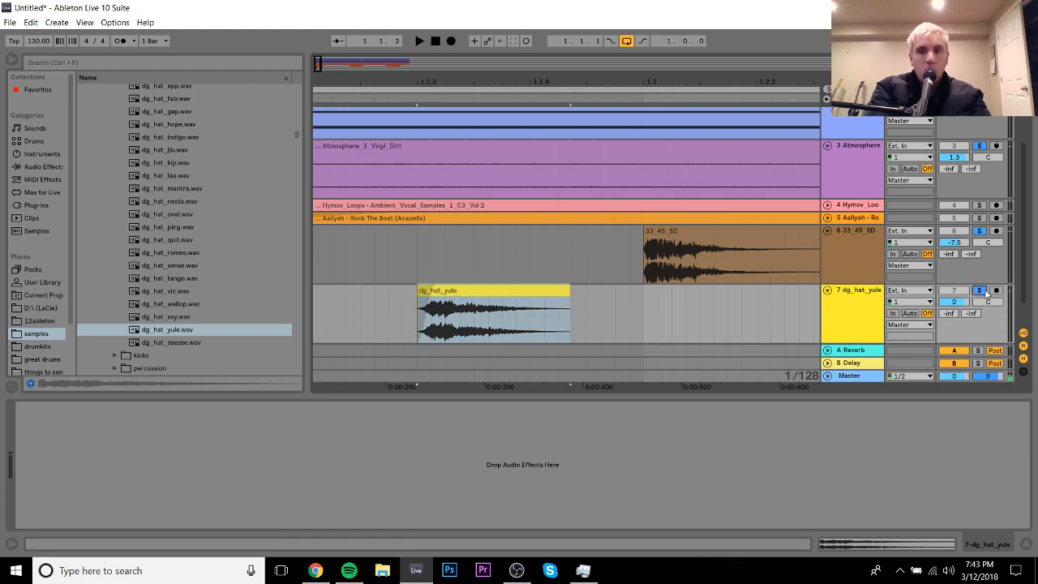
drag(954, 301, 953, 330)
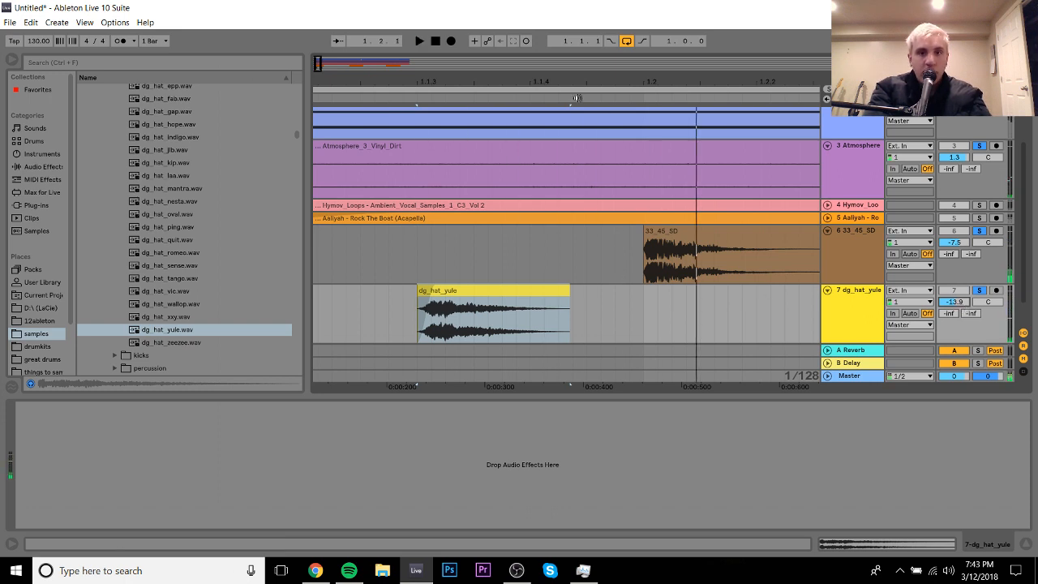
drag(555, 76, 366, 76)
click(171, 330)
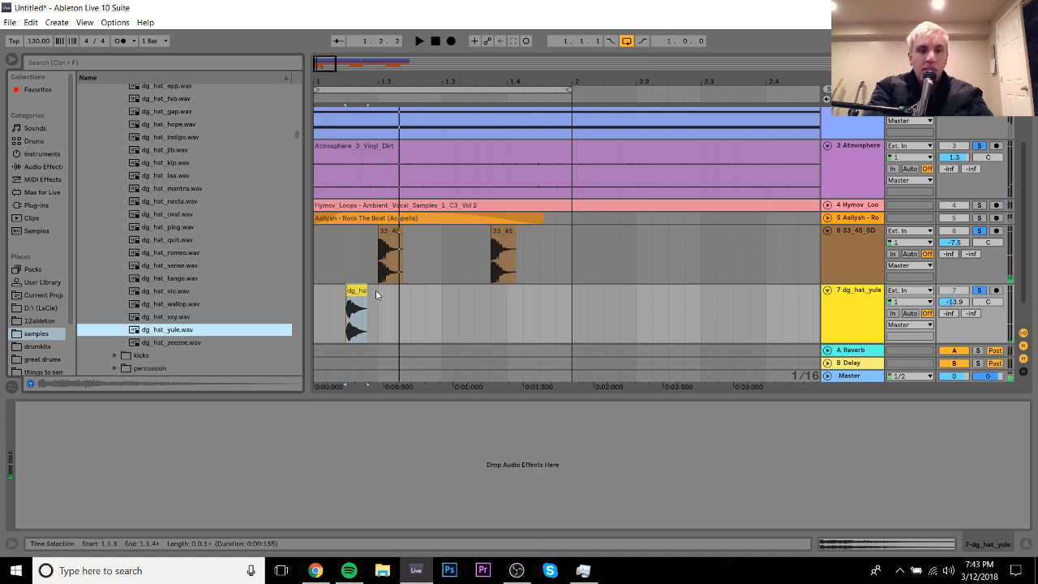
Step: Repeat the dg_hat_yule clip one beat apart so it plays on all four offbeats of bar 1
drag(376, 289, 318, 298)
key(ctrl+d)
key(ctrl+d)
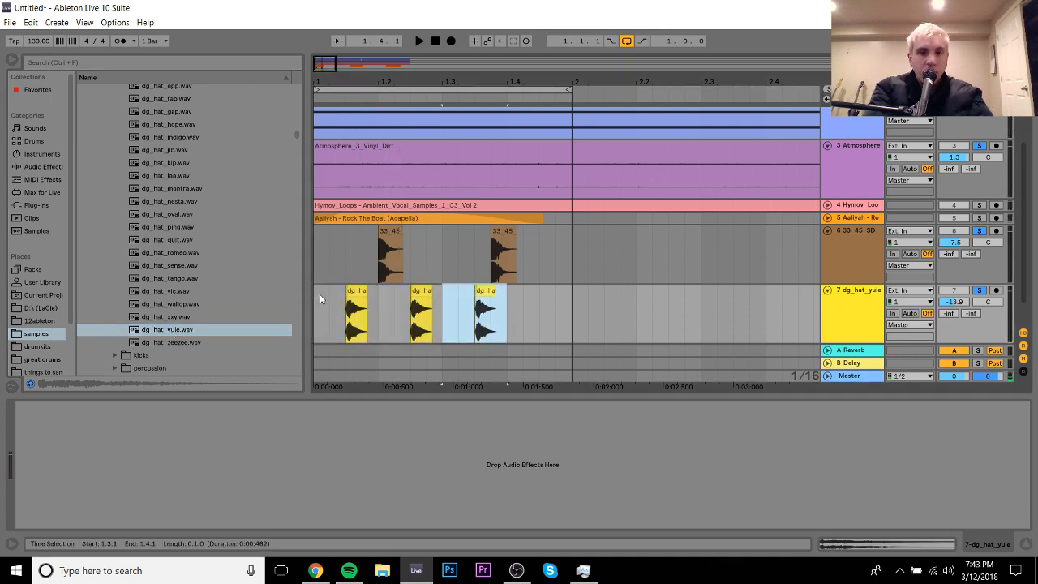
shift+click(319, 299)
key(ctrl+d)
key(ctrl+z)
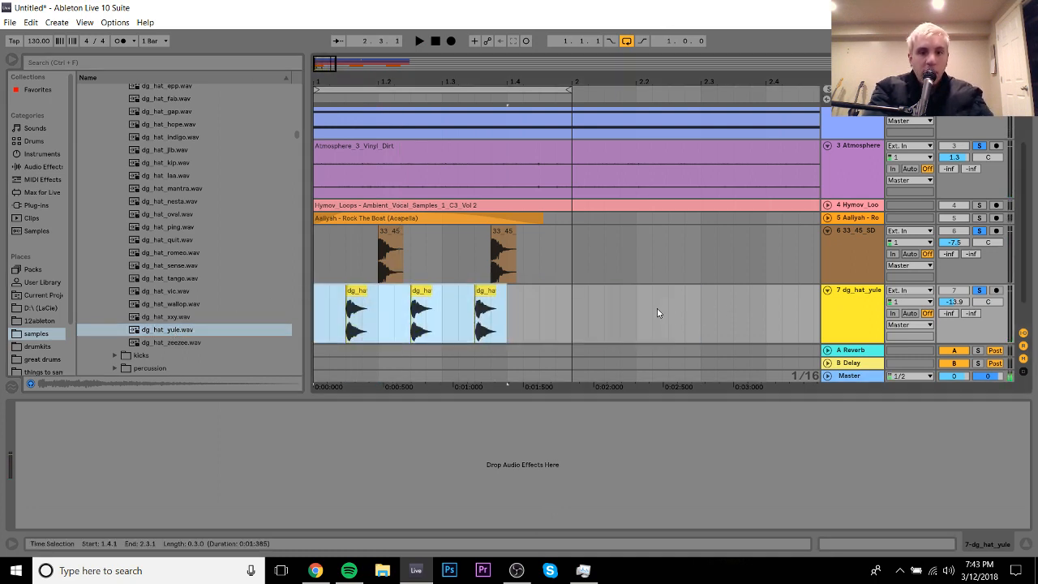
drag(446, 299, 508, 300)
key(ctrl+d)
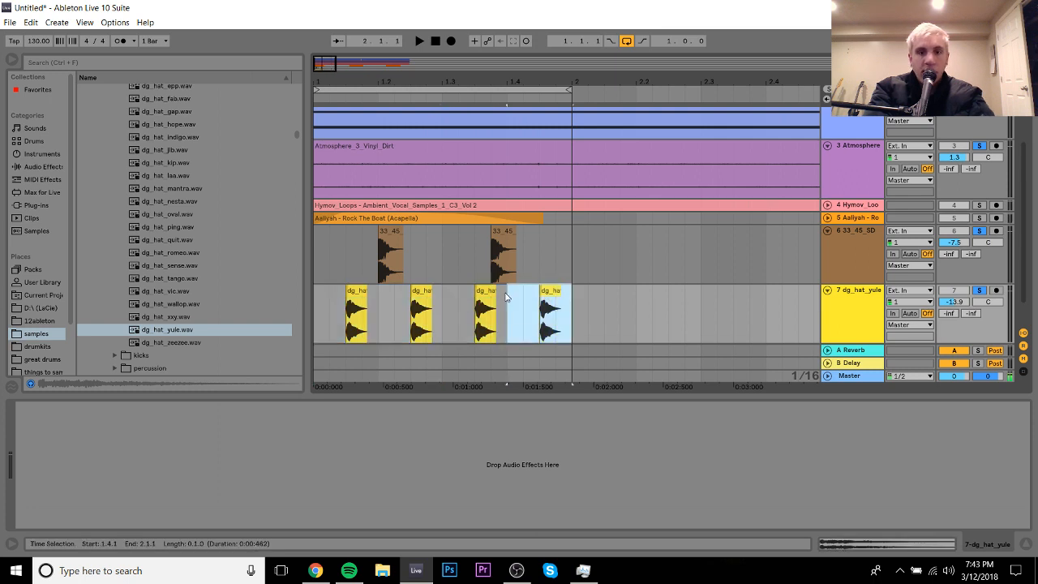
Step: Shift the second 33_45_SD snare clip about a 1/64 note later, past 1.3.4, and audition the beat
drag(496, 81, 494, 178)
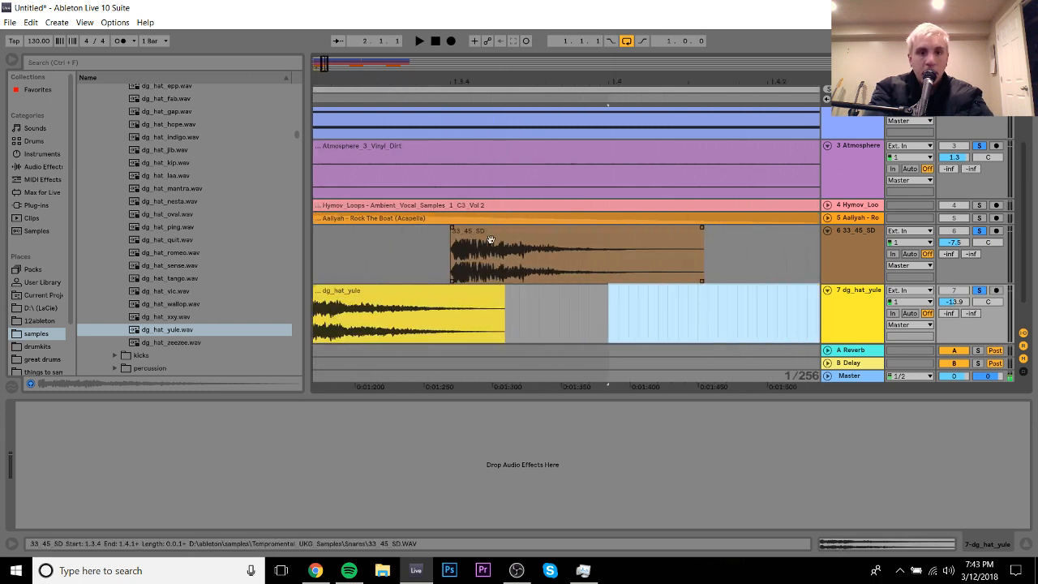
drag(488, 230, 533, 233)
click(438, 290)
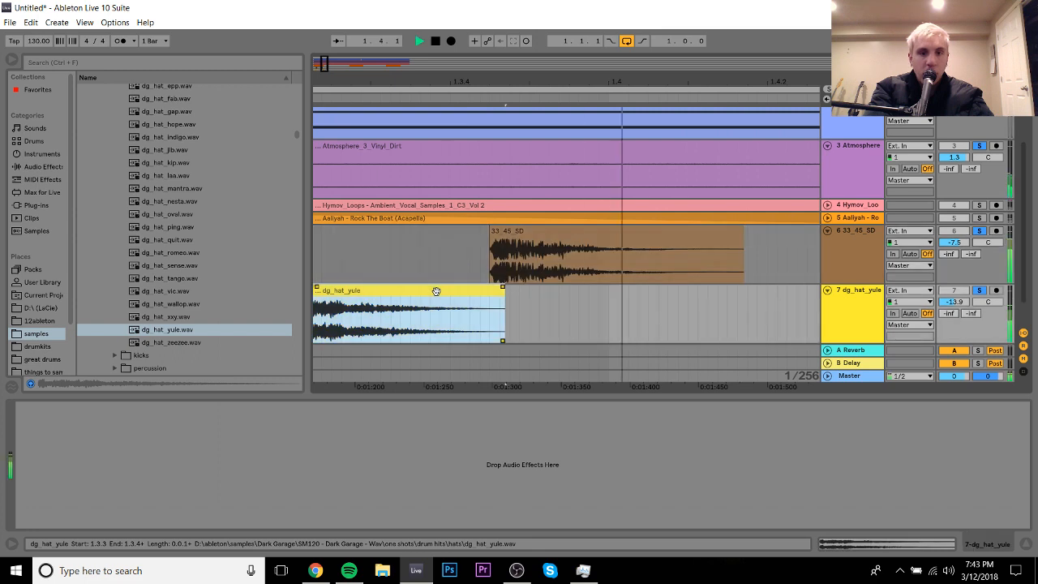
scroll(568, 243, left, 3)
ctrl+scroll(799, 293, down, 5)
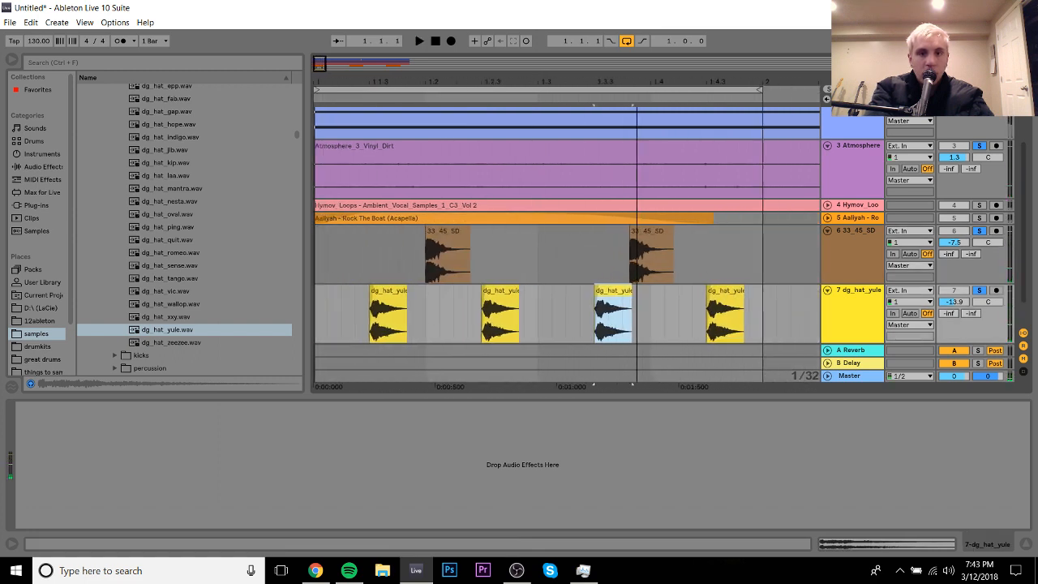
Step: Fold the dg_hat_yule track, turn the grid off, and shift all four hats slightly later, auditioning the swing
click(827, 290)
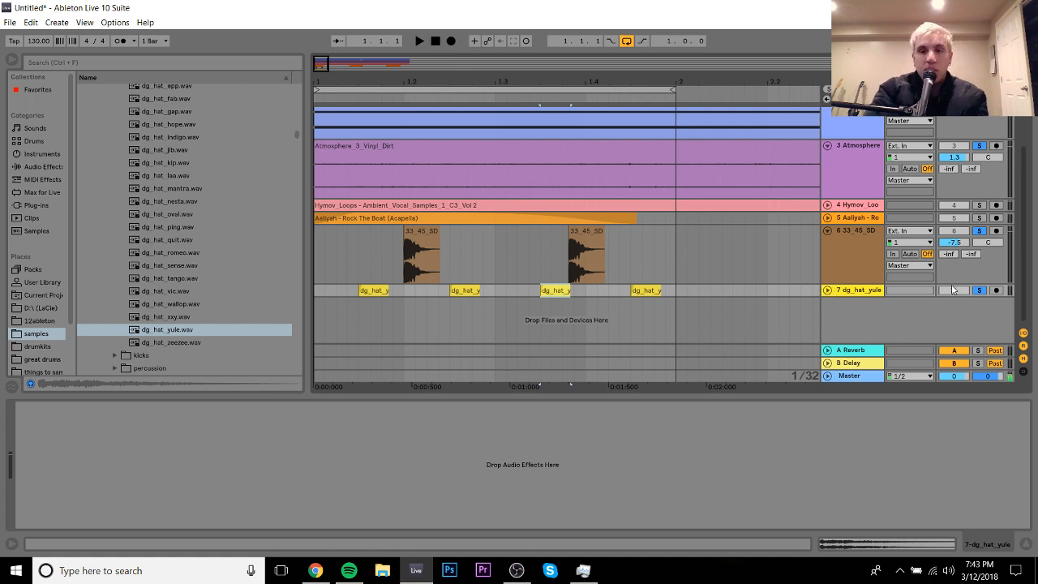
right_click(682, 291)
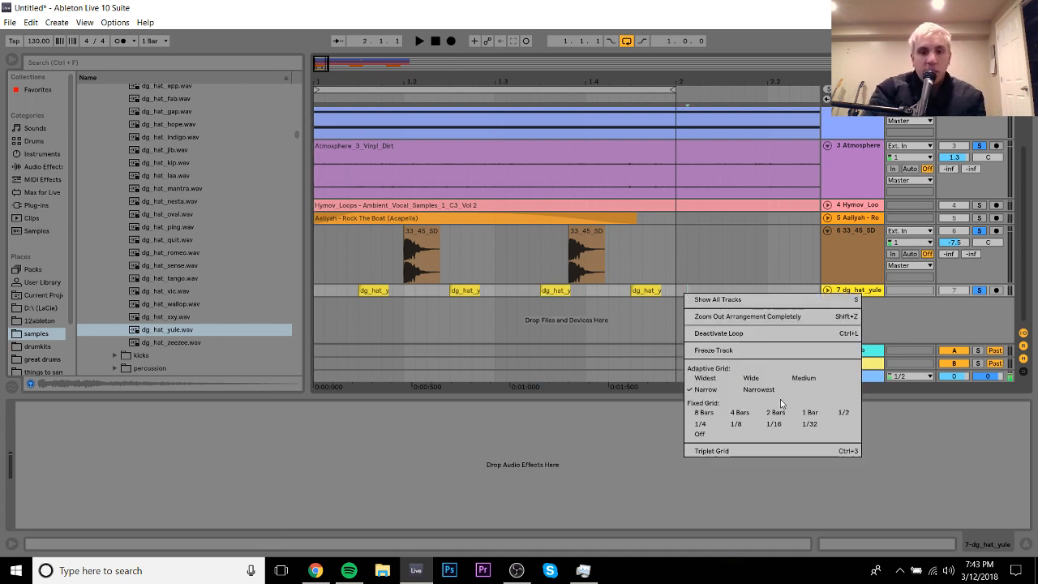
click(740, 438)
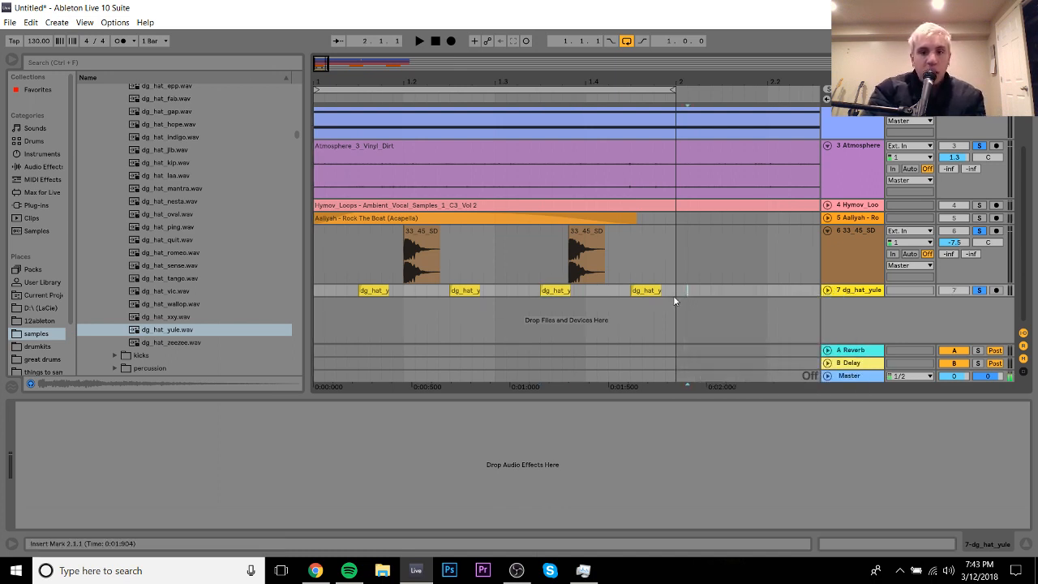
drag(686, 292, 326, 332)
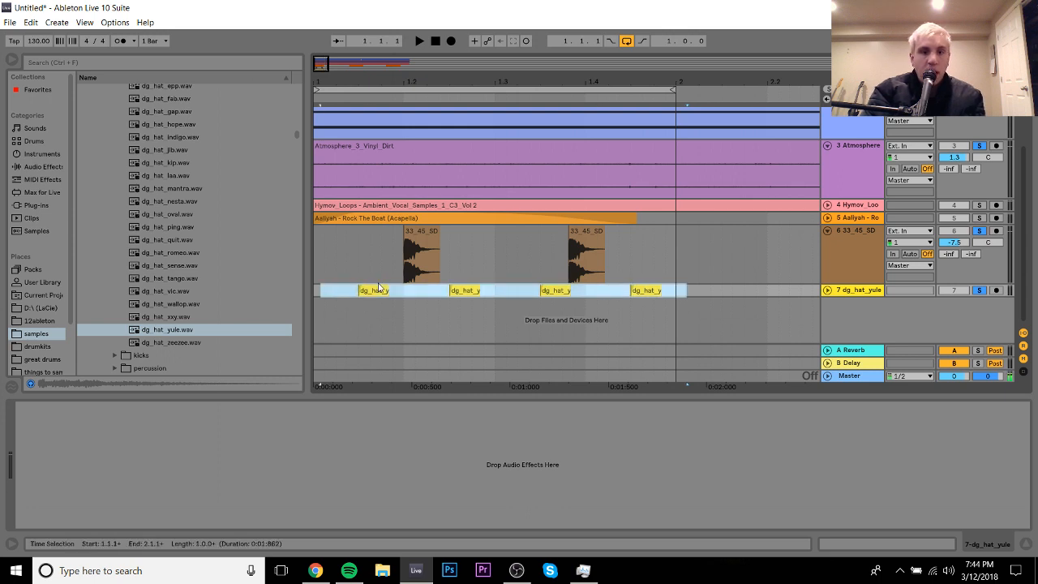
drag(368, 290, 375, 290)
click(317, 257)
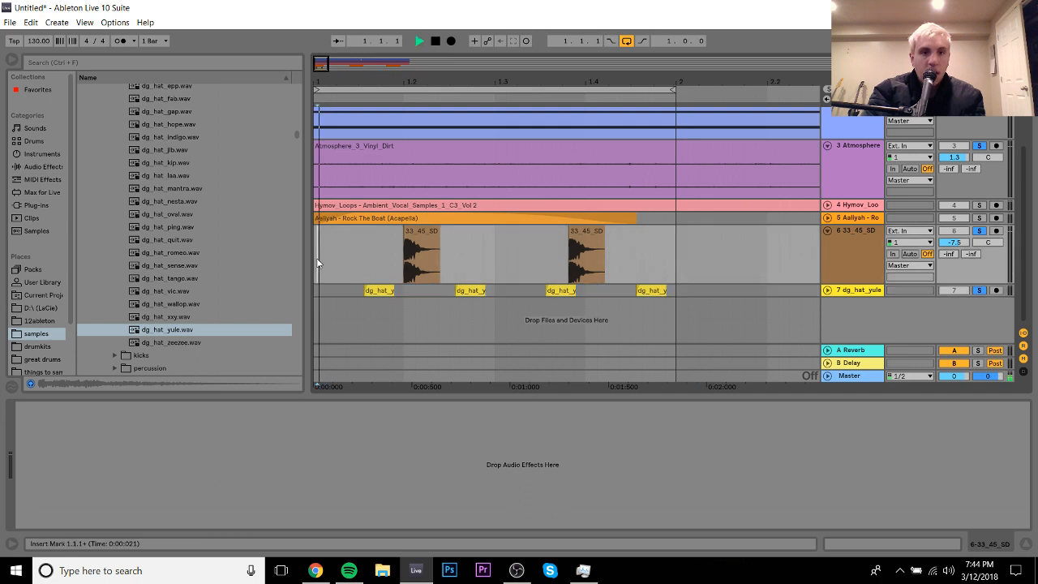
key(space)
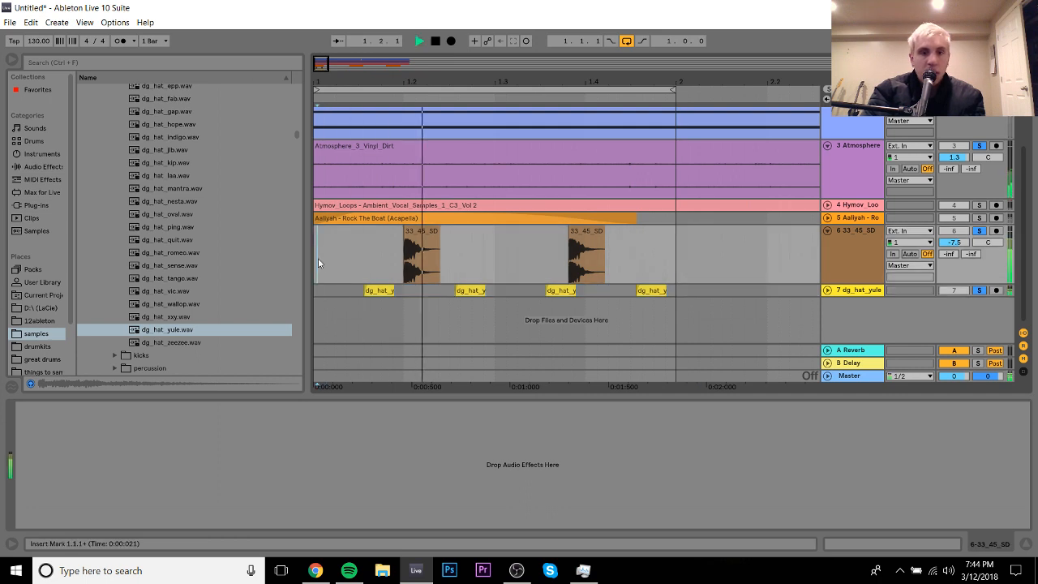
Step: During playback, move the first hat back to 1.1.3 and nudge the second and fourth hats slightly earlier
click(379, 290)
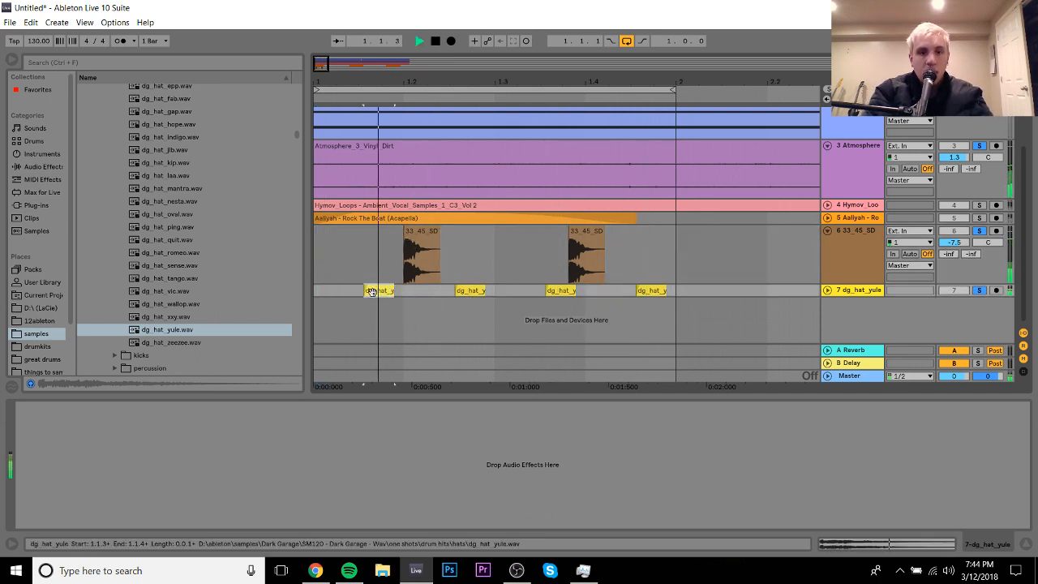
drag(370, 291, 366, 291)
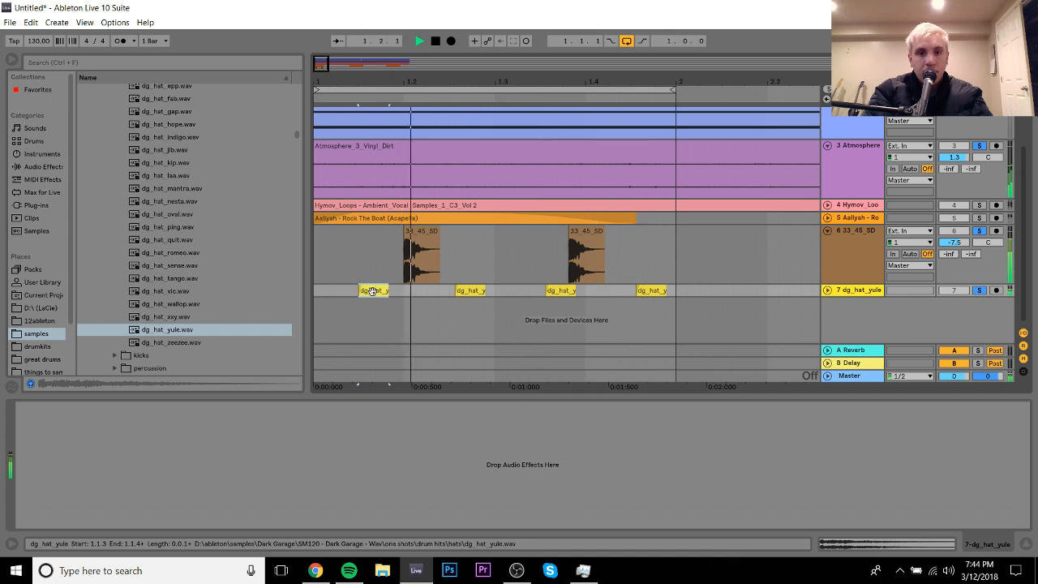
click(470, 290)
drag(470, 290, 466, 290)
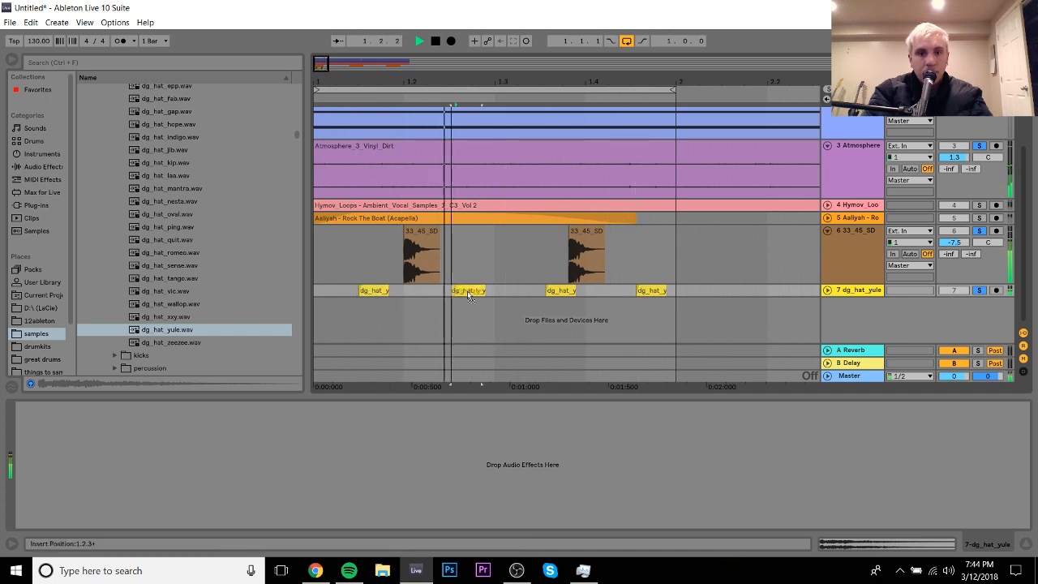
click(652, 290)
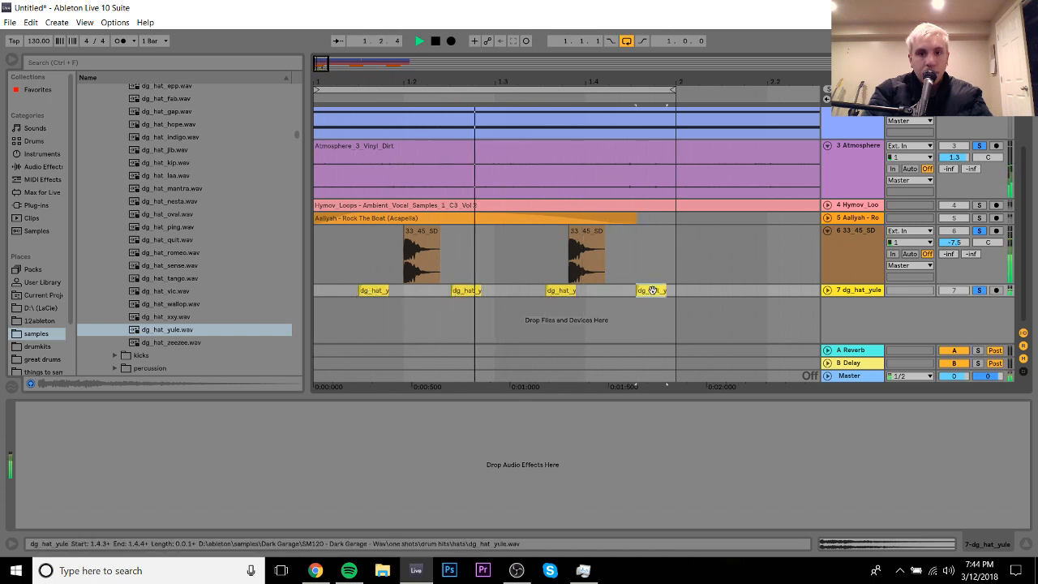
drag(653, 290, 646, 290)
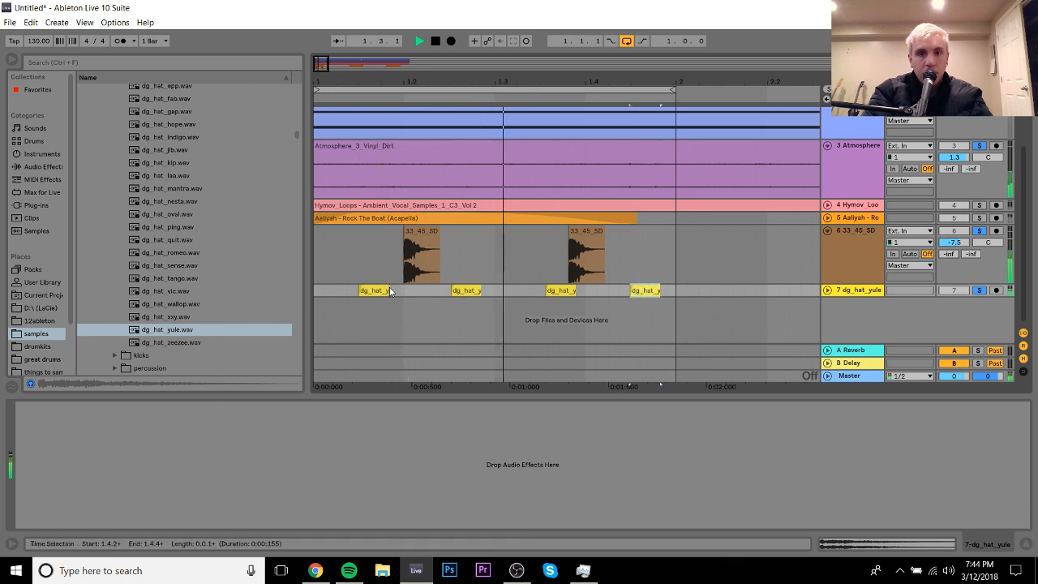
Step: Stop playback and set the arrangement back to the Narrow adaptive grid
key(space)
right_click(354, 289)
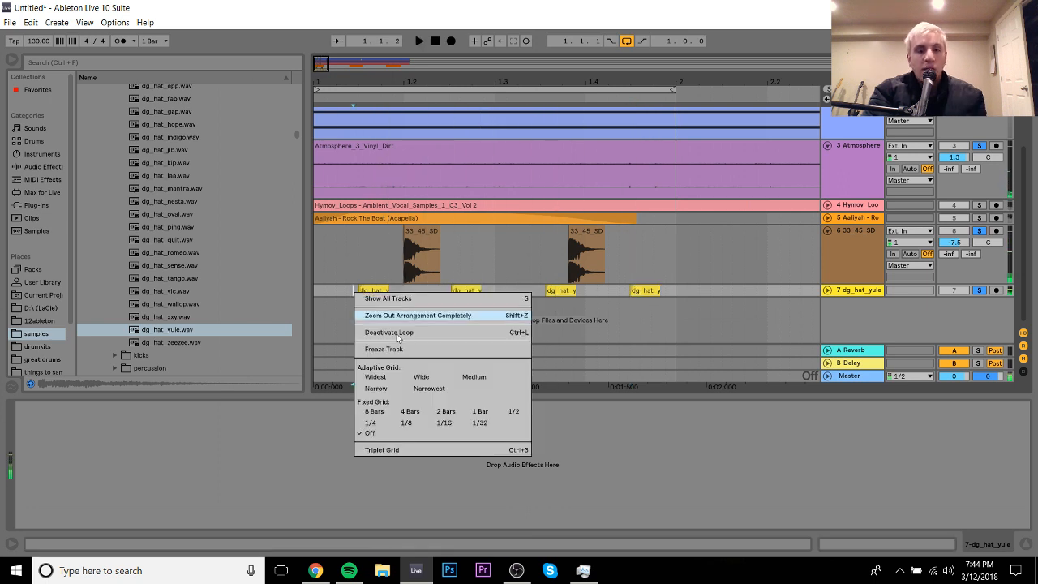
click(375, 388)
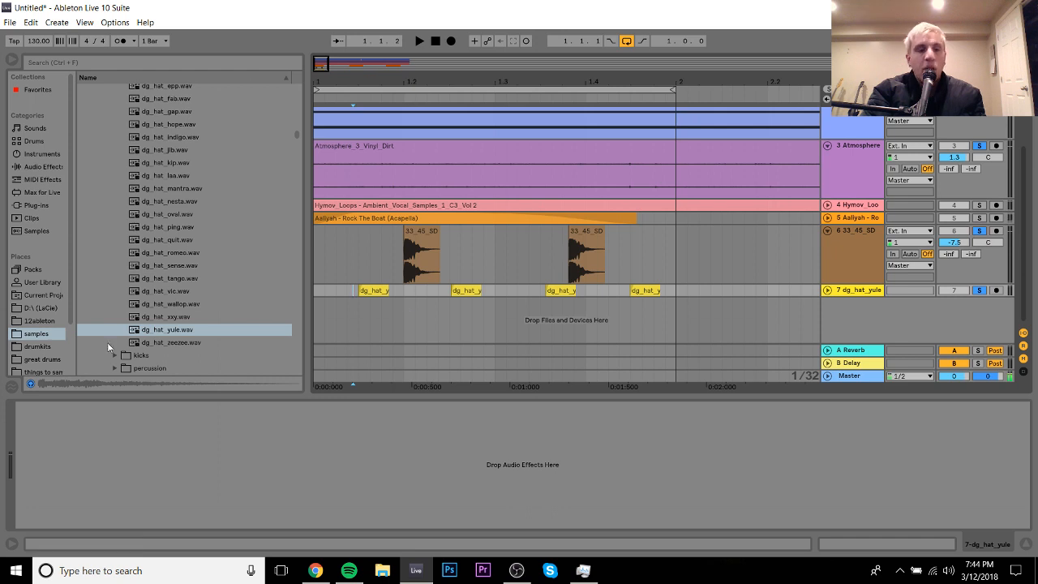
Step: Preview the Dark Garage hat samples backwards from dg_hat_xxy.wav to dg_hat_ping.wav, then dg_hat_quit.wav, for a second hat
key(Up)
key(Up)
key(Up)
key(Up)
key(Up)
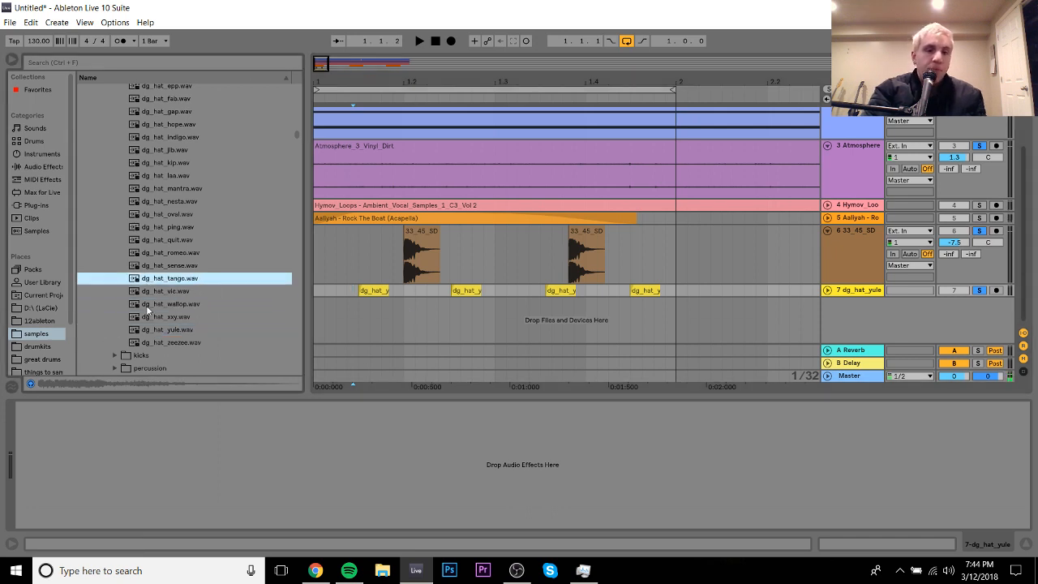
key(Up)
key(Up)
key(Up)
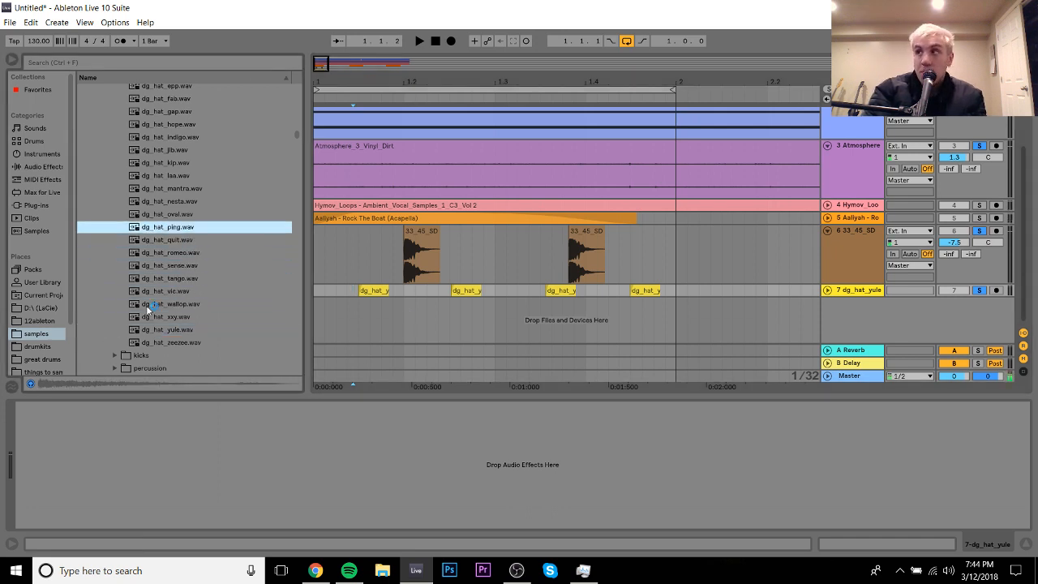
key(Down)
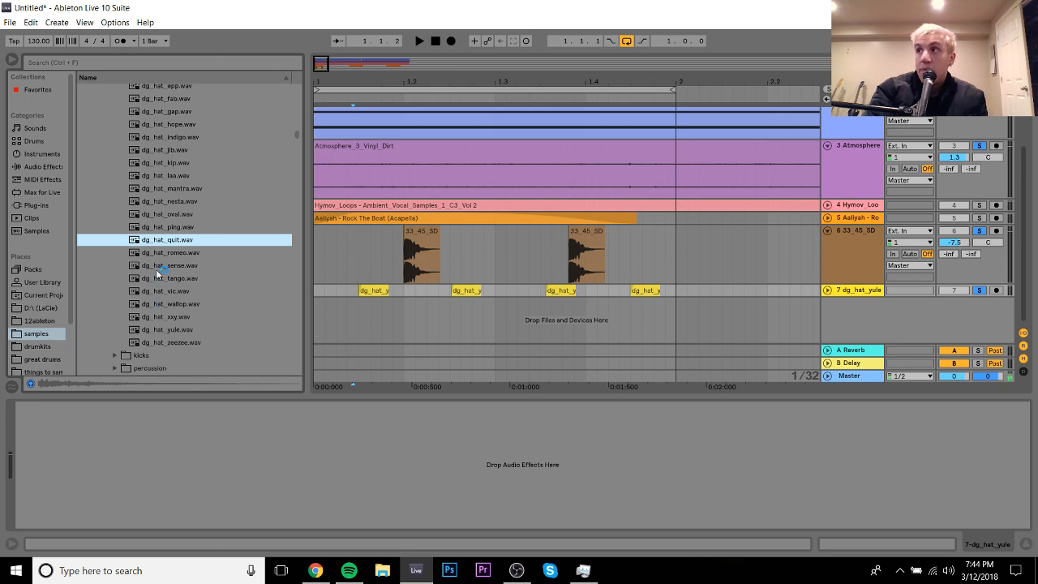
Step: Place dg_hat_quit.wav on a new track at 1.2.4, duplicate it to 1.3.2, and check both hats' timing
drag(158, 246, 487, 319)
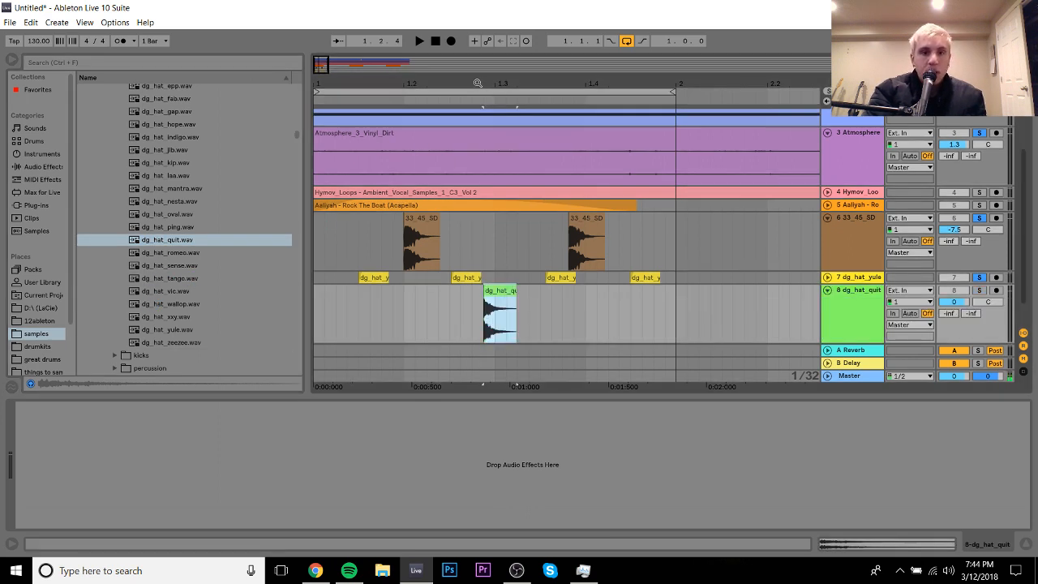
drag(478, 83, 519, 148)
drag(554, 286, 524, 290)
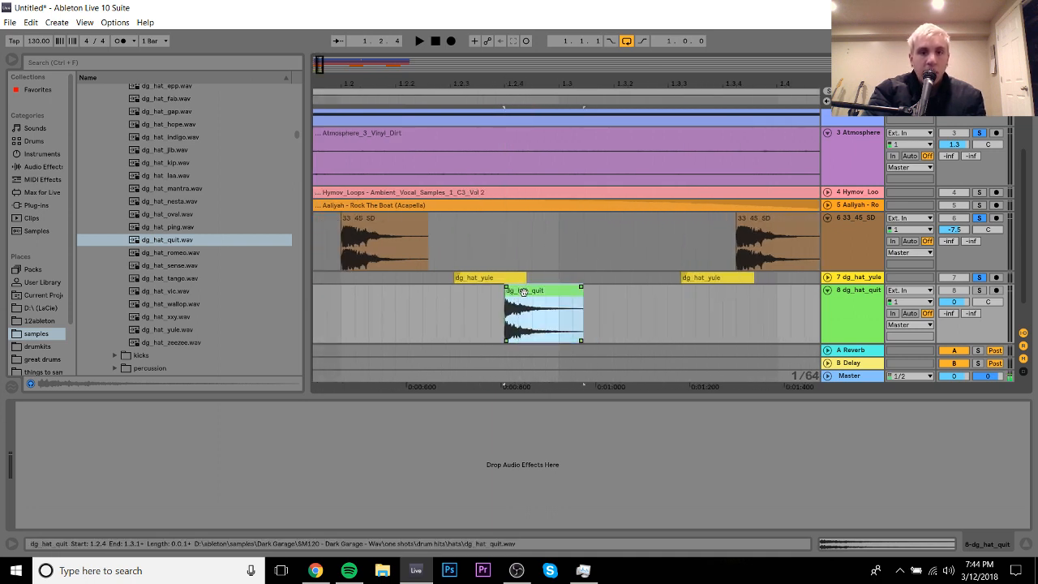
shift+click(625, 310)
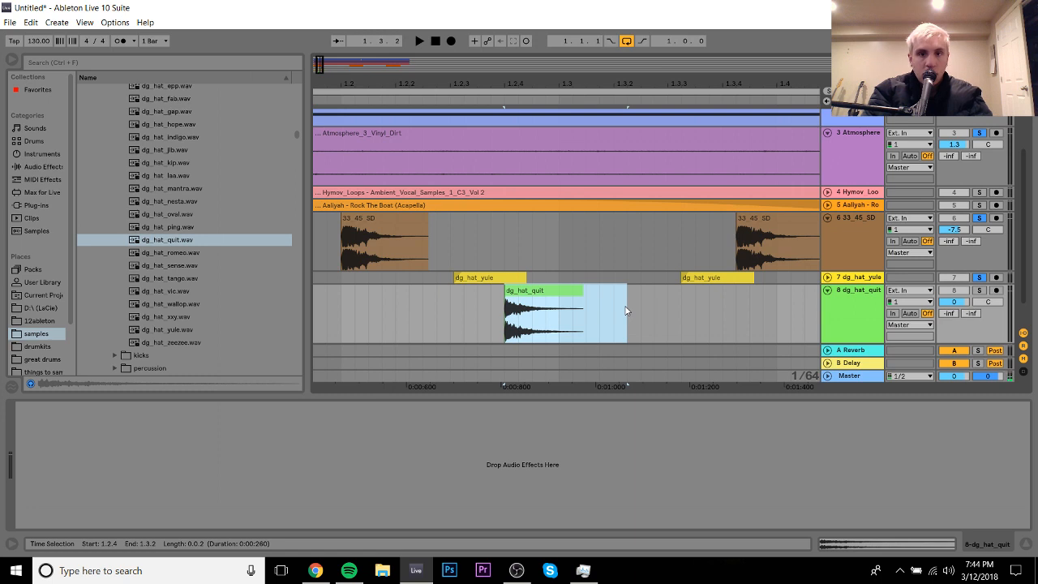
key(ctrl+d)
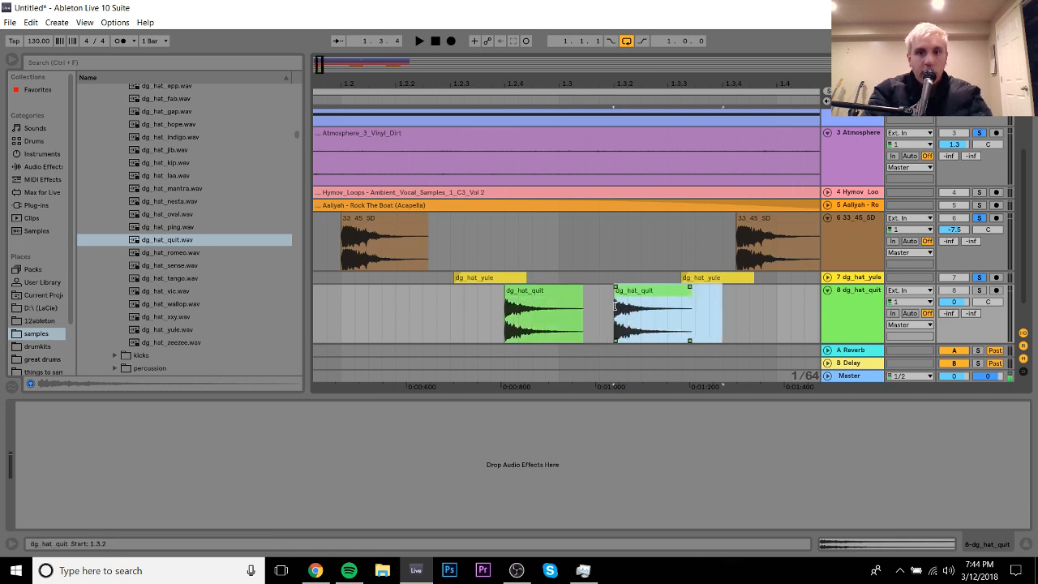
shift+click(558, 297)
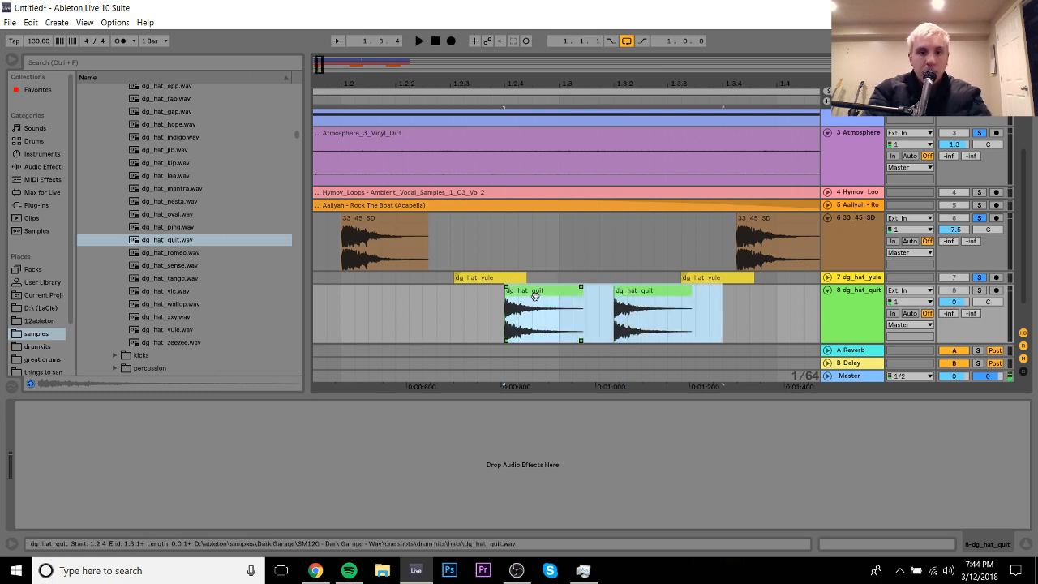
drag(535, 296, 550, 299)
Step: Lower the dg_hat_quit track's volume to -11.6 dB while auditioning the loop from the start
drag(569, 85, 426, 81)
drag(953, 301, 954, 312)
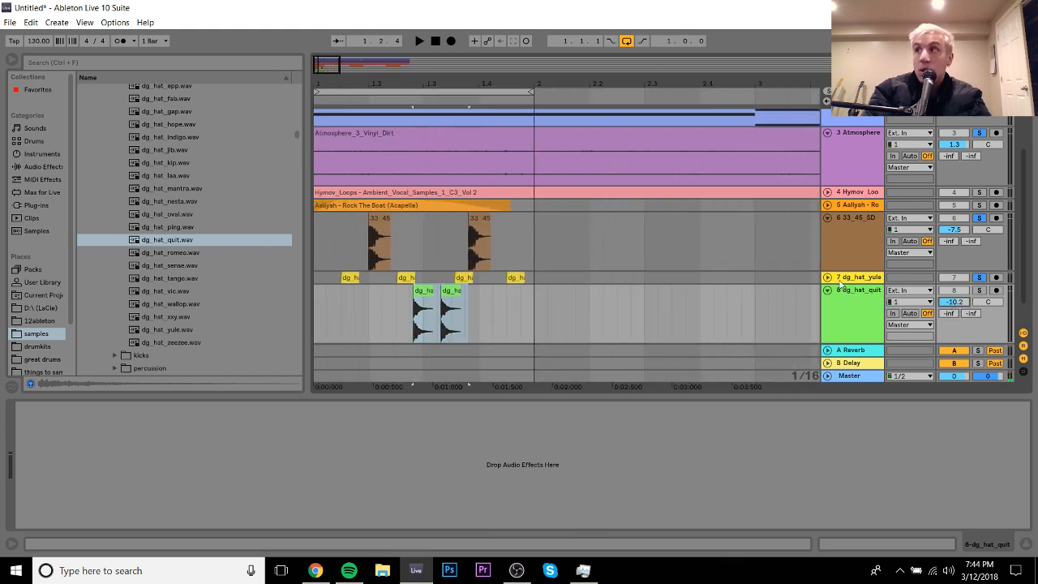
click(315, 299)
key(space)
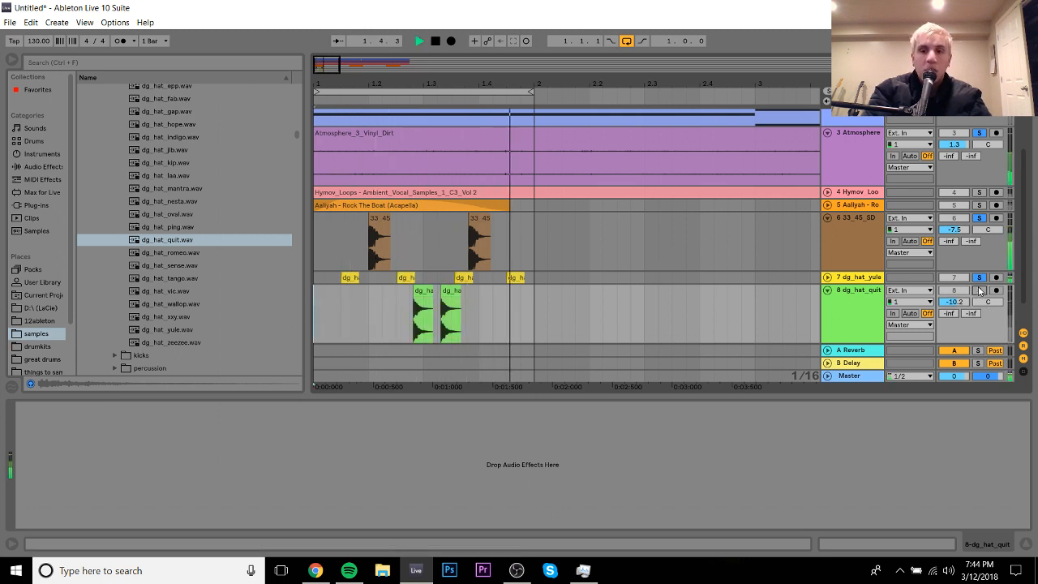
scroll(962, 306, down, 3)
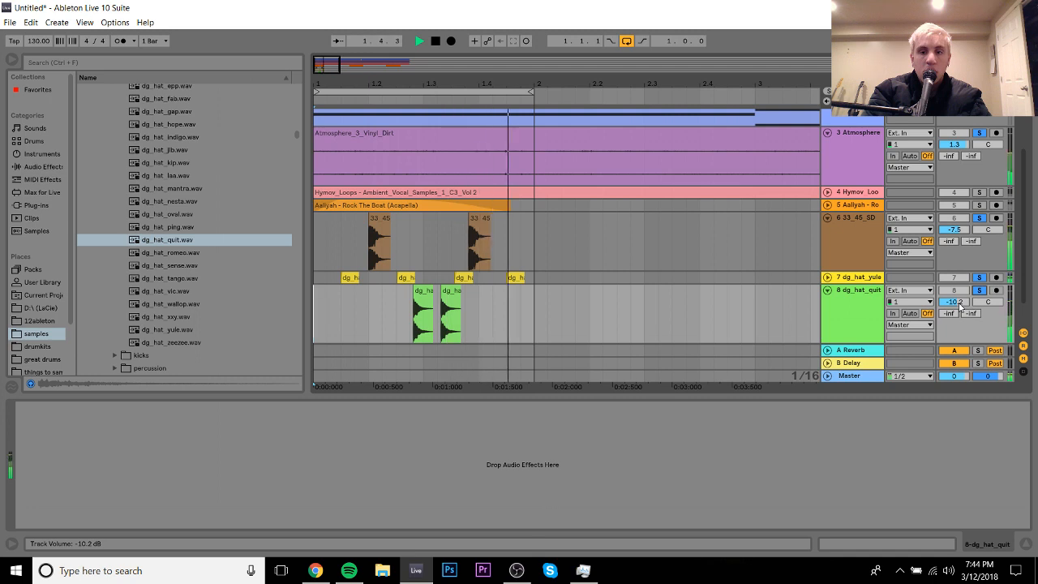
key(space)
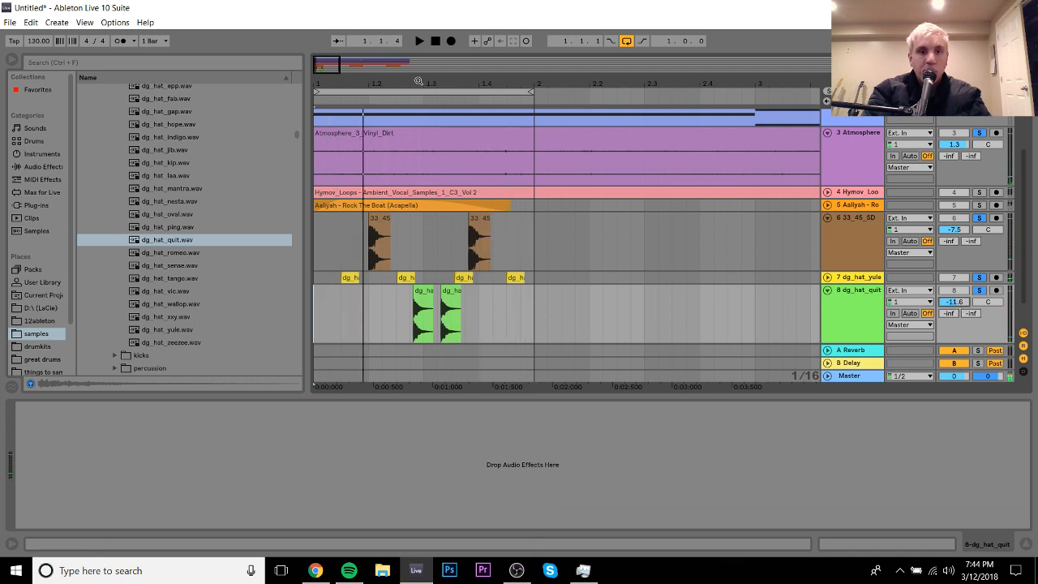
Step: Add short fade-ins and fade-outs to both dg_hat_quit clips and audition them in the loop
drag(418, 81, 419, 122)
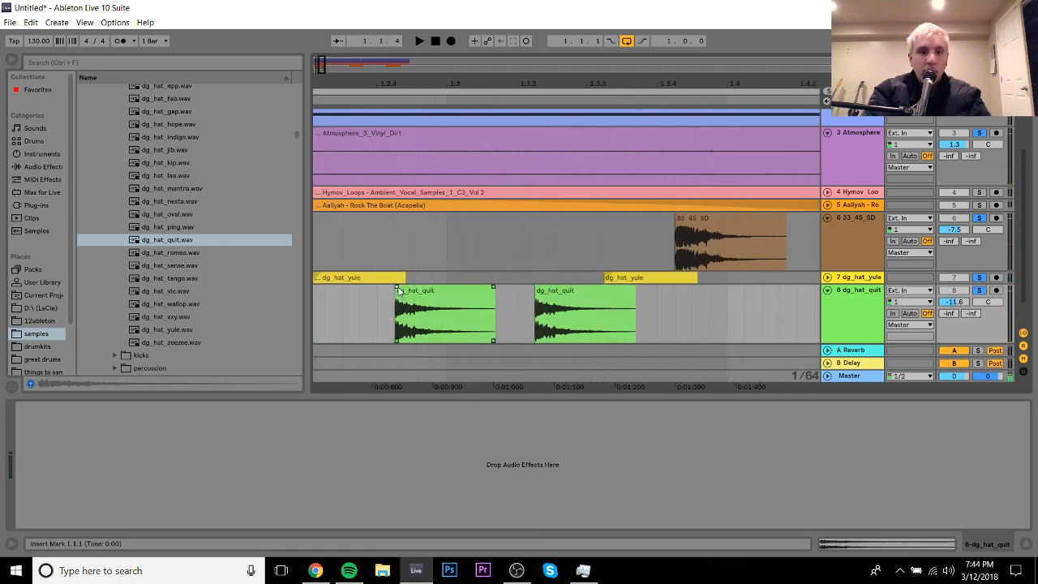
drag(491, 288, 582, 290)
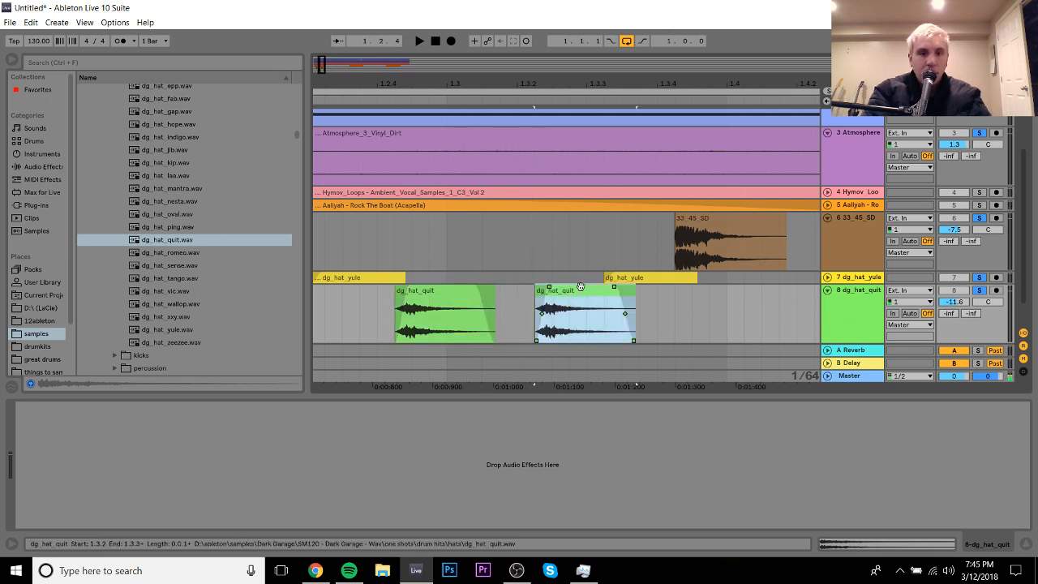
click(436, 296)
key(space)
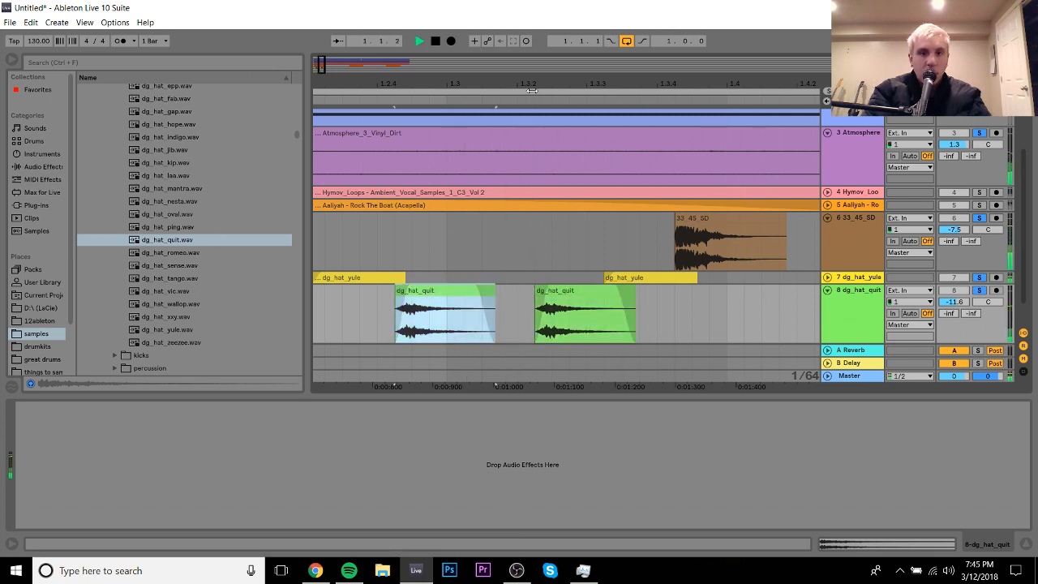
Step: Stop playback and delete both dg_hat_quit clips, keeping the empty track
drag(553, 81, 521, 81)
drag(595, 306, 403, 322)
key(space)
key(Delete)
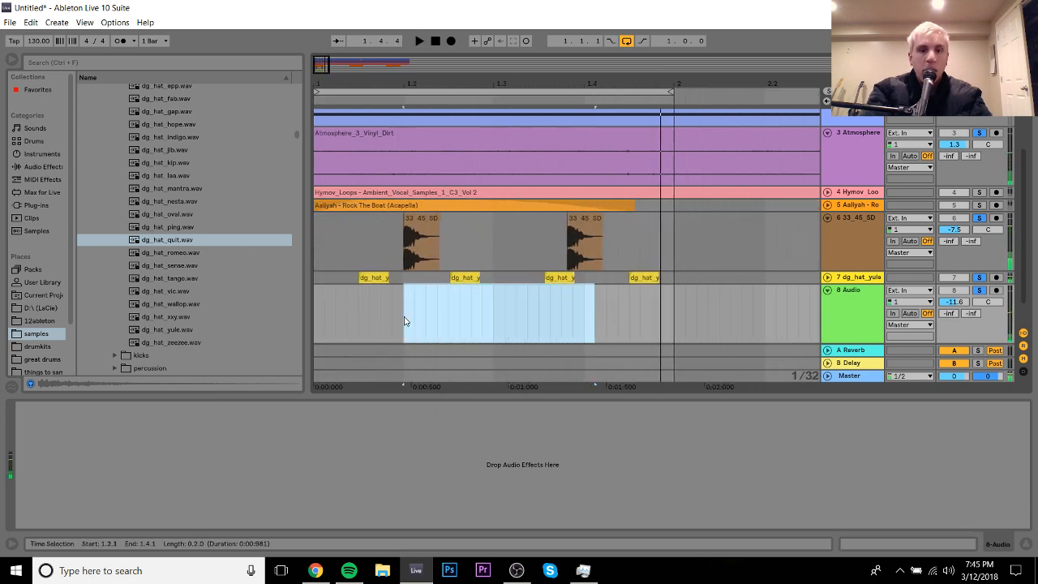
Step: Preview the Dark Garage hat samples between dg_hat_sense.wav and dg_hat_laa.wav, settling on dg_hat_oval.wav
click(193, 266)
click(177, 219)
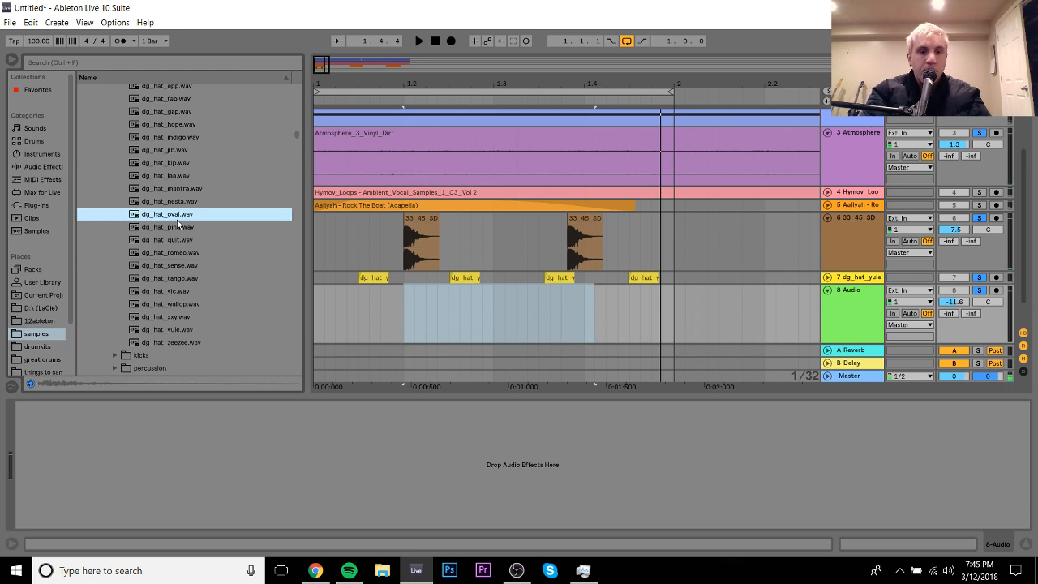
key(Up)
key(Down)
key(Up)
key(Up)
key(Up)
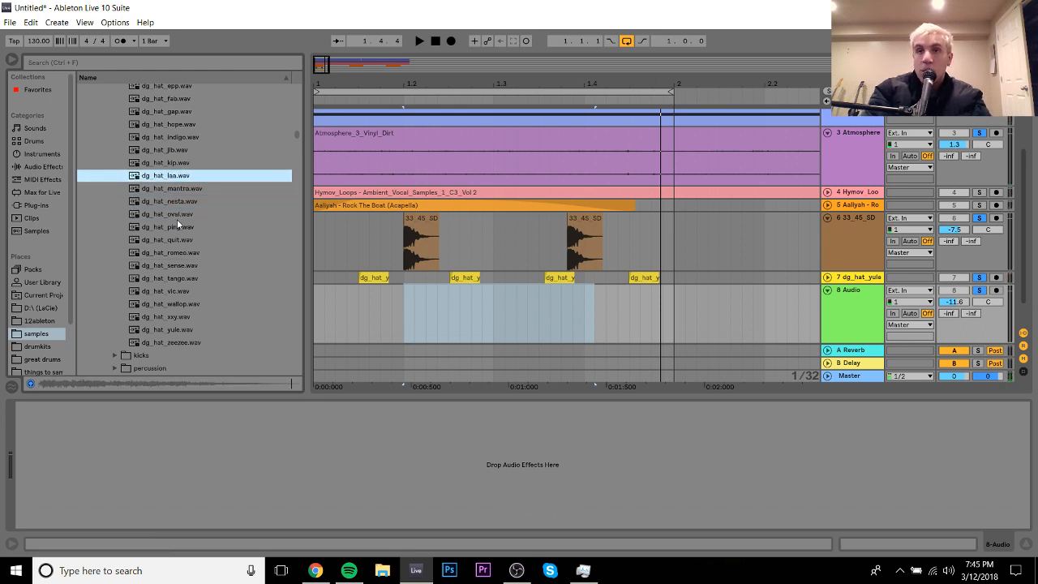
key(Down)
key(Down)
key(Down)
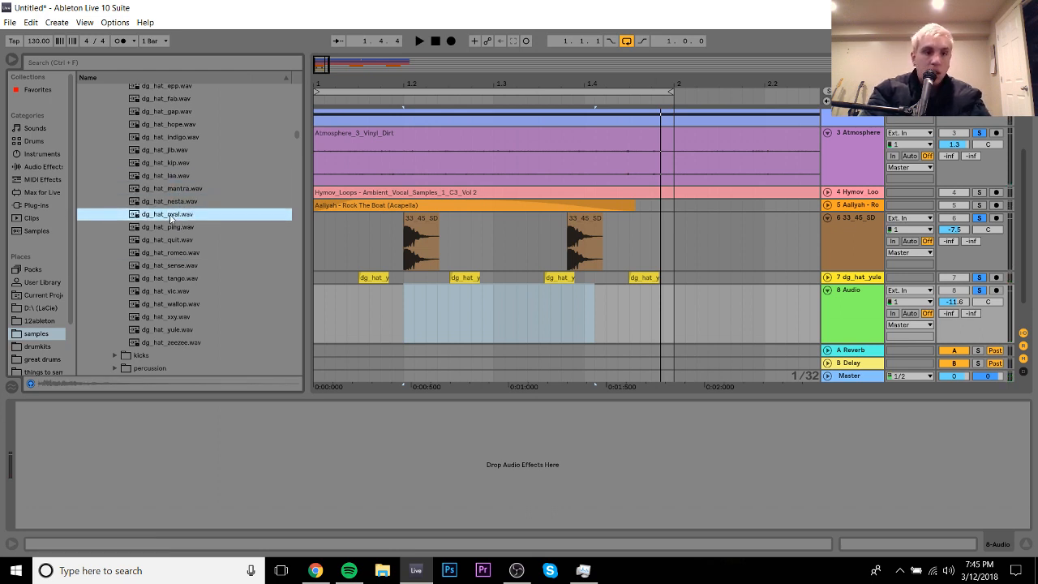
Step: Place dg_hat_oval.wav on the empty track just after 1.3.2, give it a short fade-in, and start playback
drag(176, 219, 531, 321)
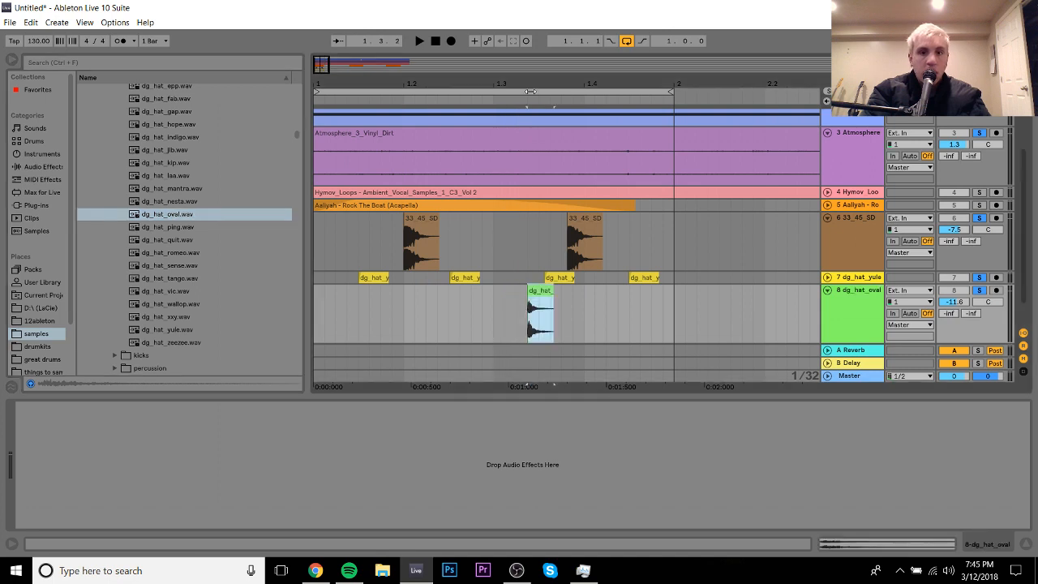
drag(524, 82, 552, 200)
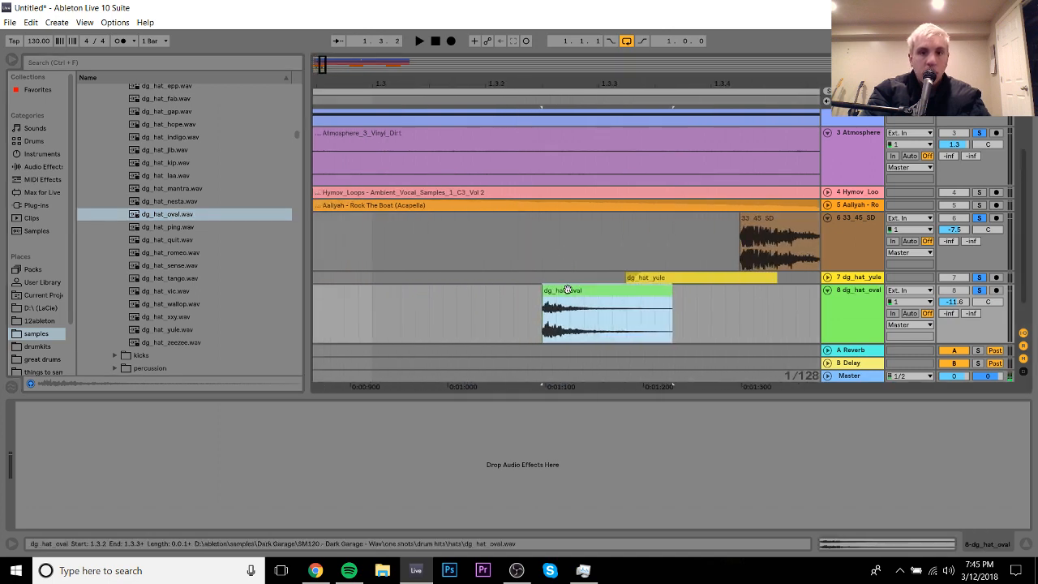
drag(575, 290, 590, 290)
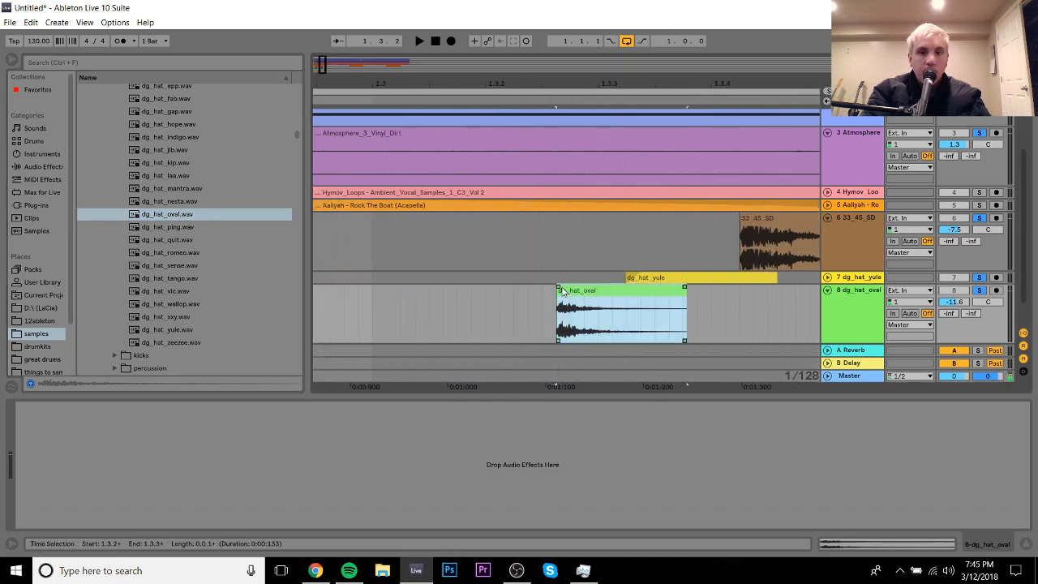
click(359, 292)
key(space)
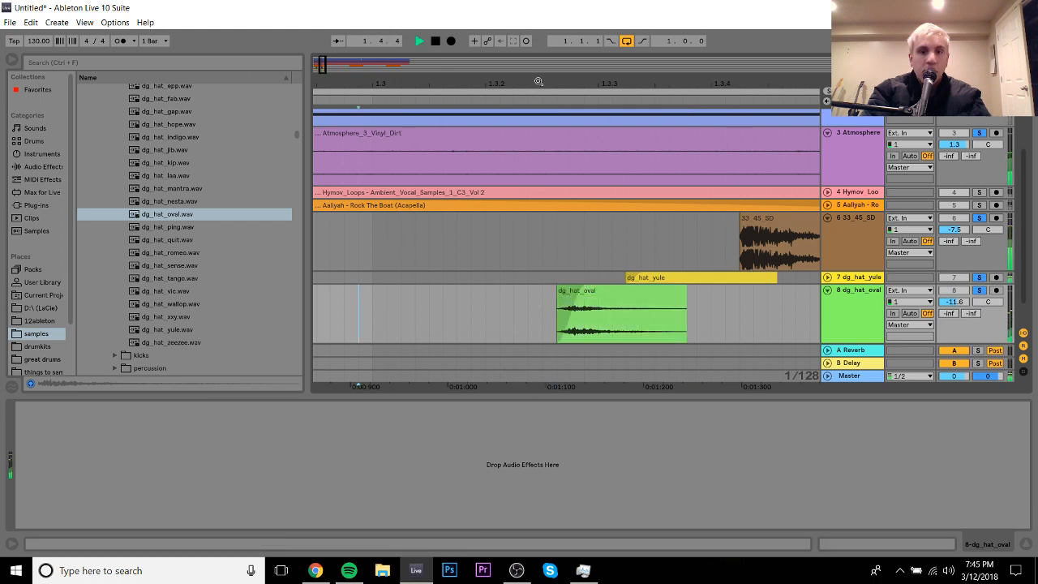
Step: Nudge the dg_hat_oval clip slightly earlier, closer to 1.3.2, and copy it to just after 1.2.4
drag(596, 292, 561, 294)
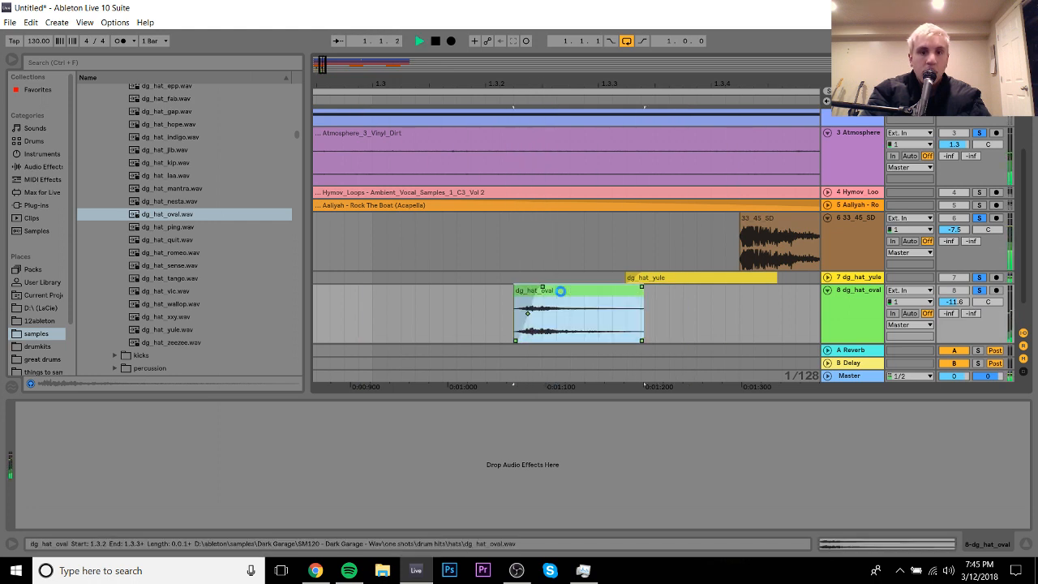
drag(546, 84, 605, 83)
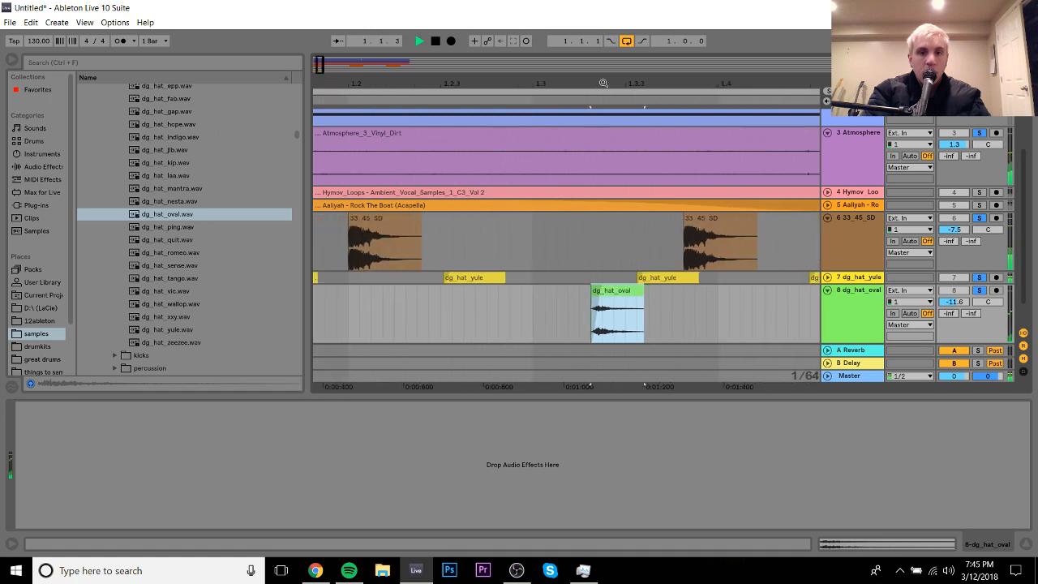
drag(619, 292, 529, 290)
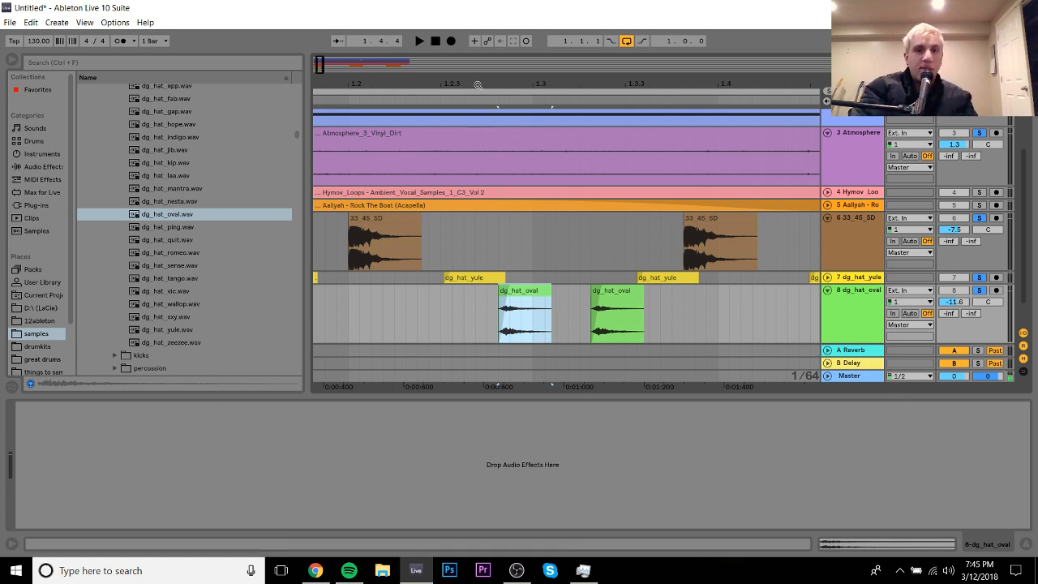
Step: Audition the loop from the start, resetting the solos to include the 33_45_SD, dg_hat_yule and dg_hat_oval tracks
drag(478, 86, 479, 39)
click(317, 309)
key(space)
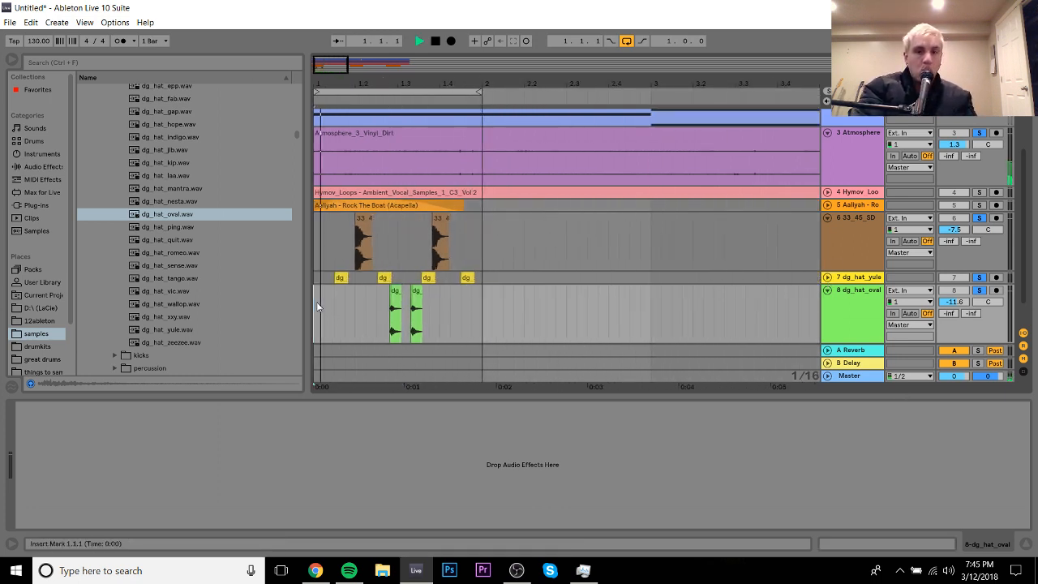
click(980, 290)
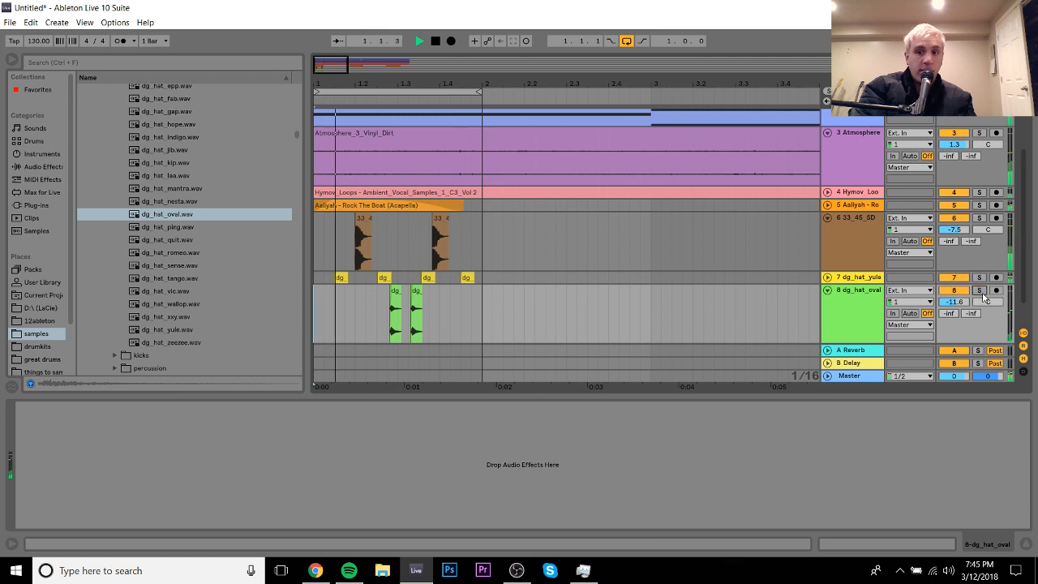
ctrl+click(980, 218)
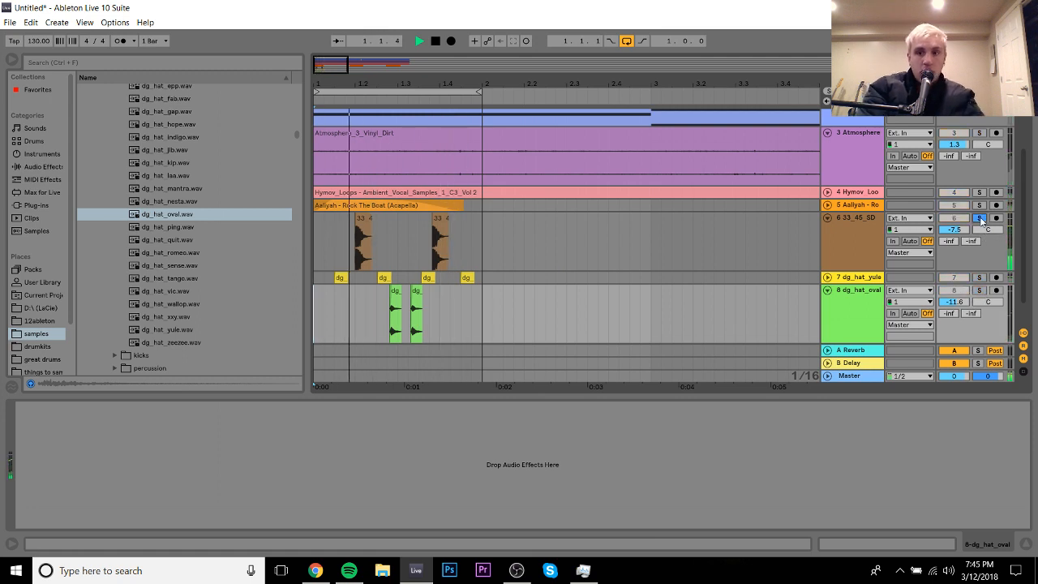
ctrl+click(980, 133)
ctrl+click(981, 277)
ctrl+click(981, 290)
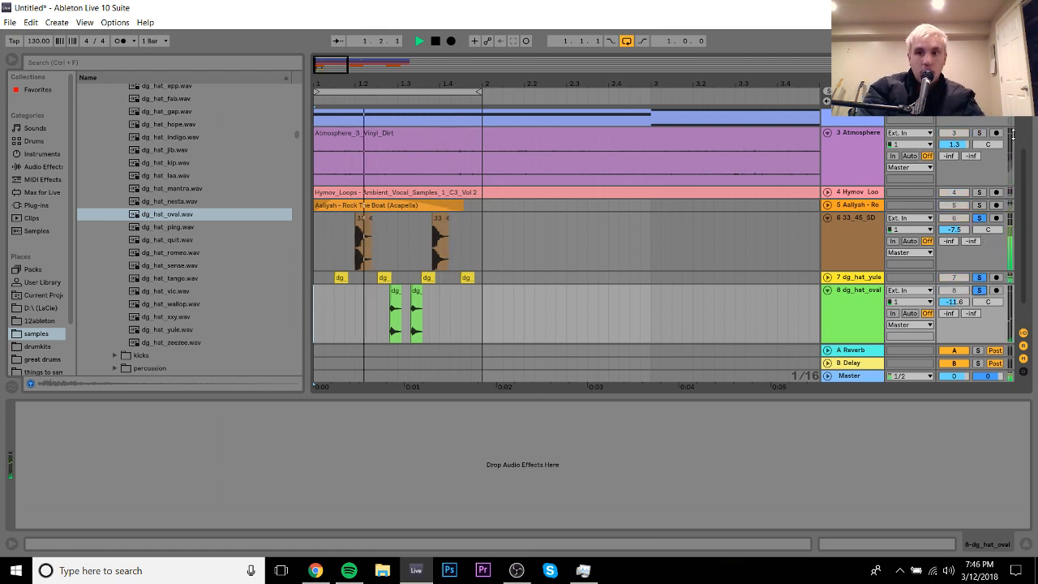
scroll(979, 116, up, 3)
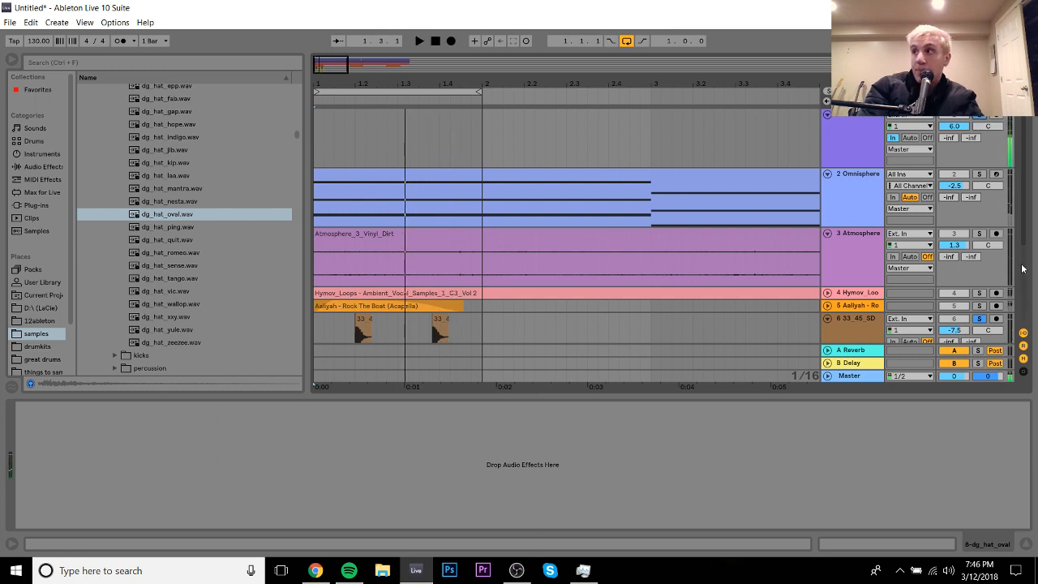
scroll(1011, 319, down, 3)
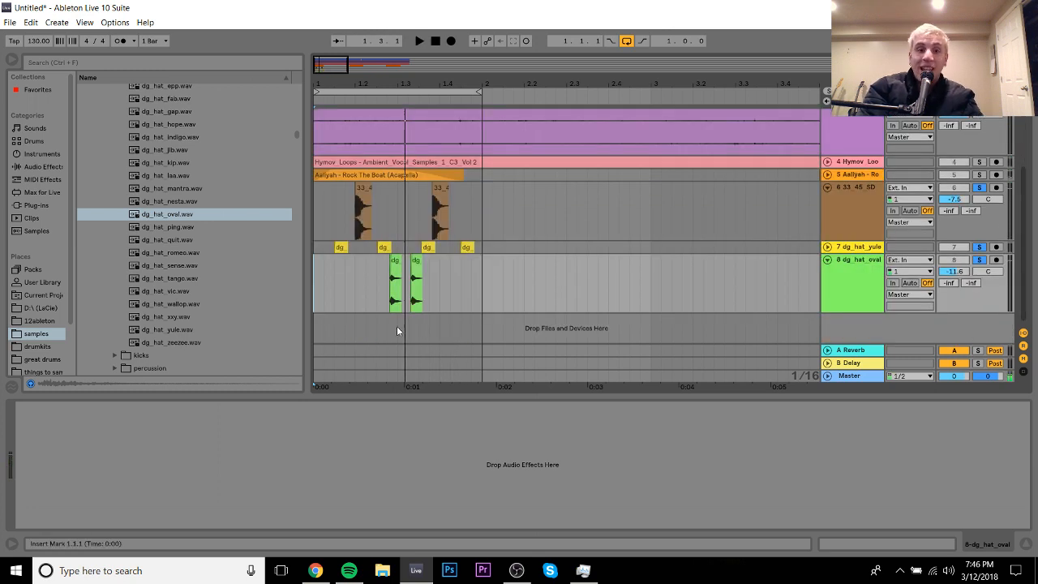
Step: Collapse the Dark Garage hats folder and expand the kicks folder under drum hits
click(194, 253)
key(Up)
key(Left)
key(Left)
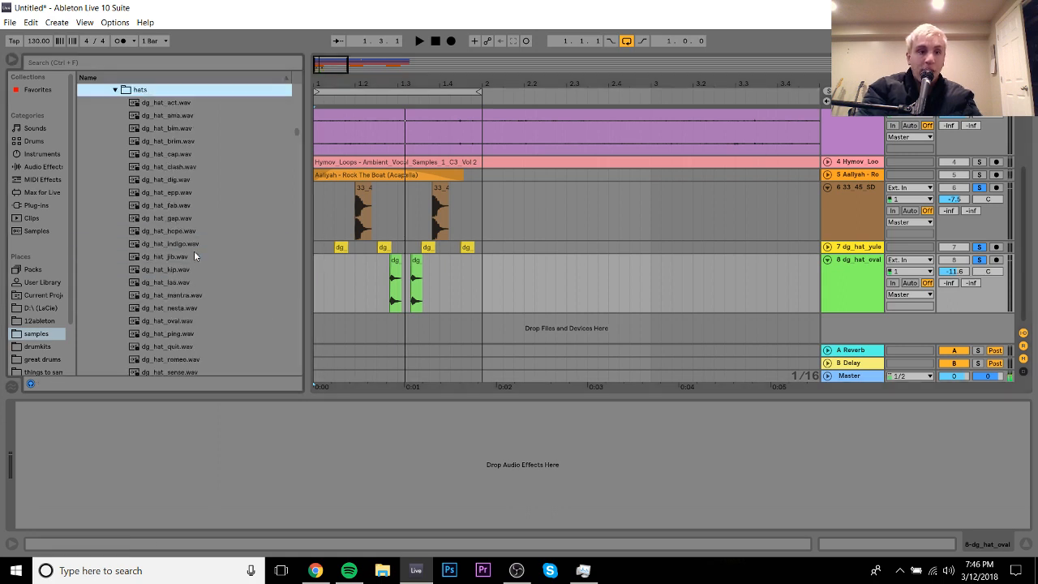
key(Up)
key(Up)
key(Down)
key(Down)
key(Down)
key(Right)
Step: Preview the kicks from dg_kick_action.wav to dg_kick_bashment.wav and place dg_kick_app.wav at 1.1.1 on a new track
key(Down)
key(Down)
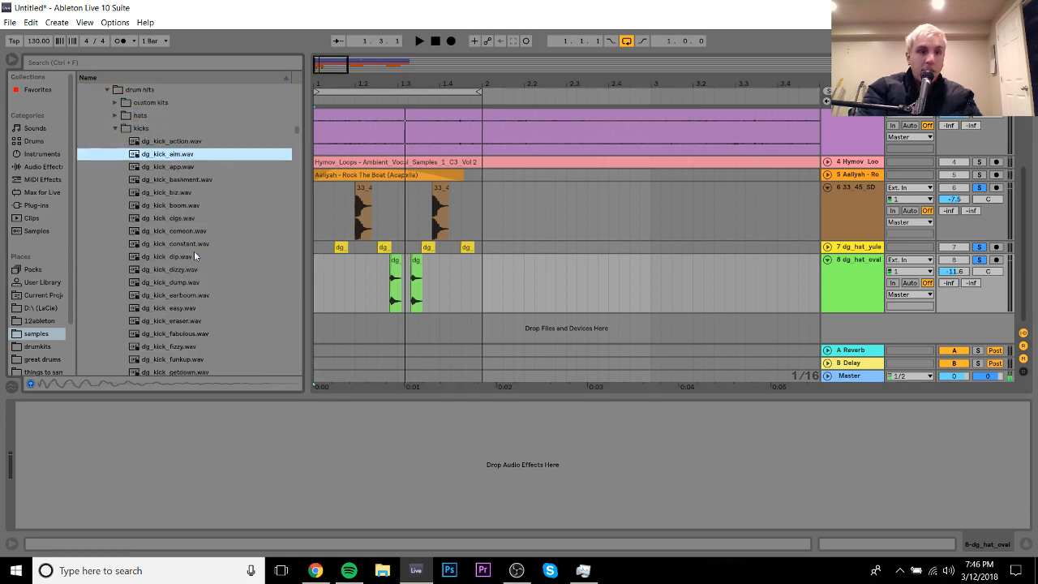
key(Down)
key(Down)
key(Up)
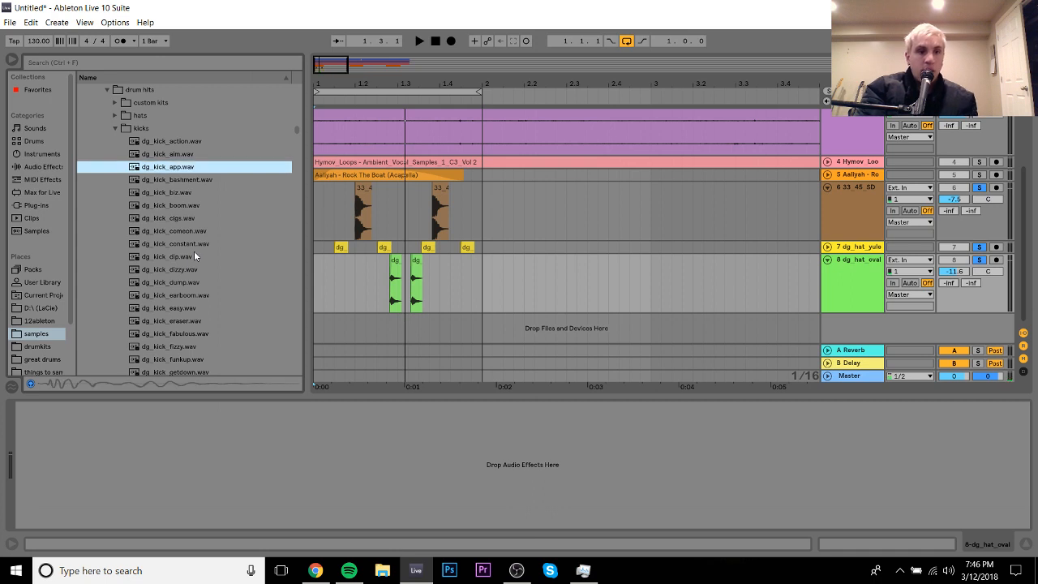
drag(170, 166, 318, 324)
Step: Preview the kick samples from dg_kick_dip.wav to dg_kick_earboom.wav, returning to dg_kick_dump.wav
click(212, 259)
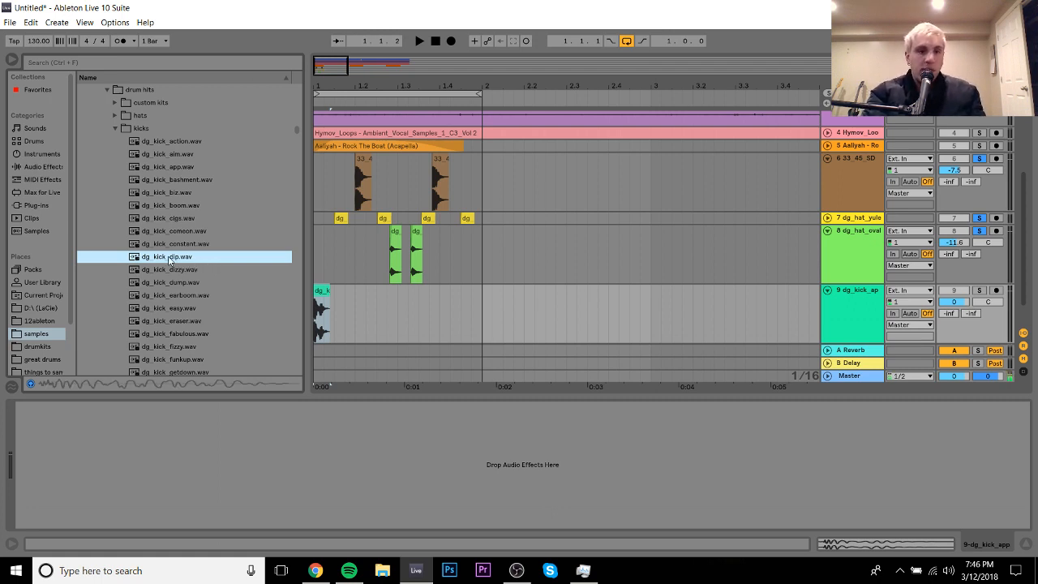
click(176, 269)
key(Down)
key(Down)
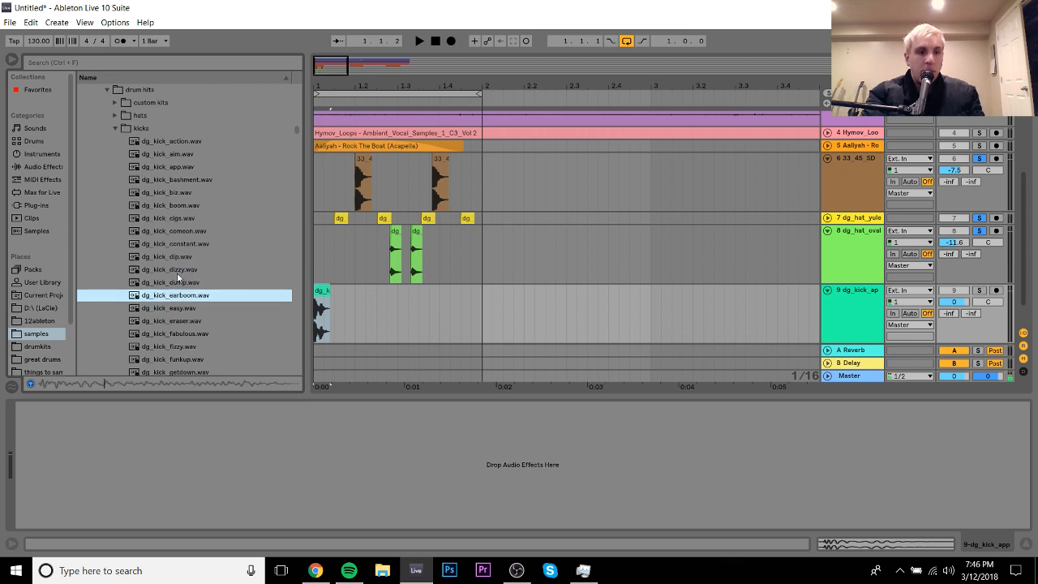
key(Up)
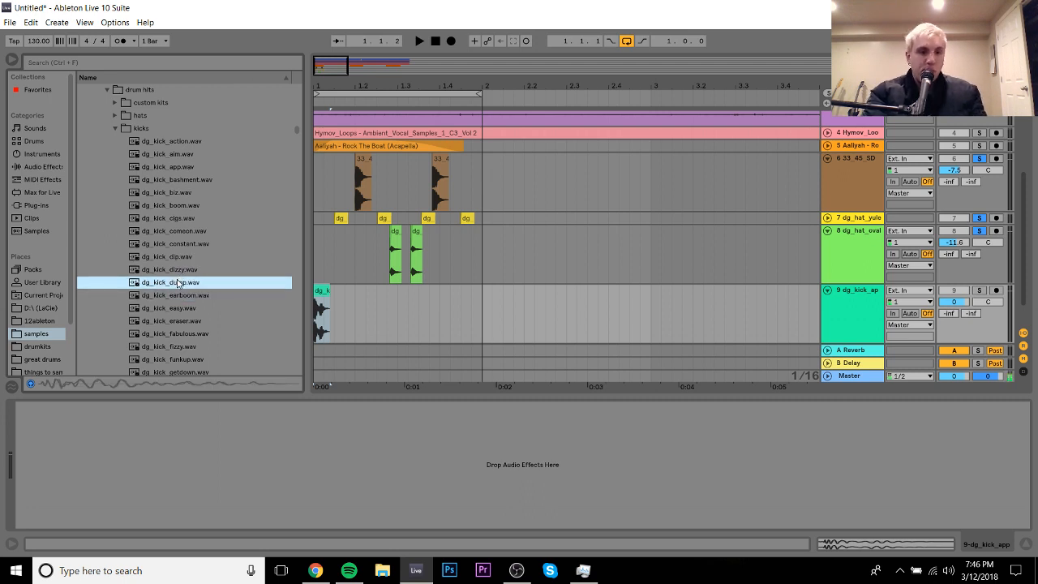
Step: Place dg_kick_dump.wav at 1.3.1 on the kick track, then audition the track soloed with the drums at a volume of -4.9
drag(177, 282, 402, 304)
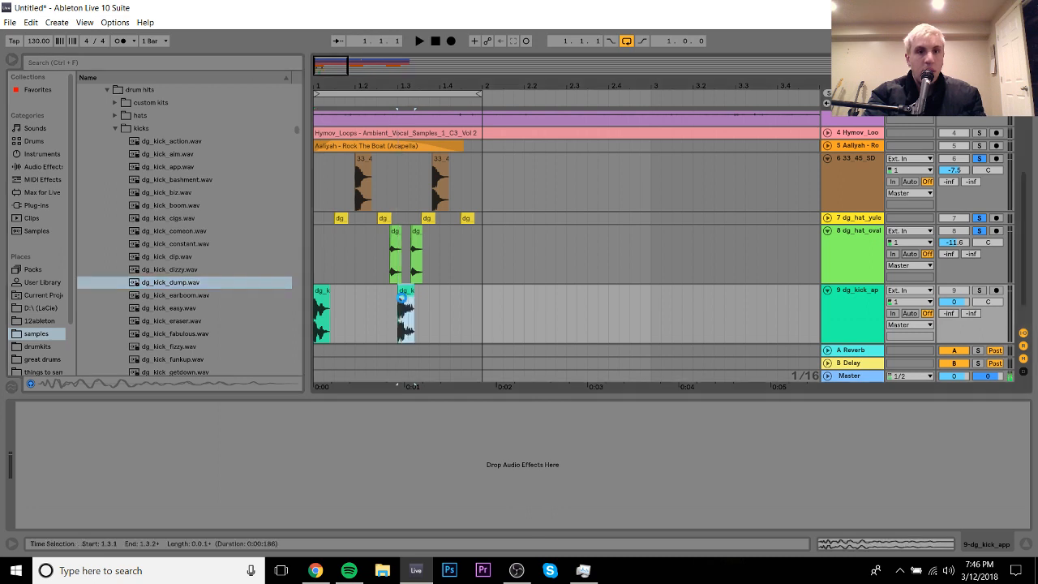
click(987, 293)
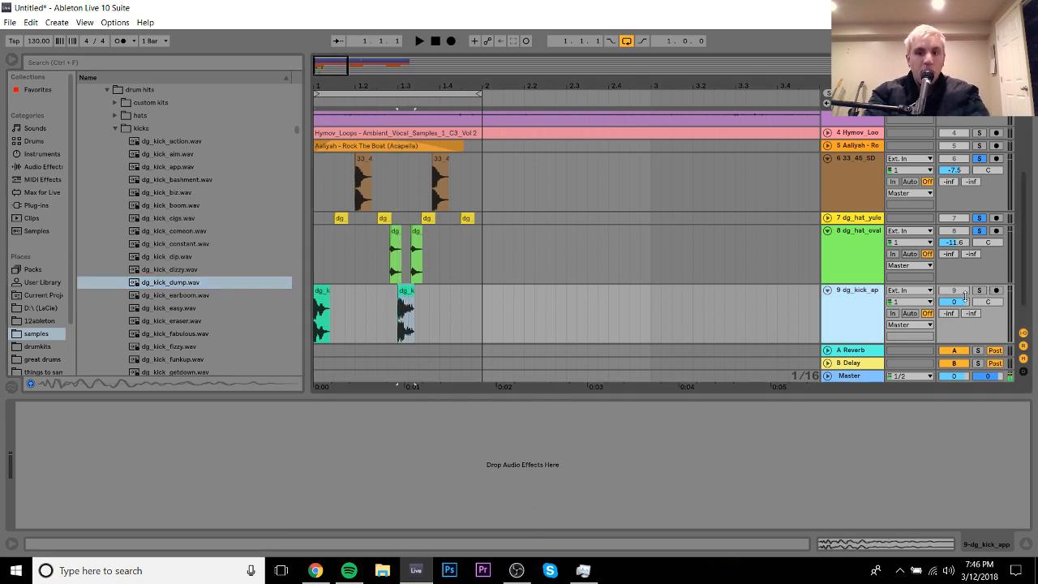
click(980, 293)
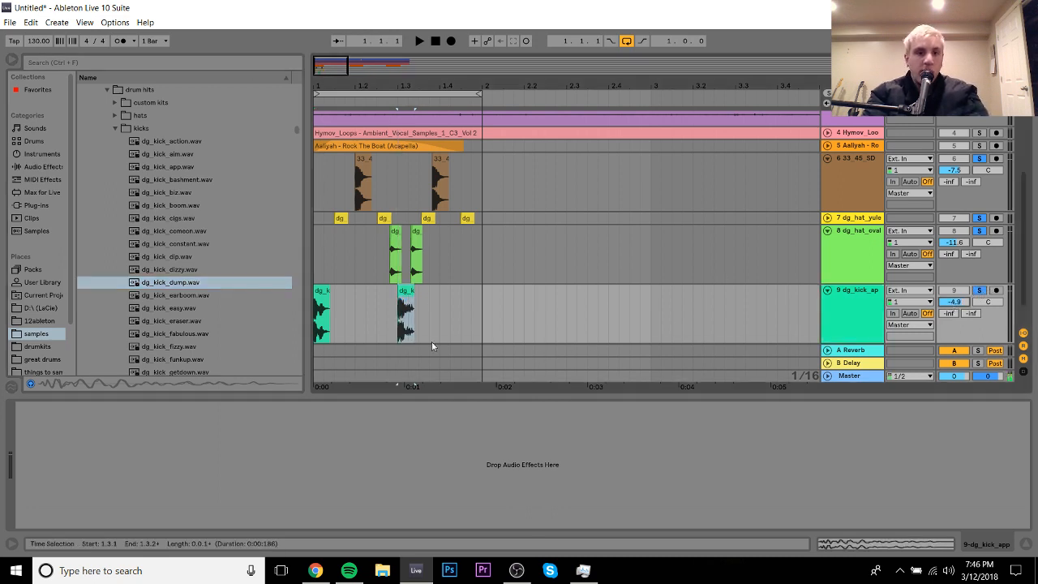
click(320, 291)
click(319, 293)
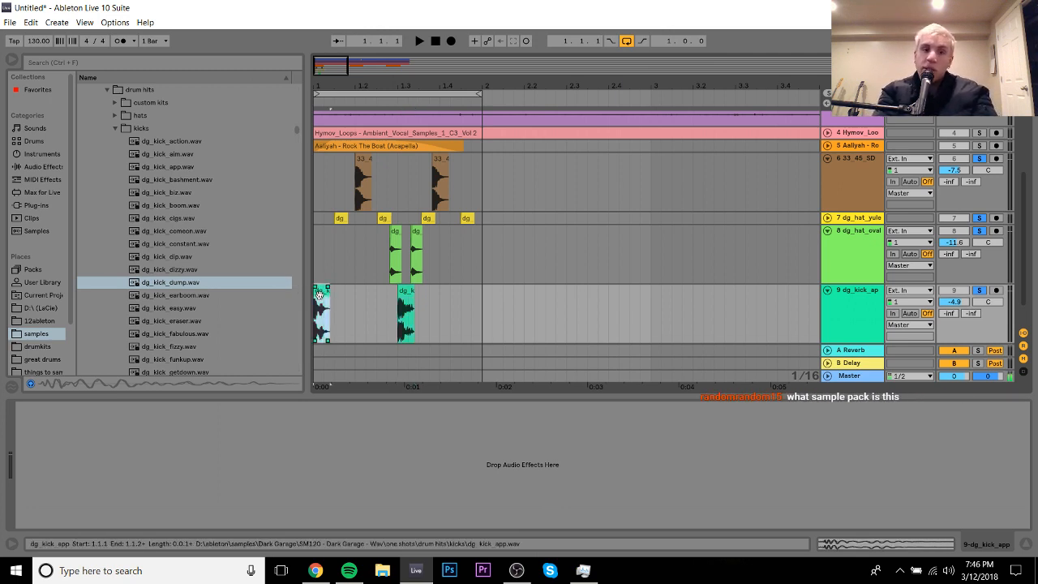
key(space)
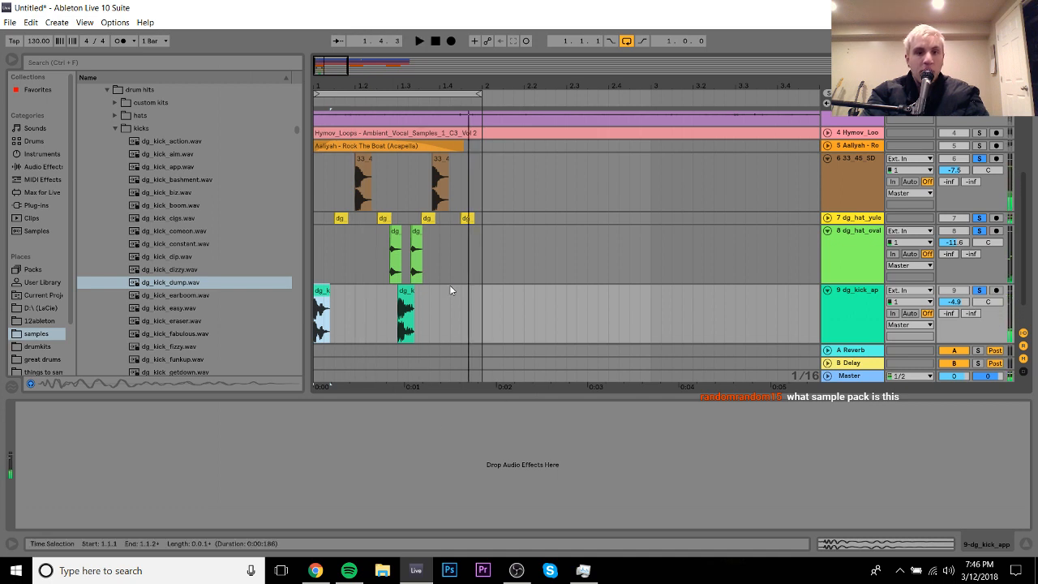
Step: Replace the kick at 1.3.1 with a copy of the dg_kick_app clip from 1.1.1 and play the loop
drag(377, 320, 504, 301)
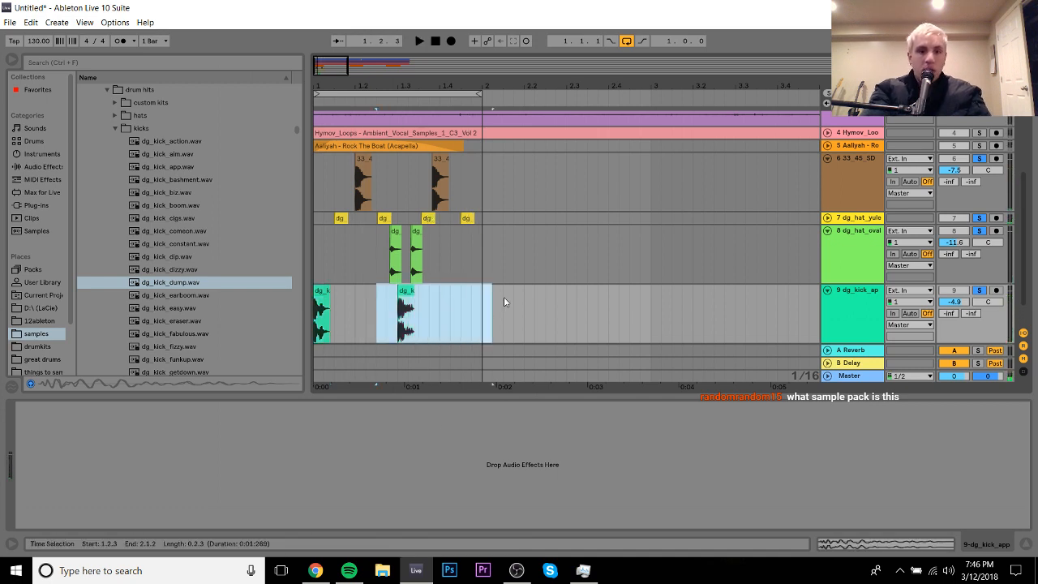
key(Delete)
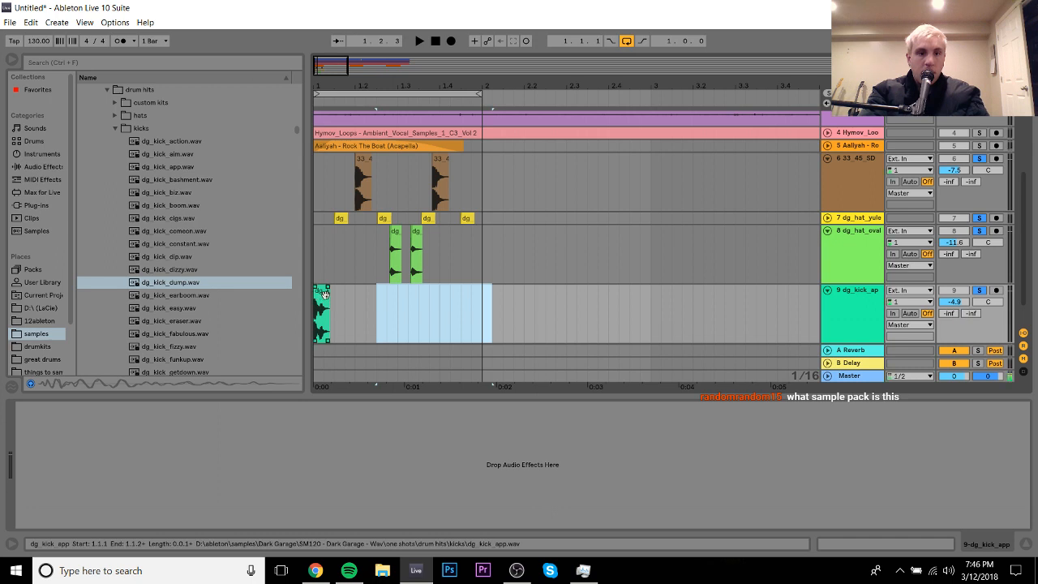
drag(318, 305, 406, 308)
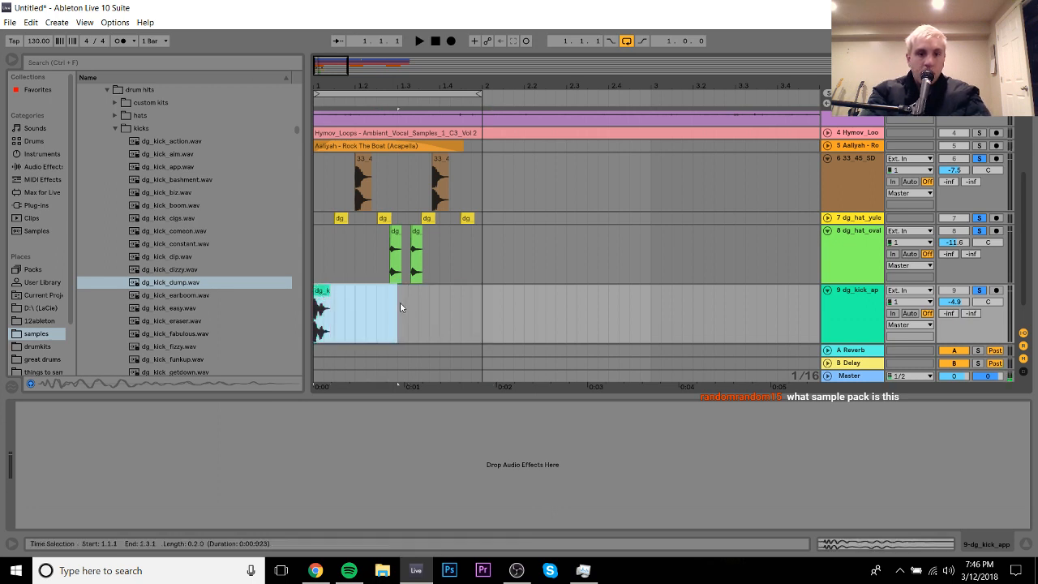
key(ctrl+d)
click(321, 296)
key(space)
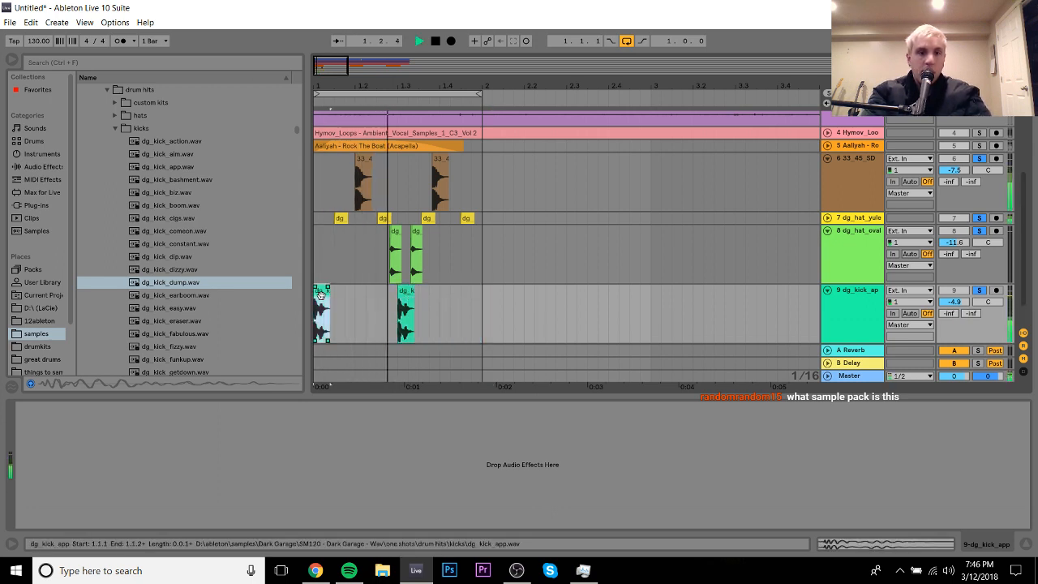
Step: Add another dg_kick_app copy at 1.2.3 and transpose all three kick clips to -3 st
click(379, 296)
key(ctrl+v)
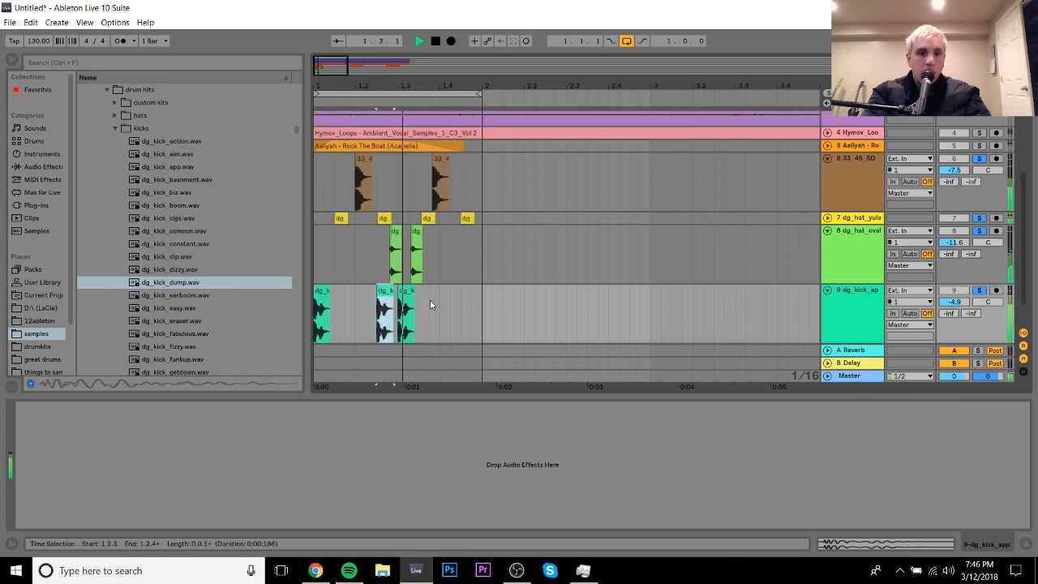
drag(440, 303, 315, 310)
click(875, 548)
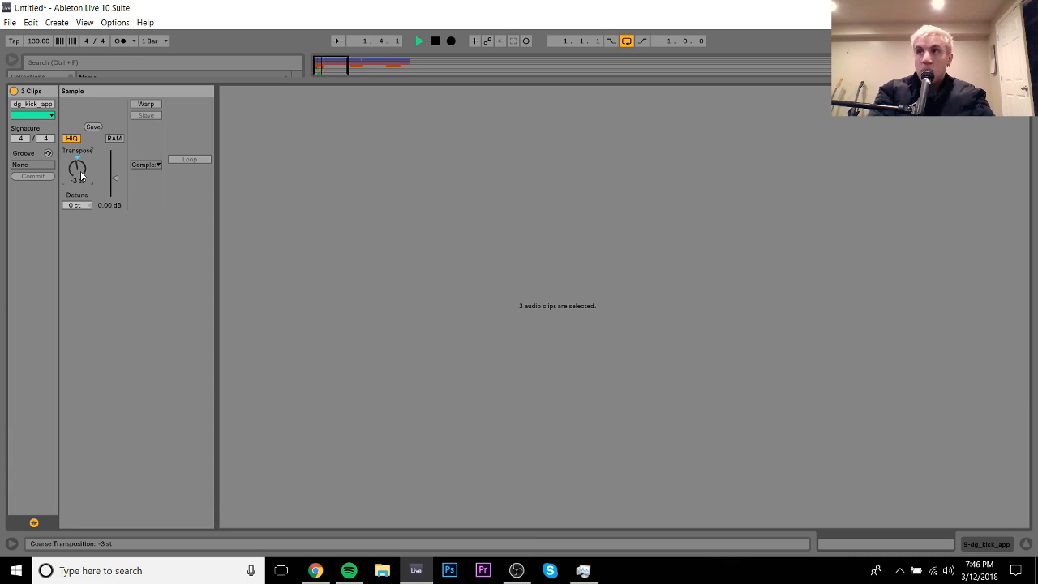
click(996, 545)
Step: Duplicate the one-bar snare, hat and kick pattern until it fills bars 1 to 8
drag(483, 307, 317, 187)
key(space)
key(ctrl+d)
shift+click(316, 187)
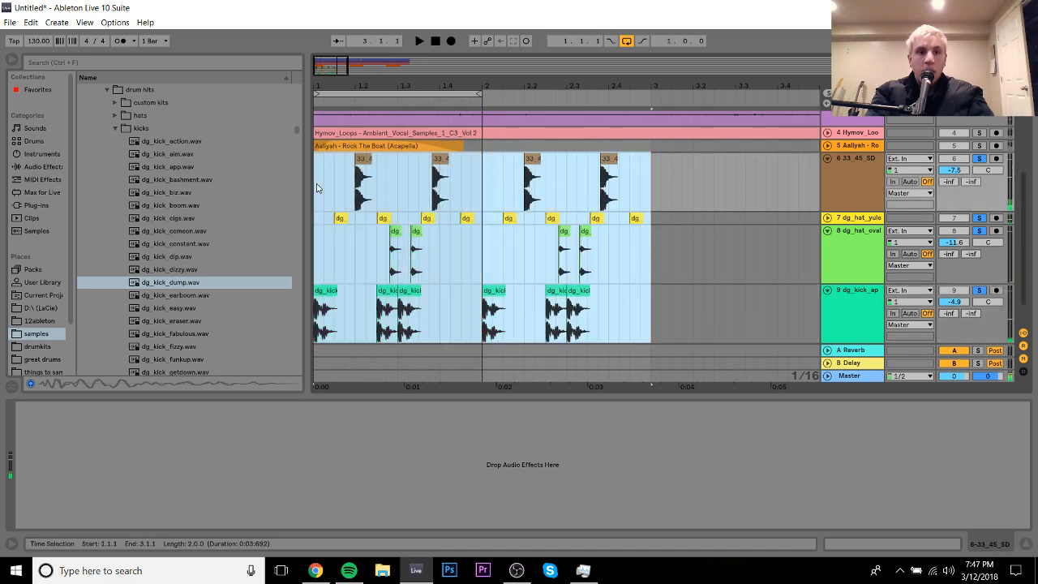
drag(362, 86, 363, 49)
key(ctrl+d)
key(ctrl+d)
key(ctrl+d)
shift+click(317, 184)
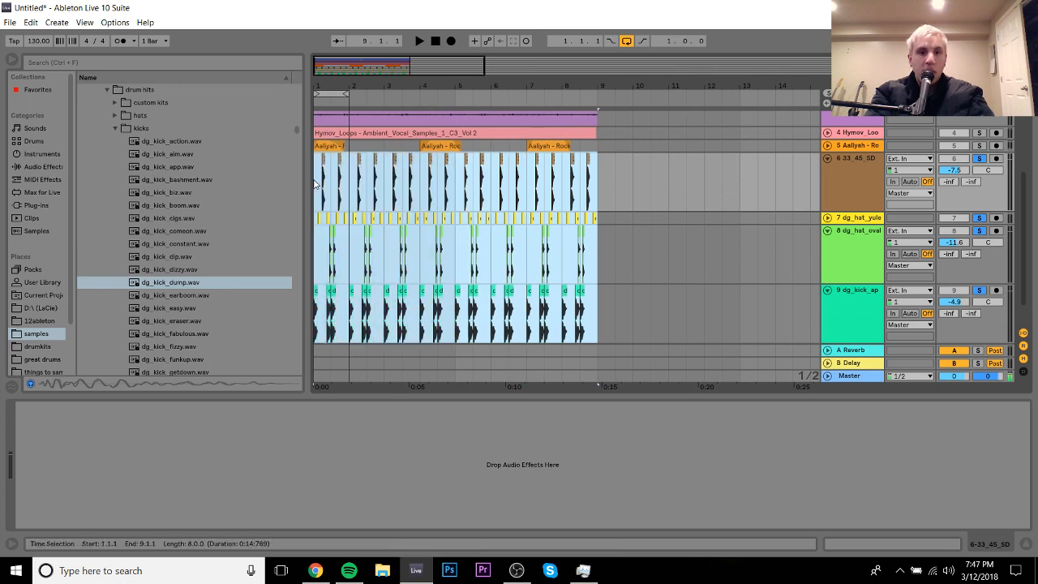
Step: Loop the eight-bar selection and play it with all tracks unsoloed and the kick track volume at -4.4
key(ctrl+l)
key(space)
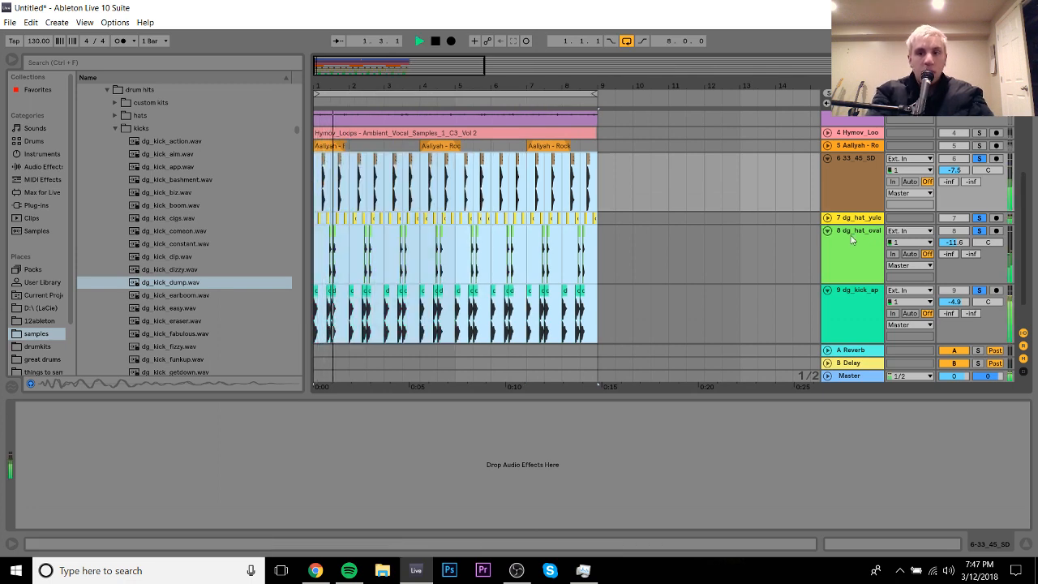
drag(956, 303, 956, 299)
click(978, 290)
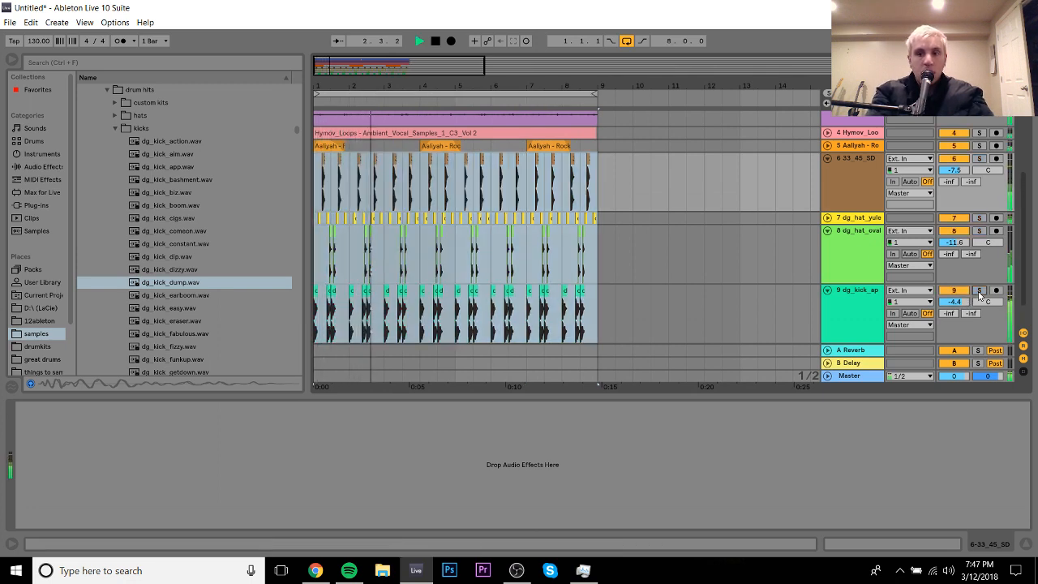
drag(1025, 289, 1028, 220)
key(space)
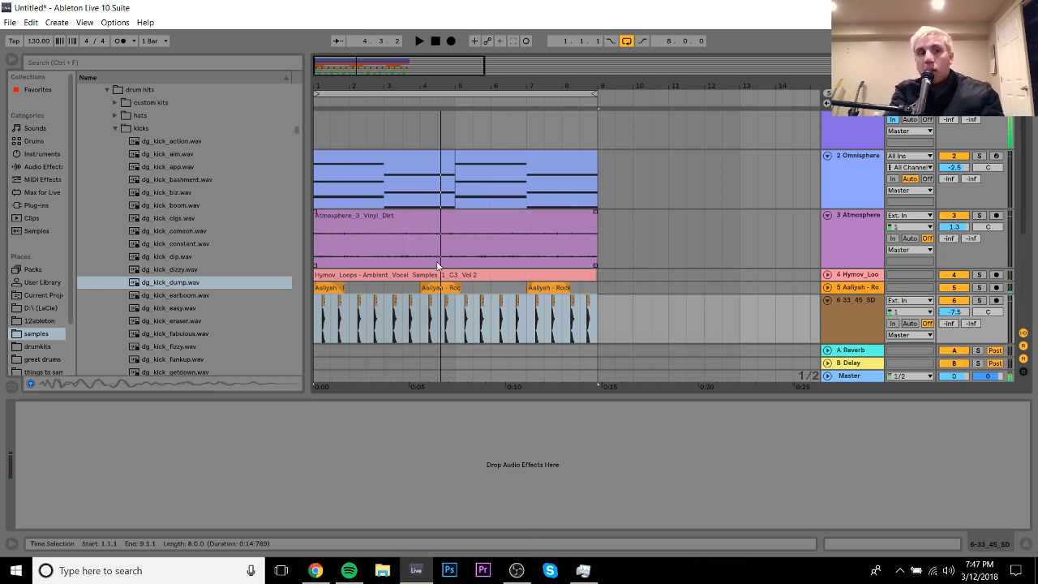
Step: Collapse the kicks folder and the Dark Garage pack in the samples browser
click(186, 218)
click(219, 287)
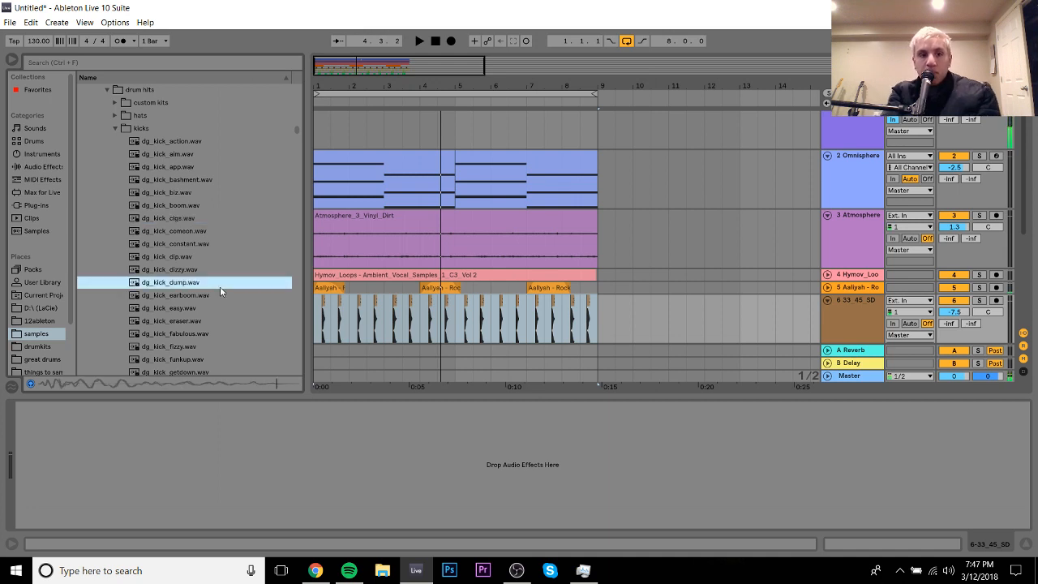
key(Left)
key(Left)
key(Up)
key(Up)
key(Up)
key(Up)
key(Up)
key(Up)
key(Up)
key(Up)
key(Up)
key(Up)
key(Up)
key(Up)
key(Up)
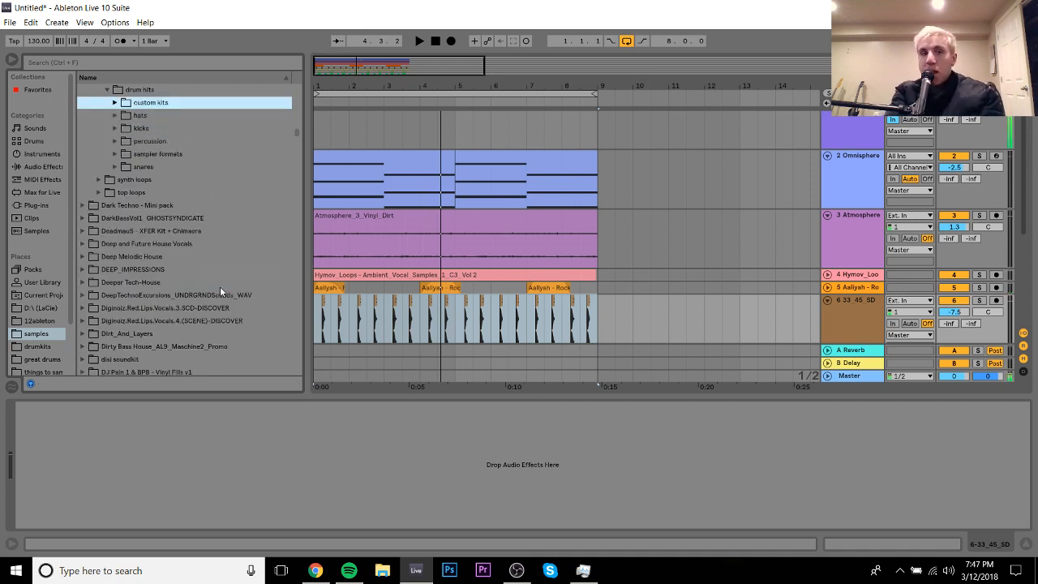
key(Down)
key(Left)
key(Left)
Step: Look through the sample pack folders from Dark Garage down to exmilitary stems
key(Down)
key(Down)
key(Down)
key(Down)
key(Down)
key(Down)
key(Down)
key(Down)
key(Down)
key(Down)
key(Down)
key(Down)
key(Down)
key(Down)
key(Down)
key(Down)
key(Down)
key(Down)
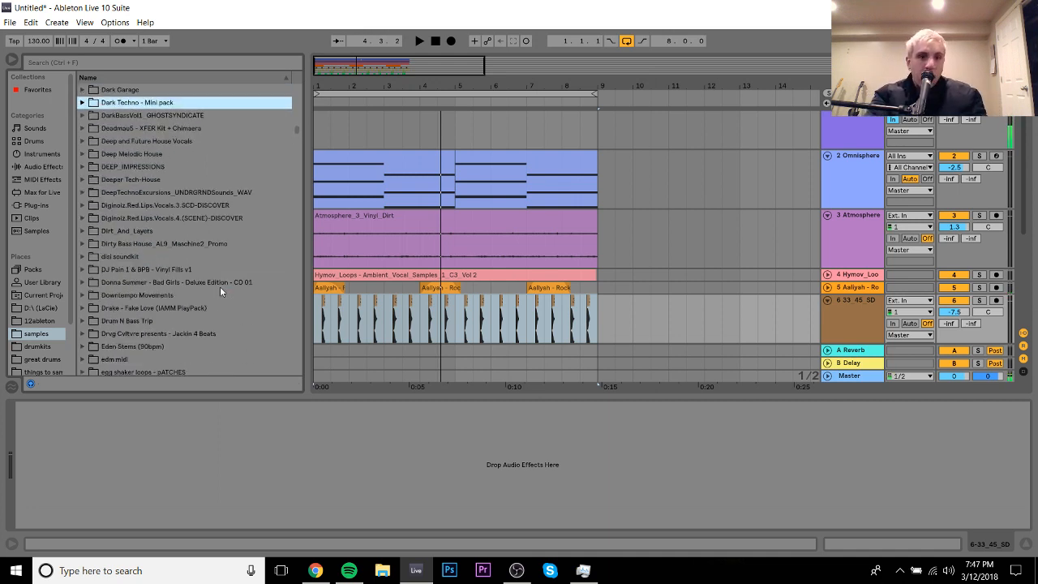
key(Down)
key(Down)
key(Down)
key(Down)
key(Down)
key(Down)
key(Down)
key(Down)
key(Down)
key(Down)
key(Down)
key(Down)
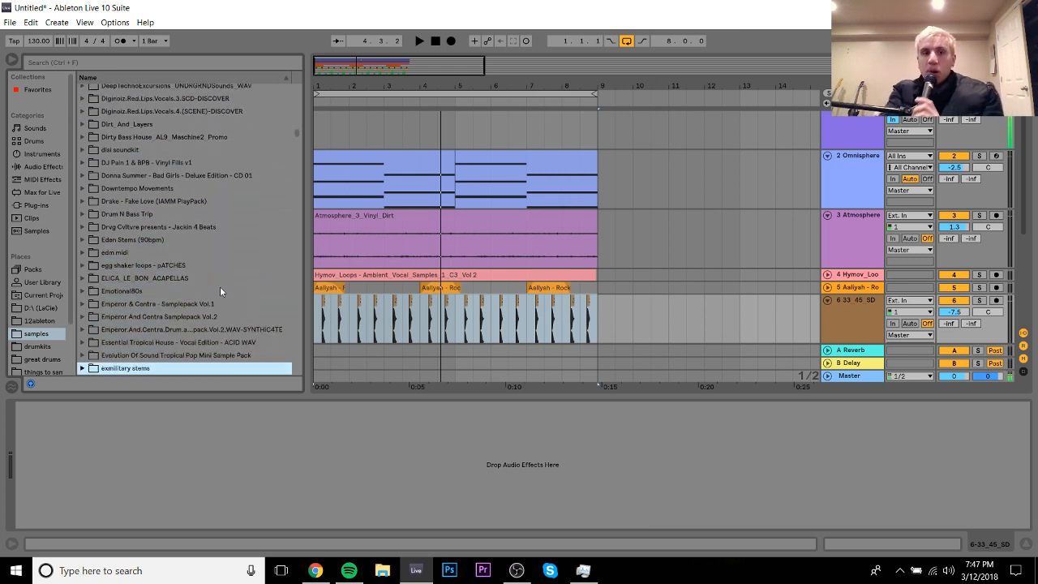
Step: Duplicate the Omnisphere track and delete the upper two notes of each chord in the copy's first clip, keeping the lowest notes
click(858, 159)
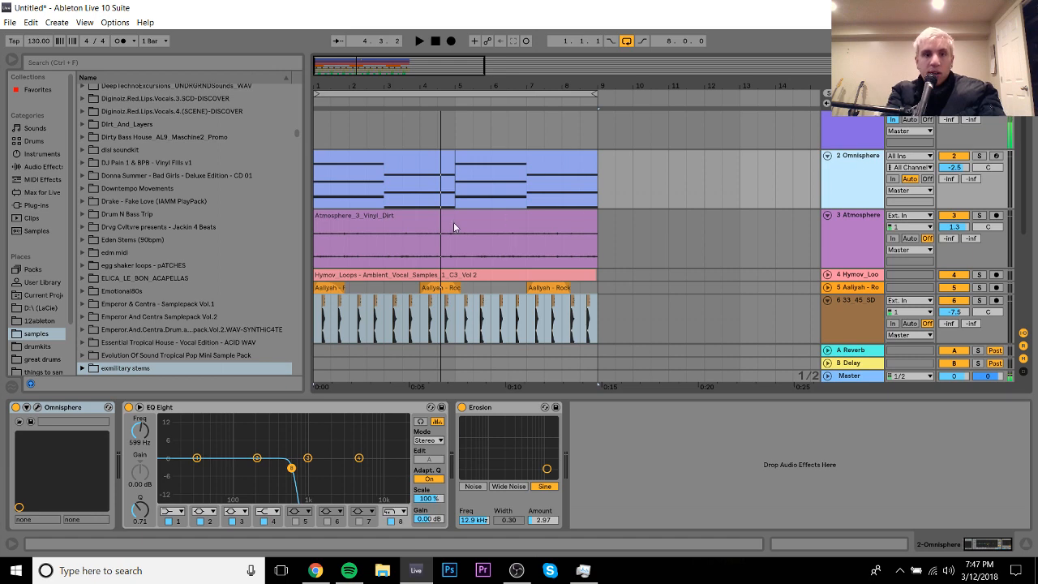
key(ctrl+d)
double_click(417, 224)
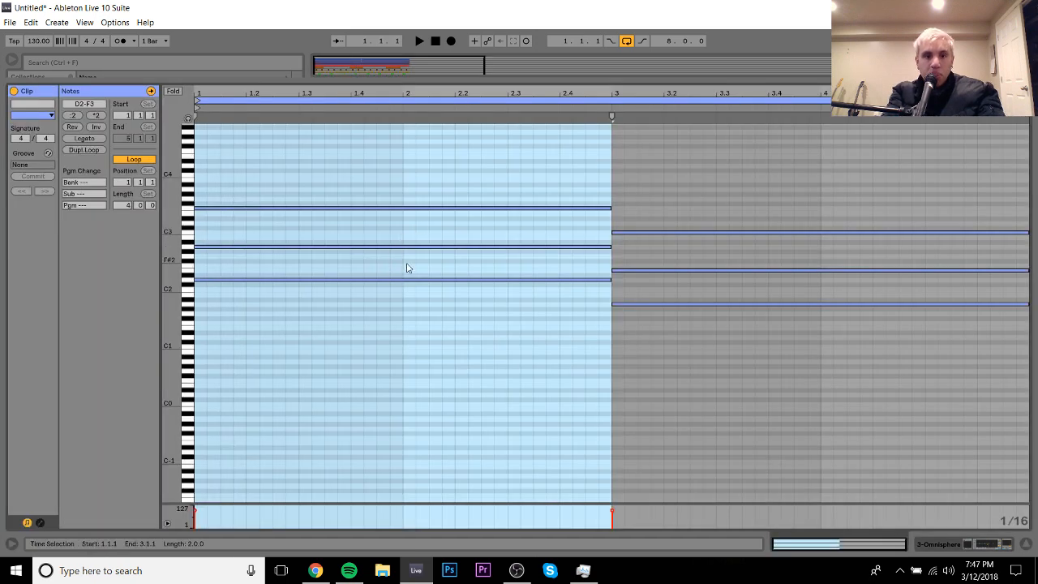
drag(407, 261, 447, 134)
drag(720, 213, 720, 295)
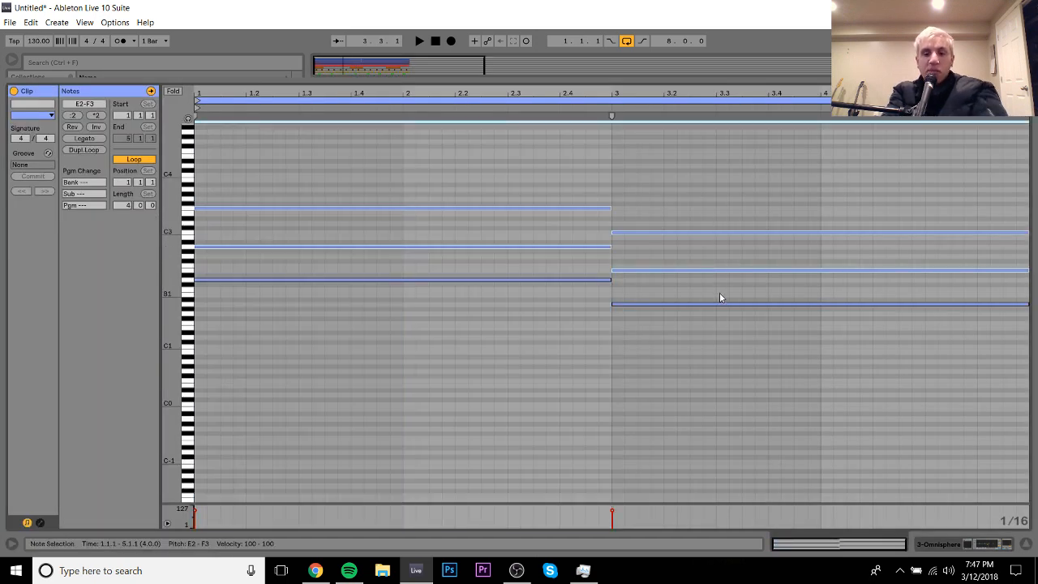
key(Delete)
click(957, 547)
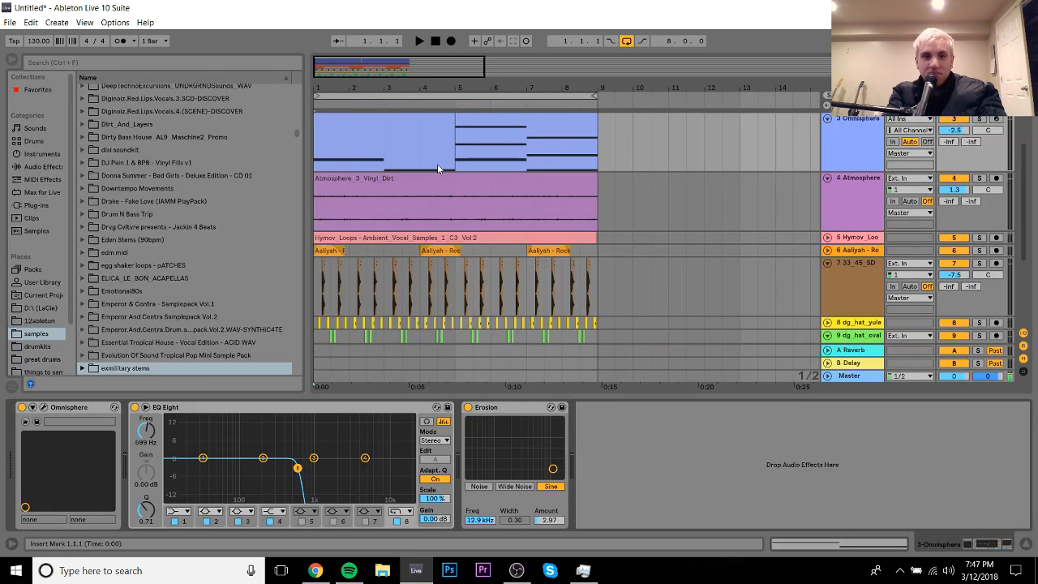
Step: Duplicate the edited bass-note clip over bars 5 to 8 of the copied Omnisphere track
click(415, 127)
key(ctrl+d)
shift+click(415, 127)
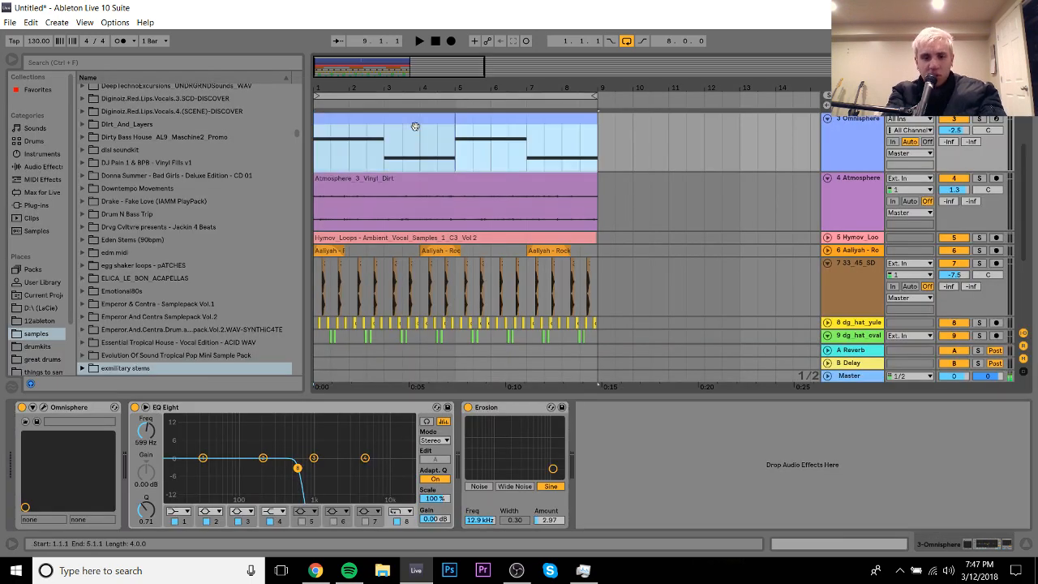
Step: Solo the copied Omnisphere track, remove its EQ Eight and Erosion effects, and audition the bass notes
click(978, 118)
scroll(1029, 118, up, 3)
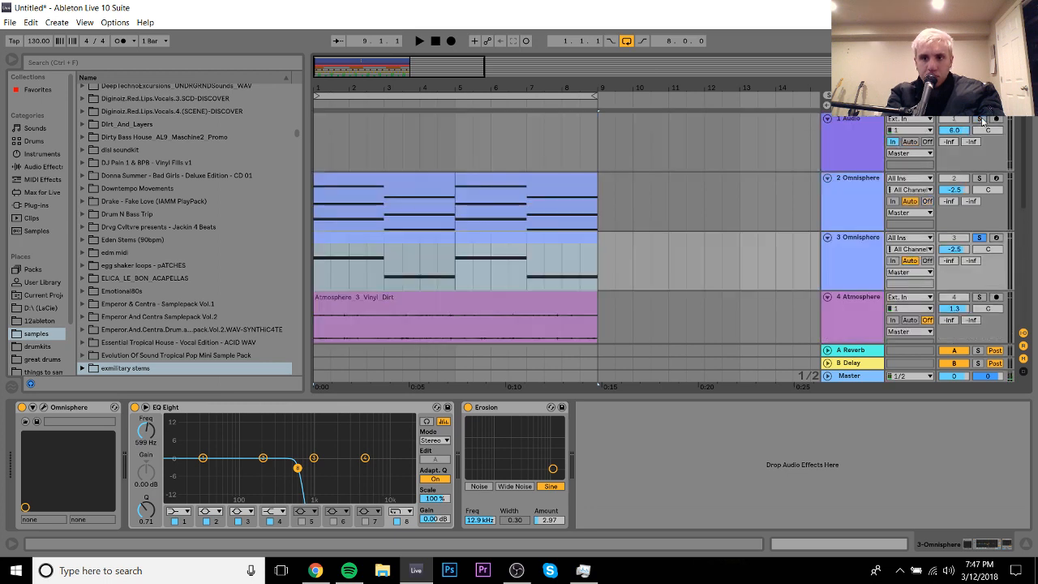
click(865, 252)
key(space)
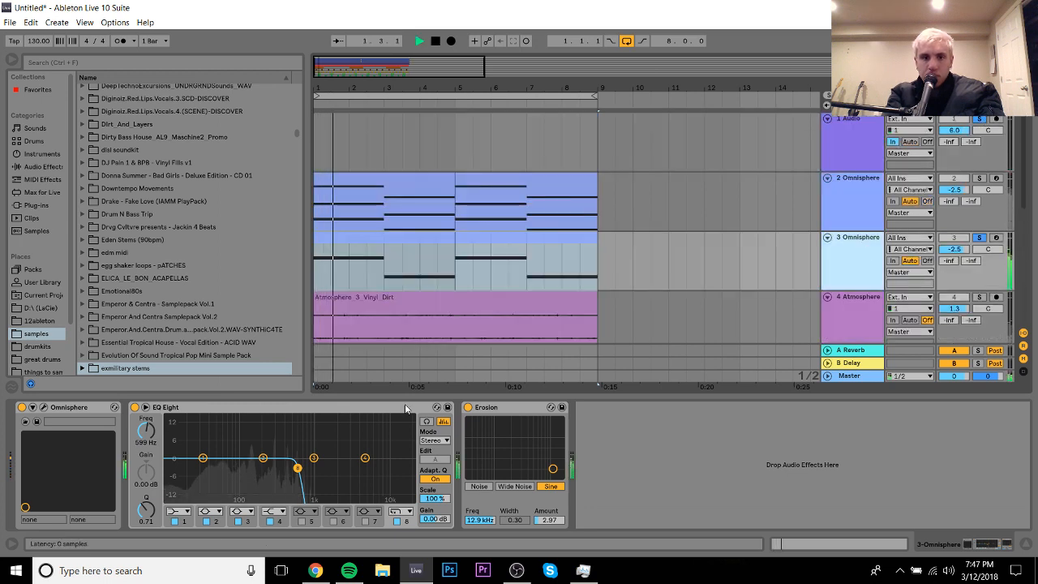
click(403, 408)
key(Delete)
key(space)
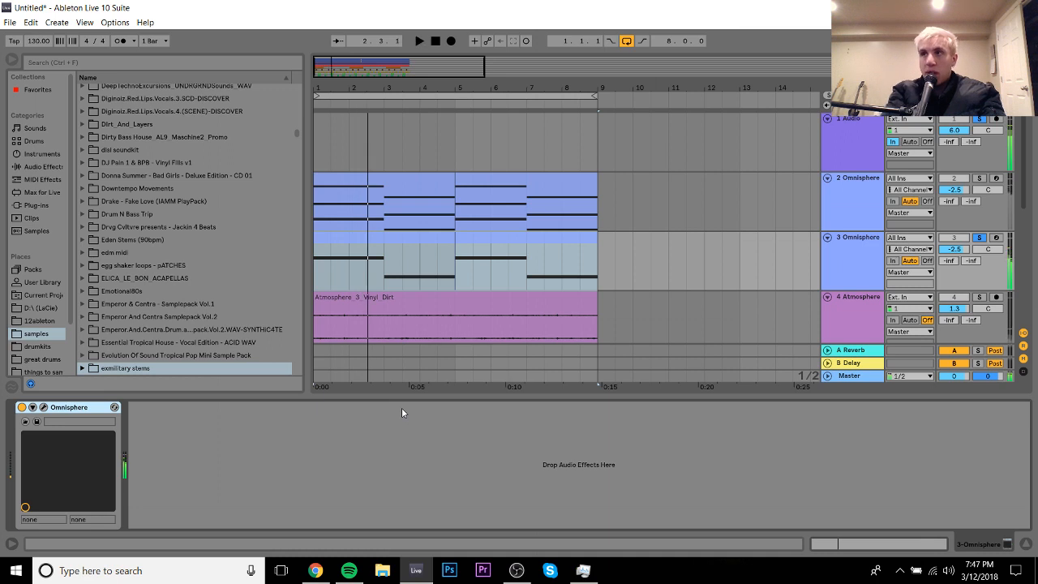
key(space)
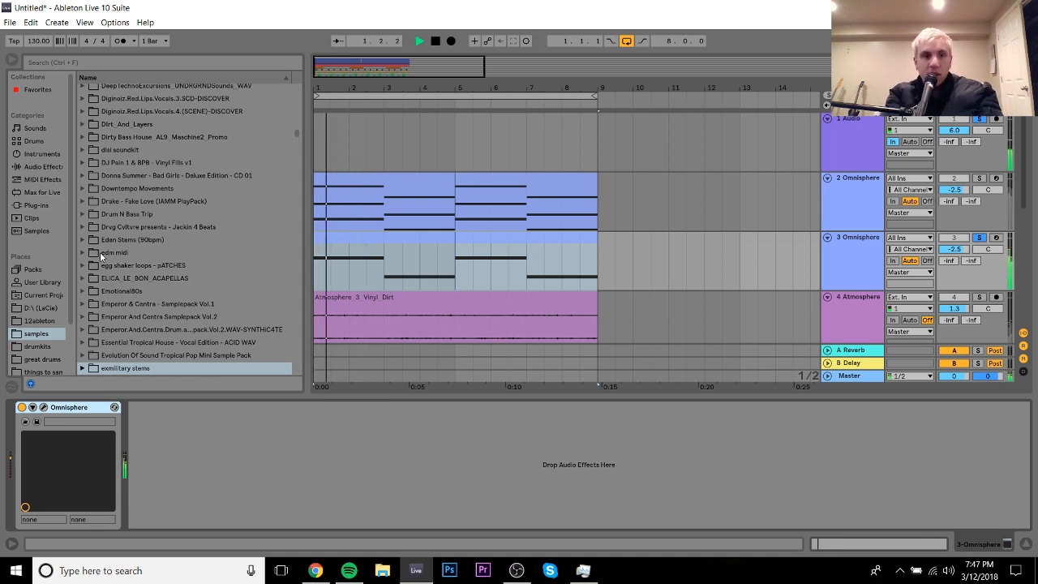
Step: List the plug-ins in the browser, then unsolo and deactivate the copied Omnisphere track
click(51, 206)
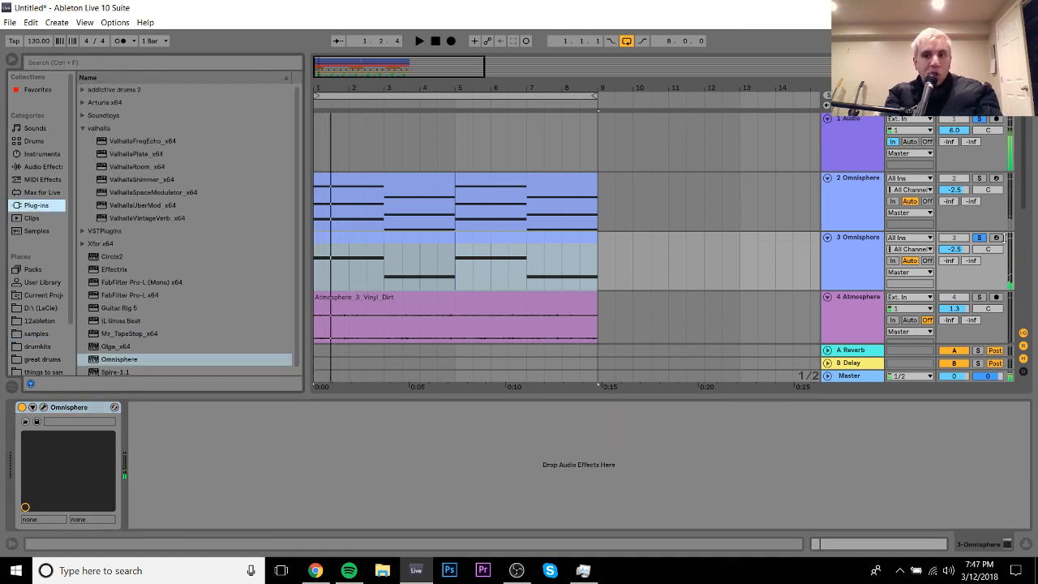
click(979, 239)
click(959, 239)
Step: Play the arrangement from the start twice without the copied Omnisphere track, then solo the first audio track
key(space)
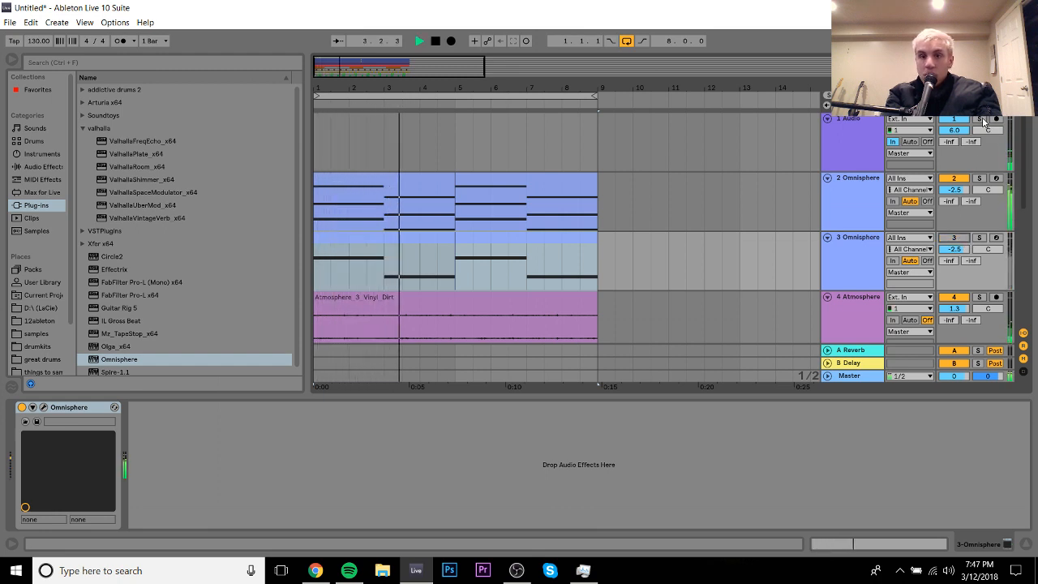
key(space)
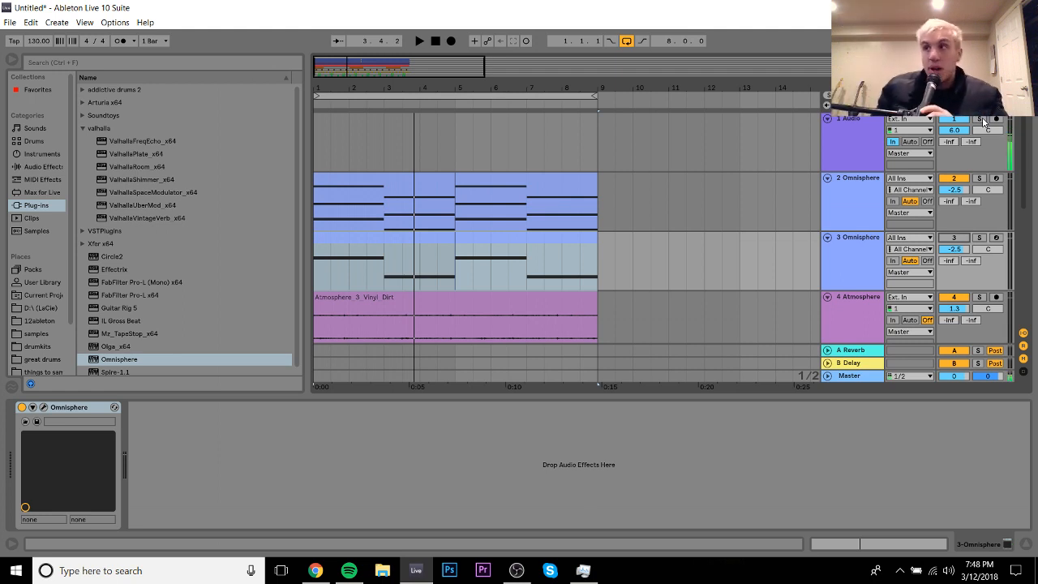
key(space)
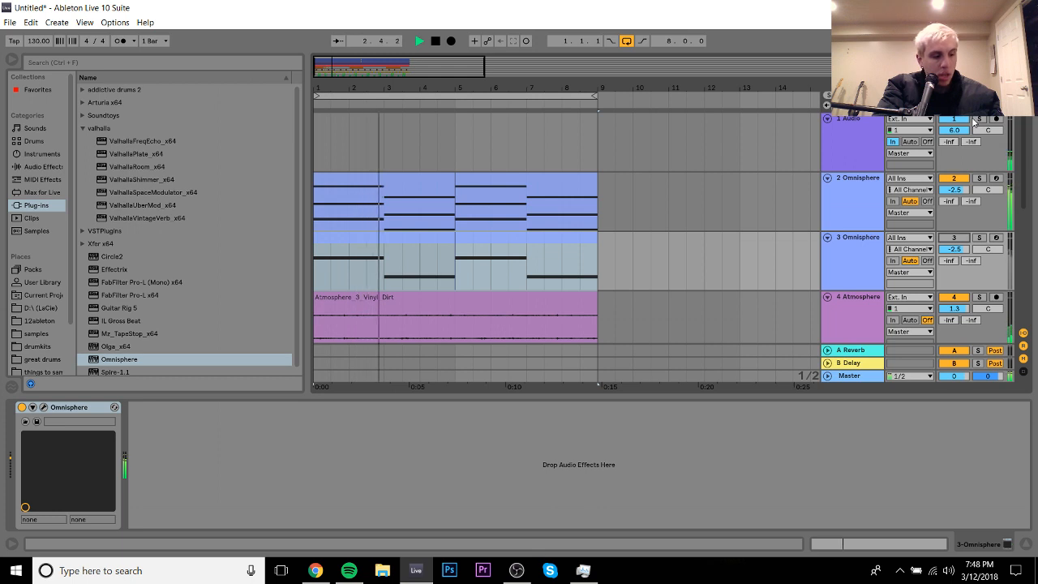
key(space)
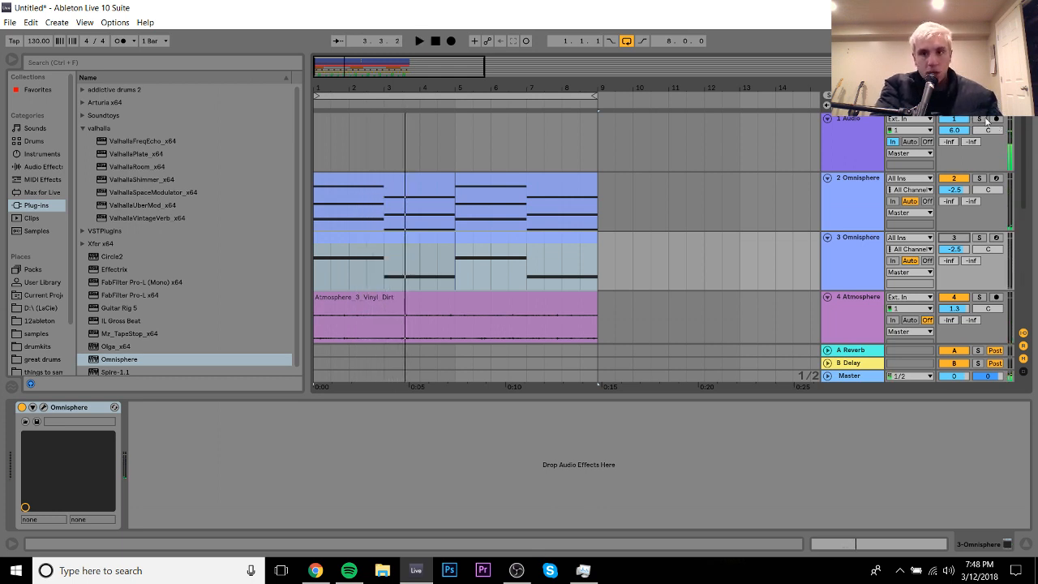
click(978, 119)
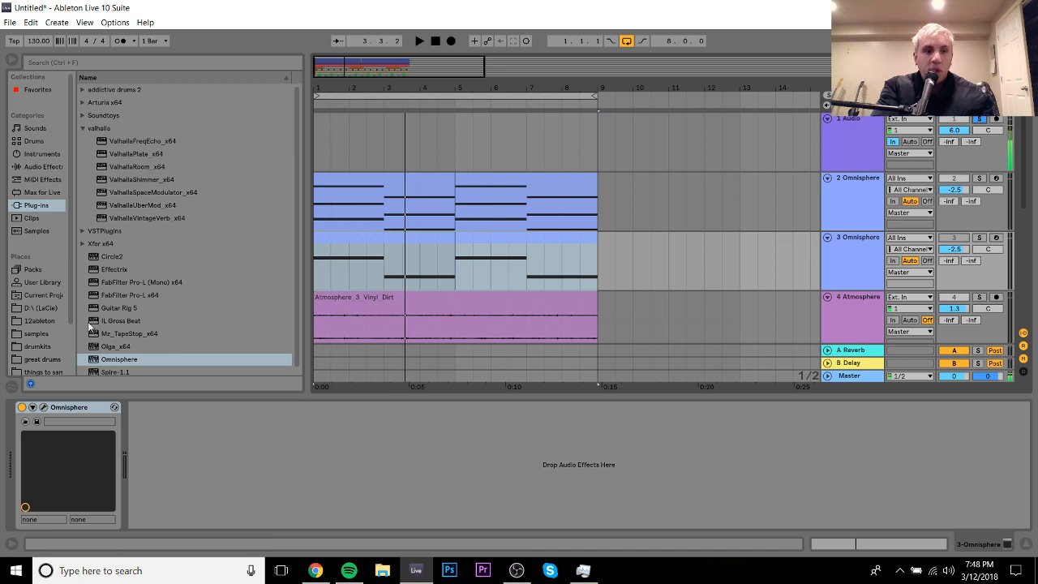
Step: Browse the samples folder, then solo the copied Omnisphere track and briefly audition its first bass clip
click(36, 333)
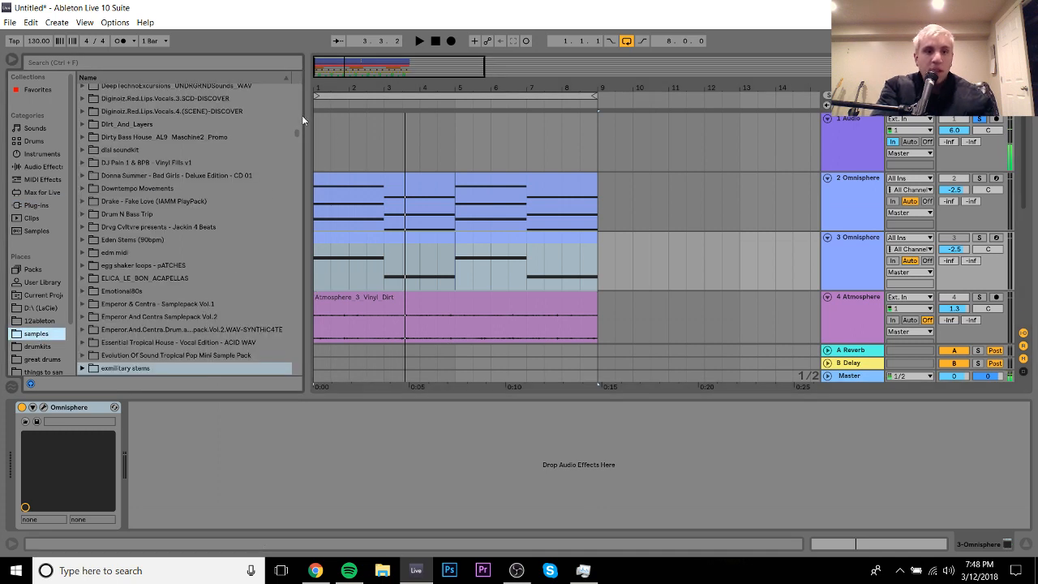
scroll(297, 118, up, 7)
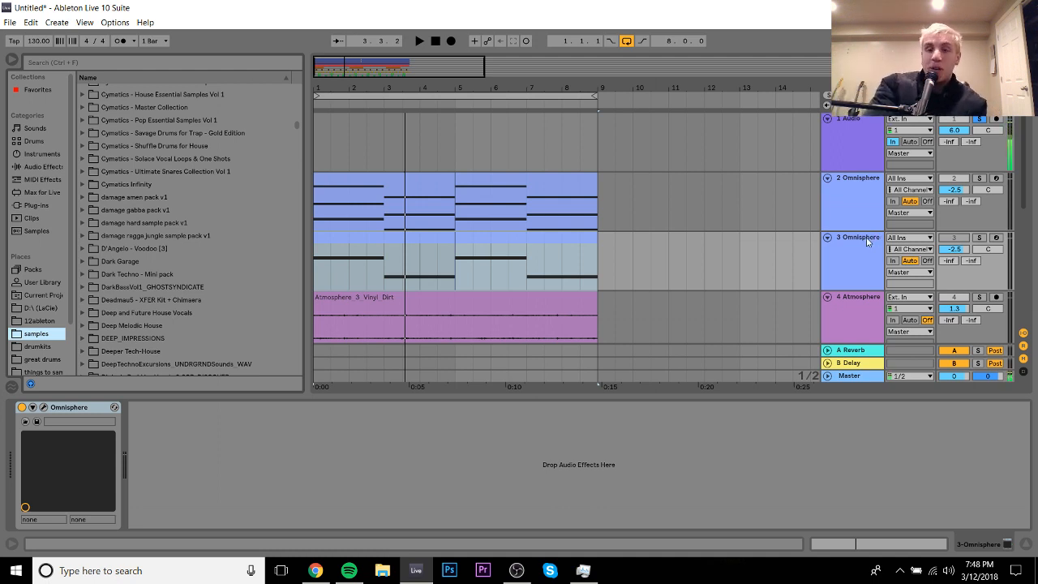
click(866, 238)
click(980, 237)
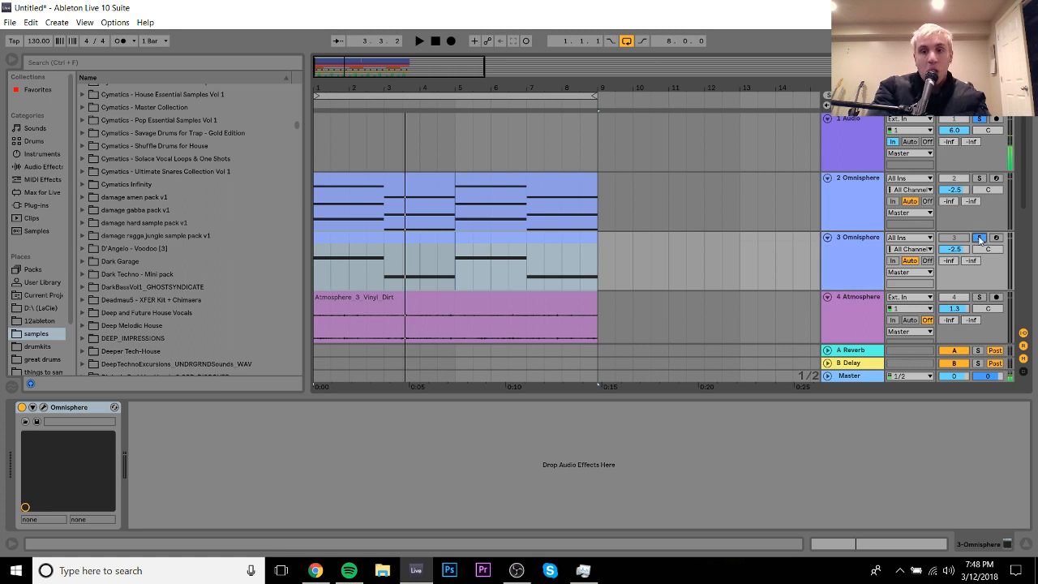
key(space)
key(space)
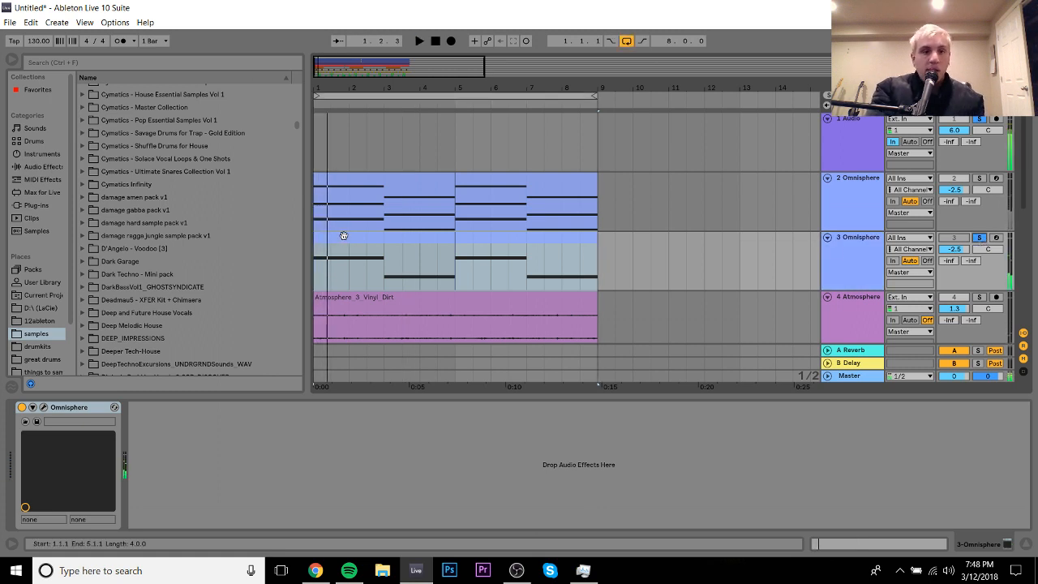
click(345, 241)
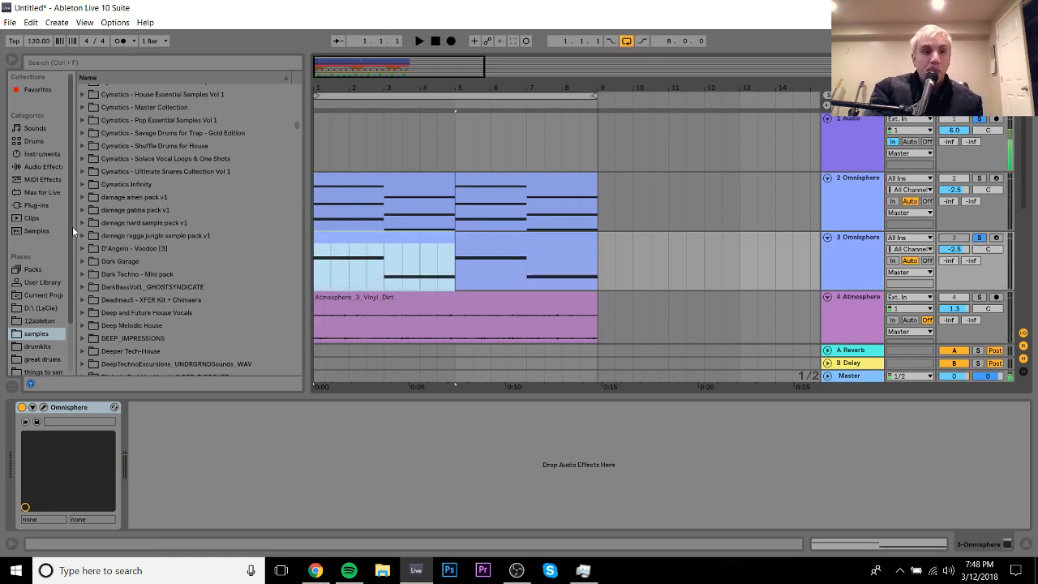
Step: Replace Omnisphere on the soloed bass track with the Xfer plug-in Serum_x64 and close its window
click(32, 205)
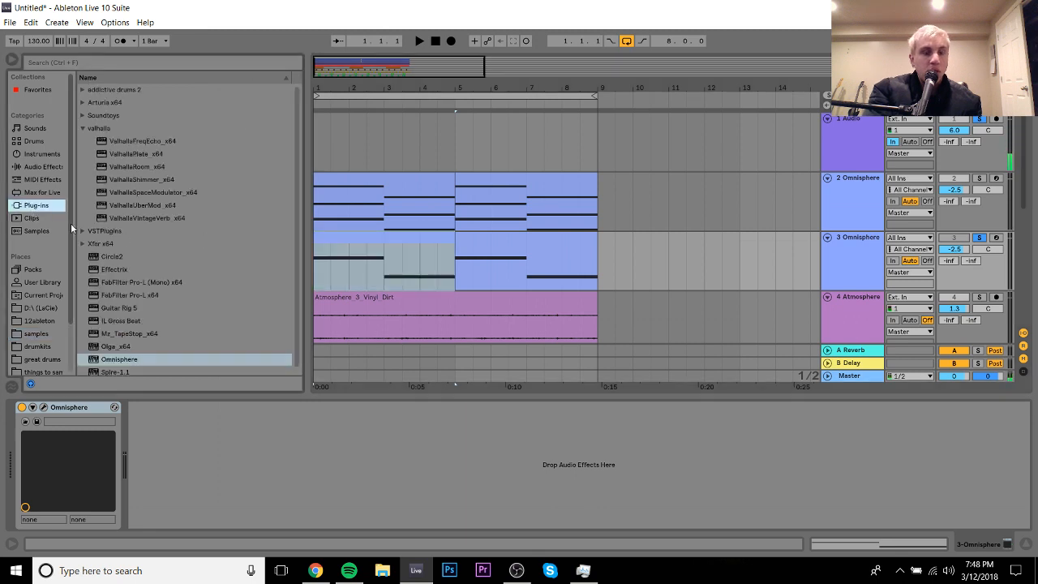
click(81, 242)
click(113, 244)
double_click(113, 247)
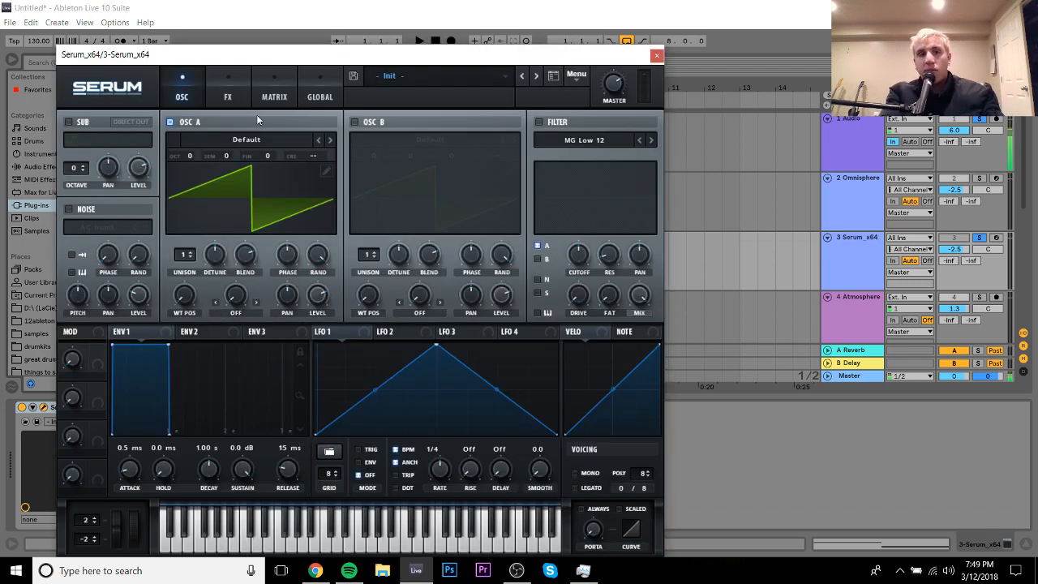
click(656, 54)
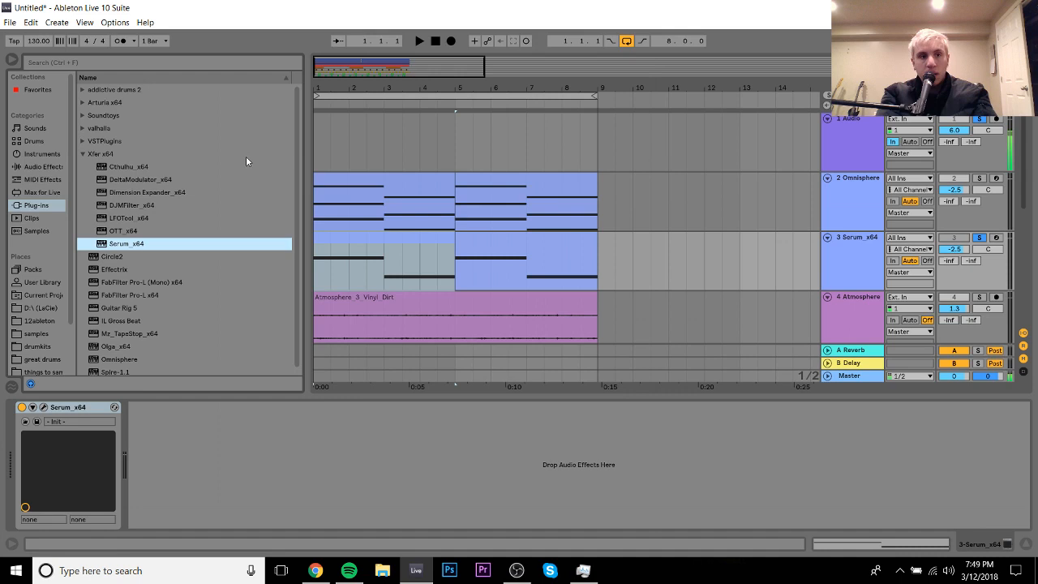
Step: Replace Serum on the bass track with Ableton's Operator instrument and audition its default sine patch
click(34, 154)
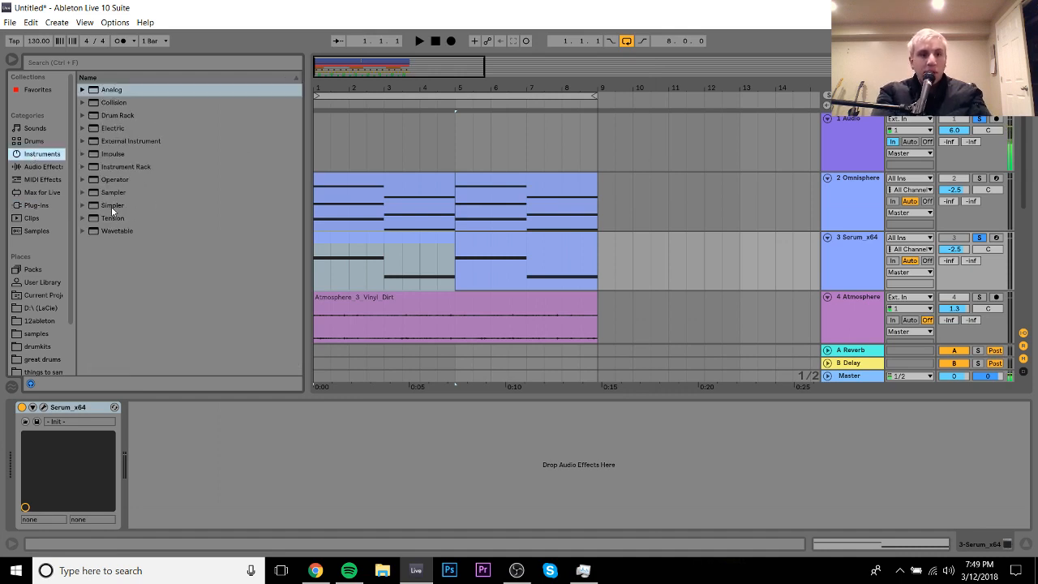
double_click(114, 180)
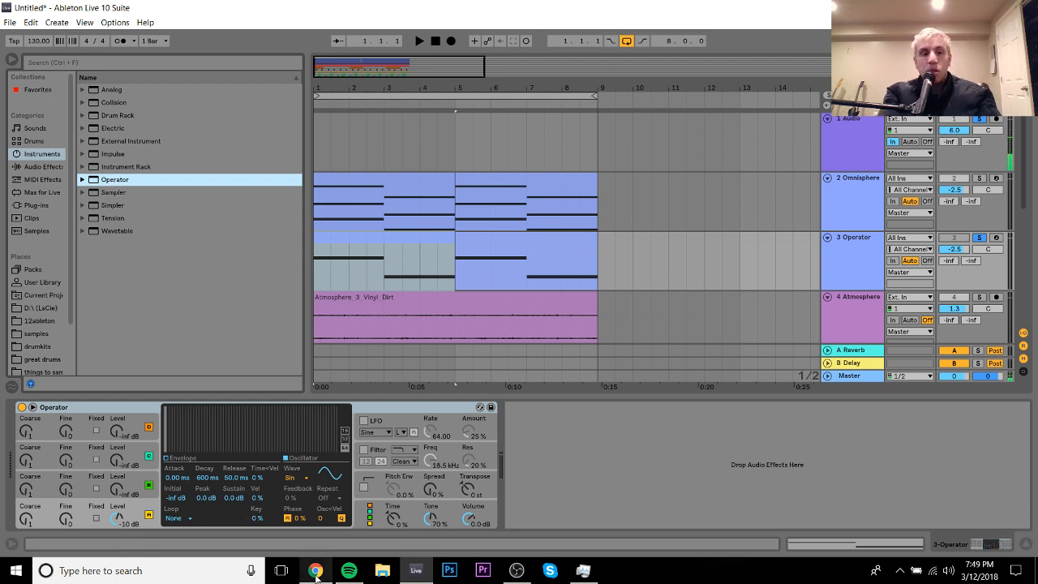
click(387, 322)
key(space)
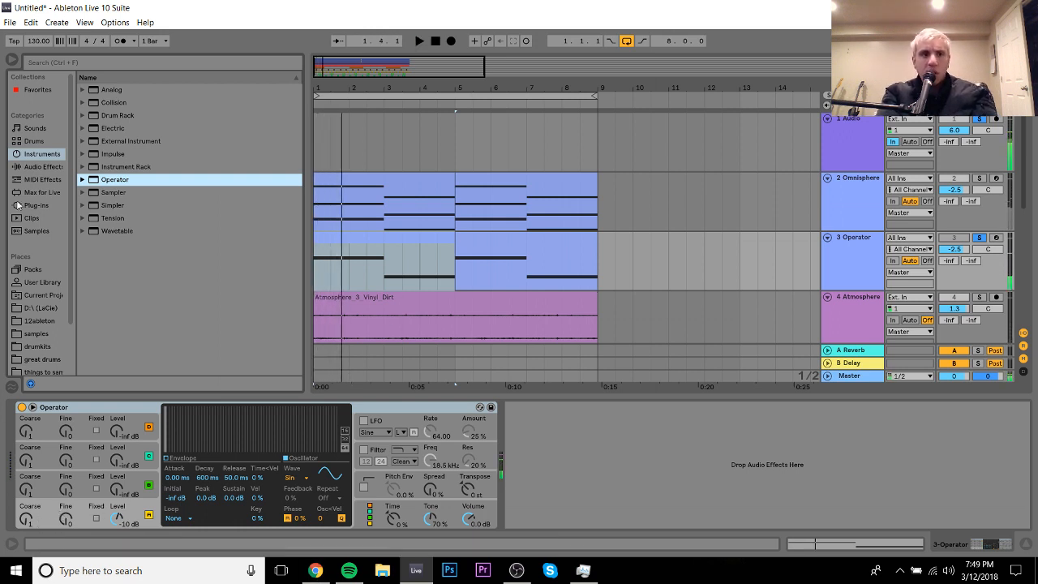
Step: Transpose all notes in the first Operator clip down one octave and play the result
double_click(366, 242)
key(ctrl+a)
key(shift+Down)
key(space)
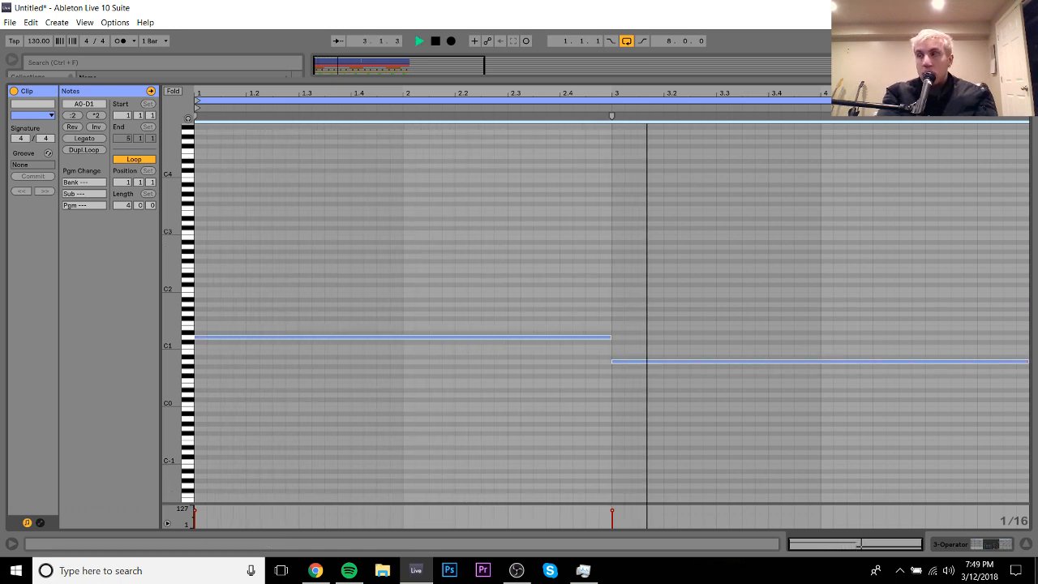
key(space)
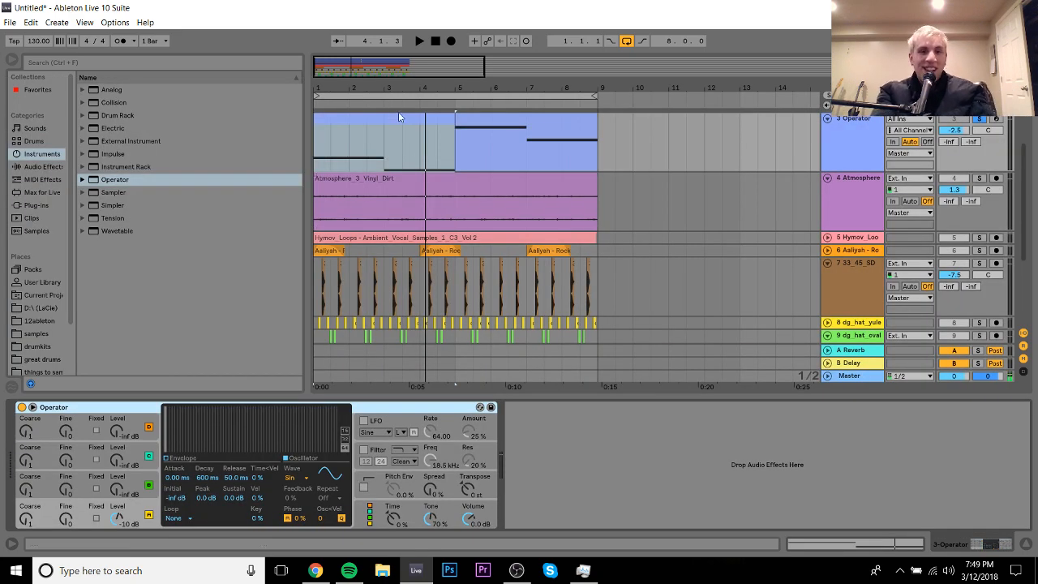
Step: Audition the first Operator clip from the start, then set oscillator A's waveform to Saw D
click(398, 117)
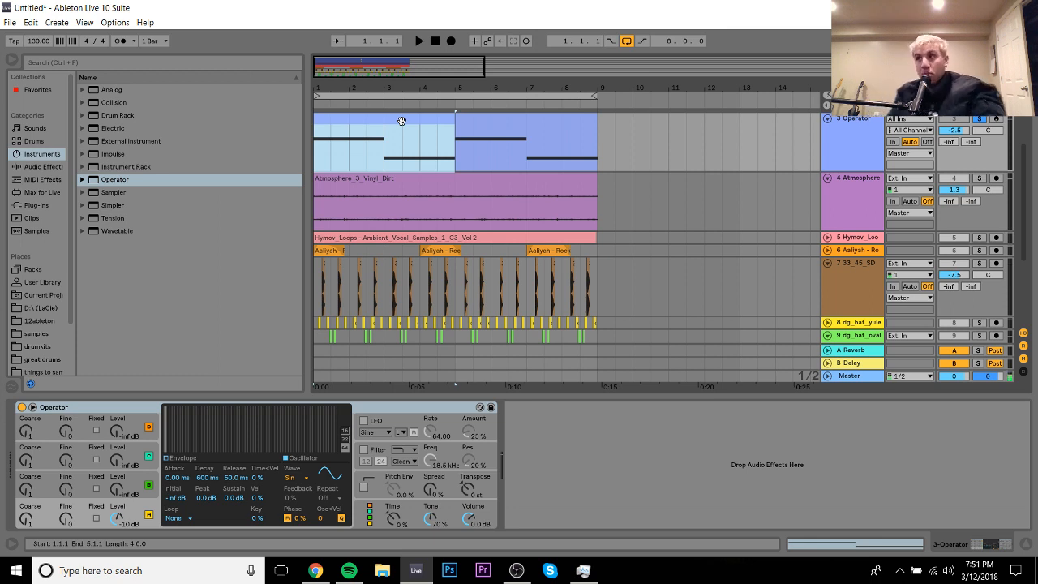
key(space)
key(space)
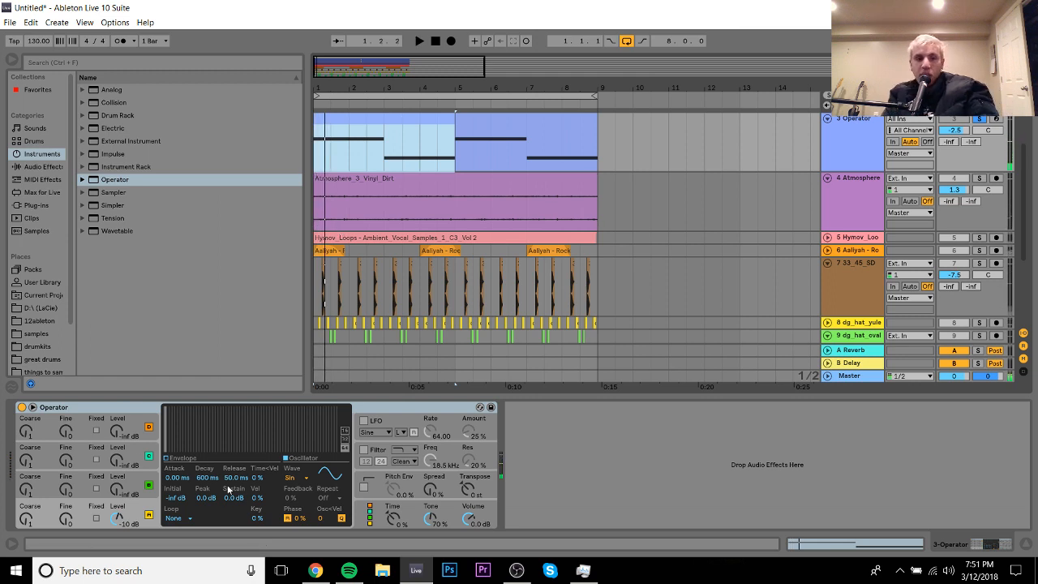
click(292, 477)
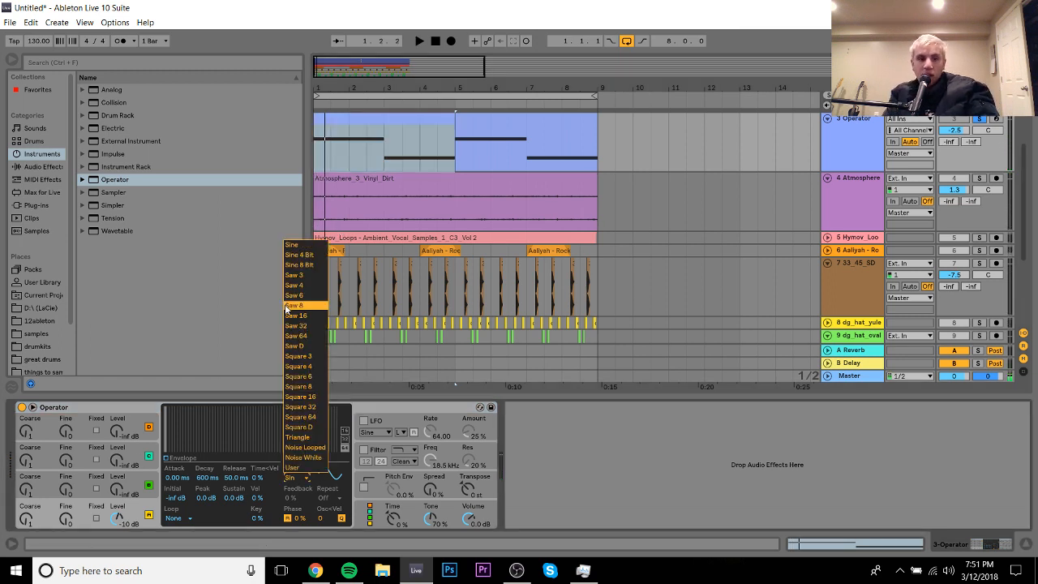
click(288, 346)
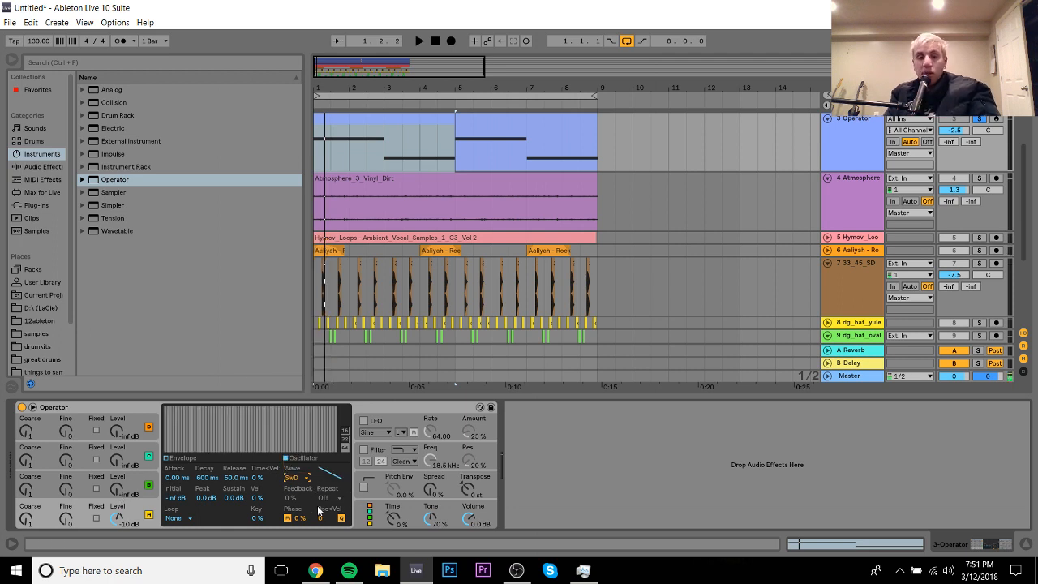
Step: Set Operator's algorithm to four parallel oscillators and return to oscillator A's settings
click(369, 521)
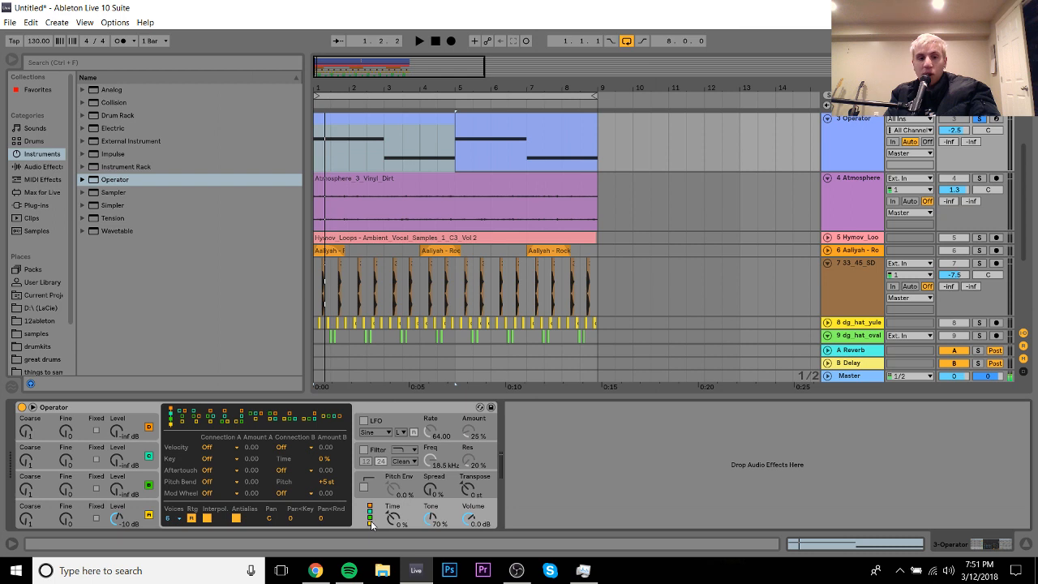
click(330, 418)
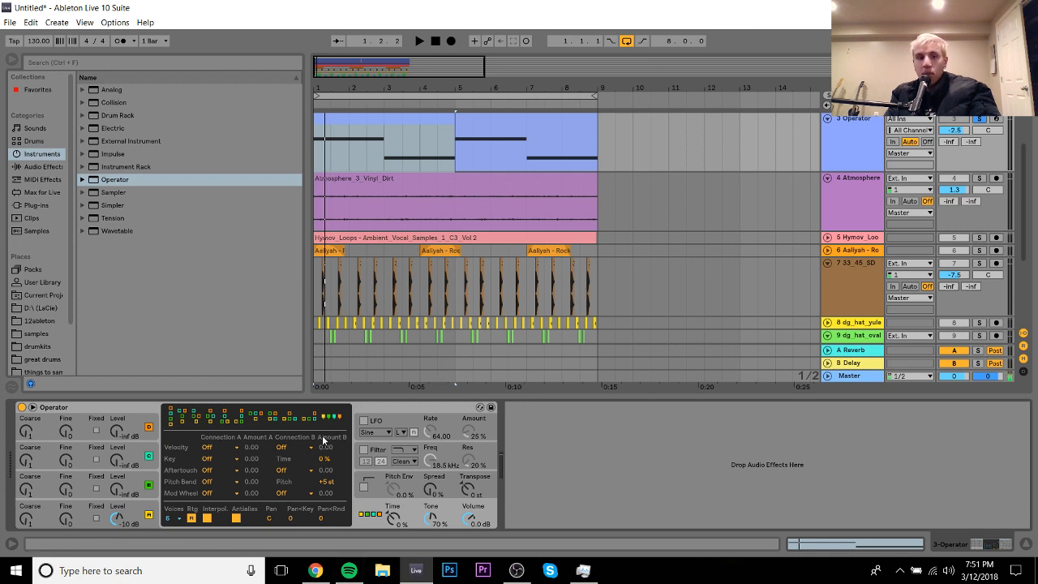
click(146, 509)
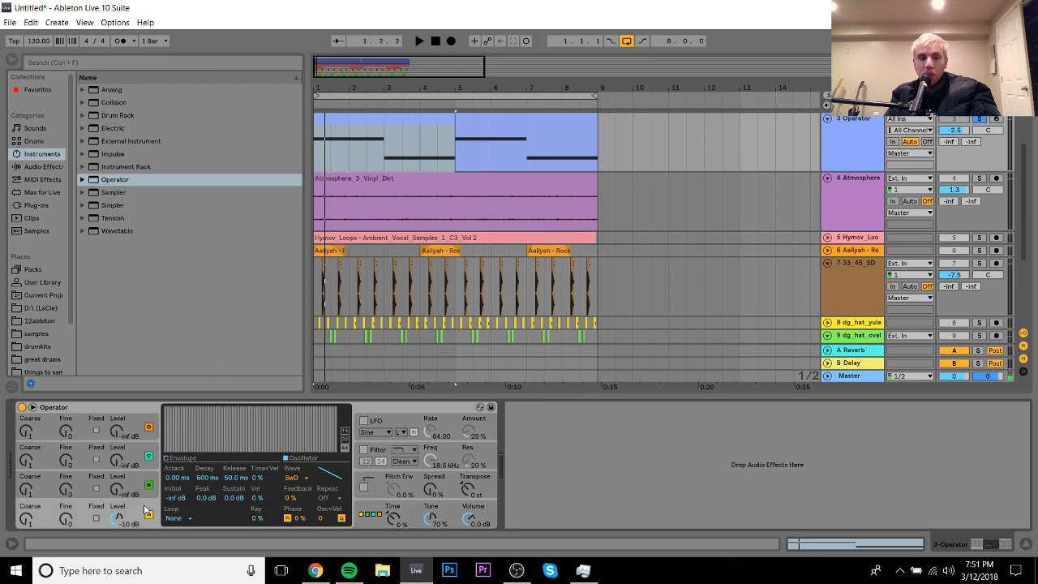
Step: Look through the waveform options for oscillator A in Operator, keeping Saw D
click(297, 480)
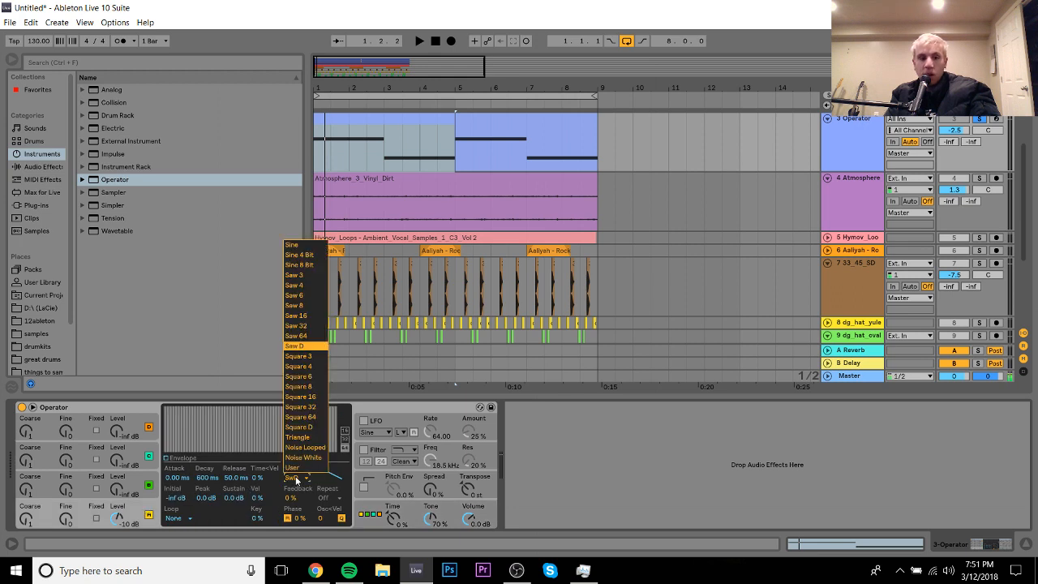
click(295, 347)
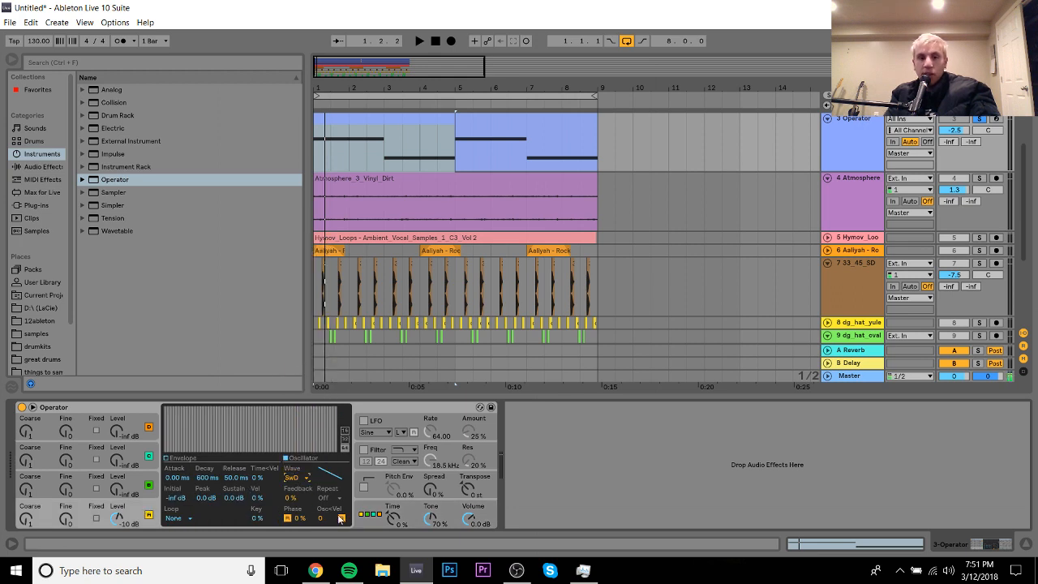
click(287, 478)
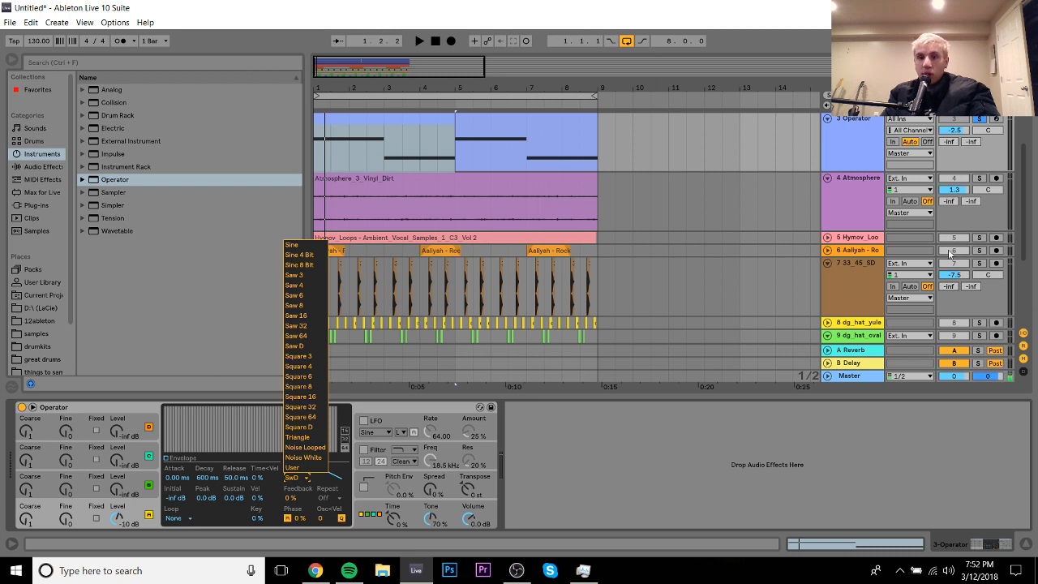
Step: Unsolo the Operator track, play the arrangement and audition the Aaliyah vocal track in solo with its lane unfolded
click(979, 120)
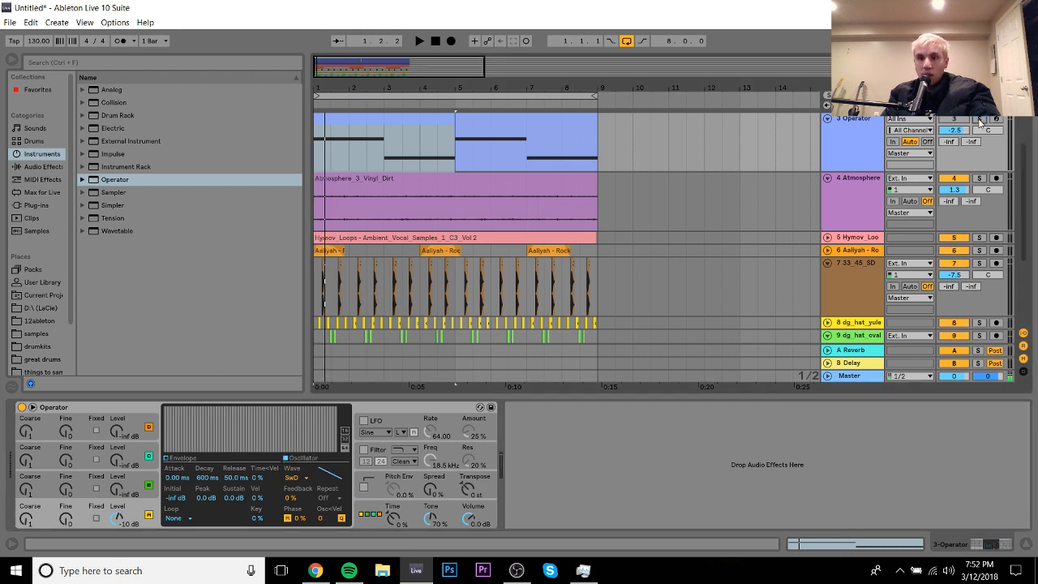
key(space)
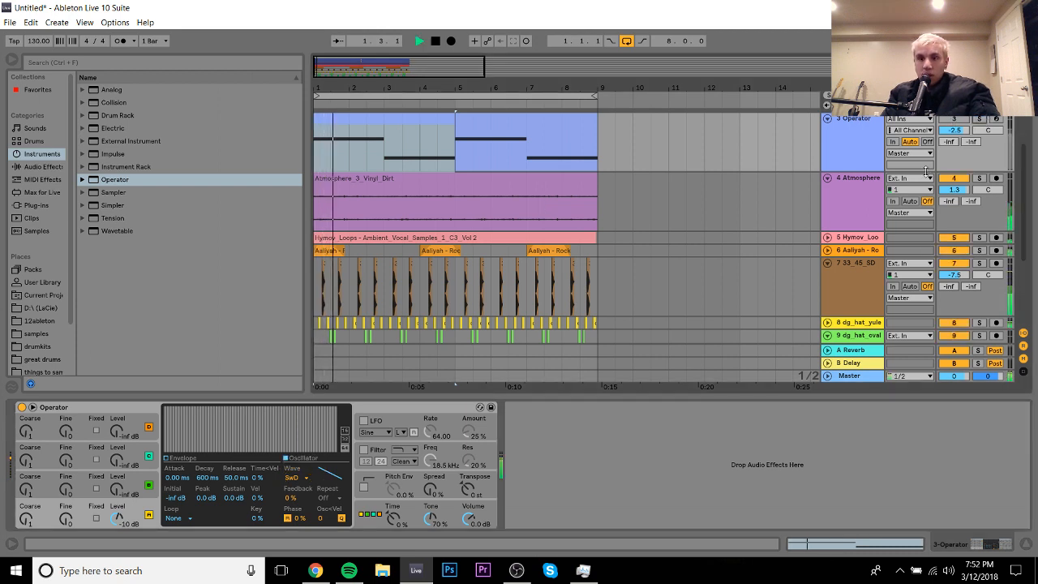
click(978, 250)
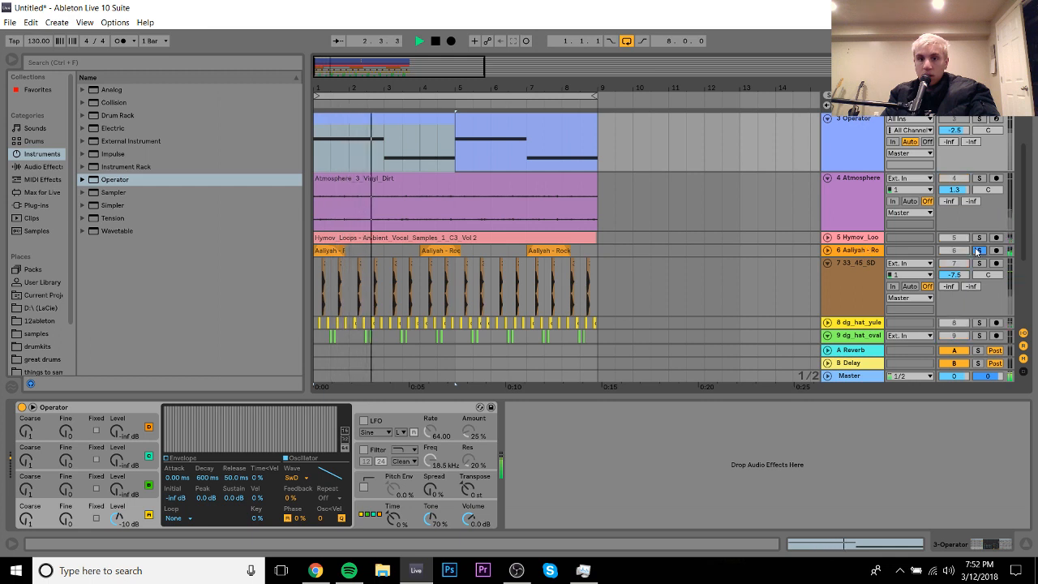
click(828, 251)
click(839, 253)
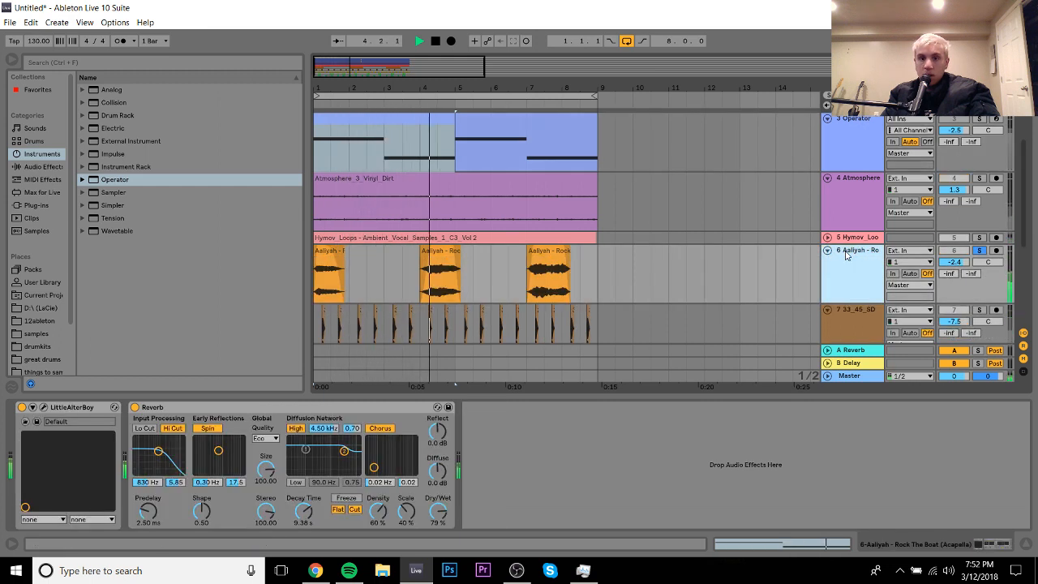
click(979, 251)
key(space)
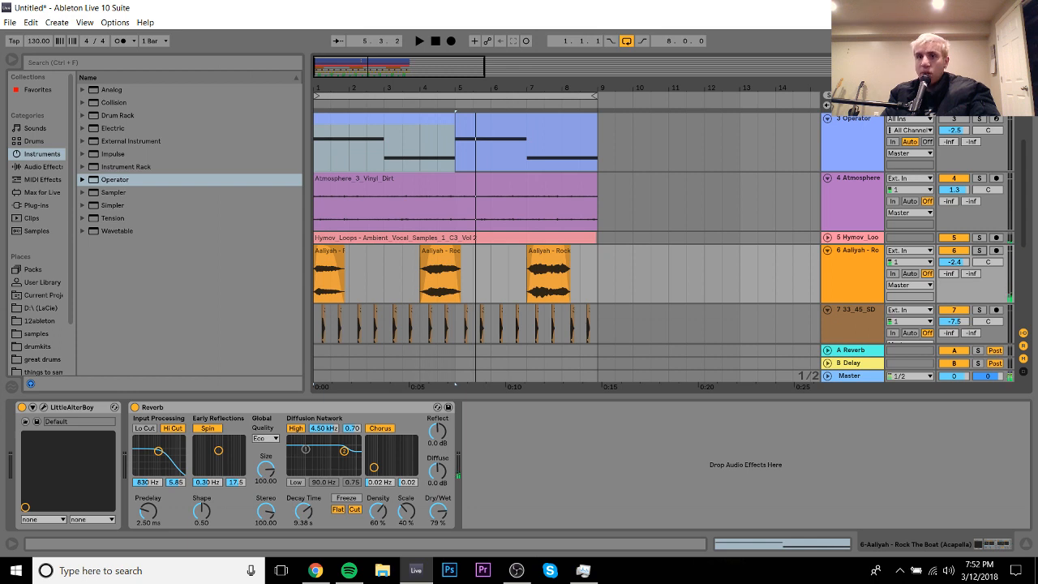
Step: Solo the Operator track, show its device and audition the bass briefly
scroll(981, 119, up, 3)
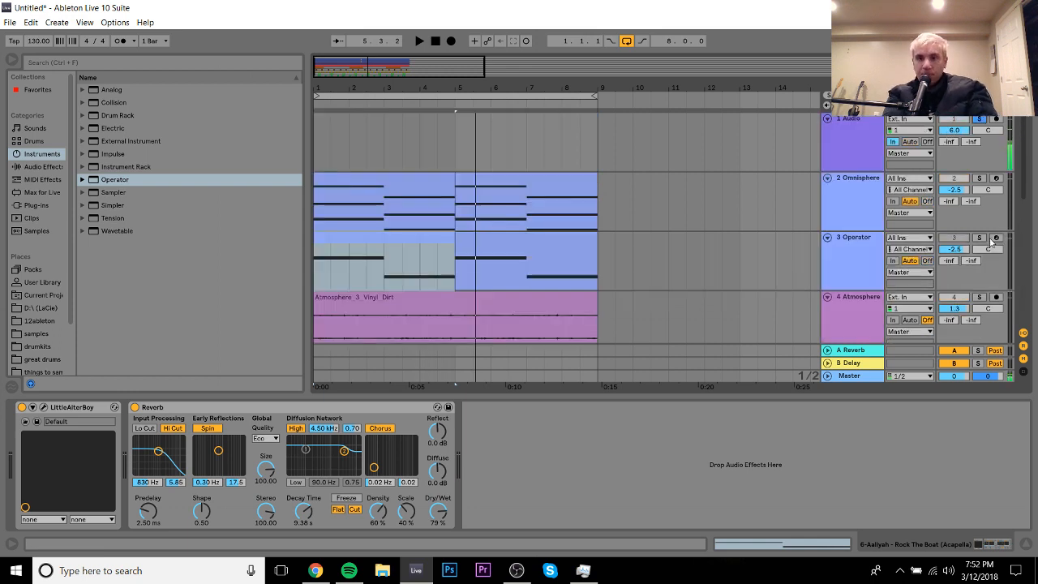
click(978, 238)
click(843, 238)
key(space)
key(space)
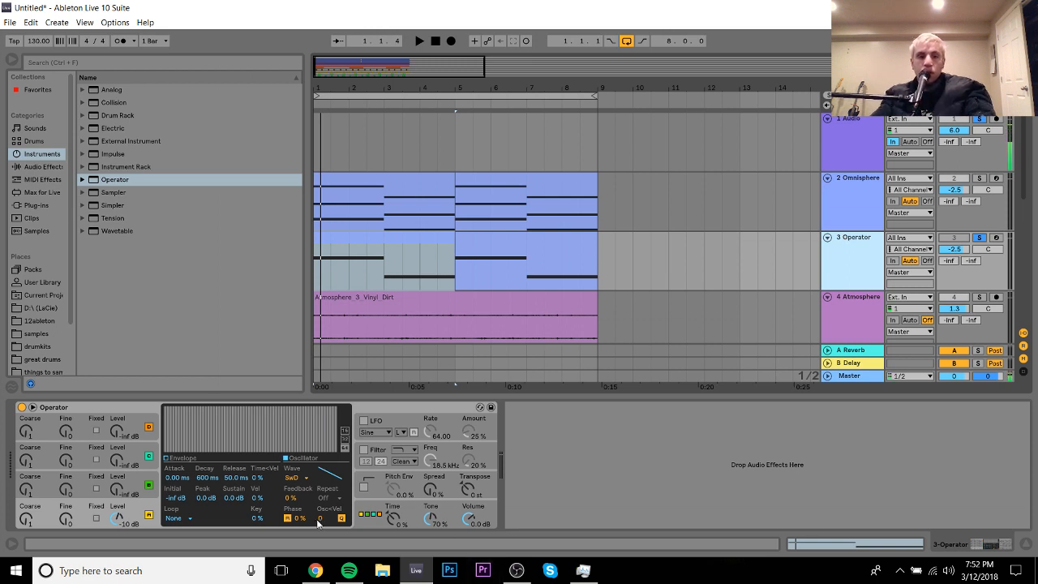
Step: Compare Saw 3, Saw 4, Saw 16 and Saw 64 on oscillator A during playback, then return to Saw D
click(290, 477)
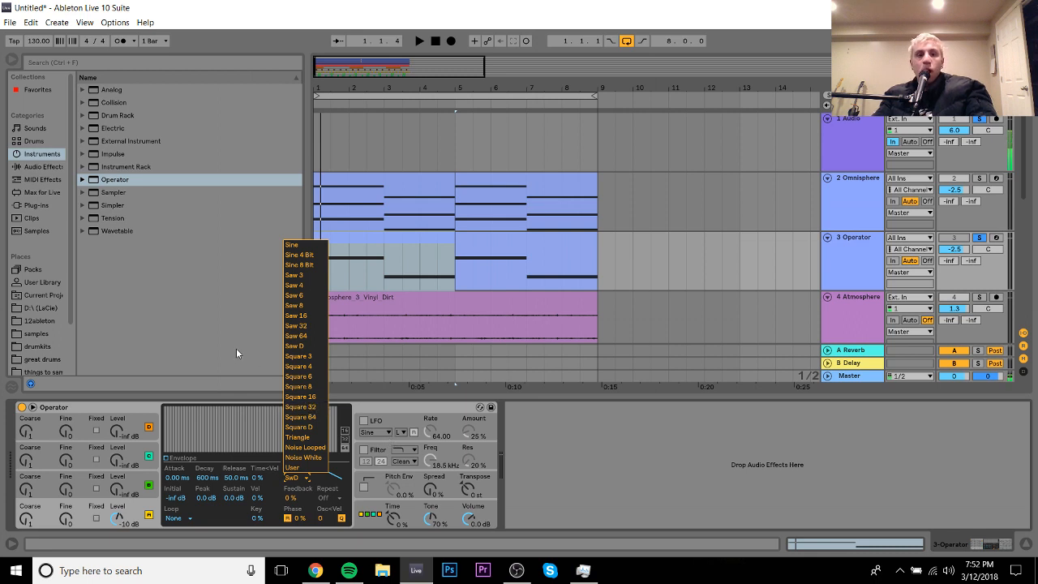
click(288, 276)
key(space)
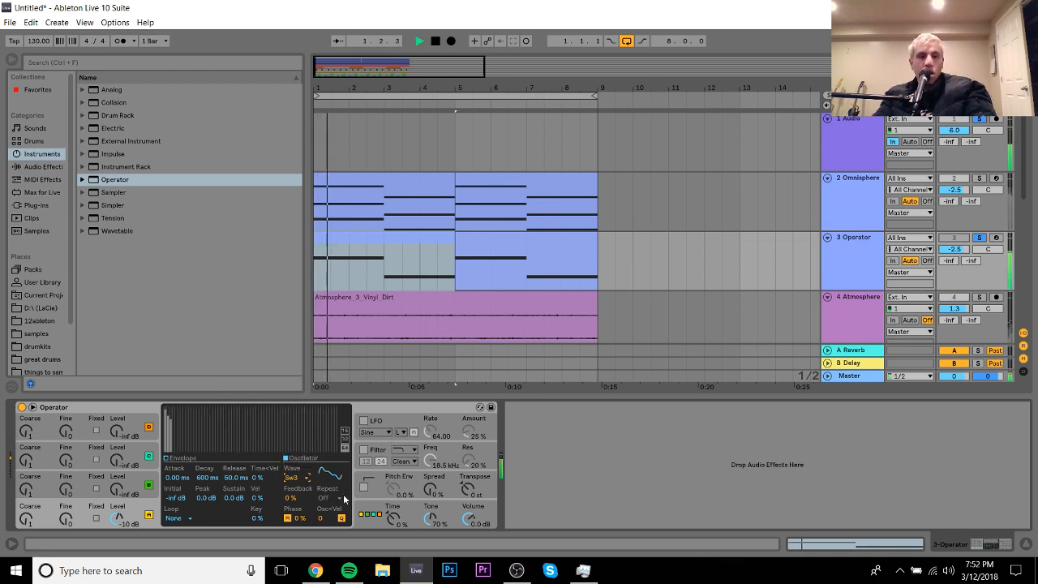
click(292, 477)
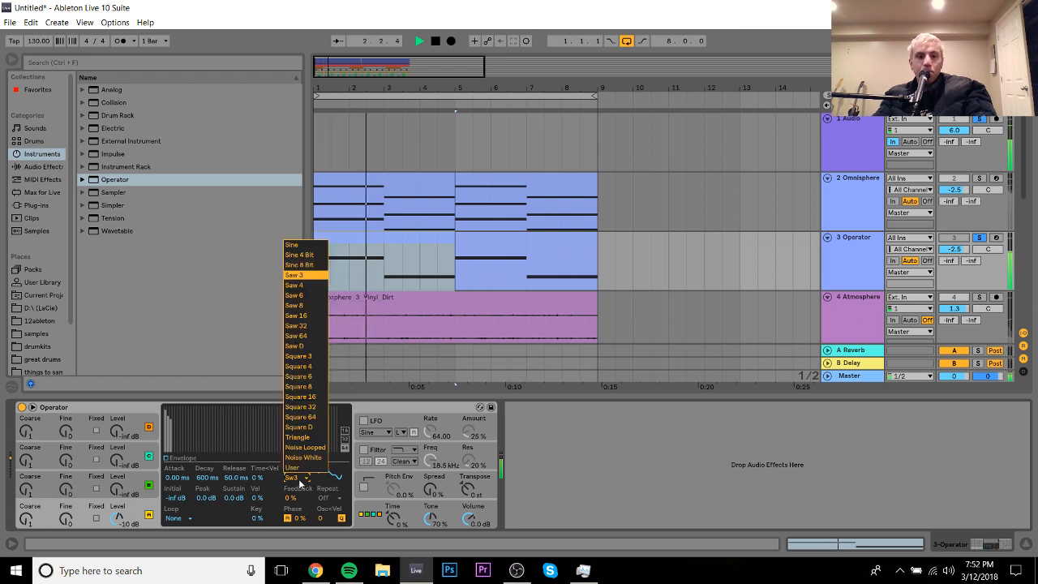
click(290, 286)
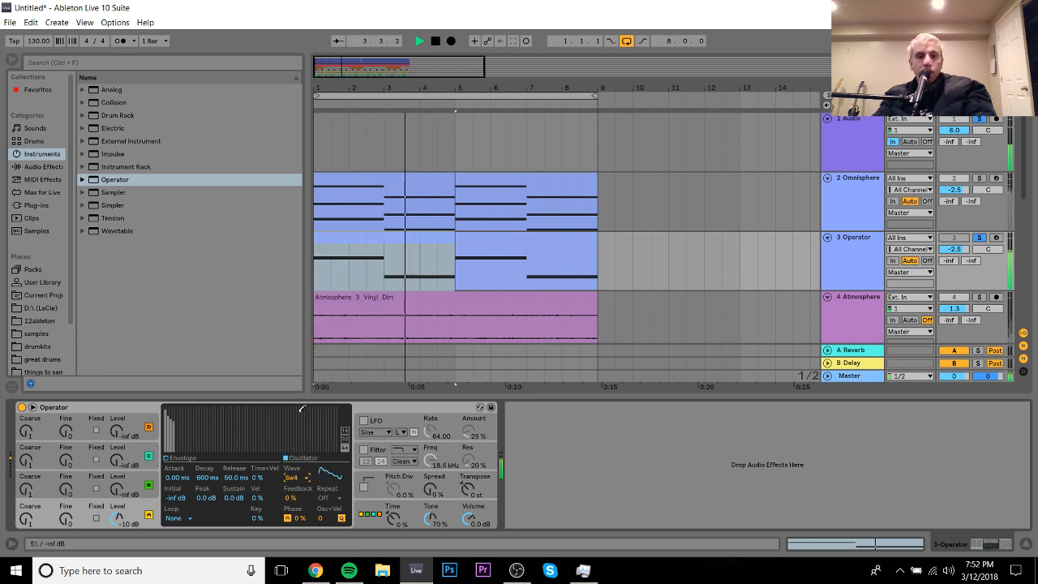
click(305, 478)
click(301, 318)
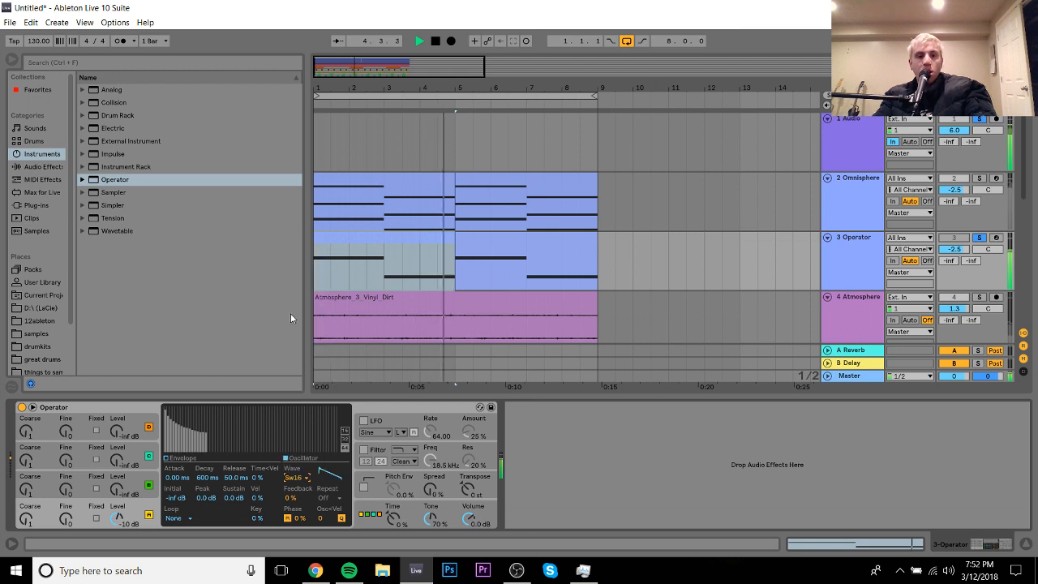
click(294, 477)
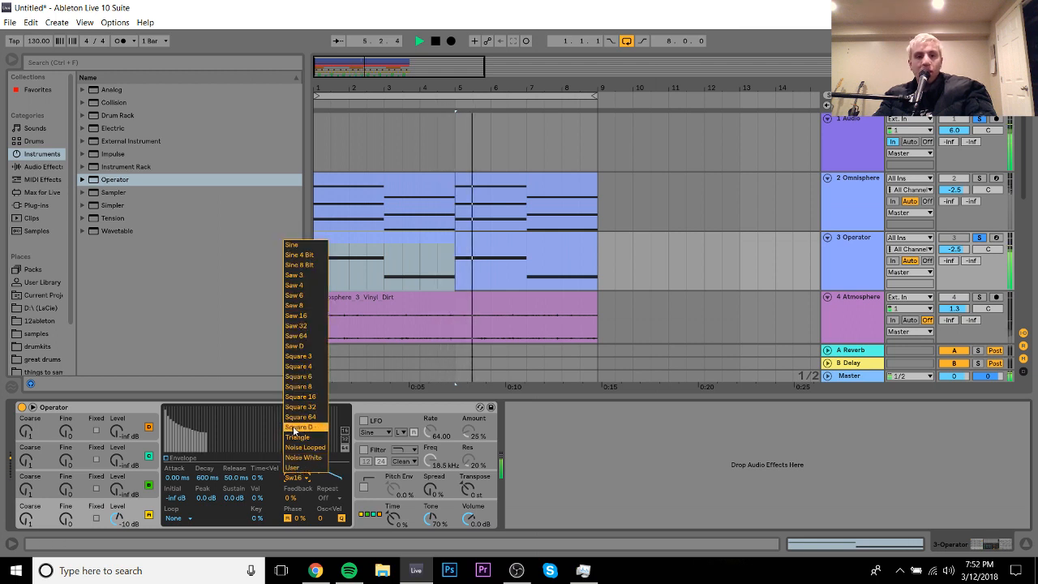
click(296, 336)
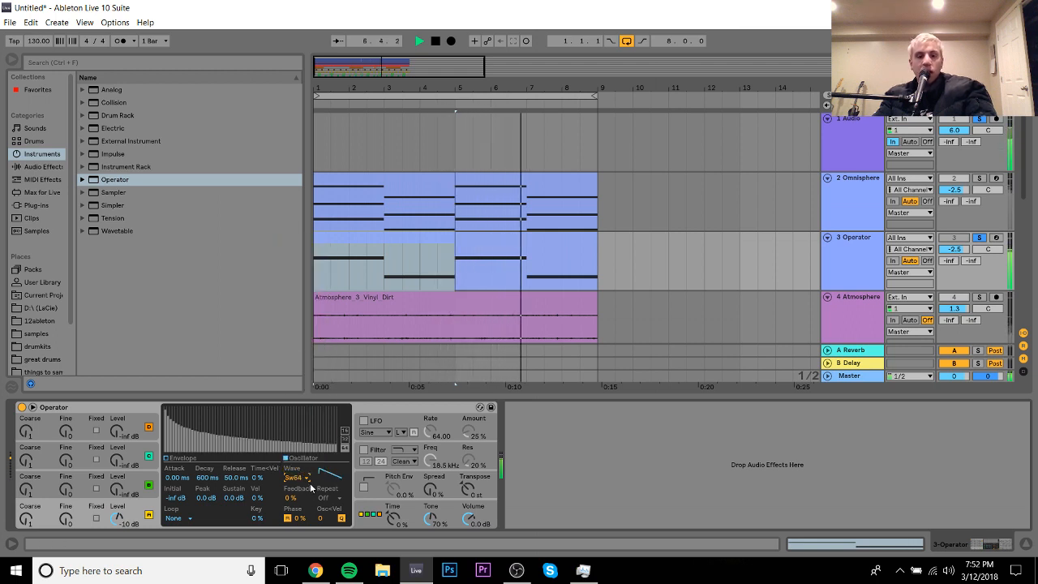
key(Down)
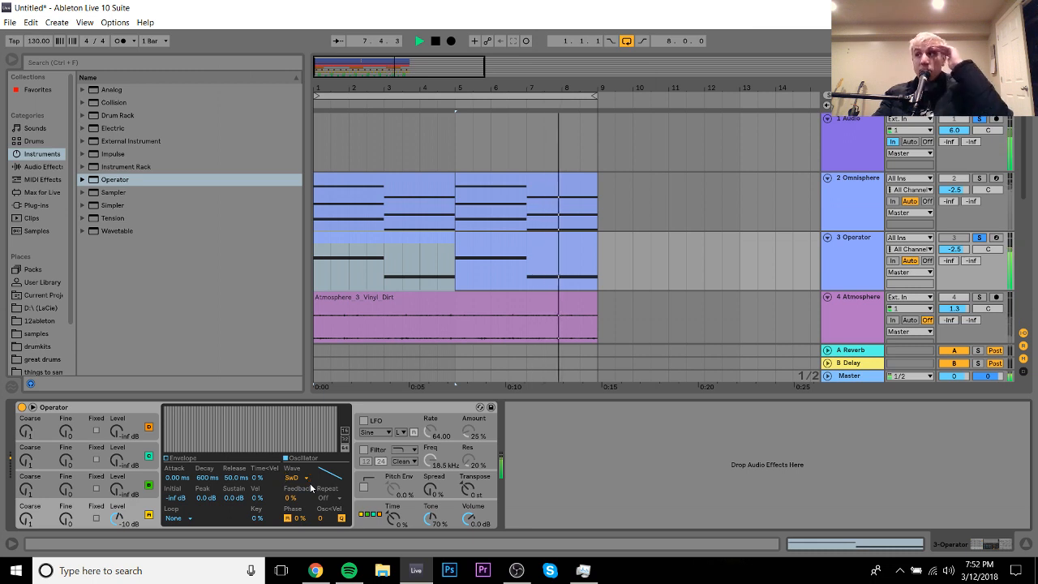
key(space)
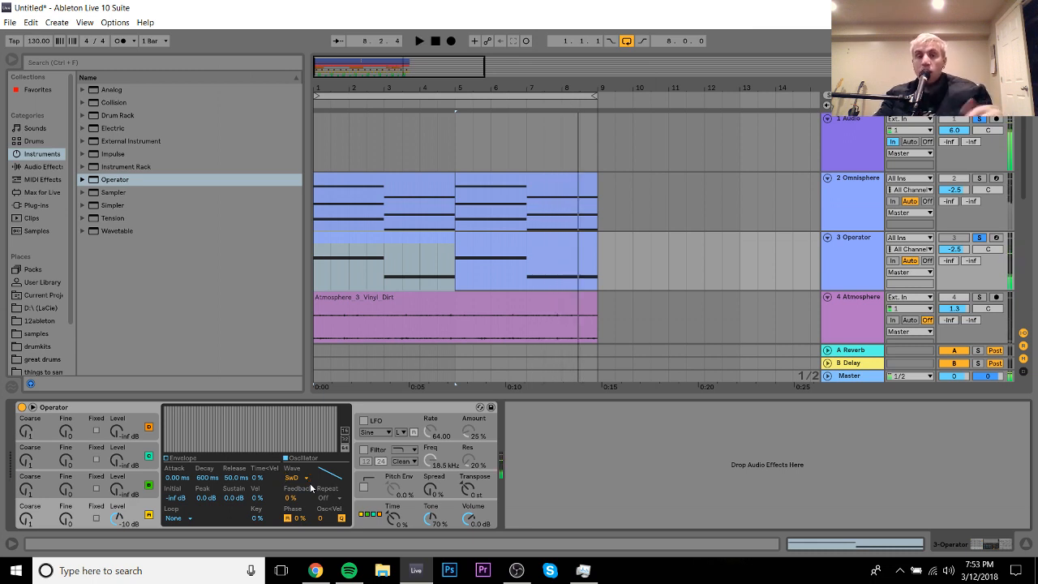
key(space)
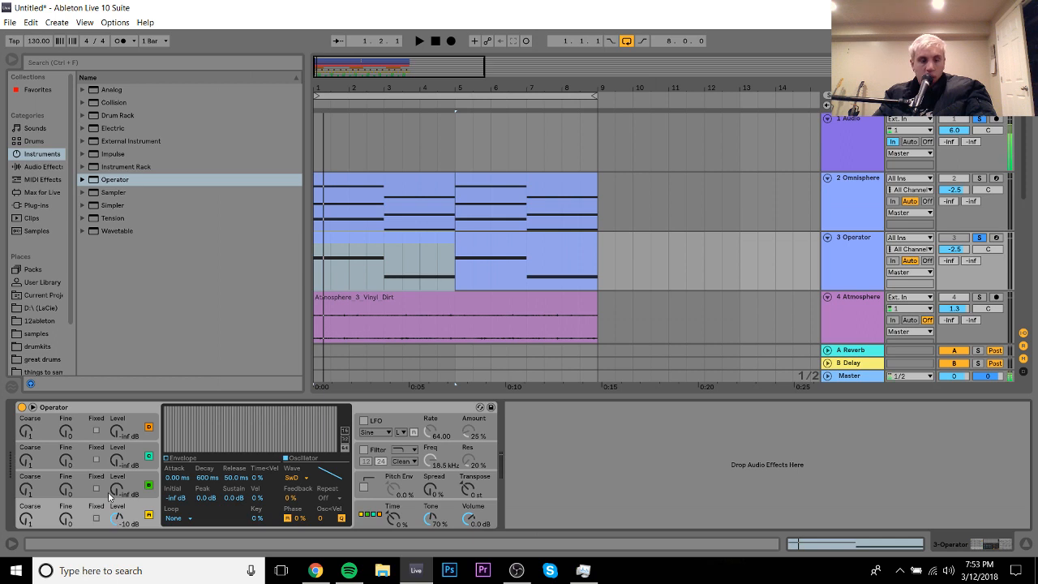
Step: Raise oscillator B's level to -6.1 dB and set its waveform to Saw D
drag(117, 489, 116, 475)
click(370, 513)
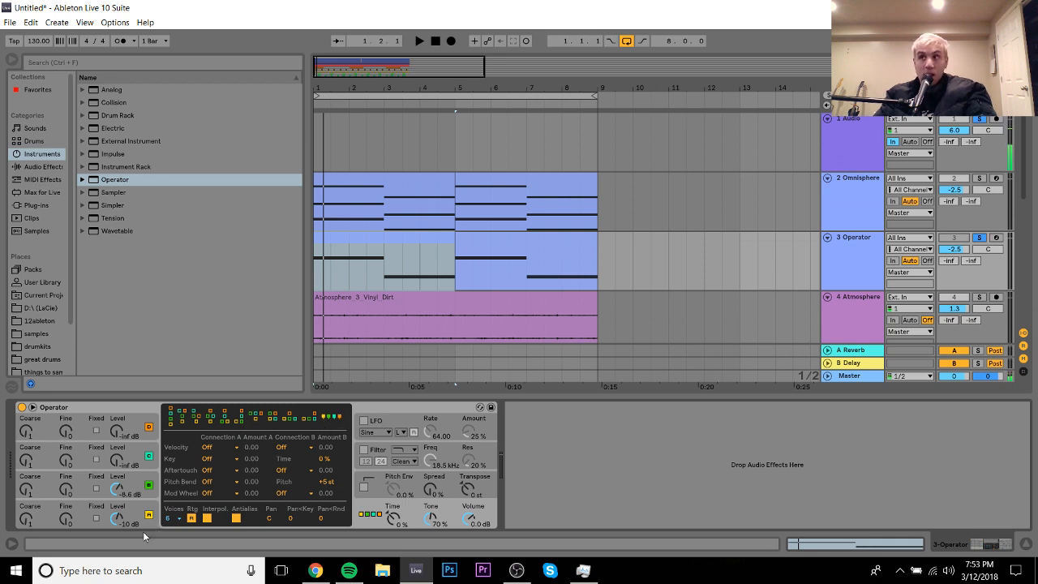
click(119, 491)
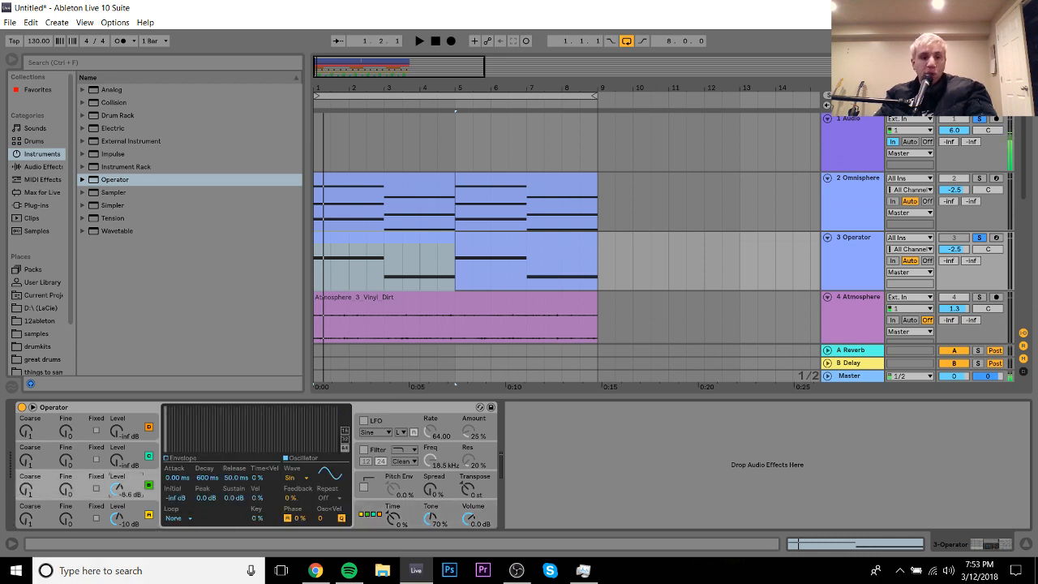
click(294, 478)
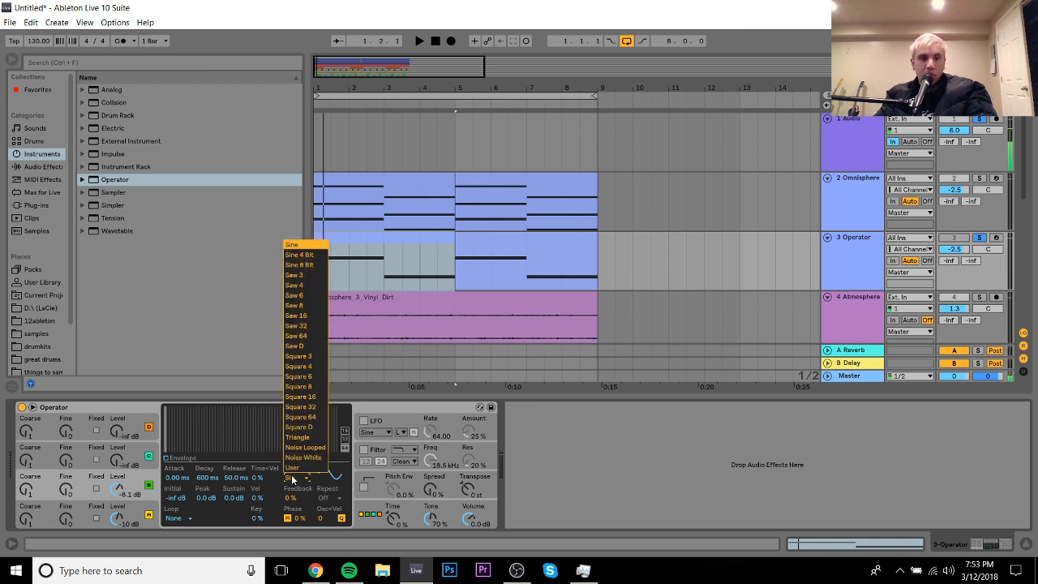
click(294, 345)
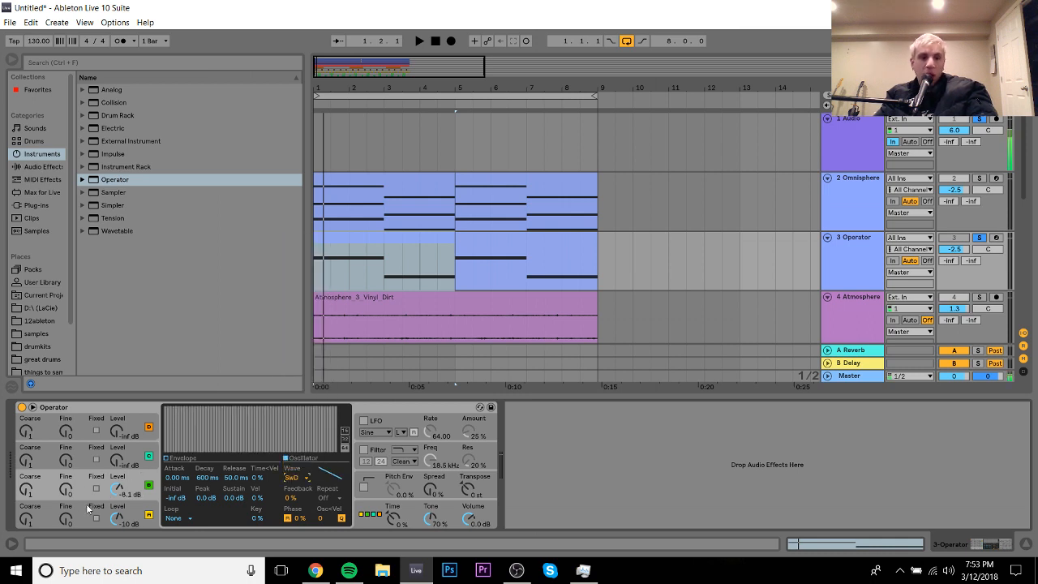
Step: Detune oscillator B to a Fine value of 25, checking different amounts by ear with short playbacks
drag(68, 490, 66, 485)
key(space)
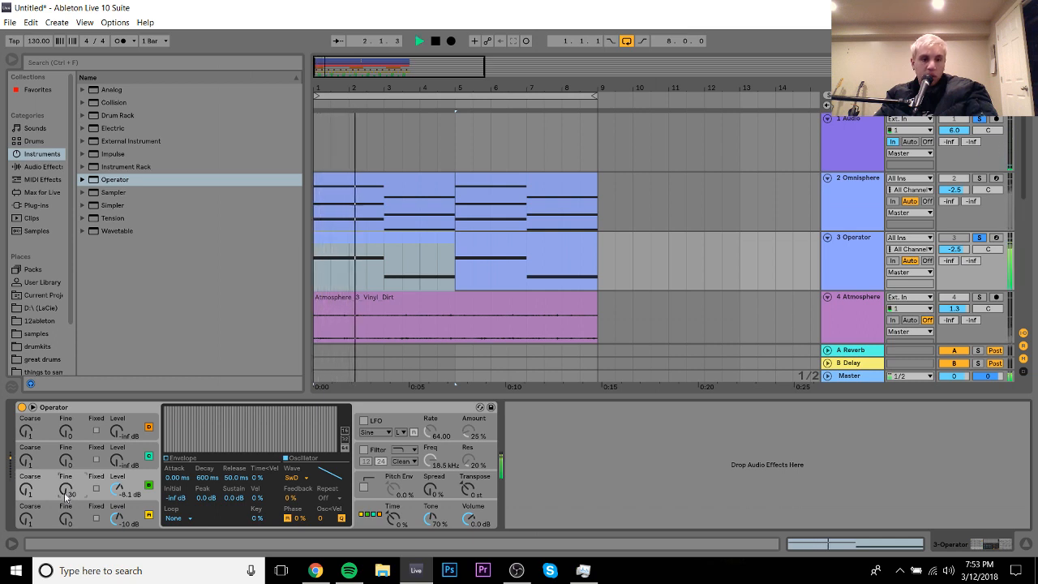
key(space)
key(space)
key(space)
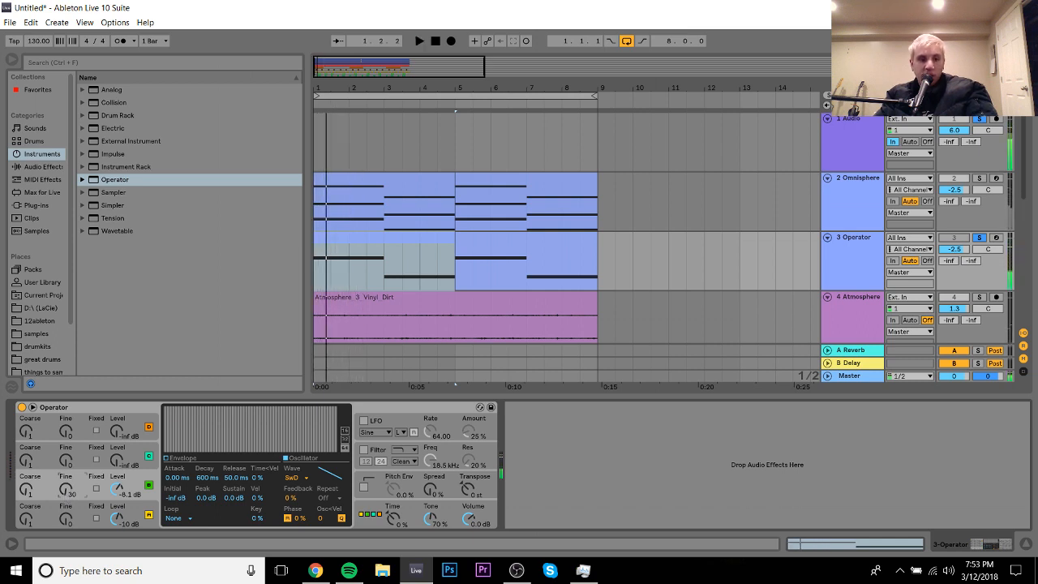
drag(66, 489, 66, 503)
key(space)
key(space)
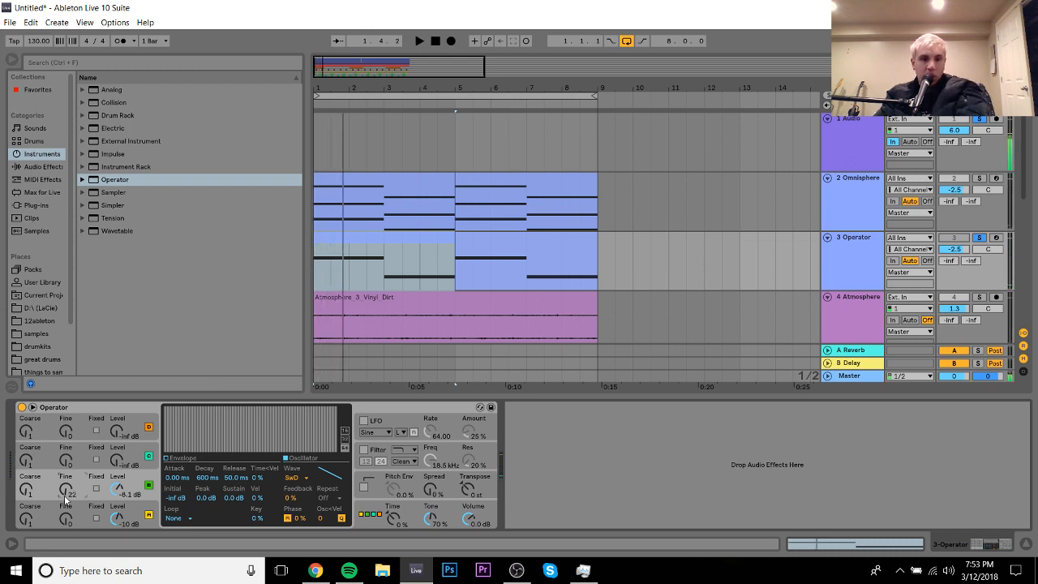
key(space)
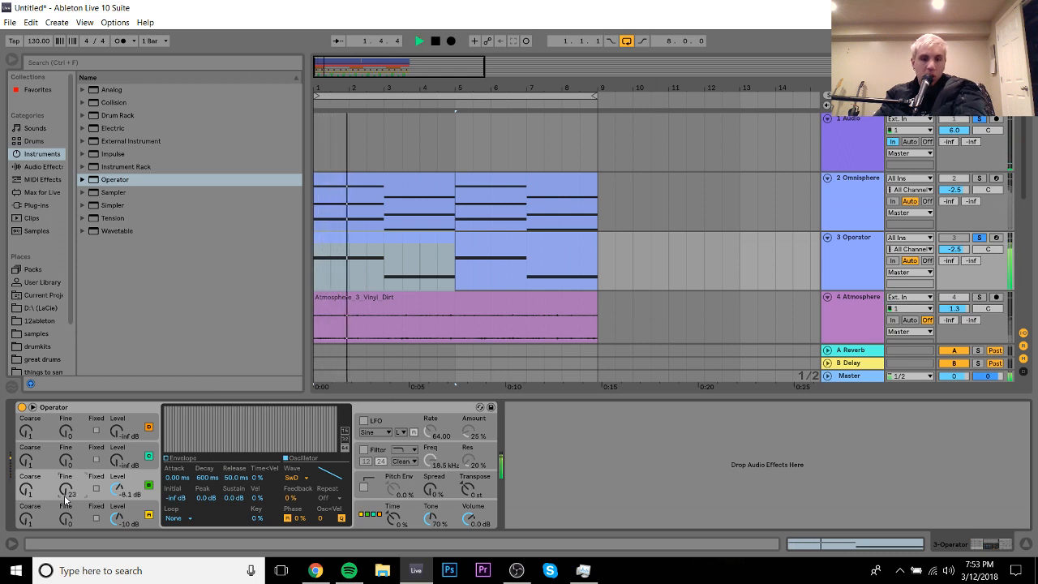
key(space)
drag(66, 500, 65, 497)
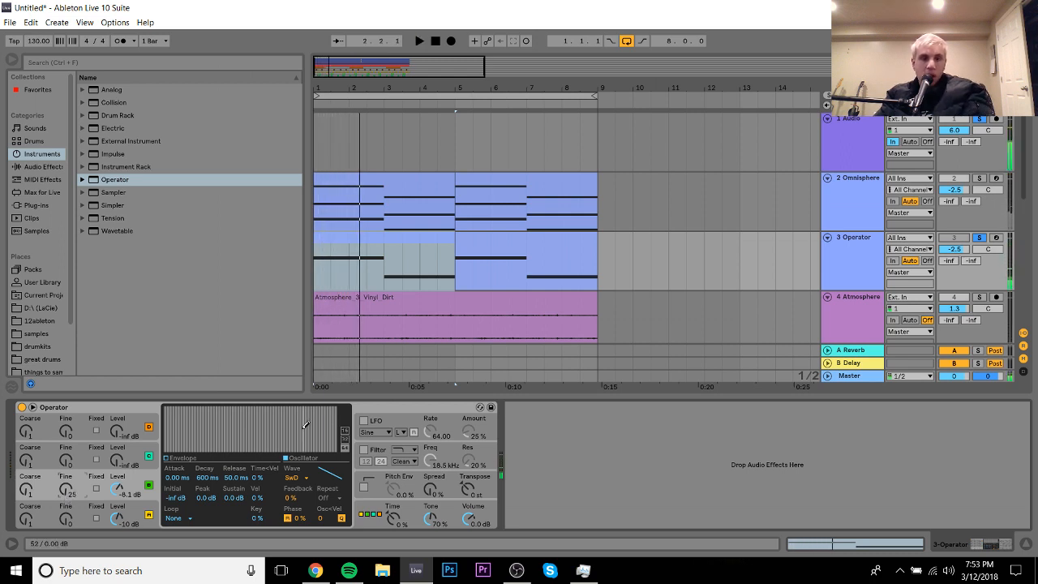
Step: Enable Operator's filter, lower its cutoff frequency to 149 Hz and play the bass
click(366, 451)
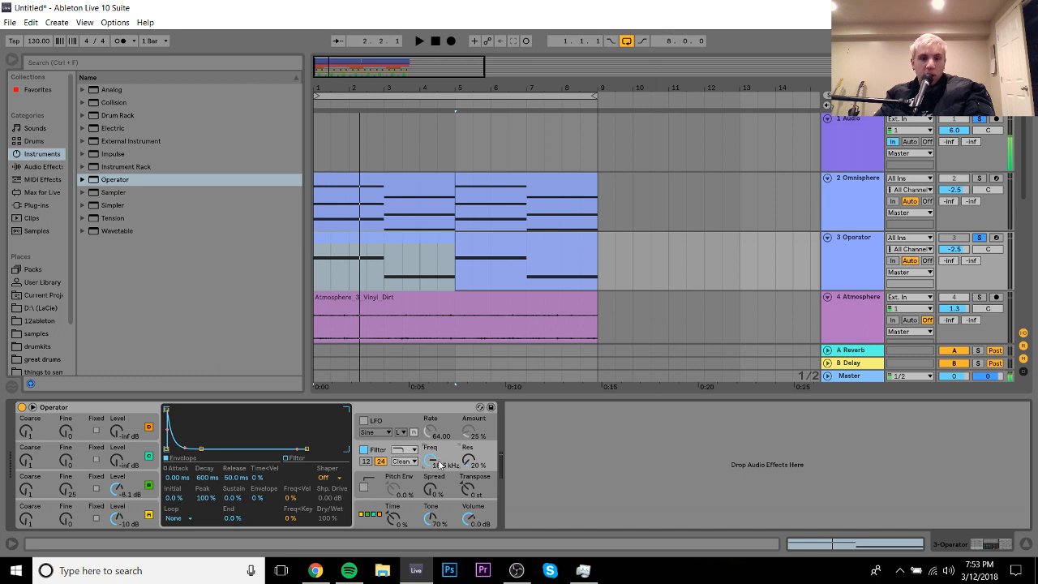
drag(430, 459, 430, 502)
key(space)
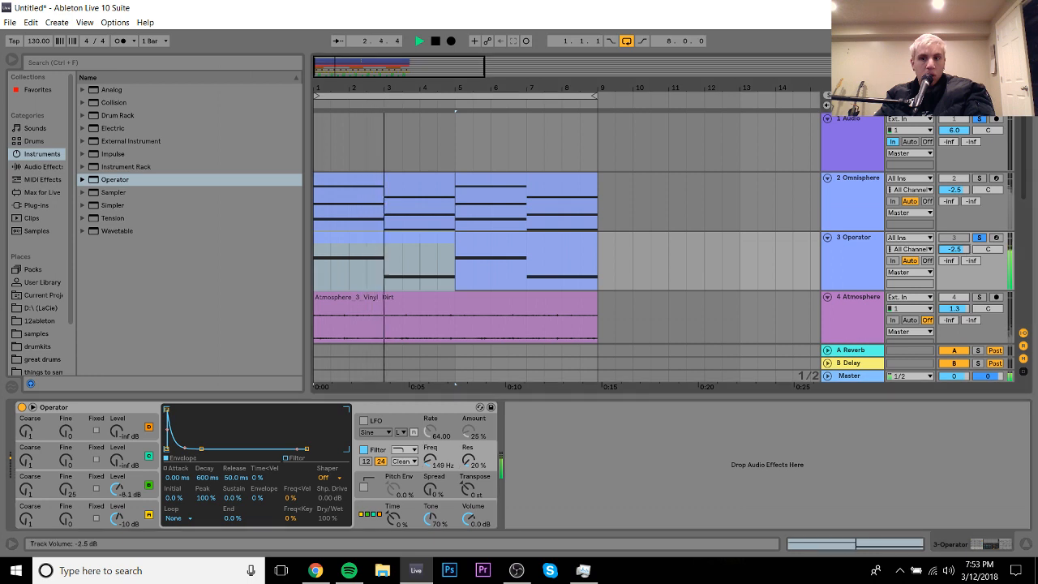
Step: Lower the Operator track's volume to -4.6 dB, unsolo it to hear it in the full mix and stop playback
drag(953, 249, 953, 258)
click(978, 237)
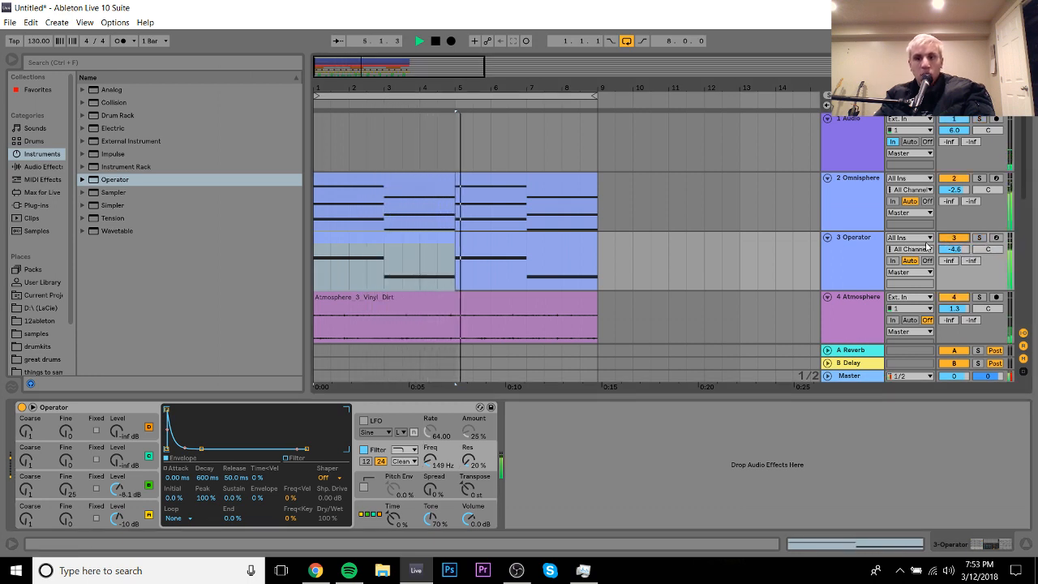
key(space)
Step: Select the tracks from Omnisphere through the kick, lower their volumes together until the kick is at -10.2 dB, and play the mix
click(858, 188)
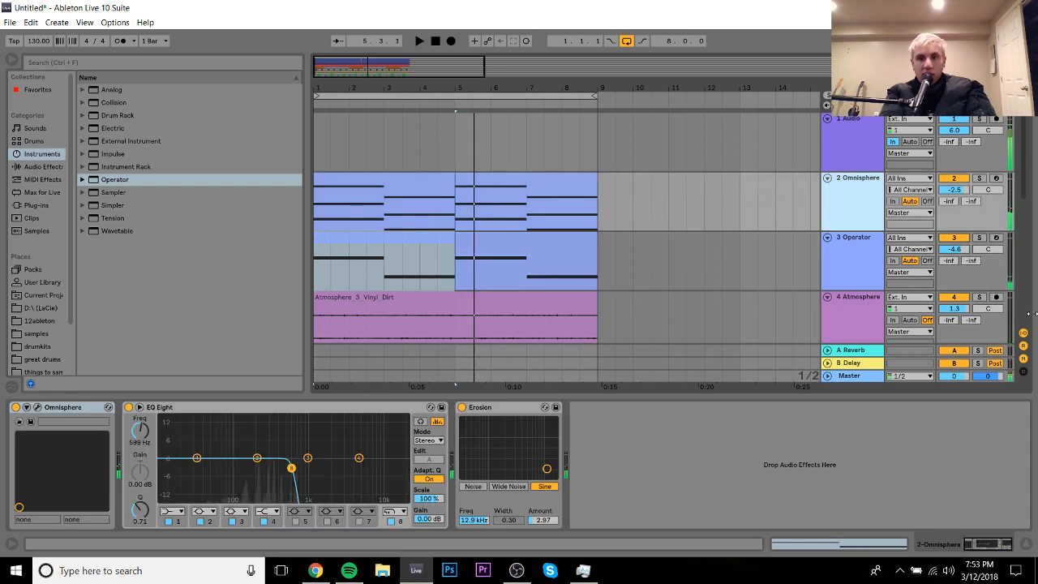
scroll(859, 243, down, 5)
click(862, 300)
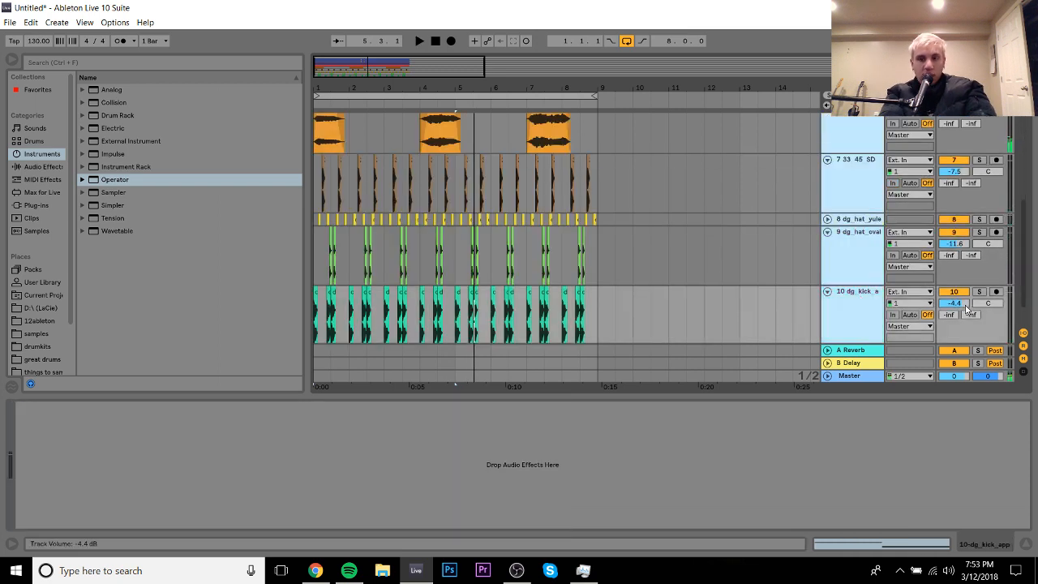
mouse_move(963, 305)
mouse_down()
mouse_move(963, 326)
mouse_move(958, 297)
mouse_up()
key(space)
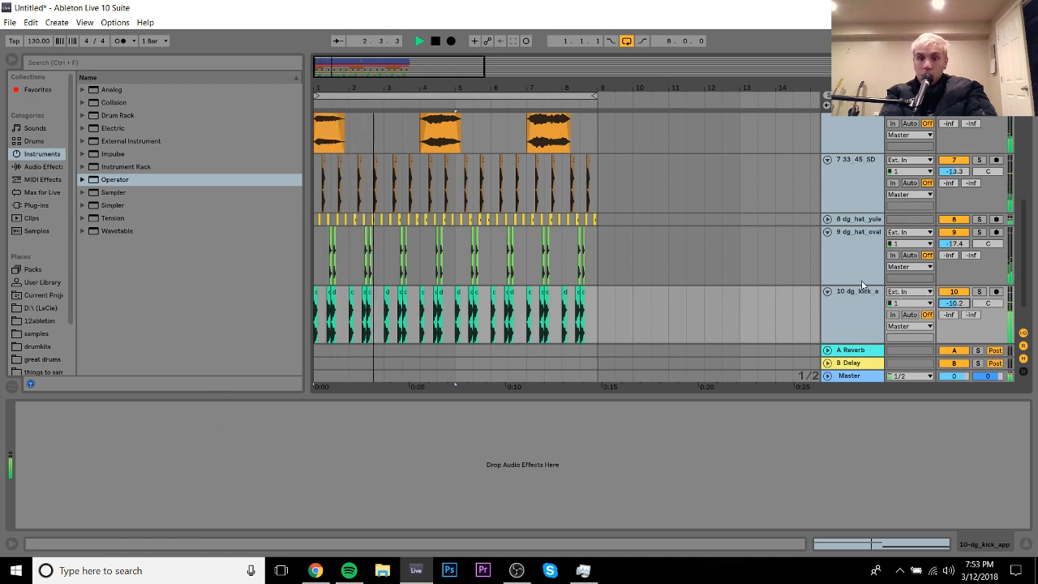
Step: Select only the dg_hat_oval track, stop playback and check the stream in OBS before returning to Ableton Live
click(854, 239)
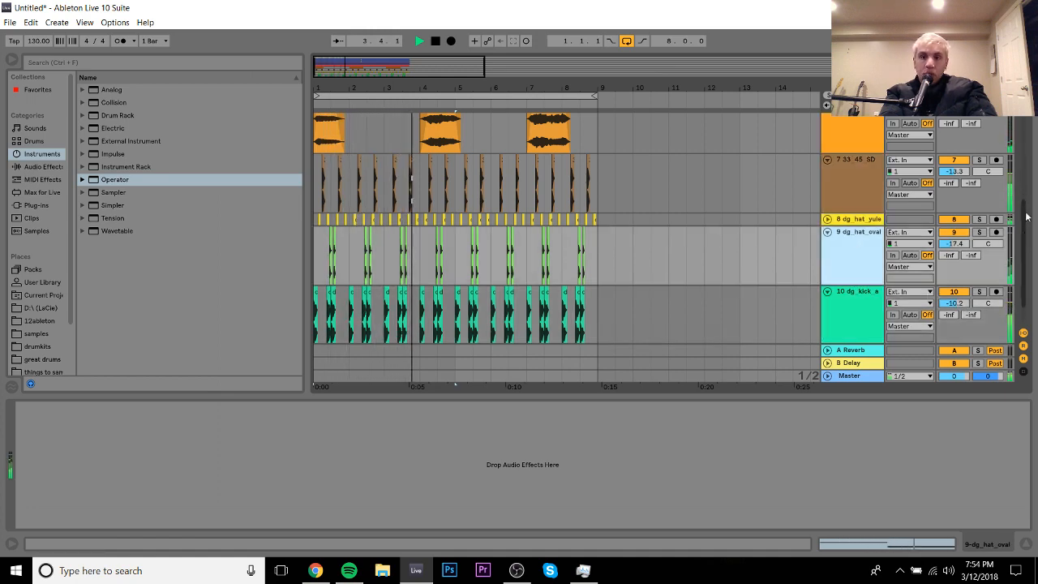
drag(1027, 231, 1026, 117)
key(space)
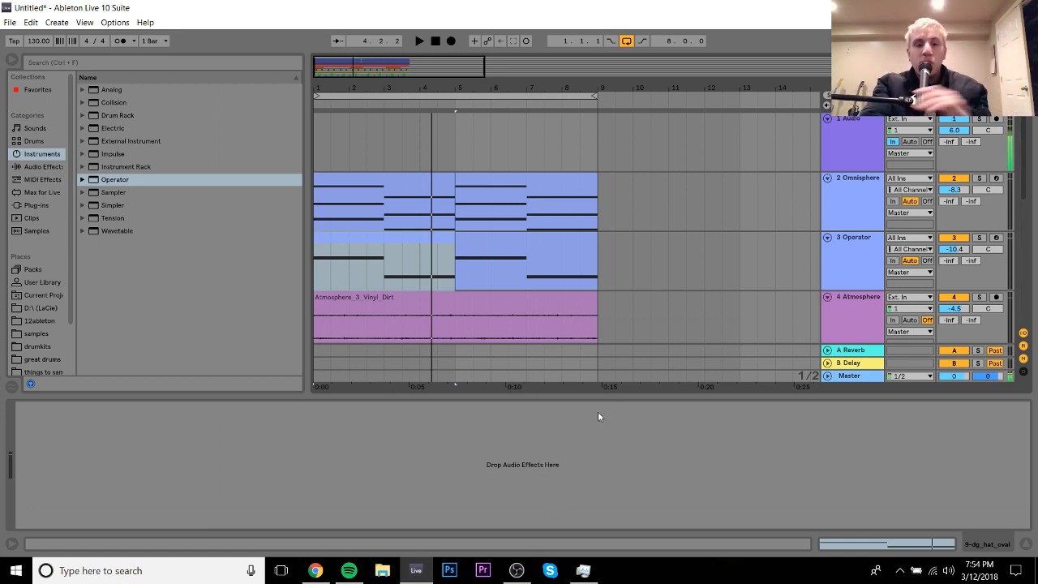
click(517, 569)
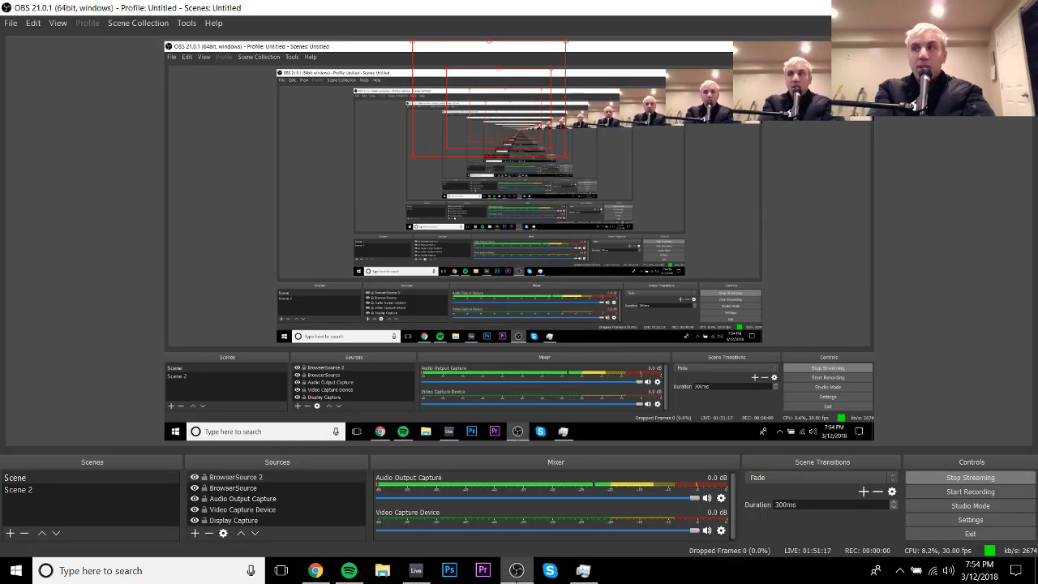
click(411, 574)
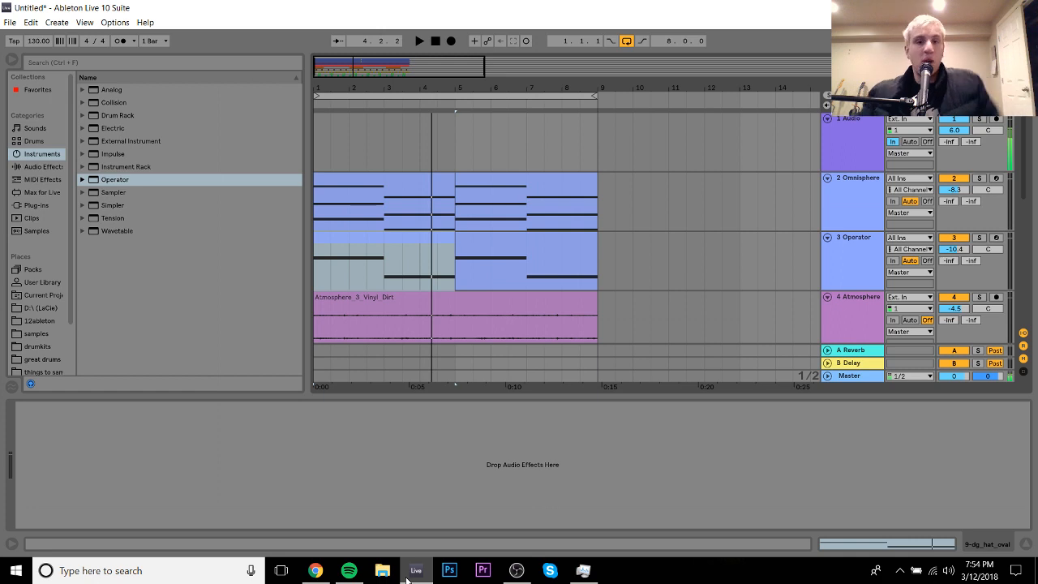
Step: Insert a new MIDI track and load the Wavetable instrument onto it
click(318, 300)
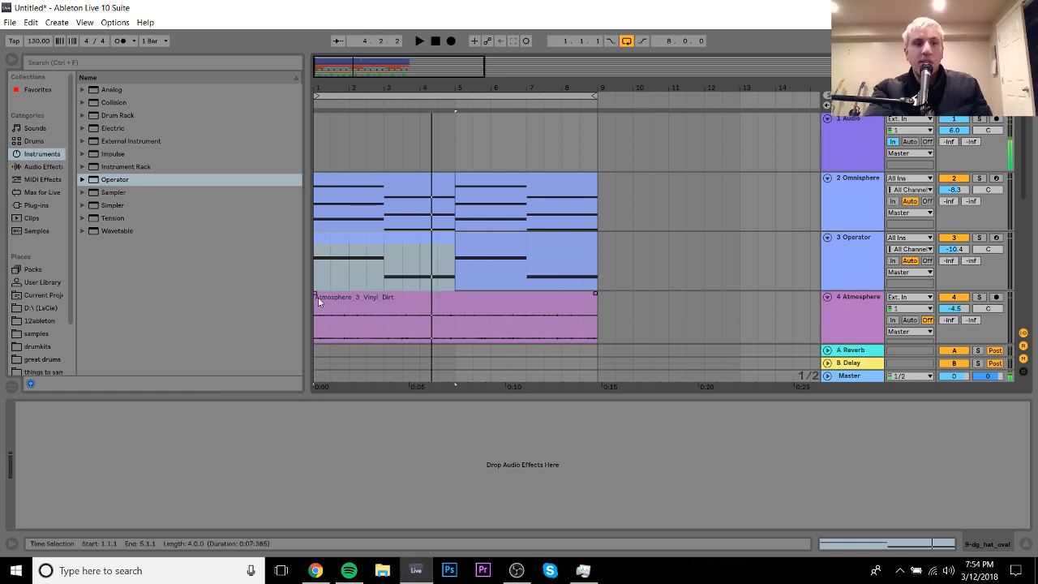
key(ctrl+shift+t)
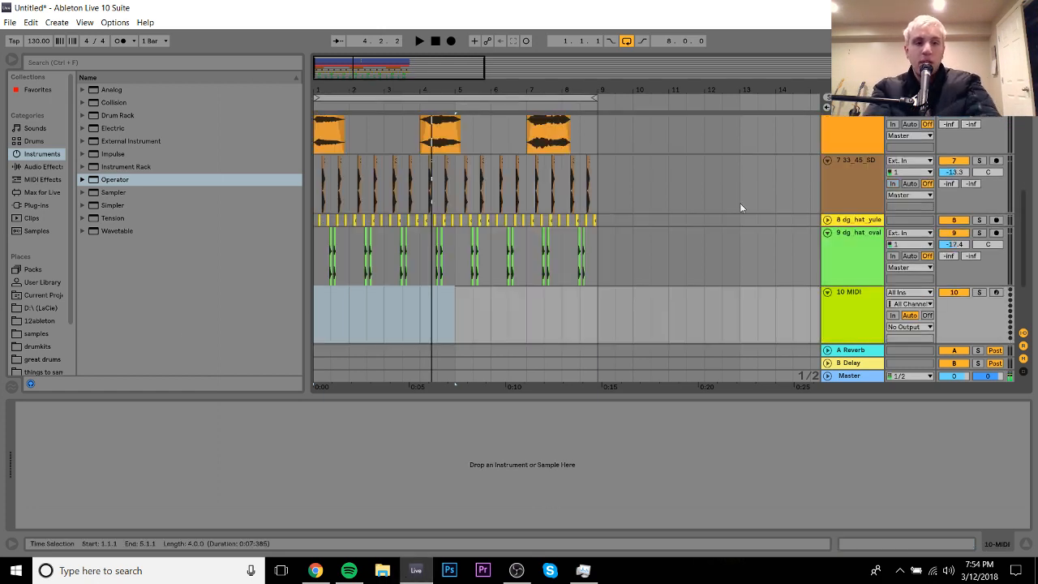
click(115, 232)
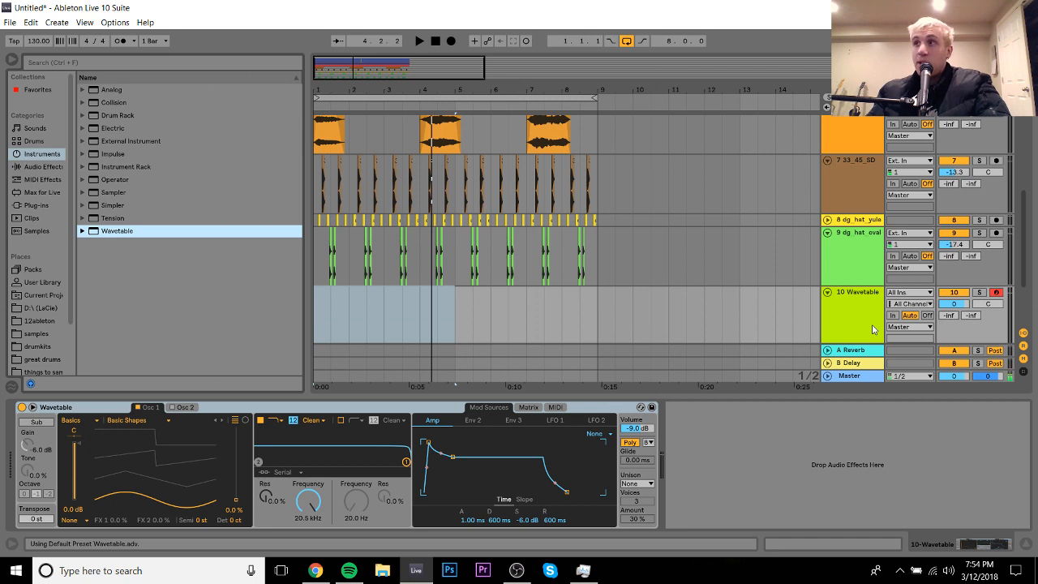
Step: Lower the Wavetable track's volume to -8.8 dB and shift the computer keyboard's octave down to C0 to D1
drag(953, 303, 953, 327)
click(855, 295)
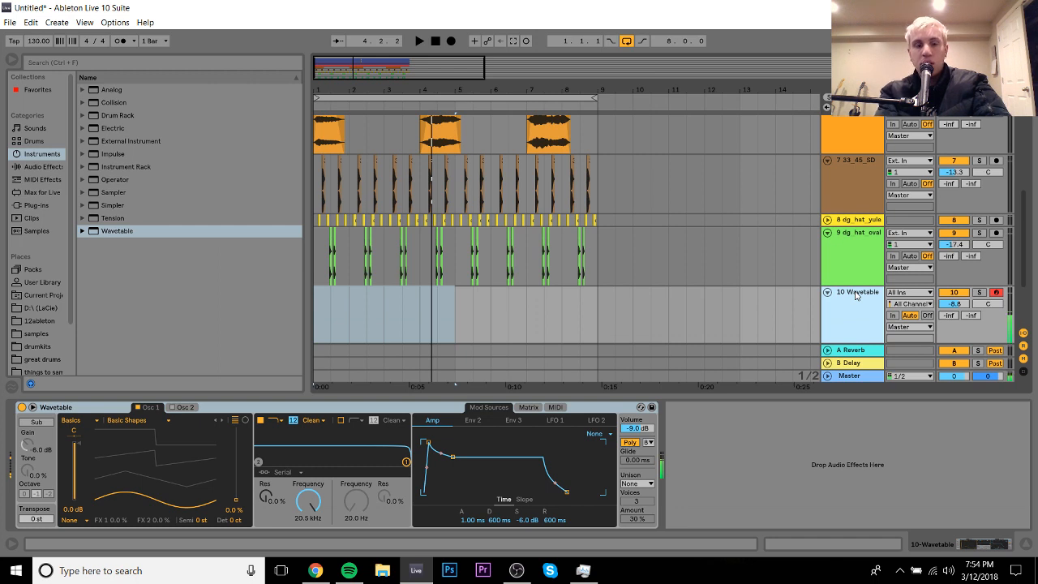
key(z)
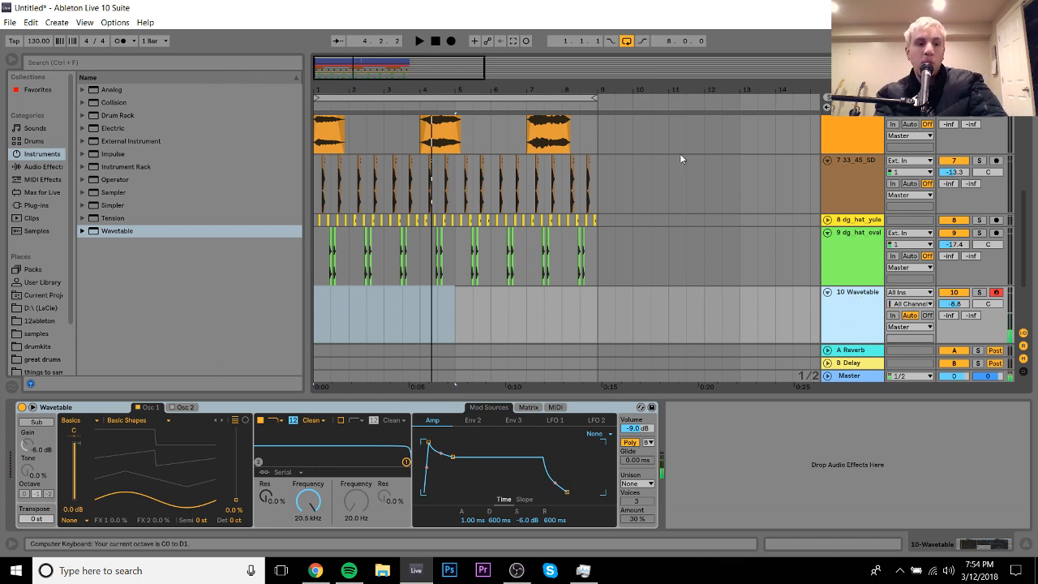
Step: Set oscillator 1 to the FM Harmonics wavetable and shape the Amp envelope to 0.00 ms attack, 351 ms decay, 0.0 dB sustain and 1.50 ms release
click(129, 420)
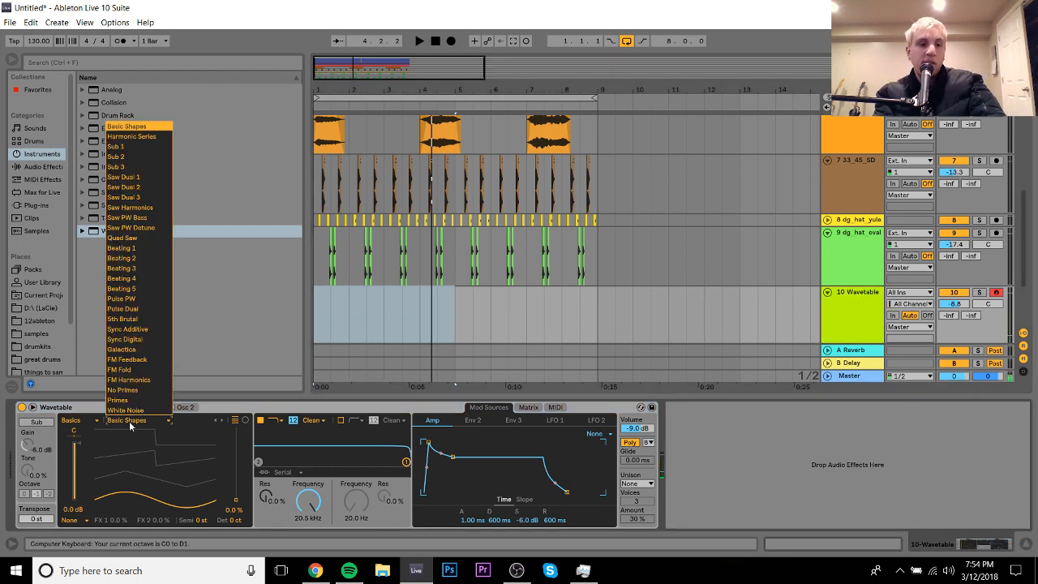
click(125, 379)
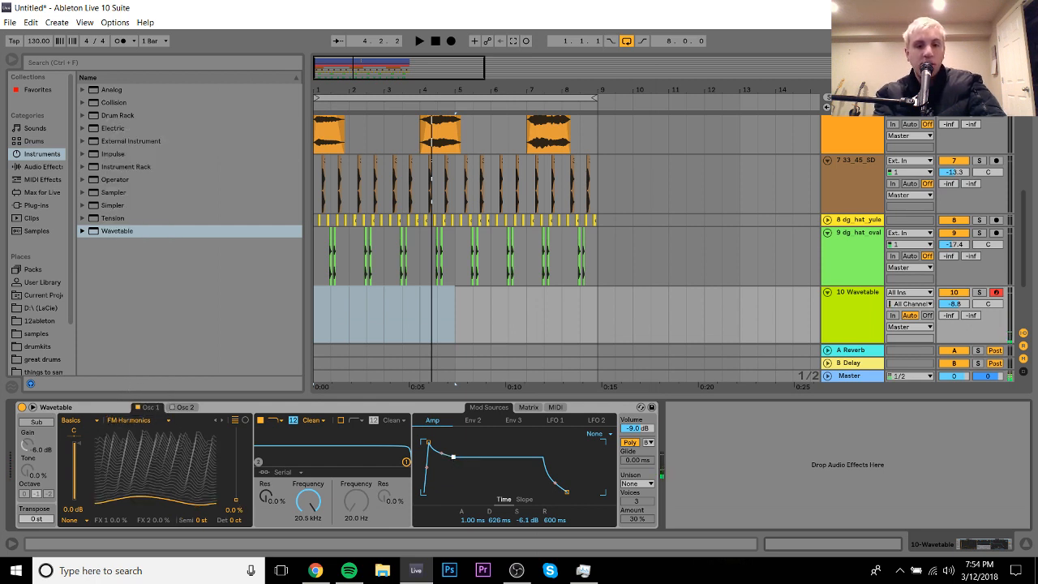
drag(452, 457, 421, 443)
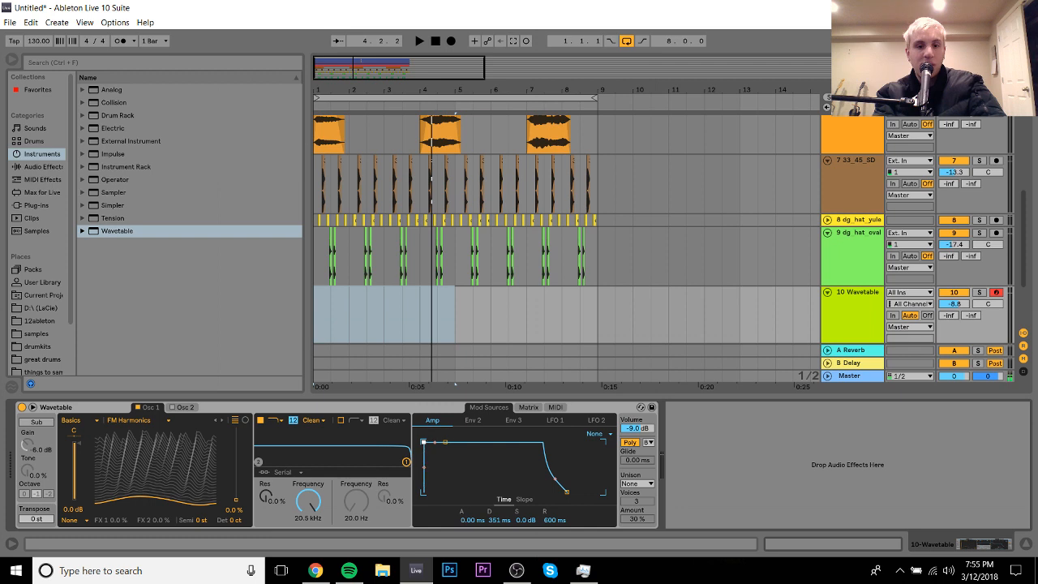
drag(565, 492, 542, 491)
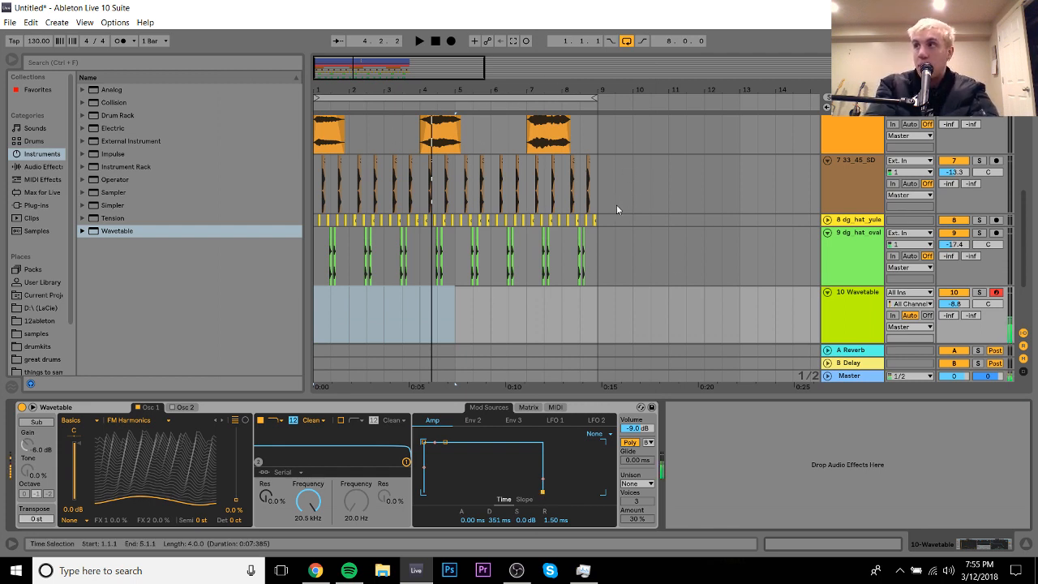
Step: Show the automation lanes, try oscillator 1's wavetable position at 1.9 %, and delete the Wavetable track
mouse_move(235, 500)
mouse_down()
mouse_move(235, 437)
mouse_move(235, 502)
mouse_up()
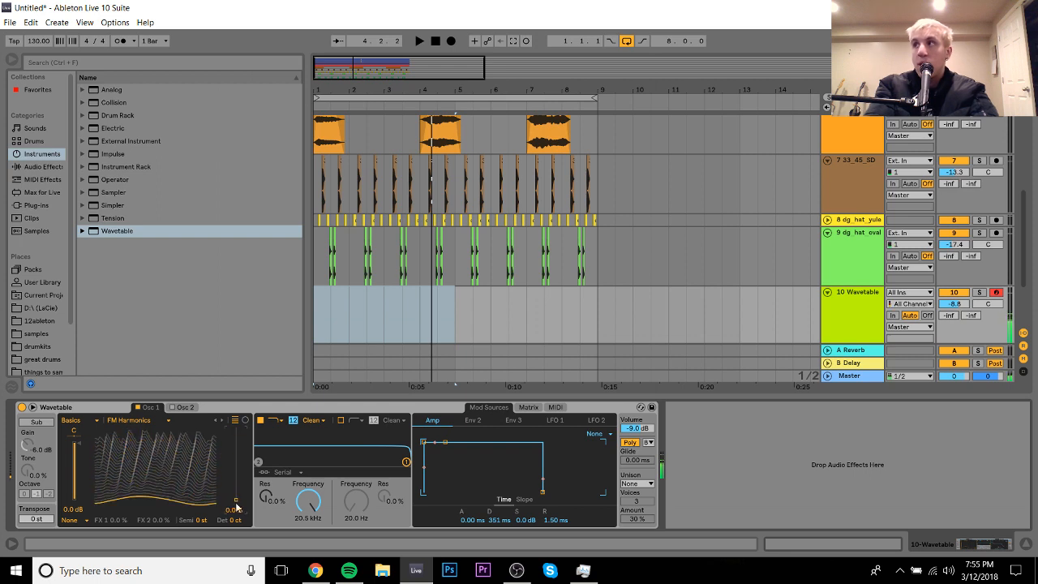
click(852, 302)
key(a)
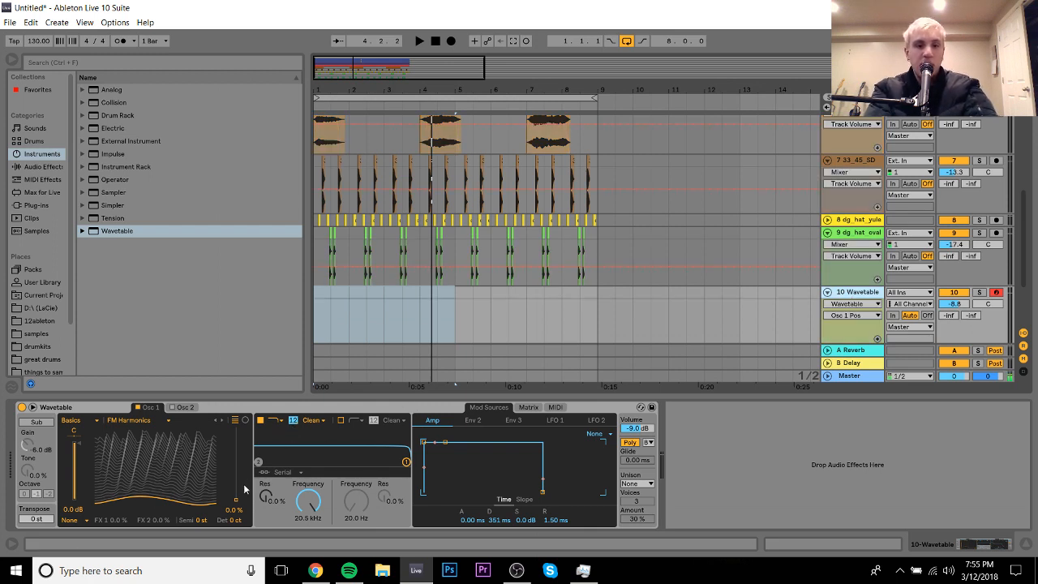
mouse_move(233, 507)
mouse_down()
mouse_move(235, 442)
mouse_move(234, 504)
mouse_up()
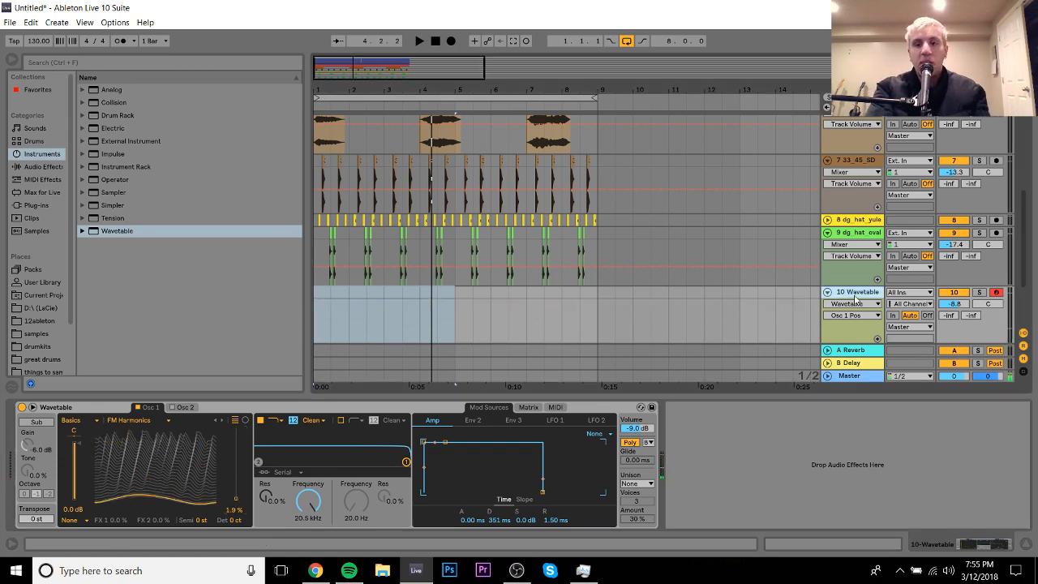
key(Delete)
Step: Play the mix, fold the dg_hat_oval track and raise the kick track's volume to -8.6 dB
key(space)
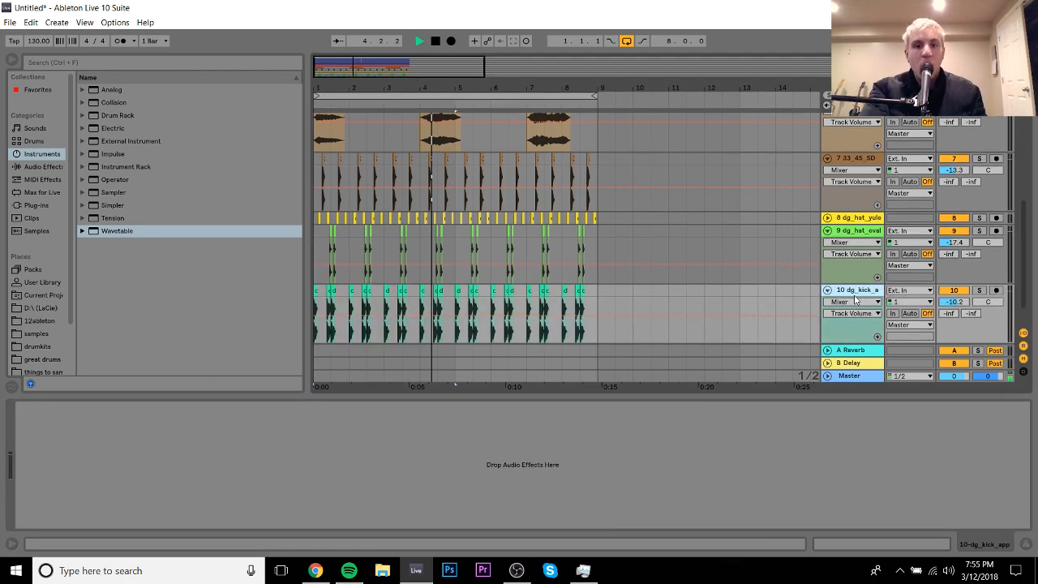
click(826, 290)
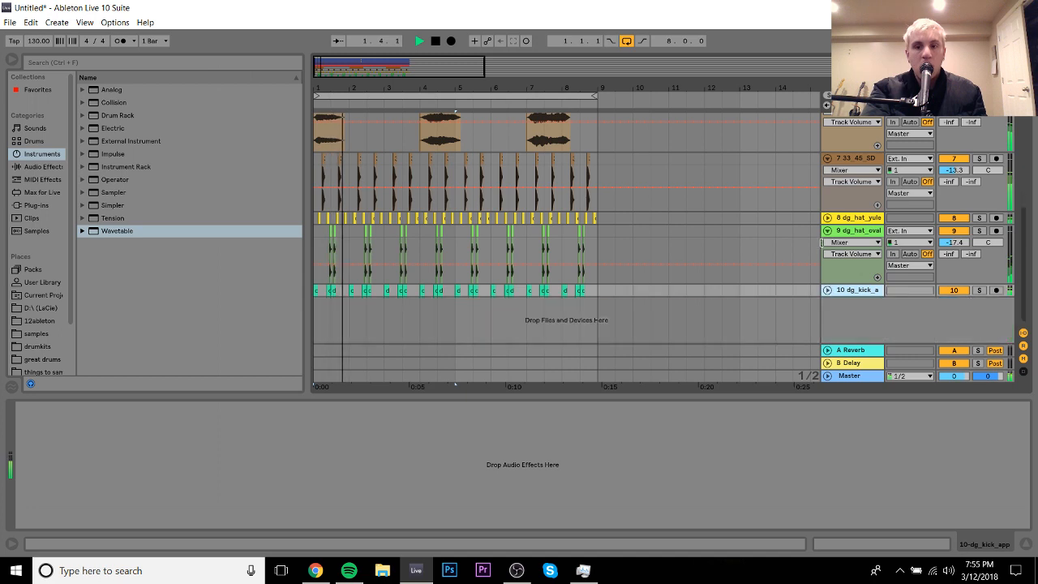
click(827, 231)
click(826, 243)
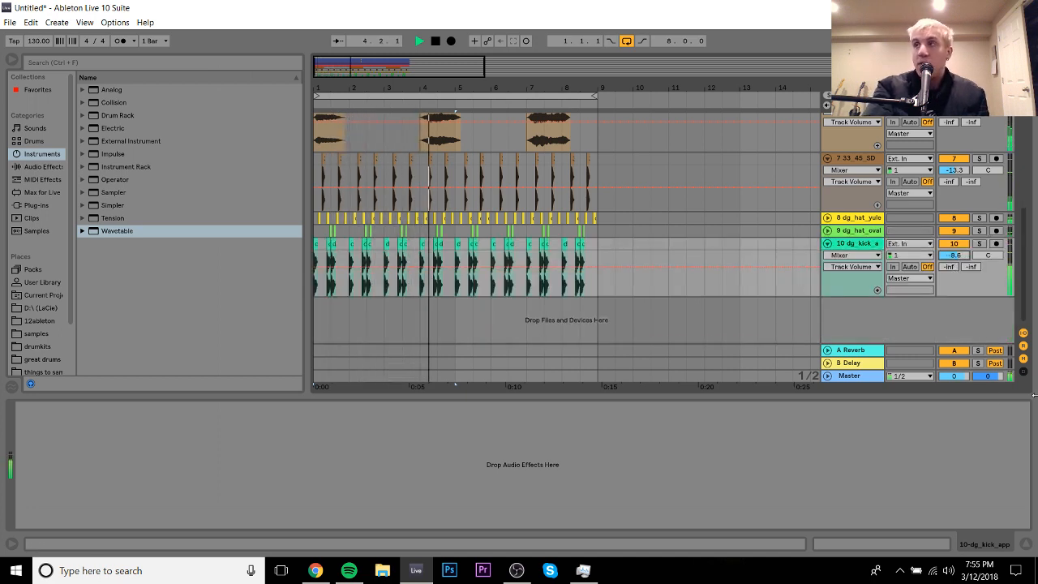
Step: Check the Master level in Session View, reset its peak indicator and return to Arrangement View
drag(1028, 267, 1028, 171)
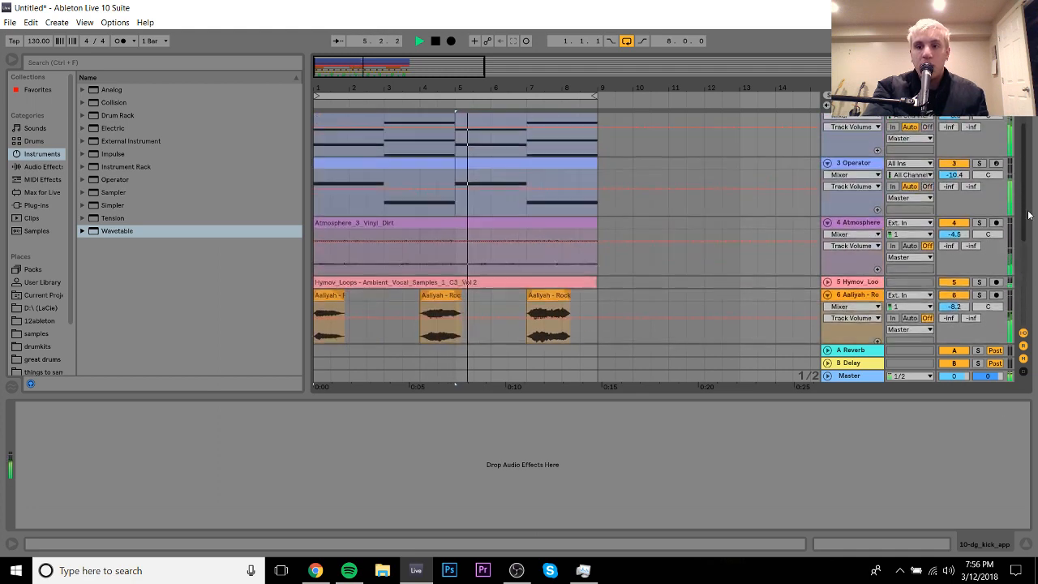
key(Tab)
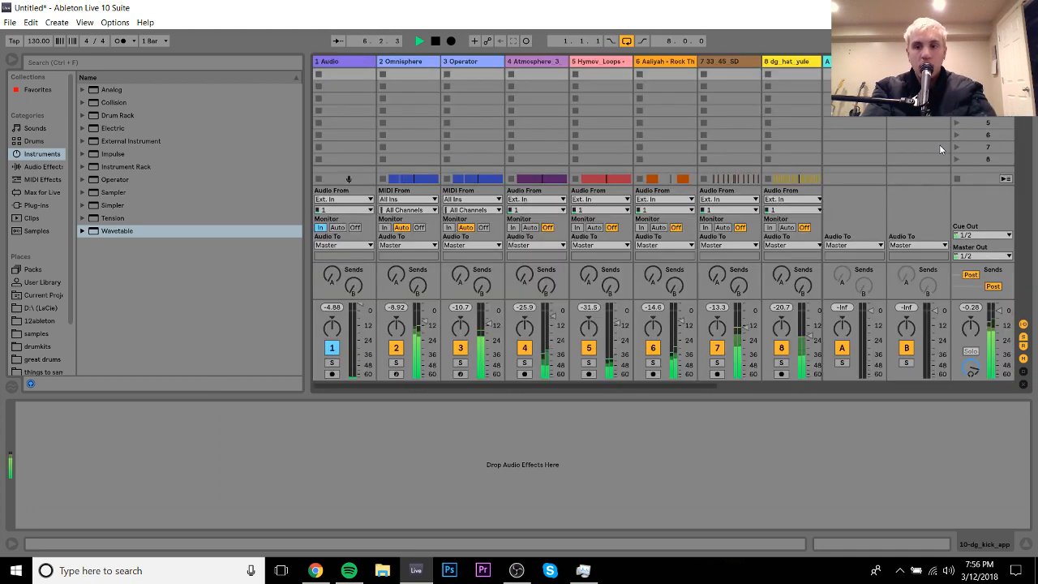
key(Tab)
key(Tab)
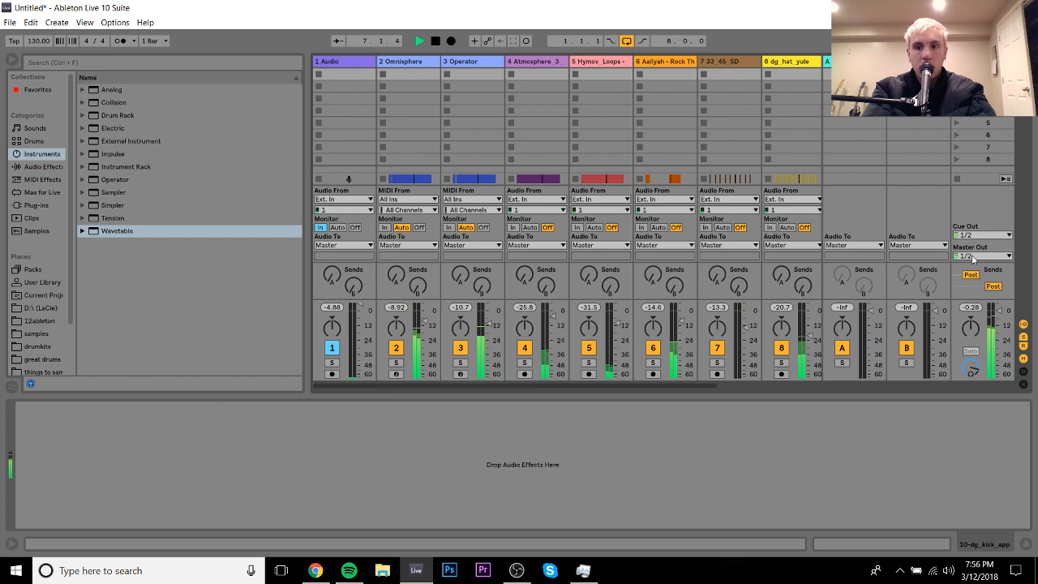
click(969, 311)
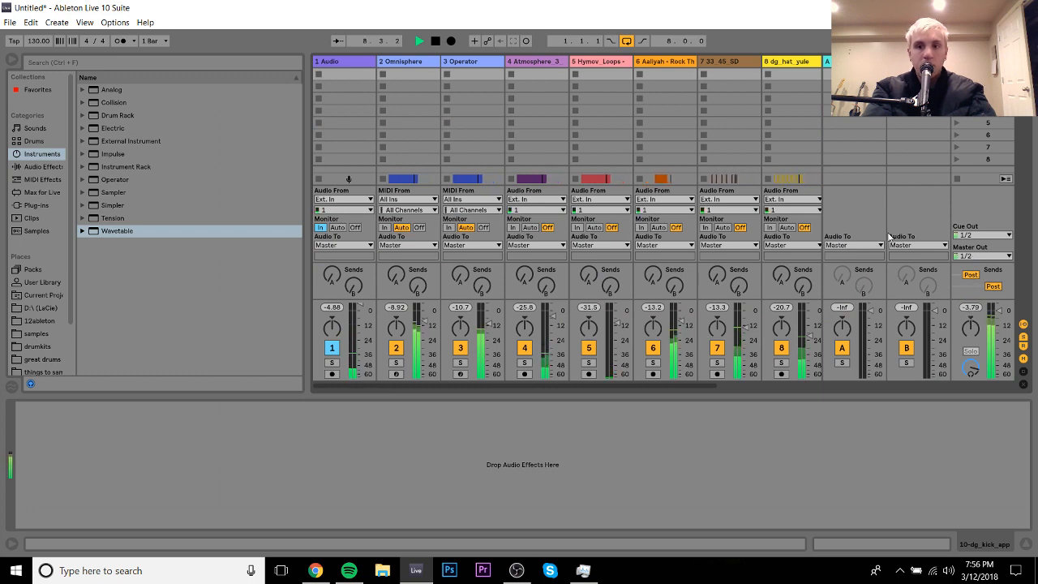
key(Tab)
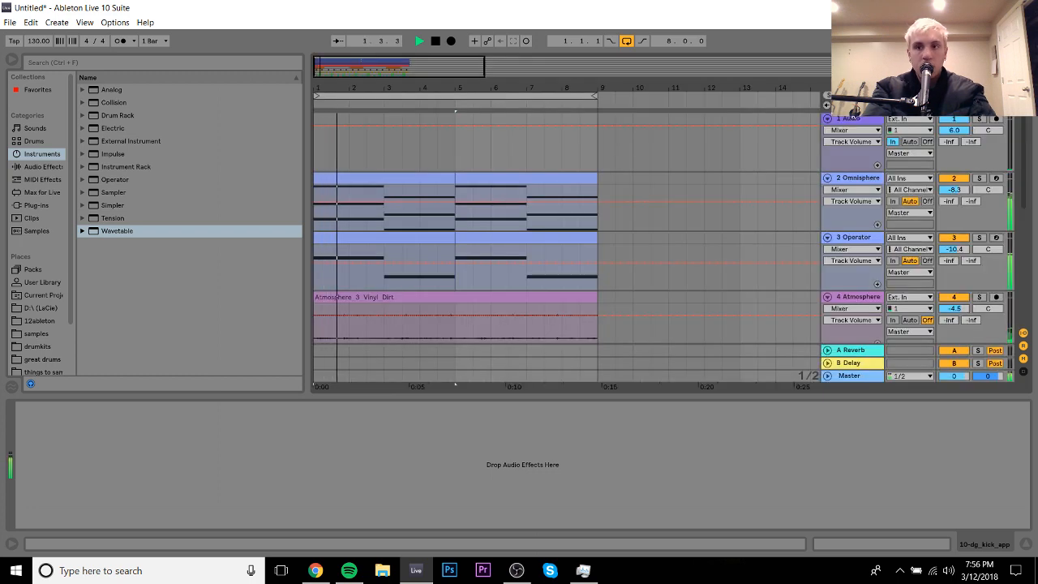
Step: Fold the Audio, Omnisphere, Operator and Atmosphere tracks with playback stopped, and briefly check the stream in OBS
click(827, 120)
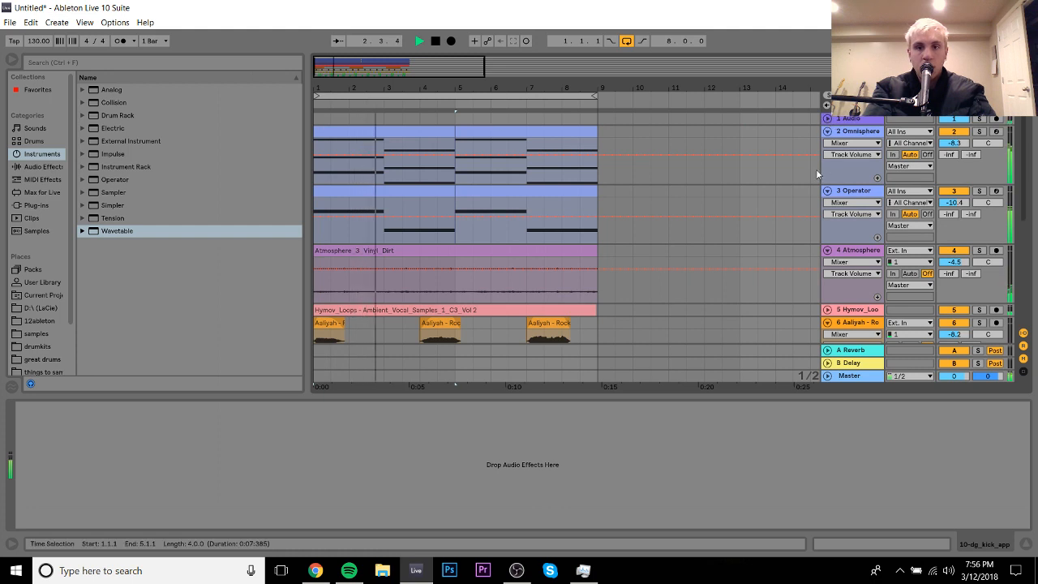
key(space)
click(827, 131)
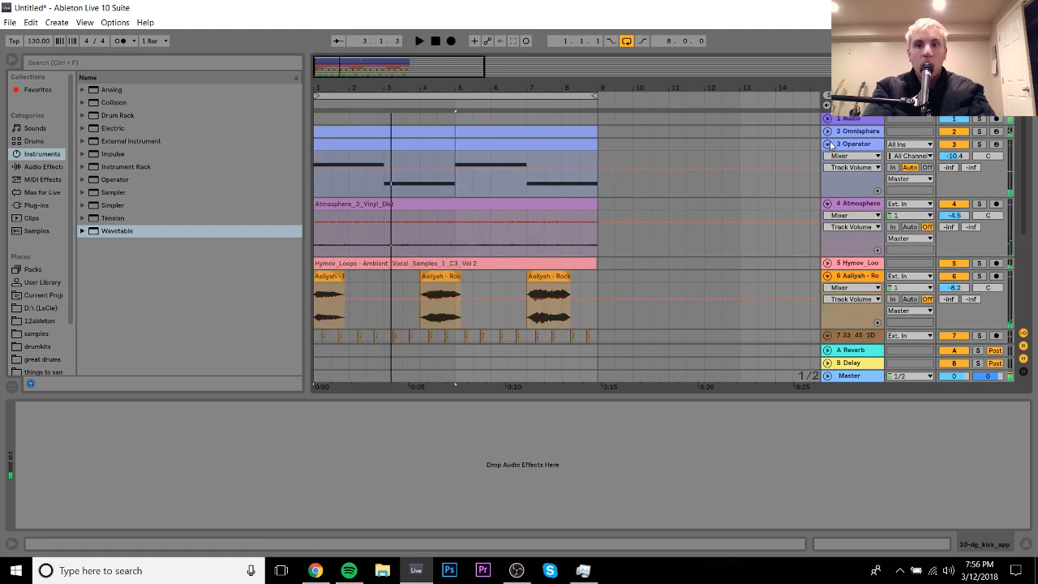
click(827, 143)
click(827, 156)
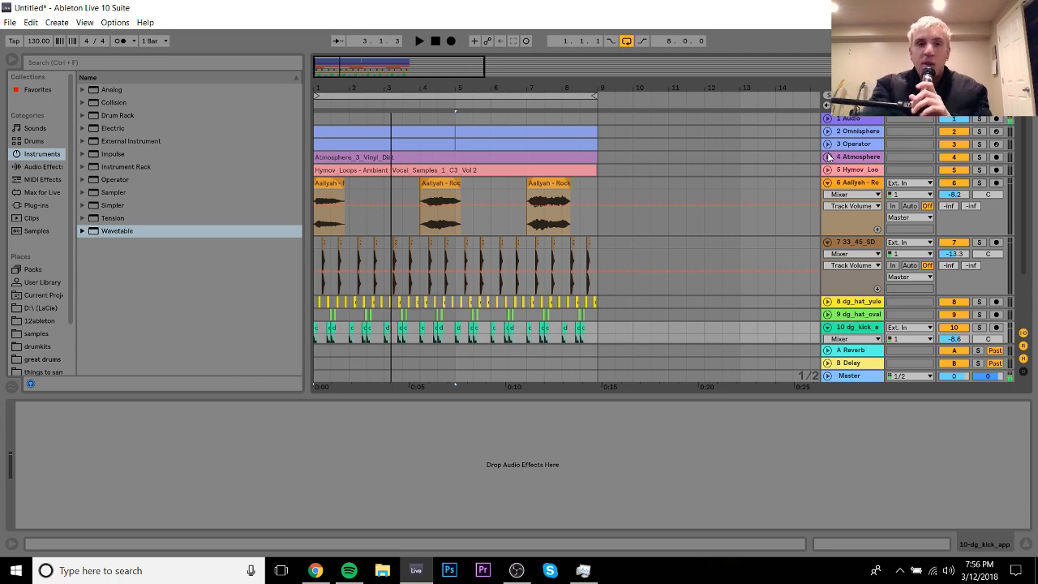
click(517, 569)
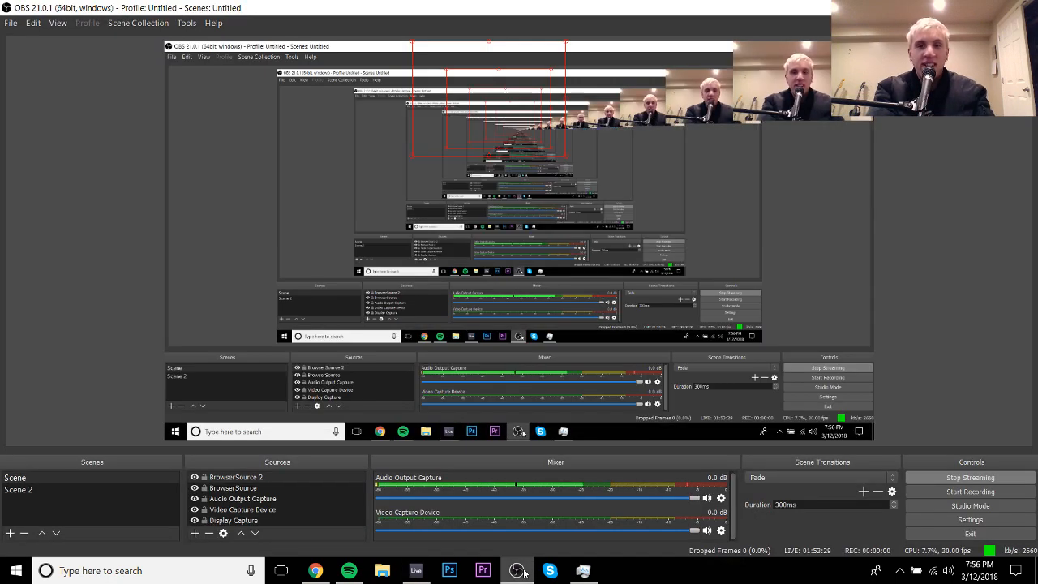
click(416, 570)
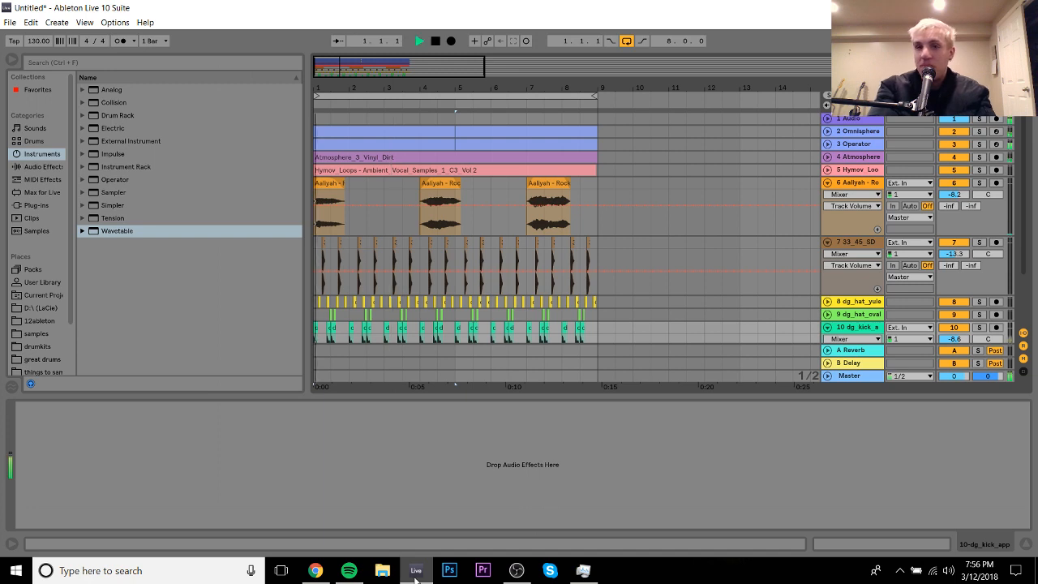
Step: Fold the 33_45_SD track and raise the kick track's volume to -5.9 dB while the mix plays
click(827, 243)
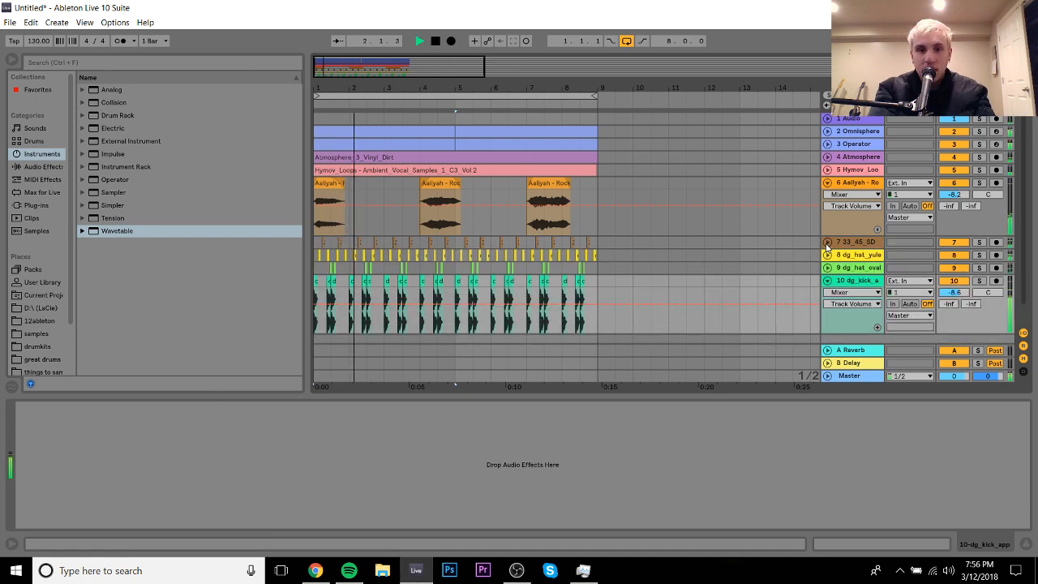
drag(958, 291, 958, 267)
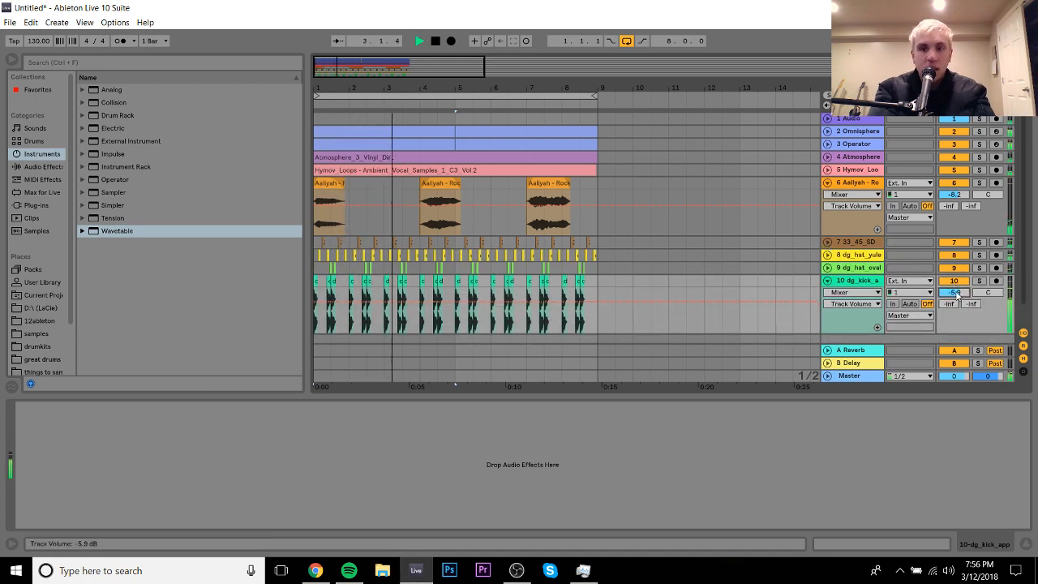
Step: Stop playback and consolidate the Operator clips and the Omnisphere clips into one continuous eight-bar clip per track
click(857, 144)
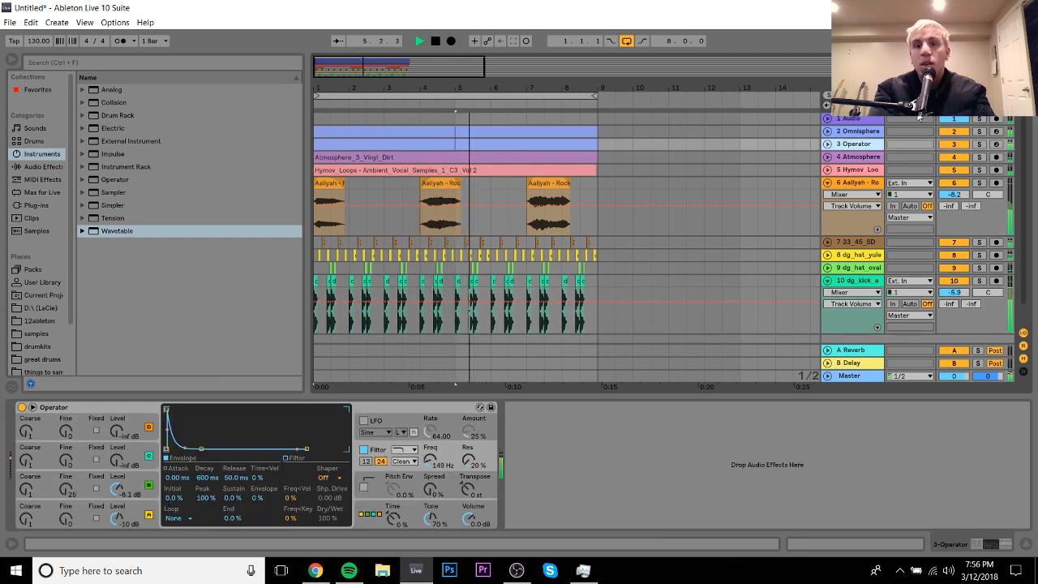
key(space)
click(413, 146)
shift+click(483, 144)
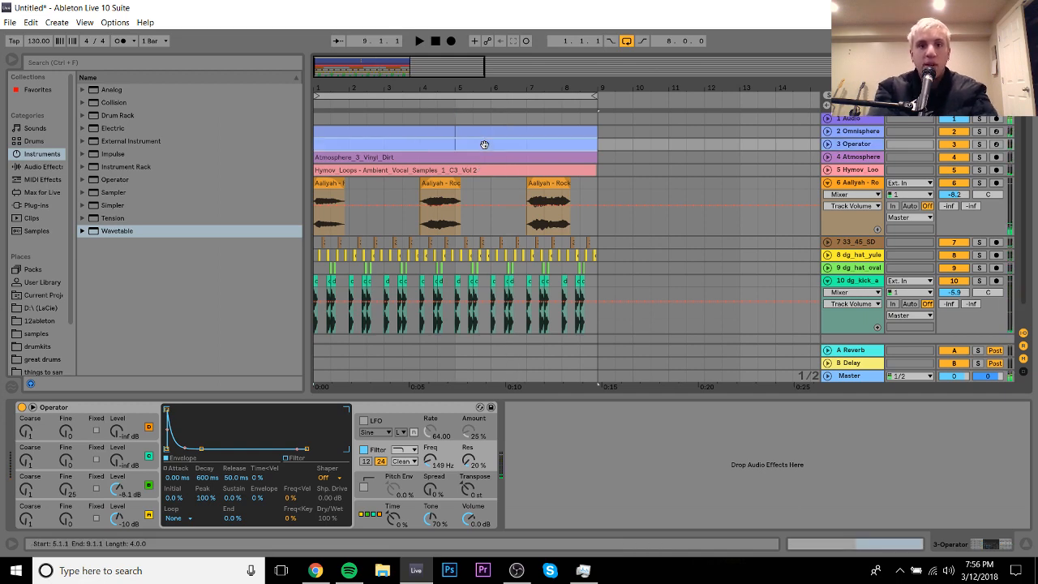
shift+click(483, 135)
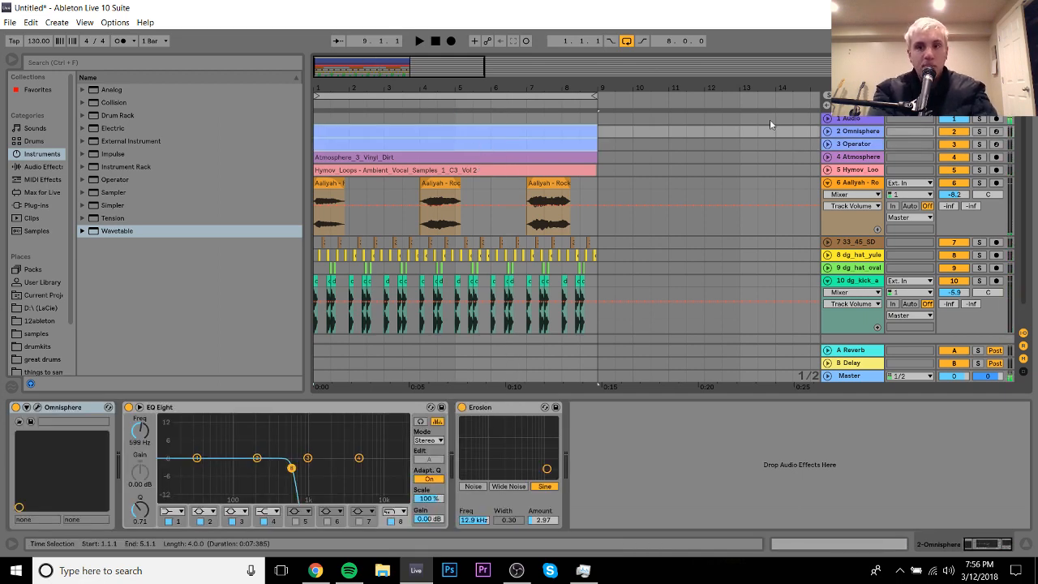
Step: Solo the Audio and Operator tracks together
click(980, 119)
ctrl+click(979, 143)
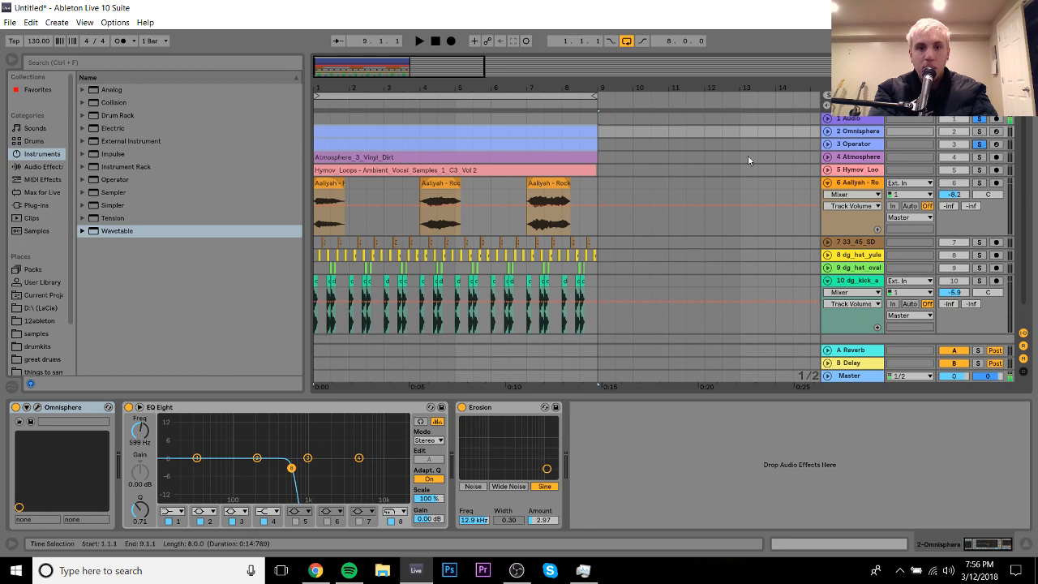
Step: Set Operator to one voice and enable its Glide with a time of 191 ms
click(470, 148)
double_click(469, 149)
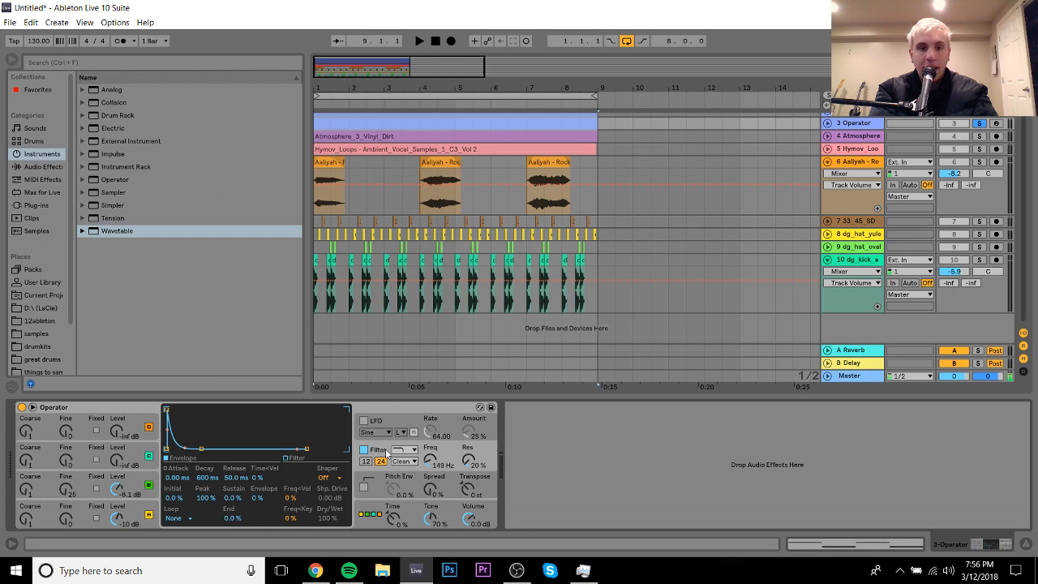
click(369, 524)
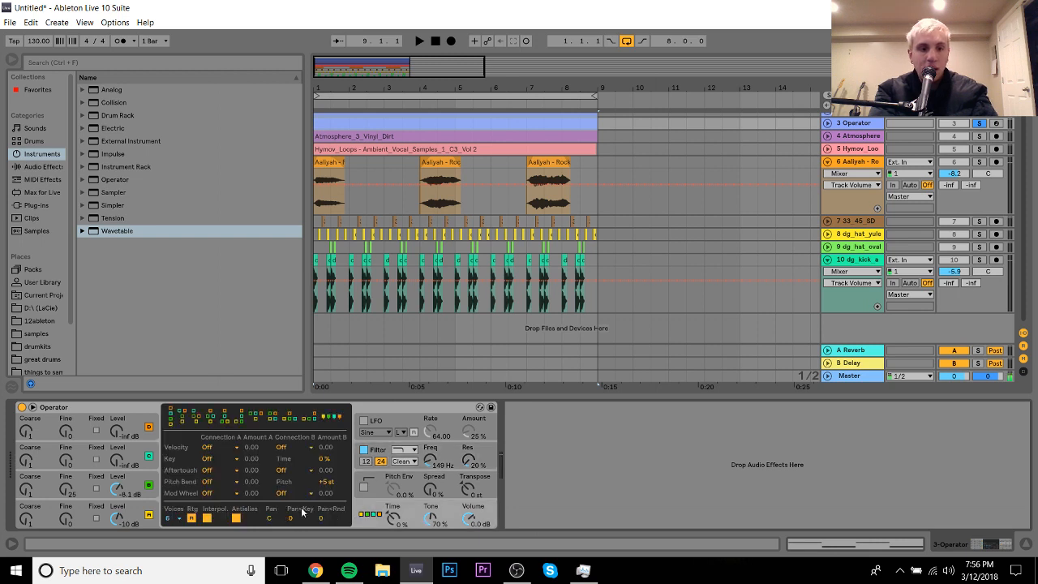
click(169, 519)
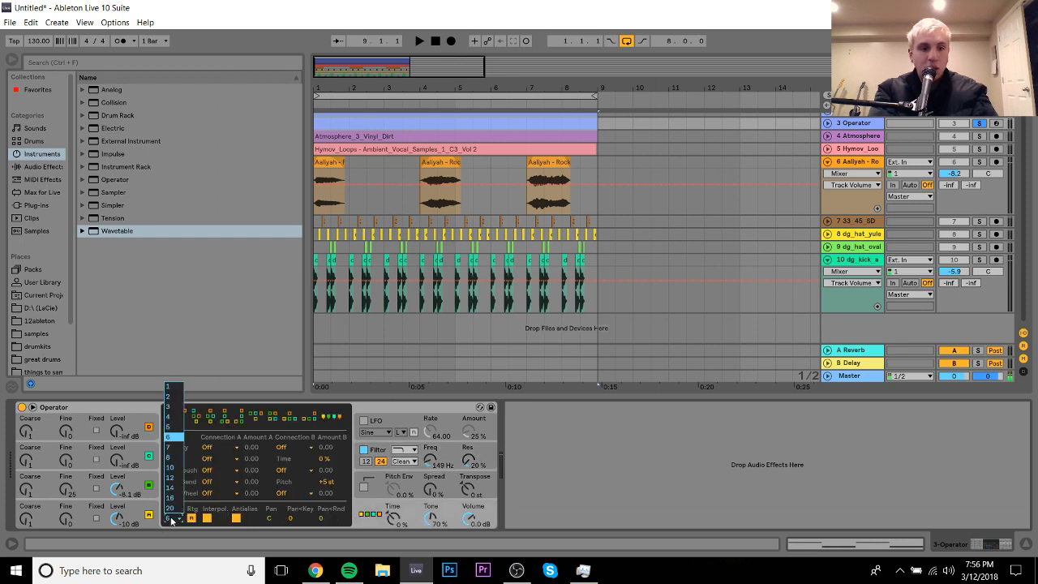
click(177, 387)
click(426, 492)
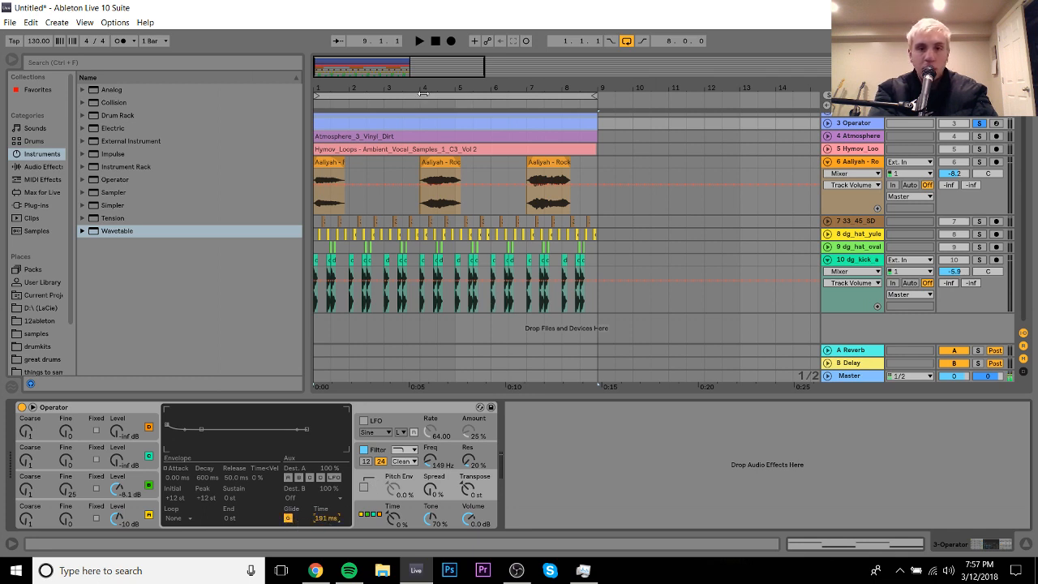
Step: Shorten the first D1 note of the Operator clip to end at 2.3.3 and duplicate it from there one octave higher as D2
double_click(435, 126)
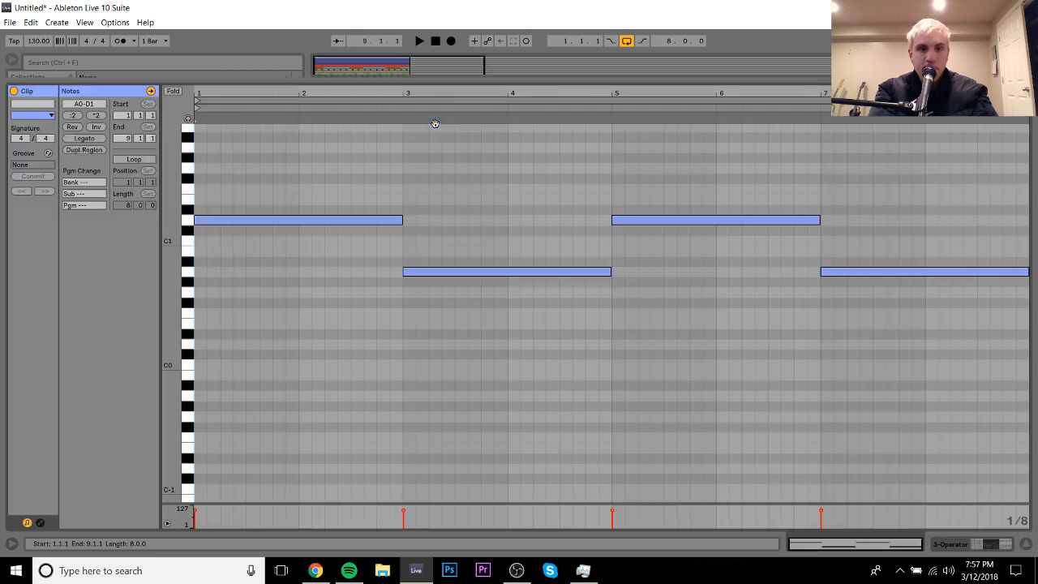
key(space)
drag(352, 187, 355, 262)
key(shift+Left)
key(shift+Left)
key(shift+Left)
key(ctrl+d)
key(shift+Up)
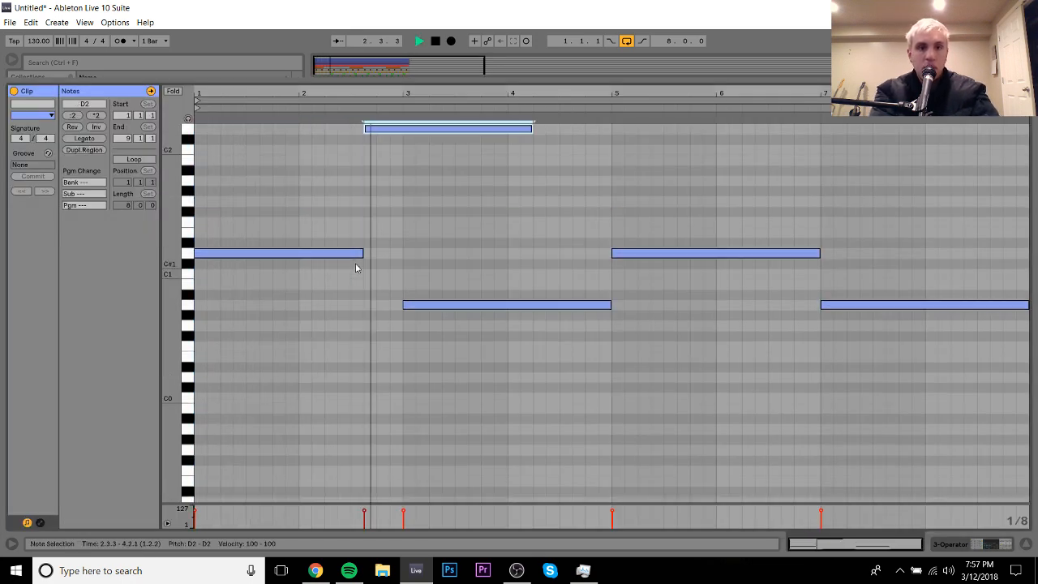
Step: Shorten the duplicated D2 note so it ends at bar 3, and stop playback
key(shift+Left)
key(shift+Left)
key(shift+Left)
key(shift+Left)
key(shift+Left)
key(shift+Left)
key(shift+Left)
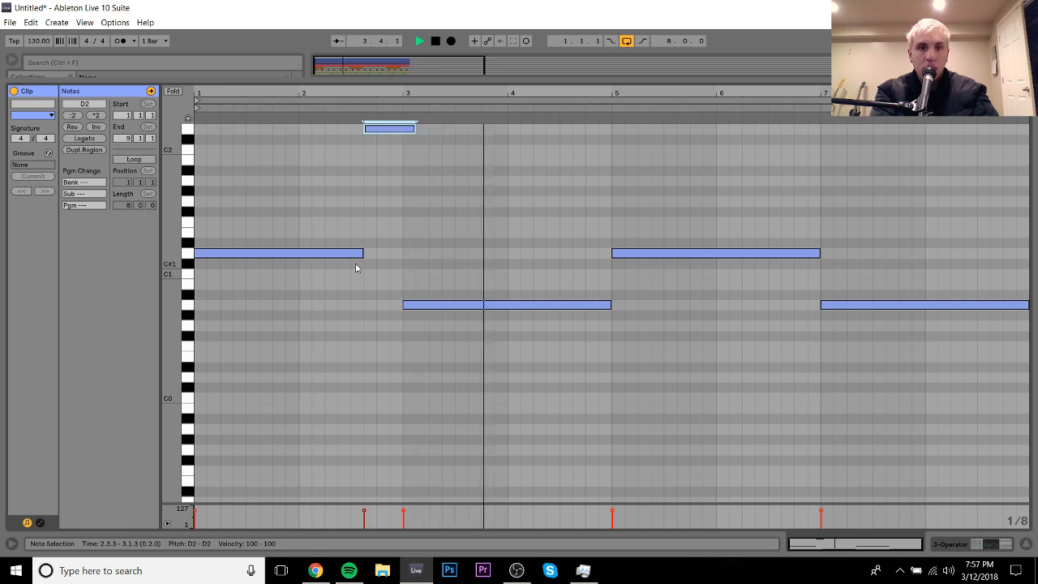
key(space)
key(shift+Left)
key(shift+Left)
key(shift+Left)
Step: Lengthen the first D1 note back to two full bars, ending at 3.1.1, and play the loop
click(354, 252)
key(shift+Right)
key(shift+Right)
key(shift+Right)
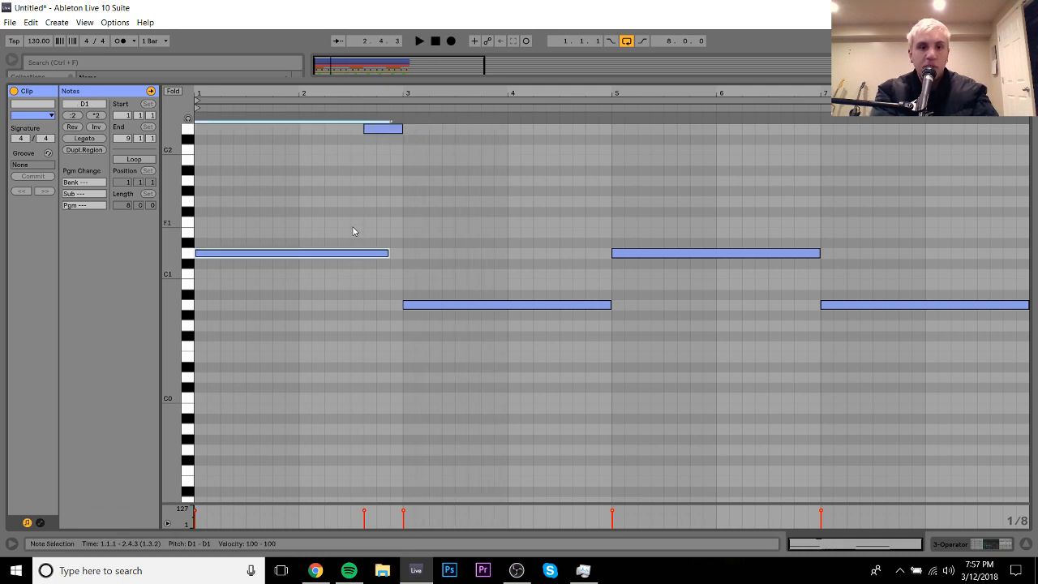
key(space)
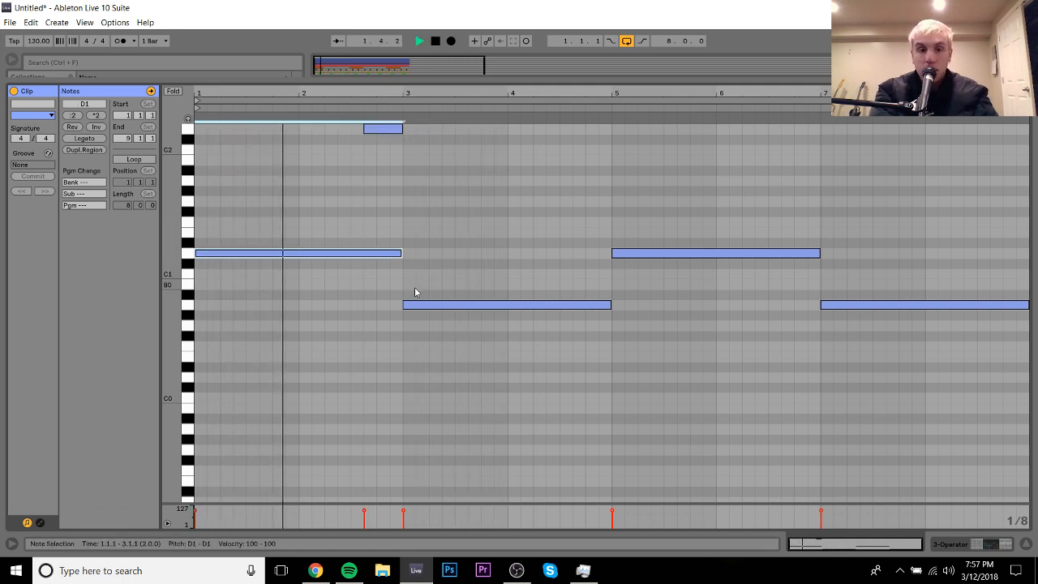
Step: Shorten the last A0 note to end at 8.3.3 and add an A1 note from there to 9.1.1
click(900, 275)
drag(903, 338, 902, 360)
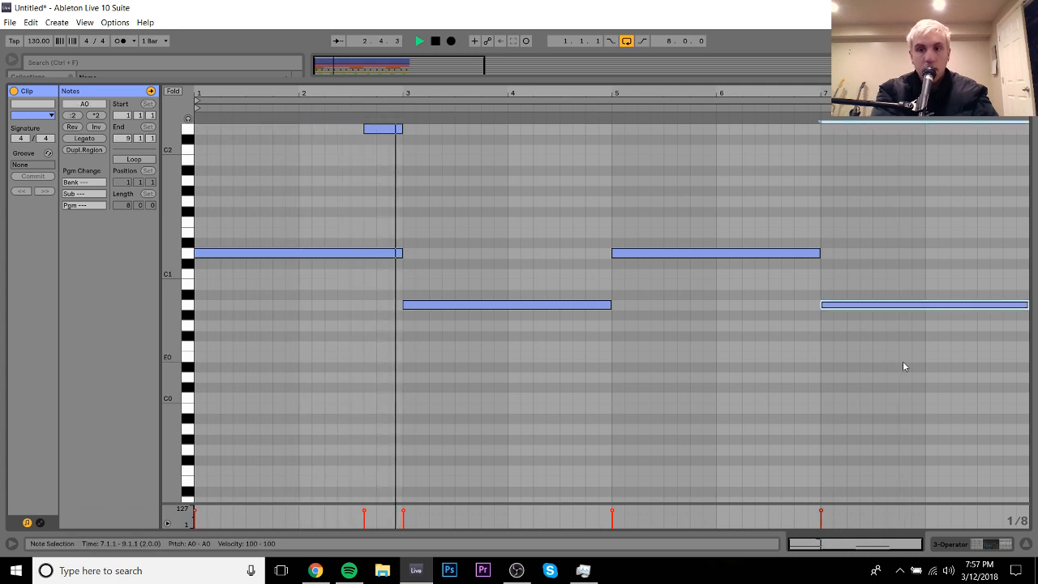
key(shift+Left)
key(shift+Left)
key(shift+Left)
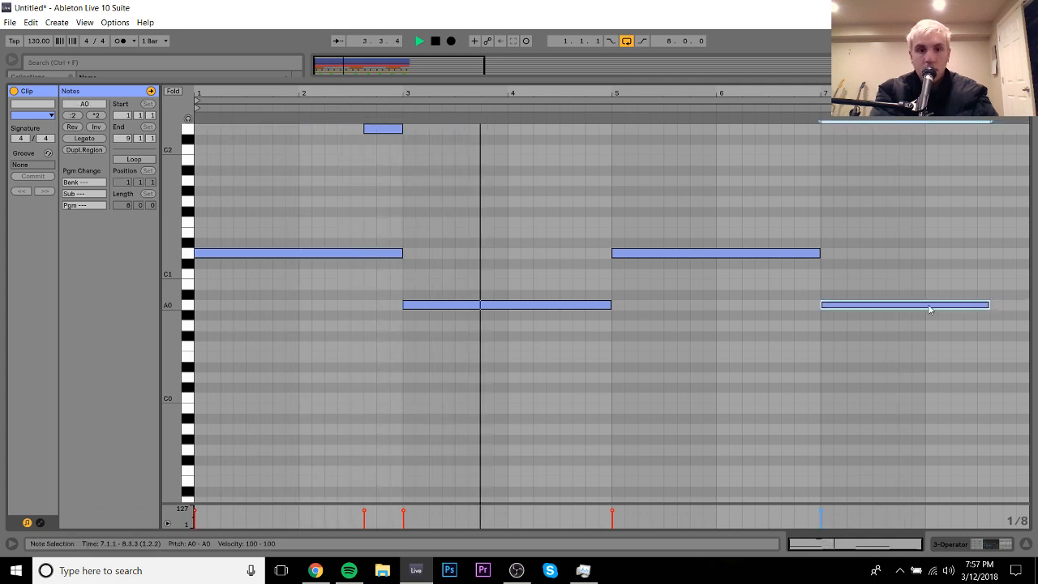
double_click(996, 308)
key(shift+Up)
key(shift+Right)
key(shift+Right)
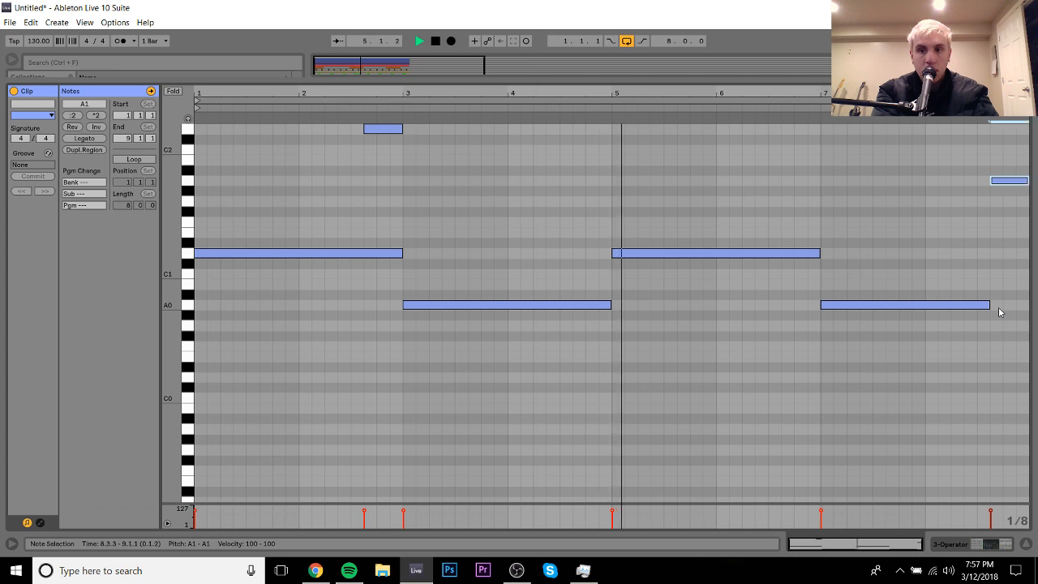
Step: Lengthen the last A0 note back to 9.1.1 and return to the Operator track's devices
drag(996, 308, 967, 364)
key(shift+Right)
key(shift+Right)
key(shift+Right)
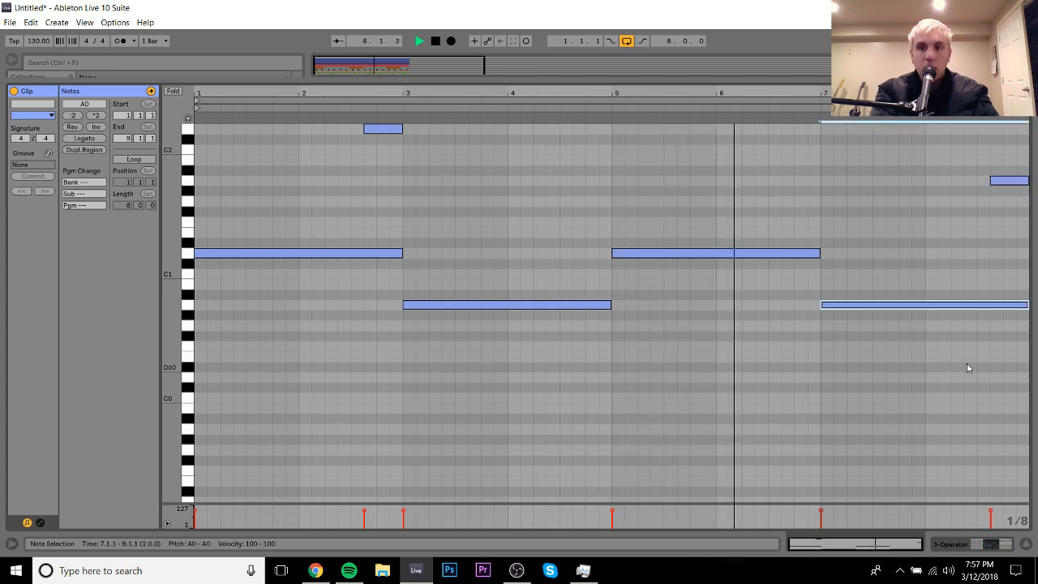
click(995, 544)
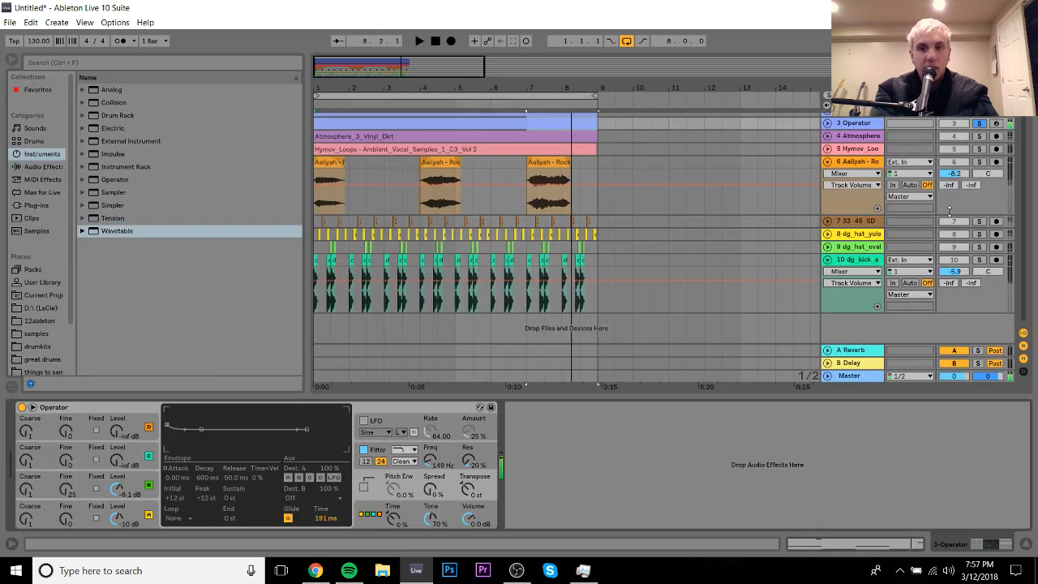
Step: Listen to the edited bass in the full mix with the solos off, and stop playback
click(979, 124)
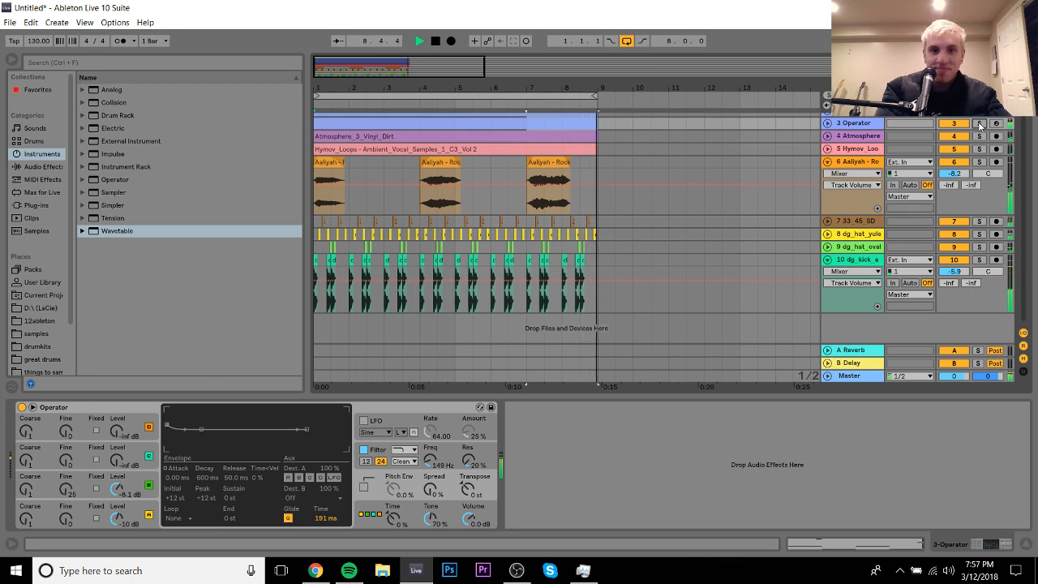
key(space)
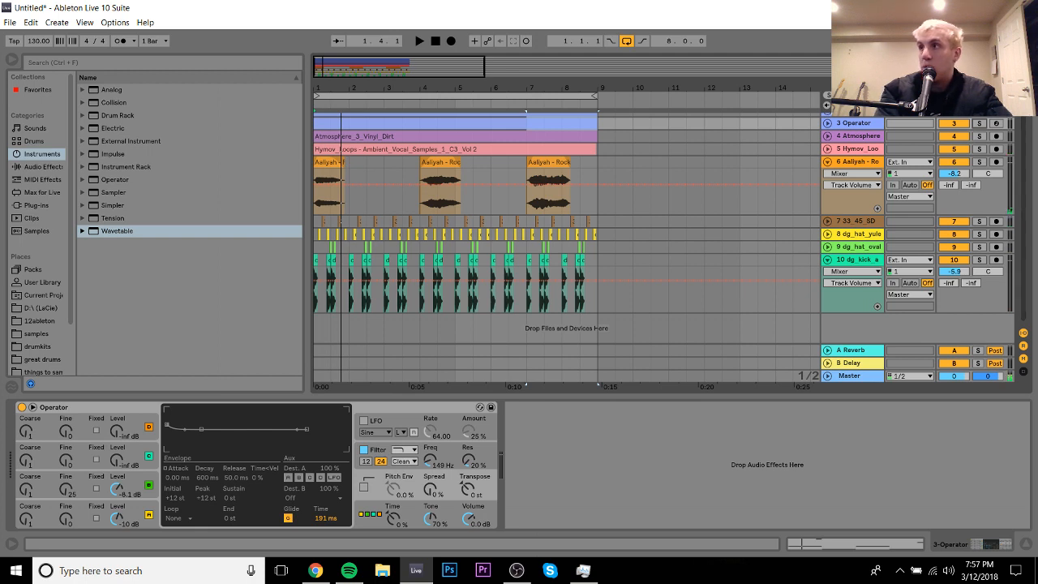
scroll(980, 120, up, 1)
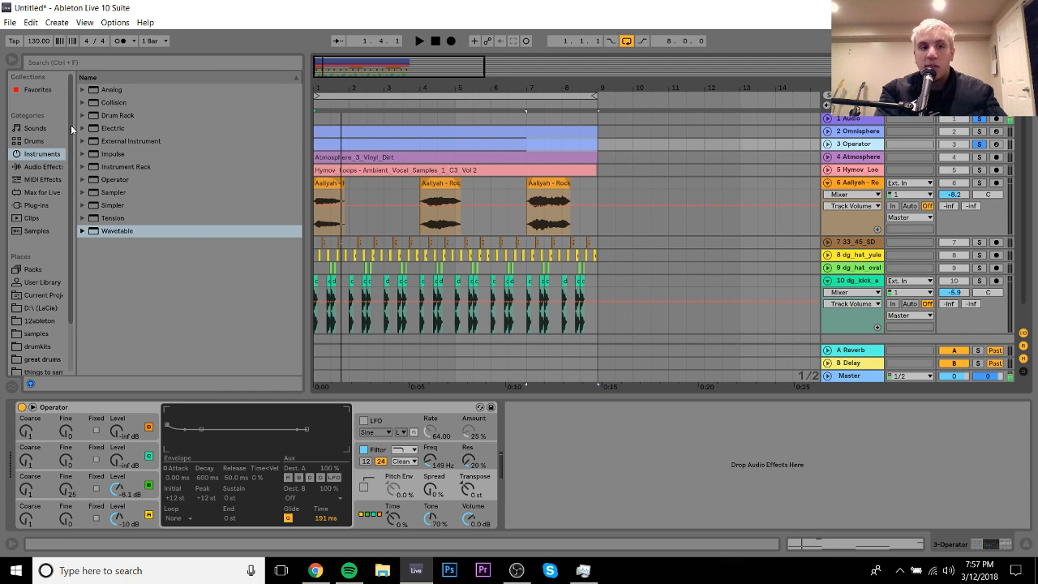
Step: Browse the audio effects, the sounds and the LaCie drive, and preview The Ones MSTR.wav
click(36, 167)
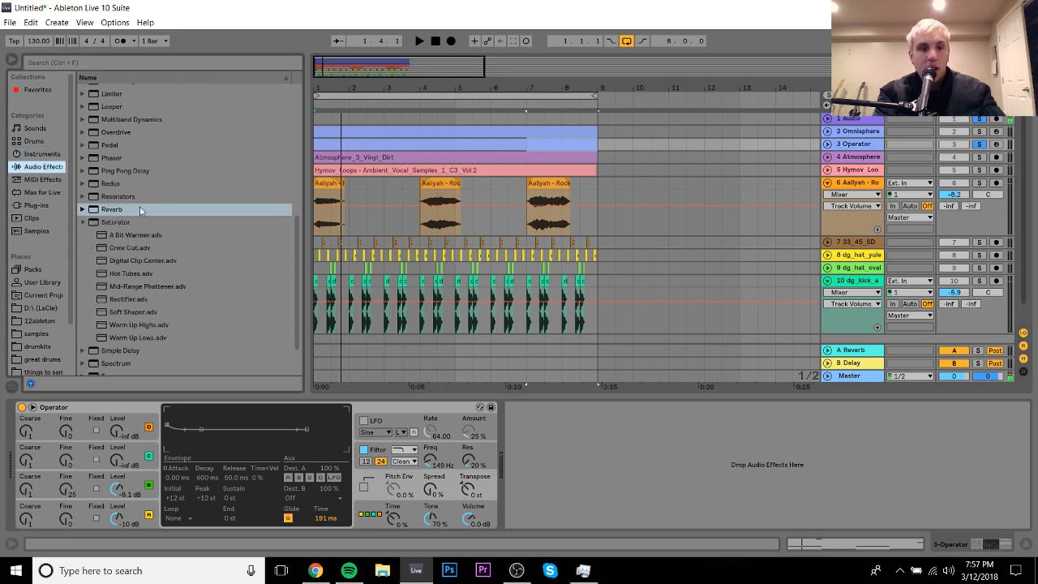
click(51, 127)
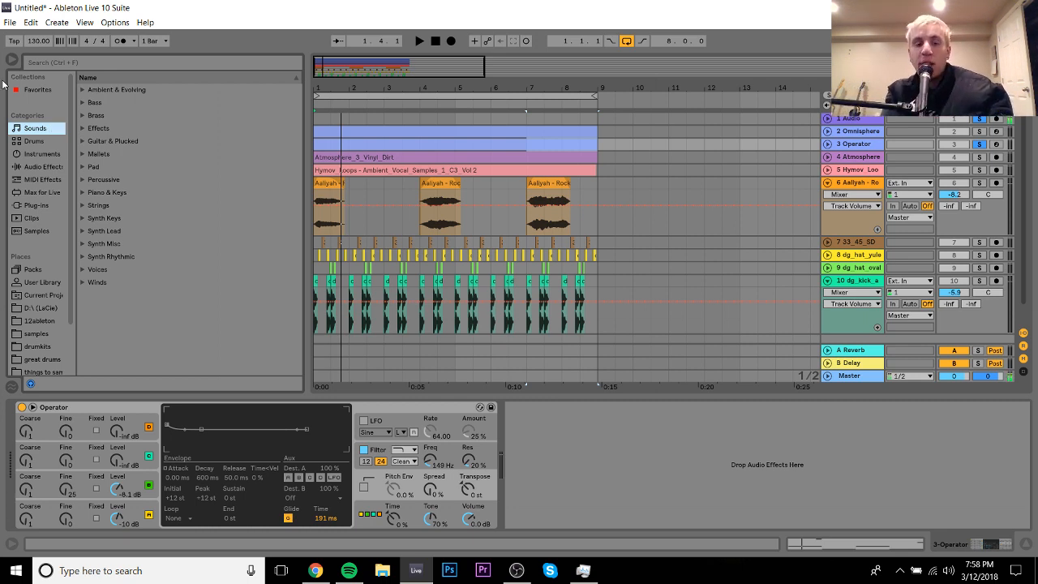
click(40, 307)
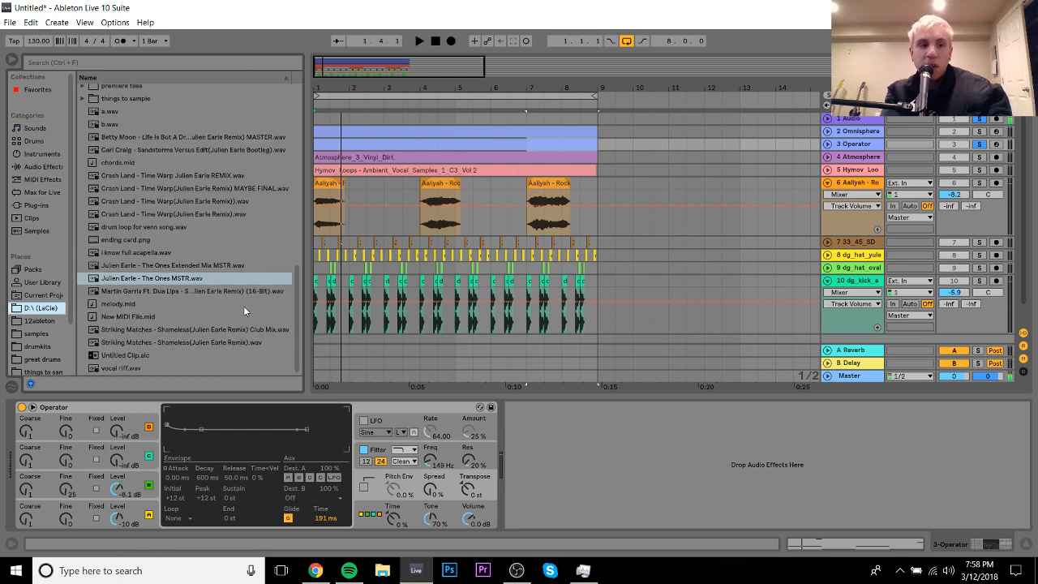
click(171, 279)
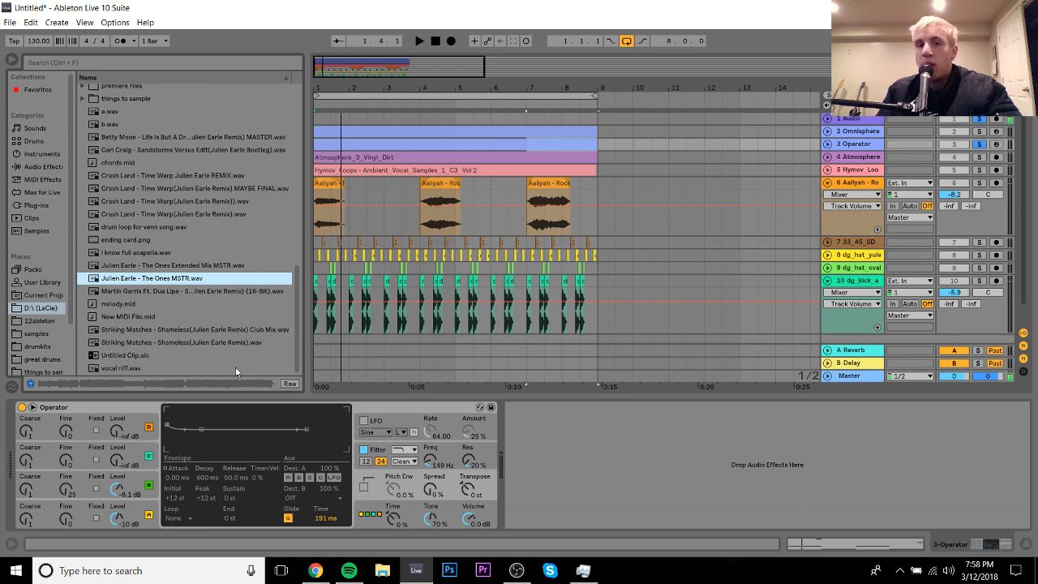
Step: Audition the soloed bass from bar 1 and raise Operator's filter frequency to 179 Hz
click(474, 143)
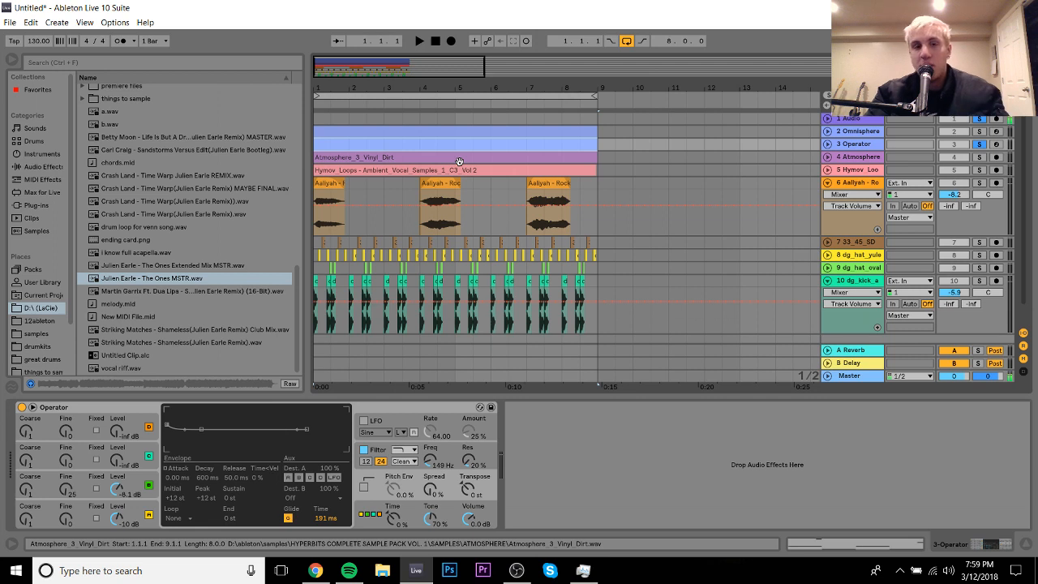
key(space)
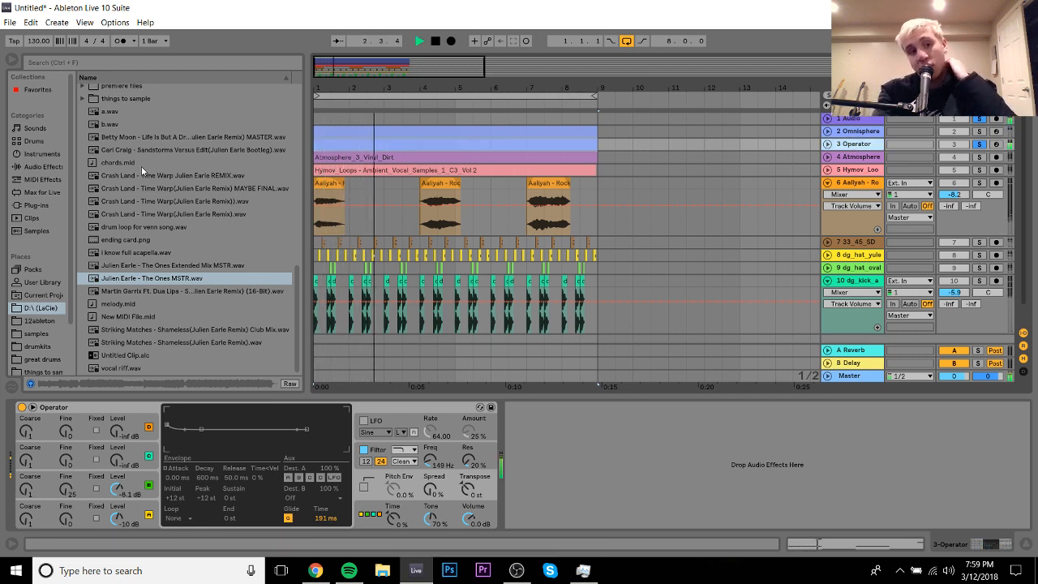
key(space)
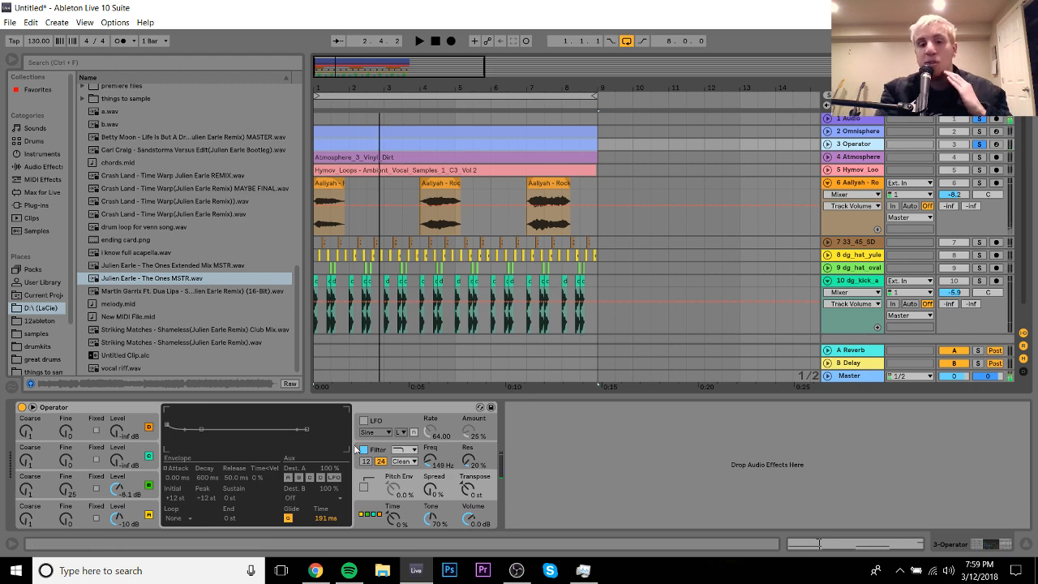
drag(431, 464, 430, 465)
key(space)
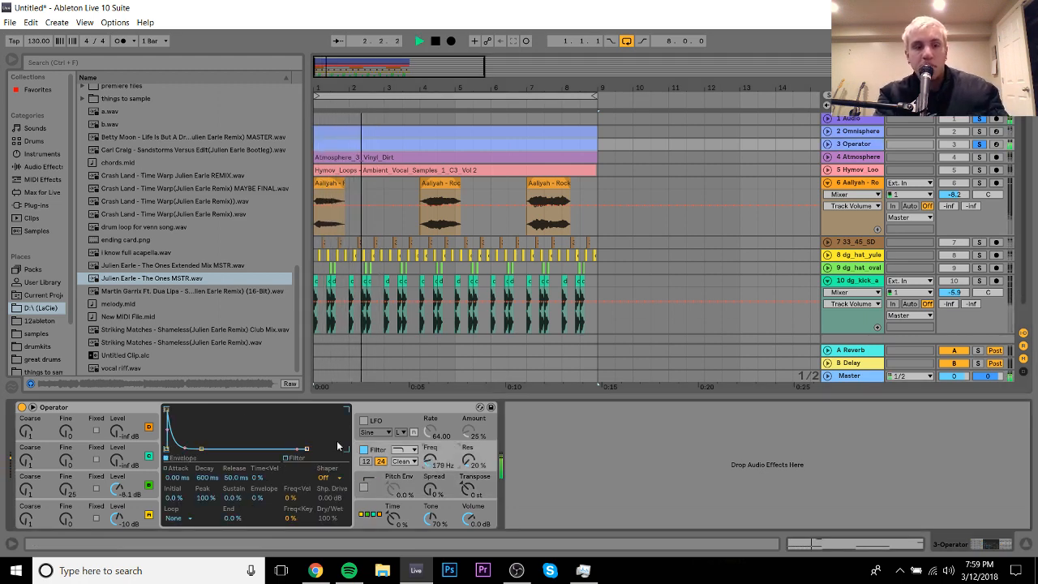
Step: Add the Saturator preset A Bit Warmer after Operator on the bass track
click(33, 165)
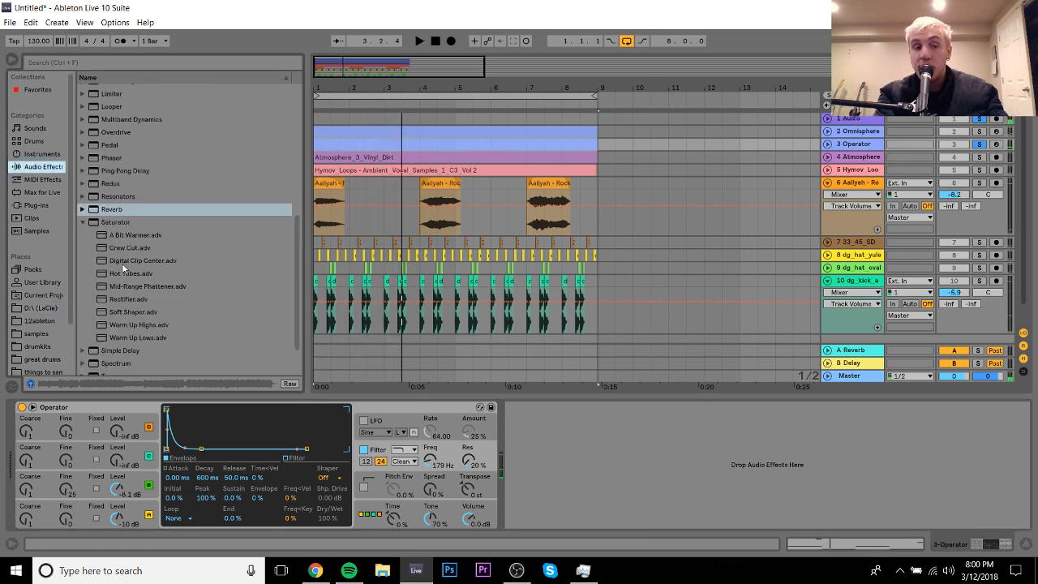
click(130, 235)
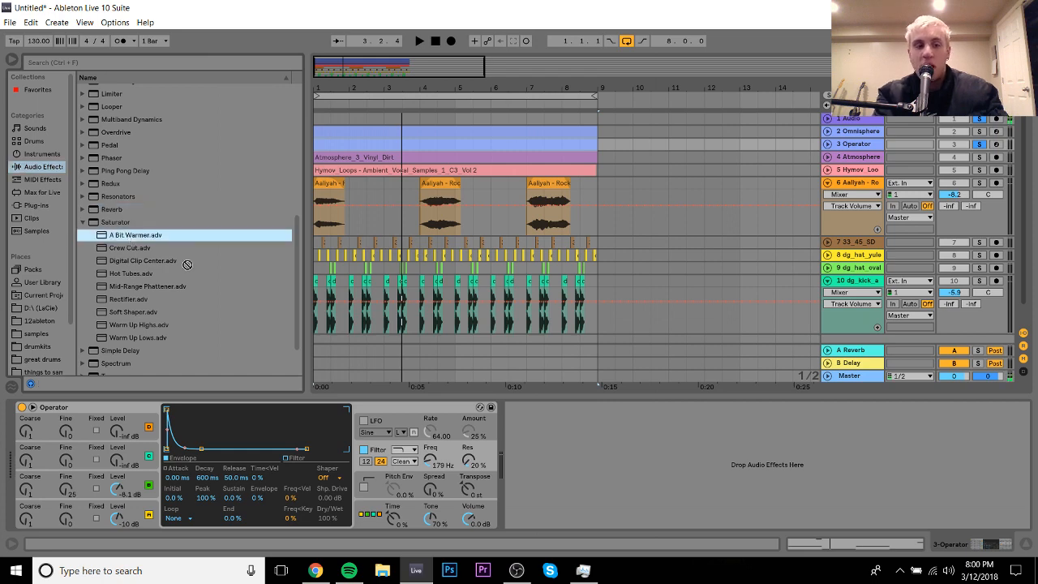
key(Return)
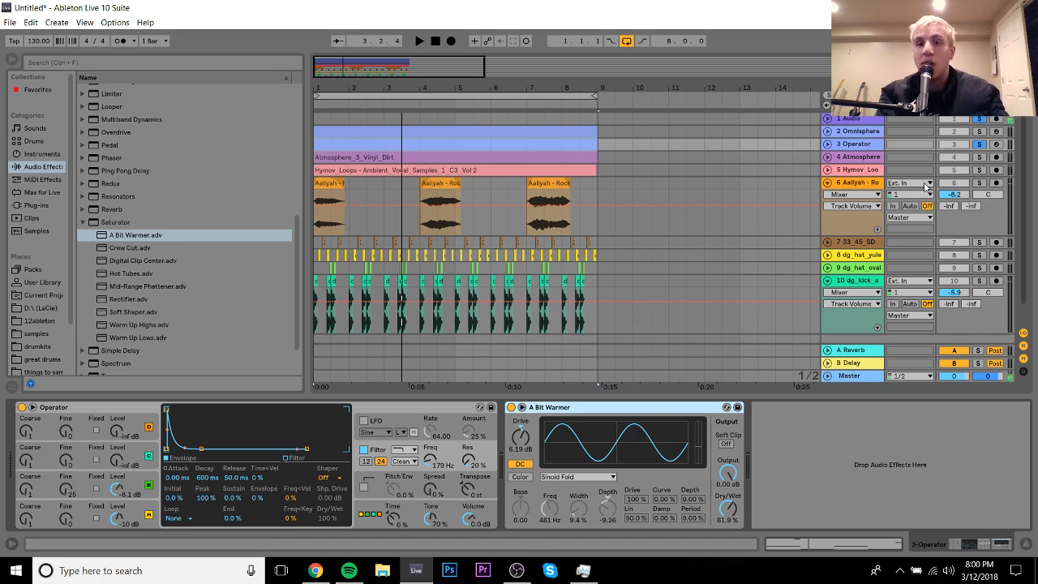
Step: Arm the Operator track and lower the computer keyboard's octave range to C1–D2 to try out bass notes
click(998, 144)
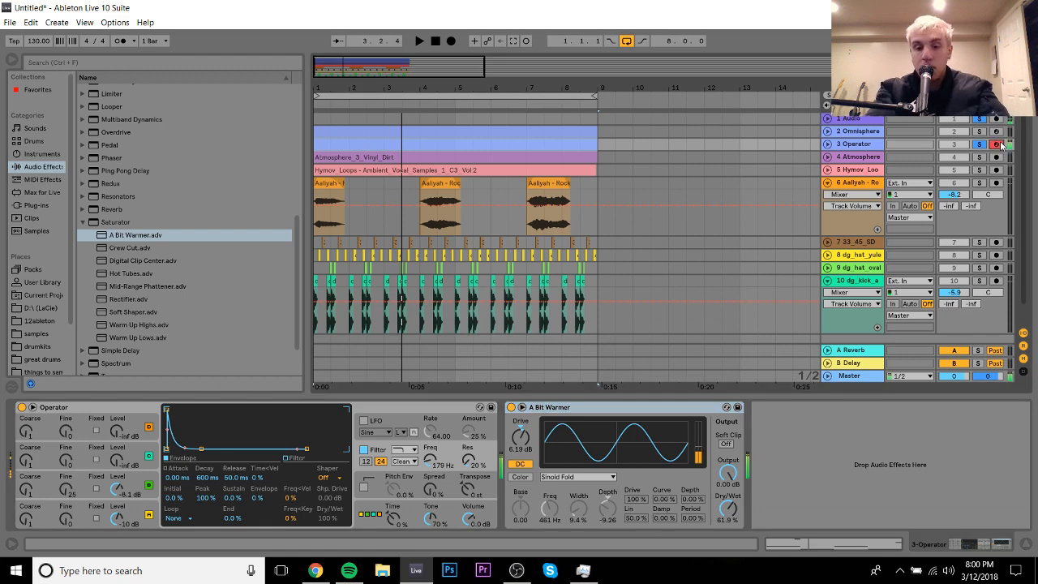
key(z)
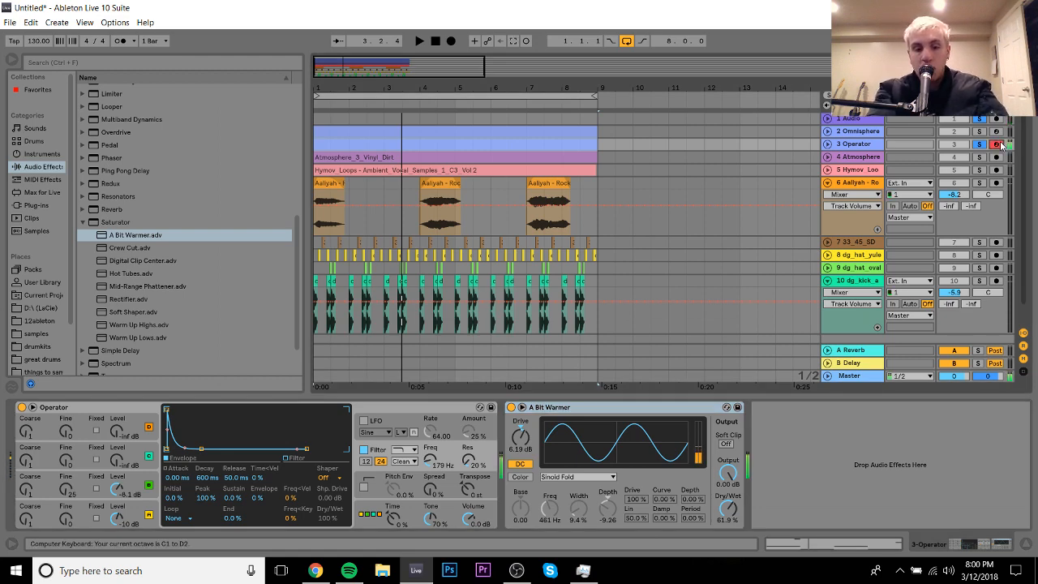
key(z)
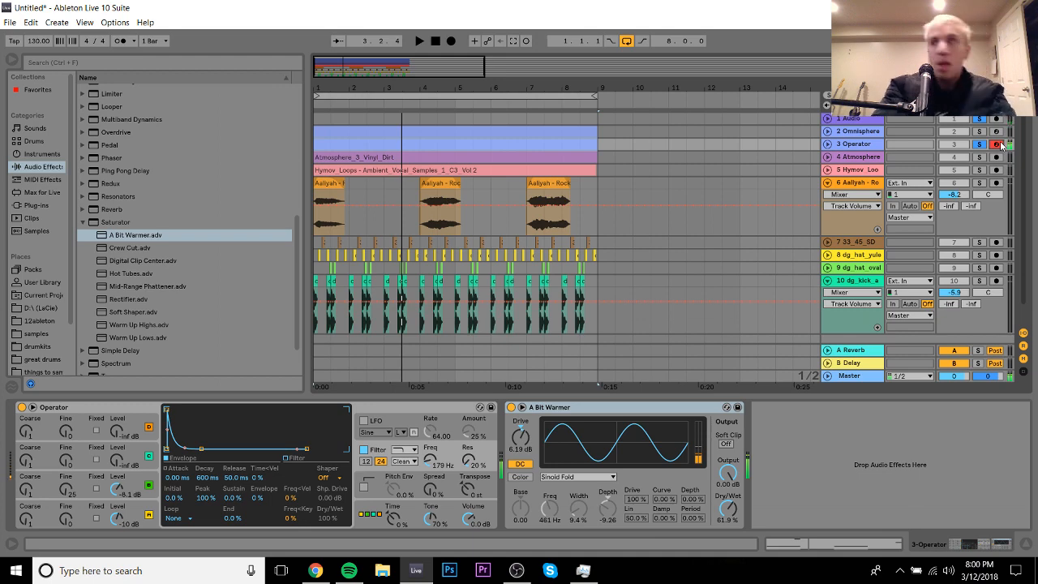
key(z)
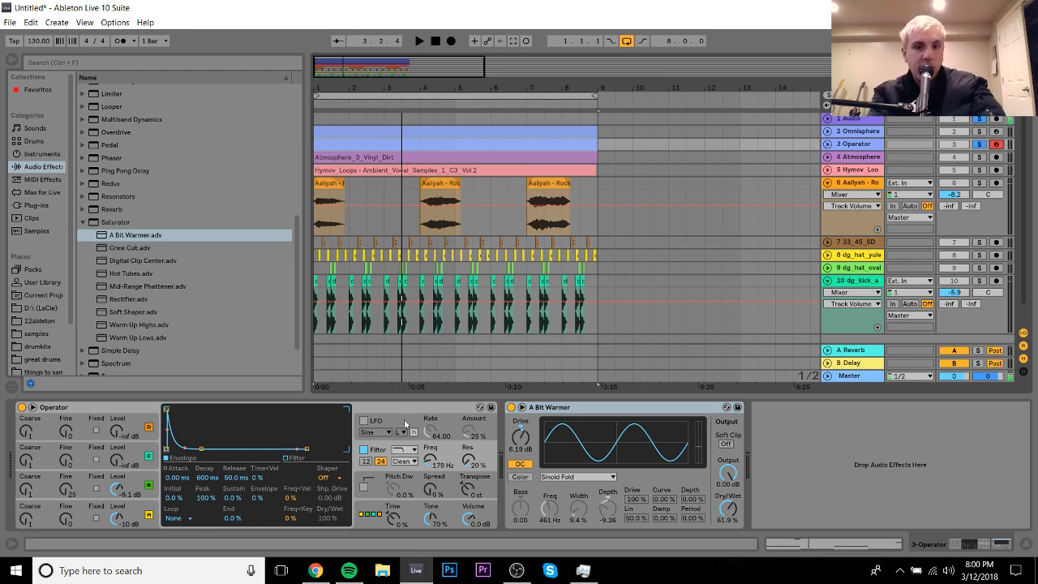
Step: Compare the bass in low octaves with Operator's filter switched off and on again, and play the loop
click(363, 451)
key(z)
key(z)
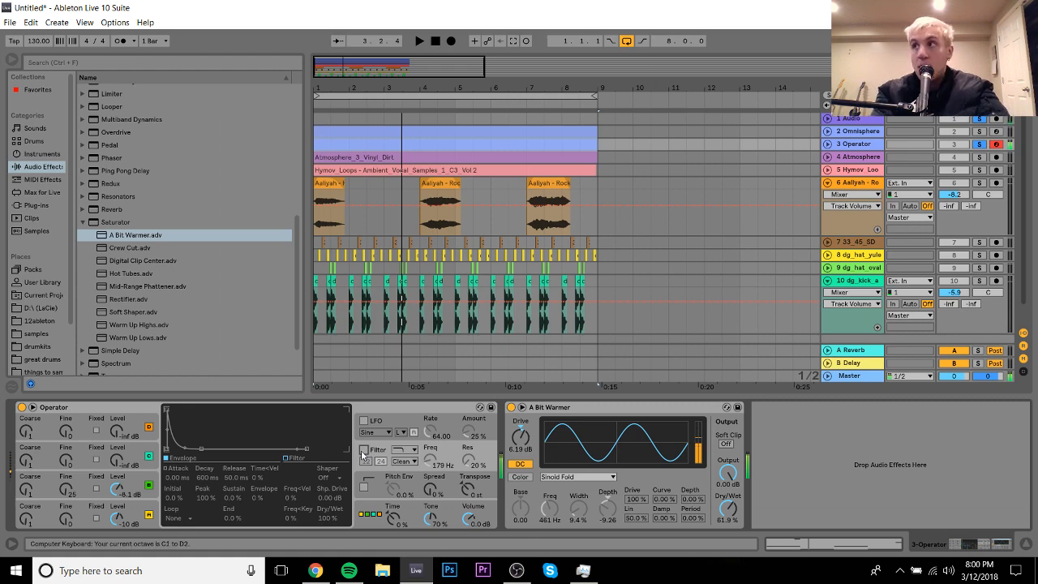
click(363, 450)
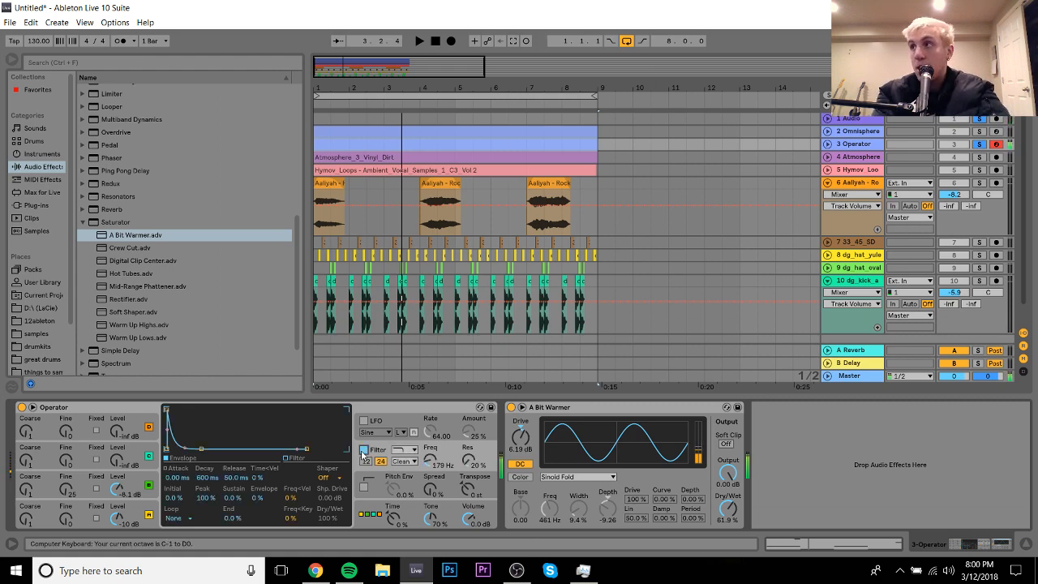
key(space)
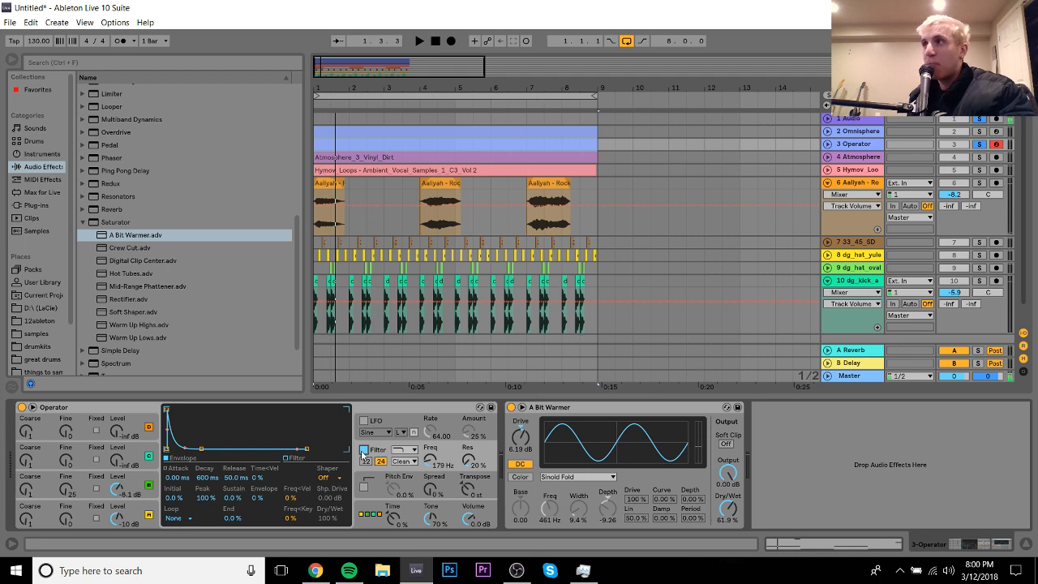
Step: Compare bass notes with Operator's filter off and on again, keeping the computer keyboard's octave range at C1–D2
click(364, 451)
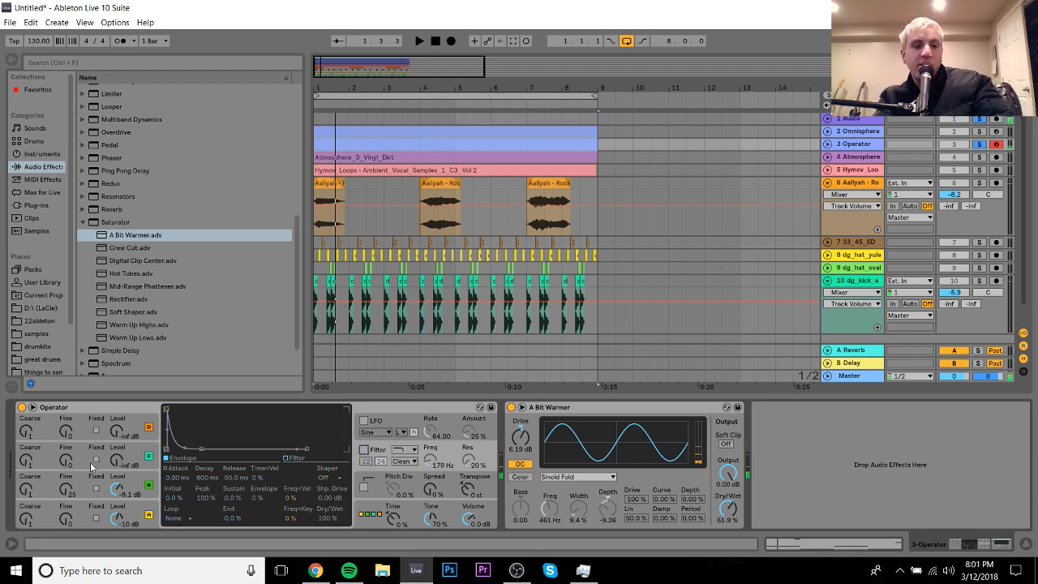
key(a)
key(x)
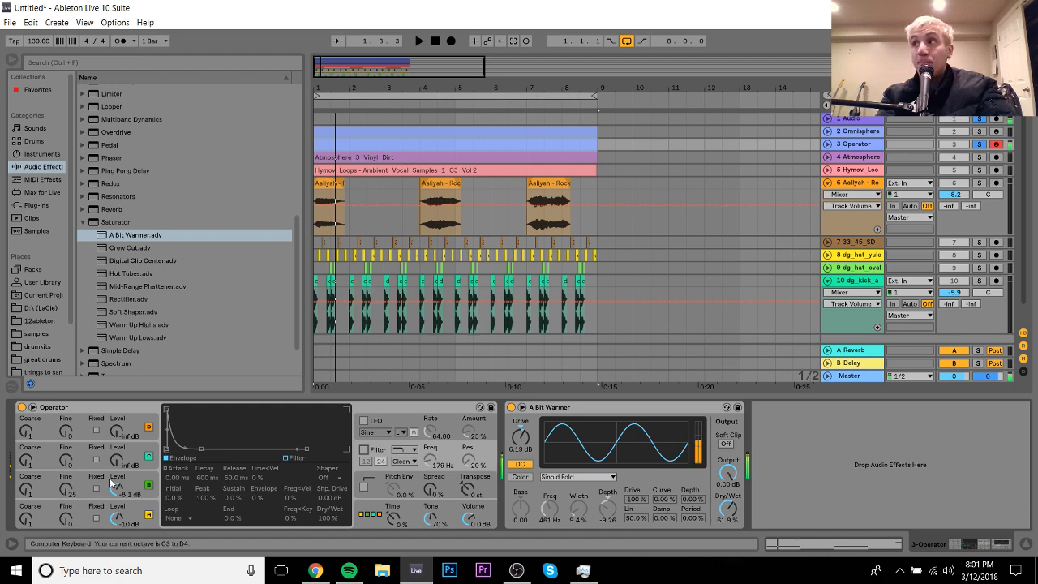
key(z)
key(z)
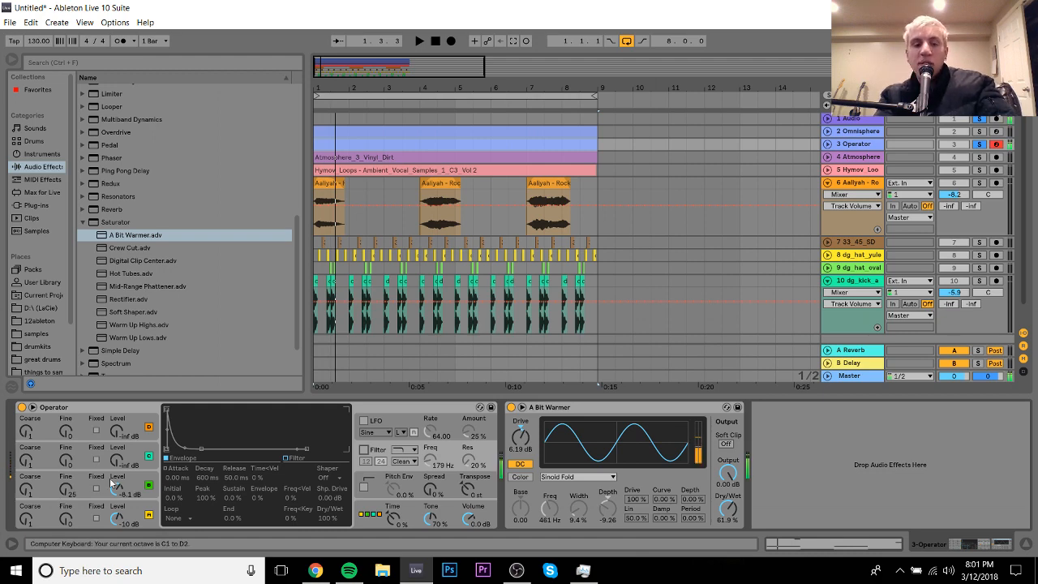
click(364, 451)
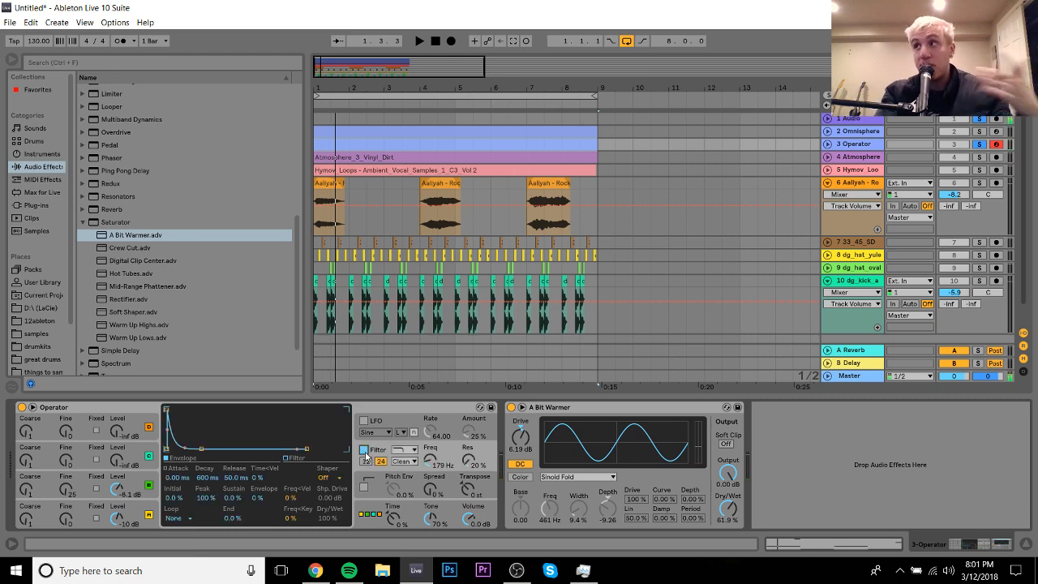
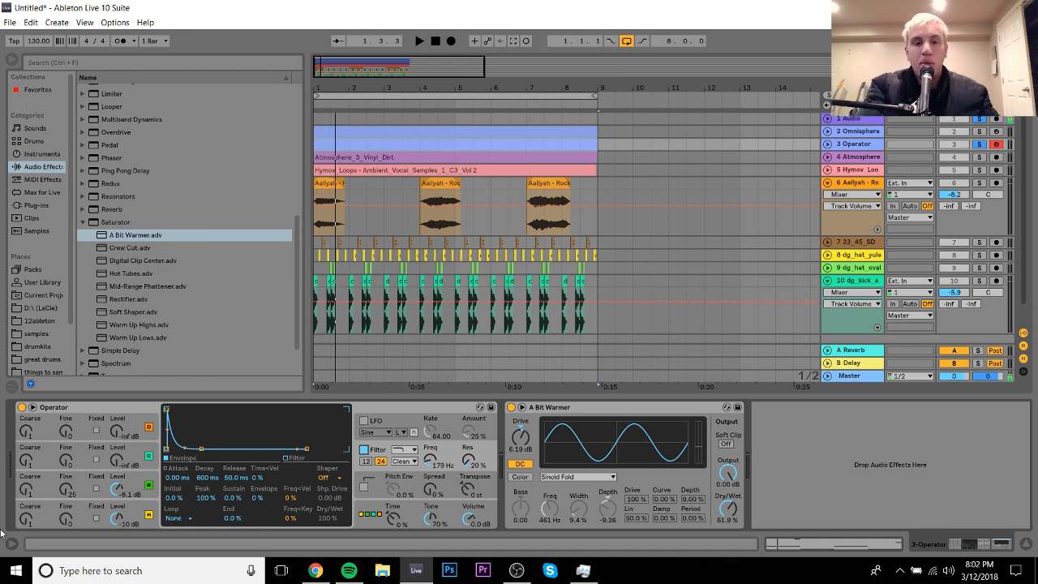
Step: Audition the soloed bass in the loop and unsolo it to hear the full mix
key(space)
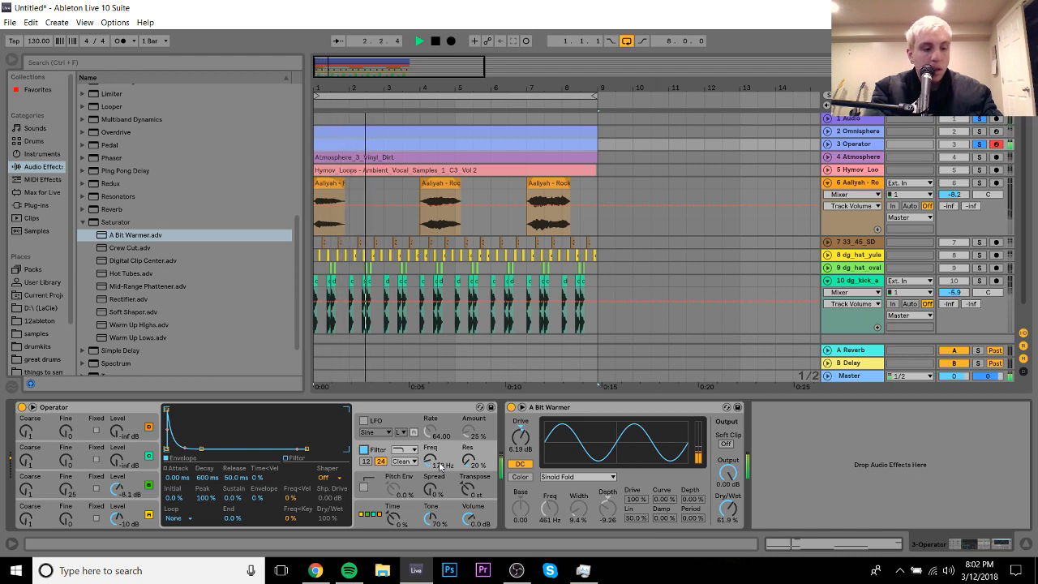
key(space)
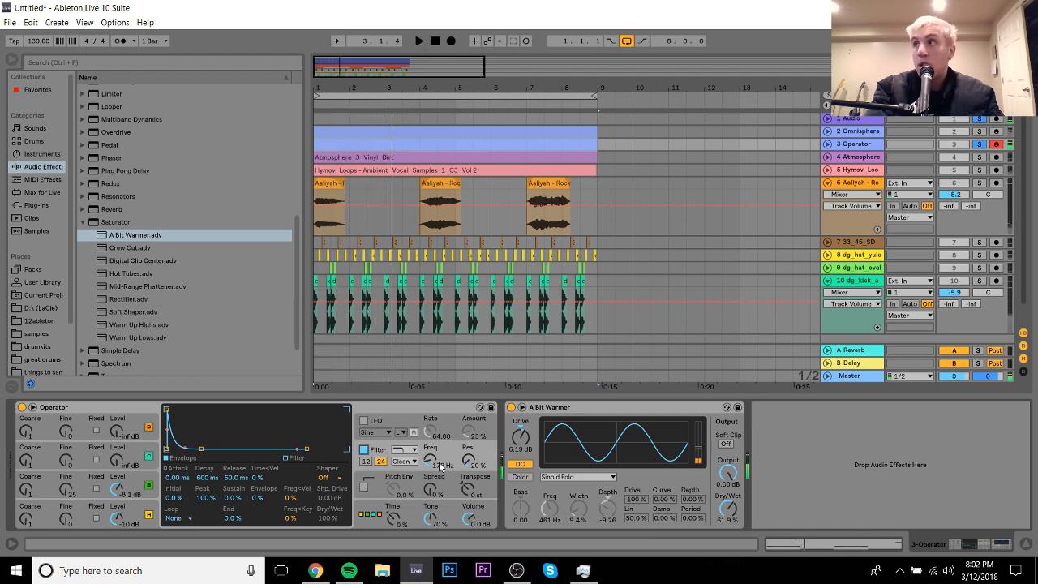
key(space)
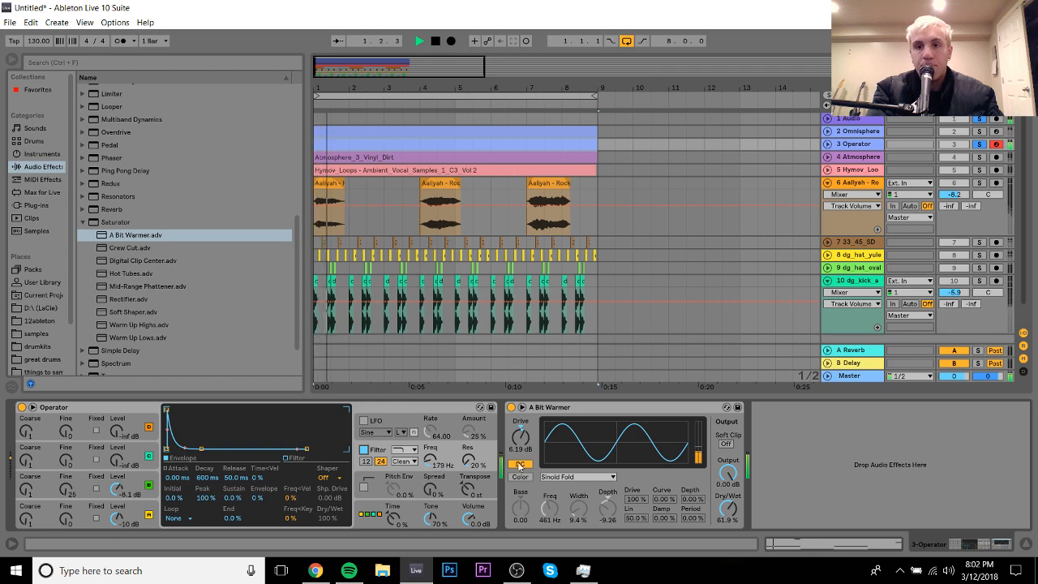
click(981, 143)
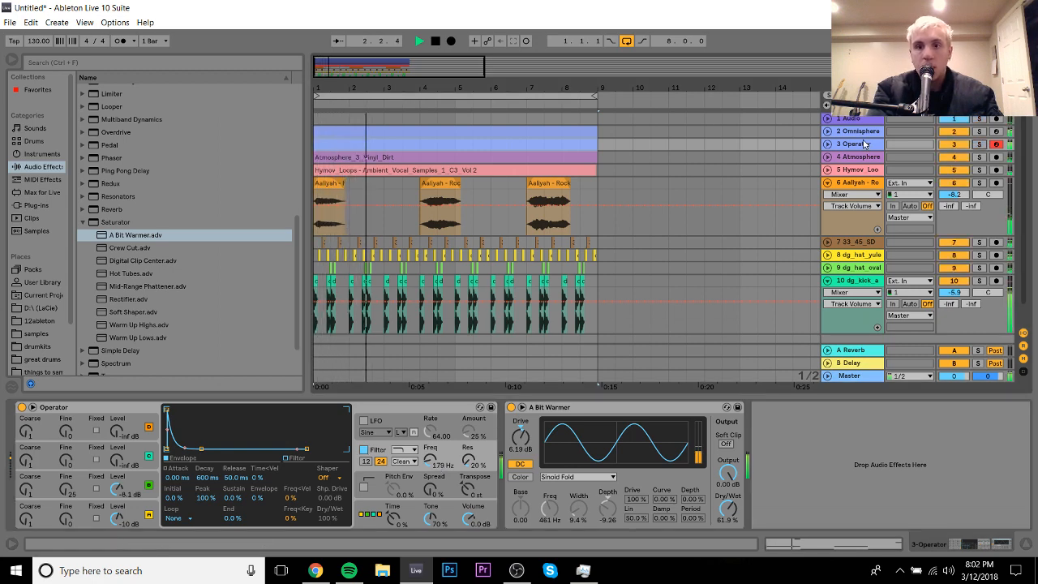
Step: Balance the low end during playback by setting the kick track's volume to -0.5 dB and the Operator track's to -11.9 dB
click(827, 183)
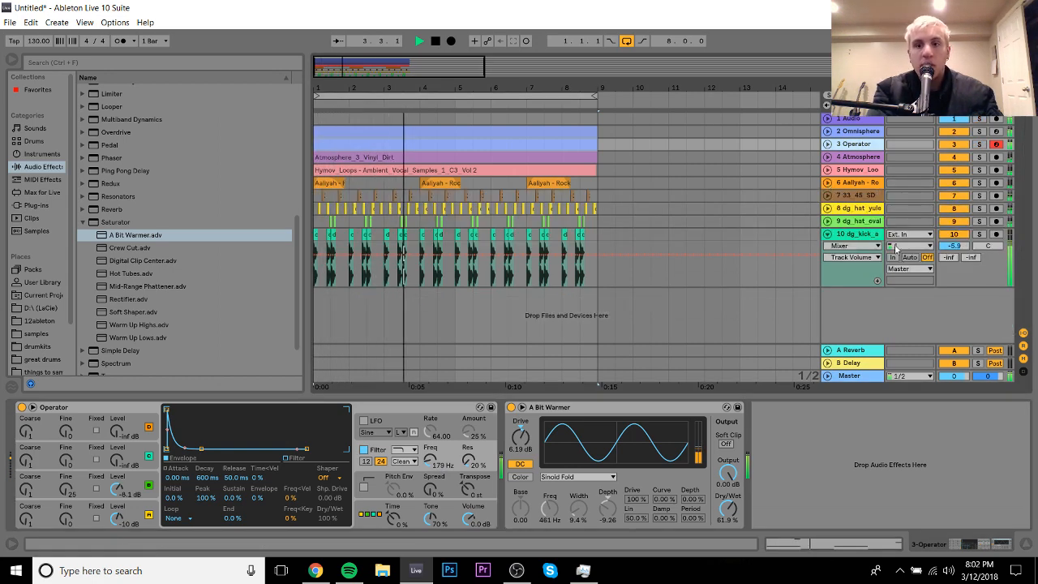
drag(952, 248, 952, 236)
click(827, 144)
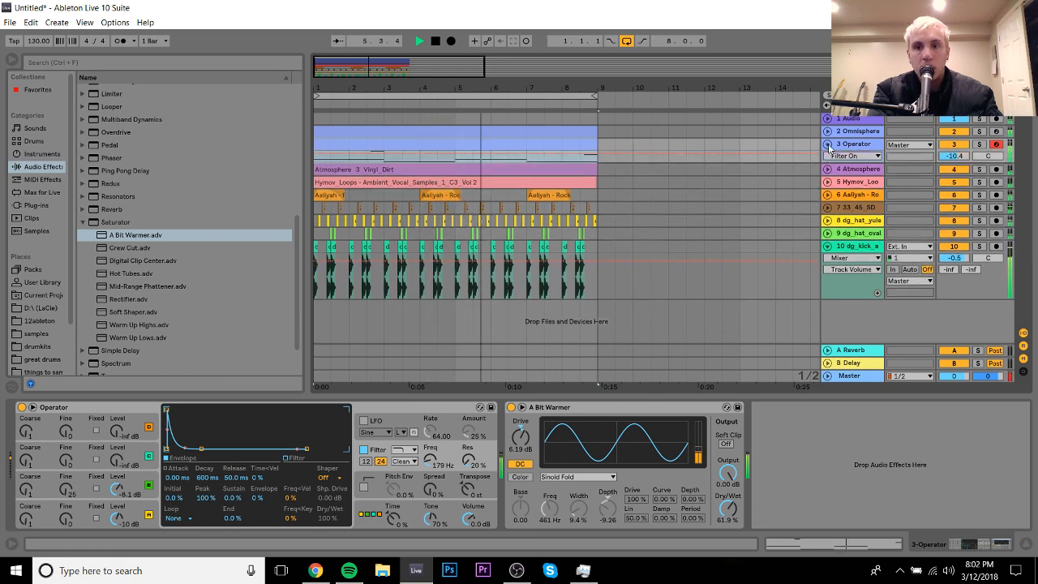
drag(952, 155, 952, 162)
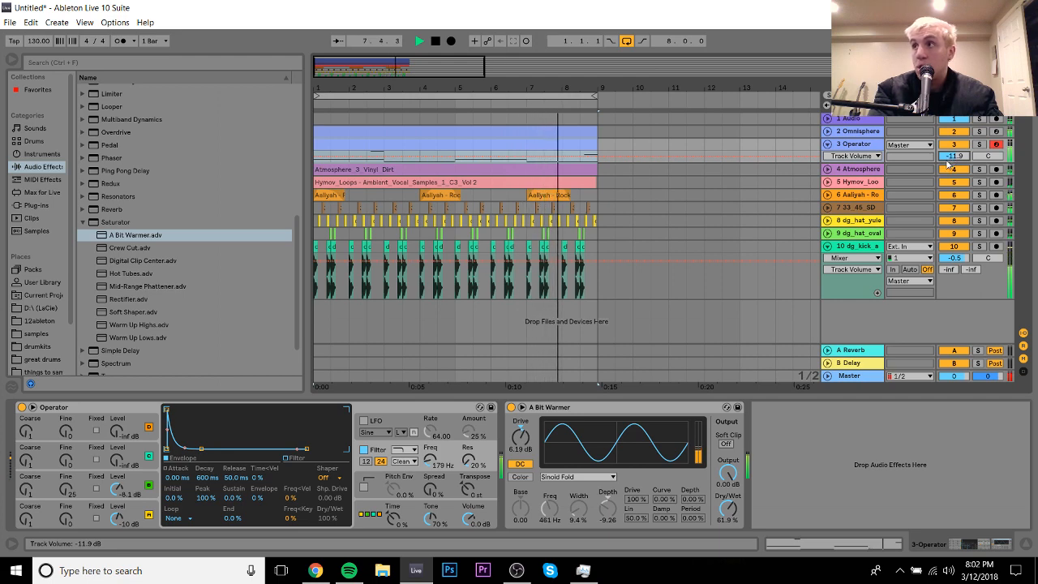
key(space)
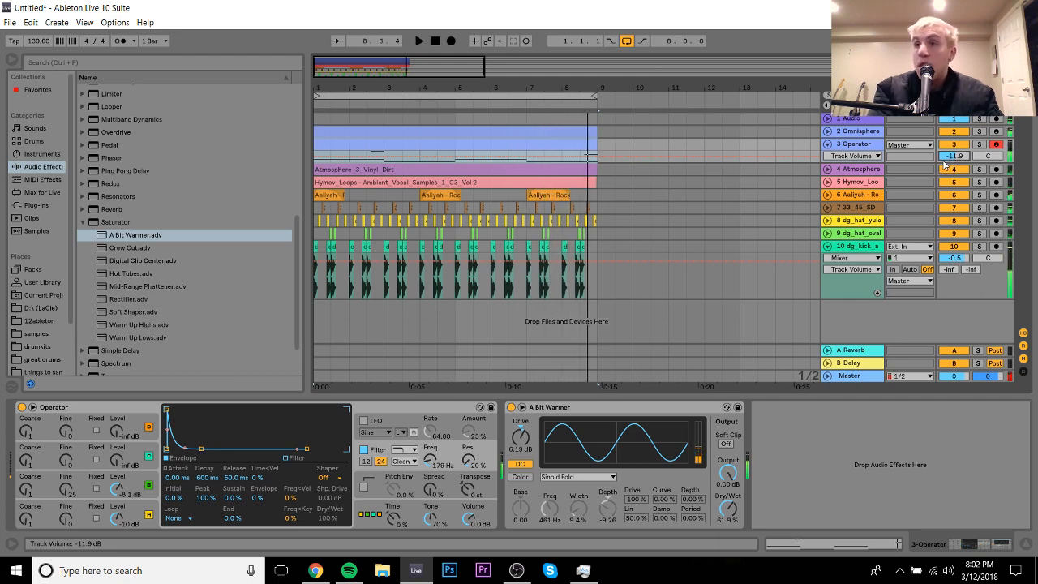
Step: Compare Operator's lowest notes in the C0–D1 range with its filter off and on again, and play the loop
click(869, 146)
key(m)
key(z)
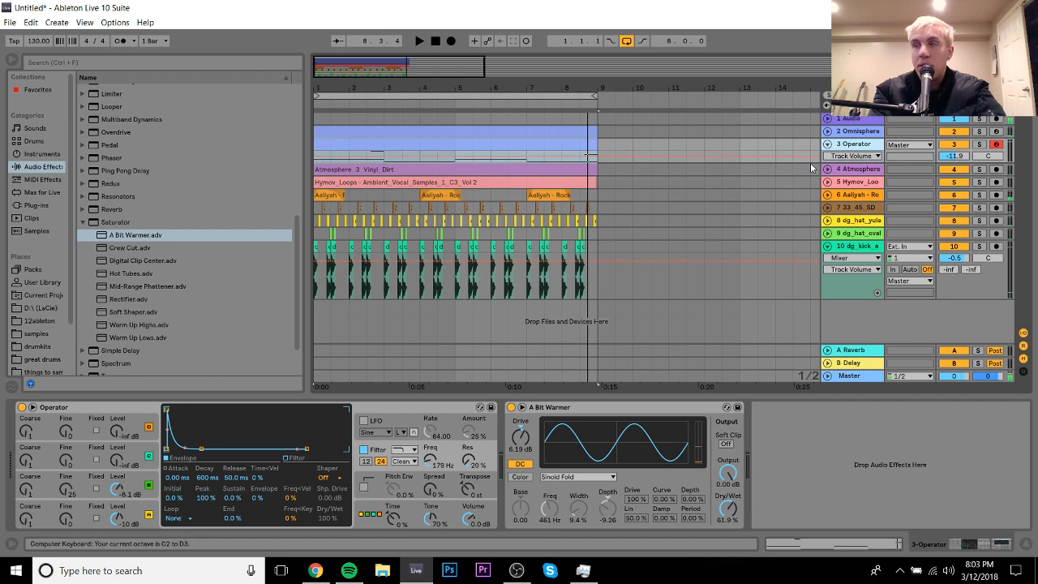
key(a)
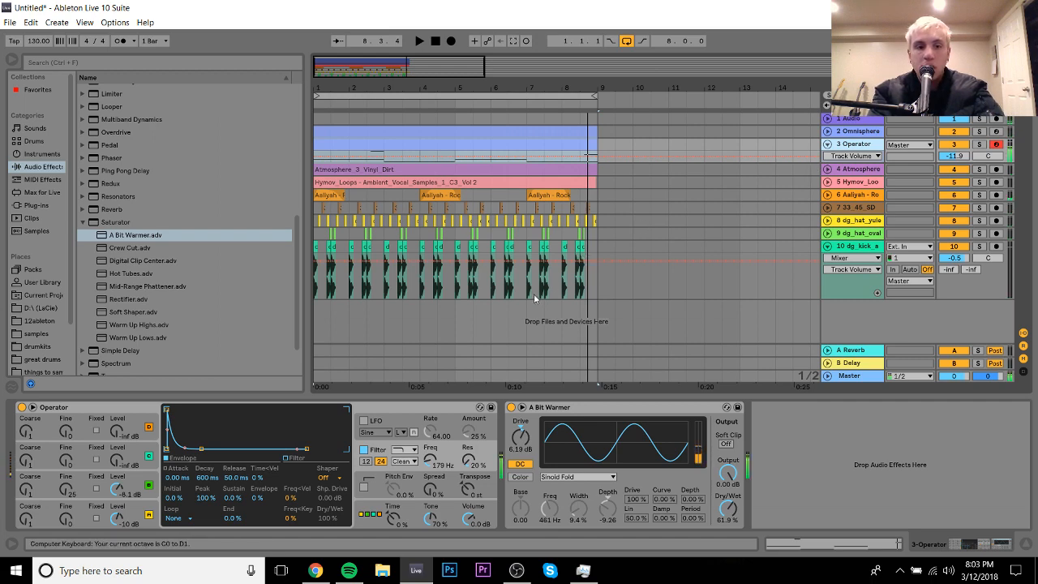
click(364, 450)
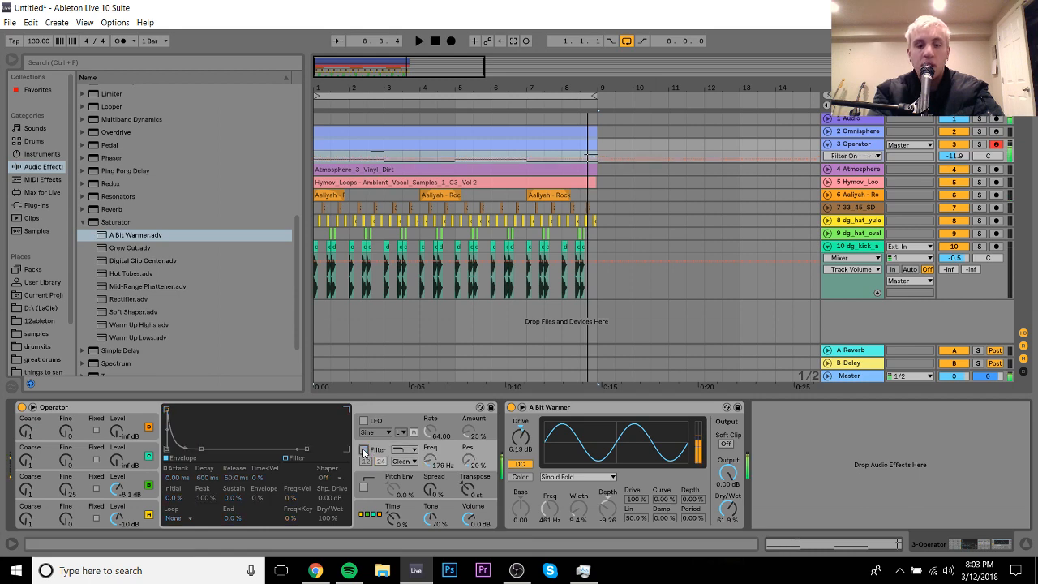
key(z)
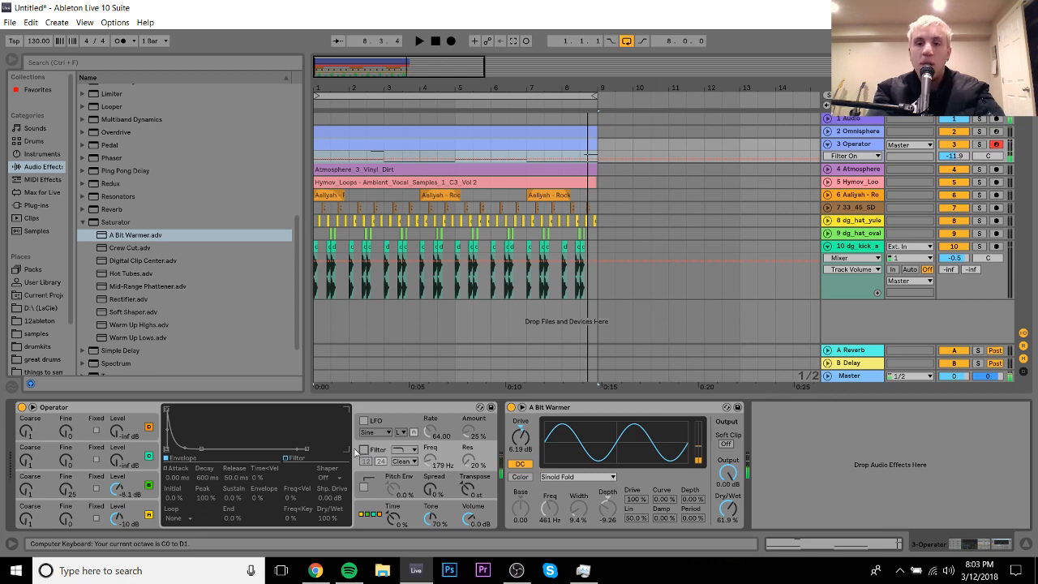
click(363, 450)
key(space)
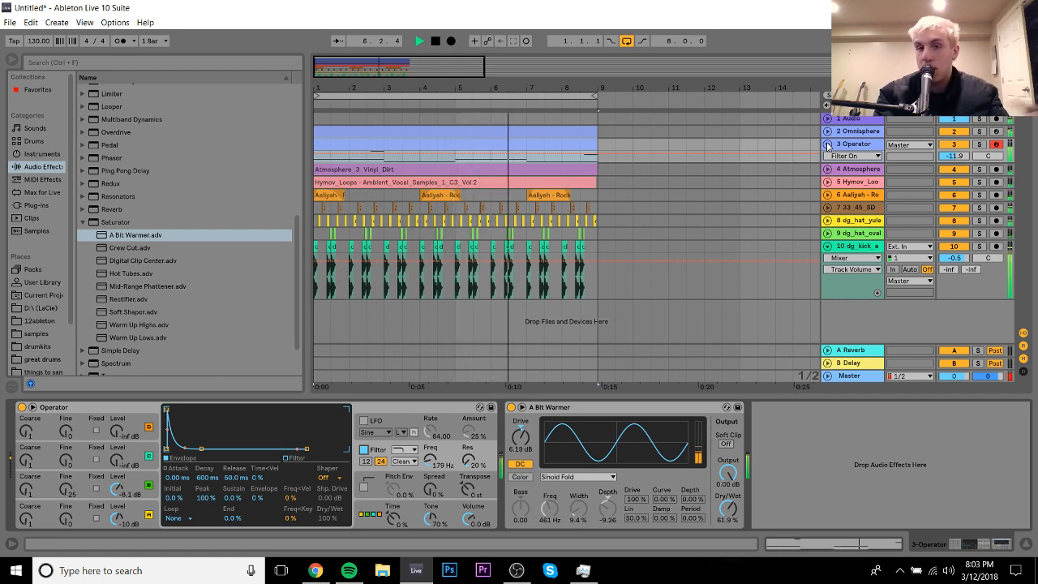
key(space)
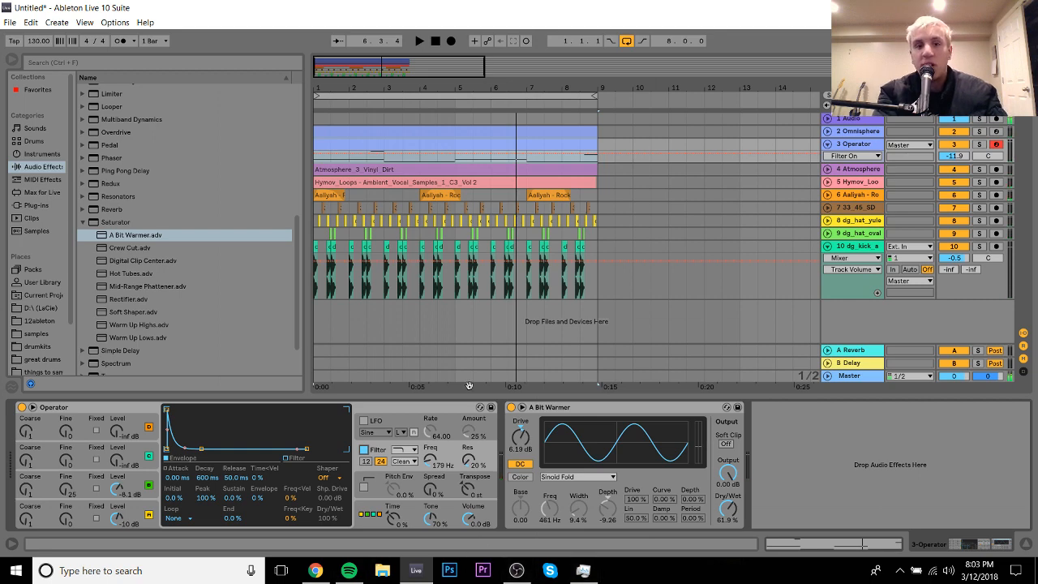
Step: Unfold the Atmosphere track and reset its volume to 0 dB while the loop plays
key(space)
click(827, 169)
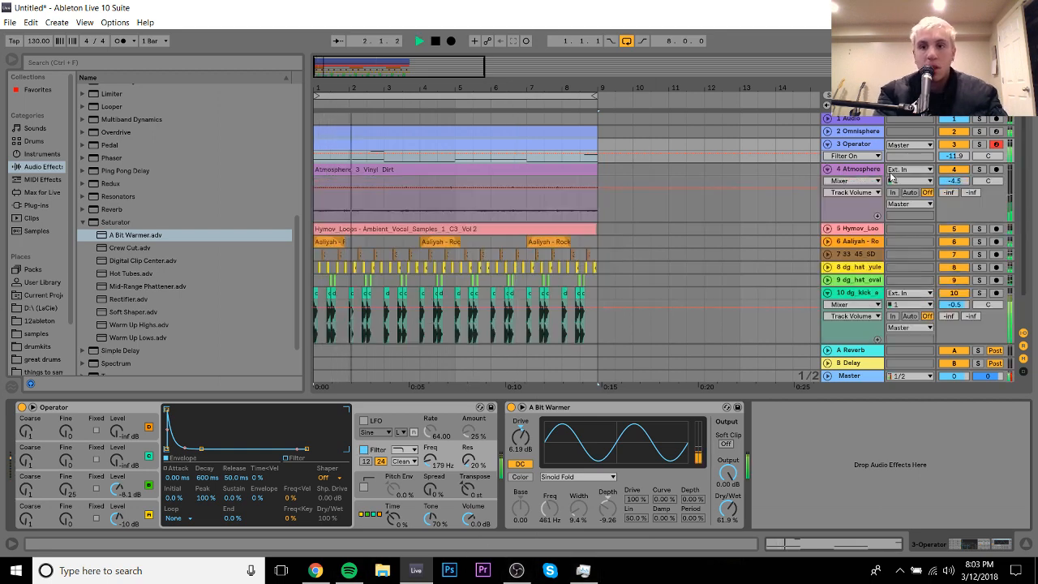
double_click(946, 182)
key(plus)
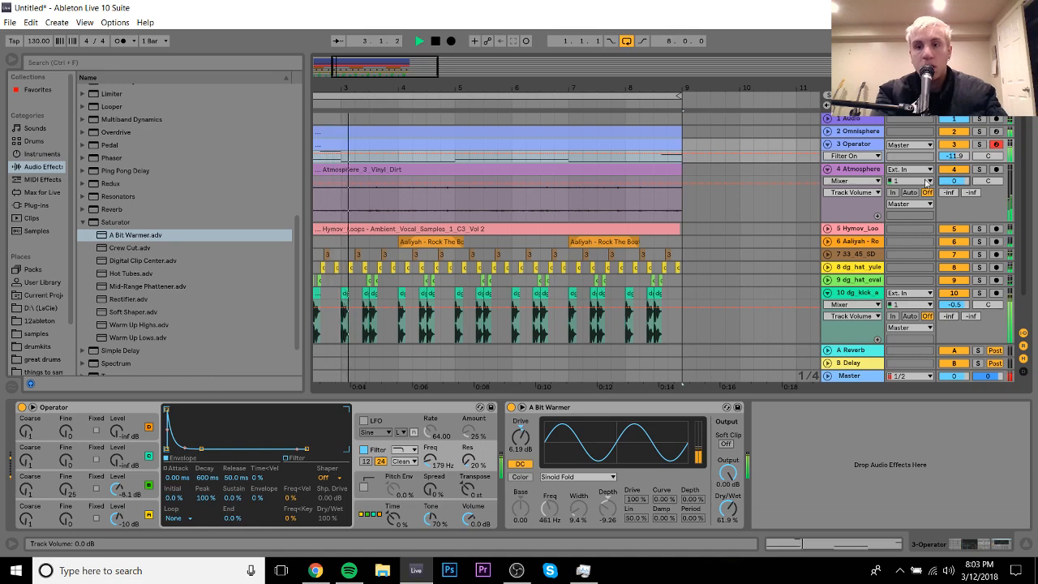
Step: Select the tracks from Omnisphere to the kick and lower their volumes together by 4 dB, bringing the kick to -4.5 dB
click(859, 132)
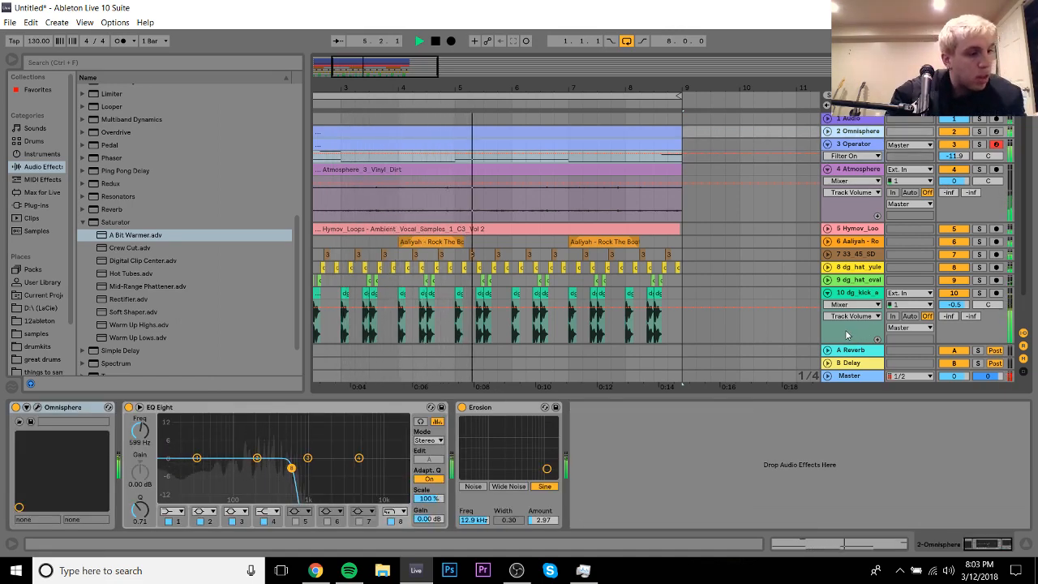
click(861, 249)
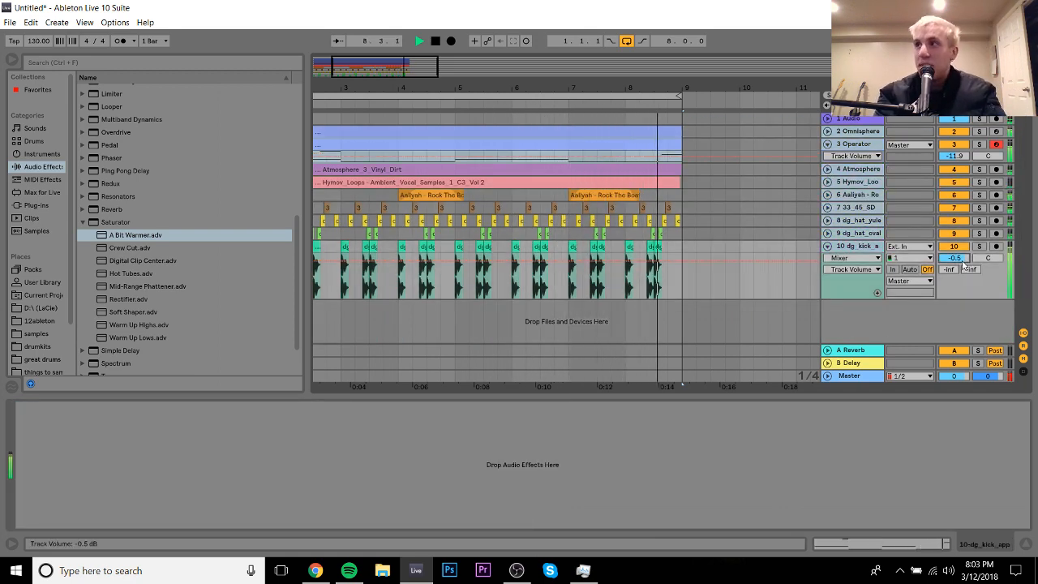
key(space)
key(Down)
key(Down)
key(Down)
key(Down)
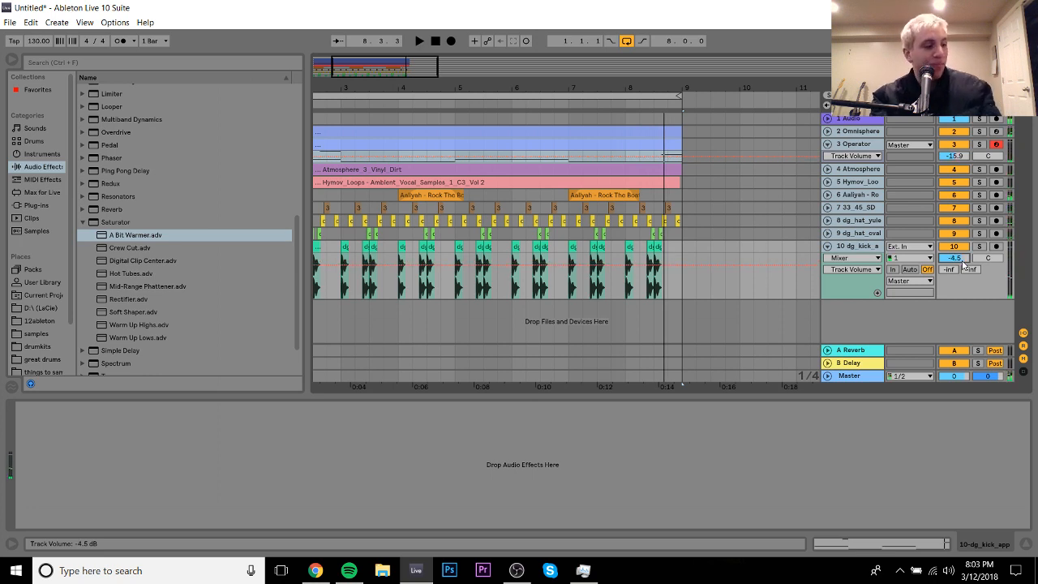
Step: Play the loop and fine-tune the selected tracks' volumes together, ending 1 dB higher with the kick at -3.5 dB
key(space)
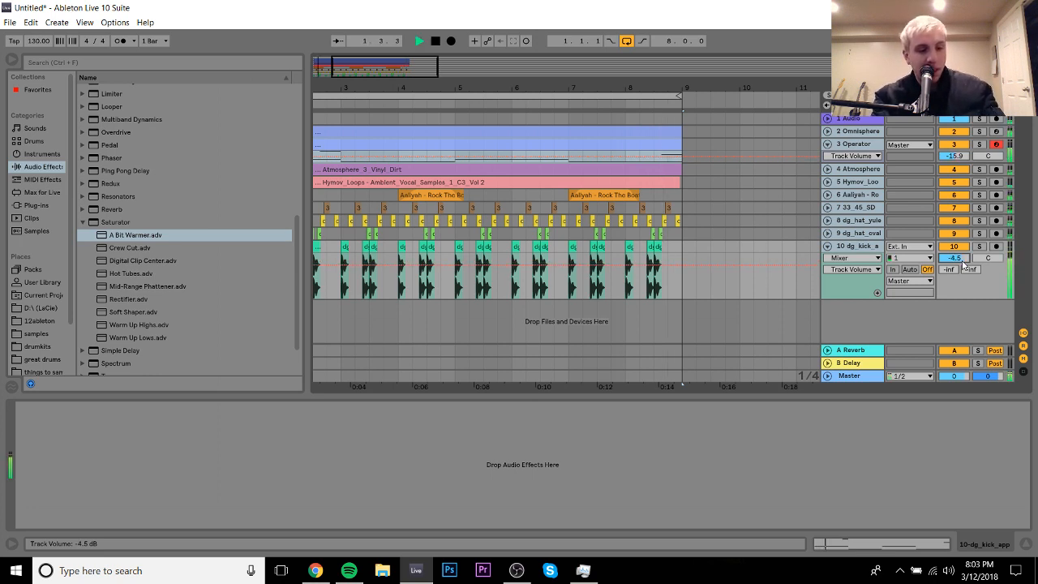
key(Up)
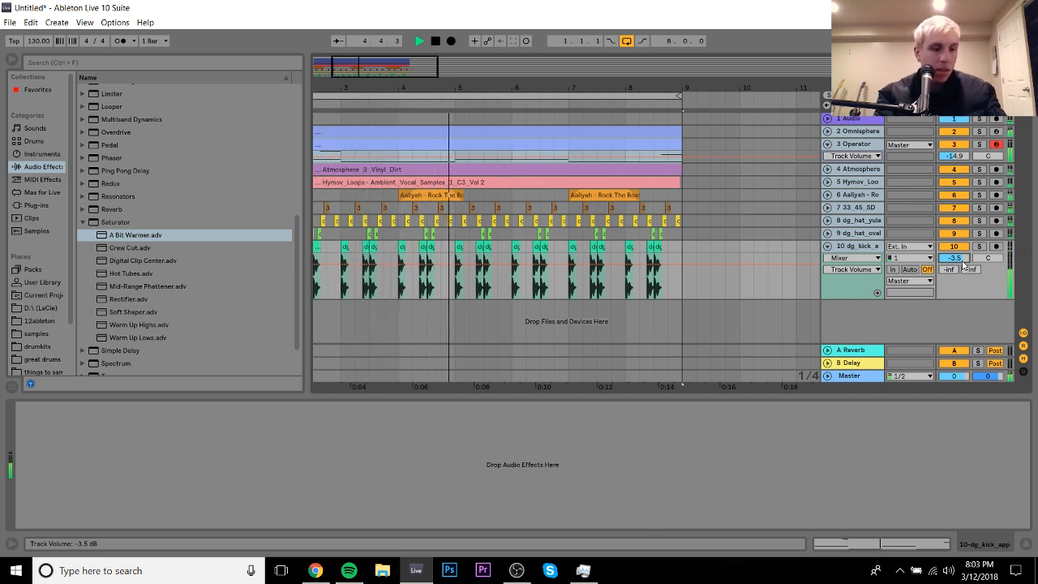
key(Up)
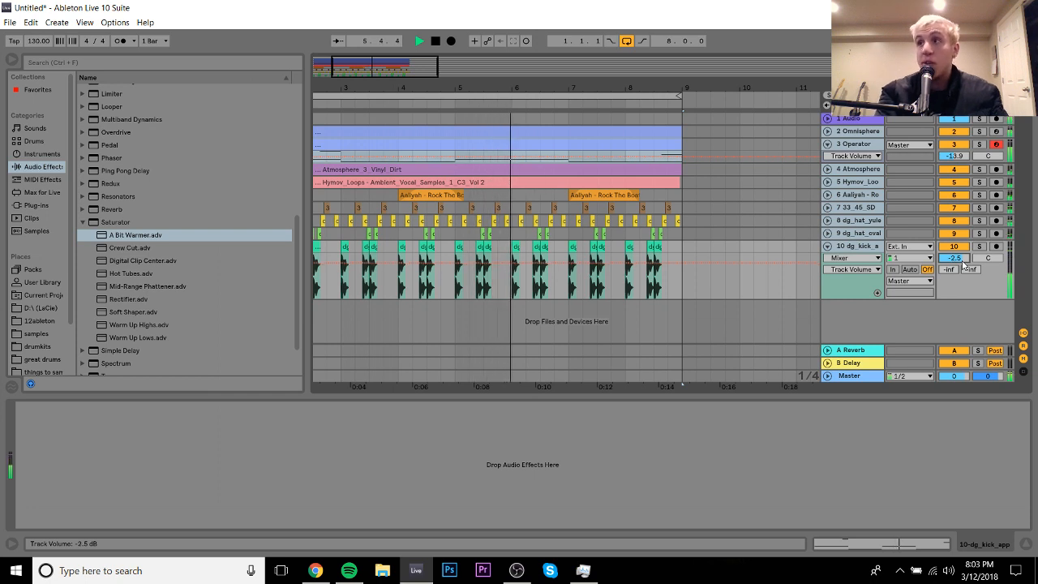
key(space)
key(Down)
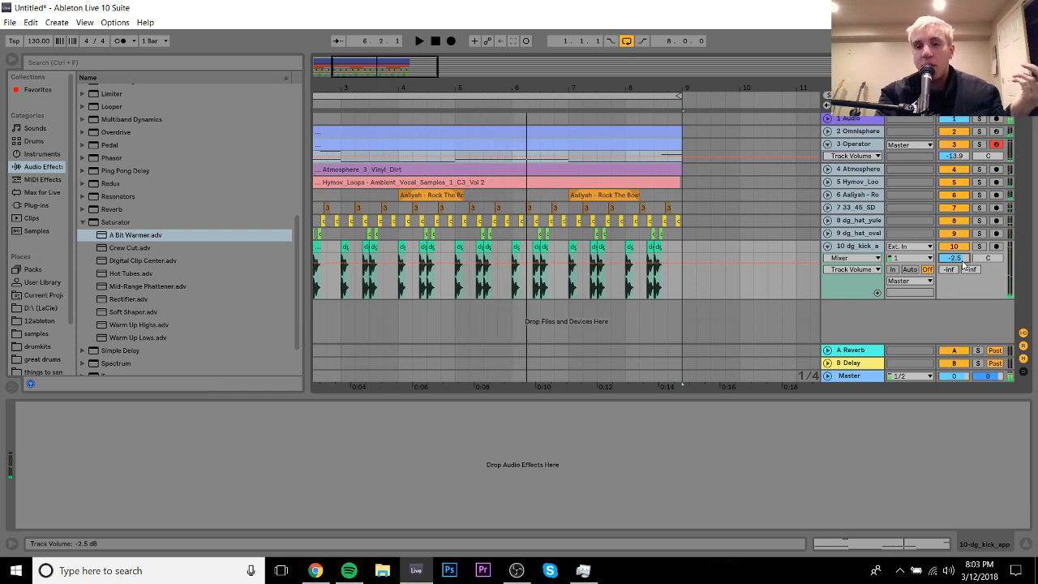
key(space)
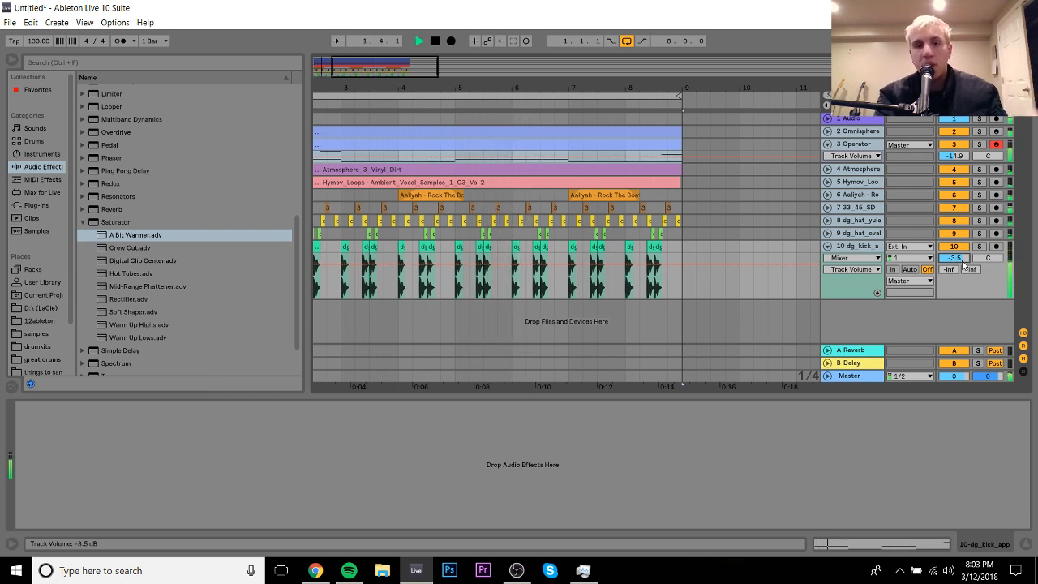
Step: Lower the selected tracks' faders together in the Session View mixer, bringing the kick to -7.1 dB and Operator to -18.5 dB
key(Tab)
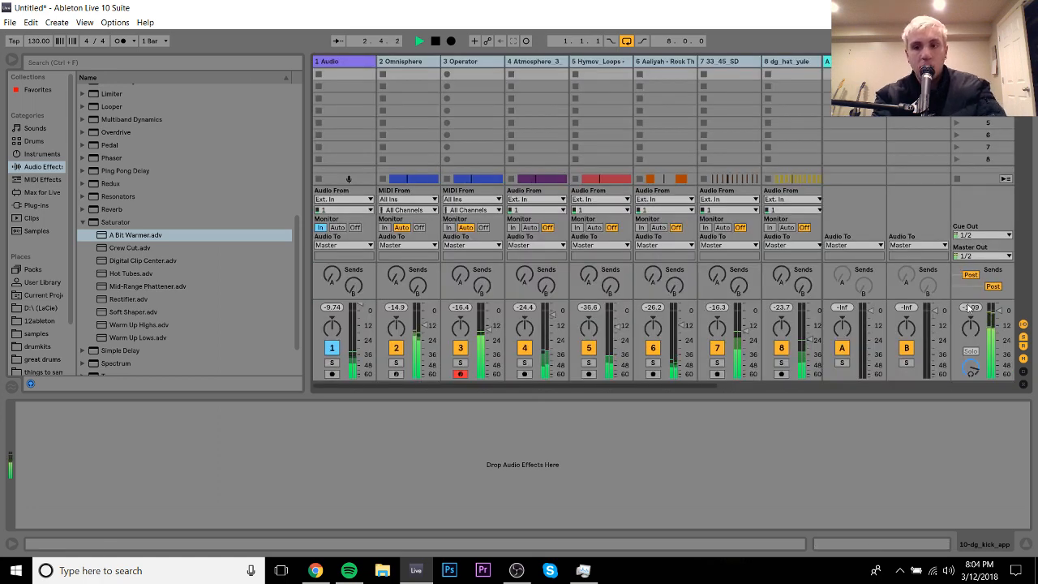
click(790, 61)
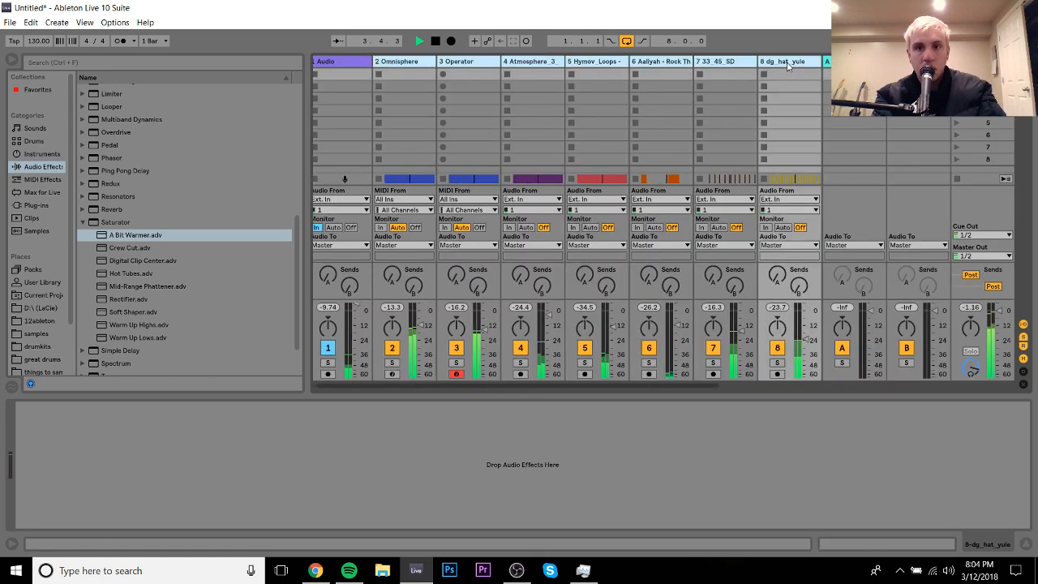
drag(803, 339, 805, 342)
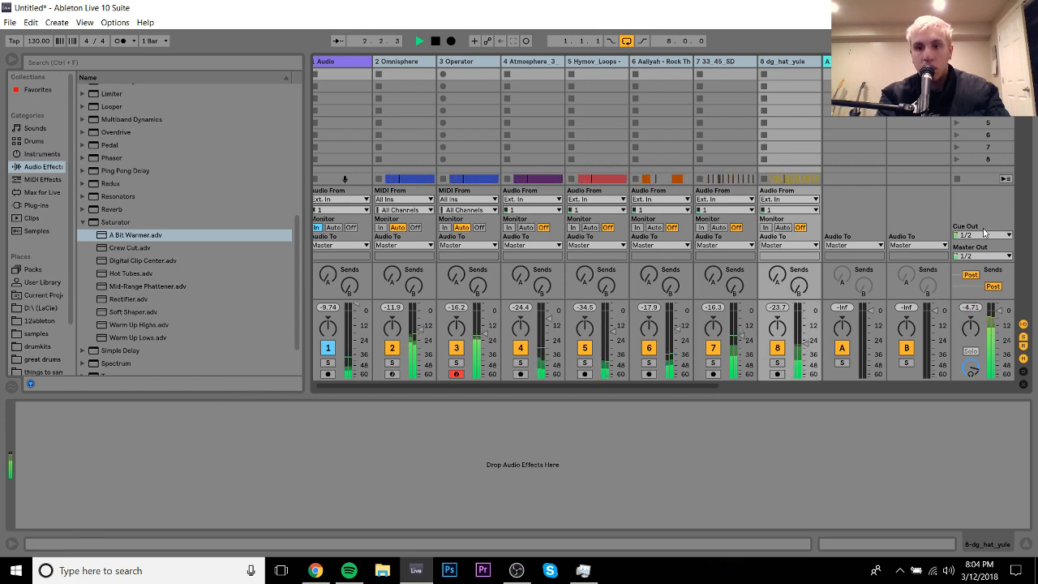
key(space)
Step: Return to the Arrangement View, play the loop and fold all the tracks
key(Tab)
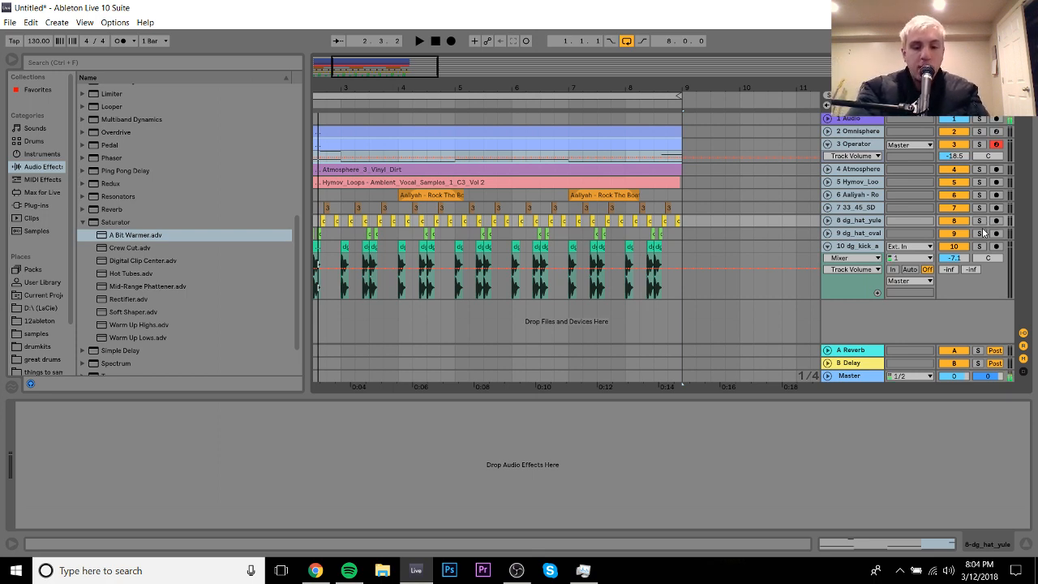
key(space)
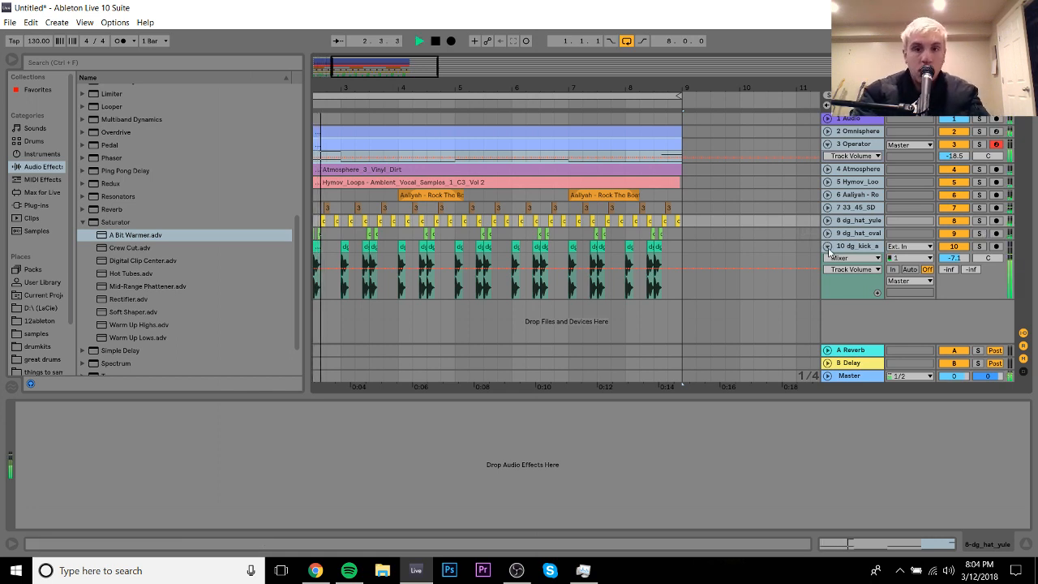
alt+click(827, 245)
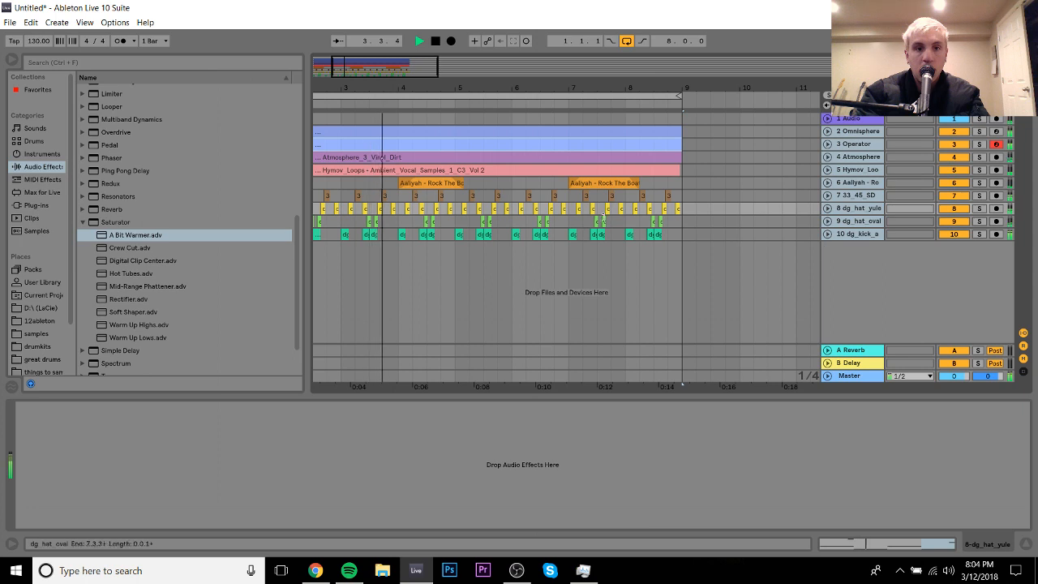
Step: Play the loop again from its start and return the insert marker to the beginning of the arrangement
key(space)
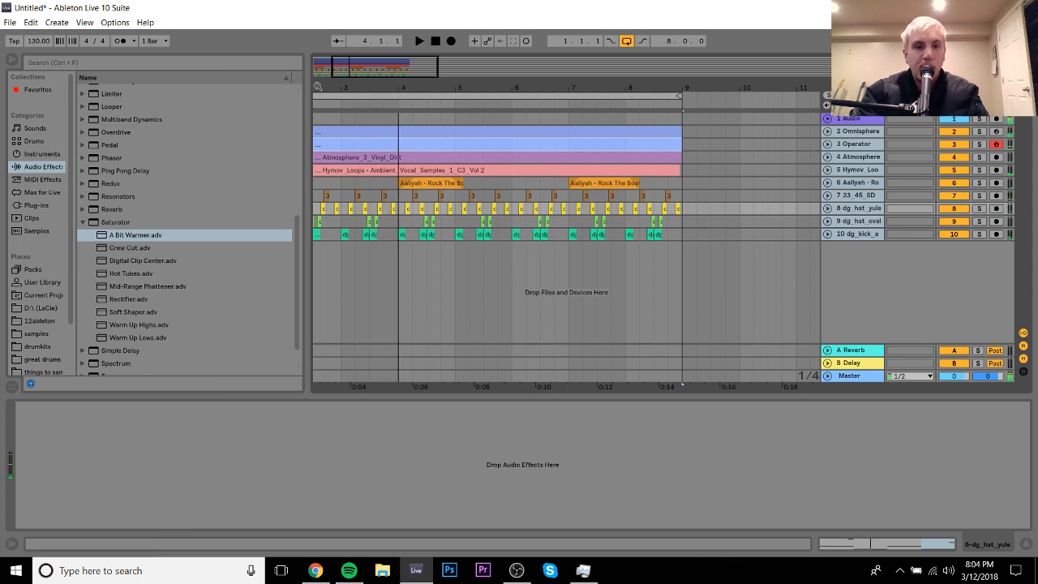
drag(355, 86, 440, 87)
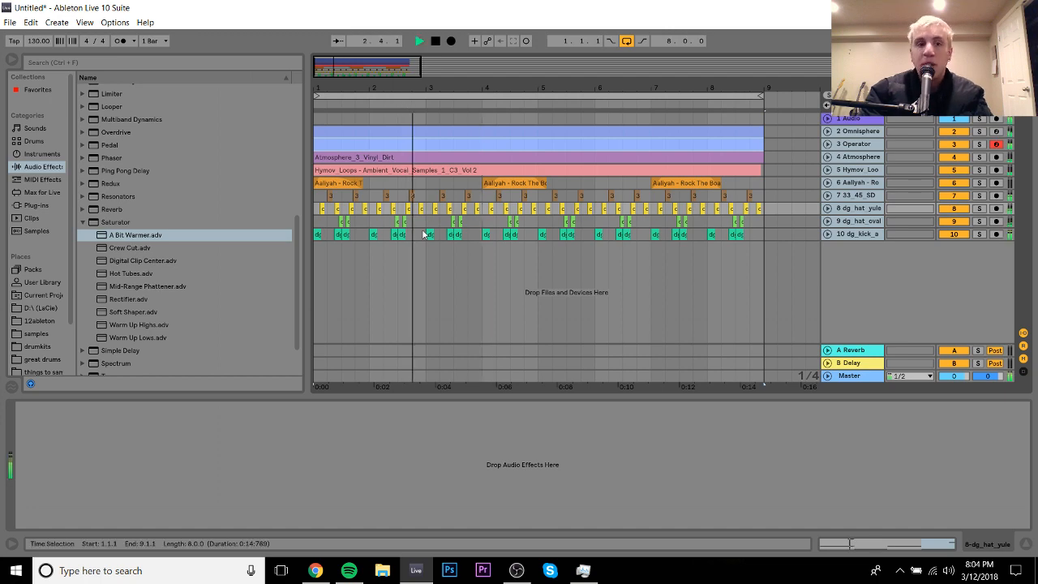
click(318, 208)
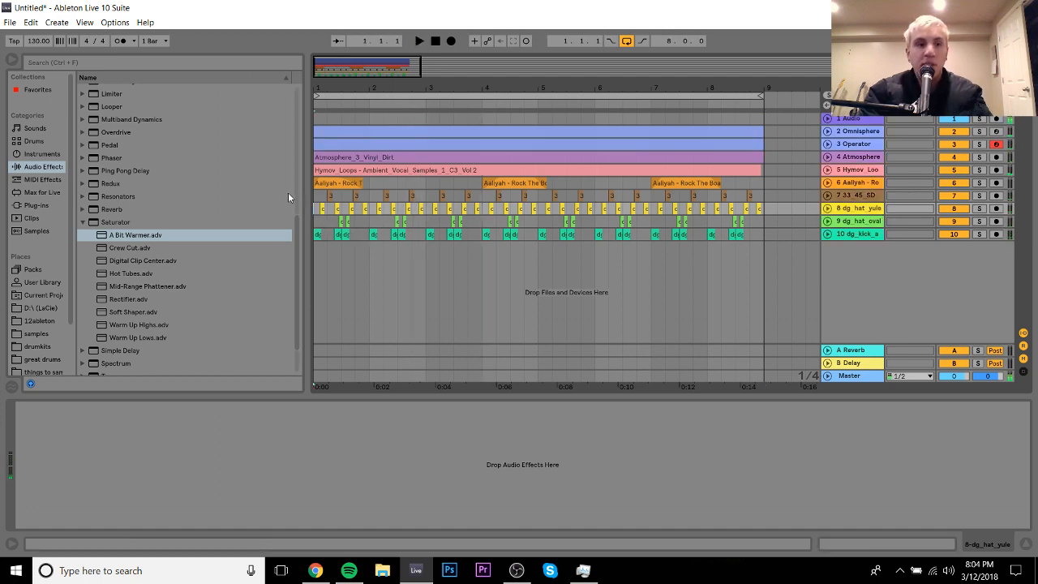
Step: Save the Live Set to the Desktop as "burial type beat"
key(ctrl+s)
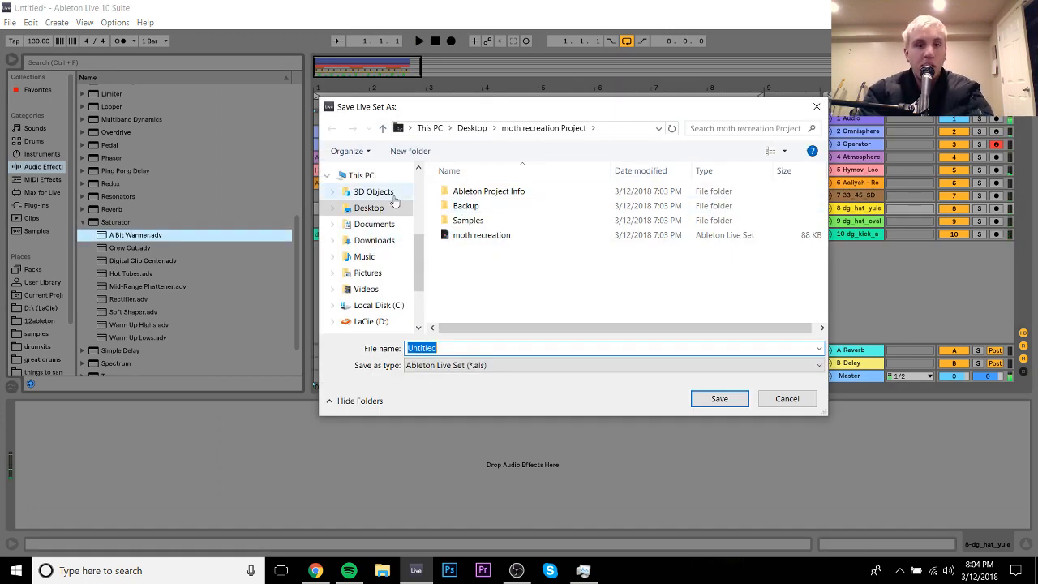
click(371, 211)
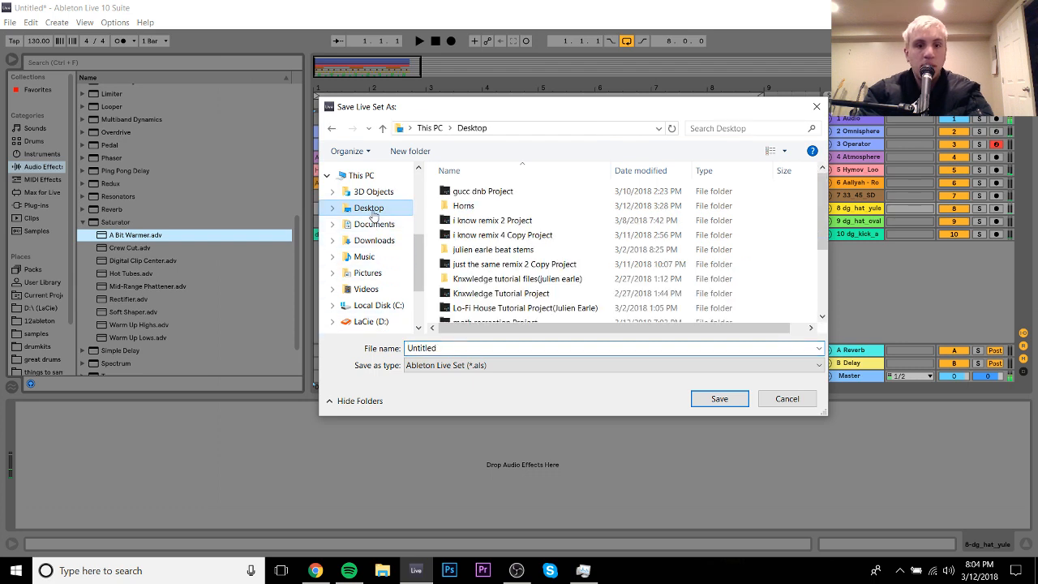
click(432, 349)
text(burial)
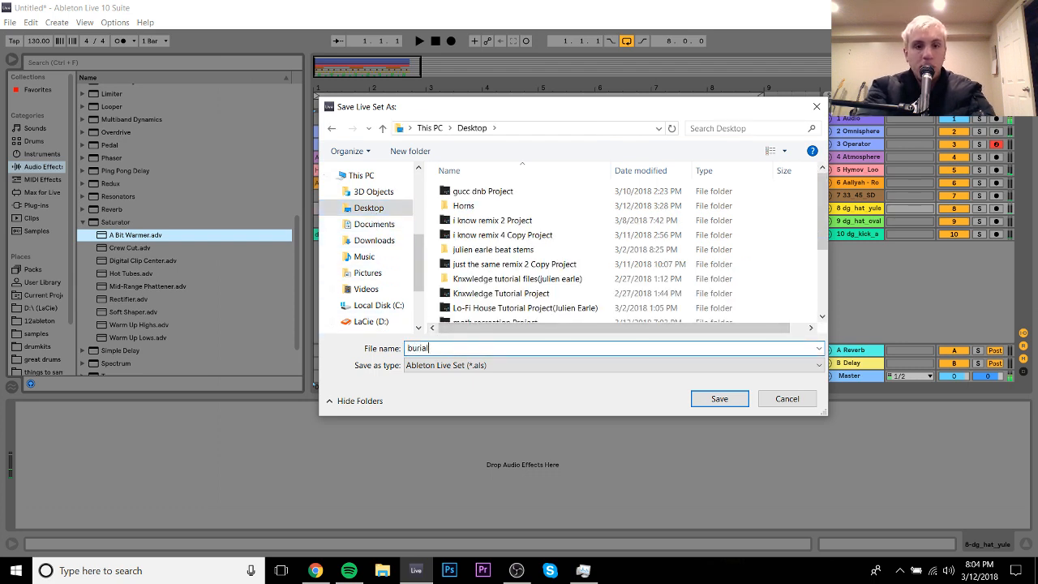
text( type beat)
key(Return)
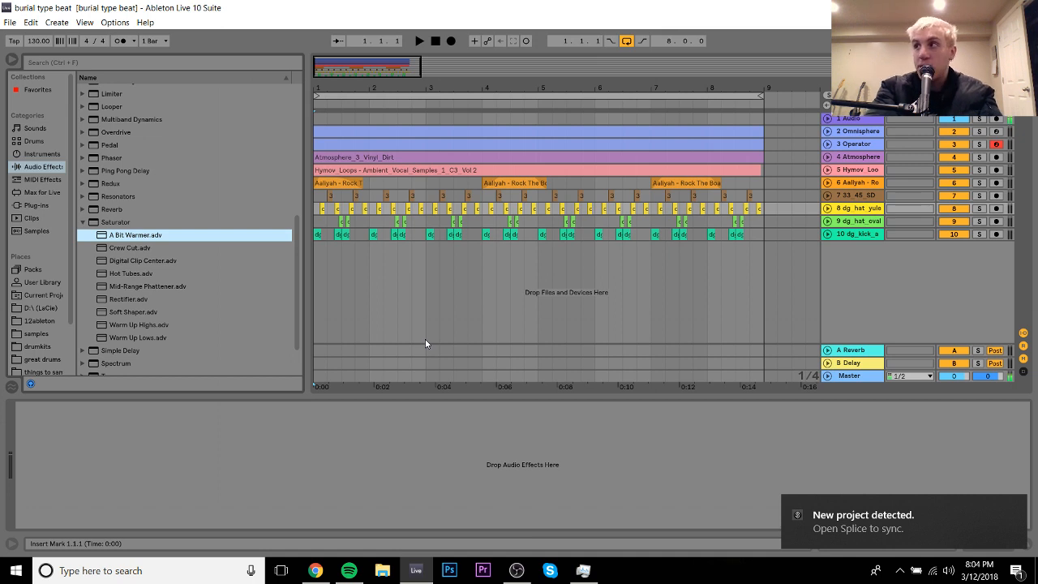
Step: Start a new Live Set, set its audio track's monitoring to In and move that track above the MIDI track
key(ctrl+n)
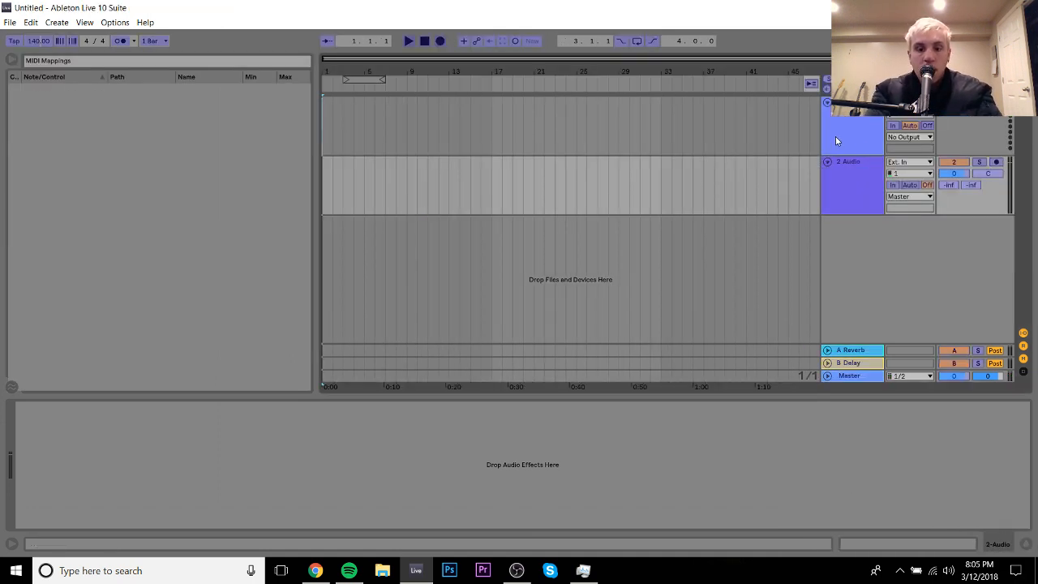
key(ctrl+m)
click(894, 185)
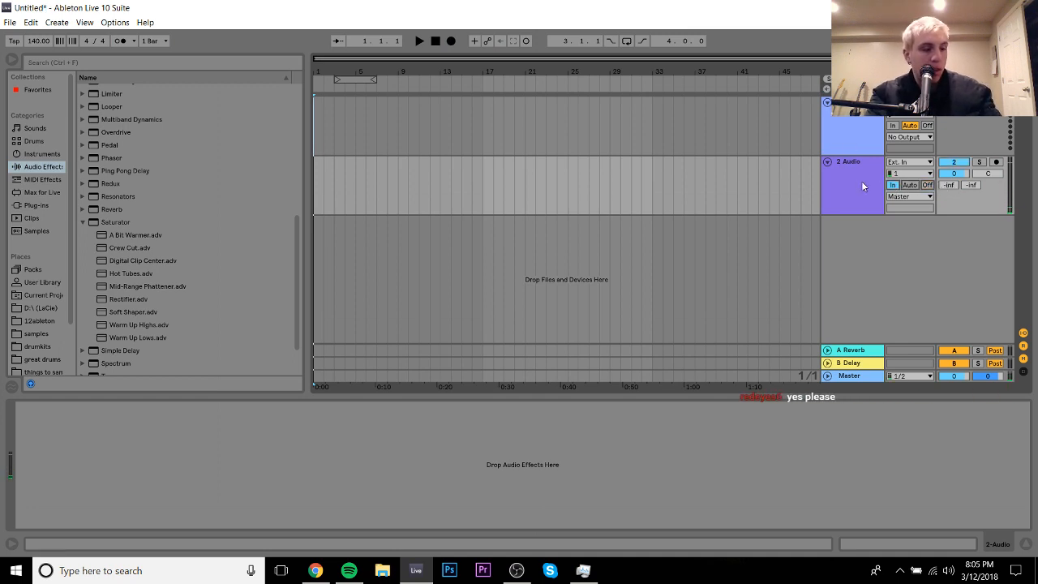
drag(848, 170, 857, 120)
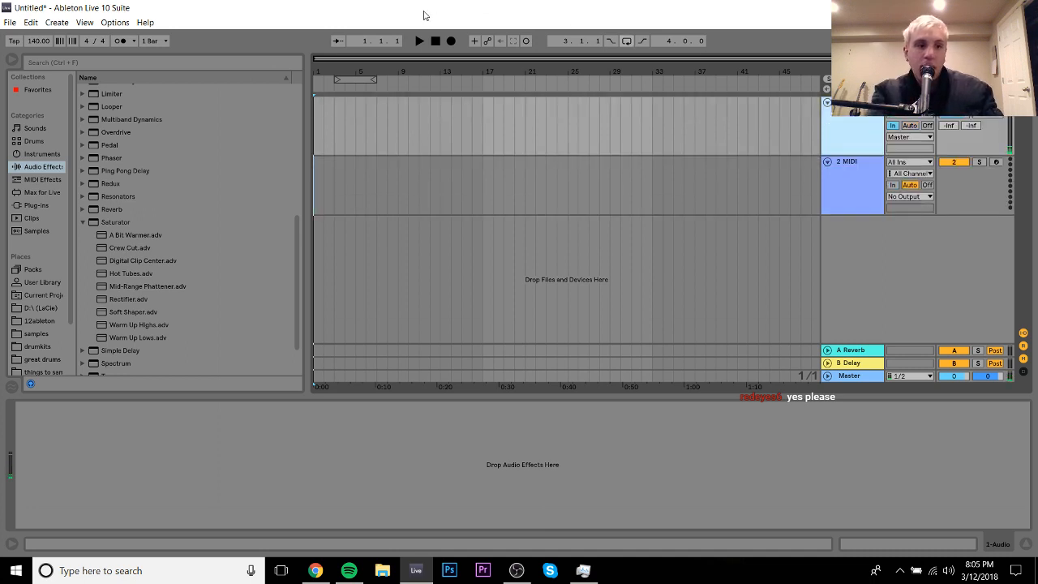
Step: Search the User Library for "stream" and load stream rack.adg onto the audio track
click(43, 282)
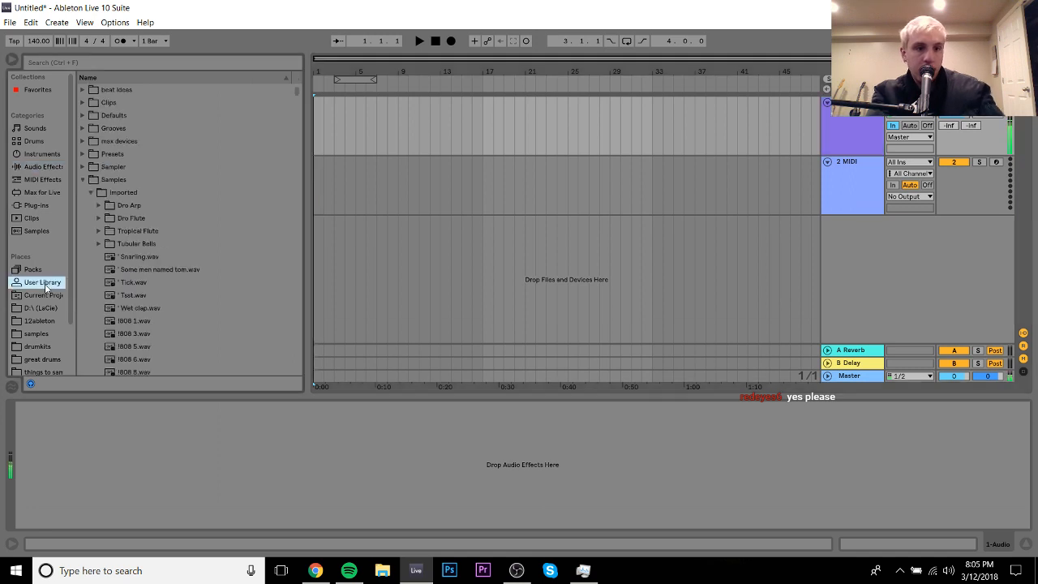
click(167, 66)
text(stream)
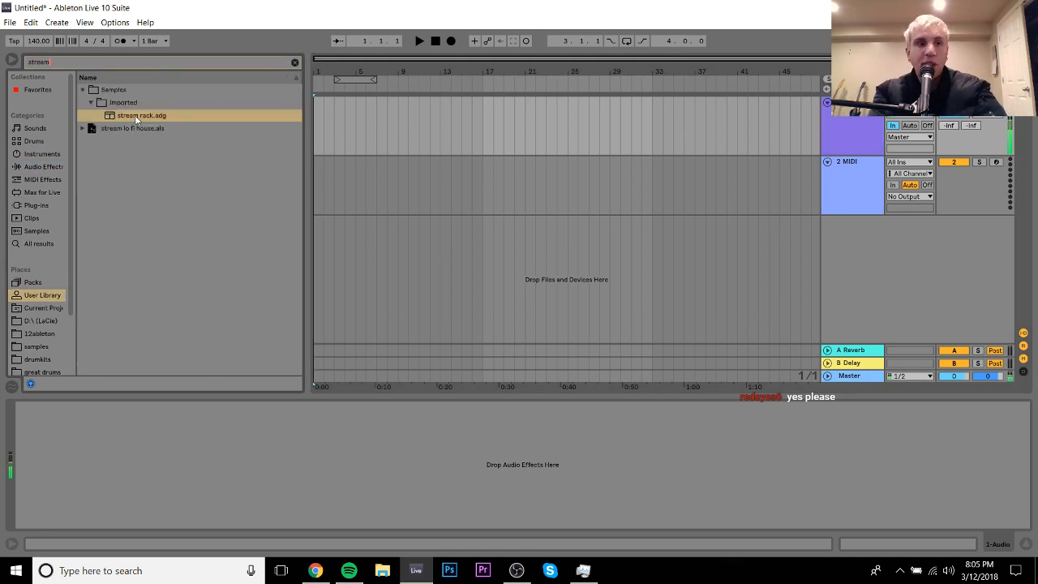
key(Down)
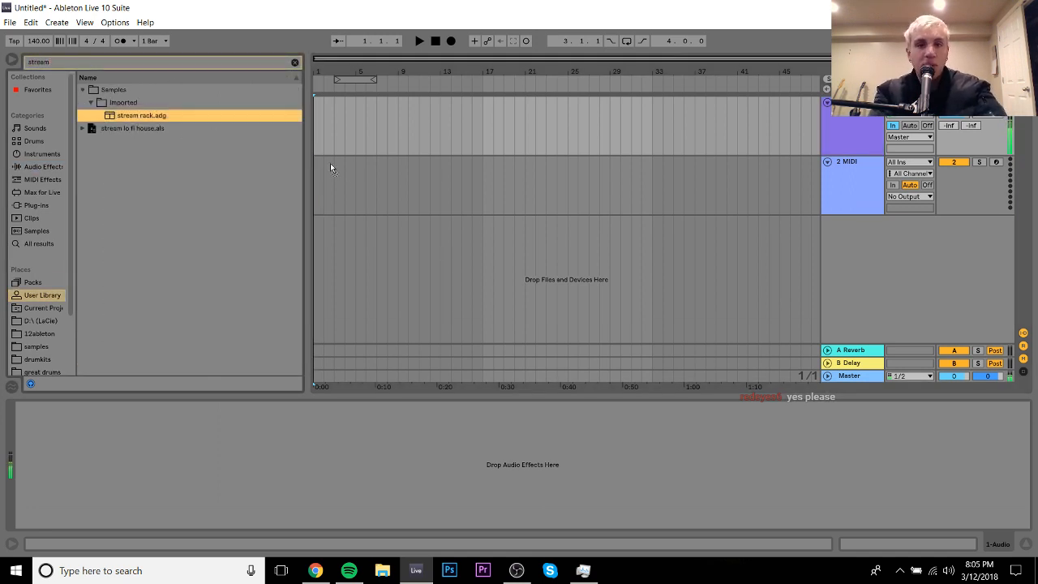
key(Return)
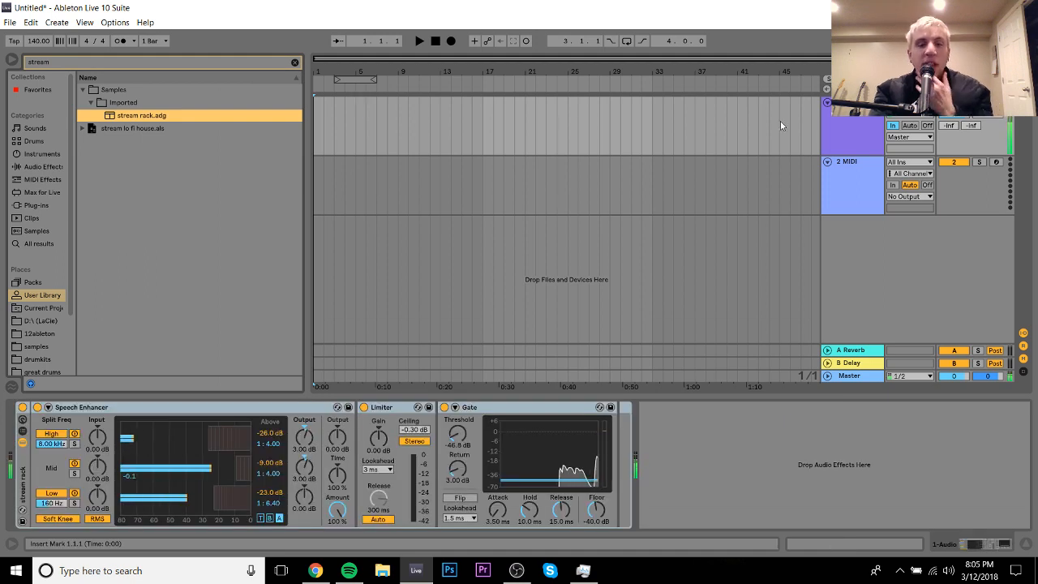
Step: Set the tempo of the new set to 174 BPM
click(38, 41)
text(17)
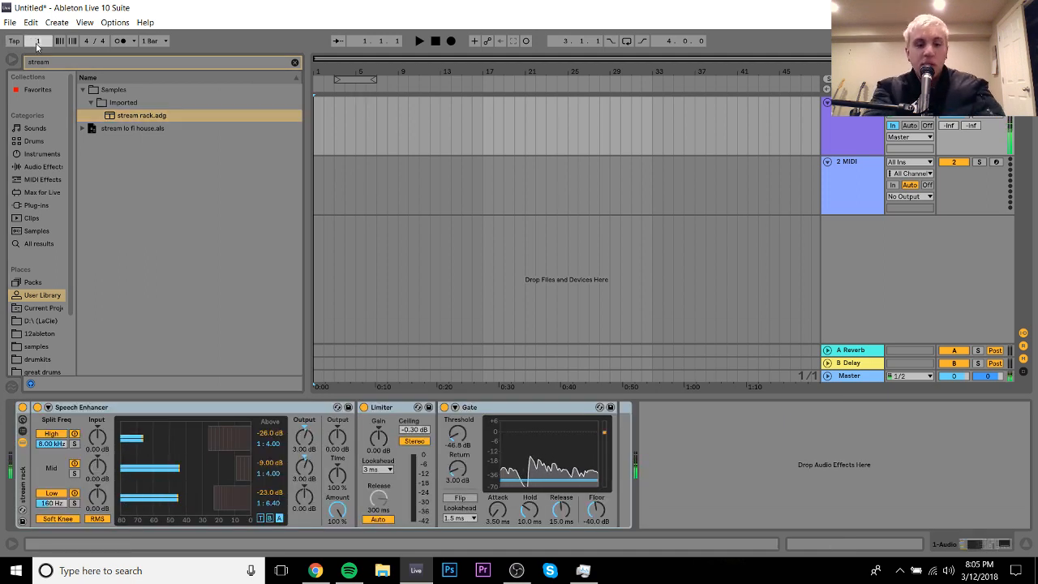
text(4)
key(Return)
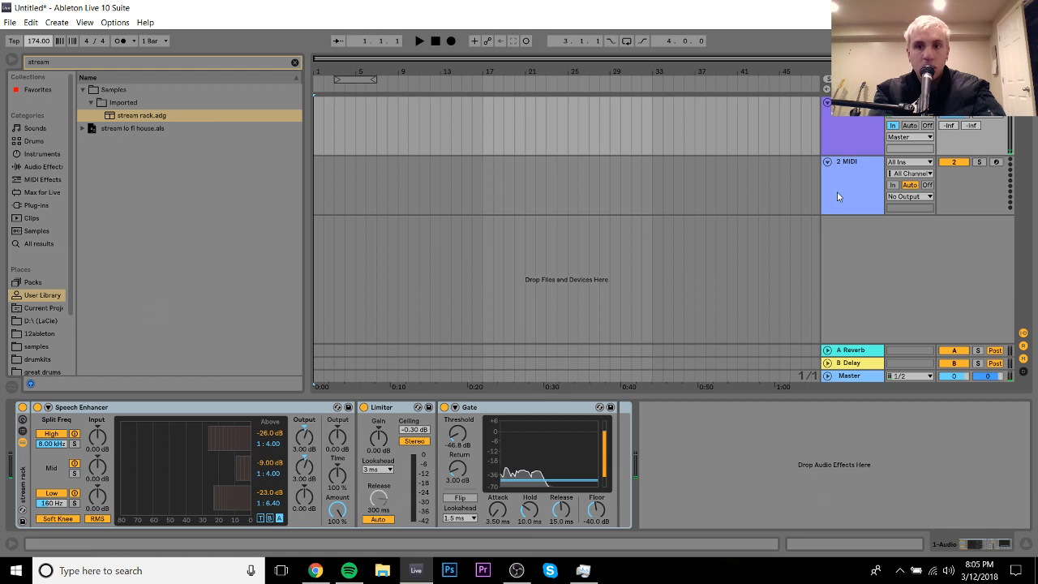
Step: Clear the browser search and locate the Emperor And Centra Samplepack Vol.2 folder in the samples place
click(801, 182)
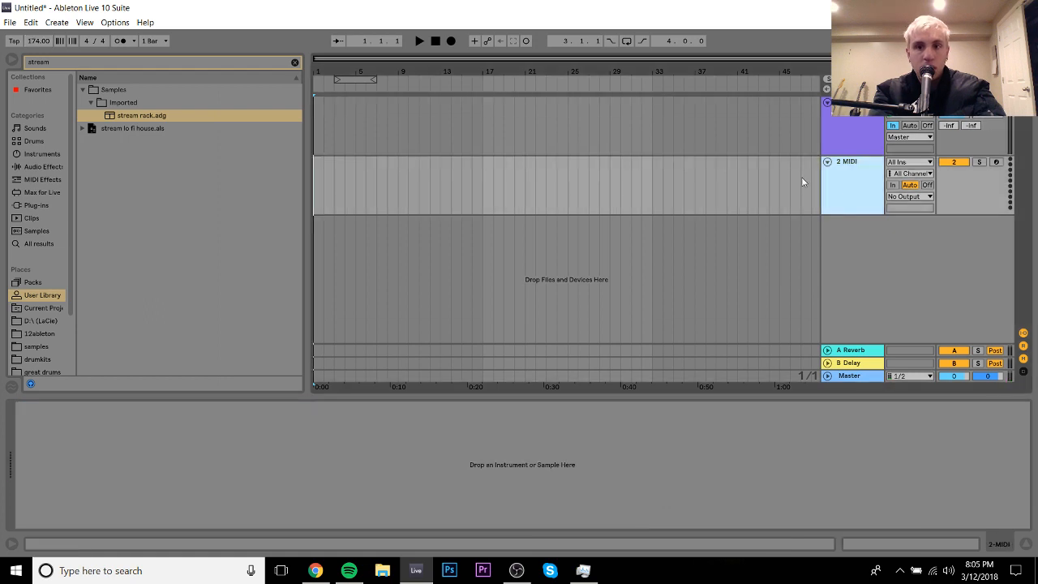
click(296, 64)
drag(317, 70, 321, 70)
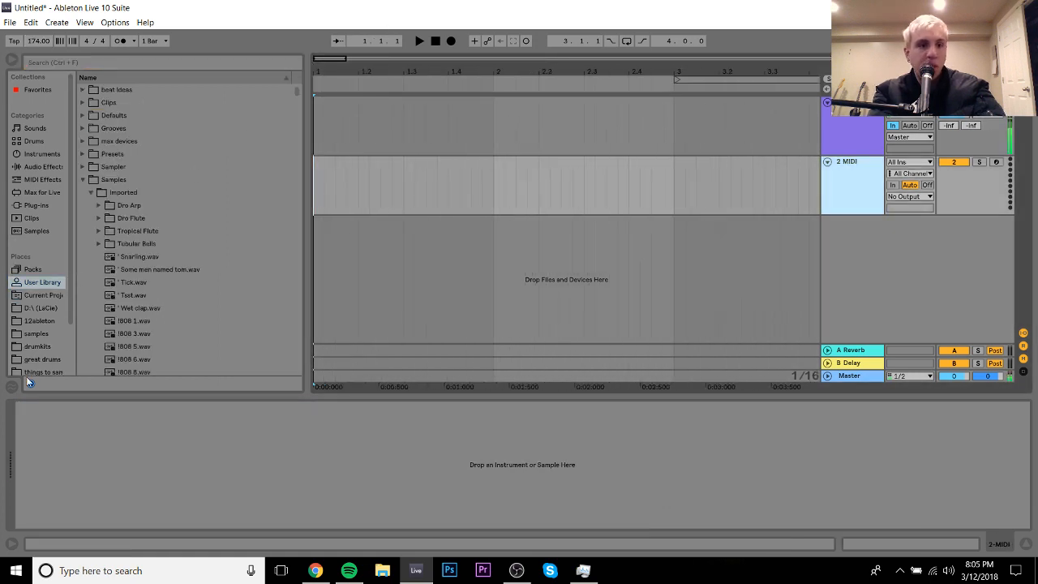
click(34, 334)
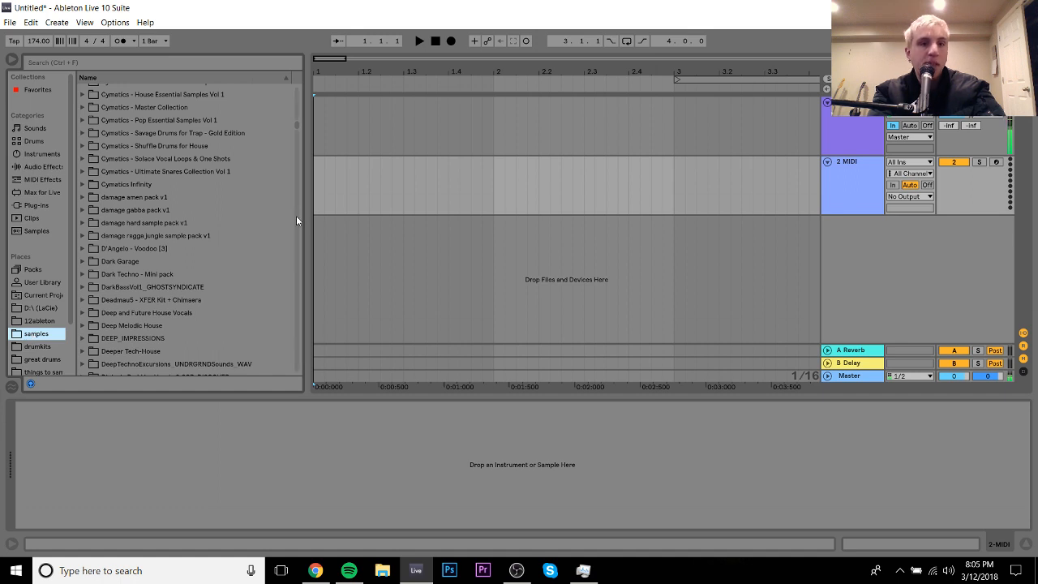
scroll(296, 216, down, 10)
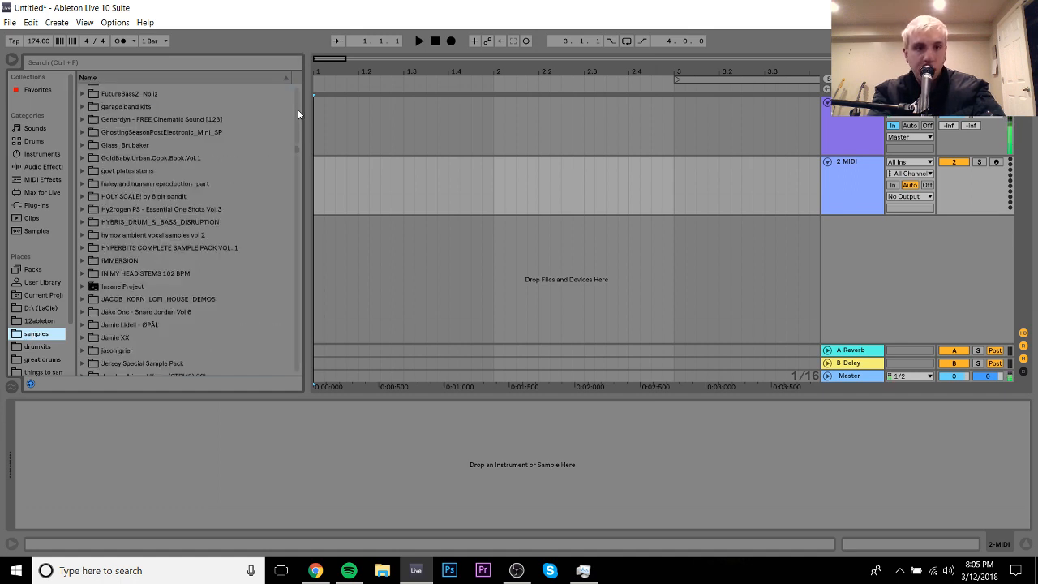
scroll(295, 118, up, 7)
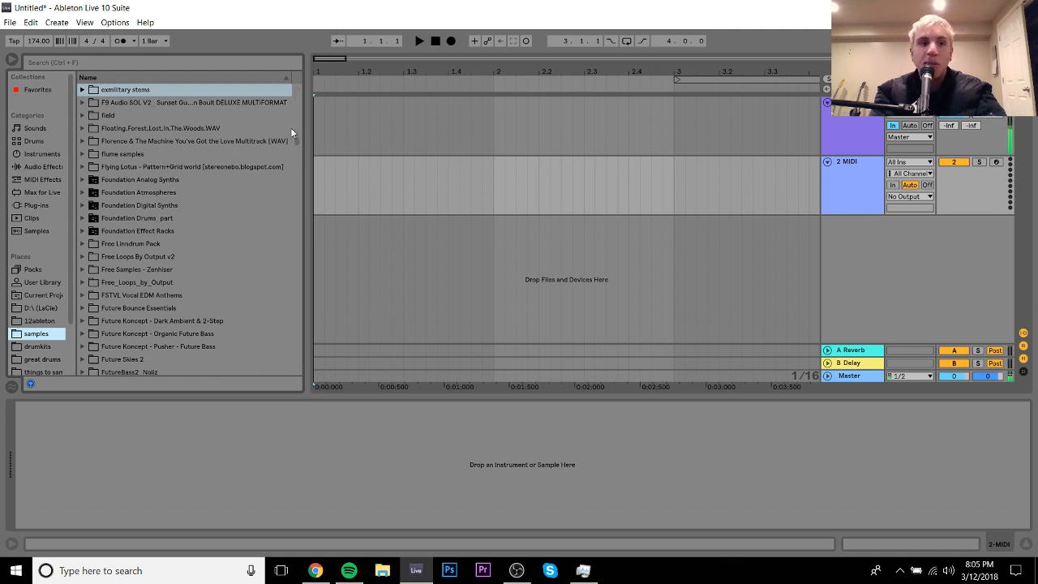
scroll(294, 130, up, 7)
click(195, 317)
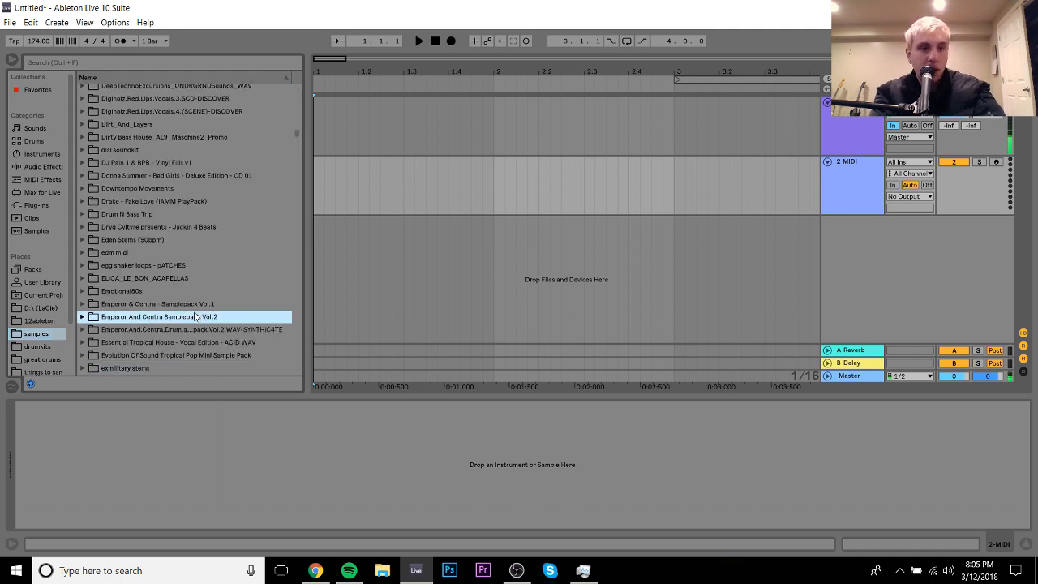
Step: Expand the sample pack's DRUMS folder and its KICKS subfolder
key(Right)
key(Down)
key(Down)
key(Right)
key(Down)
key(Down)
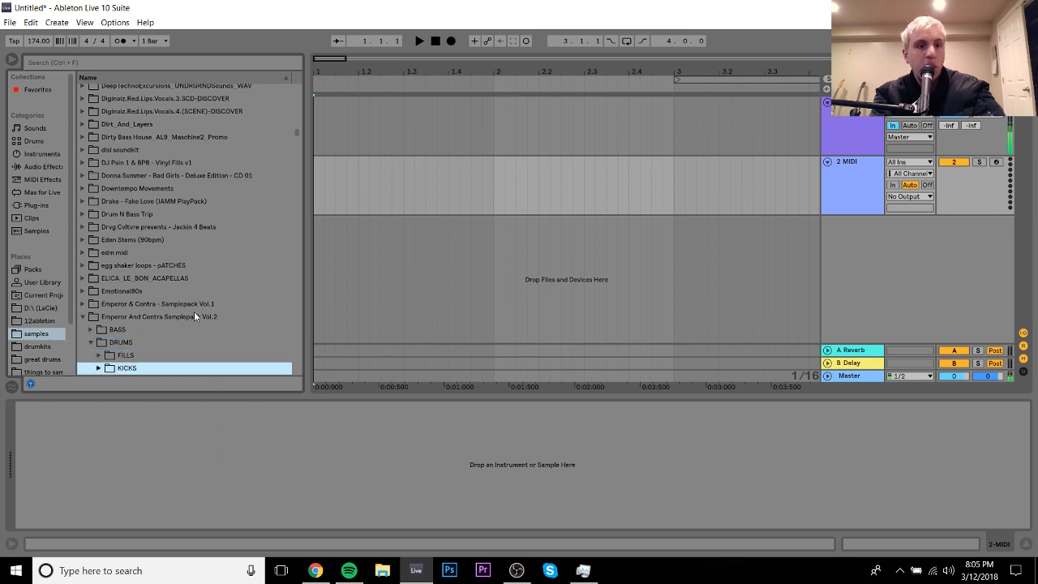
key(Right)
Step: Audition the kick samples from EACV2KICK_1 through EACV2KICK_23 and go back to EACV2KICK_22.wav
key(Down)
key(Down)
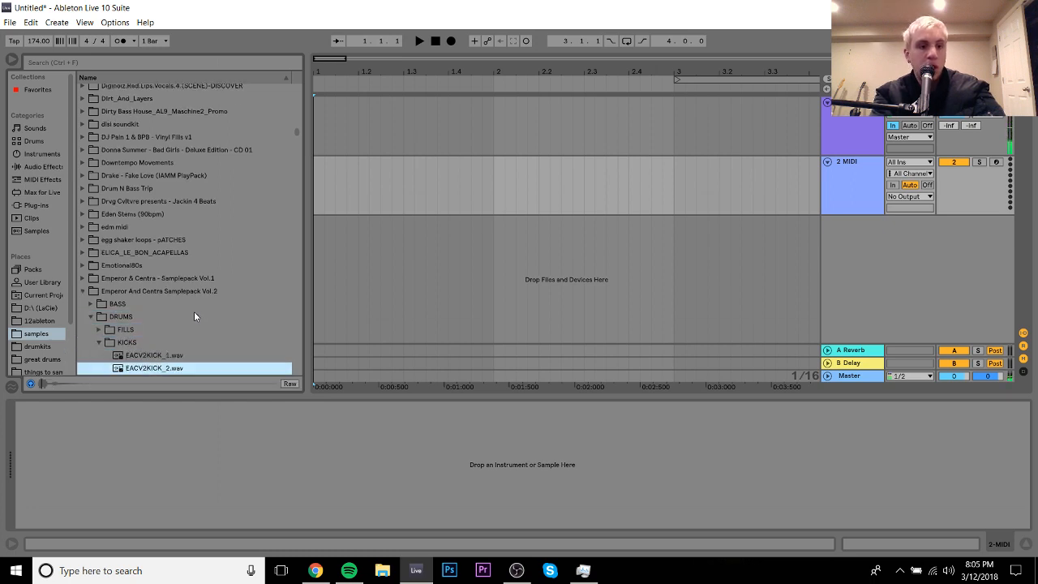
key(Down)
key(Down)
key(Down)
key(Down)
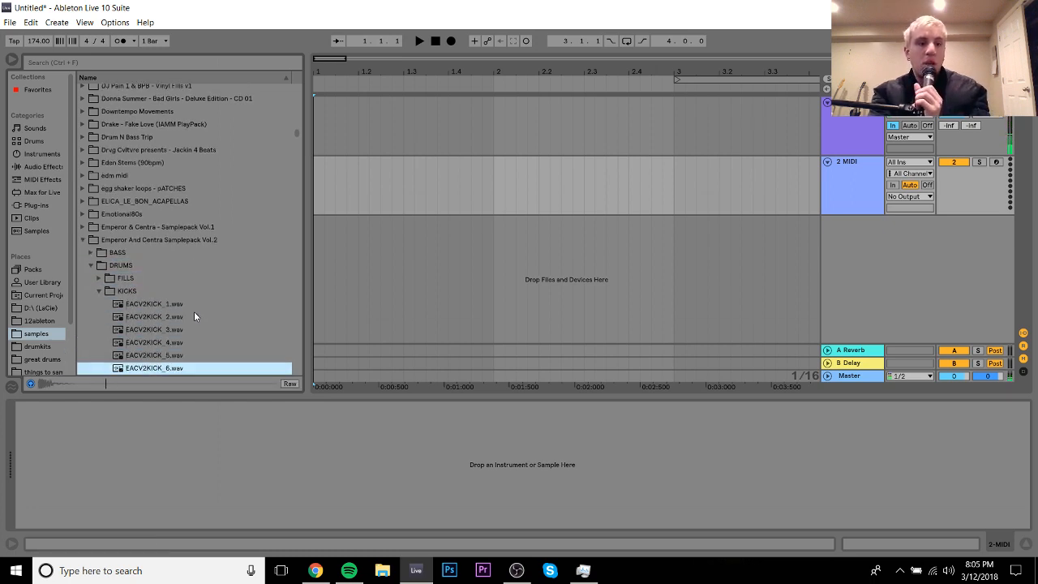
key(Down)
key(Down)
key(Down)
key(Down)
key(Down)
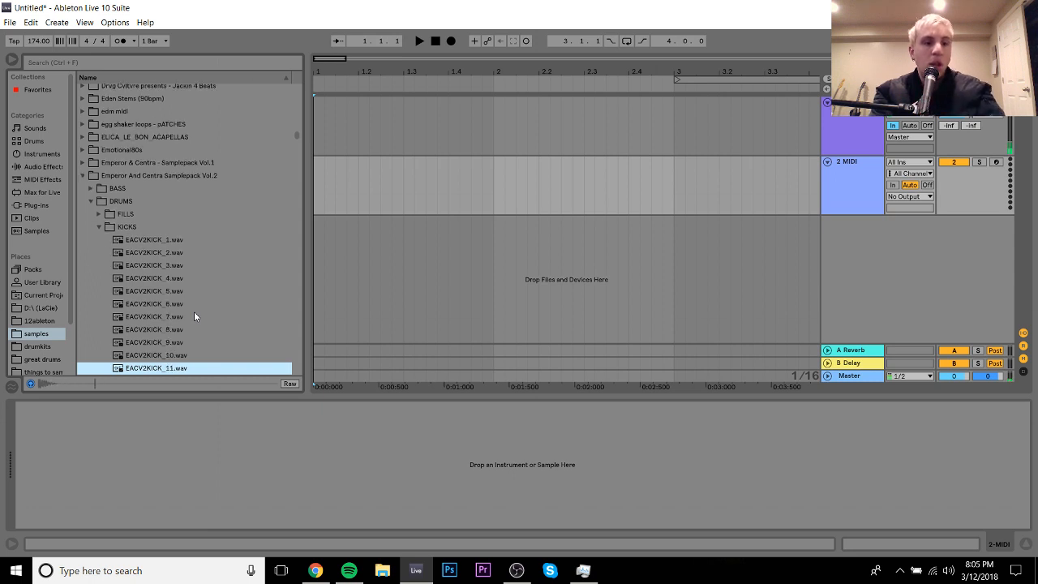
key(Down)
key(Down)
key(Down)
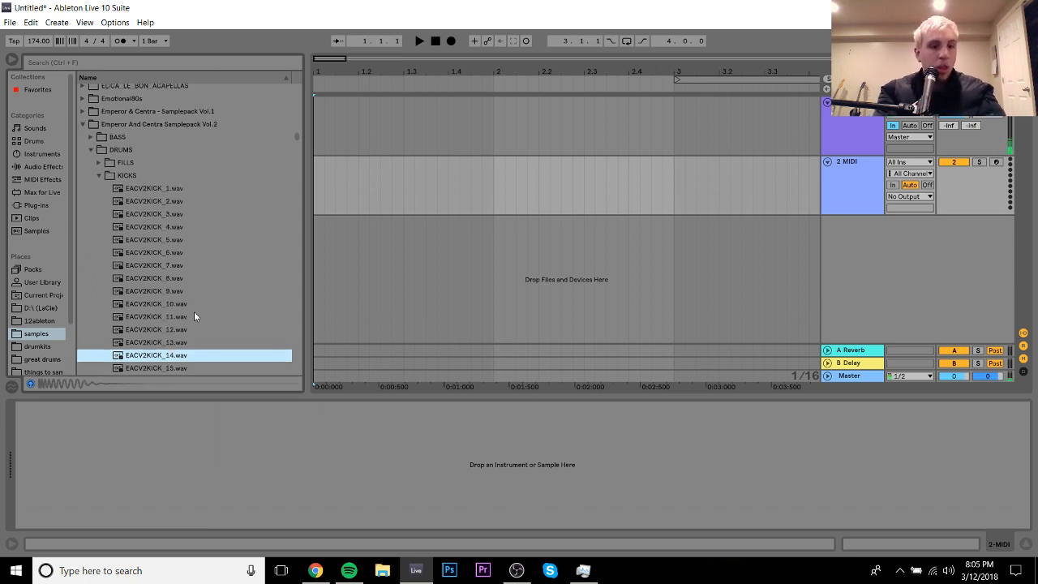
key(Down)
key(Down)
key(Down)
key(Down)
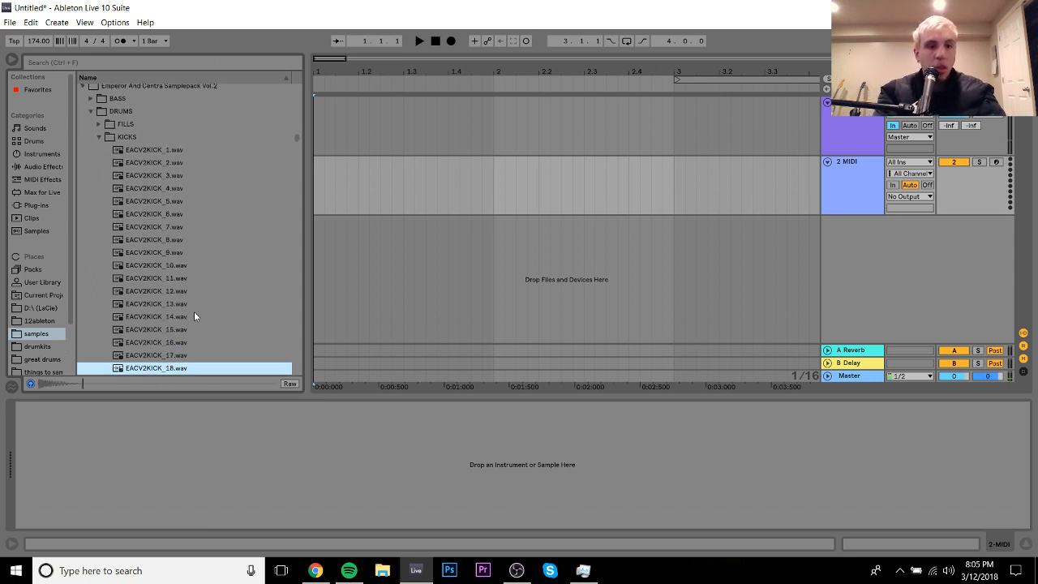
key(Down)
key(Down)
key(Down)
key(Down)
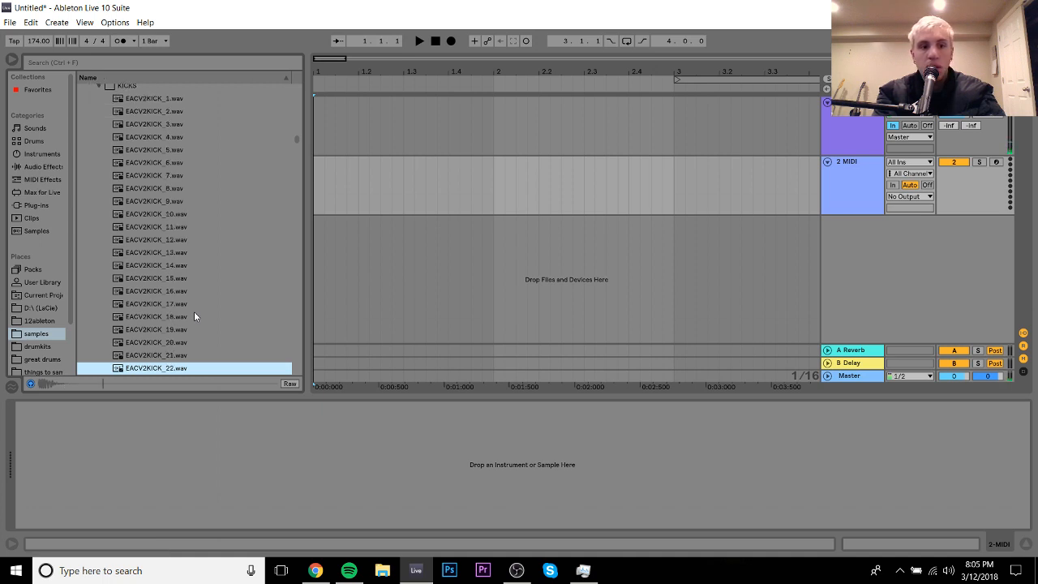
key(Down)
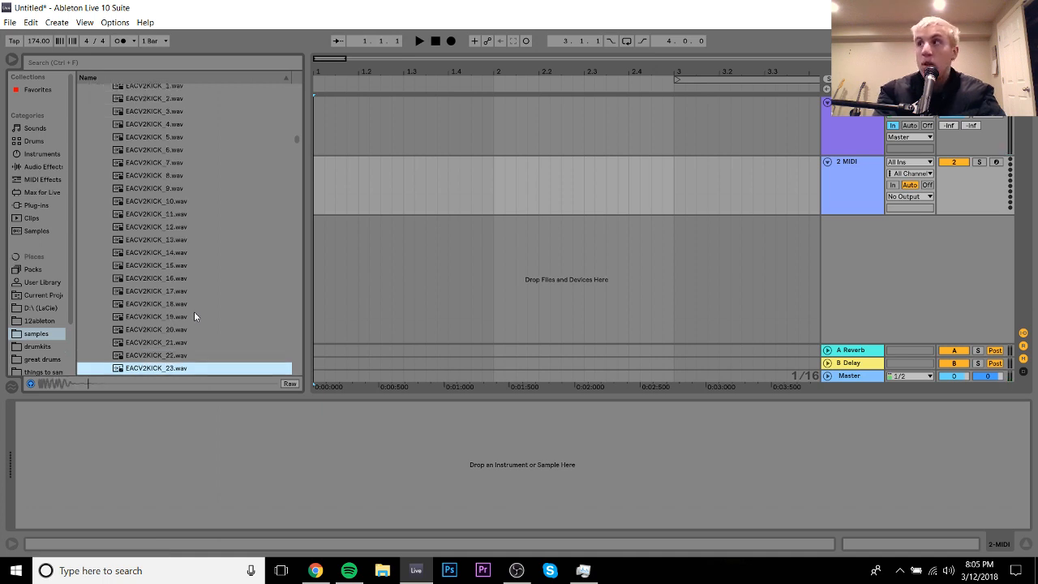
key(Up)
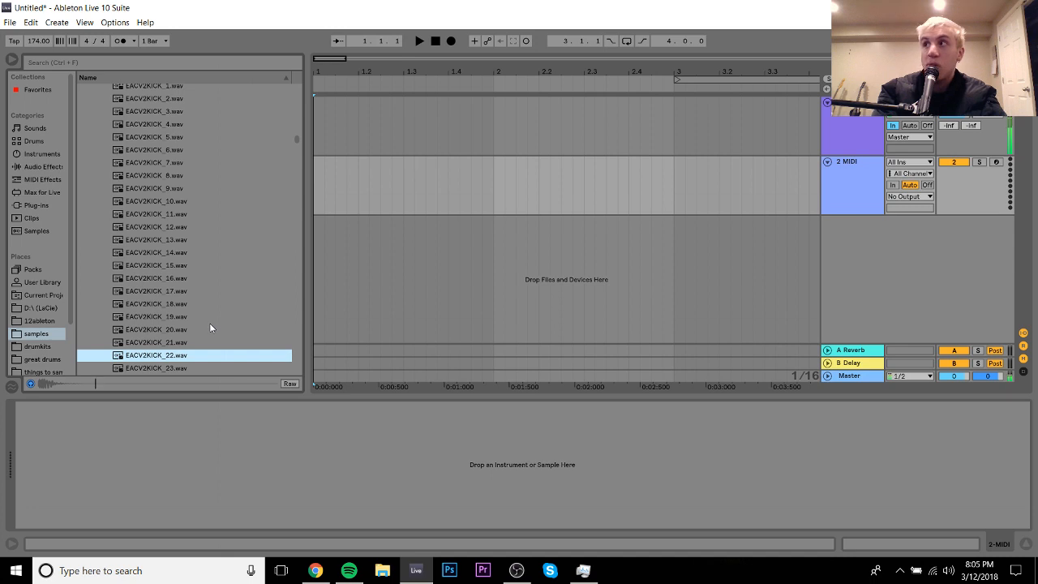
Step: Place EACV2KICK_22.wav on a new audio track at the start of bar 1 and set the track volume to -6 dB
drag(145, 355, 346, 241)
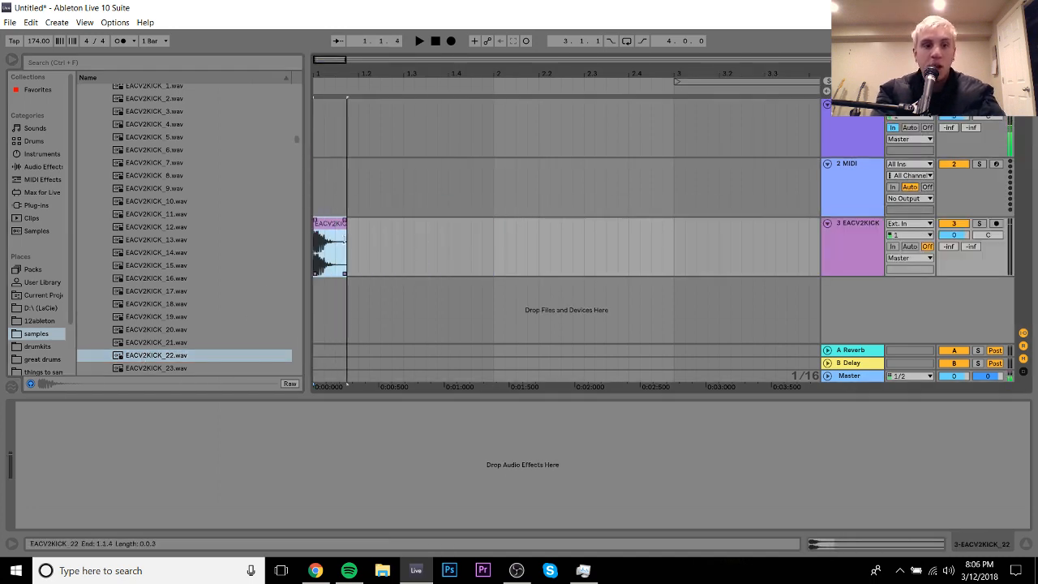
double_click(335, 226)
click(154, 104)
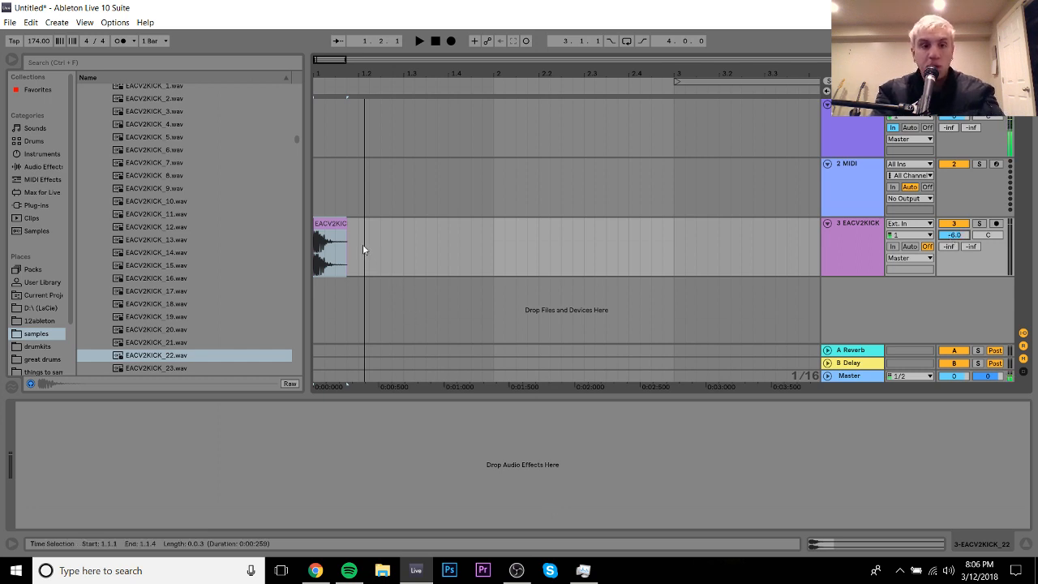
Step: Duplicate the kick to 1.2.4 and repeat the resulting one-bar kick pattern through bar 4
drag(395, 243, 314, 239)
key(ctrl+d)
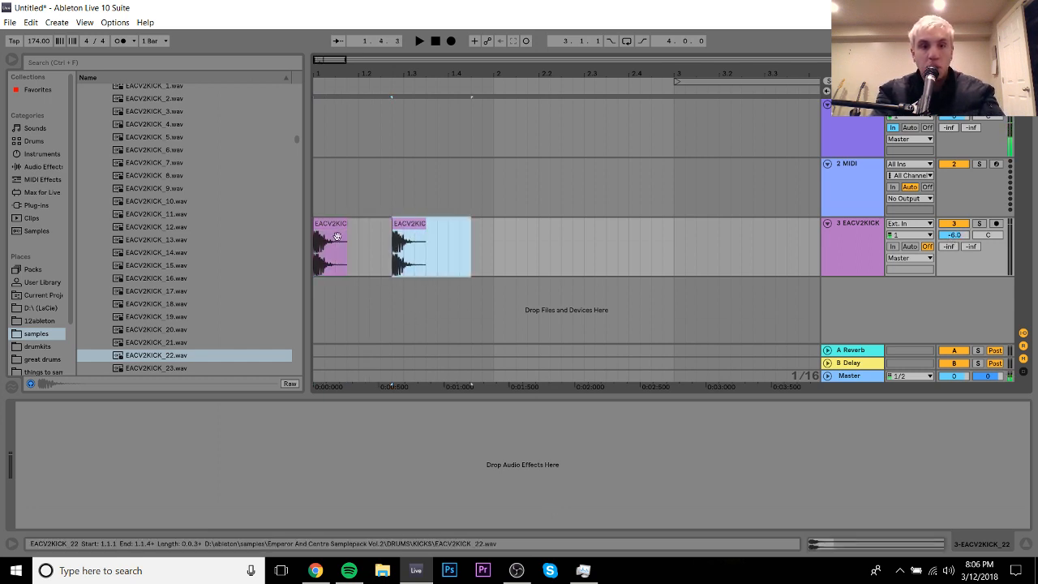
drag(494, 232, 315, 232)
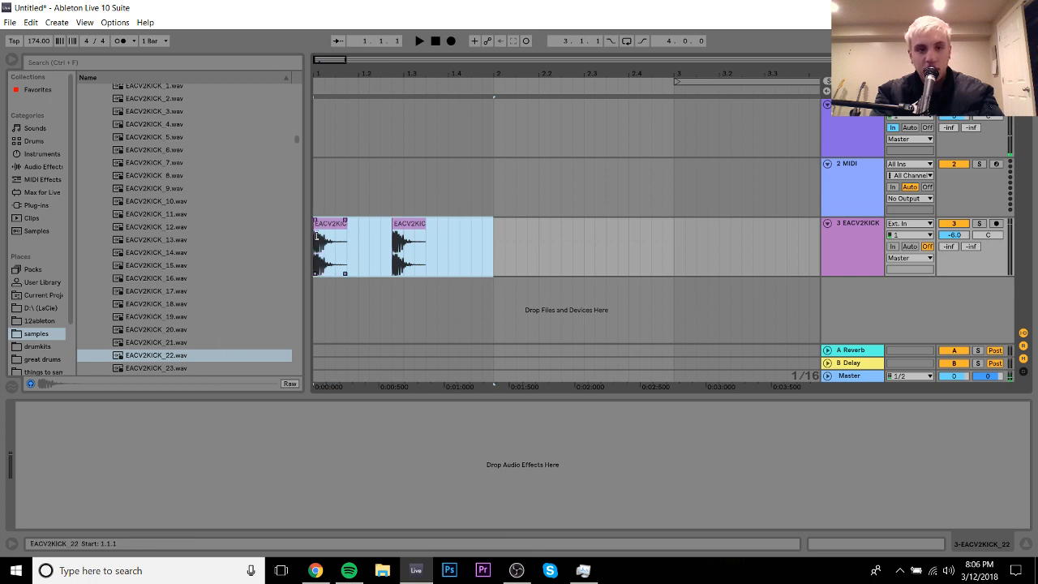
key(ctrl+d)
key(space)
key(ctrl+d)
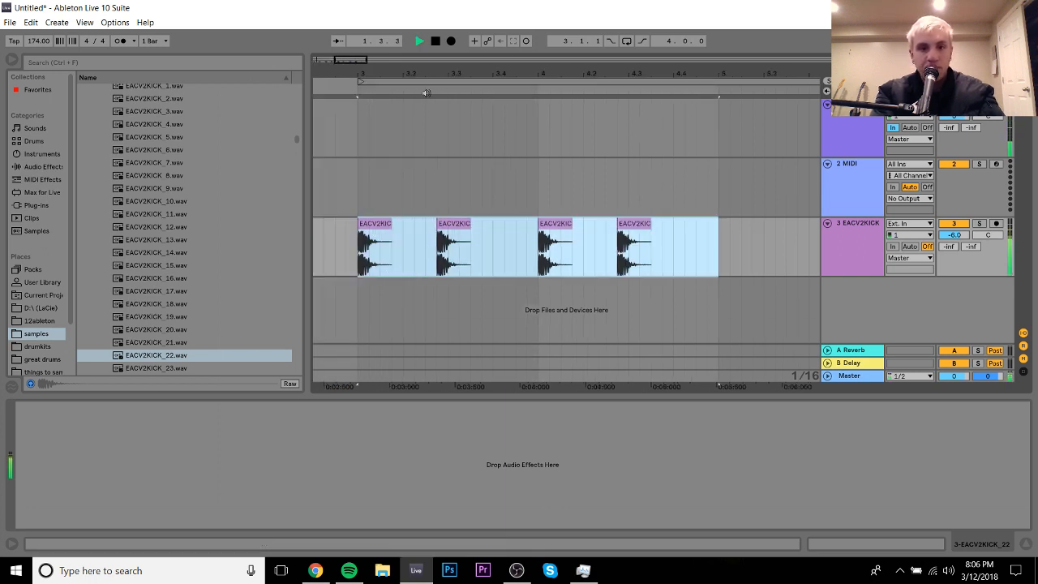
Step: Loop the four bars covered by the kick pattern
drag(426, 92, 467, 68)
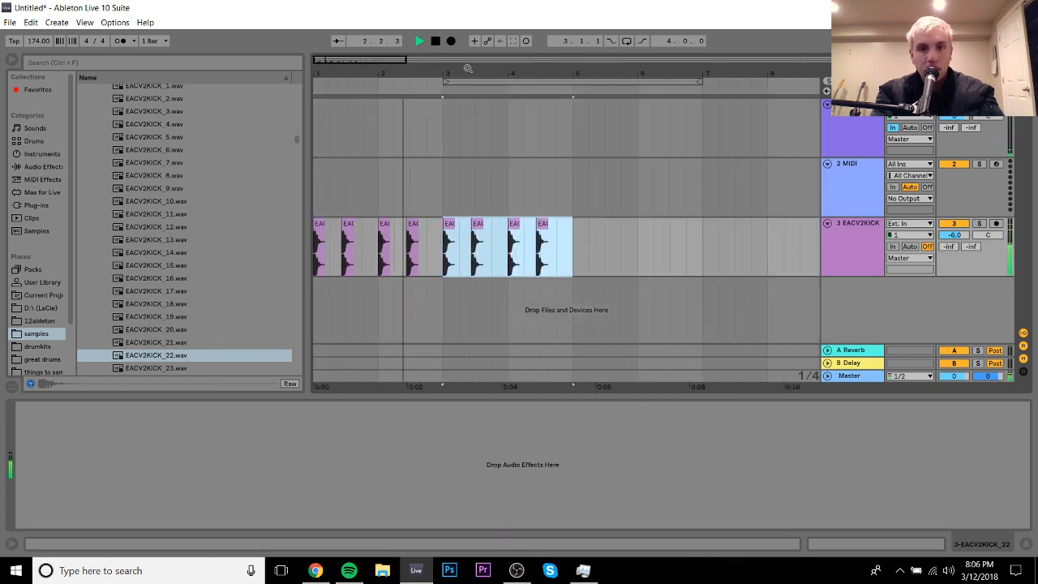
shift+click(319, 227)
key(space)
key(ctrl+l)
Step: Collapse the KICKS folder and expand the SNARE folder of the Vol.2 sample pack
click(158, 182)
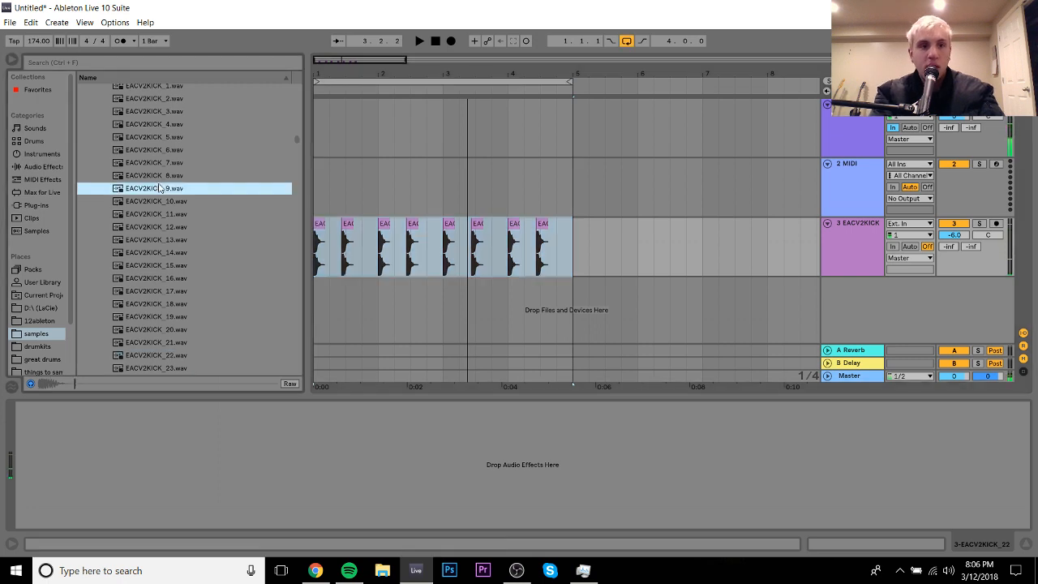
key(Left)
key(Down)
key(Down)
key(Right)
Step: Audition the snare samples from EACV2SNARE_1 through EACV2SNARE_26
key(Down)
key(Down)
key(Down)
key(Down)
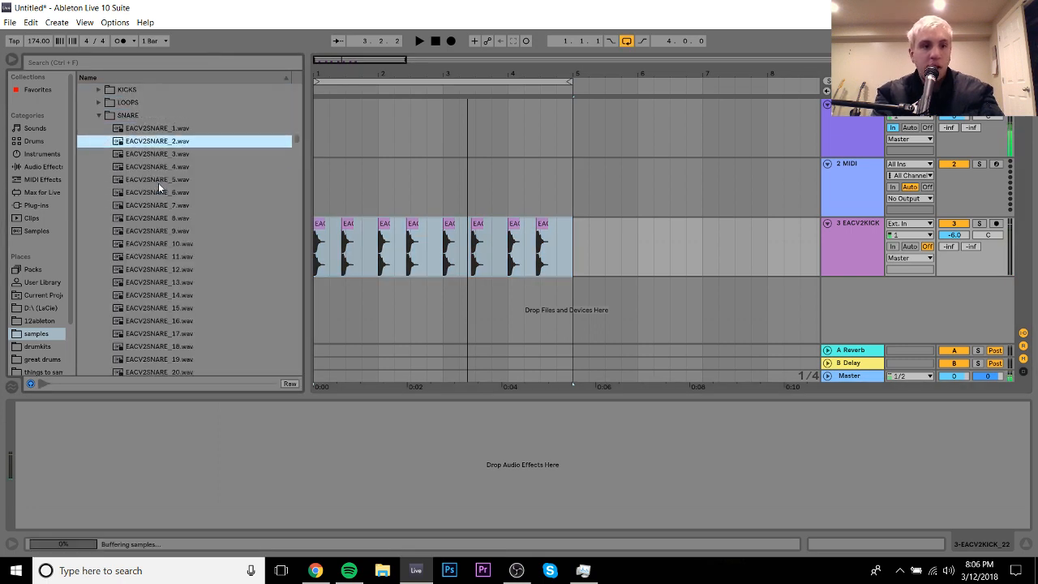
key(Down)
key(Down)
key(Down)
key(Down)
key(Down)
key(Down)
key(Down)
key(Down)
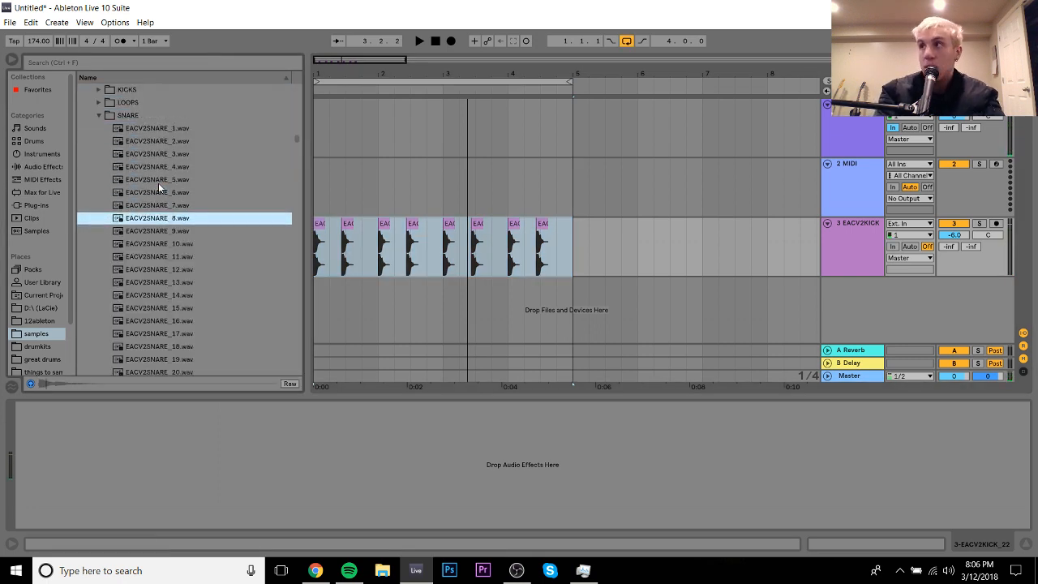
key(Down)
key(Down)
key(Down)
key(Down)
key(Down)
key(Down)
key(Down)
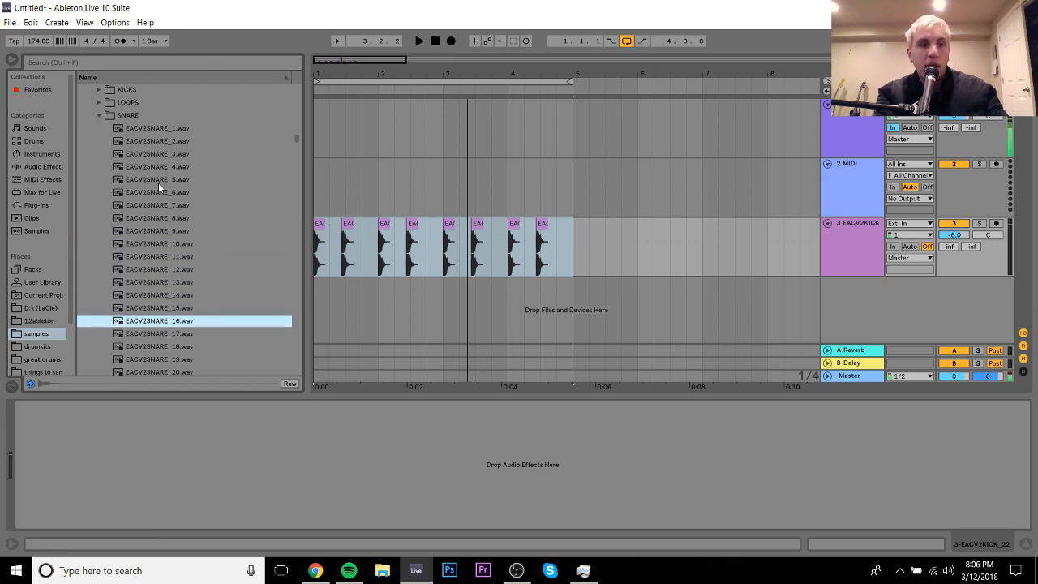
key(Down)
key(Down)
key(Down)
key(Down)
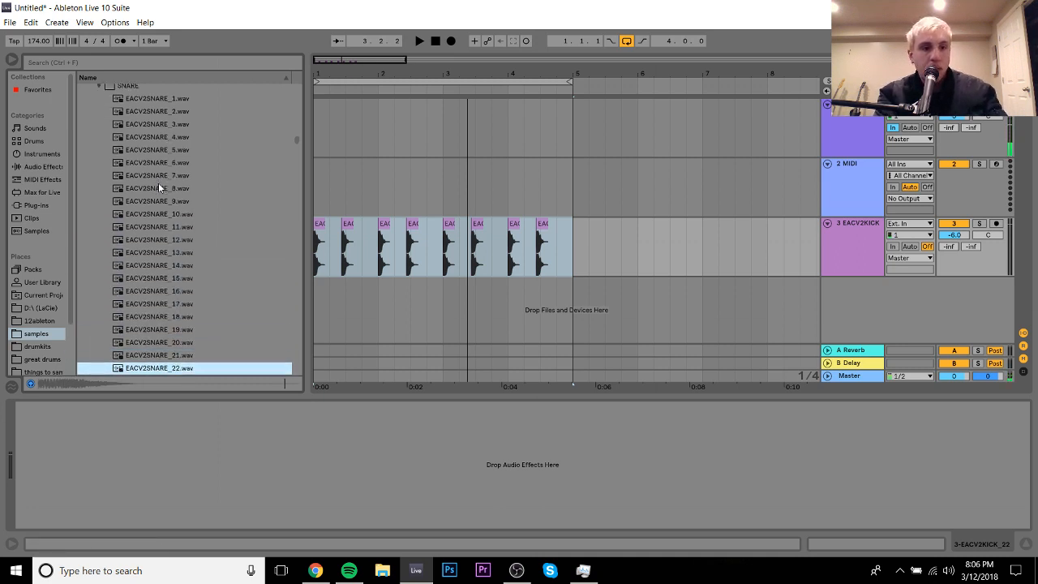
key(Down)
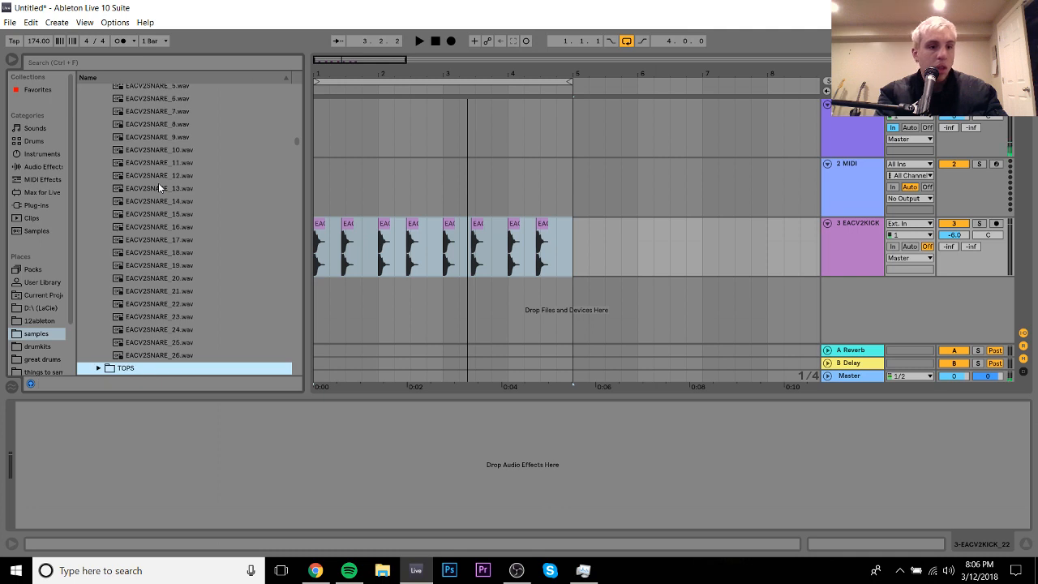
Step: Collapse the Vol.2 sample pack with its subfolders and expand the Emperor & Centra - Samplepack Vol.1 folder
key(Up)
key(Left)
key(Left)
key(Up)
key(Up)
key(Up)
key(Up)
key(Left)
key(Left)
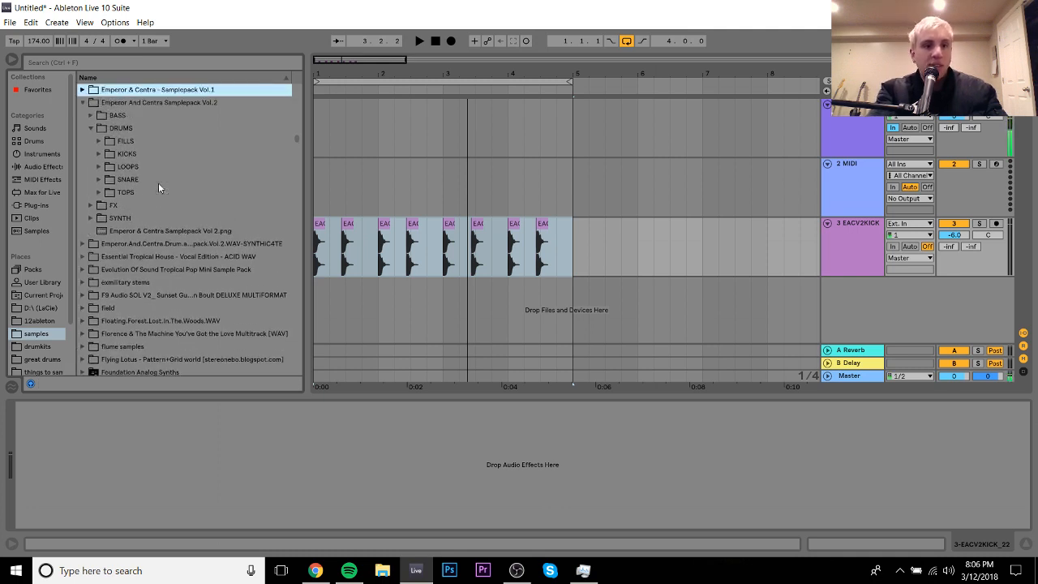
key(Down)
key(Down)
key(Down)
key(Up)
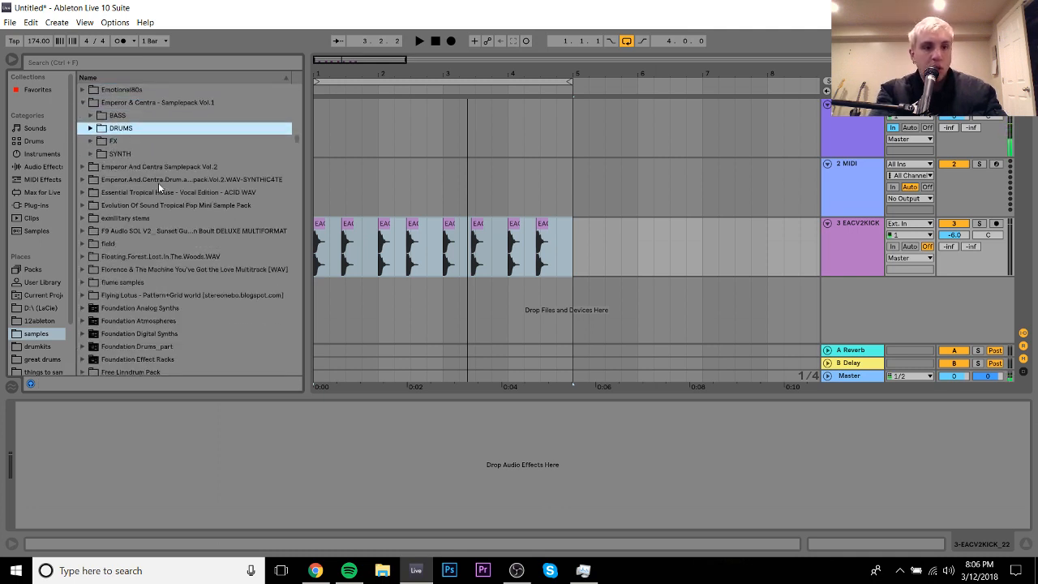
Step: Expand the Vol.1 pack's DRUMS and SNARES folders and audition EAC_SNARE_001.wav and EAC_SNARE_002.wav
key(Right)
key(Down)
key(Down)
key(Down)
key(Down)
key(Right)
key(Down)
key(Down)
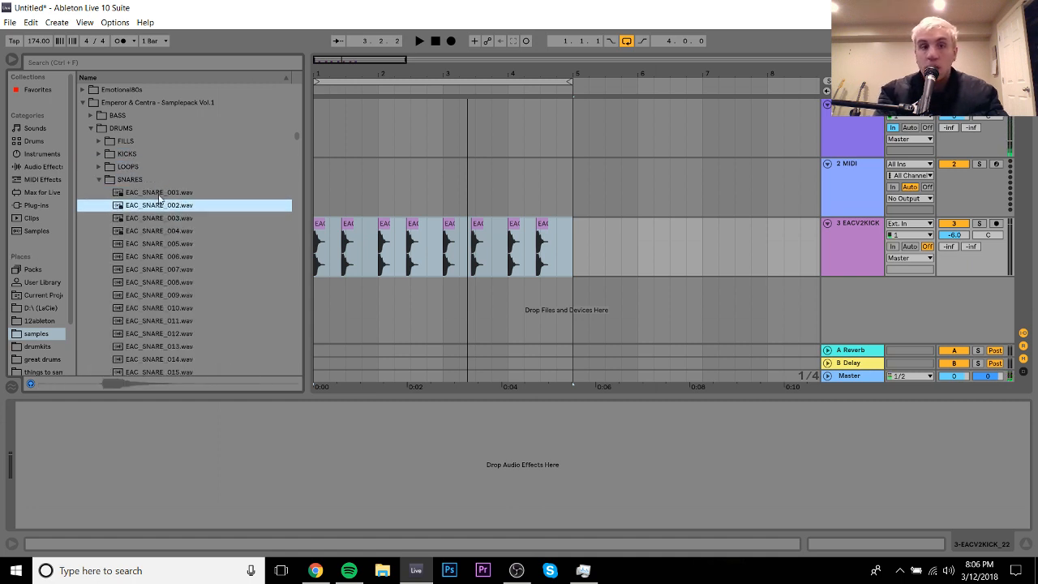
Step: Place EAC_SNARE_002.wav on a new audio track at beat 2 of bar 1 and trim its start to 170 ms and its silent tail
drag(158, 206, 338, 307)
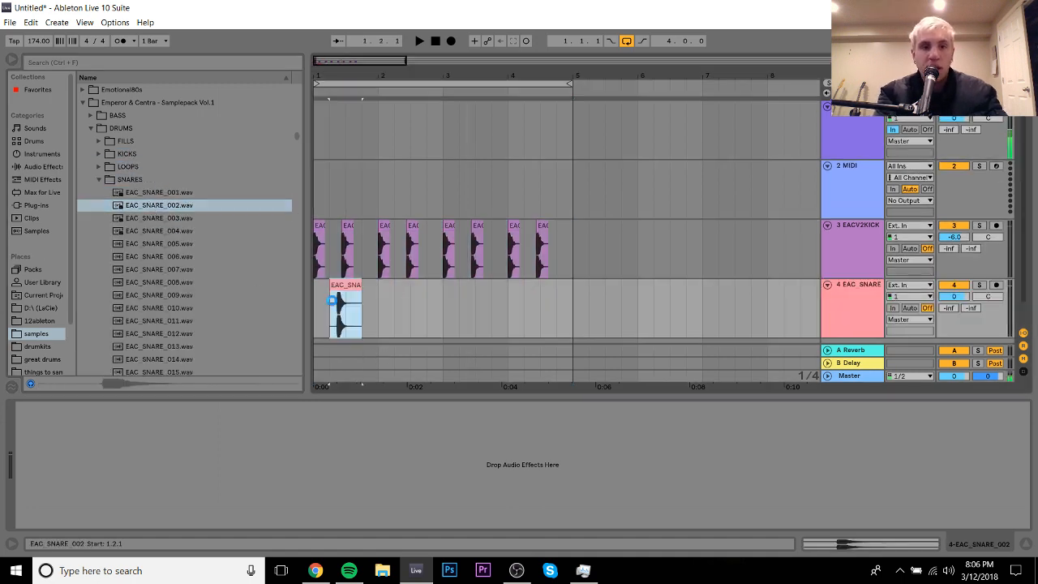
double_click(346, 282)
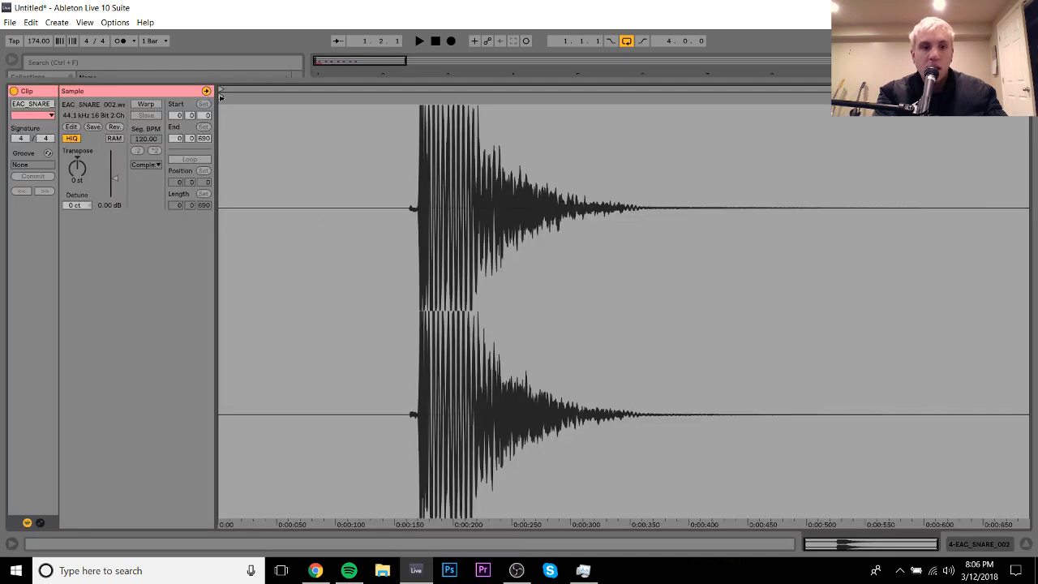
mouse_move(220, 96)
mouse_down()
mouse_move(455, 101)
mouse_move(444, 97)
mouse_up()
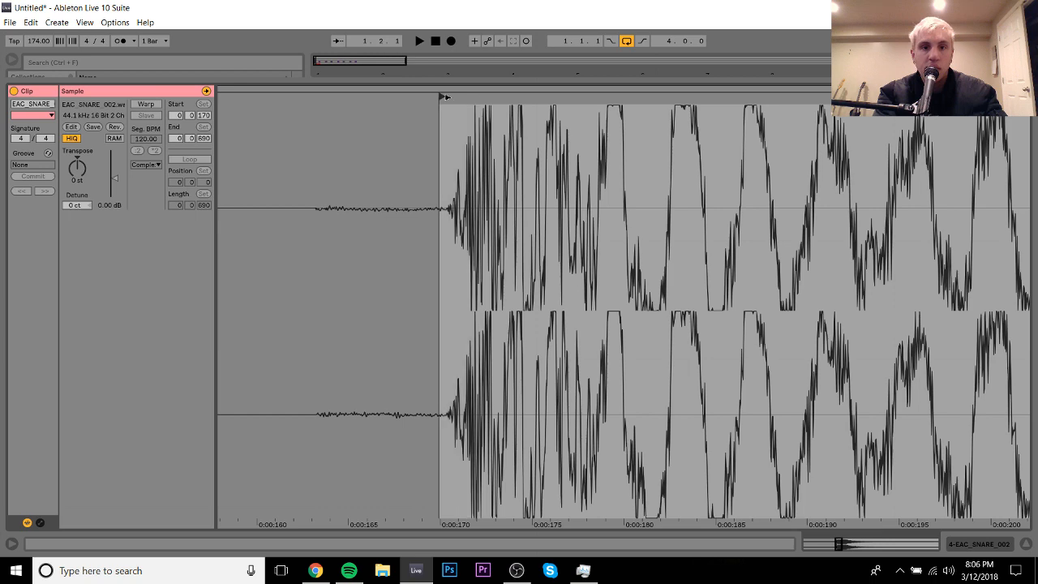
drag(478, 197, 420, 198)
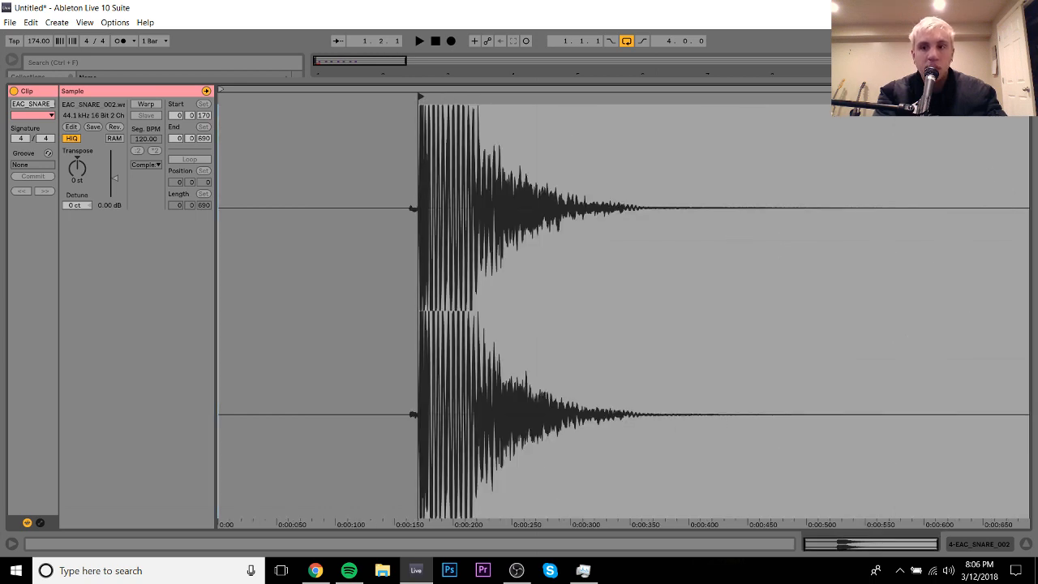
drag(1028, 96, 714, 142)
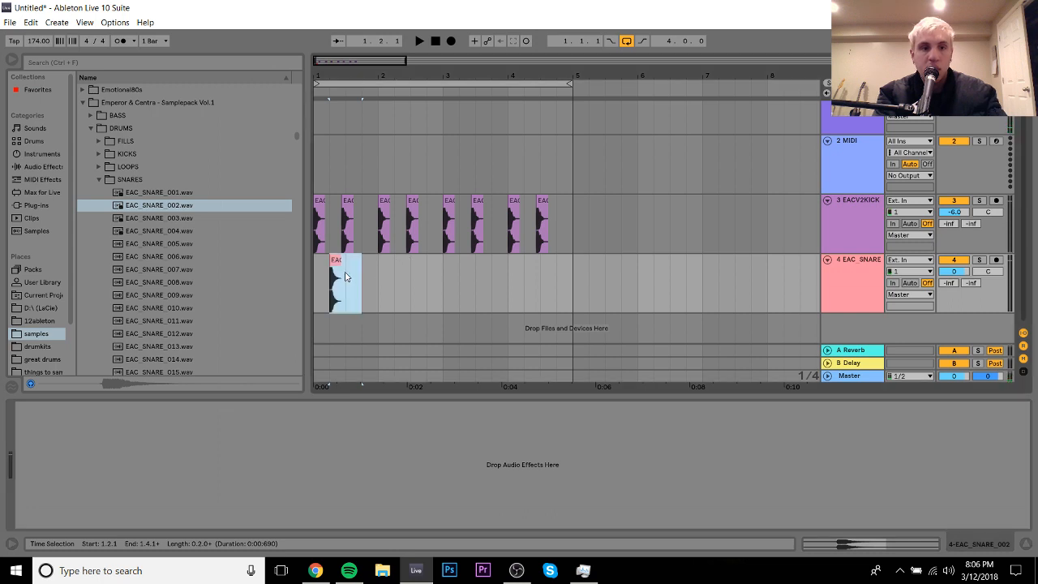
Step: Repeat the EAC_SNARE_002 clip every two beats through the end of bar 4
key(ctrl+d)
key(ctrl+d)
key(ctrl+d)
key(ctrl+d)
key(ctrl+d)
key(ctrl+d)
key(ctrl+d)
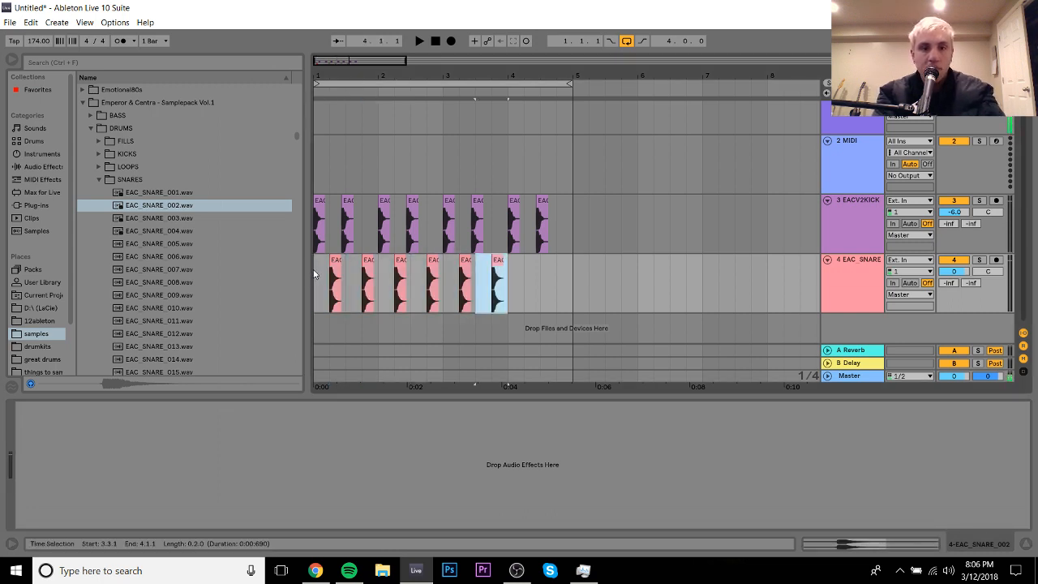
click(839, 279)
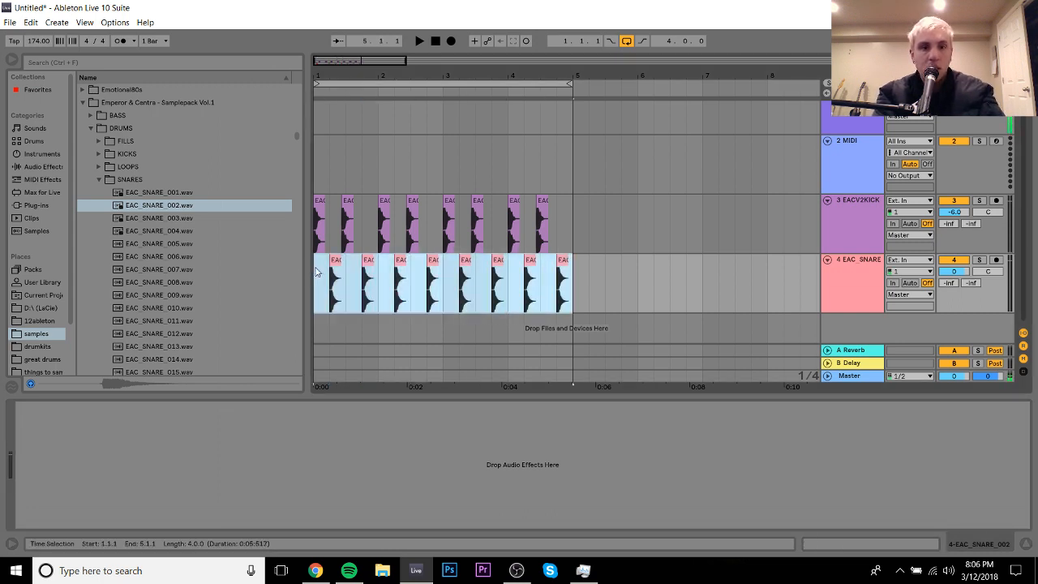
Step: Set the snare track volume to -10 dB, play the beat, and delete all the EAC_SNARE_002 clips
click(963, 275)
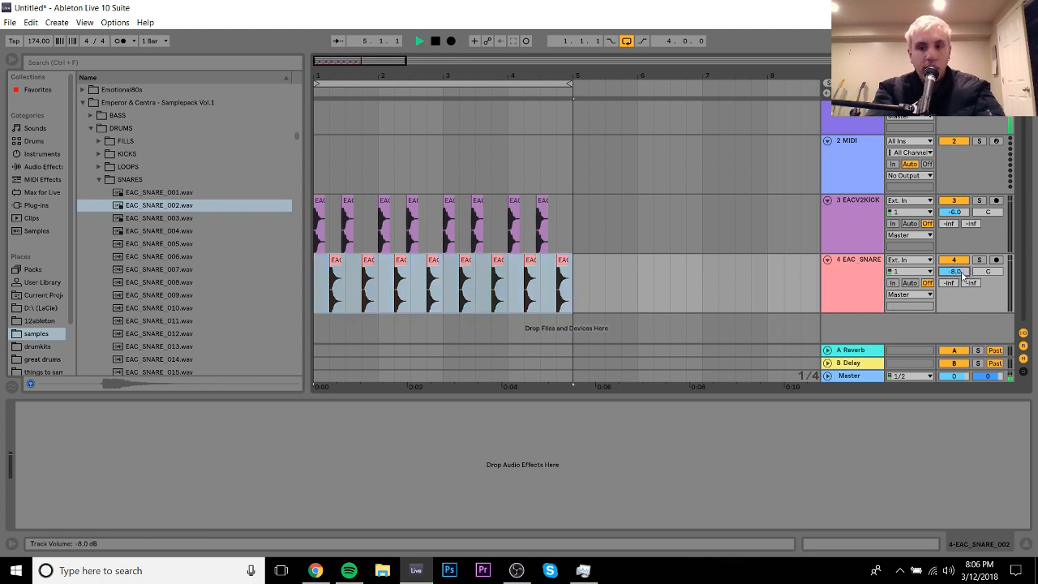
key(Down)
key(Down)
key(space)
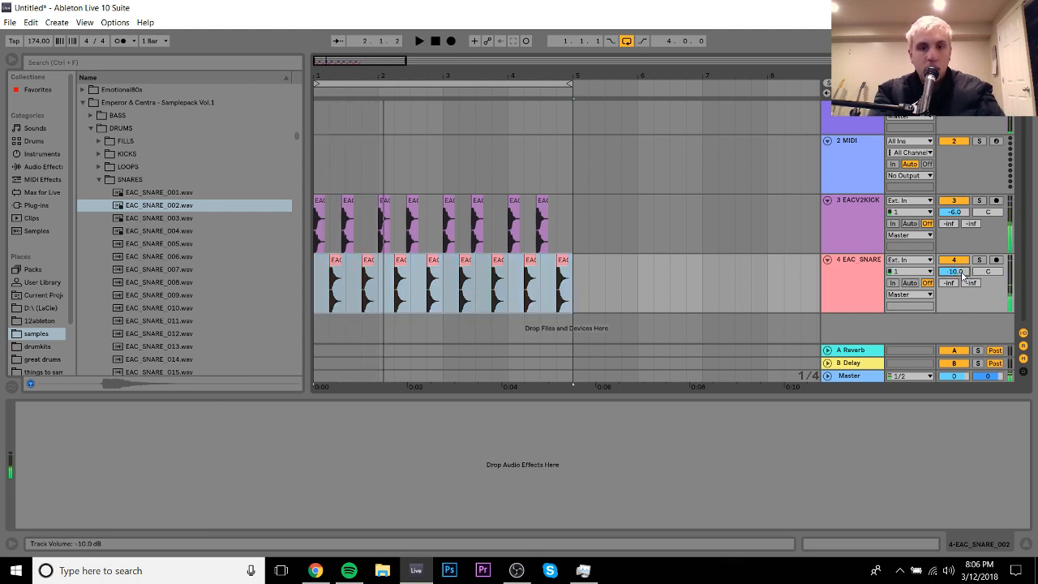
click(572, 283)
key(Delete)
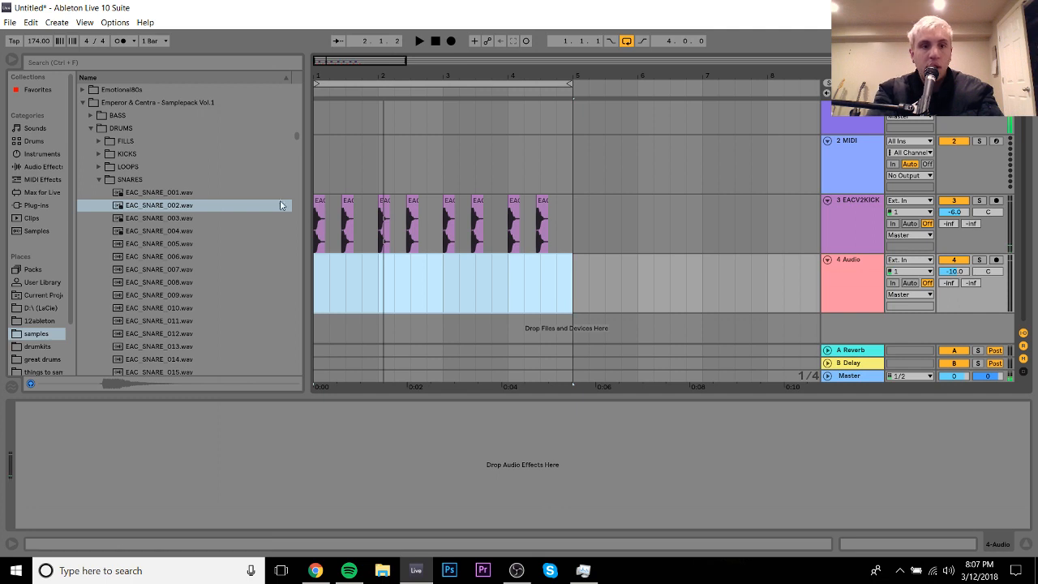
Step: Audition the Vol.1 snares from EAC_SNARE_003 through EAC_SNARE_015 and go back to EAC_SNARE_014.wav
click(188, 218)
key(Down)
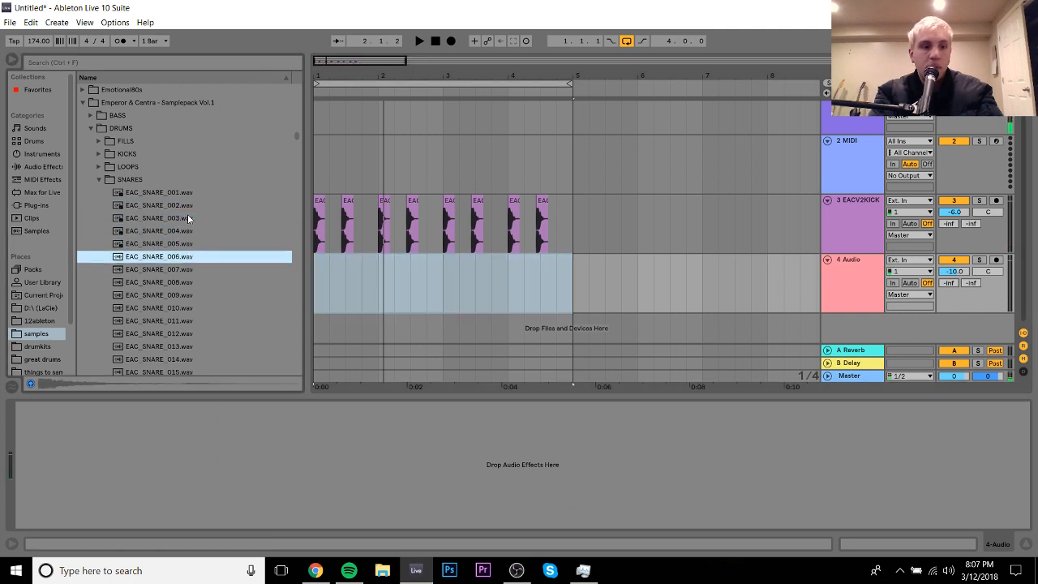
key(Down)
key(Up)
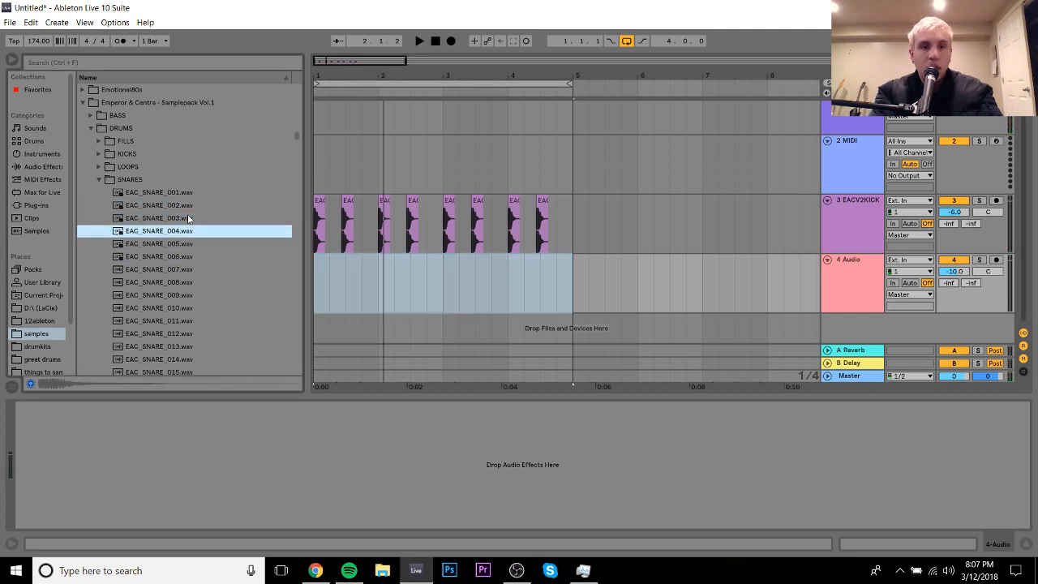
key(Down)
key(Down)
key(Down)
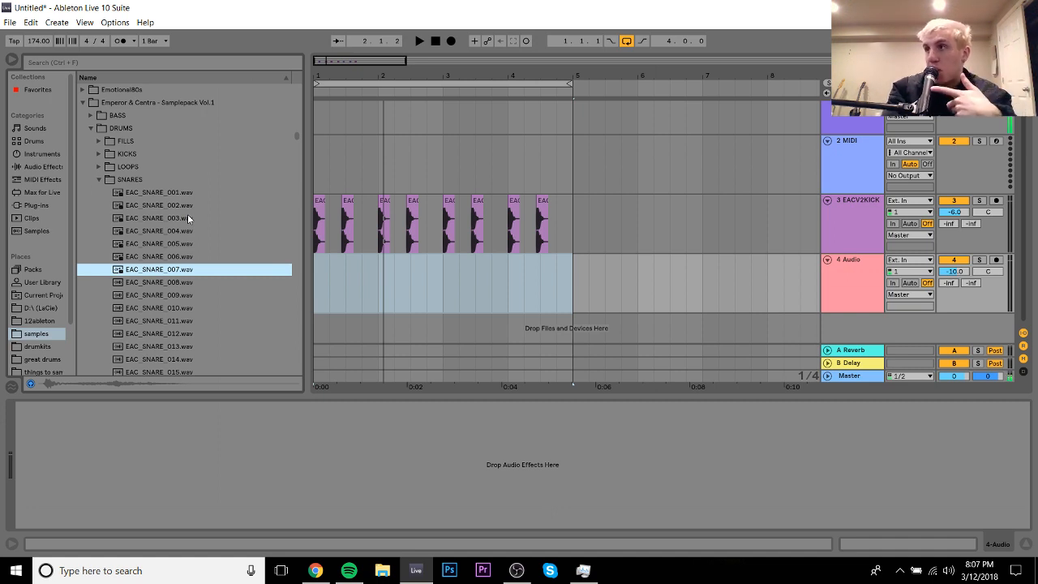
key(Down)
key(Down)
key(Down)
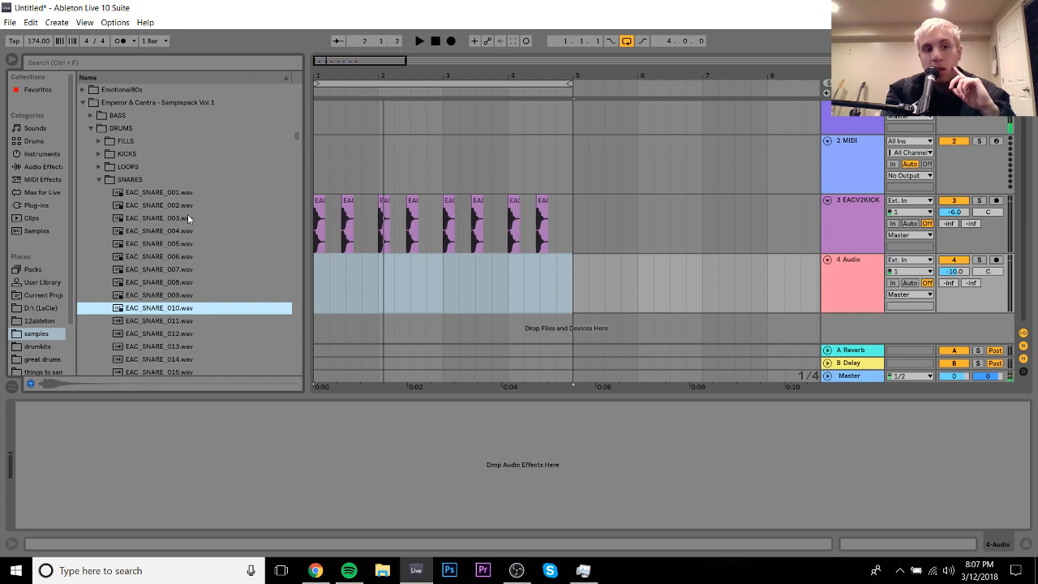
key(Up)
key(Up)
key(Down)
key(Down)
key(Down)
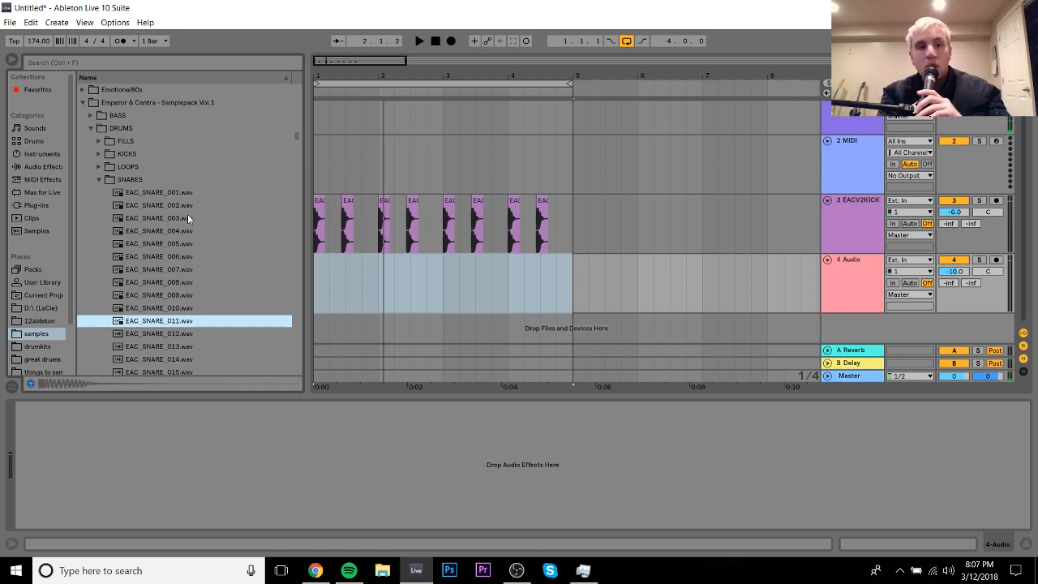
key(Down)
key(Down)
key(Down)
key(Down)
key(Up)
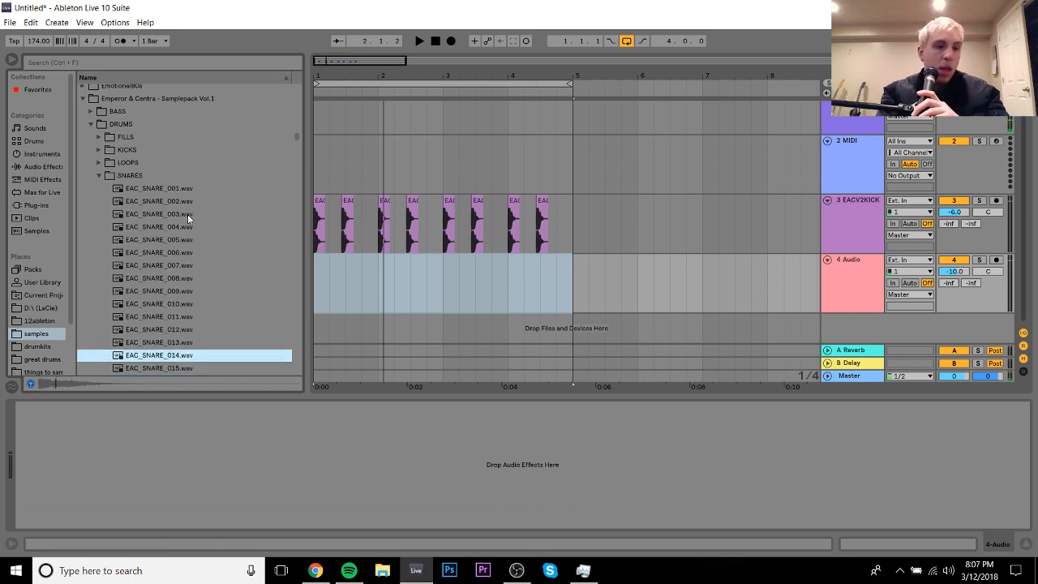
Step: Place EAC_SNARE_014.wav on the empty snare track at beat 2 of bar 1 and trim its end to 305 ms
drag(162, 355, 329, 276)
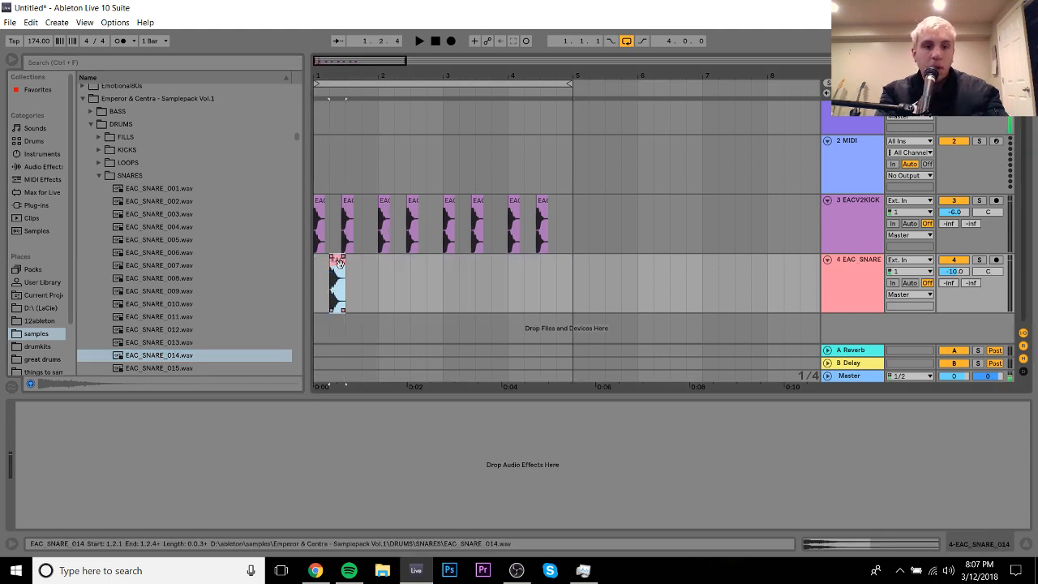
double_click(339, 264)
drag(1028, 96, 942, 96)
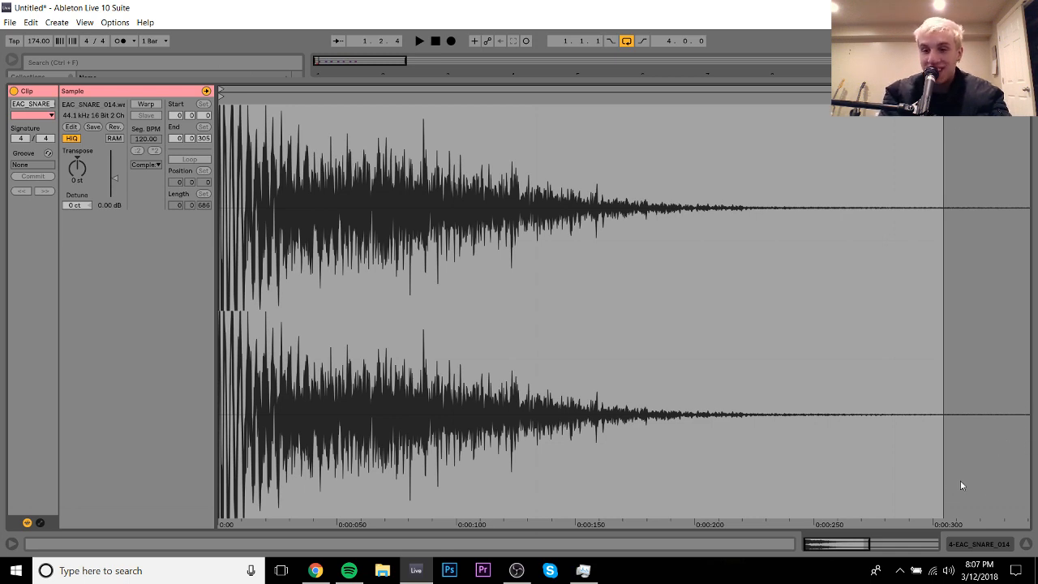
click(980, 547)
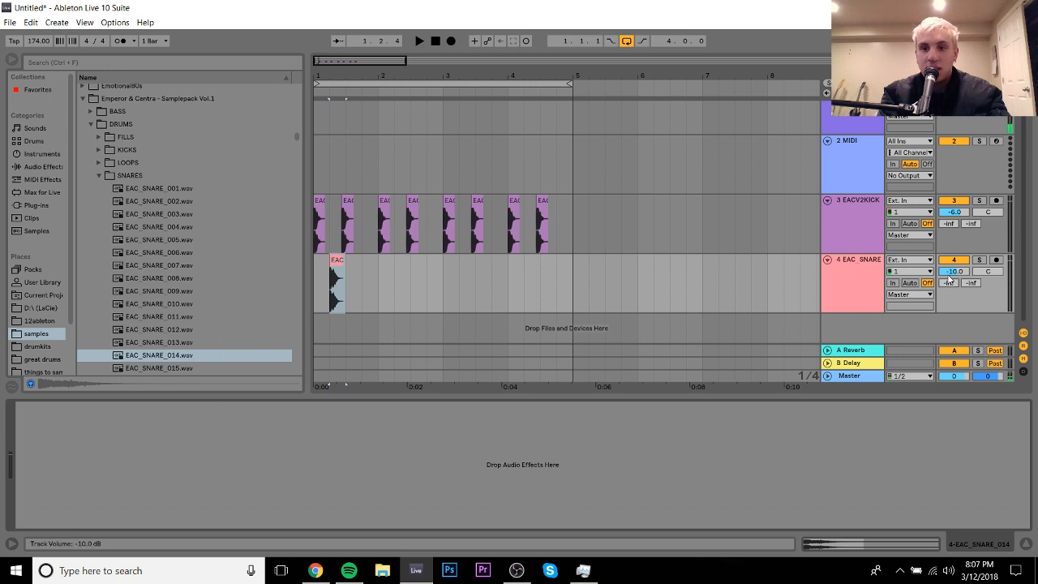
Step: Set the snare track volume to -11.5 dB, repeat the snare every two beats through bar 4, and play the loop
drag(352, 280, 314, 276)
key(ctrl+d)
key(ctrl+d)
key(ctrl+d)
key(ctrl+d)
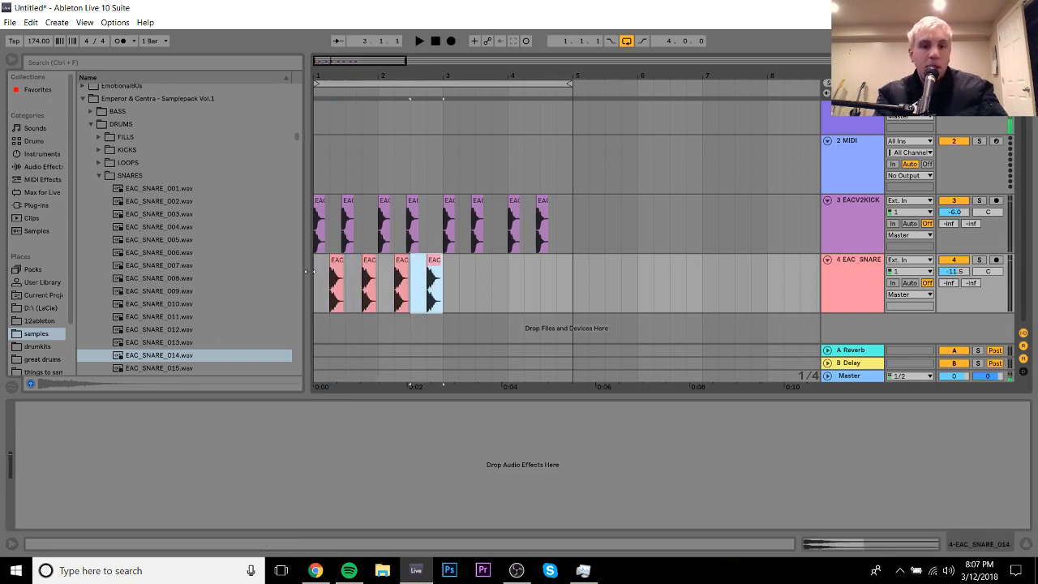
key(ctrl+d)
key(ctrl+d)
key(ctrl+d)
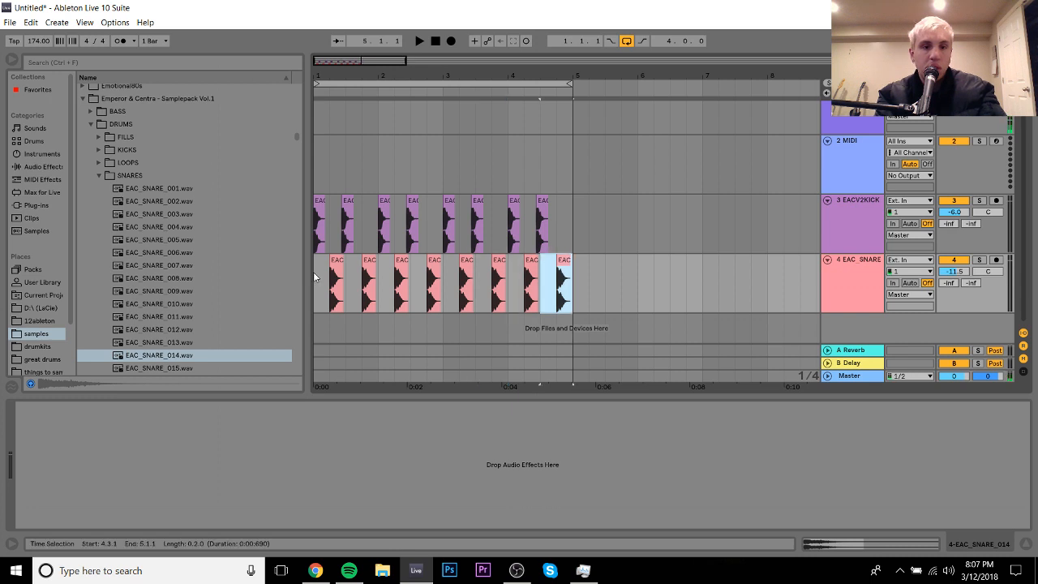
shift+click(316, 276)
key(space)
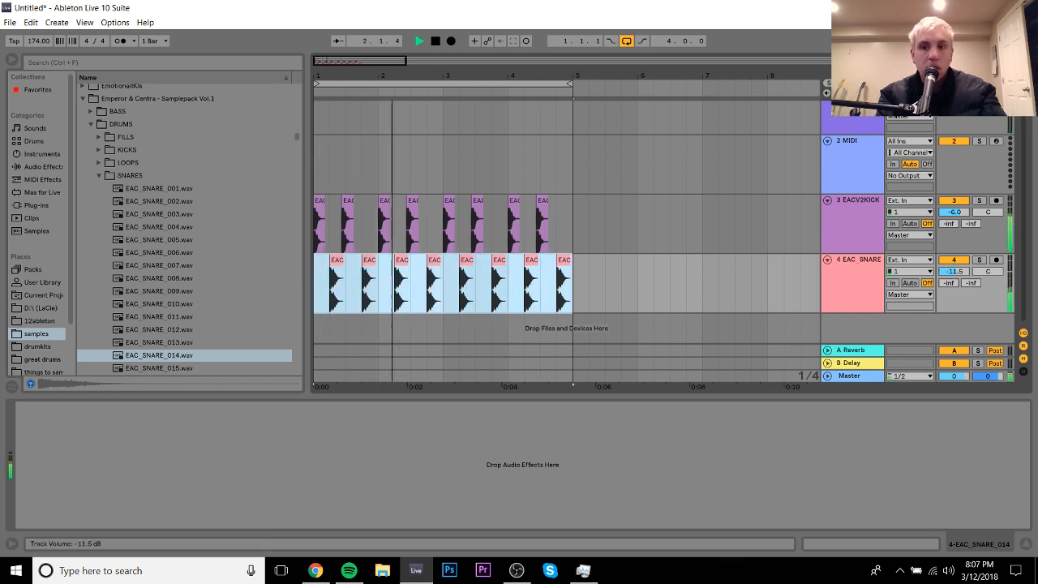
Step: Set the snare track volume to -11.2 dB, collapse the SNARES folder, and stop playback
drag(954, 277, 954, 275)
click(99, 175)
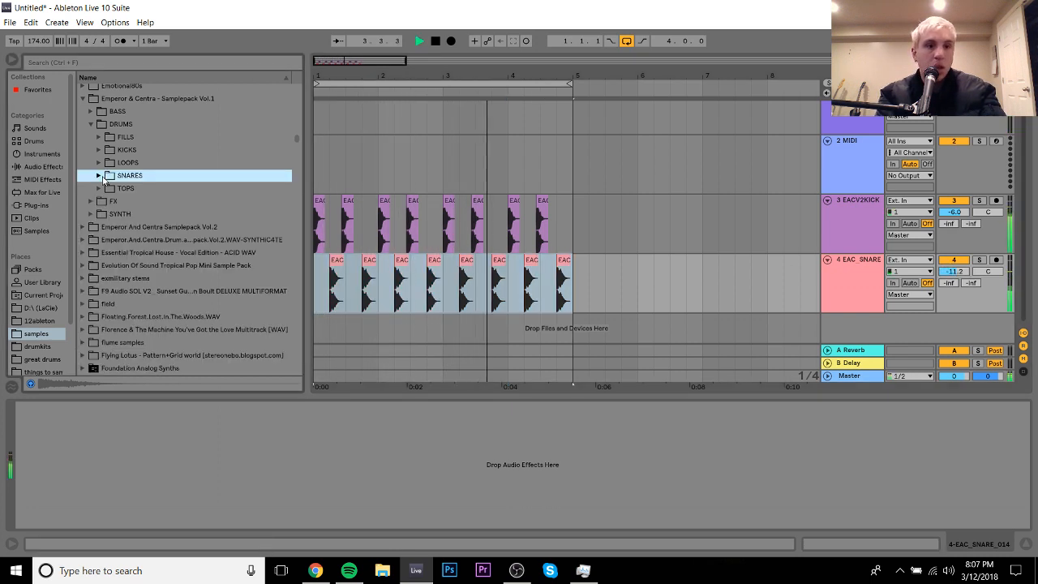
key(space)
Step: Open the Vol.1 TOPS folder and audition its first loops, going back to EAC_DRUMLOOP 1 HATLINE RIDES_172.wav
click(103, 164)
key(Right)
key(Down)
key(Down)
key(Left)
key(Left)
key(Down)
key(Down)
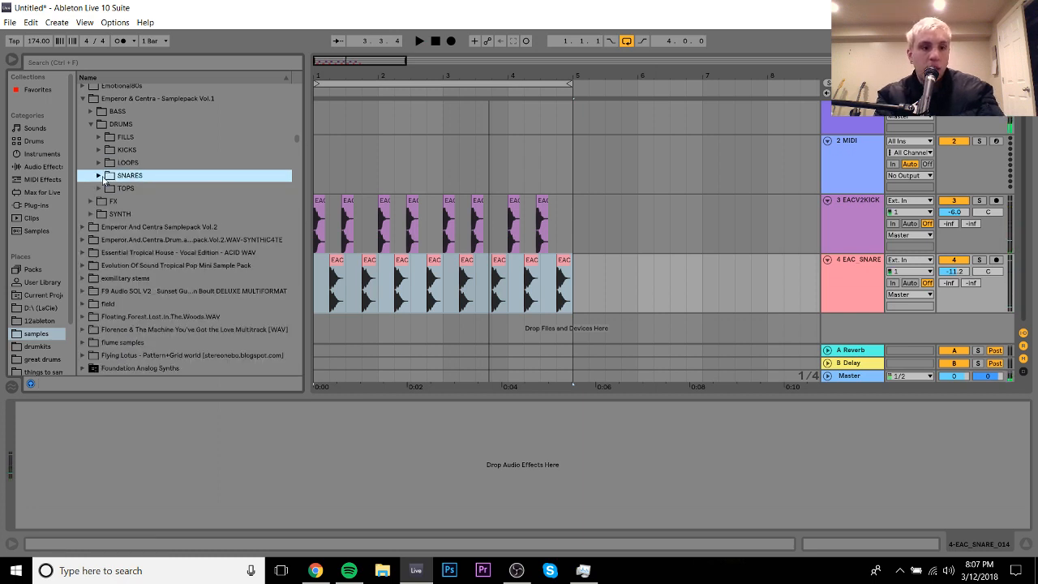
key(Right)
key(Down)
key(Down)
key(Up)
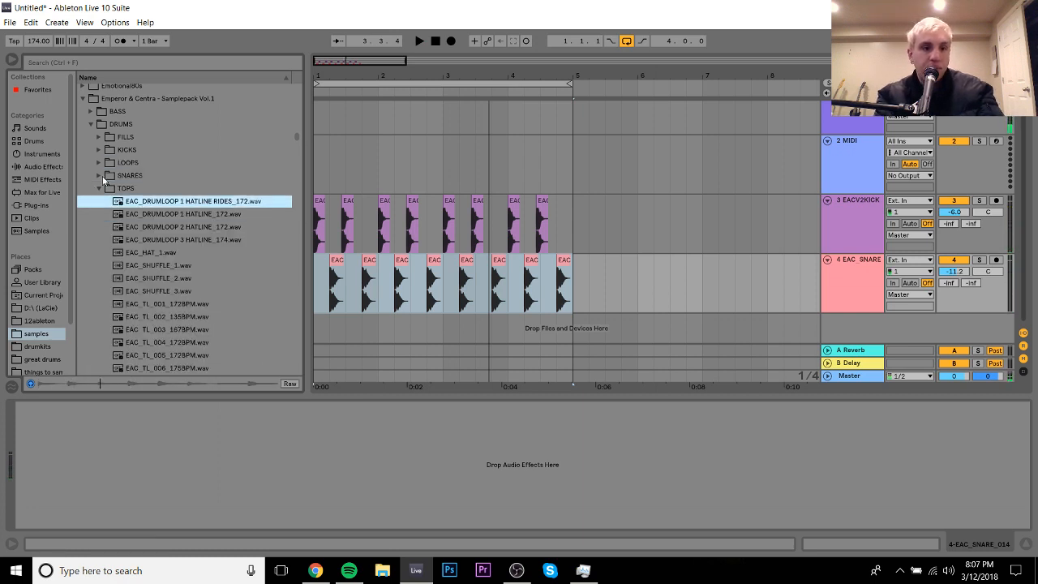
Step: Place EAC_DRUMLOOP 1 HATLINE RIDES_172.wav on a new audio track across all four bars, and play it at -11.2 dB
drag(209, 202, 319, 331)
drag(377, 296, 576, 299)
drag(960, 301, 959, 331)
key(space)
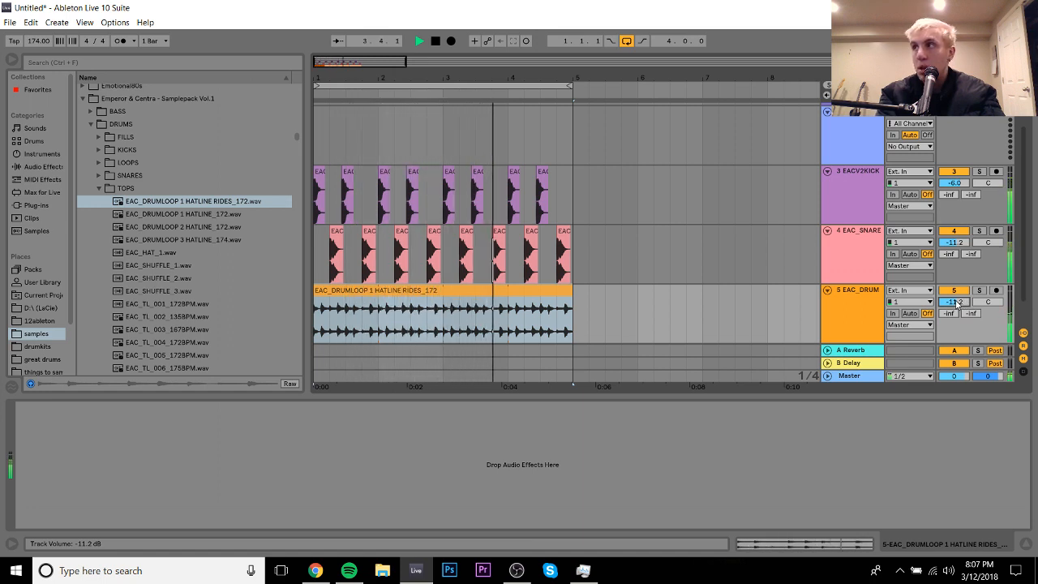
key(space)
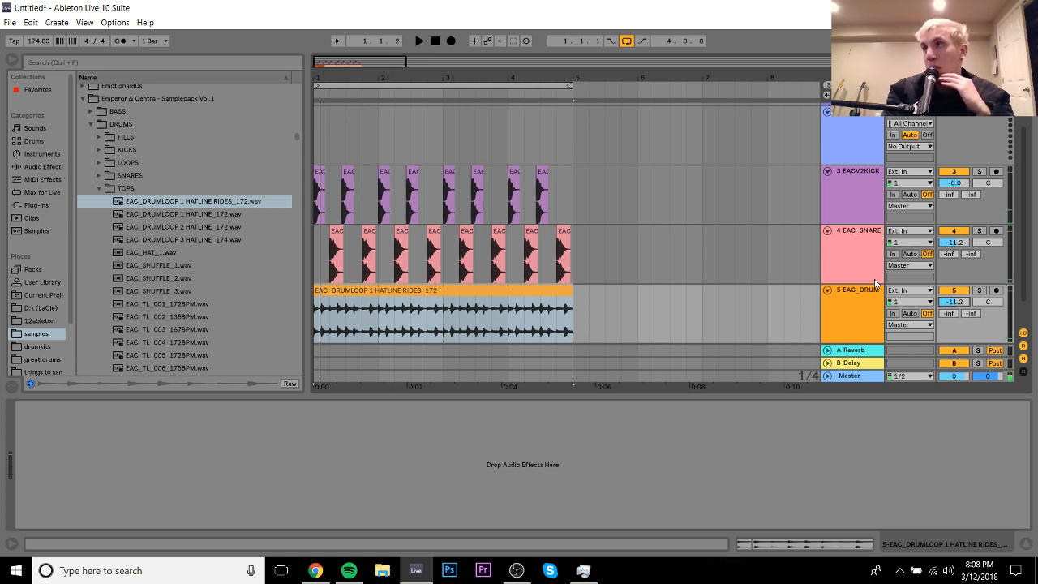
key(space)
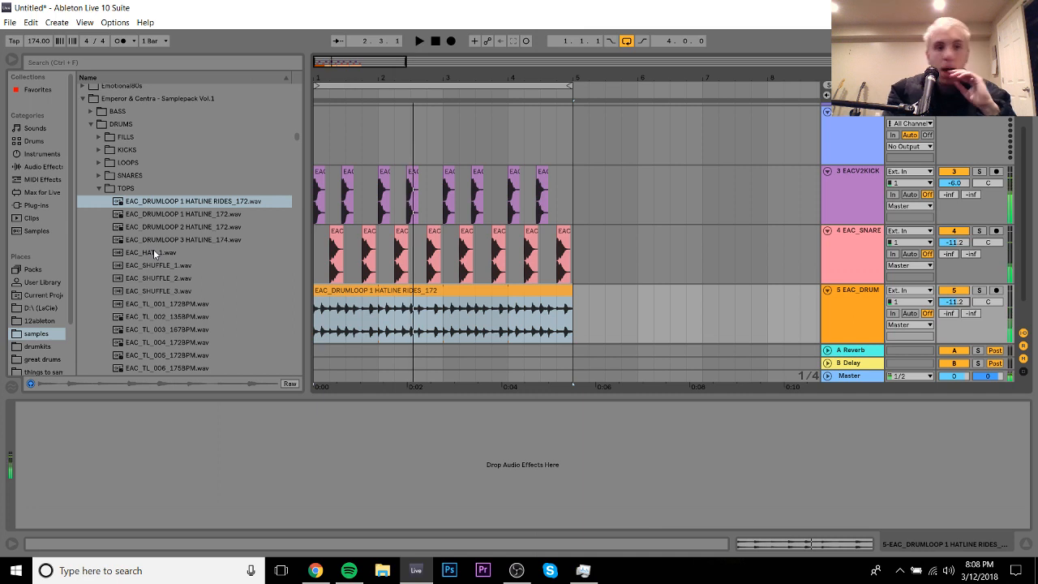
Step: Audition the other HATLINE drum loops and replace the rides loop on track 5 with EAC_DRUMLOOP 3 HATLINE_174.wav
click(171, 217)
key(Down)
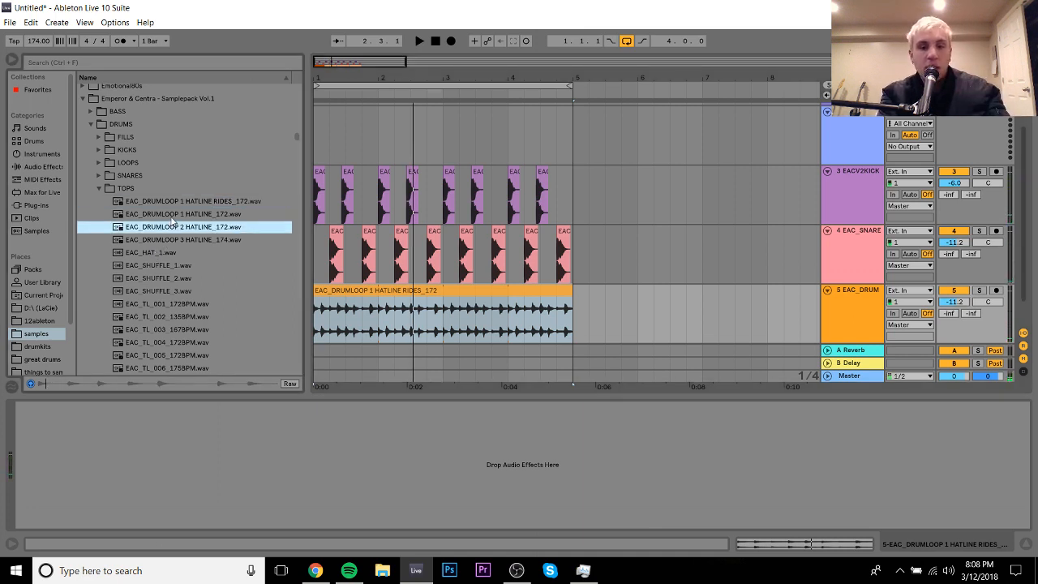
key(Down)
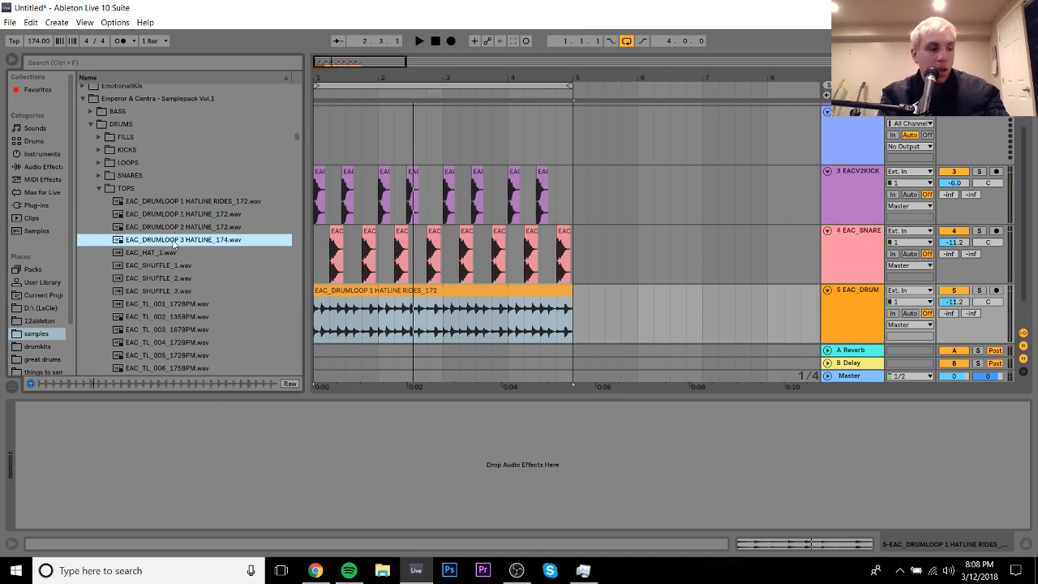
drag(176, 240, 321, 308)
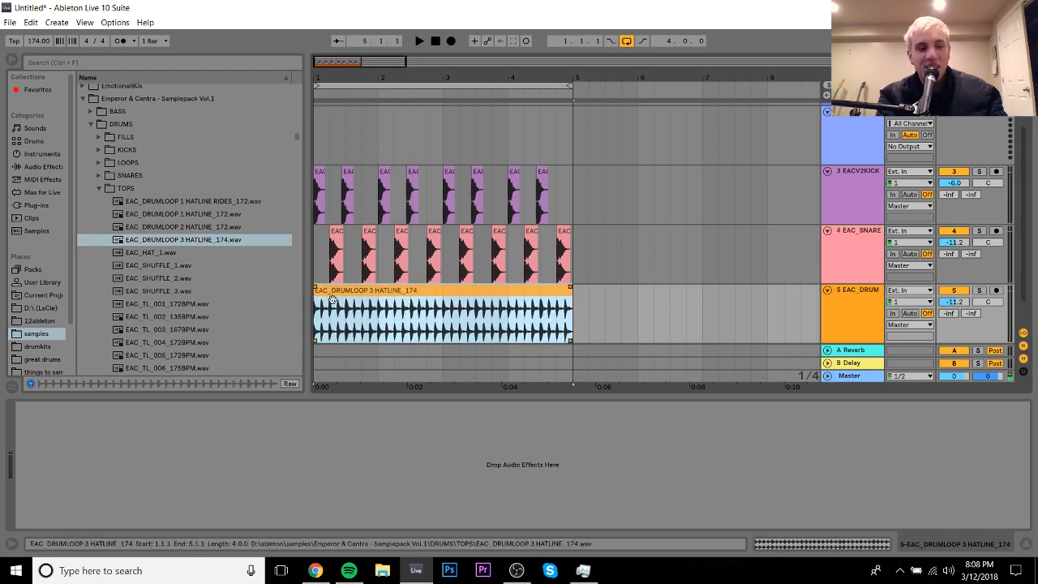
Step: Change the warp mode of the EAC_DRUMLOOP 3 HATLINE_174 clip and play the beat
double_click(334, 299)
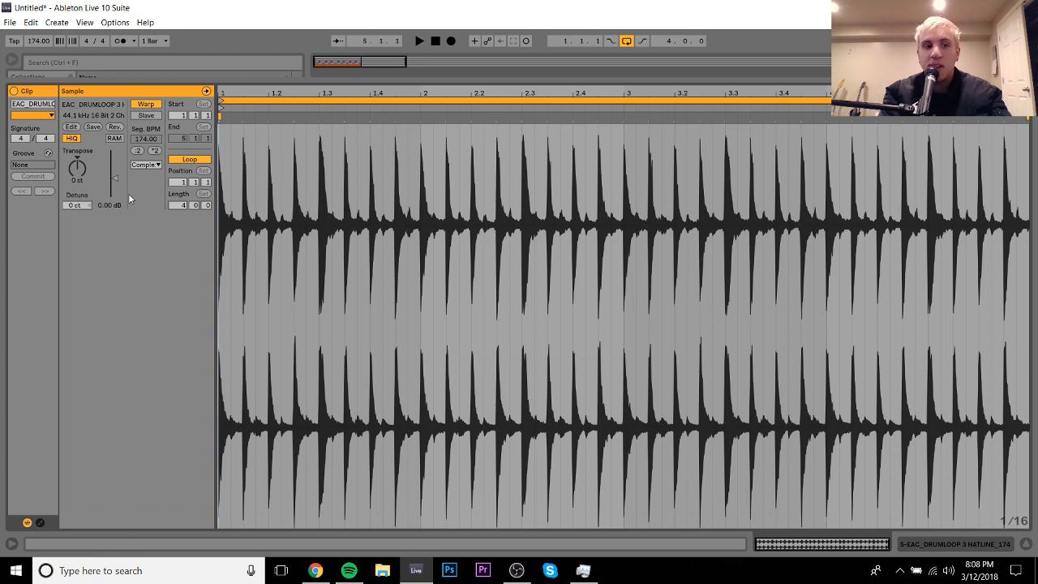
click(146, 165)
click(144, 206)
key(space)
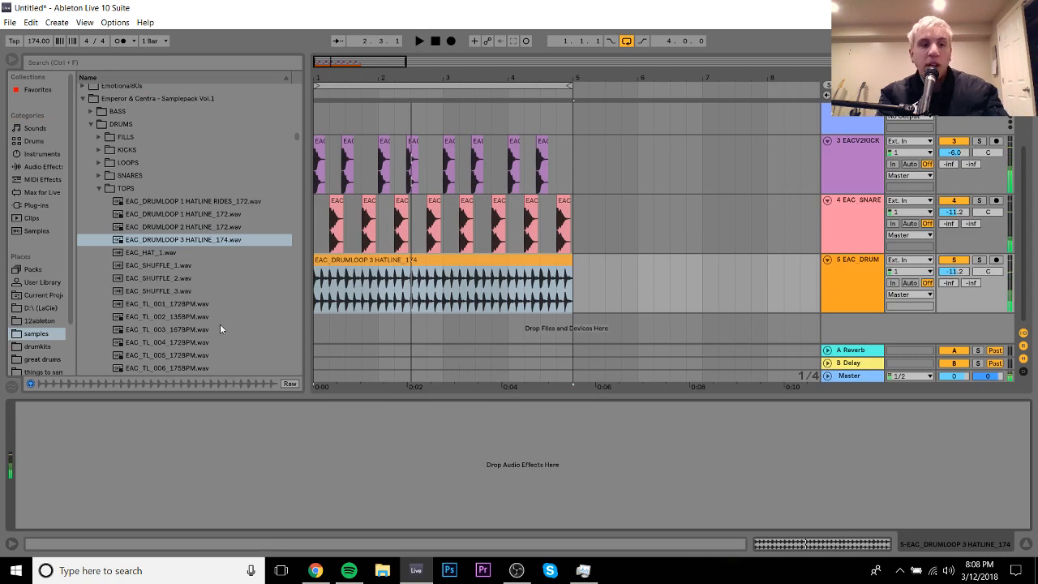
Step: Stop the beat and audition the TOPS loops from EAC_TL_001_172BPM.wav through EAC_TL_008_174BPM.wav
click(215, 325)
key(Up)
key(Up)
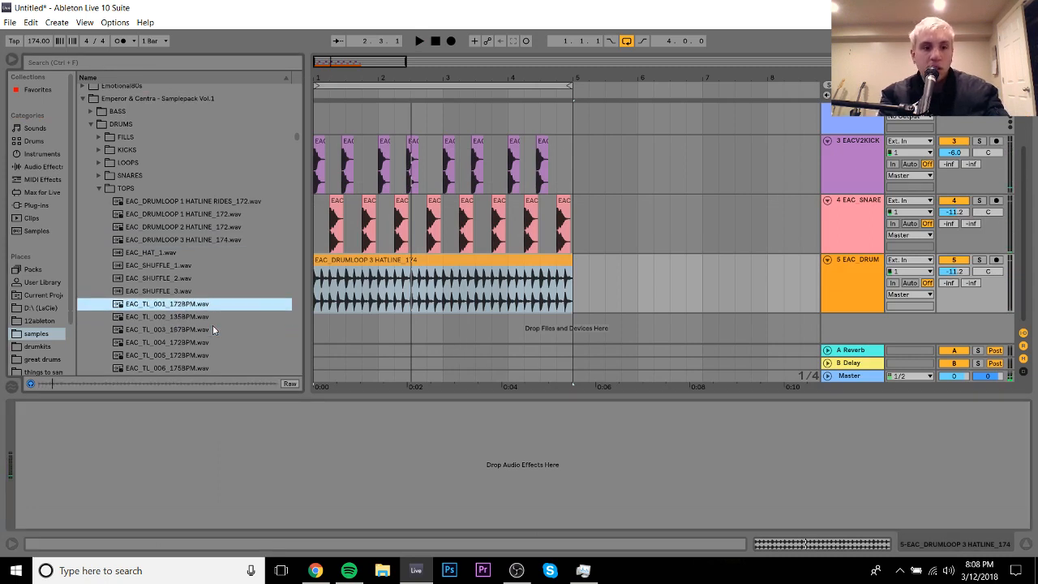
key(Down)
key(Down)
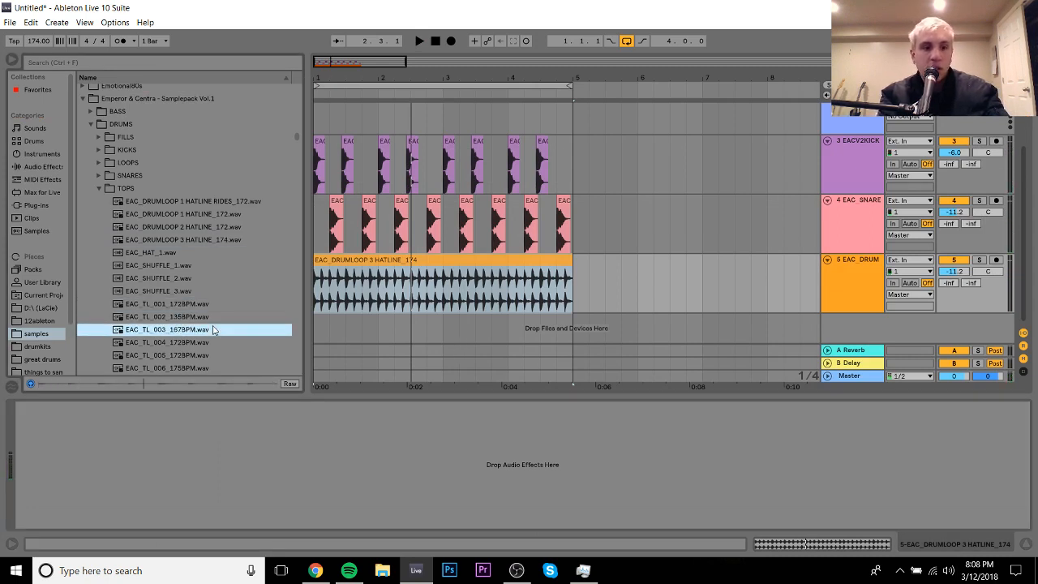
key(Down)
key(Down)
key(Down)
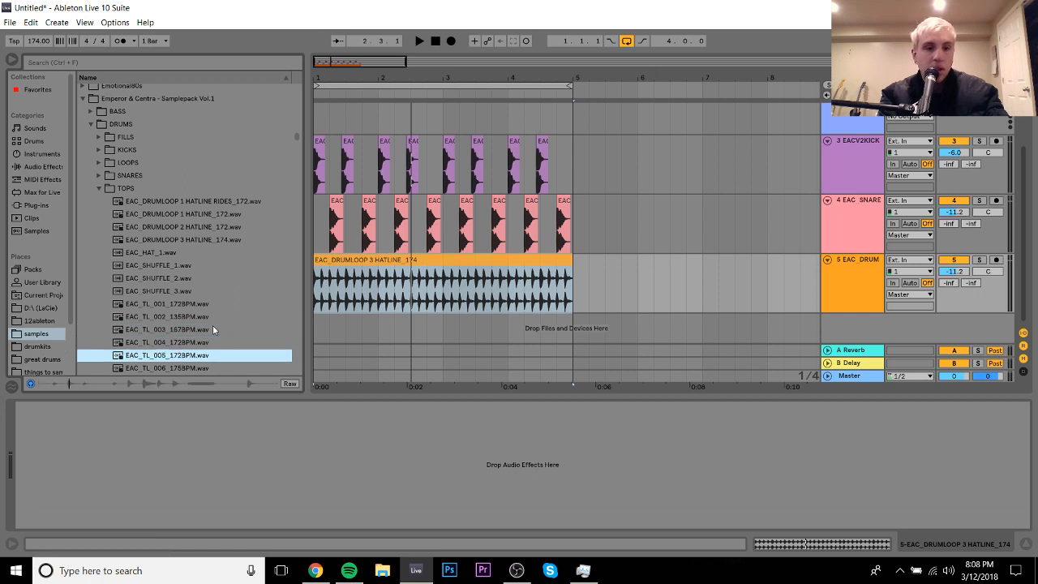
key(Down)
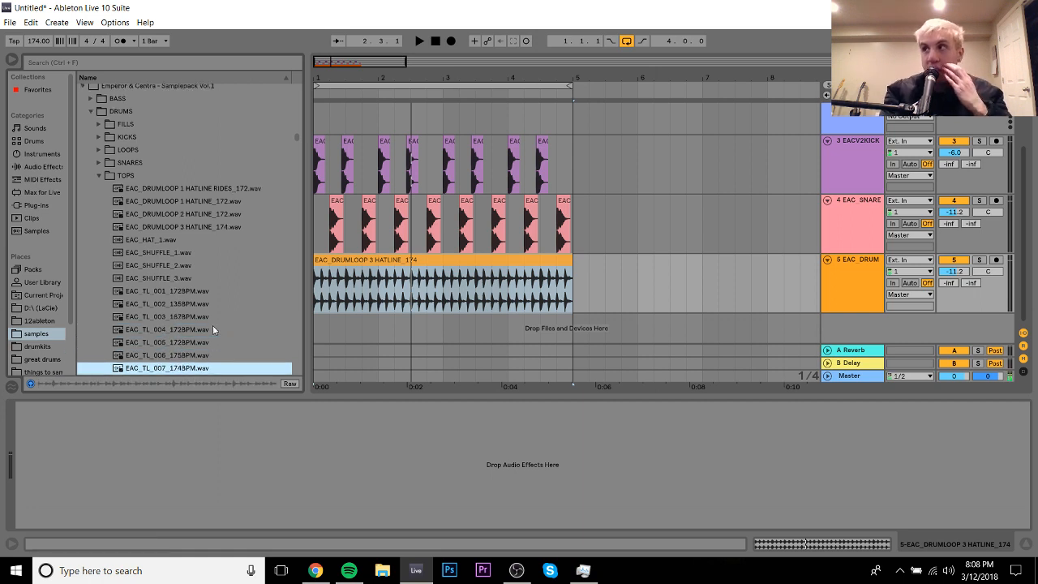
key(Down)
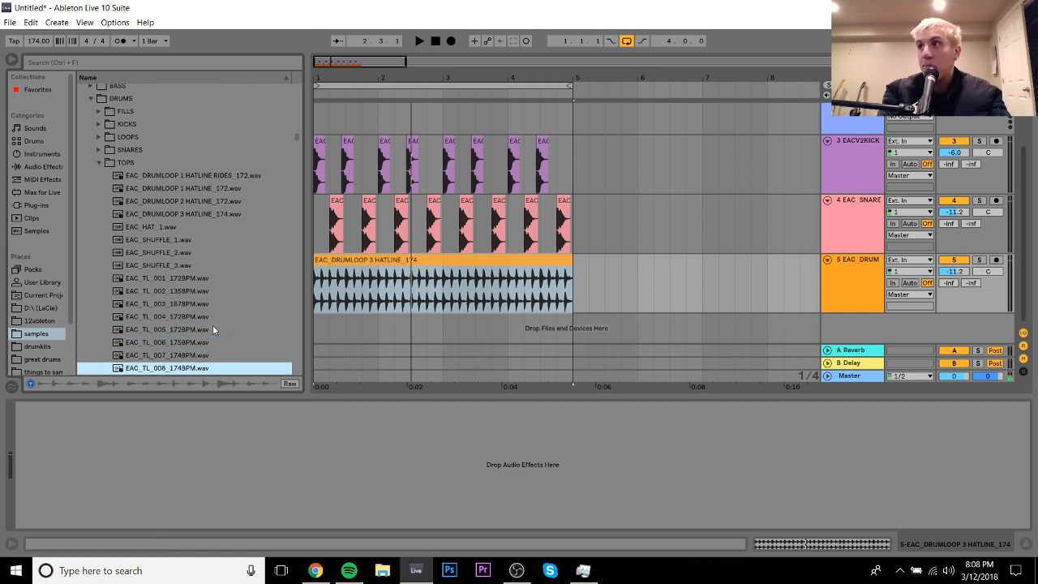
Step: Switch to Chrome, close the Google Drive tab, search YouTube for "blurred misanthrop", and open InspectorDubplate's upload of Misanthrop - Blurred
click(316, 570)
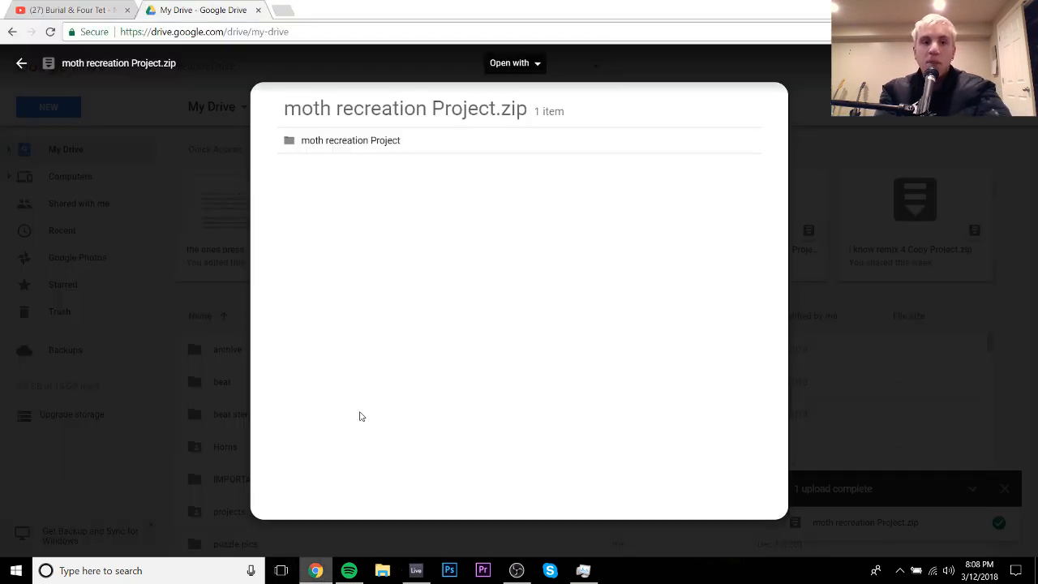
click(258, 11)
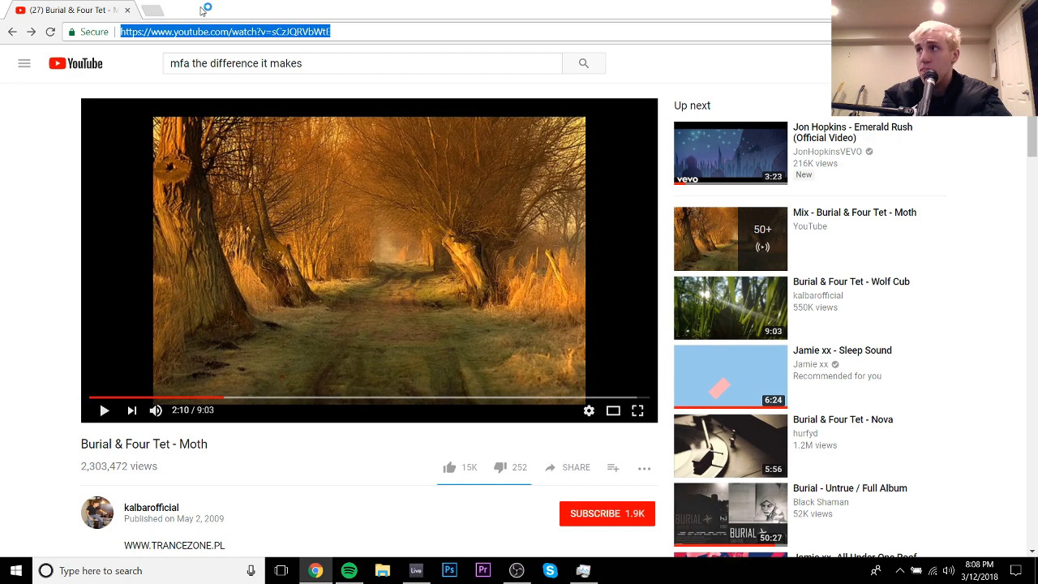
click(320, 70)
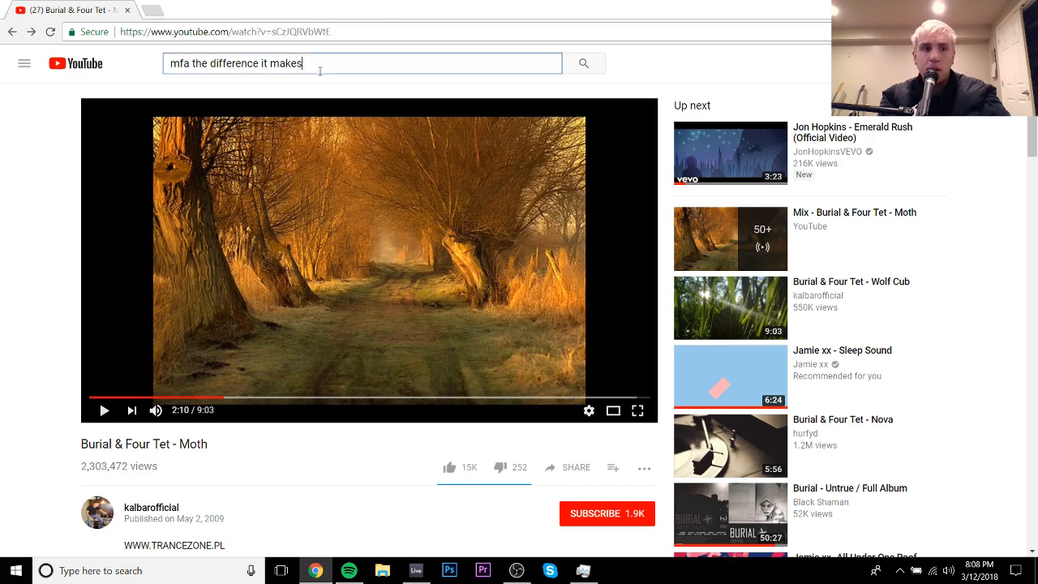
drag(319, 70, 128, 70)
text(blurred misa)
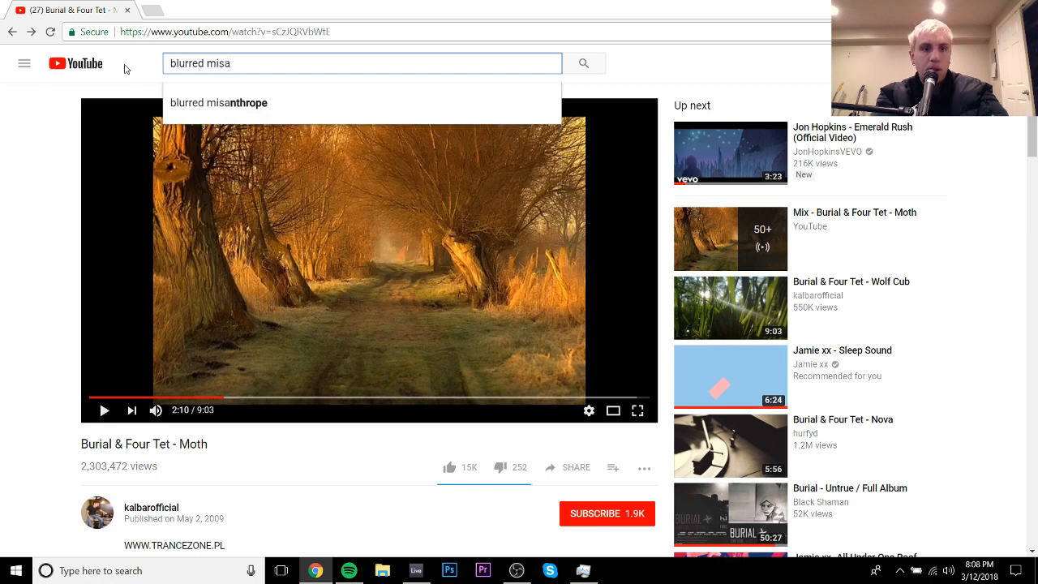
key(Down)
key(BackSpace)
key(Return)
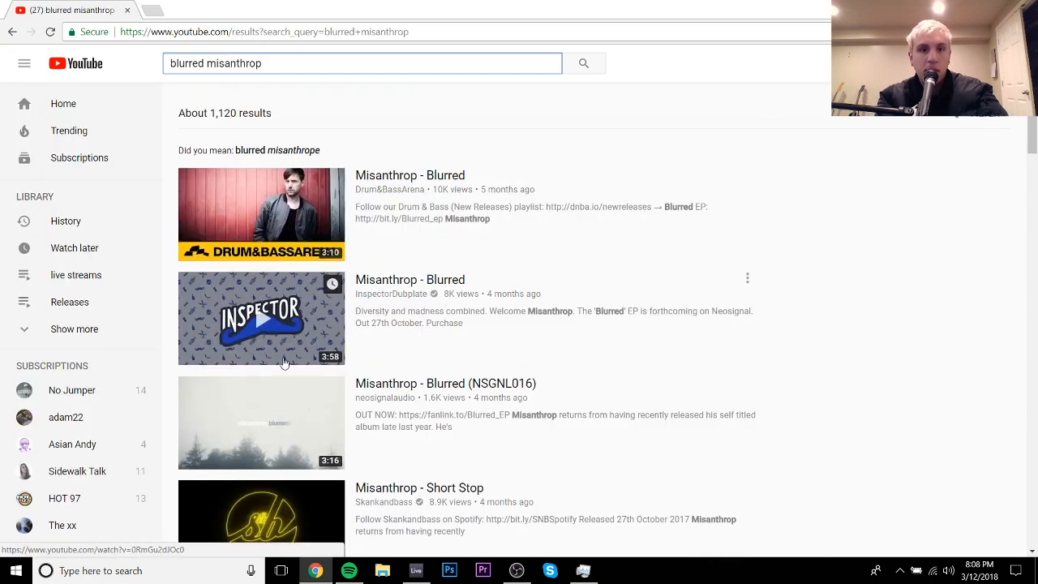
click(282, 365)
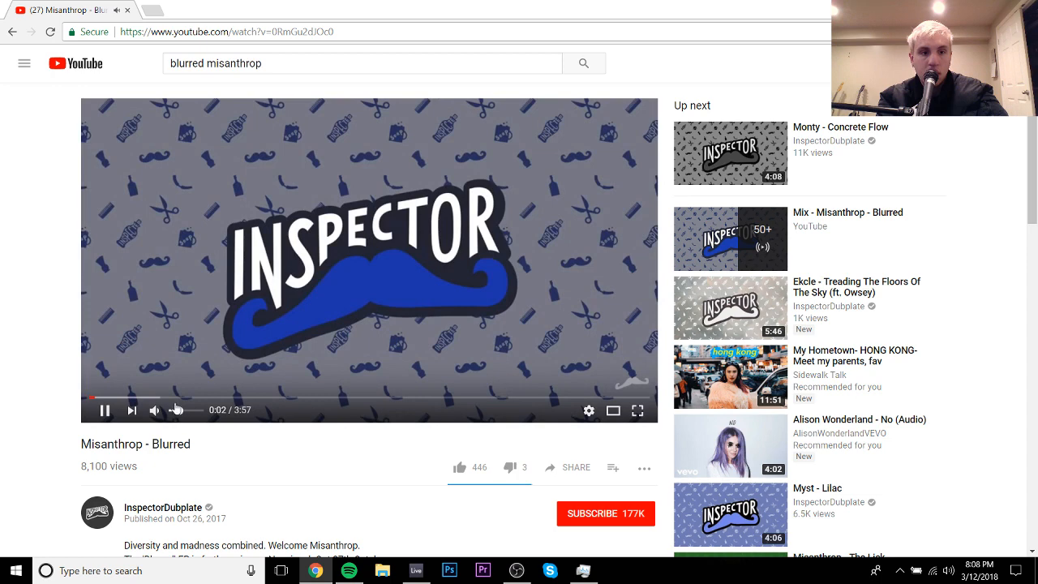
Step: Listen to the reference track from about 0:35 and about 1:15, pause it, and return to Ableton Live
click(174, 396)
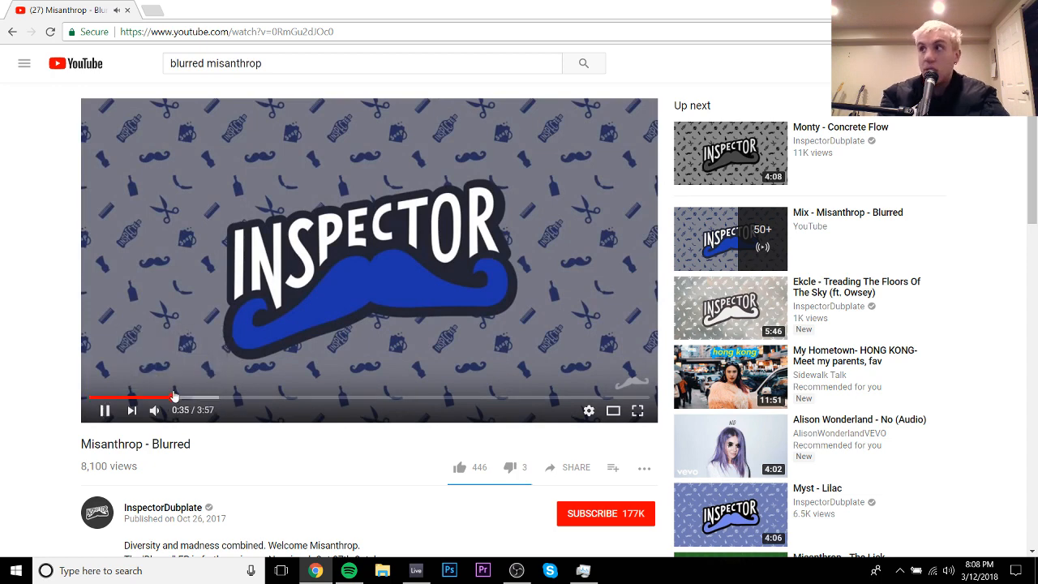
click(264, 397)
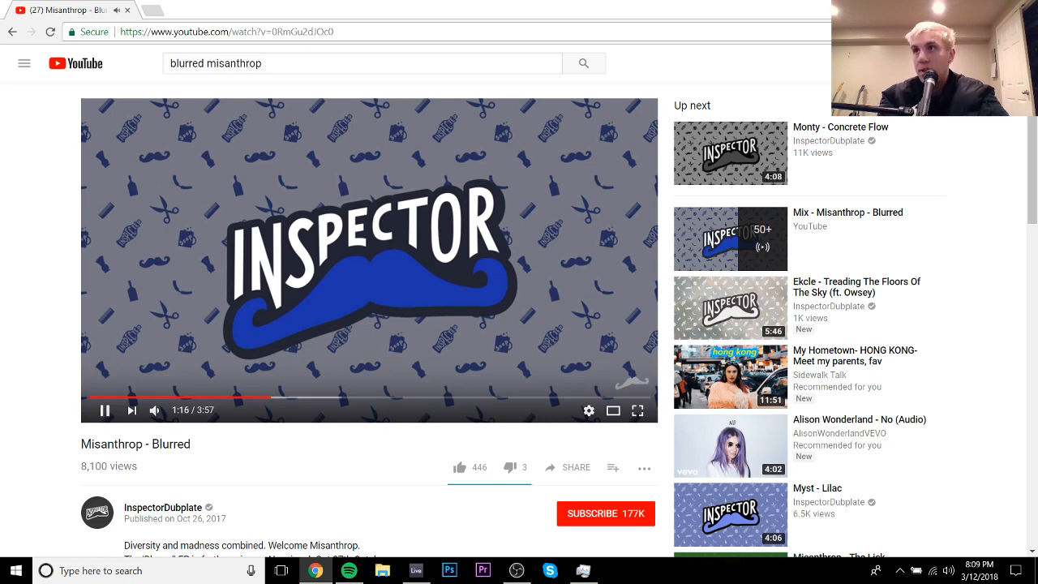
click(400, 293)
click(417, 572)
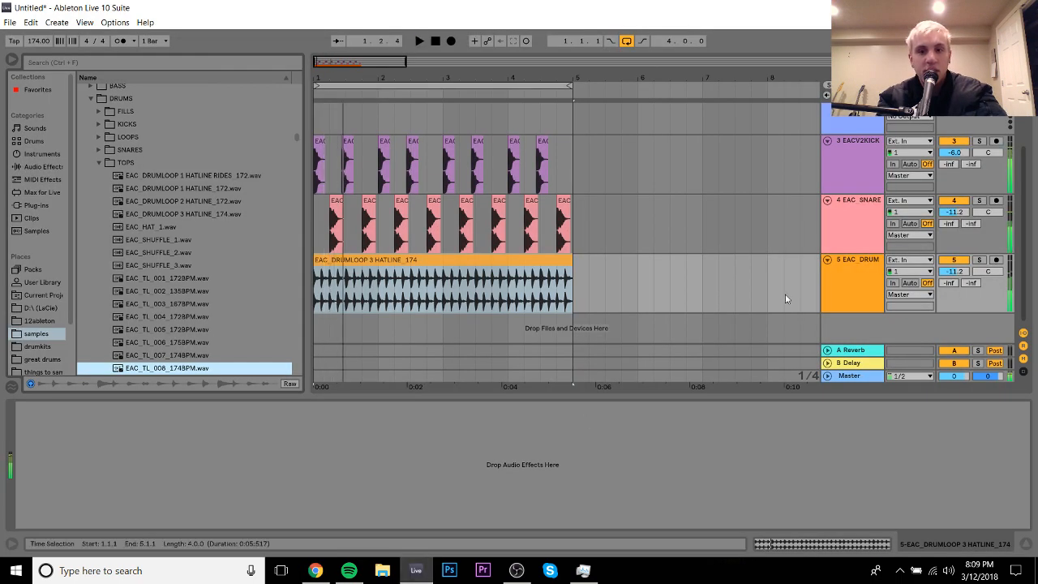
Step: Delete the EAC_DRUMLOOP 3 HATLINE_174 track and play the kick and snare beat
click(861, 262)
key(Delete)
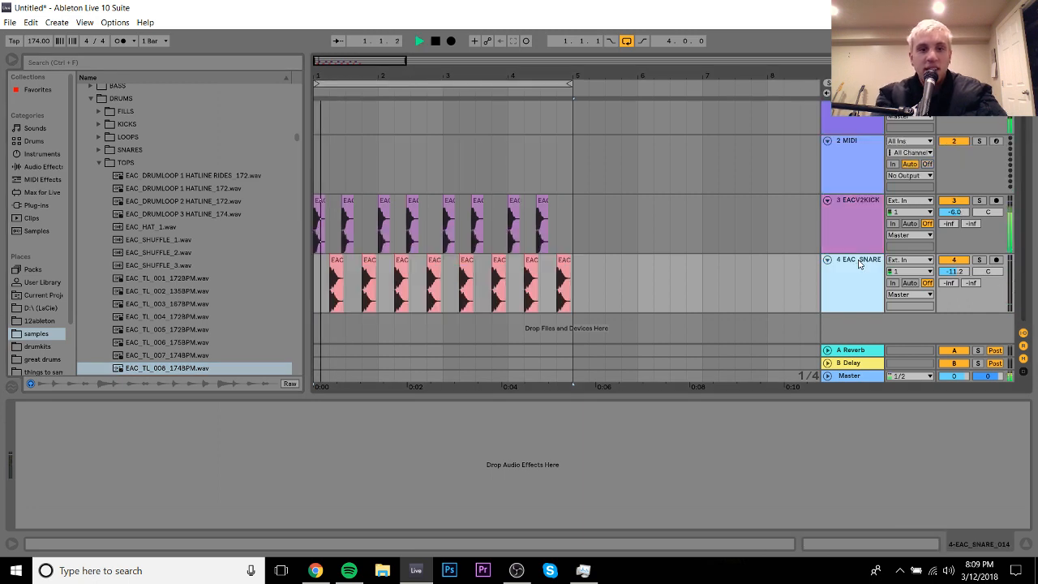
key(space)
key(space)
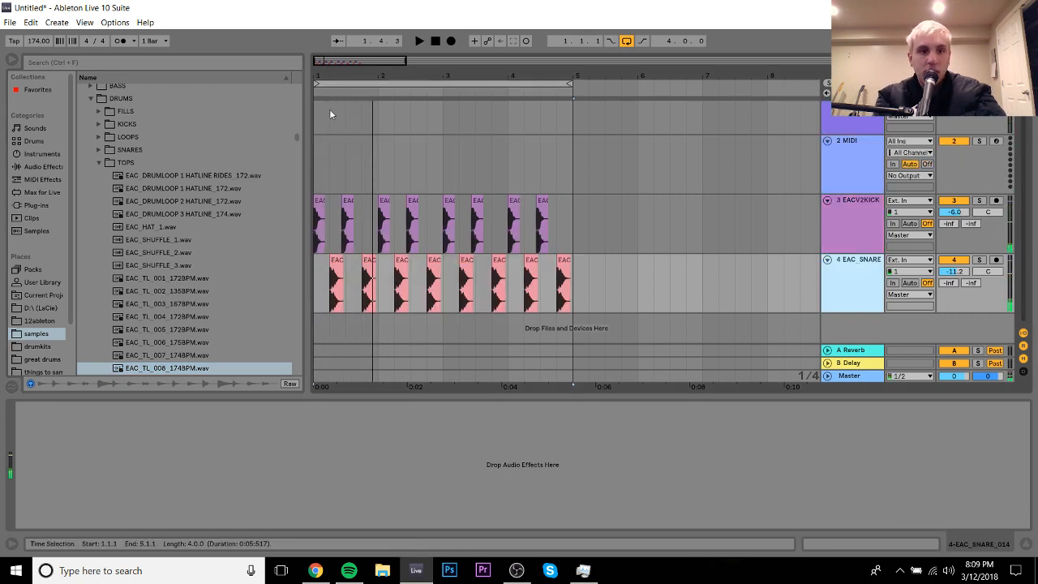
Step: Audition shuffle and hat samples in the TOPS folder, and place EAC_HAT_1.wav on a new audio track at the start of bar 1
drag(326, 61, 327, 69)
click(100, 163)
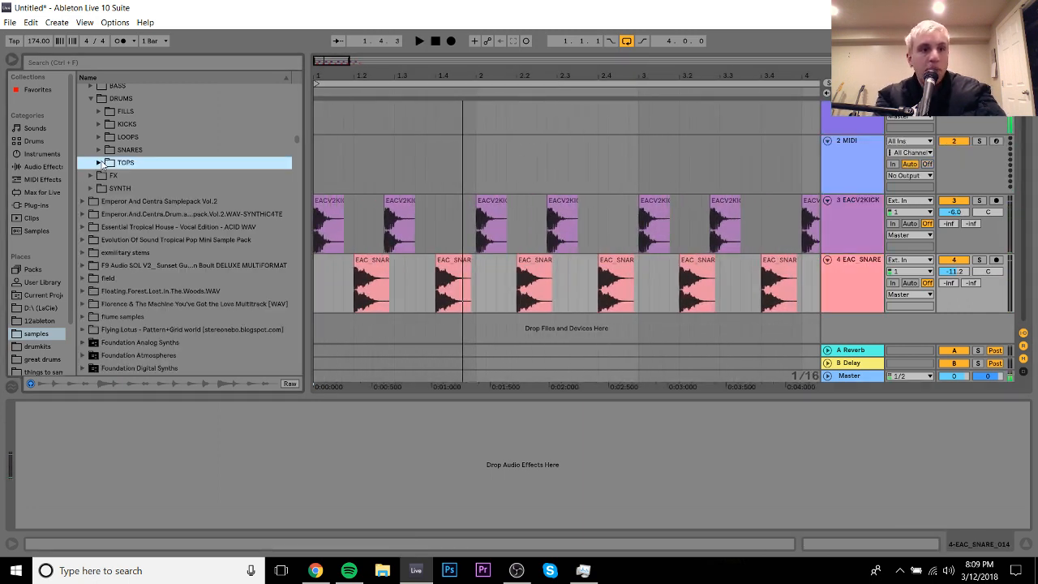
click(100, 163)
click(139, 253)
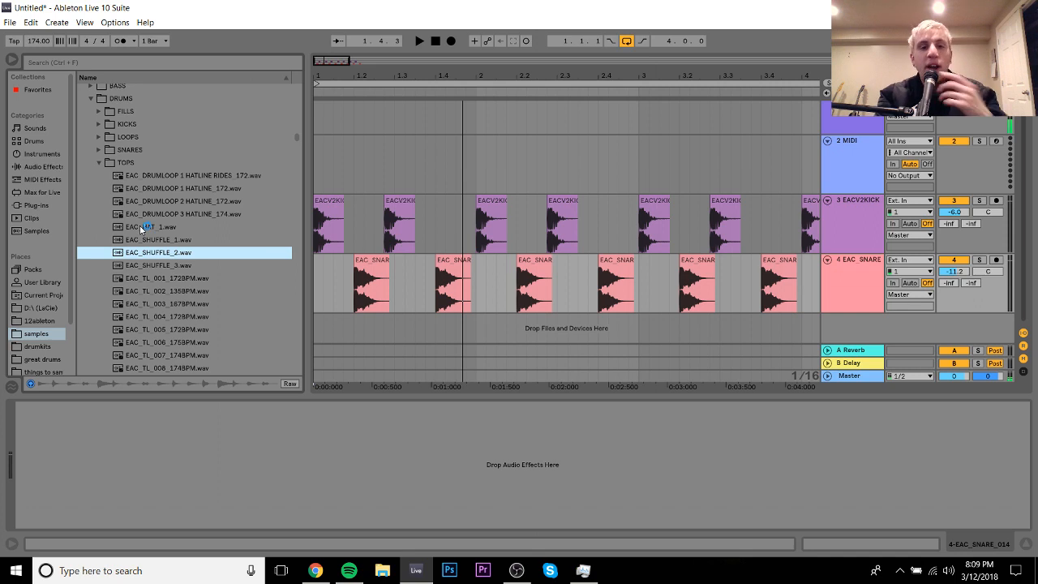
click(141, 228)
drag(150, 227, 326, 329)
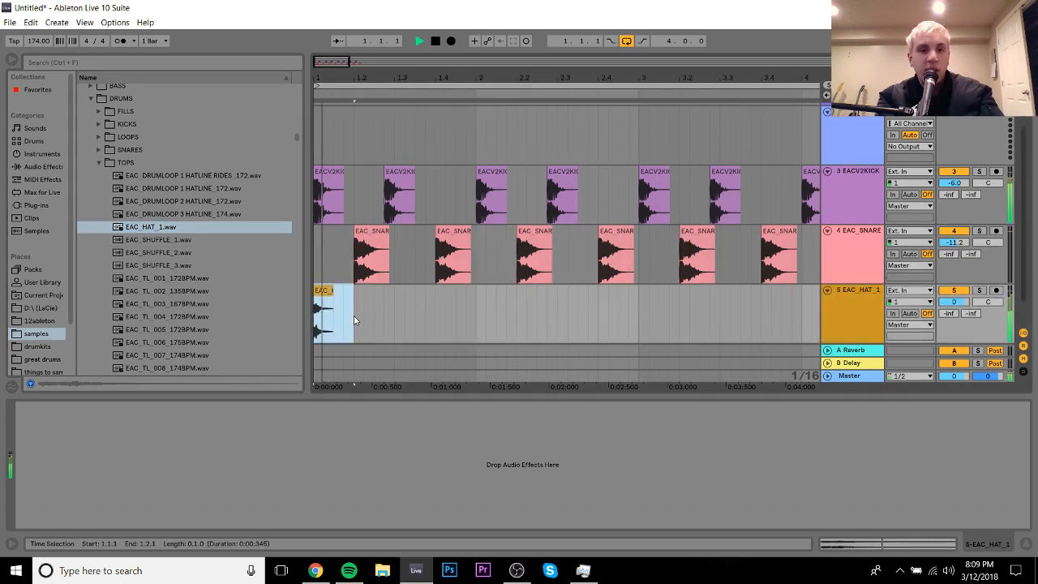
Step: Try repeating the hat clip on every beat, undo the last two repeats, and delete the hat clips
key(ctrl+d)
key(ctrl+d)
key(ctrl+d)
key(ctrl+d)
key(ctrl+z)
key(ctrl+z)
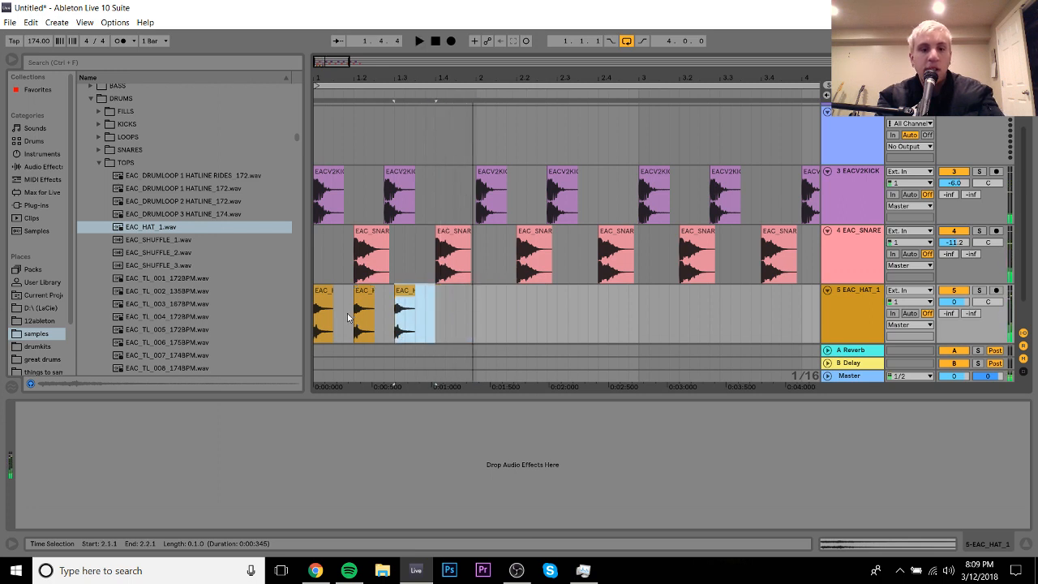
shift+click(325, 296)
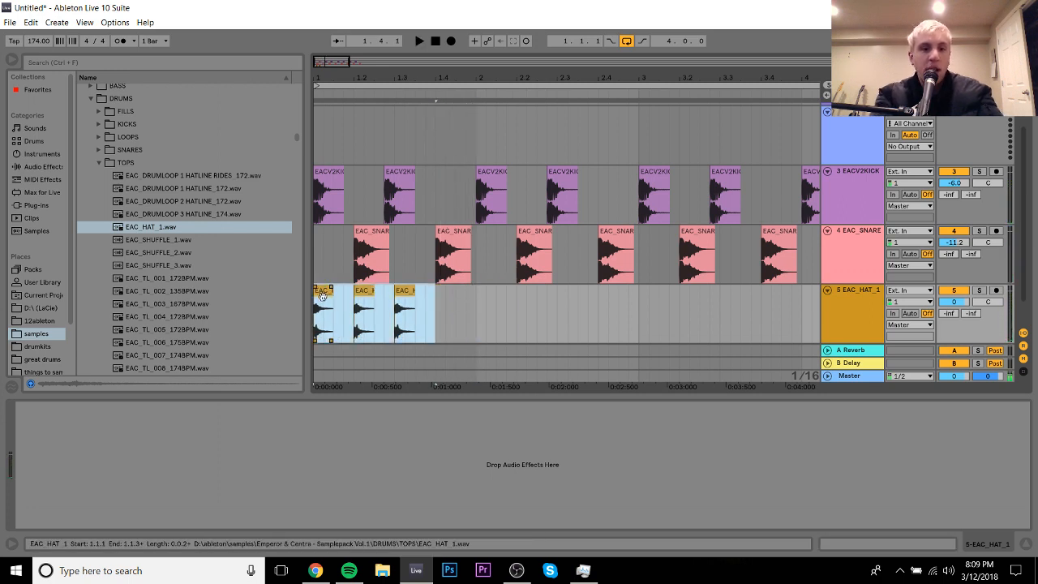
key(Delete)
Step: Search the samples folder for "ride"
click(126, 62)
text(r)
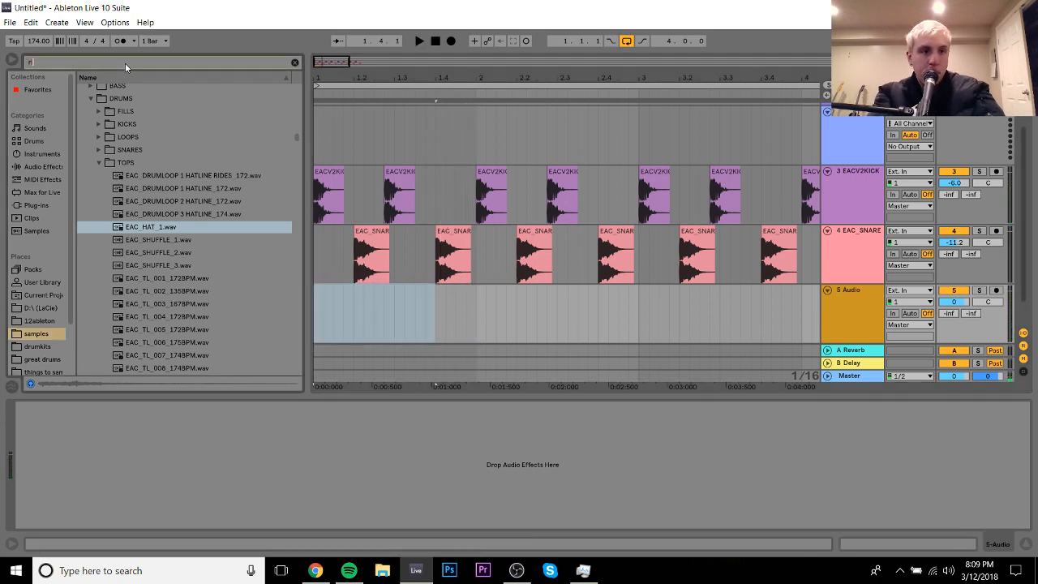
text(i)
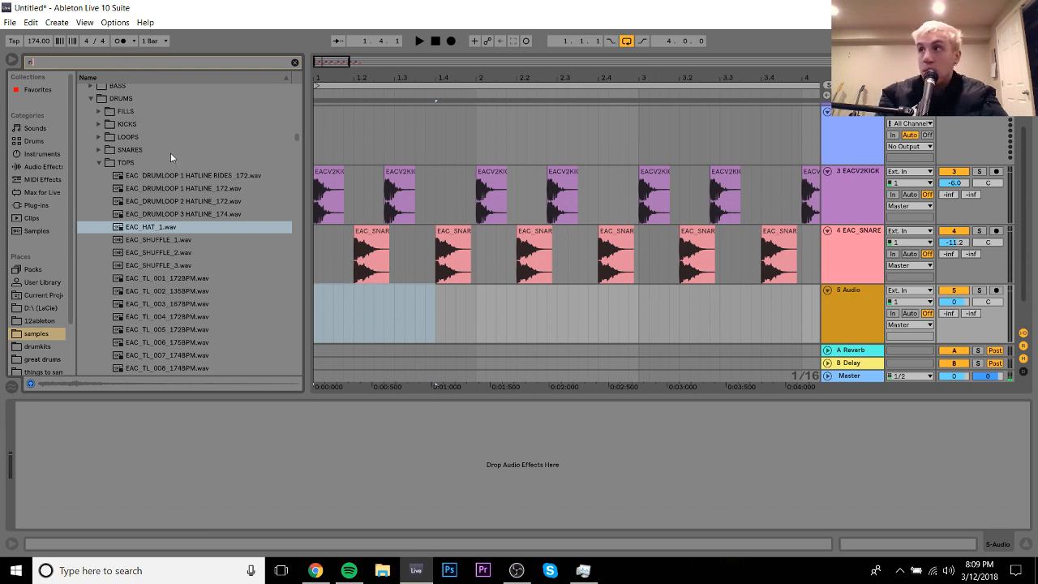
text(de)
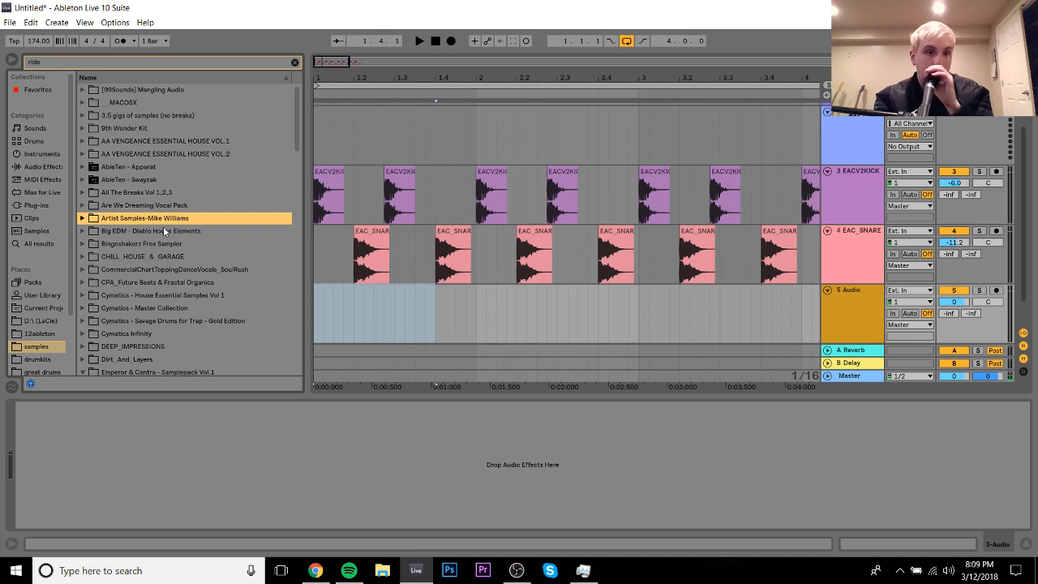
Step: Look through the "ride" search results in the samples folder, and clear the search
key(Up)
key(Up)
key(Up)
key(Up)
key(Up)
key(Up)
key(Up)
key(Up)
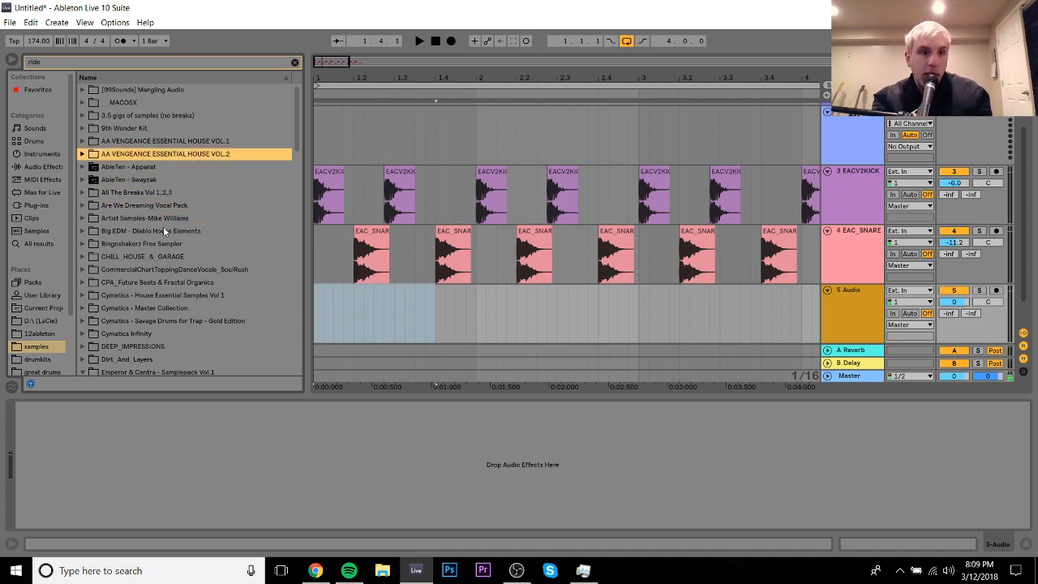
key(Down)
key(Down)
key(Down)
key(Down)
key(Down)
key(Down)
key(Down)
key(Down)
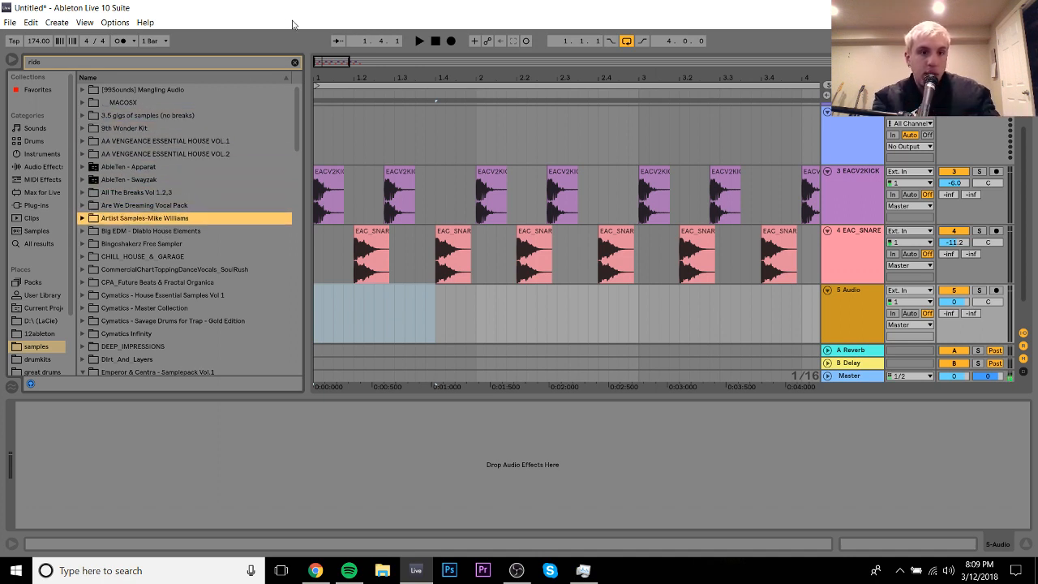
click(295, 63)
Step: Open the Splice folder in the browser and expand its Samples and packs folders
scroll(61, 337, down, 2)
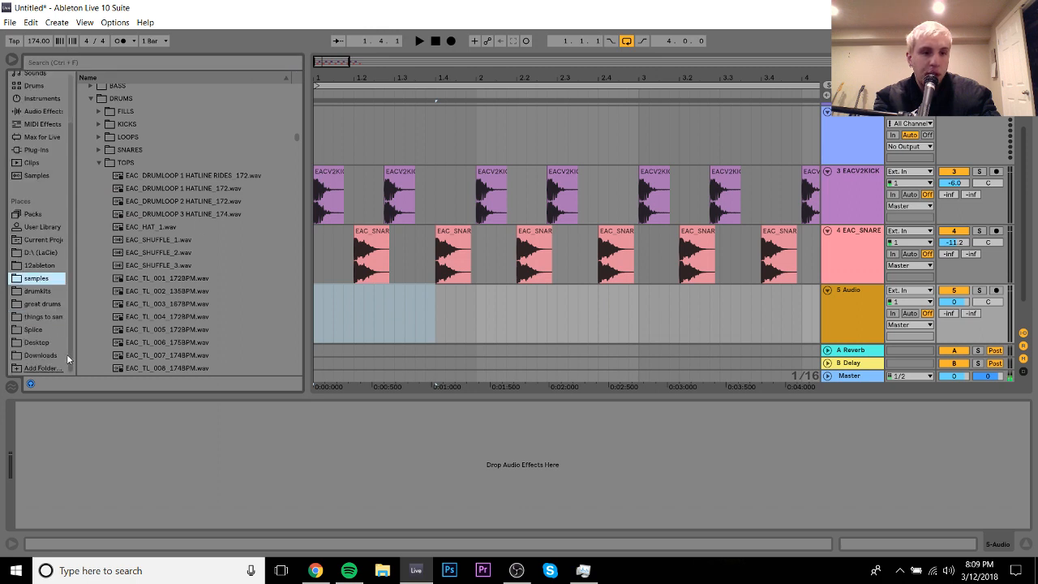
click(39, 333)
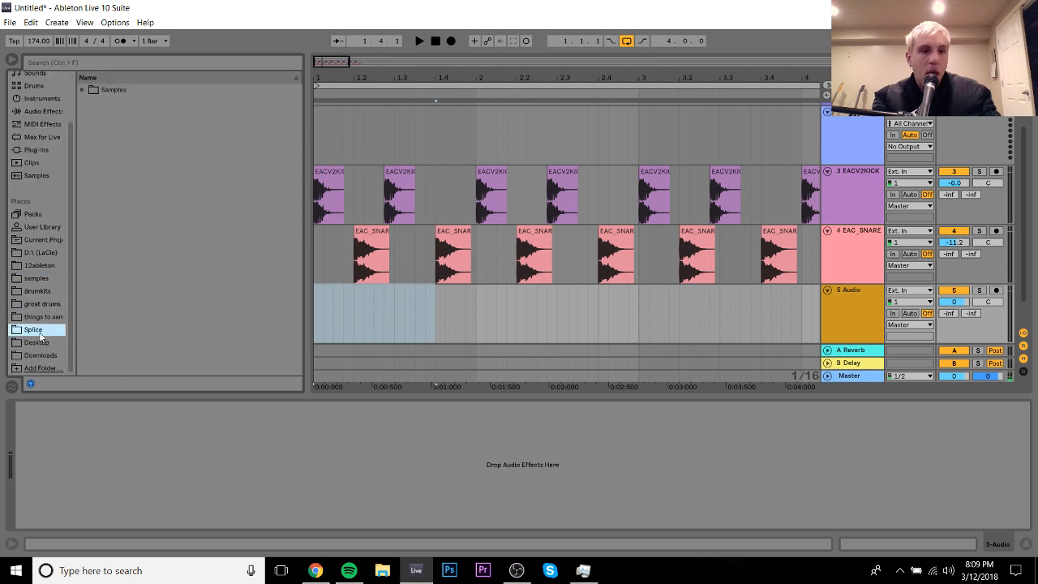
click(108, 73)
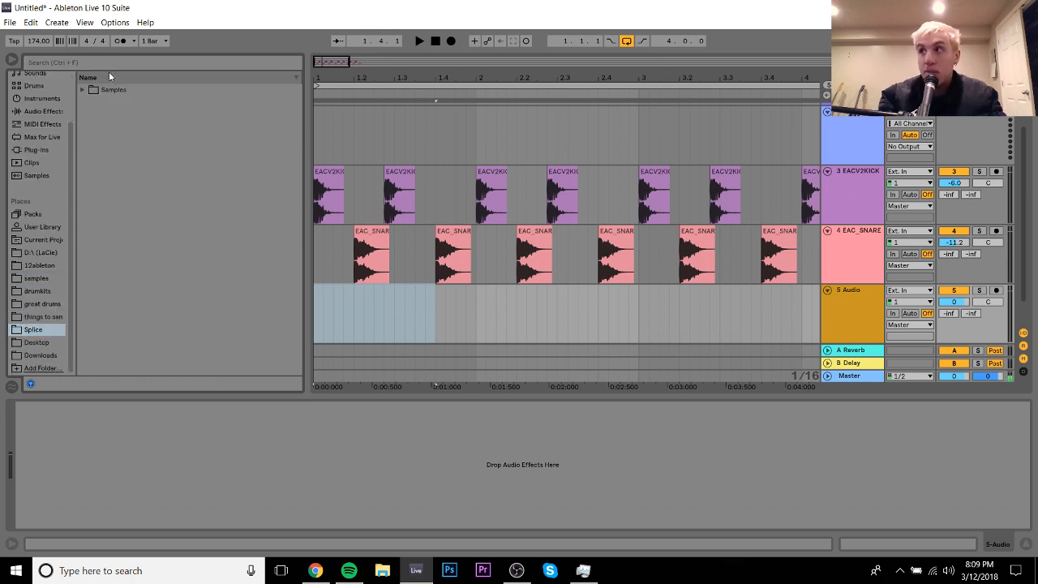
click(121, 92)
click(83, 90)
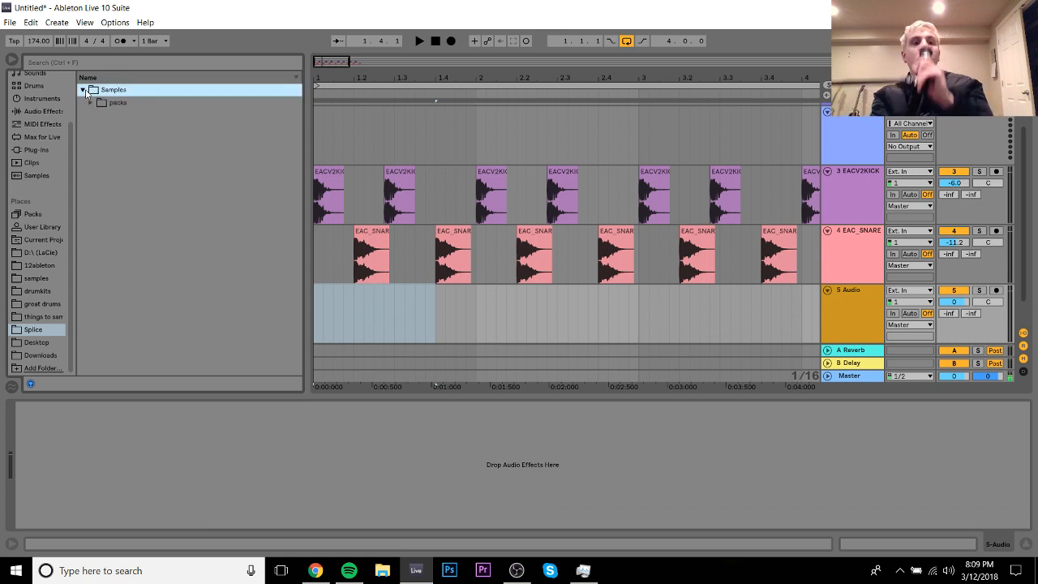
click(90, 103)
click(193, 206)
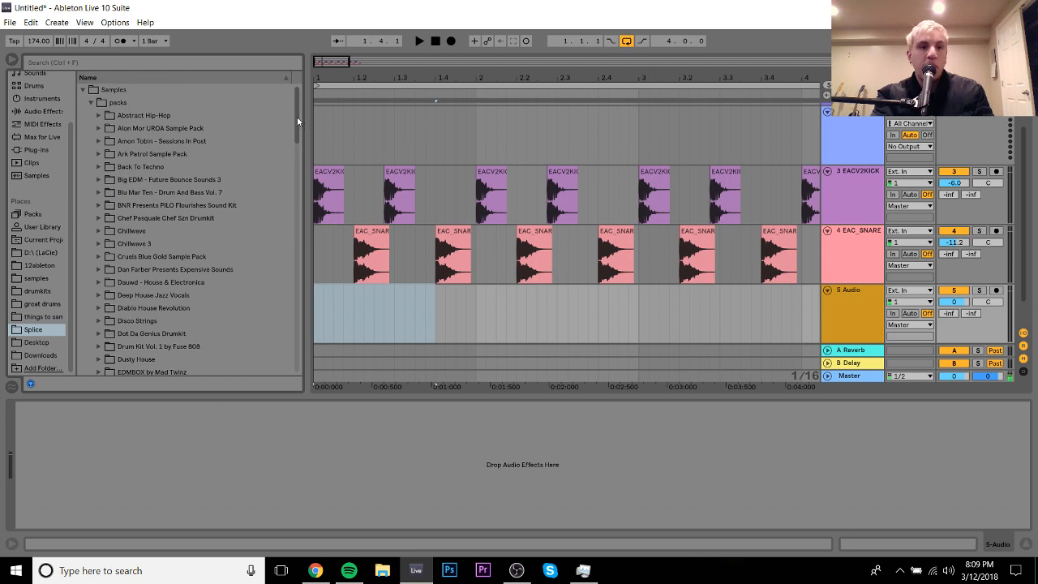
Step: Look through the Splice sample packs for a drum and bass pack, stopping at Photek Sample Pack Vol. 1
drag(297, 116, 308, 220)
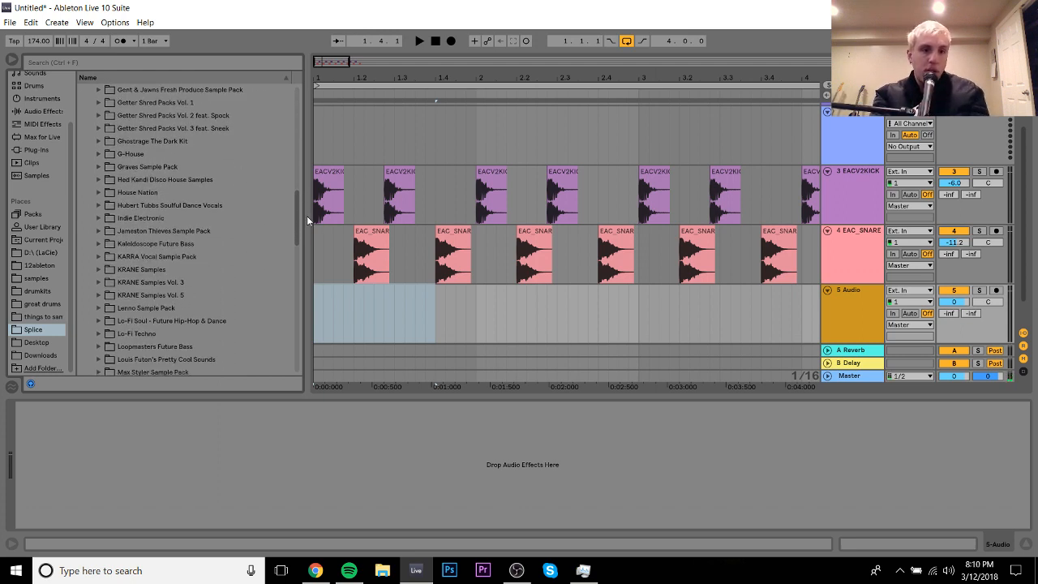
drag(308, 221, 270, 385)
click(197, 256)
key(Up)
key(Up)
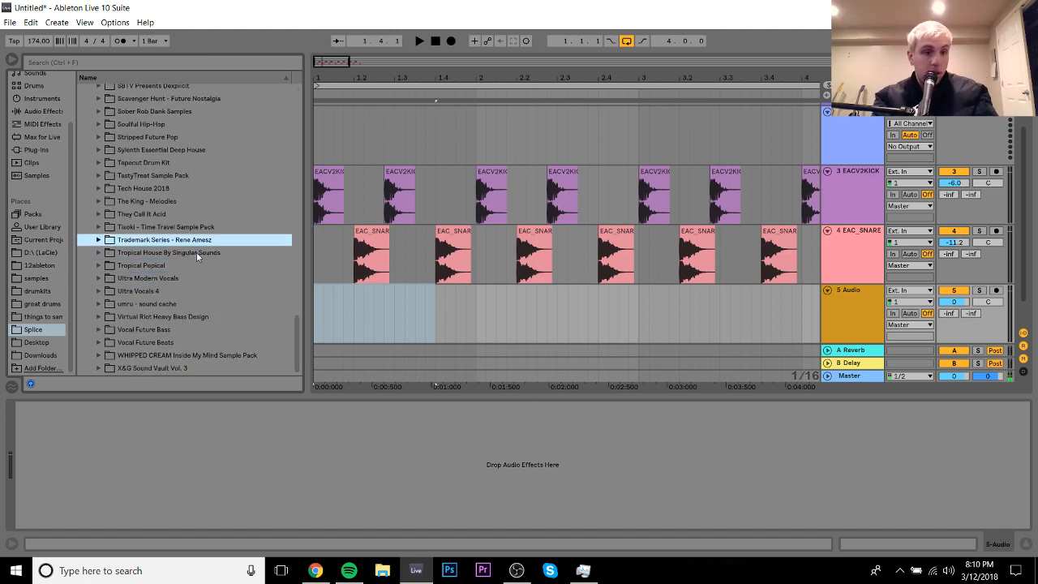
key(Up)
key(Up)
key(Up)
key(Up)
key(Up)
key(Up)
key(Up)
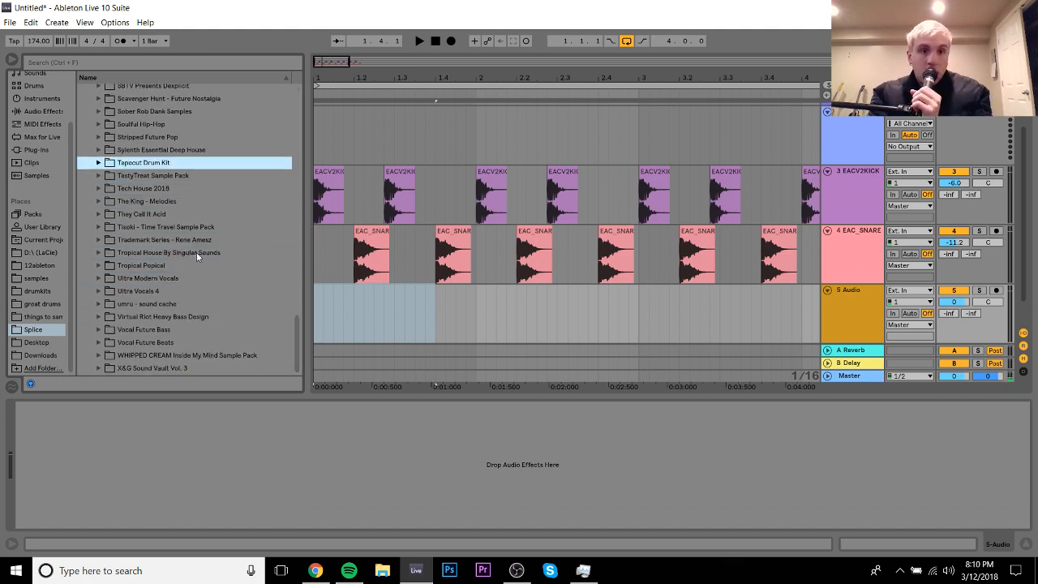
key(Up)
key(Up)
key(Up)
key(Up)
key(Up)
key(Up)
key(Up)
key(Up)
key(Up)
key(Up)
key(Up)
key(Up)
key(Up)
key(Up)
key(Up)
key(Up)
key(Up)
key(Up)
key(Up)
key(Up)
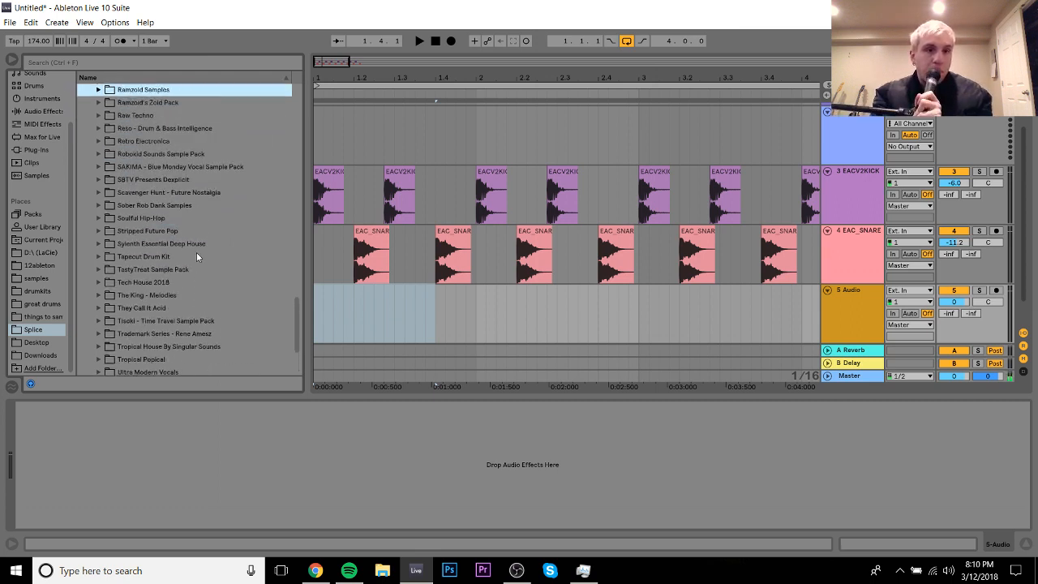
key(Down)
key(Down)
key(Down)
key(Down)
key(Down)
key(Down)
key(Down)
key(Down)
key(Down)
key(Down)
key(Down)
key(Down)
key(Down)
key(Down)
key(Down)
key(Down)
key(Down)
key(Down)
key(Down)
key(Down)
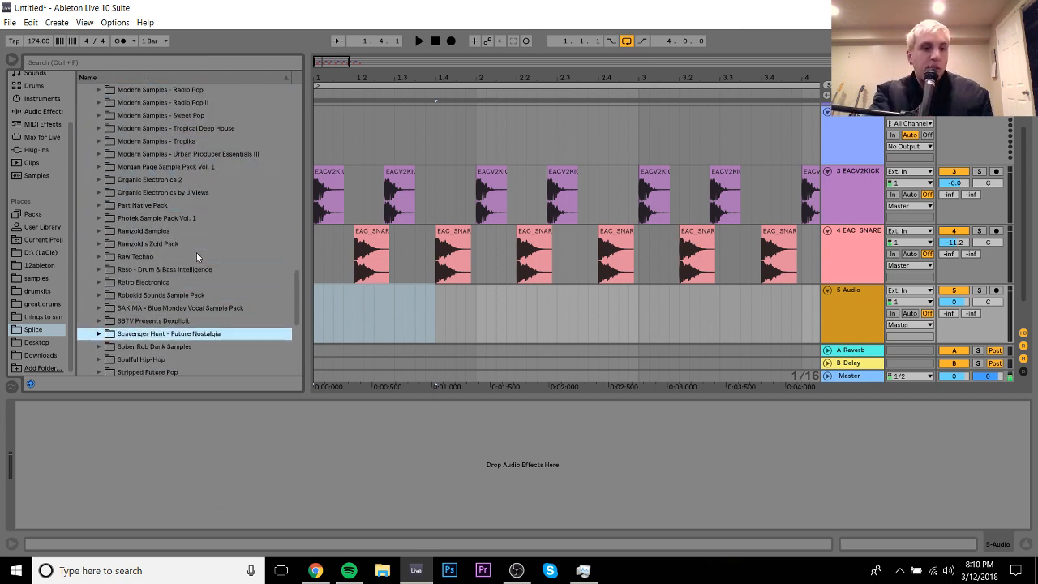
key(Up)
key(Up)
key(Up)
key(Up)
key(Up)
key(Up)
key(Up)
key(Up)
key(Up)
key(Up)
key(Up)
key(Up)
key(Up)
key(Up)
key(Up)
key(Up)
key(Up)
key(Up)
key(Up)
key(Up)
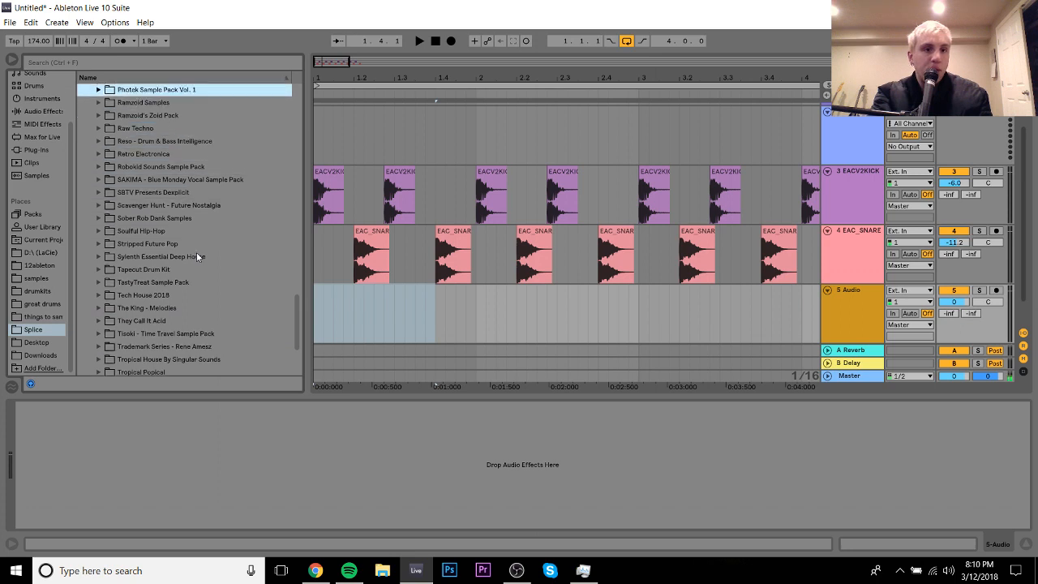
Step: Expand Photek Sample Pack Vol. 1 down to the PHOTEK_drum_loops folder and audition its loops
key(Right)
key(Down)
key(Right)
key(Down)
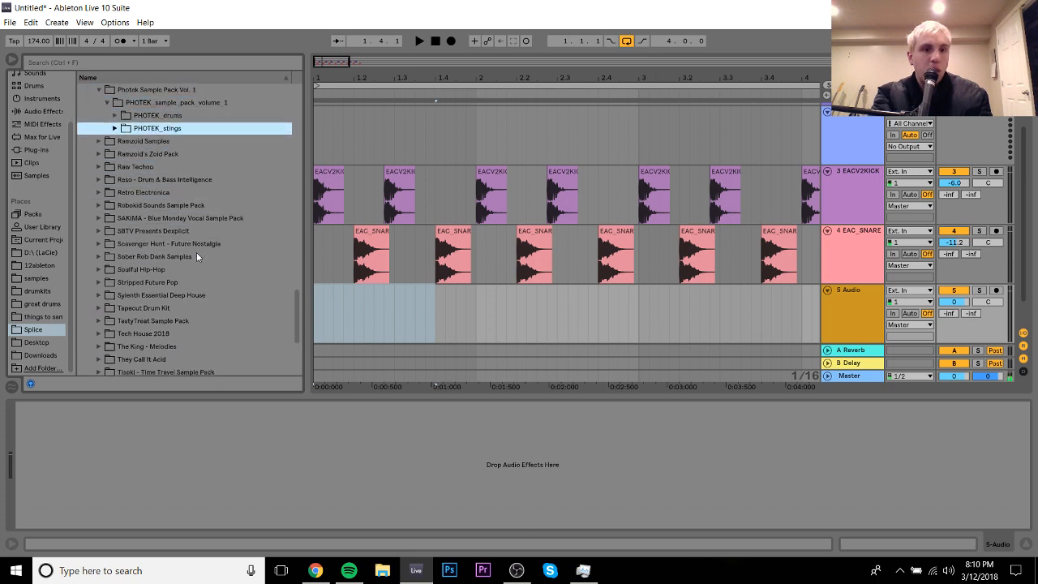
key(Right)
key(Down)
key(Down)
key(Down)
key(Up)
key(Right)
key(Down)
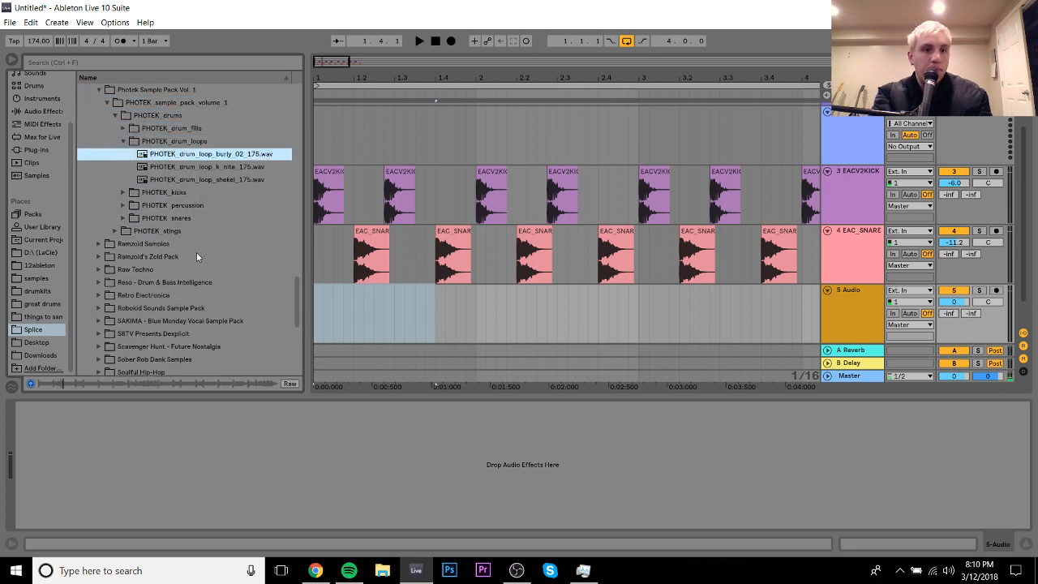
key(Down)
key(Down)
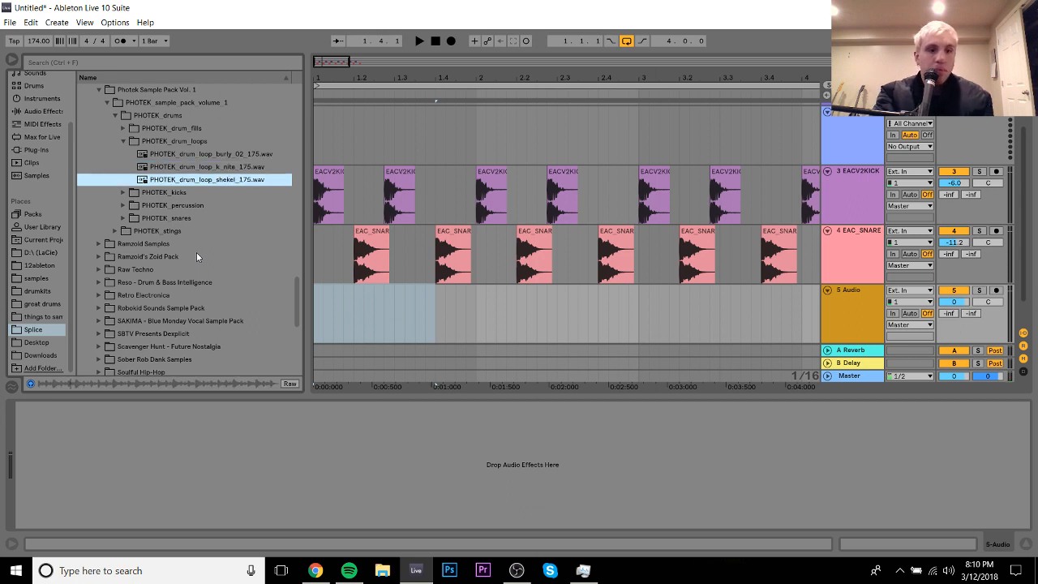
Step: Place PHOTEK_drum_loop_k_nite_175.wav on track 5 at bar 1 and copy its opening hit to 1.2.4
drag(212, 166, 382, 315)
click(376, 310)
click(379, 317)
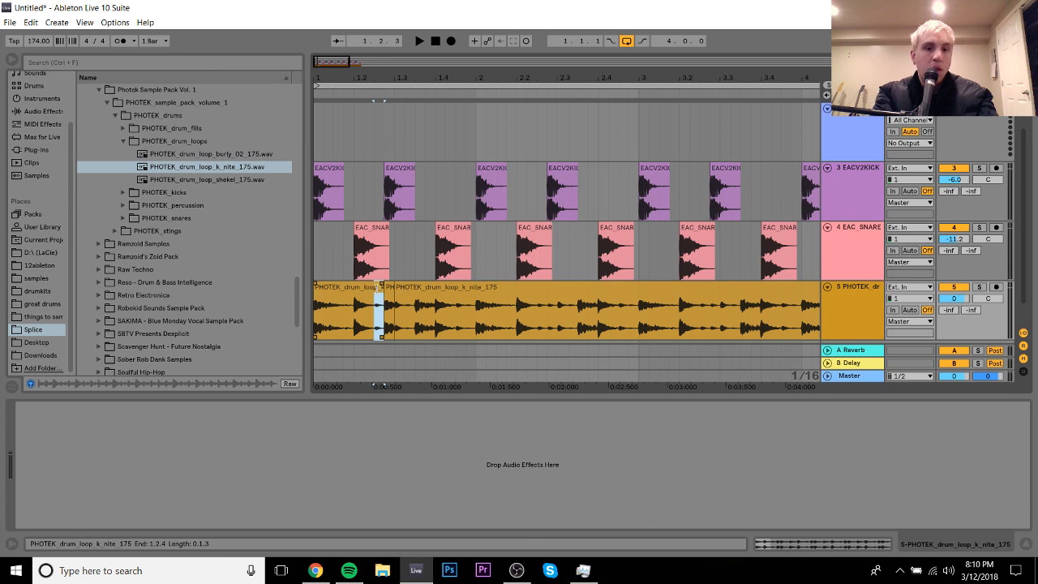
Step: Split the k_nite loop on track 5 at 1.3.3 and 1.4
click(399, 304)
click(414, 316)
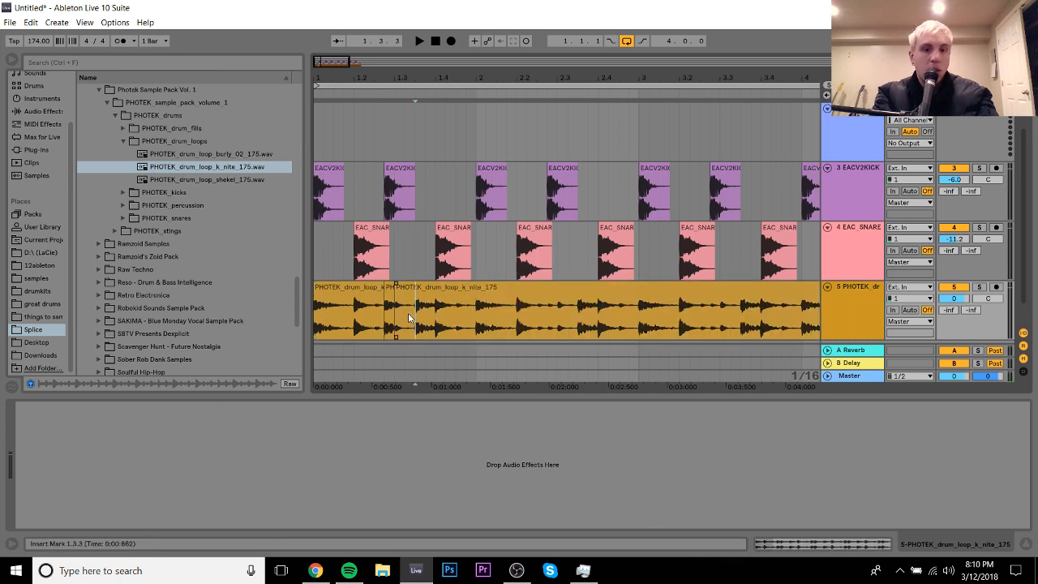
key(ctrl+e)
click(434, 316)
key(ctrl+e)
Step: Duplicate the sliced first bar of the k_nite loop to fill all four bars during playback
drag(476, 317, 315, 300)
key(space)
key(ctrl+d)
shift+click(316, 300)
key(ctrl+d)
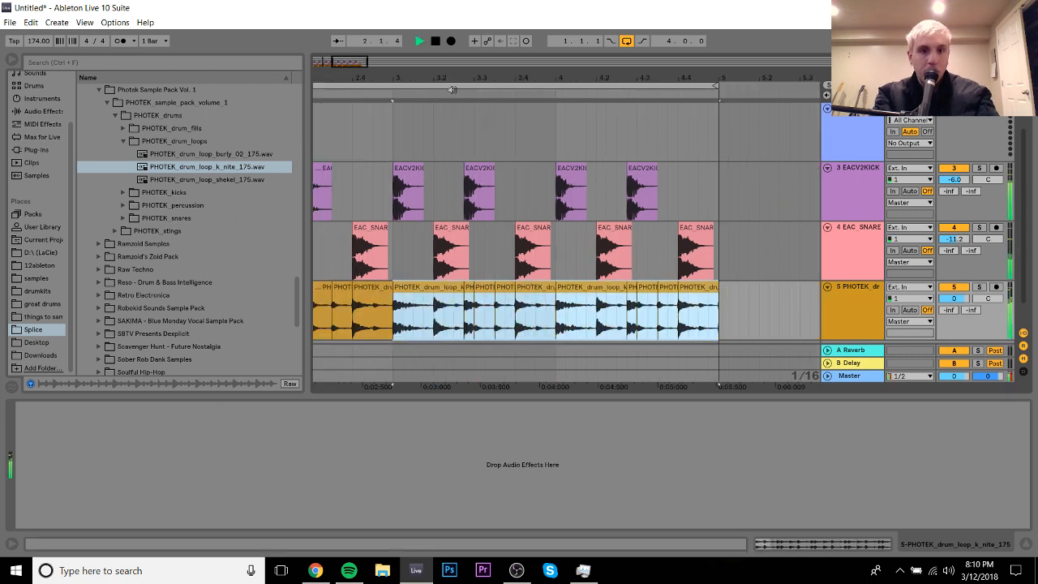
Step: Set the volume of track 5 to -7.6 and play the beat with the loop
drag(448, 78, 448, 61)
key(space)
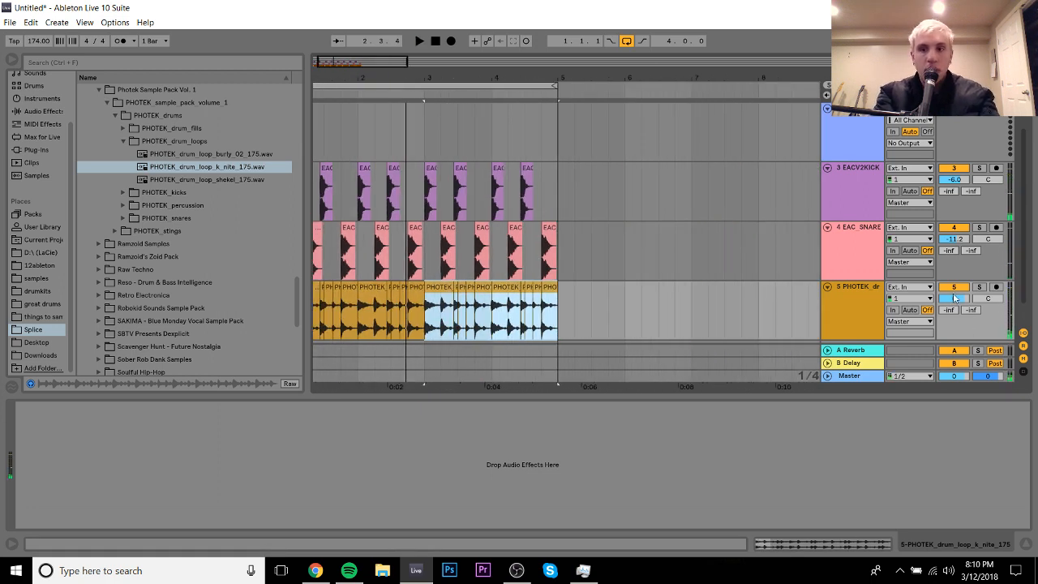
drag(955, 298, 954, 306)
key(space)
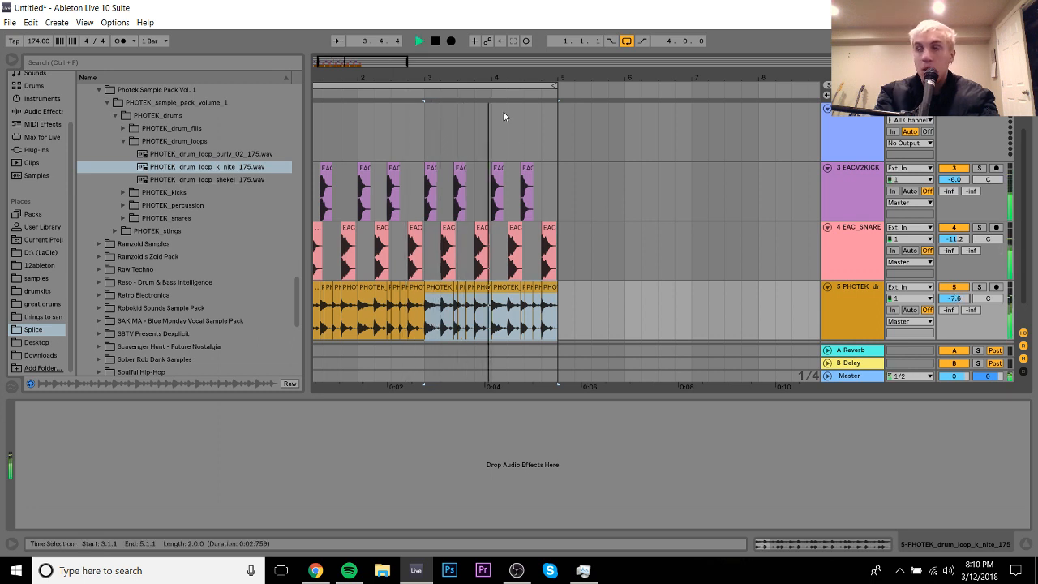
Step: Try duplicating the k_nite slice at 1.3 onto 1.3.3, play it, and undo the change
drag(324, 78, 514, 109)
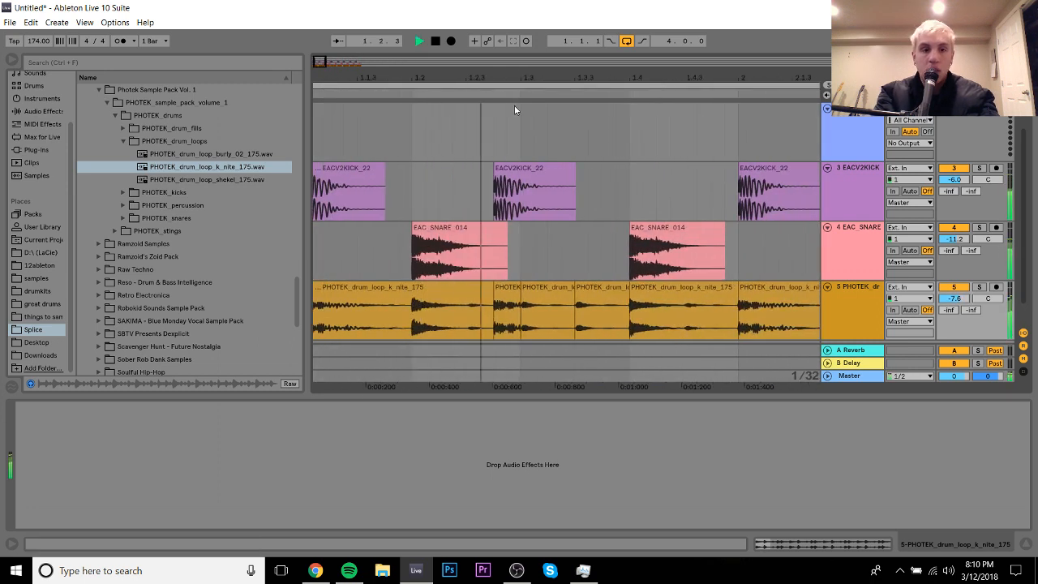
drag(357, 312, 550, 291)
key(ctrl+d)
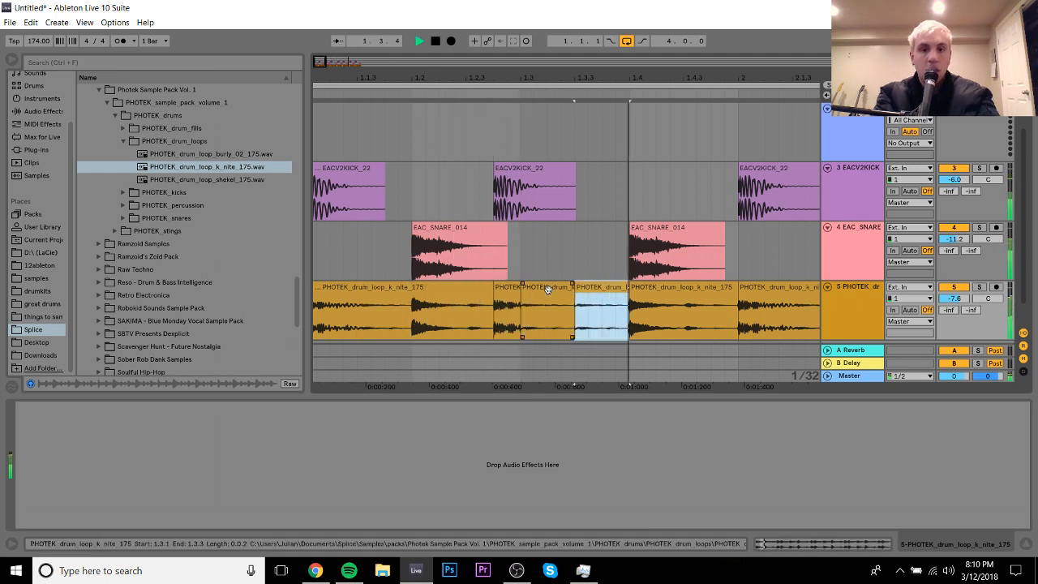
click(331, 291)
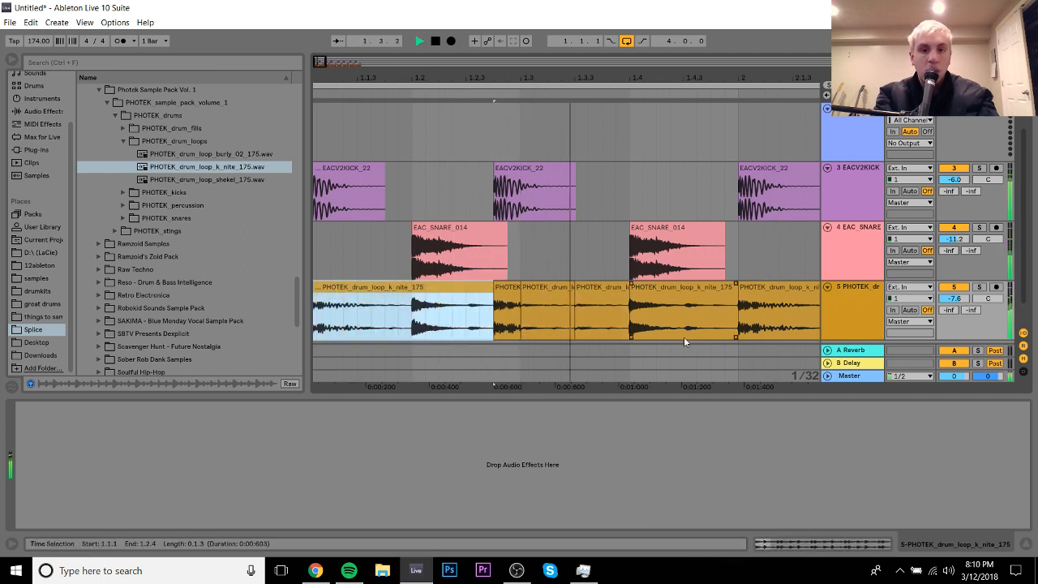
shift+click(738, 321)
key(space)
click(555, 285)
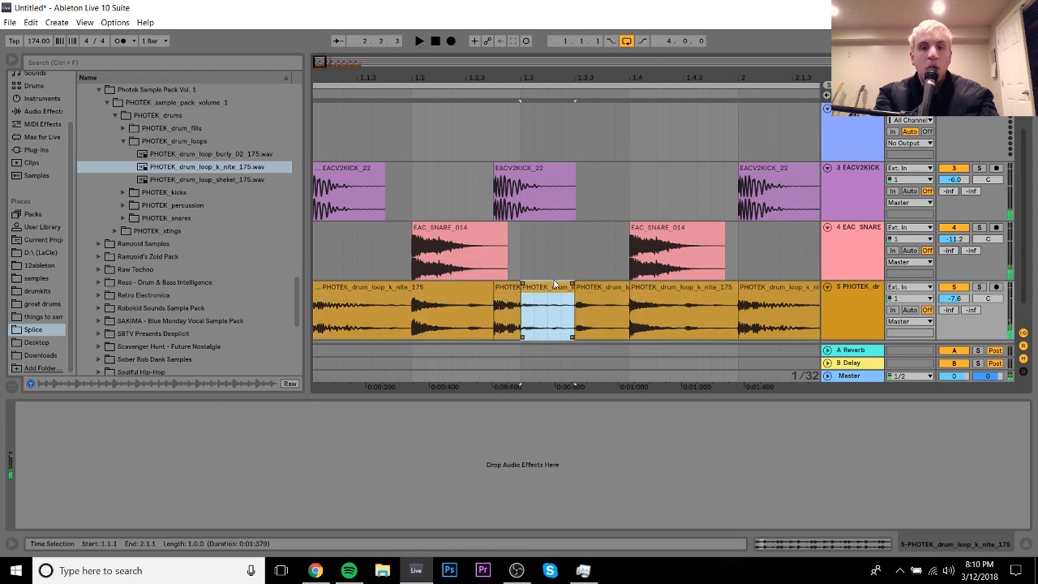
key(ctrl+z)
Step: Copy the loop's opening section to 1.2.4, split it at 1.3.4, and move its snare part to 1.4
click(333, 290)
drag(348, 290, 541, 314)
click(601, 319)
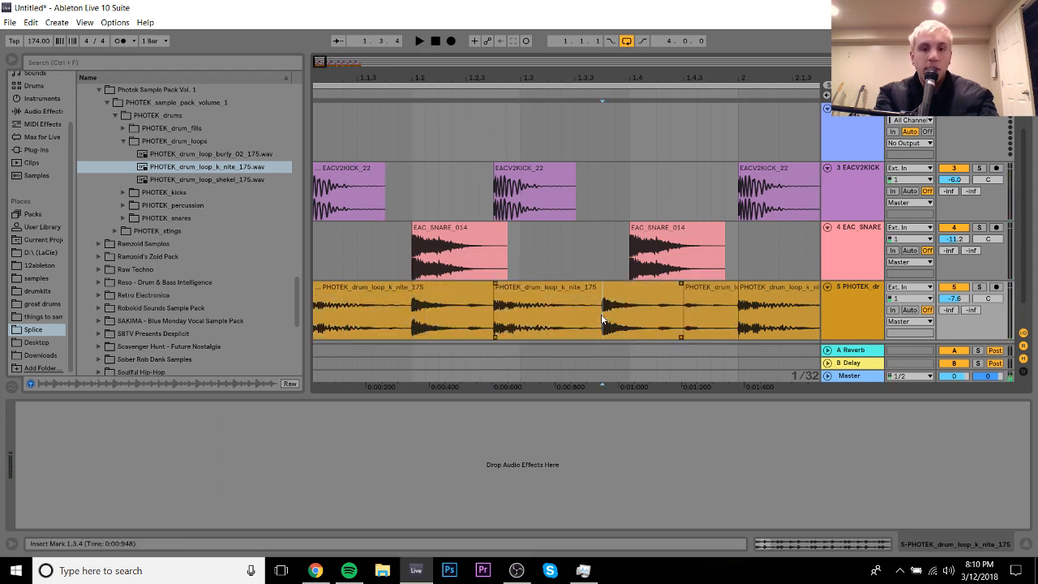
key(ctrl+e)
drag(621, 288, 737, 290)
shift+click(385, 291)
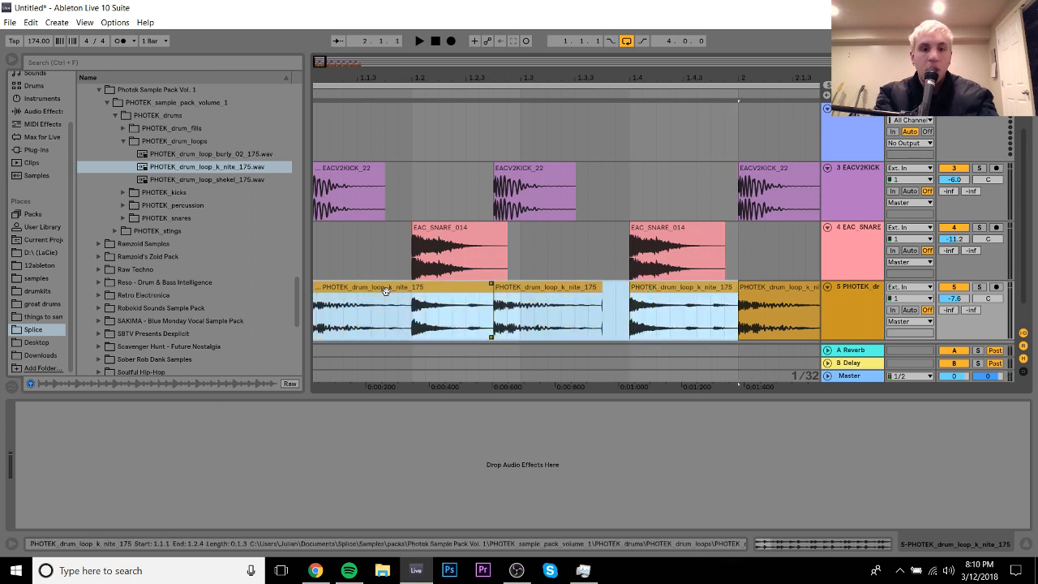
key(space)
Step: Delete all the k_nite loop clips from track 5
drag(358, 79, 357, 72)
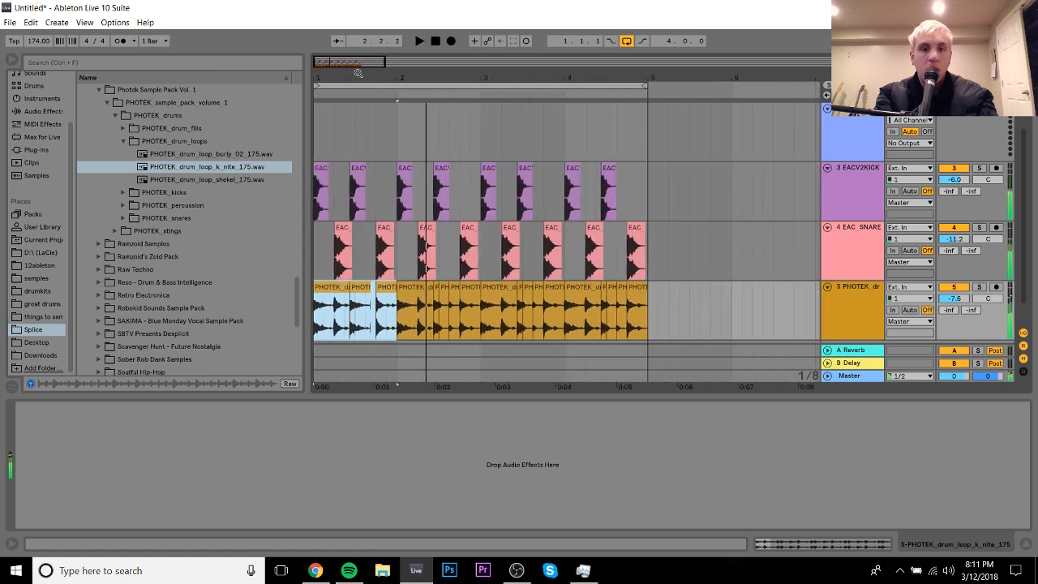
shift+click(642, 321)
key(Delete)
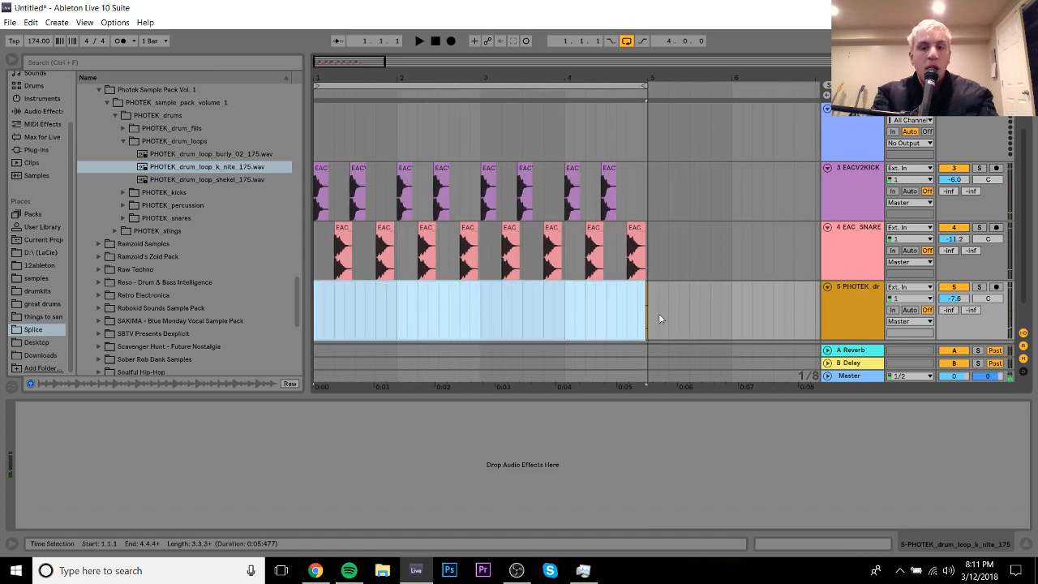
drag(668, 318, 365, 318)
Step: Audition the Photek shekel and burly loops, and place PHOTEK_drum_loop_shekel_175.wav on track 5 at bar 1
click(143, 183)
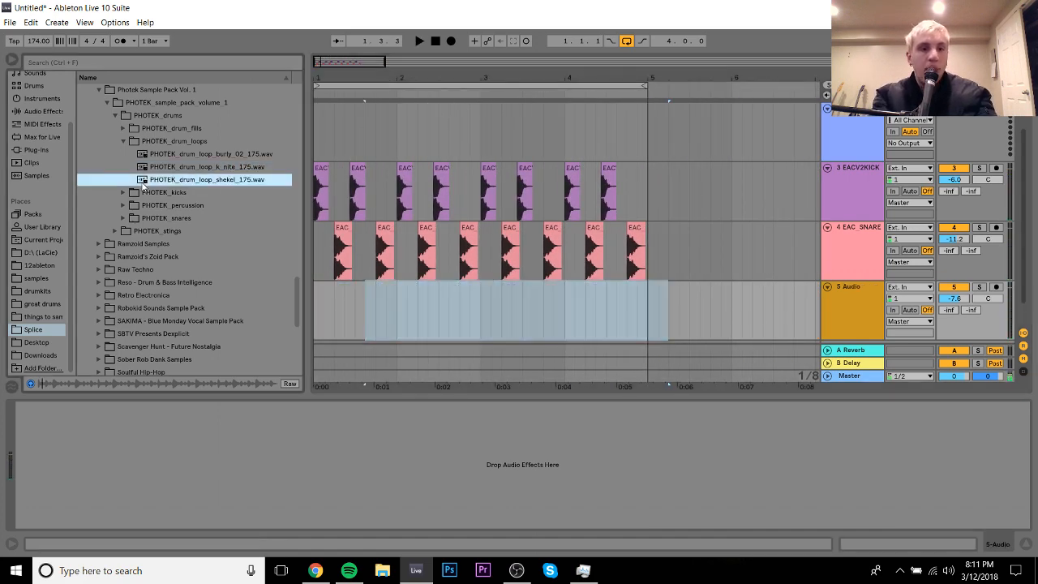
click(198, 155)
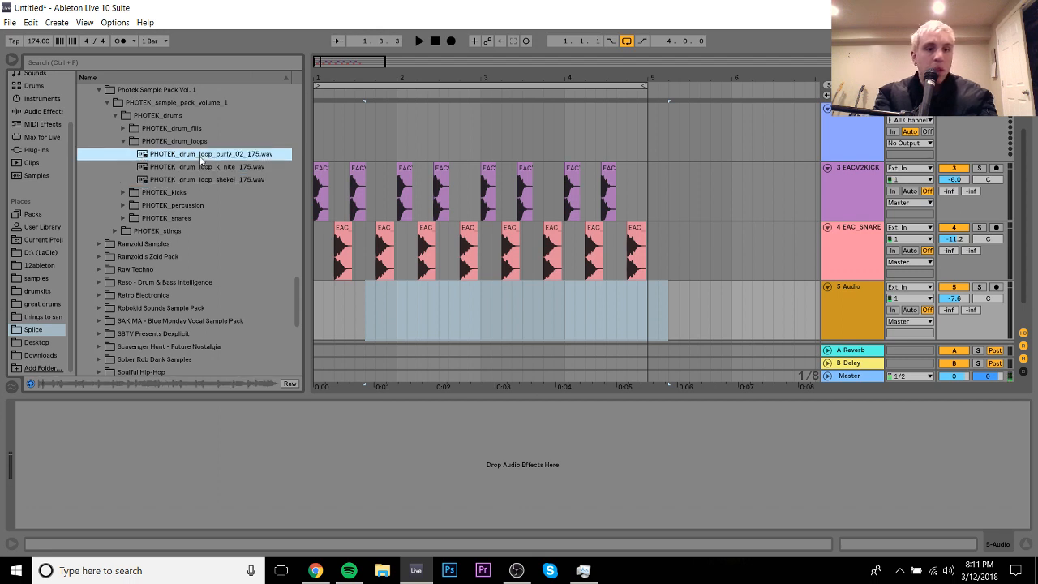
click(203, 180)
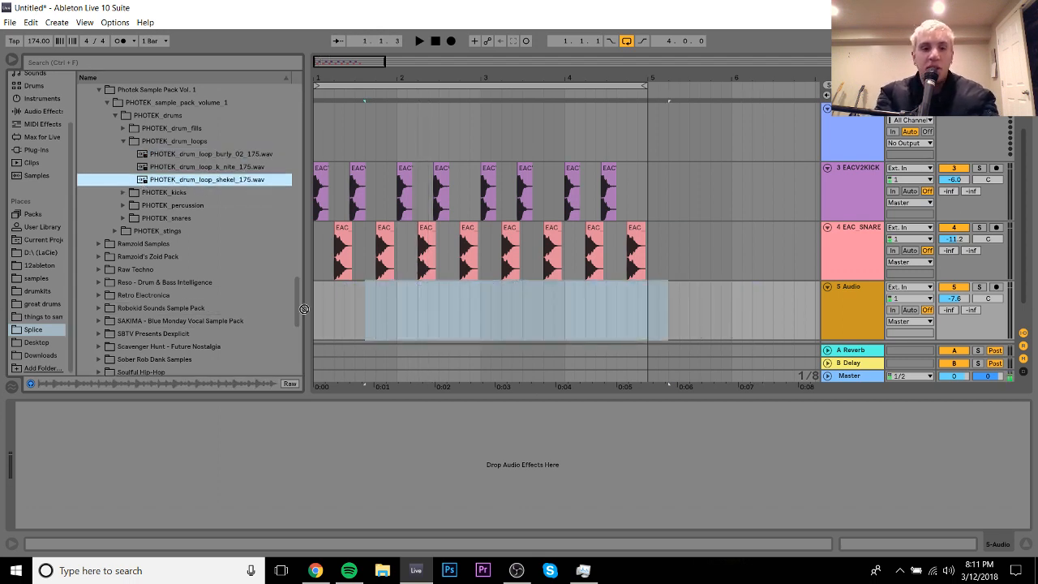
drag(304, 308, 317, 307)
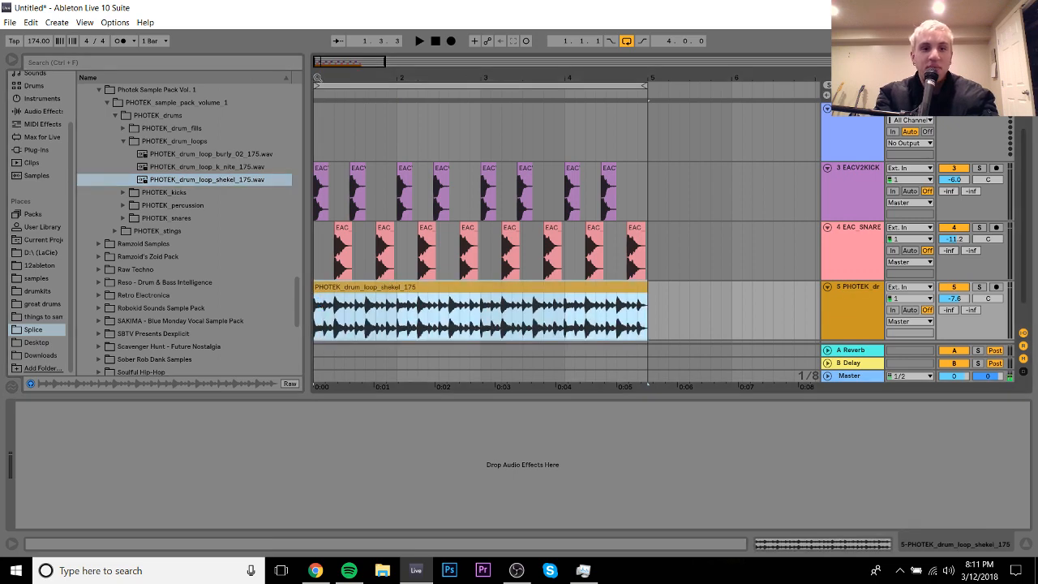
Step: Copy the first sixteenth of the shekel loop to 1.2.4, in line with the second kick
drag(318, 79, 322, 154)
click(321, 293)
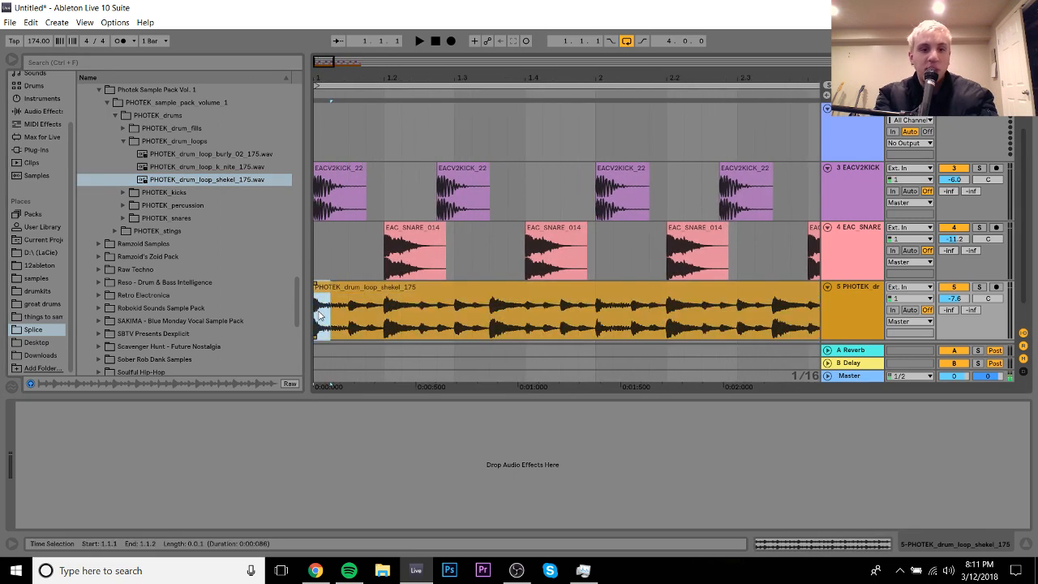
drag(438, 302, 454, 301)
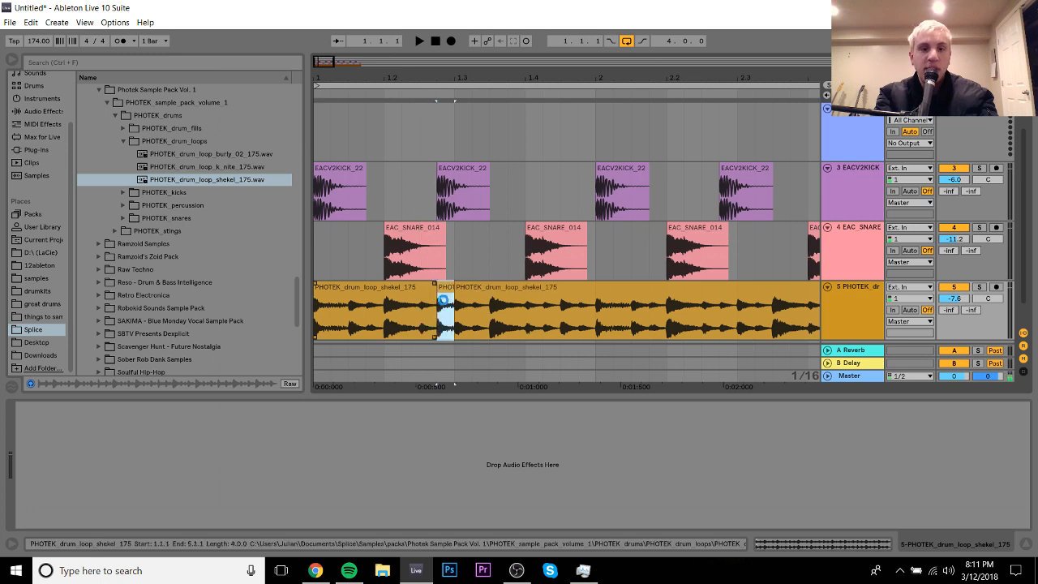
Step: Lower the shekel loop track's volume to -14.8 dB and play it with the kick and snare
key(ctrl+e)
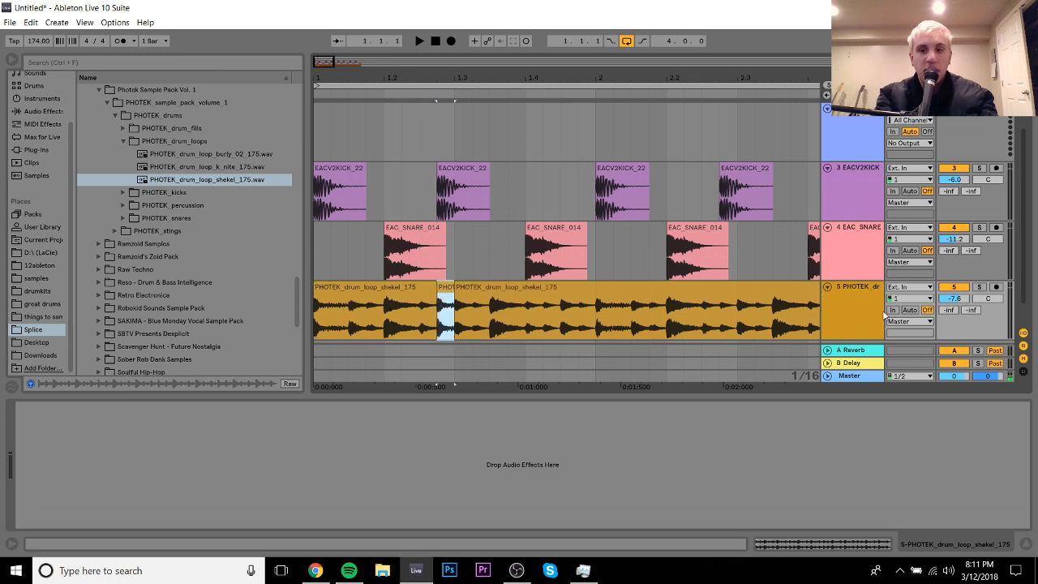
drag(953, 298, 957, 298)
click(369, 288)
key(space)
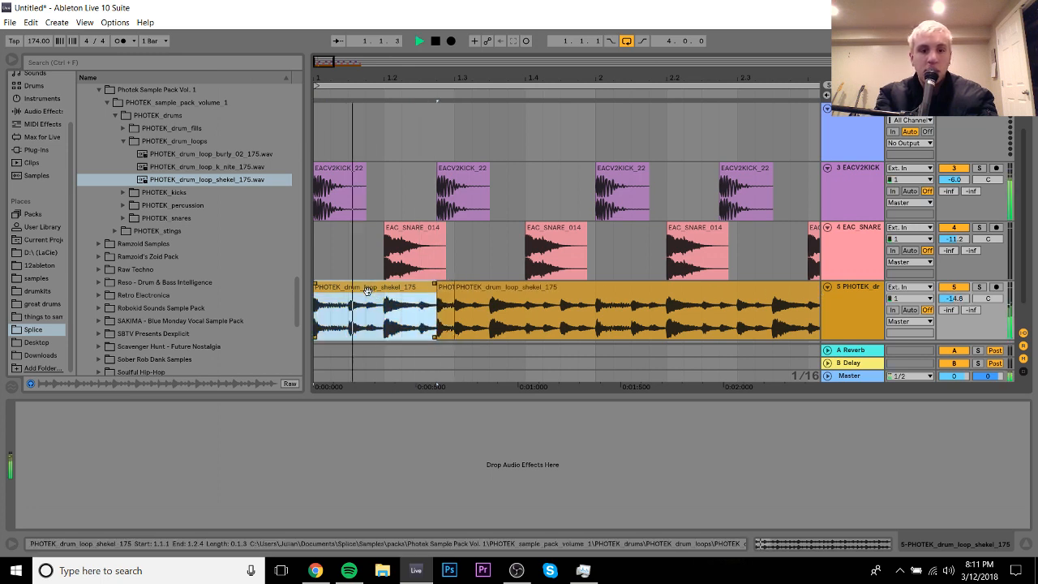
key(space)
Step: Delete the Photek shekel loop track from the arrangement
click(892, 289)
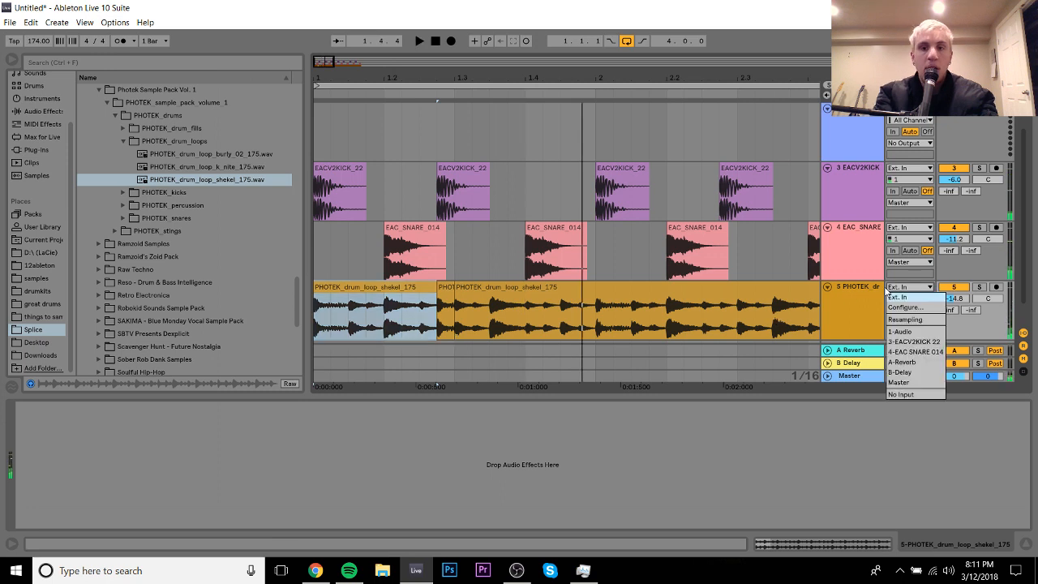
click(892, 288)
click(891, 289)
click(842, 287)
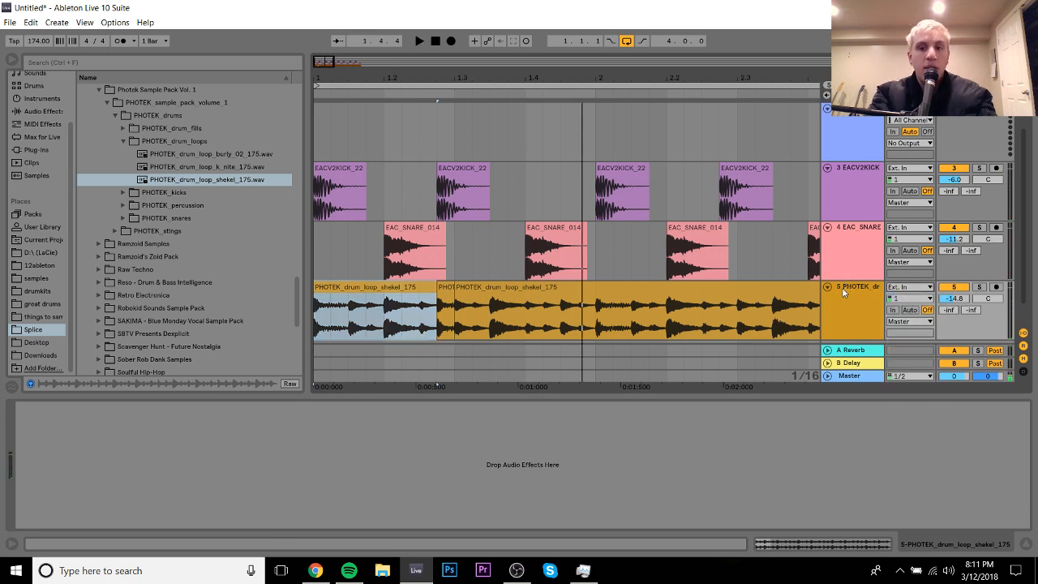
click(841, 287)
key(Delete)
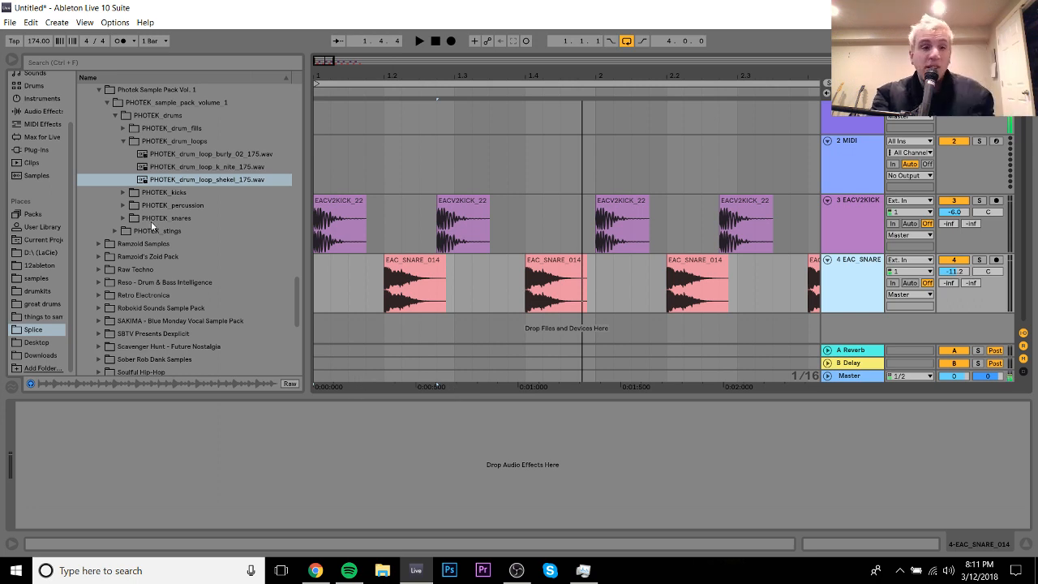
Step: Load the Addictive Drums 2 x64 plug-in onto a new track below the snare track
click(35, 150)
click(82, 90)
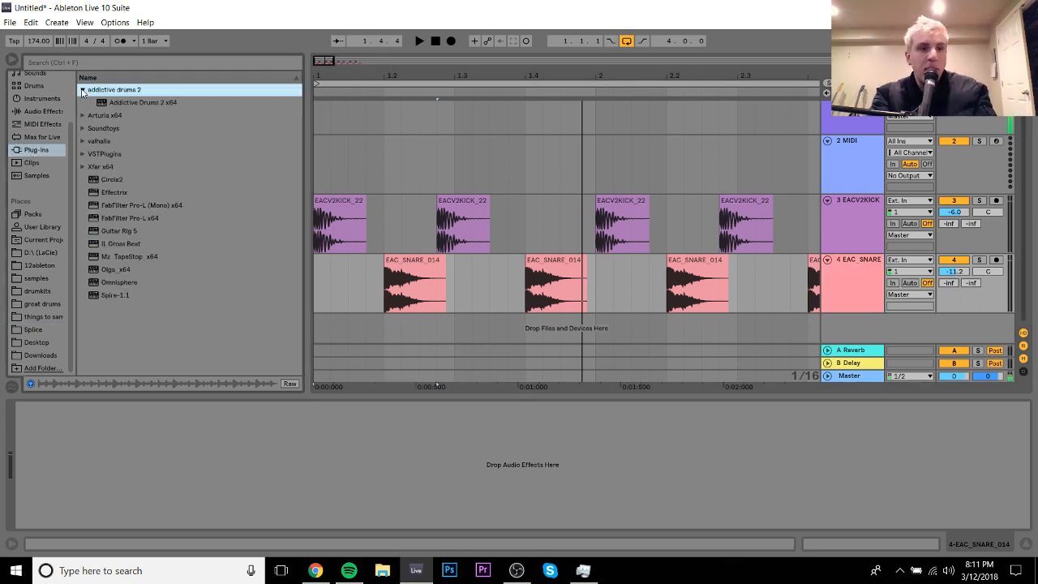
drag(103, 105, 433, 331)
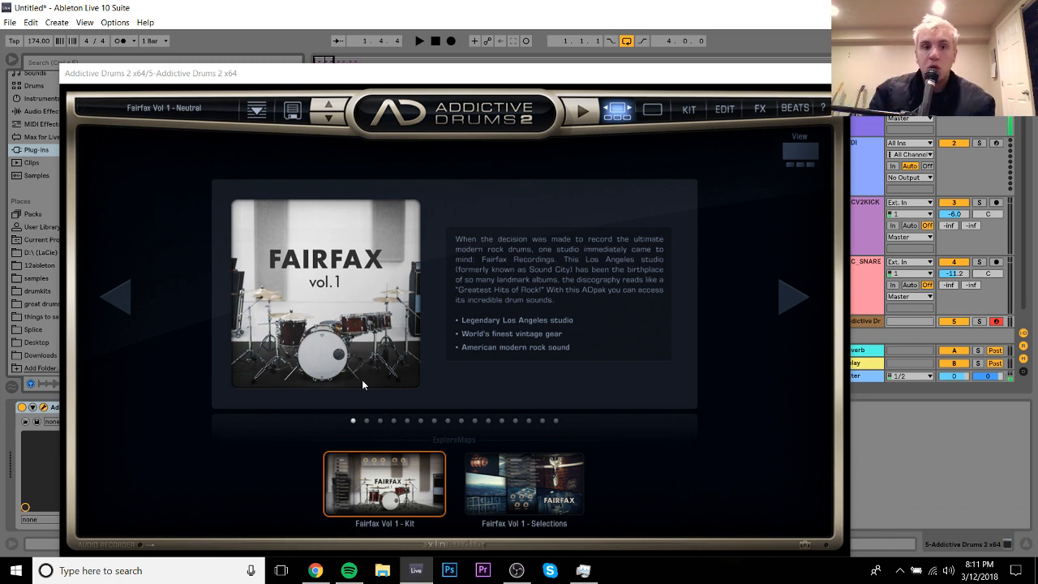
Step: Audition the Retro Bundle presets in Addictive Drums 2, choose Retro Bundle - LE101, and close the plug-in window
click(175, 112)
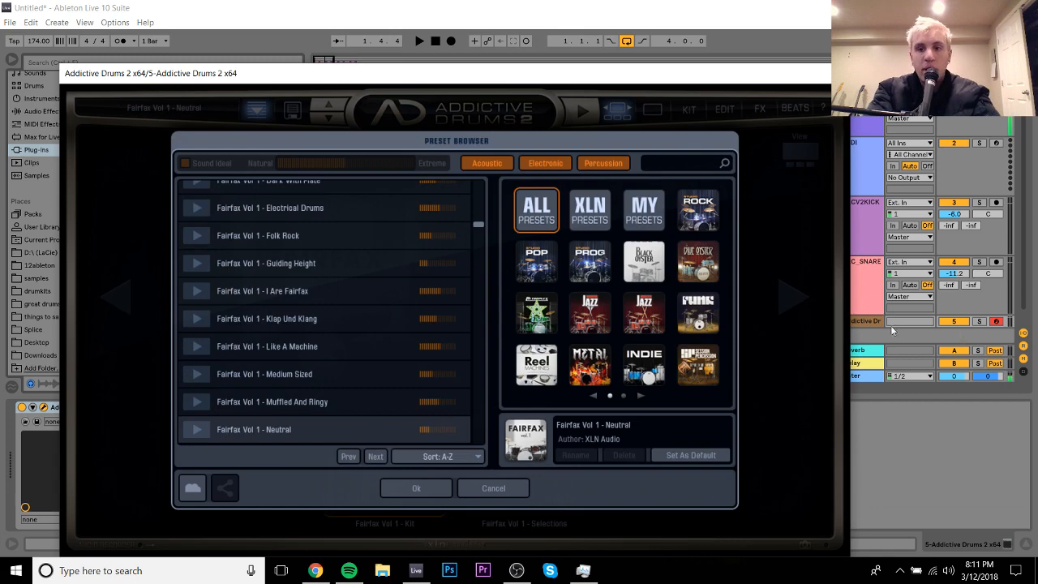
click(866, 323)
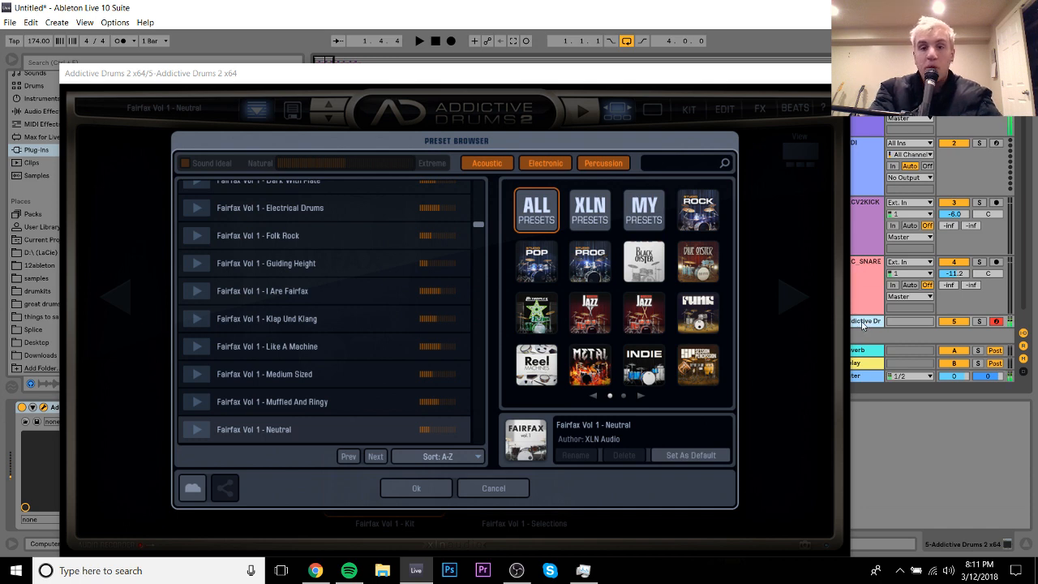
click(690, 273)
click(296, 317)
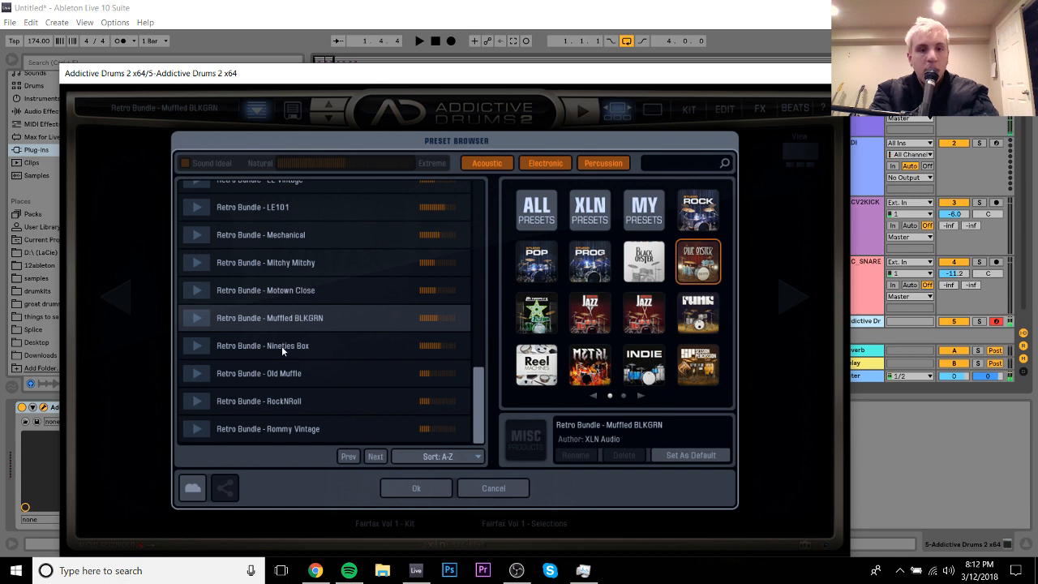
click(282, 349)
click(282, 378)
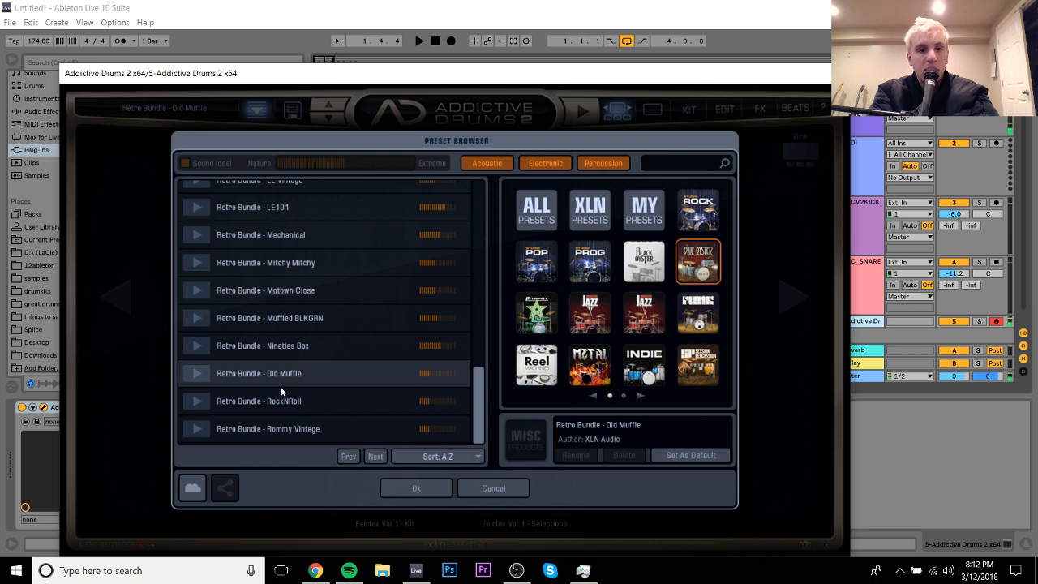
click(280, 405)
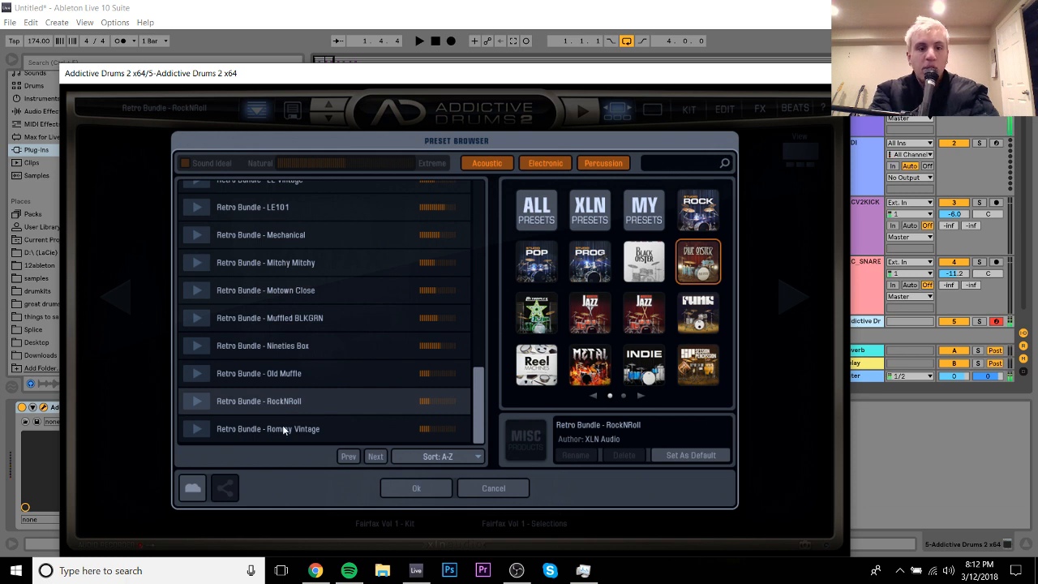
click(284, 430)
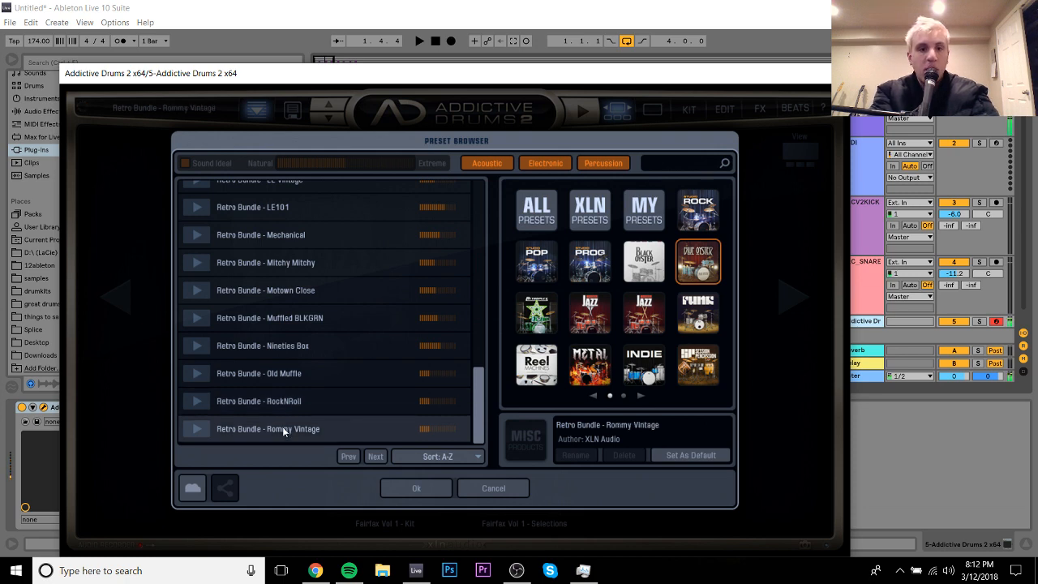
click(290, 208)
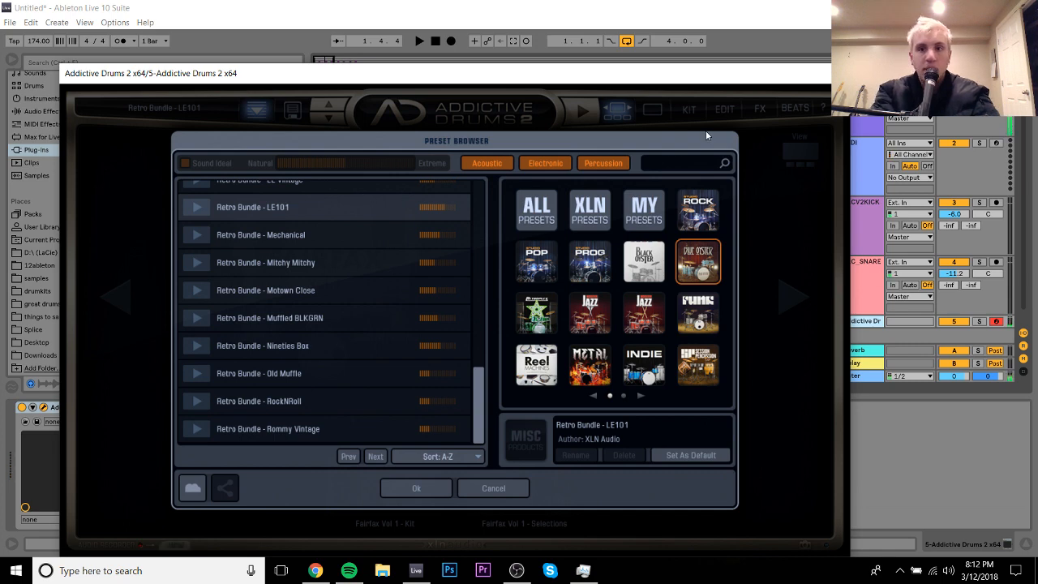
click(835, 73)
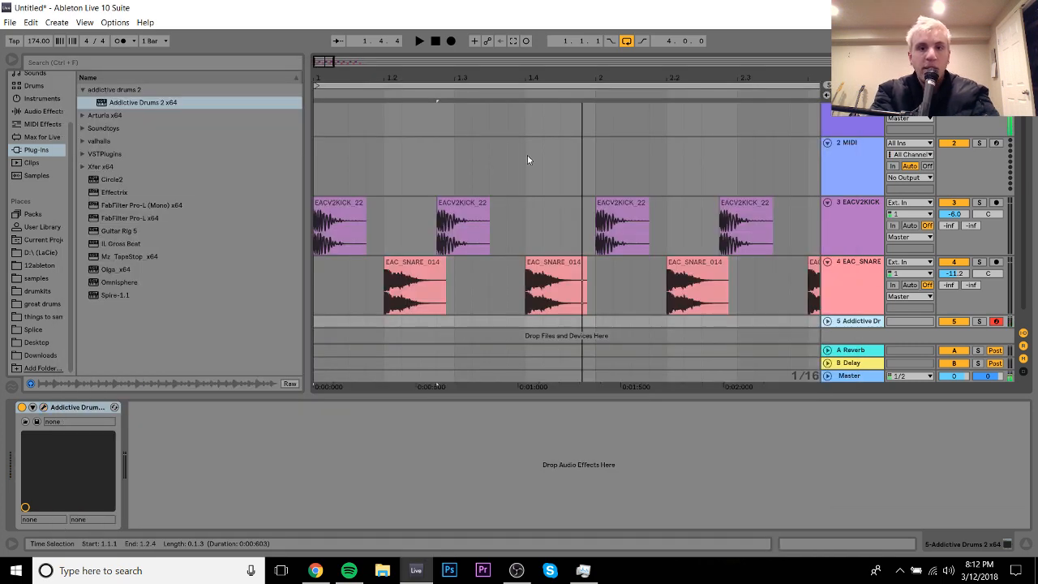
Step: Create an empty four-bar MIDI clip on the Addictive Drums track, spanning bars 1 to 5
drag(570, 73, 571, 12)
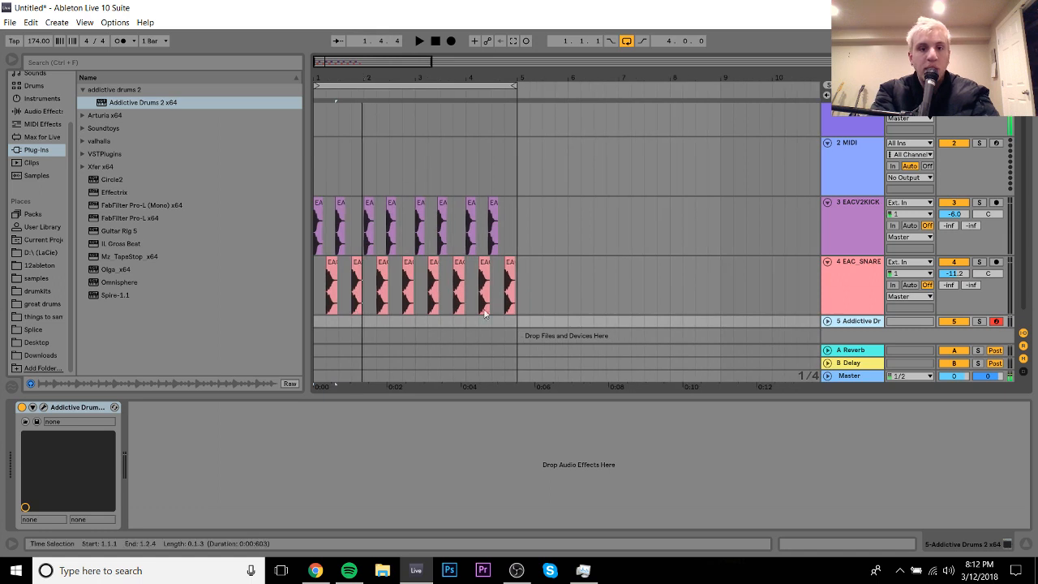
drag(518, 324, 305, 339)
key(ctrl+shift+m)
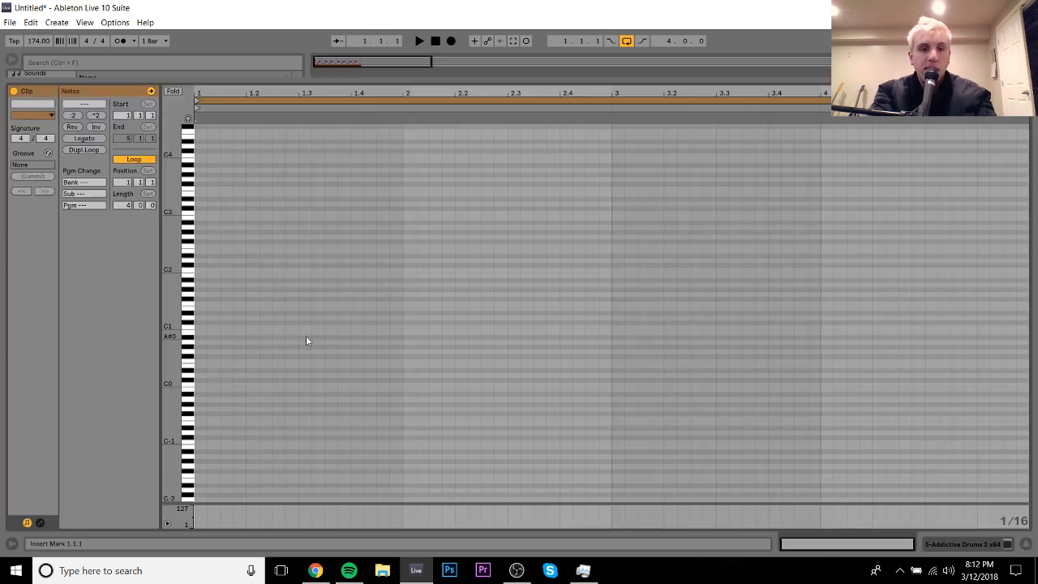
Step: Add a quarter note on B2 at beat 1, duplicate it to fill all four bars, and play it
click(187, 118)
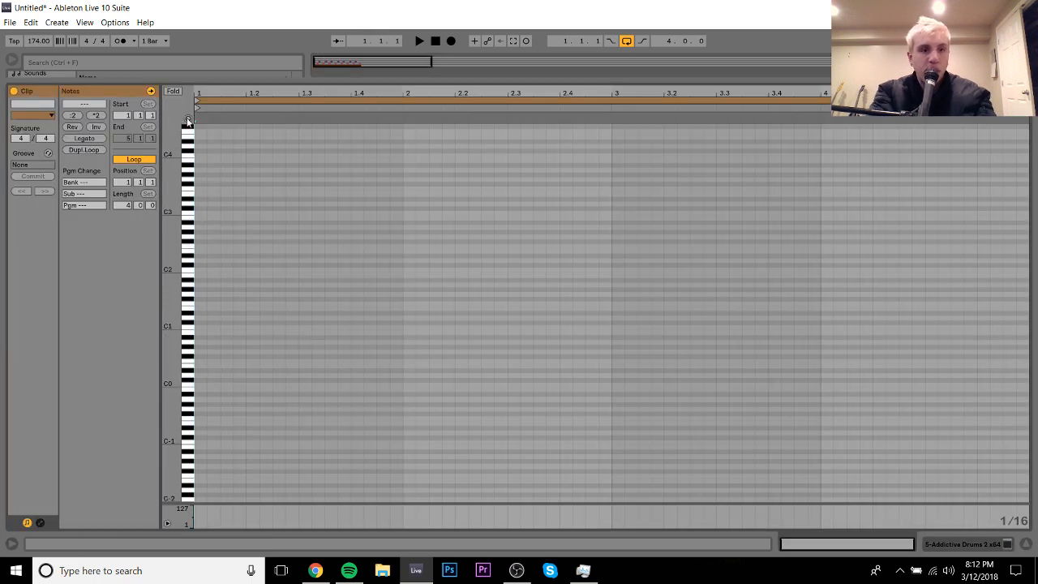
double_click(208, 216)
drag(204, 216, 207, 219)
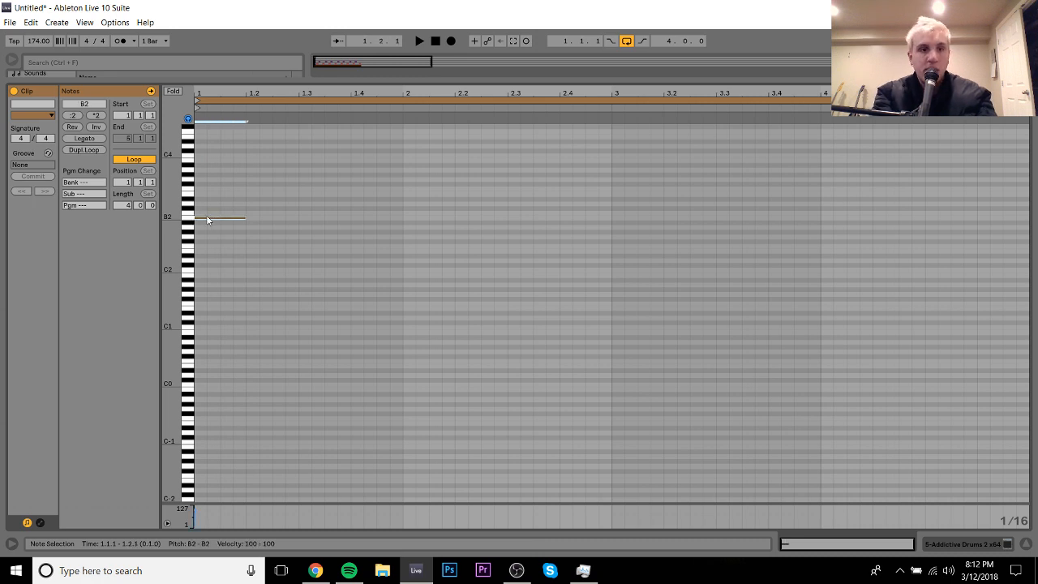
key(ctrl+d)
key(ctrl+d)
key(ctrl+d)
key(ctrl+d)
key(space)
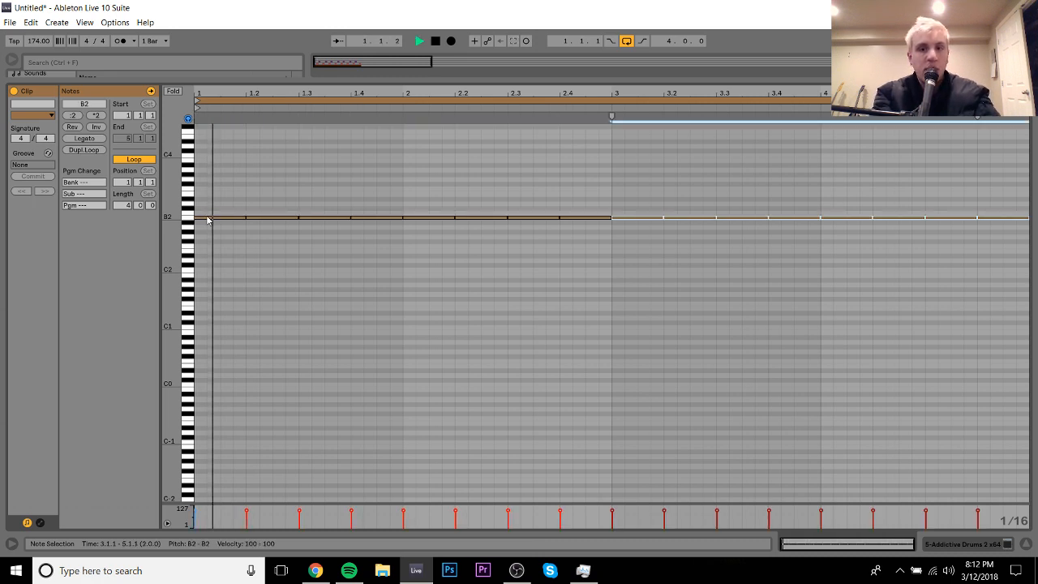
Step: Transpose all the notes in the clip down two semitones to A2 and play them back
key(ctrl+a)
key(space)
key(Down)
key(Down)
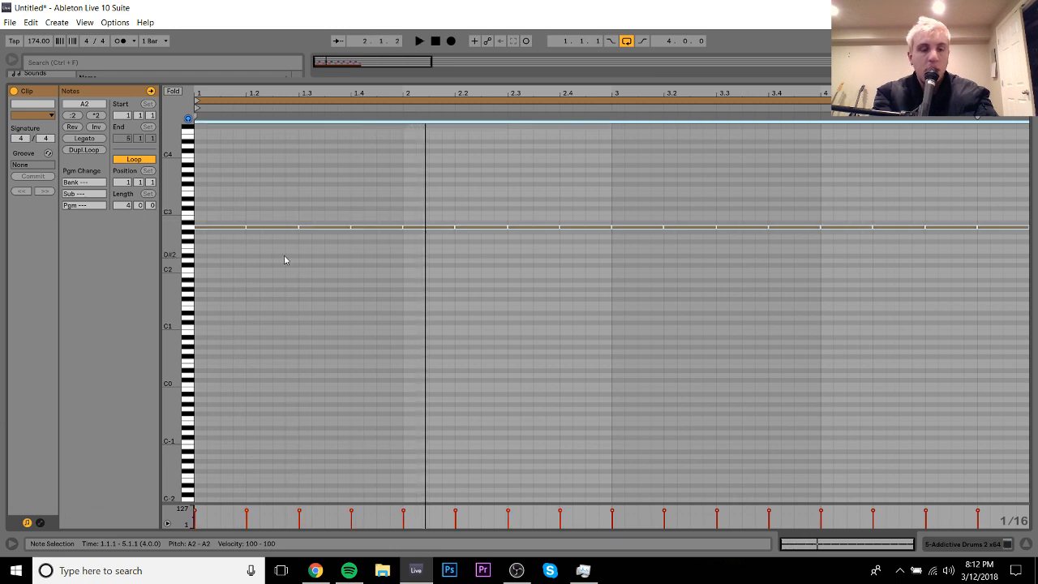
key(space)
key(space)
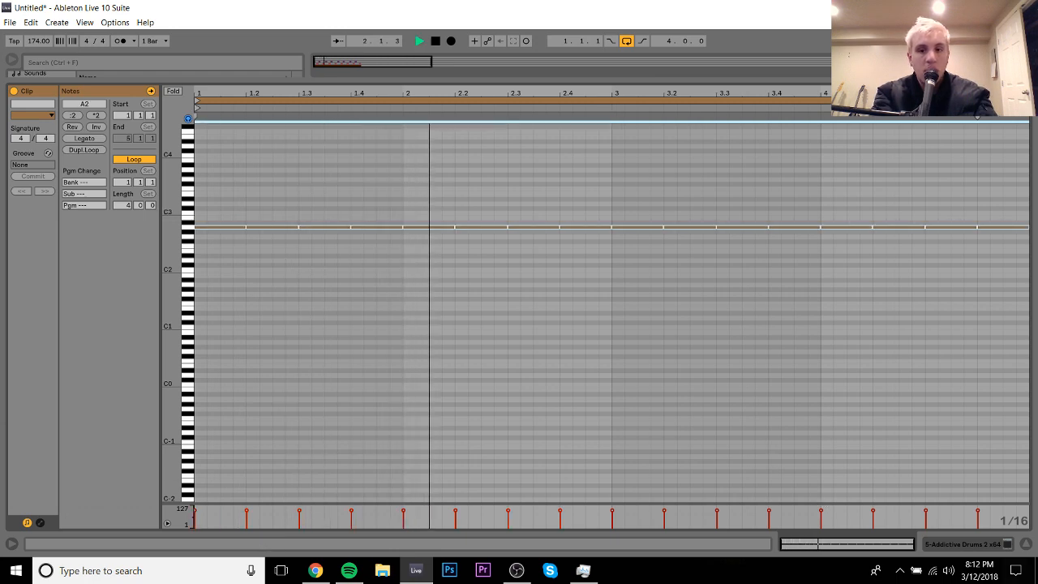
Step: Leave the clip's note editor and fold the snare and kick tracks in the arrangement
click(972, 546)
click(827, 245)
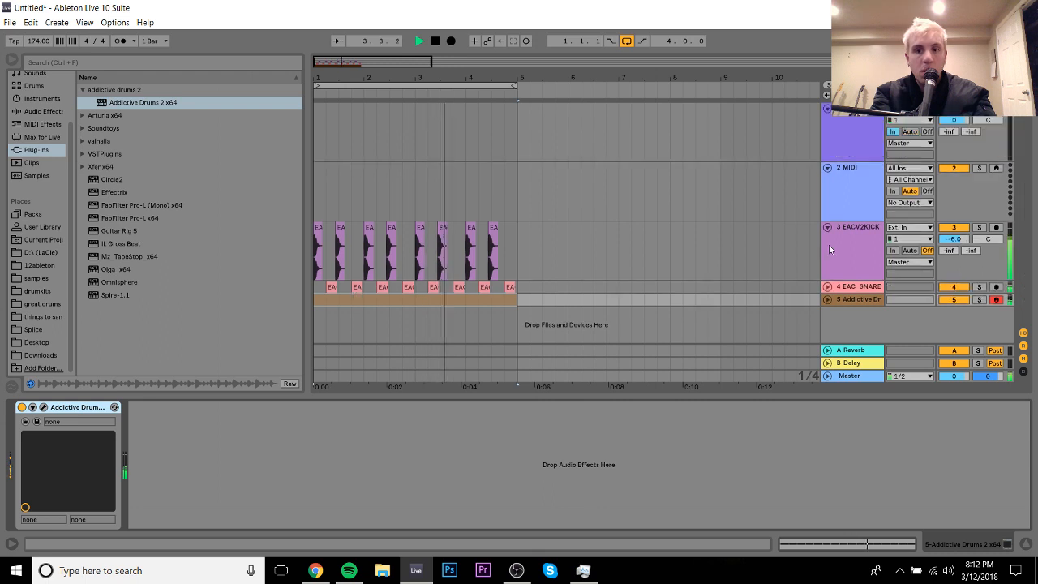
click(828, 227)
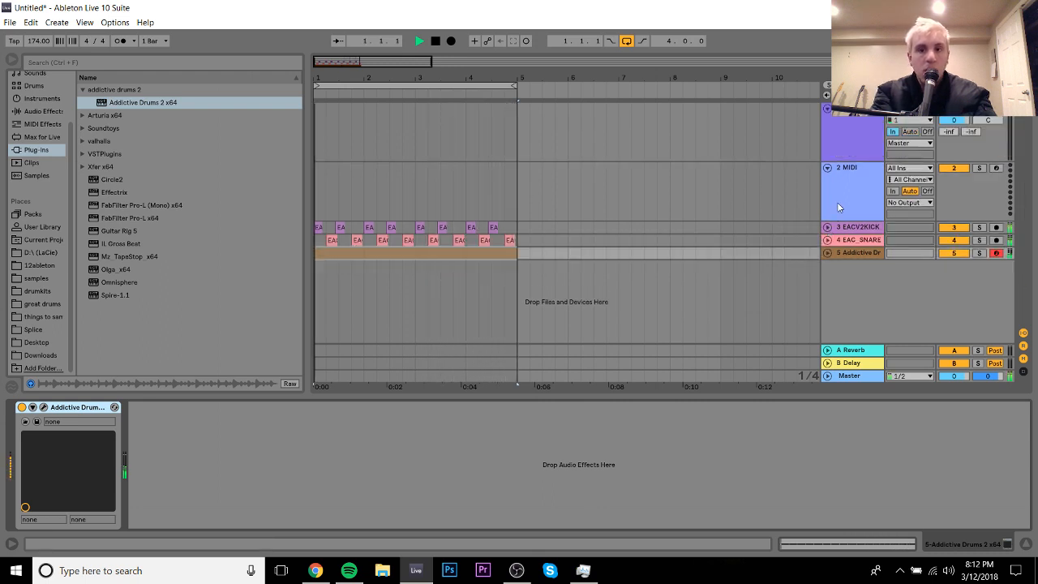
Step: Load the Wavetable instrument onto MIDI track 2 and lower the computer keyboard's octave to C0–D1
click(840, 199)
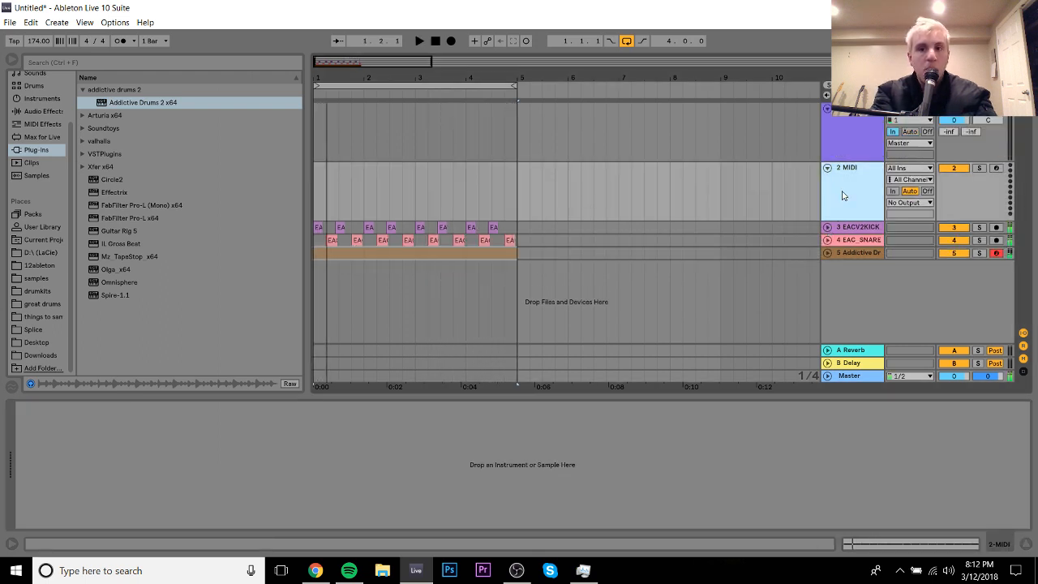
click(42, 97)
double_click(119, 231)
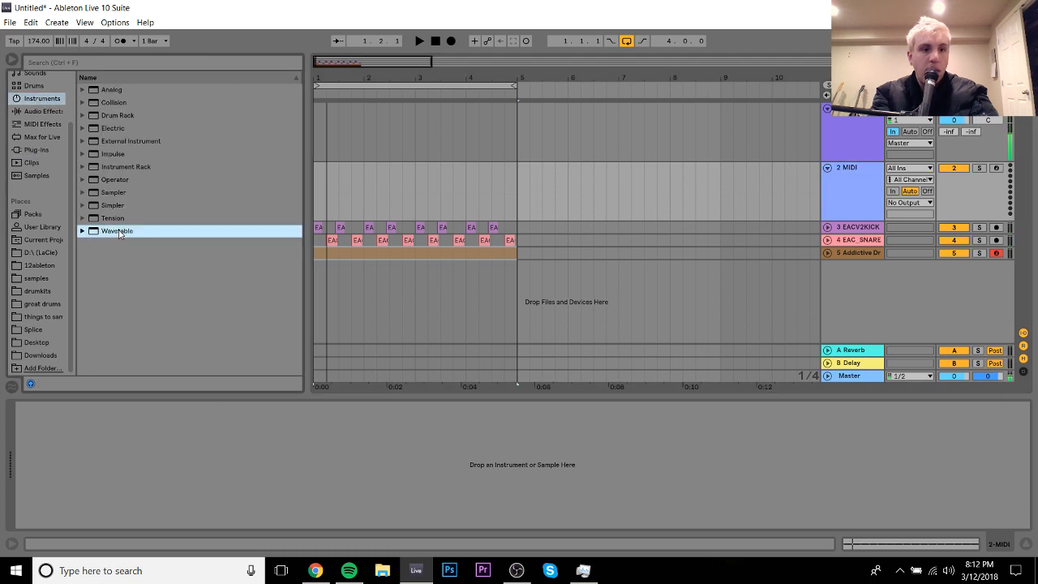
key(z)
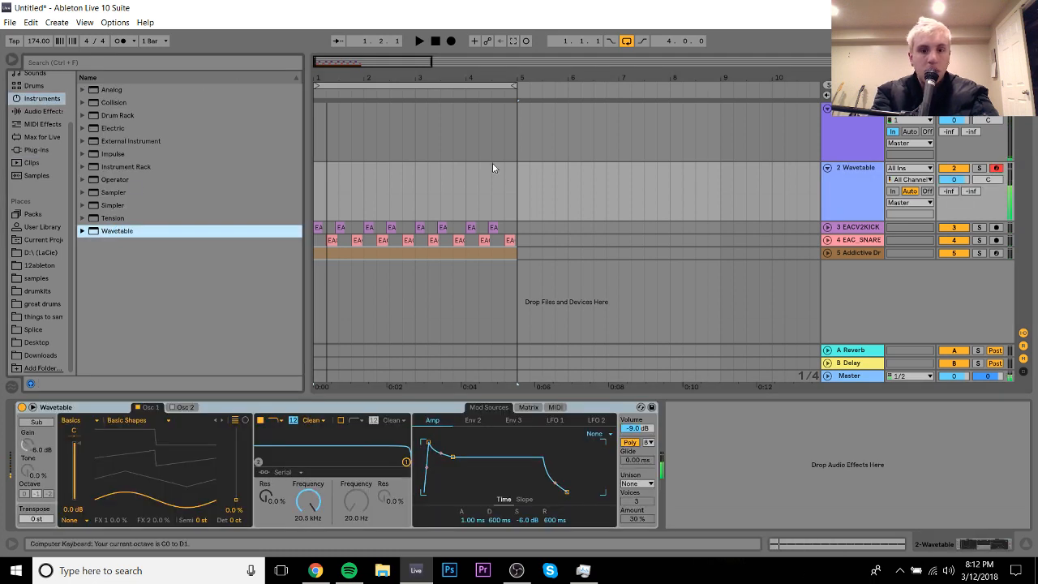
Step: Set Wavetable's amp envelope to 0 ms attack, 132 ms decay, 0 dB sustain and 23.4 ms release
drag(427, 440, 440, 442)
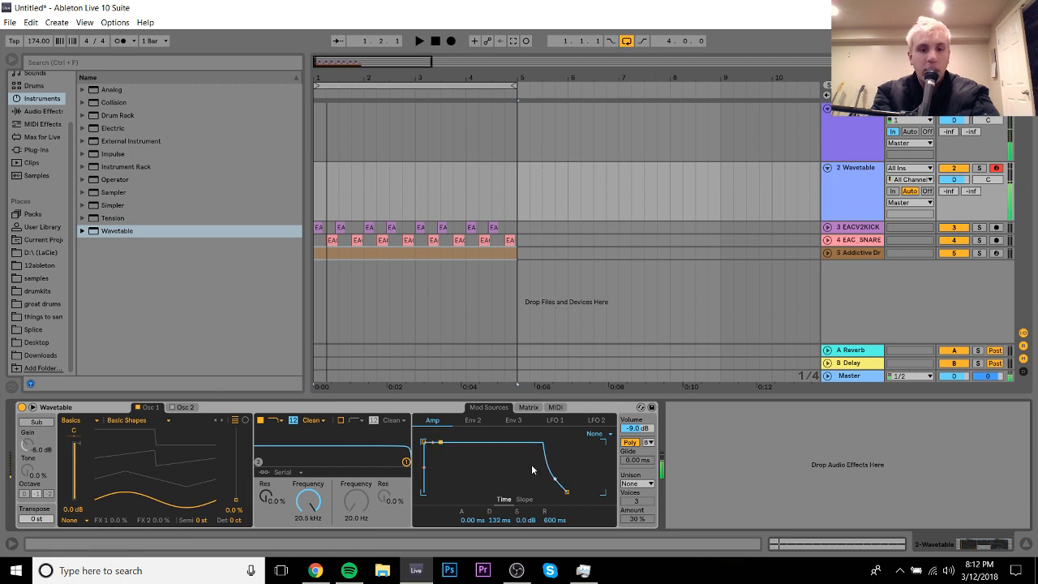
drag(566, 491, 542, 496)
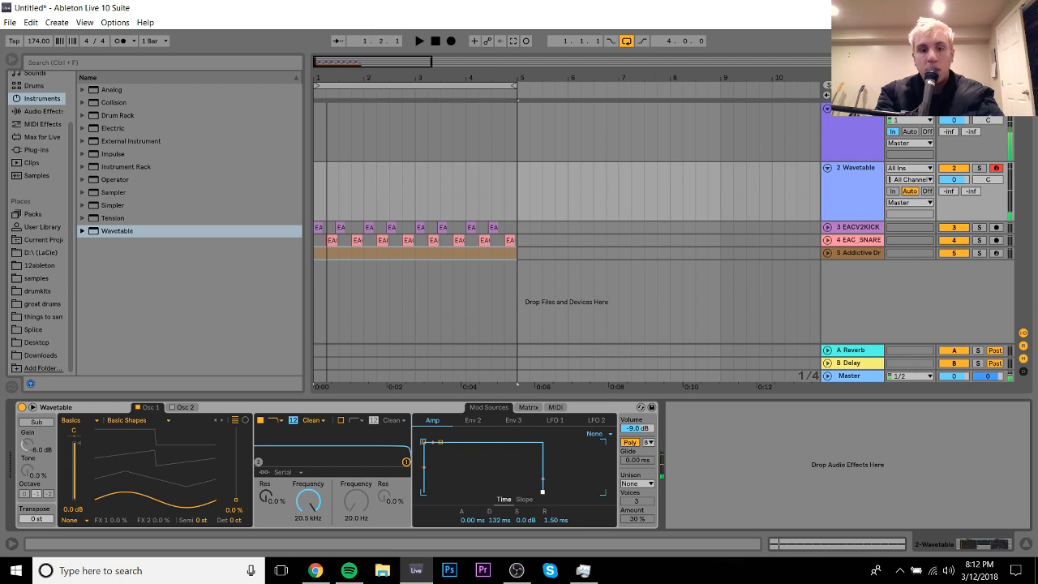
drag(542, 496, 552, 491)
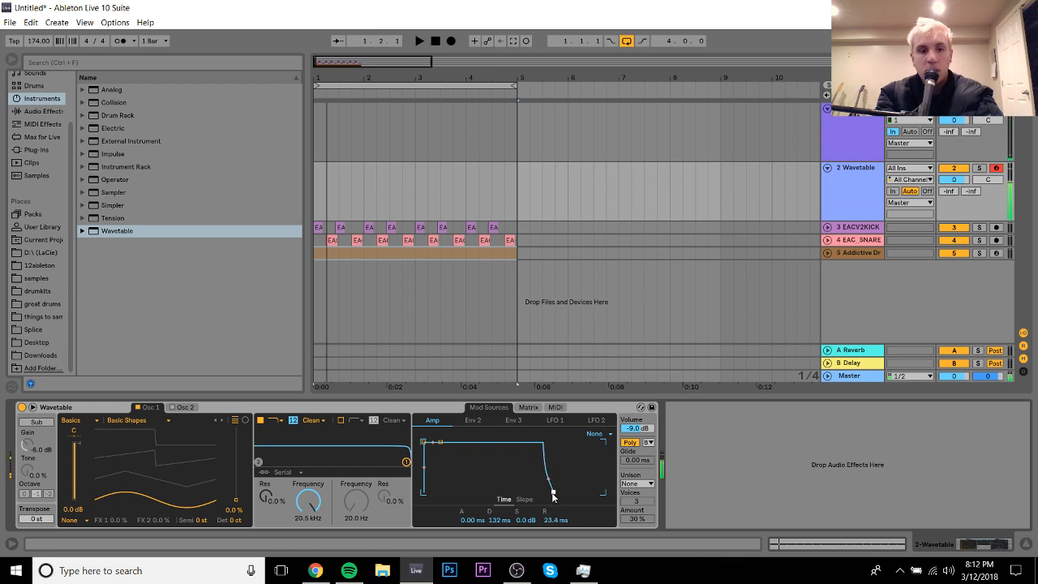
Step: Change oscillator 1's wavetable to FM Harmonics, show the MIDI modulation matrix, and start playback
click(134, 420)
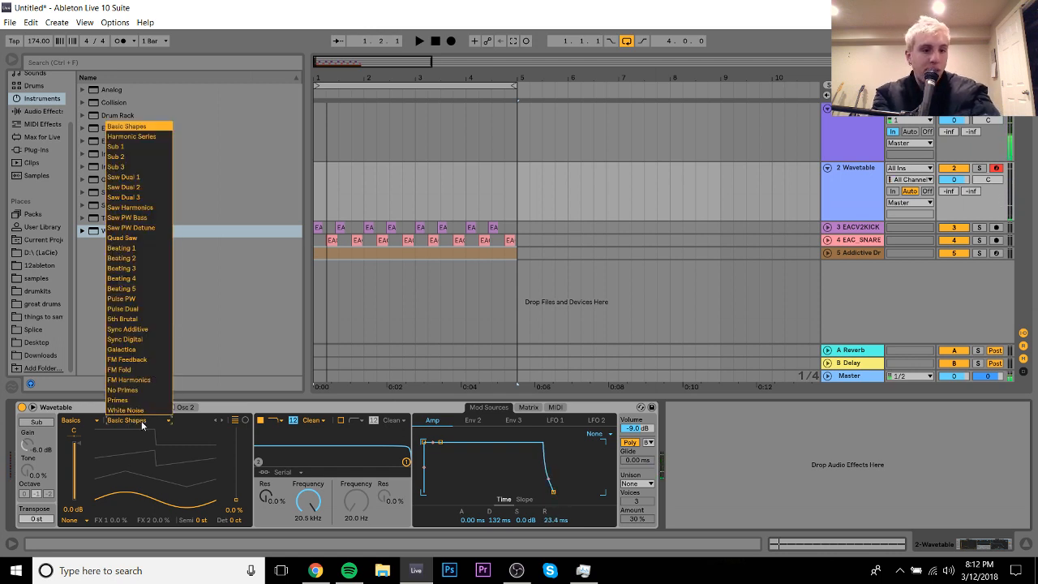
click(149, 381)
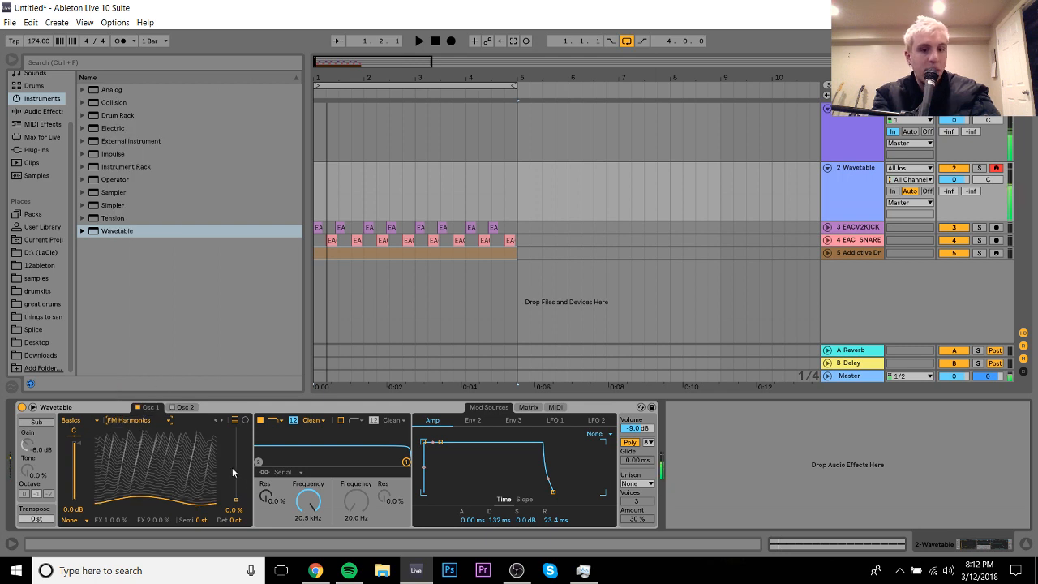
mouse_move(239, 509)
mouse_down()
mouse_move(239, 470)
mouse_move(239, 509)
mouse_up()
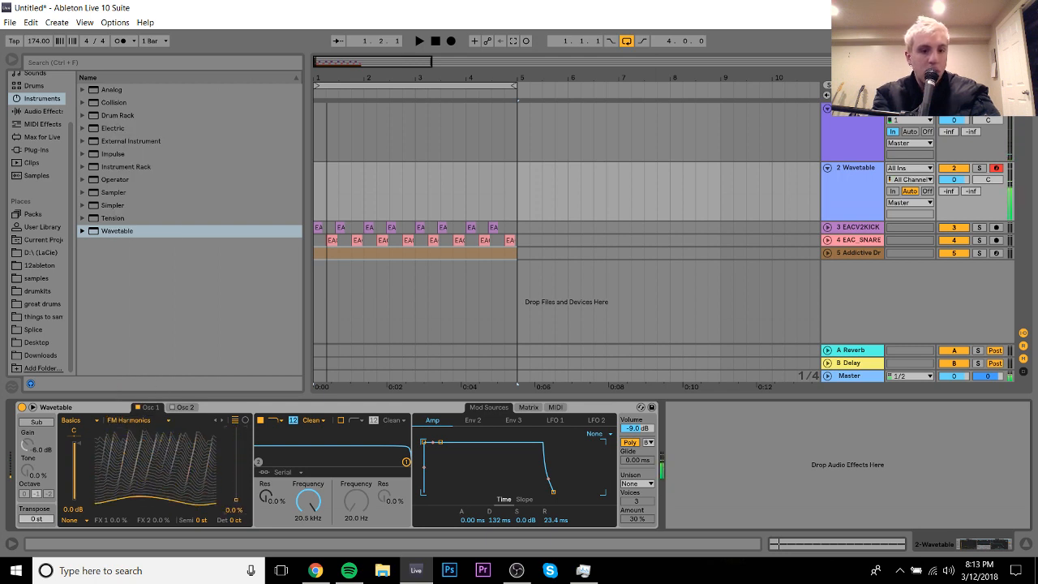
click(555, 407)
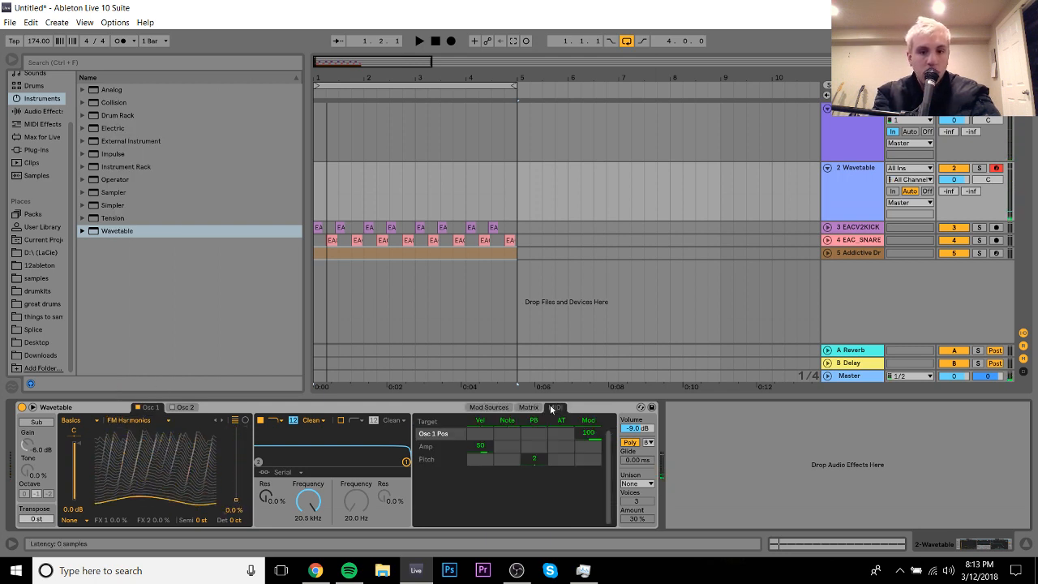
key(space)
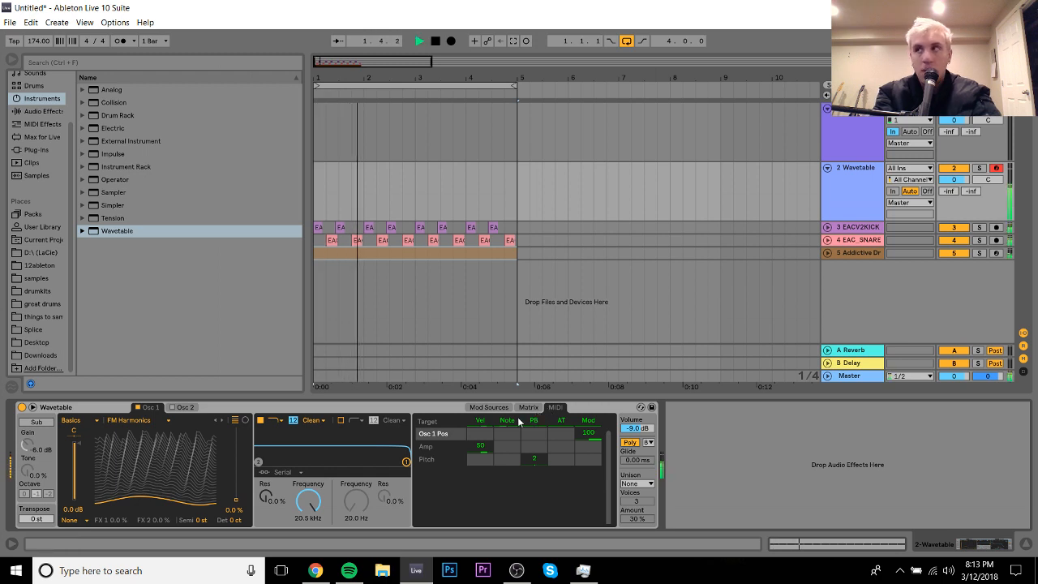
Step: Stop playback, lower the Wavetable track's volume to -1.9 dB and set its amp envelope attack to 0.21 ms
key(z)
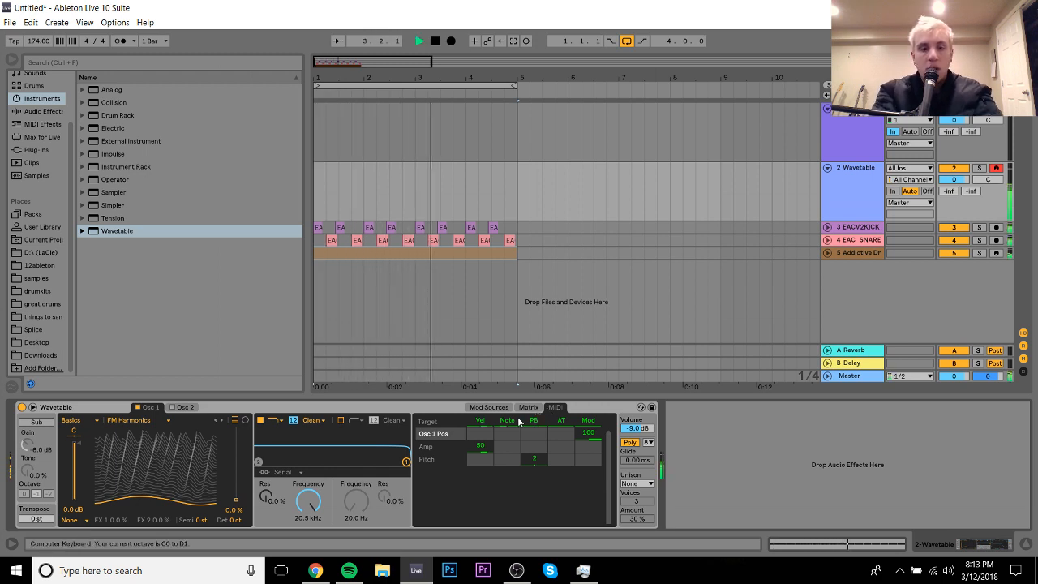
key(space)
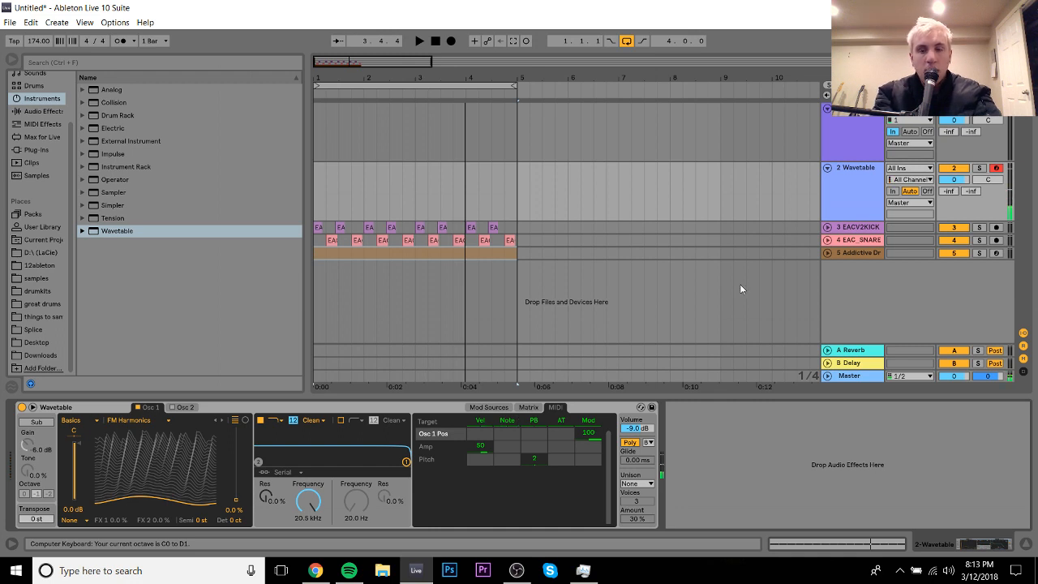
drag(961, 181, 962, 185)
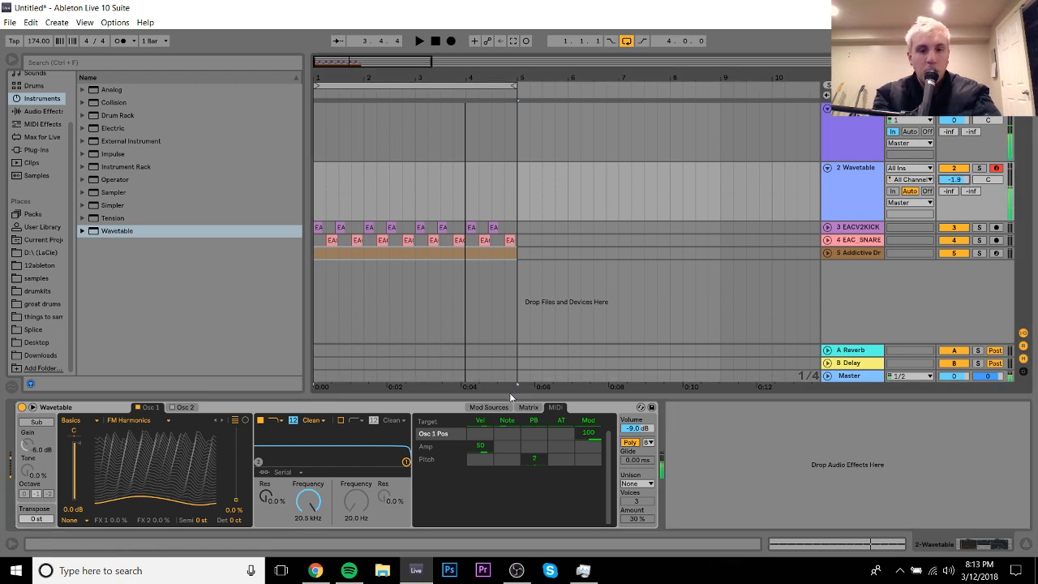
click(488, 407)
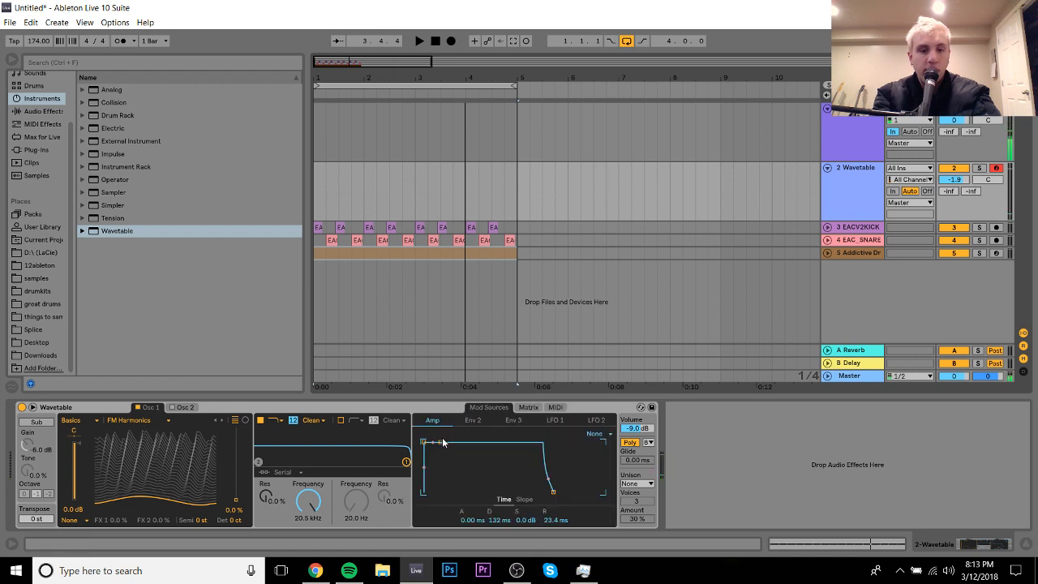
drag(428, 444, 431, 445)
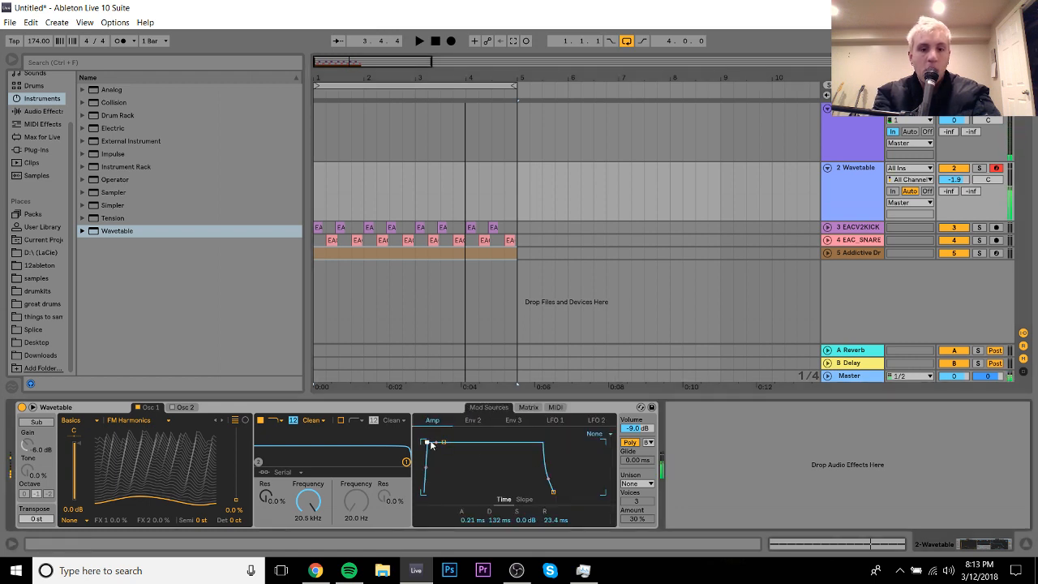
Step: Route LFO 1 to oscillator 1's position in the modulation matrix with an amount of 100
click(555, 406)
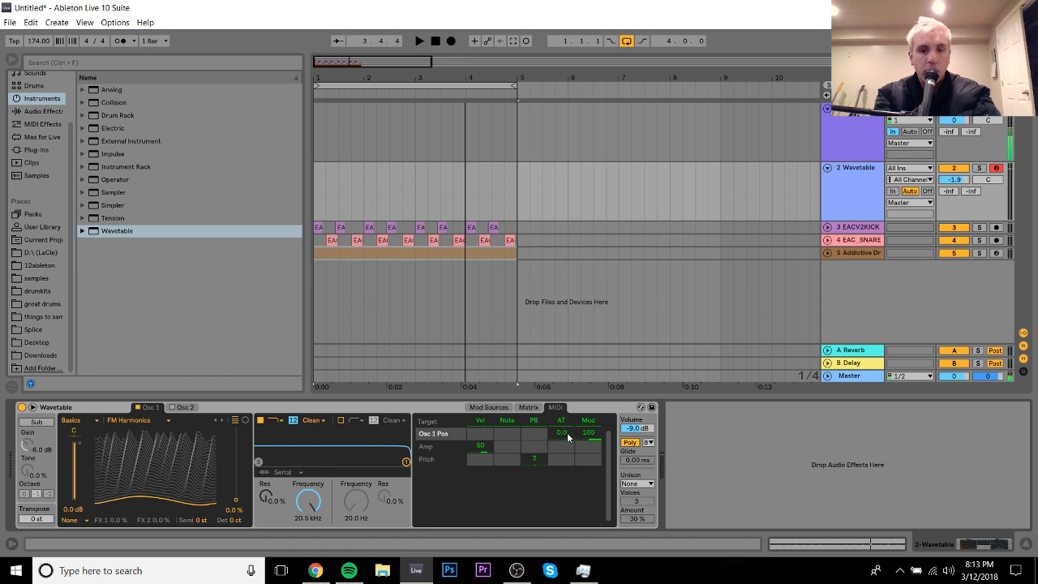
click(527, 408)
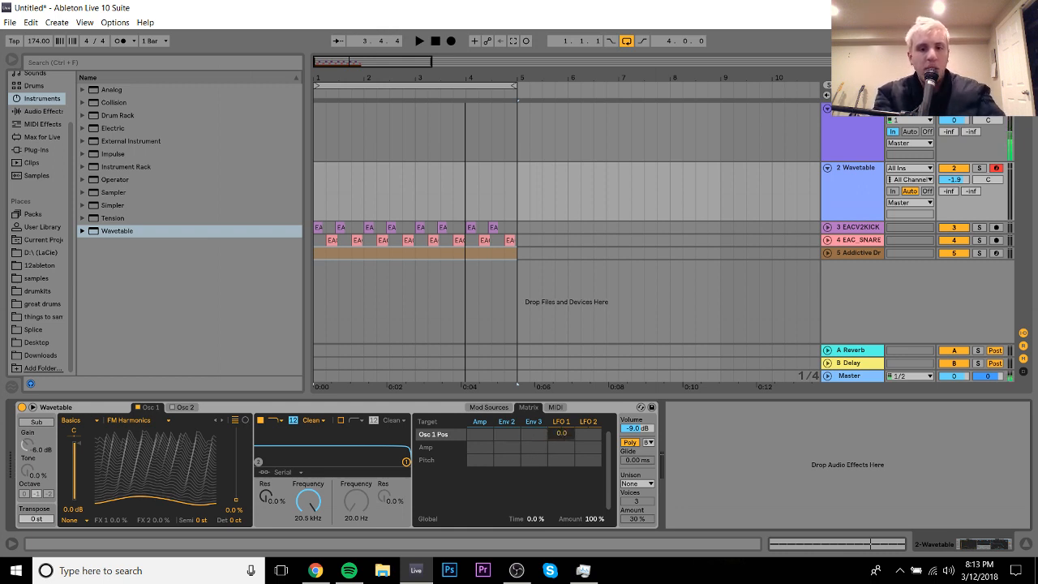
drag(563, 435, 564, 397)
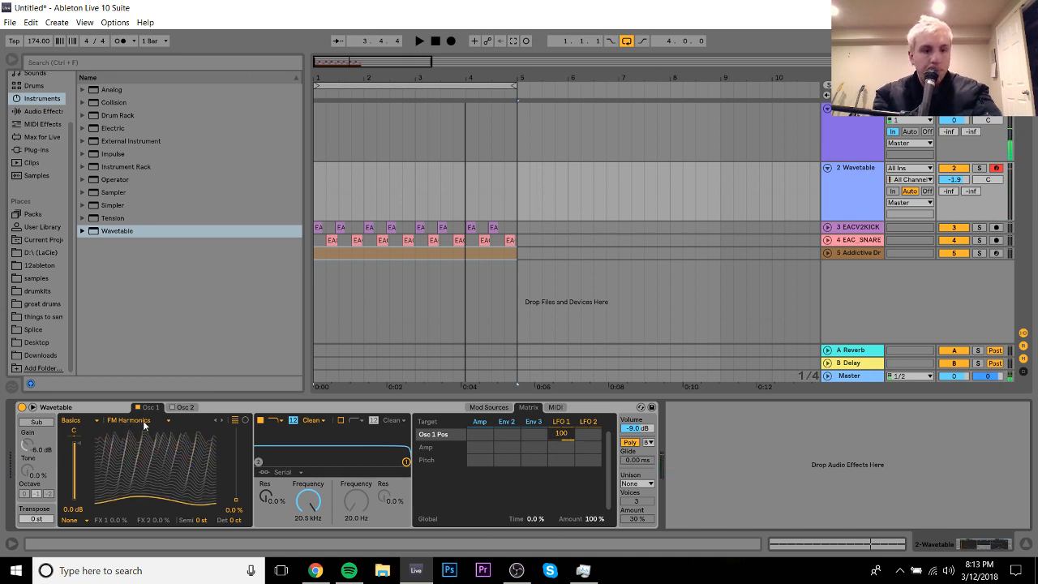
Step: Set LFO 1 to a triangle wave with a 273° offset
click(492, 407)
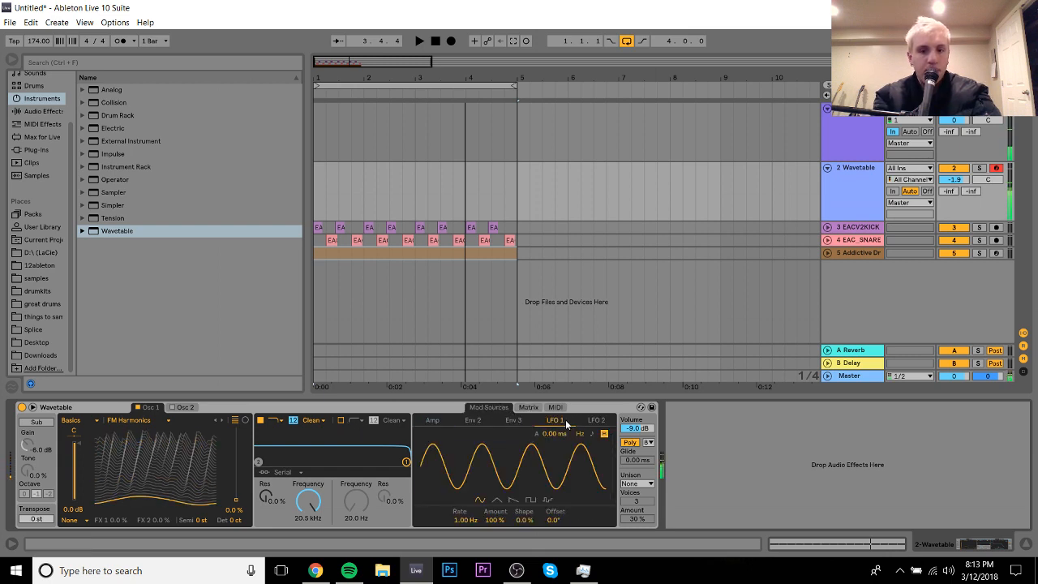
click(502, 502)
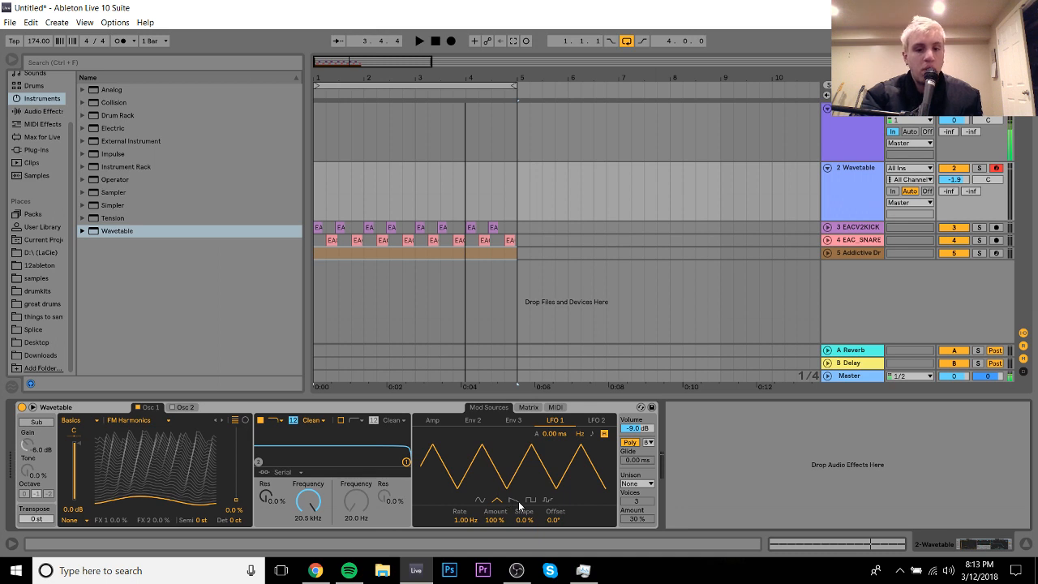
click(513, 500)
click(497, 501)
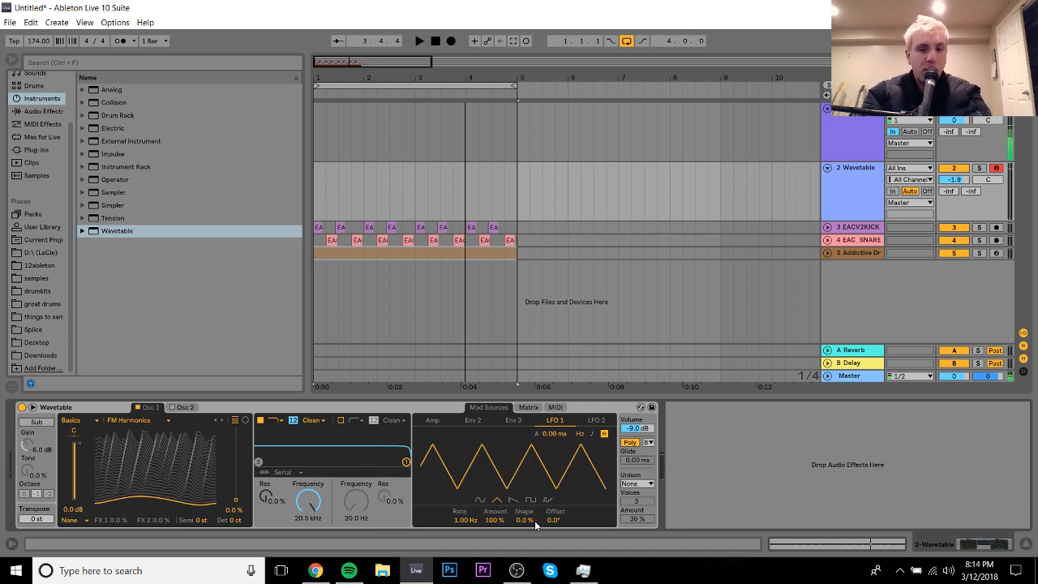
drag(554, 519, 554, 454)
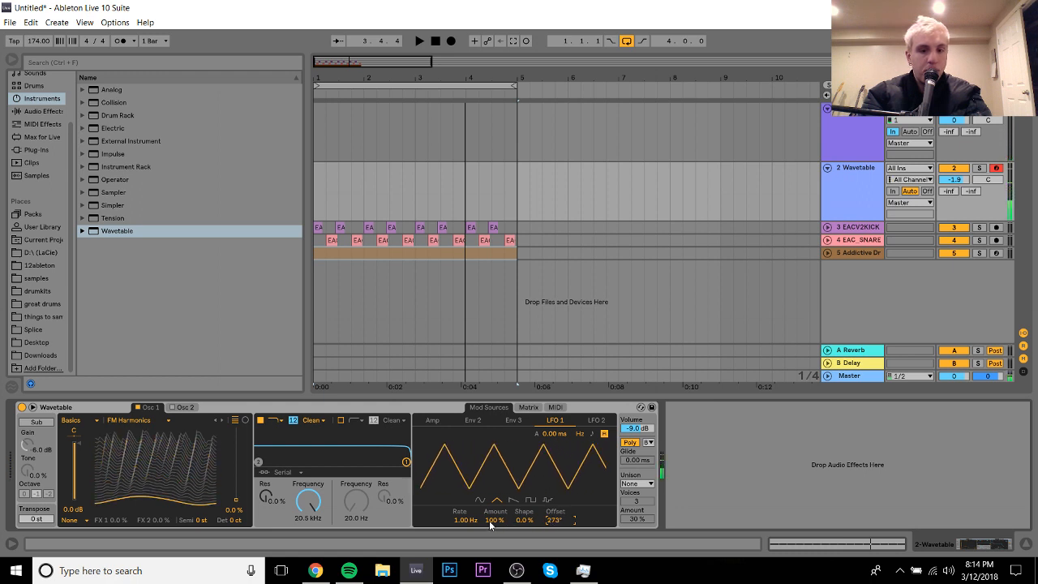
Step: Sync LFO 1 to the tempo with a 1/4 rate and audition it against the drums
mouse_move(464, 519)
mouse_down()
mouse_move(465, 499)
mouse_move(465, 534)
mouse_move(467, 525)
mouse_up()
key(space)
key(space)
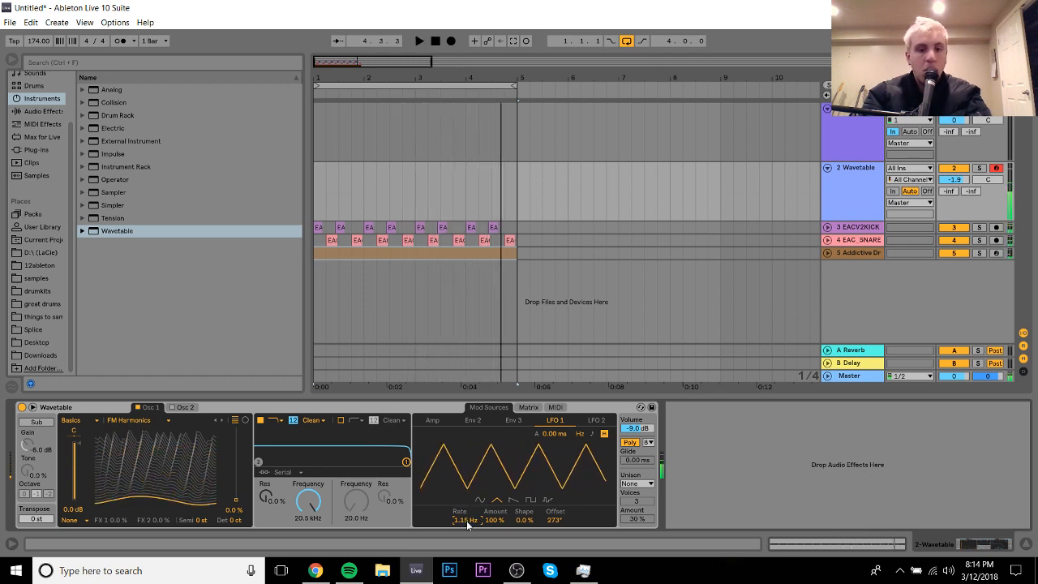
click(591, 435)
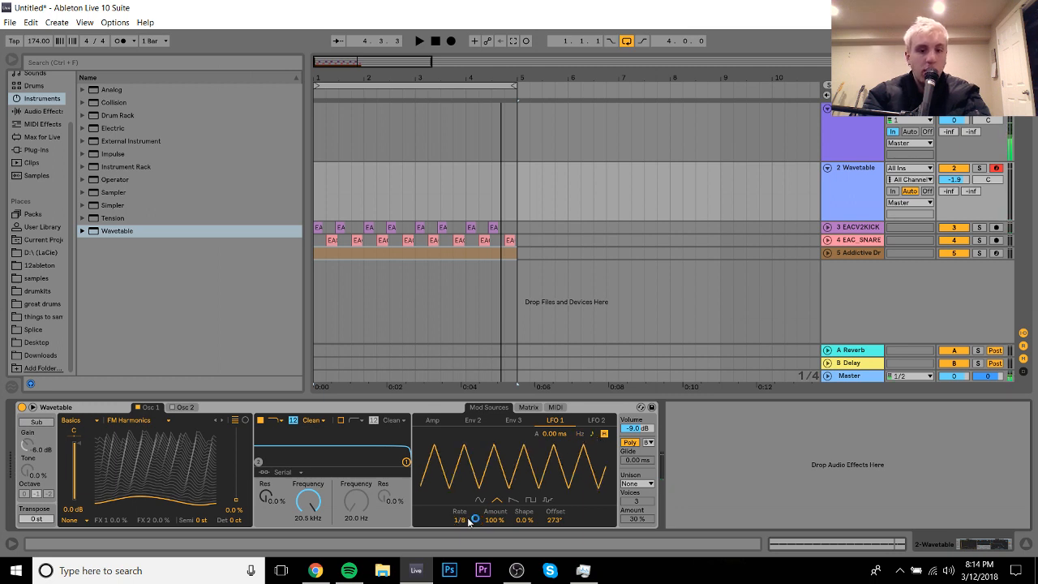
scroll(467, 521, down, 1)
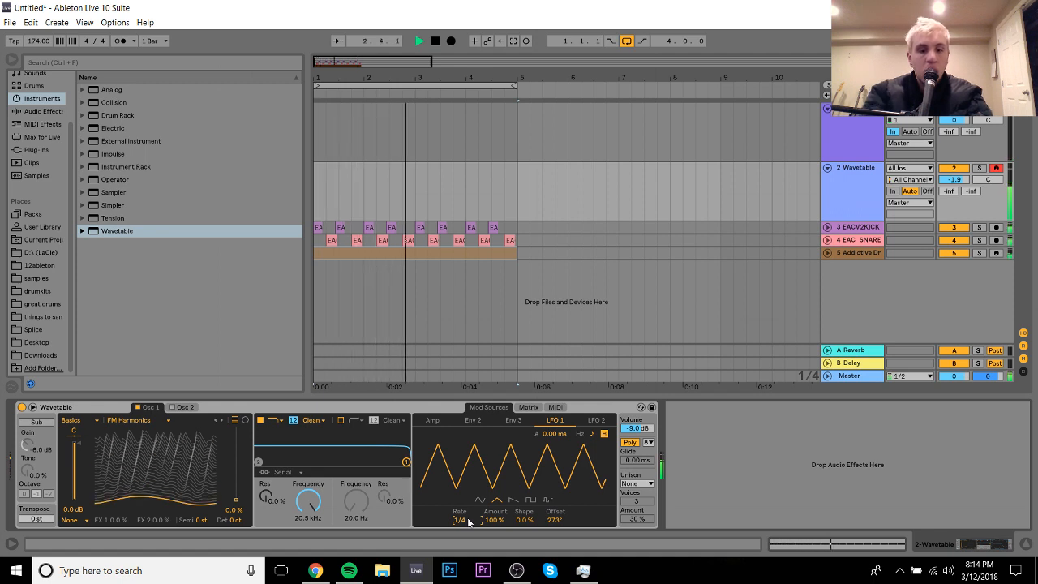
key(space)
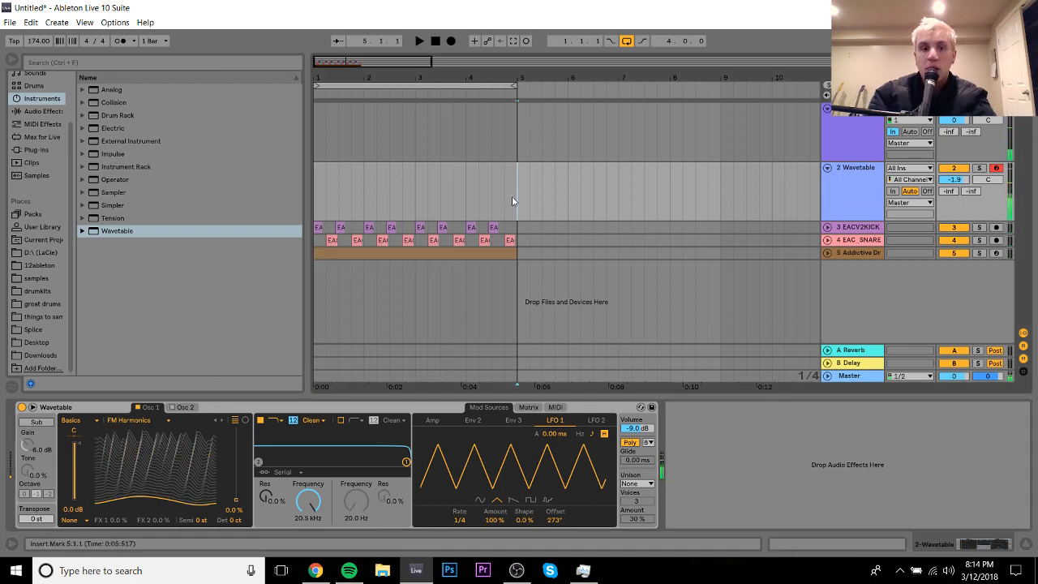
Step: Create a four-bar MIDI clip on the Wavetable track and fill bars 1 and 2 with repeated quarter-length F0 notes, splitting the last beat in two
key(ctrl+shift+m)
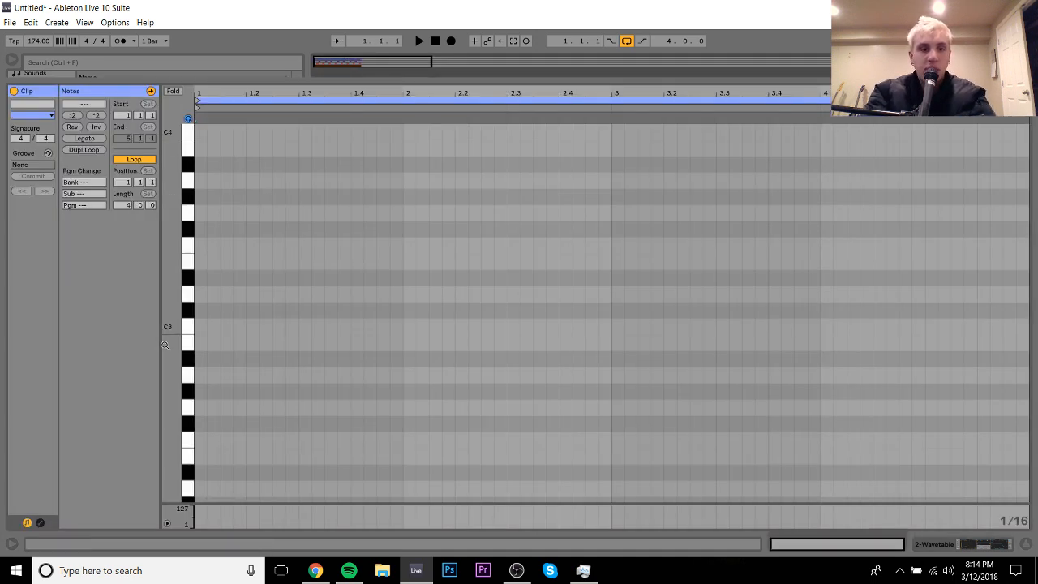
drag(167, 349, 143, 349)
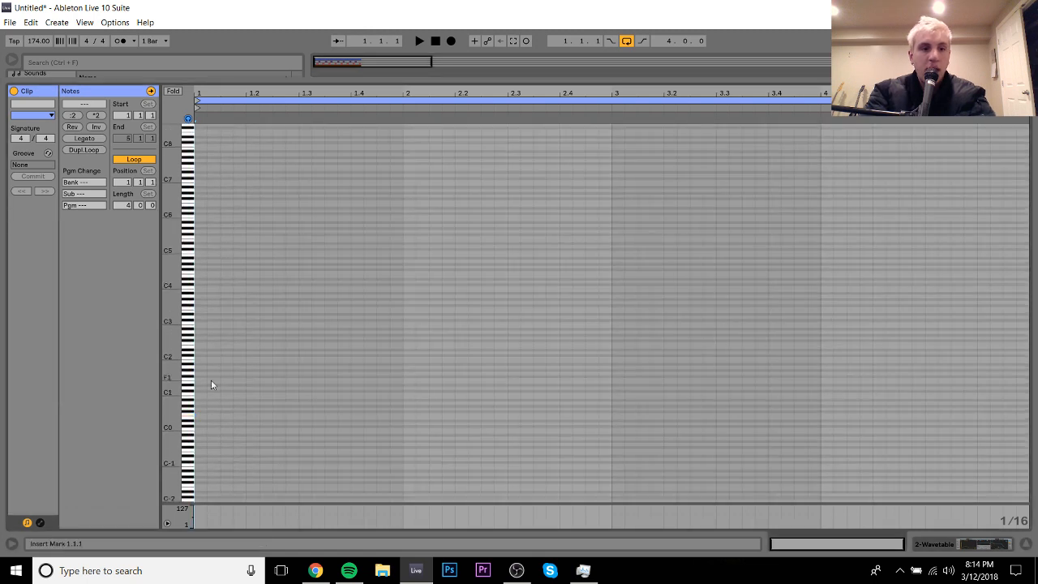
double_click(201, 416)
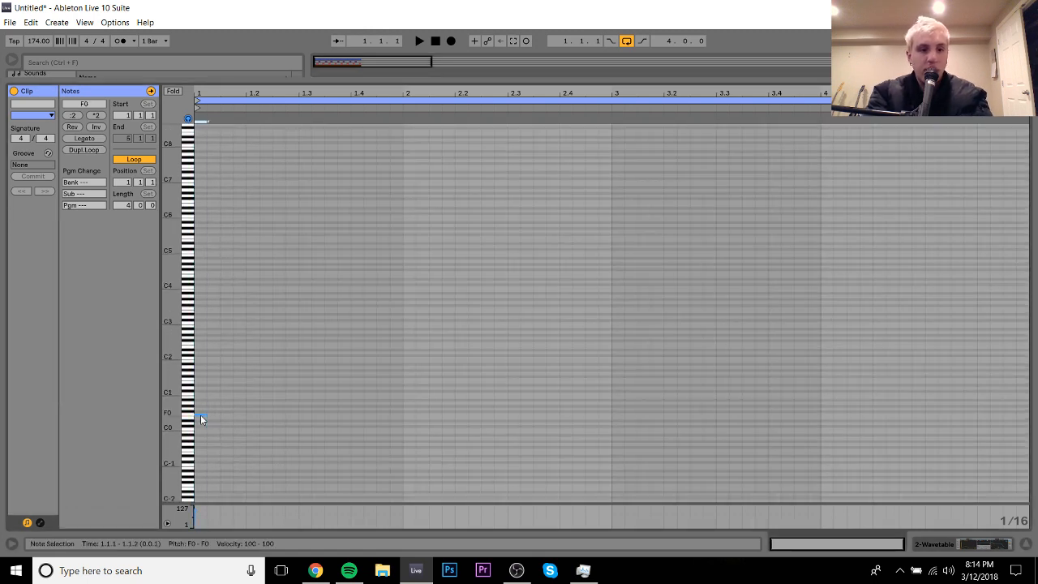
key(ctrl+d)
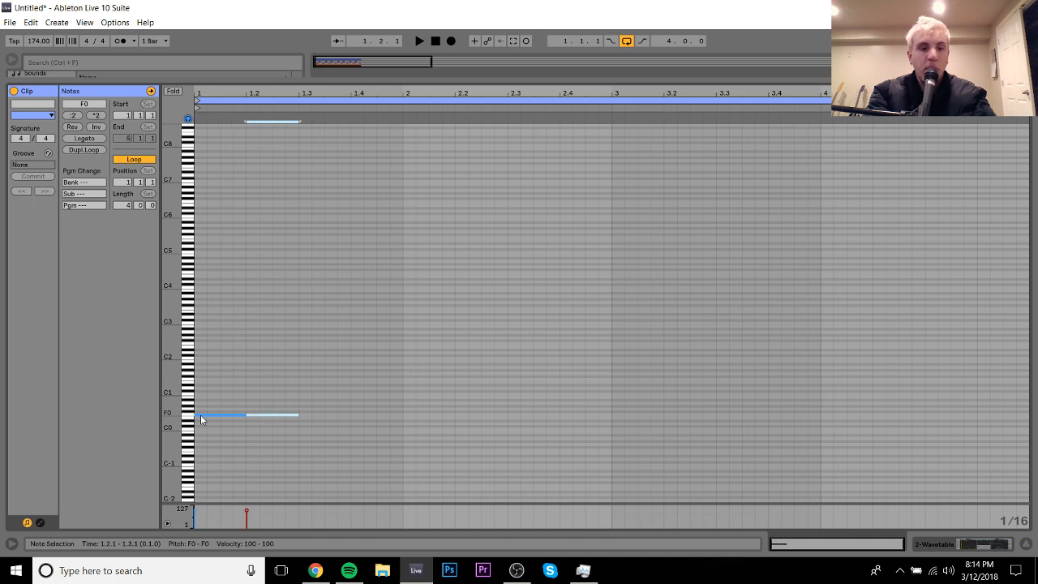
key(ctrl+d)
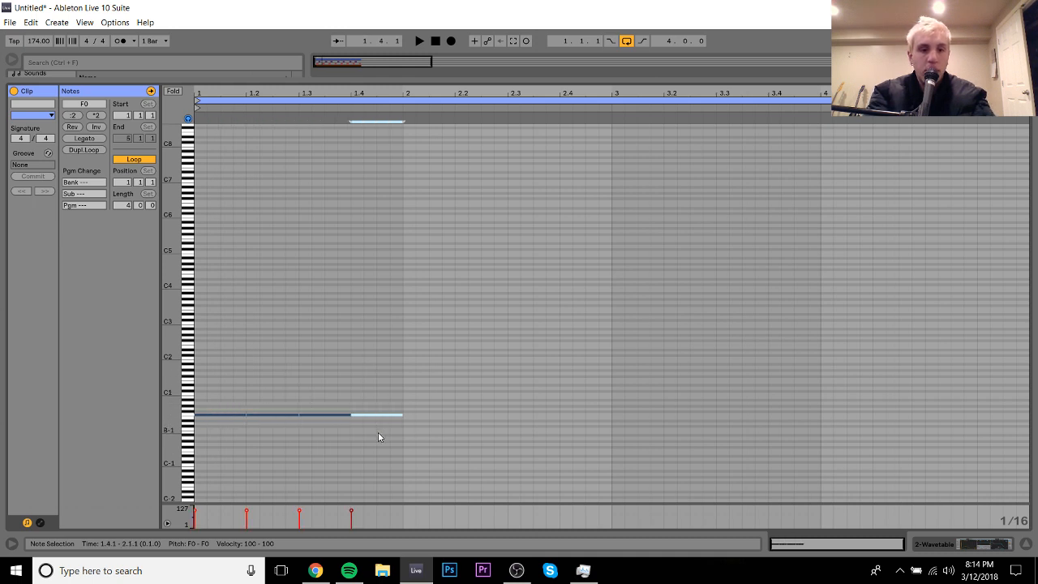
key(ctrl+d)
key(ctrl+d)
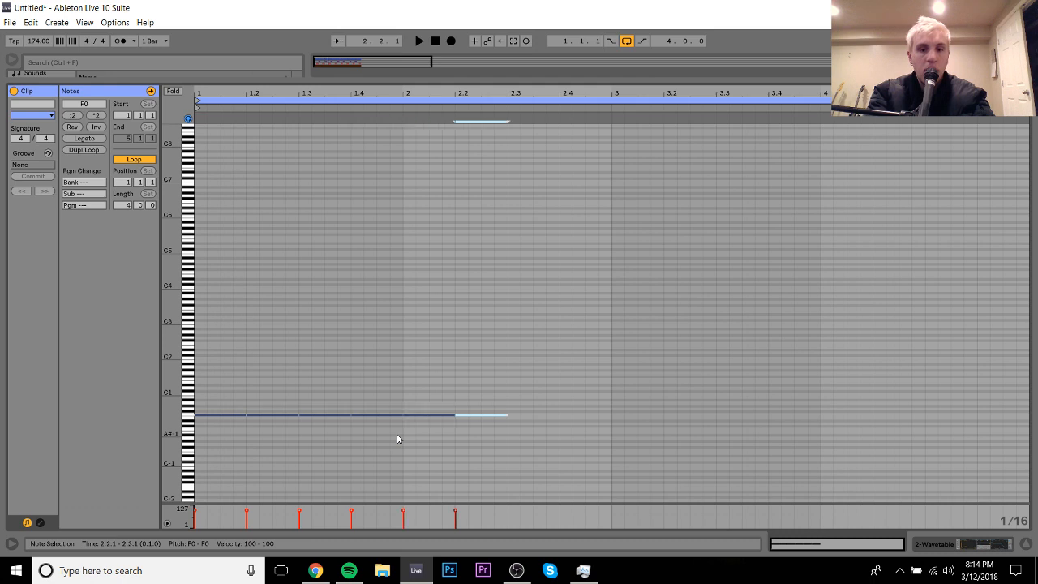
key(ctrl+d)
key(ctrl+d)
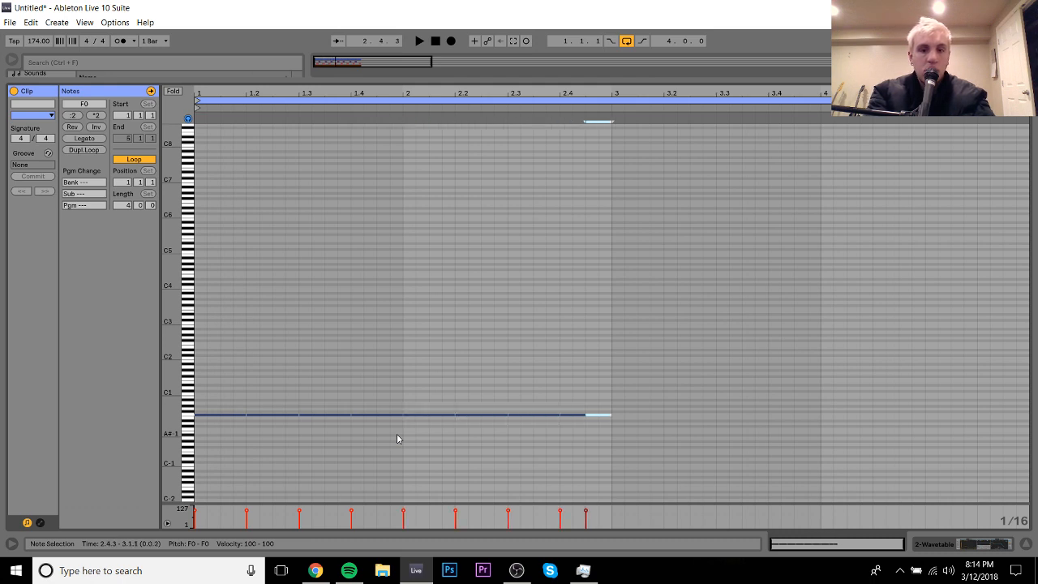
Step: Transpose the last note up to A1, start it at 2.4.2 and extend it to the end of bar 2
key(shift+Up)
key(Up)
key(Up)
key(Up)
key(Up)
key(Left)
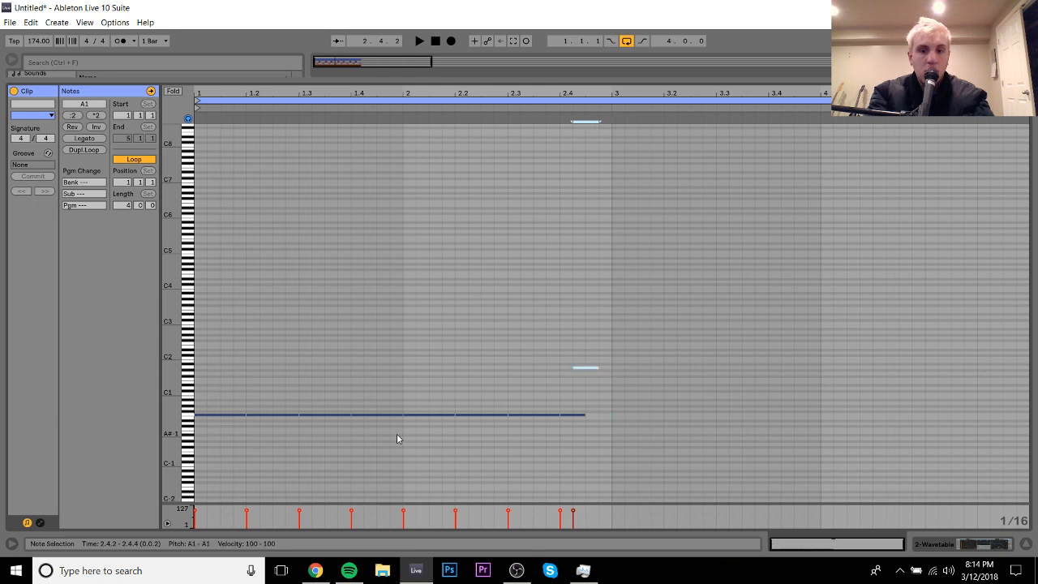
click(566, 415)
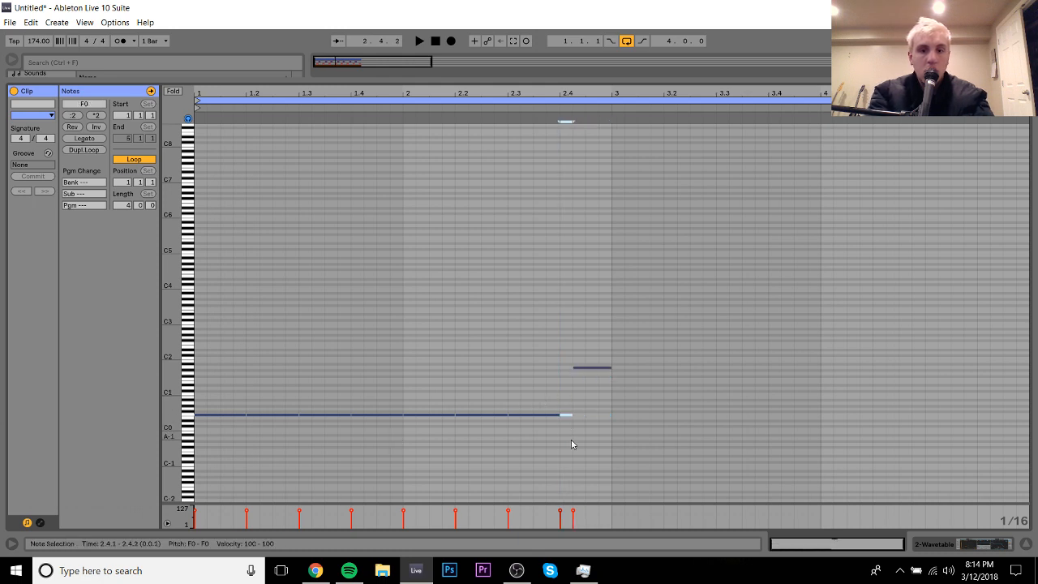
Step: Duplicate the two-bar bass phrase into bars 3 and 4 and start playback
key(ctrl+a)
key(ctrl+d)
key(space)
Step: Extend the F0 note at 2.3 to 2.4.2 and delete all notes in bars 3 and 4
click(550, 415)
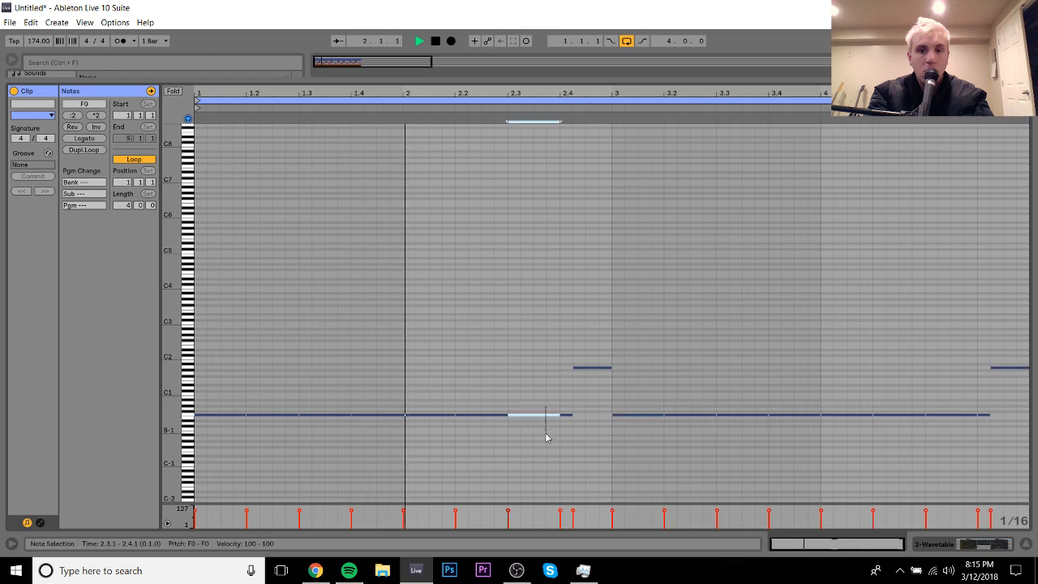
key(shift+Right)
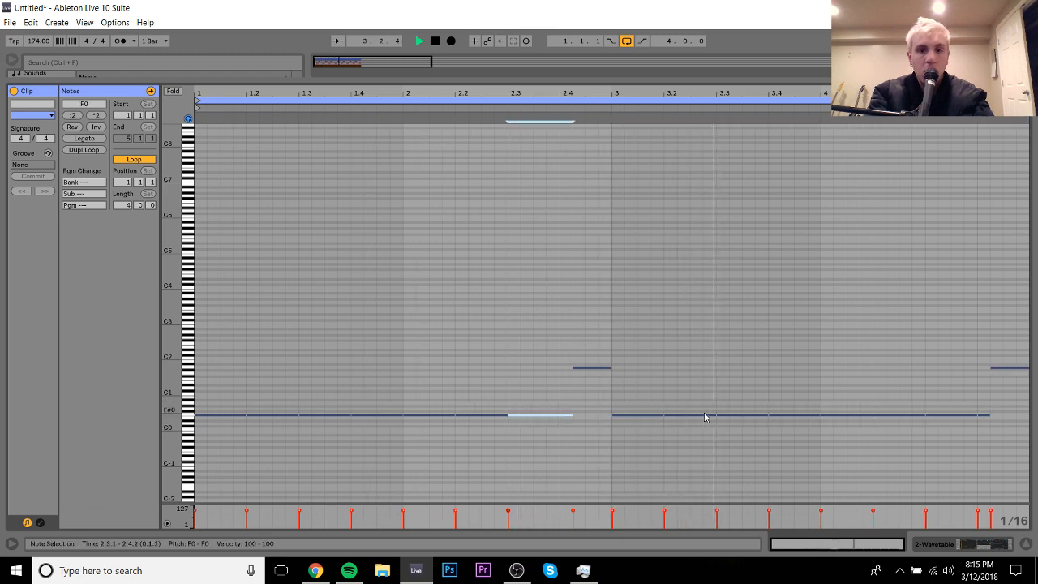
key(space)
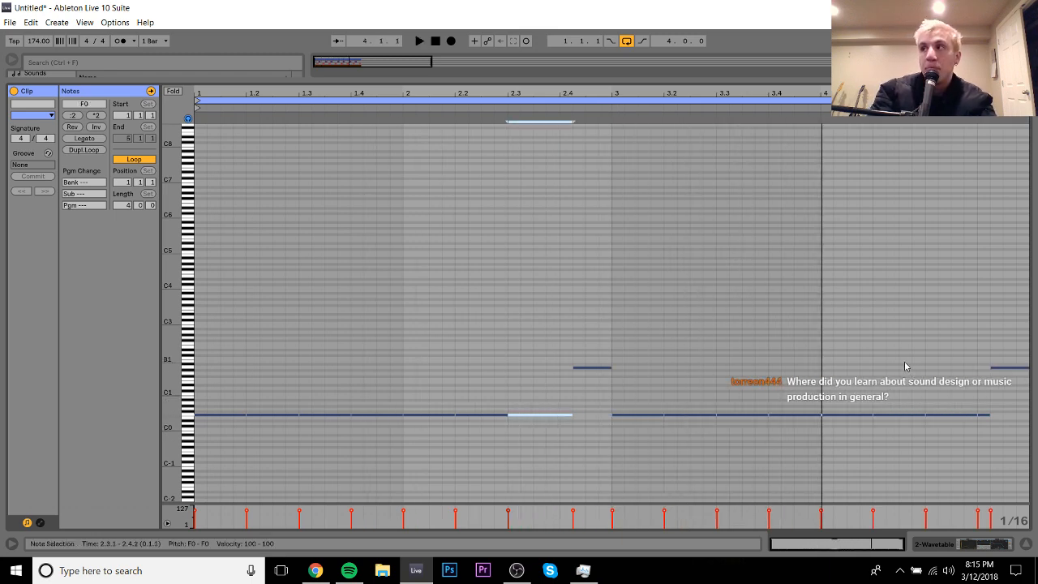
mouse_move(624, 344)
mouse_down()
mouse_move(839, 380)
mouse_move(1014, 491)
mouse_up()
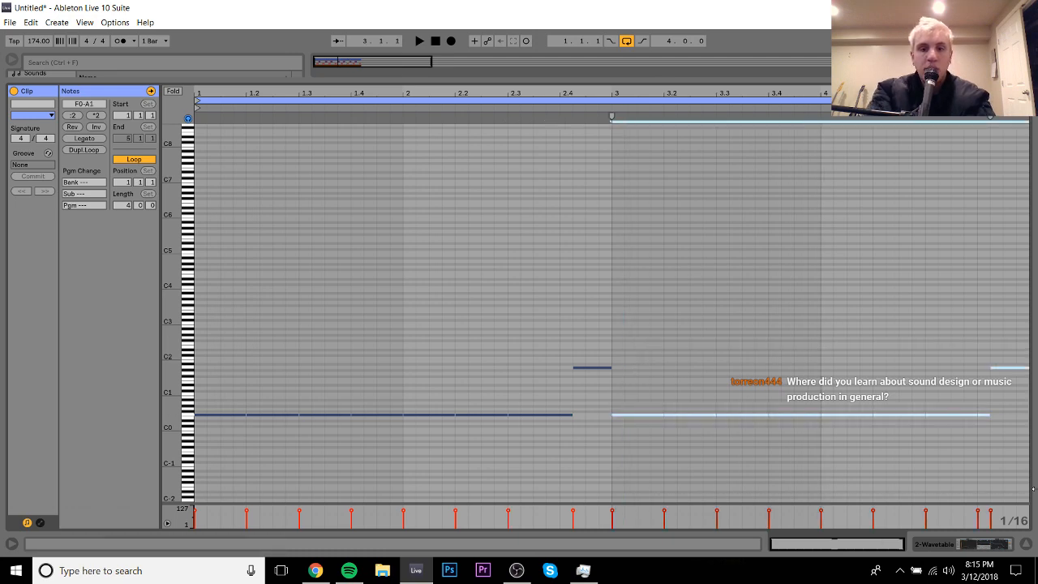
key(Delete)
Step: Lower the high note at the end of bar 2 to F1 and duplicate the phrase into bars 3 and 4
click(581, 339)
drag(580, 345, 591, 416)
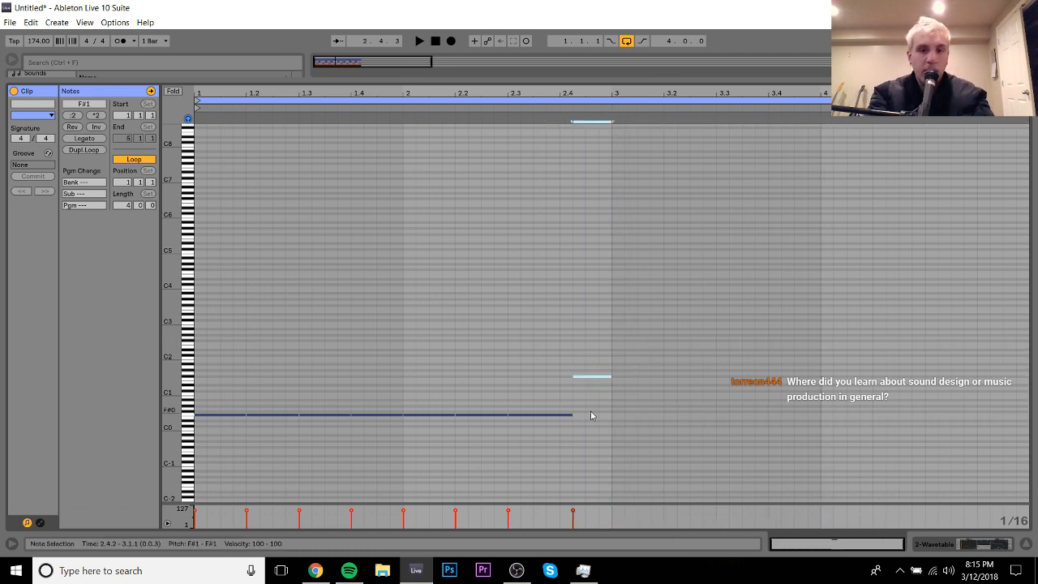
key(space)
key(ctrl+a)
key(ctrl+d)
key(ctrl+a)
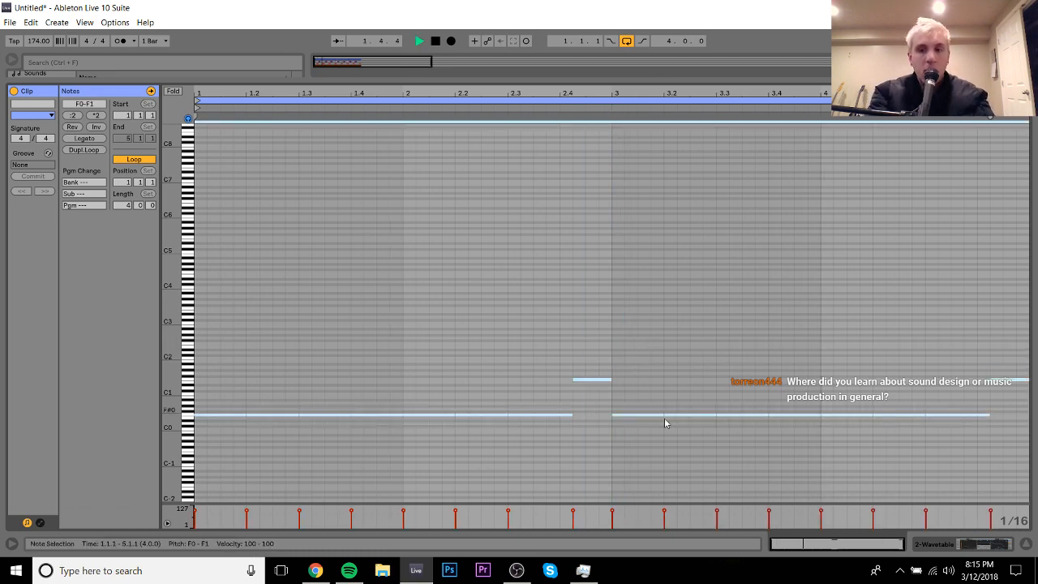
Step: Lower the bass clip's final note to C1 and solo the Wavetable track in the arrangement
click(948, 551)
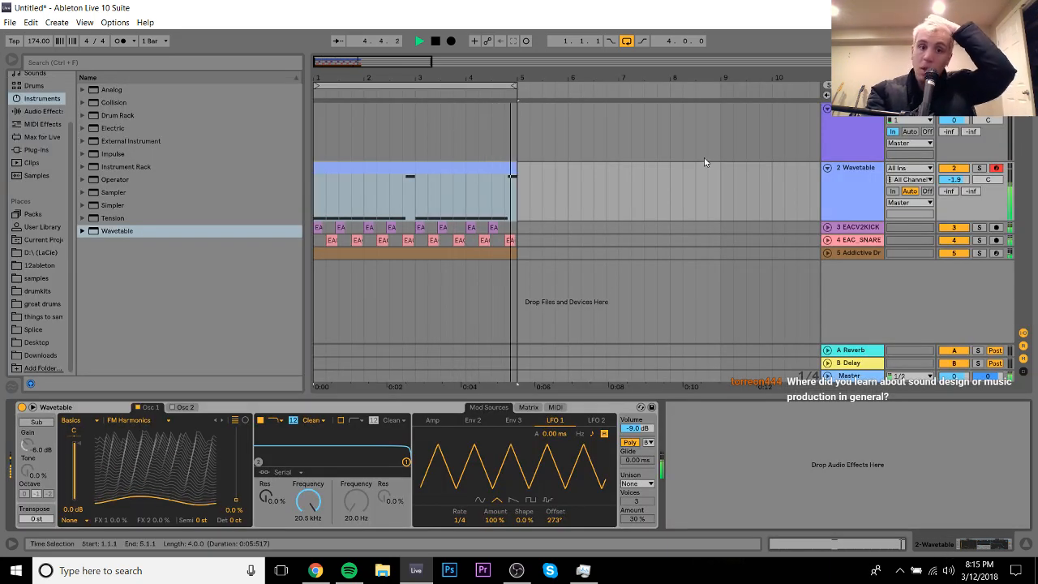
double_click(482, 191)
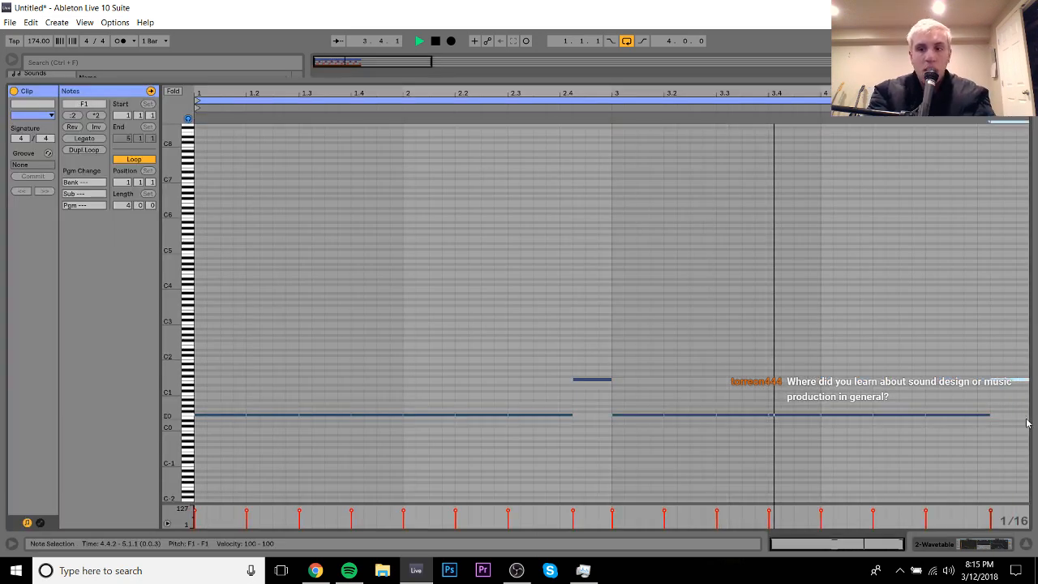
key(Down)
key(Down)
key(Down)
key(Down)
key(Down)
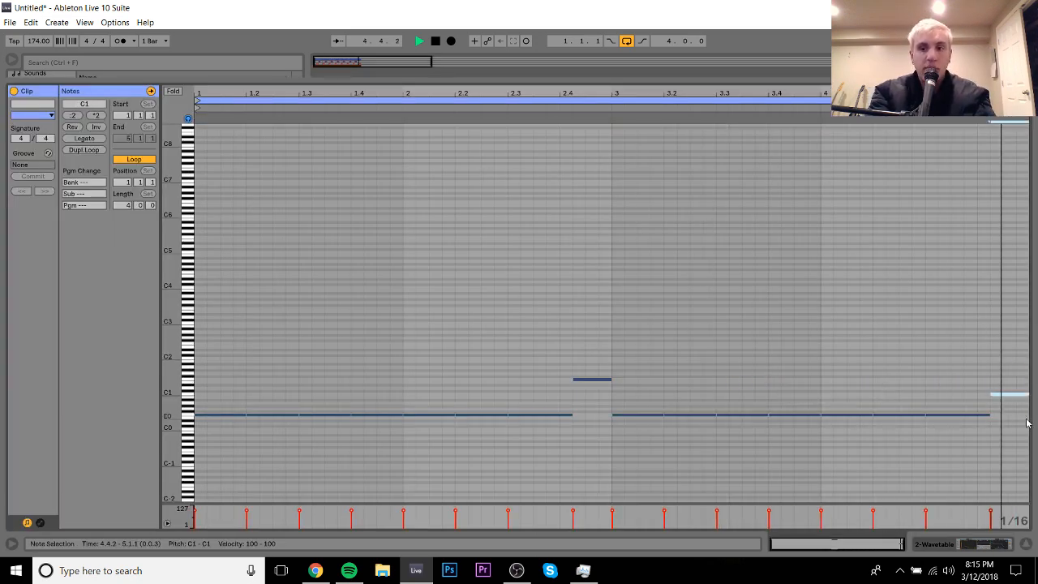
click(992, 549)
click(982, 169)
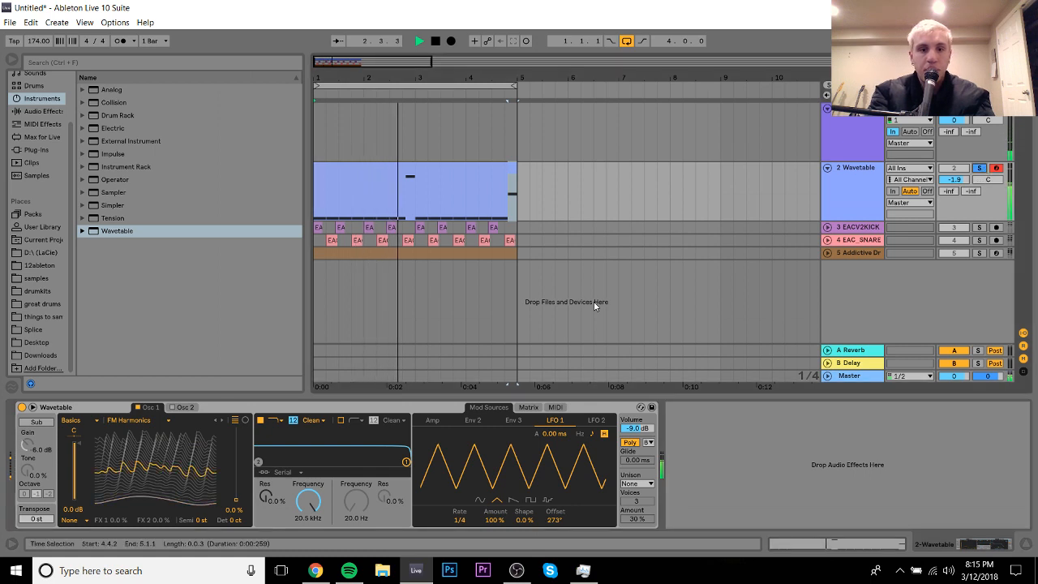
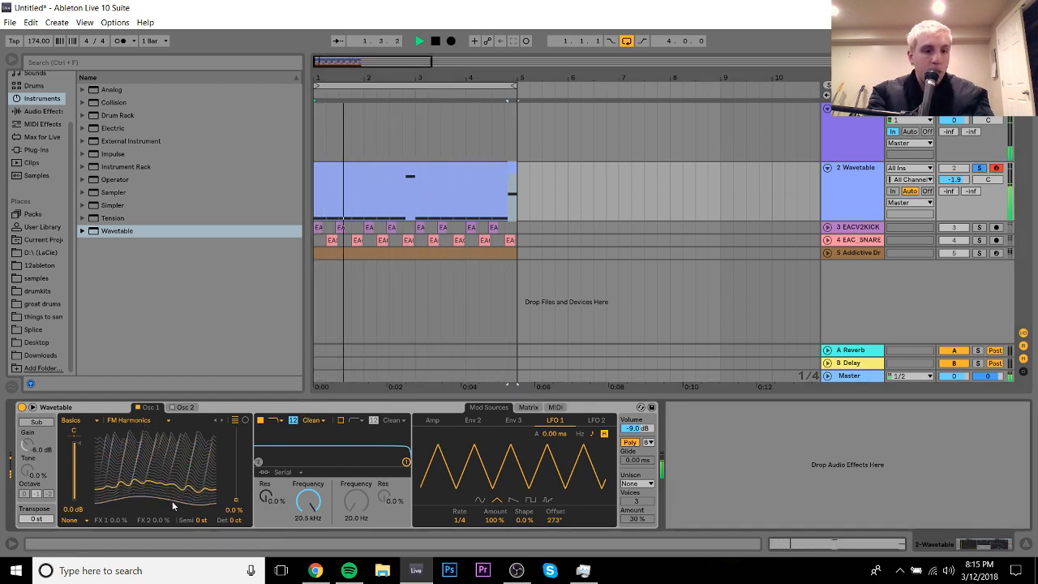
Step: Enable Wavetable's oscillator 2, load the FM Feedback wavetable and set its position to 100%
click(174, 408)
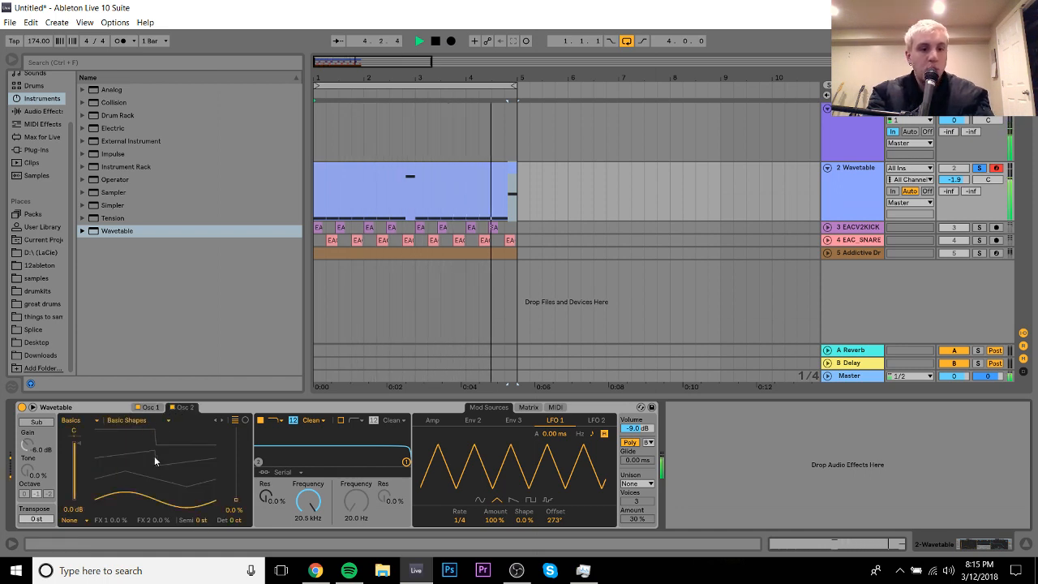
click(151, 421)
click(134, 376)
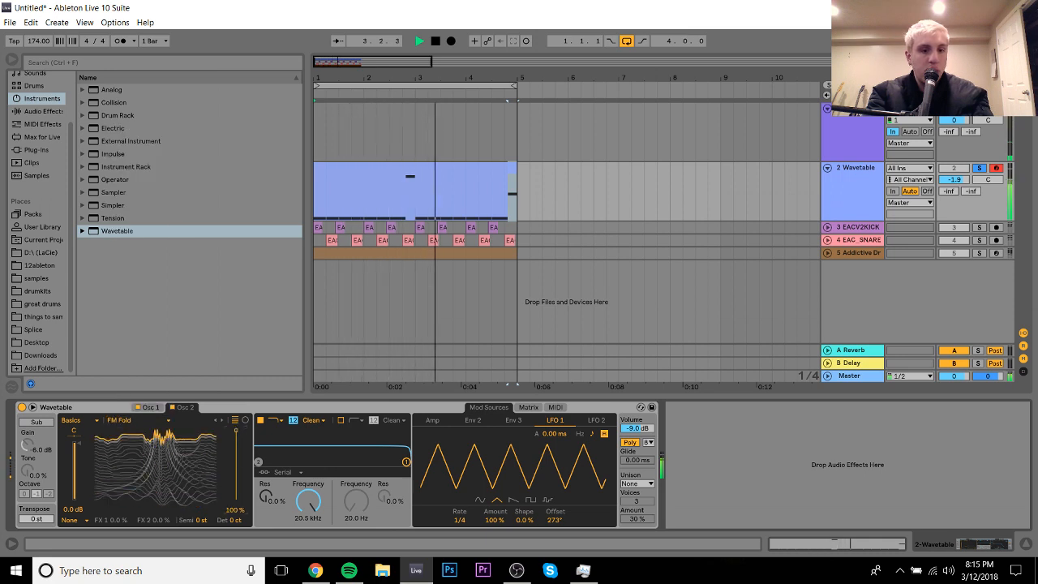
click(153, 416)
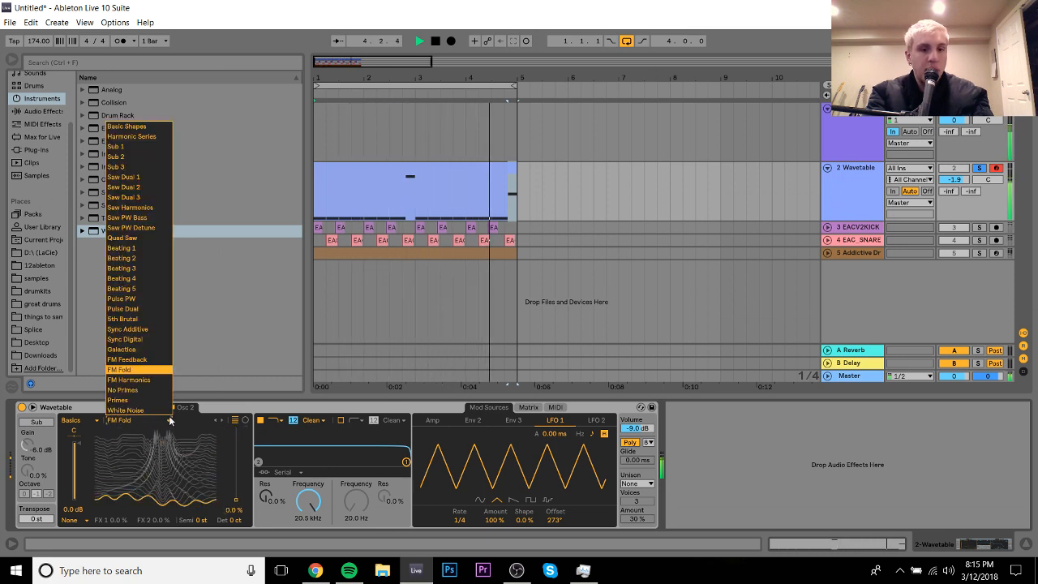
click(145, 359)
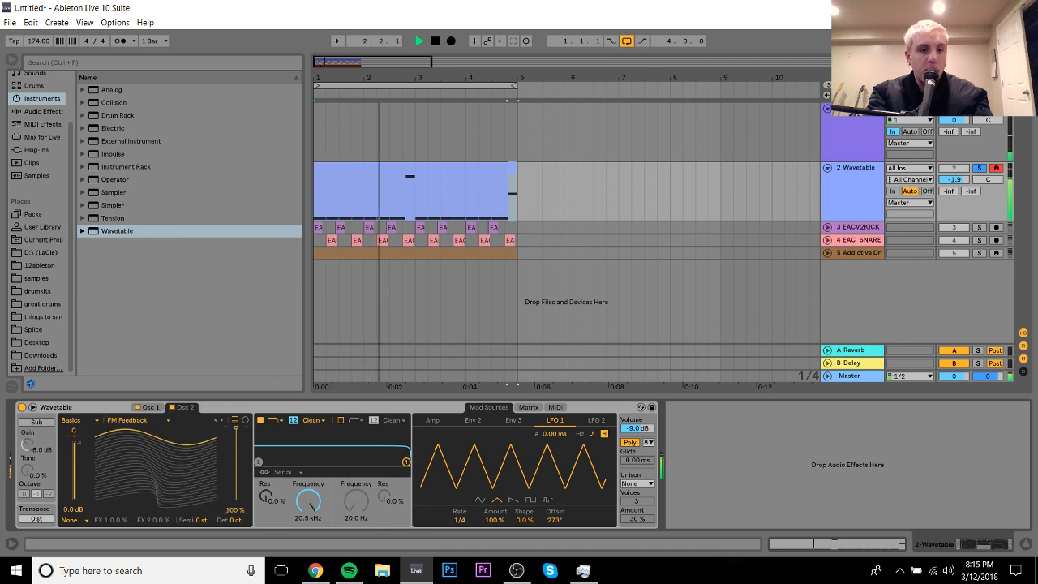
drag(236, 485, 235, 430)
Step: In the modulation matrix, clear LFO 2 from Osc 1 Pos, set LFO 1 to -100 on Osc 2 Pos and start playback
click(528, 407)
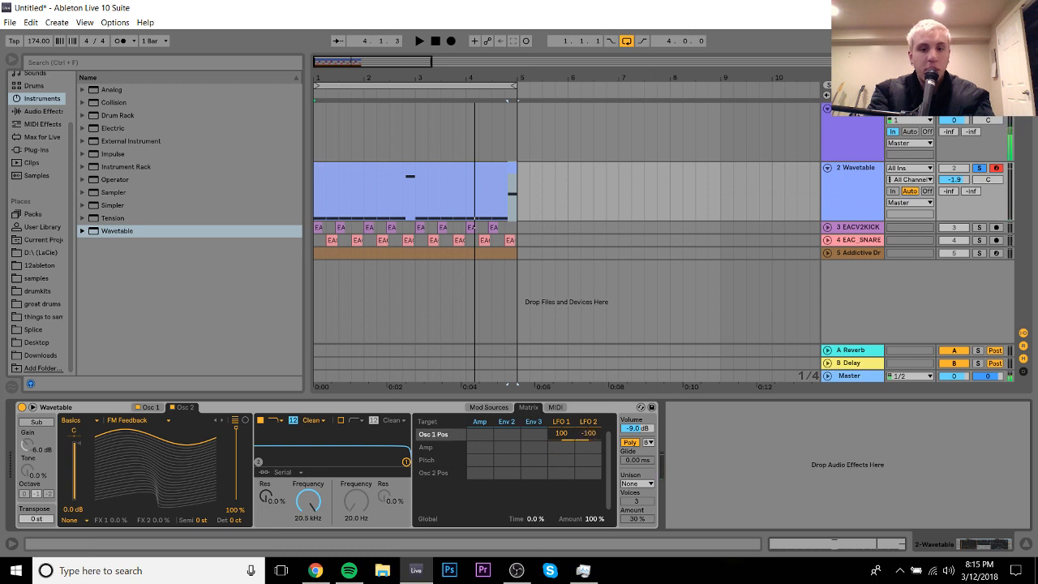
click(614, 441)
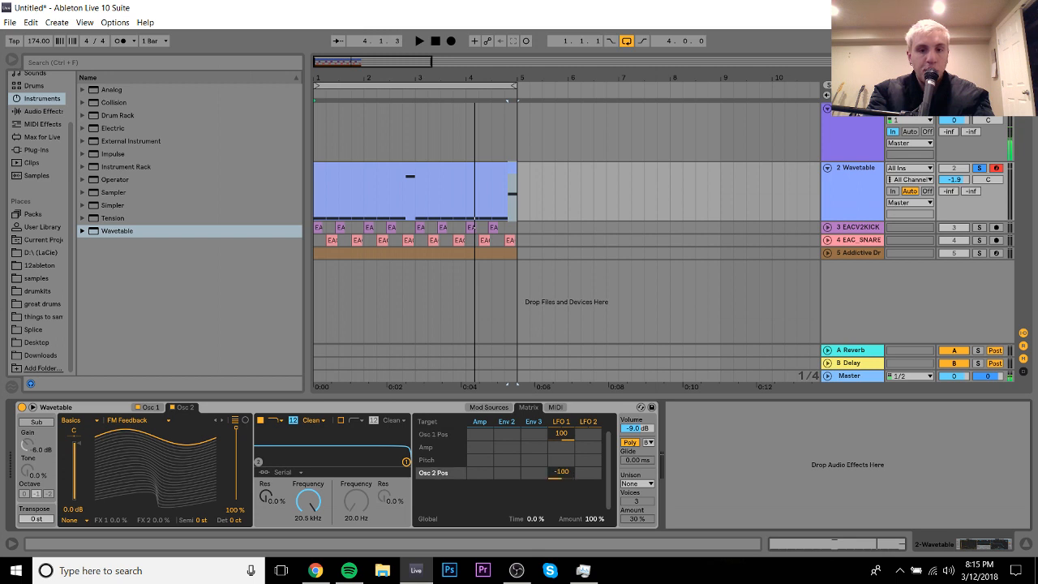
key(space)
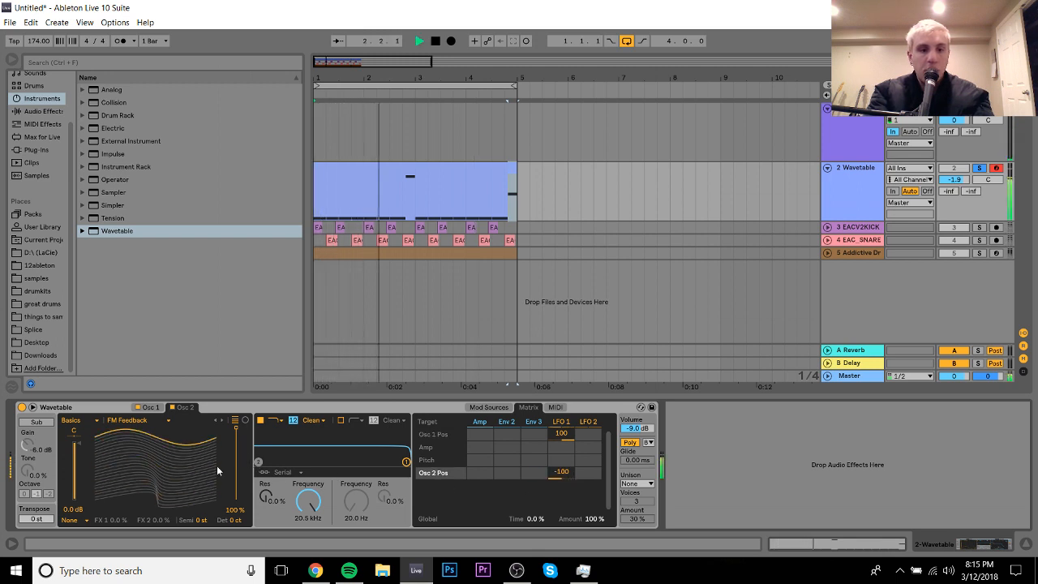
Step: Detune oscillator 2 by 9 ct, set its wavetable position to 41% and stop playback
mouse_move(197, 520)
mouse_down()
mouse_move(197, 497)
mouse_move(206, 512)
mouse_up()
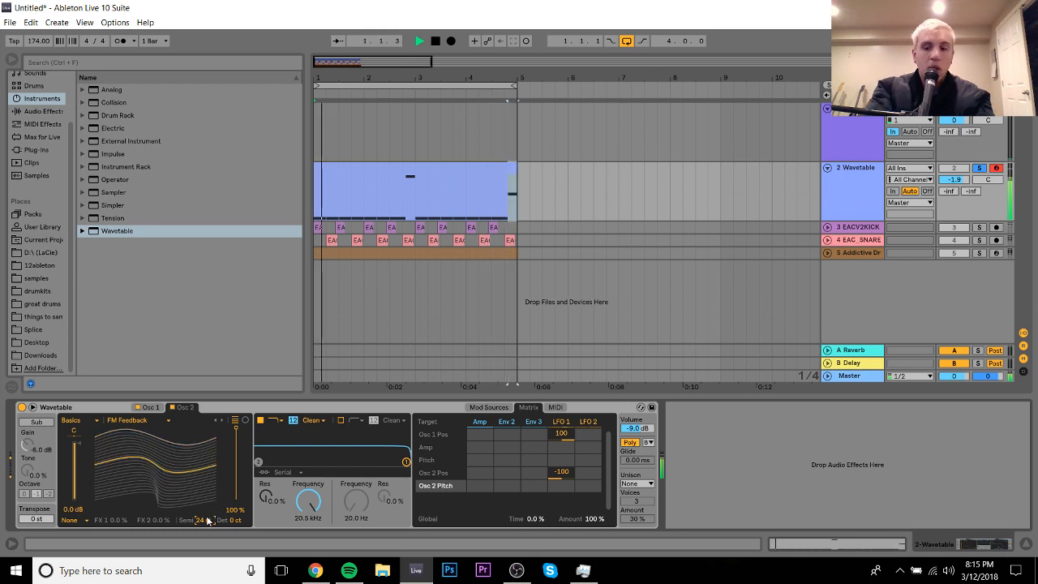
double_click(207, 521)
mouse_move(242, 521)
mouse_down()
mouse_move(241, 496)
mouse_move(237, 530)
mouse_up()
drag(236, 428, 236, 470)
key(space)
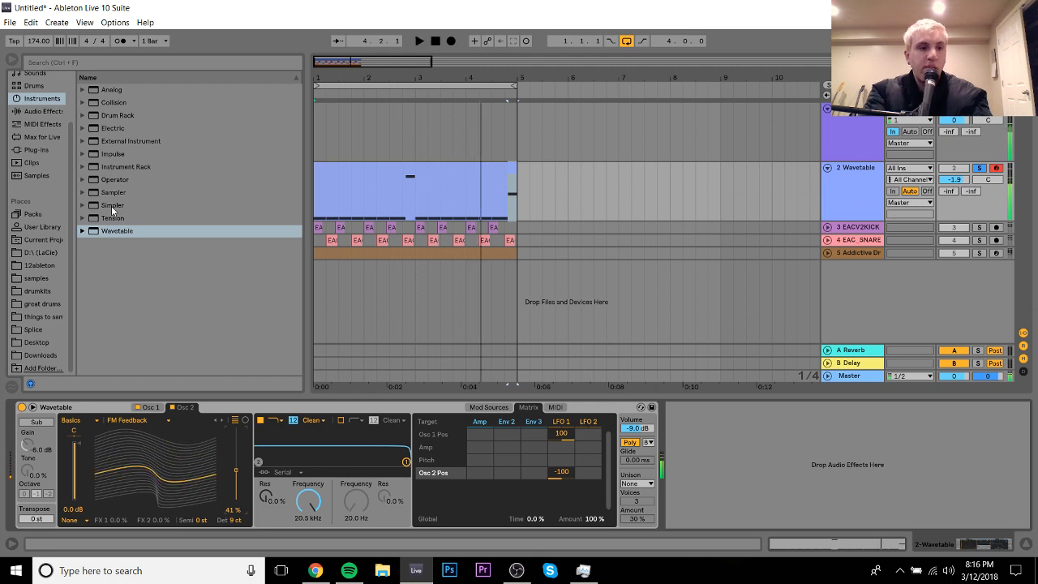
Step: Add an Amp effect with the Bass model to the Wavetable track and lower the track volume to -5.8 dB during playback
click(38, 113)
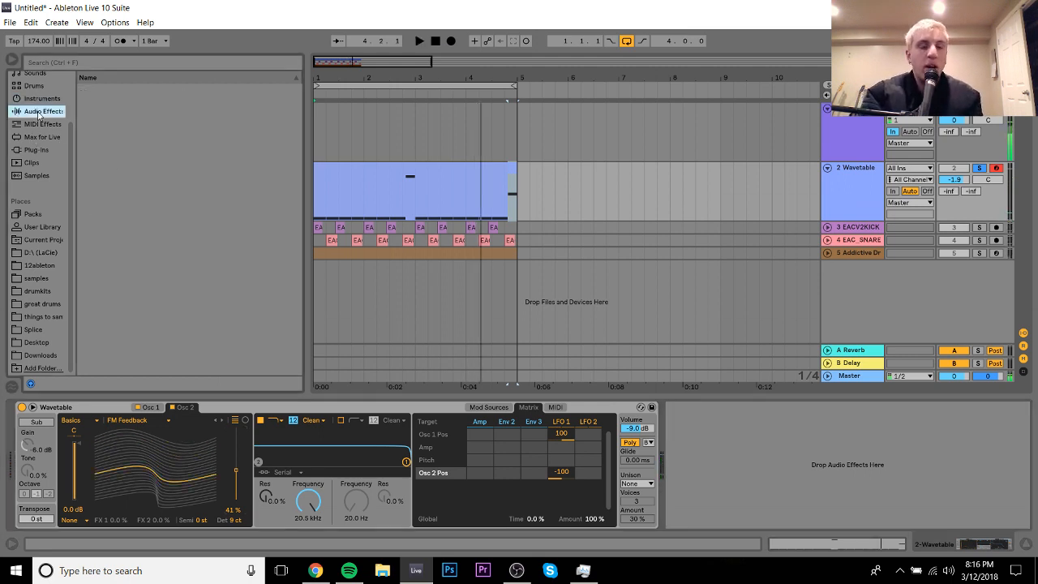
scroll(297, 142, up, 5)
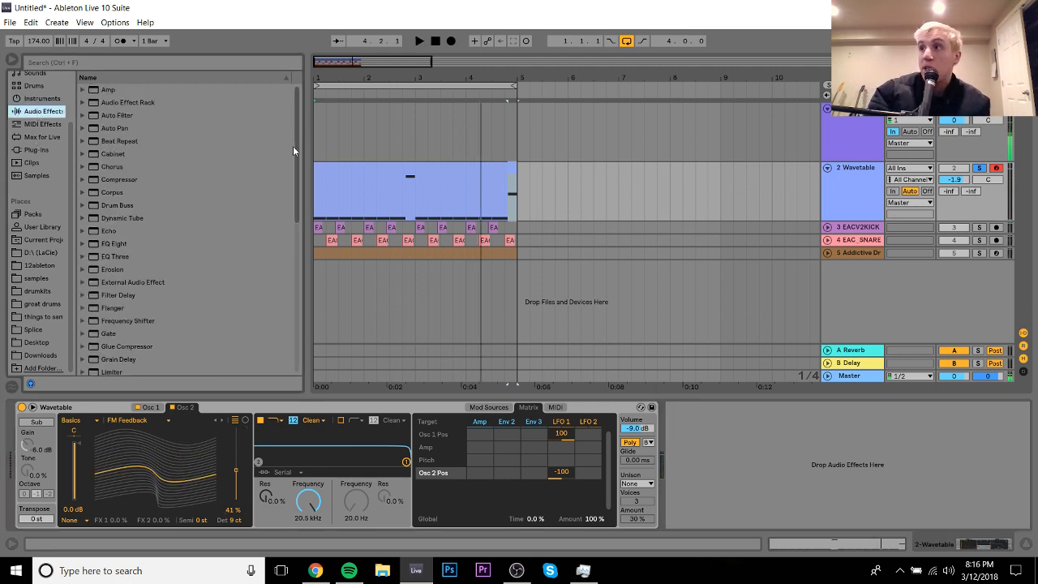
double_click(104, 93)
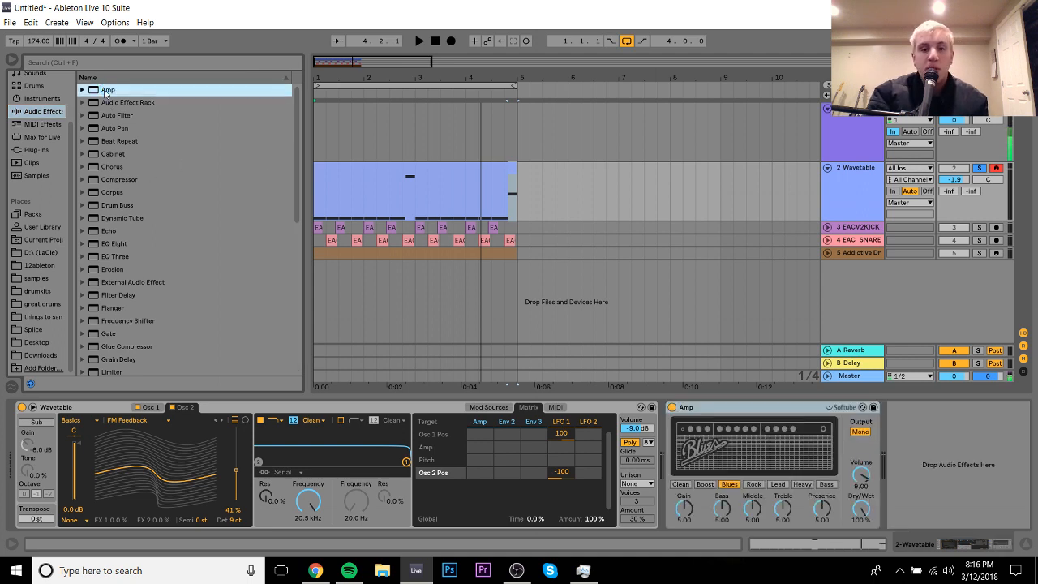
key(space)
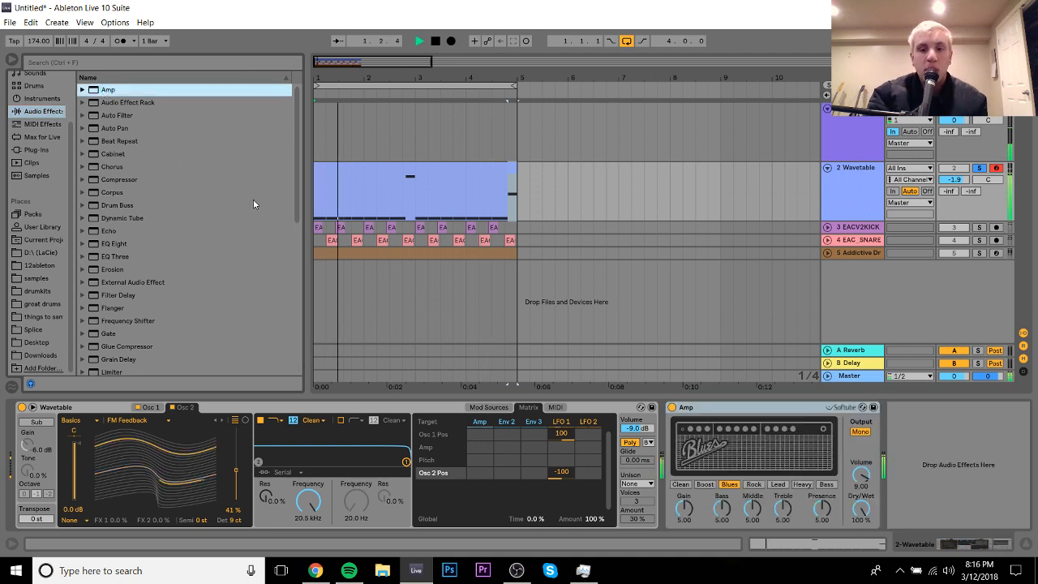
click(801, 484)
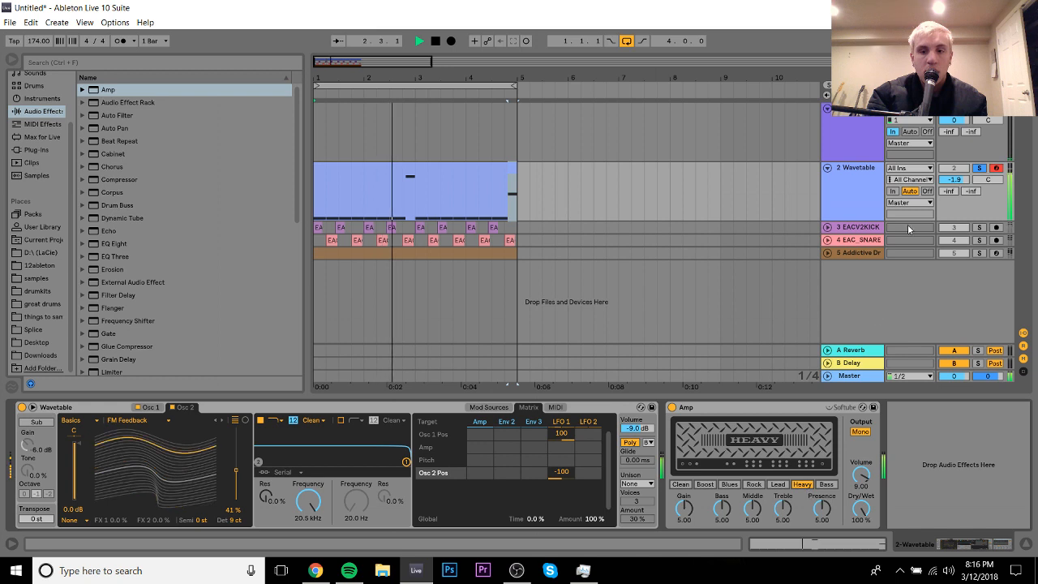
click(826, 484)
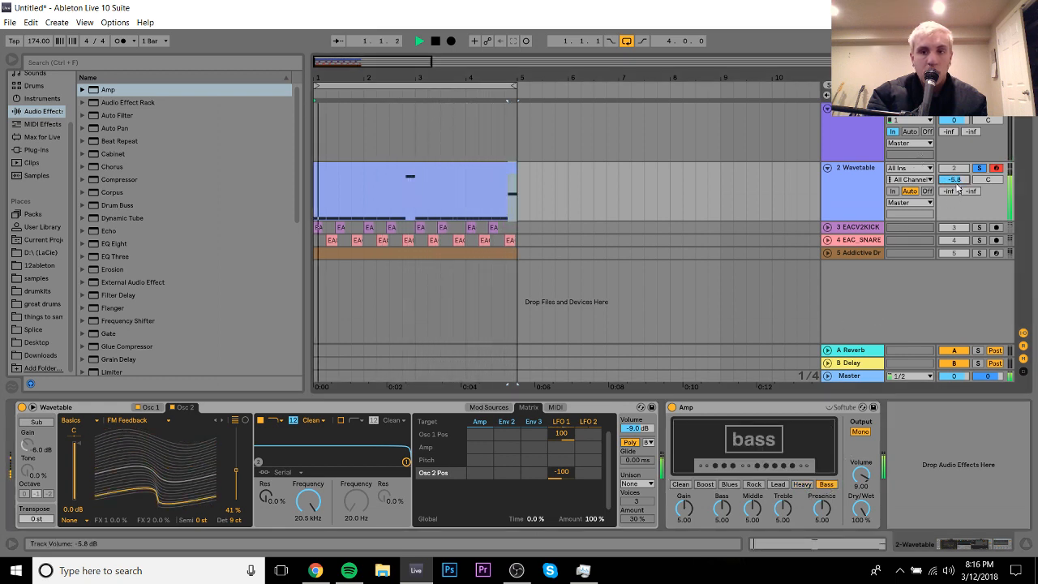
Step: Add EQ Eight after the Amp with cuts of about 15 dB at 167 Hz, 825 Hz and 2.15 kHz and a slightly lowered high shelf
double_click(124, 243)
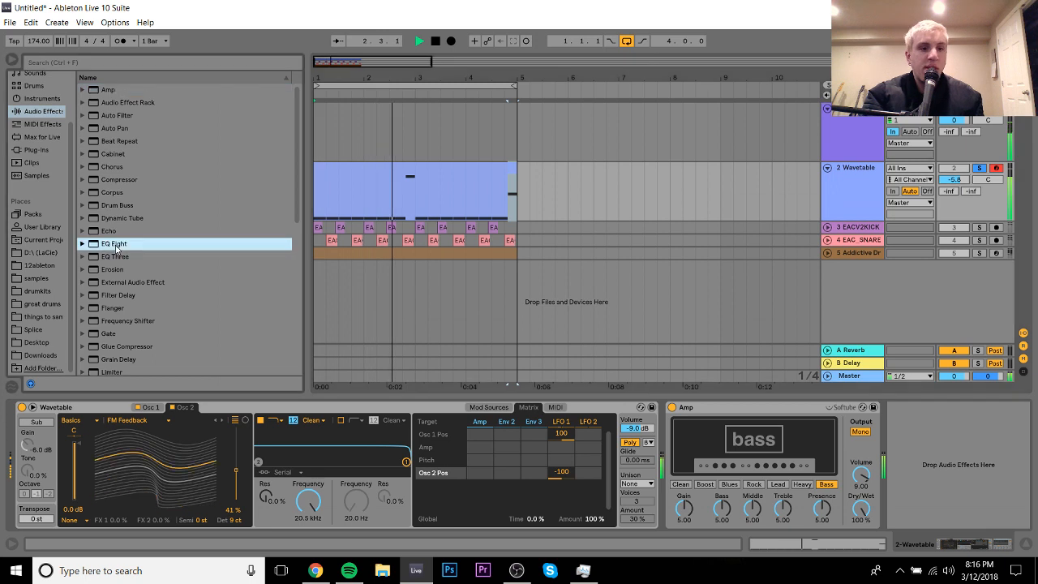
drag(832, 459, 826, 497)
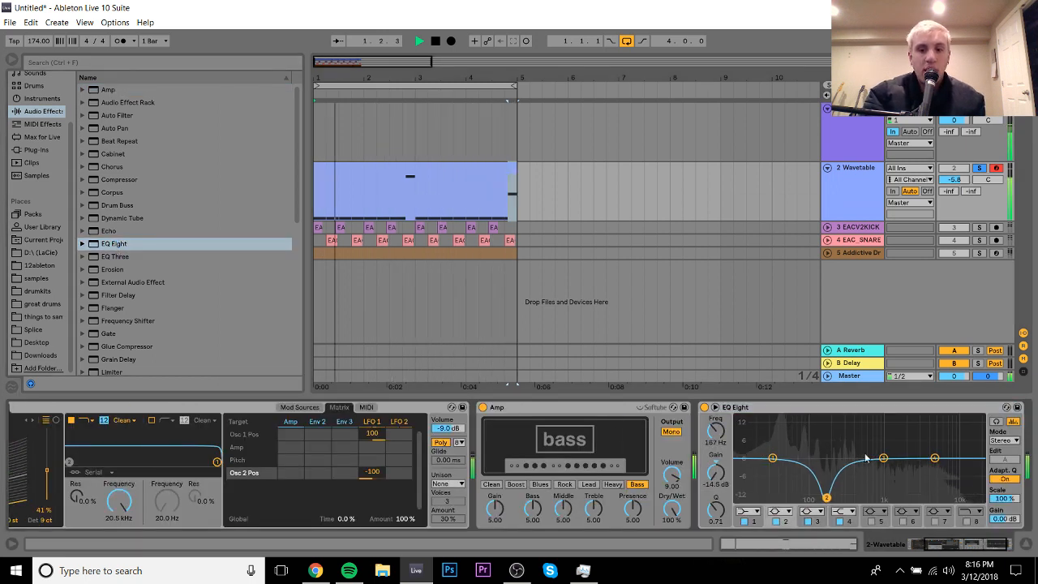
drag(883, 458, 877, 499)
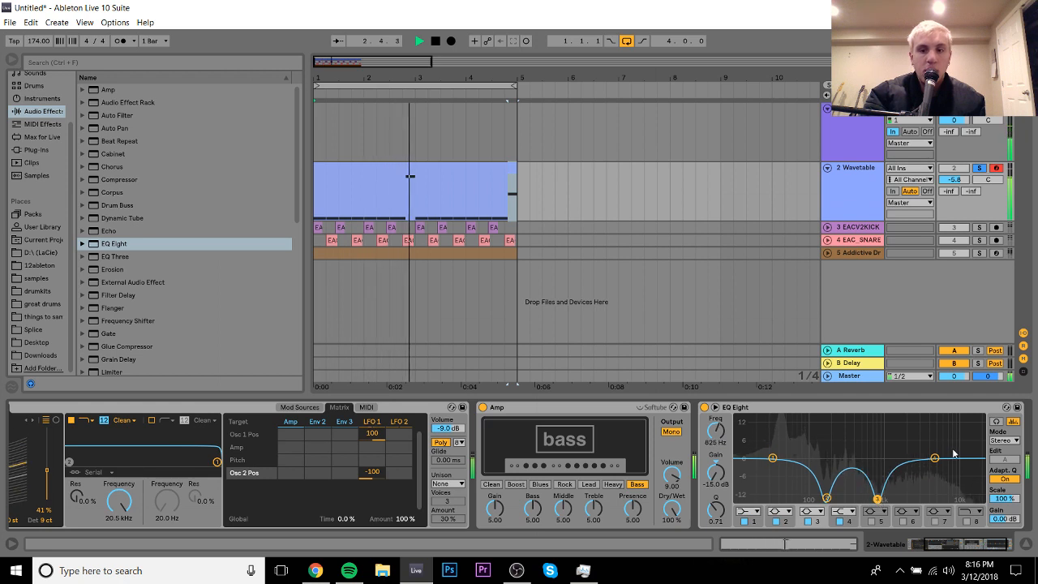
mouse_move(934, 458)
mouse_down()
mouse_move(958, 417)
mouse_move(938, 466)
mouse_up()
click(911, 520)
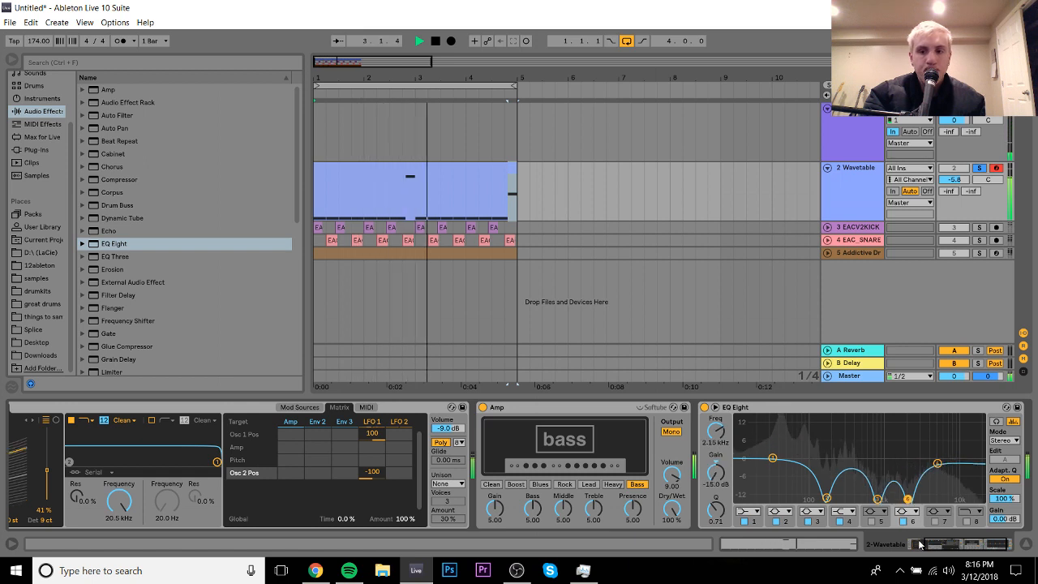
Step: Switch off Wavetable's oscillator 2 and restart playback
scroll(197, 451, left, 3)
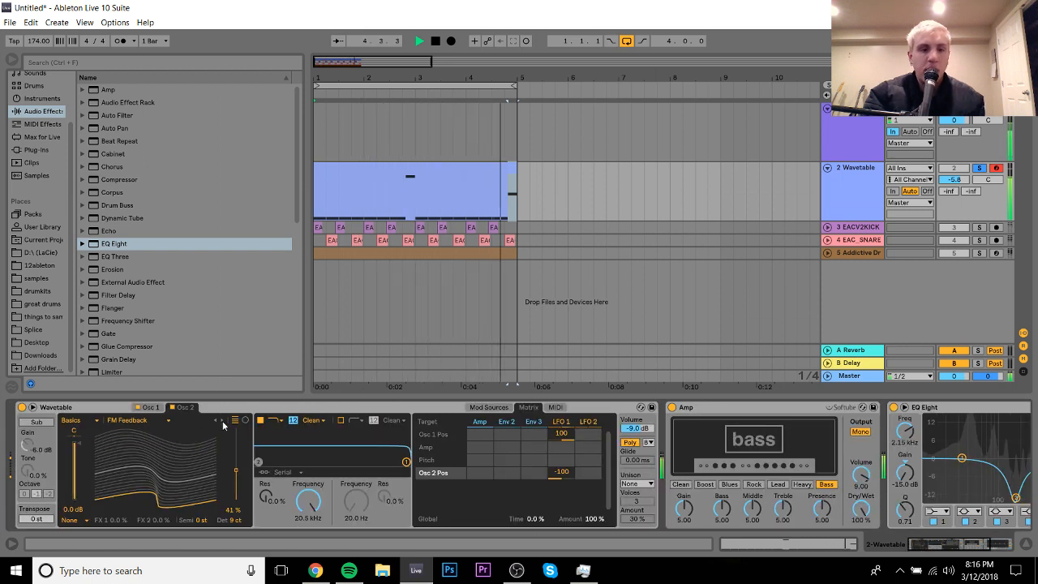
key(space)
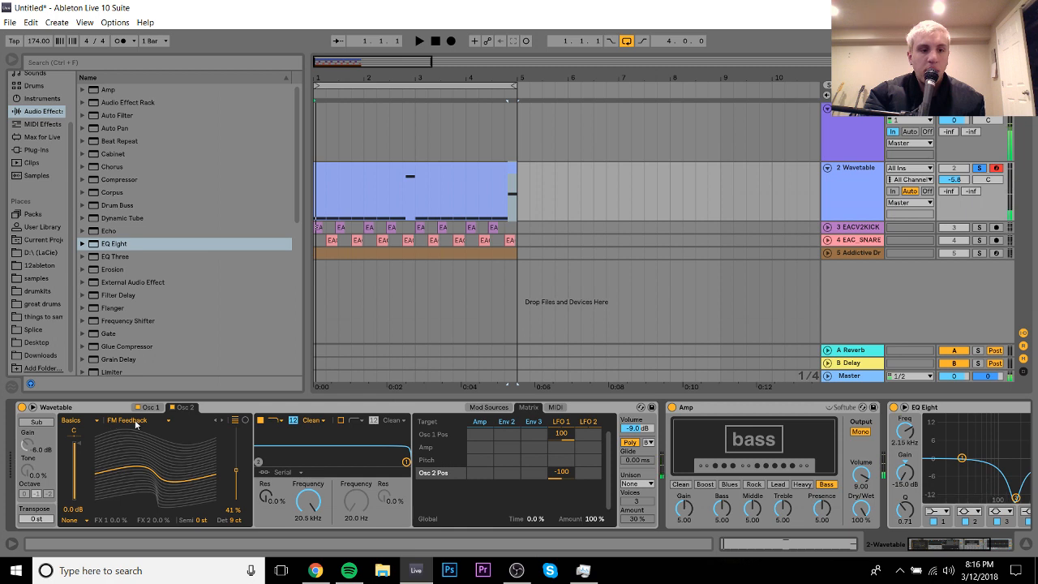
key(space)
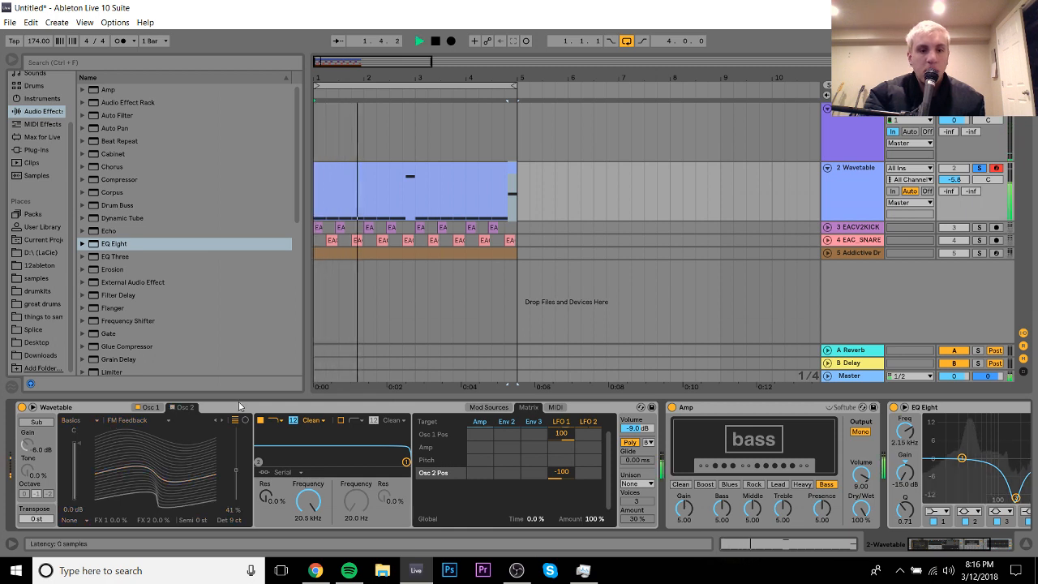
Step: Try the No Primes wavetable on oscillator 1 and settle on FM Harmonics
click(151, 420)
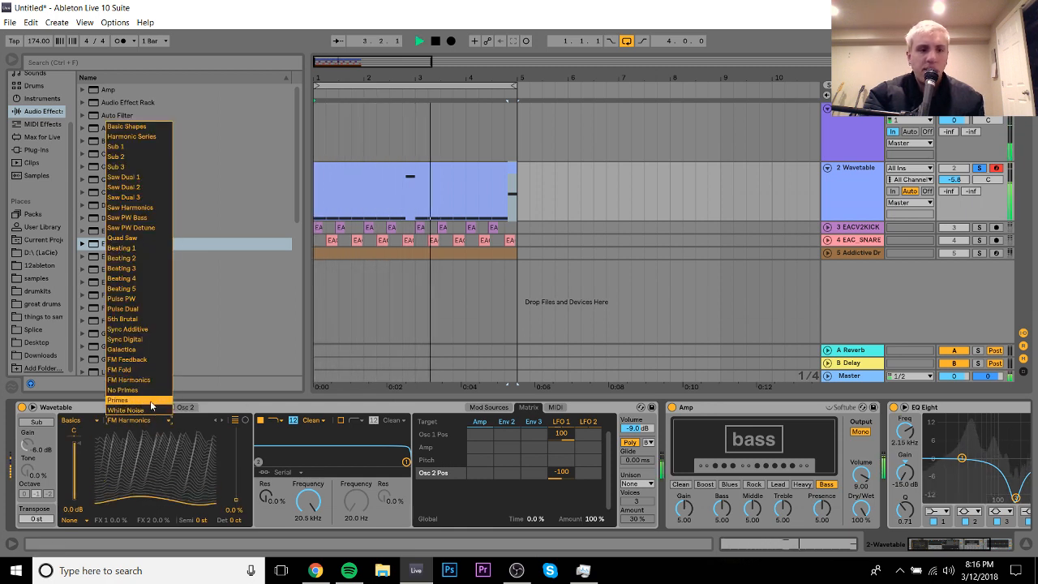
click(150, 397)
click(150, 420)
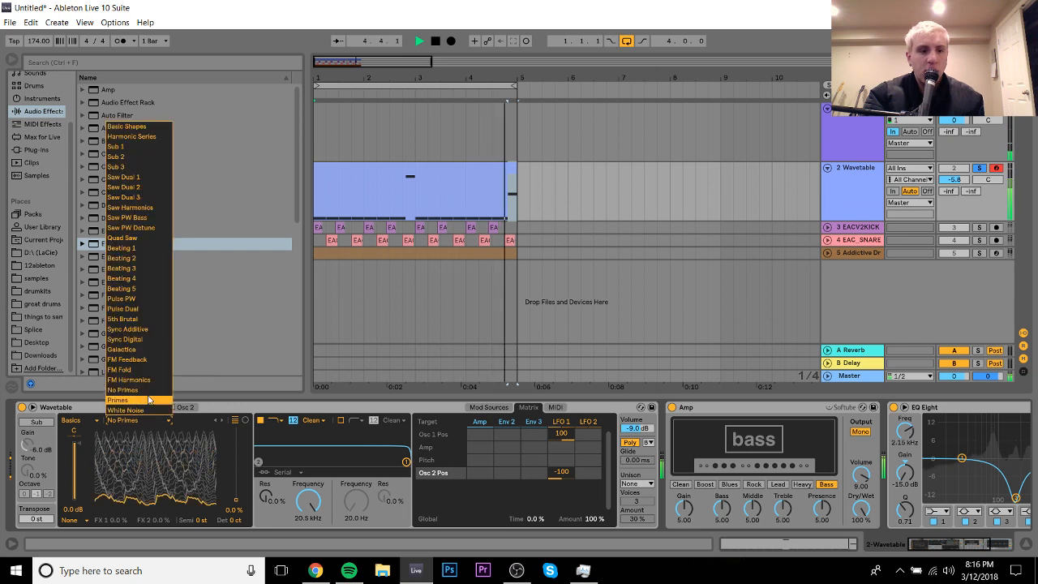
click(146, 383)
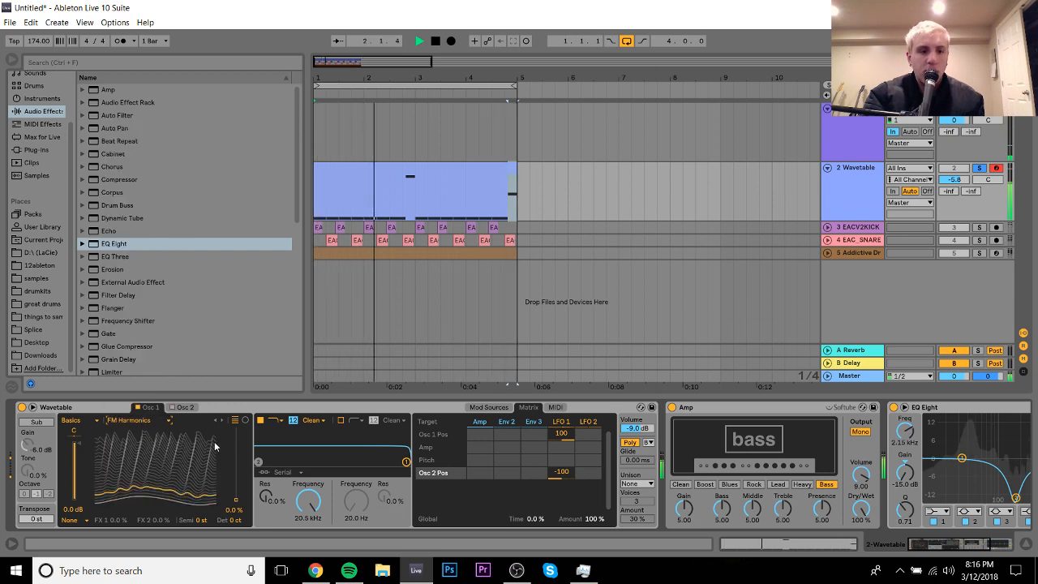
Step: Apply the Classic effect to oscillator 1, with PW at -23% and Sync at 0.0%
click(86, 521)
click(72, 499)
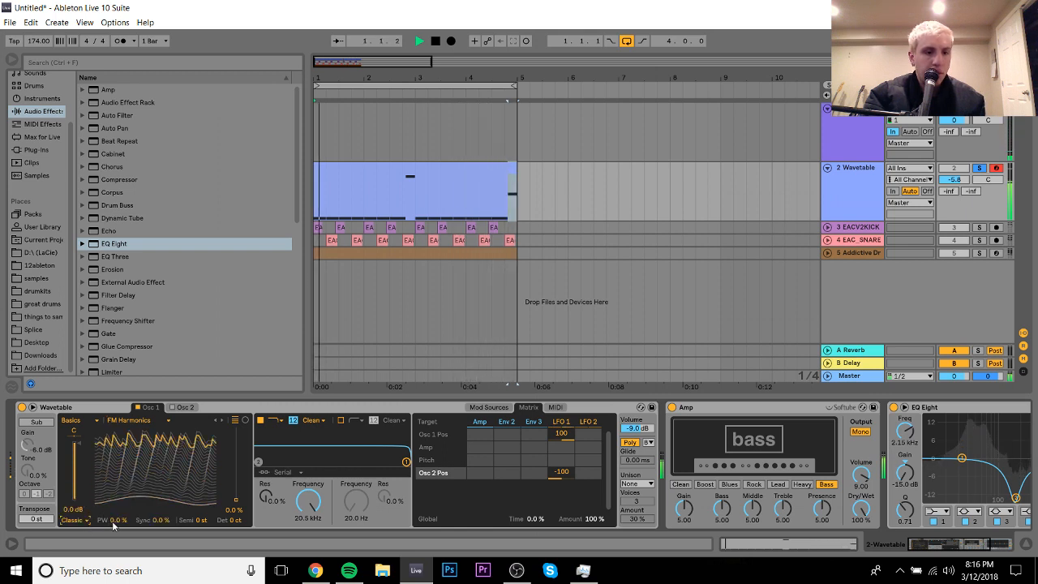
drag(117, 523, 165, 487)
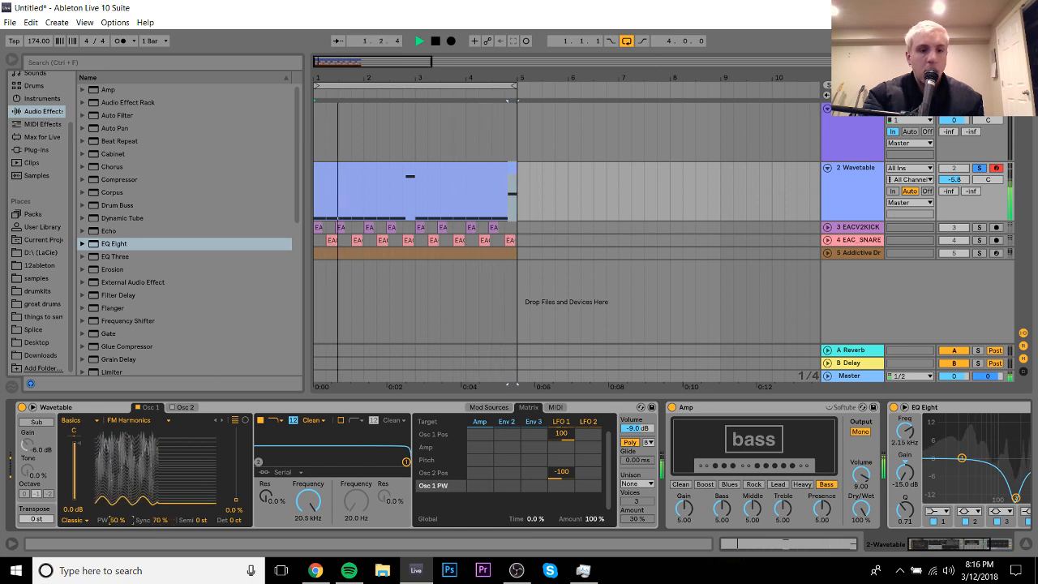
drag(117, 520, 117, 490)
drag(157, 522, 157, 567)
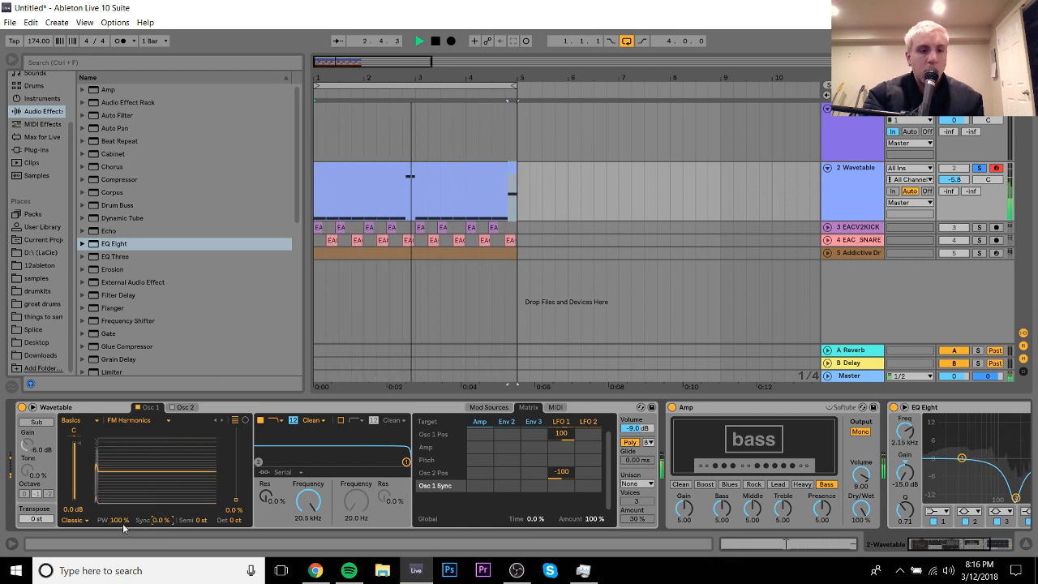
mouse_move(121, 523)
mouse_down()
mouse_move(121, 579)
mouse_move(120, 505)
mouse_up()
Step: Unsolo and mute the Wavetable track to audition the drums without it, and delete that track
click(979, 169)
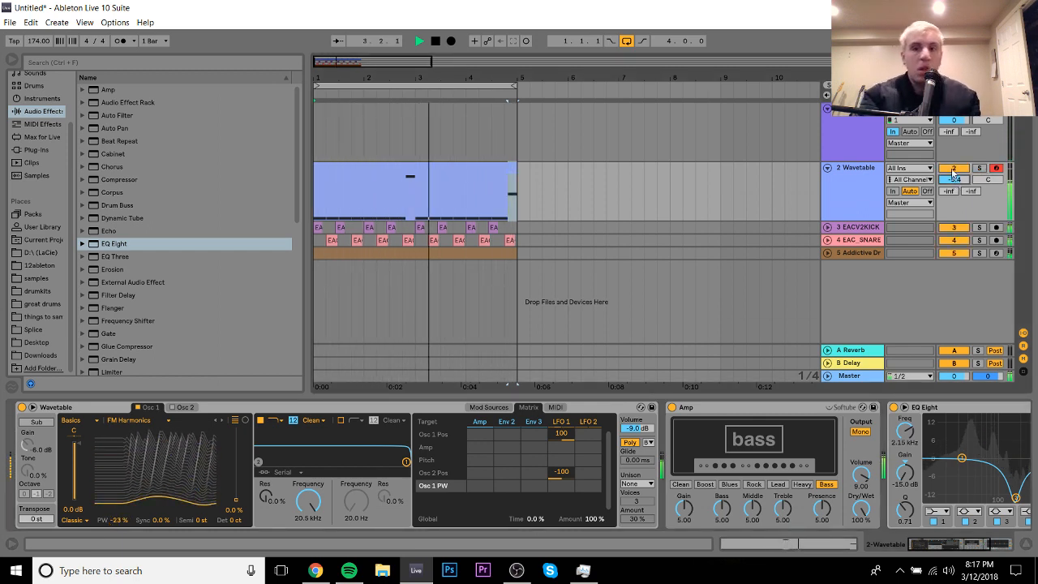
click(954, 168)
key(space)
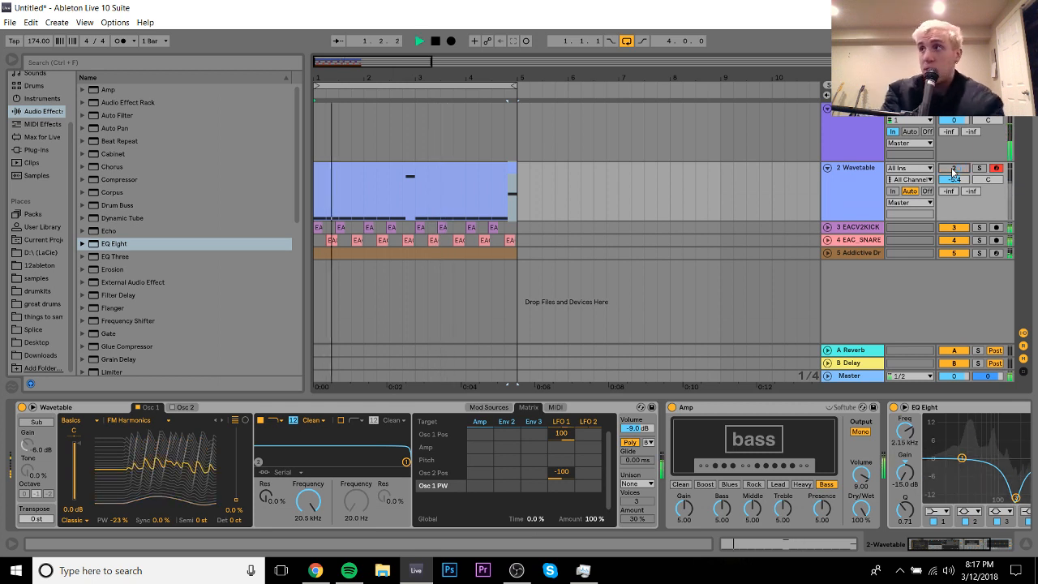
key(space)
click(843, 176)
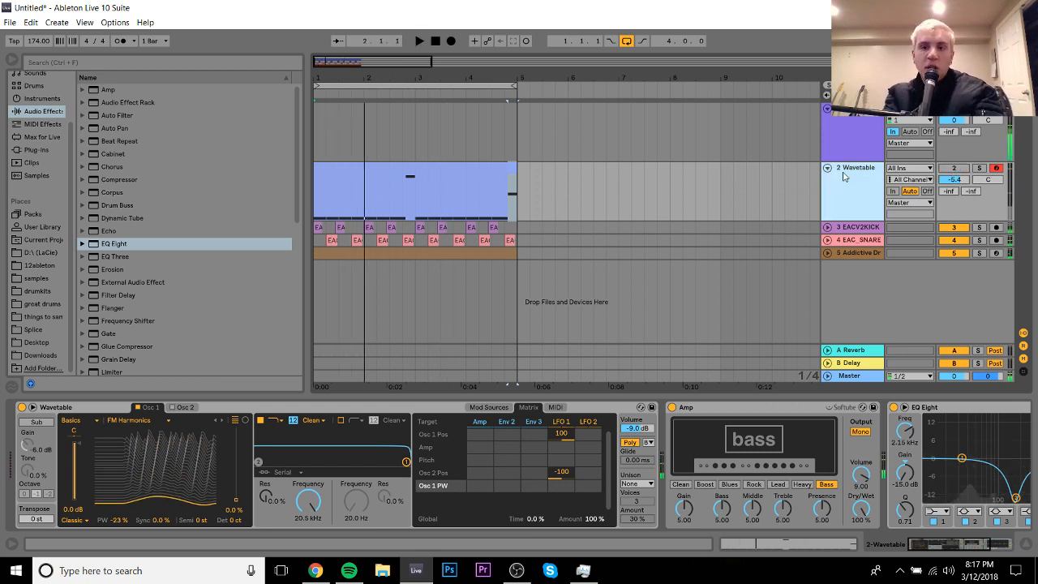
key(Delete)
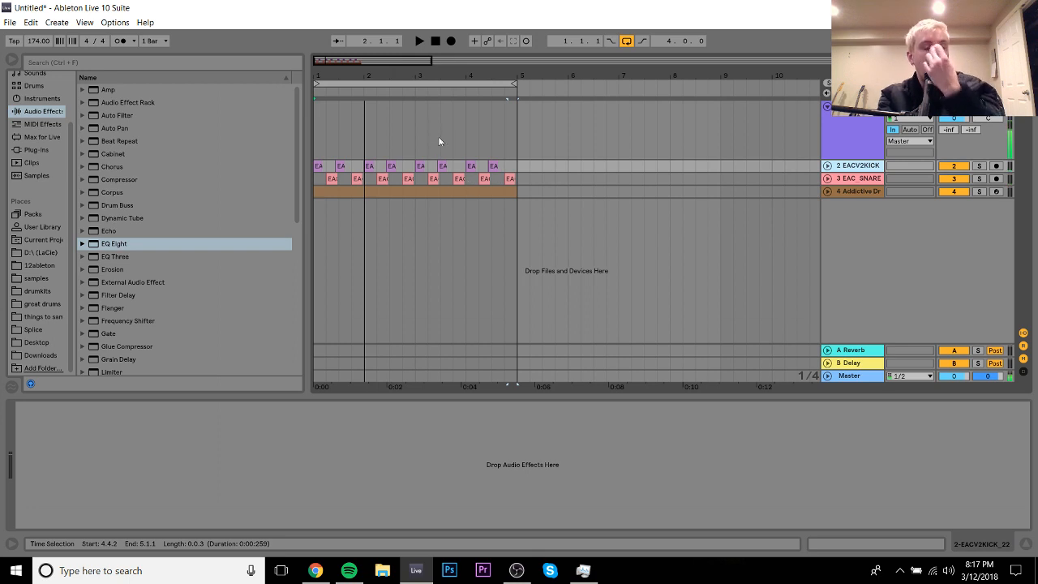
Step: Move the second kick clip in bar 1 to position 1.3.3
key(plus)
key(plus)
key(plus)
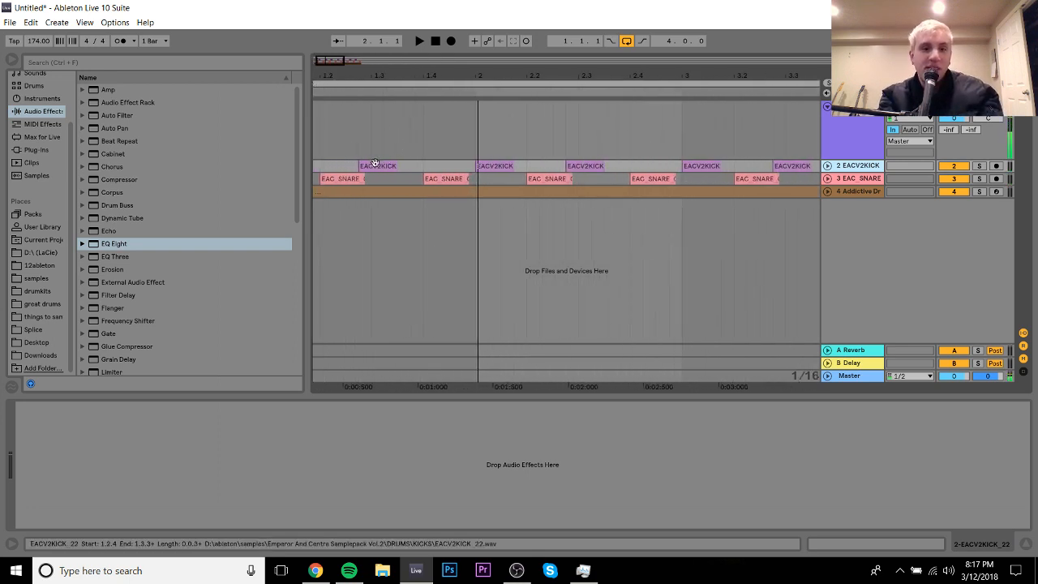
drag(374, 162, 415, 167)
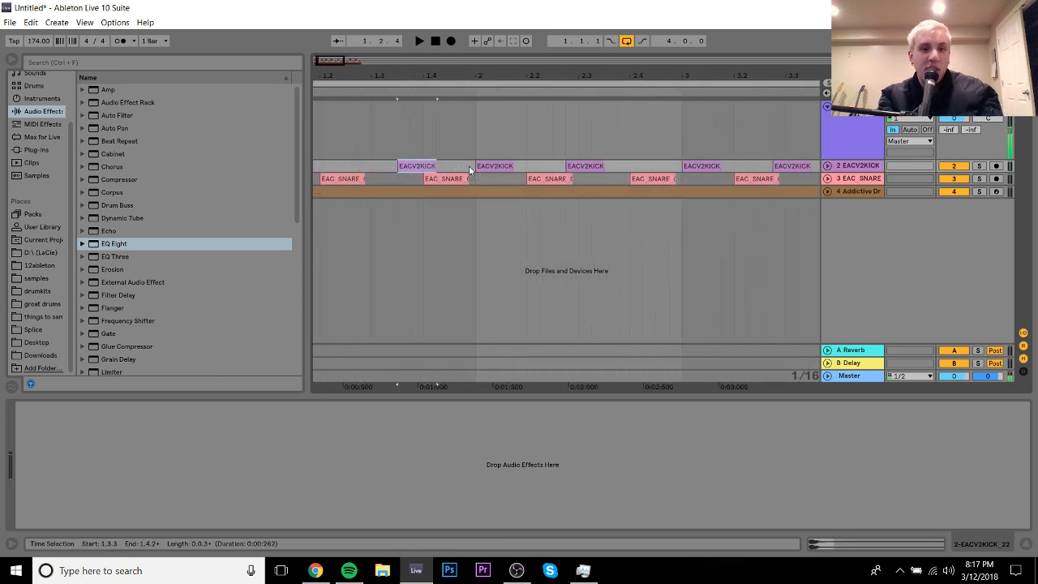
Step: Delete all kick clips from bar 2 through the end of bar 4
click(476, 166)
key(minus)
key(minus)
key(minus)
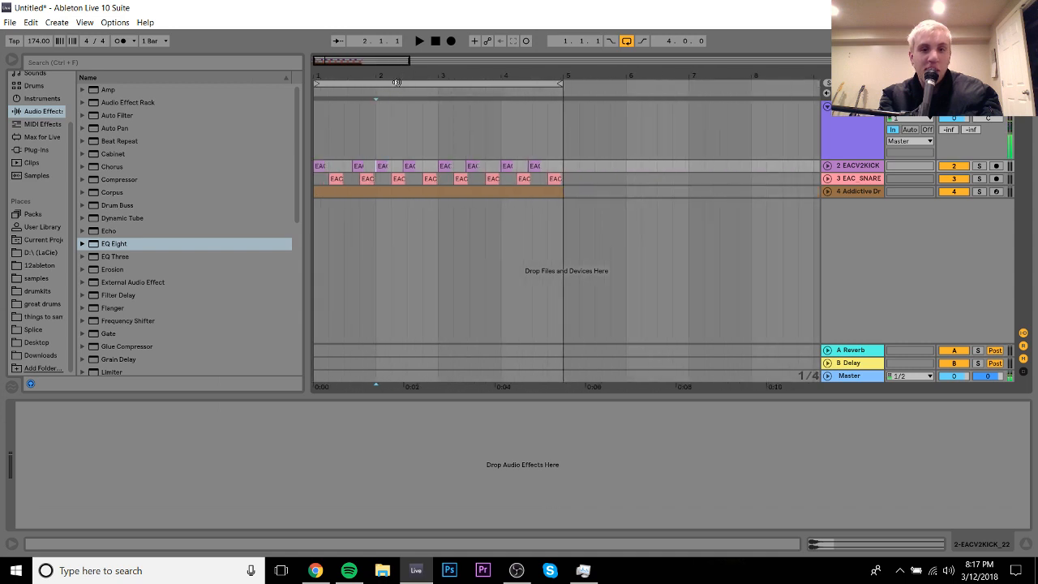
shift+click(561, 169)
key(Delete)
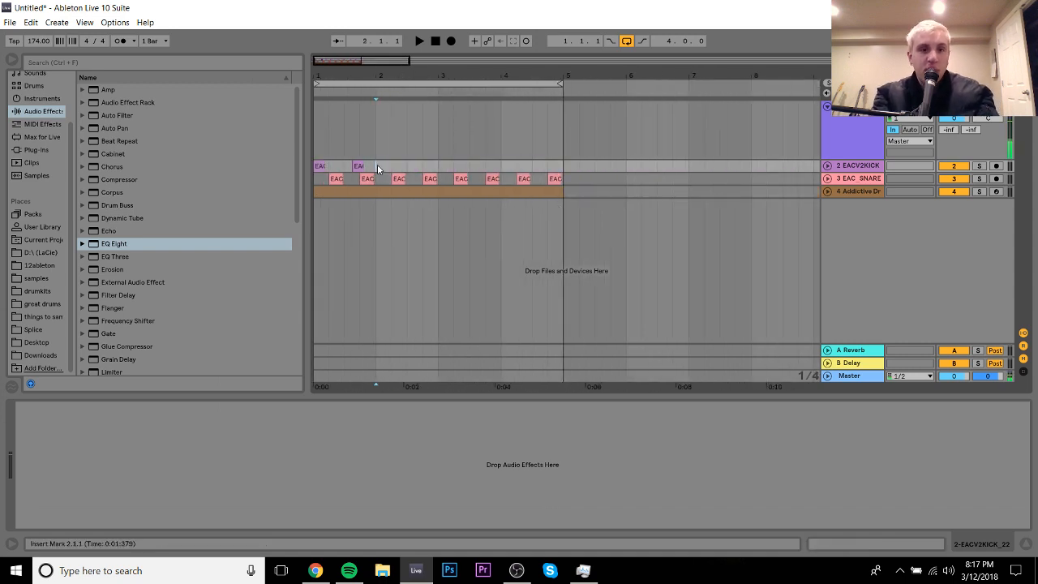
Step: Duplicate the bar 1 kick pattern three times to fill bars 2 to 4
drag(377, 167, 315, 168)
key(ctrl+d)
key(ctrl+d)
key(ctrl+d)
Step: Open the Addictive Drums clip and add two eighth notes on D2 at beat 1, the second with velocity 67
click(348, 191)
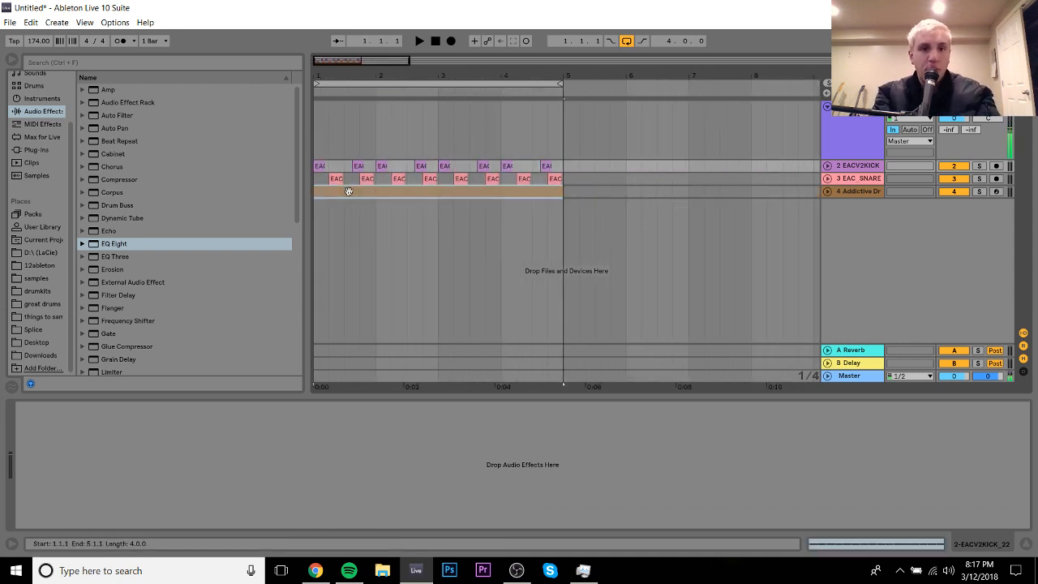
double_click(349, 191)
click(203, 264)
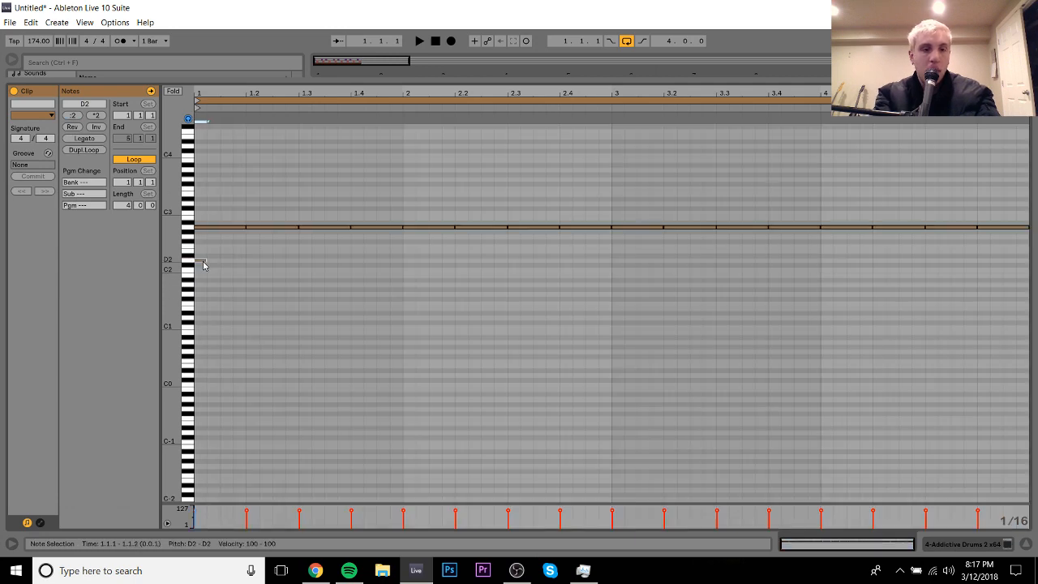
key(Right)
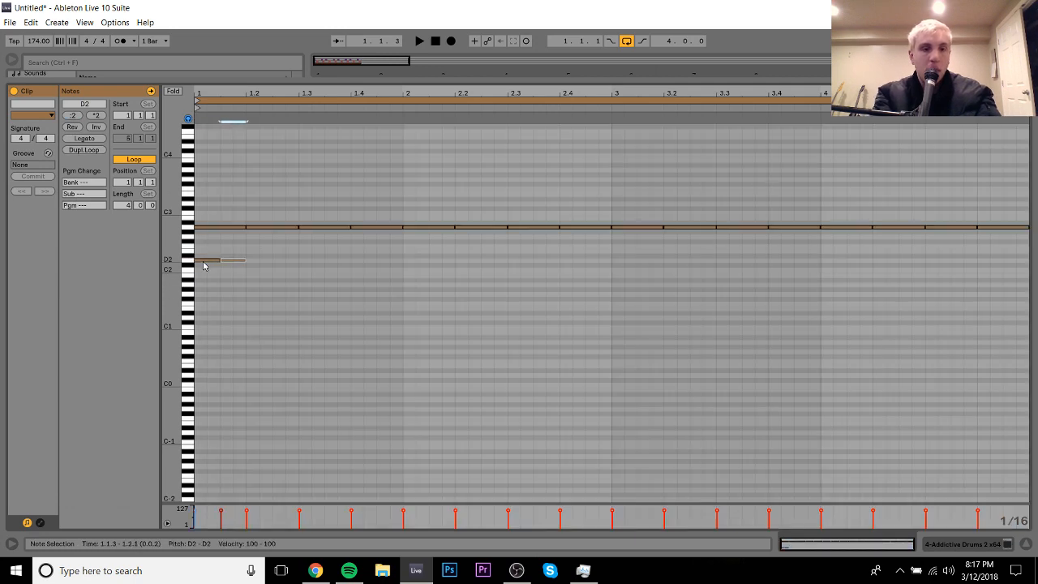
click(221, 512)
Step: Transpose the two new eighth notes down to C#2 and audition them
drag(206, 250, 240, 268)
key(Down)
key(Down)
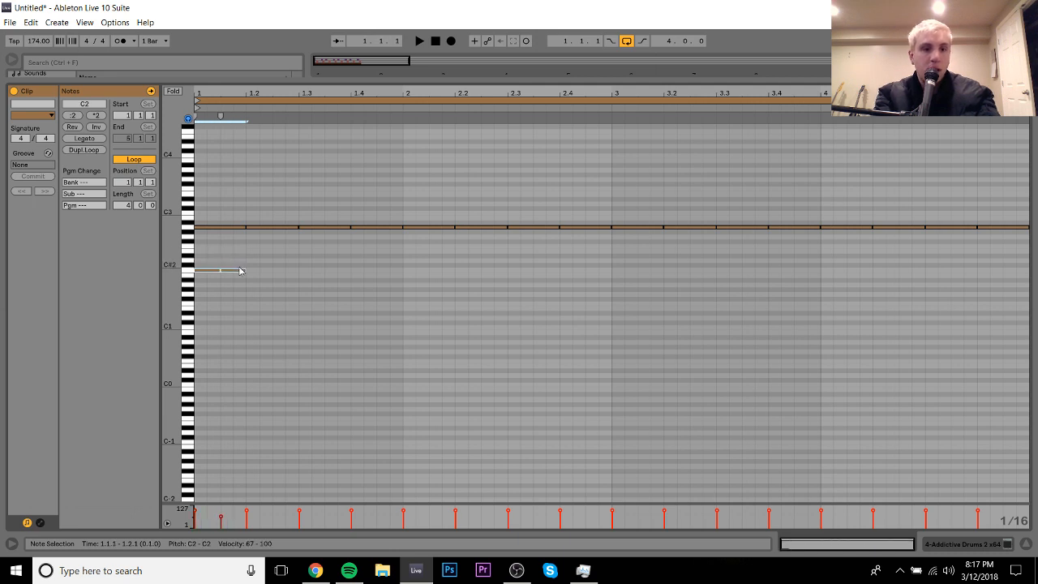
key(space)
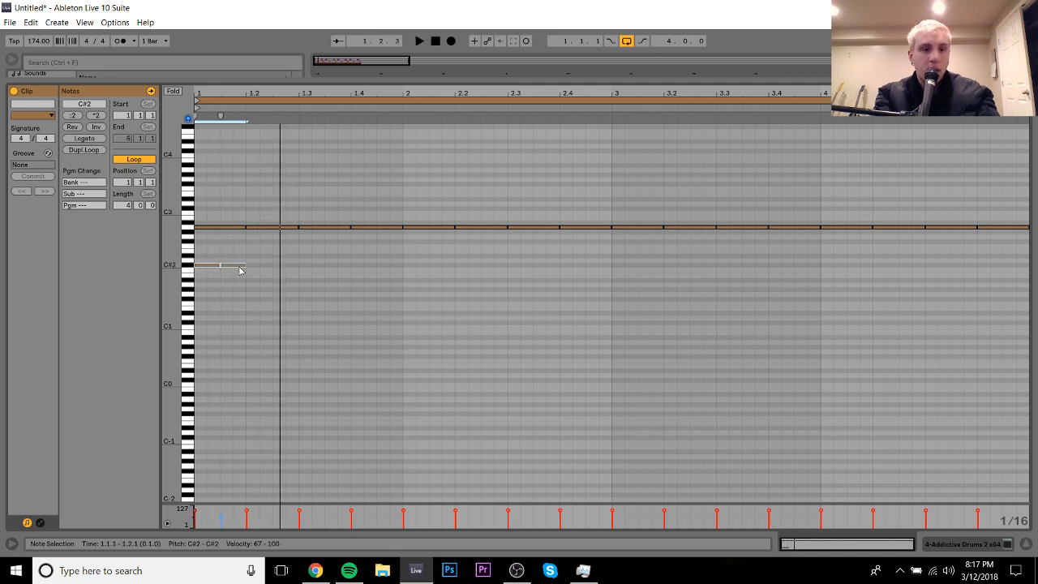
key(space)
Step: Duplicate the pair of C#2 notes across all four bars of the clip and listen to the pattern
click(206, 255)
drag(206, 254, 225, 279)
key(ctrl+d)
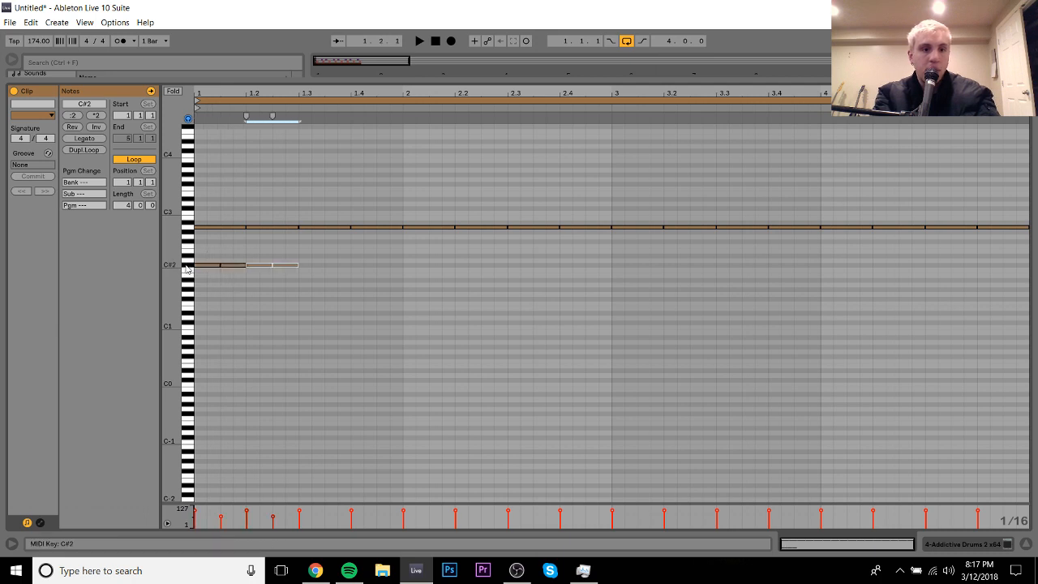
click(187, 269)
key(ctrl+d)
key(ctrl+d)
key(ctrl+d)
key(space)
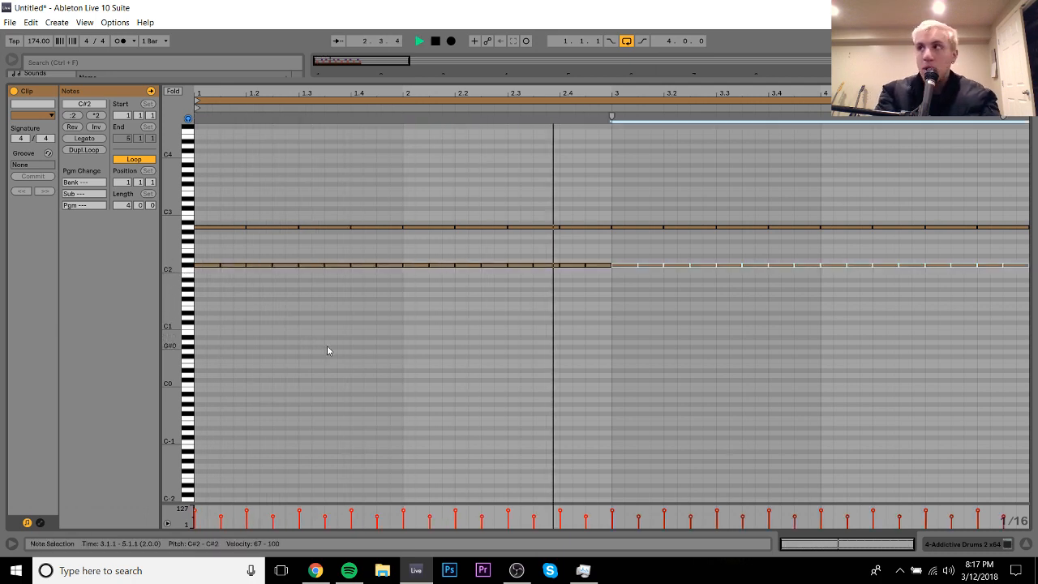
key(space)
Step: Add a sixteenth ghost note at 1.2.4 on D#1 with velocity 15
double_click(291, 391)
key(Up)
key(Up)
key(Up)
key(Up)
key(Up)
key(Up)
key(Up)
key(Up)
key(Up)
key(Up)
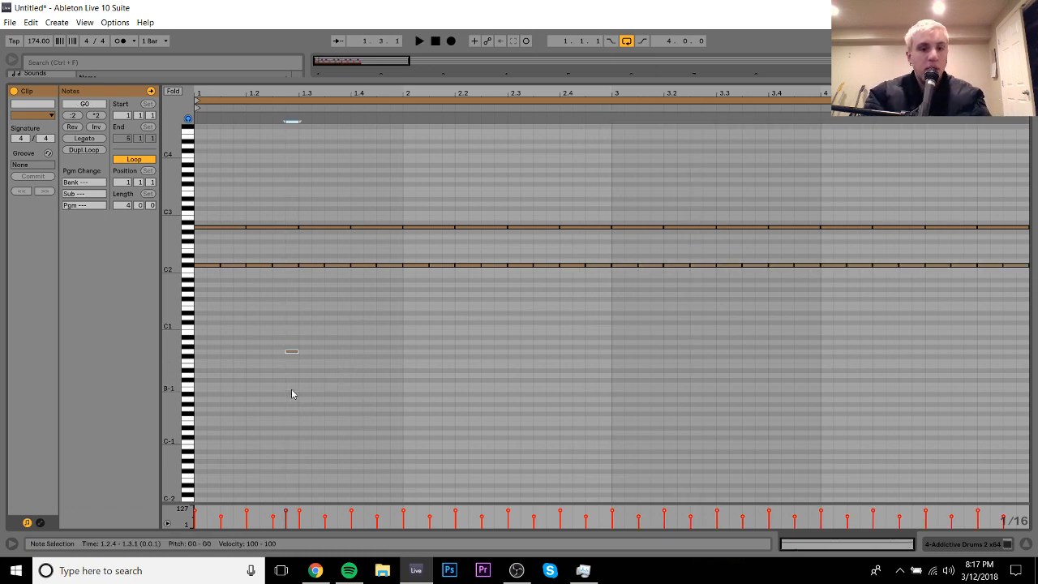
key(Up)
key(Up)
key(Up)
key(Up)
key(Up)
key(Up)
key(Up)
key(Up)
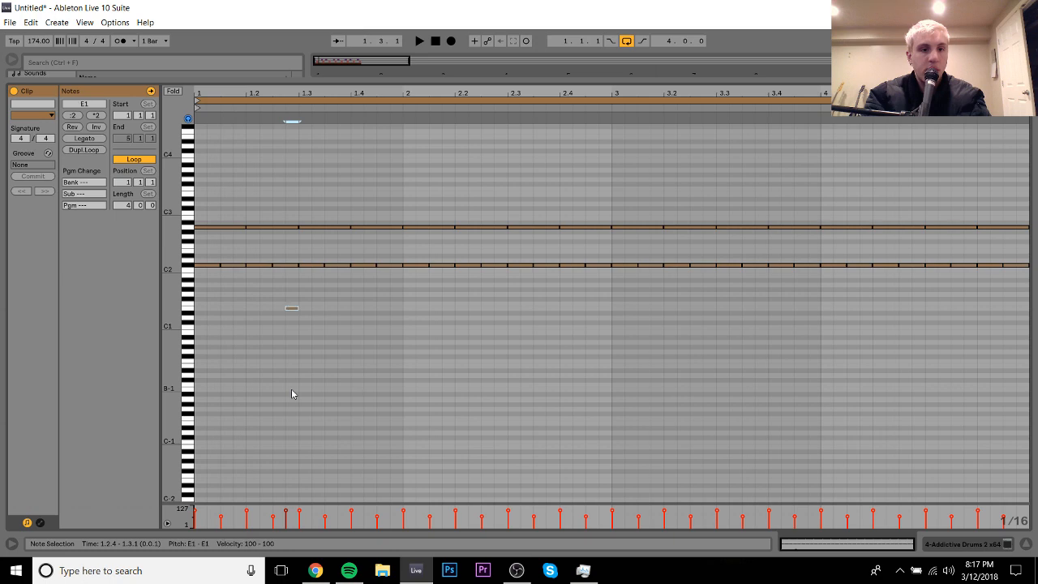
key(Down)
key(Down)
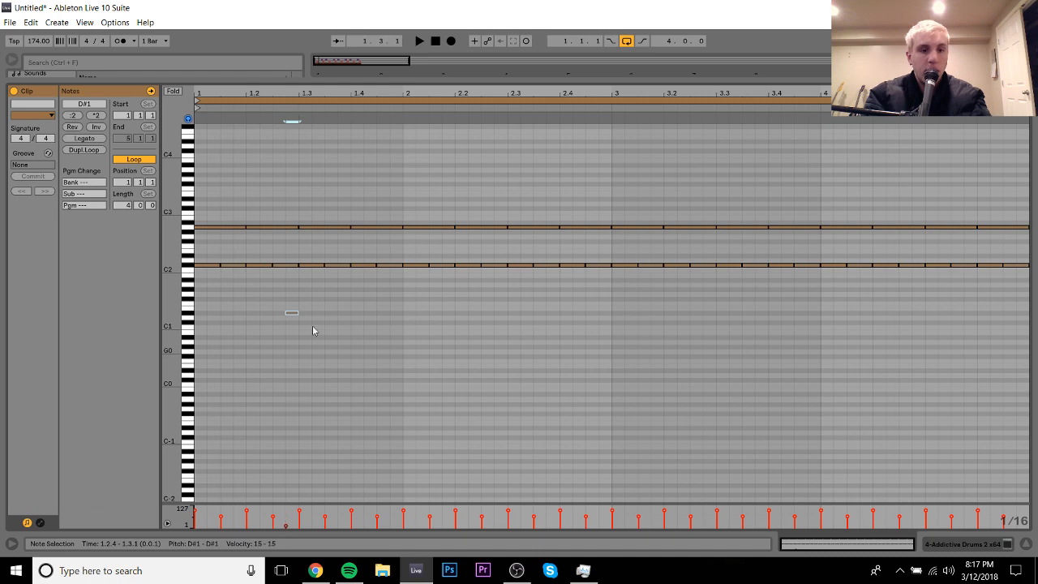
Step: Duplicate the D#1 ghost note to 1.3.2 and 1.4.4
drag(294, 329, 376, 336)
key(ctrl+d)
key(ctrl+d)
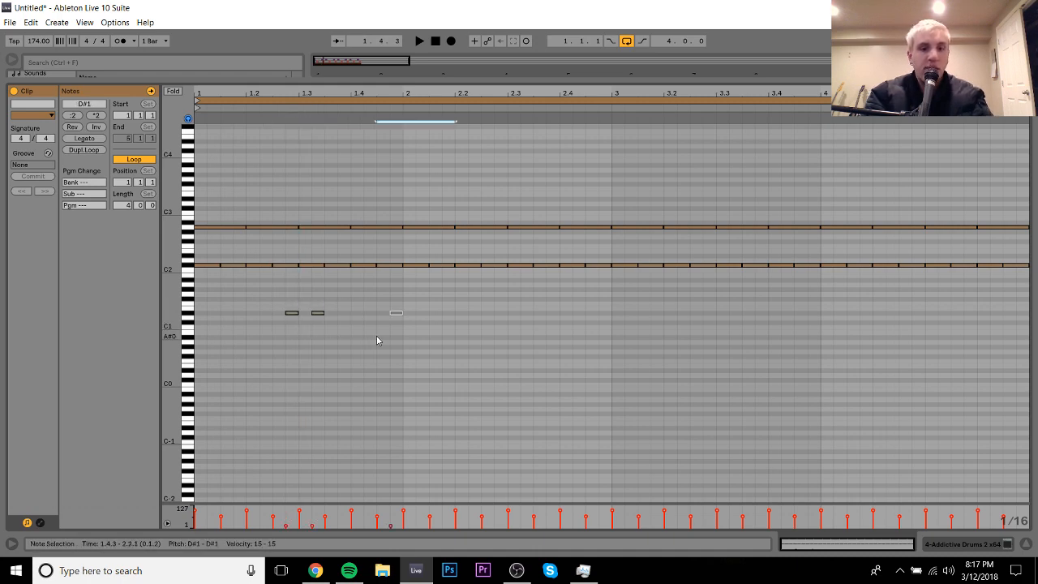
Step: Duplicate the three D#1 ghost notes of bar 1 into bars 2 to 4 and play the pattern
drag(396, 298, 194, 332)
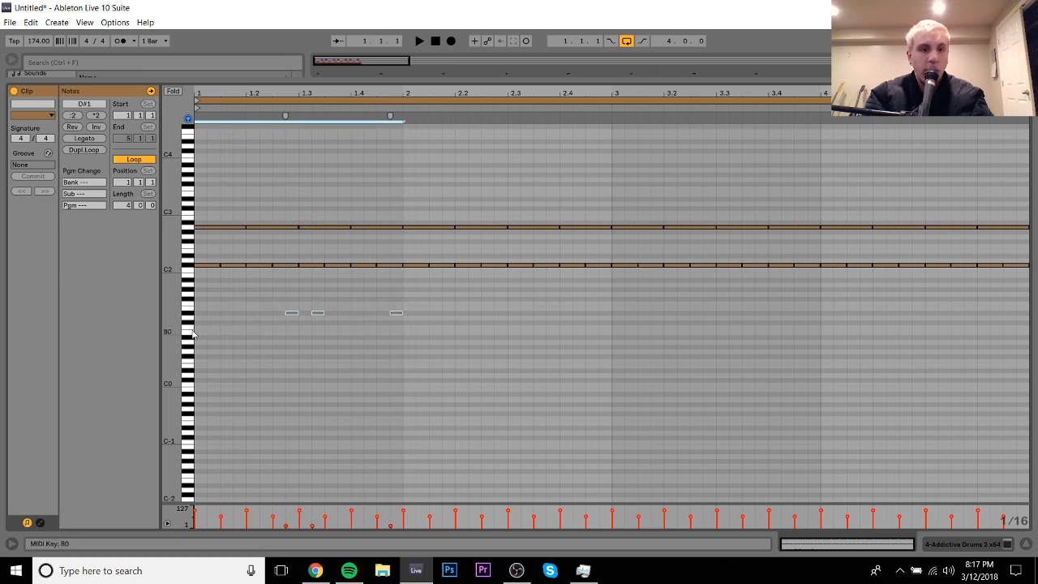
key(ctrl+d)
key(ctrl+d)
key(ctrl+d)
key(space)
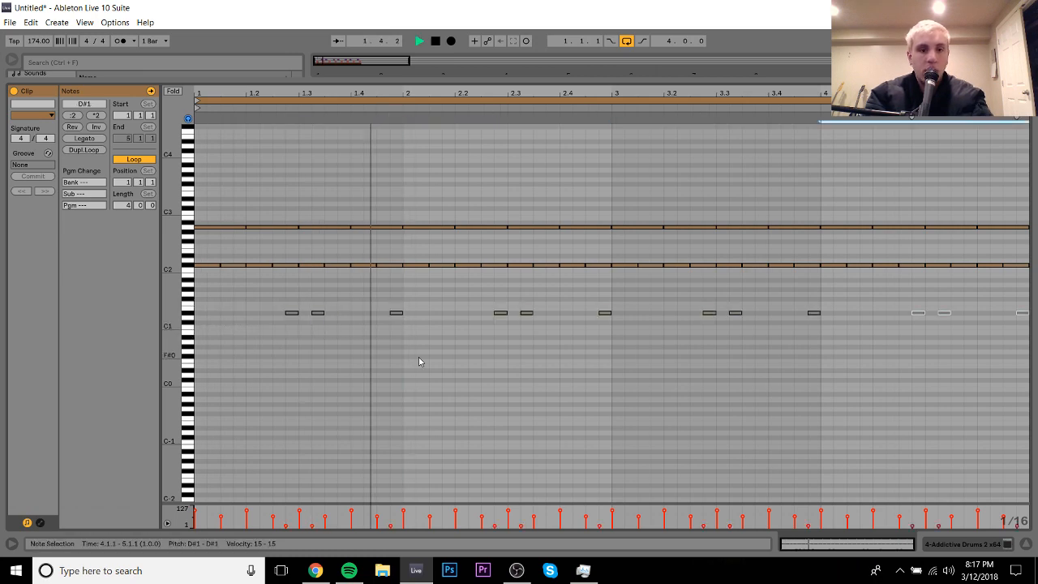
Step: Open the Addictive Drums 2 plug-in with the Retro Bundle - LE101 preset and show its kit
key(Tab)
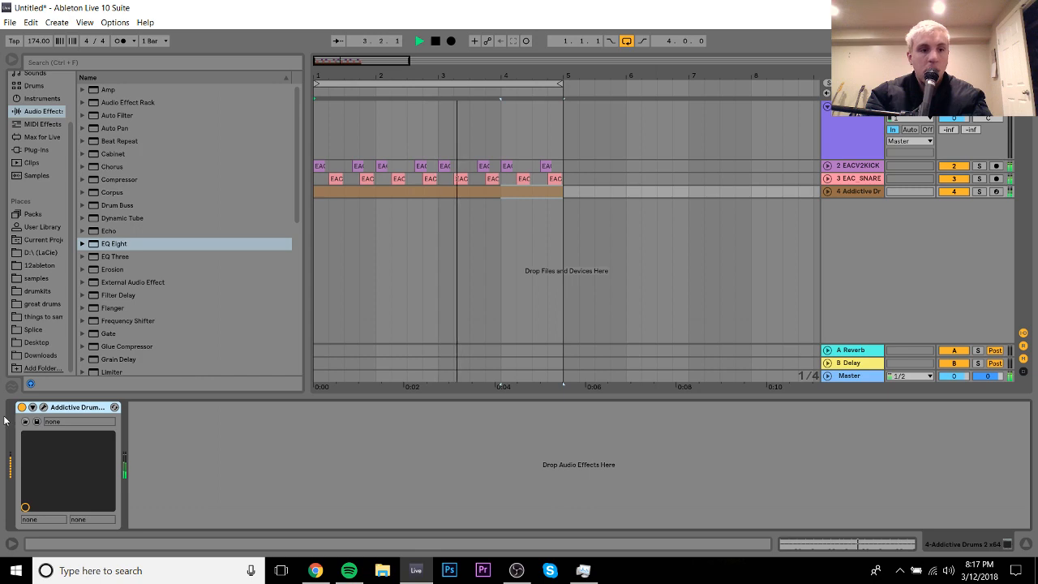
key(space)
click(44, 407)
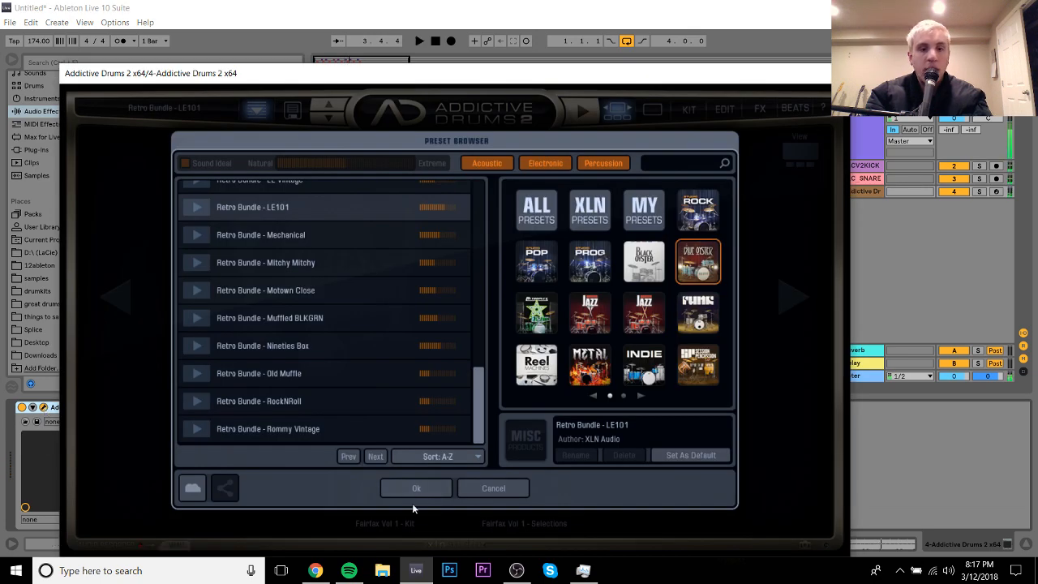
click(431, 485)
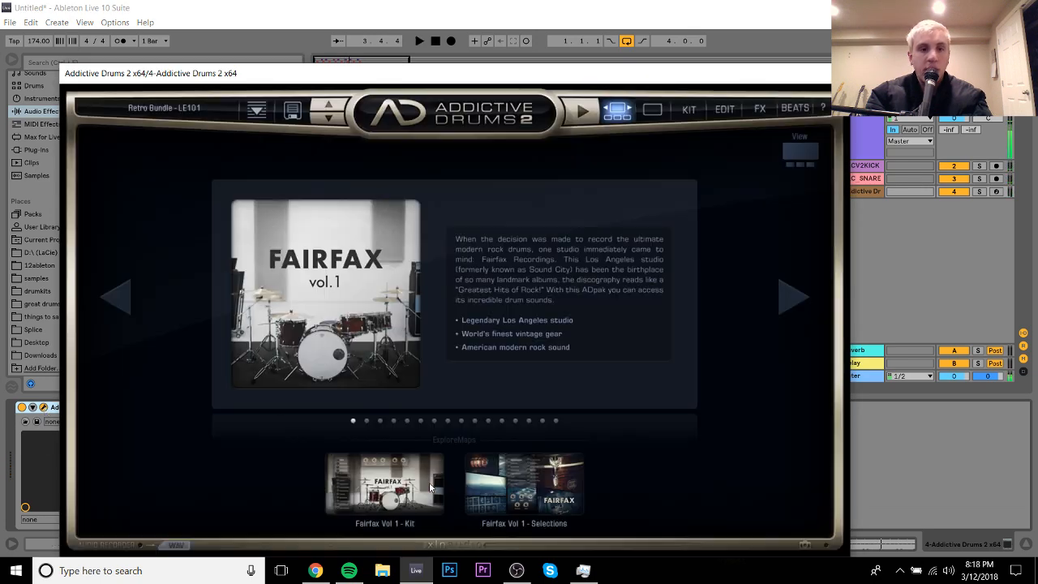
click(691, 109)
Step: Audition the snare kit piece and remove its link to the Flexi 3 noise sound
click(294, 357)
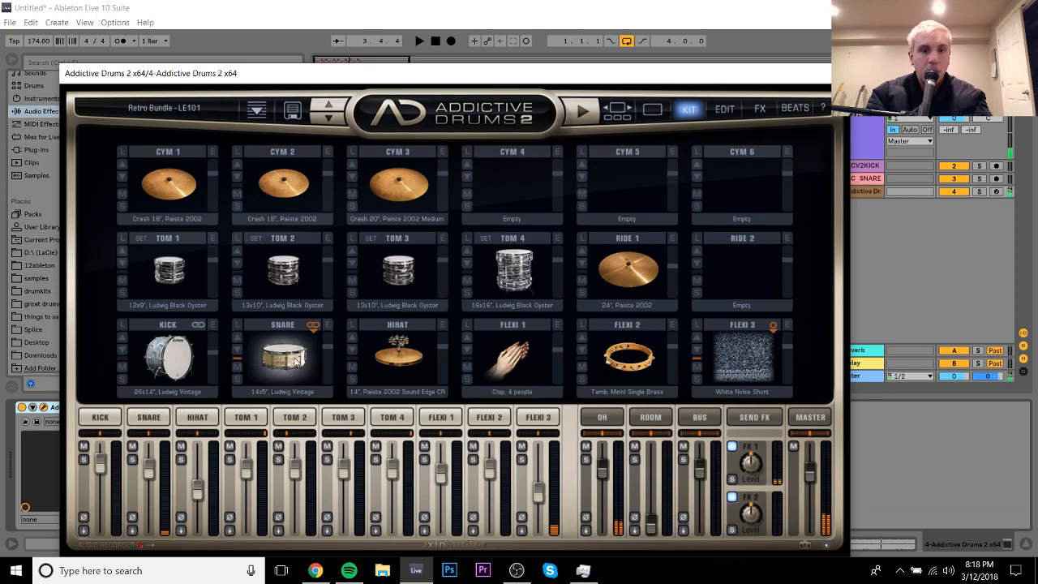
click(311, 331)
click(345, 340)
Step: Replace the snare with the 14x5" Sonor Designer while the beat plays
key(space)
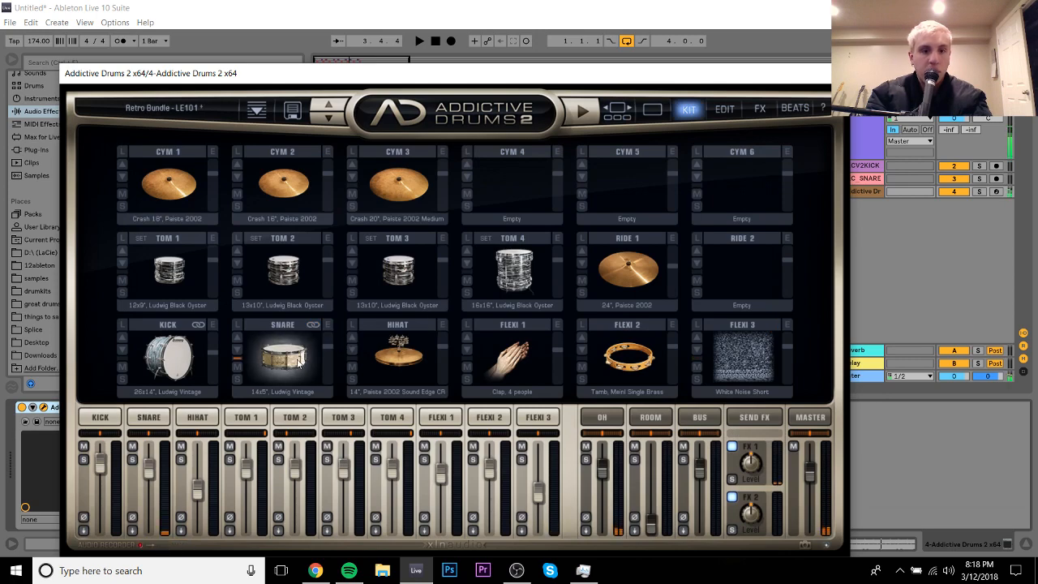
click(238, 338)
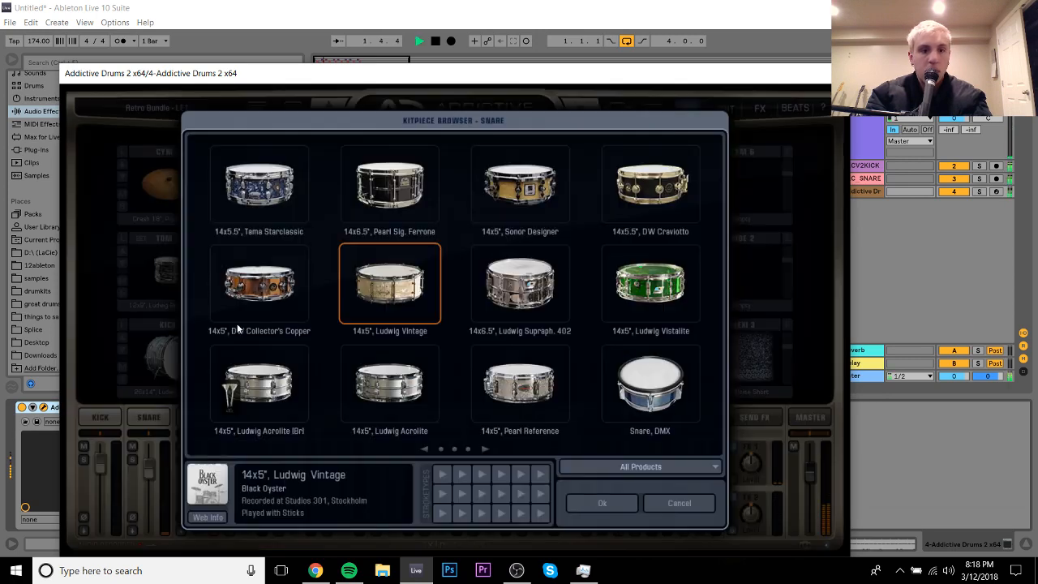
click(514, 193)
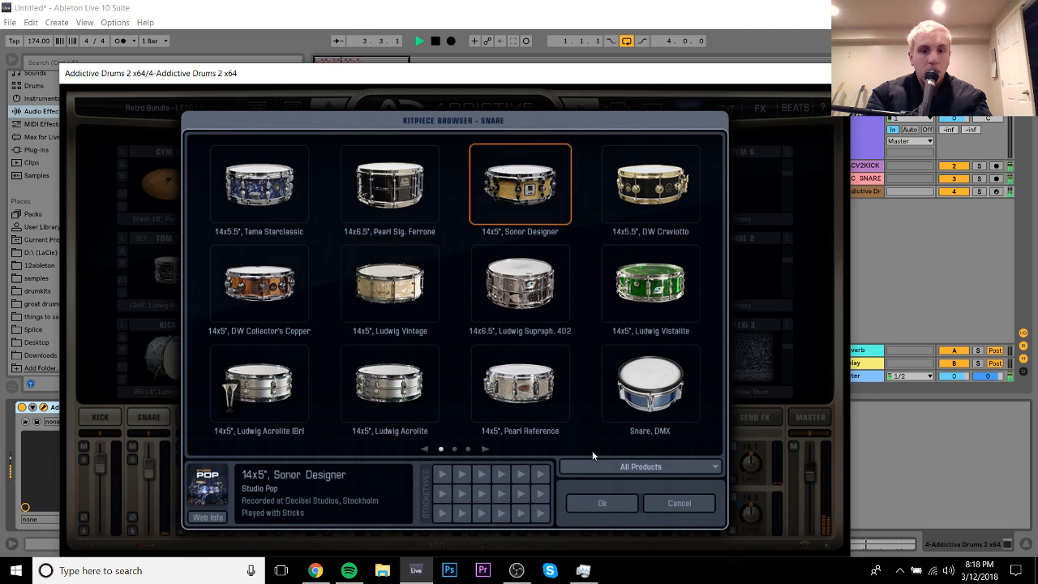
click(596, 503)
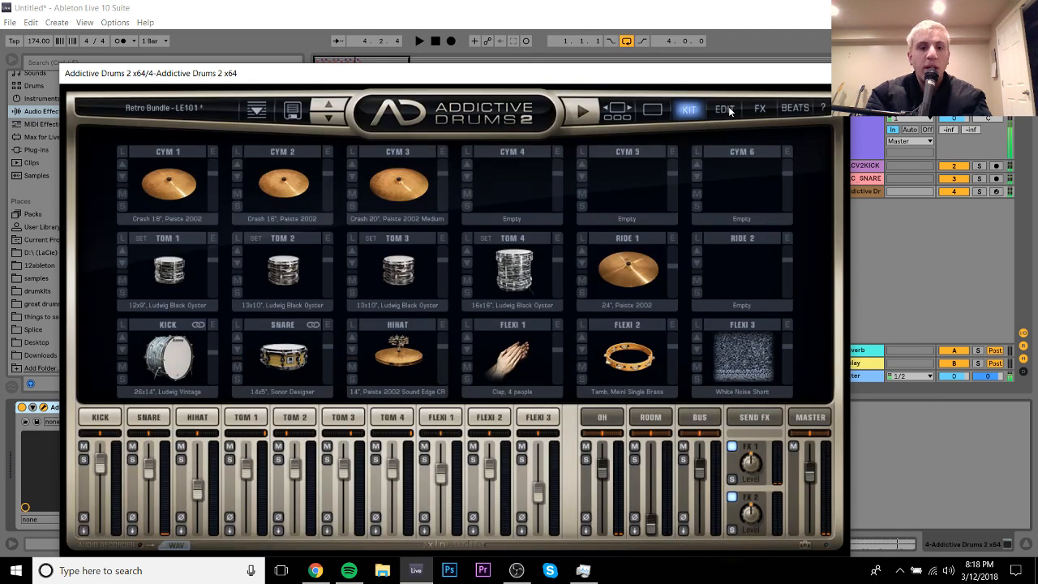
Step: Turn off the snare's Cut in Addictive Drums 2 and reshape its volume envelope with a 496 ms decay and a fully lowered sustain level
click(723, 112)
click(418, 155)
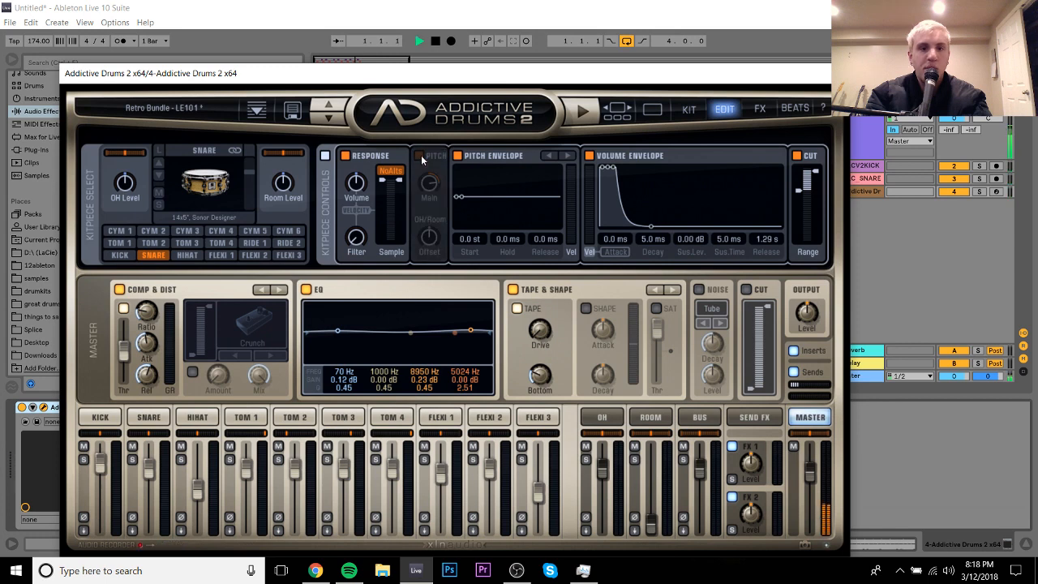
key(space)
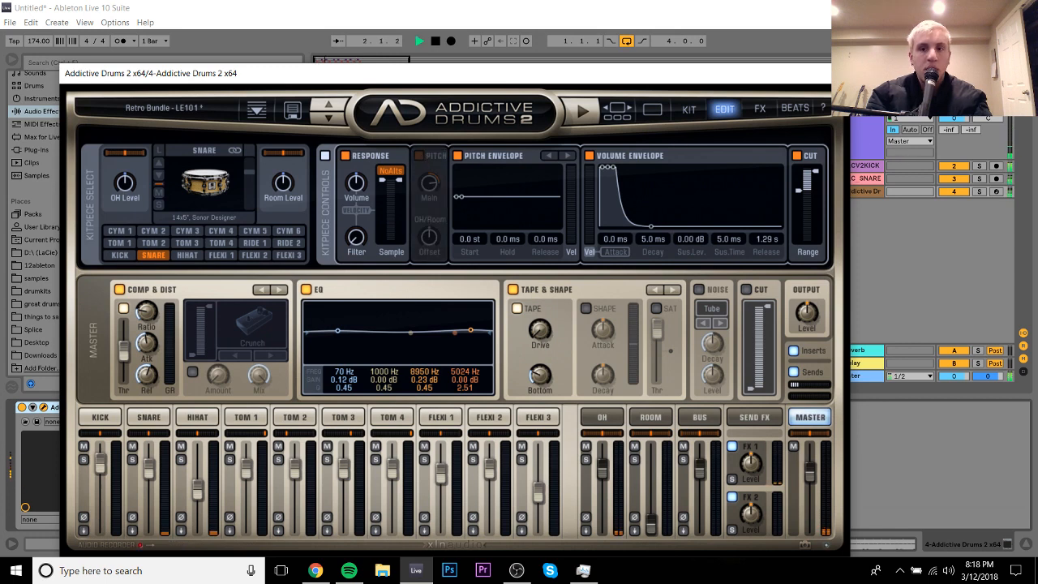
click(796, 156)
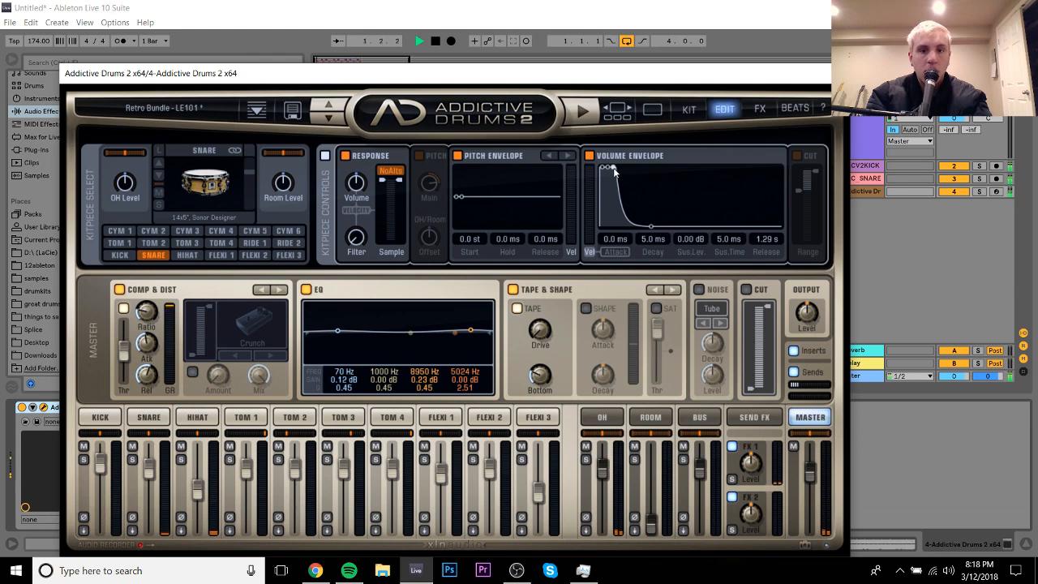
drag(614, 170, 630, 307)
drag(608, 226, 634, 228)
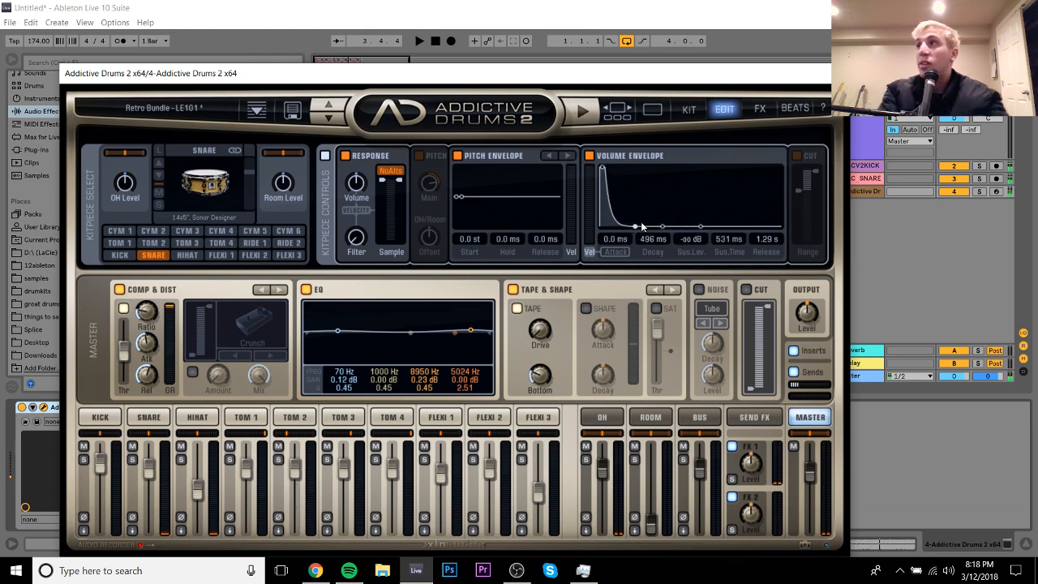
key(space)
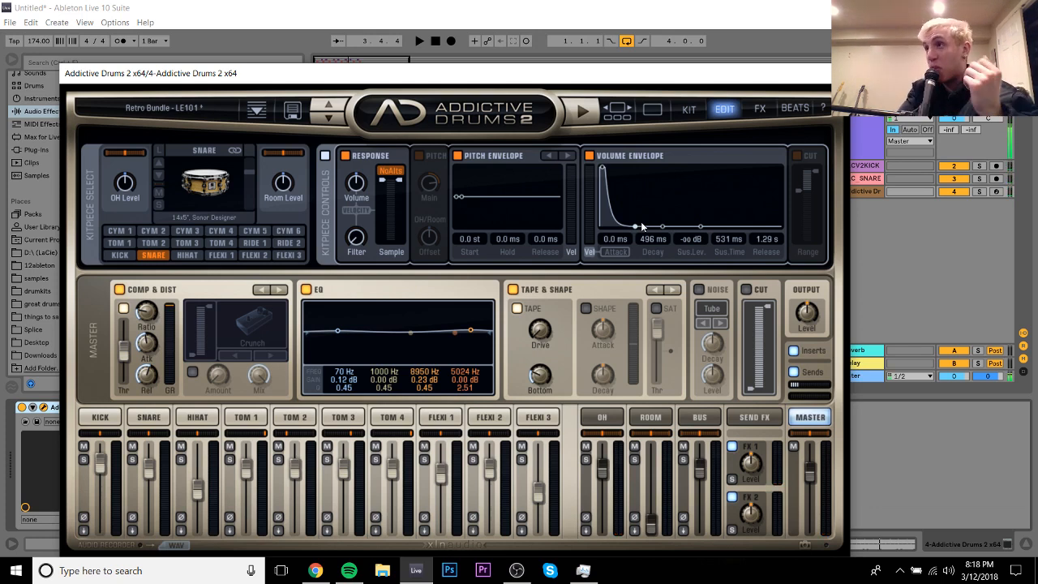
key(space)
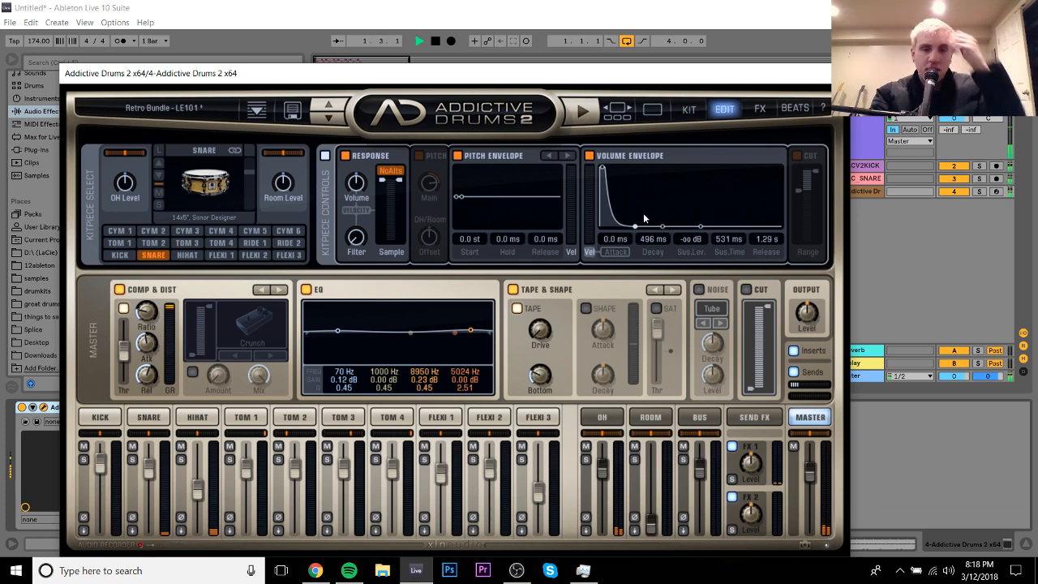
Step: Close the plug-in window and delete all D#1 ghost notes from the Addictive Drums MIDI clip
click(836, 73)
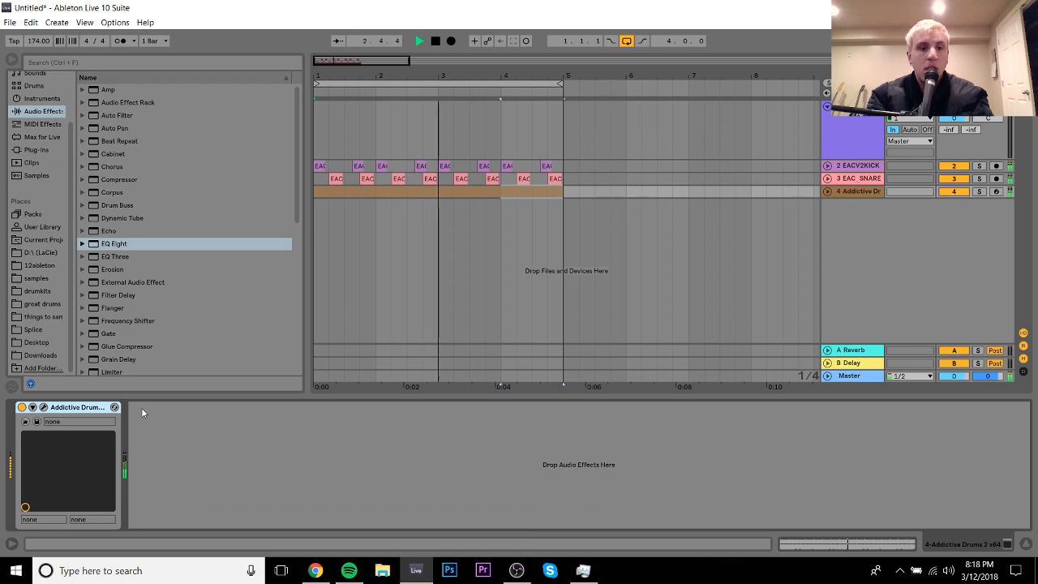
double_click(462, 192)
drag(258, 295, 1033, 417)
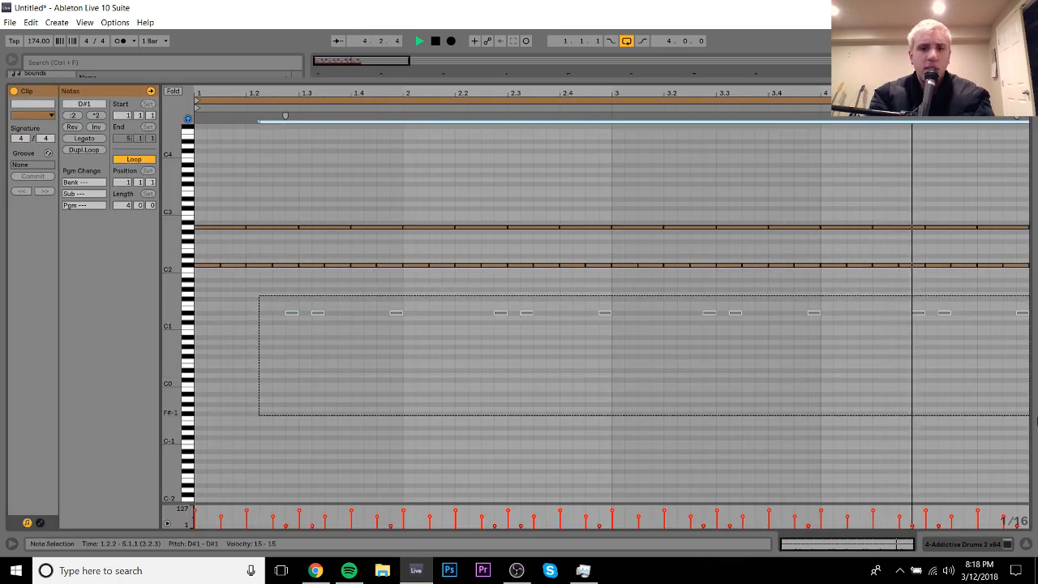
key(Delete)
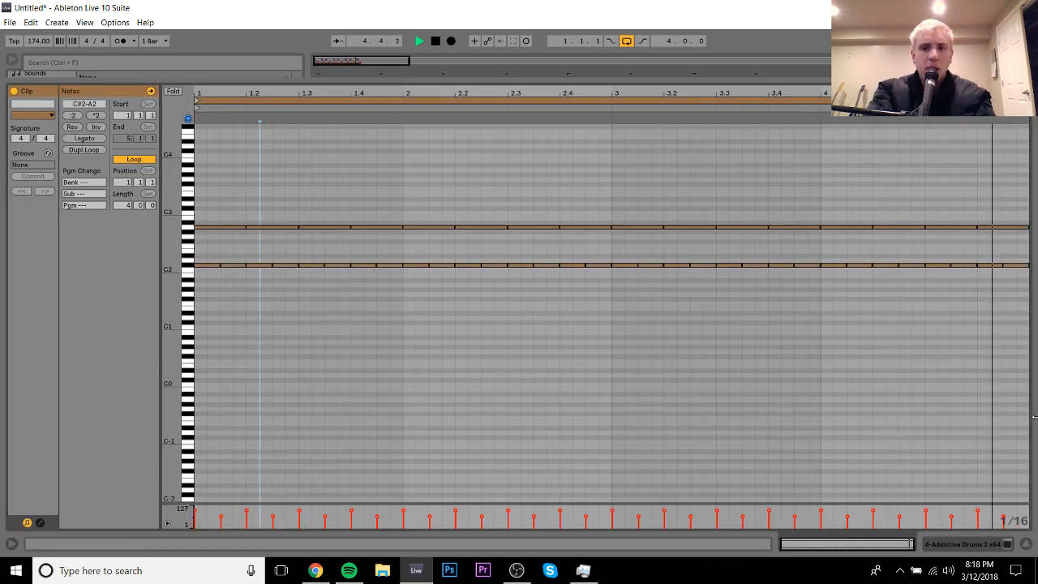
Step: Delete the A2 row of notes from the Addictive Drums clip and return to the arrangement
click(189, 234)
key(space)
key(space)
key(Delete)
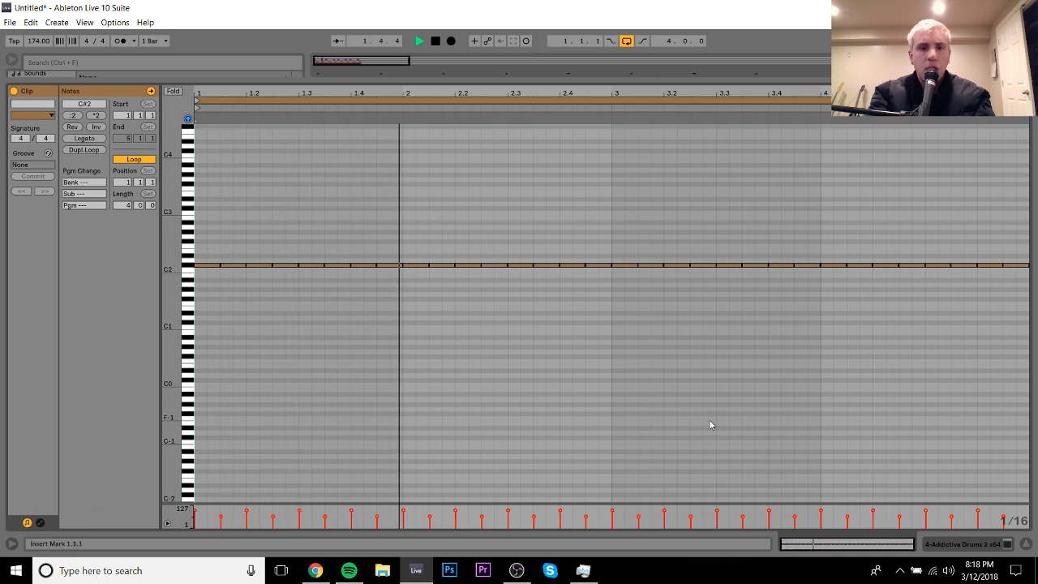
click(998, 548)
key(space)
Step: Delete the EAC_SNARE track and play the remaining kick and Addictive Drums parts
click(857, 191)
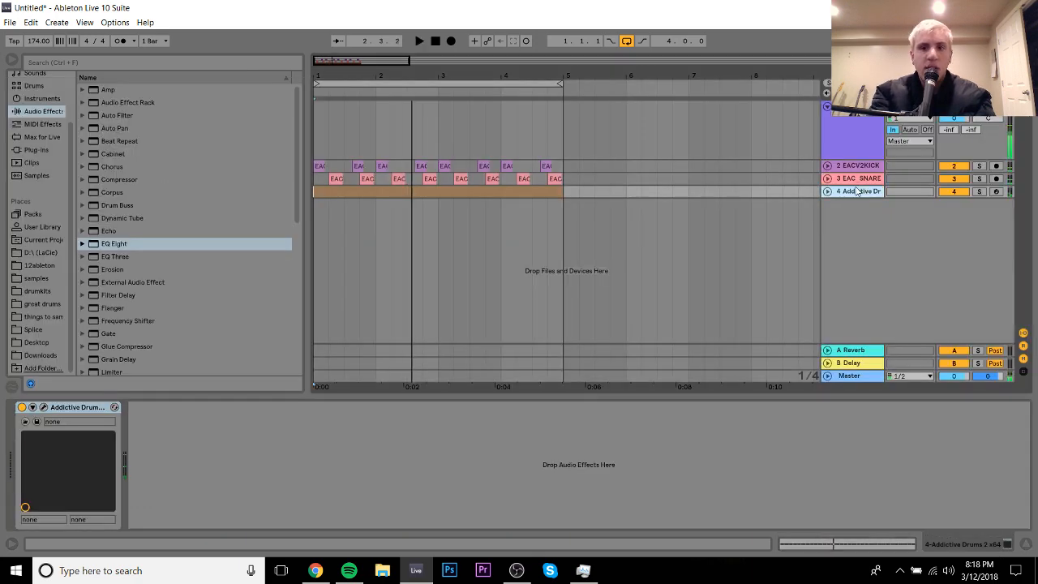
click(851, 183)
key(Delete)
key(space)
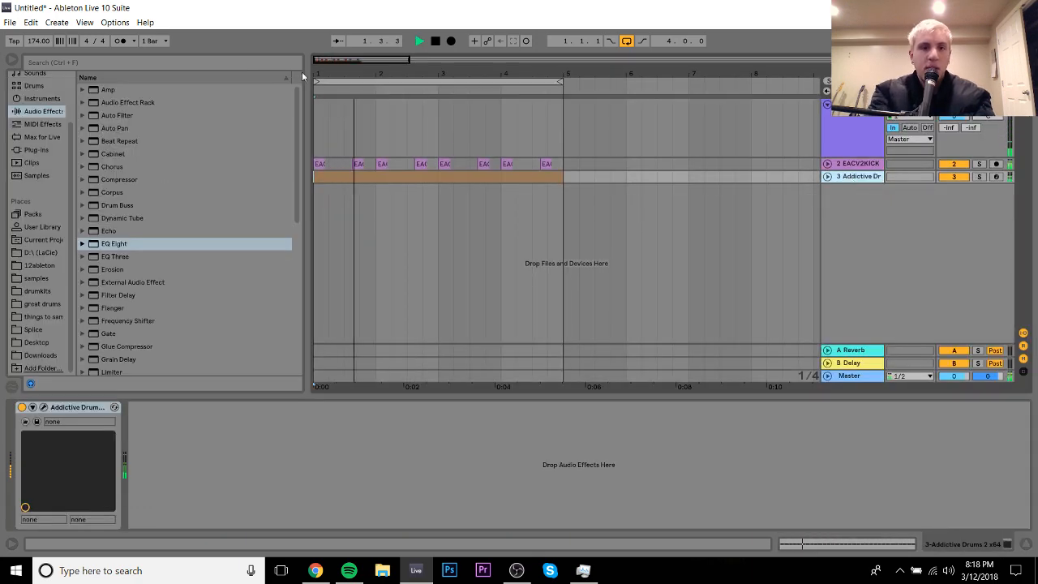
drag(322, 74, 322, 105)
key(space)
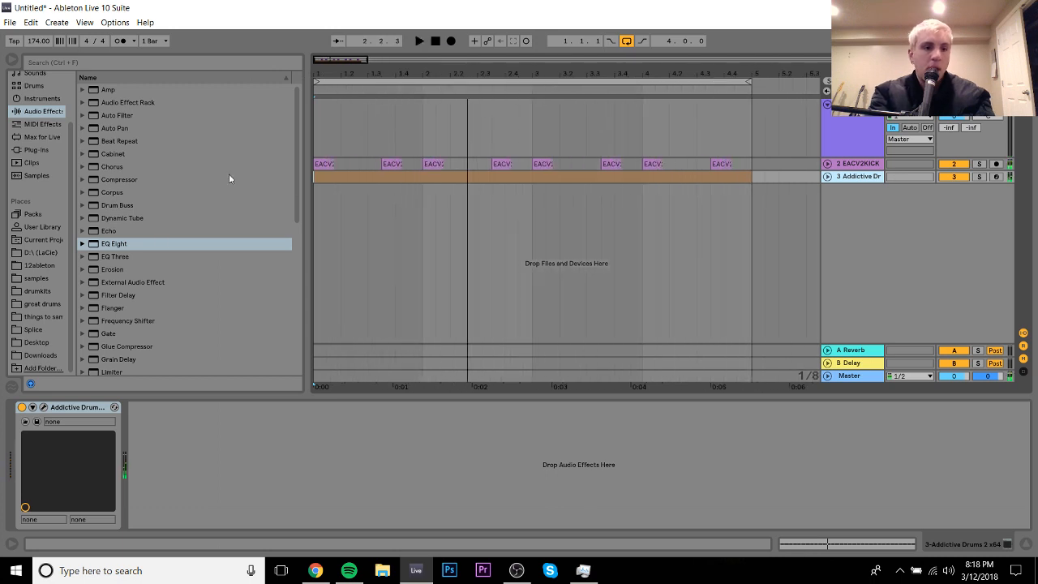
Step: Look through the samples folder for a drum and bass pack and expand ROCKWELL_UK_DRUM_&_BASS
click(37, 278)
scroll(296, 249, down, 15)
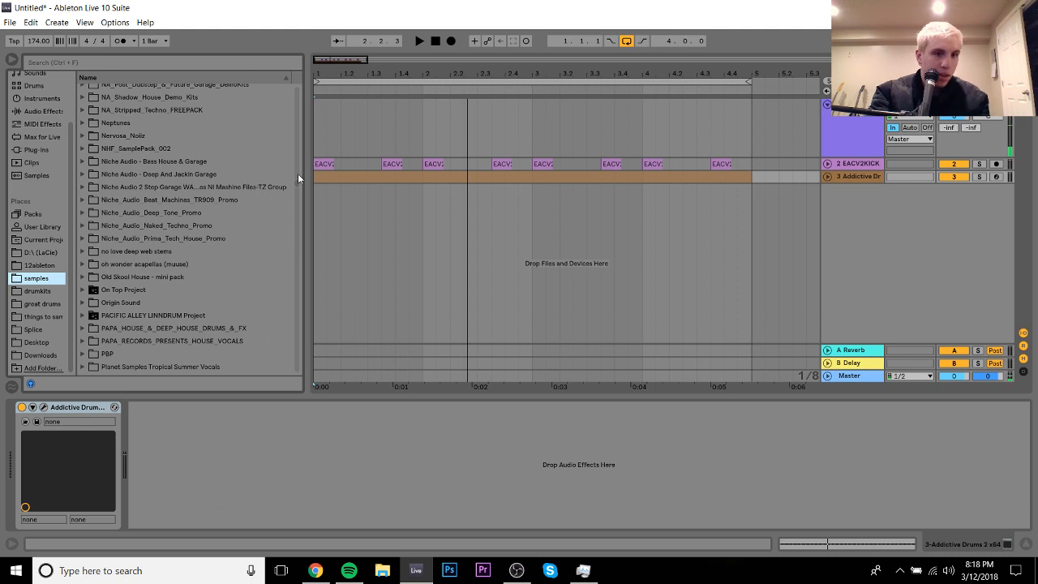
click(228, 239)
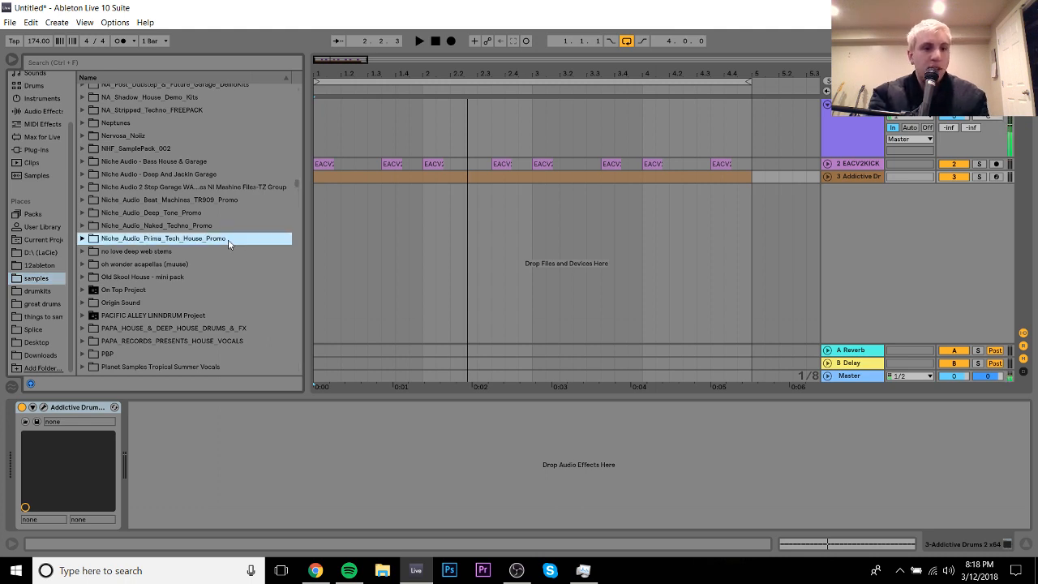
key(Down)
key(Down)
key(Down)
key(Down)
key(Down)
key(Down)
key(Down)
key(Down)
key(Down)
key(Down)
key(Down)
key(Down)
key(Down)
key(Down)
key(Down)
key(Down)
key(Down)
key(Down)
key(Down)
key(Down)
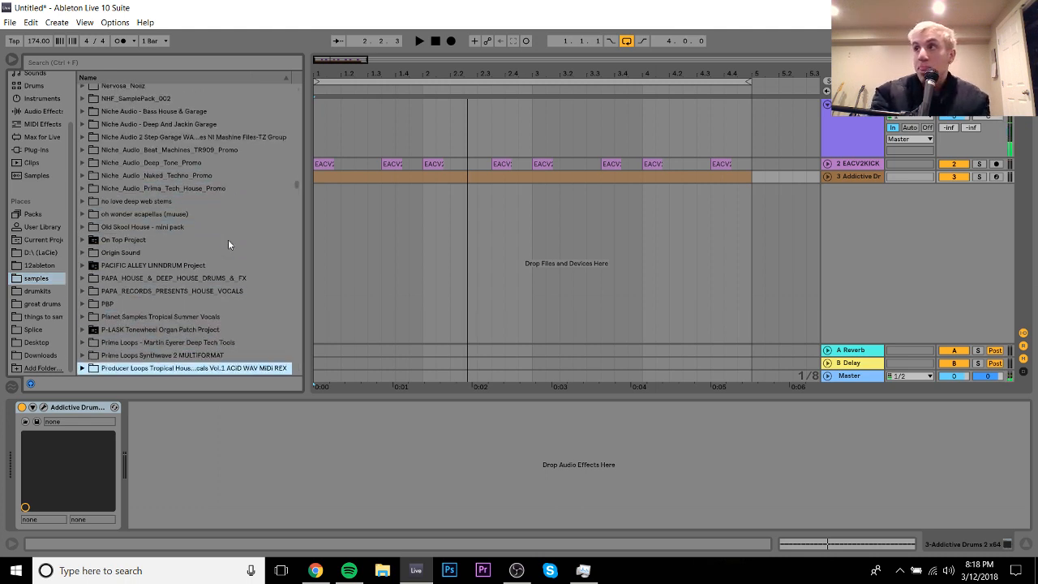
key(Up)
key(Up)
key(Up)
key(Up)
key(Down)
key(Down)
key(Down)
key(Down)
key(Down)
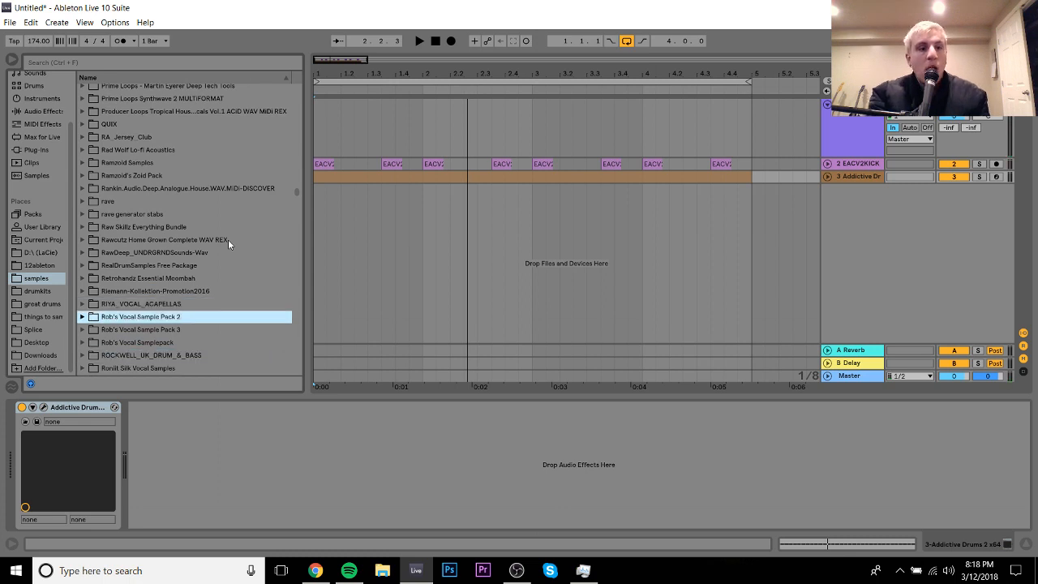
key(Up)
key(Right)
Step: Open the pack's RW1_SNARES folder inside RW1_SOUNDS_&_FX and RW1_DRUM_HITS
key(Down)
key(Down)
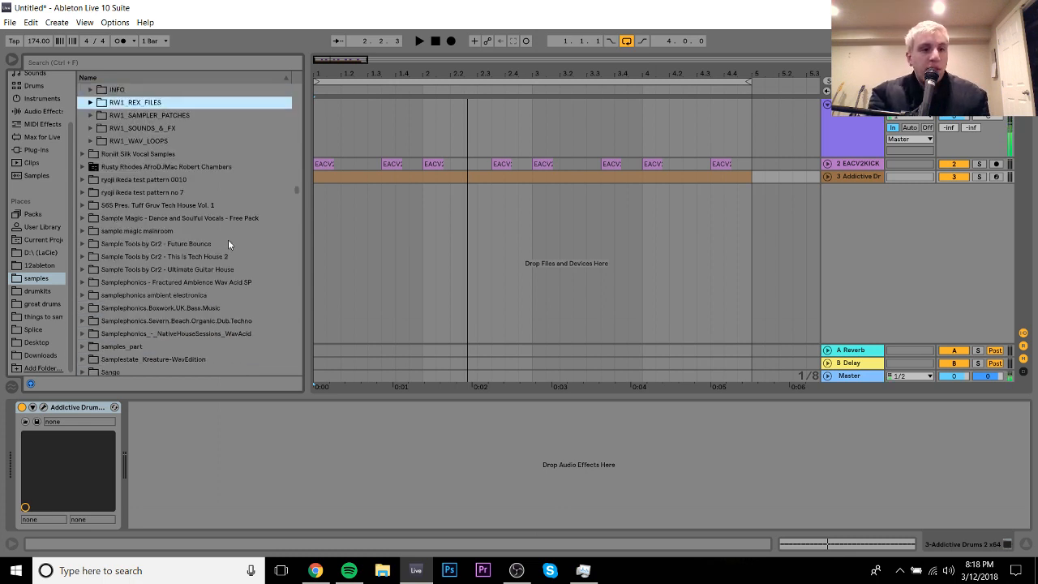
key(Down)
key(Down)
key(Right)
key(Down)
key(Down)
key(Down)
key(Right)
key(Down)
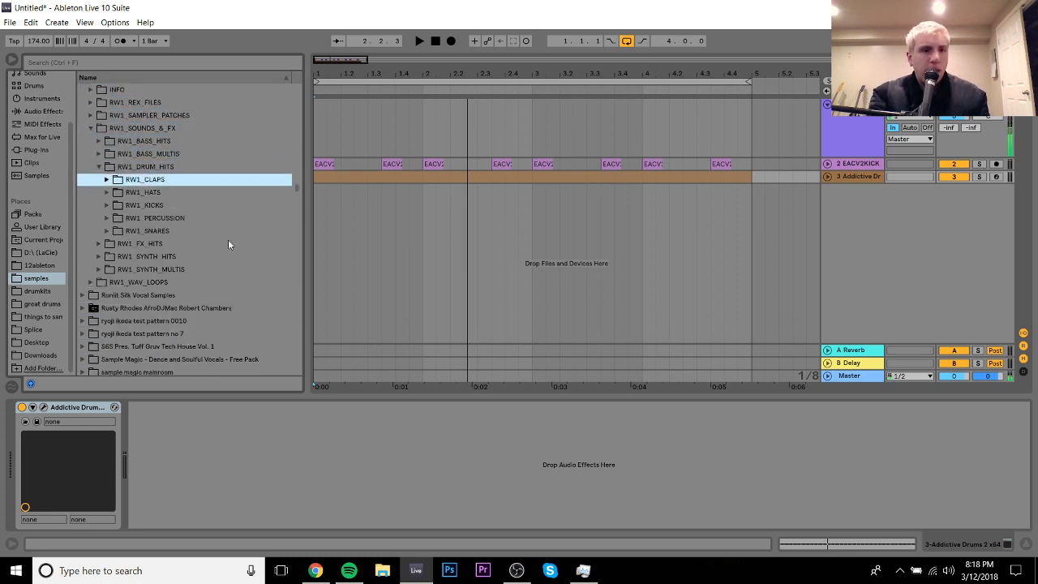
key(Down)
key(Down)
key(Down)
key(Down)
key(Right)
Step: Audition the Rockwell snares and place RW1_FV_Snare.wav on a new audio track at beat 2 of bar 1
key(Down)
key(Down)
key(Down)
key(Down)
key(Down)
key(Down)
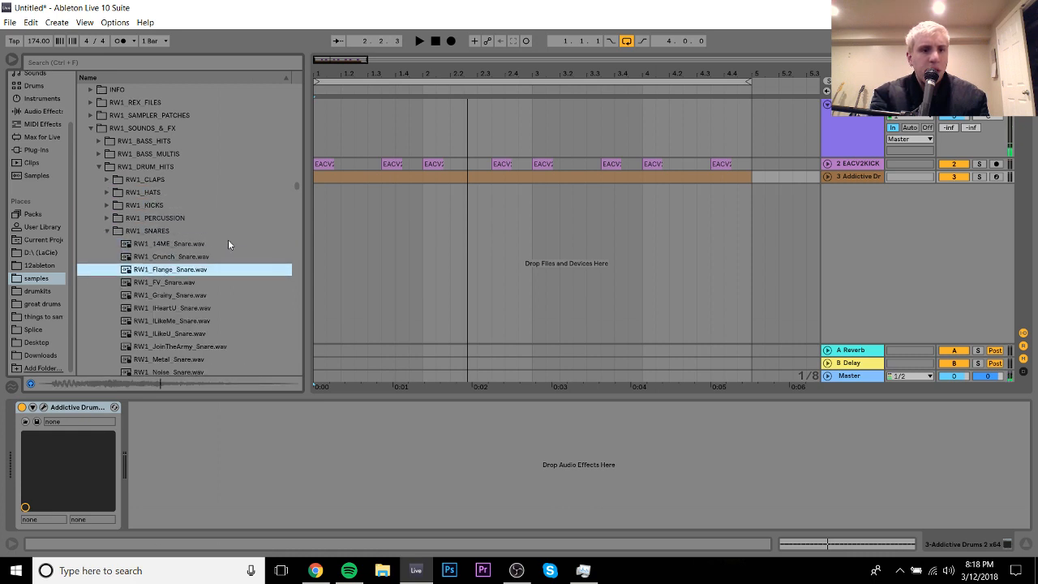
key(Up)
key(Up)
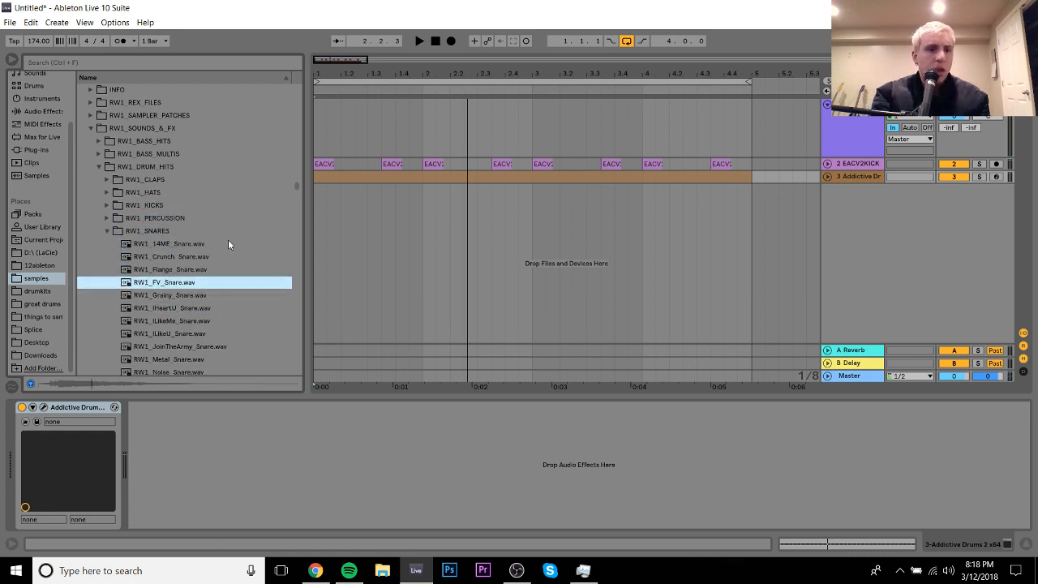
click(172, 296)
drag(163, 282, 335, 212)
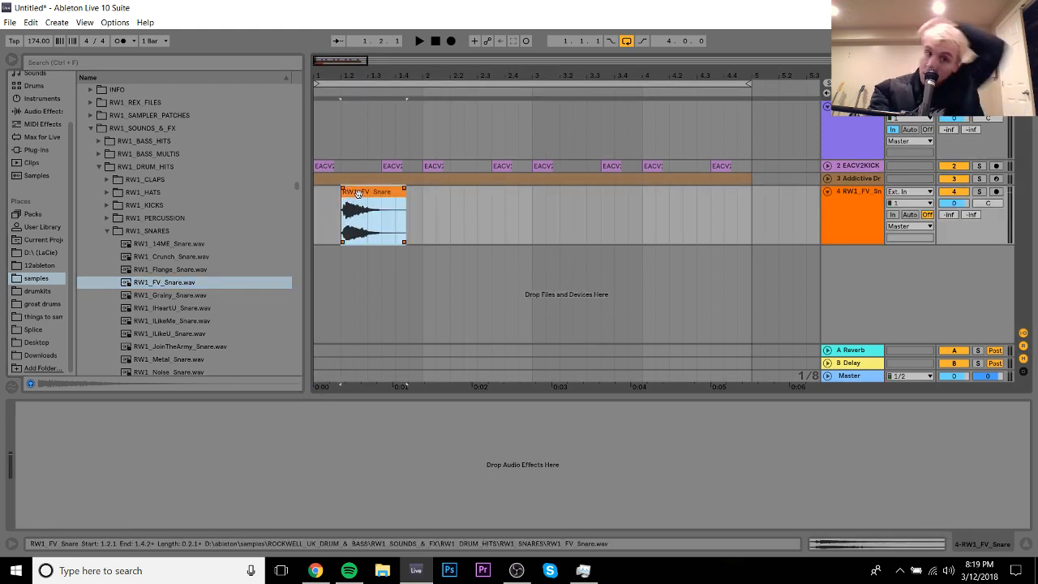
Step: Move the RW1_FV_Snare clip's sample start to 0.063 s, then shorten the clip and duplicate it onto beat 4
double_click(359, 197)
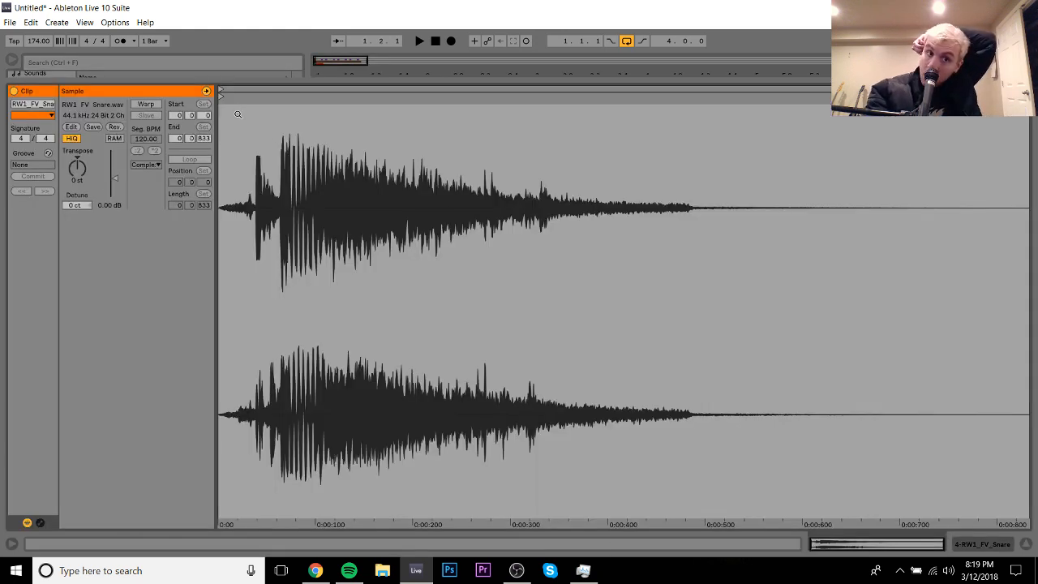
drag(221, 96, 280, 97)
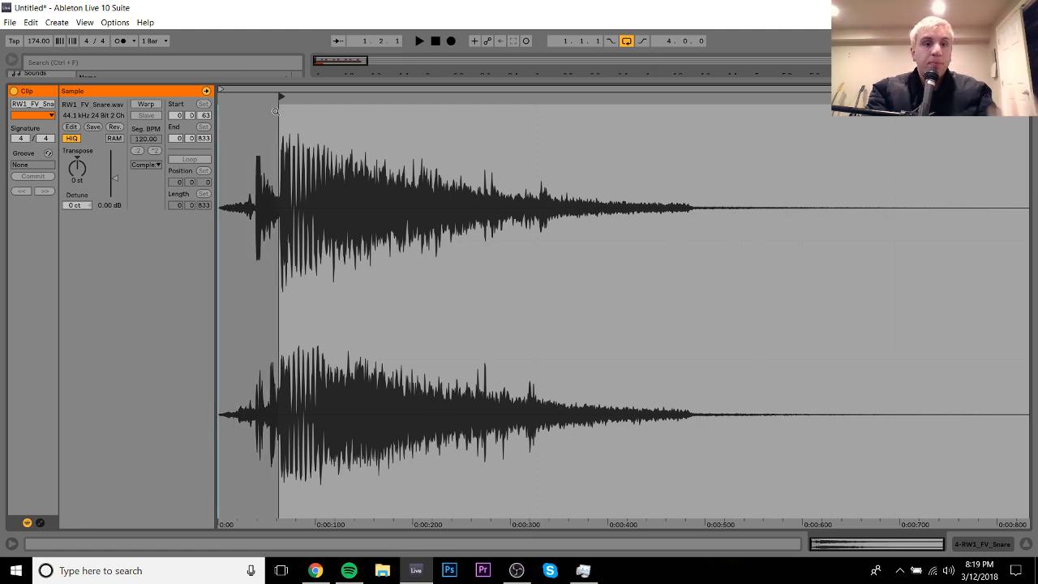
click(976, 549)
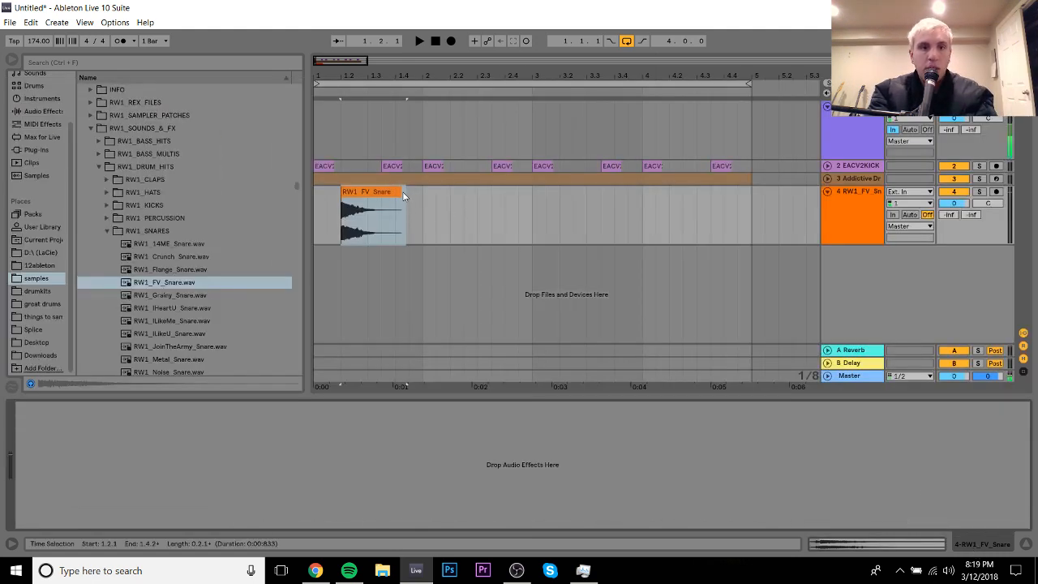
drag(403, 196, 274, 205)
key(ctrl+d)
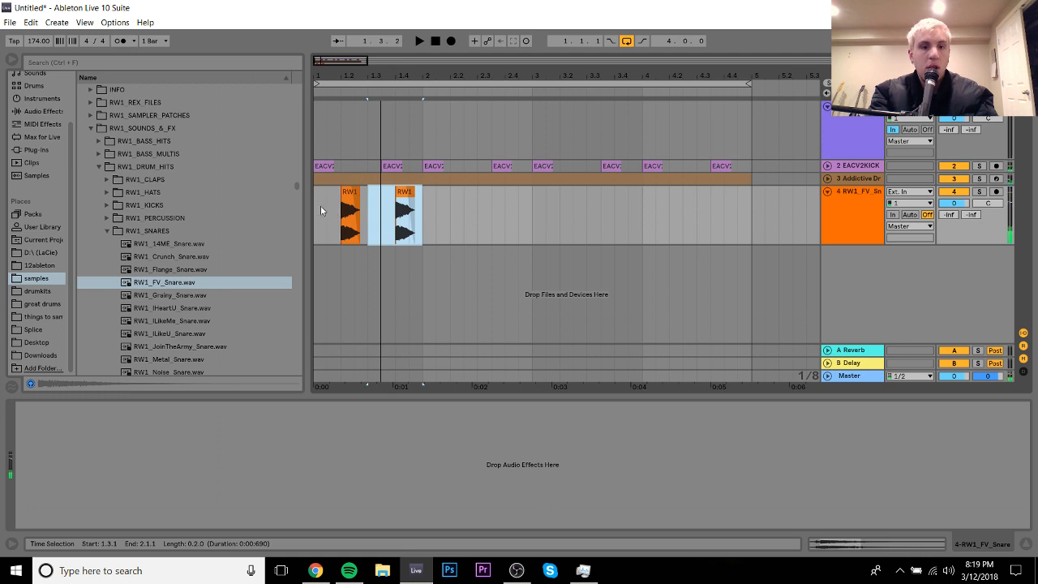
Step: Replace the two RW1_FV_Snare clips with RW1_Grainy_Snare.wav at beat 2 of bar 1
shift+click(317, 207)
key(Delete)
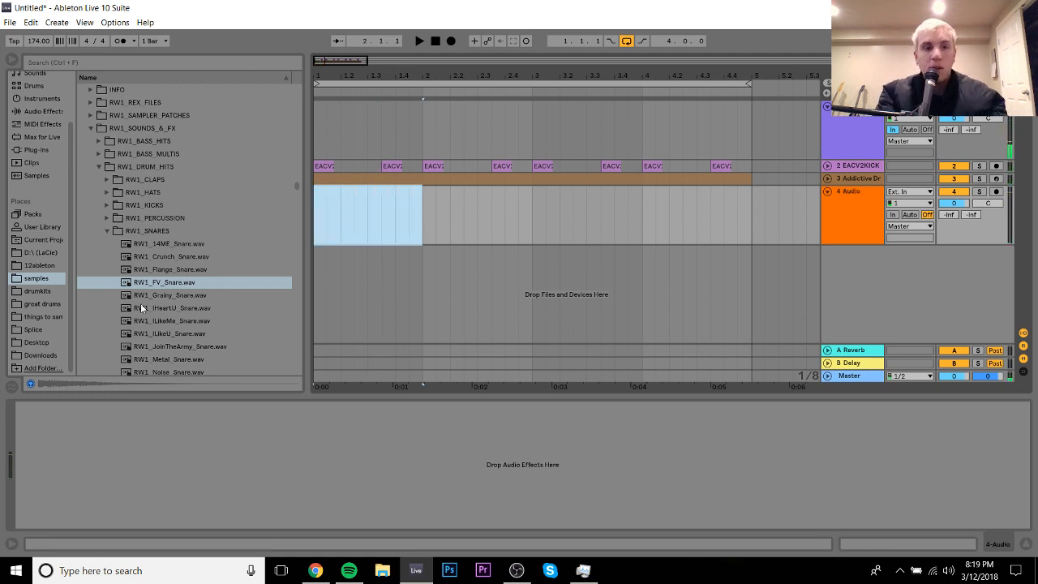
click(152, 300)
key(Down)
key(Down)
key(Up)
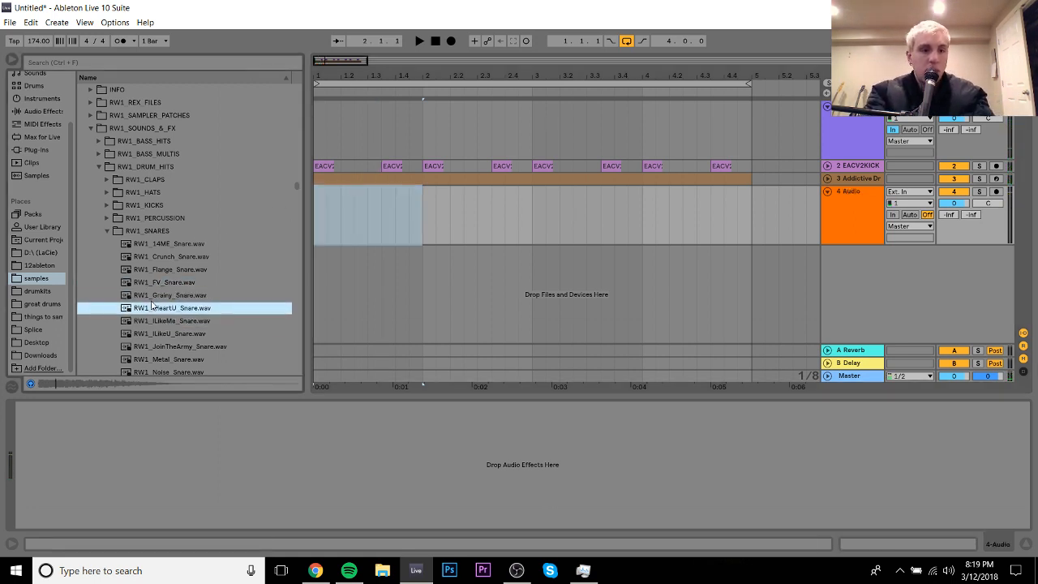
key(Up)
drag(164, 300, 321, 214)
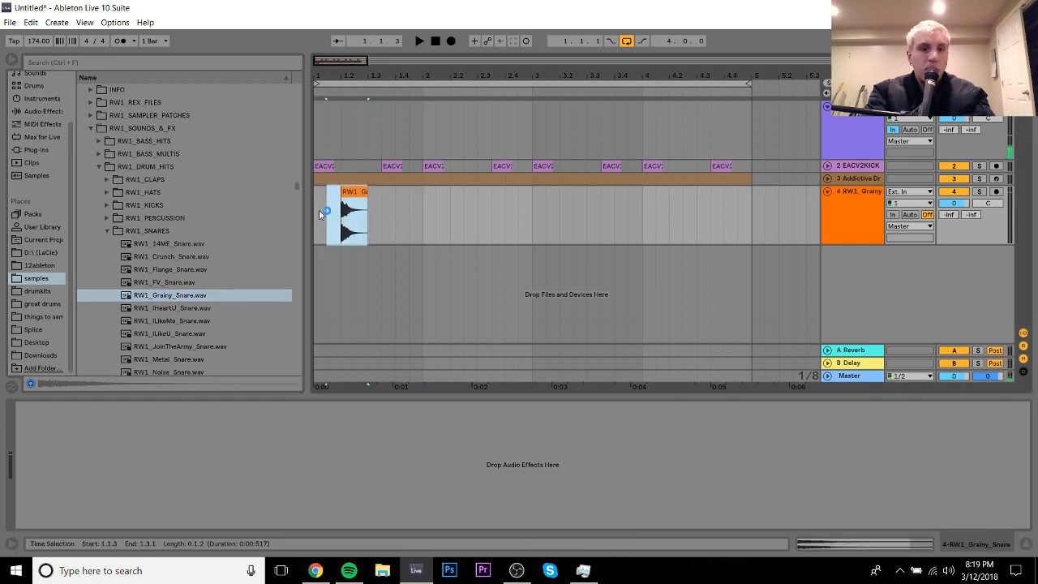
Step: Duplicate the grainy snare onto beats 2 and 4 of all four bars and play it at a track volume of -13.0 dB
key(ctrl+d)
key(ctrl+d)
key(ctrl+d)
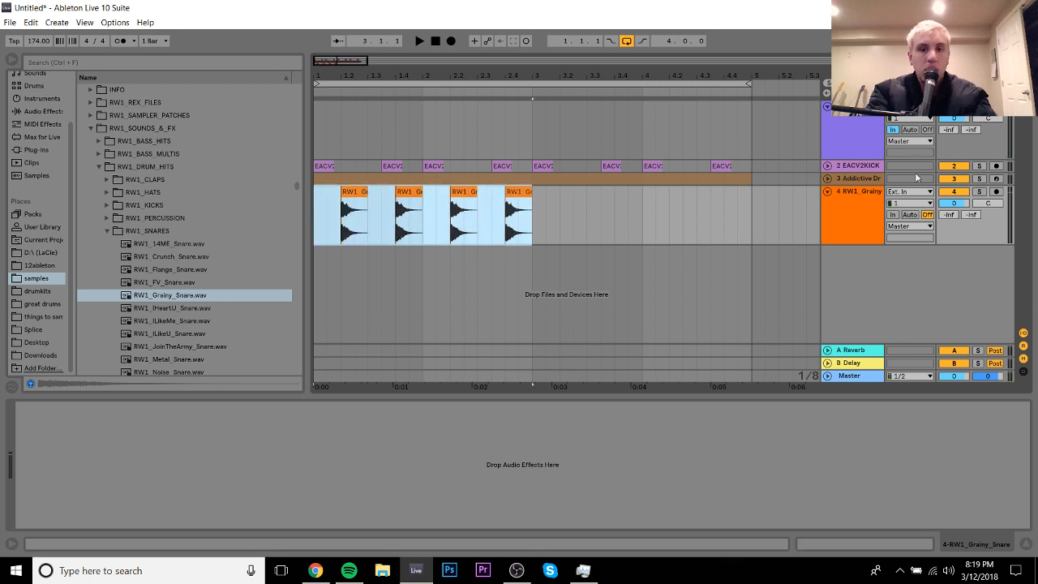
key(ctrl+d)
drag(951, 204, 952, 225)
key(space)
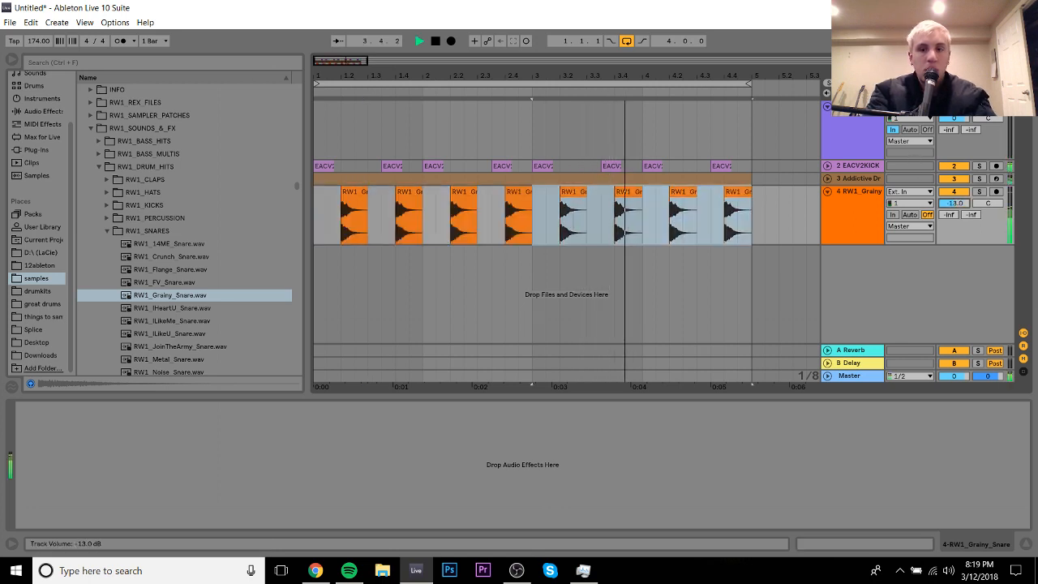
Step: Stop playback and delete the RW1_Grainy_Snare track
click(874, 195)
key(space)
key(Delete)
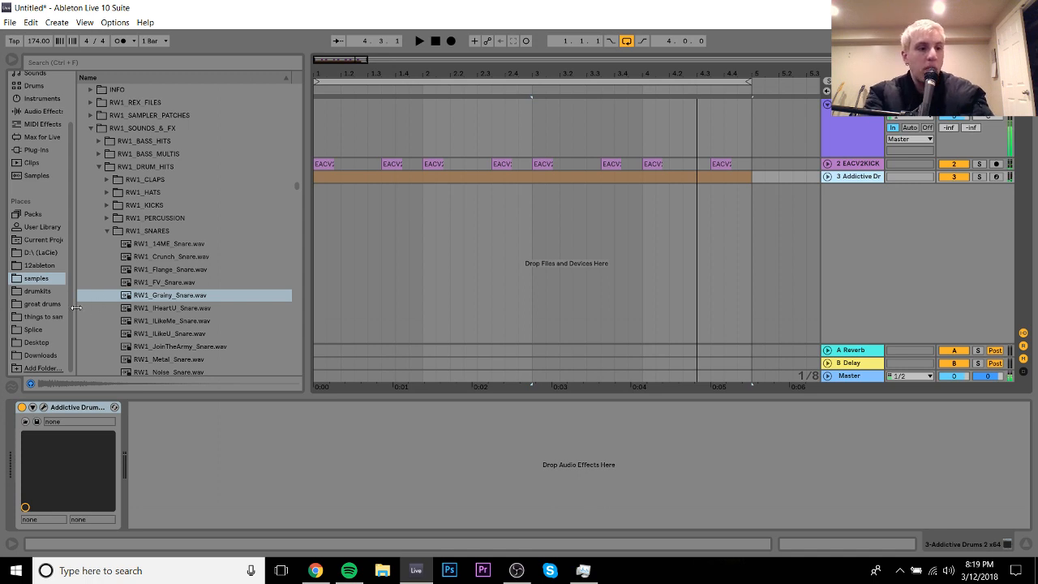
Step: Open the RES_WAV_LOOPS folder of the Reso - Drum & Bass Intelligence pack in the Splice samples
click(35, 331)
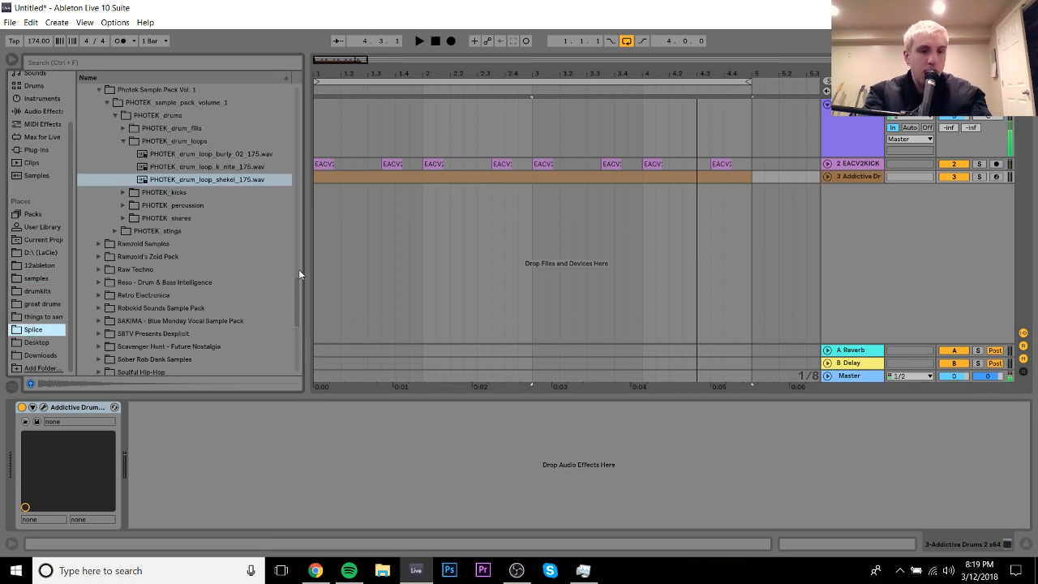
click(162, 295)
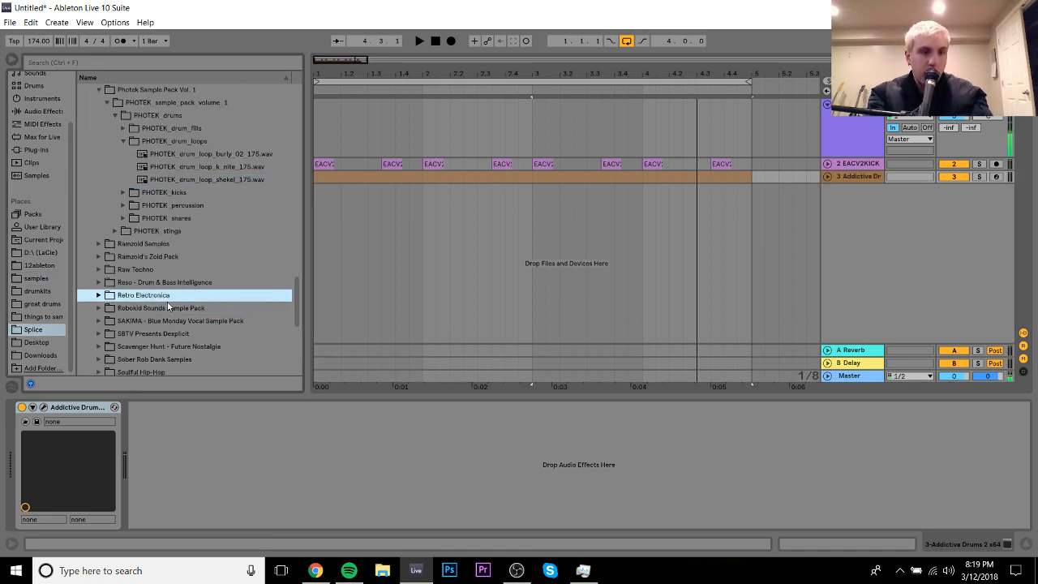
key(Up)
key(Right)
key(Down)
key(Right)
key(Down)
key(Down)
key(Right)
key(Down)
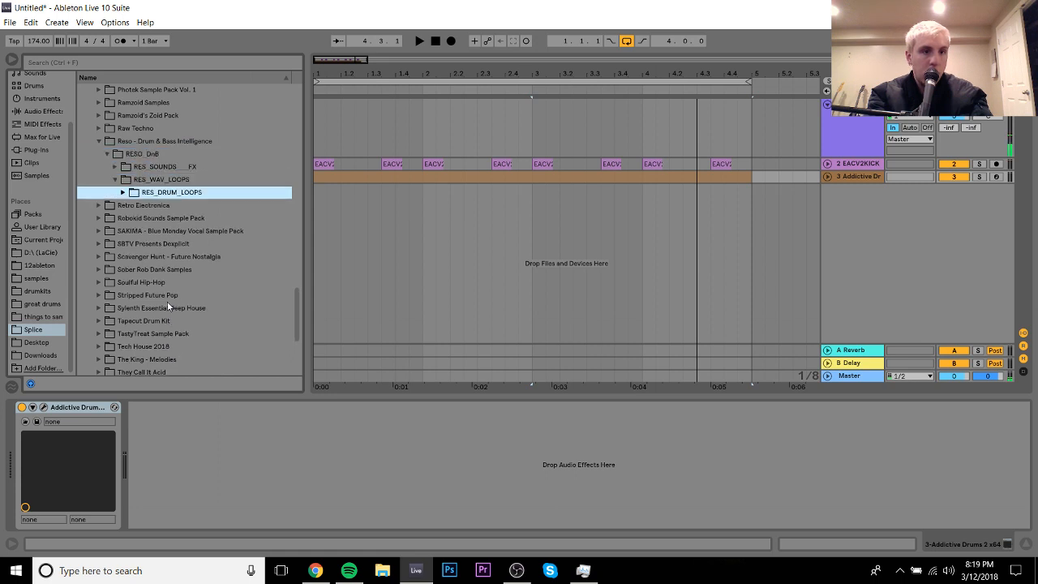
Step: Audition the drum loops in RES_DRUM_LOOPS, including the snare, hats and percussion, and full loops
key(Right)
key(Down)
key(Down)
key(Up)
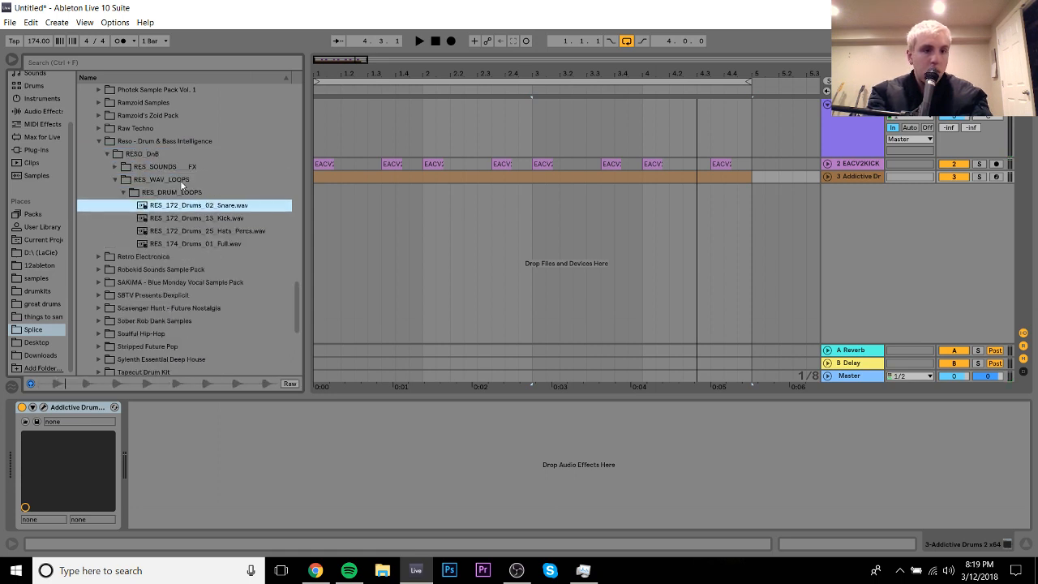
click(215, 231)
click(211, 244)
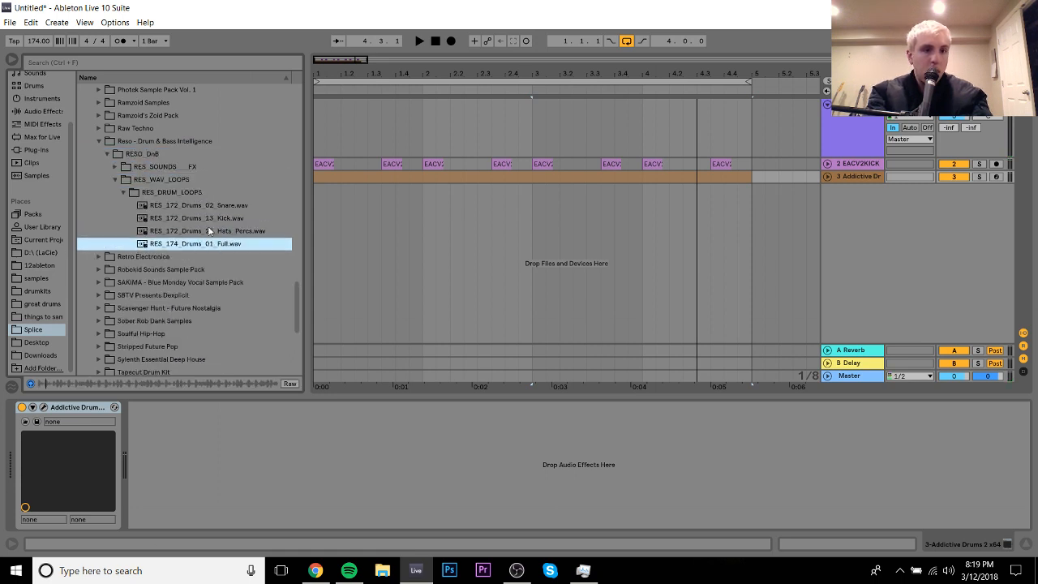
Step: Try RES_172_Drums_02_Snare.wav on a new track from bar 1 with Re-Pitch warping, and play it
drag(203, 209, 315, 199)
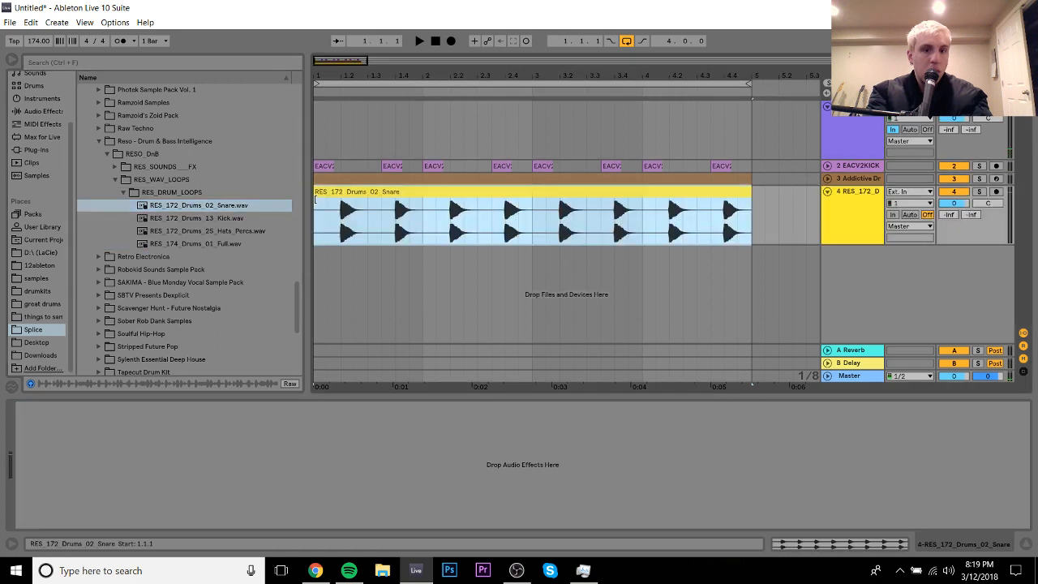
double_click(350, 197)
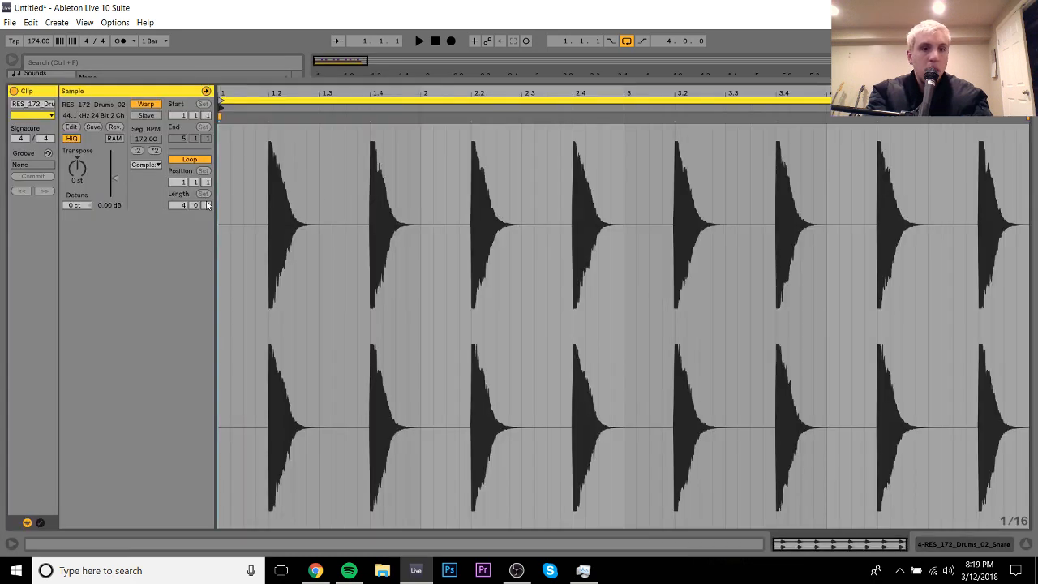
click(145, 166)
click(145, 205)
key(space)
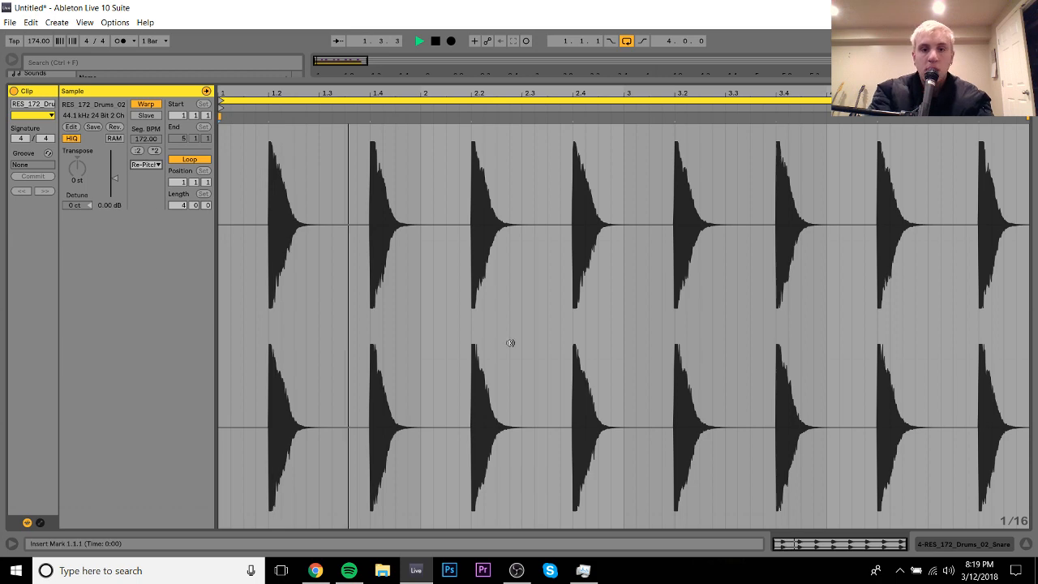
click(941, 547)
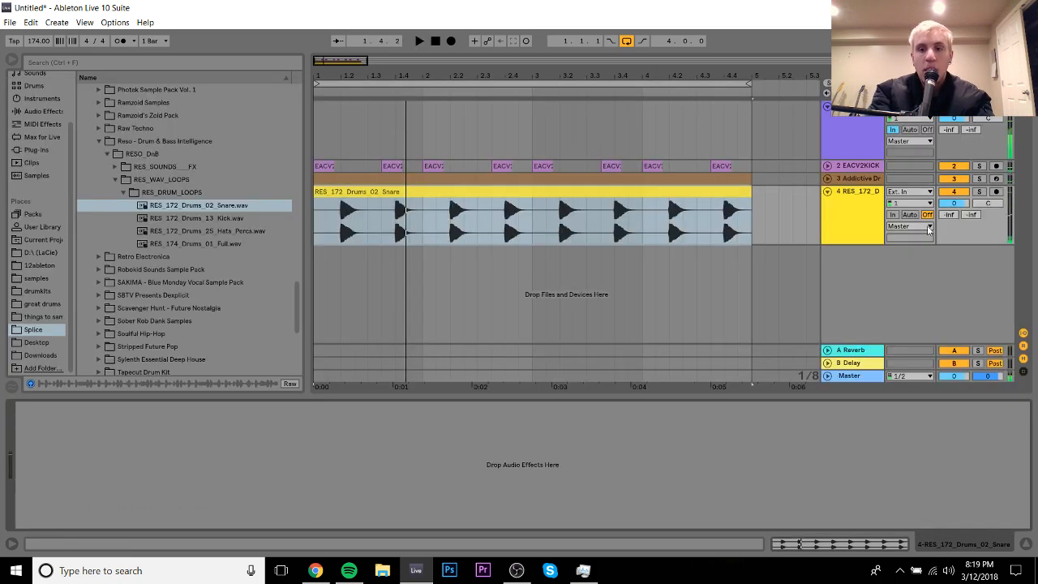
key(Delete)
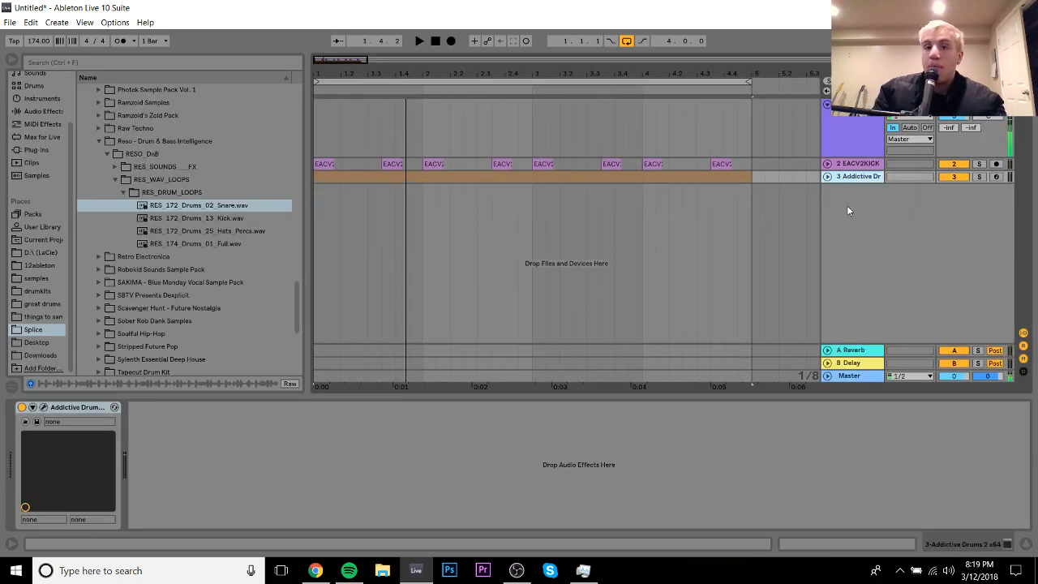
Step: Play the kick and Addictive Drums 2 beat, and look through the Splice and samples folders for other packs
key(space)
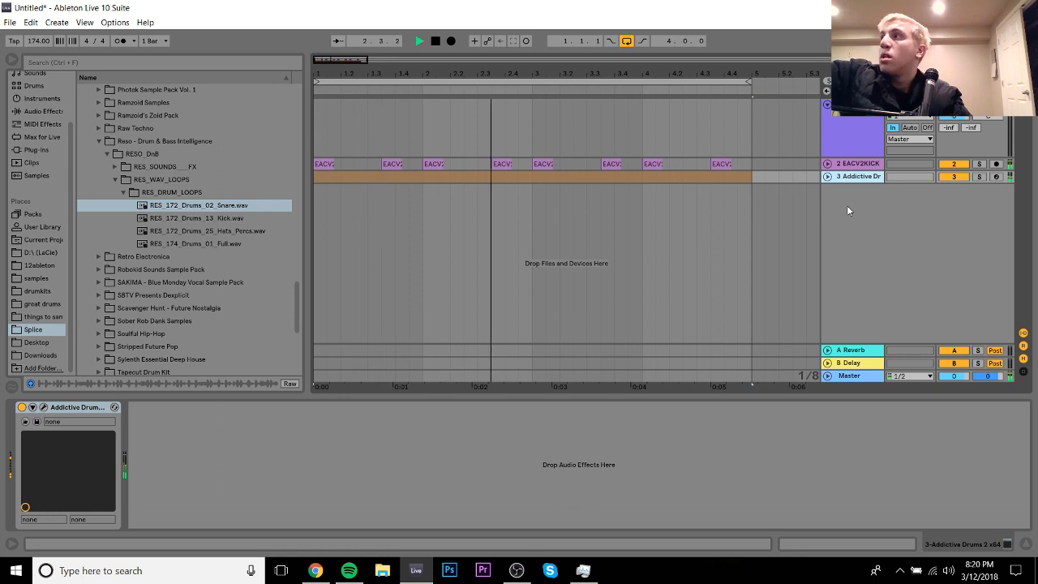
key(space)
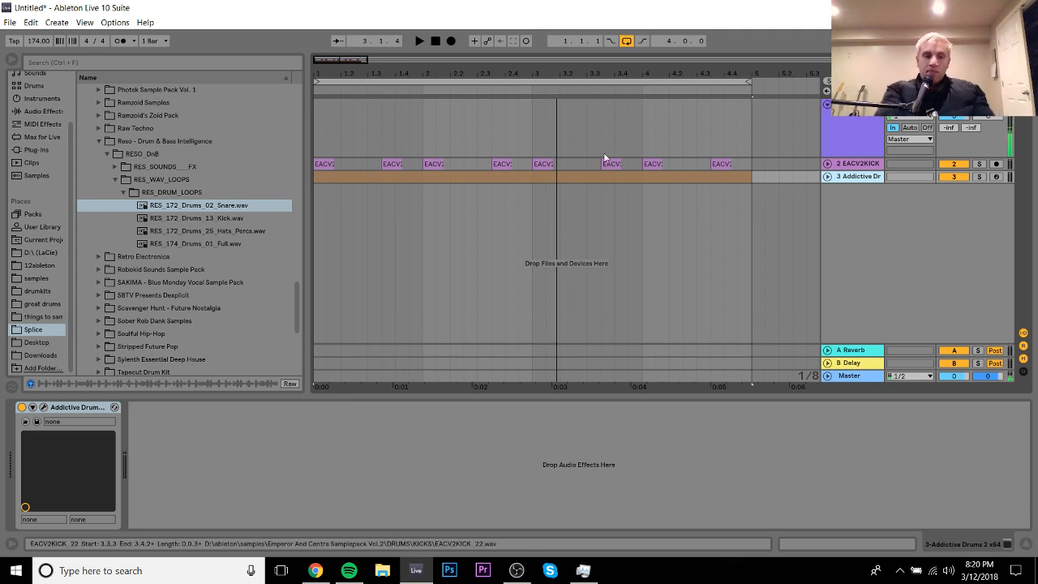
drag(298, 311, 256, 373)
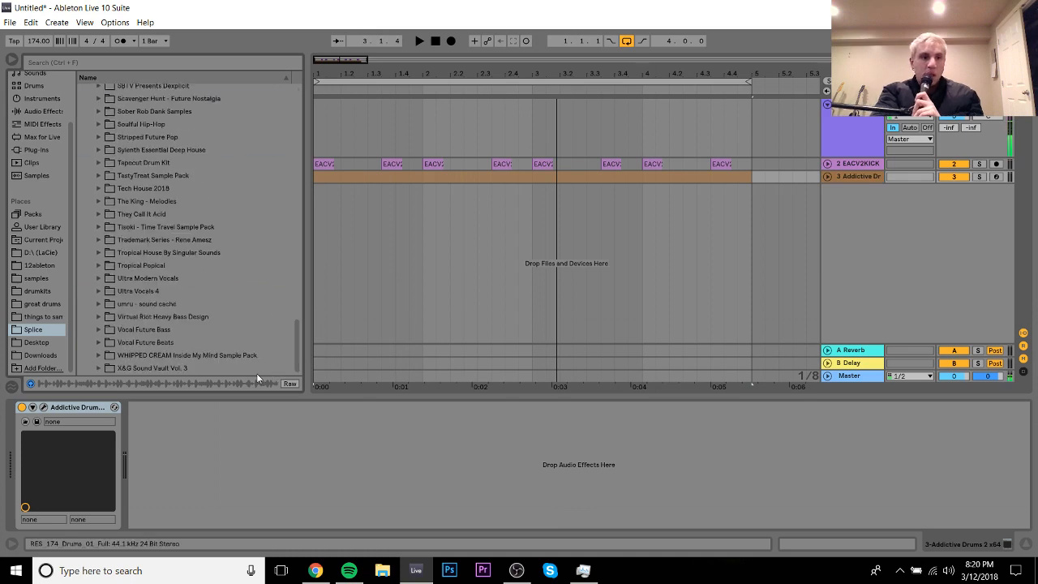
click(37, 278)
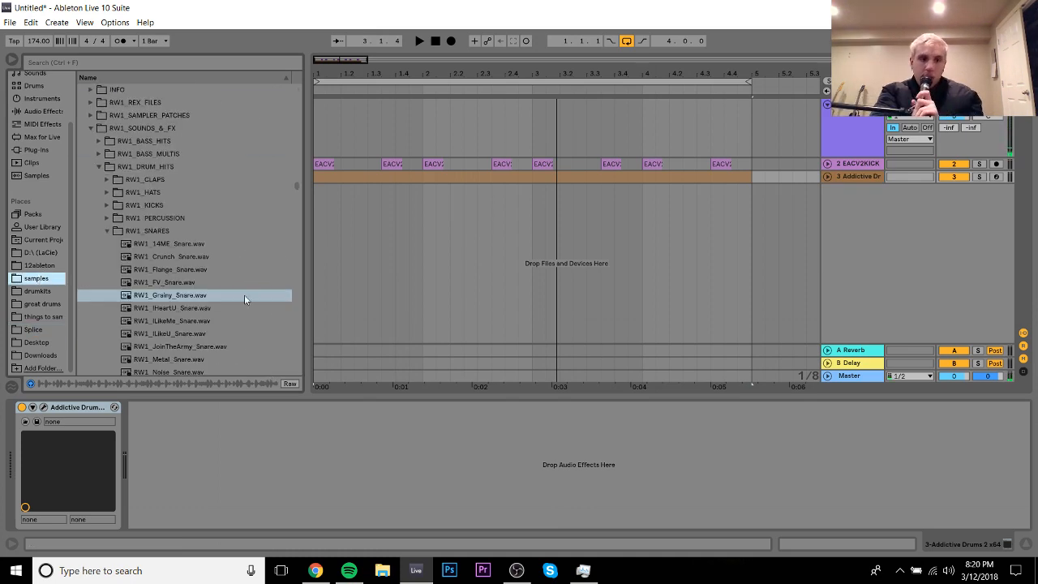
drag(297, 182, 294, 203)
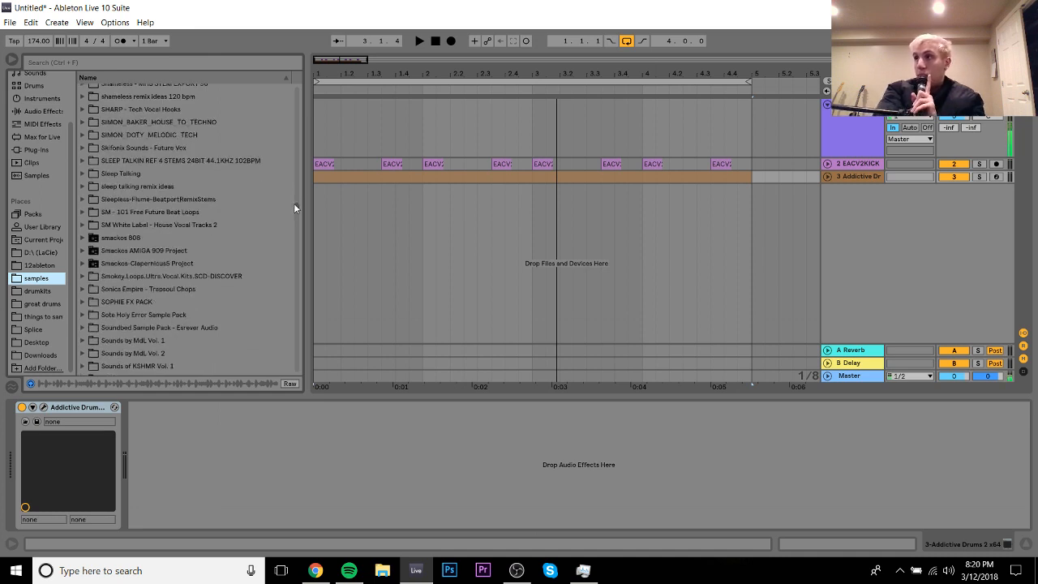
drag(295, 204, 294, 205)
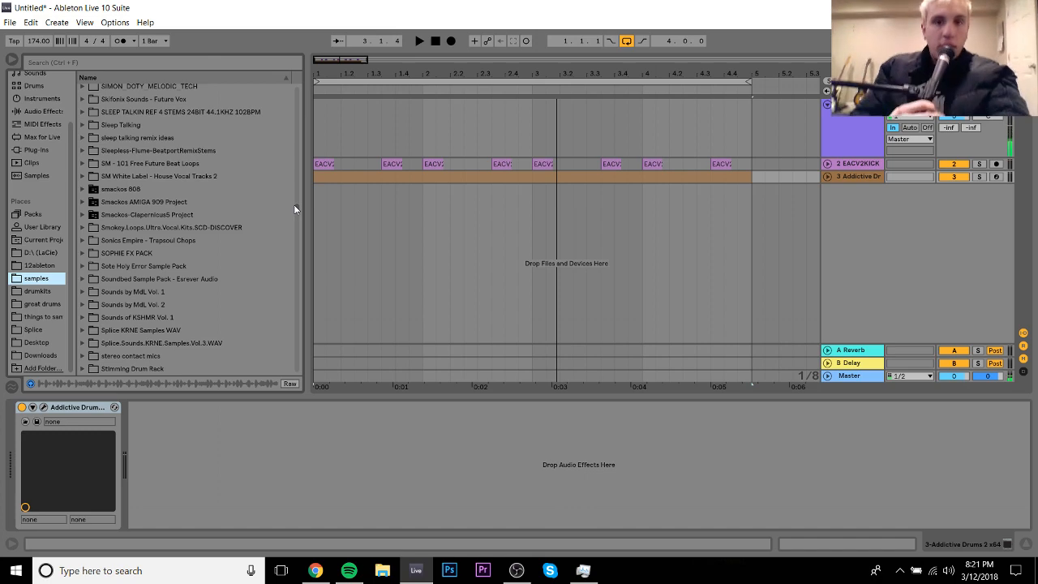
click(510, 573)
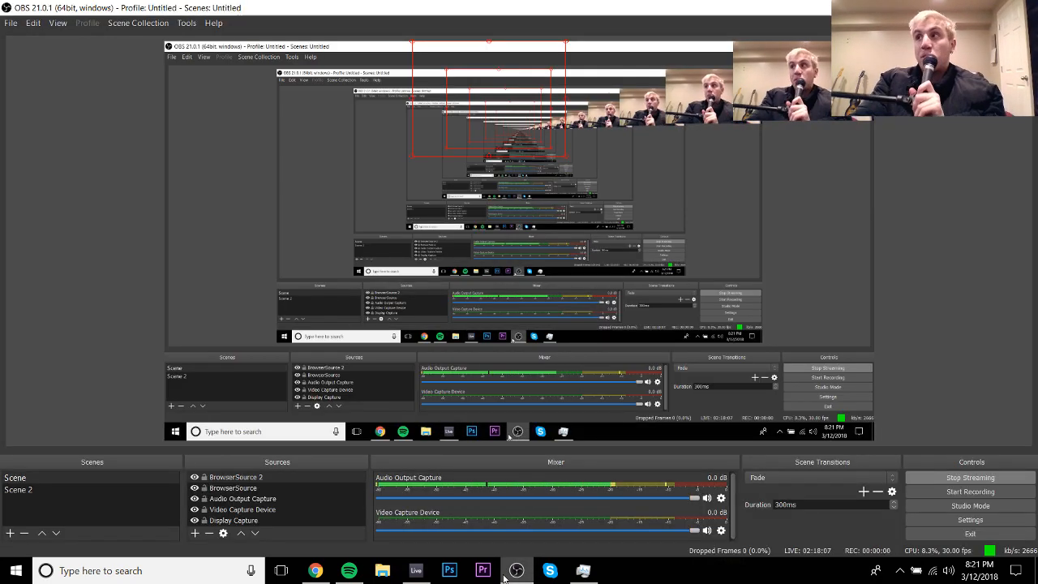
click(416, 571)
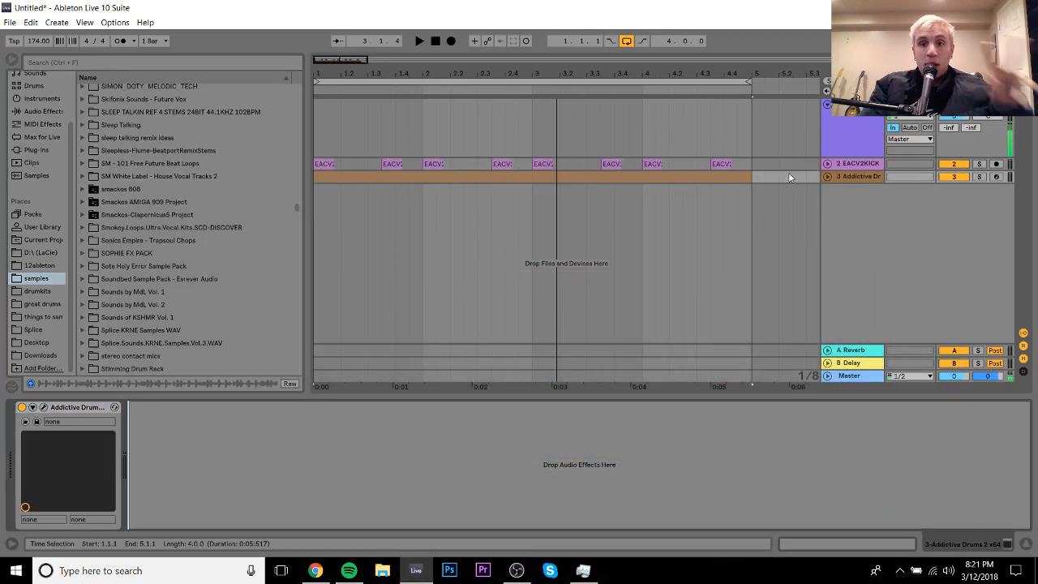
Step: Delete the Addictive Drums 2 and EACV2KICK tracks
click(859, 178)
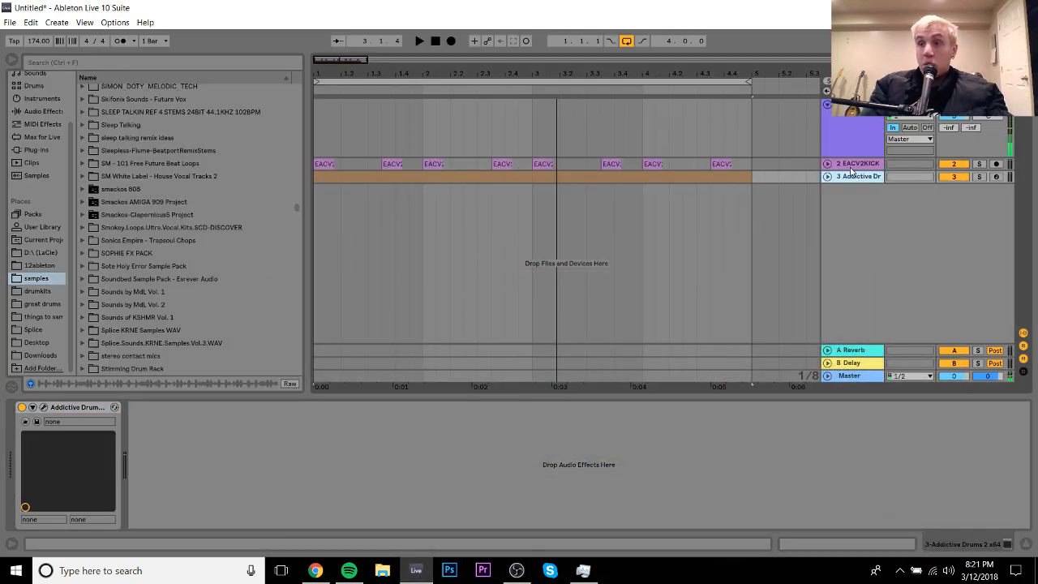
click(849, 165)
key(Delete)
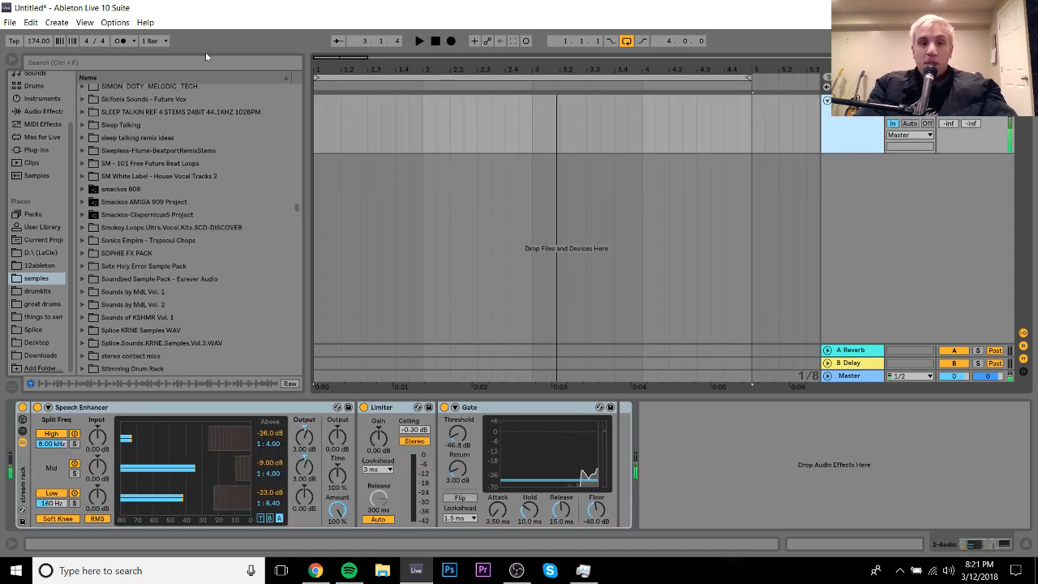
Step: Set the project tempo to 130 BPM
click(38, 41)
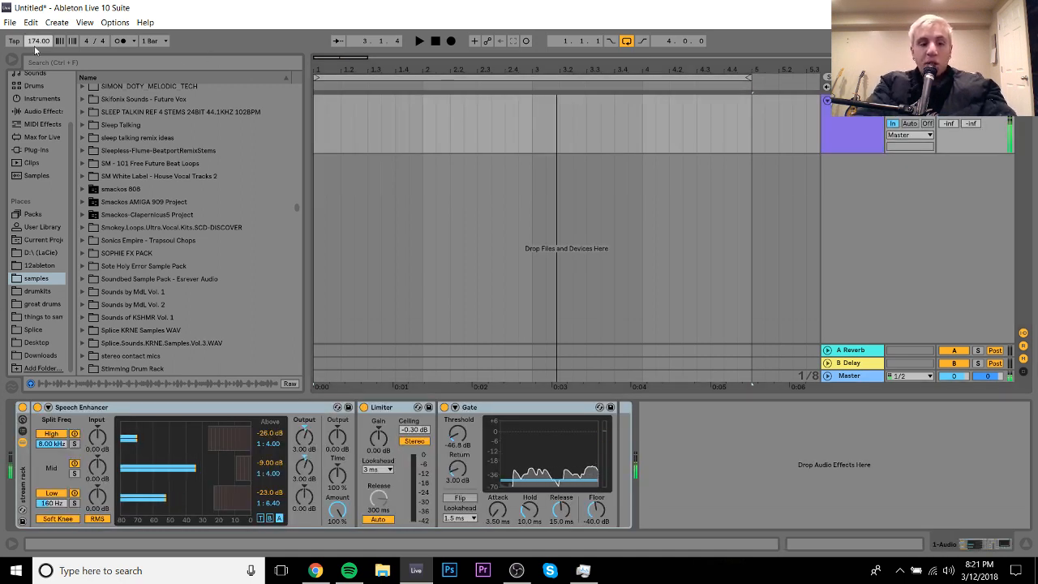
text(130)
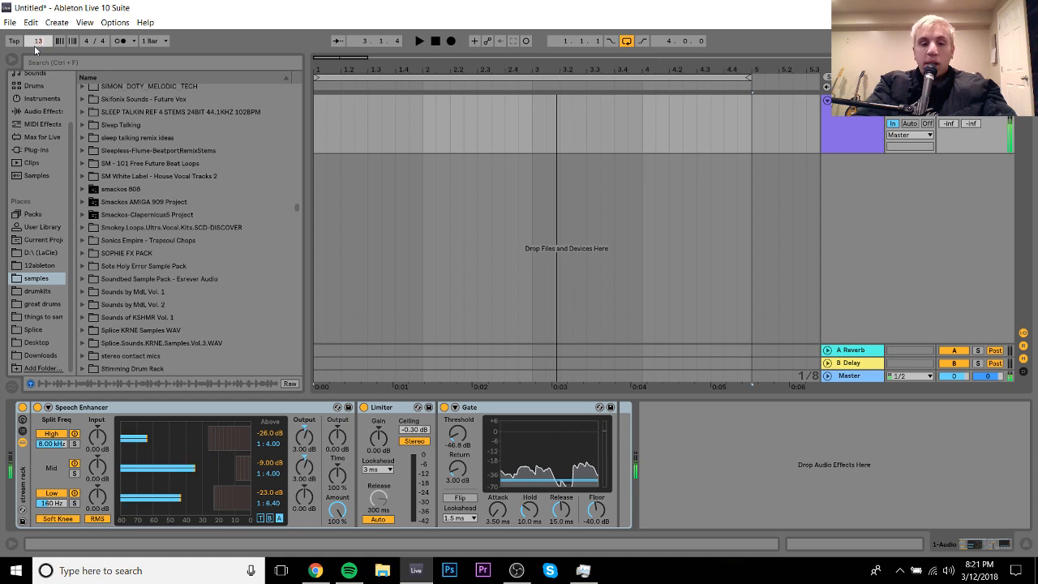
key(Return)
Step: Load the DS Kick Max for Live instrument onto a new MIDI track
click(243, 215)
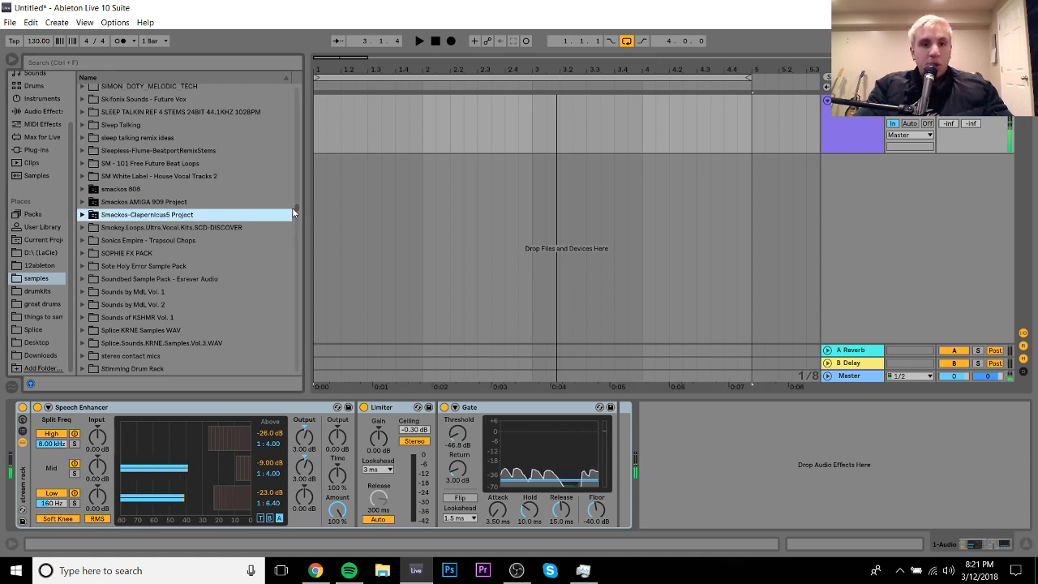
drag(298, 209, 284, 162)
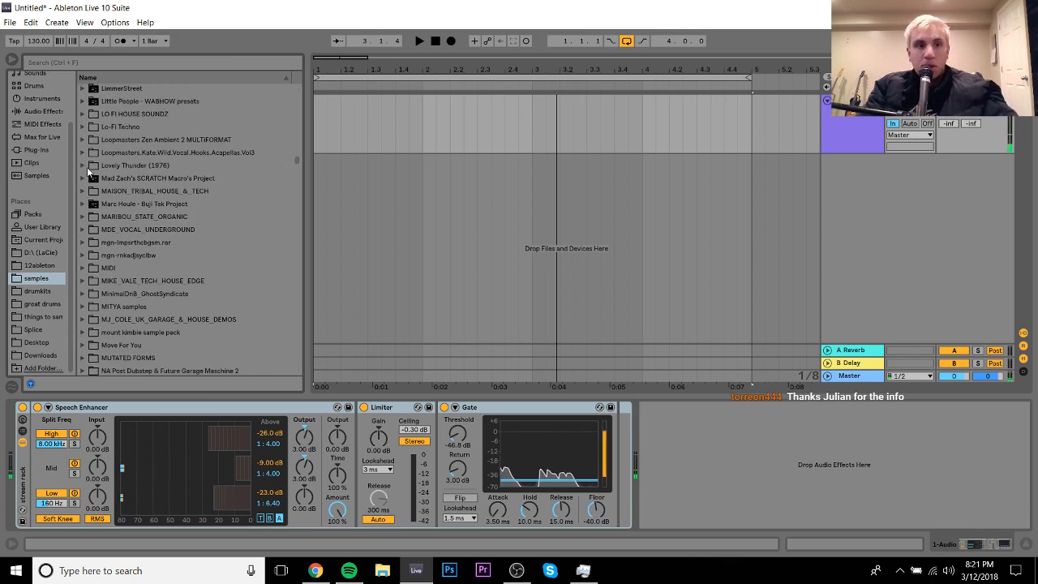
click(37, 137)
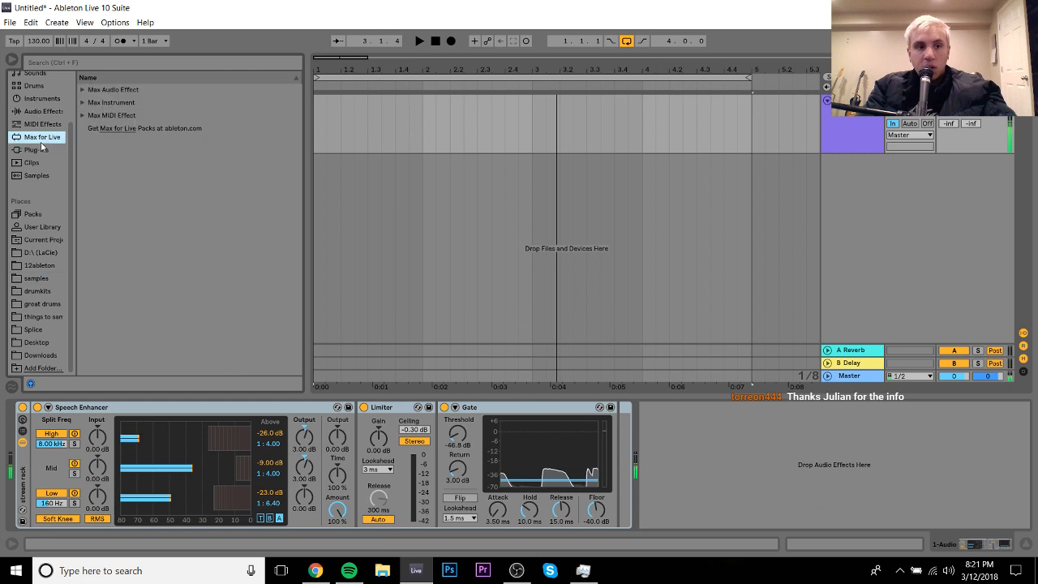
click(83, 103)
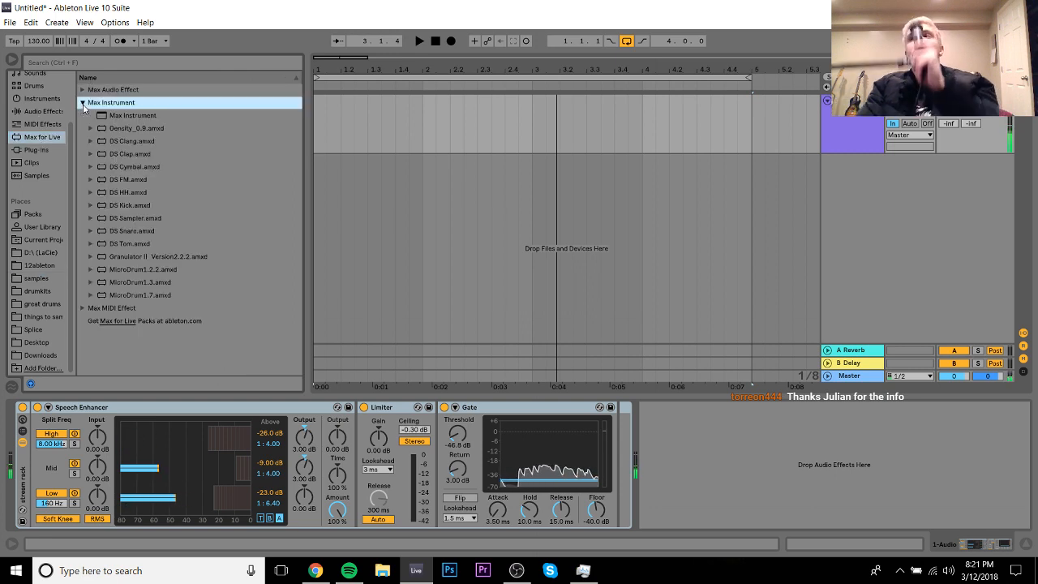
click(146, 205)
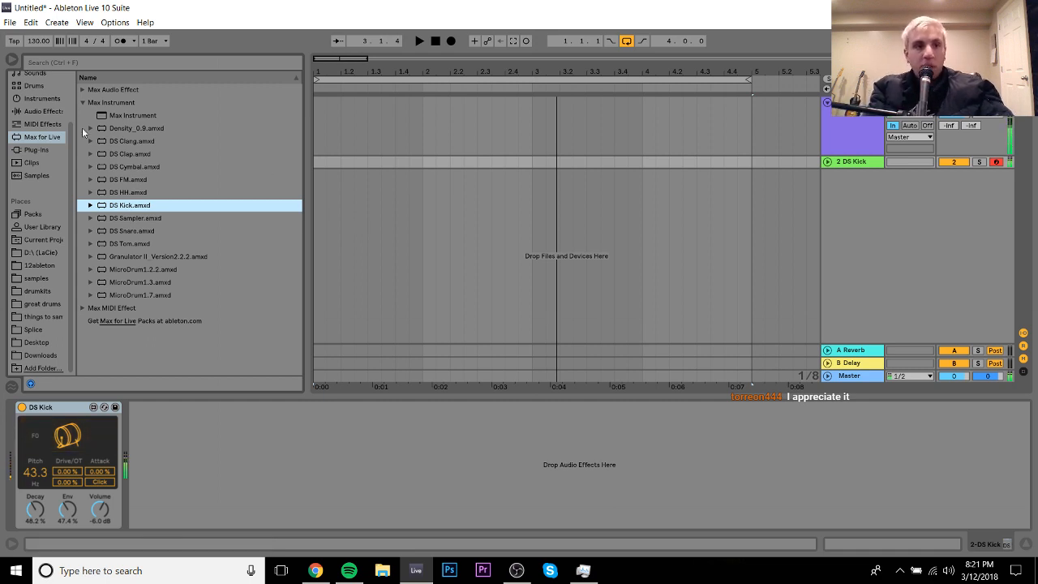
Step: Try a Reverb with a longer decay time on the DS Kick track
click(32, 111)
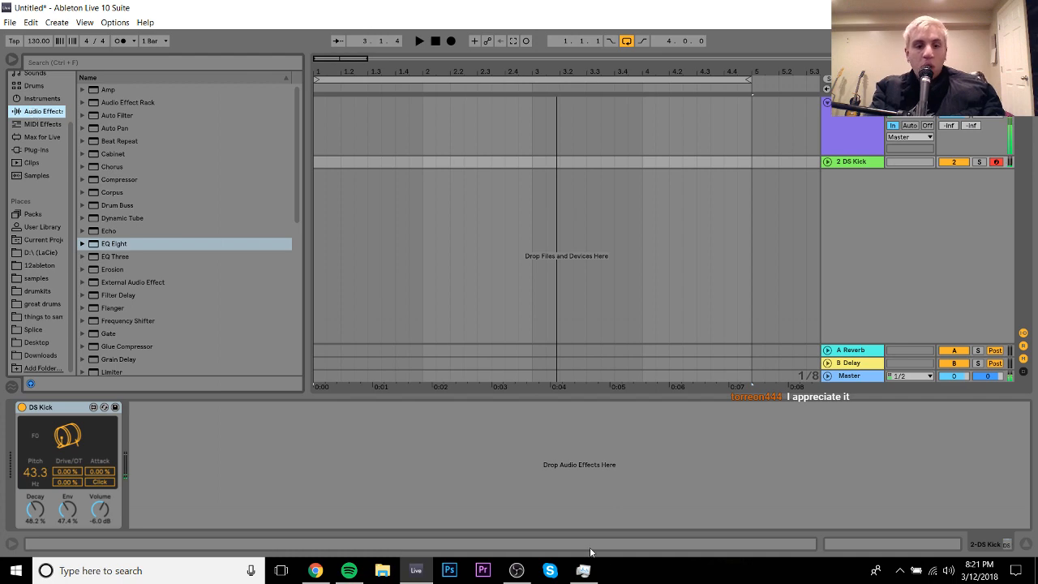
click(517, 570)
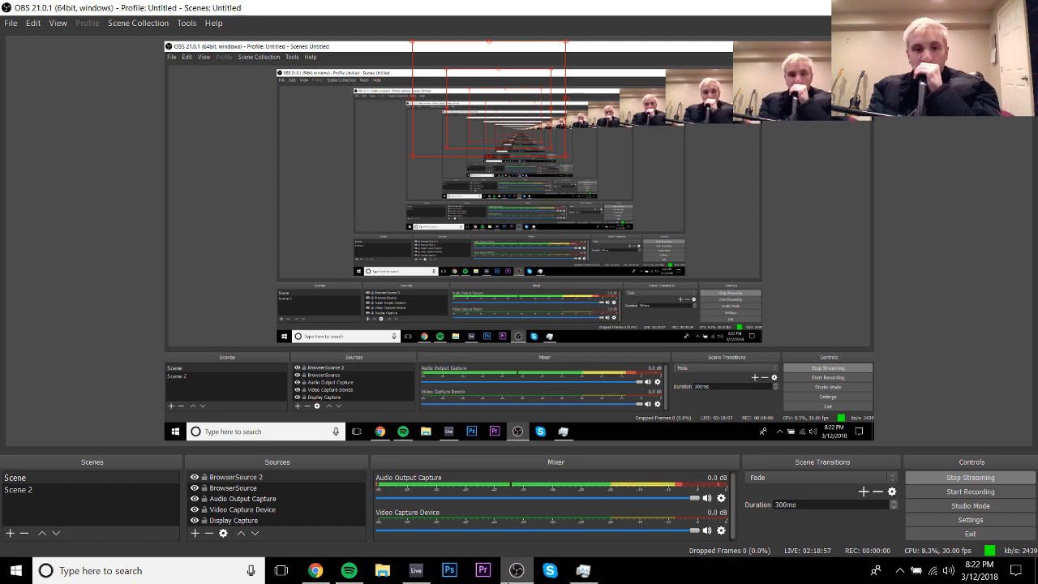
click(415, 569)
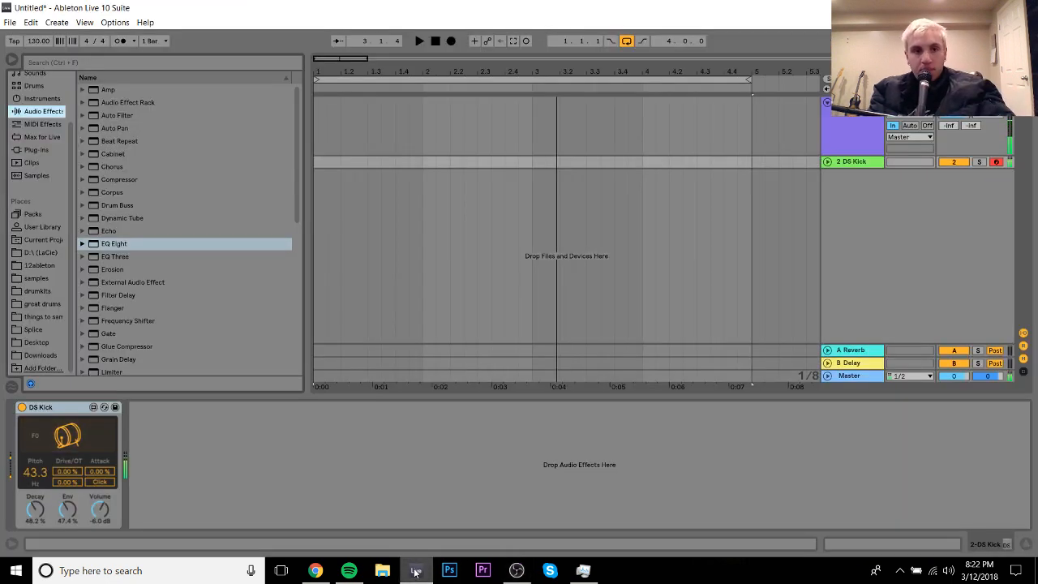
click(298, 358)
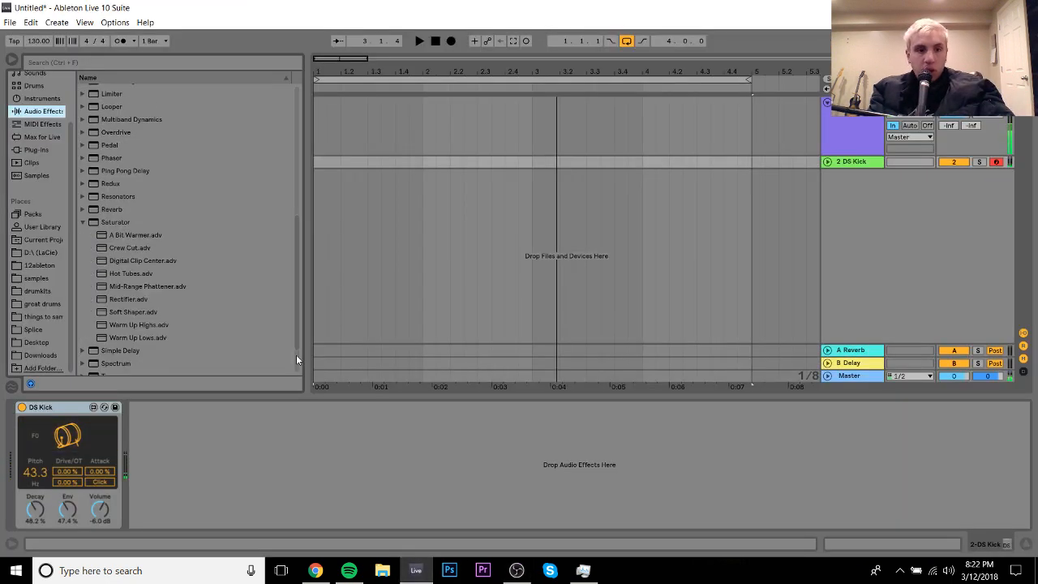
double_click(107, 208)
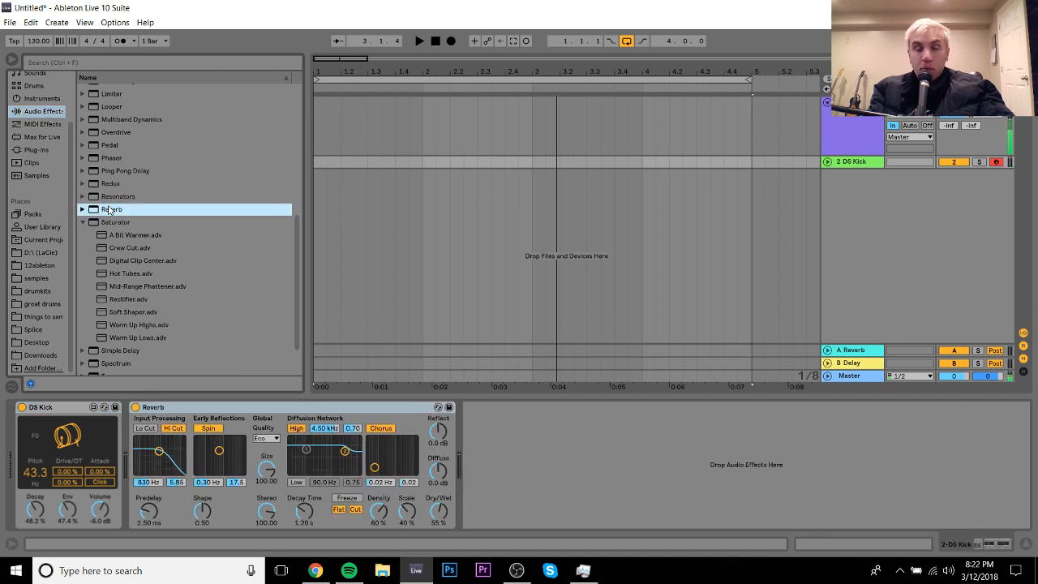
click(307, 508)
drag(308, 509, 309, 519)
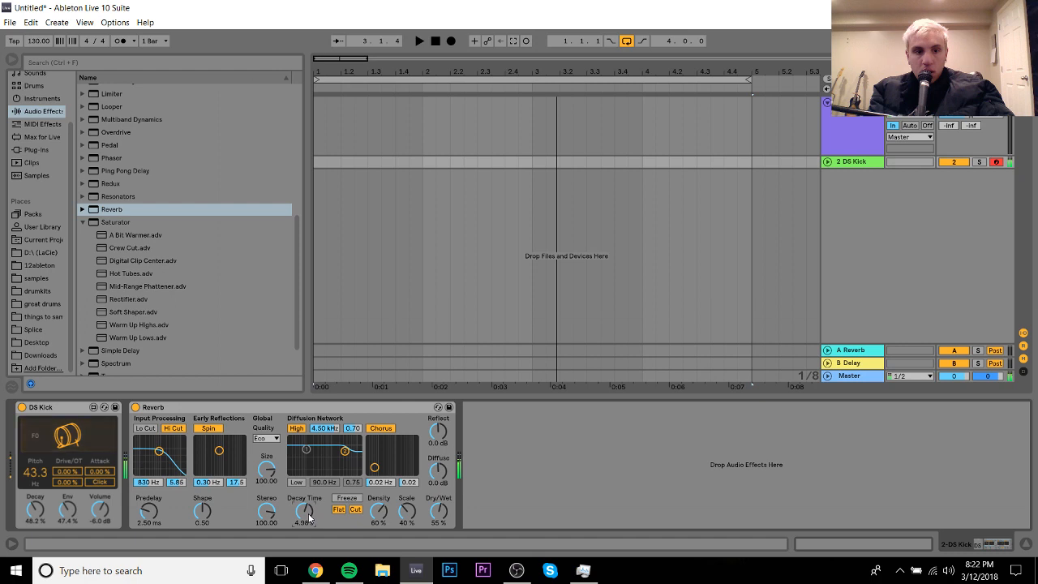
click(213, 408)
key(Delete)
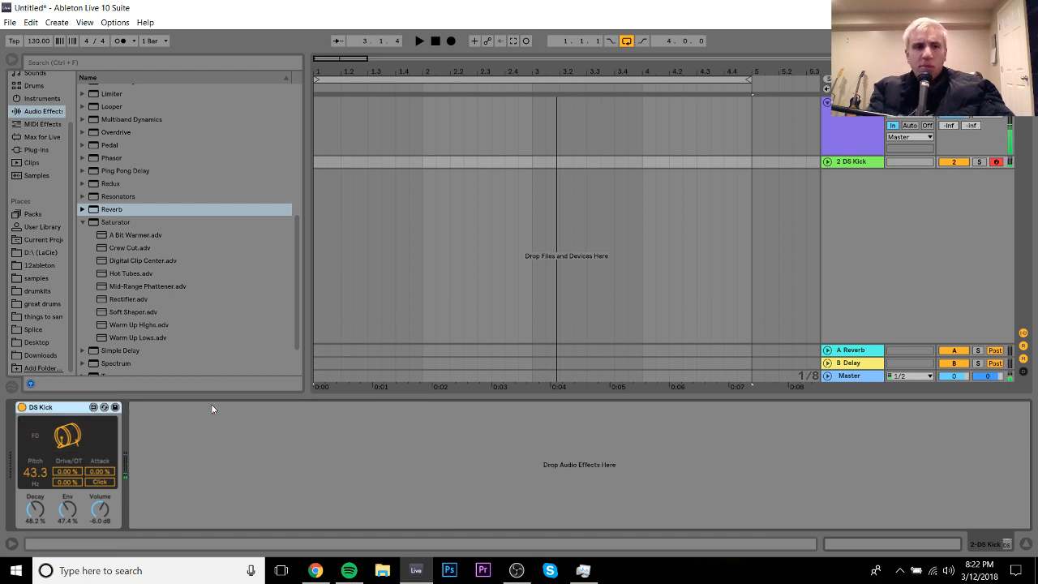
Step: Add the ValhallaVintageVerb_x64 plug-in from the valhalla folder to the DS Kick track
click(35, 150)
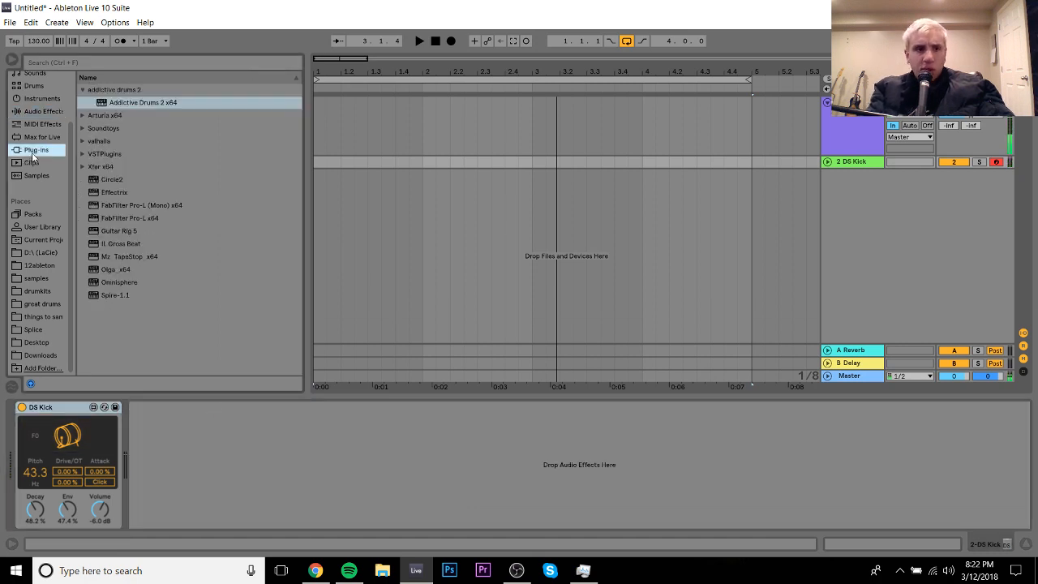
click(117, 166)
key(Up)
key(Up)
key(Right)
key(Down)
key(Down)
key(Down)
key(Down)
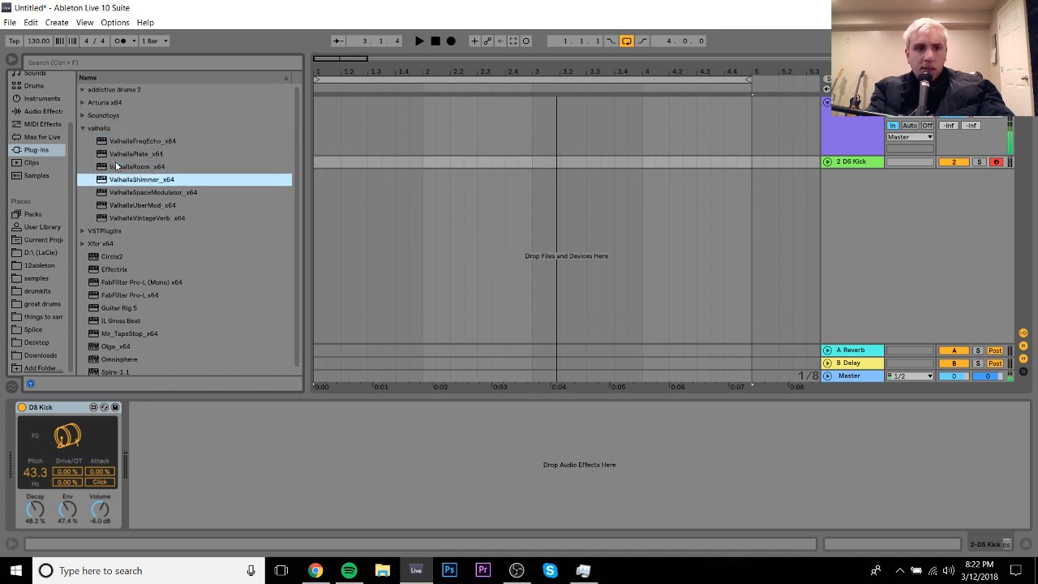
key(Down)
key(Down)
key(Down)
key(Return)
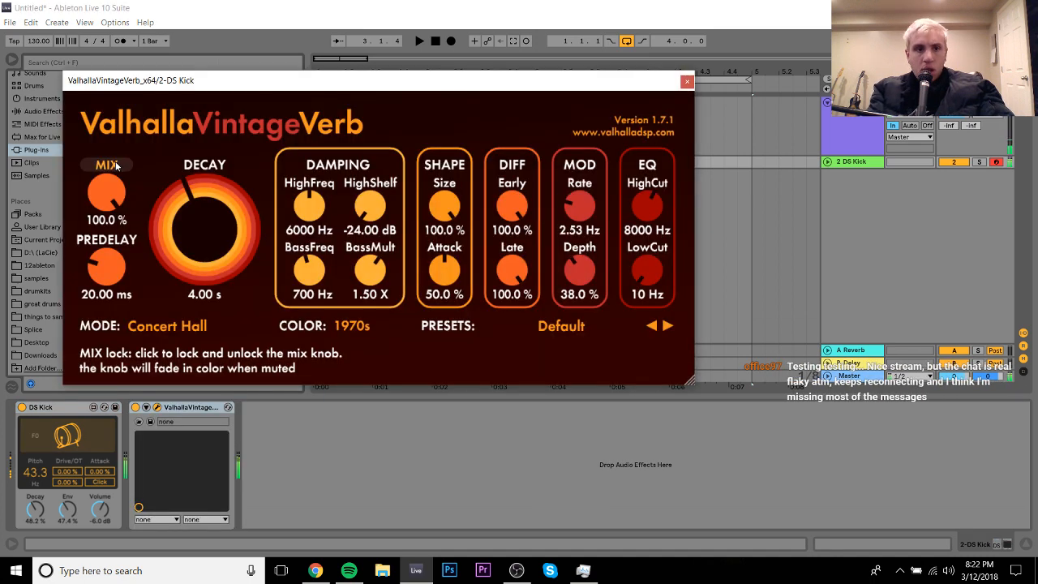
Step: Set the ValhallaVintageVerb mix to 26% and decay to 1.59 s, trying a smaller size along the way
drag(106, 191, 114, 288)
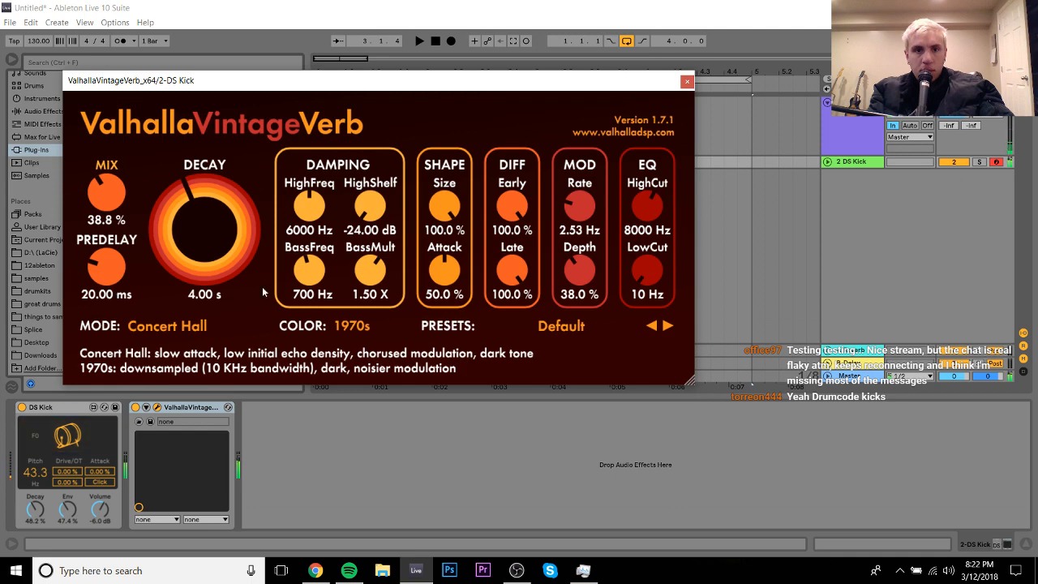
drag(444, 207, 415, 373)
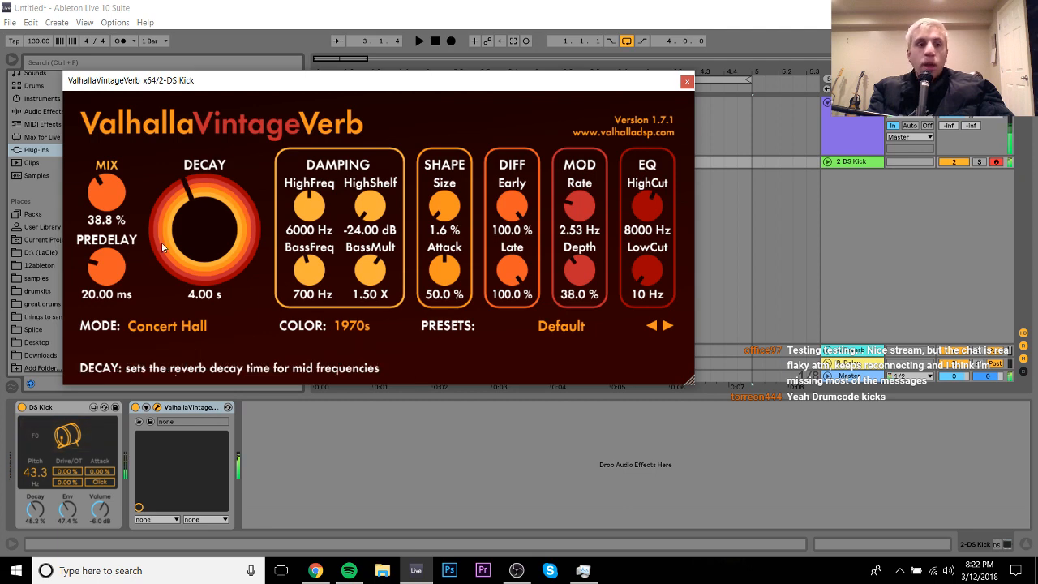
drag(95, 190, 96, 227)
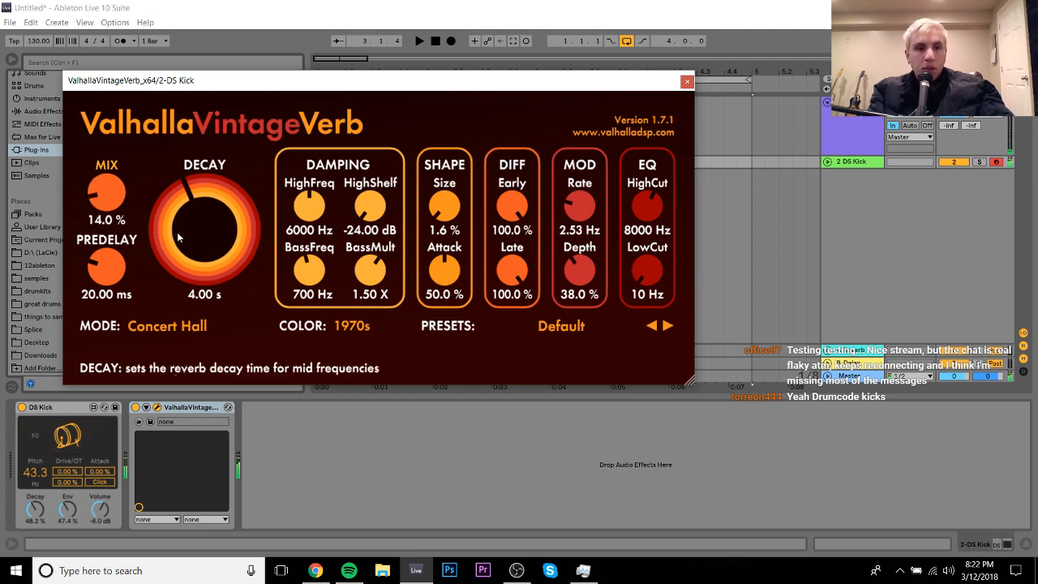
drag(177, 232, 170, 259)
drag(109, 195, 110, 178)
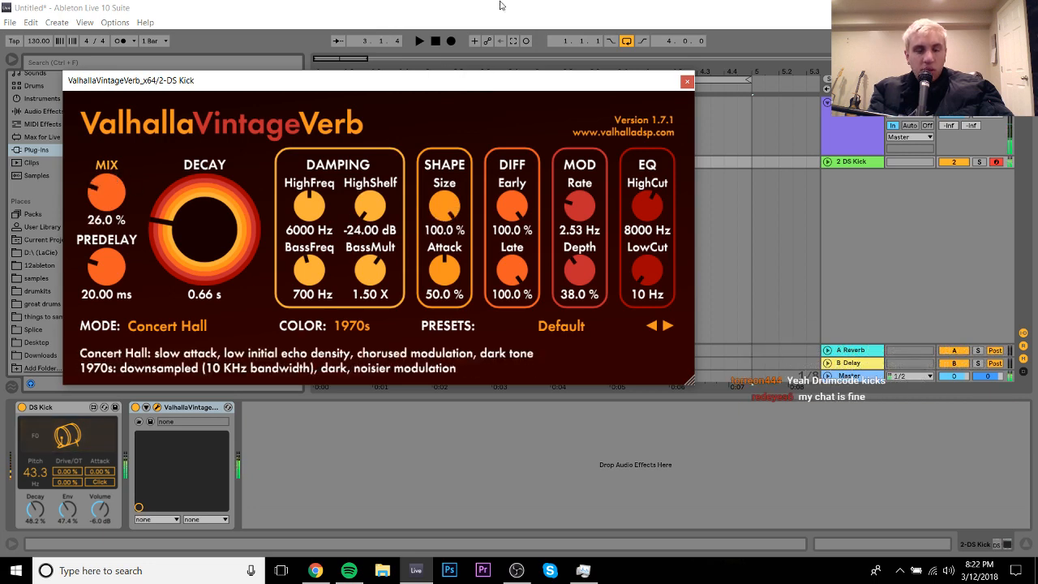
drag(201, 223, 201, 210)
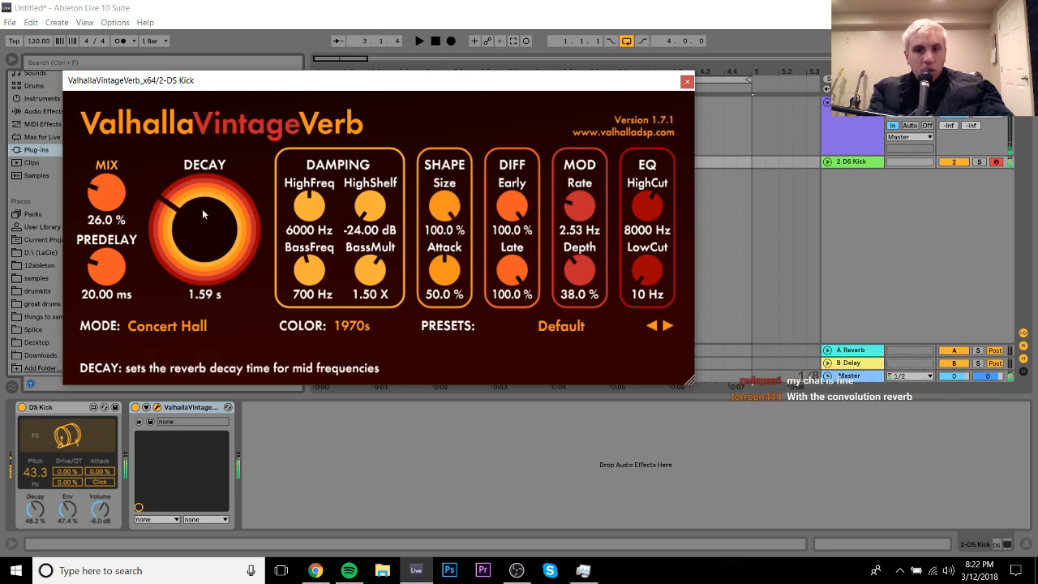
click(687, 82)
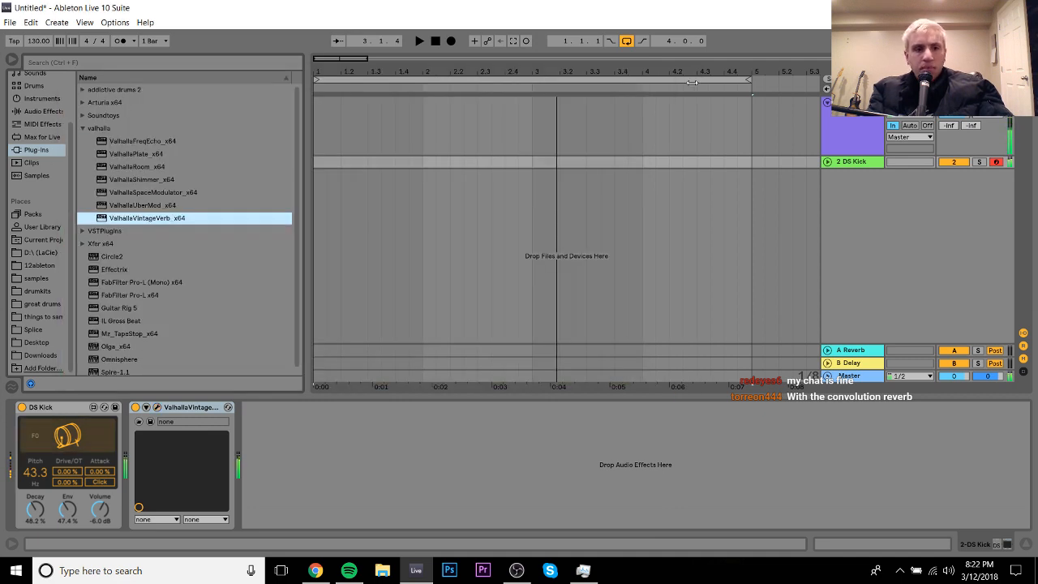
Step: Raise the DS Kick's decay to 65.8%
click(31, 510)
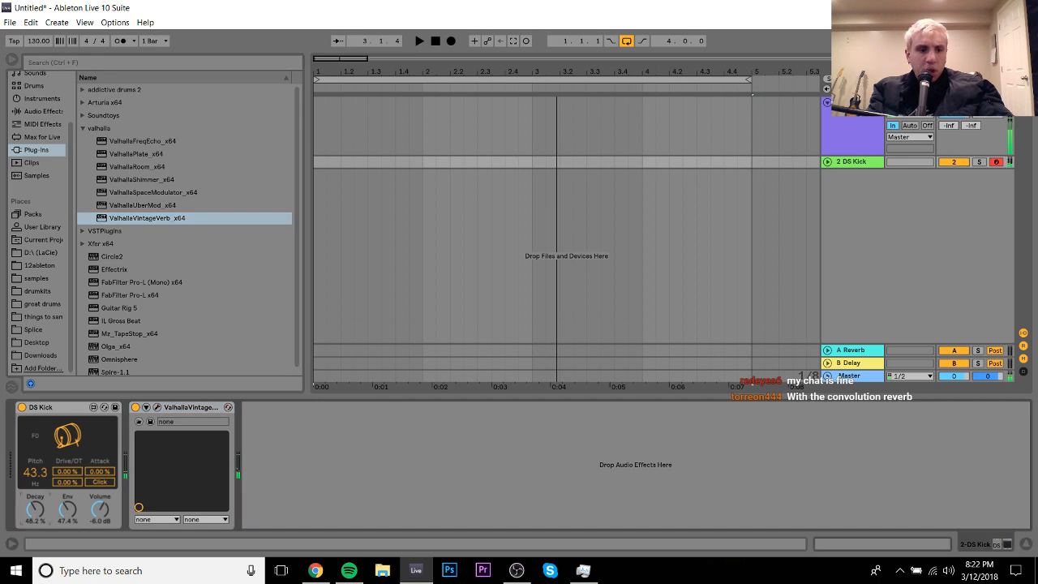
drag(31, 510, 31, 491)
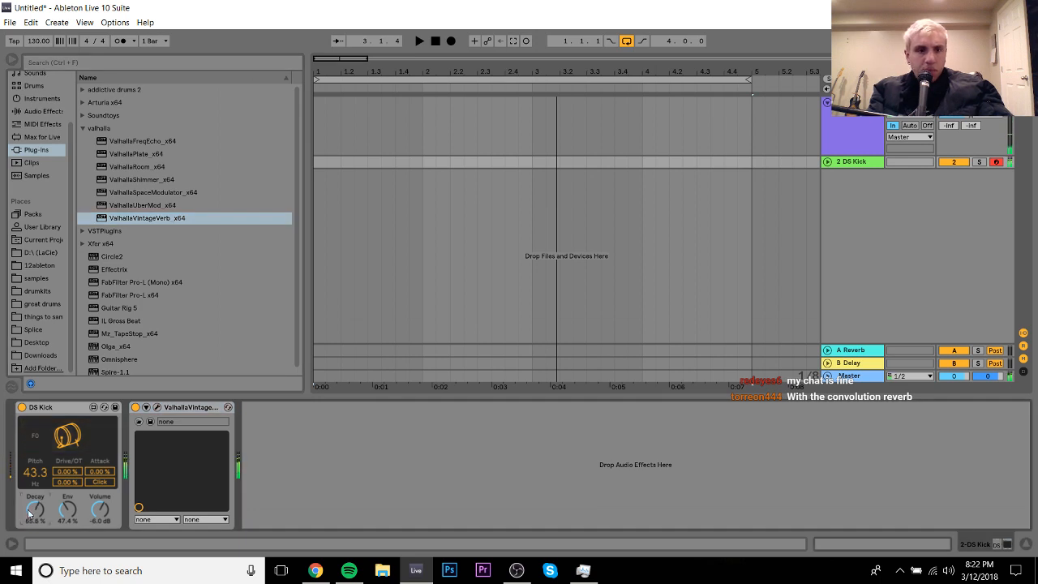
Step: Browse the samples folder to find the Lo-Fi Techno pack
click(36, 279)
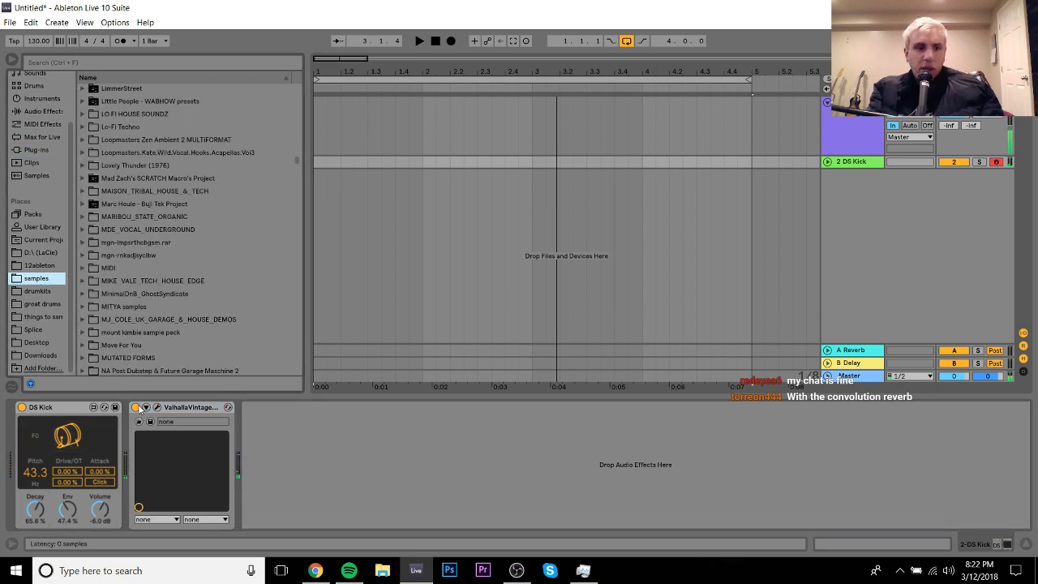
scroll(300, 130, up, 10)
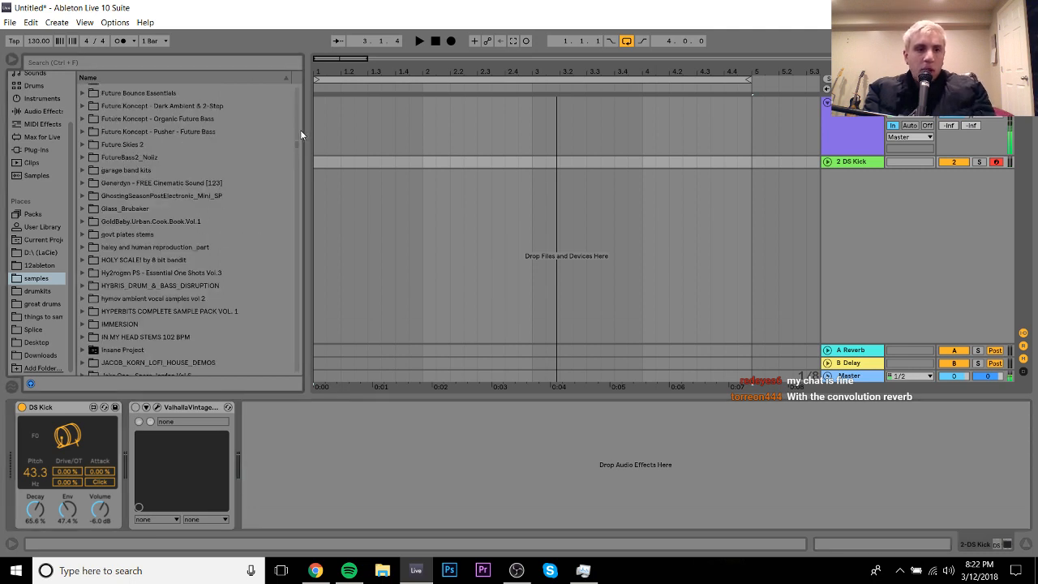
scroll(300, 176, down, 10)
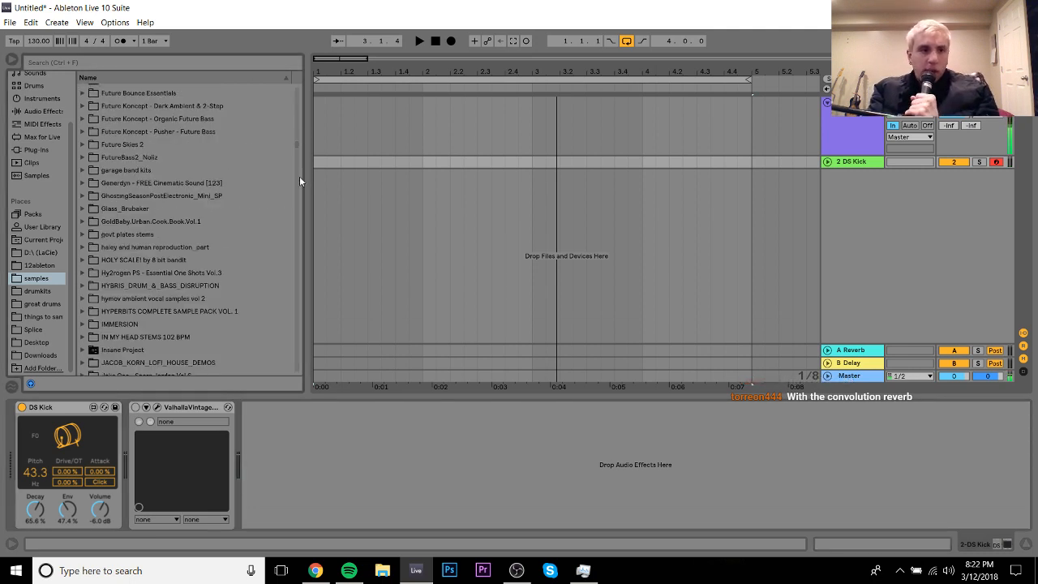
click(114, 122)
key(Down)
key(Down)
key(Down)
key(Down)
key(Down)
key(Down)
key(Down)
key(Down)
key(Down)
key(Down)
key(Down)
key(Down)
key(Down)
key(Down)
key(Down)
key(Down)
key(Down)
key(Down)
key(Down)
key(Down)
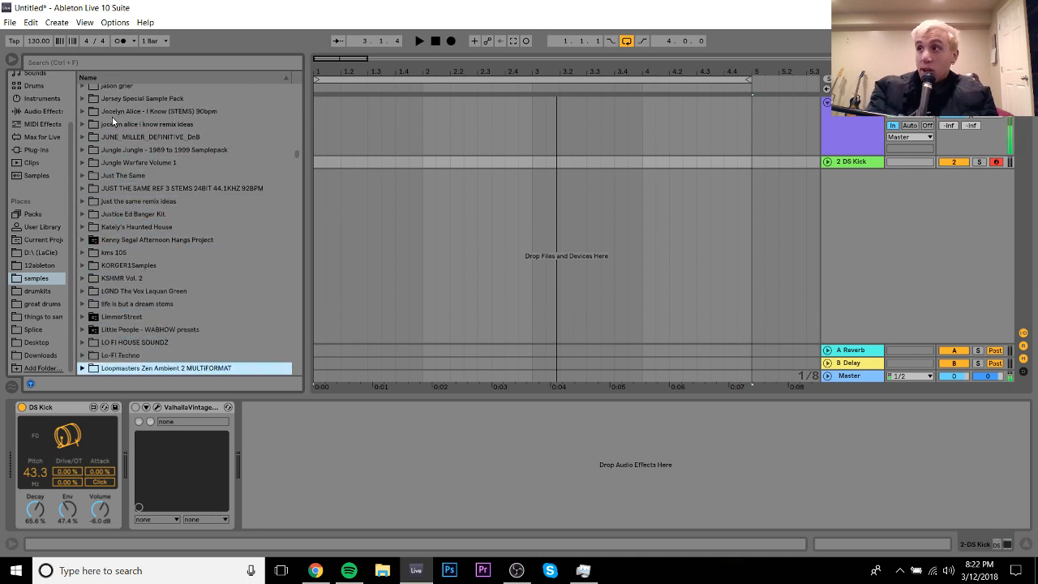
key(Up)
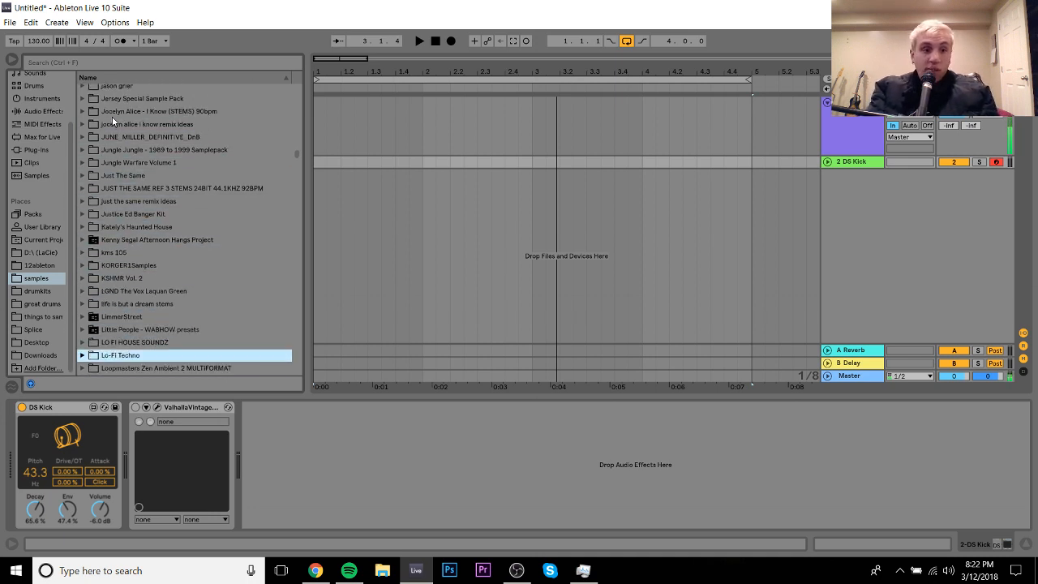
Step: Open the kicks folder under drum hits in SM147 - Lo-Fi Techno - Wavs and preview lft_kick_airlok.wav
key(Right)
key(Down)
key(Down)
key(Down)
key(Right)
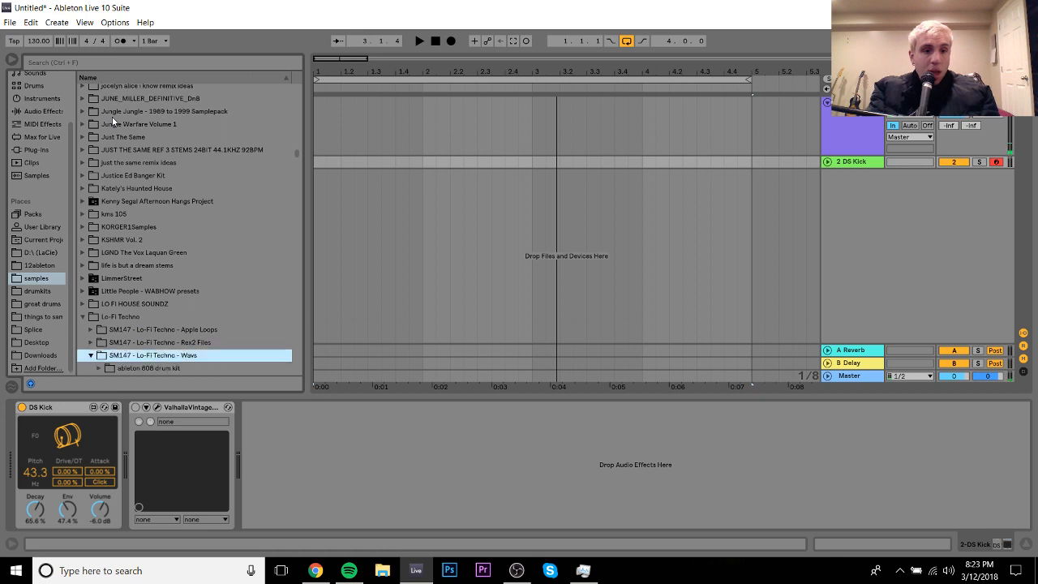
key(Down)
key(Down)
key(Down)
key(Down)
key(Down)
key(Down)
key(Right)
key(Down)
key(Down)
key(Down)
key(Down)
key(Down)
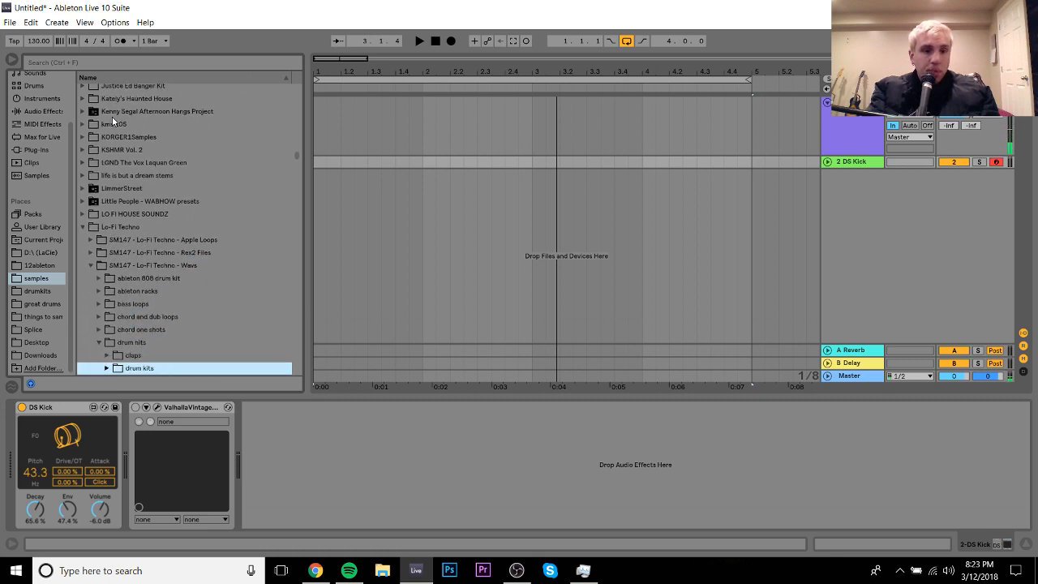
key(Right)
key(Up)
key(Right)
key(Down)
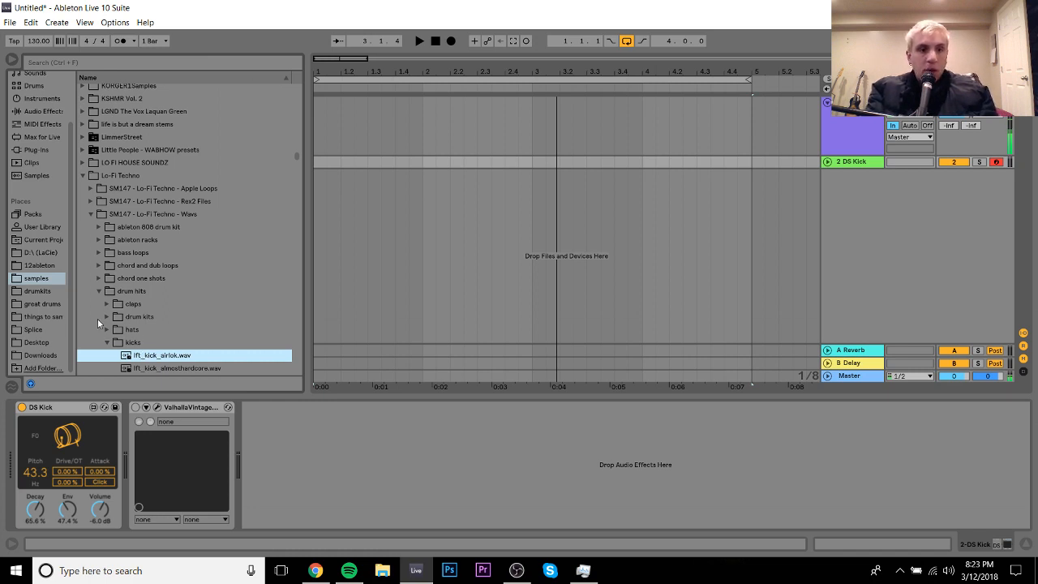
Step: Try lft_kick_airlok.wav in place of the DS Kick, and swap it for lft_kick_badman.wav
key(Return)
key(Down)
key(Down)
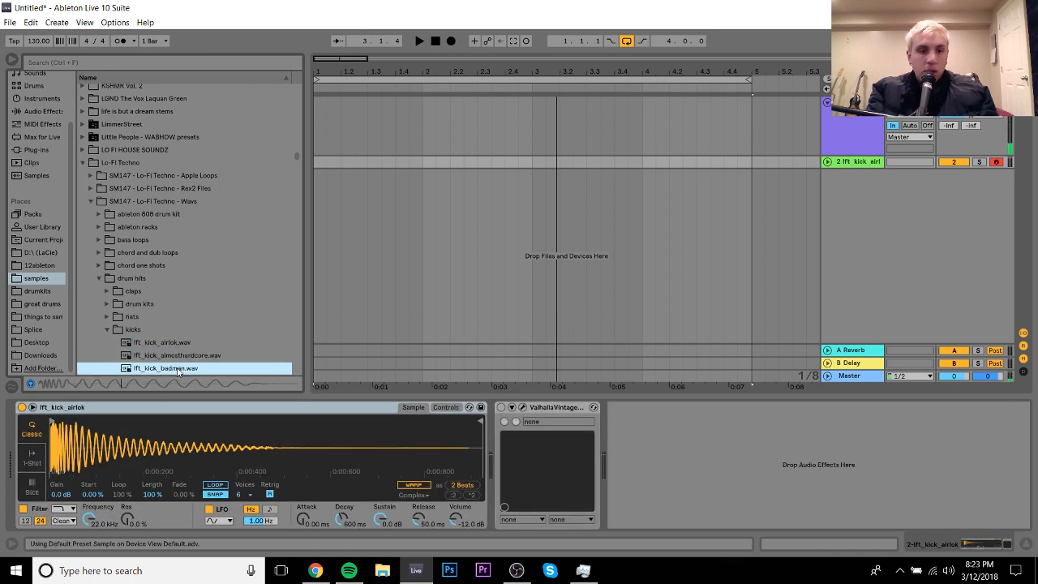
key(Up)
key(Down)
key(Return)
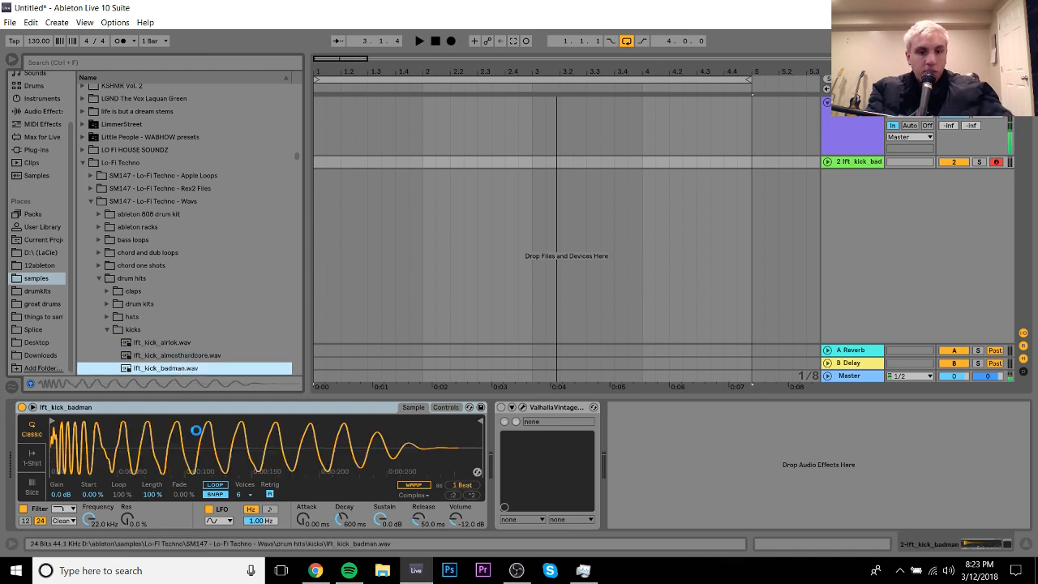
key(z)
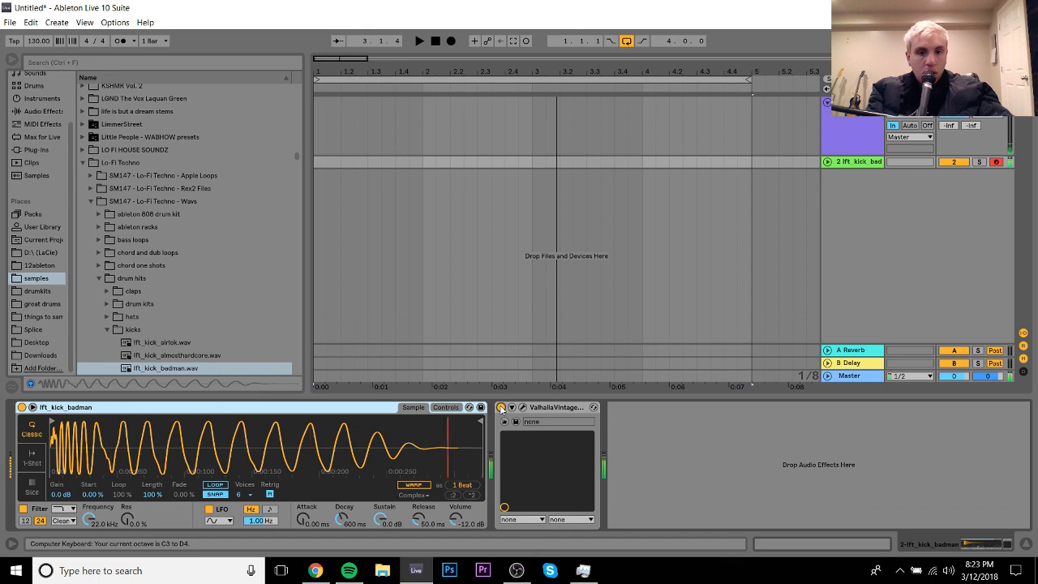
Step: Enable ValhallaVintageVerb on the kick and set BassFreq to 100 Hz, mode to Dirty Plate and color to NOW
click(501, 407)
click(523, 407)
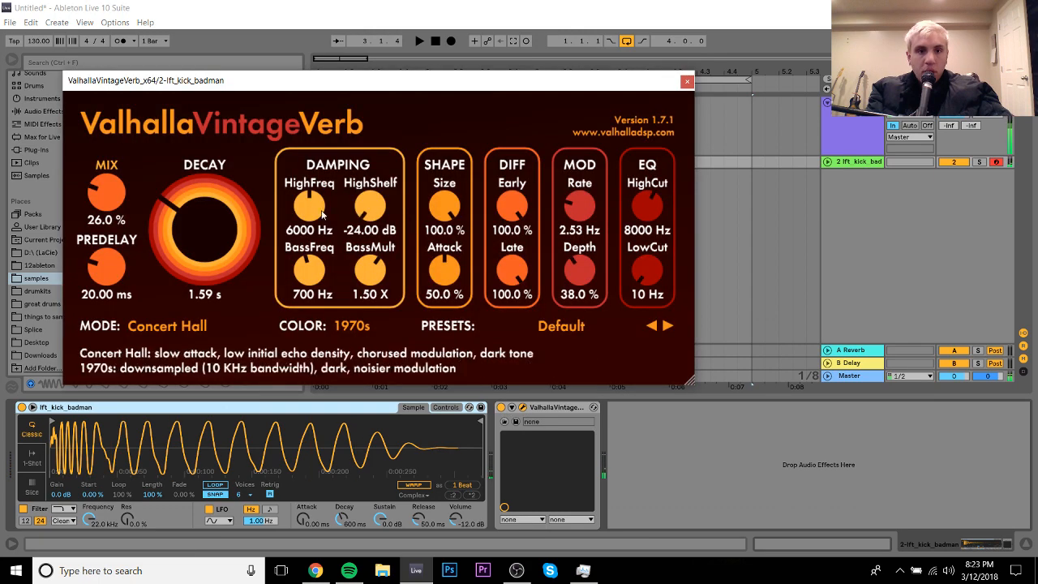
drag(327, 272, 284, 405)
click(191, 329)
click(194, 208)
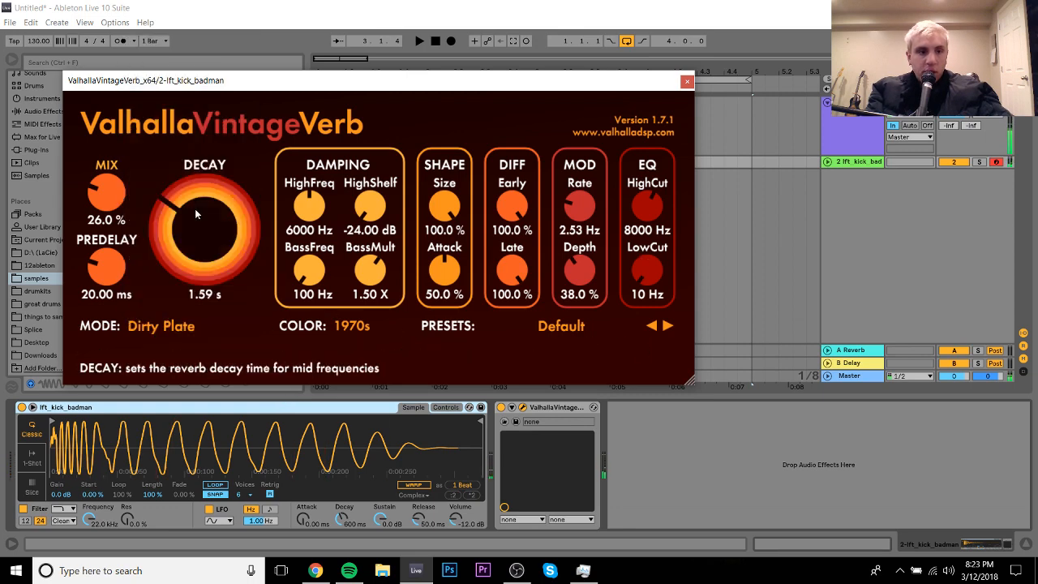
click(365, 328)
click(366, 374)
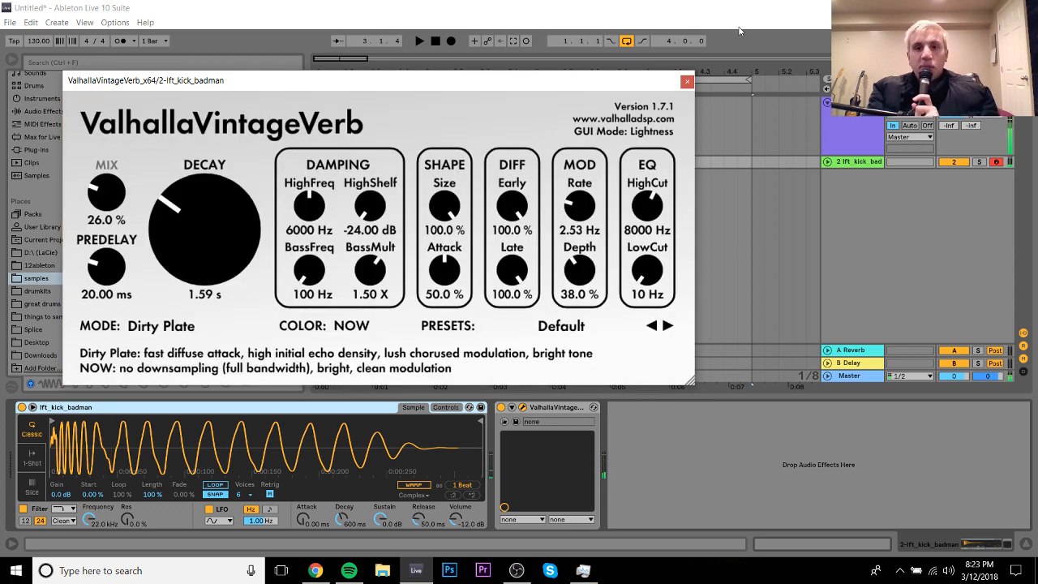
click(686, 79)
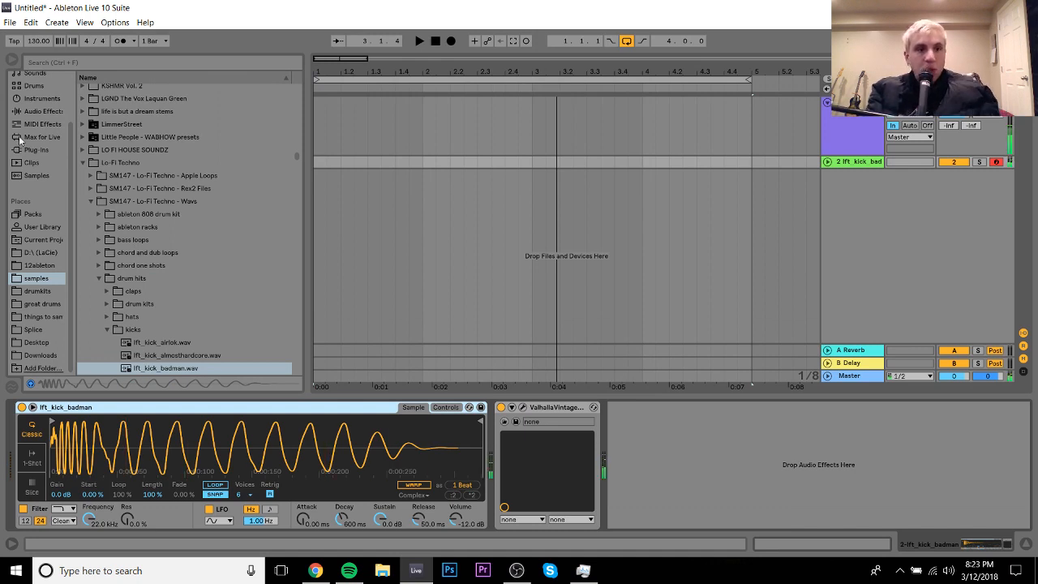
Step: Try an EQ Eight after the reverb with its first band pulled down in the low end
click(35, 113)
scroll(300, 178, up, 7)
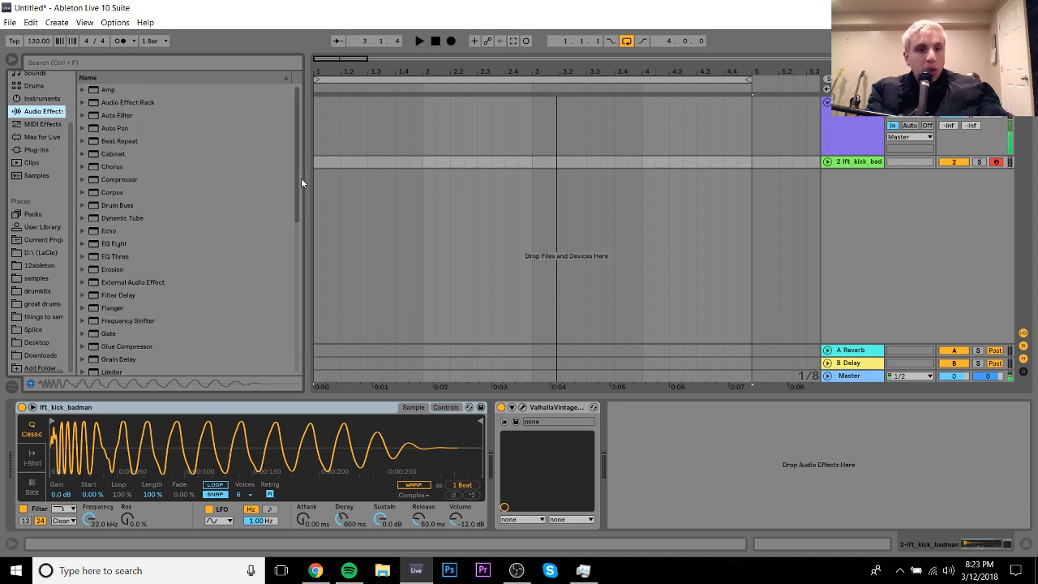
double_click(104, 243)
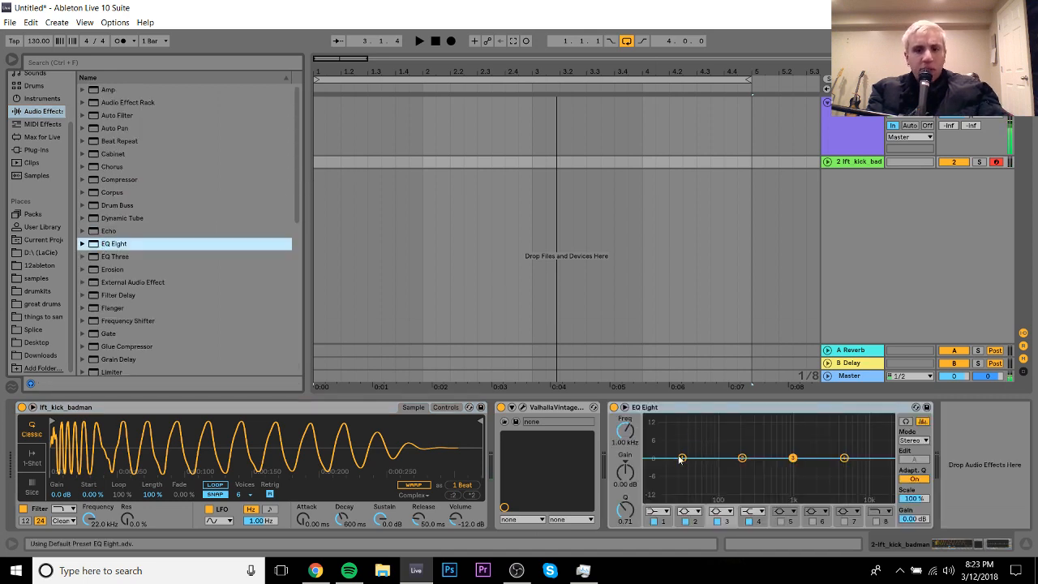
drag(682, 459, 679, 493)
Step: Delete the EQ Eight, ValhallaVintageVerb and lft_kick_badman devices from the kick track
click(648, 410)
key(Delete)
key(Delete)
key(Delete)
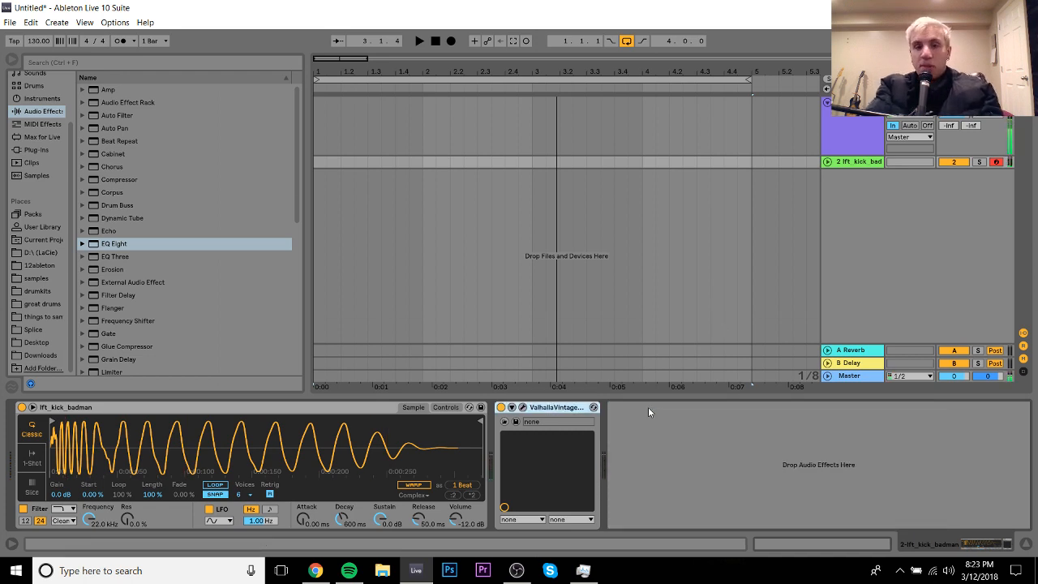
Step: Browse the samples library from its beginning and open the 101 Free Techno Kicks folder
click(36, 278)
drag(298, 156, 299, 88)
click(230, 257)
key(Down)
key(Down)
key(Down)
key(Down)
key(Down)
key(Down)
key(Down)
key(Down)
key(Down)
key(Down)
key(Down)
key(Down)
key(Down)
key(Down)
key(Down)
key(Down)
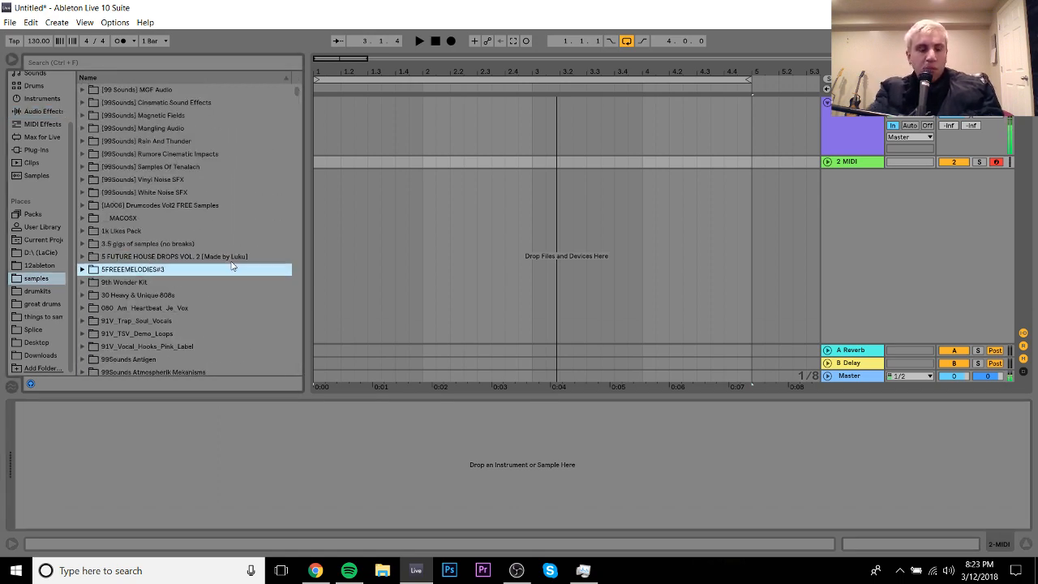
key(Down)
key(Down)
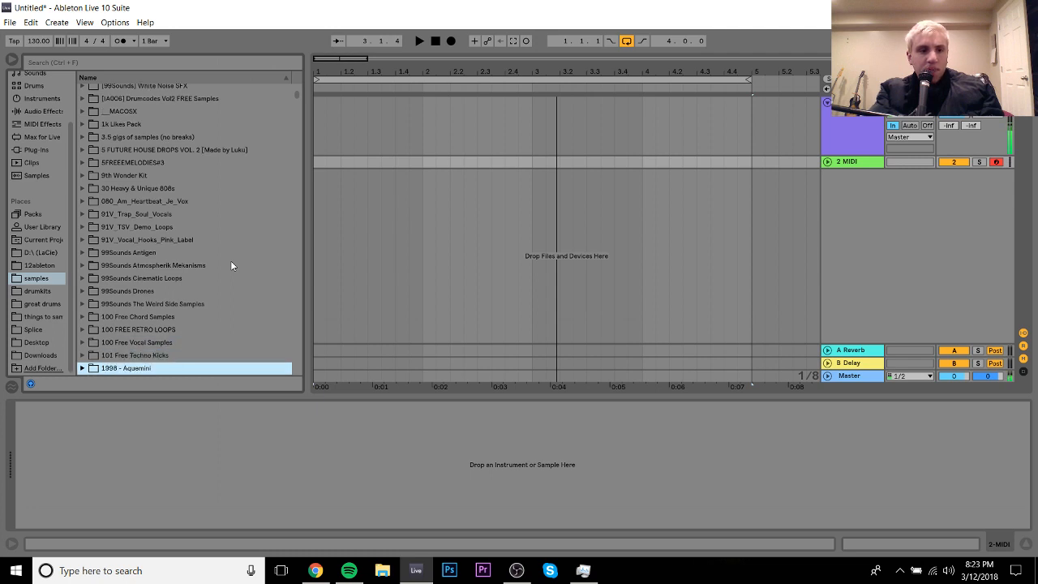
key(Up)
key(Up)
key(Right)
Step: Open the UK Techno subfolder and preview ukt_kick_aira.wav
key(Down)
key(Down)
key(Down)
key(Down)
key(Down)
key(Down)
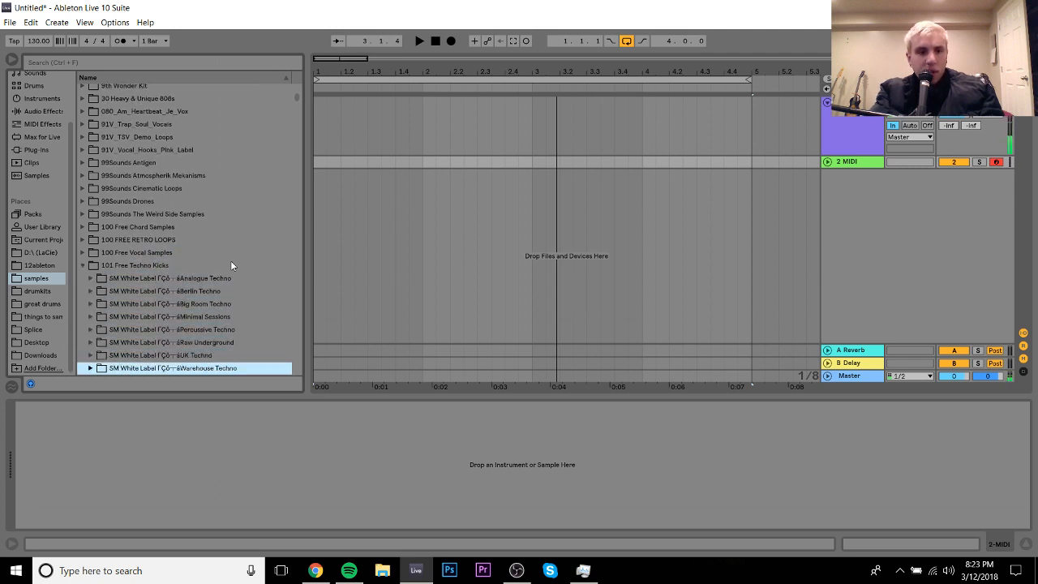
key(Down)
key(Right)
key(Down)
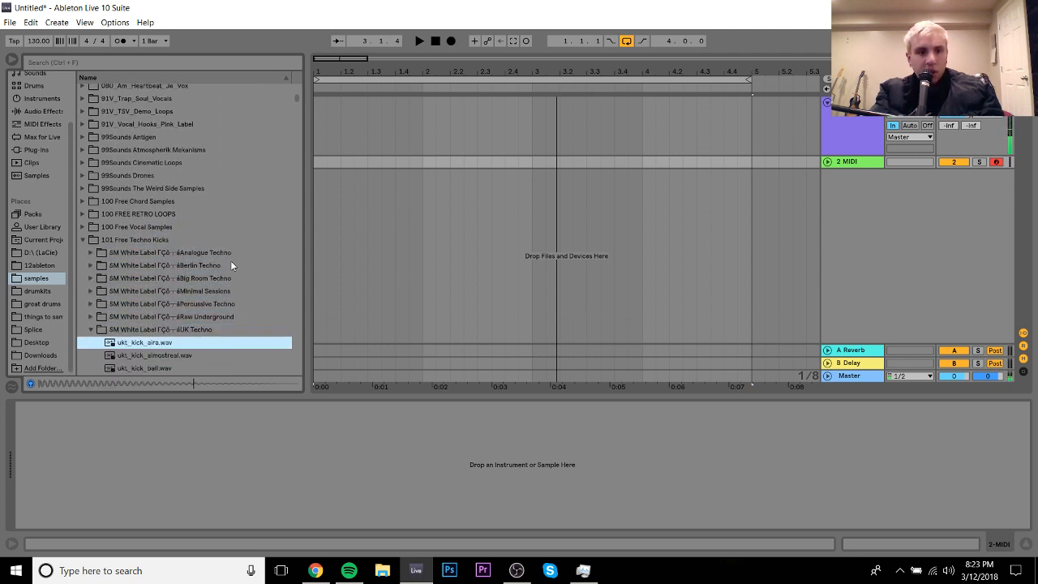
Step: Close the UK Techno subfolder and audition the Warehouse Techno kicks through wt_kick_noise.wav
key(Left)
key(Left)
key(Down)
key(Right)
key(Down)
key(Down)
key(Down)
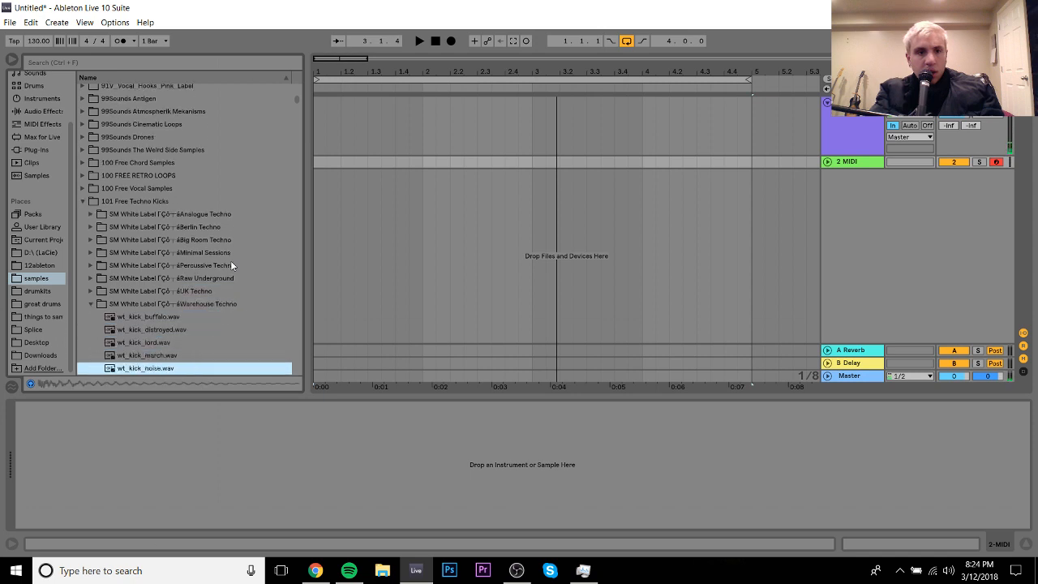
Step: Close the Warehouse Techno subfolder, open the Raw Underground subfolder and preview ru_kick_ans.wav
key(Left)
key(Left)
key(Up)
key(Up)
key(Right)
key(Down)
key(Down)
key(Up)
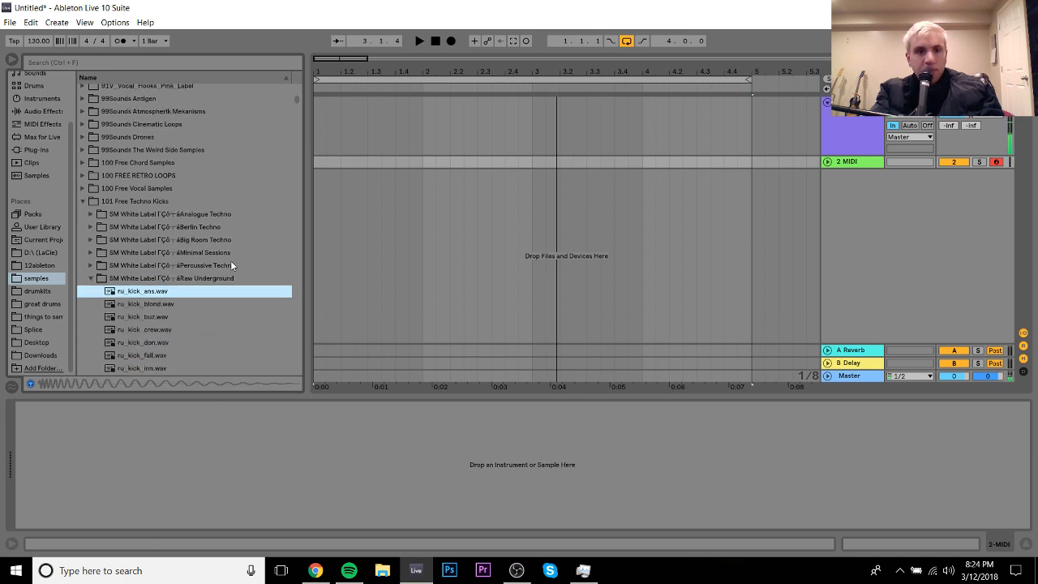
Step: Close the Raw Underground subfolder and go up the list to the Berlin Techno subfolder
key(Left)
key(Left)
key(Up)
key(Up)
key(Up)
key(Up)
key(Up)
key(Right)
key(Left)
key(Down)
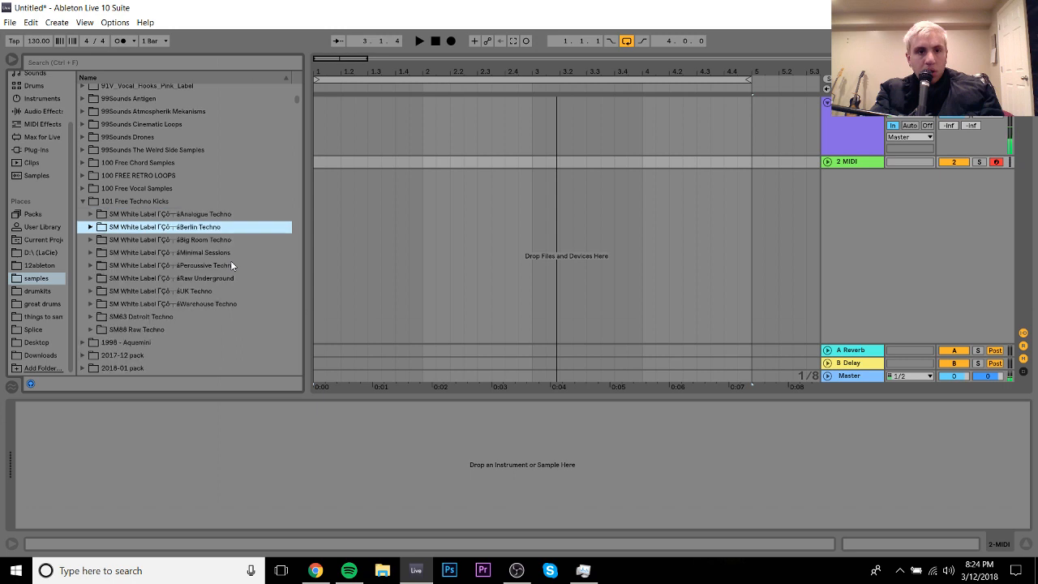
Step: Open the Berlin Techno subfolder and audition its kicks through bln_kick_trampuline.wav
key(Right)
key(Down)
key(Down)
key(Down)
key(Down)
key(Down)
key(Down)
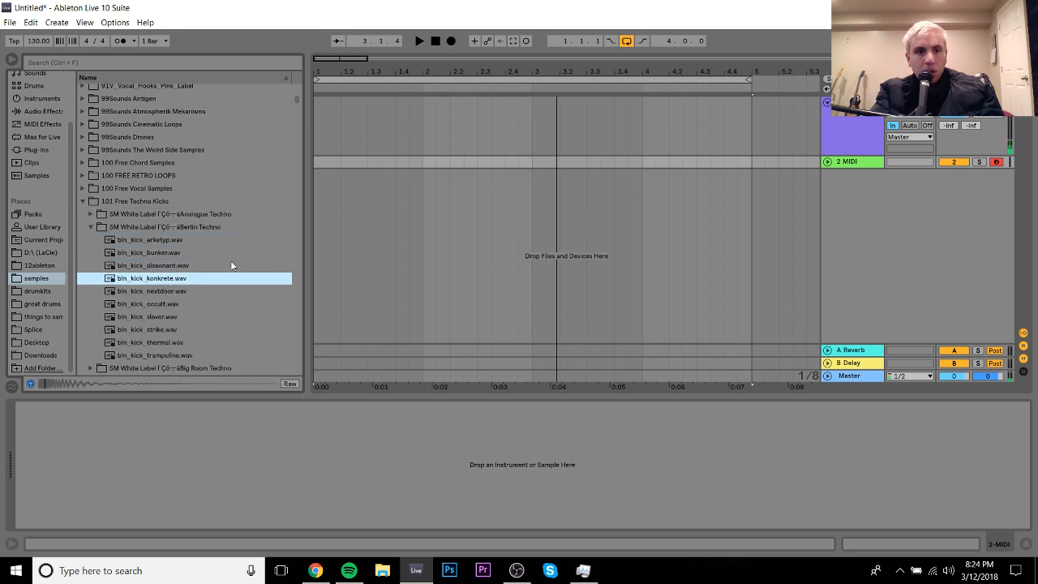
key(Down)
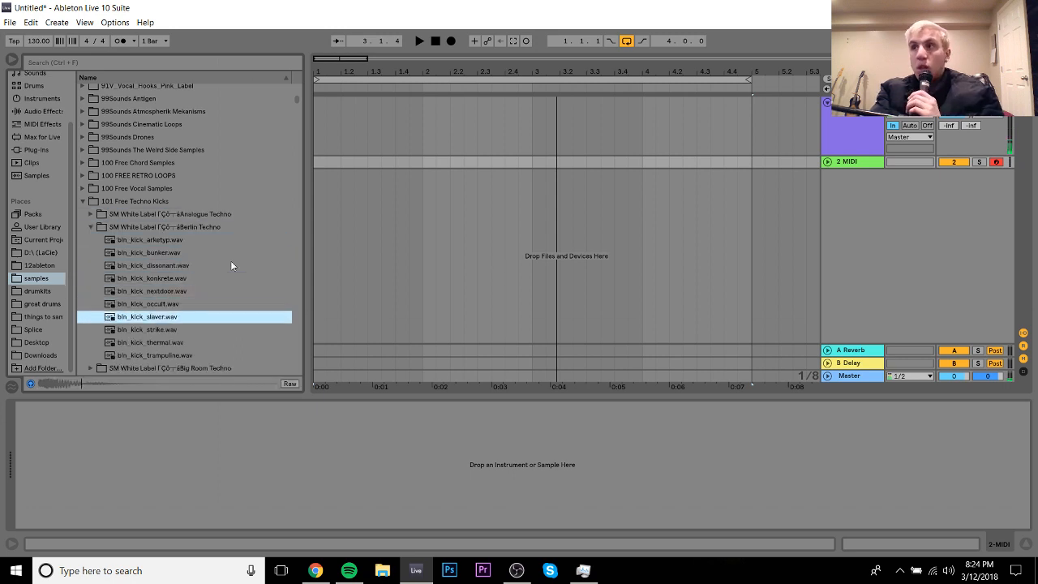
key(Up)
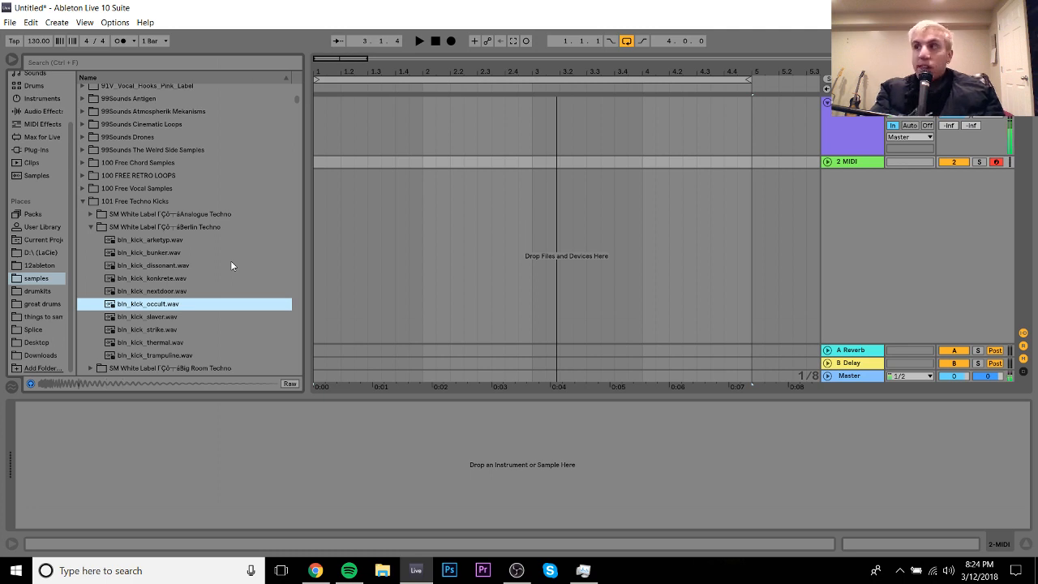
key(Down)
key(Down)
key(Down)
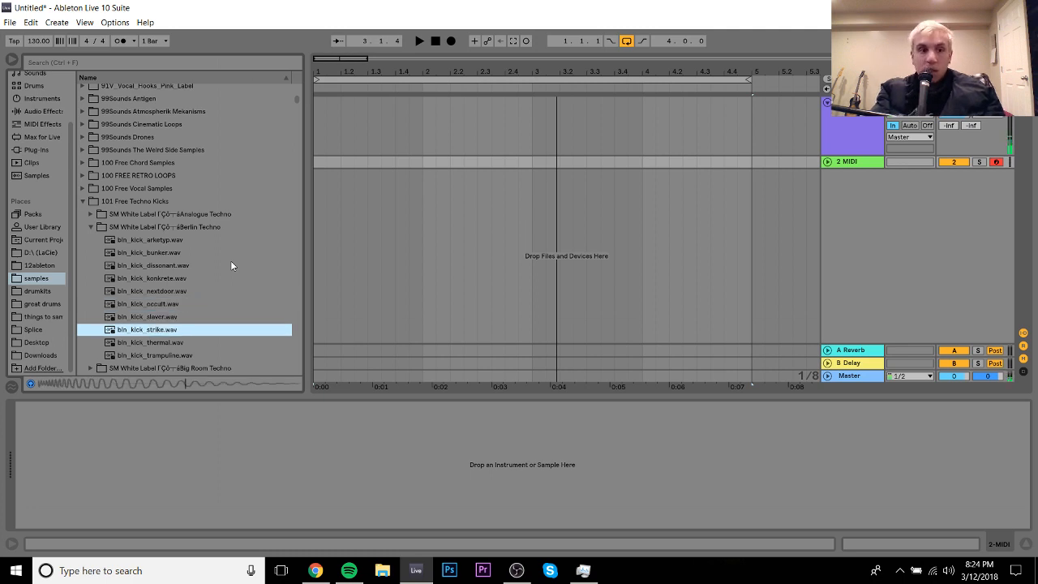
key(Down)
key(Down)
key(Up)
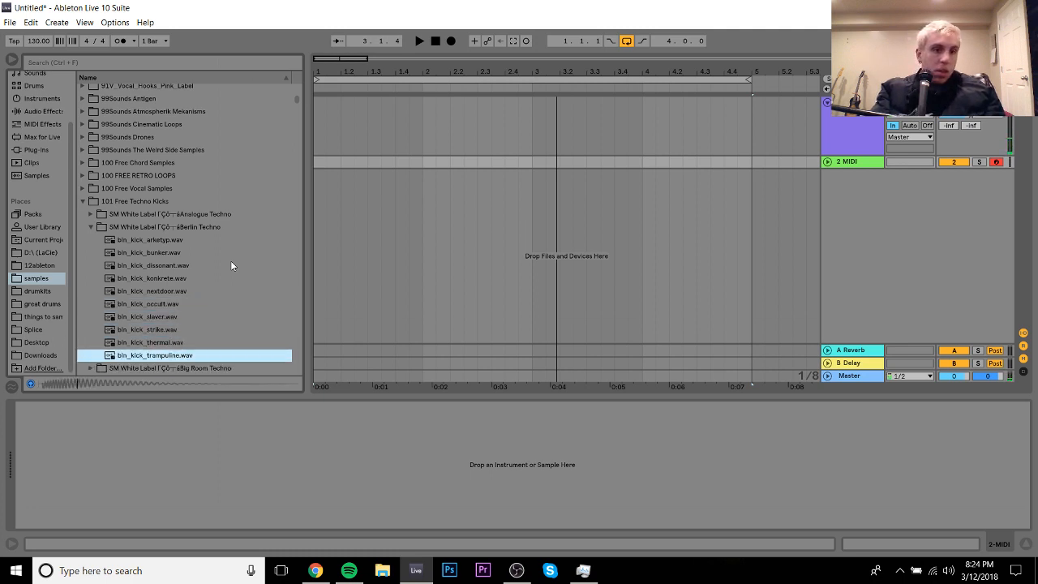
Step: Place bln_kick_arketyp.wav on a new audio track at bar 1 and turn off warping for the clip
key(Left)
key(Down)
key(Down)
key(Up)
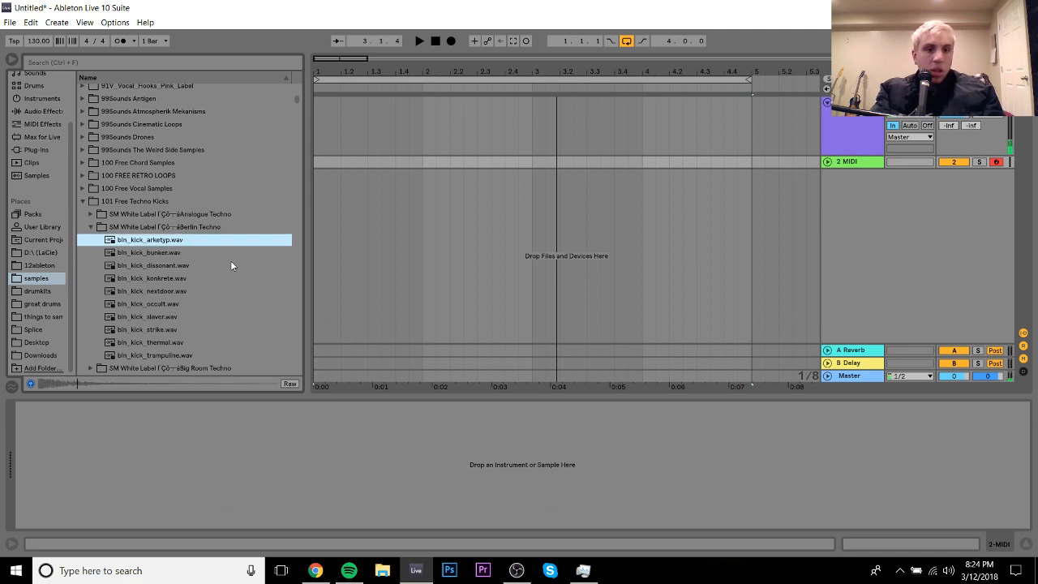
drag(176, 242, 333, 177)
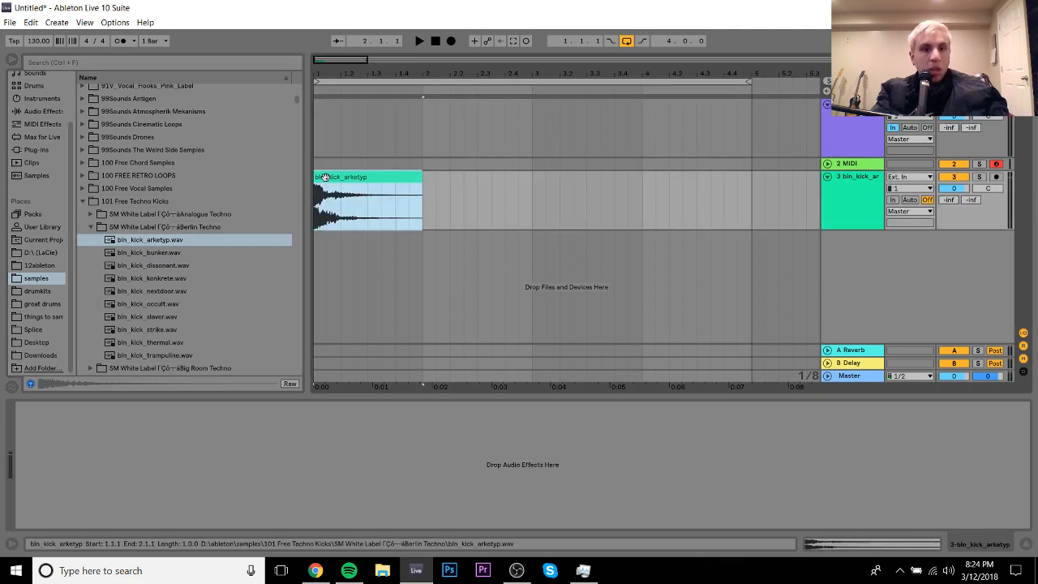
double_click(333, 177)
click(143, 106)
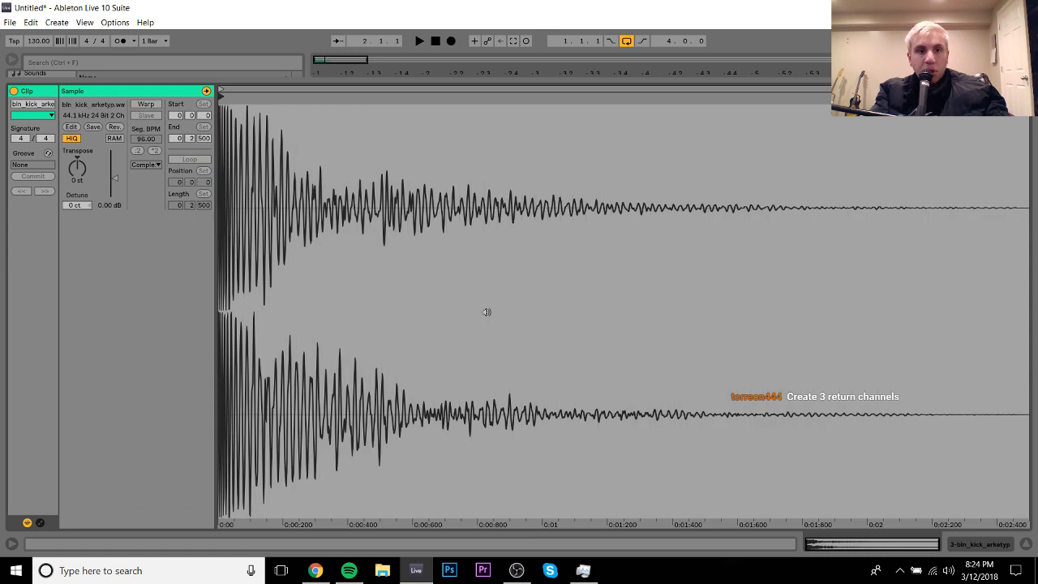
click(983, 548)
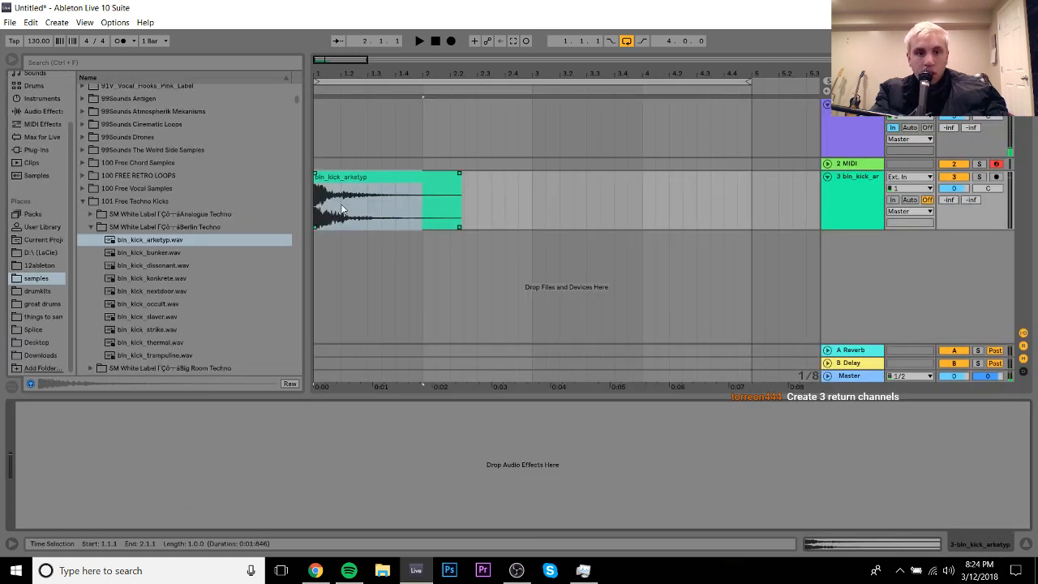
Step: Duplicate the first beat of the bln_kick_arketyp clip on every beat across four bars
drag(341, 208, 320, 205)
key(ctrl+d)
key(ctrl+d)
key(ctrl+d)
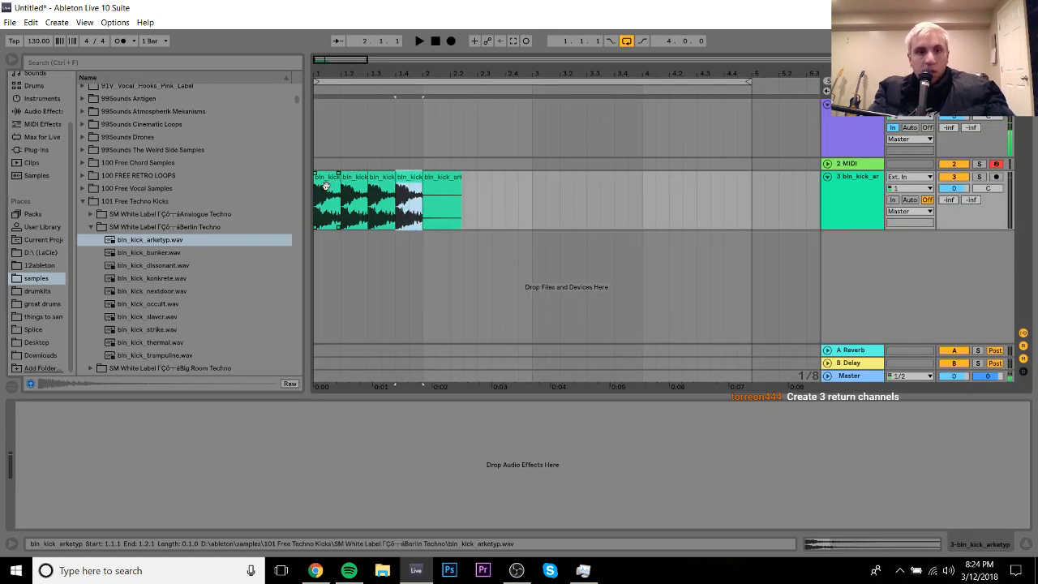
shift+click(325, 186)
key(ctrl+d)
shift+click(325, 186)
key(ctrl+d)
shift+click(325, 186)
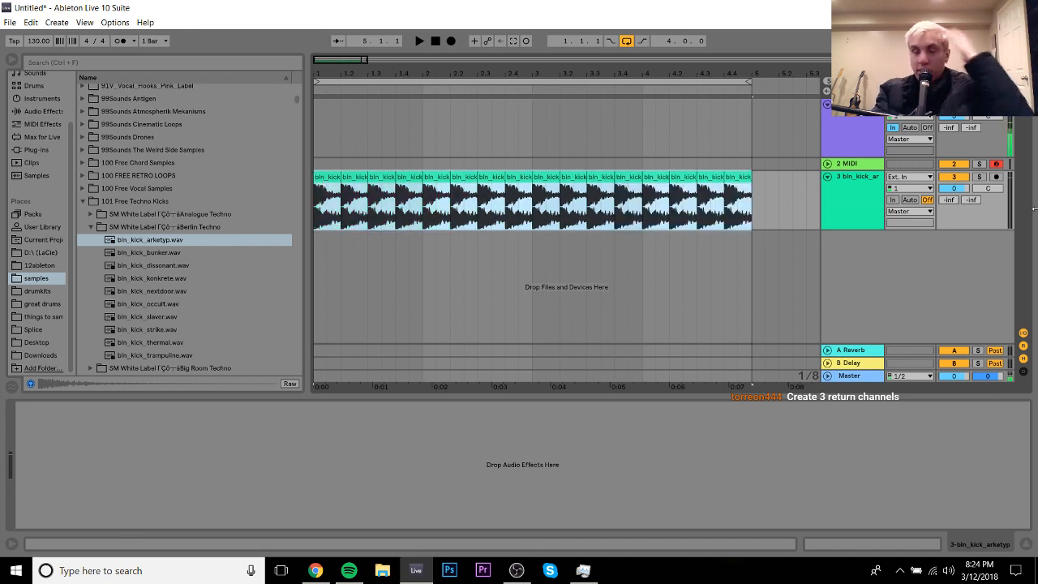
Step: Set the kick track's volume to -8.0 dB and listen to the loop
click(956, 188)
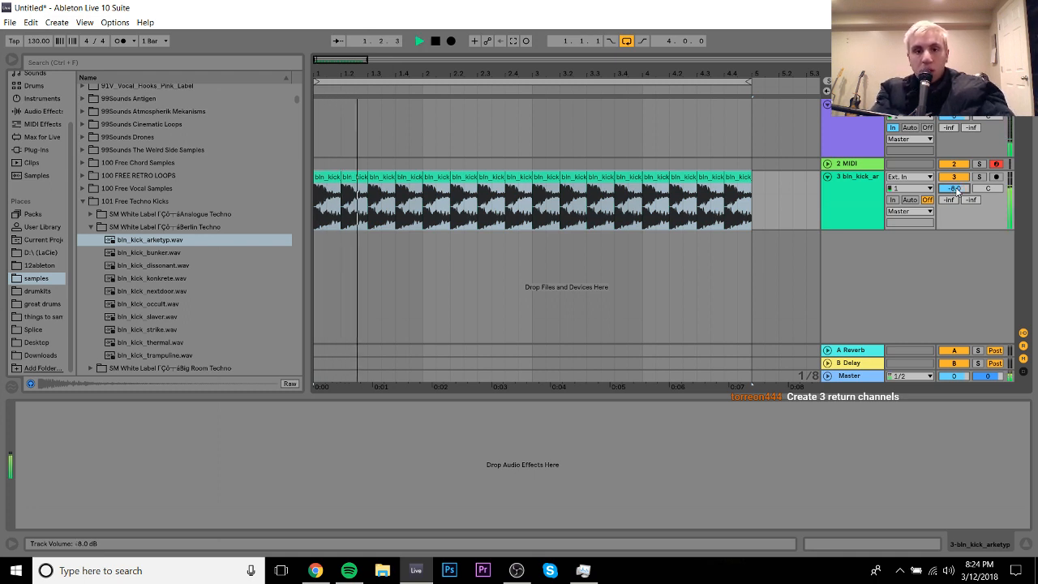
click(853, 186)
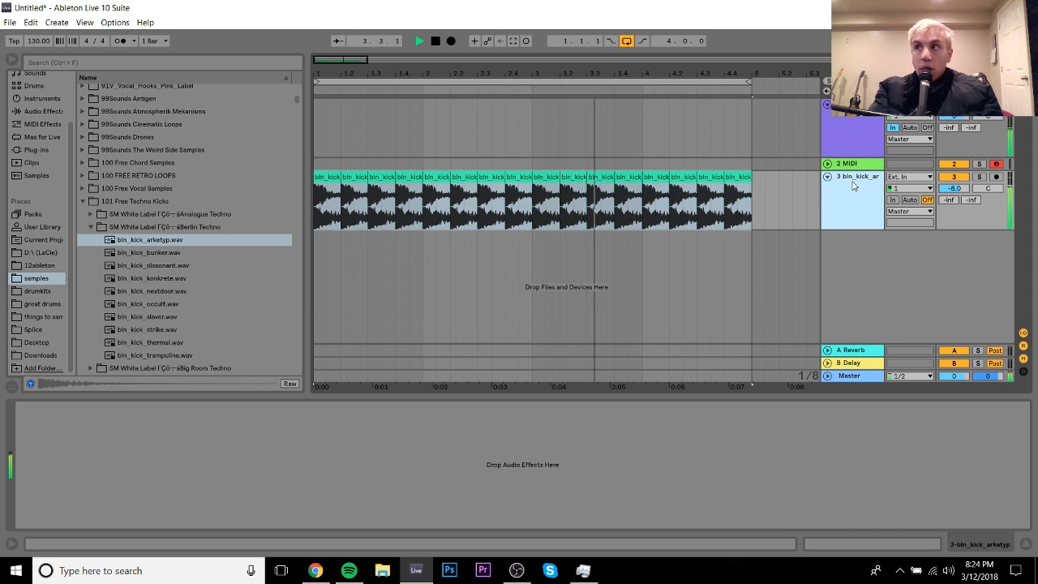
key(space)
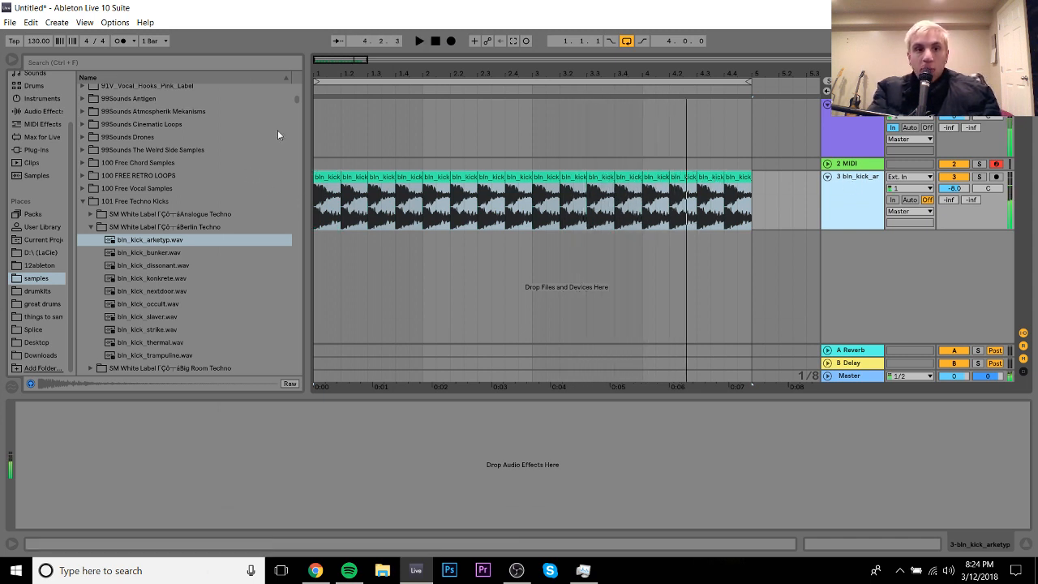
Step: Add a fade-in to the first kick clip and play it back
drag(326, 68, 327, 130)
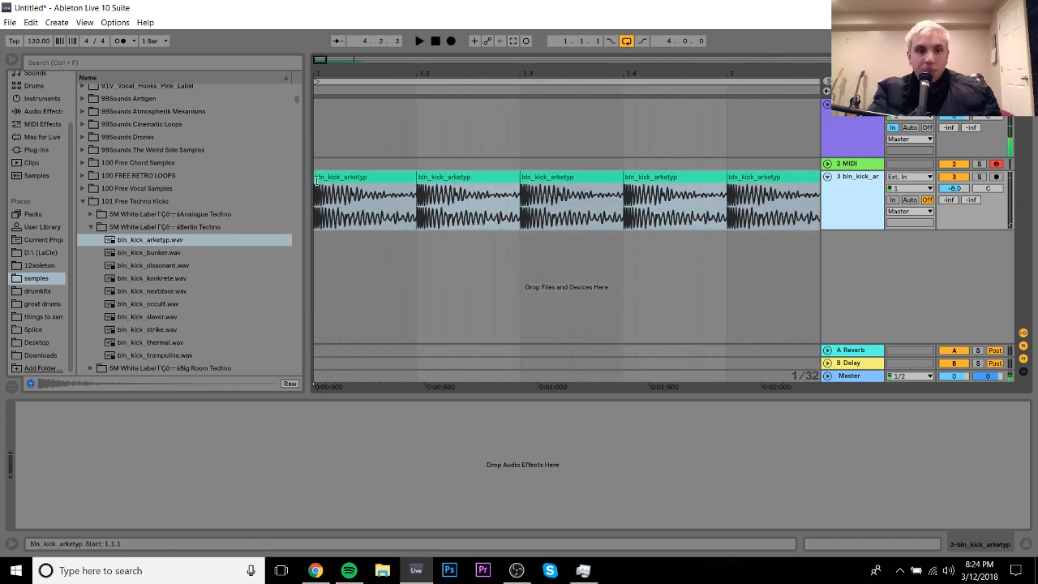
click(349, 176)
key(space)
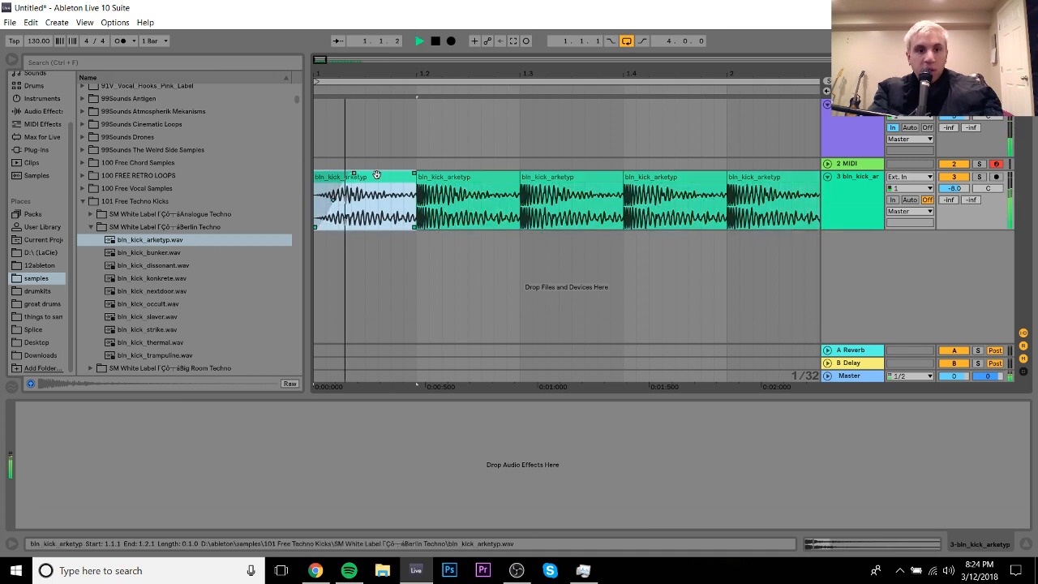
Step: Duplicate the faded kick clip over the other beats of the four bars and play the loop
key(ctrl+d)
key(ctrl+d)
key(ctrl+d)
key(ctrl+d)
key(ctrl+d)
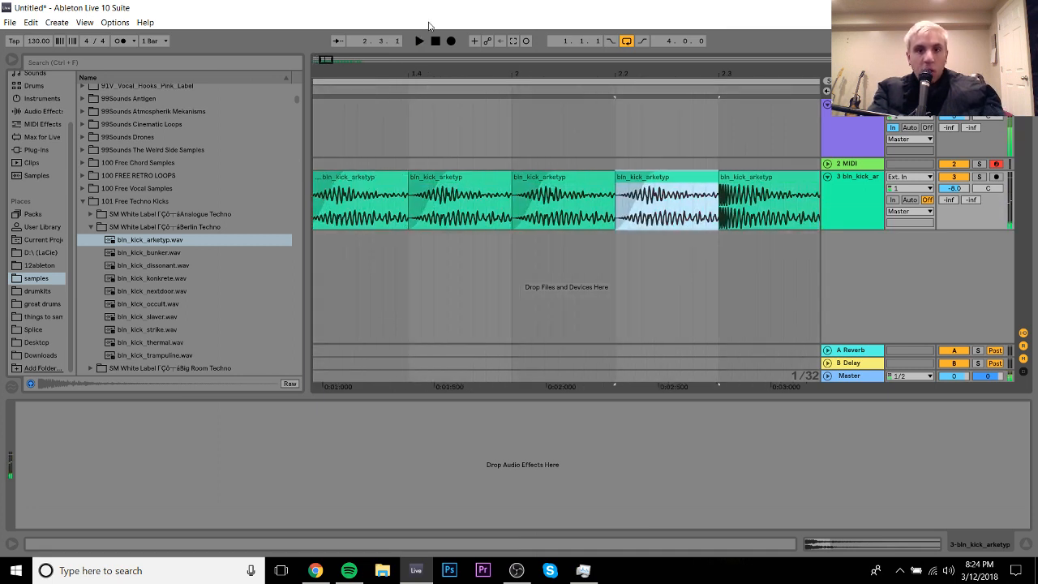
drag(456, 76, 457, 16)
key(ctrl+d)
key(ctrl+d)
key(ctrl+d)
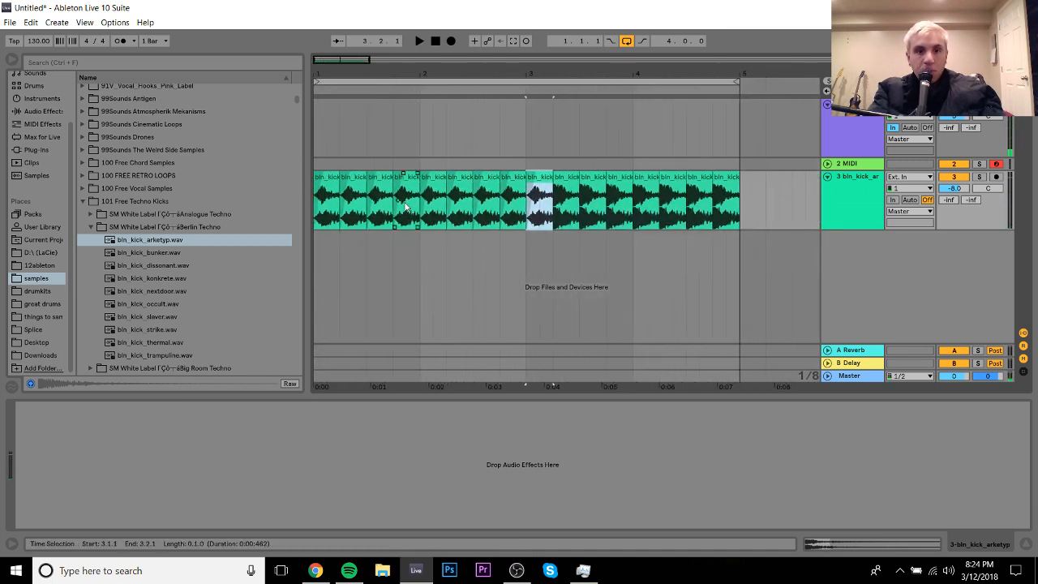
key(ctrl+z)
shift+click(331, 187)
key(ctrl+d)
shift+click(332, 186)
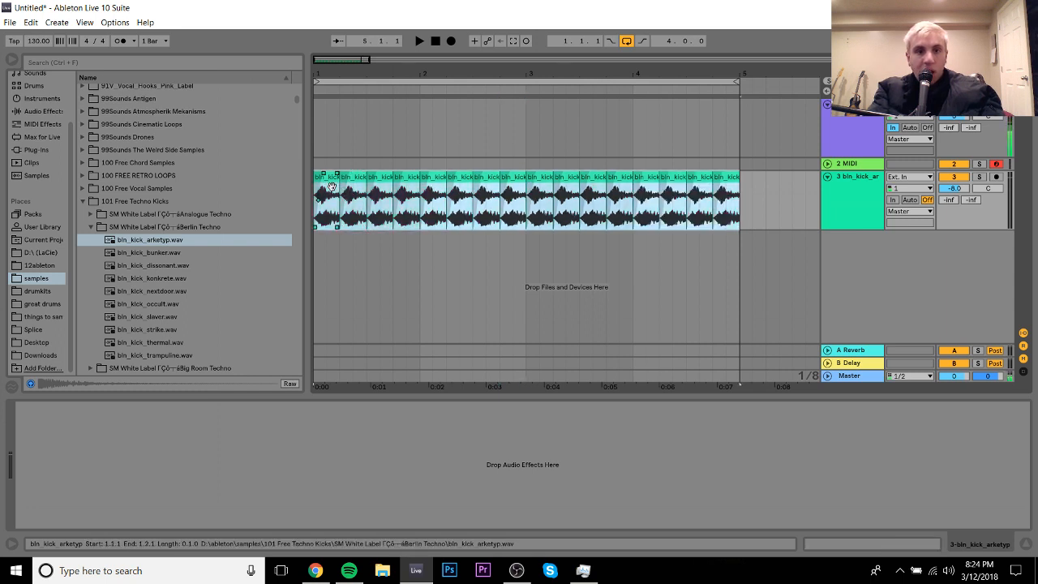
key(space)
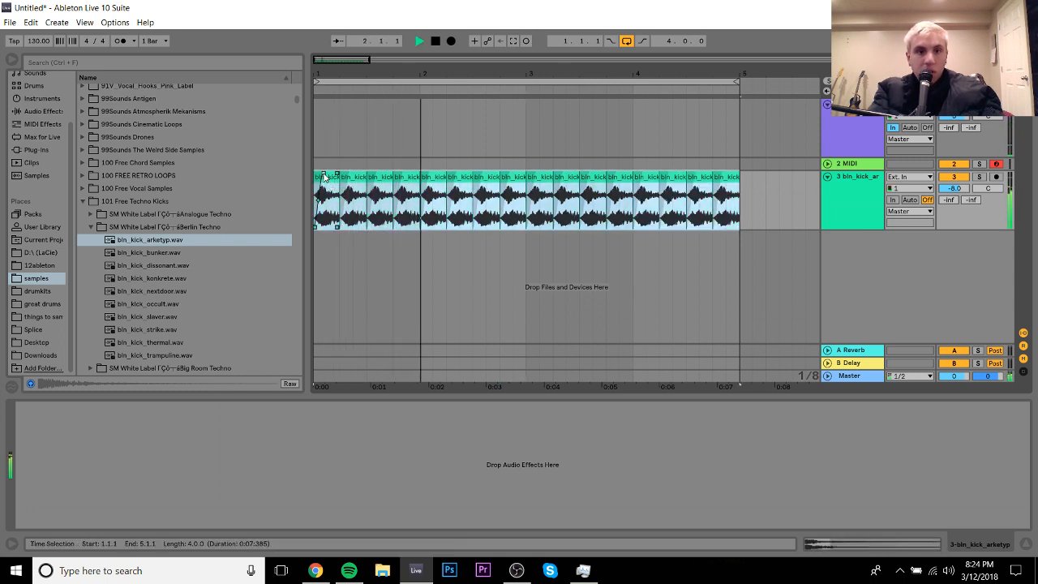
key(space)
Step: Shorten the first kick's fade-in, duplicate that clip across all four bars and play the loop
click(330, 184)
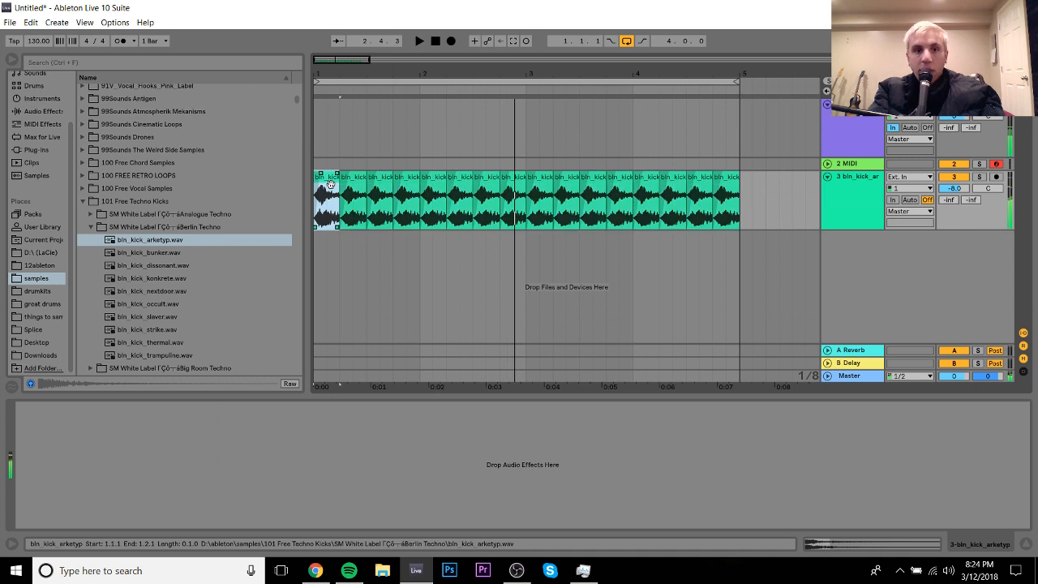
key(ctrl+d)
key(ctrl+d)
key(ctrl+d)
shift+click(330, 184)
key(ctrl+d)
shift+click(330, 184)
key(ctrl+d)
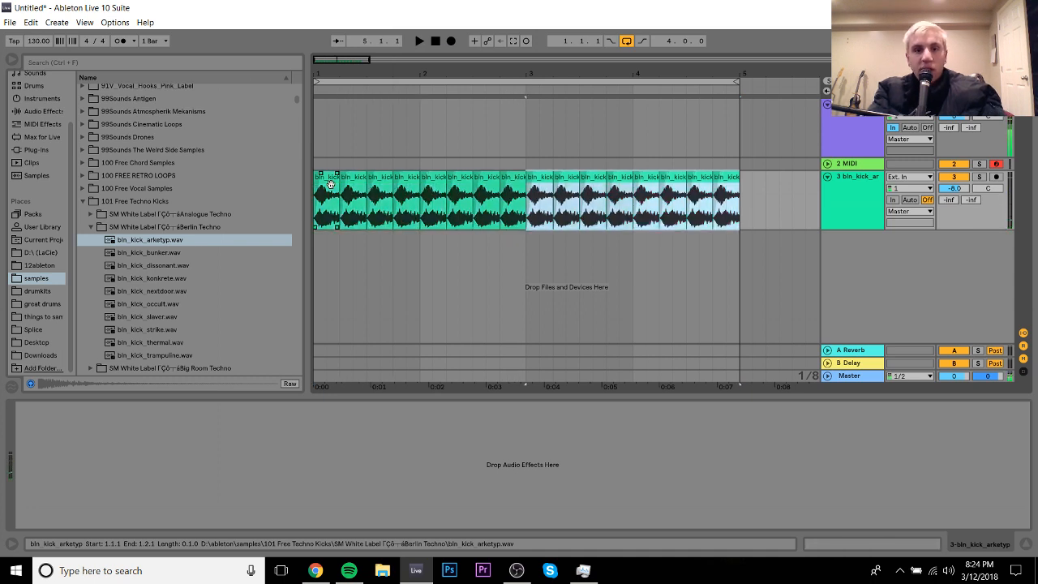
shift+click(330, 184)
key(space)
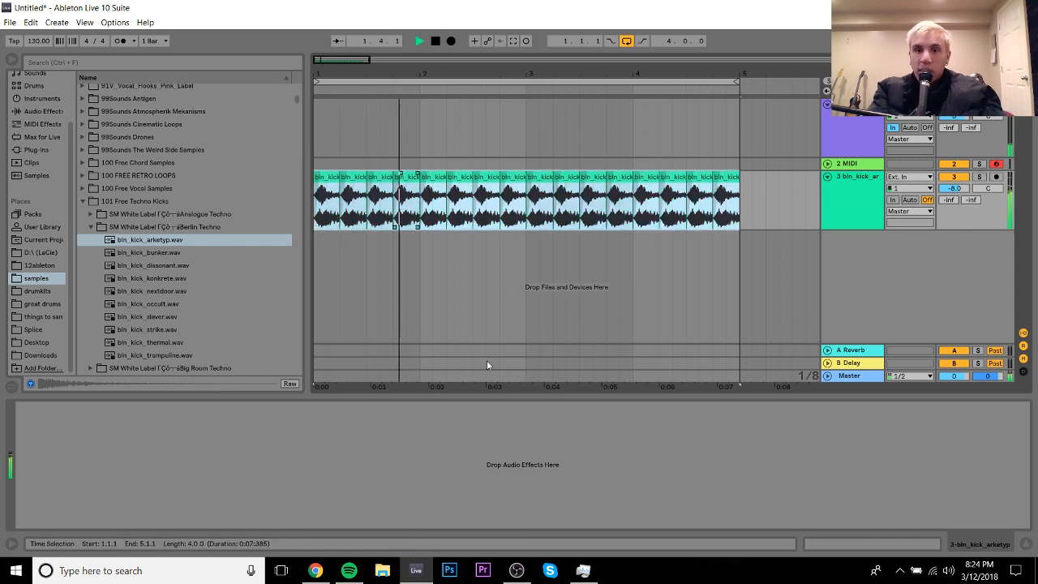
Step: Close the Berlin Techno subfolder and audition the Analogue Techno kicks through at_kick_11.wav
click(172, 254)
key(Left)
key(Left)
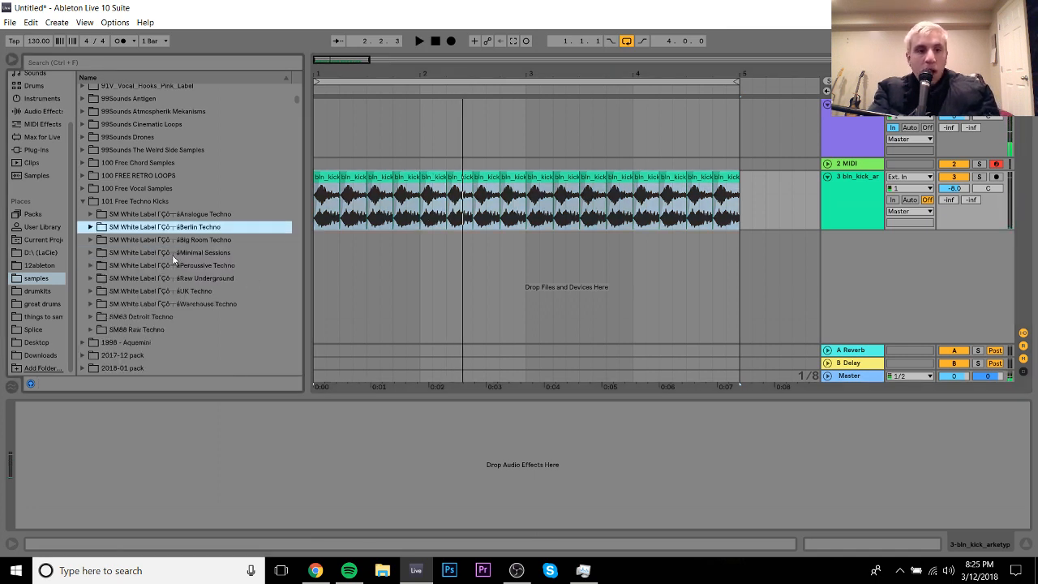
key(Up)
key(Right)
key(Down)
key(Down)
key(Down)
key(Down)
key(Down)
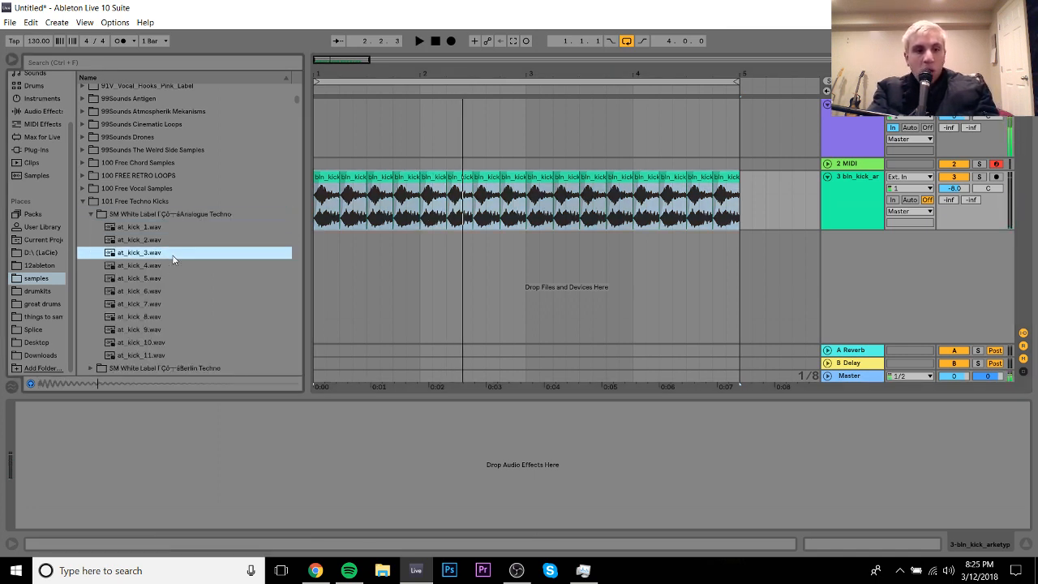
key(Down)
key(Down)
key(Down)
key(Down)
key(Down)
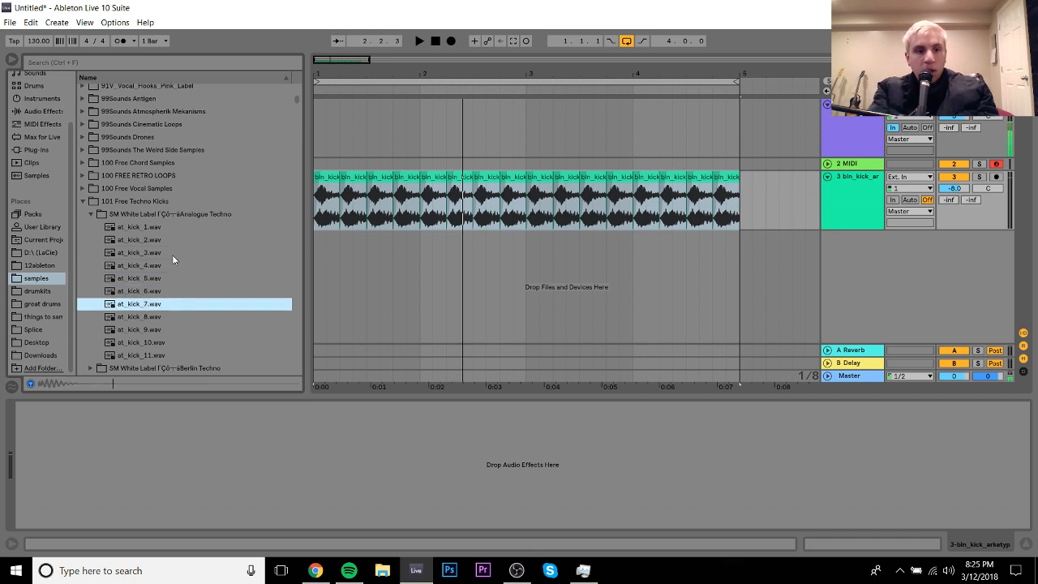
key(Up)
key(Down)
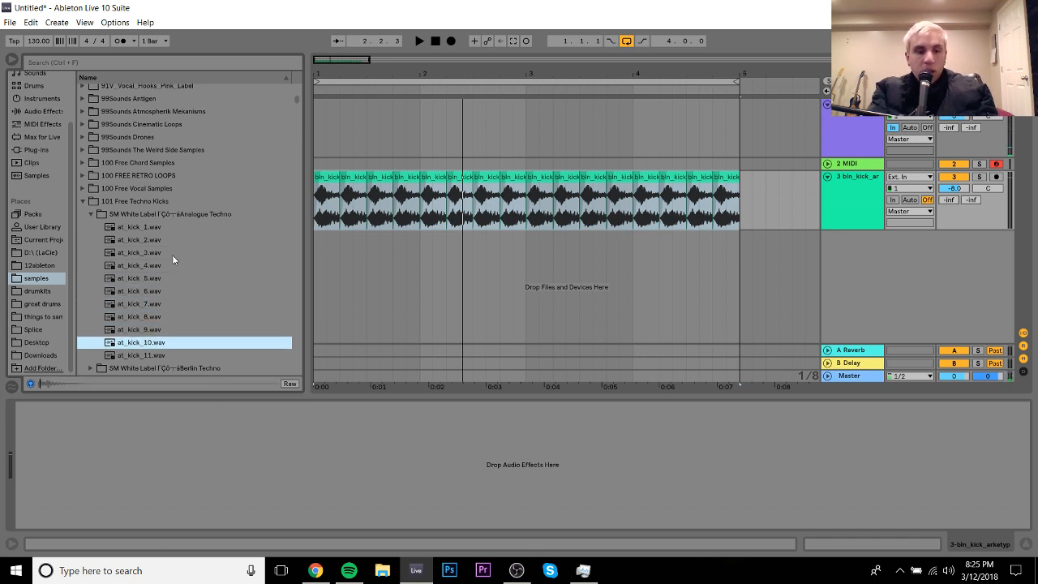
key(Down)
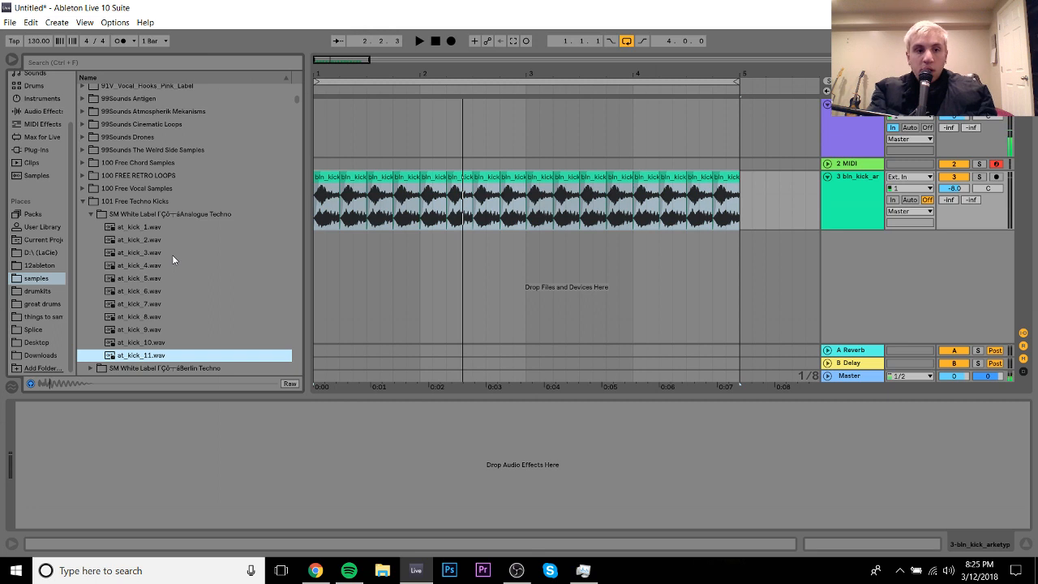
Step: Open the Big Room Techno subfolder and audition its kicks, including brt_kck_deep.wav
key(Down)
key(Down)
key(Right)
key(Down)
key(Down)
key(Down)
key(Down)
key(Down)
key(Down)
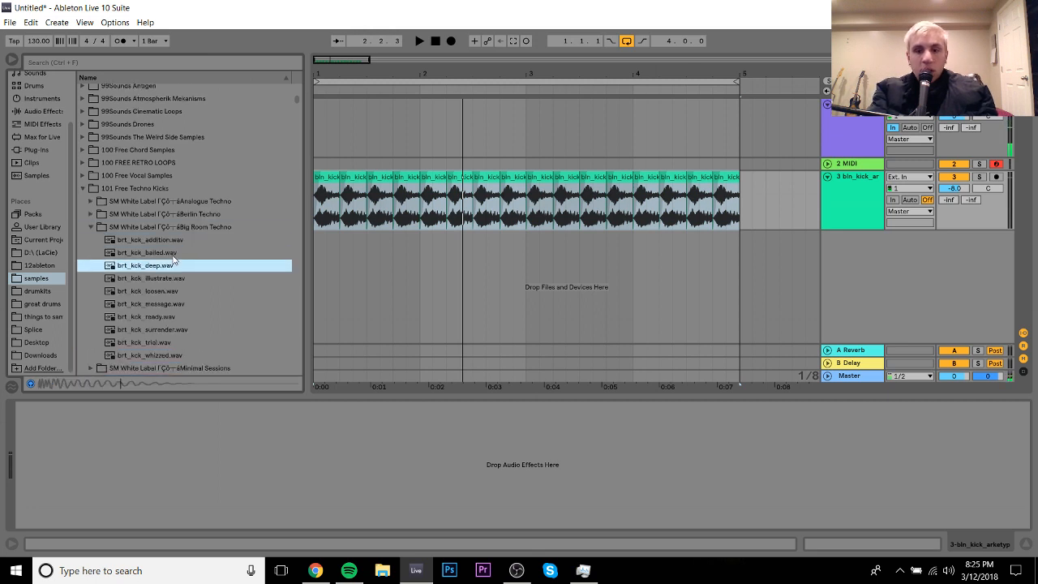
key(Left)
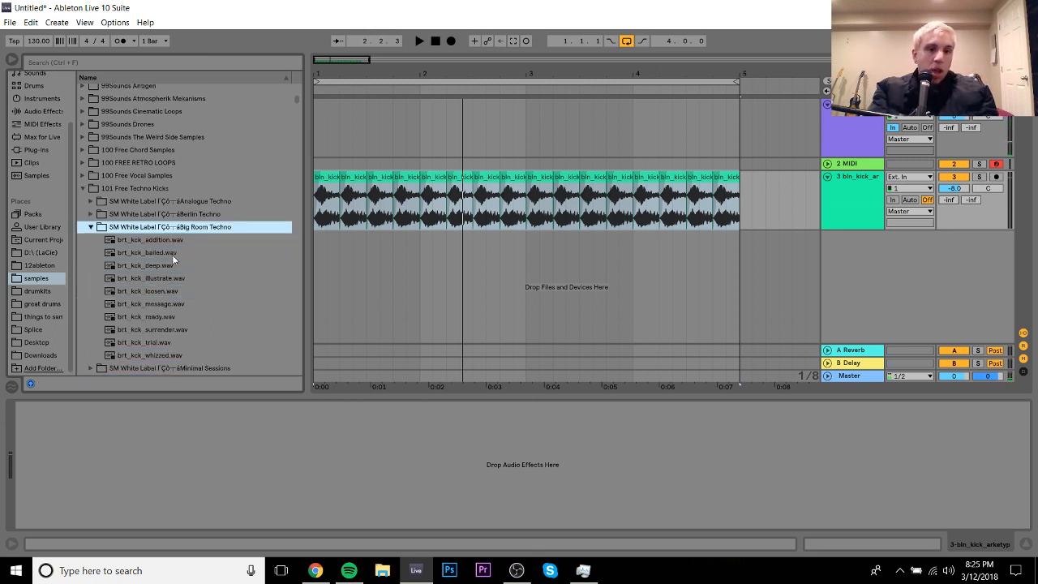
Step: Open the Minimal Sessions subfolder and audition its kicks through ms_kick_seconds.wav
key(Down)
key(Right)
key(Down)
key(Down)
key(Down)
key(Down)
key(Down)
key(Down)
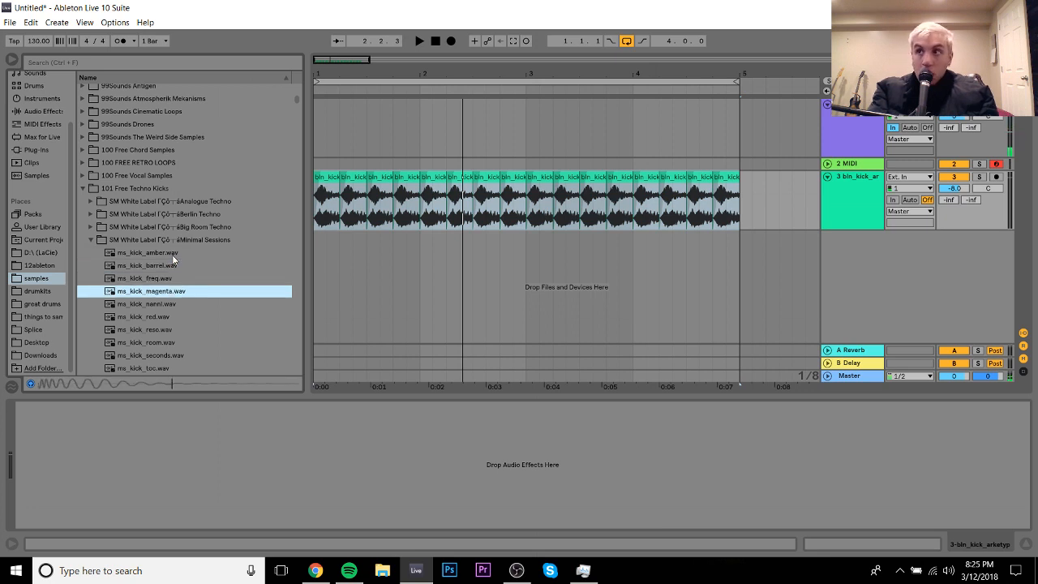
key(Down)
key(Down)
key(Up)
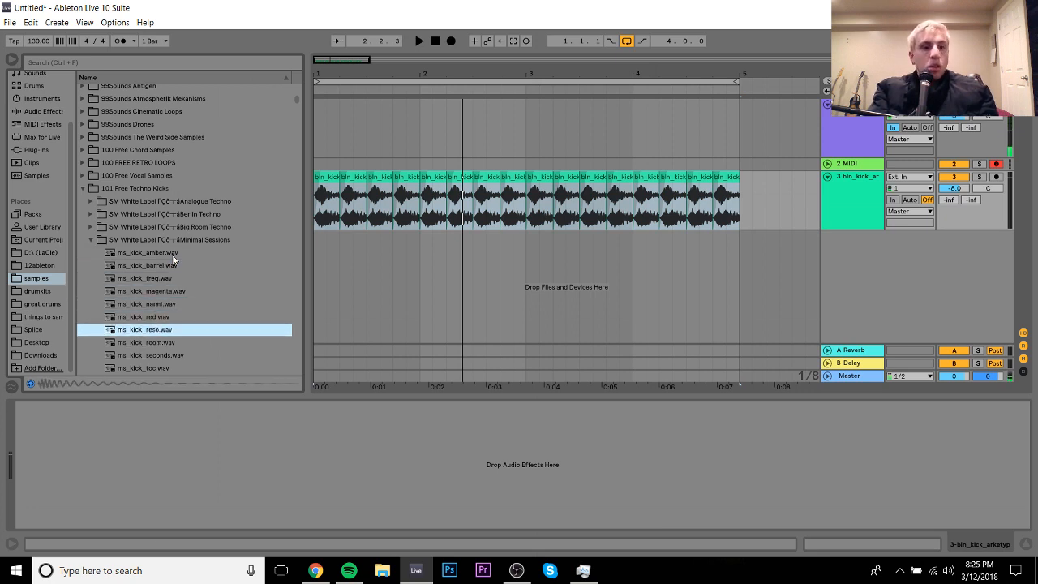
key(Up)
key(Down)
key(Down)
key(Down)
key(Down)
key(Down)
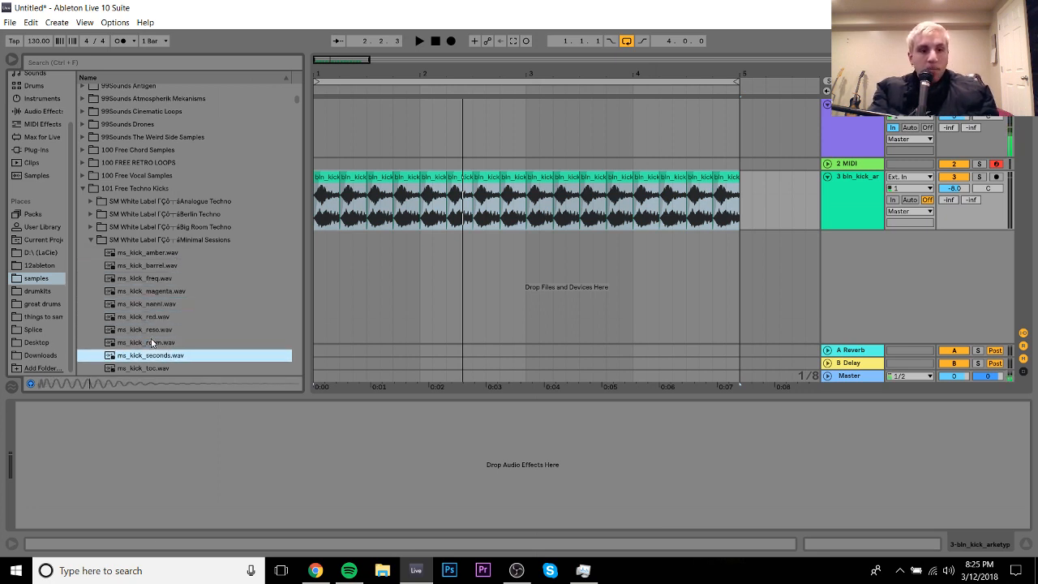
Step: Open the Percussive Techno subfolder and audition pt_kick_bumpin.wav
key(Right)
key(Down)
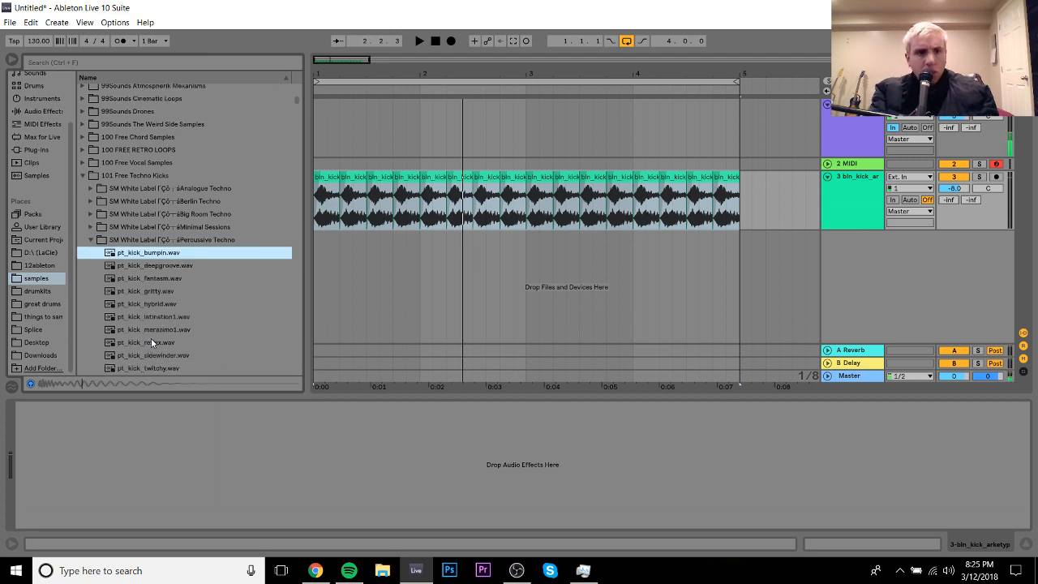
key(Down)
key(Up)
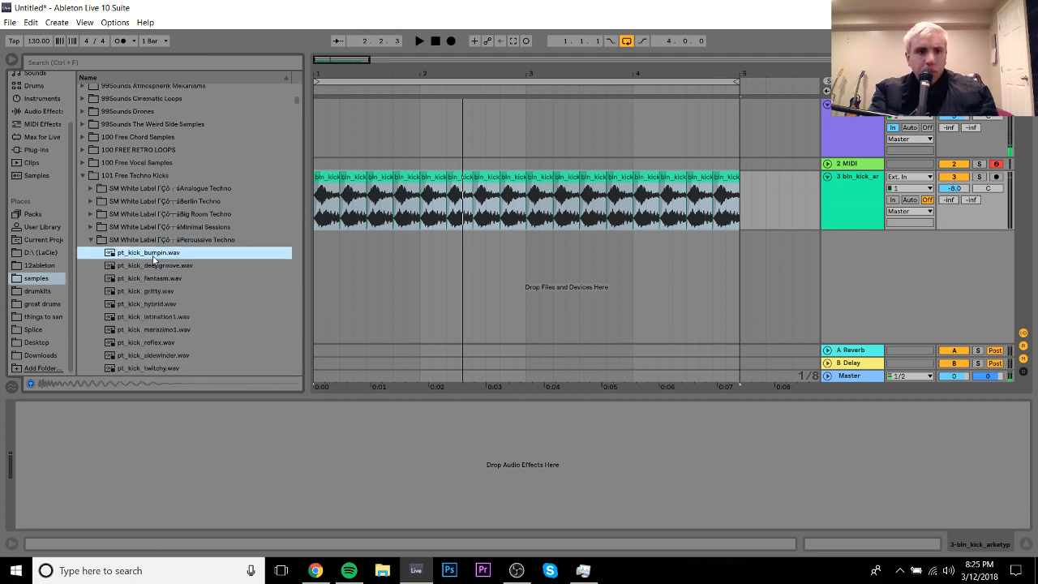
Step: Place pt_kick_bumpin.wav on a new track at bar 1 and duplicate it on every beat across all four bars
drag(154, 253, 318, 242)
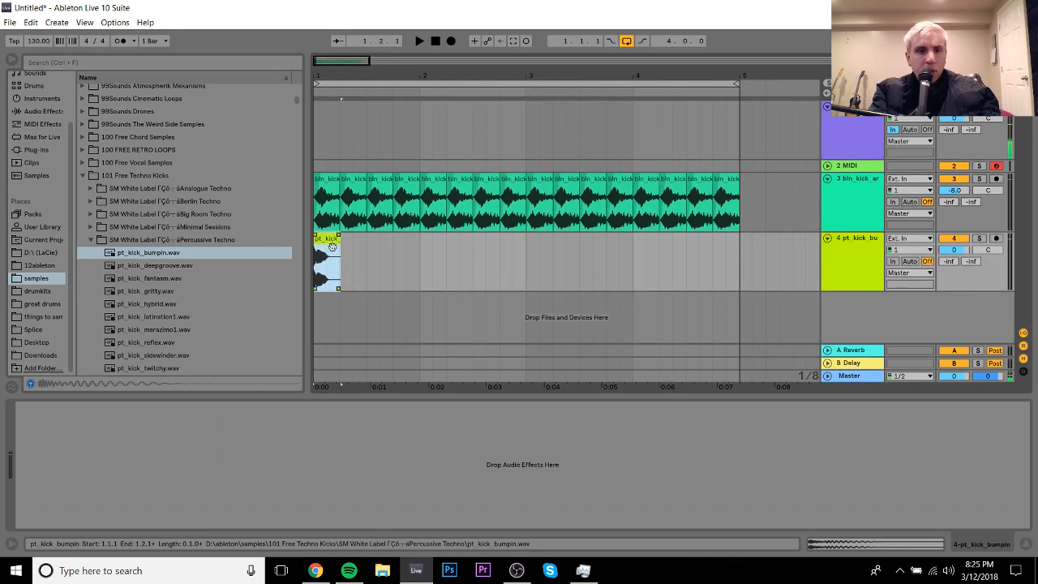
key(ctrl+d)
key(ctrl+d)
key(ctrl+d)
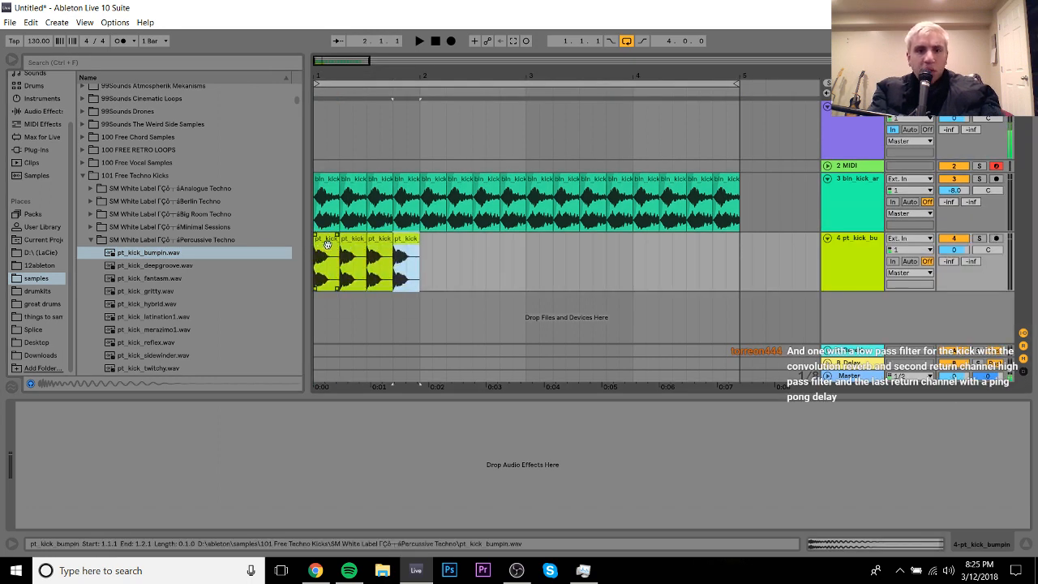
key(ctrl+d)
key(ctrl+z)
shift+click(329, 242)
key(ctrl+d)
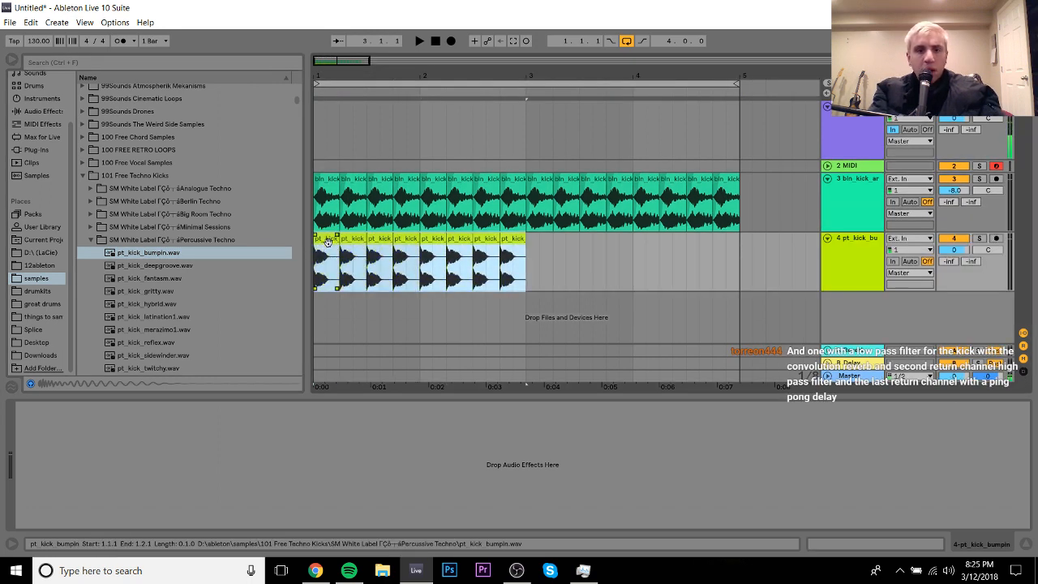
key(ctrl+d)
key(ctrl+d)
Step: Set the pt_kick_bumpin track's volume to -9.1 dB and listen to the layered kicks
mouse_move(964, 254)
mouse_down()
mouse_move(965, 279)
mouse_move(965, 246)
mouse_up()
key(space)
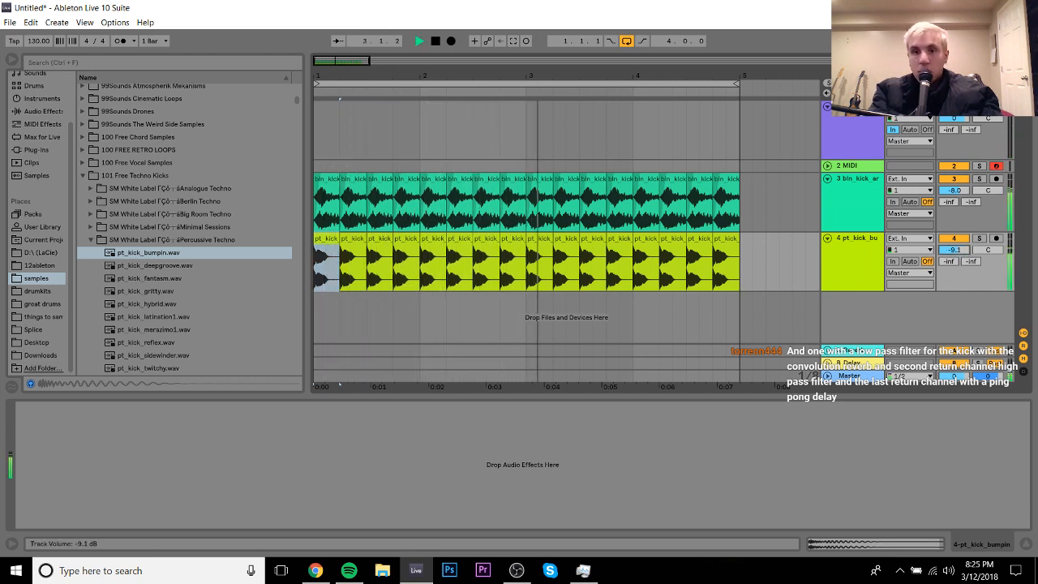
click(866, 243)
key(space)
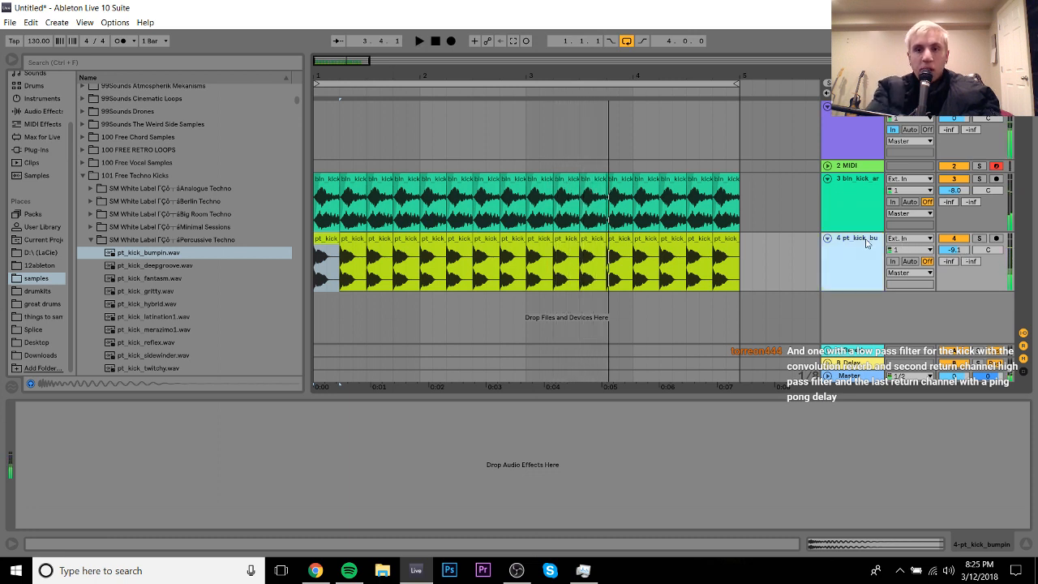
Step: Play the loop and set the first kick track's volume to -6.4 dB
key(space)
mouse_move(953, 191)
mouse_down()
mouse_move(953, 208)
mouse_move(953, 180)
mouse_up()
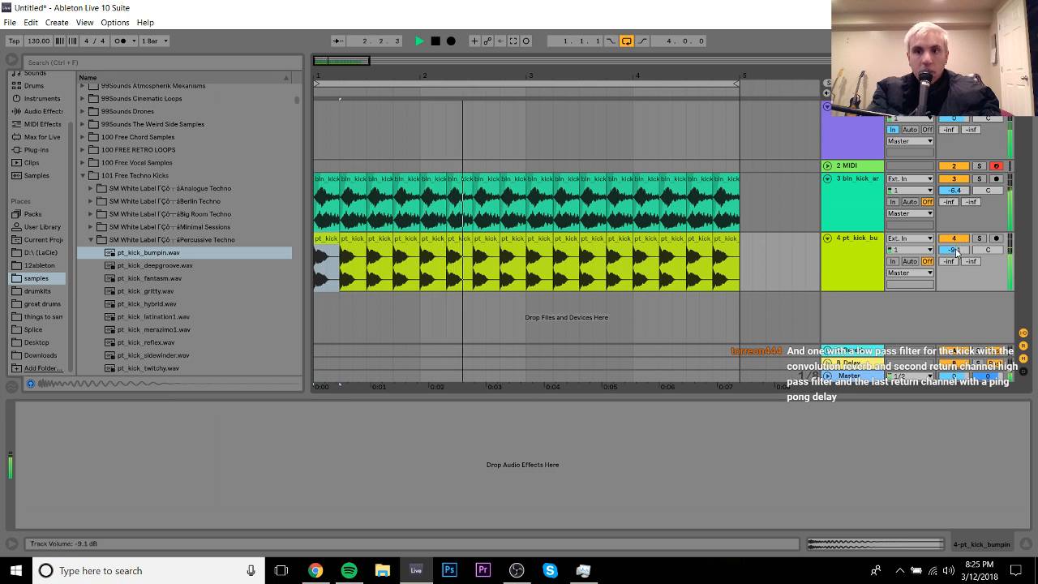
Step: Stop playback and delete the pt_kick_bumpin track
click(881, 236)
key(space)
key(Delete)
Step: Audition more Percussive Techno kicks, including pt_kick_hybrid.wav and pt_kick_reflex.wav
click(199, 320)
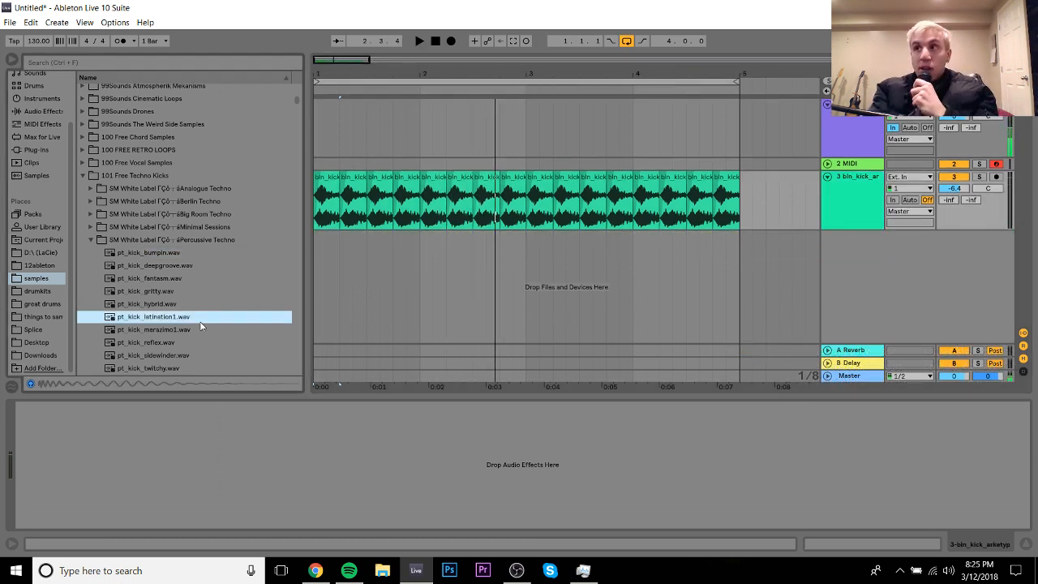
key(Up)
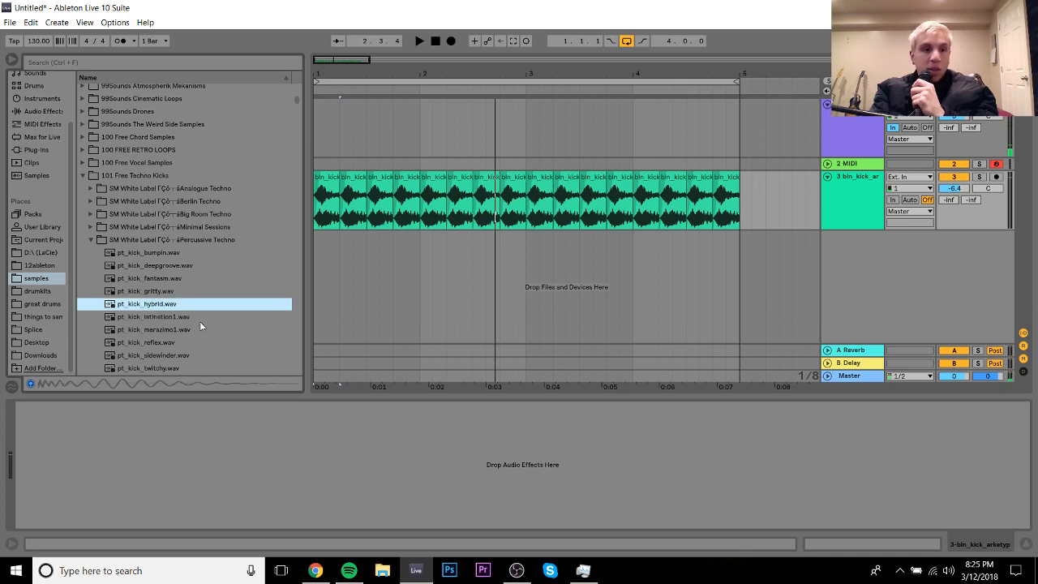
key(Down)
key(Down)
key(Down)
key(Down)
key(Up)
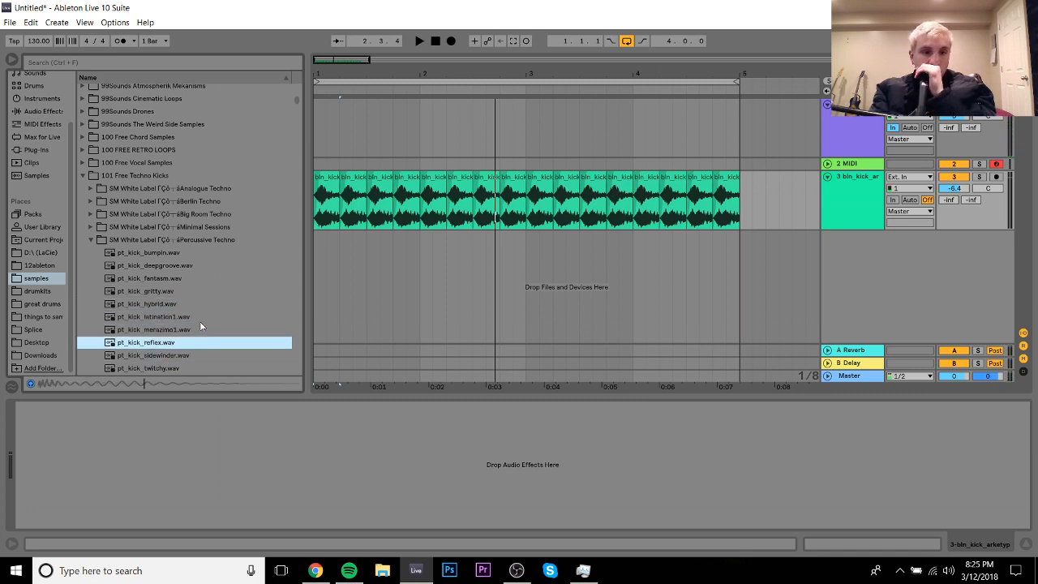
Step: Layer pt_kick_reflex.wav on a new track, duplicate it on every beat across all four bars and listen to the loop
mouse_move(162, 344)
mouse_down()
mouse_move(293, 286)
mouse_move(327, 246)
mouse_up()
click(326, 267)
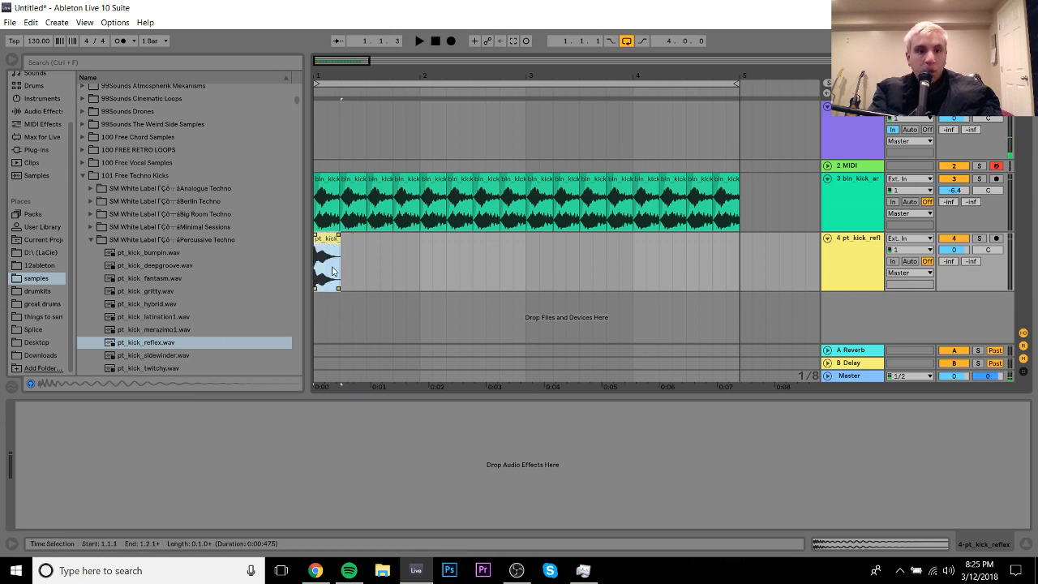
click(339, 263)
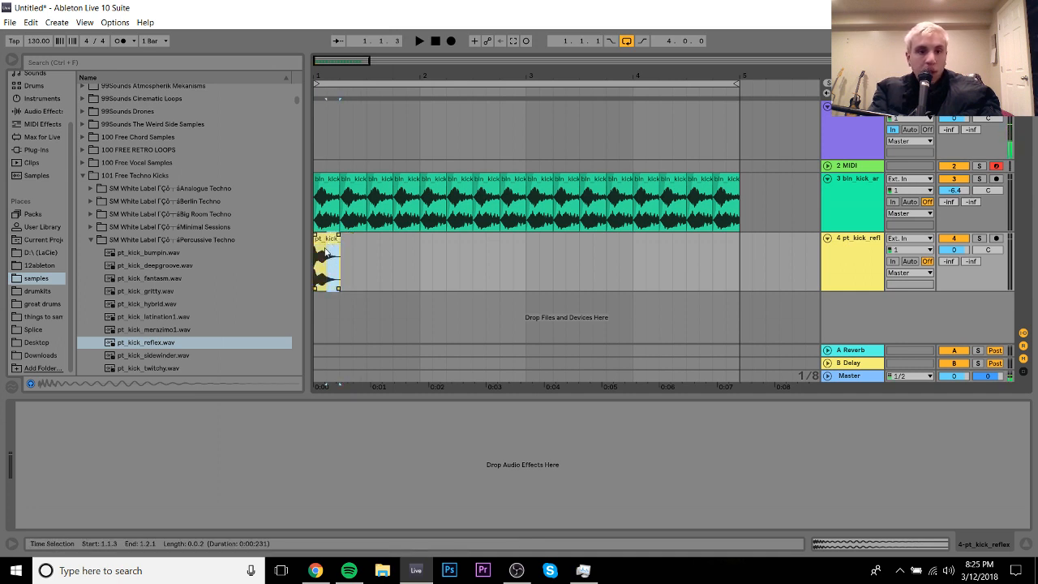
key(ctrl+d)
key(ctrl+d)
key(ctrl+d)
key(ctrl+d)
key(ctrl+d)
key(ctrl+d)
key(ctrl+d)
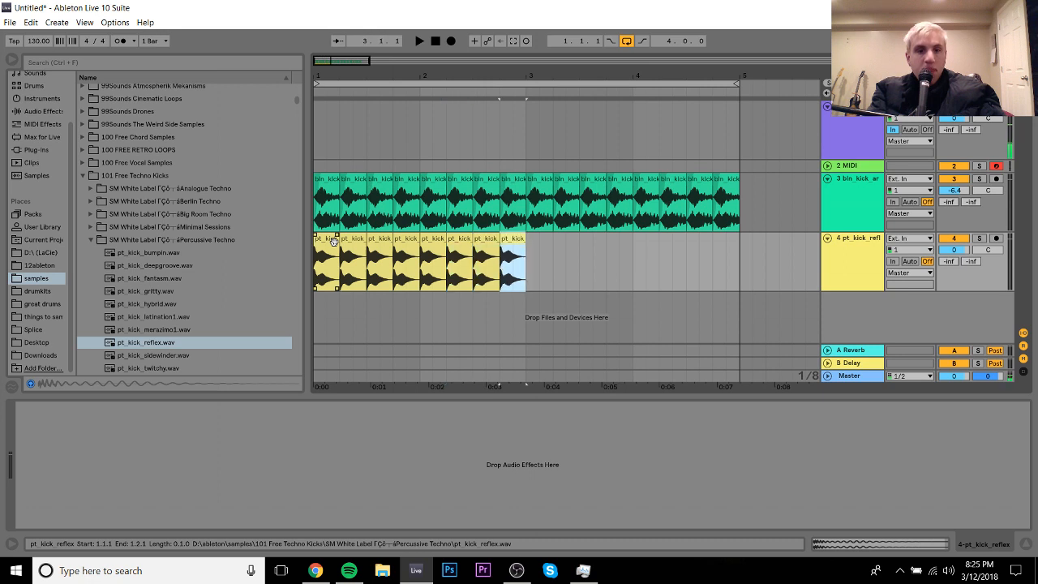
shift+click(334, 241)
key(ctrl+d)
shift+click(334, 242)
key(space)
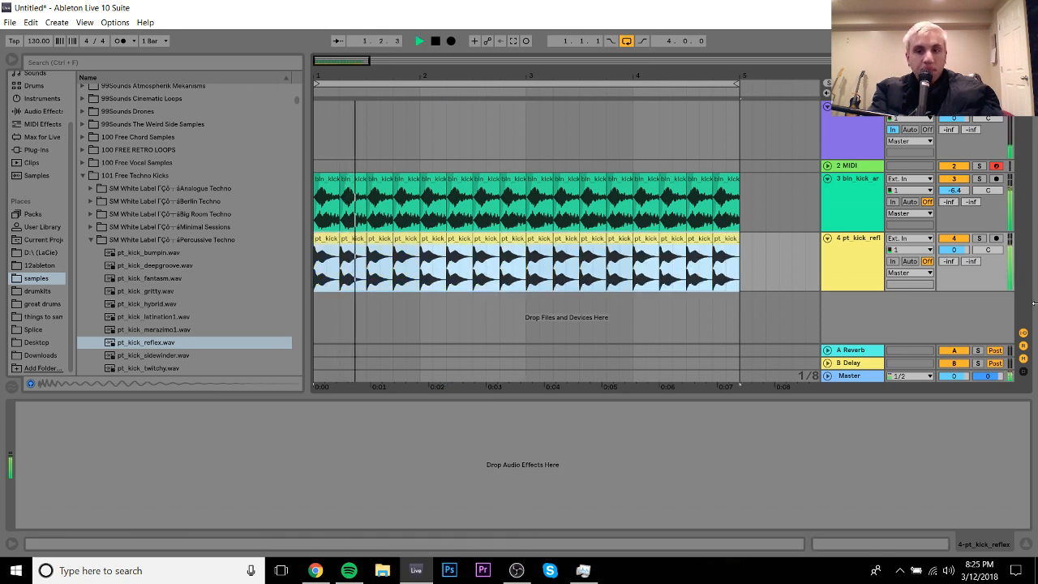
drag(954, 249, 957, 252)
key(space)
Step: Undo the pt_kick_reflex layer and the deletion of the pt_kick_bumpin track
key(ctrl+z)
key(ctrl+z)
key(ctrl+z)
key(ctrl+z)
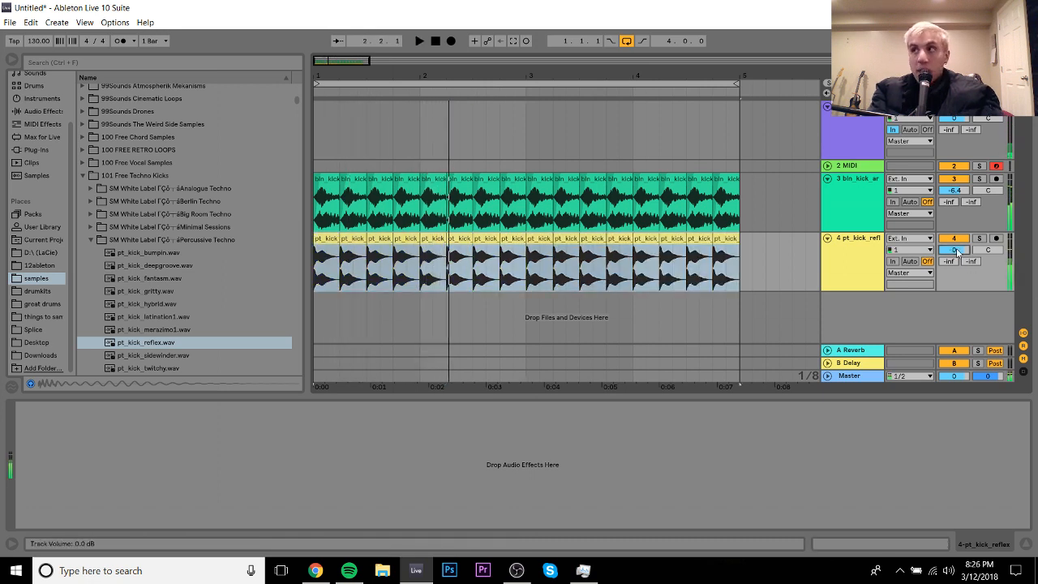
key(ctrl+z)
key(ctrl+z)
key(ctrl+z)
key(ctrl+z)
key(ctrl+z)
key(ctrl+z)
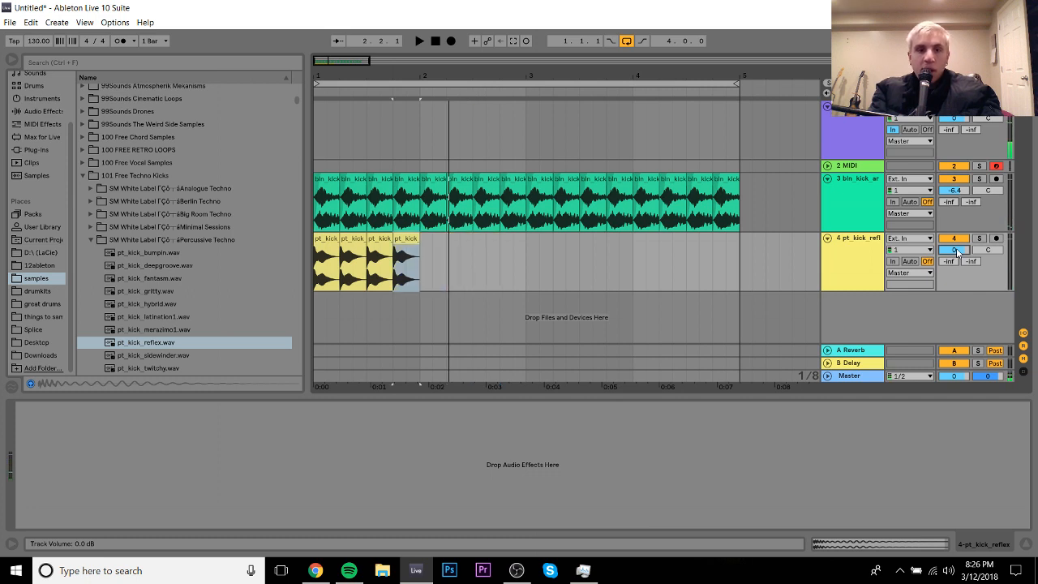
key(ctrl+y)
key(ctrl+y)
key(ctrl+y)
key(ctrl+y)
key(ctrl+y)
key(ctrl+y)
key(ctrl+y)
key(ctrl+y)
key(ctrl+y)
key(ctrl+y)
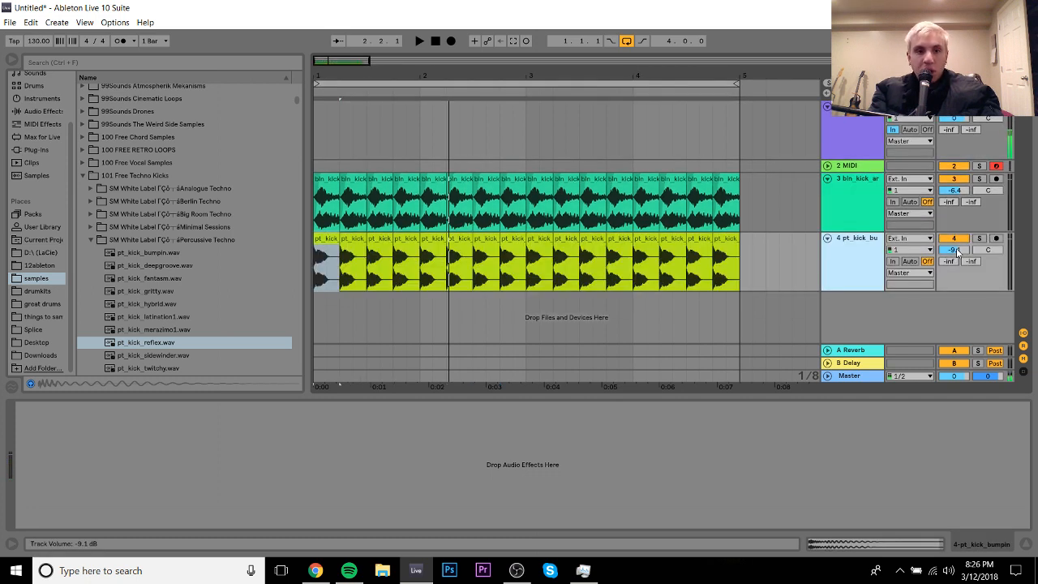
Step: Listen to the layered kicks with the pt_kick_bumpin track's volume set to -8.2 dB, and delete that track
key(space)
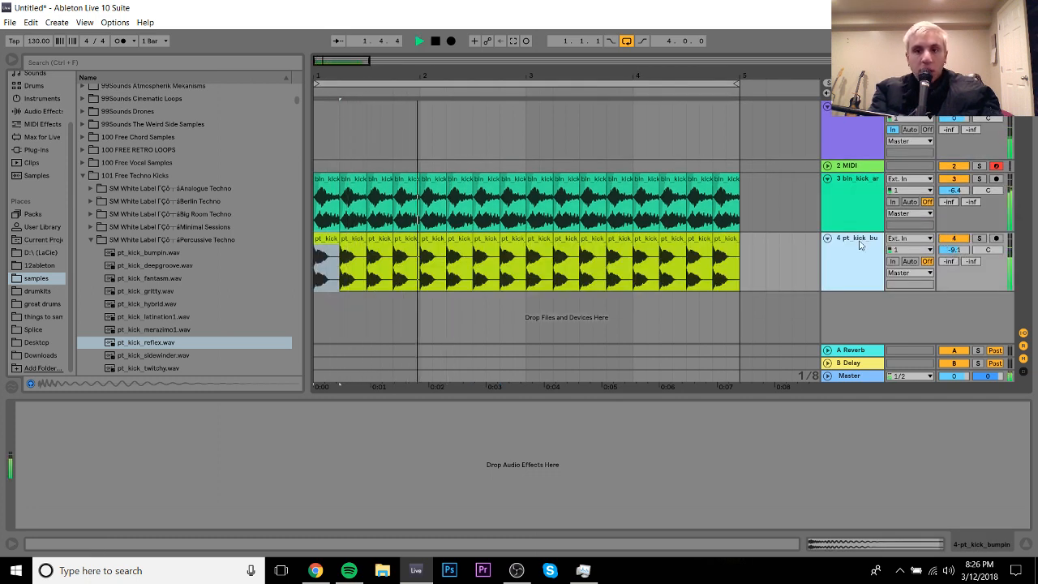
drag(952, 253, 952, 249)
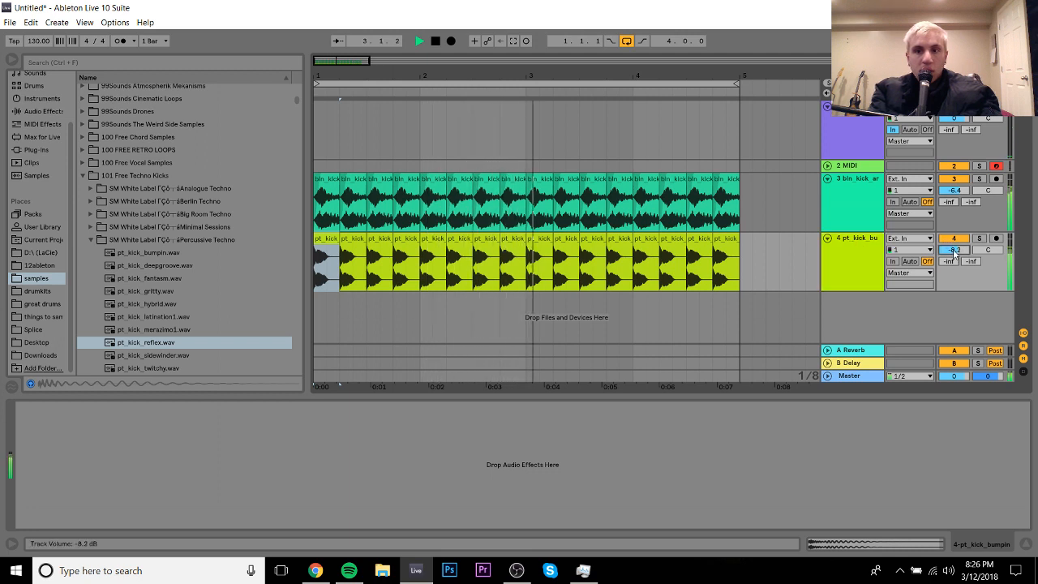
click(867, 247)
key(space)
key(Delete)
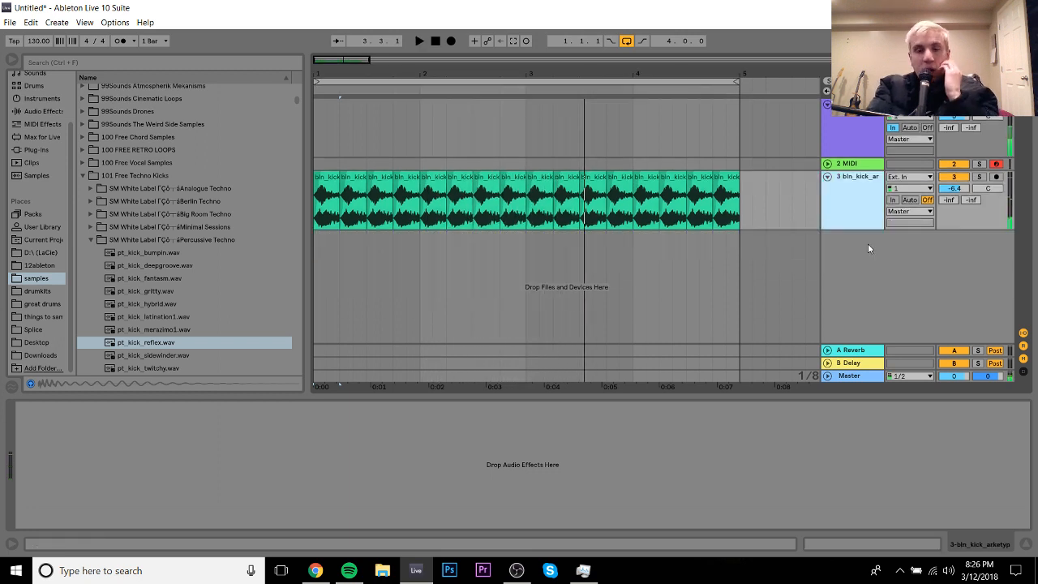
Step: Audition pt_kick_twitchy.wav, open the UK Techno subfolder and audition ukt_kick_aira.wav
click(156, 374)
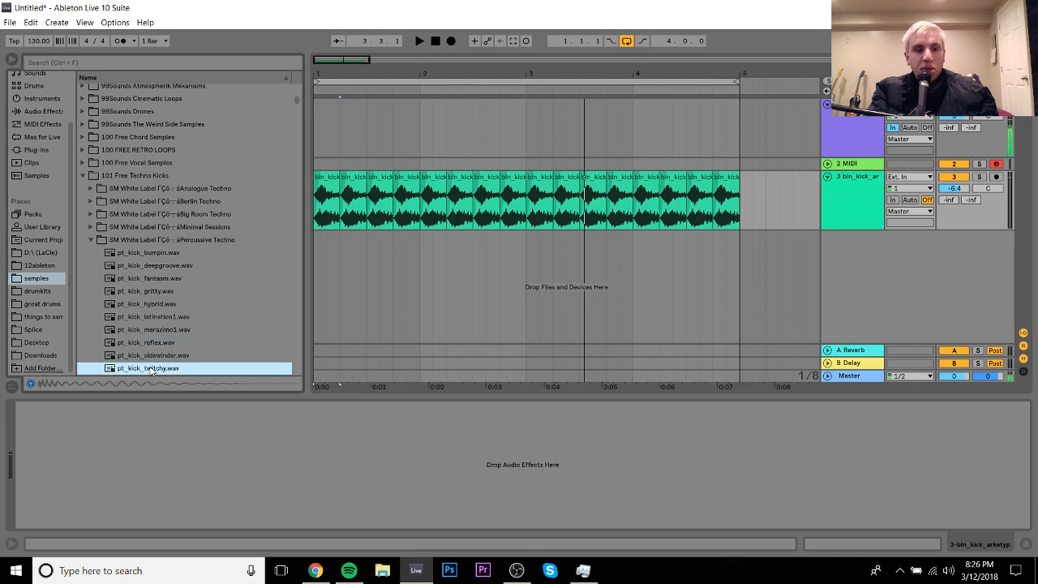
key(Down)
key(Down)
key(Right)
key(Down)
key(Down)
key(Down)
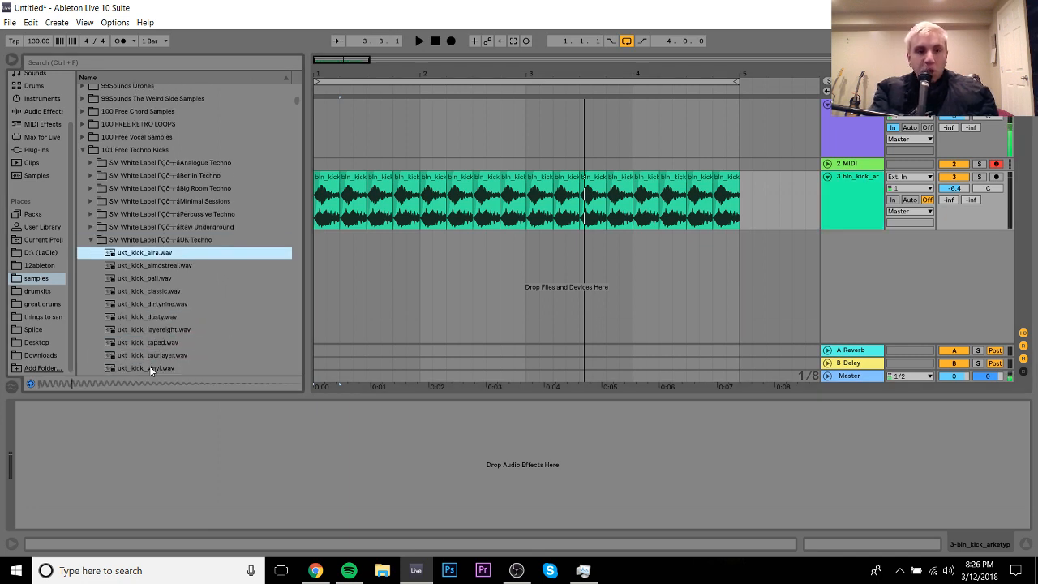
Step: Close the UK Techno subfolder, open Warehouse Techno and audition its kicks from wt_kick_buffalo.wav through wt_kick_slowmo.wav
key(Left)
key(Left)
key(Down)
key(Right)
key(Down)
key(Down)
key(Down)
key(Down)
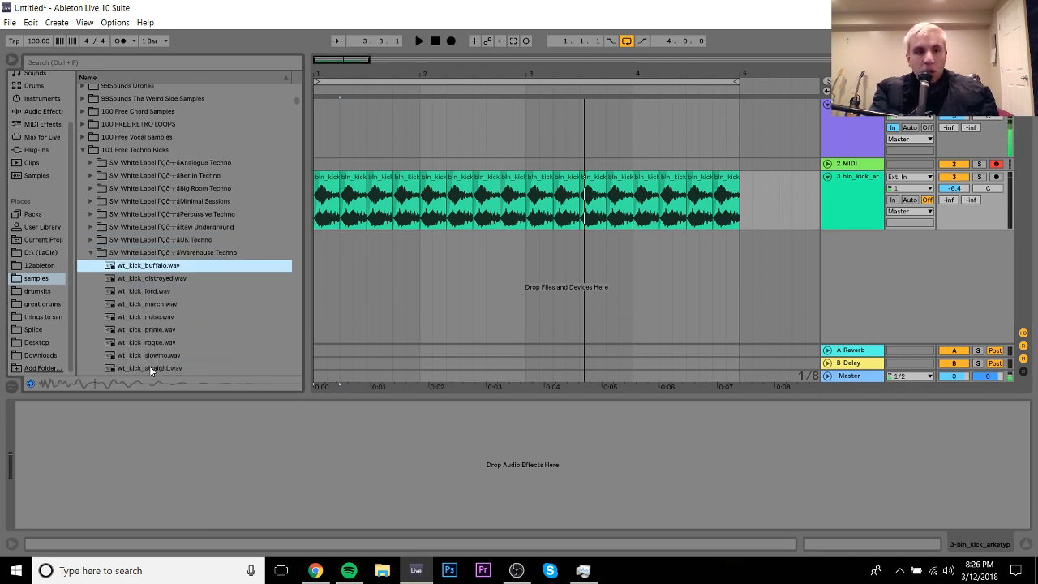
key(Down)
key(Down)
key(Down)
key(Down)
key(Down)
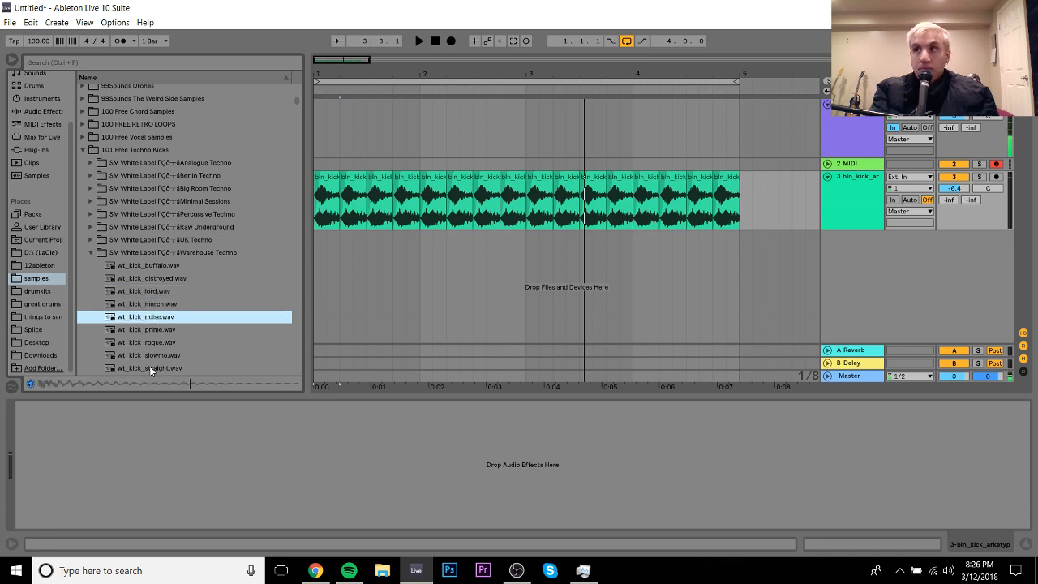
key(Down)
key(Down)
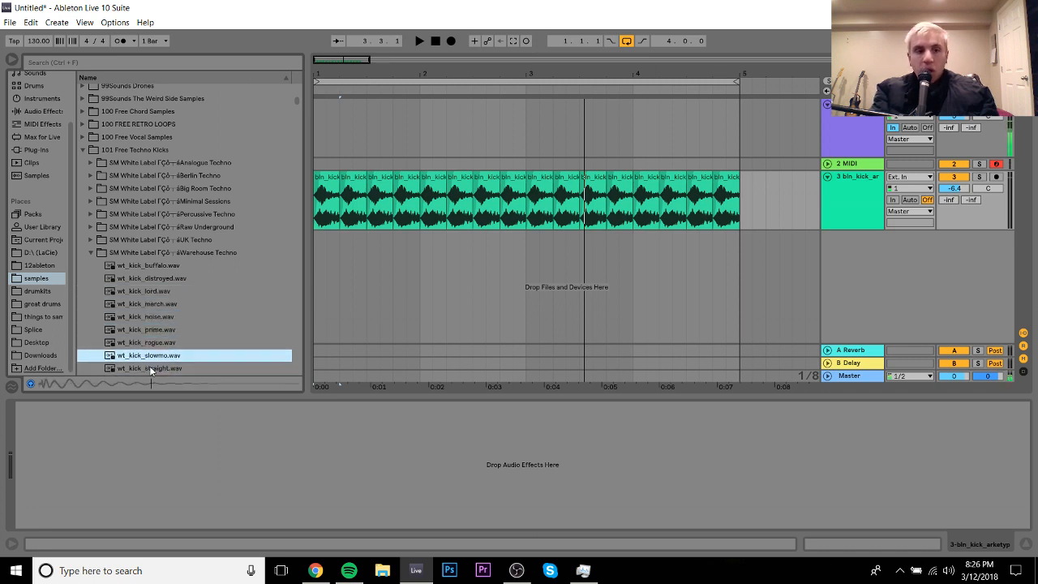
key(Up)
key(Up)
key(Up)
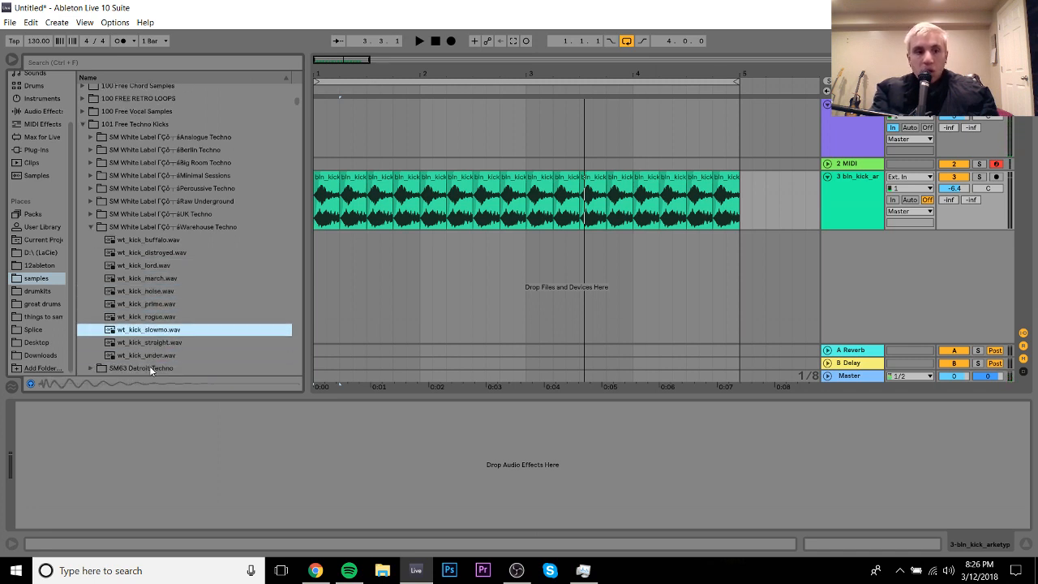
Step: Place wt_kick_slowmo.wav on a new track at bar 1 and duplicate it on every beat across all four bars
drag(273, 270, 328, 252)
key(ctrl+d)
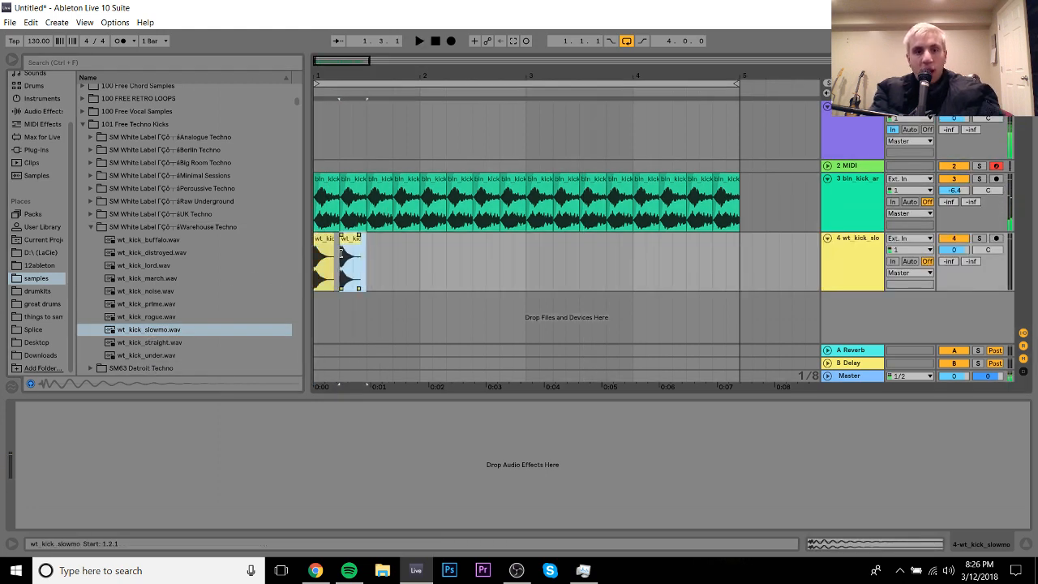
key(ctrl+d)
key(ctrl+d)
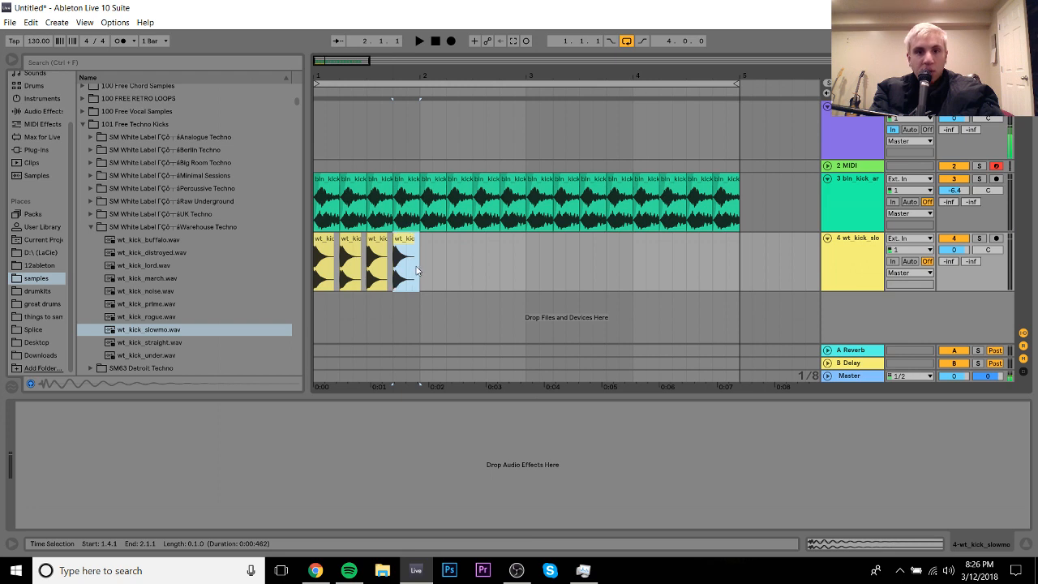
drag(416, 271, 334, 255)
key(ctrl+d)
key(ctrl+d)
key(ctrl+d)
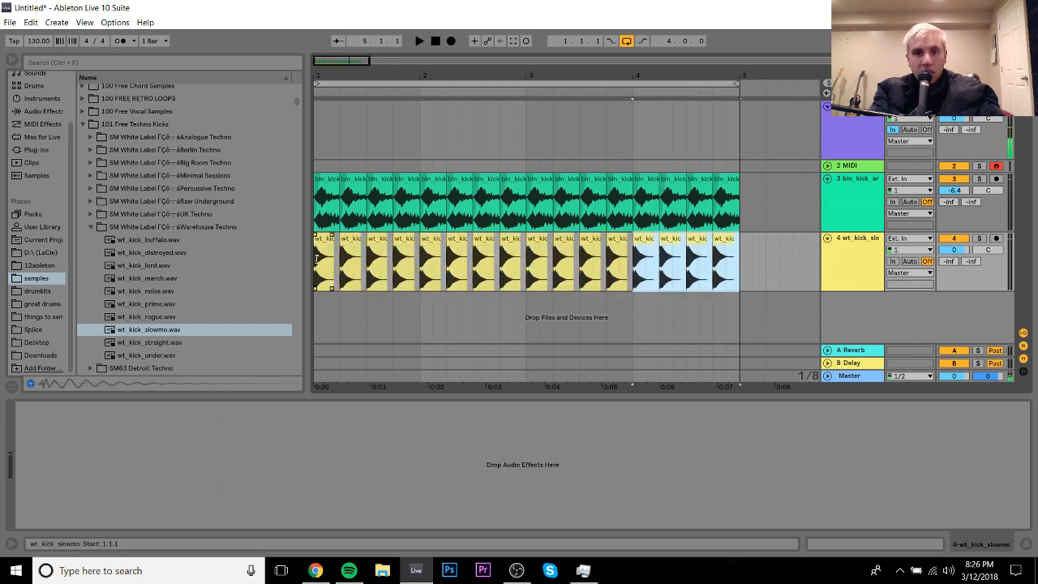
click(316, 267)
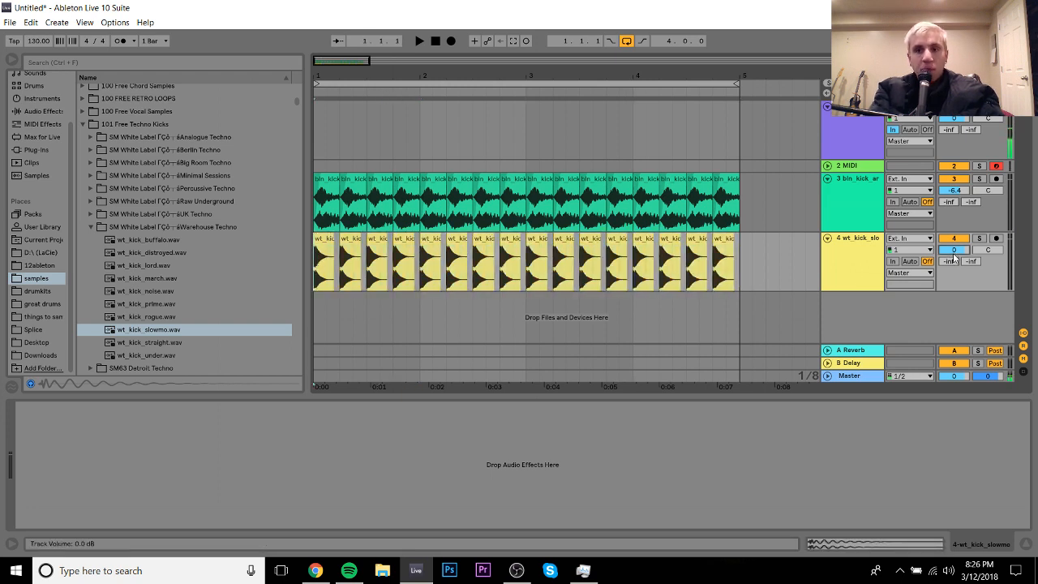
Step: Listen to the layered kicks with the wt_kick_slowmo track's volume set to -4.0 dB, and delete that track
key(space)
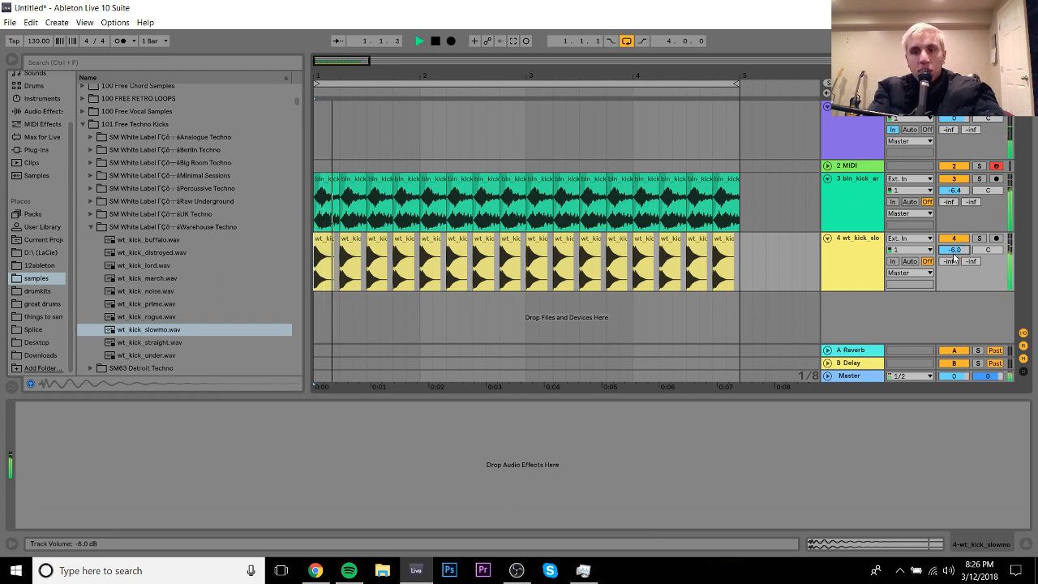
key(Up)
key(Up)
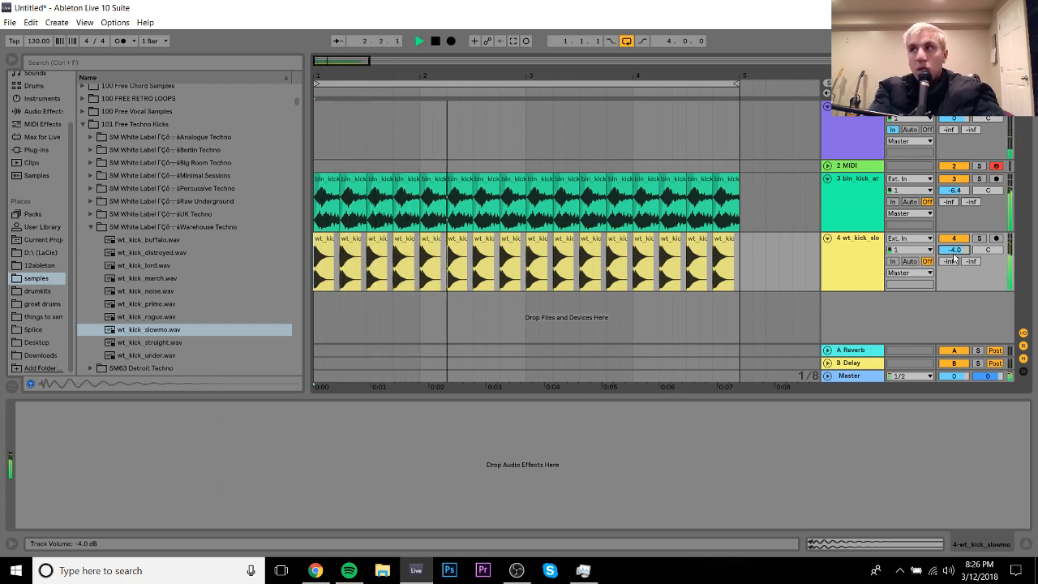
click(868, 243)
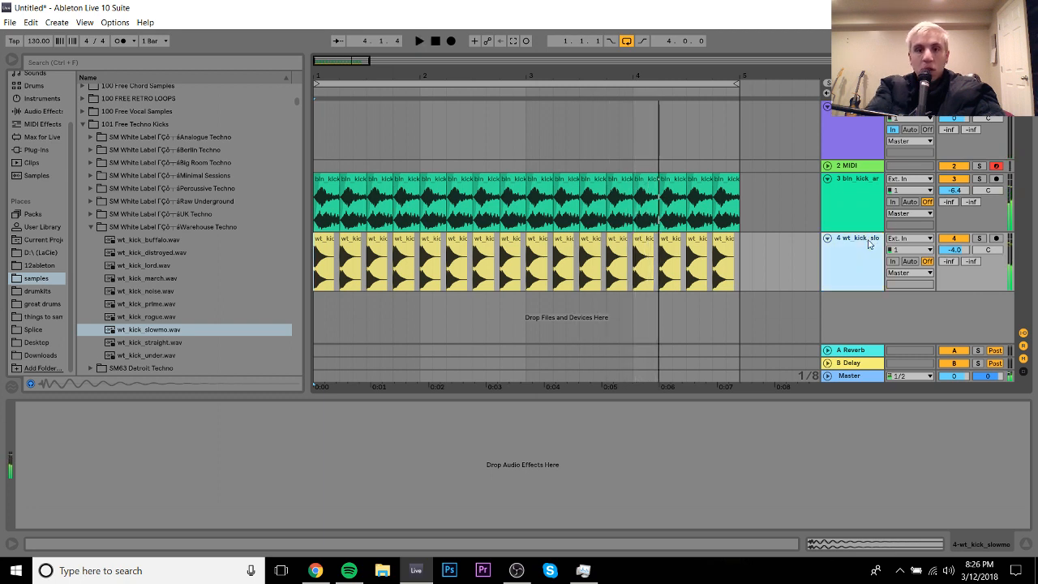
key(Delete)
key(space)
Step: Audition wt_kick_straight.wav and wt_kick_under.wav in the Warehouse Techno subfolder
click(138, 342)
key(Down)
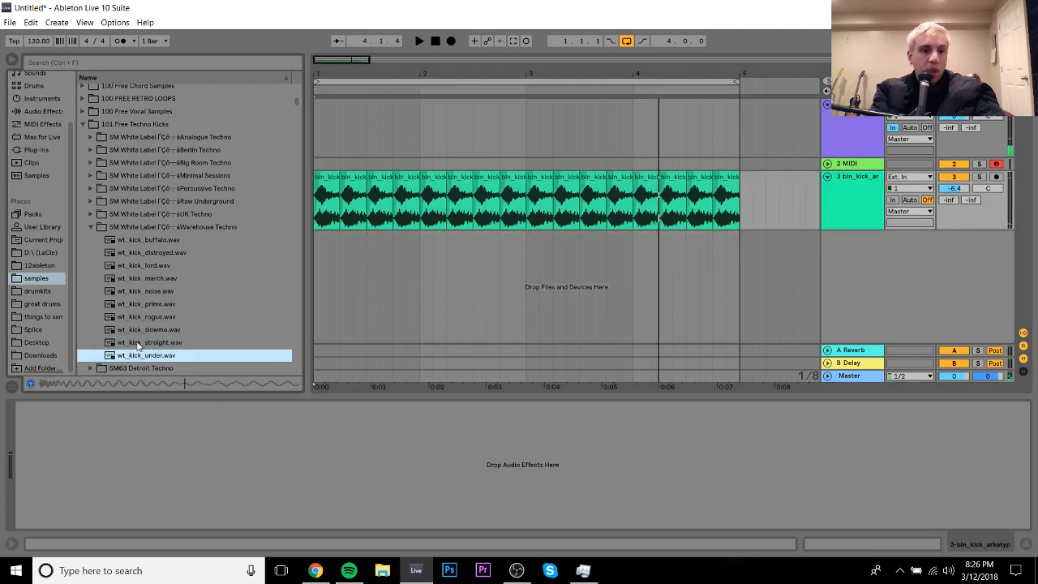
Step: Close the Warehouse Techno subfolder, open SM63 Detroit Techno and audition its kicks through dt_kick_stomp.wav
key(Left)
key(Left)
key(Down)
key(Right)
key(Down)
key(Down)
key(Down)
key(Down)
key(Down)
key(Down)
key(Down)
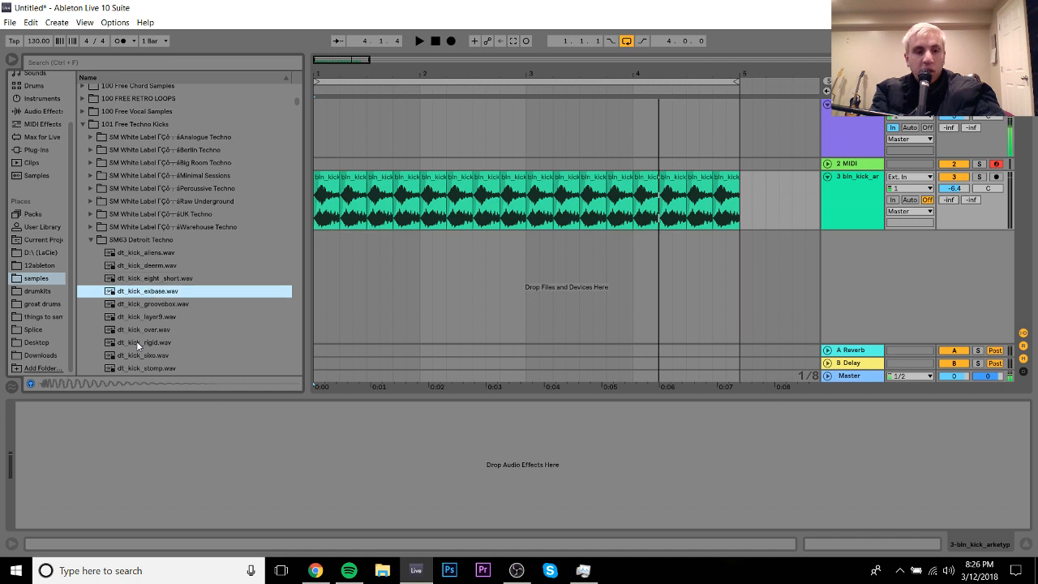
key(Down)
key(Down)
key(Down)
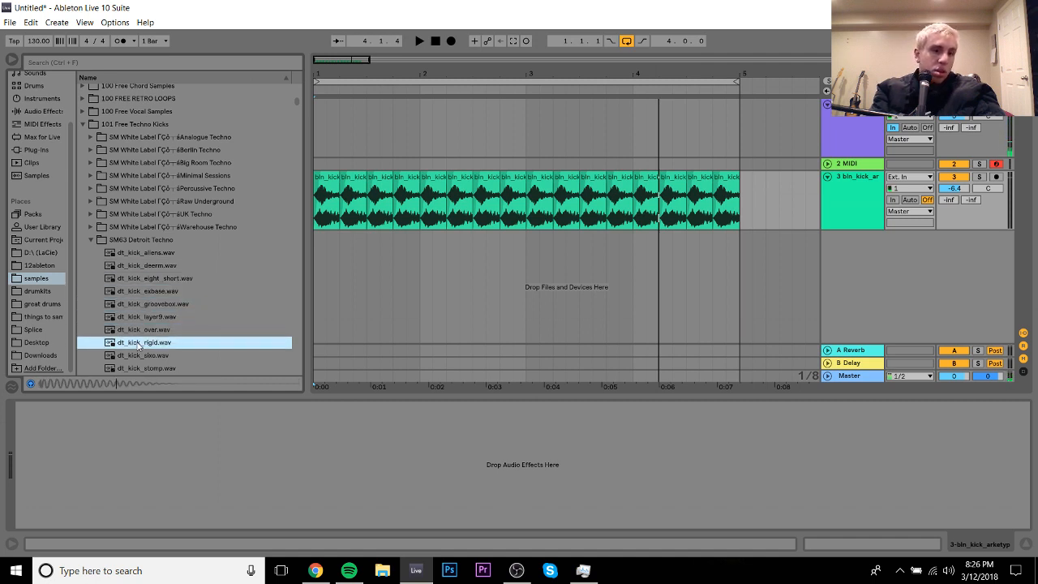
key(Up)
key(Down)
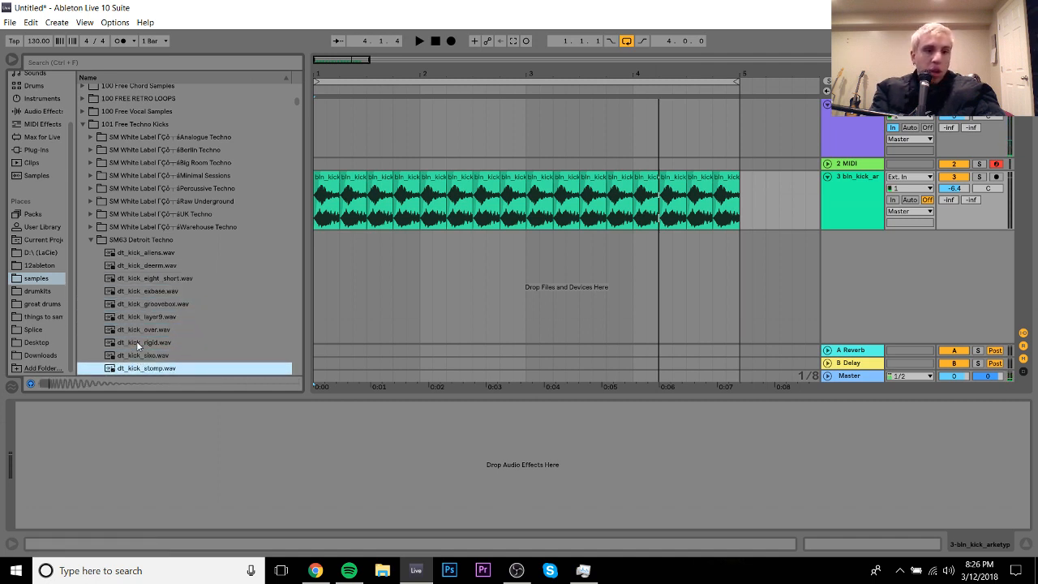
Step: Open the Raw Techno subfolder and audition its kicks through rt_kick_snaks.wav
key(Down)
key(Right)
key(Down)
key(Down)
key(Down)
key(Down)
key(Down)
key(Down)
key(Down)
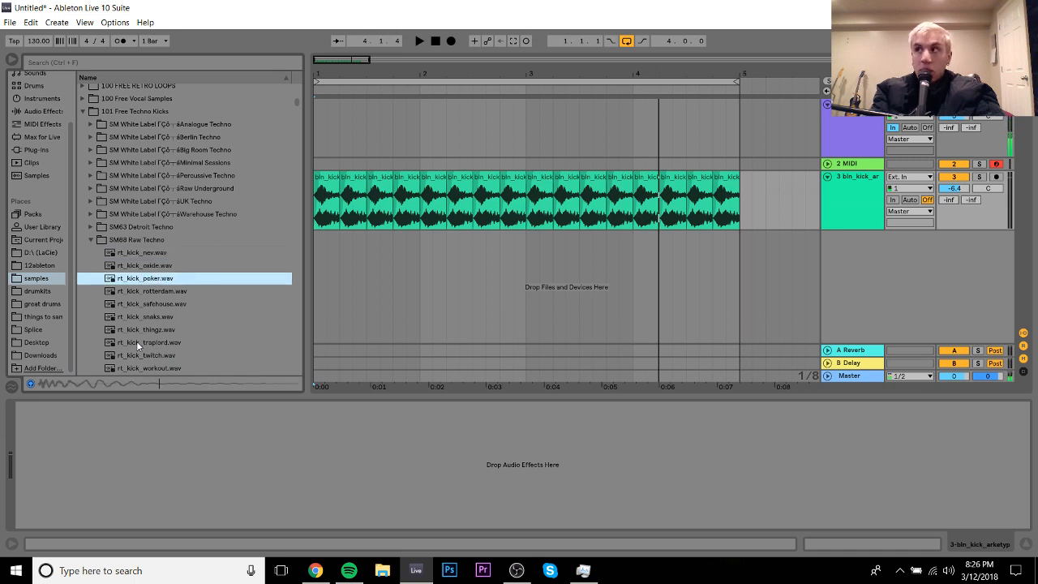
key(Up)
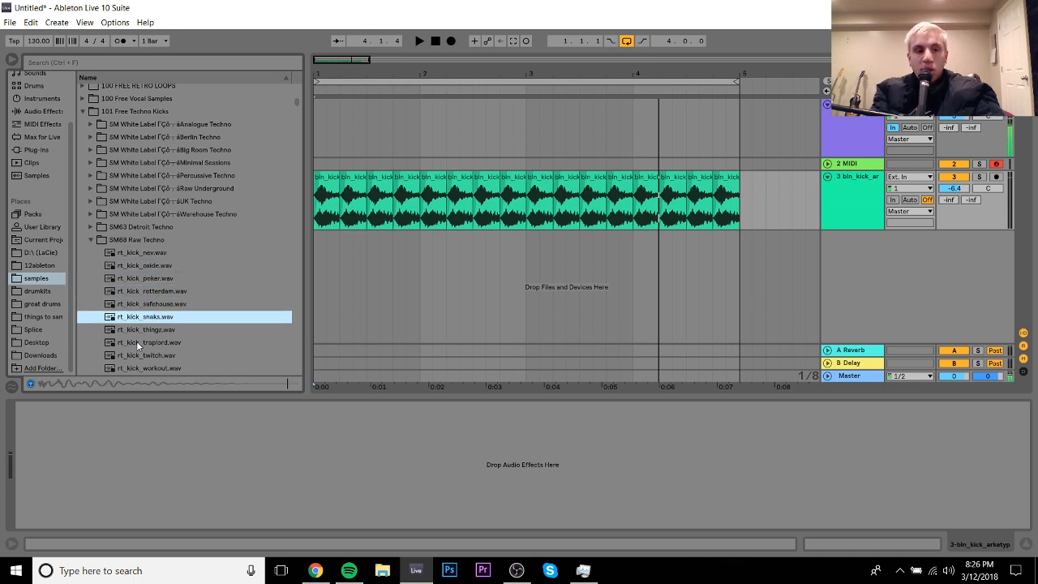
Step: Try rt_kick_snaks.wav on a new track at bar 1 with its volume at -15.2 dB, and delete that track
drag(203, 317, 318, 241)
key(space)
drag(959, 253, 959, 270)
key(space)
key(space)
click(868, 252)
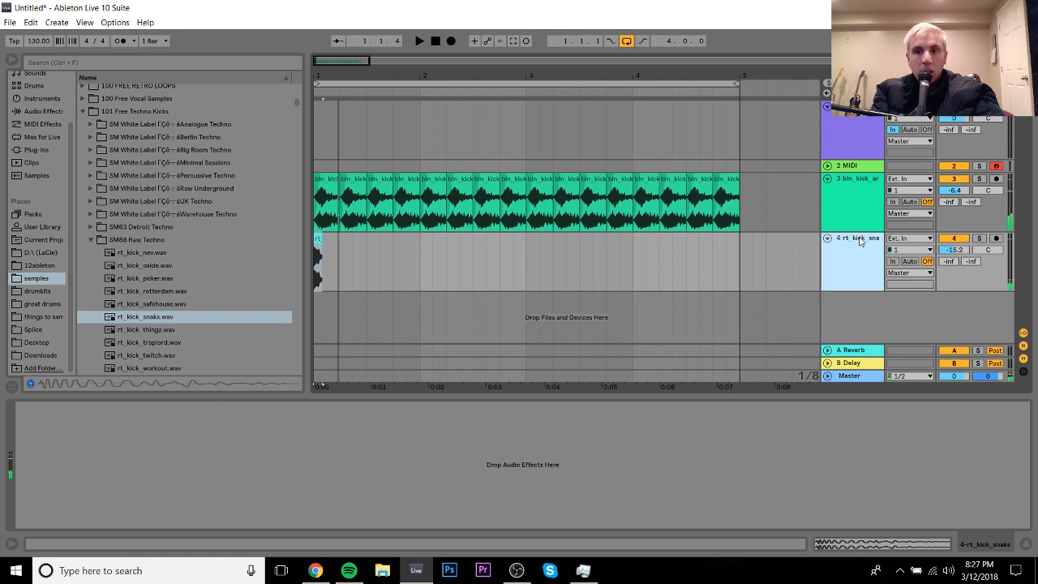
key(Delete)
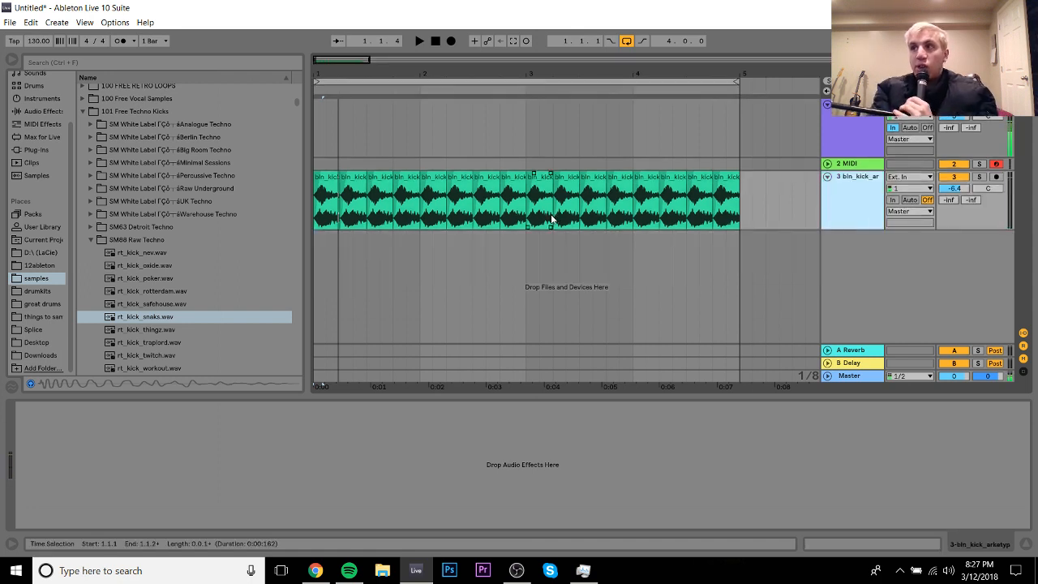
Step: Close the Raw Techno subfolder and browse the samples library down to the LO FI HOUSE SOUNDZ folder
key(Left)
key(Left)
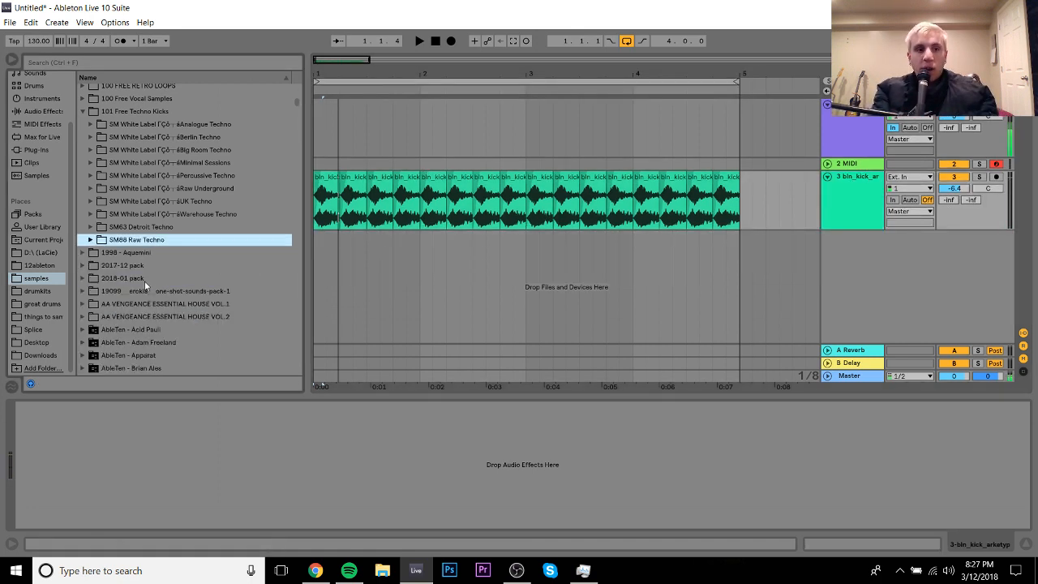
key(Down)
key(Down)
key(Down)
key(Down)
key(Down)
key(Down)
key(Down)
key(Down)
key(Down)
key(Down)
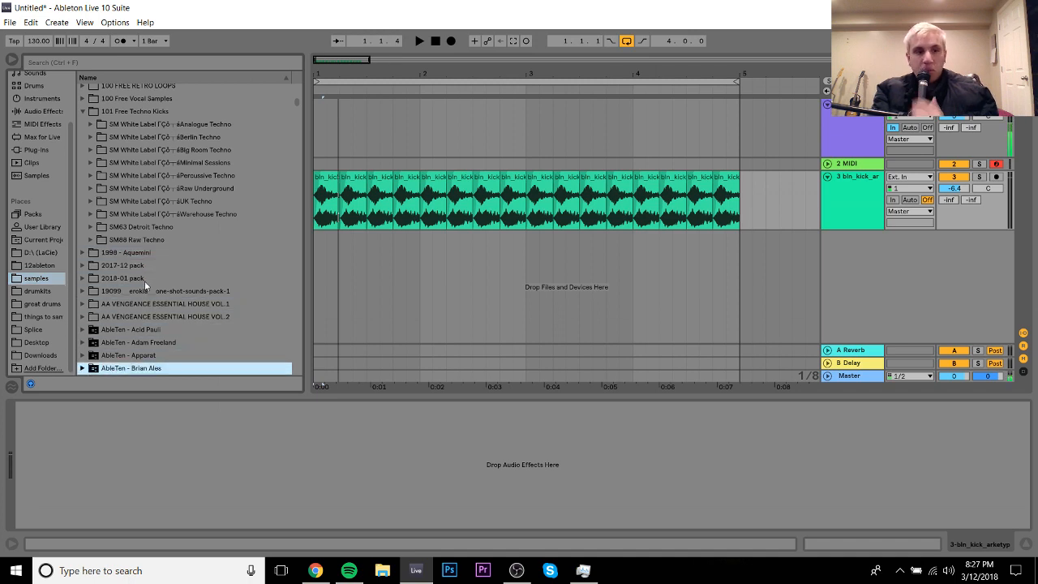
key(Down)
key(Down)
key(Down)
key(Down)
key(Down)
key(Down)
key(Down)
key(Down)
key(Down)
key(Down)
key(Down)
key(Down)
key(Down)
key(Down)
key(Down)
key(Down)
key(Down)
key(Down)
key(Down)
key(Down)
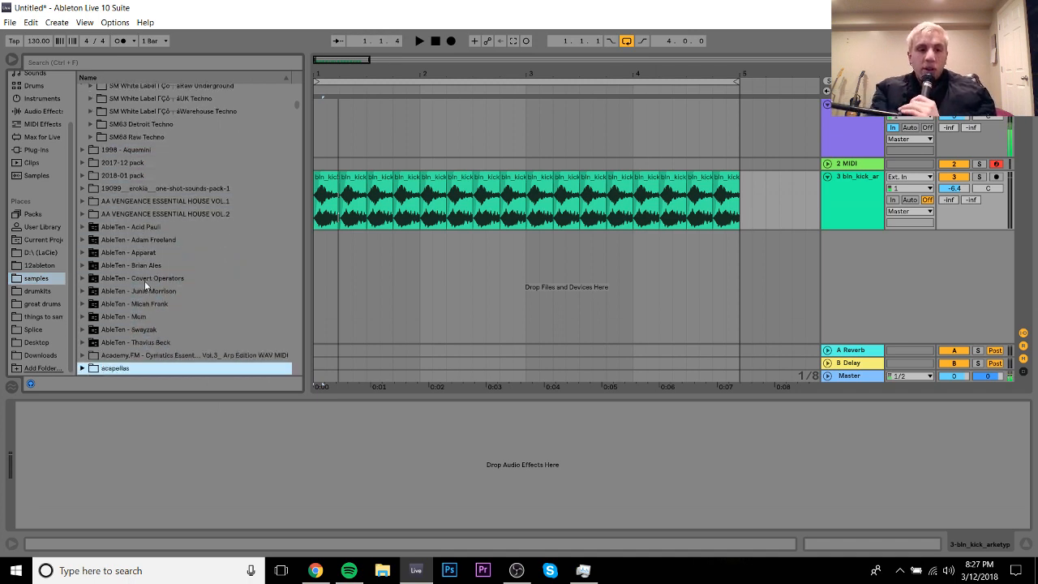
scroll(299, 308, down, 20)
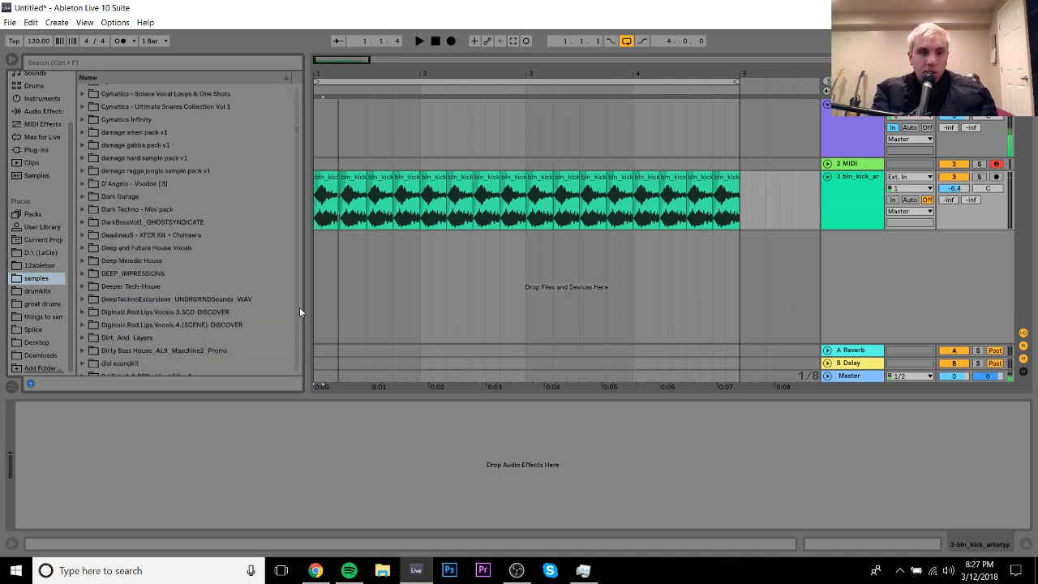
click(196, 263)
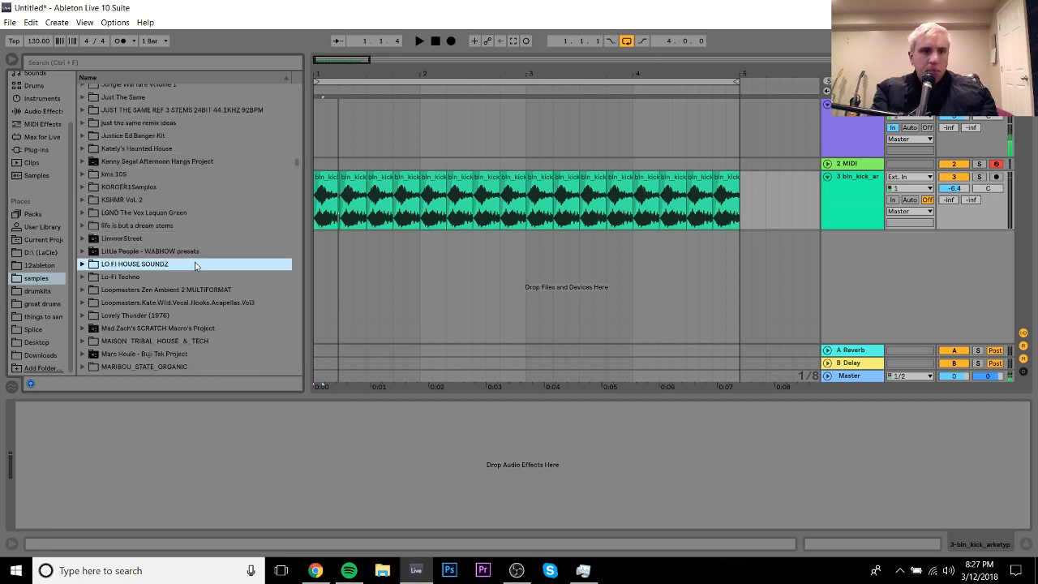
Step: Open the Lo-Fi Techno folder and audition kicks in the drum hits of SM147 - Lo-Fi Techno - Wavs, settling on lft_kick_badman.wav
key(Down)
key(Up)
key(Down)
key(Right)
key(Down)
key(Down)
key(Down)
key(Down)
key(Down)
key(Down)
key(Down)
key(Down)
key(Down)
key(Down)
key(Down)
key(Down)
key(Down)
key(Down)
key(Down)
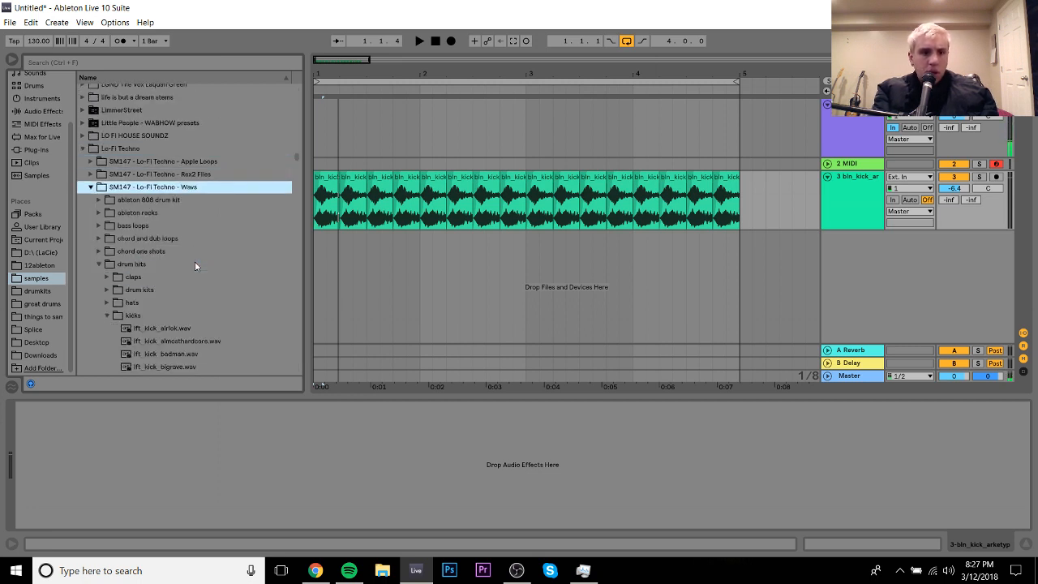
key(Down)
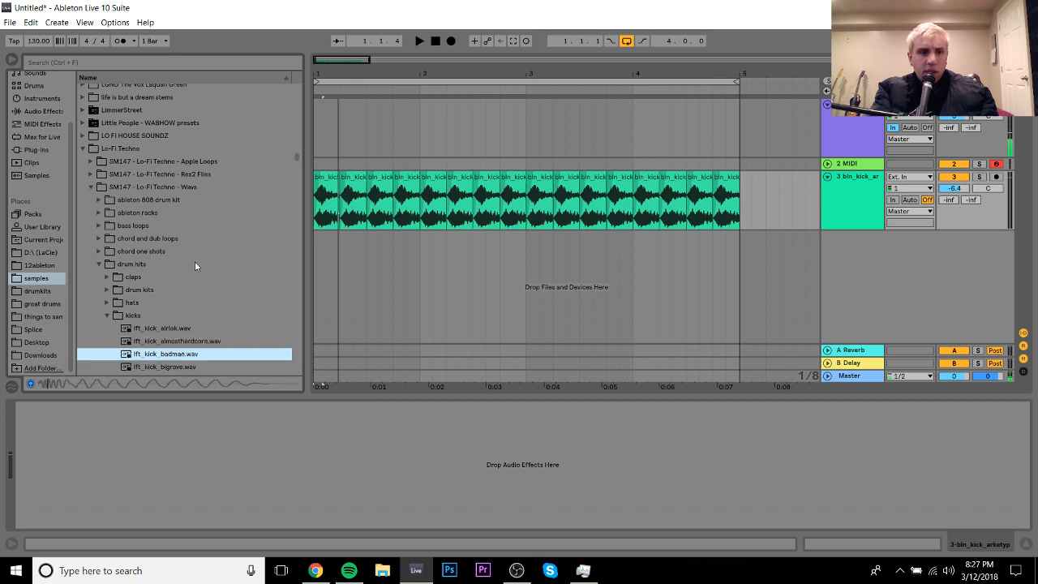
key(Down)
key(Up)
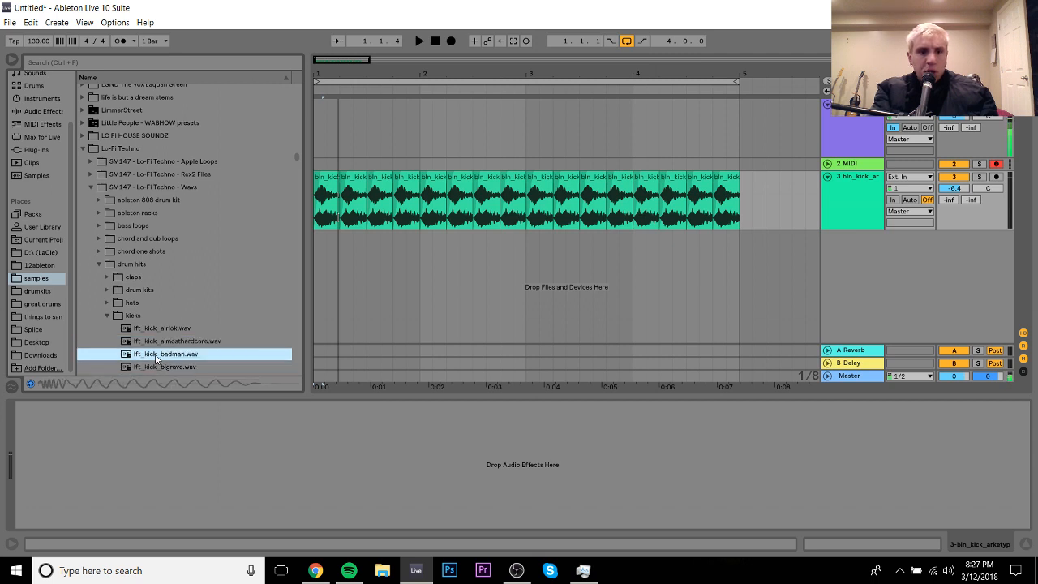
Step: Place lft_kick_badman.wav on a new track at bar 1 and duplicate it on every beat across all four bars
drag(316, 259, 322, 243)
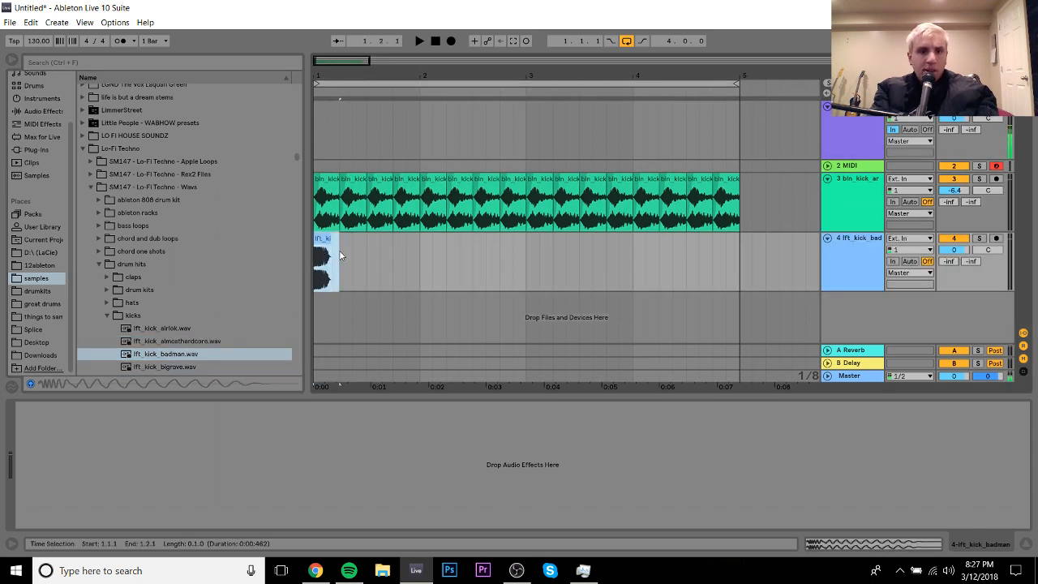
key(ctrl+d)
key(ctrl+d)
key(ctrl+d)
key(ctrl+d)
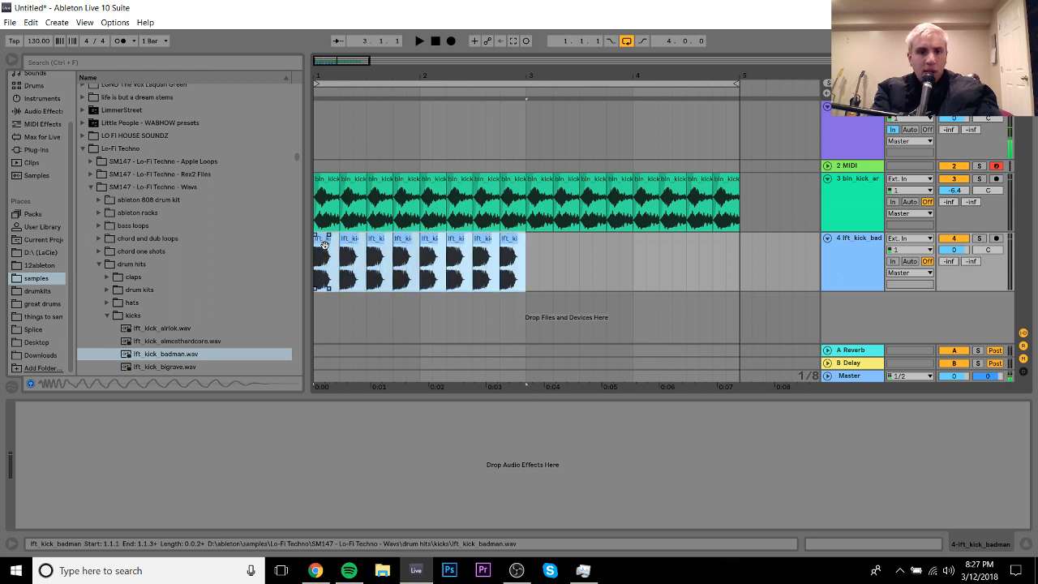
key(ctrl+d)
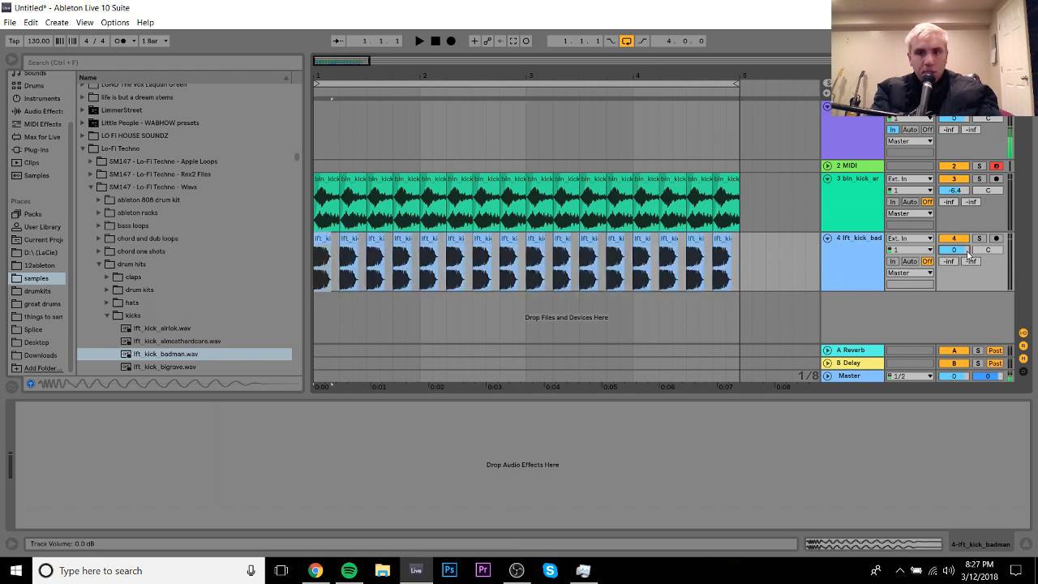
Step: Set the lft_kick_badman track's volume to -6.0 dB, and collapse both kick tracks while the loop plays
click(965, 250)
text(-7)
key(Return)
key(space)
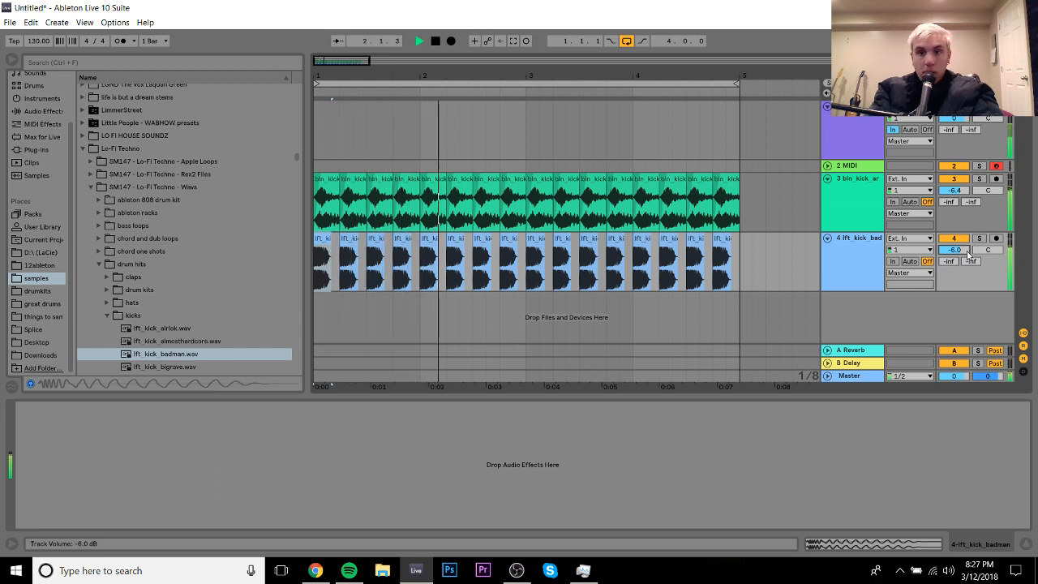
click(826, 239)
click(826, 178)
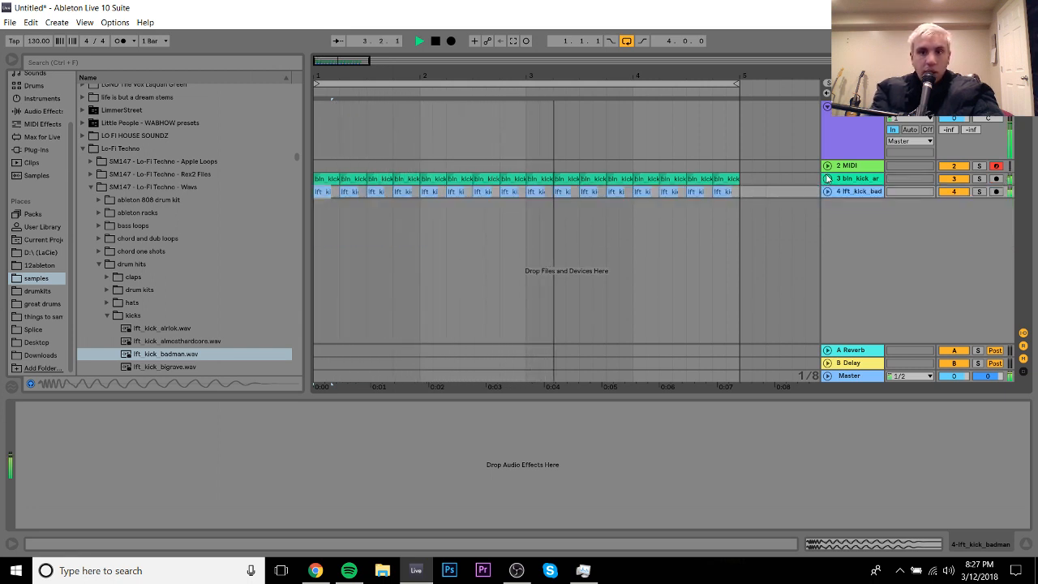
Step: Load 909 Core Kit.adg onto the MIDI track and create an empty one-bar MIDI clip at bar 1
click(847, 166)
click(34, 86)
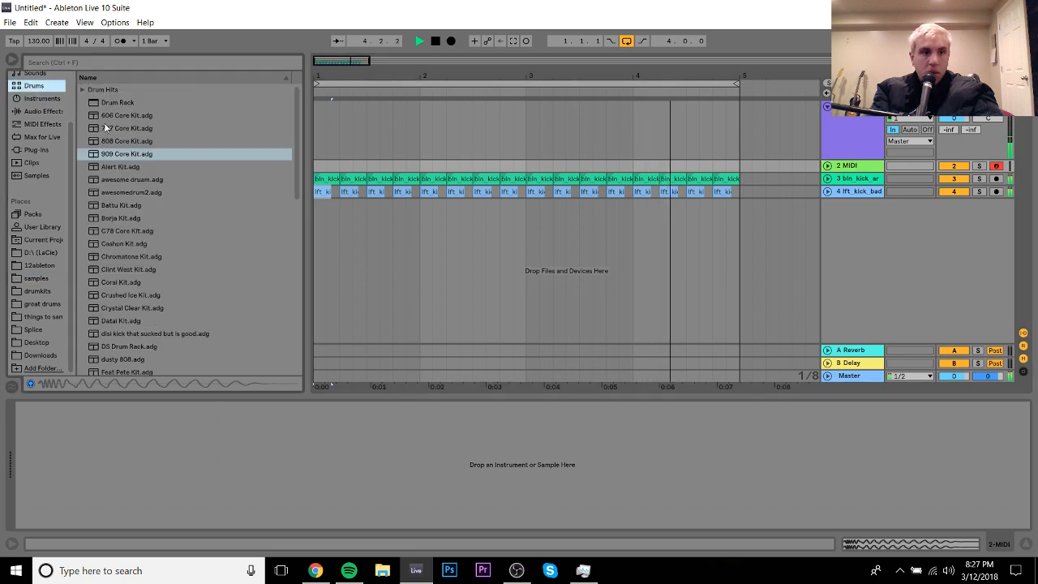
drag(131, 154, 343, 165)
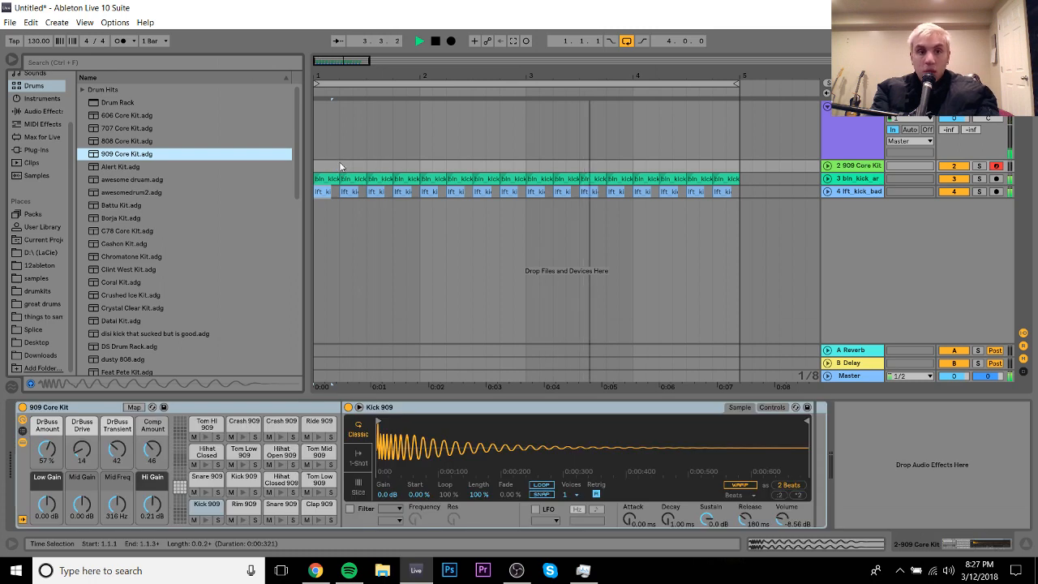
drag(319, 165, 416, 169)
key(ctrl+shift+m)
key(space)
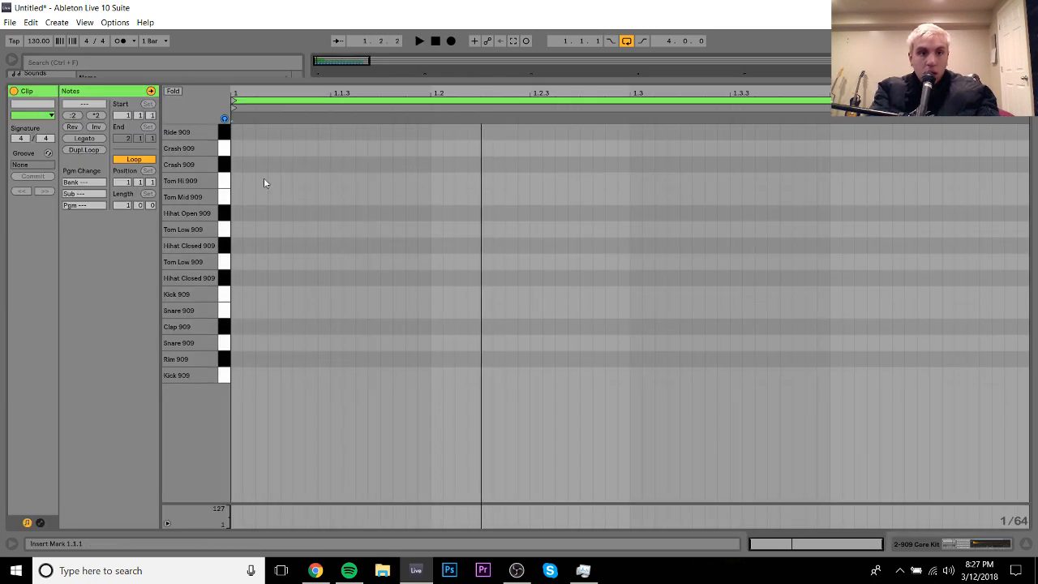
Step: Add a sixteenth-note Hihat Closed 909 at 1.1.1 and duplicate it to fill the first beat with four notes
double_click(235, 278)
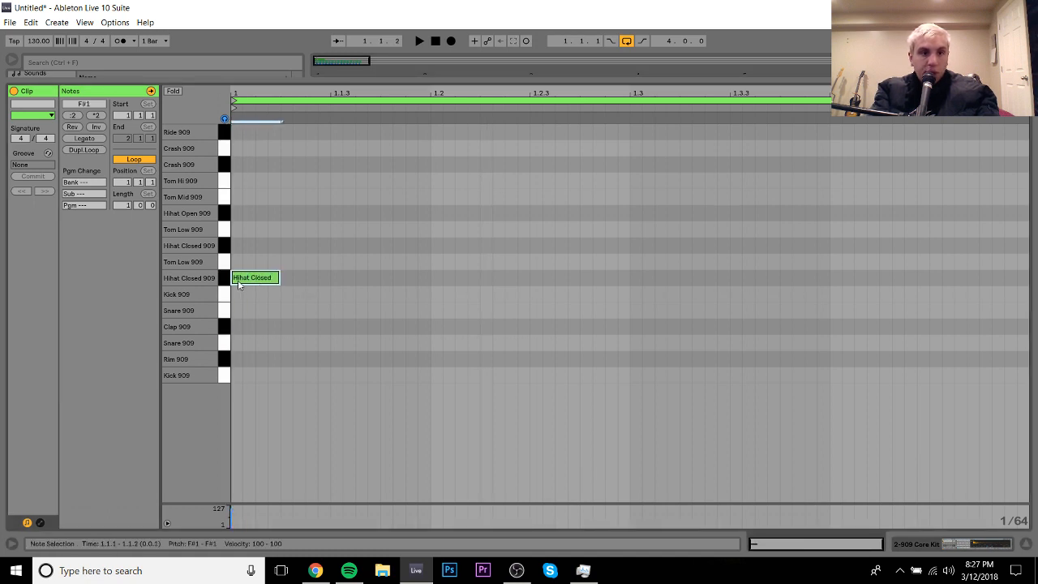
key(ctrl+d)
key(ctrl+d)
key(ctrl+d)
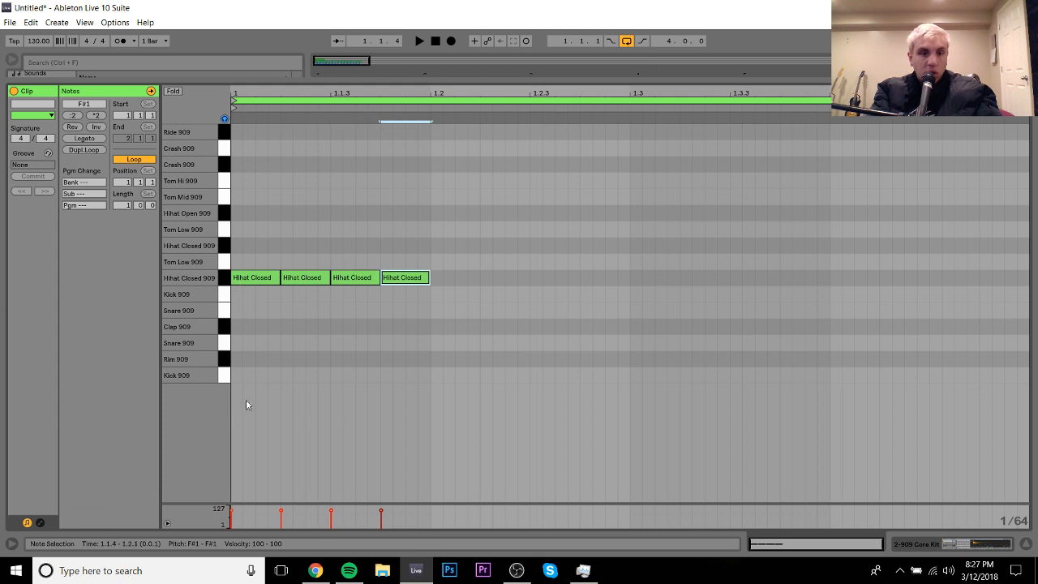
Step: Lower the first hi-hat's velocity to about 11 and the second's to 59, and replace the fourth with a copy of the second
drag(232, 509, 233, 525)
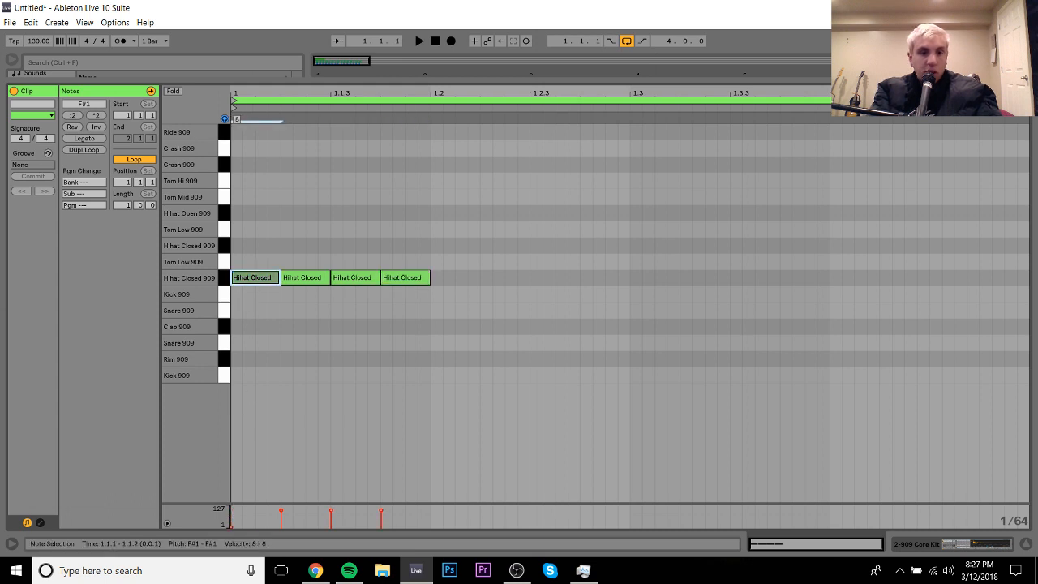
click(233, 516)
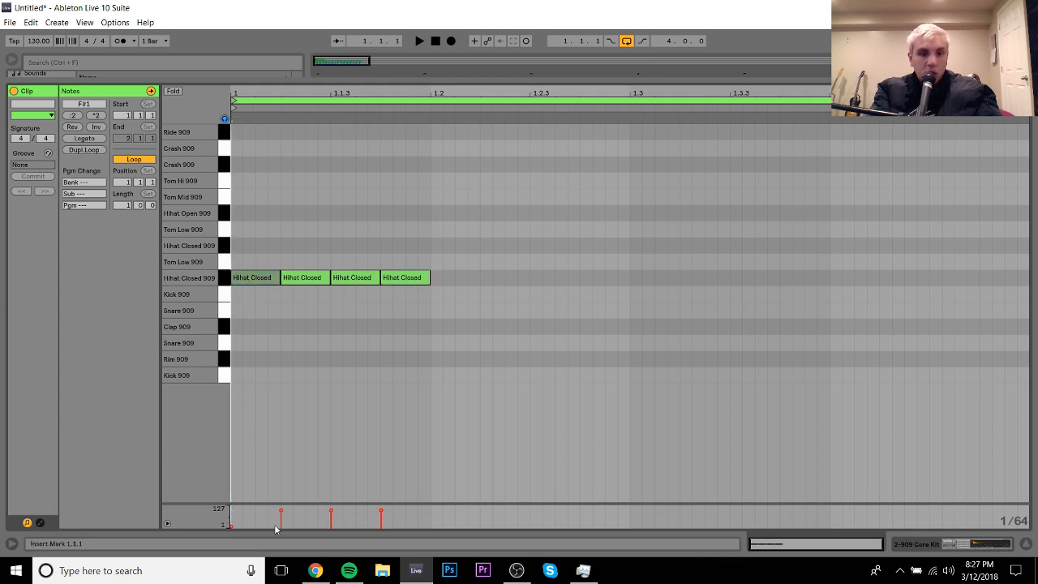
drag(252, 253, 300, 400)
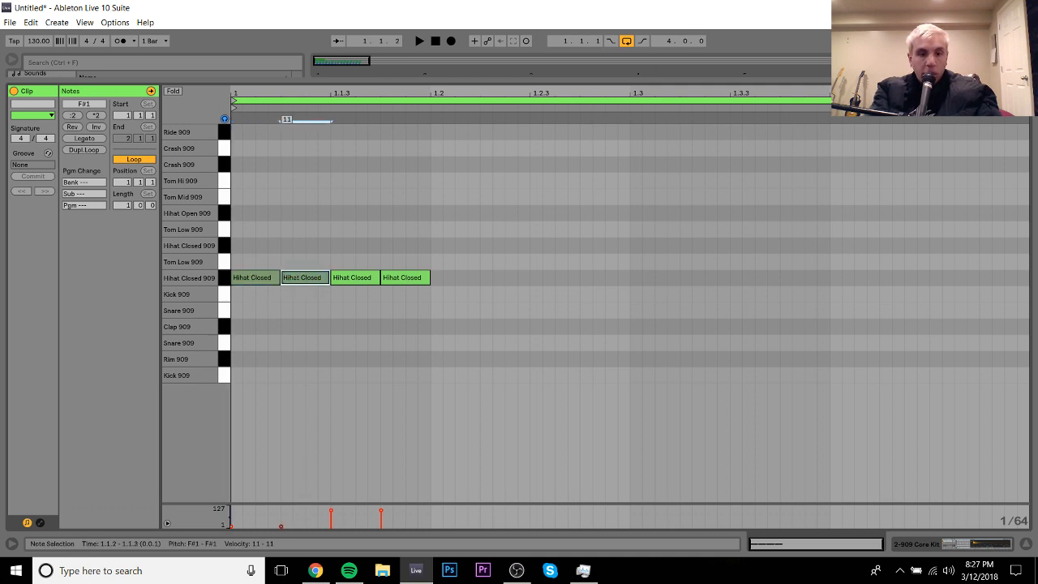
key(ctrl+d)
key(Right)
key(Right)
key(Right)
key(Right)
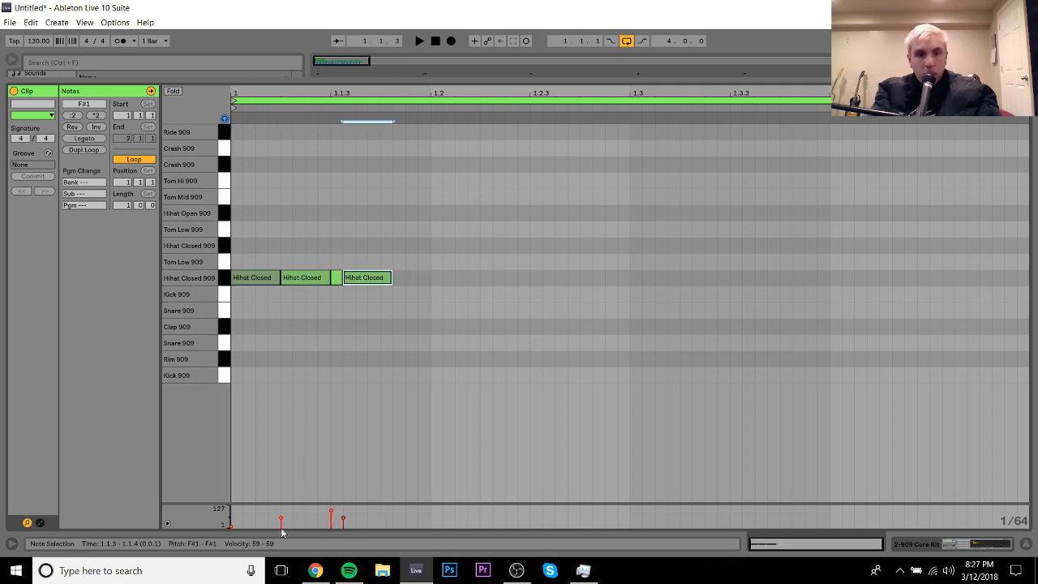
Step: Duplicate the one-beat hi-hat pattern until it fills the whole bar, and listen to it with the kicks
key(ctrl+a)
key(ctrl+d)
key(ctrl+a)
key(ctrl+d)
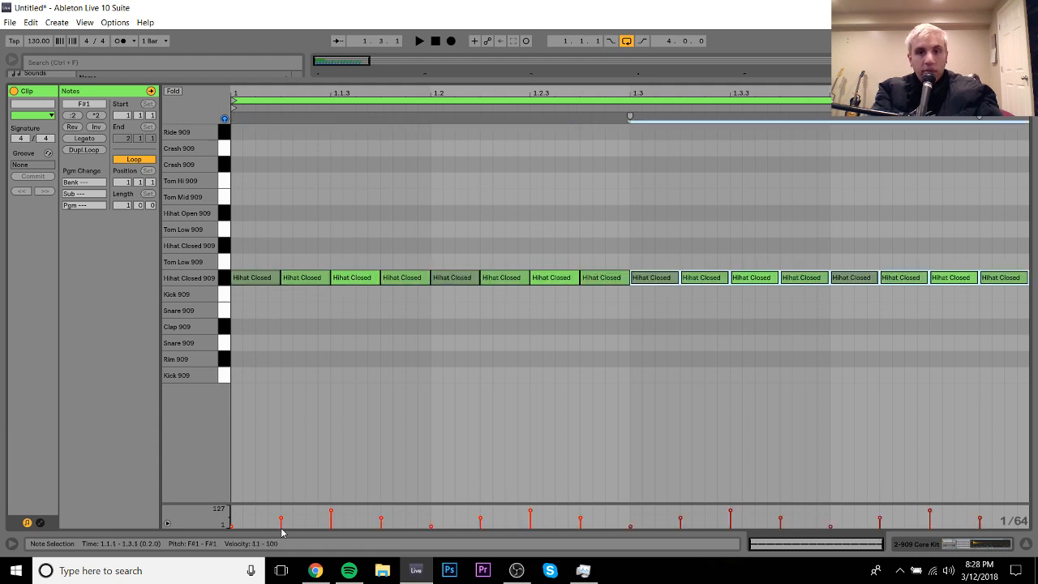
key(space)
key(space)
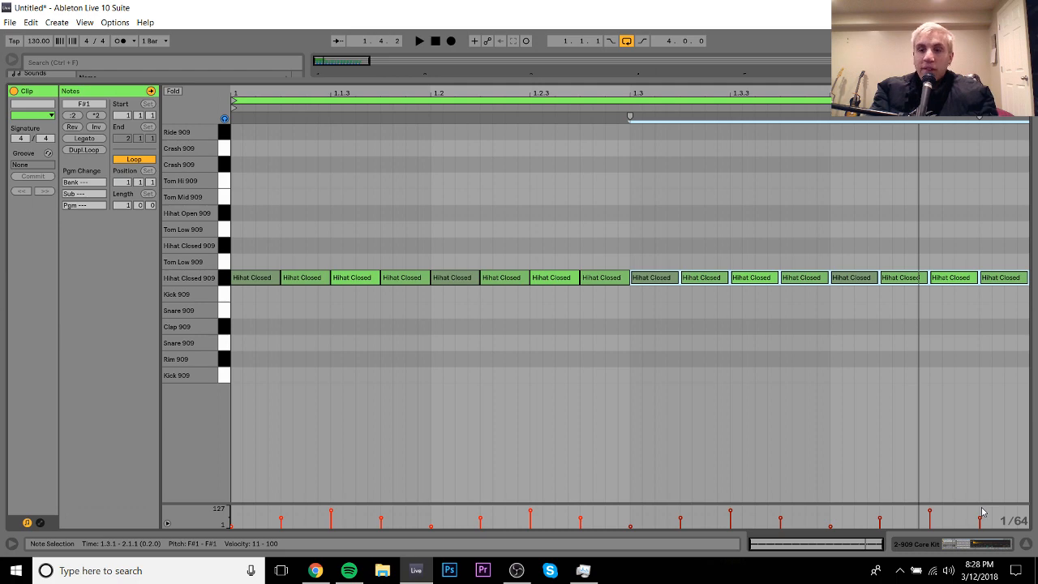
Step: Set the 909 Core Kit track's volume to -9.1 dB and extend its hi-hat clip across all four bars
click(962, 546)
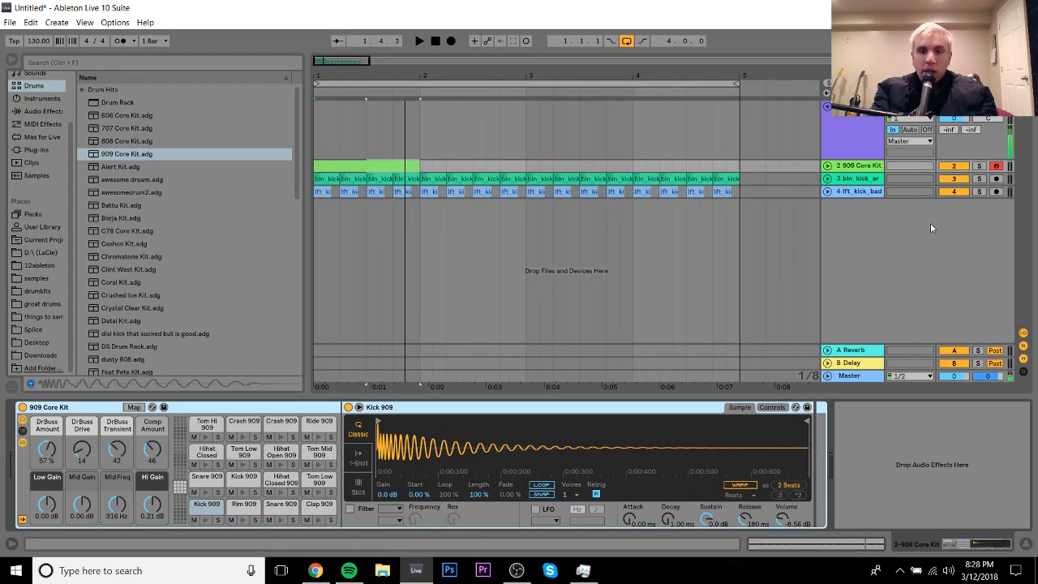
click(827, 166)
drag(969, 180, 969, 202)
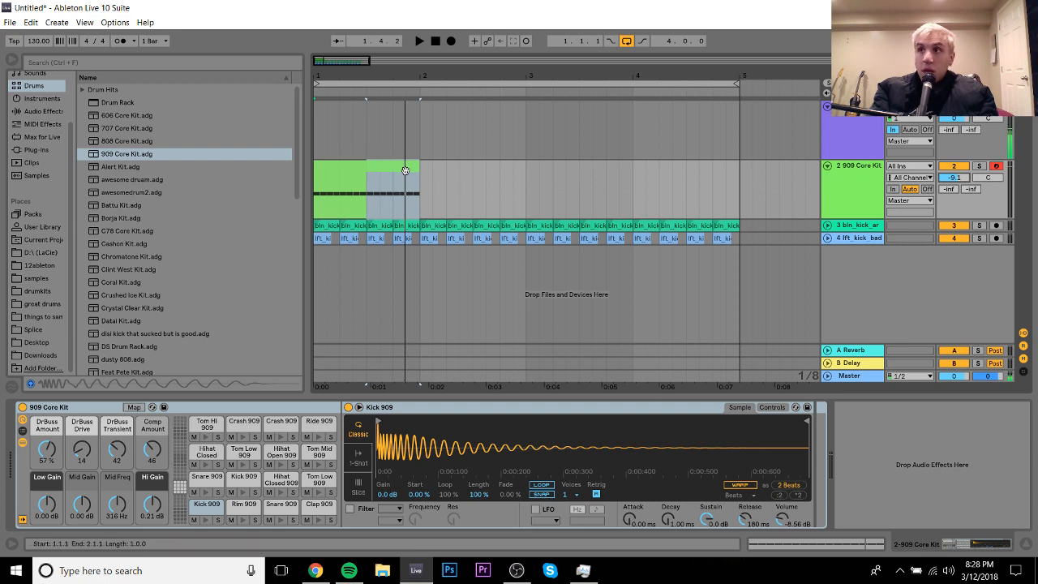
drag(415, 177, 734, 182)
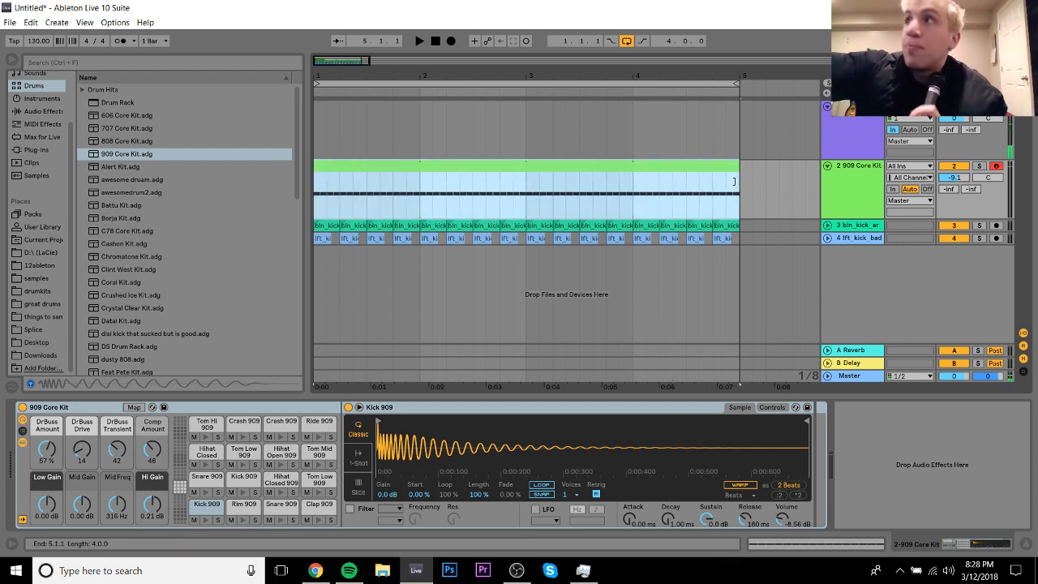
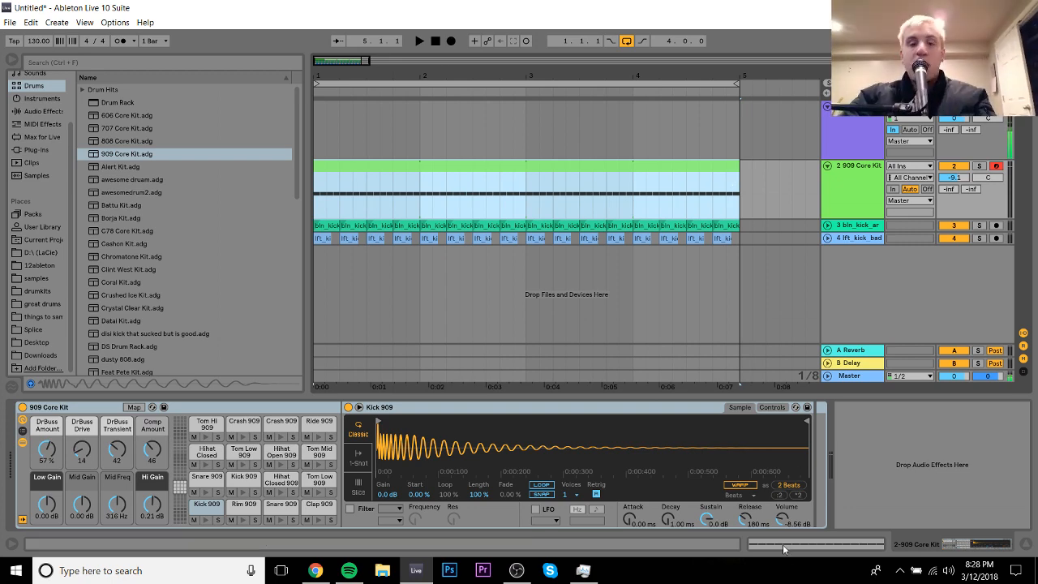
click(519, 569)
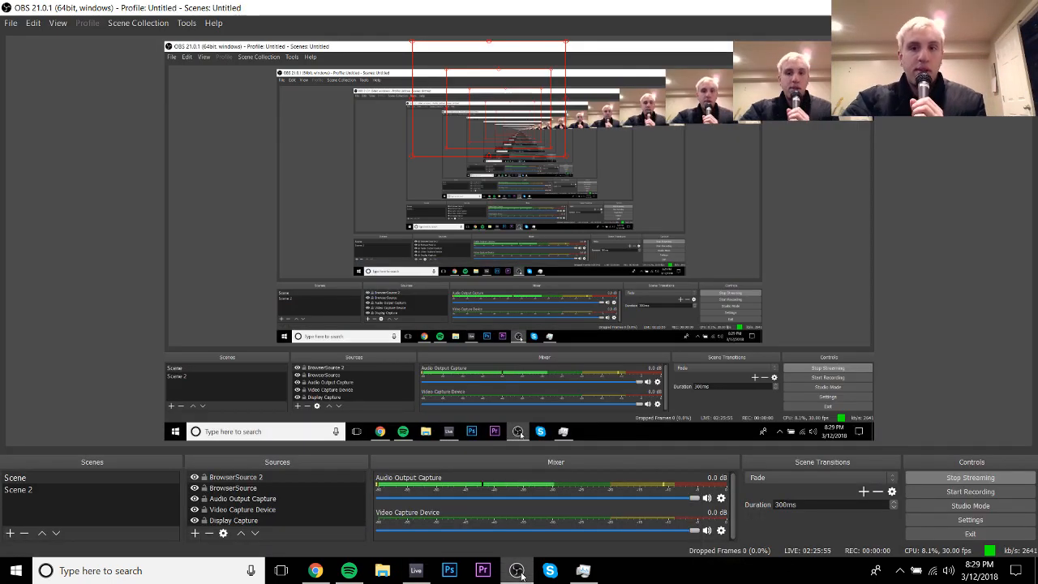
click(412, 567)
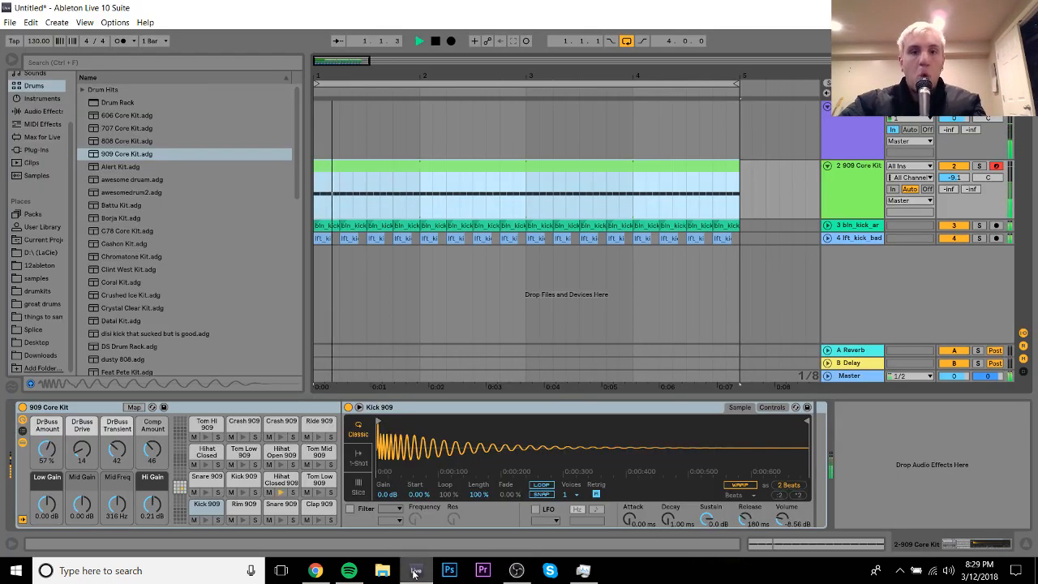
Step: Try the 808 Core Kit in place of the 909 kit on the hi-hat track and listen to it with the kicks
click(864, 180)
key(space)
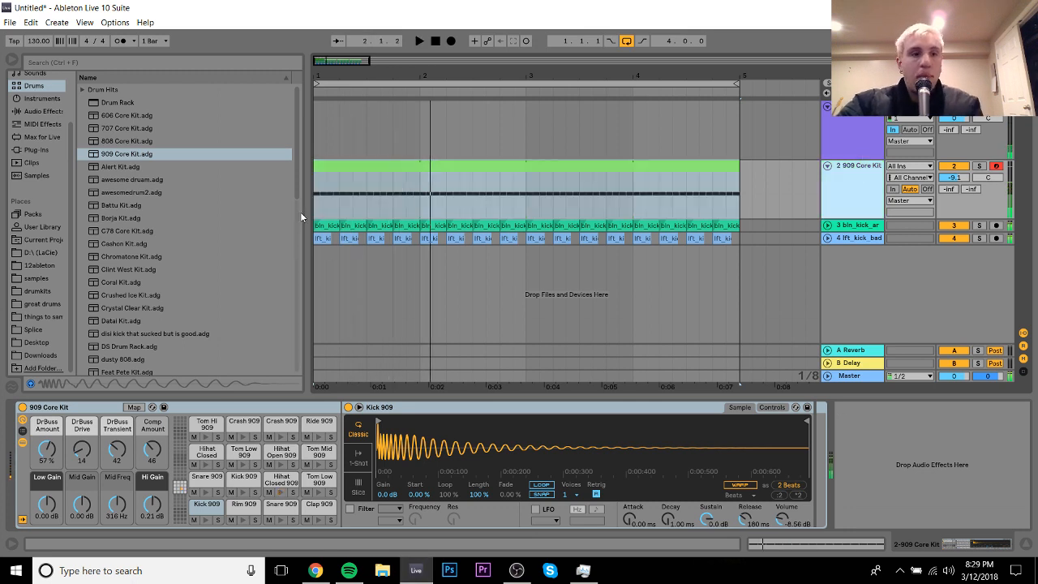
click(110, 140)
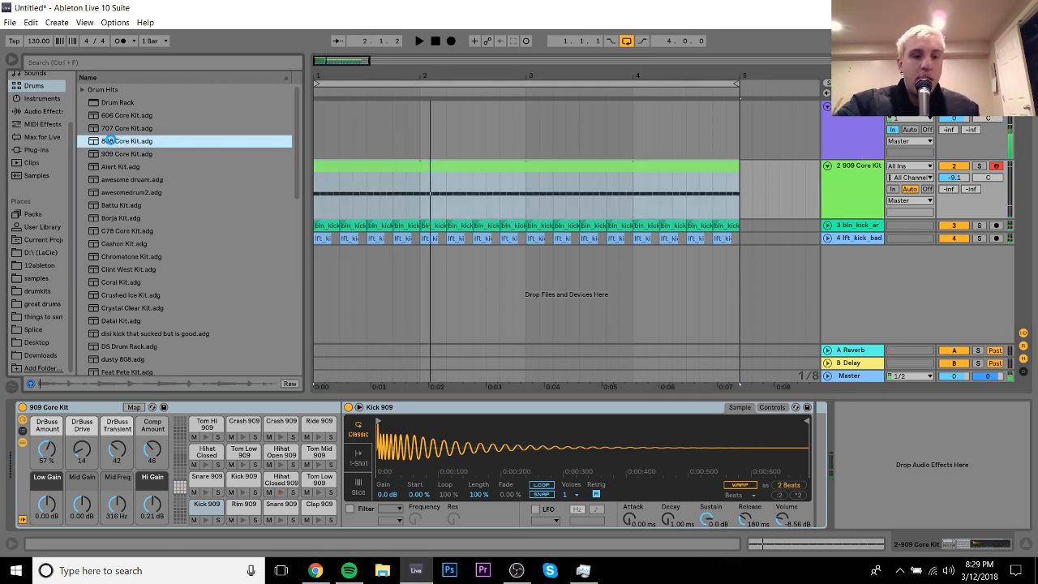
double_click(109, 141)
key(space)
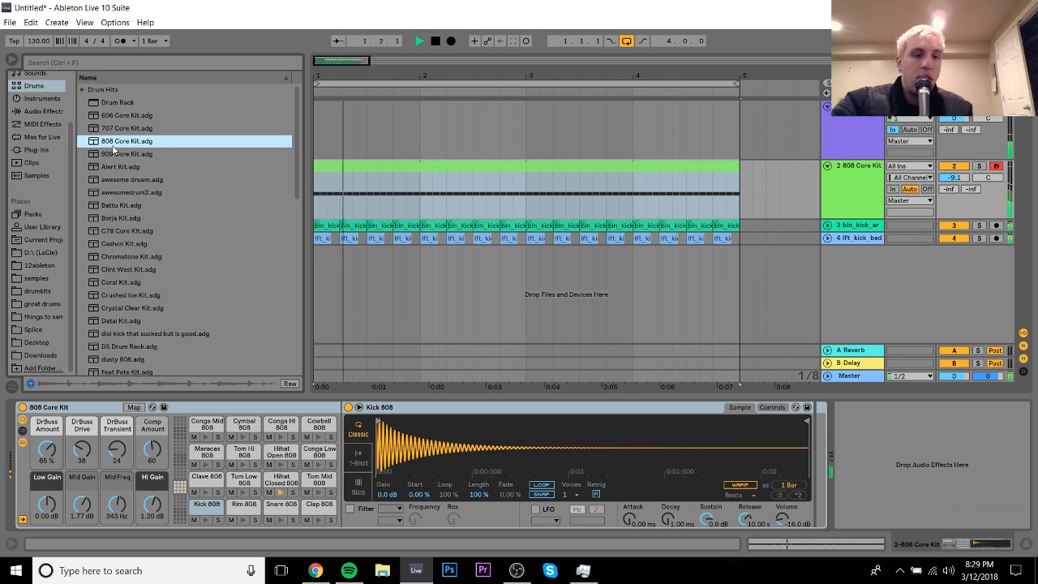
key(space)
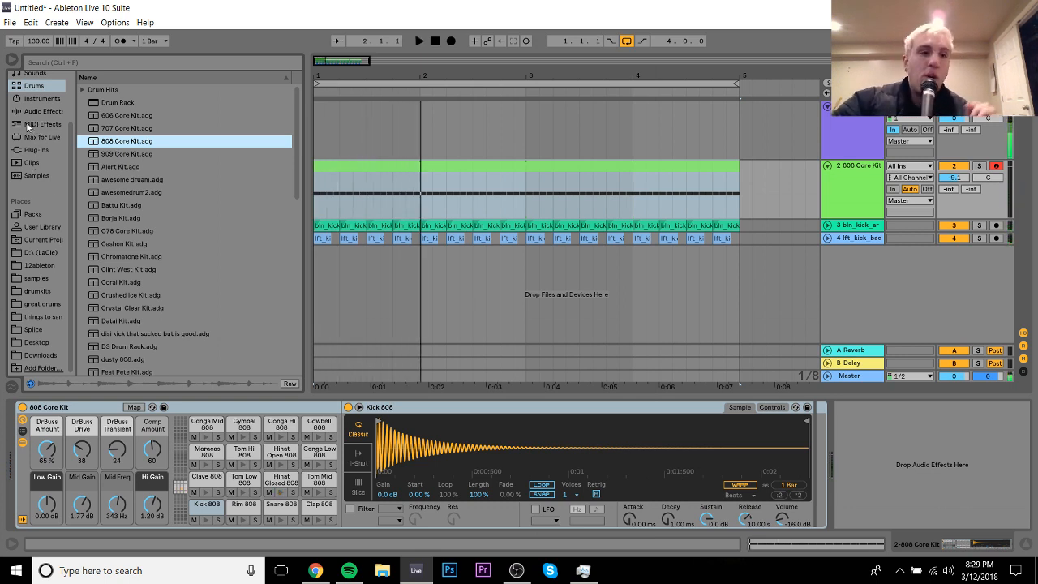
Step: Replace the hi-hat track's kit with the Max for Live instrument DS HH and set the track volume to -10.3 dB during playback
click(31, 136)
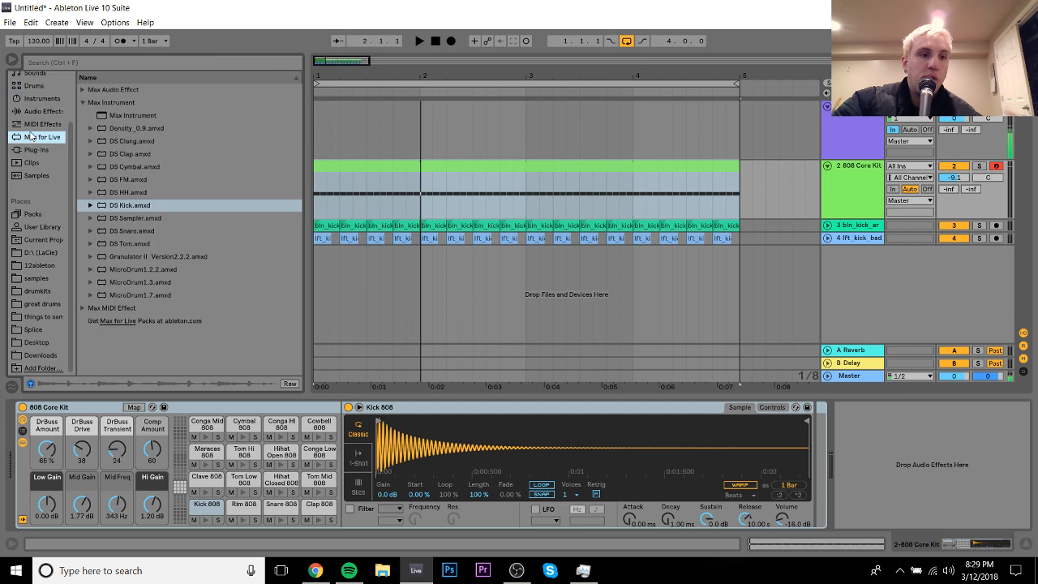
double_click(127, 193)
key(space)
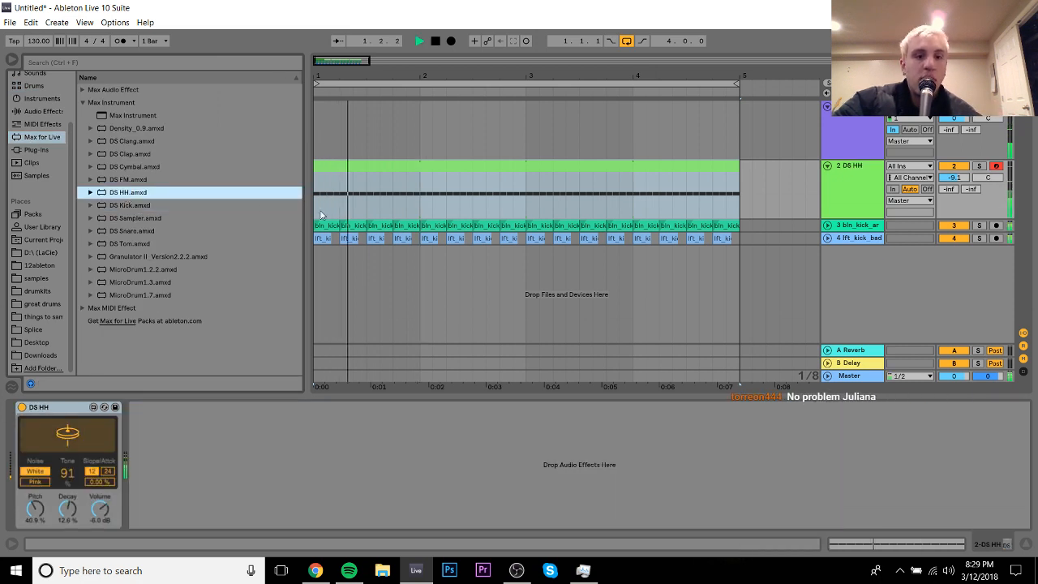
drag(954, 177, 953, 186)
Step: Try a DS HH sound with pitch 6.30%, decay 0.52%, tone 100% and slope 24 while the loop plays
drag(39, 510, 39, 438)
drag(70, 509, 69, 545)
drag(37, 510, 37, 577)
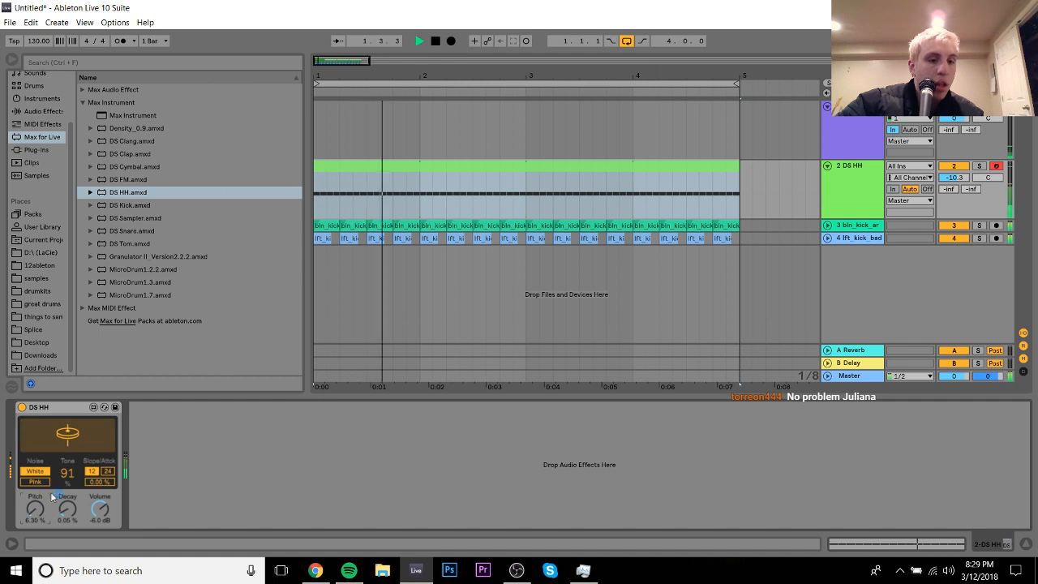
drag(68, 475, 68, 469)
drag(68, 509, 68, 467)
click(109, 472)
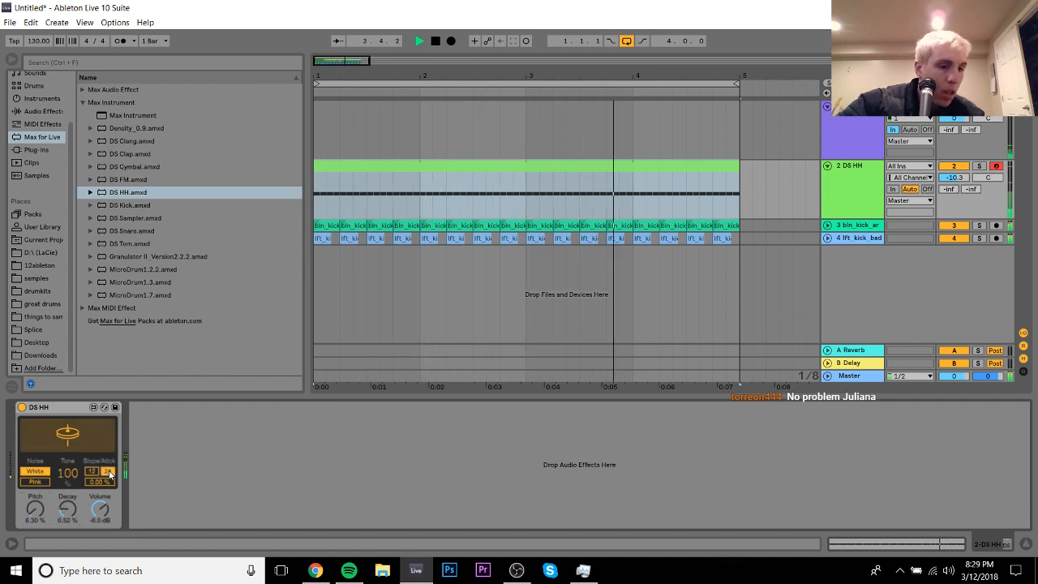
Step: Shape the DS HH sound with tone 0%, pitch about 60.6%, decay 3.96%, attack 74% and slope 12
drag(70, 474, 70, 551)
mouse_move(68, 511)
mouse_down()
mouse_move(69, 485)
mouse_move(69, 519)
mouse_up()
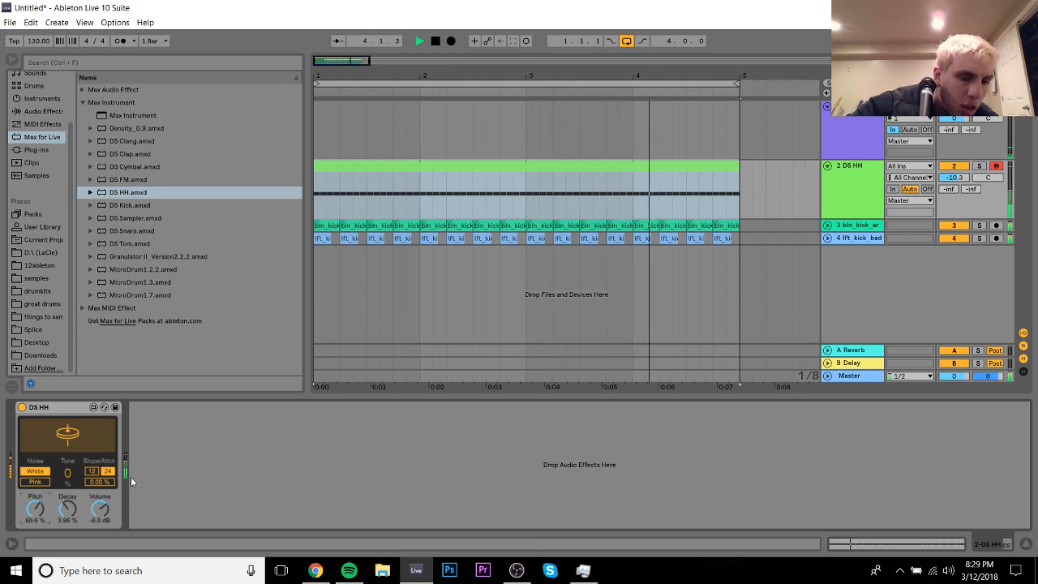
drag(105, 482, 105, 397)
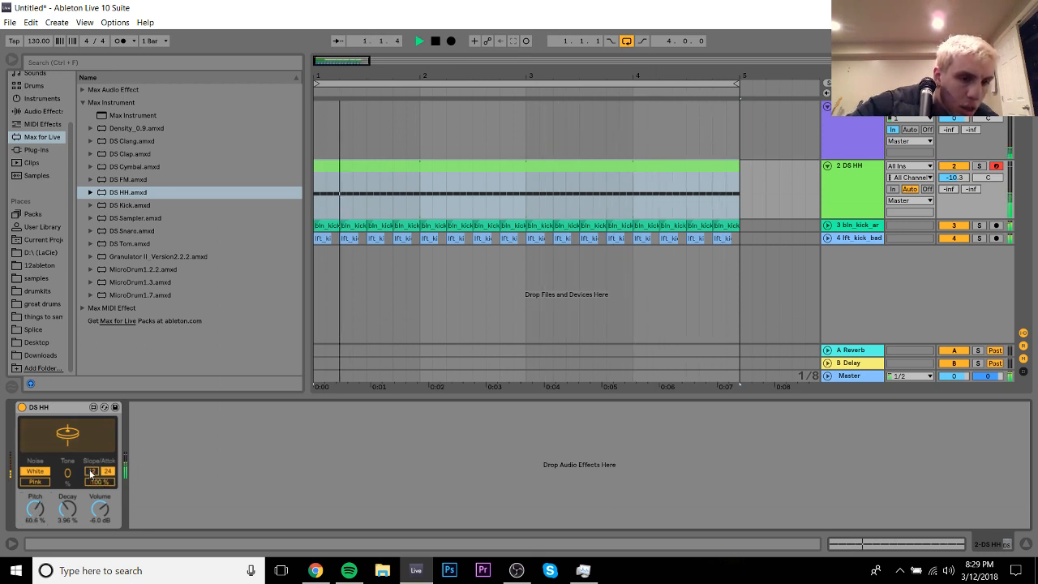
click(91, 473)
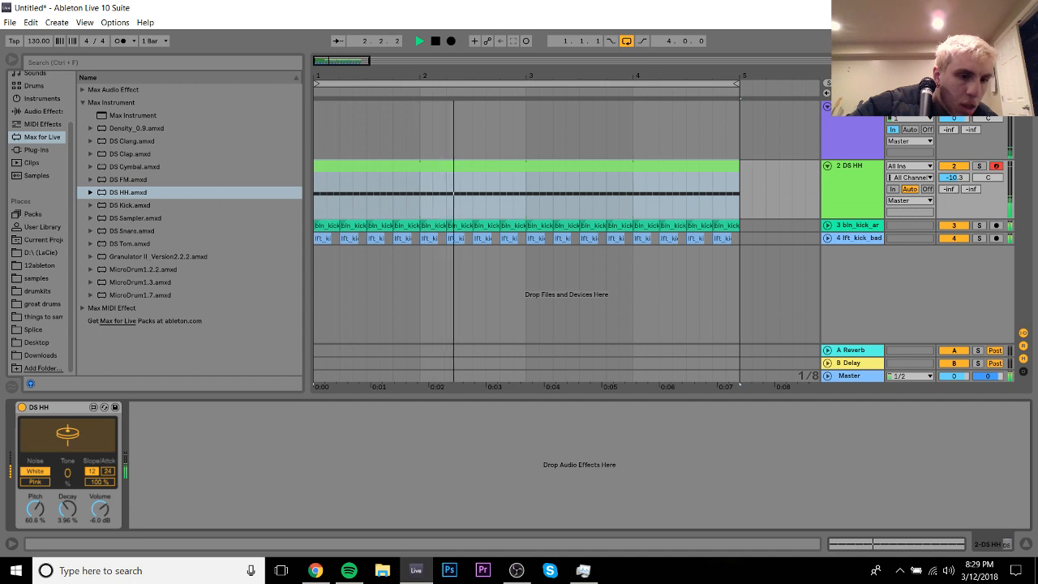
drag(97, 480, 99, 485)
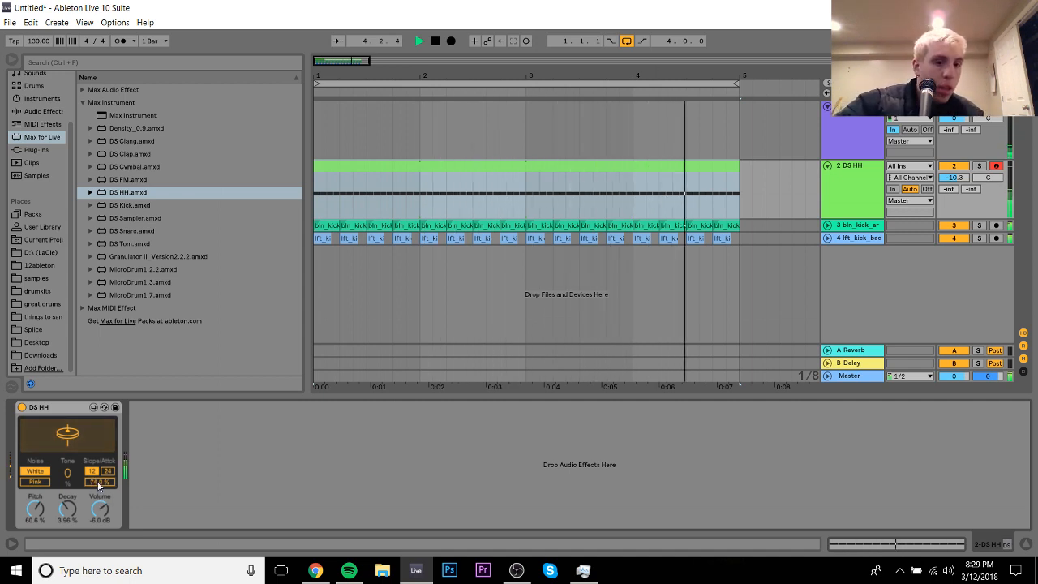
Step: Try thinning the hi-hat clip to longer notes on every eighth across the bar, and listen to the result
click(354, 176)
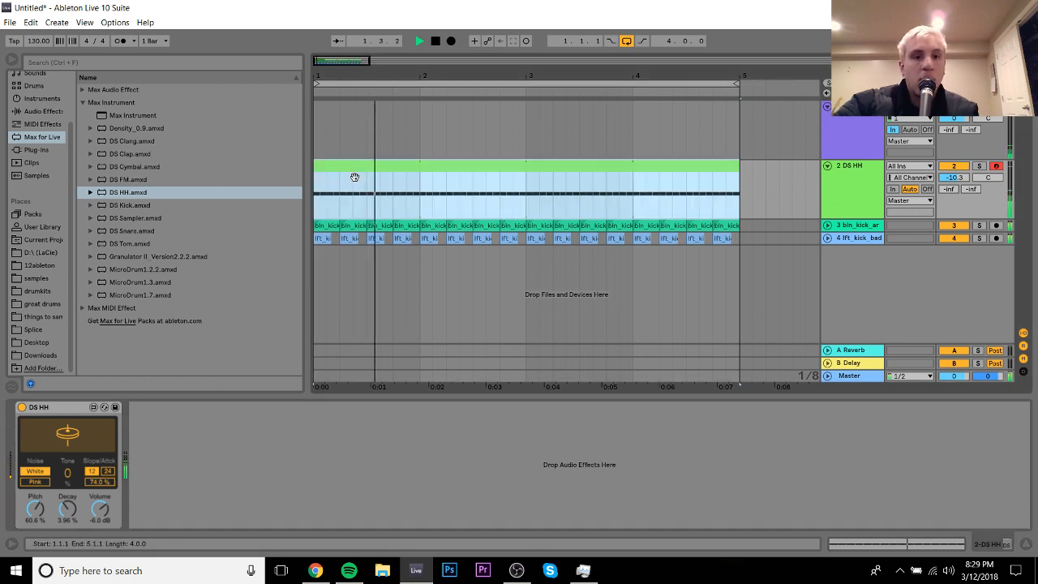
double_click(355, 176)
key(space)
click(227, 376)
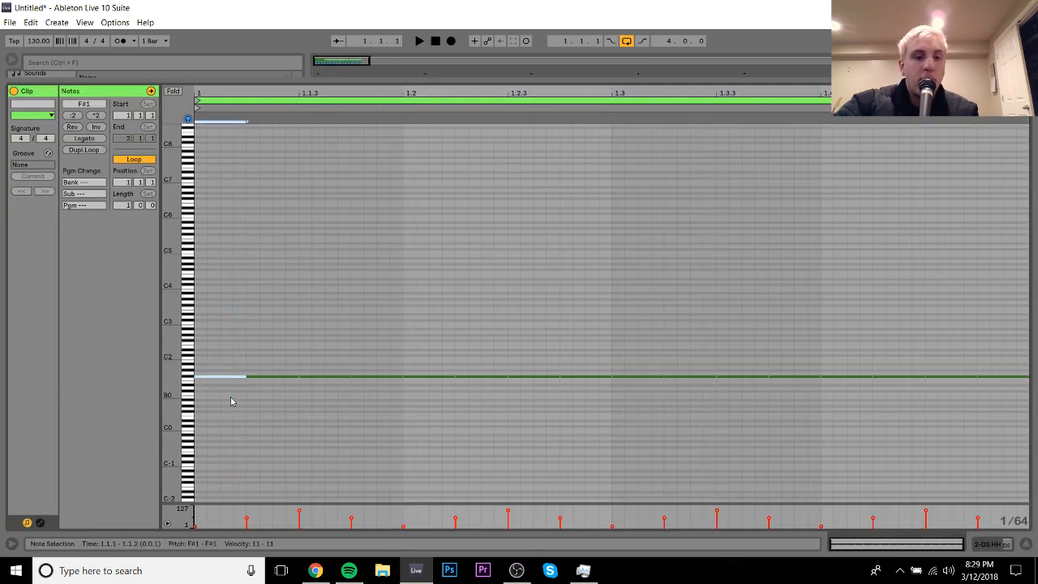
drag(314, 365, 314, 415)
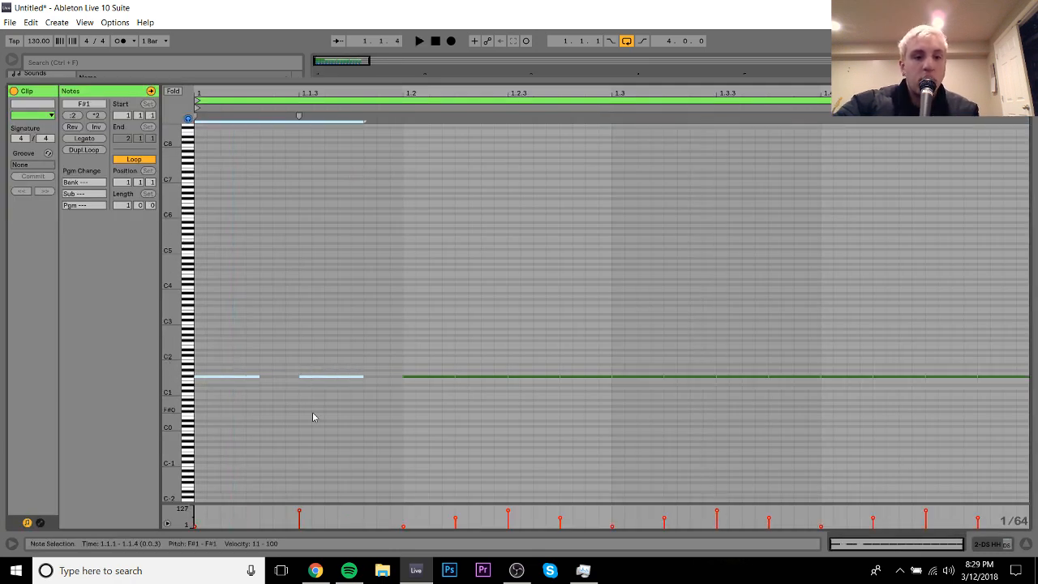
key(Right)
key(Right)
key(space)
key(Right)
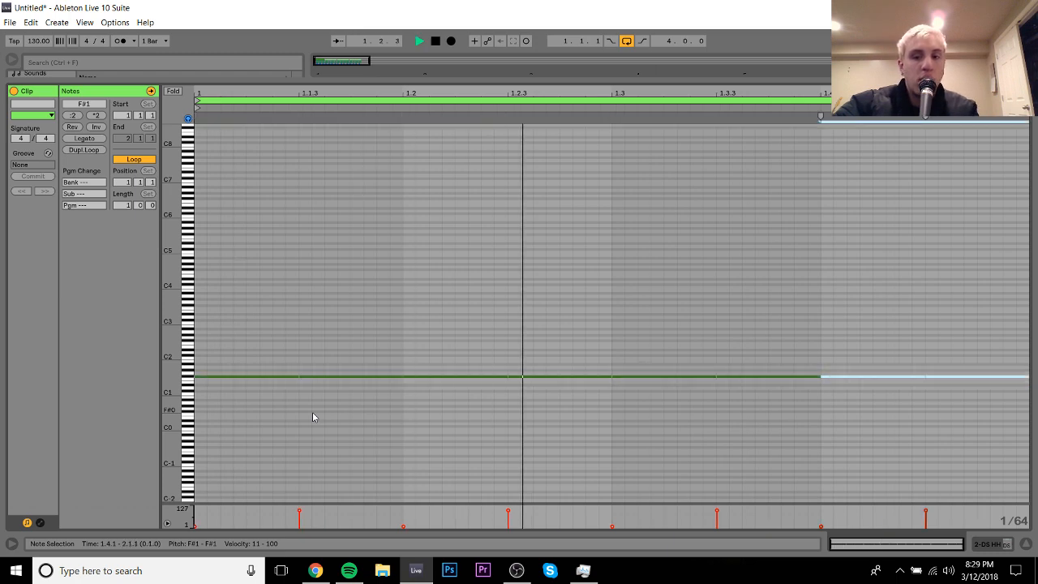
click(311, 418)
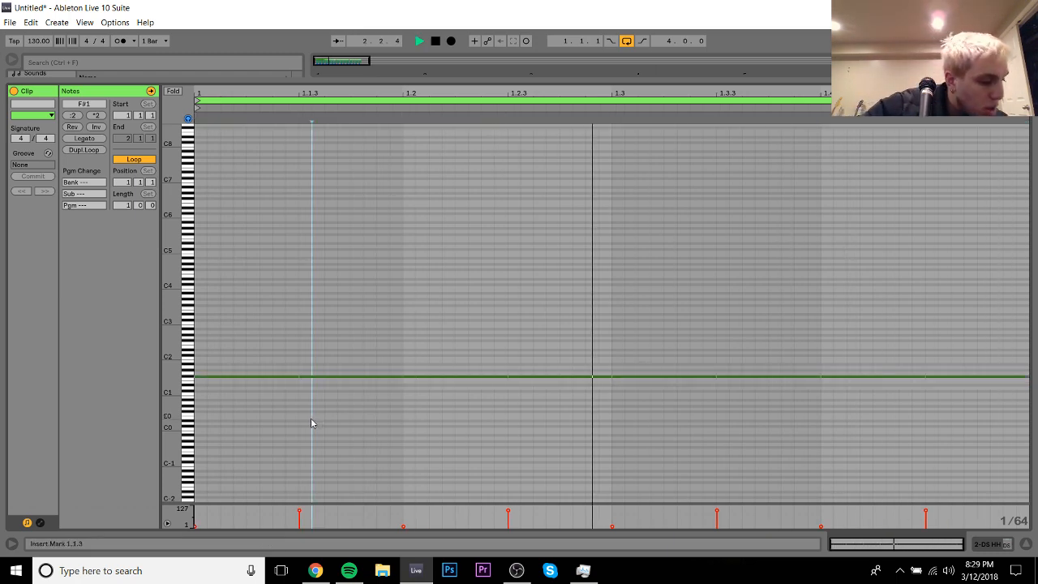
Step: Undo the hi-hat note edits back to the sixteenth-note pattern, play it, and return to the DS HH device
key(space)
key(ctrl+z)
key(ctrl+z)
key(ctrl+z)
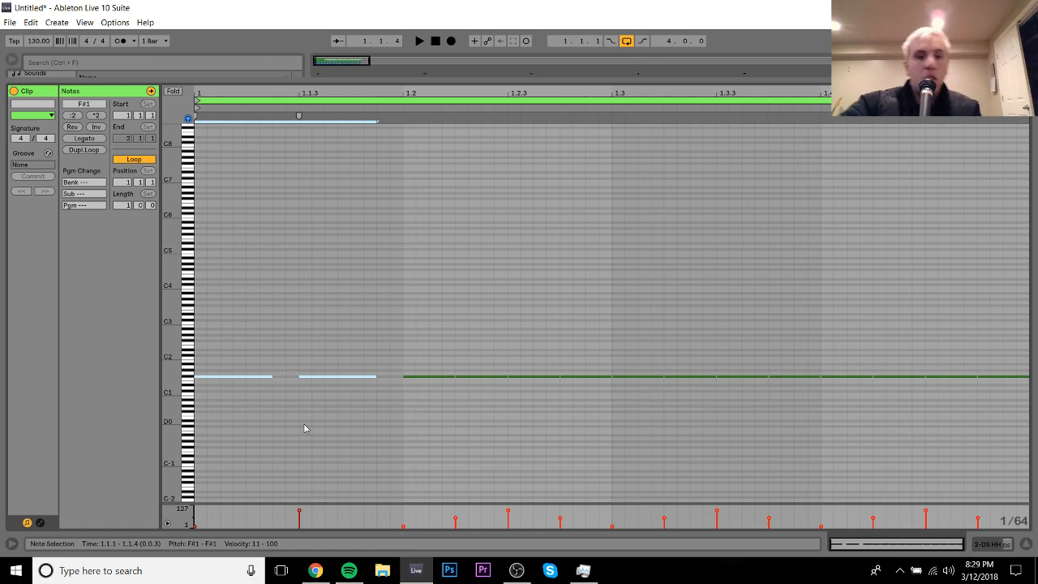
key(space)
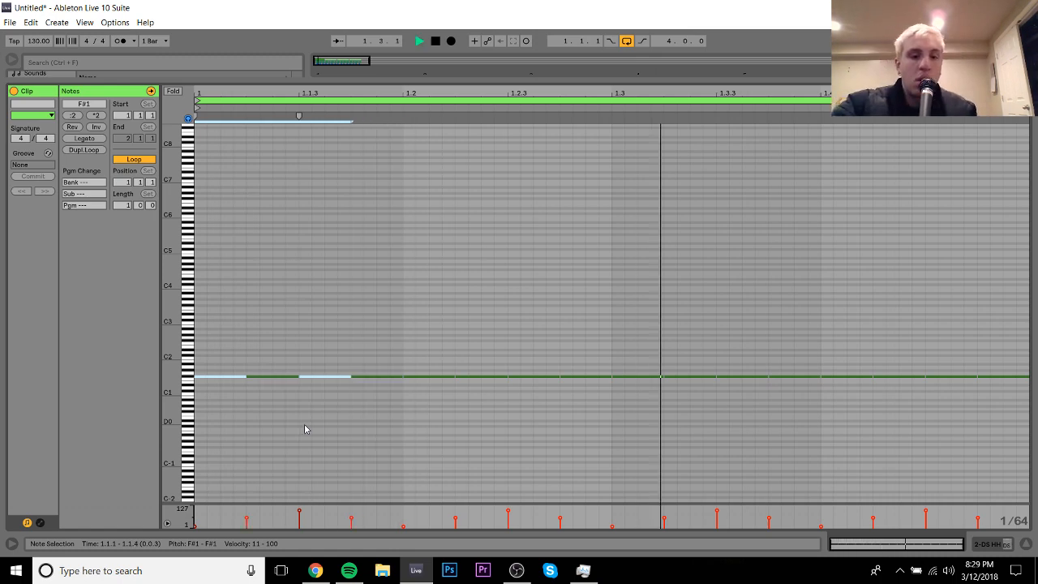
click(990, 545)
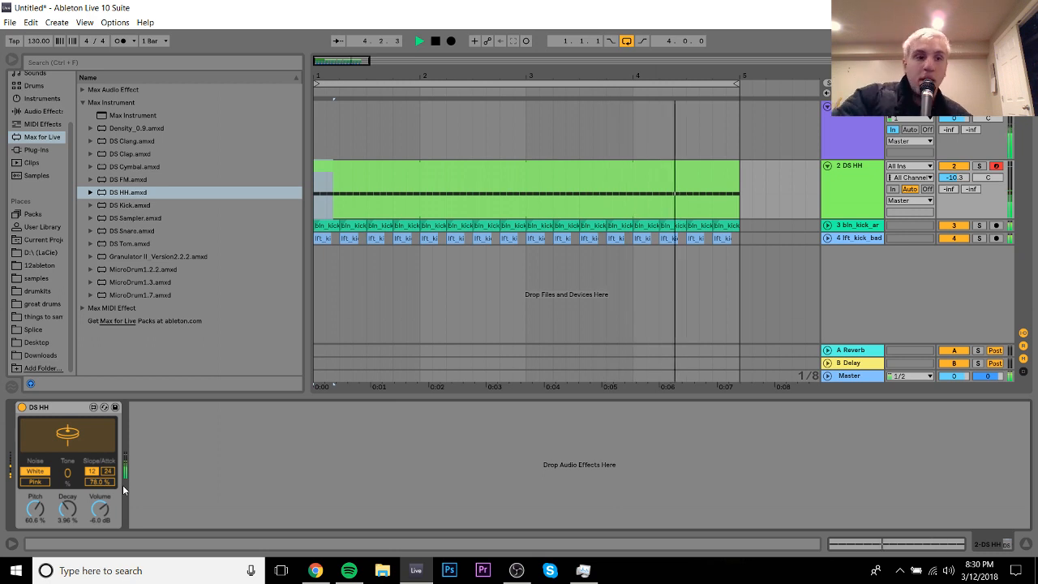
Step: Try DS FM on a new track, with tone 16%, feedback 39% and modulation 99%
click(130, 179)
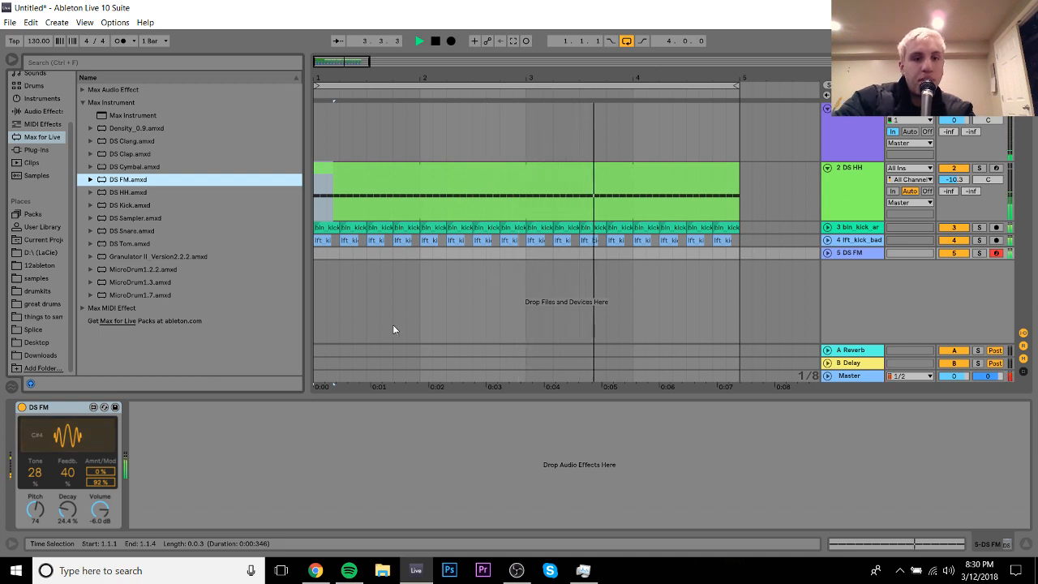
key(space)
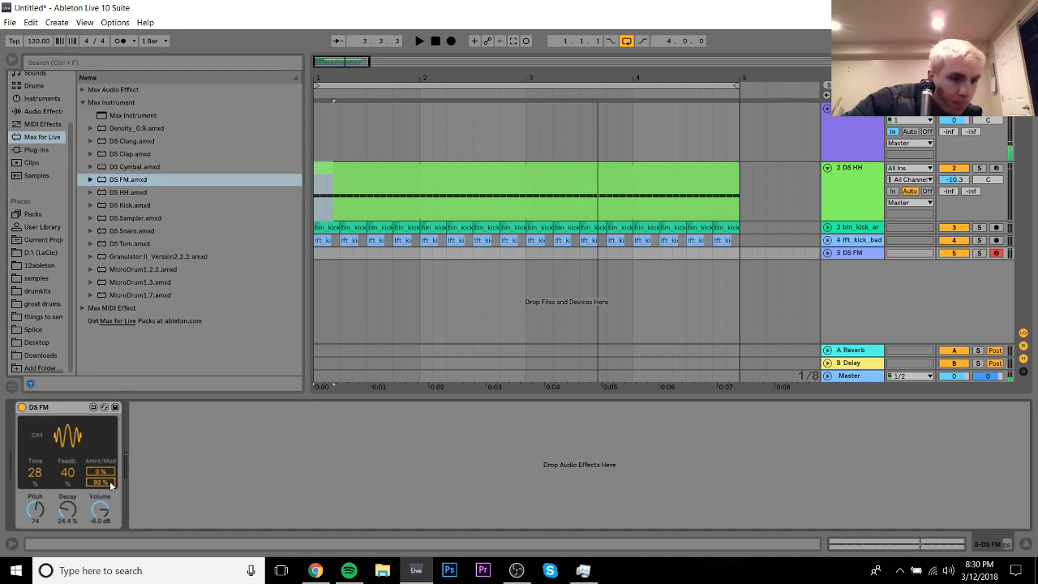
drag(110, 480, 120, 520)
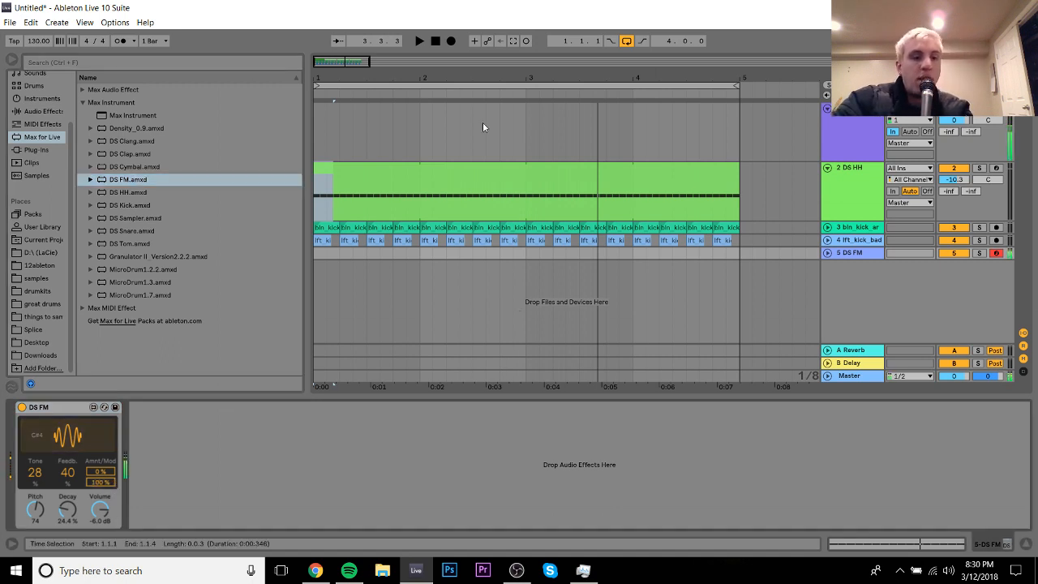
drag(106, 483, 44, 551)
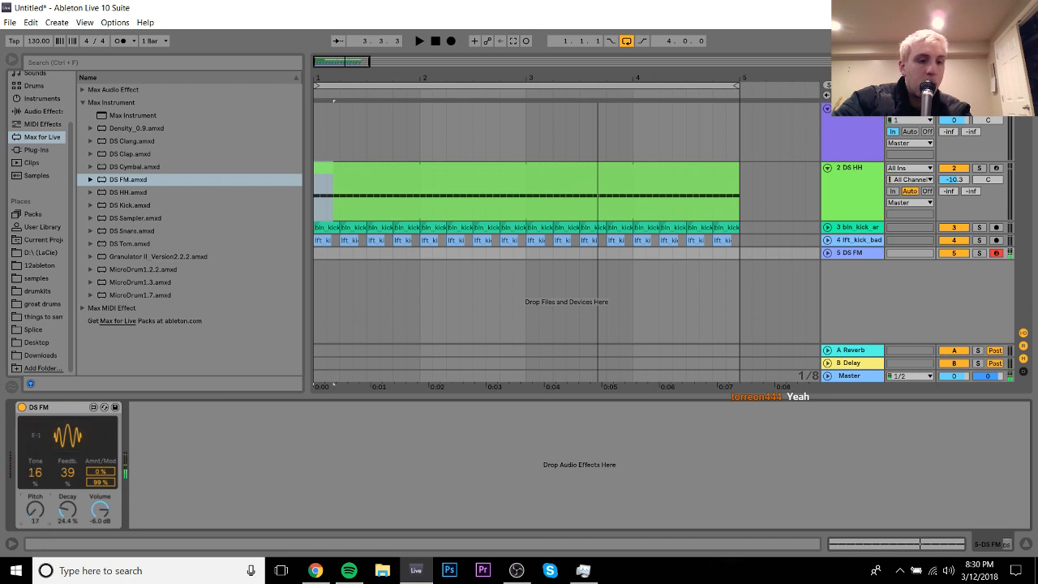
Step: Audition the DS FM sound at pitches 12, 63 and 127, alone and against the drum loop
drag(35, 509, 34, 514)
key(space)
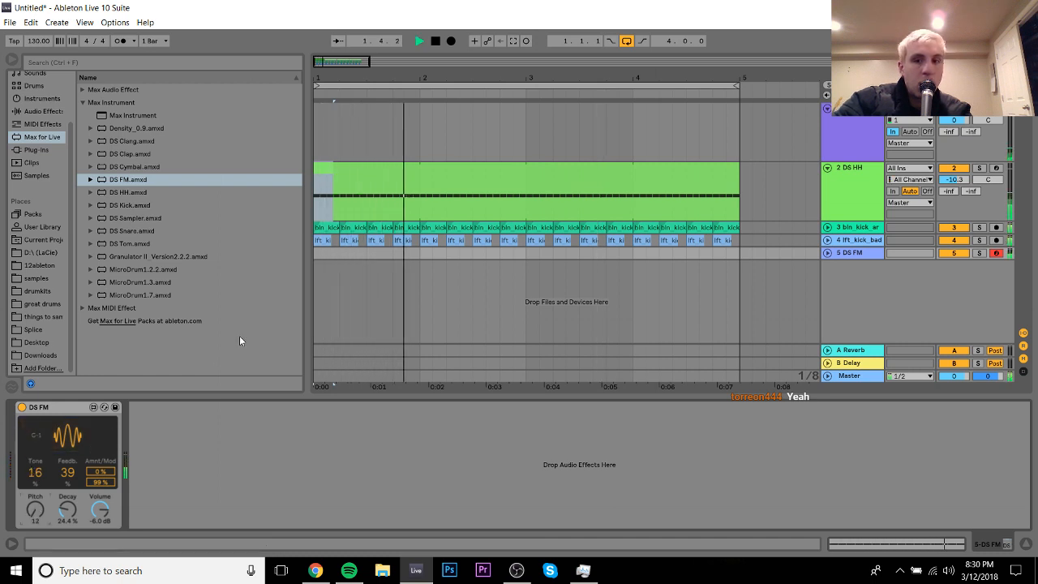
key(space)
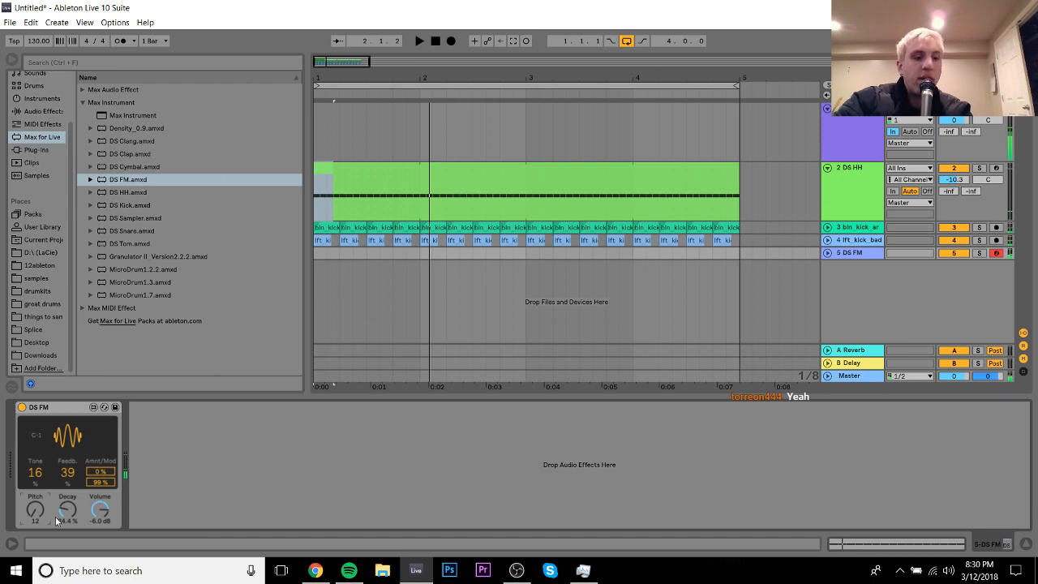
drag(41, 508, 40, 496)
drag(55, 445, 59, 547)
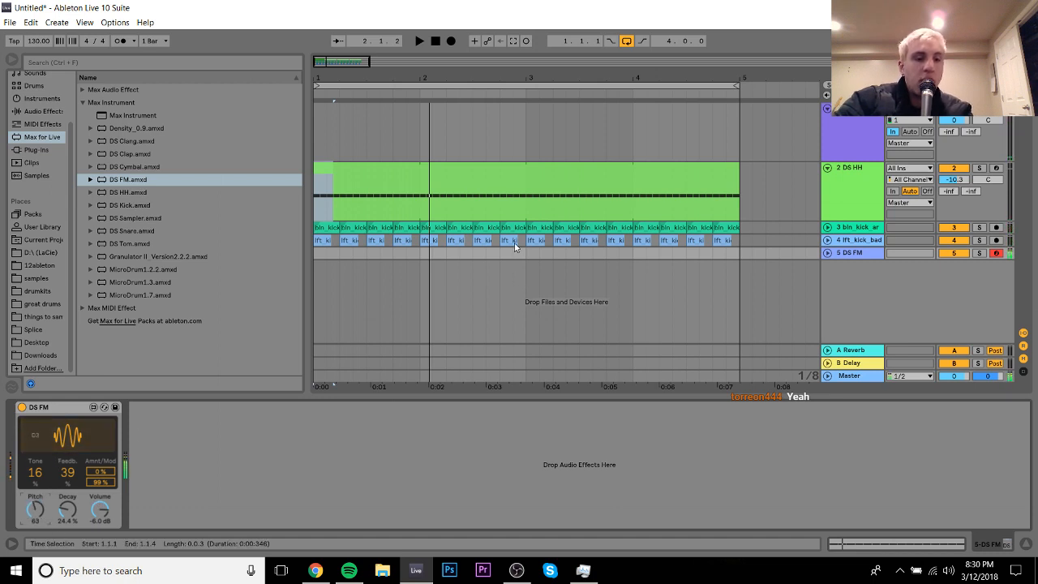
drag(514, 320, 519, 132)
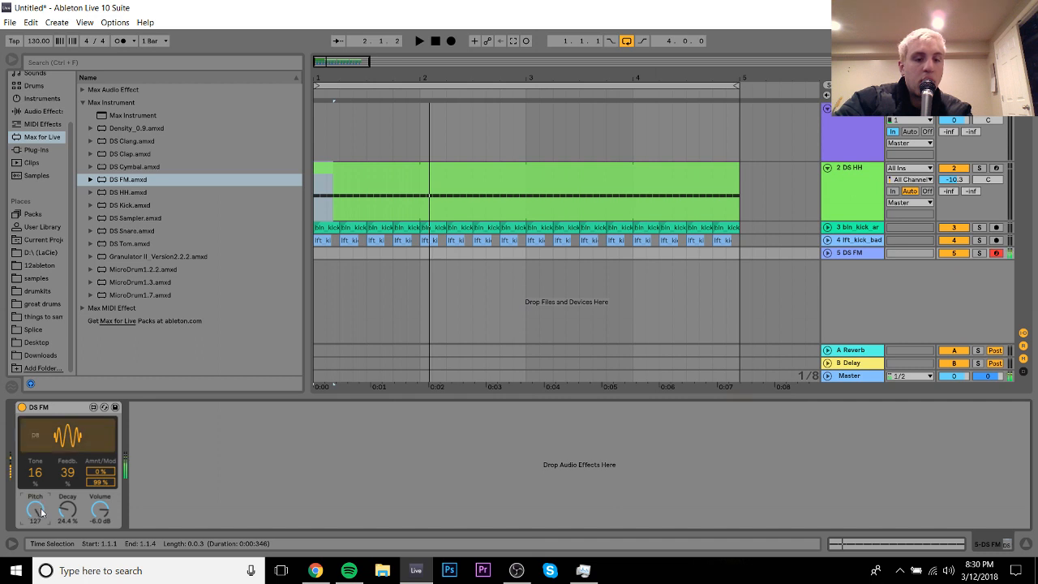
key(space)
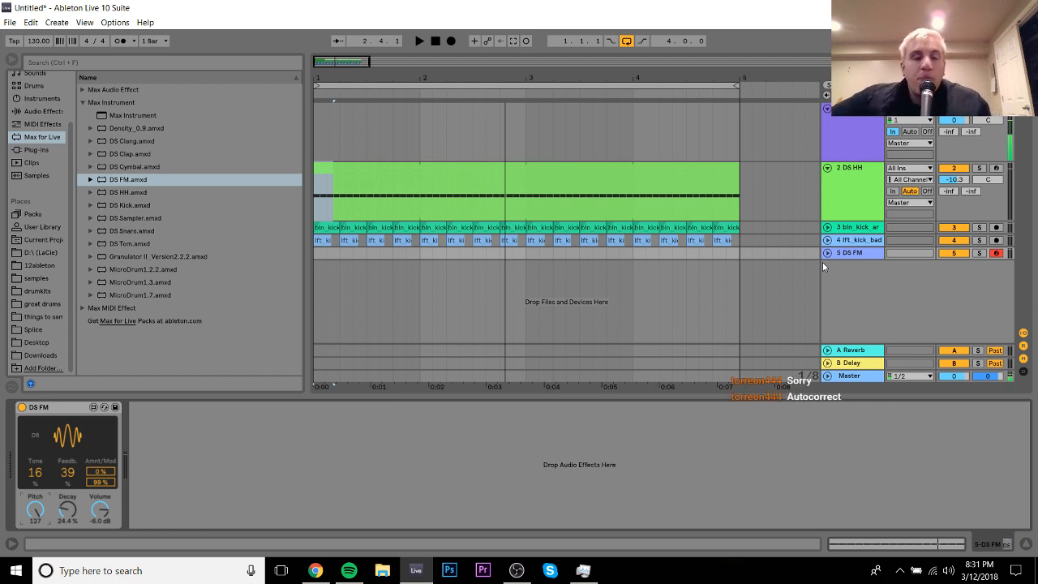
Step: Play the loop once more and delete the DS FM track
key(space)
click(846, 254)
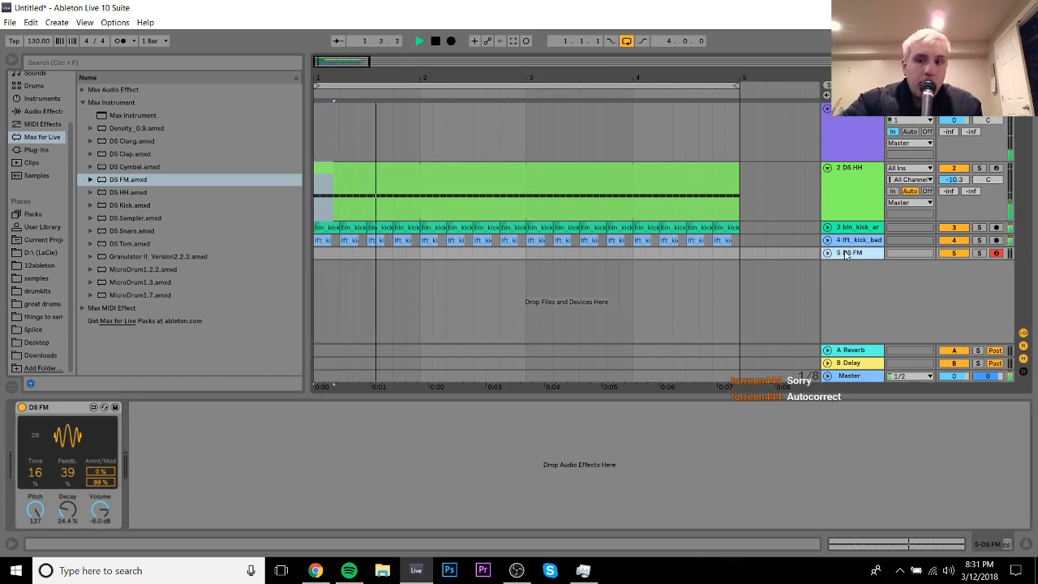
key(Delete)
Step: Try the Flanger presets Hearing Voices and Metallic on the DS HH track against the loop, and remove the effect
click(851, 175)
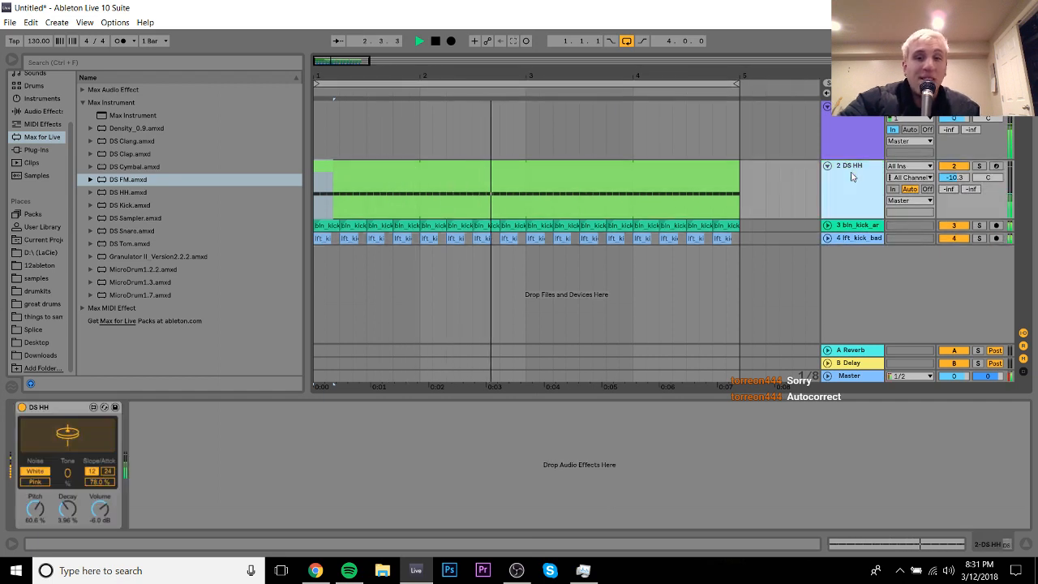
key(space)
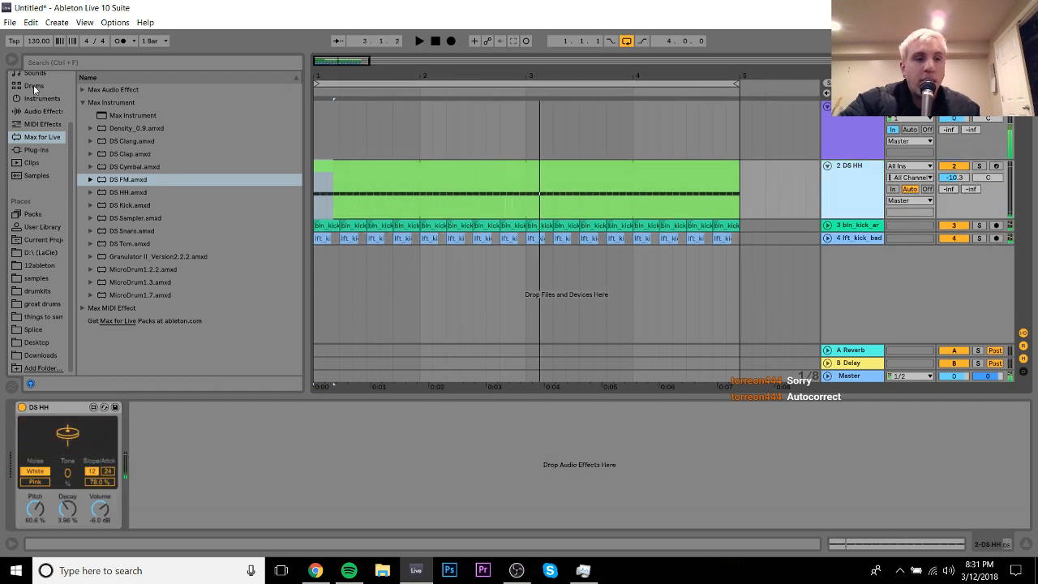
click(41, 112)
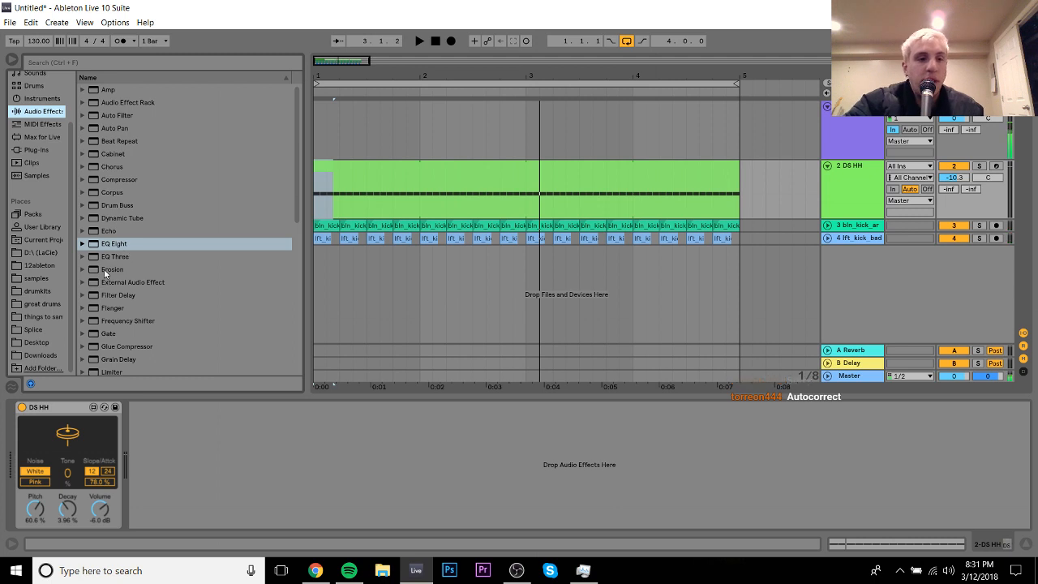
click(82, 308)
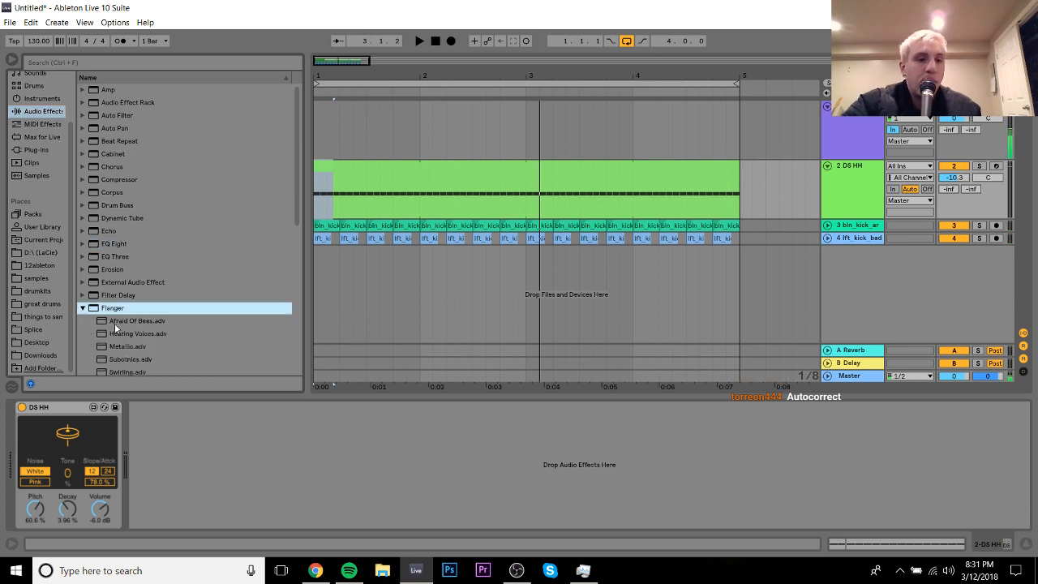
double_click(128, 333)
key(space)
click(127, 347)
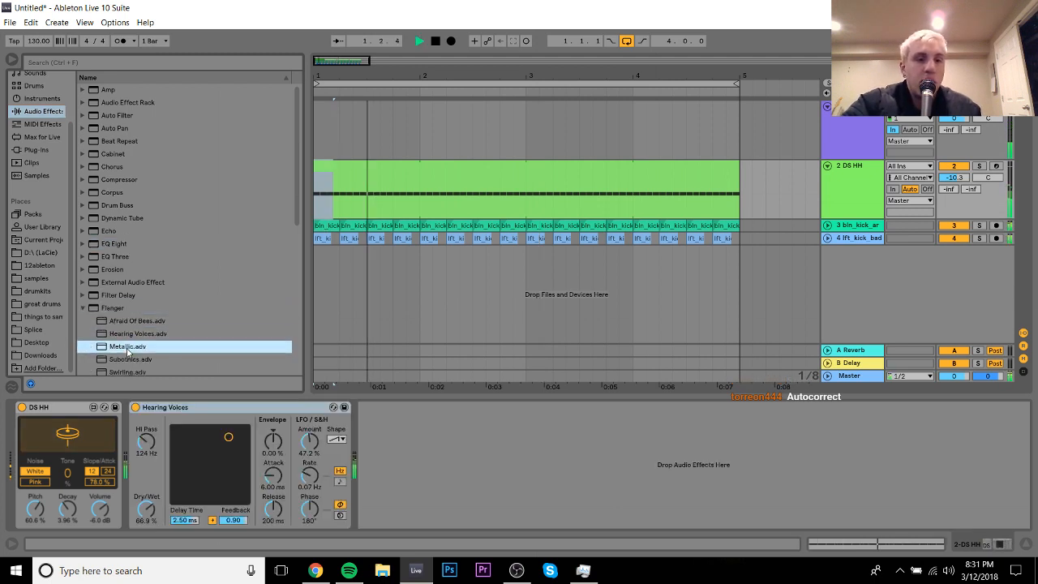
double_click(127, 350)
click(205, 409)
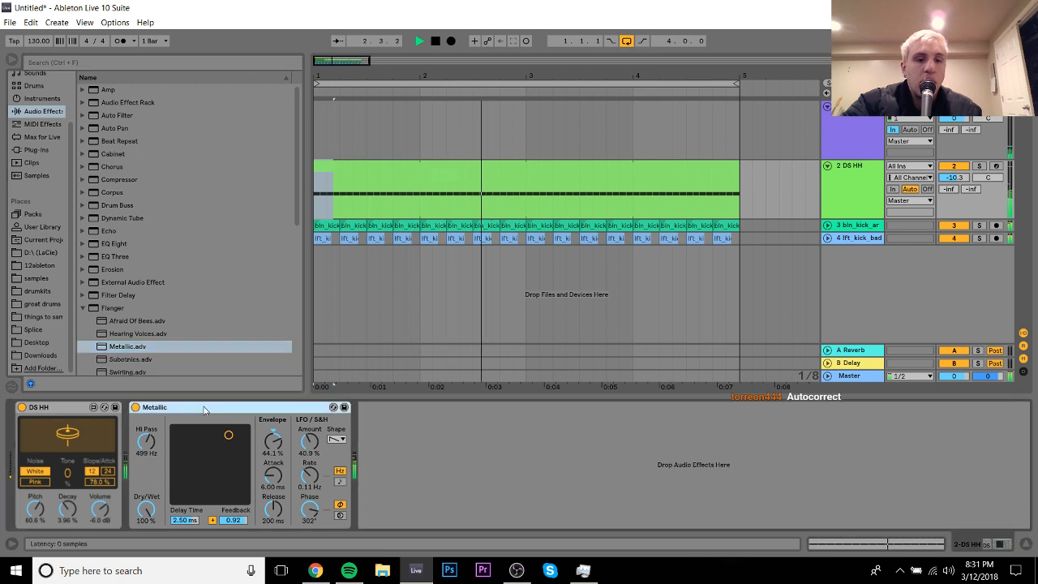
key(Delete)
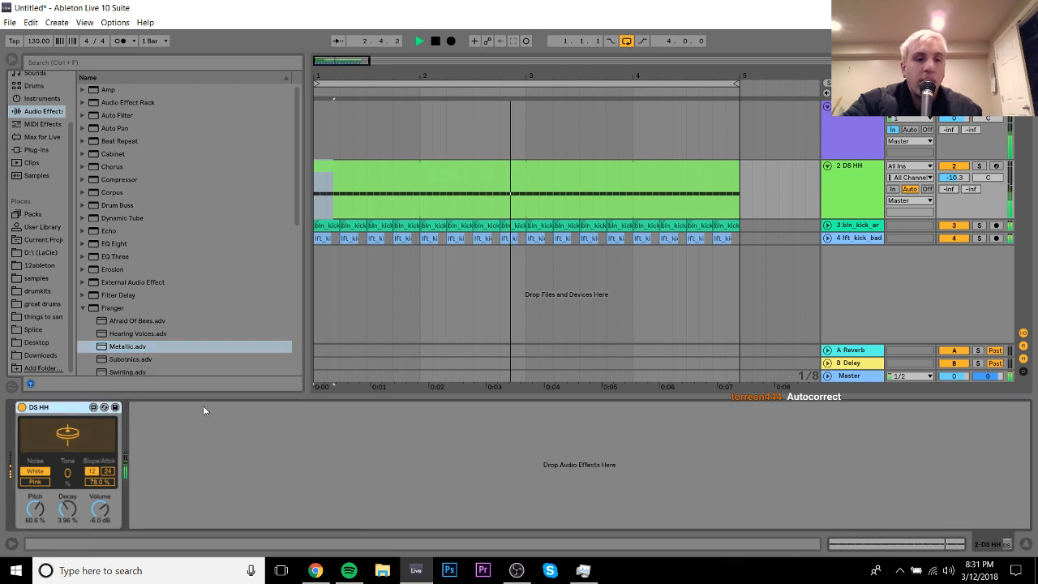
Step: Stop playback and open the percussion folder of the Lo-Fi Techno drum hits in the samples library
click(34, 283)
key(space)
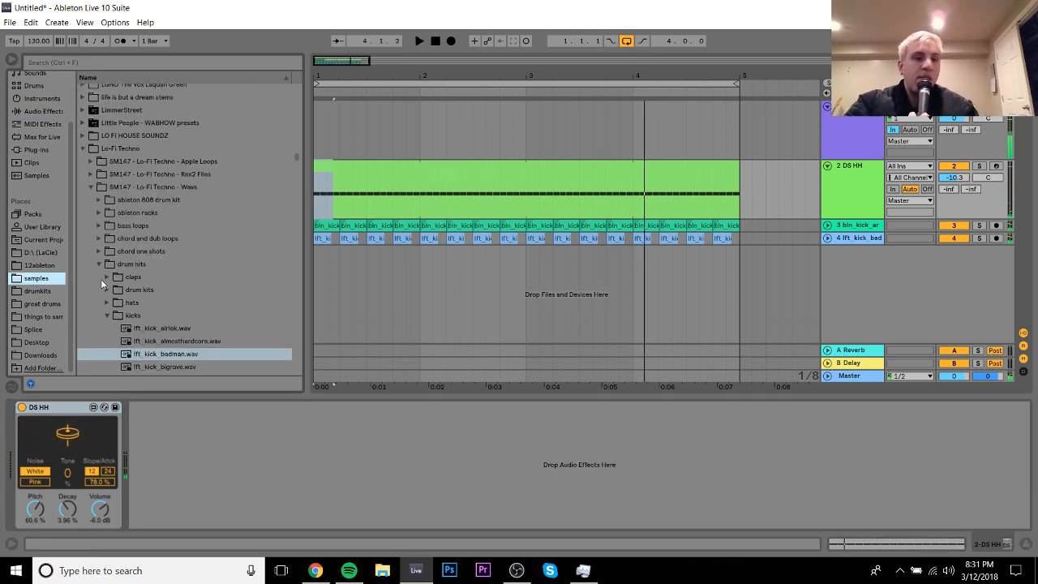
click(108, 316)
key(Down)
key(Right)
key(Down)
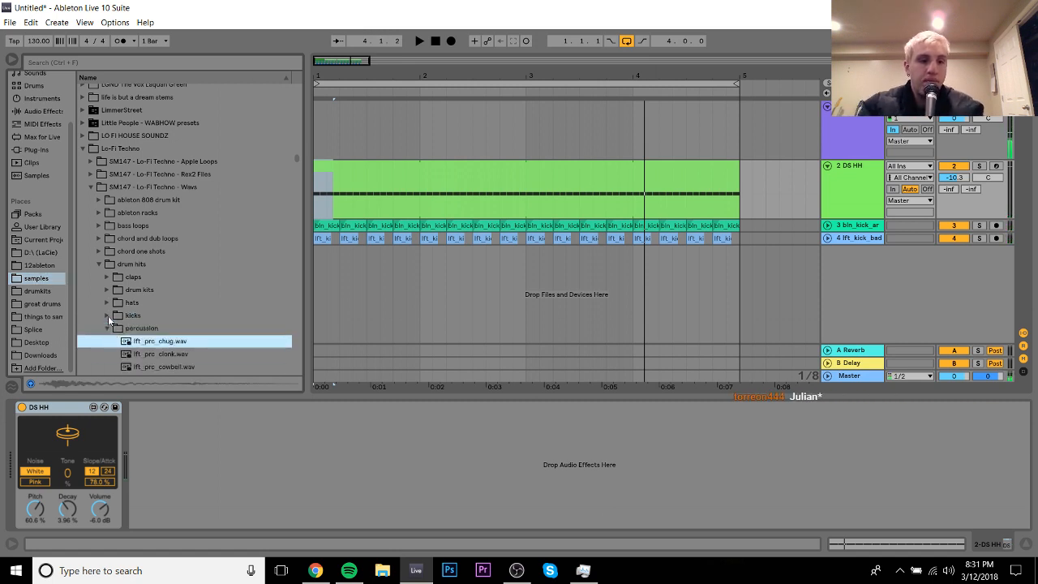
Step: Audition the Lo-Fi Techno percussion samples from lft_prc_clonk.wav through the synzap variants
key(Down)
key(Down)
key(Down)
key(Down)
key(Down)
key(Down)
key(Down)
key(Down)
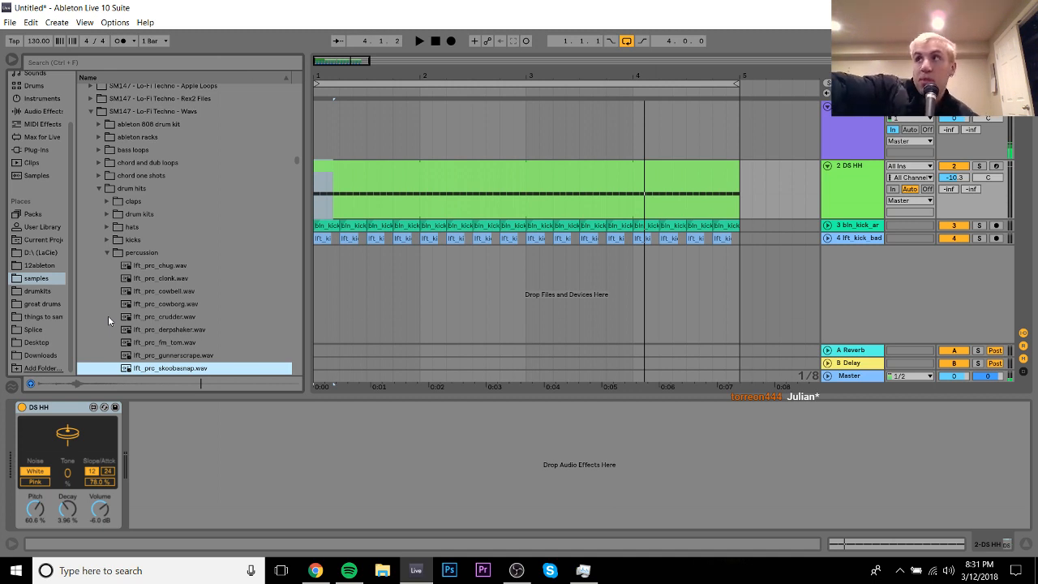
key(Down)
key(Down)
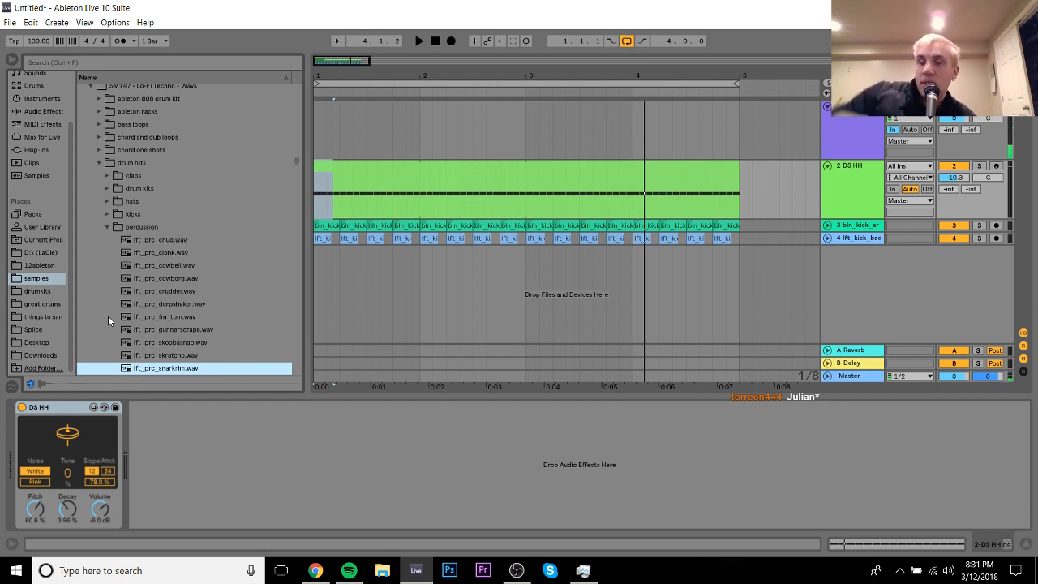
key(Down)
key(Down)
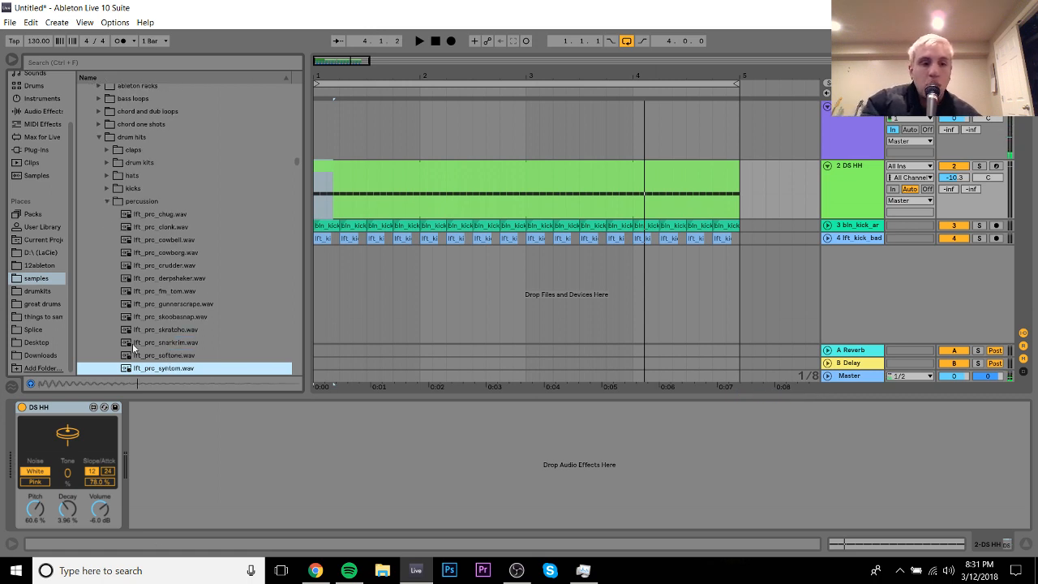
key(Down)
key(Down)
key(Up)
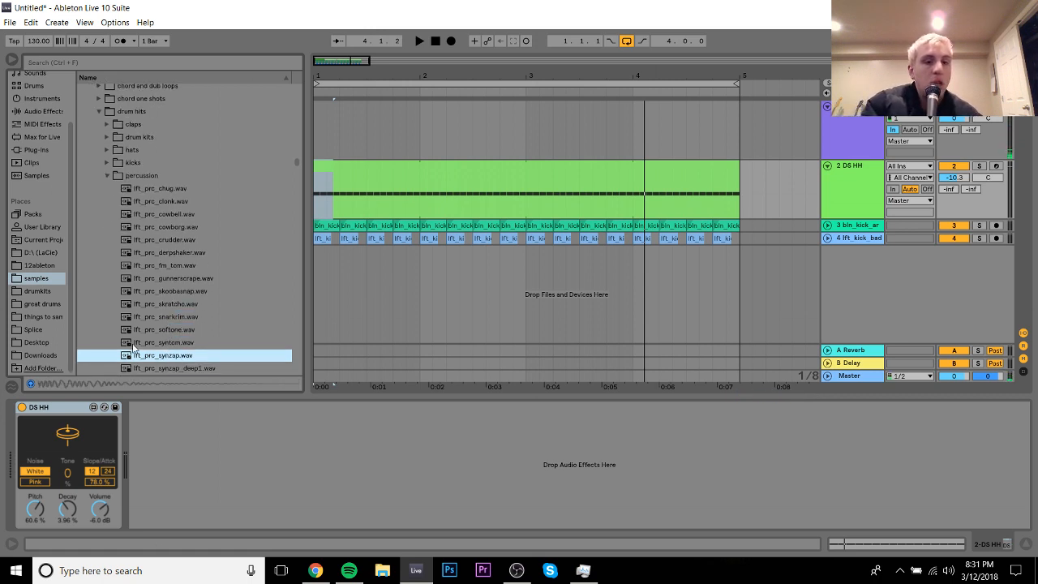
Step: Place lft_prc_synzap_deep1.wav on a new audio track at 1.1.4 and return to the track's device view
key(Down)
drag(319, 71, 319, 121)
drag(177, 370, 392, 286)
double_click(416, 255)
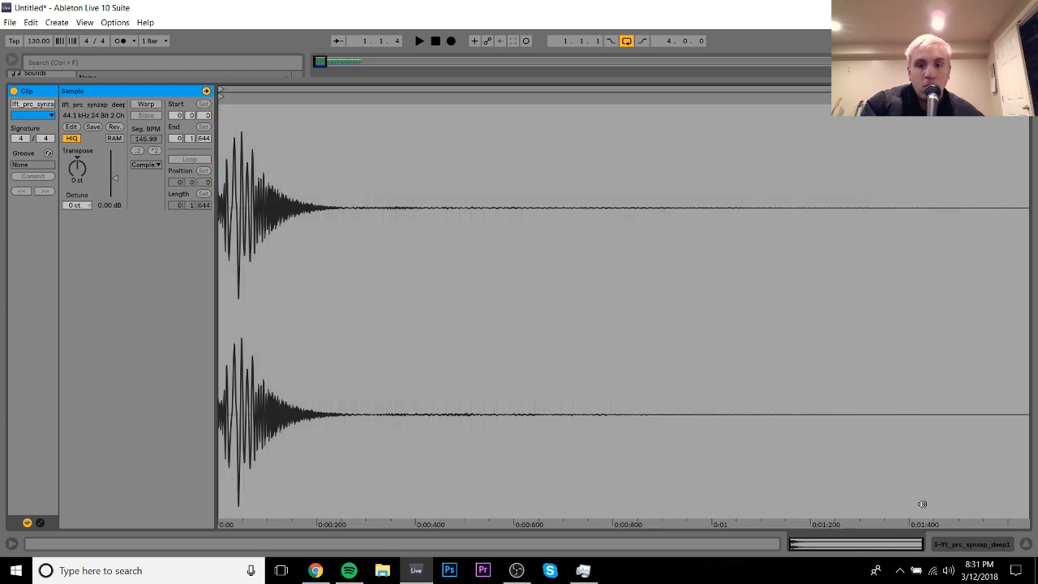
click(953, 547)
Step: Split the synzap_deep1 clip at 1.2.2 and delete everything after the split
click(443, 287)
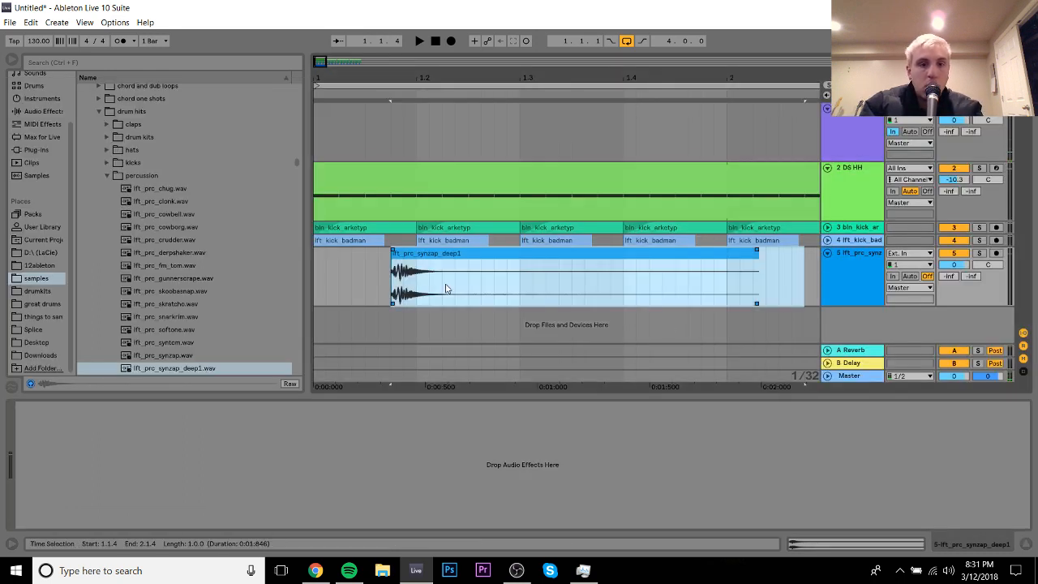
key(ctrl+e)
click(469, 254)
key(Delete)
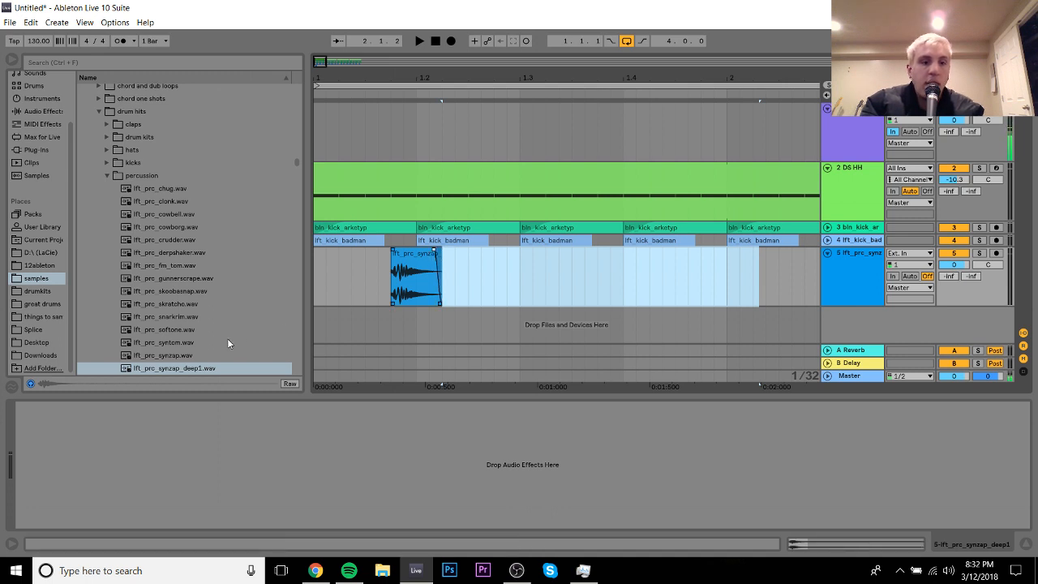
Step: Place lft_prc_synzap.wav directly after the trimmed clip at 1.2.2, and duplicate the two-beat pattern into the second half of bar 1
click(162, 355)
drag(163, 355, 443, 287)
drag(520, 277, 294, 277)
key(ctrl+d)
Step: Duplicate the one-bar synzap pattern three times to fill the four-bar loop
click(522, 84)
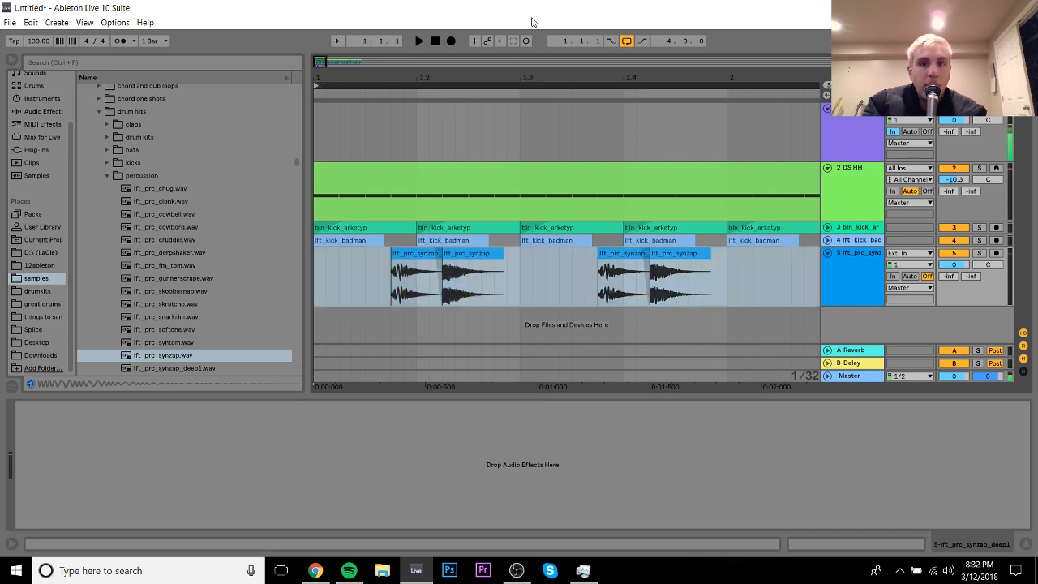
drag(526, 71, 360, 71)
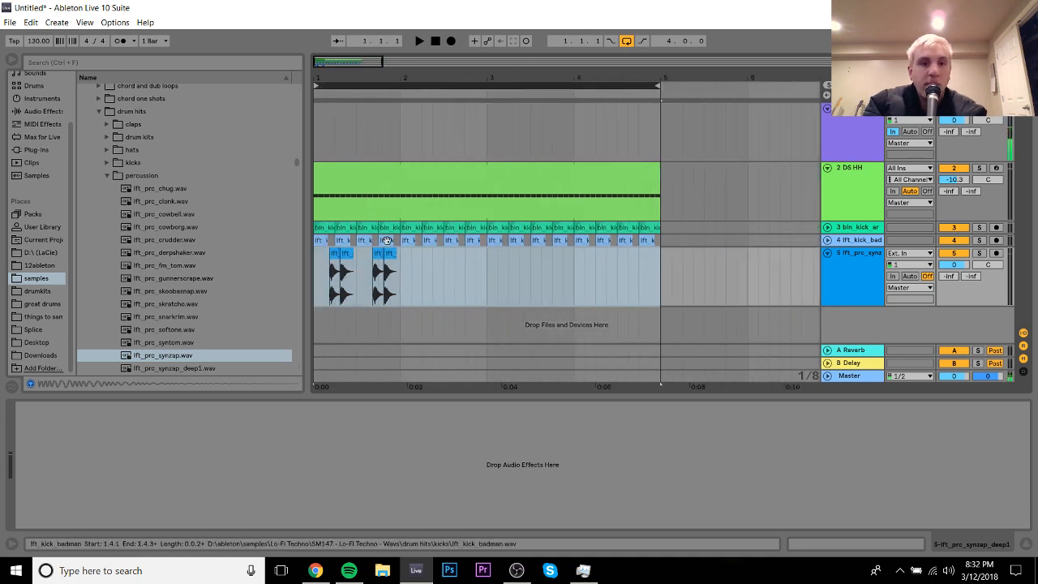
drag(401, 270, 317, 266)
key(ctrl+d)
key(ctrl+d)
key(ctrl+d)
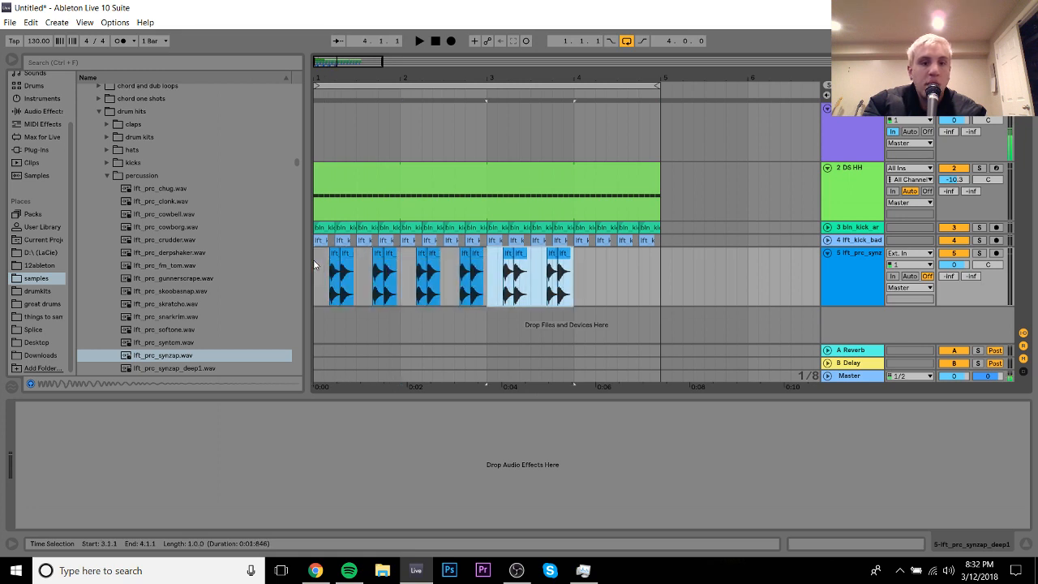
Step: Play the loop from the start, set the synzap track's volume to -10.9 dB and solo the track
click(315, 265)
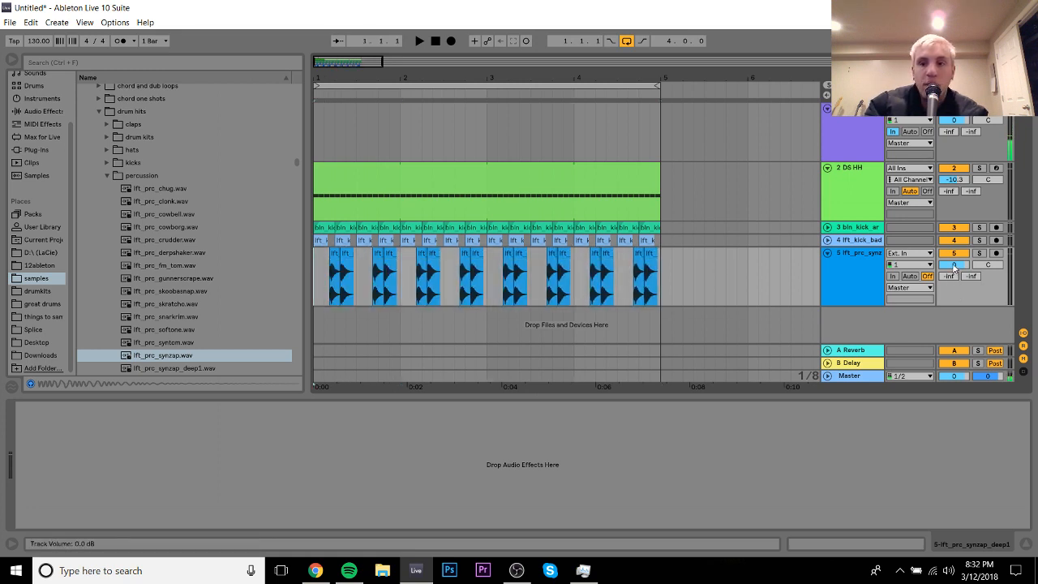
key(space)
drag(954, 268, 954, 291)
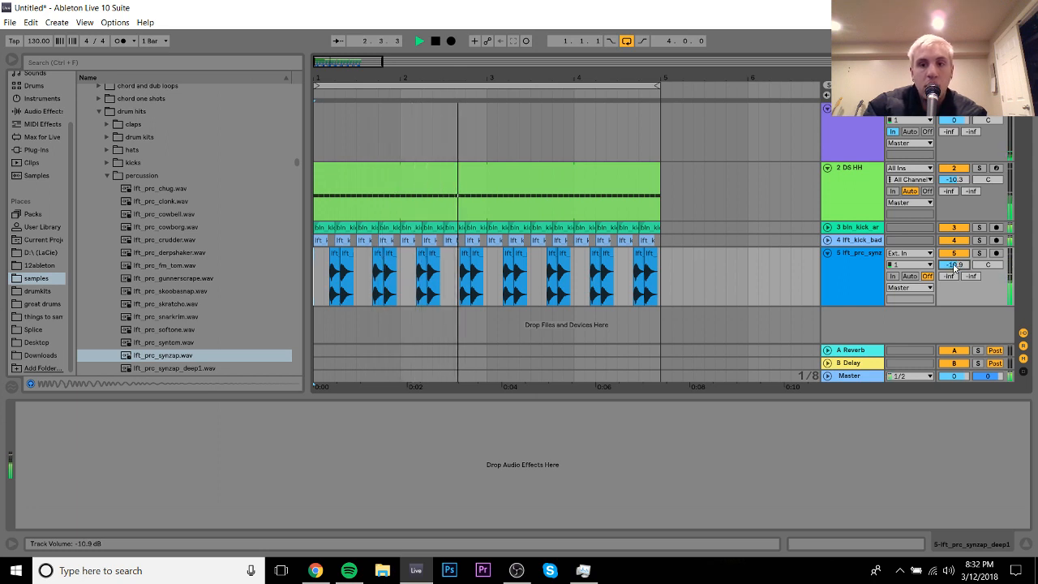
click(852, 176)
click(859, 264)
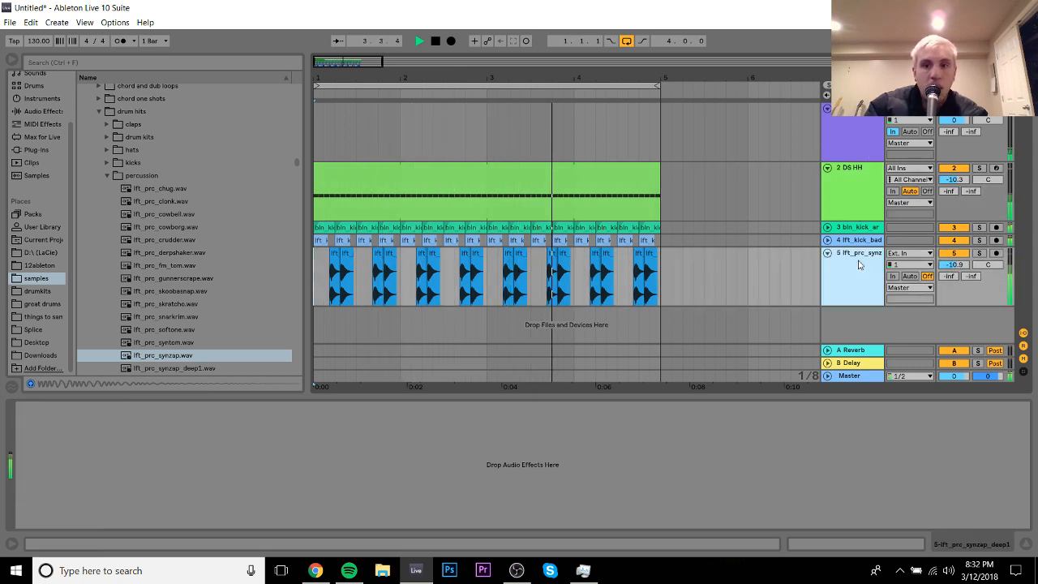
click(959, 254)
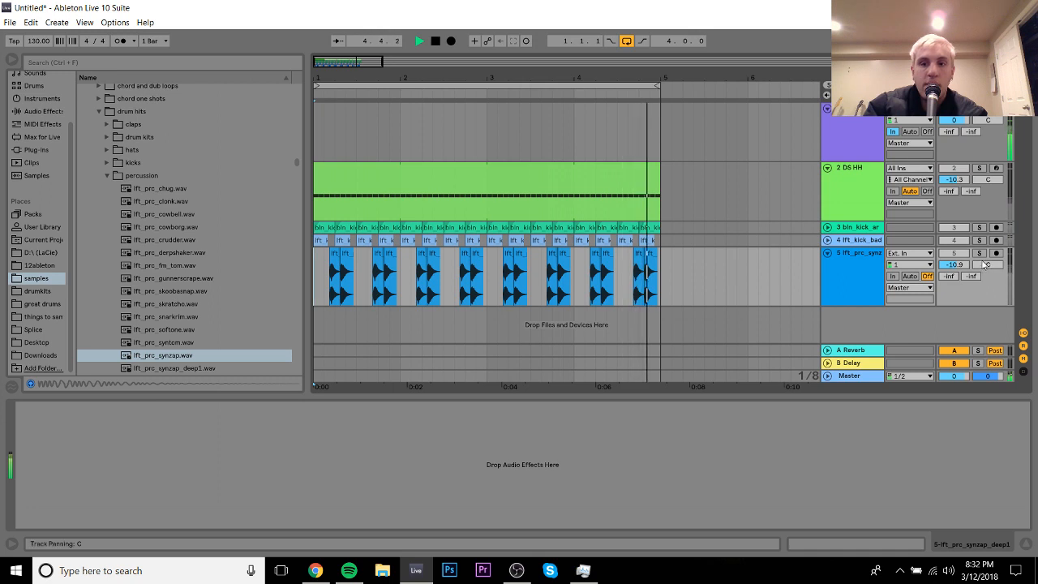
click(978, 252)
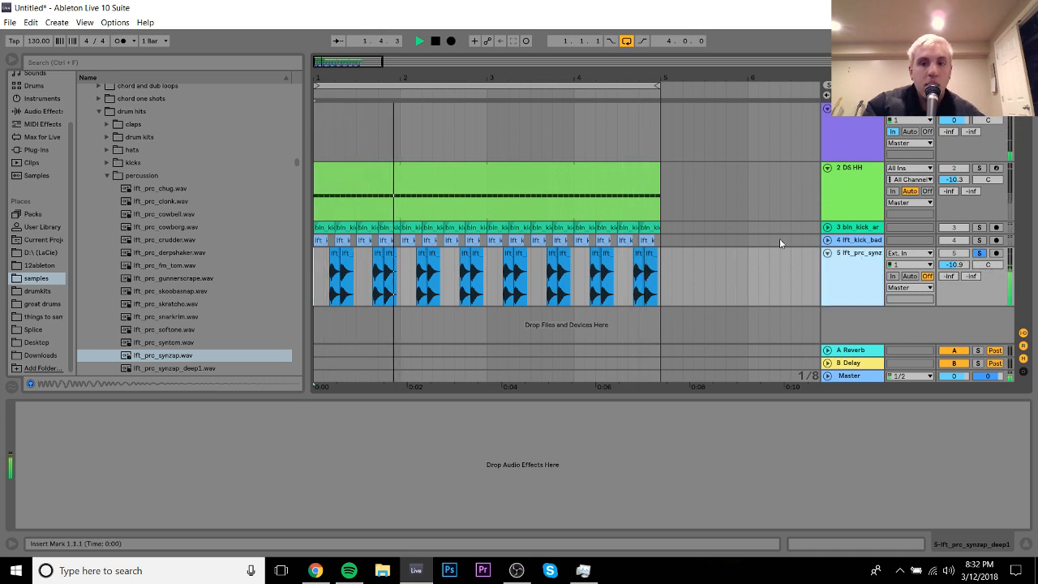
Step: Add EQ Eight to the synzap track with band 1 as a low cut at 75.1 Hz, and stop playback
click(40, 112)
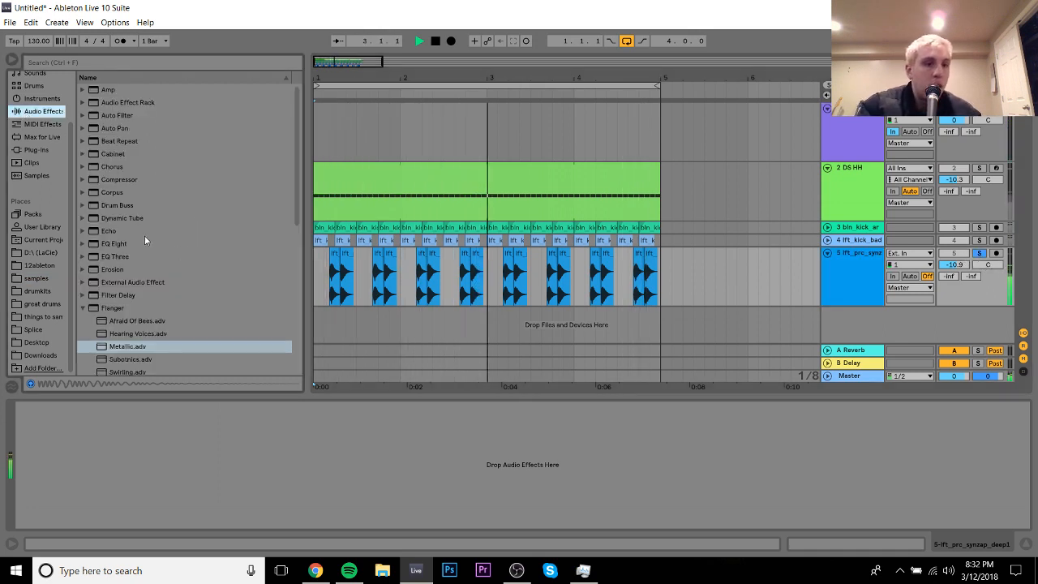
double_click(109, 243)
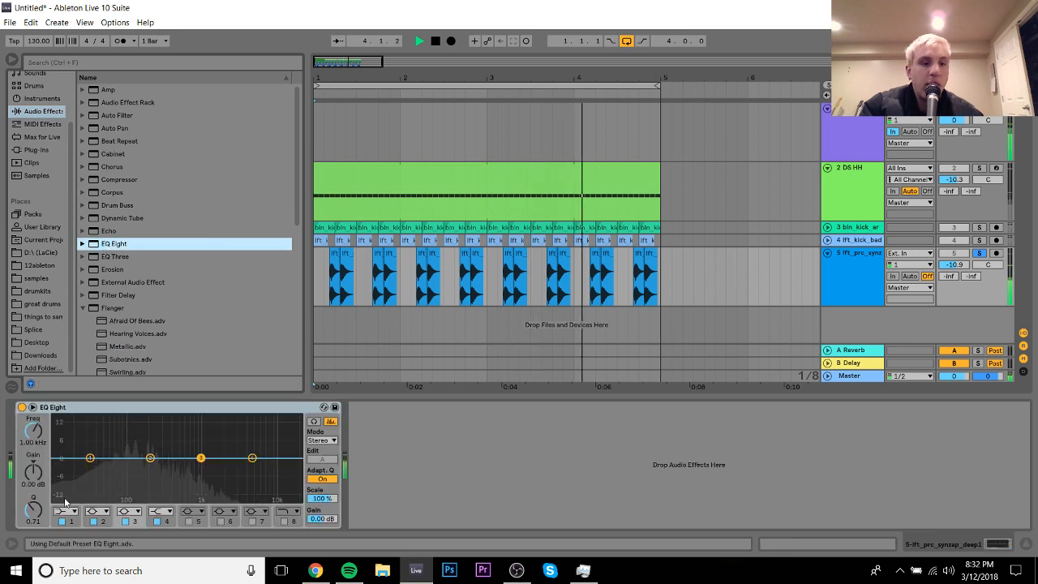
click(66, 511)
click(60, 432)
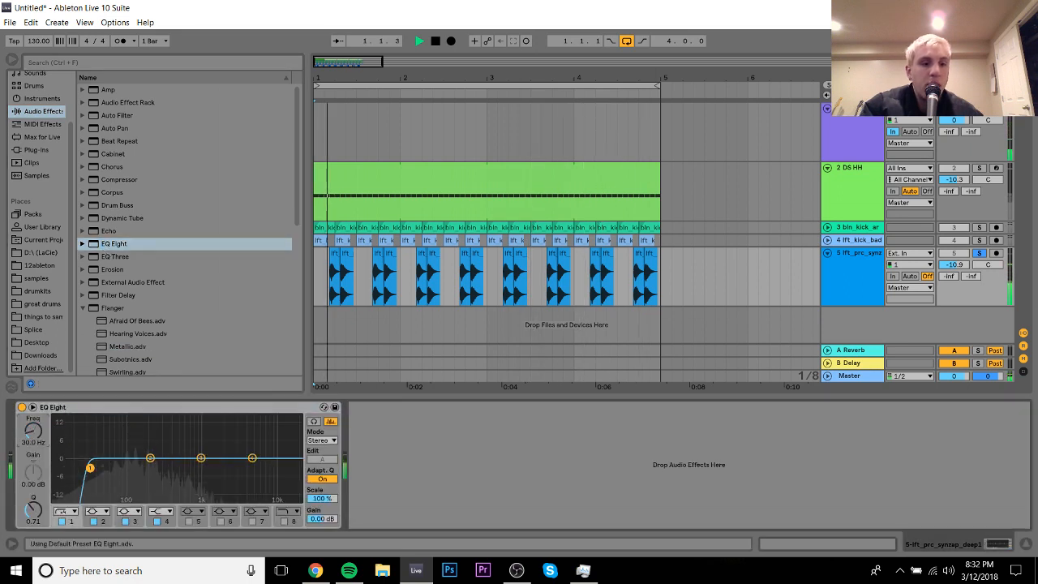
drag(32, 431, 33, 414)
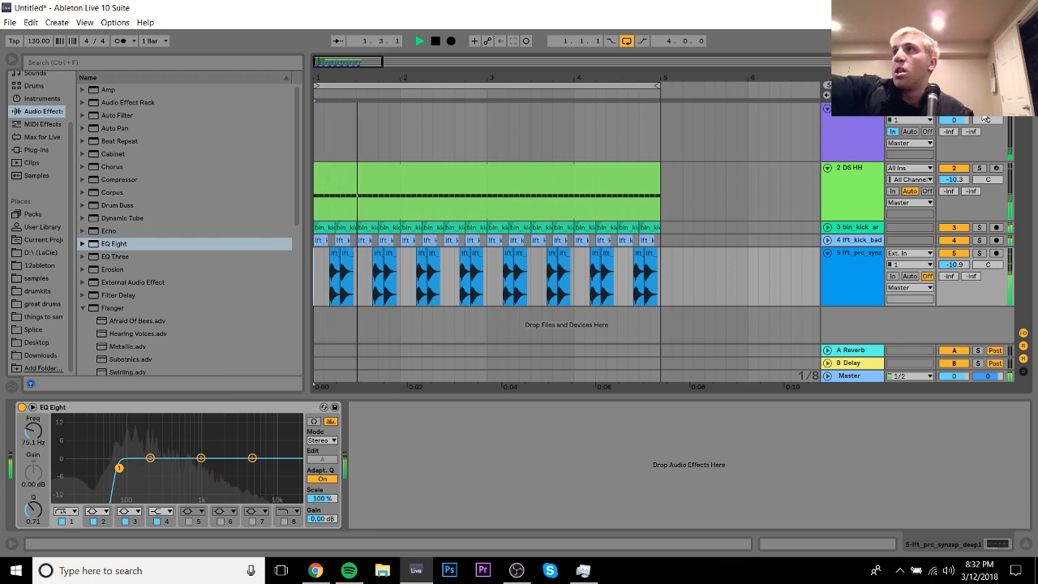
key(space)
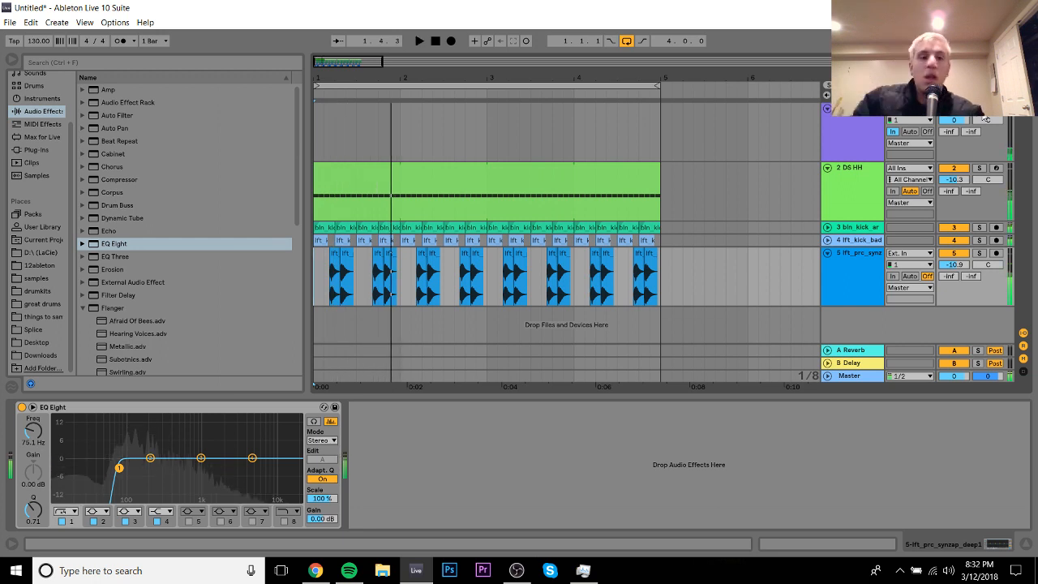
Step: Insert a new MIDI track below the synzap track and audition lft_prc_synzap_deep2.wav from the samples library
click(863, 256)
key(ctrl+shift+t)
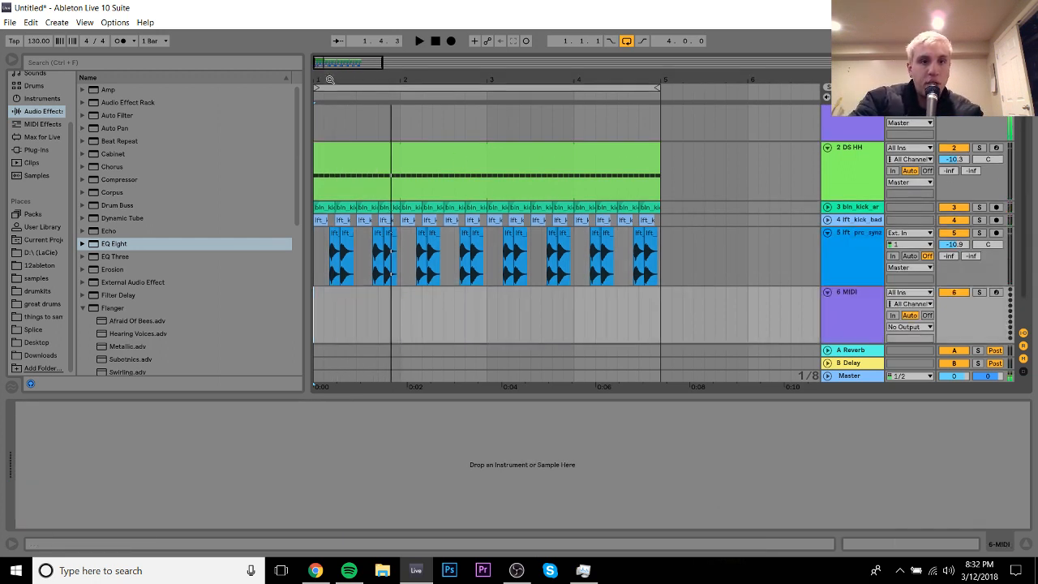
drag(330, 80, 362, 79)
click(34, 279)
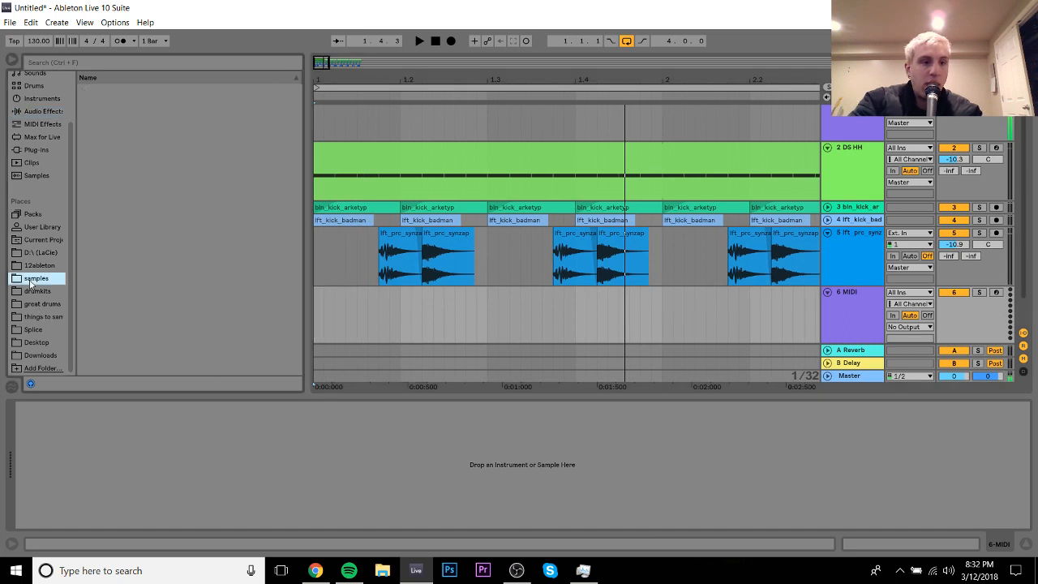
click(161, 369)
key(Down)
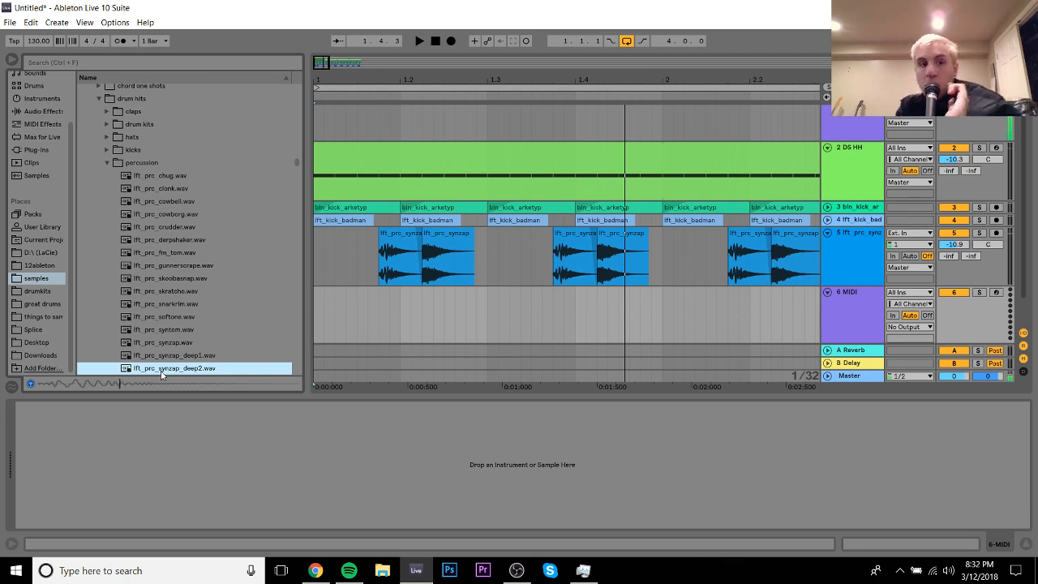
Step: Place lft_prc_synzap_deep2.wav as a clip at 1.1.3 on the new track and set its volume to -7.9 dB
key(Return)
key(ctrl+z)
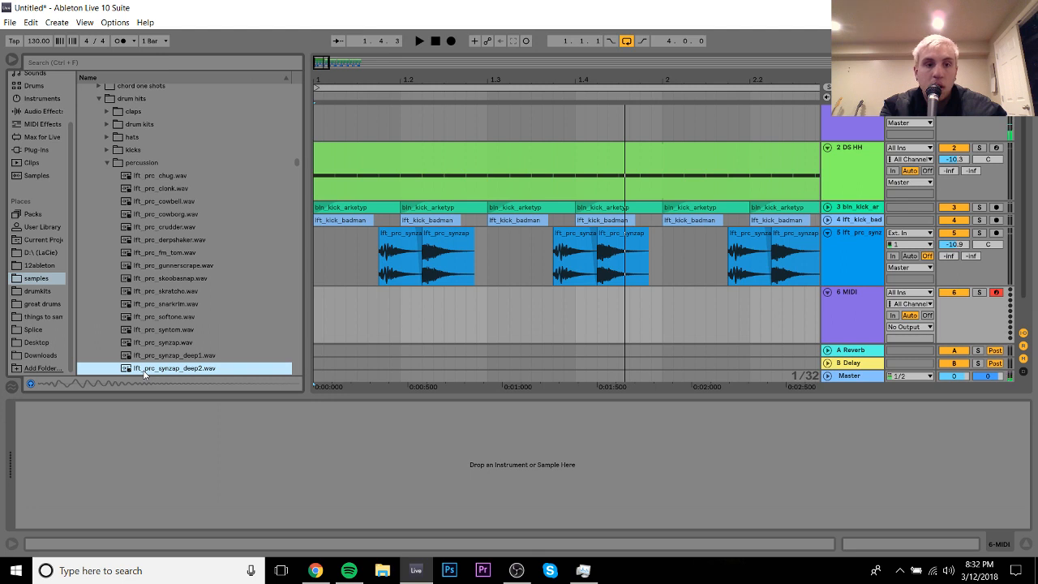
drag(143, 372, 357, 320)
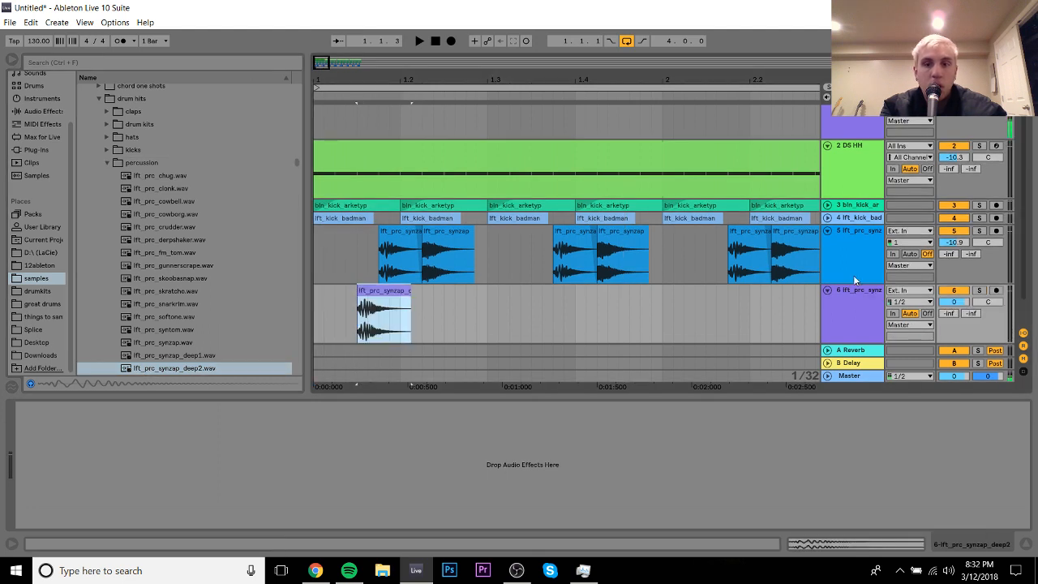
drag(965, 303, 965, 324)
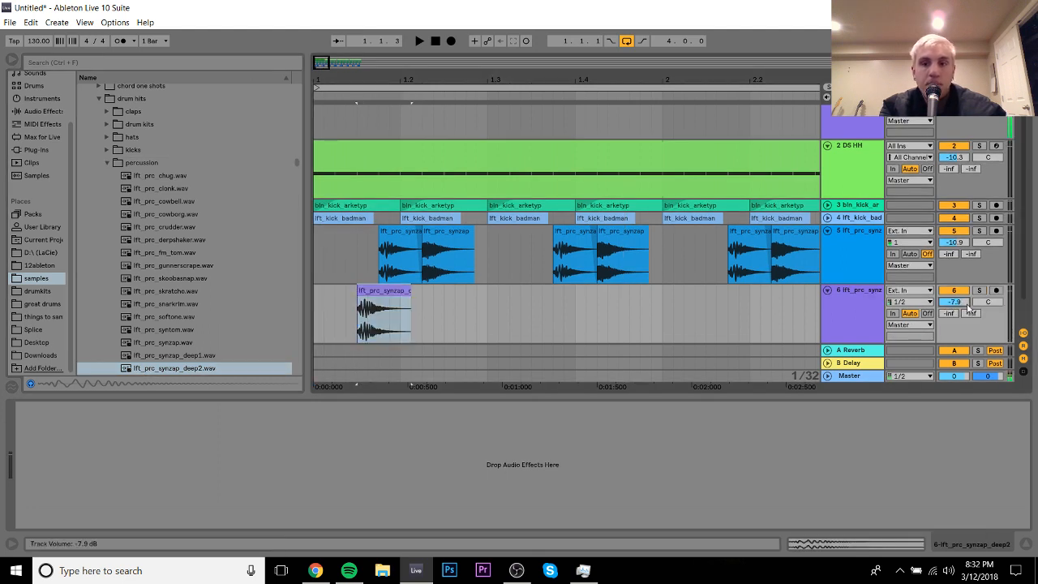
Step: Play the arrangement from the start briefly to hear the new lft_prc_synzap_deep2 clip with the other tracks
click(367, 205)
key(space)
key(space)
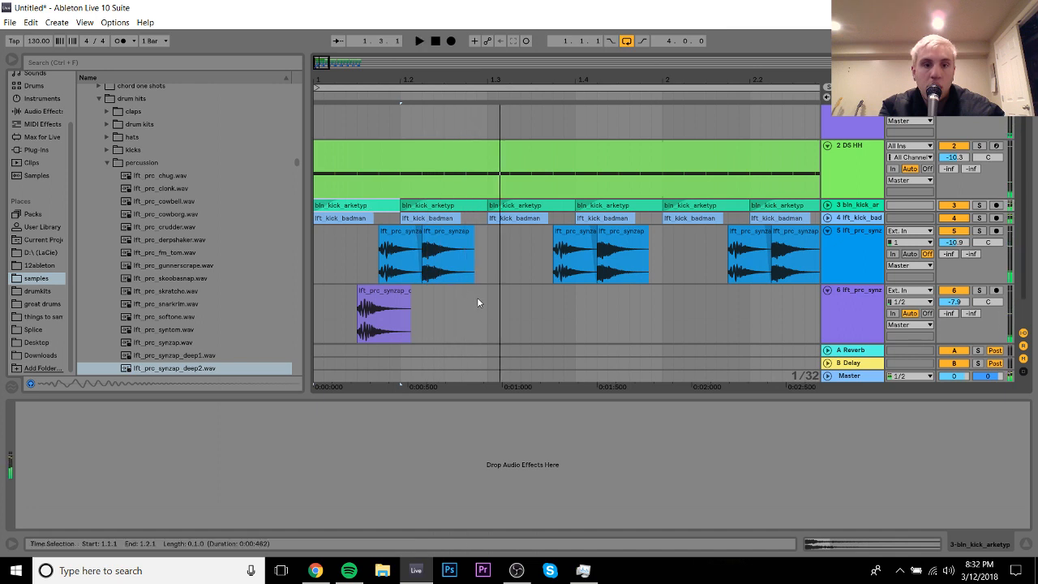
Step: Repeat the lft_prc_synzap_deep2 clip every half bar until it fills all four bars
click(484, 302)
shift+click(318, 316)
key(ctrl+d)
shift+click(316, 315)
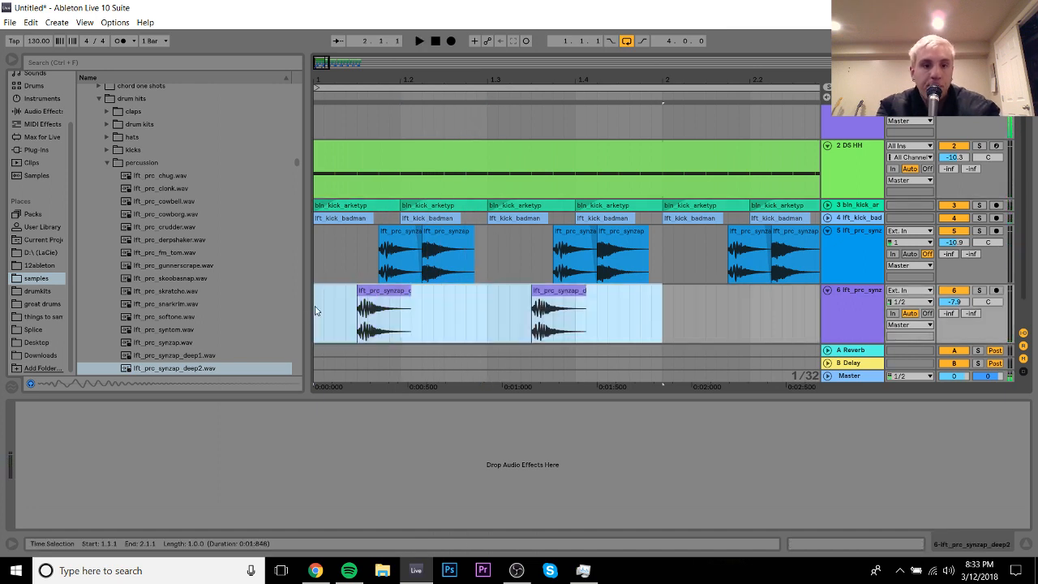
drag(389, 79, 389, 36)
key(ctrl+d)
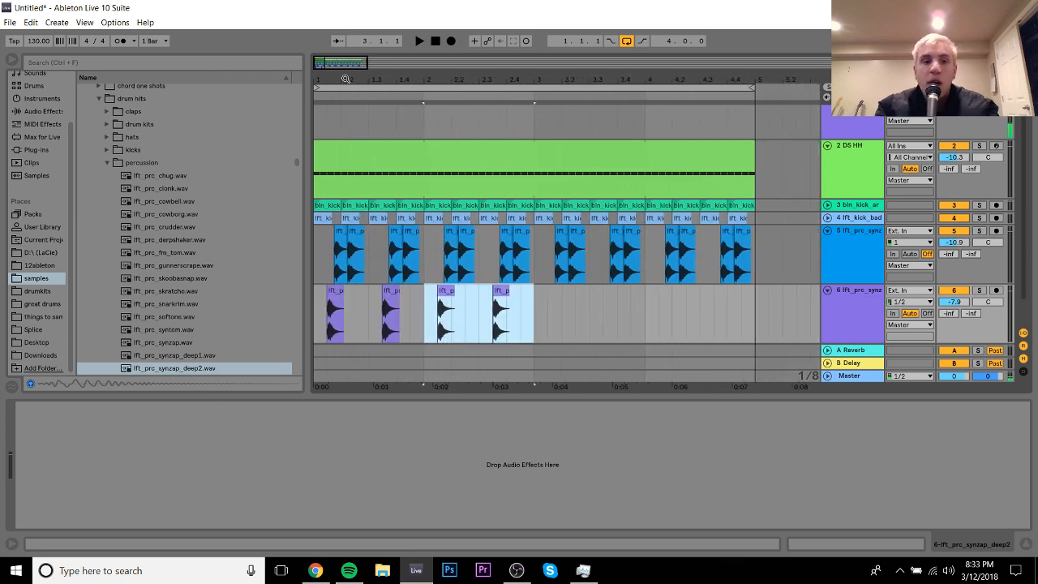
key(ctrl+d)
key(ctrl+d)
click(316, 308)
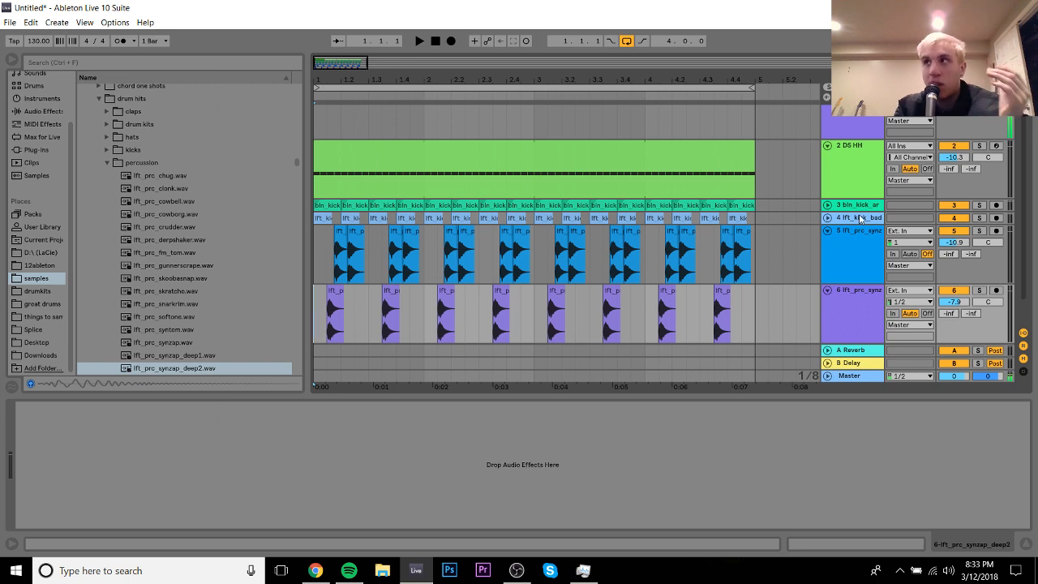
Step: Start playback, group the two synzap percussion tracks and collapse the group
click(839, 158)
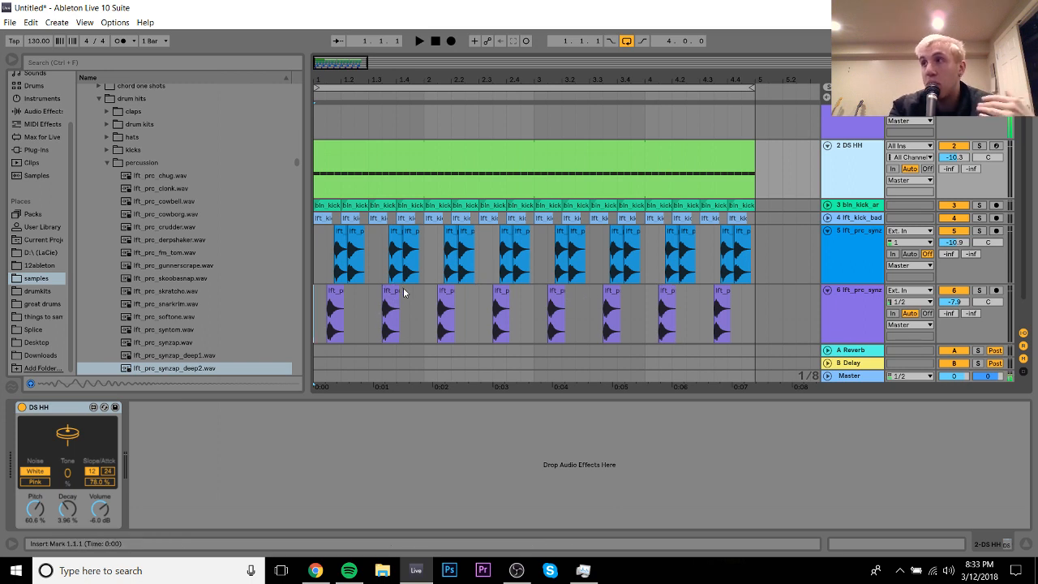
key(space)
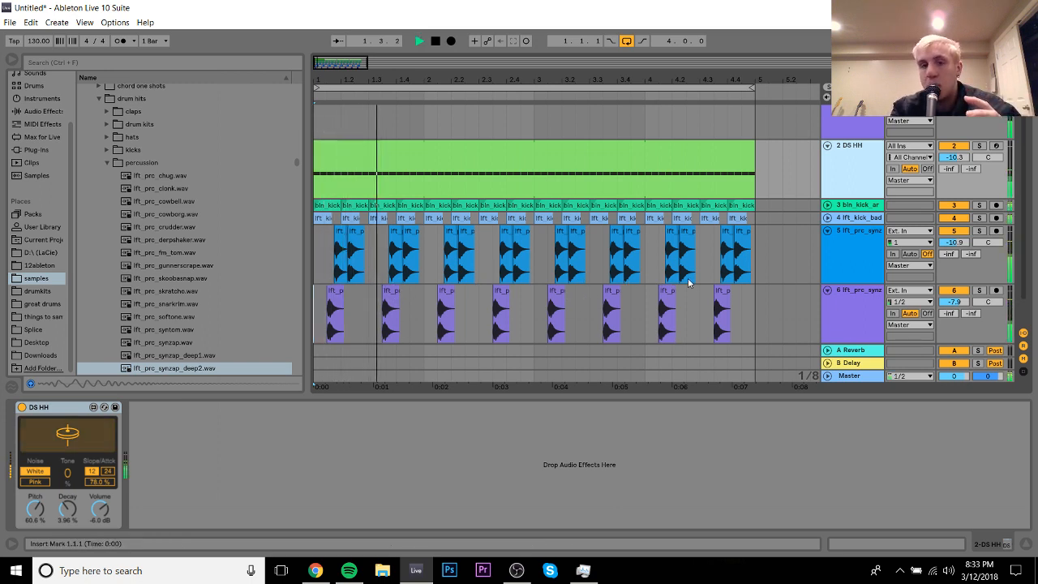
click(864, 297)
shift+click(858, 242)
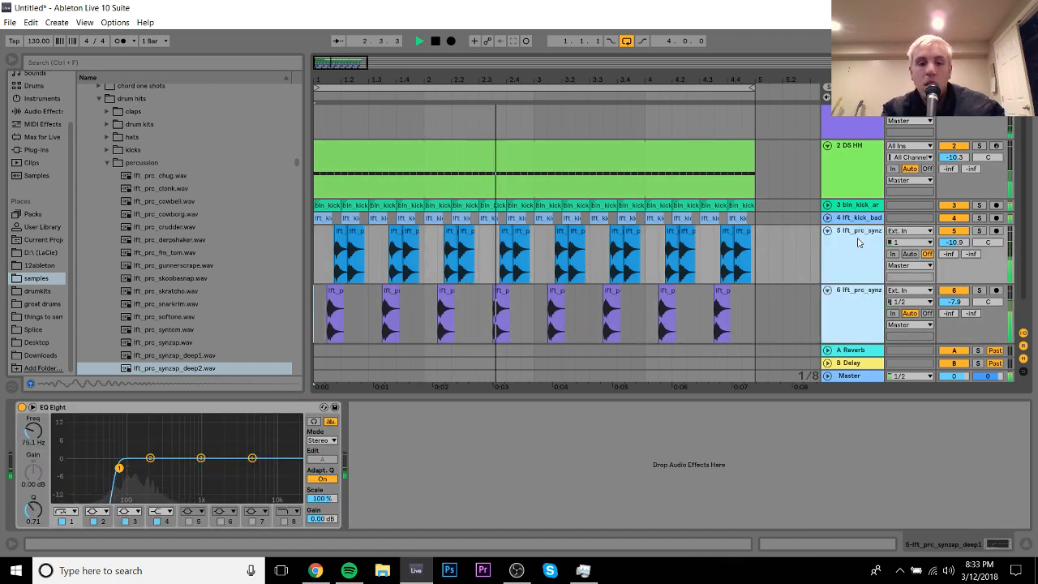
key(ctrl+g)
click(847, 234)
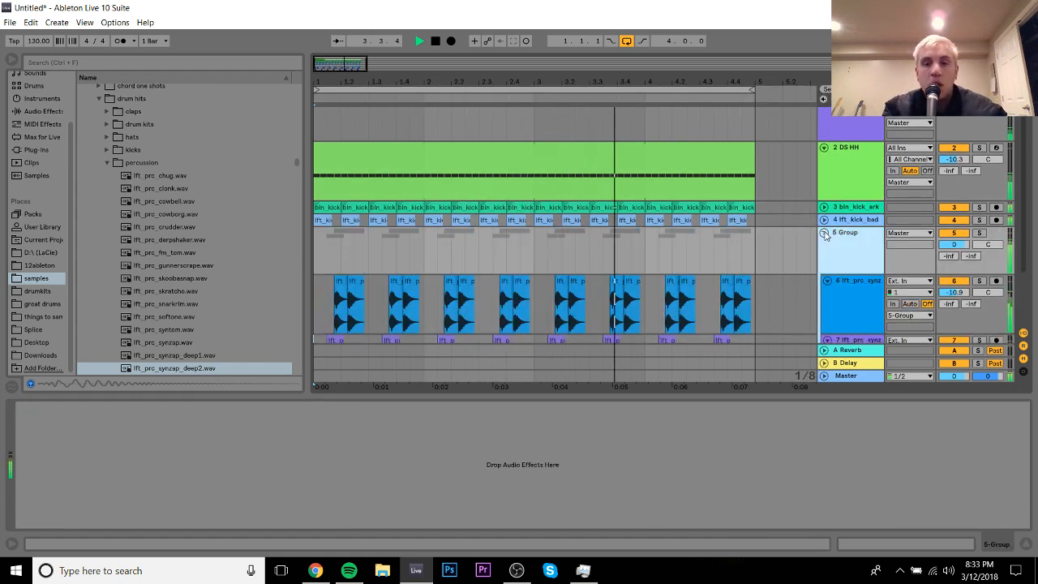
click(824, 233)
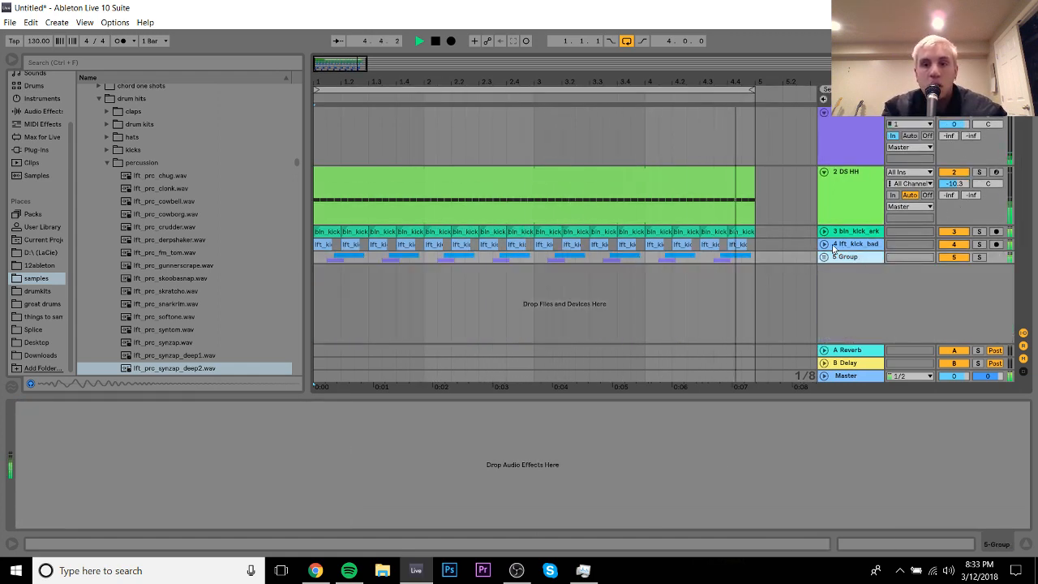
Step: Lower the hi-hat, kick and synzap group levels together, bringing DS HH to -12.8 dB and the lft_kick_badman track to -8.3 dB
click(823, 244)
click(865, 245)
shift+click(864, 232)
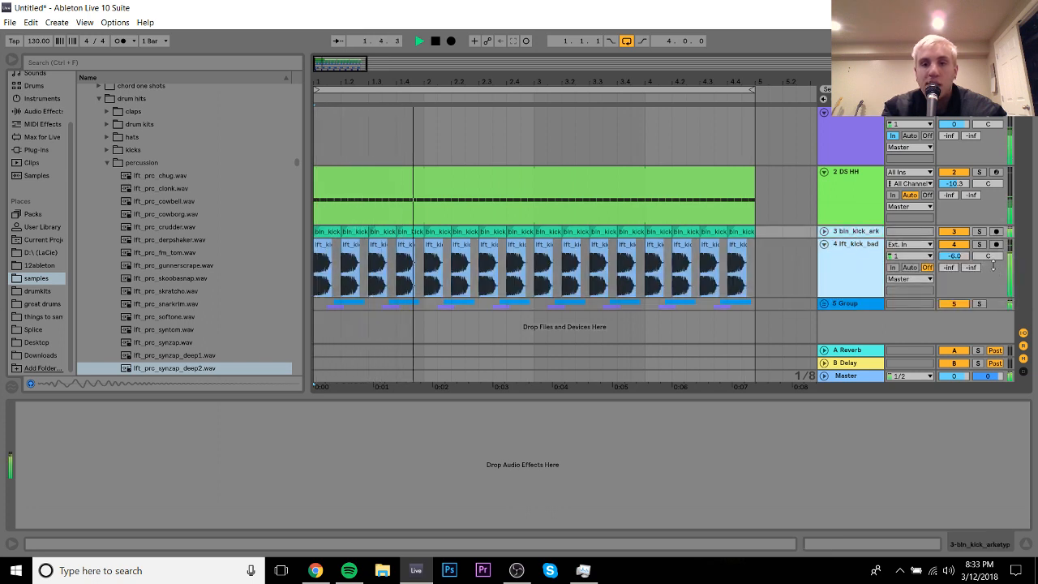
drag(954, 255, 958, 264)
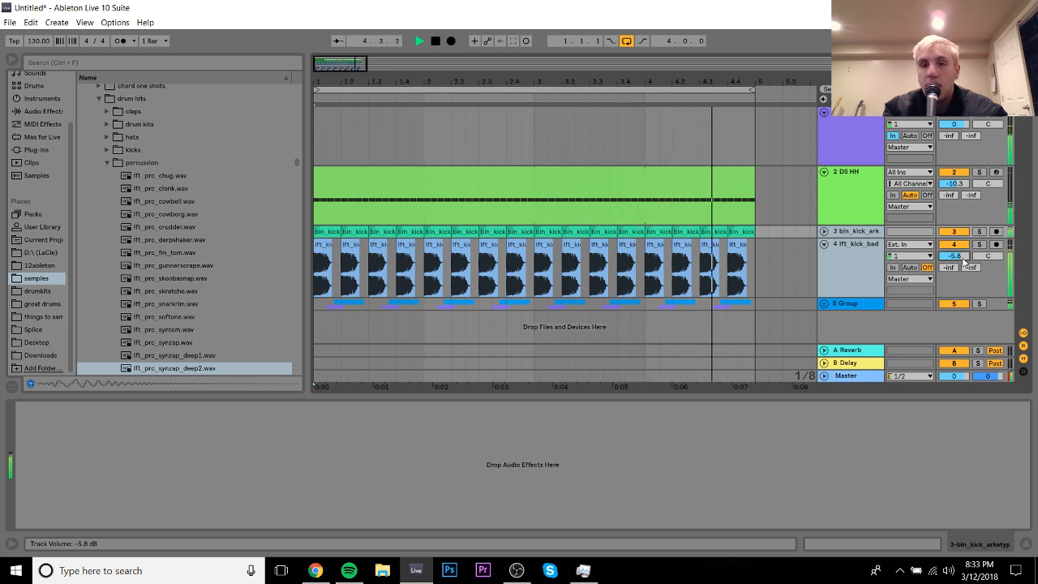
click(837, 304)
shift+click(847, 192)
drag(963, 184, 963, 193)
click(846, 303)
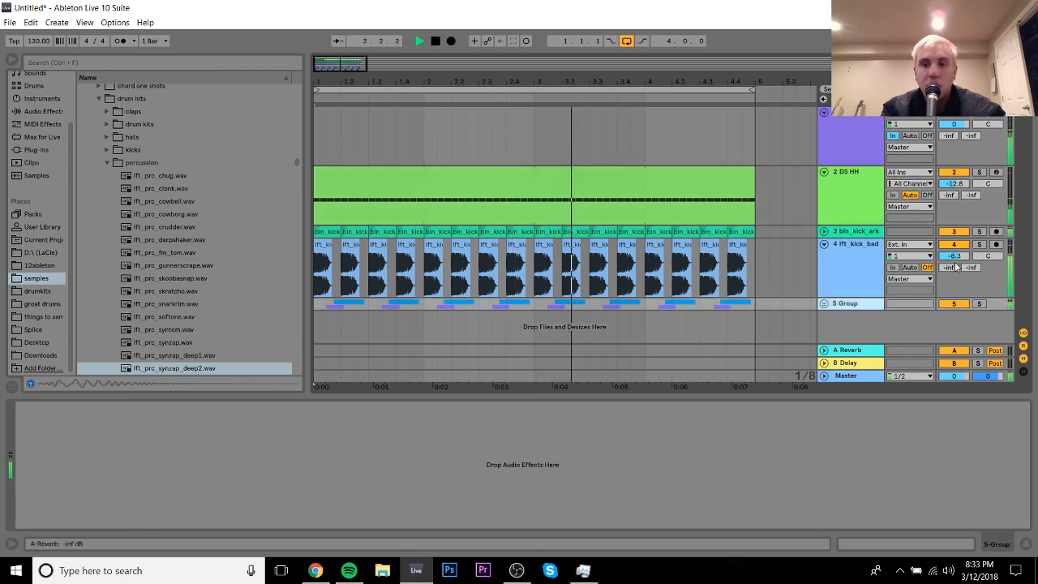
Step: Solo the synzap group to hear it on its own, select it and stop playback
click(981, 114)
click(978, 303)
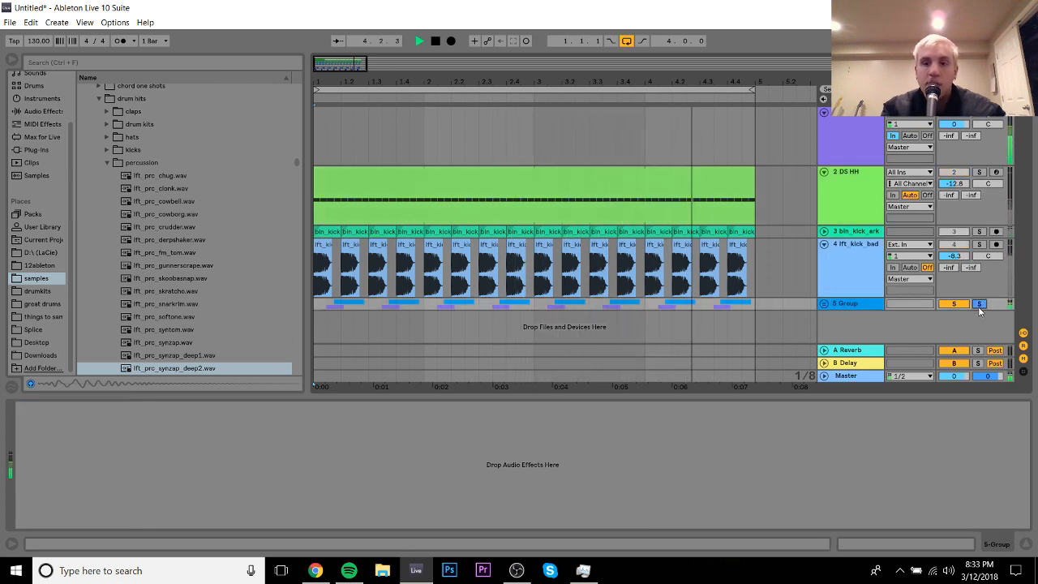
click(863, 304)
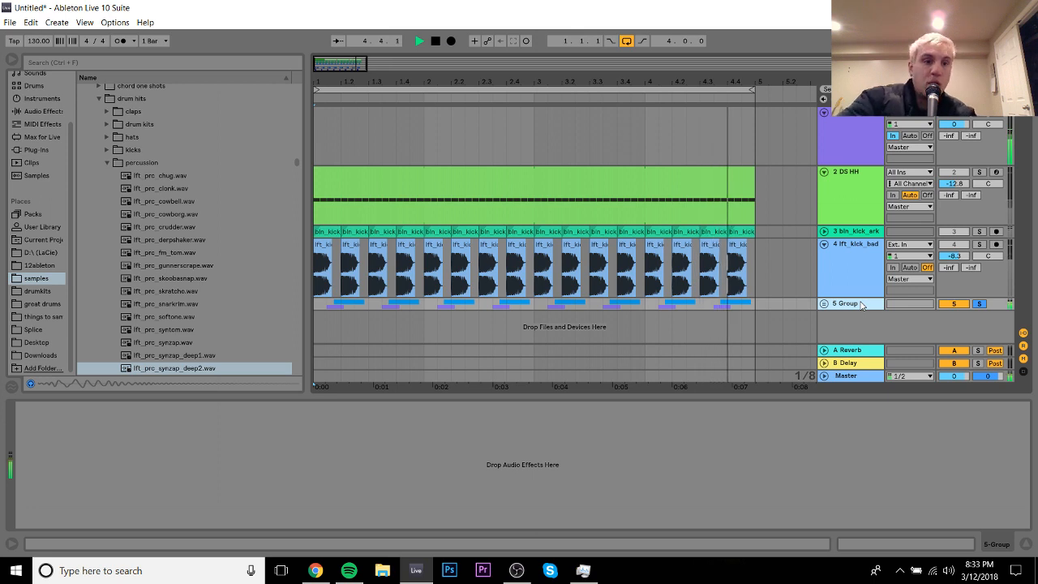
key(space)
Step: Load the Saturator preset A Bit Warmer from the audio effects onto the synzap group
click(52, 112)
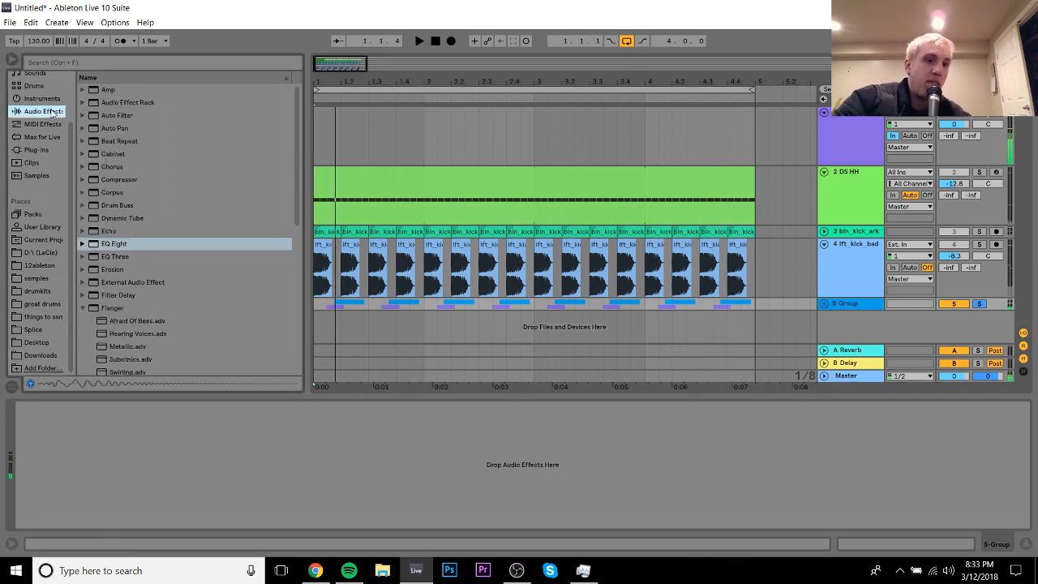
click(83, 308)
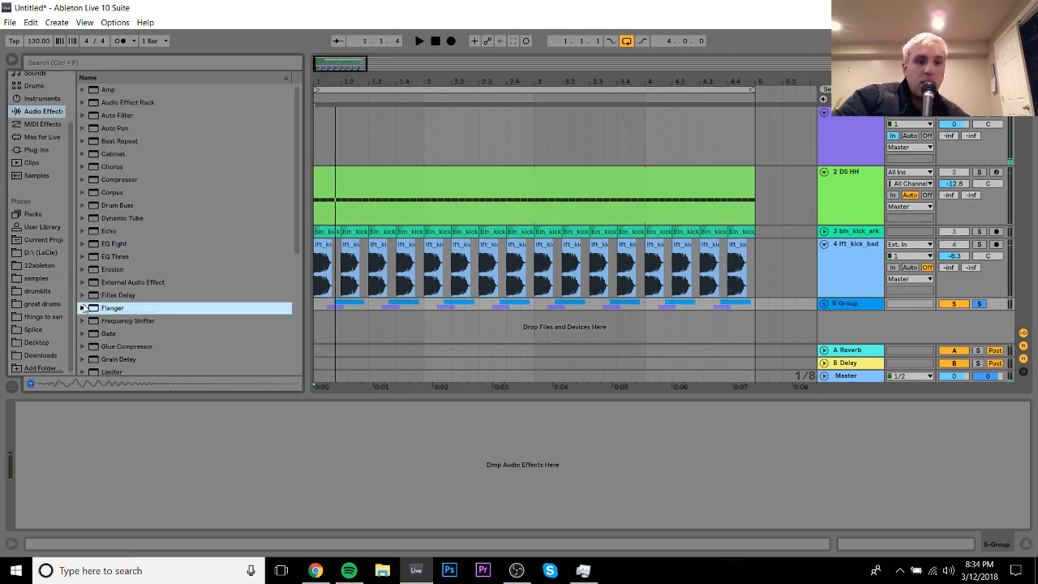
key(Down)
key(Down)
key(Down)
key(Down)
key(Down)
key(Down)
key(Down)
key(Down)
key(Down)
key(Down)
key(Down)
key(Down)
key(Down)
key(Down)
key(Down)
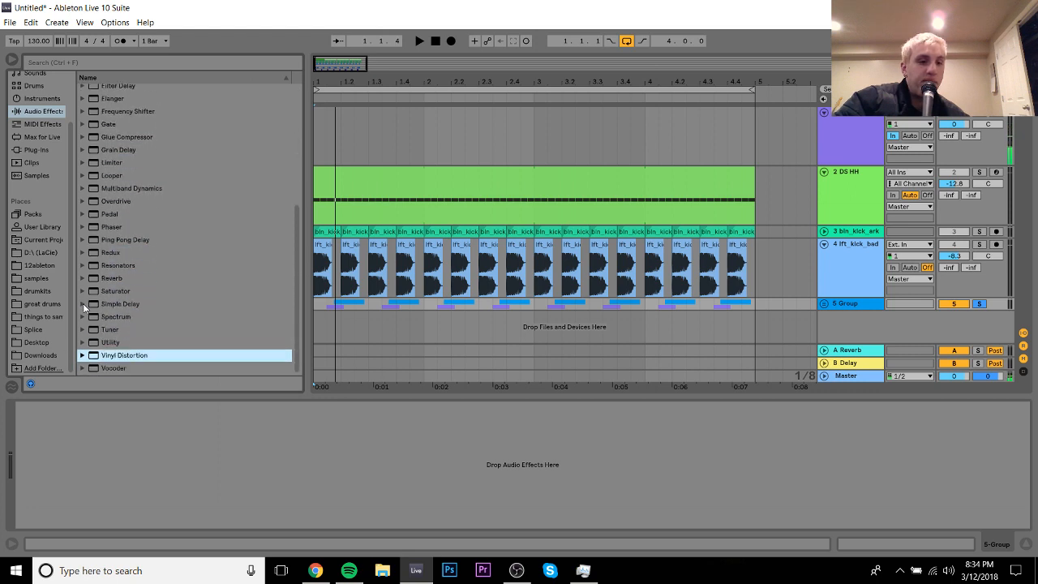
key(Right)
key(Down)
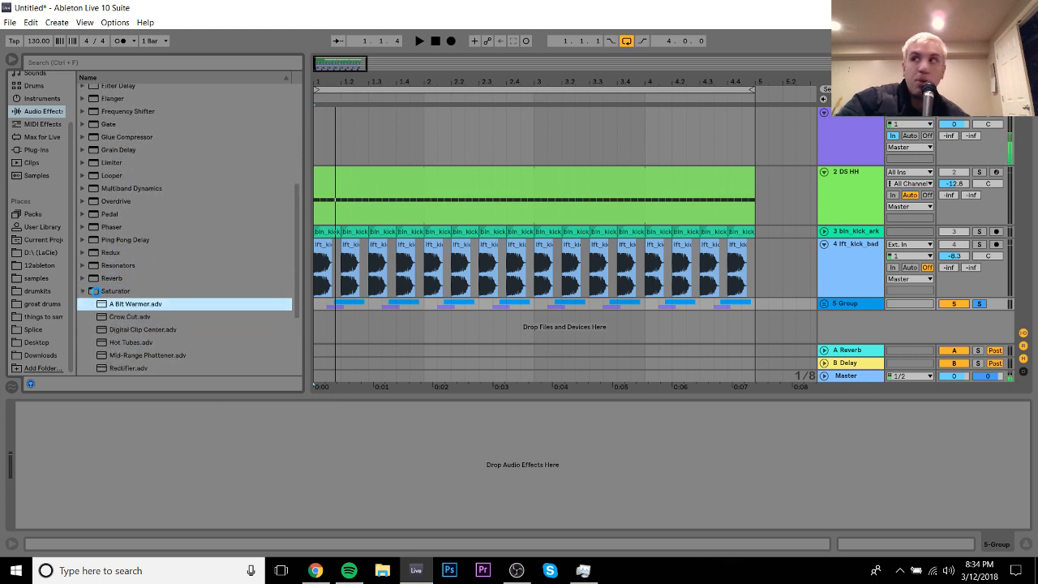
key(Return)
Step: During playback, enable the Saturator's Color section with Depth 16.0, Width 67 %, Freq 2.29 kHz and Base 12.0
key(space)
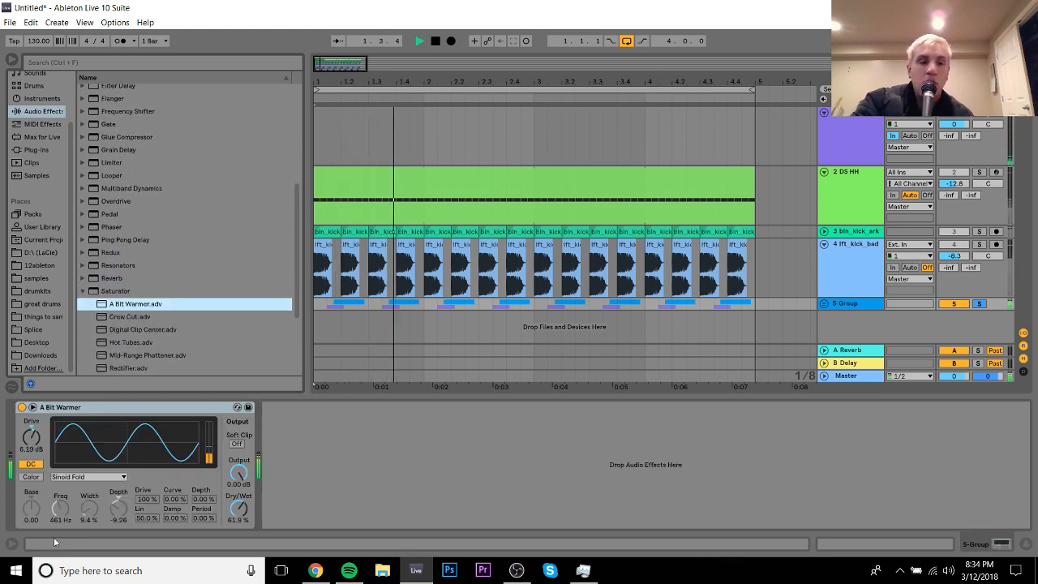
click(30, 477)
drag(118, 508, 90, 444)
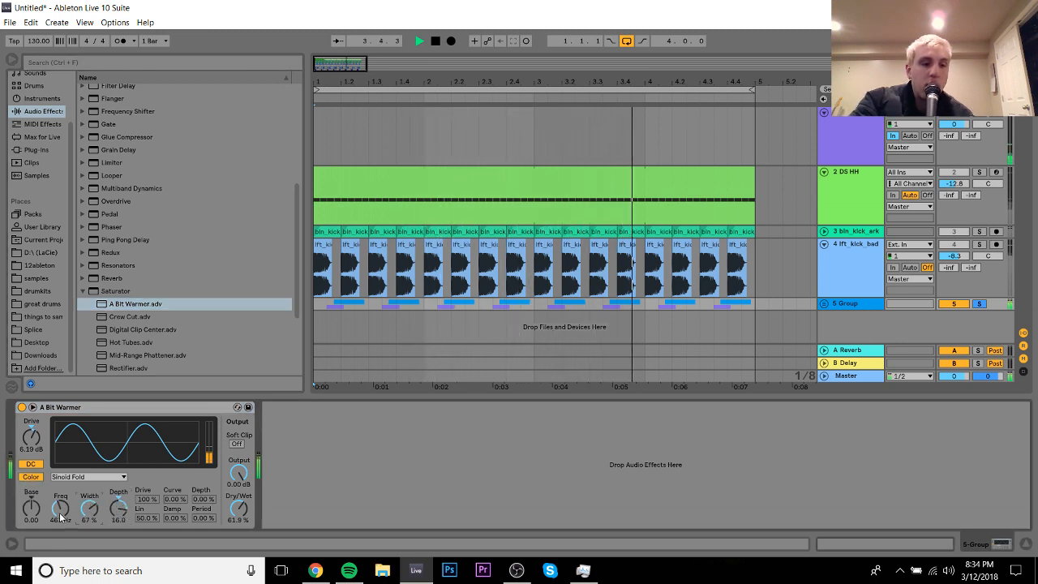
drag(60, 516, 31, 486)
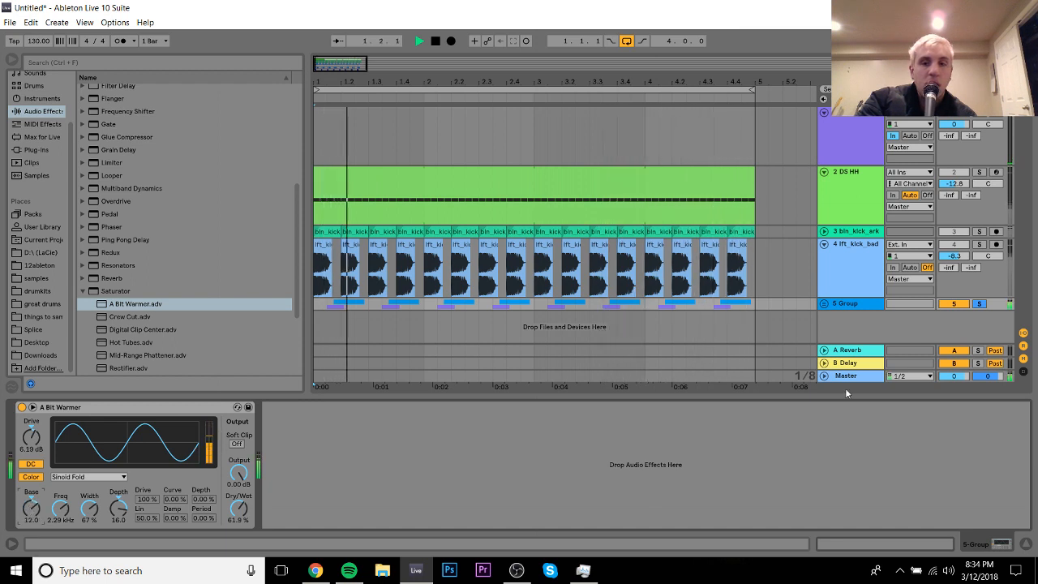
Step: Unsolo the synzap group, expand its track and set its volume to -9.0 dB
click(854, 304)
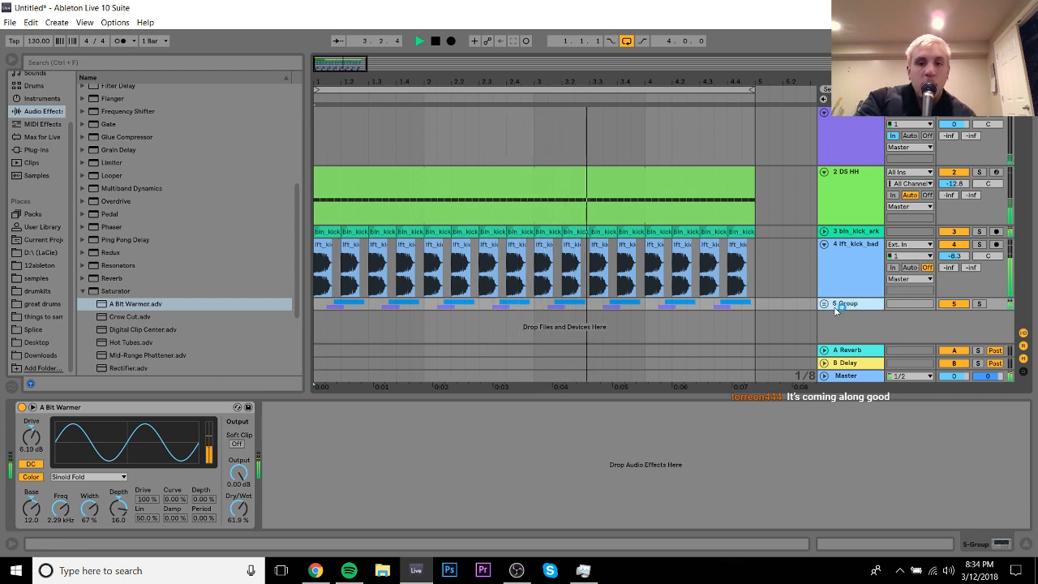
click(825, 304)
drag(954, 314, 955, 320)
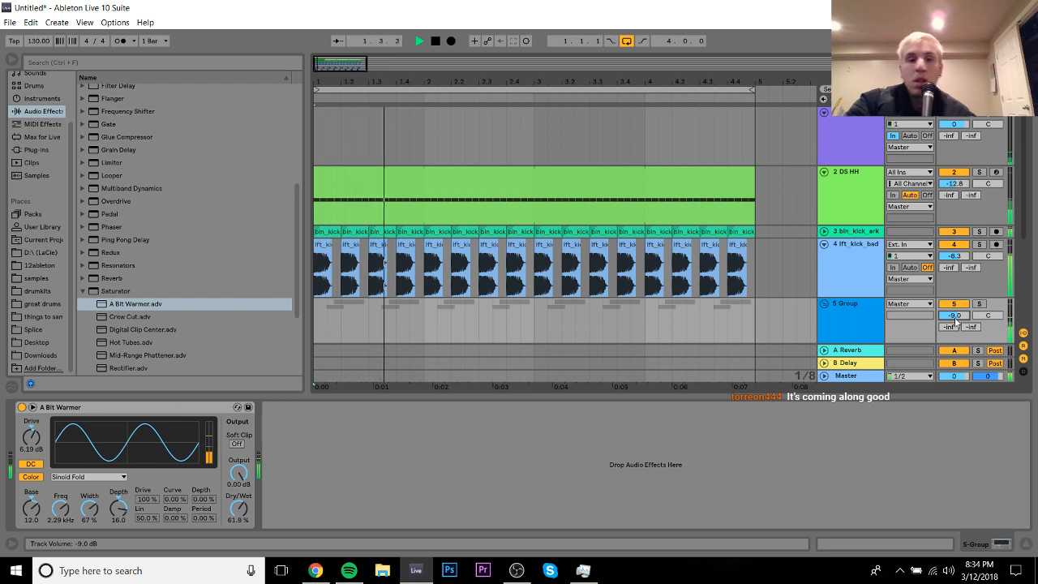
Step: Set the lft_kick_badman track's volume to -4.1 dB and stop playback
click(954, 256)
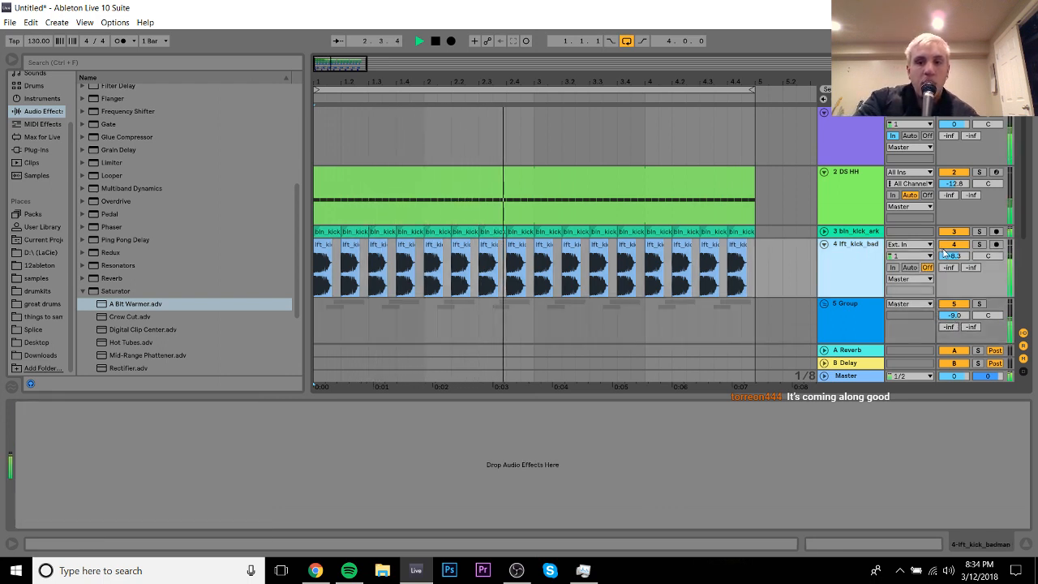
drag(954, 257, 954, 250)
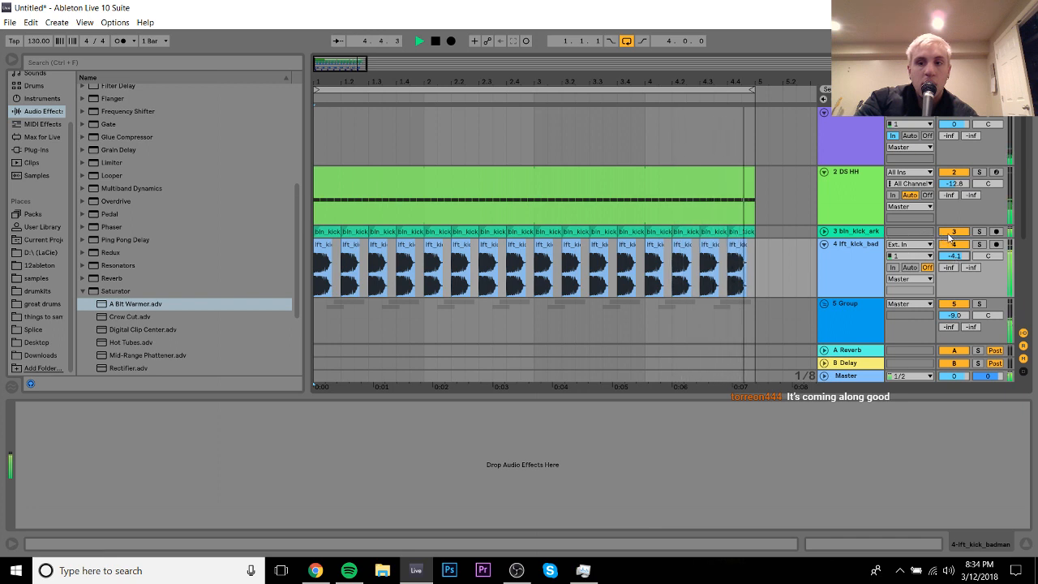
click(952, 233)
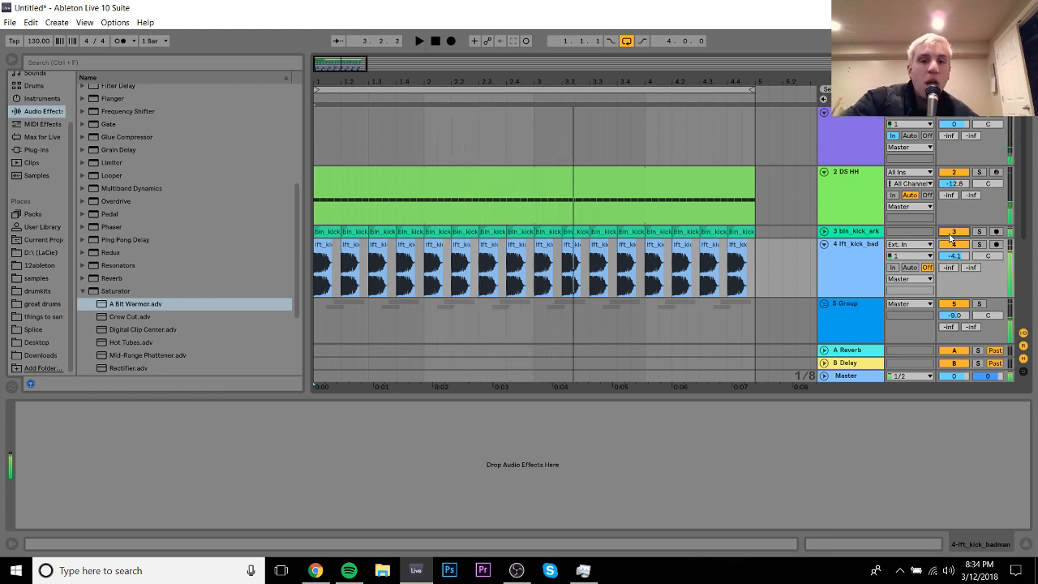
Step: Duplicate the four bars of the DS HH and both kick tracks so they span eight bars
drag(729, 76, 729, 32)
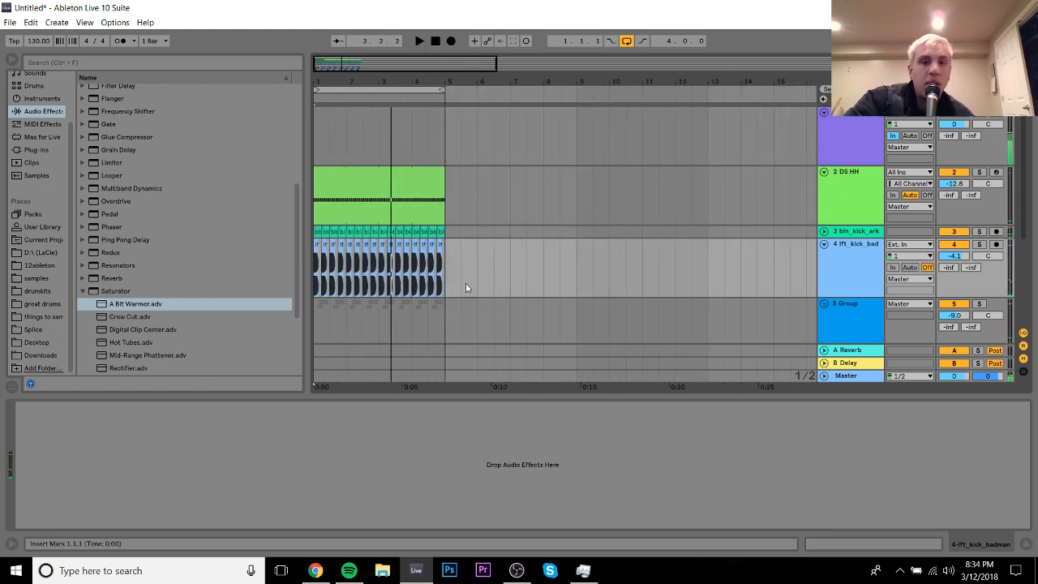
drag(451, 273, 302, 170)
key(ctrl+d)
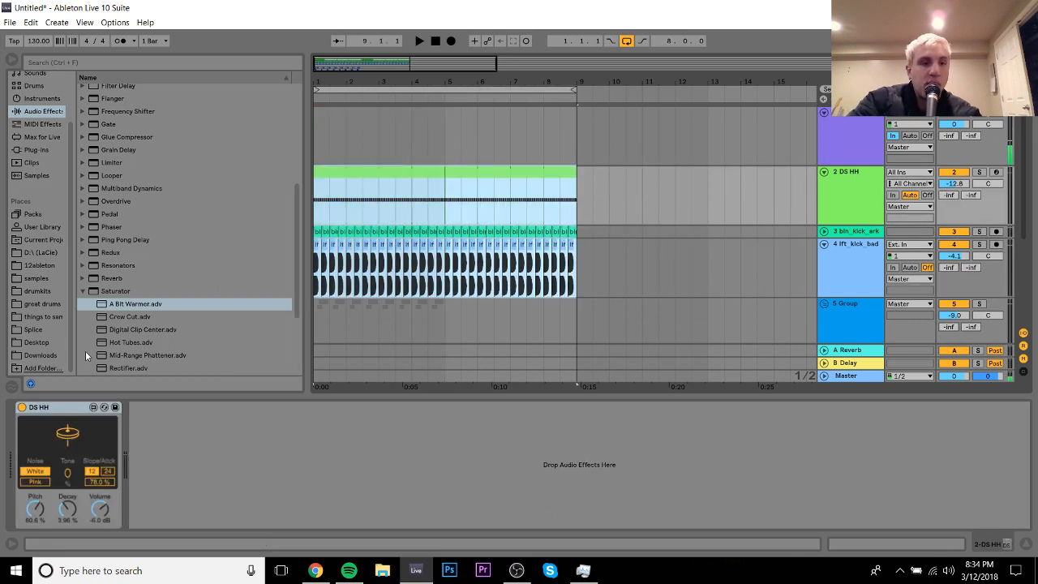
Step: Open the chord one shots folder in the samples library and collapse the synzap group track
click(34, 279)
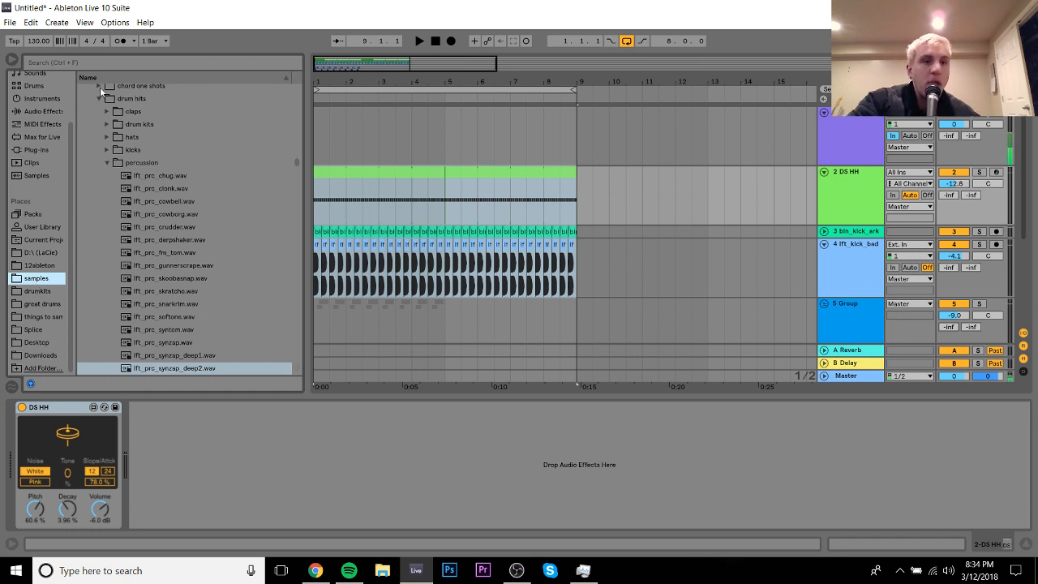
click(99, 87)
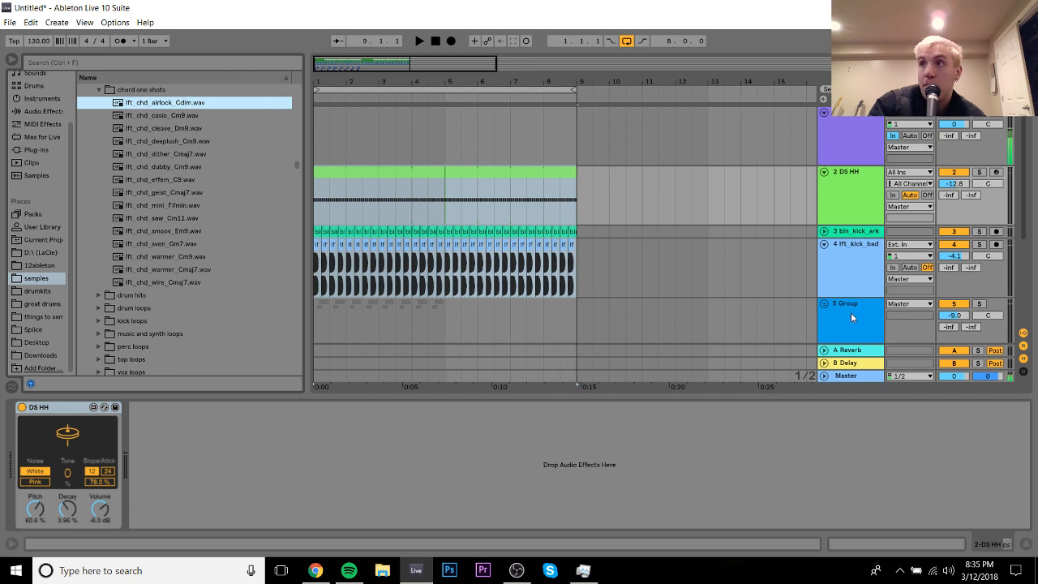
click(825, 303)
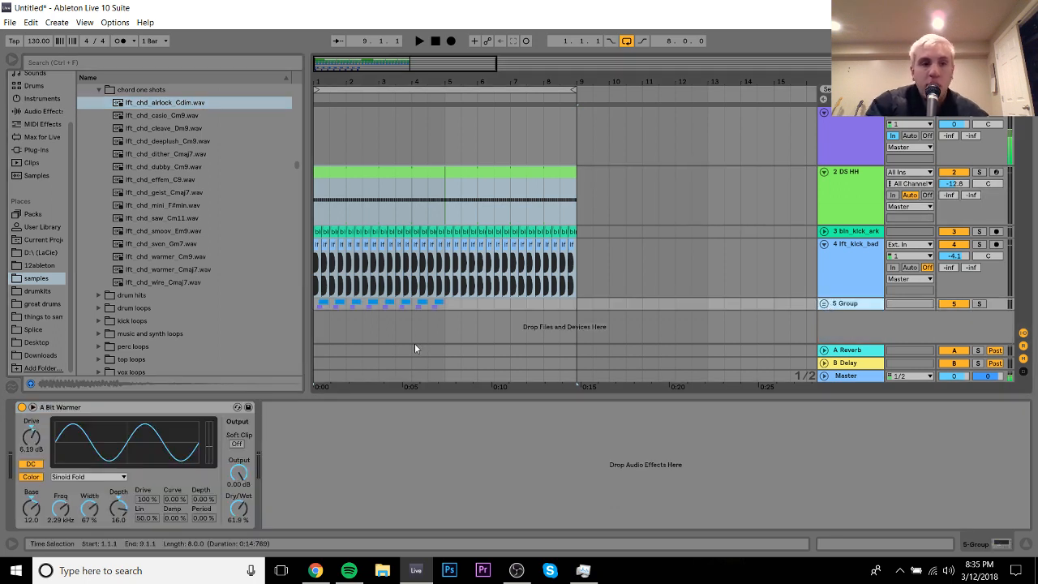
Step: Add the Wavetable instrument on a new MIDI track below the synzap group and briefly play the loop
click(42, 99)
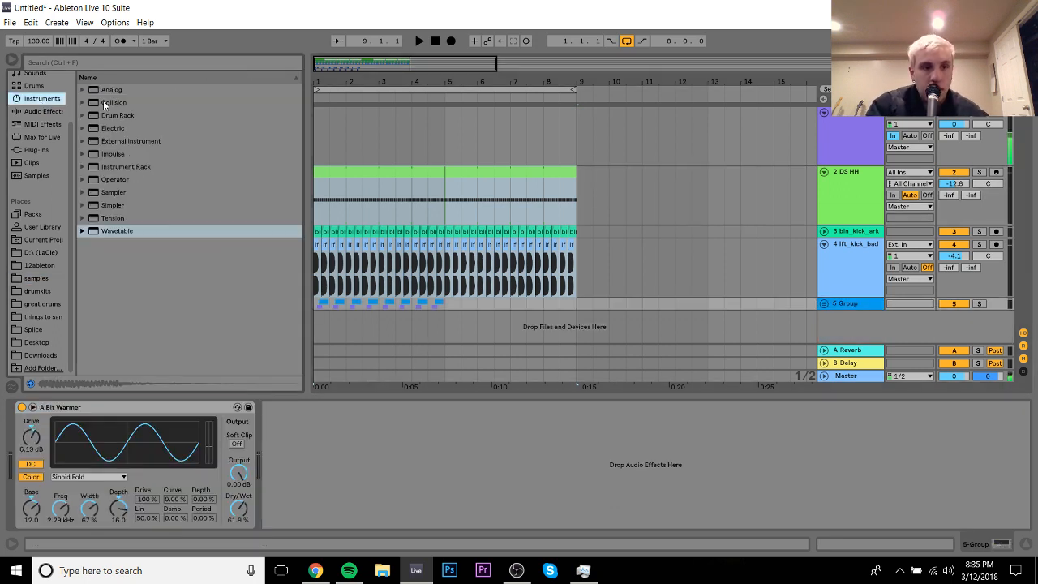
click(115, 232)
drag(339, 342, 349, 339)
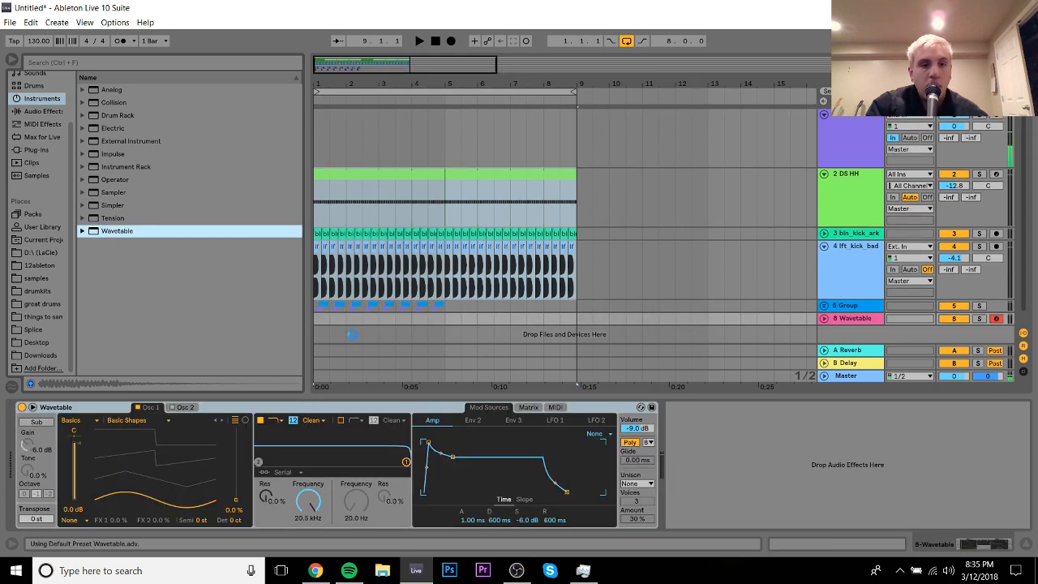
key(space)
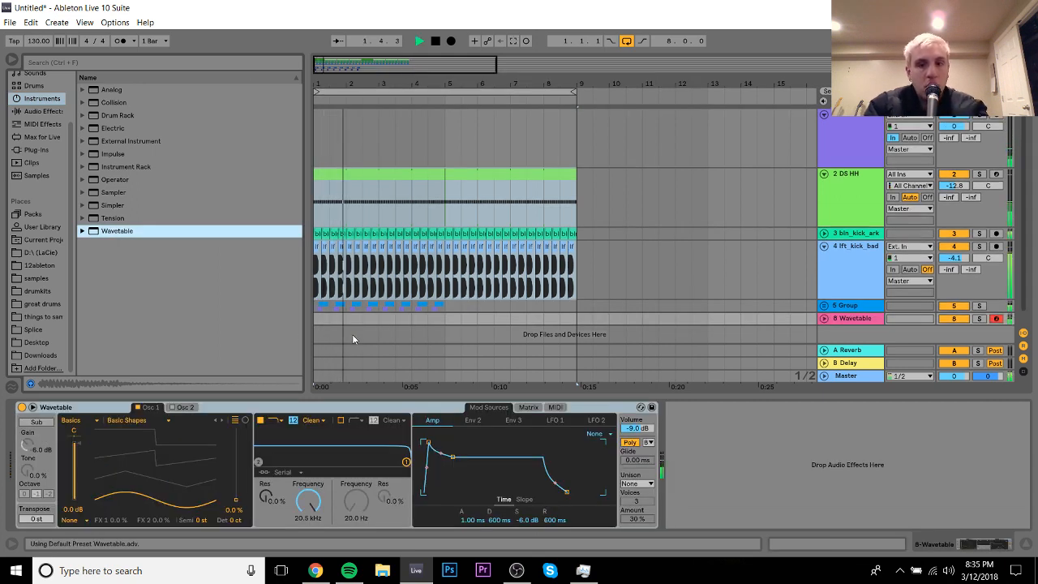
key(space)
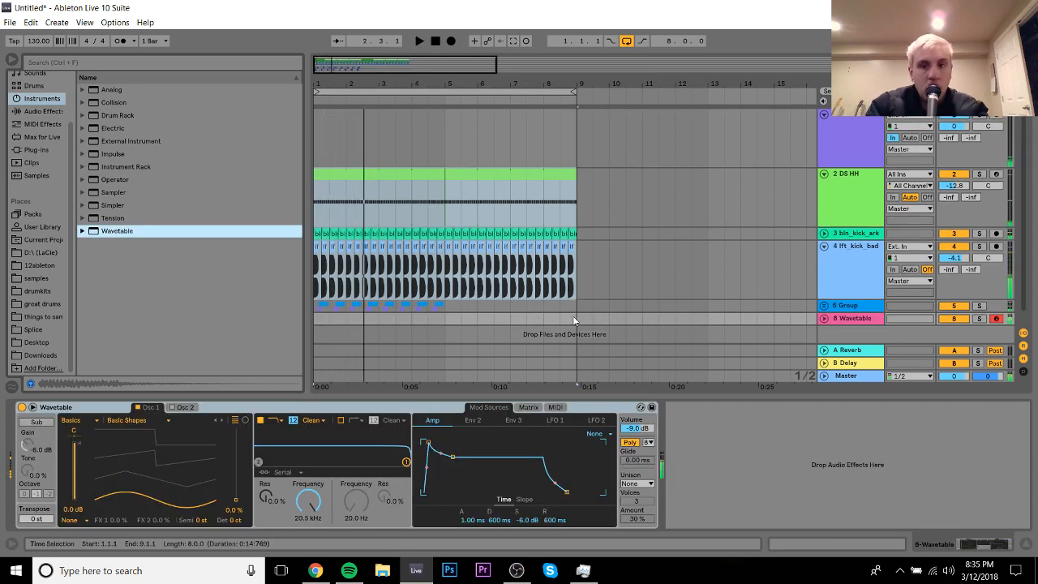
Step: Replace Wavetable with the Analog instrument and add a Chord effect before it with shifts of +3, +7 and -12 st
double_click(113, 91)
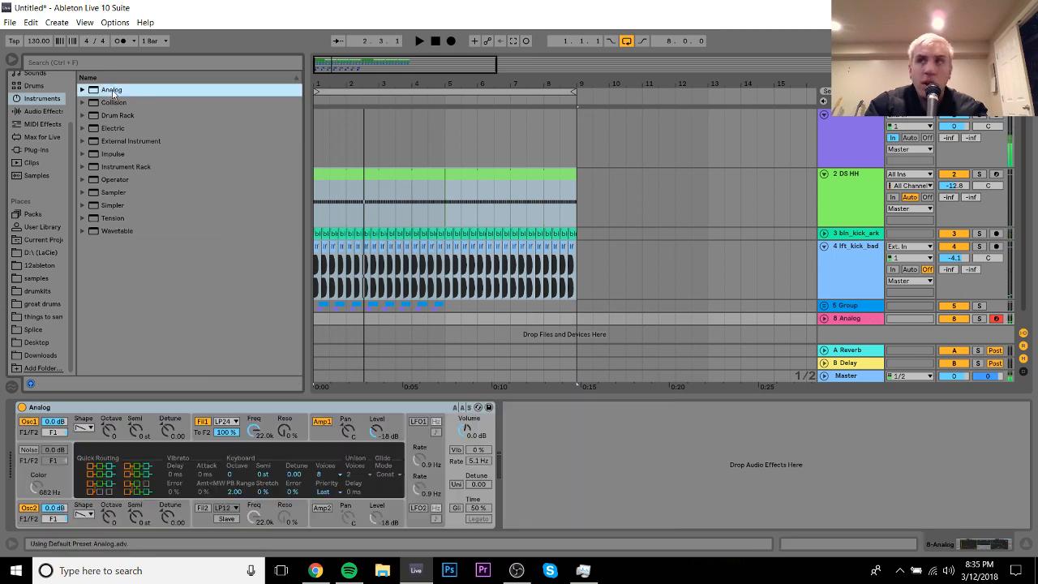
click(45, 123)
double_click(105, 102)
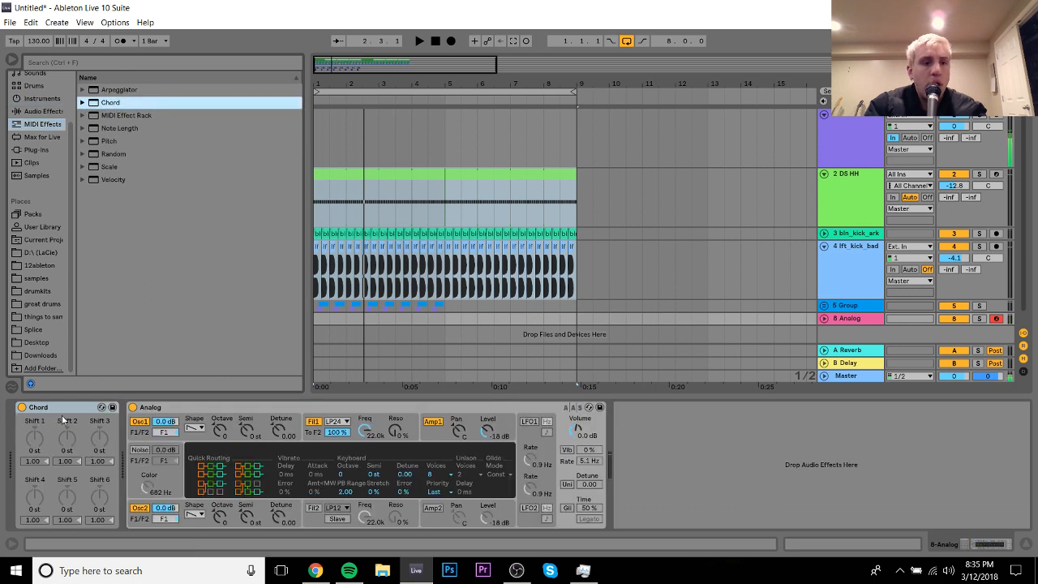
click(38, 441)
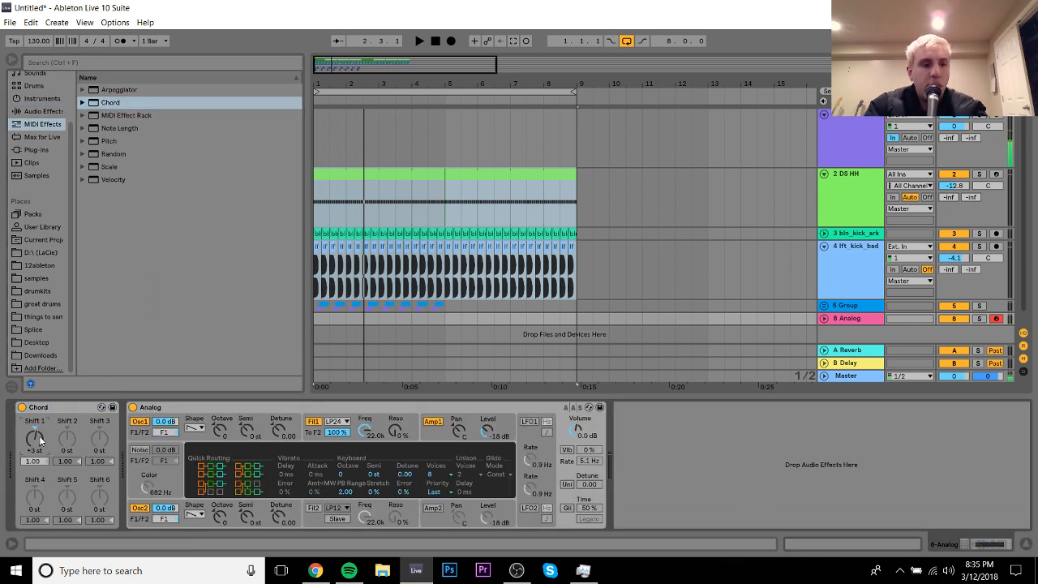
drag(67, 436, 96, 444)
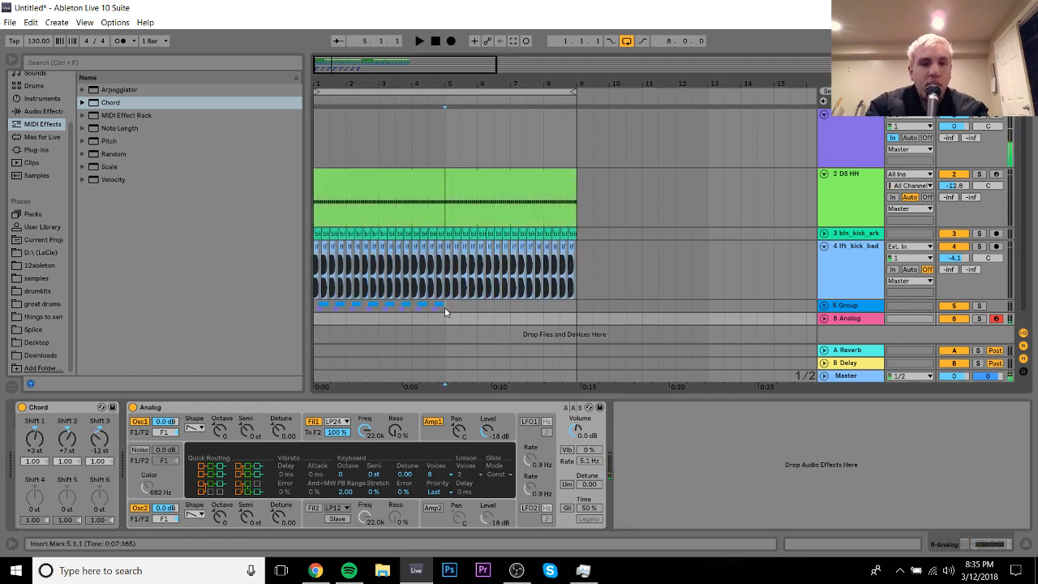
Step: Duplicate the synzap group's four bars so its clips span eight bars
drag(445, 308, 330, 310)
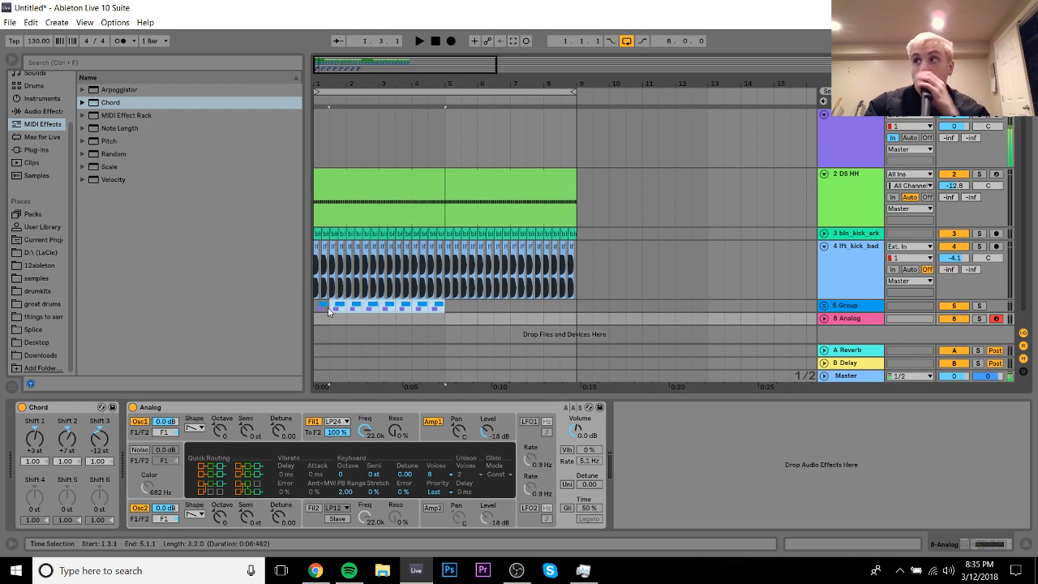
key(ctrl+d)
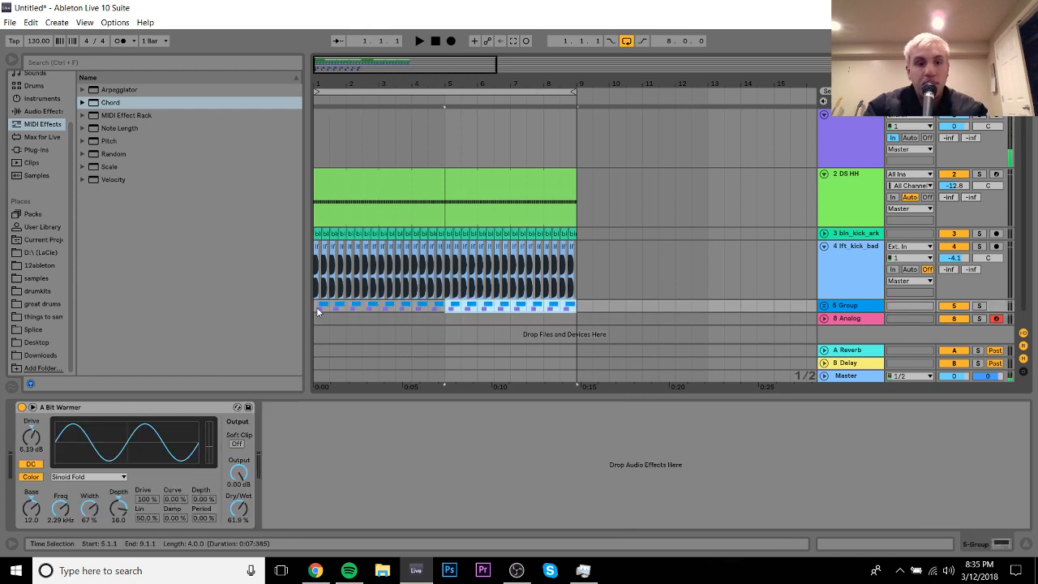
shift+click(317, 312)
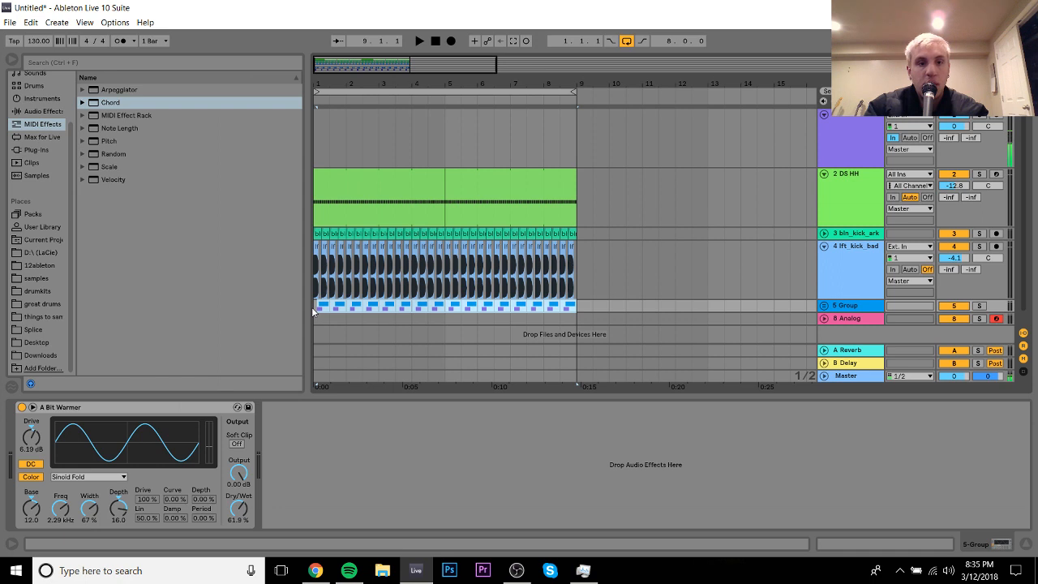
shift+click(315, 312)
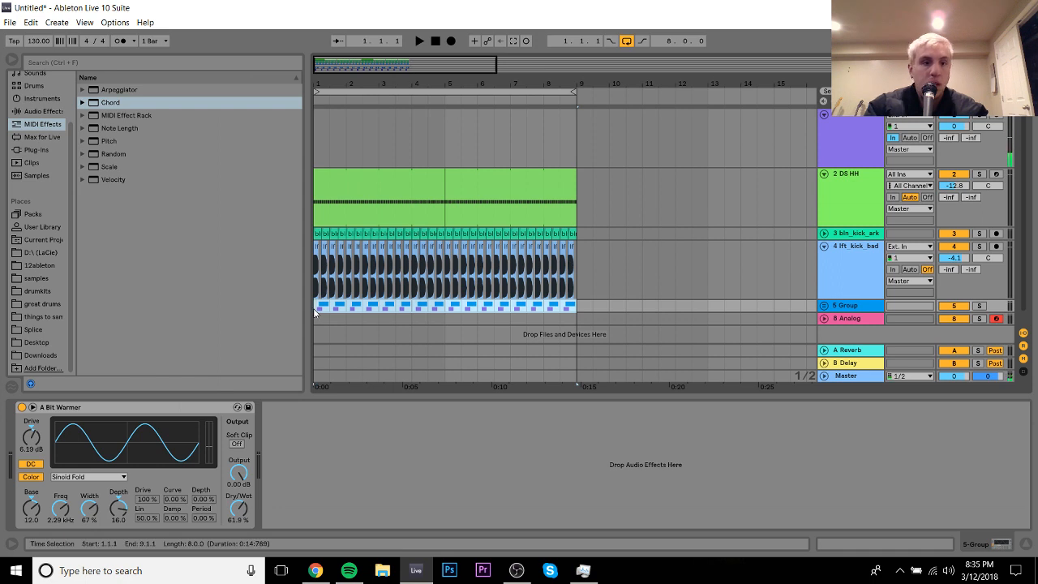
Step: Unfold the Analog track, set its volume to -9.1 dB and briefly play the loop
click(824, 318)
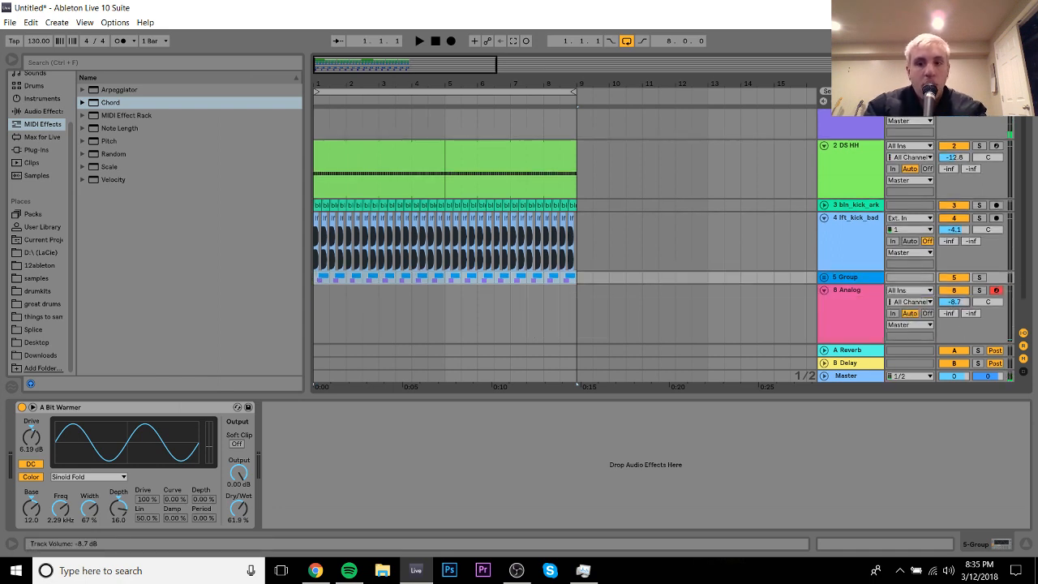
click(860, 296)
key(space)
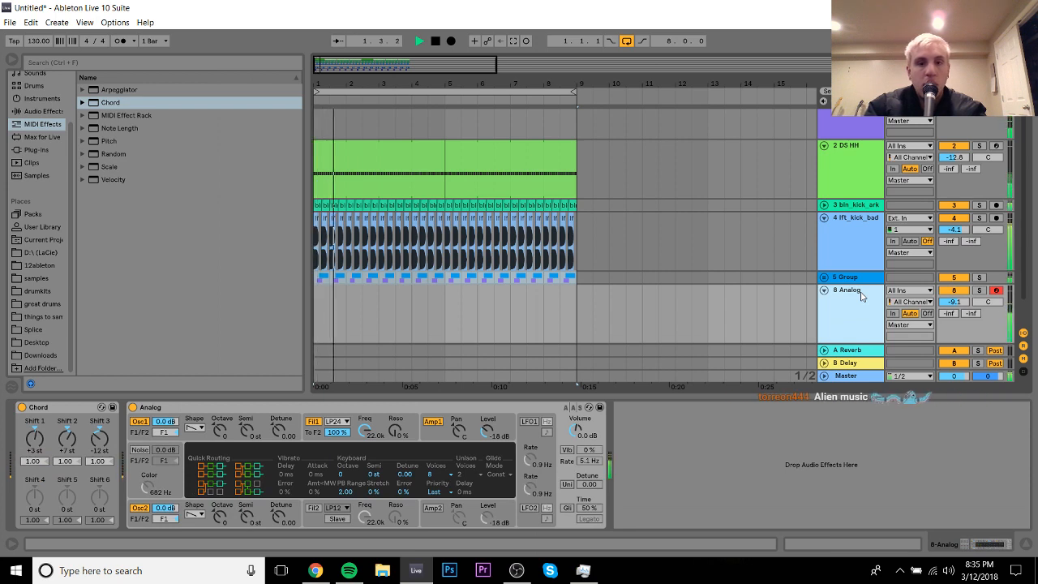
key(space)
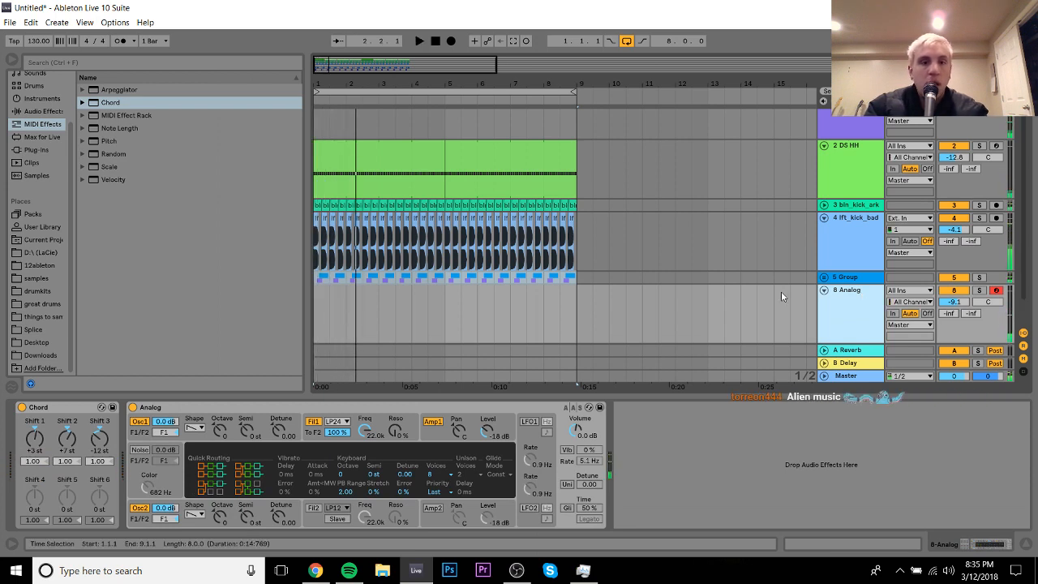
Step: Create a four-bar MIDI clip on the Analog track and add an eighth-length F1 note at 1.2.3
drag(442, 307, 280, 311)
key(ctrl+shift+m)
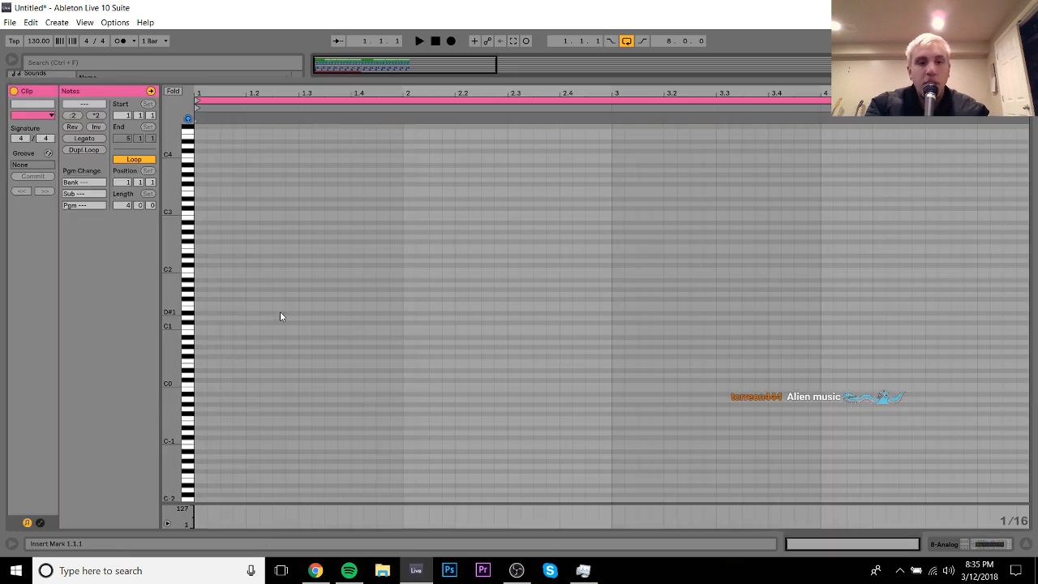
double_click(278, 263)
key(Up)
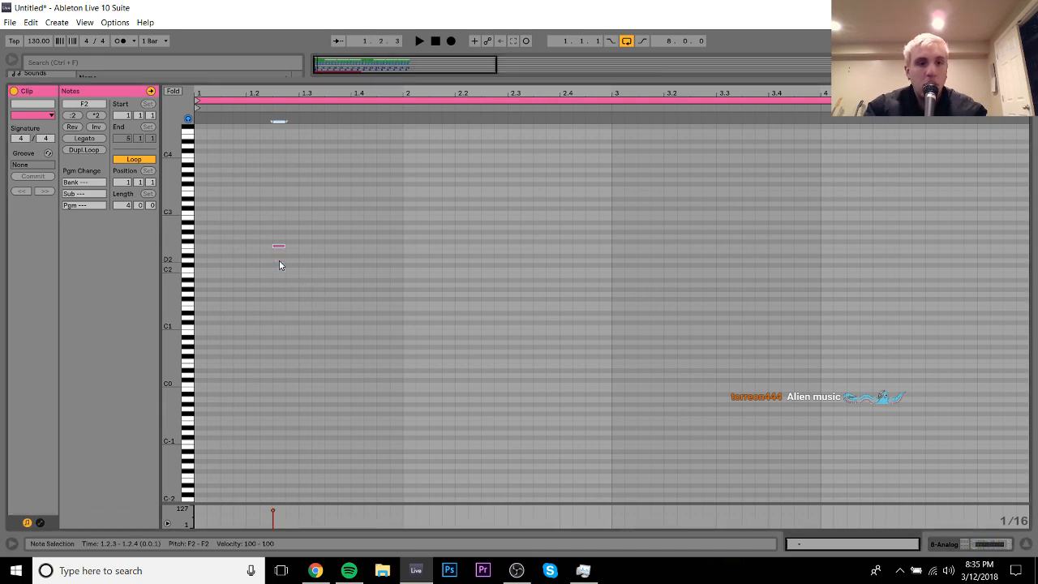
key(shift+Down)
key(shift+Right)
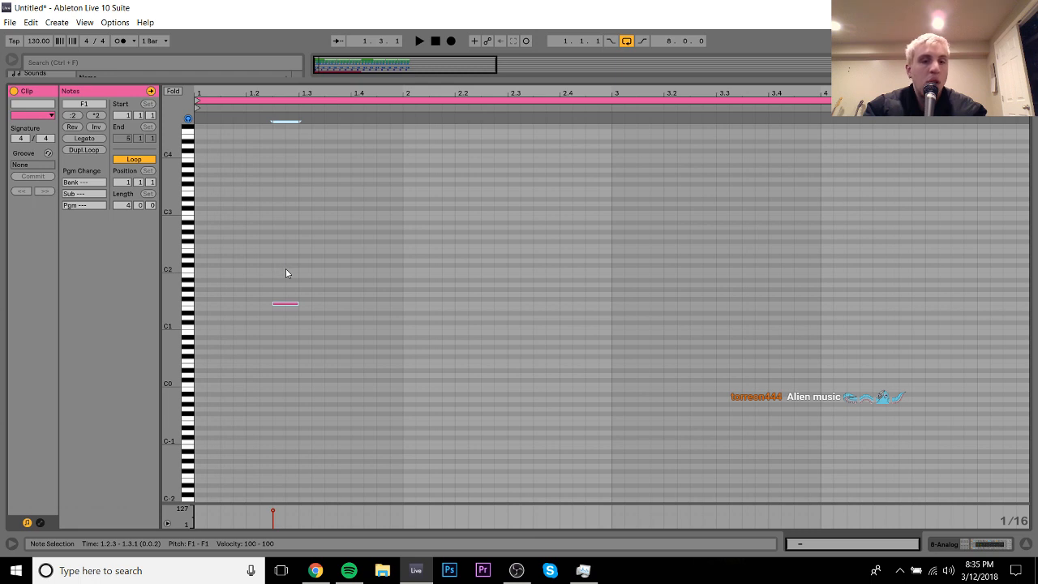
Step: Repeat the first bar's F1 note once per bar through bar four and briefly play it
drag(402, 276, 193, 335)
key(ctrl+d)
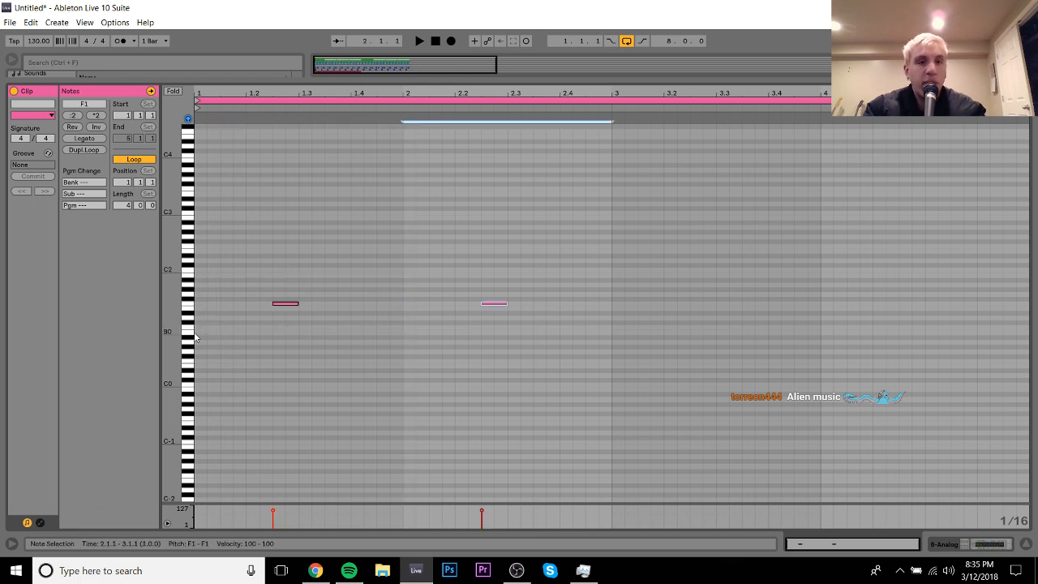
key(ctrl+d)
key(ctrl+d)
key(space)
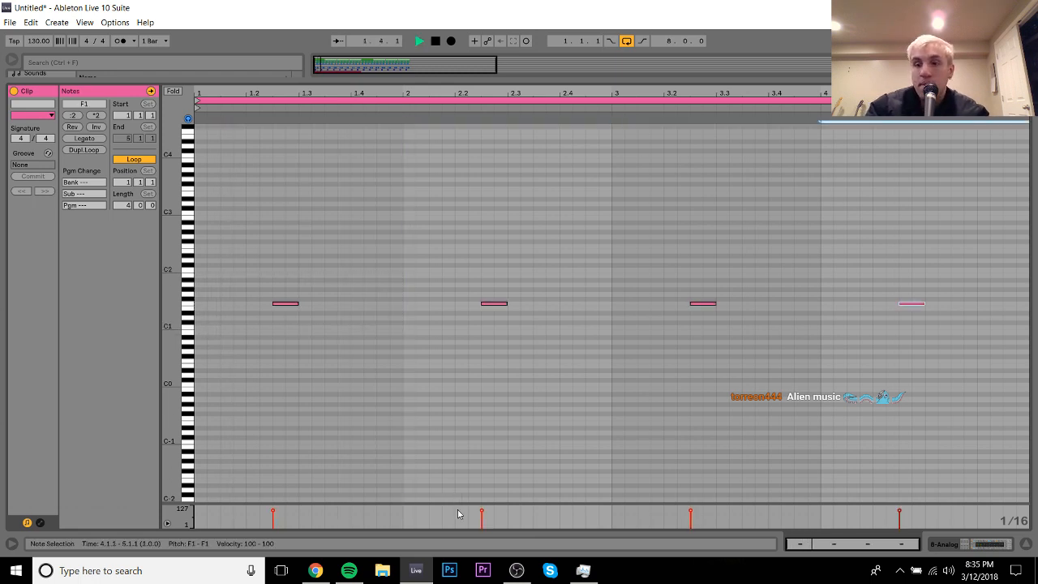
key(space)
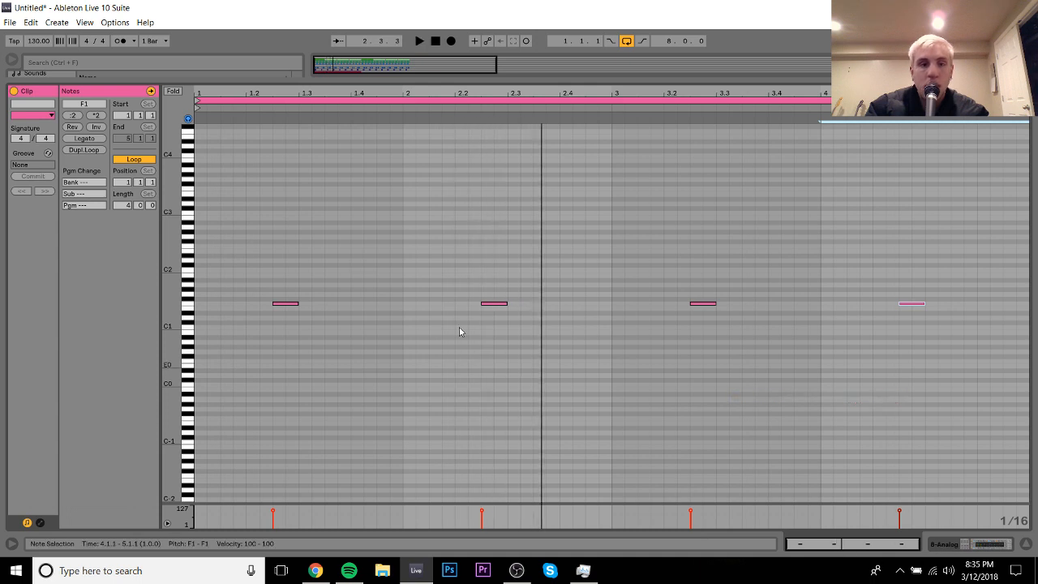
Step: Duplicate the first half-bar of the clip until the F1 note repeats every two beats through bar four, and start playback
drag(297, 260, 191, 347)
key(ctrl+d)
key(ctrl+d)
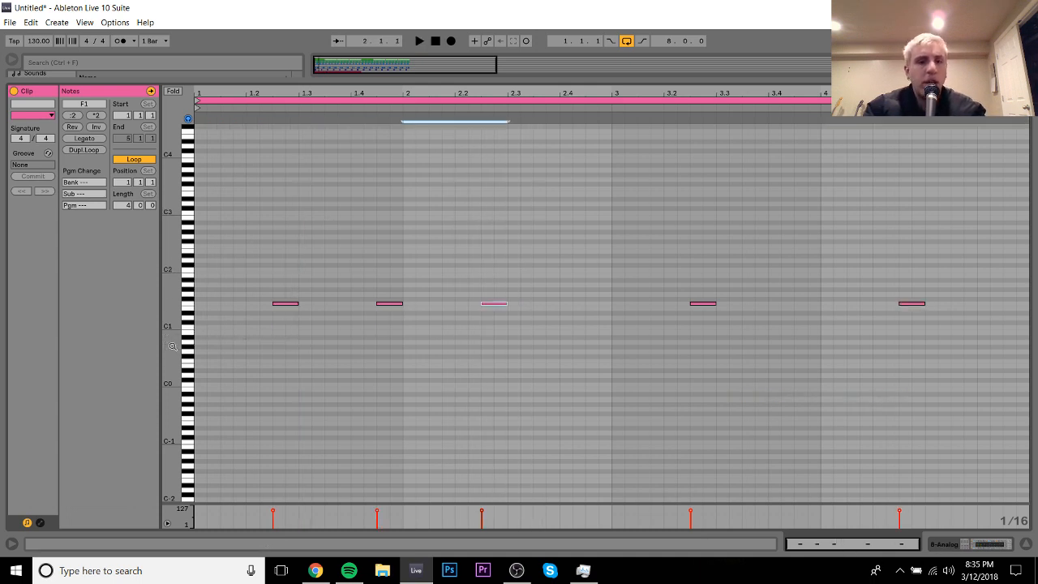
key(ctrl+d)
key(ctrl+d)
key(ctrl+d)
key(ctrl+d)
key(space)
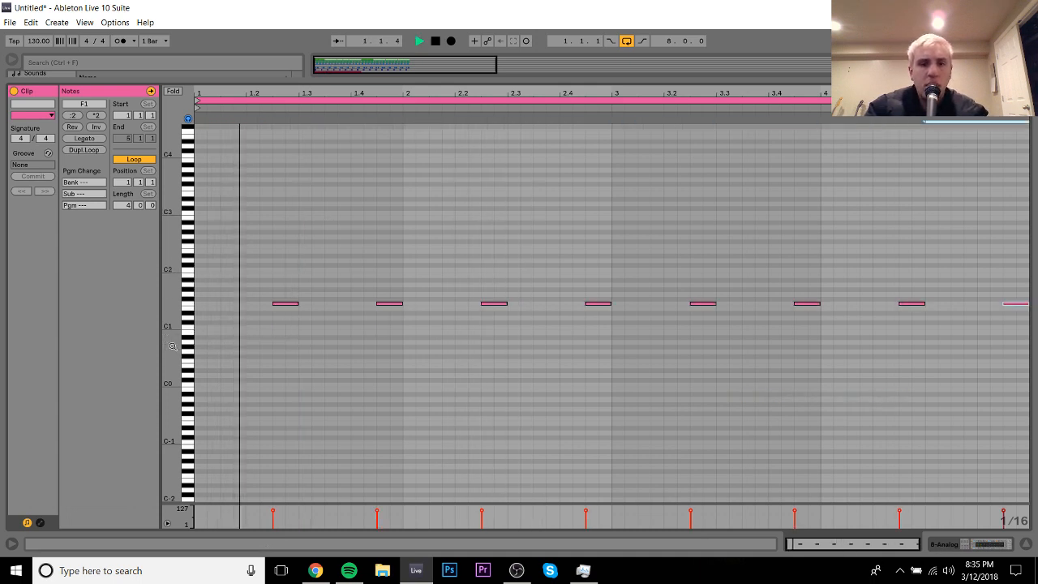
Step: Extend the Analog clip to eight bars and solo the Analog track
click(996, 547)
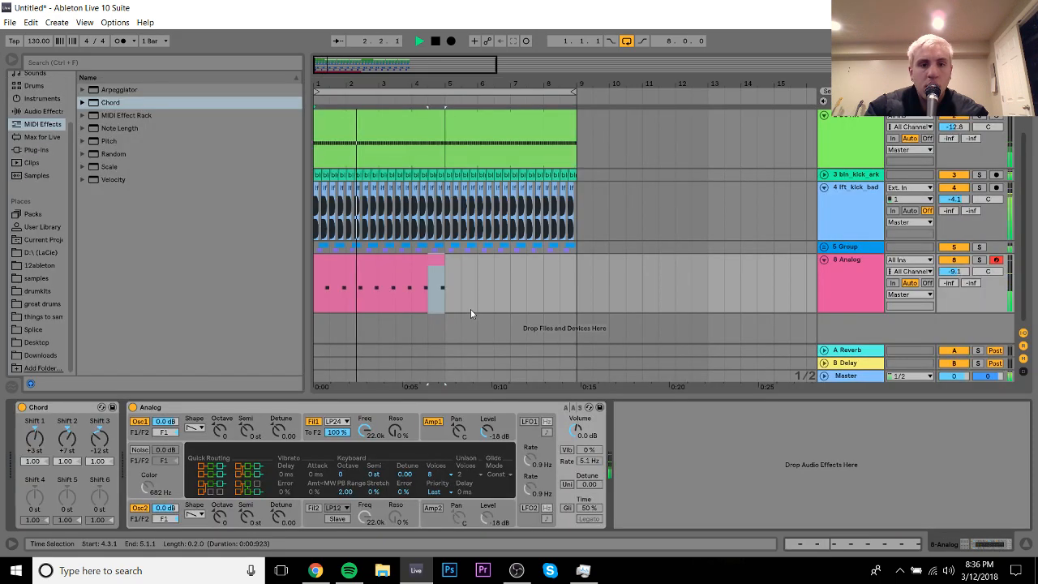
drag(443, 263, 576, 264)
click(979, 260)
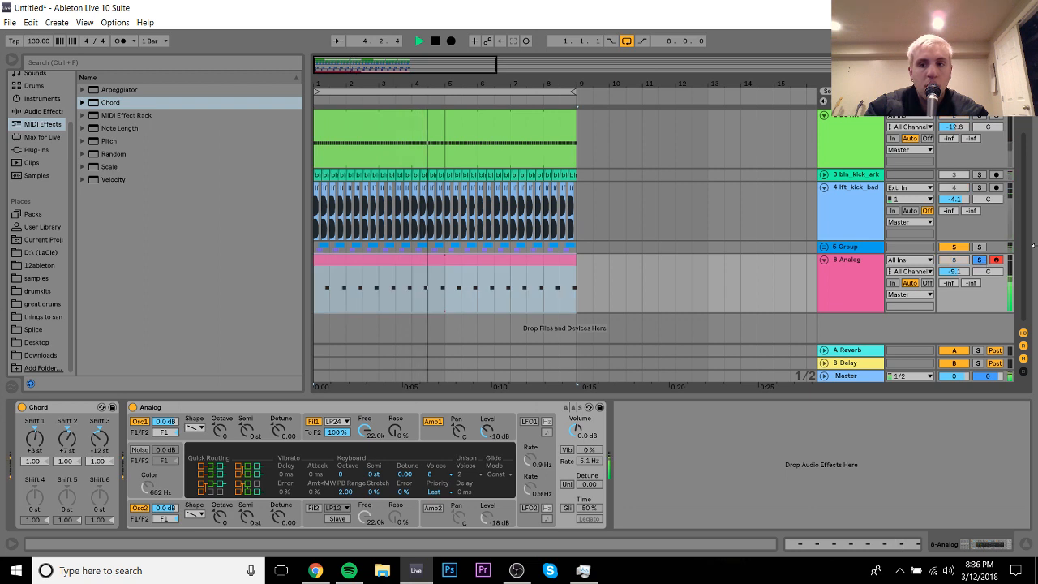
scroll(1021, 158, up, 2)
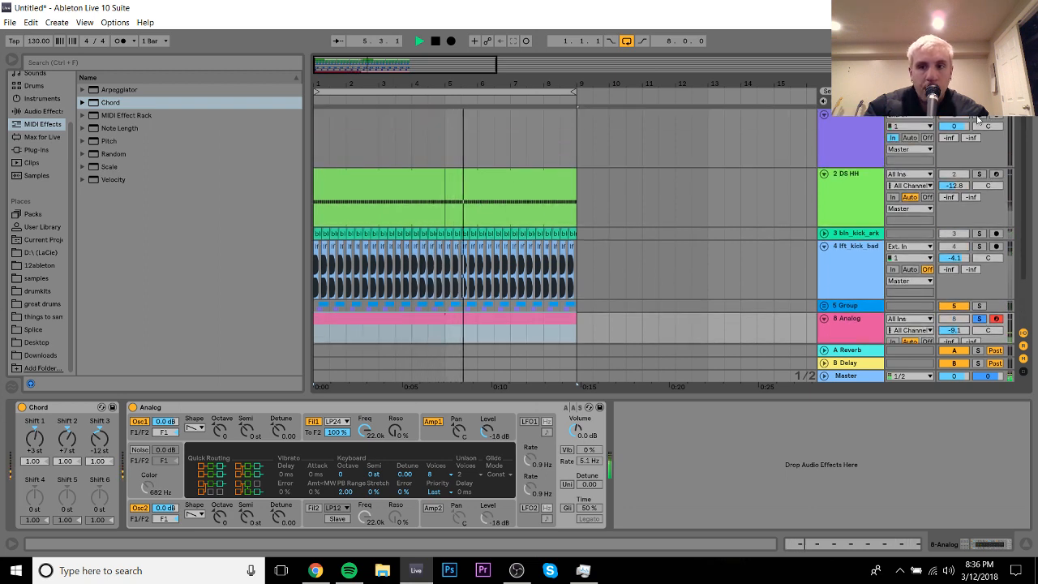
click(848, 329)
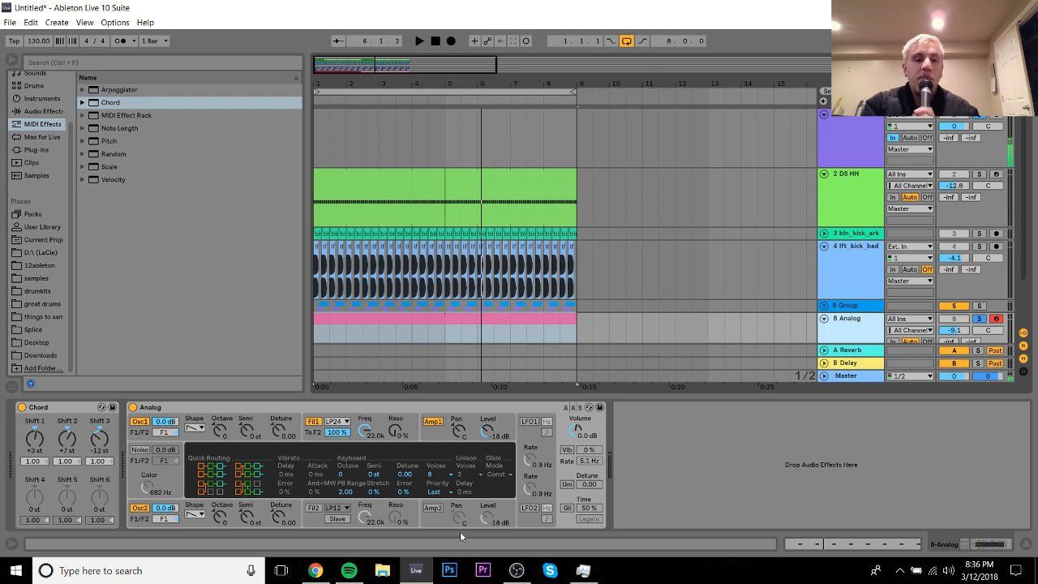
Step: Set Analog's first filter to a 378 Hz cutoff, 6.00 envelope frequency modulation, 965 ms decay and 0.00 sustain while auditioning the loop
key(space)
click(362, 428)
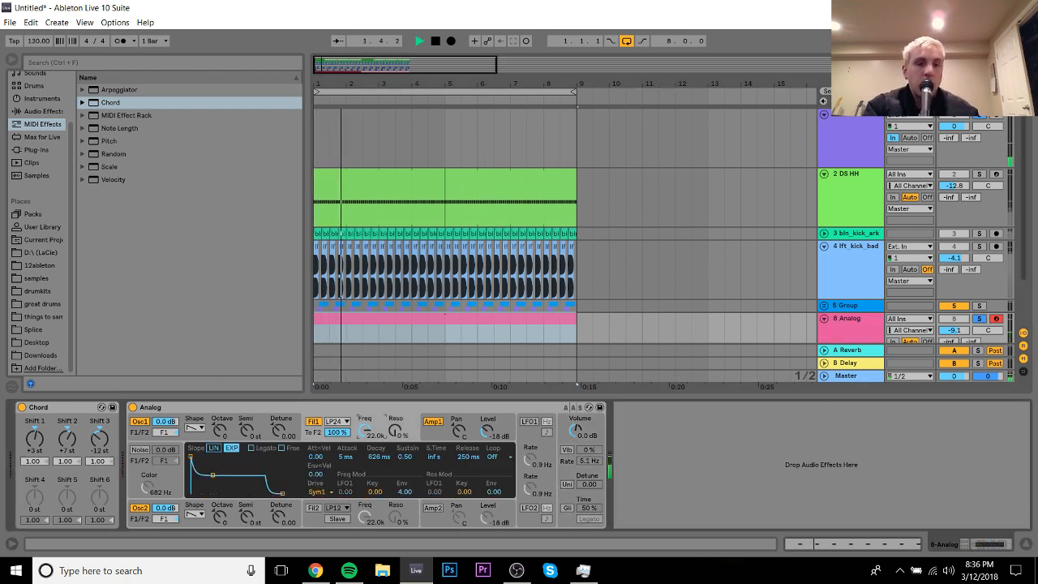
drag(364, 430, 364, 515)
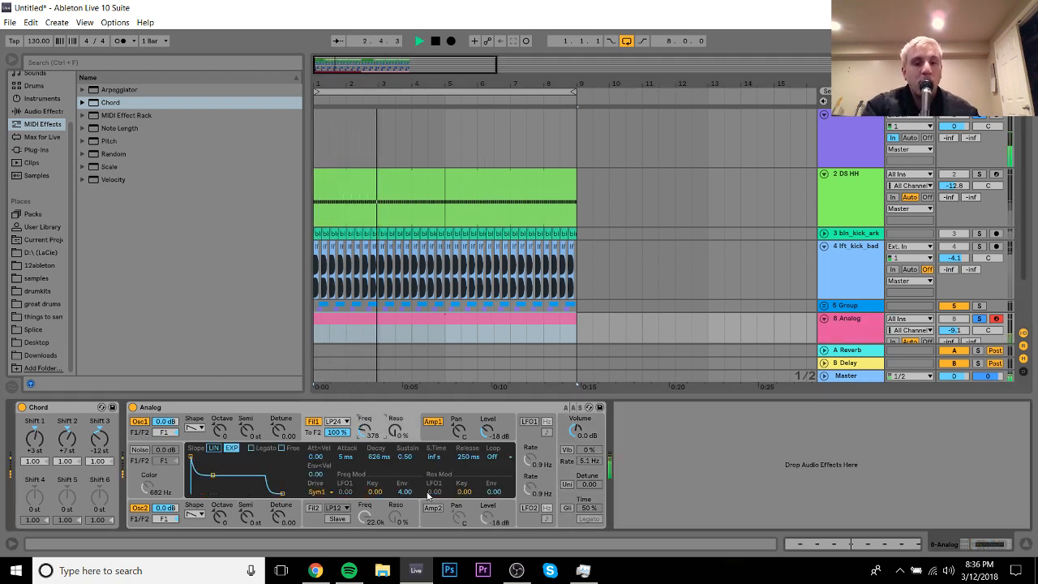
click(403, 492)
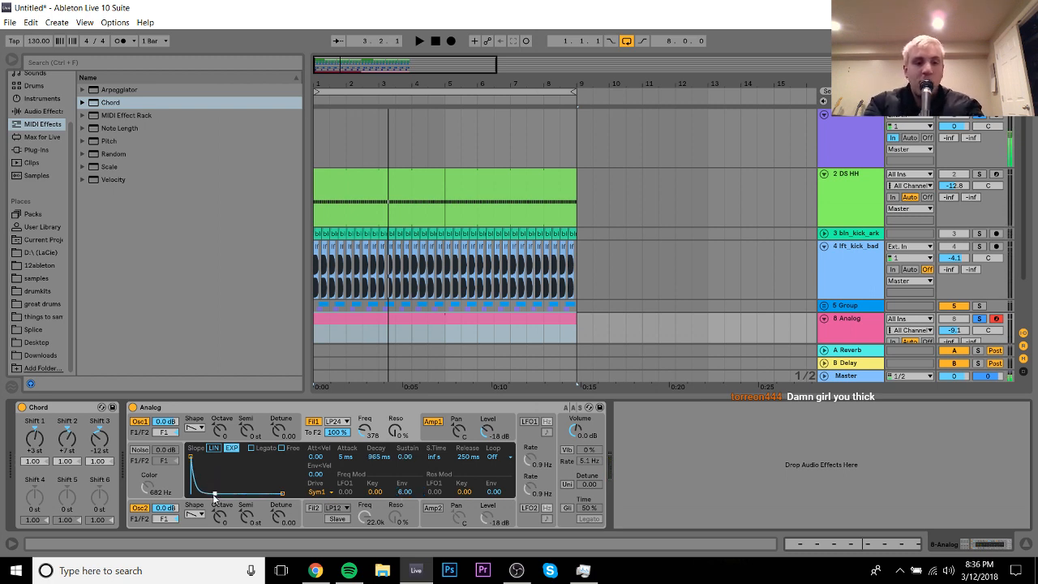
key(space)
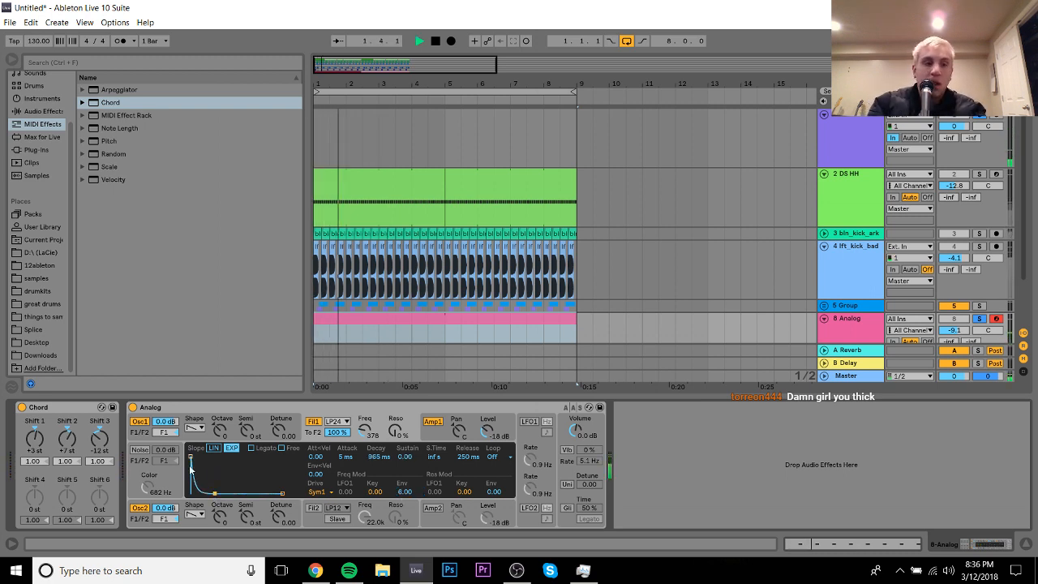
drag(190, 461, 191, 460)
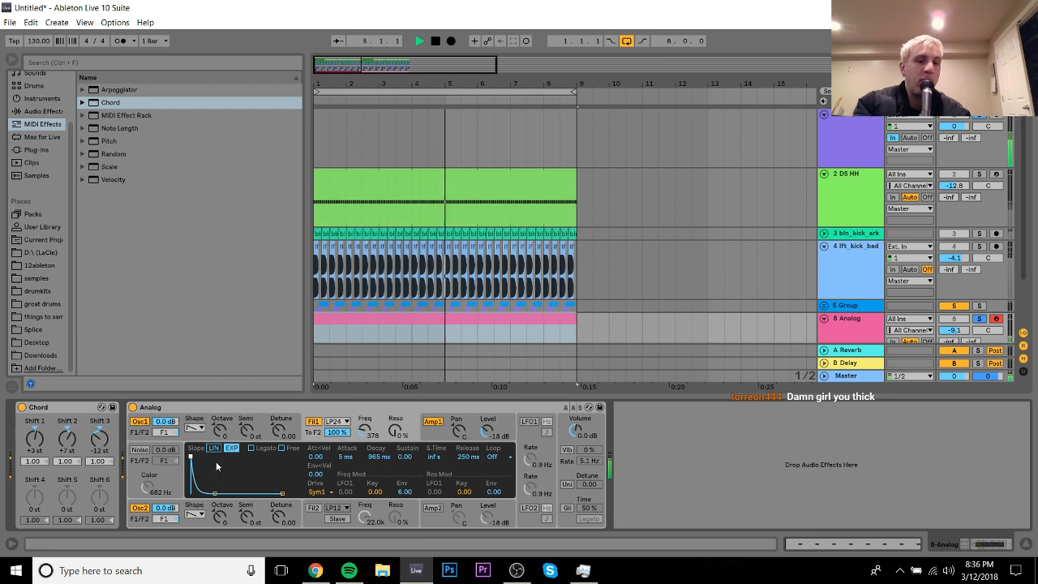
Step: Set Analog's Filter 1 envelope to a 542 ms decay and 15 s release, with envelope frequency modulation at 4.00
mouse_move(215, 493)
mouse_down()
mouse_move(205, 492)
mouse_move(213, 493)
mouse_up()
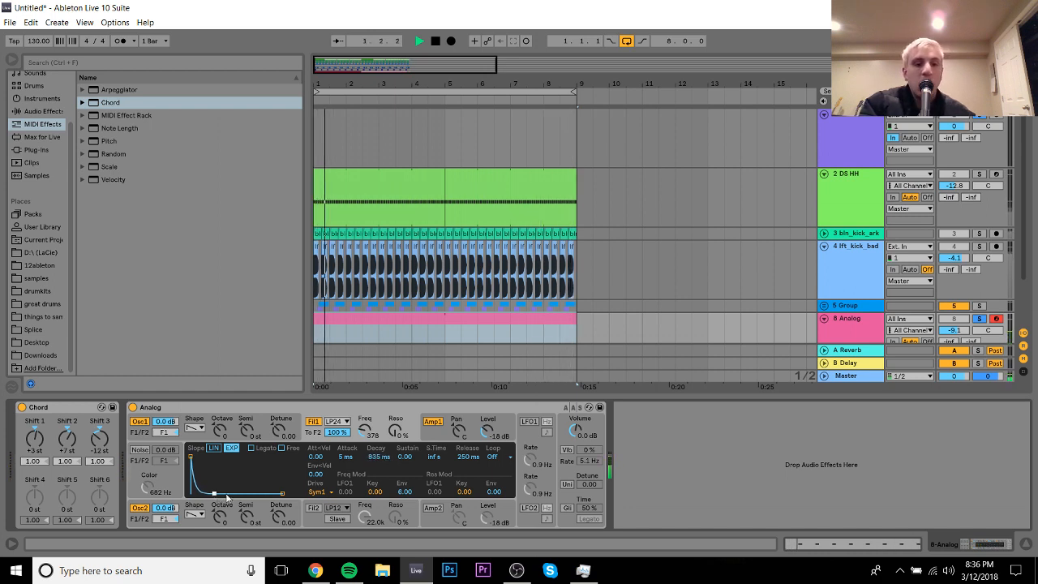
drag(281, 493, 301, 493)
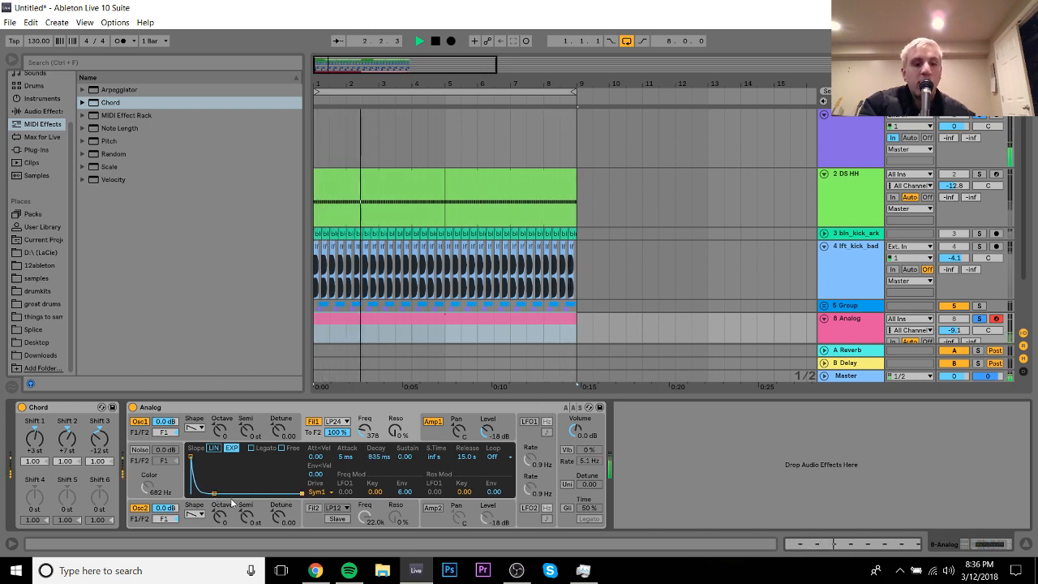
drag(214, 493, 211, 493)
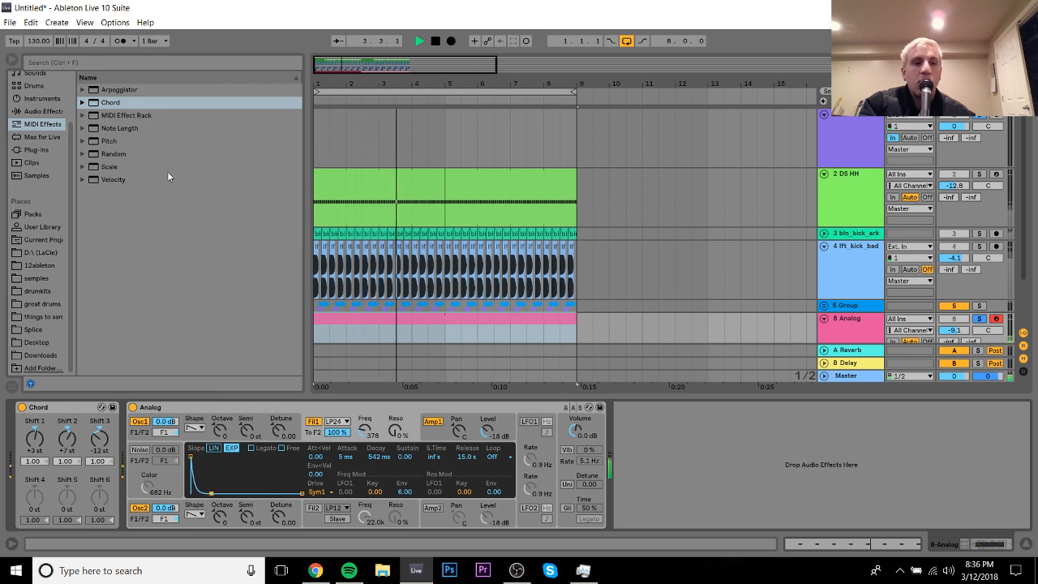
drag(405, 492, 404, 499)
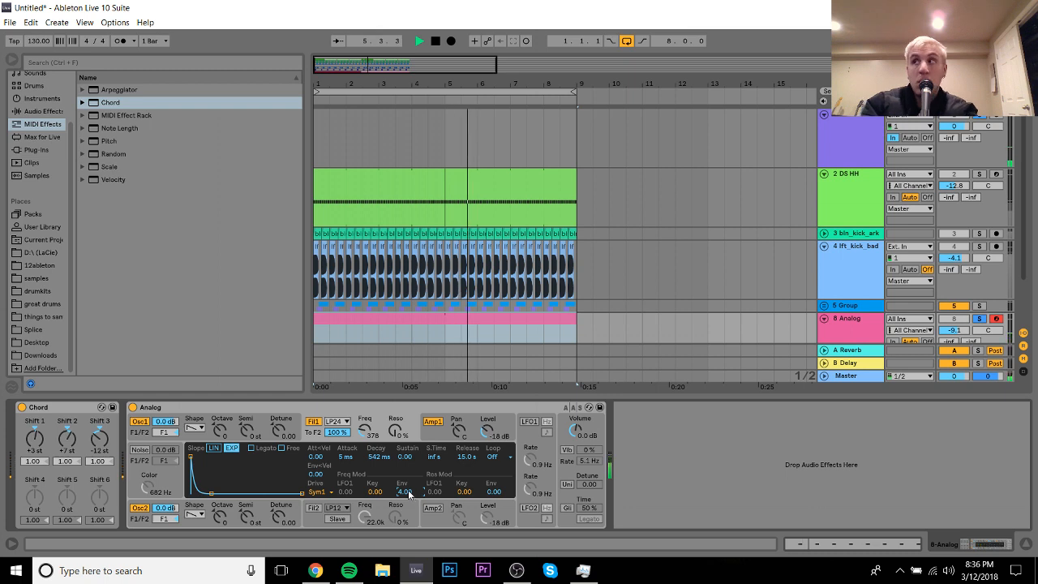
key(space)
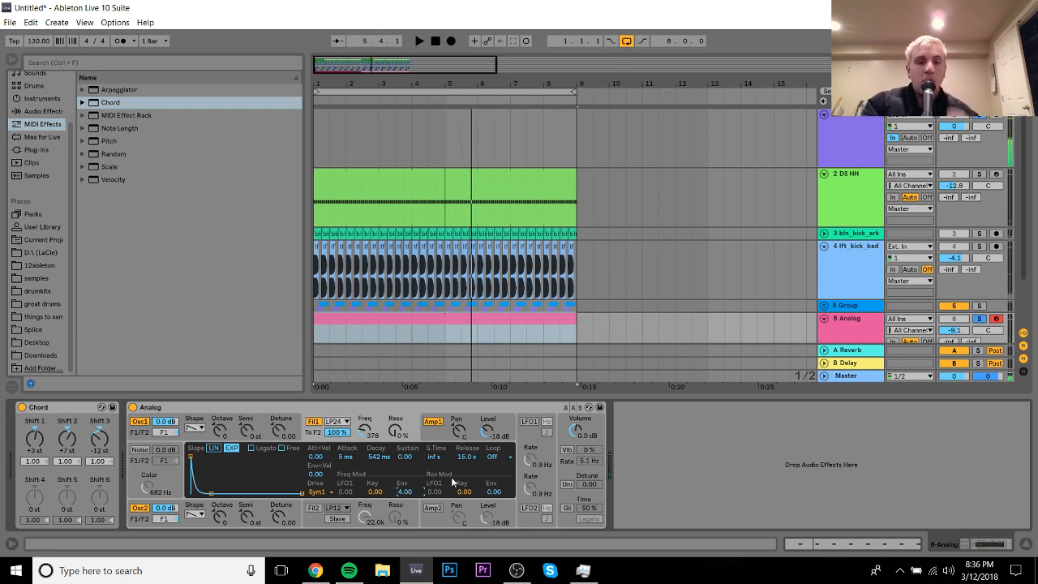
Step: Enable Analog's vibrato at 59 % and 2.1 Hz, and unison with detune 36.72 and a 21 ms delay
click(567, 450)
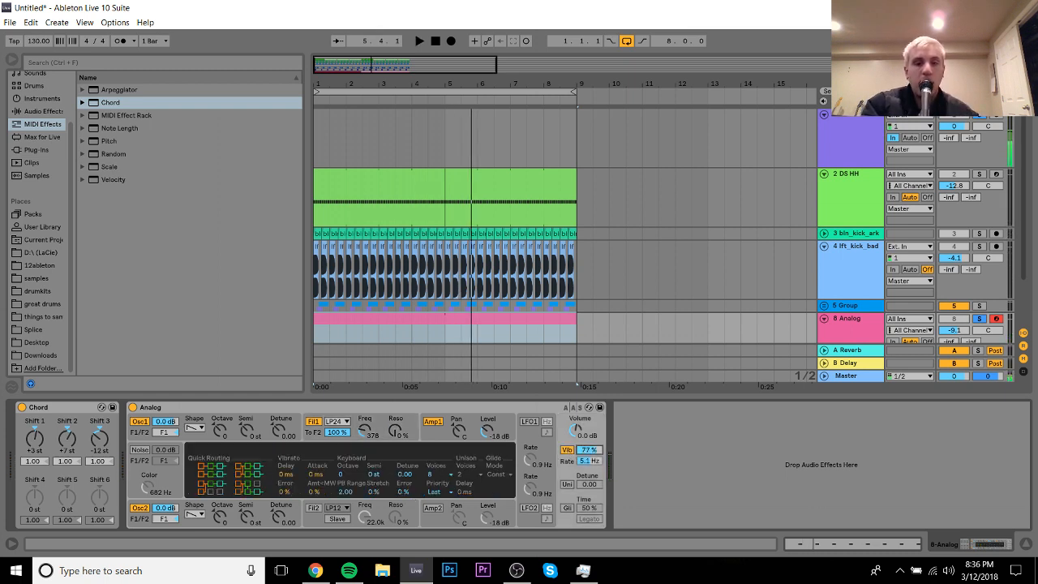
key(space)
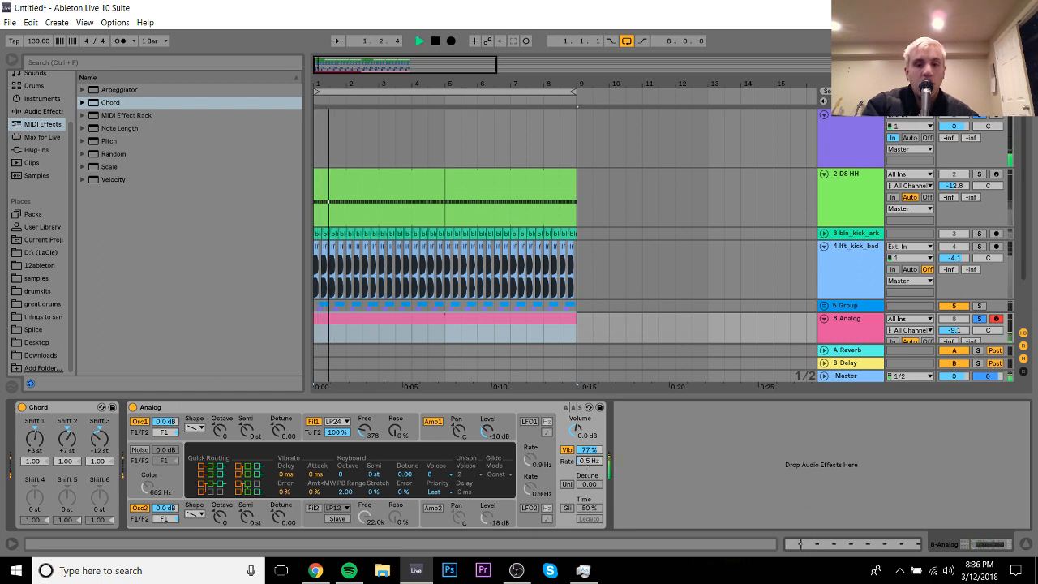
mouse_move(586, 464)
mouse_down()
mouse_move(586, 450)
mouse_move(590, 468)
mouse_up()
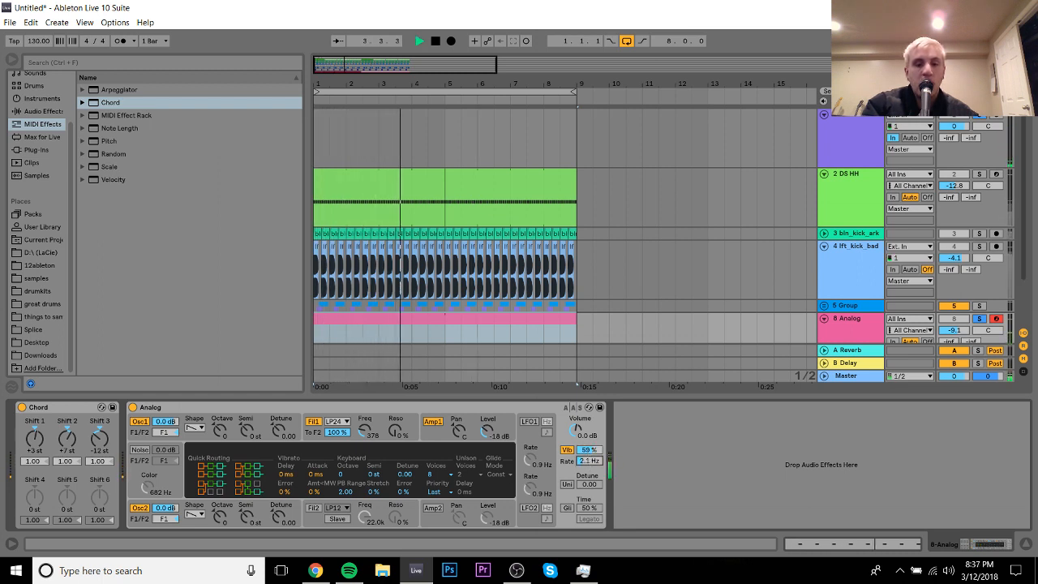
click(568, 486)
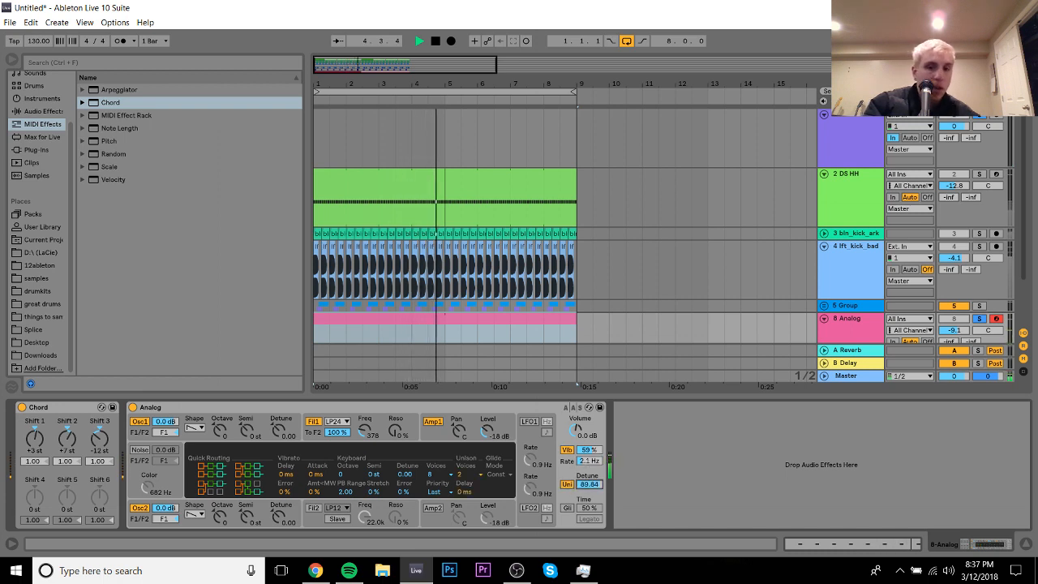
drag(464, 492, 464, 484)
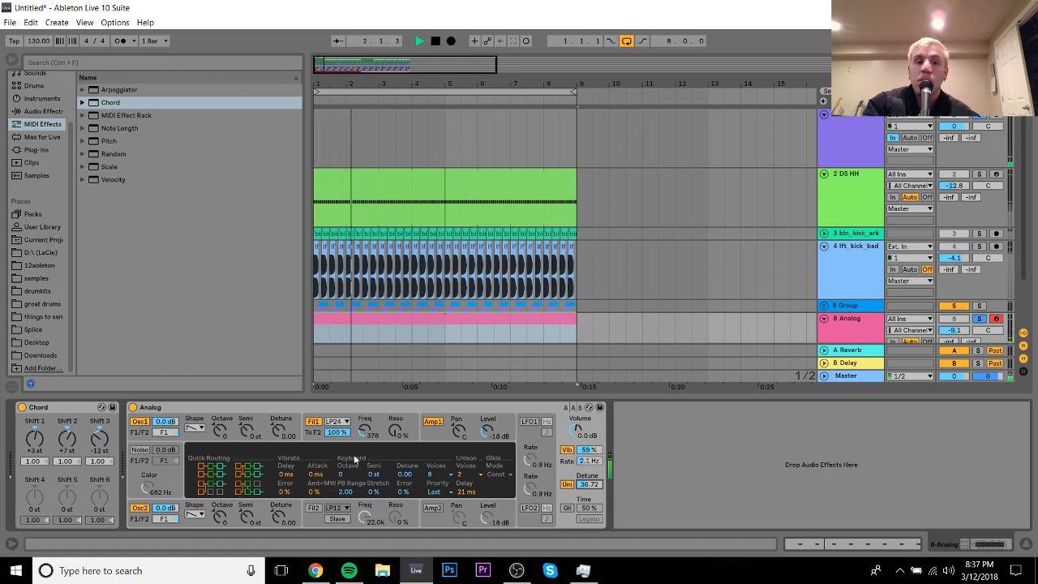
Step: Add ValhallaVintageVerb to the Analog track, set its mix to 31.6 % and turn down its decay
click(35, 149)
double_click(135, 219)
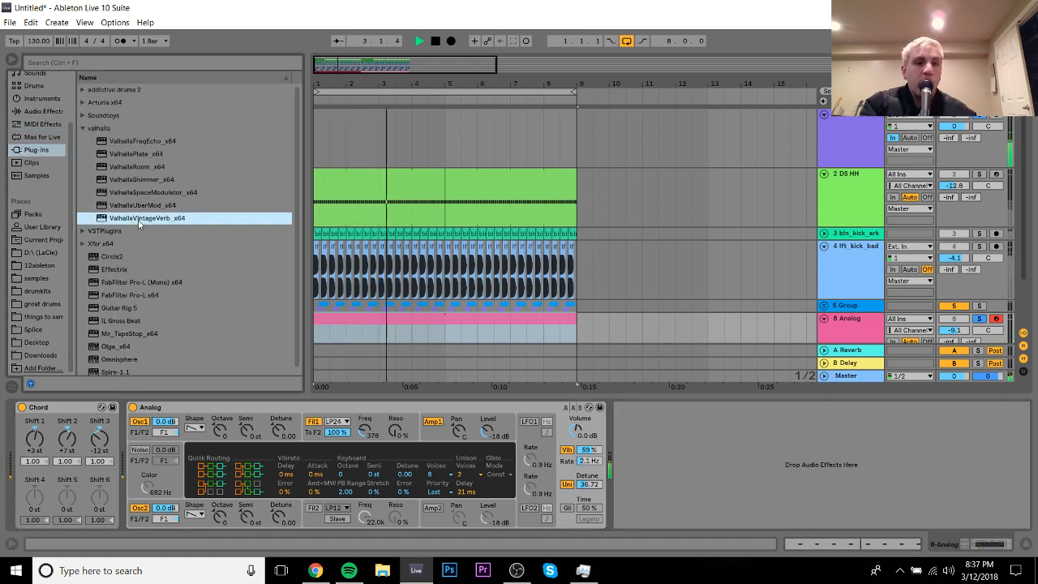
drag(109, 192, 134, 332)
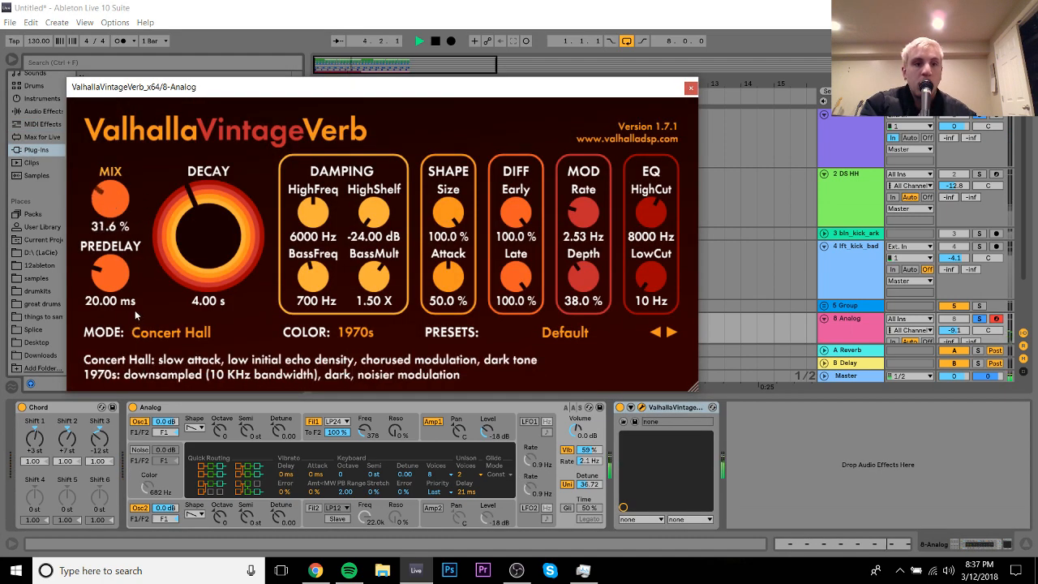
drag(227, 219, 231, 292)
click(690, 87)
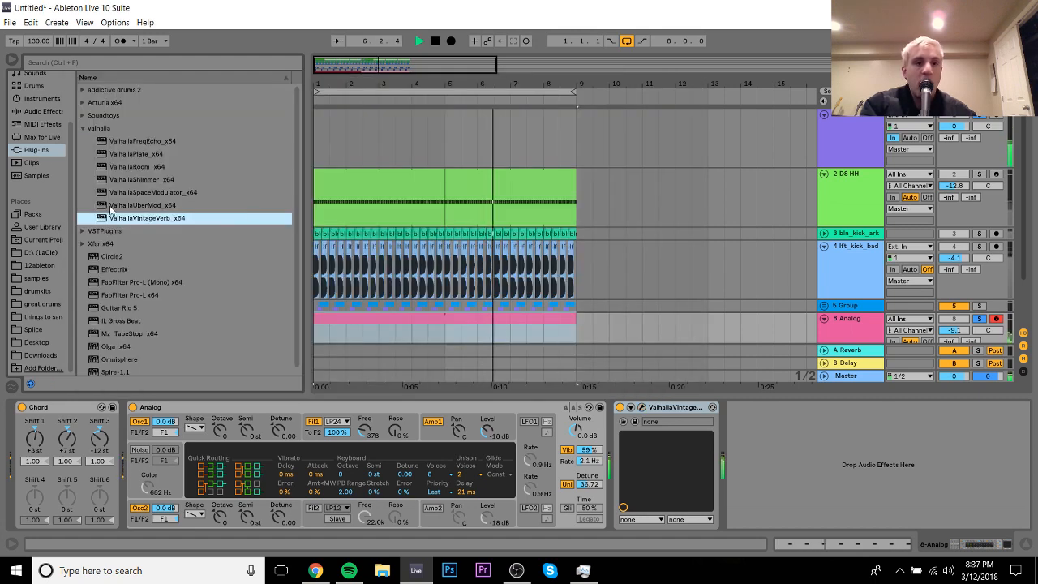
Step: Load LFOTool_x64 from the Xfer x64 plug-in folder after the reverb on the Analog track
click(97, 245)
key(Right)
key(Down)
key(Down)
key(Down)
key(Down)
key(Down)
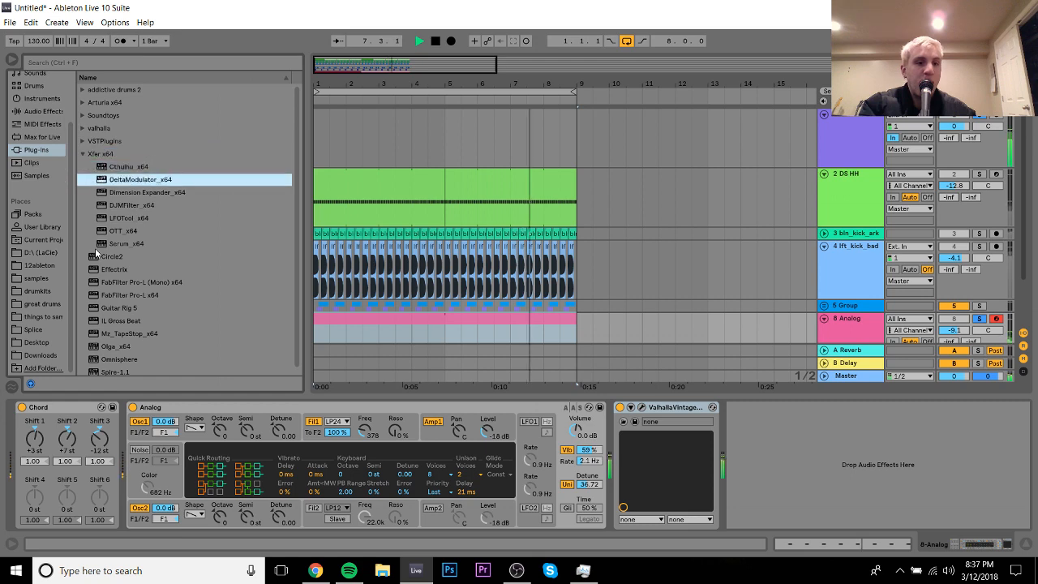
key(Return)
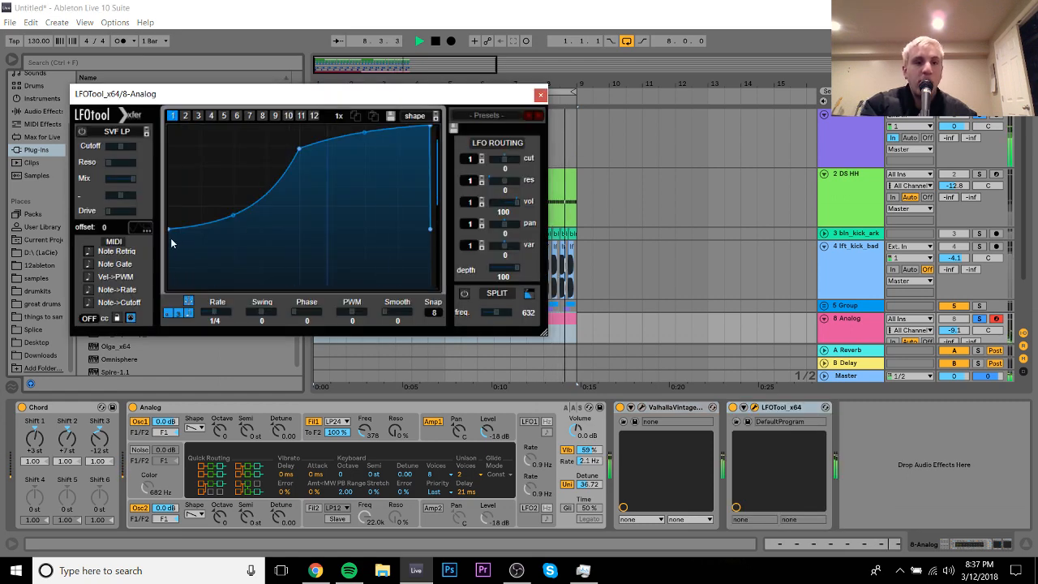
Step: Reshape the LFOTool volume curve to start at zero, peak slightly earlier and fall in a rounded drop at the end
drag(171, 229, 176, 289)
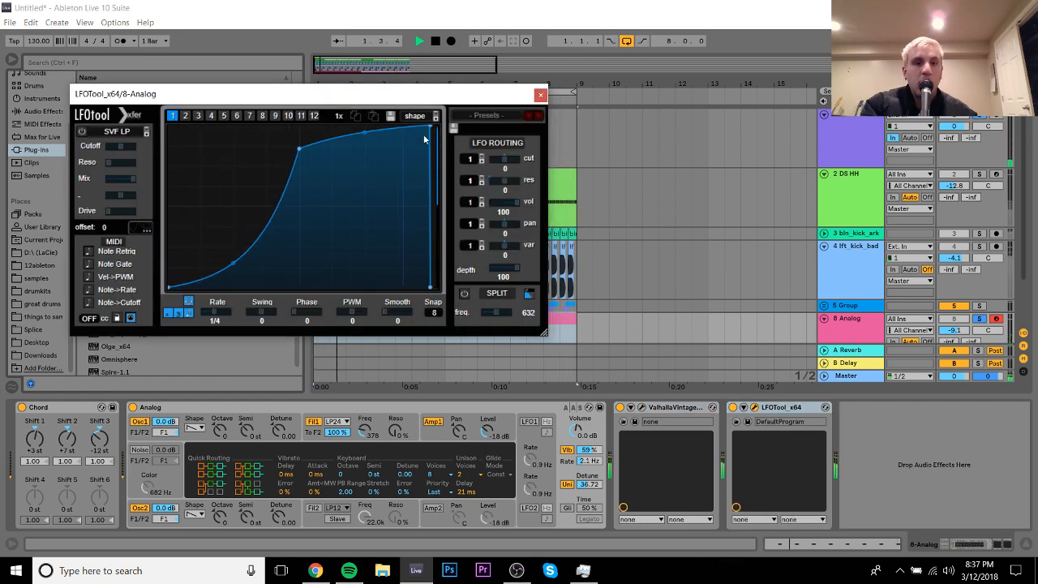
drag(430, 128, 409, 126)
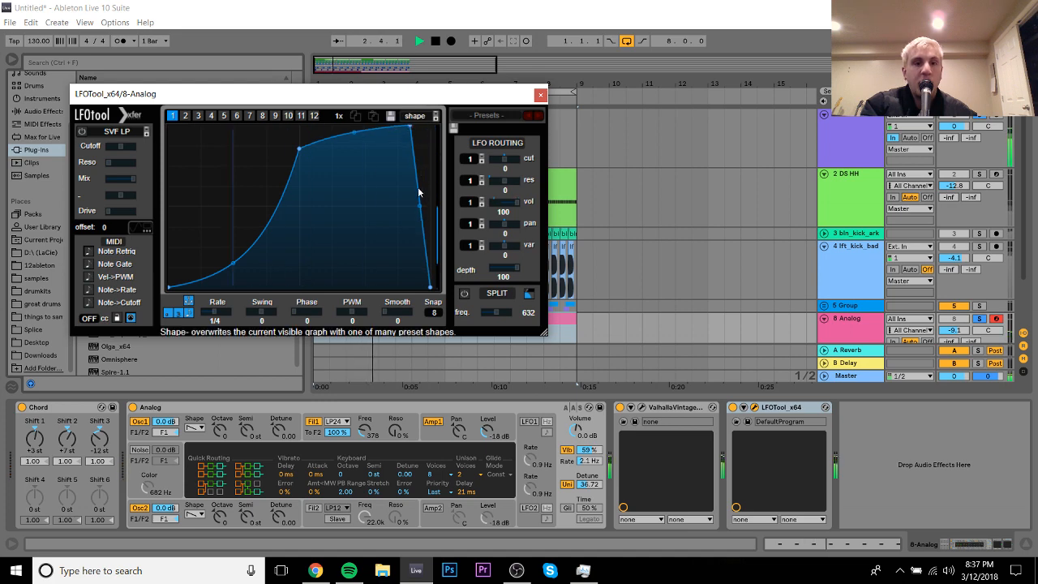
drag(419, 192, 431, 154)
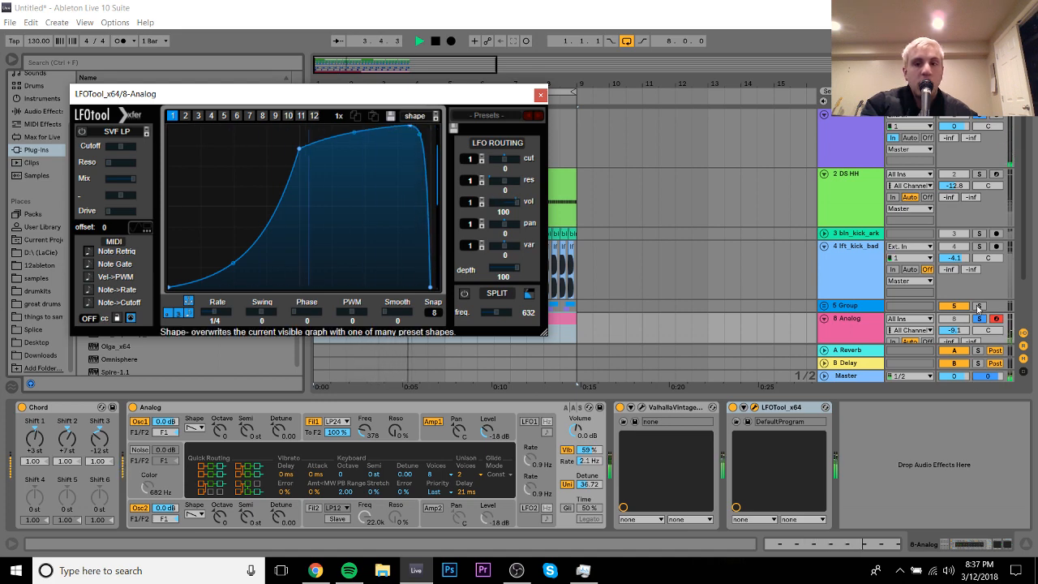
Step: Unsolo the Analog track, set its volume to -9.8 dB, and raise its Filter 1 frequency to 420 while comparing with the filter bypassed
click(978, 317)
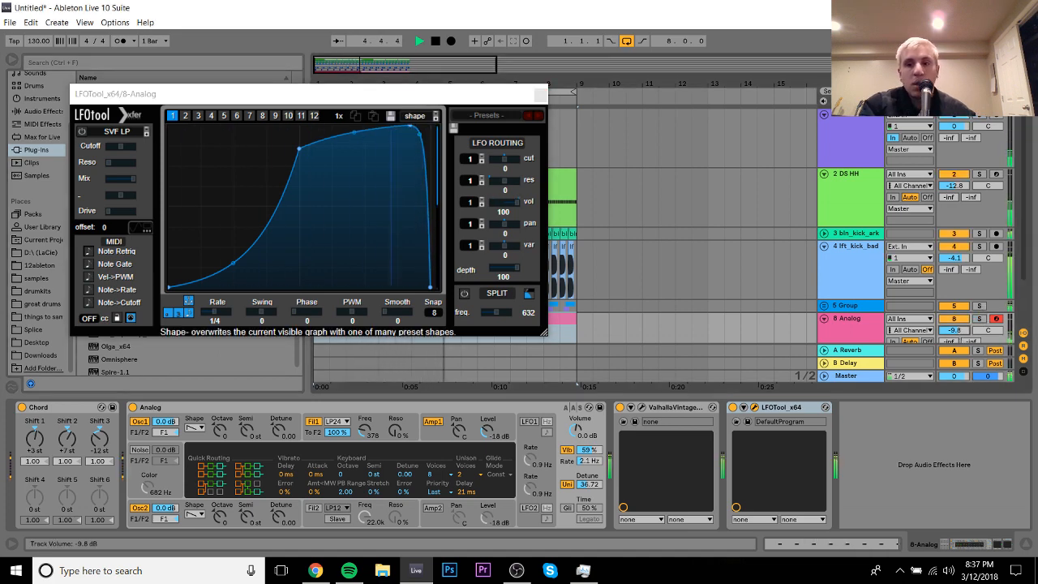
click(313, 422)
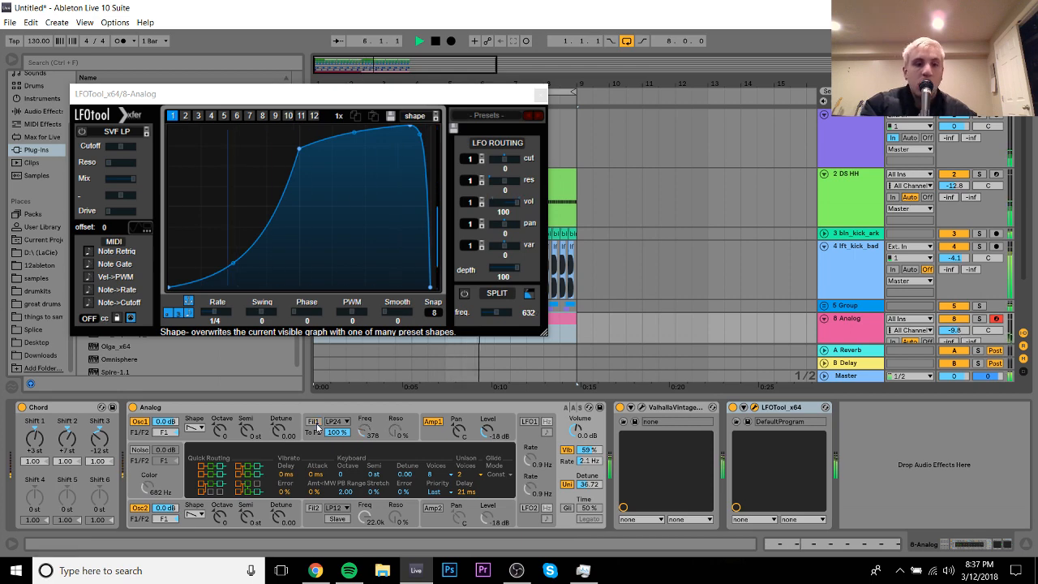
click(314, 422)
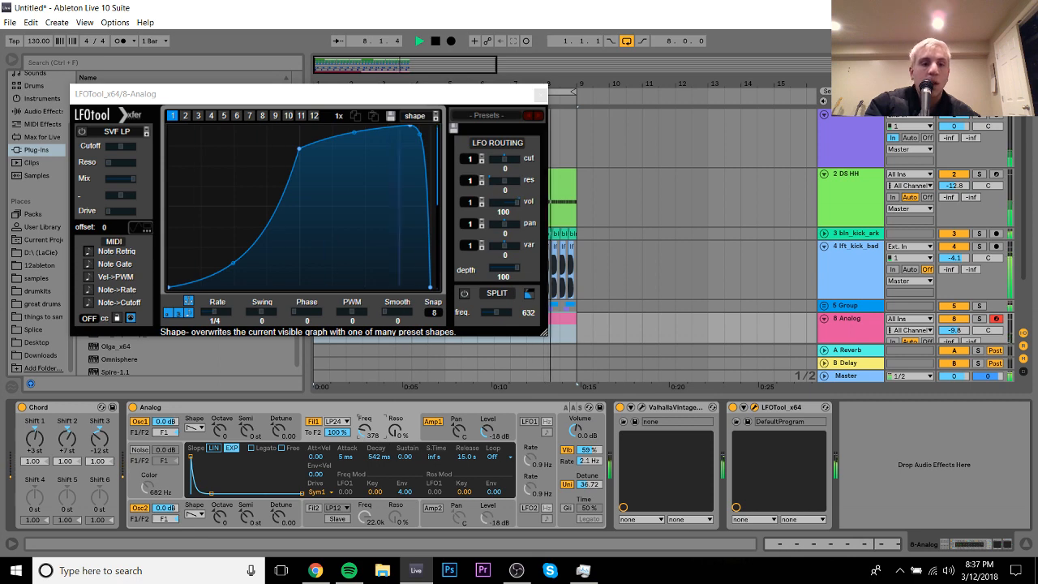
drag(363, 435, 362, 431)
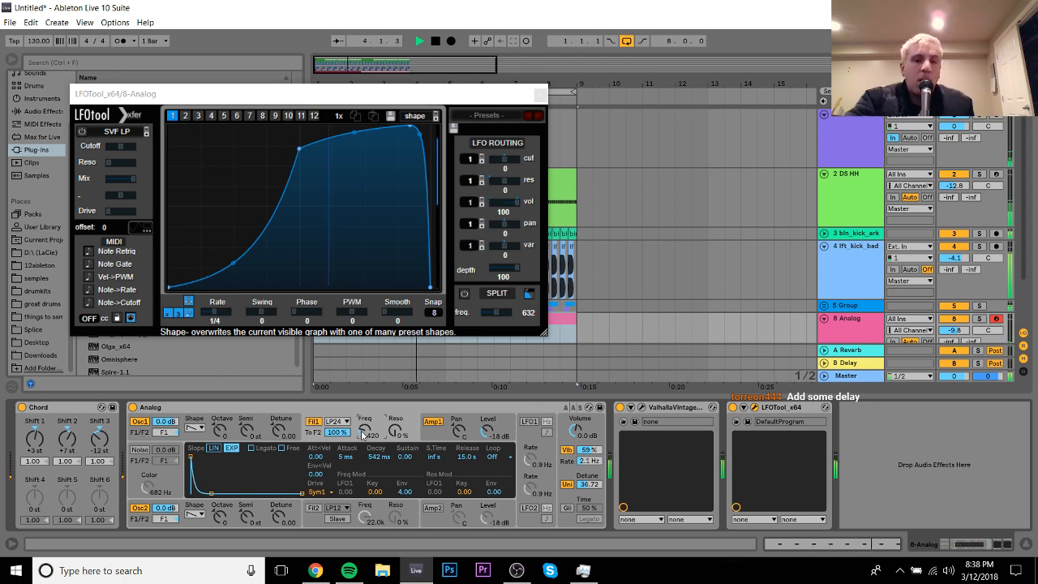
key(space)
click(540, 94)
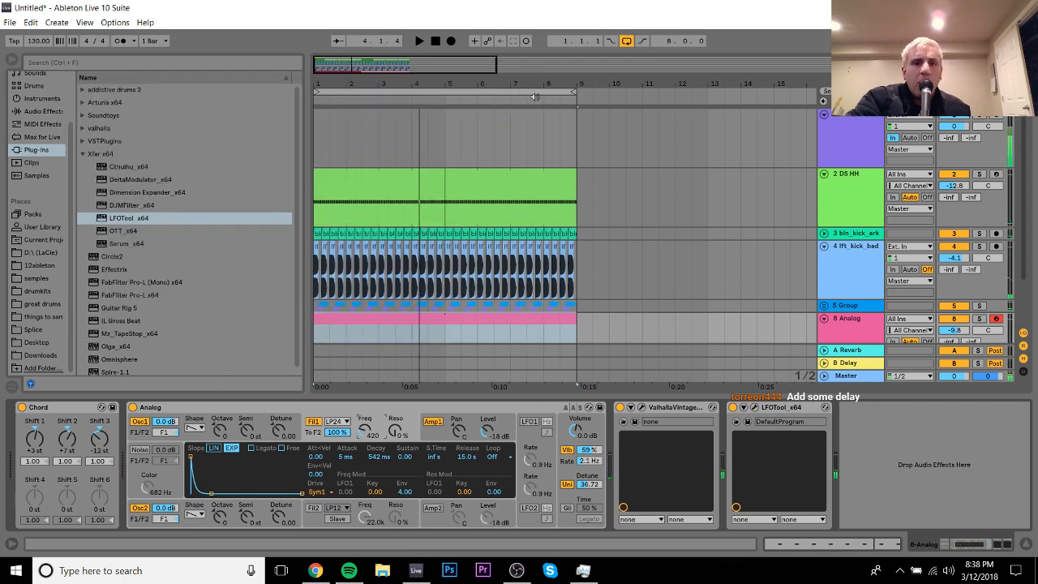
Step: Delete all tracks from DS HH through Analog, including the kicks and the group, keeping only the first audio track
click(823, 246)
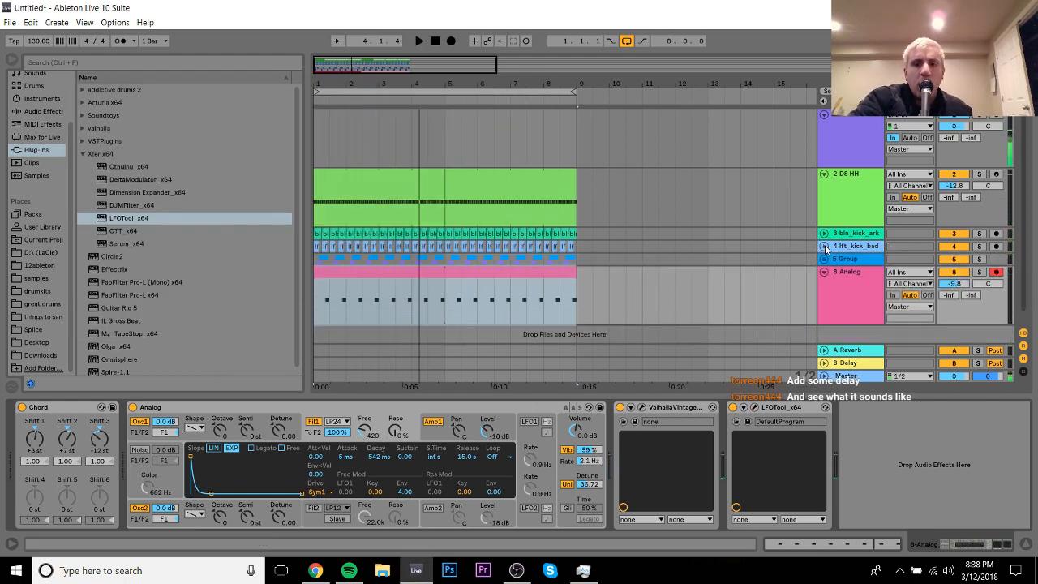
key(space)
key(space)
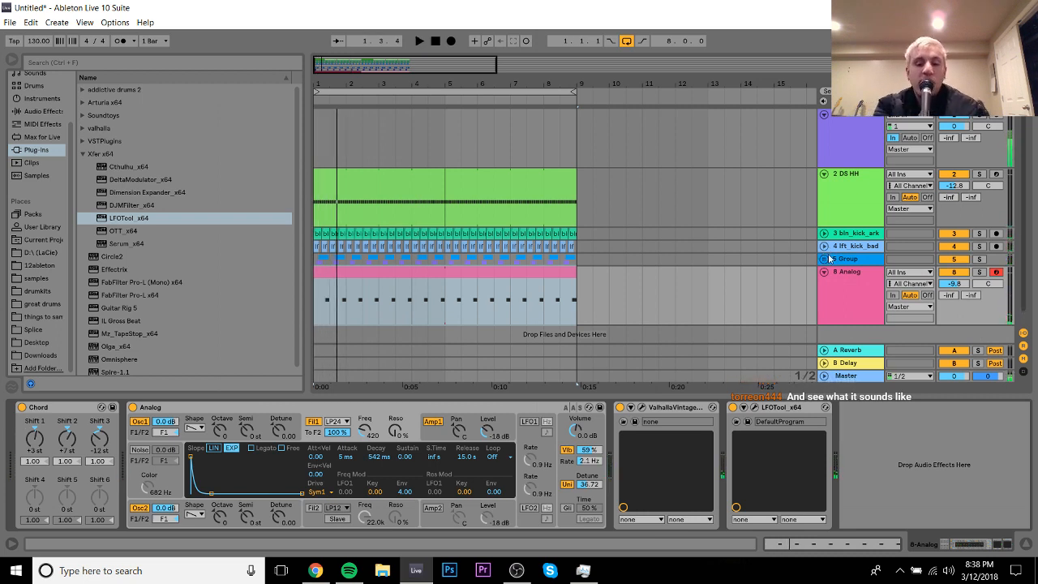
click(824, 259)
key(ctrl+q)
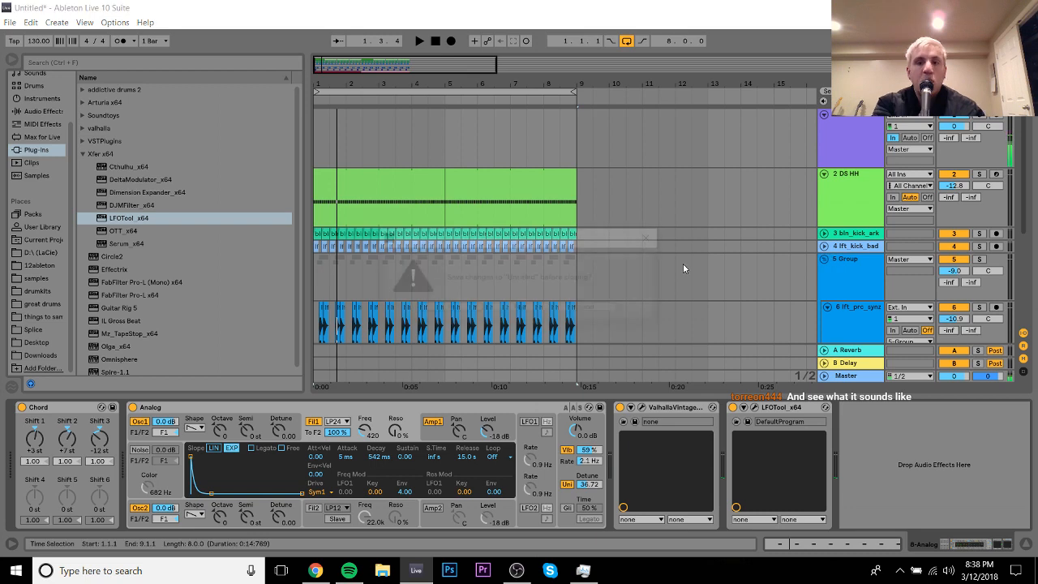
click(597, 309)
click(851, 201)
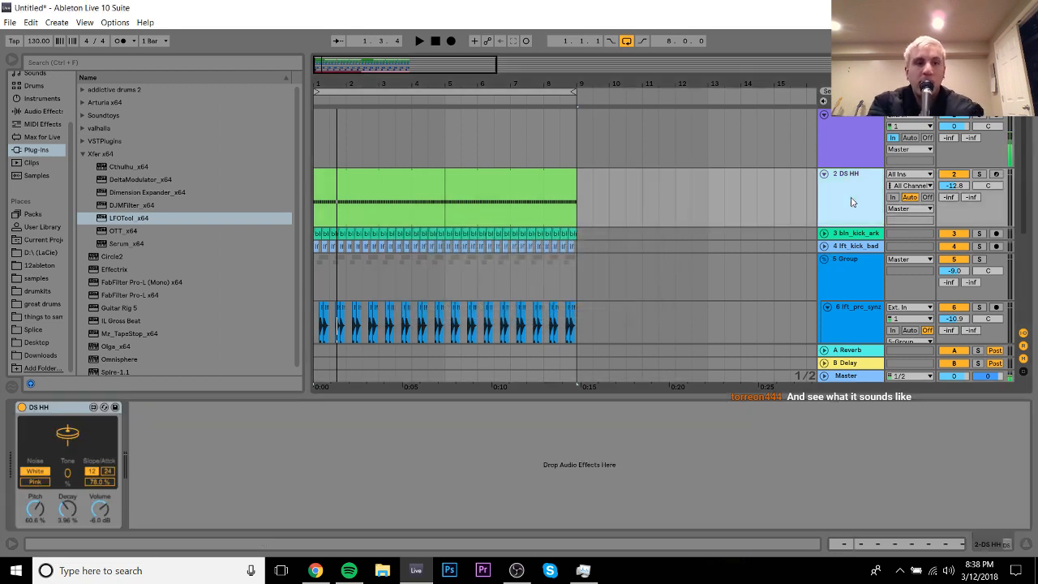
scroll(1028, 306, down, 5)
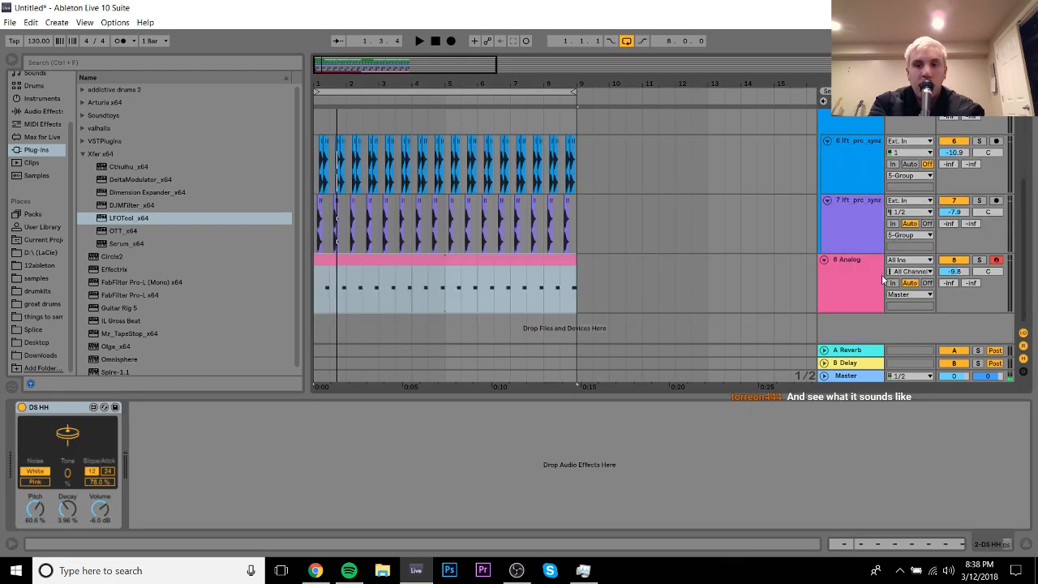
shift+click(853, 275)
key(Delete)
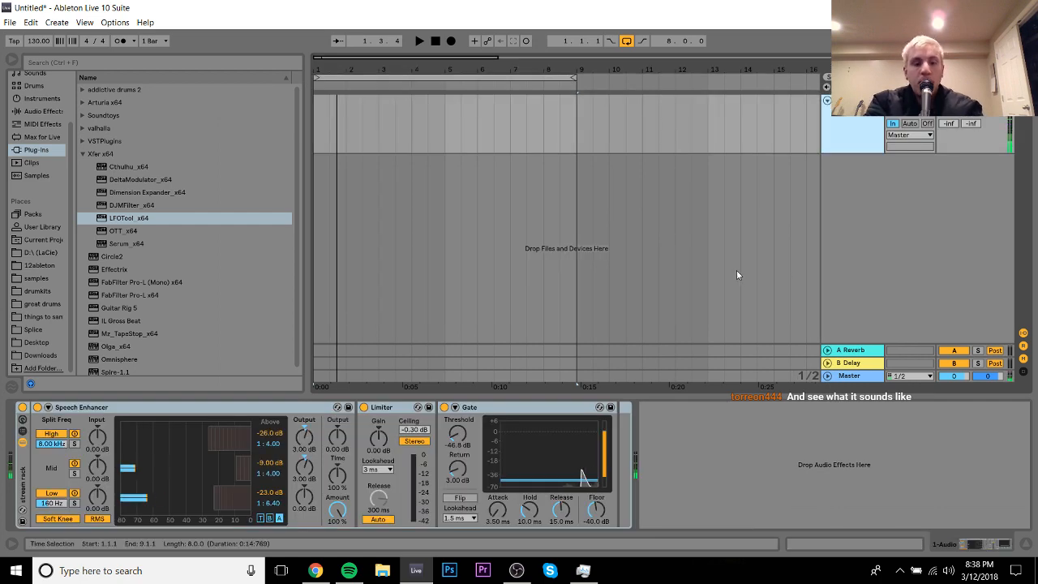
Step: Add a new MIDI track with Serum at -6.8 dB track volume, and set the project tempo to 128 BPM
key(ctrl+shift+t)
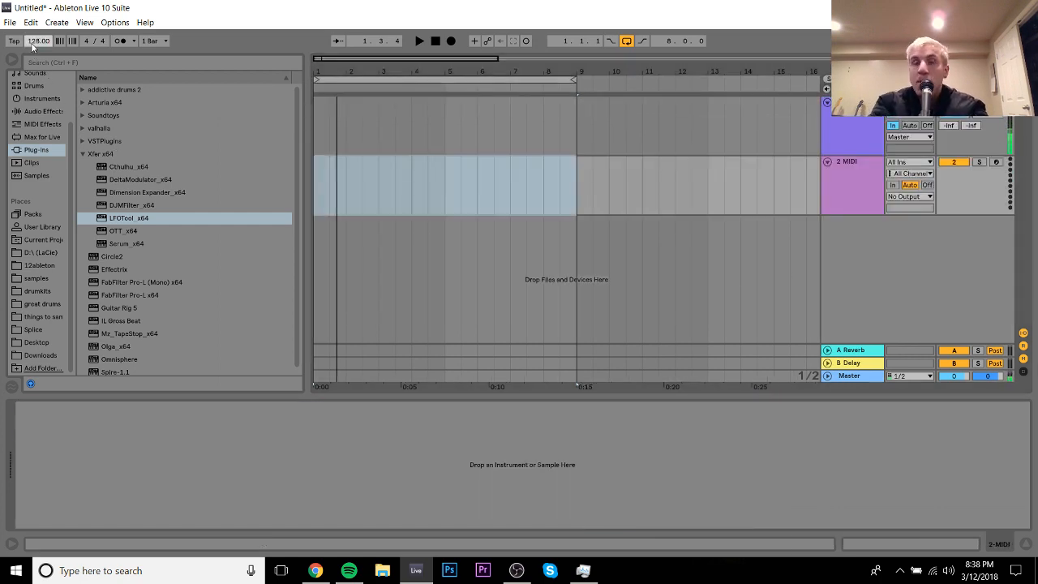
click(126, 245)
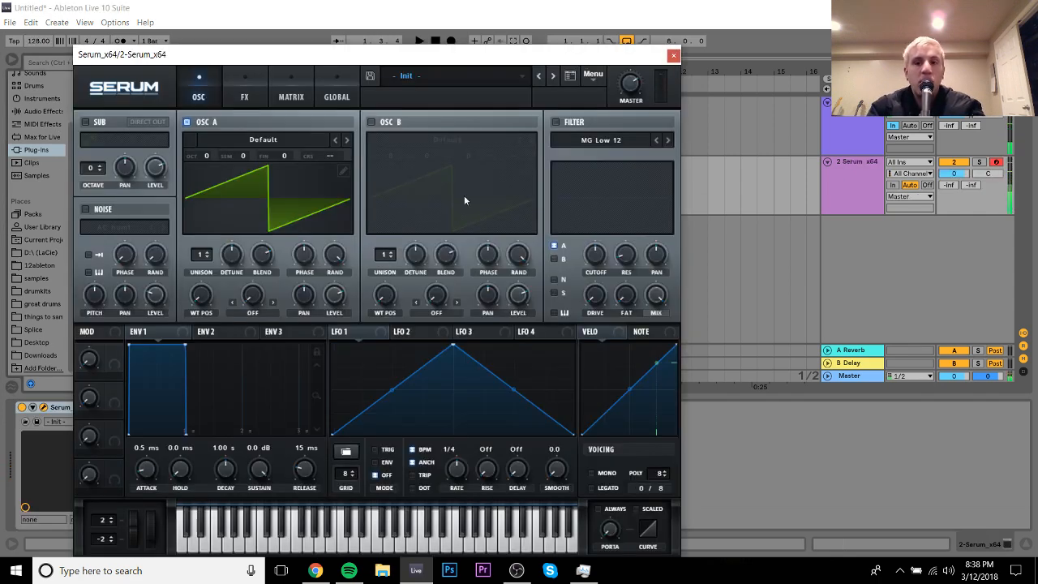
drag(944, 174, 949, 182)
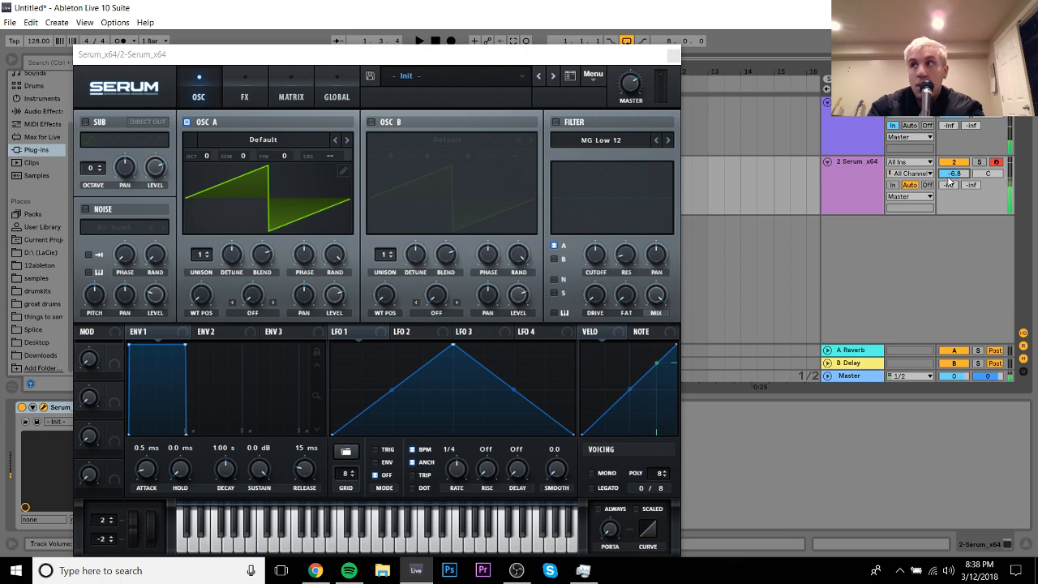
Step: Enable Serum's filter and set Oscillator A's unison to 16 voices
click(556, 122)
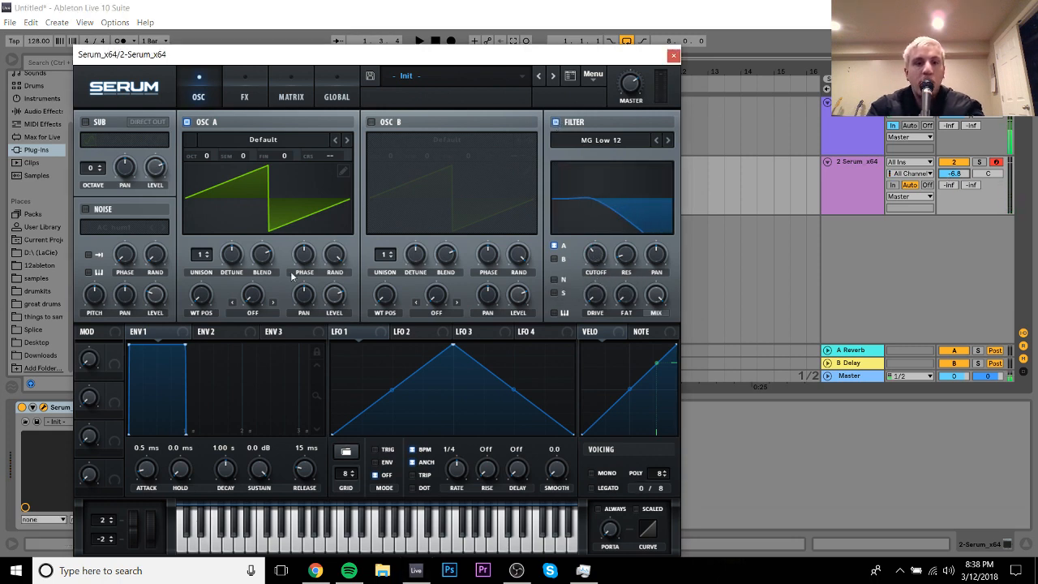
drag(206, 258, 212, 98)
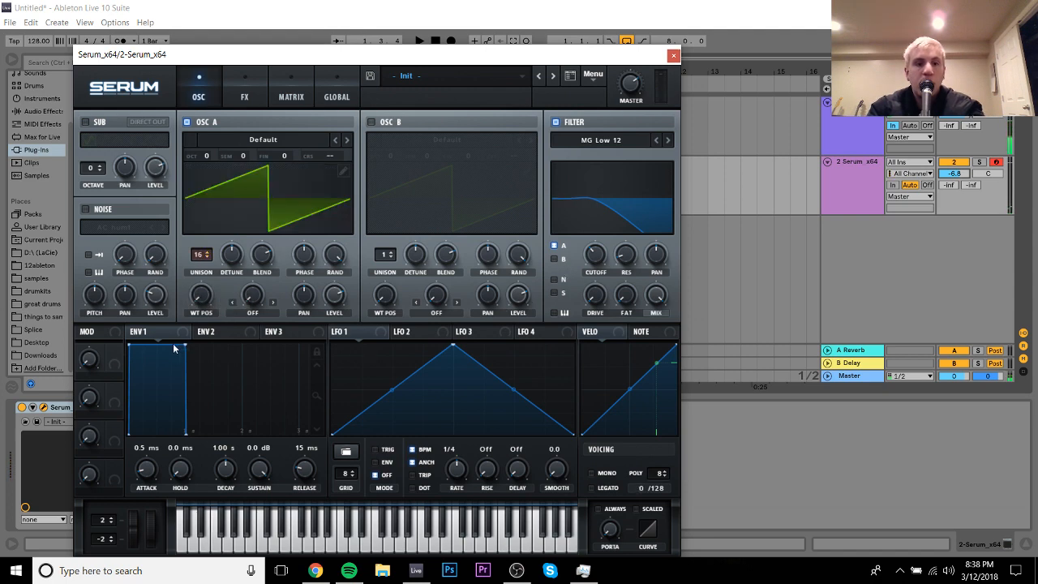
Step: Route Env 1 to the filter cutoff in Serum's modulation matrix and give it a positive amount
click(291, 96)
click(121, 138)
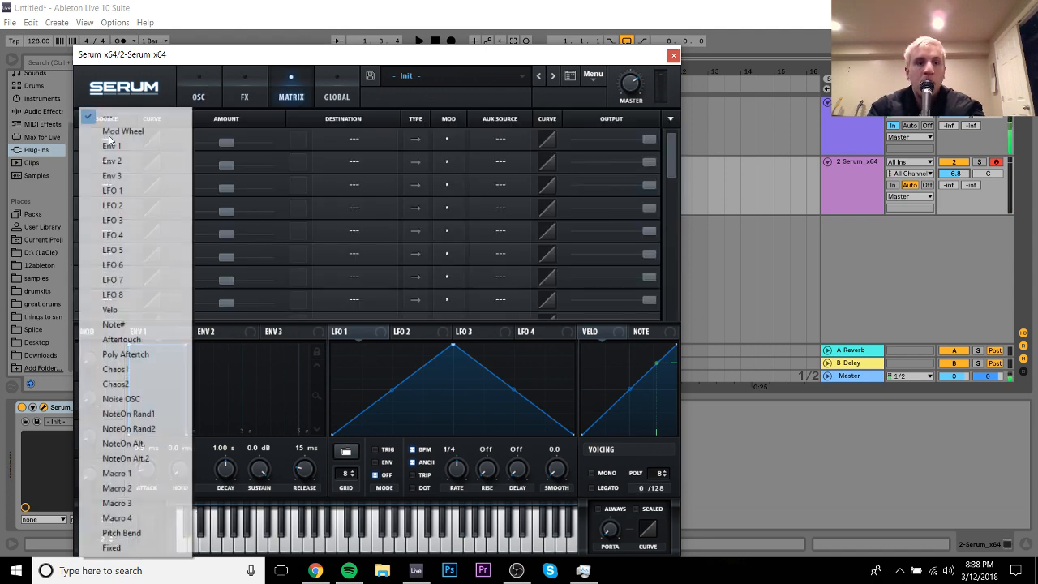
click(119, 149)
click(331, 136)
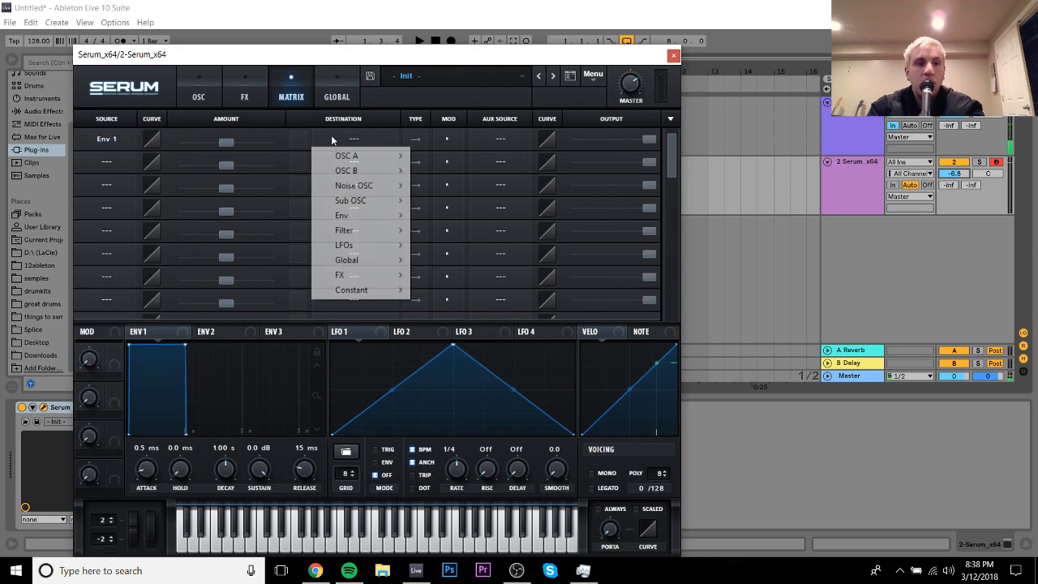
mouse_move(387, 231)
click(438, 230)
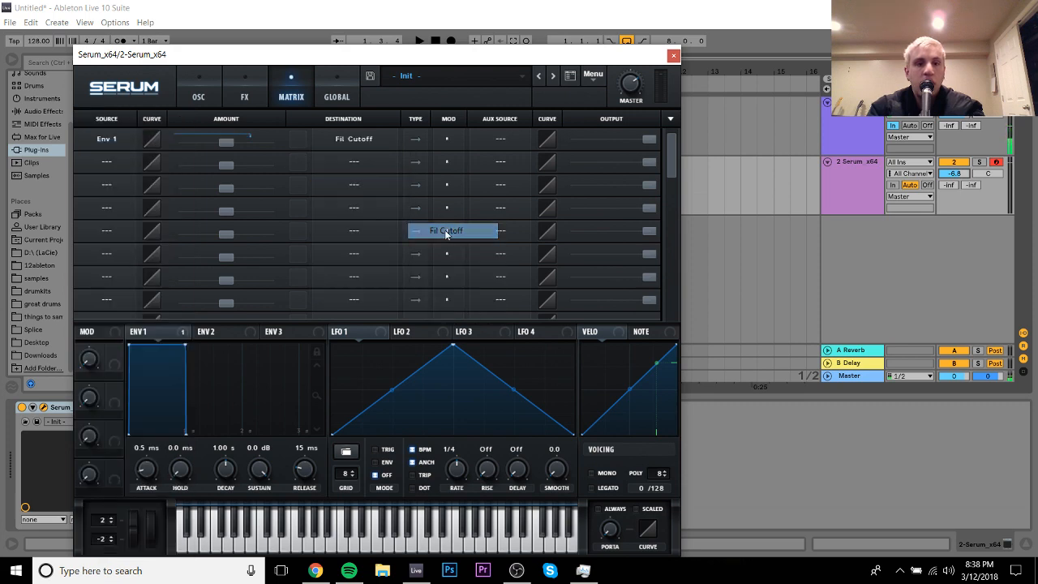
mouse_move(231, 141)
drag(231, 141, 298, 139)
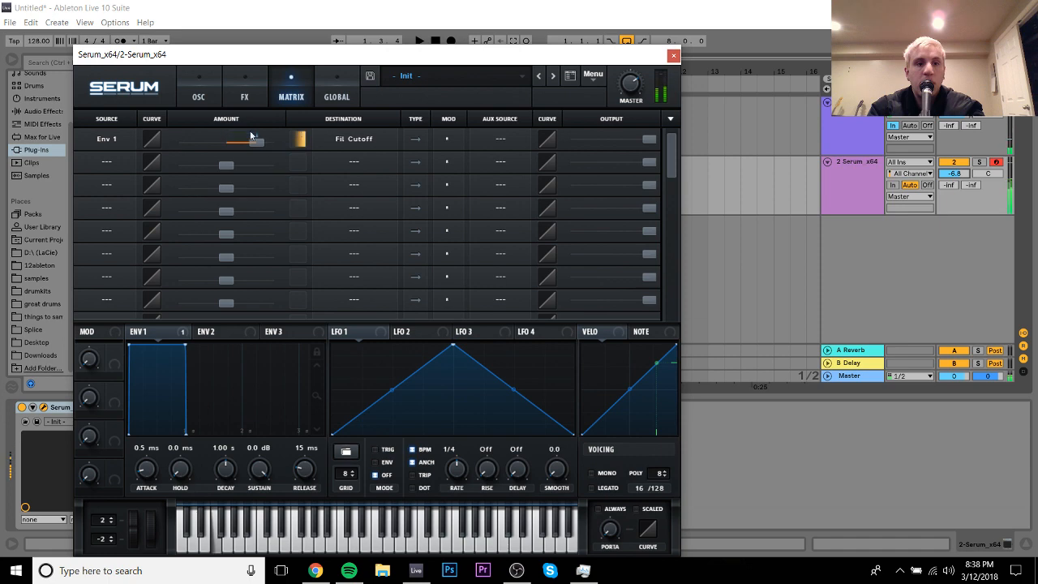
Step: Set Env 1 to -oo dB sustain, 382 ms release and 573 ms decay, and fine-tune its modulation amount on the cutoff
click(199, 84)
drag(260, 469, 259, 503)
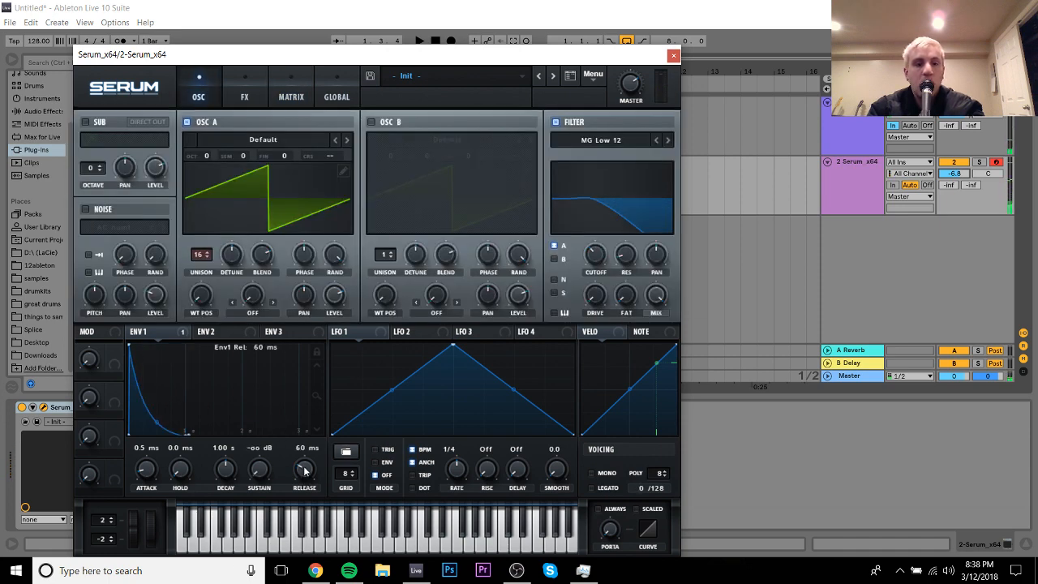
drag(305, 470, 305, 455)
drag(231, 480, 232, 493)
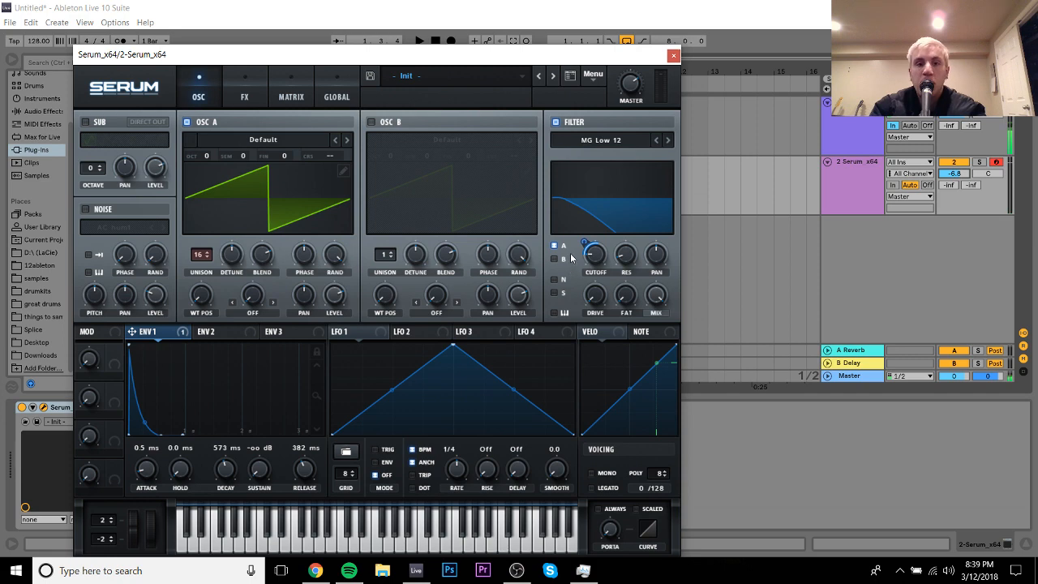
mouse_move(583, 240)
drag(587, 225, 587, 223)
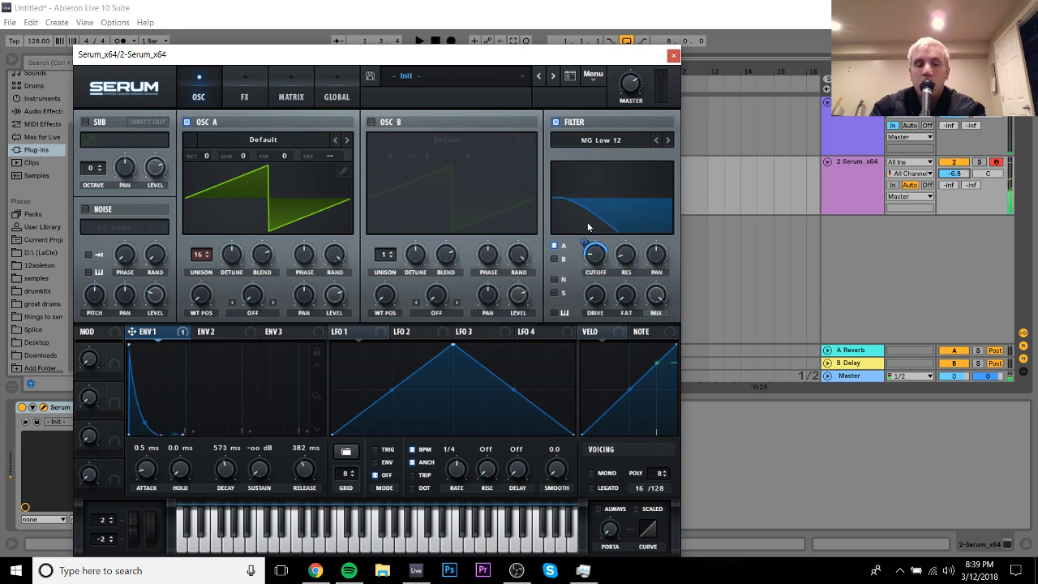
Step: Enable the noise oscillator with BrightWhite, route it to the filter, set its level to 45%, and close Serum
click(86, 209)
click(121, 227)
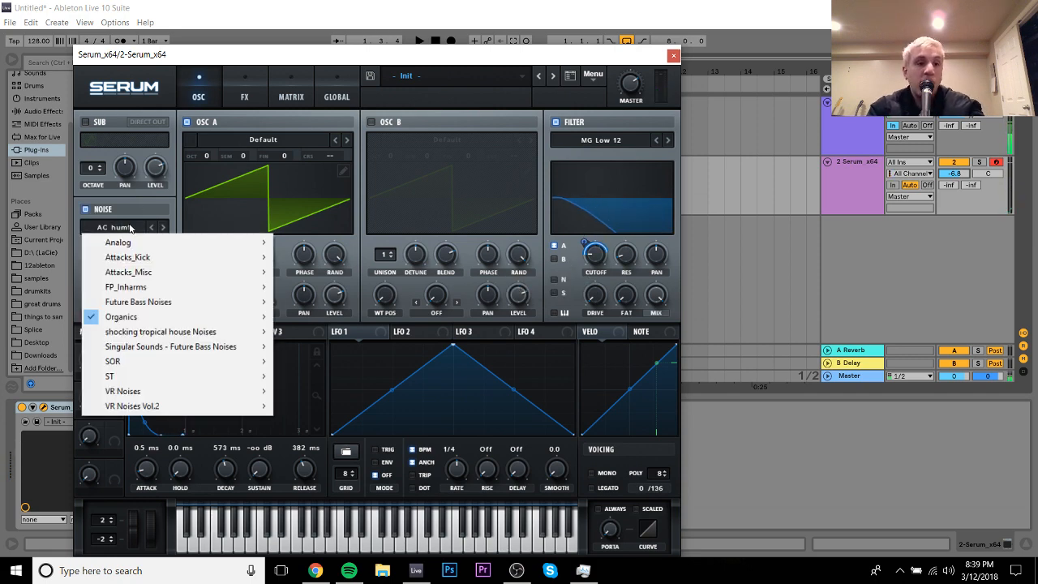
mouse_move(156, 242)
click(343, 303)
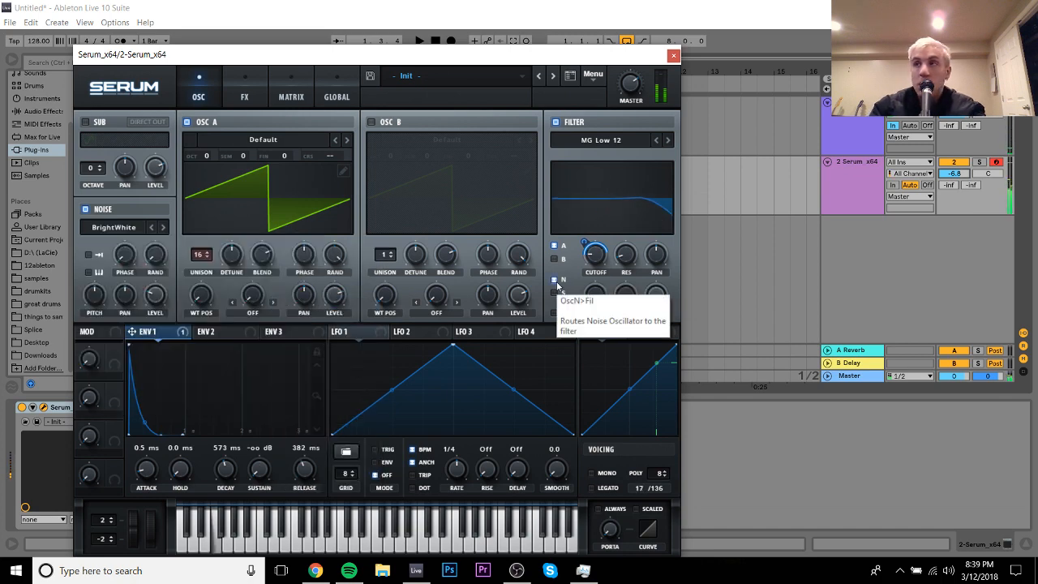
click(556, 282)
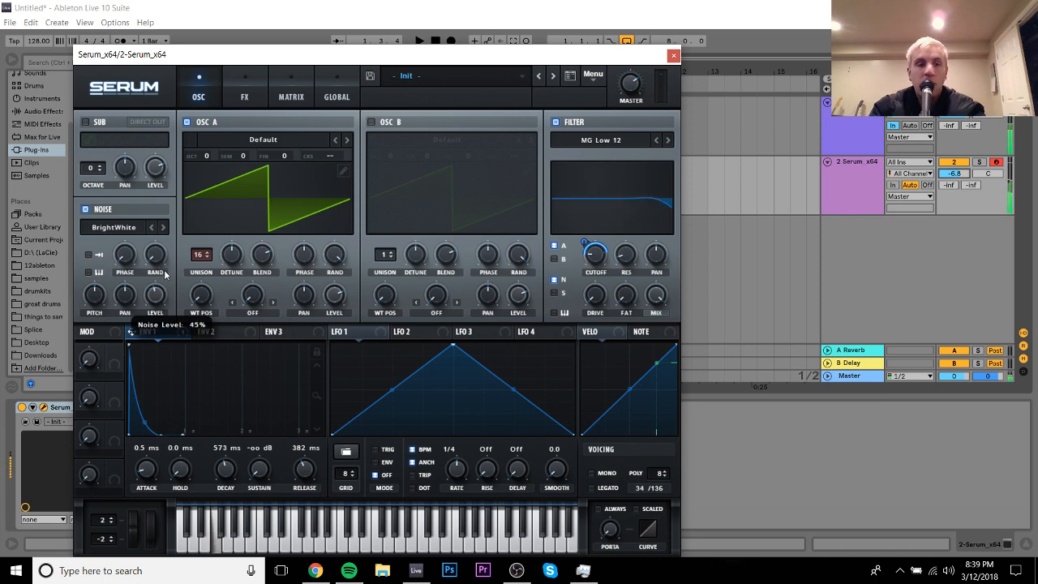
click(673, 56)
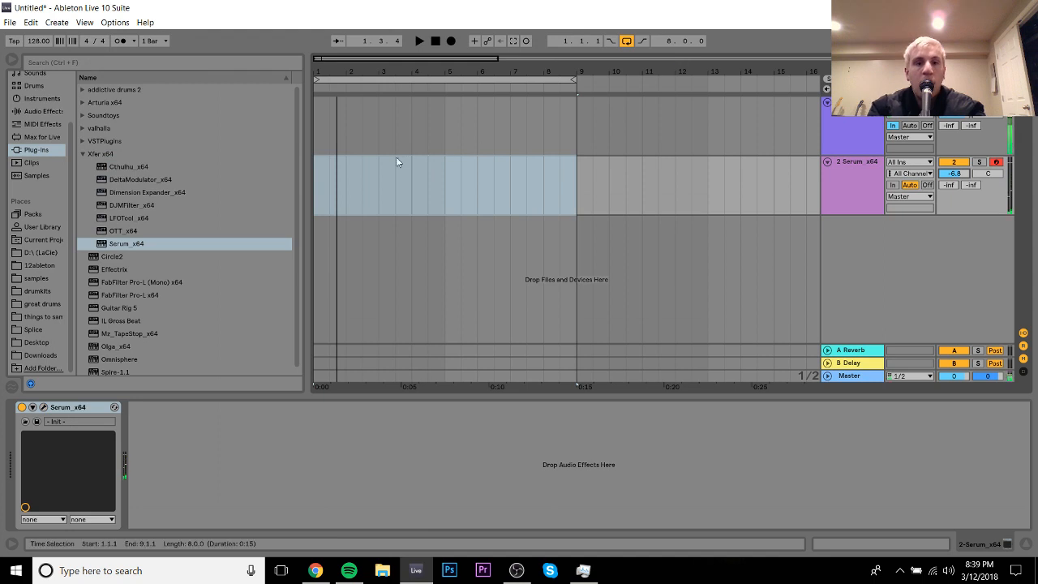
Step: Create an eight-bar MIDI clip on the Serum track, add eighth notes D1 and F2 at its start, and play it
double_click(318, 171)
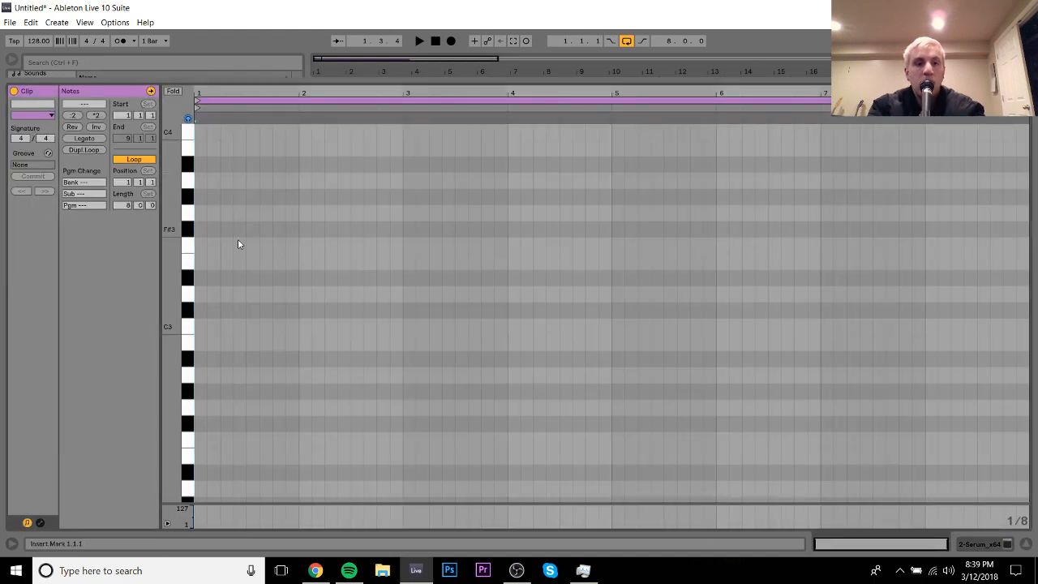
double_click(201, 295)
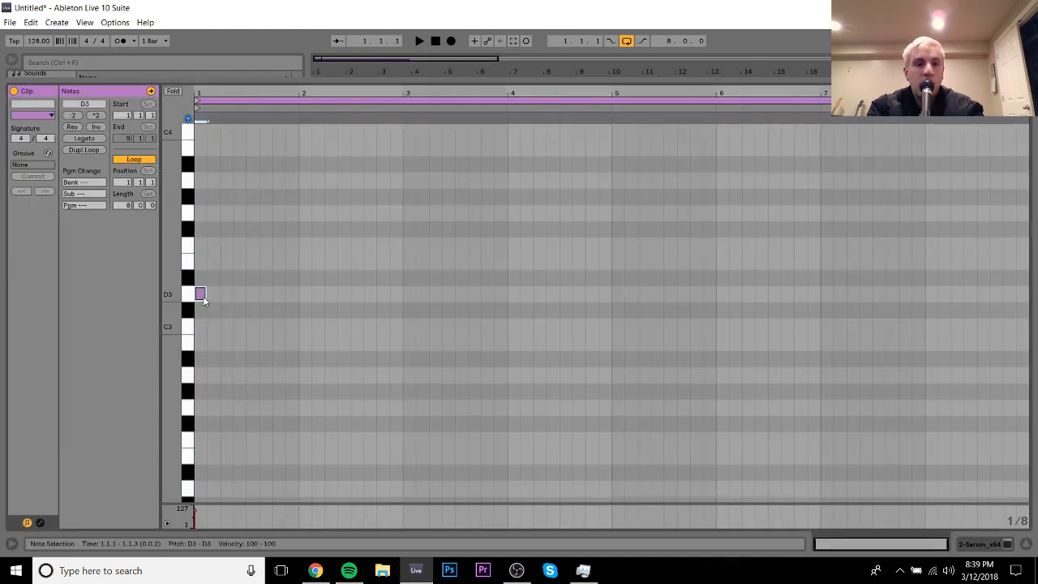
double_click(202, 213)
key(Down)
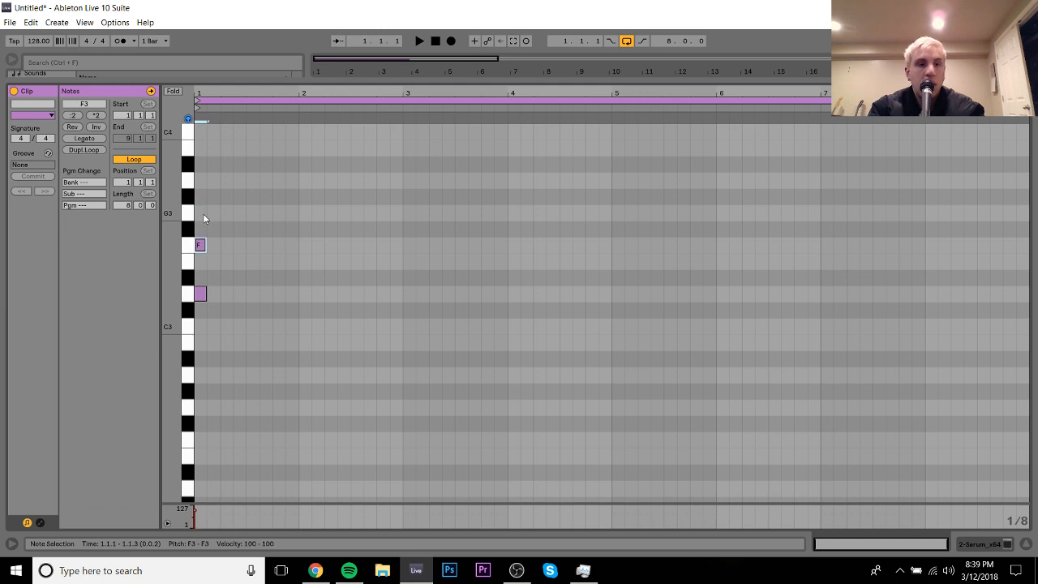
key(ctrl+a)
key(shift+Down)
drag(207, 341, 204, 469)
key(shift+Down)
key(space)
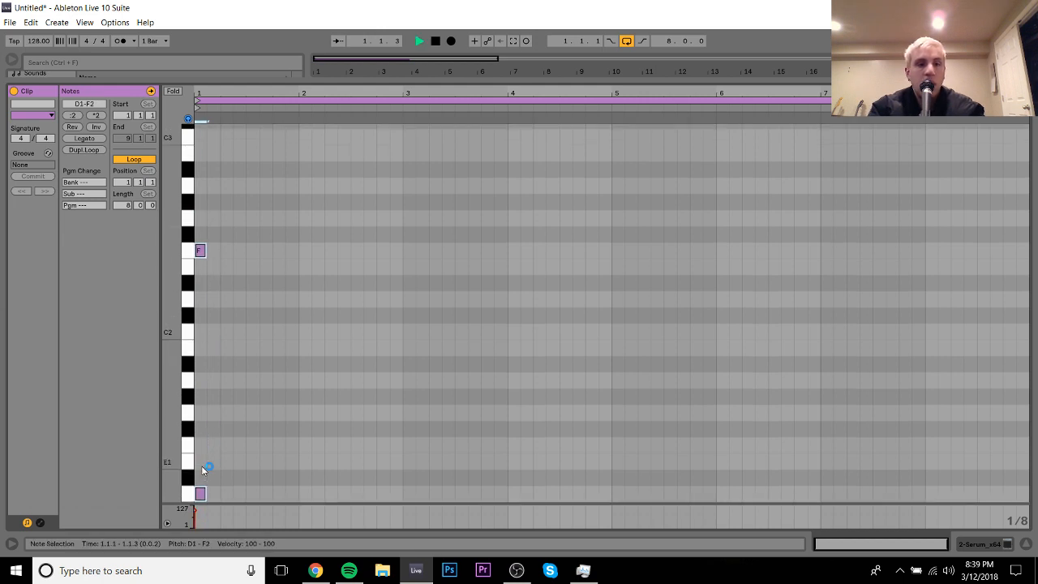
Step: Duplicate the D1 and F2 notes into a run of eighths, then undo the extra copies so only two pairs remain
key(ctrl+d)
key(ctrl+d)
key(ctrl+d)
key(ctrl+d)
key(ctrl+d)
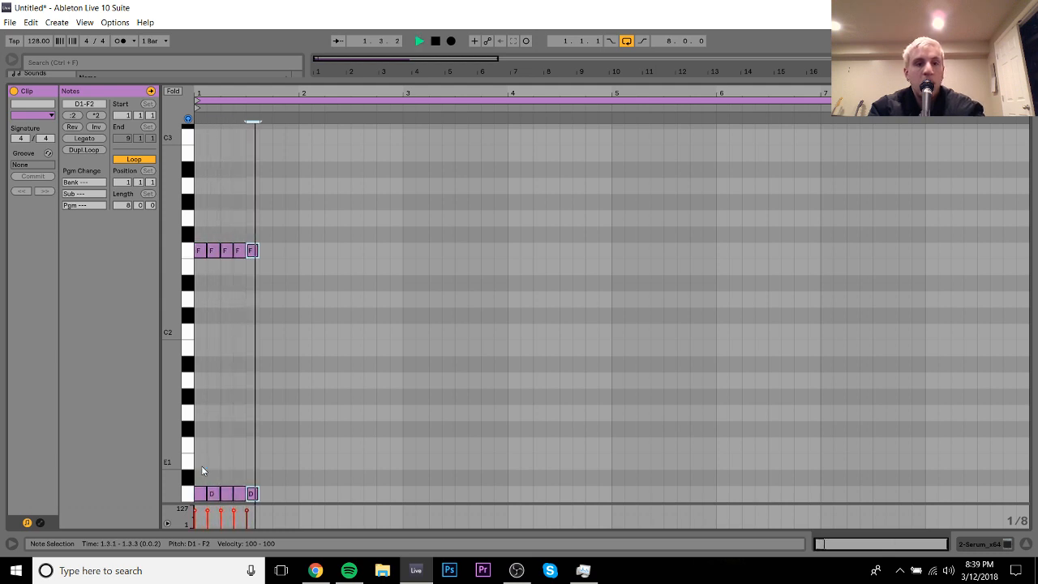
key(space)
key(space)
key(ctrl+z)
key(space)
key(ctrl+z)
key(ctrl+z)
key(ctrl+z)
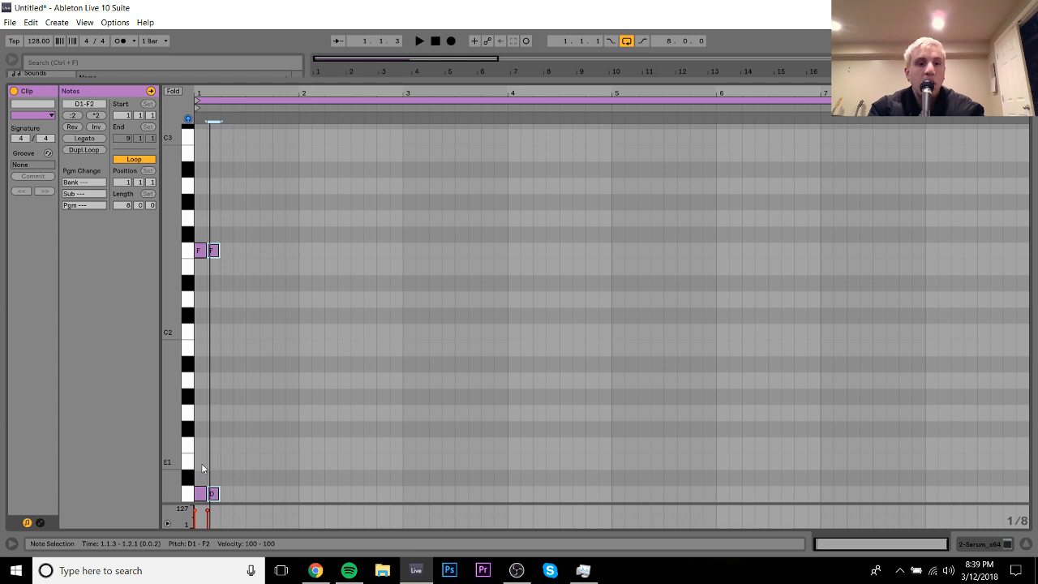
Step: Add a third D1 and F2 pair, leaving a sixteenth-note gap after the second, and play the clip
drag(211, 92, 211, 120)
key(ctrl+d)
key(Right)
key(space)
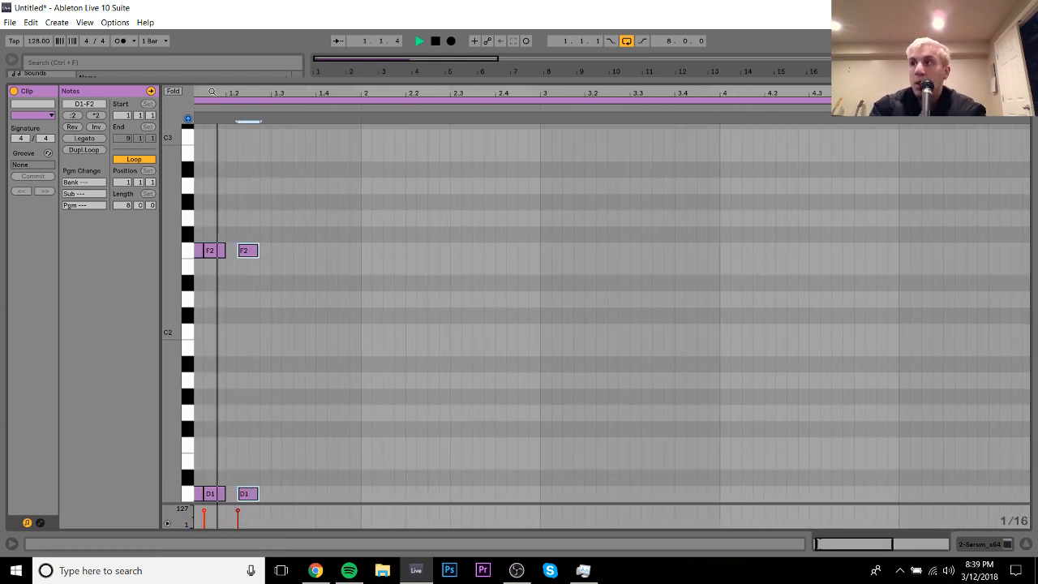
Step: Repeat the three-hit D1 and F2 pattern through all eight bars, leaving a sixteenth-note gap before each copy
key(ctrl+a)
key(ctrl+d)
key(Right)
key(space)
key(ctrl+a)
key(ctrl+d)
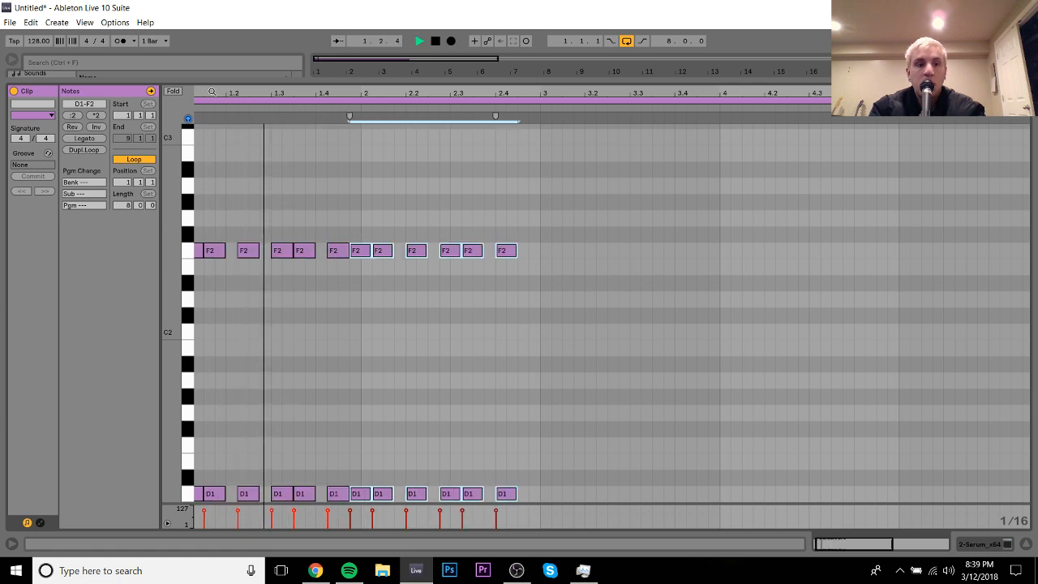
key(Right)
key(ctrl+a)
key(ctrl+d)
key(Right)
key(ctrl+a)
key(ctrl+d)
key(Right)
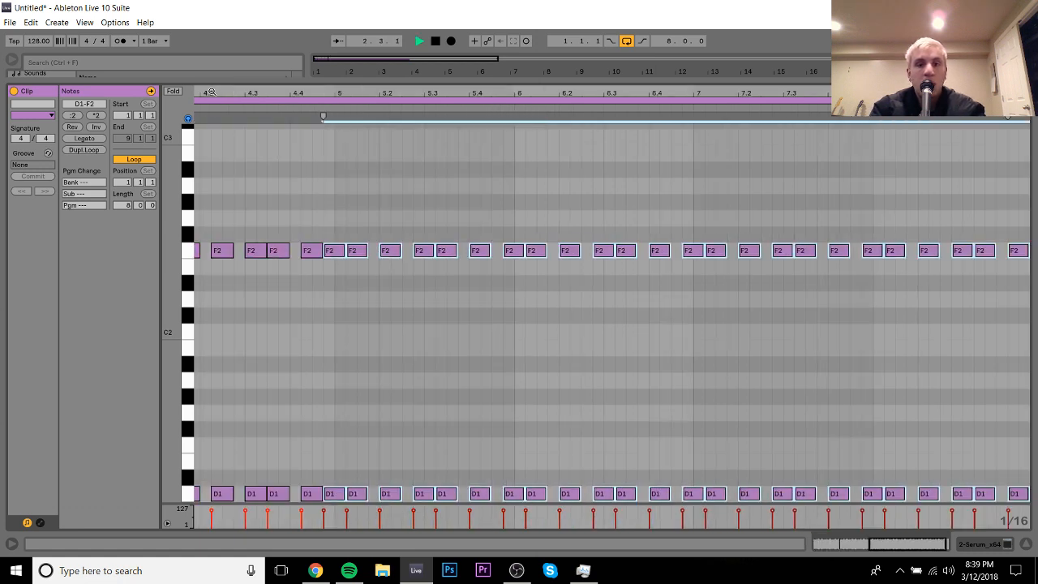
Step: Set the project tempo to 123 BPM and shift all notes in the clip an eighth note later
drag(30, 45, 30, 49)
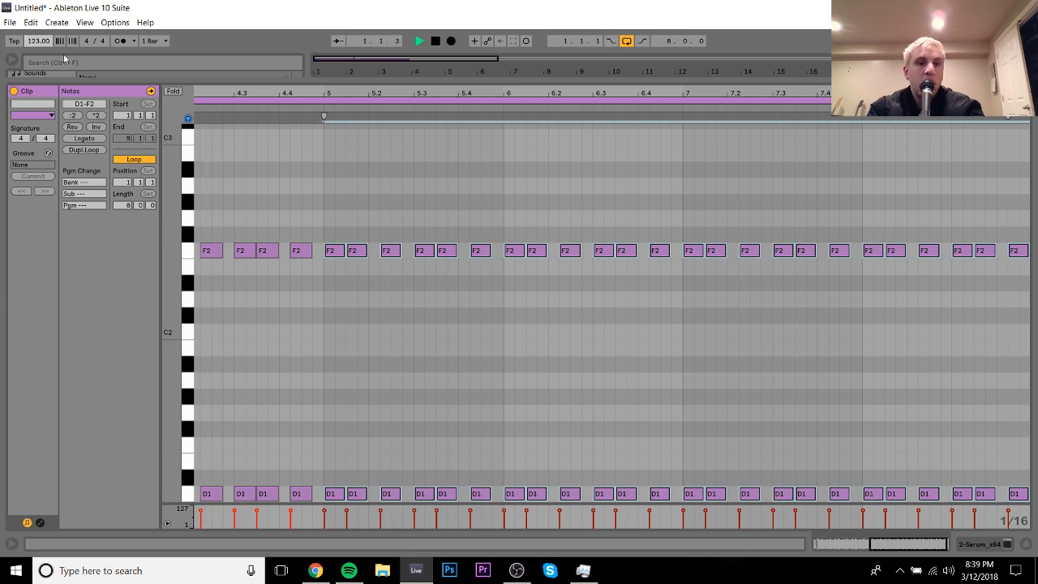
drag(282, 94, 281, 34)
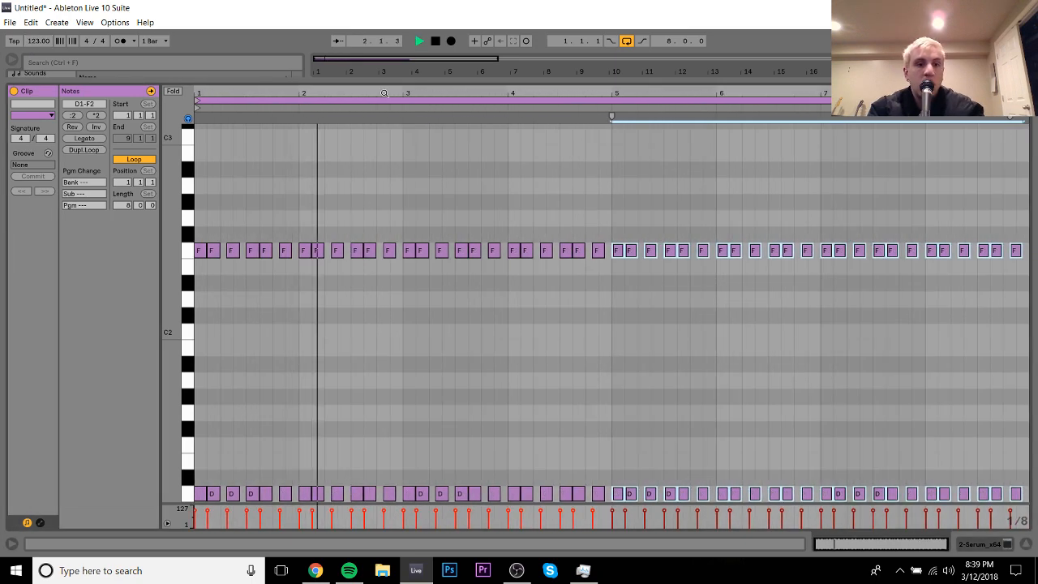
click(202, 112)
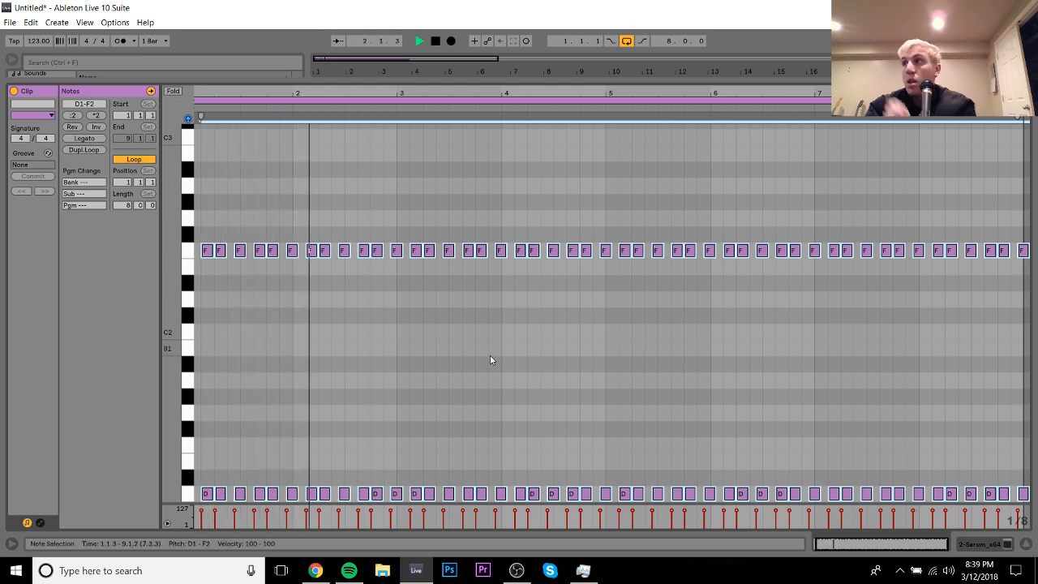
Step: Reopen Serum, try different filter cutoffs and a 6.35 s Env 1 decay during playback, and set the cutoff to 19 Hz
click(988, 544)
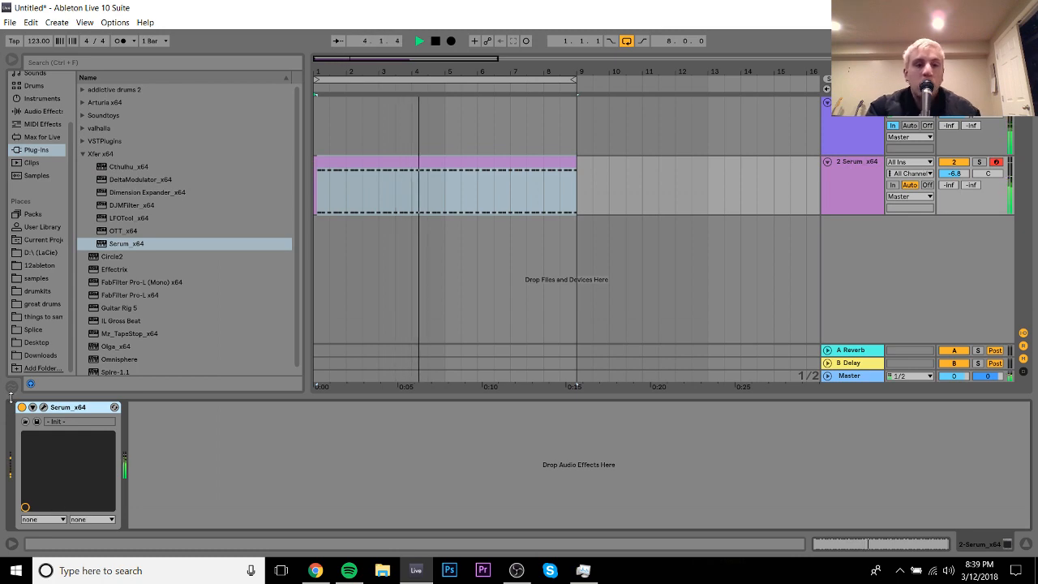
click(43, 407)
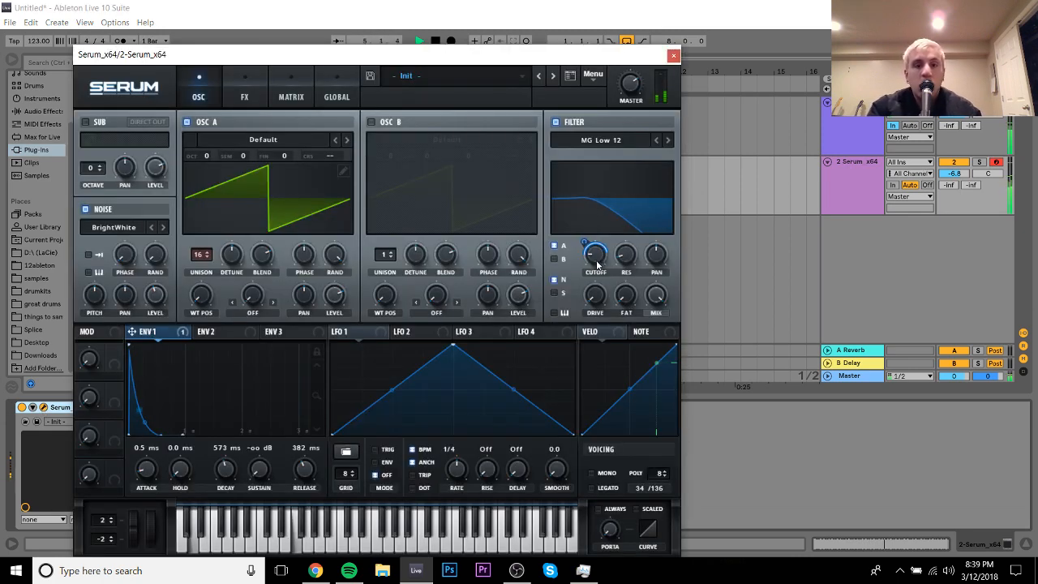
drag(596, 259, 595, 287)
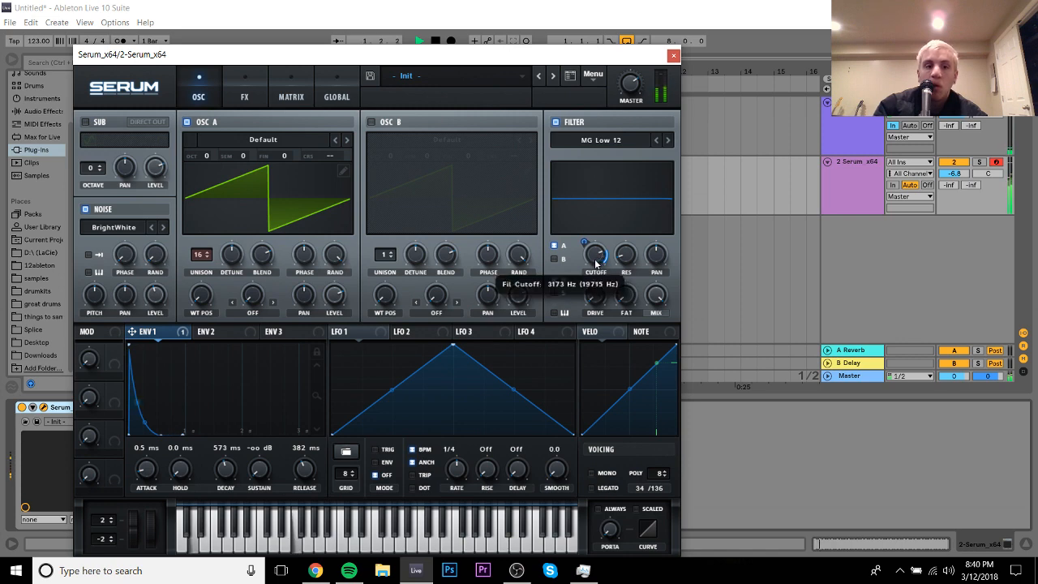
drag(595, 257, 587, 295)
drag(226, 472, 231, 435)
drag(595, 256, 587, 301)
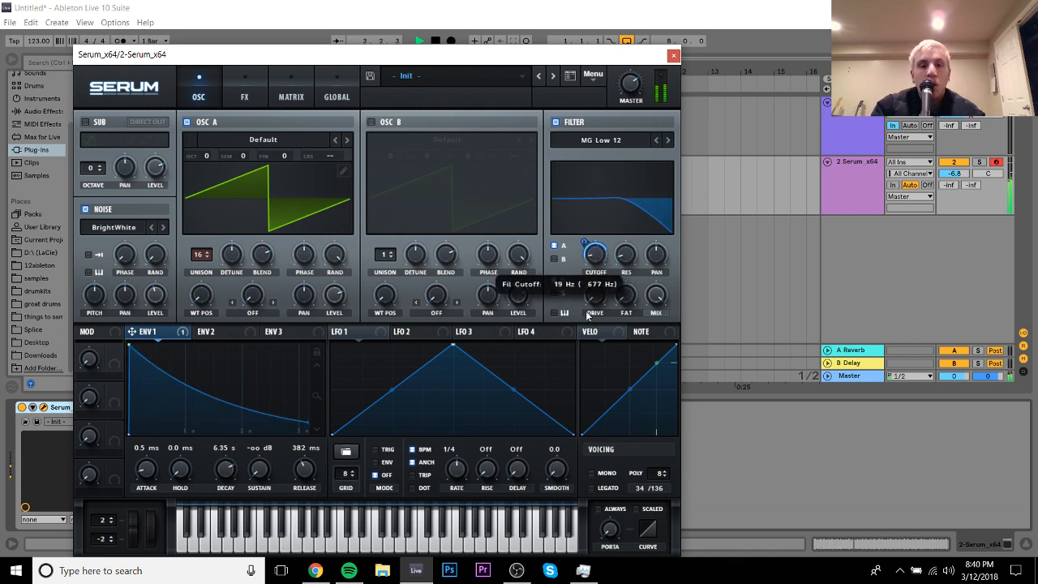
Step: Reshape Env 1's decay curve and shorten its decay to 469 ms
drag(226, 470, 226, 499)
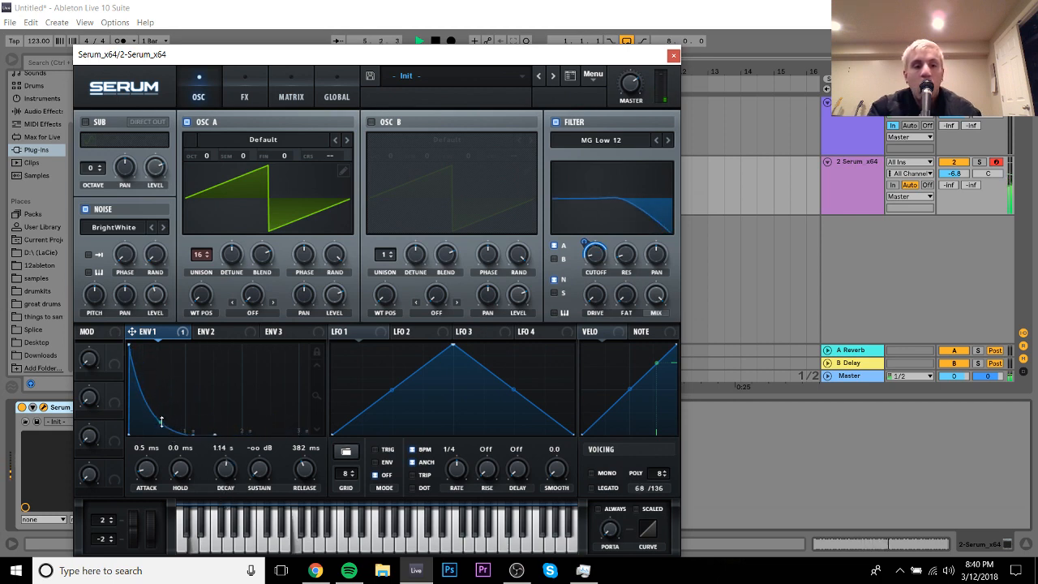
drag(161, 422, 161, 411)
drag(226, 472, 230, 491)
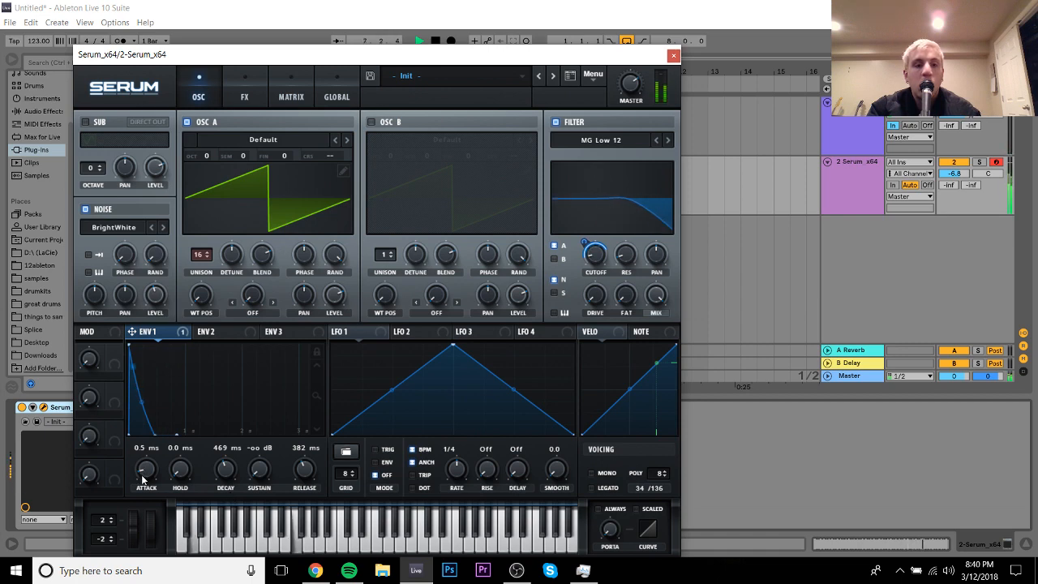
Step: Try a 24 ms Env 1 attack against the playing clip, shorten the attack again, and close Serum
drag(146, 477, 145, 464)
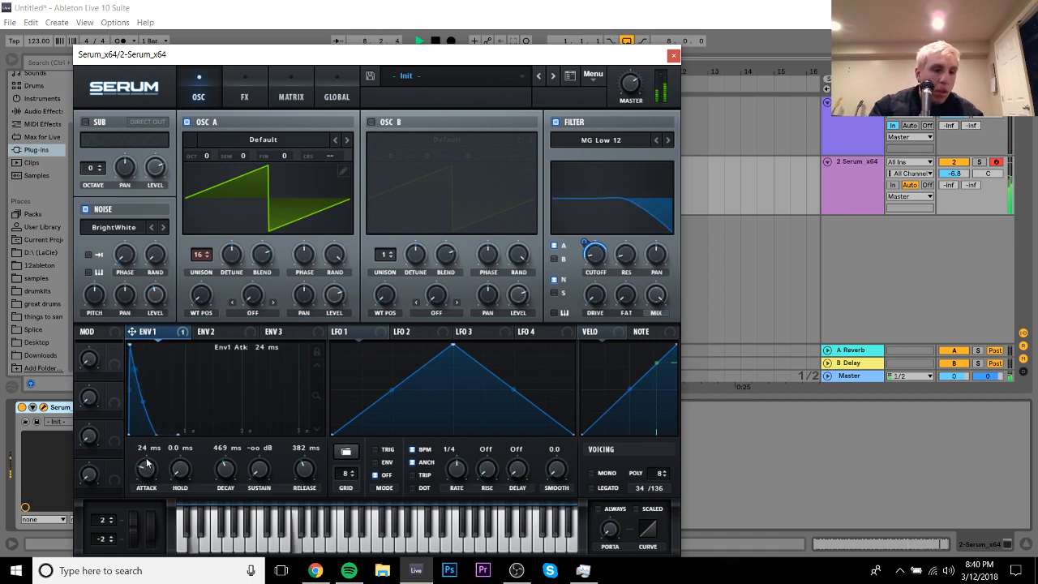
click(673, 55)
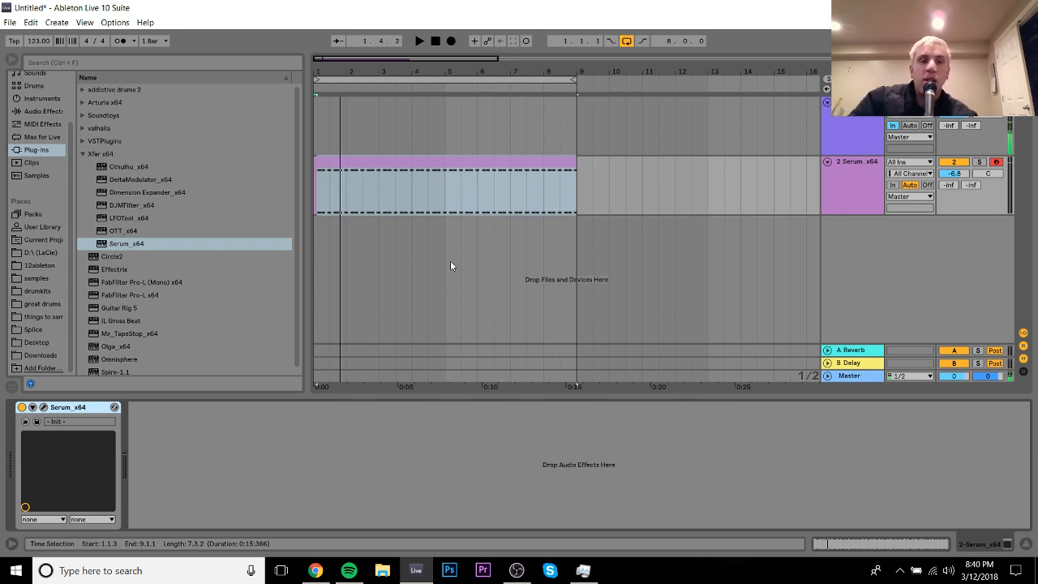
key(space)
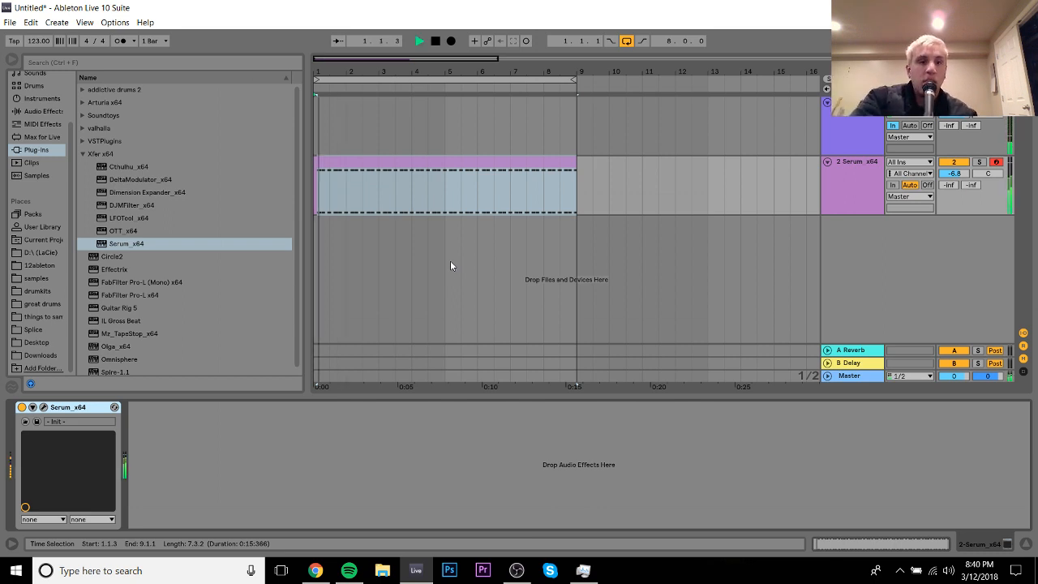
click(43, 407)
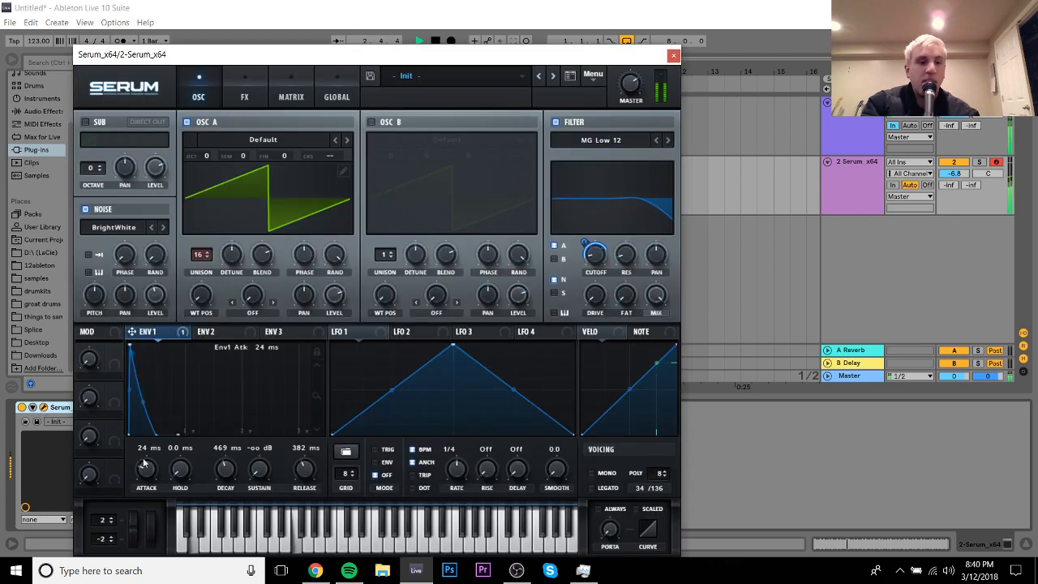
drag(144, 465, 145, 514)
click(673, 56)
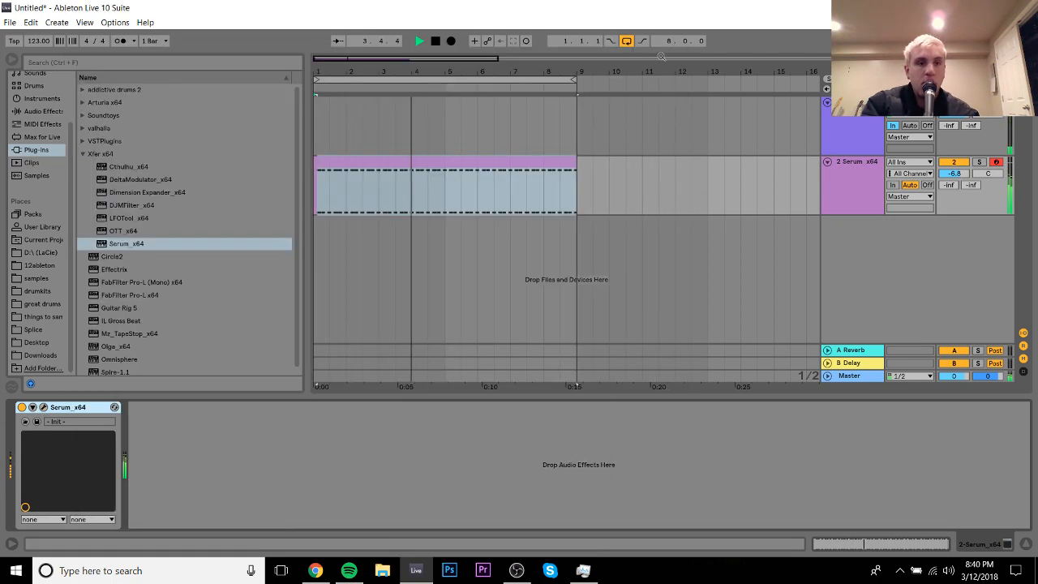
Step: Add Echo with the Vintage Delay preset Dark Fade Analog after Serum and play the clip through it
click(41, 110)
key(space)
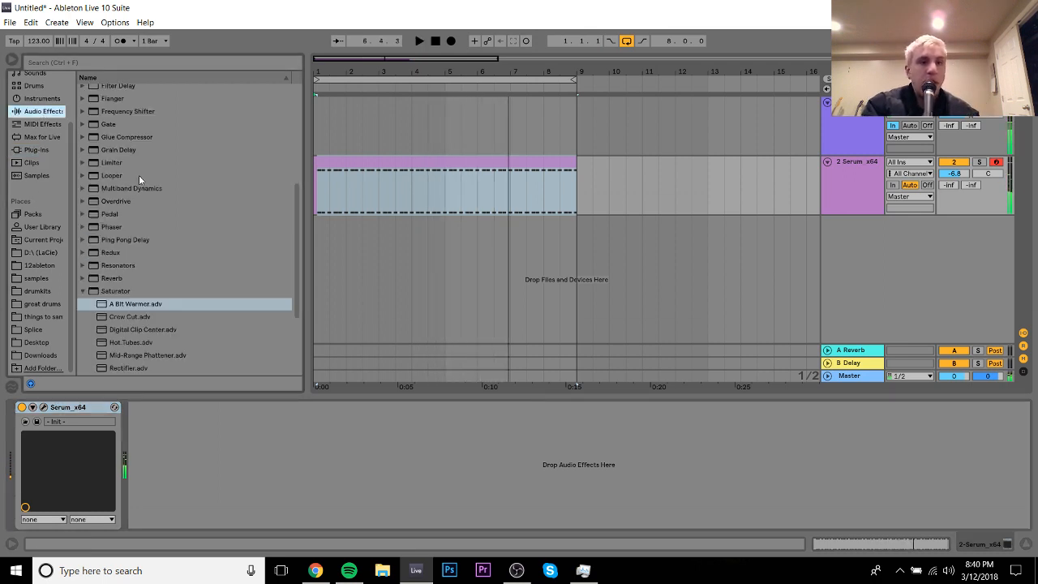
scroll(298, 135, up, 5)
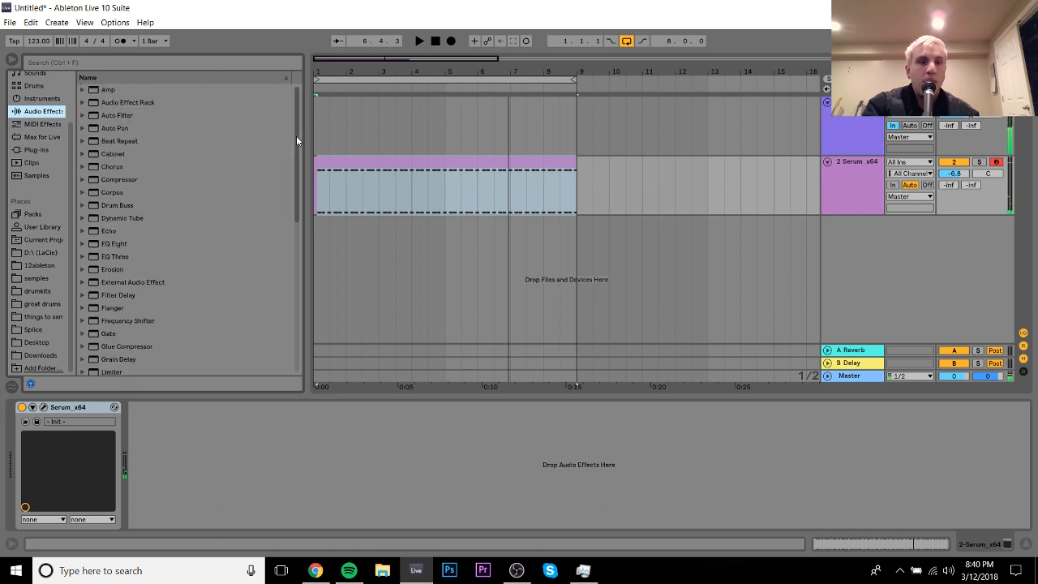
click(82, 231)
click(91, 282)
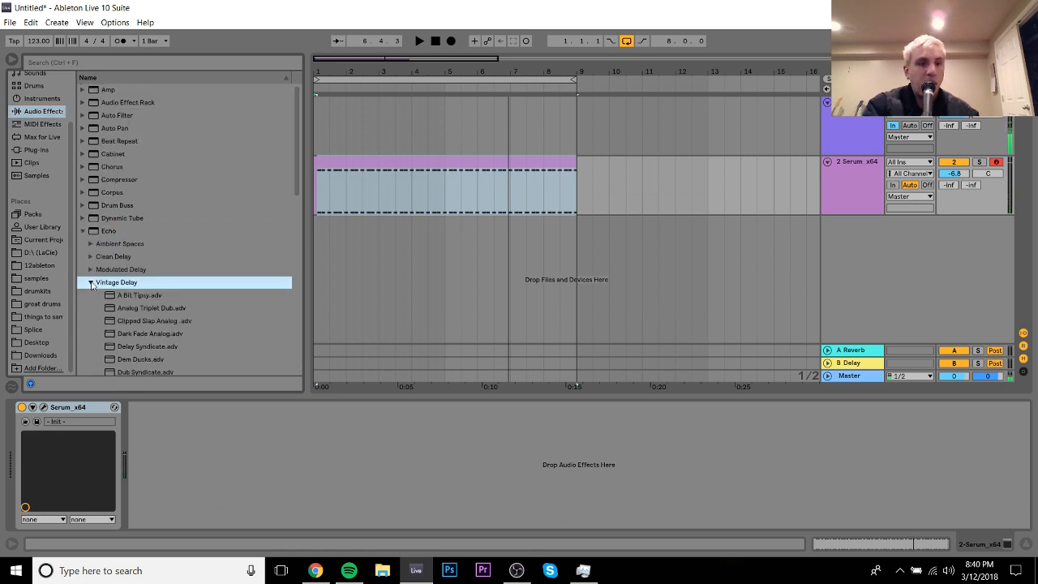
click(142, 321)
key(Down)
key(Return)
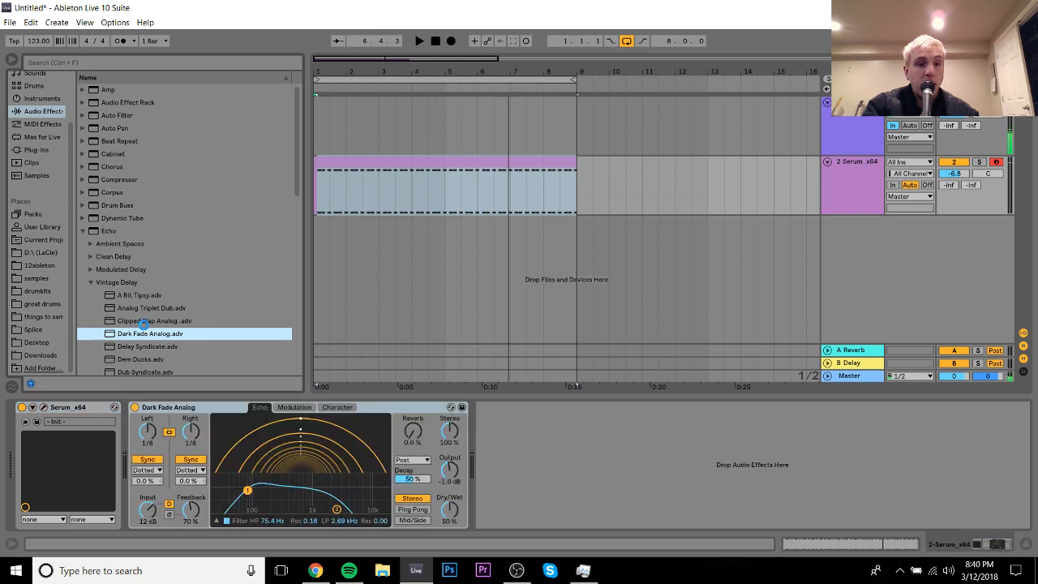
key(space)
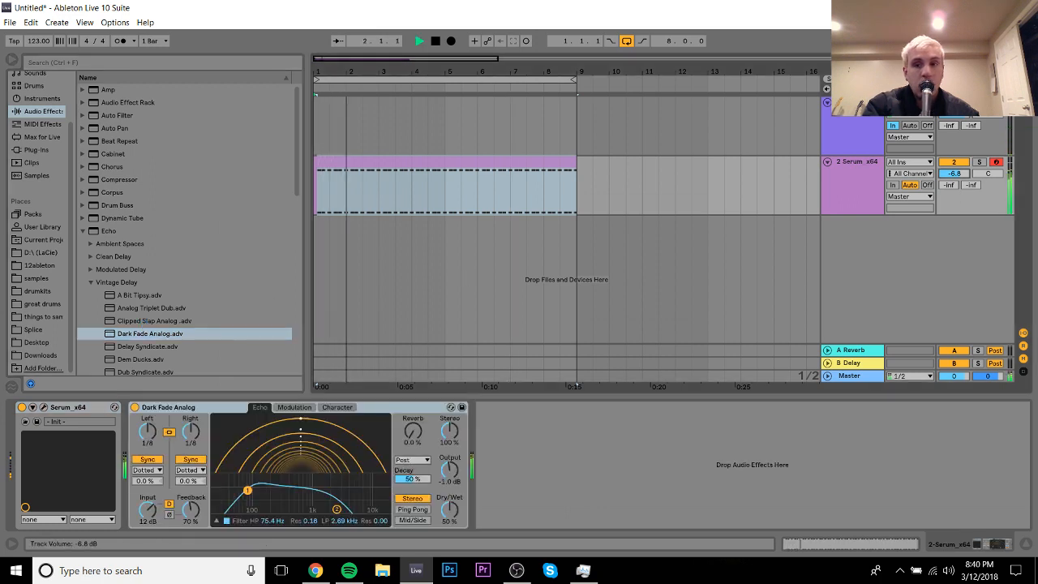
Step: Lower the Serum track's volume to -17.4 dB and replace the Echo preset with Clipped Slap Analog
drag(954, 173, 954, 186)
double_click(162, 321)
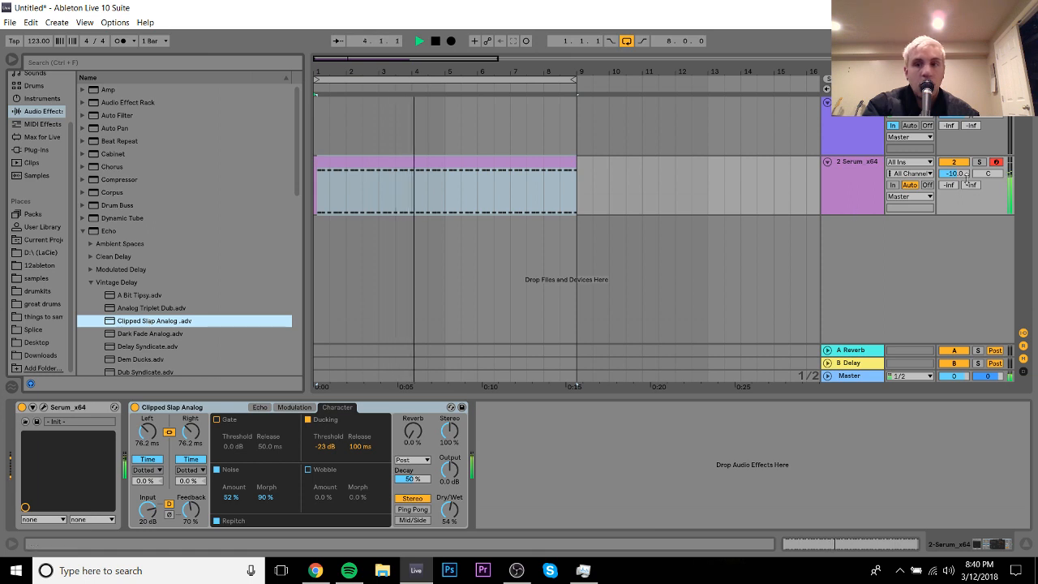
drag(955, 174, 955, 173)
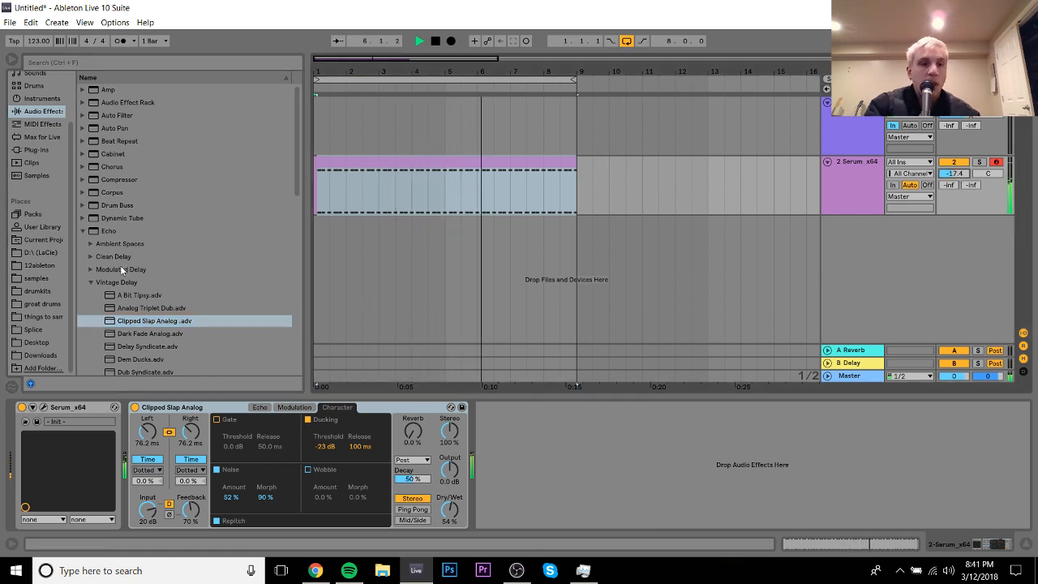
Step: Audition Echo's Vintage Delay presets, including Analog Triplet Dub, Dub Syndicate, Flutter One, Gated Splash and HallowTrip, and load Hiss Tape Mode
click(134, 308)
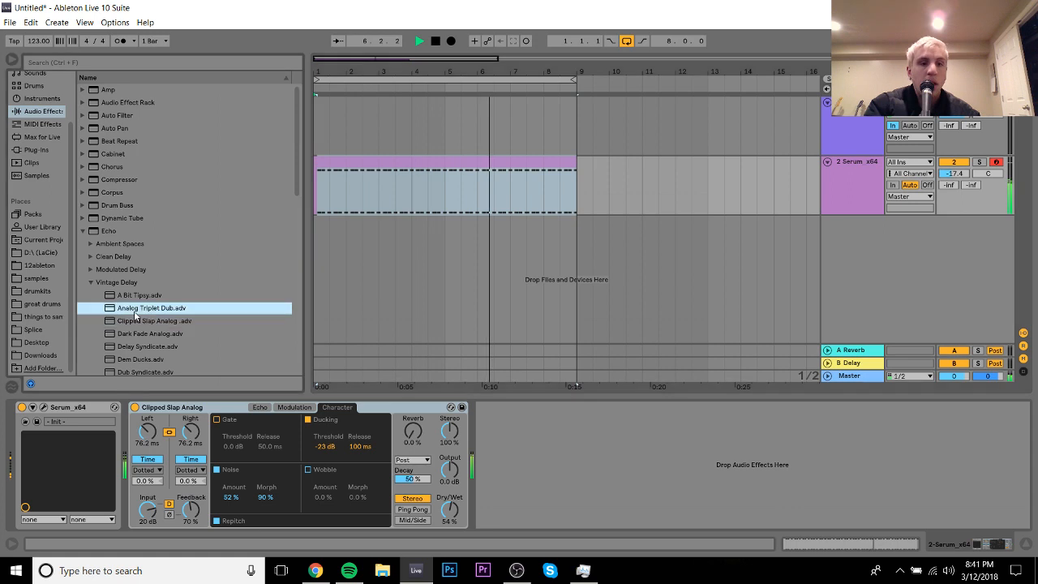
click(143, 360)
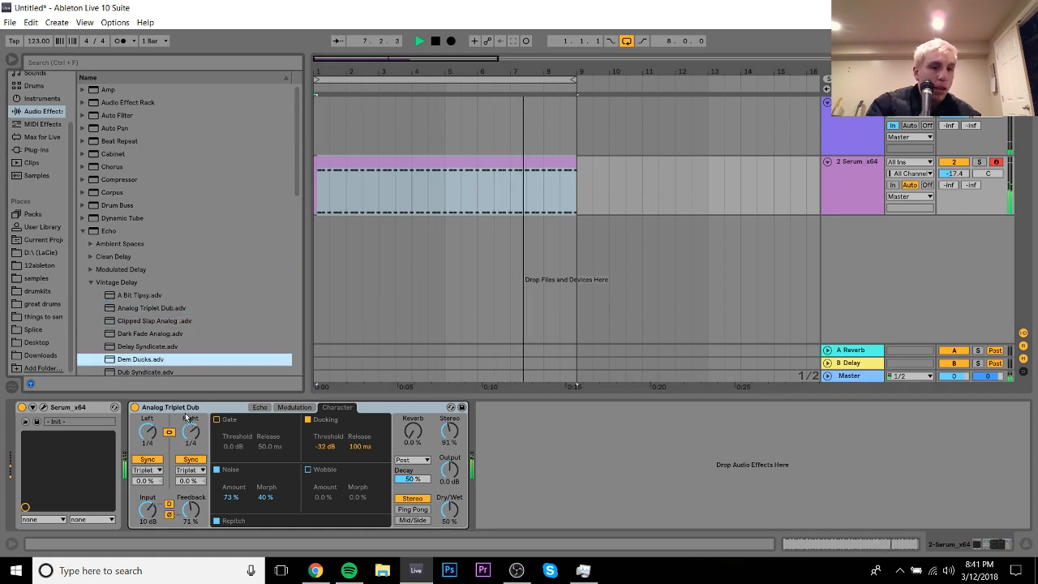
click(142, 369)
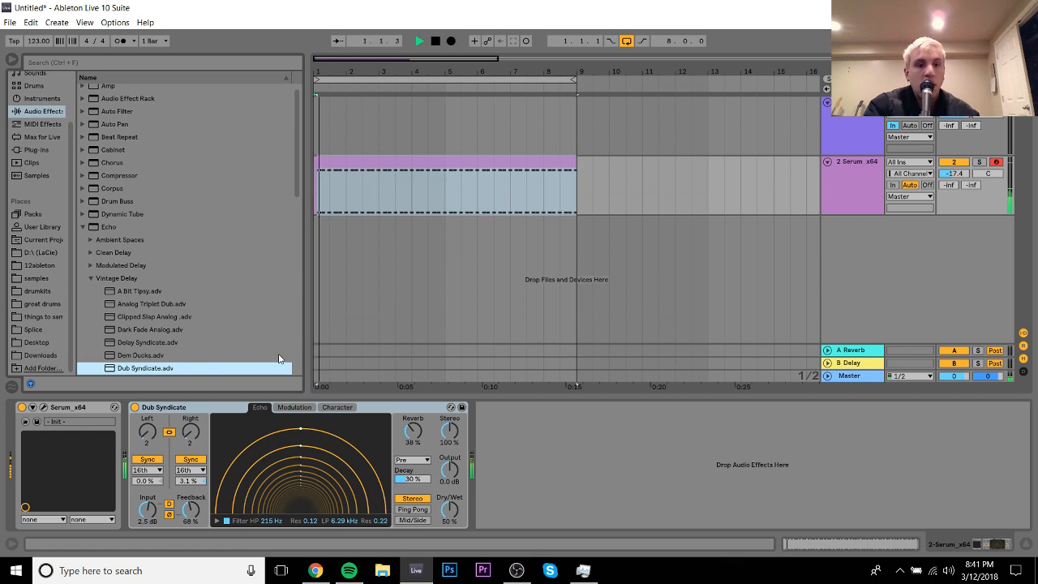
click(297, 355)
drag(142, 102, 237, 445)
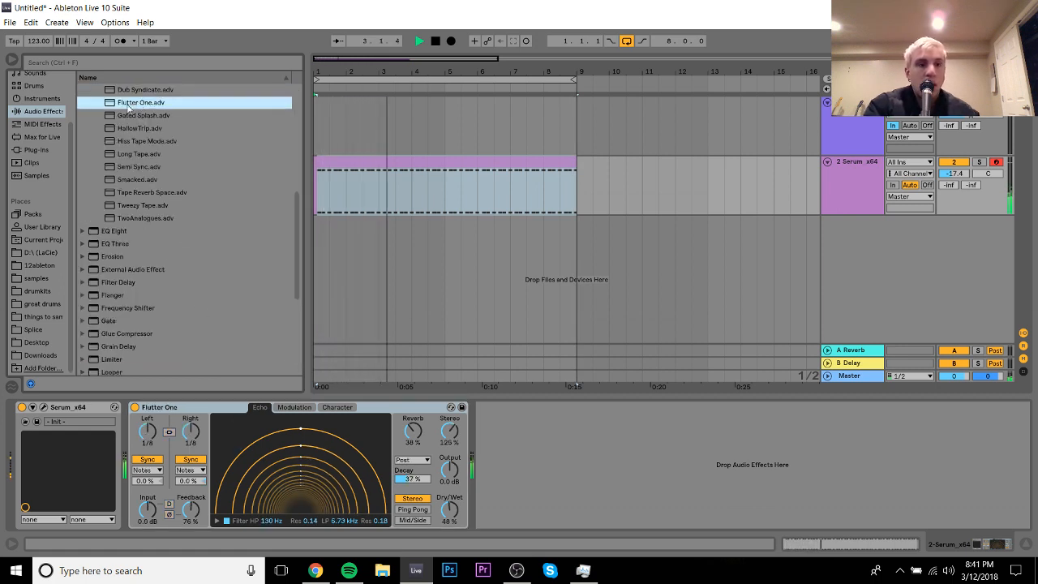
click(134, 115)
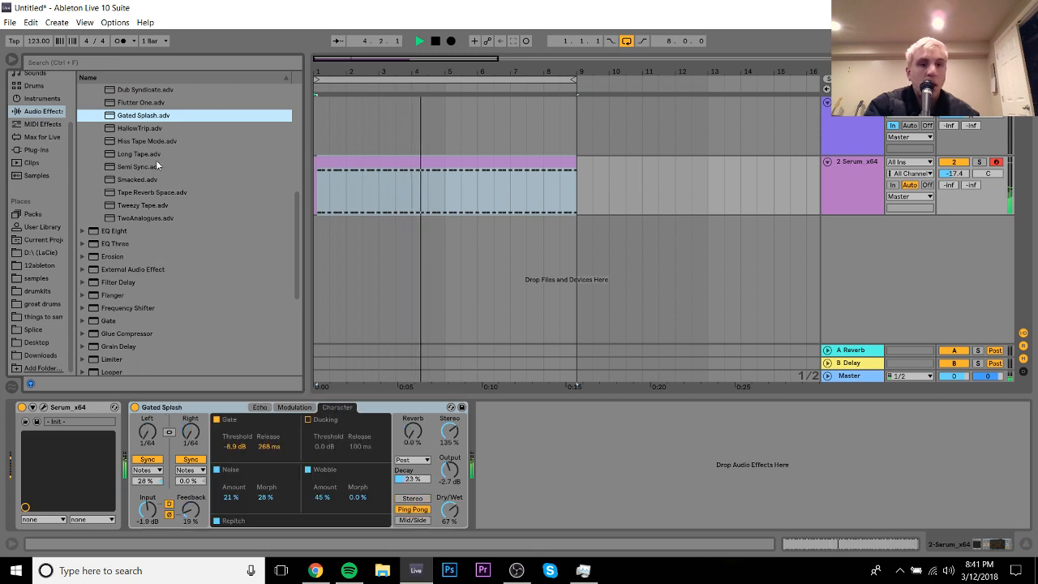
click(139, 128)
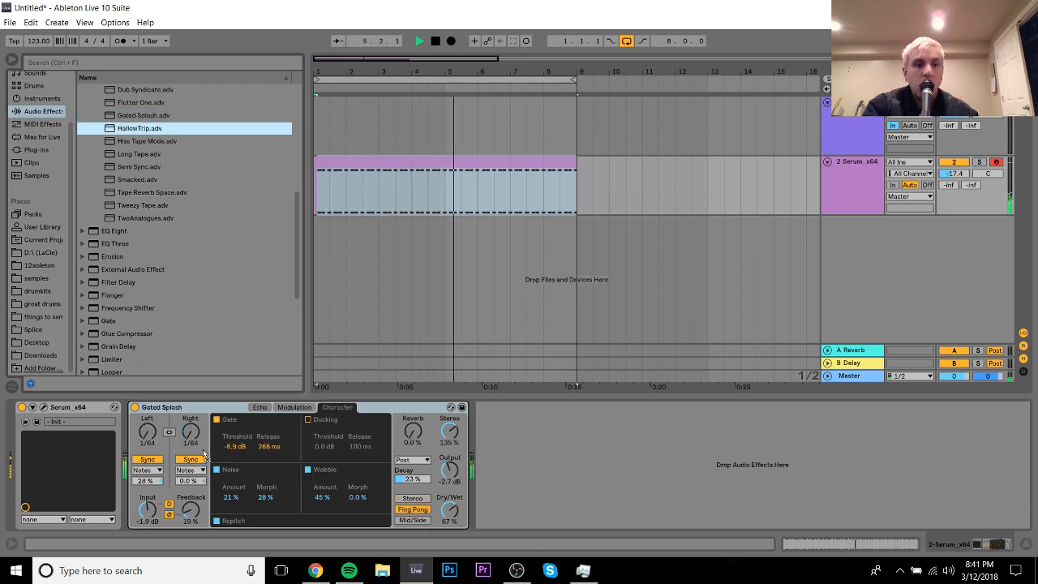
key(Down)
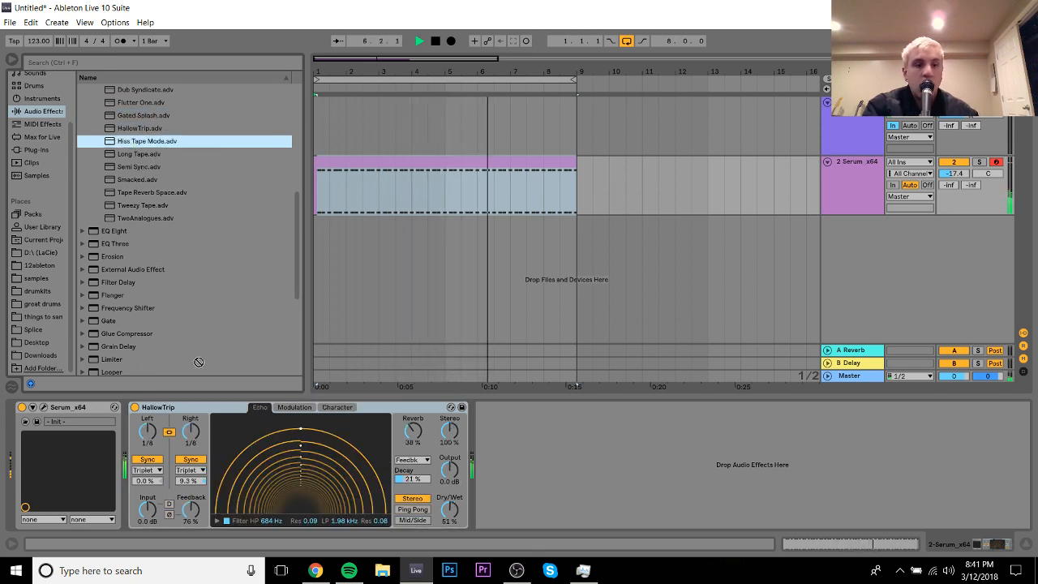
Step: Turn on the metronome and play the clip against it
click(118, 41)
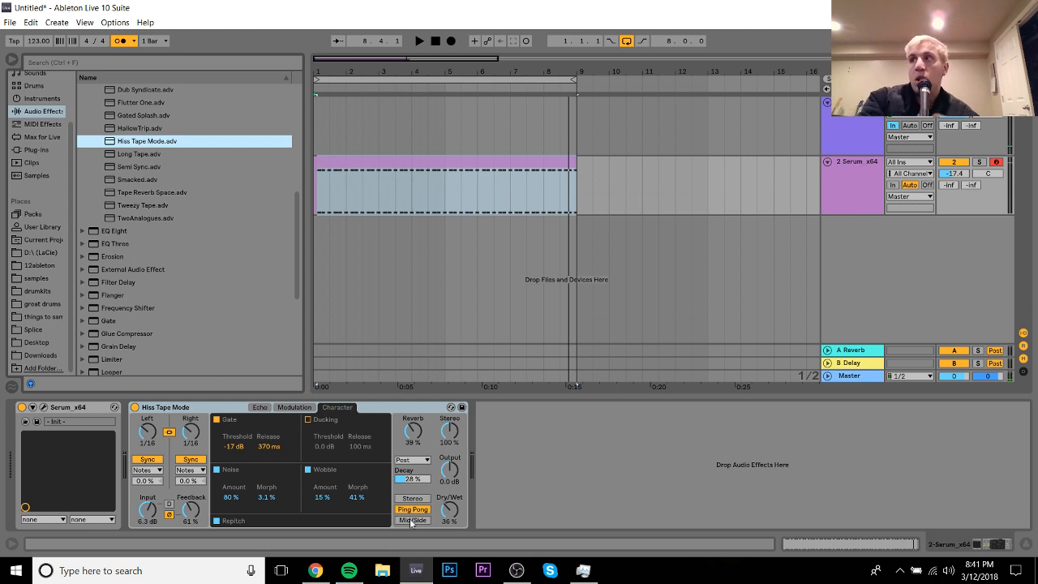
key(space)
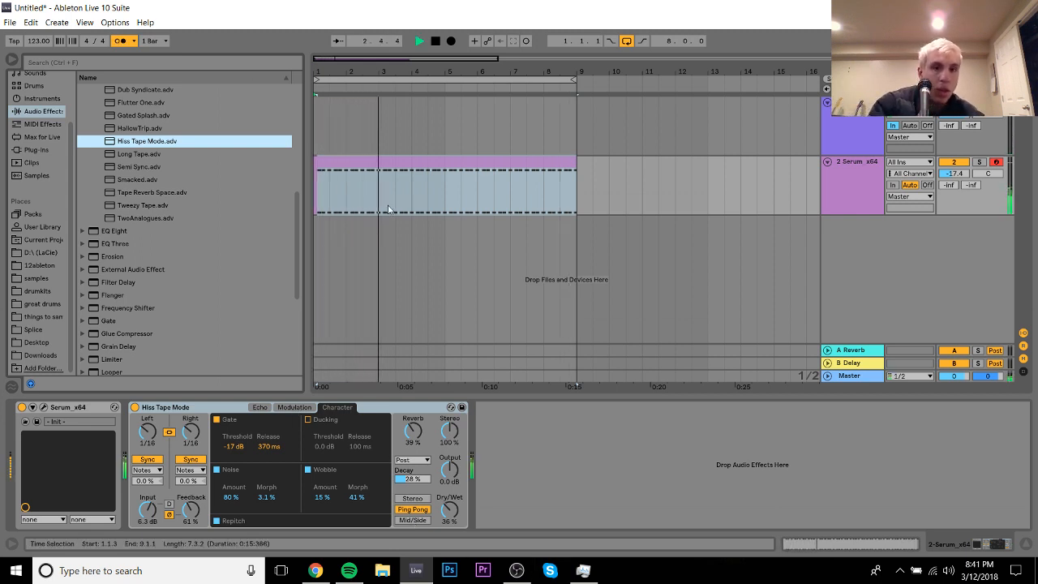
Step: Try shifting all the clip's notes earlier in eighth-note steps, and move them back to start at 1.1.3
double_click(370, 165)
key(space)
key(Left)
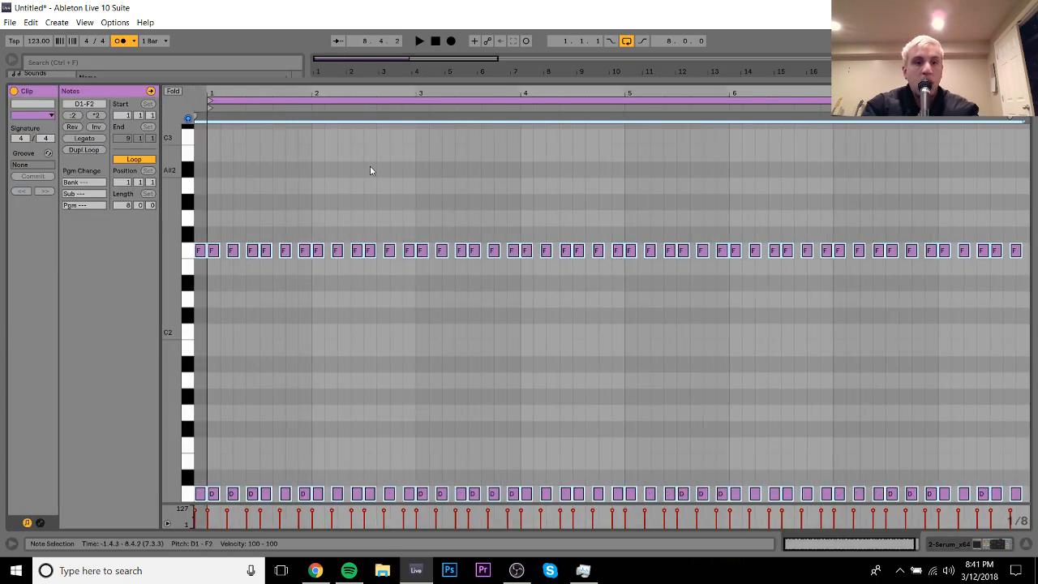
click(370, 165)
key(space)
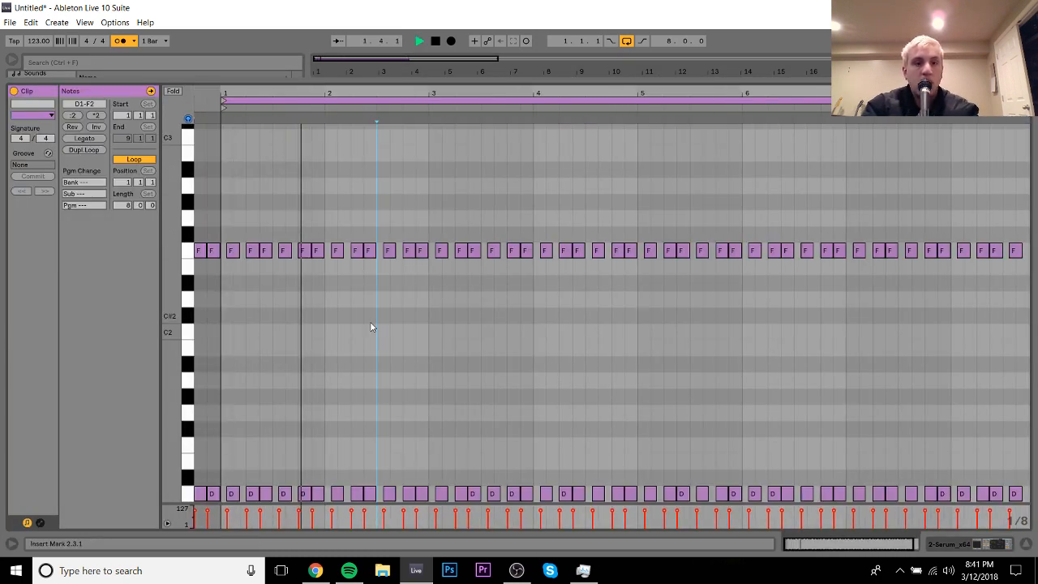
key(ctrl+a)
key(Right)
key(Right)
key(Right)
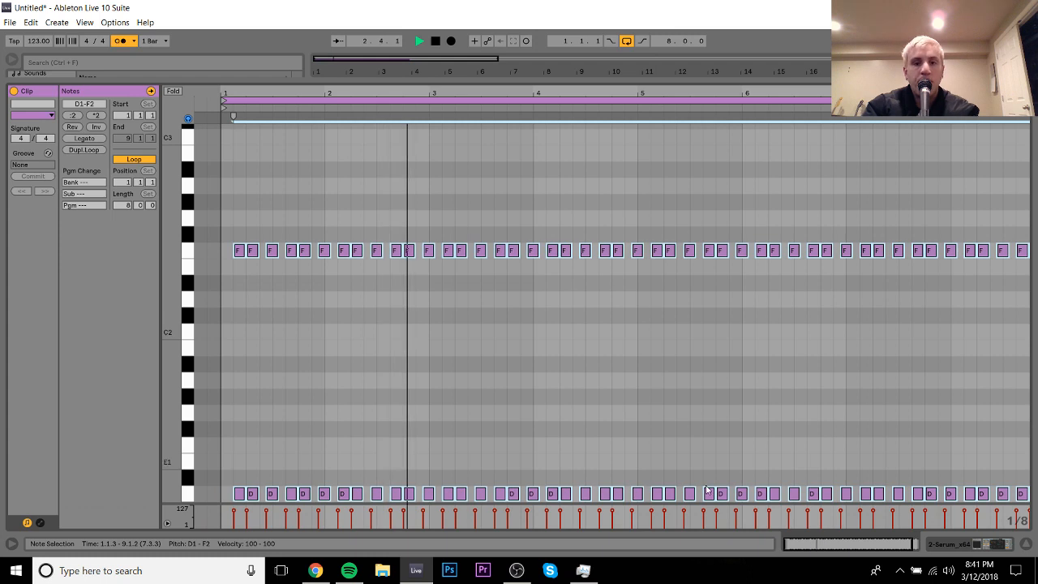
Step: Set the Serum track's volume to -5.1 dB, and in Echo turn off Noise and set Dry/Wet to 21 %
click(979, 544)
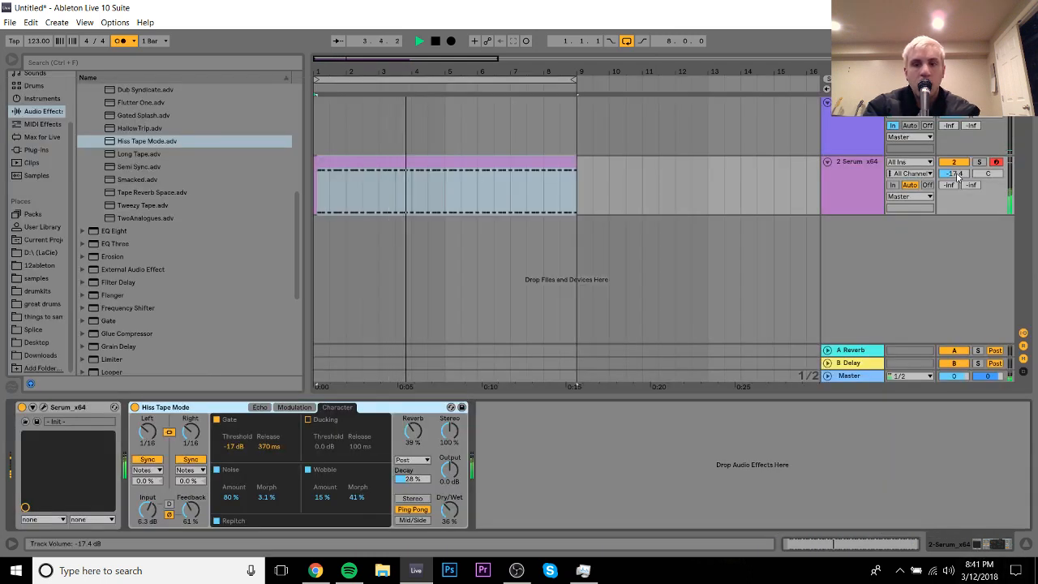
drag(956, 177, 956, 158)
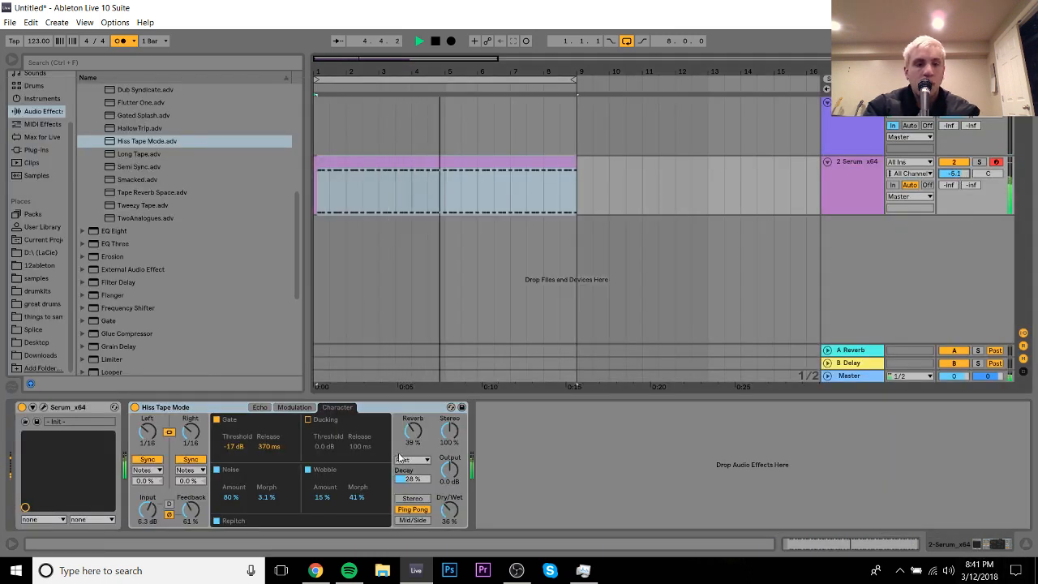
click(217, 470)
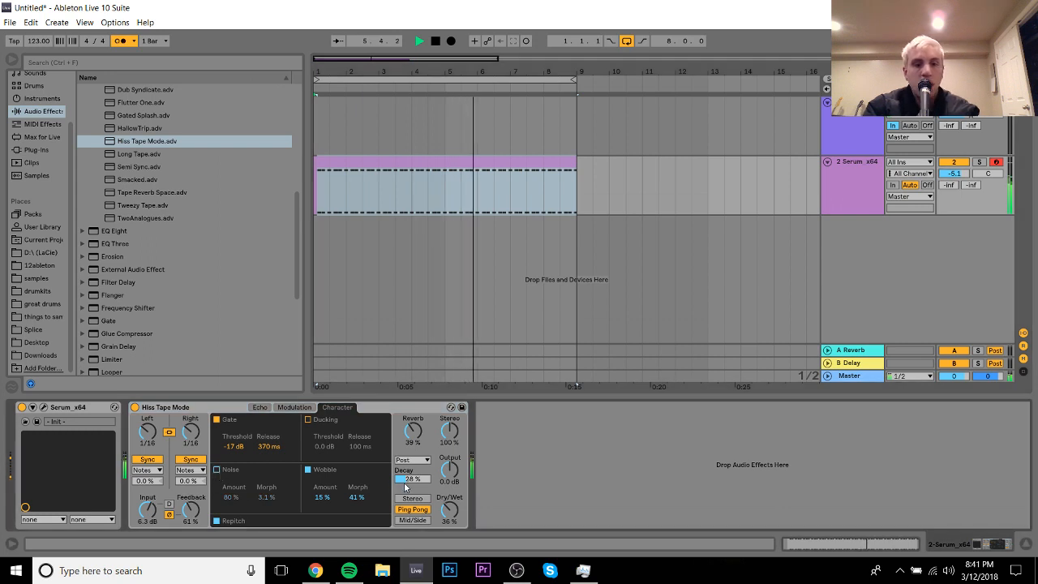
drag(449, 509, 449, 528)
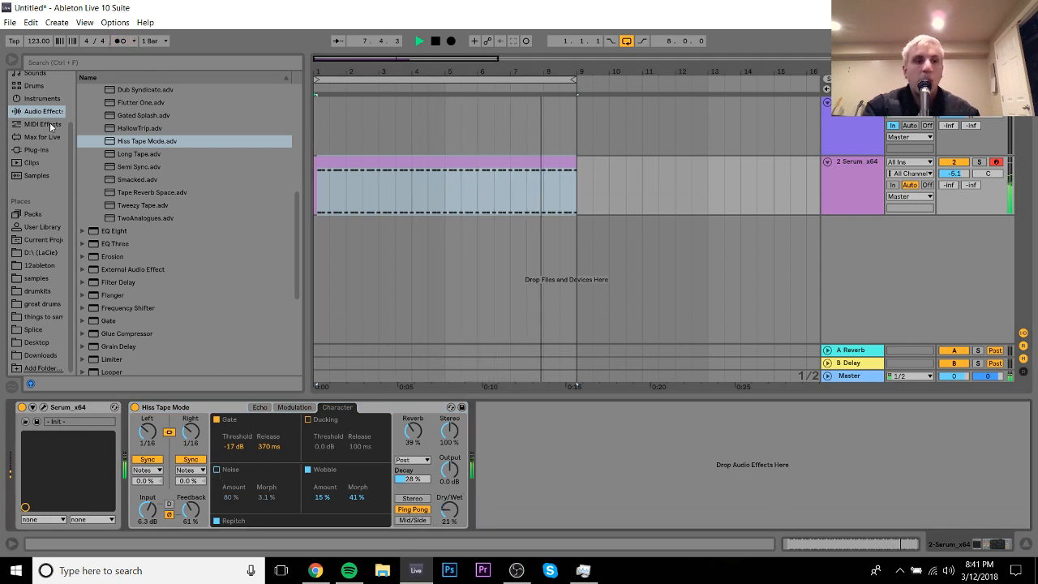
Step: Add ValhallaVintageVerb after Echo, set its mix to 27.6 %, and close its window
click(37, 149)
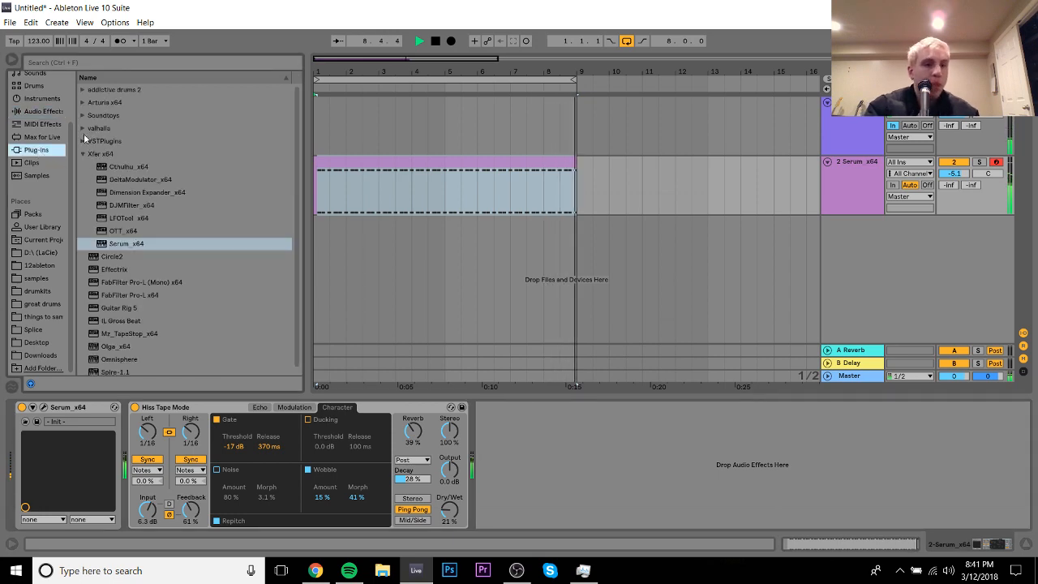
click(99, 128)
double_click(148, 217)
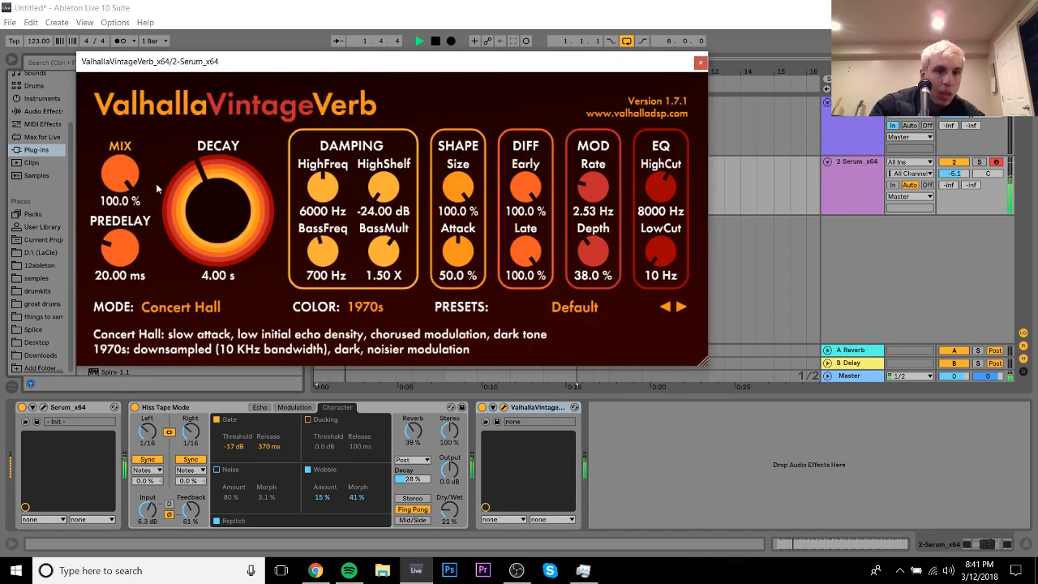
drag(129, 178, 121, 259)
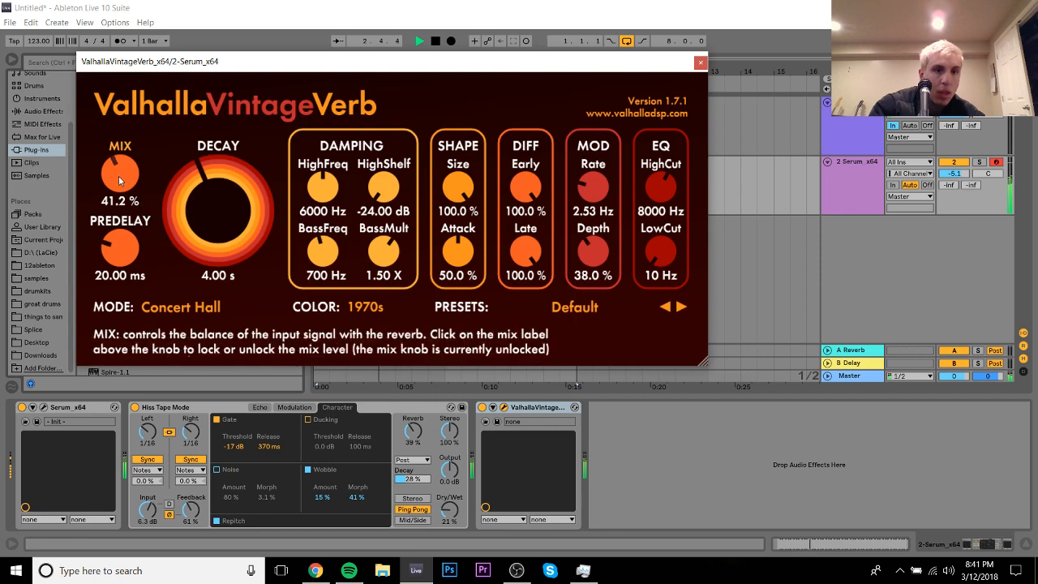
drag(118, 176, 119, 199)
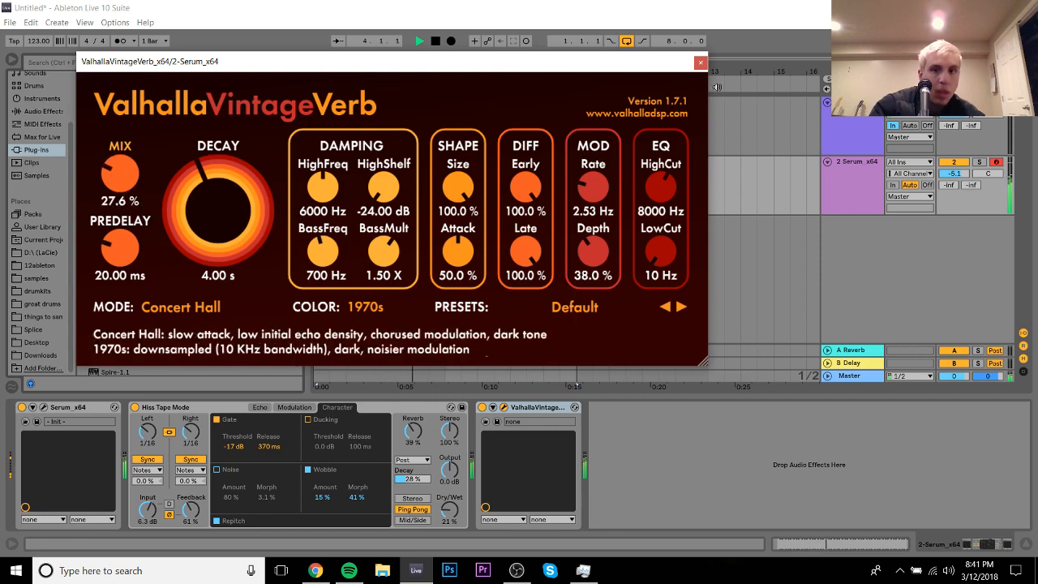
click(701, 64)
Step: Switch Echo to Stereo mode, unlink its delay channels, and set the right delay to 1/32 Dotted
click(411, 497)
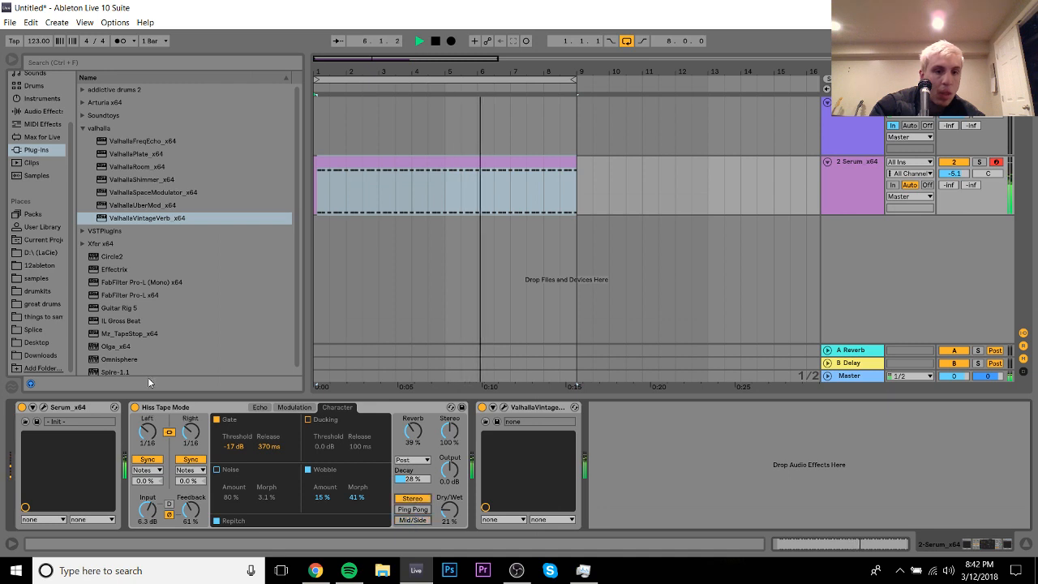
click(168, 432)
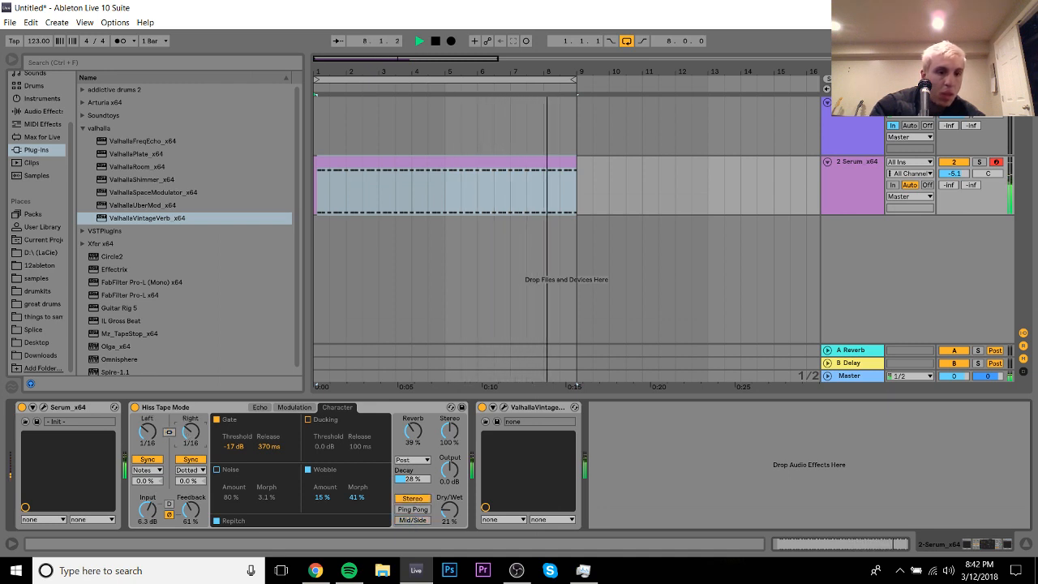
drag(191, 431, 190, 441)
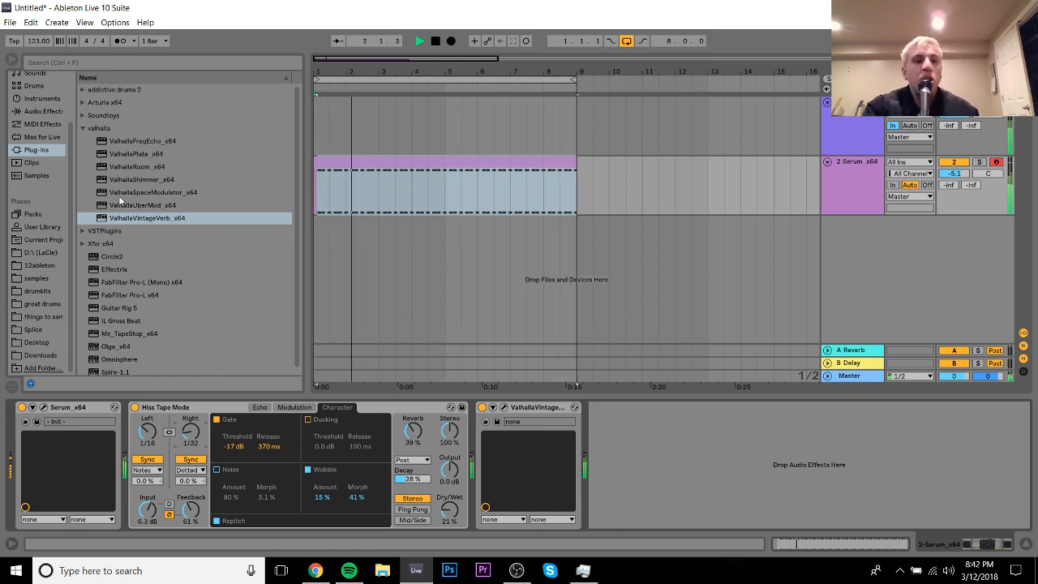
Step: Bypass ValhallaVintageVerb and add ValhallaShimmer with 0.616 feedback and the bigStereo reverb mode
click(481, 407)
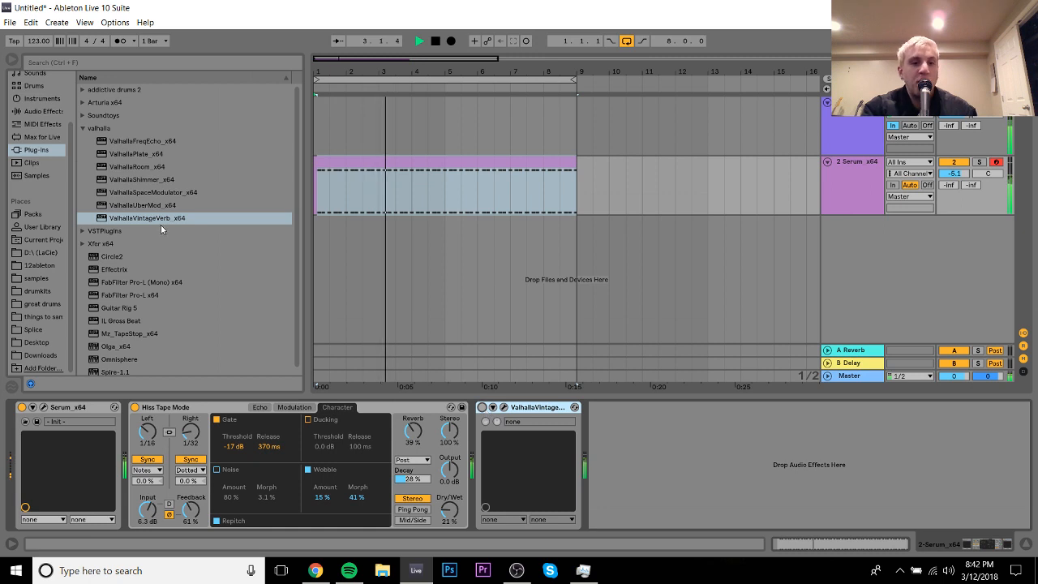
double_click(141, 180)
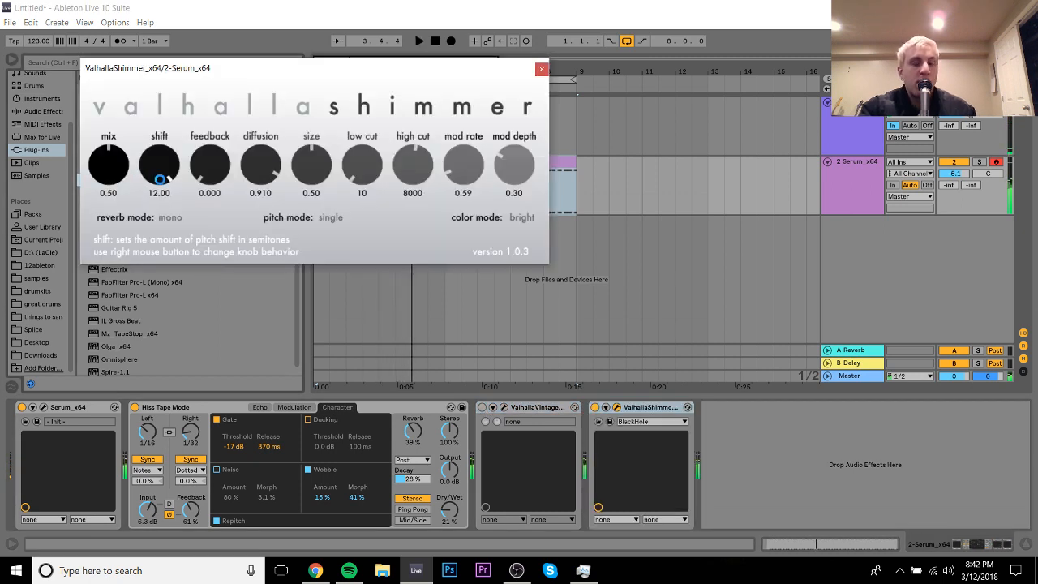
drag(209, 166, 216, 77)
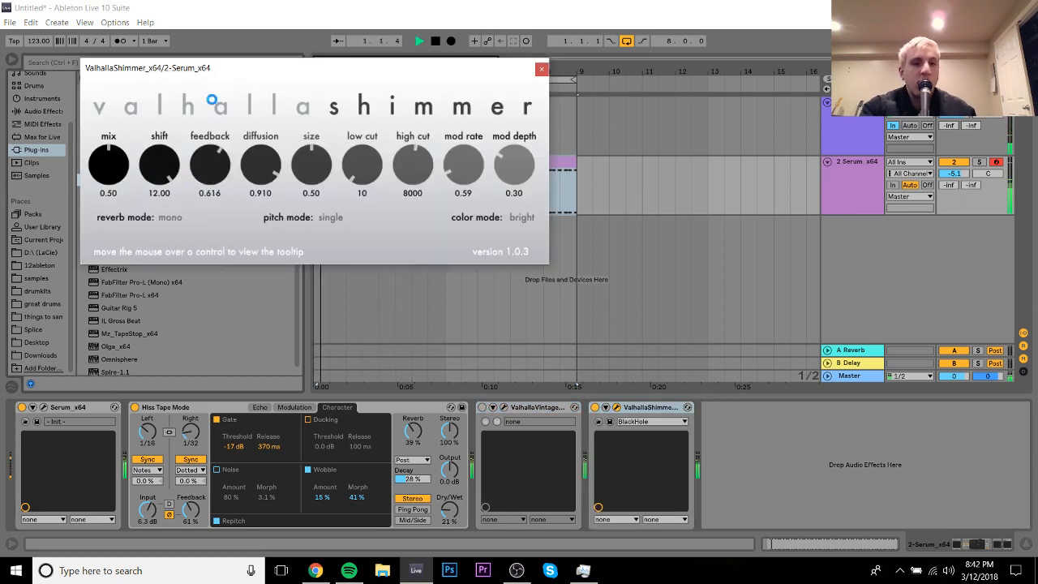
click(169, 217)
click(185, 245)
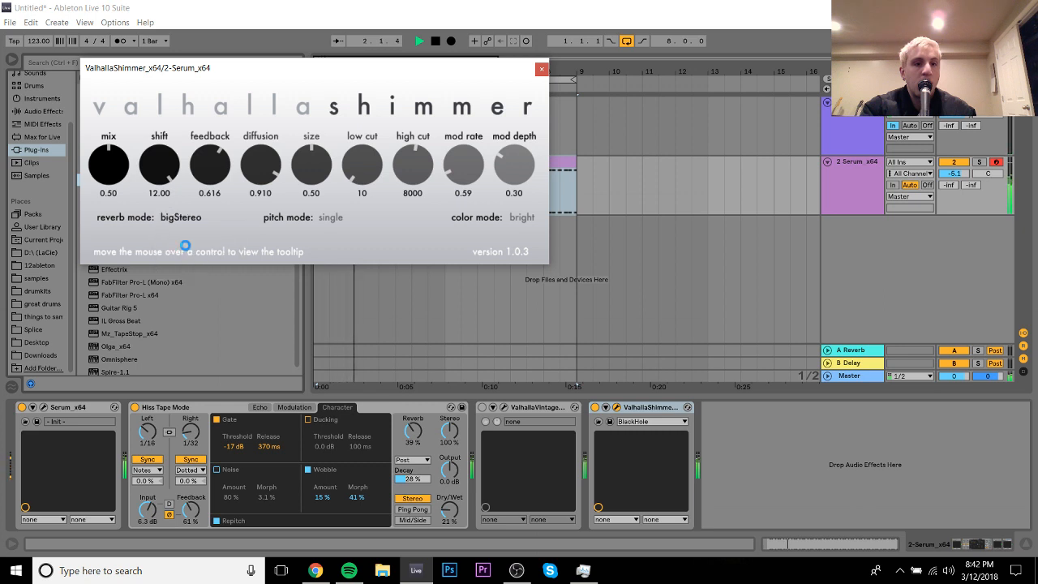
click(640, 413)
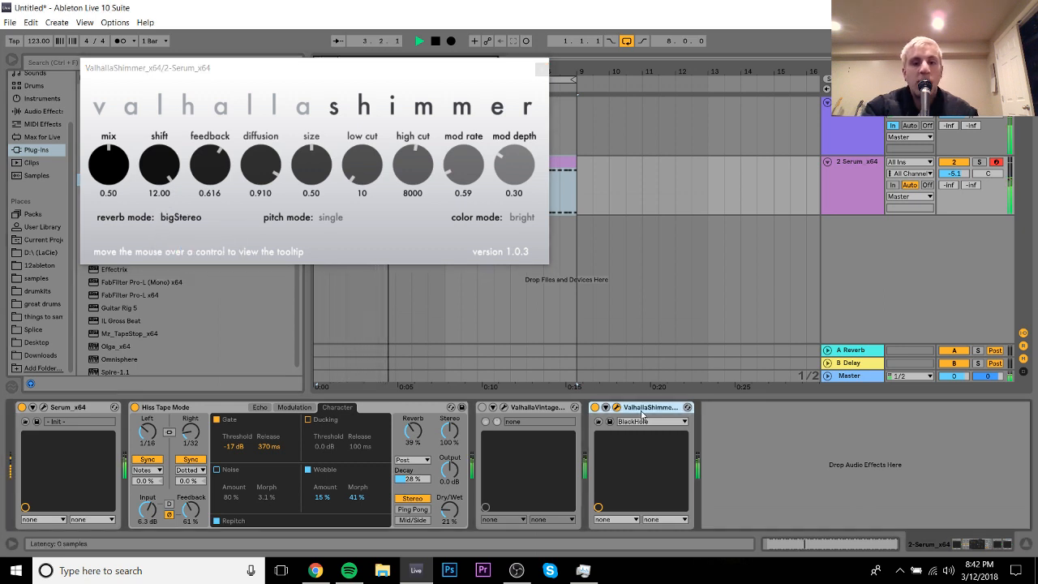
Step: Swap ValhallaShimmer back for the bypassed ValhallaVintageVerb and set the Serum track's volume to -6.8 dB
key(Delete)
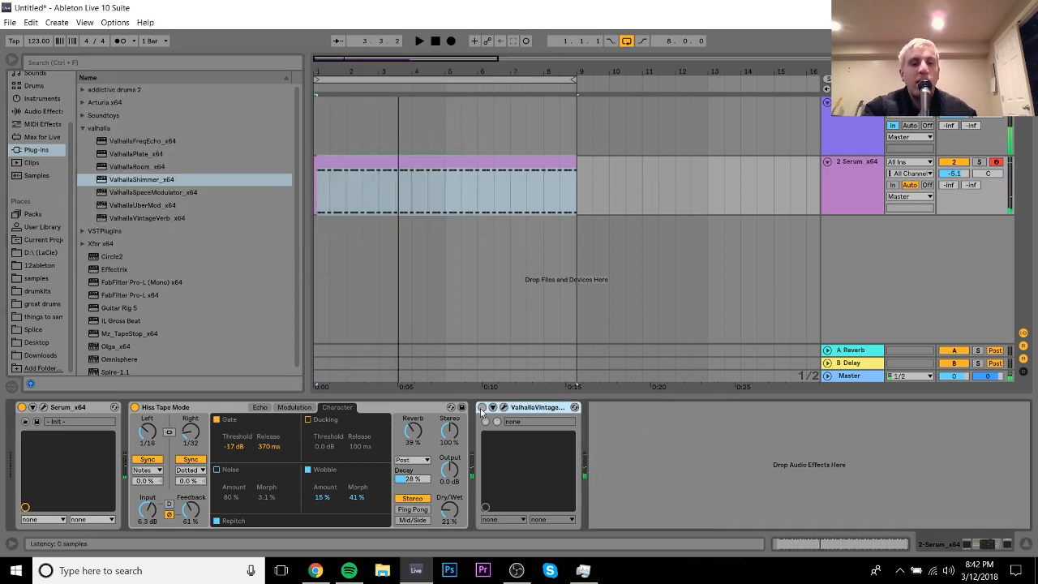
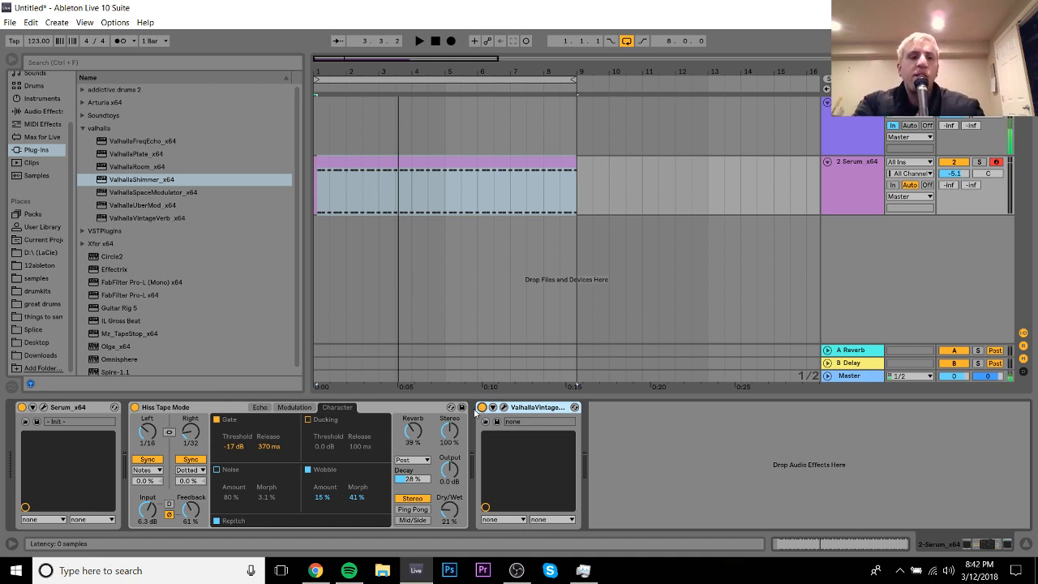
key(space)
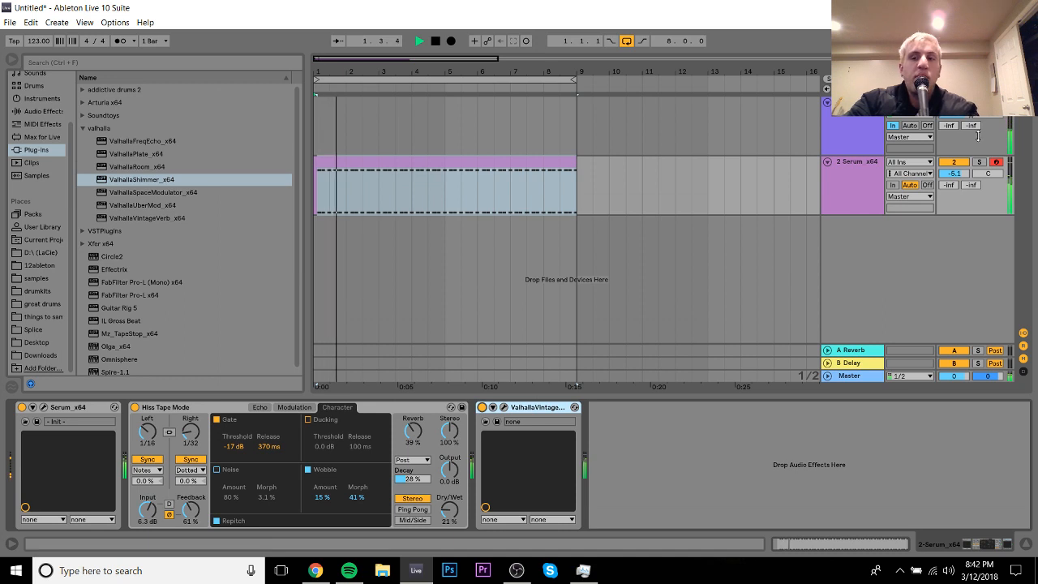
drag(958, 177, 958, 179)
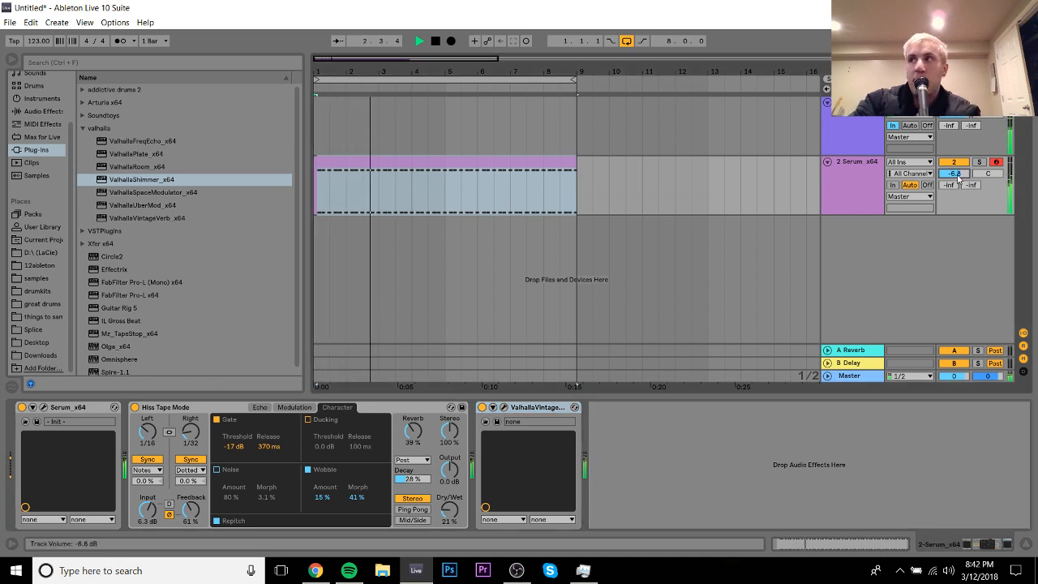
click(823, 192)
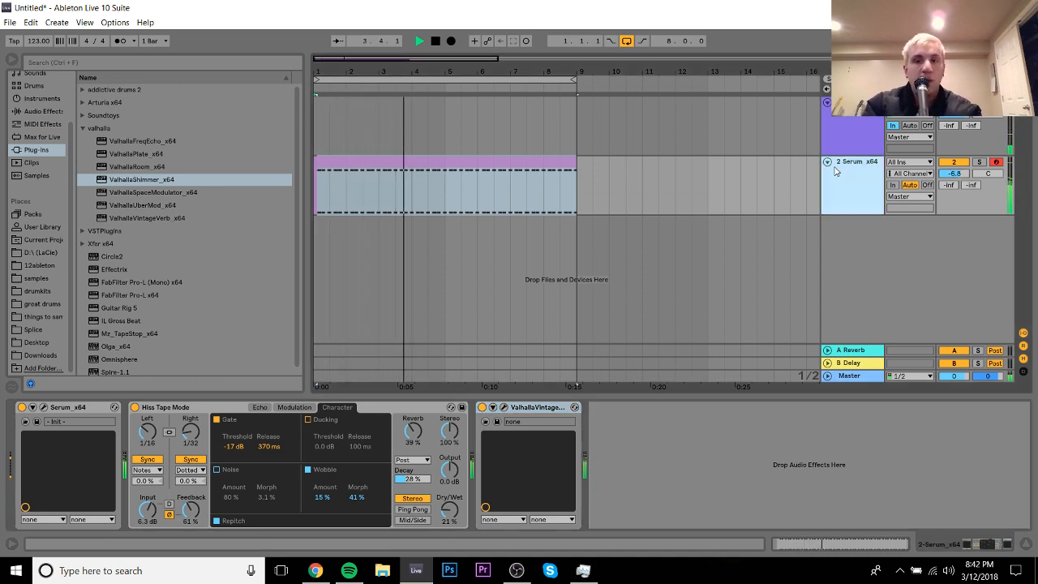
Step: Load the MALLET - Xylophone preset from the Kshmr orchestra folder into Serum and close its window
click(43, 407)
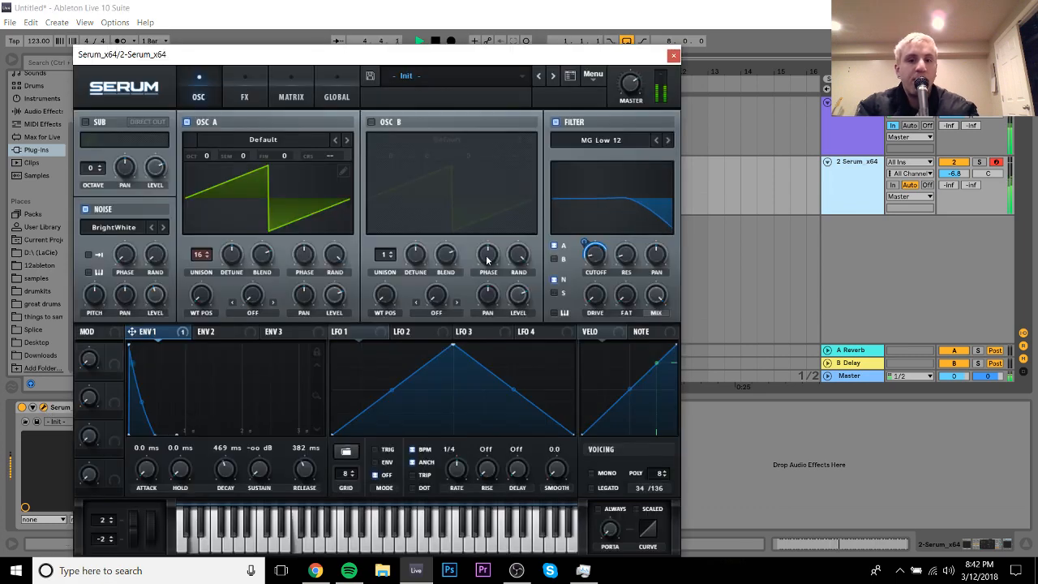
mouse_move(596, 261)
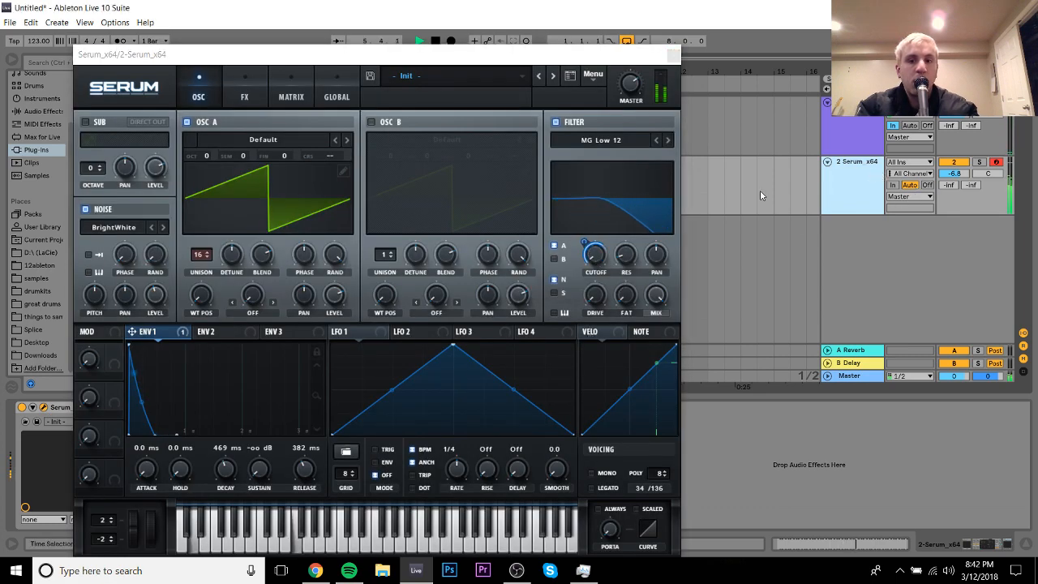
mouse_move(584, 242)
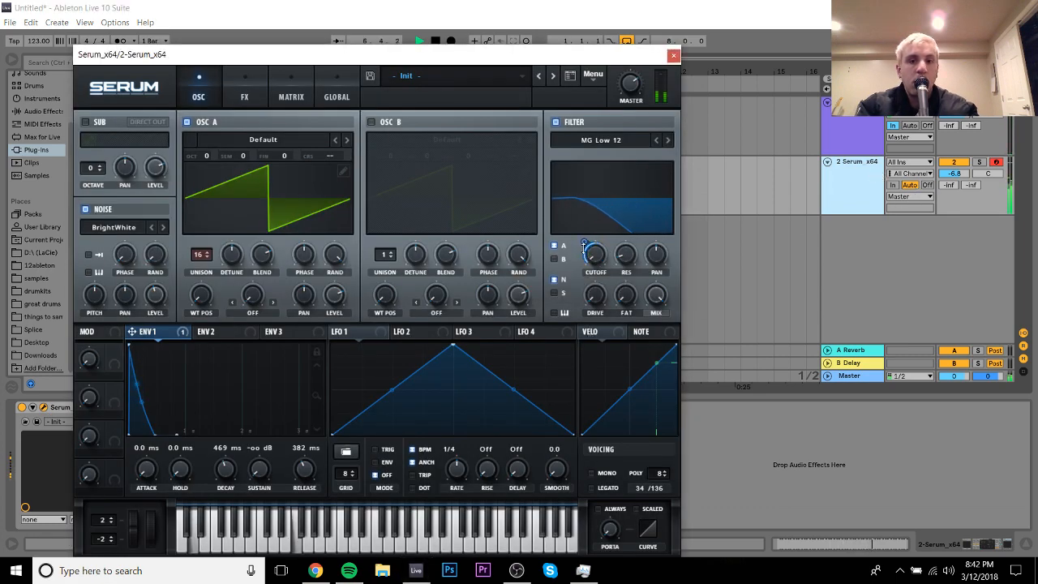
click(525, 79)
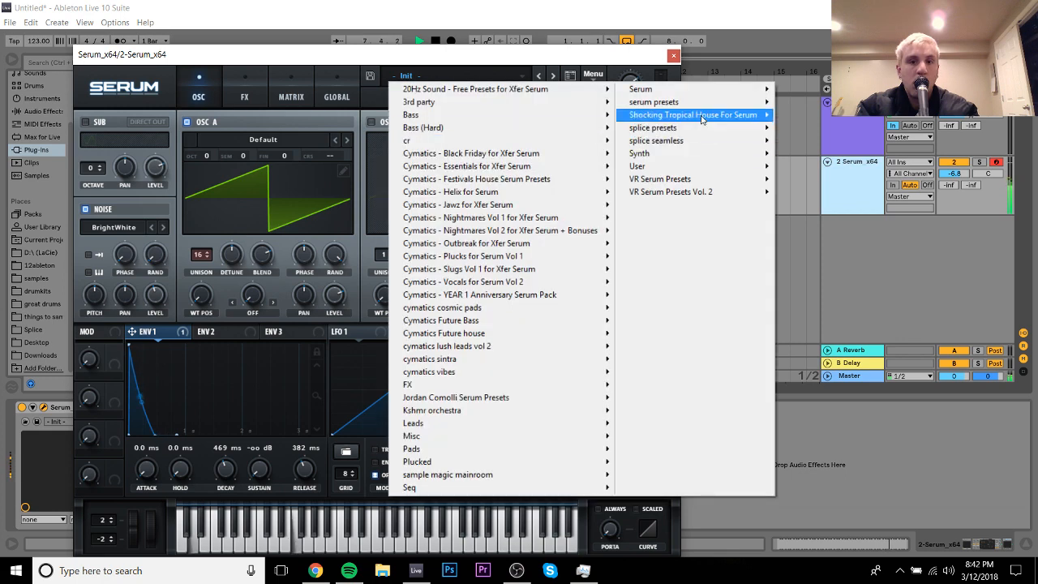
mouse_move(677, 102)
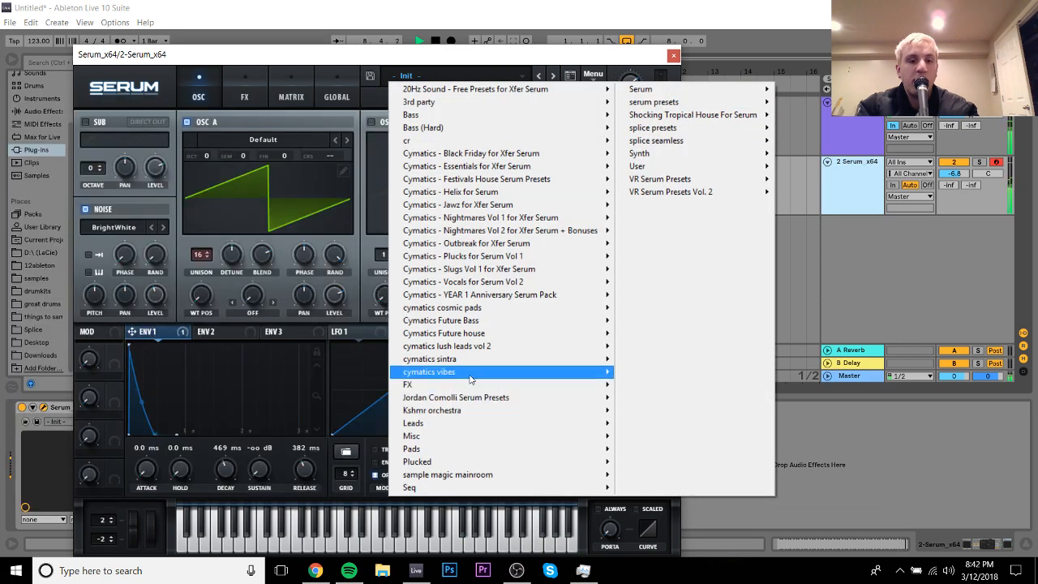
mouse_move(460, 411)
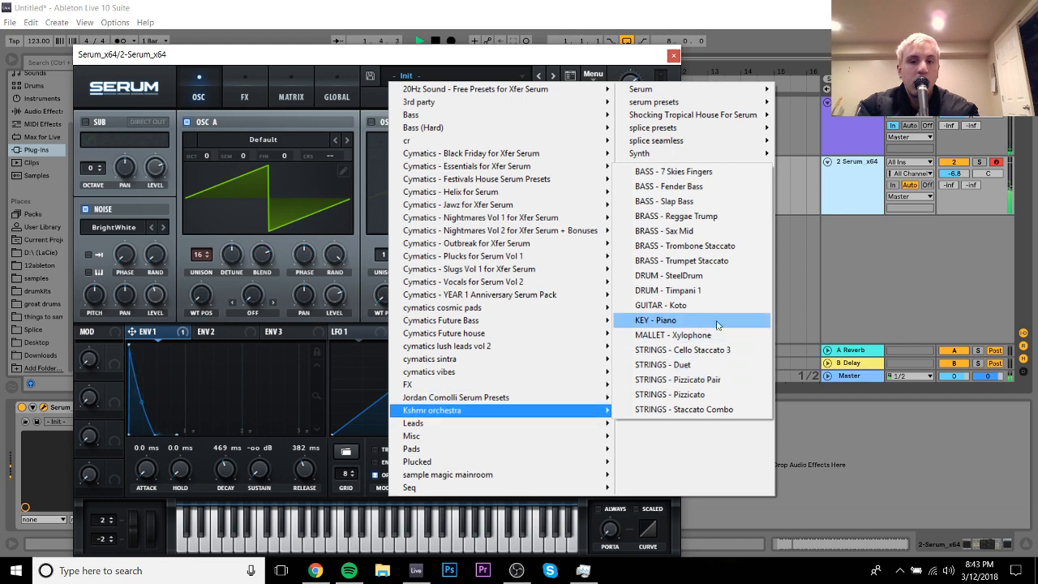
click(677, 336)
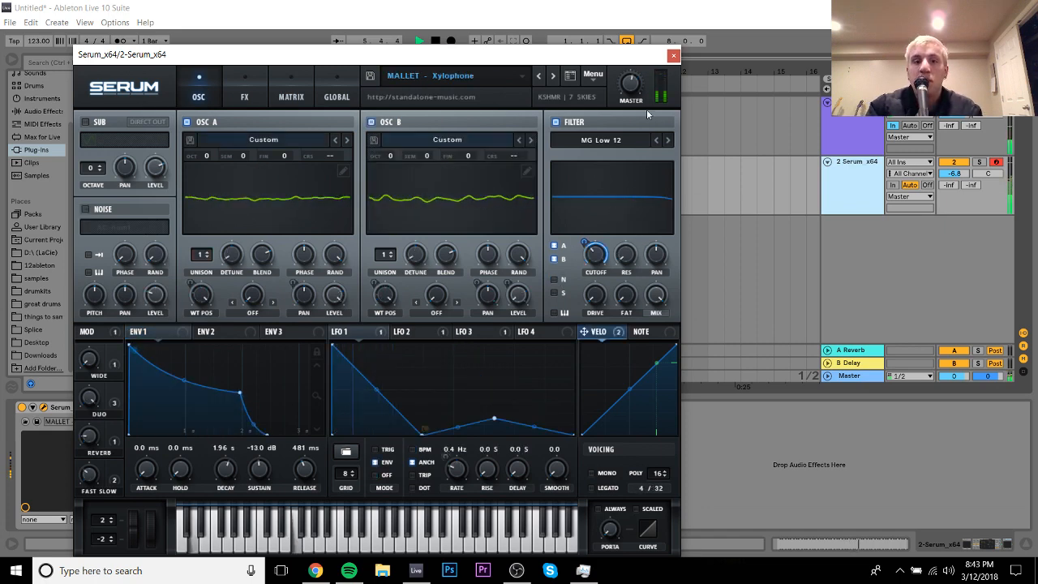
click(673, 56)
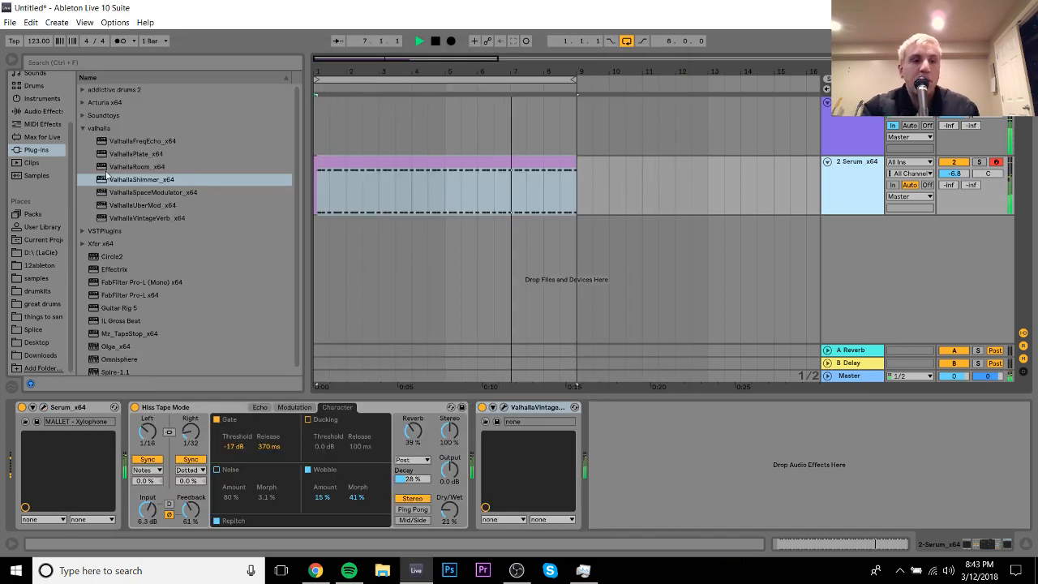
Step: Add the +12 preset of the Pitch MIDI effect in front of Serum
click(45, 124)
click(79, 140)
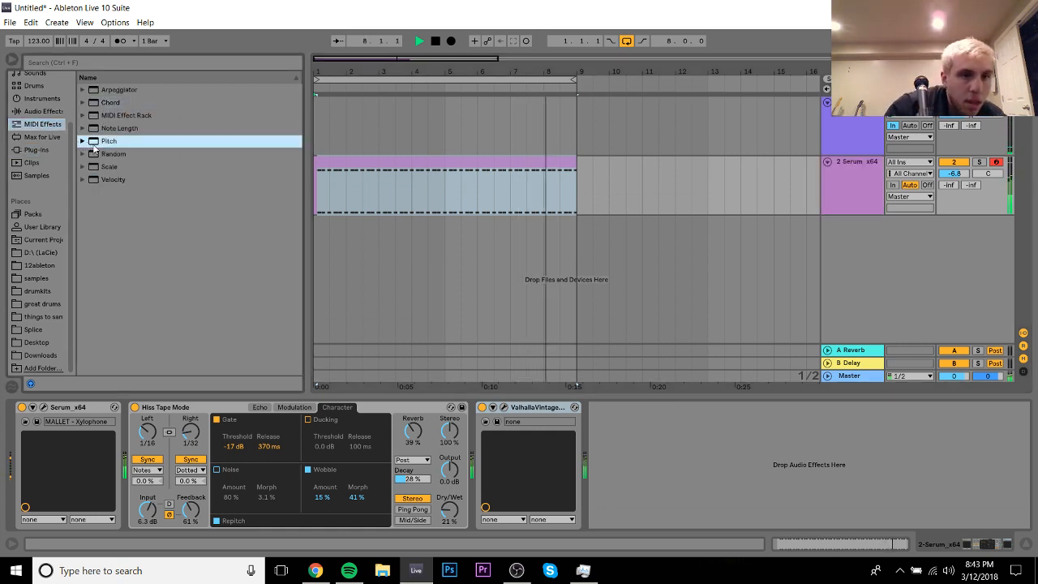
click(82, 141)
double_click(121, 166)
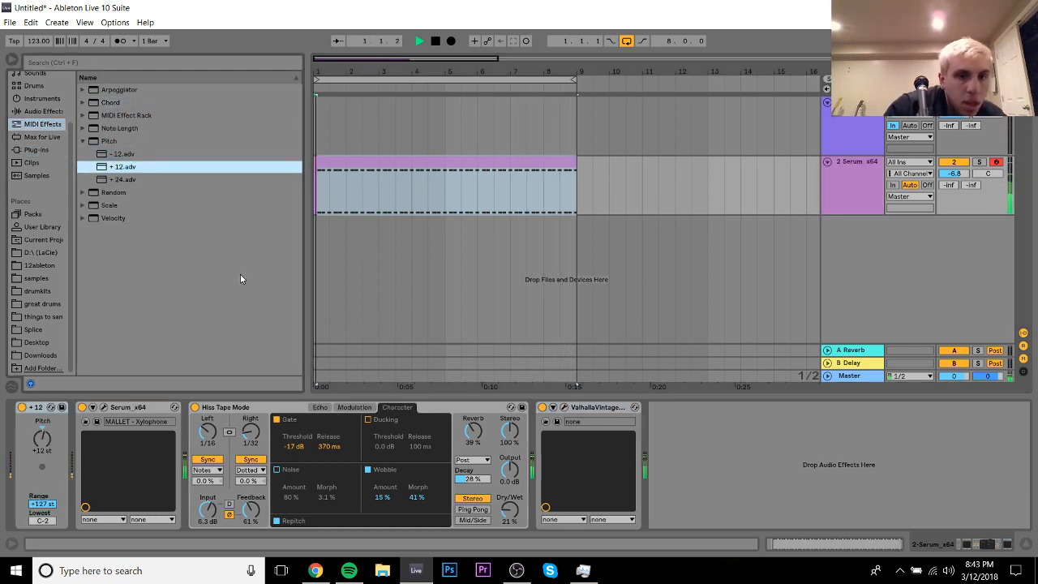
click(953, 175)
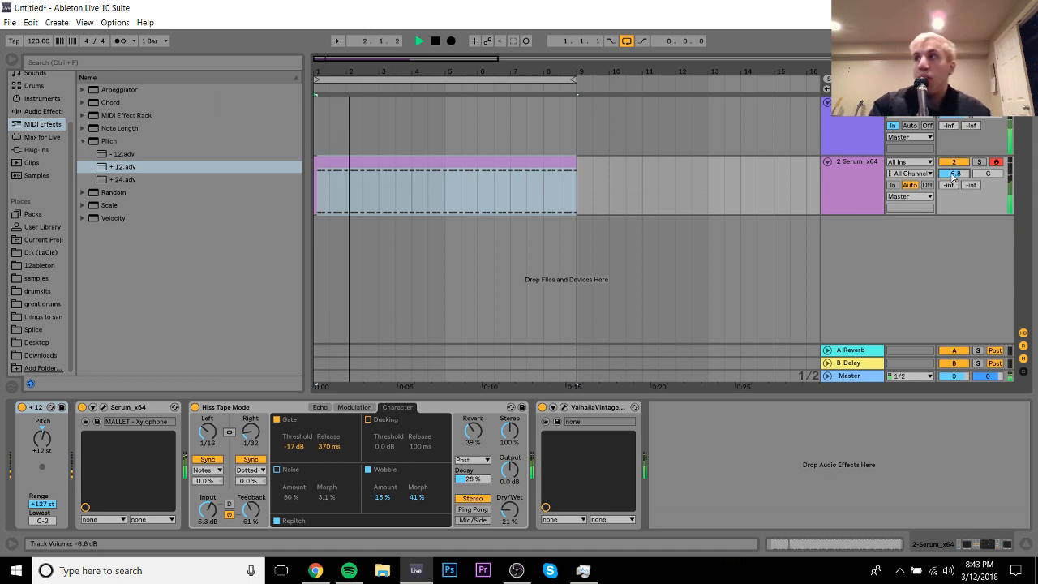
click(450, 158)
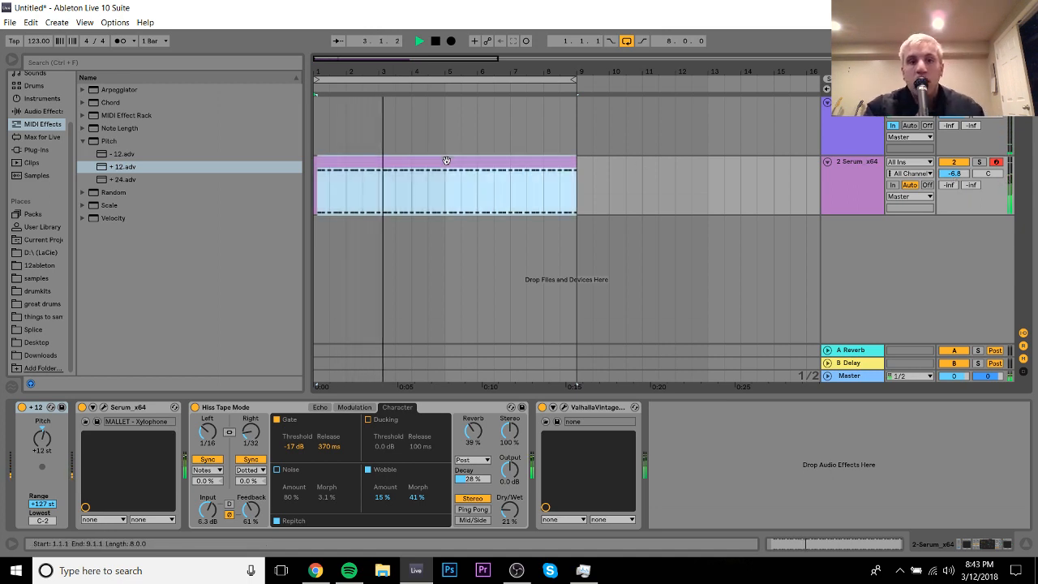
Step: Add Operator on a new track below Serum and set its oscillator A waveform to Saw D
click(42, 98)
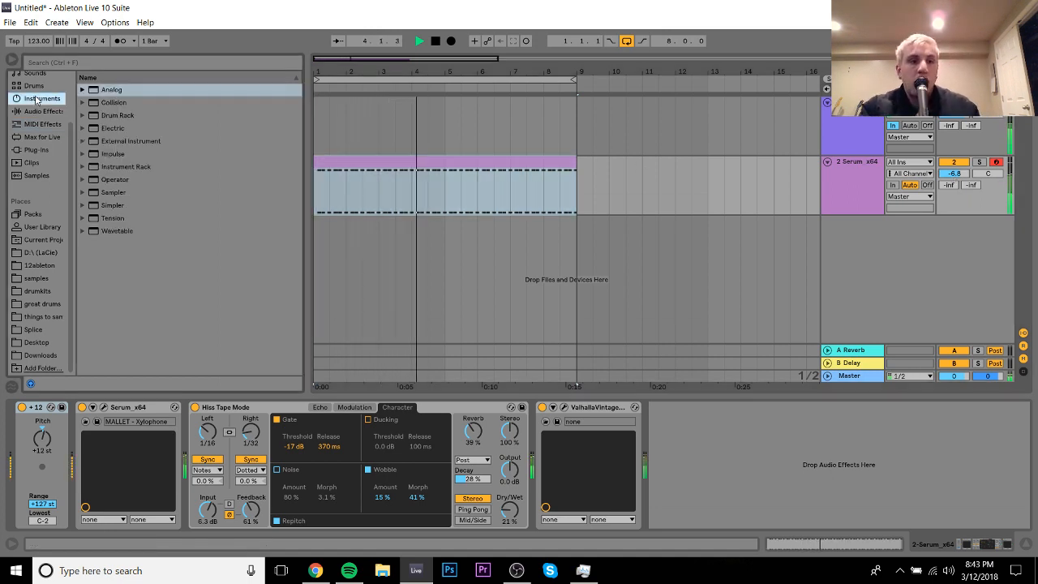
drag(105, 180, 487, 260)
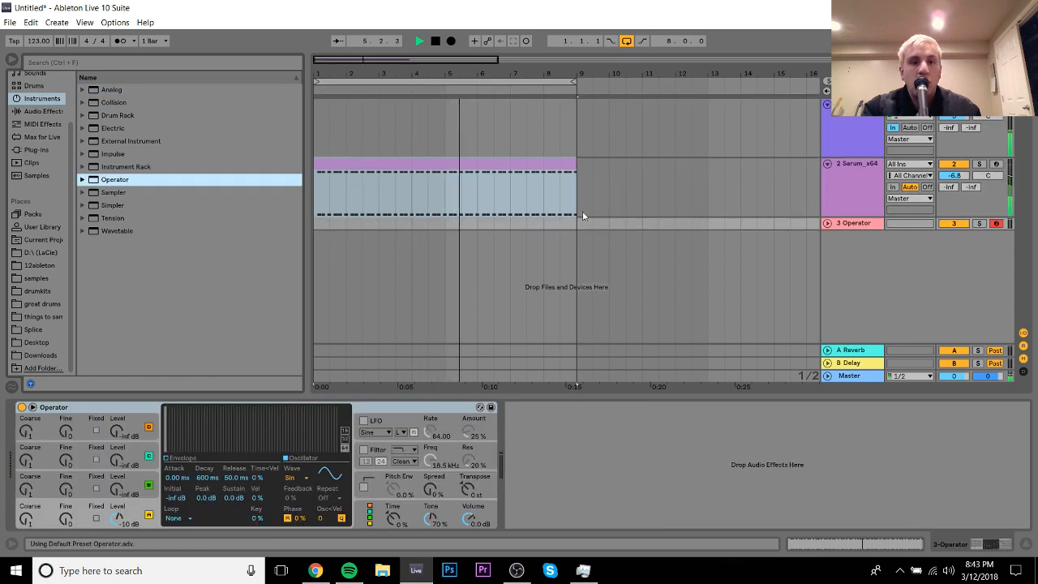
click(305, 484)
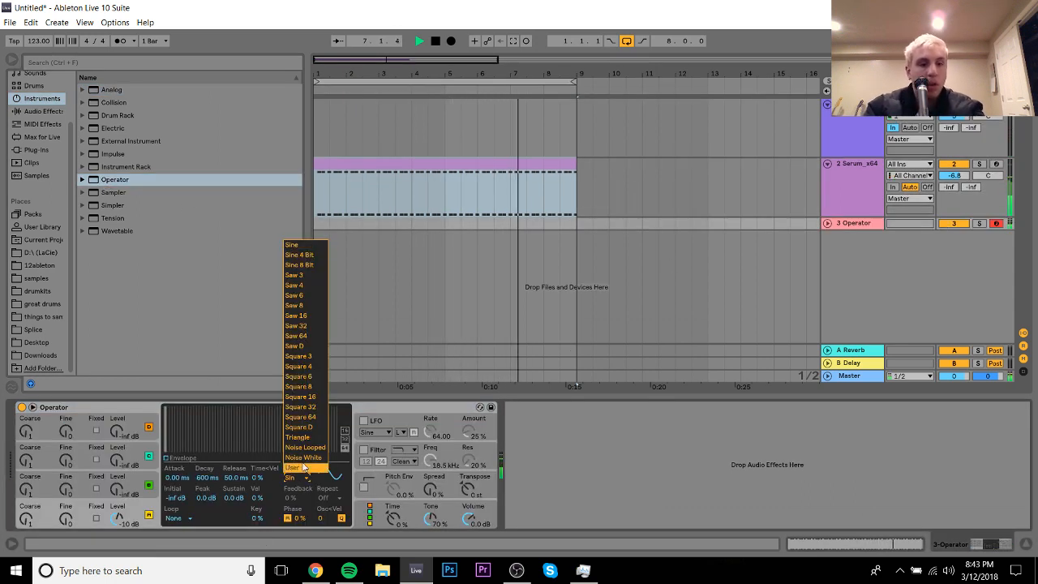
click(304, 350)
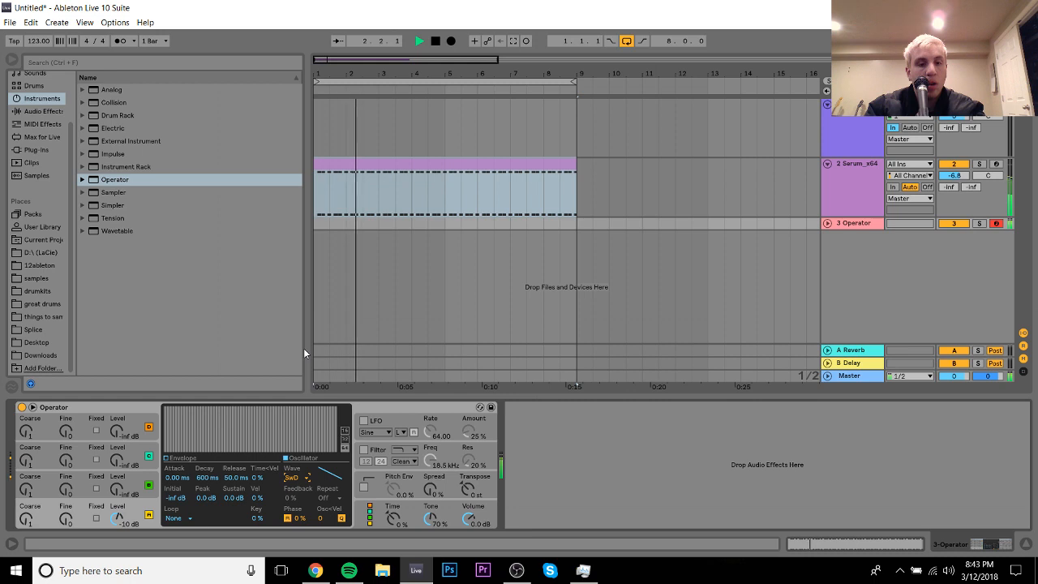
Step: Turn on Operator's filter, set its frequency to 149 Hz while listening, and stop playback
click(363, 449)
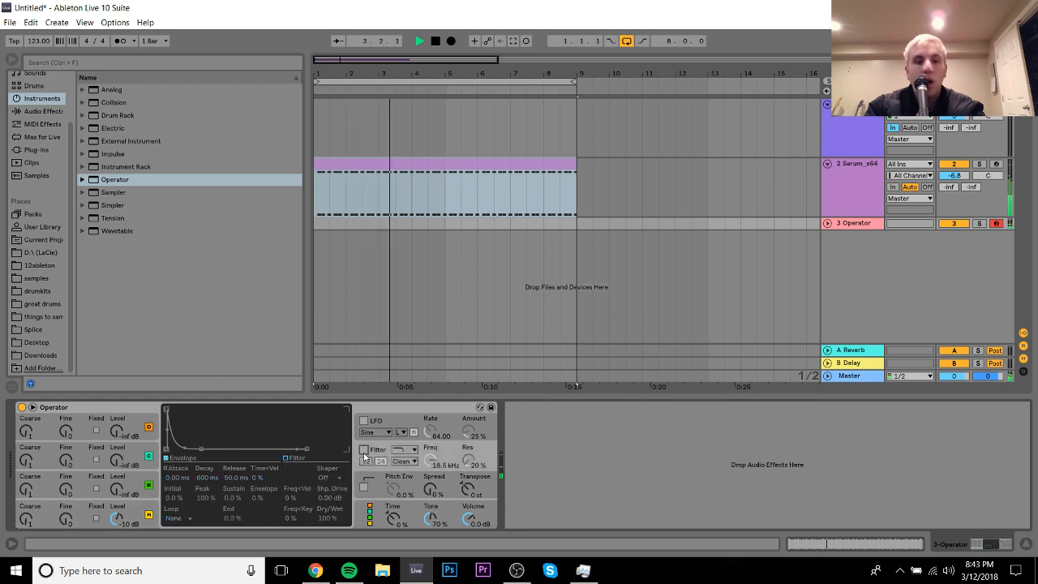
drag(435, 462, 435, 523)
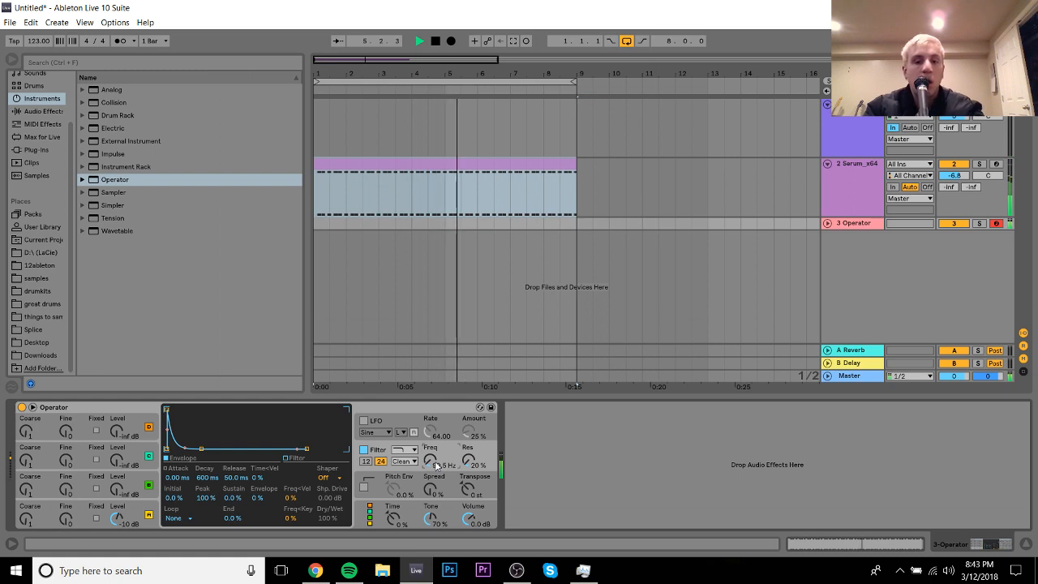
drag(435, 464, 435, 455)
key(z)
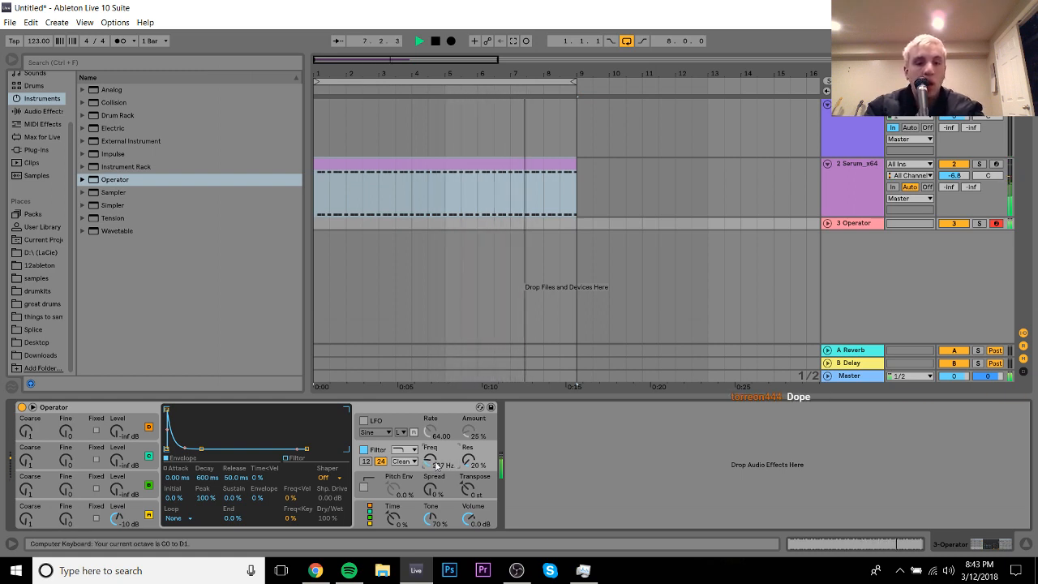
drag(436, 464, 435, 474)
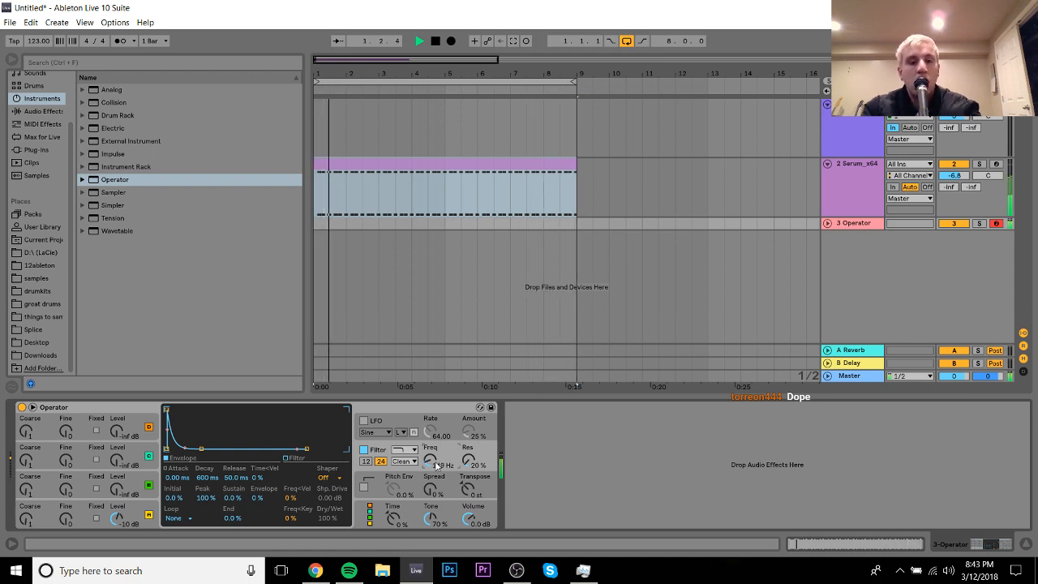
key(space)
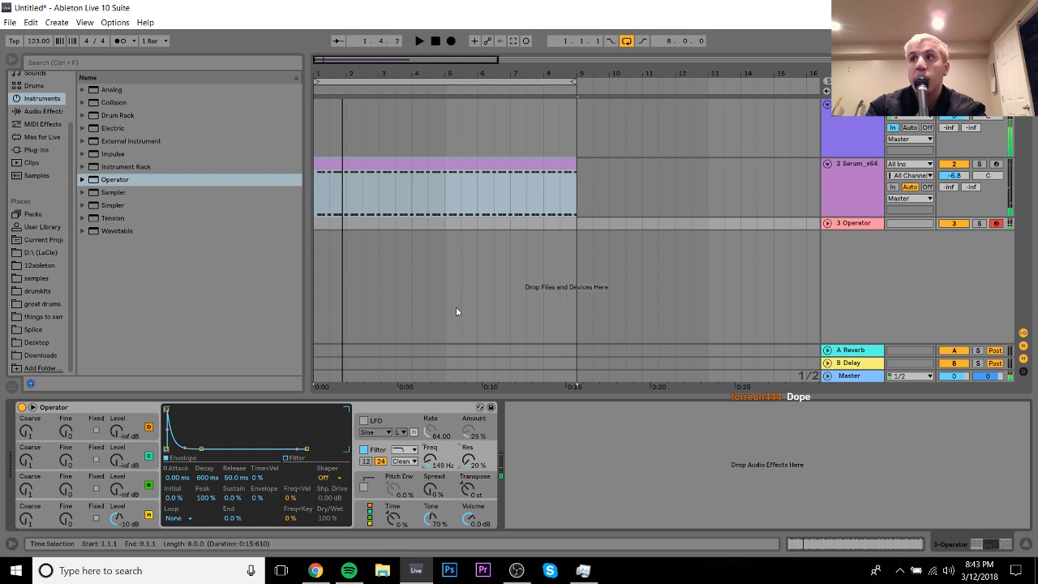
Step: Create an eight-bar MIDI clip on the Operator track and insert an F0 note at its start
drag(574, 224, 308, 221)
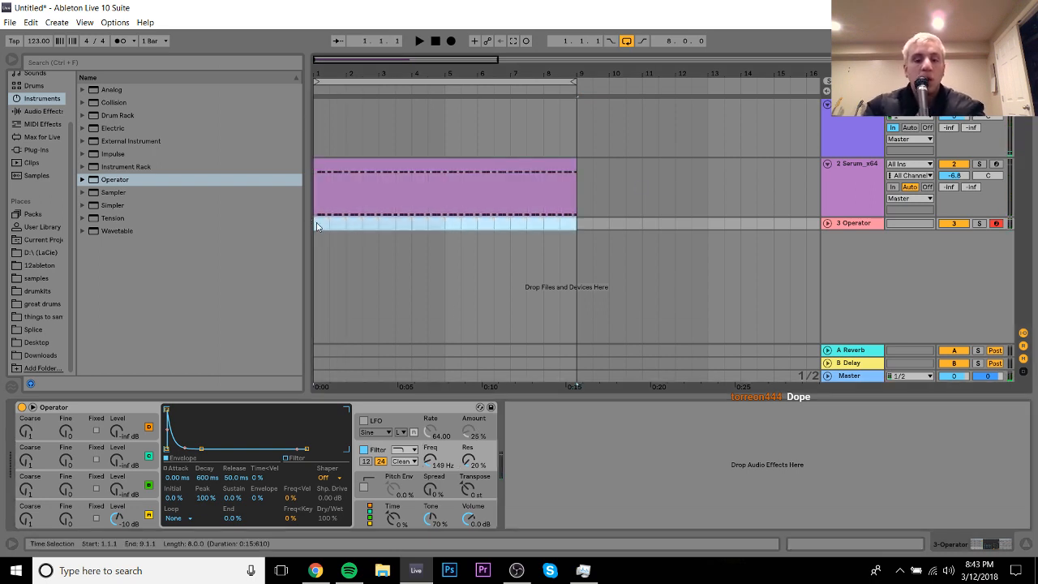
key(ctrl+shift+m)
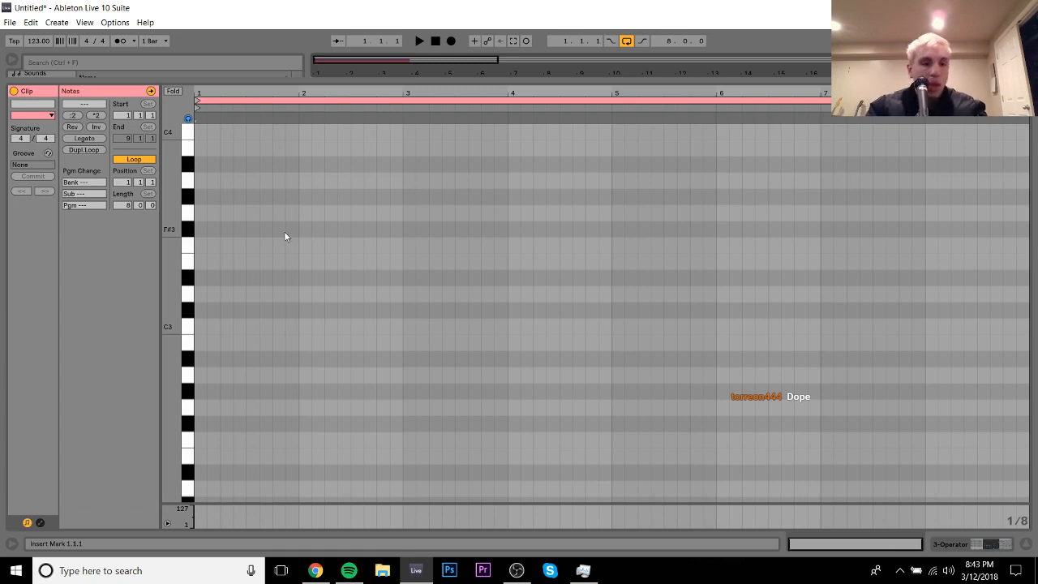
scroll(171, 329, down, 5)
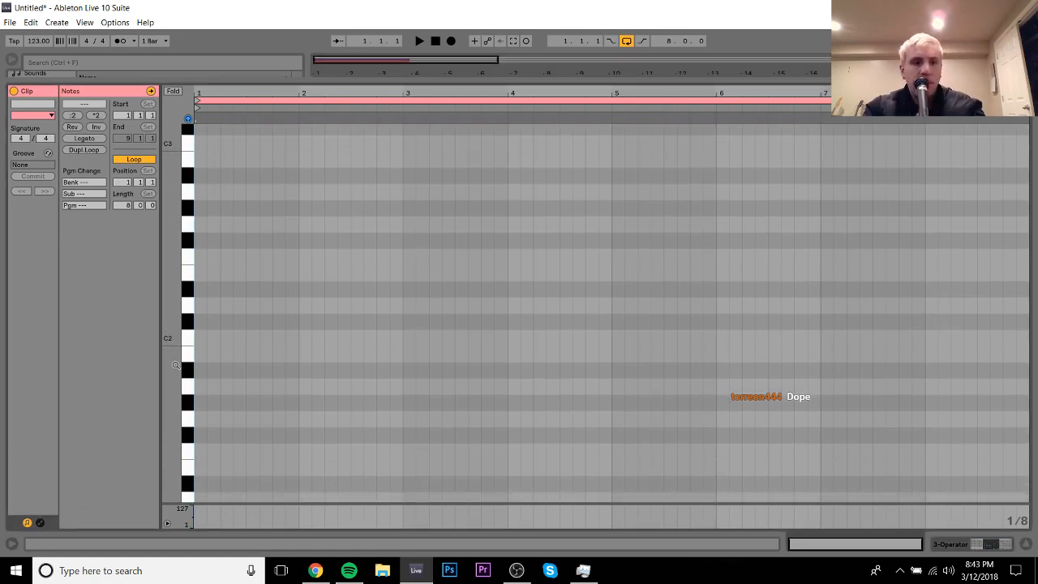
scroll(171, 329, down, 5)
double_click(201, 461)
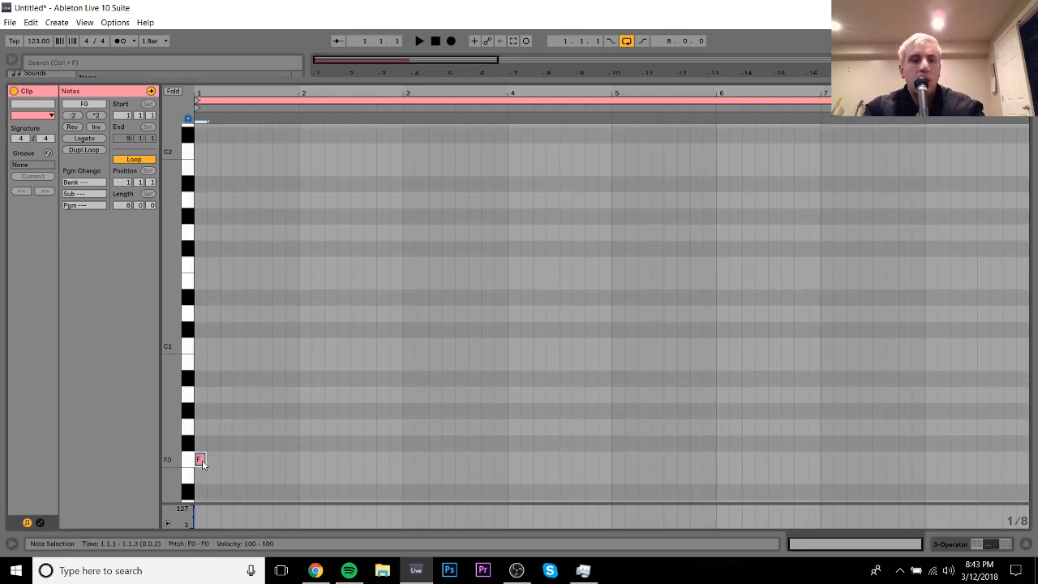
Step: Lengthen the F0 note to end at 1.2.3 and place a duplicate right after it on C0
key(ctrl+d)
key(Down)
key(Down)
key(Down)
key(Down)
key(Down)
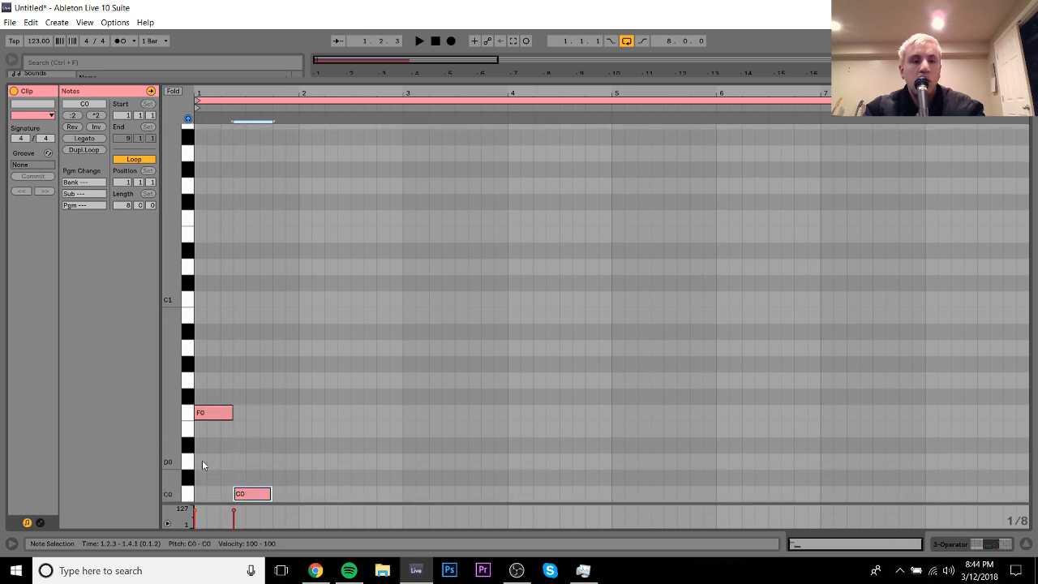
Step: Duplicate the C0 note, raise the copy to D0, and extend it to the start of bar 3
key(ctrl+d)
key(Up)
key(Up)
key(shift+Right)
key(shift+Right)
key(shift+Right)
key(shift+Right)
key(shift+Right)
key(shift+Right)
key(shift+Right)
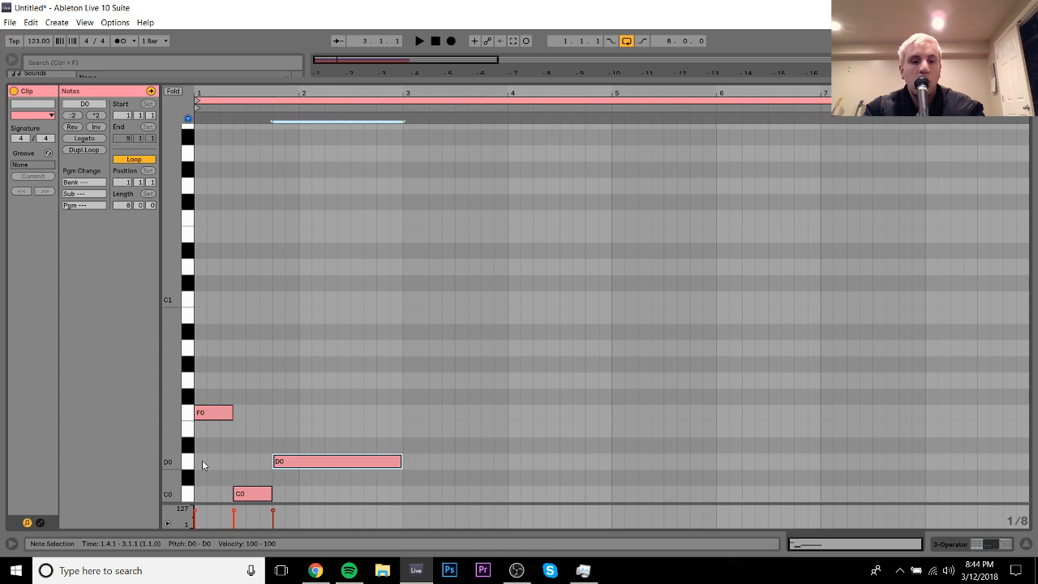
Step: Duplicate the whole three-note bass phrase and transpose the copy up four semitones
key(ctrl+a)
key(ctrl+d)
key(Up)
key(Up)
key(Up)
key(Up)
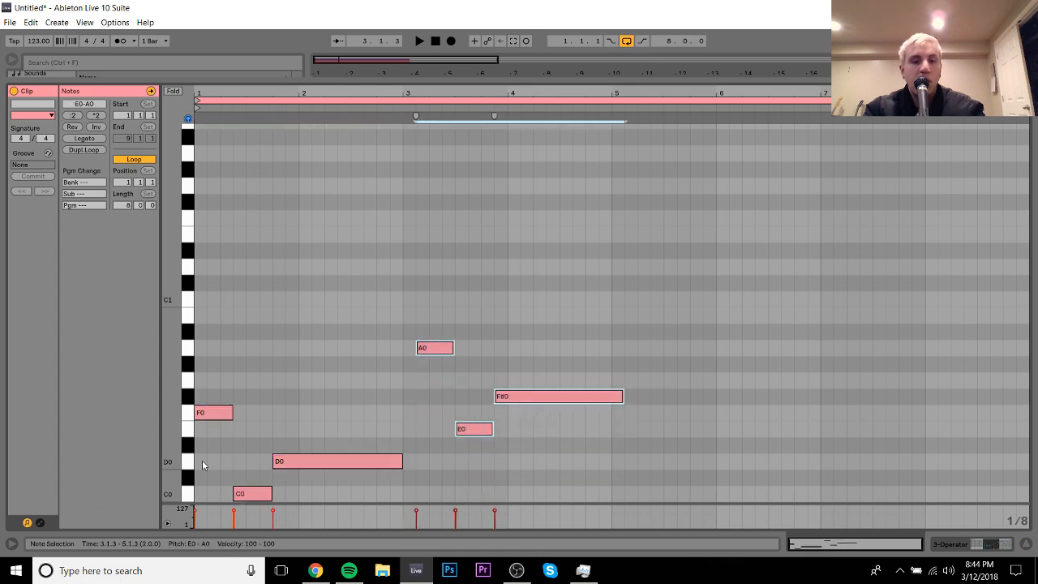
Step: Move the copied bass phrase so that it starts at bar 5
key(Right)
key(Right)
key(Right)
key(Right)
key(Right)
key(Right)
key(Right)
key(Right)
key(Right)
key(Right)
key(Right)
key(Right)
key(Right)
key(Right)
key(Right)
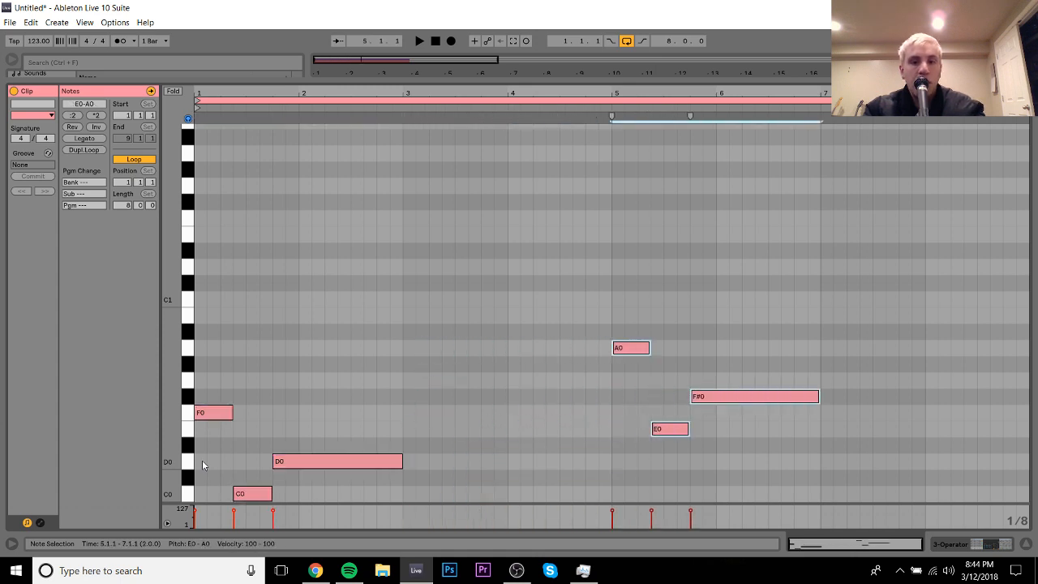
Step: Raise the middle note of the copied phrase three semitones to G0
click(637, 458)
click(661, 428)
key(Up)
key(Up)
key(Up)
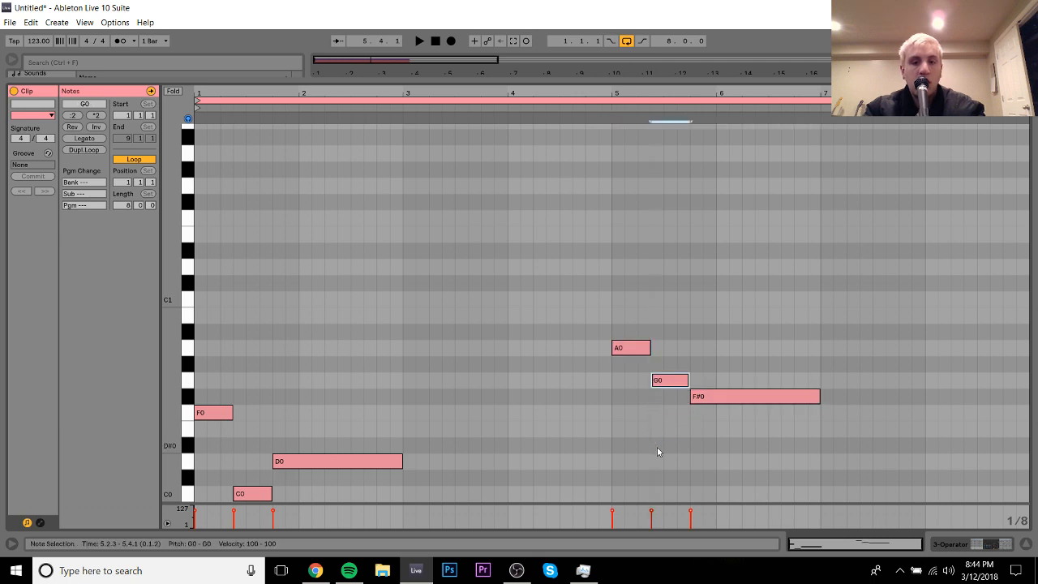
Step: Lower the last note of the copied bass phrase to F0, and apply Legato to all the bass notes
click(783, 395)
key(Down)
key(ctrl+a)
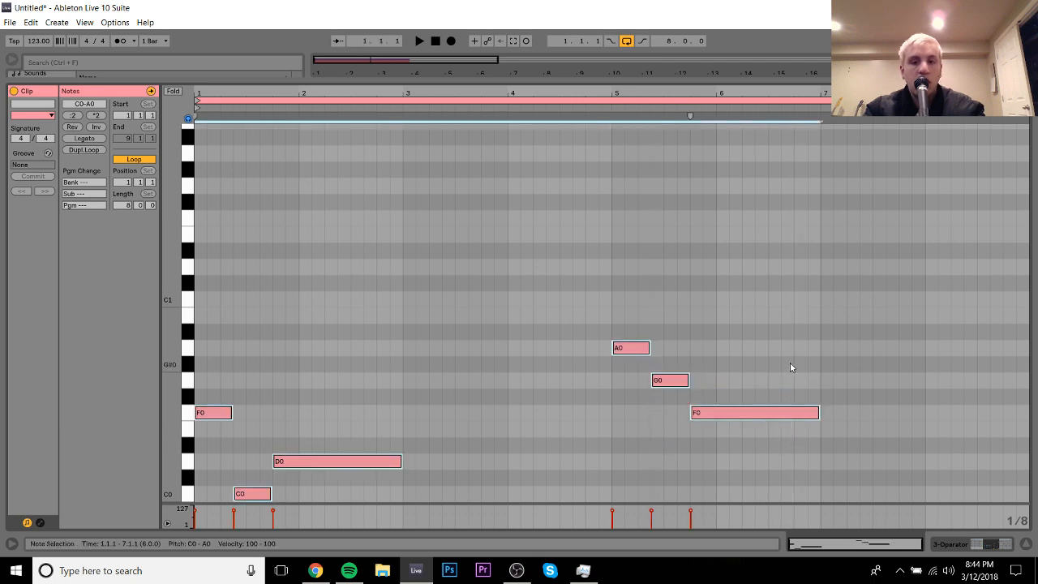
click(84, 138)
key(space)
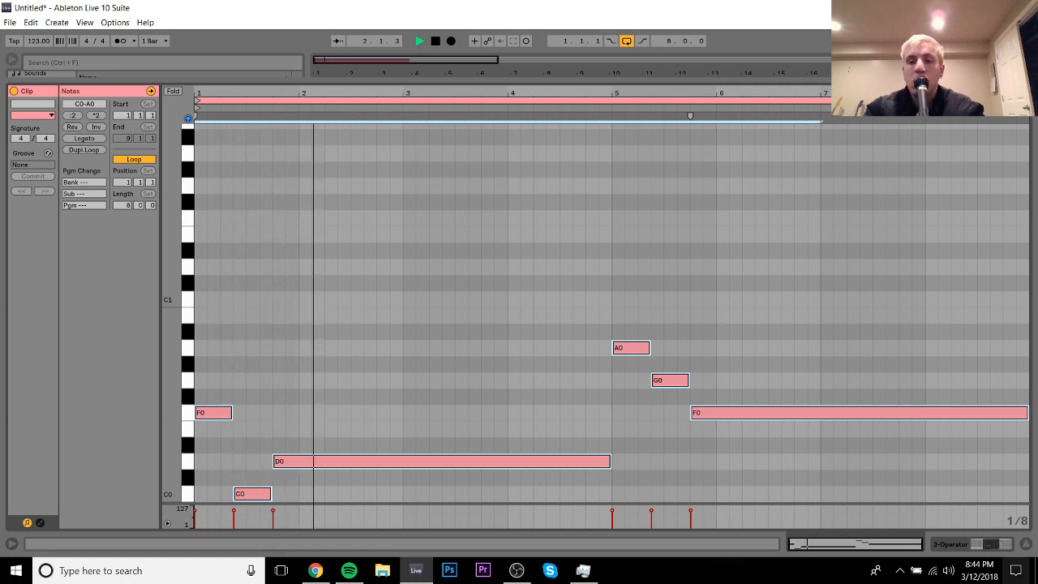
Step: Set Operator's filter frequency to about 639 Hz and its resonance to 0%
click(978, 544)
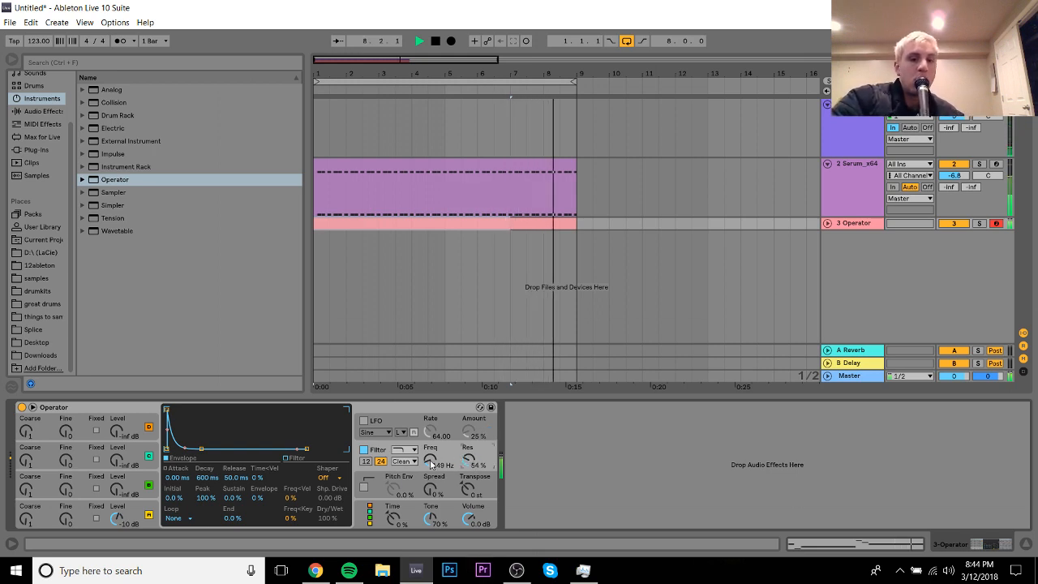
drag(430, 461, 431, 430)
drag(468, 459, 468, 467)
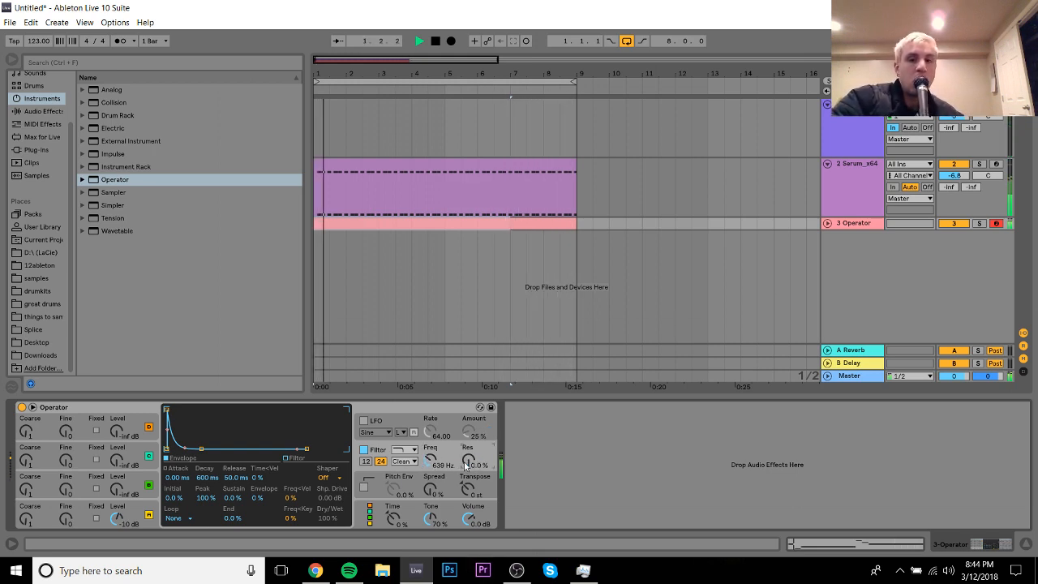
Step: Unfold the Operator track and lower its volume to -9.4 dB
click(827, 223)
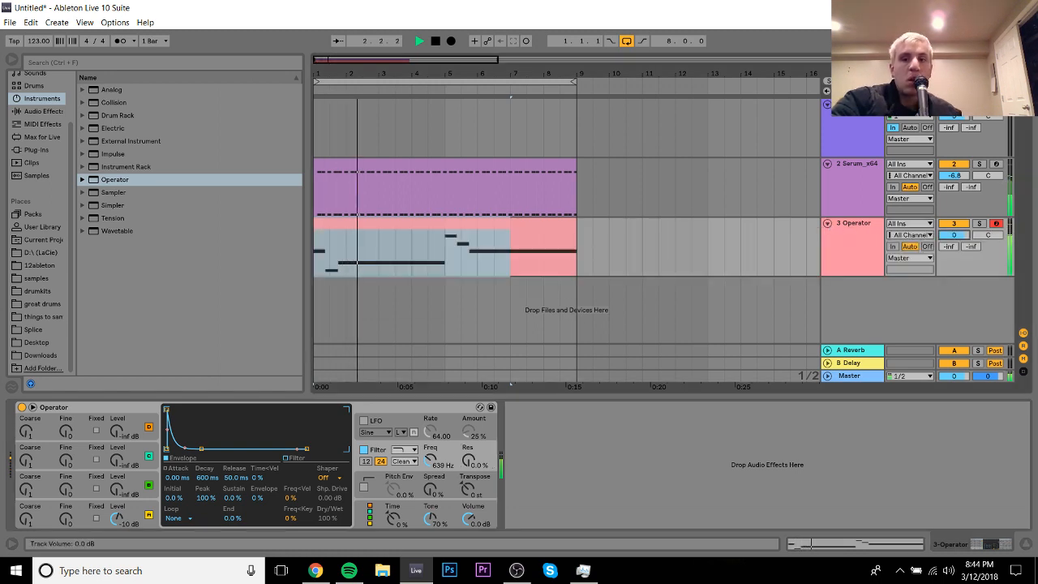
drag(944, 231, 945, 241)
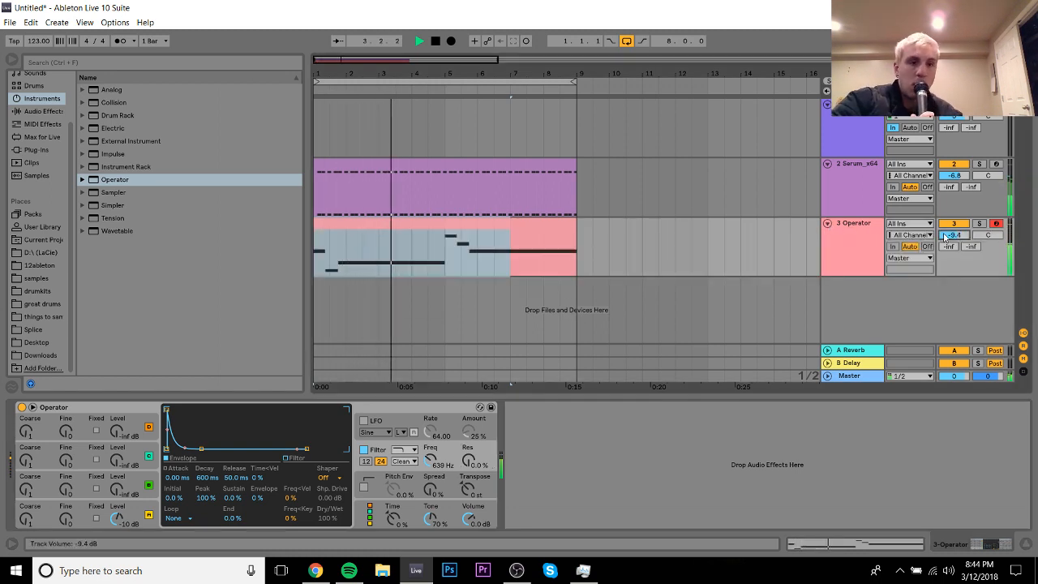
Step: Replace Operator on the bass track with the Serum_x64 plug-in from the Xfer folder
click(53, 152)
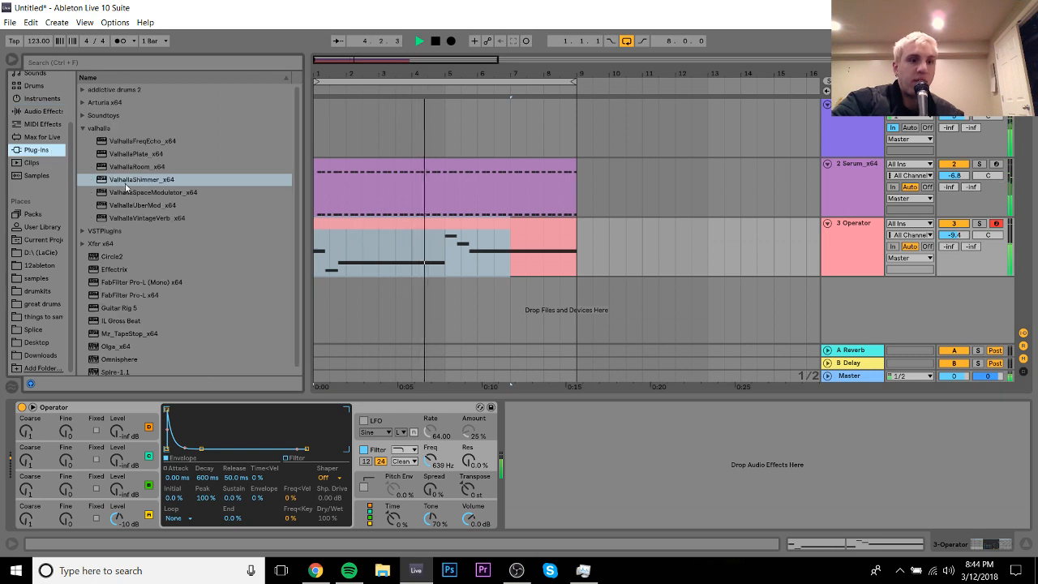
click(83, 244)
double_click(126, 244)
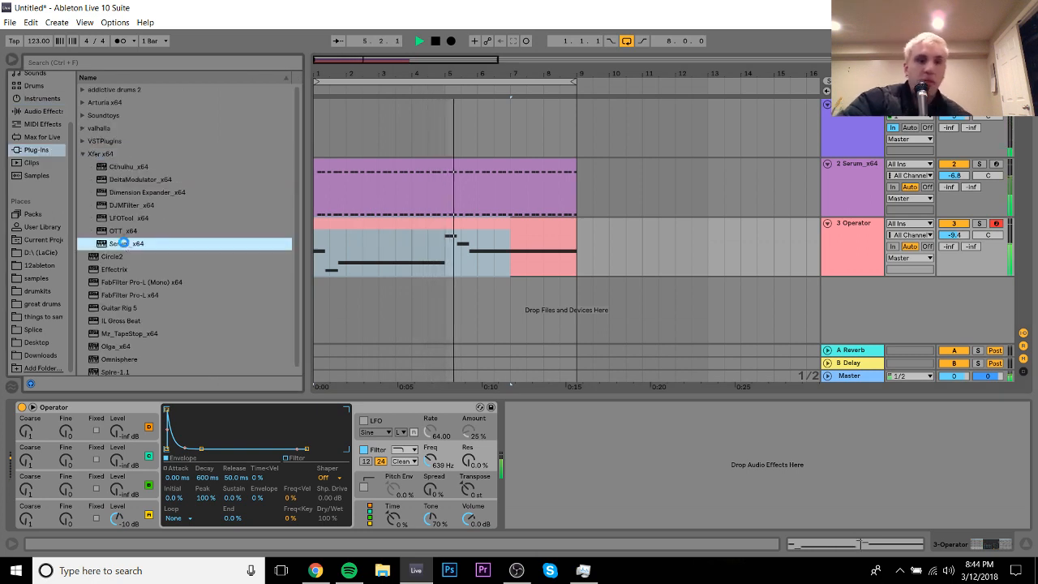
Step: With the mallet track muted, enable Serum's MG Low 18 filter and add Osc B at +1 octave and +7 semitones
click(955, 164)
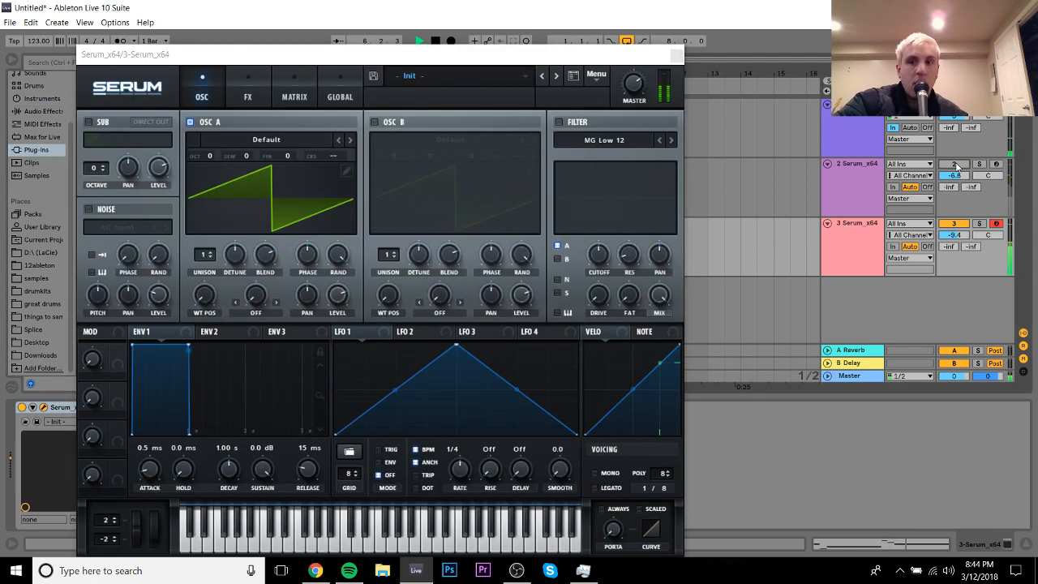
click(560, 122)
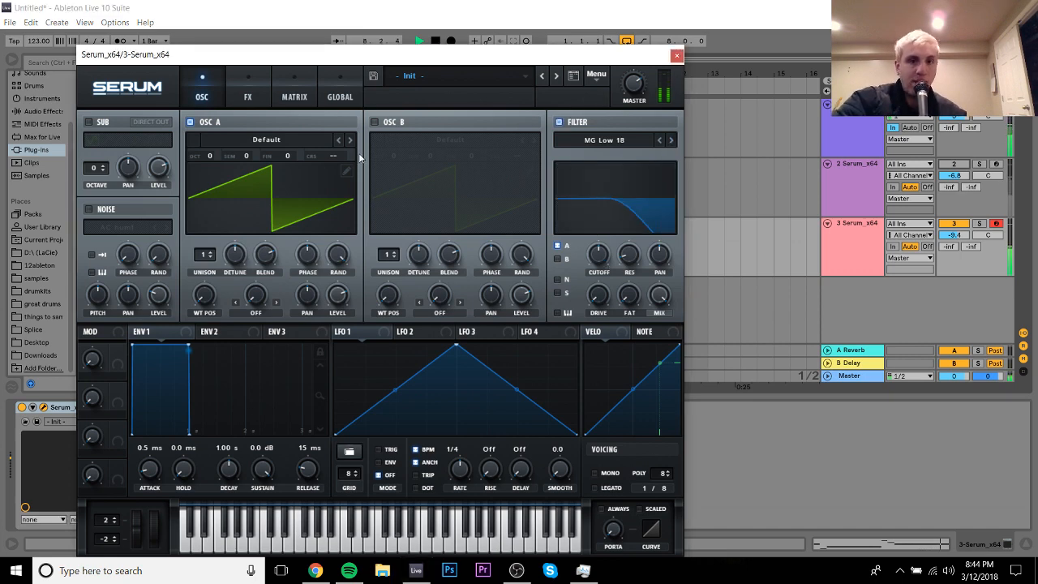
click(374, 122)
drag(394, 155, 444, 115)
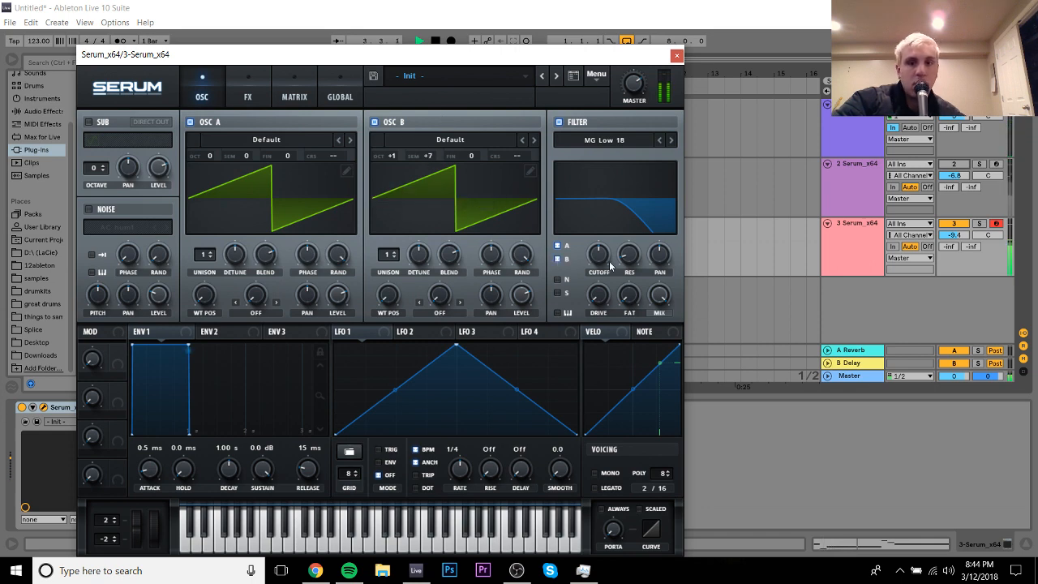
Step: Unmute the mallet track, turn off Osc B on the bass, and raise the bass track's volume to about -5 dB
click(964, 165)
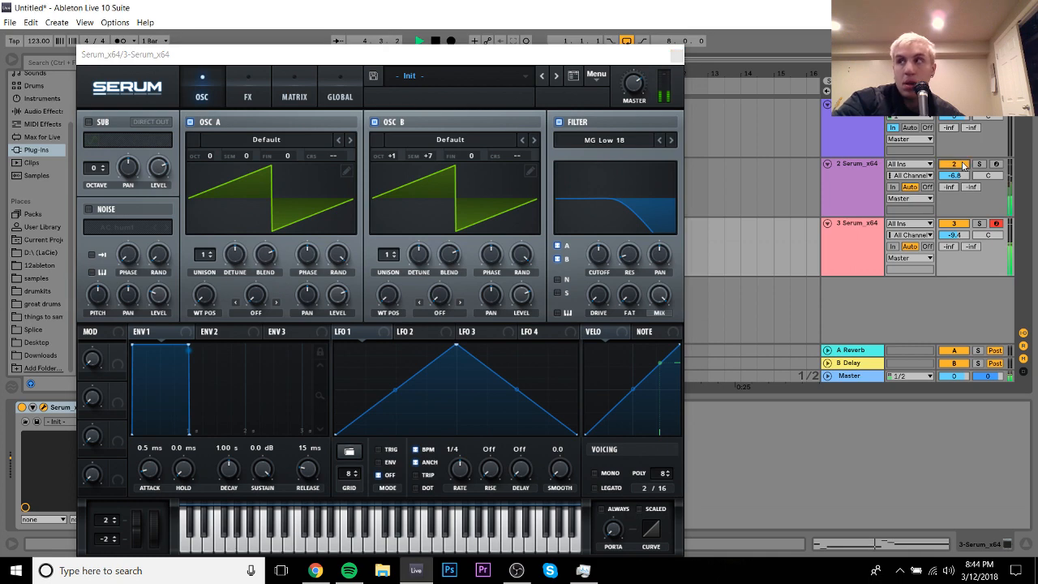
click(858, 238)
click(375, 122)
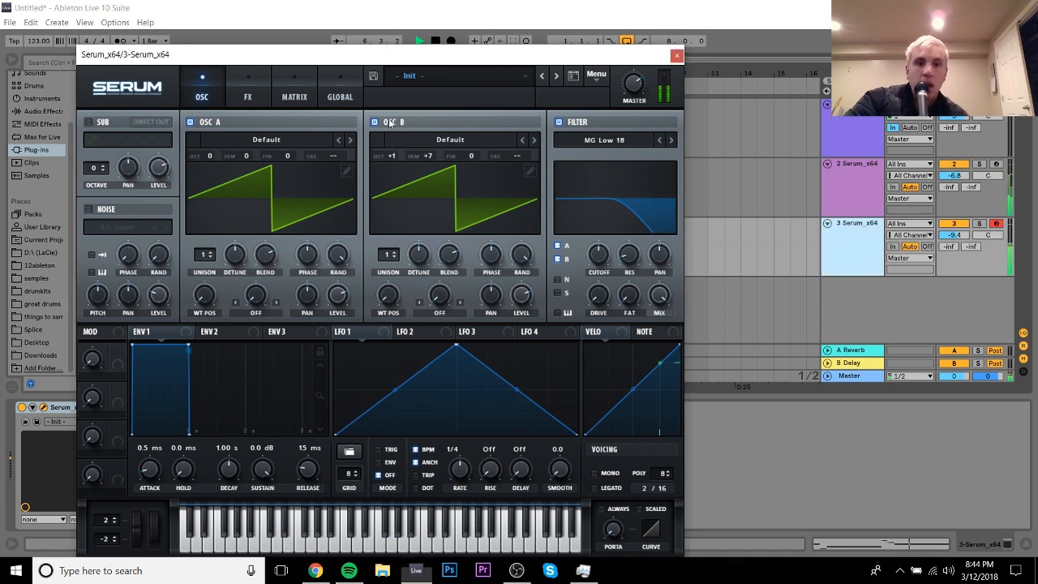
drag(954, 238, 954, 223)
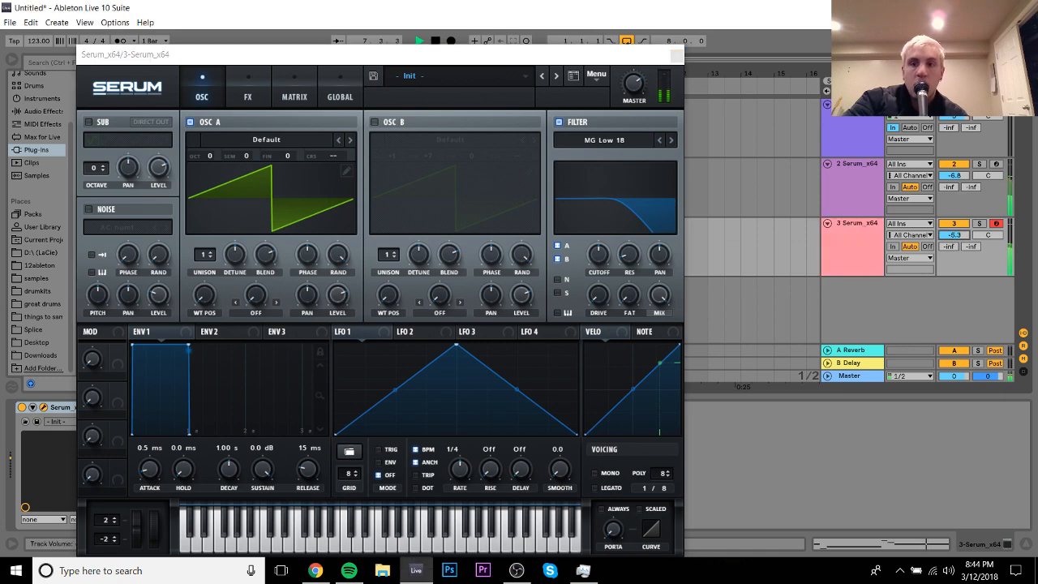
Step: Try 16 unison voices on Osc A, restore a single voice, and switch the filter type to MG Low 24
drag(212, 255, 198, 139)
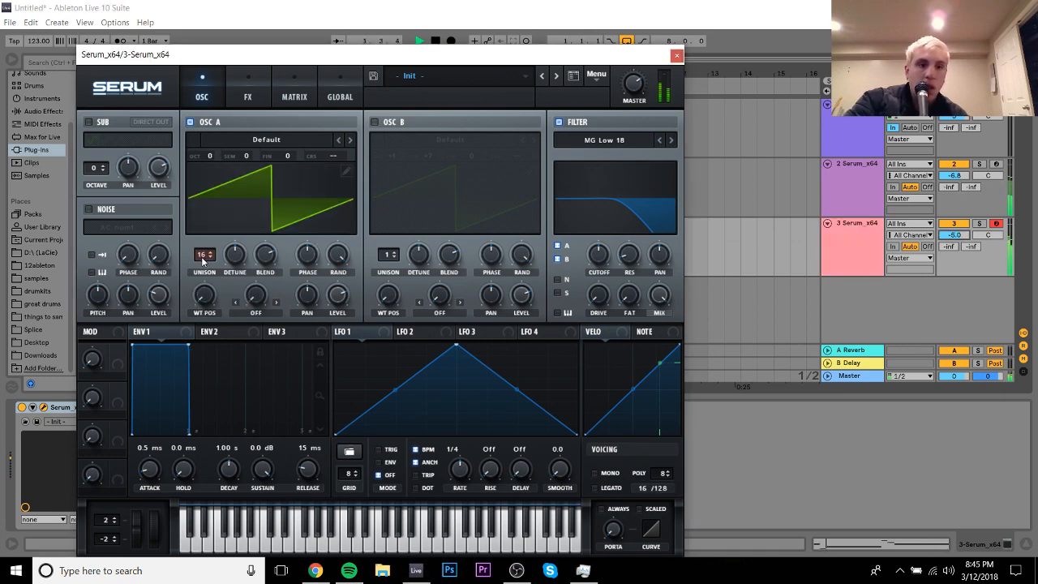
drag(202, 258, 242, 575)
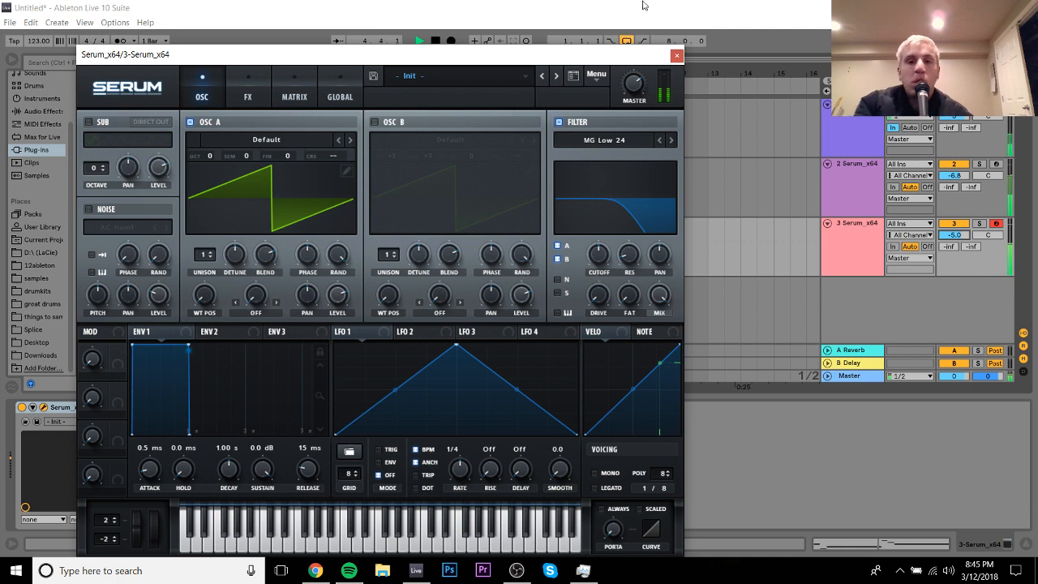
click(677, 56)
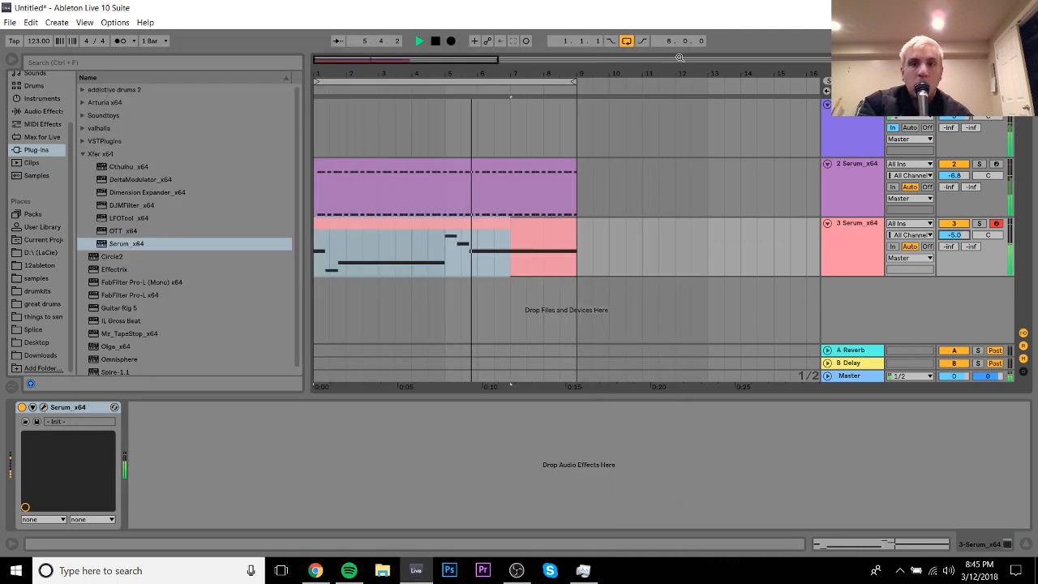
Step: Add a fourth MIDI track and load Omnisphere on it
key(ctrl+shift+t)
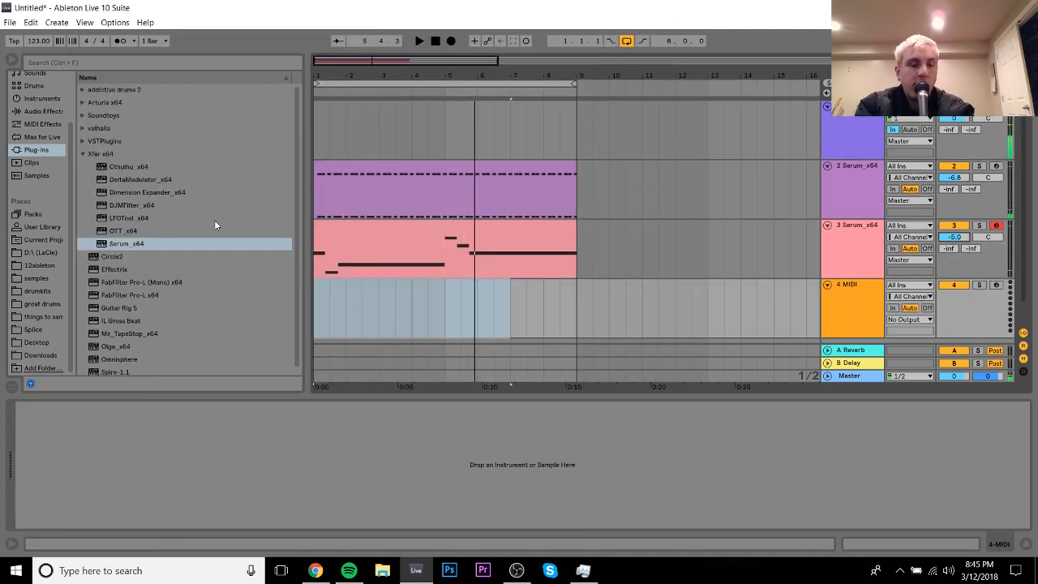
click(82, 154)
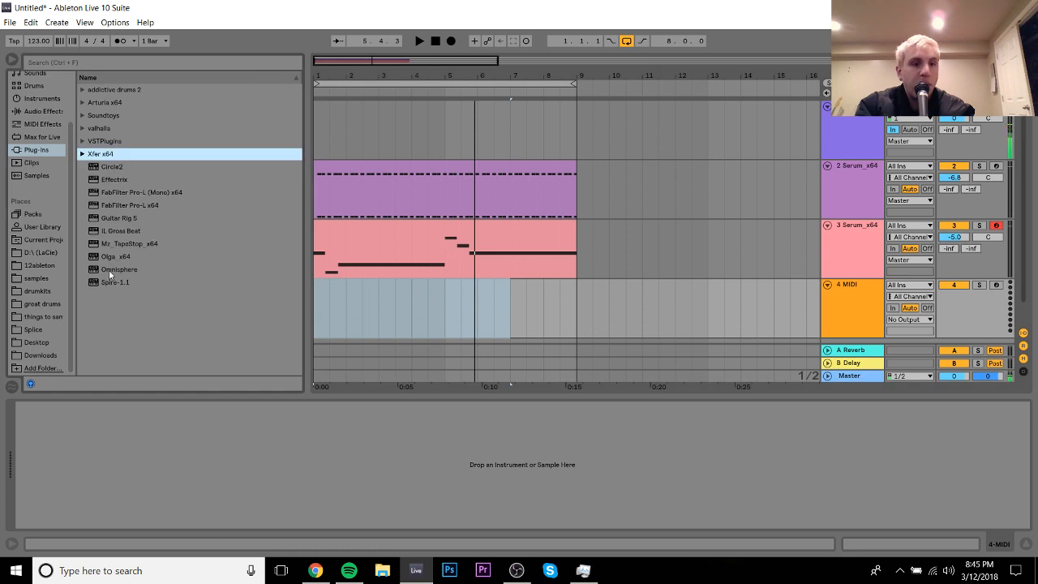
drag(108, 270, 377, 325)
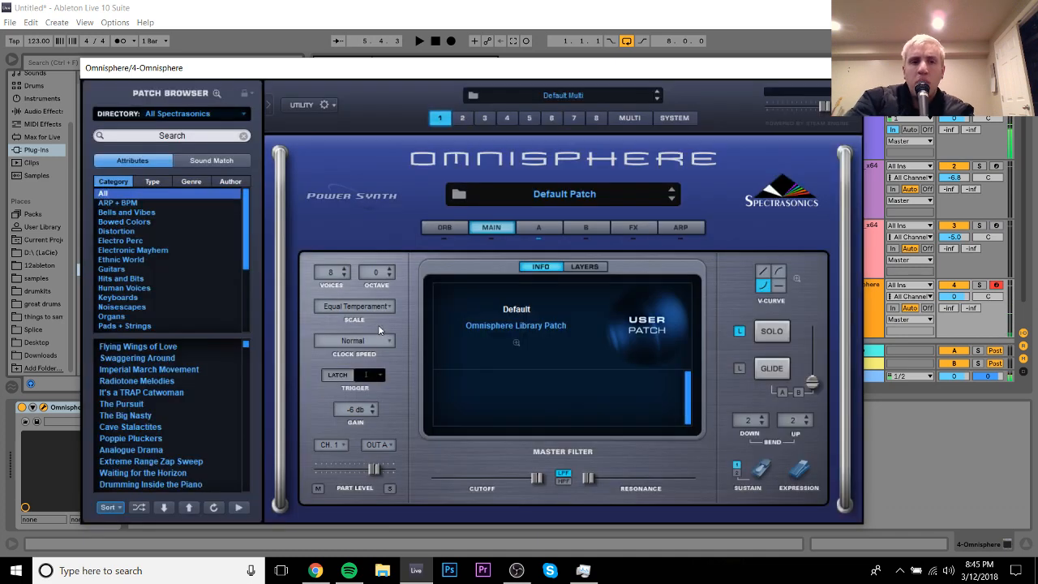
Step: Search the Omnisphere patches for "piano" and load Coffee Can Kalimba - Main
click(159, 137)
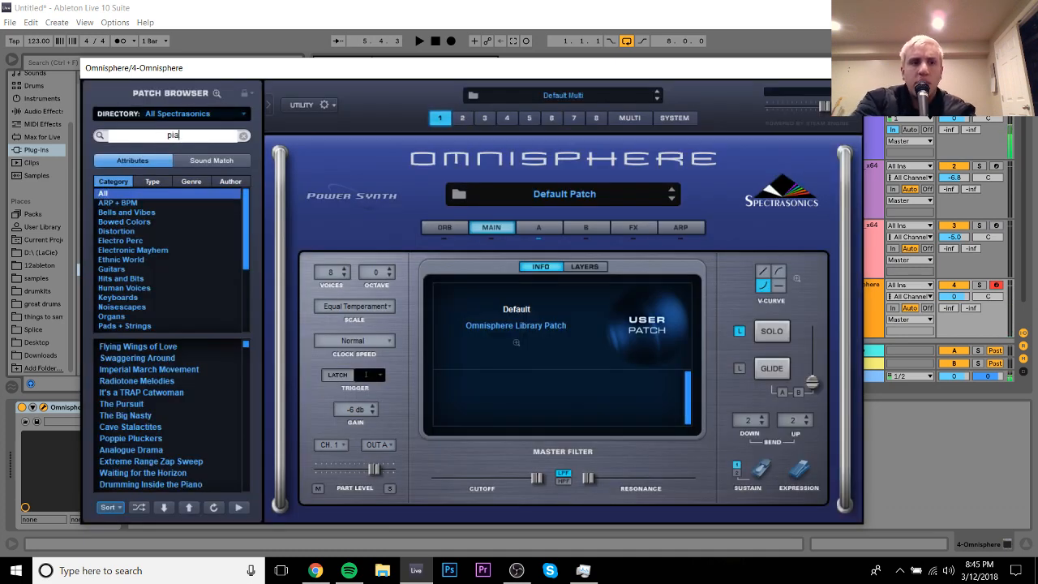
key(Return)
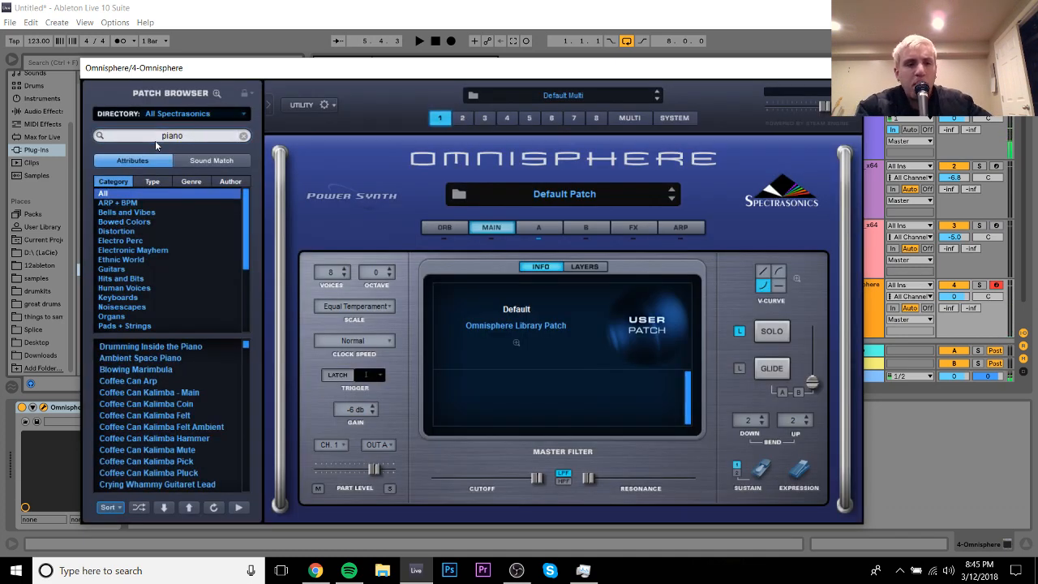
click(157, 393)
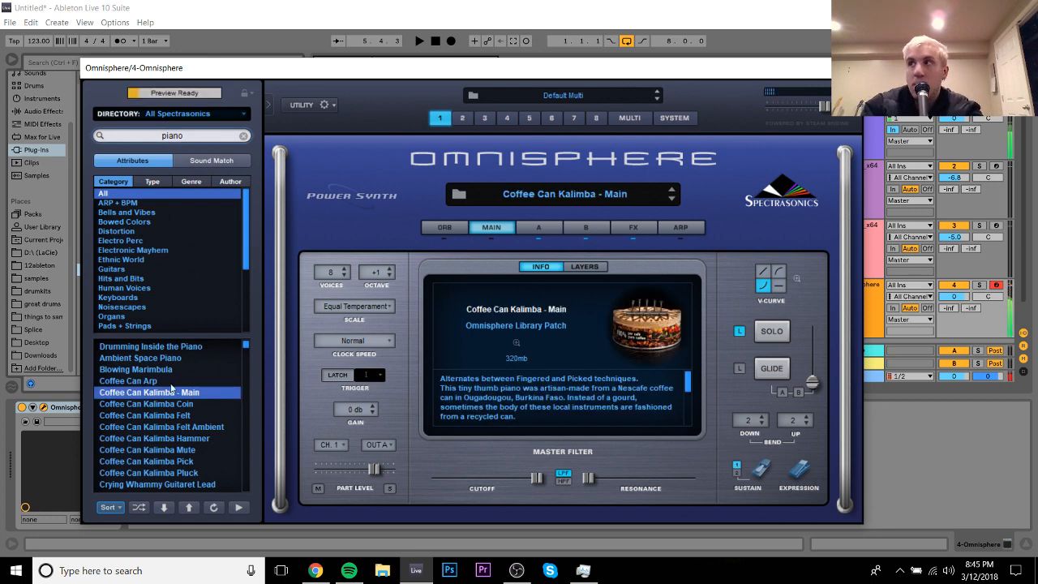
Step: Shift the computer keyboard's octave range to C2–D3, lower the Omnisphere track's volume to -13.1 dB, and start playback
key(x)
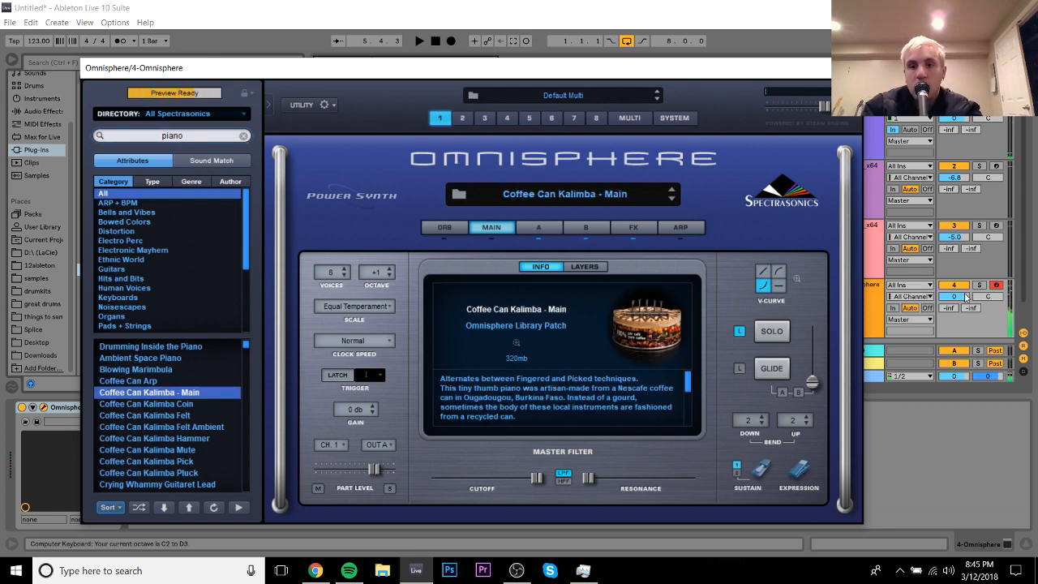
drag(957, 296, 957, 299)
key(space)
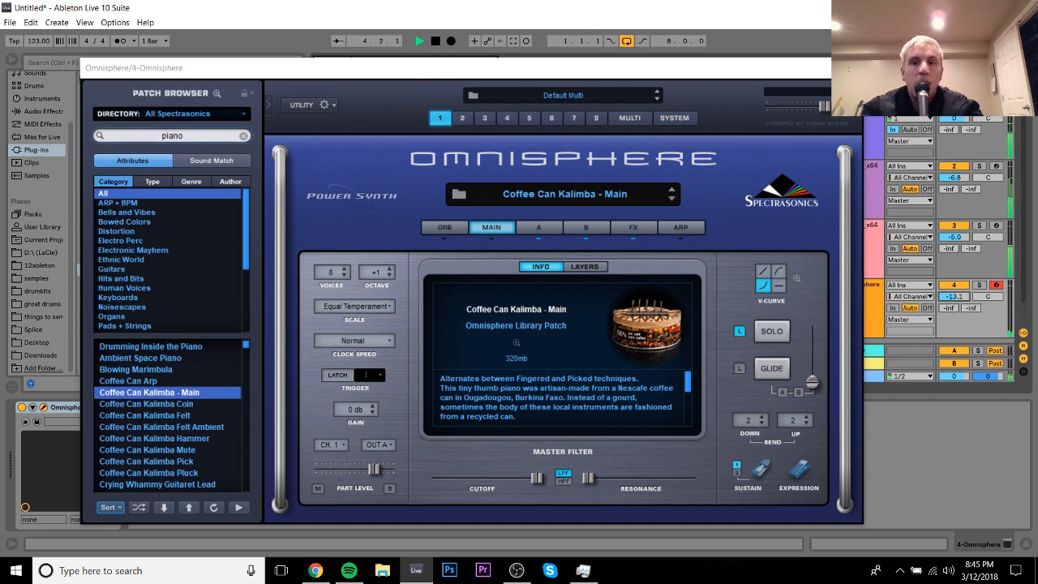
Step: Close Omnisphere, delete its track, and stop playback
click(847, 68)
click(864, 291)
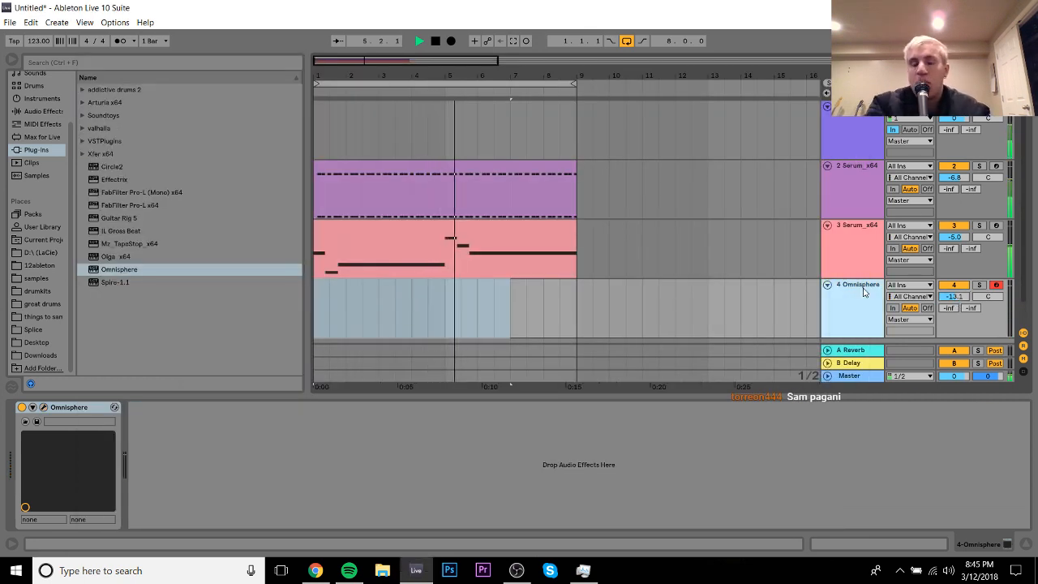
key(Delete)
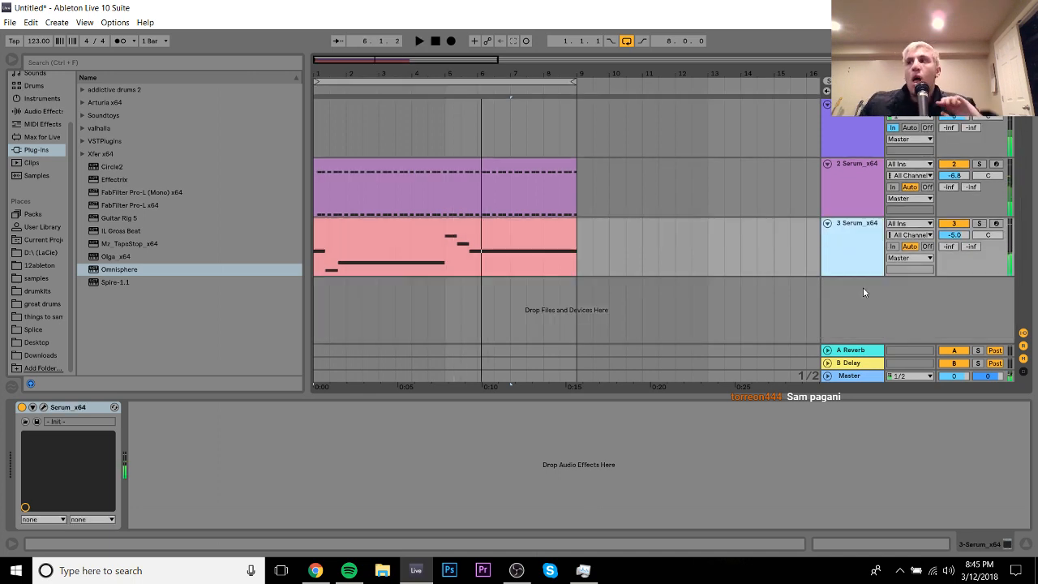
key(space)
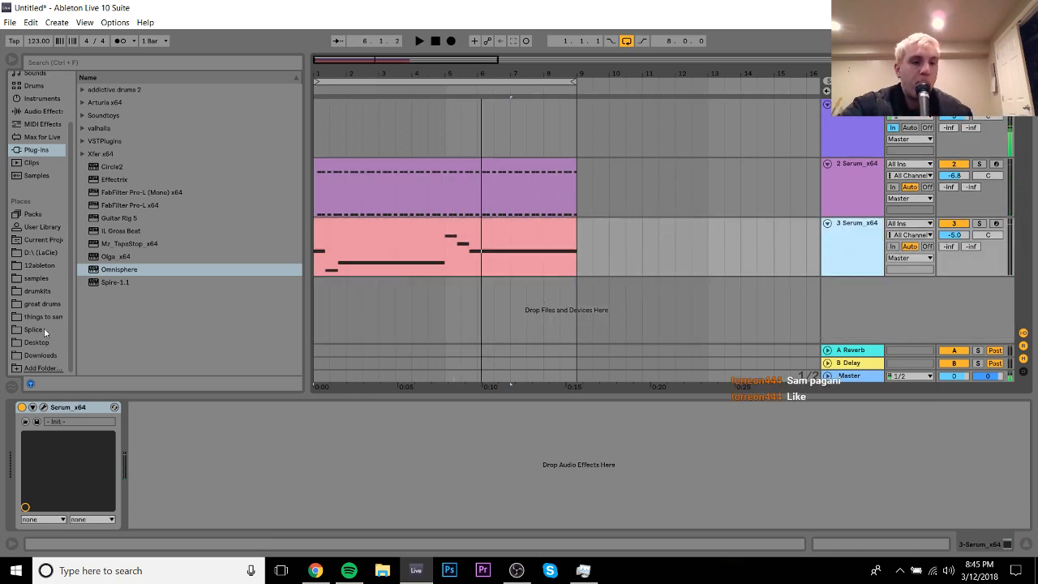
Step: Browse the subfolders of the great drums folder for a set of drum samples
click(40, 303)
click(125, 309)
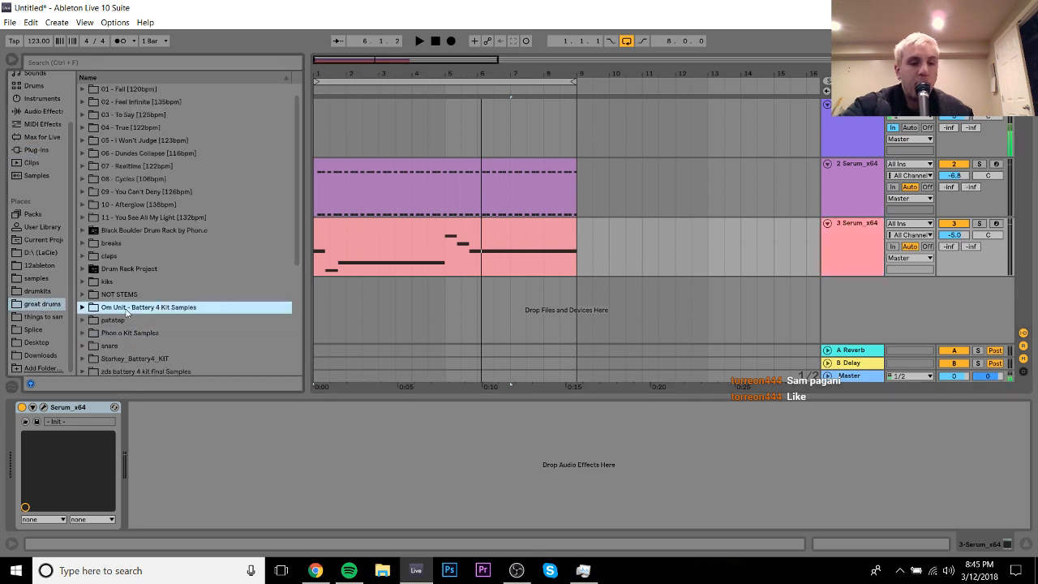
key(Up)
key(Up)
key(Up)
key(Up)
key(Up)
key(Up)
key(Down)
key(Up)
key(Down)
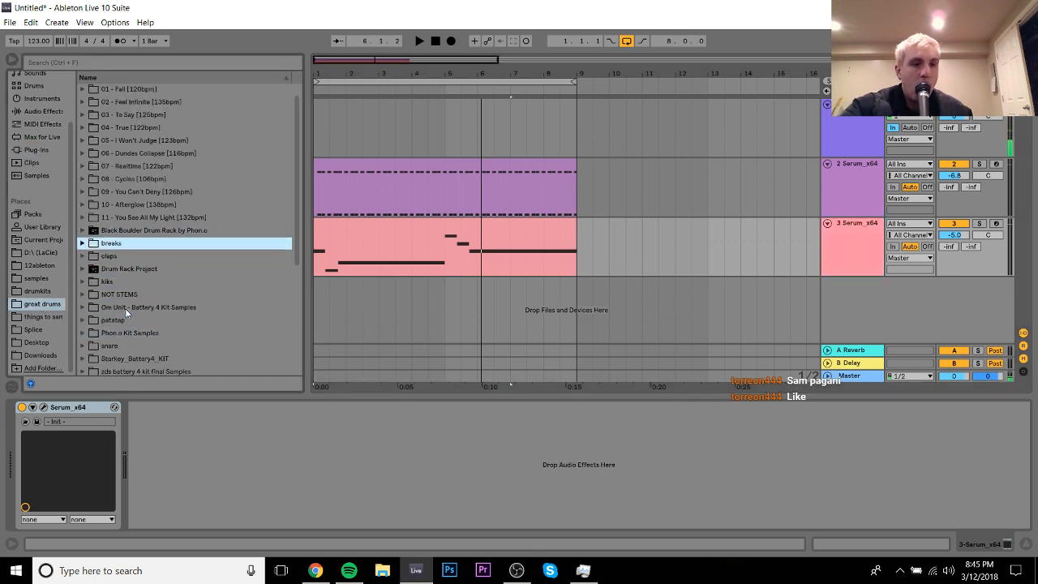
key(Down)
key(Down)
key(Down)
key(Down)
key(Right)
key(Down)
key(Up)
key(Left)
key(Down)
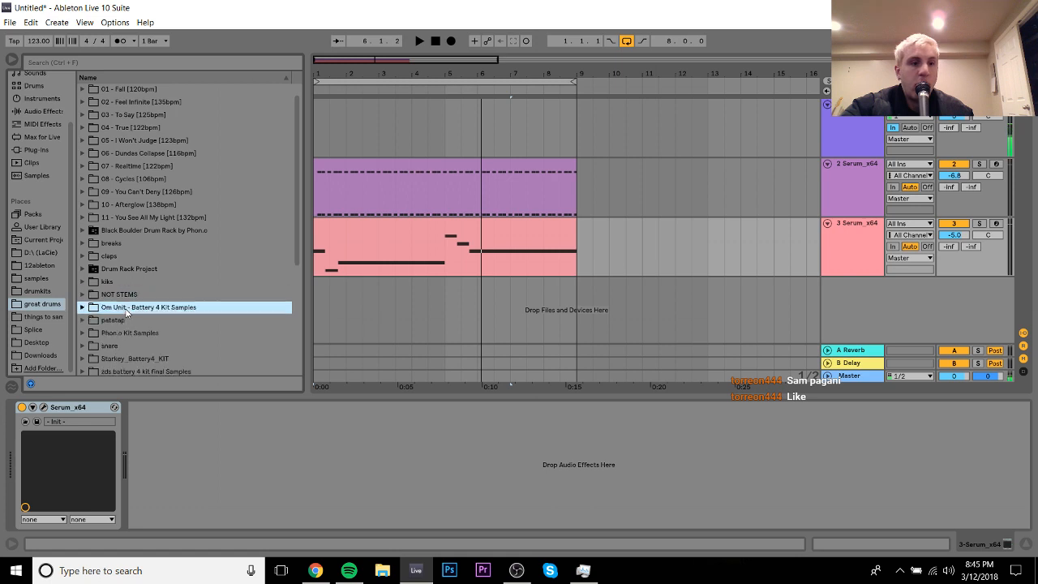
Step: Place kick_lowmed.wav from the Om Unit - Battery 4 Kit Samples folder on a new audio track at bar 1
key(Right)
scroll(296, 303, down, 7)
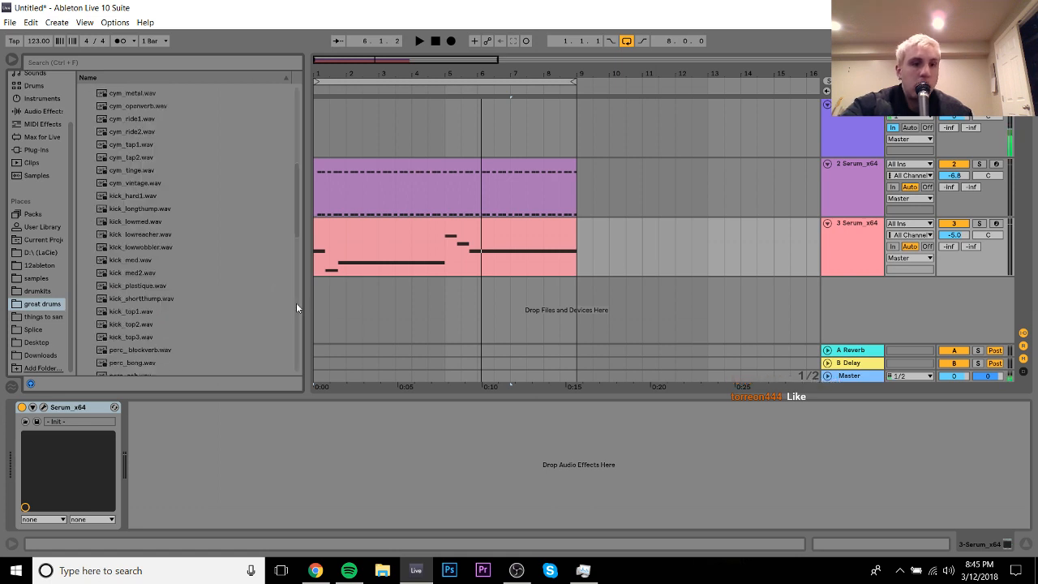
click(142, 220)
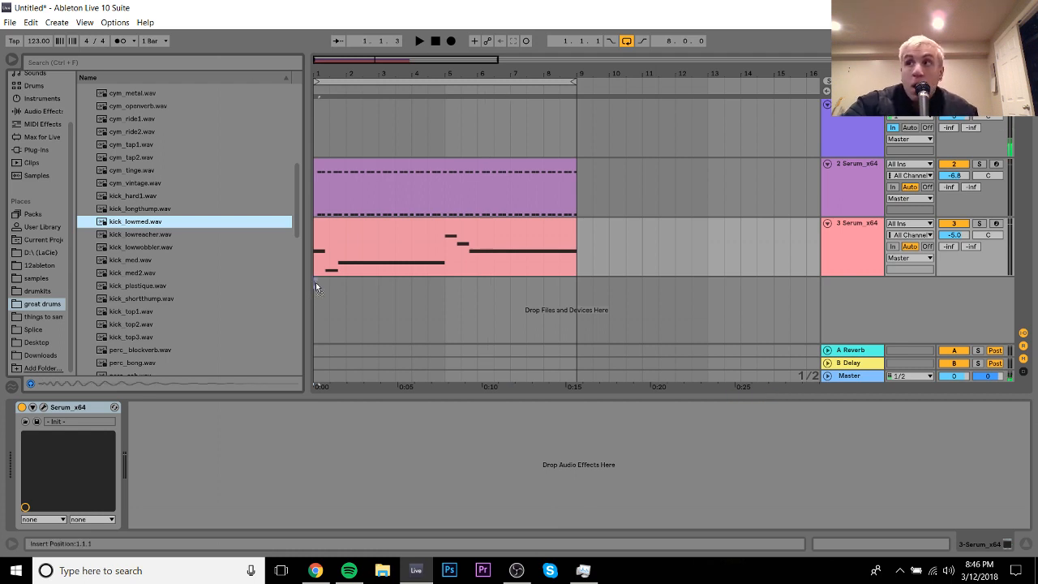
drag(143, 220, 315, 283)
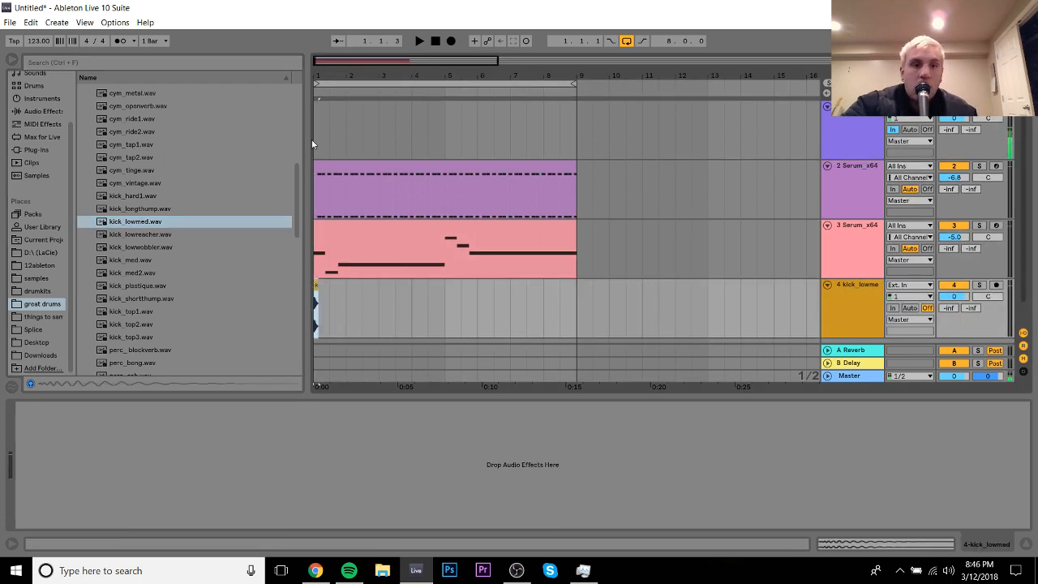
drag(324, 76, 325, 123)
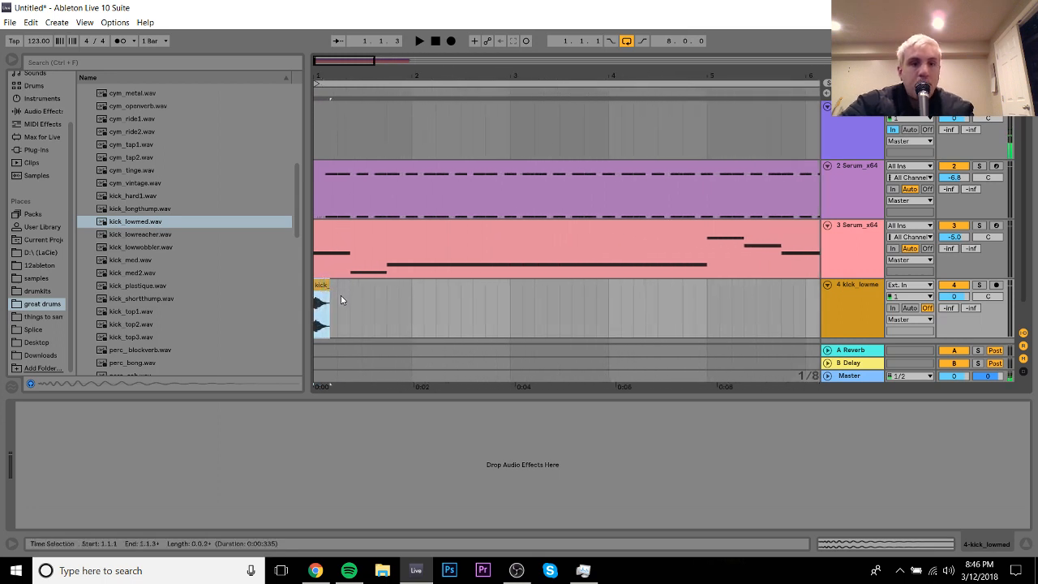
Step: Repeat the kick_lowmed clip on every beat of bars 1 and 2
drag(340, 295, 308, 284)
key(ctrl+d)
key(ctrl+d)
key(ctrl+d)
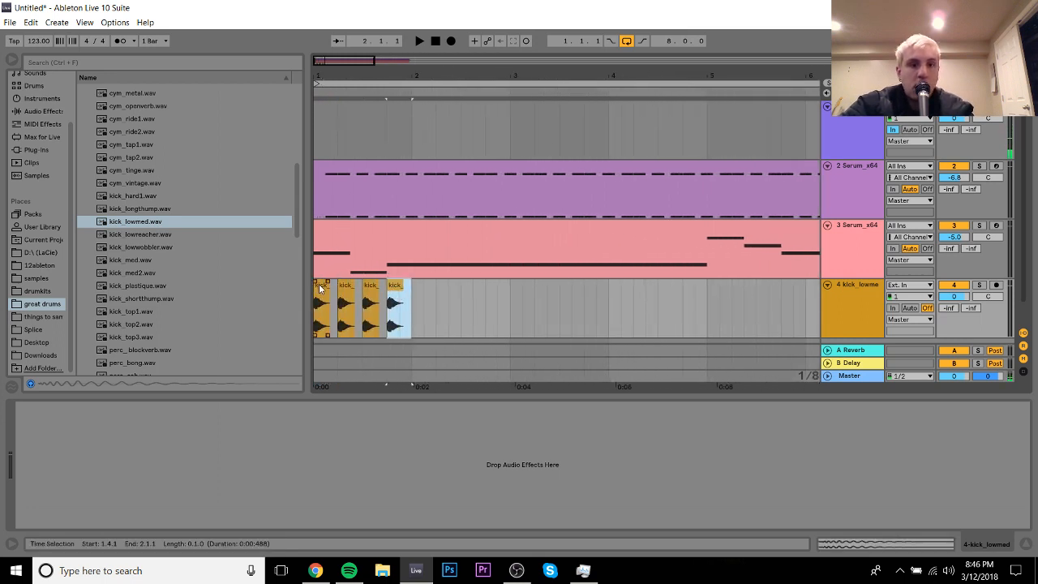
key(ctrl+d)
key(ctrl+z)
shift+click(321, 288)
key(ctrl+d)
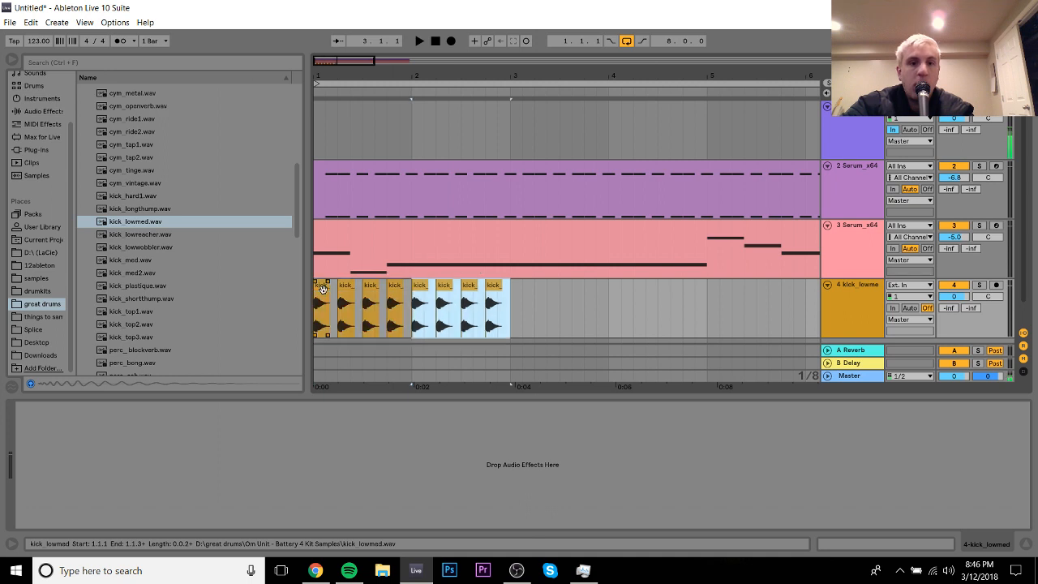
Step: Duplicate the kick pattern until it fills all eight bars of the loop, and start playback
shift+click(323, 290)
key(ctrl+d)
shift+click(323, 287)
drag(379, 76, 390, 29)
key(ctrl+d)
click(437, 41)
key(space)
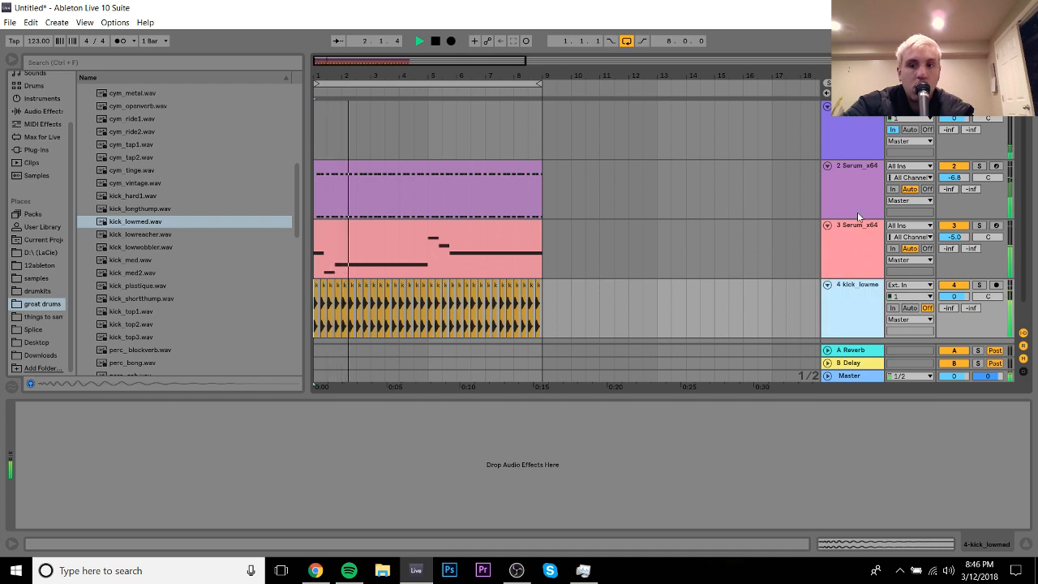
Step: Load LFOTool_x64 from the Xfer x64 folder onto the 3 Serum_x64 bass track
click(853, 243)
click(64, 153)
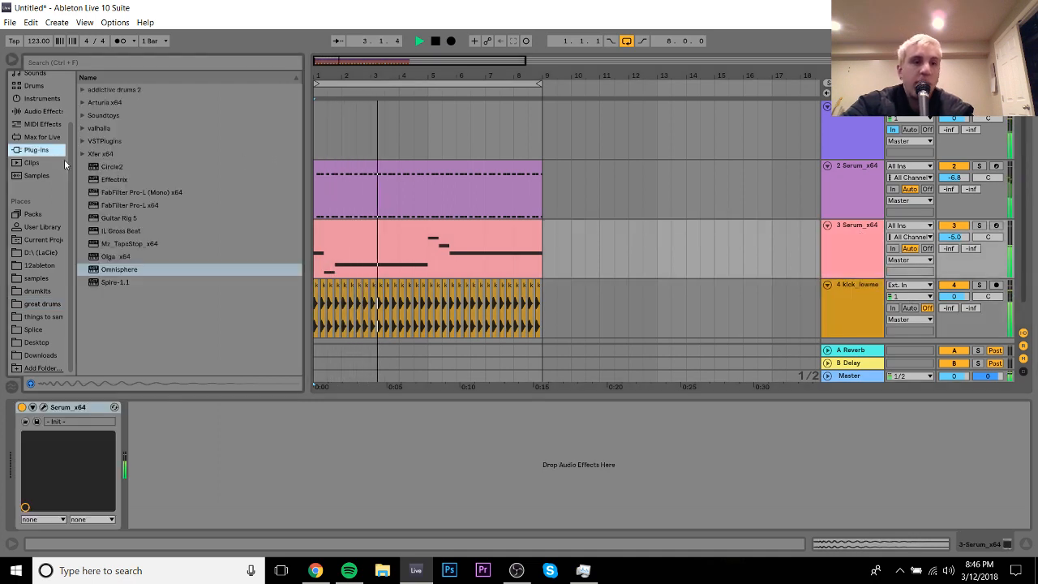
click(83, 154)
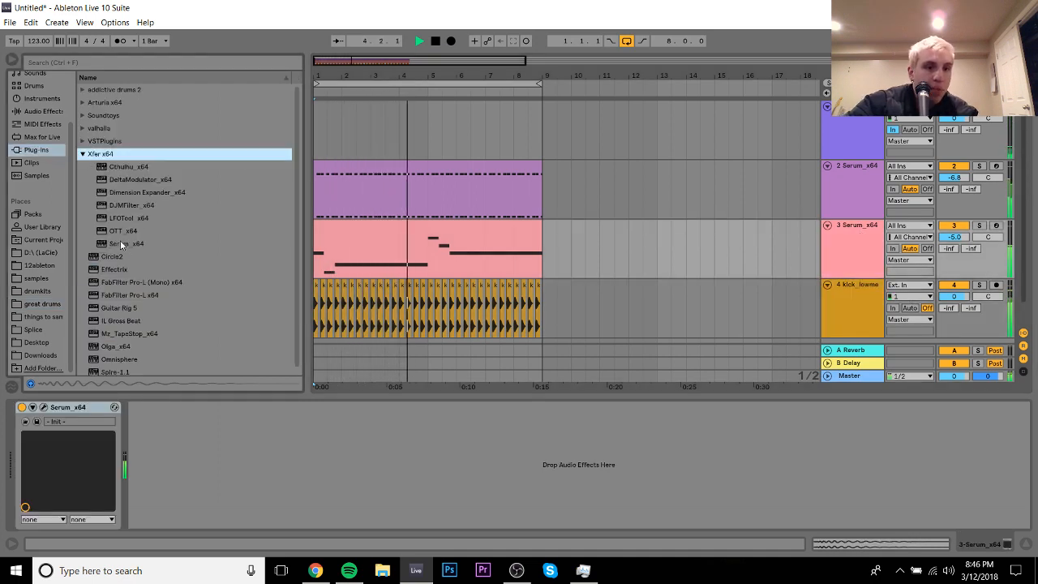
double_click(120, 215)
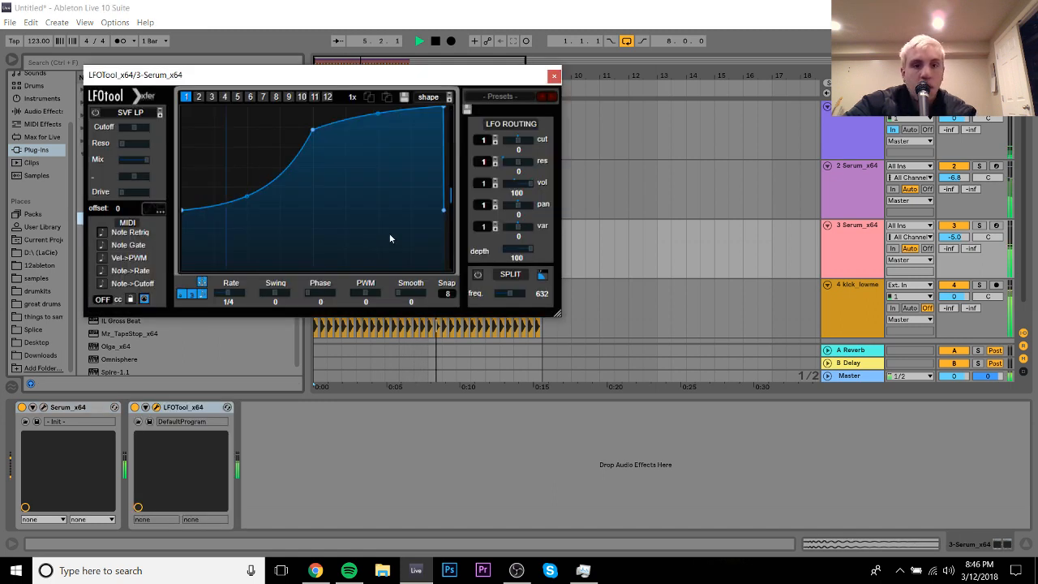
Step: Pull LFOTool's curve endpoints to the floor, round its peak near the end, move the device to the 2 Serum_x64 track as a copy, and close its window
drag(447, 241, 446, 271)
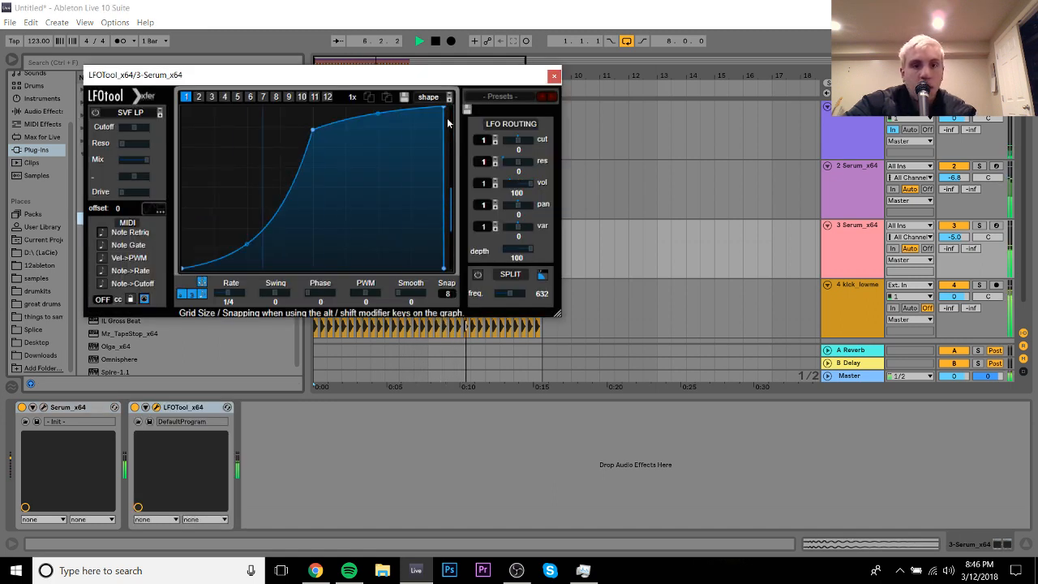
drag(416, 94, 430, 93)
drag(434, 188, 437, 111)
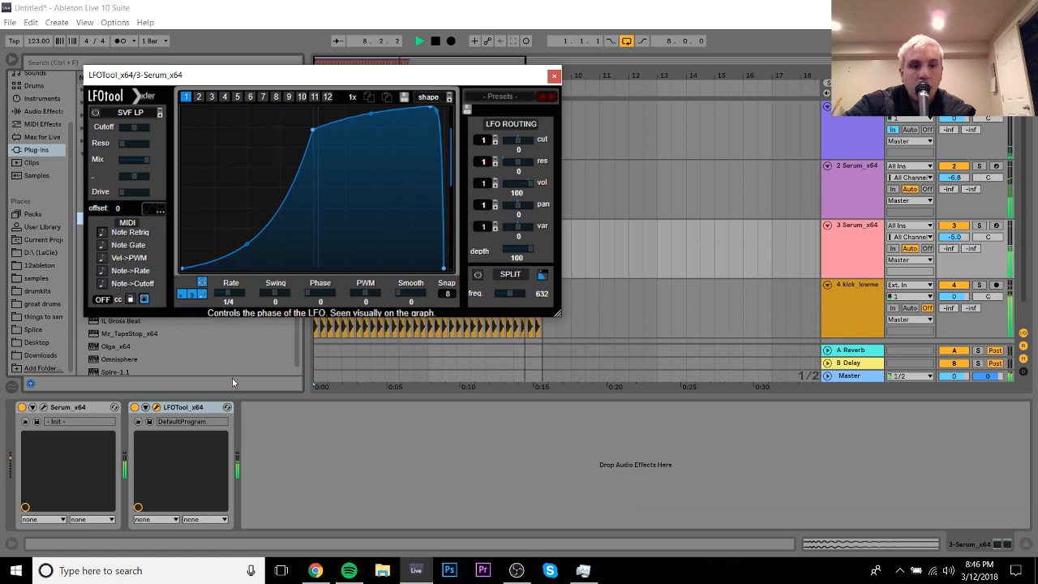
drag(188, 409, 600, 188)
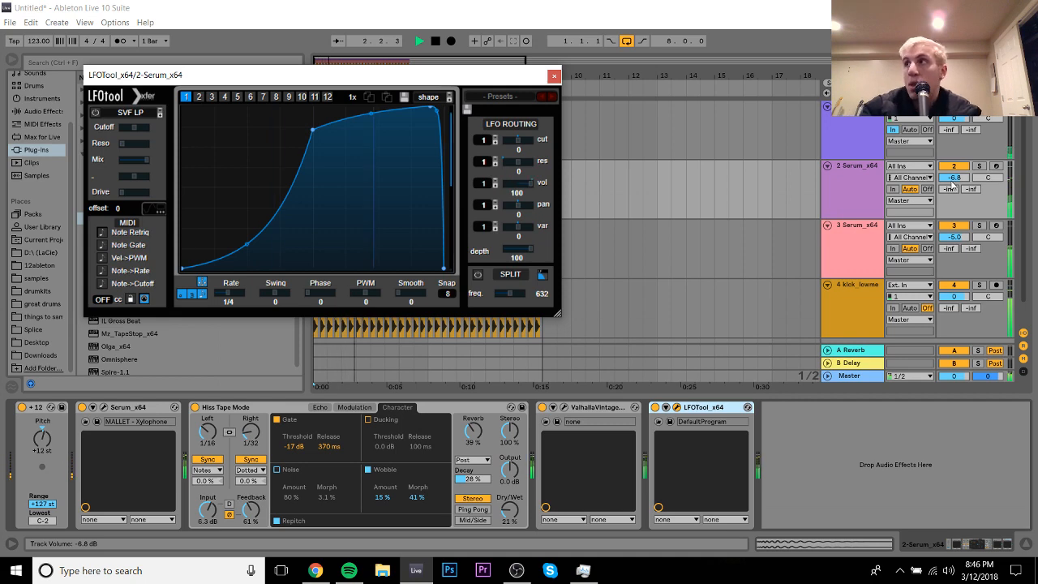
click(554, 76)
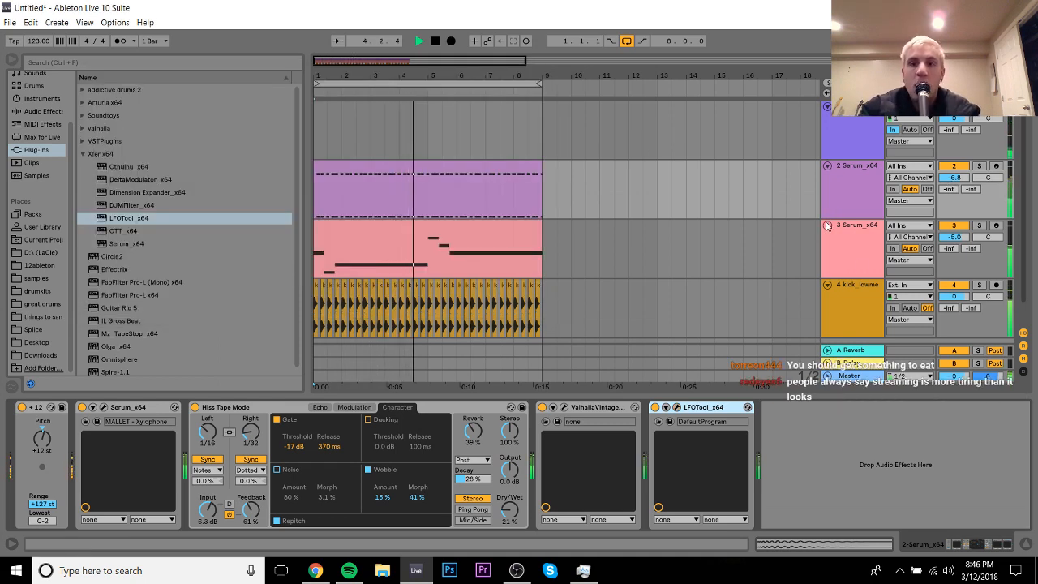
Step: Fold the 3 Serum_x64 track, raise its oscillator A unison to 16 voices, audition the loop, and close Serum
click(827, 226)
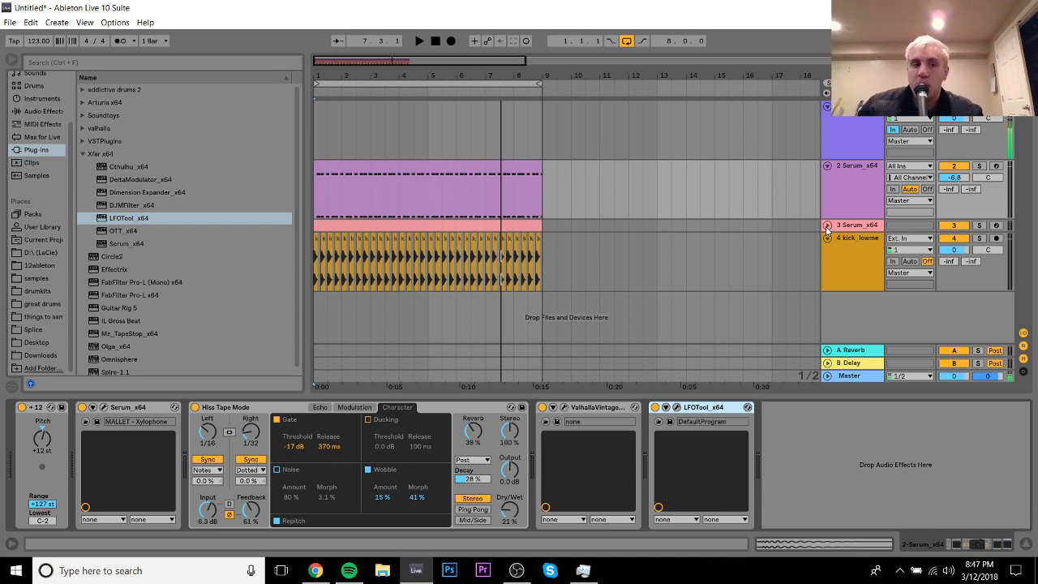
click(313, 572)
click(314, 571)
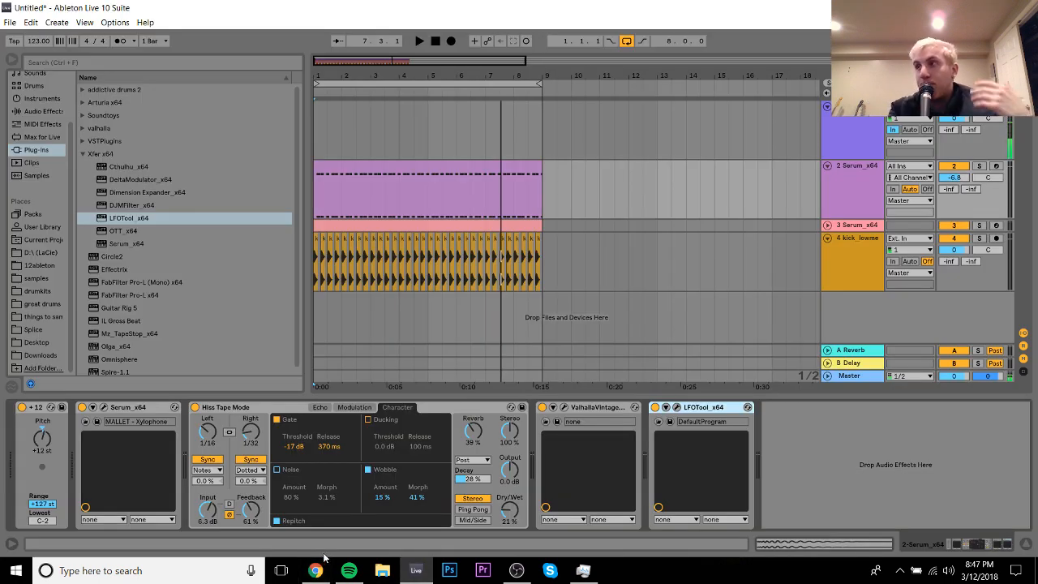
click(864, 226)
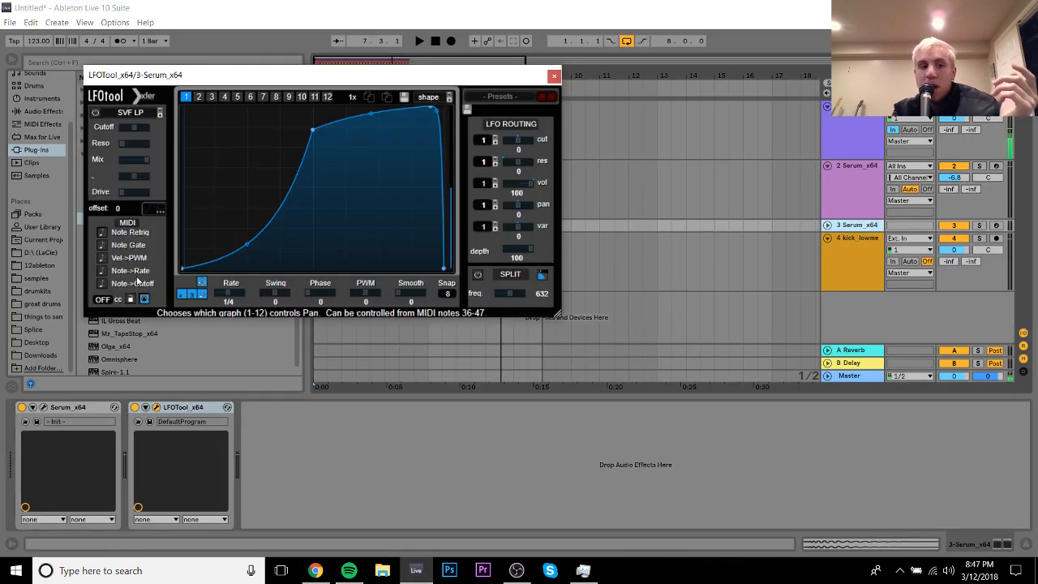
click(43, 407)
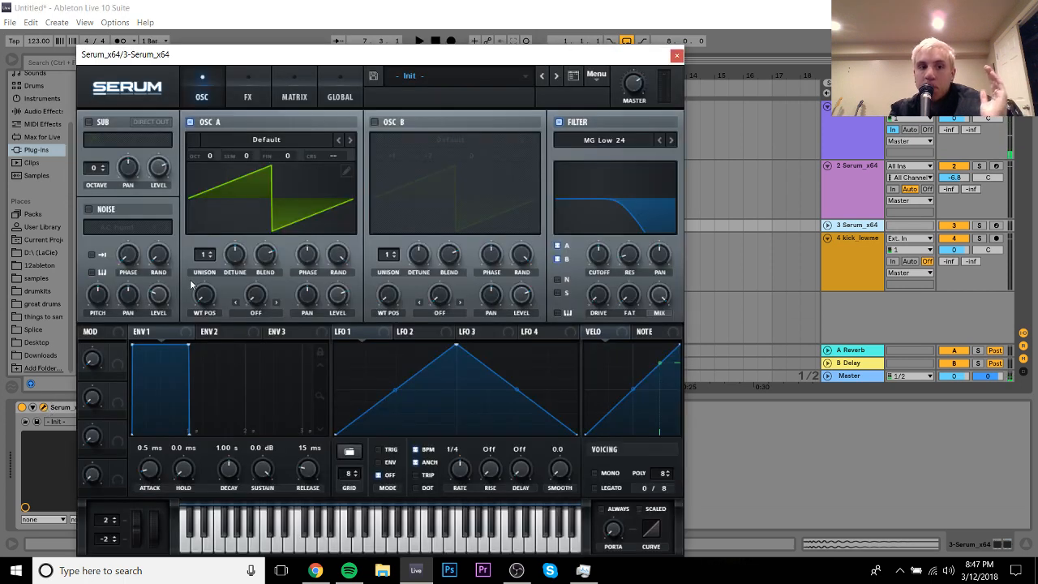
drag(205, 252, 211, 54)
key(space)
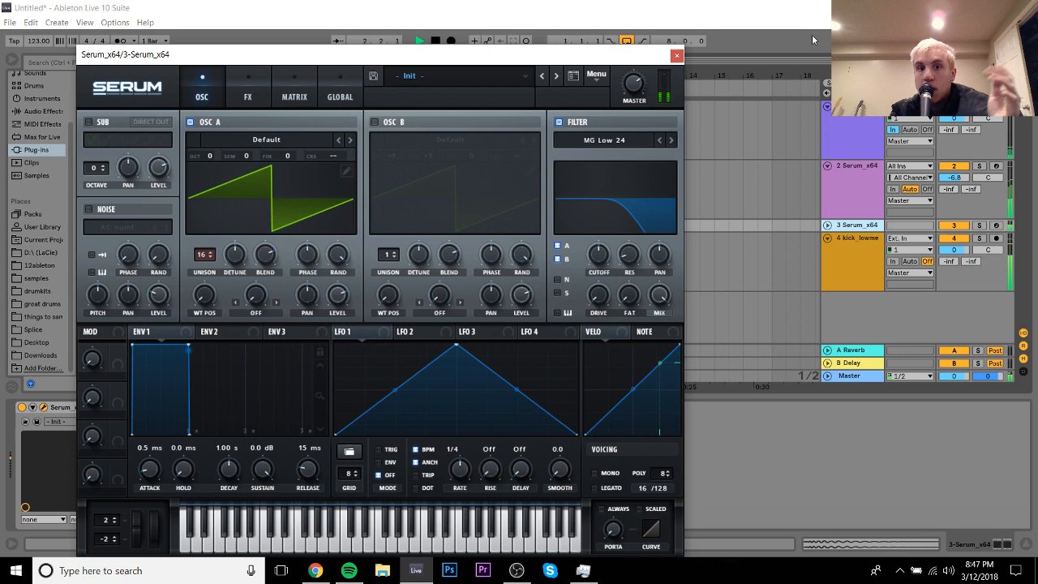
click(676, 55)
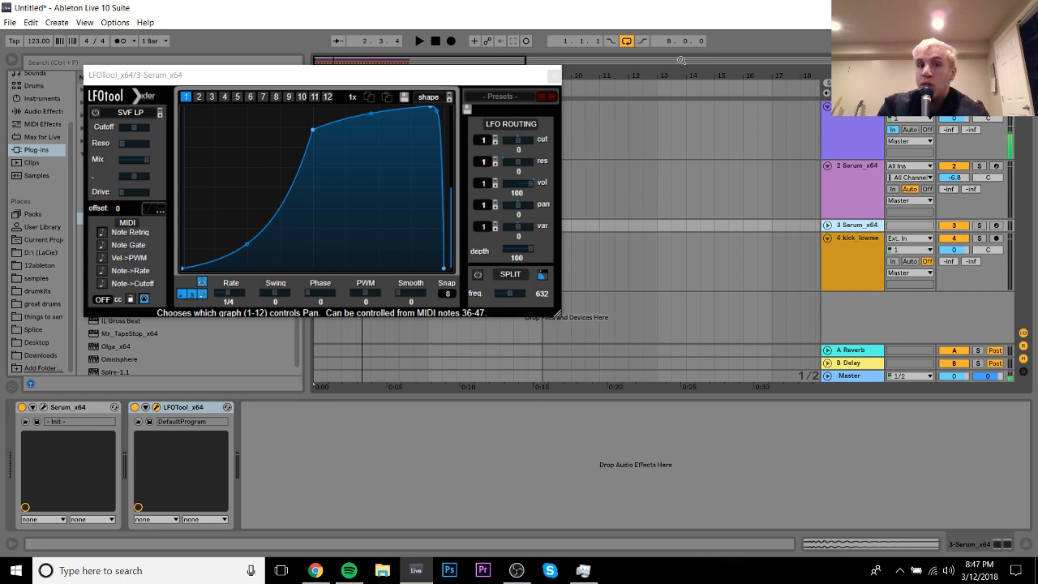
Step: Audition the loop while muting the kick and bass tracks and bypassing LFOTool on the 2 Serum_x64 track for comparison
key(space)
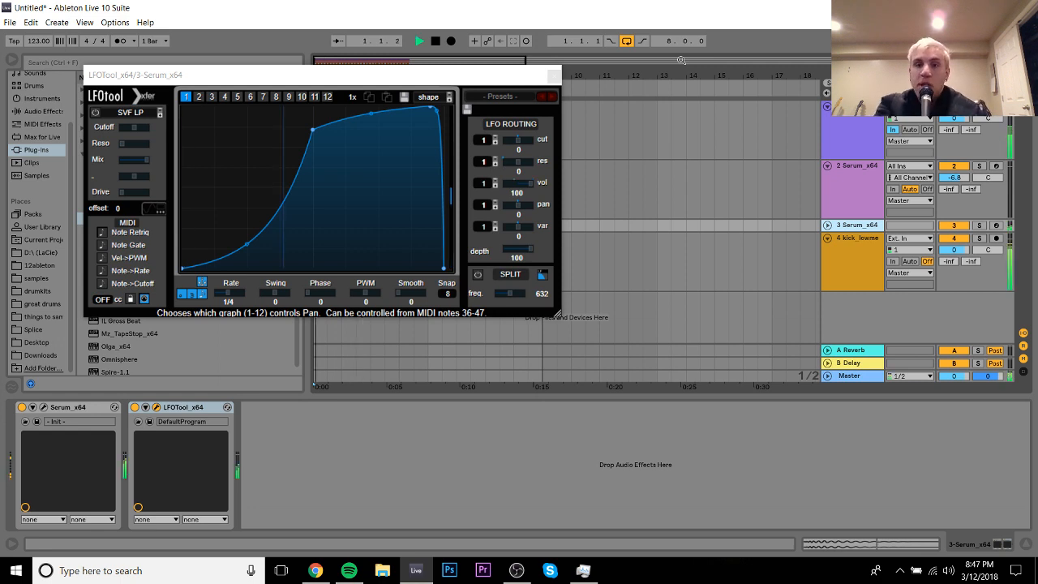
click(873, 247)
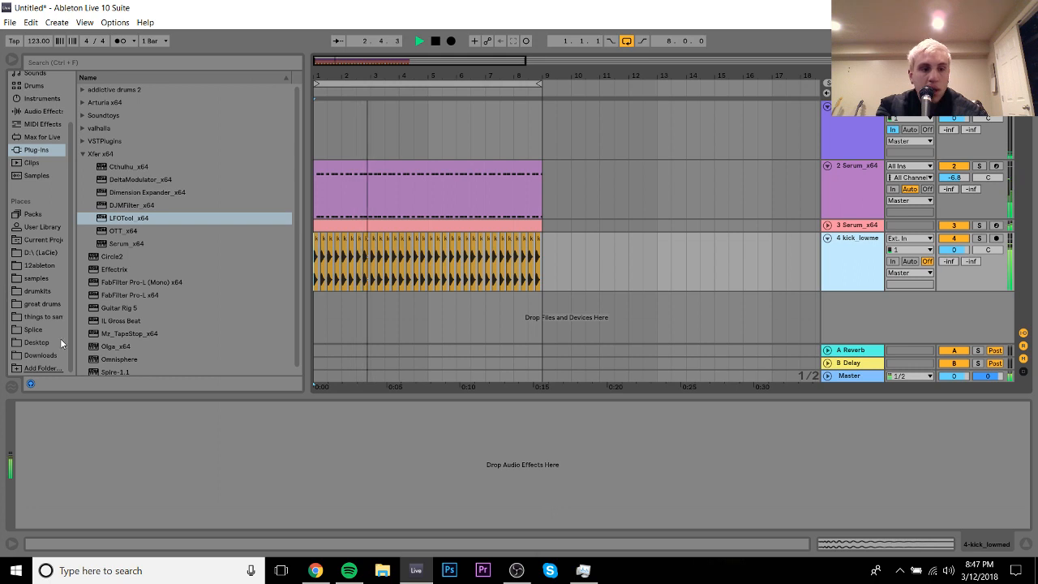
click(953, 238)
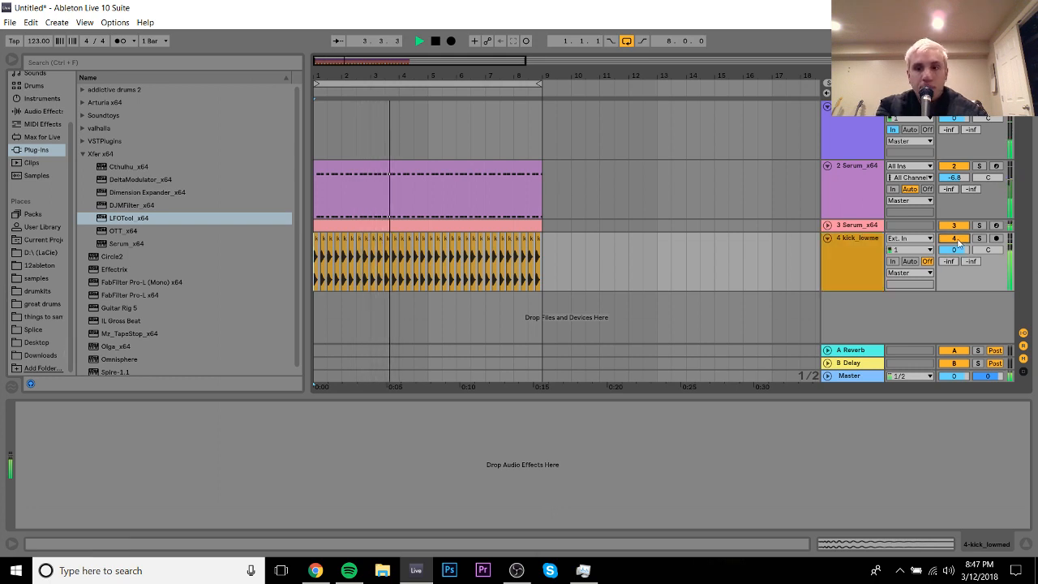
click(842, 187)
click(655, 408)
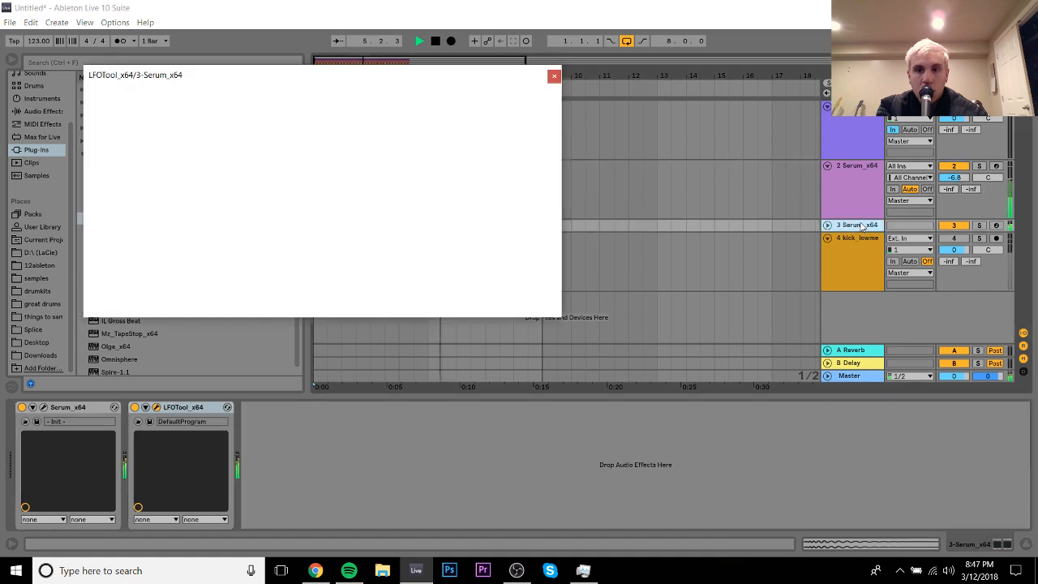
click(864, 227)
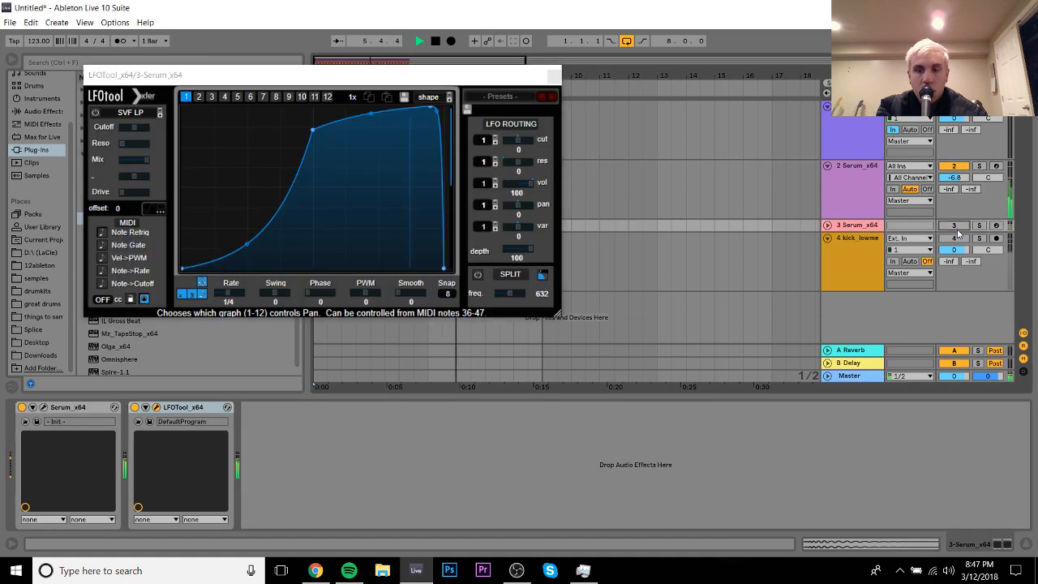
click(901, 209)
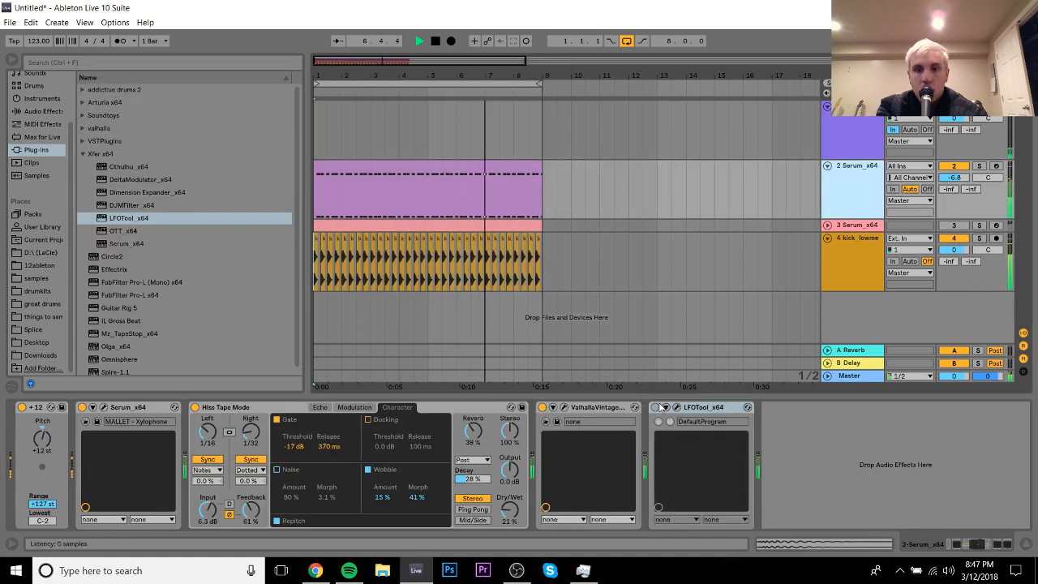
click(655, 407)
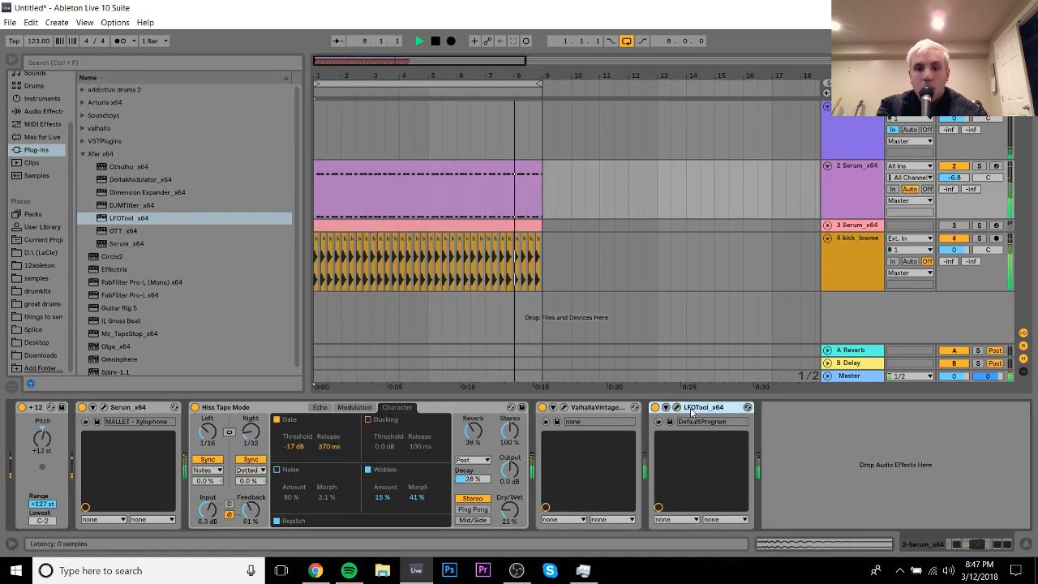
Step: Delete the 3 Serum_x64 bass track and remove LFOTool from the 2 Serum_x64 mallet track
click(864, 227)
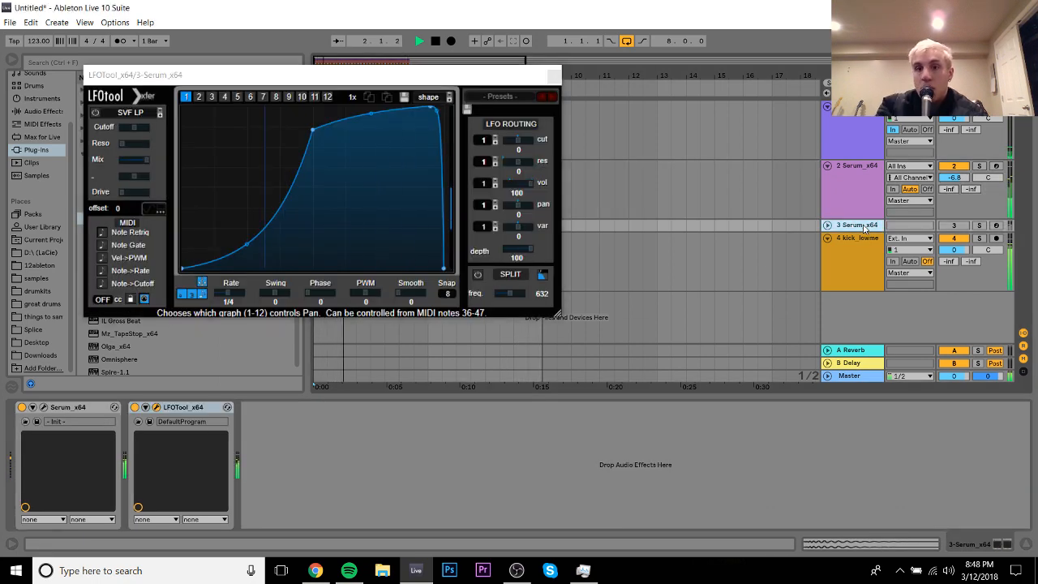
key(Delete)
click(459, 161)
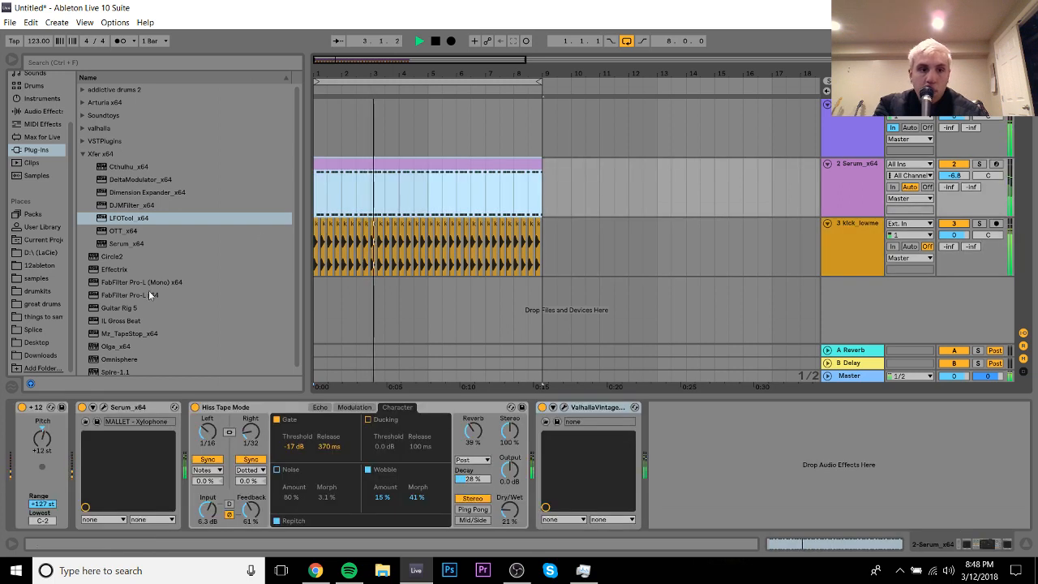
Step: Try a pitch of 24 semitones in the mallet track's Pitch device and audition the loop
click(38, 445)
text(24)
key(Return)
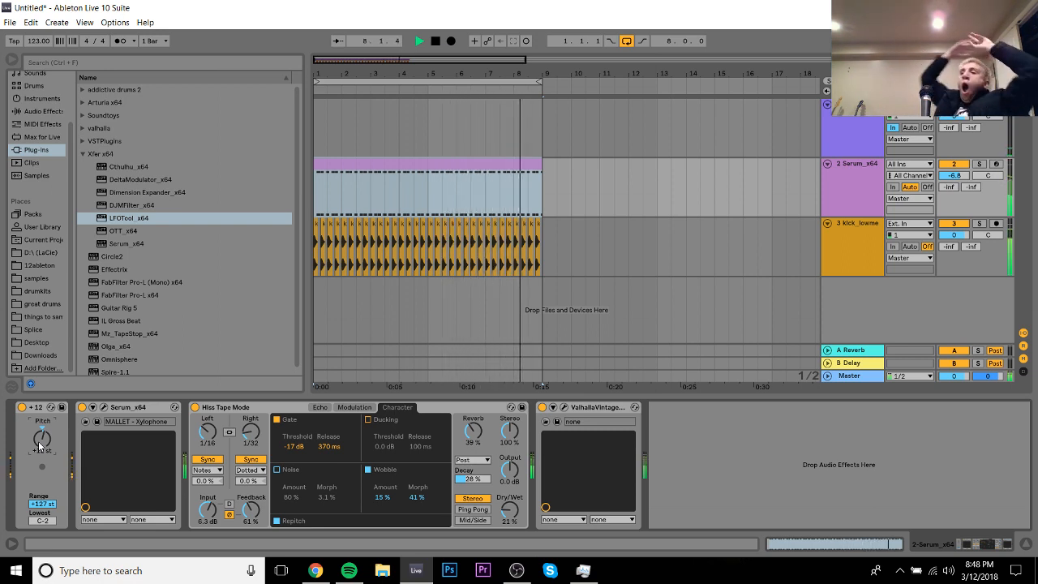
key(space)
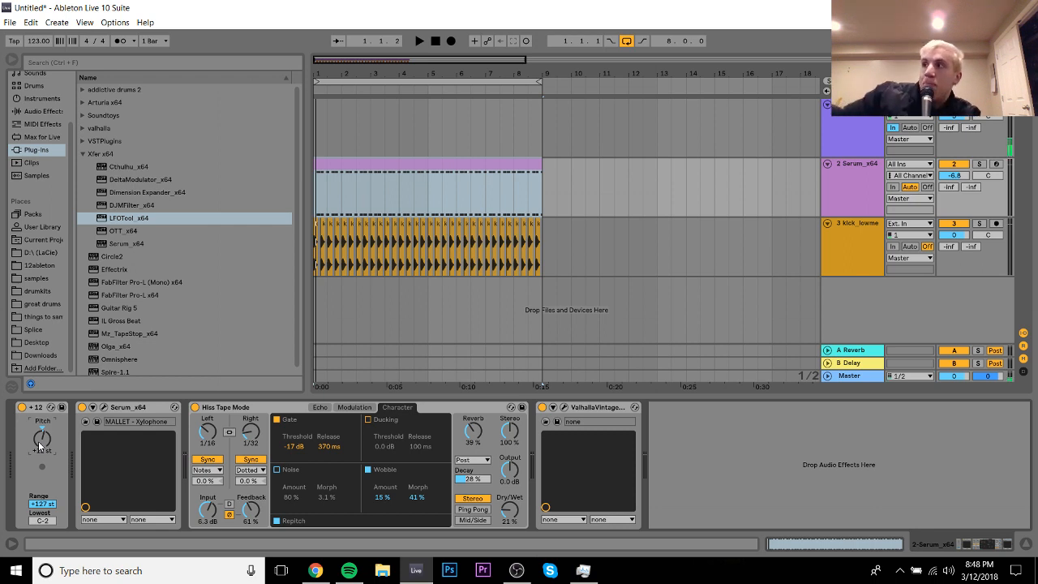
key(space)
key(space)
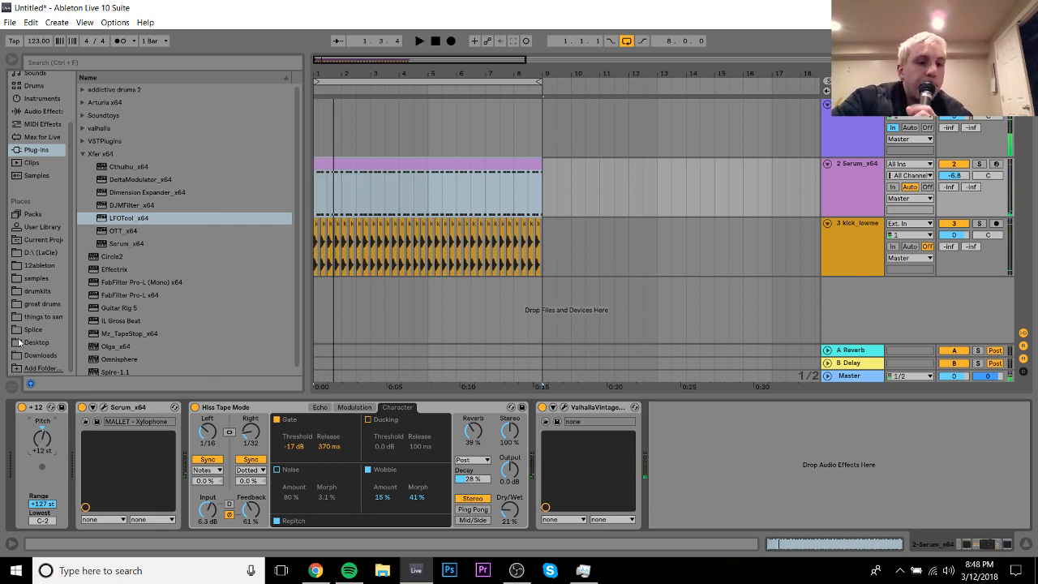
Step: Browse the drumkits and samples folders for further sounds, including the chord one shots
click(37, 291)
click(156, 281)
click(177, 235)
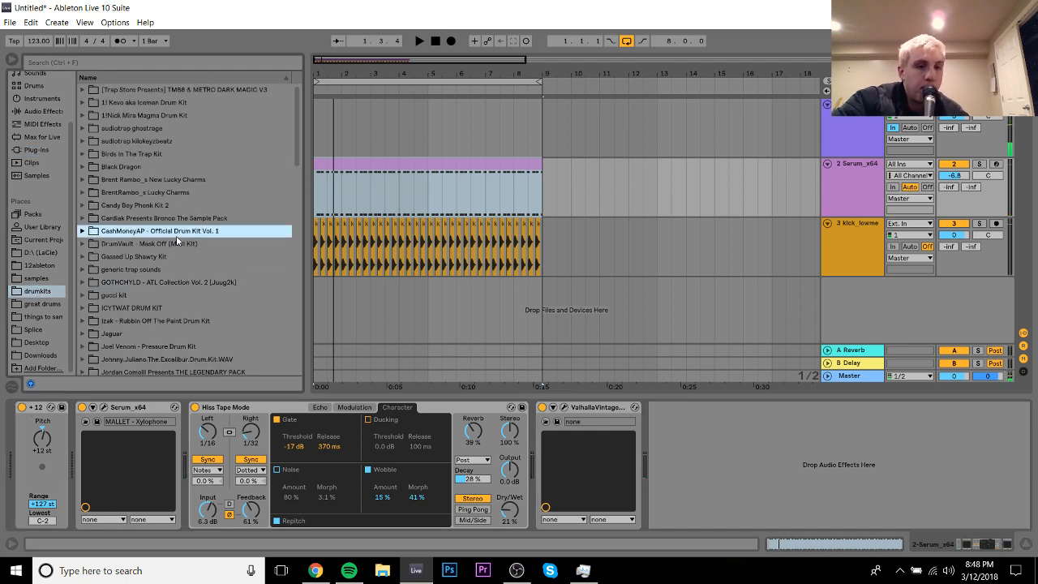
click(36, 278)
click(205, 270)
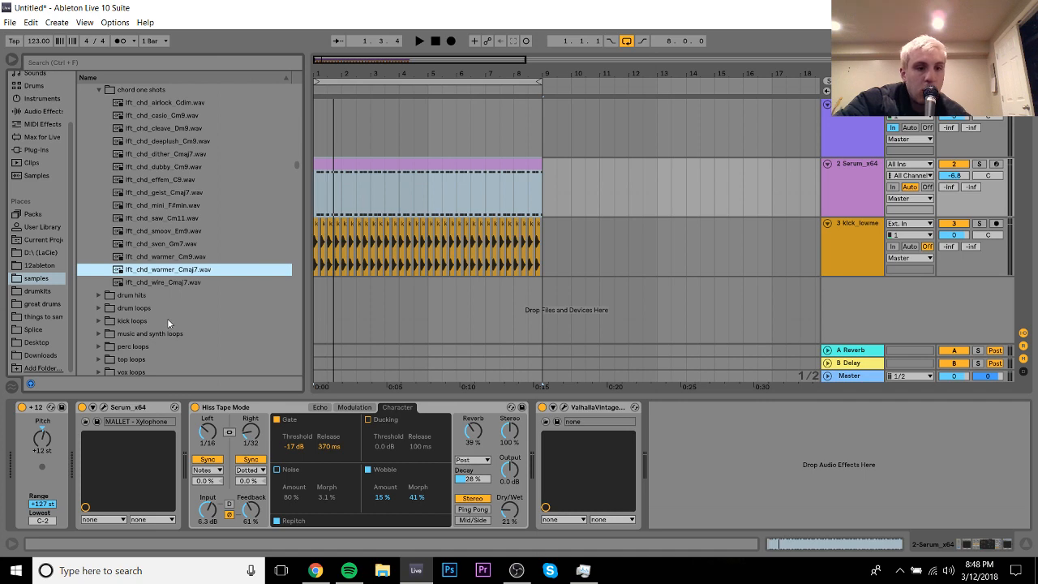
Step: Open the recent Live set degrees.als in place of the untitled one
click(9, 23)
mouse_move(95, 65)
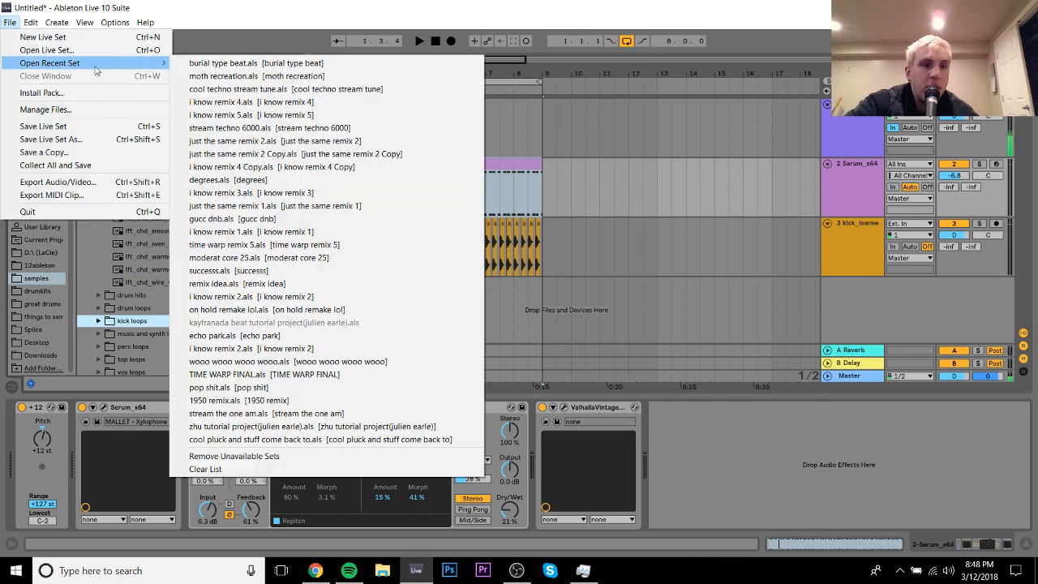
click(266, 180)
click(497, 308)
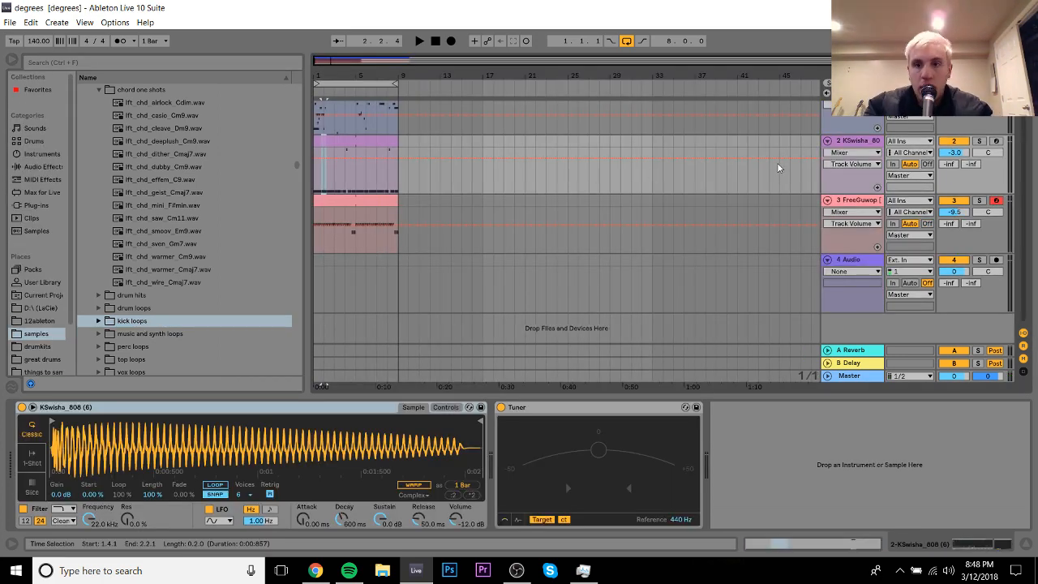
Step: Set the 4 Audio track's monitoring to In and search the User Library for "stream"
click(891, 282)
click(849, 261)
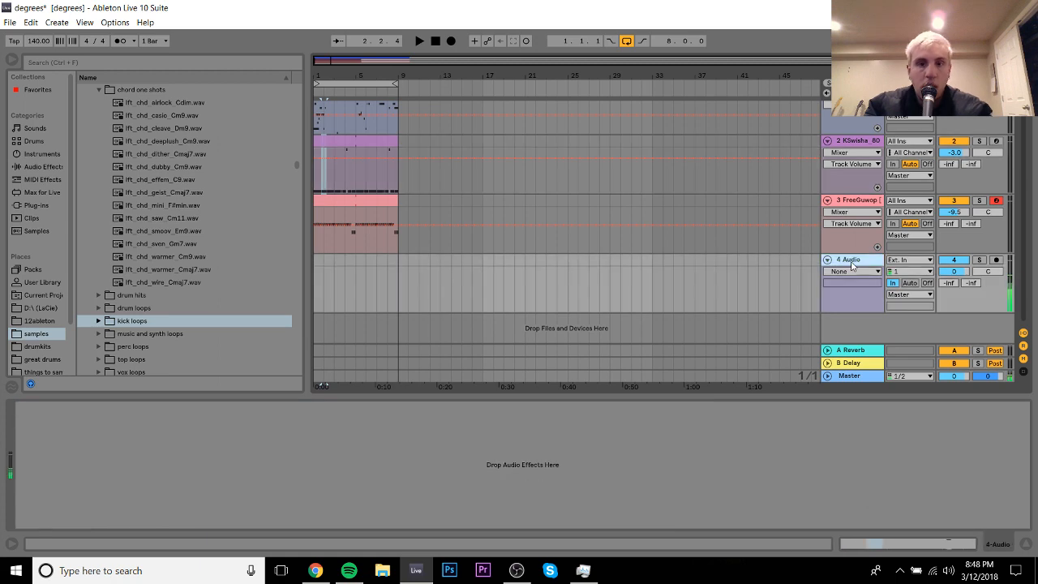
click(42, 282)
click(124, 64)
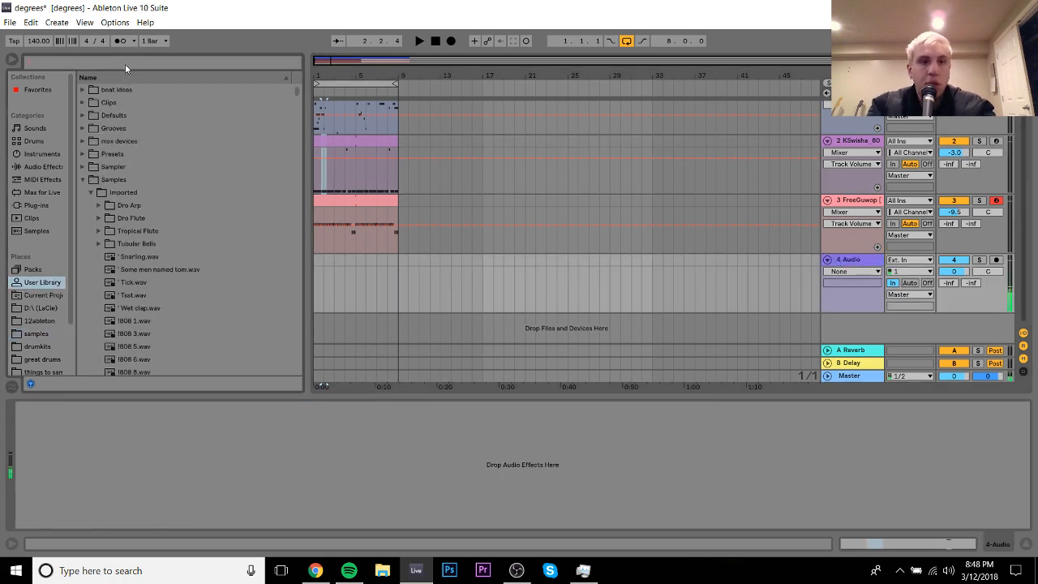
text(stream)
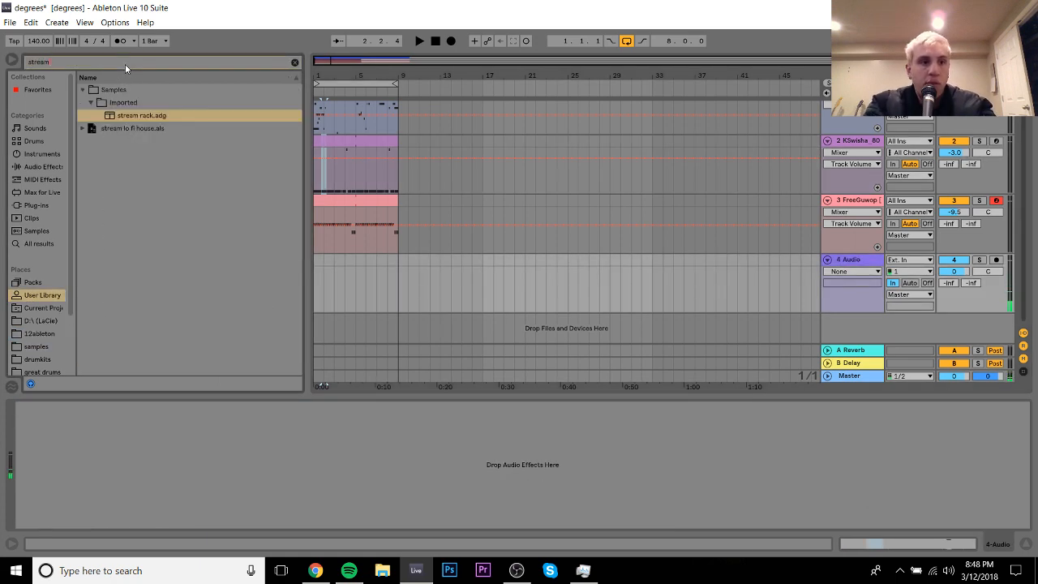
Step: Load stream rack.adg onto the 4 Audio track and fold the track
double_click(143, 116)
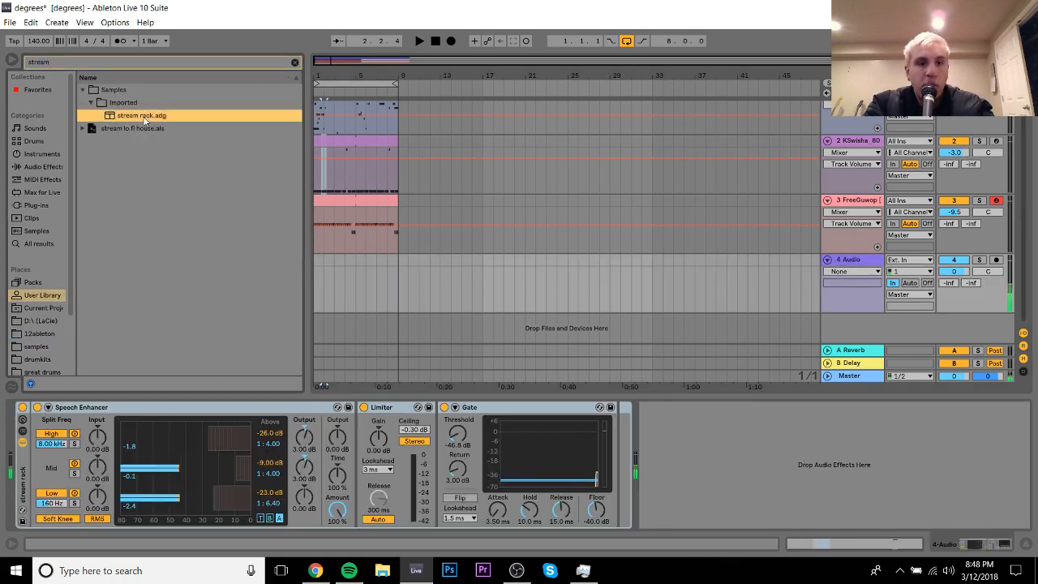
click(827, 259)
key(space)
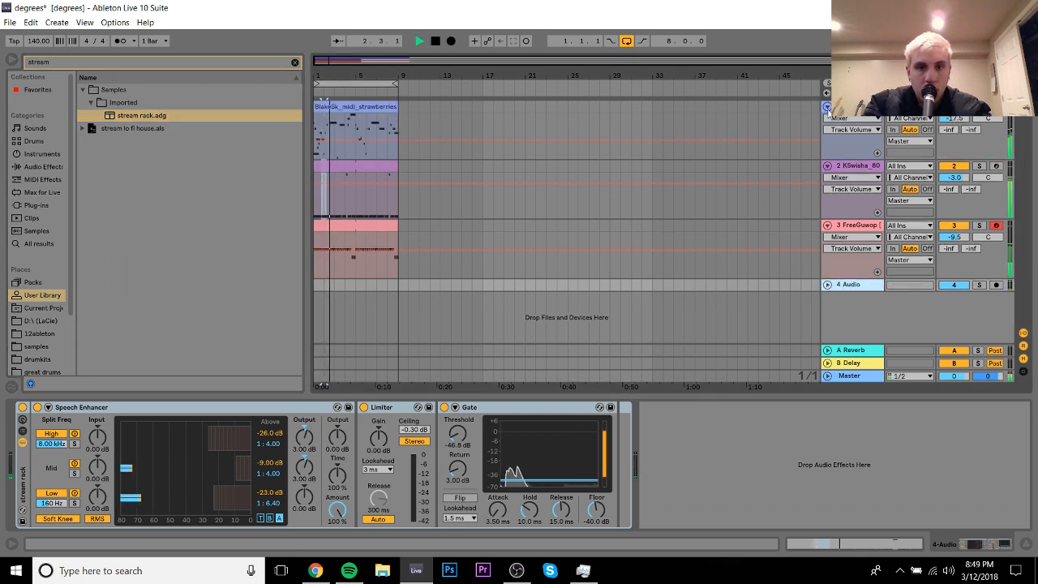
Step: Fold the Omnisphere track and clear the name of its MIDI clip
scroll(840, 134, down, 2)
click(370, 110)
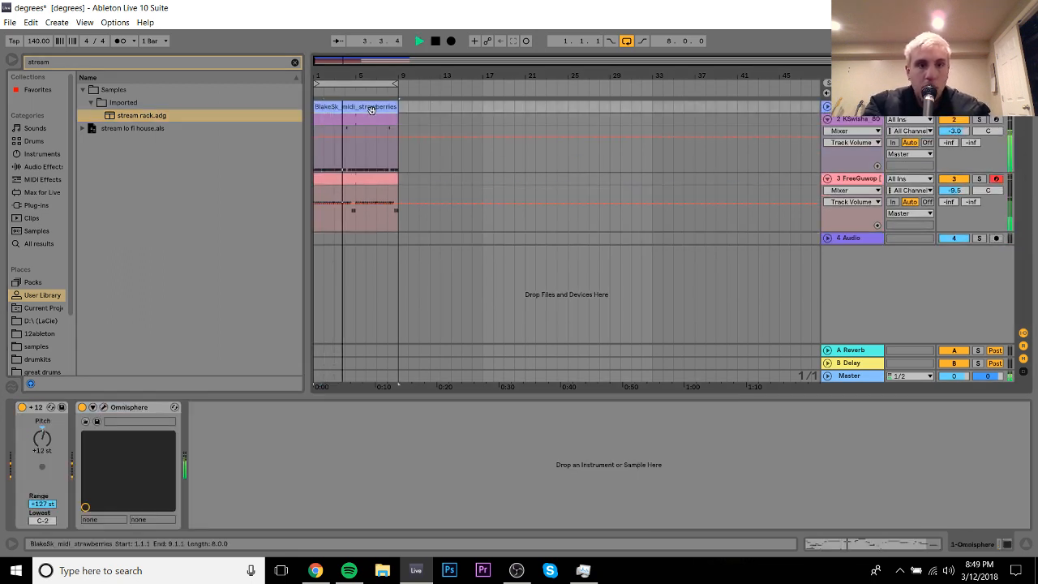
key(ctrl+r)
key(BackSpace)
key(Return)
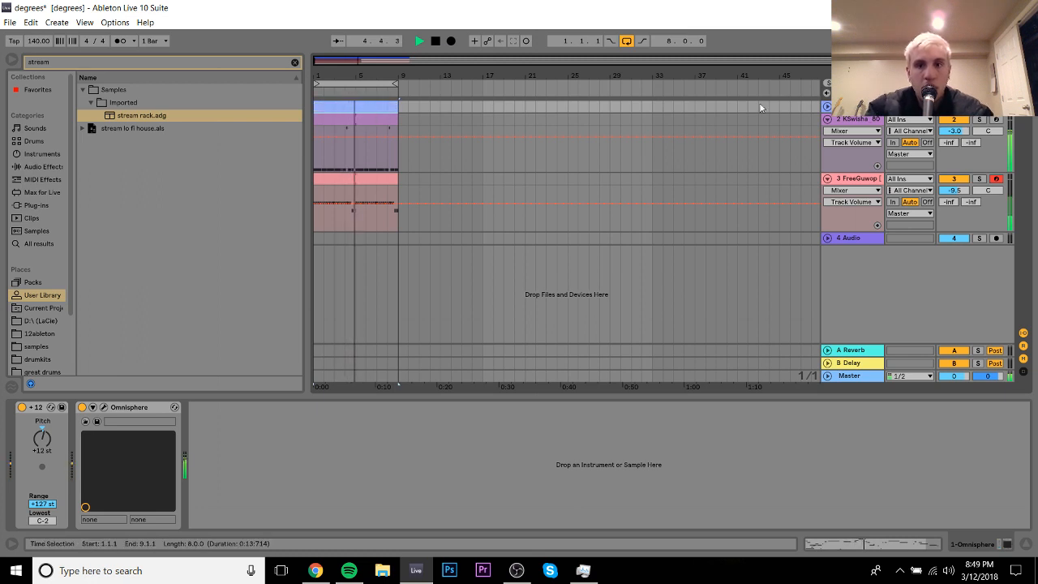
Step: Fold the KSwisha 808 track and insert a new MIDI track below the FreeGuwop hi-hat track
click(827, 119)
click(851, 142)
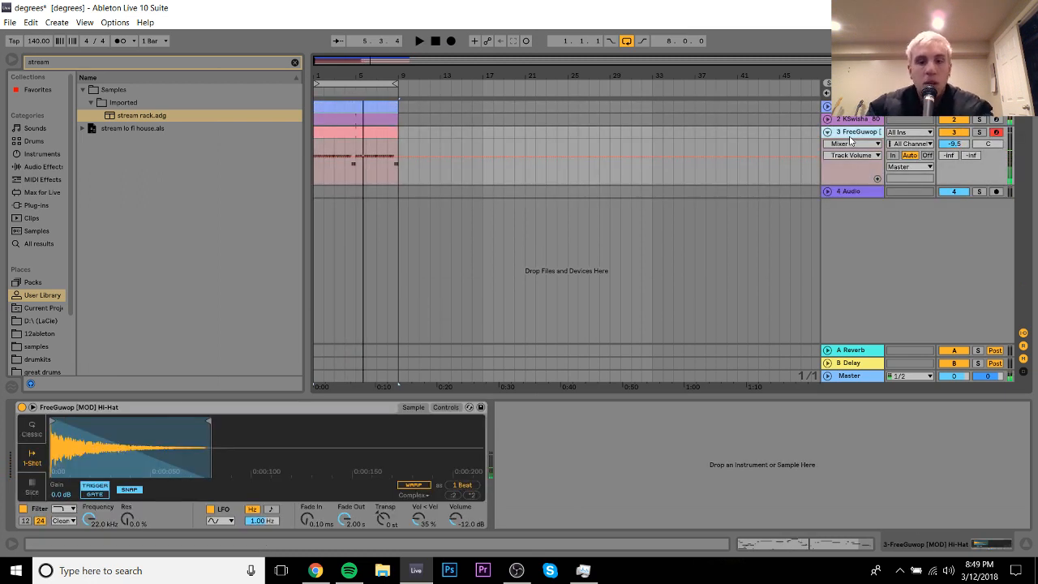
key(ctrl+shift+t)
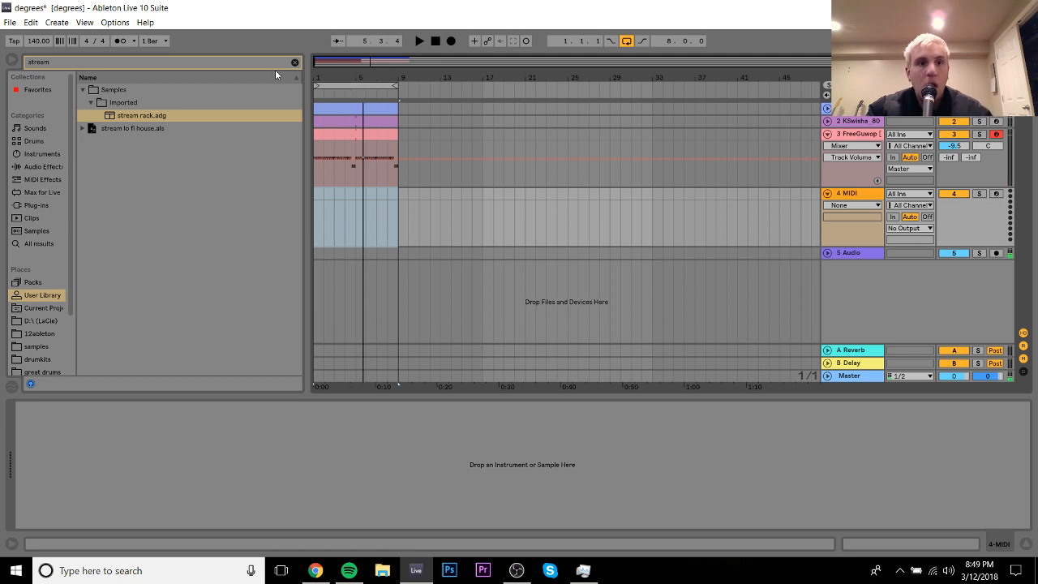
Step: Clear the browser search and expand CashMoneyAP - Official Drum Kit Vol. 1 in the drumkits folder
click(294, 63)
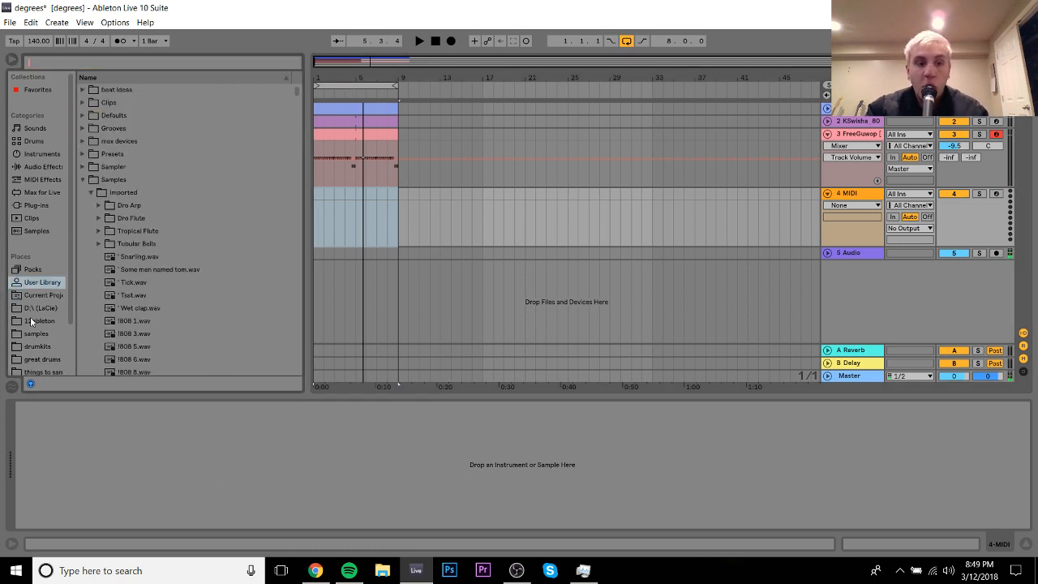
click(38, 346)
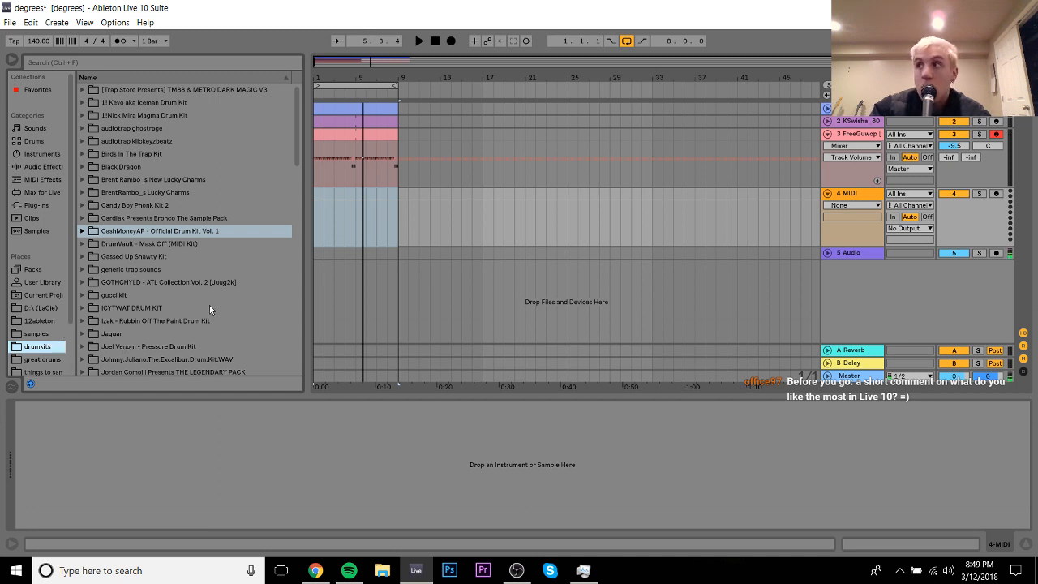
key(space)
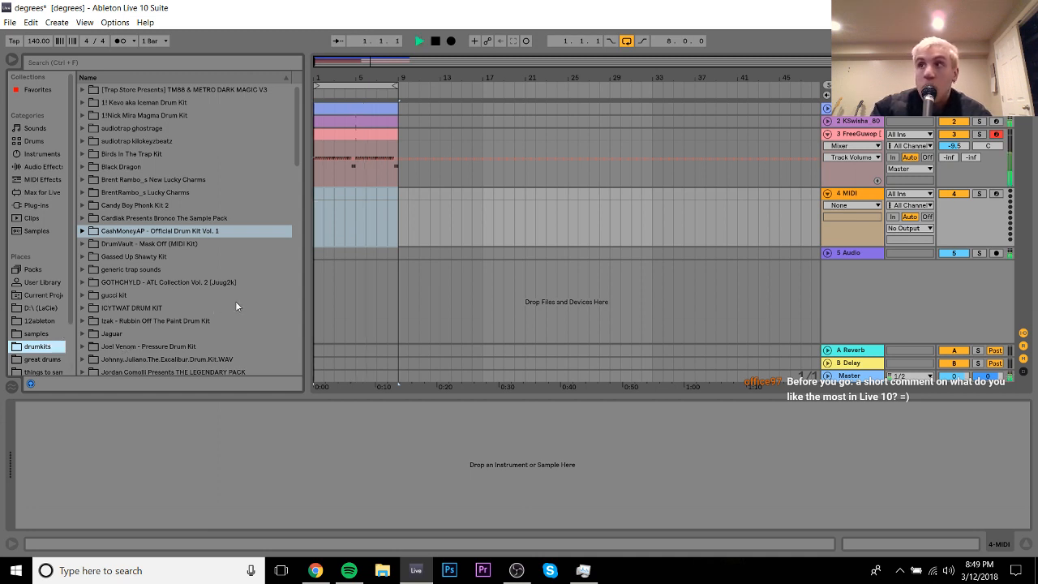
click(204, 231)
key(space)
key(Right)
key(Down)
key(Down)
key(Down)
key(Down)
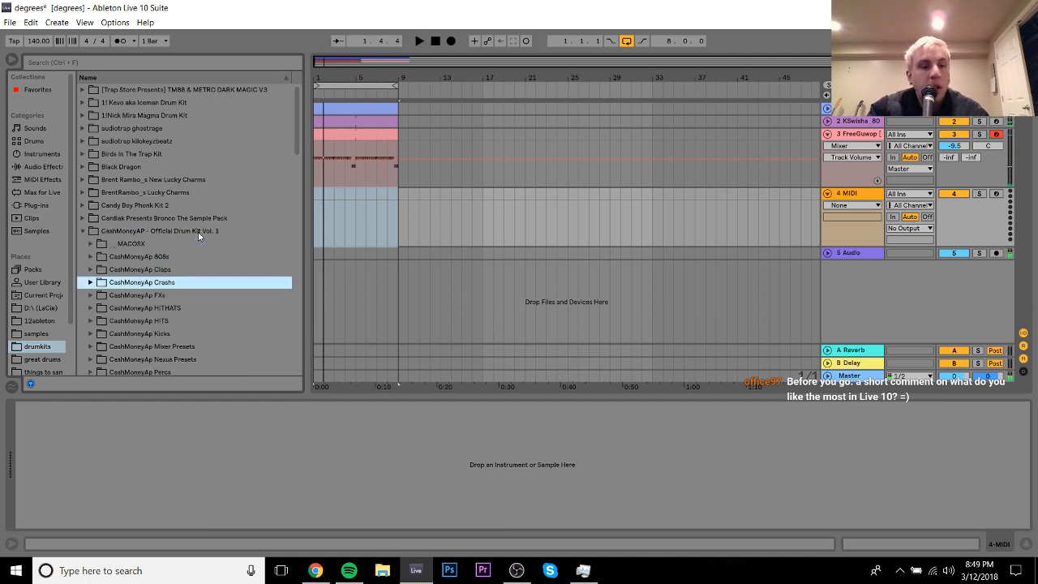
Step: Audition the CashMoneyAp claps and place CashMoneyAp Clap (5).wav on the new track at 1.3.1
key(Up)
key(Right)
key(Down)
key(Down)
key(Down)
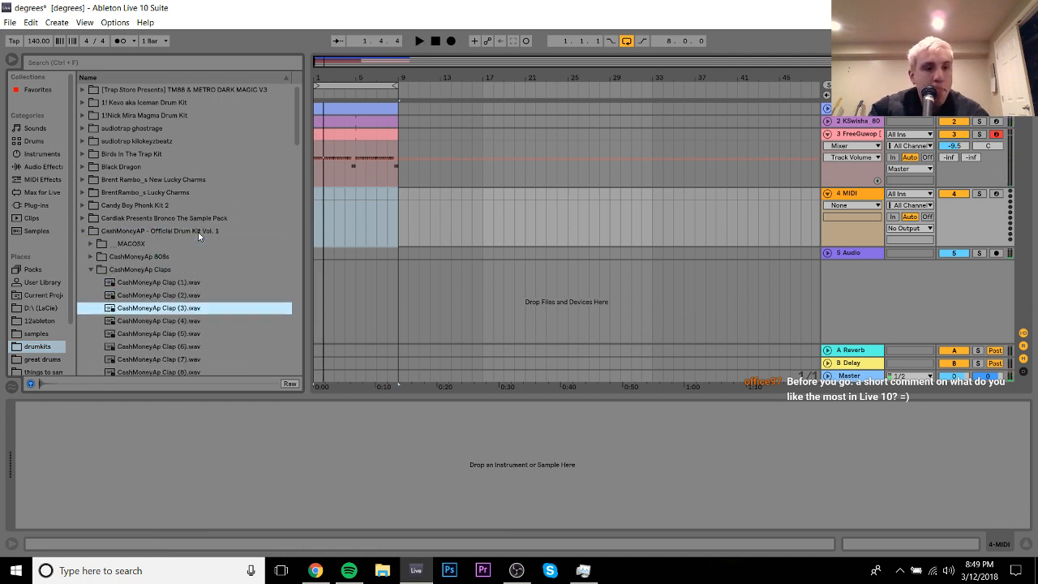
key(Down)
key(Down)
key(Down)
key(Down)
key(Up)
key(Up)
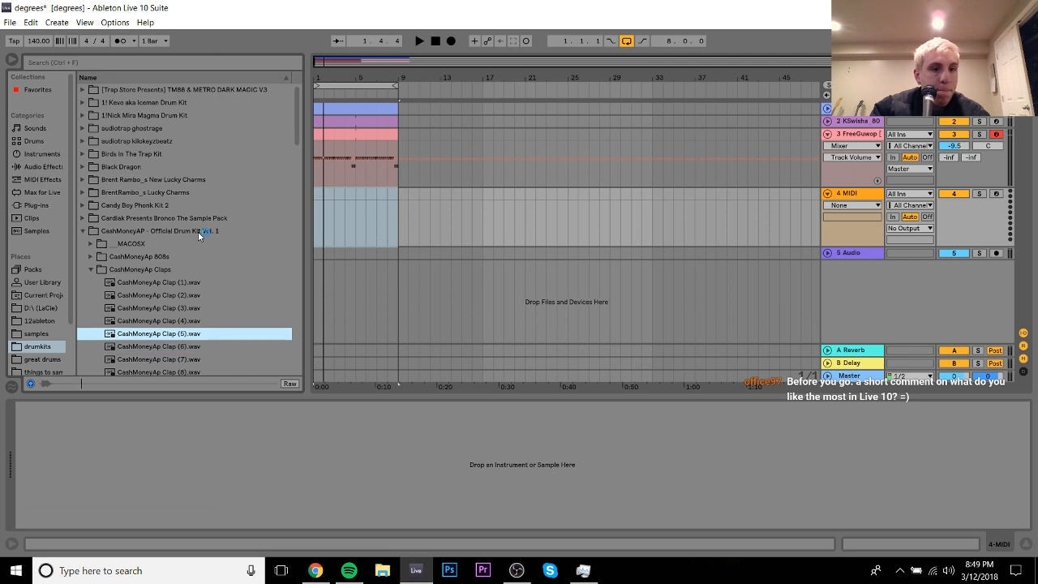
drag(326, 77, 411, 78)
drag(180, 333, 357, 209)
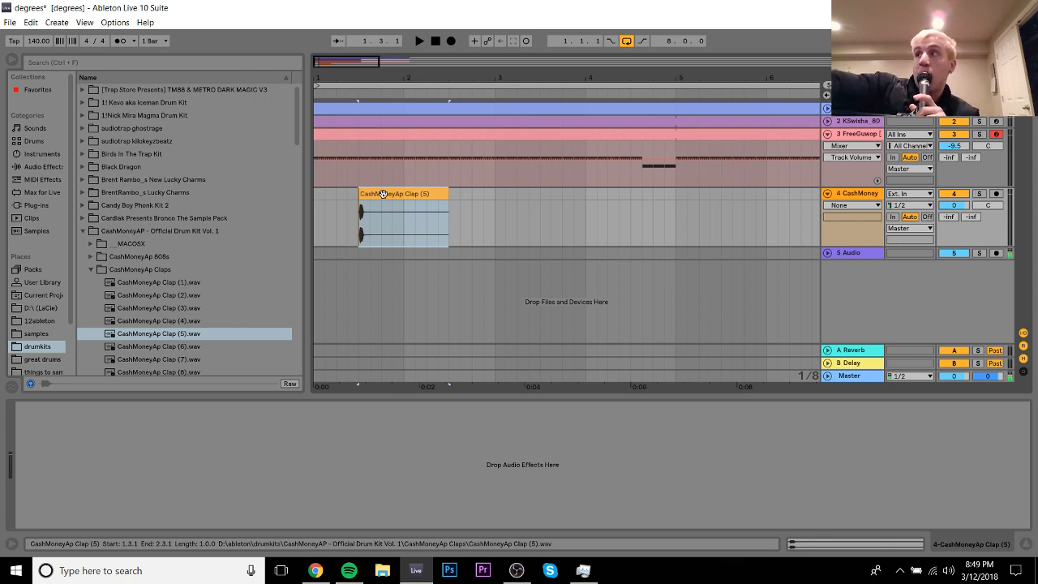
Step: Turn off warping for the clap clip and move its start point to the clap's first transient
double_click(383, 193)
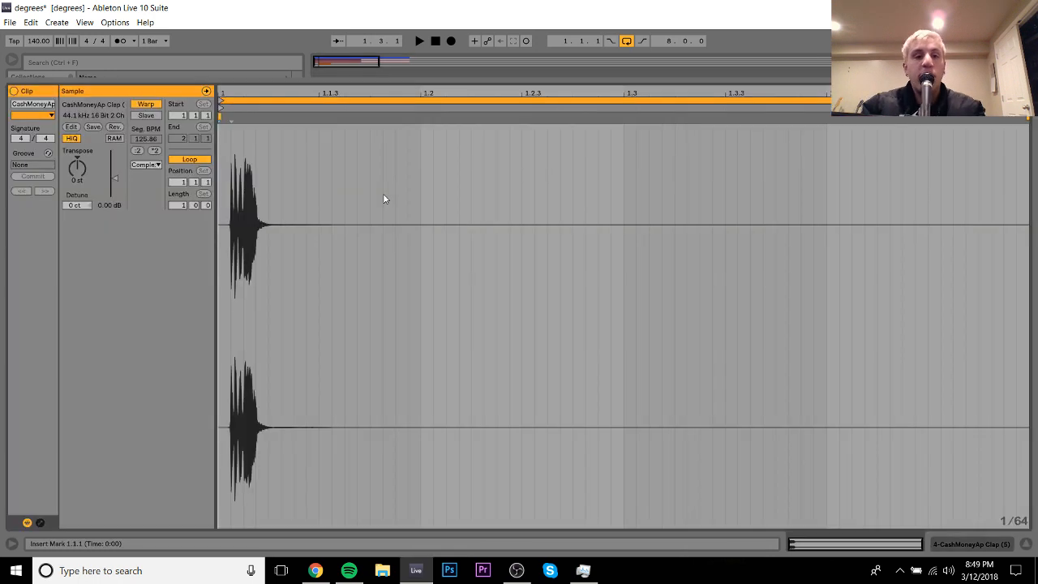
drag(231, 122, 218, 162)
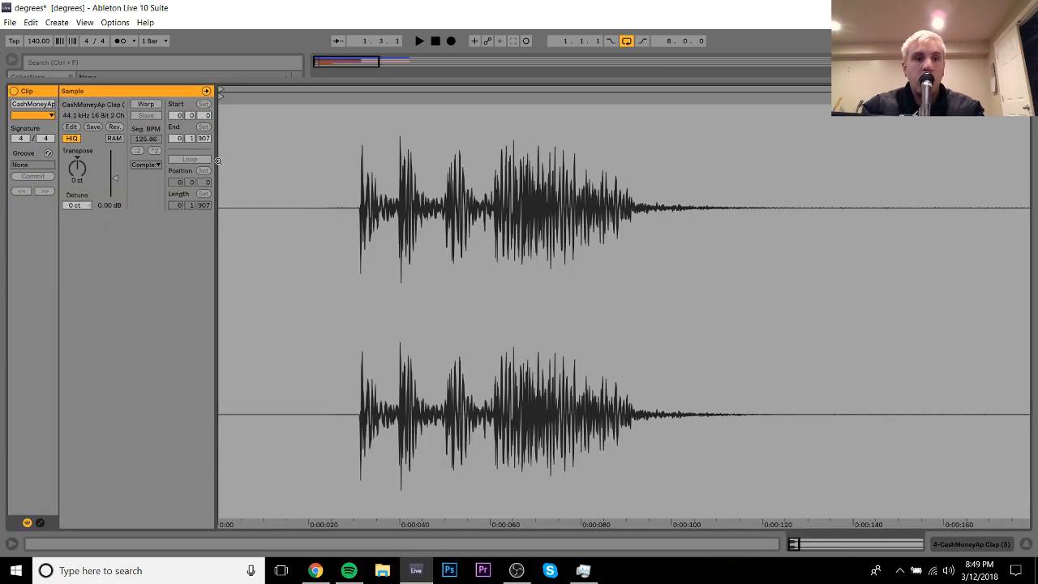
drag(221, 95, 362, 99)
drag(360, 212, 232, 216)
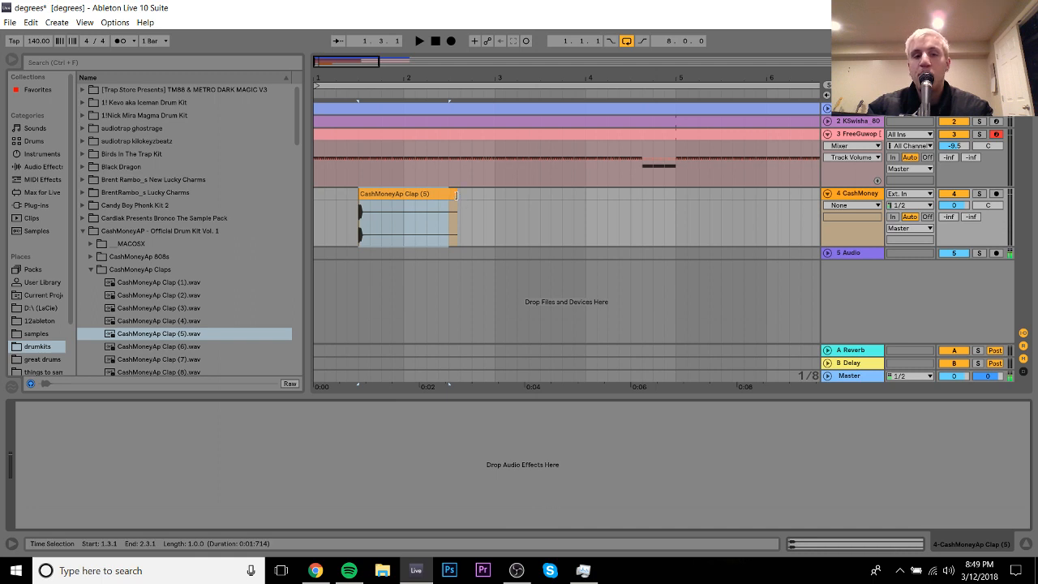
Step: Shorten the clap clip and duplicate its one-bar pattern until claps fill all eight bars of the loop
drag(457, 208, 312, 203)
key(ctrl+d)
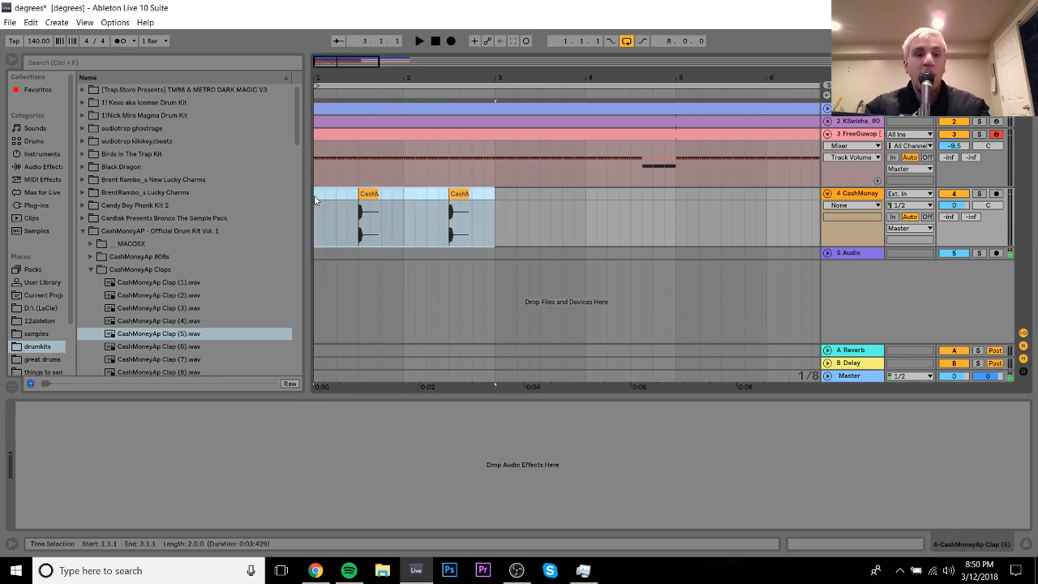
drag(327, 79, 327, 40)
key(ctrl+d)
key(ctrl+d)
key(ctrl+d)
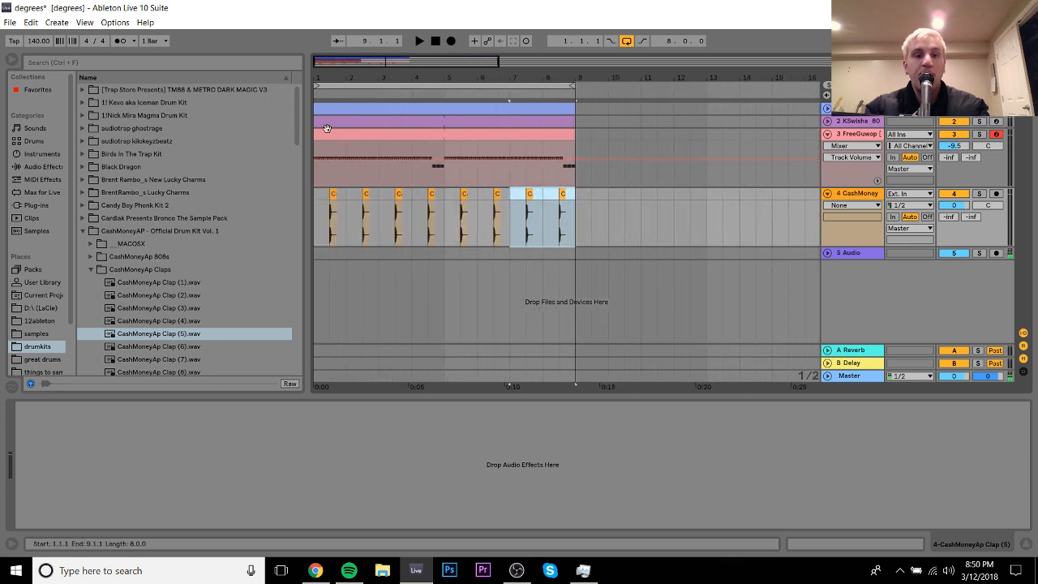
Step: Play the loop from the start and lower the clap track's volume to -8.3 dB
click(318, 206)
key(space)
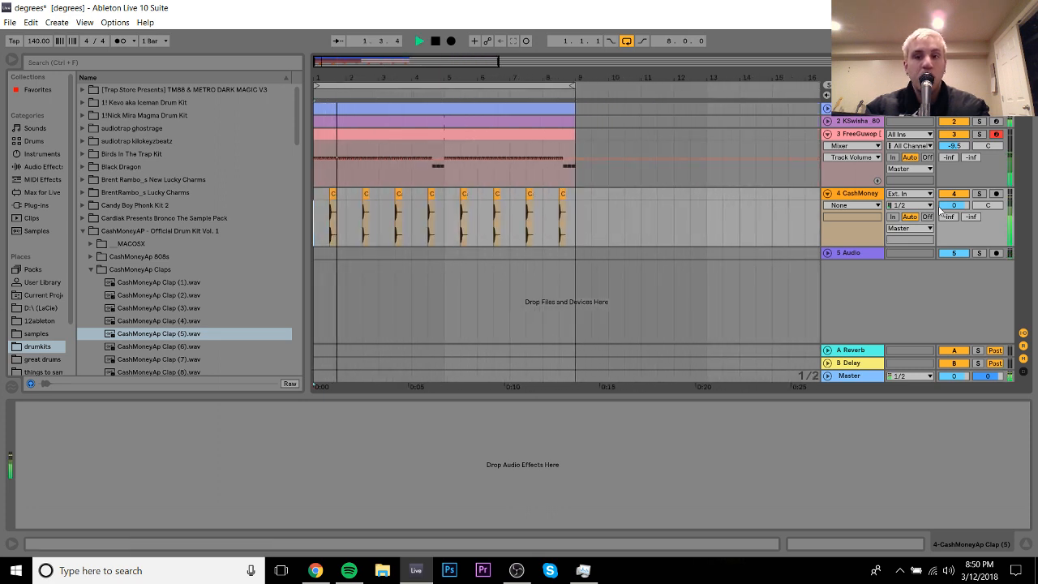
drag(954, 205, 954, 229)
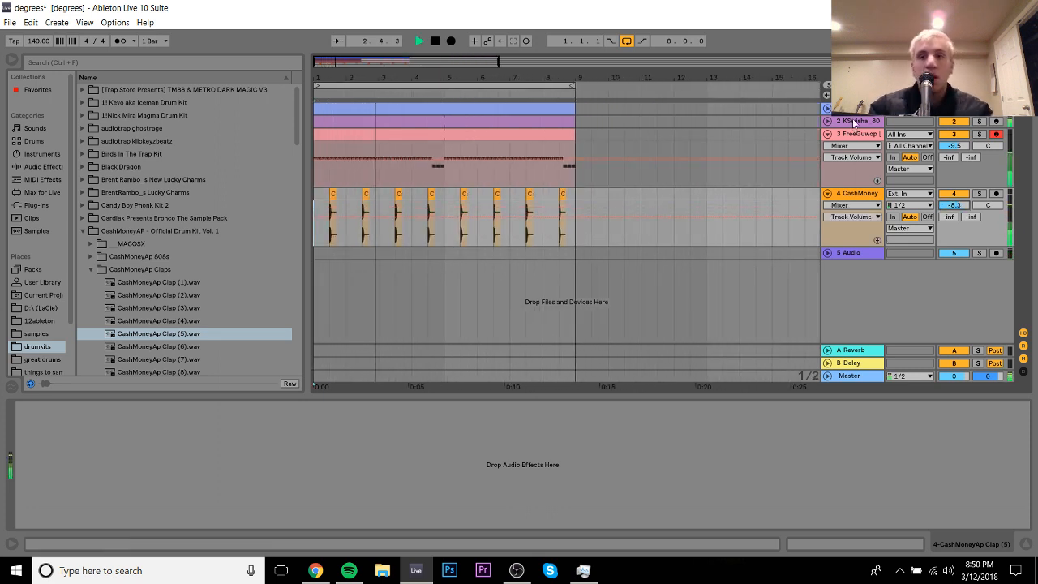
Step: Unfold the KSwisha 808 track and set its volume to -2.1 dB
click(853, 120)
click(827, 120)
double_click(955, 133)
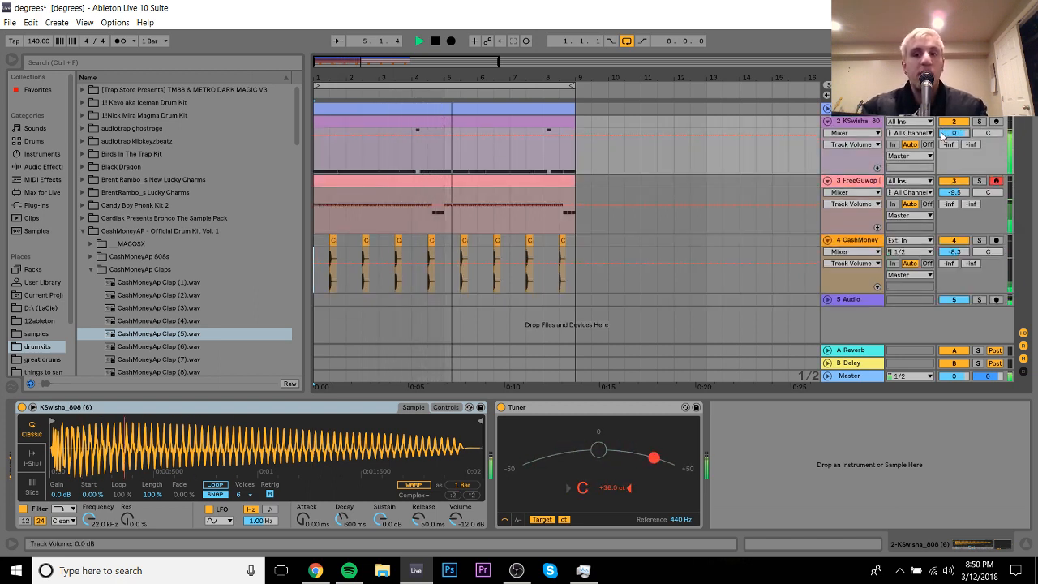
drag(959, 134, 960, 142)
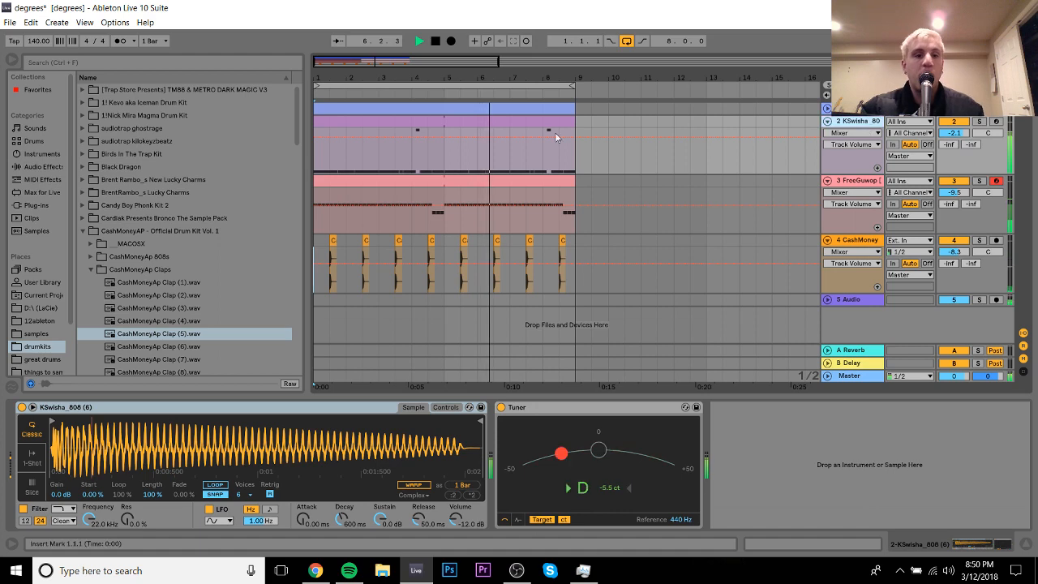
Step: Add the Saturator preset A Bit Warmer to the KSwisha 808 track and set the track volume to -4.0 dB
click(42, 167)
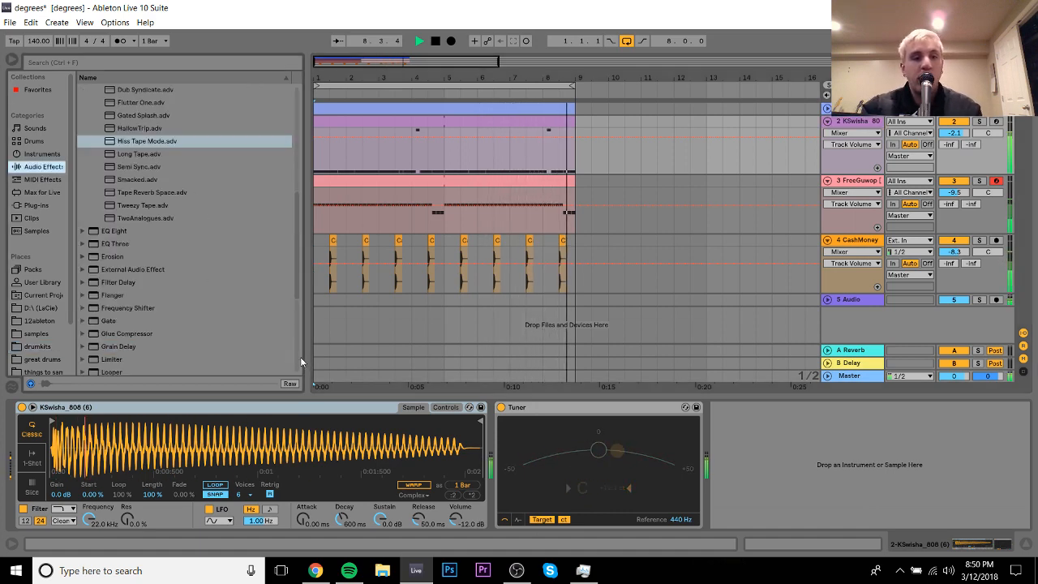
scroll(300, 357, down, 5)
click(101, 289)
double_click(133, 304)
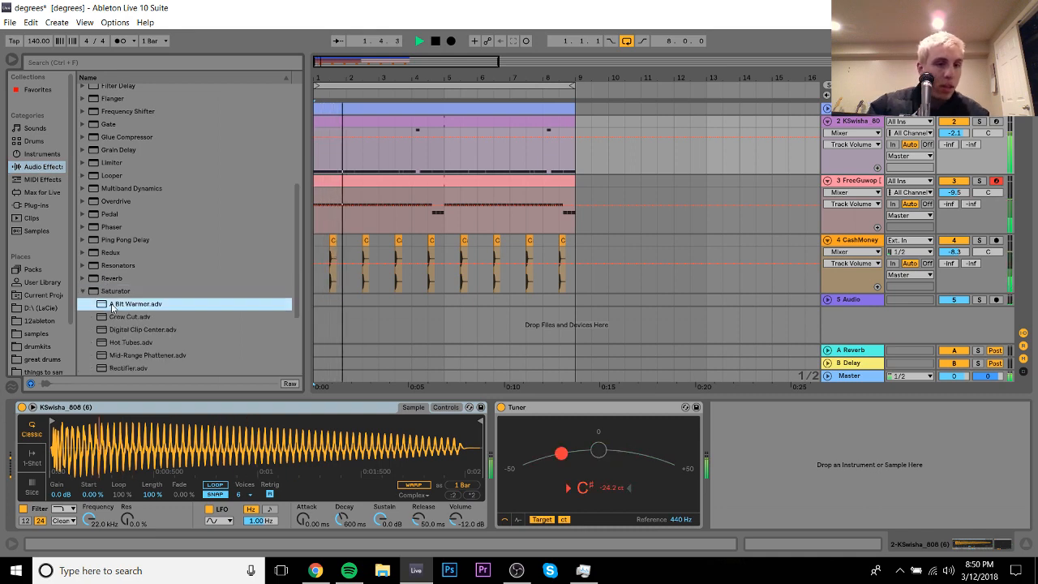
drag(945, 135, 945, 146)
key(space)
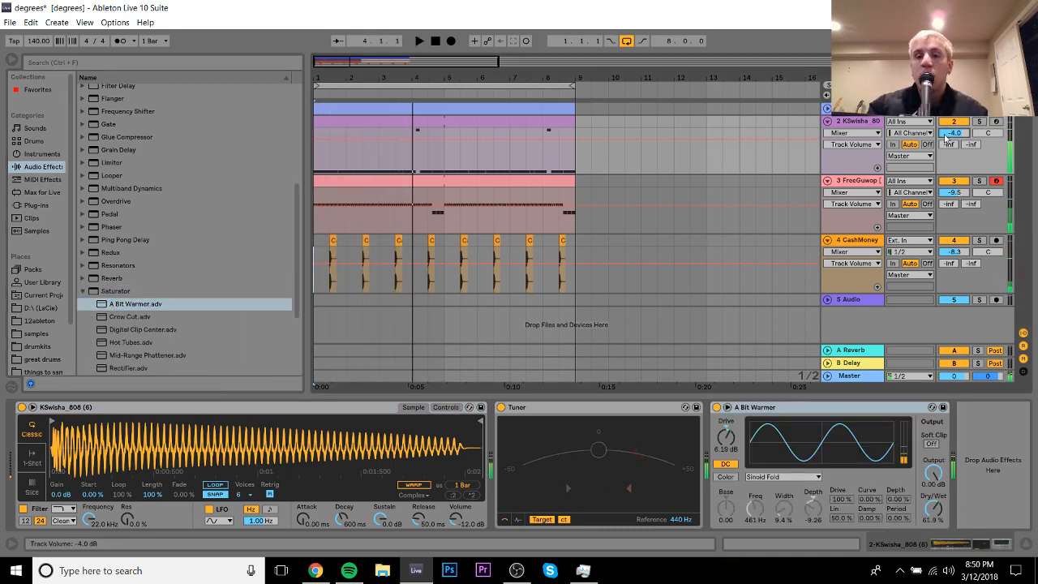
Step: Move the streaming Audio track above all other tracks and insert a new MIDI track below the clap track
click(847, 300)
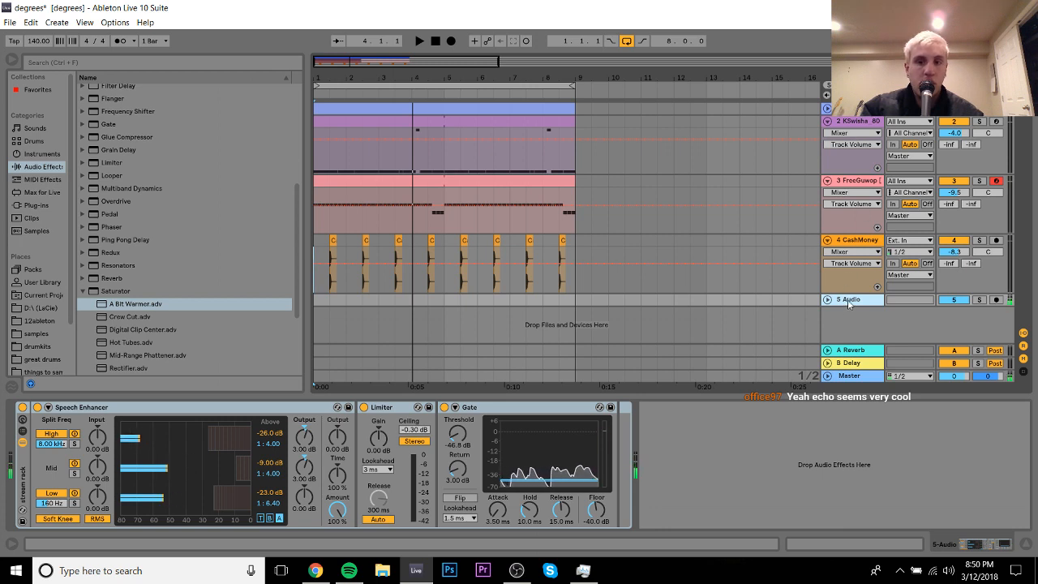
drag(851, 299, 853, 104)
click(840, 256)
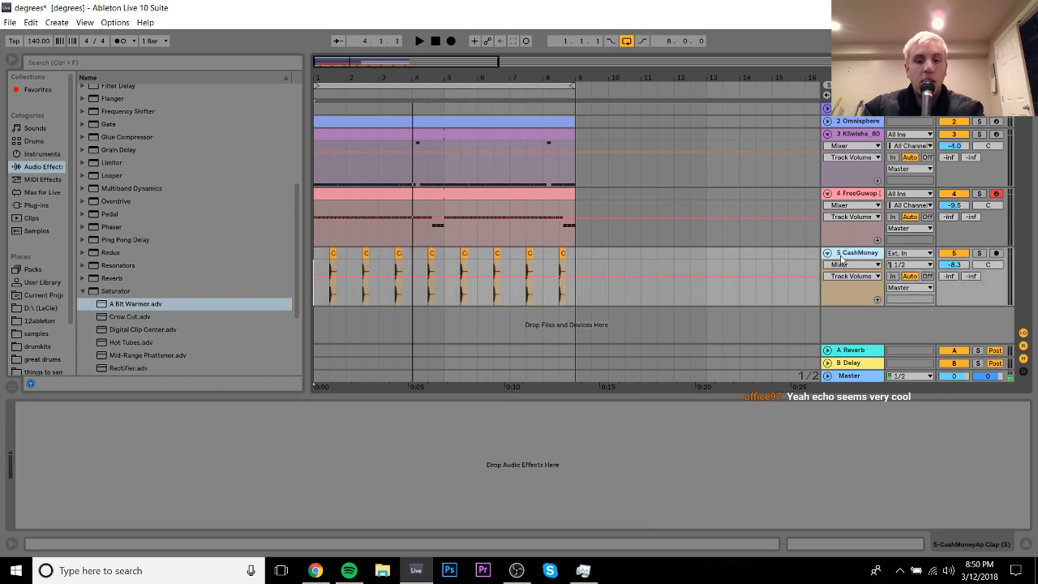
key(ctrl+shift+t)
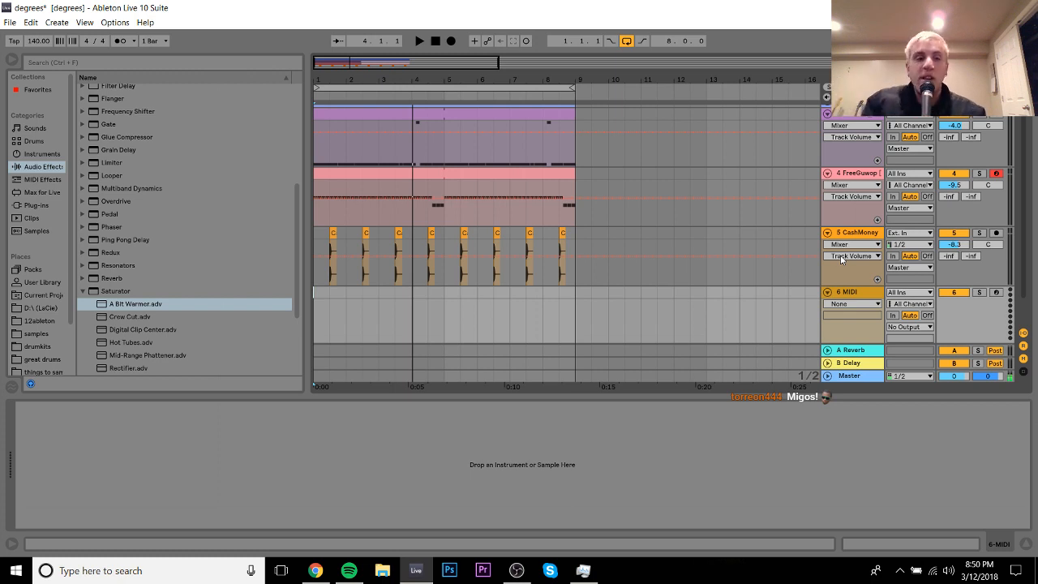
Step: Return to the drumkits folder, collapse the CashMoneyAp Claps subfolder and expand CashMoneyAp Kicks
key(space)
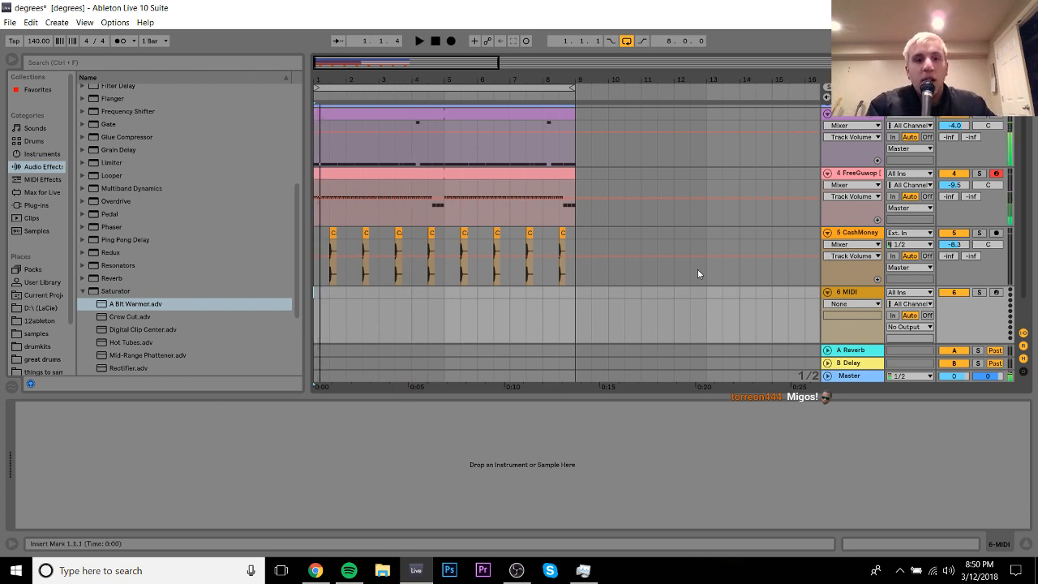
drag(321, 77, 321, 118)
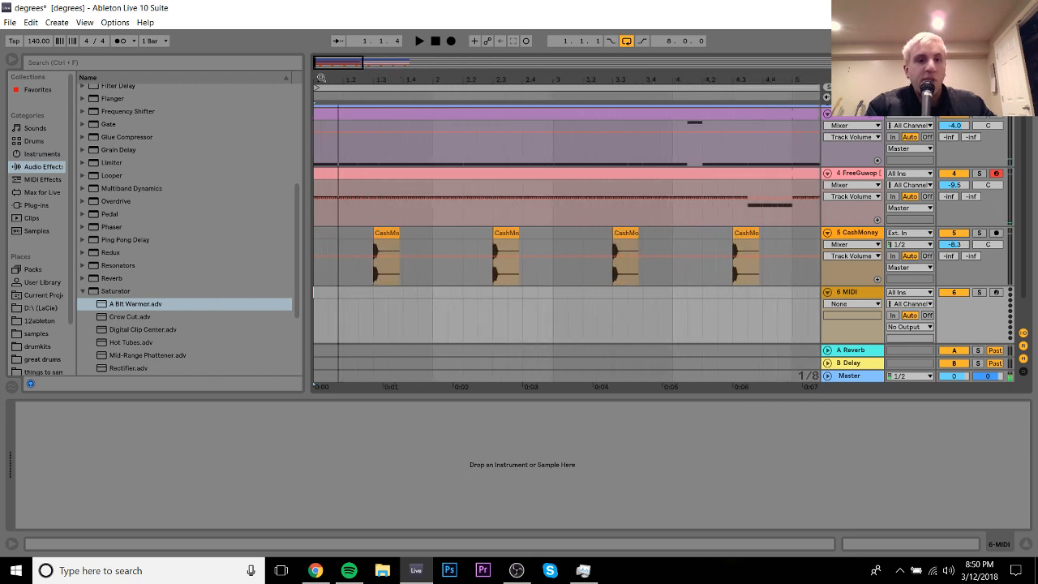
click(35, 346)
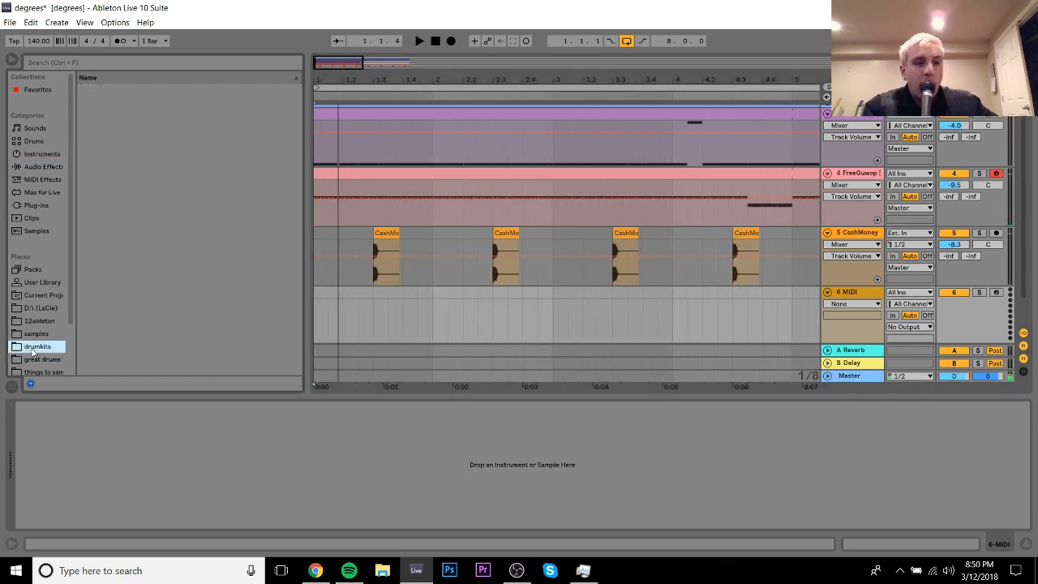
click(90, 269)
key(Down)
key(Down)
key(Down)
key(Down)
key(Down)
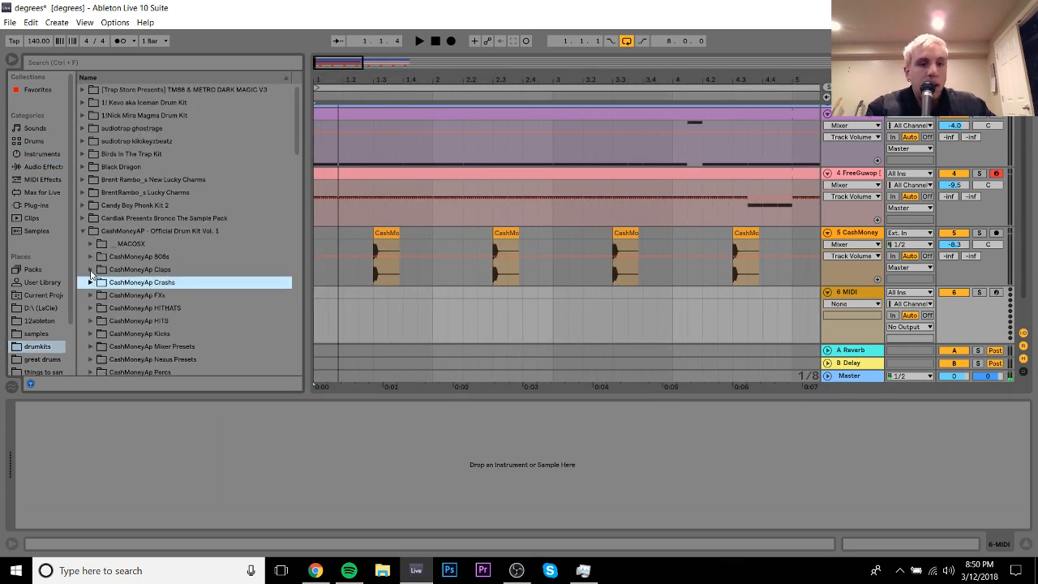
key(Right)
Step: Audition the CashMoneyAp kick samples one after another from Kick (1) through Kick (11)
key(Down)
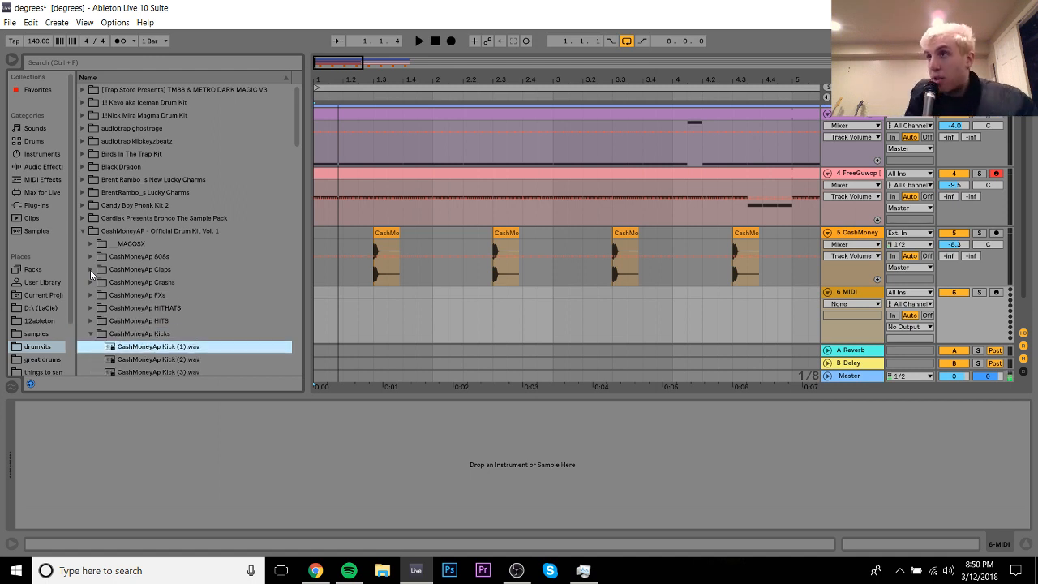
key(Down)
key(Down)
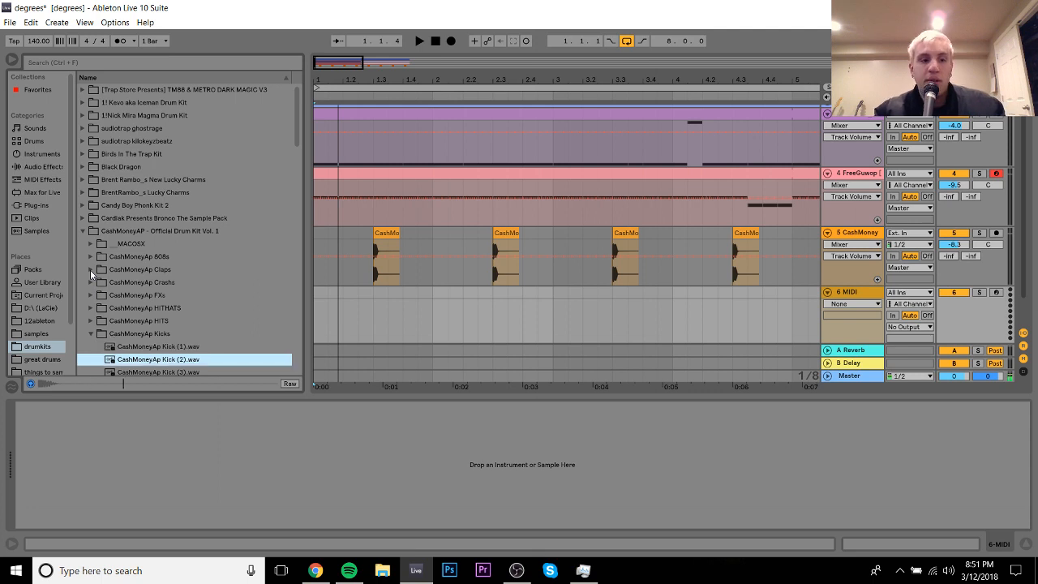
key(Down)
key(Down)
key(Down)
key(Down)
key(Down)
key(Down)
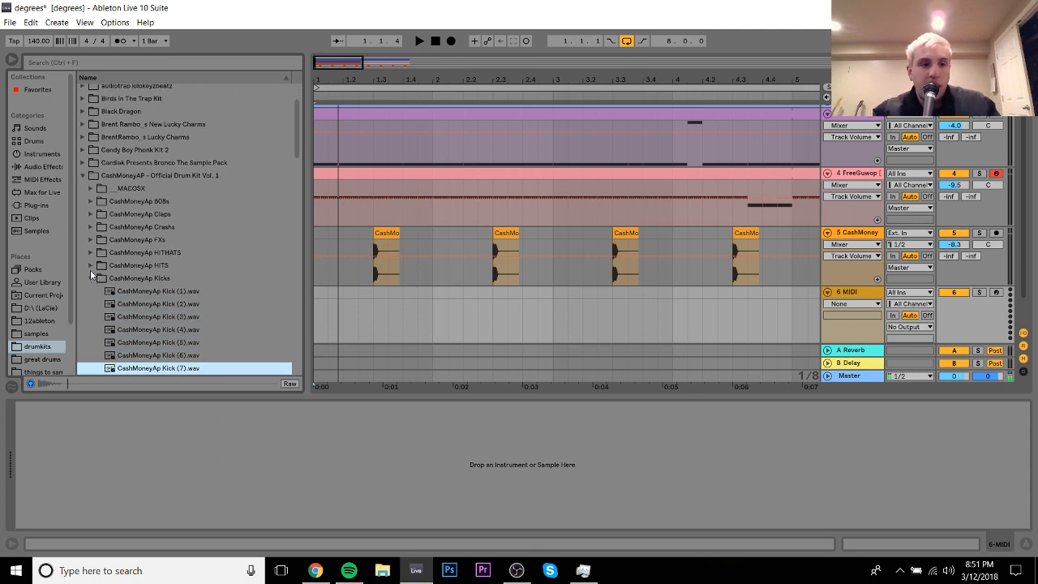
key(Down)
key(Down)
key(Down)
key(Down)
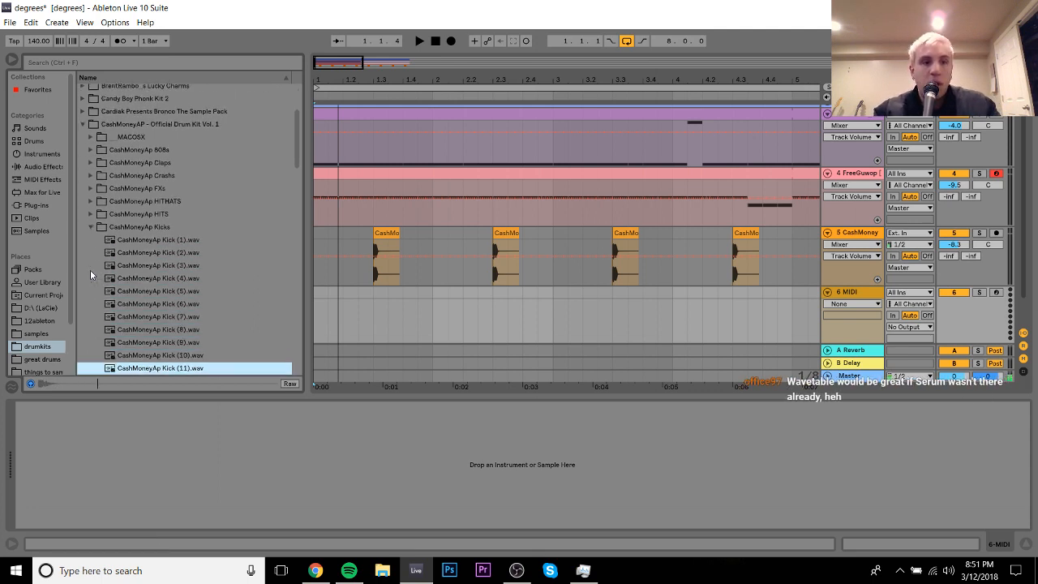
Step: Collapse the CashMoneyAP kit and expand the Nick Mira - Contra (Drum Kit) folder
key(Left)
key(Left)
key(Down)
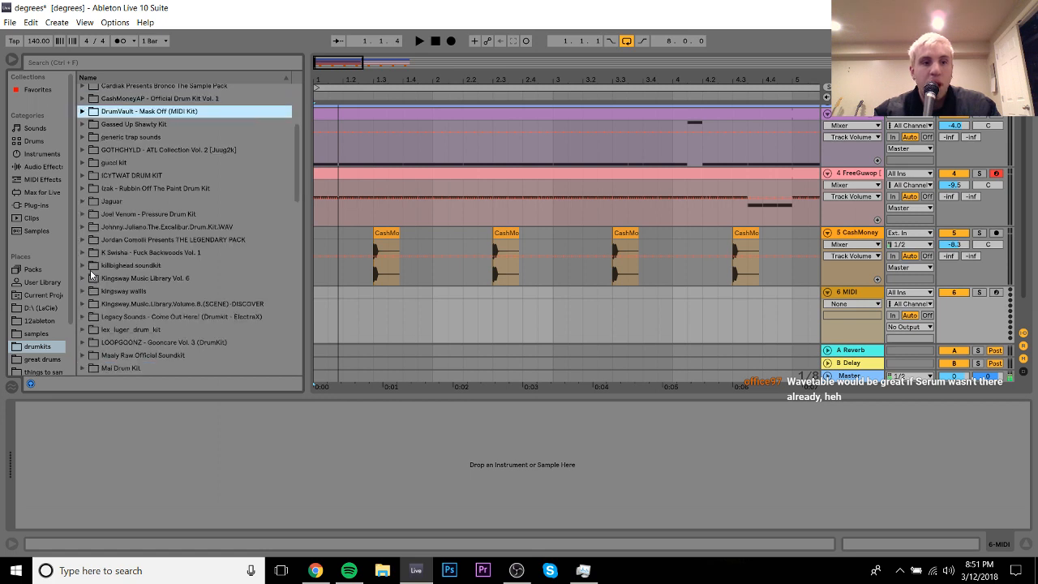
key(Down)
key(Down)
key(Down)
key(Down)
key(Up)
key(Up)
key(Up)
key(Up)
key(Down)
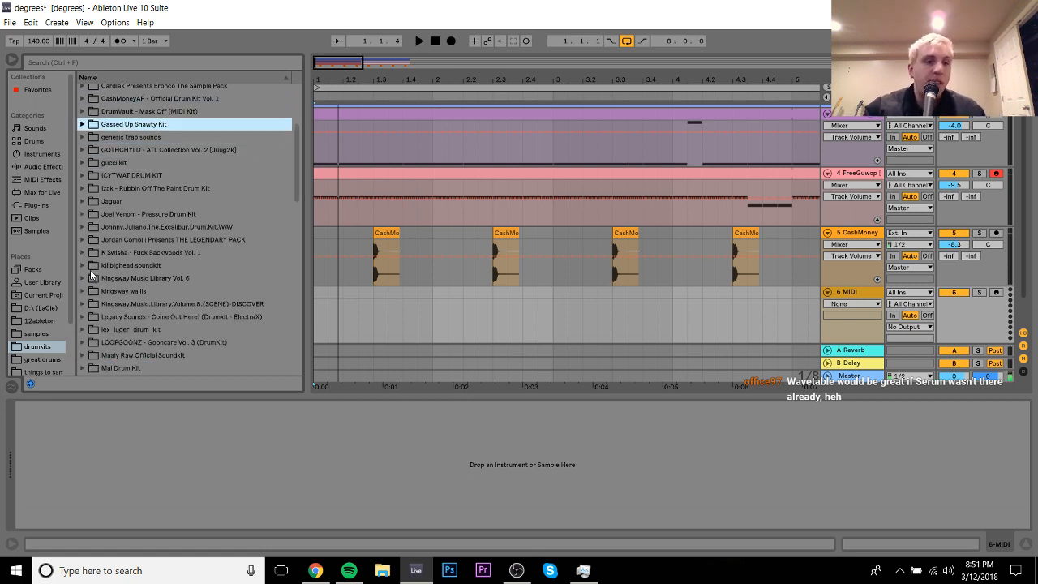
key(Down)
key(Down)
key(Down)
key(Down)
key(Down)
key(Down)
key(Down)
key(Down)
key(Down)
key(Down)
key(Down)
key(Down)
key(Down)
key(Down)
key(Down)
key(Down)
key(Down)
key(Down)
key(Down)
key(Down)
key(Down)
key(Down)
key(Down)
key(Down)
key(Down)
key(Down)
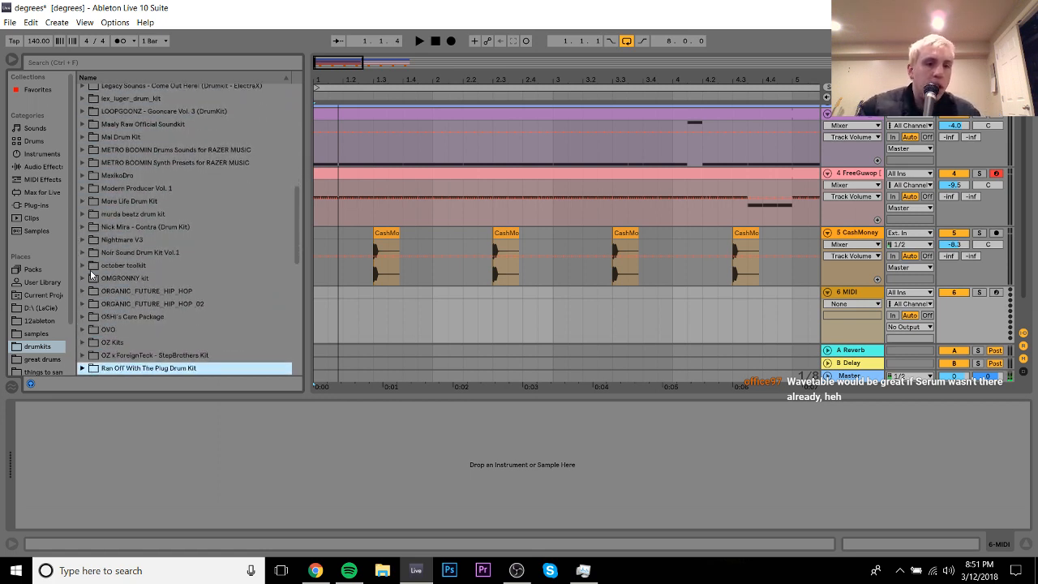
key(Right)
Step: Expand the Contra kit's Kicks subfolder, audition its kicks and select NM - OsmosisJones Kick.wav
key(Down)
key(Down)
key(Down)
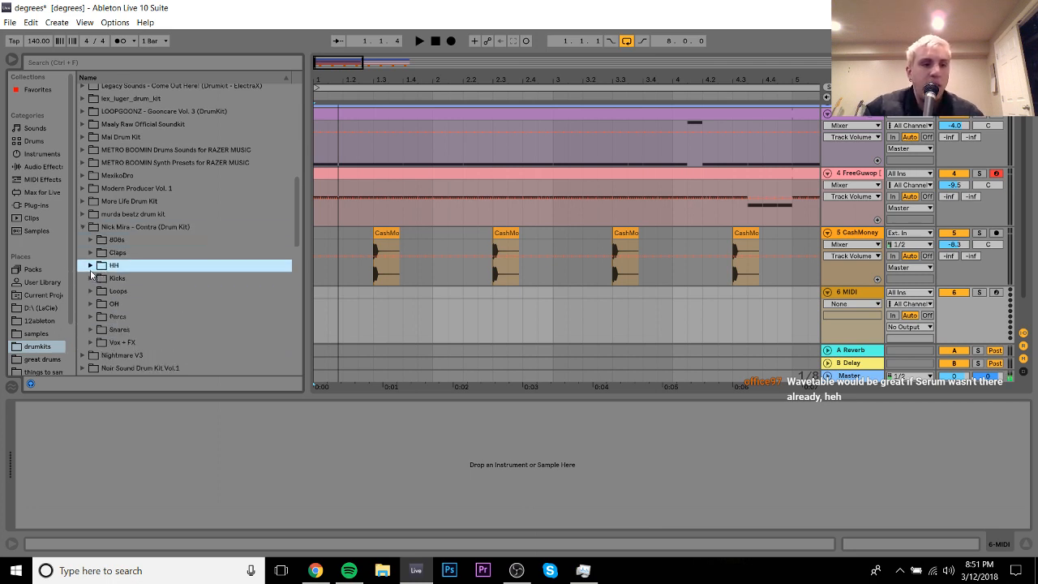
key(Down)
key(Right)
key(Down)
key(Down)
key(Down)
key(Down)
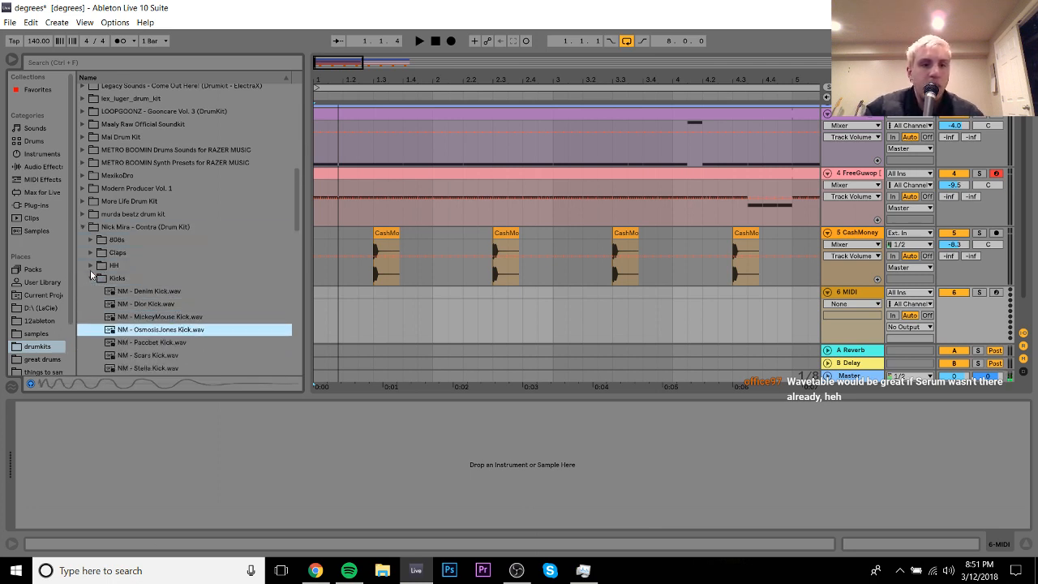
key(Down)
key(Up)
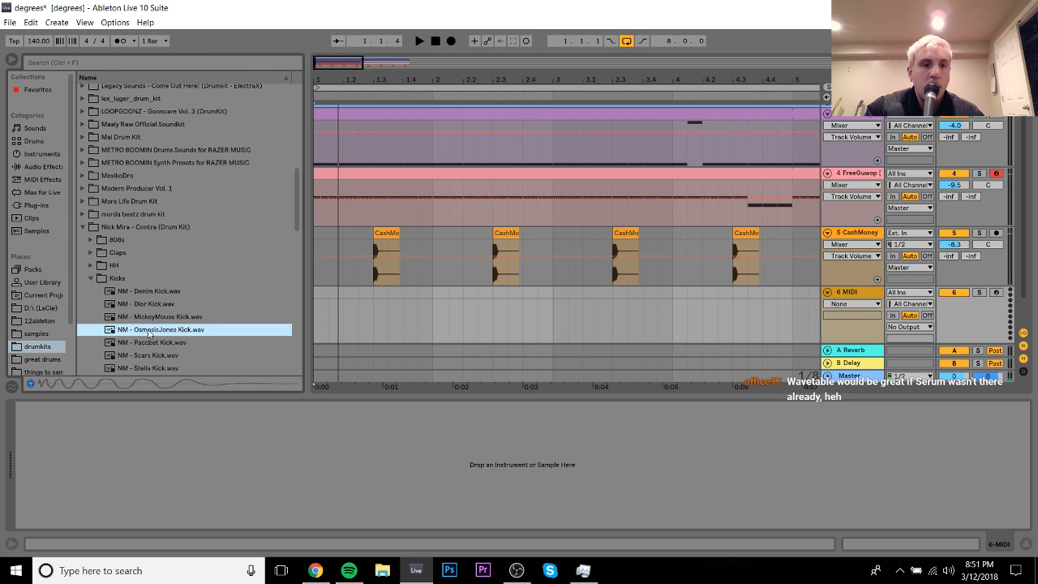
Step: Place NM - OsmosisJones Kick at 1.1.1 on the empty MIDI track's lane and transpose the clip to -2 semitones
drag(271, 325, 316, 291)
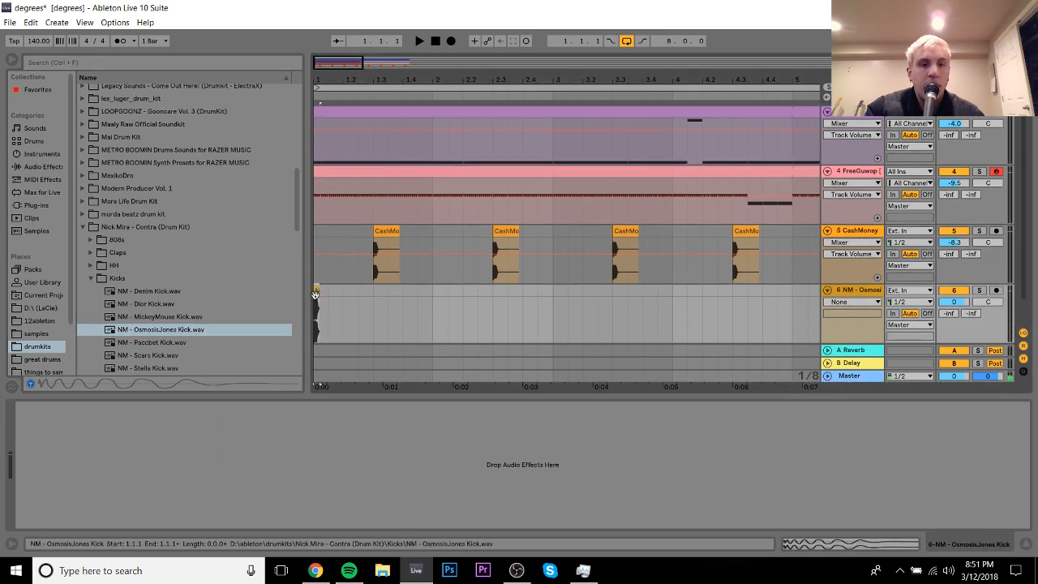
double_click(316, 291)
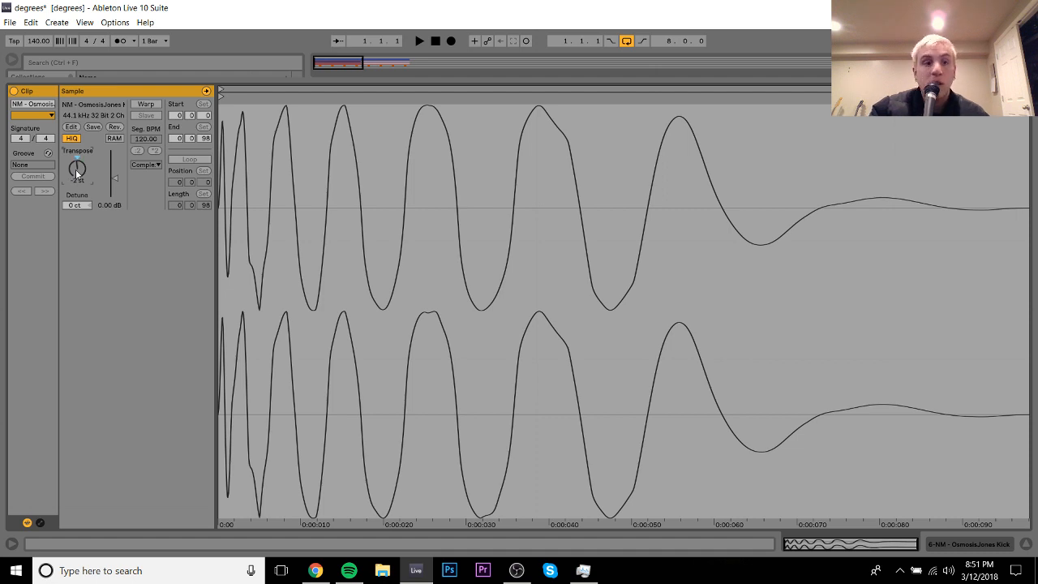
click(941, 541)
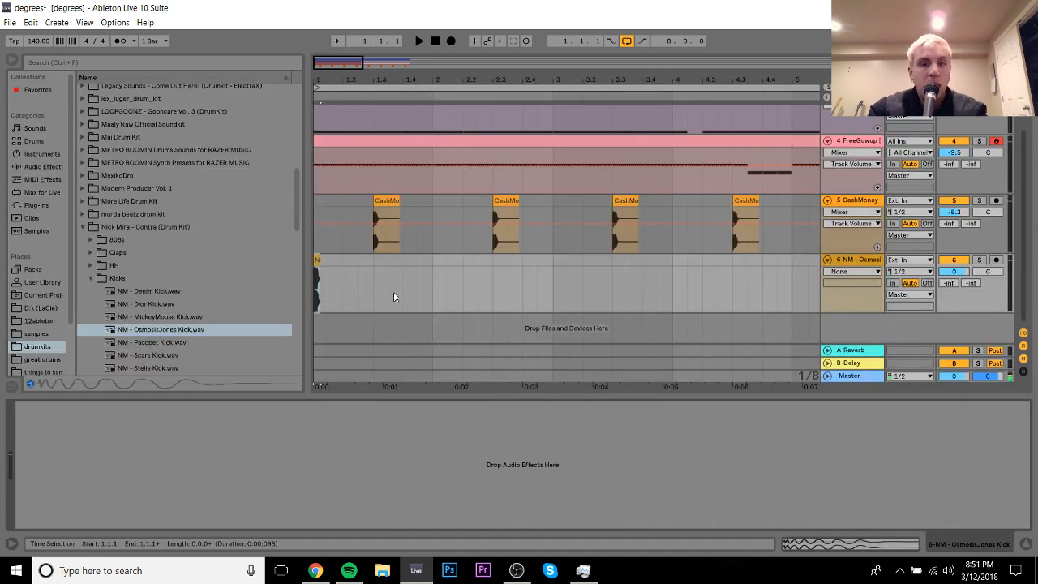
Step: Duplicate the kick to 1.4.3 and 2.2.1 and set the kick track's volume to -6.0 dB
shift+click(415, 270)
key(ctrl+d)
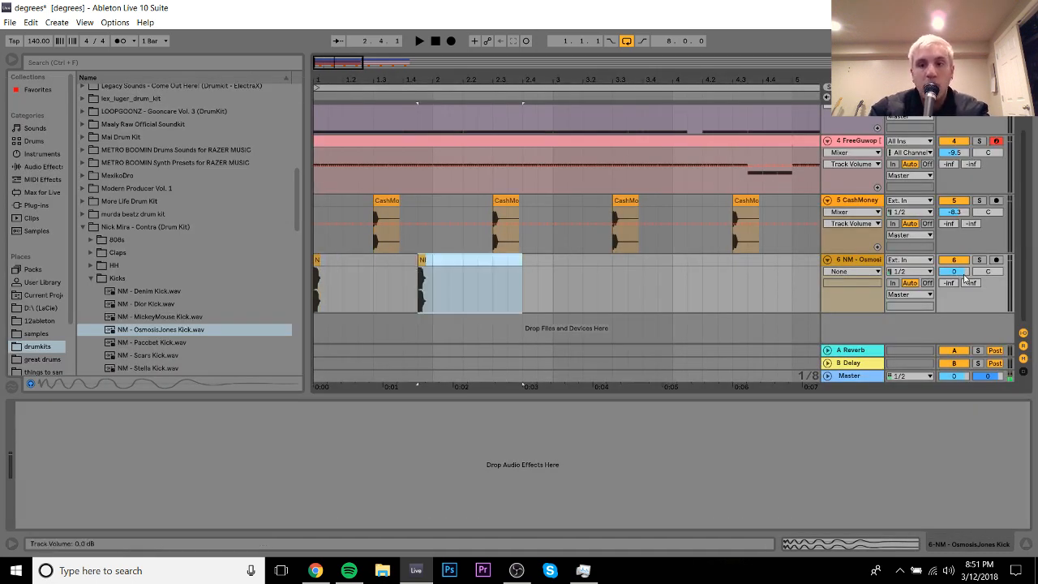
drag(964, 276, 964, 279)
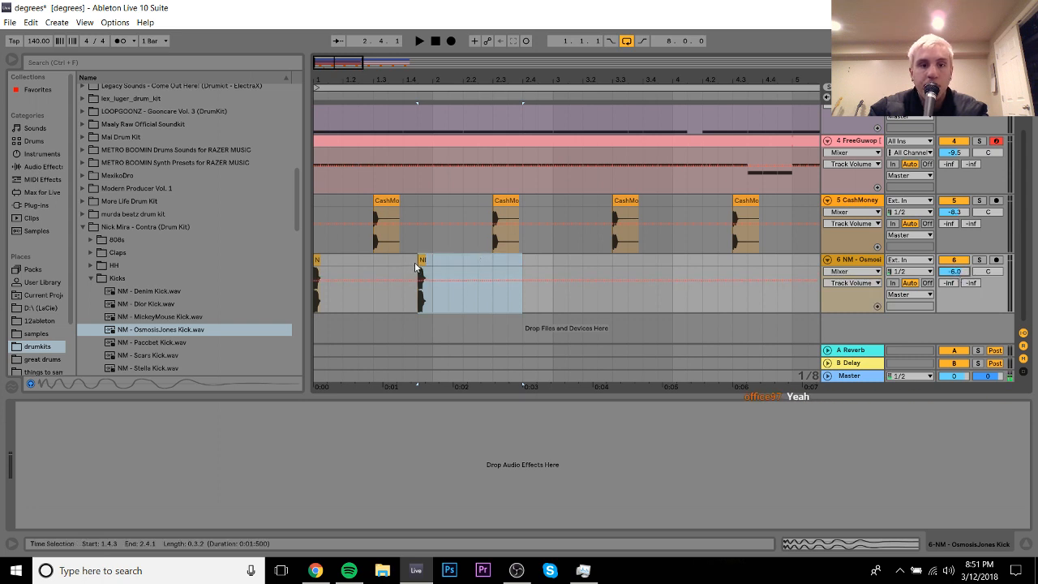
drag(416, 261, 465, 266)
key(ctrl+d)
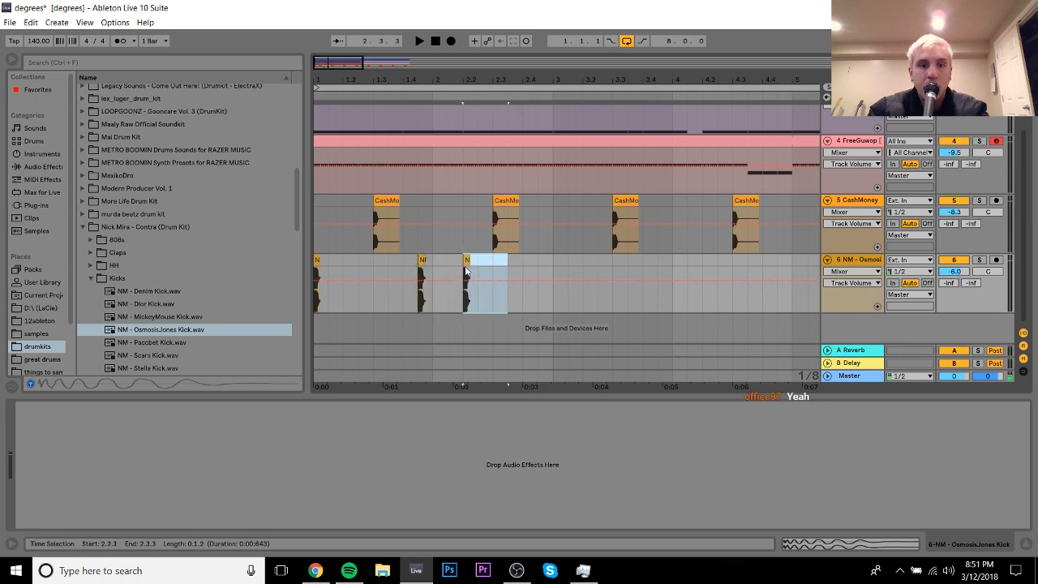
Step: Play the beat from the start and duplicate the two-bar kick pattern to bar 3
click(317, 260)
key(space)
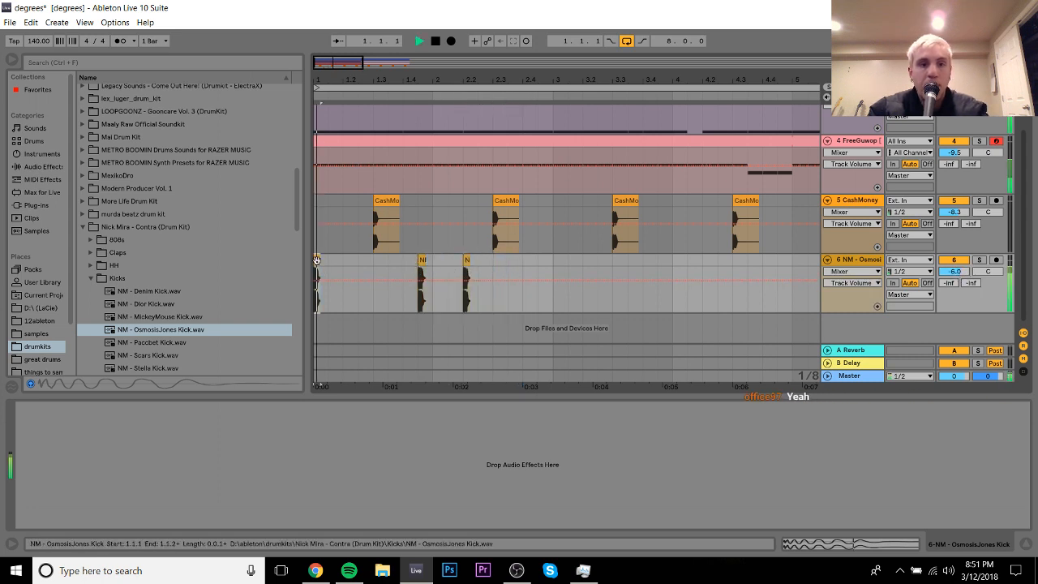
shift+click(552, 263)
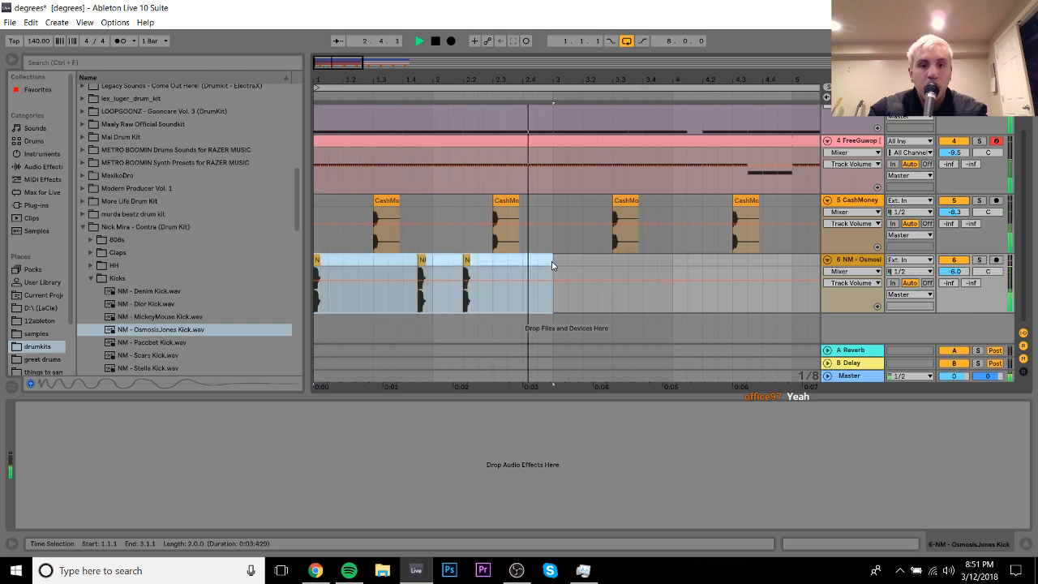
key(ctrl+d)
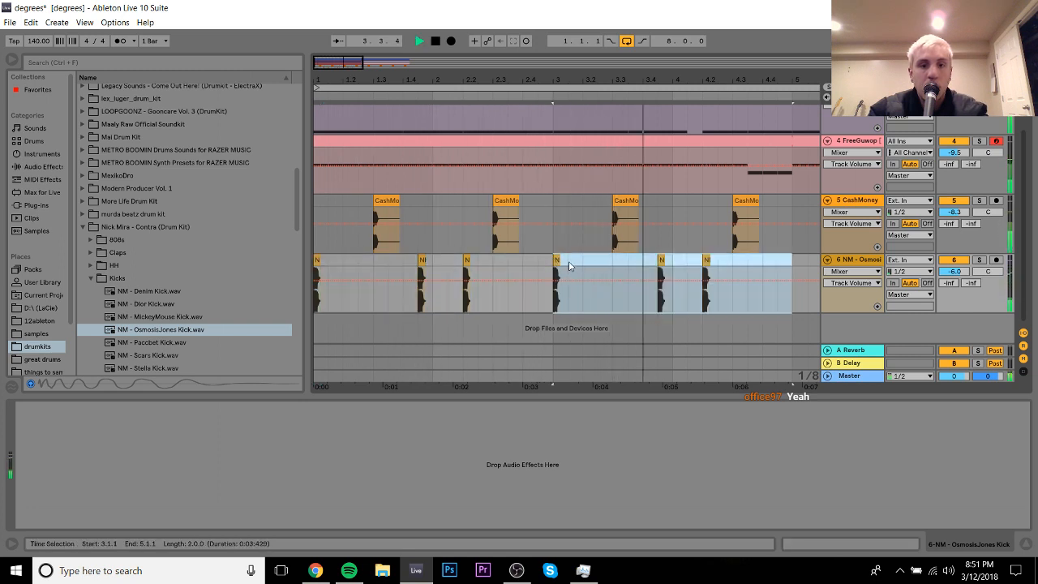
Step: Add an extra kick at 3.1.3 by duplicating the kick at the start of bar 3, and stop playback
click(551, 263)
key(ctrl+d)
click(560, 265)
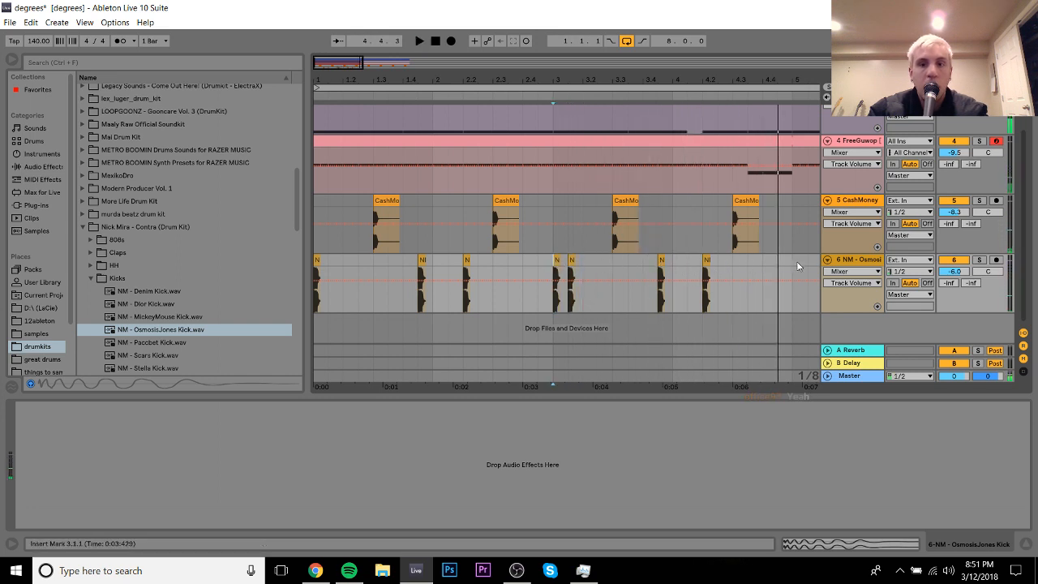
key(space)
Step: Duplicate the four-bar kick pattern so that it fills bars 5 to 8
drag(795, 262, 314, 275)
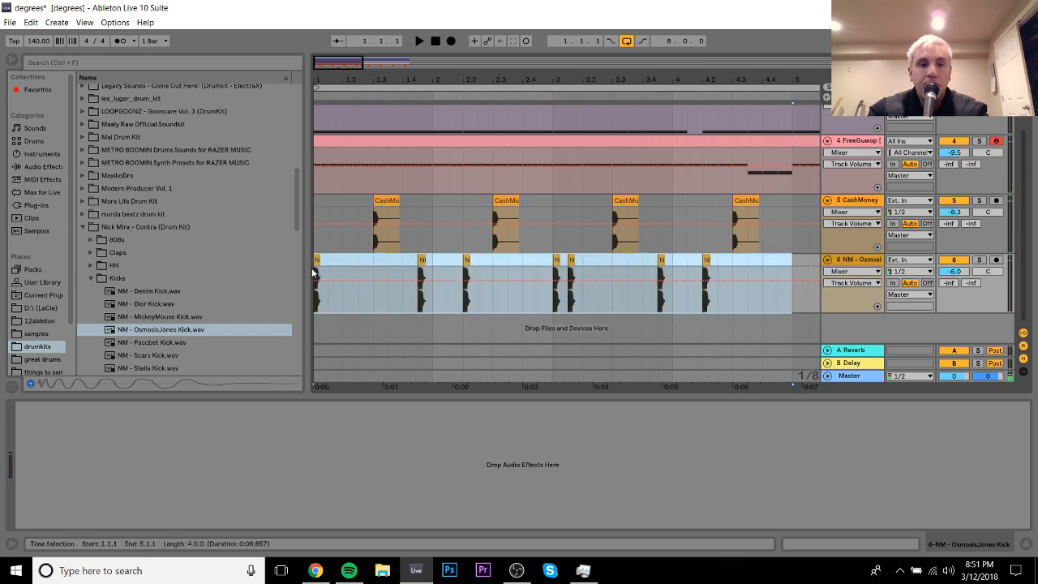
key(ctrl+d)
drag(516, 84, 607, 82)
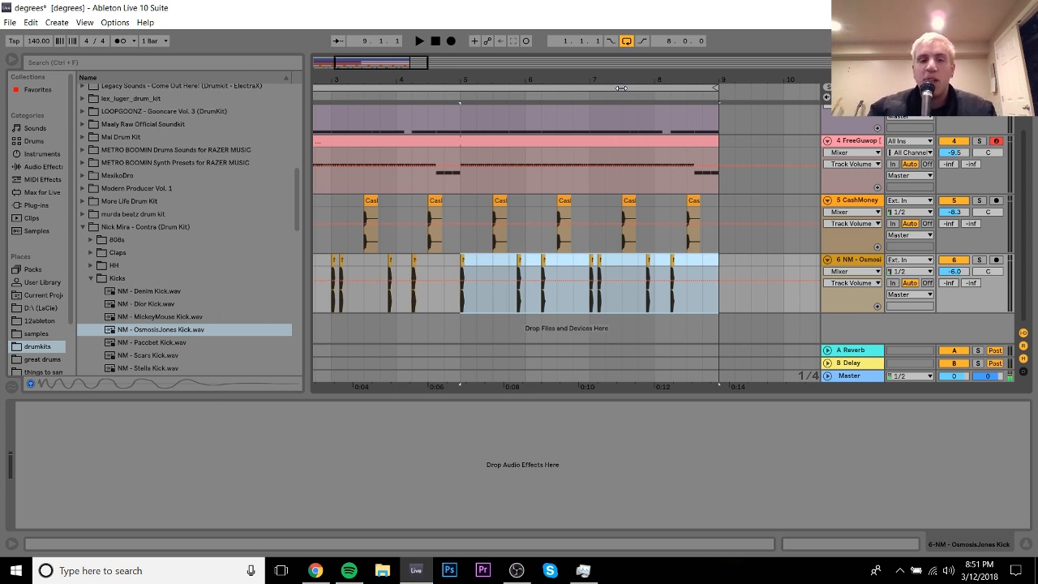
drag(520, 80, 632, 80)
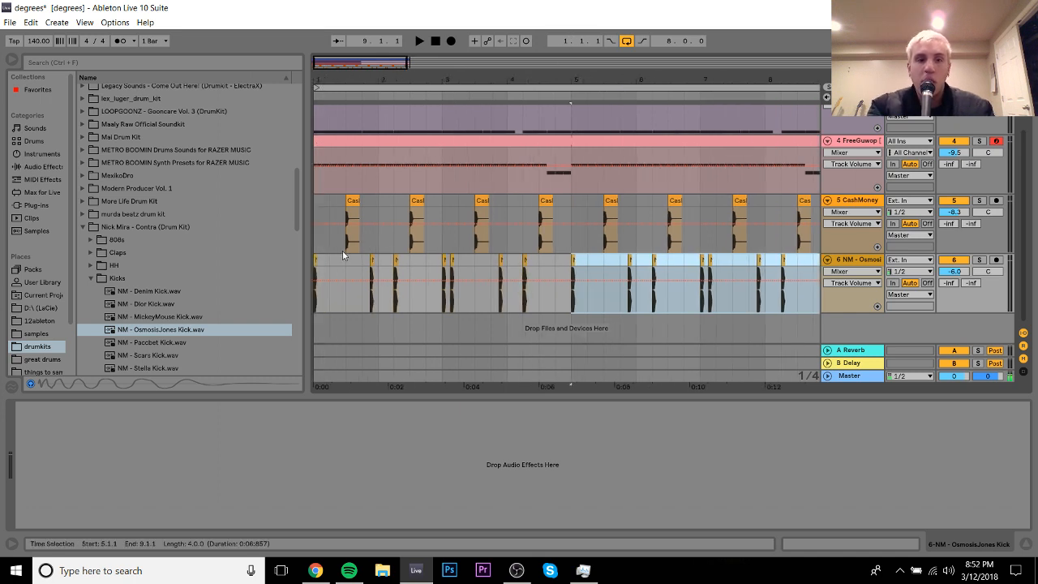
Step: Play the beat from bar 1 in Session View and lower the volumes of tracks 2 through 6 together by 2 dB
click(316, 260)
key(space)
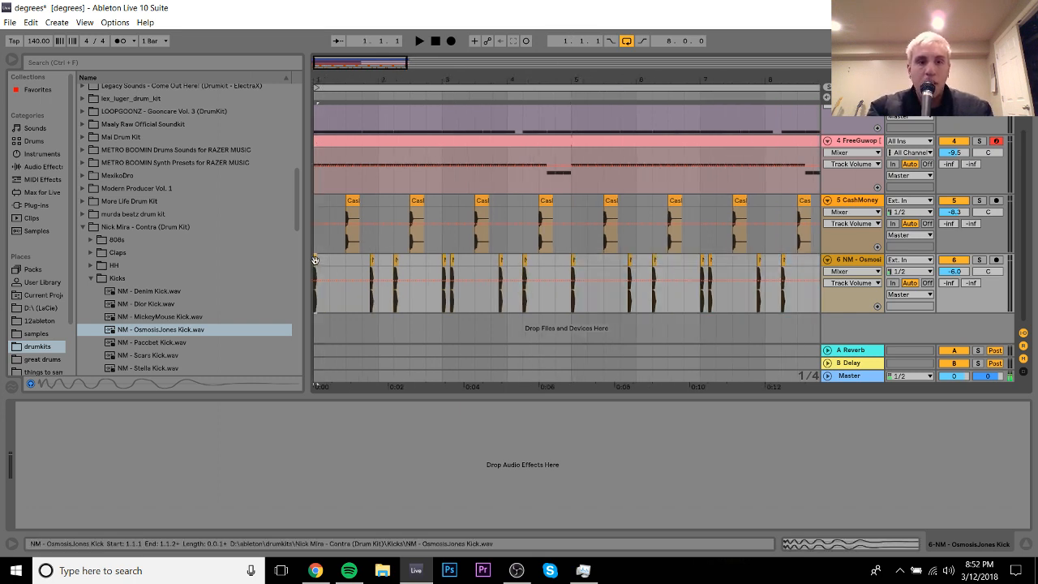
key(Tab)
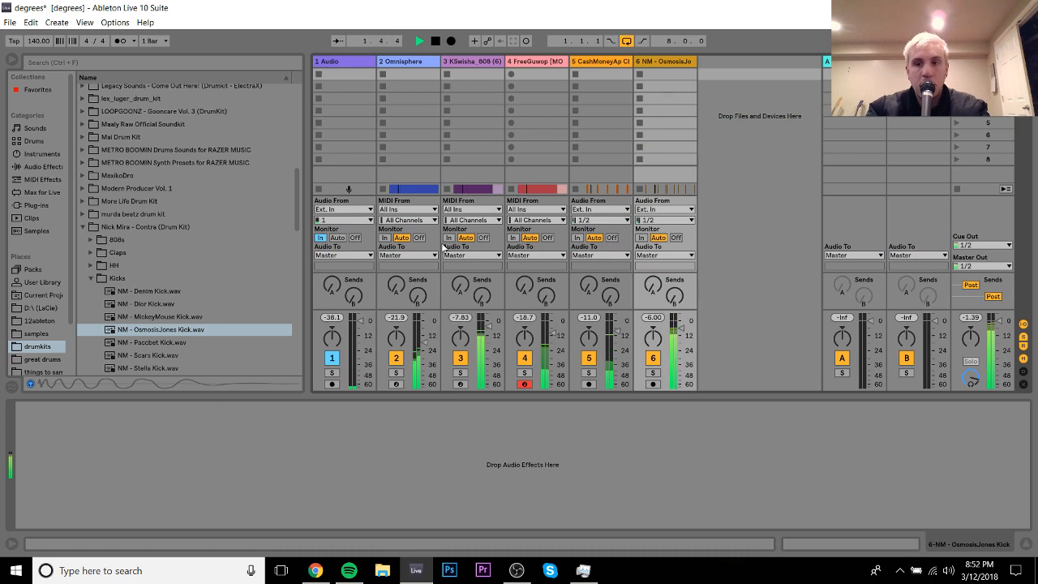
click(665, 73)
shift+click(434, 75)
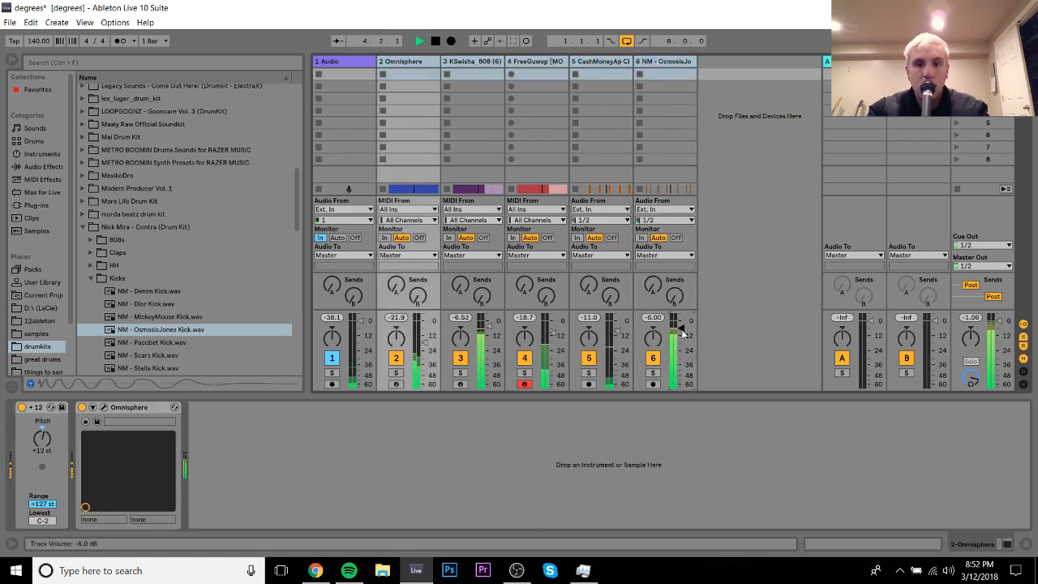
key(space)
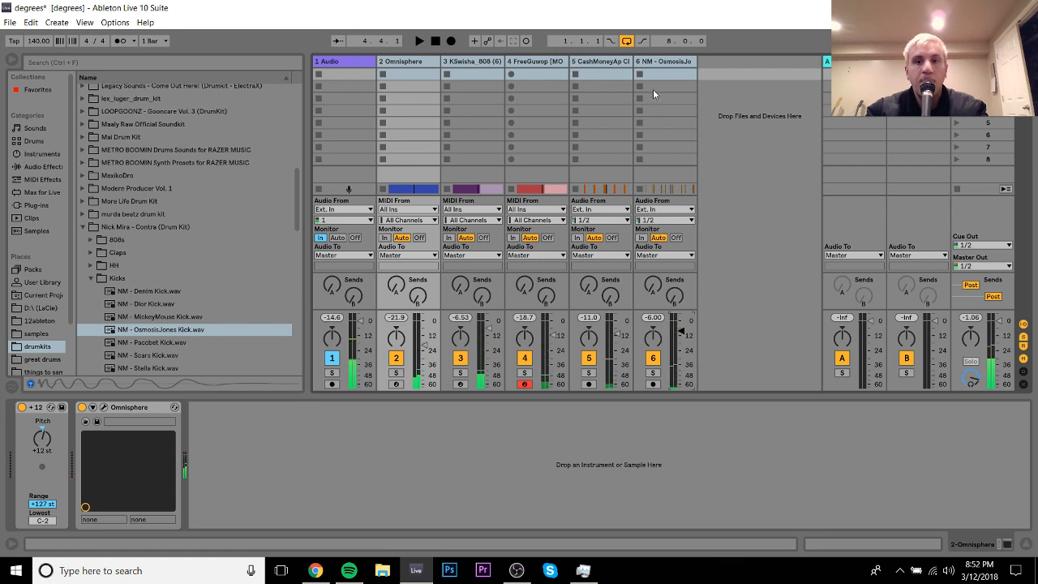
Step: Set the OsmosisJones kick track's volume to -9.0 dB and play the beat in Arrangement View
click(660, 61)
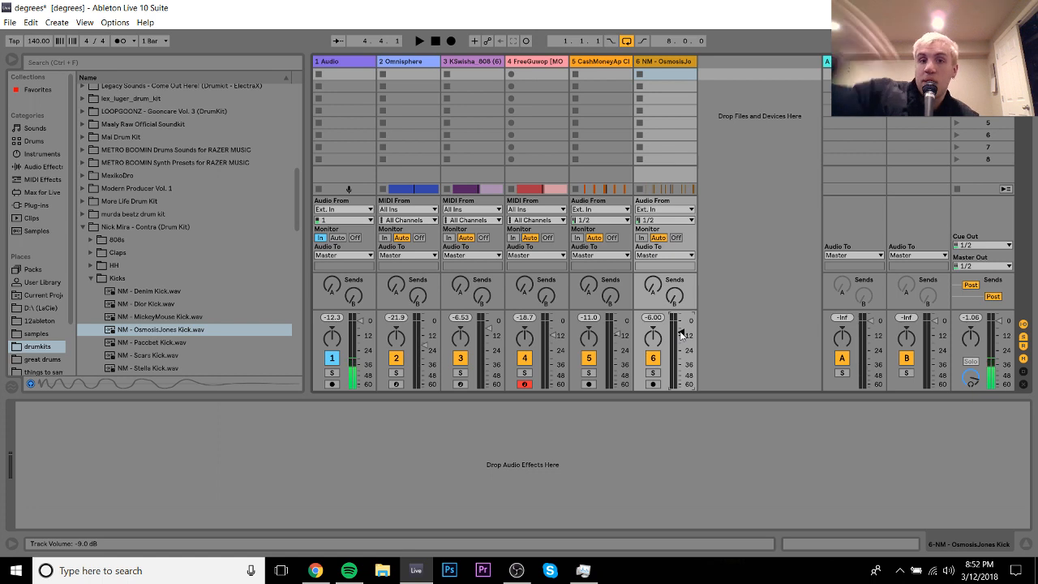
key(space)
key(Tab)
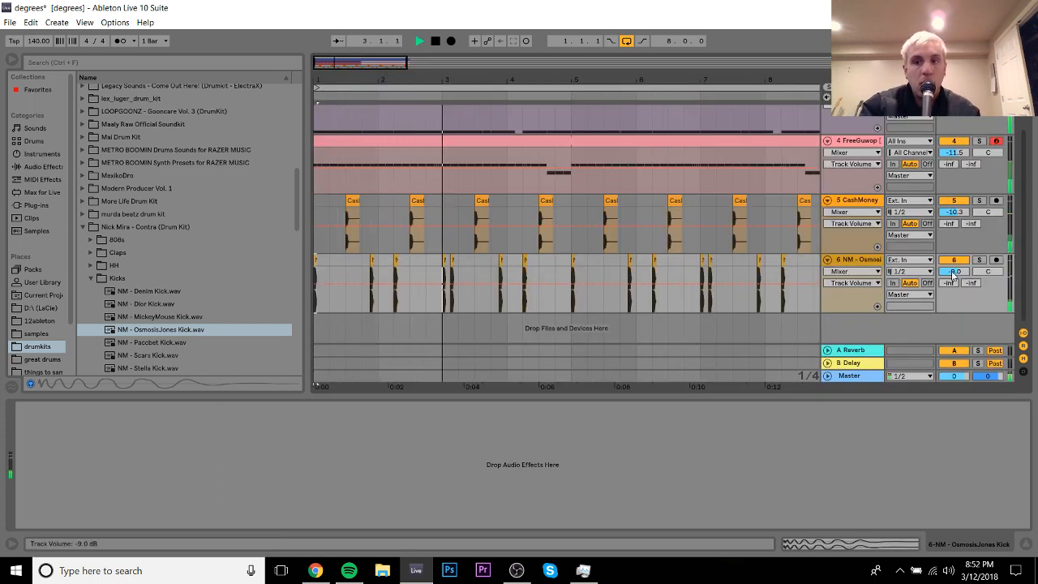
Step: Lower tracks 2 through 6 together by another 1 dB in Session View and deactivate the streaming Audio track
key(Tab)
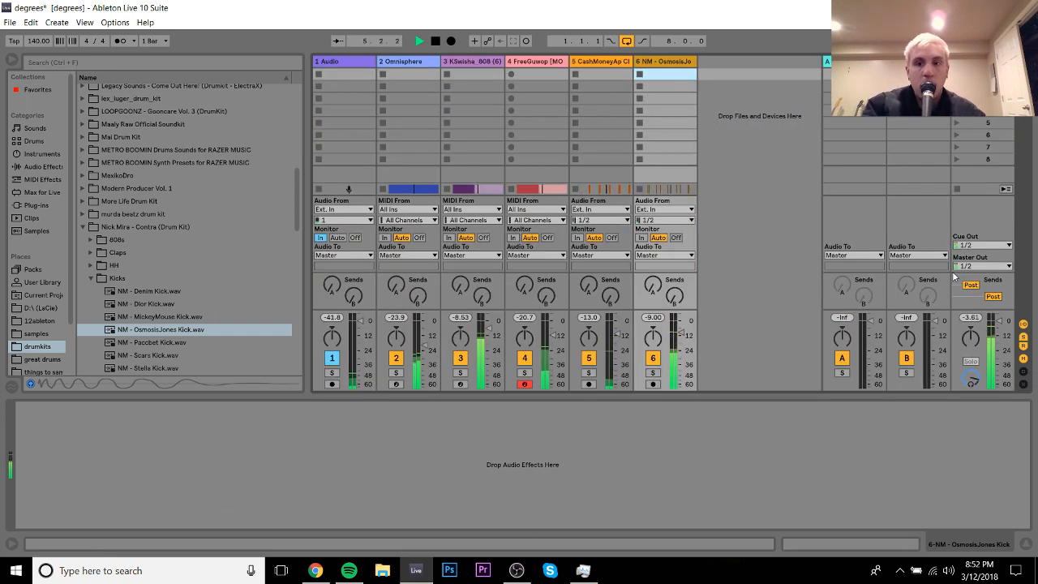
click(421, 64)
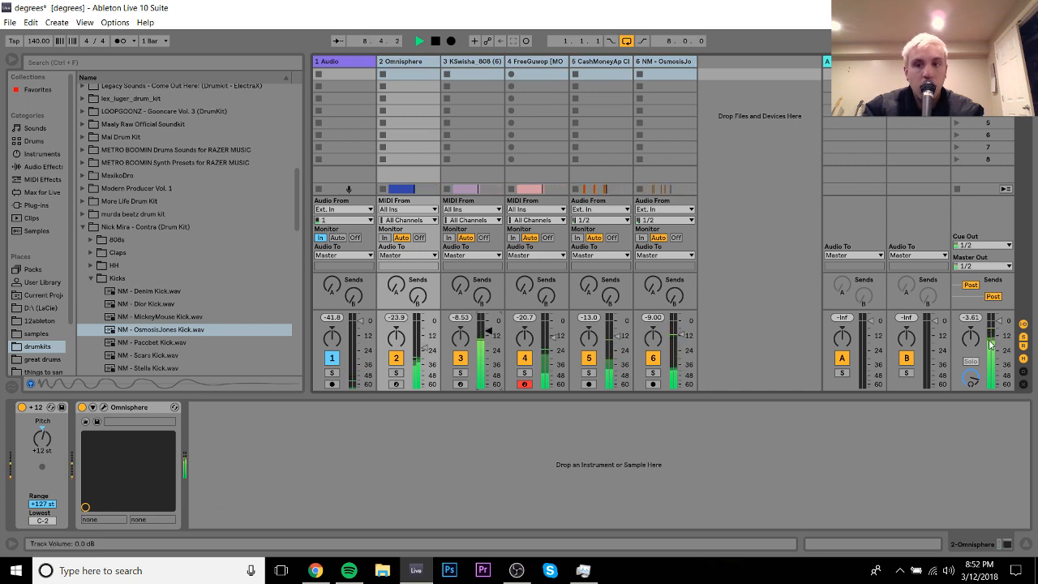
key(F1)
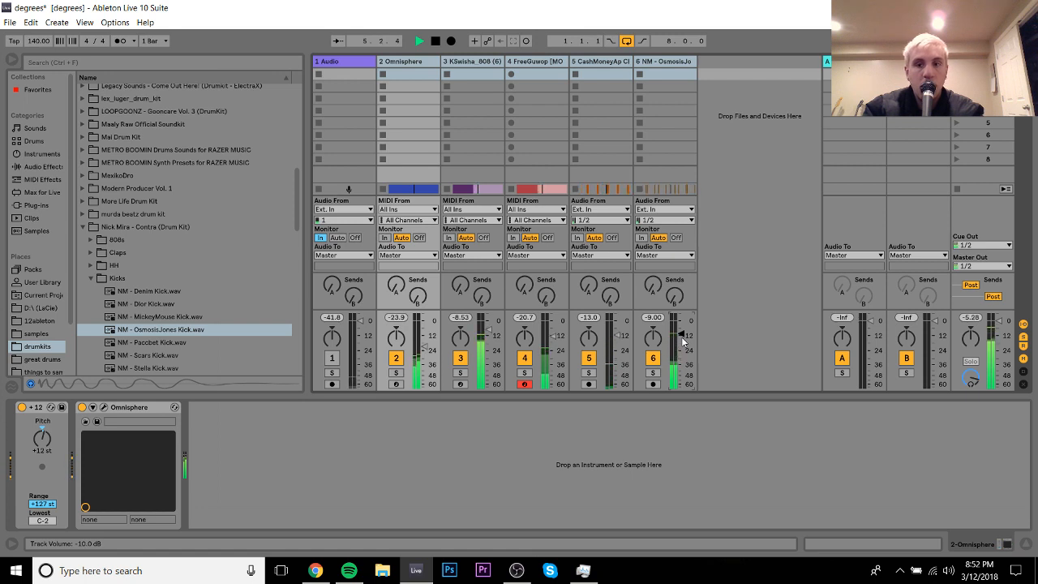
key(Tab)
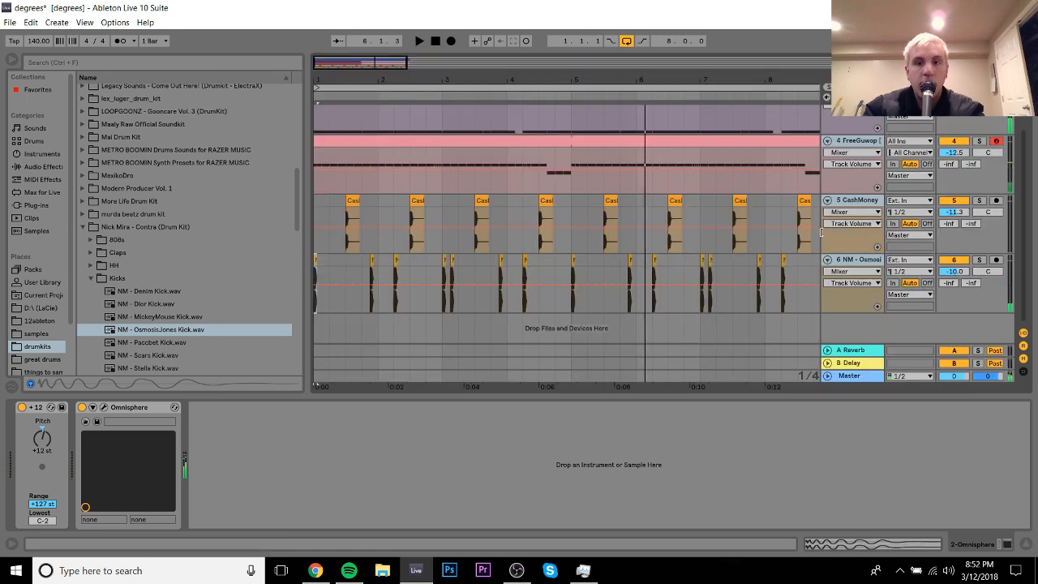
Step: Set the CashMoneyAp clap track's volume to -10.7 dB and play the beat from the start
click(864, 208)
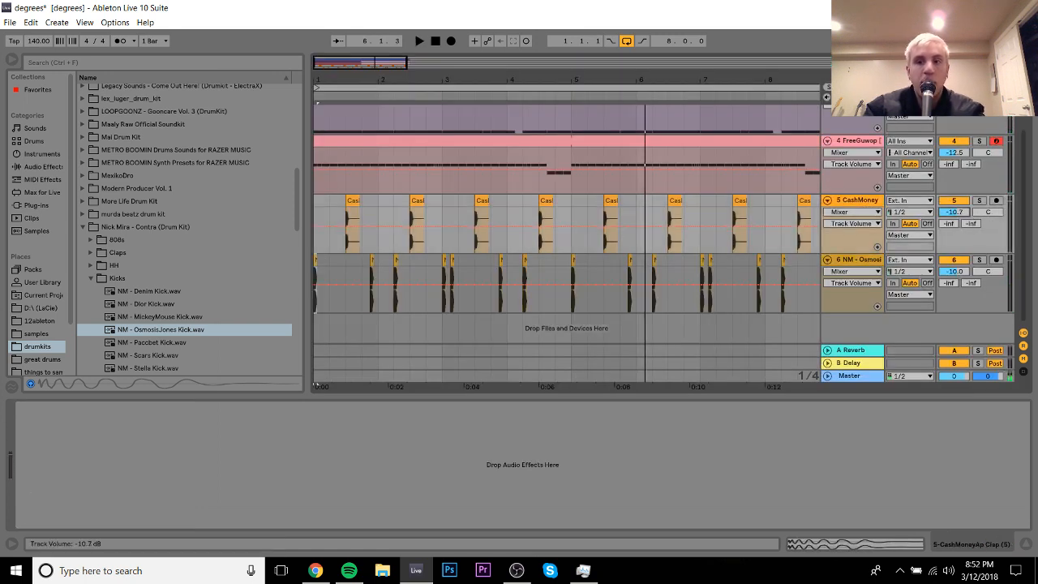
key(space)
drag(971, 214, 962, 219)
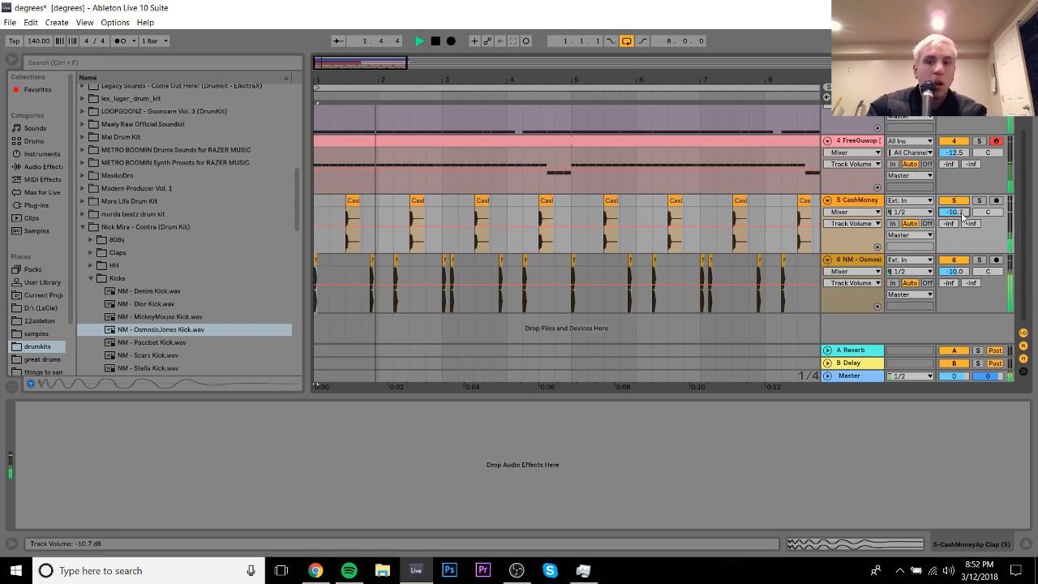
Step: Stop the playback and replay the beat from bar 1 to check the clap level
key(space)
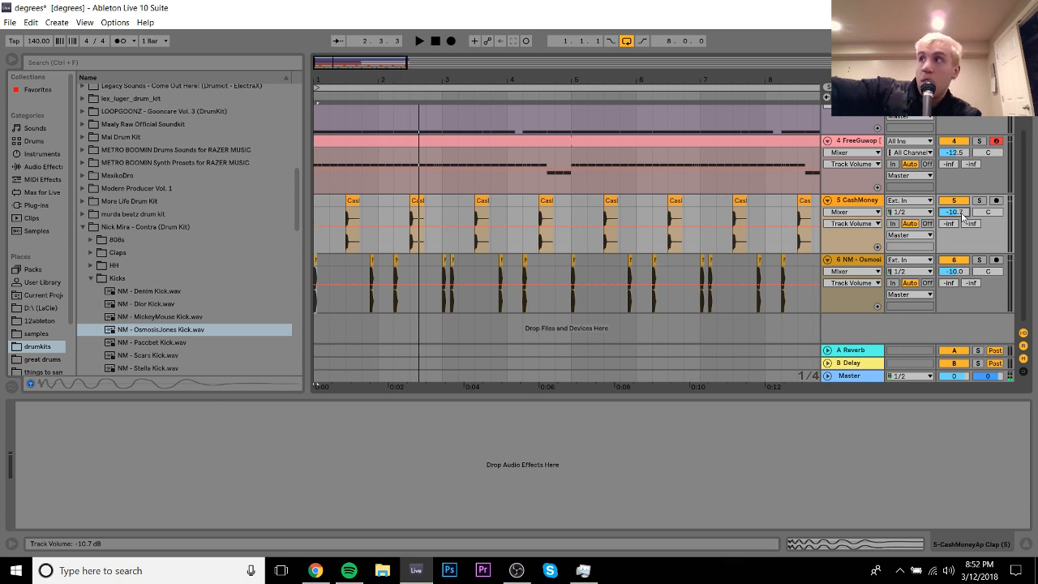
key(space)
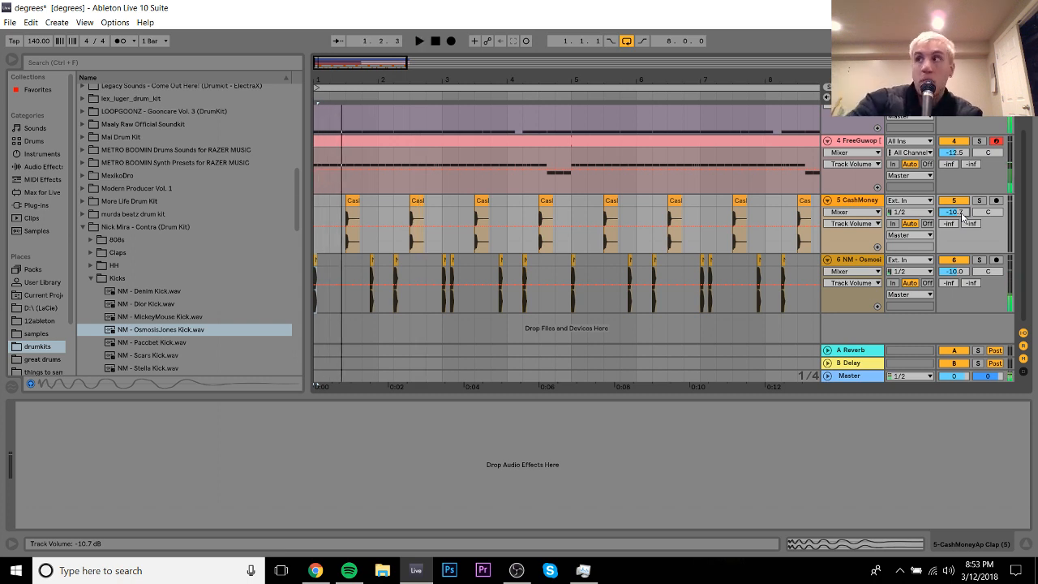
key(space)
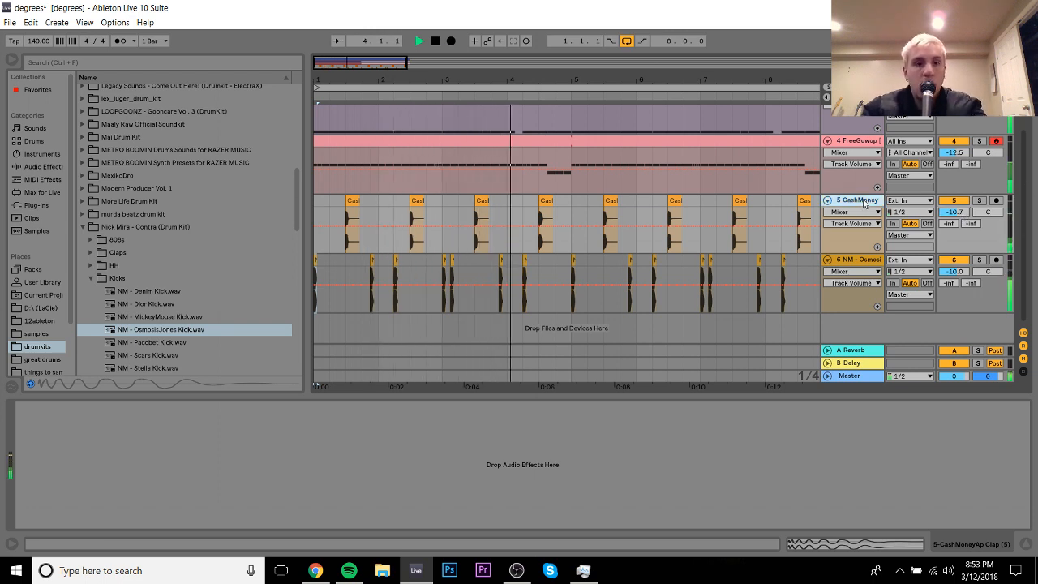
Step: Insert a MIDI track below the CashMoneyAp clap track and audition open hats in the Nick Mira kit's OH folder
key(ctrl+shift+t)
click(90, 278)
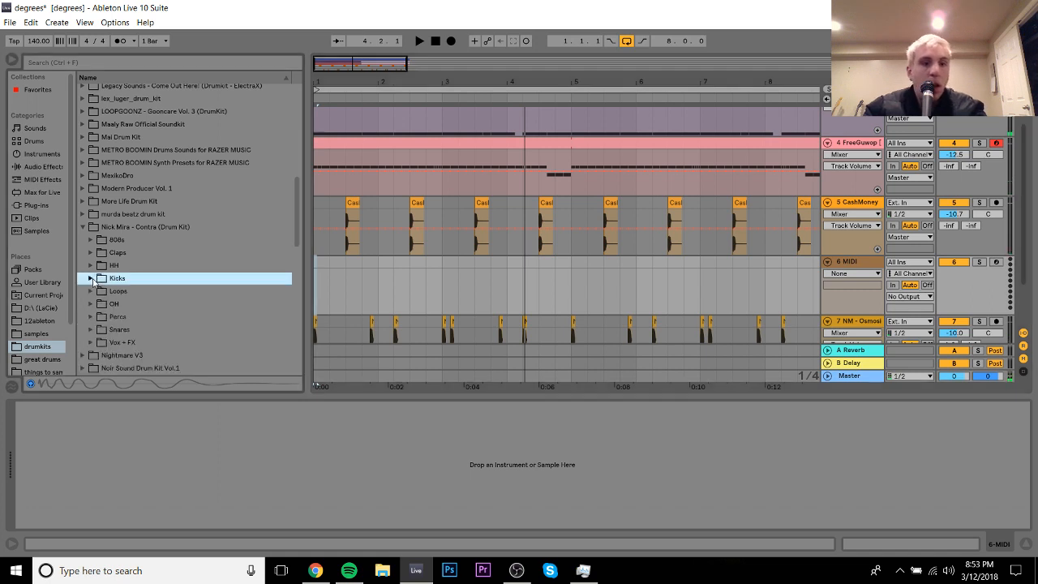
key(Down)
key(Down)
key(Right)
key(Down)
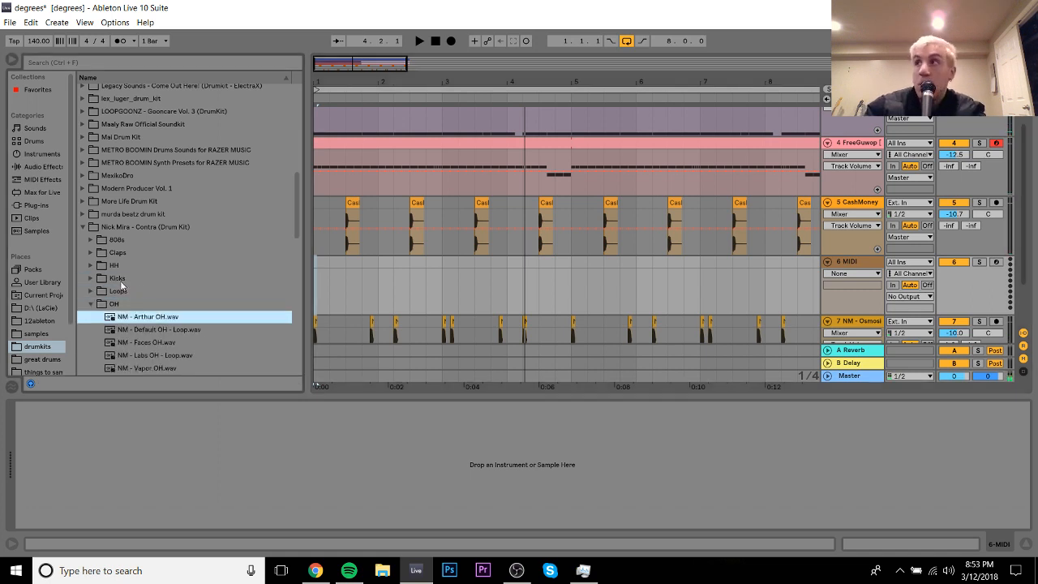
click(151, 330)
Step: Collapse the Nick Mira drum kit and open the METRO BOOMIN Drums Sounds for RAZER MUSIC folder
key(Left)
key(Left)
key(Left)
key(Left)
key(Up)
key(Up)
key(Up)
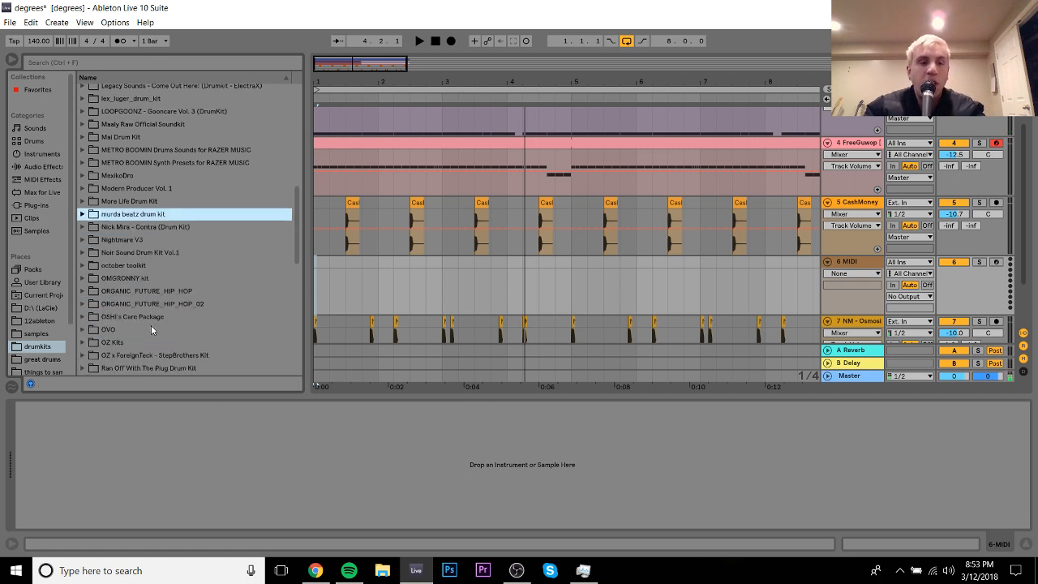
key(Up)
key(Up)
key(Up)
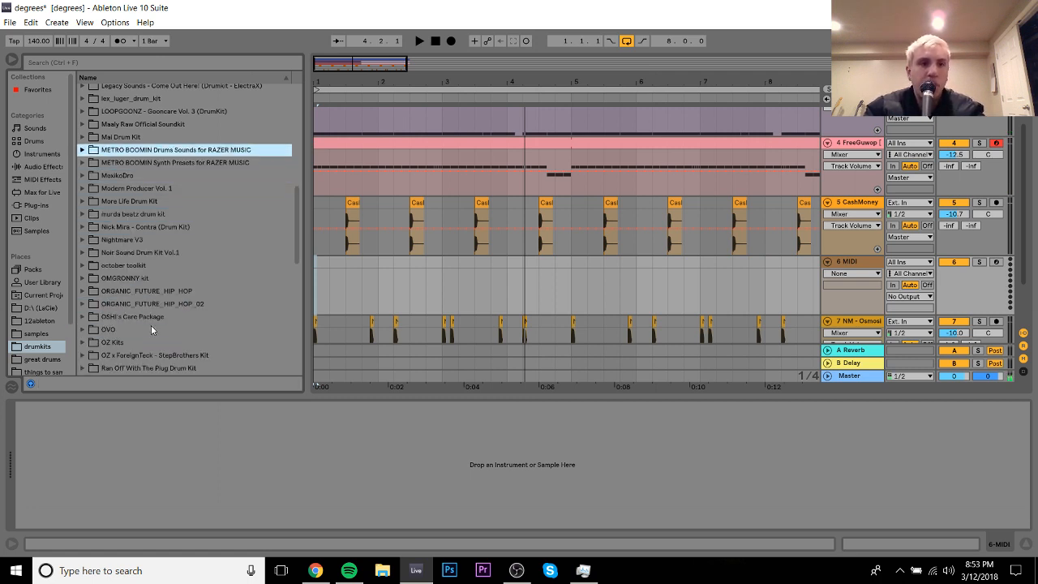
key(Right)
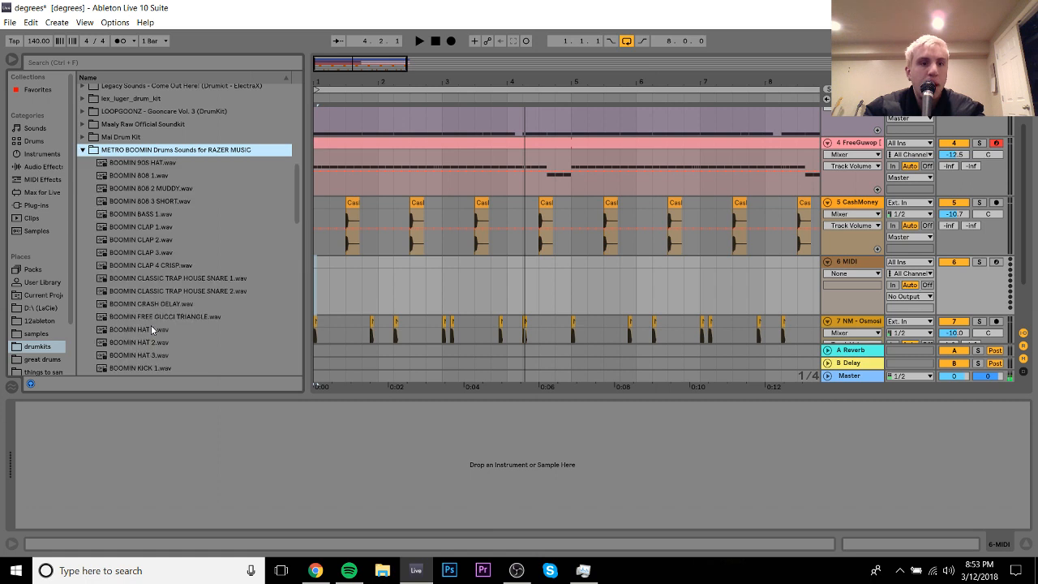
Step: Place BOOMIN LOW TIGHT OPEN HAT on beat 2 of bar 1 in the new track and set its volume to -9.7 dB
click(296, 345)
drag(158, 128, 339, 285)
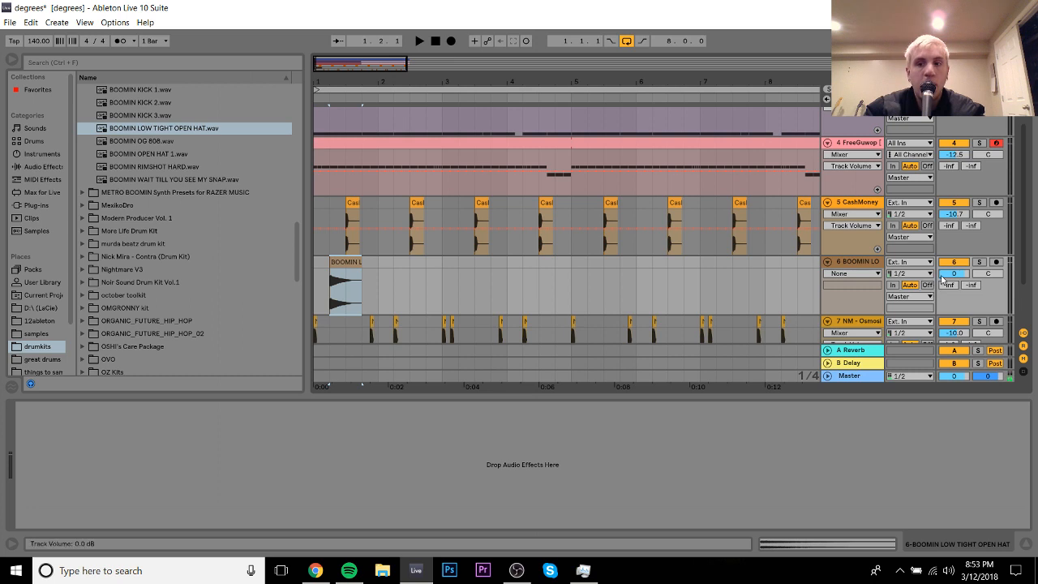
drag(942, 278, 942, 300)
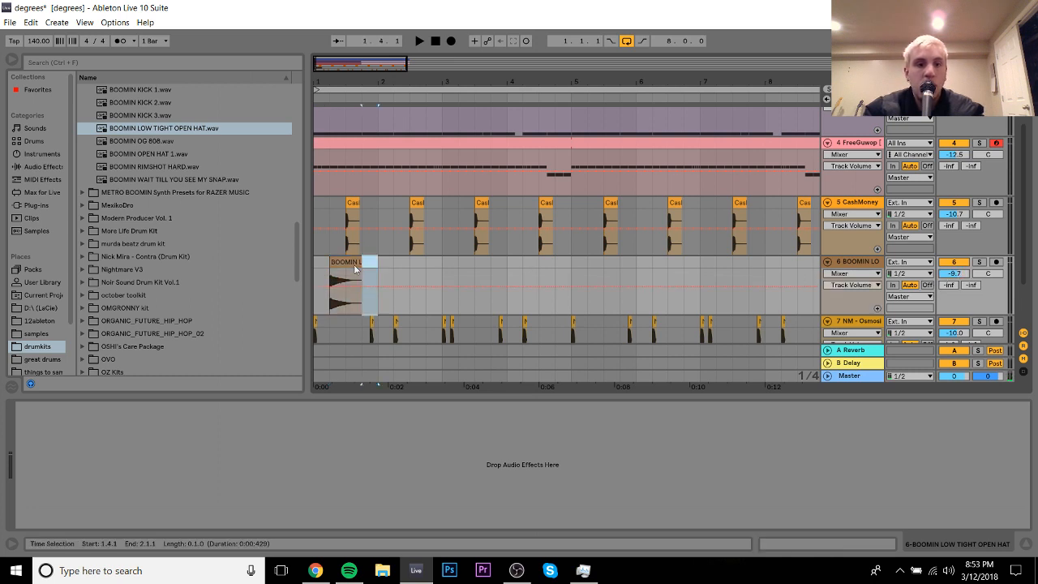
Step: Try repeating the one-bar open hat in every bar while the beat plays, and undo the last two duplicates
drag(375, 268, 316, 267)
key(space)
key(ctrl+d)
key(ctrl+d)
key(ctrl+d)
key(ctrl+d)
key(ctrl+d)
key(ctrl+d)
key(ctrl+d)
key(ctrl+d)
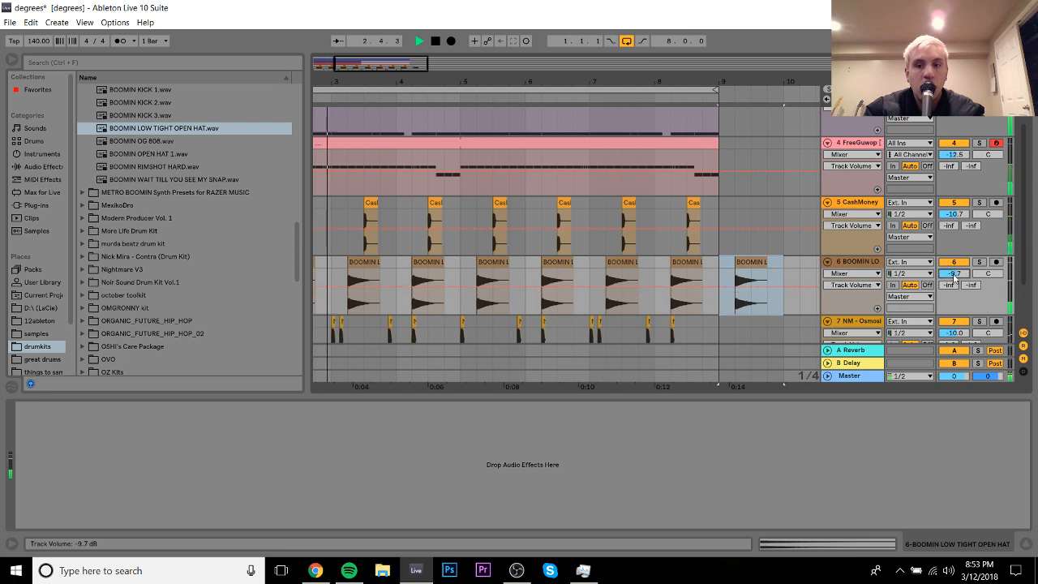
key(ctrl+z)
key(ctrl+z)
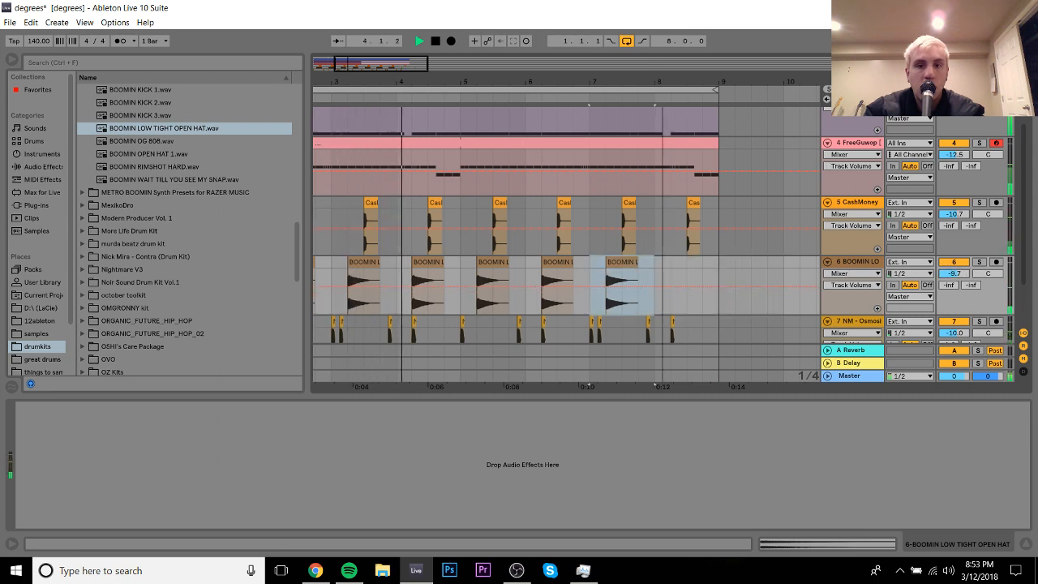
Step: Repeat the open hat every two bars by duplicating the bars 1-2 region through bar 8
drag(698, 100, 484, 73)
click(481, 272)
drag(481, 271, 316, 266)
key(ctrl+d)
key(ctrl+d)
key(ctrl+d)
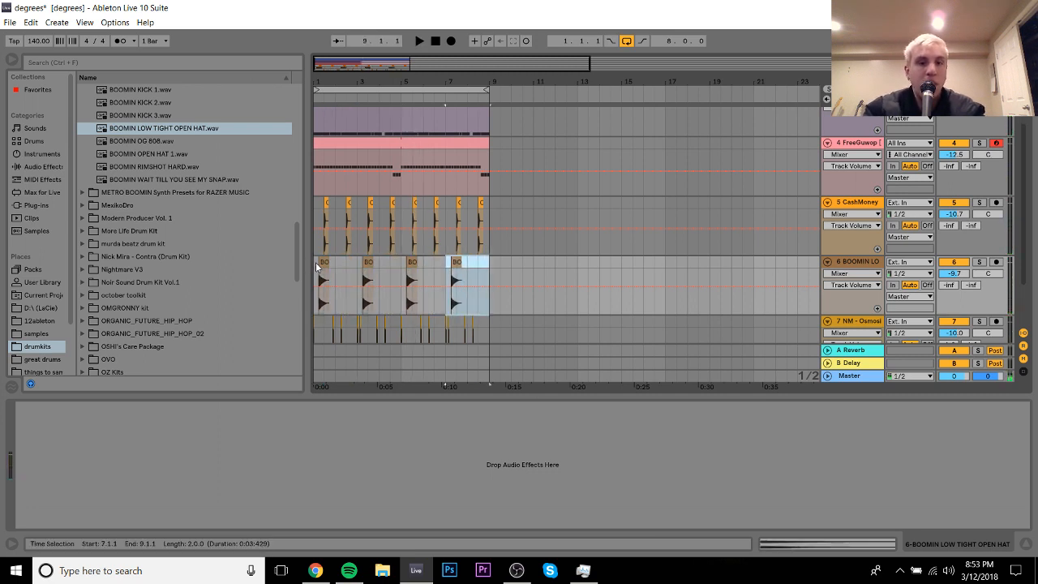
Step: Play the beat from bar 1 and set the open hat track's volume to -11.4 dB
click(315, 262)
key(space)
drag(948, 273, 948, 280)
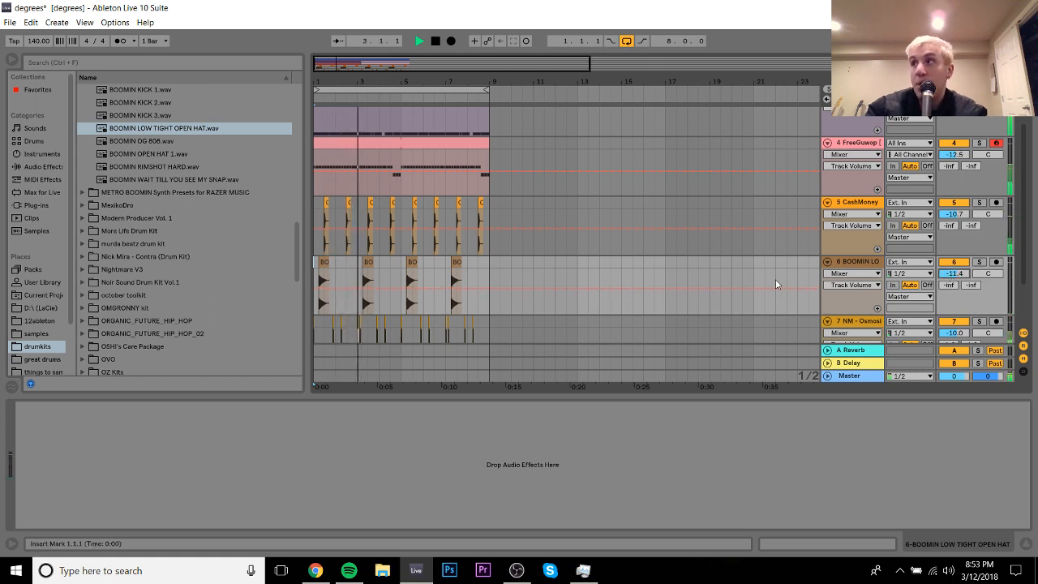
Step: Cut the first open hat off at beat 3 of bar 1, clear the other hats, and duplicate the two-bar region through bar 8
key(space)
click(332, 265)
drag(333, 265, 480, 273)
click(317, 266)
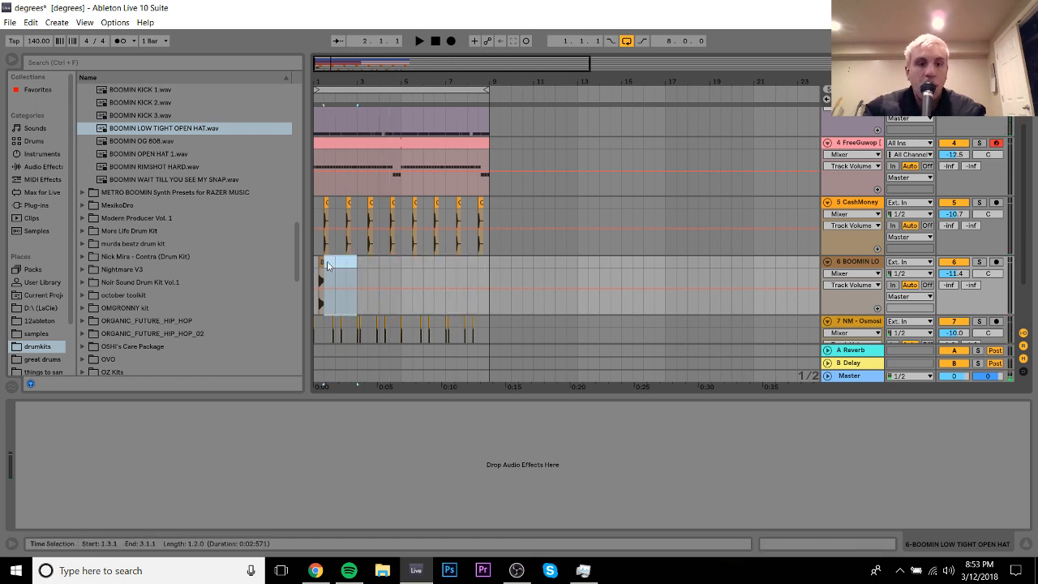
key(ctrl+d)
key(ctrl+d)
key(ctrl+d)
Step: Play the beat from bar 1, set the open hat track's volume to -12.7 dB, and fold the track
click(315, 263)
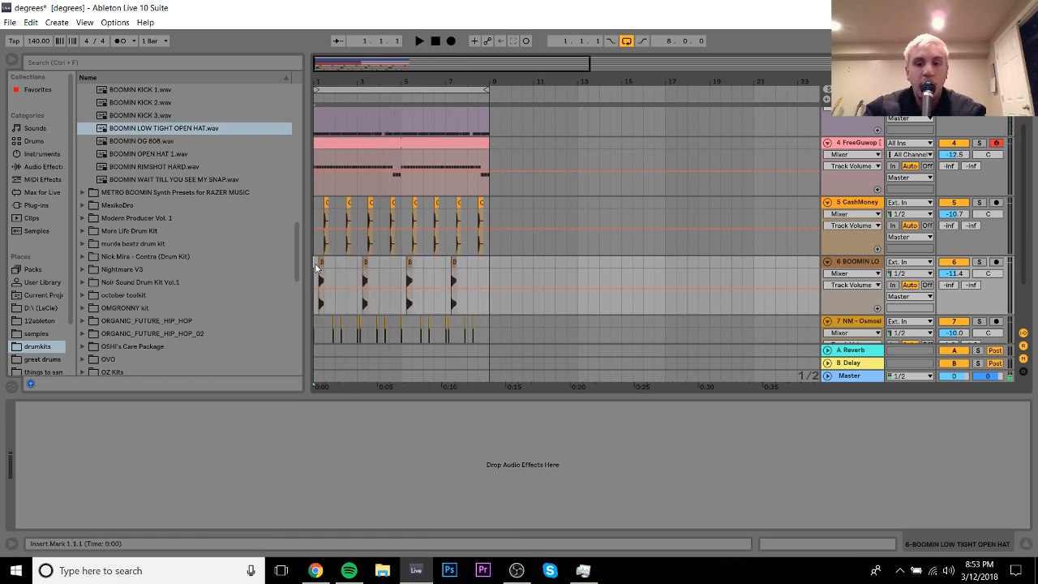
key(space)
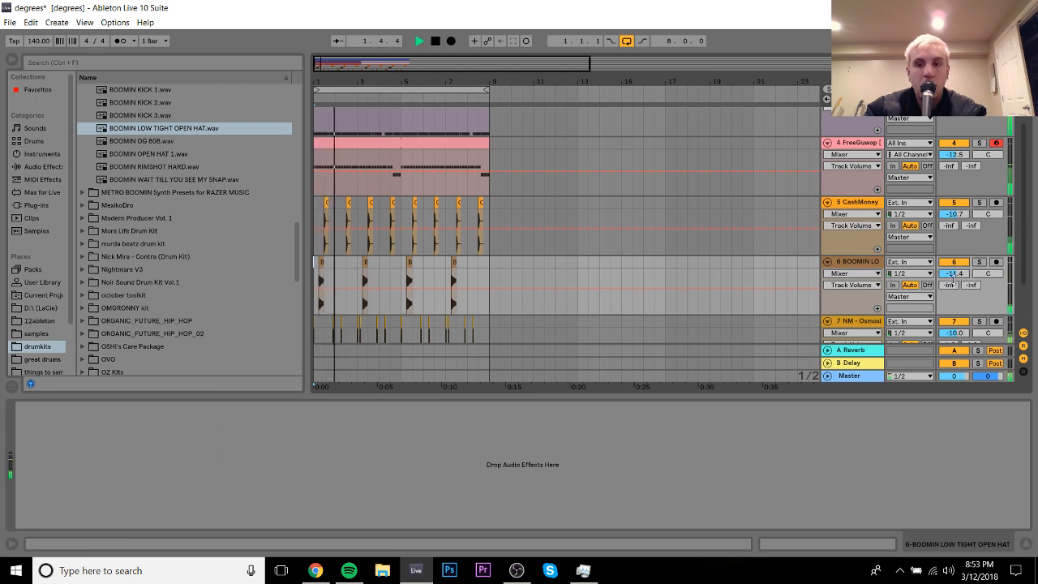
drag(952, 272, 950, 278)
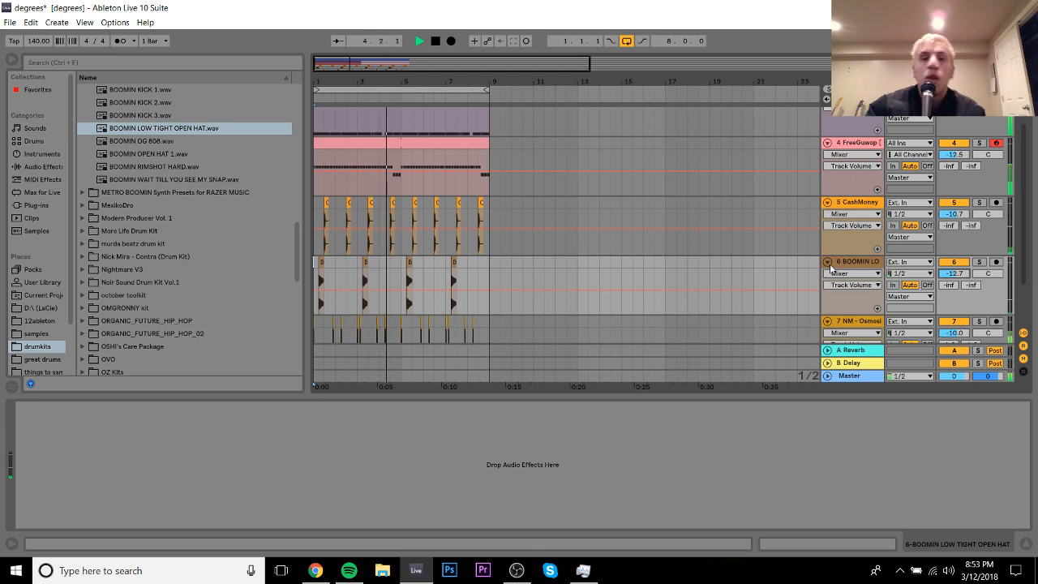
click(827, 262)
Step: Delete the CashMoneyAp clap track and insert an empty MIDI track below the open hat track
click(850, 209)
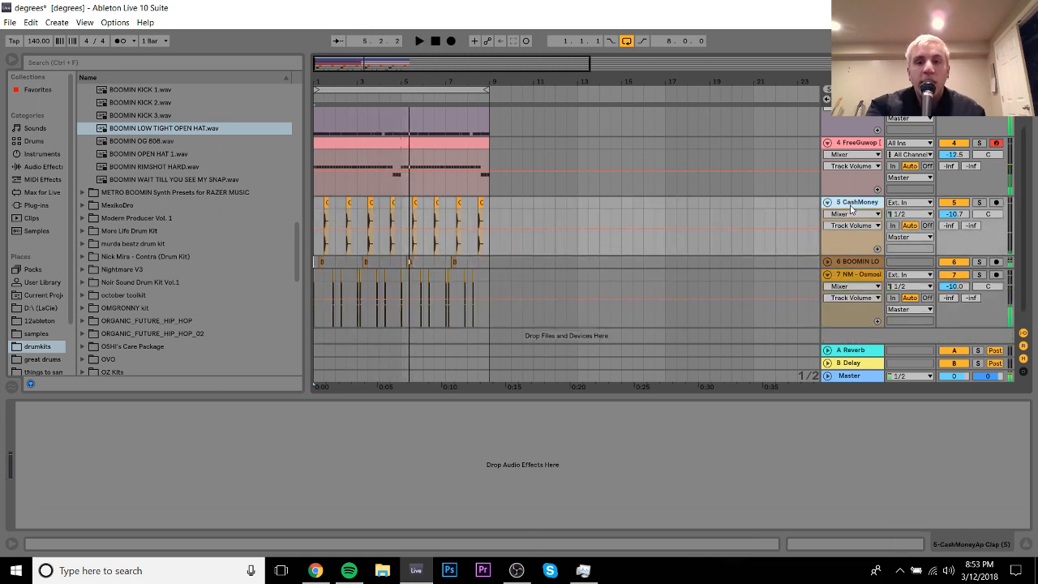
key(Delete)
key(ctrl+shift+t)
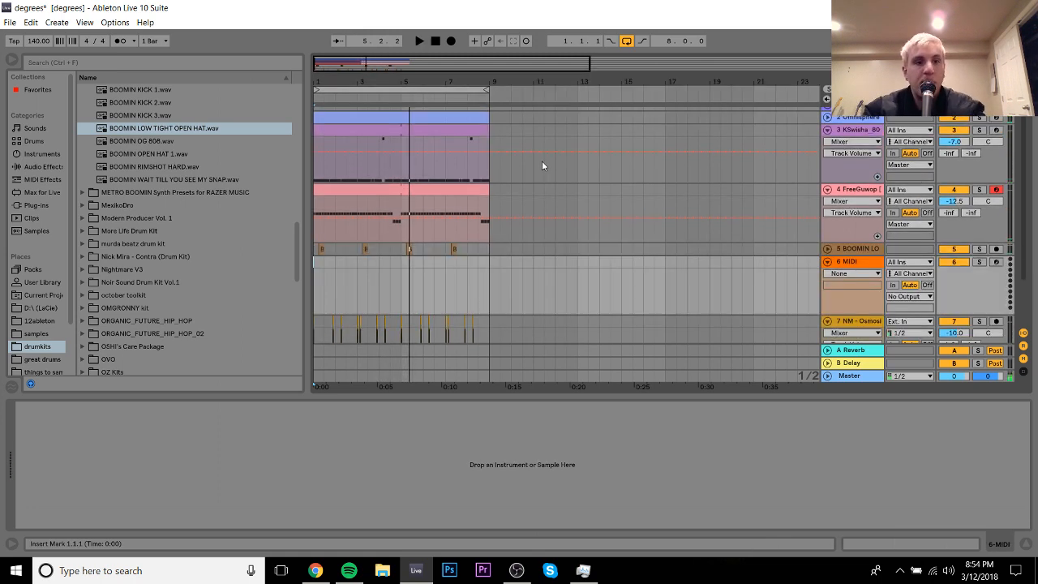
drag(322, 81, 321, 81)
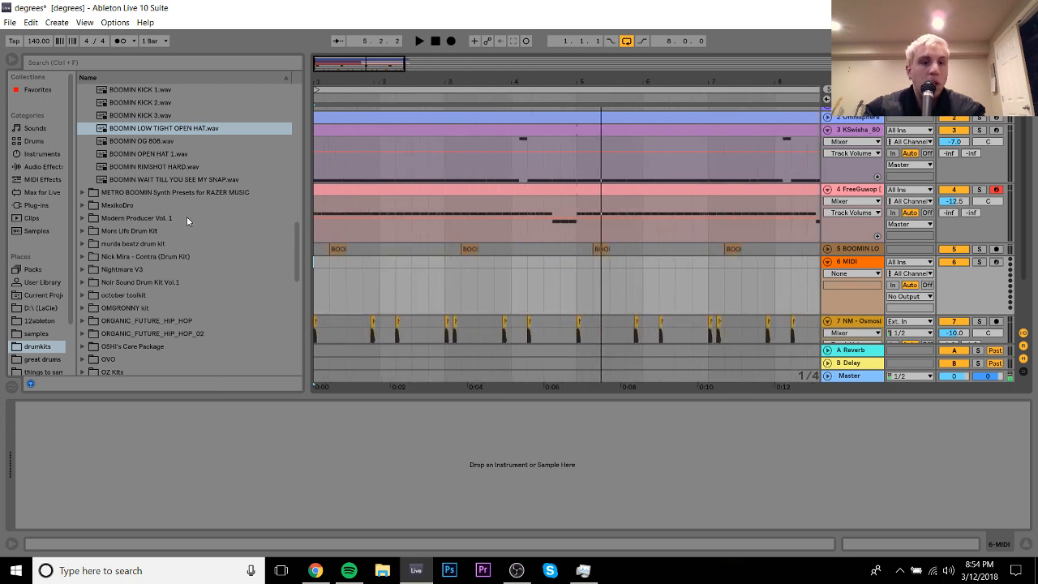
Step: Audition the claps and snares in the More Life Drum Kit's Snare & Clap folder and select [Snare] KMT.wav
click(186, 219)
key(Down)
key(Down)
key(Up)
key(Right)
key(Down)
key(Down)
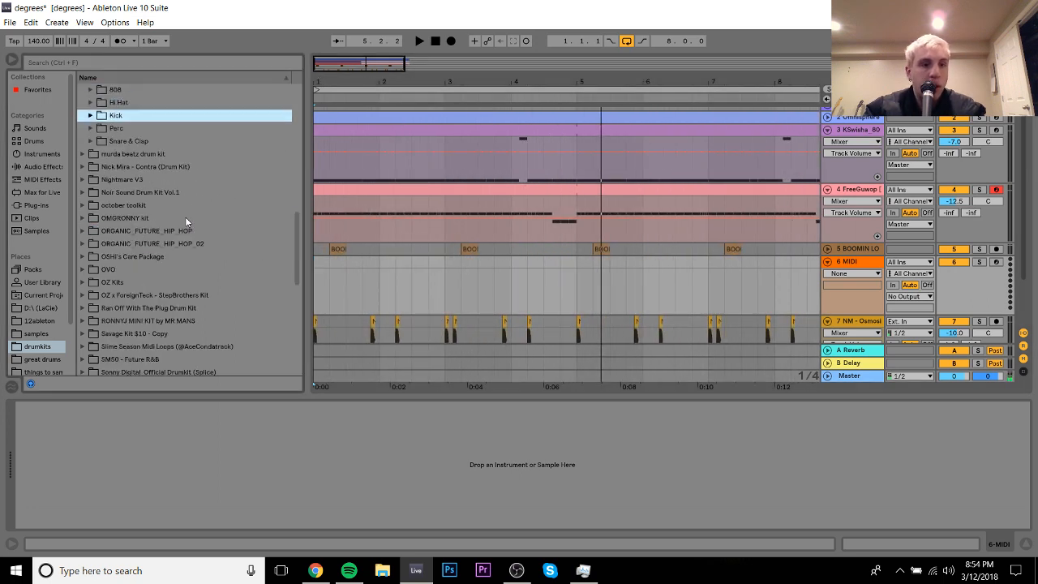
key(Down)
key(Down)
key(Right)
key(Down)
key(Down)
key(Down)
key(Down)
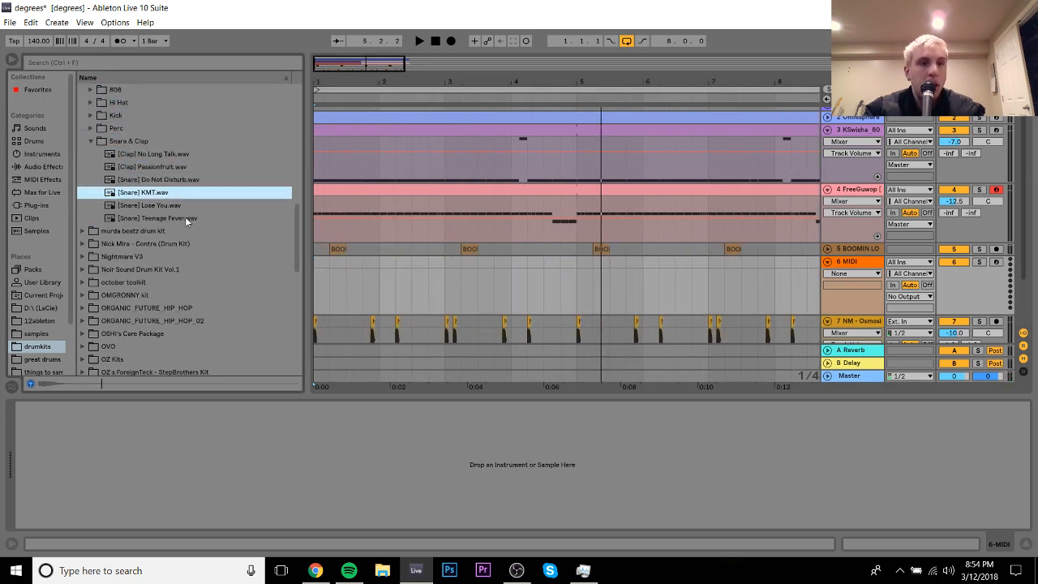
key(Down)
key(Down)
key(Up)
key(Up)
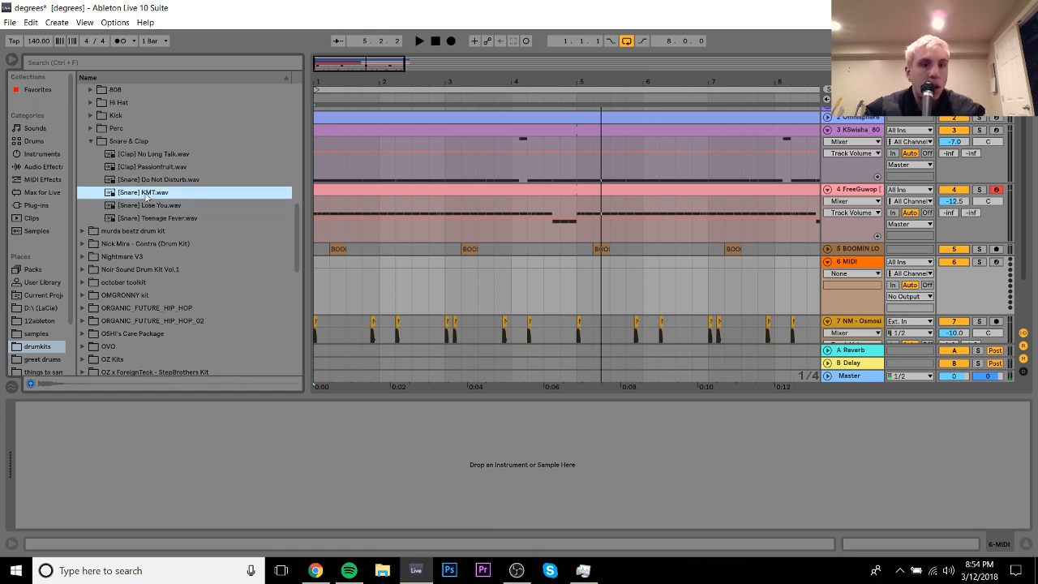
Step: Place [Snare] KMT.wav on beat 3 of bar 1 in the new track and raise the clip's gain
drag(316, 264, 354, 267)
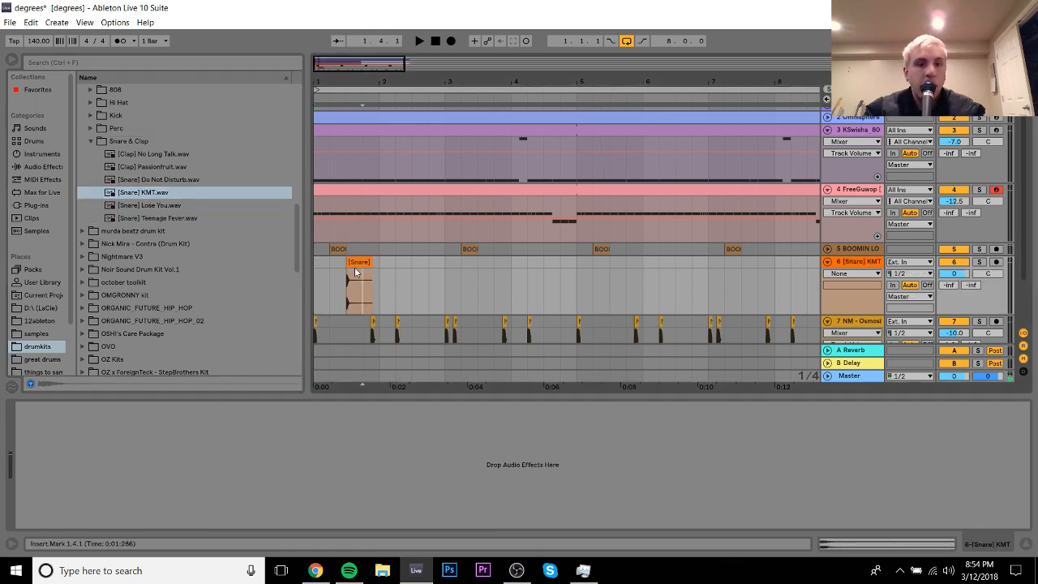
double_click(357, 260)
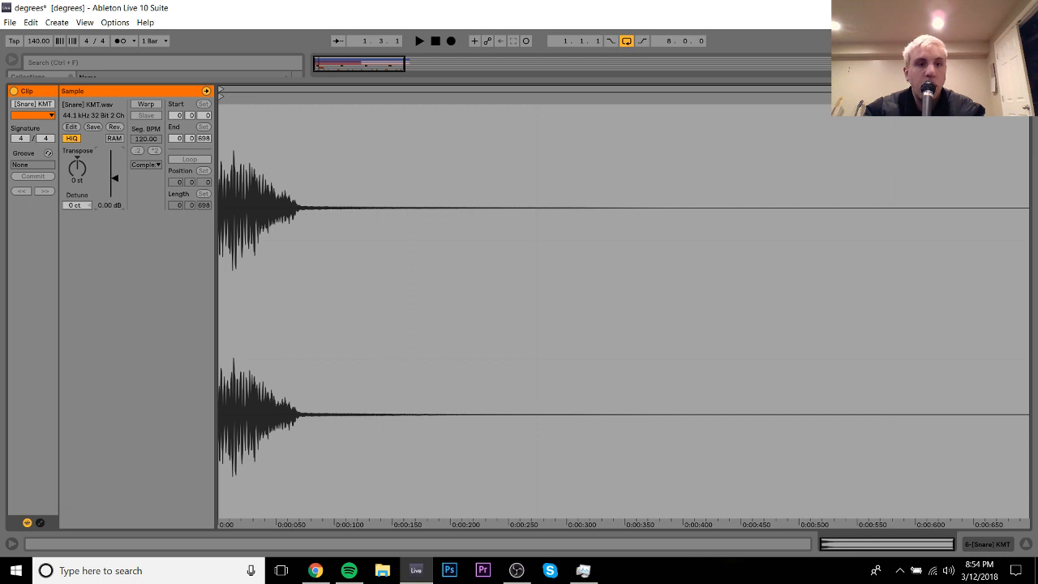
drag(115, 177, 115, 171)
click(980, 545)
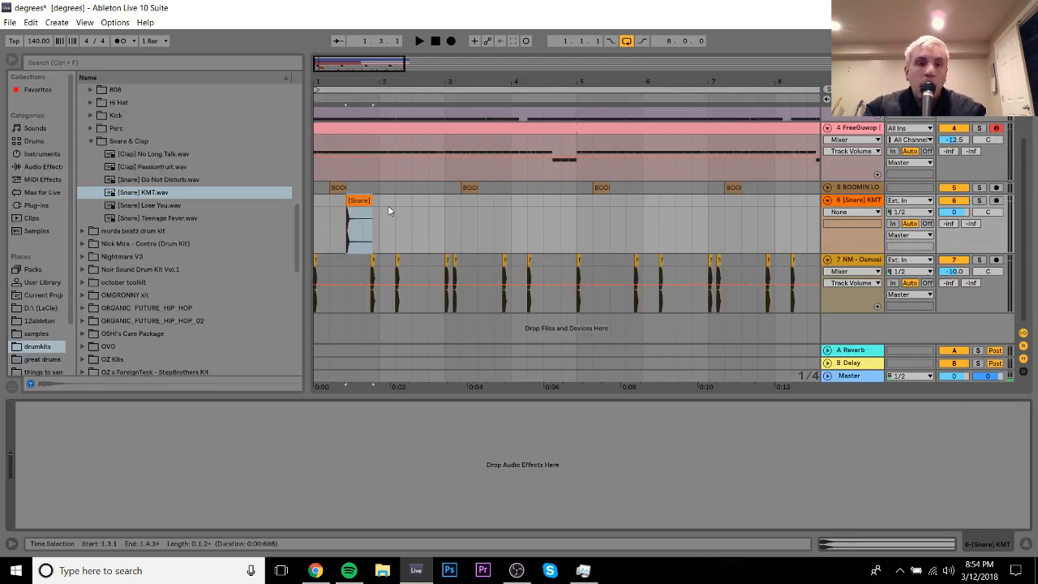
Step: Duplicate the one-bar KMT snare region so the snare hits beat 3 of every bar through bar 8
drag(387, 205, 314, 207)
key(ctrl+d)
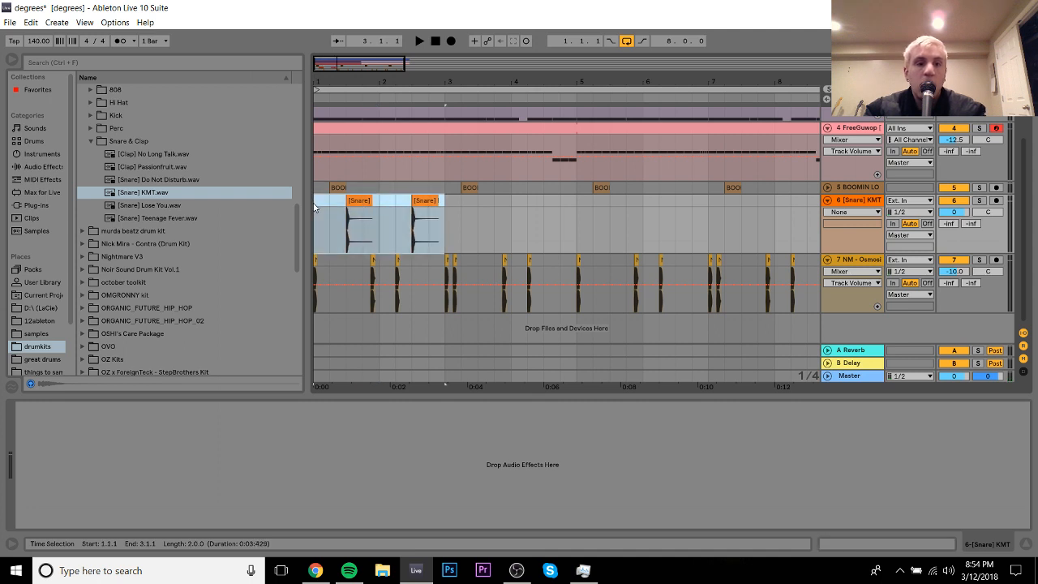
key(ctrl+d)
shift+click(315, 206)
key(ctrl+d)
drag(460, 83, 402, 48)
click(433, 42)
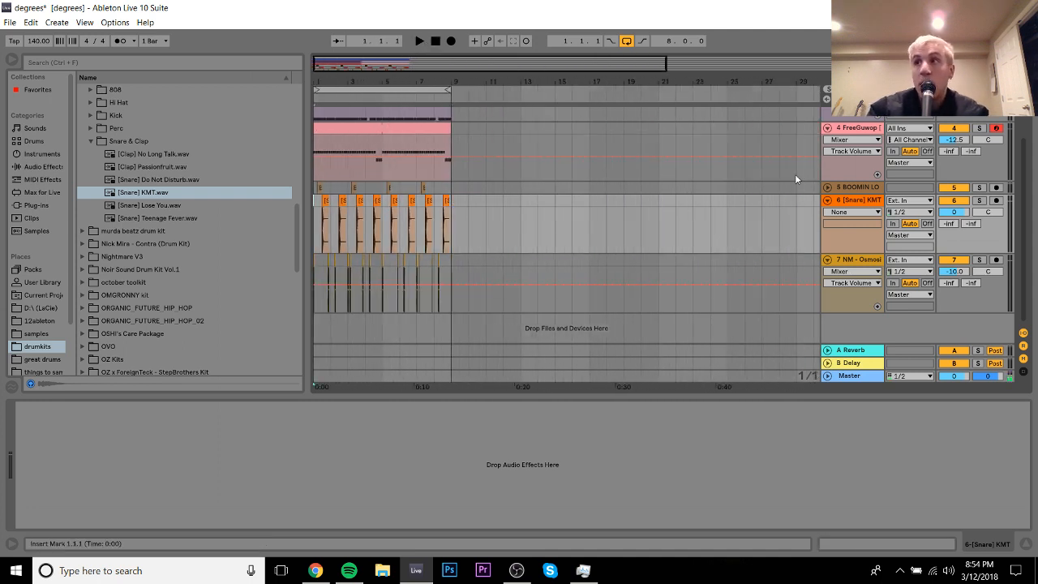
Step: Play the beat with the KMT snare track's volume set to -5.6 dB, and delete that track
drag(953, 212, 954, 217)
key(space)
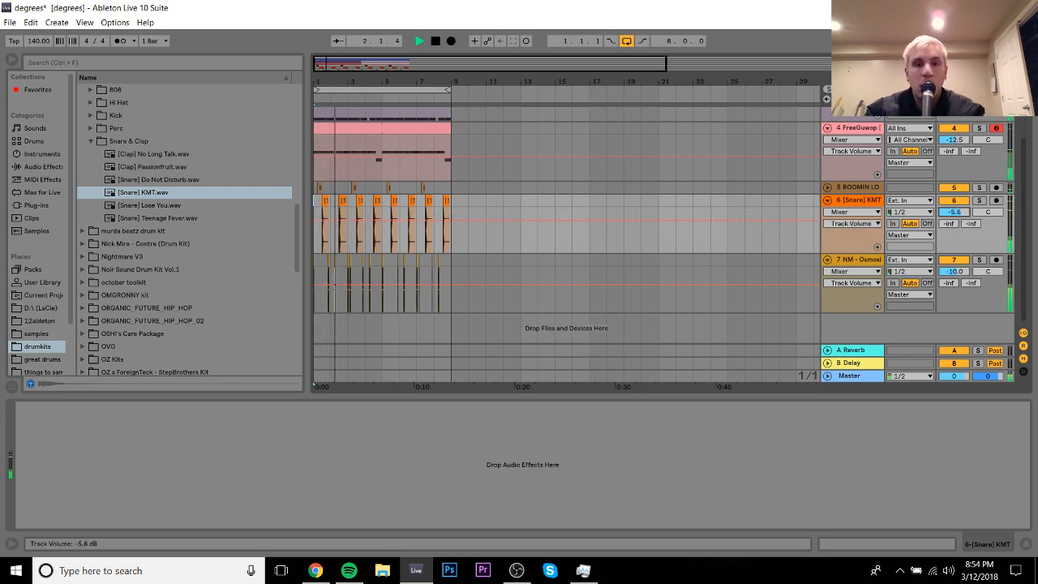
drag(953, 211, 949, 214)
click(859, 201)
key(space)
key(Delete)
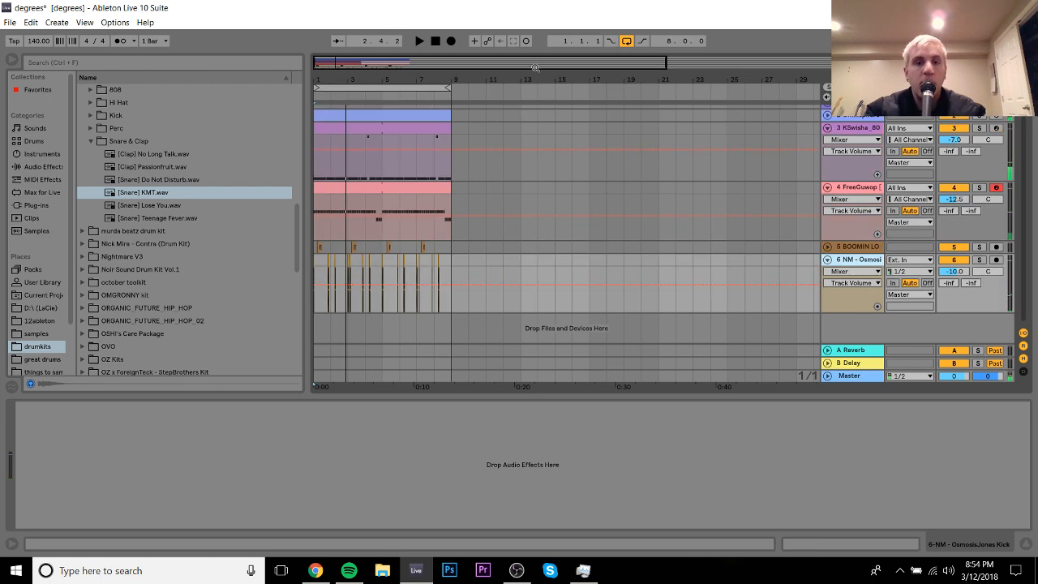
Step: Audition snare 1 through snare 7 in the murda beatz drum kit's snare folder
drag(322, 81, 322, 113)
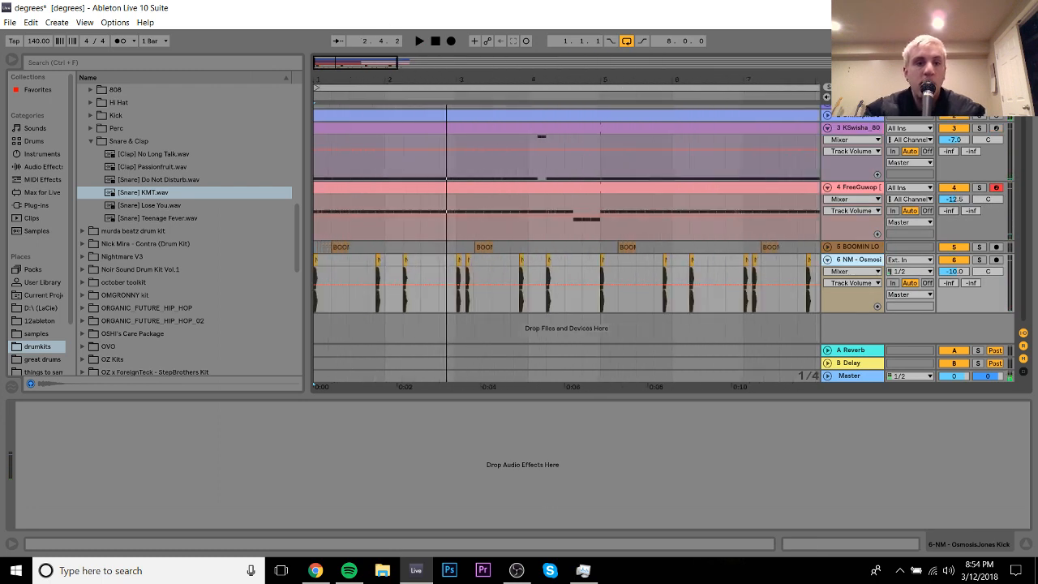
click(132, 220)
key(Down)
key(Down)
key(Up)
key(Right)
key(Down)
key(Down)
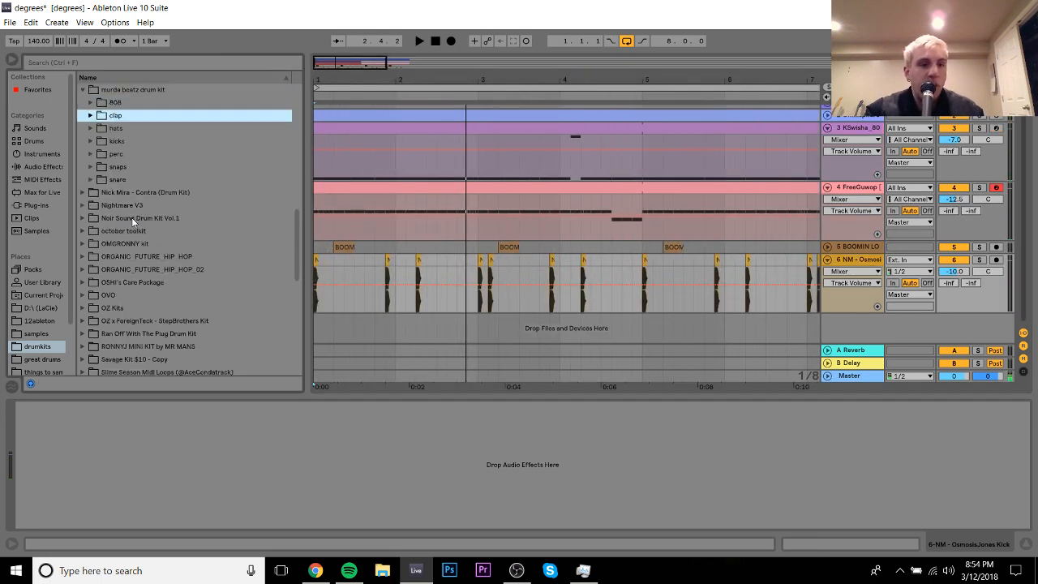
key(Down)
key(Down)
key(Down)
key(Down)
key(Down)
key(Right)
key(Down)
key(Down)
key(Down)
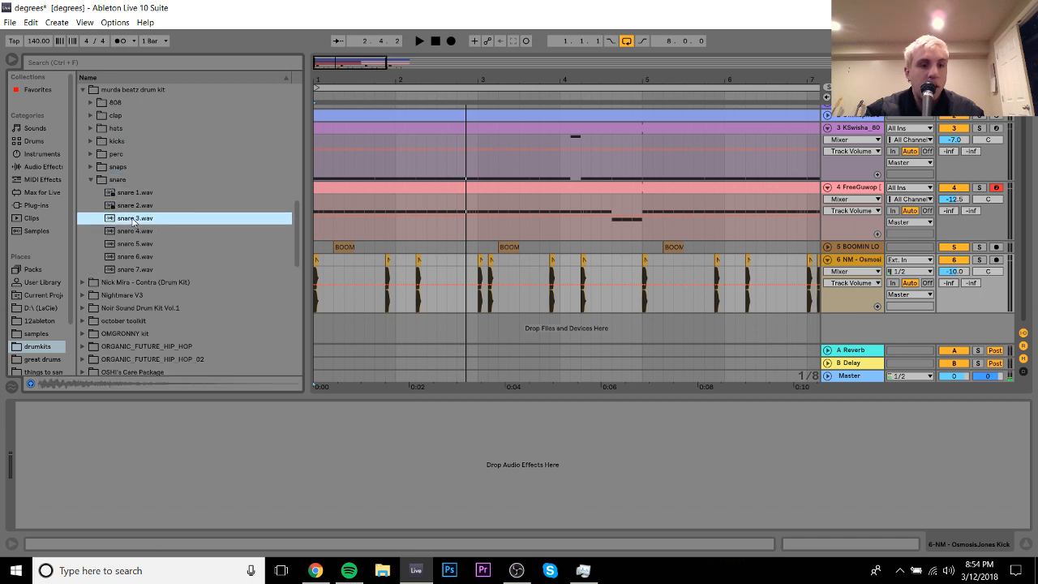
key(Down)
key(Down)
key(Down)
key(Down)
key(Left)
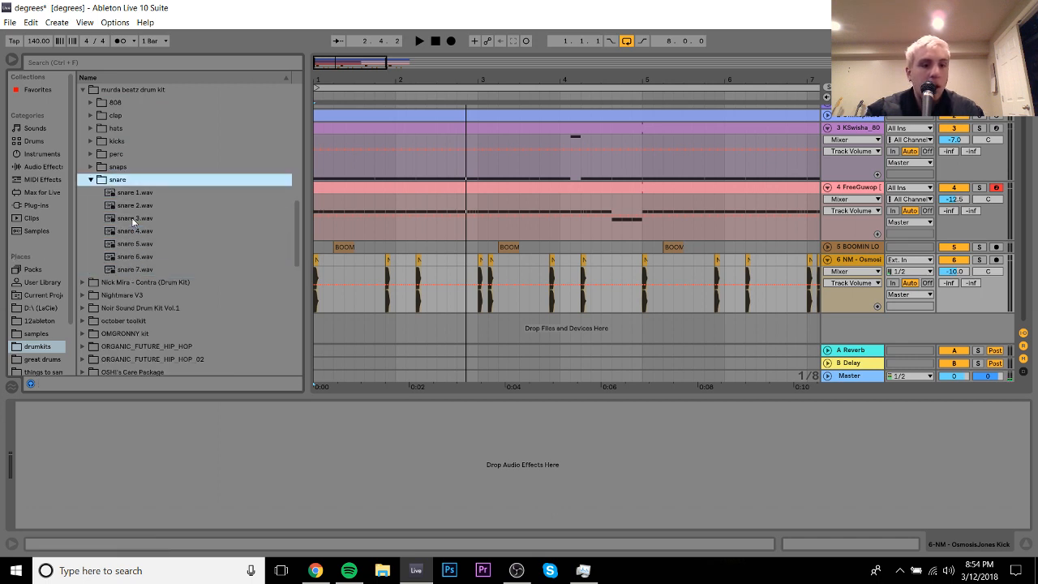
Step: Close the murda beatz drum kit and open the Snares folder of the Nick Mira - Contra drum kit
key(Left)
key(Right)
key(Down)
key(Left)
key(Left)
key(Down)
key(Right)
key(Down)
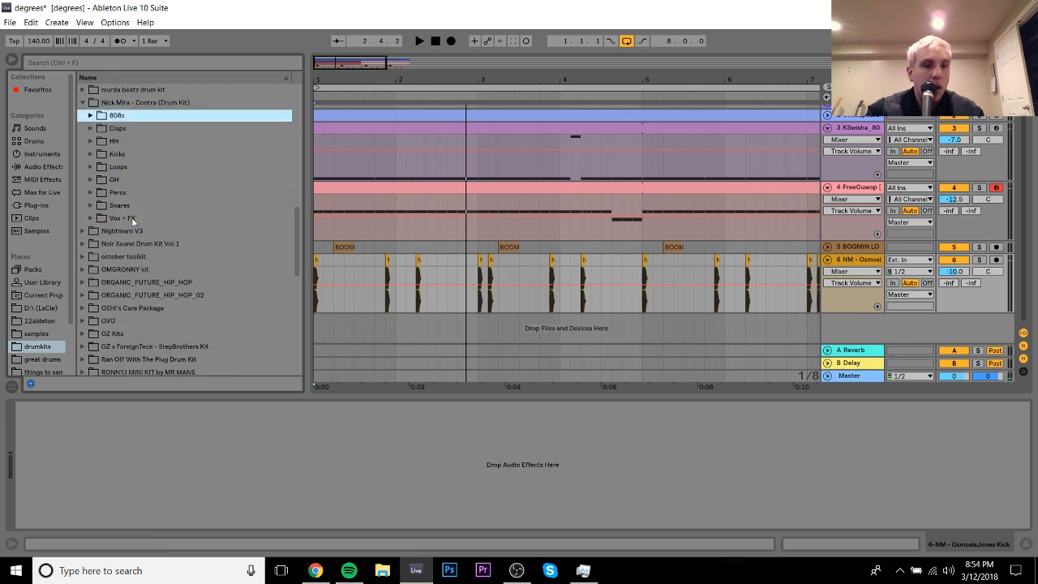
key(Down)
key(Down)
key(Down)
key(Down)
key(Down)
key(Down)
key(Down)
key(Right)
Step: Audition the snares from NM - Band Snare through NM - Weary Snare in the Nick Mira kit
key(Down)
key(Down)
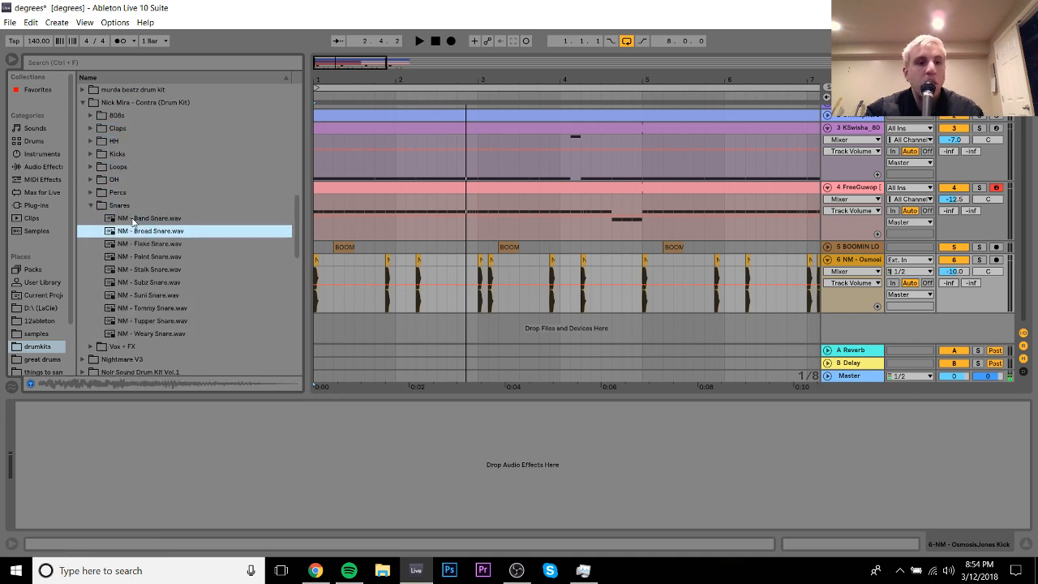
key(Down)
key(Down)
key(Down)
key(Down)
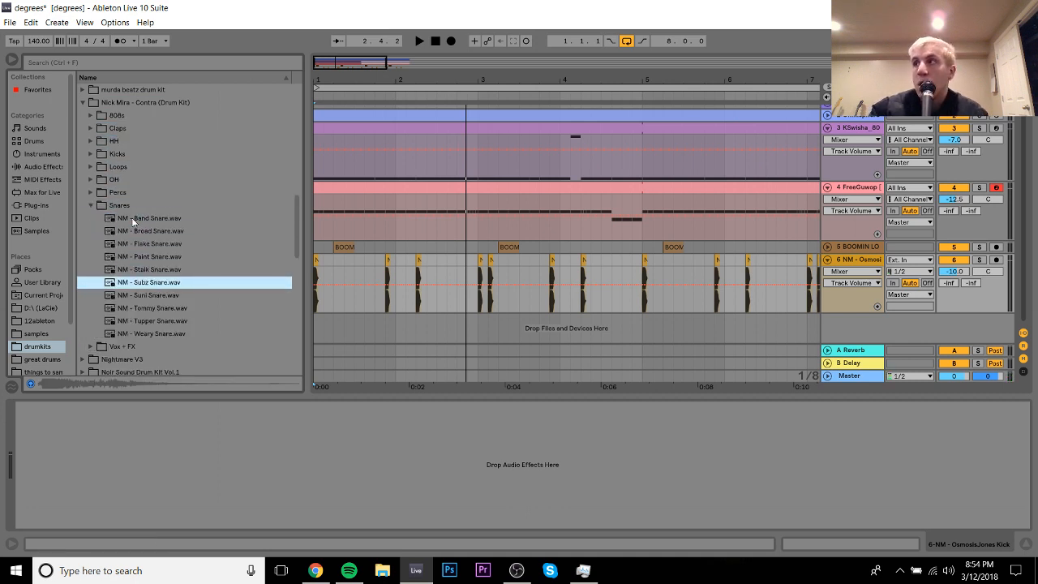
key(Down)
key(Down)
key(Down)
key(Down)
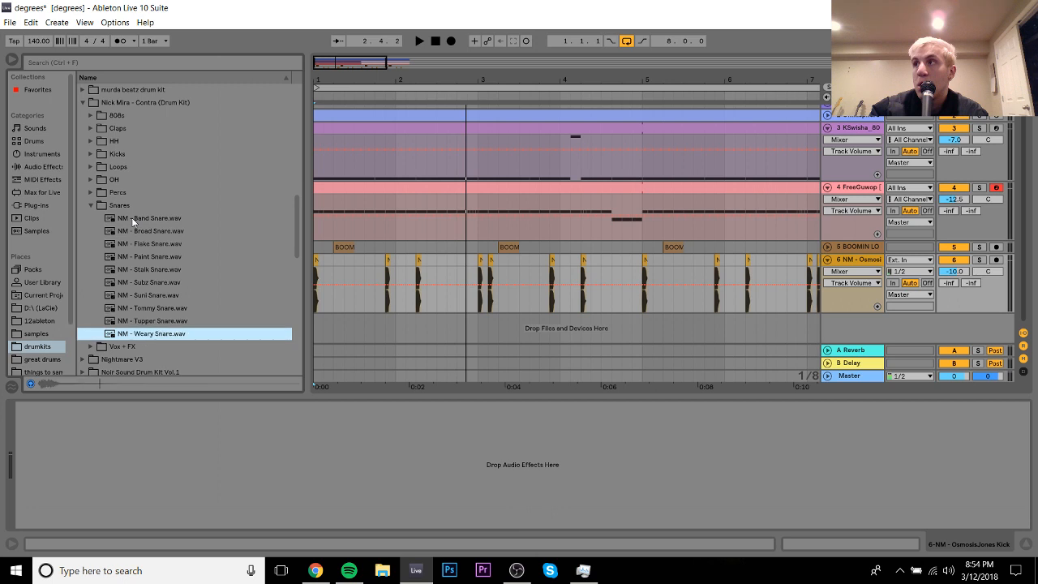
key(Down)
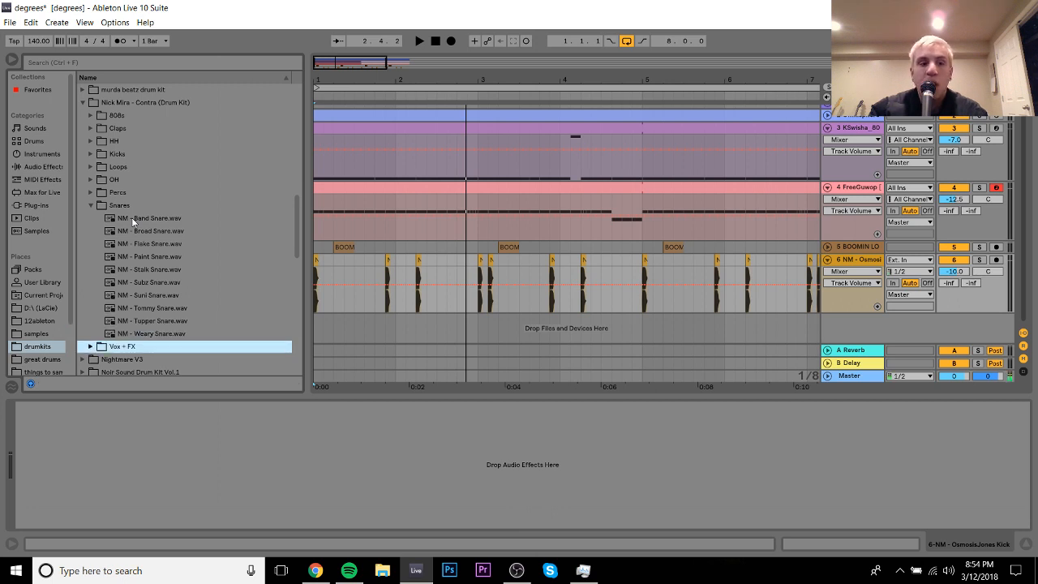
Step: Close the Nick Mira kit and open the 7. NMV3 - Snare folder inside Nightmare V3's 1. NMV3 - Drum Kit
key(Left)
key(Left)
key(Down)
key(Right)
key(Down)
key(Down)
key(Down)
key(Down)
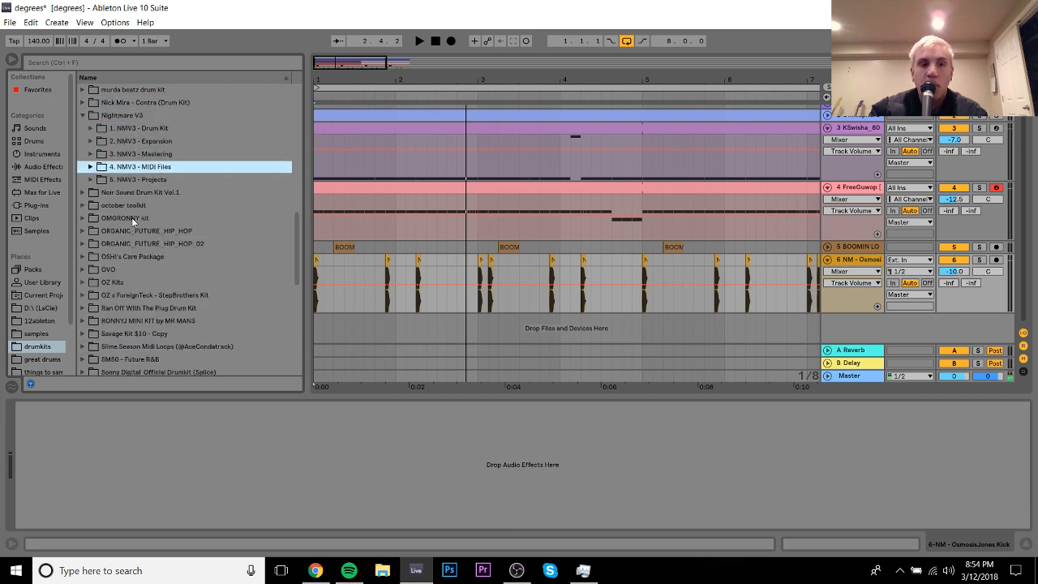
key(Up)
key(Up)
key(Up)
key(Up)
key(Down)
key(Right)
key(Down)
key(Down)
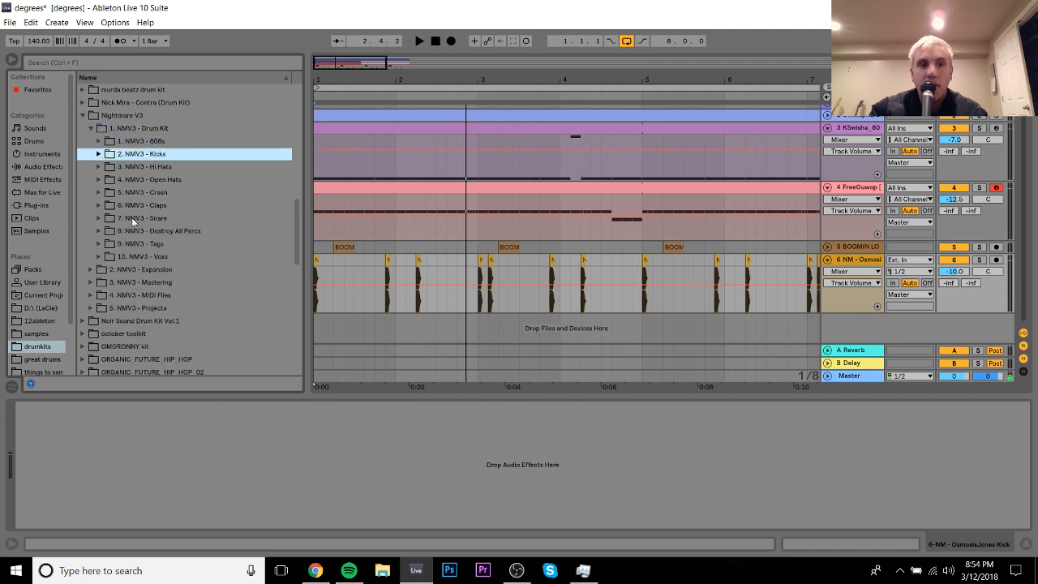
key(Down)
key(Down)
key(Down)
key(Down)
key(Down)
key(Down)
key(Up)
key(Right)
Step: Audition NMV3 - Snare 1 through Snare 4 and return to NMV3 - Snare 2.wav
key(Down)
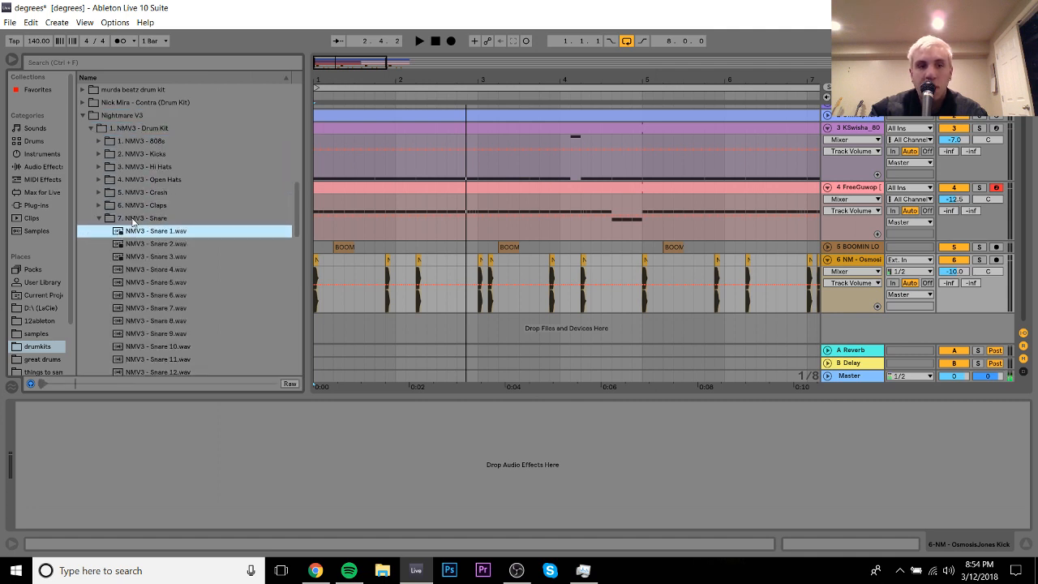
key(Down)
key(Down)
key(Down)
key(Up)
key(Up)
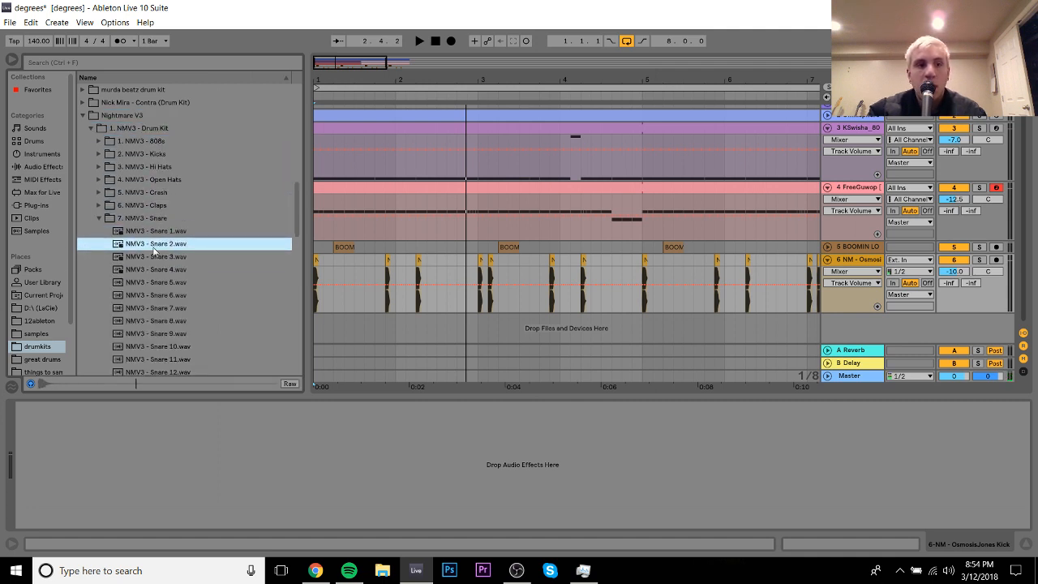
Step: Place NMV3 - Snare 2.wav on beat 3 of bar 1 in a new track and turn off the clip's warping
drag(308, 315, 356, 327)
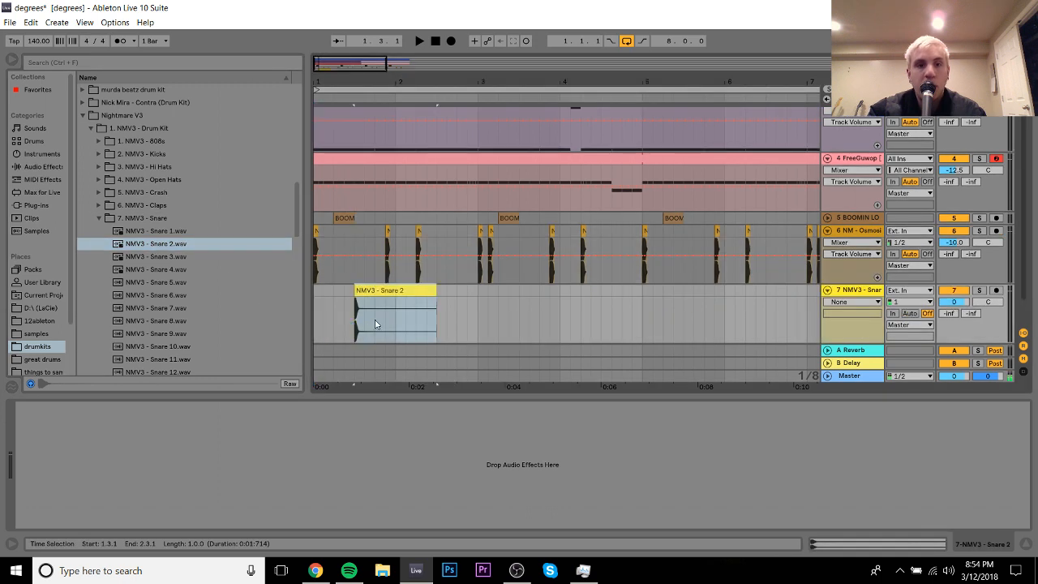
double_click(386, 290)
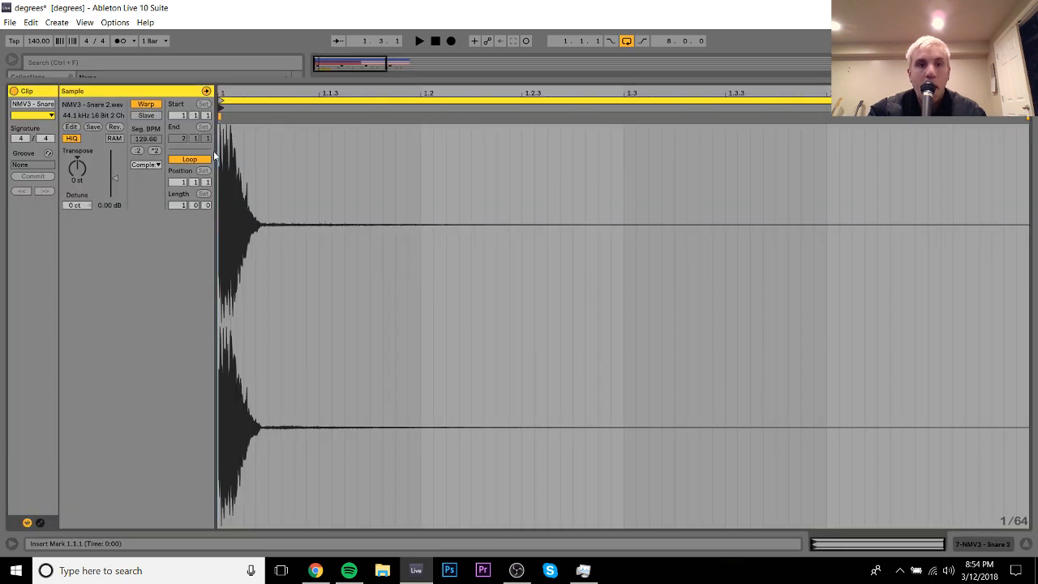
click(146, 105)
click(971, 548)
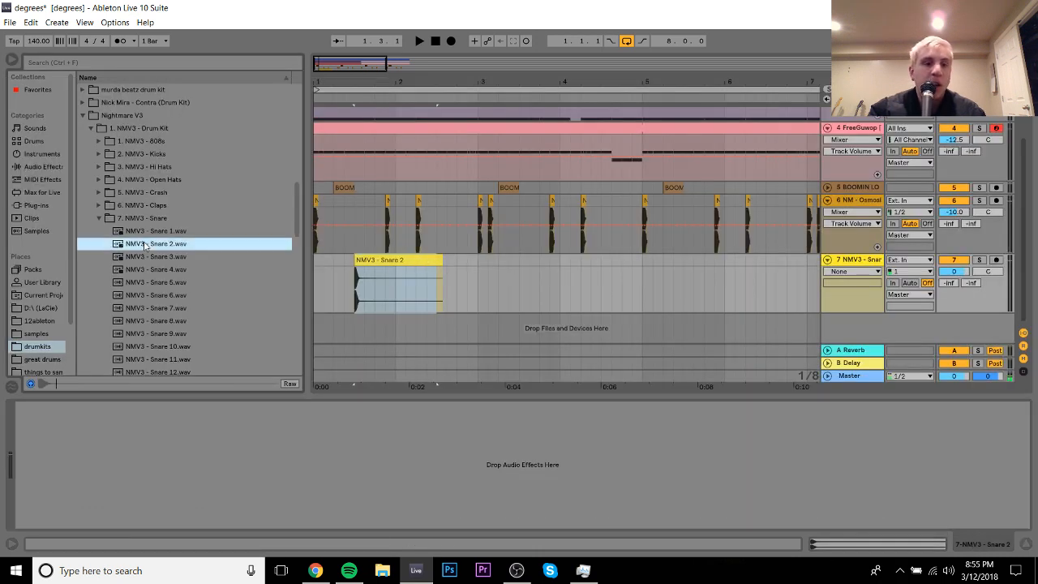
Step: Trim the NMV3 - Snare 2 clip to half a beat, ending at 1.3.3, with a fade-out over its tail
drag(441, 261, 380, 263)
click(379, 263)
key(a)
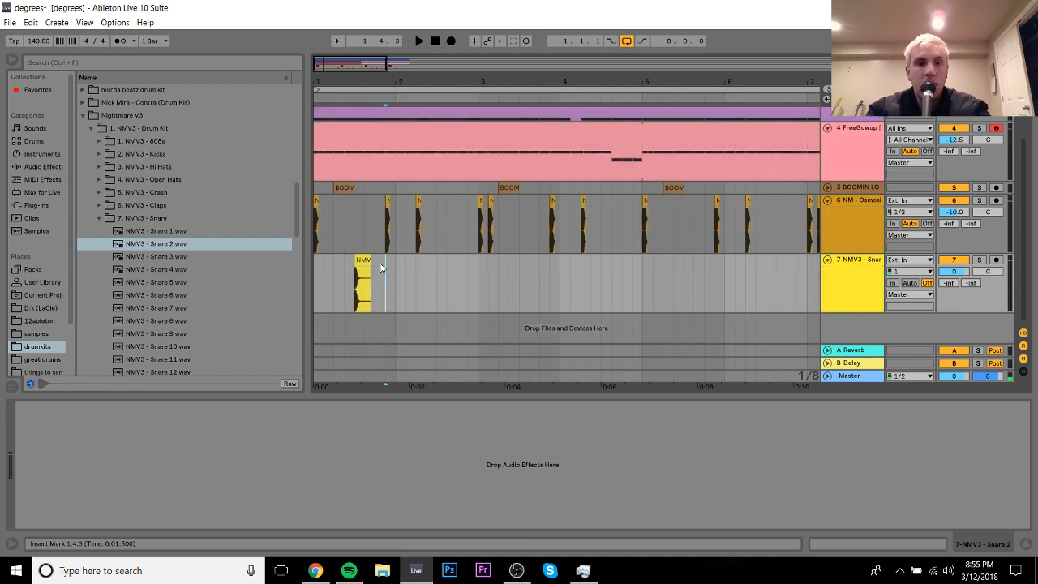
drag(368, 258, 358, 259)
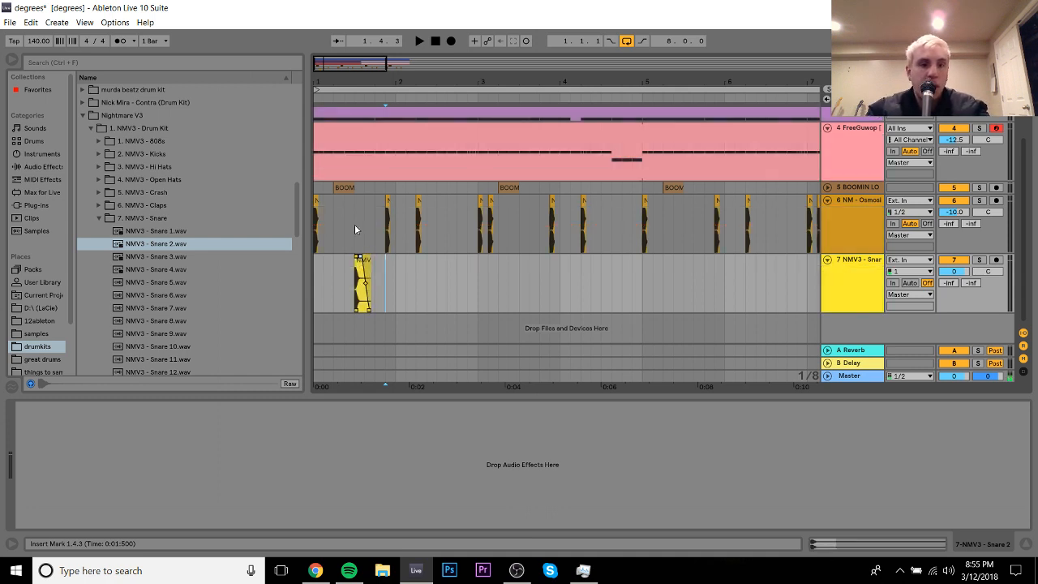
drag(336, 80, 379, 158)
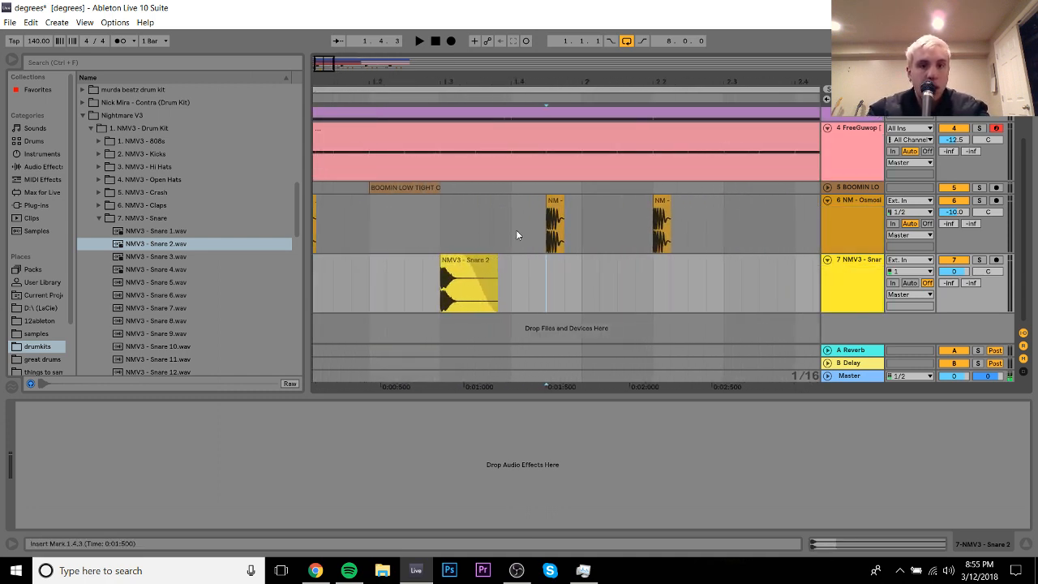
click(486, 262)
drag(495, 261, 435, 260)
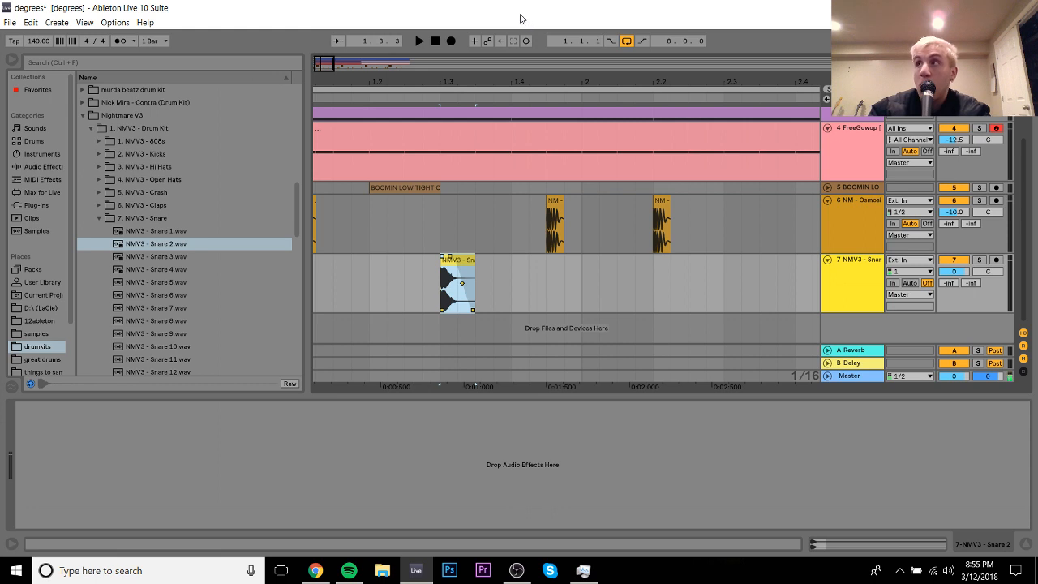
Step: Duplicate the one-bar NMV3 snare region so the snare hits beat 3 of every bar through bar 8
drag(443, 81, 442, 50)
drag(420, 280, 308, 274)
key(ctrl+d)
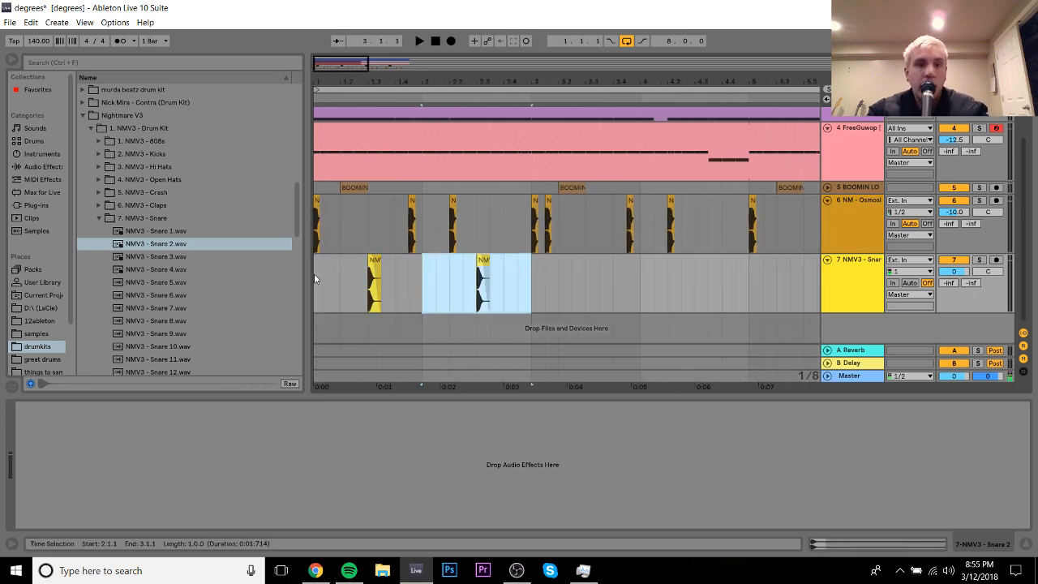
shift+click(315, 275)
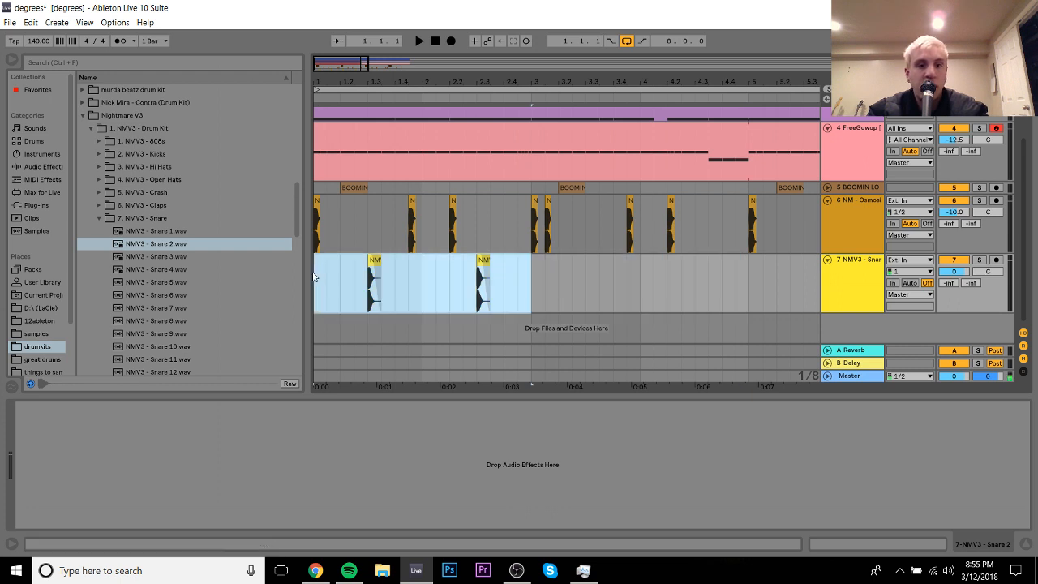
key(ctrl+d)
shift+click(321, 270)
drag(322, 266, 316, 265)
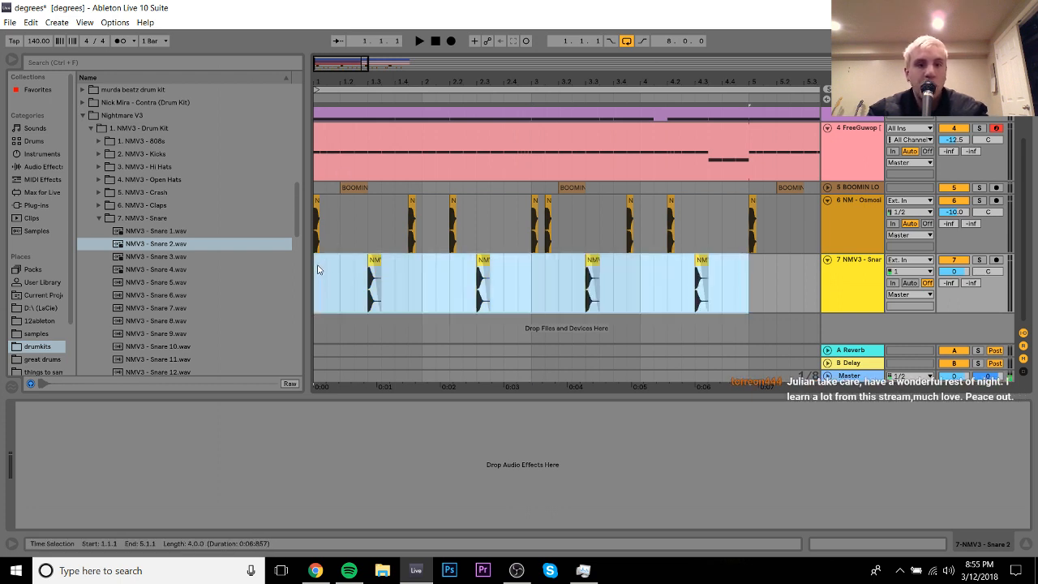
drag(362, 80, 330, 76)
key(ctrl+d)
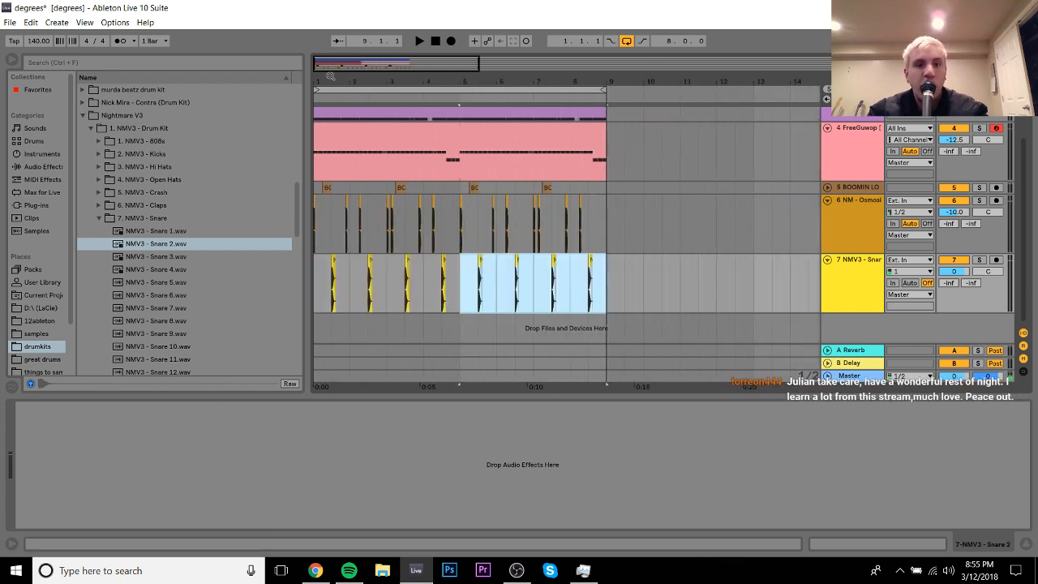
Step: Set the NMV3 snare track's volume to -6.7 dB during playback and transpose all eight snare clips to 2 st
click(314, 270)
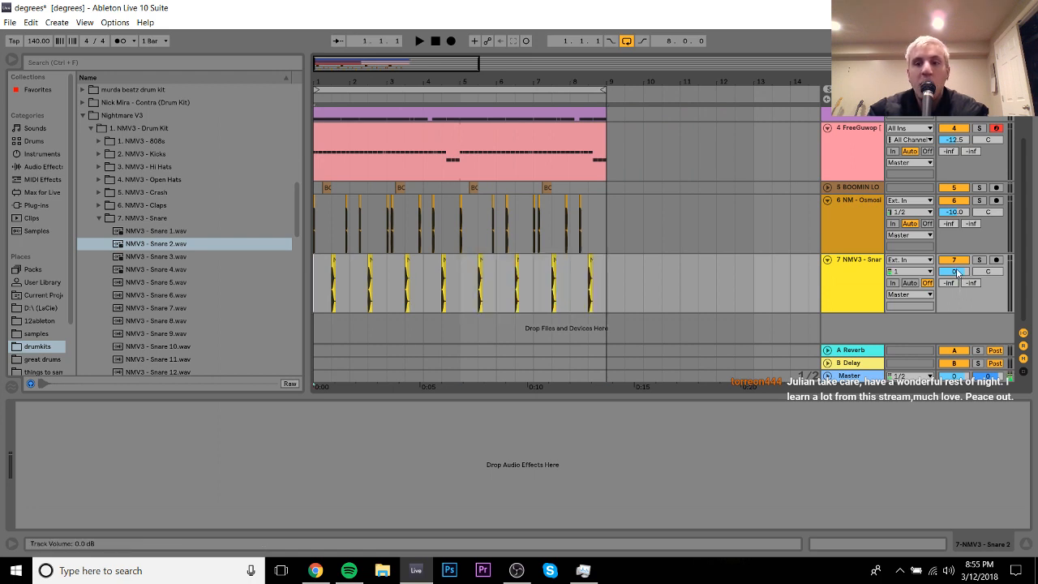
key(space)
drag(956, 273, 957, 284)
shift+click(608, 277)
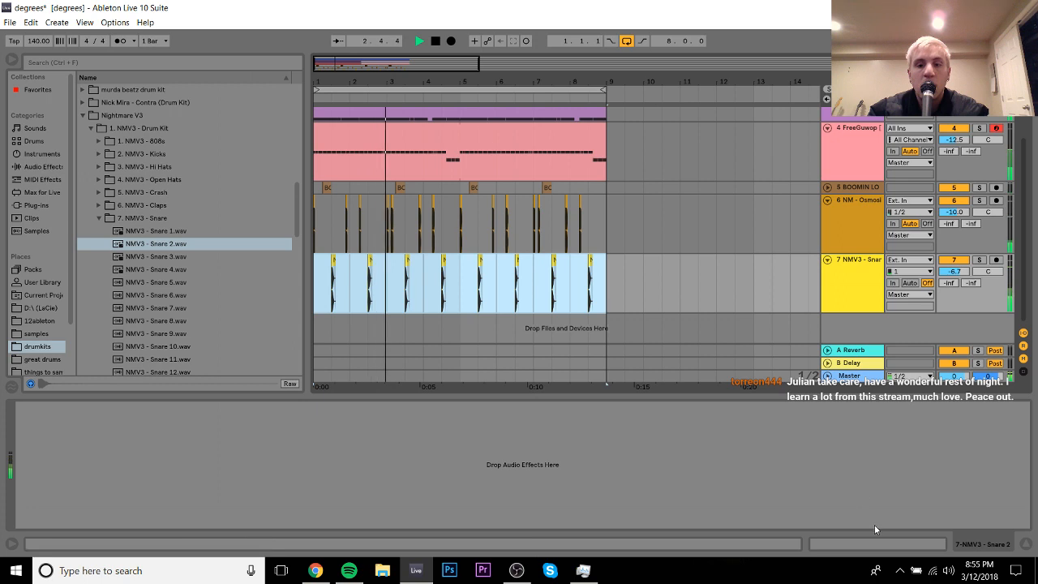
click(857, 546)
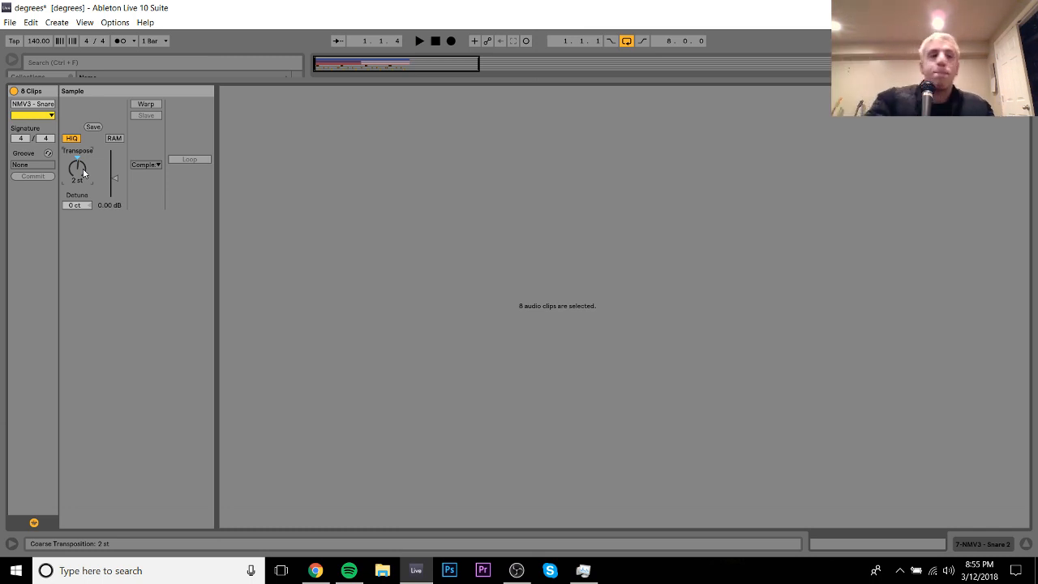
click(971, 540)
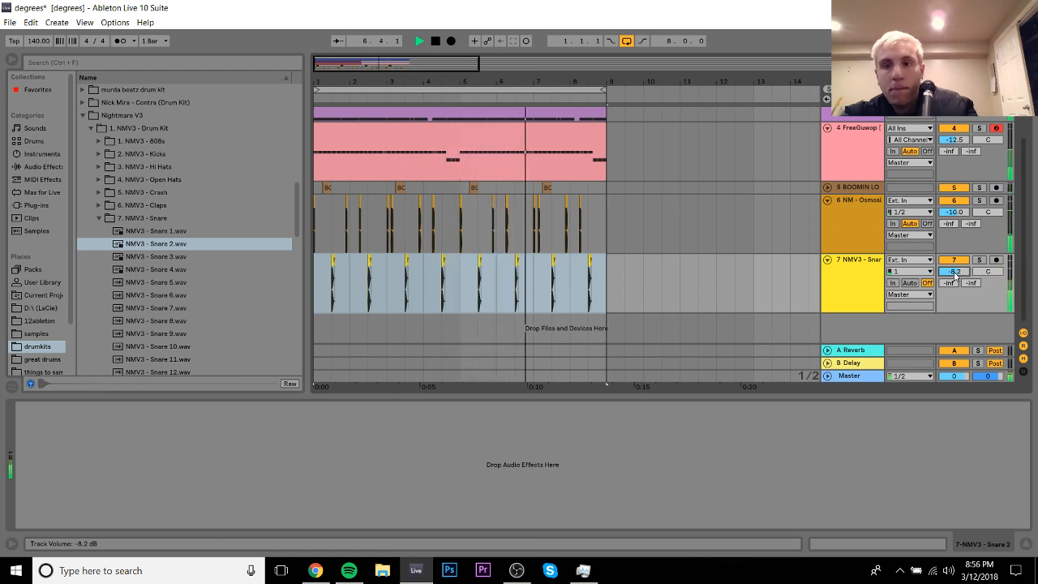
Step: Set the Osmosis Jones kick track's volume to -8.4 dB and the NMV3 snare track's volume to -10.2 dB
drag(955, 213, 954, 204)
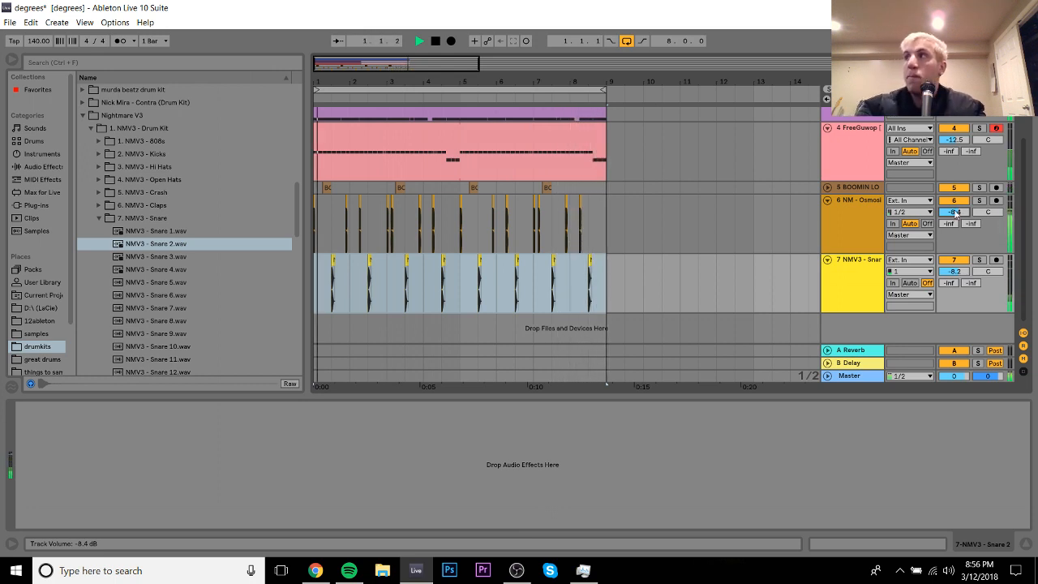
click(959, 274)
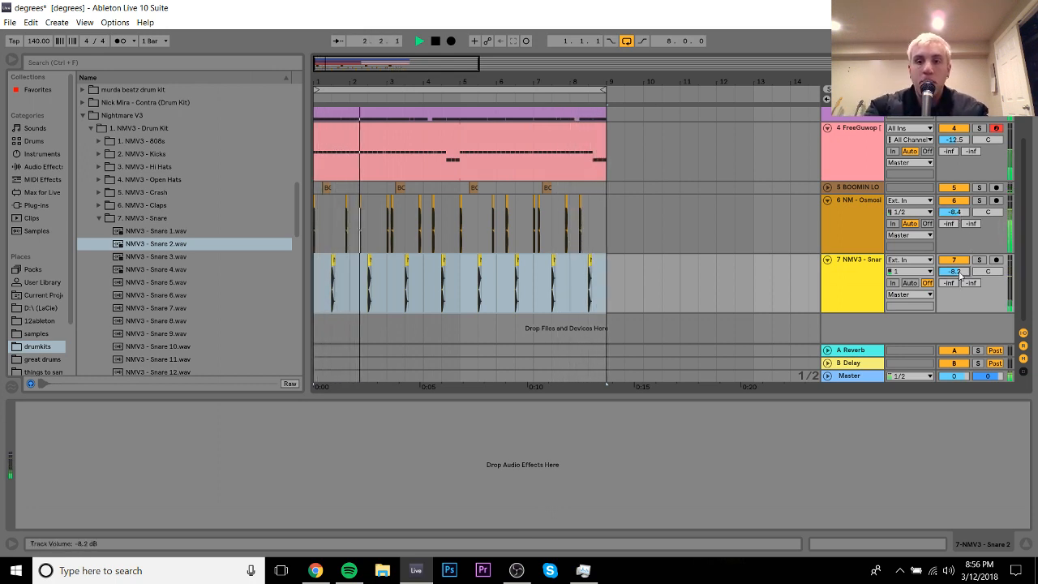
drag(959, 274, 959, 269)
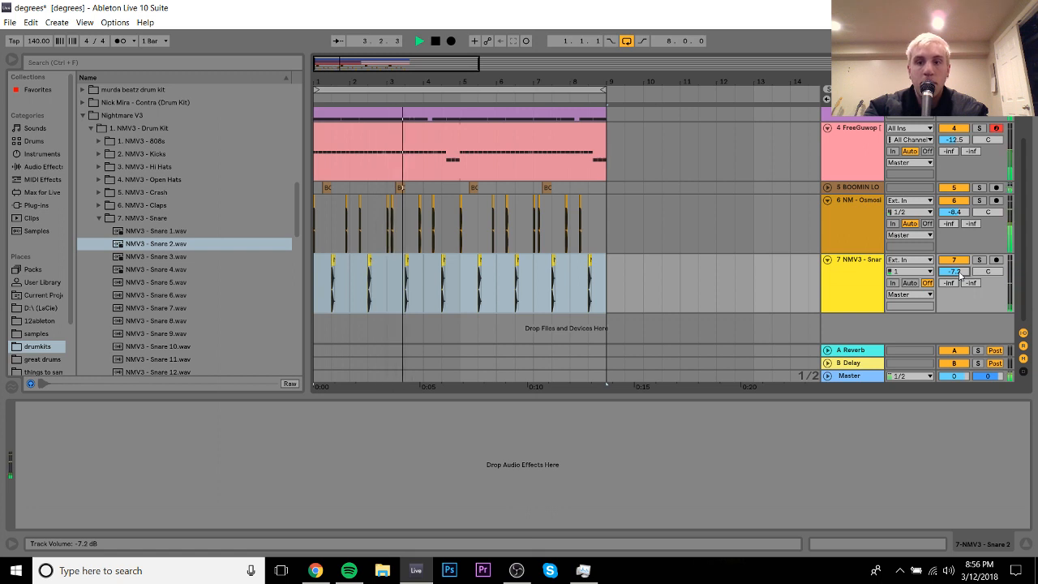
key(Down)
key(Down)
key(Down)
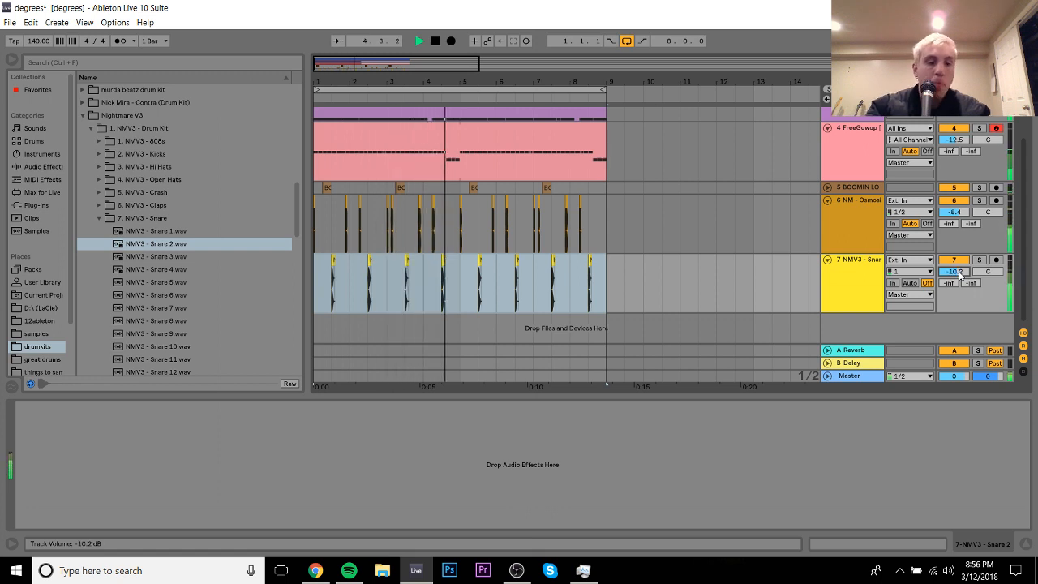
Step: Balance the levels in the Session mixer during playback, with KSwisha 808 at -9.0 dB, FreeGuwop at -14.5 dB and the NMV3 snare at -10.2 dB
key(space)
key(space)
key(Tab)
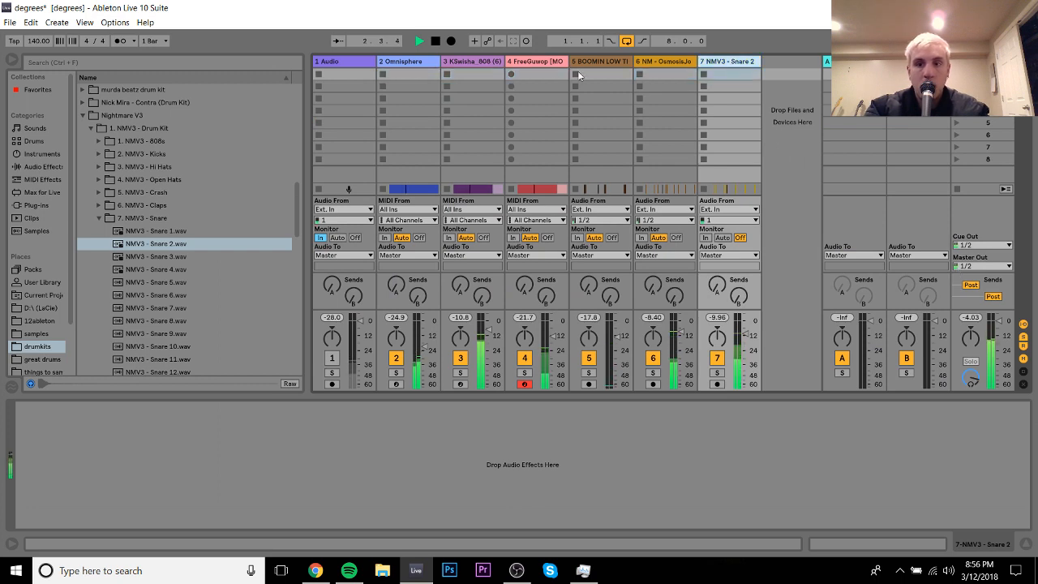
click(410, 62)
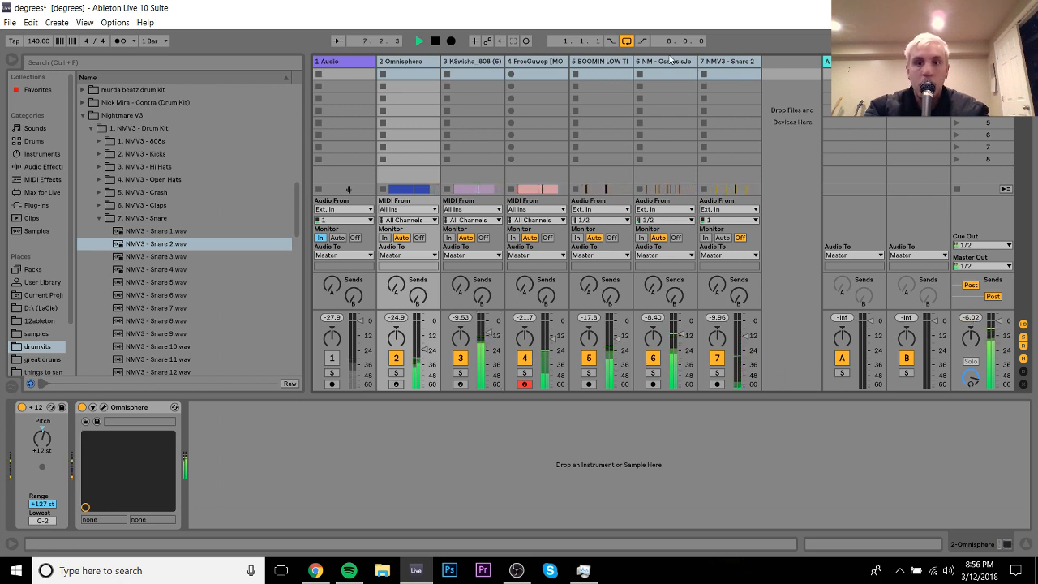
click(694, 365)
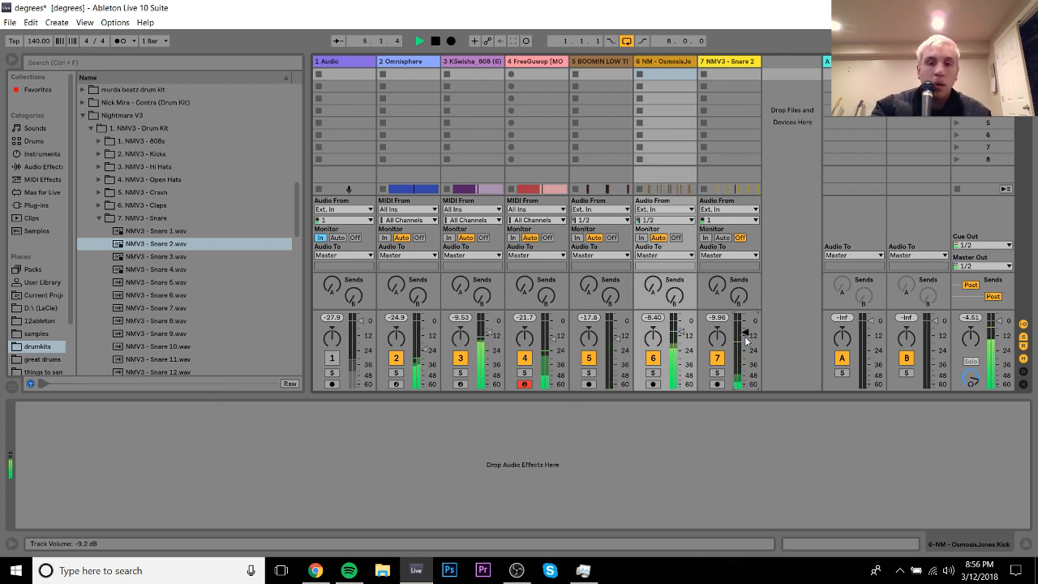
key(Down)
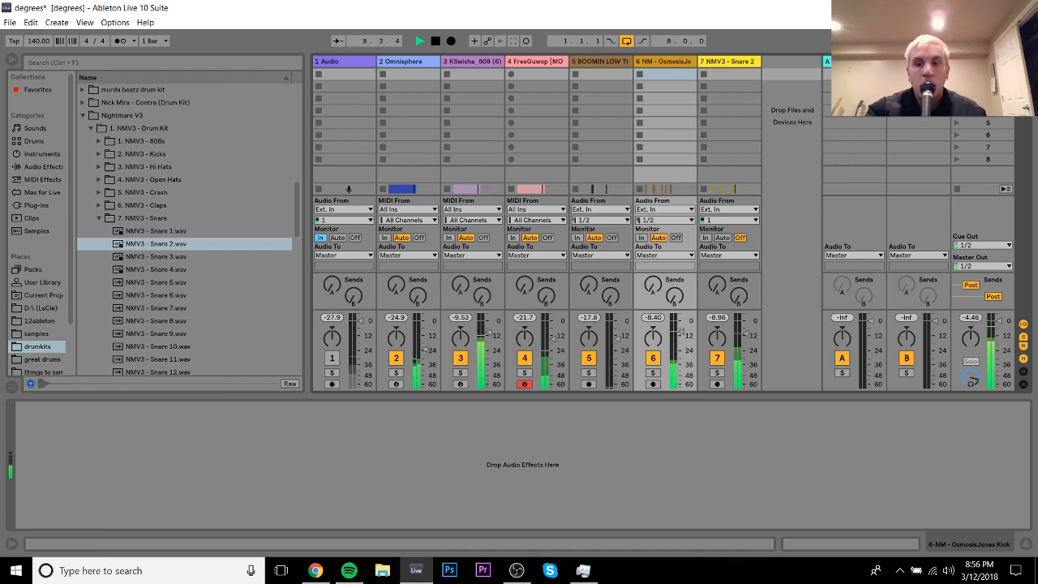
key(Tab)
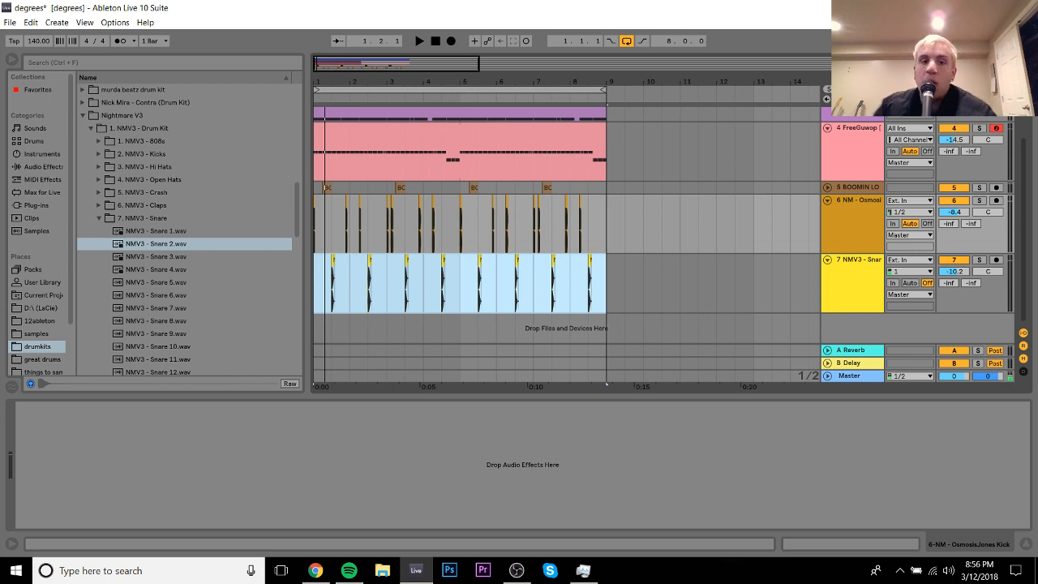
Step: Play the beat in the arrangement and fold the kick and NMV3 snare tracks
key(space)
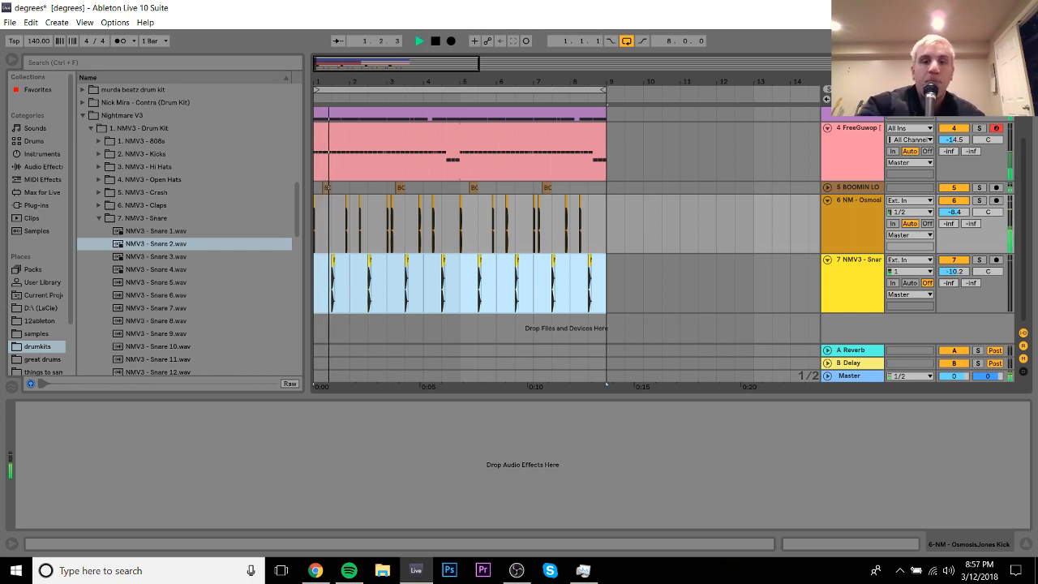
click(827, 201)
click(827, 214)
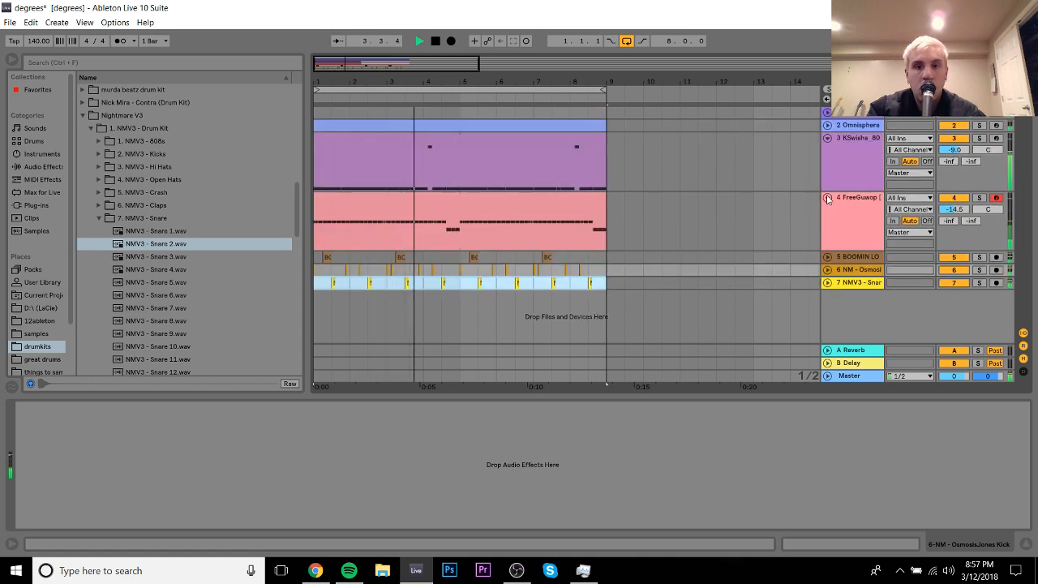
Step: Duplicate the FreeGuwop hi-hat track and delete all notes from the first MIDI clip on the copy
click(827, 197)
click(859, 200)
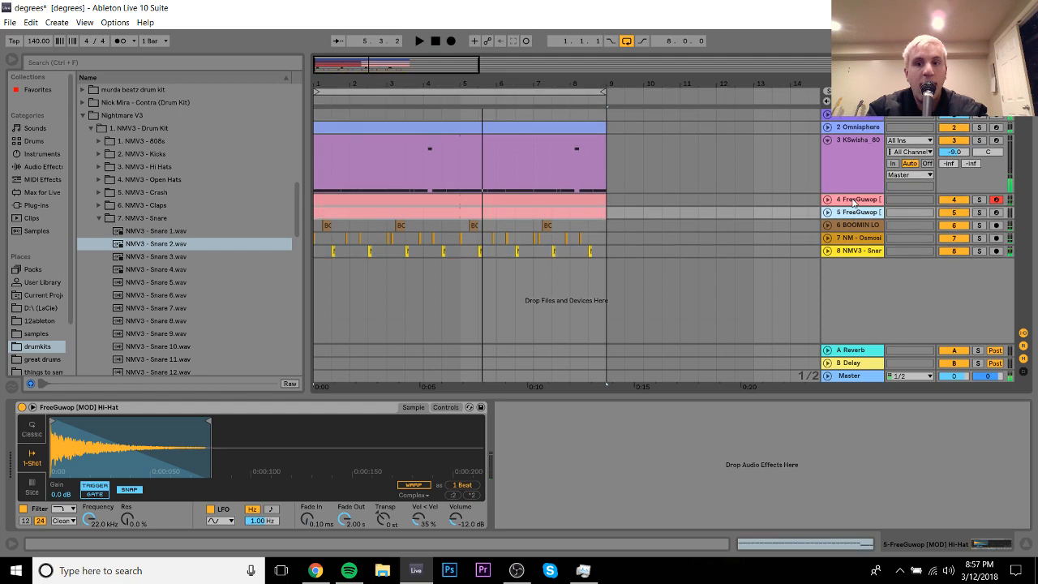
double_click(437, 208)
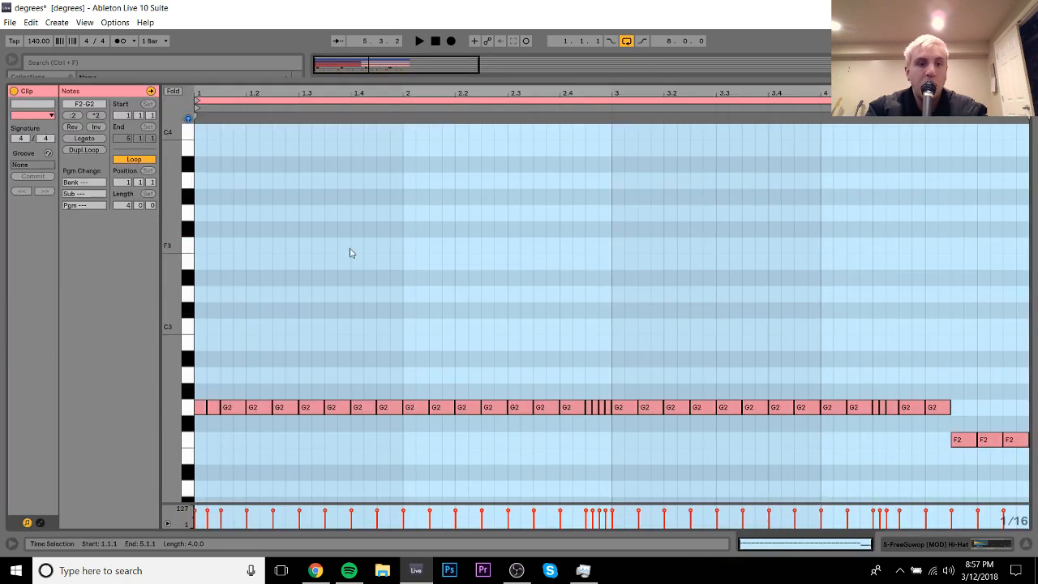
key(Delete)
Step: Fill the cleared four-bar clip with back-to-back one-beat B2 notes from 1.1.1 and save the set
double_click(200, 342)
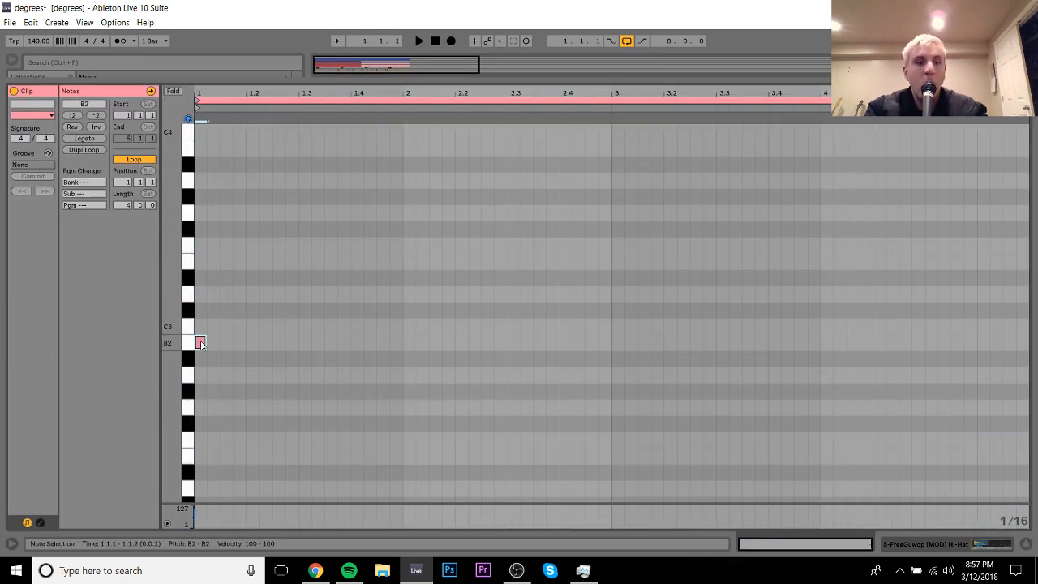
key(shift+Right)
key(shift+Right)
key(shift+Right)
key(ctrl+d)
key(ctrl+d)
key(ctrl+d)
key(ctrl+s)
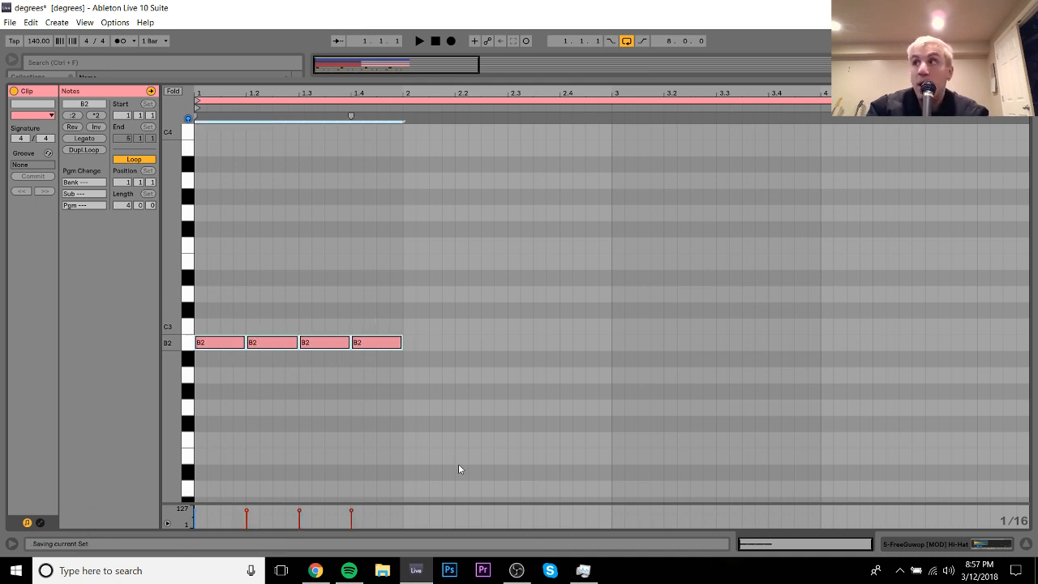
key(ctrl+d)
key(ctrl+d)
key(ctrl+d)
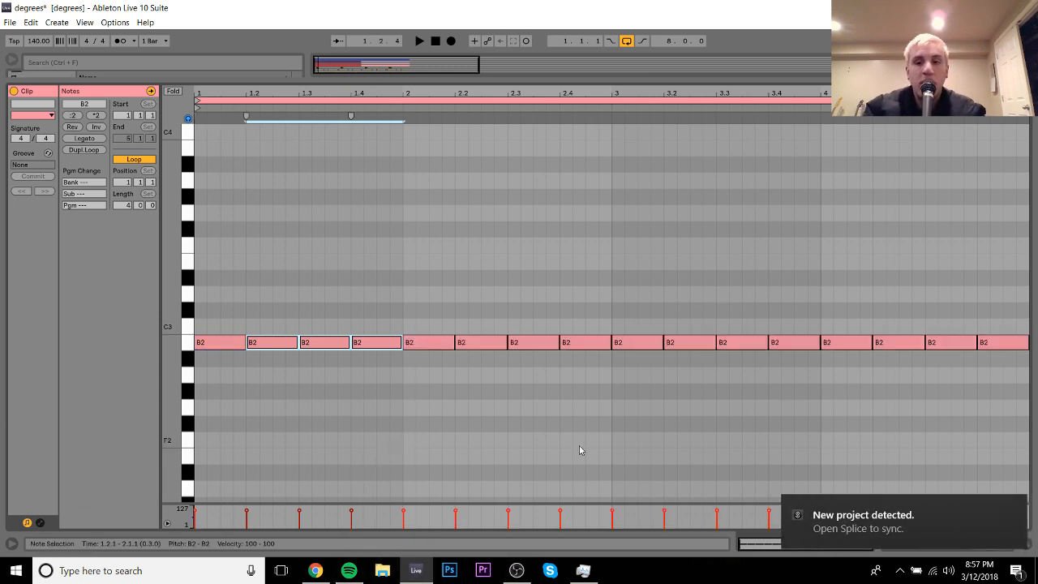
click(1017, 505)
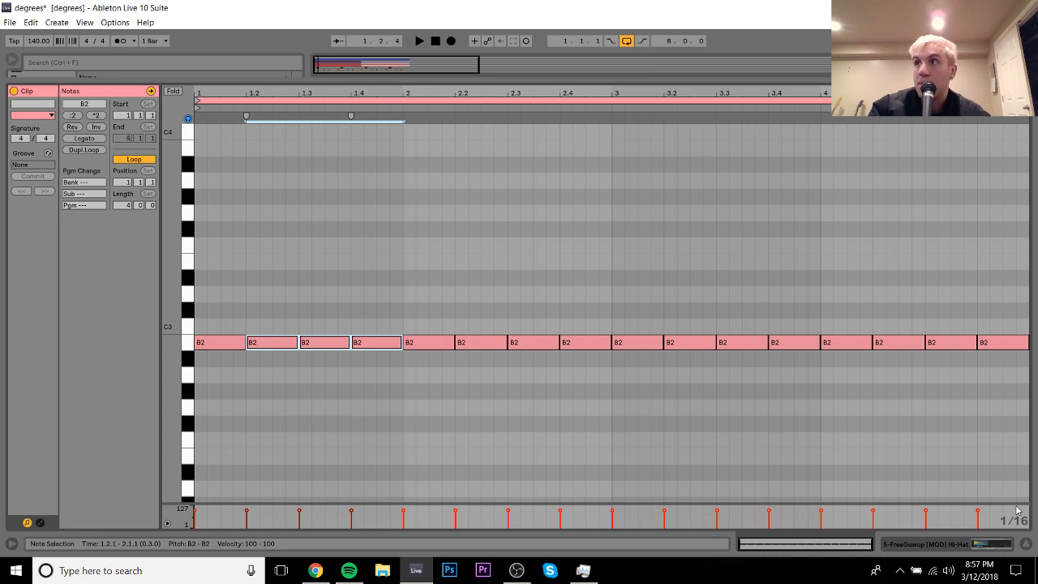
Step: Play the new hi-hat pattern and set the duplicated FreeGuwop track's volume to -26.8 dB
key(space)
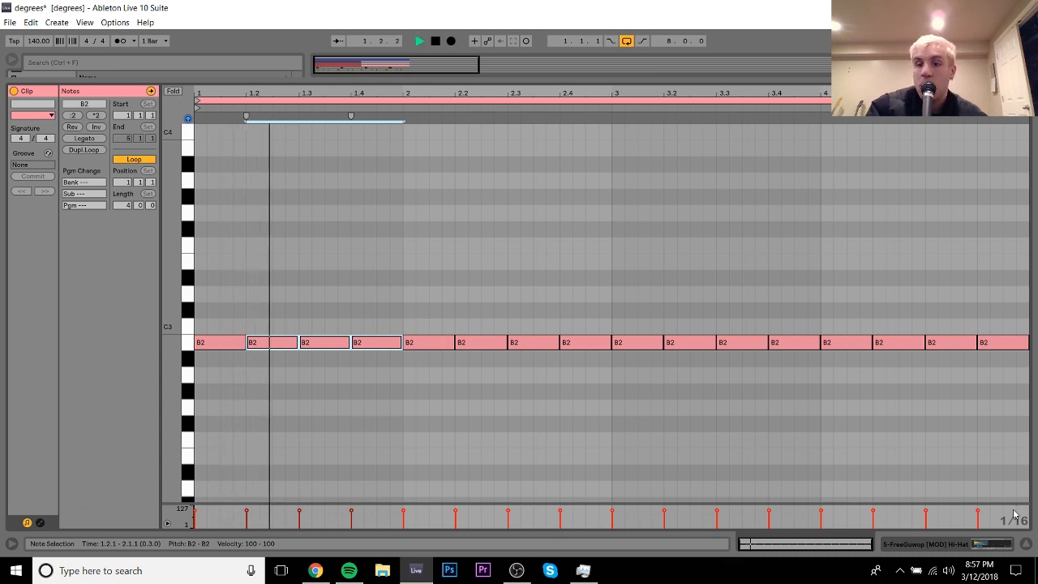
click(979, 543)
click(827, 212)
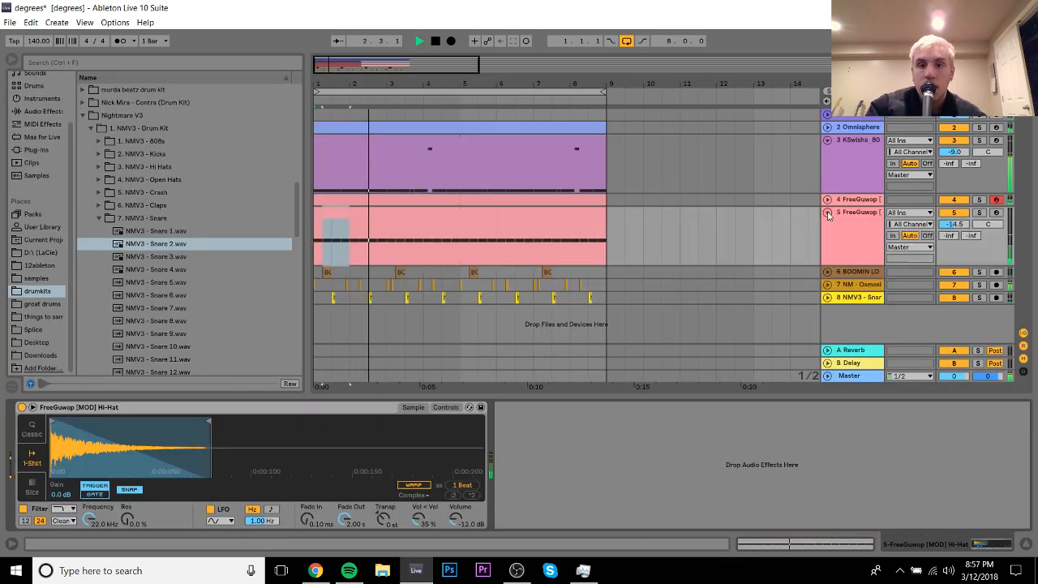
drag(953, 224, 953, 232)
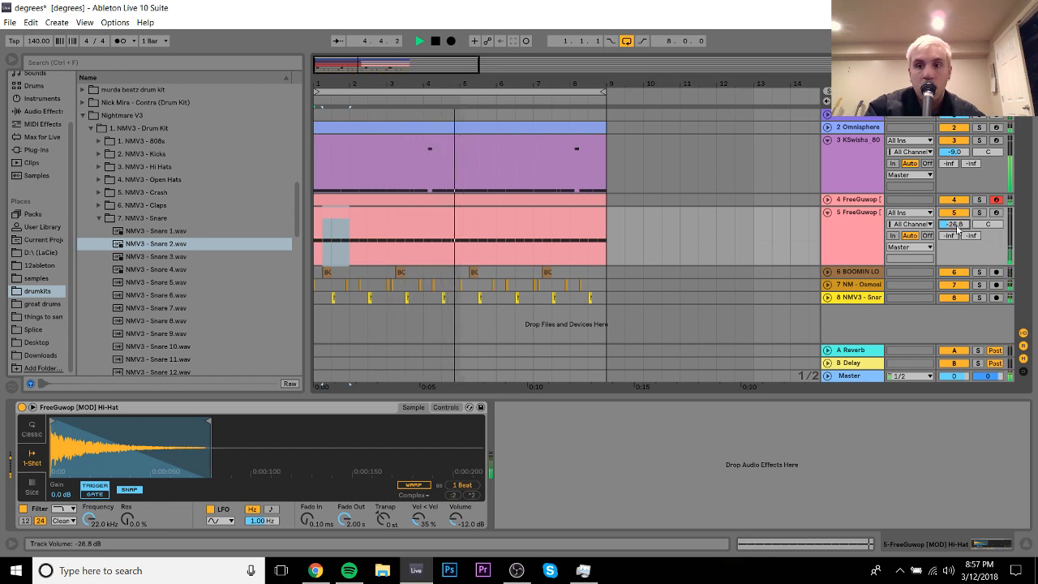
Step: Add a descending roll of 1/32 notes F2, E2, D#2 and D2 from 2.4.3 in the duplicated hi-hat clip
double_click(494, 213)
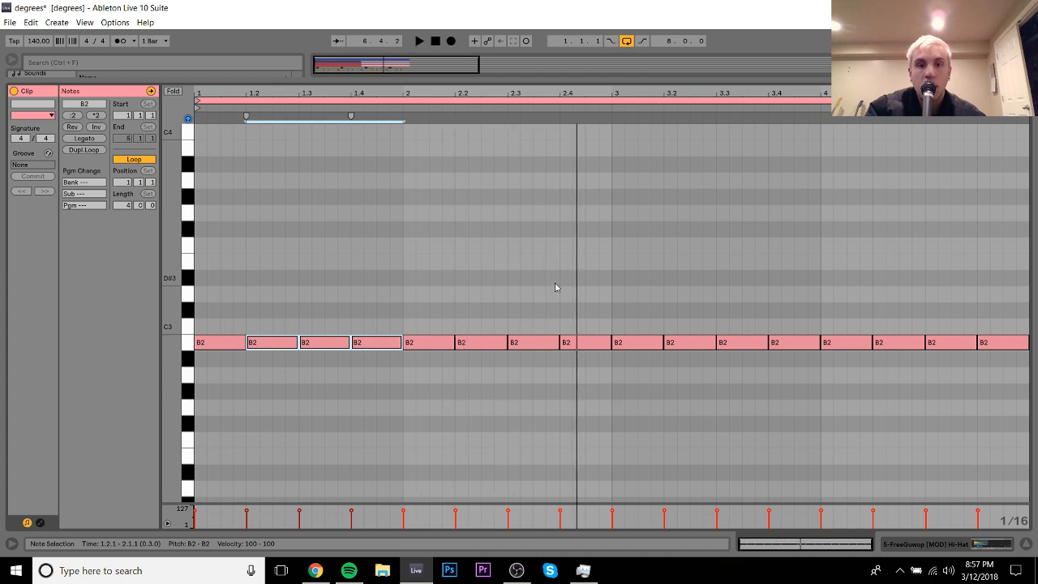
drag(585, 89, 585, 179)
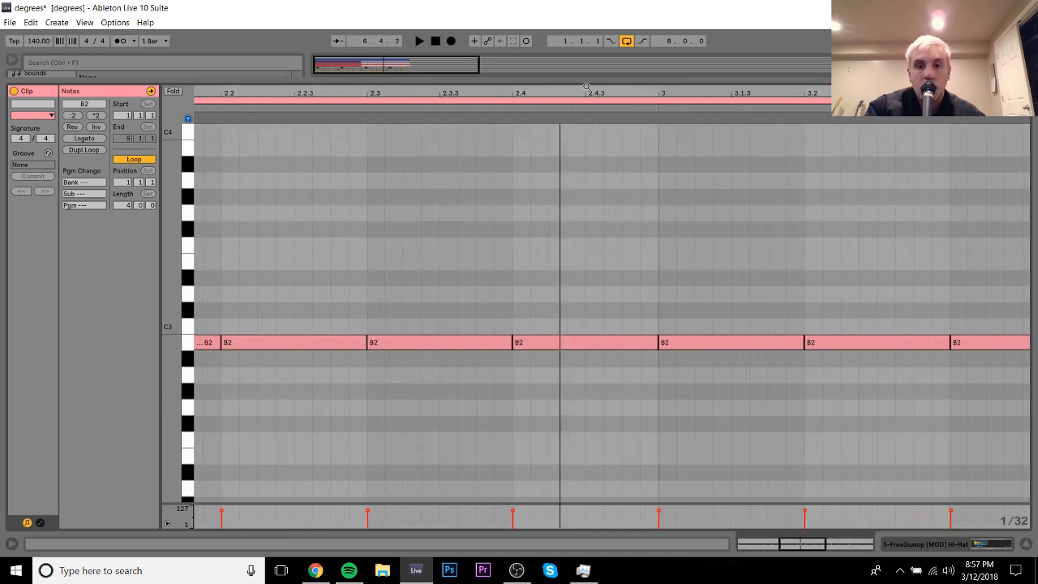
double_click(596, 443)
key(ctrl+d)
key(Down)
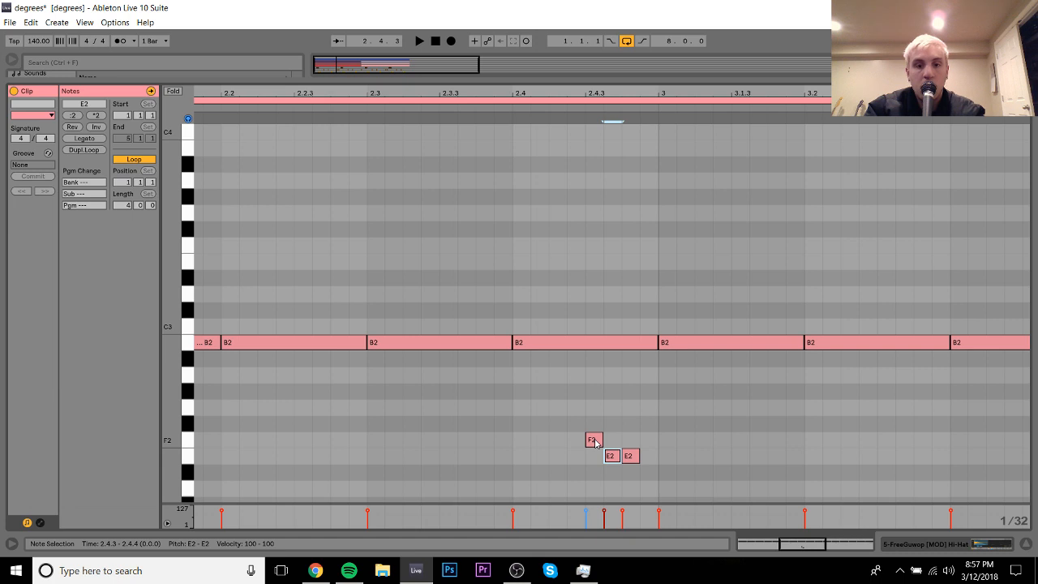
key(ctrl+d)
key(Down)
key(ctrl+d)
key(Down)
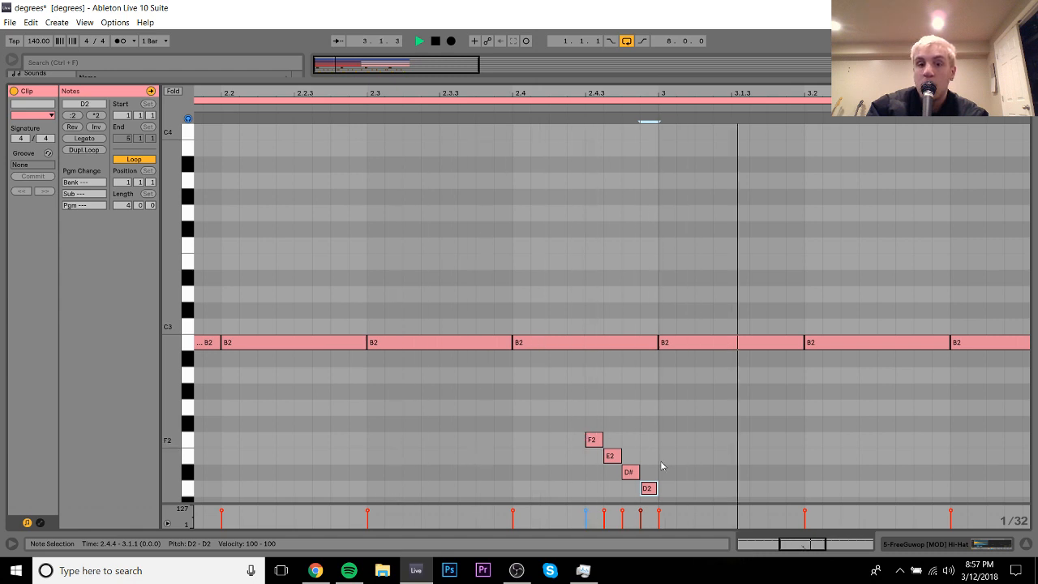
Step: Shift the four-note descending roll to start at 3.1.3 and play it back
key(space)
drag(572, 408, 695, 498)
key(Right)
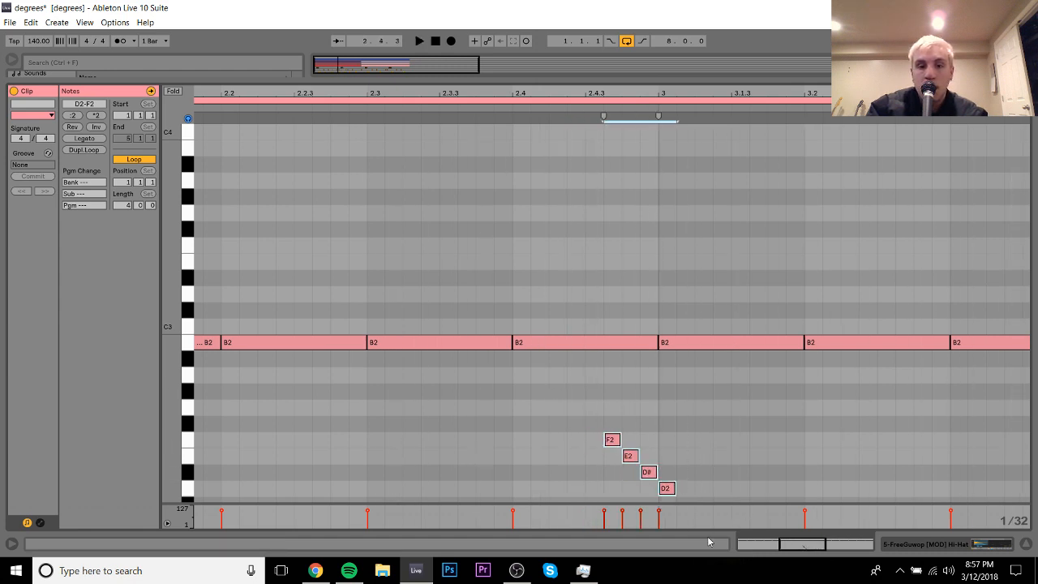
key(Right)
key(Right)
key(Right)
key(Right)
key(Right)
key(Right)
key(Right)
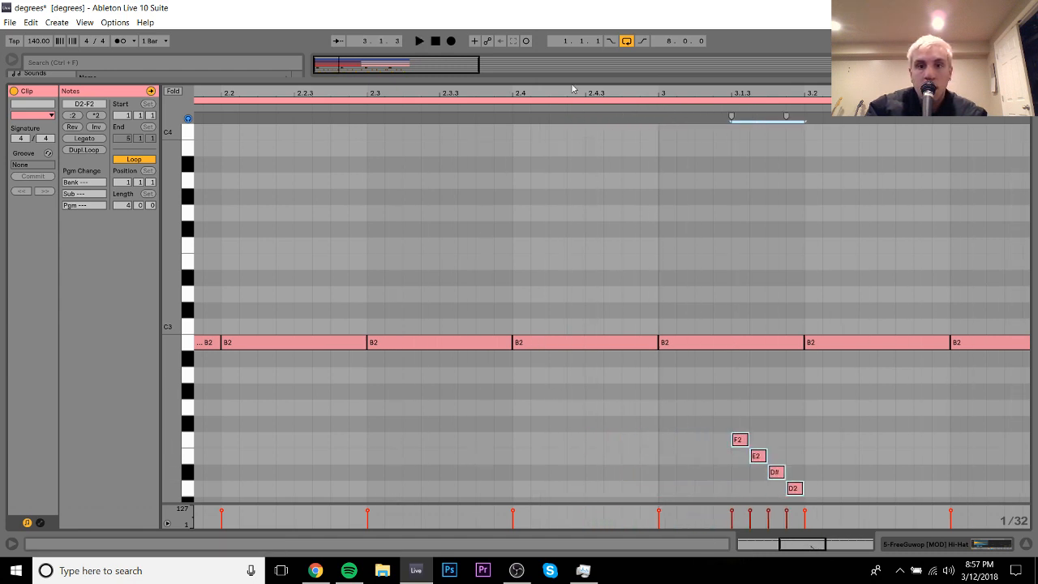
key(space)
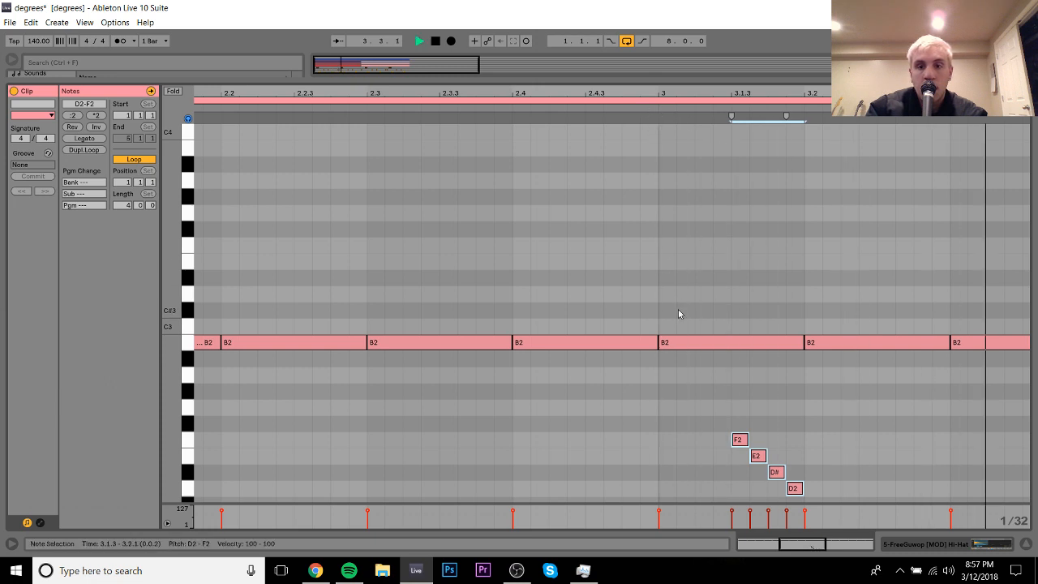
Step: Add two sixteenth G2 notes at 4.4.3 and 4.4.4 at the end of the clip and audition the pattern
drag(766, 94, 653, 91)
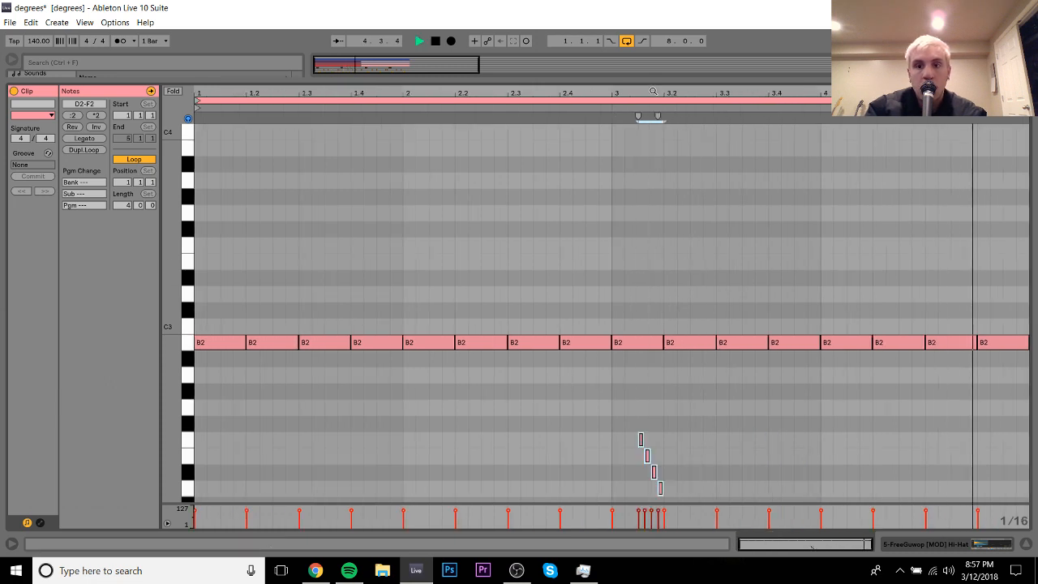
double_click(1009, 407)
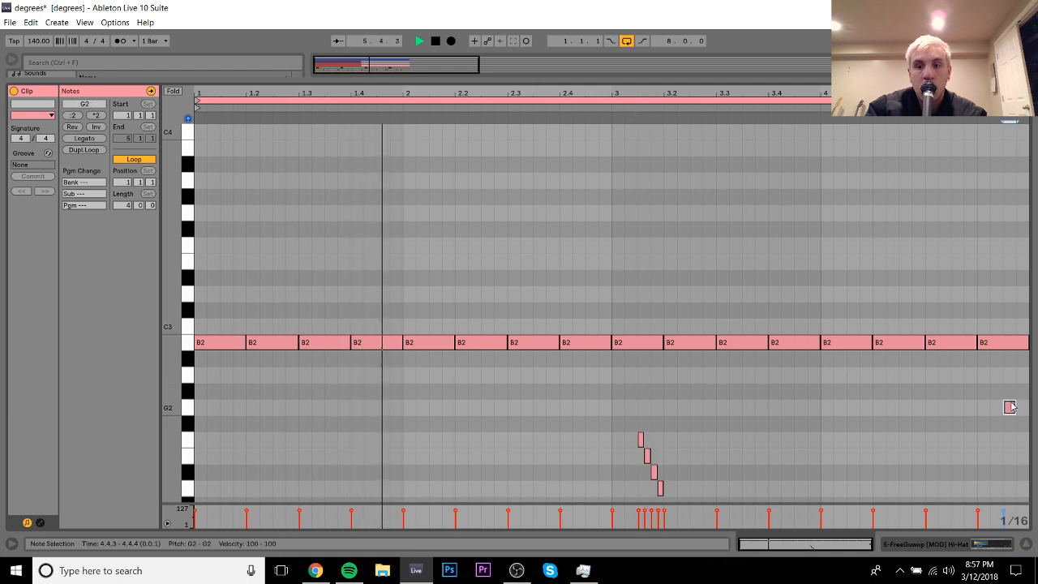
key(shift+Right)
key(shift+Right)
key(space)
key(shift+Left)
key(ctrl+d)
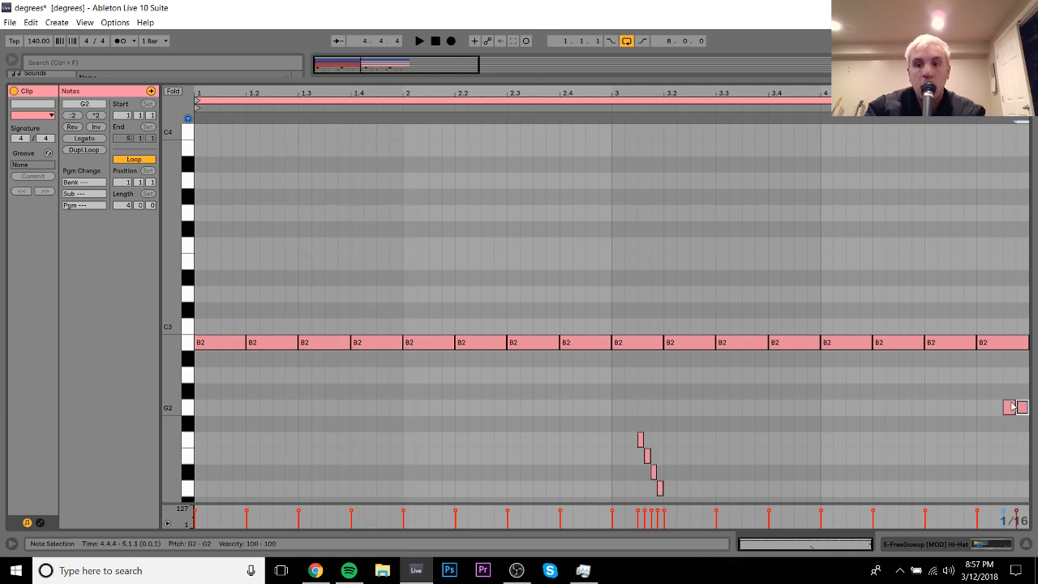
key(space)
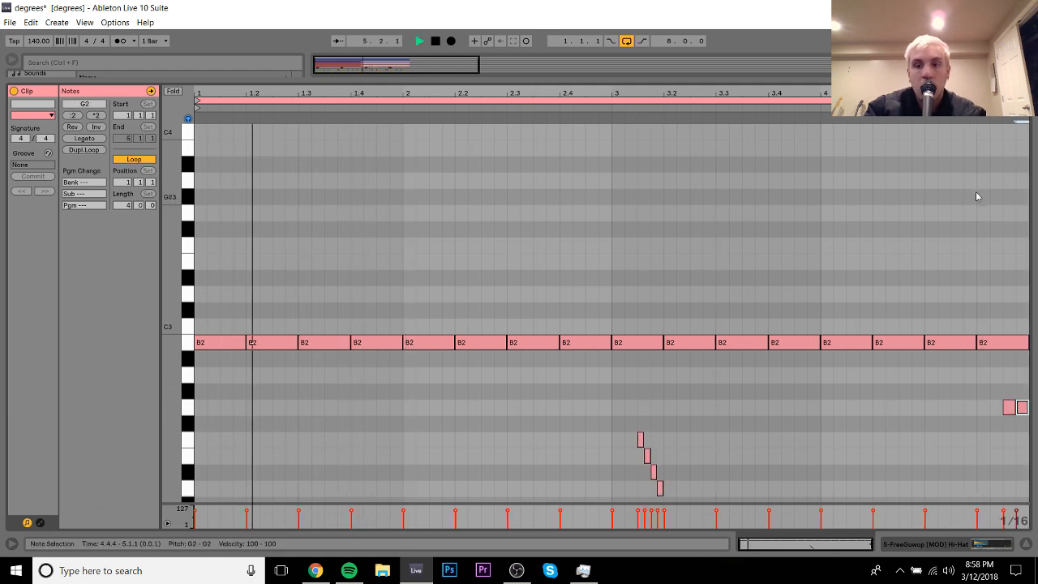
key(space)
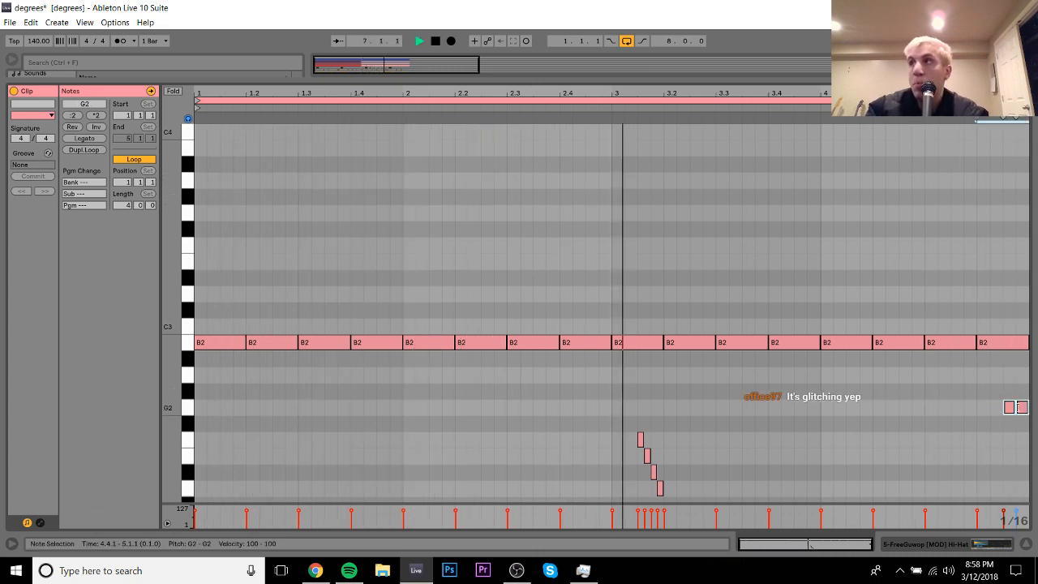
key(space)
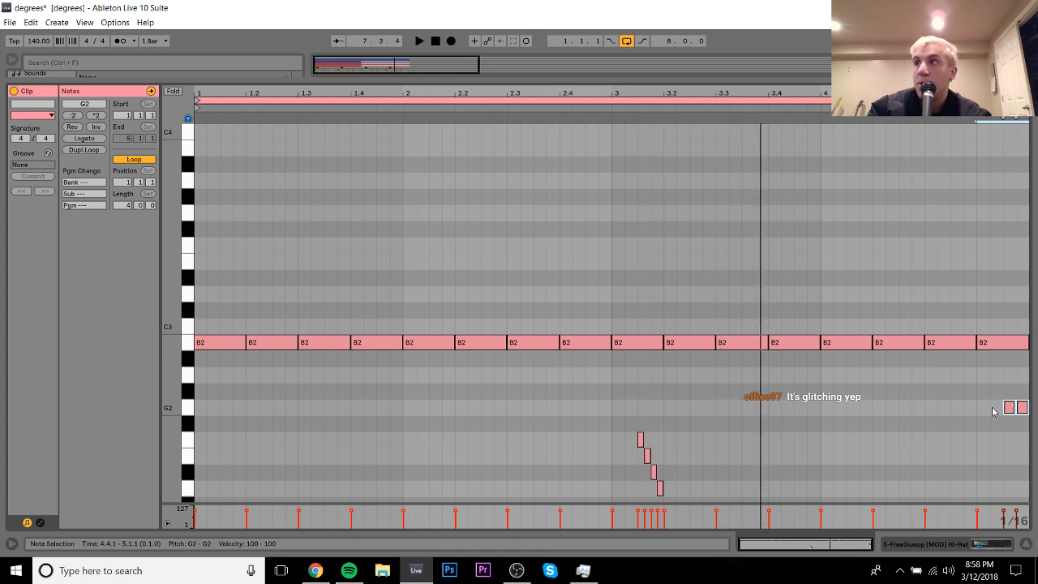
Step: Lengthen the G2 note at 4.4.3 to an eighth note reaching the end of the clip
drag(993, 401, 1005, 440)
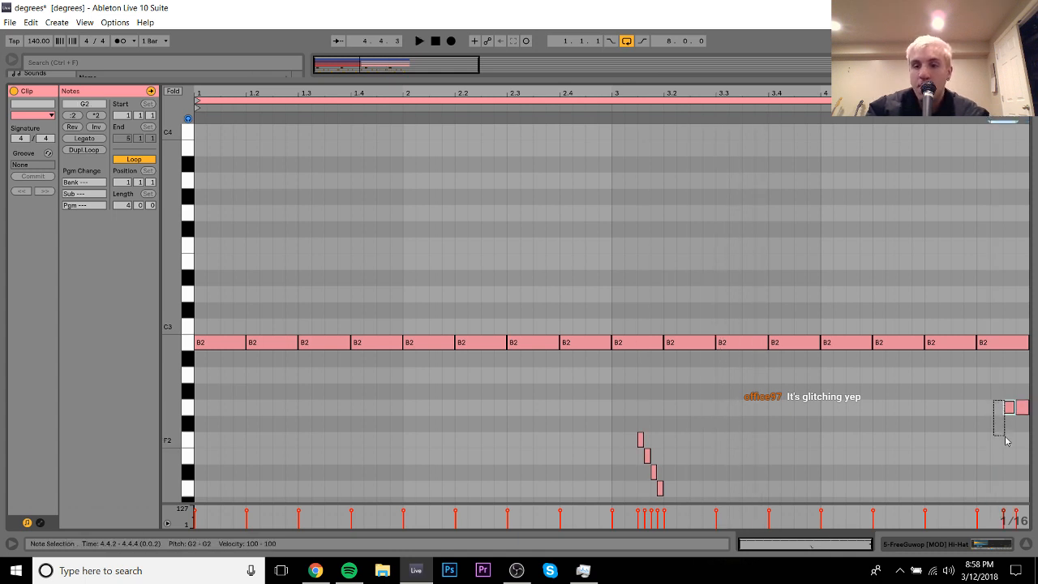
key(shift+Right)
key(shift+Right)
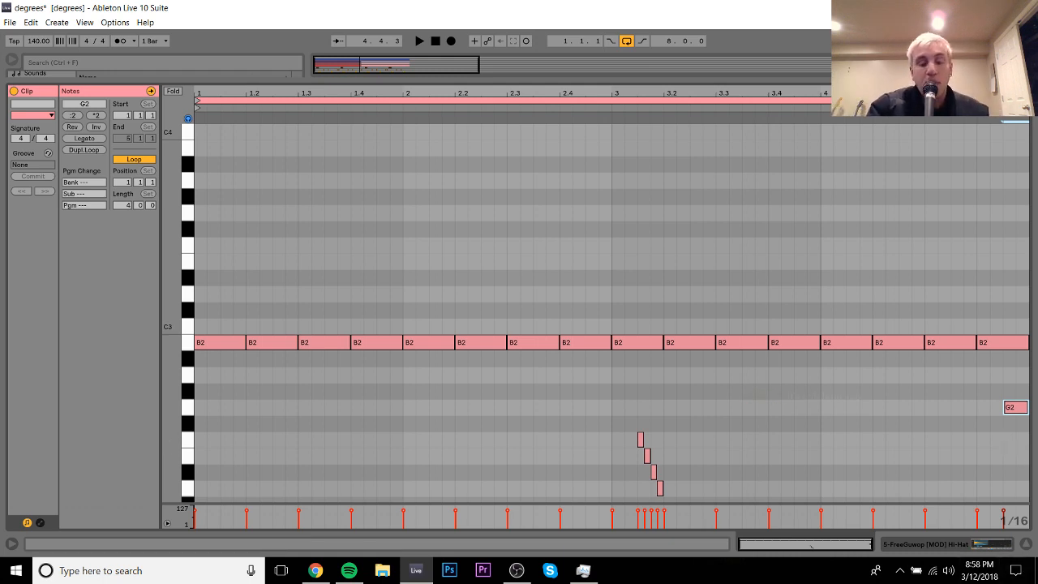
mouse_move(511, 576)
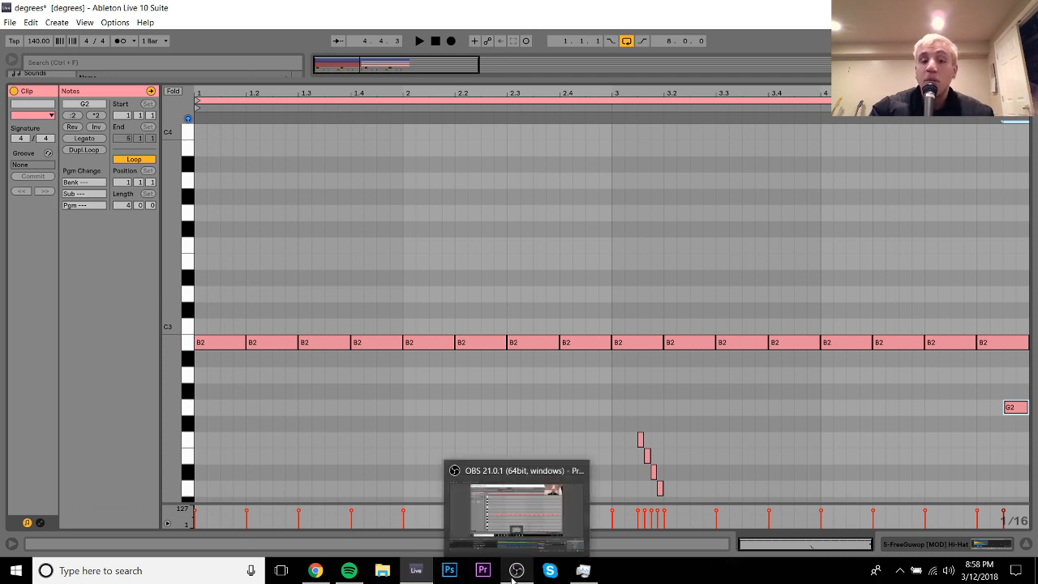
click(520, 433)
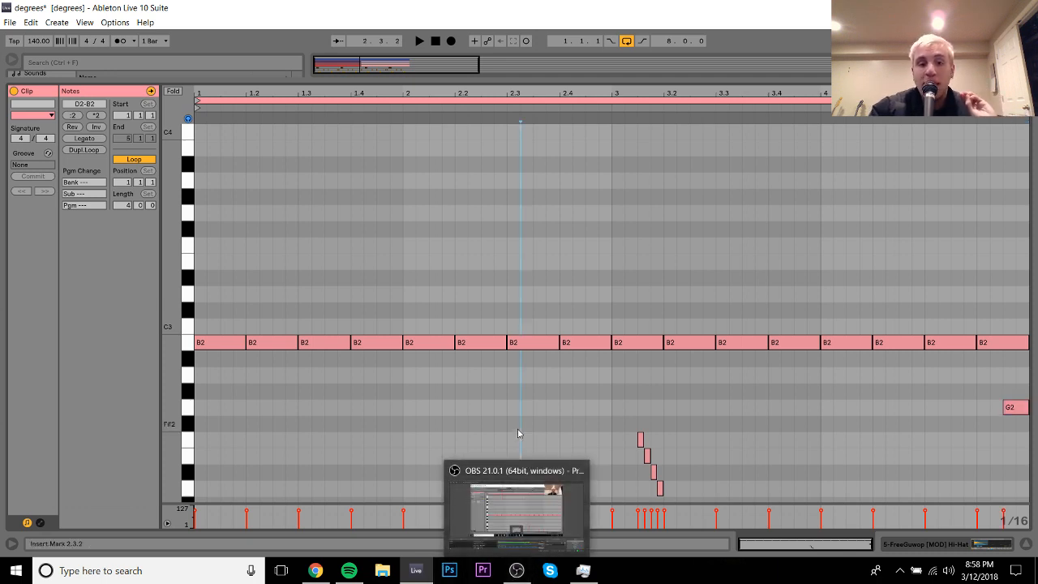